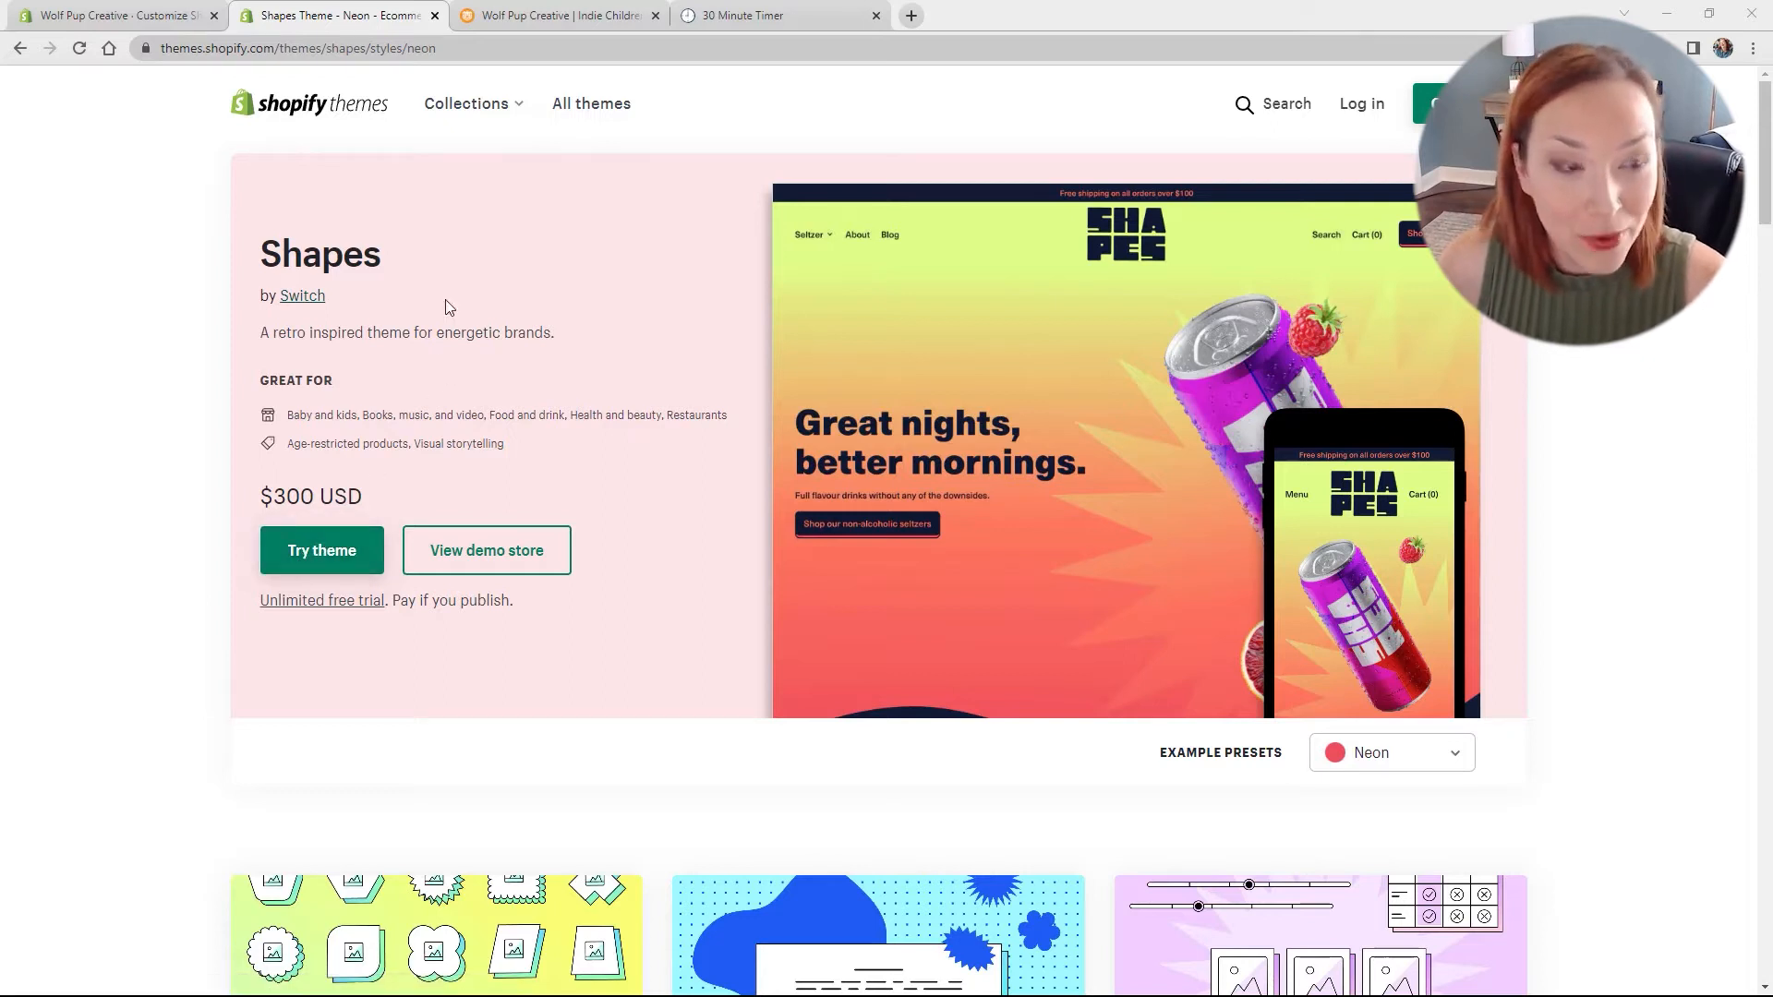
# Step: Start the 30-minute countdown on the online timer page and return to the Shopify theme editor
pyautogui.click(115, 25)
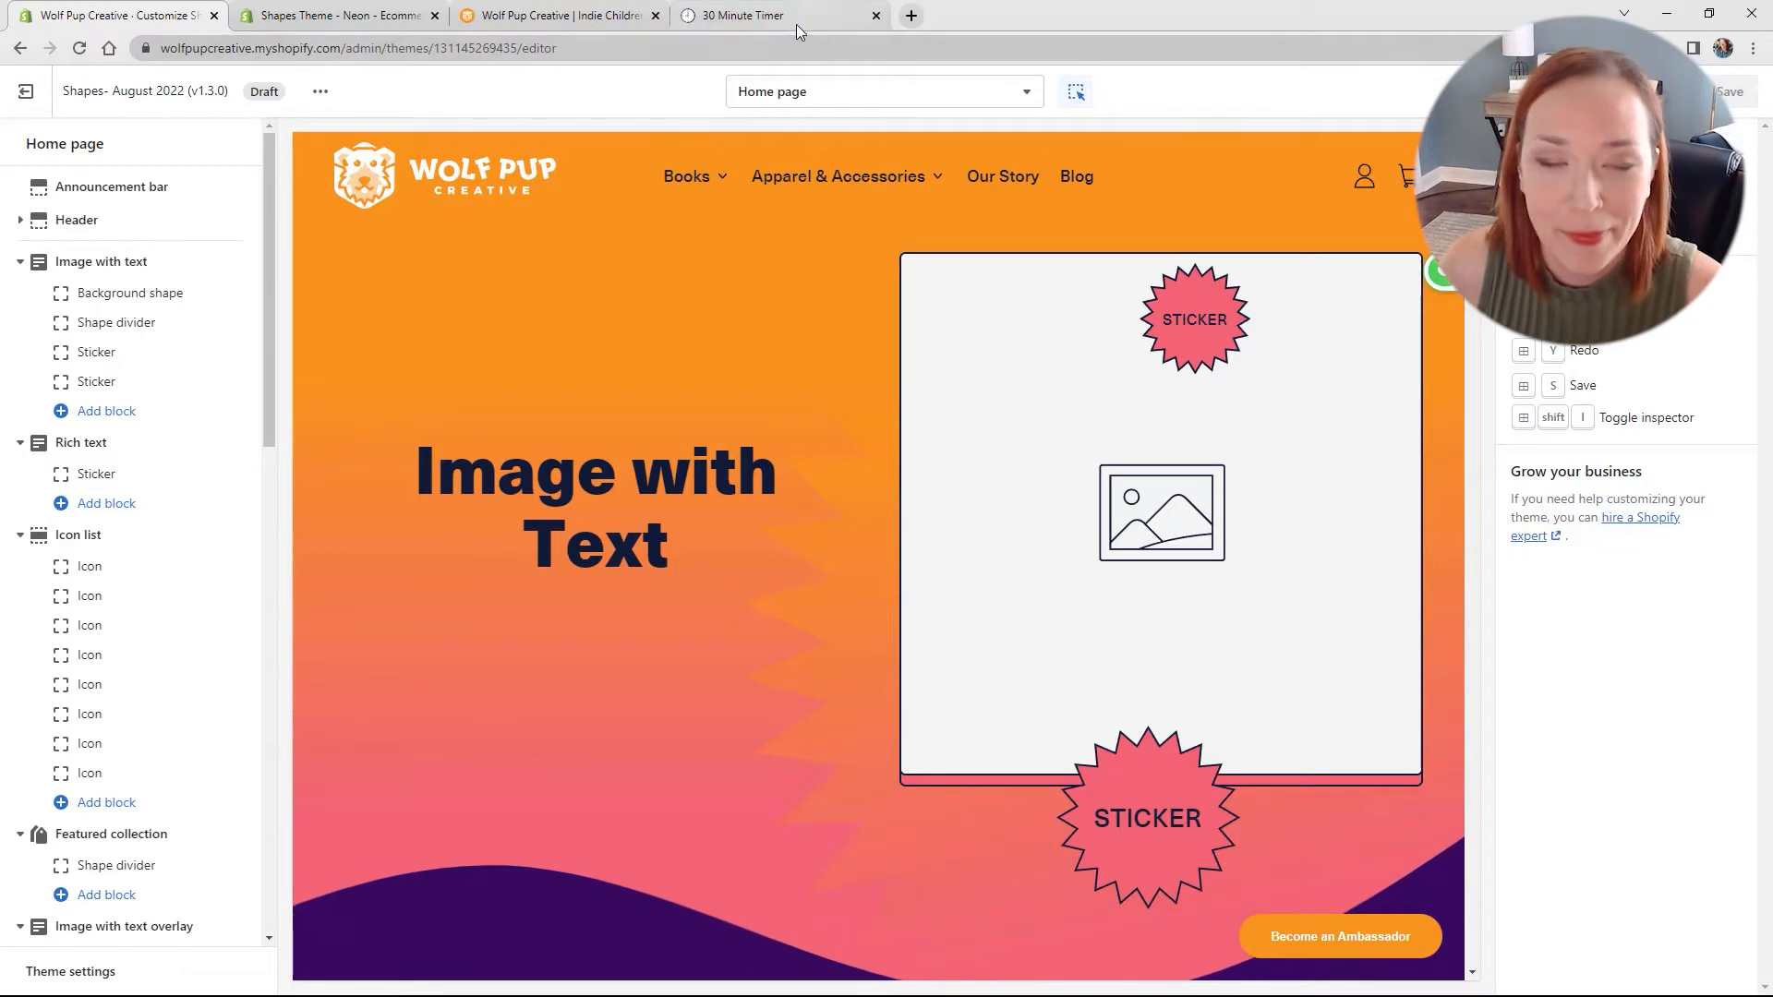
pyautogui.click(728, 21)
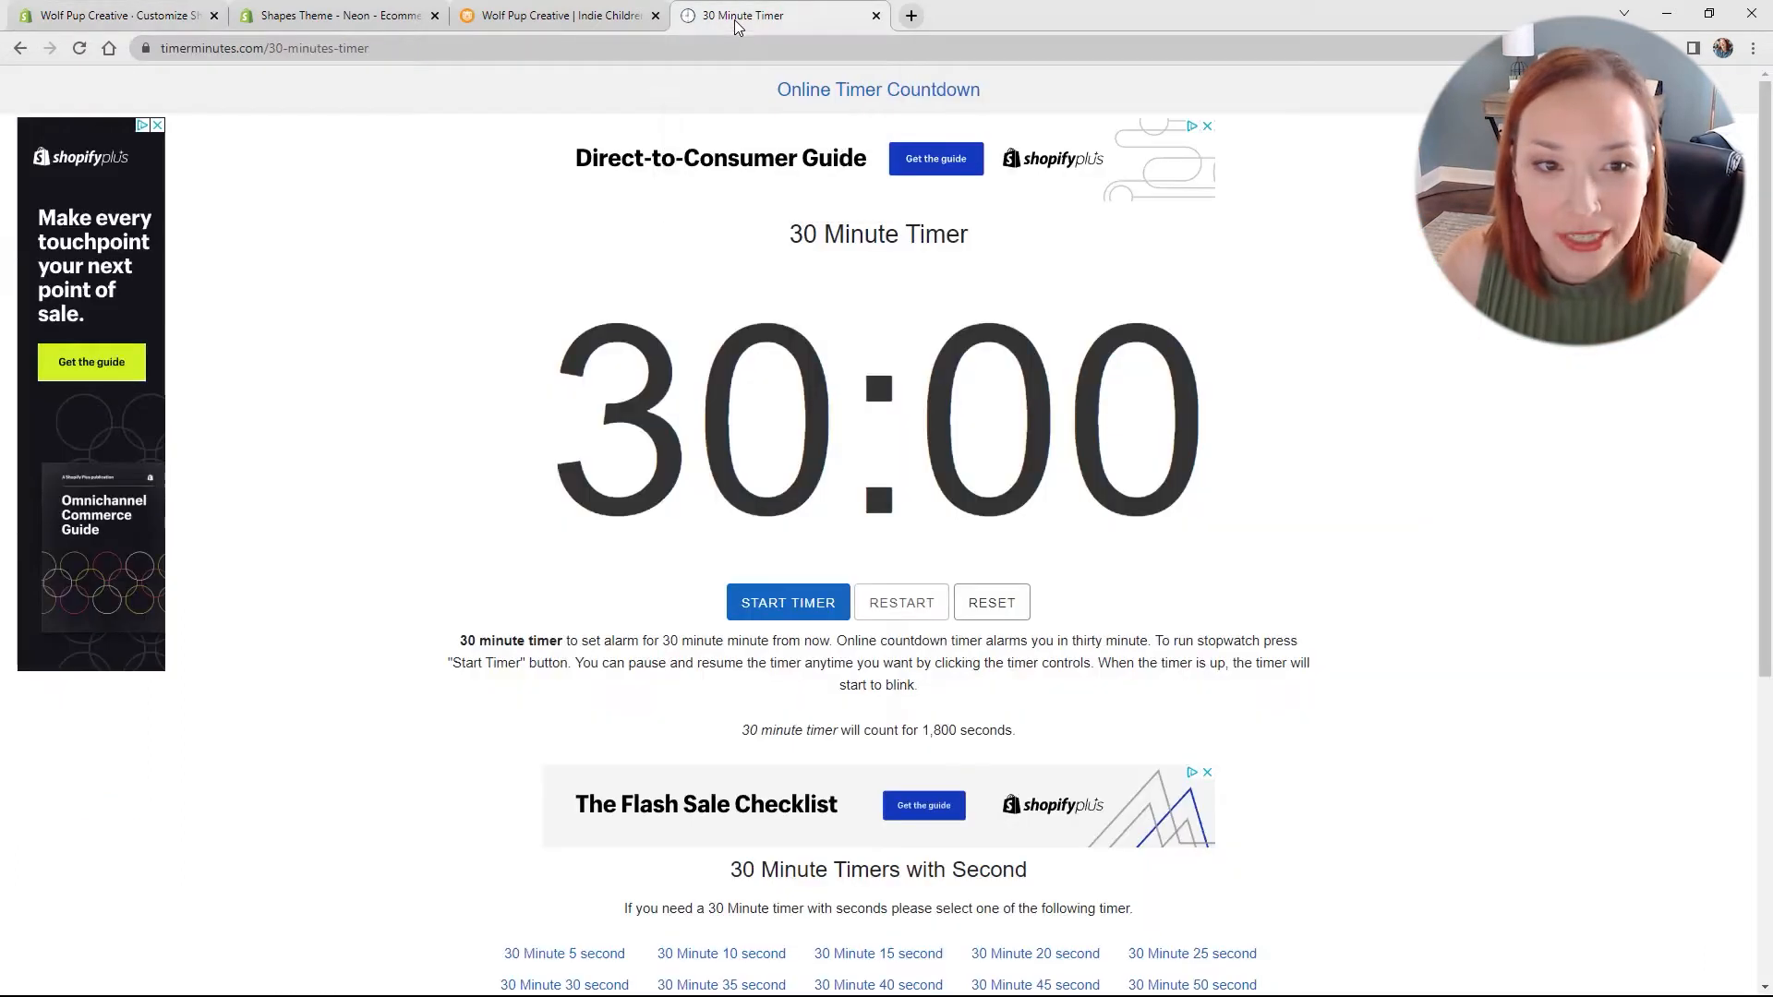
pyautogui.click(788, 604)
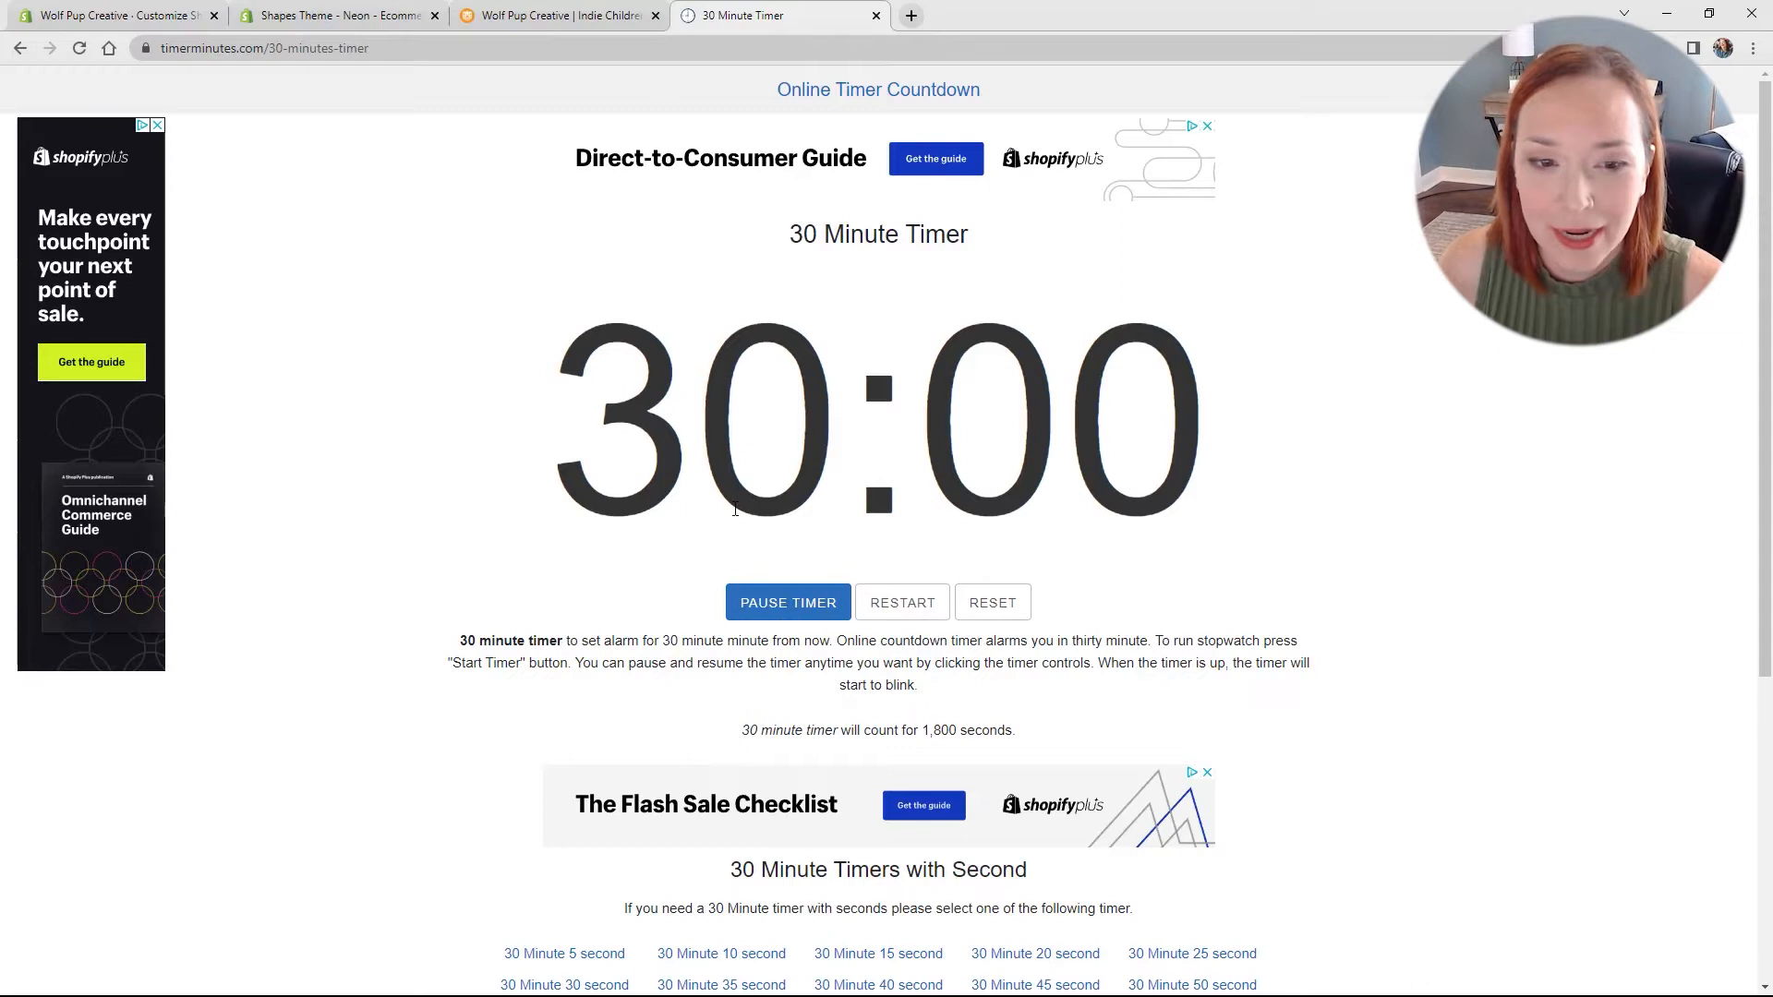
pyautogui.click(124, 25)
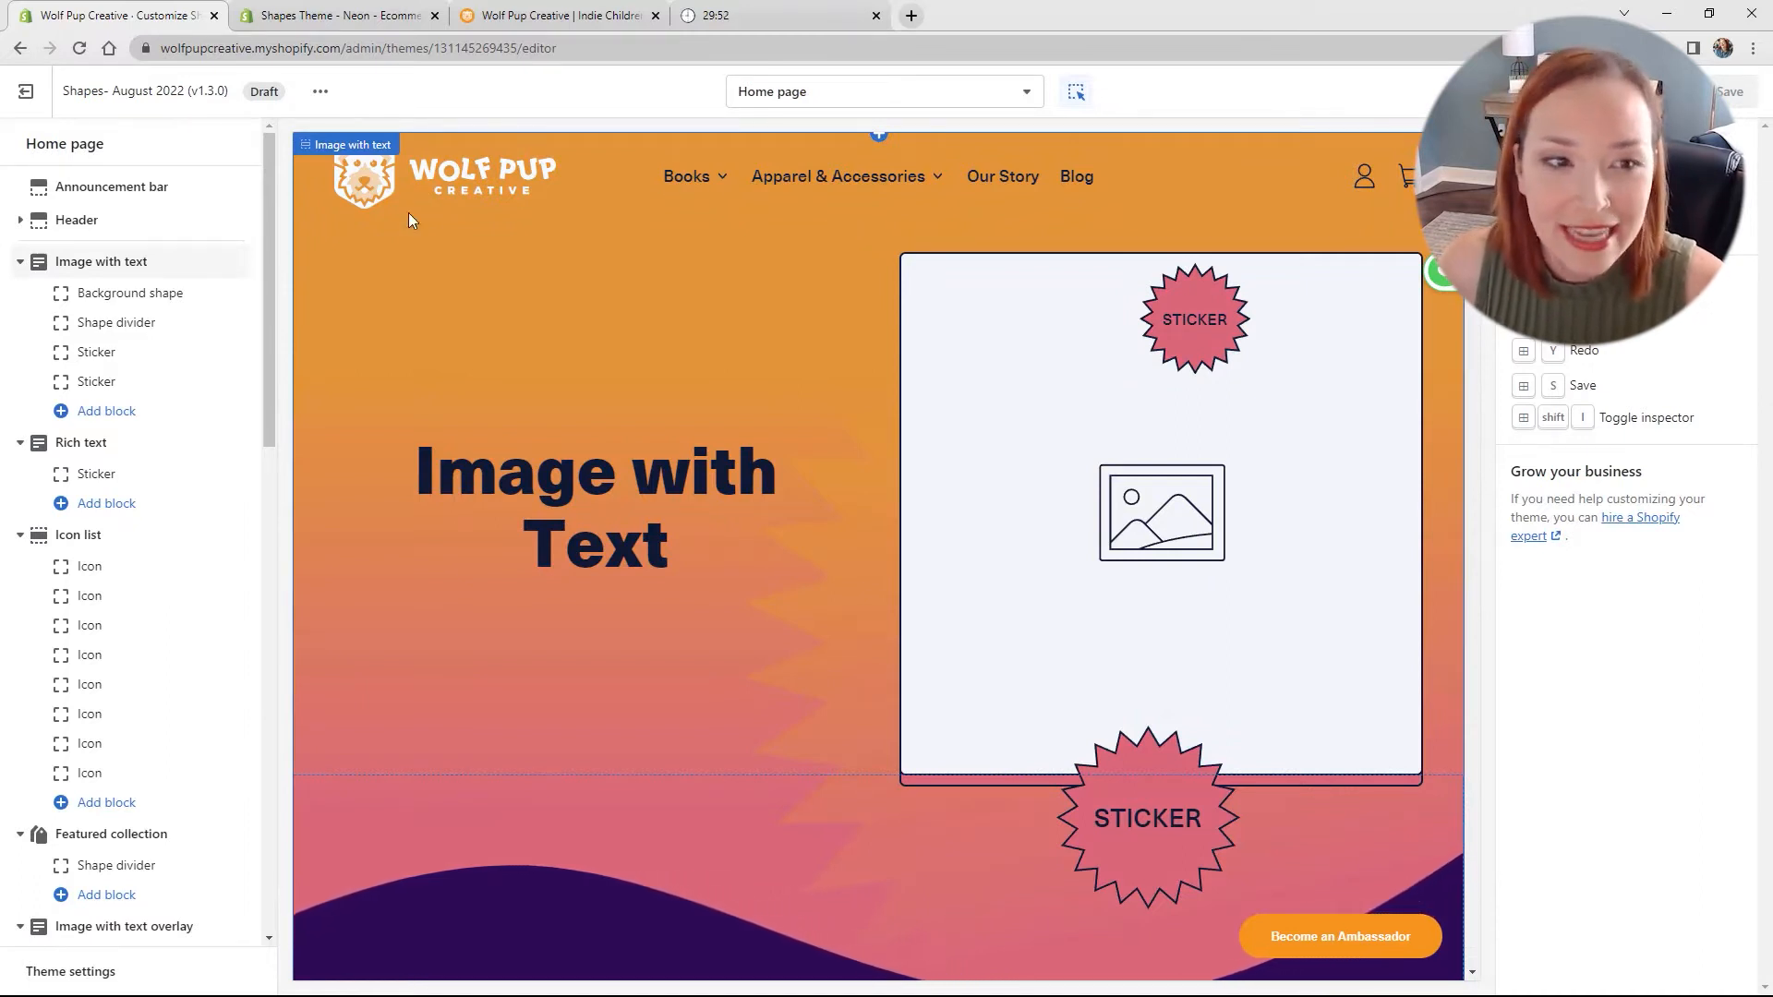
# Step: Open the theme settings and review the color schemes under Colors
pyautogui.click(90, 974)
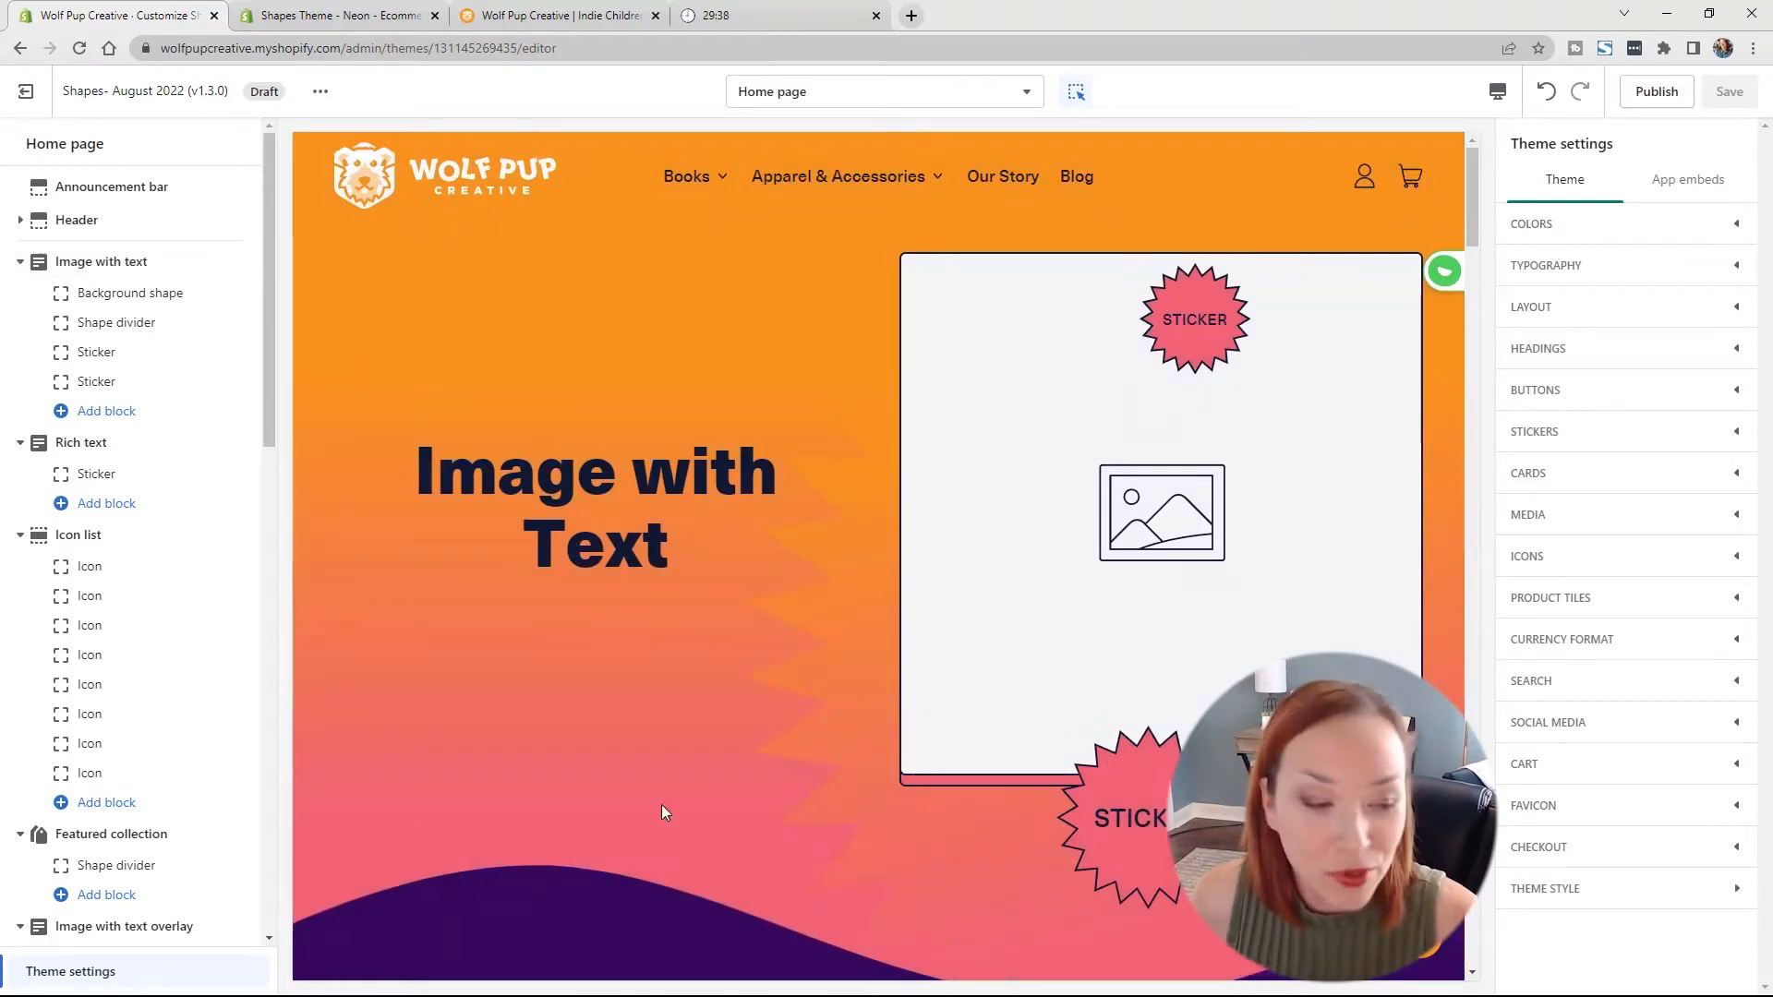
pyautogui.click(1641, 224)
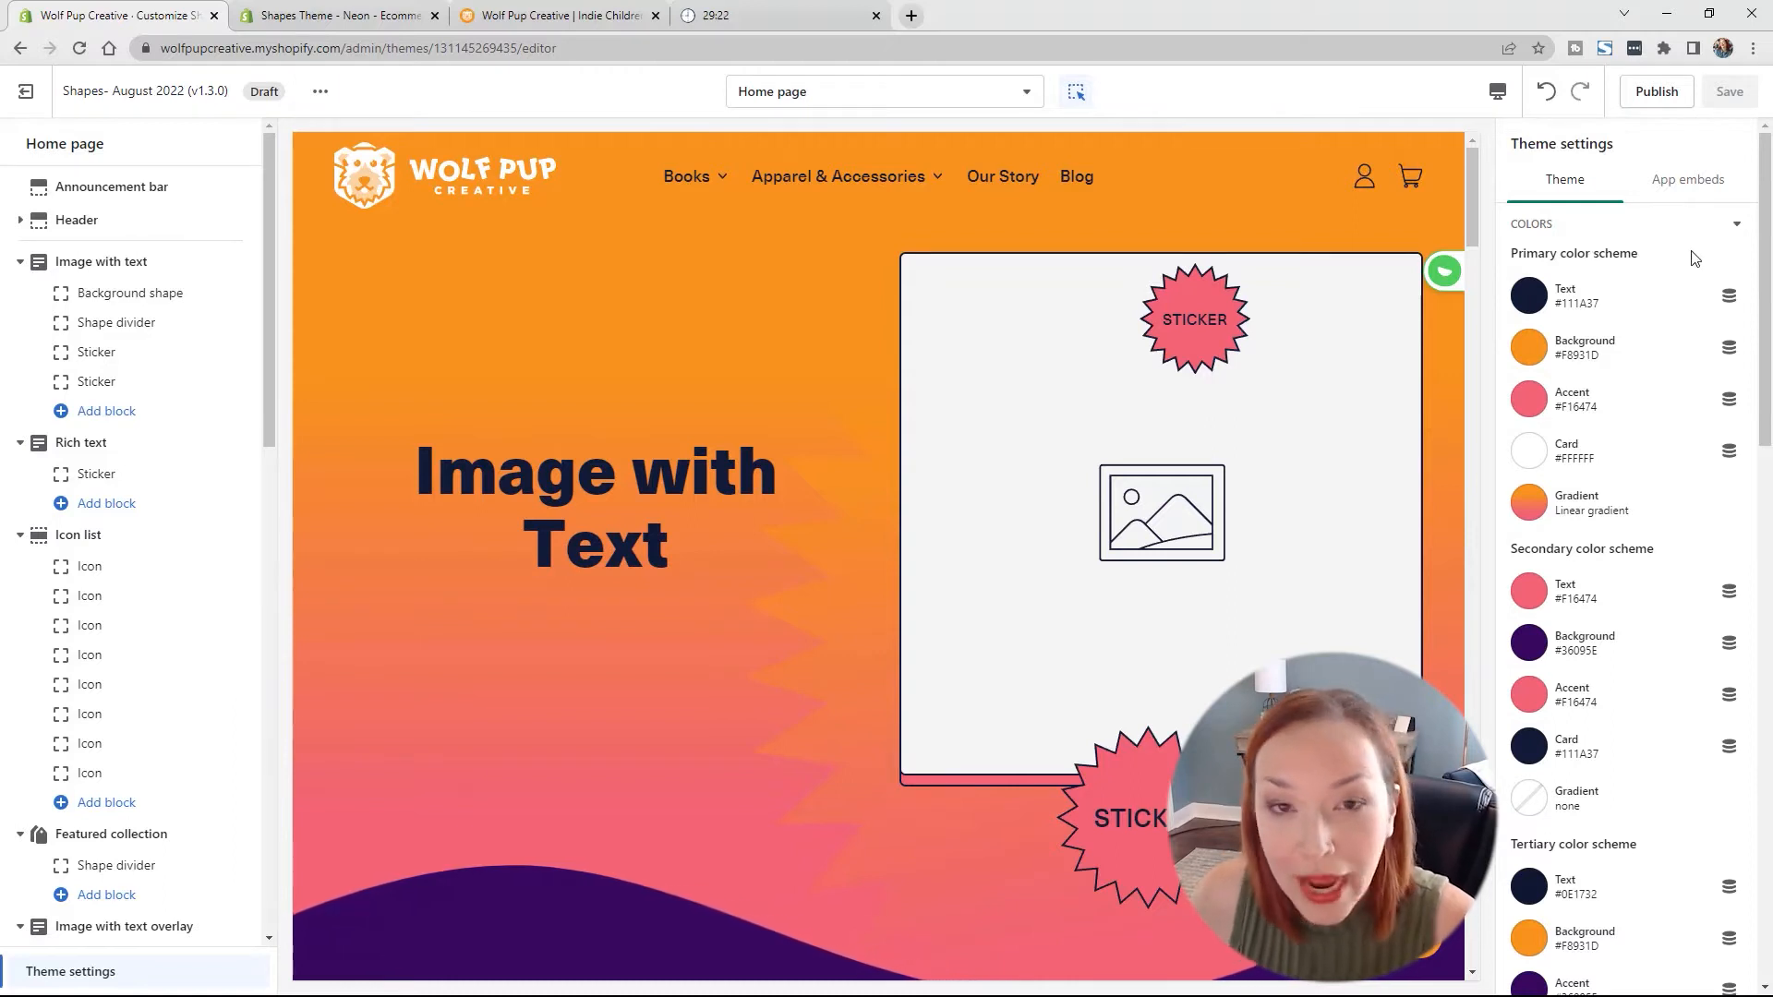
pyautogui.click(1737, 225)
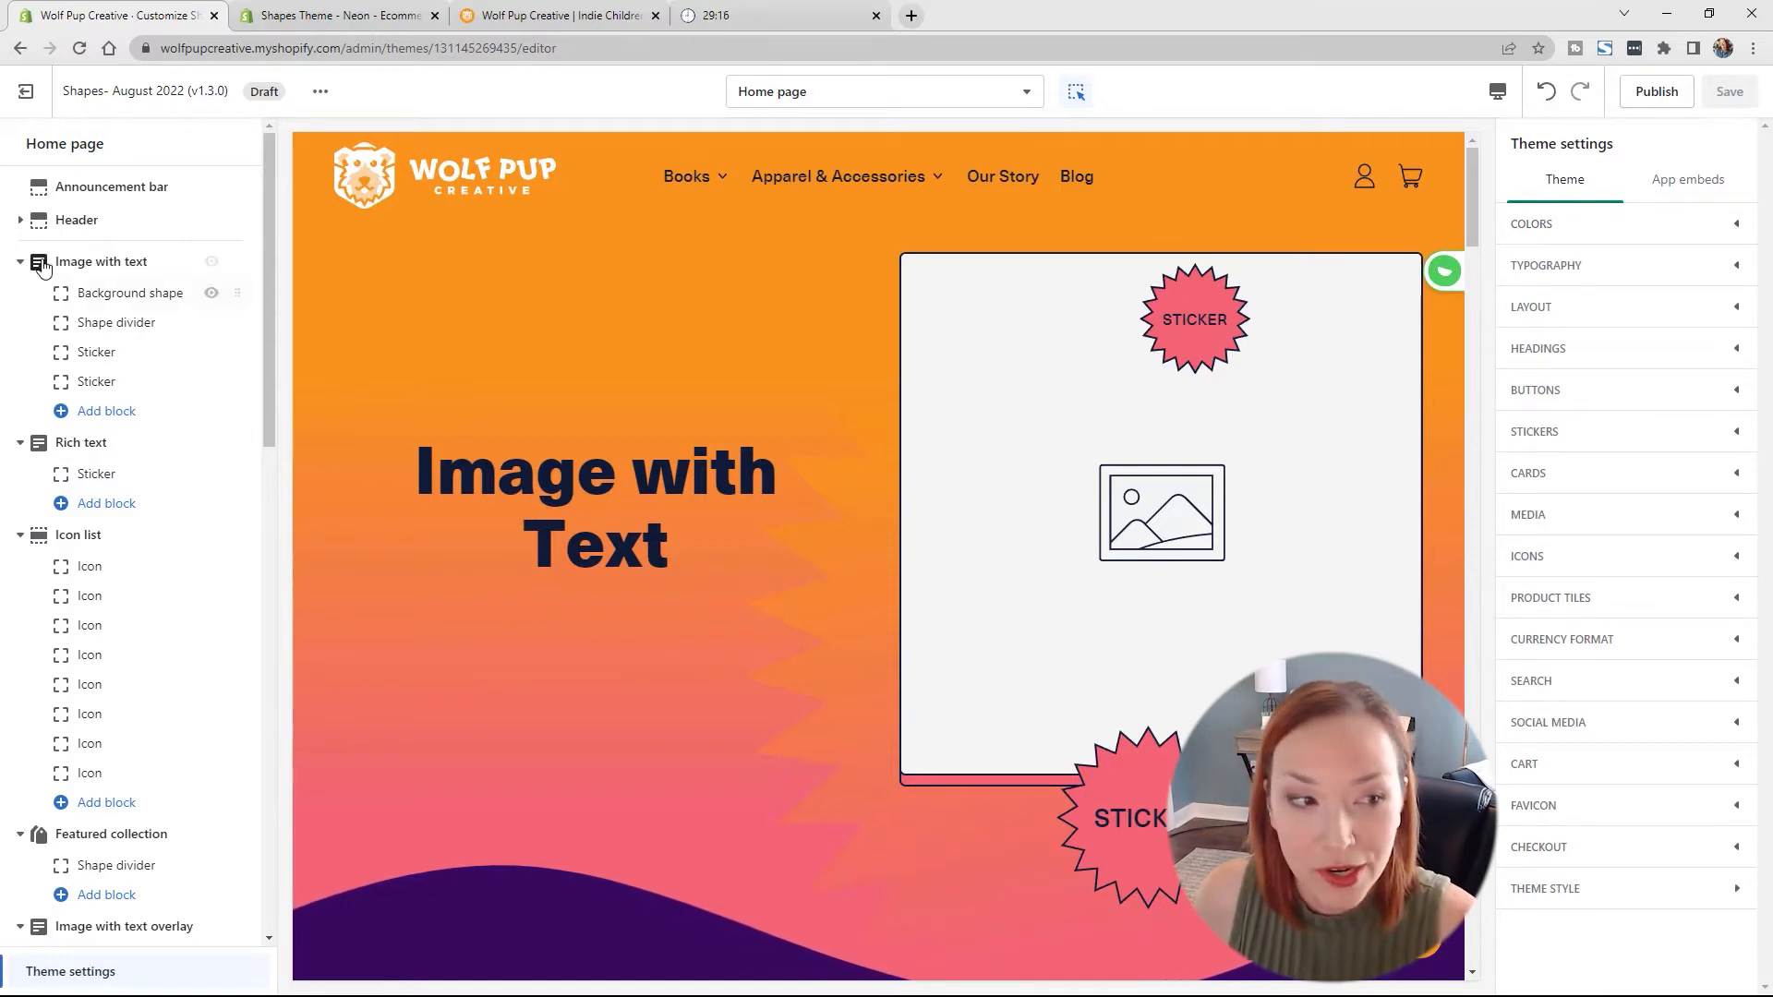
# Step: Toggle the preview inspector off and on, and inspect the settings of the Image with text, Rich text and Icon list sections
pyautogui.click(109, 265)
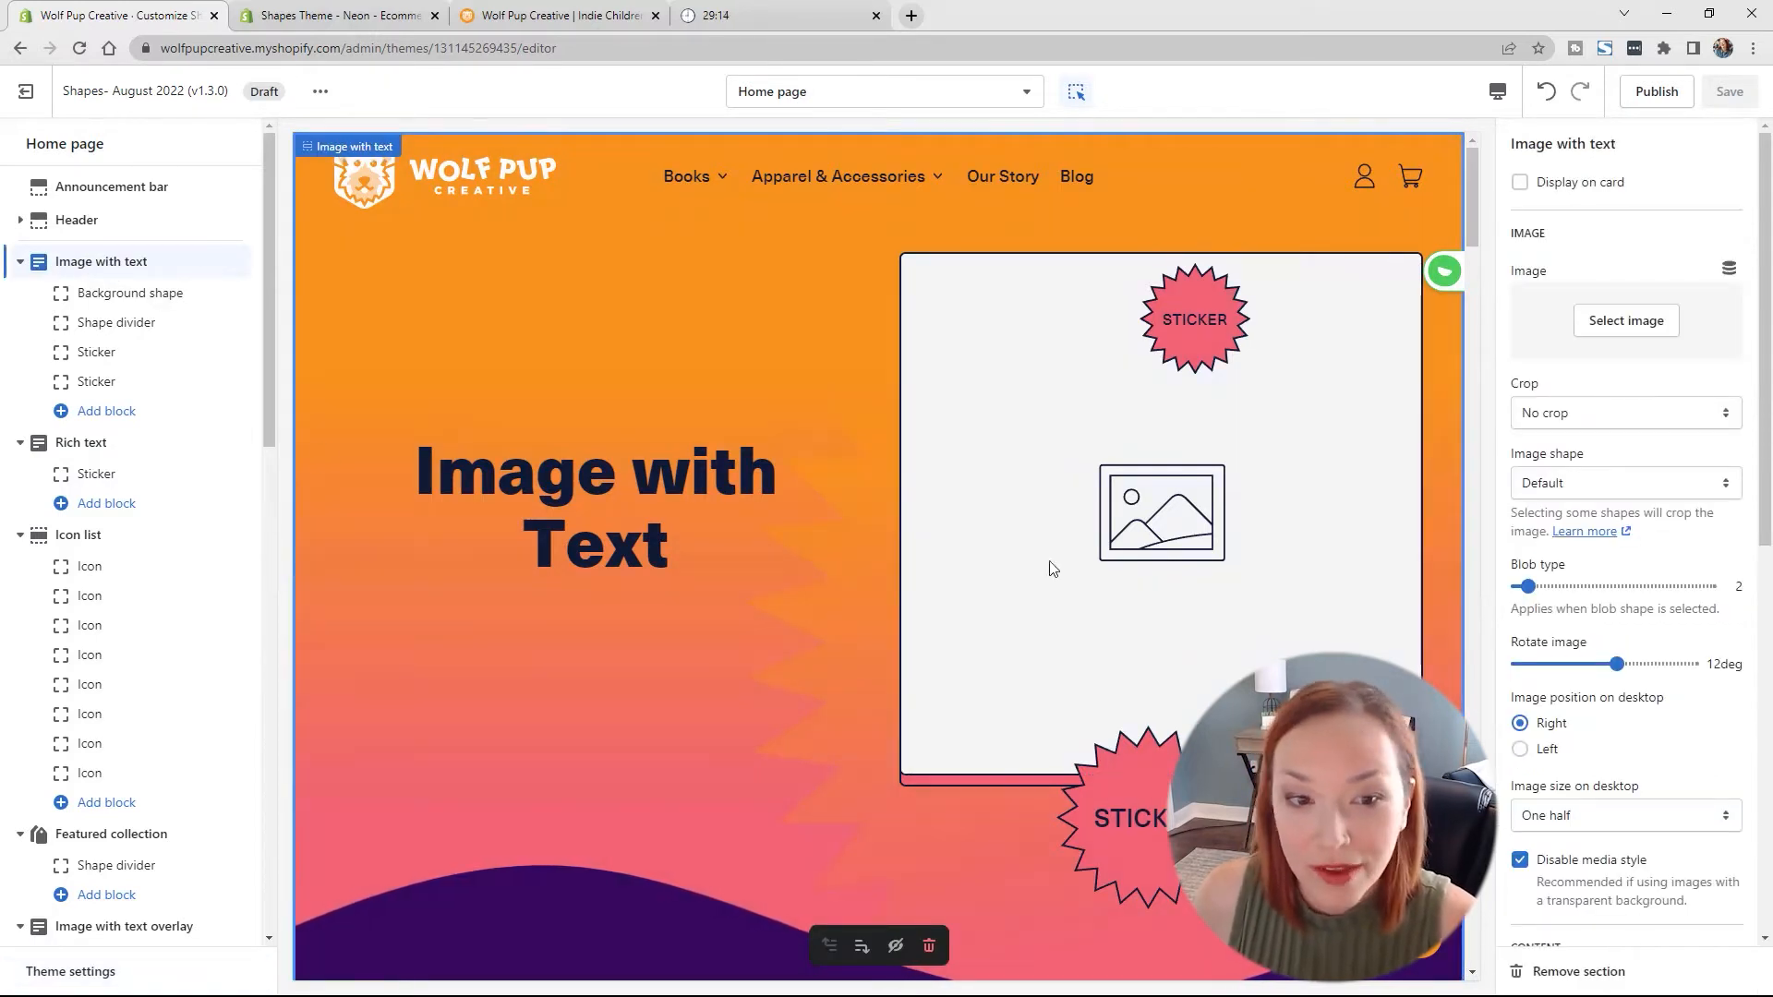
pyautogui.click(1075, 96)
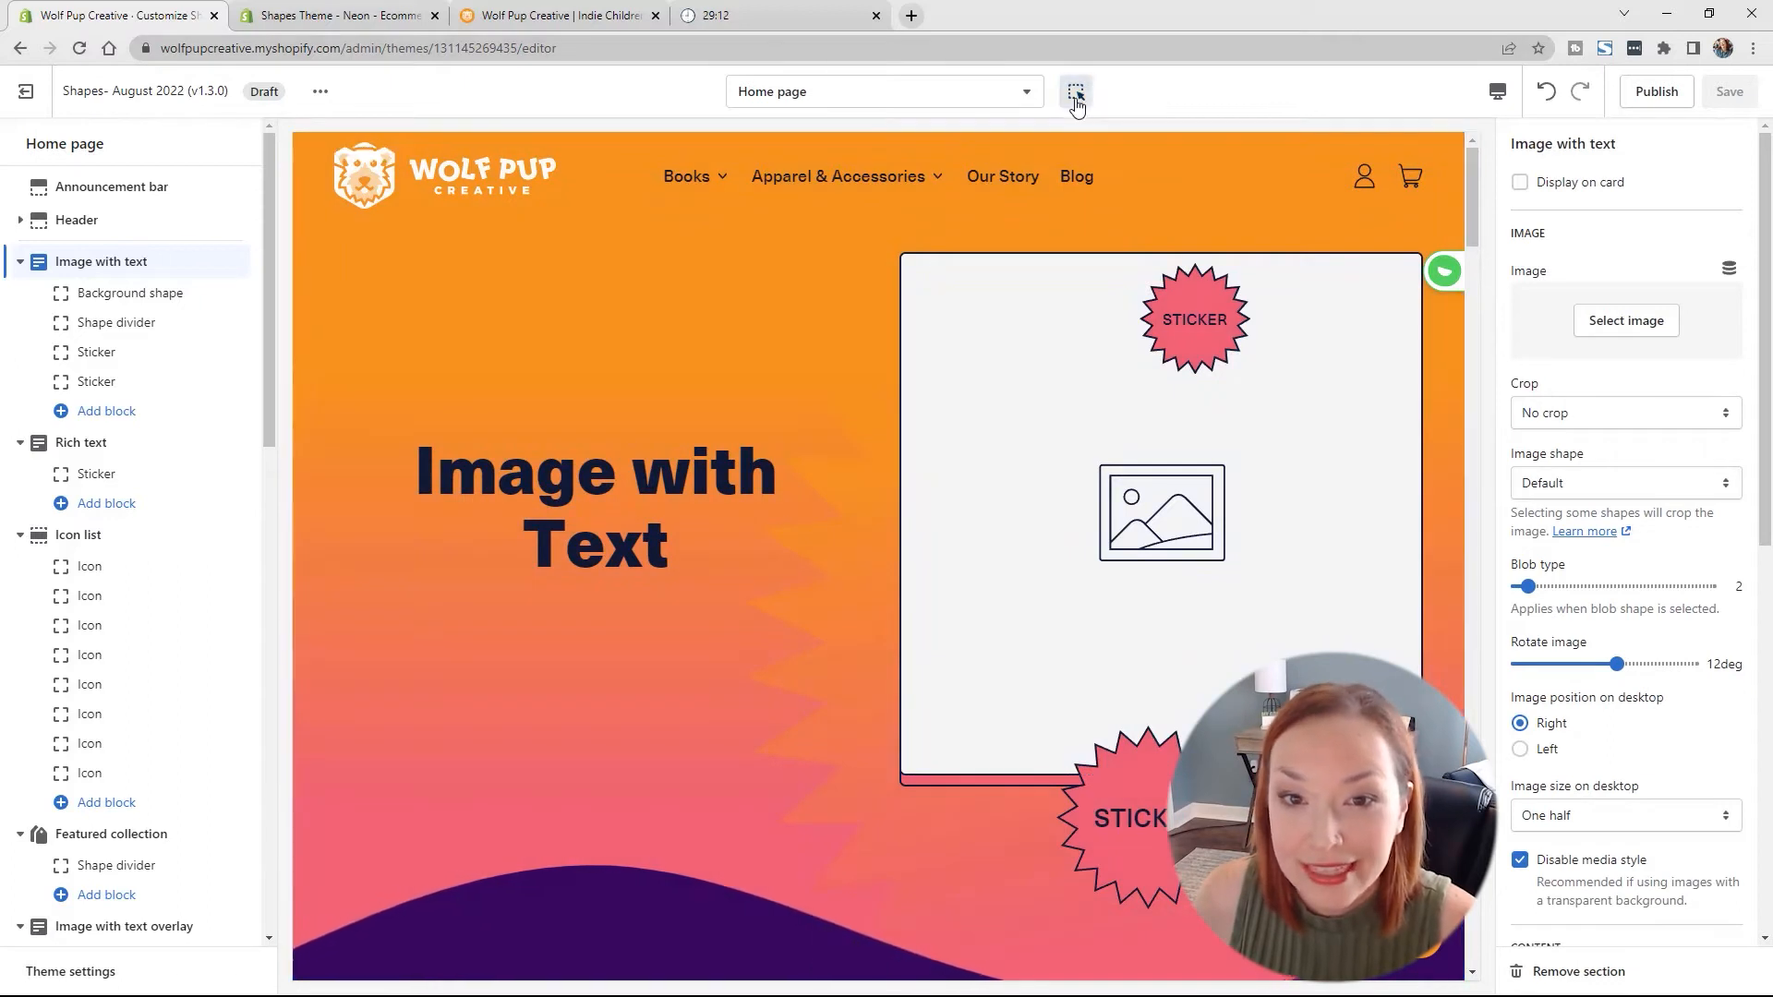
pyautogui.click(1078, 99)
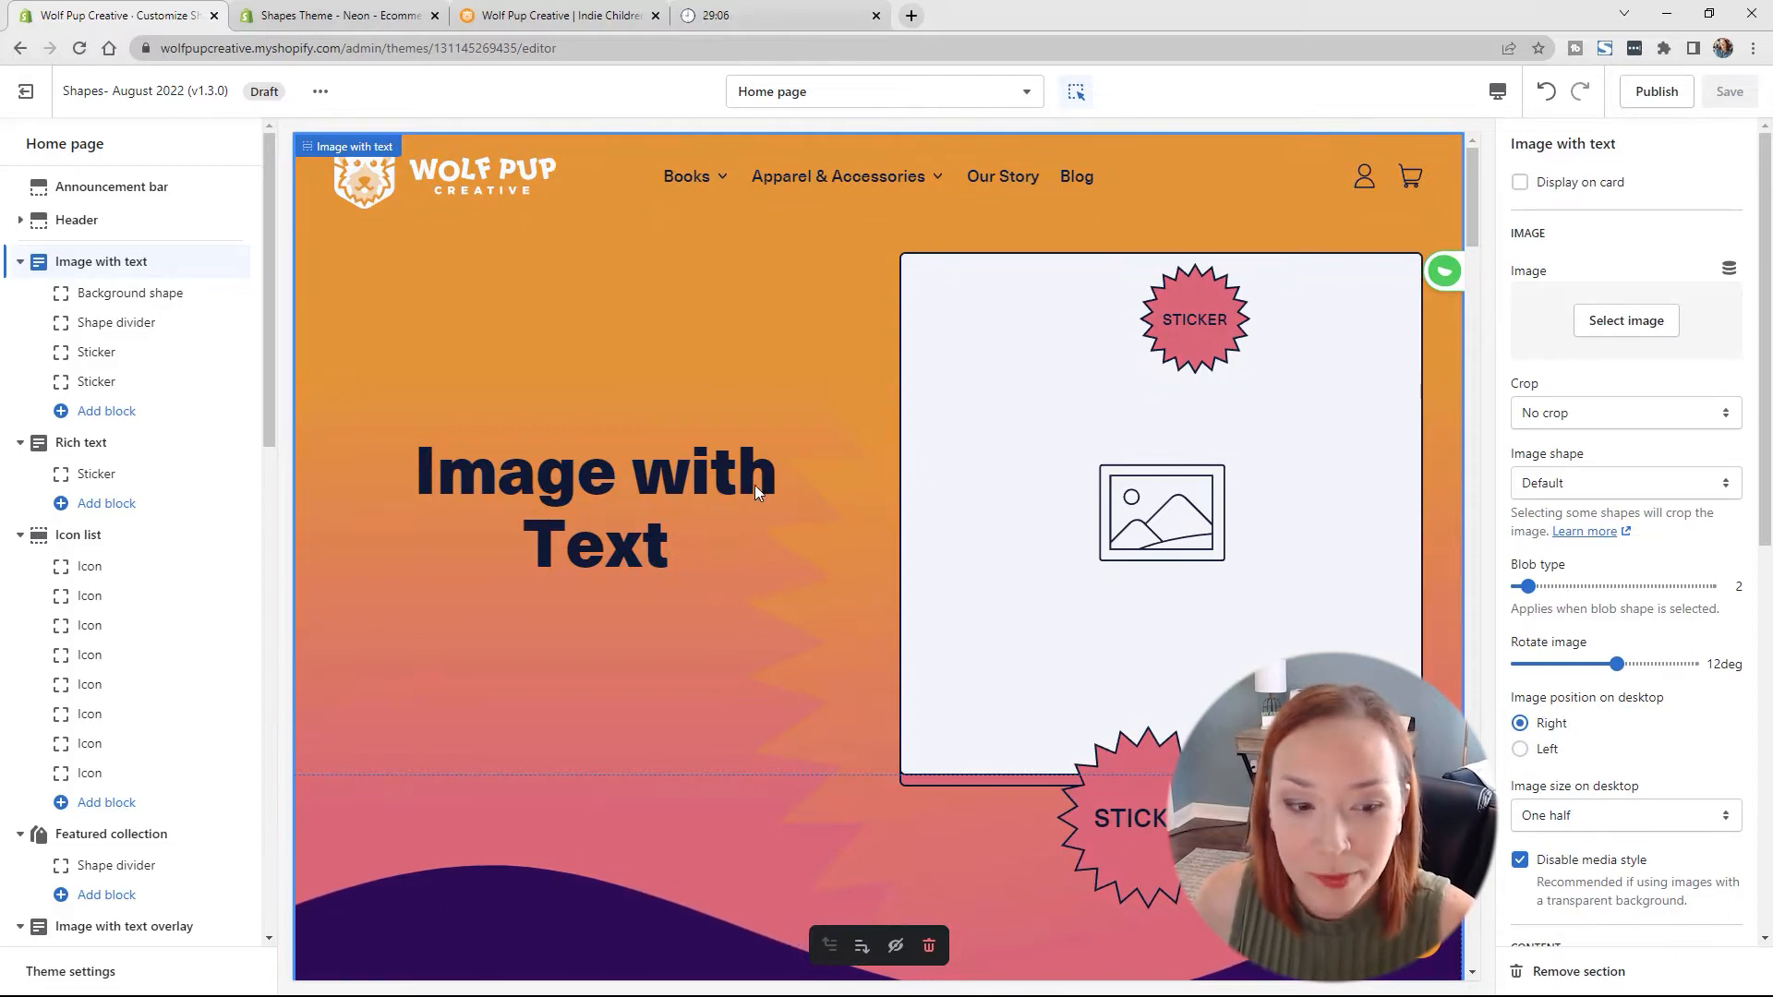
pyautogui.scroll(-8, 785, 508)
pyautogui.click(940, 406)
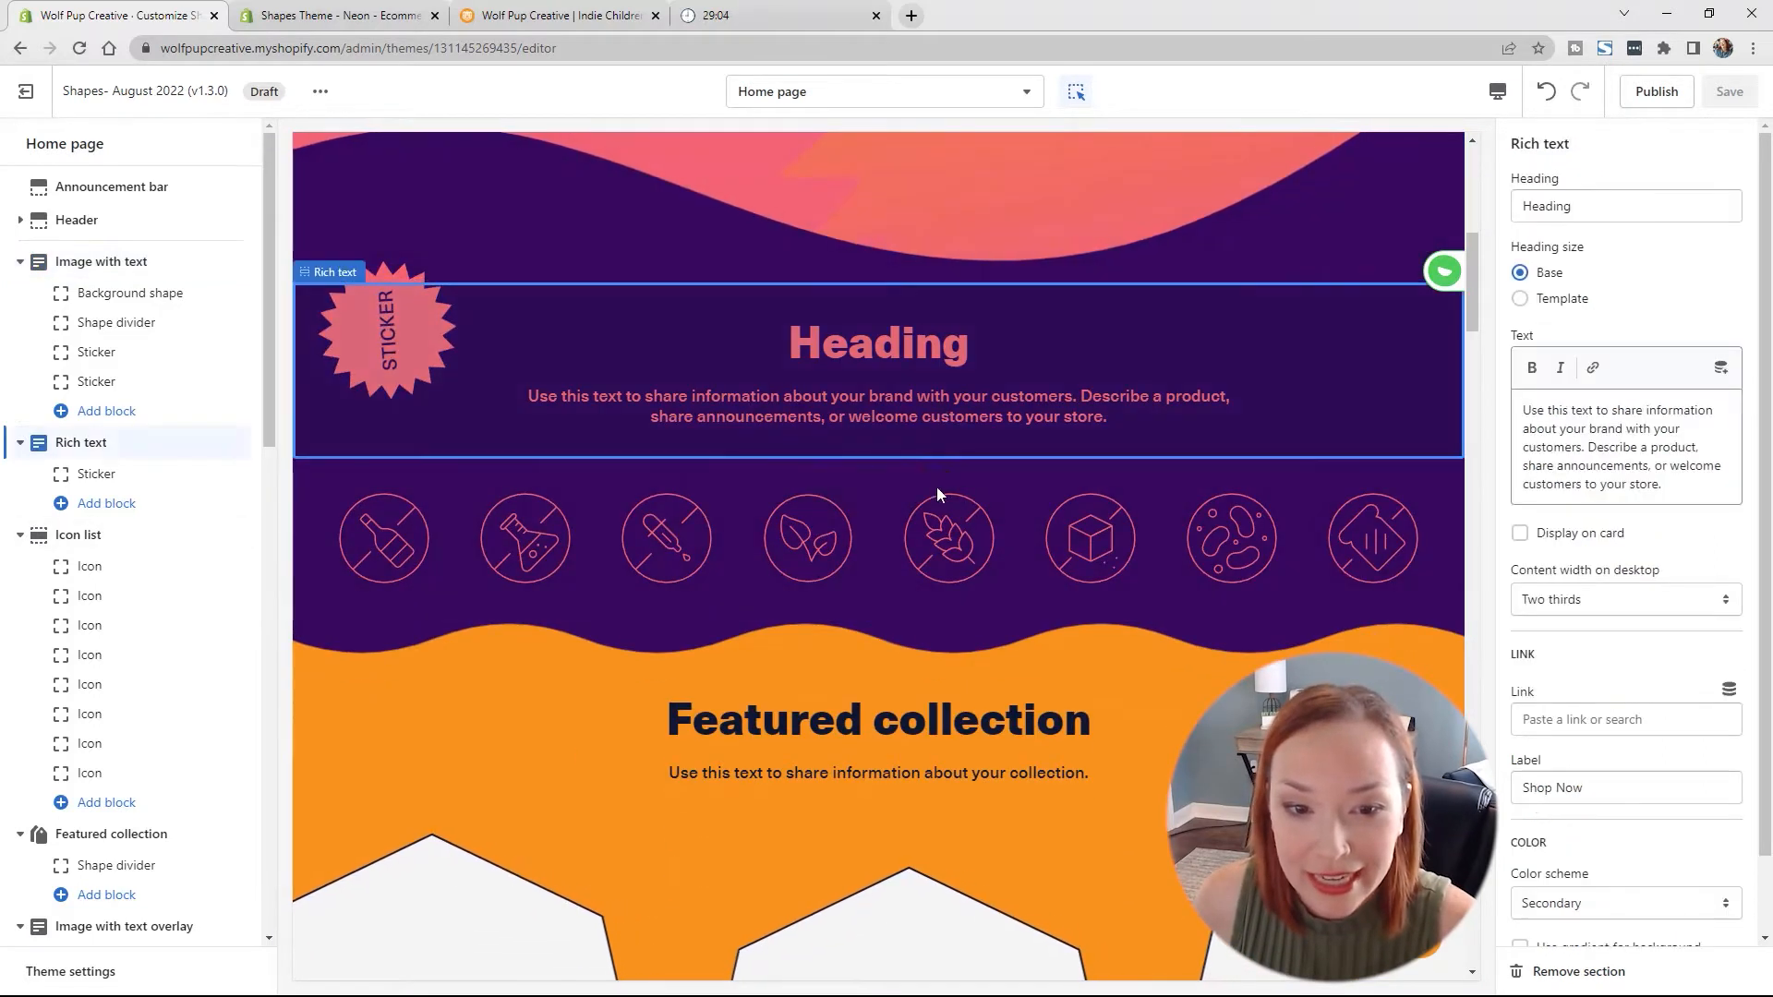
pyautogui.click(1029, 490)
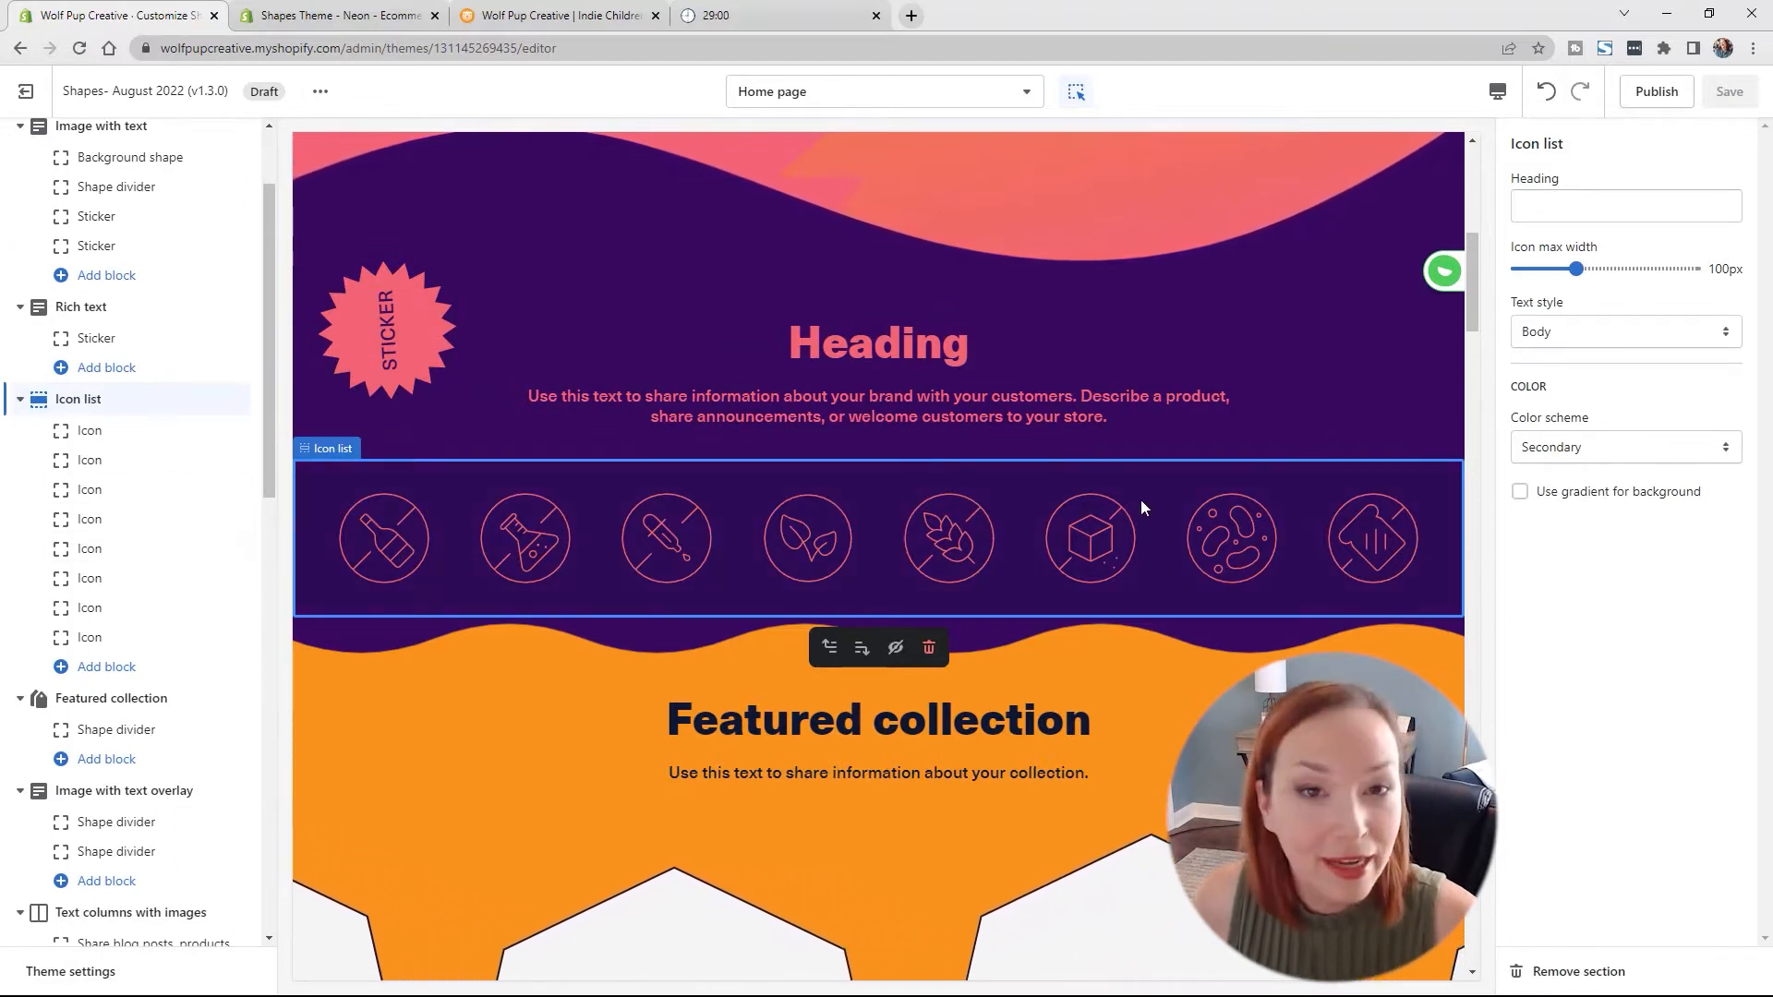
# Step: Look over the home page preview and section list from Image with text through Featured collection
pyautogui.scroll(3, 1137, 501)
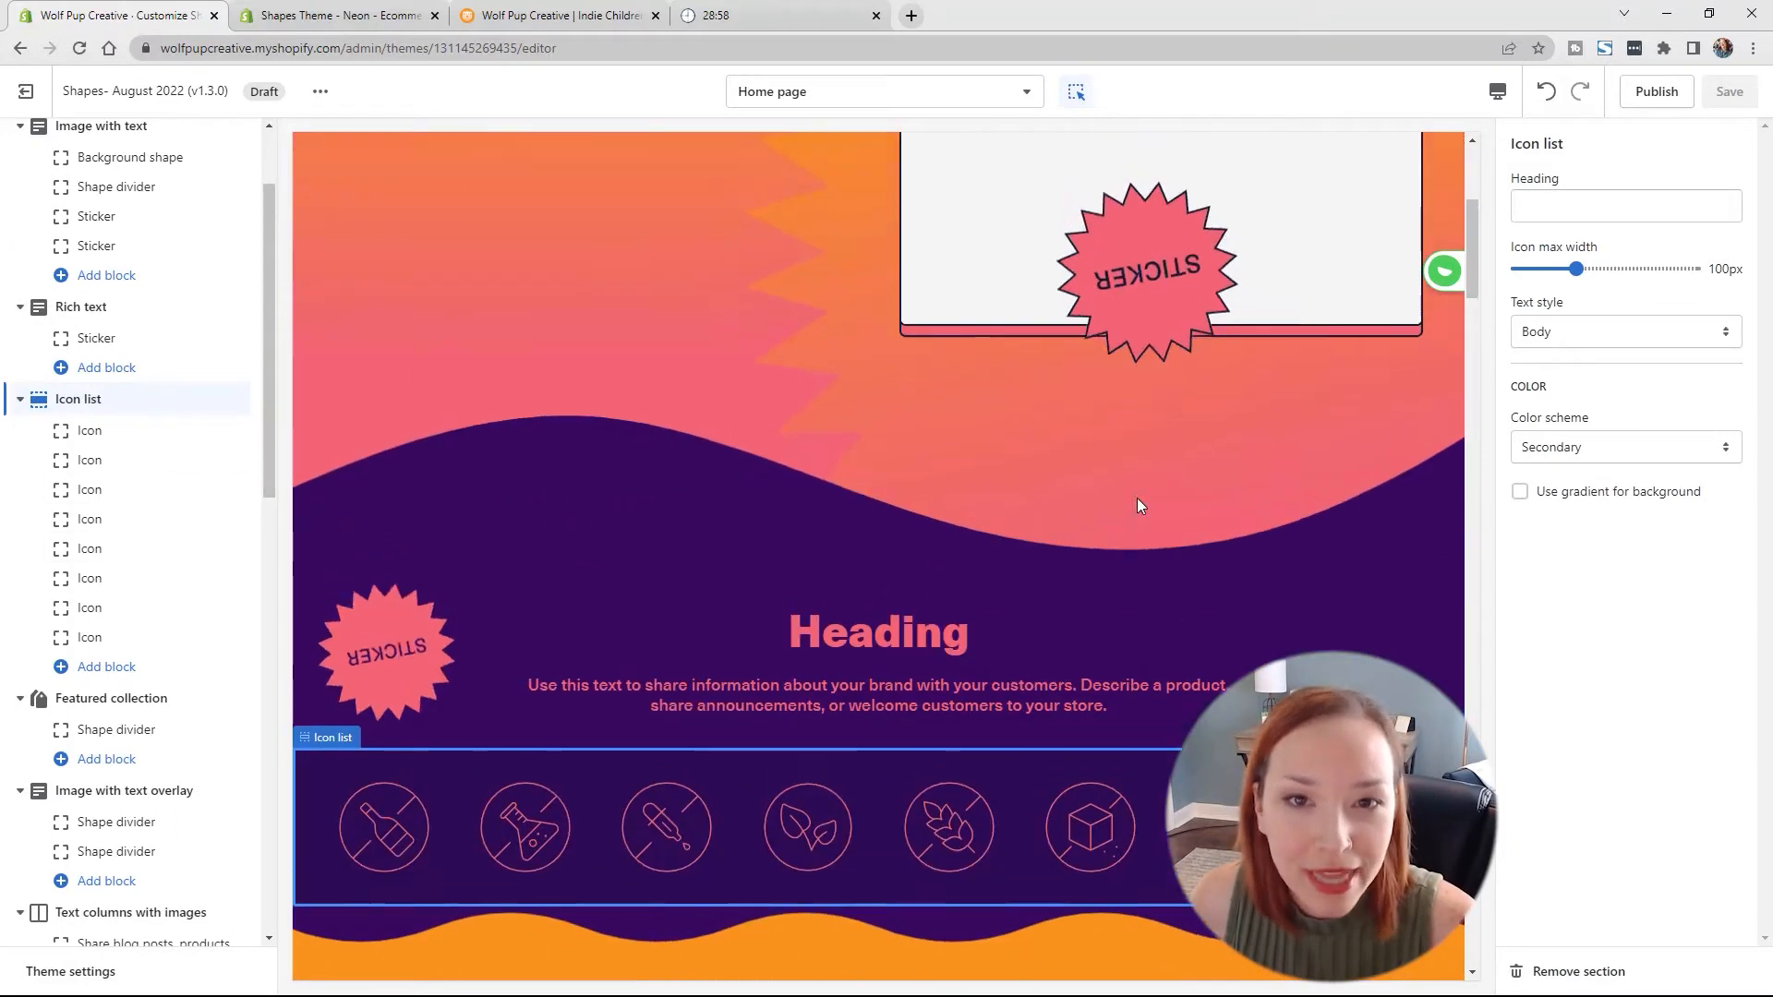
pyautogui.scroll(5, 1138, 502)
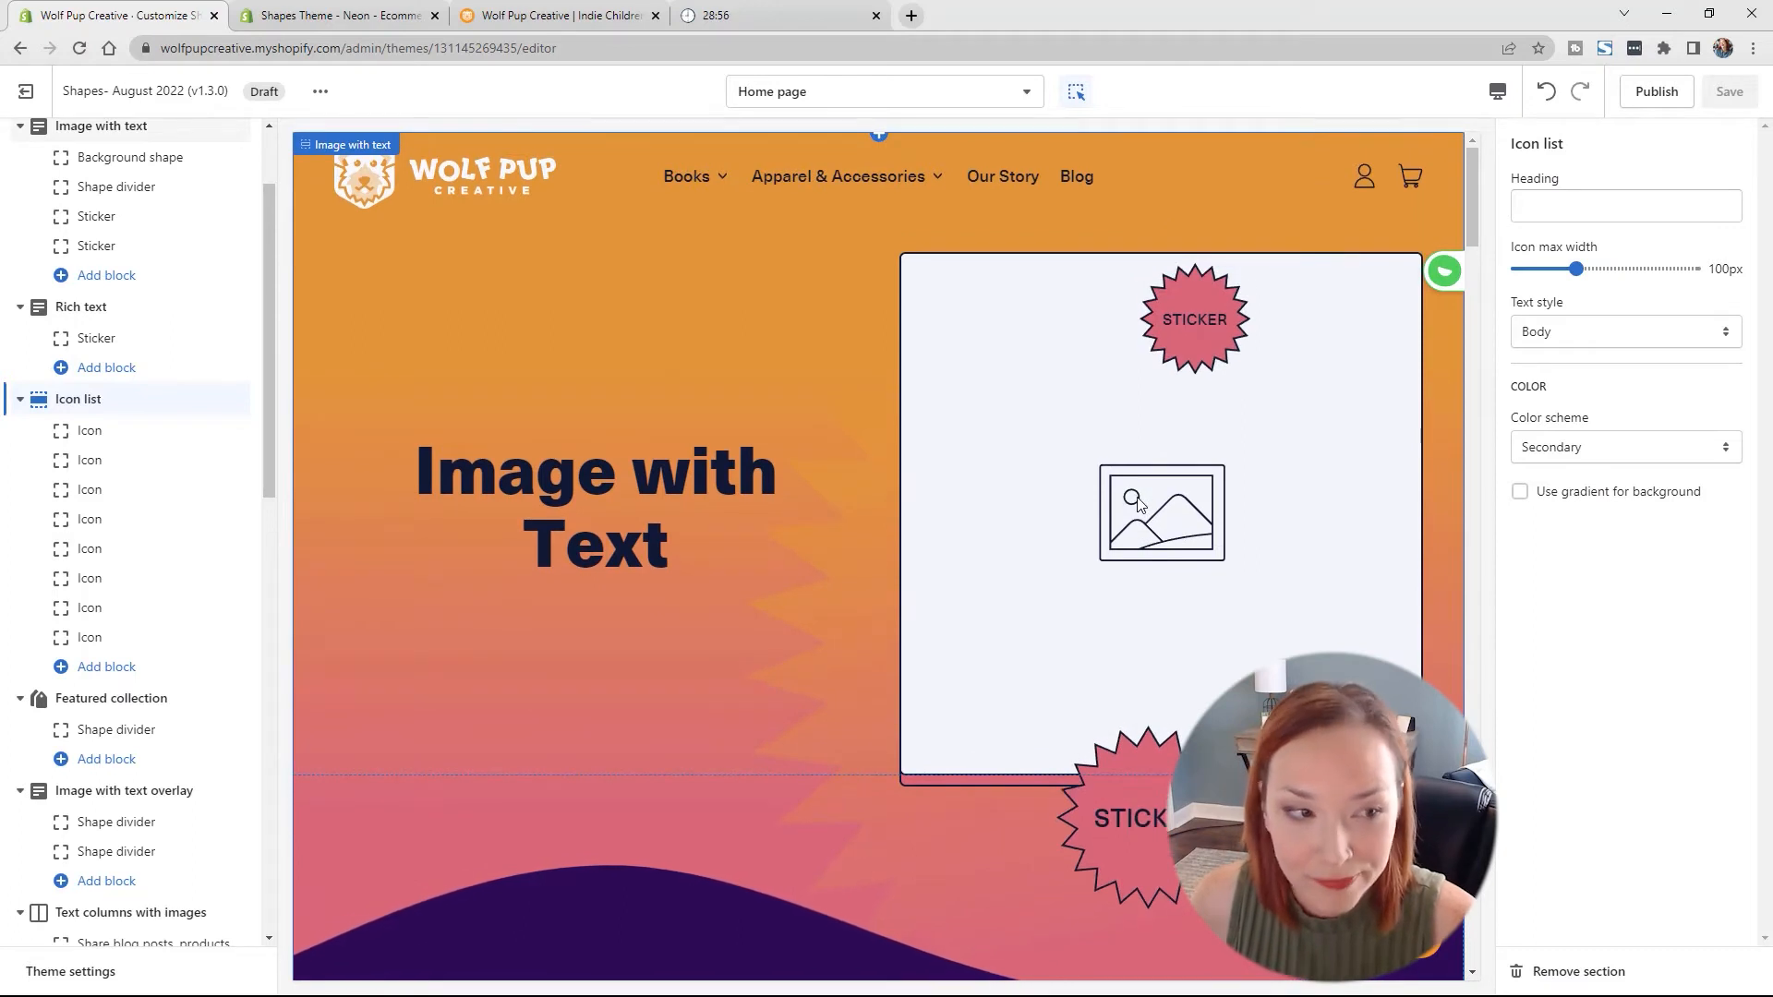
pyautogui.scroll(3, 221, 526)
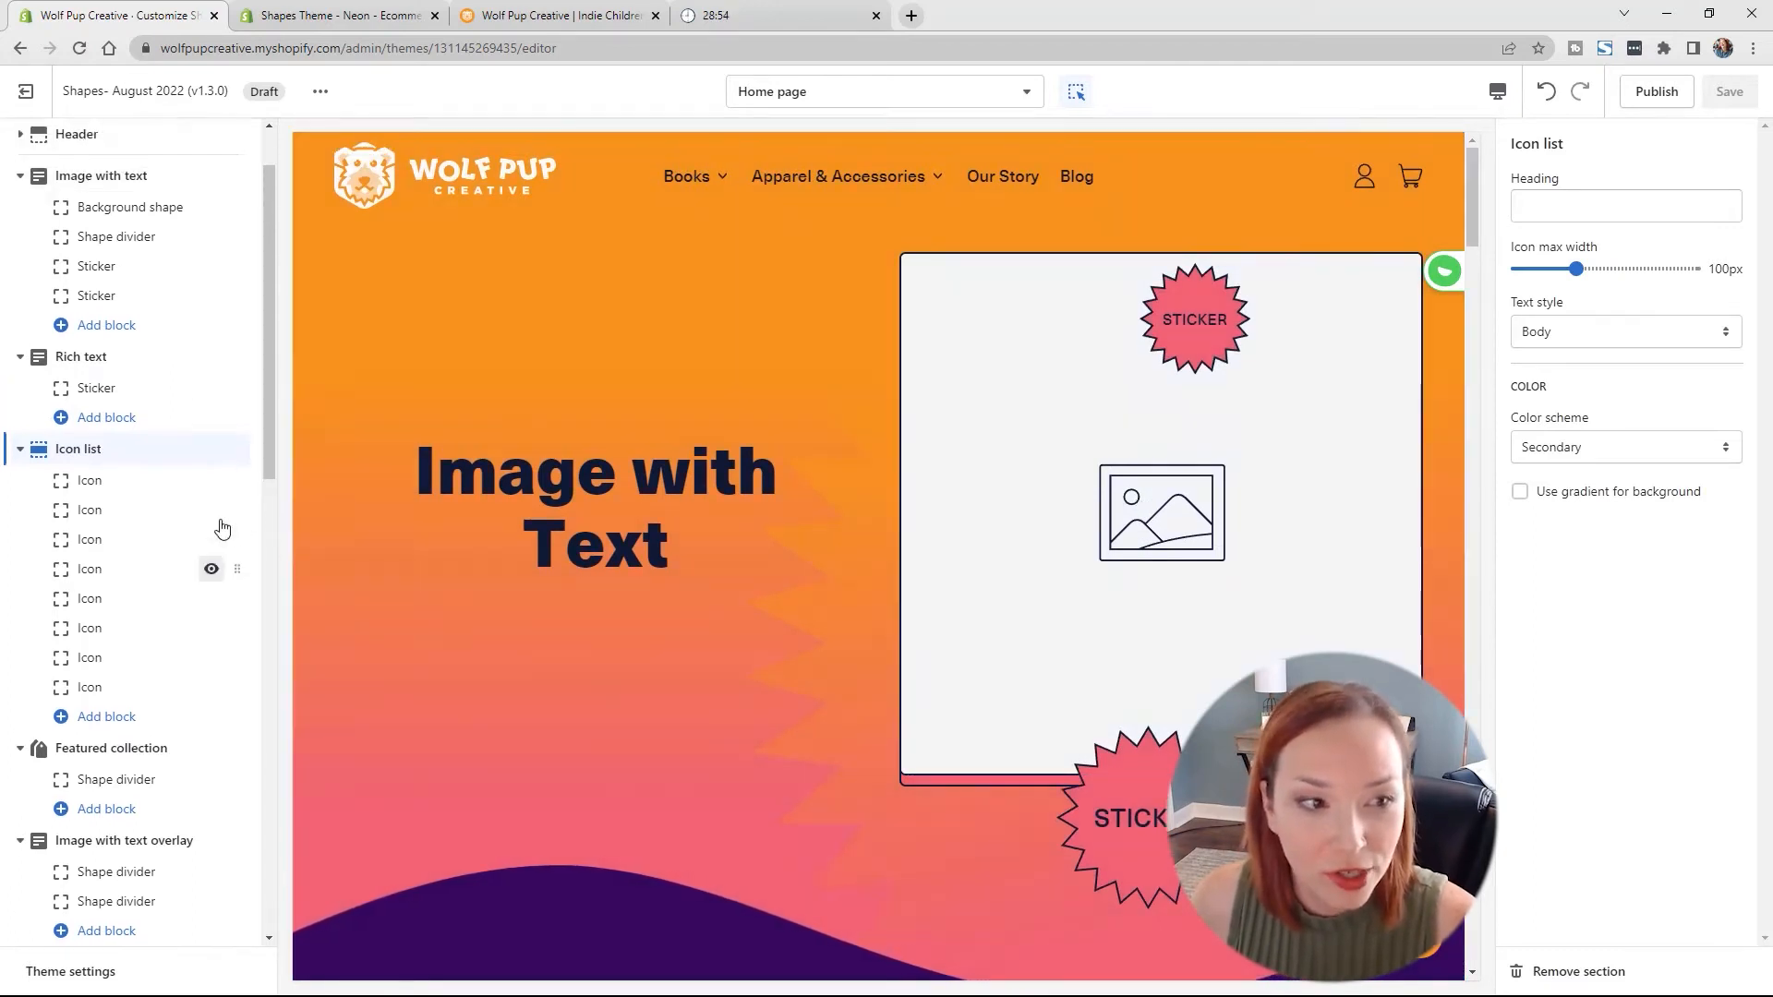
pyautogui.click(218, 533)
pyautogui.scroll(7, 1082, 541)
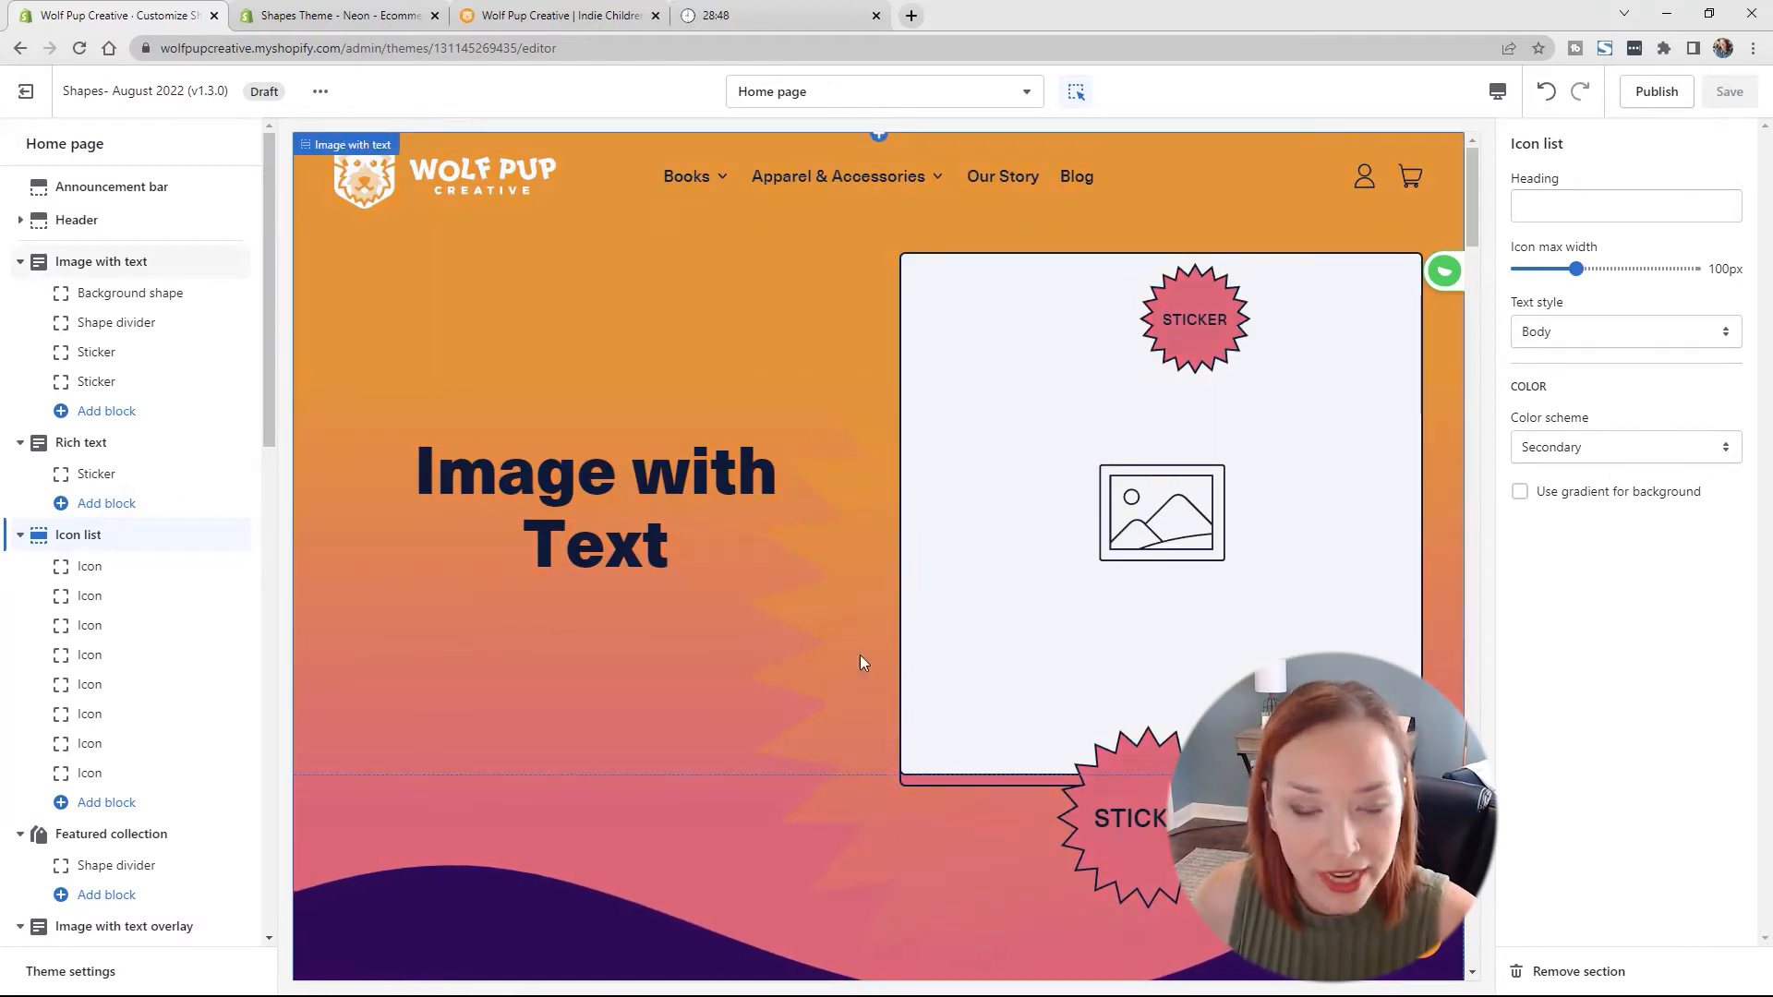
pyautogui.scroll(-4, 1021, 515)
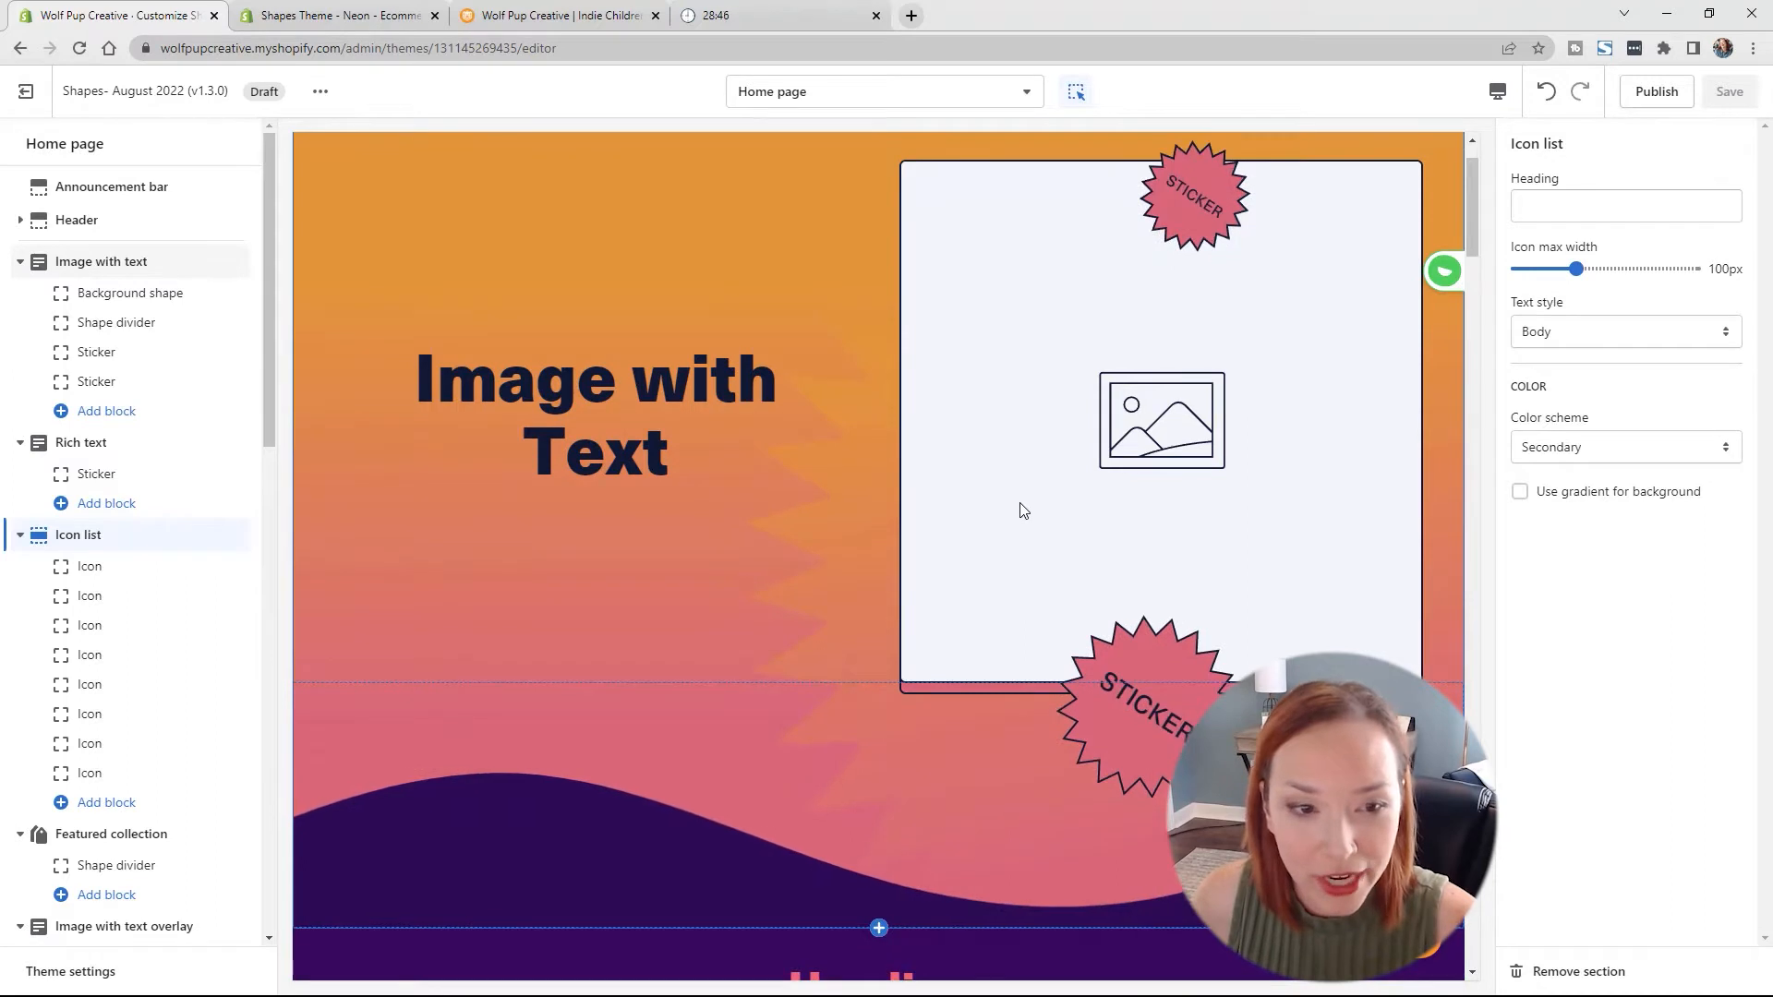
pyautogui.scroll(-4, 1021, 493)
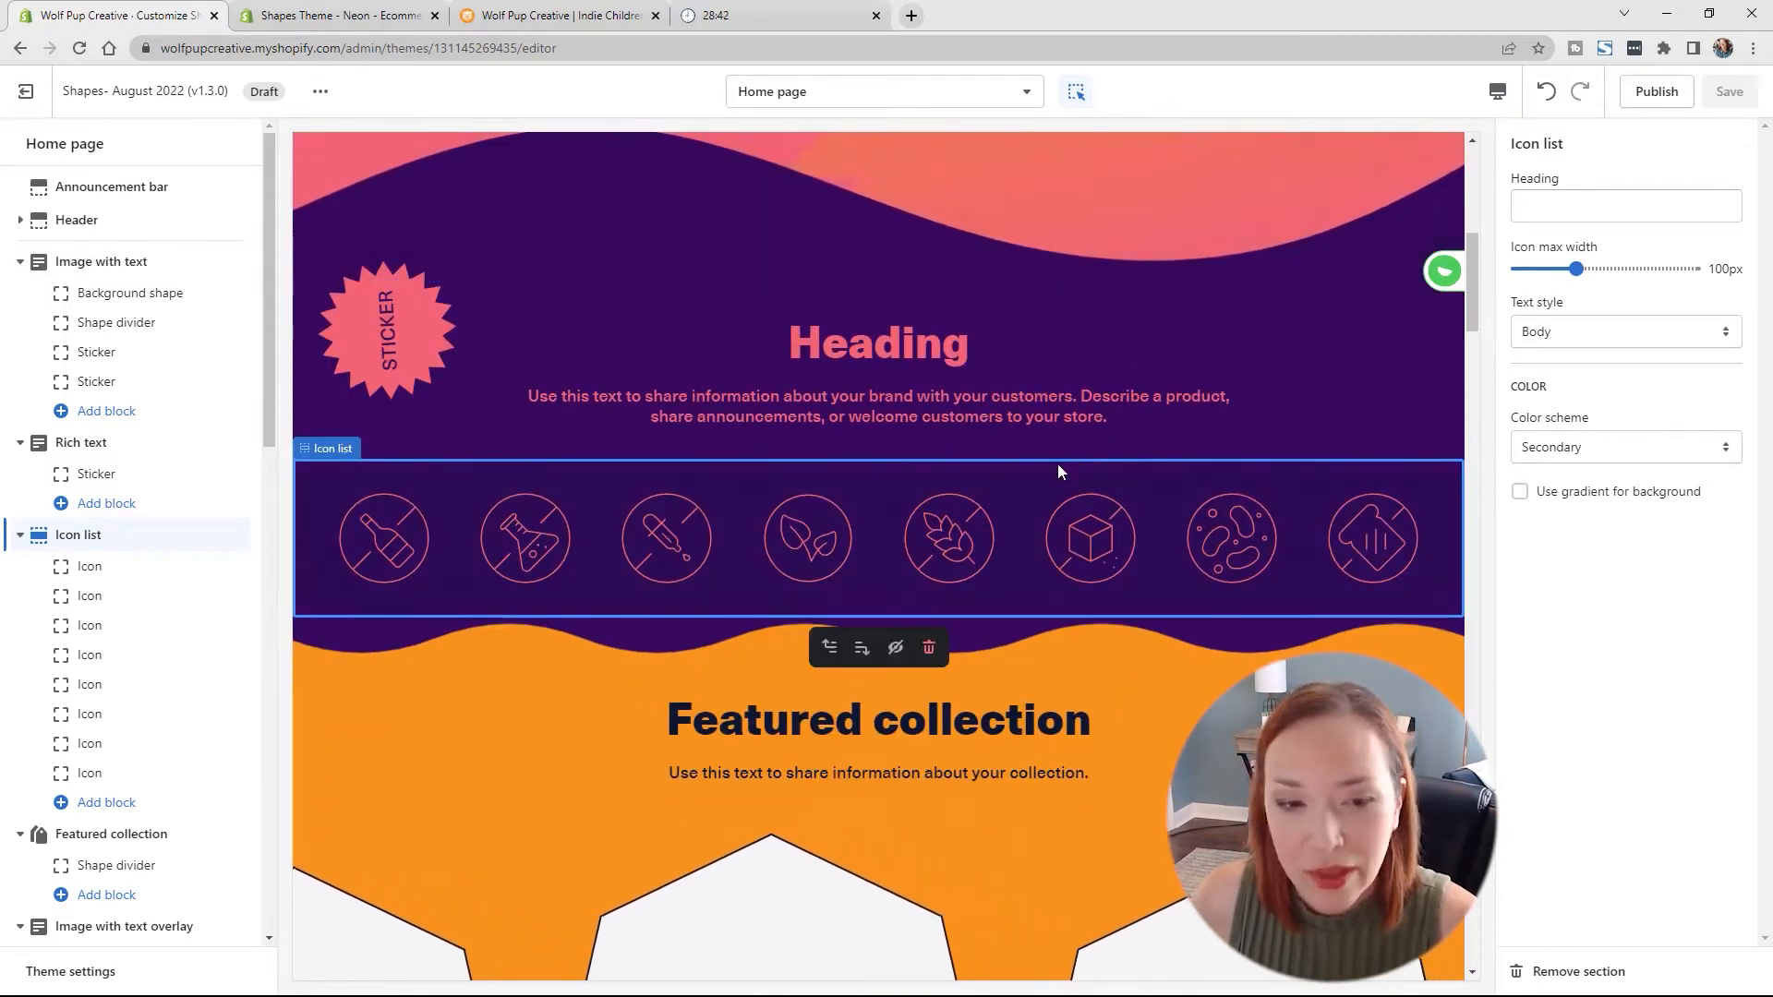
pyautogui.scroll(-3, 1057, 467)
pyautogui.scroll(-7, 1056, 463)
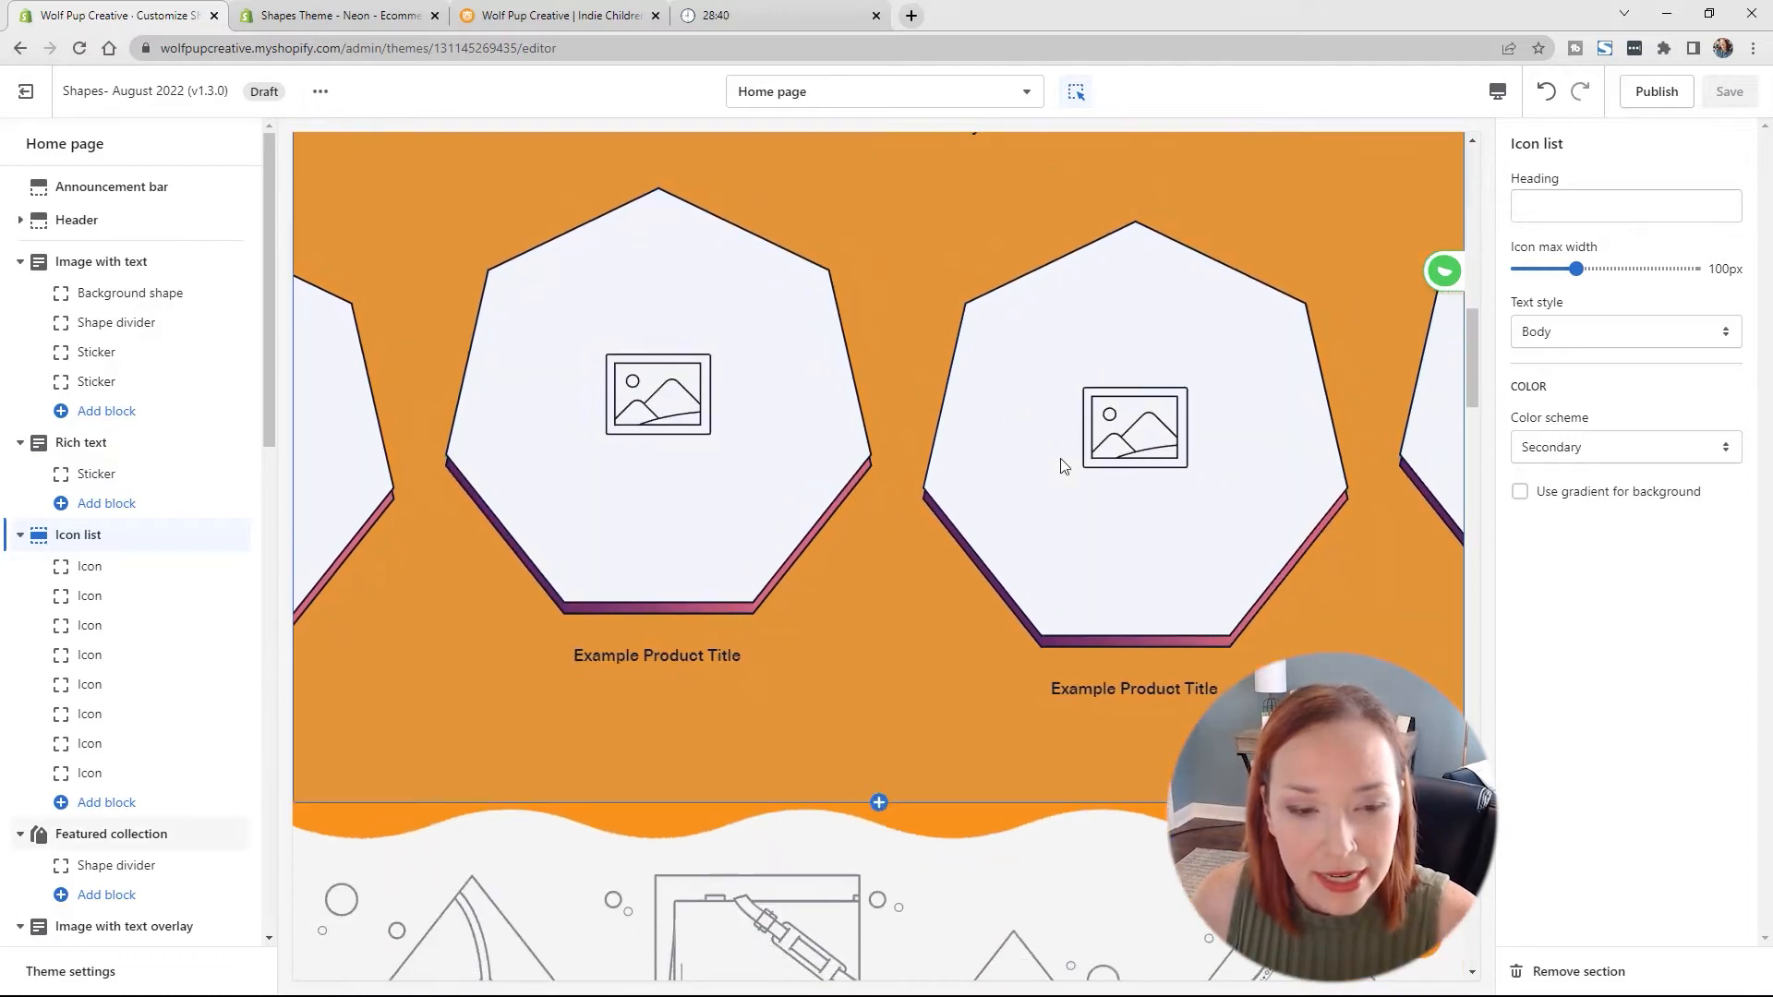
pyautogui.scroll(6, 1060, 458)
pyautogui.scroll(10, 1061, 460)
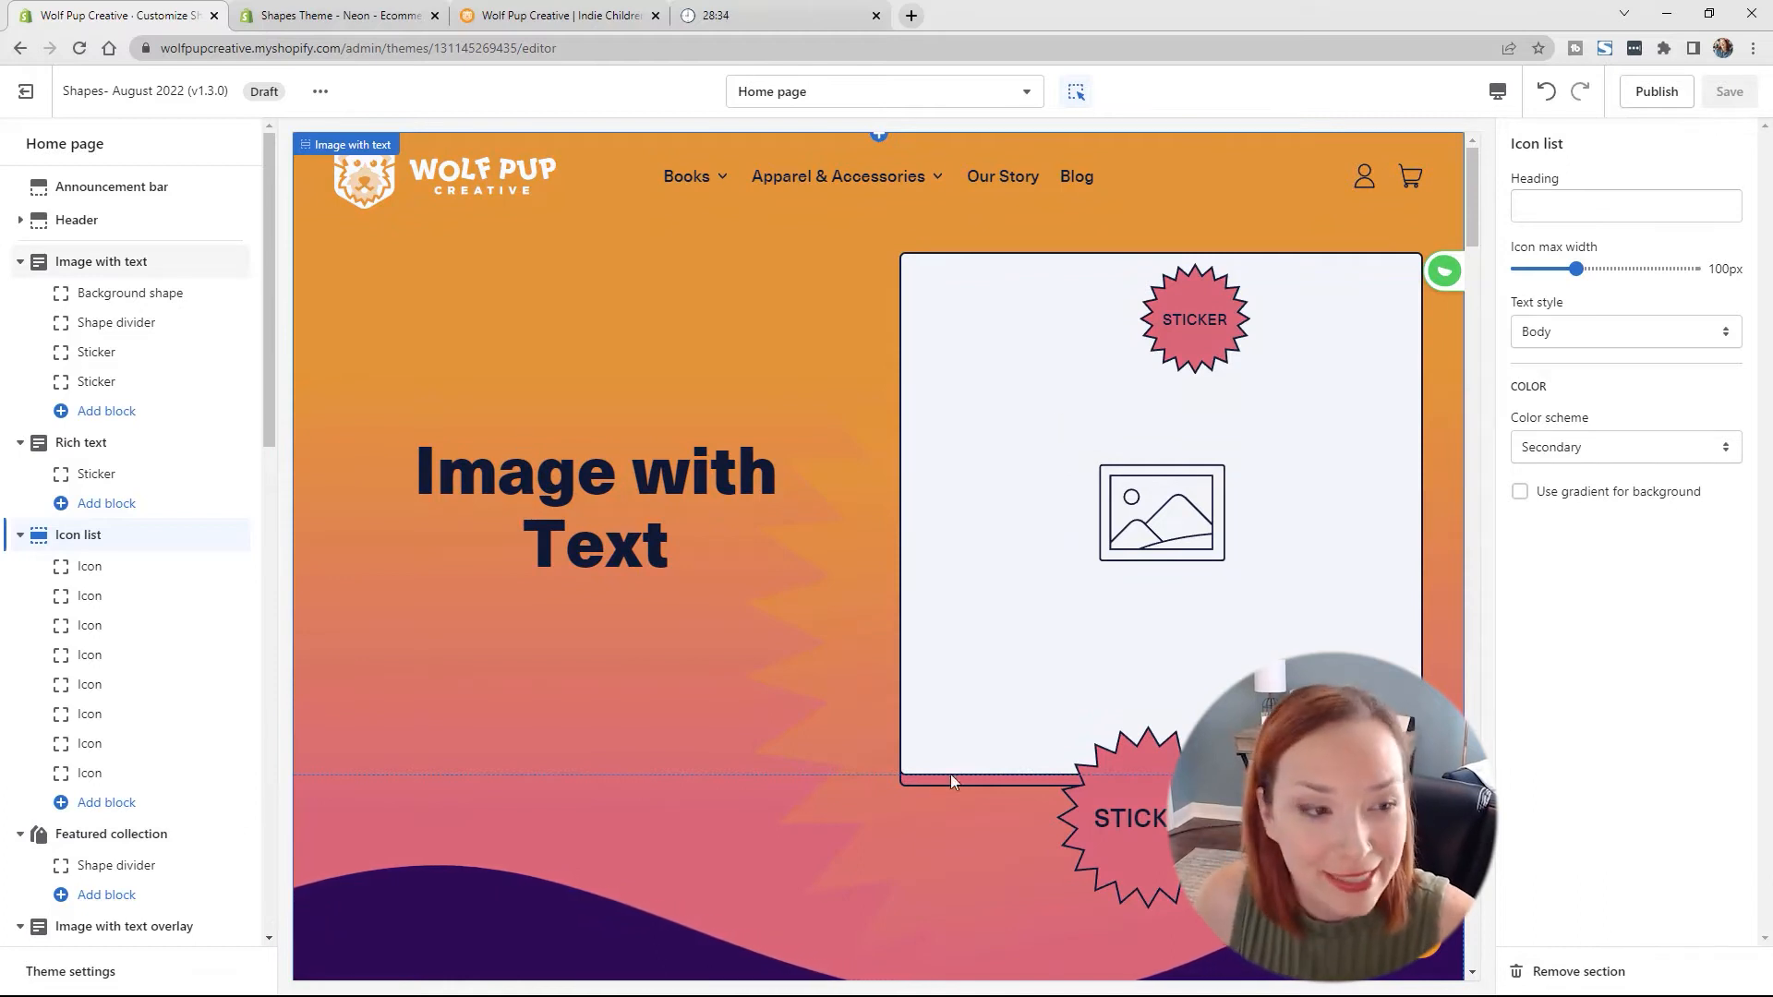
# Step: Set the Image with text section's image to the library photo of the woman and boy reading Baking ABCs
pyautogui.click(130, 270)
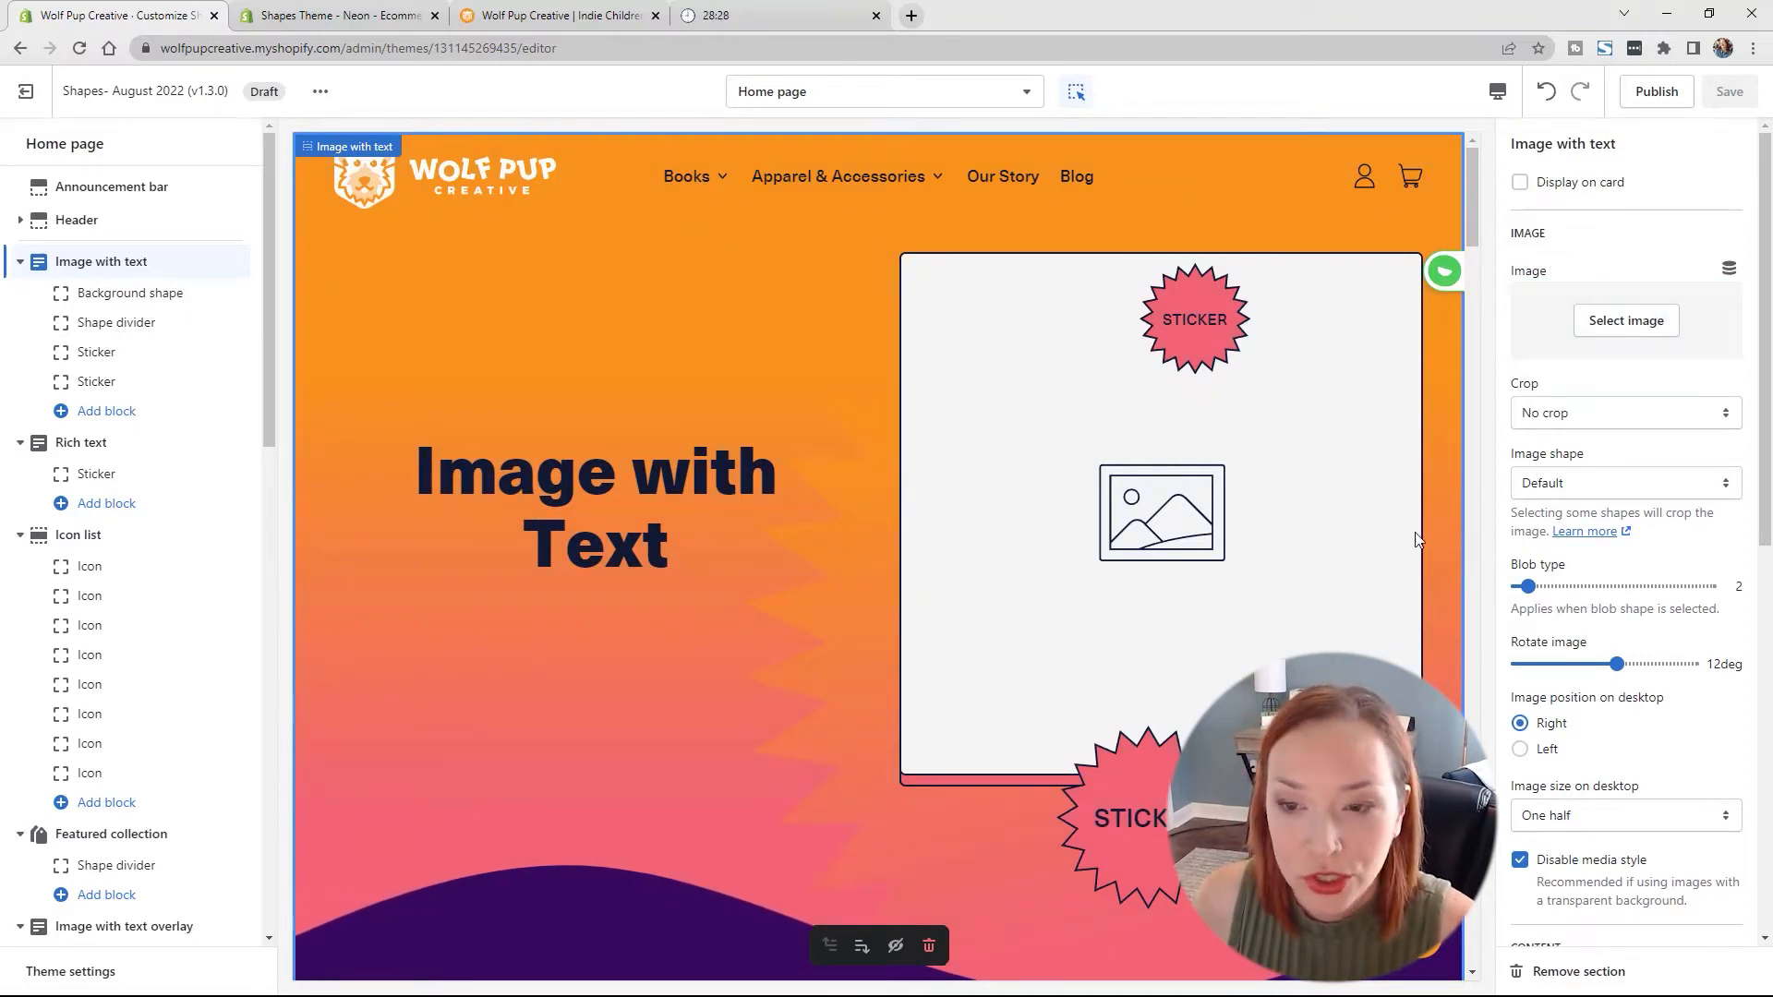
pyautogui.click(1633, 323)
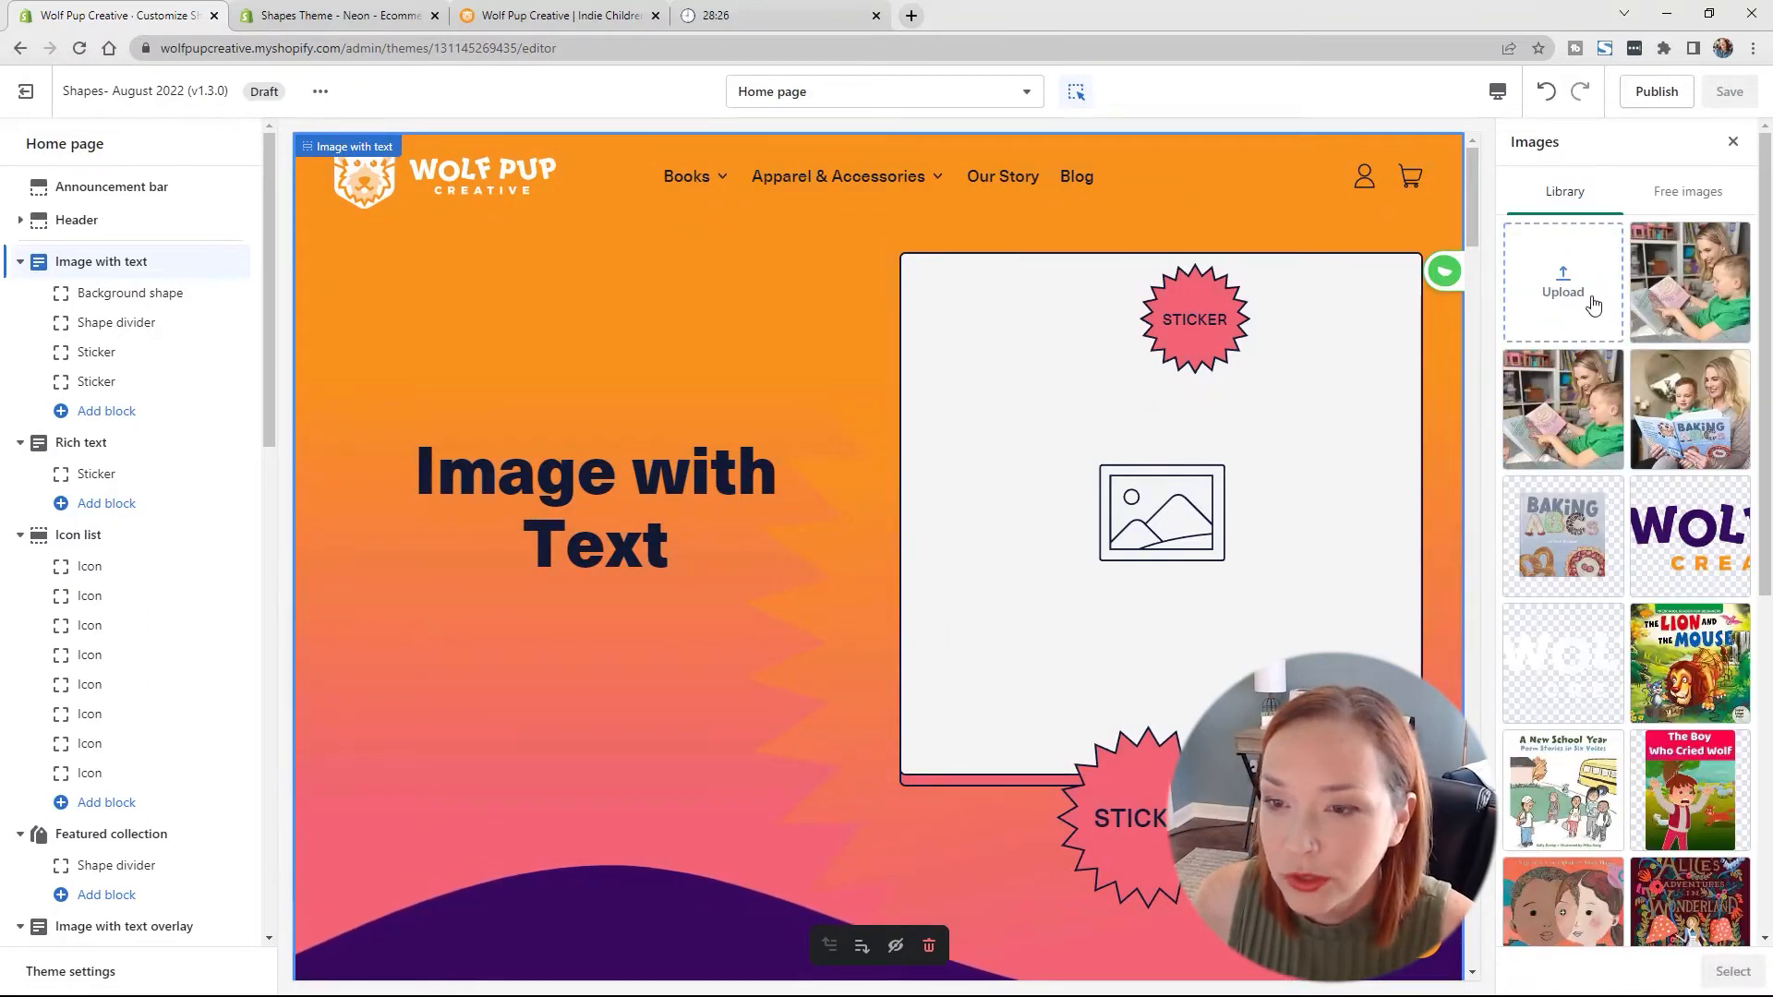
pyautogui.click(1693, 418)
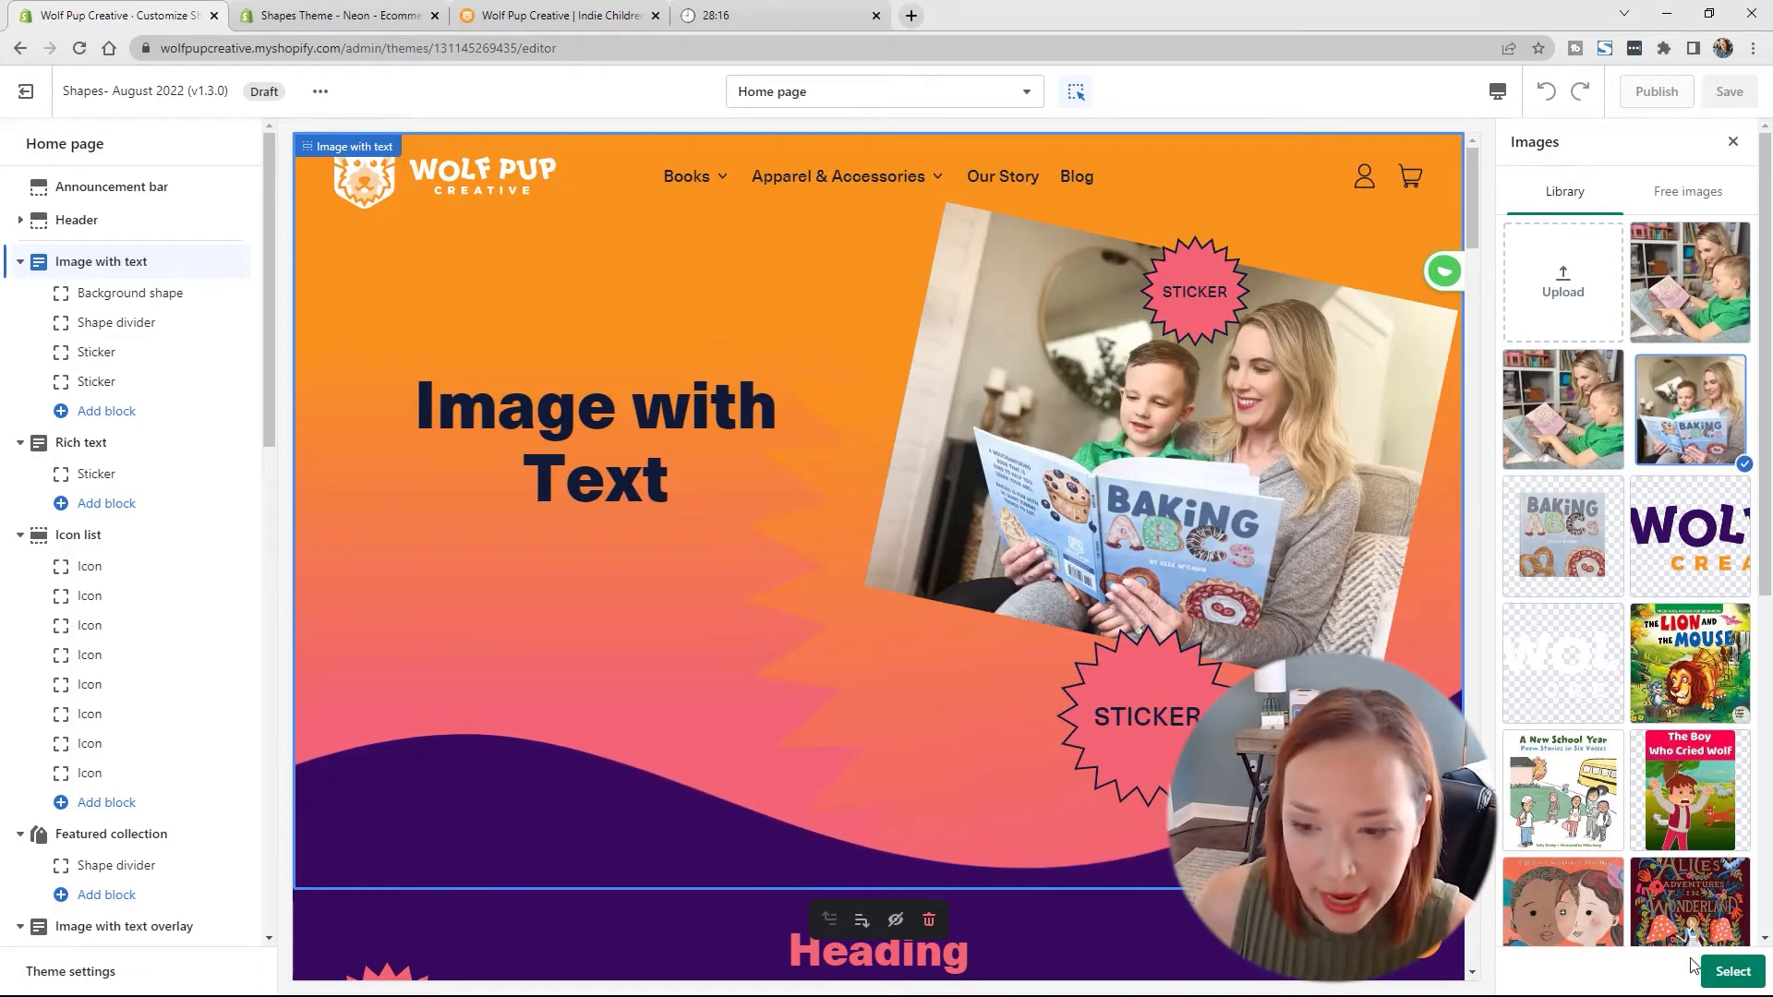
pyautogui.click(1734, 972)
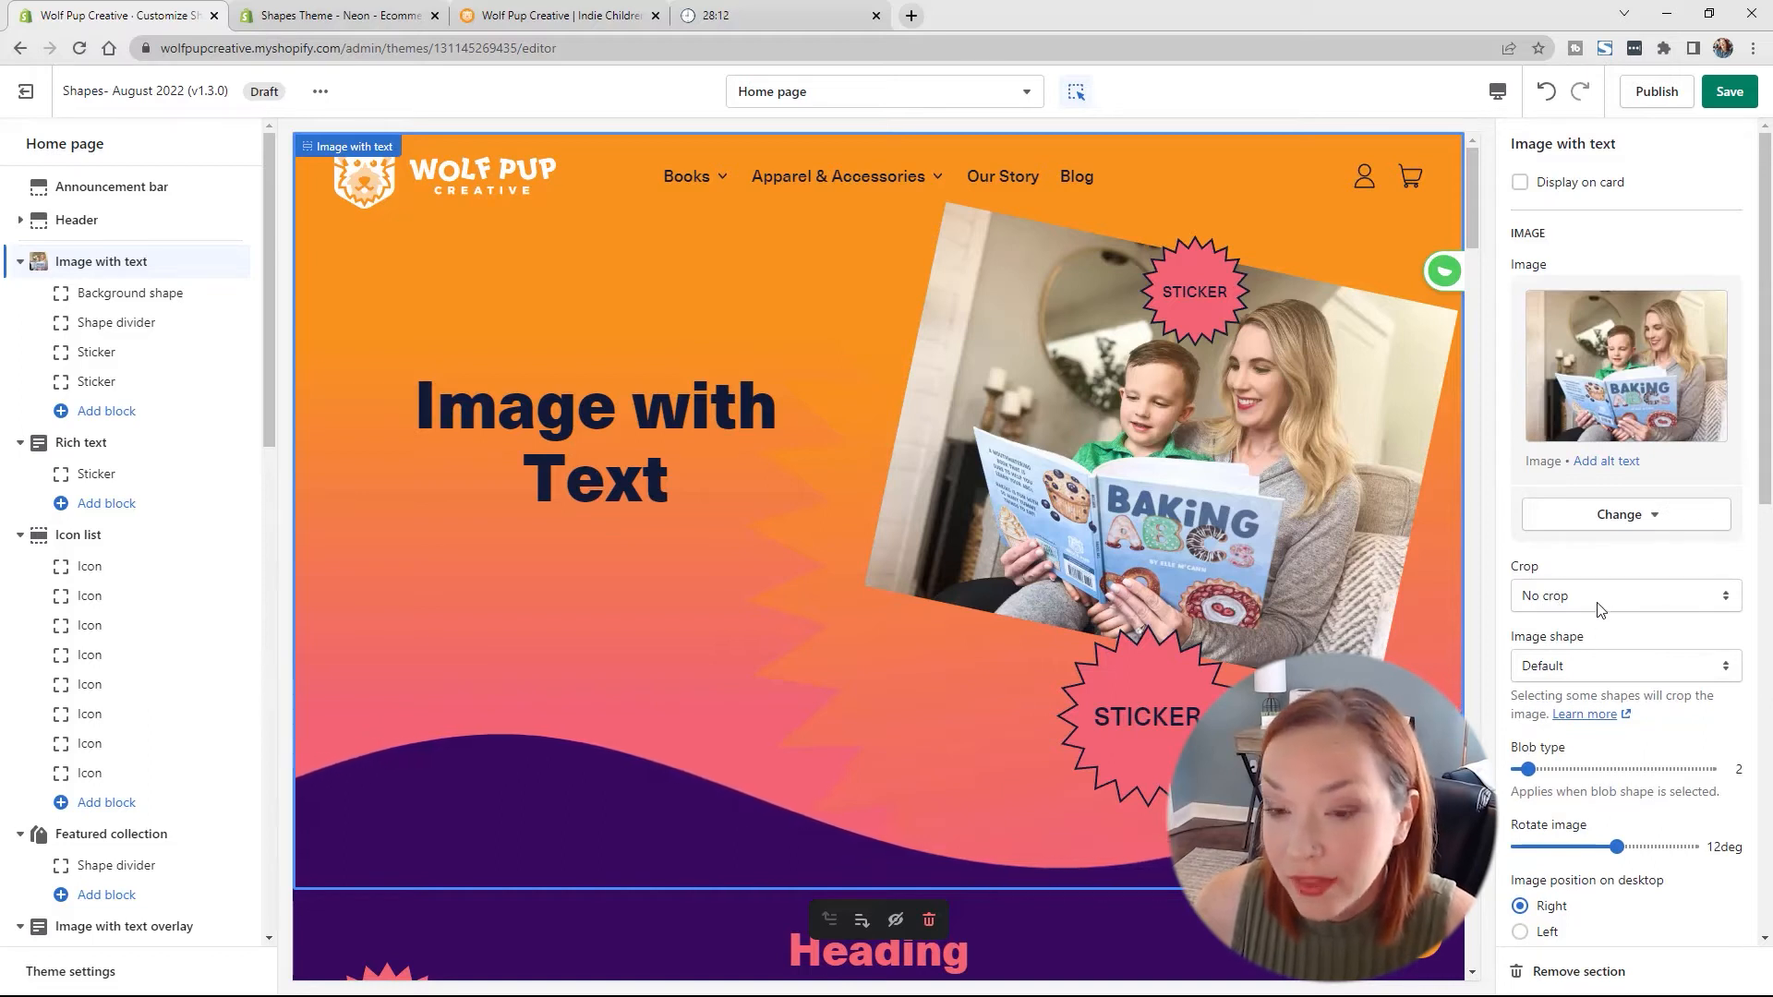
# Step: Try the Star 1 image shape on the photo in the Image with text section
pyautogui.scroll(-1, 1600, 610)
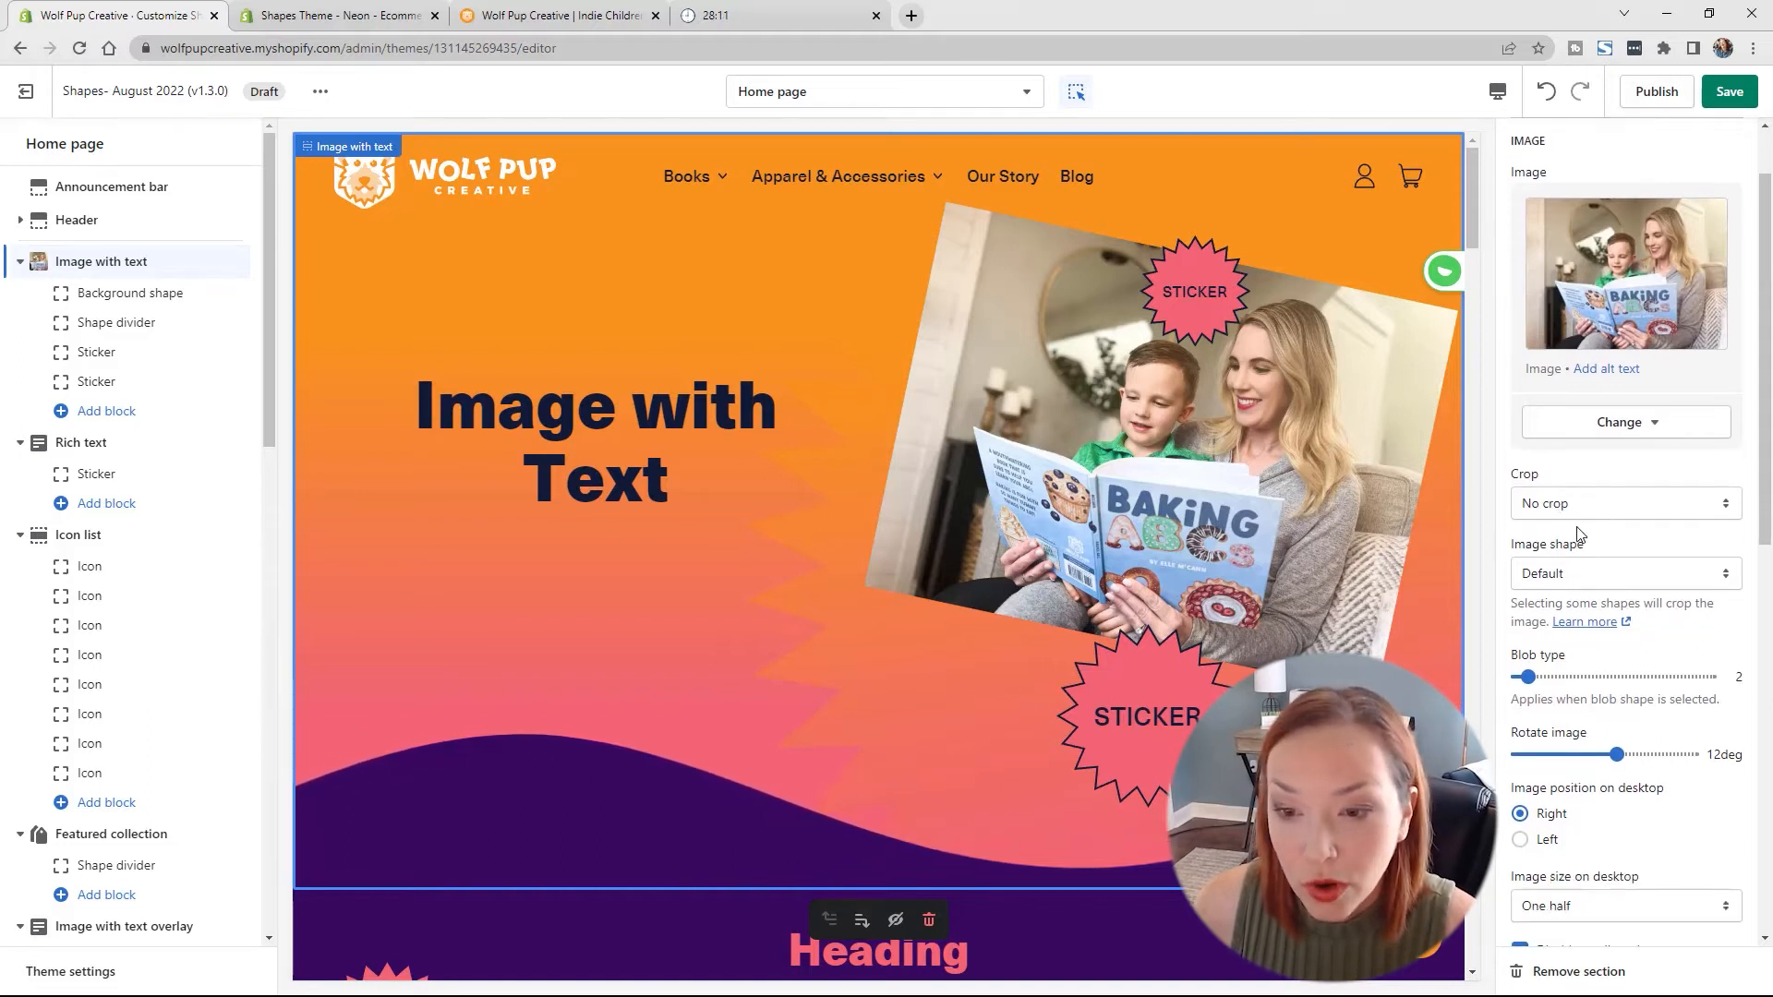
pyautogui.click(1589, 578)
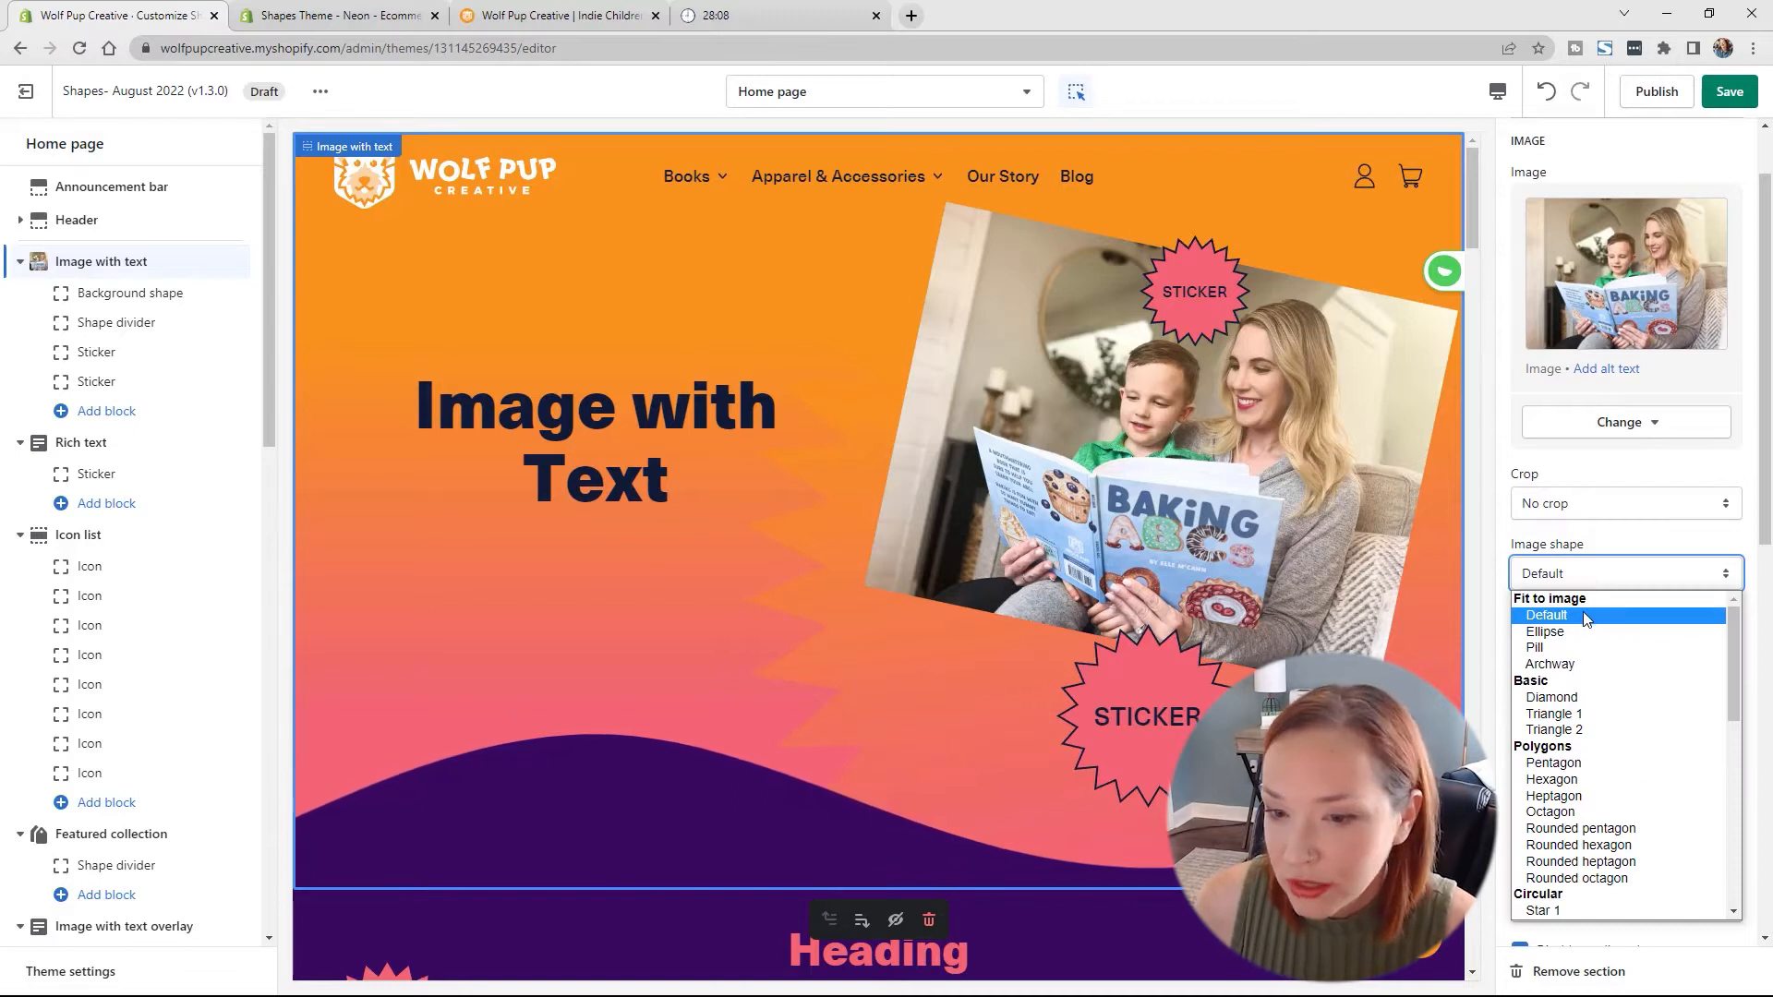
pyautogui.scroll(-3, 1606, 683)
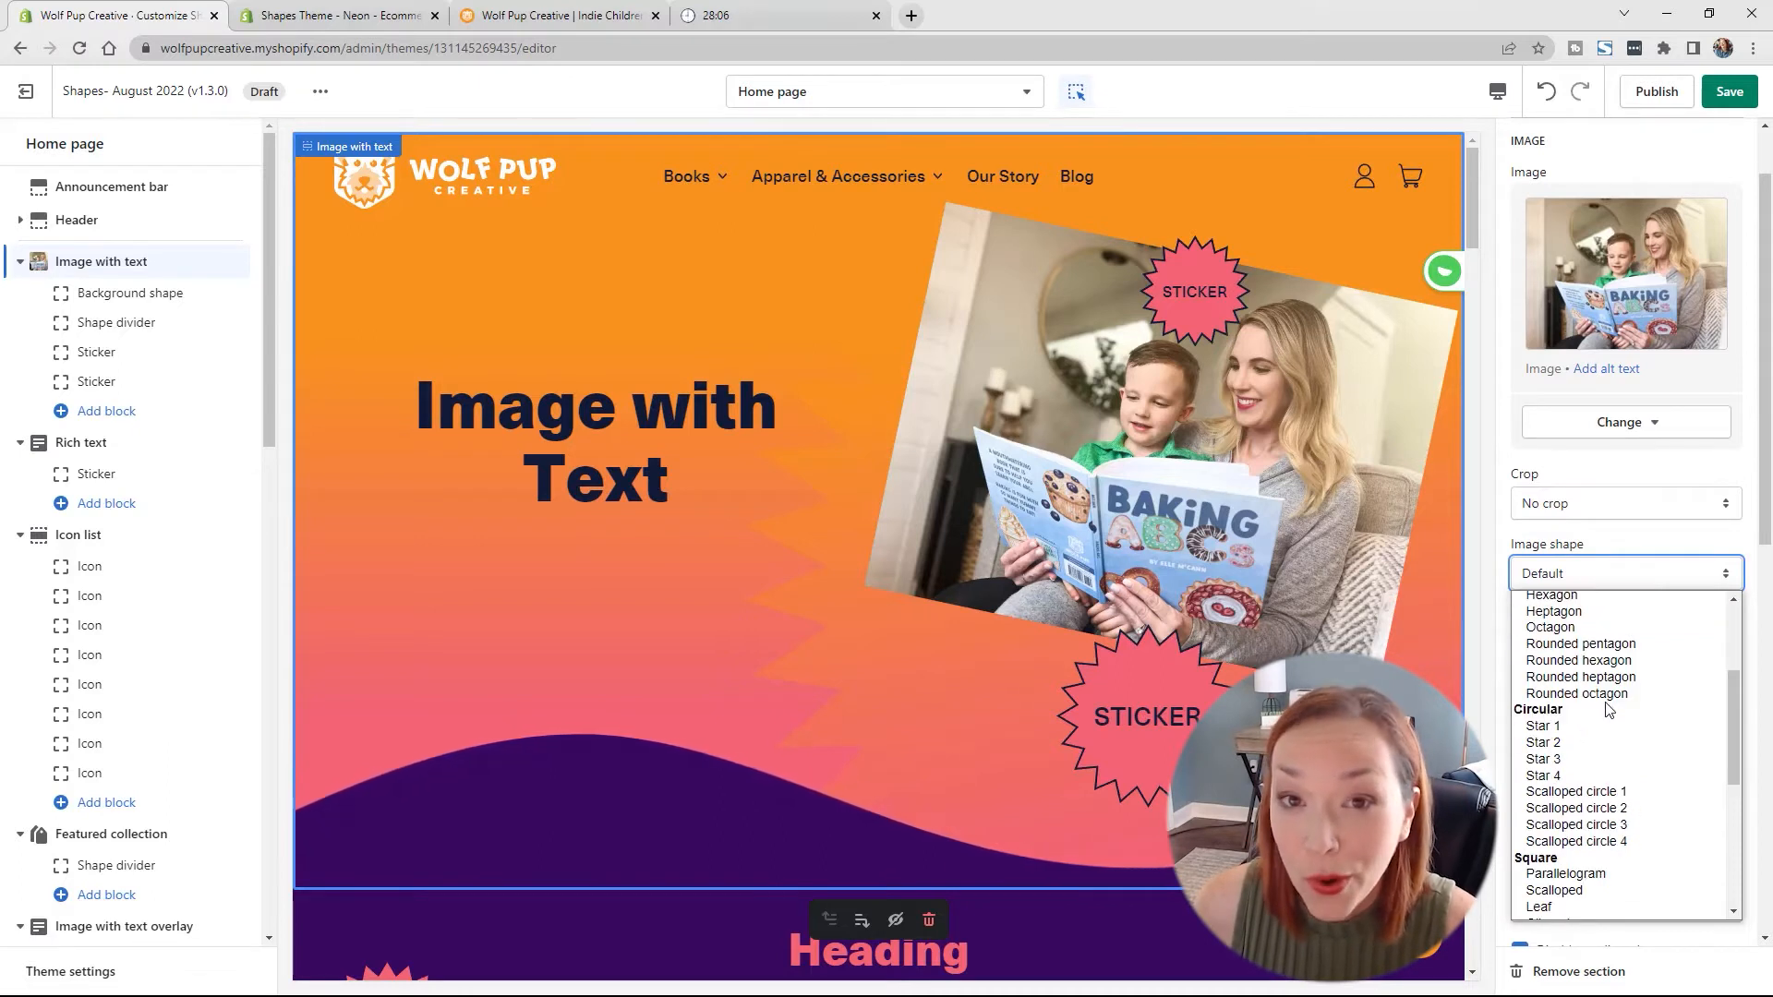
pyautogui.scroll(-2, 1606, 702)
pyautogui.scroll(5, 1601, 700)
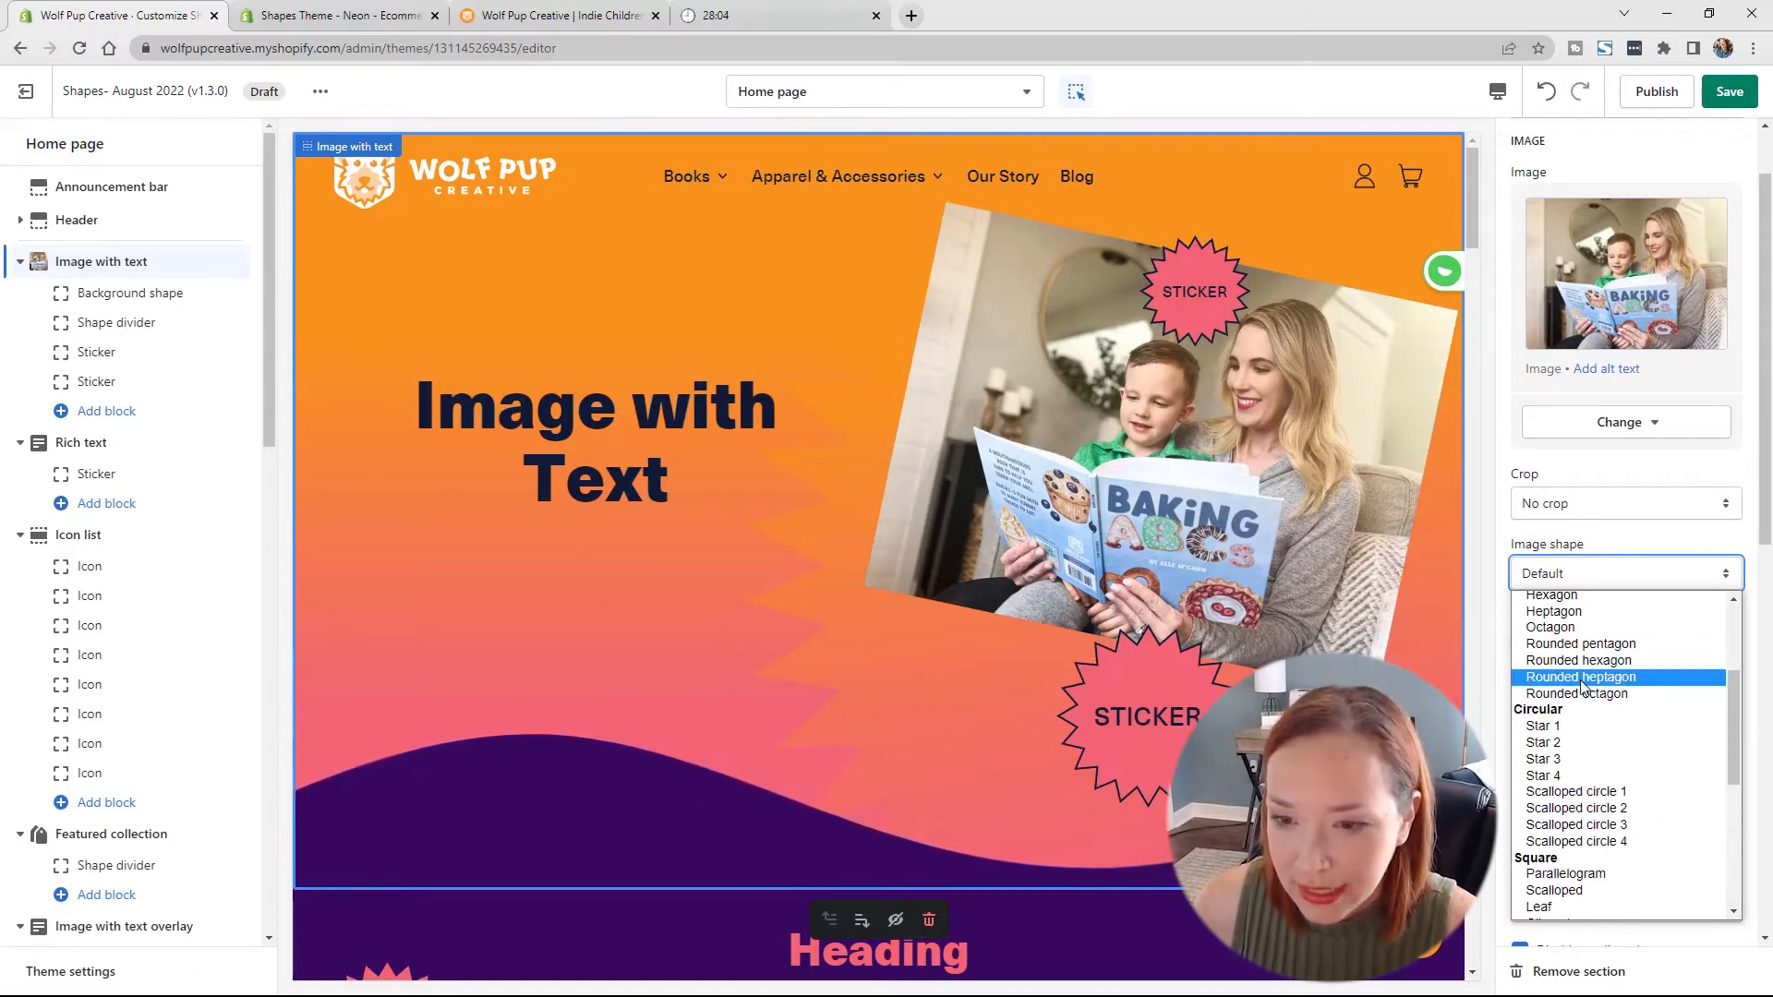
pyautogui.scroll(-3, 1588, 729)
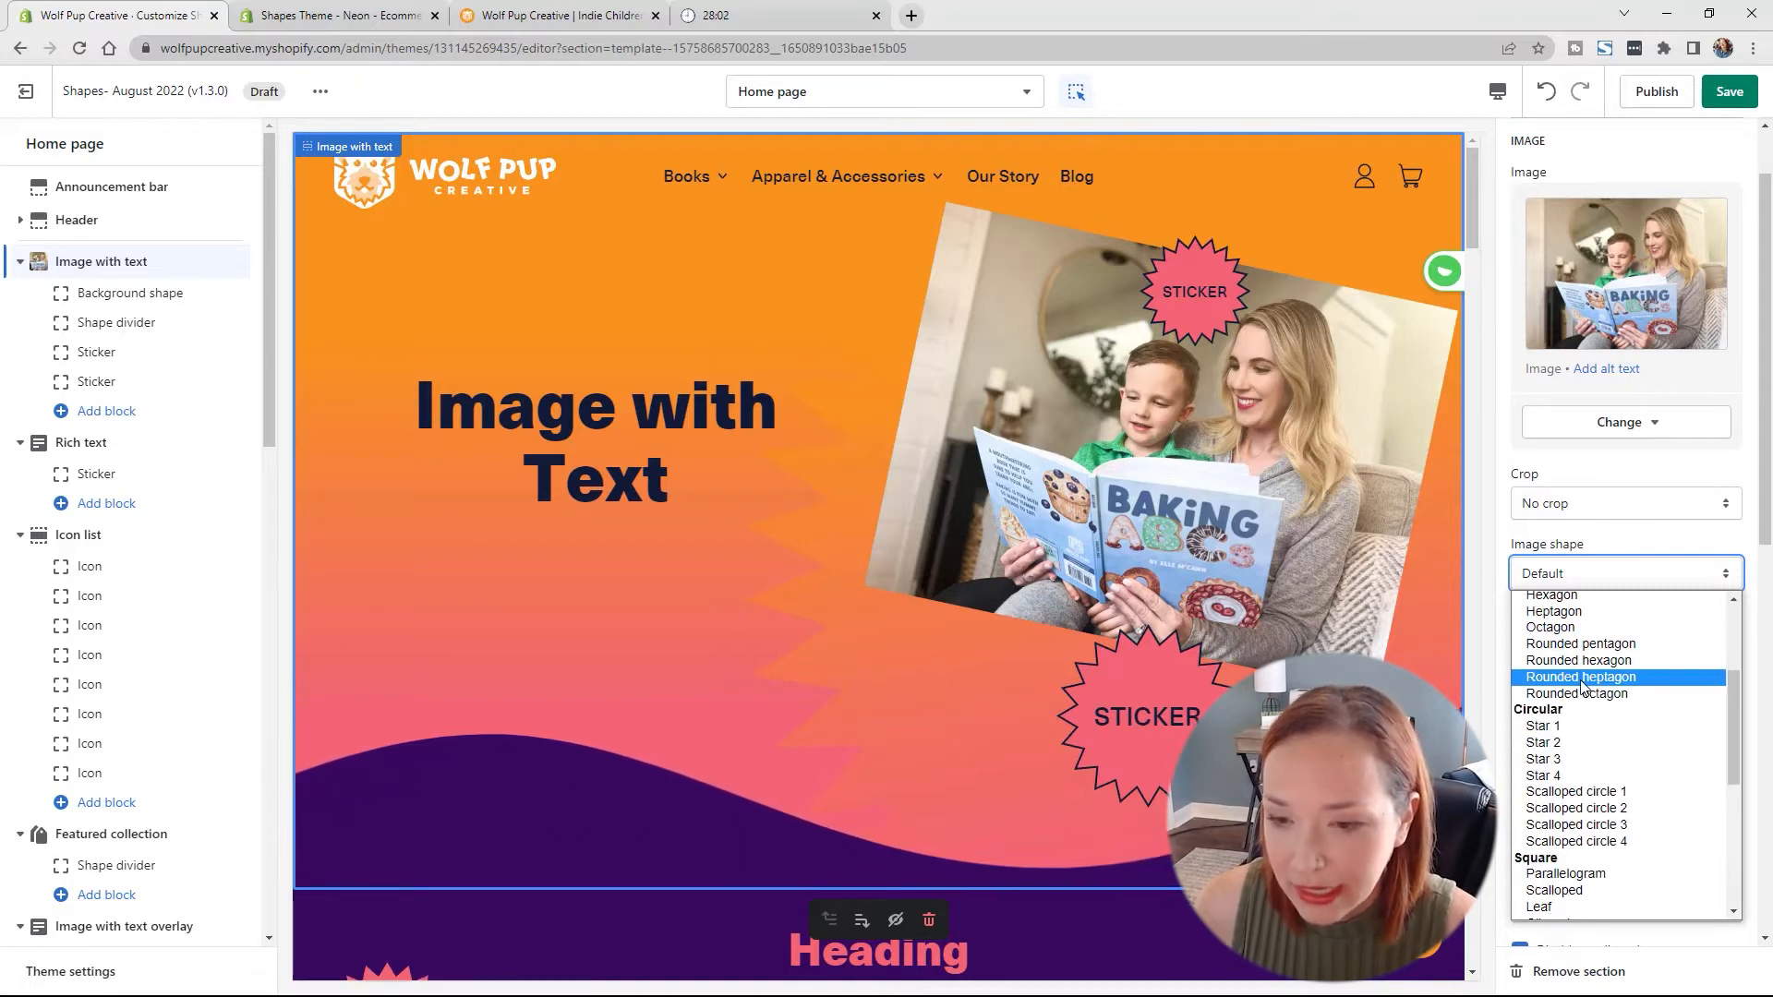
pyautogui.scroll(-3, 1588, 757)
pyautogui.scroll(4, 1577, 734)
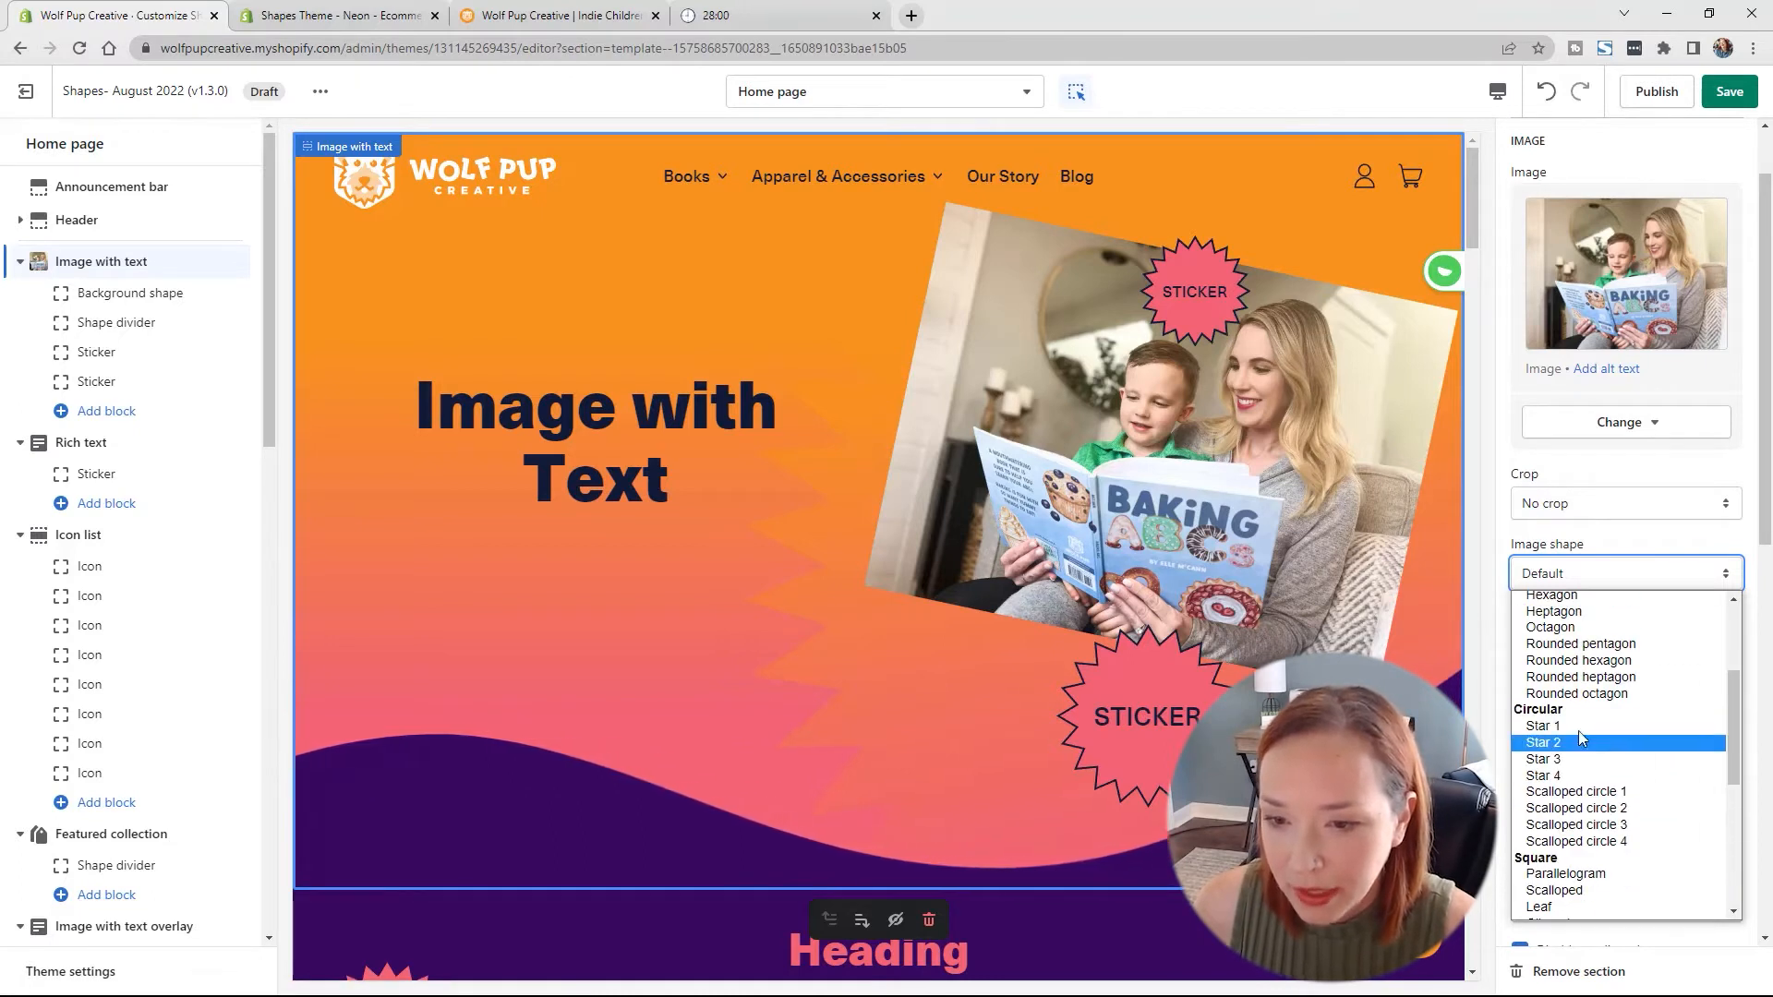
pyautogui.press('Escape')
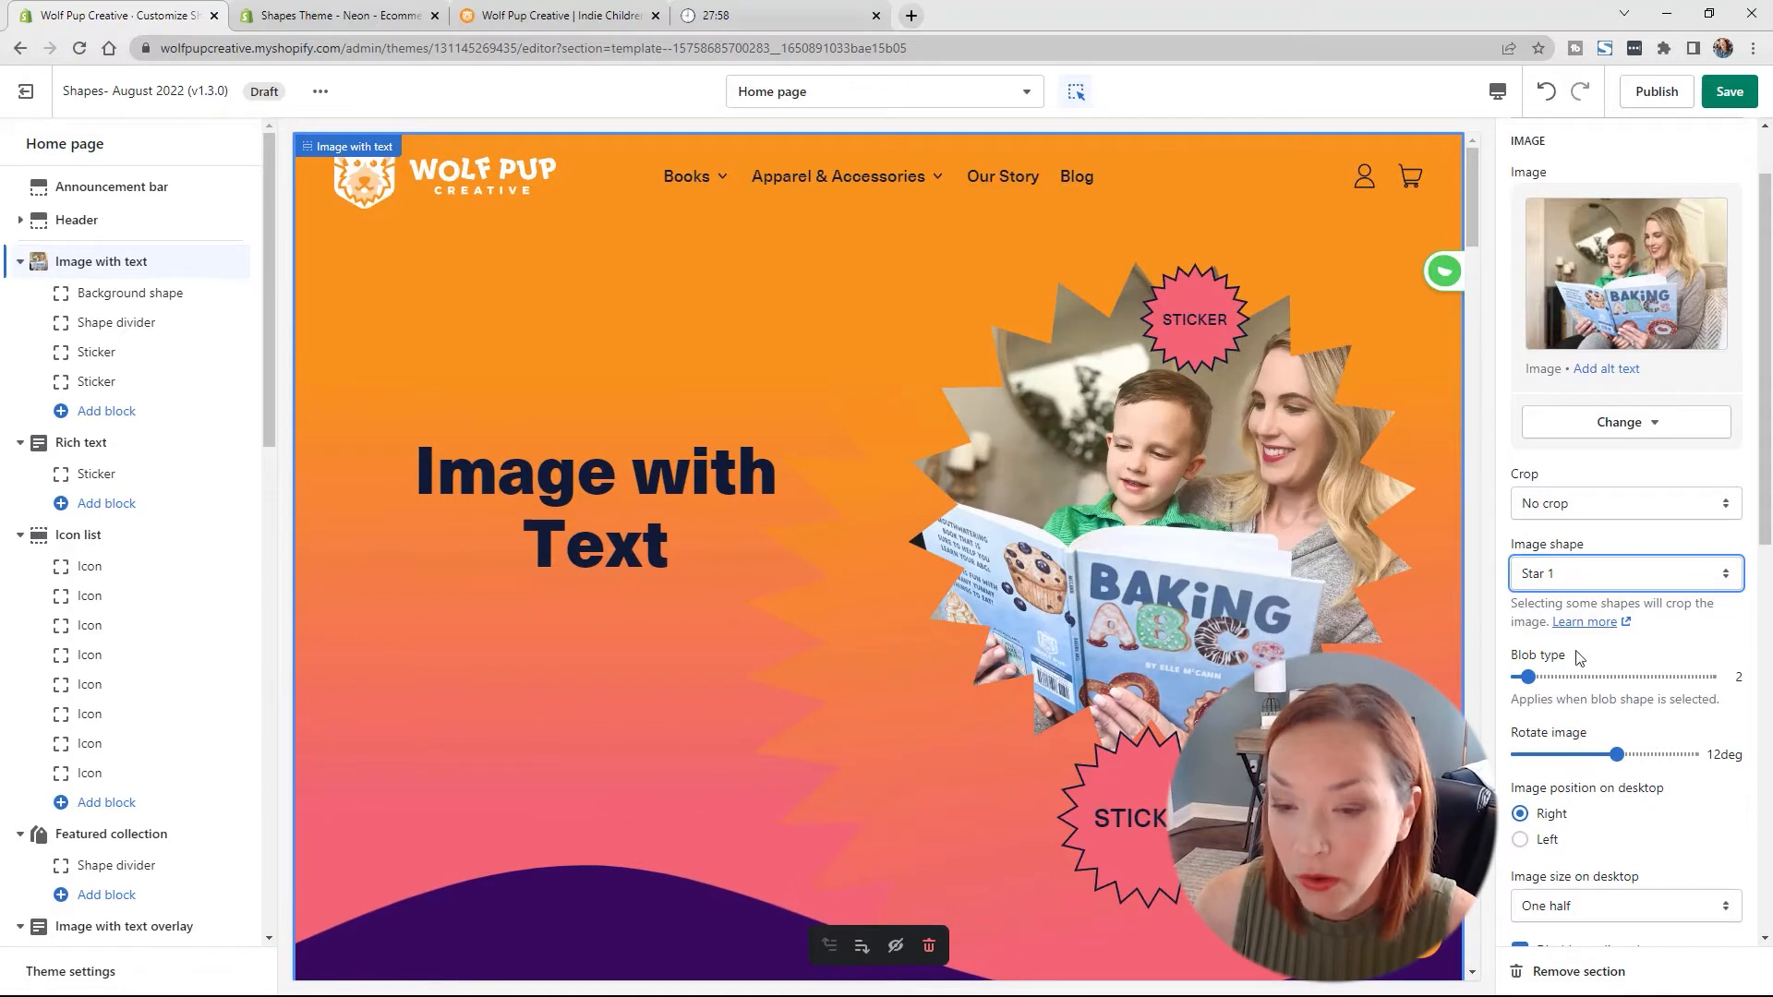
# Step: Set the image shape of the Image with text section's photo to Scalloped circle 1
pyautogui.click(1572, 577)
pyautogui.scroll(-3, 1579, 794)
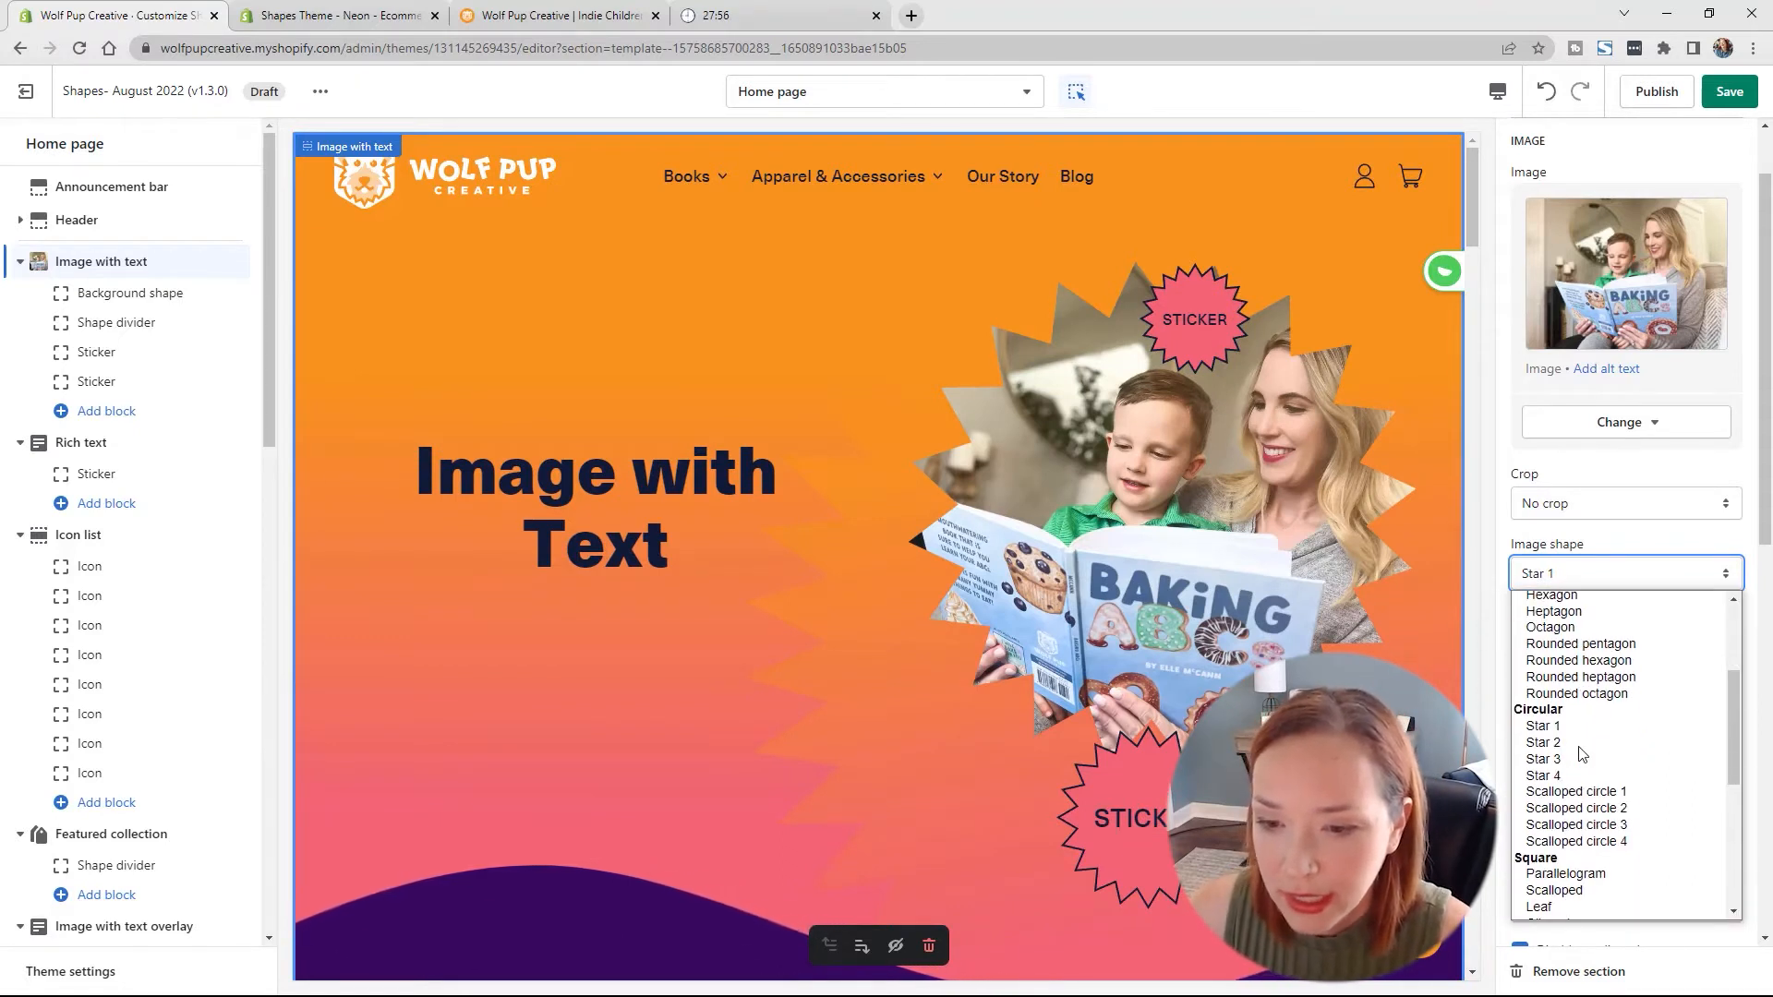
pyautogui.click(1577, 792)
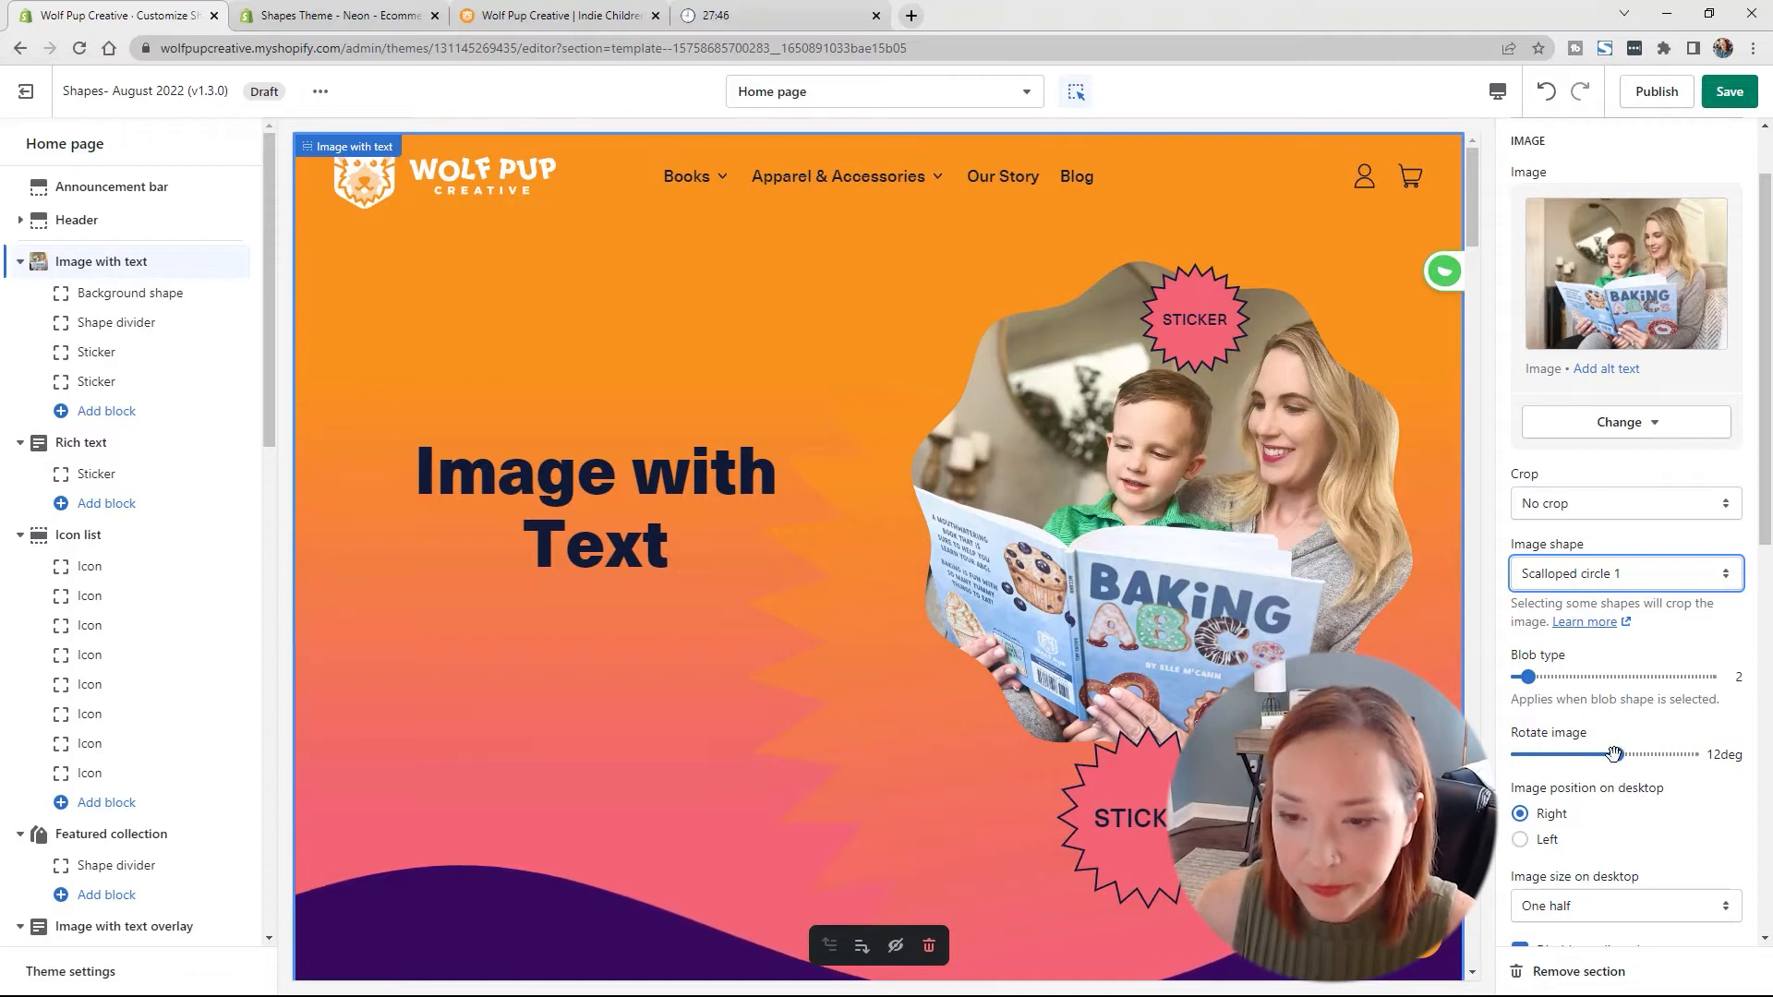
pyautogui.scroll(-1, 1577, 725)
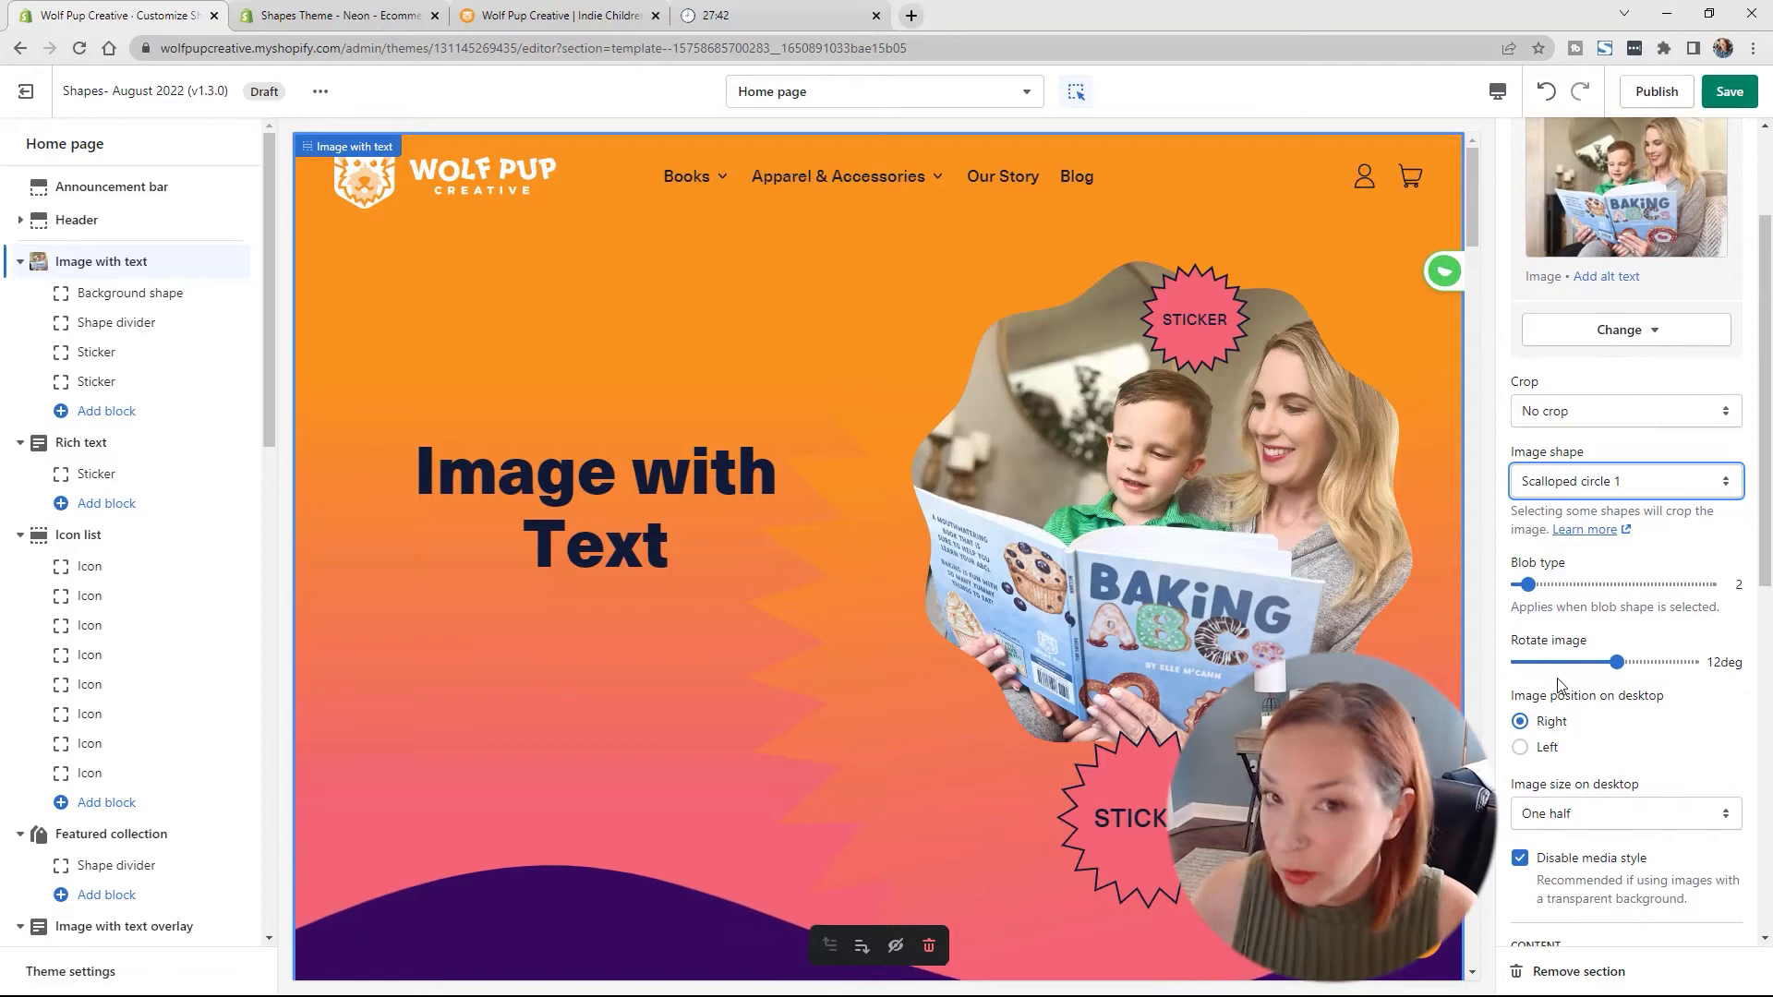
pyautogui.scroll(-6, 1619, 747)
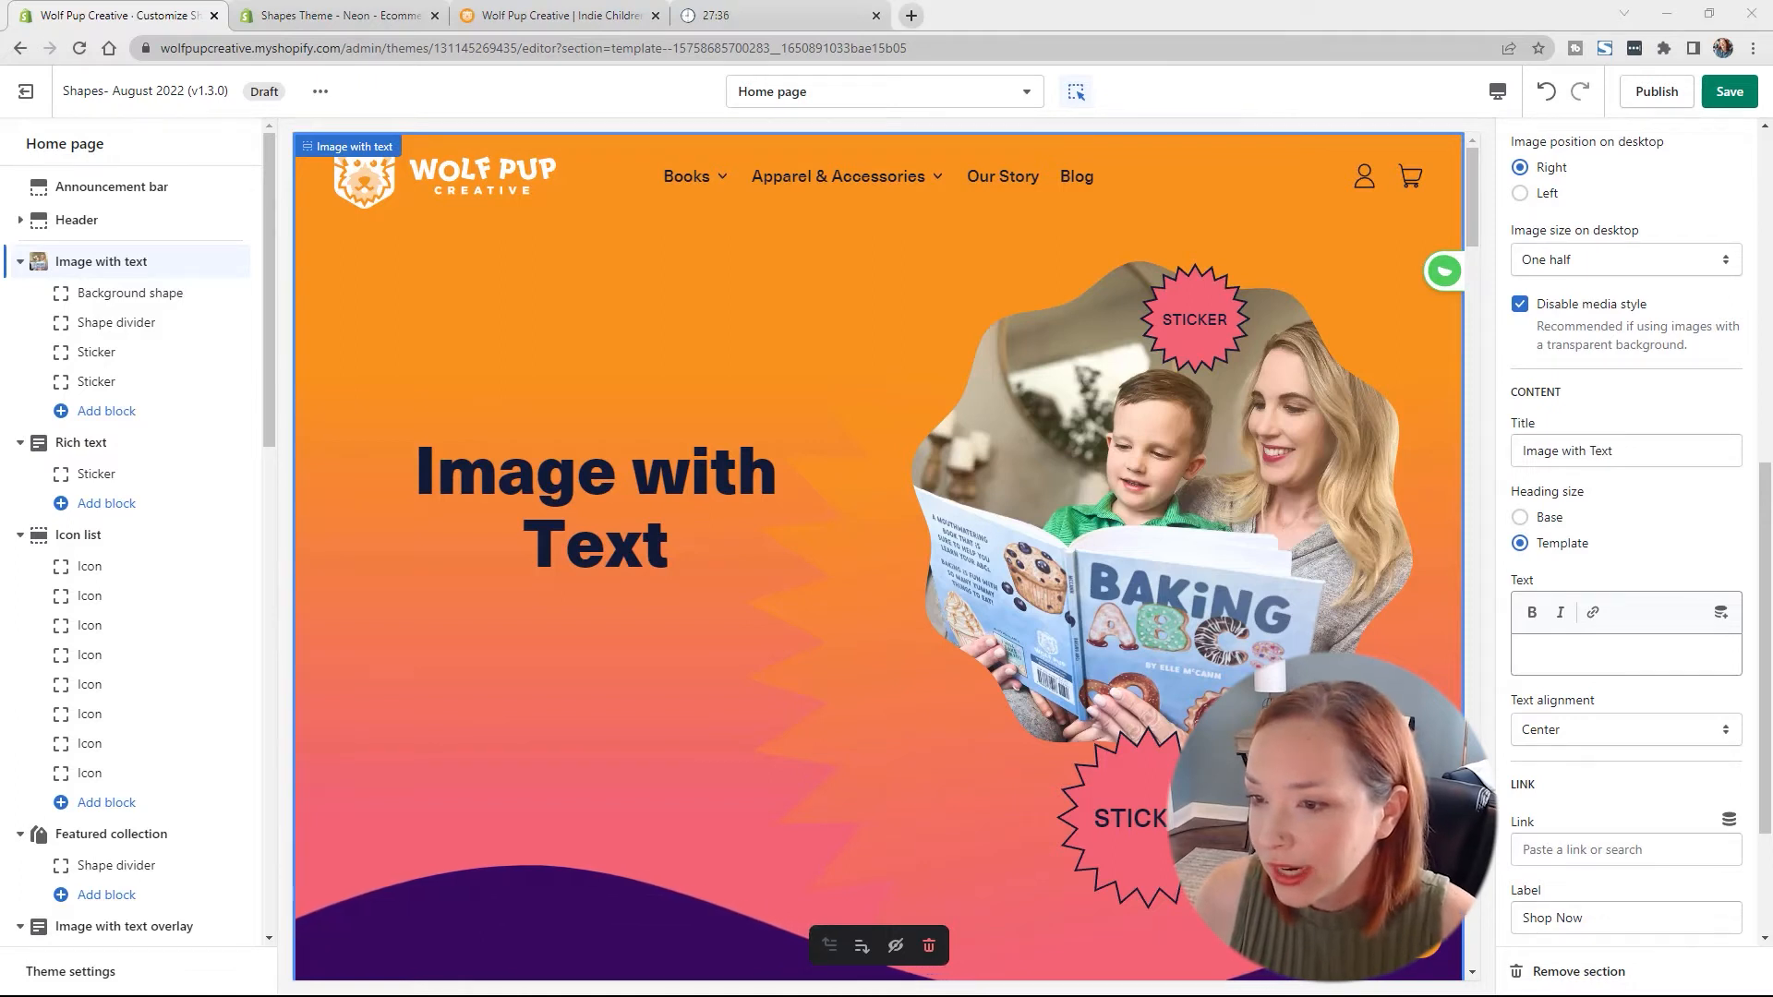
# Step: Check the hero copy on the live Wolf Pup Creative site and set the Image with text title to "Fun for the Whole Family!"
pyautogui.click(532, 19)
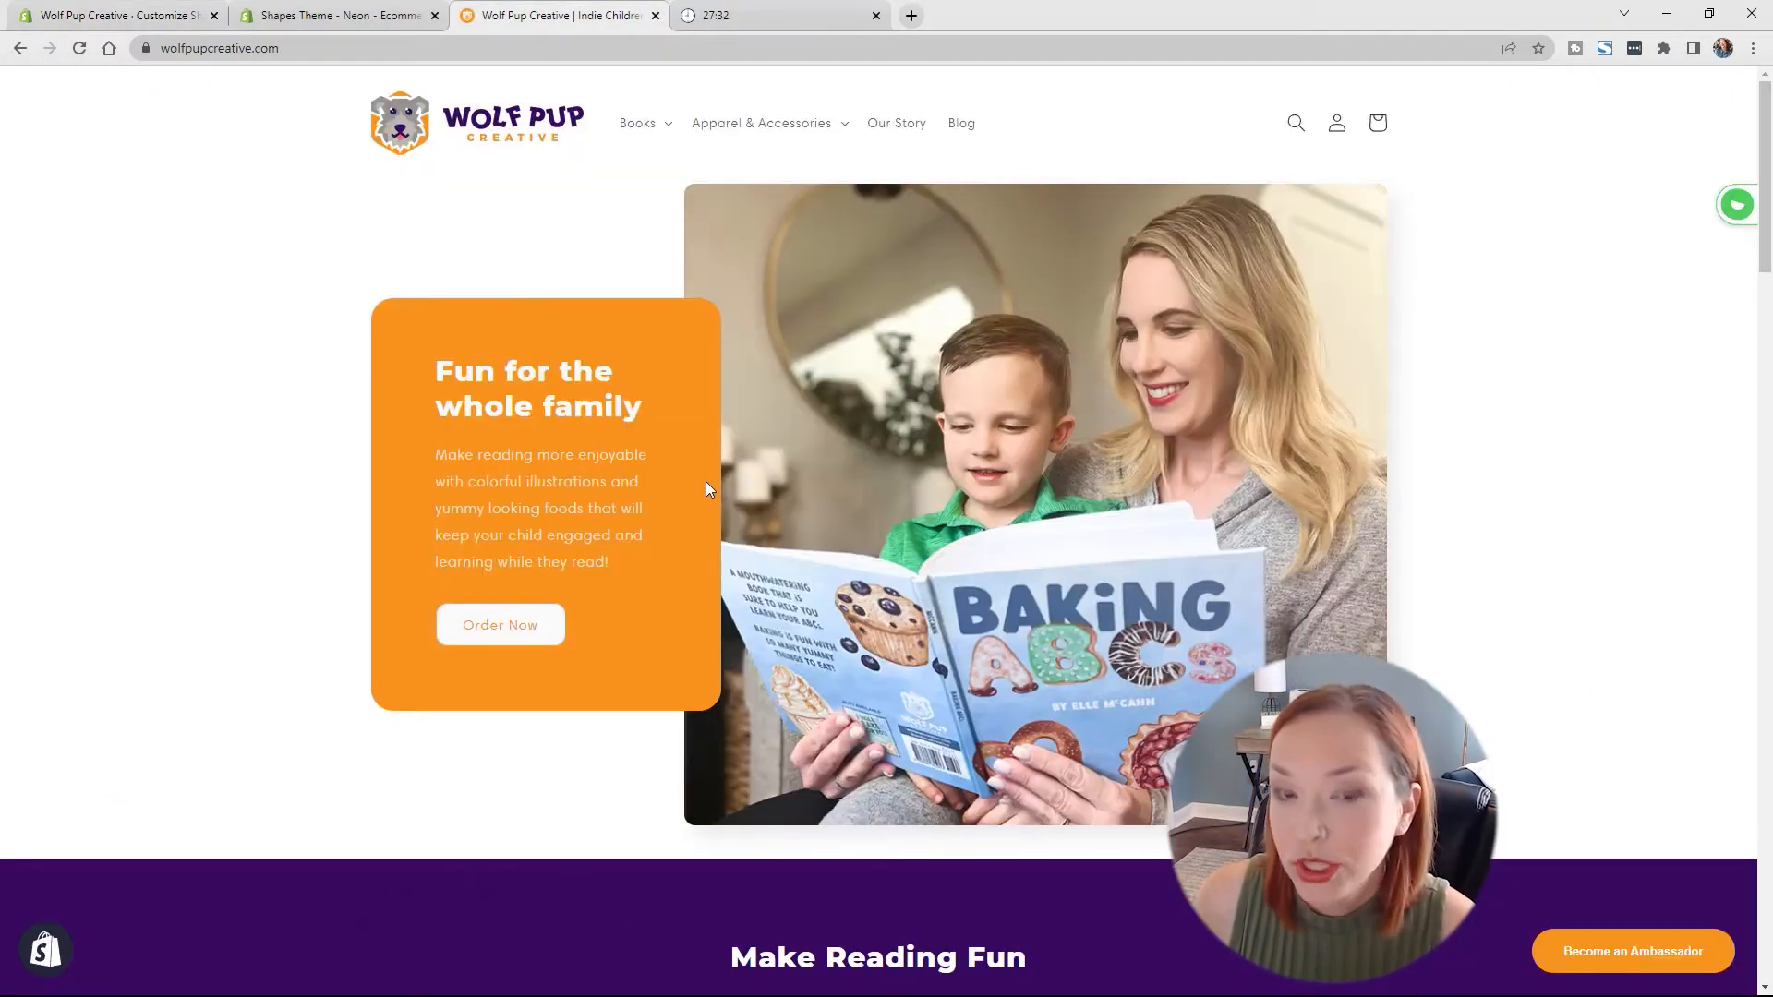
pyautogui.click(170, 18)
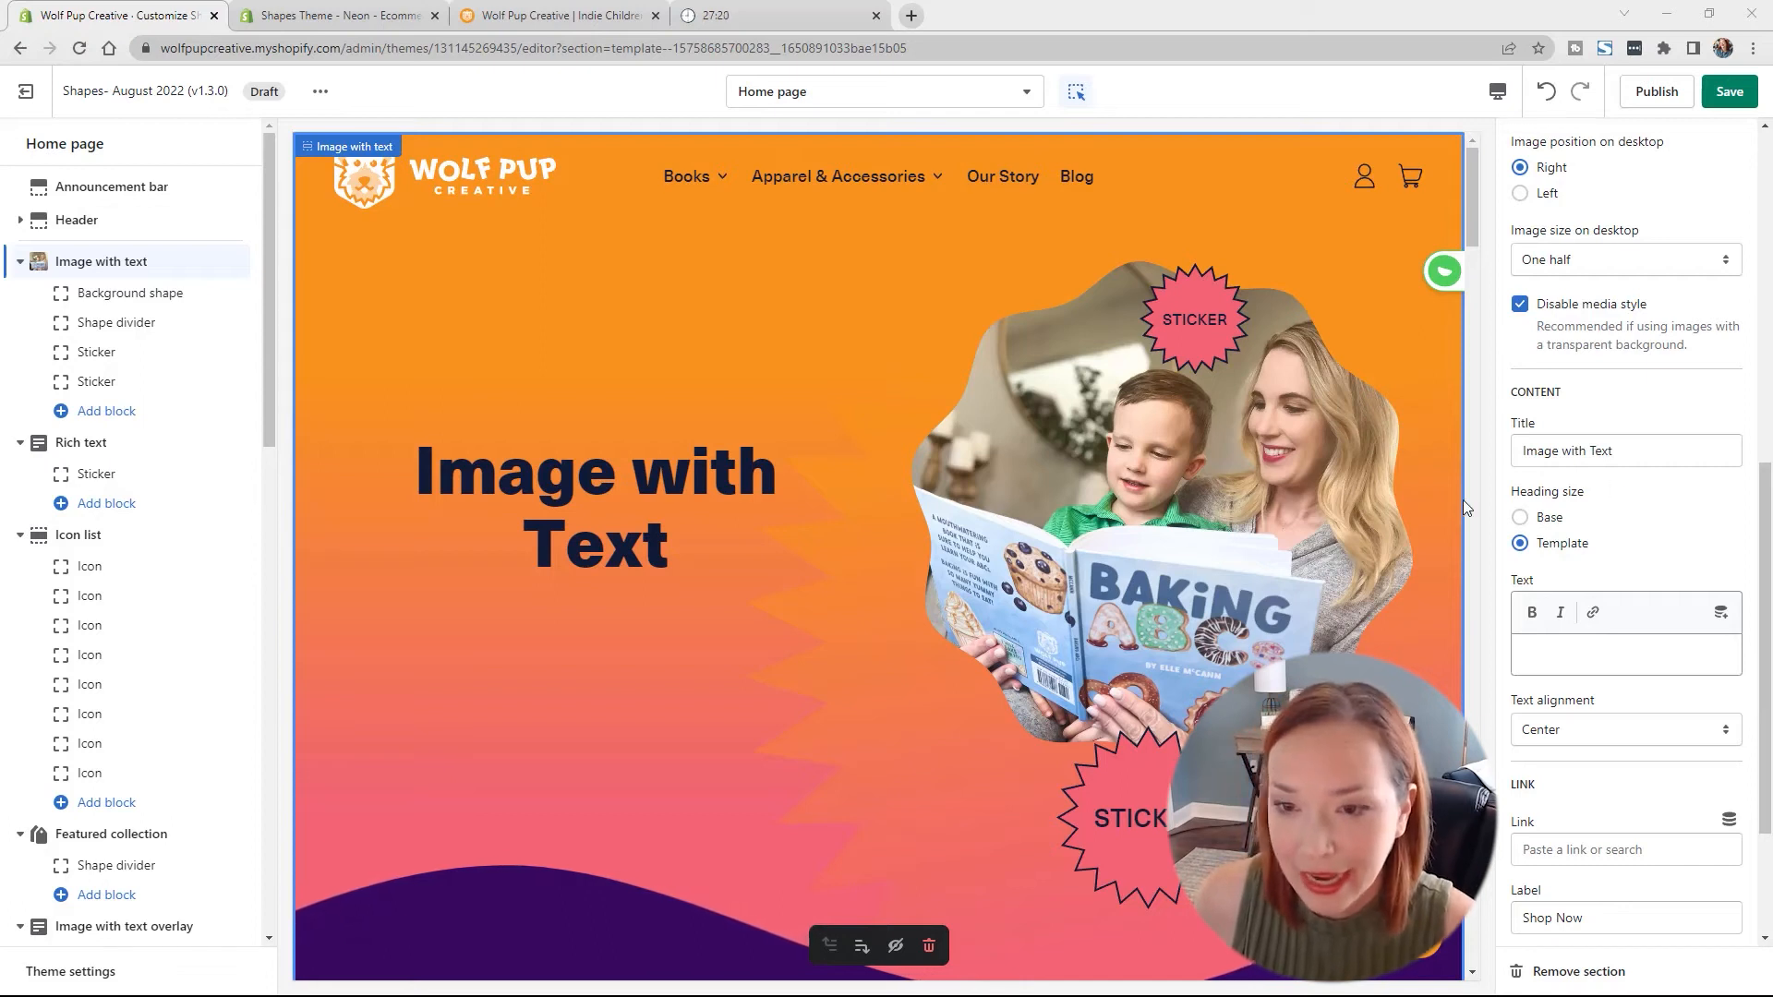
pyautogui.click(1617, 451)
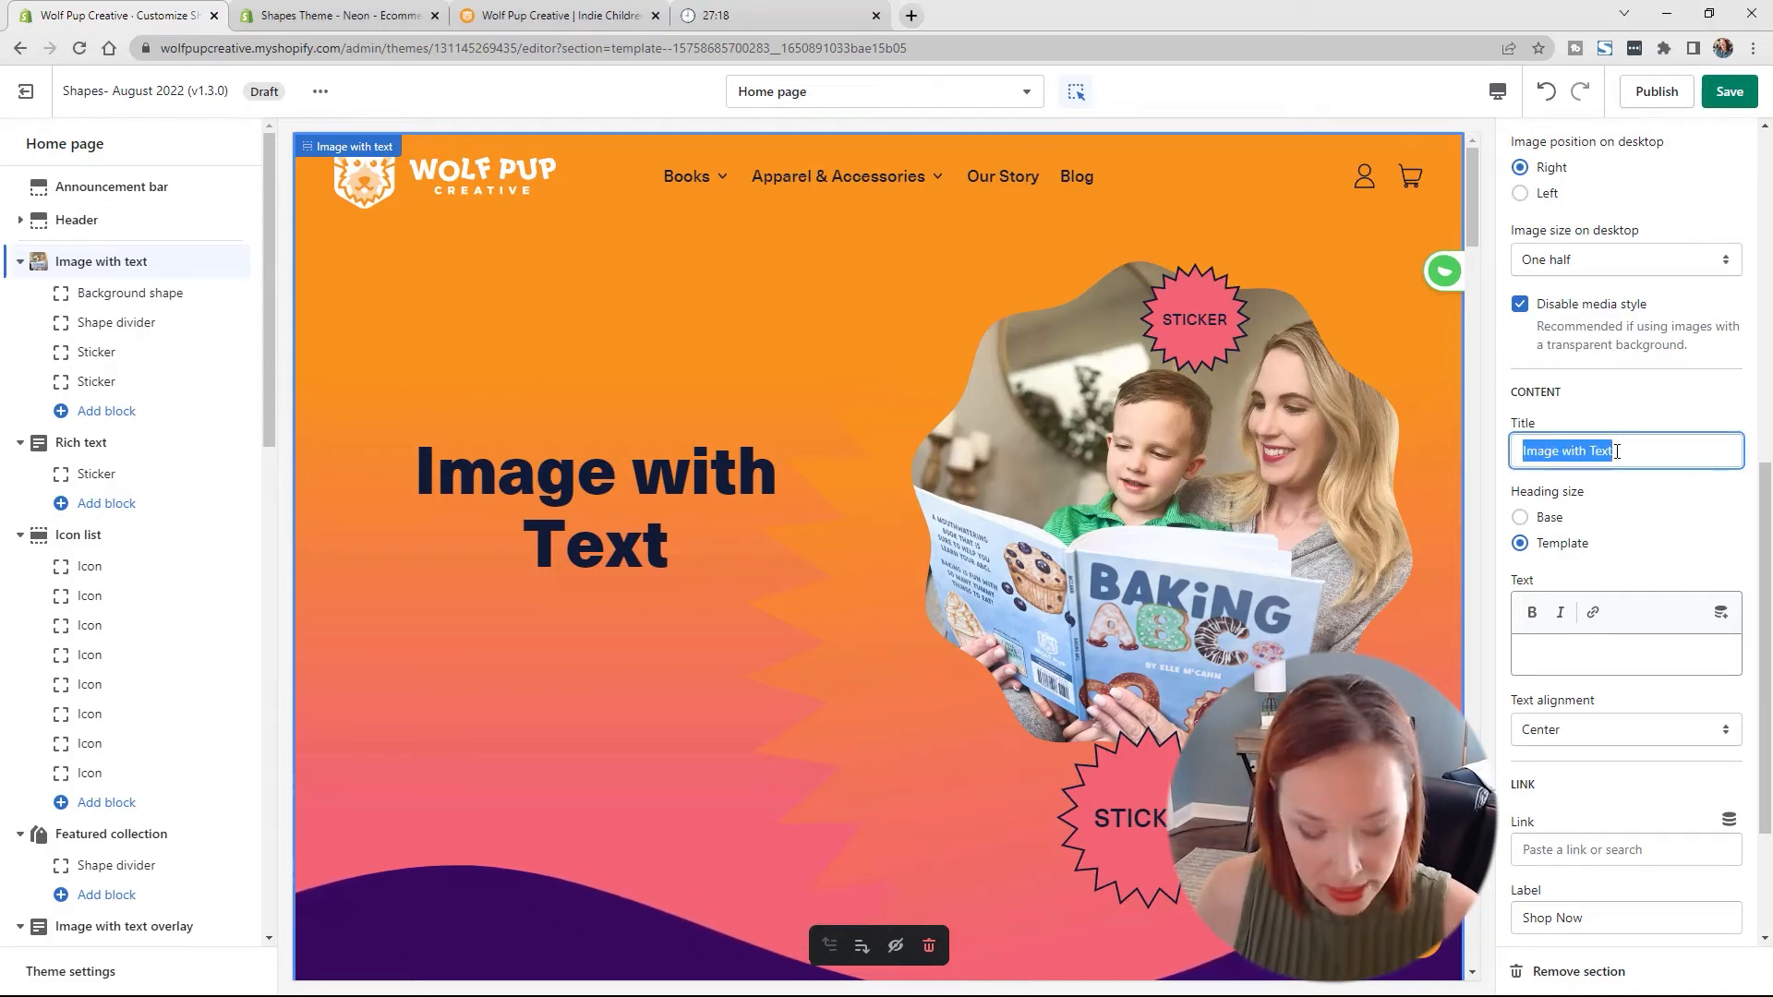
pyautogui.write('Fun for the Whole Family!')
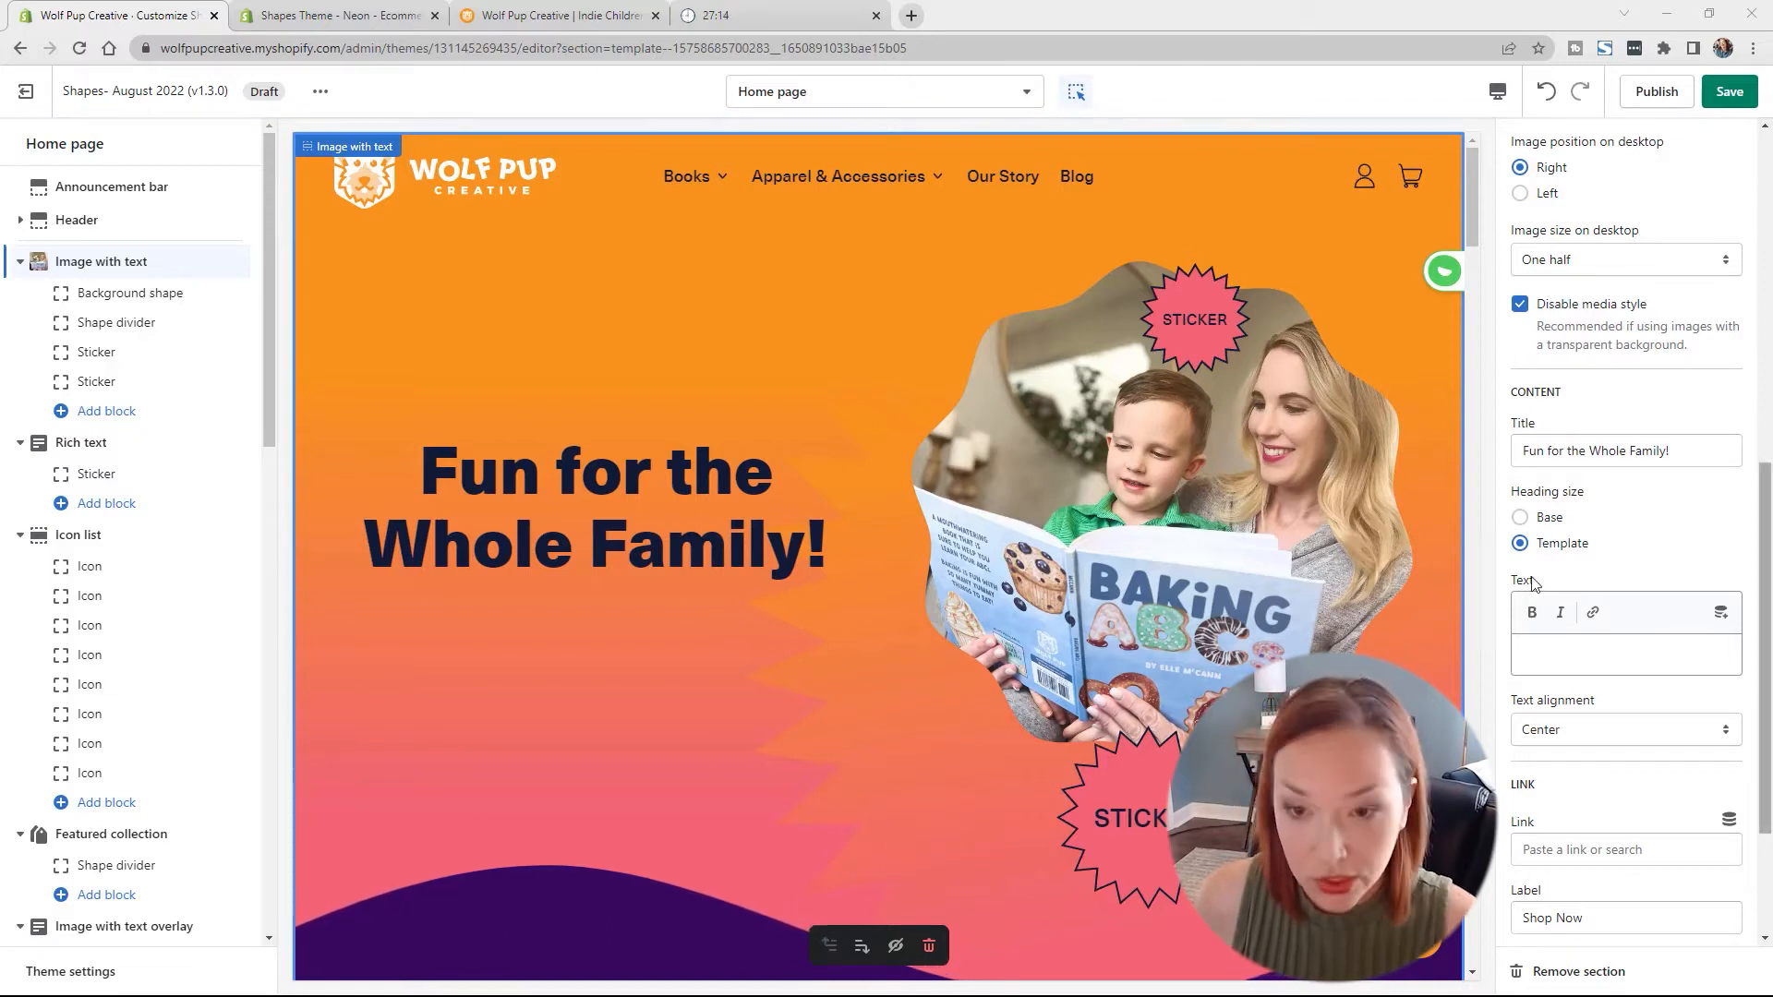
# Step: Enter the text "Make reading more enjoyable with colorful illustrations and yummy looking foods that will keep your child engaged and learning!" and left-align it
pyautogui.click(1604, 659)
pyautogui.write('Make reading more enjoyable with colorful illustrations and yummy looking foods that will keep your child engaged and learning!')
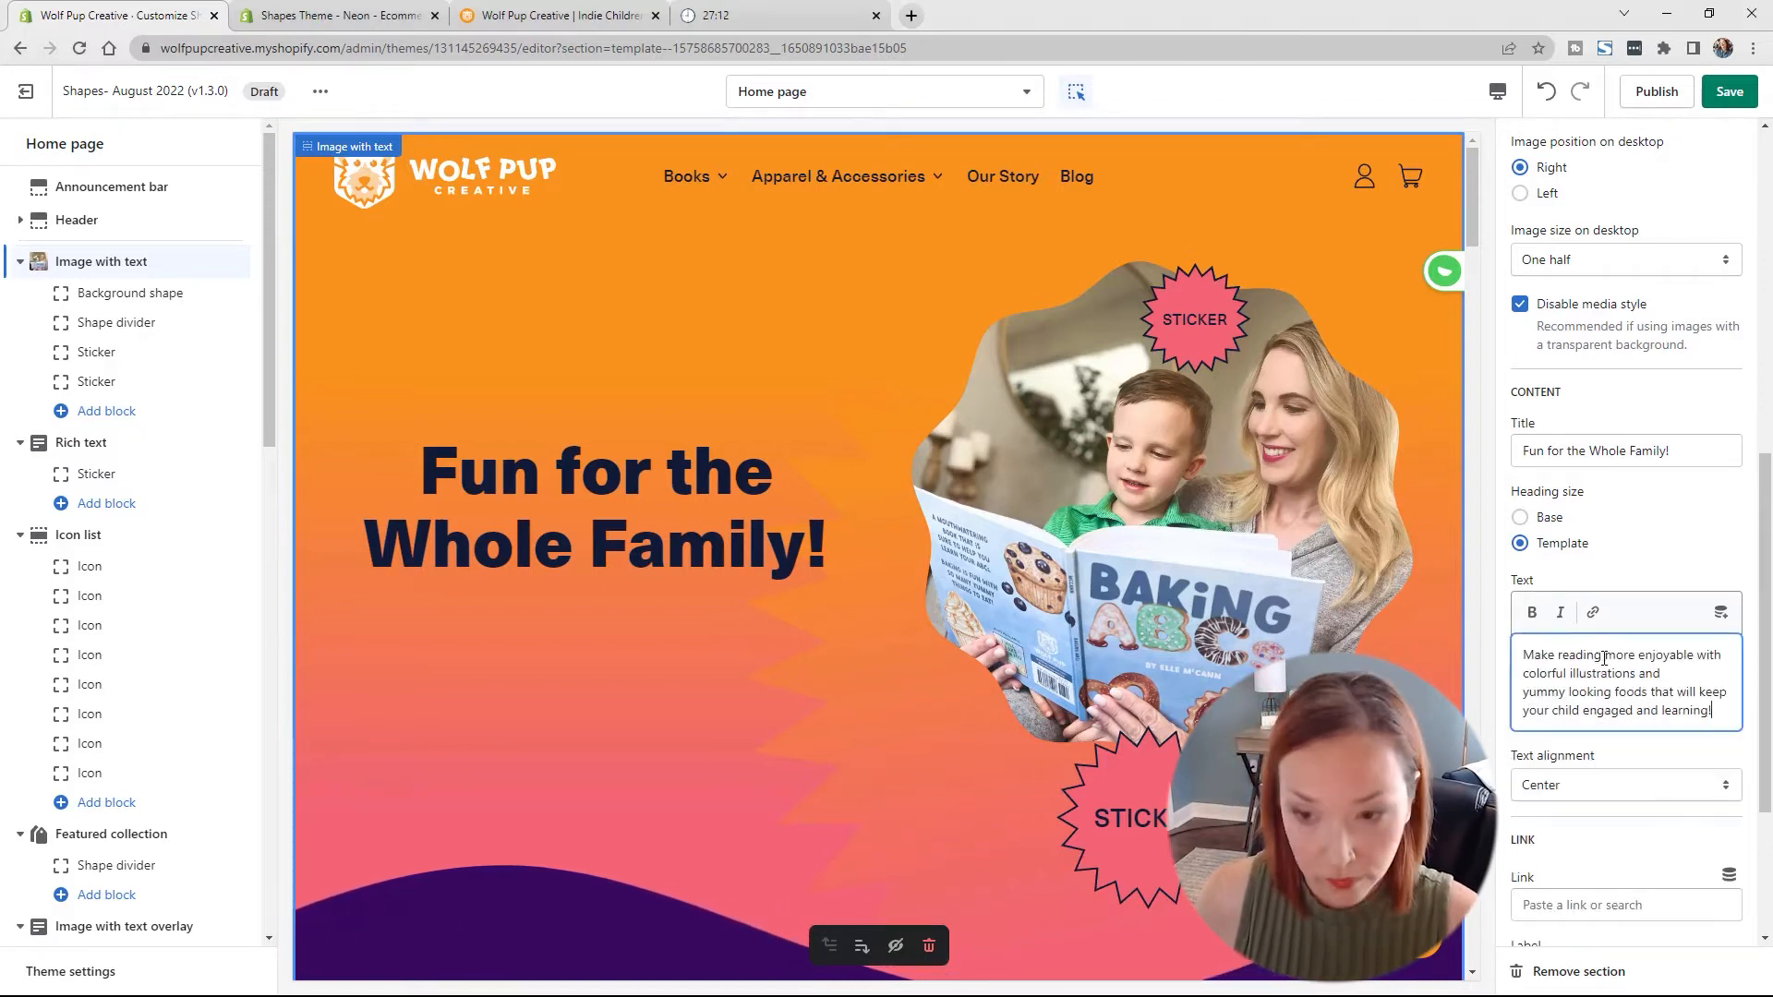
pyautogui.click(1697, 543)
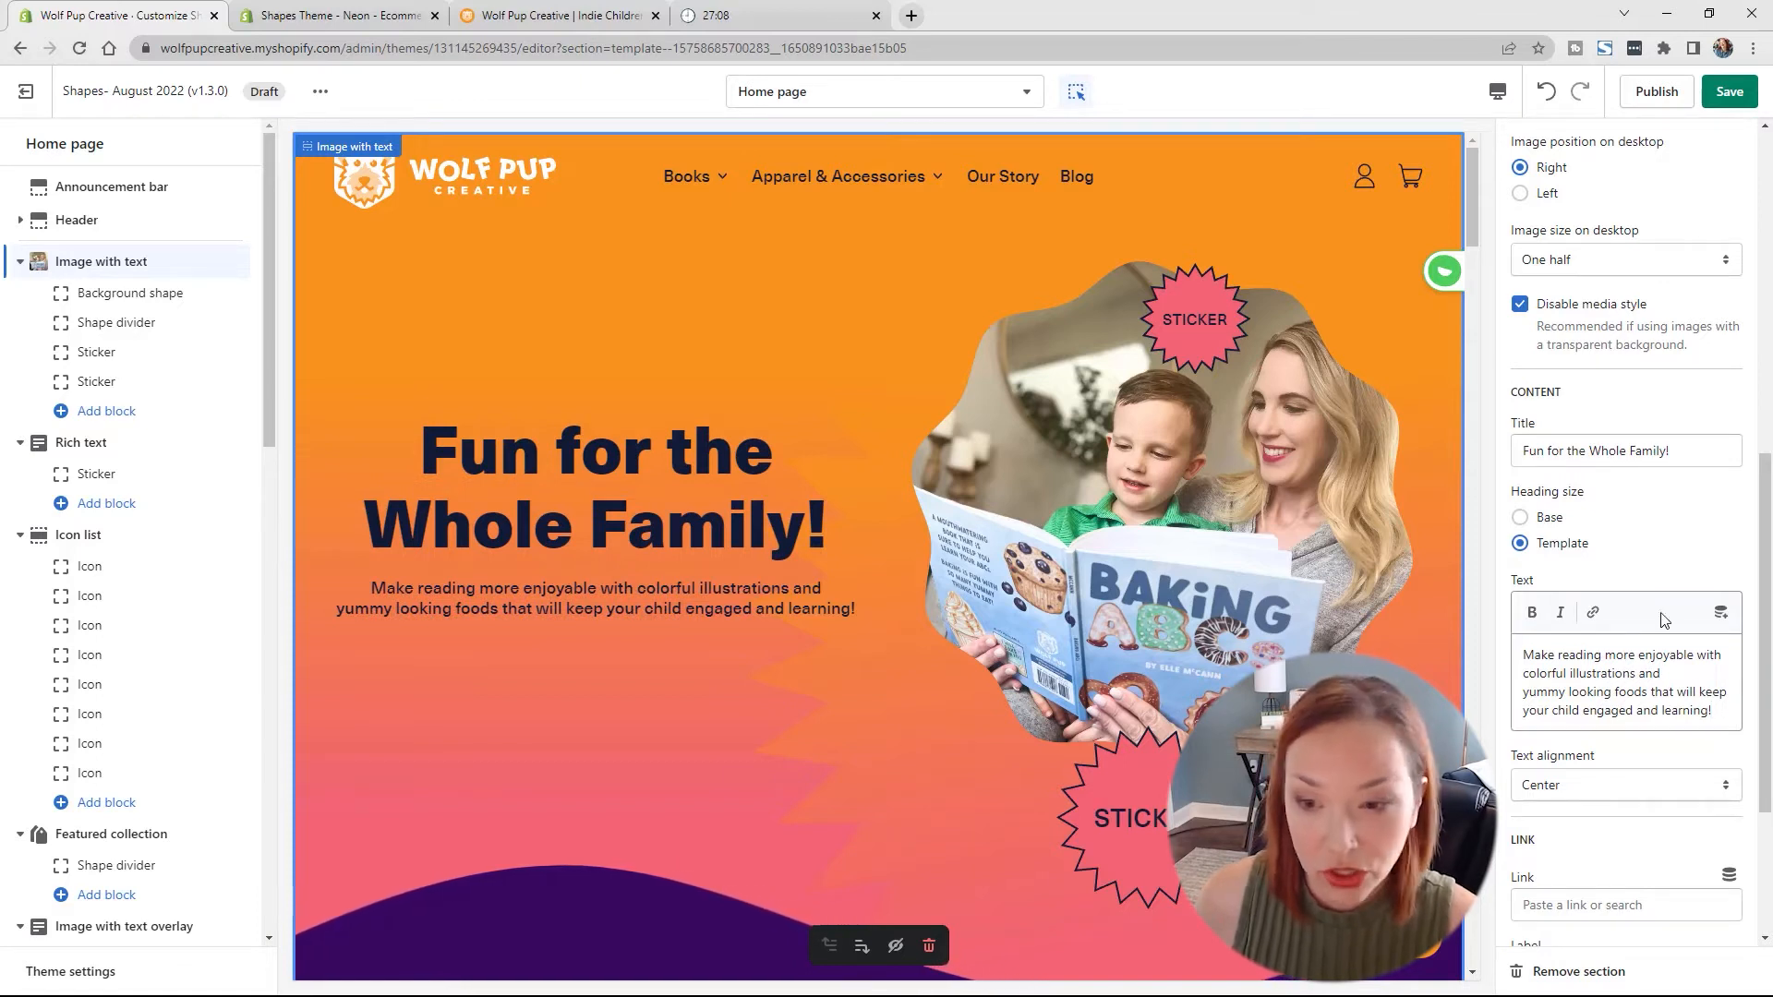
pyautogui.click(1618, 787)
pyautogui.click(1589, 813)
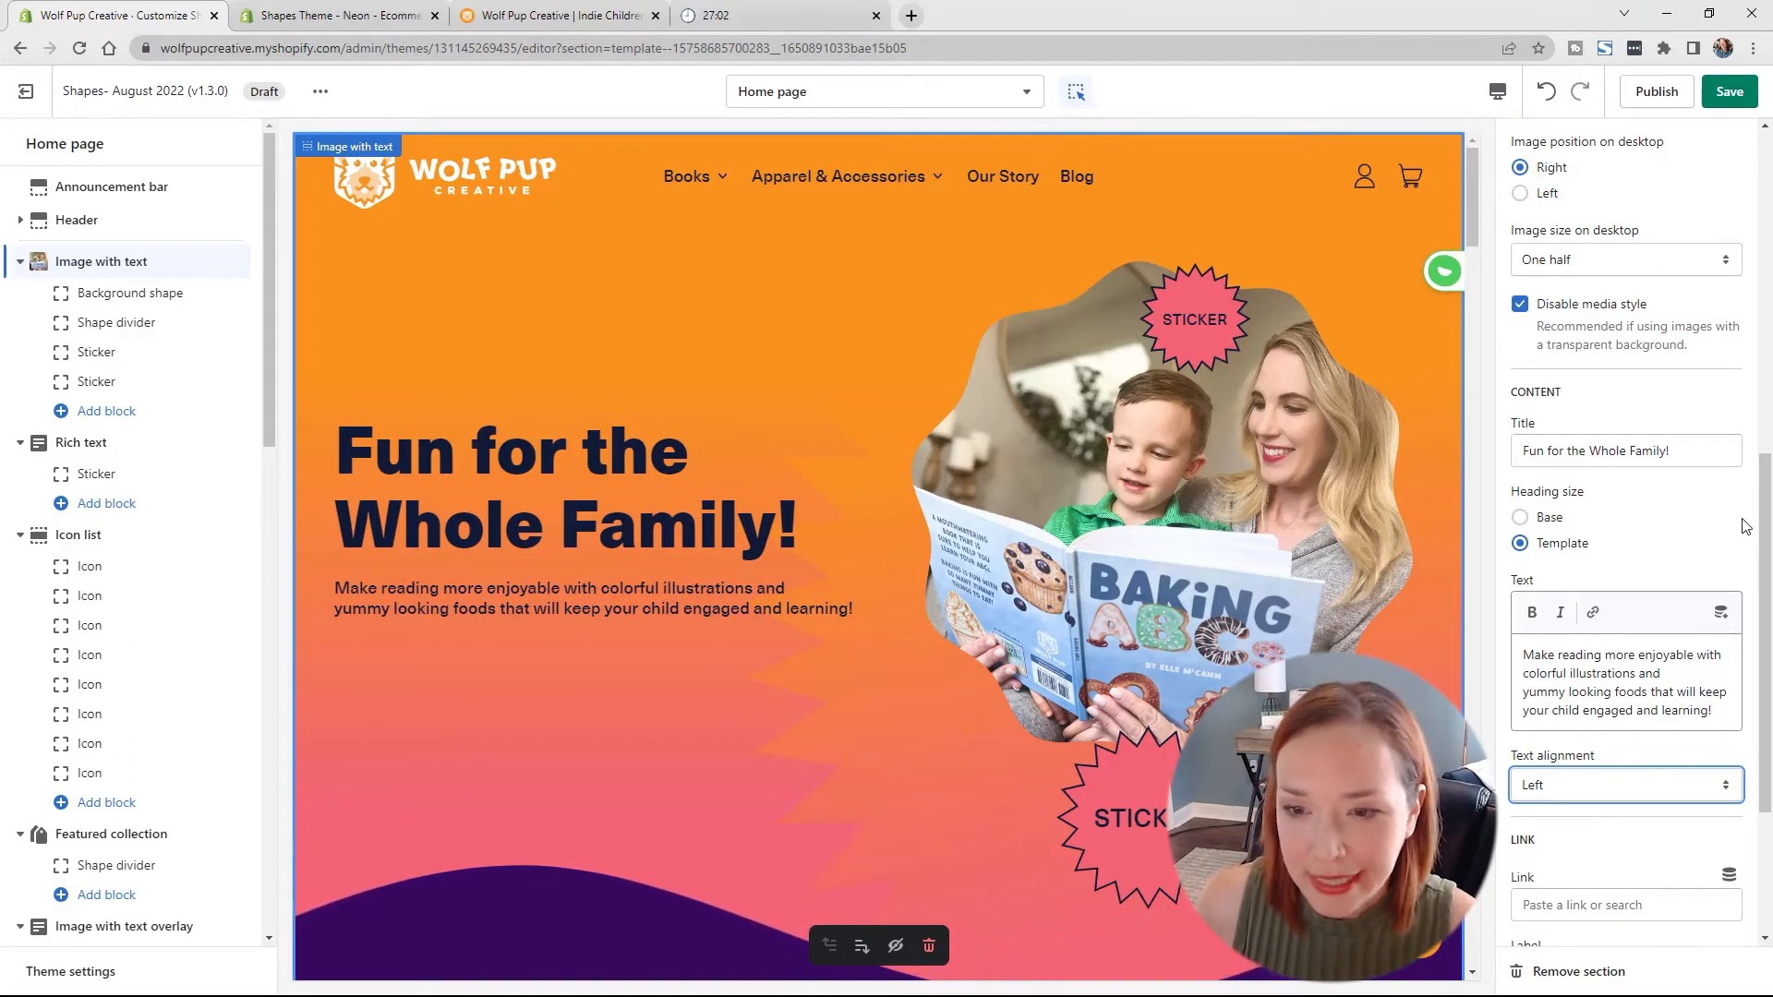
# Step: Link the Image with text section's Shop Now button to the Baking Books collection
pyautogui.scroll(-3, 1745, 526)
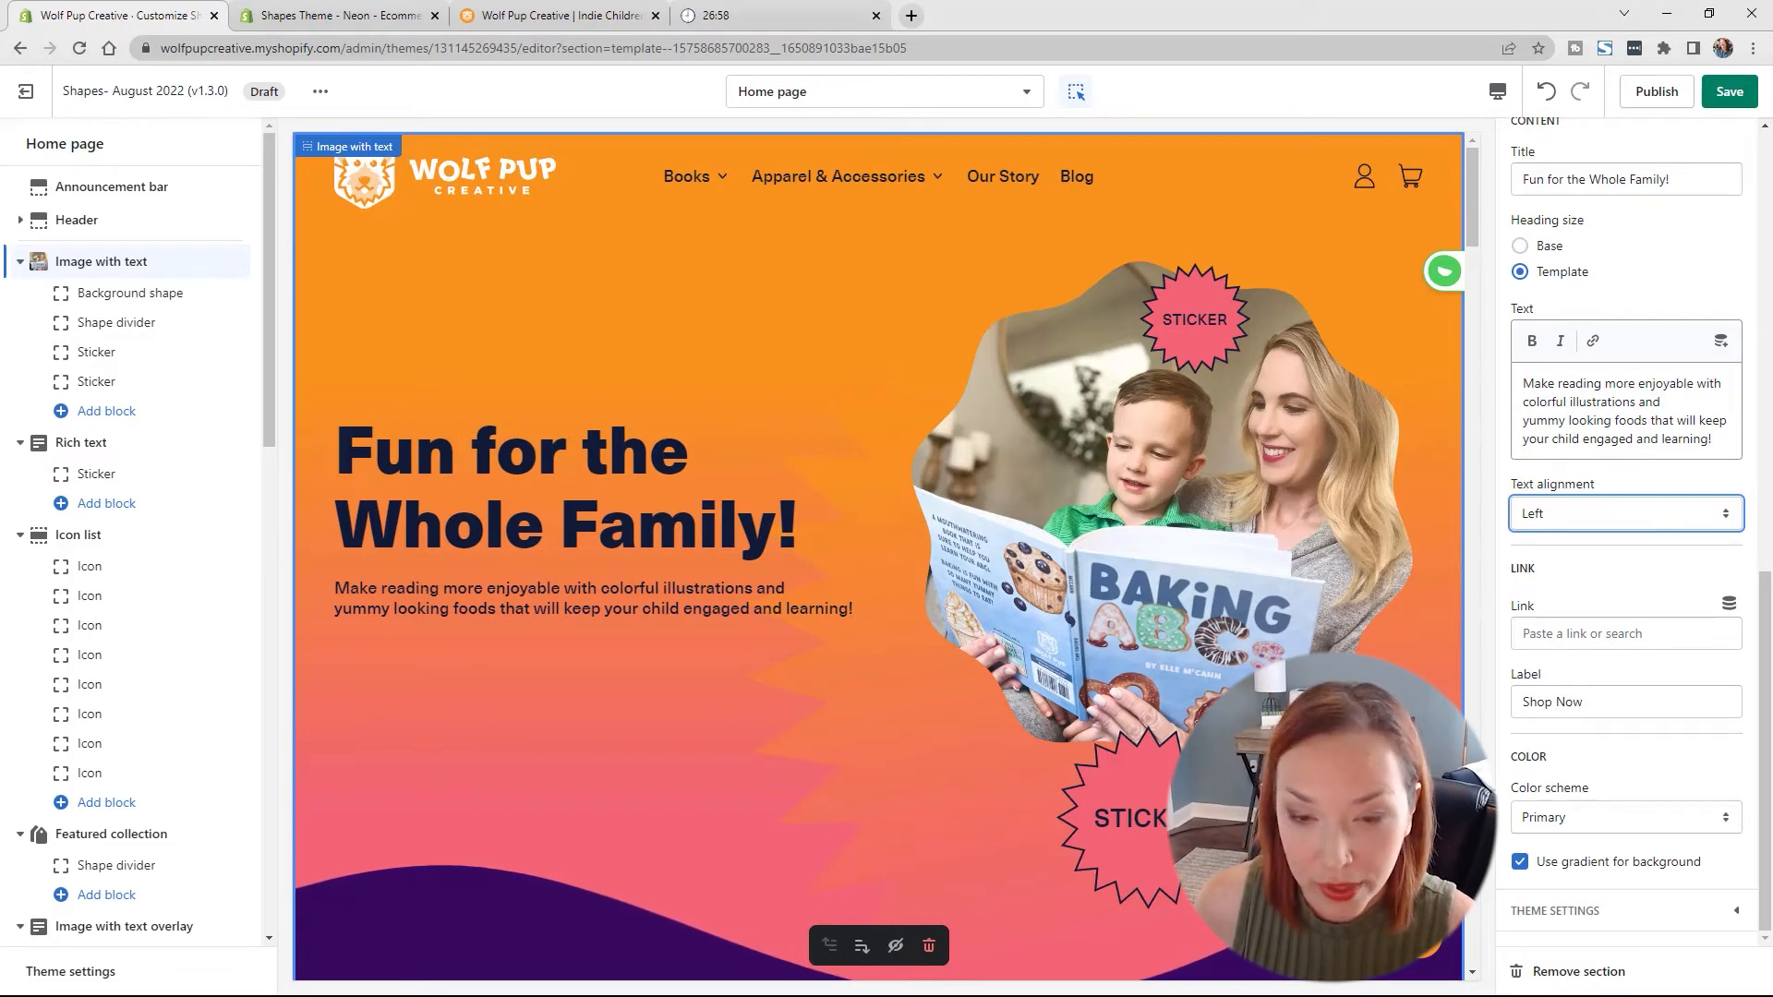
pyautogui.click(1632, 644)
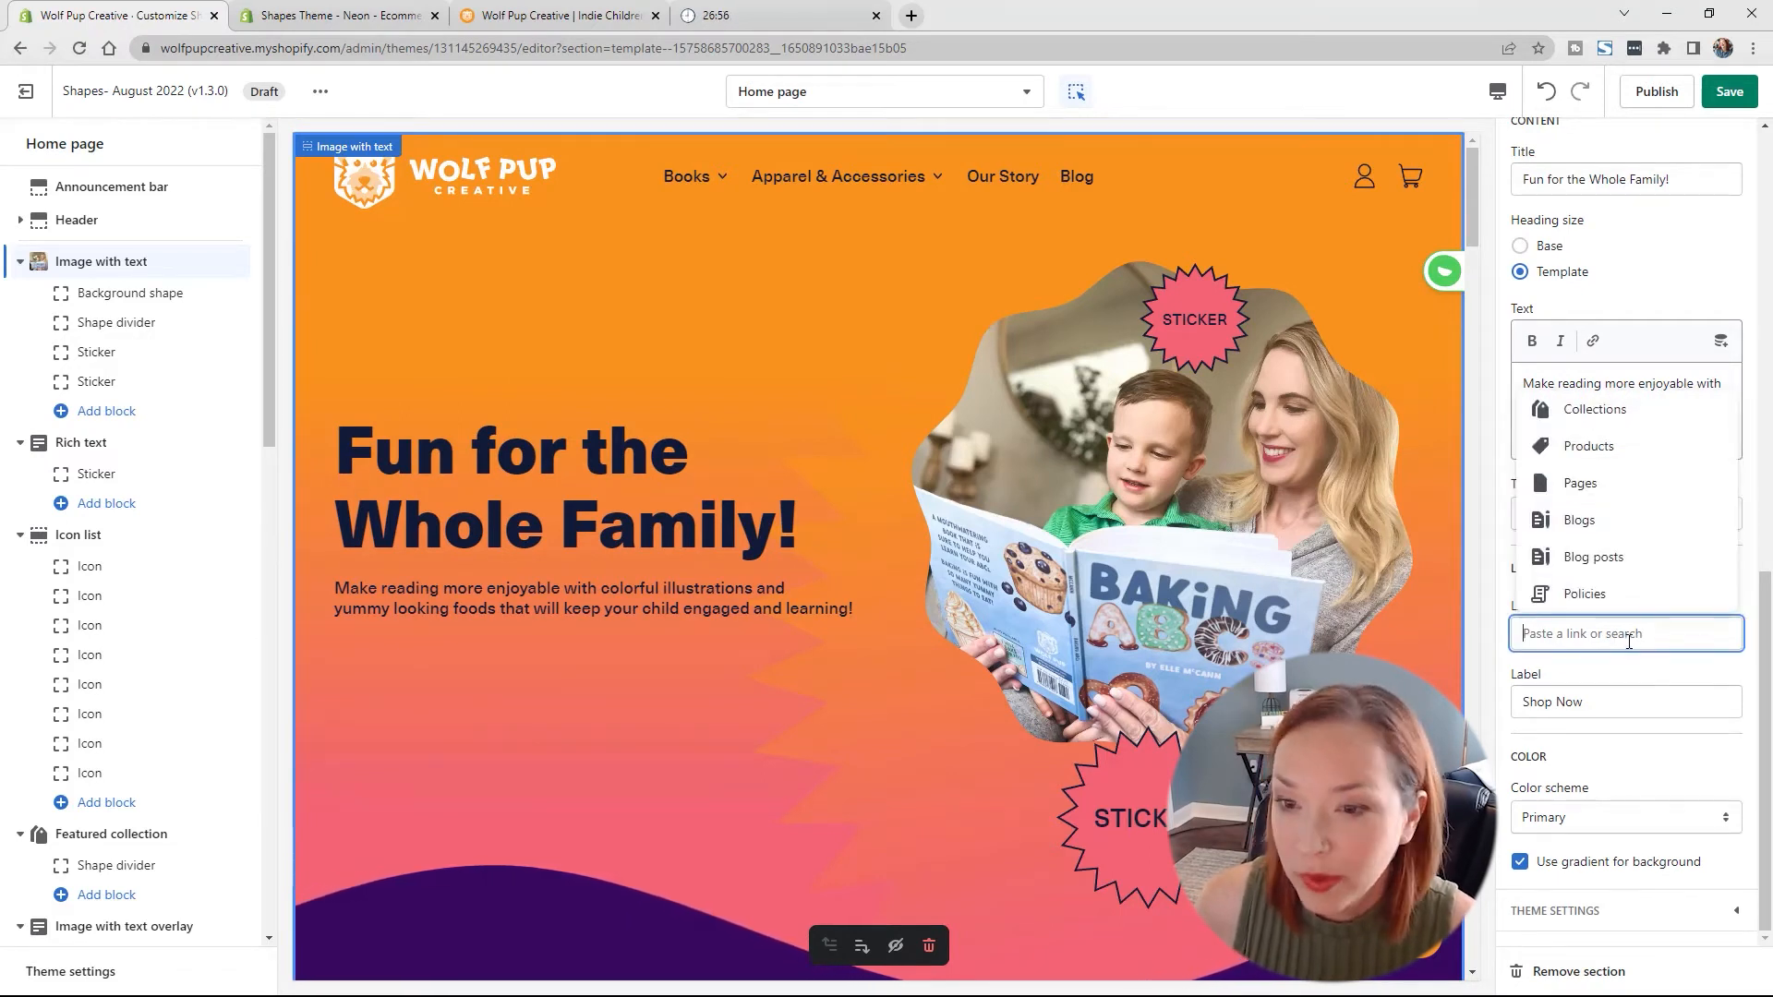
pyautogui.click(1612, 411)
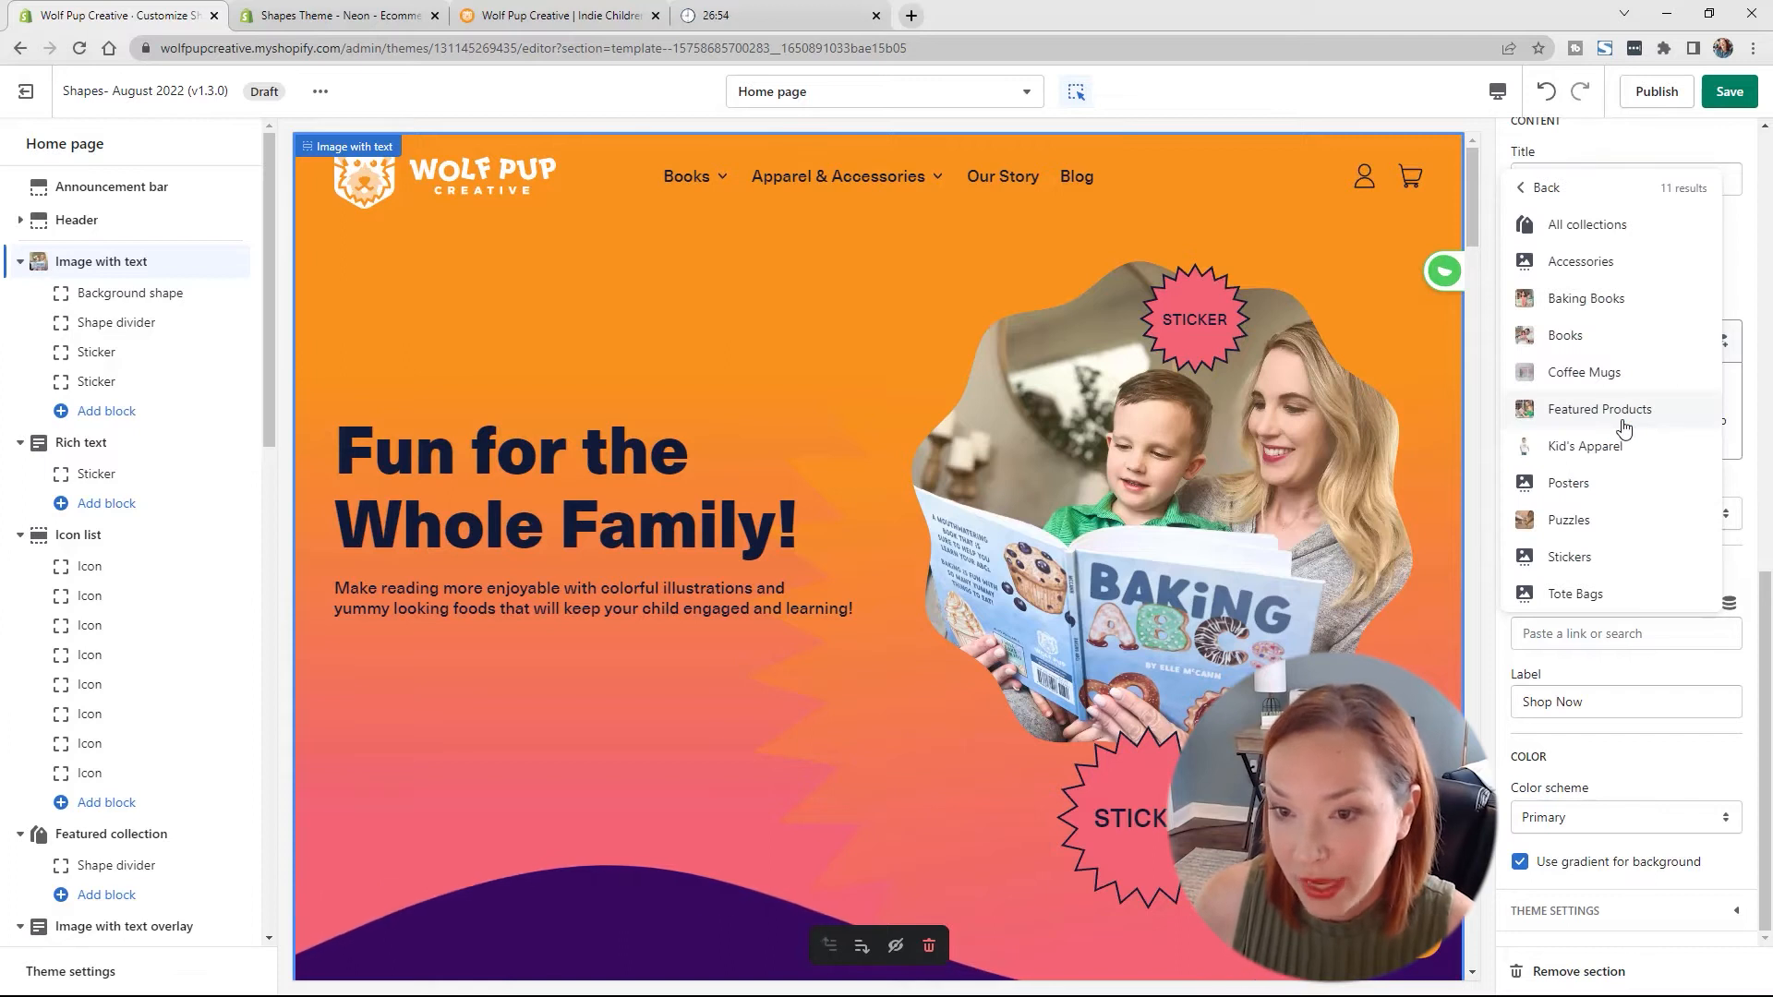
pyautogui.click(1591, 302)
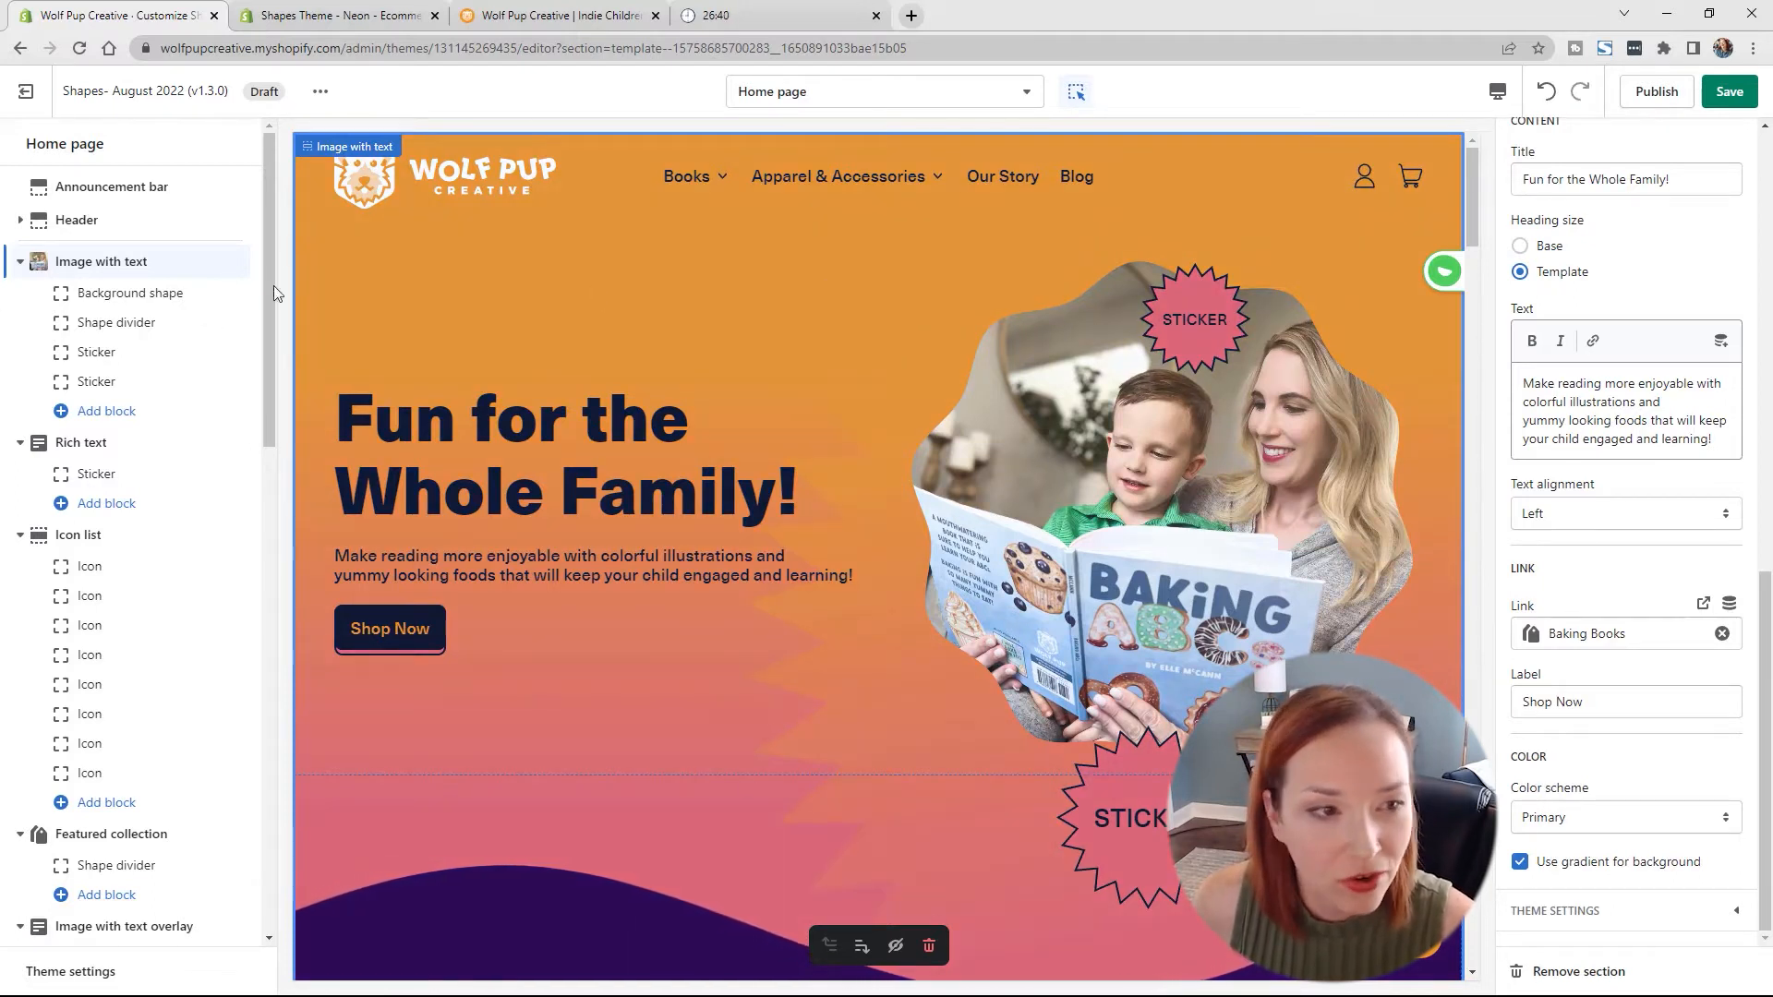
# Step: Try Hexagon, Blob and Circle as the background shape of the Image with text section
pyautogui.click(137, 296)
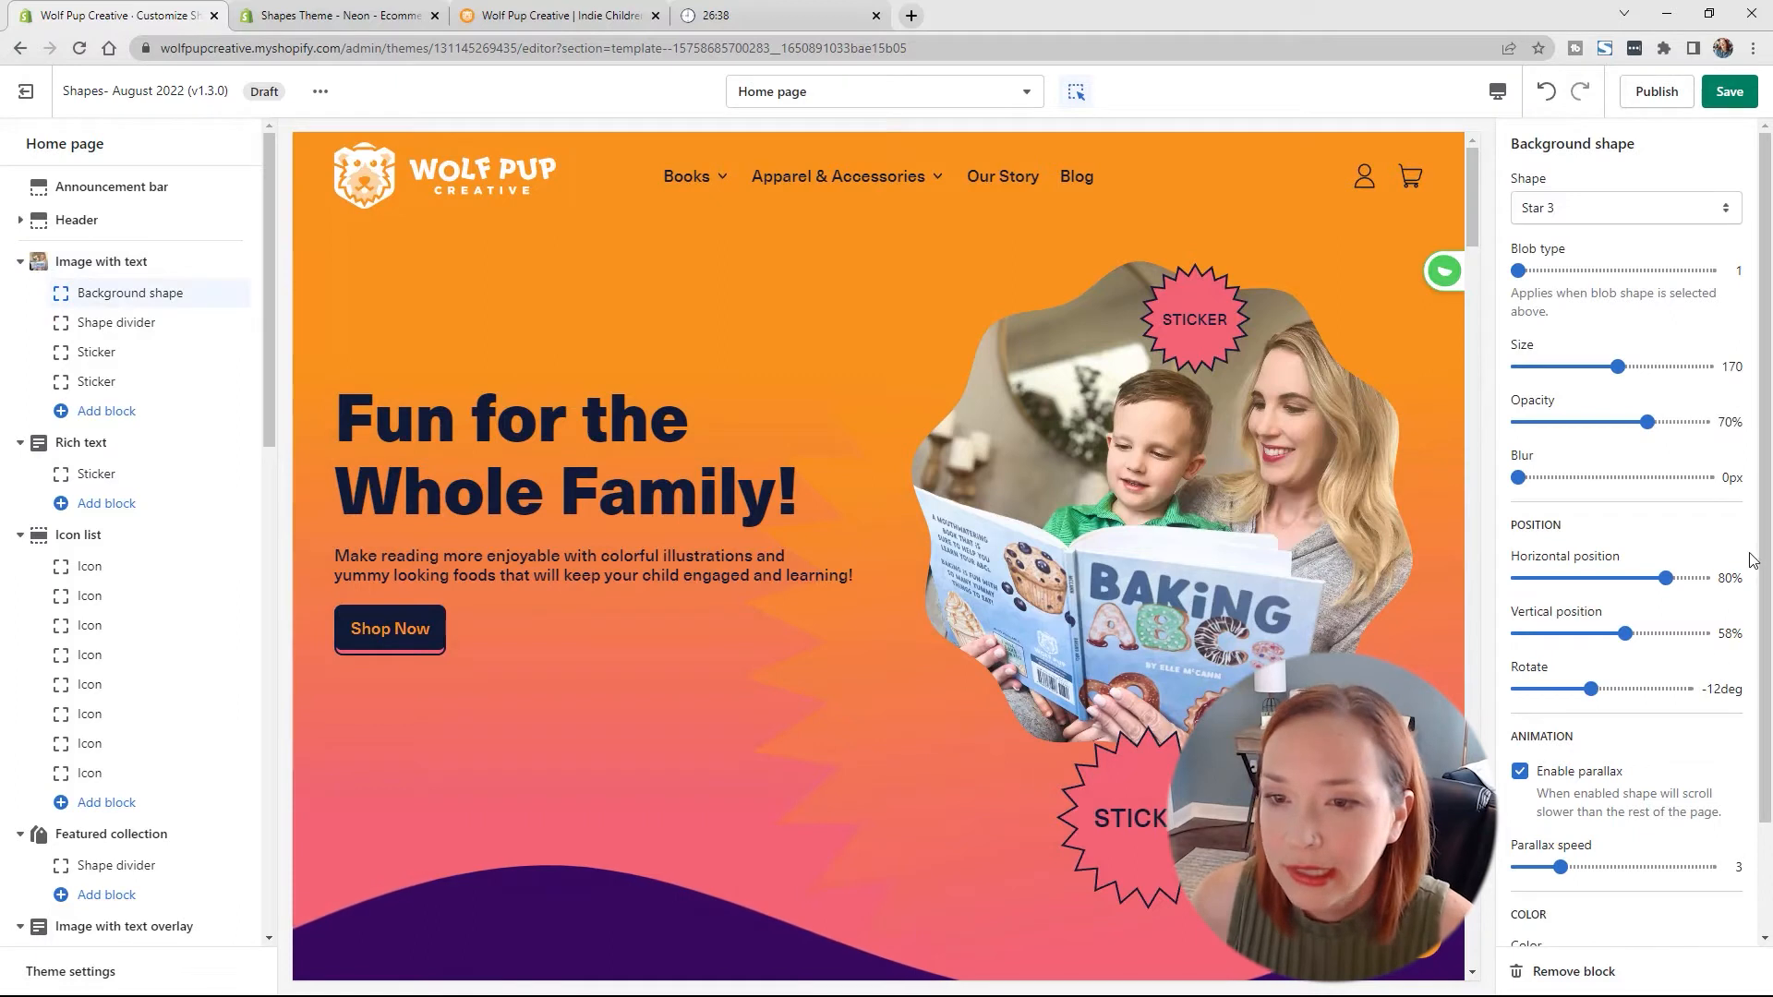
pyautogui.click(1626, 209)
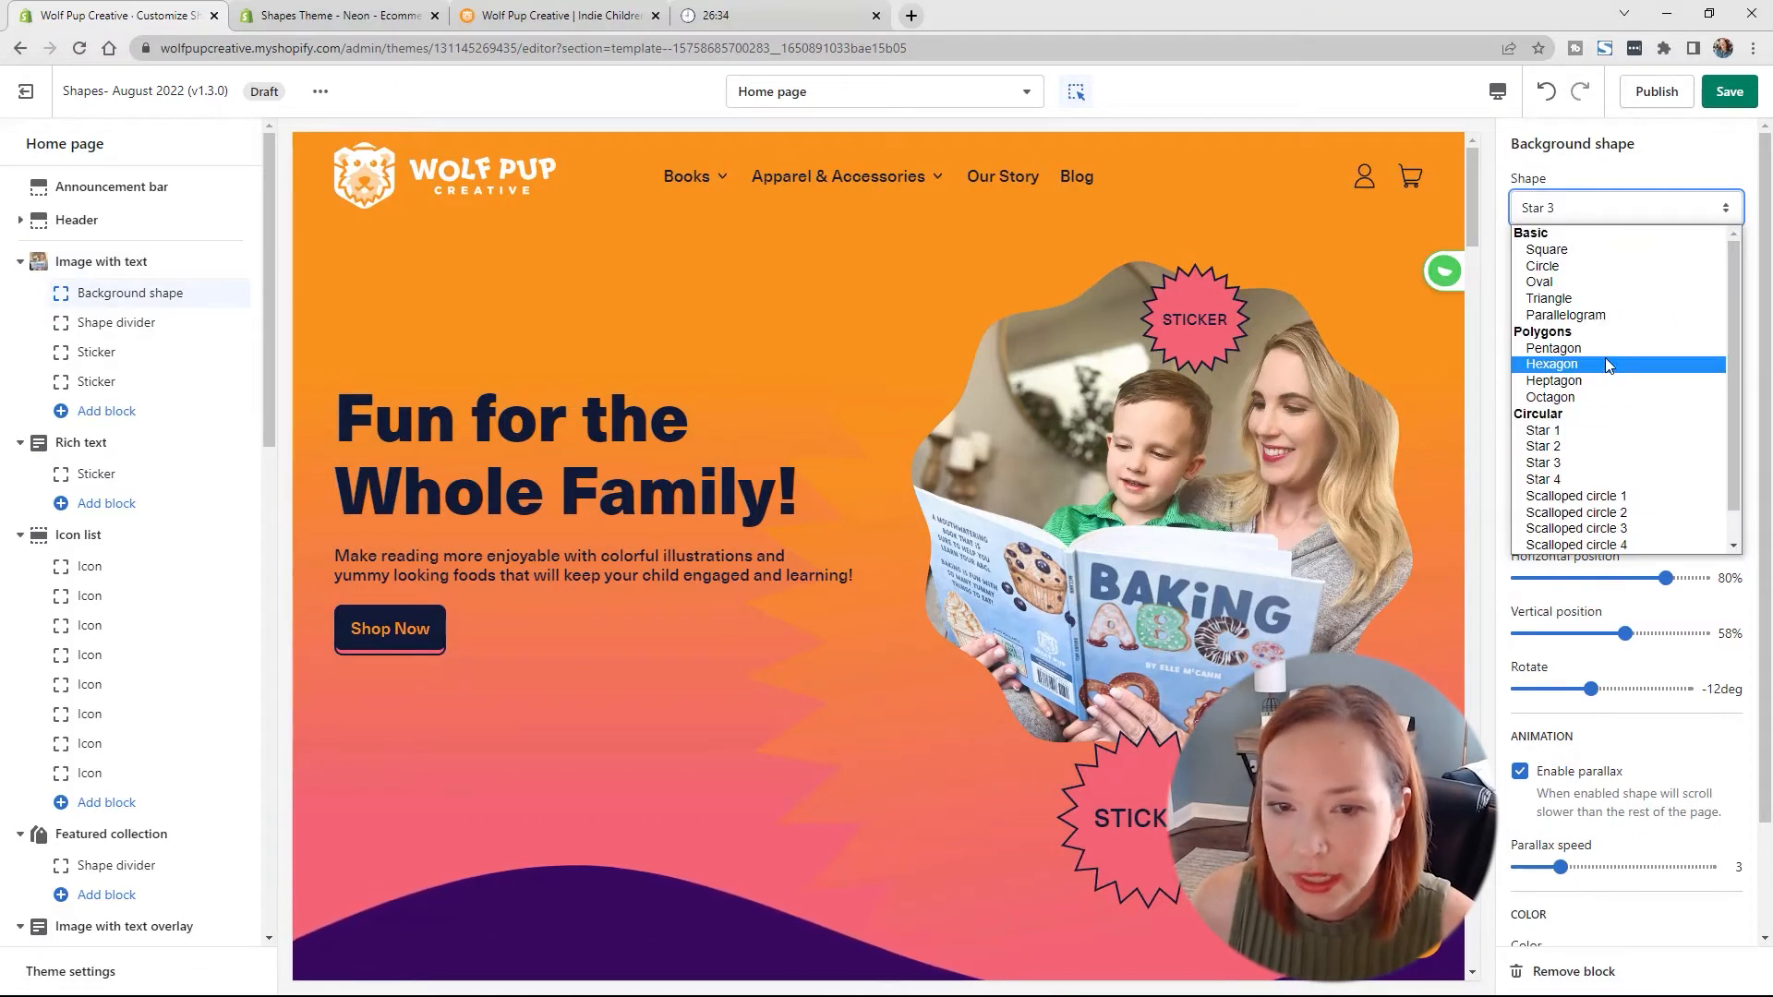
pyautogui.click(1606, 362)
pyautogui.click(1611, 209)
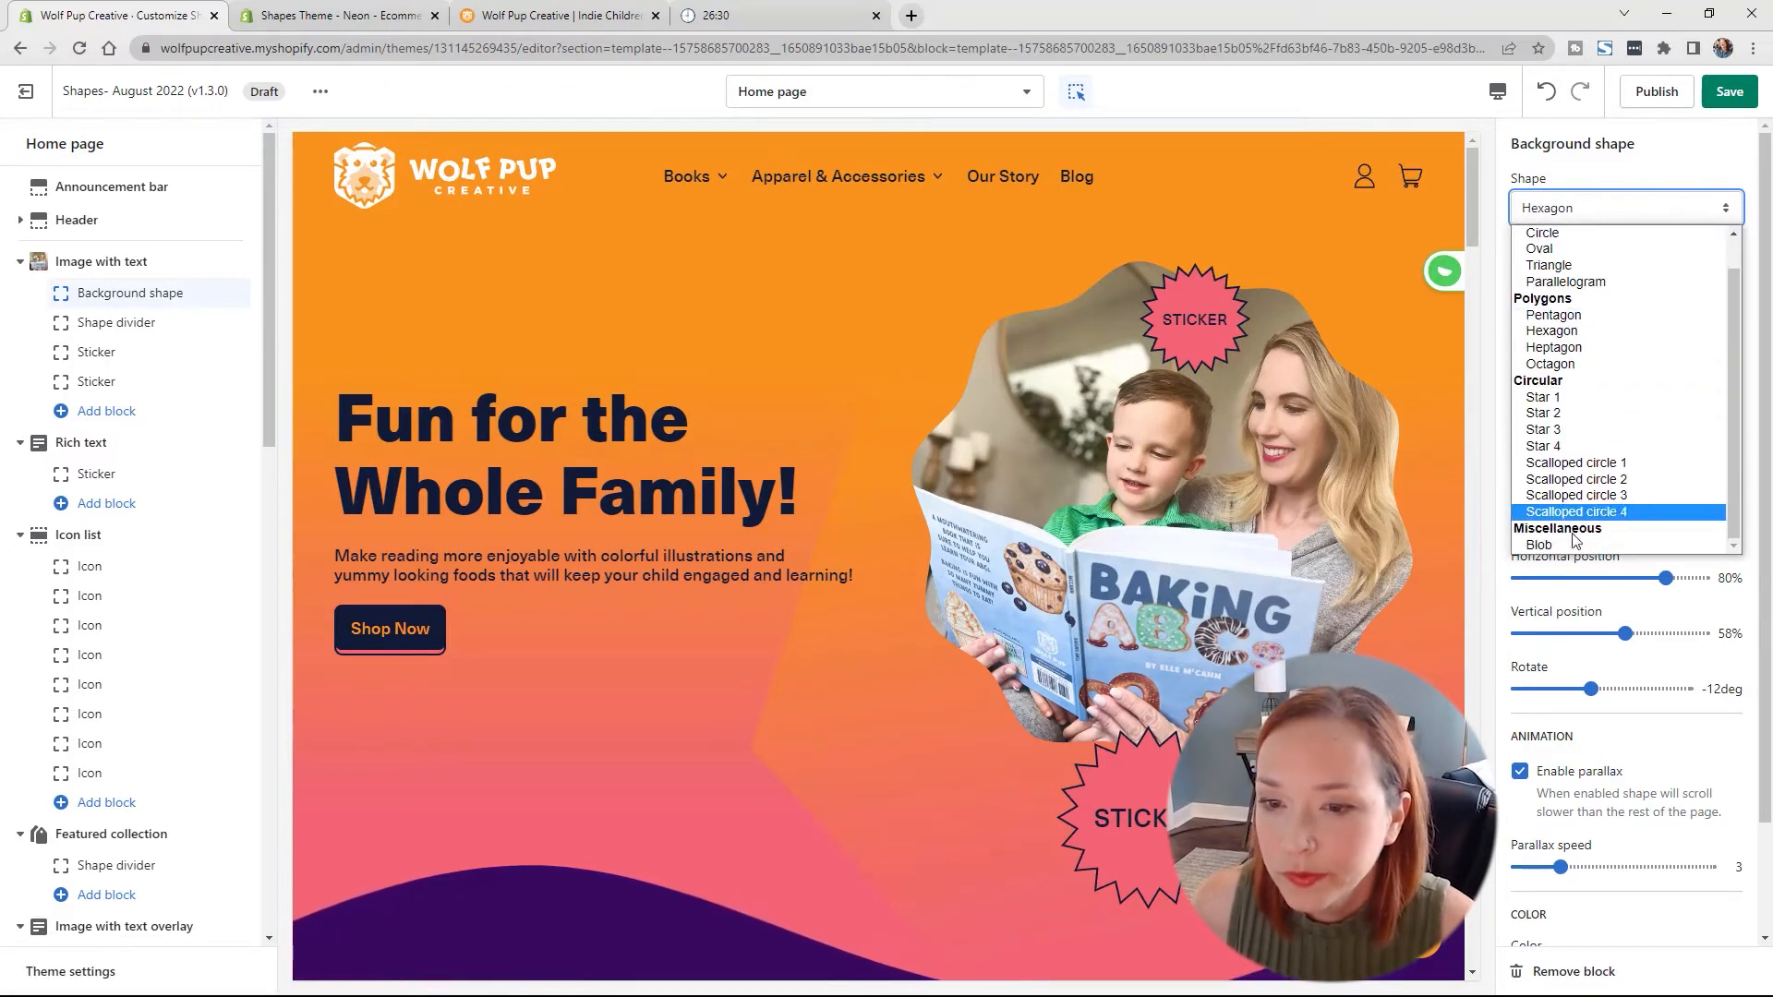
pyautogui.click(1574, 545)
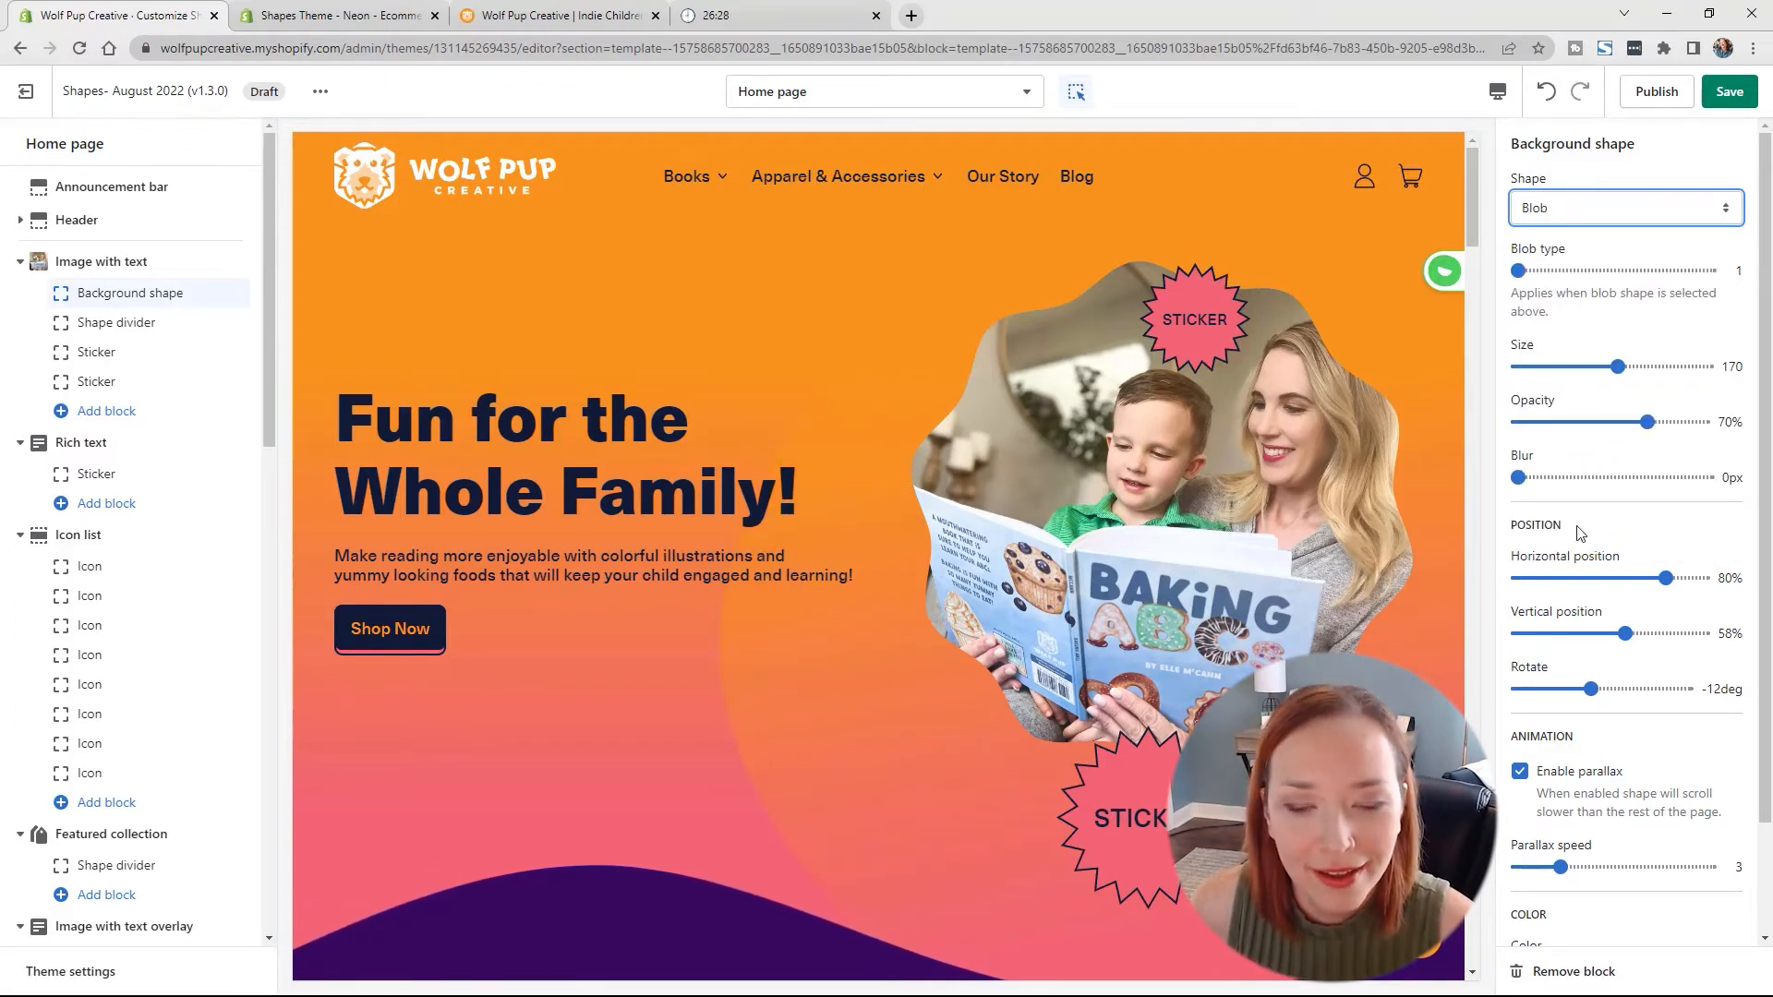
pyautogui.click(1588, 216)
pyautogui.scroll(2, 1609, 268)
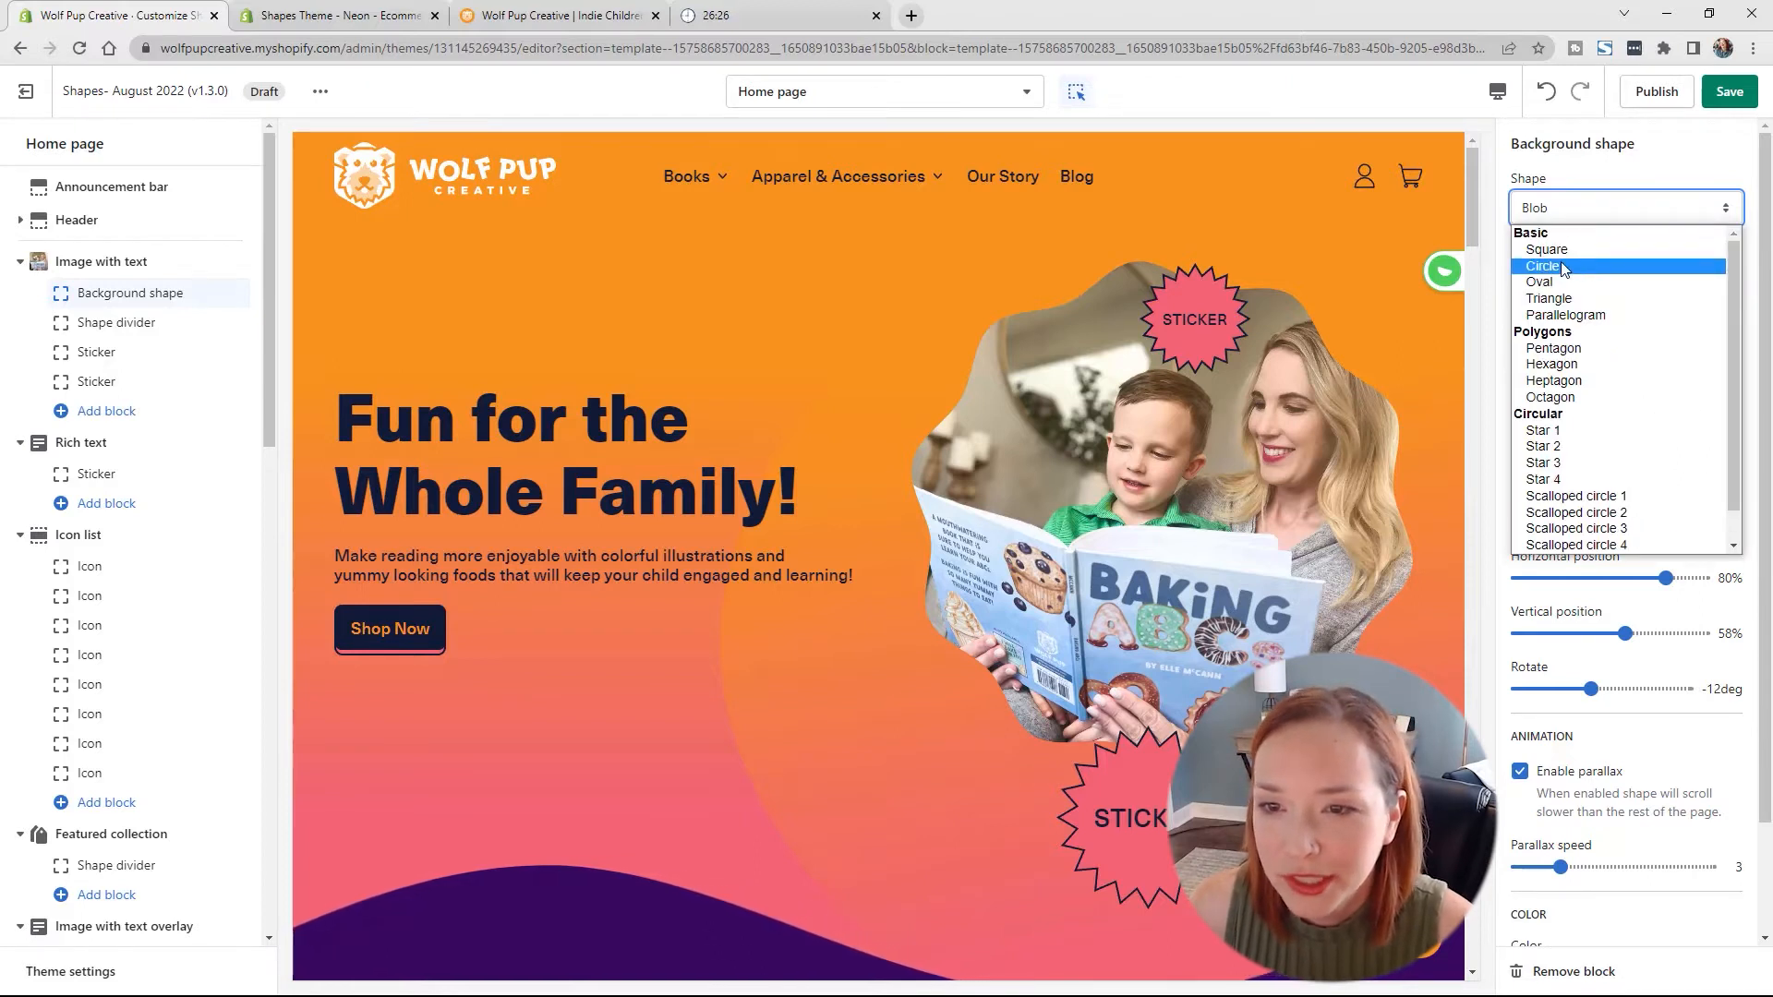
pyautogui.click(1564, 266)
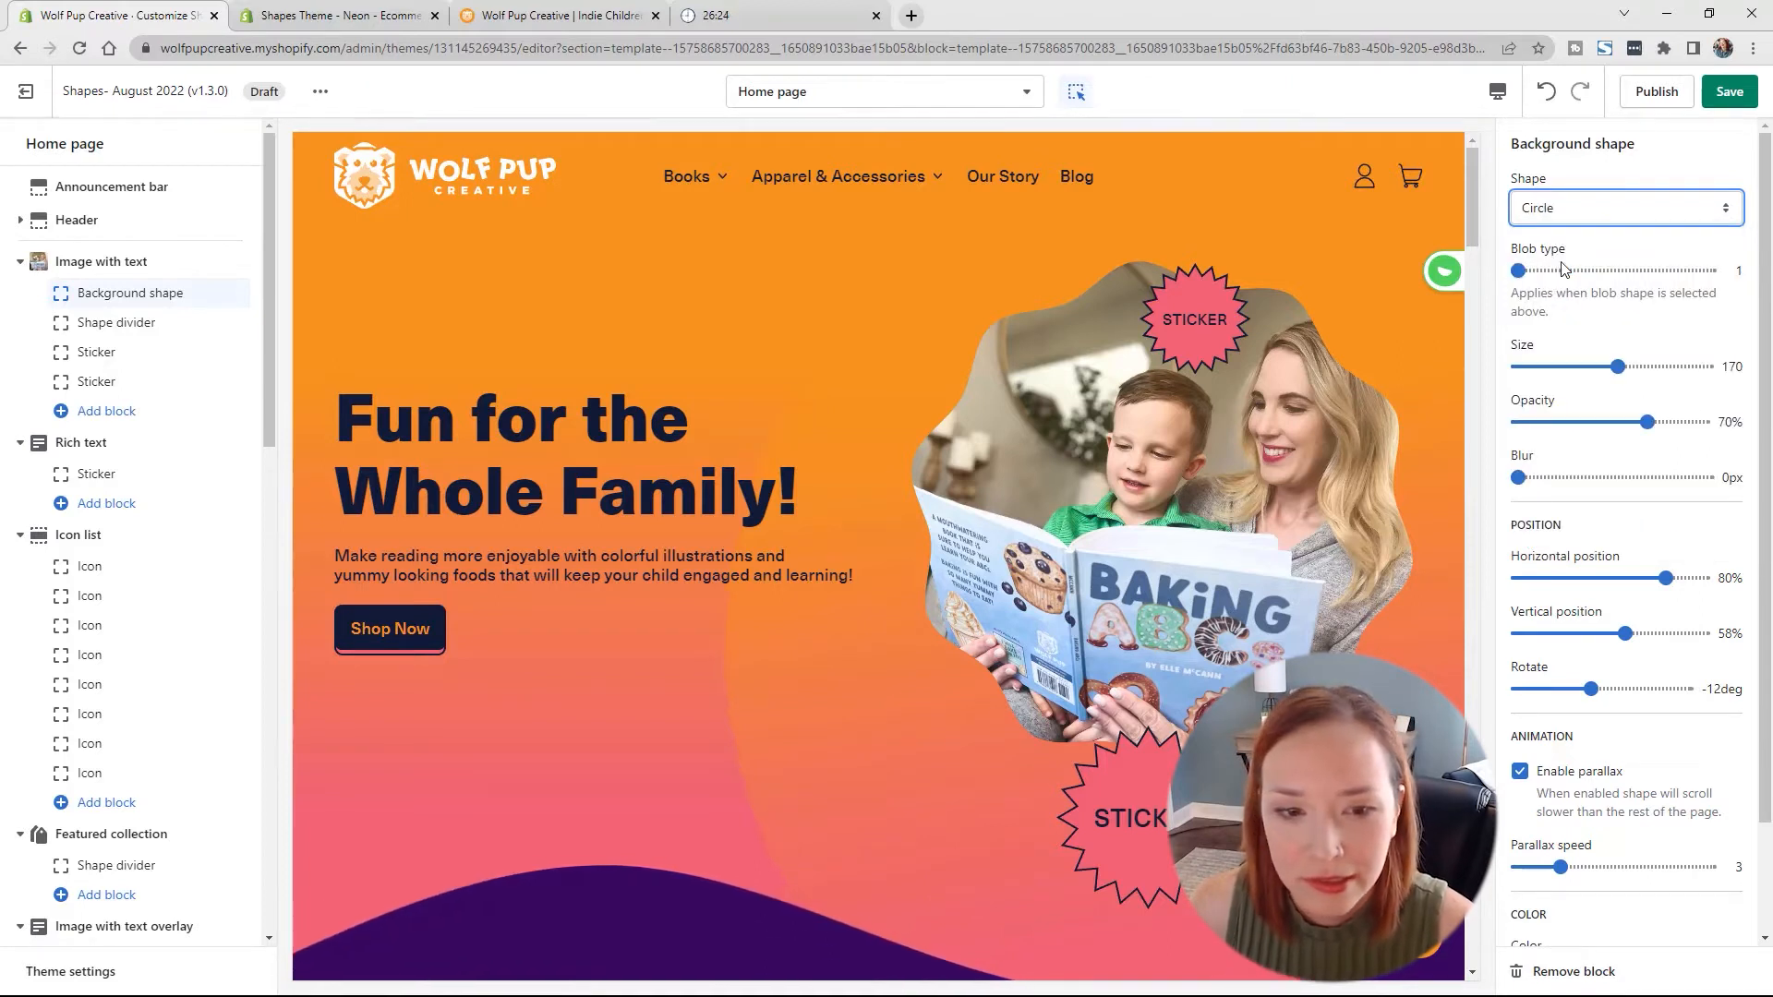
# Step: Set the Image with text section's background shape to Star 2
pyautogui.click(1588, 216)
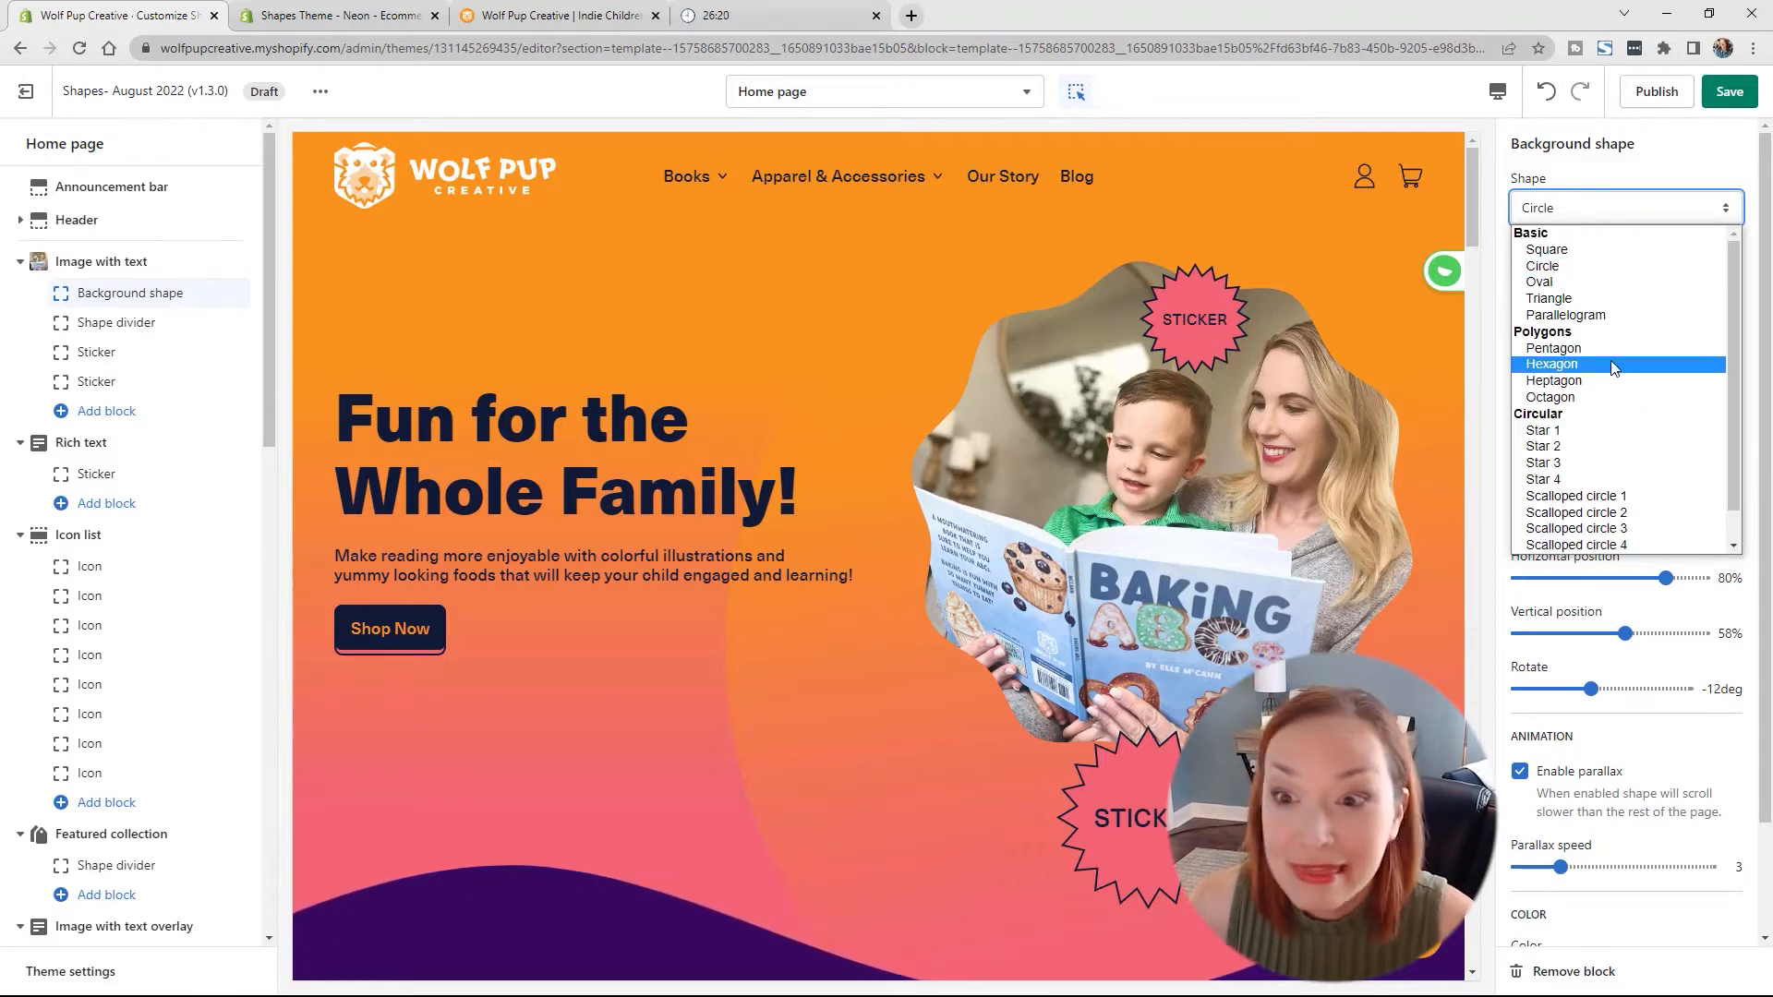
pyautogui.click(1584, 450)
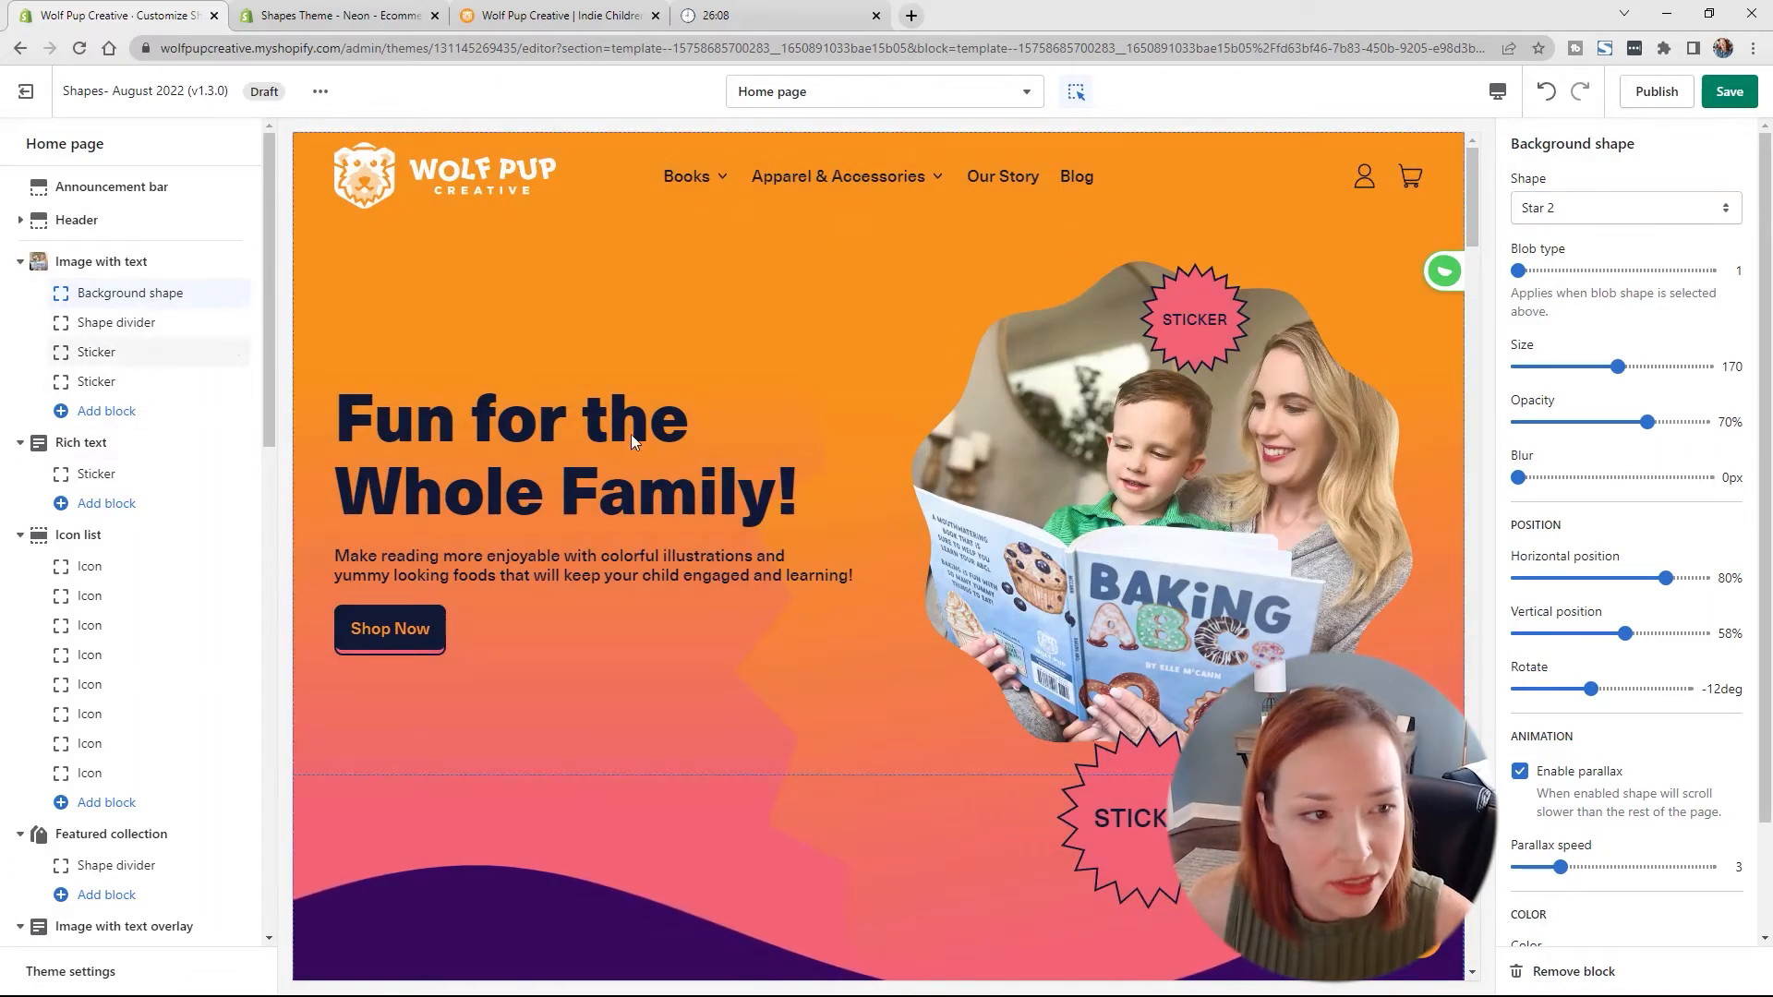
# Step: Try the Small waves style on the shape divider of the Image with text section
pyautogui.scroll(-2, 637, 435)
pyautogui.click(143, 325)
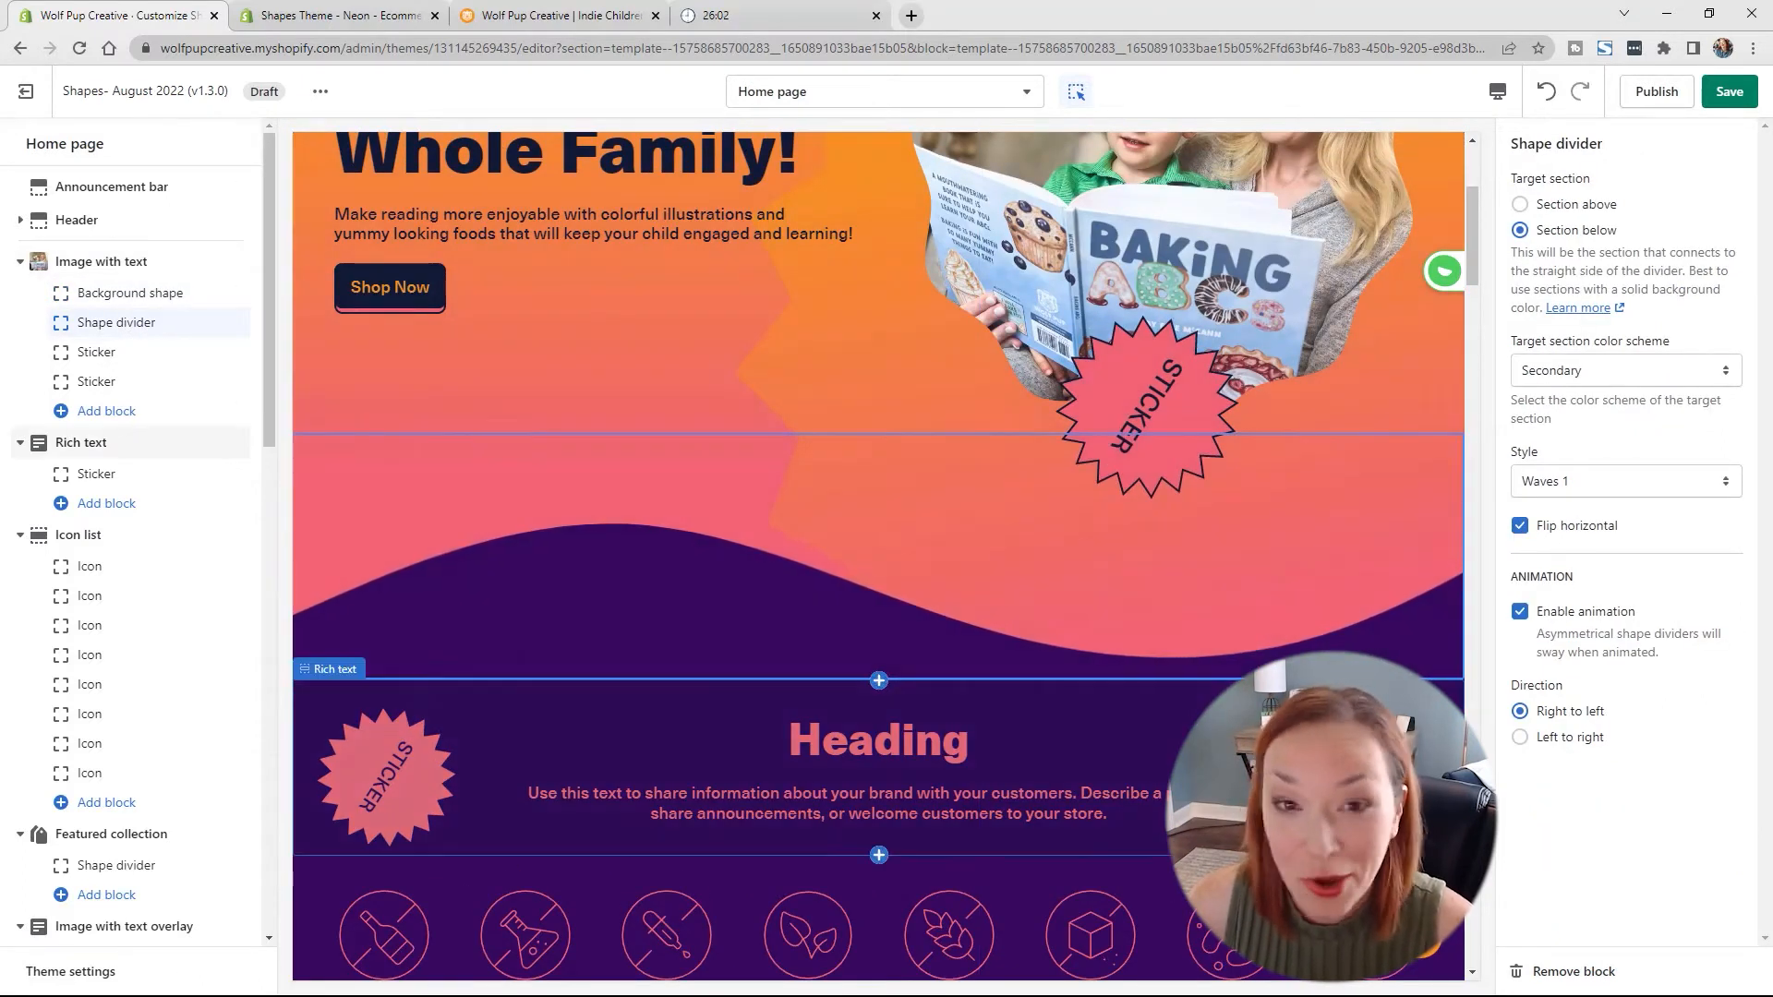
pyautogui.click(1593, 479)
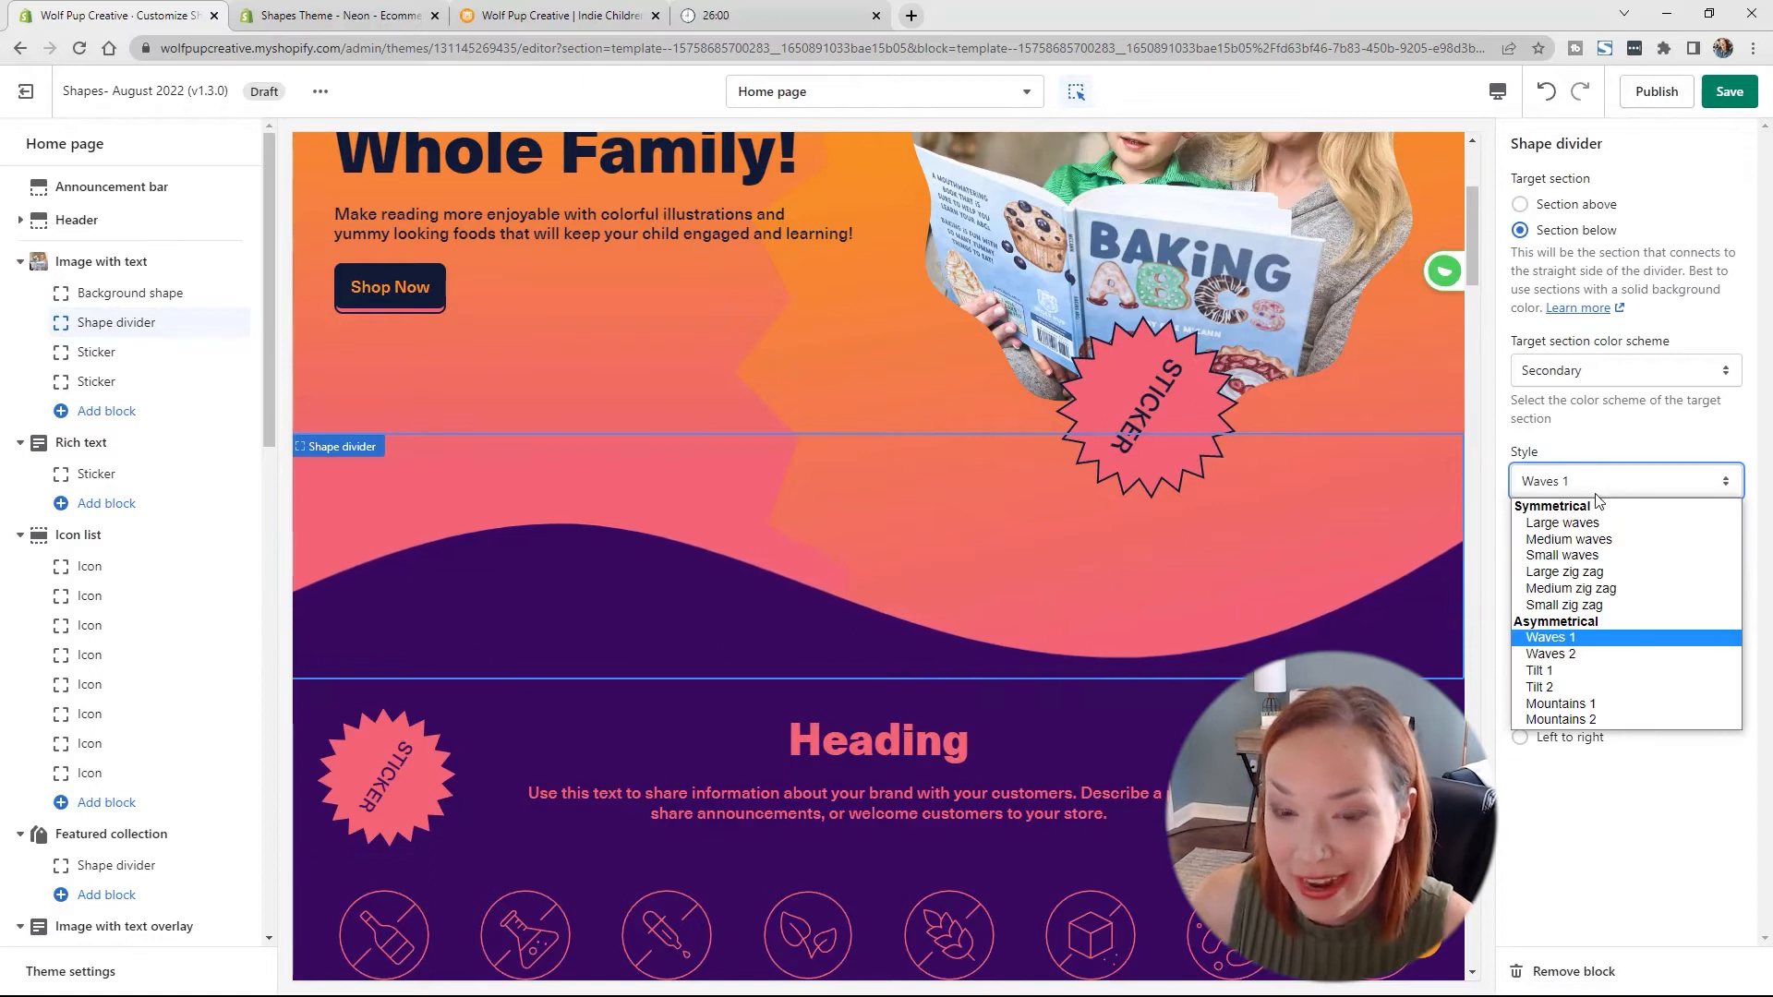
pyautogui.click(1578, 555)
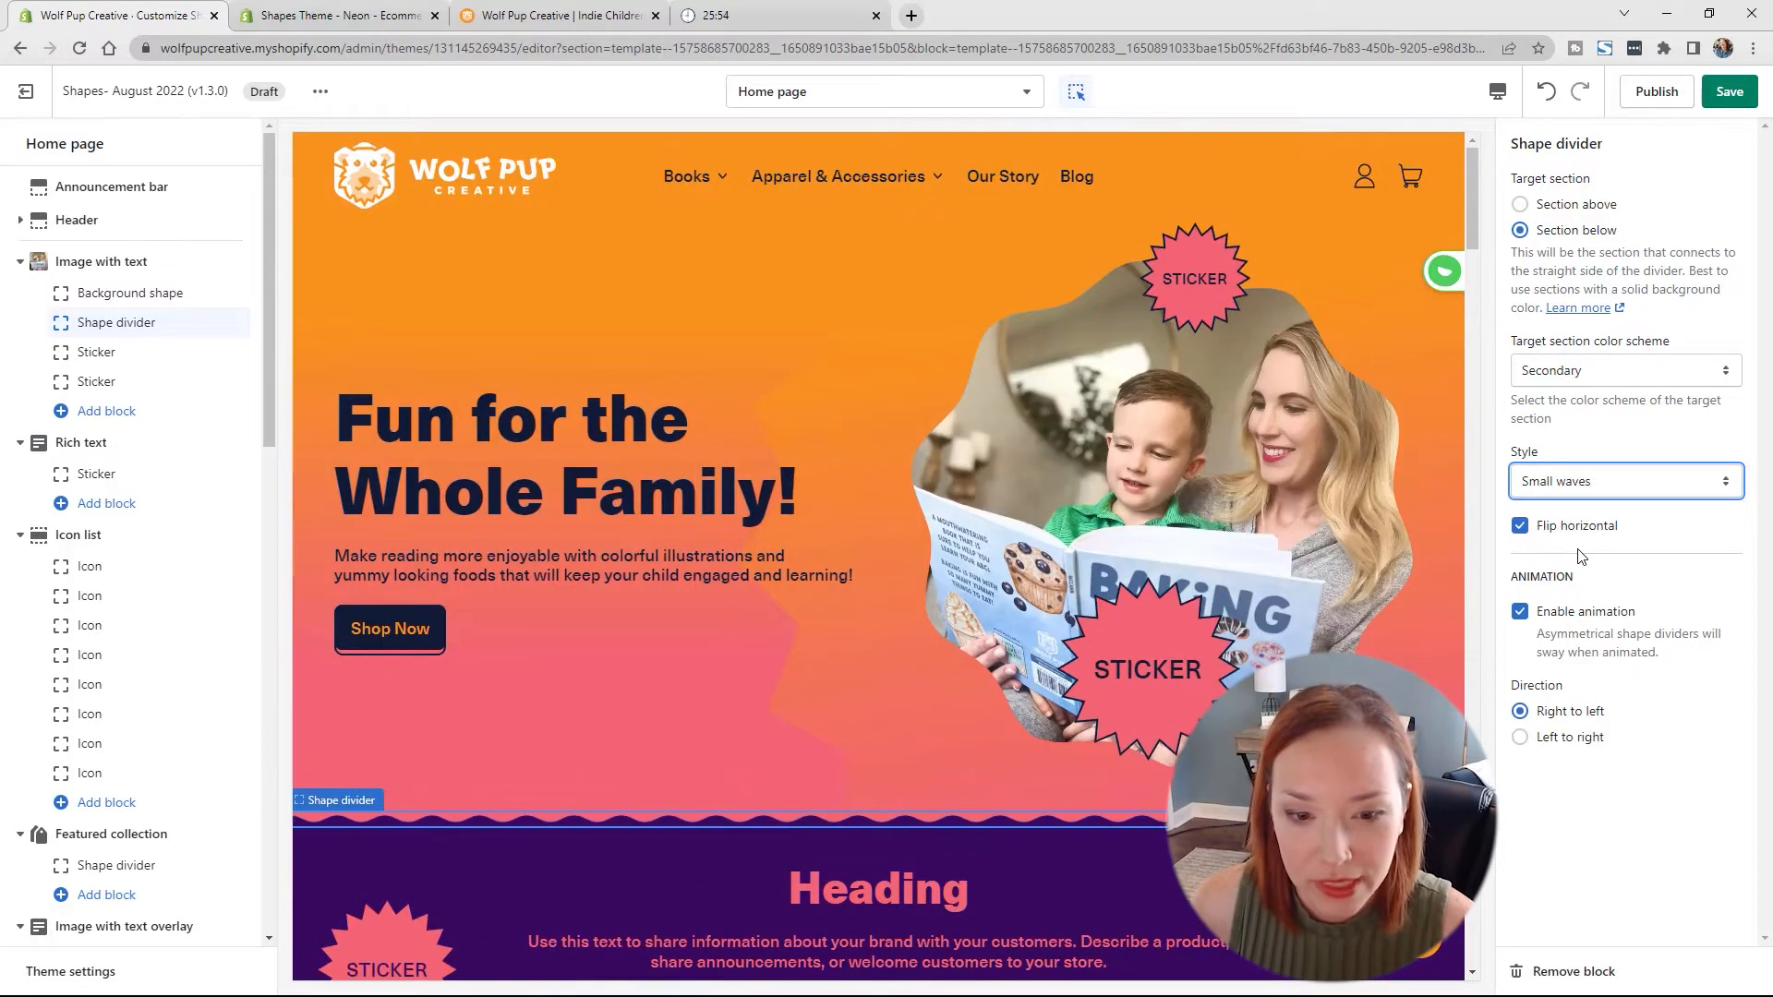
# Step: Set the style of the Image with text section's shape divider to Large waves, keeping its animation enabled
pyautogui.click(1608, 484)
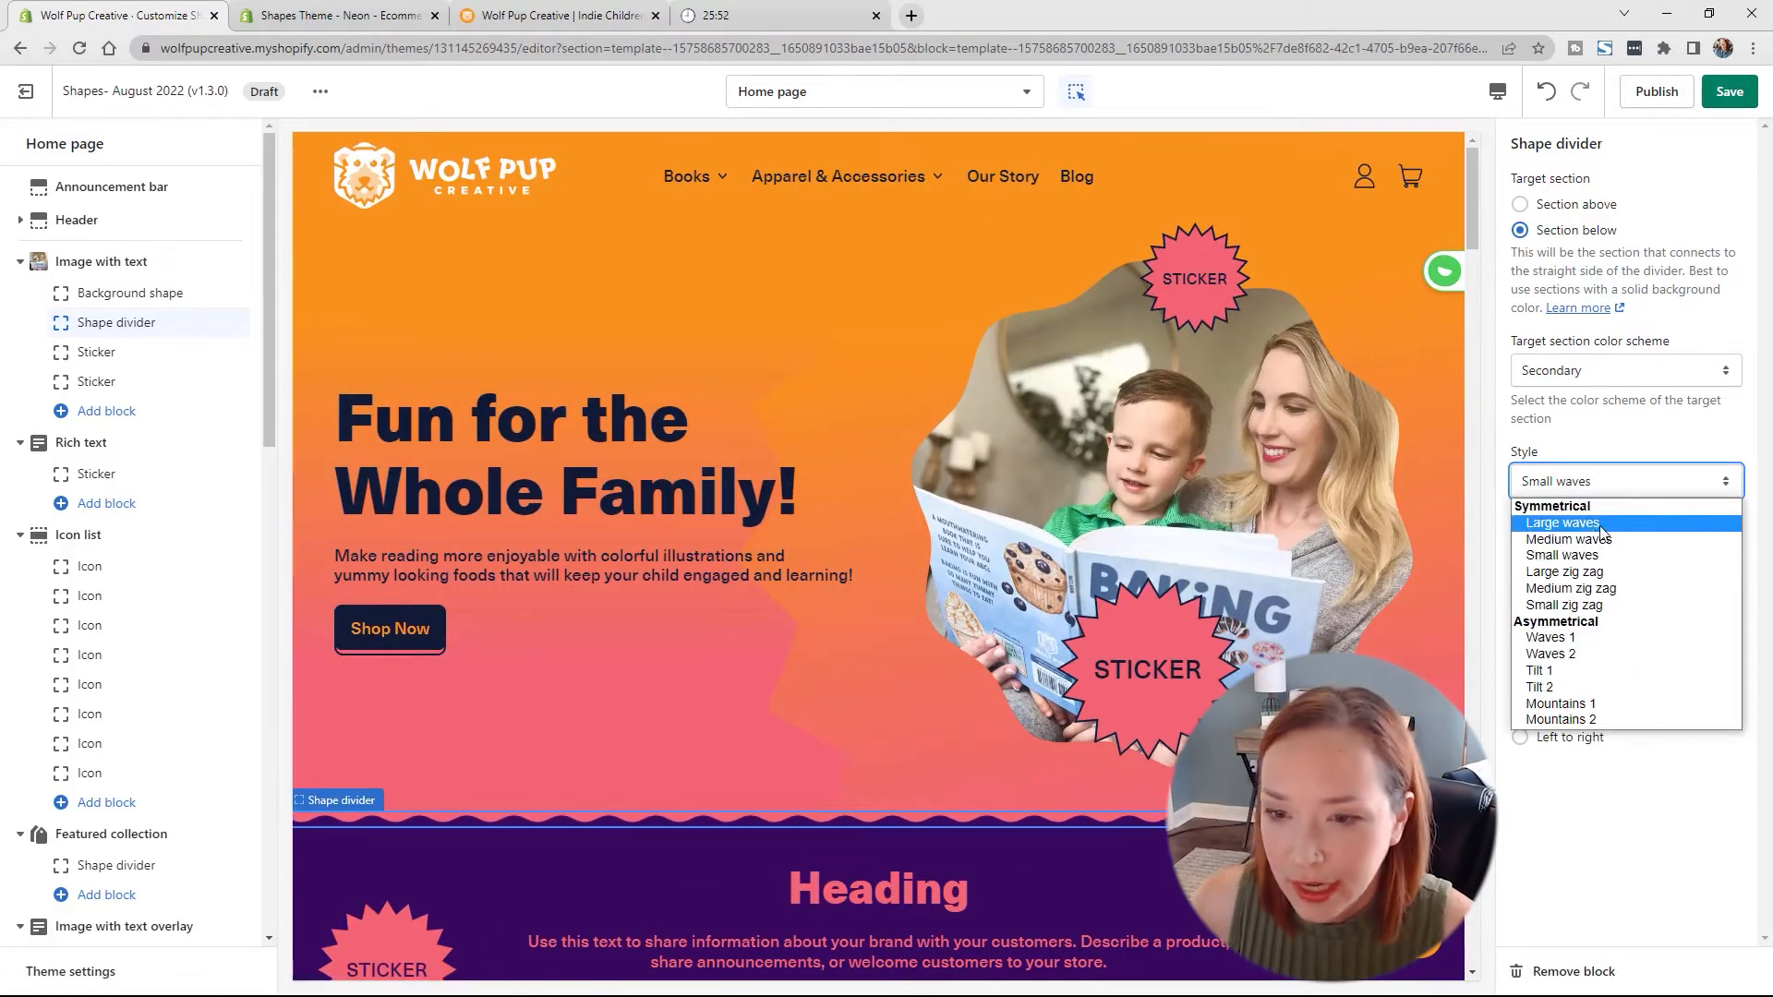
pyautogui.click(1569, 522)
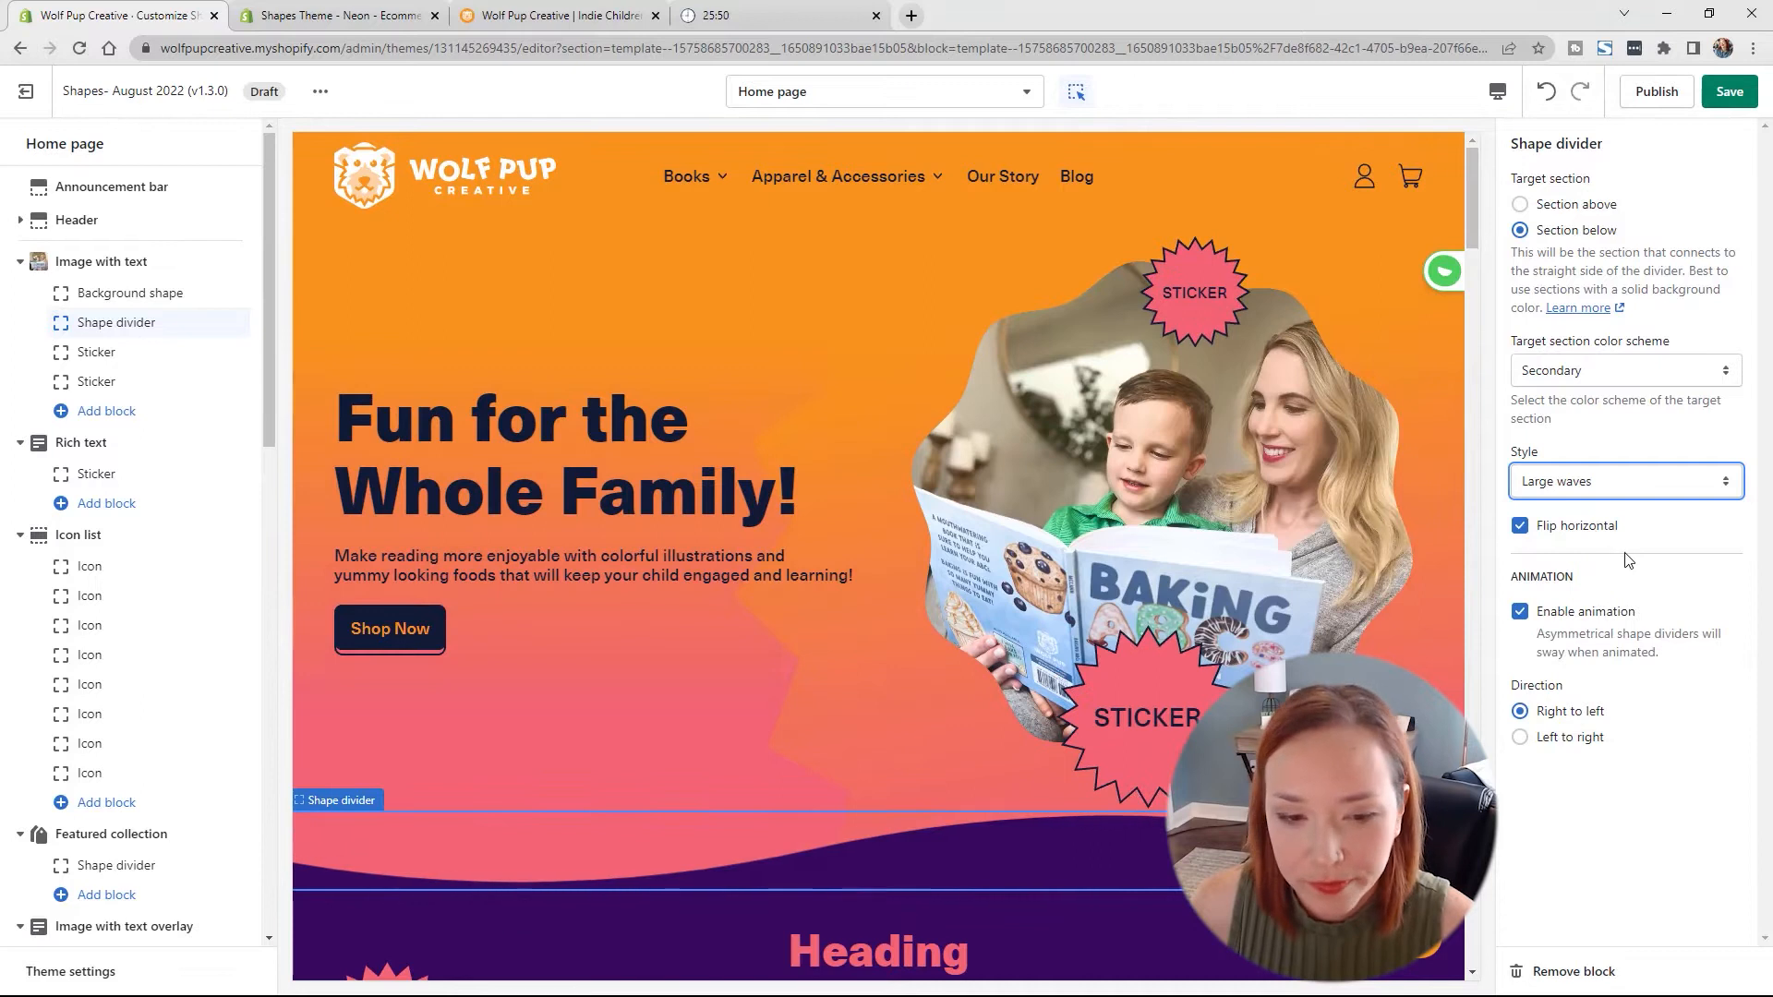
pyautogui.click(1520, 613)
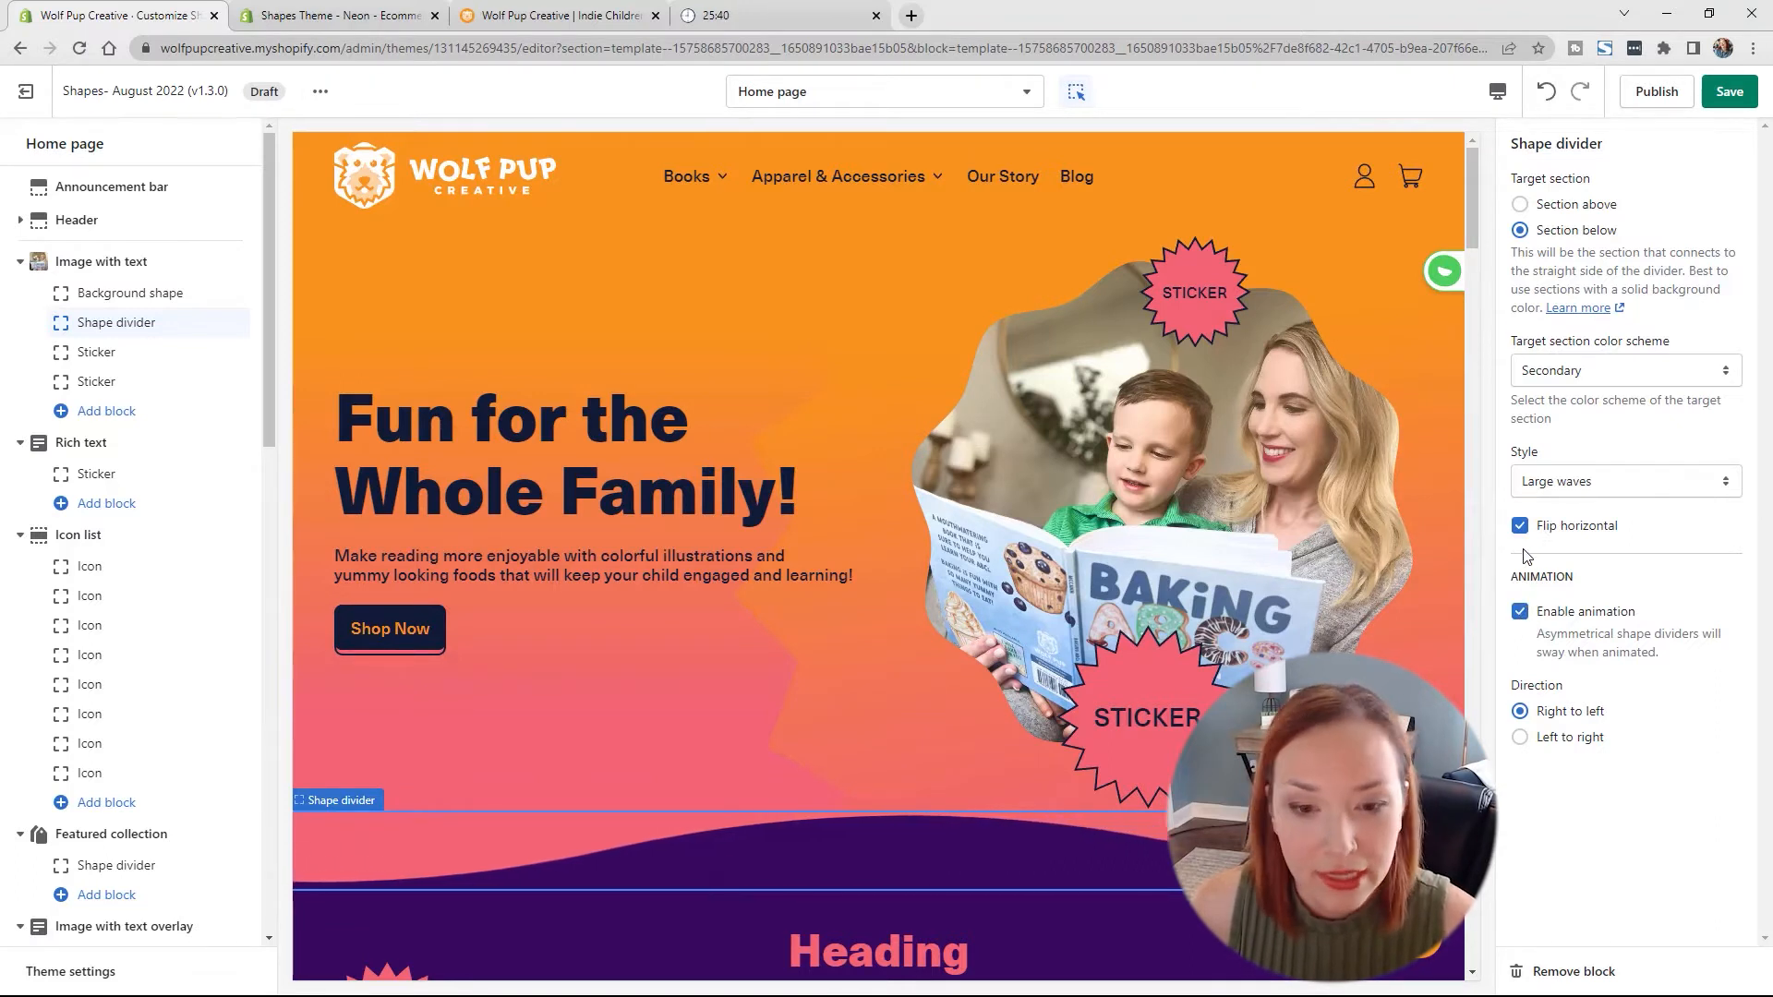
# Step: Look at the stickers on the Shapes theme store page and review the shape options of the Image with text section's first sticker
pyautogui.click(115, 366)
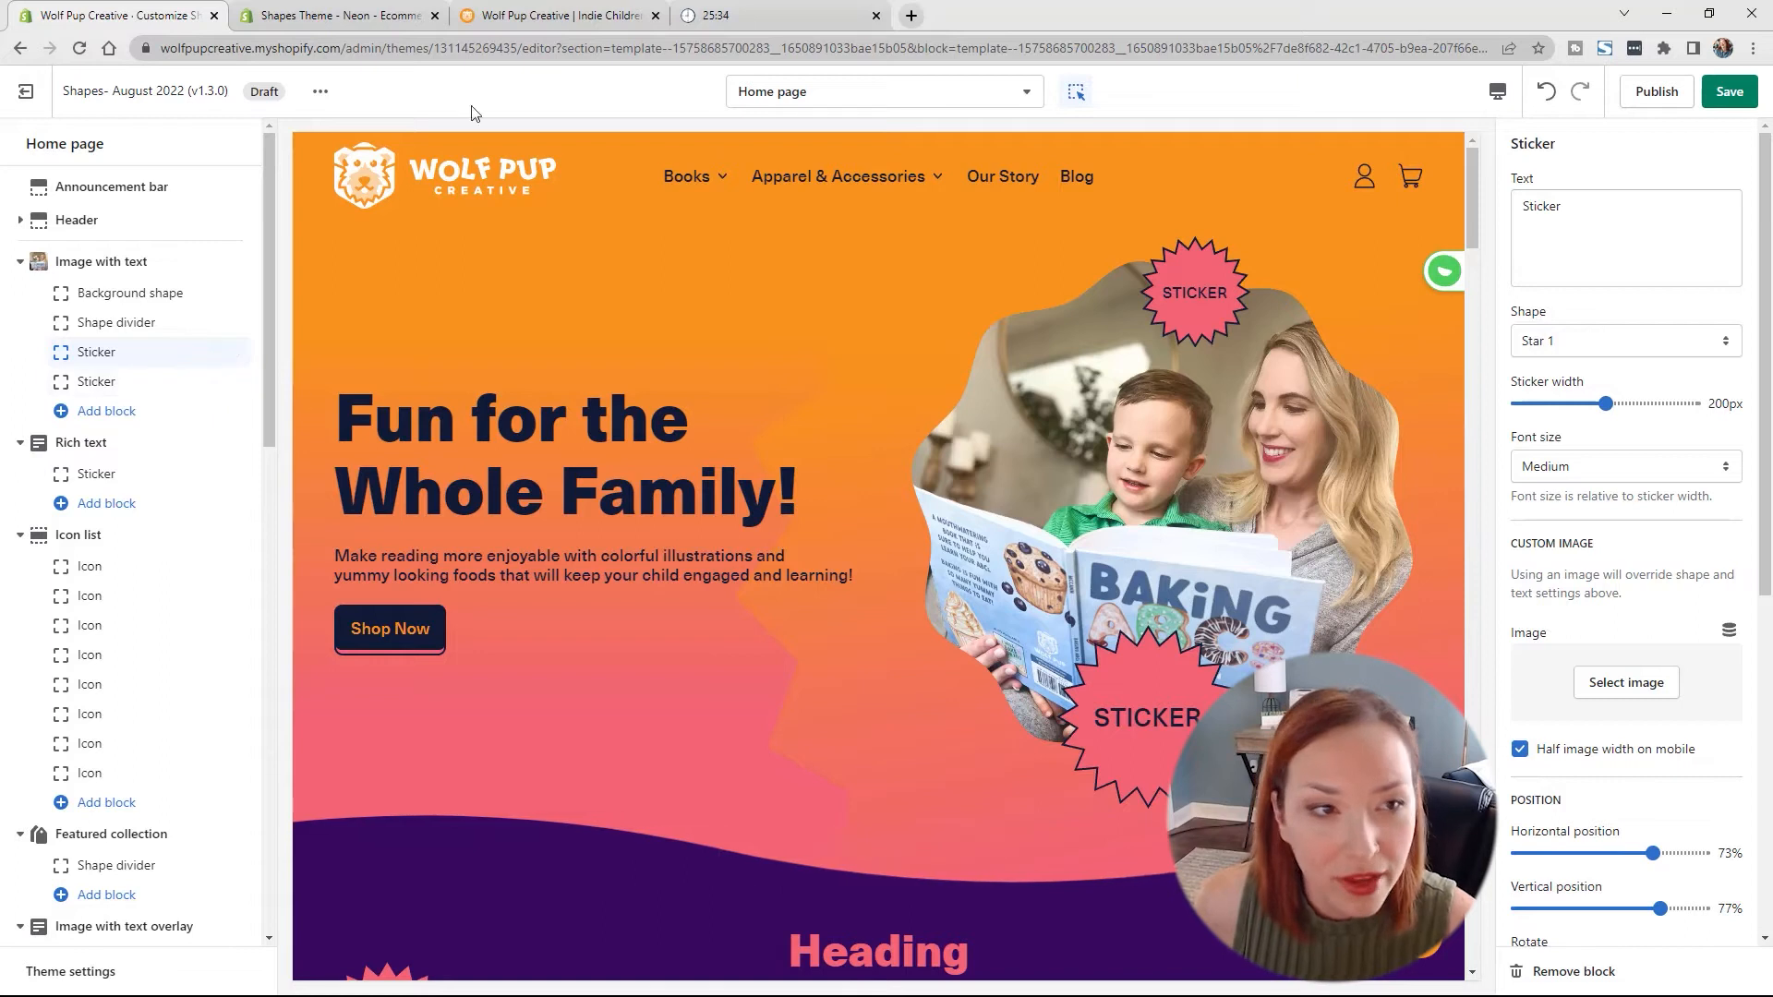
pyautogui.click(328, 21)
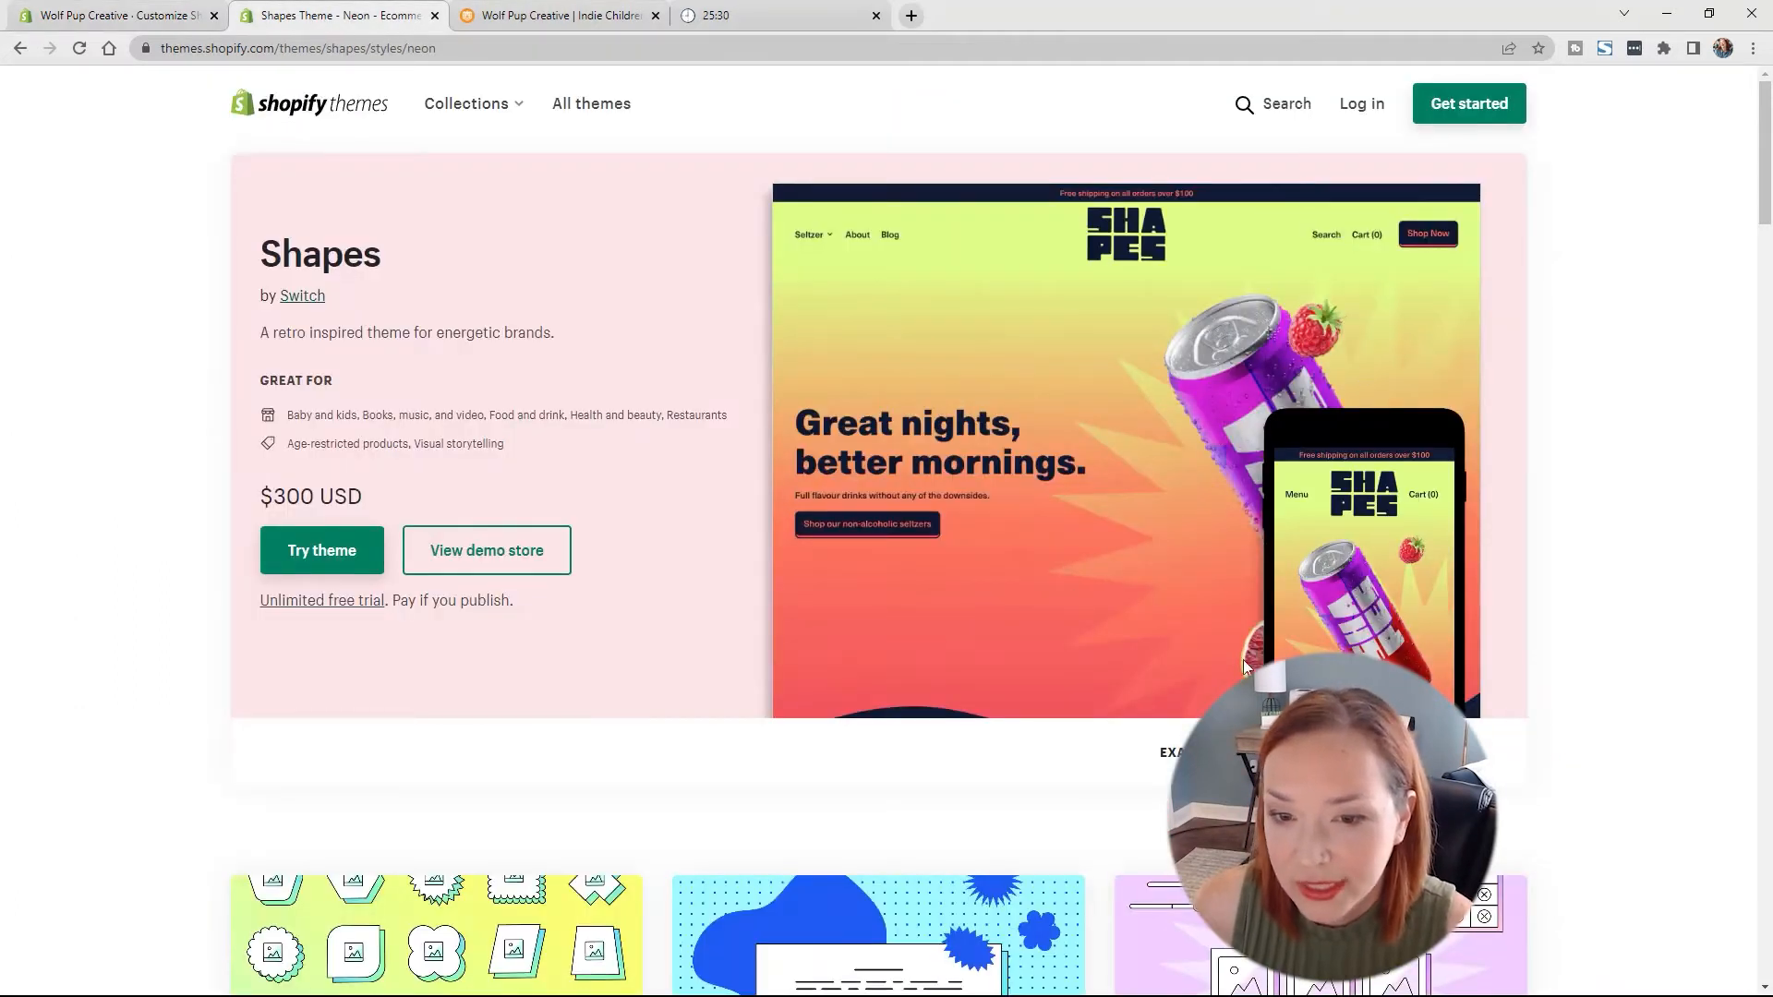
pyautogui.click(93, 20)
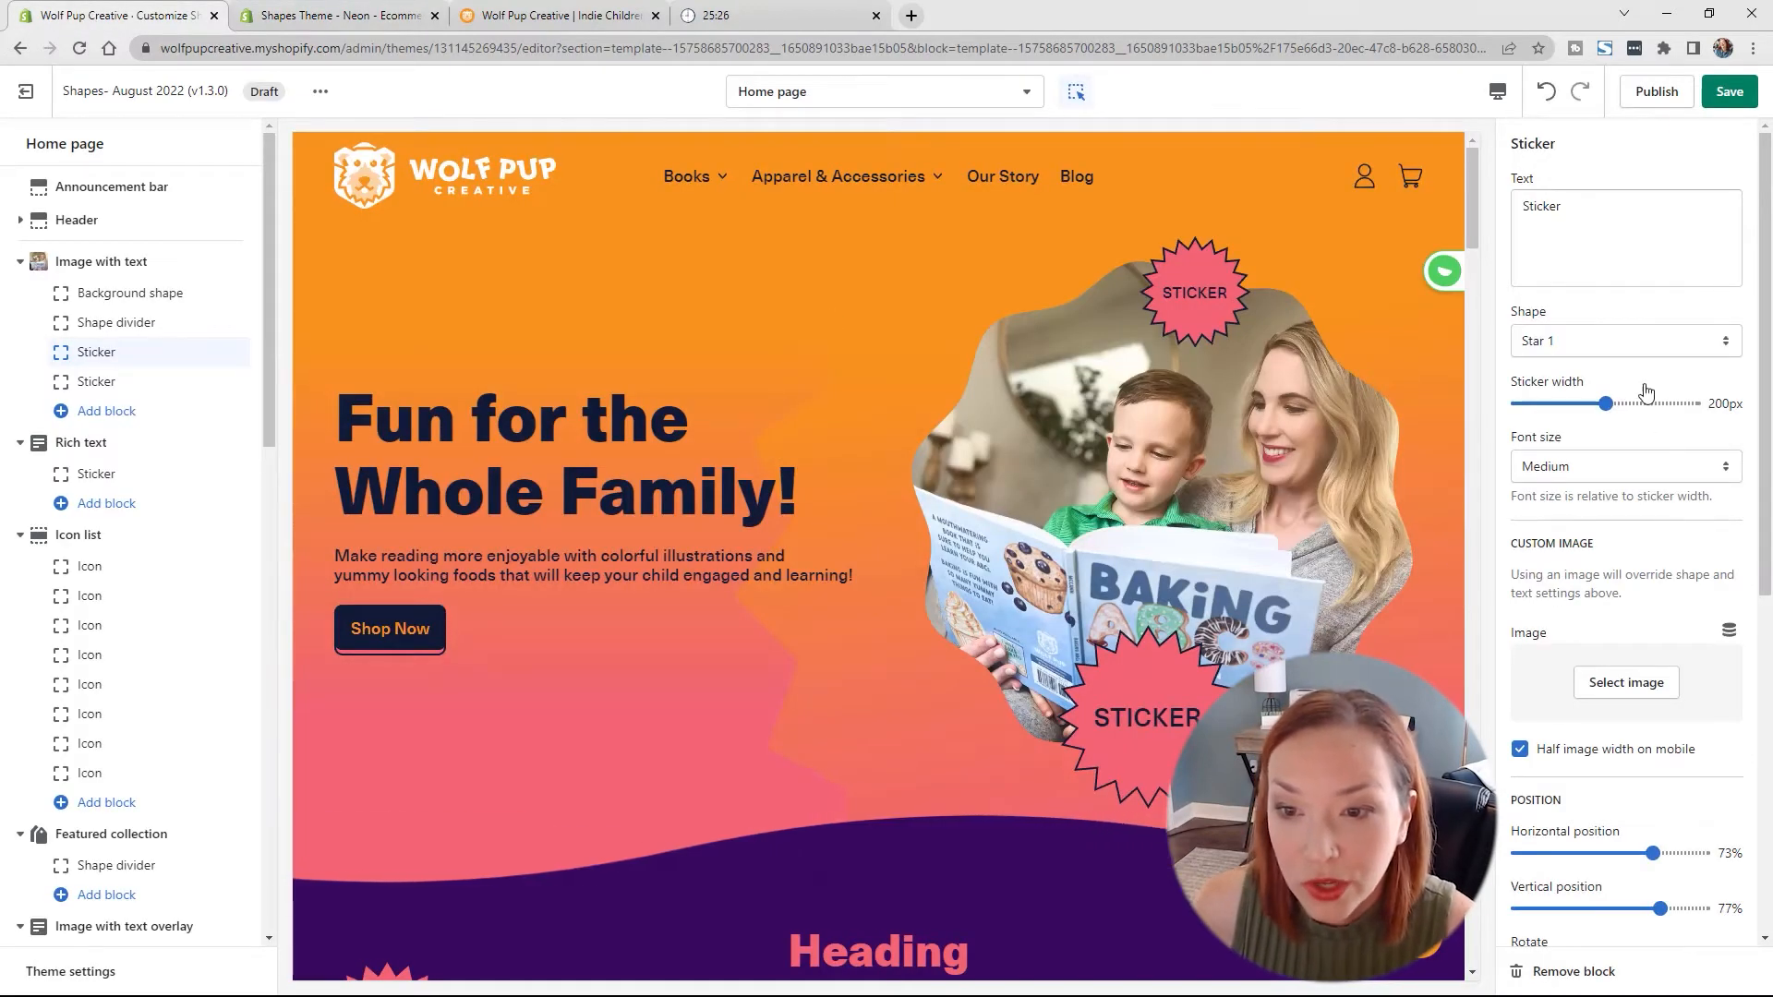
pyautogui.click(1594, 340)
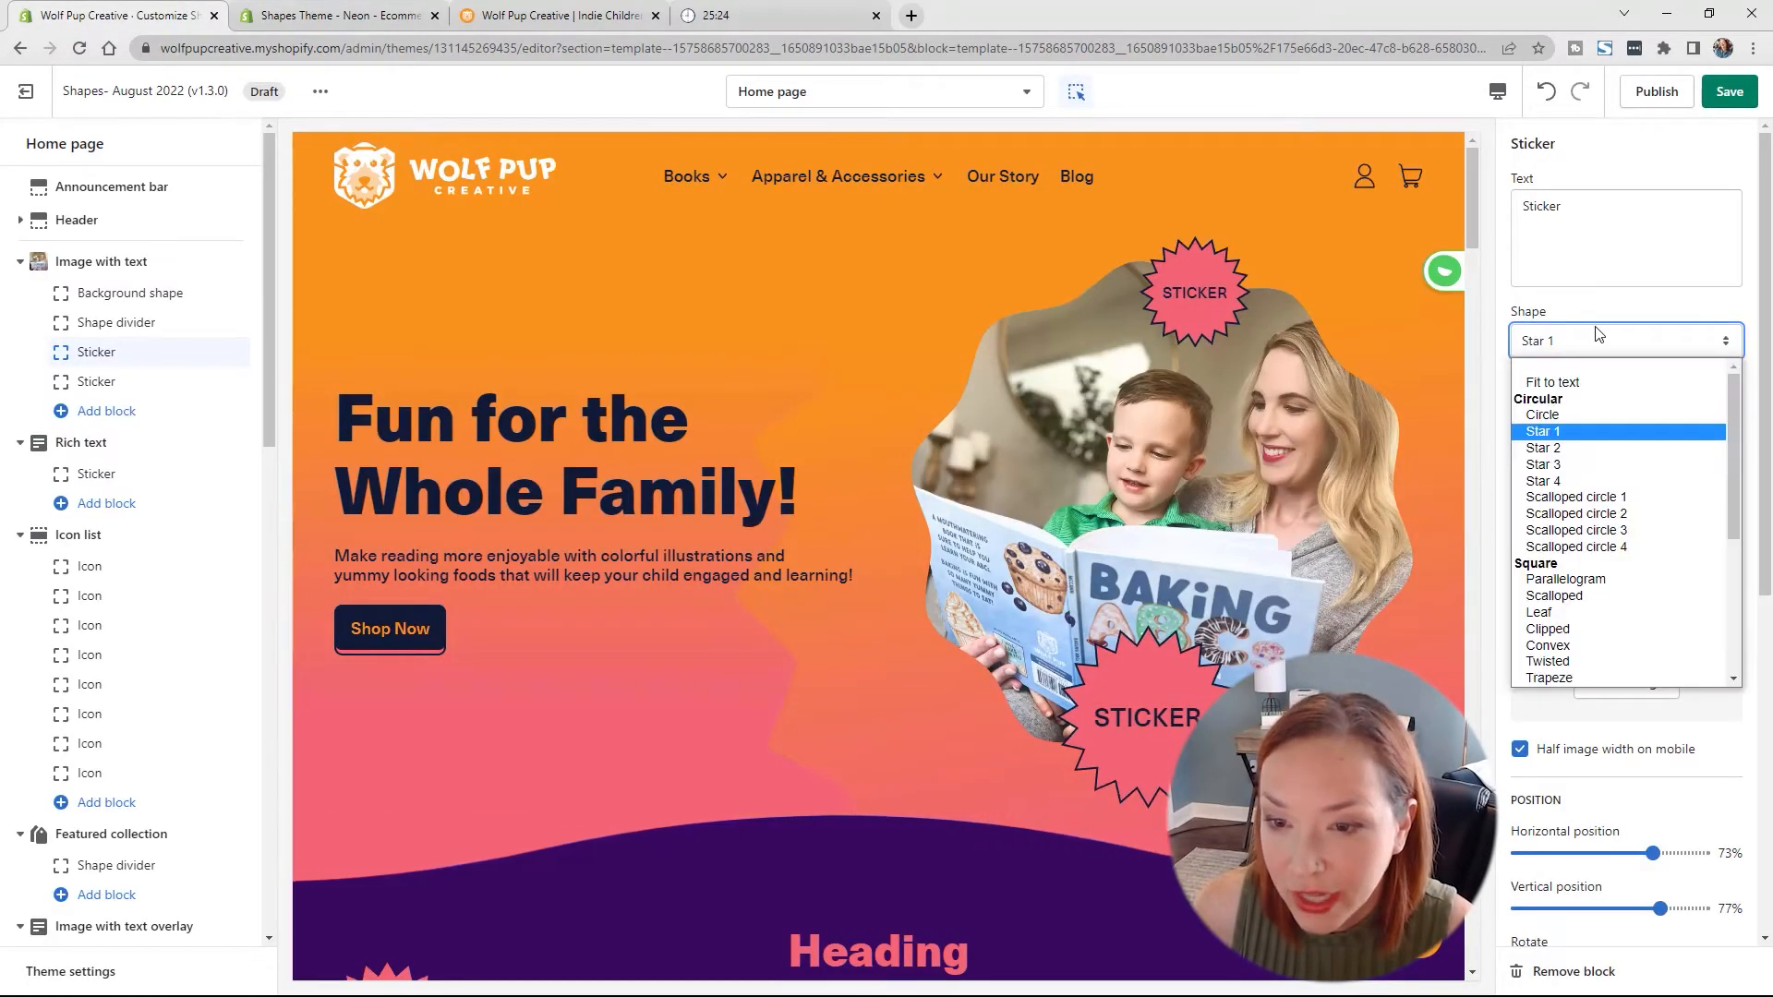
pyautogui.click(1611, 342)
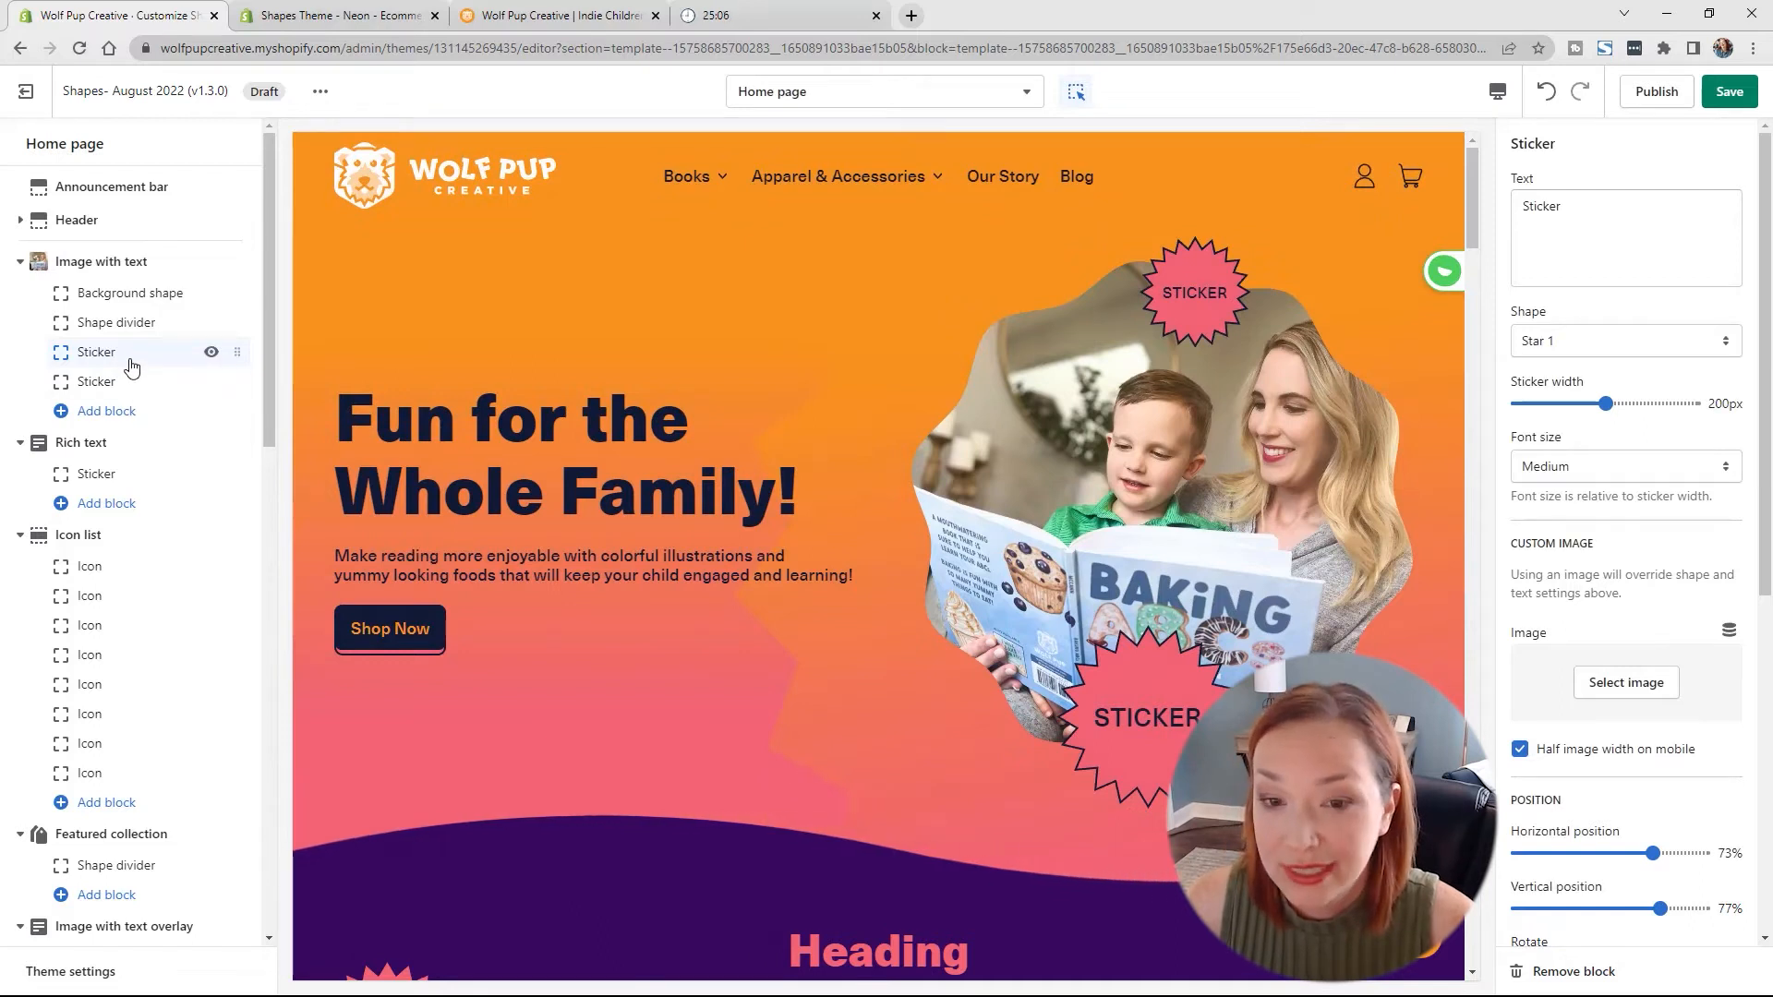
# Step: Hide the first Sticker block of the Image with text section, and preview the section briefly without the second sticker too
pyautogui.click(212, 356)
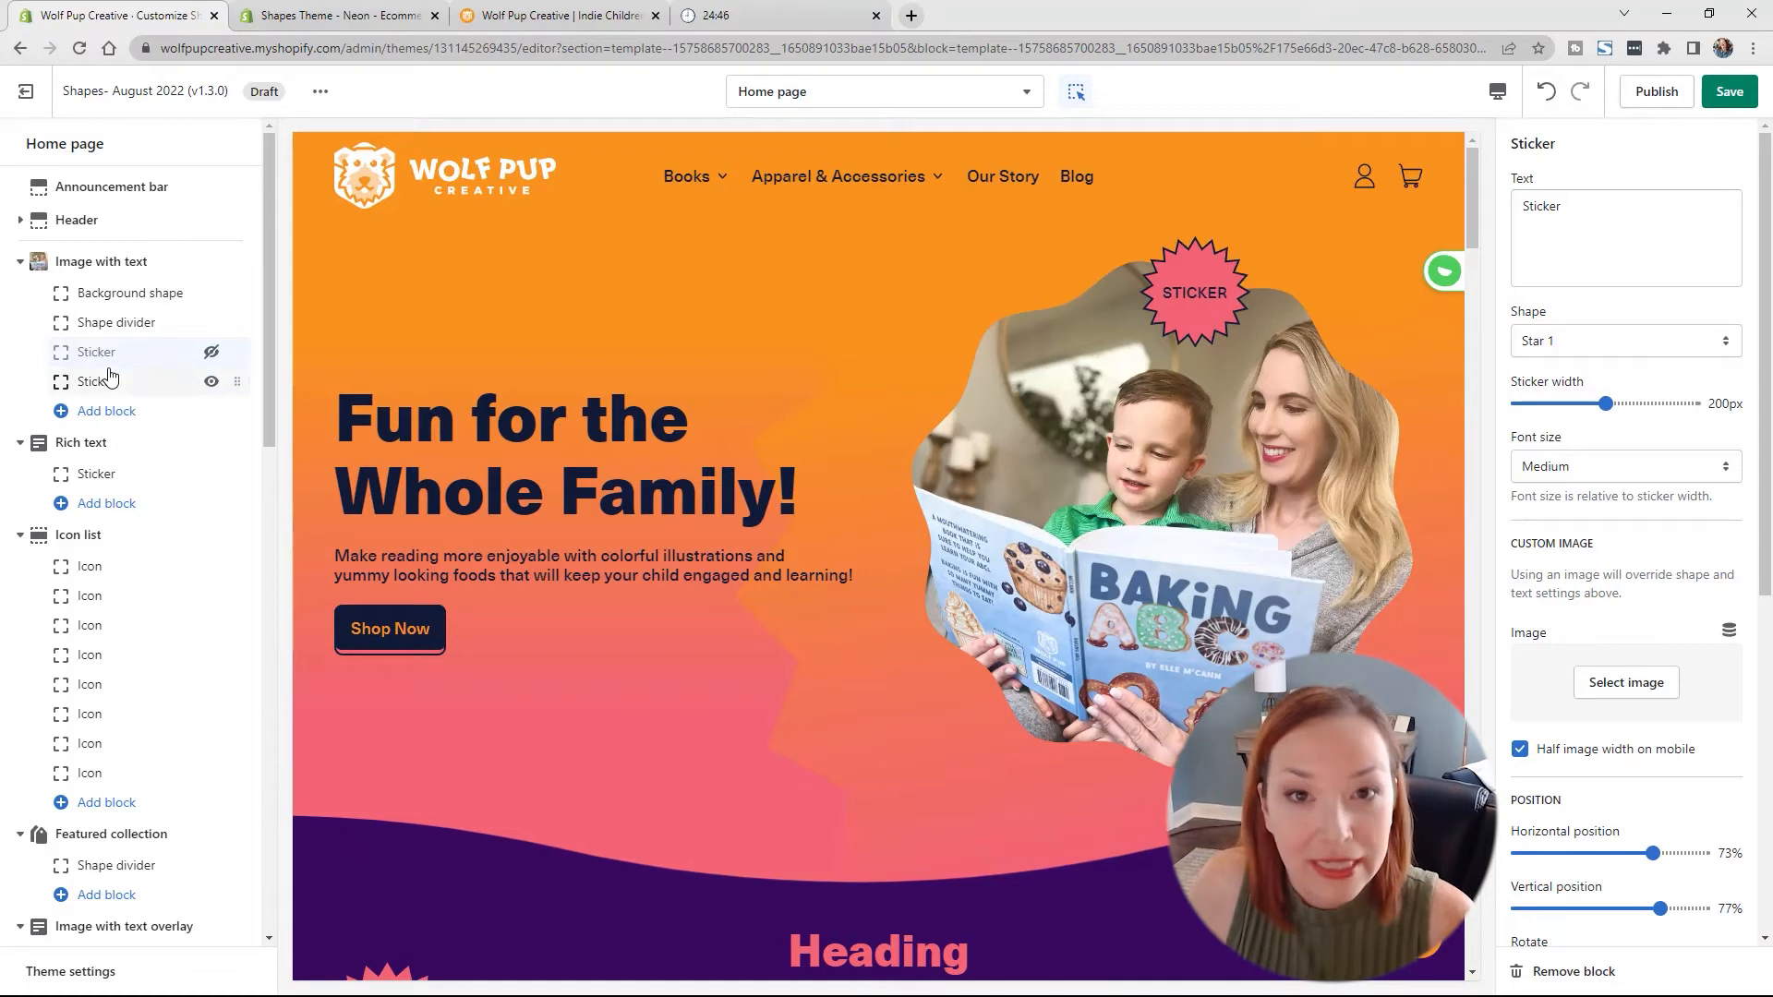
pyautogui.click(212, 382)
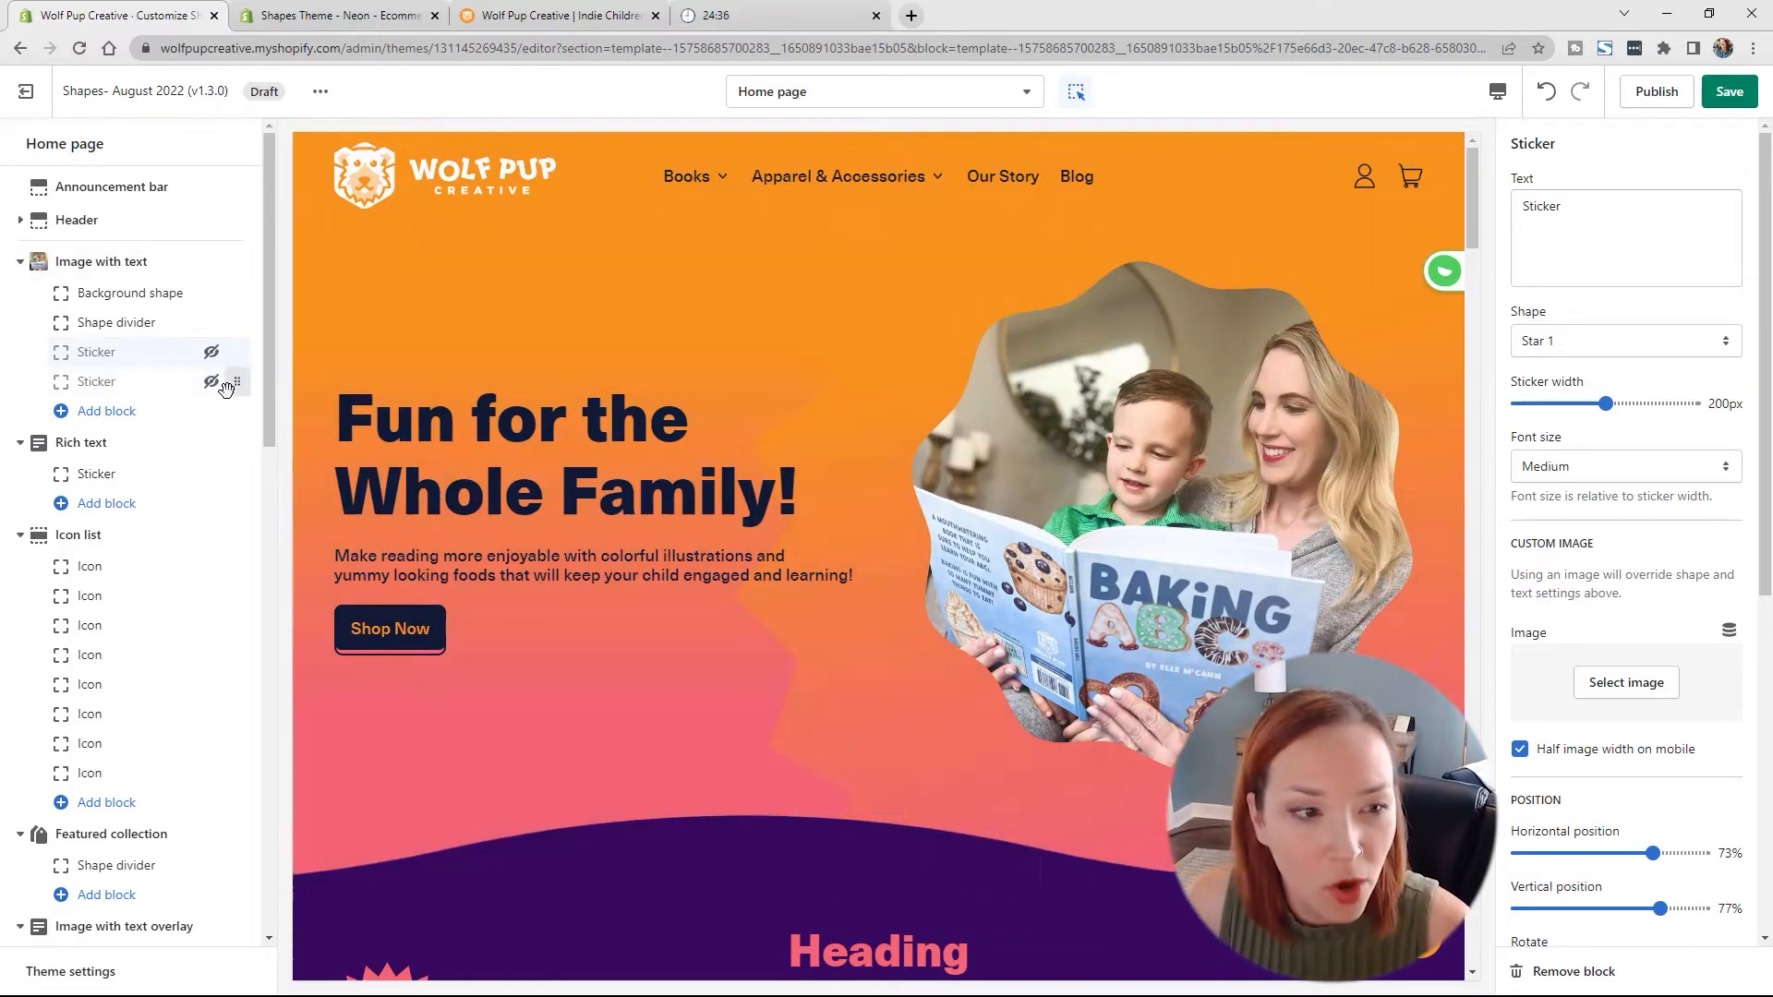
pyautogui.click(212, 383)
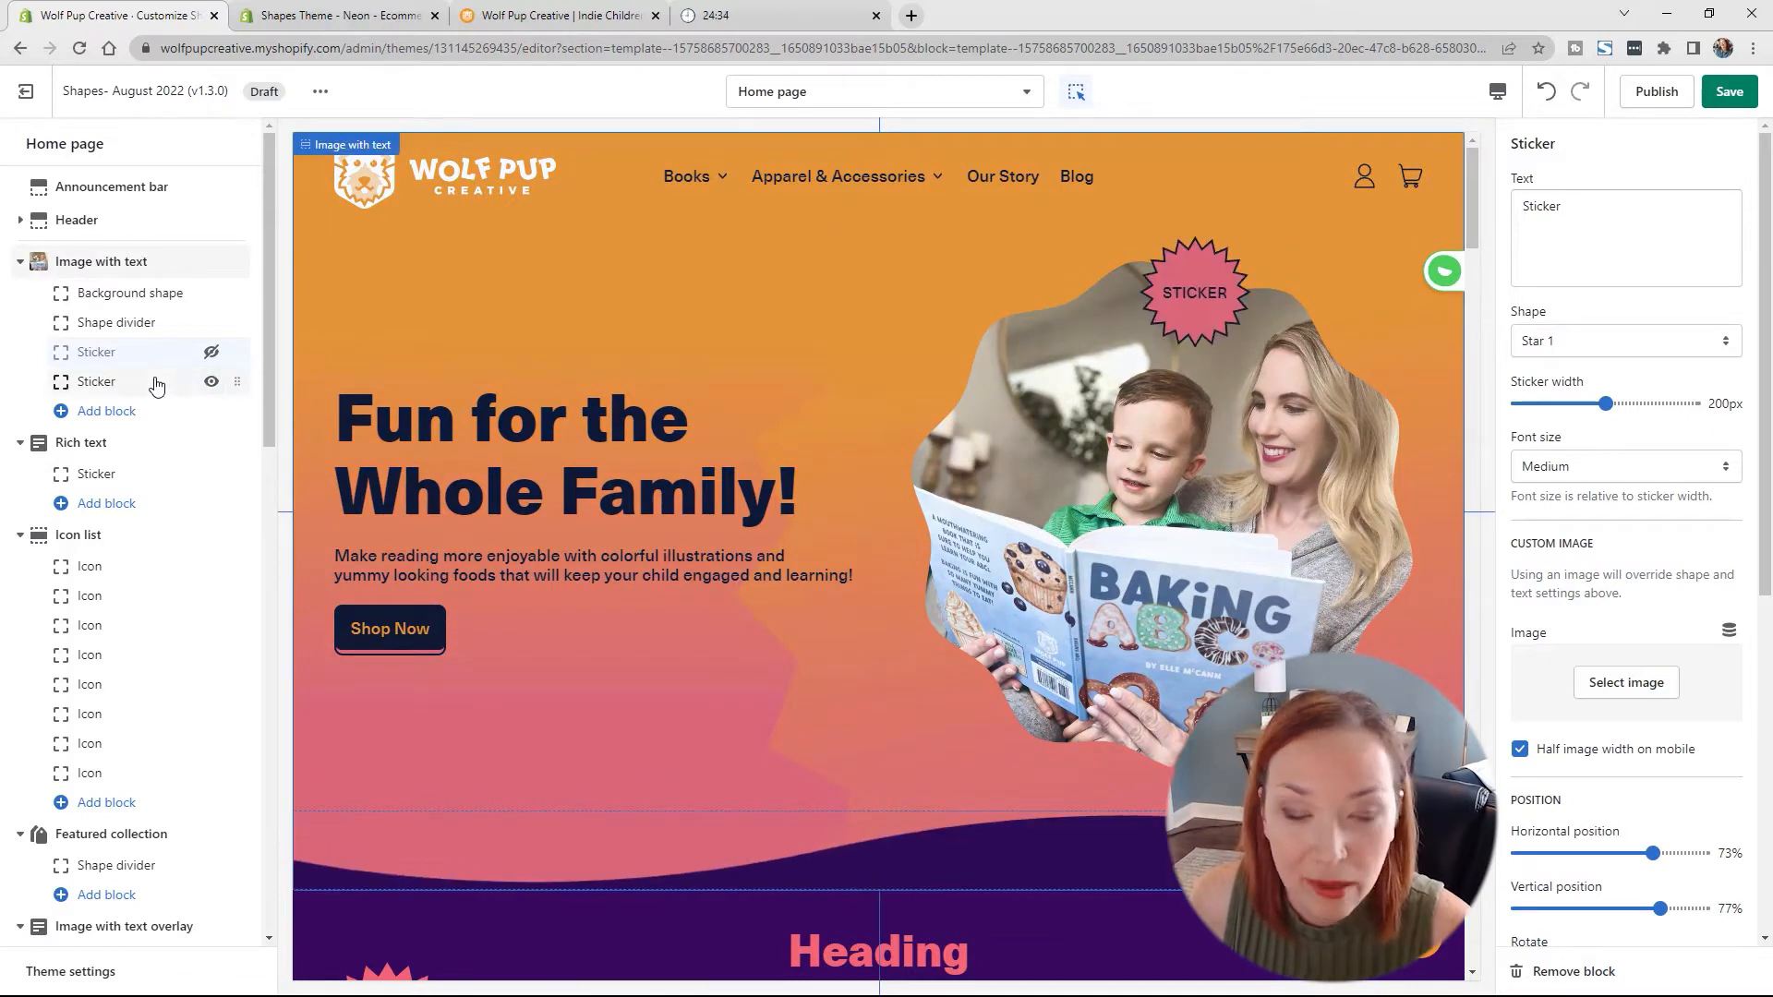
# Step: Set the text of the Image with text section's second sticker to "Printed in the USA"
pyautogui.click(157, 382)
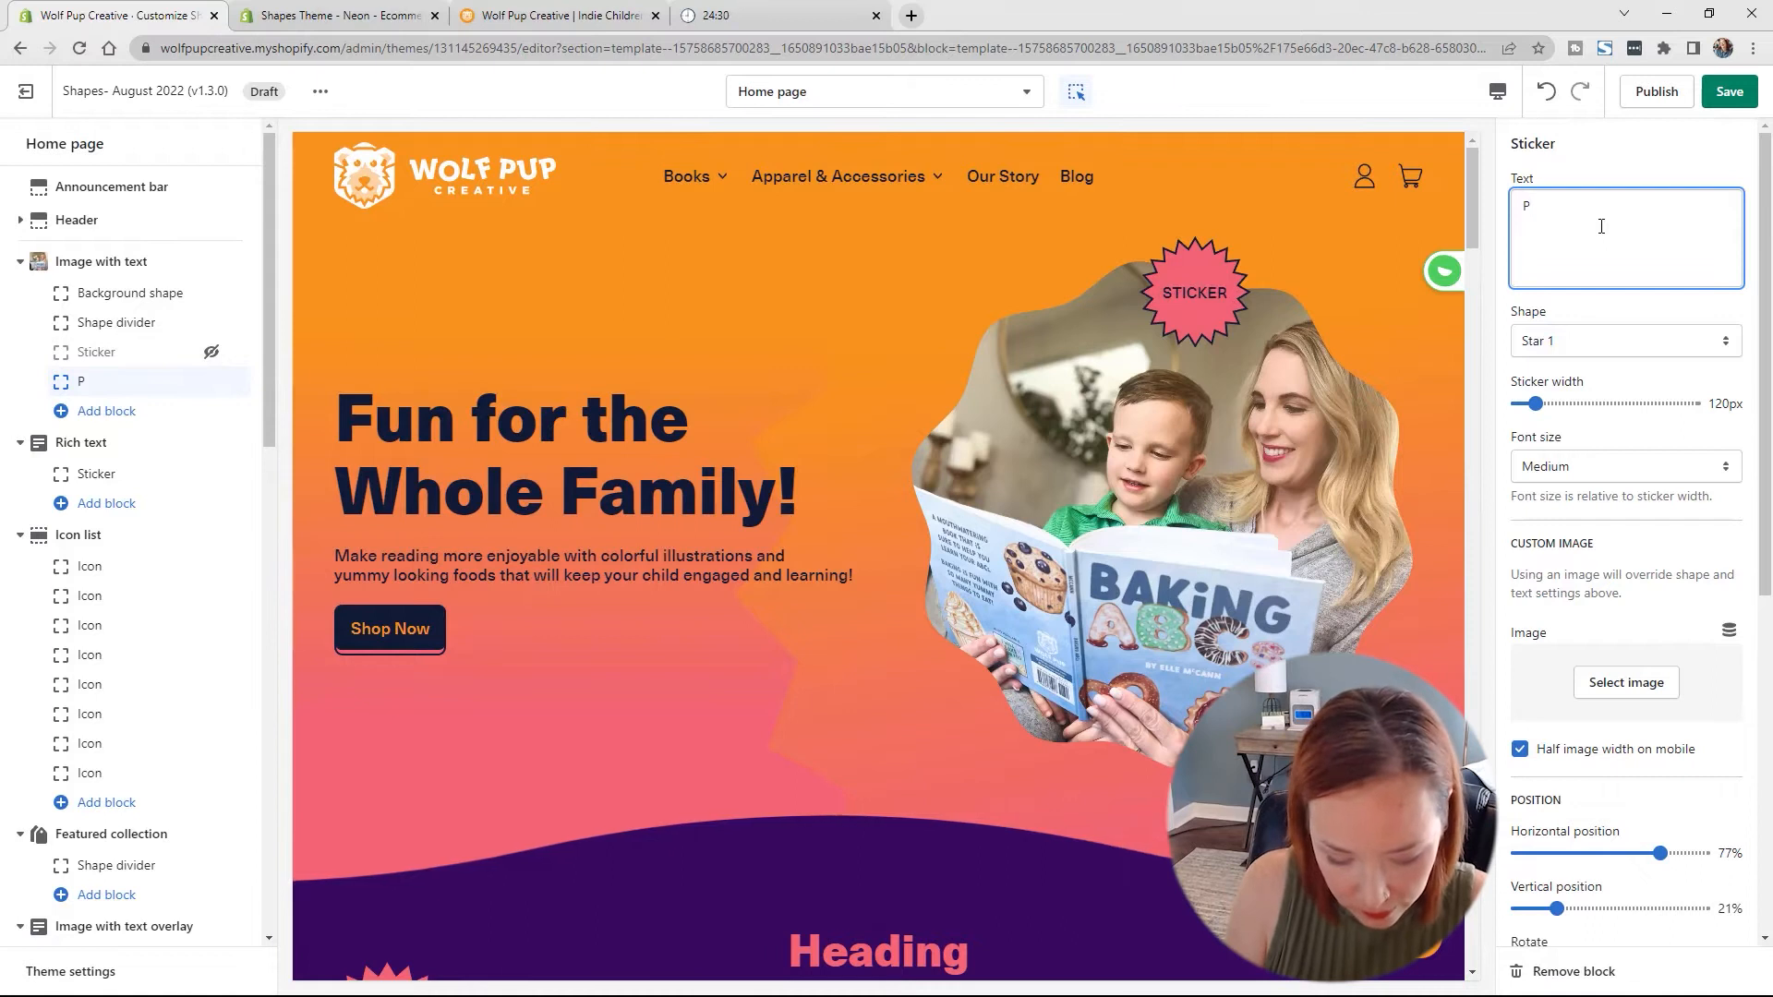
pyautogui.write('ed in the USA')
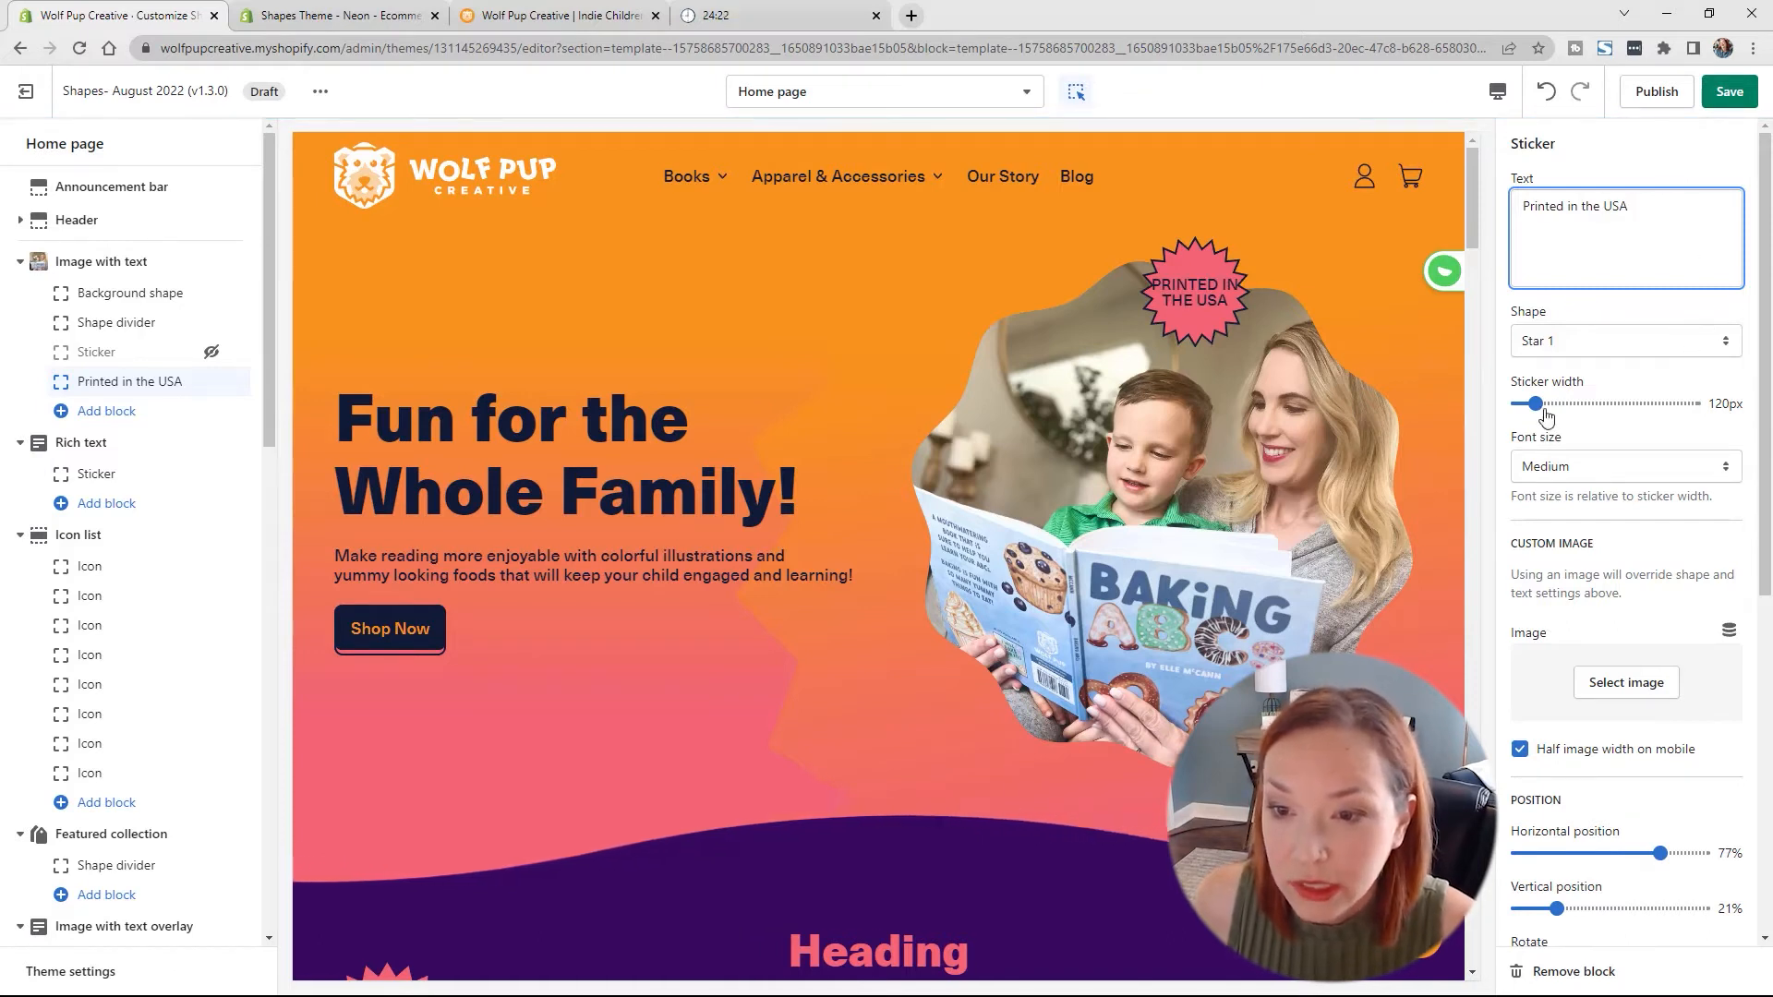
# Step: Set the "Printed in the USA" sticker's width to 140px and its shape to Star 2, trying the Circle shape first
pyautogui.moveTo(1538, 402); pyautogui.dragTo(1553, 404)
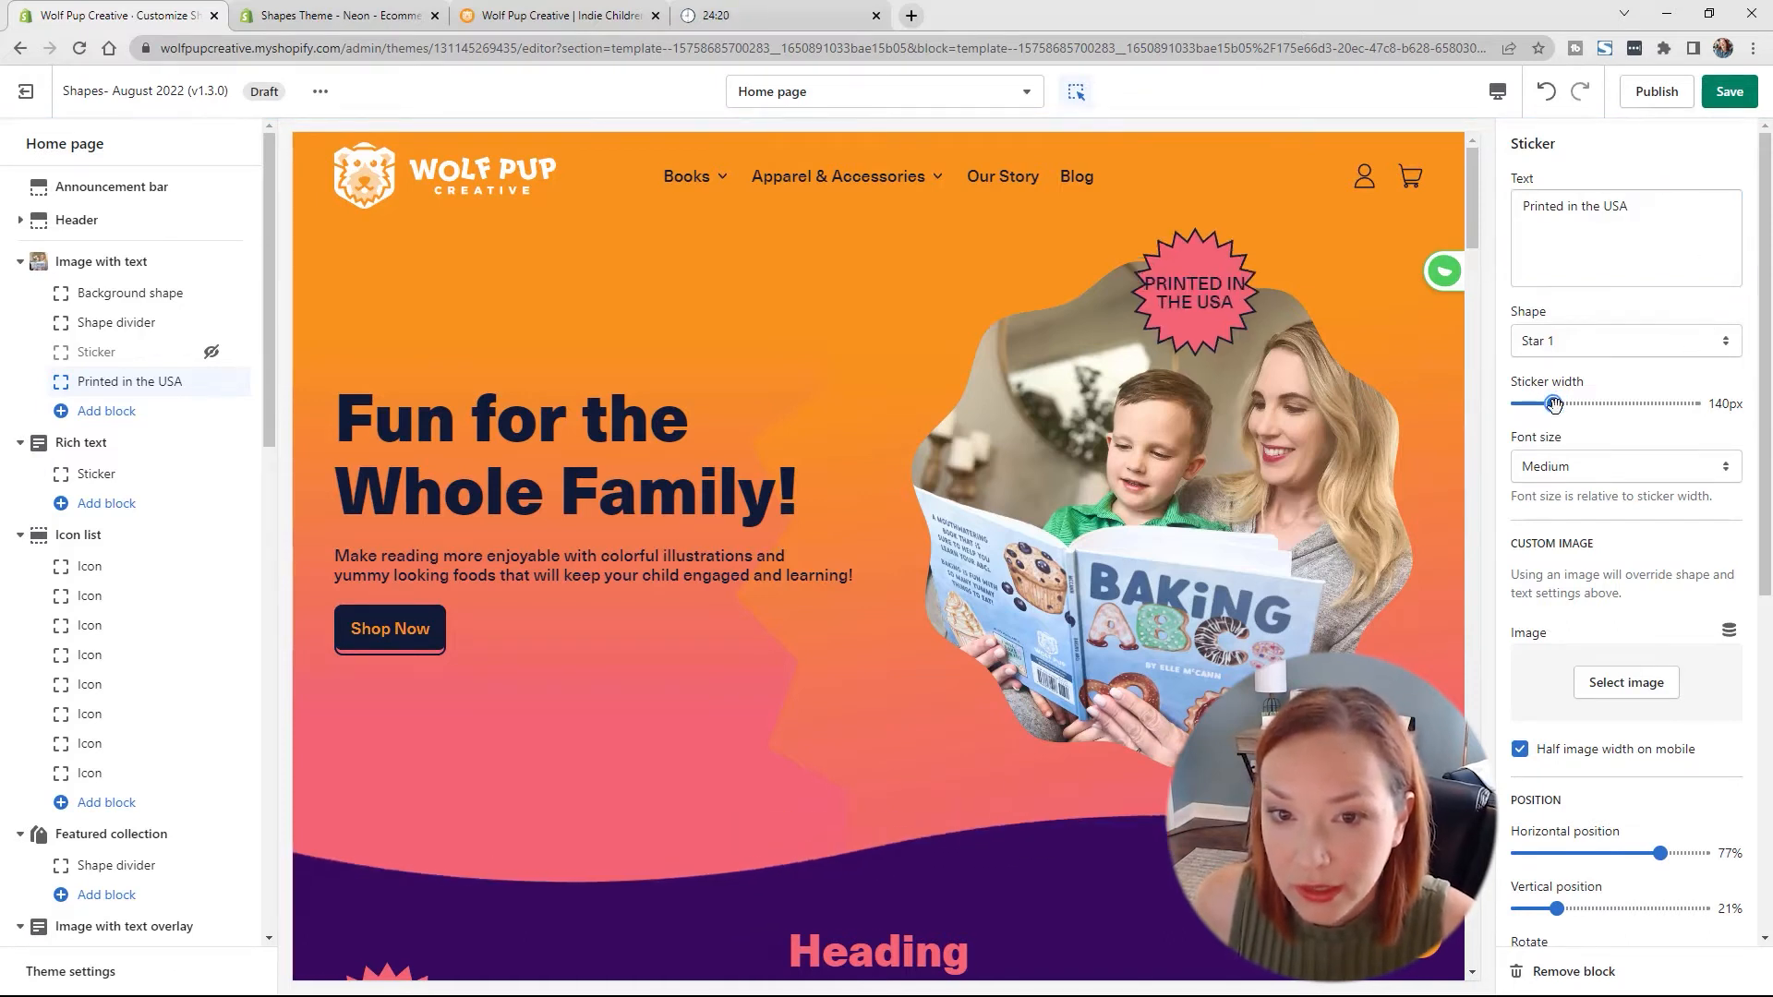
pyautogui.click(1595, 343)
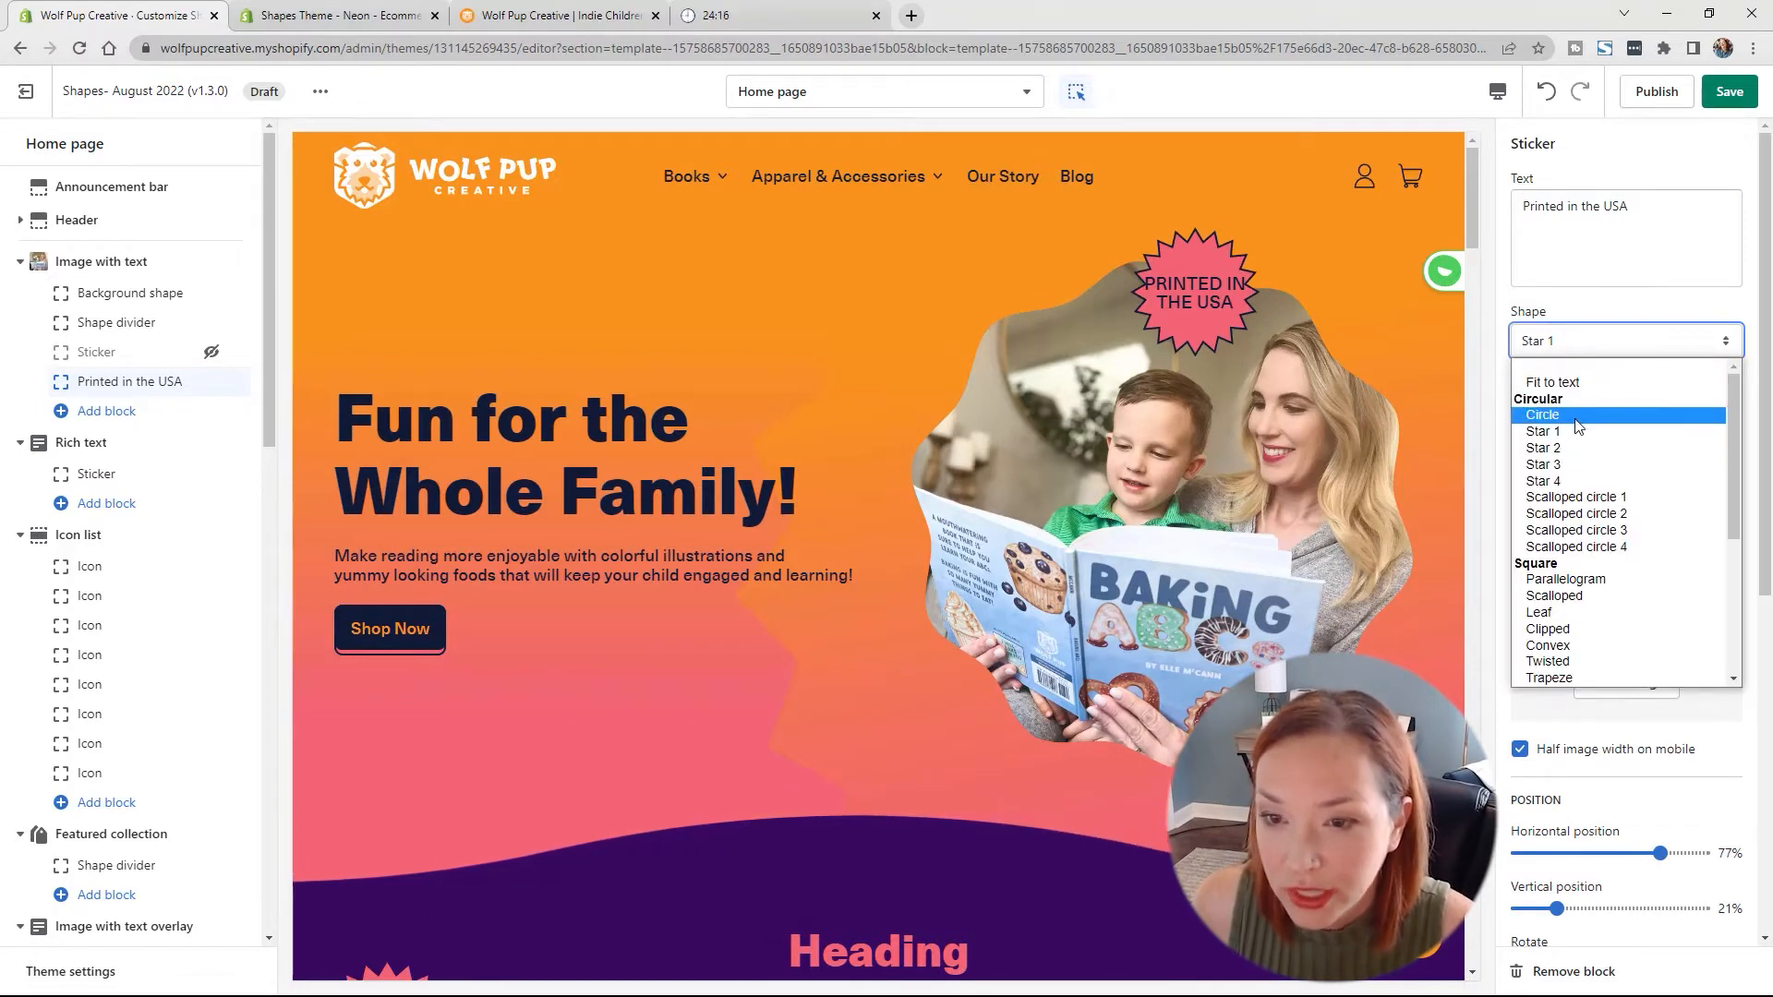
pyautogui.click(1576, 418)
pyautogui.click(1575, 349)
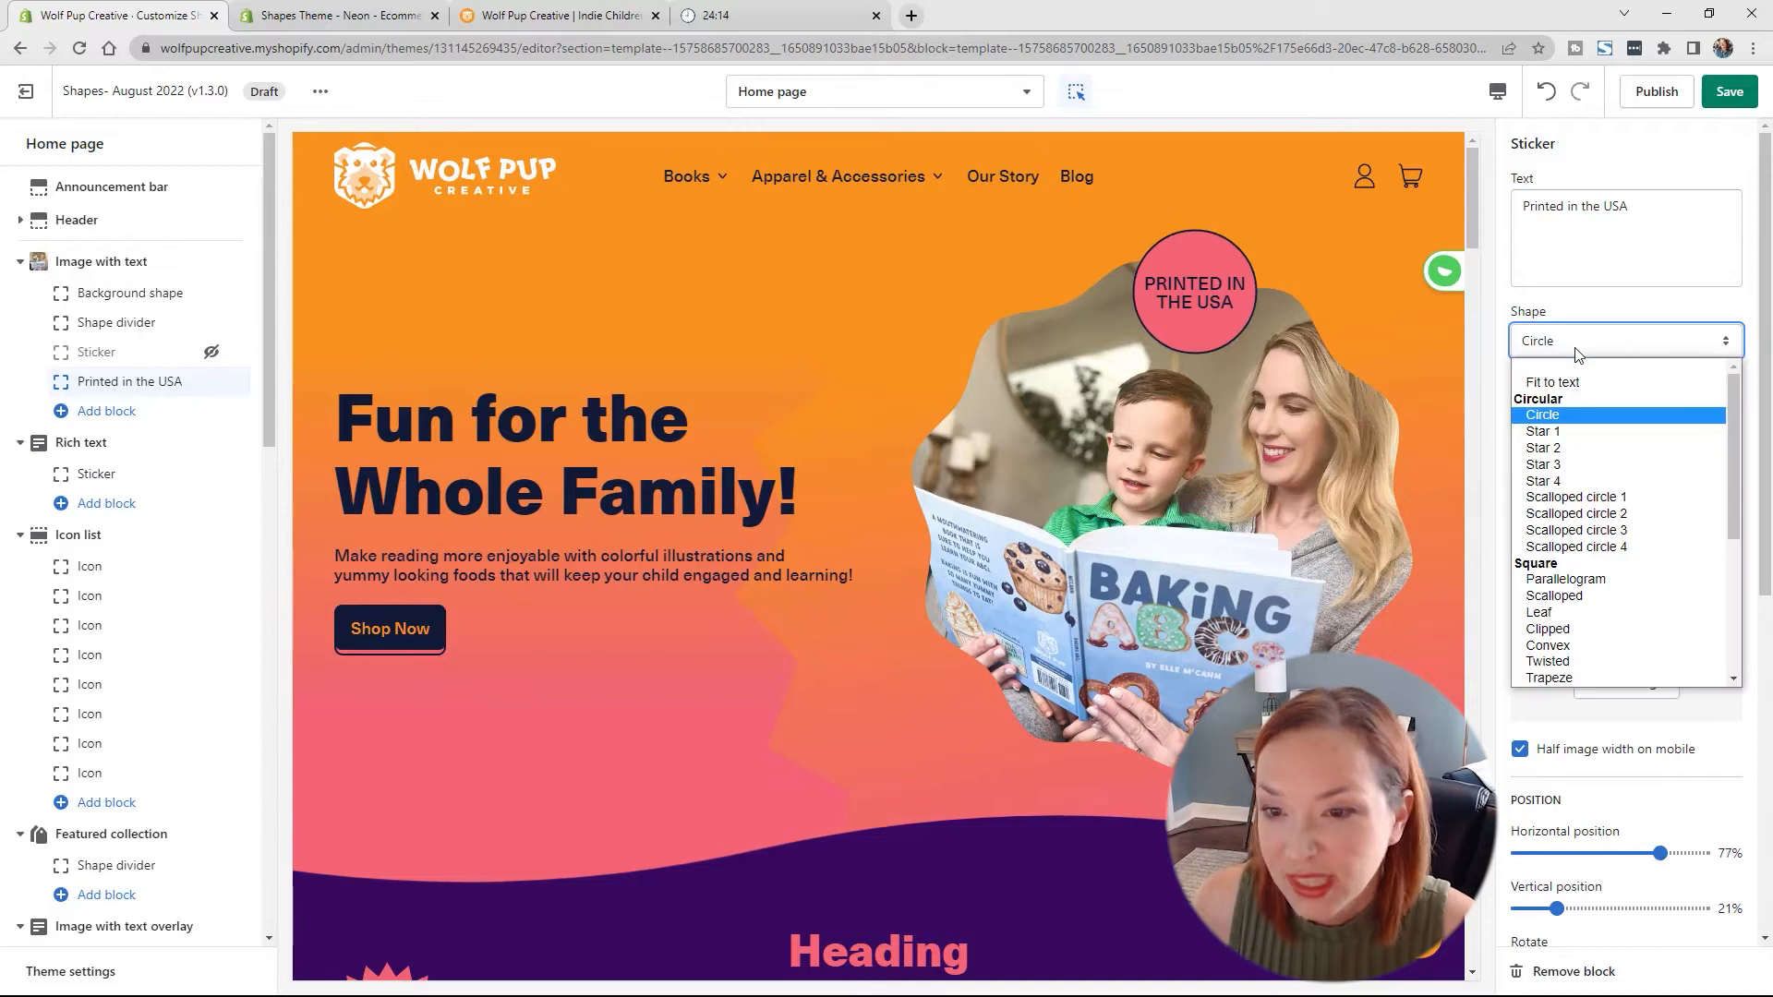
pyautogui.scroll(-2, 1607, 519)
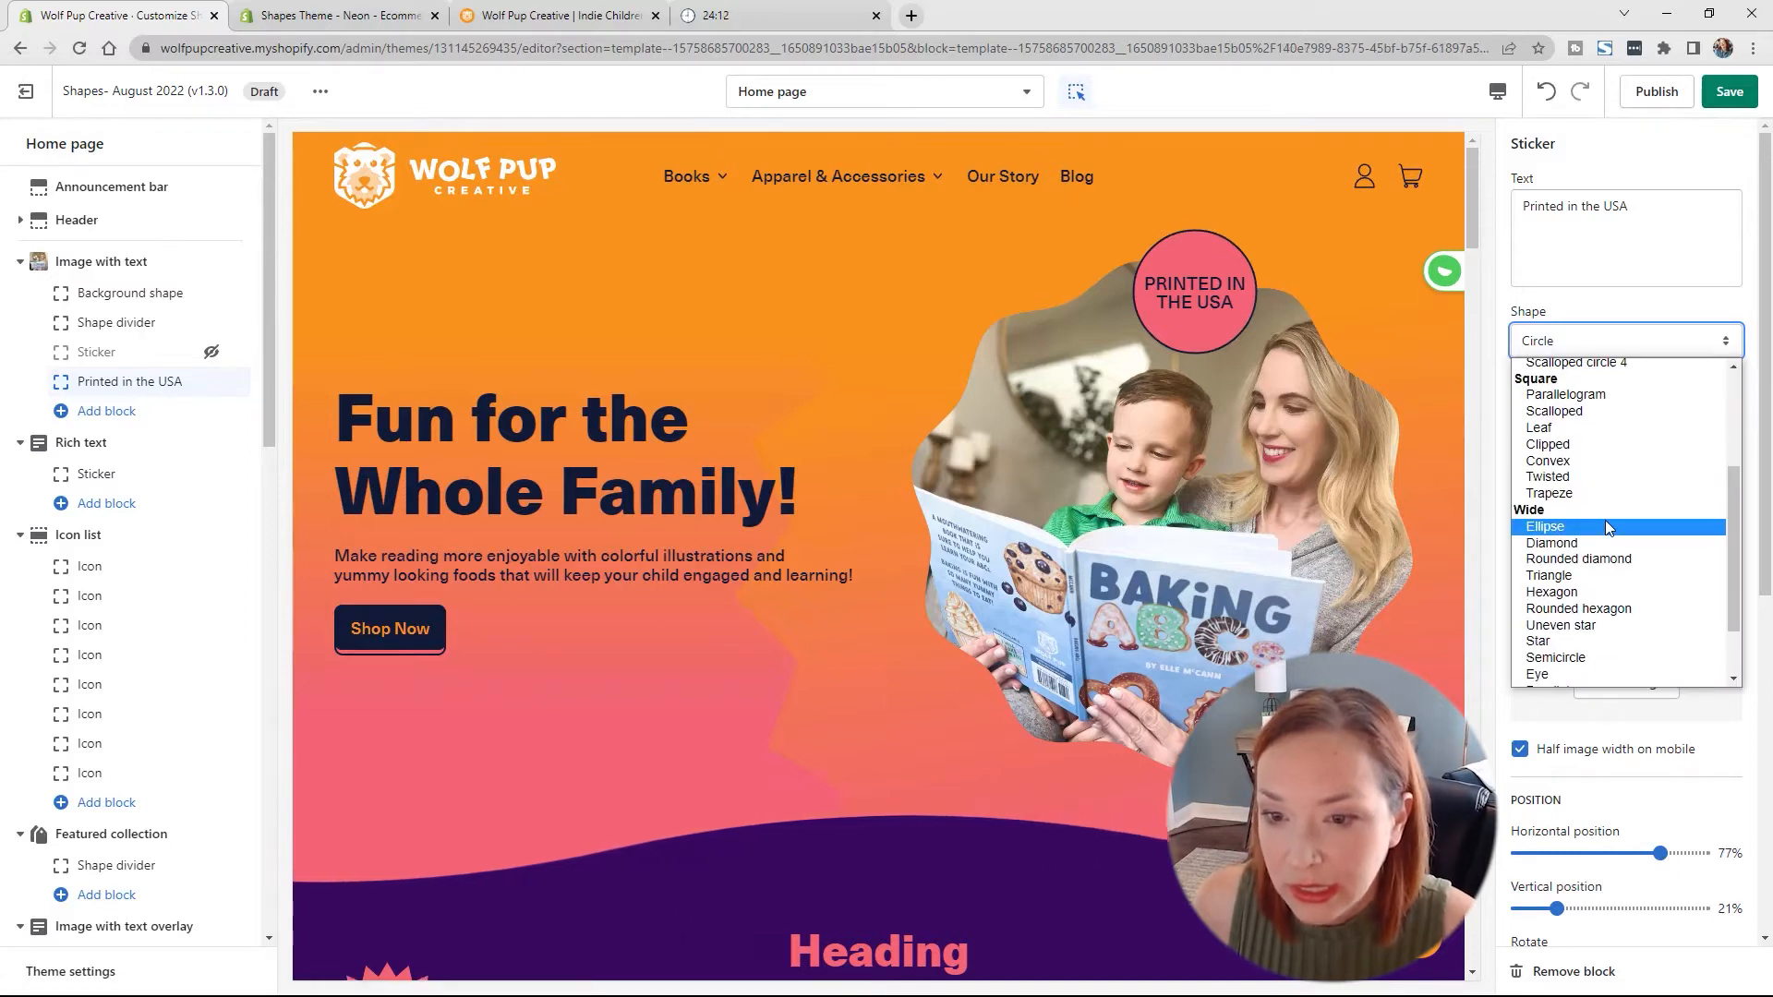
pyautogui.scroll(2, 1615, 521)
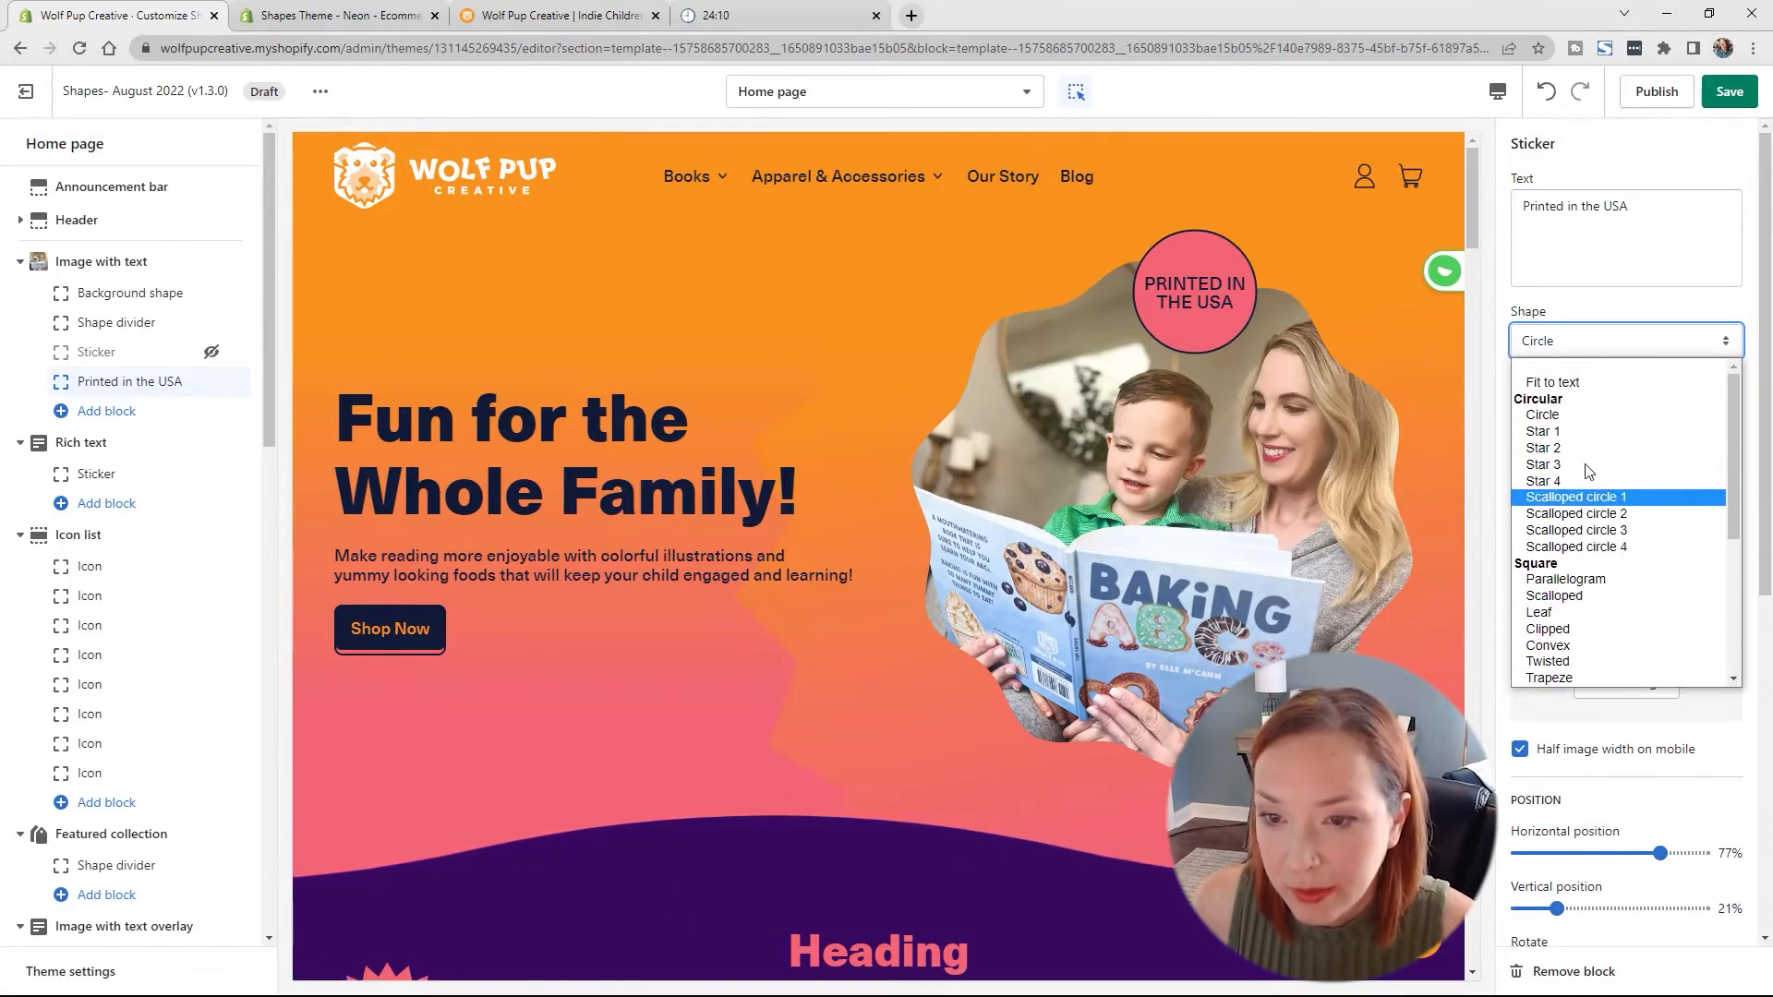
pyautogui.click(1581, 459)
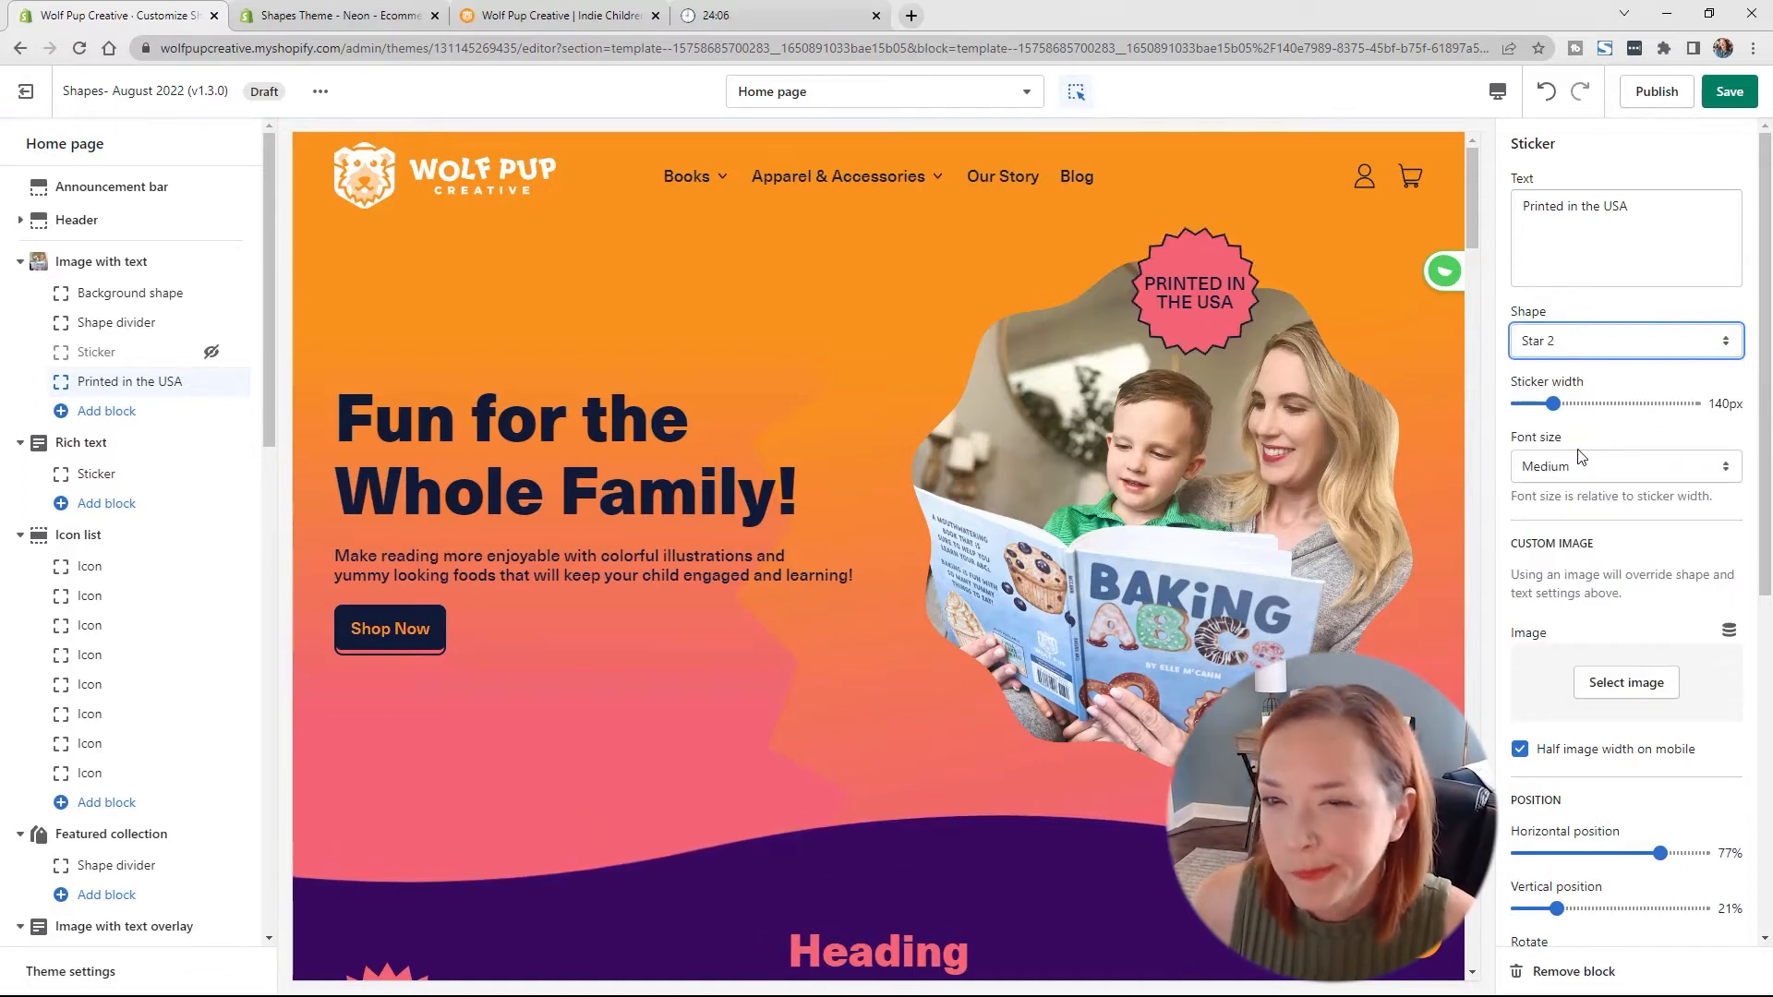
# Step: Hide the "Printed in the USA" sticker in the Image with text section and save the theme changes
pyautogui.scroll(-5, 1719, 508)
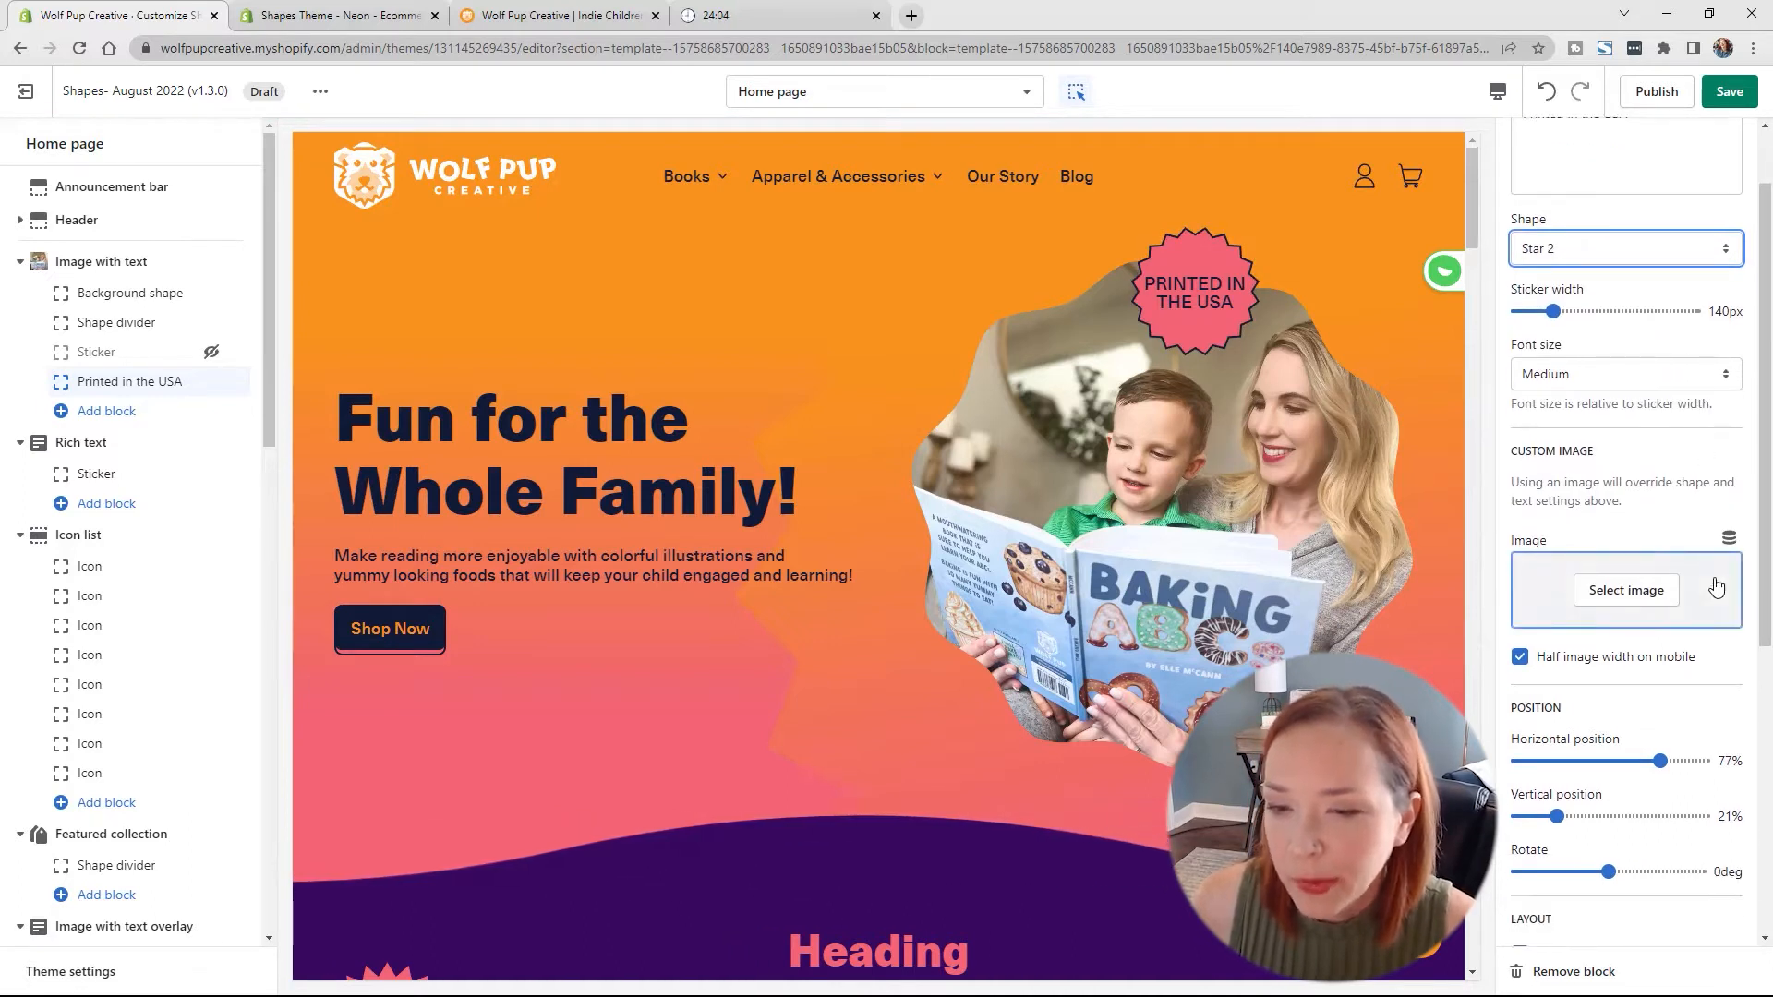
pyautogui.scroll(-1, 1716, 584)
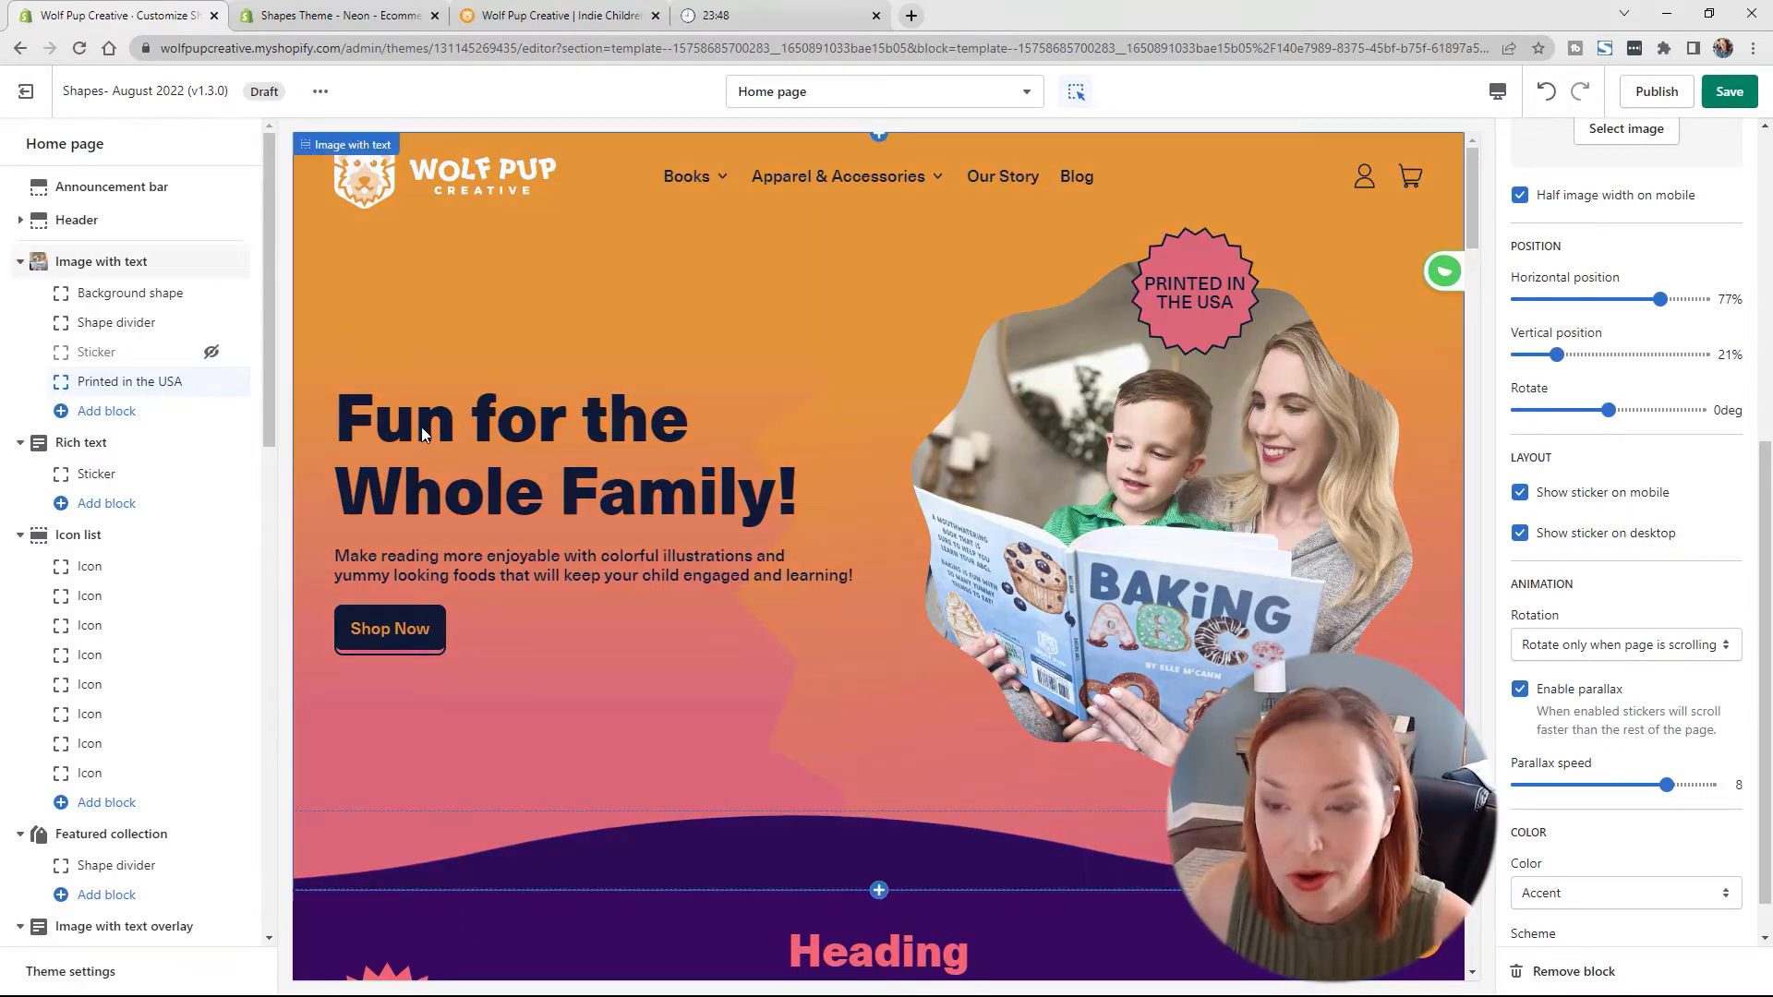
pyautogui.moveTo(214, 389)
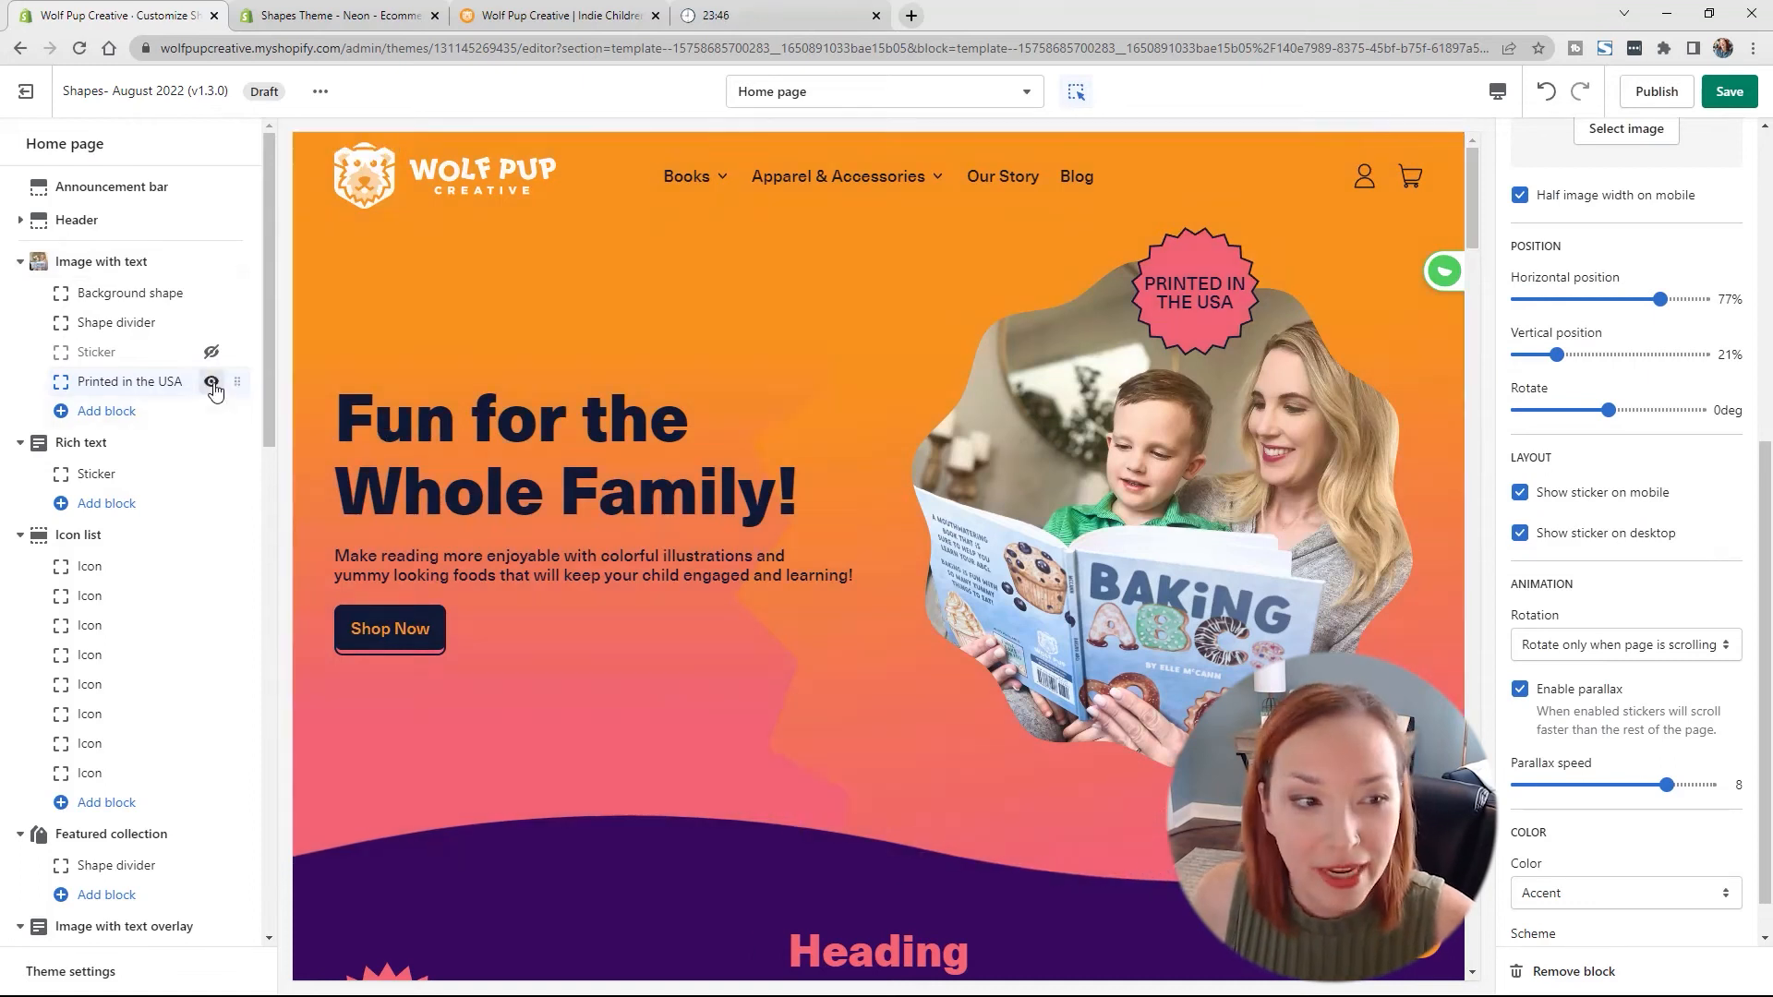
pyautogui.click(213, 388)
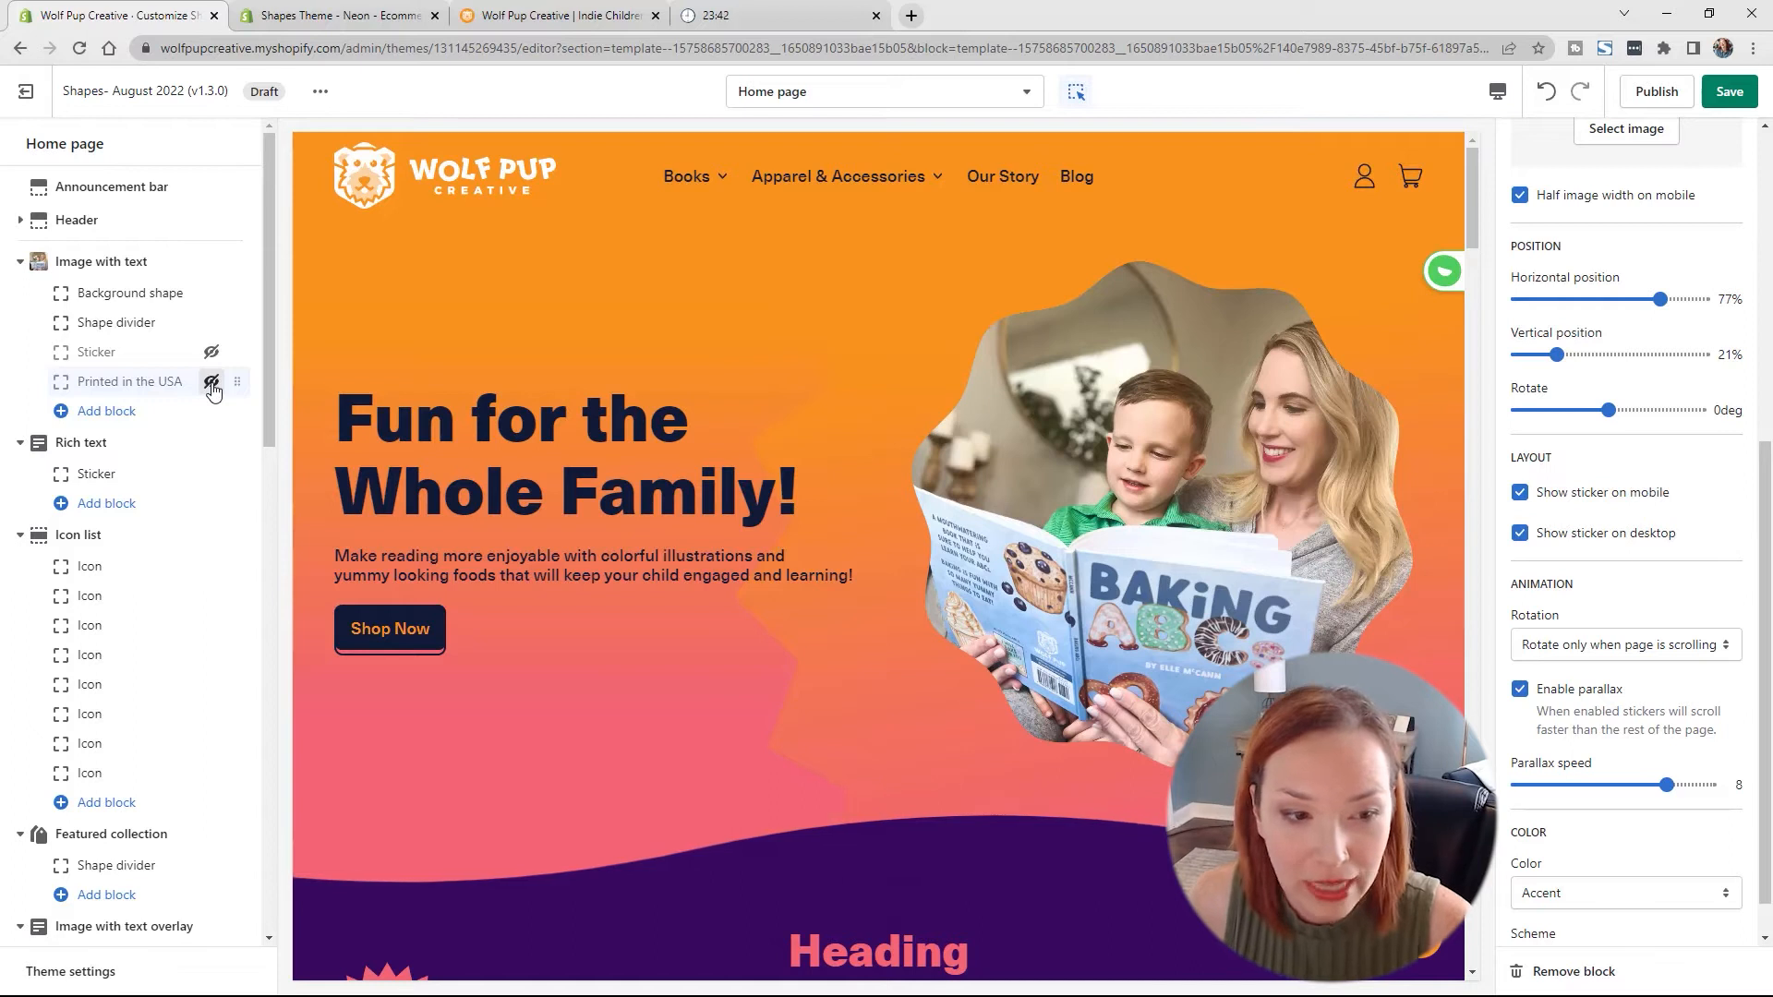
pyautogui.scroll(-1, 1017, 518)
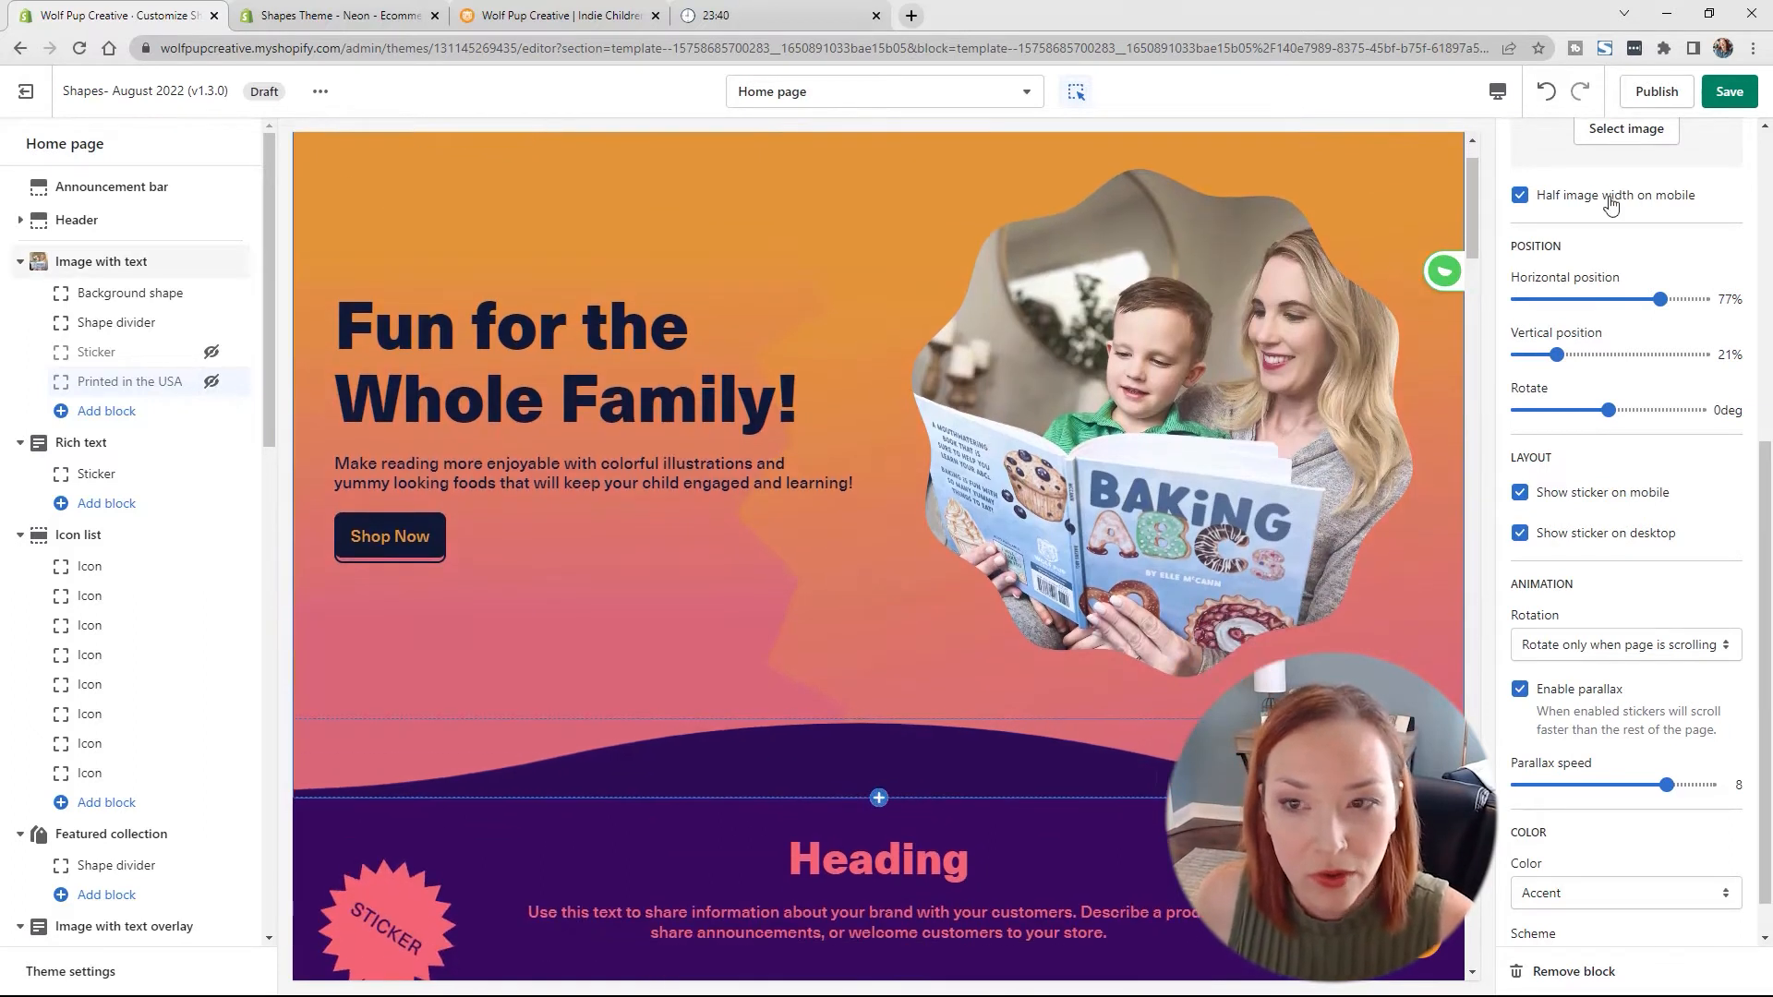
pyautogui.click(1727, 93)
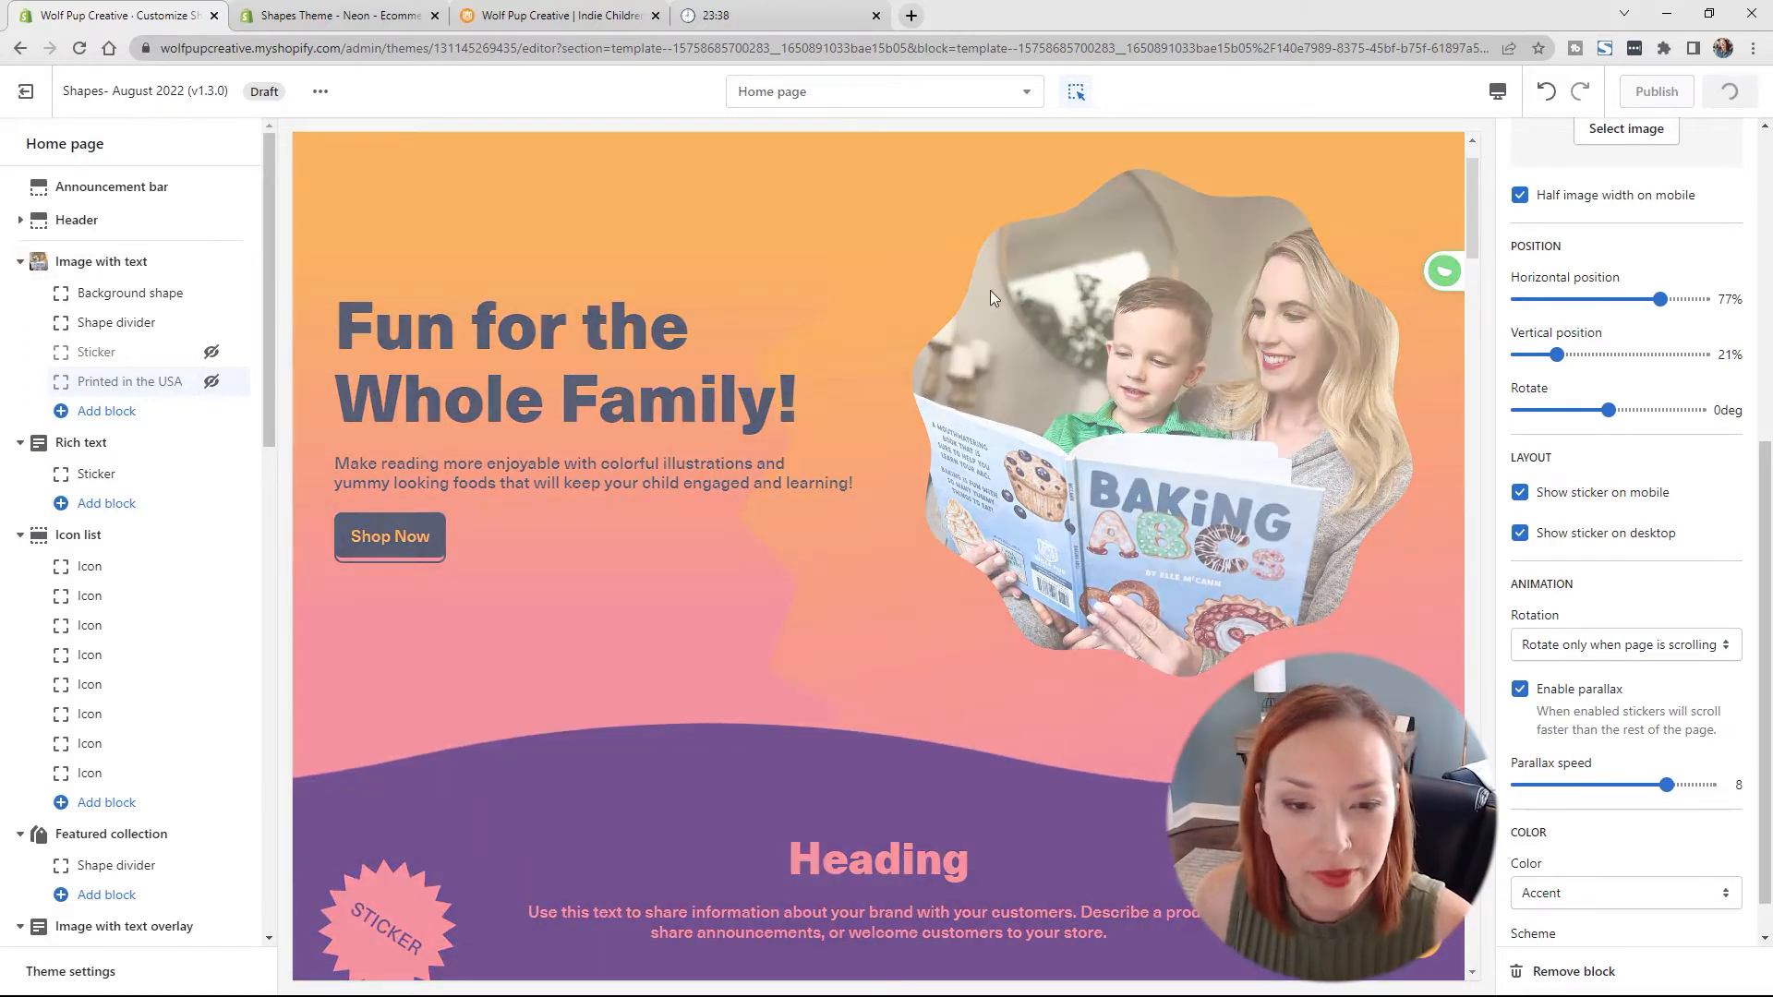
# Step: Set the Rich text section's heading to "Make Reading Fun", matching the purple banner on the live wolfpupcreative.com home page
pyautogui.scroll(-5, 1000, 419)
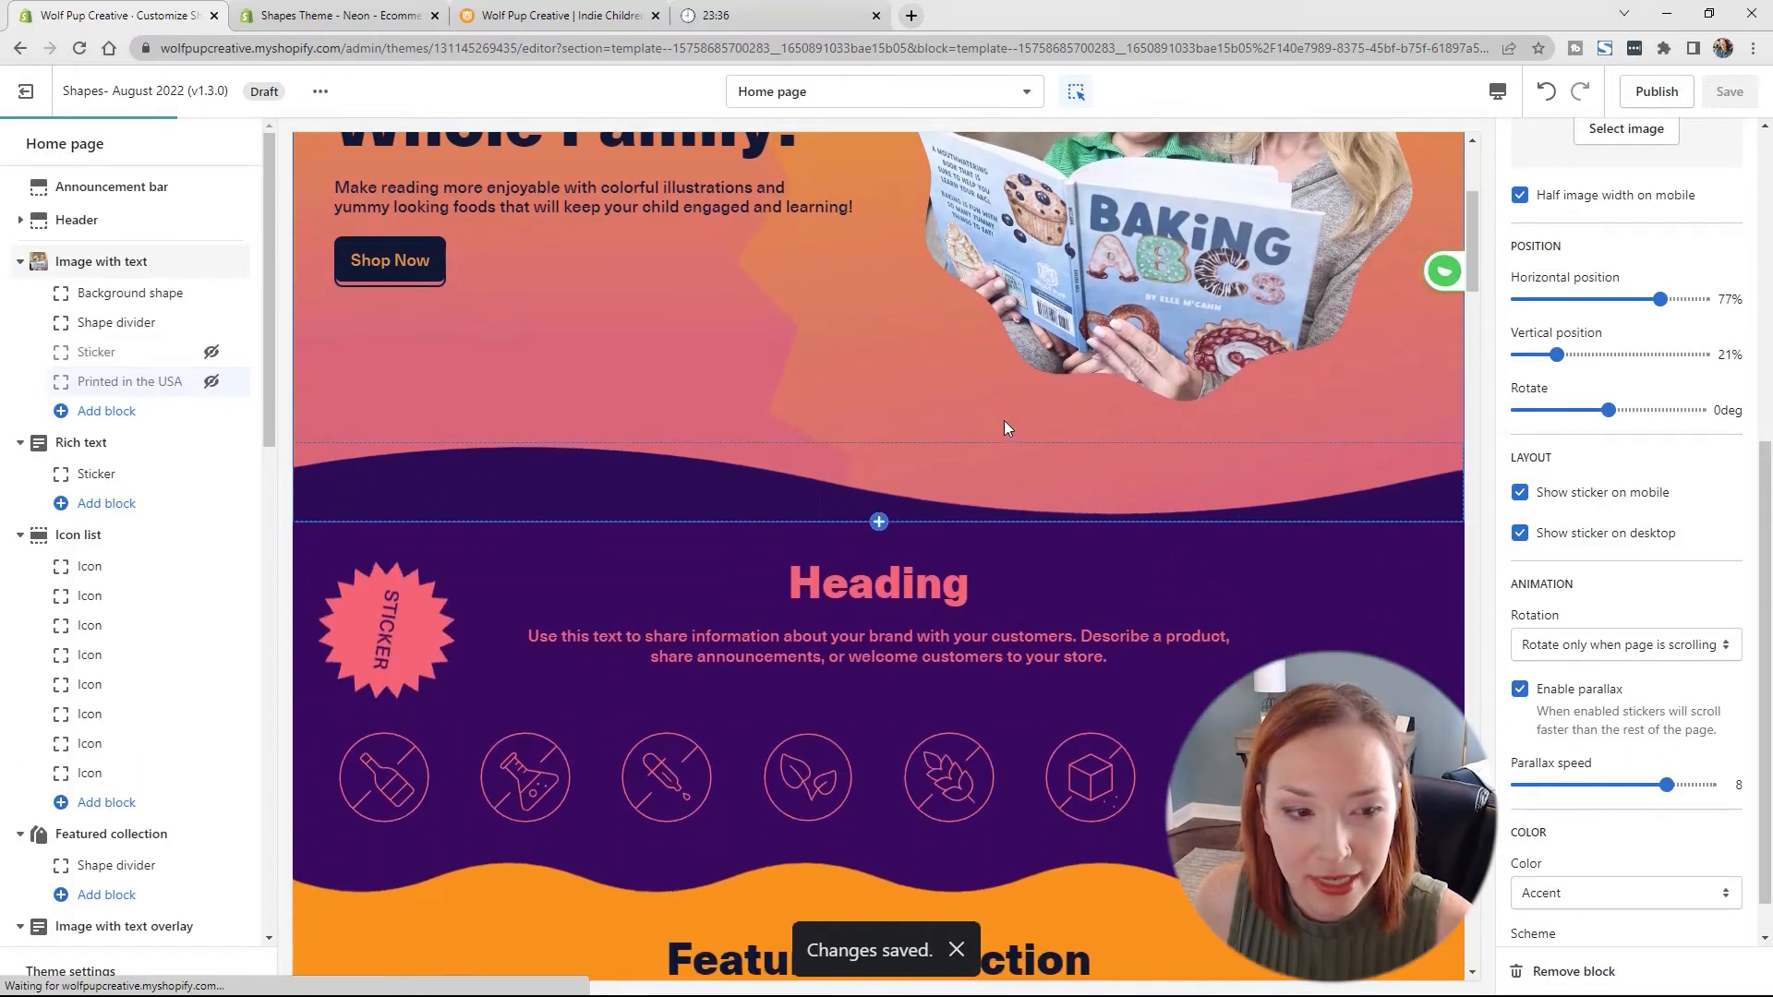
pyautogui.scroll(-1, 1006, 425)
pyautogui.scroll(2, 1007, 425)
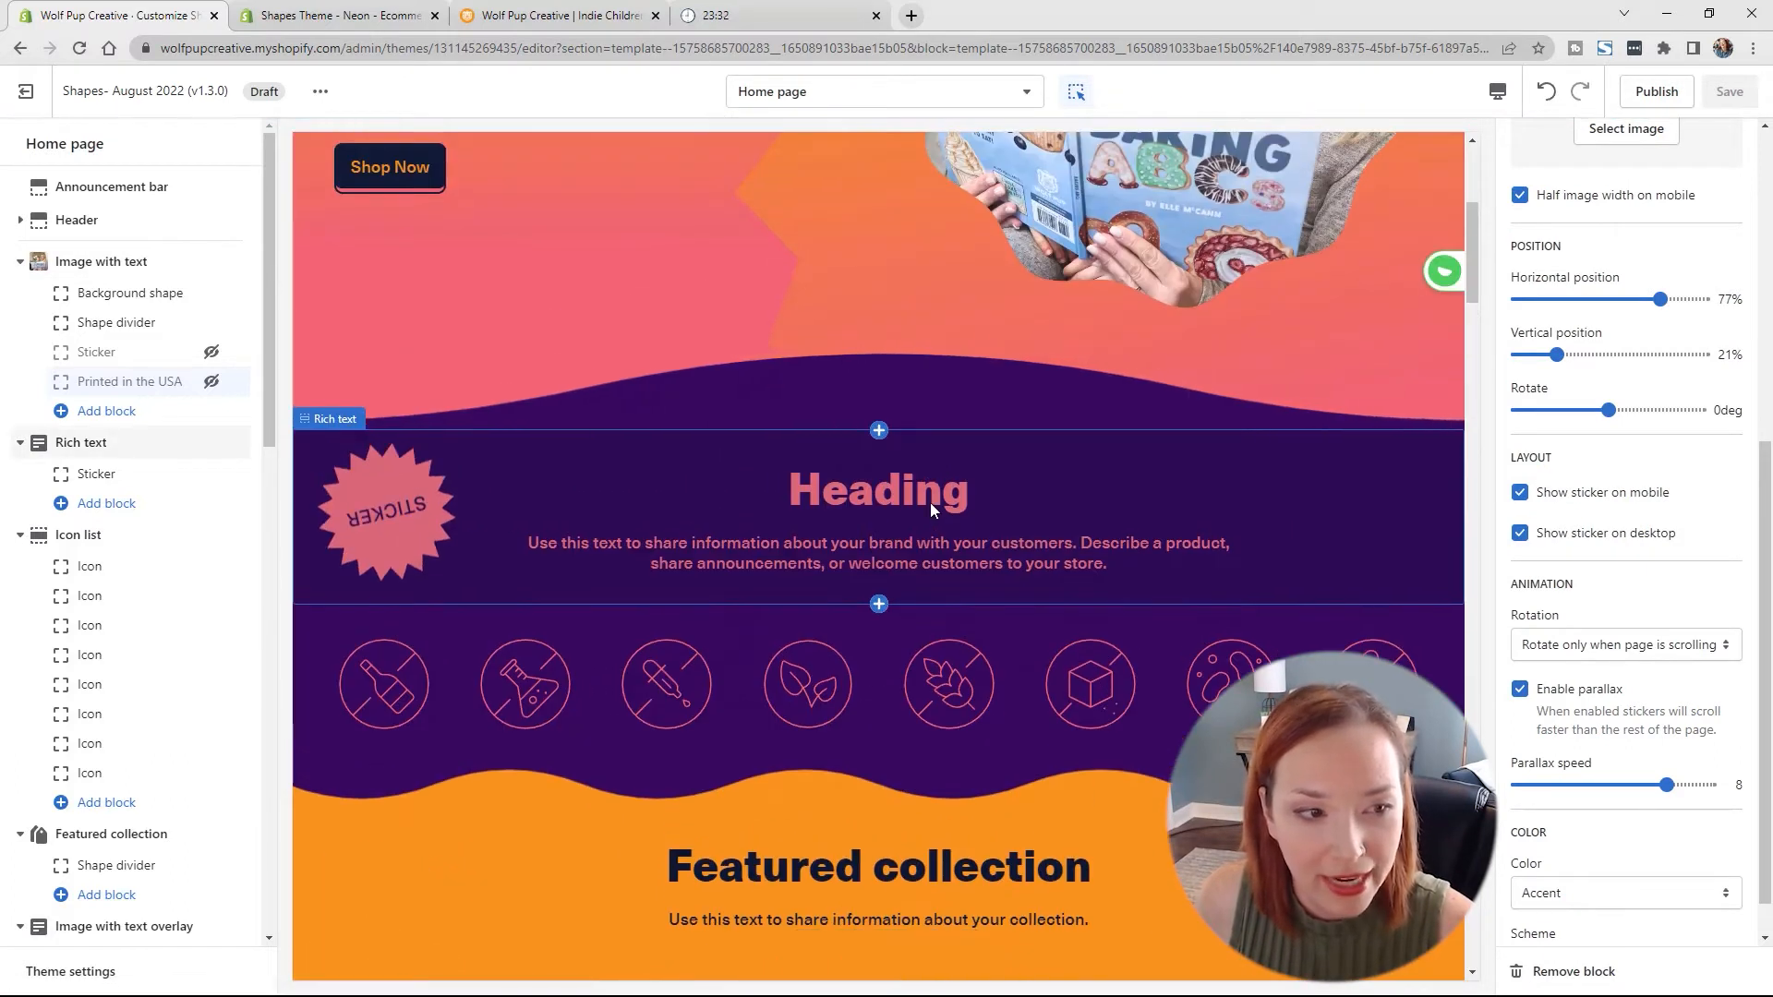
pyautogui.click(929, 503)
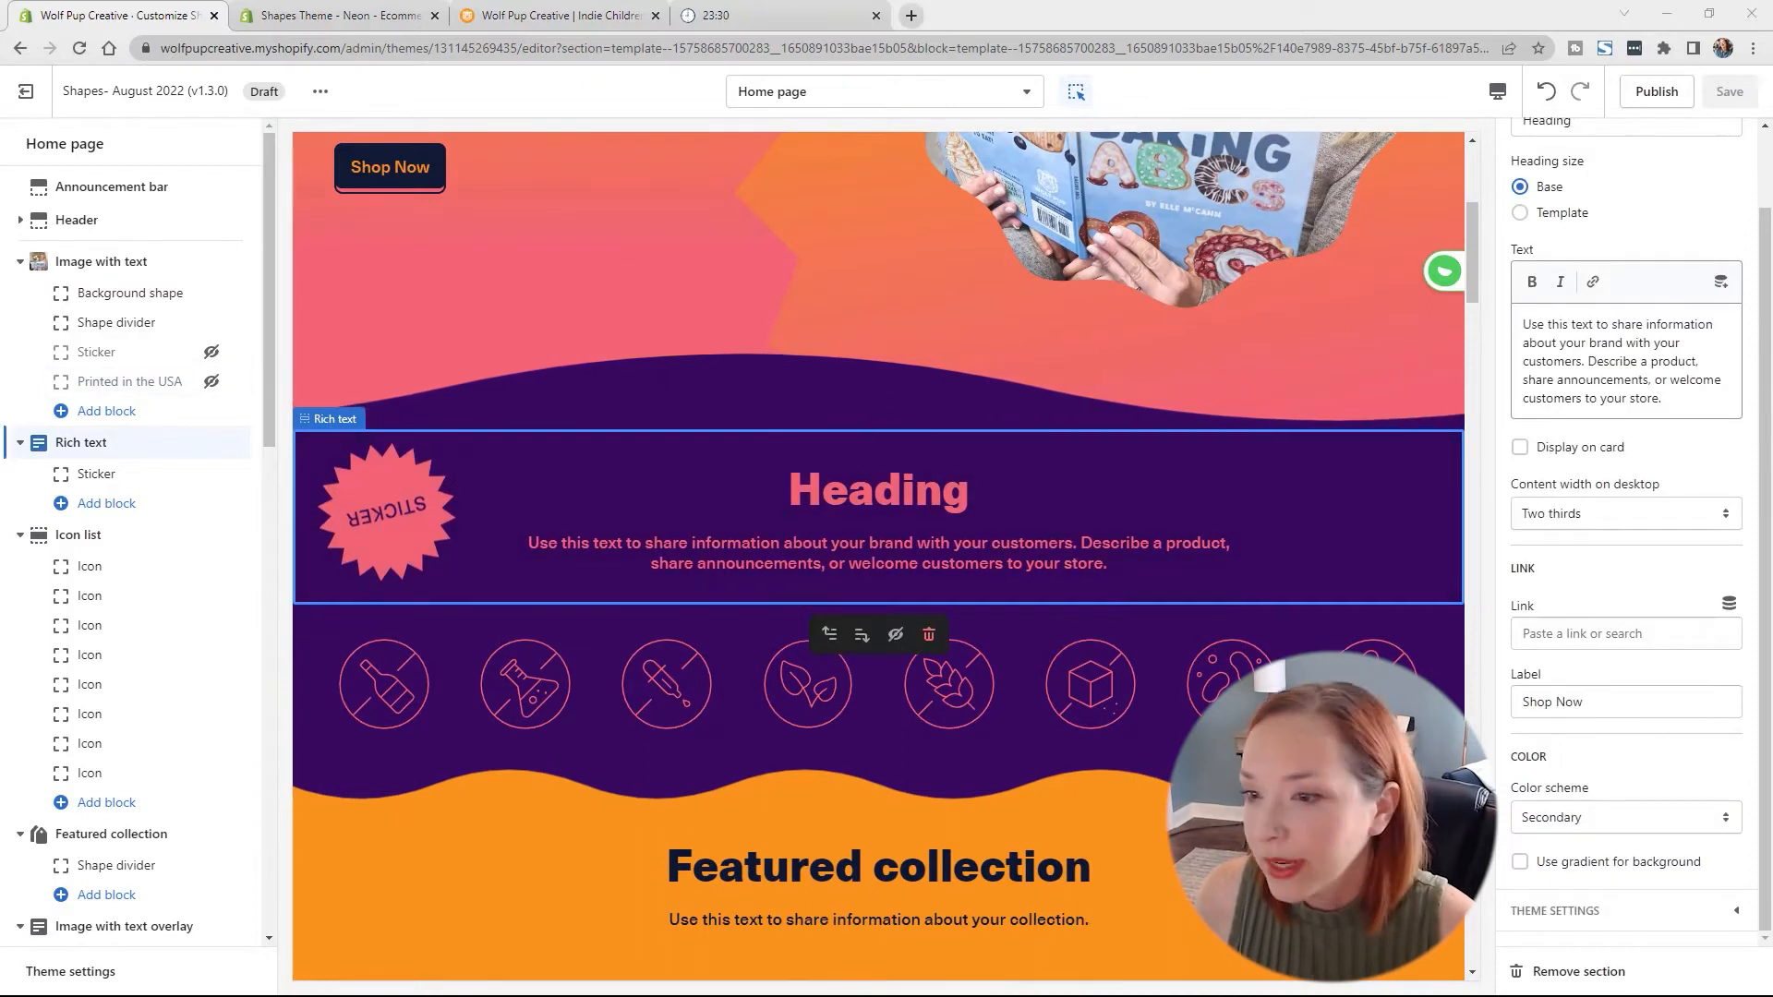
pyautogui.click(496, 20)
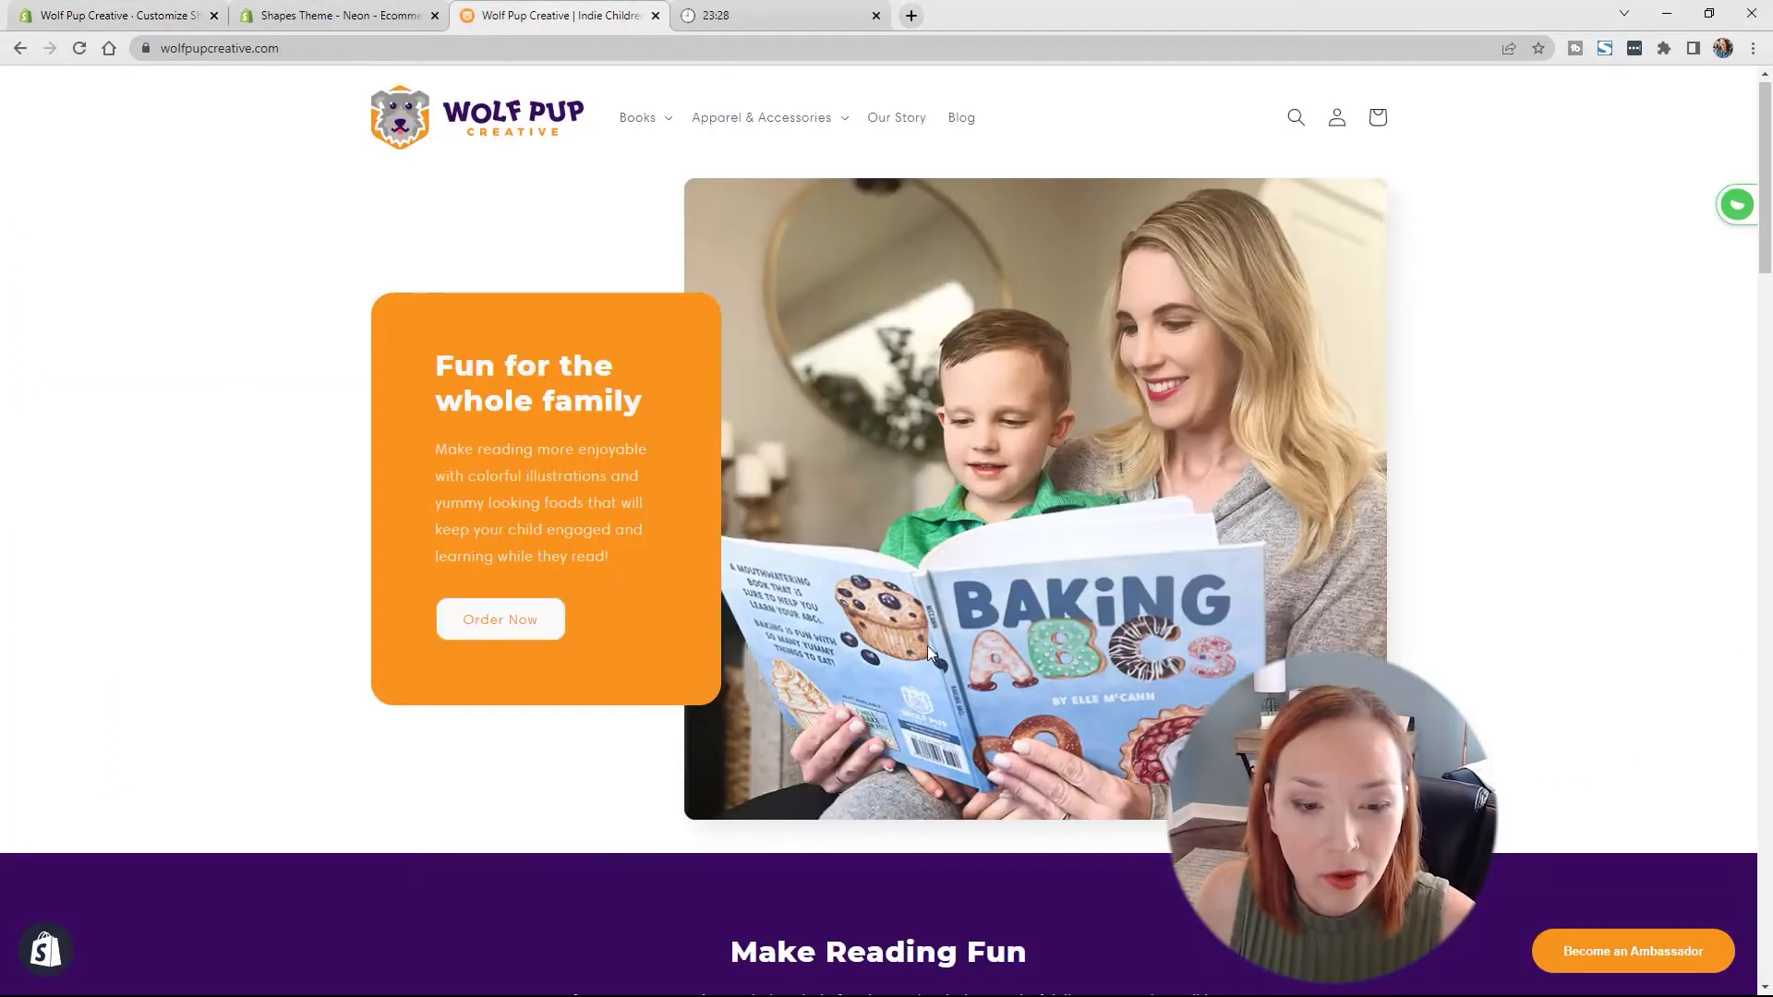
pyautogui.scroll(-5, 928, 646)
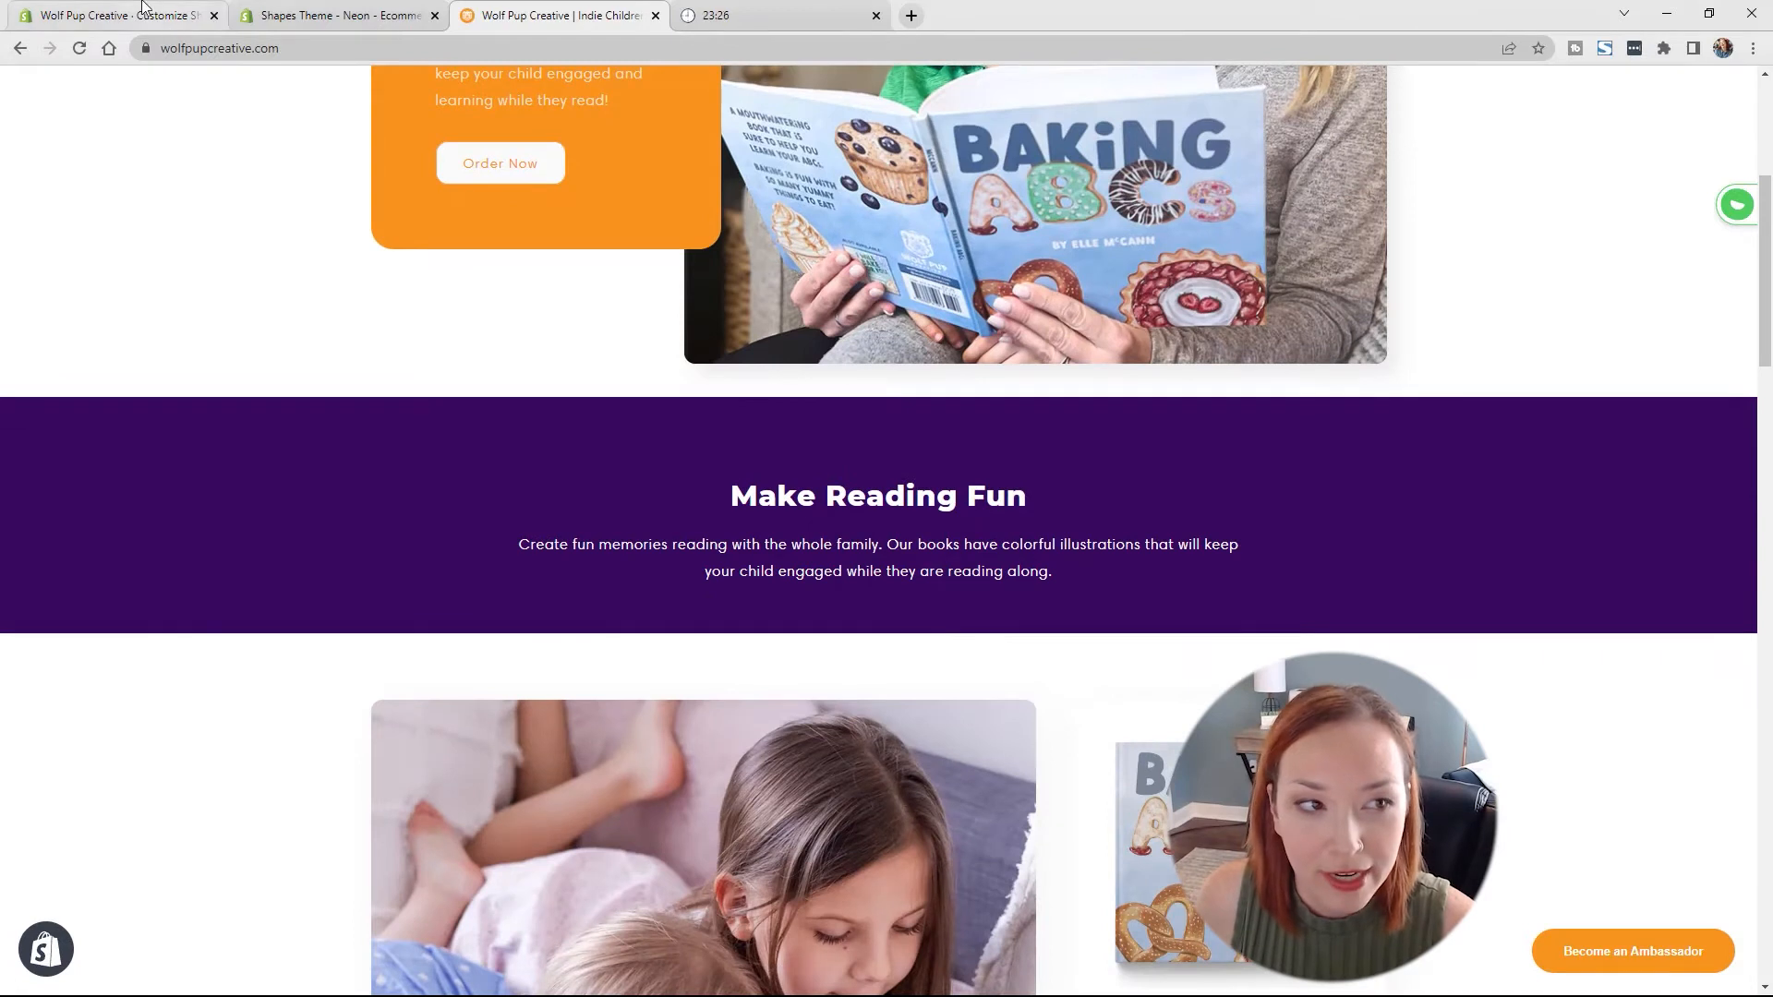
pyautogui.click(171, 17)
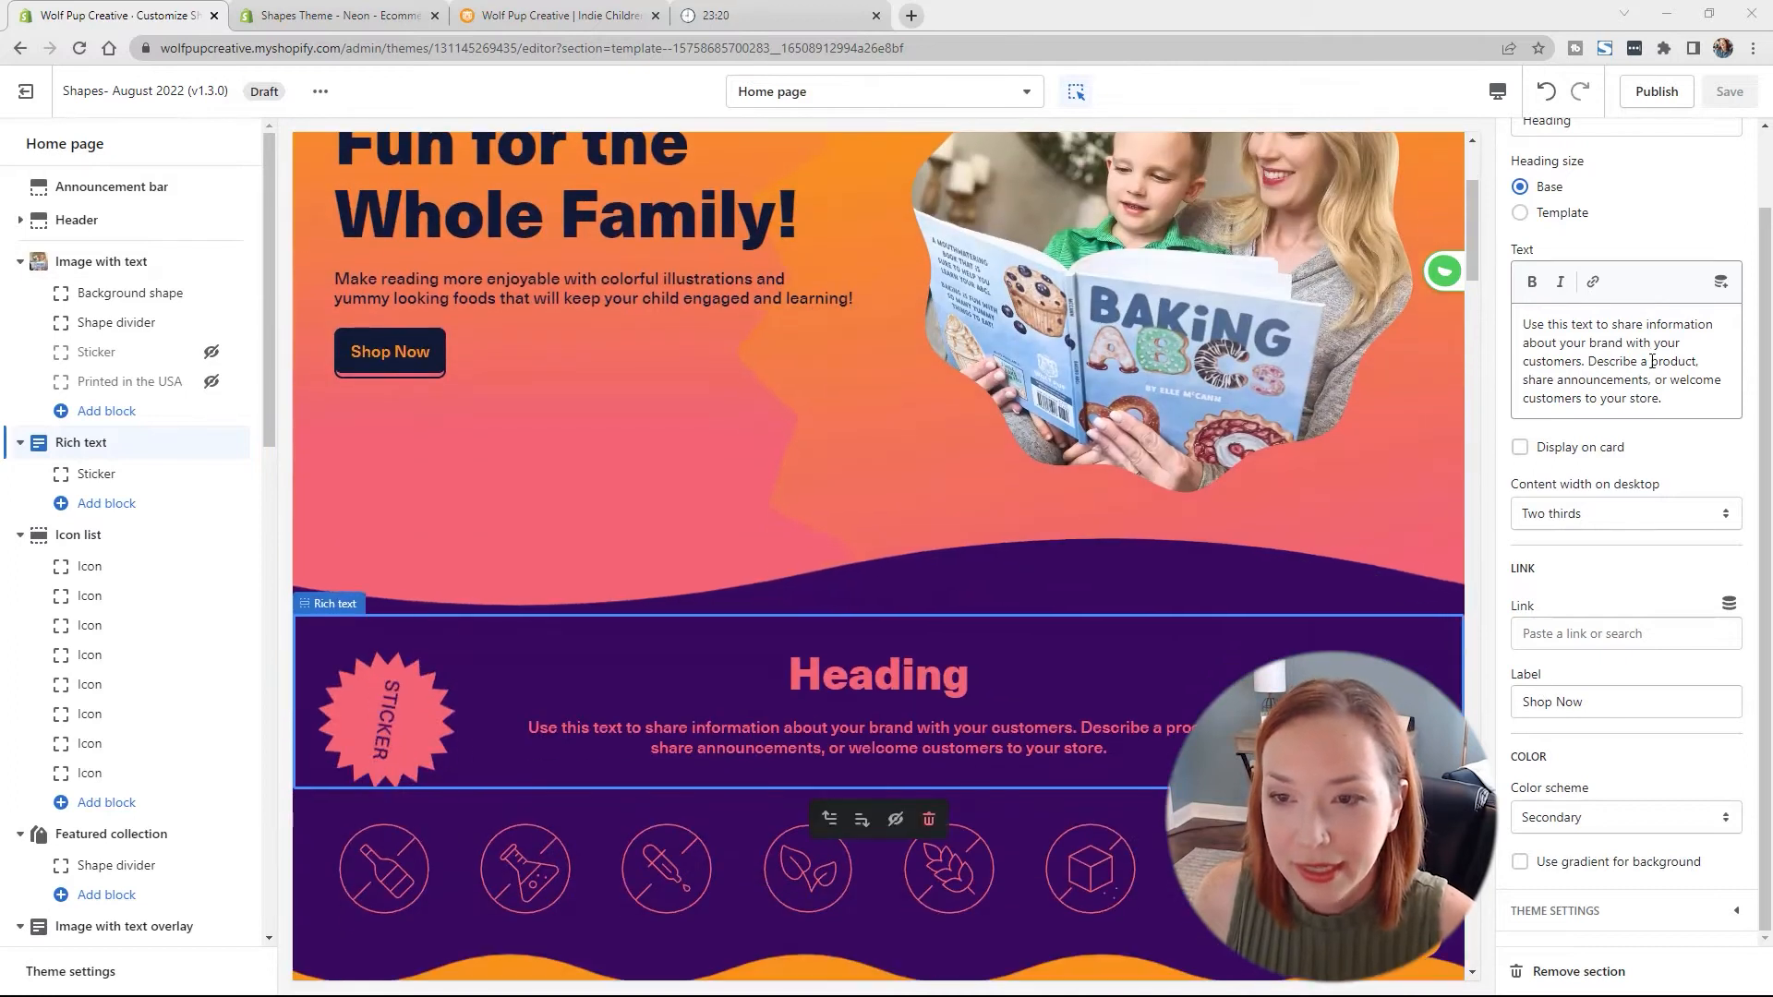
pyautogui.scroll(1, 1625, 295)
pyautogui.write('Make Reading Fun')
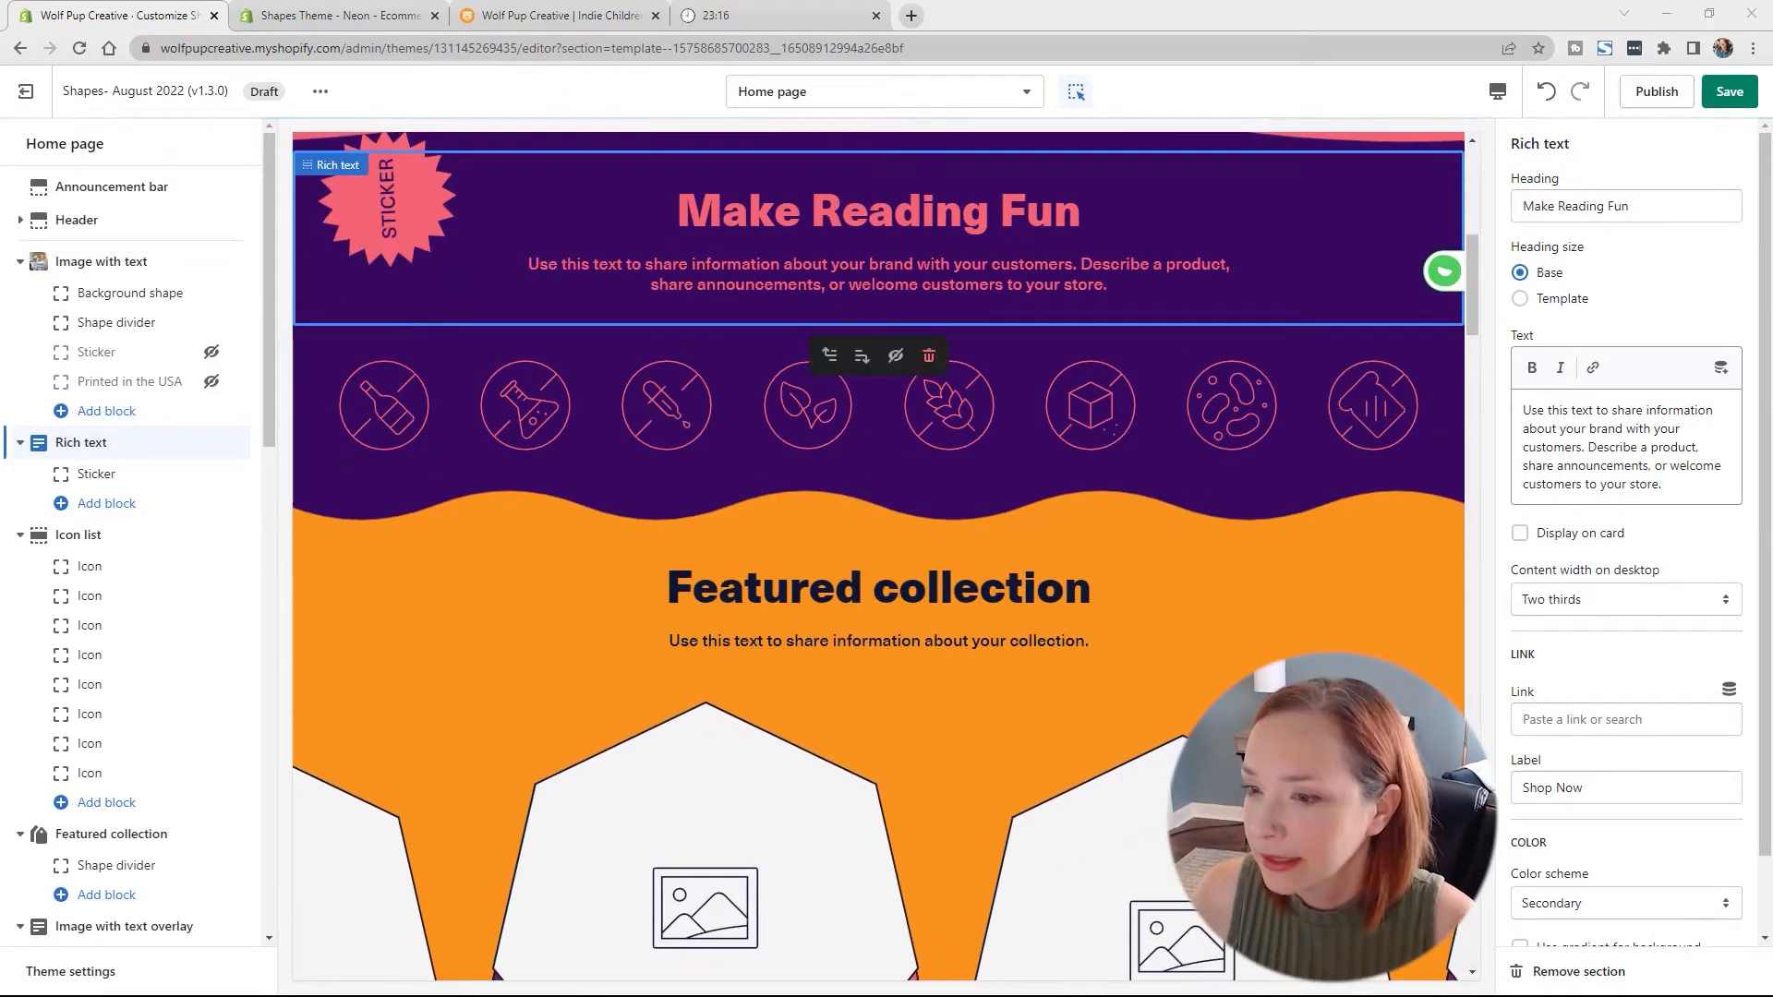
# Step: Replace the Rich text section's body text with the live site's paragraph beginning "Create fun memories reading with the whole family."
pyautogui.tripleClick(1615, 467)
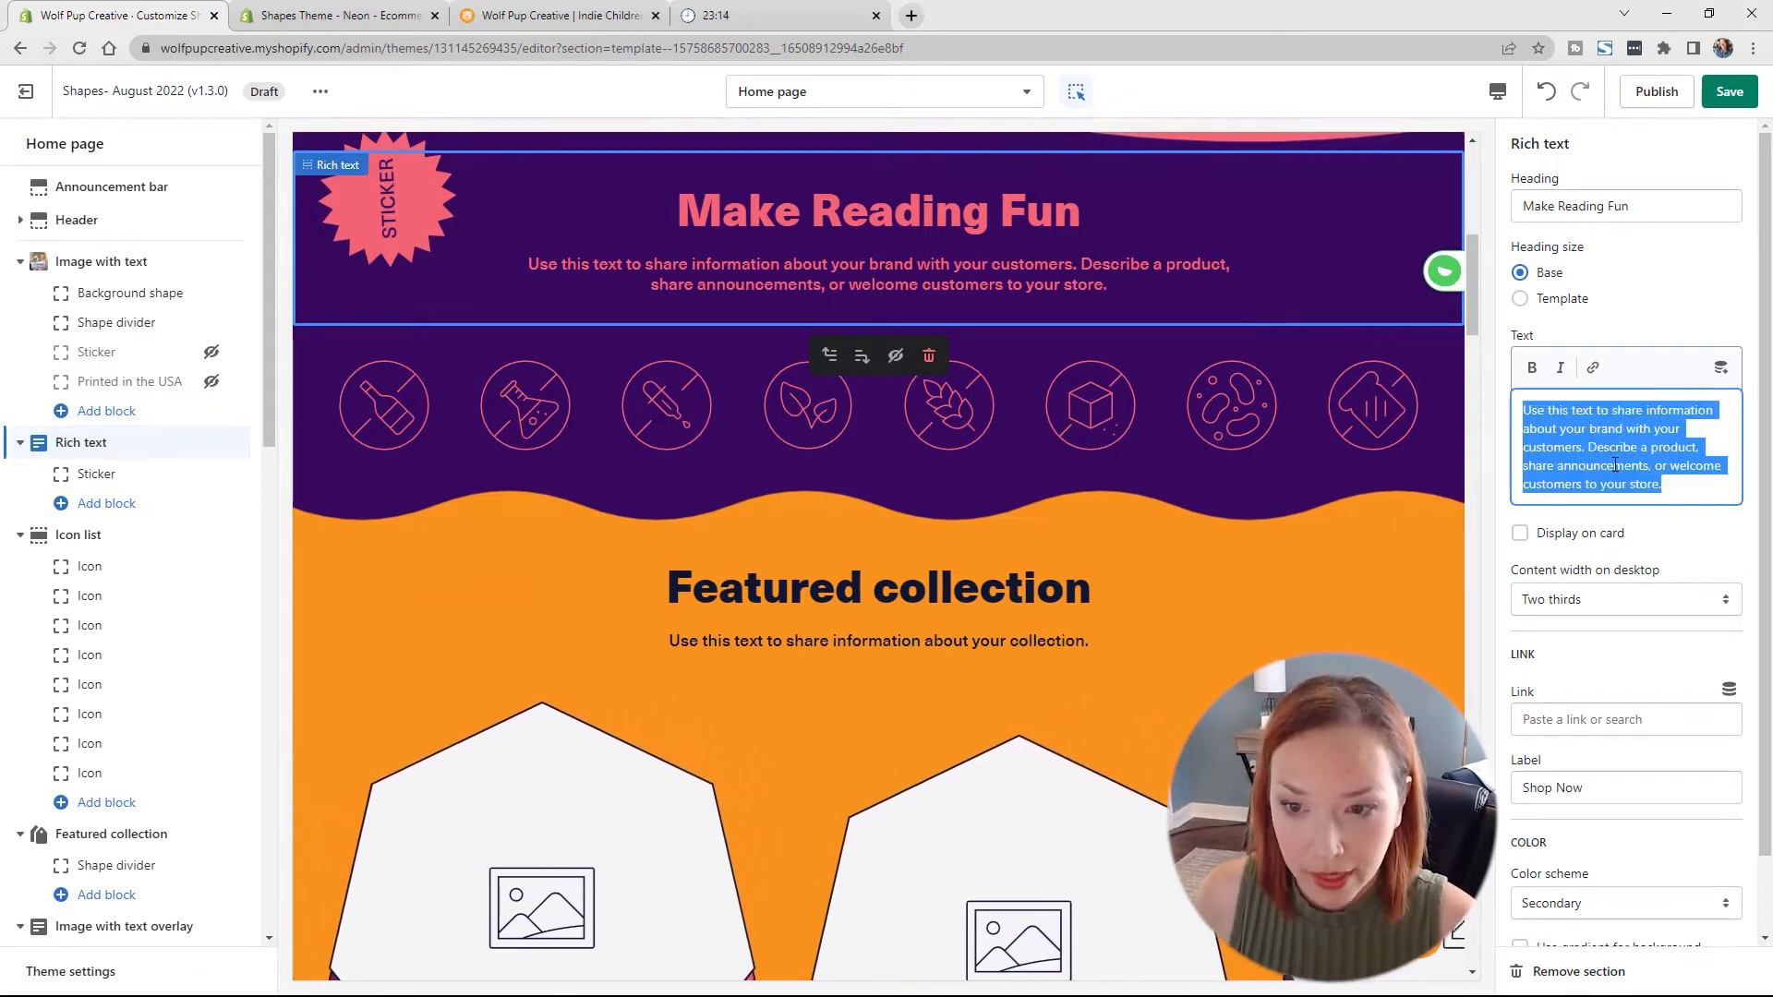
pyautogui.write('Create fun memories reading with the whole family. Our books have colorful illustrations that will keep your child engaged while they are reading along.')
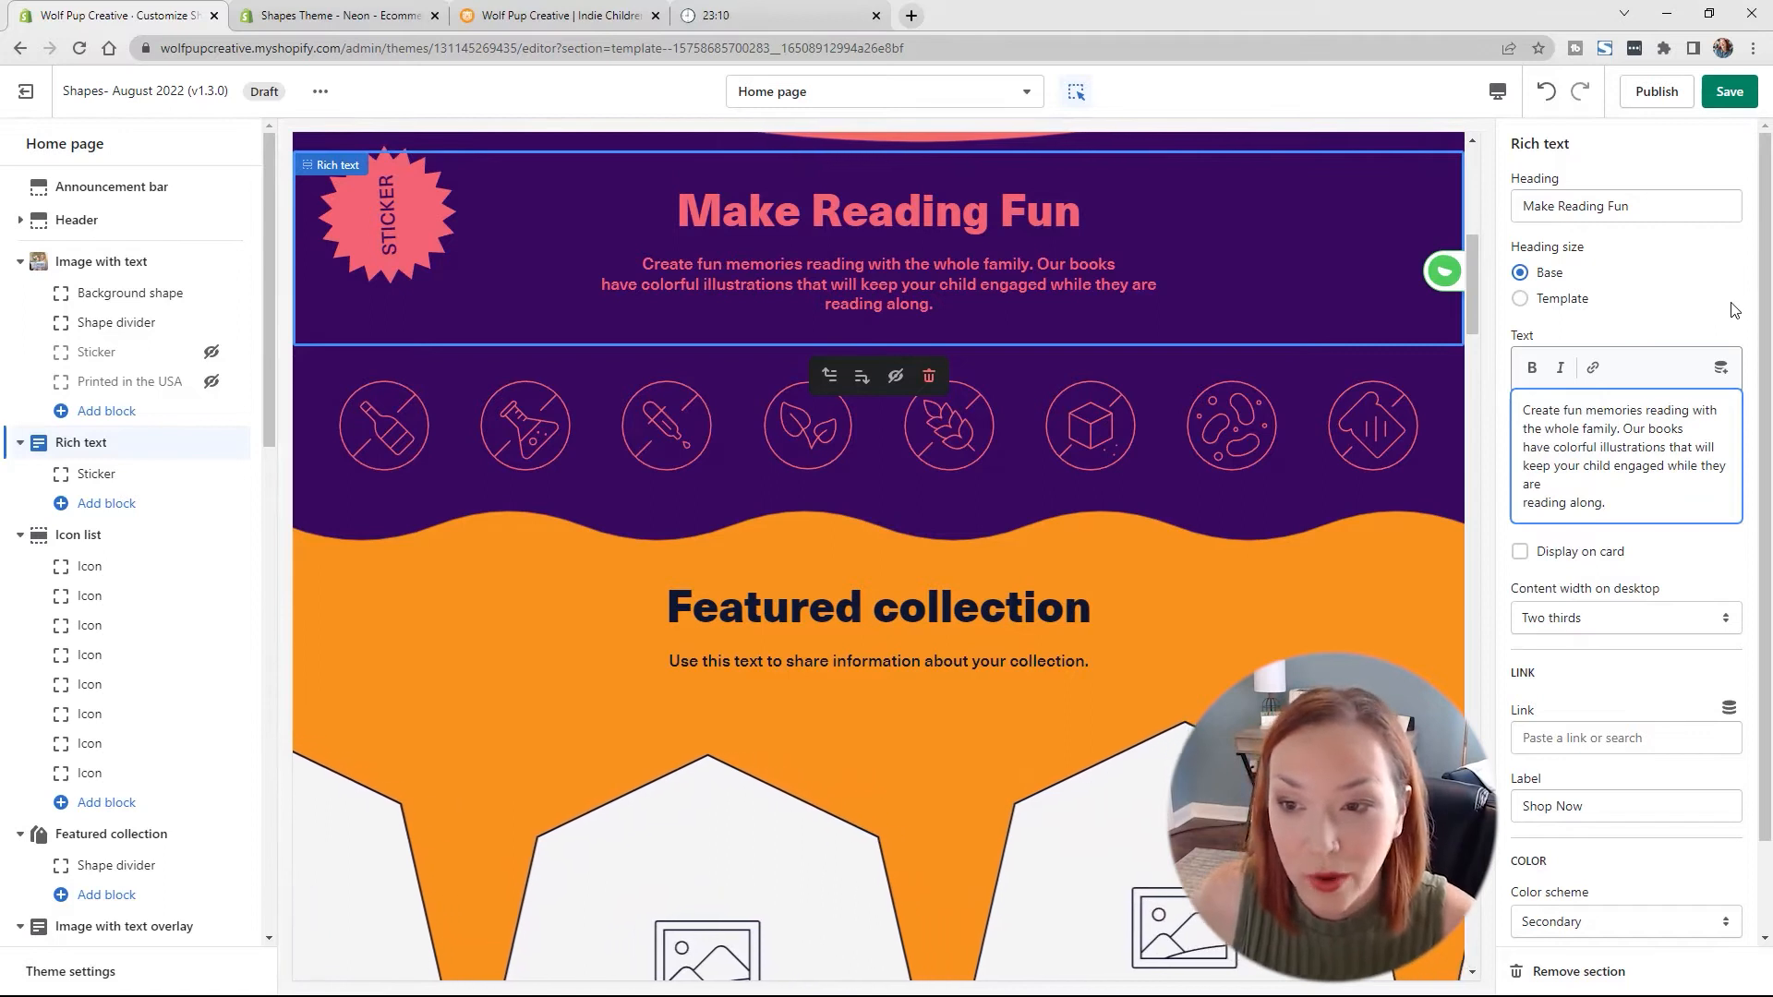
pyautogui.click(1197, 277)
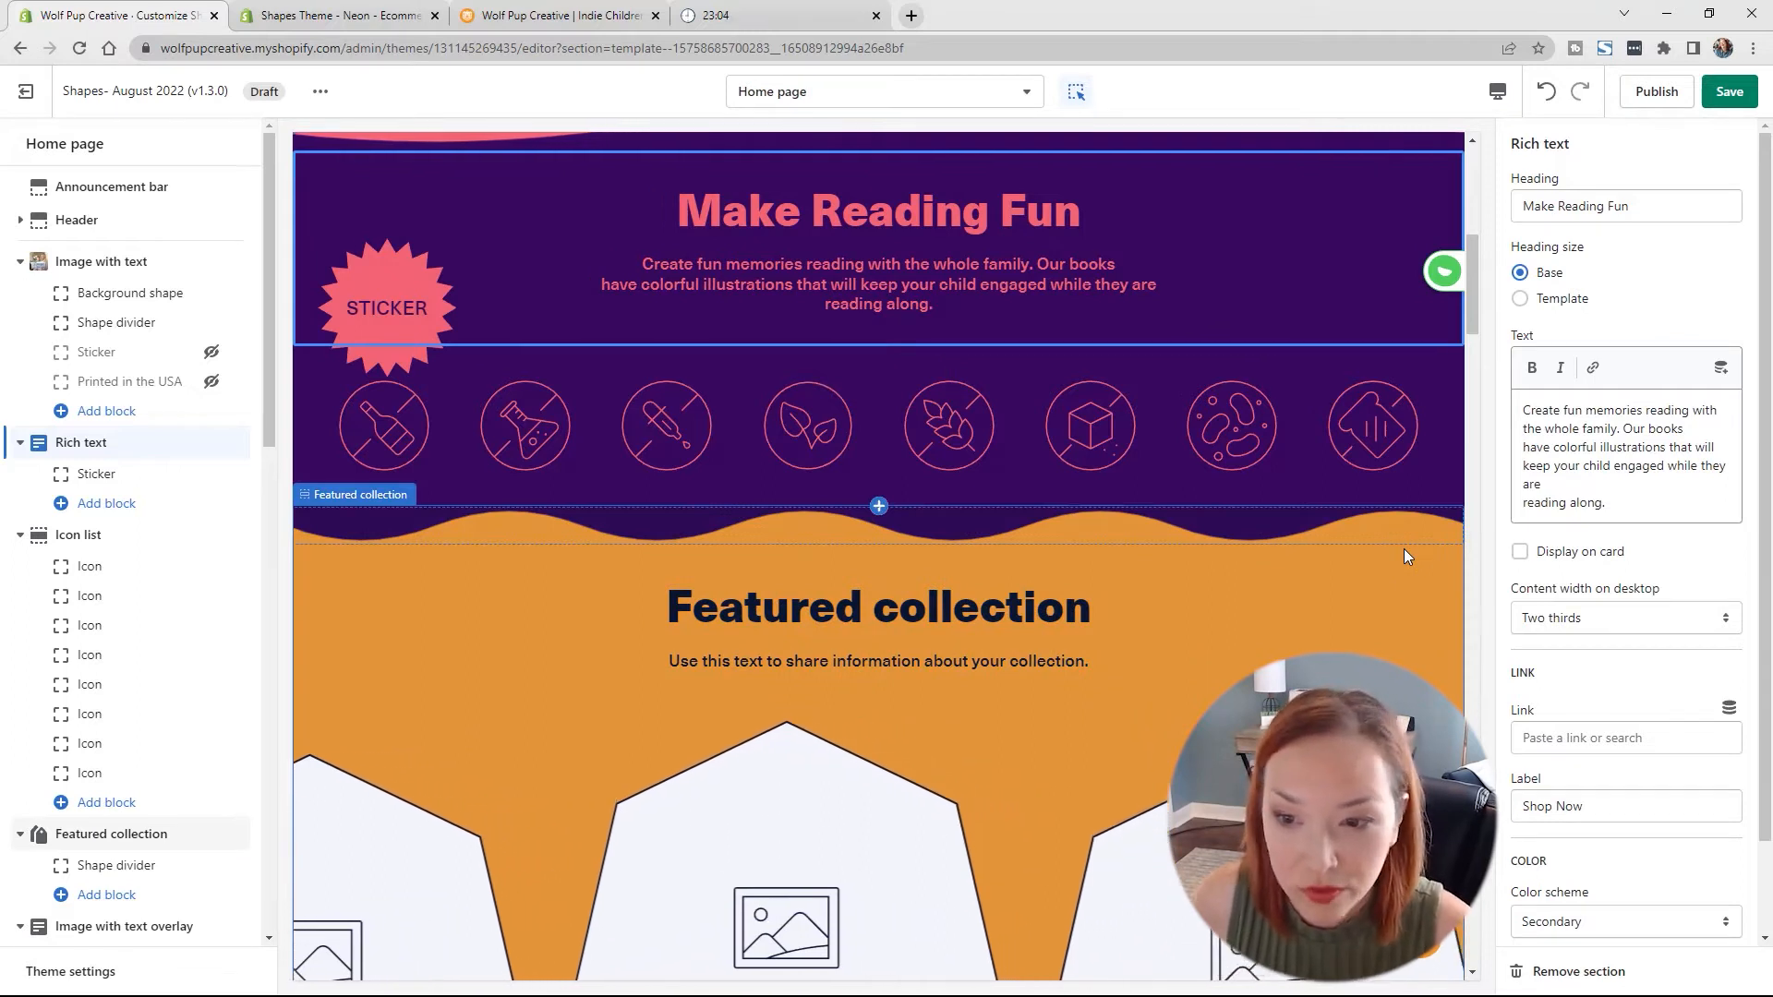
# Step: Try the One half and One third desktop content widths on the Rich text section, and restore Two thirds
pyautogui.click(1612, 626)
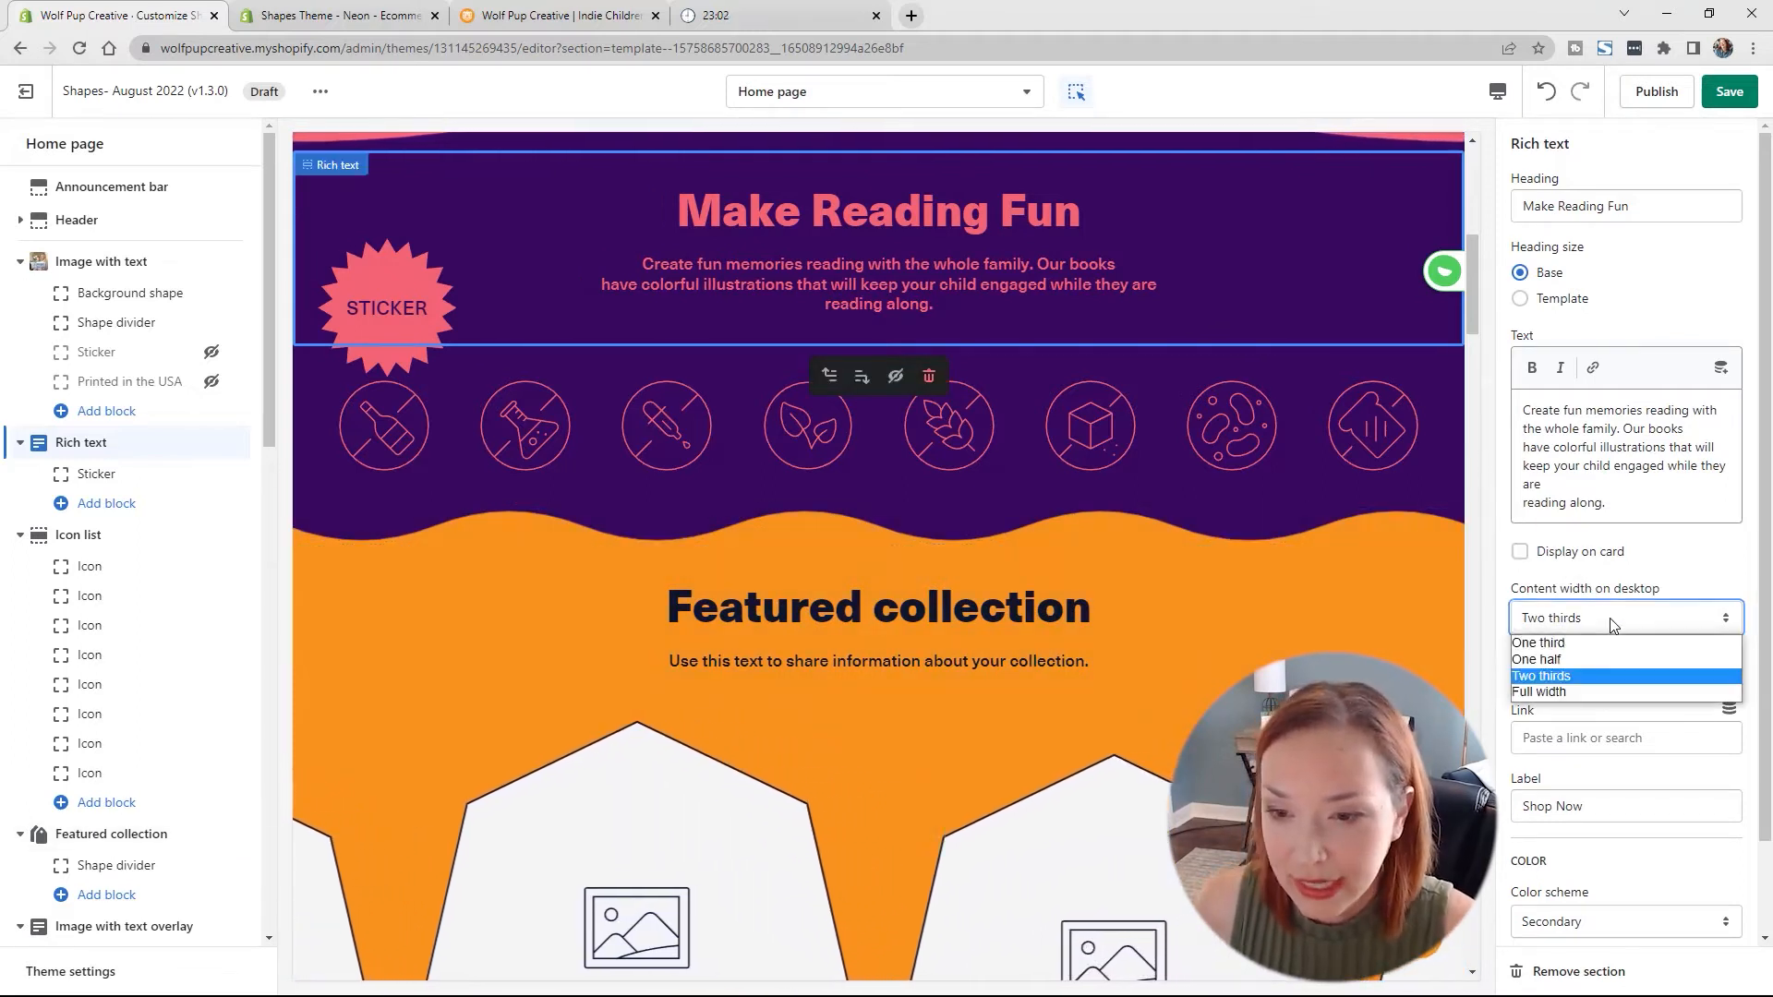
pyautogui.click(1579, 659)
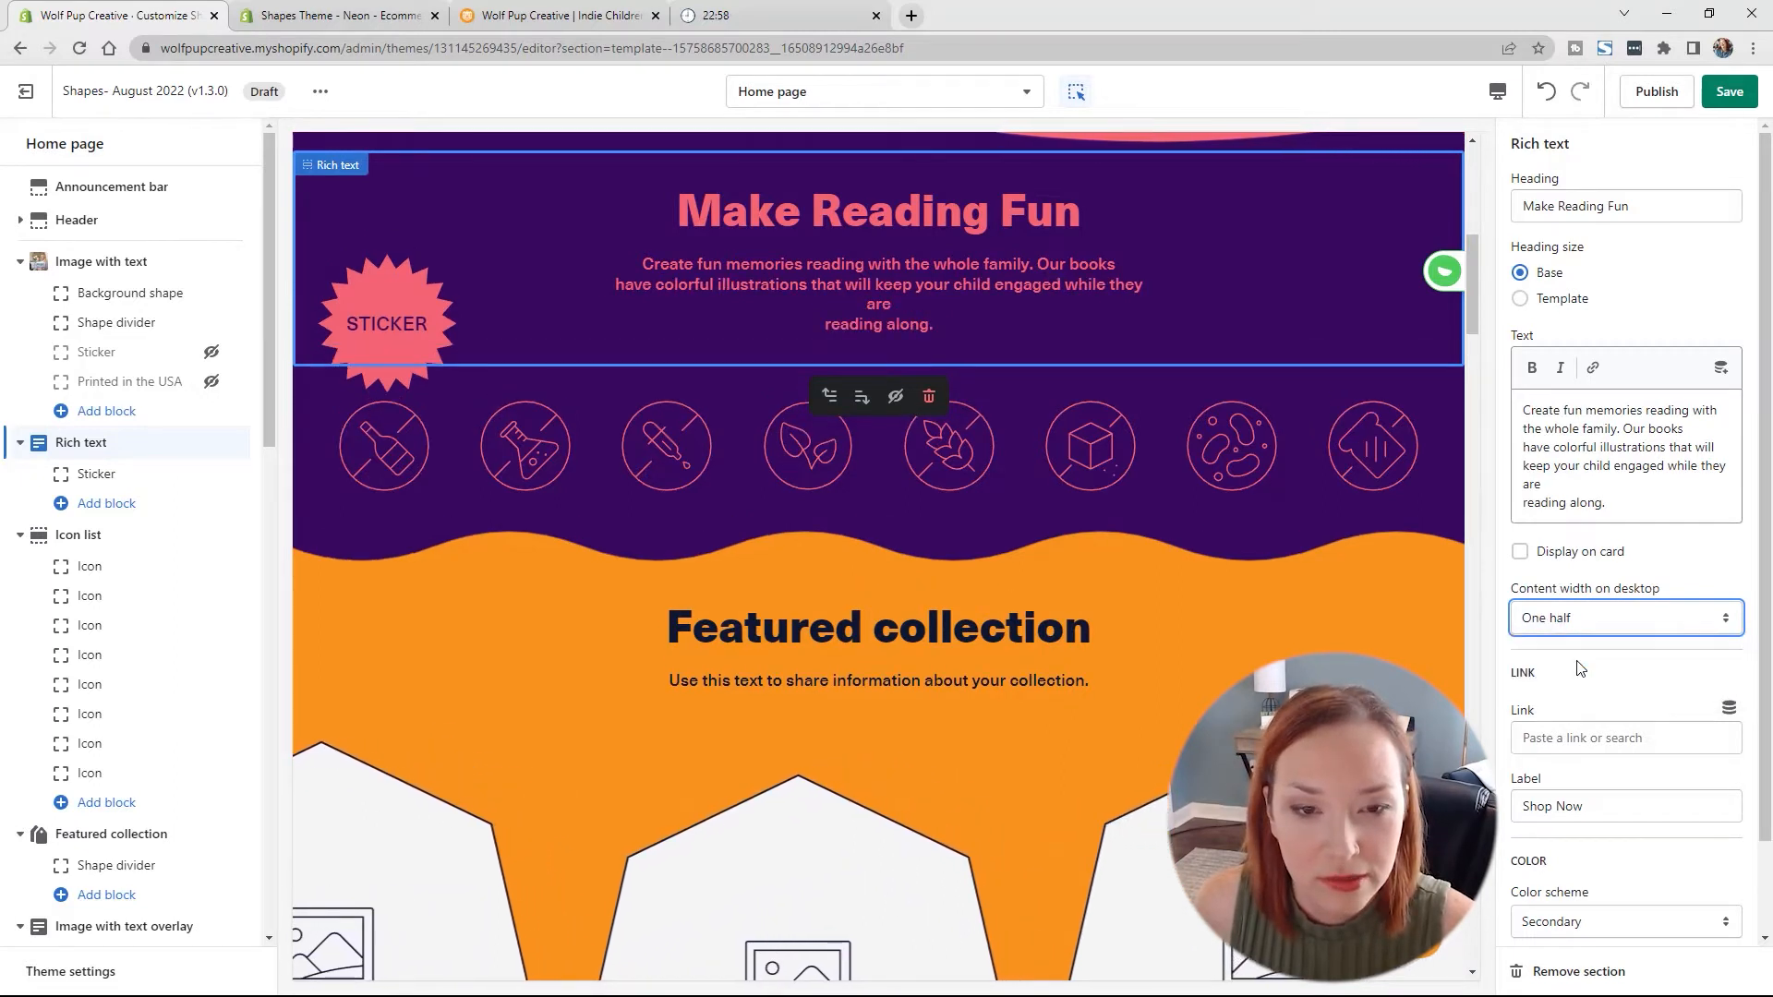
pyautogui.click(1573, 631)
pyautogui.click(1564, 644)
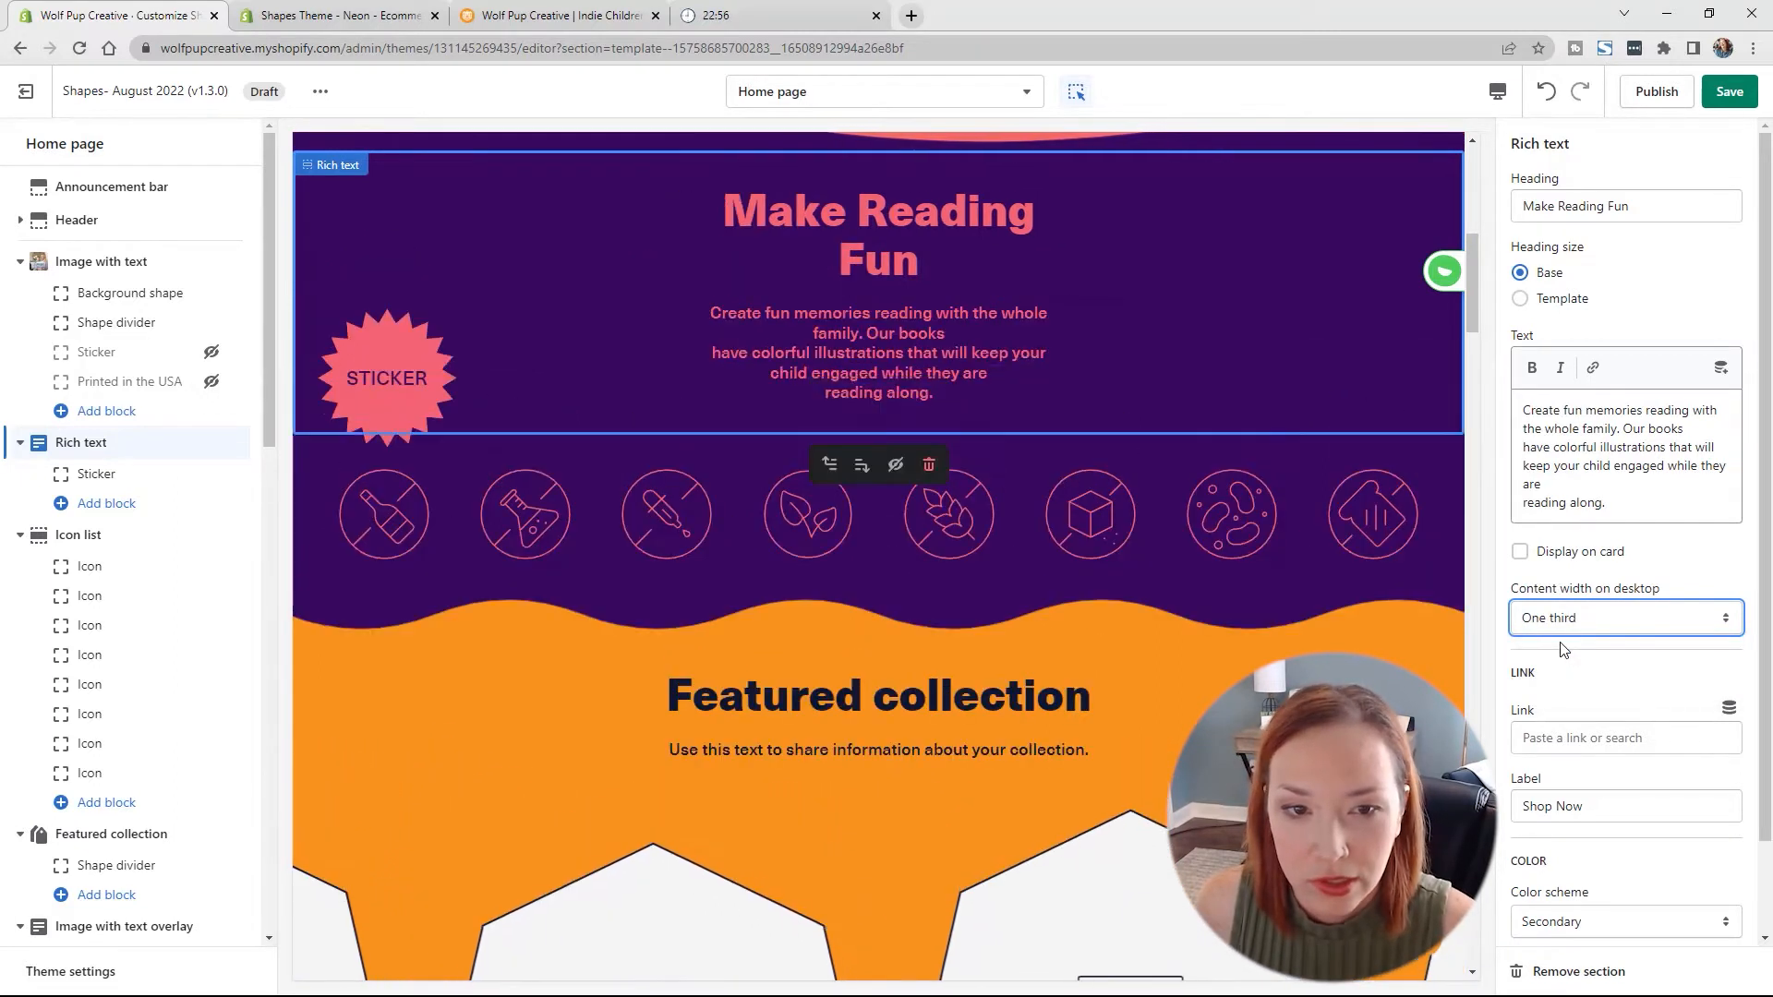
pyautogui.click(1579, 677)
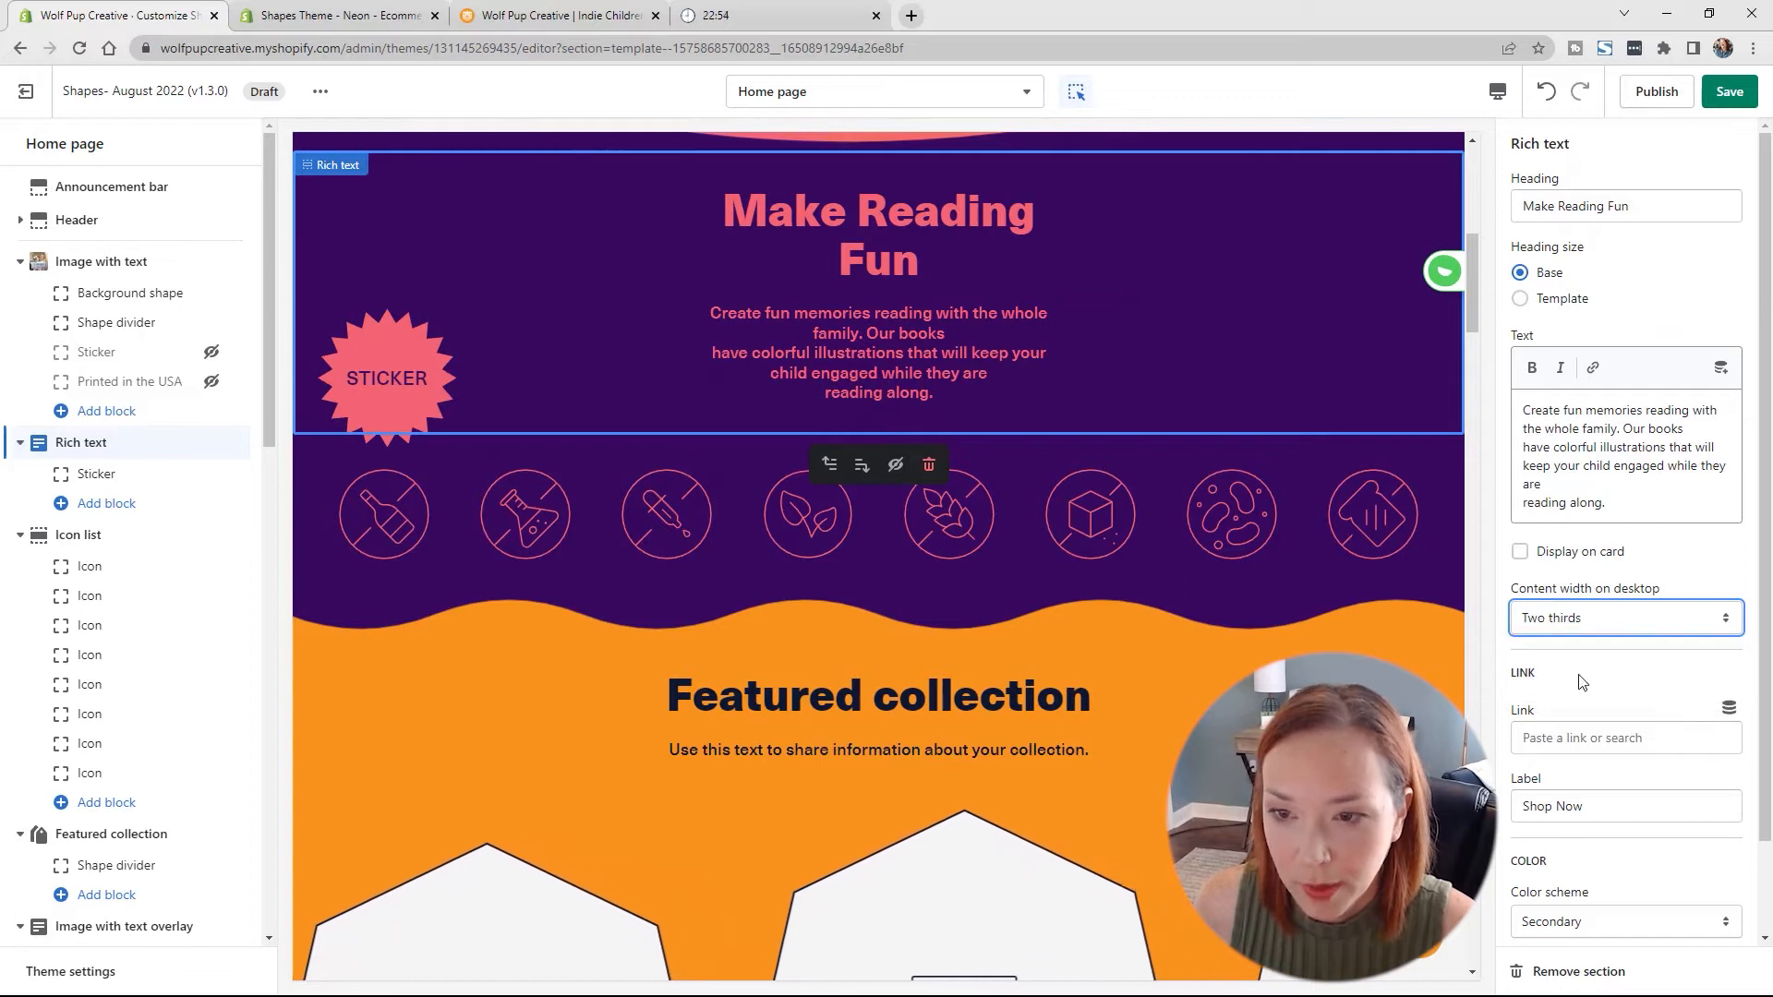
# Step: Remove the line break before "reading along" in the Rich text section's text and hide the section's Sticker block
pyautogui.click(1524, 500)
pyautogui.press('BackSpace')
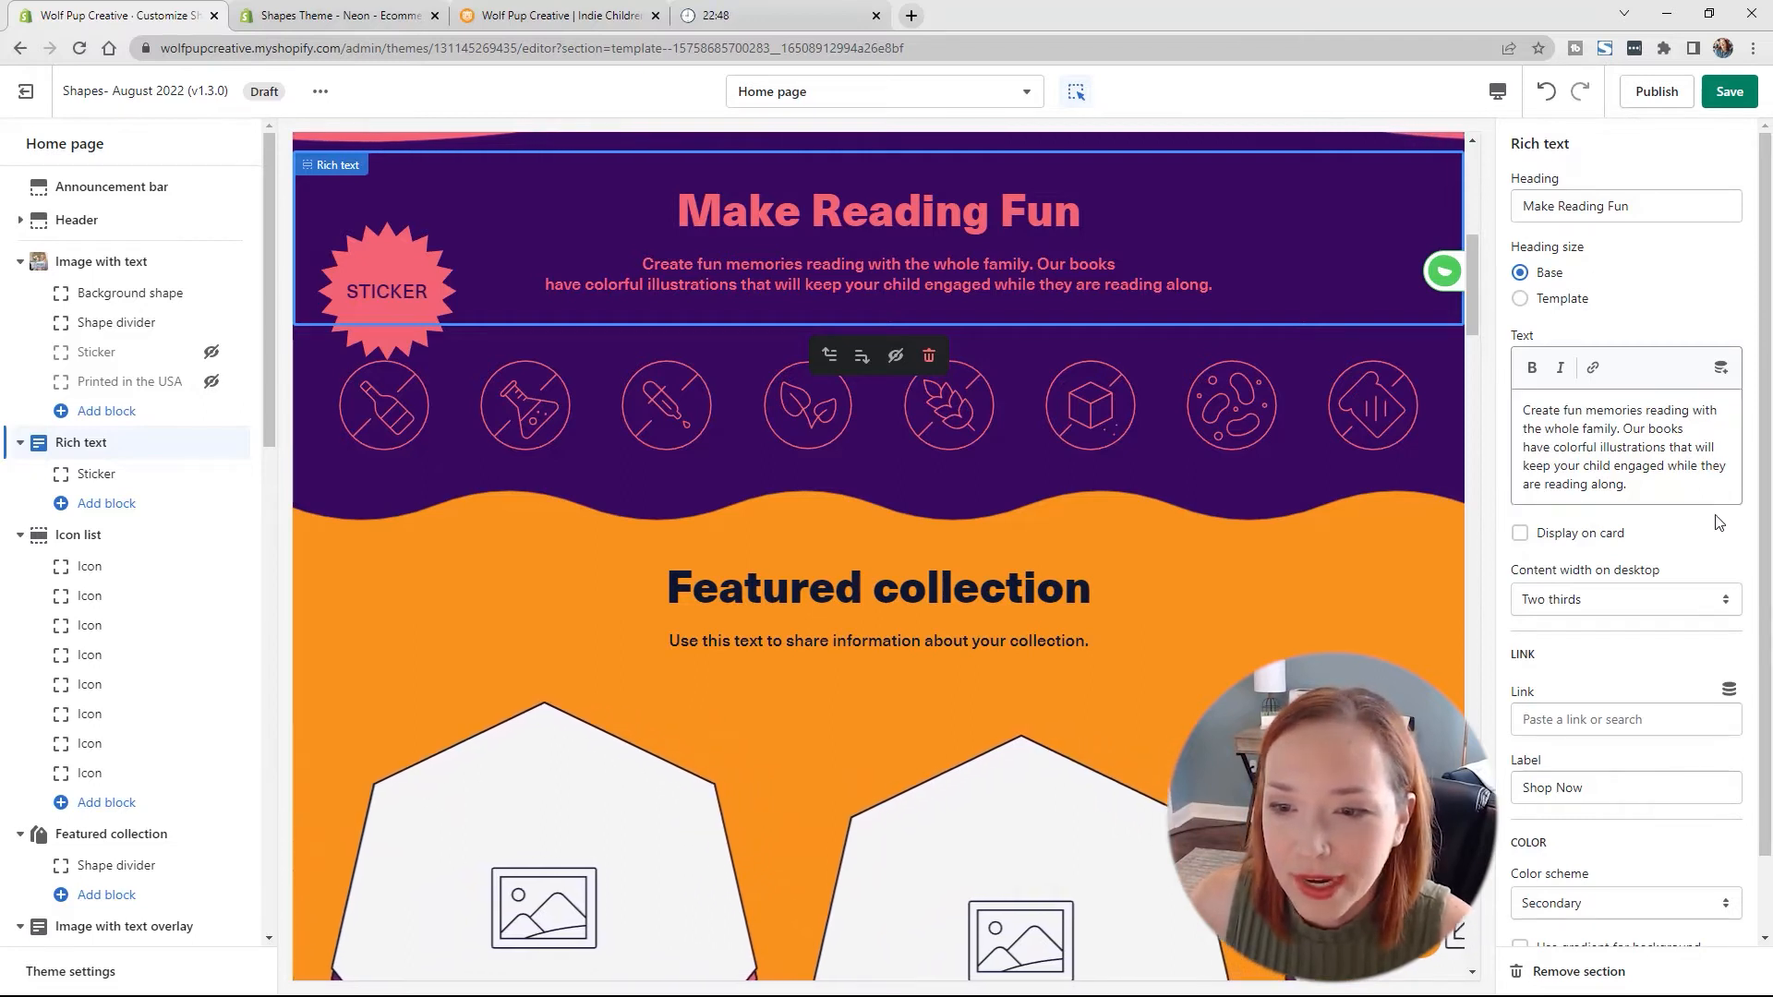
pyautogui.scroll(-1, 1719, 522)
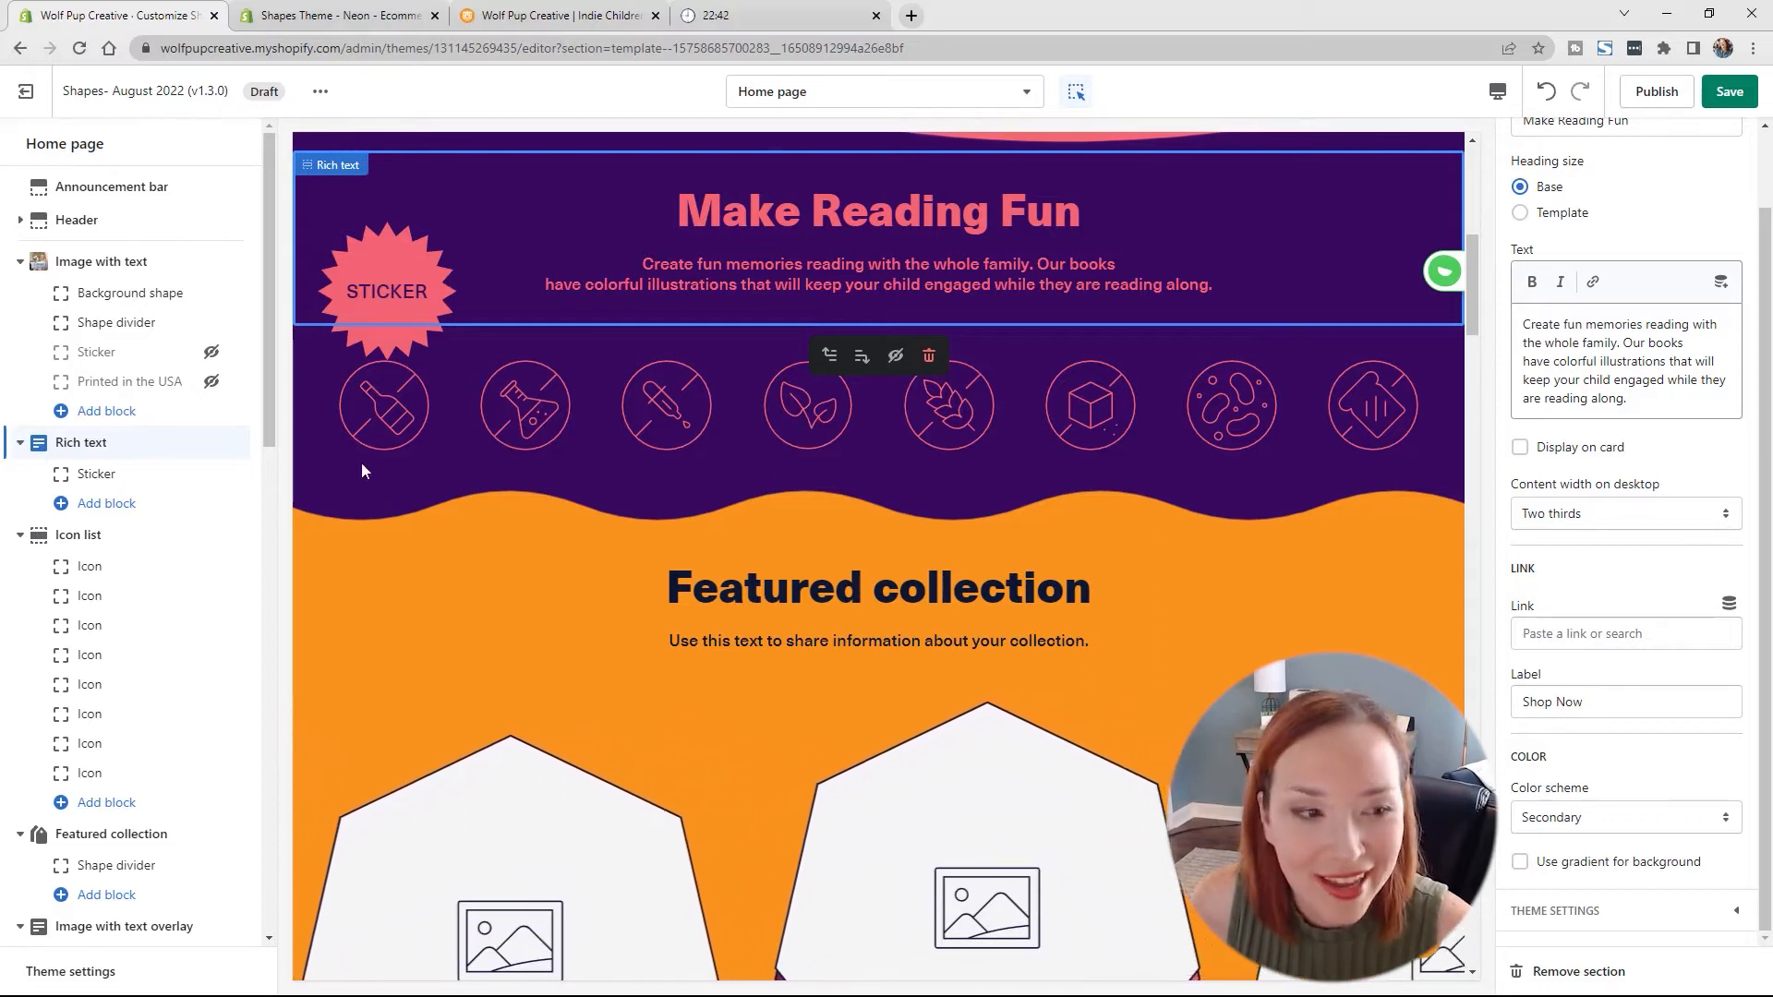
pyautogui.moveTo(96, 473)
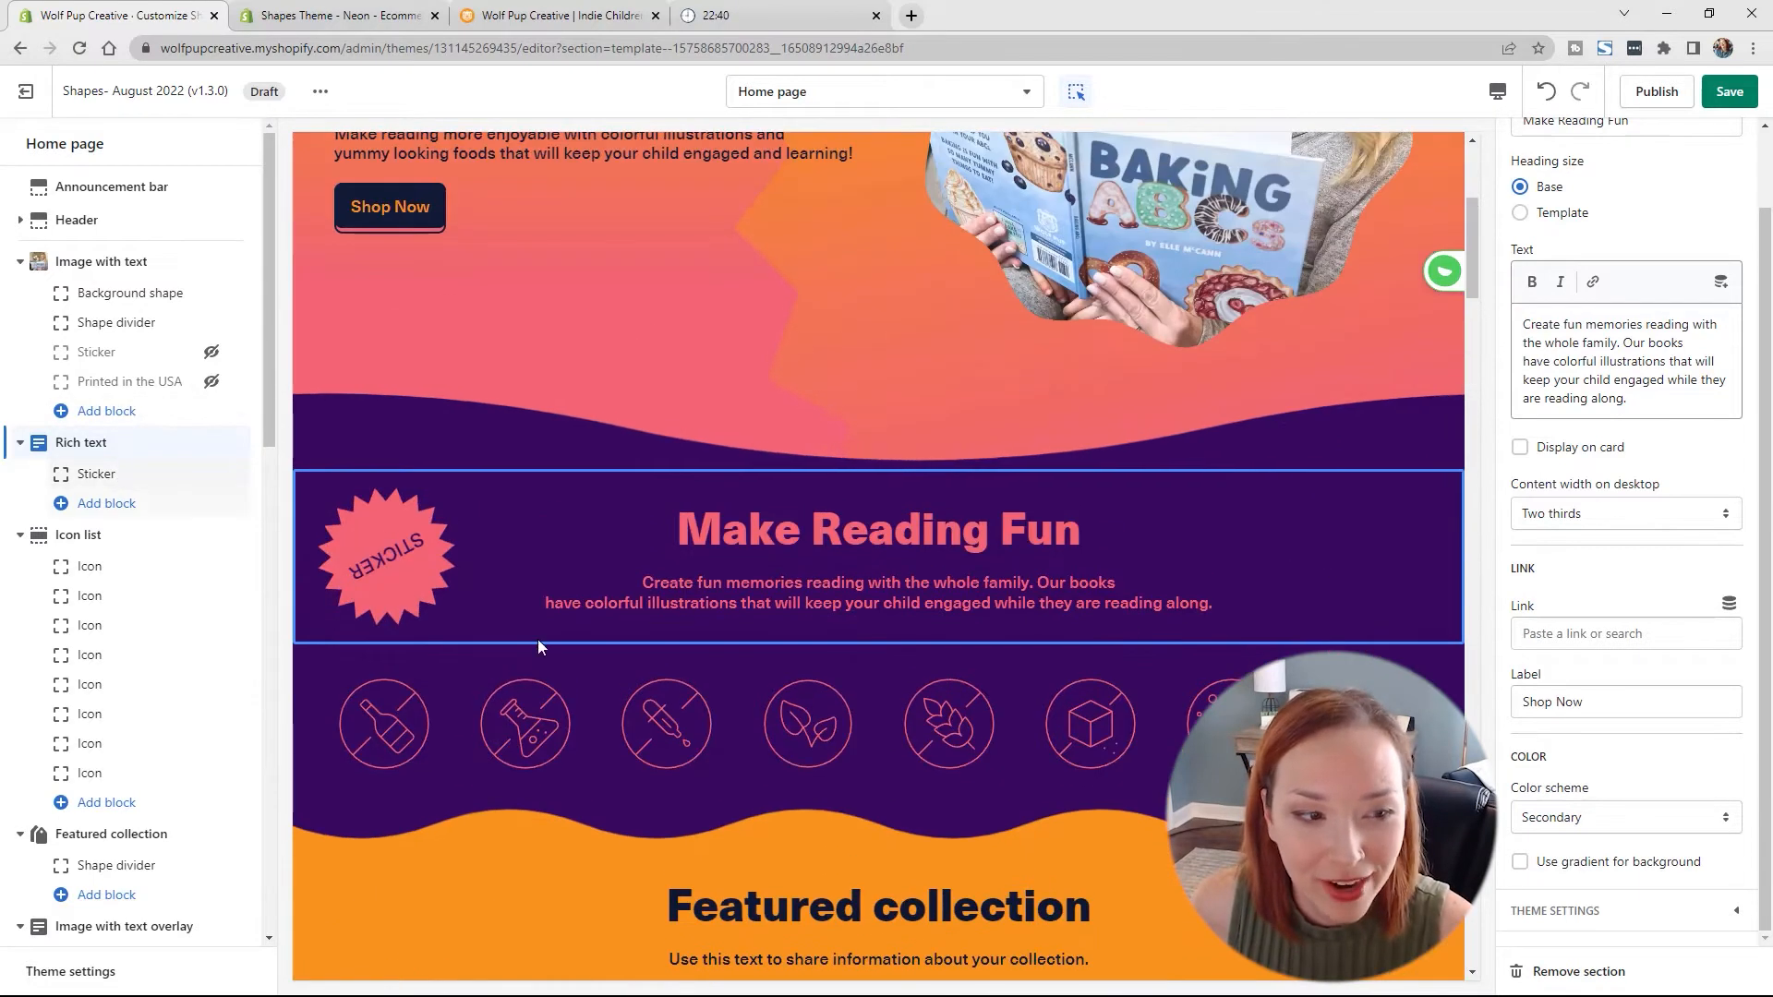
pyautogui.click(211, 475)
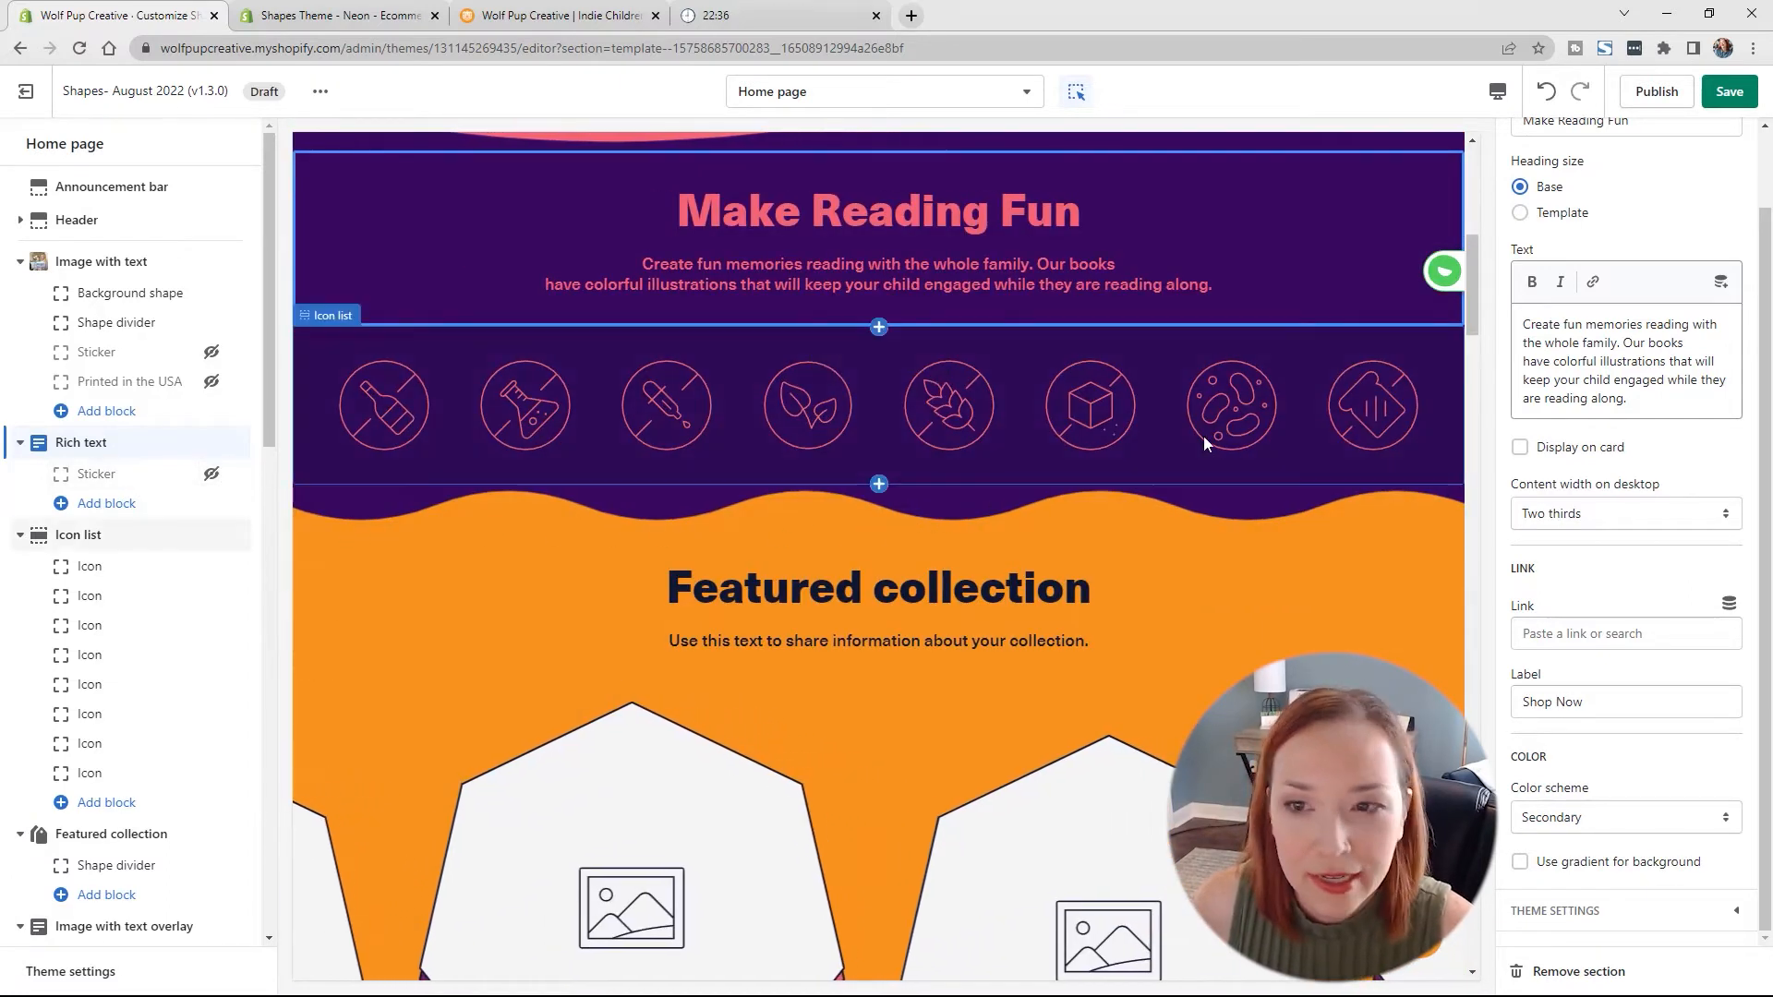
# Step: Open the first Icon block of the Icon list section and review the available icon options
pyautogui.click(597, 424)
pyautogui.click(96, 405)
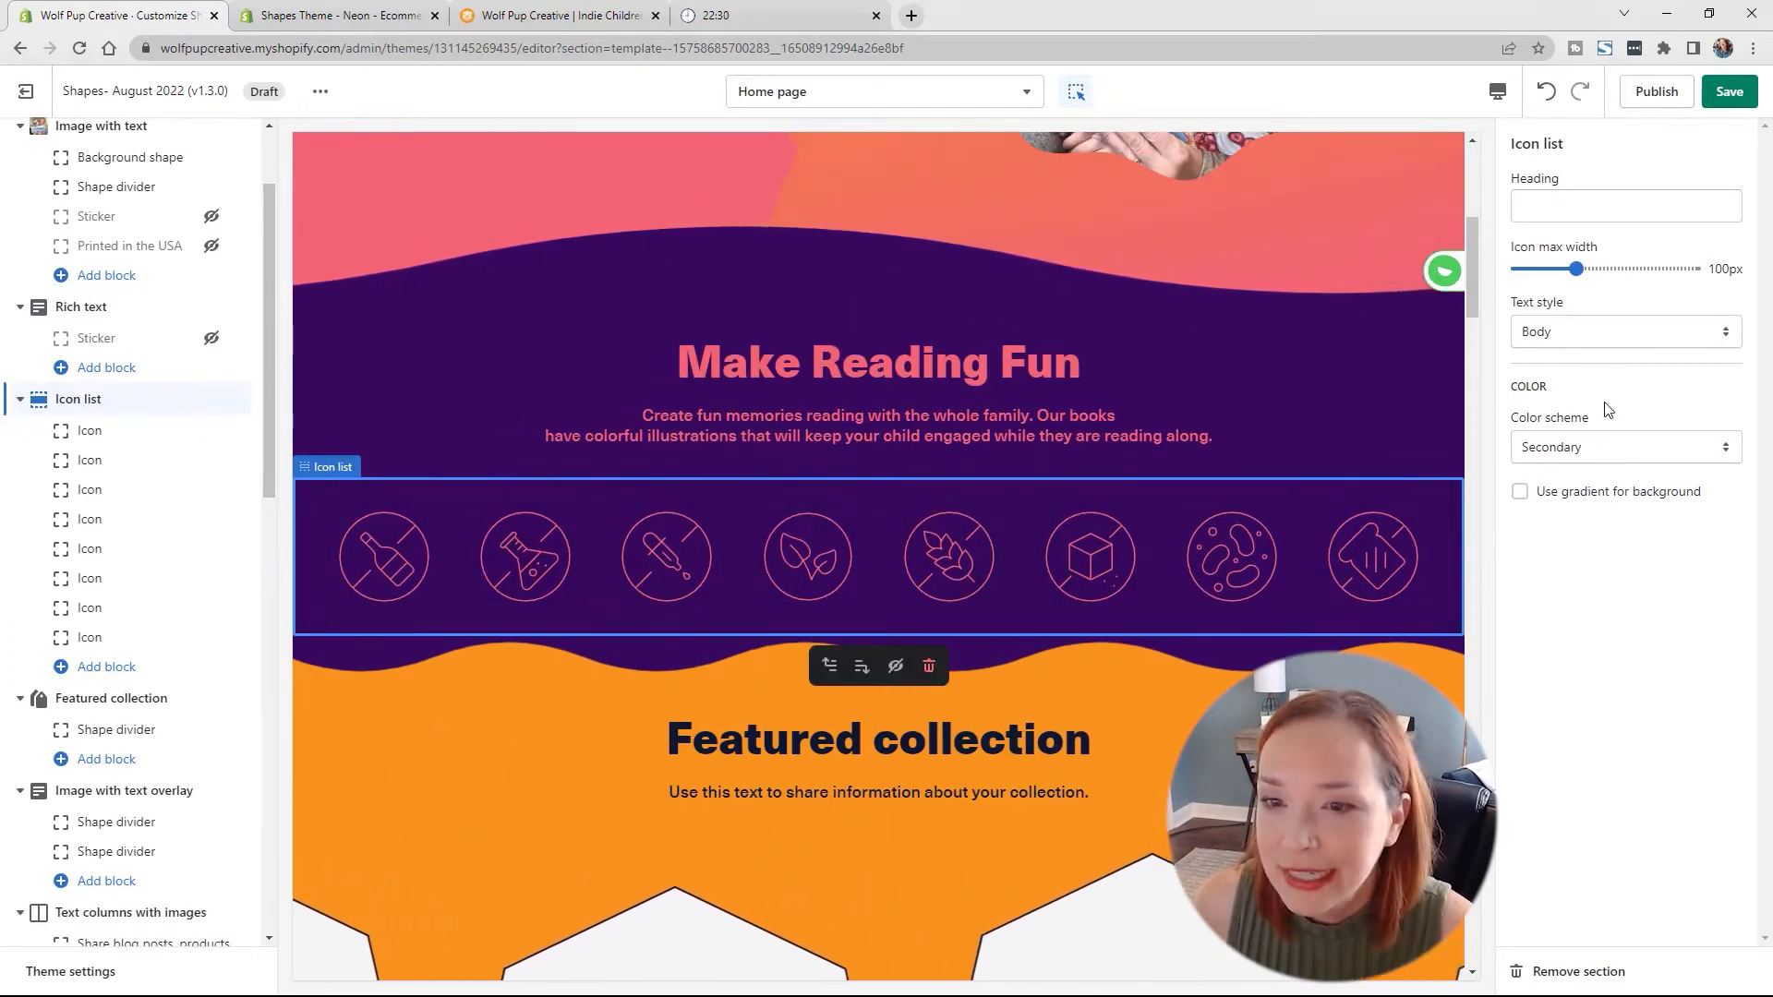
pyautogui.click(109, 429)
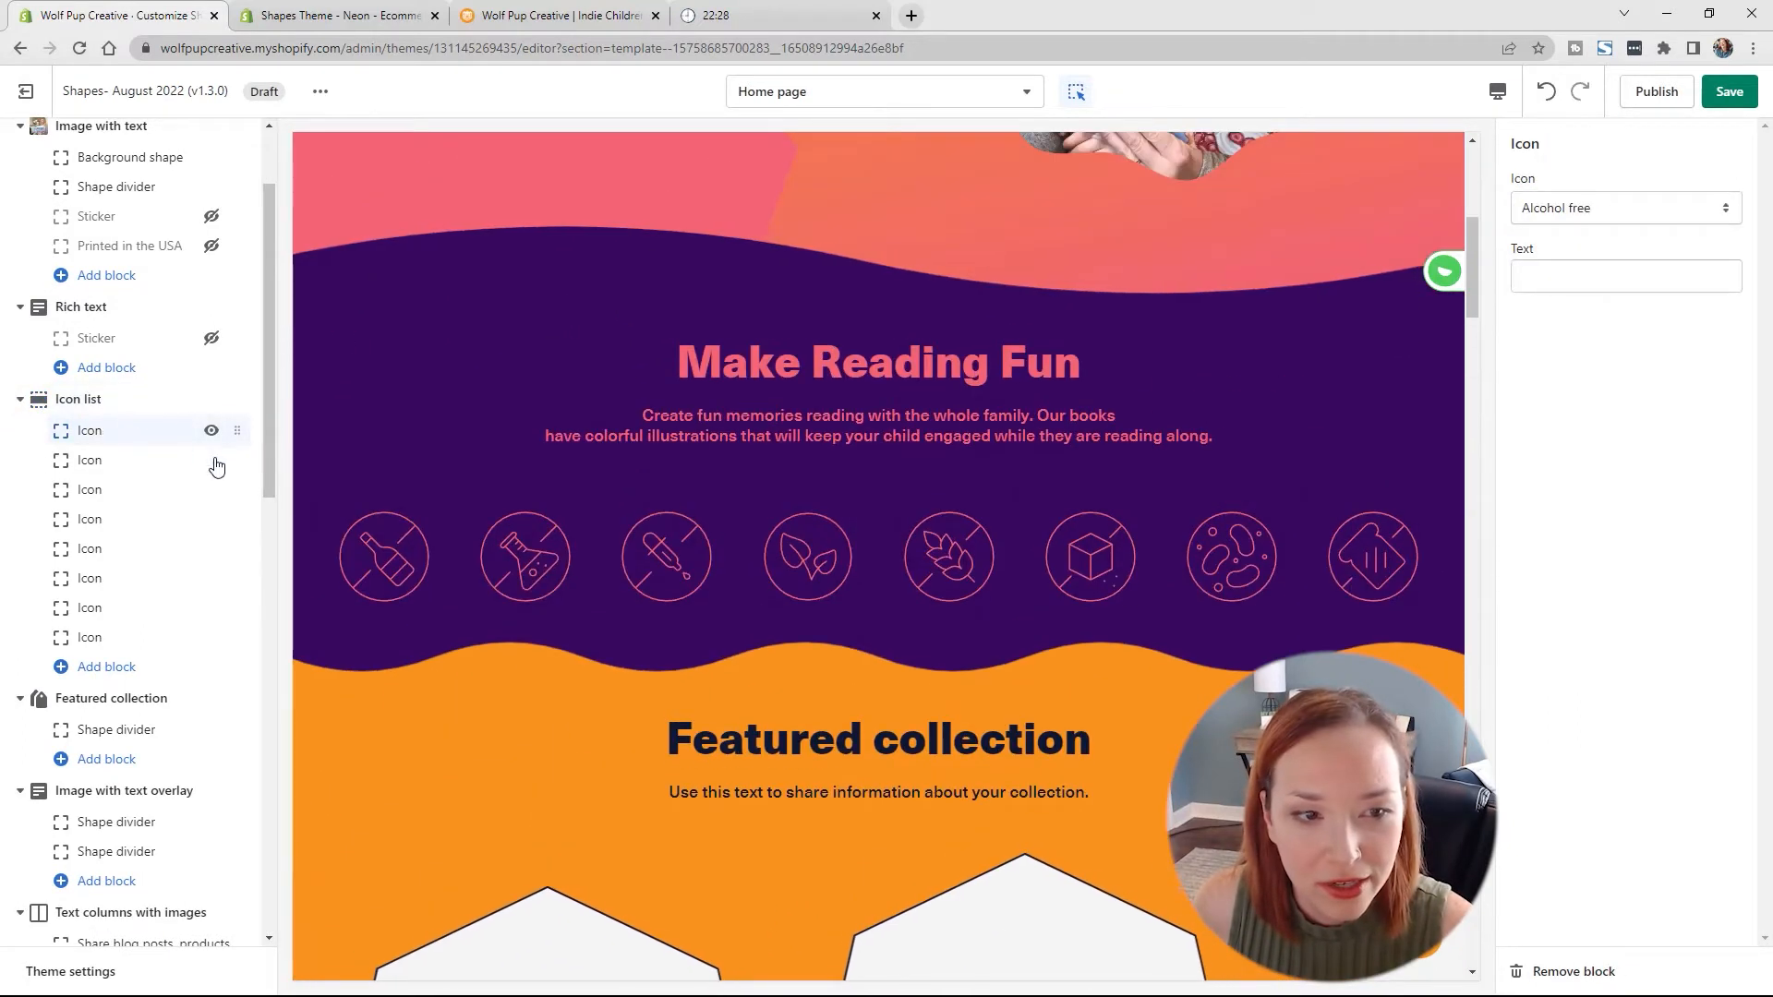
pyautogui.click(1636, 205)
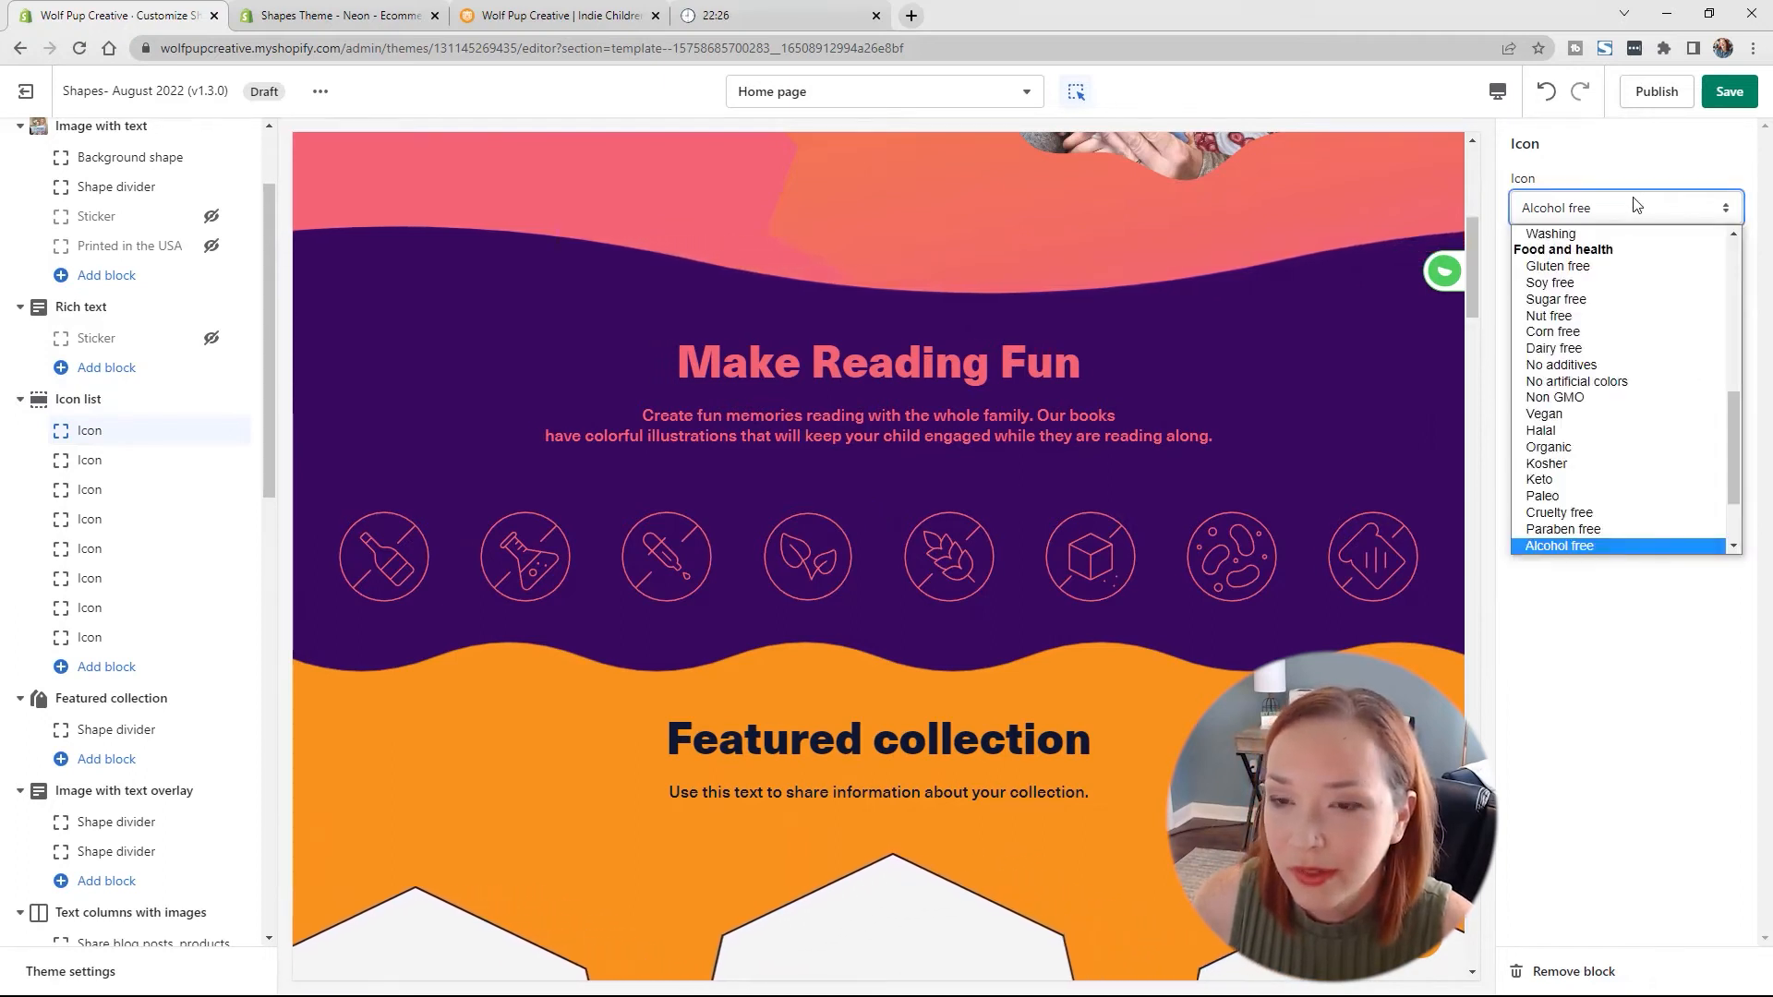
pyautogui.scroll(5, 1690, 388)
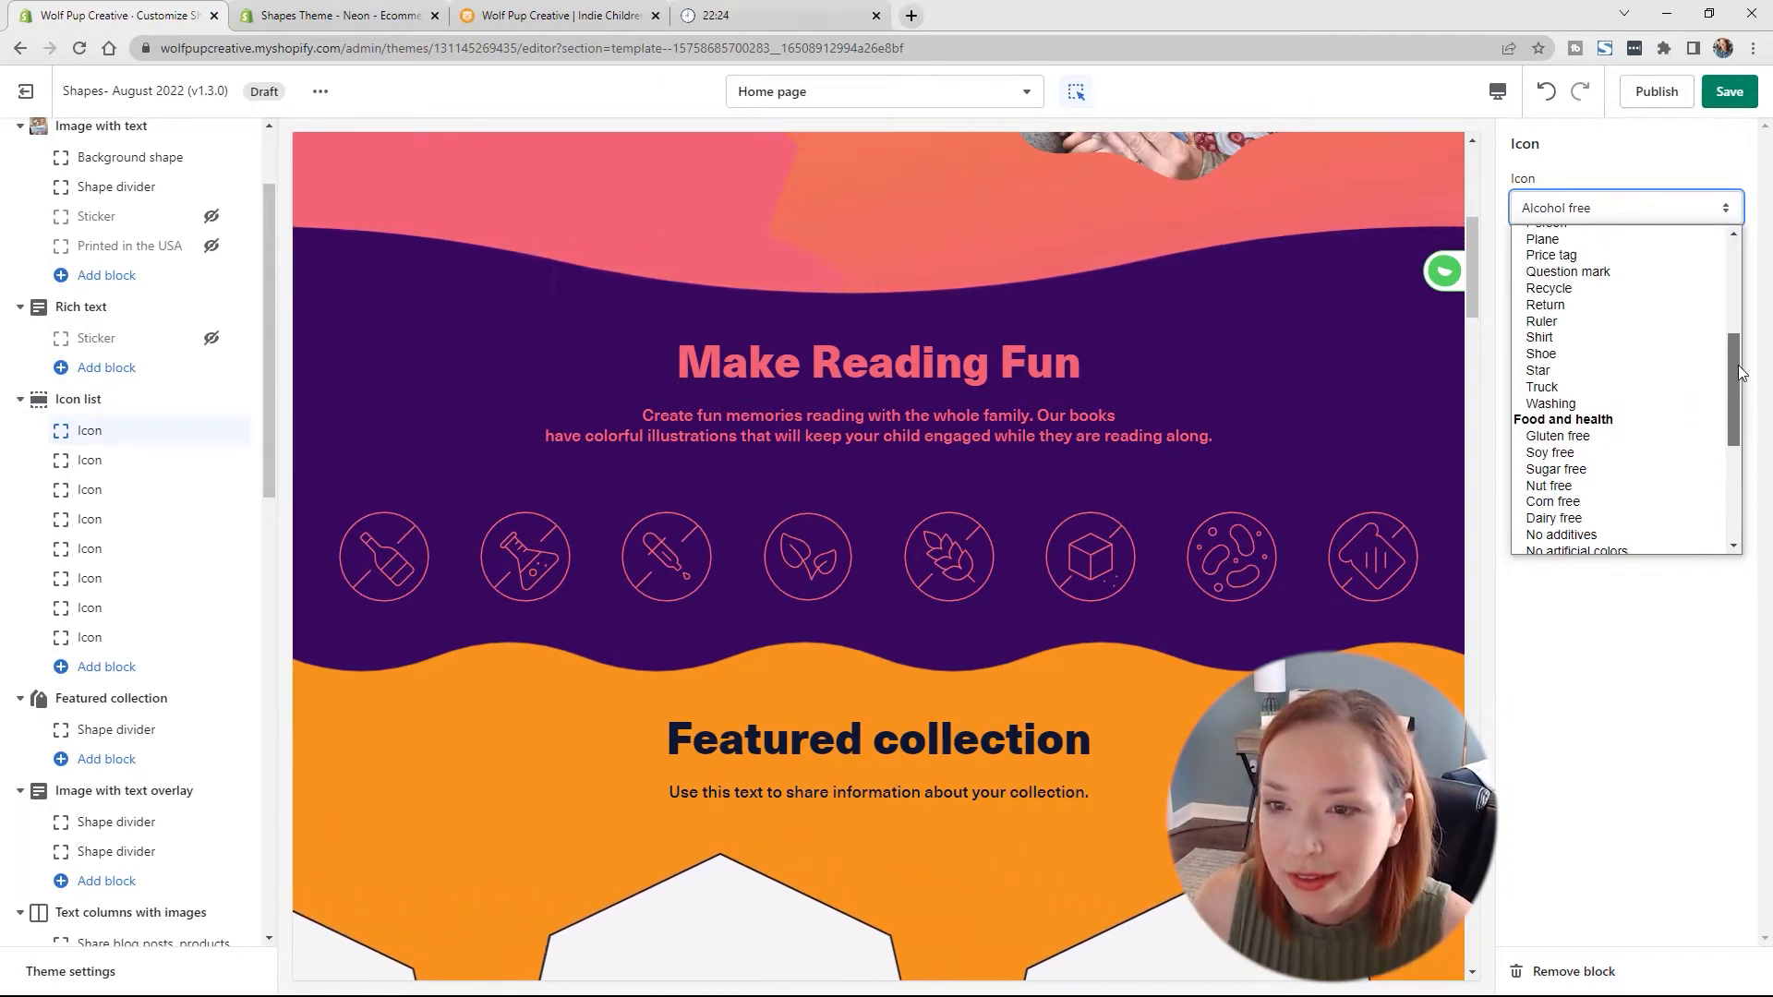
pyautogui.scroll(1, 1748, 289)
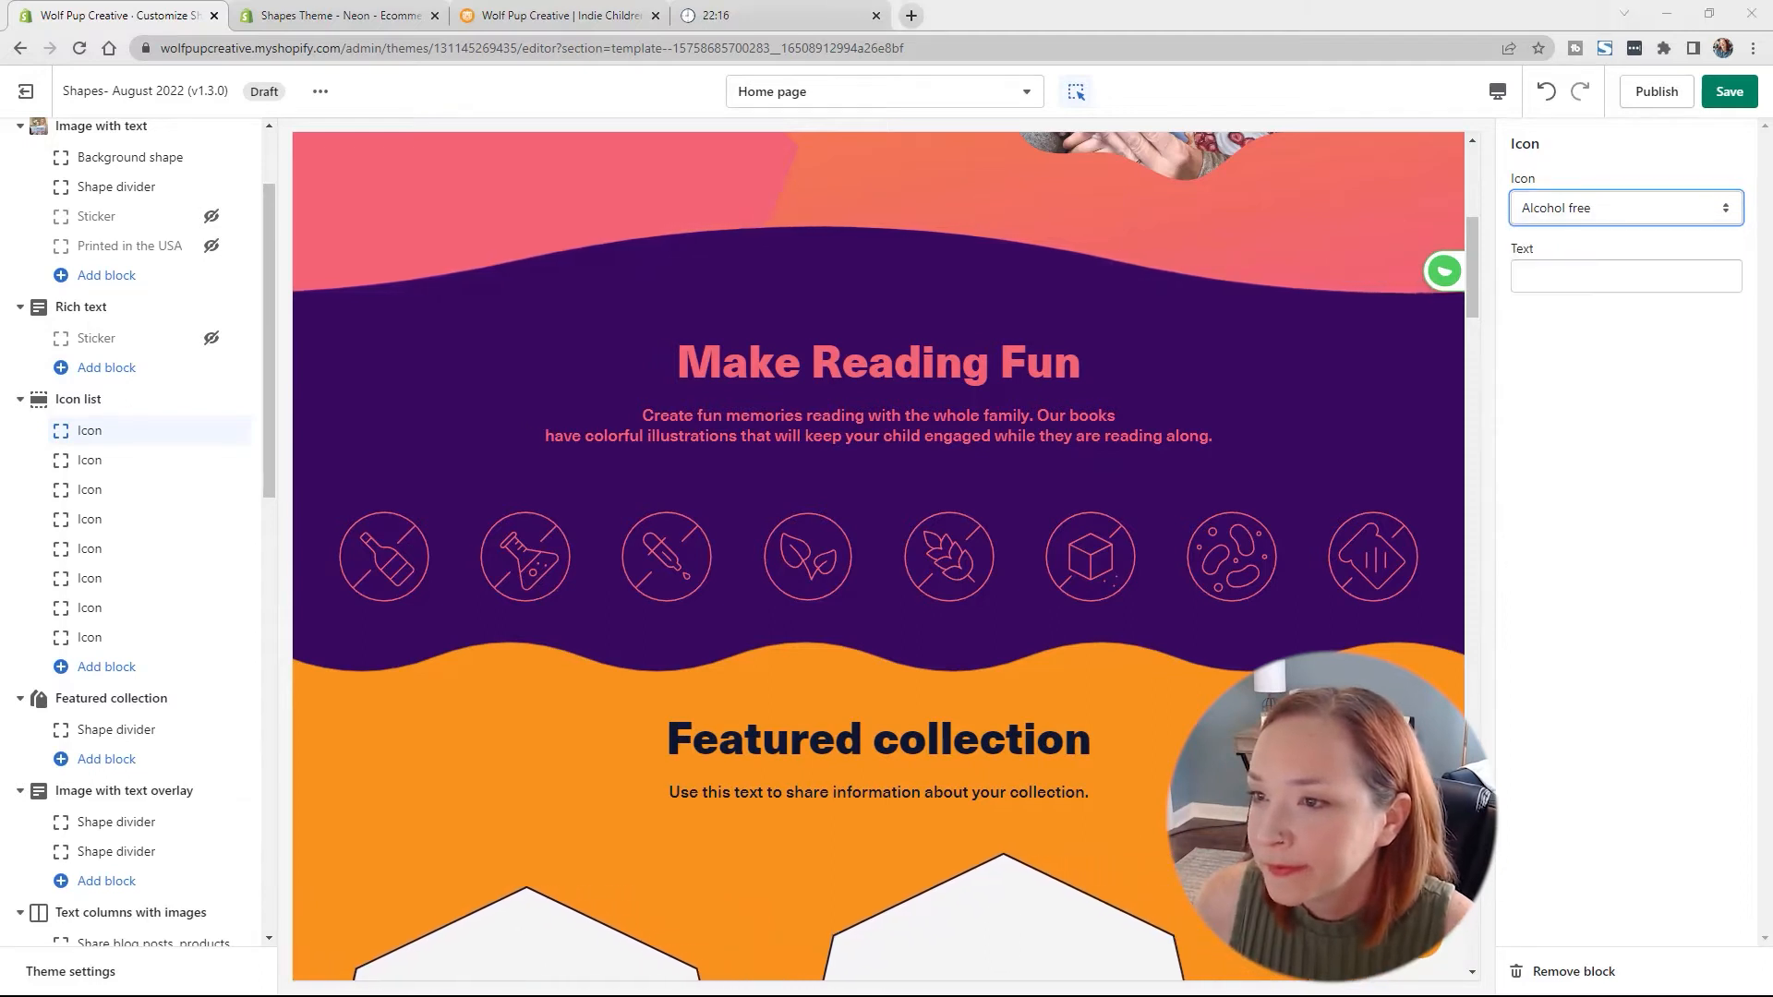
pyautogui.click(1582, 202)
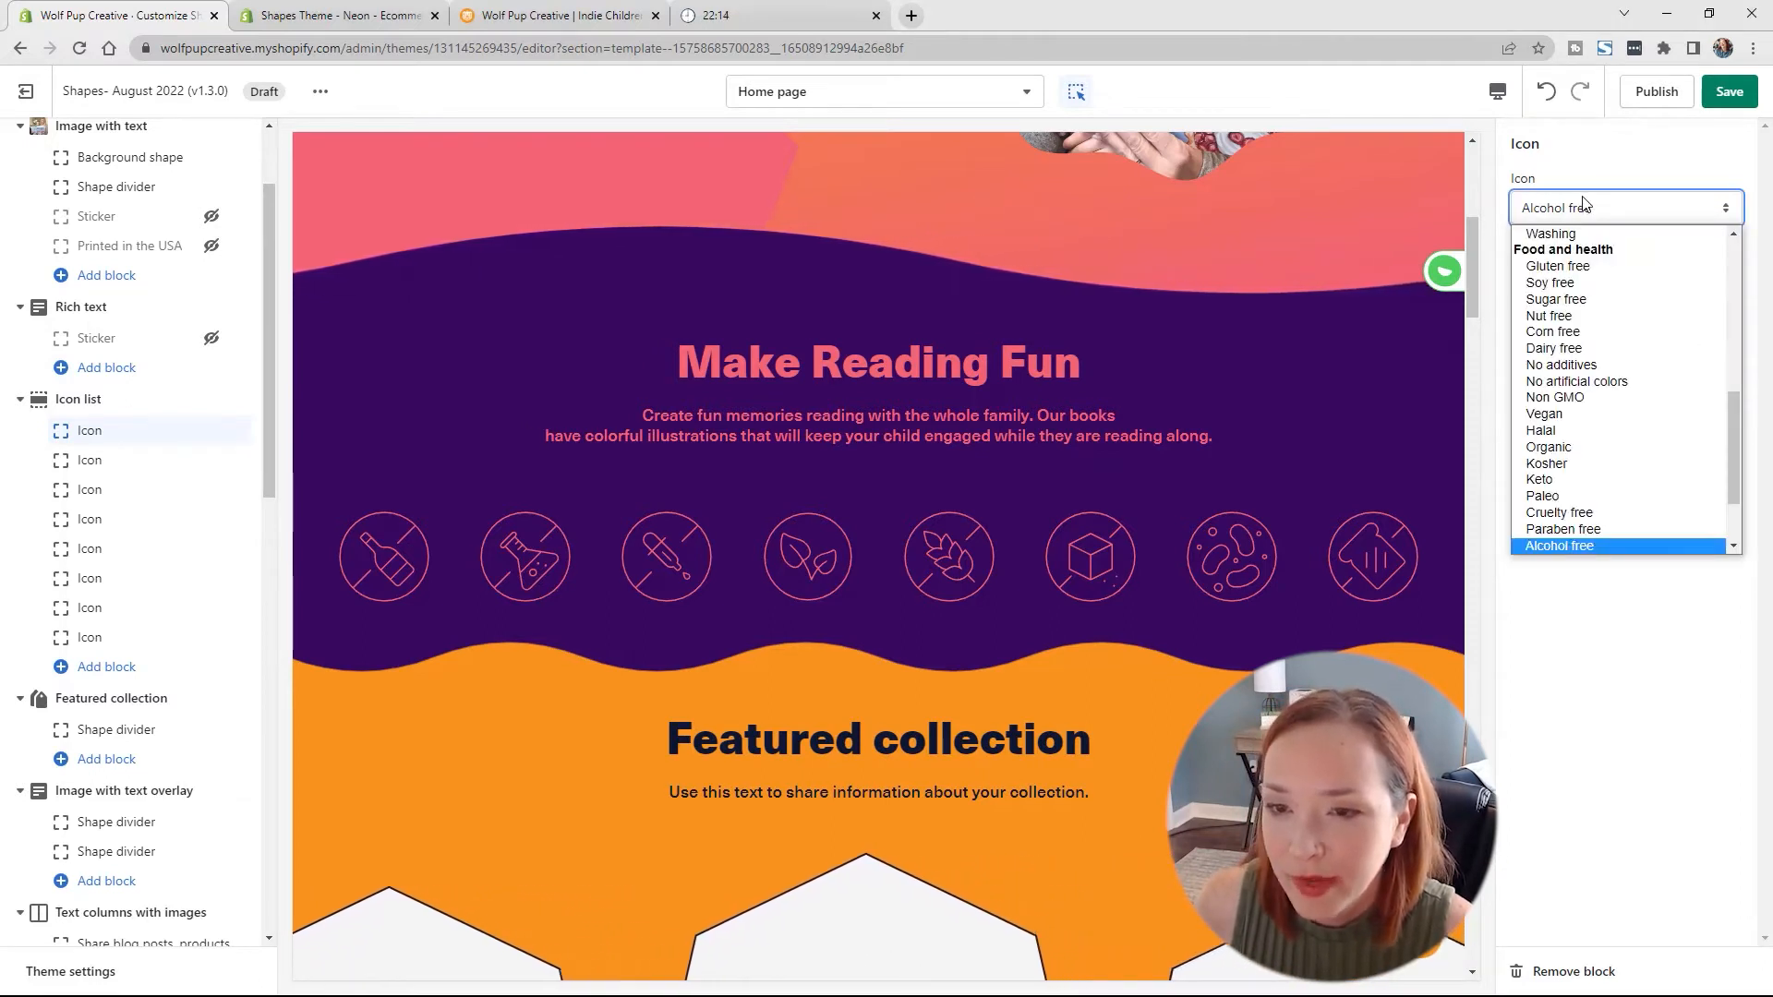
pyautogui.scroll(-2, 1592, 368)
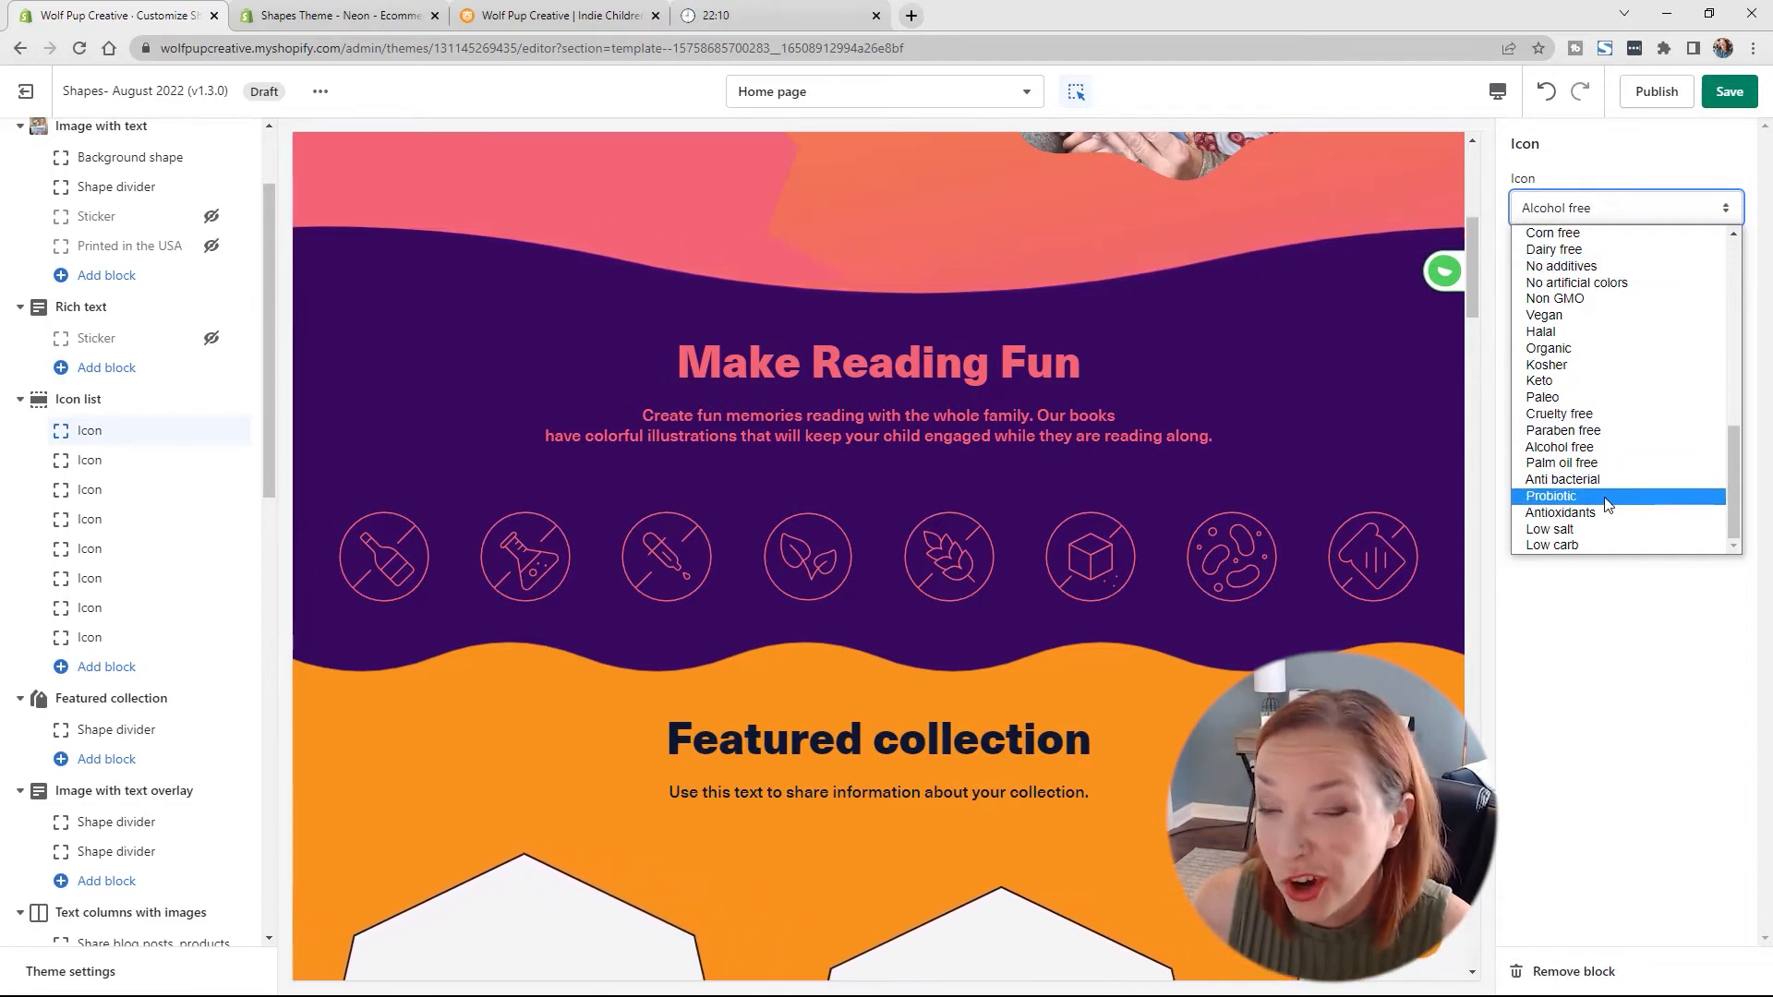
pyautogui.scroll(3, 1618, 478)
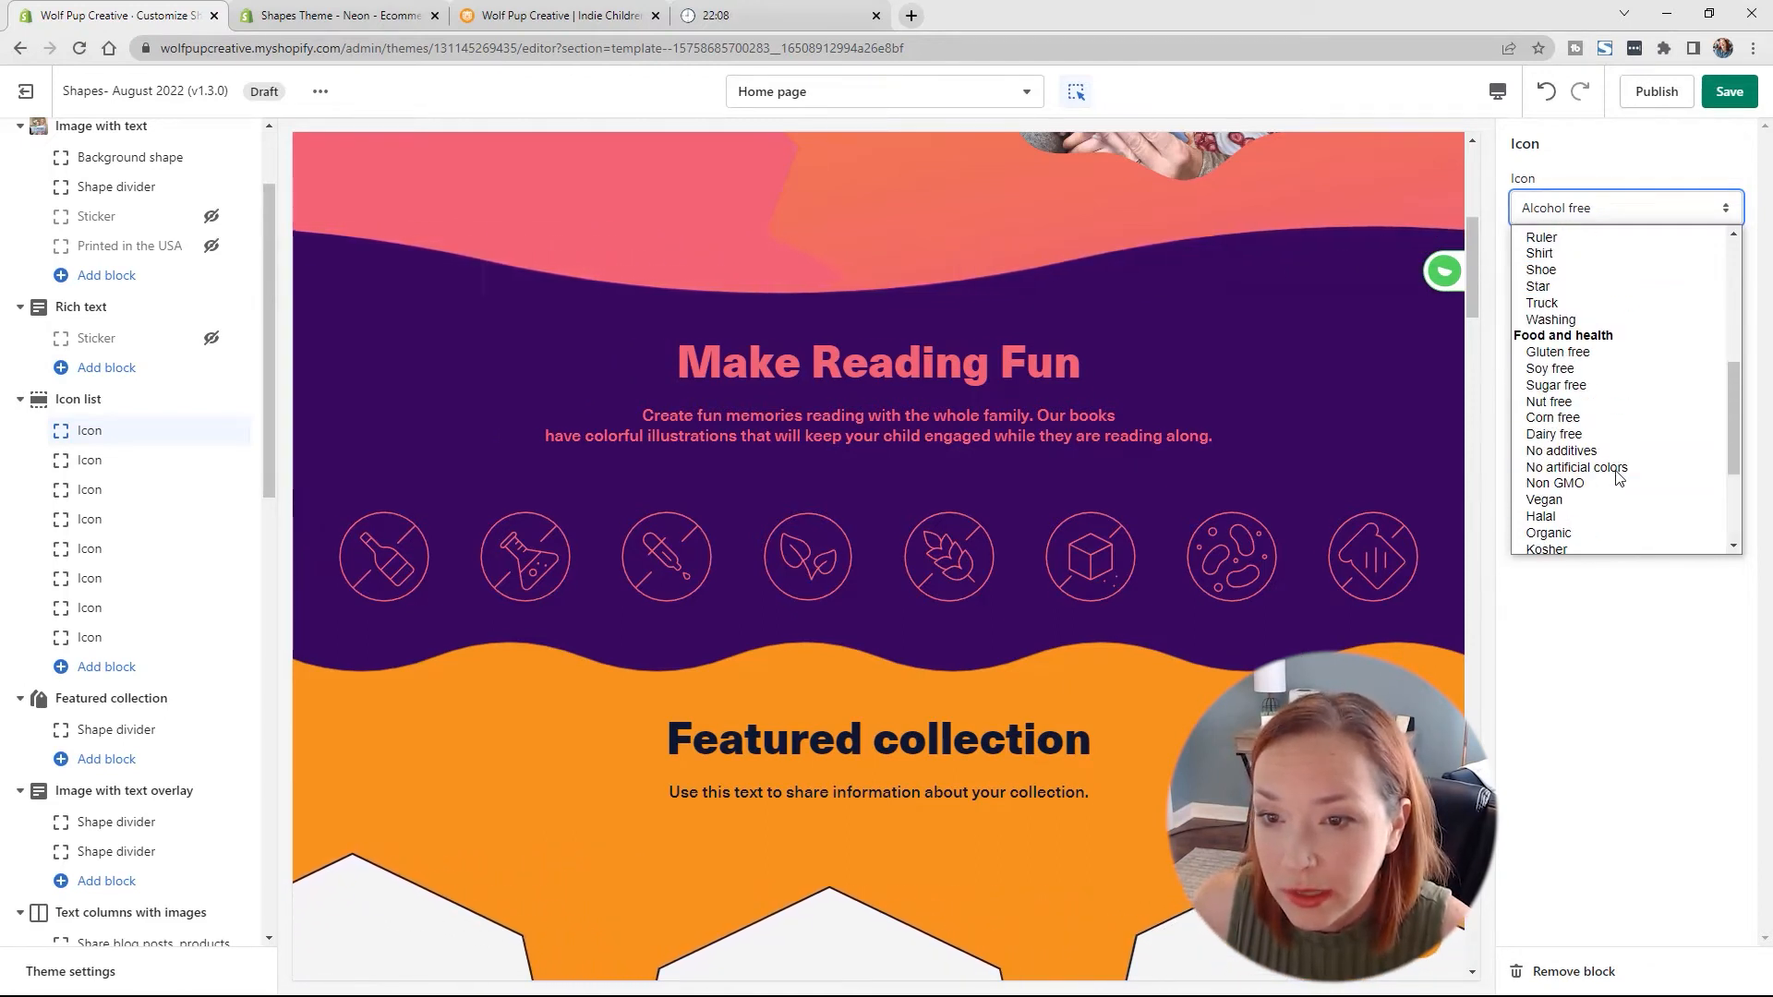
pyautogui.press('Escape')
pyautogui.press('Escape')
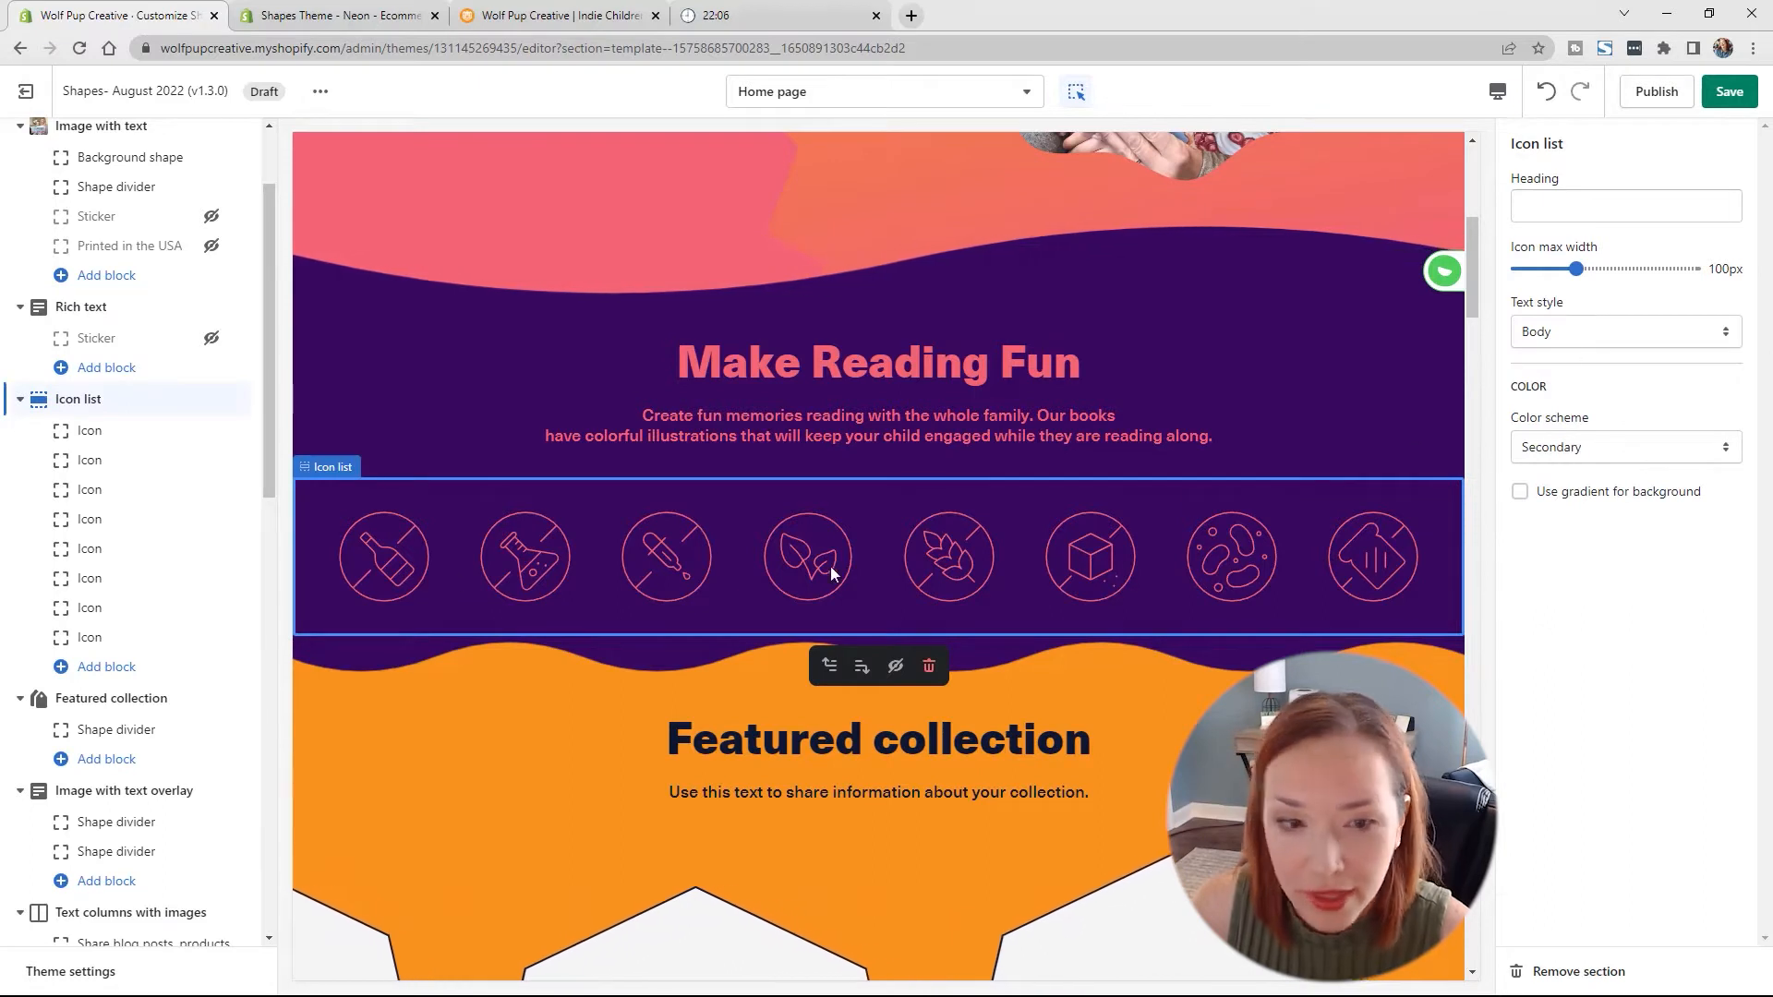
# Step: Set the first Icon block of the Icon list section to the Map pin icon with the text "Printed in the USA"
pyautogui.click(109, 432)
pyautogui.click(1625, 208)
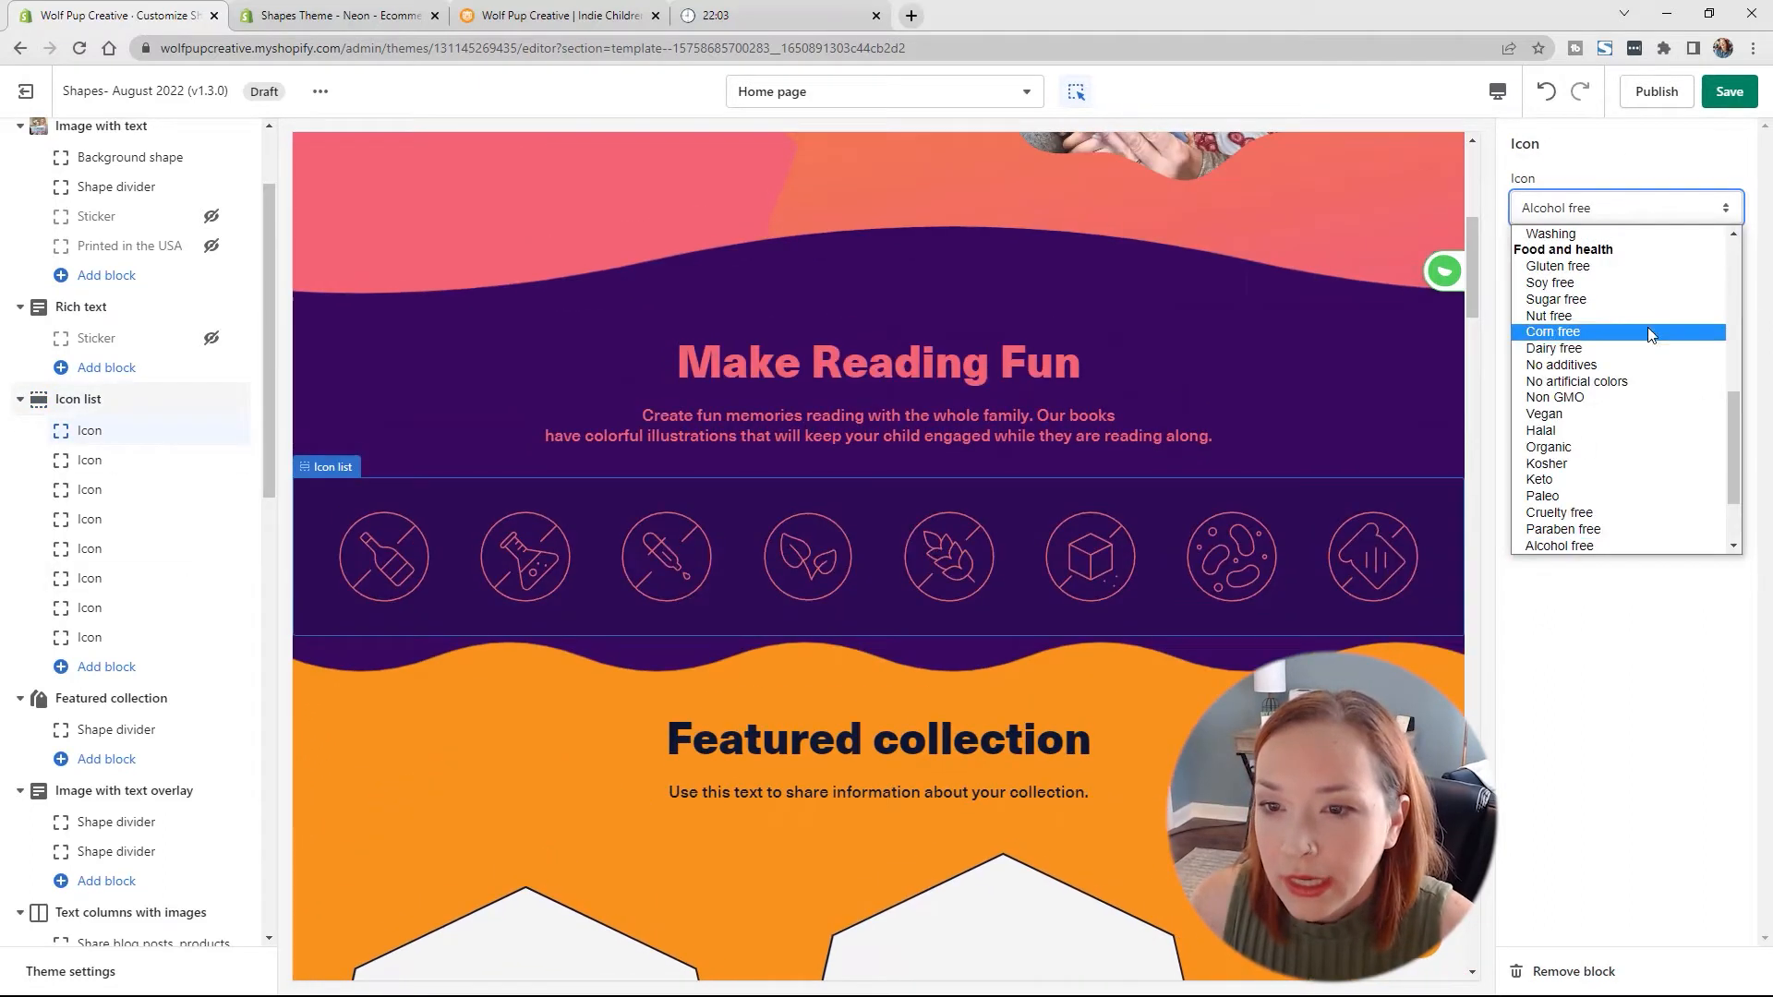
pyautogui.moveTo(1737, 416); pyautogui.dragTo(1718, 298)
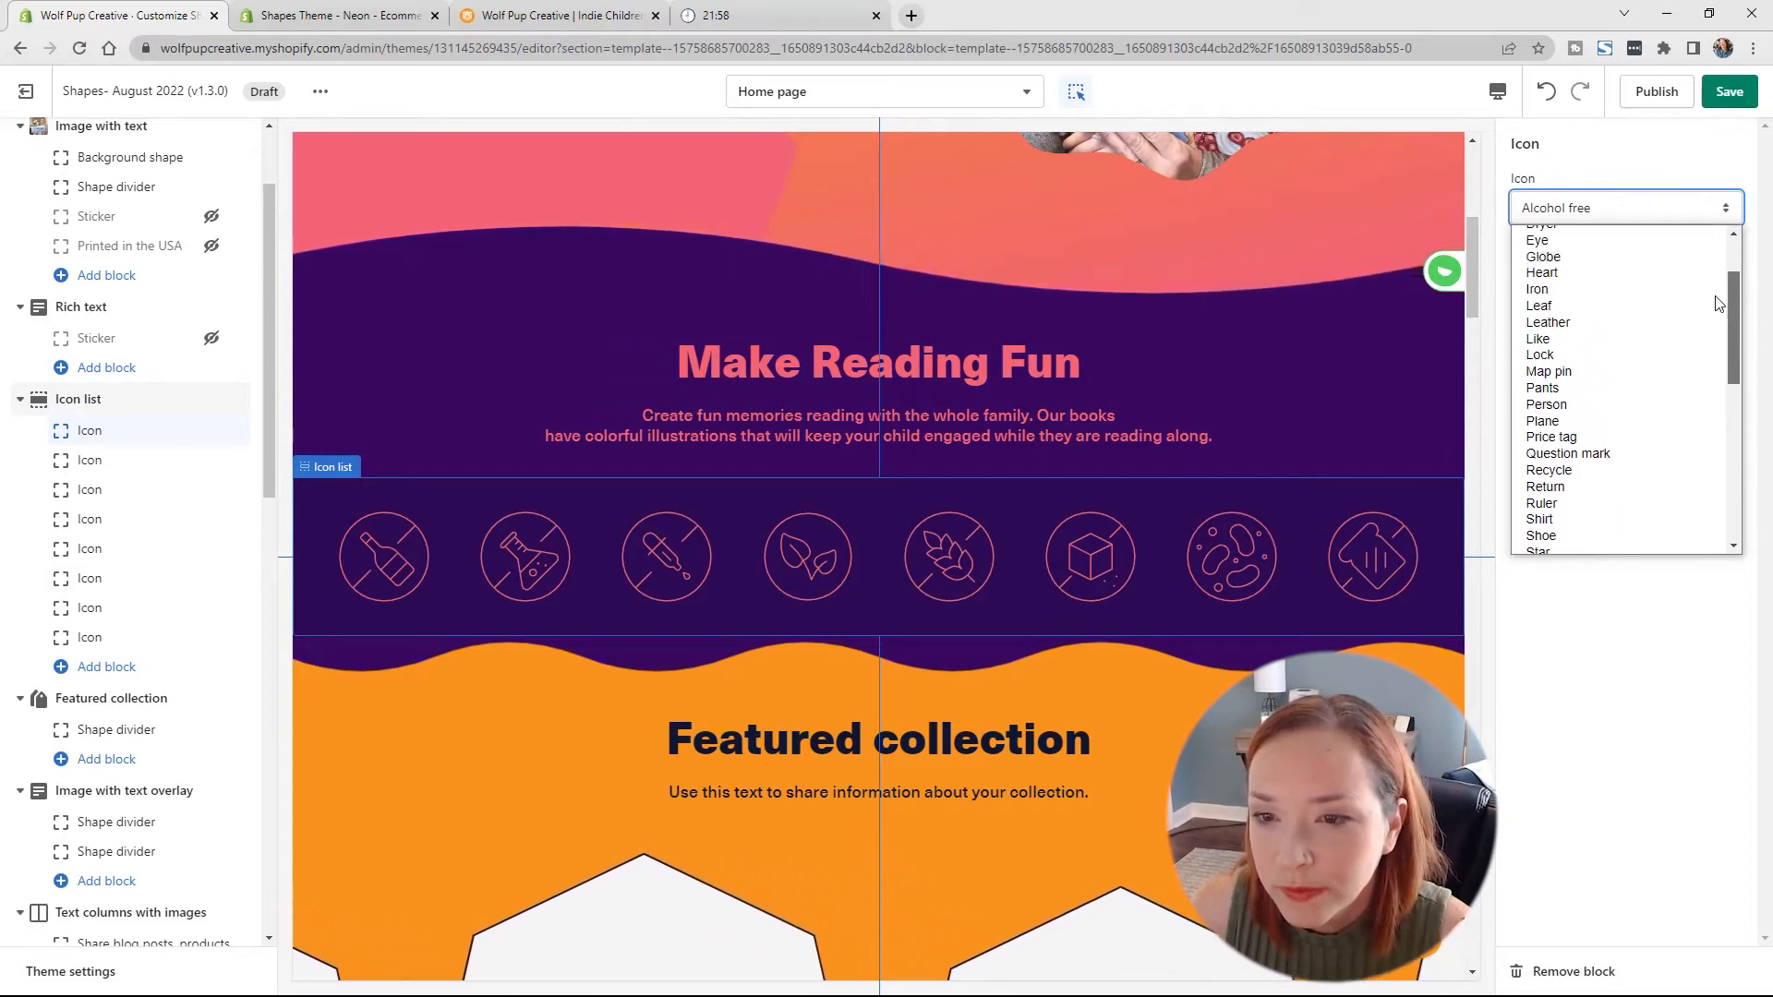
pyautogui.click(1620, 371)
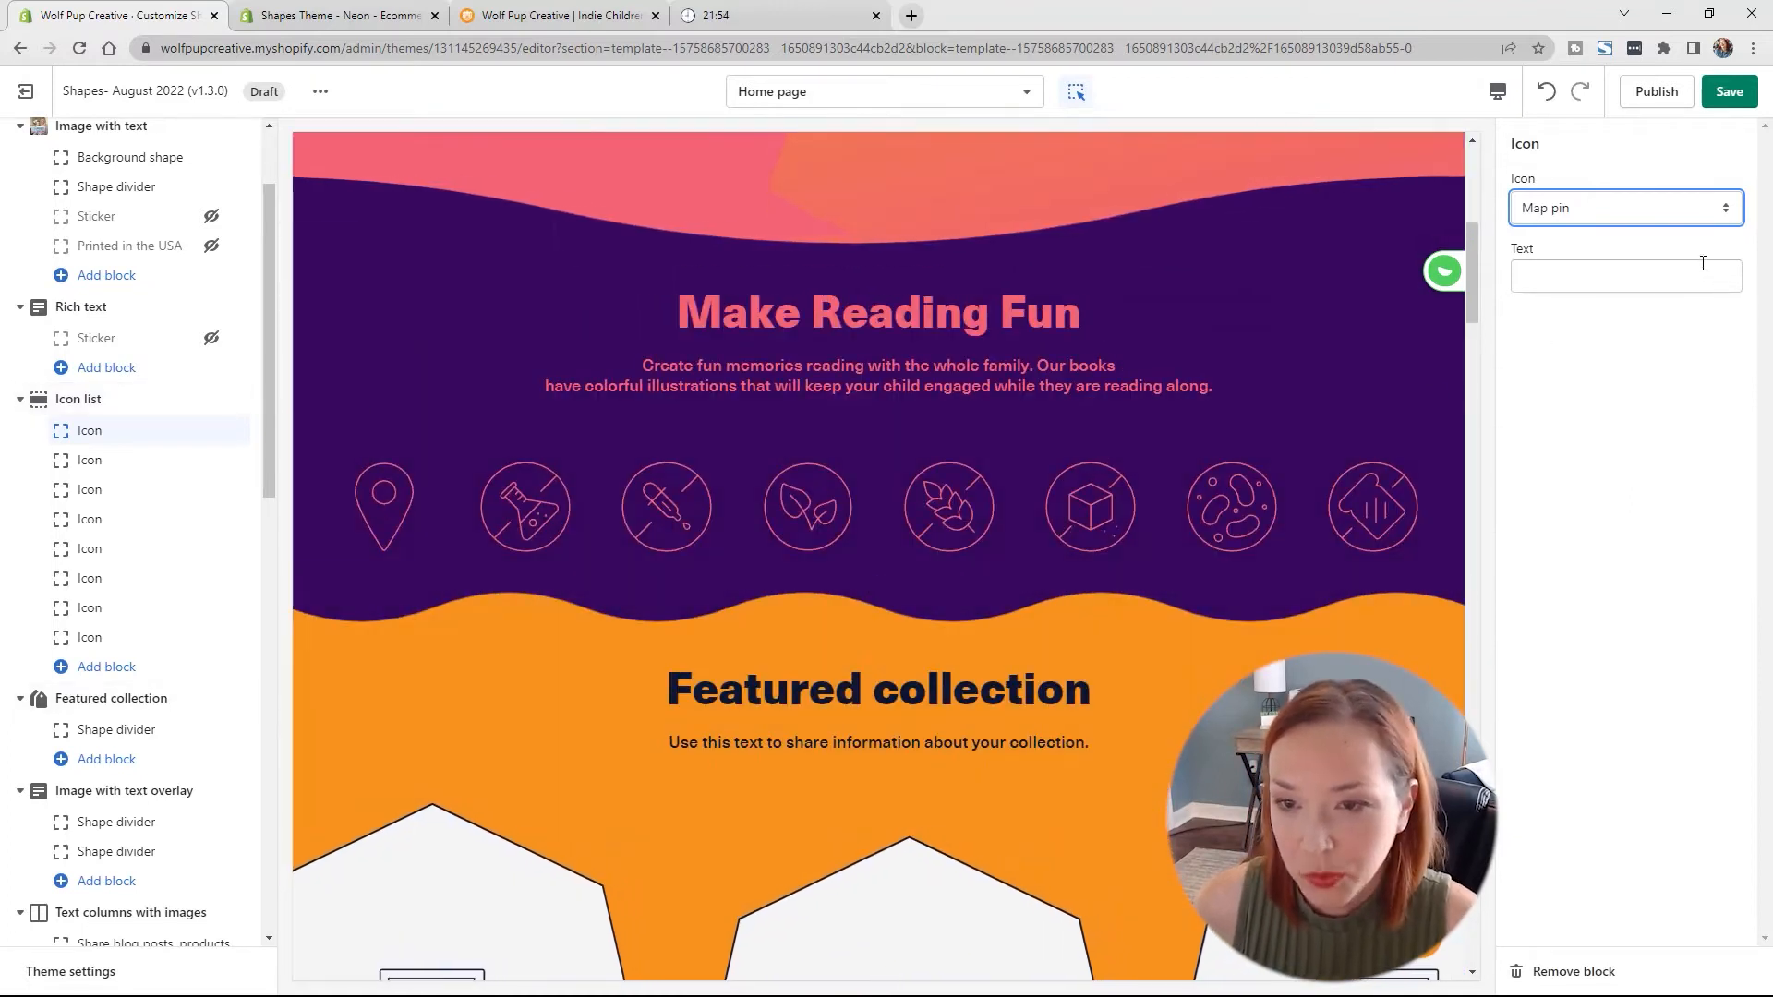
pyautogui.click(1703, 263)
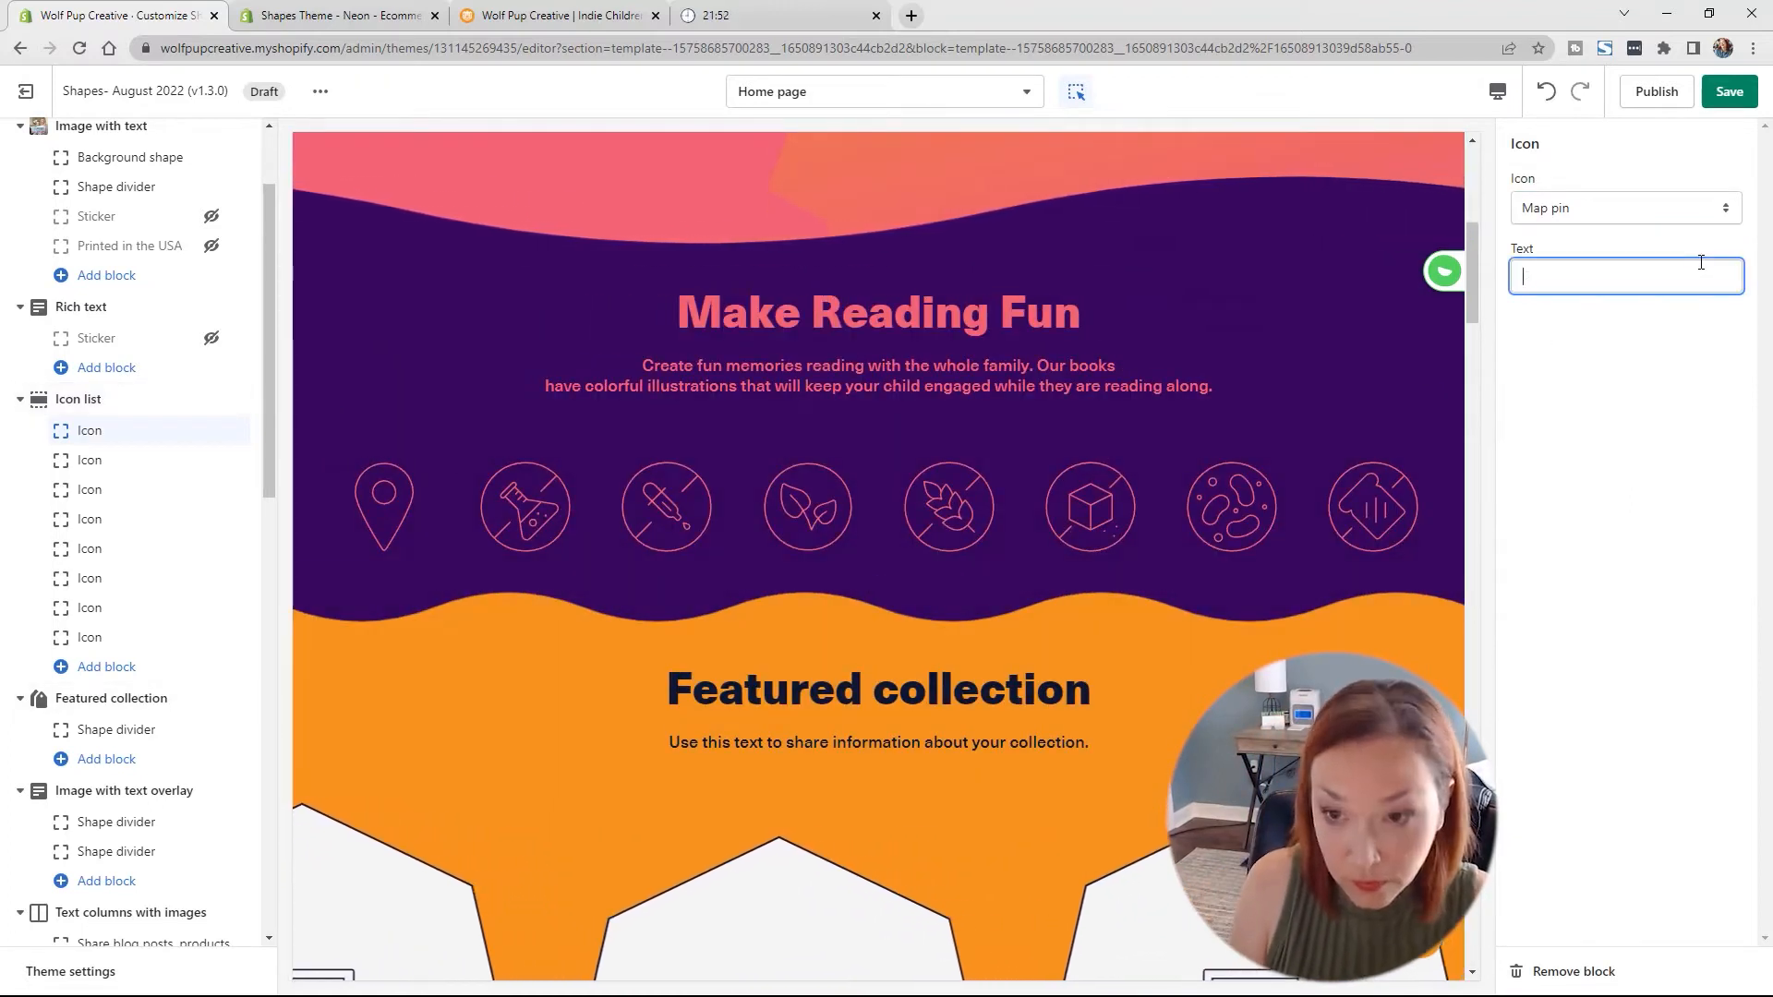
pyautogui.write('Printed ')
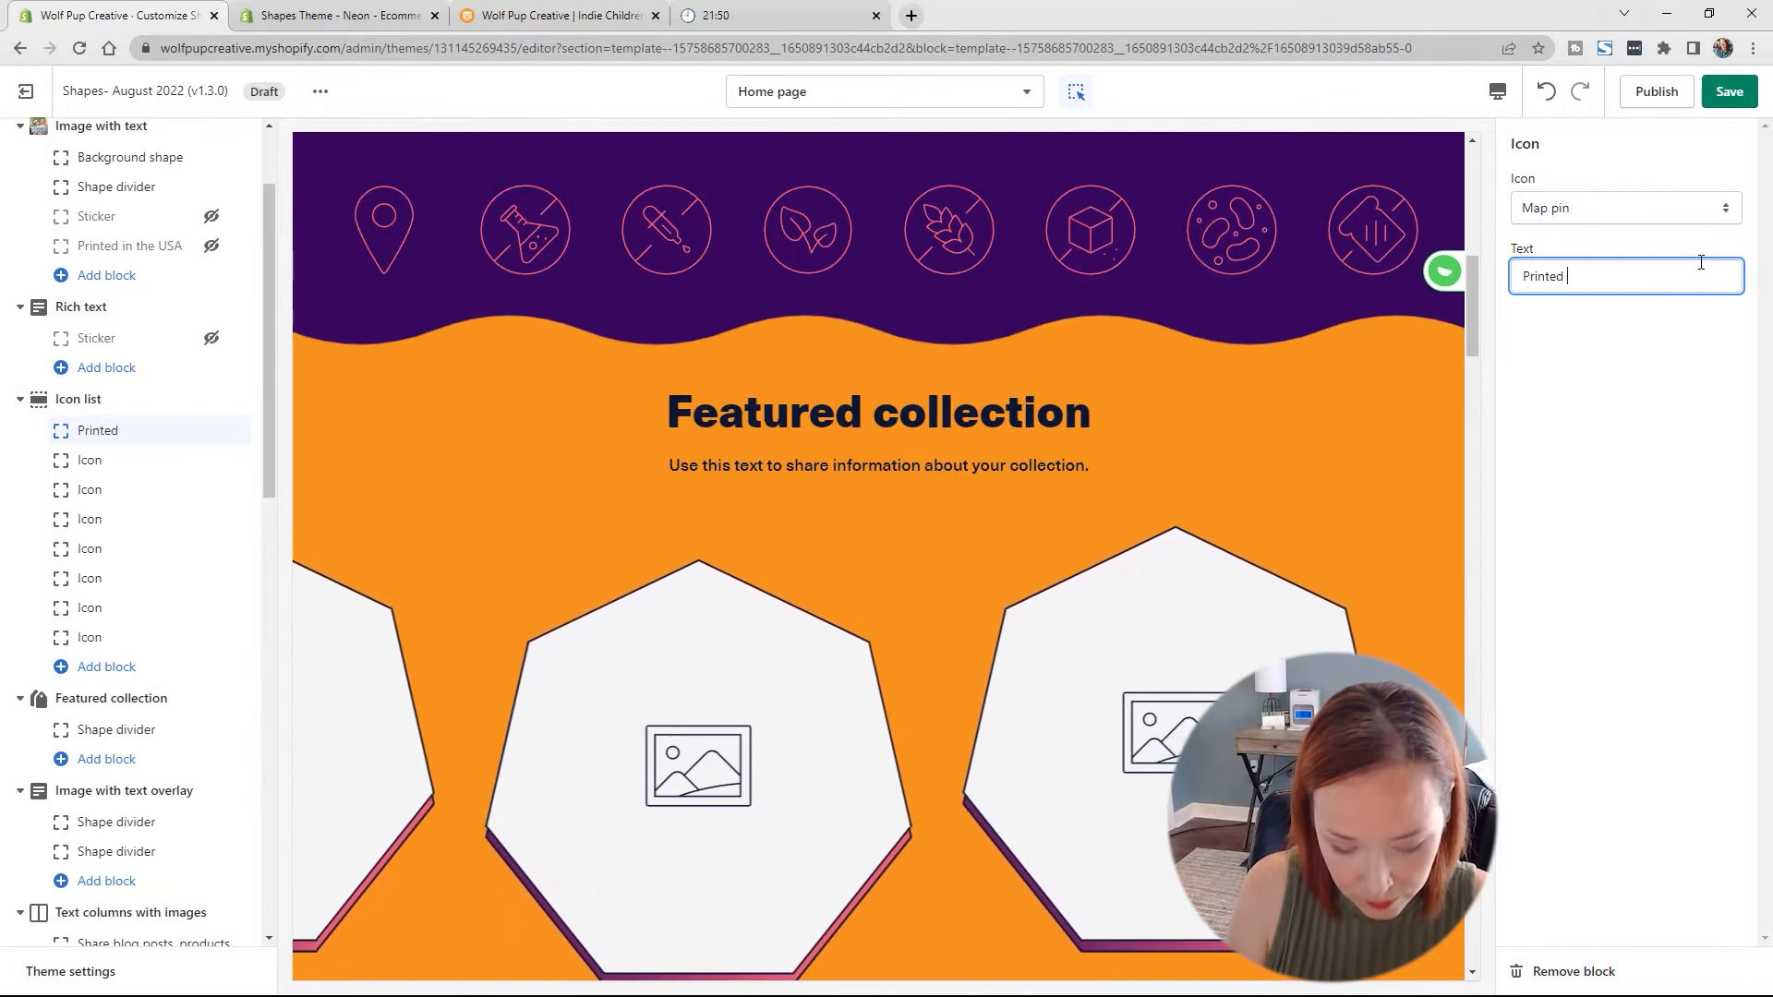
pyautogui.write('in the USA')
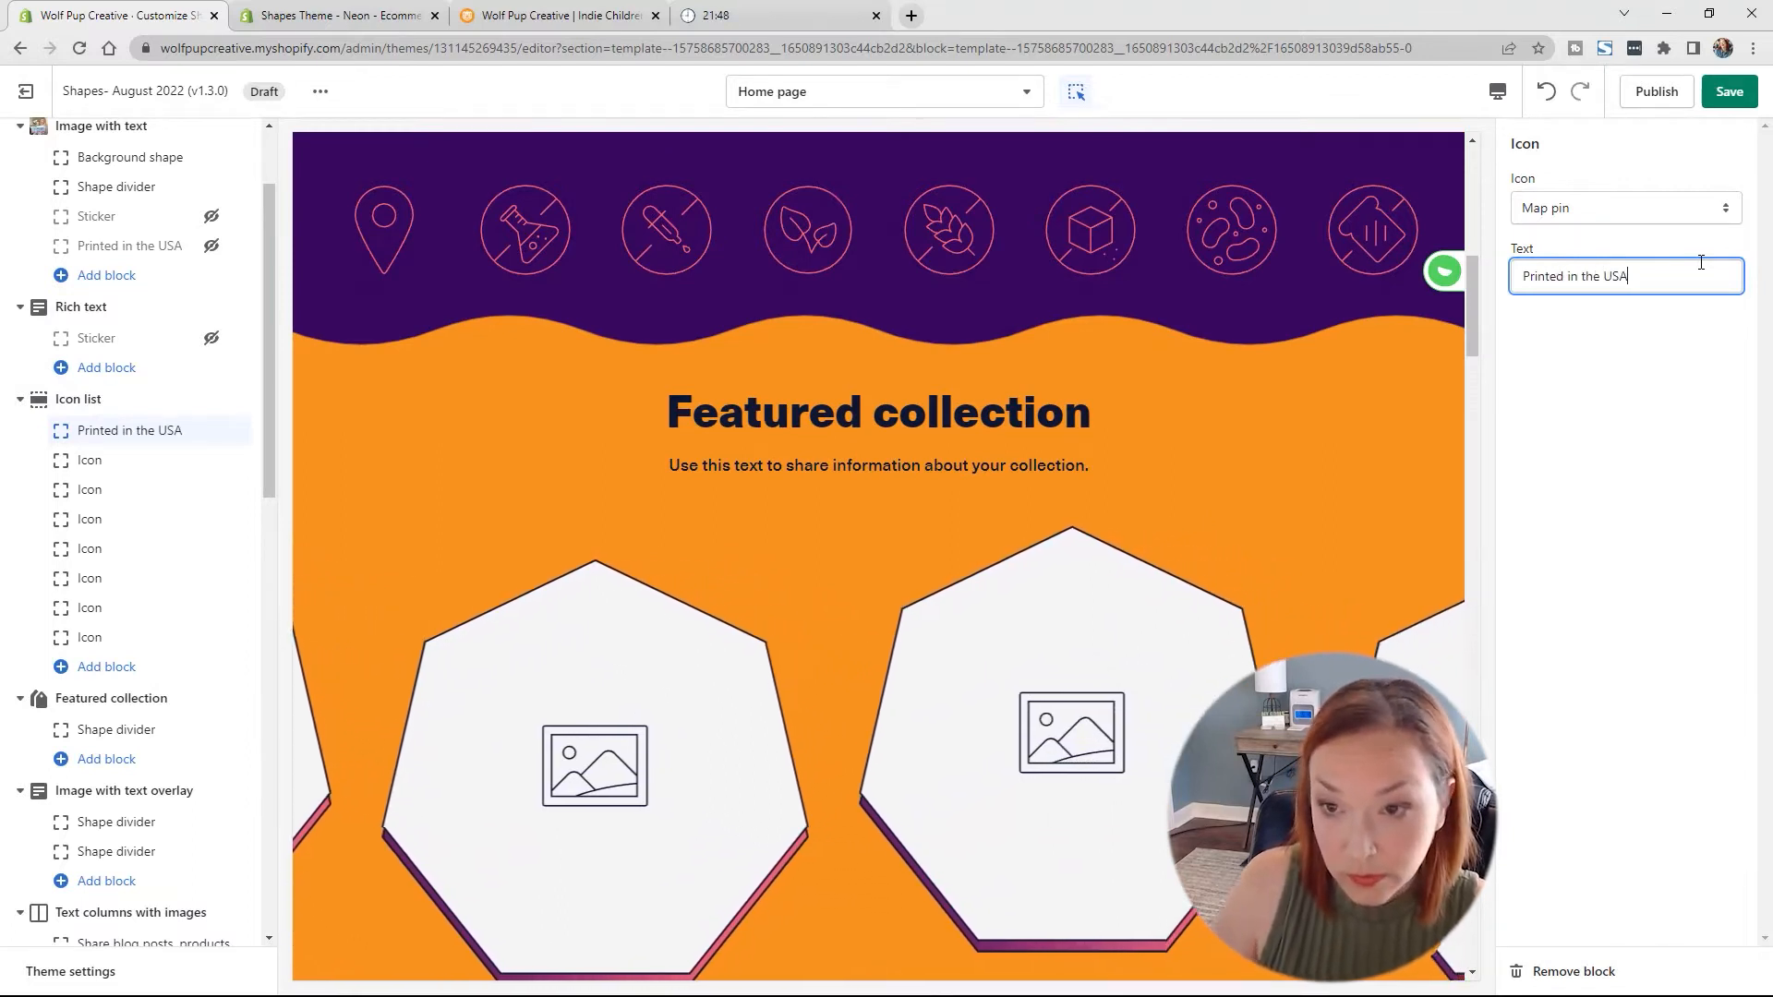
pyautogui.click(1647, 417)
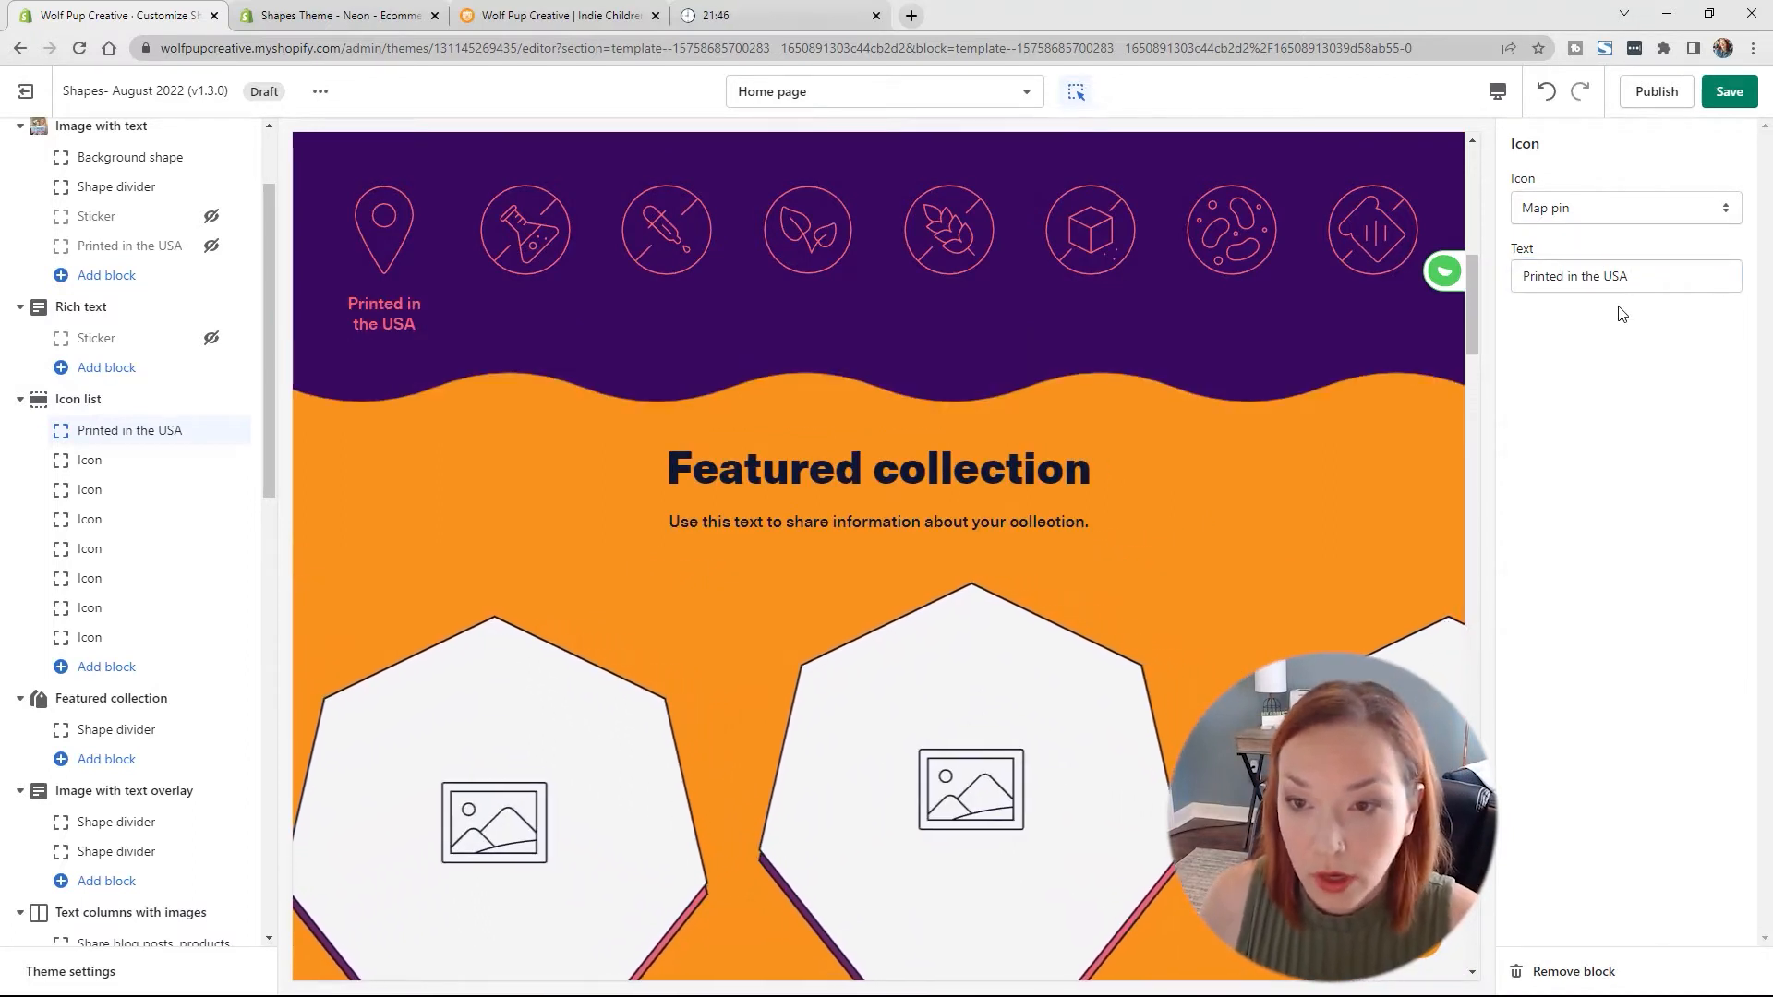
# Step: Label the second Icon block of the Icon list section "Indie Publishers" and set its icon to Heart
pyautogui.click(89, 460)
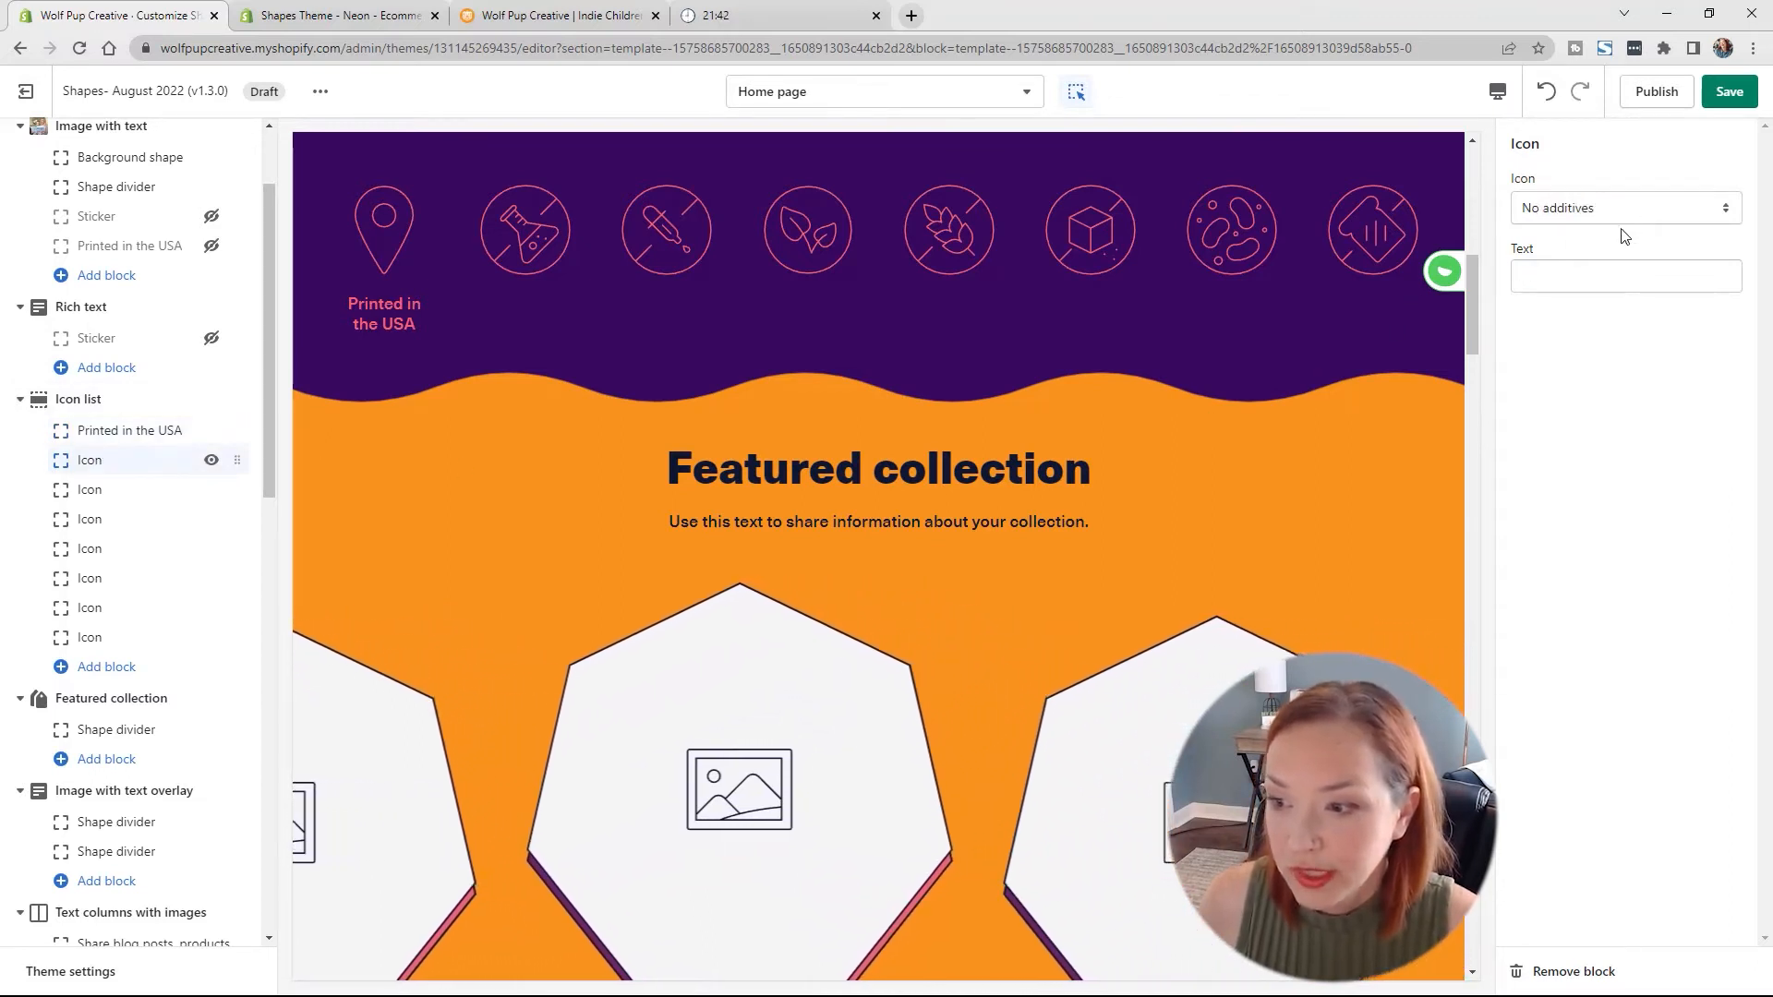
pyautogui.click(1608, 277)
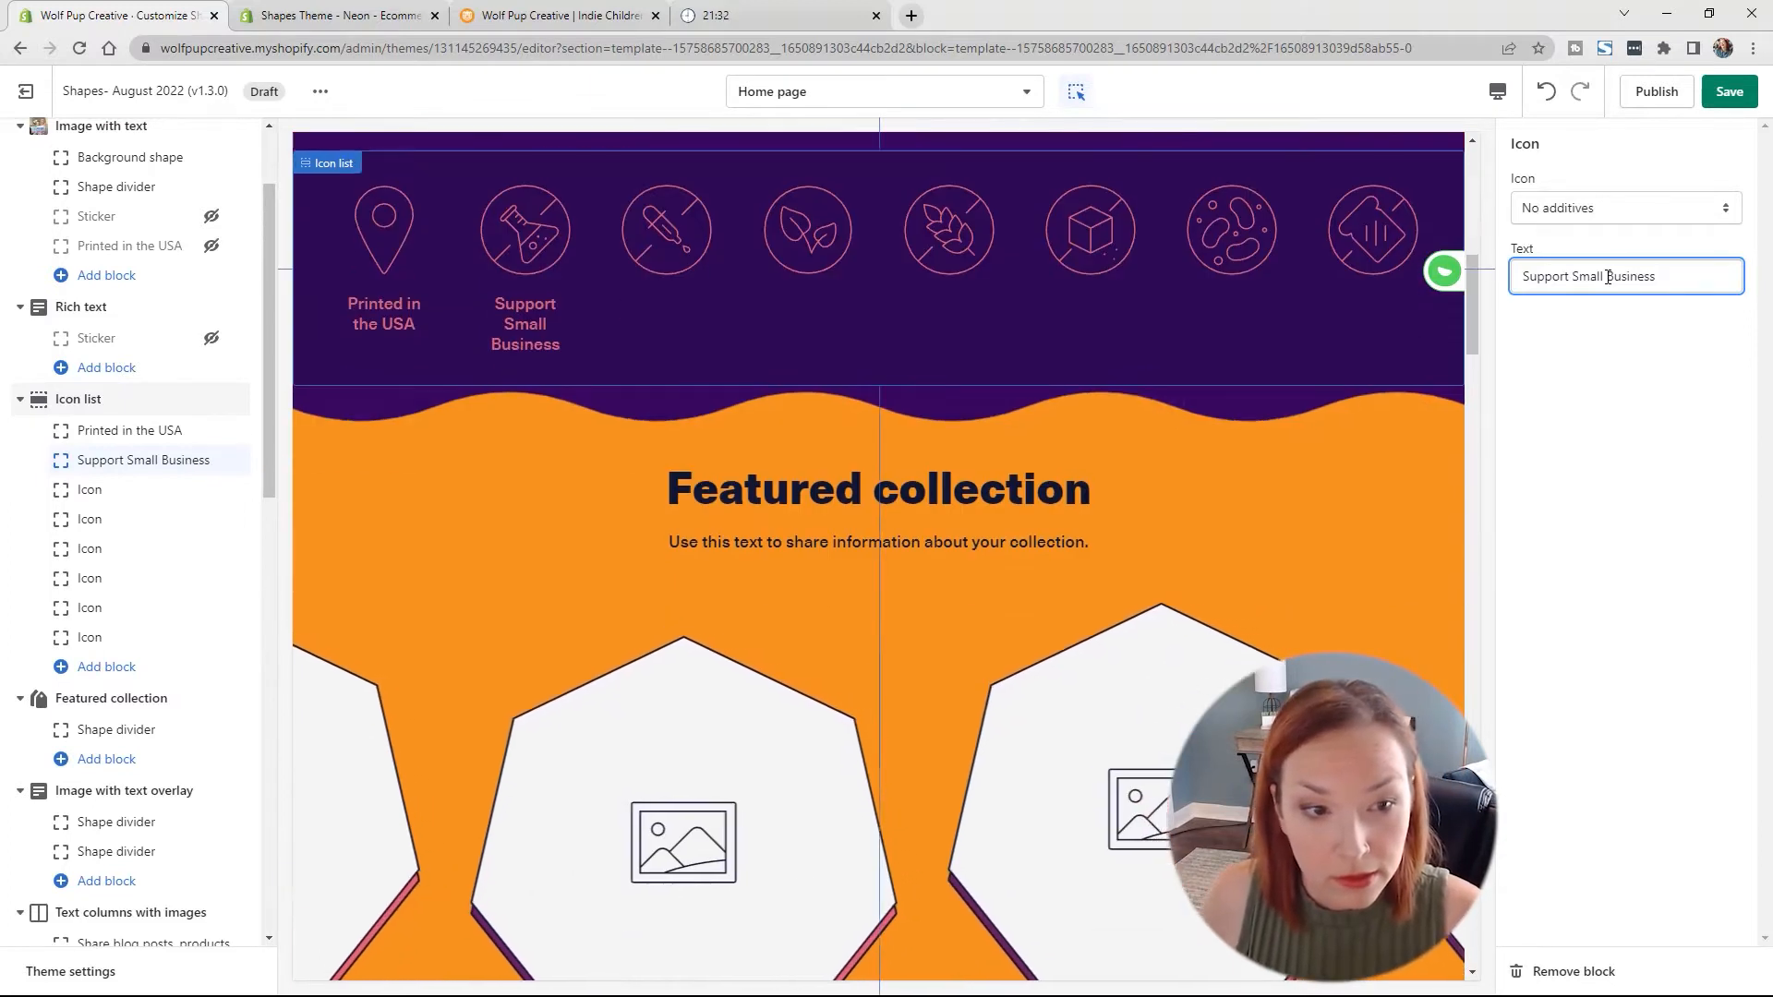
pyautogui.moveTo(1671, 276); pyautogui.dragTo(1514, 277)
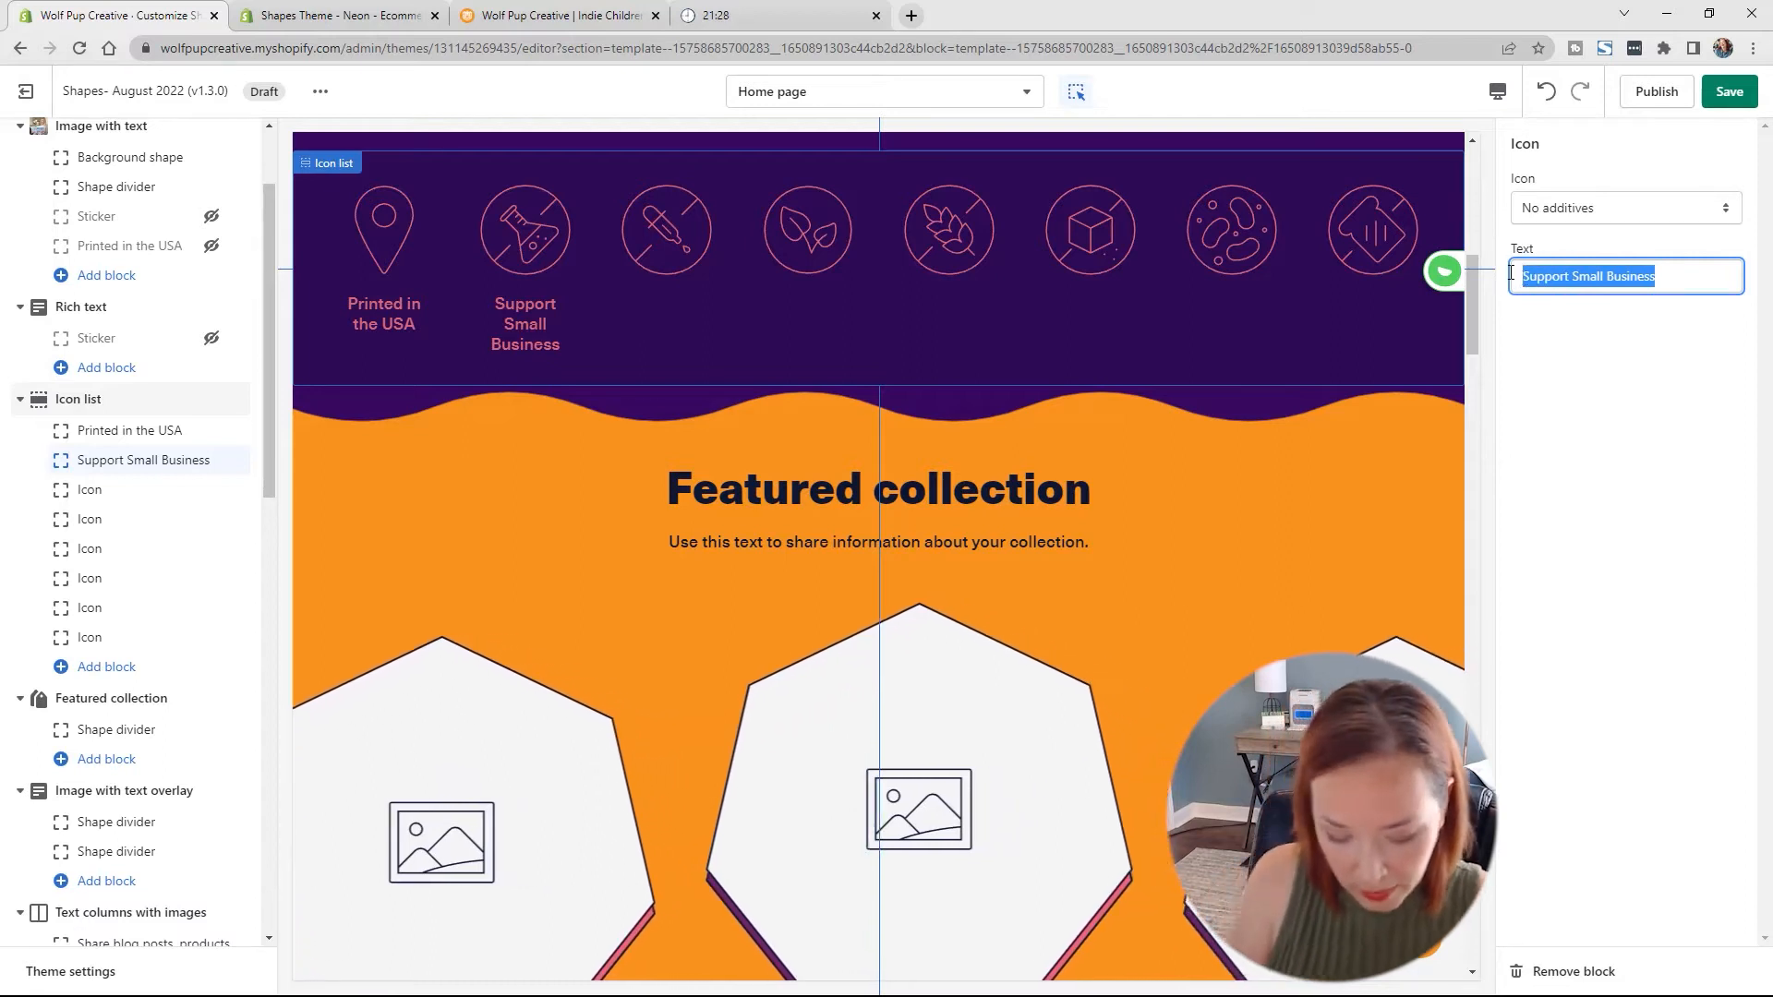
pyautogui.write('Indie Pu')
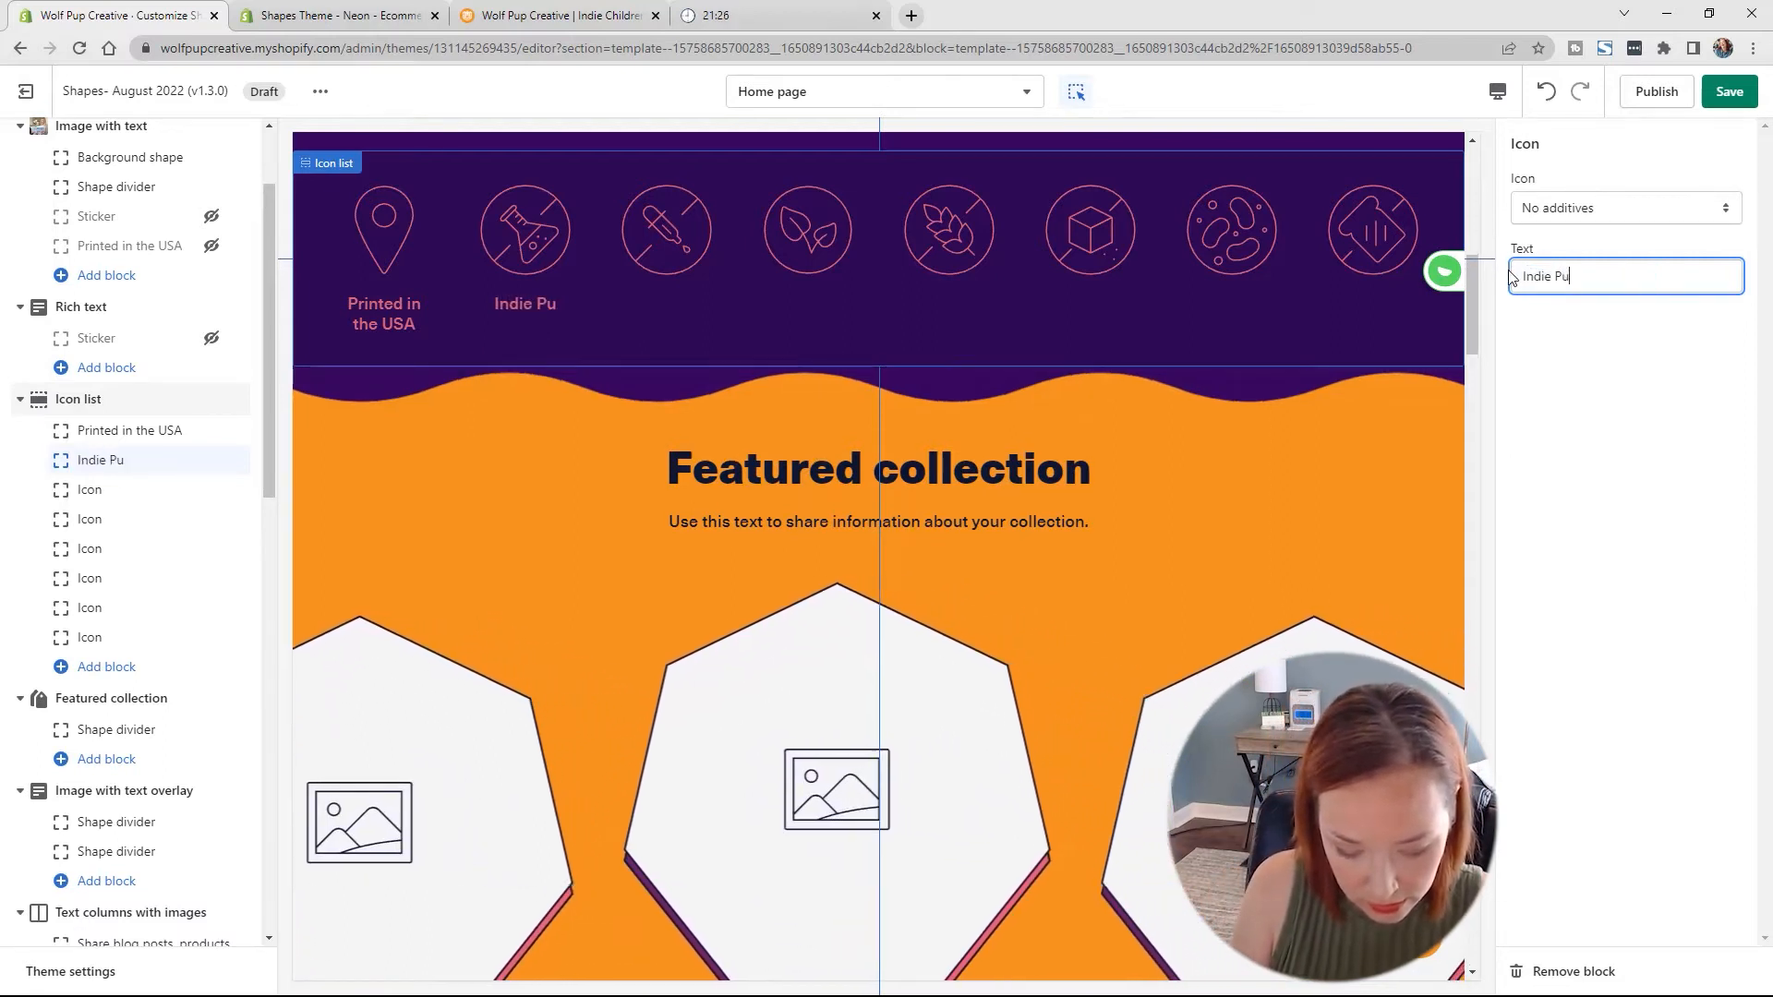
pyautogui.write('blishers')
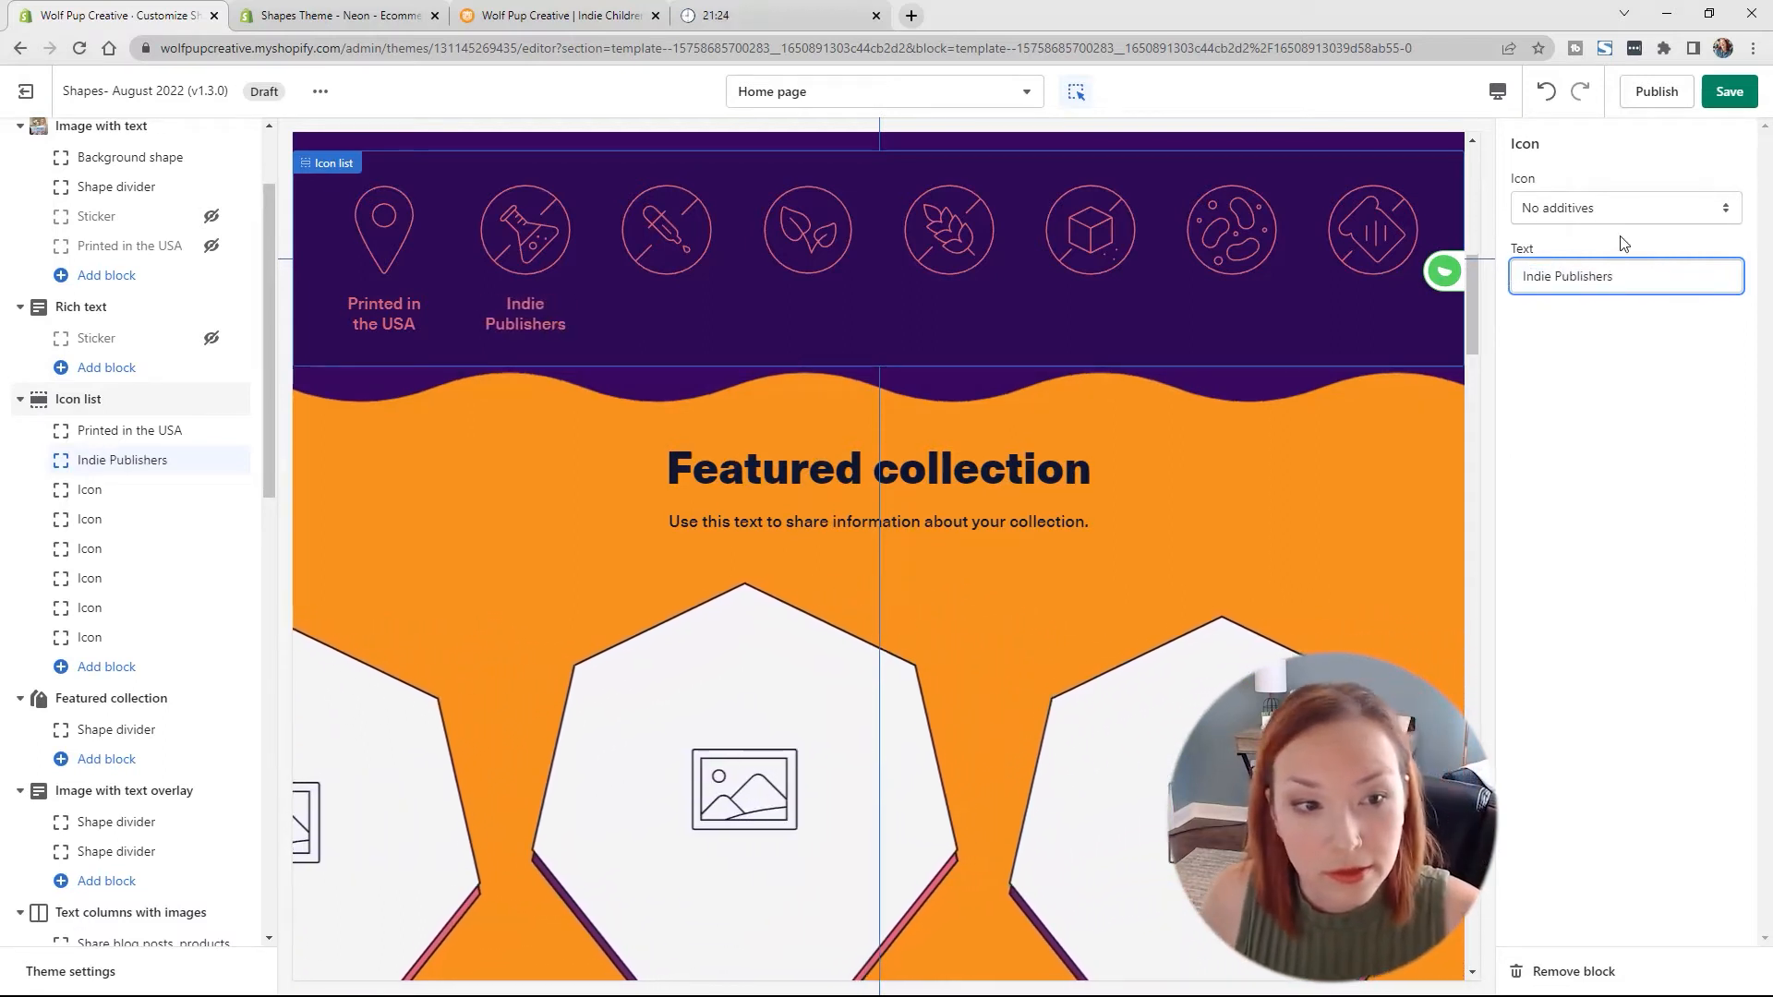
pyautogui.click(1637, 211)
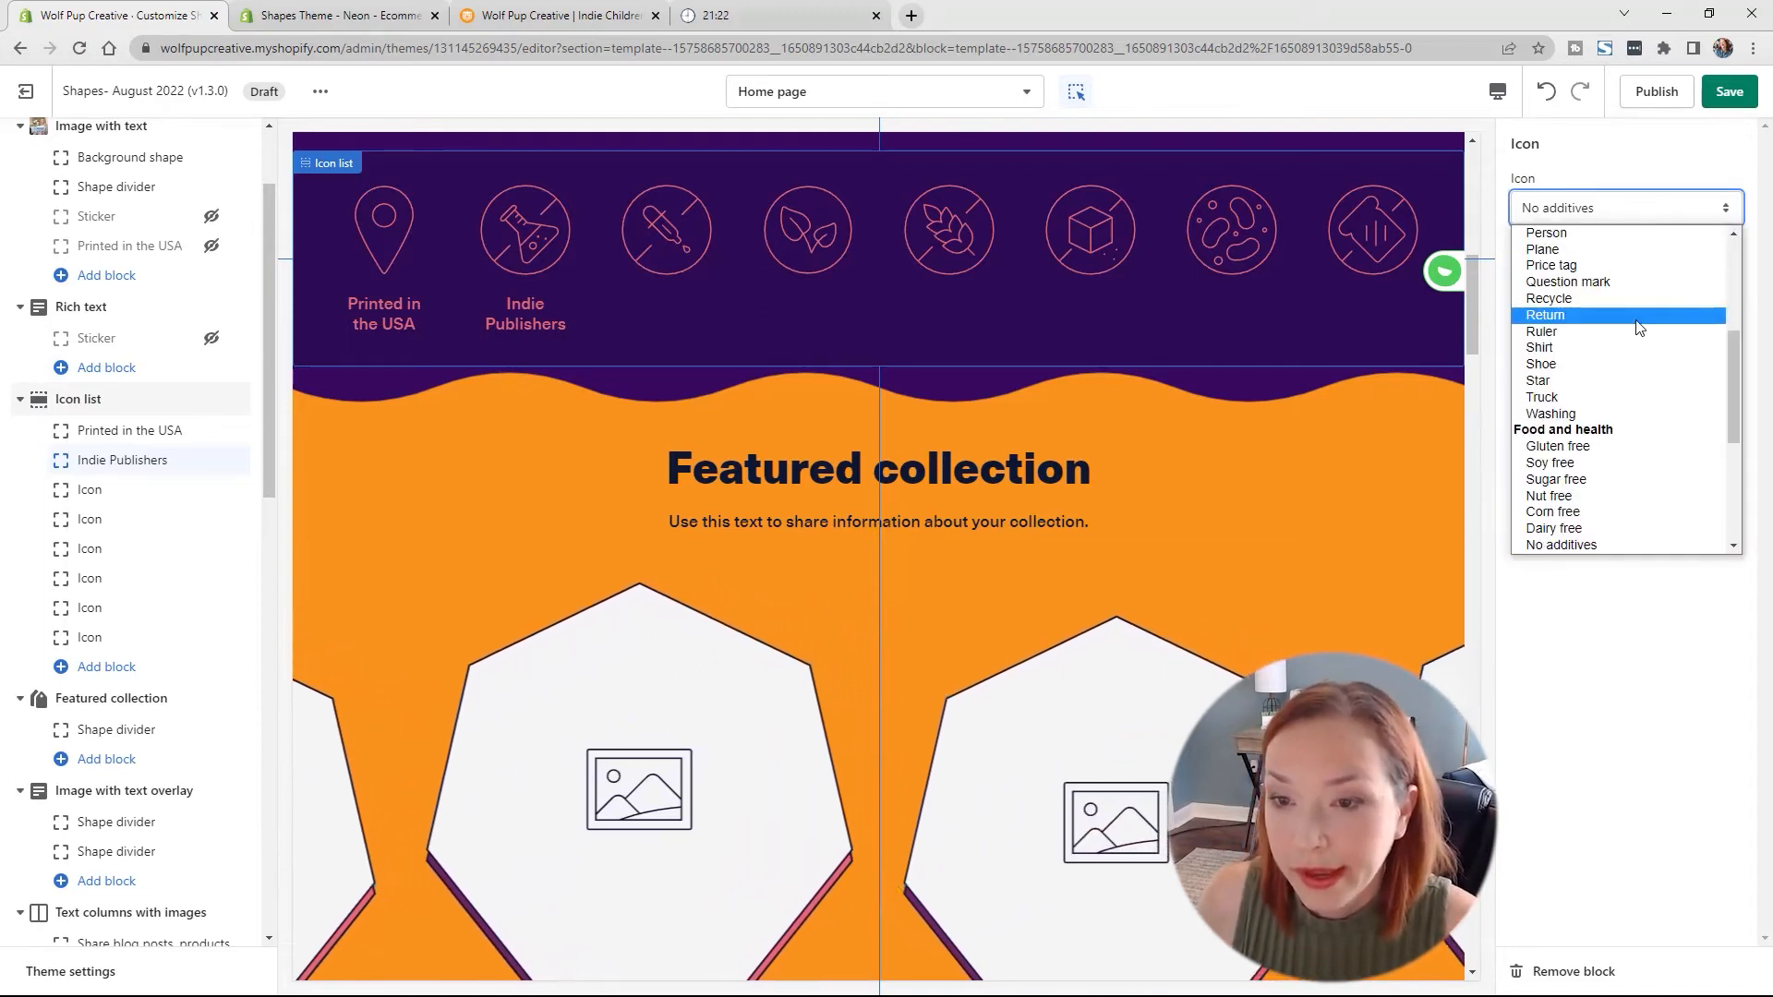
pyautogui.scroll(5, 1637, 323)
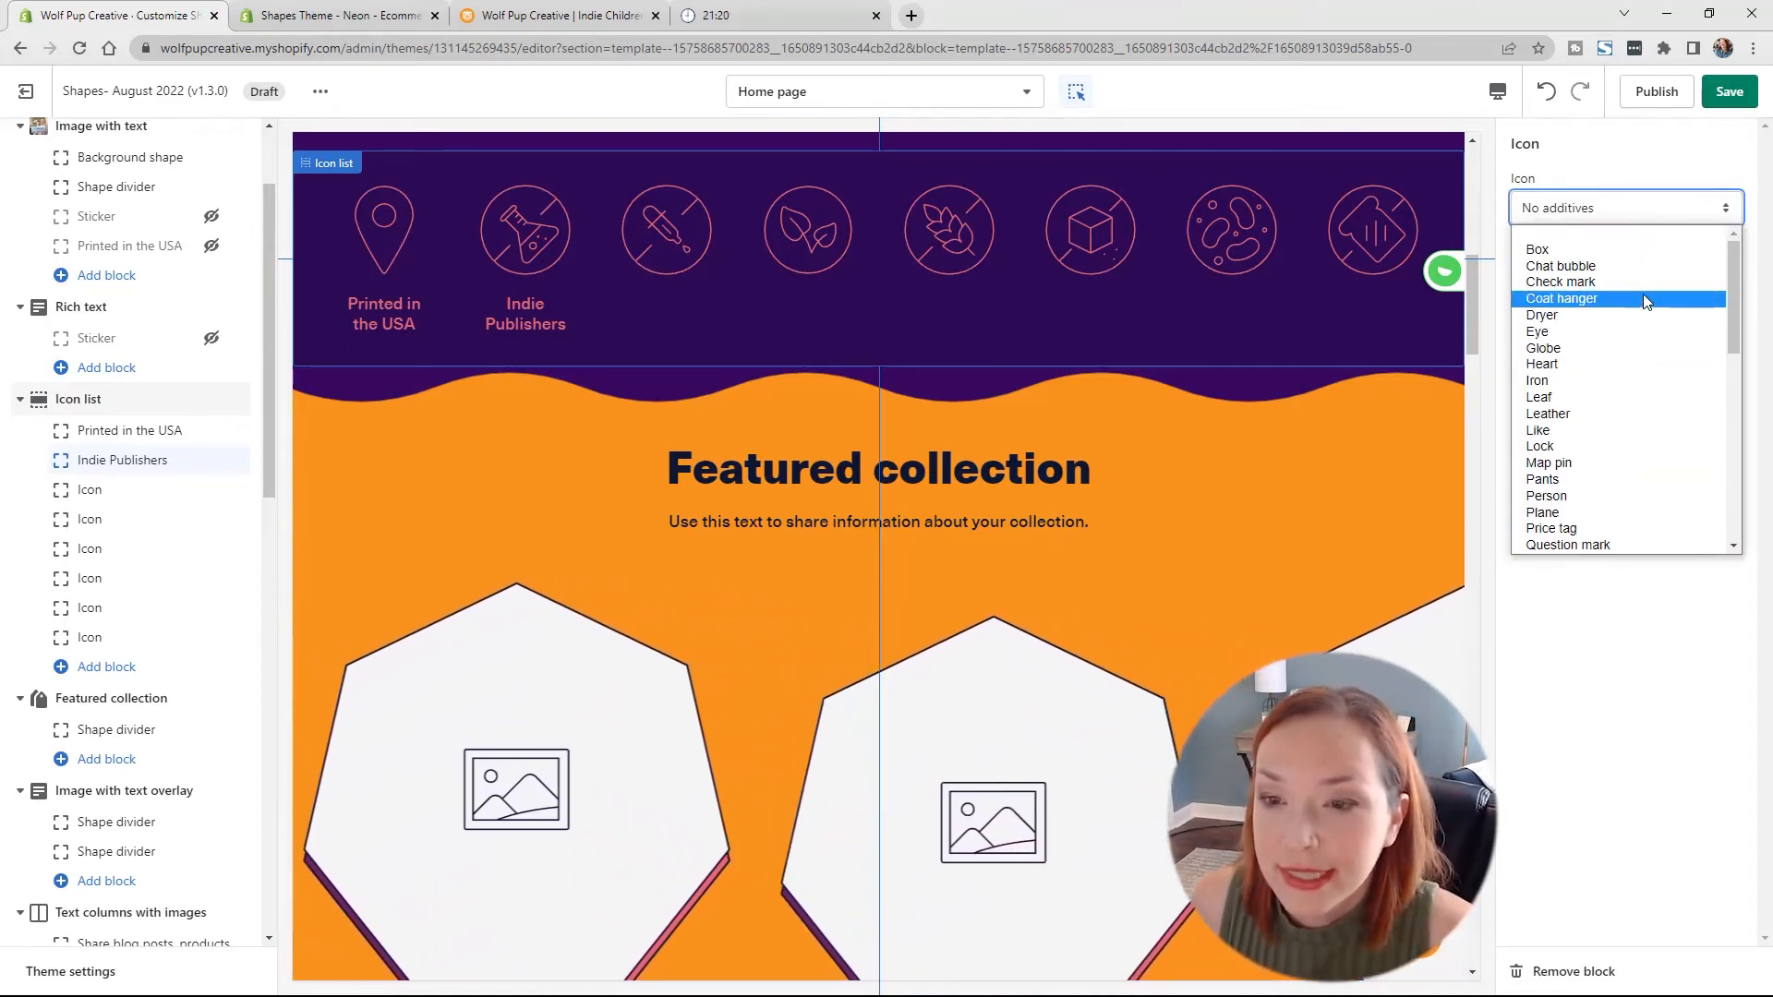
pyautogui.click(1584, 367)
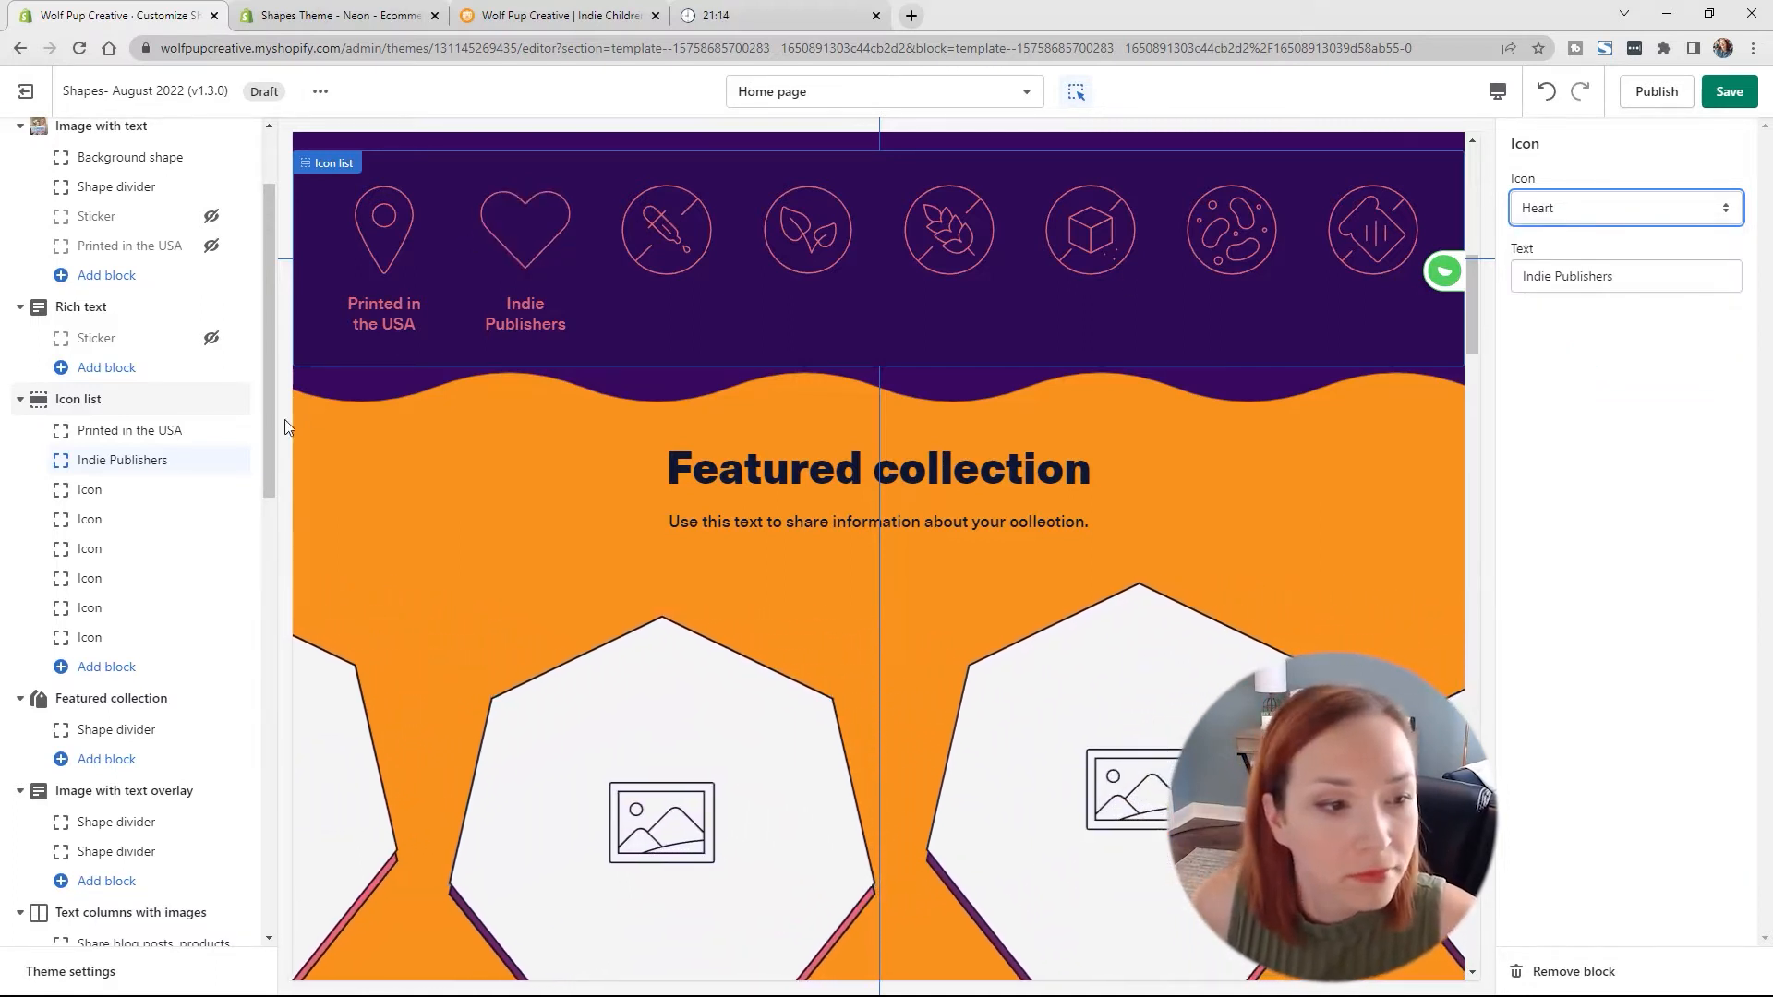
# Step: Check the live site's feature texts for ideas and set the third Icon block's icon to Like
pyautogui.click(102, 489)
pyautogui.click(1626, 208)
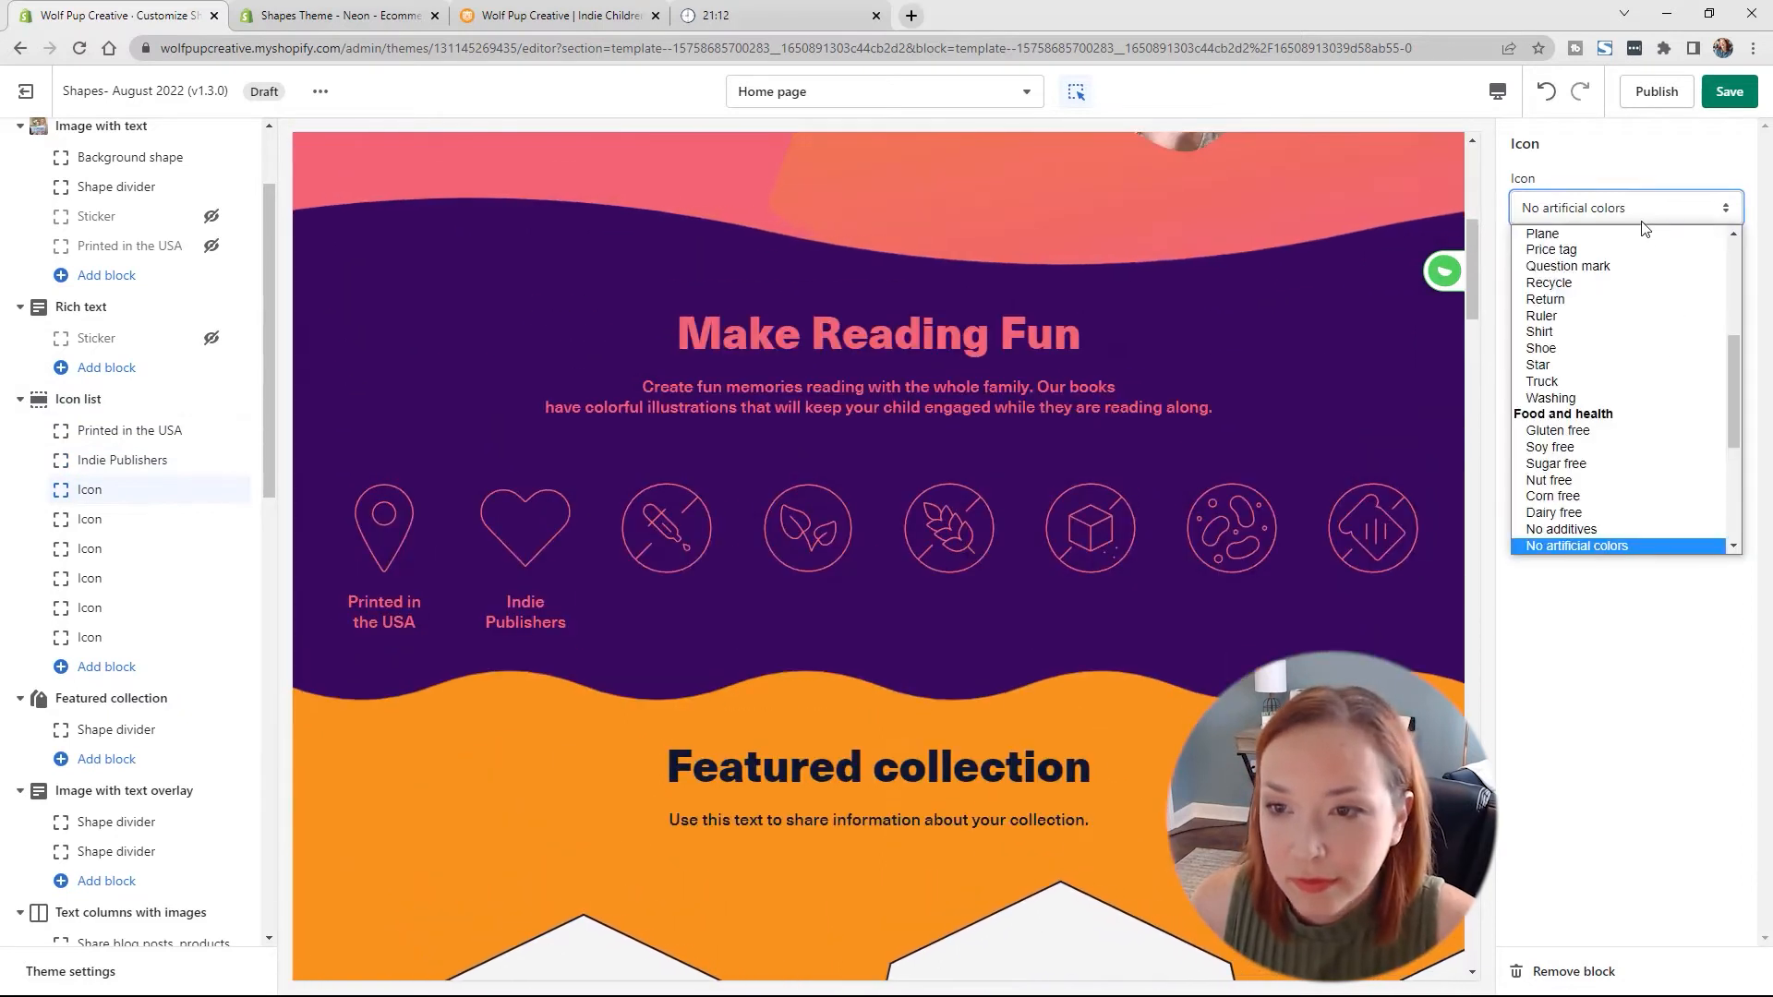
pyautogui.scroll(3, 1630, 292)
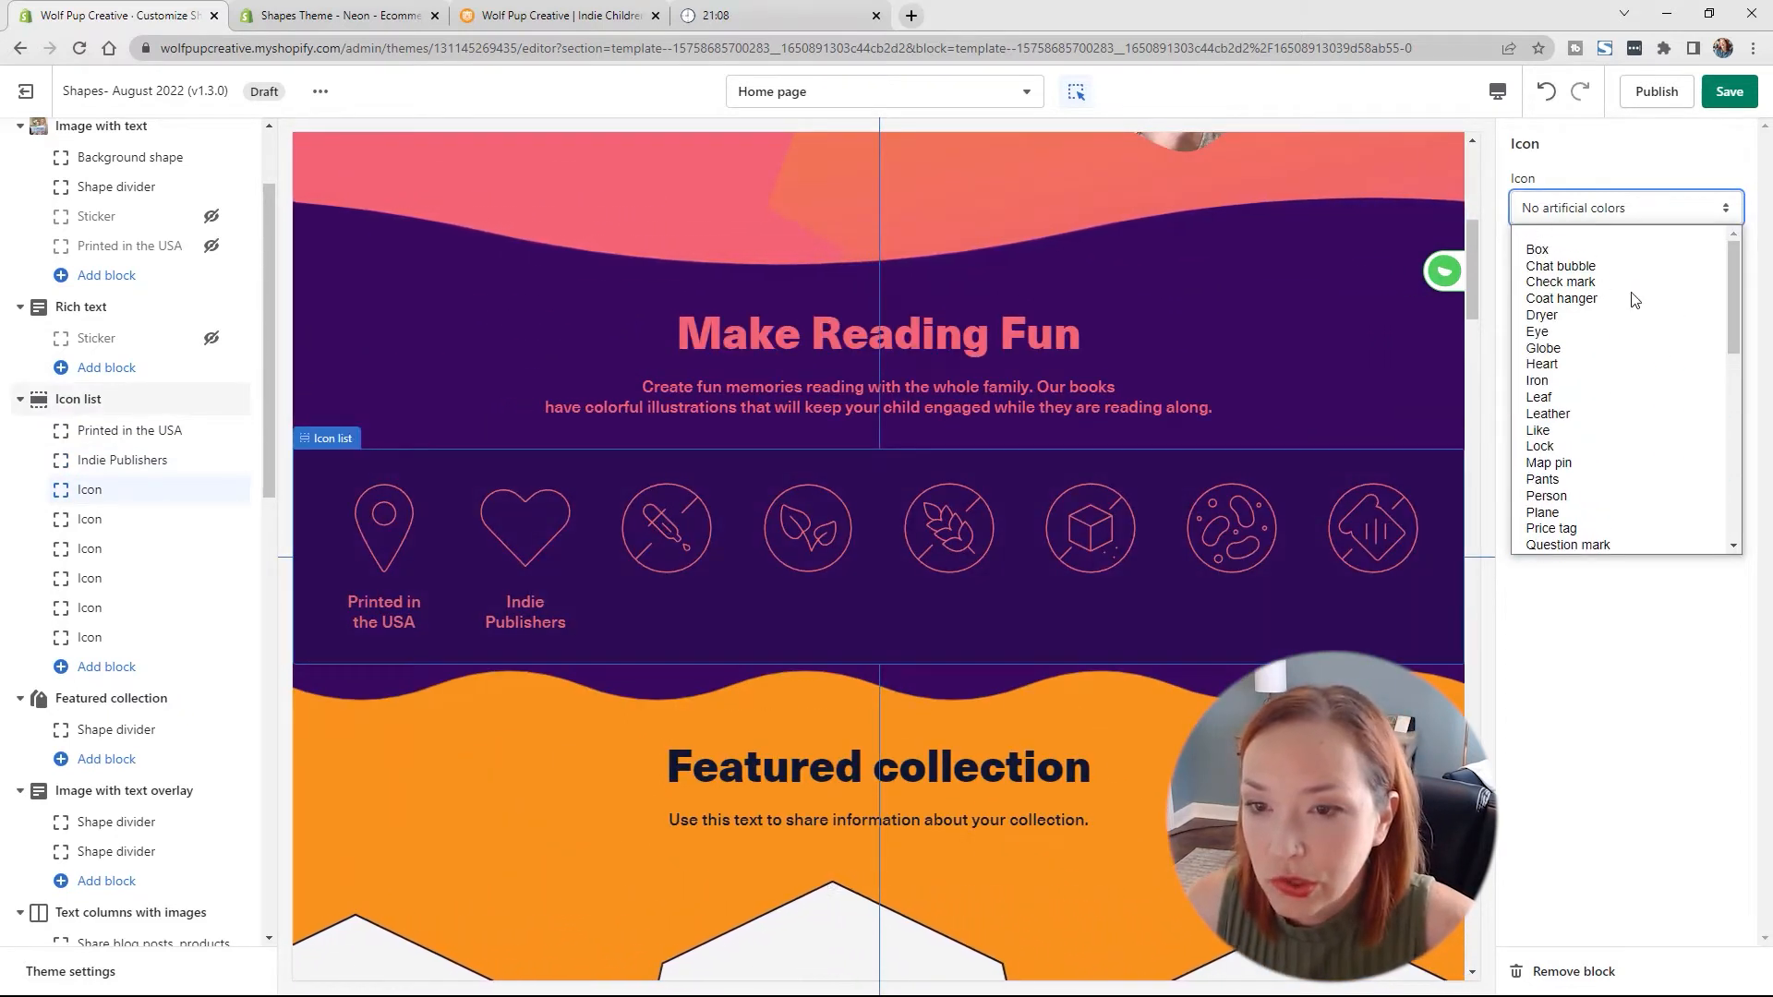
pyautogui.click(547, 15)
pyautogui.scroll(-10, 1080, 495)
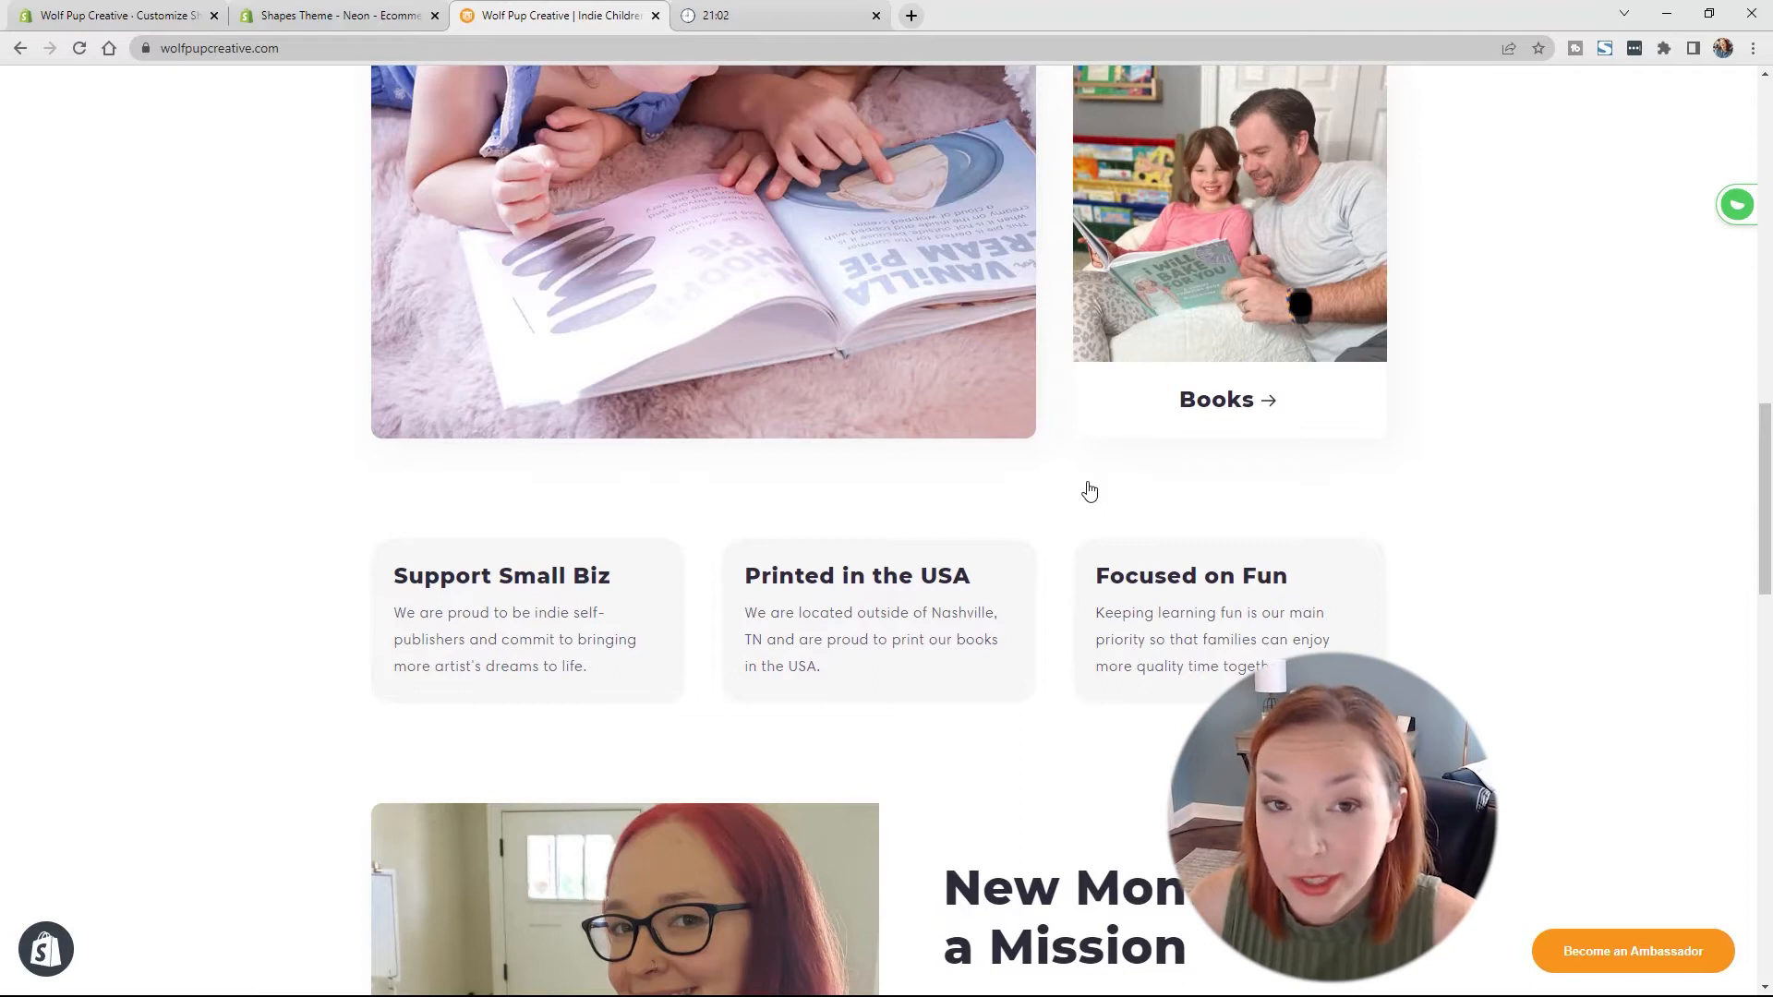
pyautogui.click(92, 20)
pyautogui.click(1607, 208)
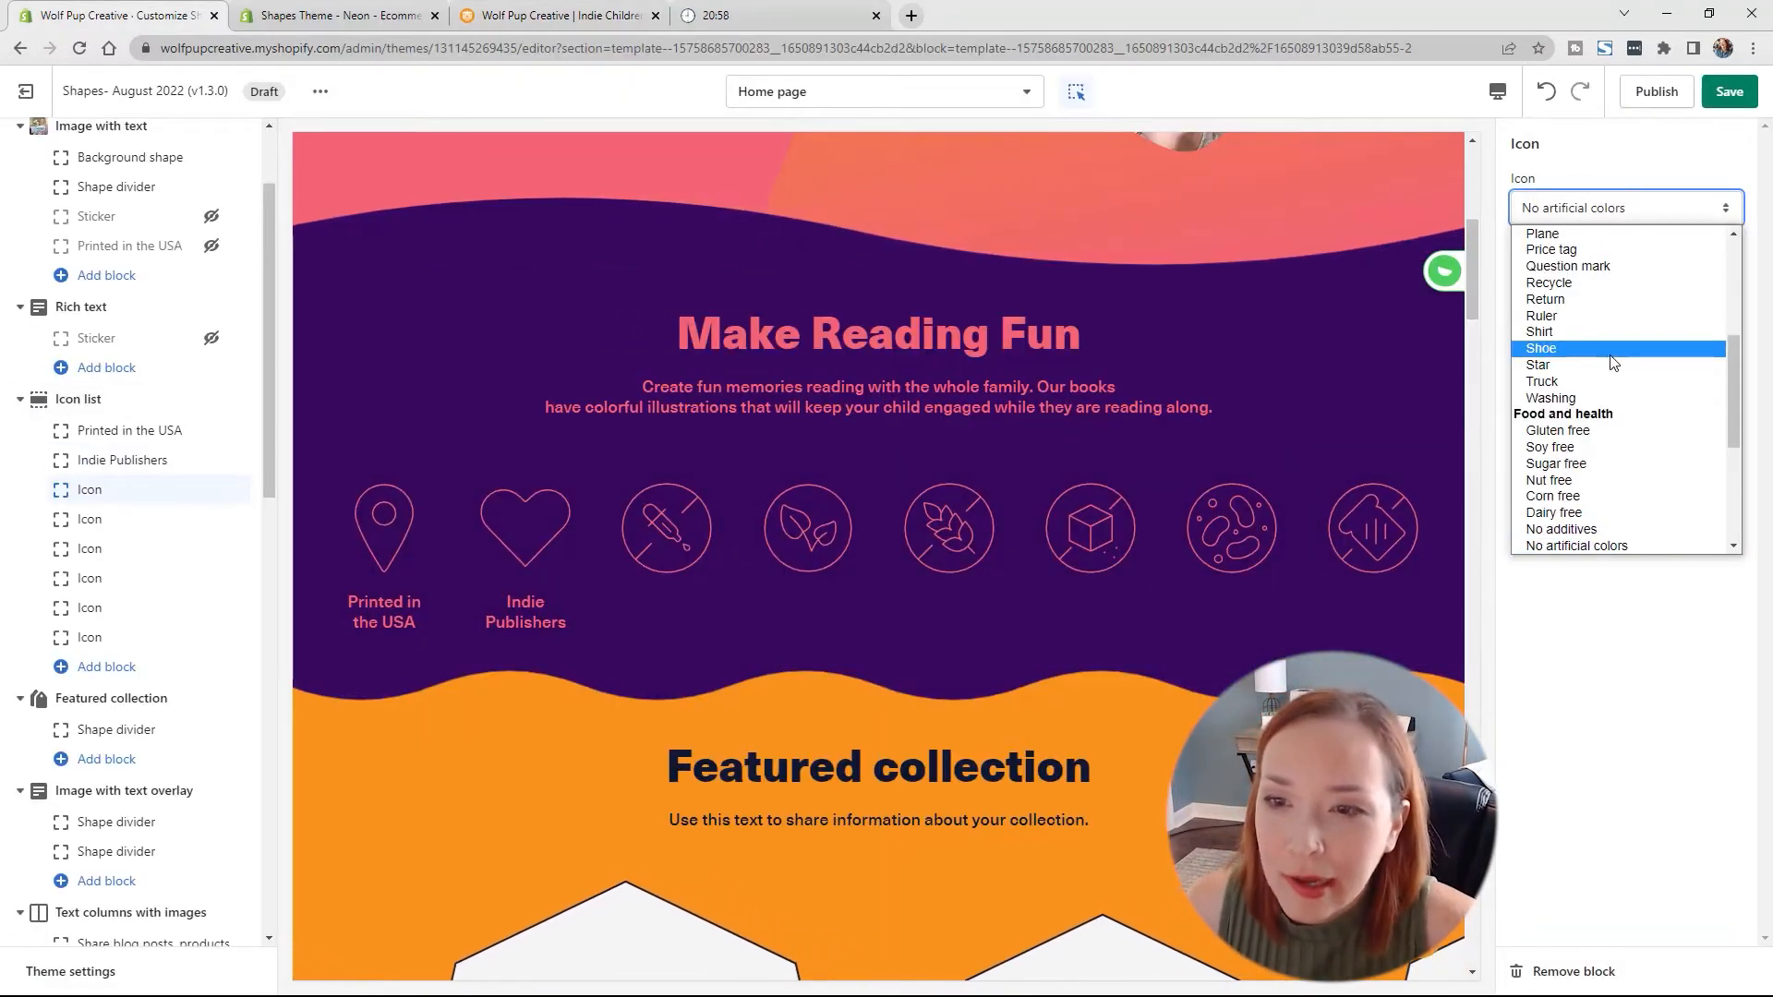
pyautogui.scroll(3, 1613, 363)
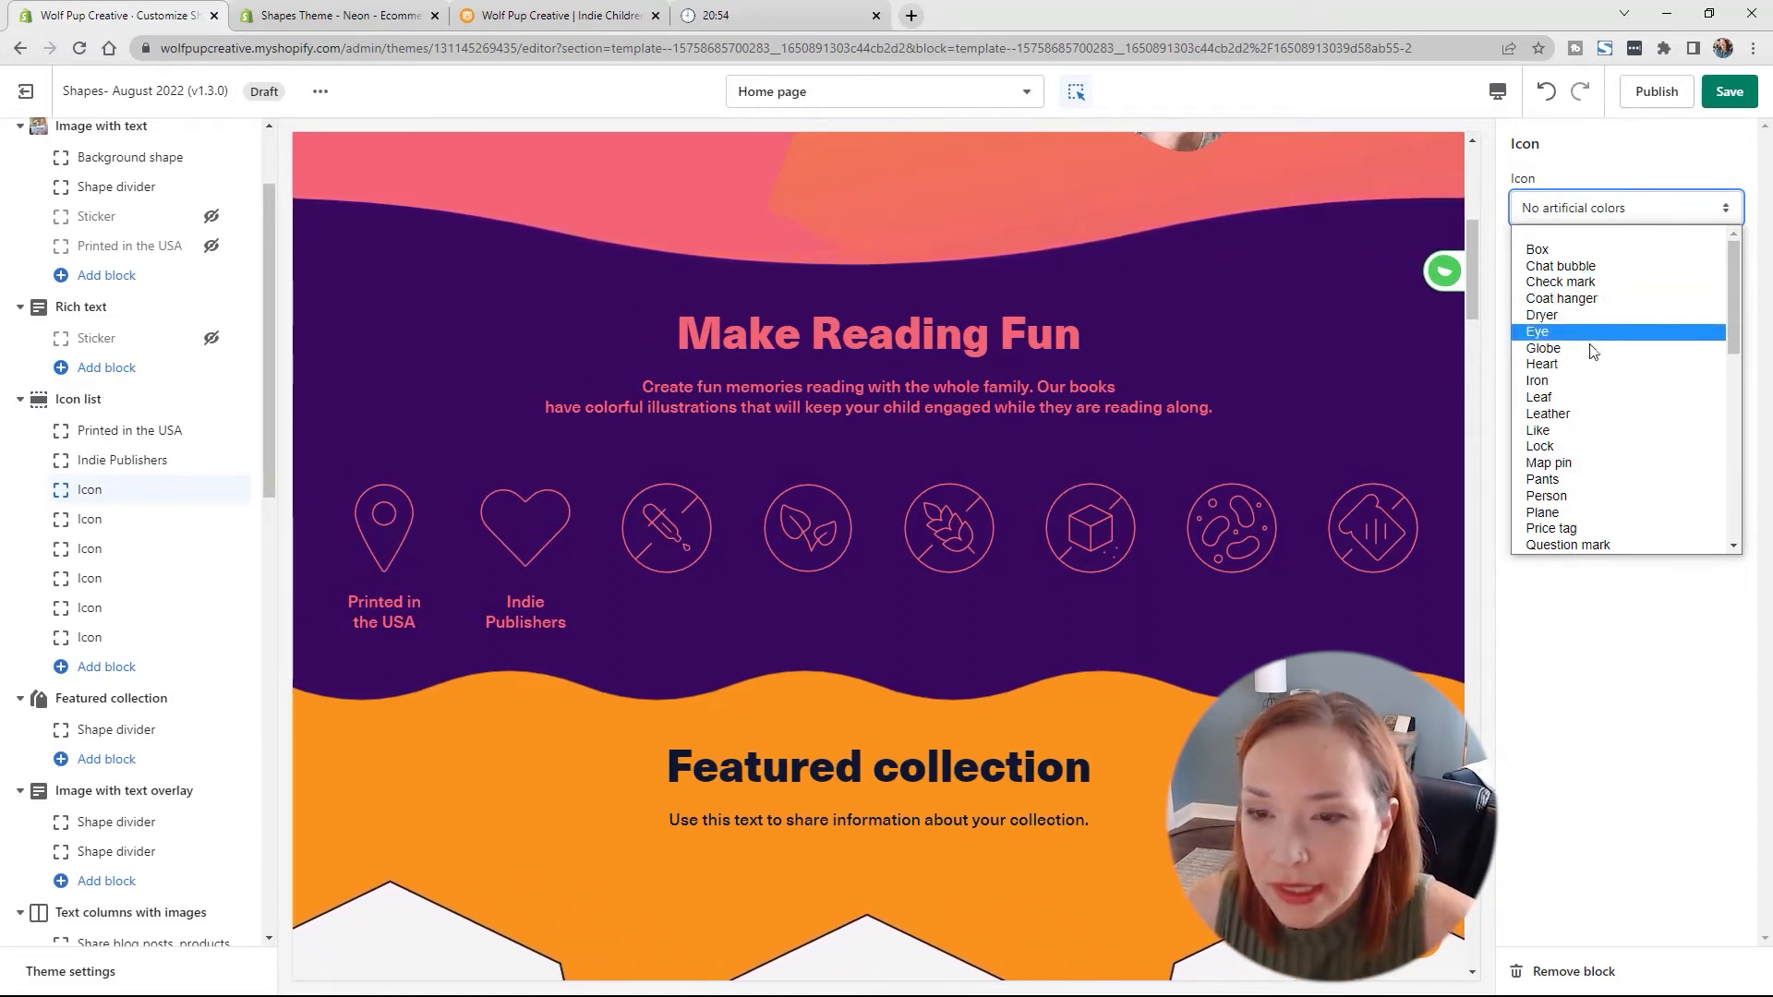
pyautogui.scroll(-3, 1590, 370)
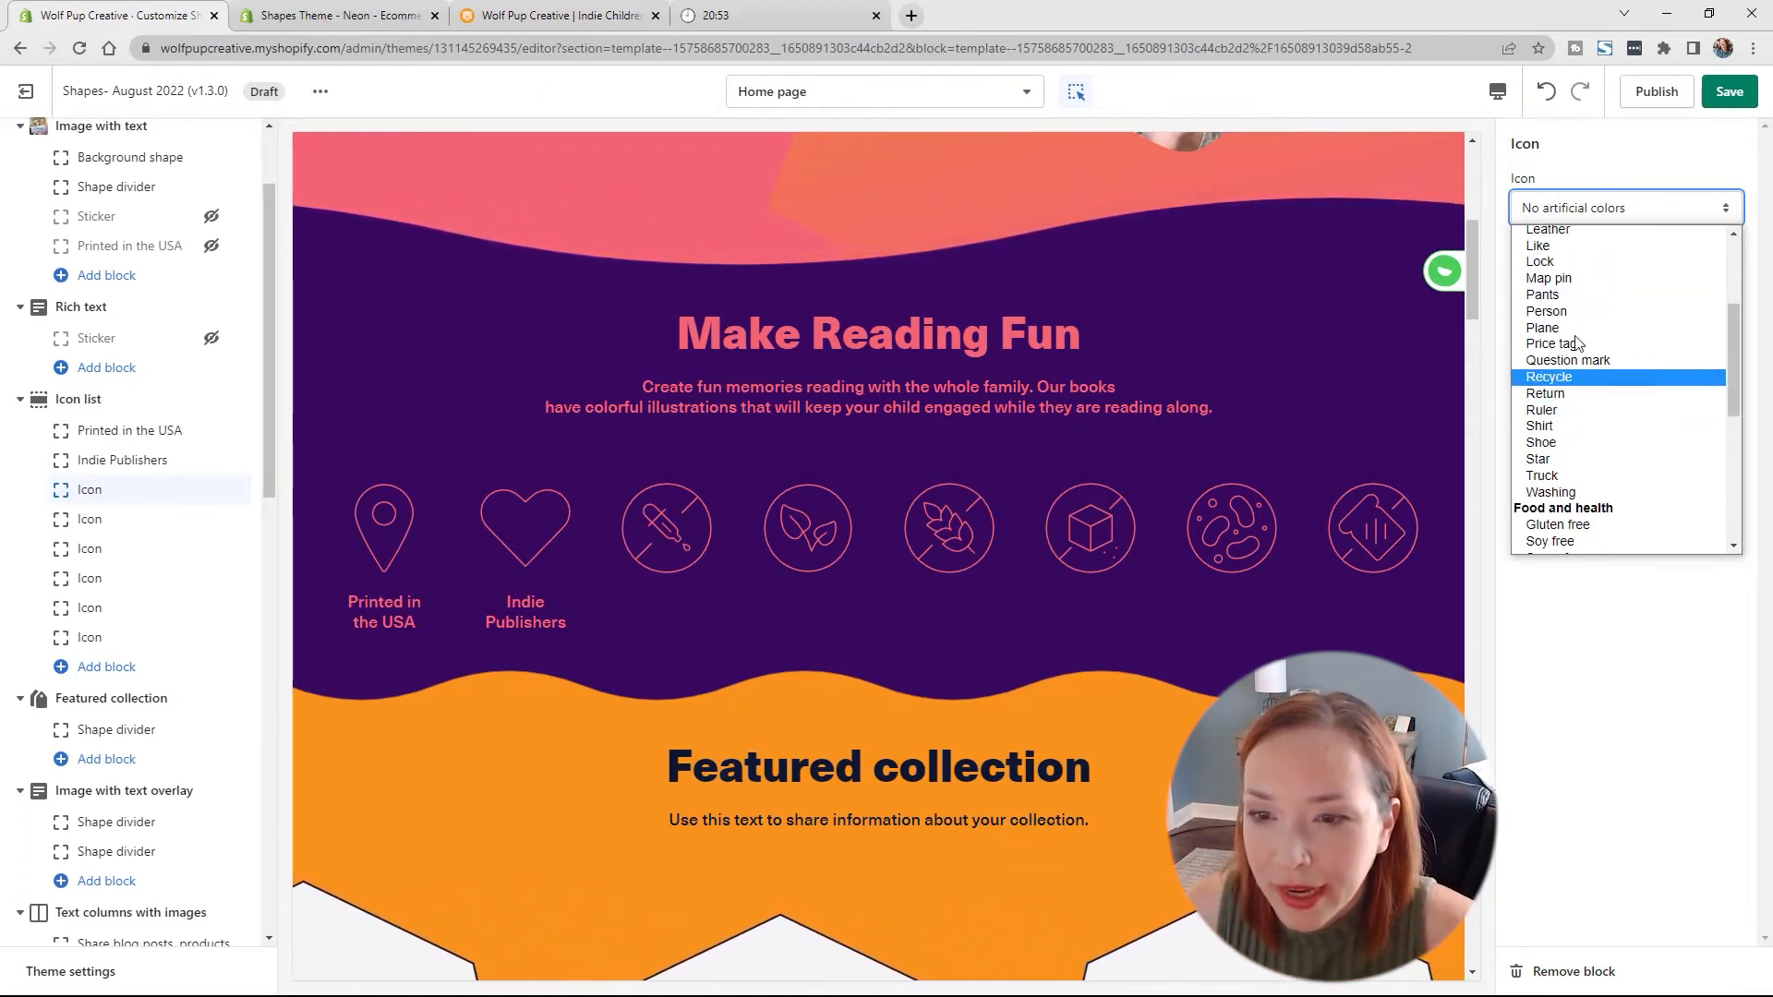
pyautogui.click(1561, 256)
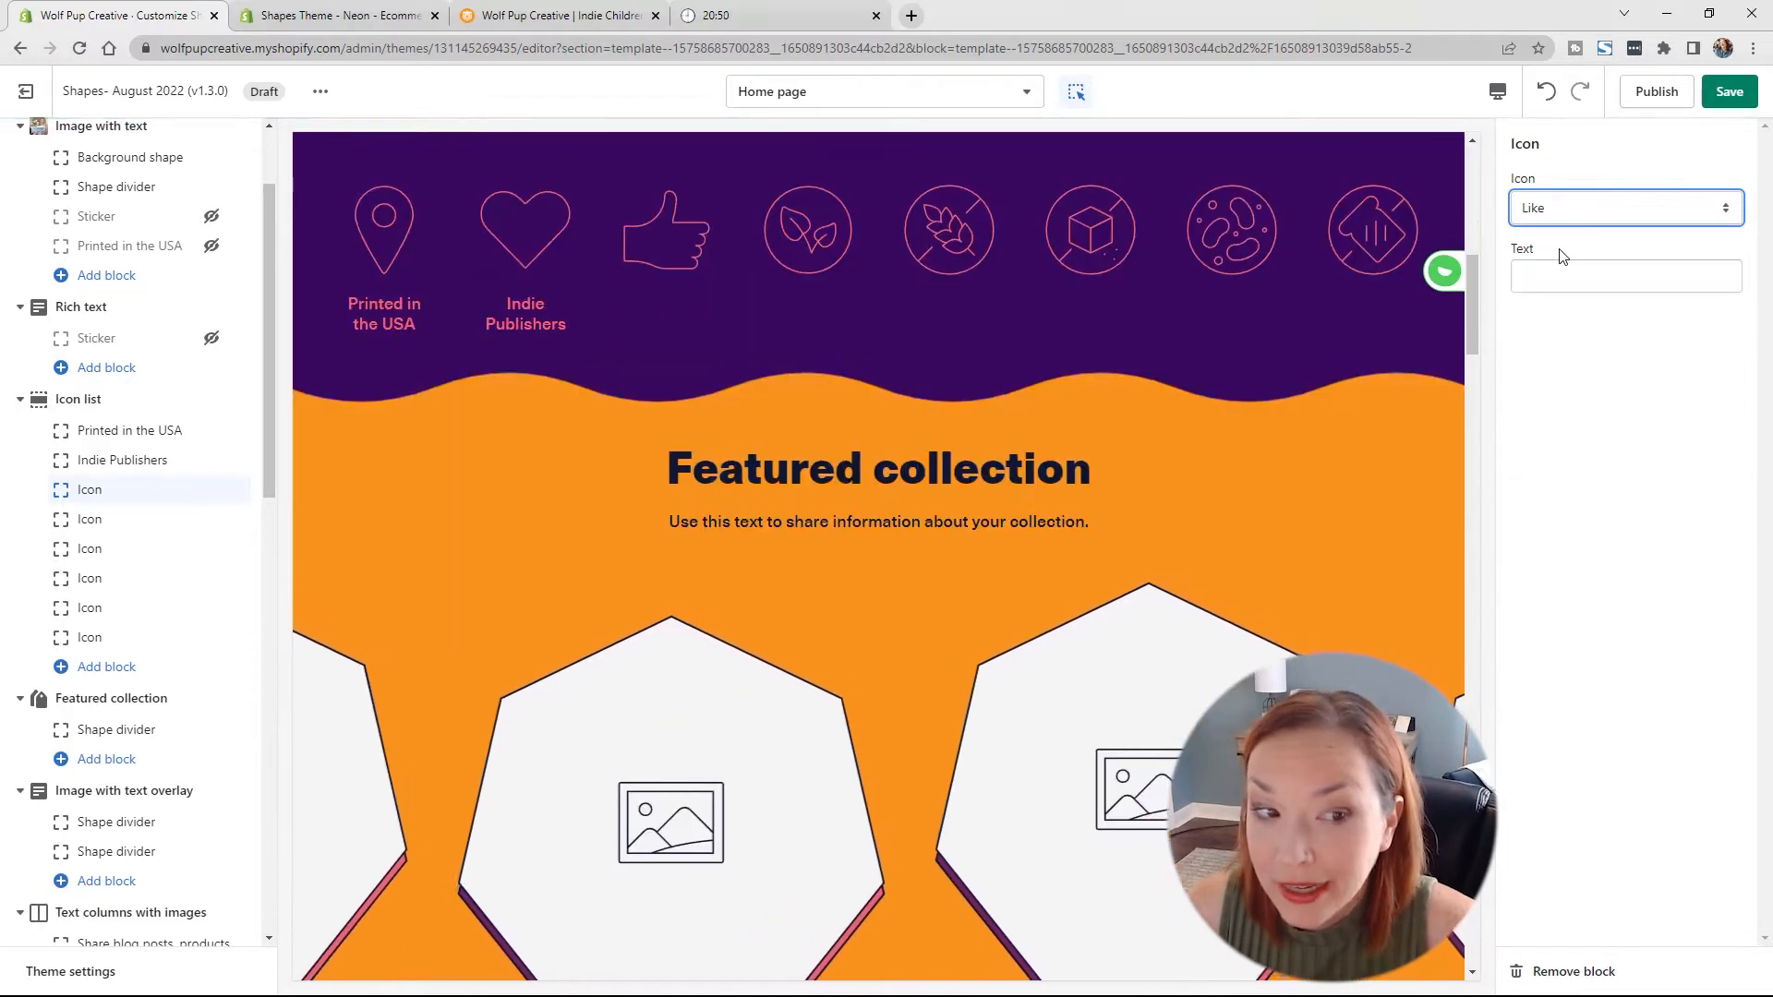
# Step: Set the third Icon block's text to "Fun for all Ages"
pyautogui.click(1582, 294)
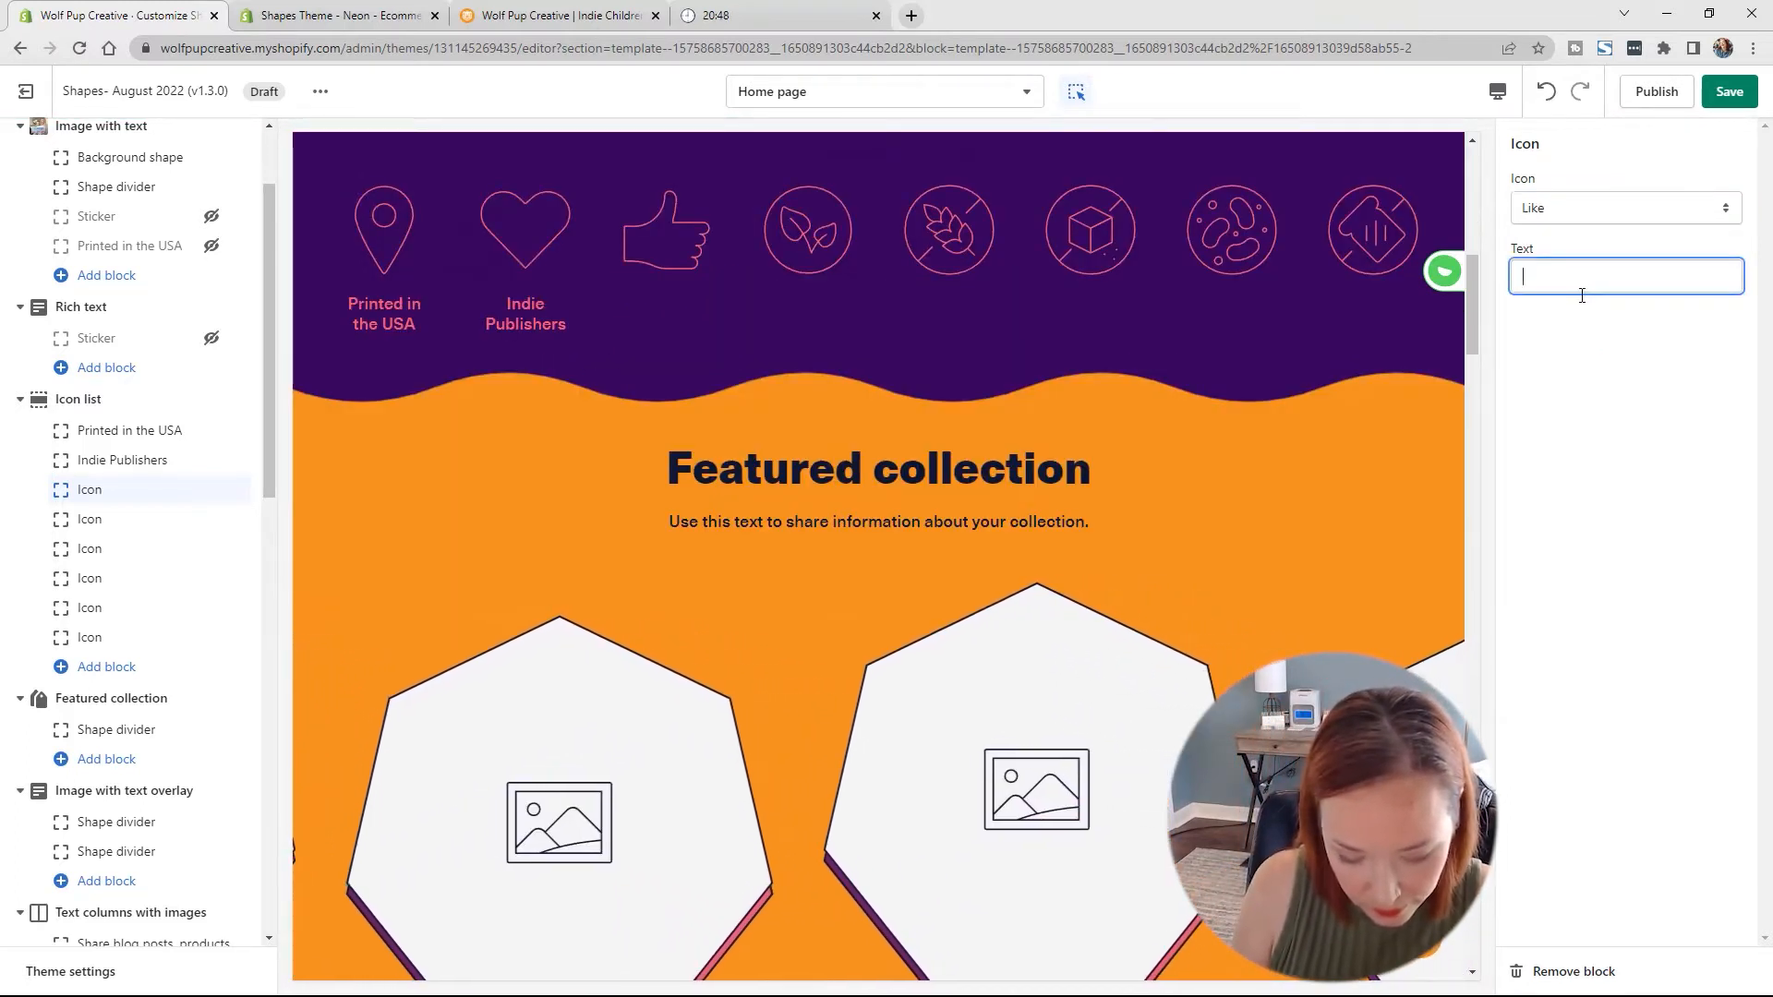
pyautogui.scroll(4, 1095, 440)
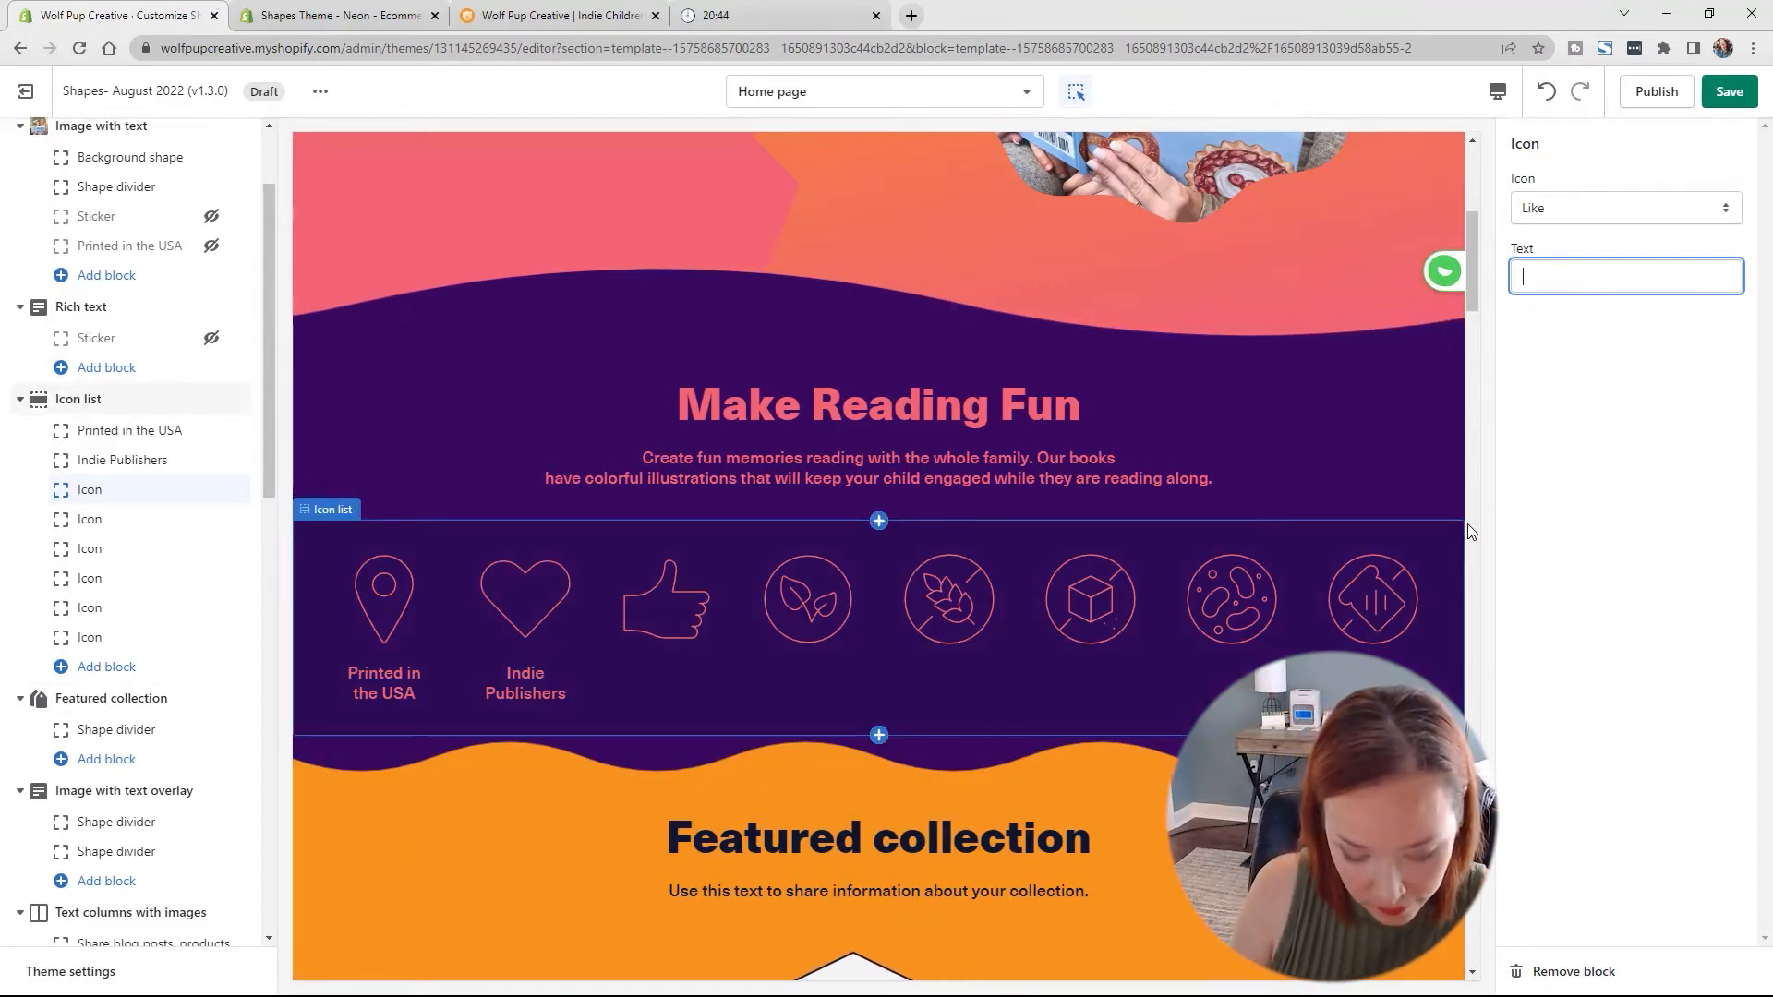
pyautogui.write('Fun for all Ages')
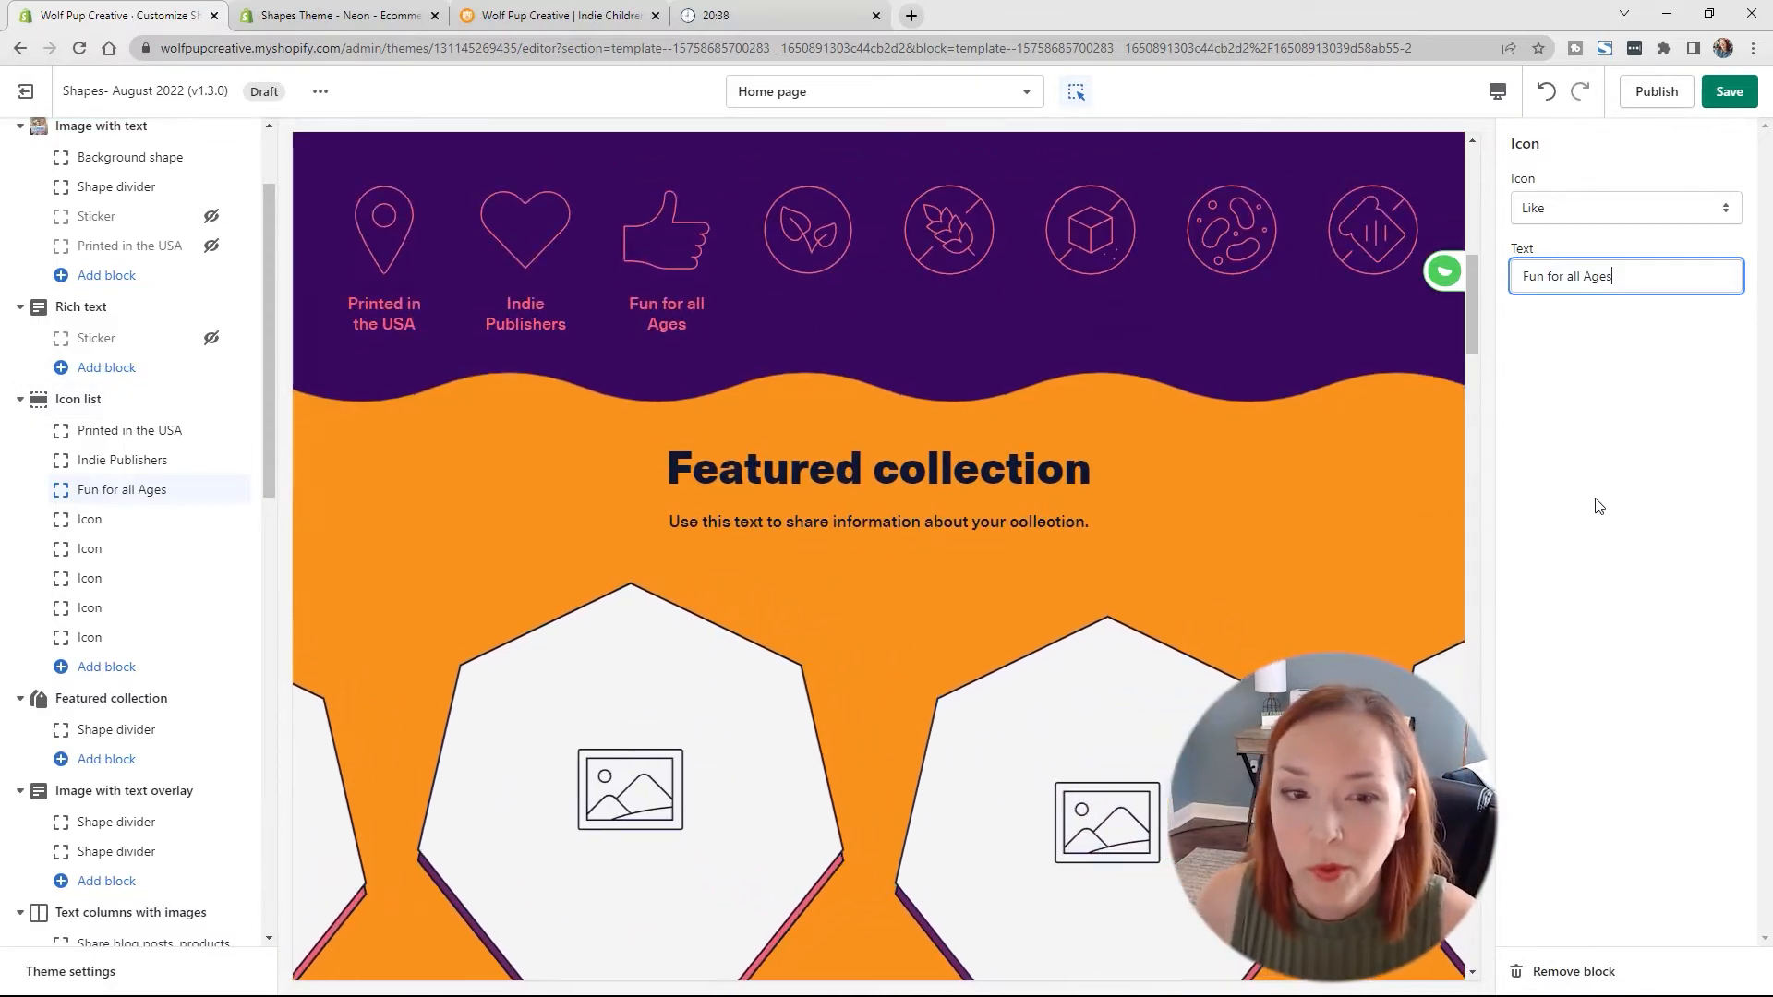
pyautogui.click(180, 549)
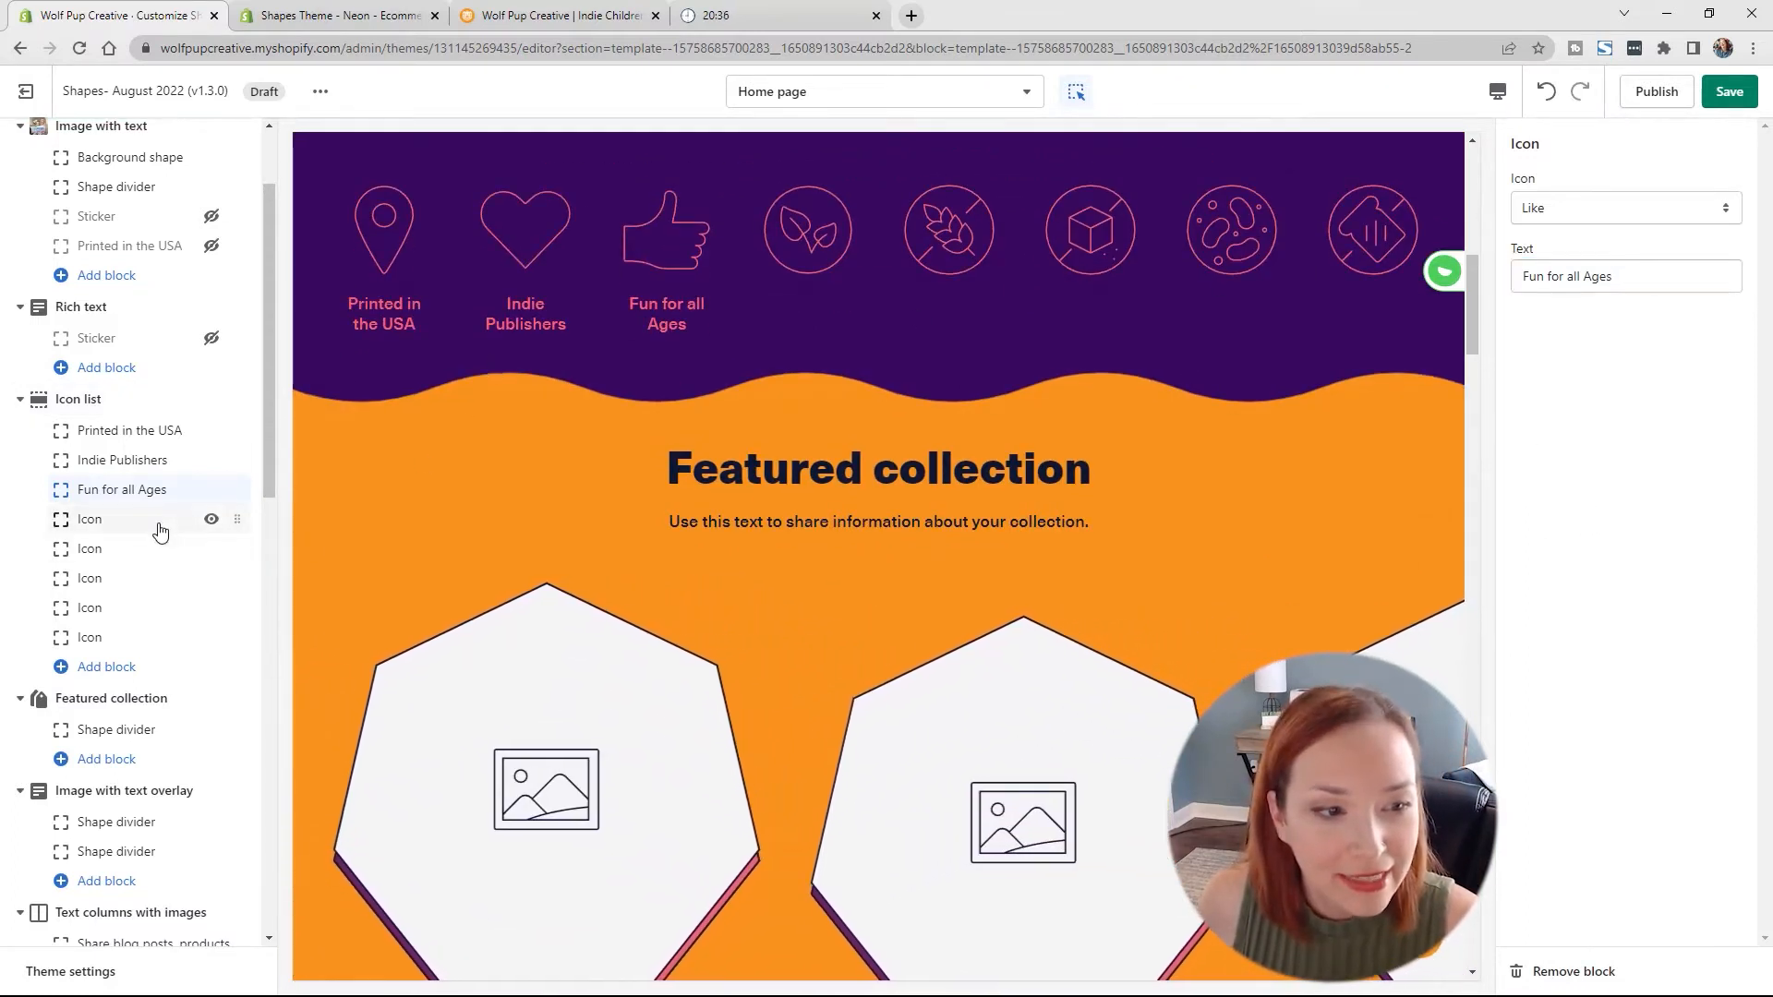
# Step: Remove the five unlabeled food-related Icon blocks from the Icon list section and save the theme
pyautogui.click(159, 521)
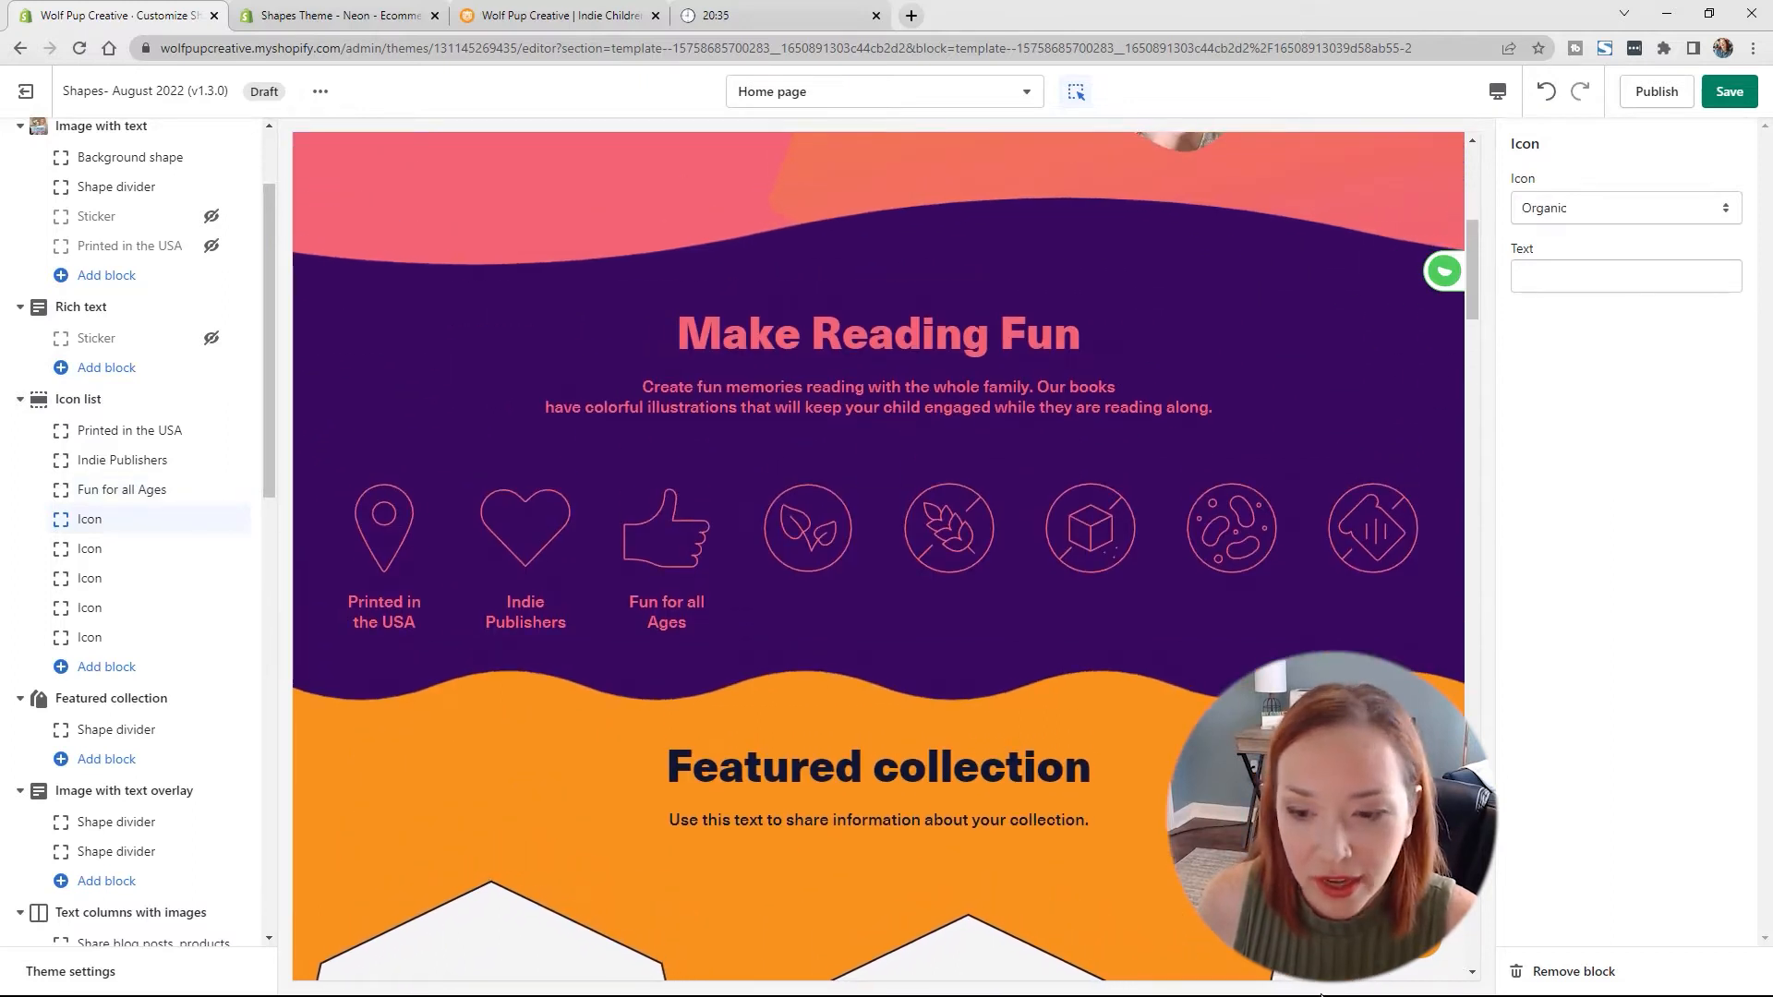
pyautogui.click(1570, 972)
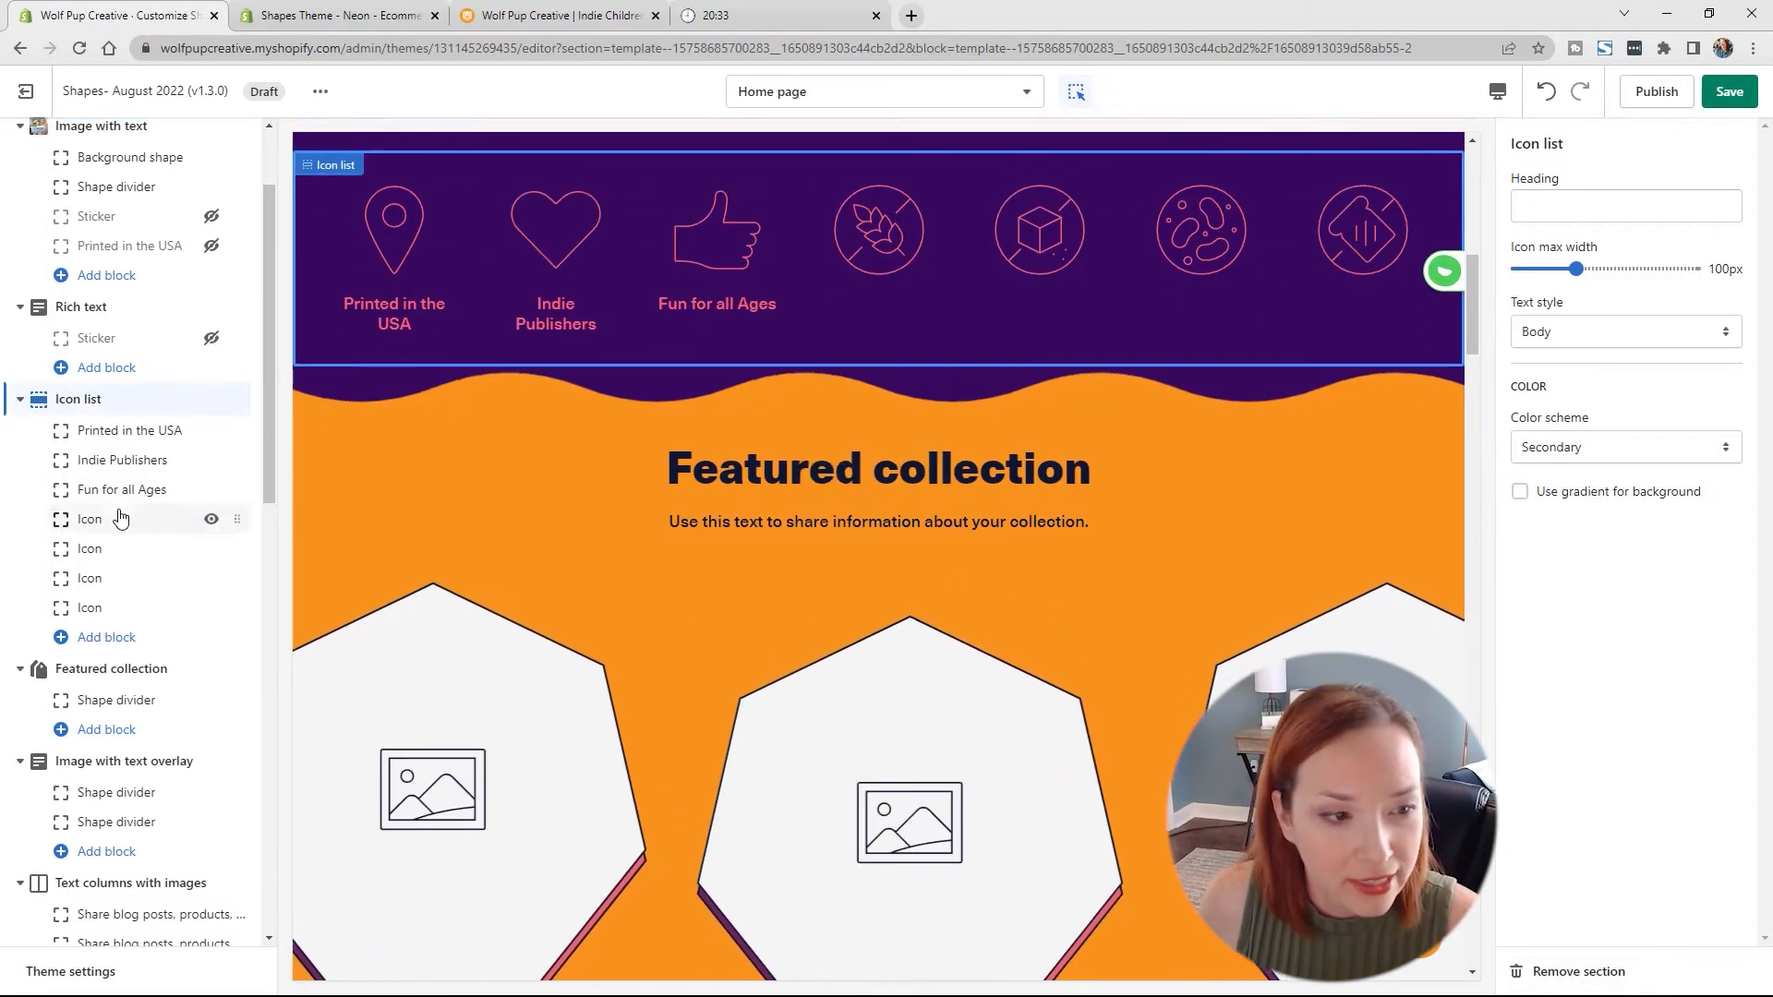
pyautogui.click(120, 519)
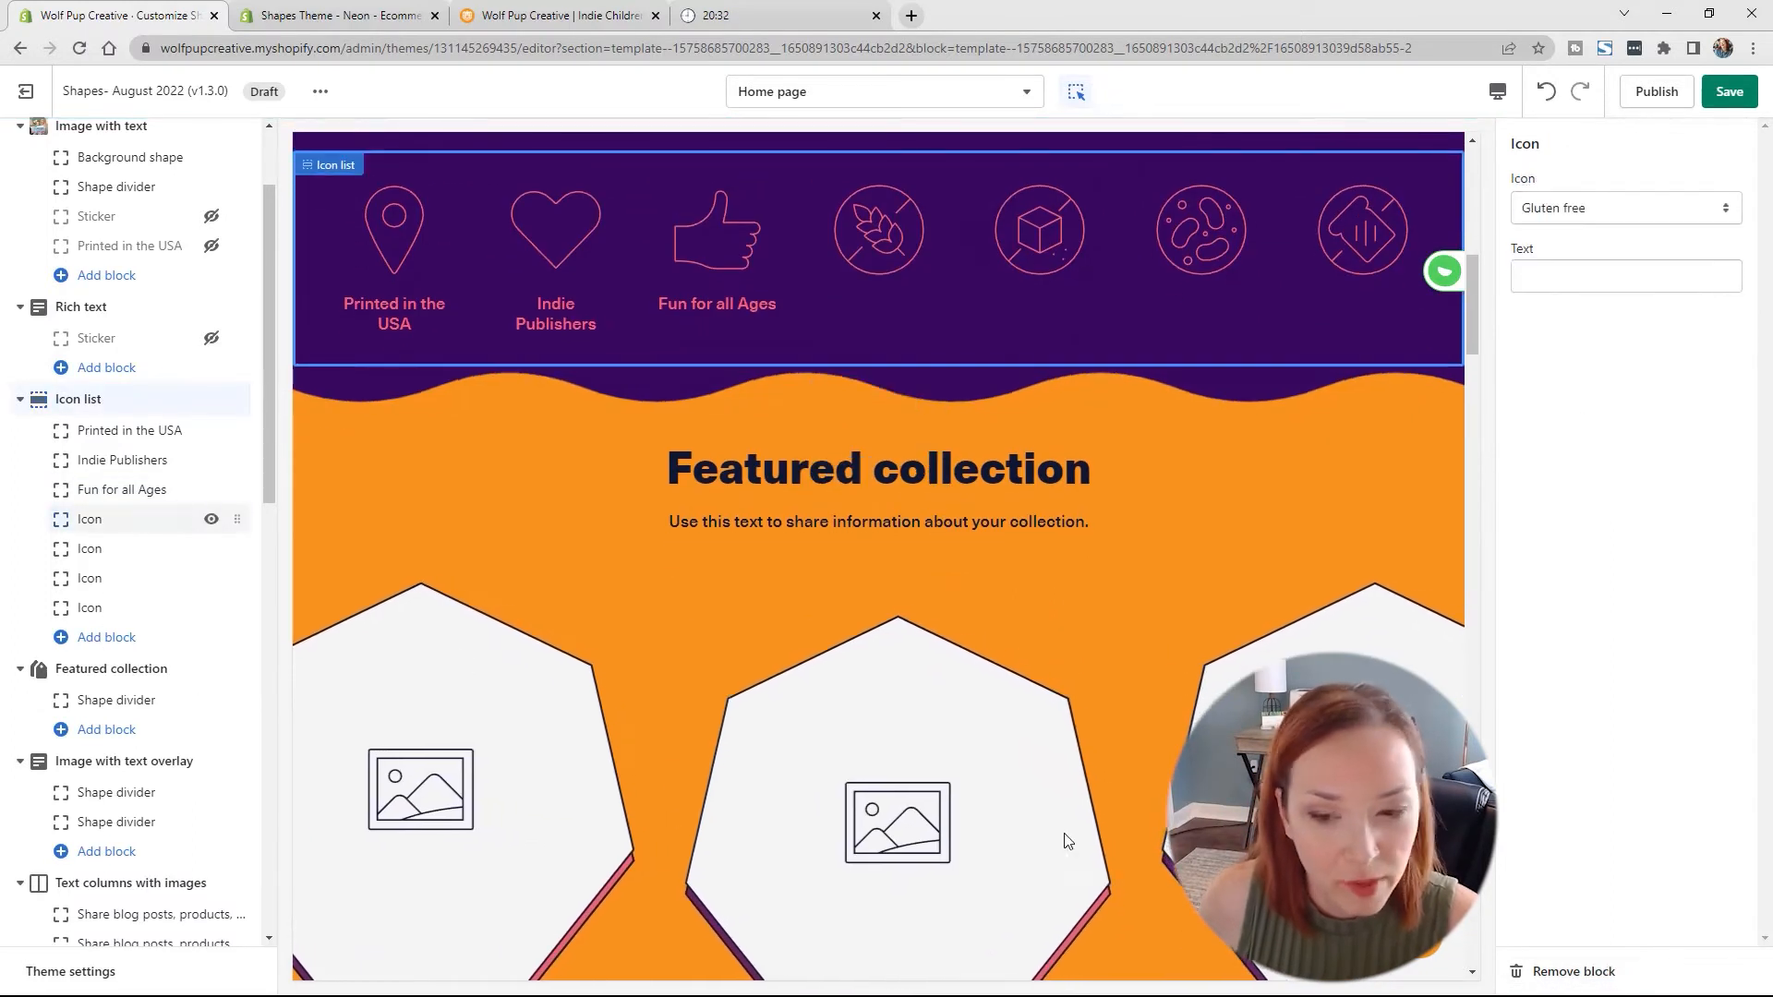
pyautogui.click(1590, 974)
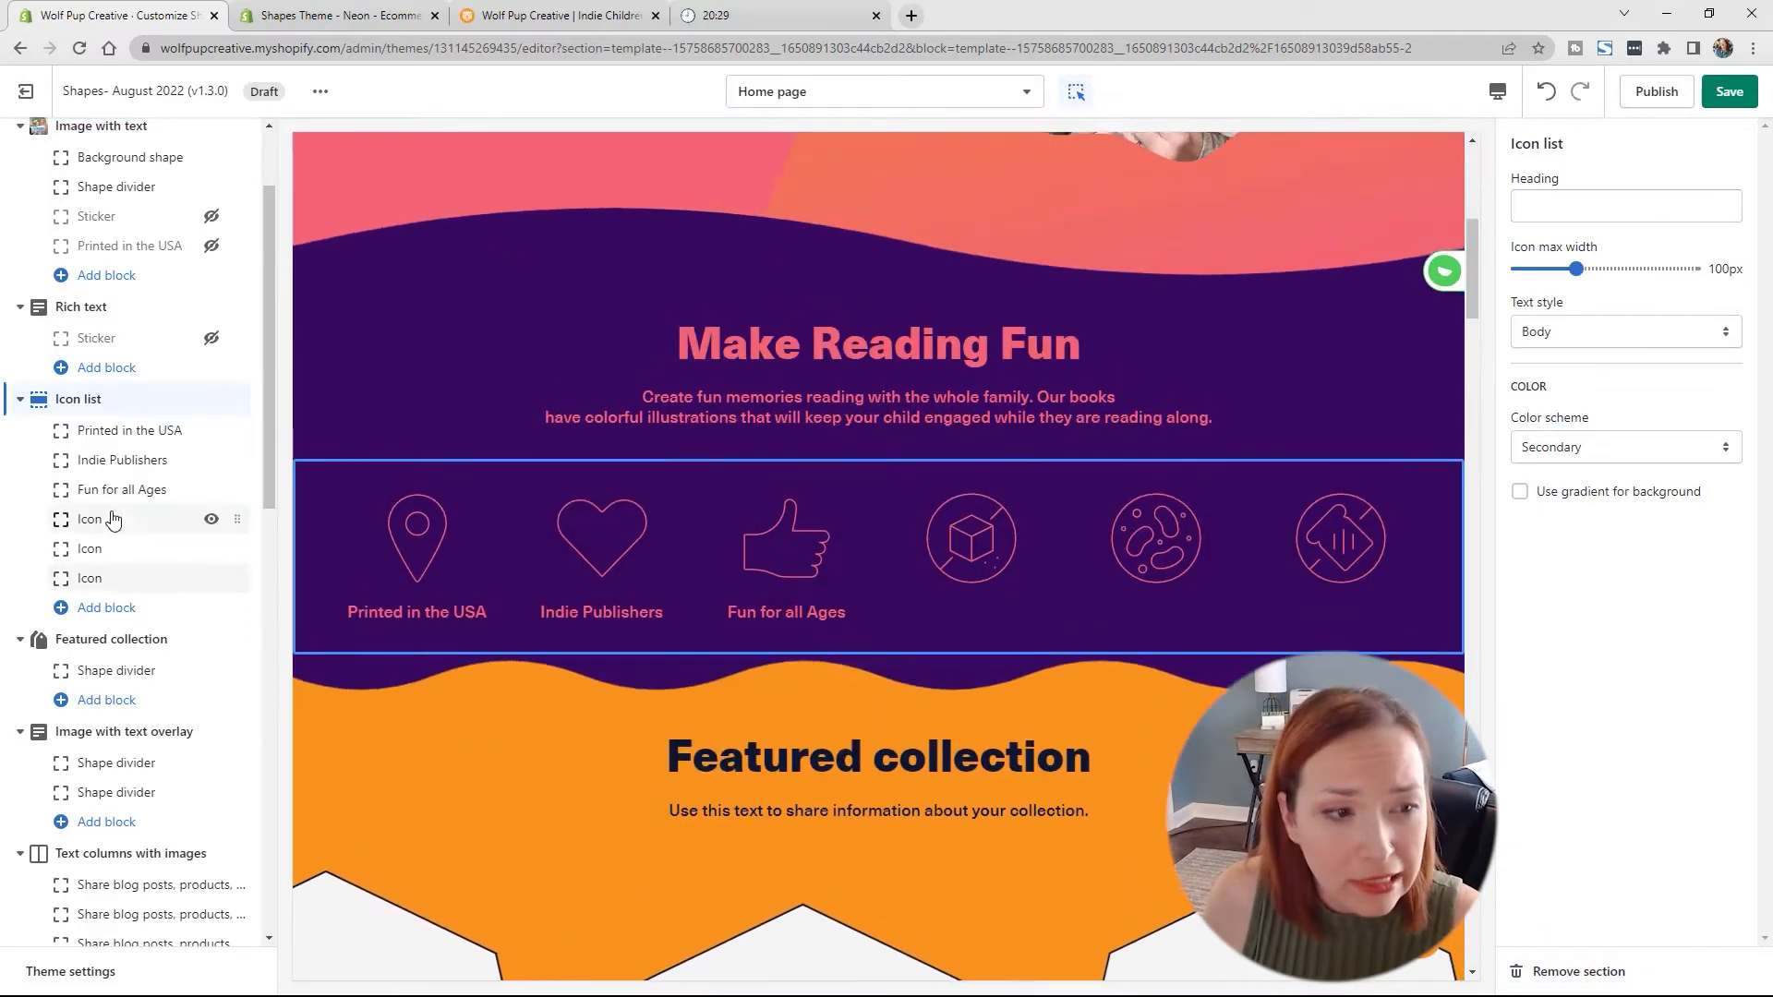
pyautogui.click(110, 519)
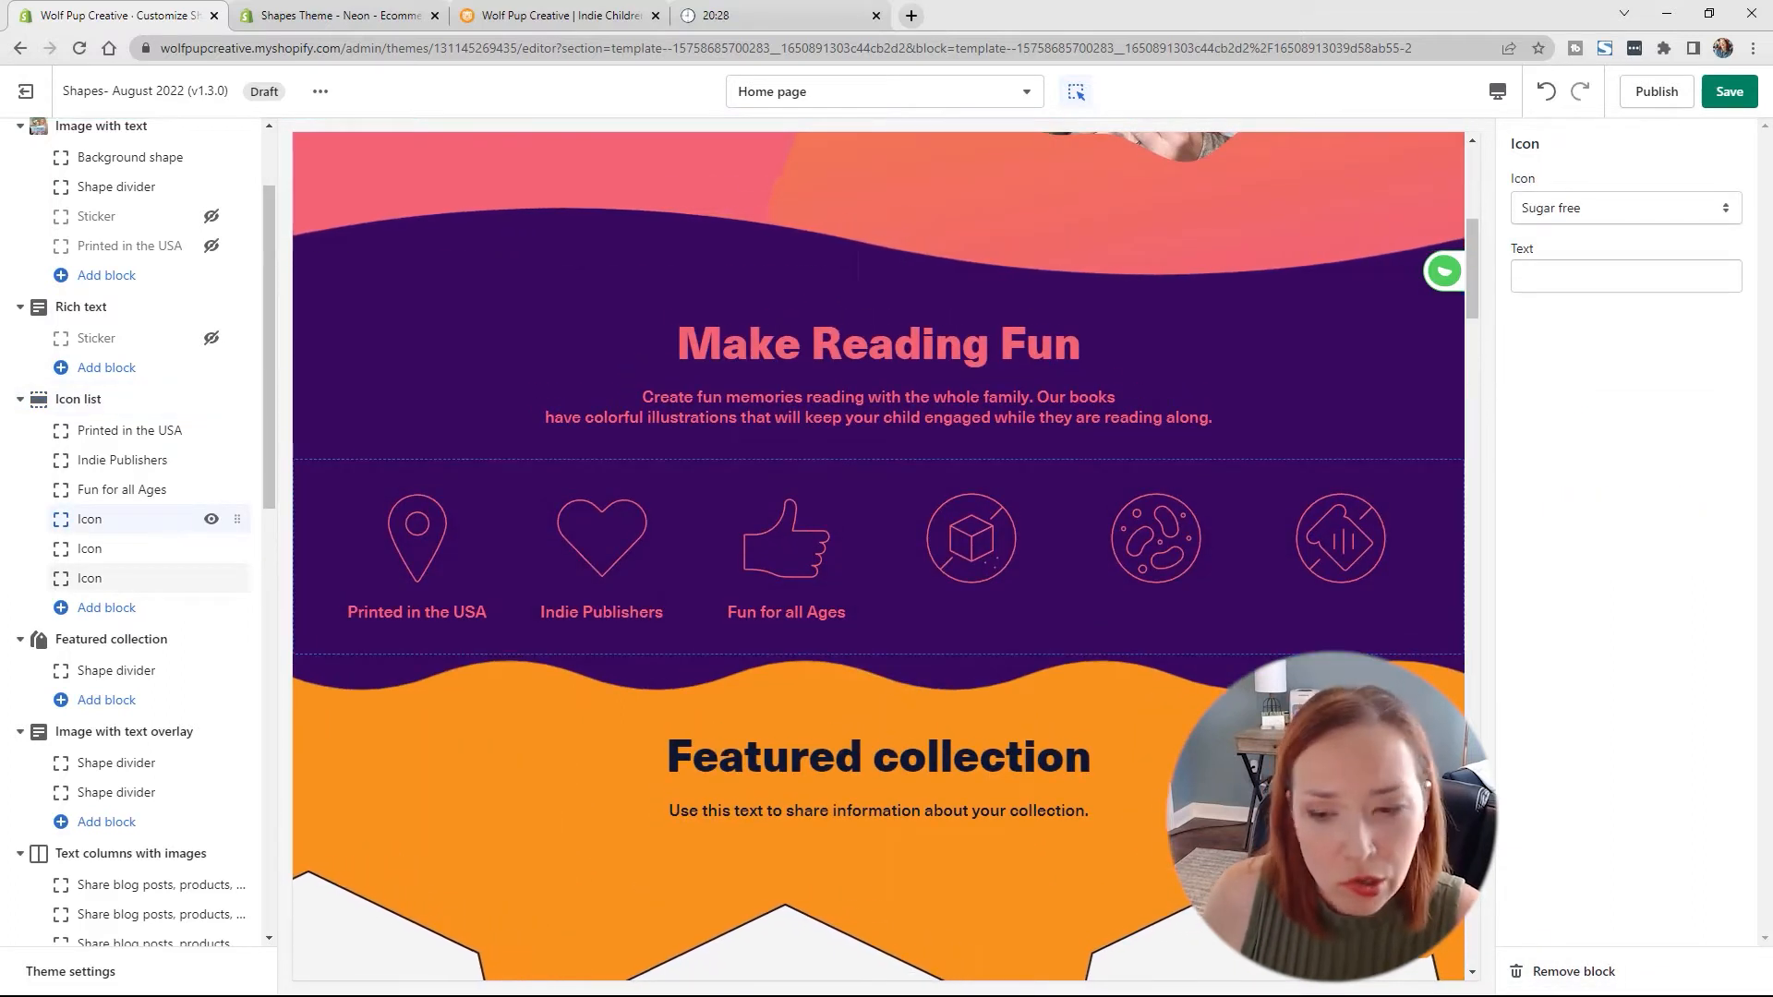
pyautogui.click(1574, 972)
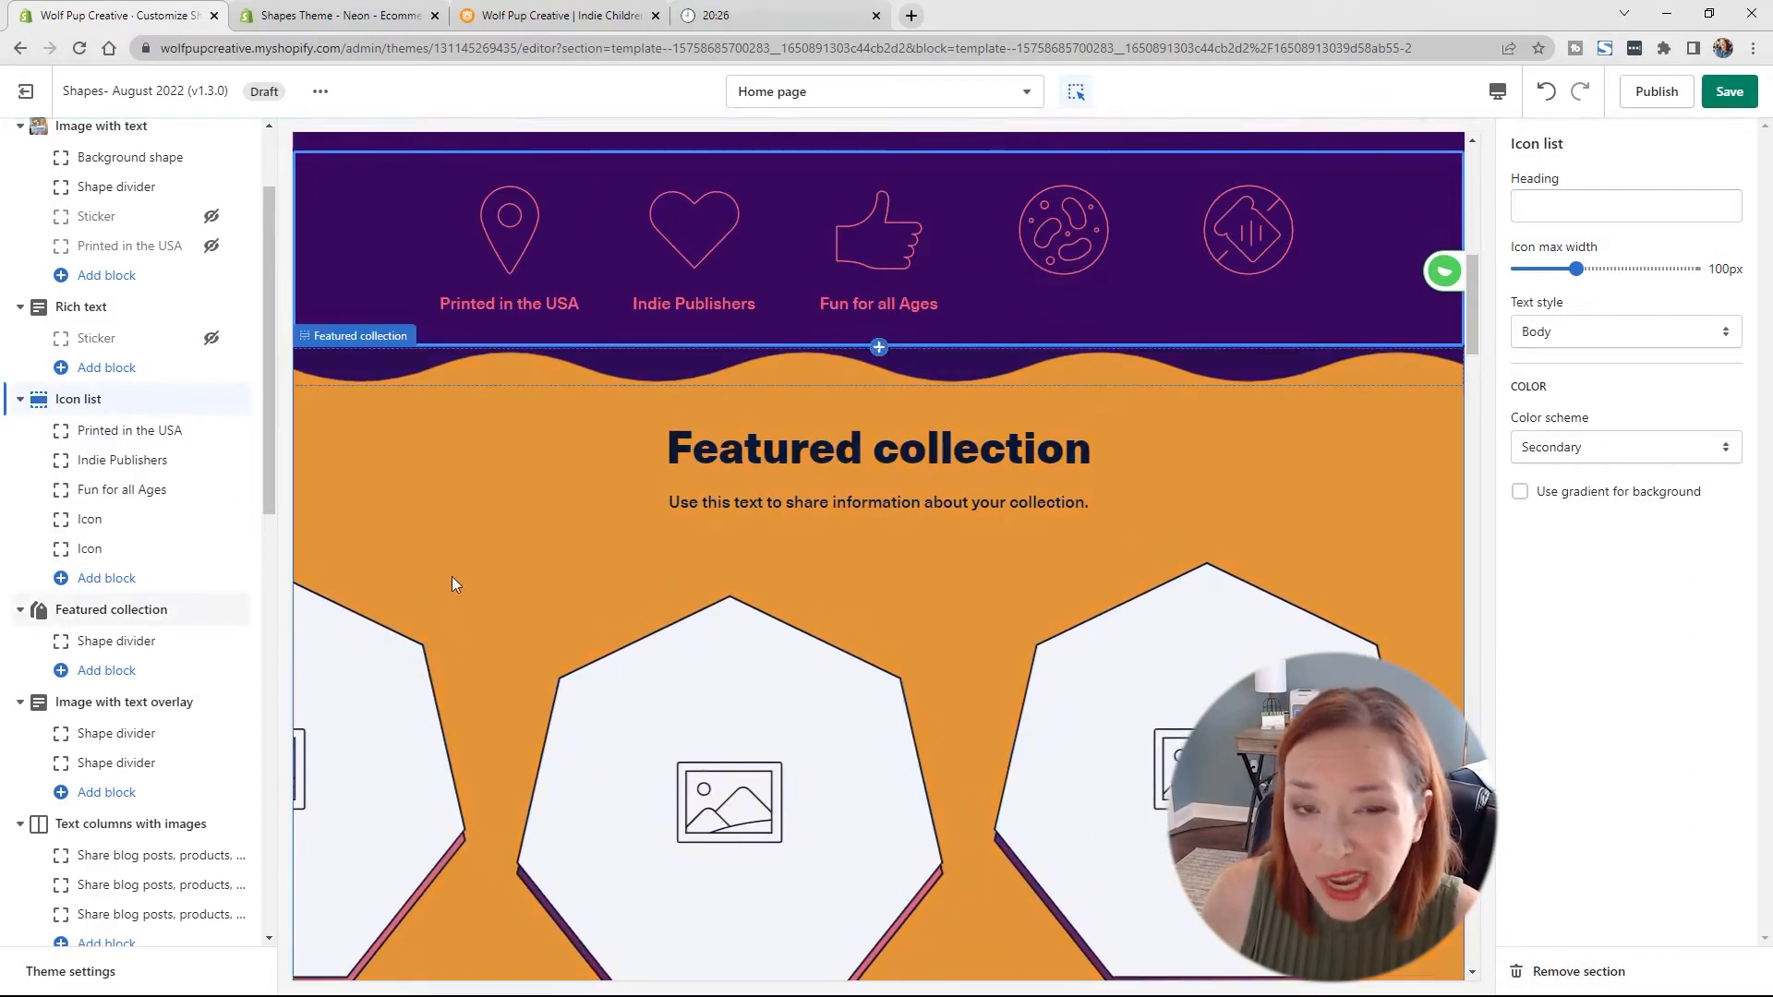
pyautogui.click(129, 520)
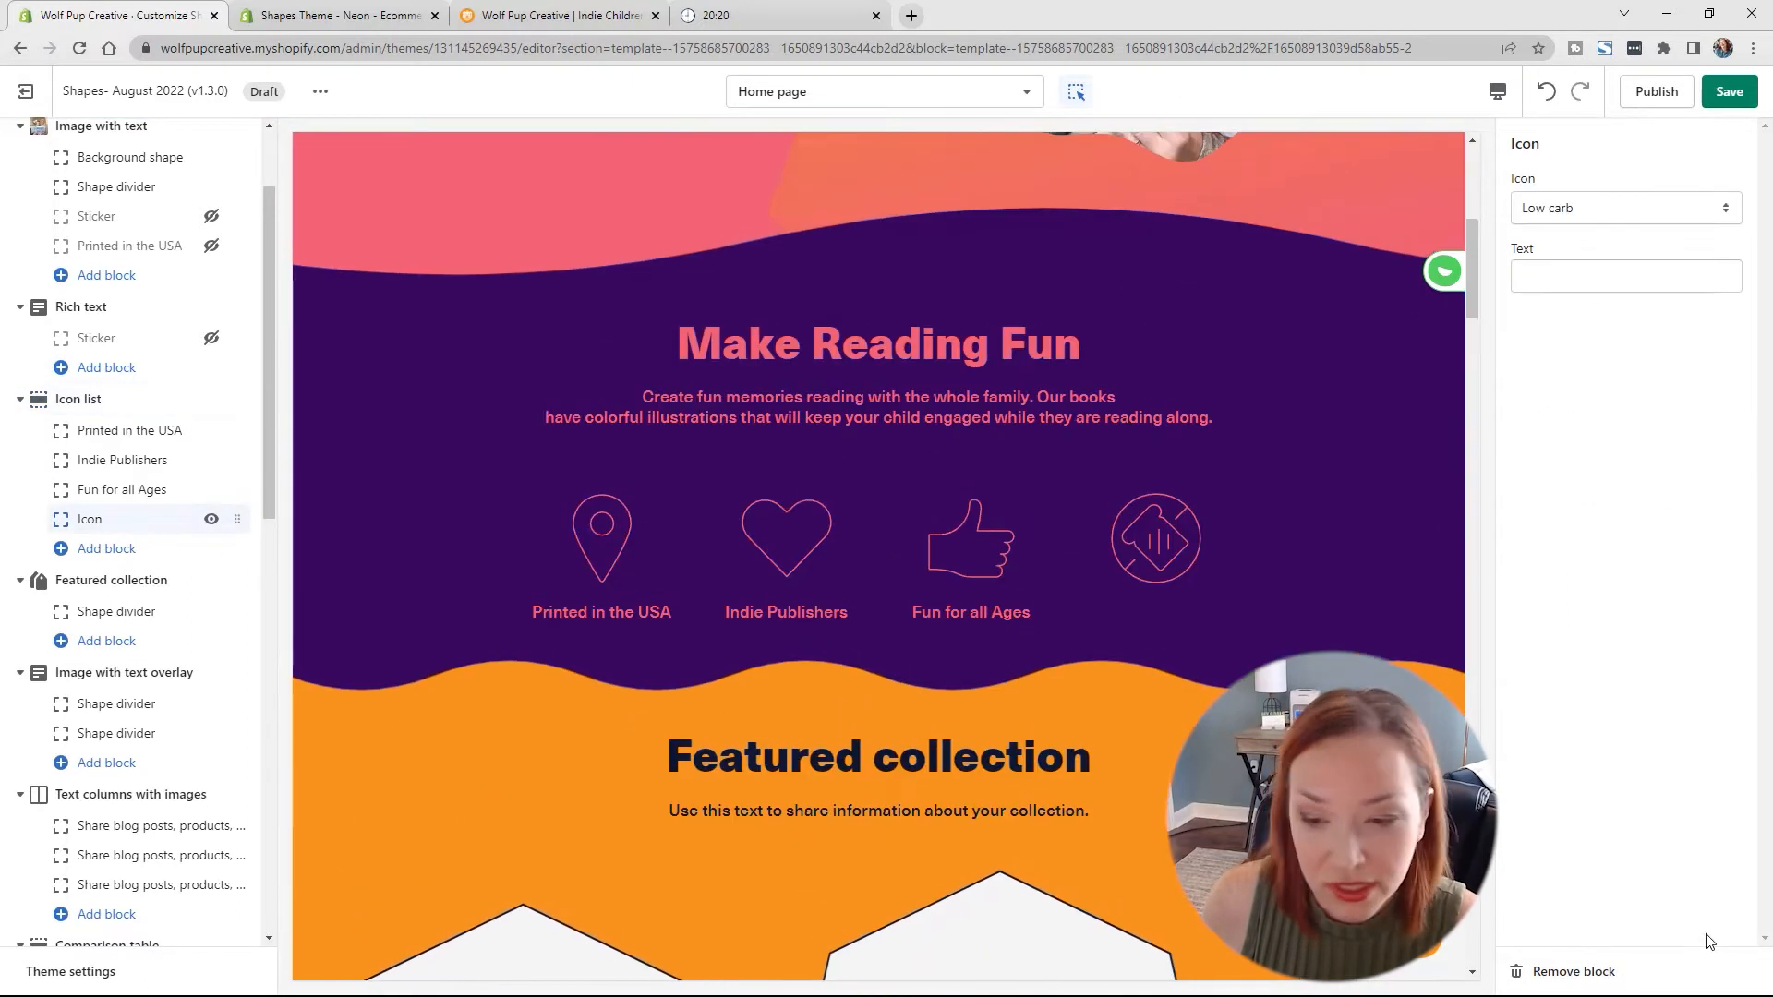
pyautogui.click(1574, 971)
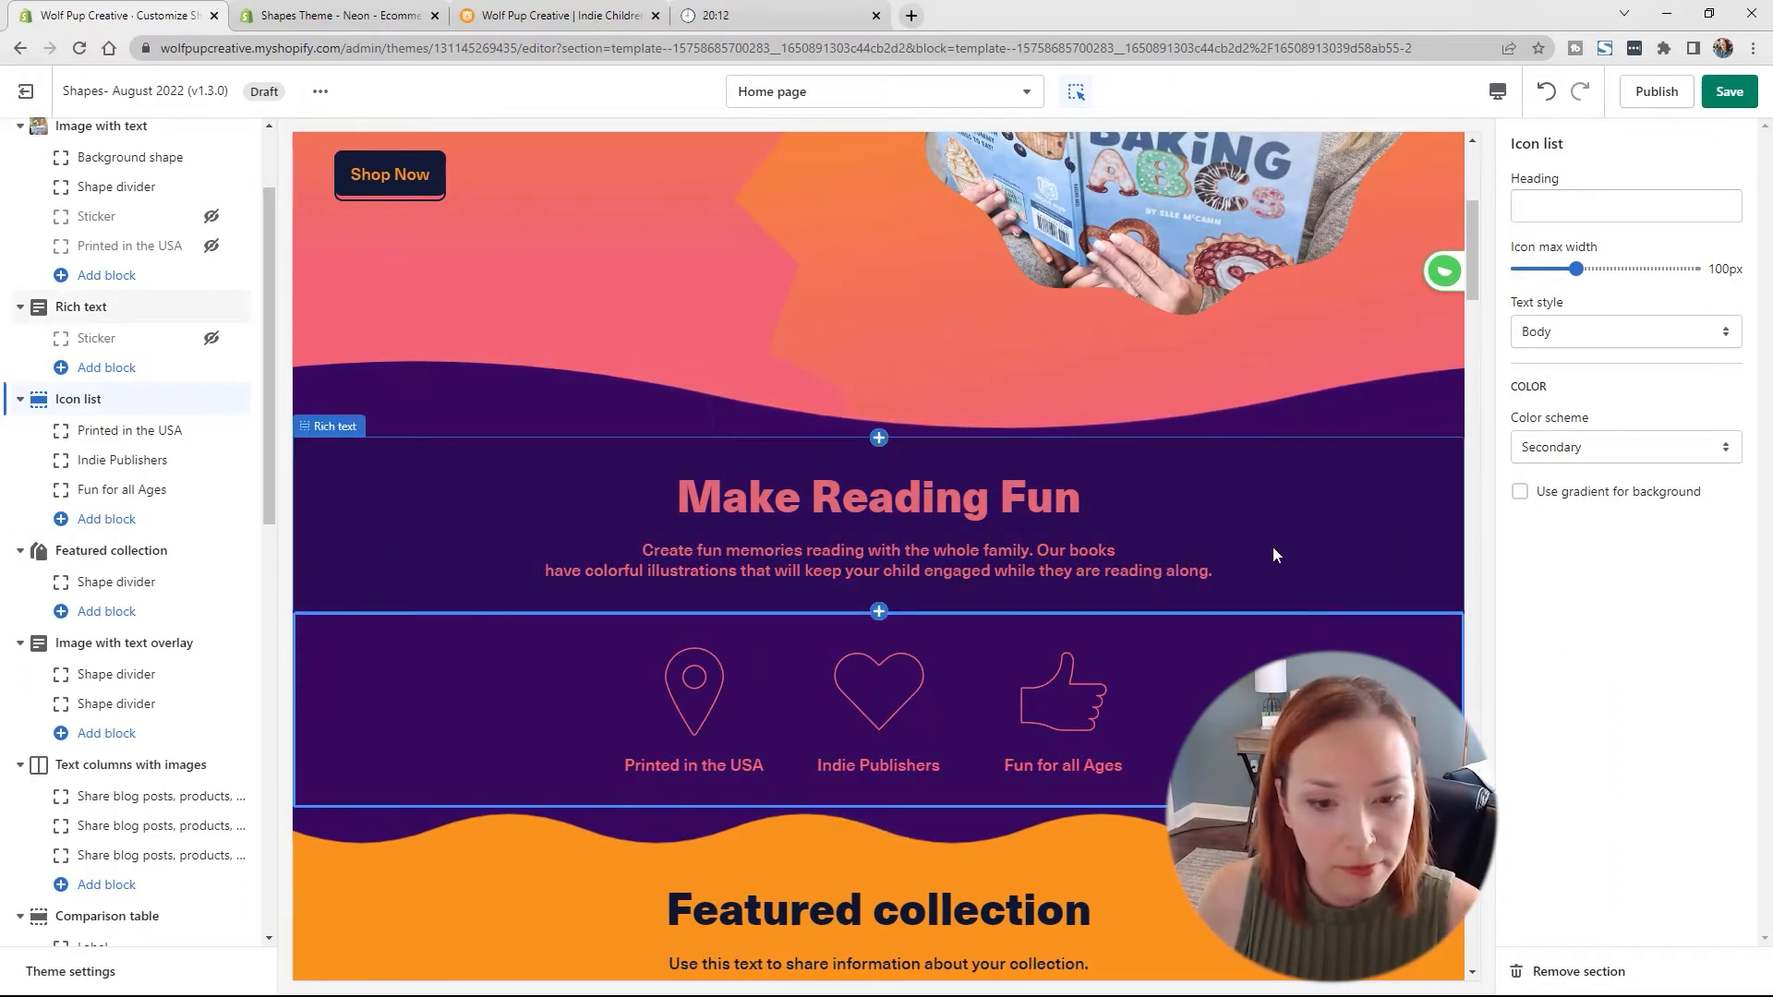
pyautogui.scroll(-2, 1297, 547)
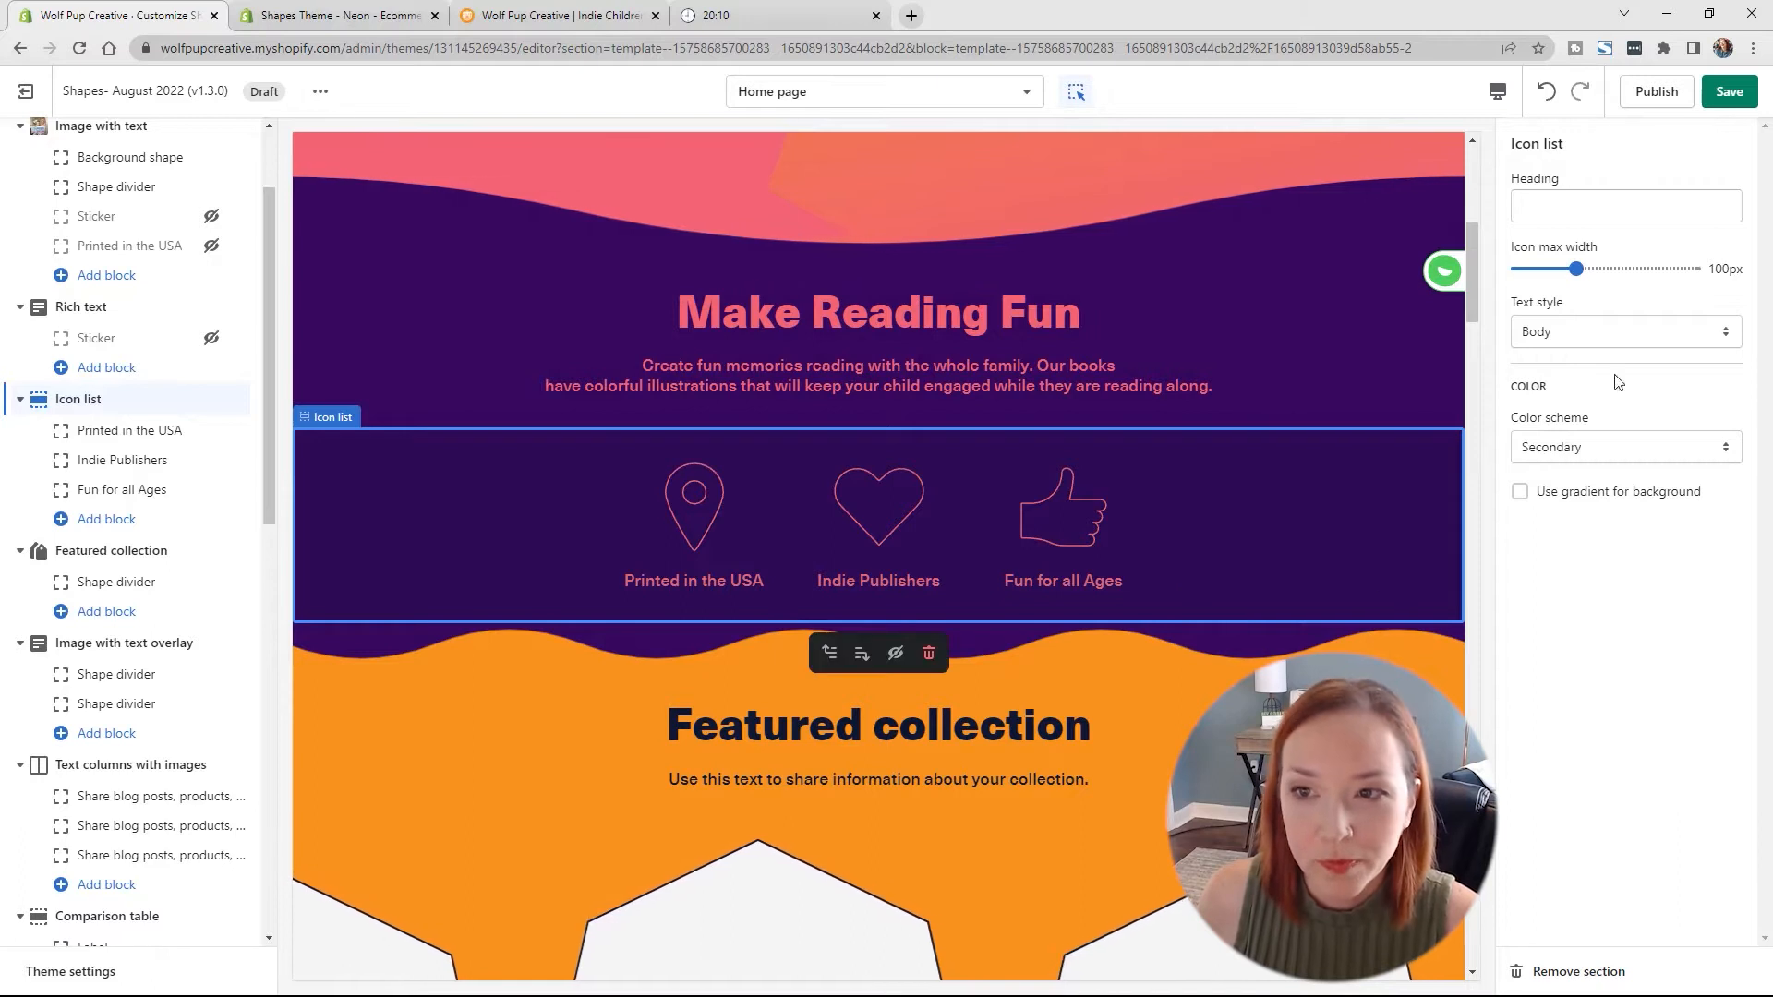
pyautogui.click(1729, 91)
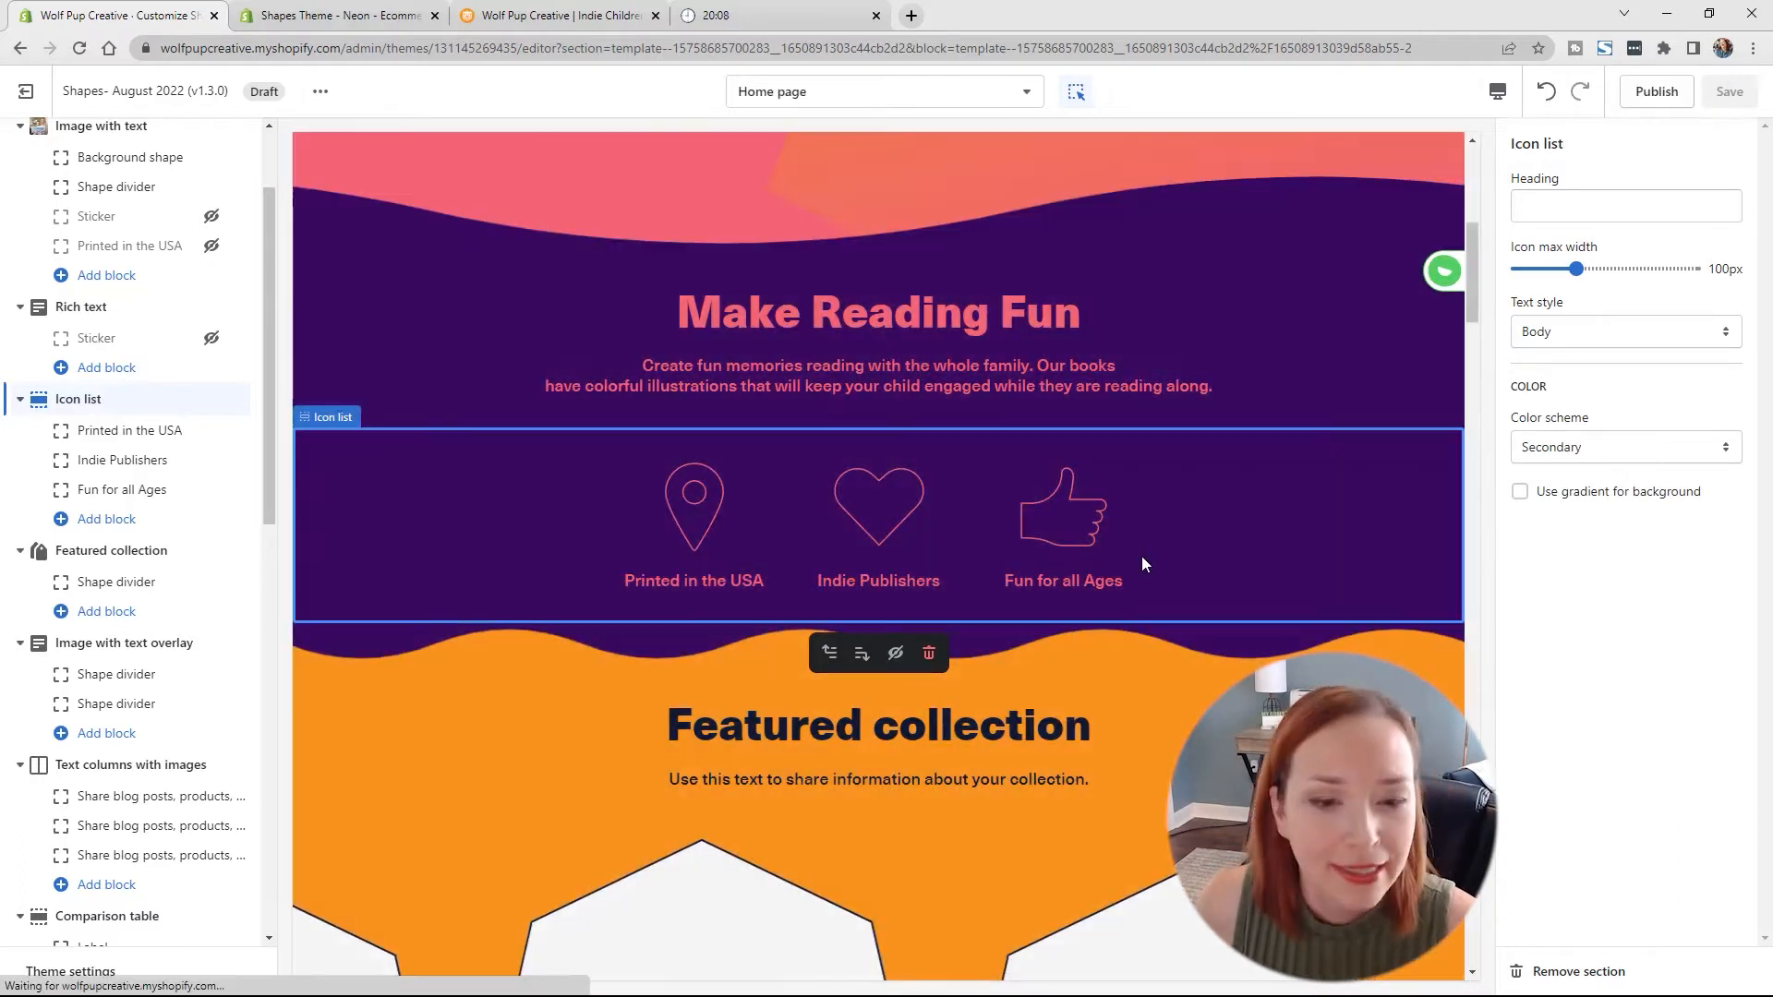
# Step: Set the heading of the Featured collection section to "Shop our Books"
pyautogui.scroll(-2, 1211, 527)
pyautogui.scroll(-3, 1213, 535)
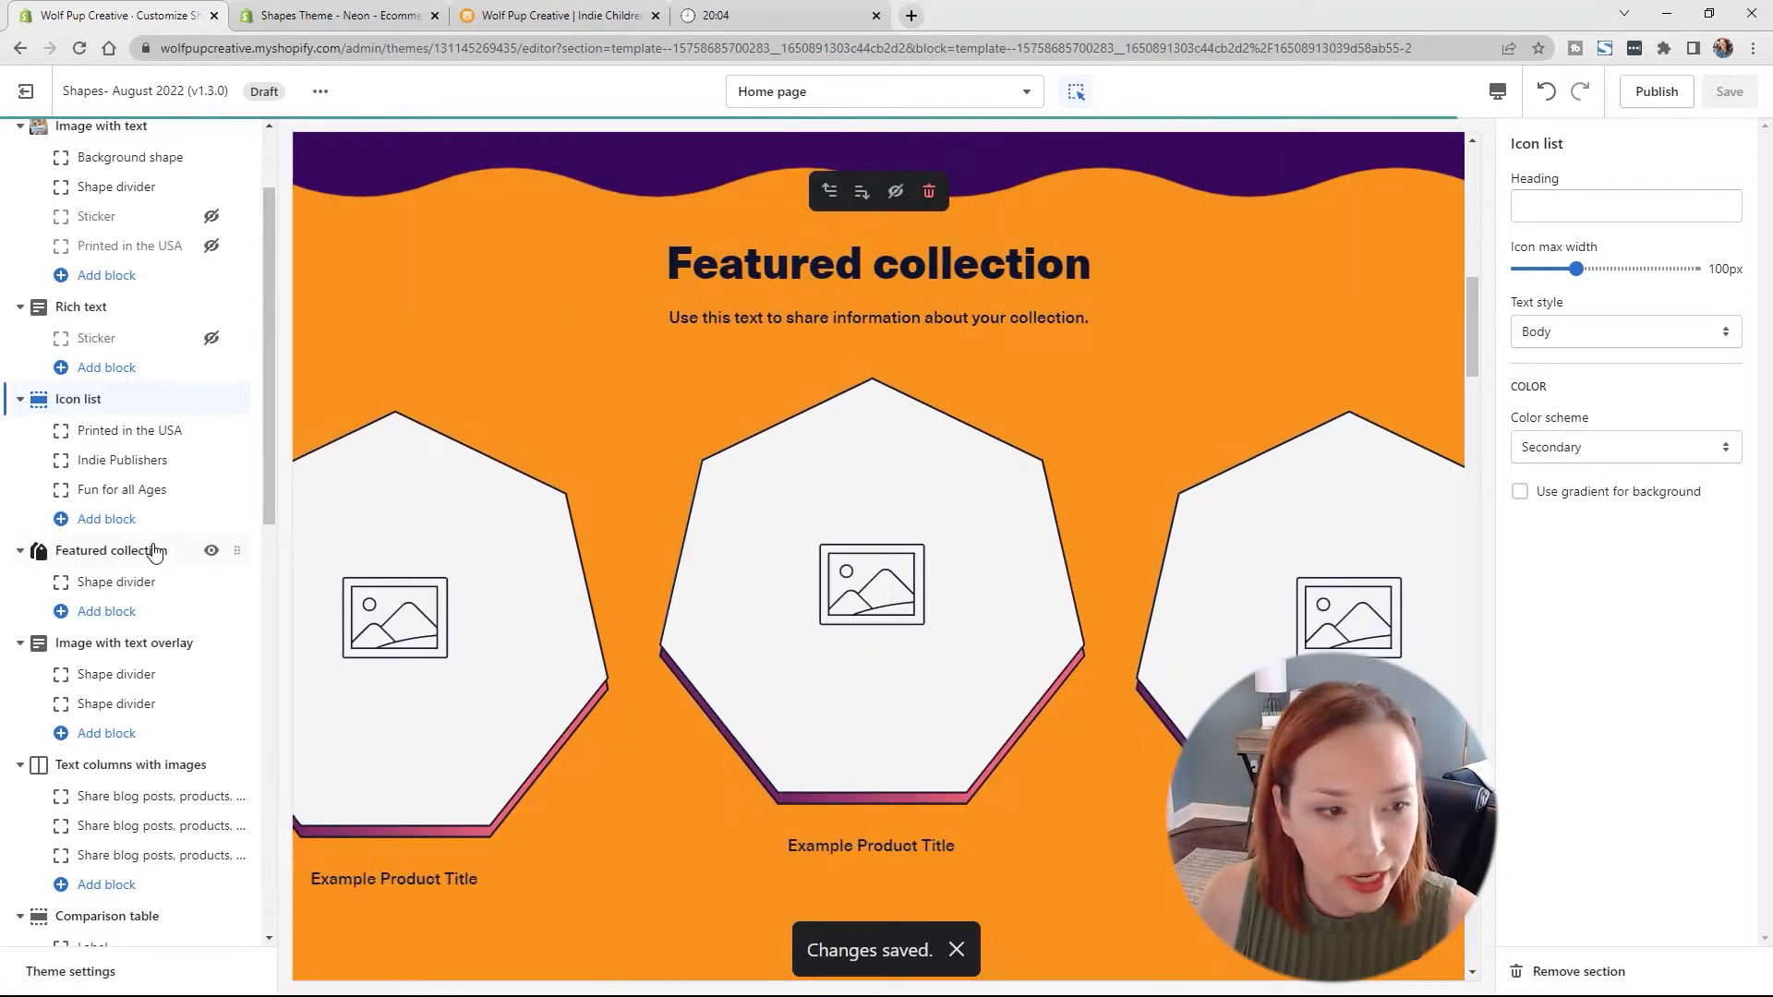
pyautogui.click(248, 550)
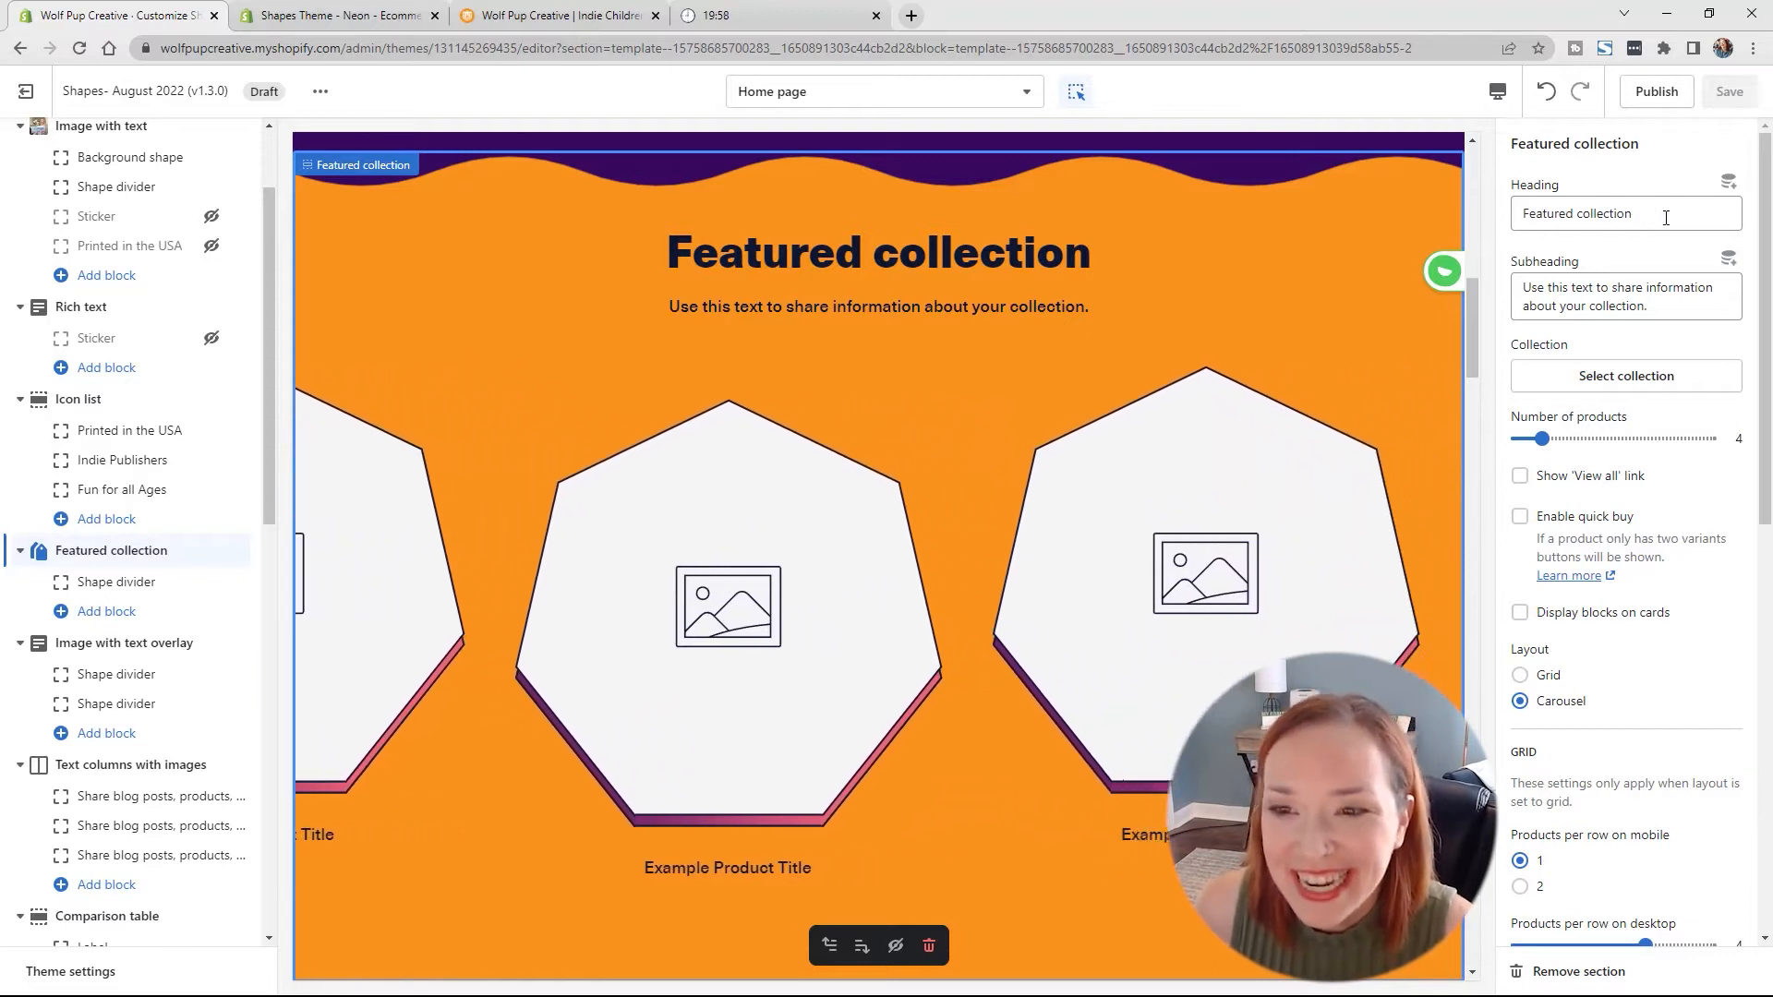
pyautogui.tripleClick(1662, 220)
pyautogui.write('Shop po')
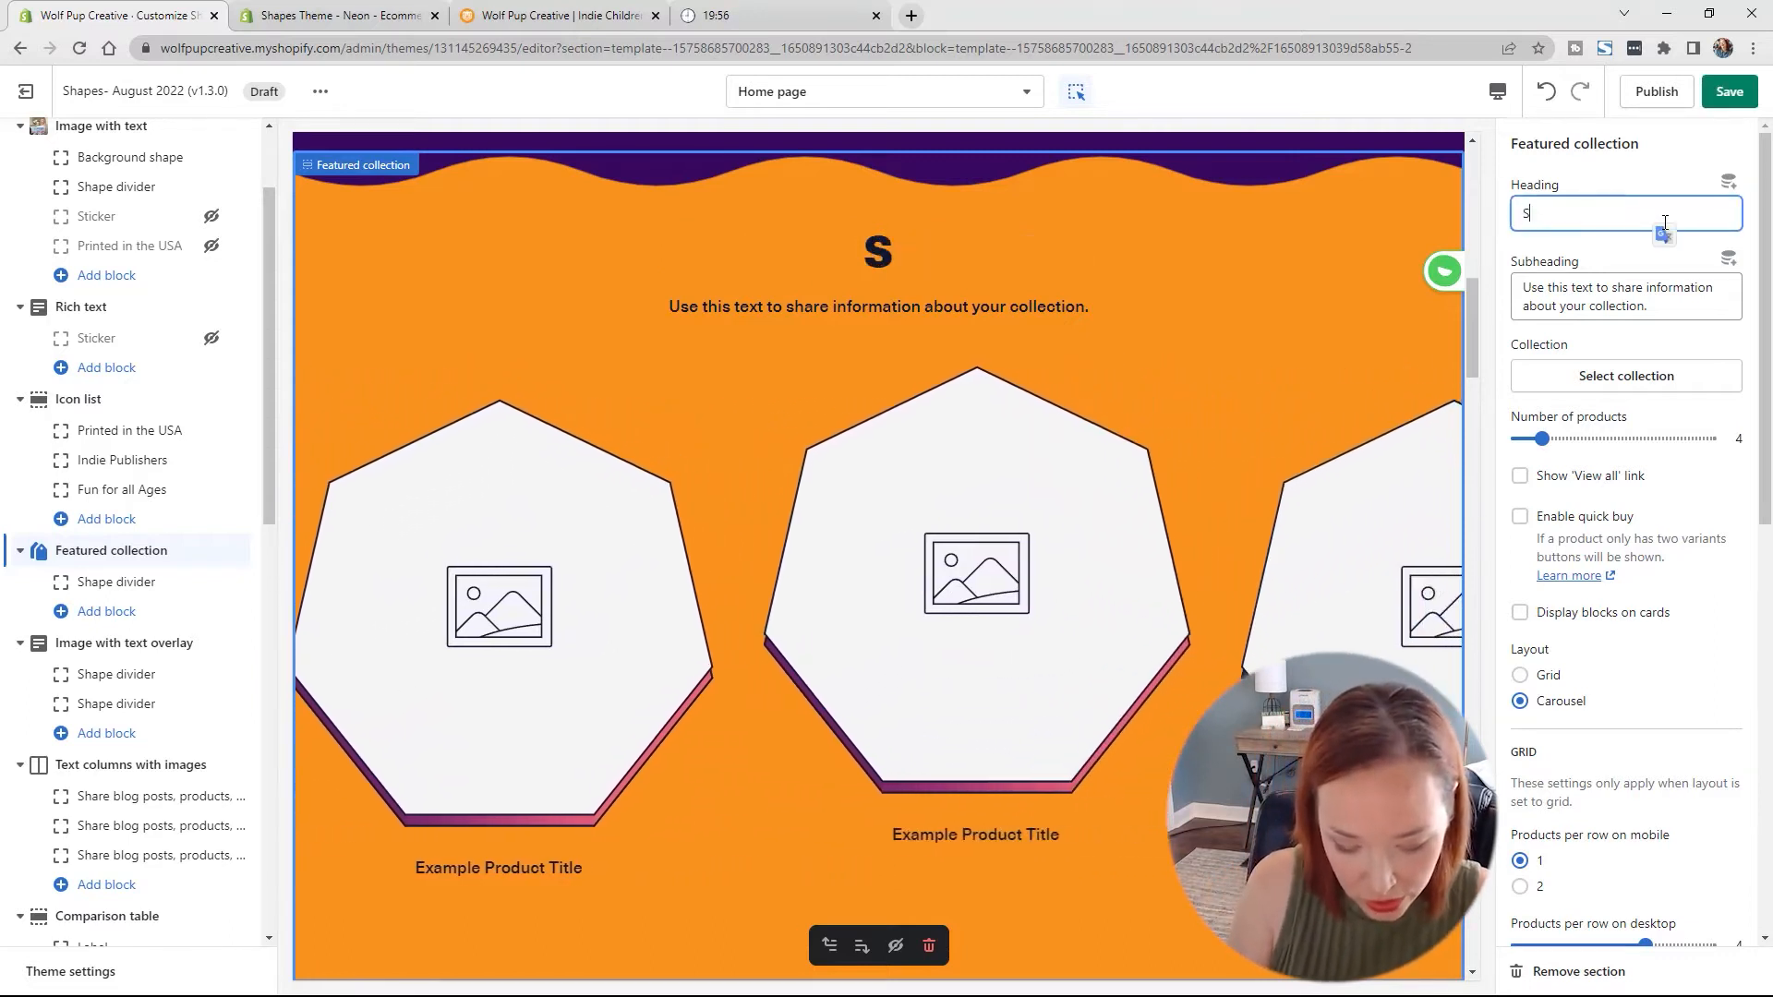
pyautogui.press('BackSpace')
pyautogui.press('BackSpace')
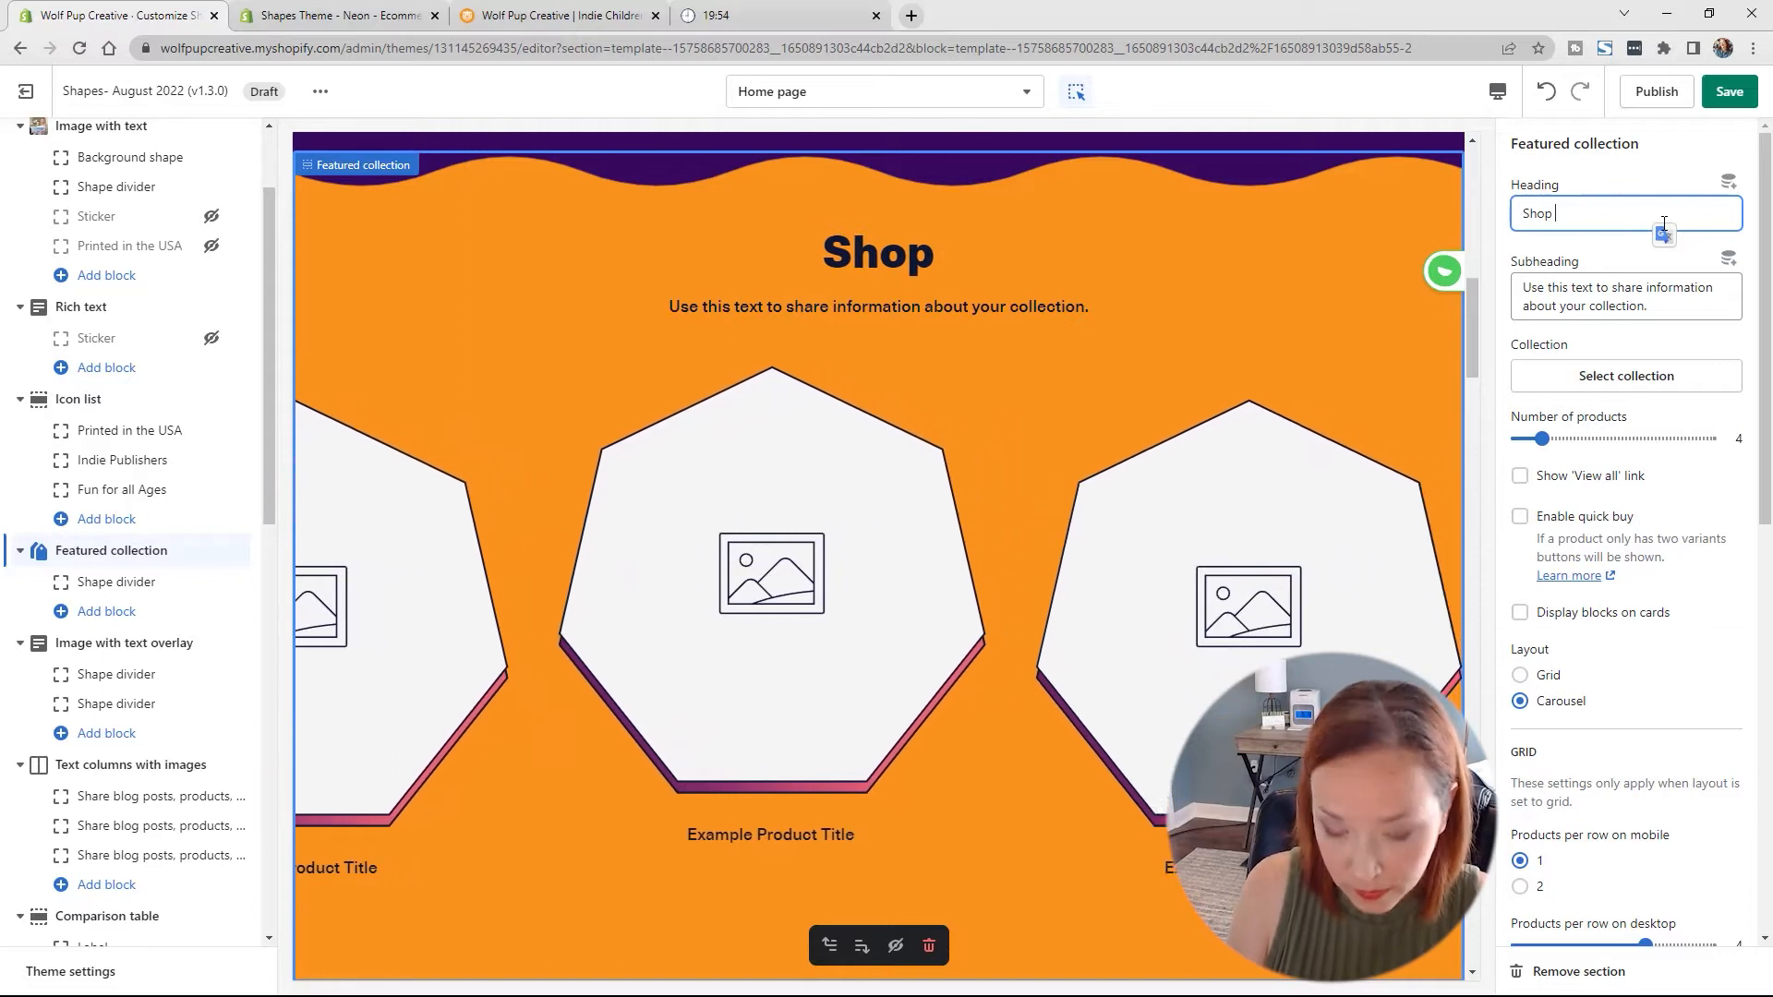
pyautogui.write('our Books')
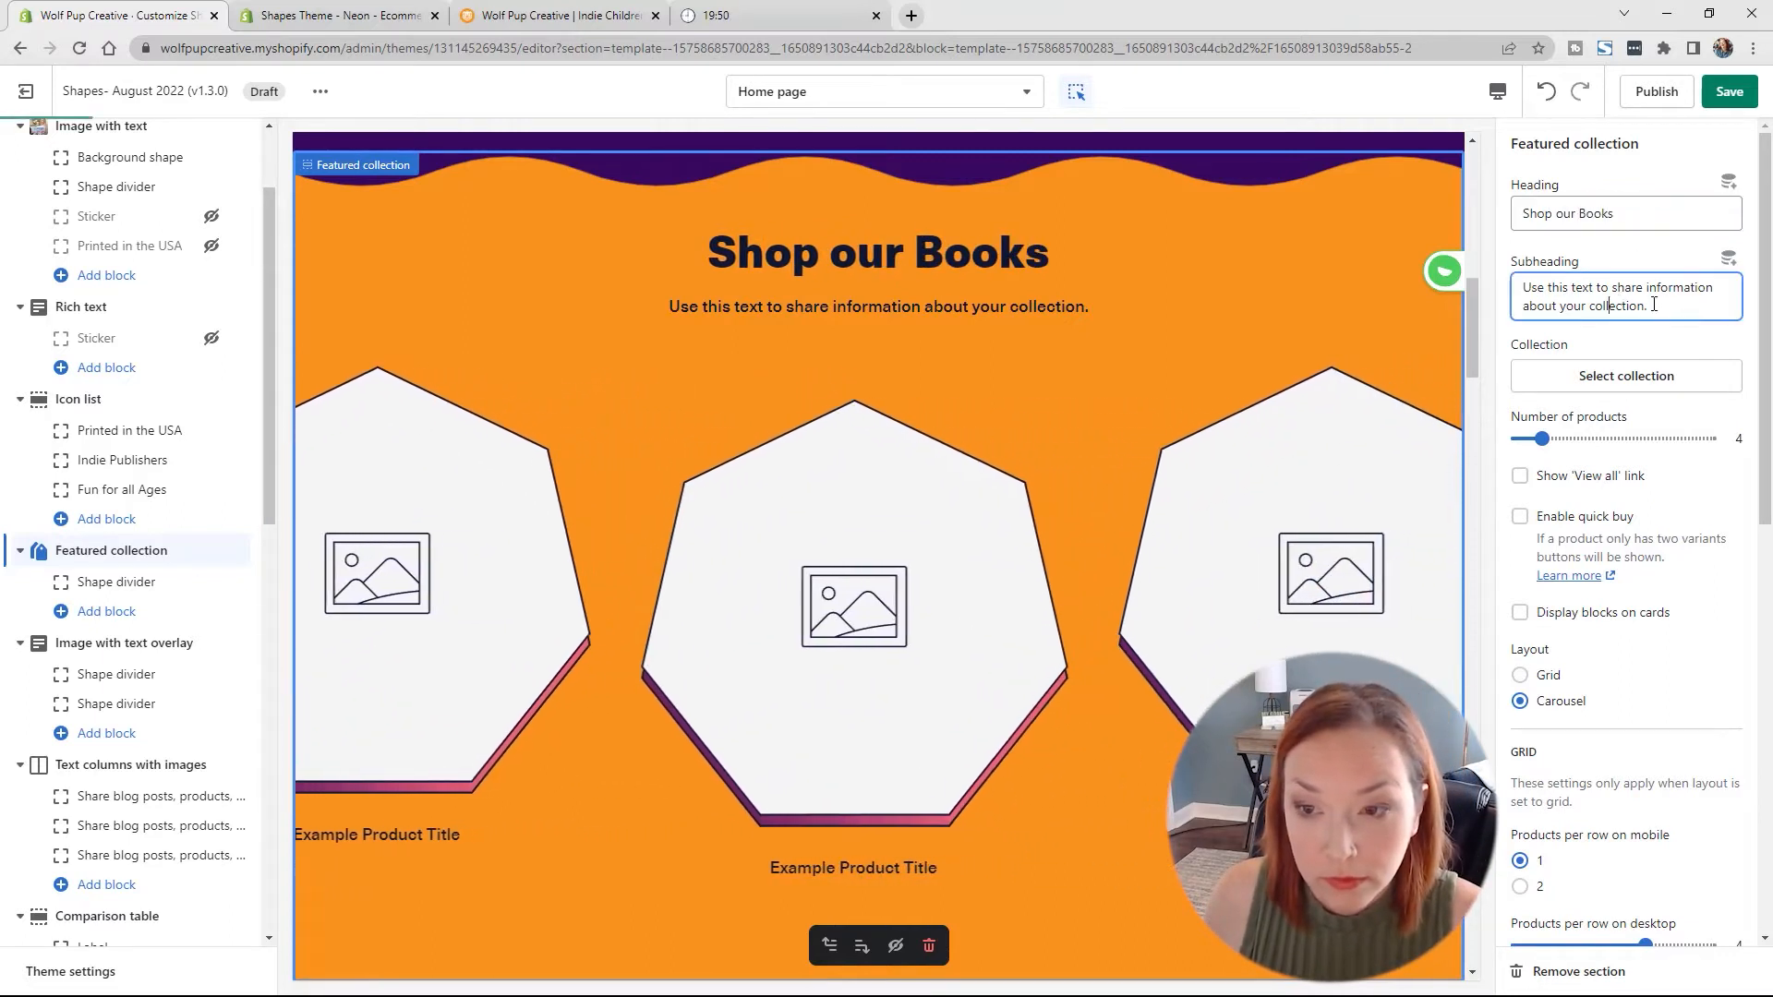
# Step: Check the live site for wording ideas and clear the placeholder subheading of the Featured collection section
pyautogui.click(520, 21)
pyautogui.scroll(-4, 1132, 507)
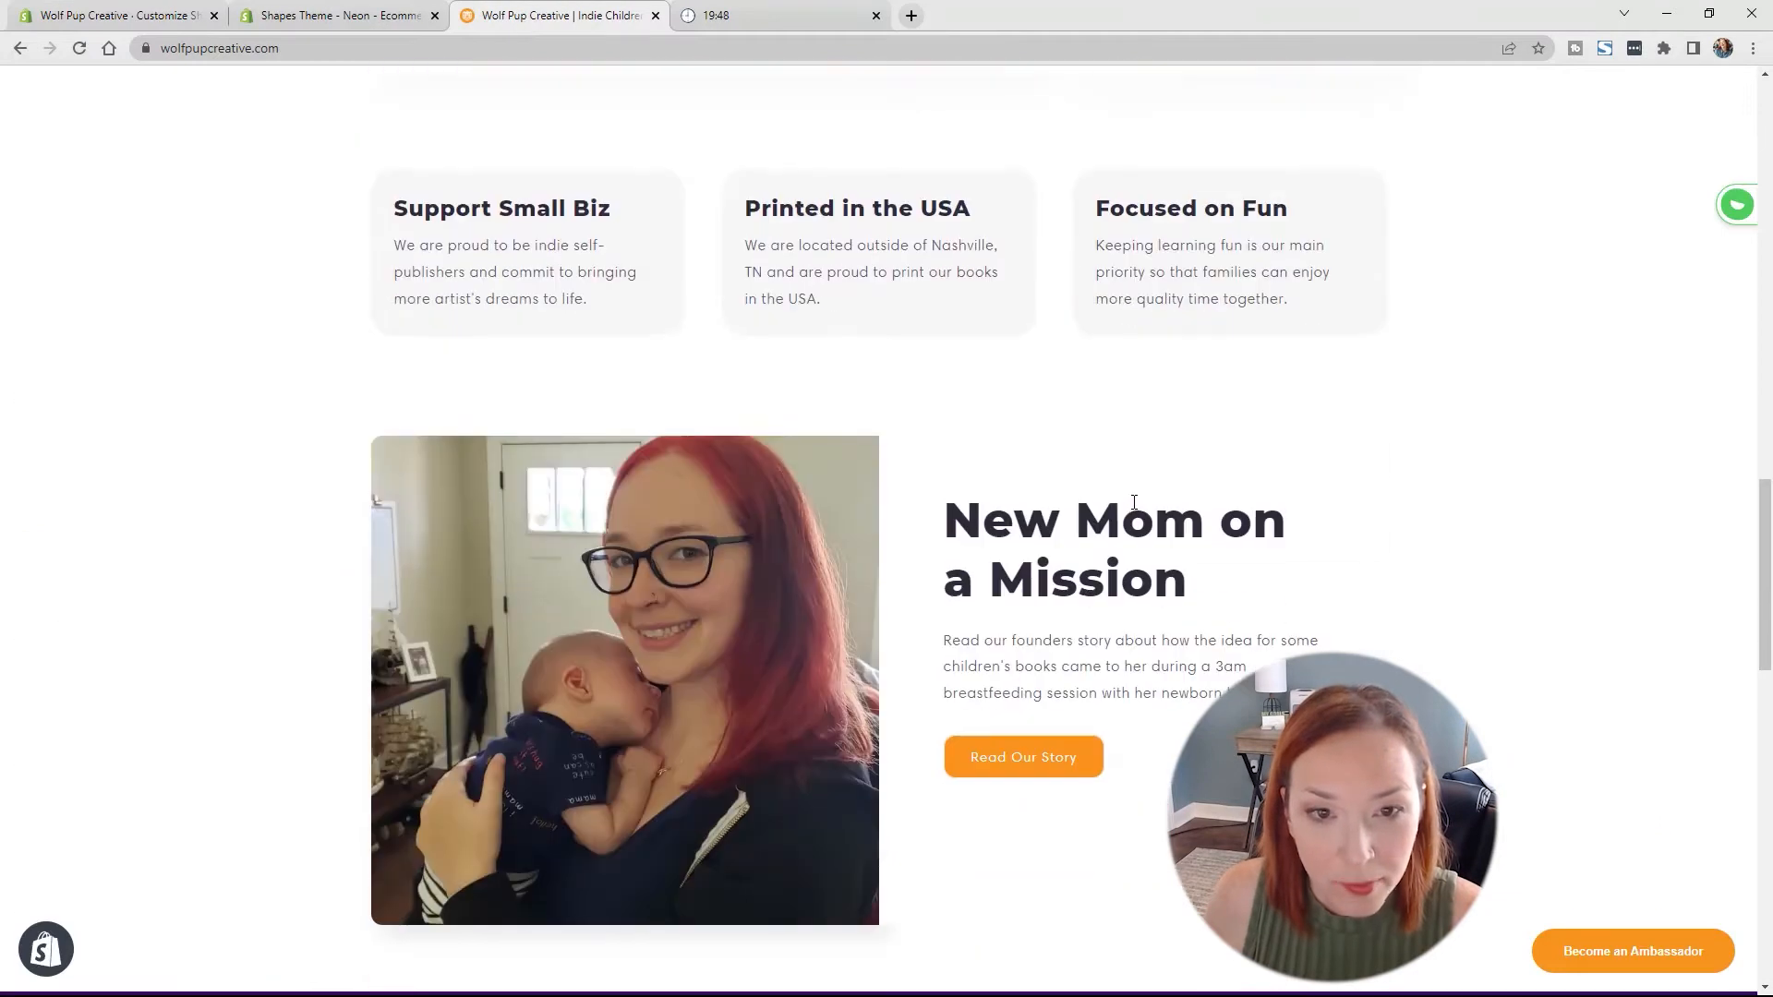
pyautogui.scroll(10, 1142, 506)
pyautogui.scroll(-2, 1141, 506)
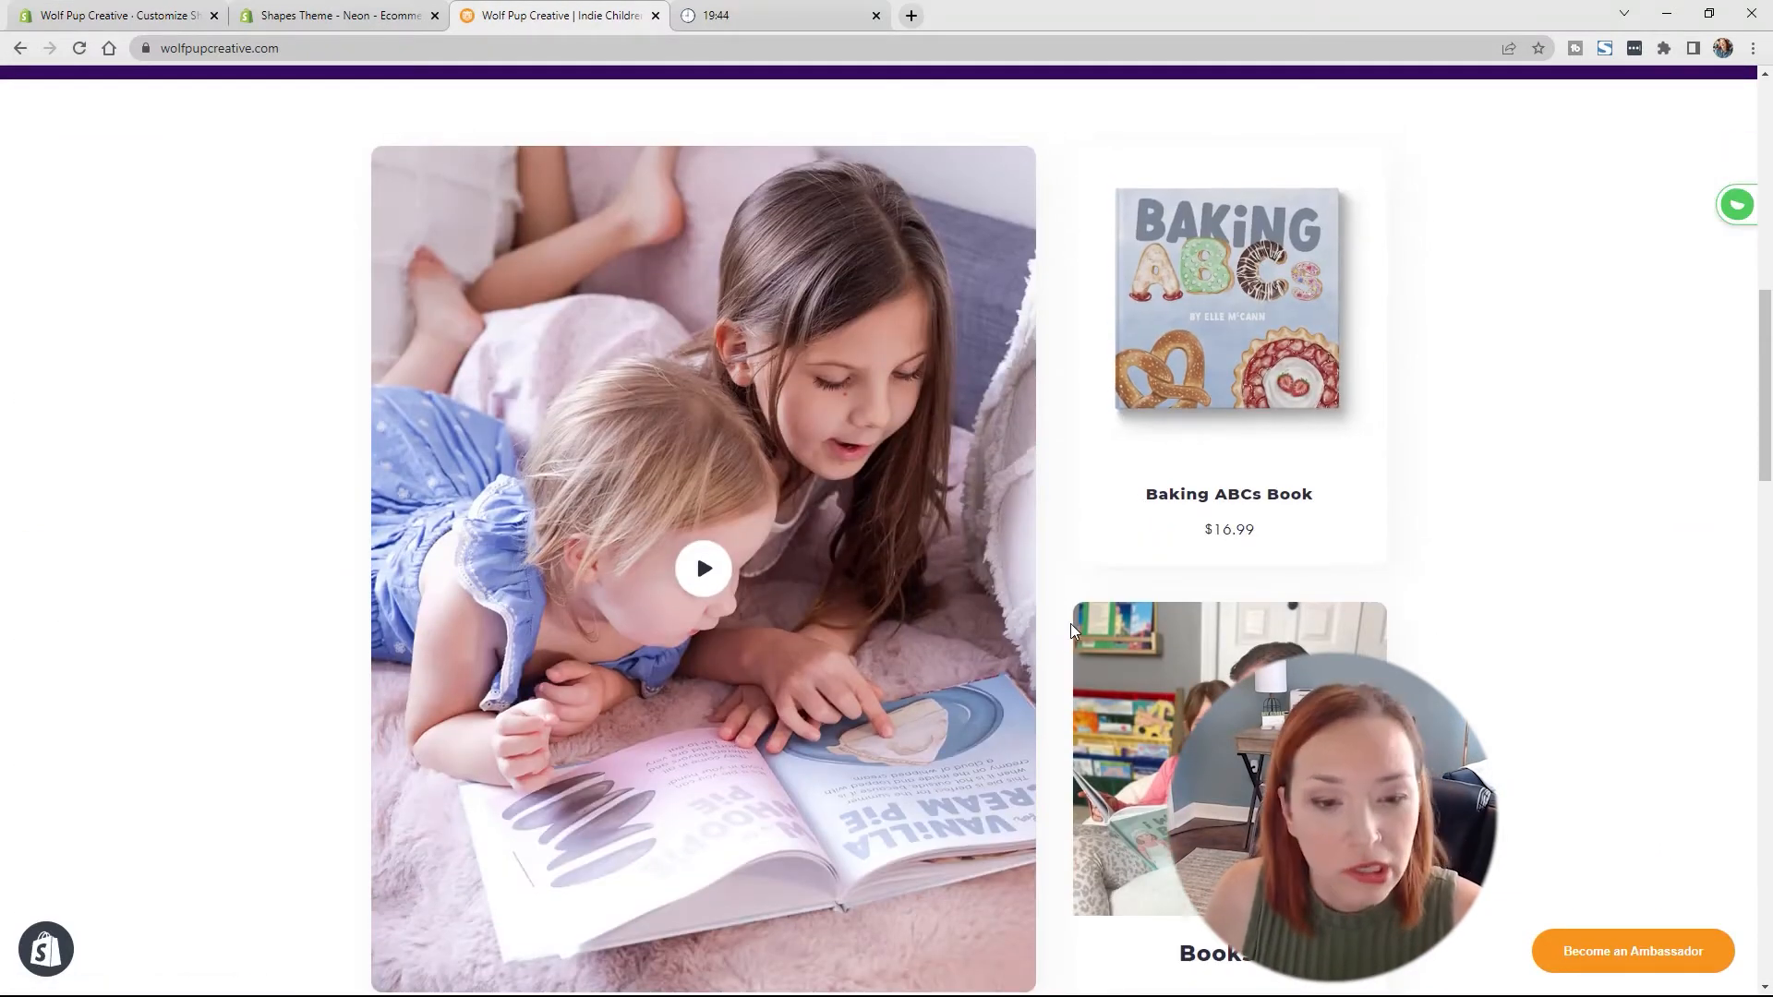
pyautogui.click(146, 21)
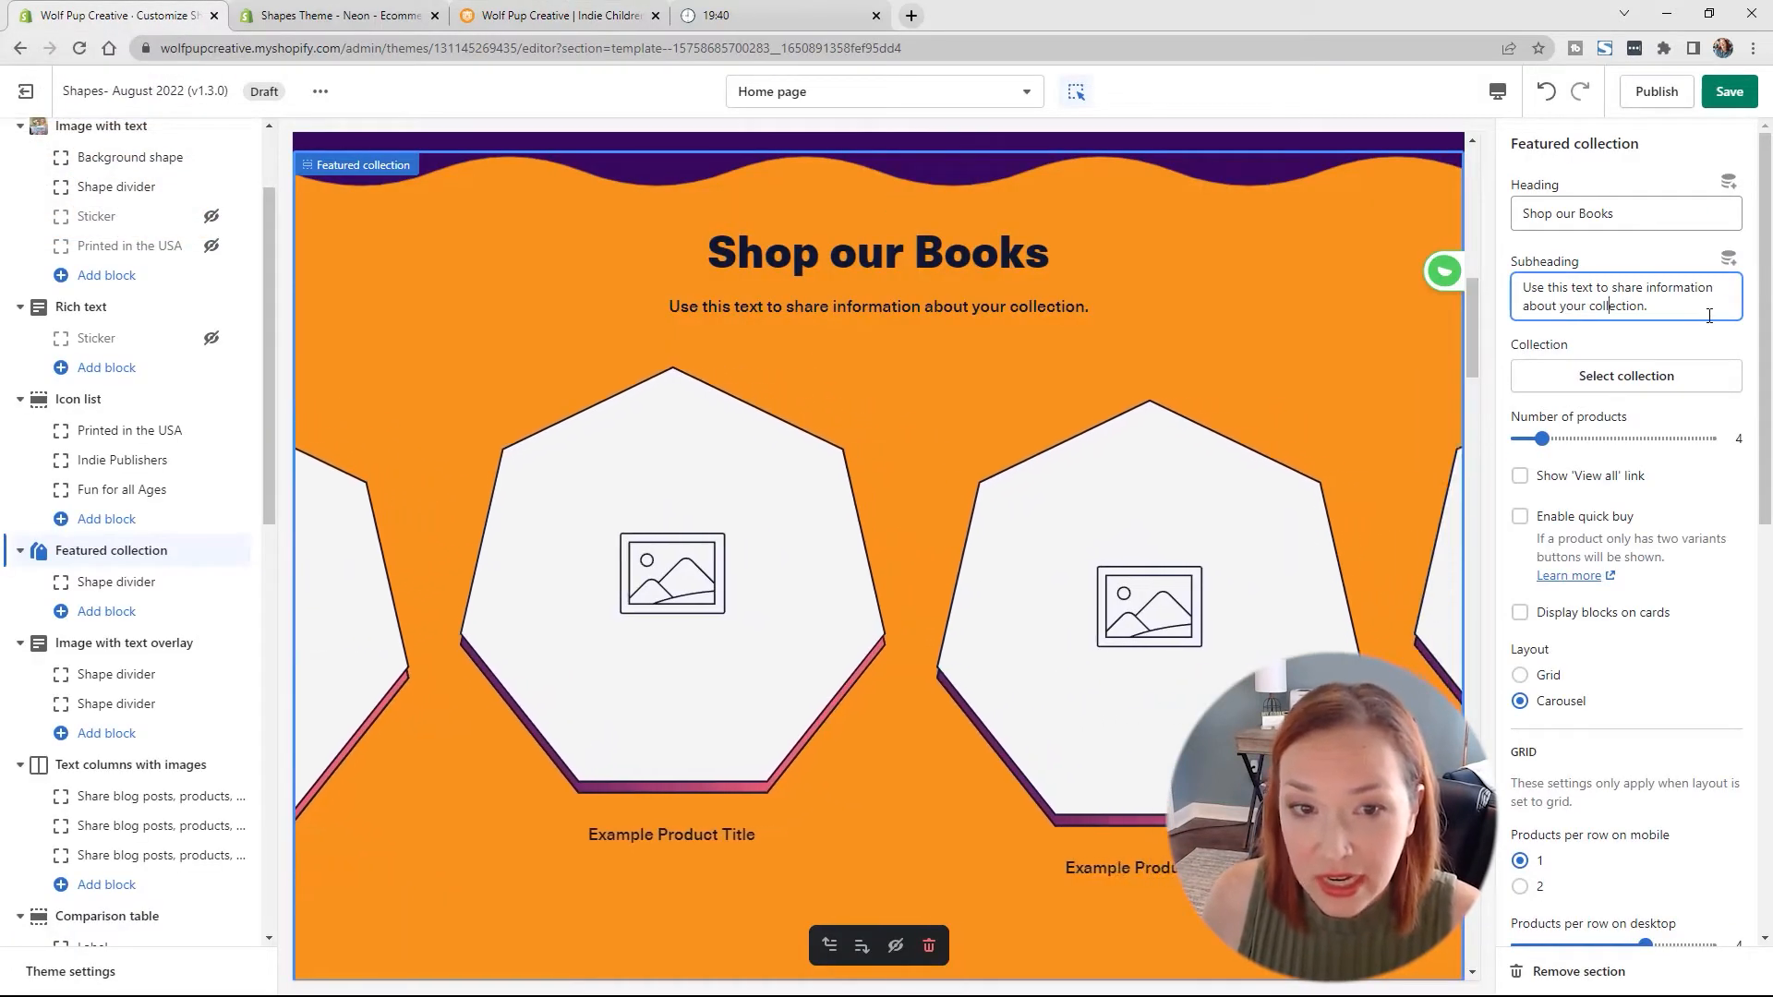
pyautogui.moveTo(1709, 316); pyautogui.dragTo(1516, 277)
pyautogui.press('BackSpace')
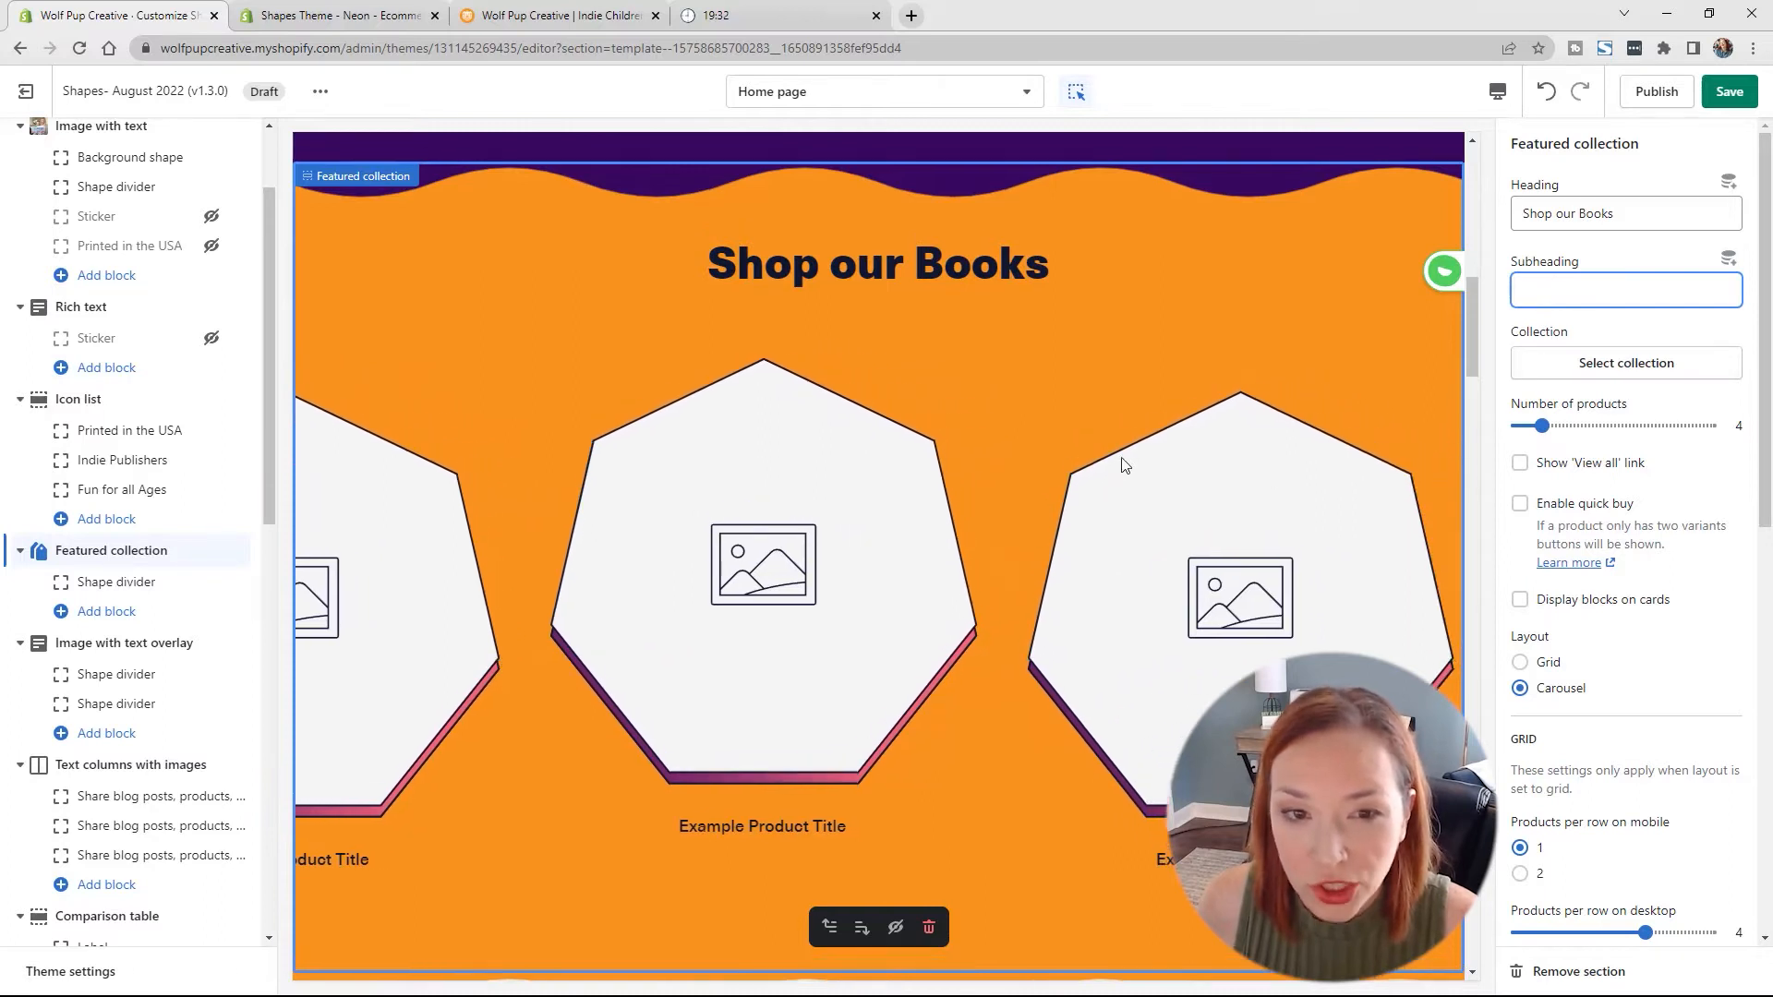
# Step: Set the Featured collection subheading to "Colorful illustrations that keep your child engaged!"
pyautogui.scroll(5, 1121, 457)
pyautogui.scroll(-1, 1579, 453)
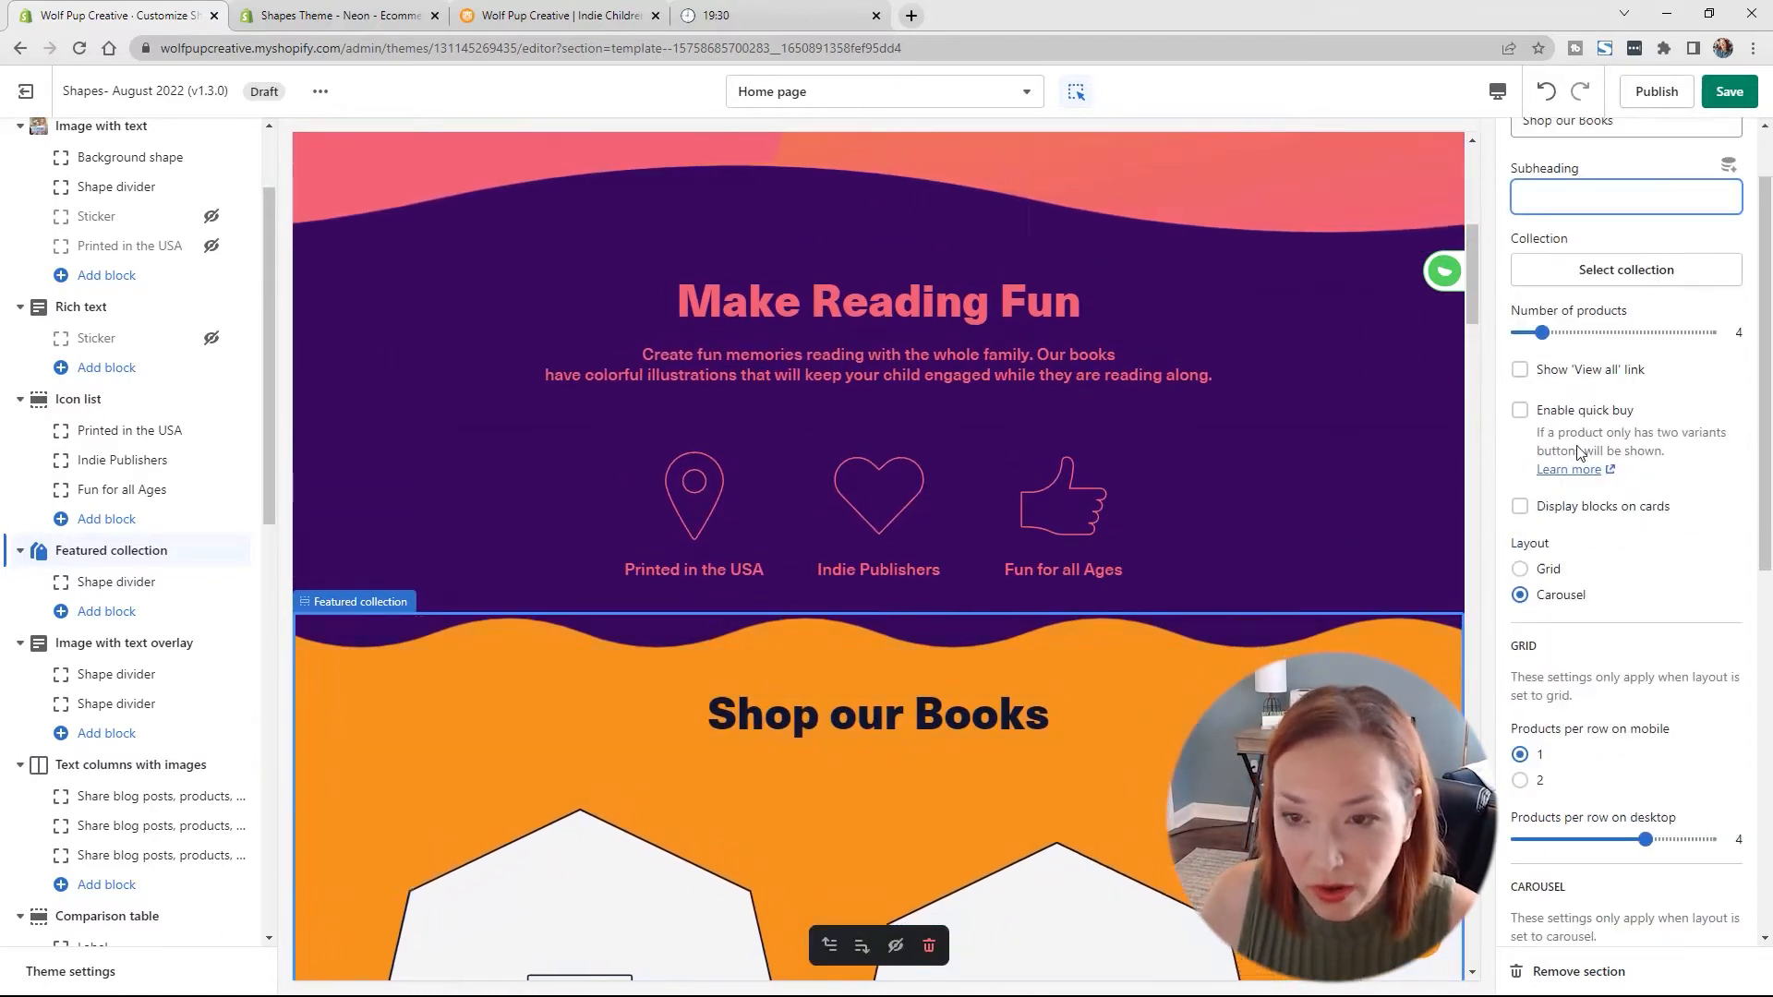
pyautogui.scroll(1, 1579, 453)
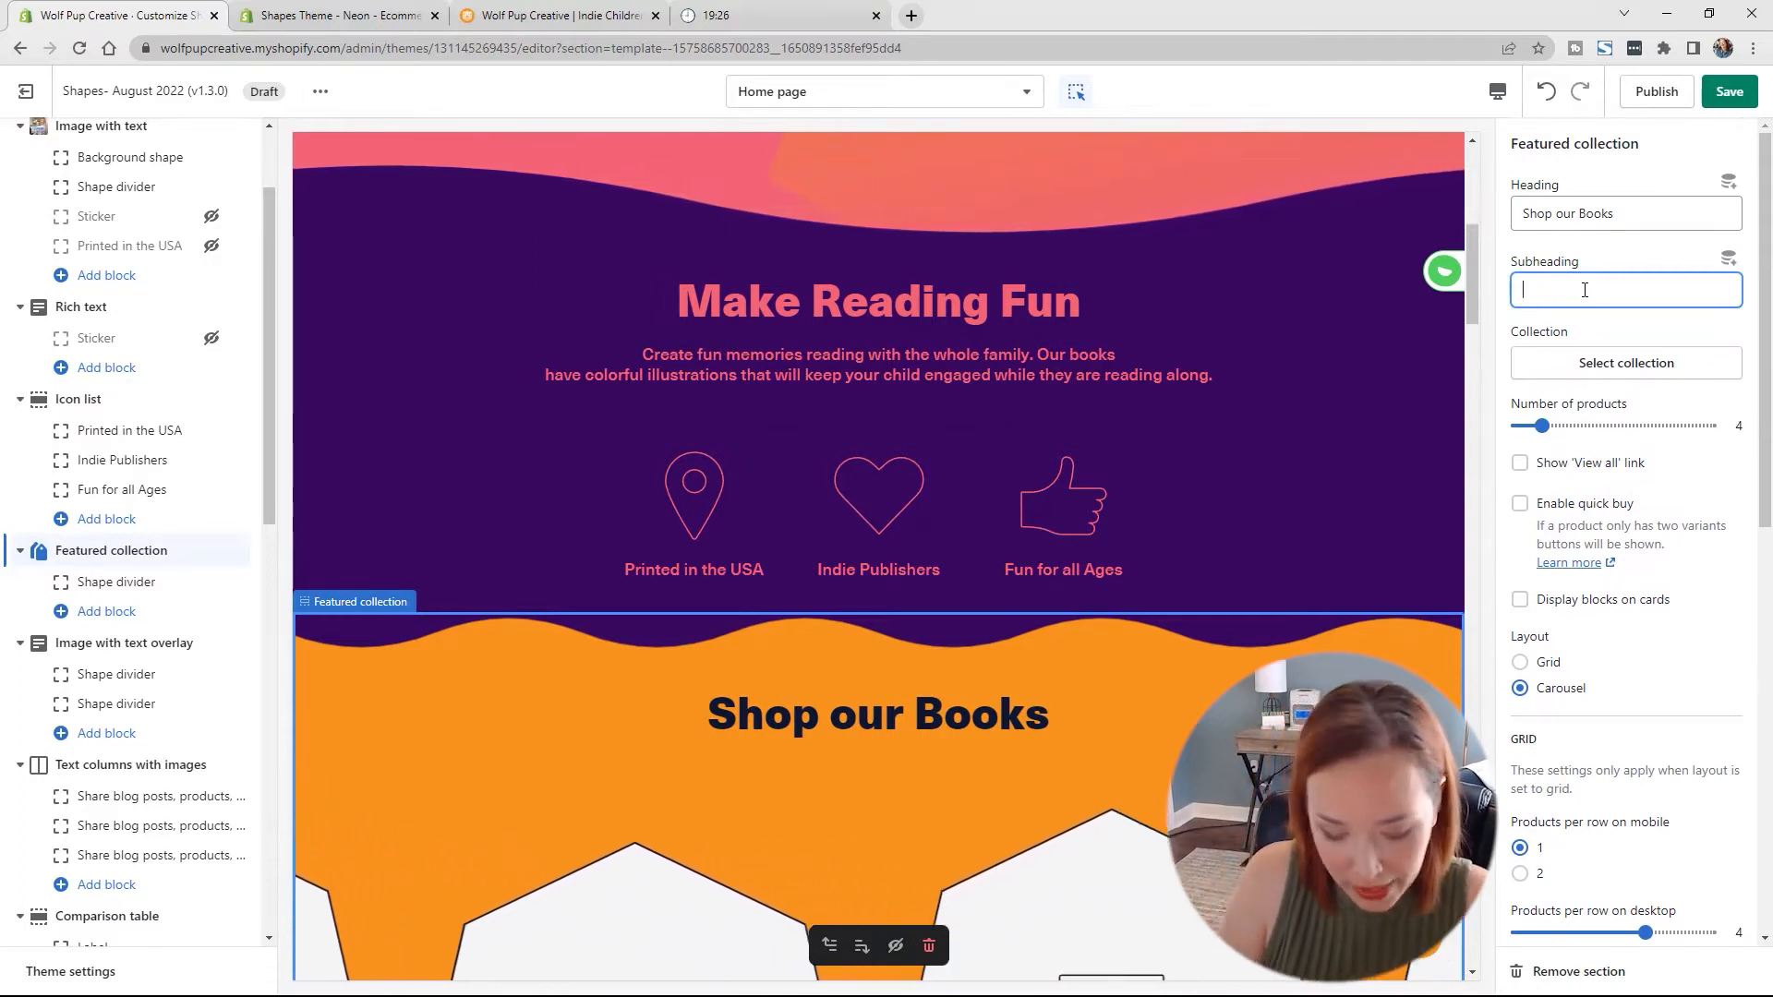
pyautogui.write('C')
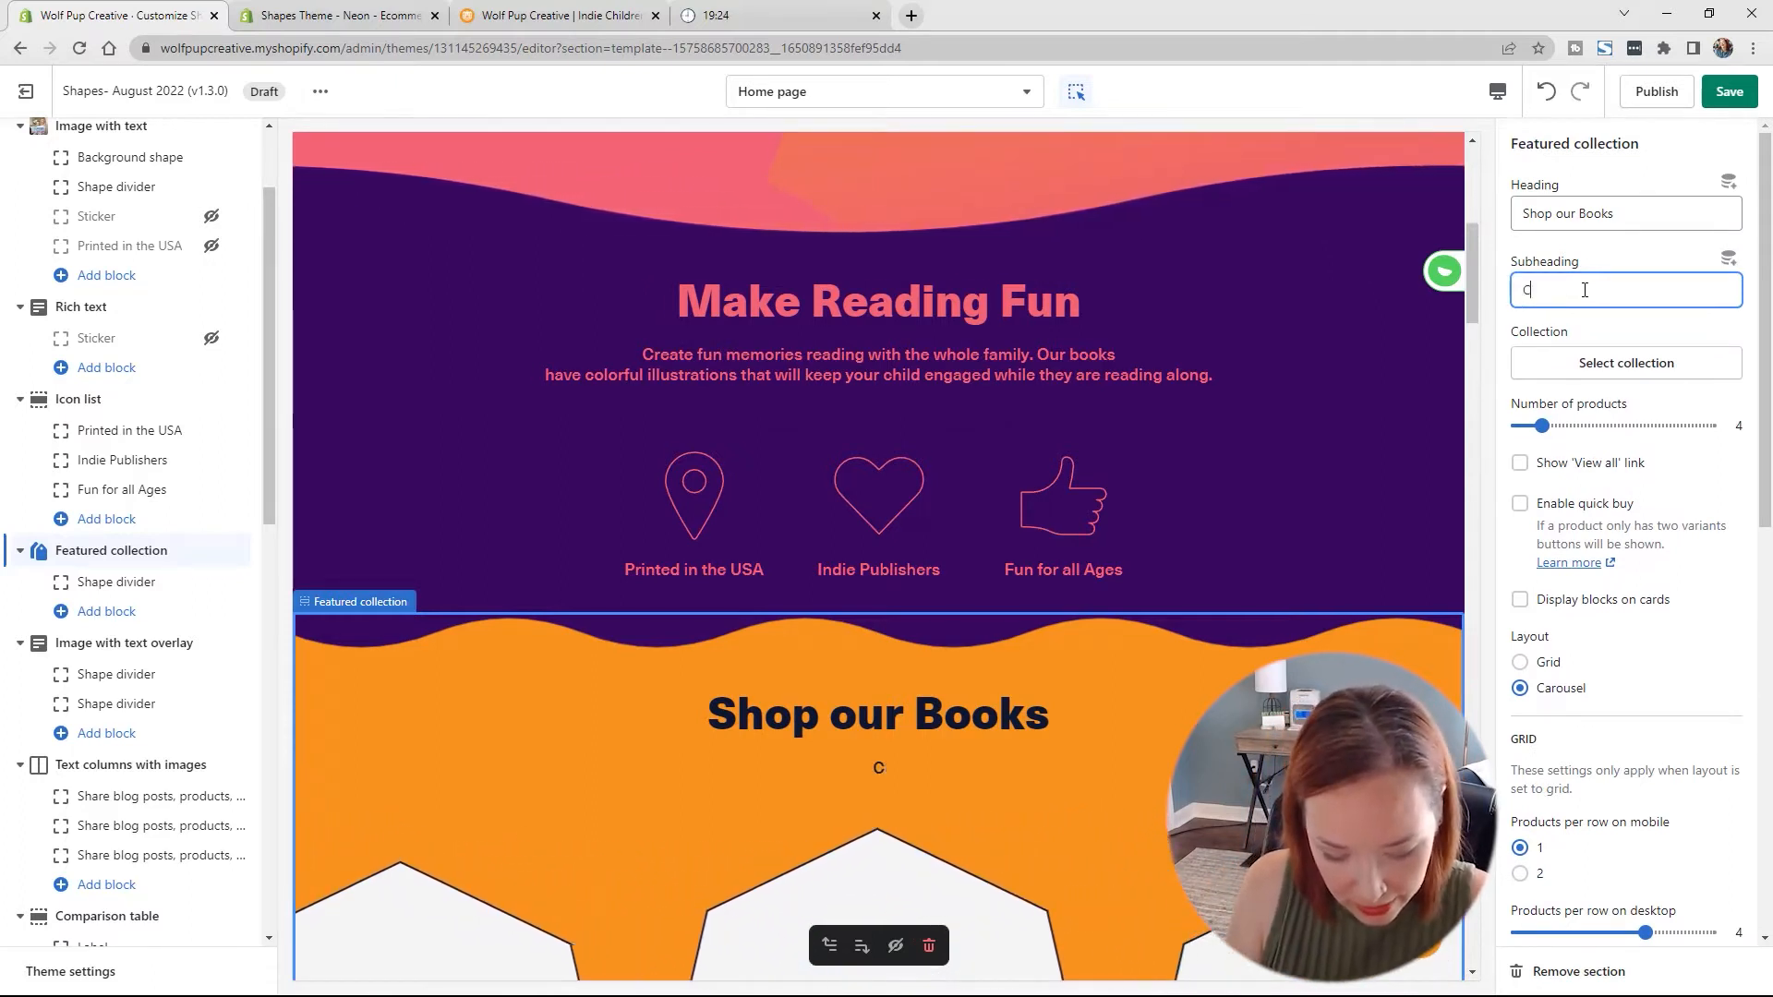
pyautogui.write('olorful ill')
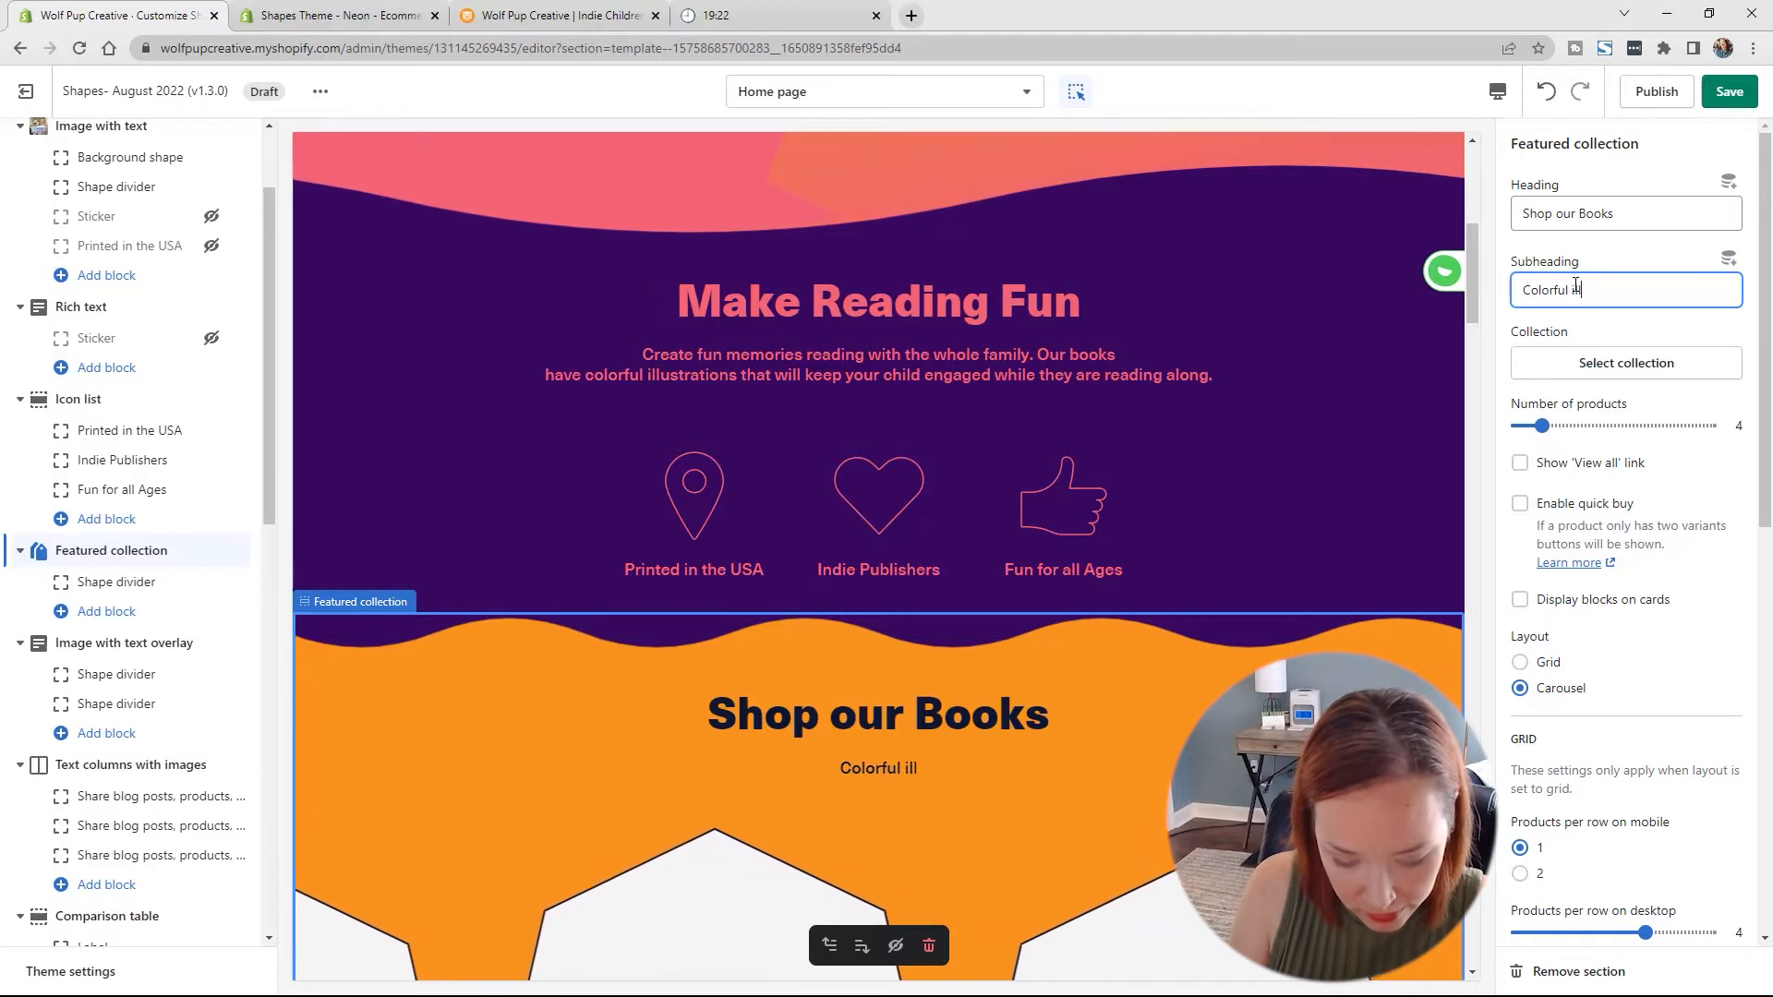
pyautogui.write('ustrations that k')
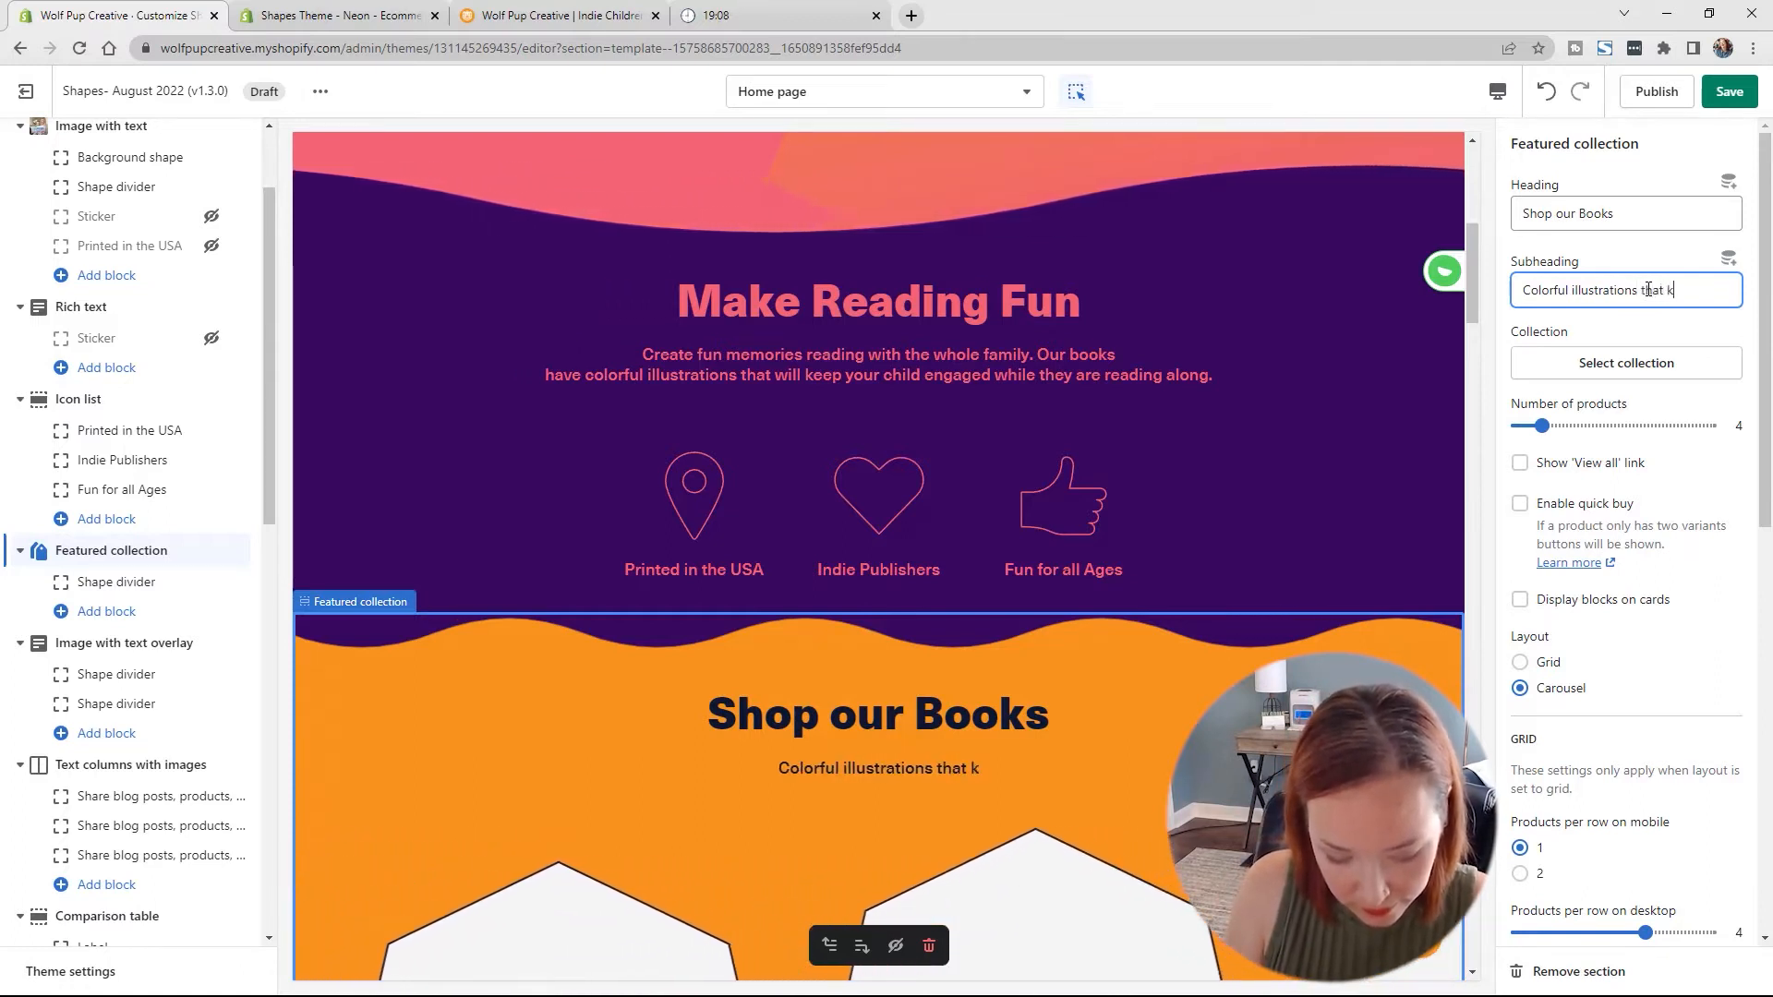
pyautogui.write('child engaged!')
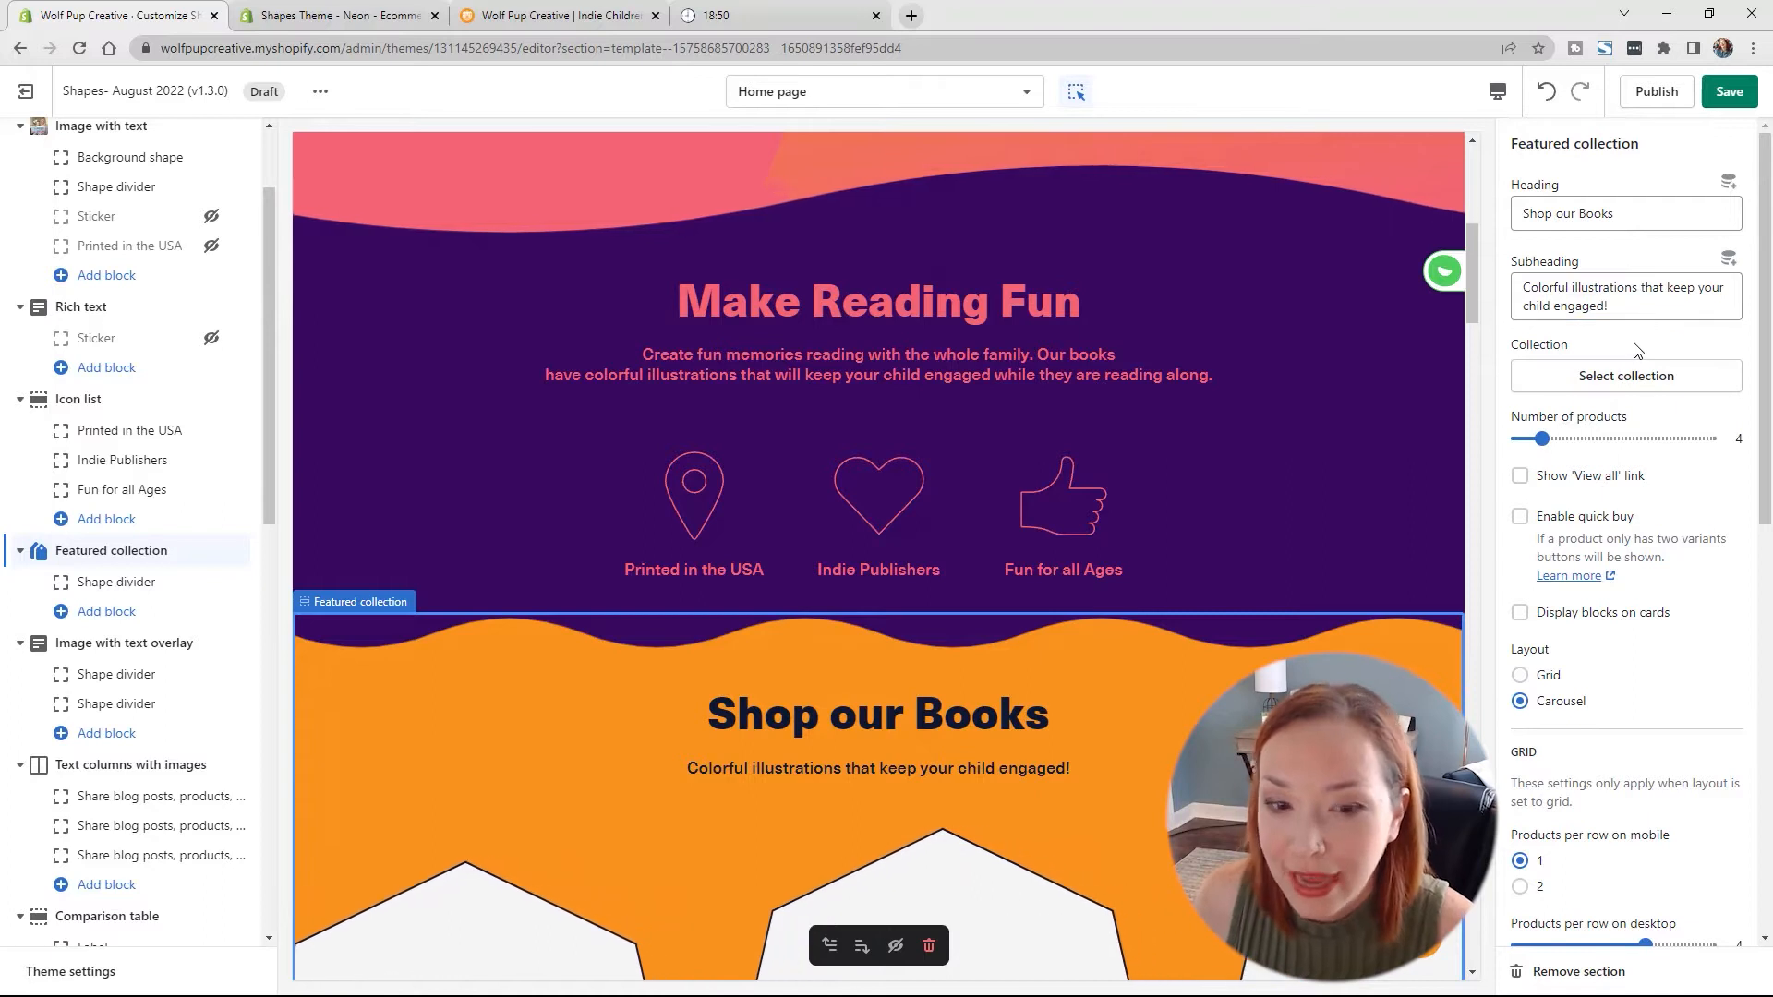
# Step: Assign the Baking Books collection to the Featured collection section and set the number of products to 2
pyautogui.click(1603, 380)
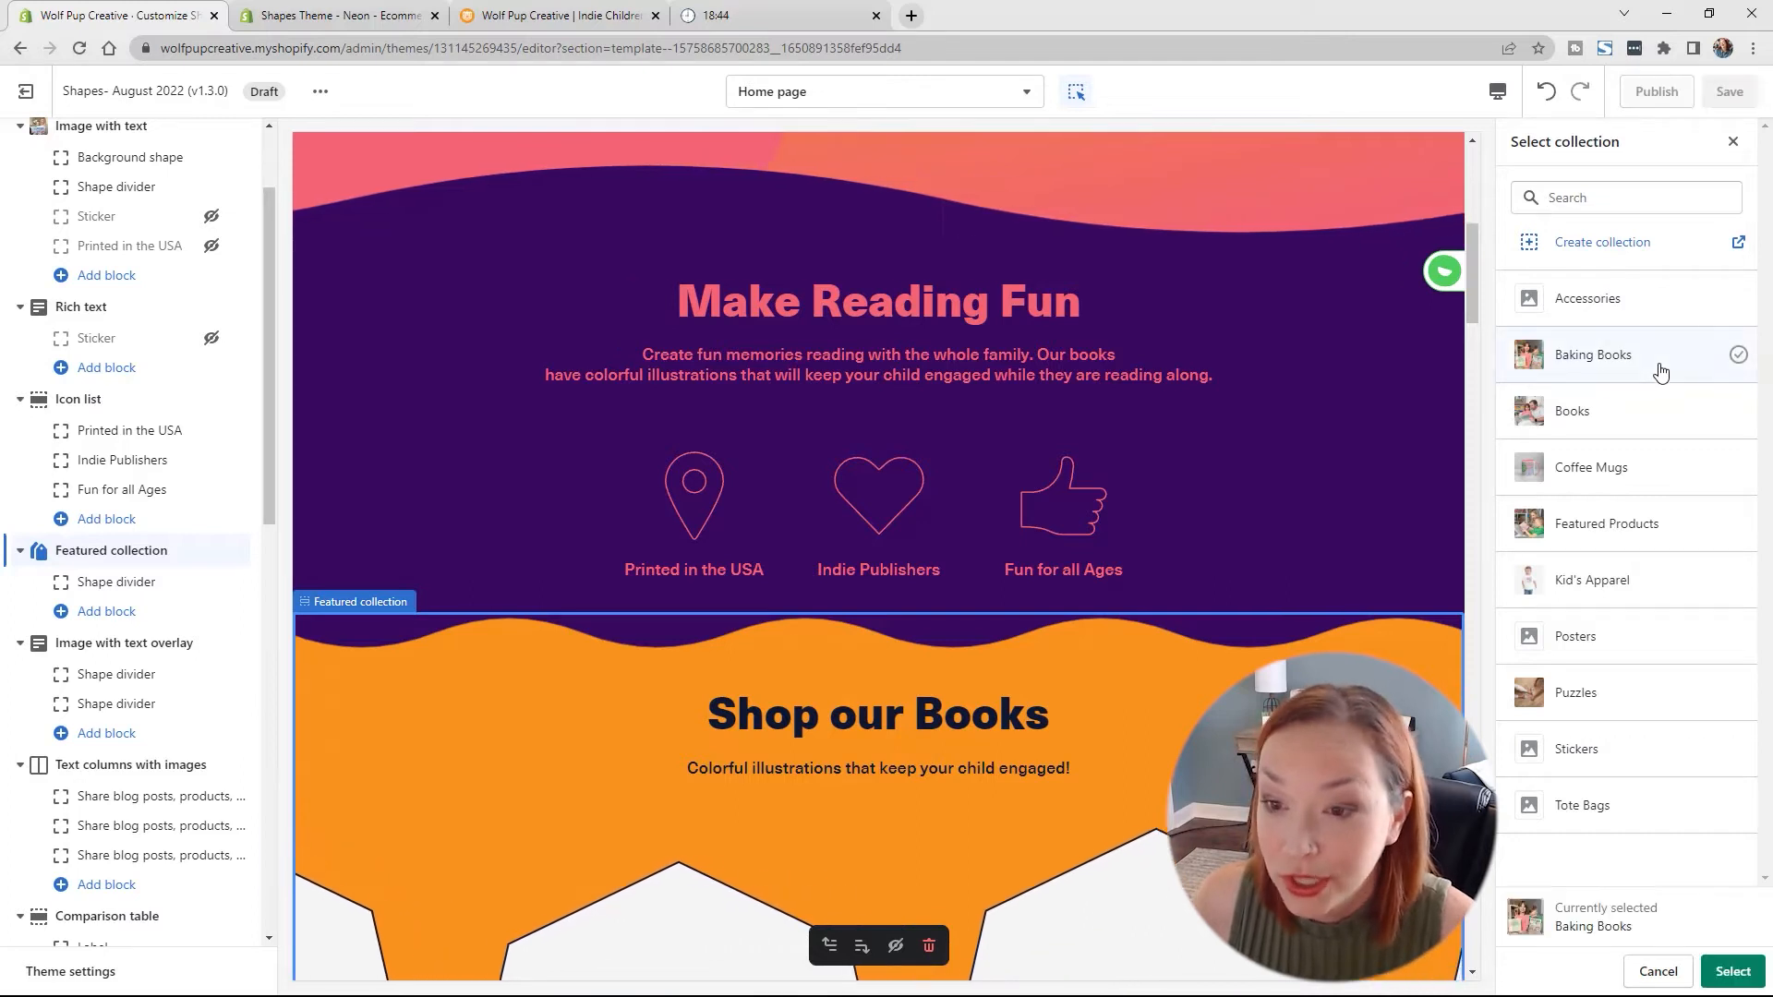
pyautogui.click(1660, 364)
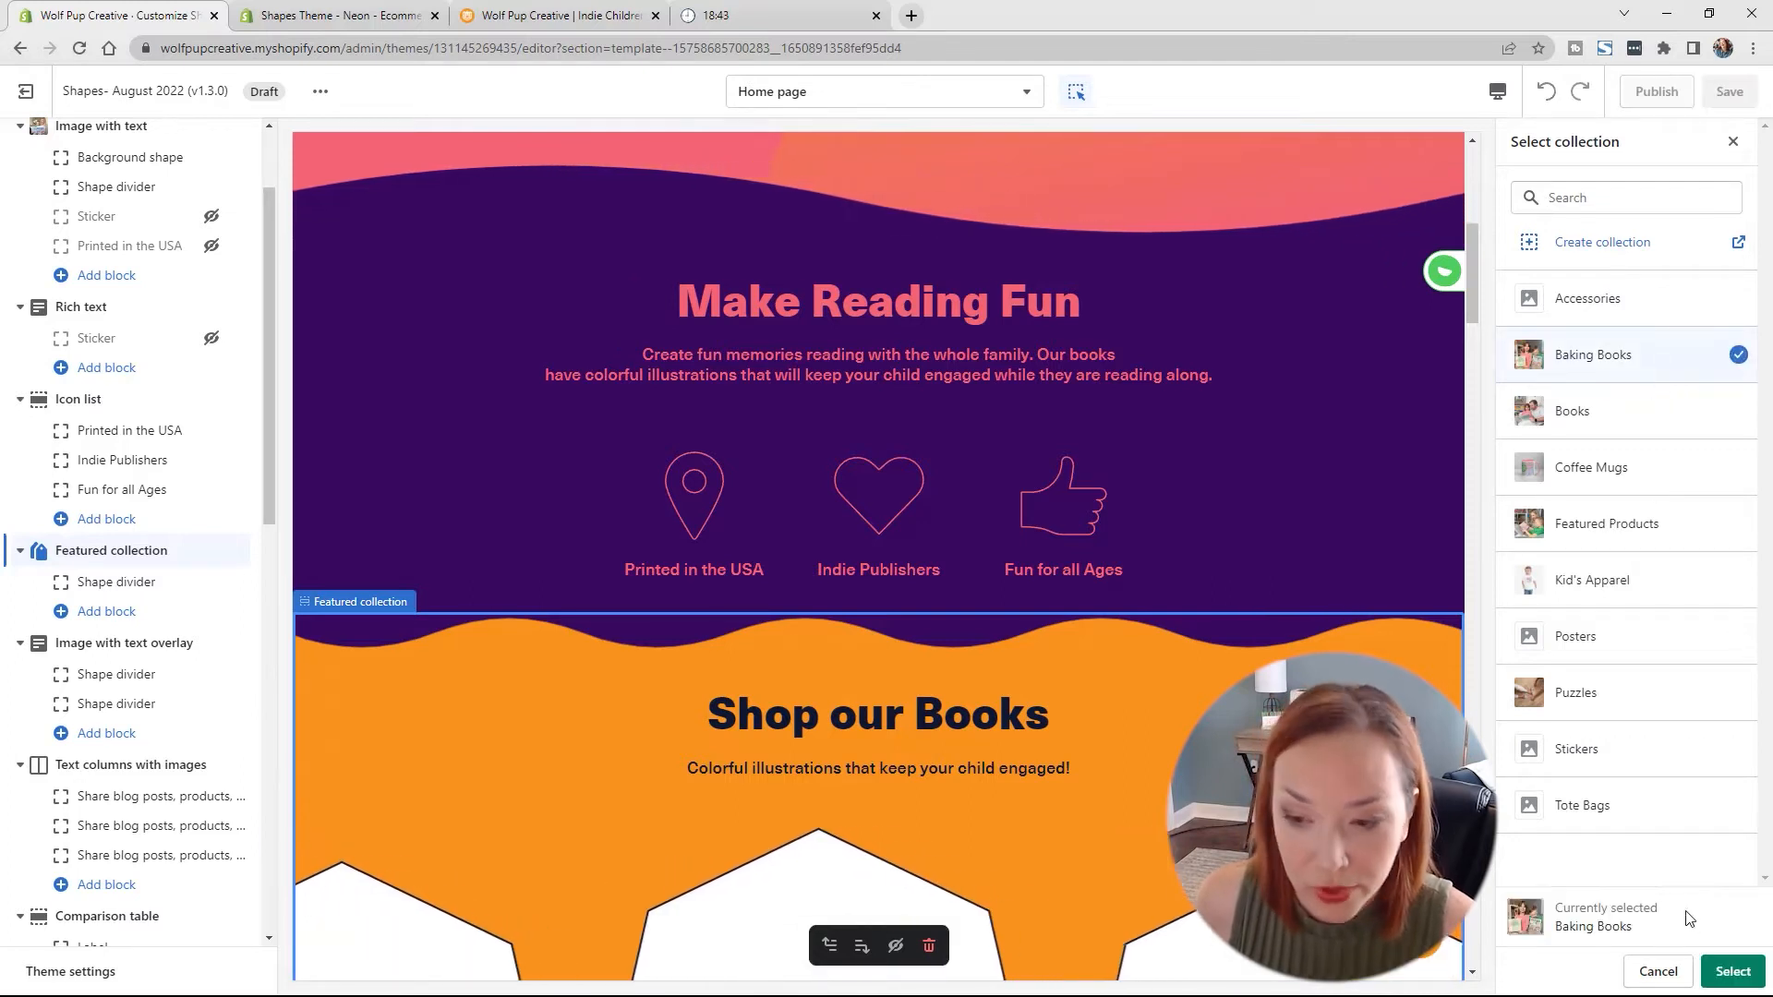
pyautogui.click(1718, 974)
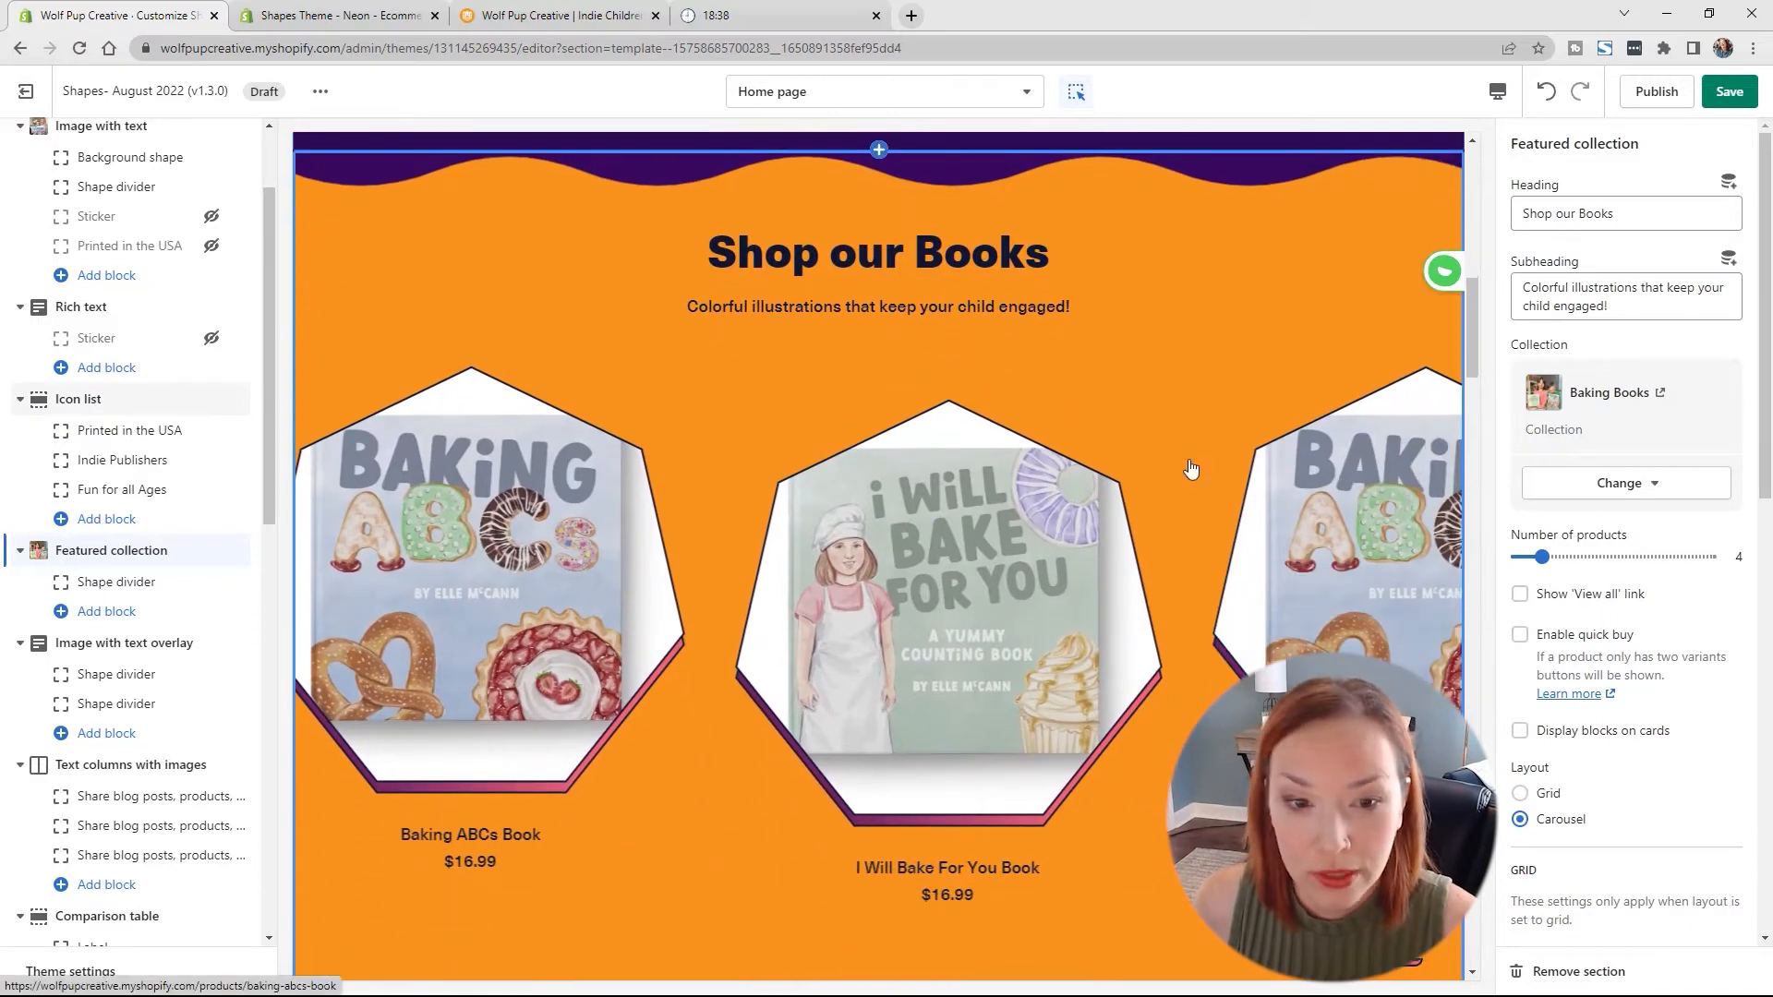
pyautogui.scroll(-1, 1064, 436)
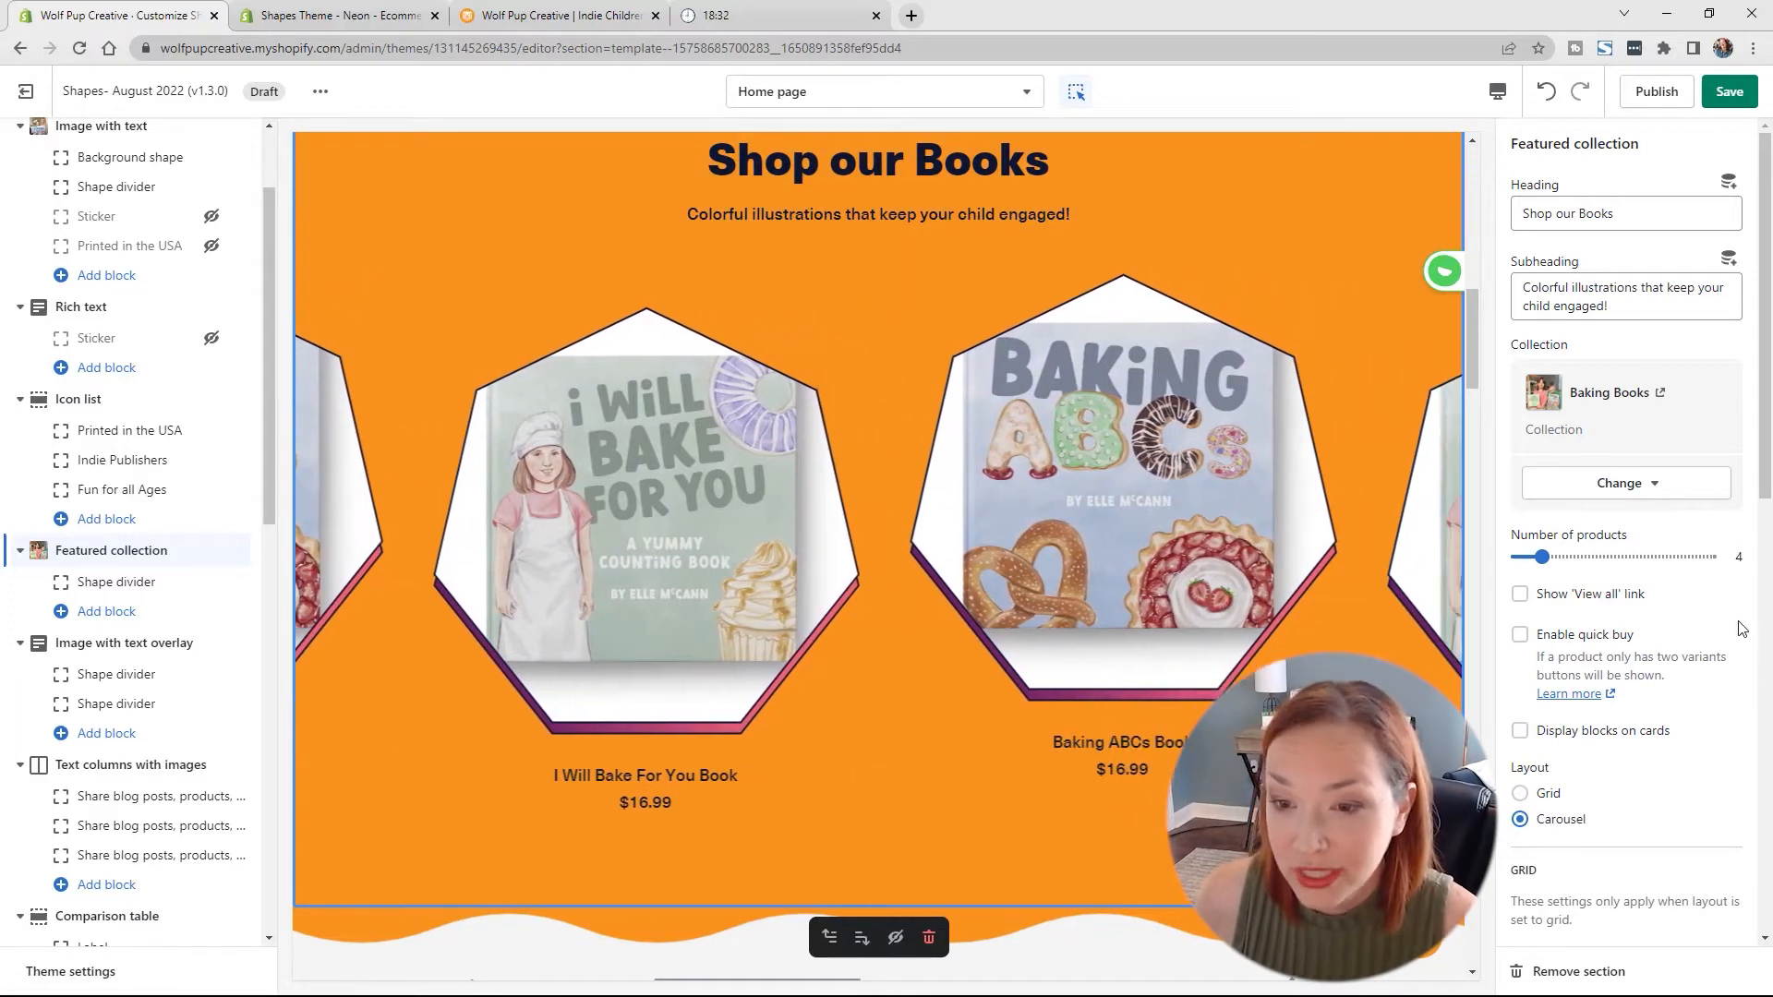
pyautogui.moveTo(1541, 557); pyautogui.dragTo(1507, 557)
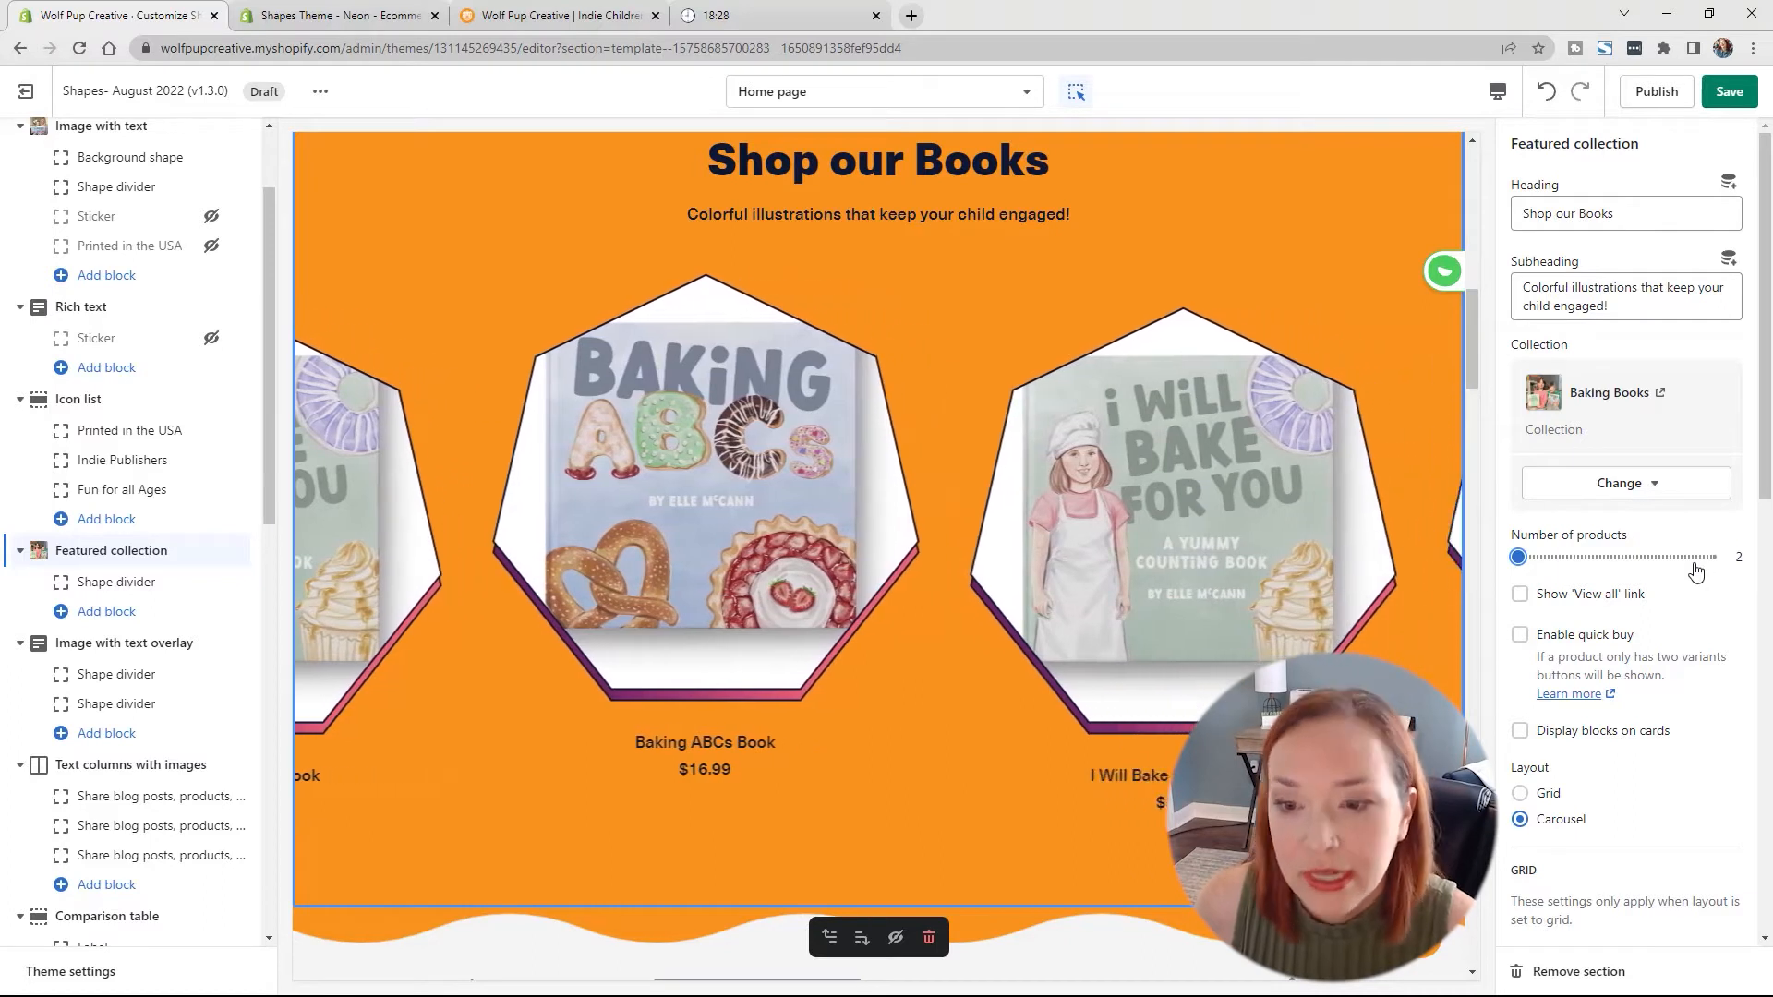
# Step: Change the Featured collection layout to Grid with 2 products per row on desktop
pyautogui.scroll(-1, 1696, 572)
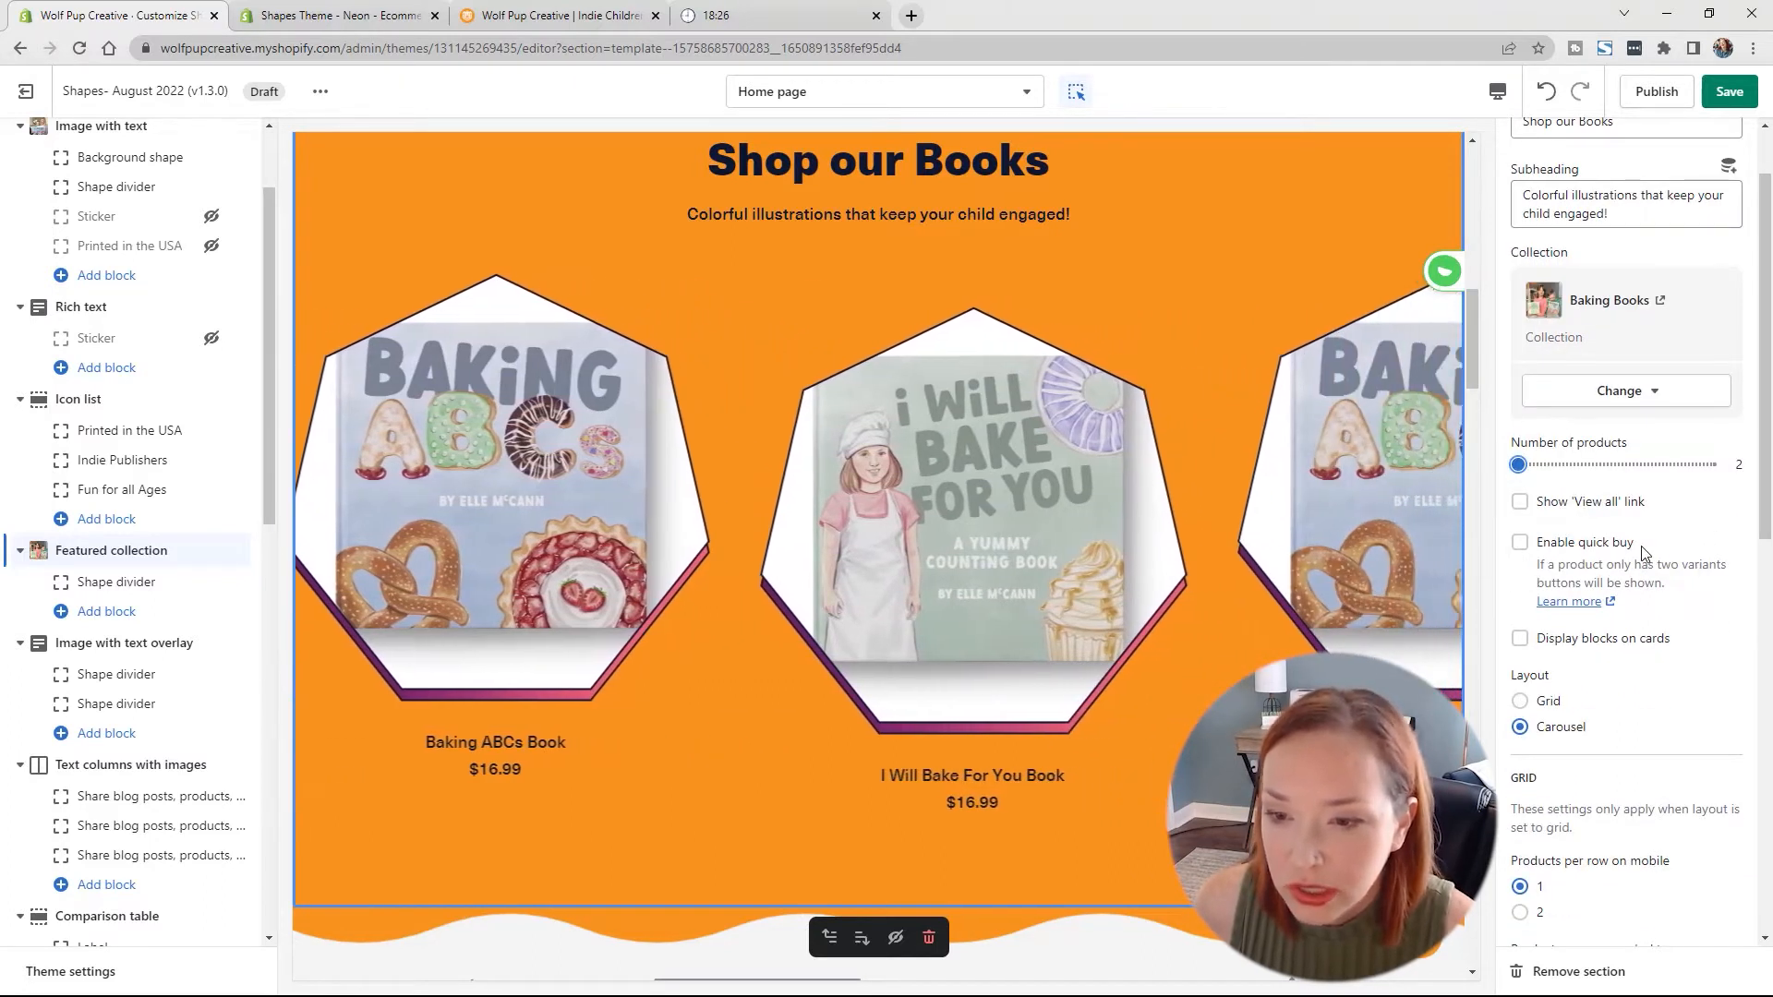
pyautogui.scroll(-2, 1642, 546)
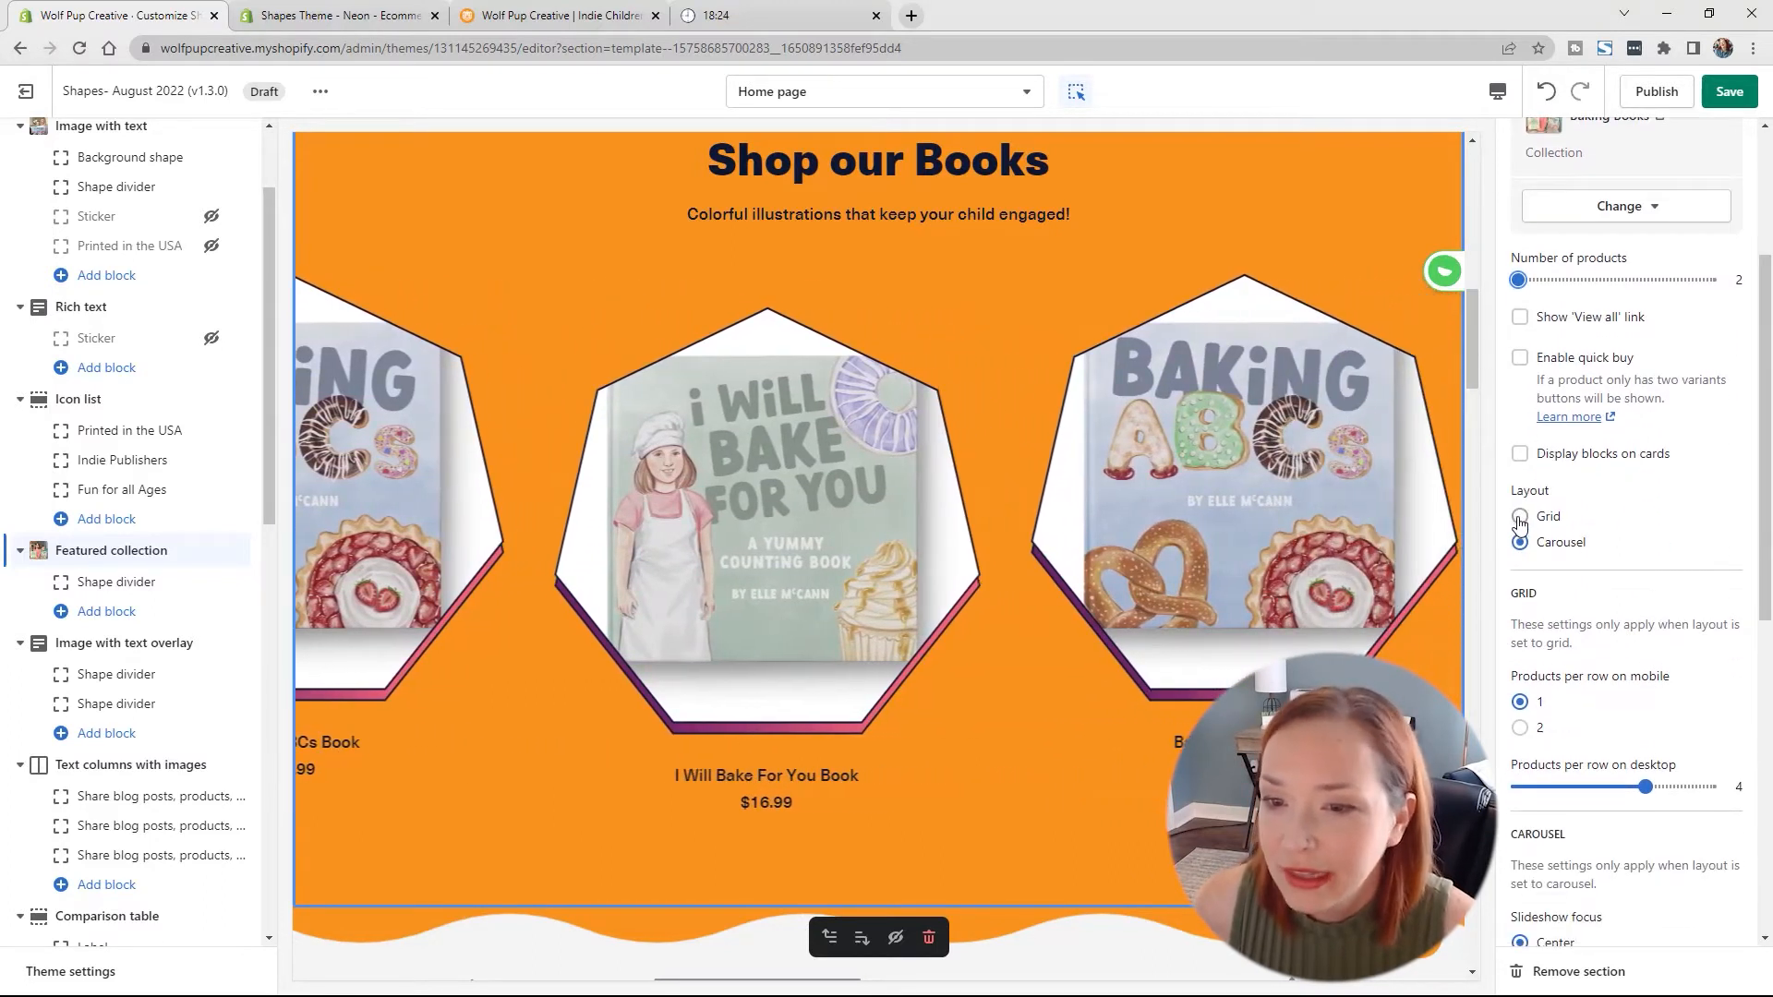
pyautogui.click(1519, 517)
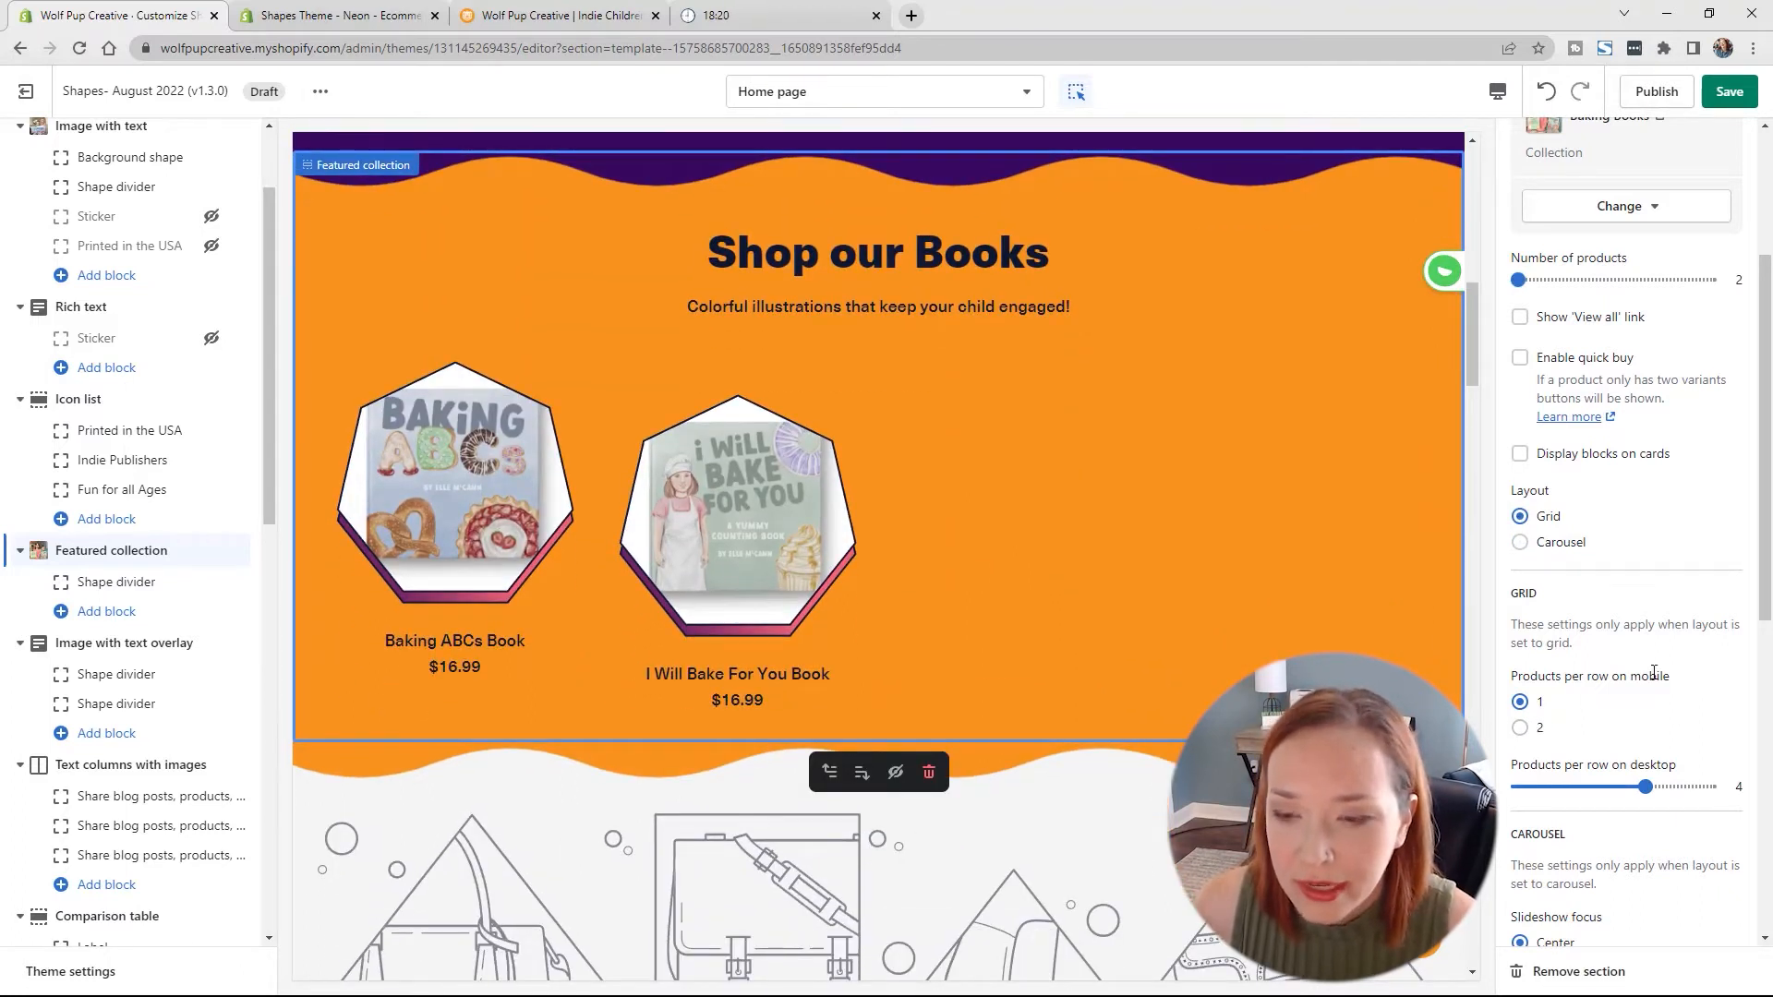
pyautogui.scroll(-1, 1649, 682)
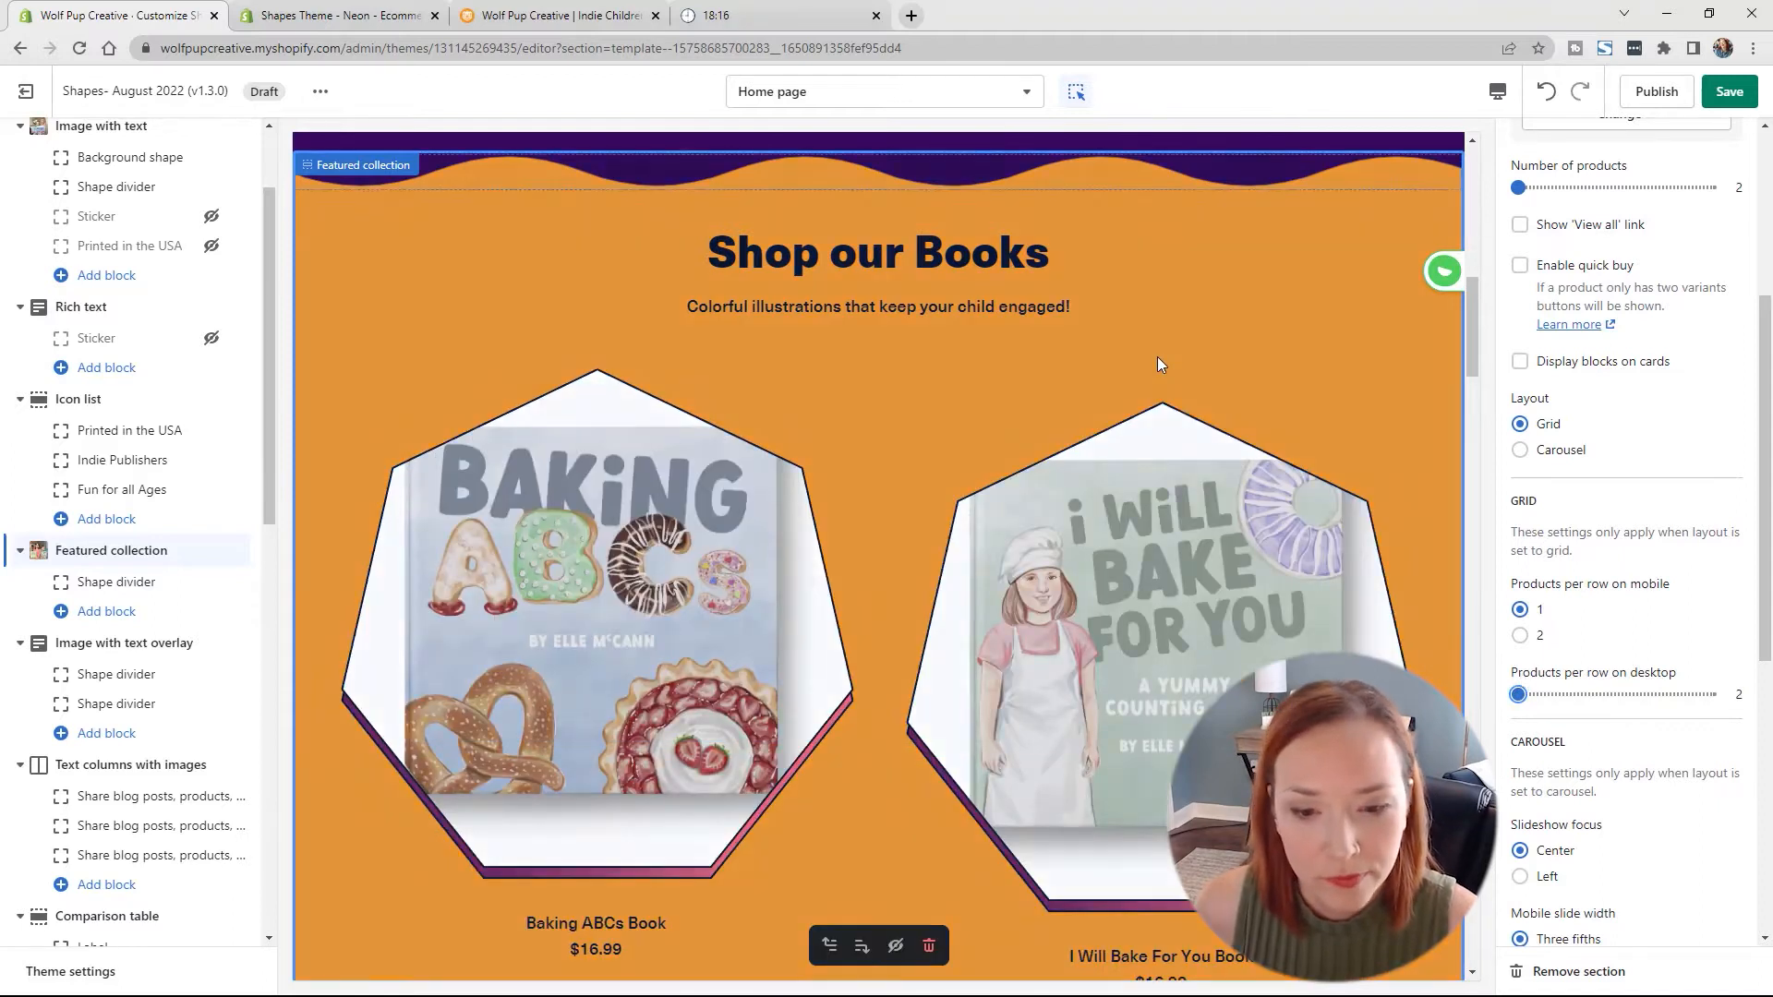
pyautogui.scroll(-1, 1173, 368)
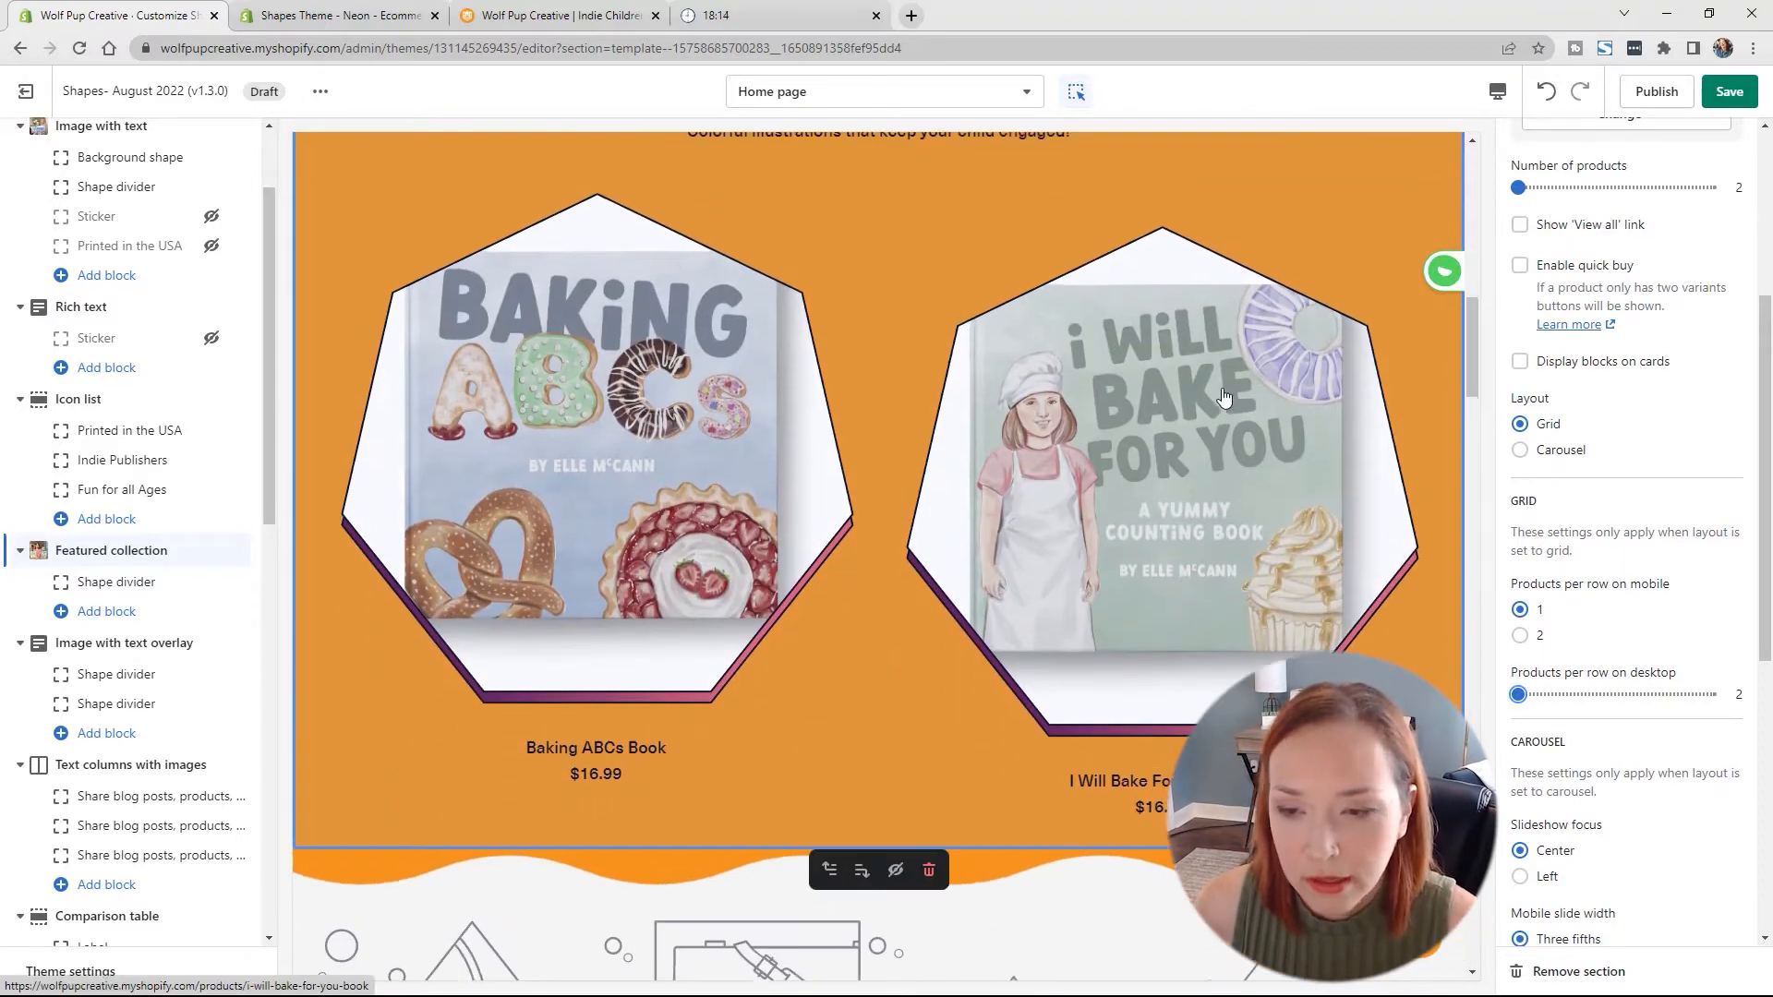
# Step: Set the image shape of the Featured collection's product grid to Default
pyautogui.scroll(2, 1221, 392)
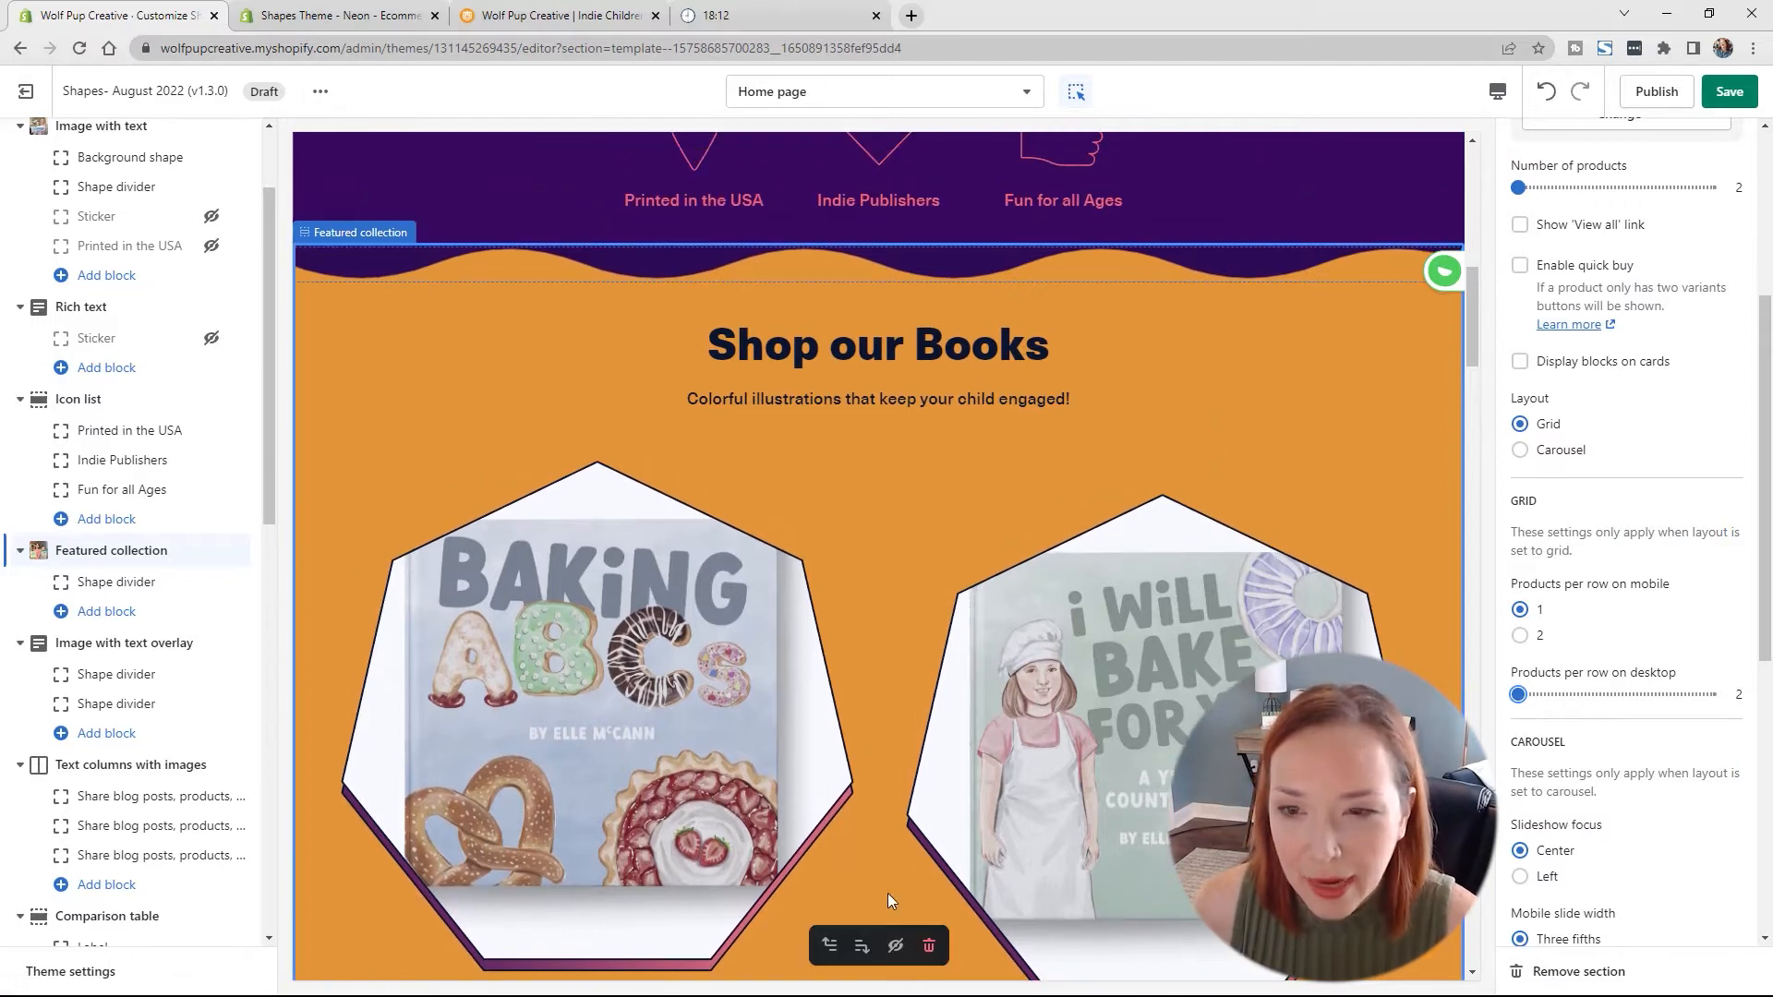
pyautogui.scroll(4, 1574, 573)
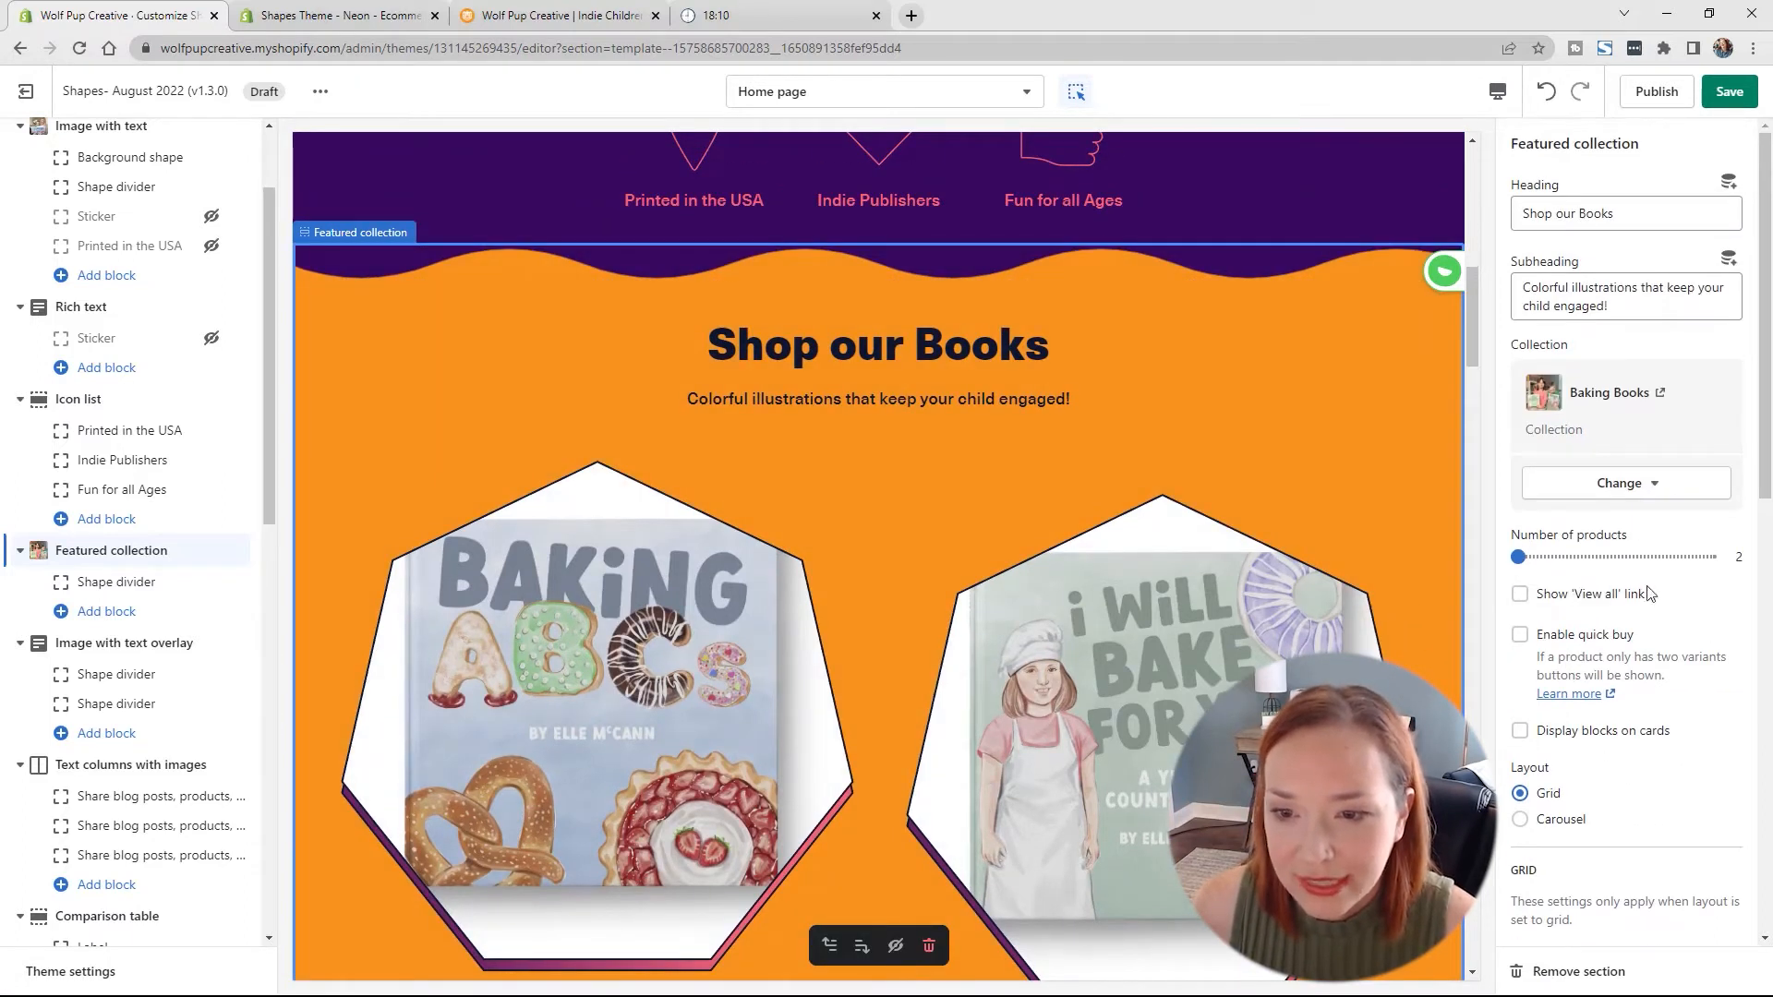
pyautogui.scroll(-7, 1738, 730)
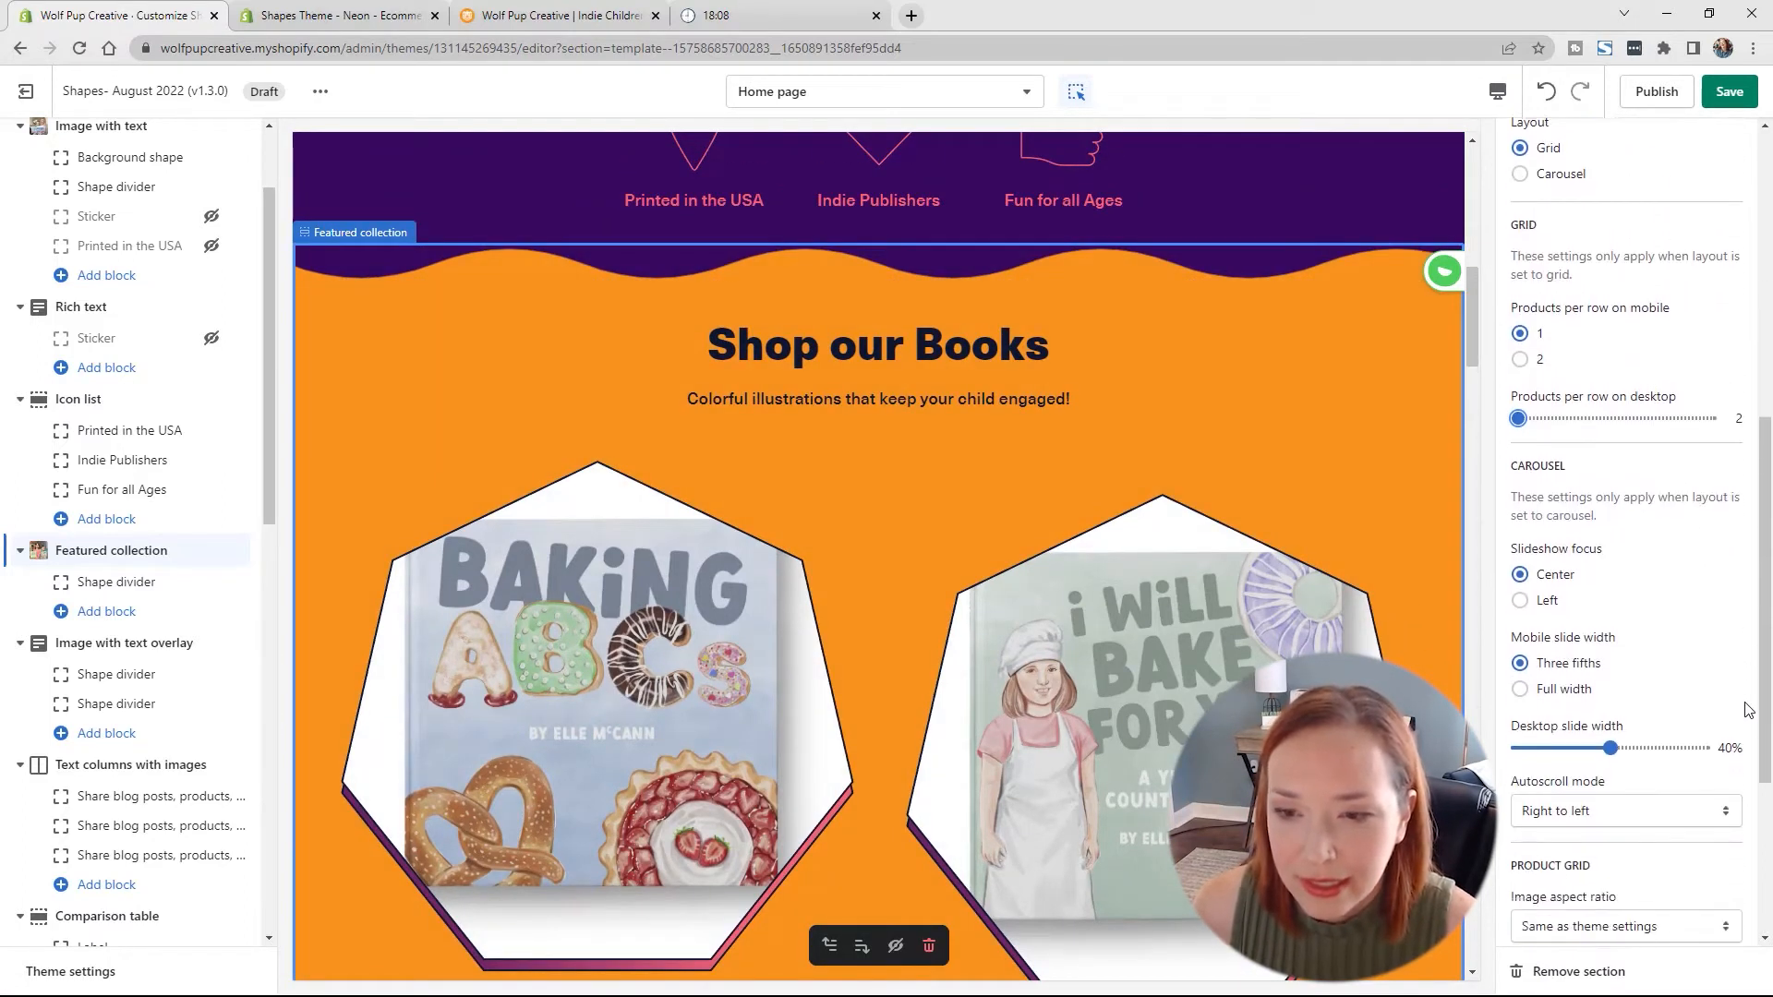
pyautogui.scroll(-4, 1748, 709)
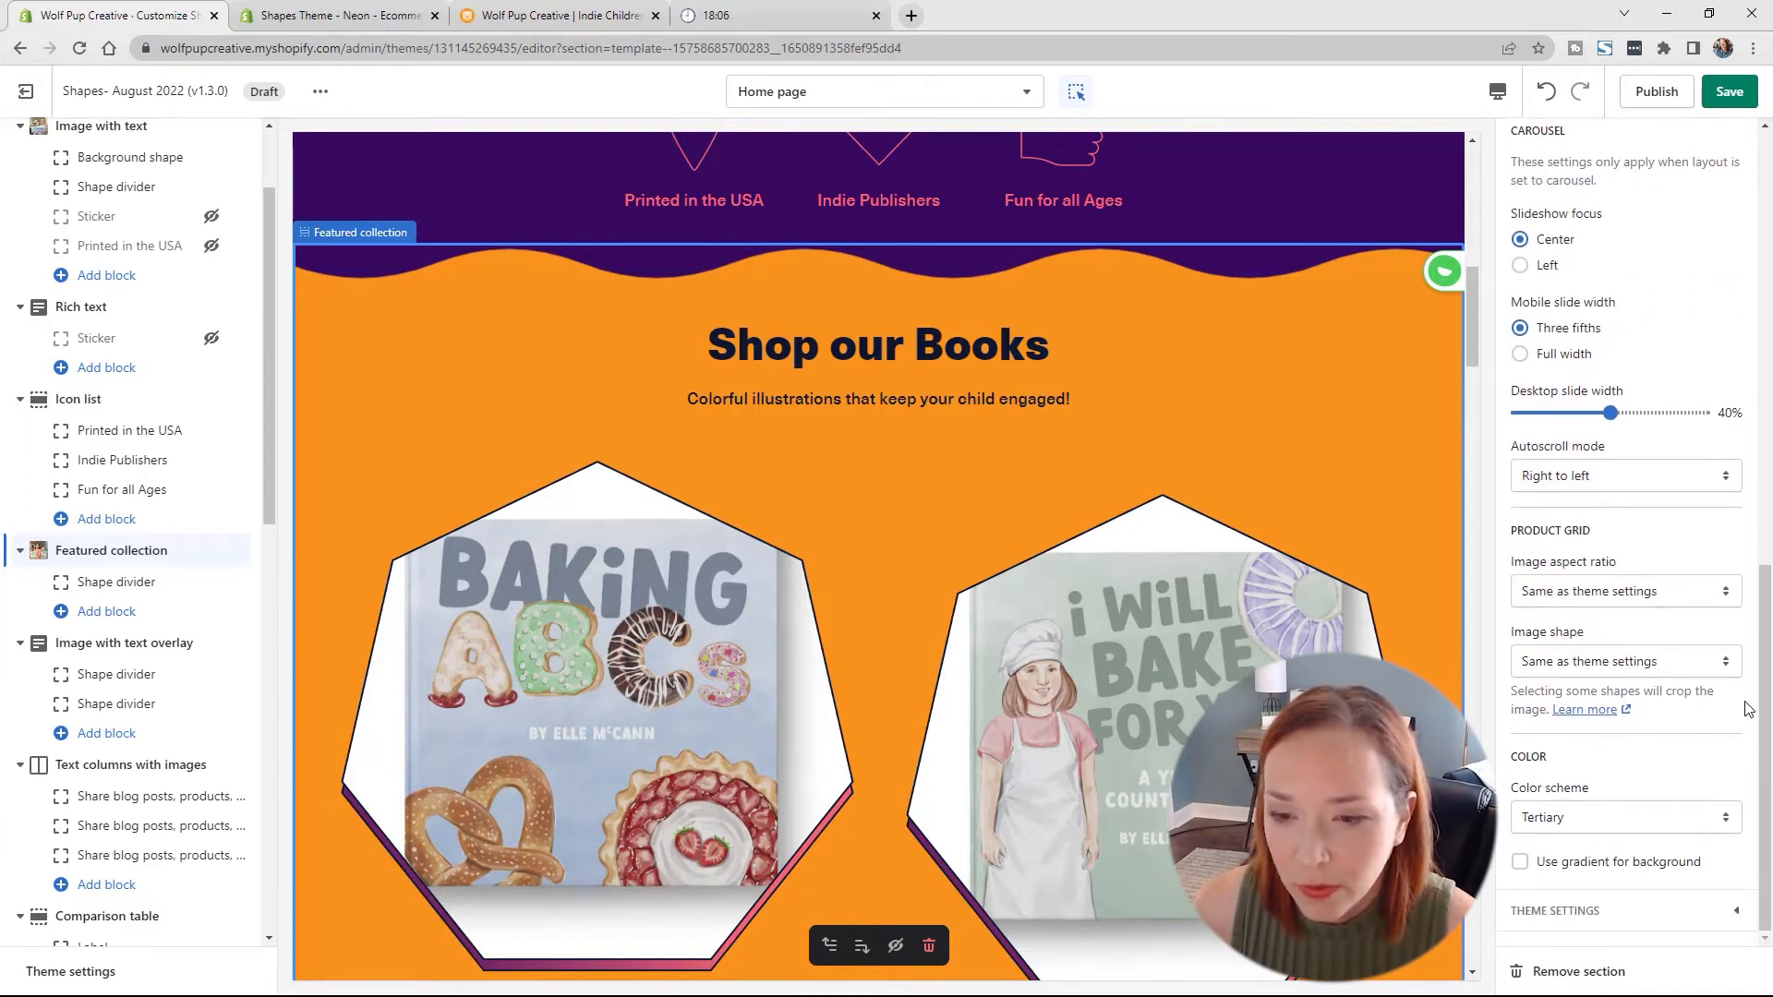
pyautogui.click(1585, 665)
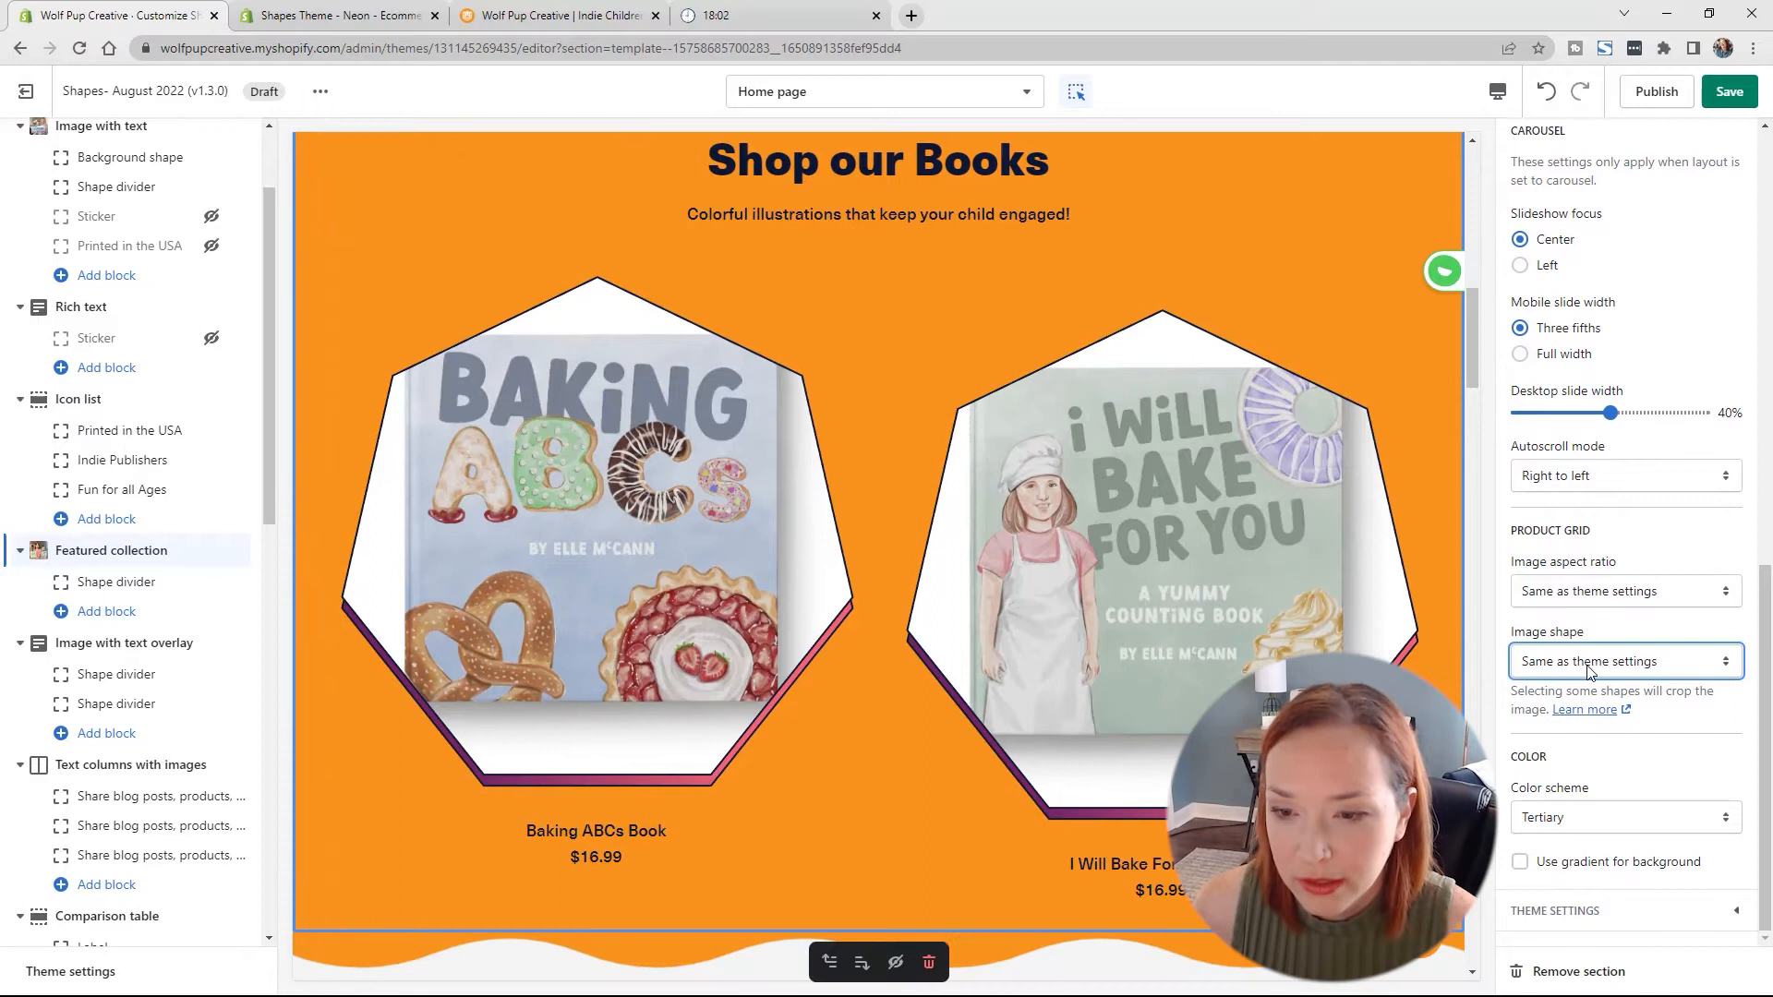
pyautogui.click(1589, 663)
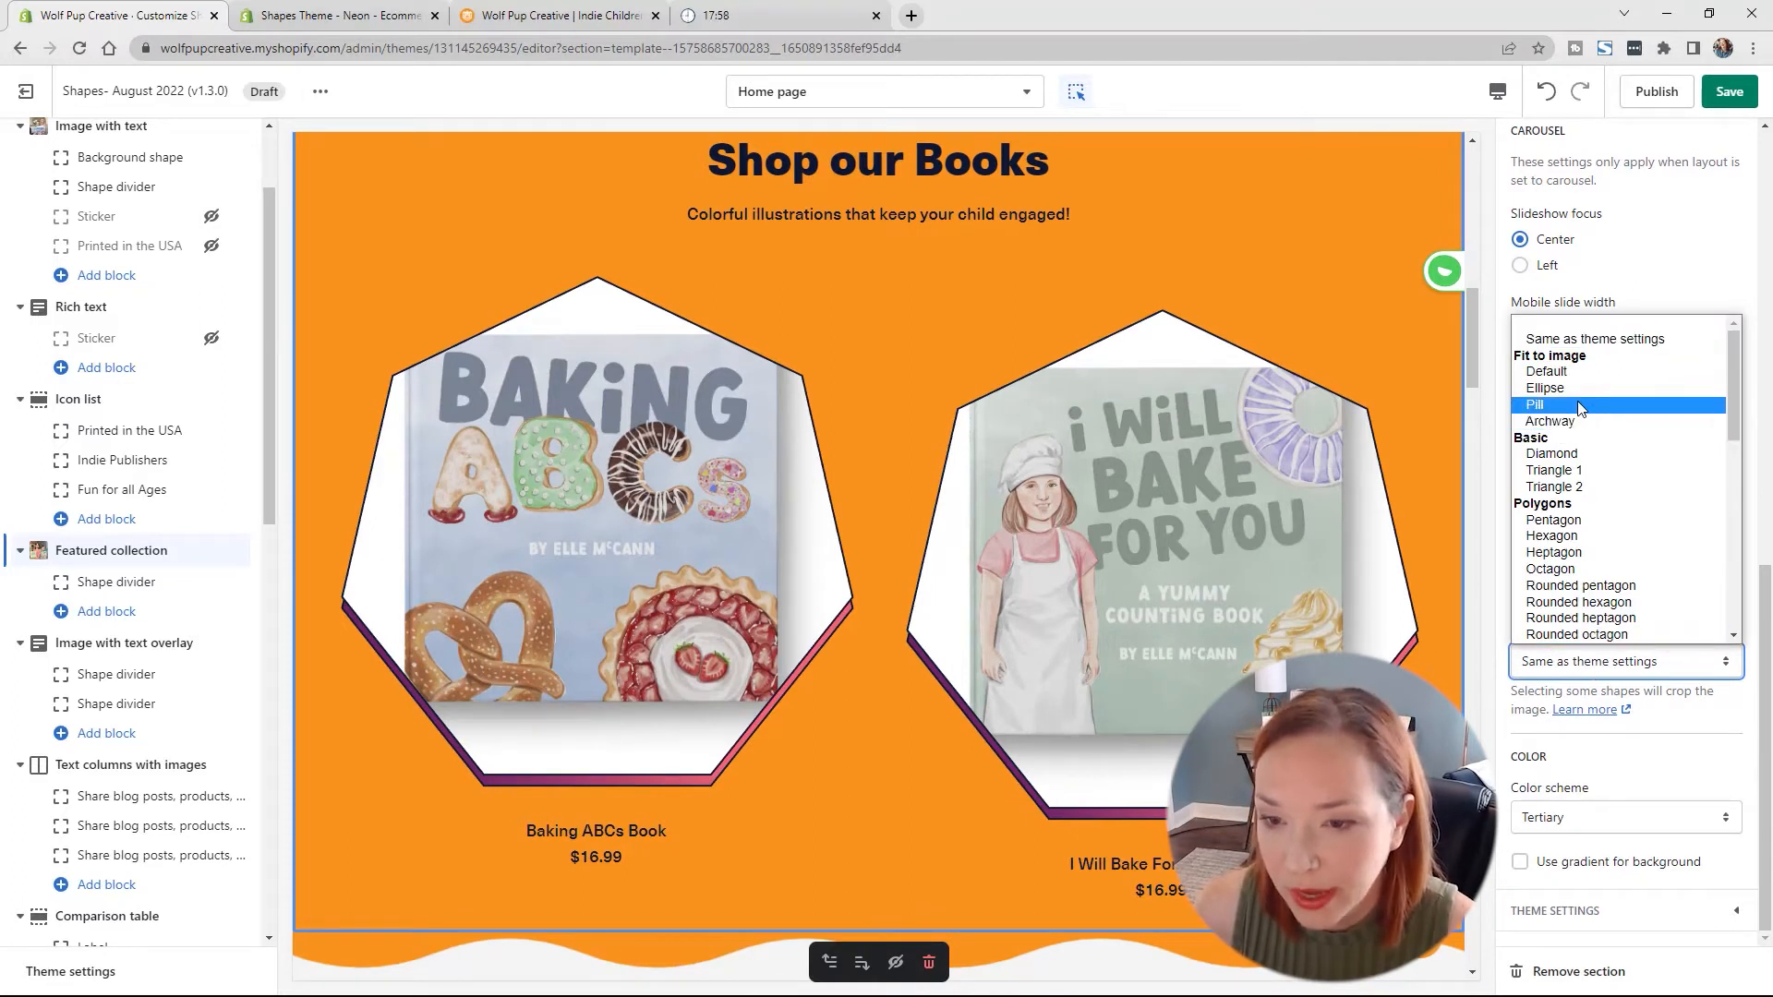
pyautogui.click(1575, 372)
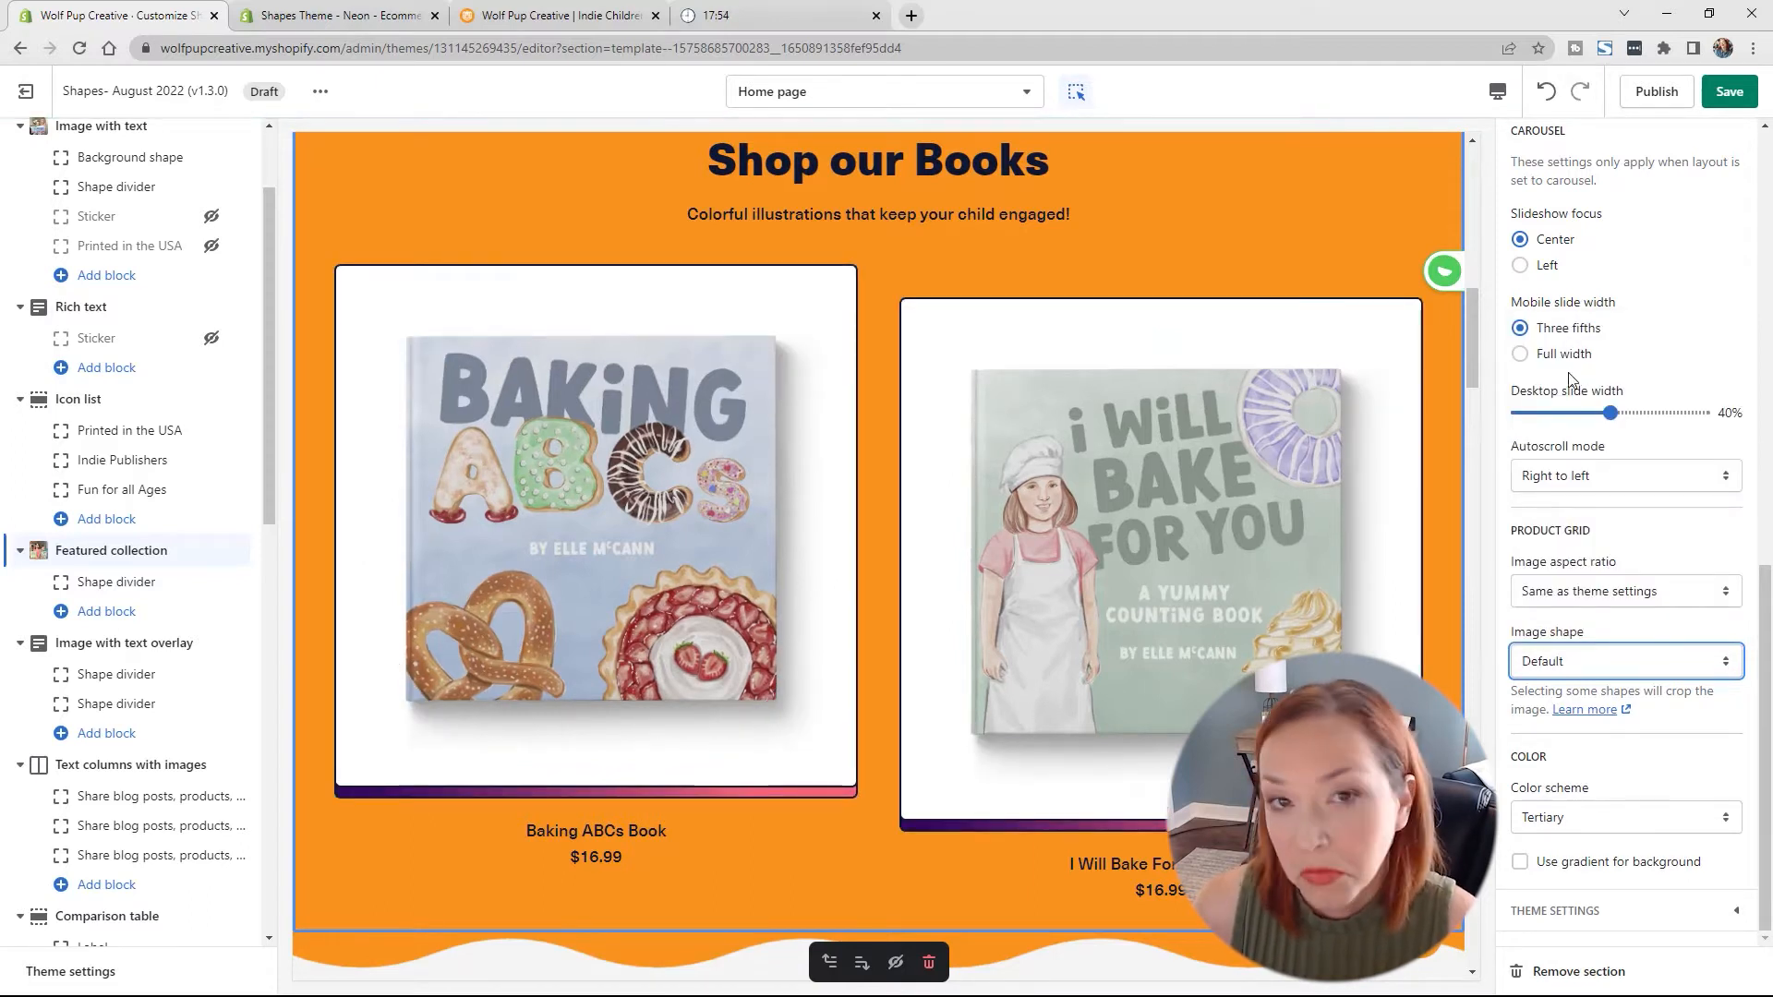
# Step: Try the Pentagon and Trapeze image shapes on the featured books, and return the image shape to Default
pyautogui.click(1625, 664)
pyautogui.click(1585, 522)
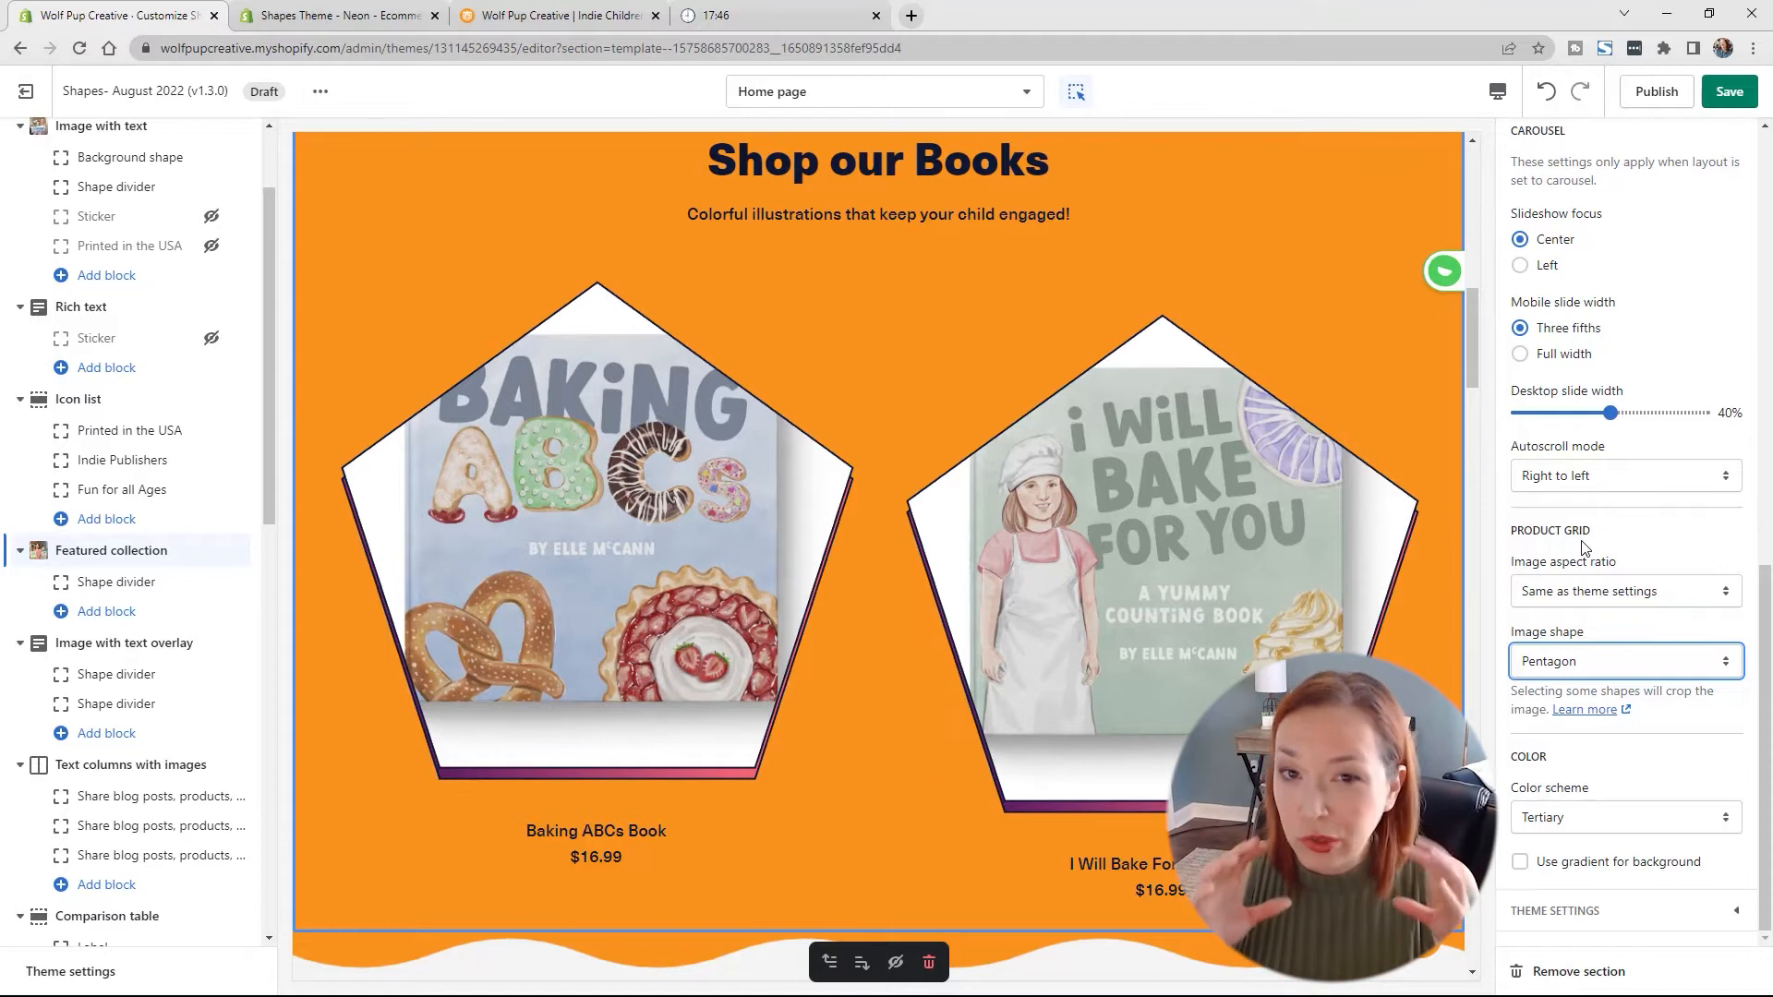
pyautogui.click(1583, 676)
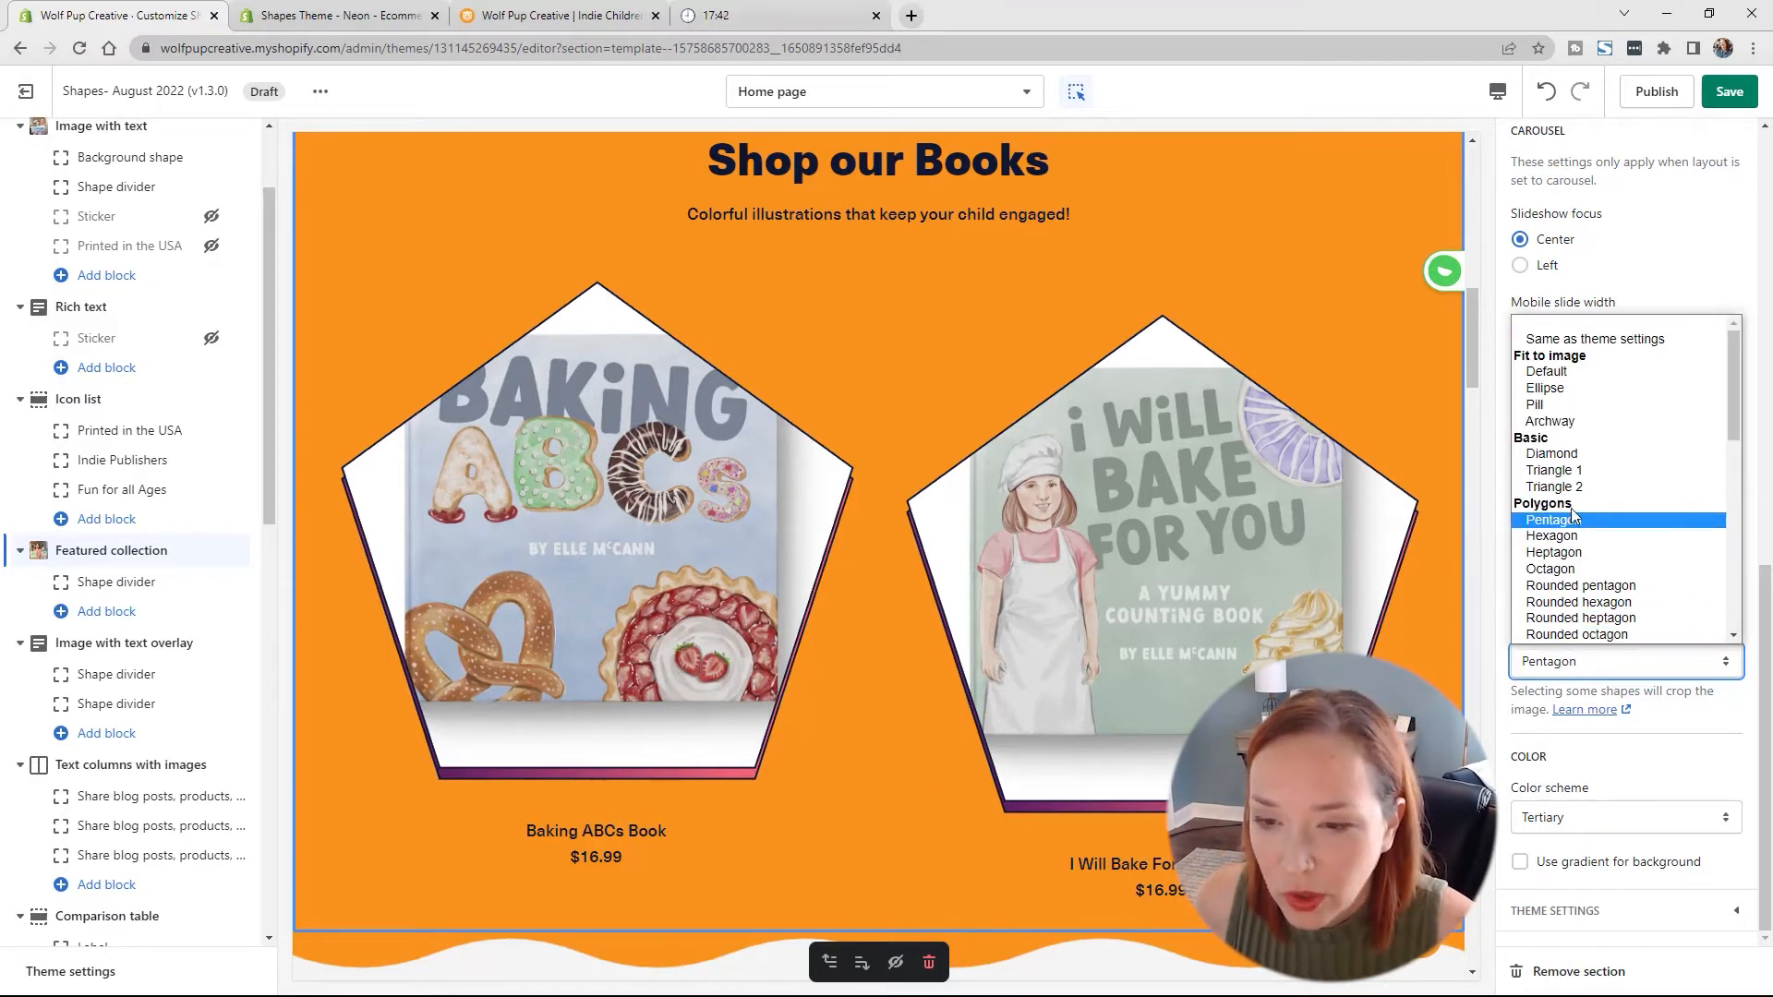
pyautogui.scroll(-4, 1575, 513)
pyautogui.click(1546, 546)
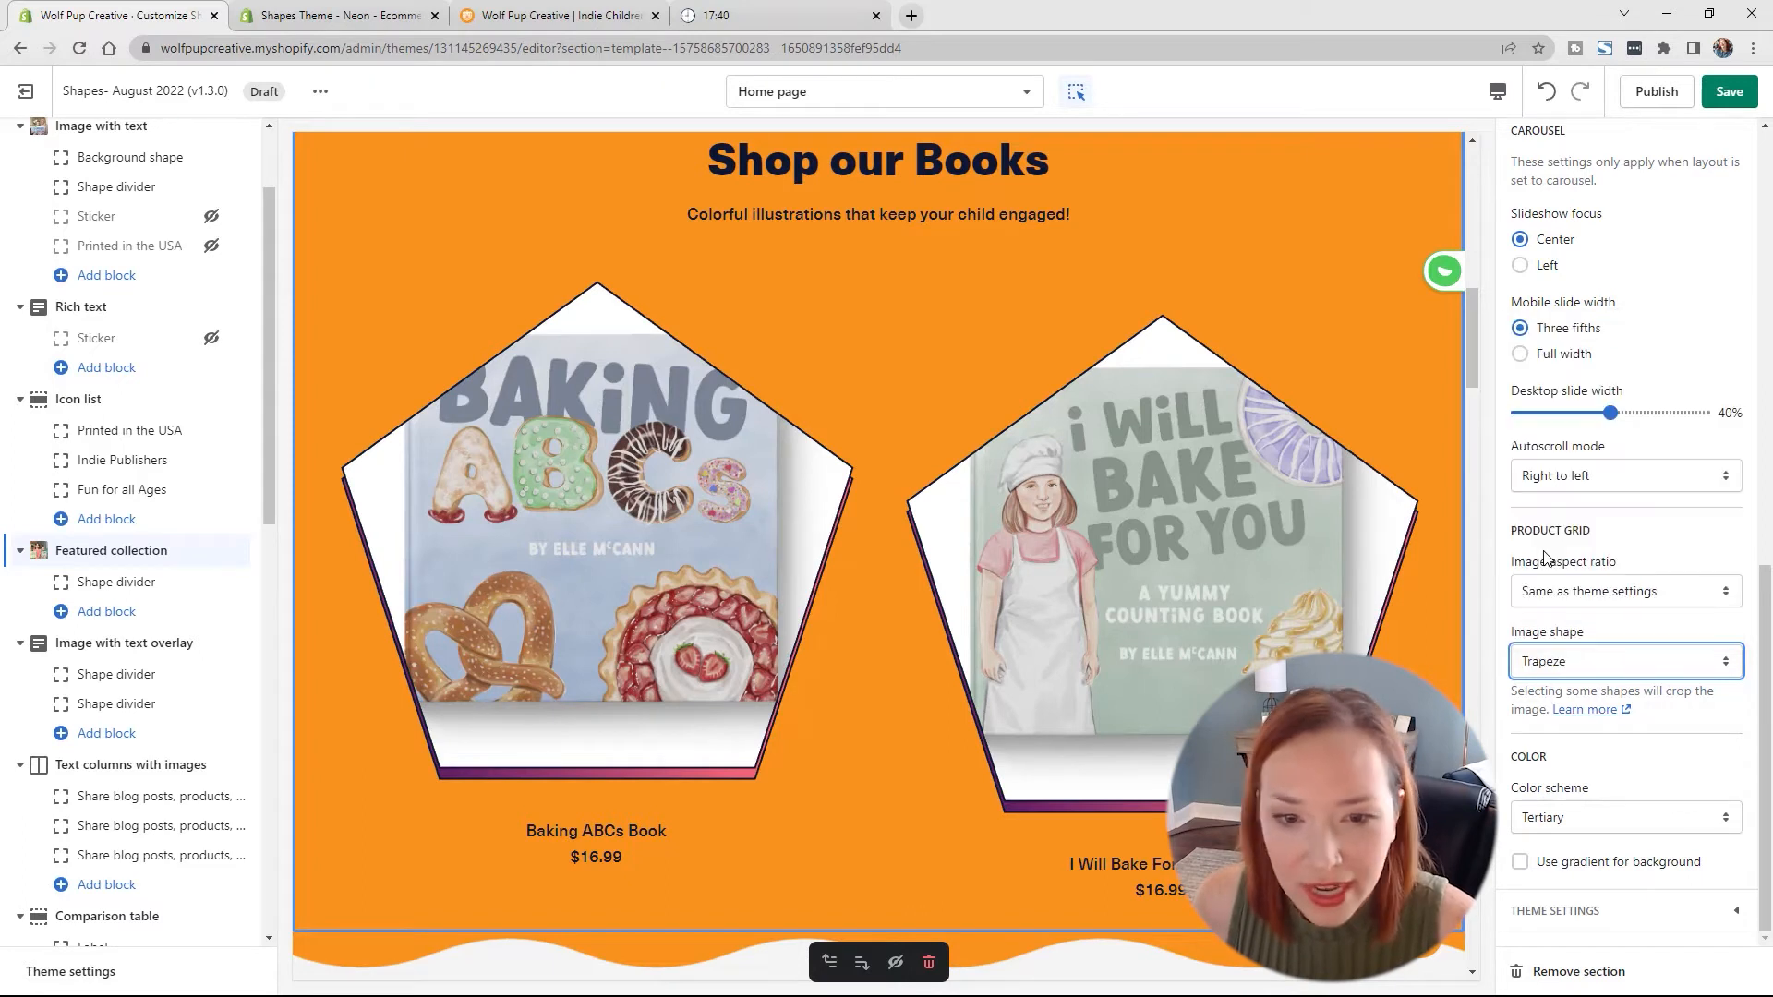
pyautogui.click(1627, 669)
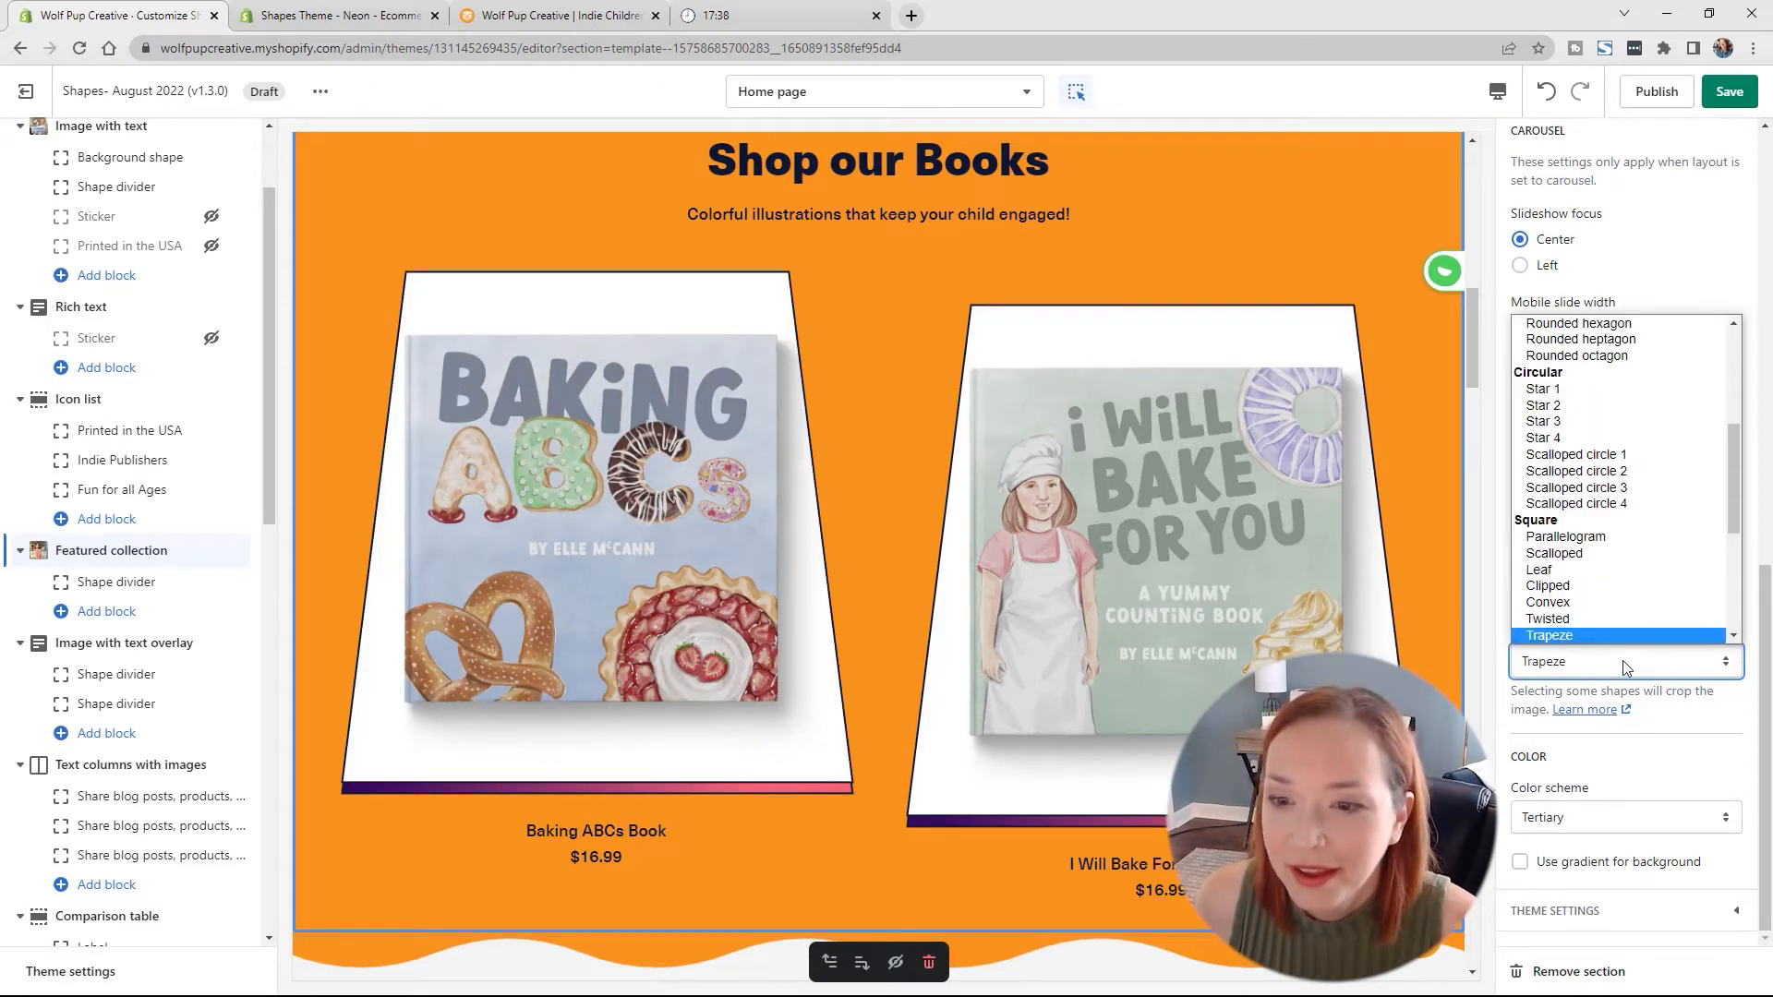
pyautogui.scroll(5, 1601, 495)
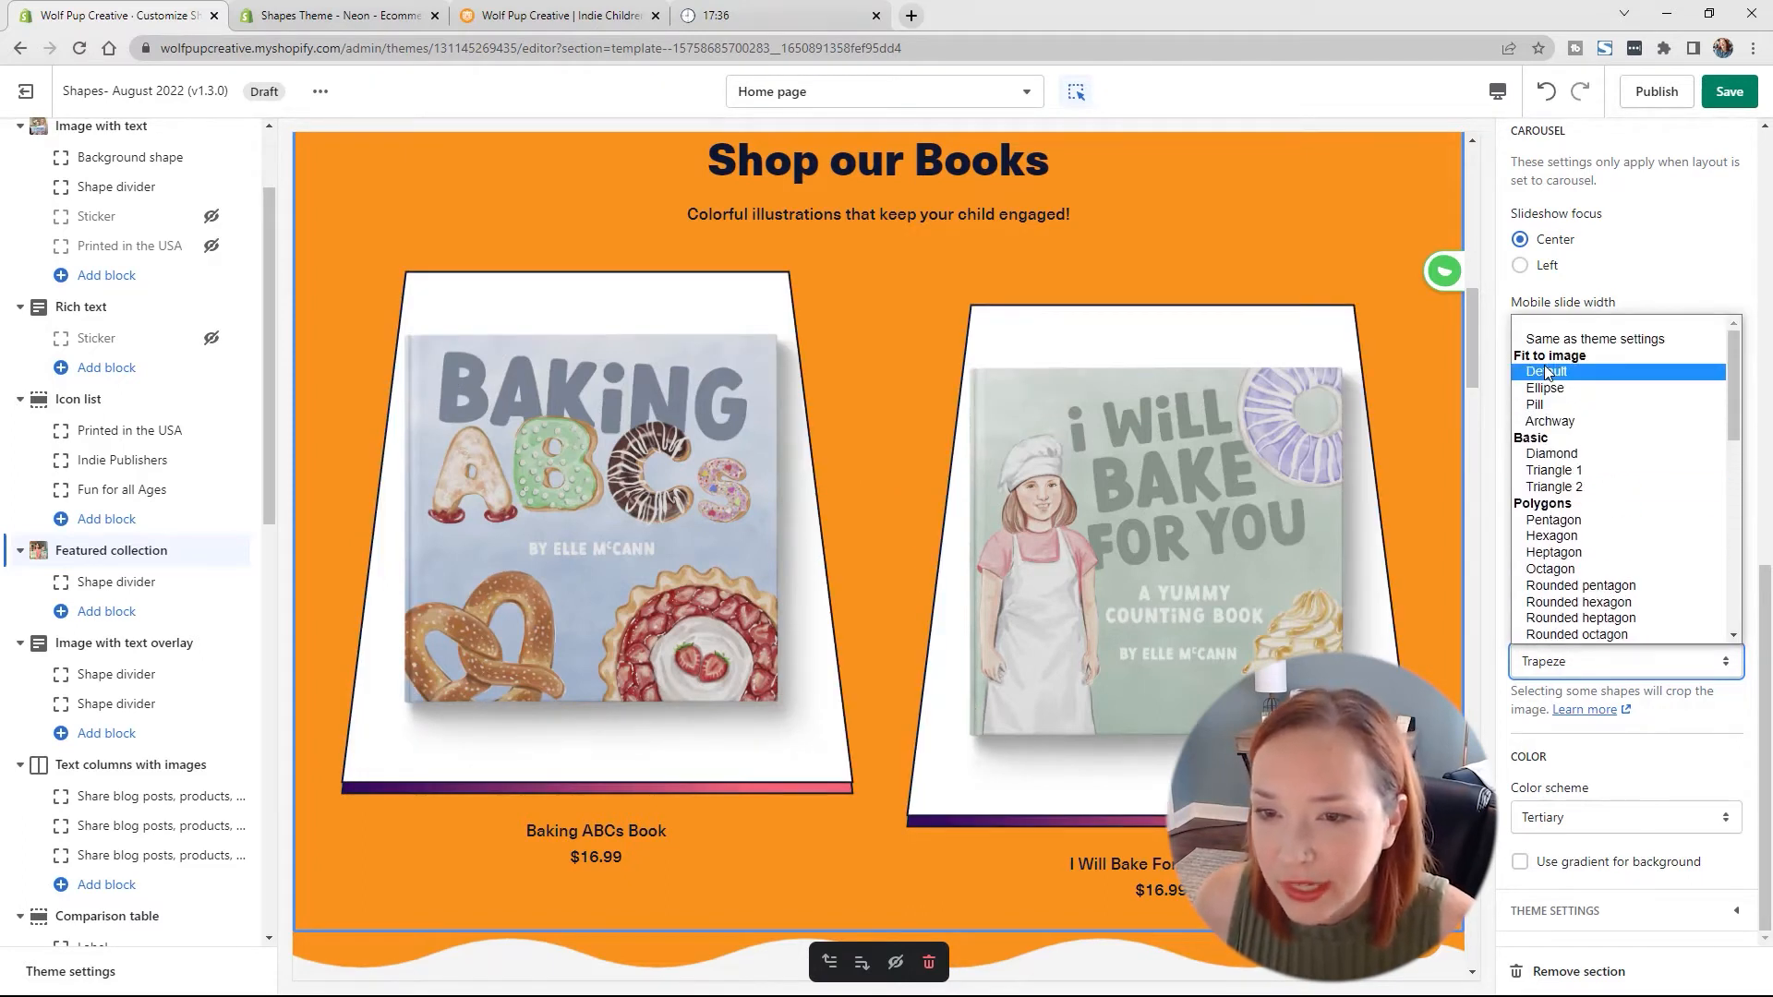
pyautogui.click(1547, 372)
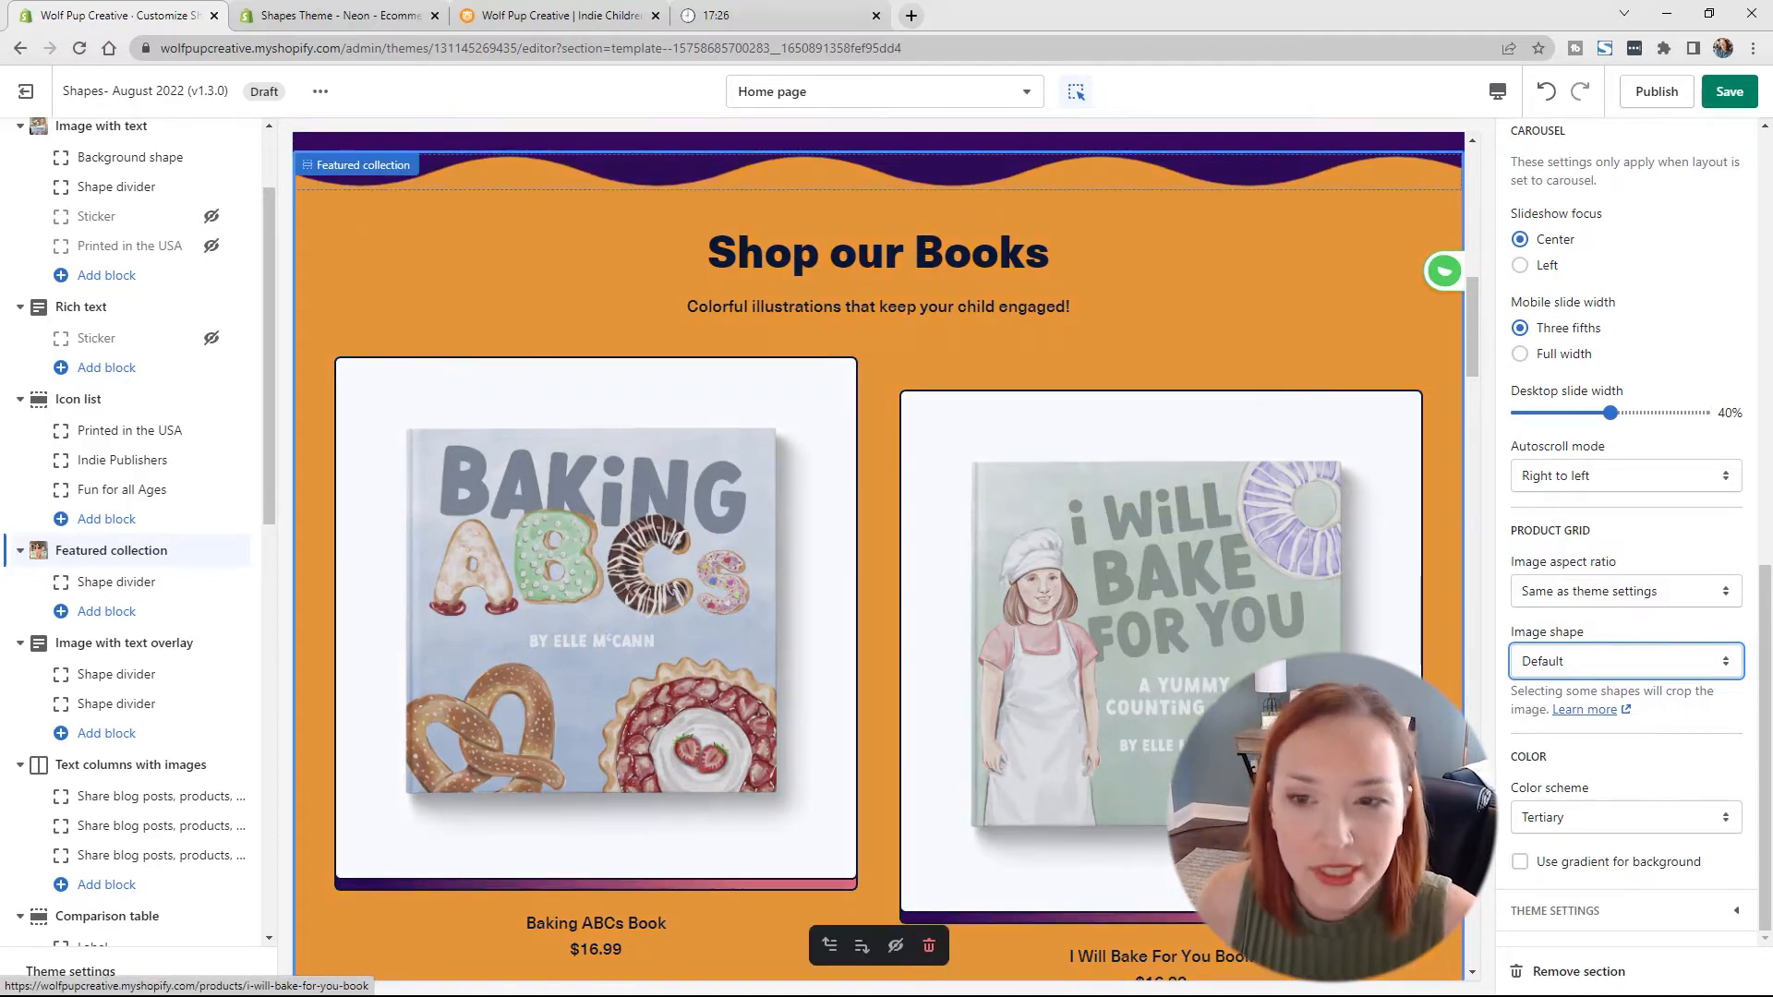
# Step: Save the theme changes and select the Image with text overlay section below the featured books
pyautogui.scroll(-2, 1321, 644)
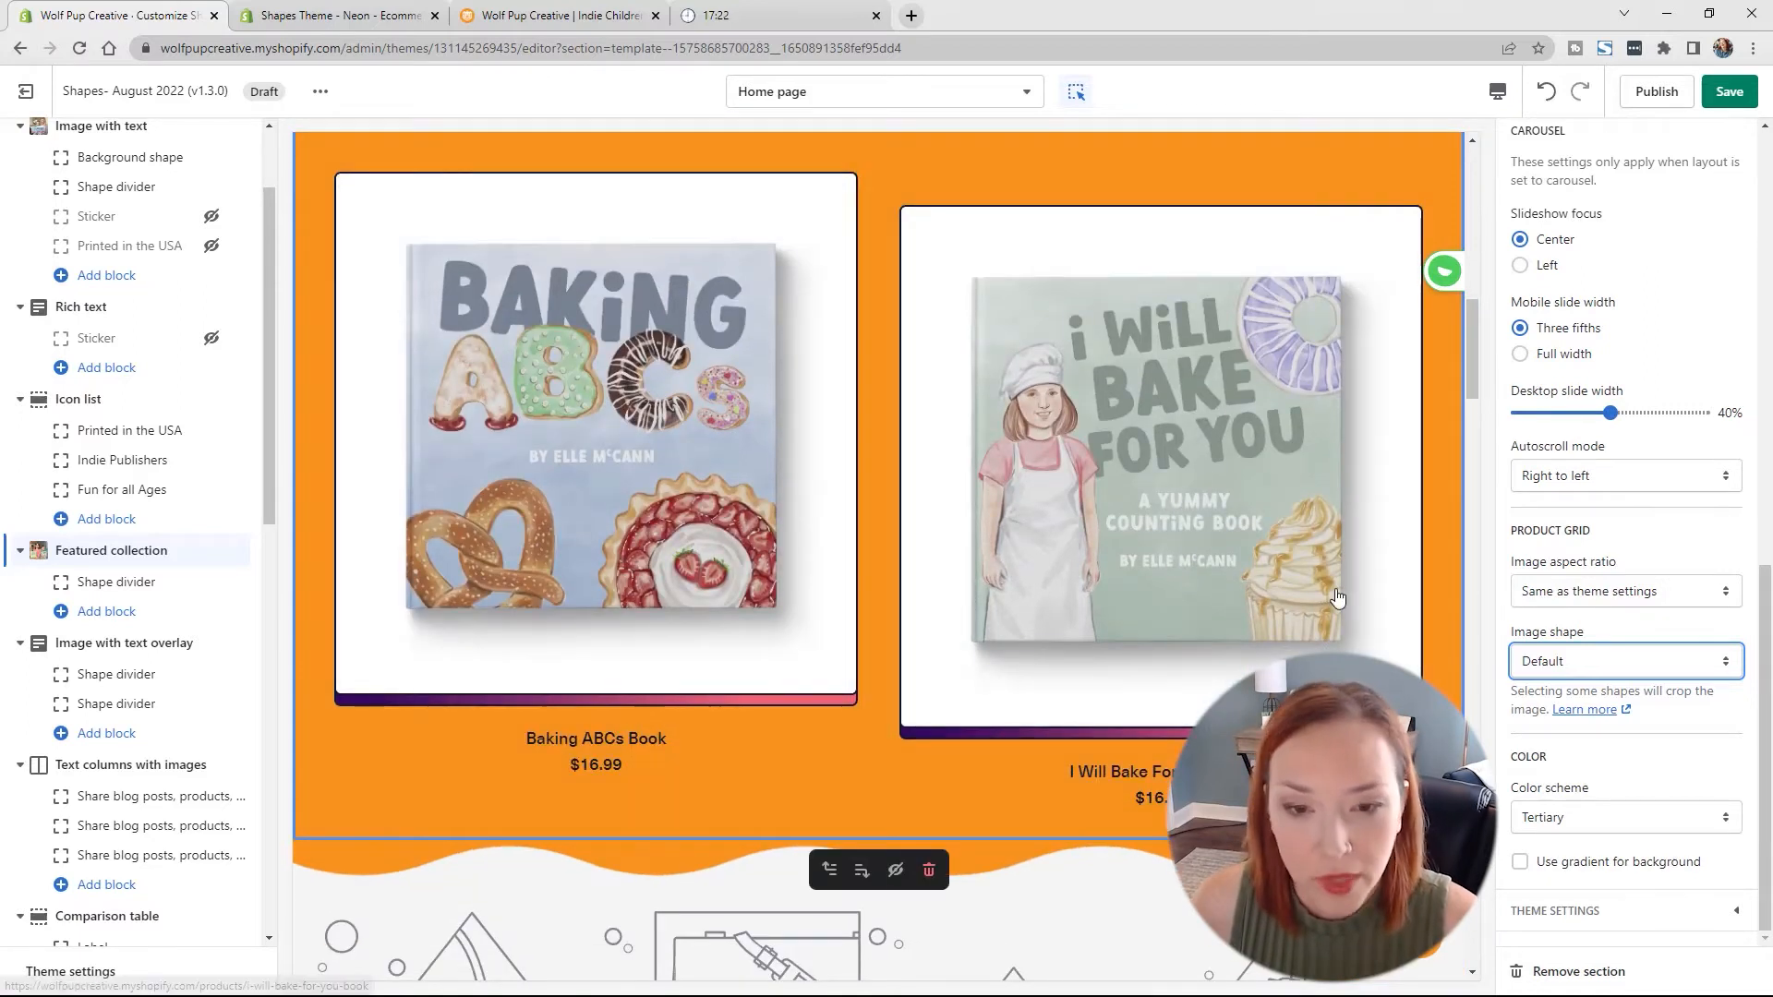
pyautogui.scroll(-2, 1334, 593)
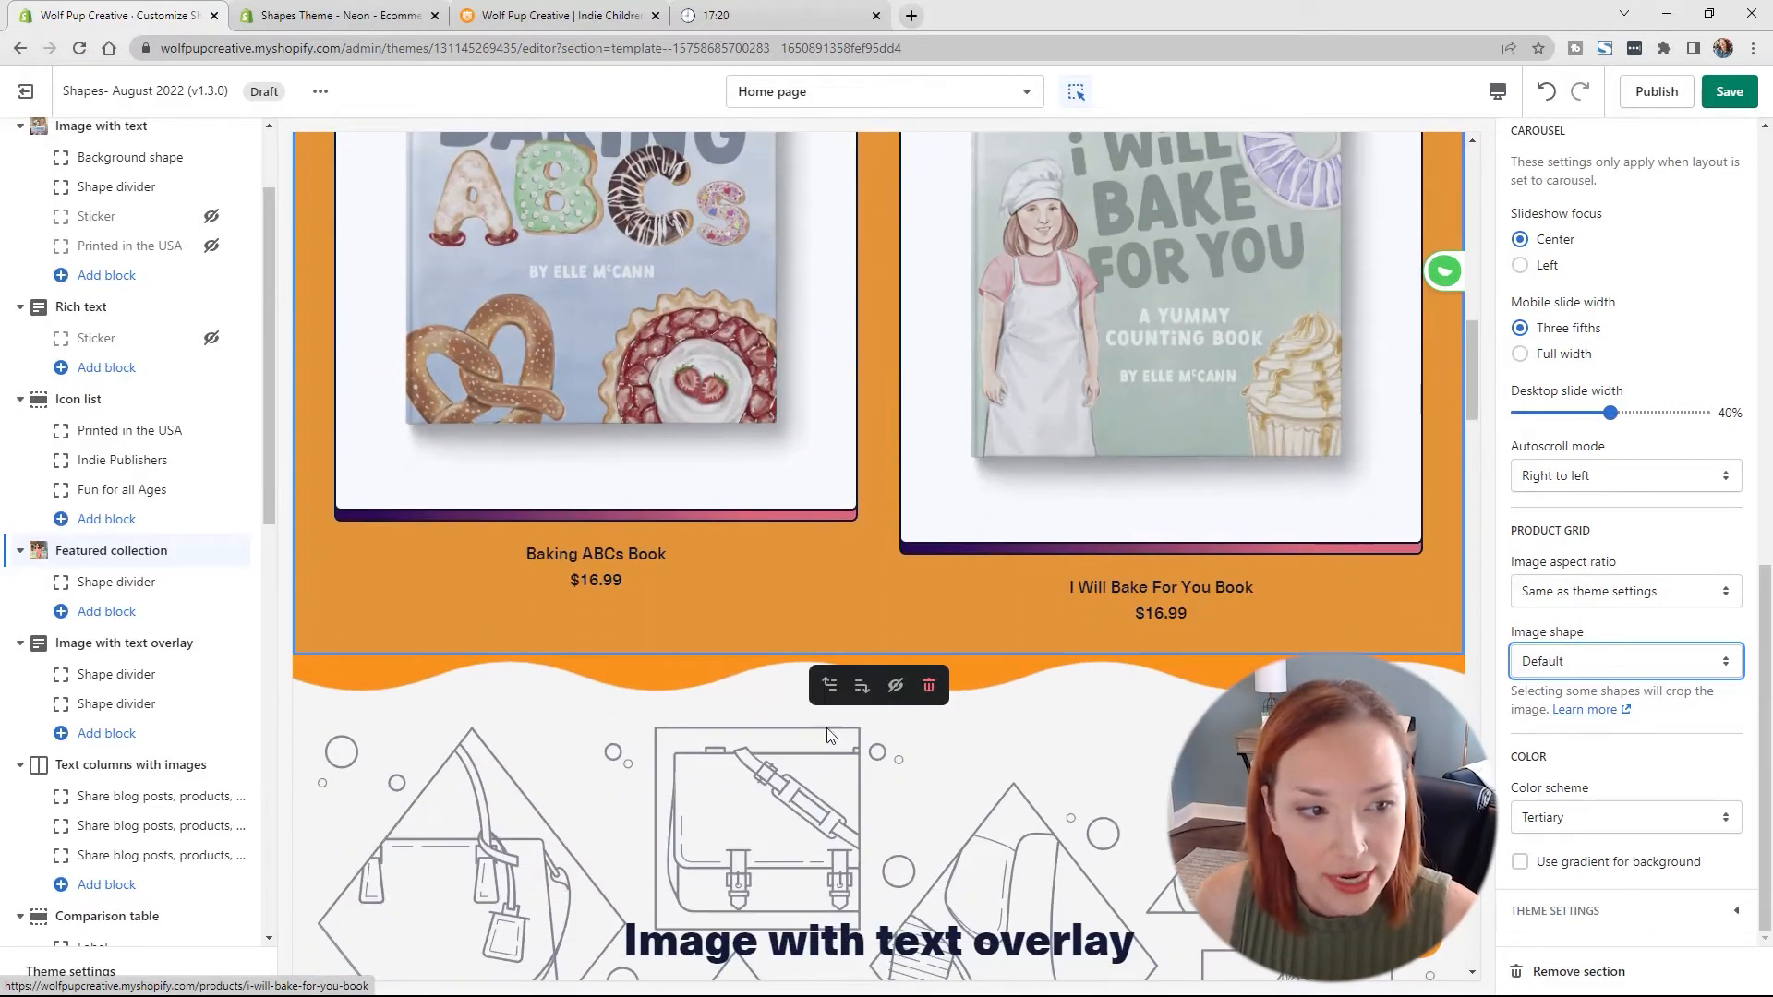
pyautogui.scroll(5, 1330, 601)
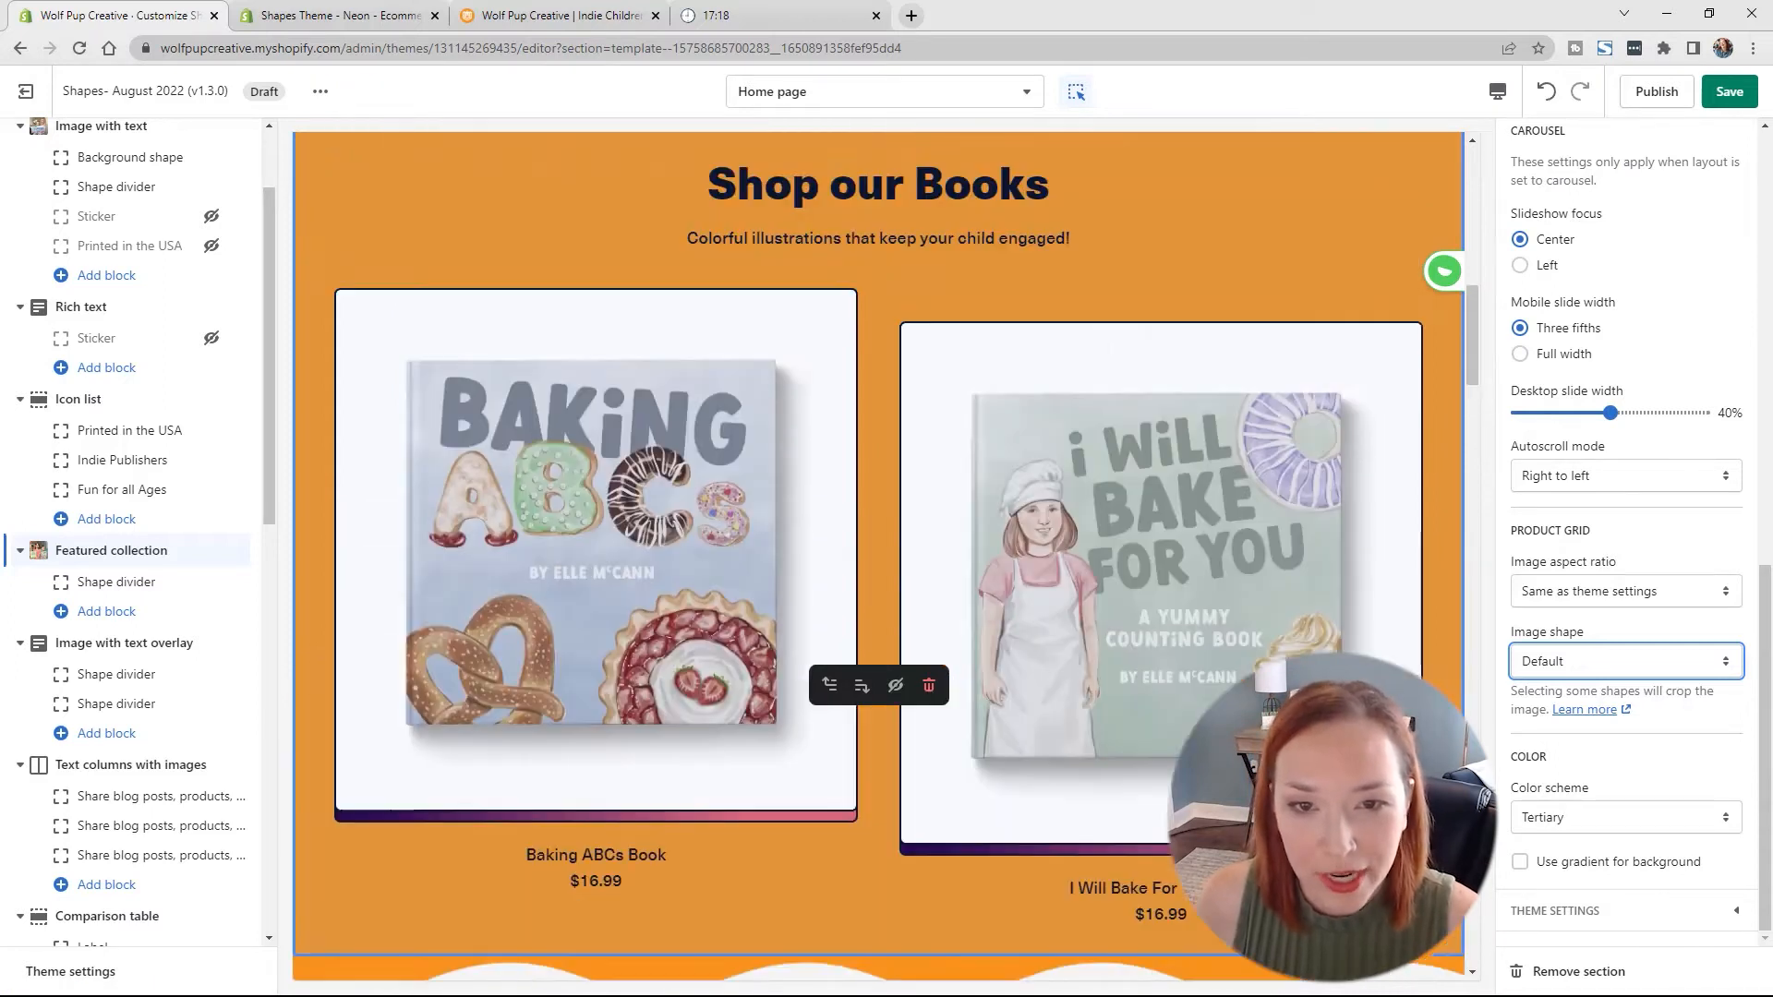
pyautogui.scroll(-9, 1330, 600)
pyautogui.scroll(-2, 1208, 621)
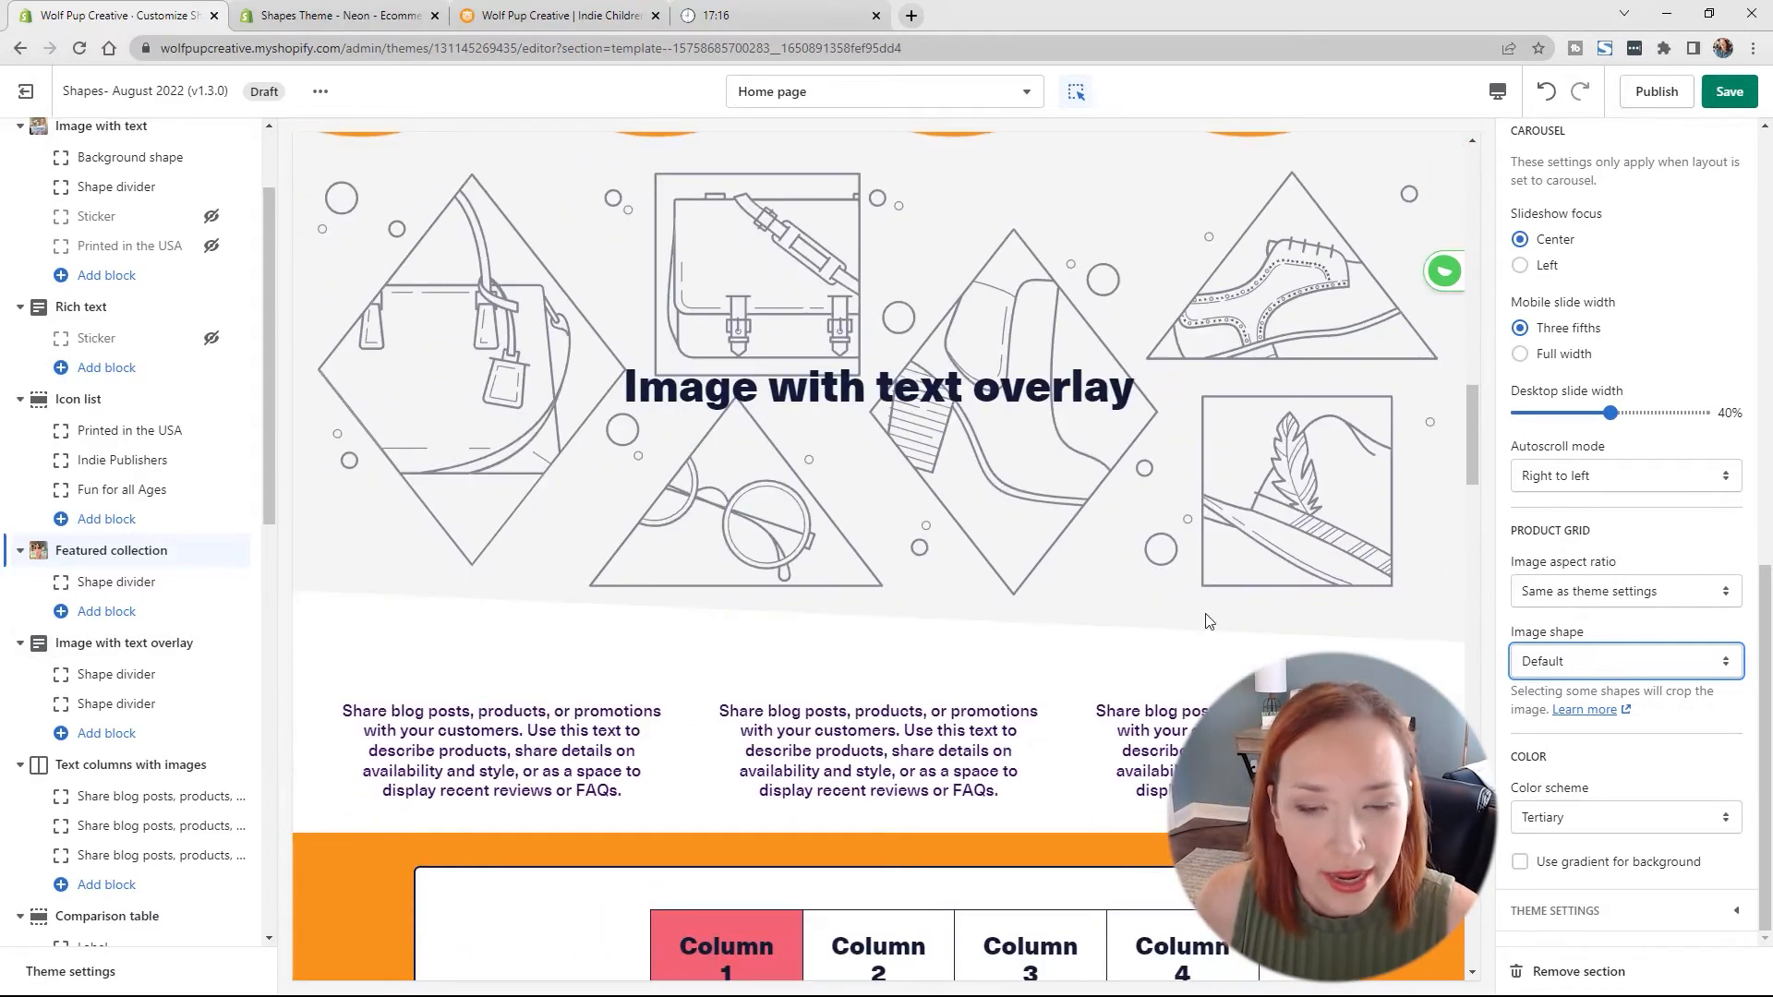
pyautogui.click(769, 436)
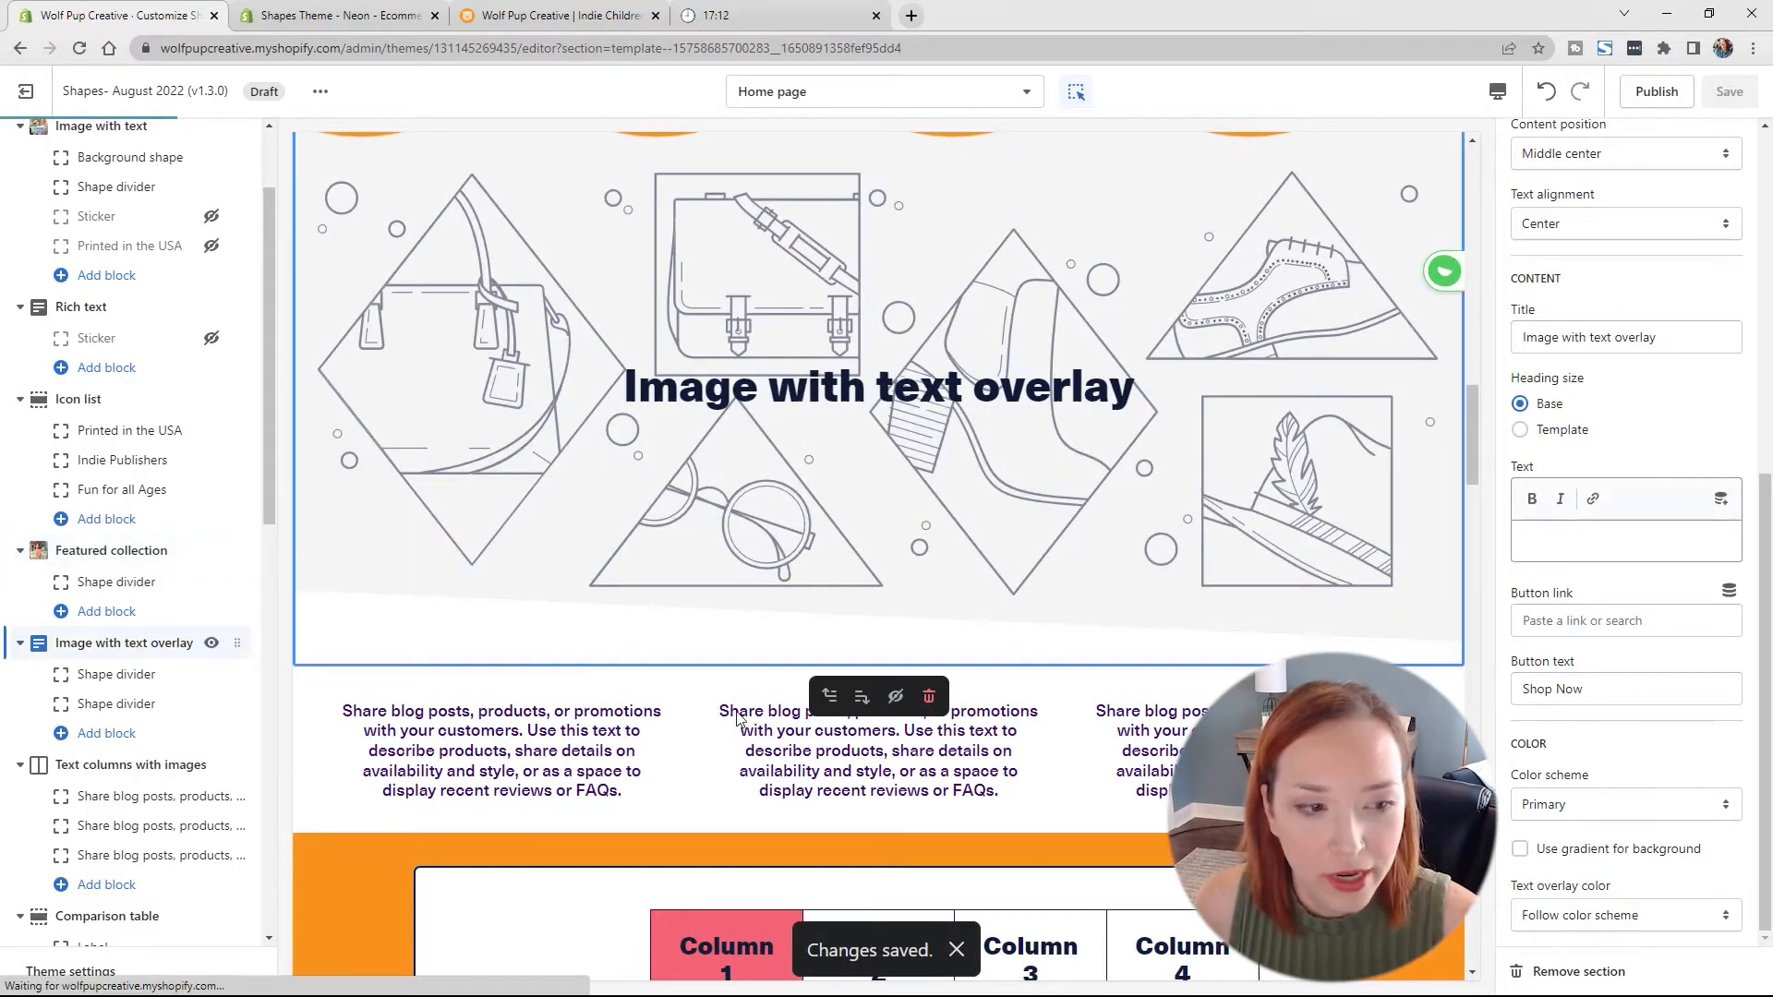
# Step: Assign the wider library photo of the mother and boy reading the pink-paged book as the Image with text overlay section's main image
pyautogui.scroll(6, 1293, 565)
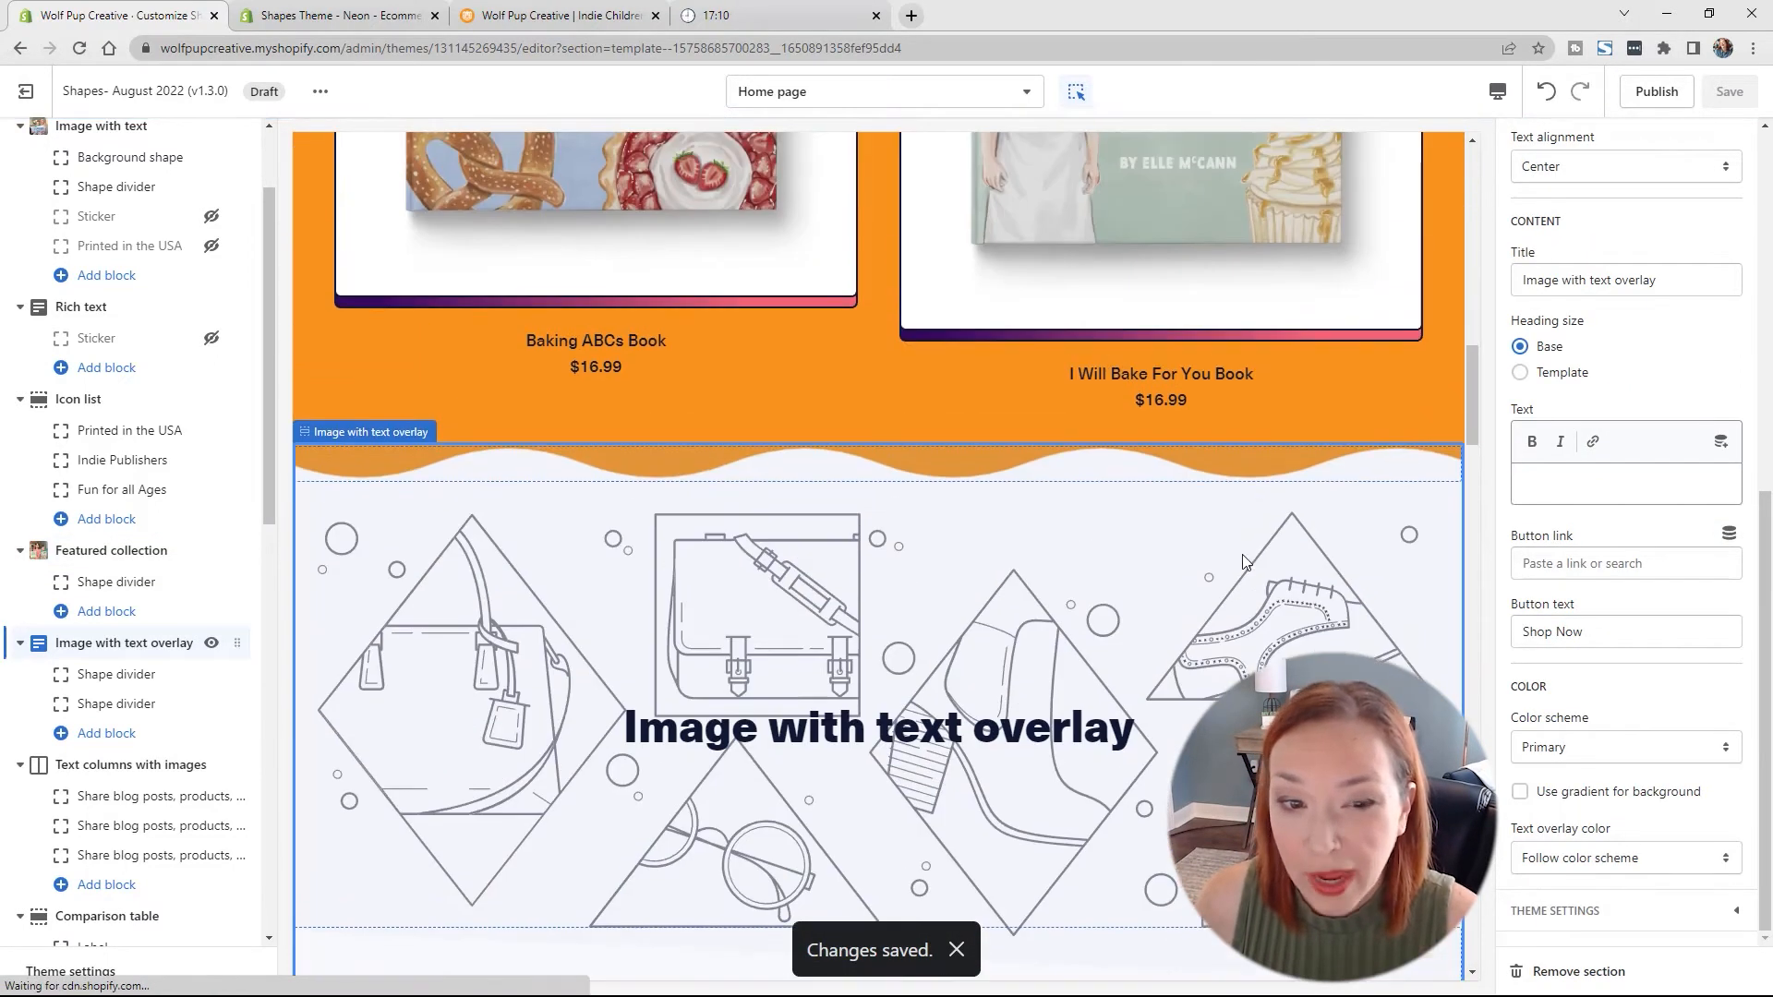
pyautogui.scroll(-4, 904, 558)
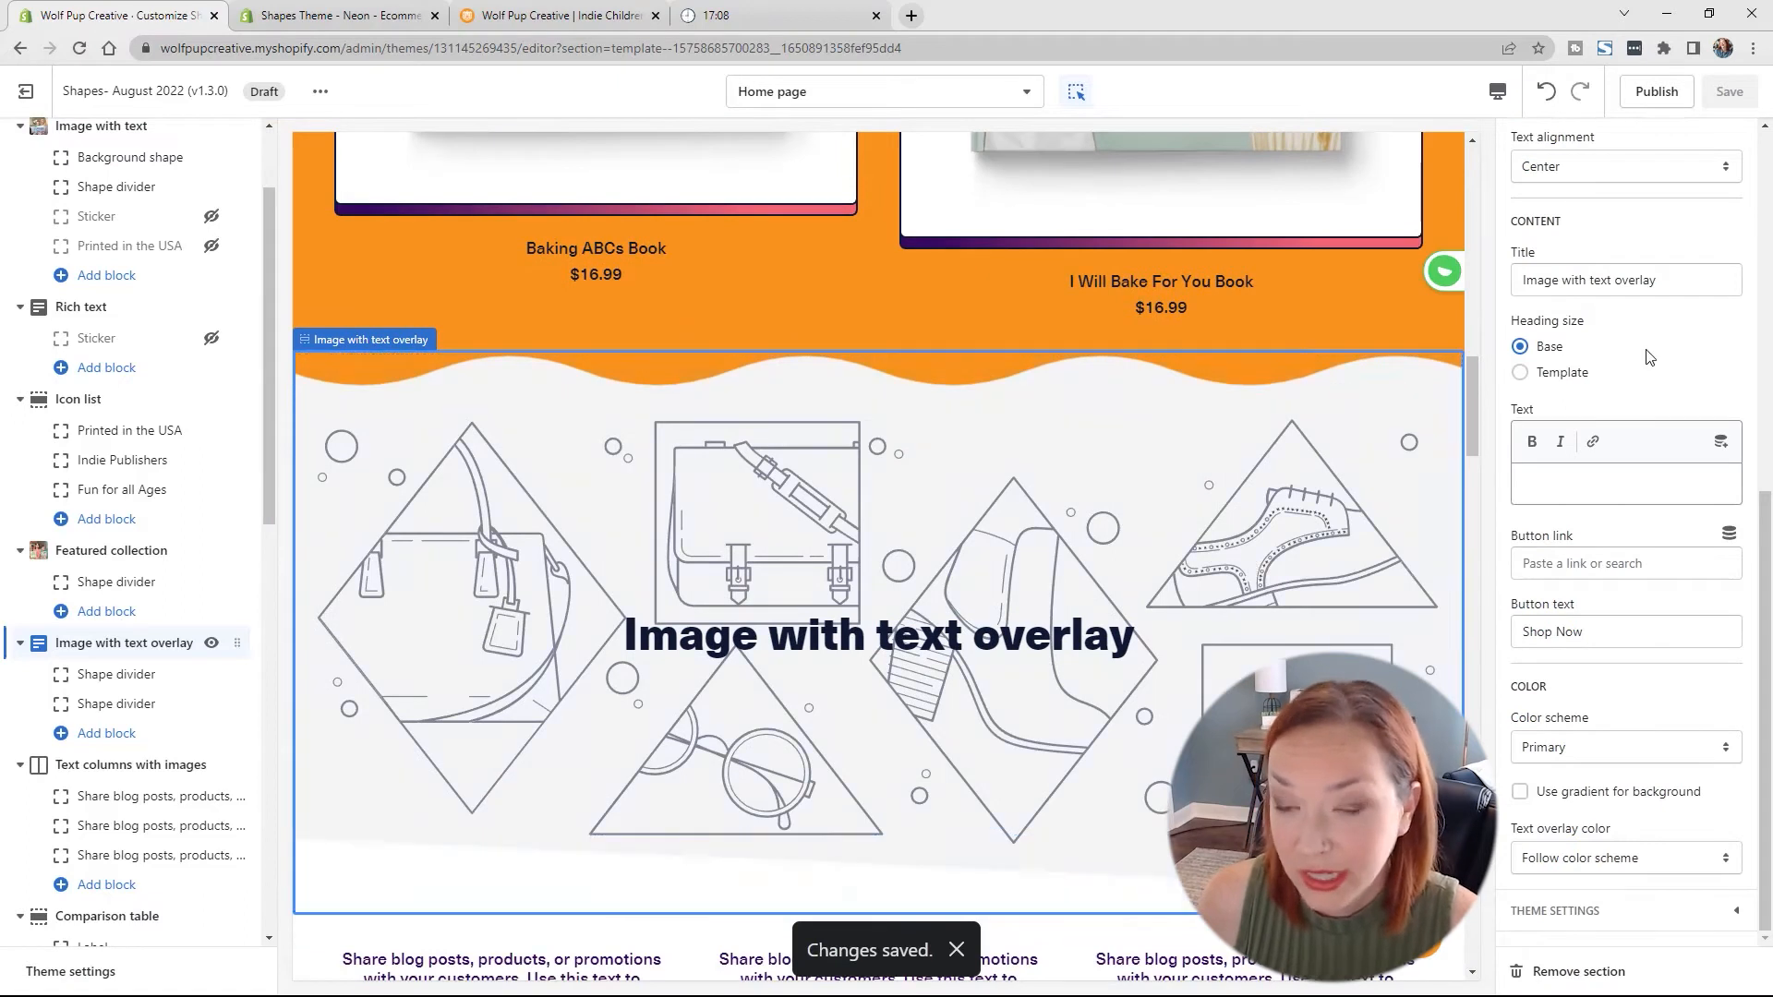
pyautogui.scroll(8, 1627, 383)
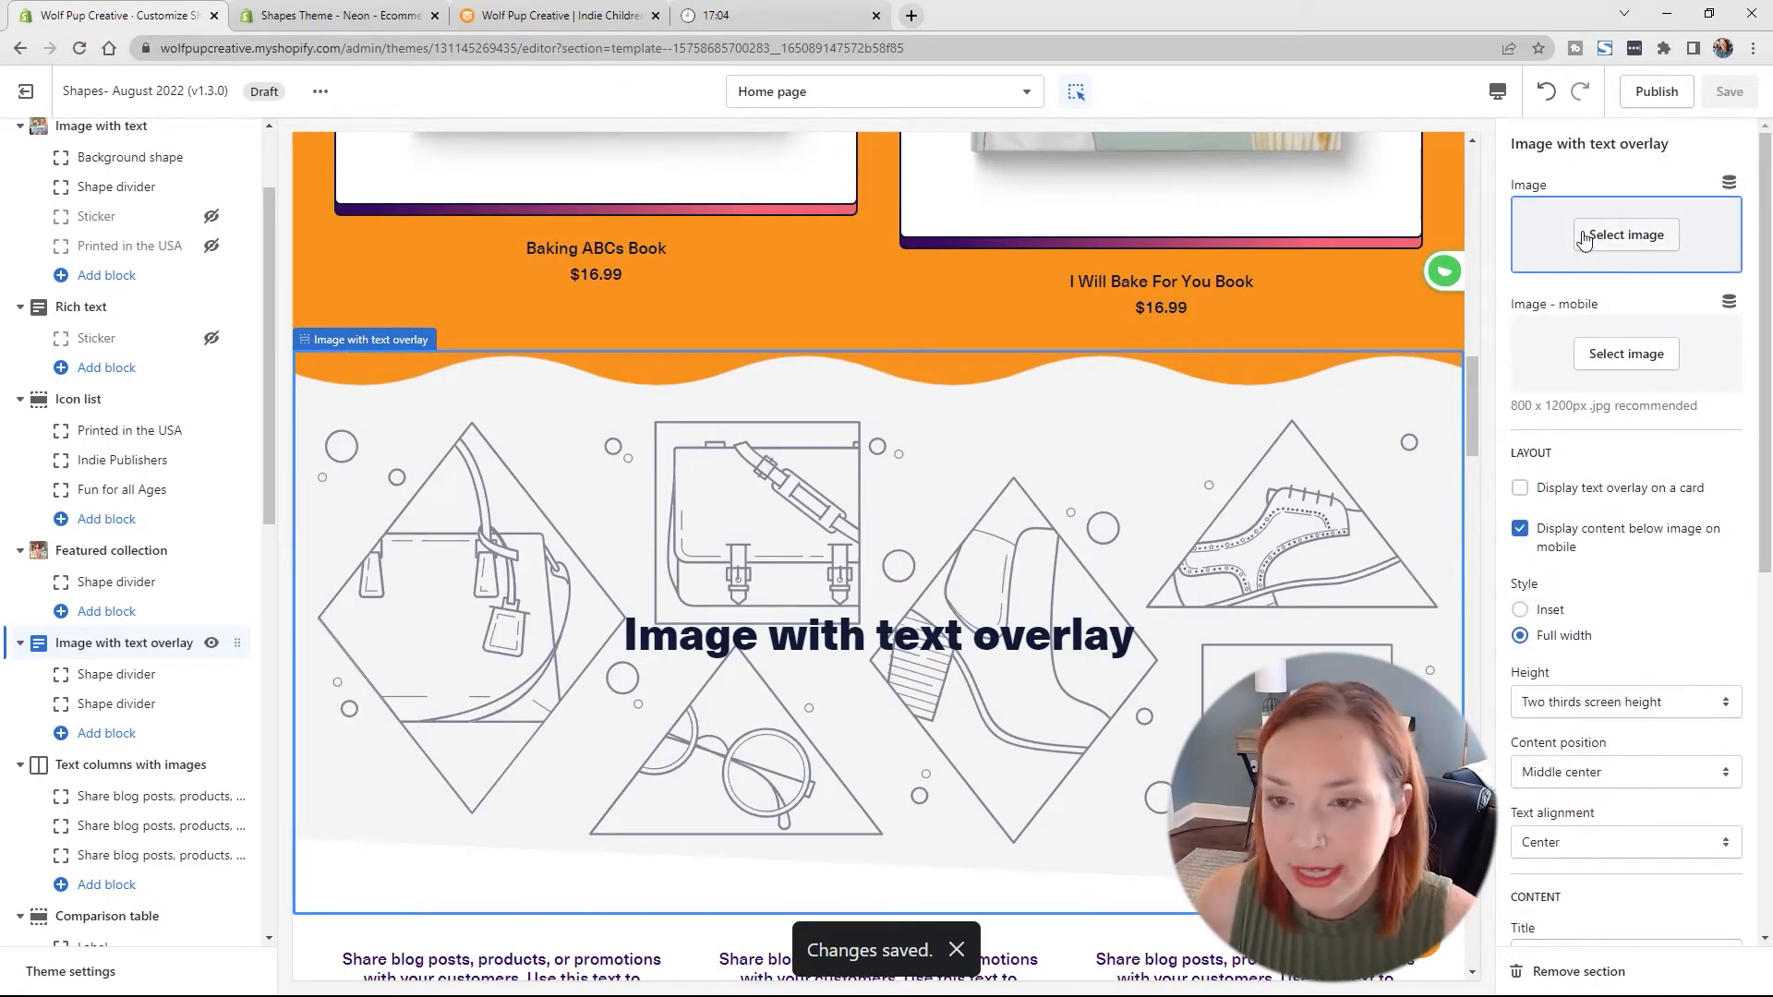
pyautogui.click(1624, 236)
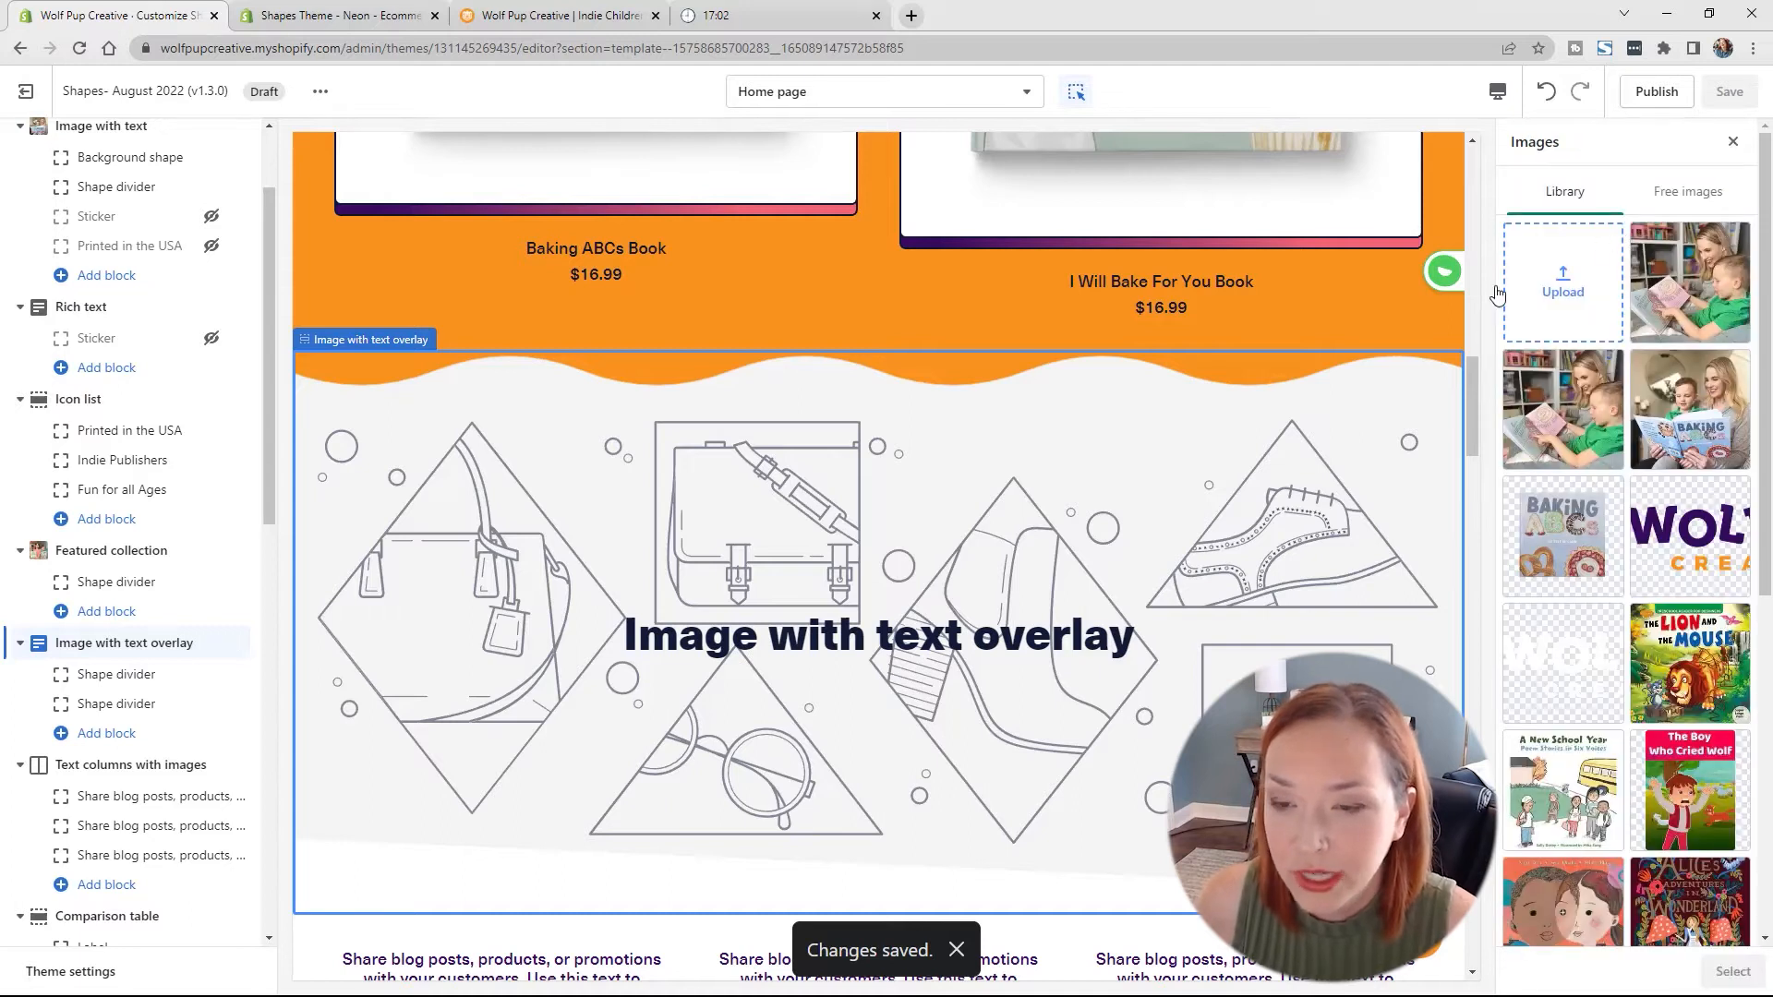
pyautogui.click(1676, 282)
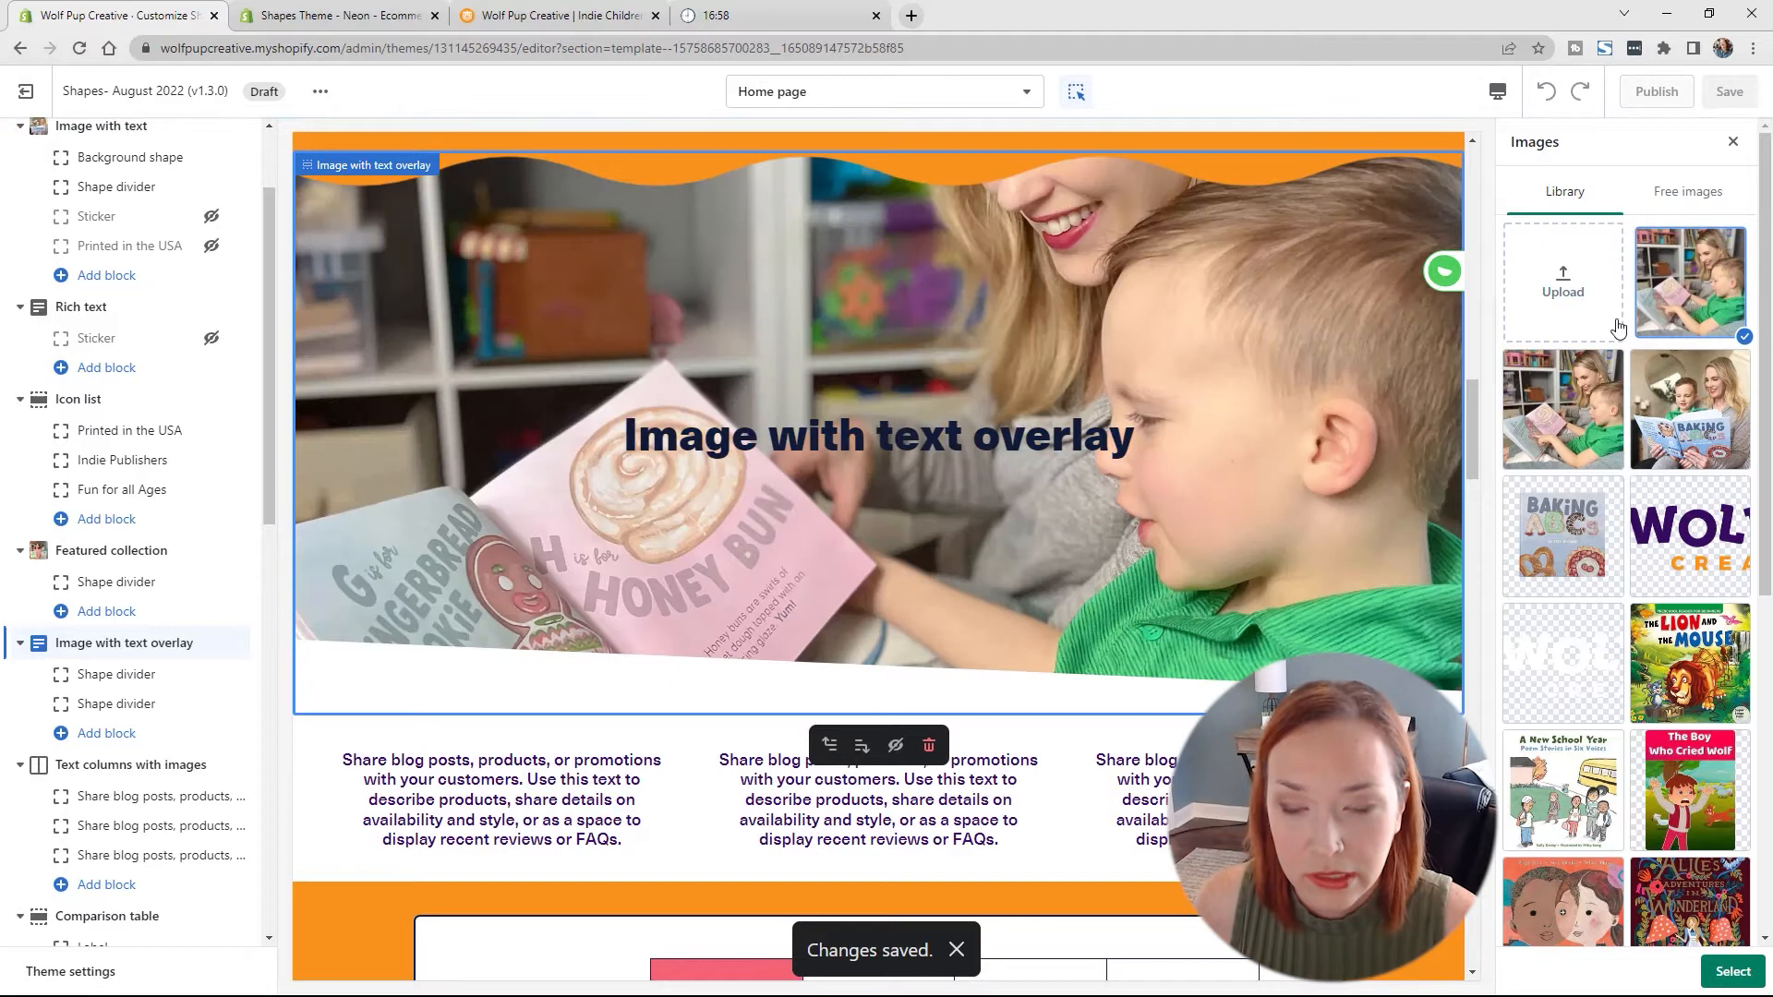
pyautogui.click(1570, 416)
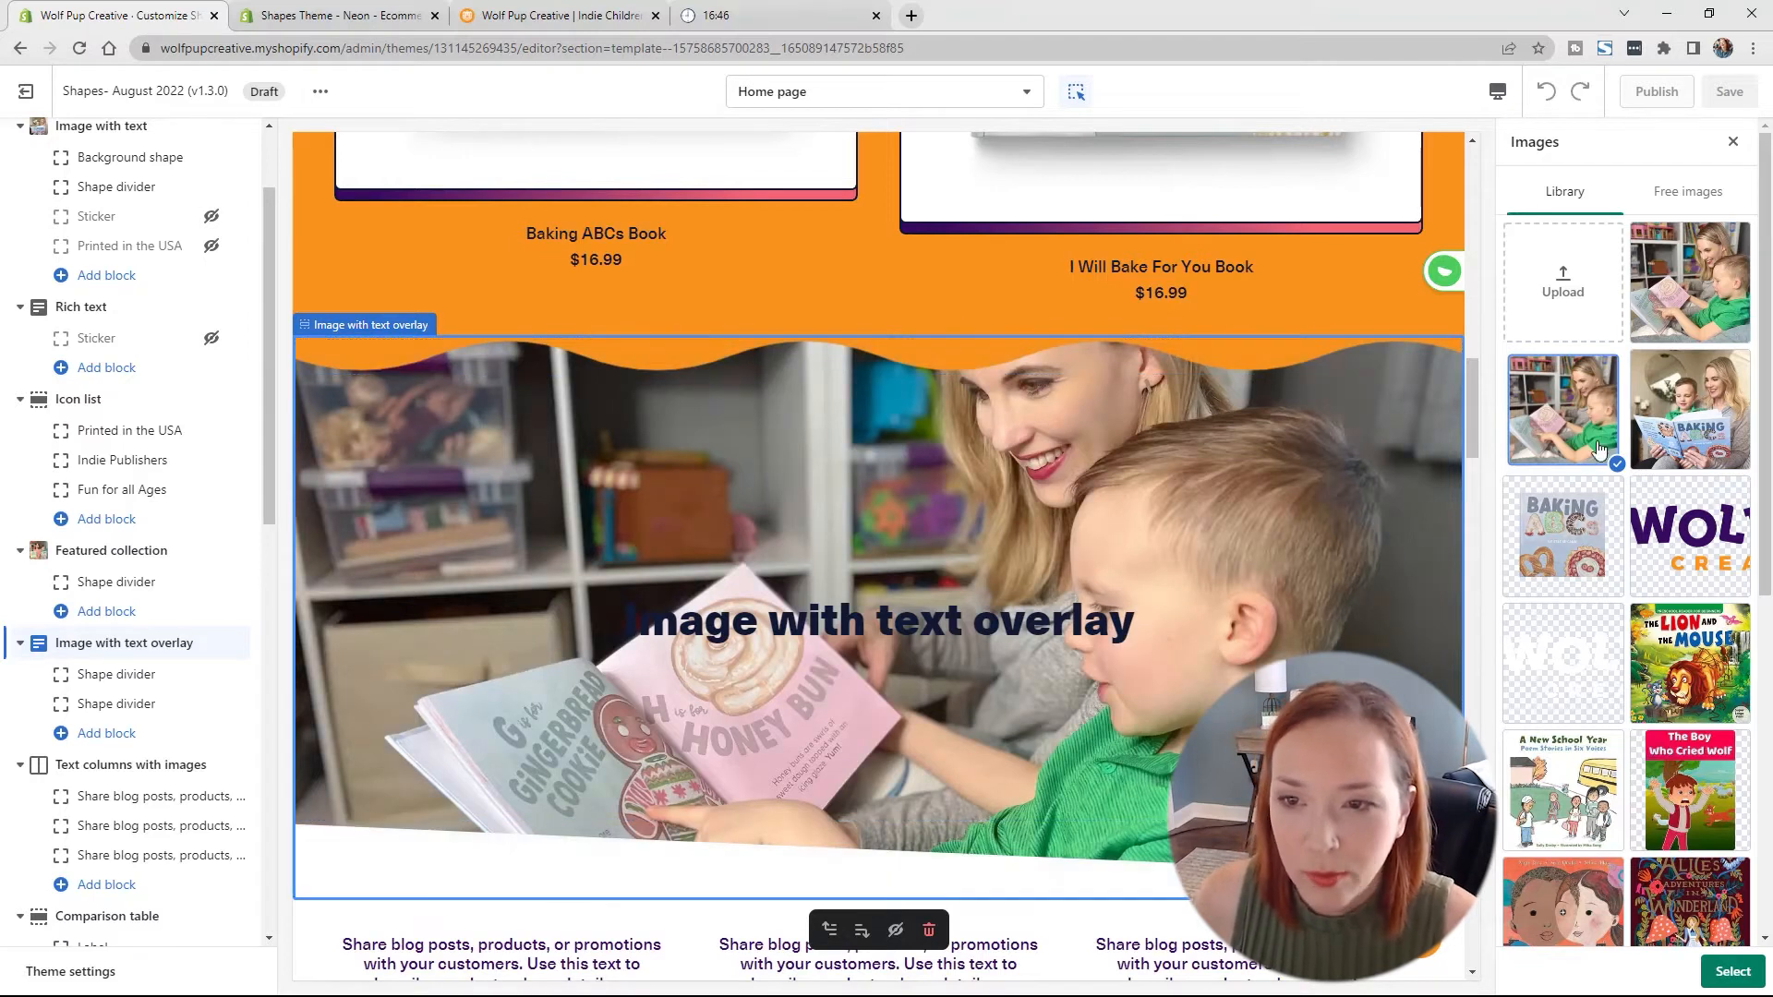
pyautogui.click(1733, 972)
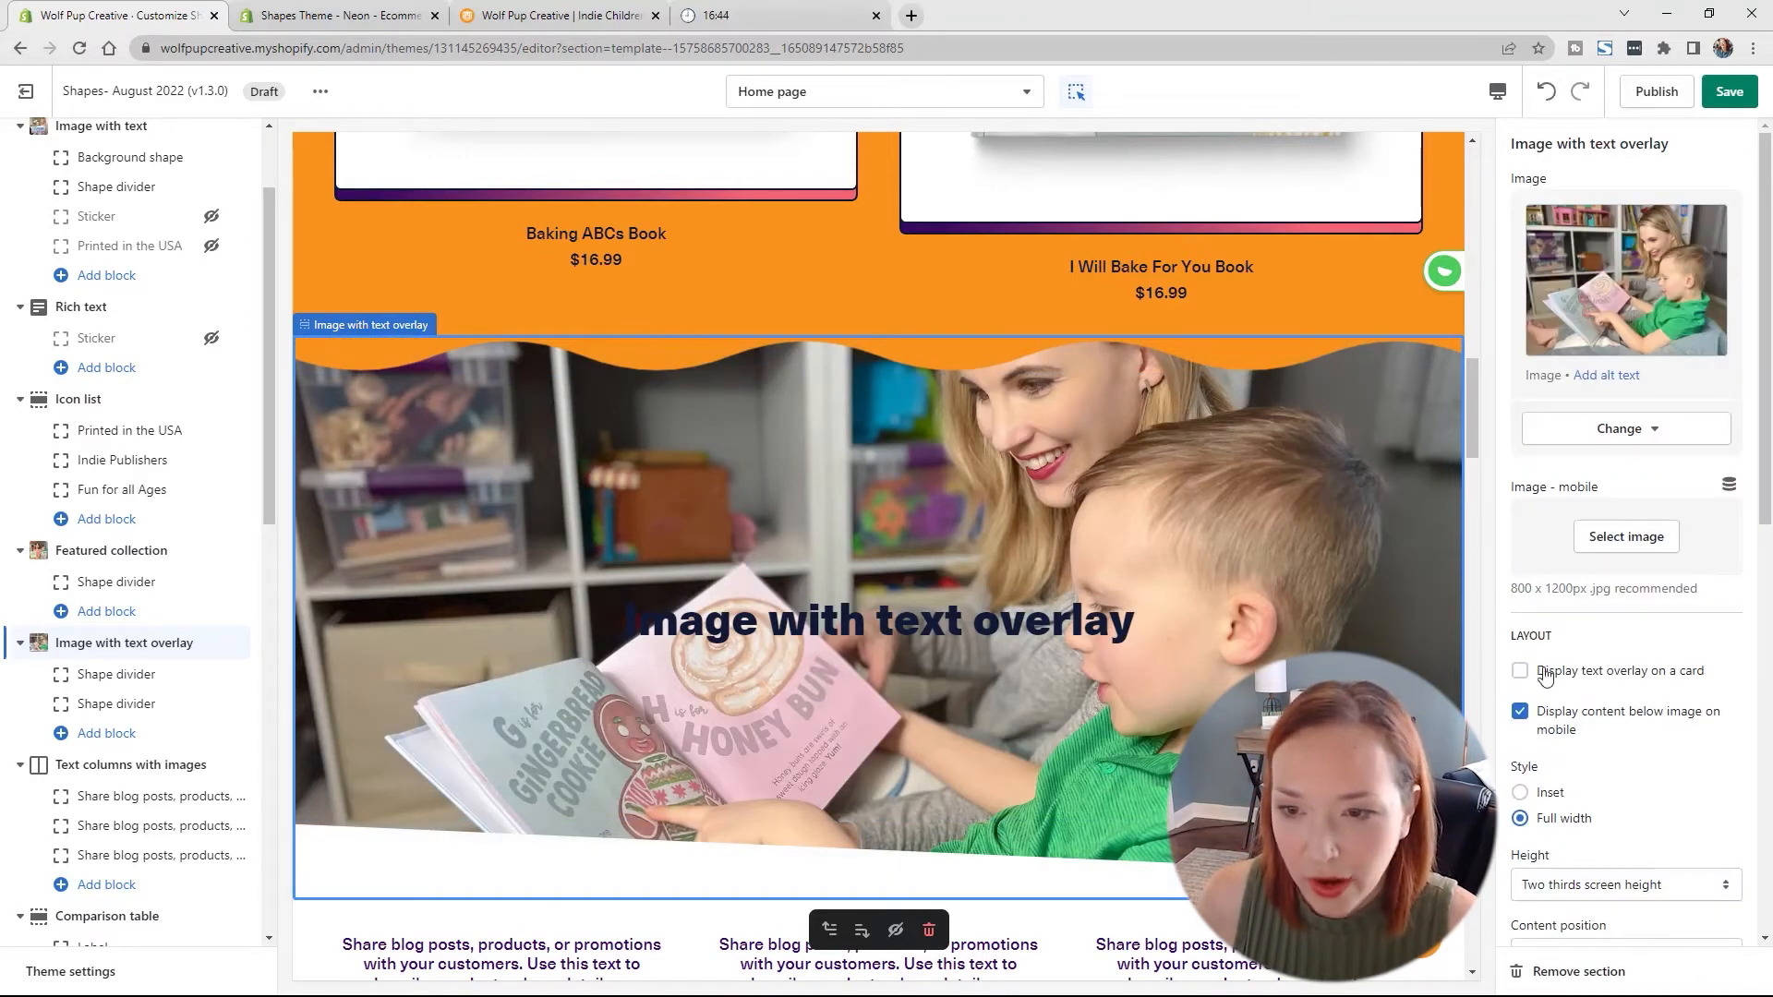
# Step: Assign the closer-cropped photo of the mother and boy reading as the mobile image of the Image with text overlay section
pyautogui.click(1646, 552)
pyautogui.click(1678, 270)
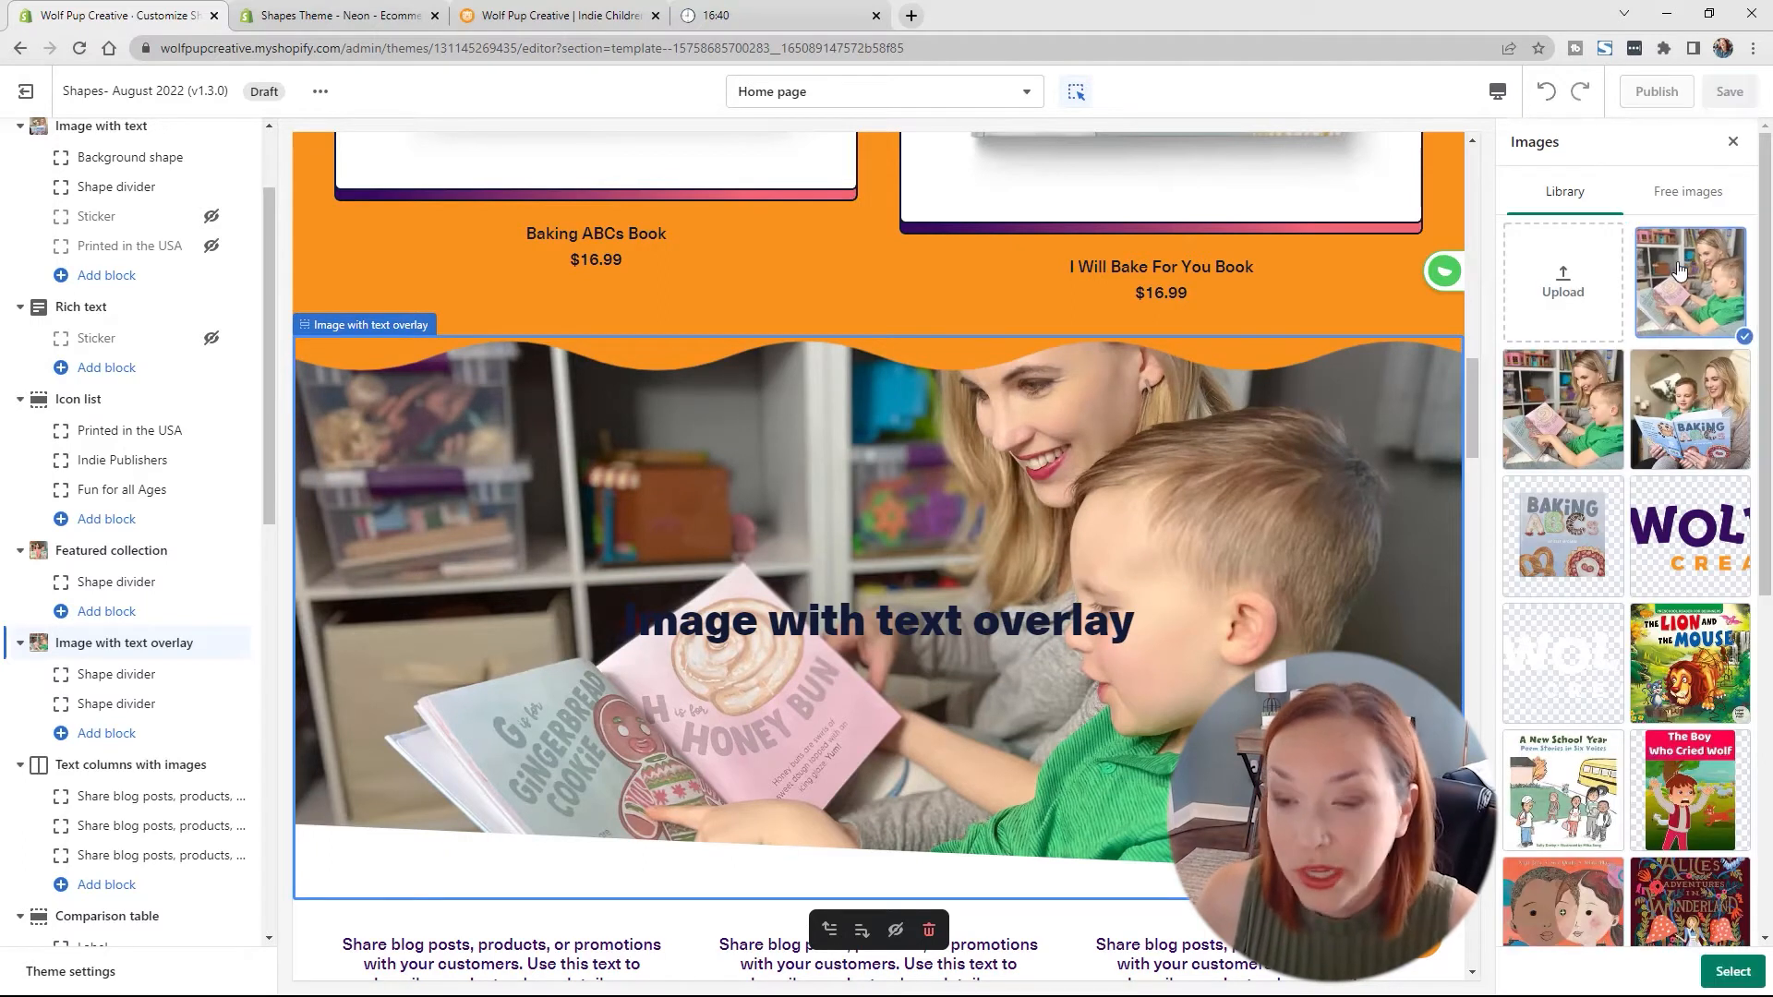
pyautogui.click(1723, 973)
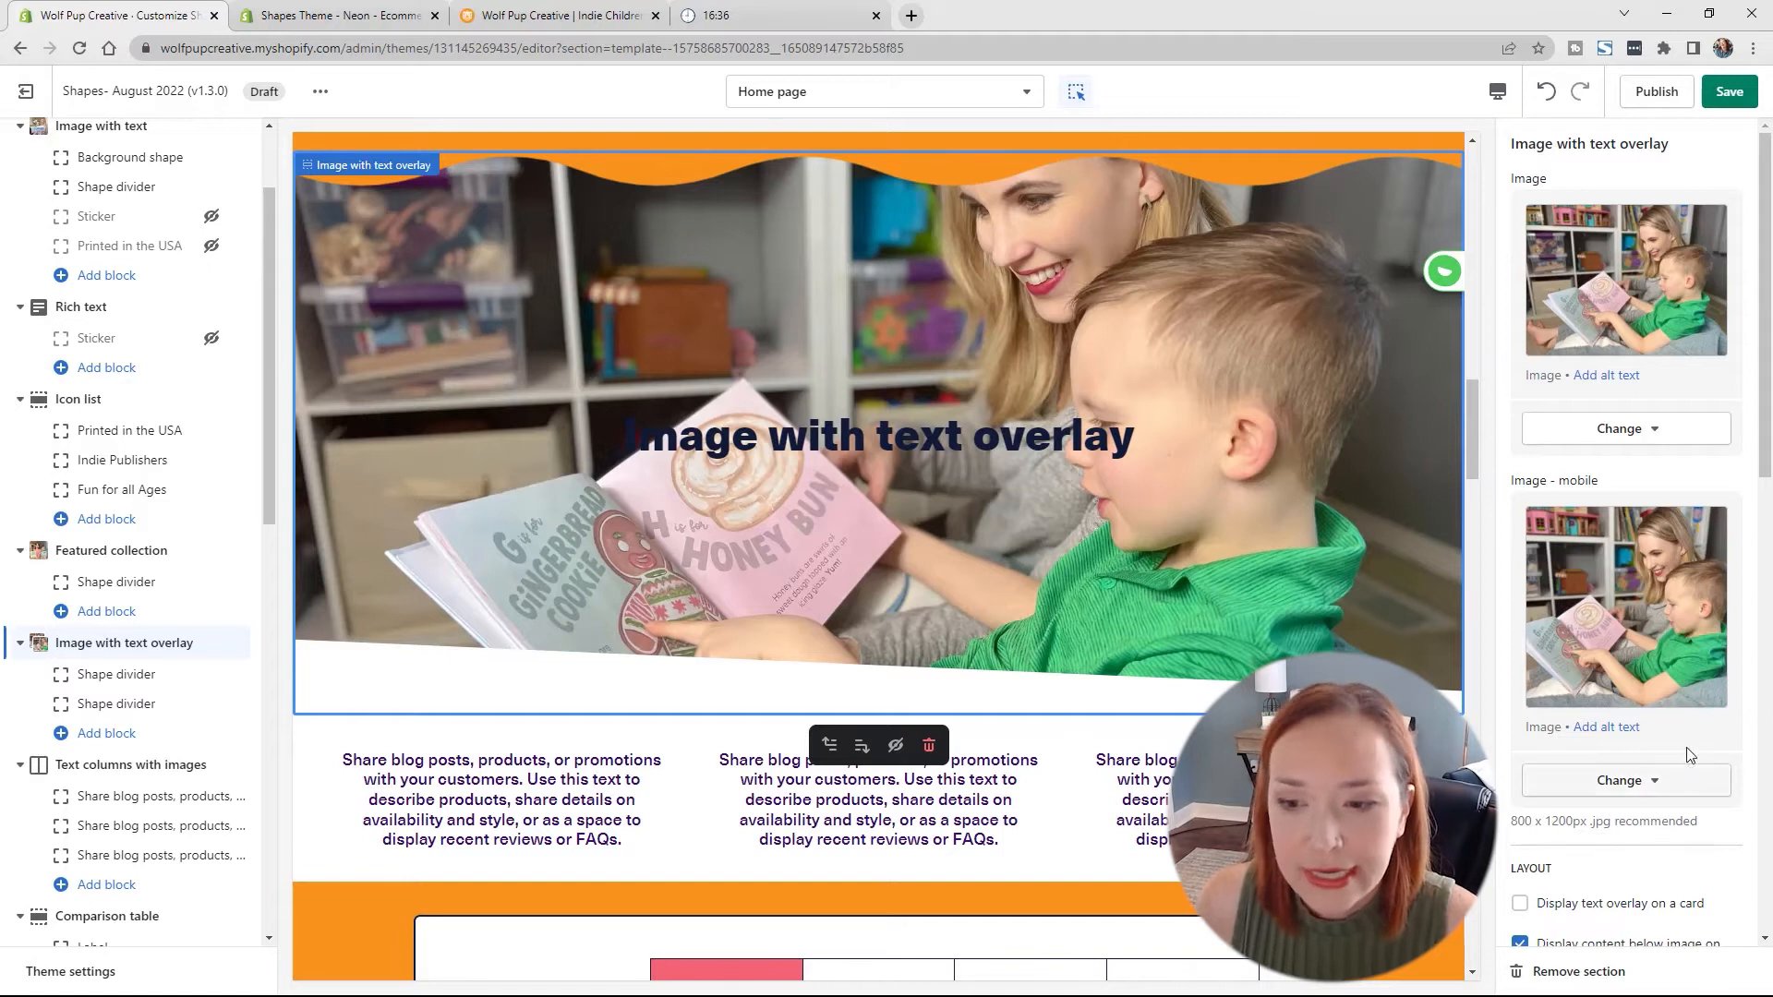
# Step: Clear the placeholder title of the Image with text overlay section
pyautogui.scroll(-5, 1671, 674)
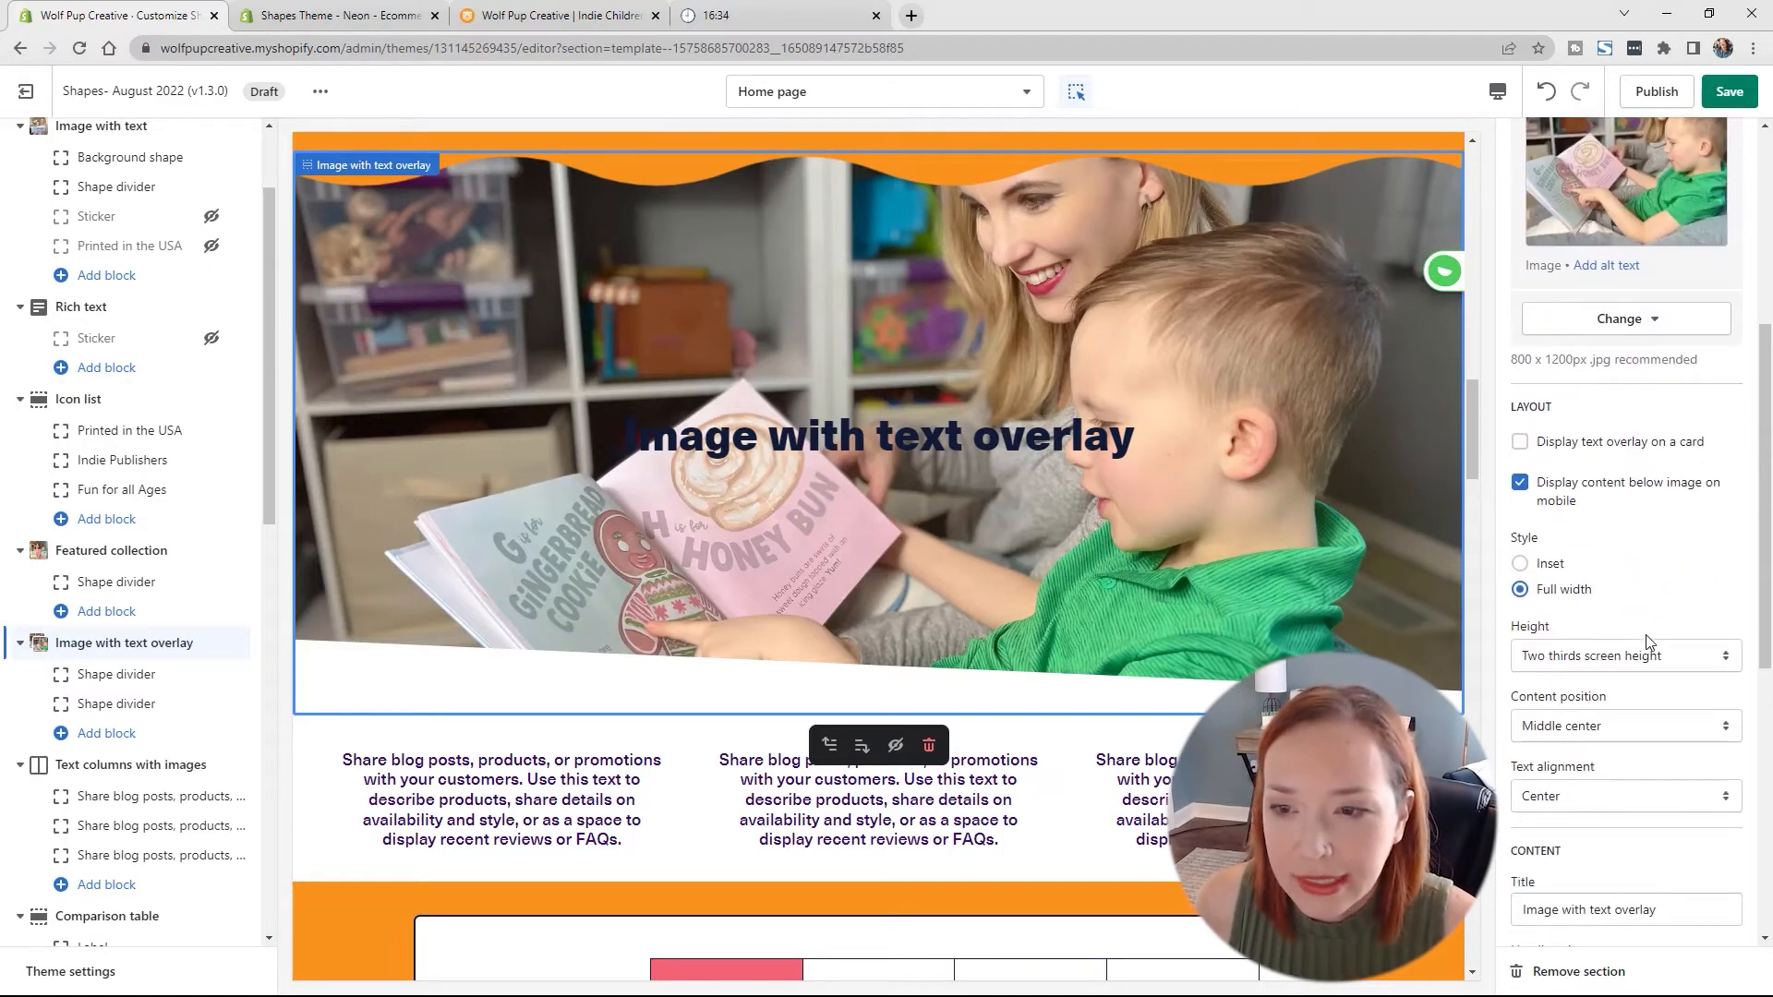
pyautogui.scroll(-2, 1645, 554)
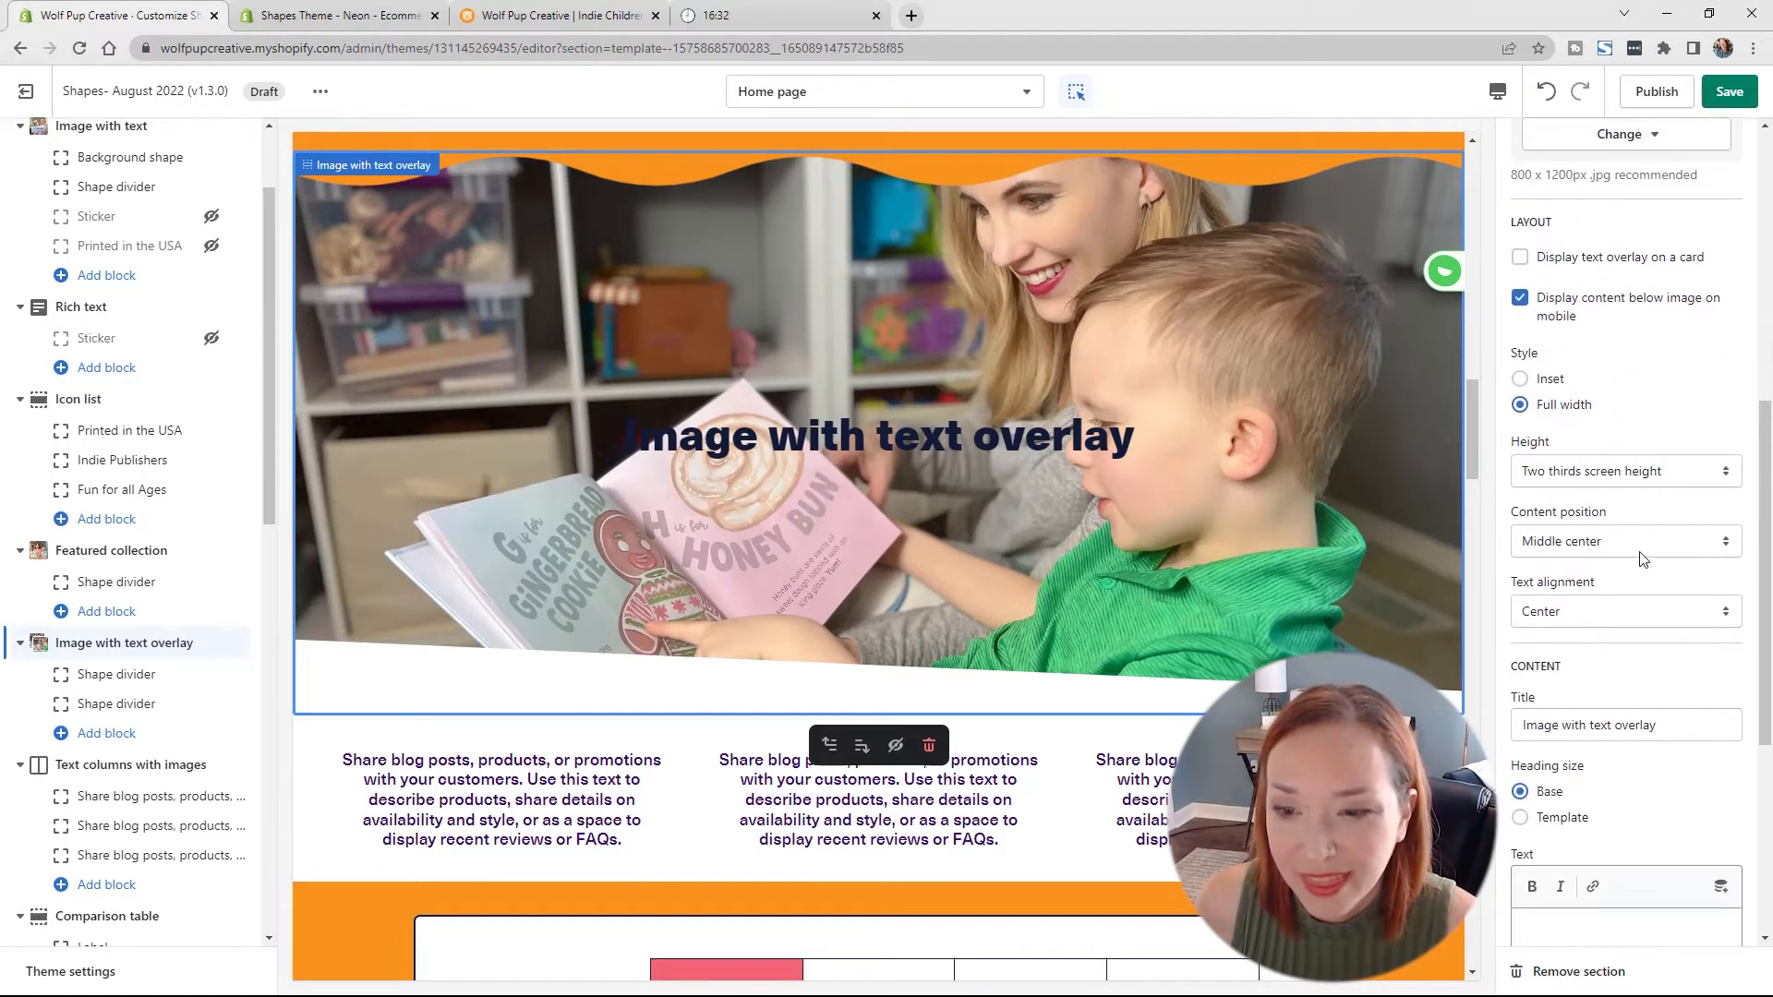
pyautogui.tripleClick(1605, 734)
pyautogui.press('BackSpace')
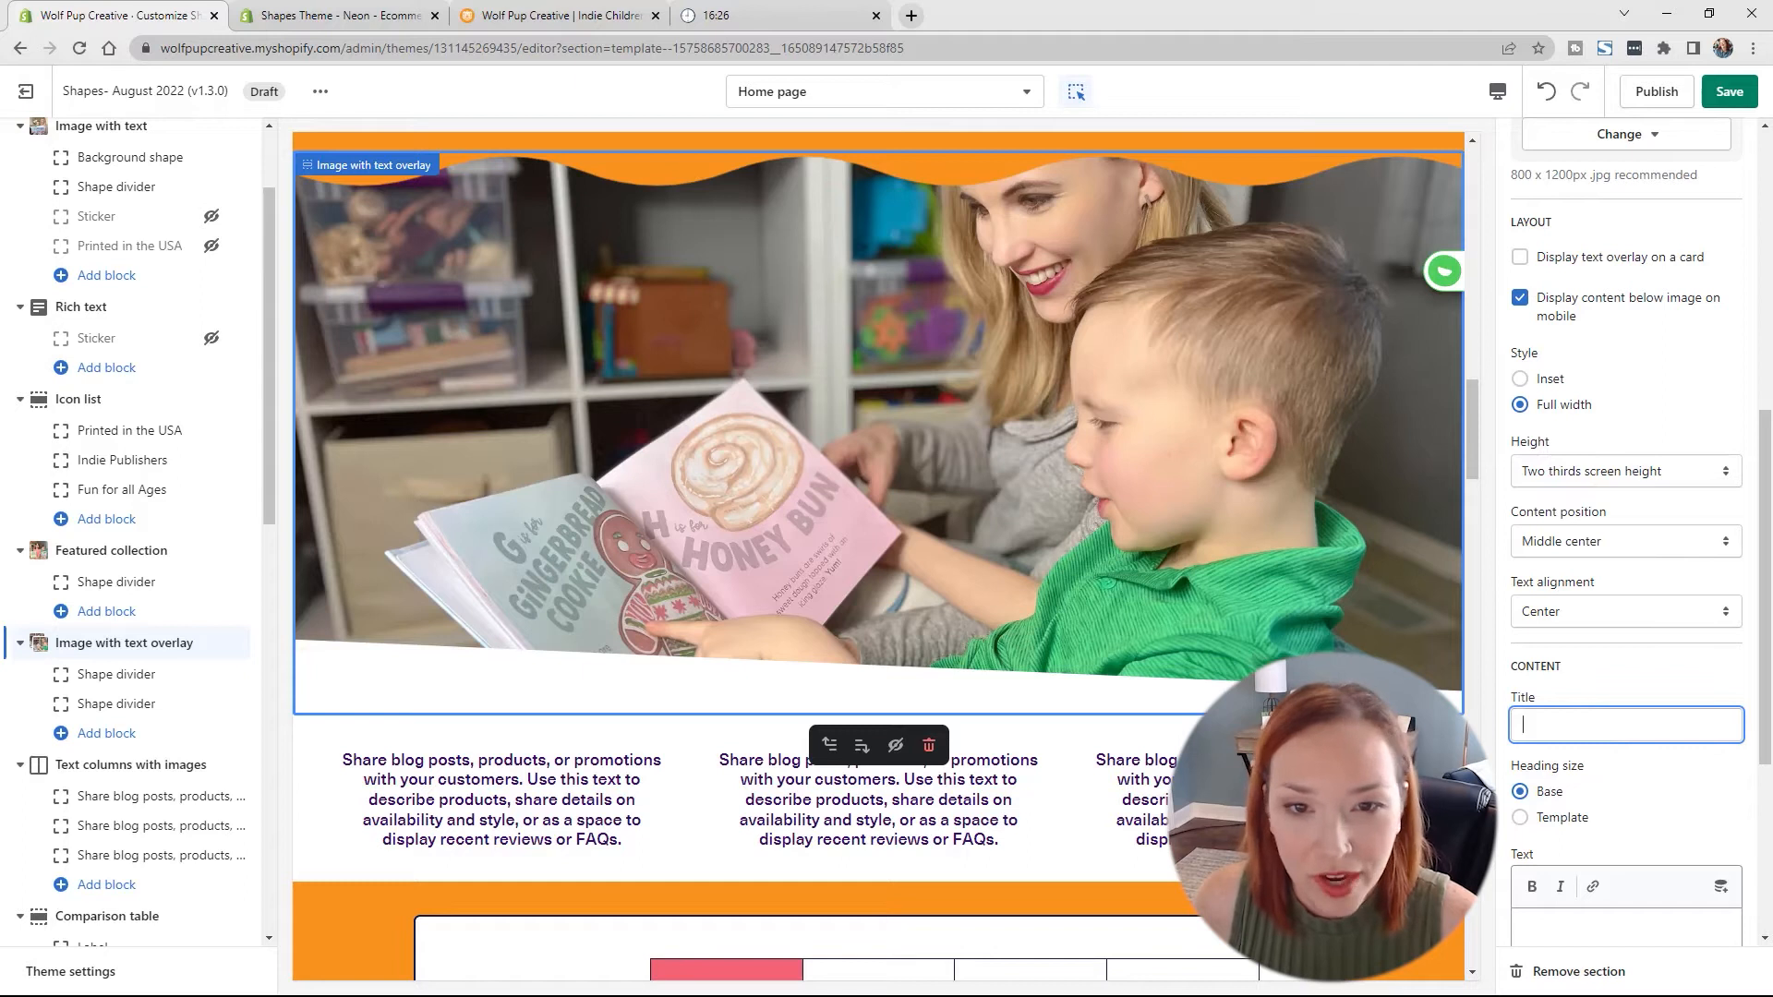
pyautogui.scroll(5, 1649, 667)
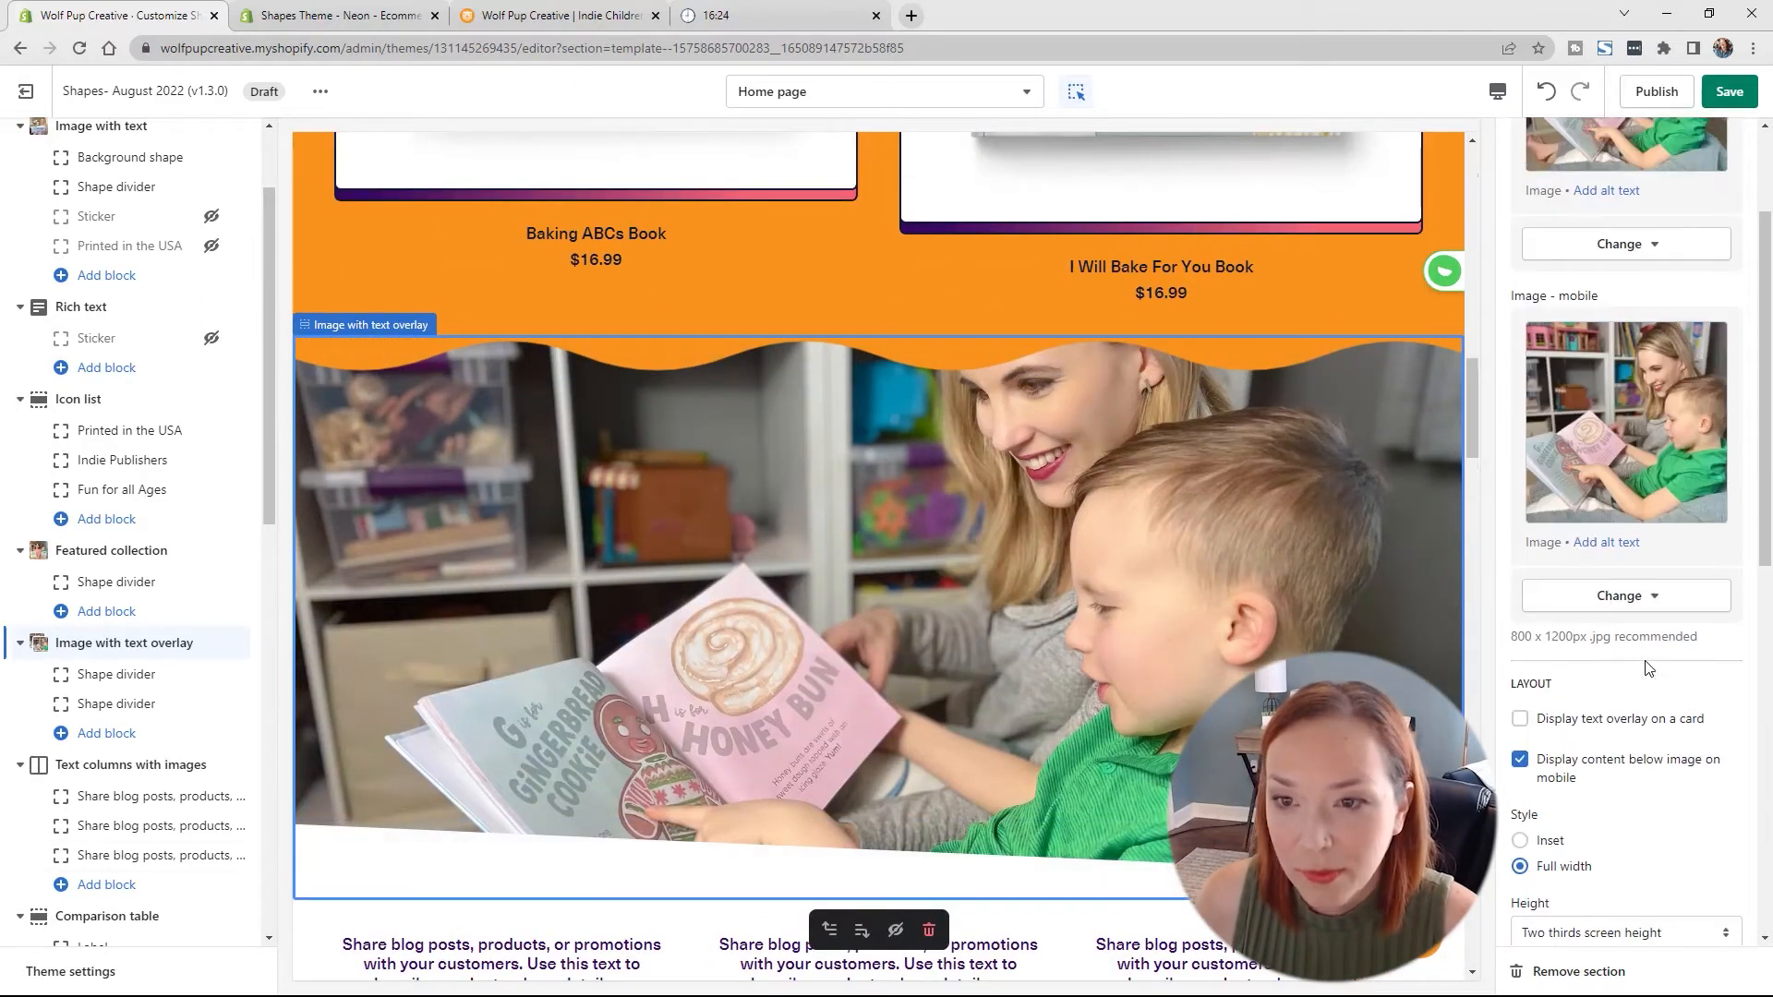
pyautogui.scroll(2, 1649, 666)
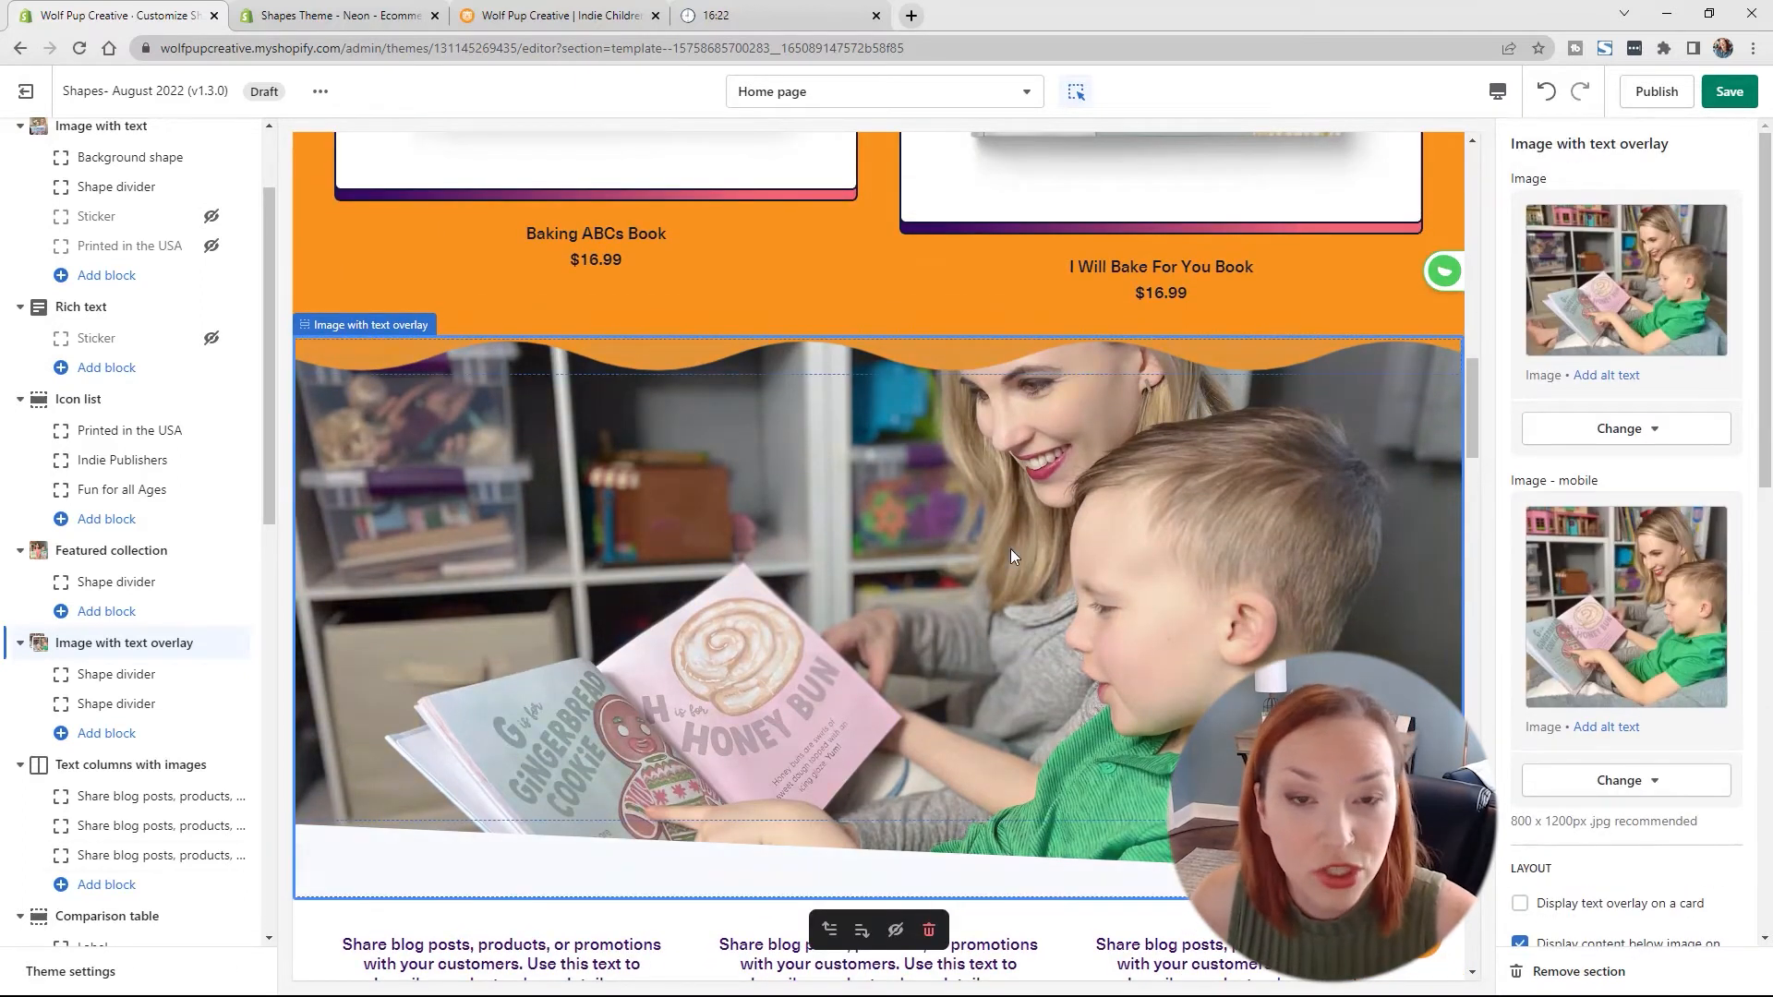
pyautogui.scroll(4, 1168, 619)
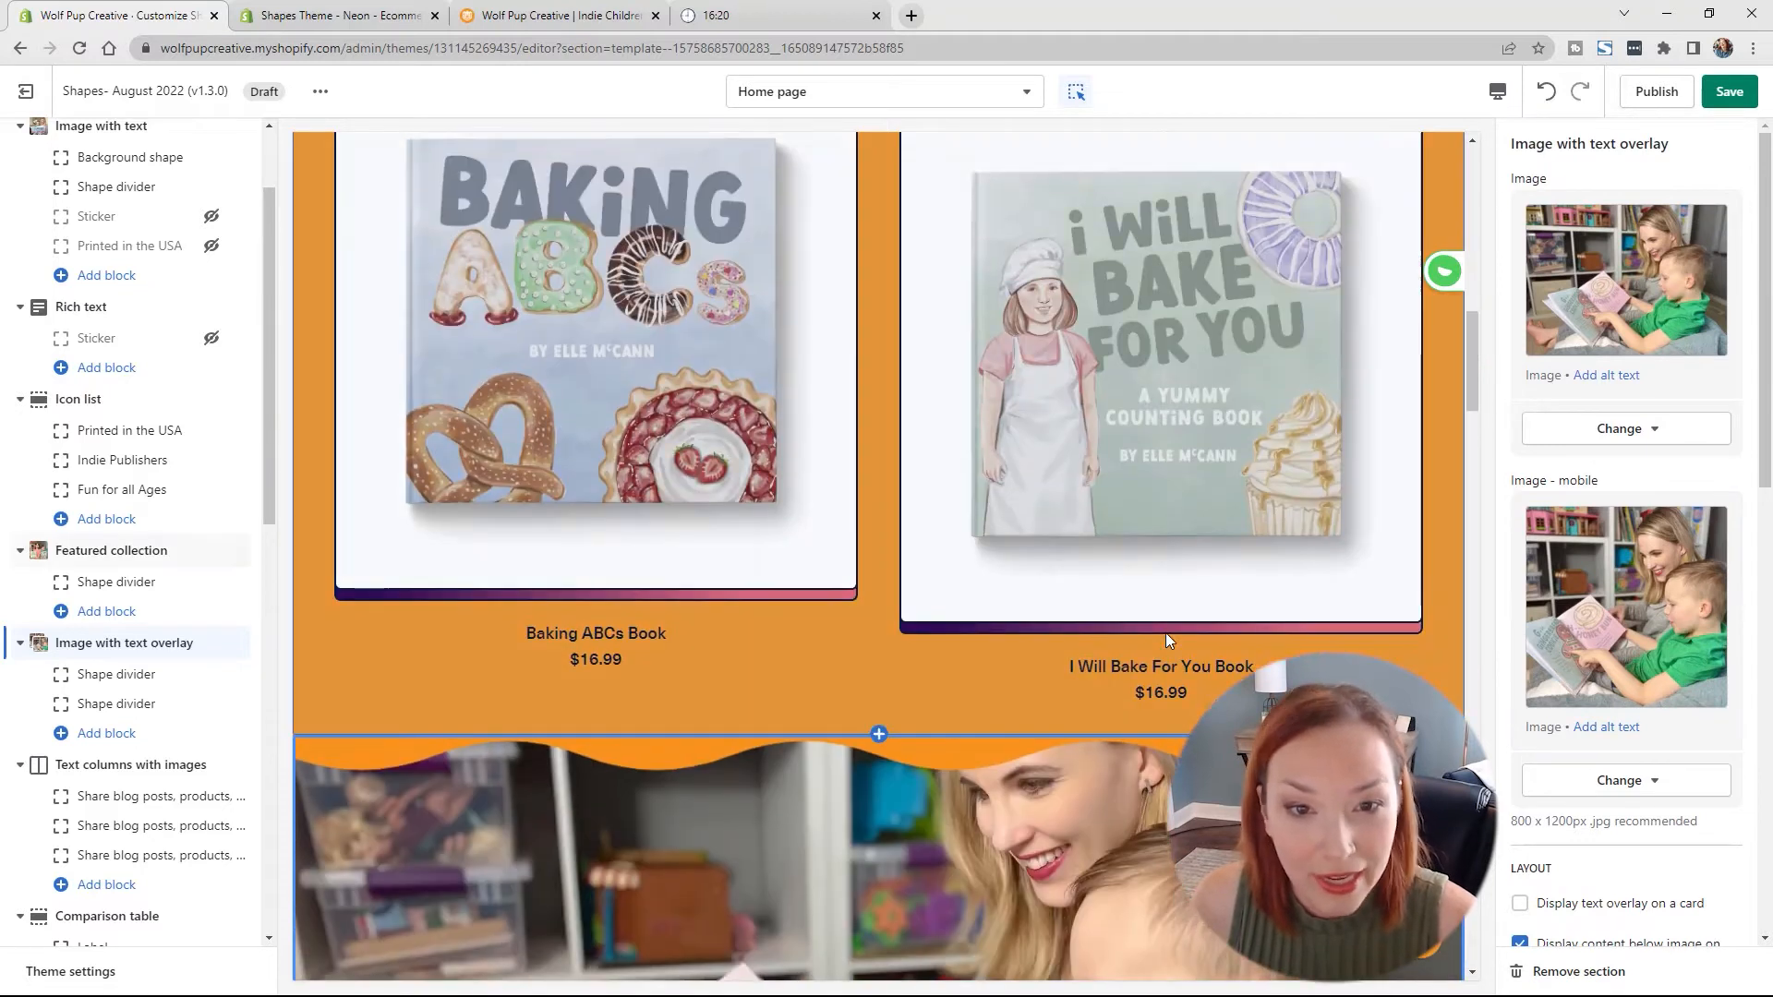
pyautogui.scroll(10, 1165, 633)
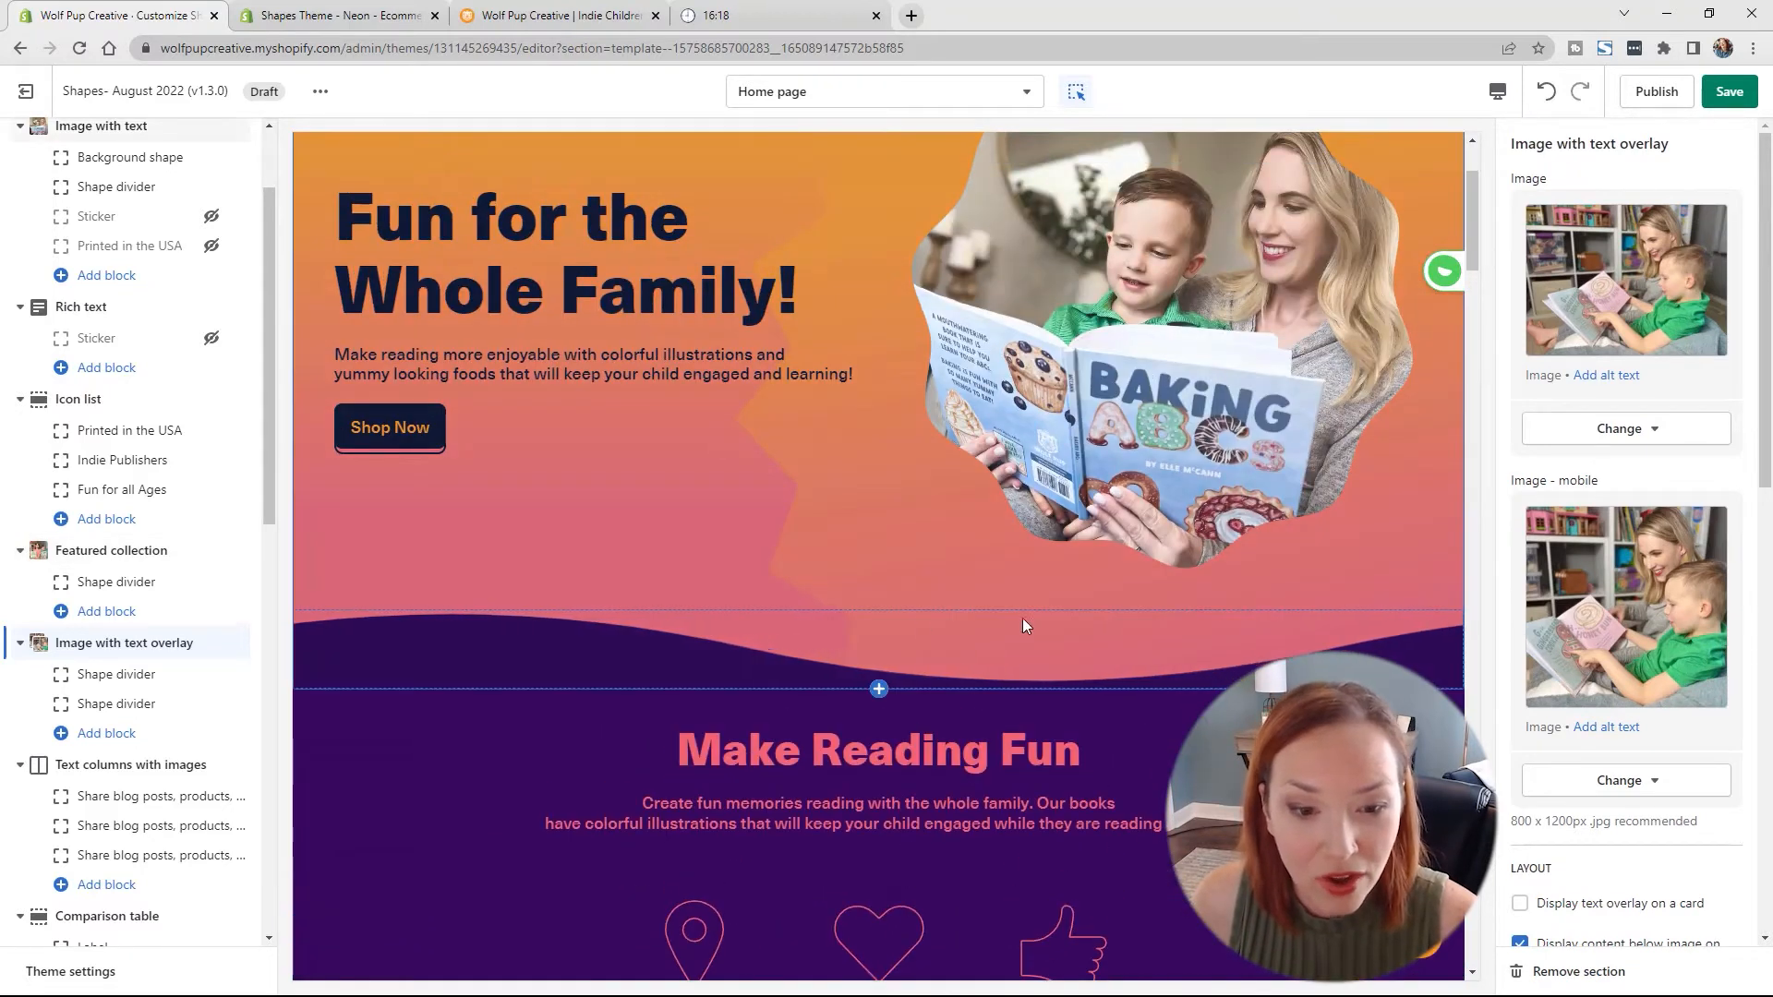
pyautogui.scroll(-10, 1045, 591)
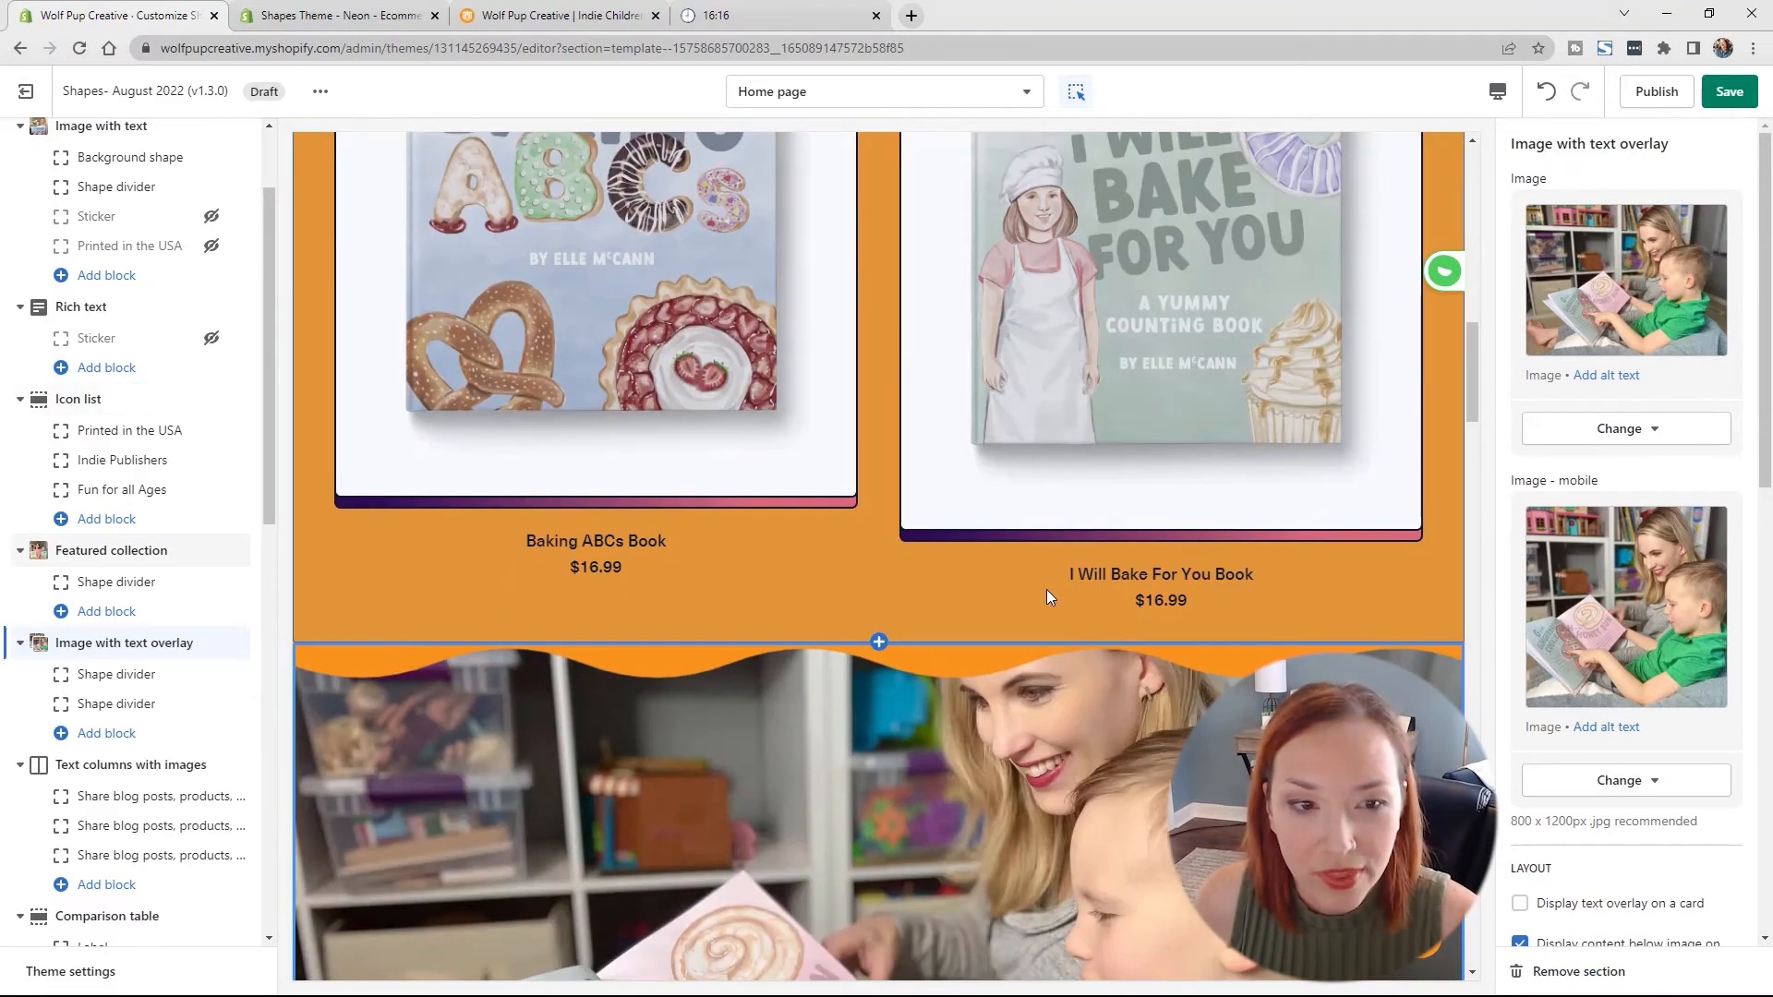
# Step: Review the Image with text overlay section in the preview along with its layout, content and color settings
pyautogui.scroll(-7, 1045, 589)
pyautogui.scroll(4, 1222, 608)
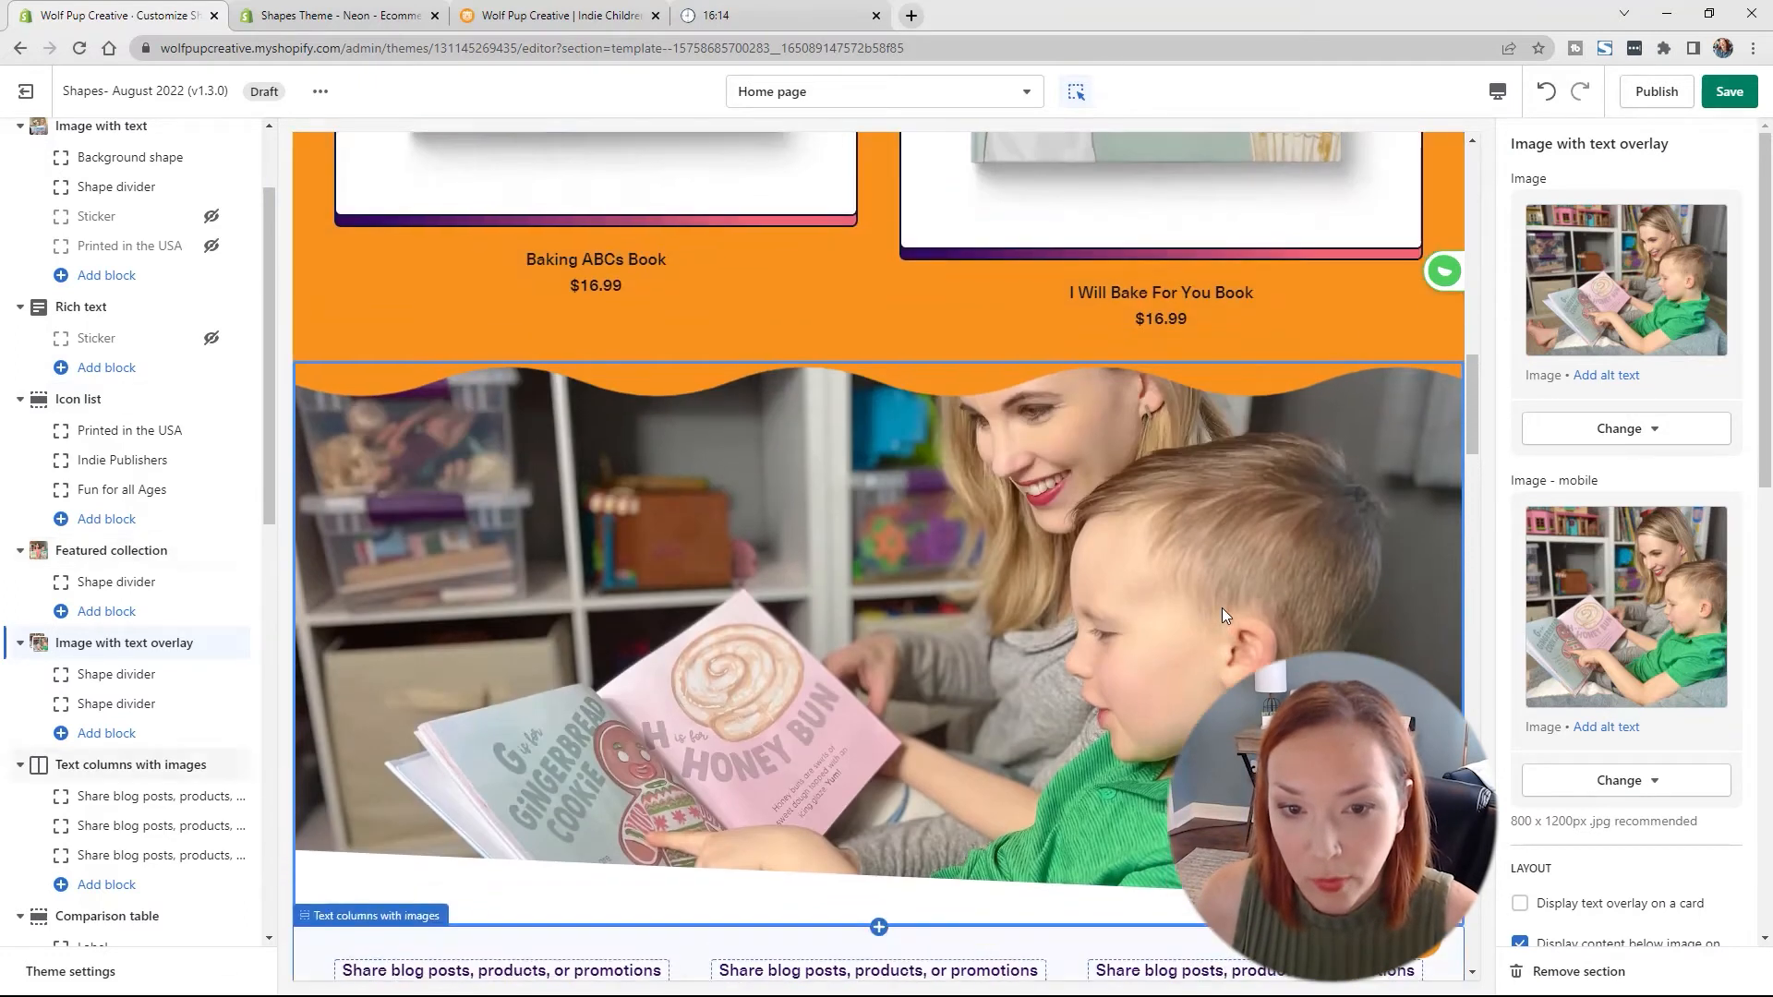
pyautogui.scroll(-6, 1616, 581)
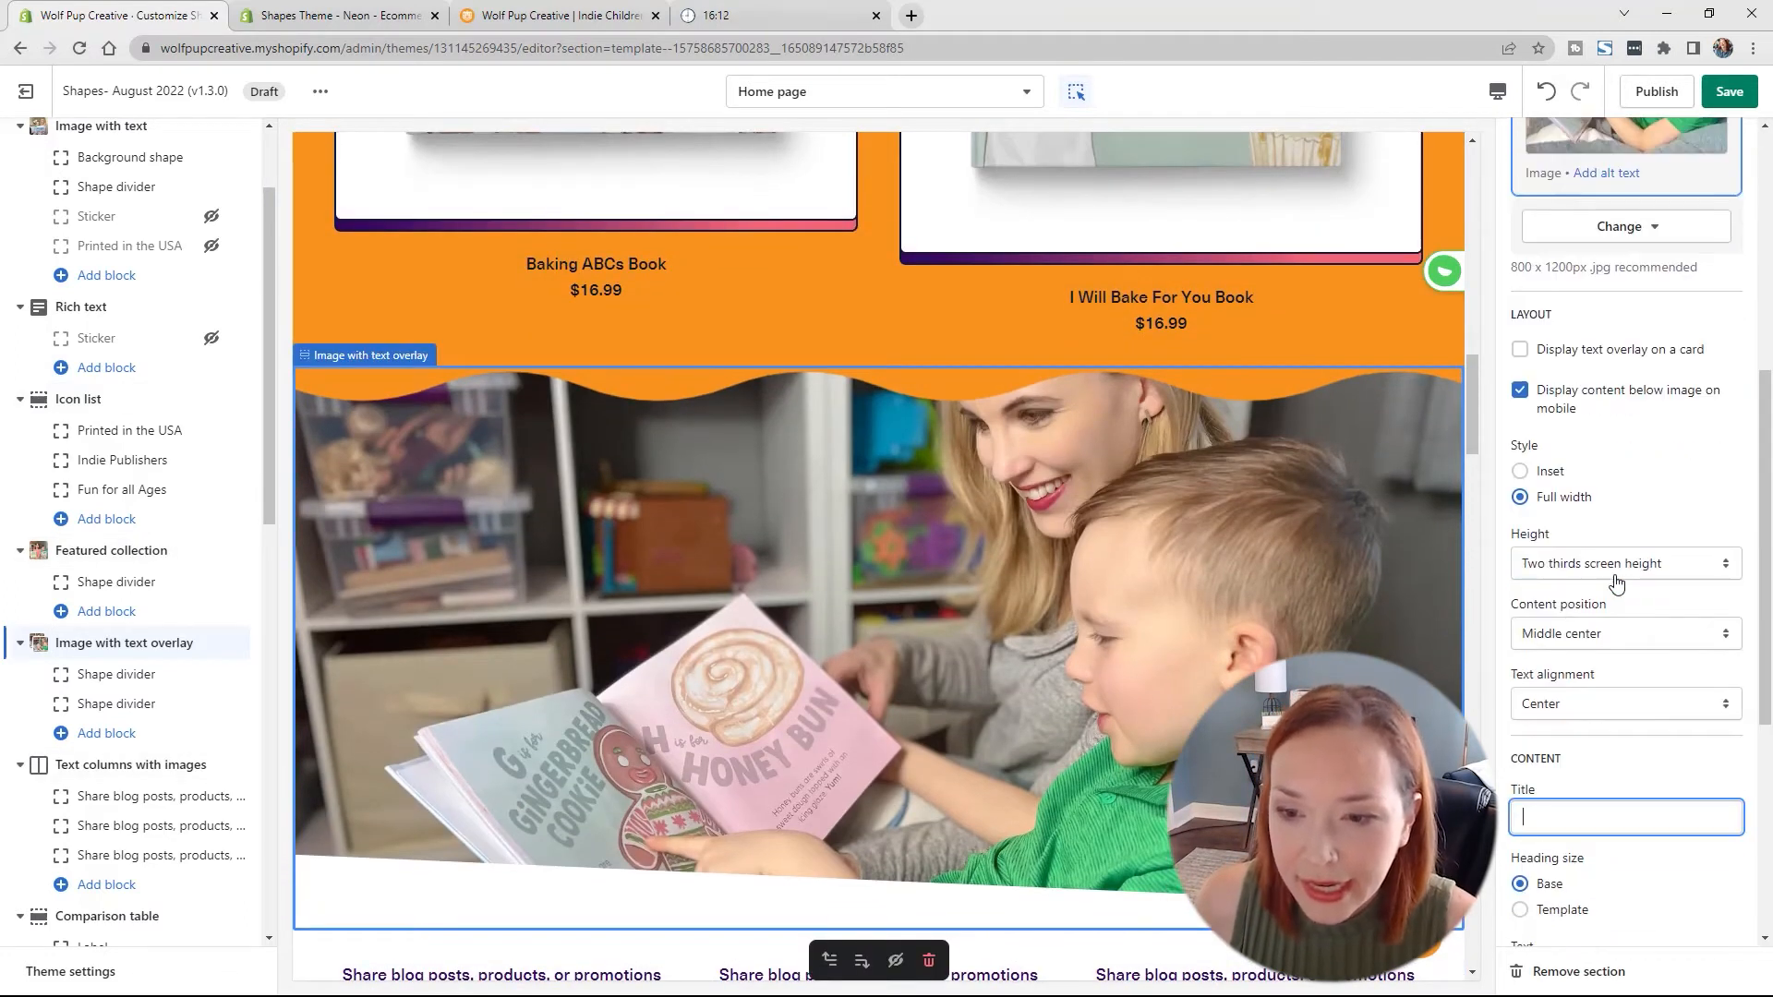
pyautogui.scroll(-5, 1616, 582)
pyautogui.scroll(3, 1617, 582)
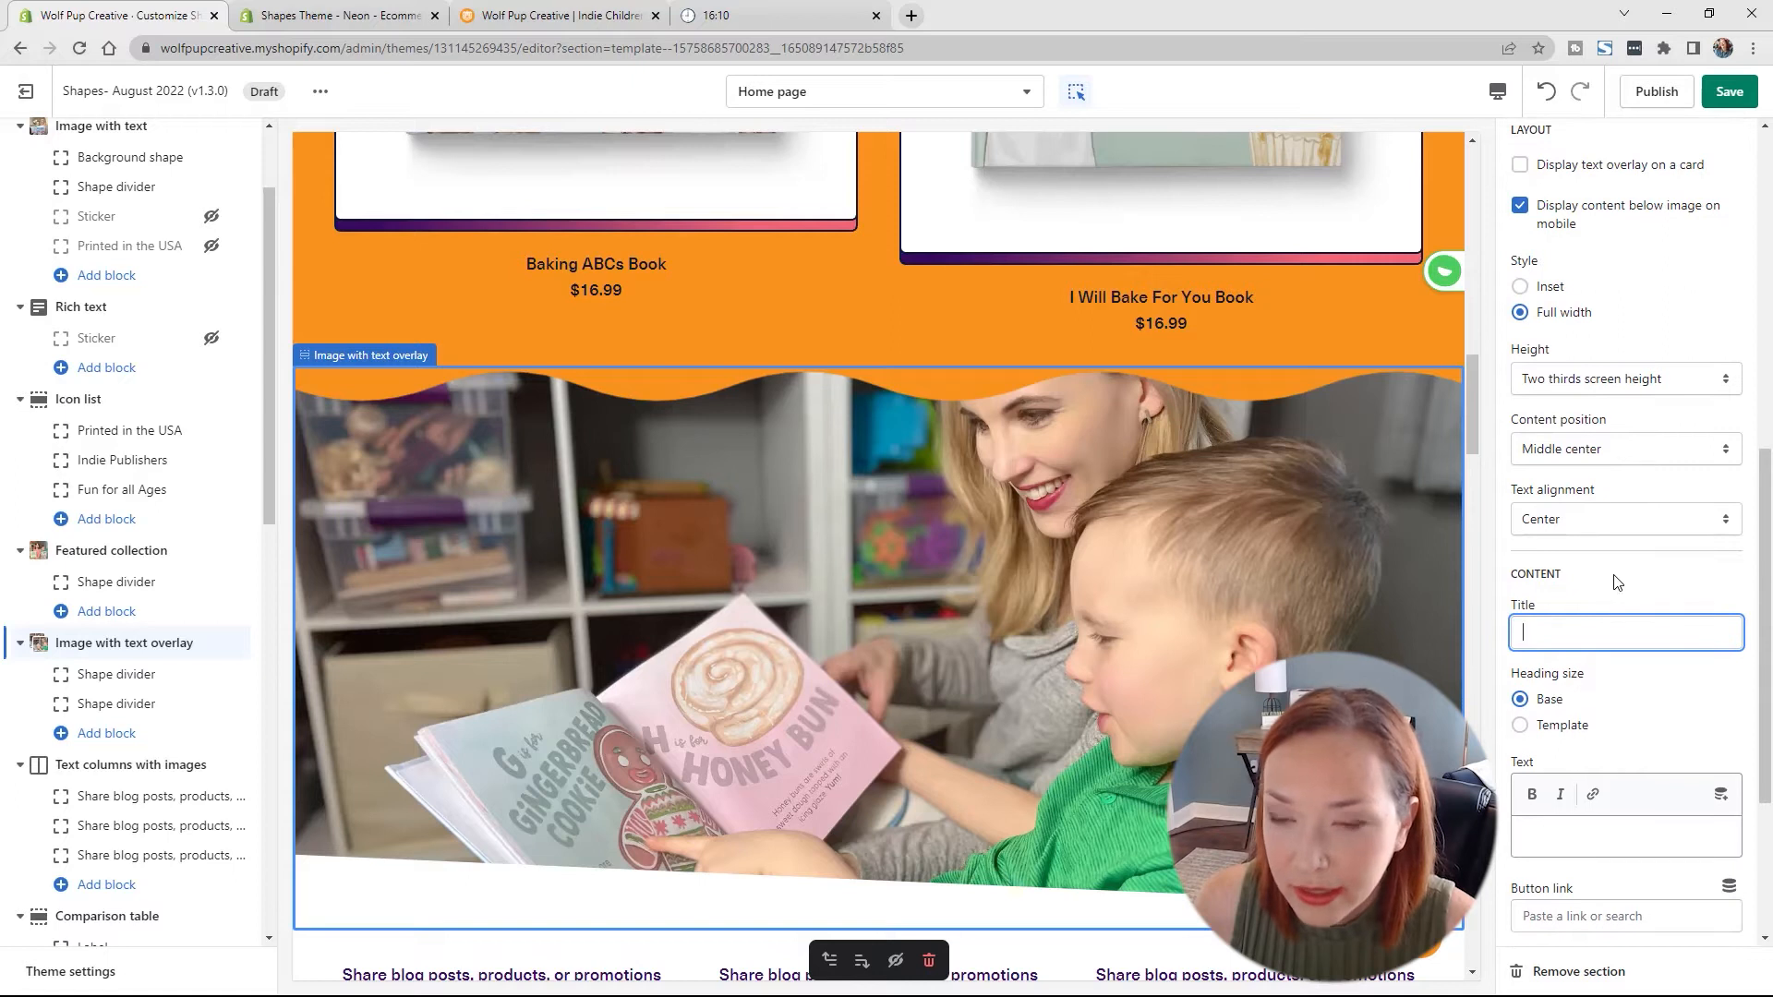
pyautogui.scroll(-3, 1641, 496)
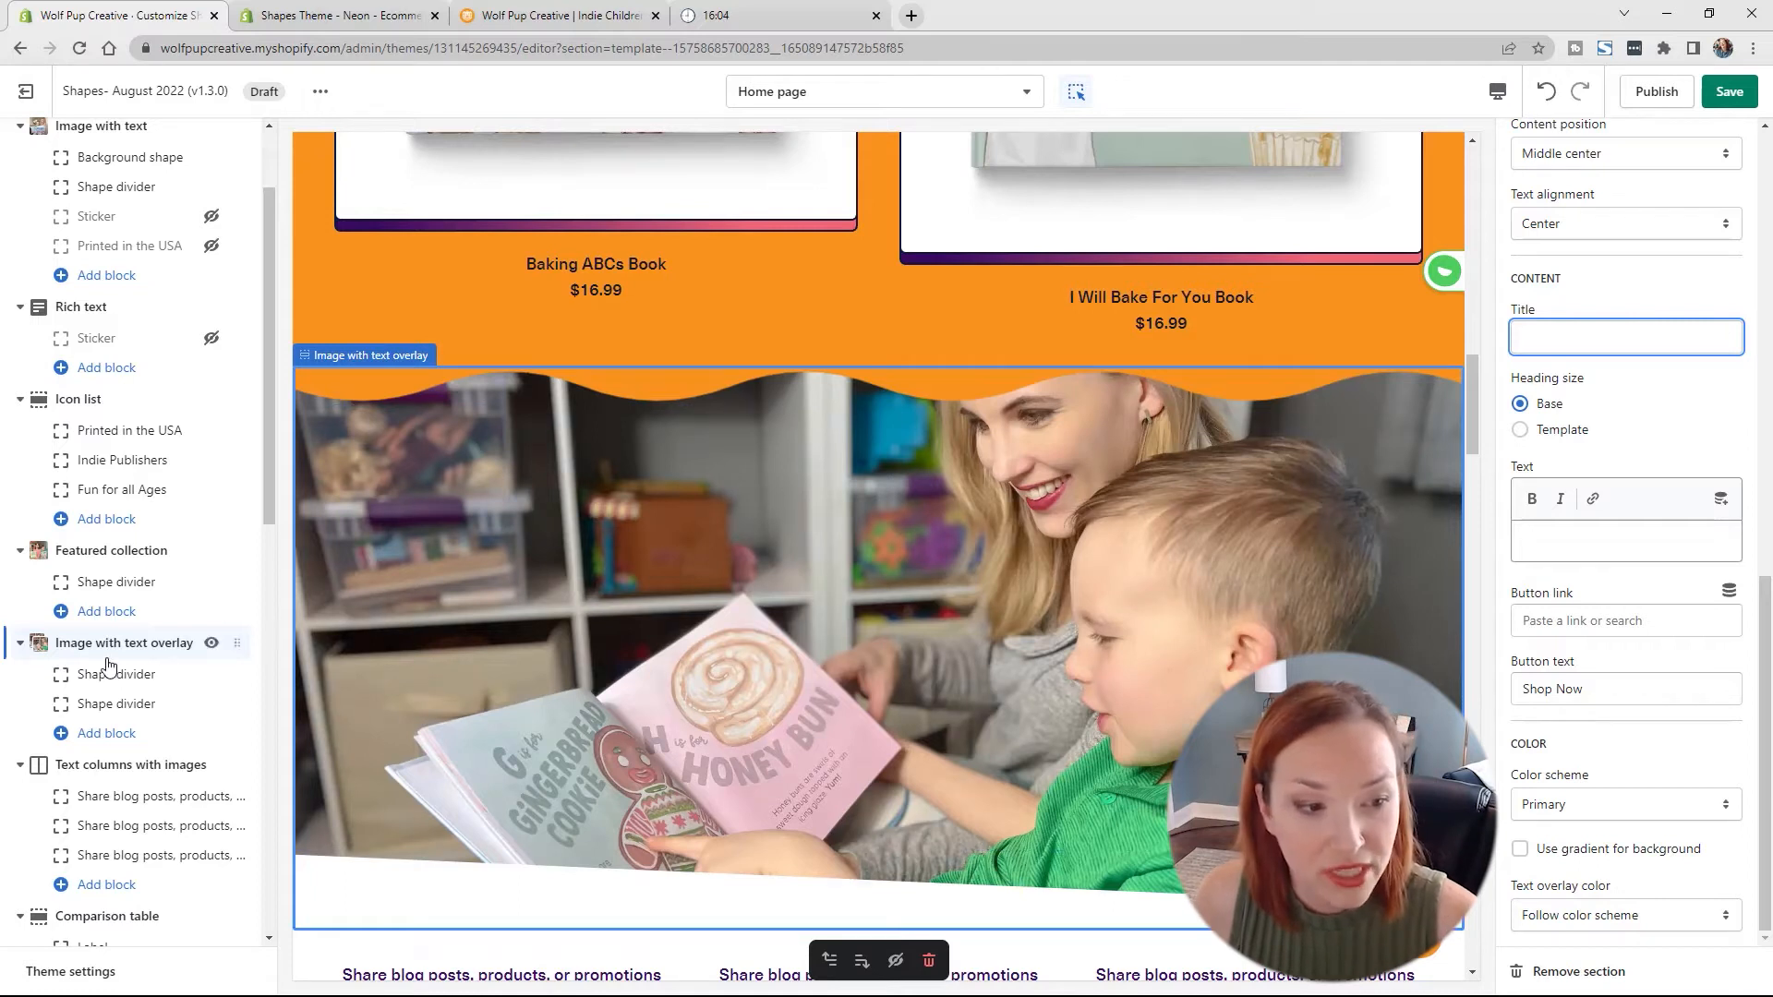
# Step: Remove the Text columns with images section from the home page
pyautogui.moveTo(134, 774)
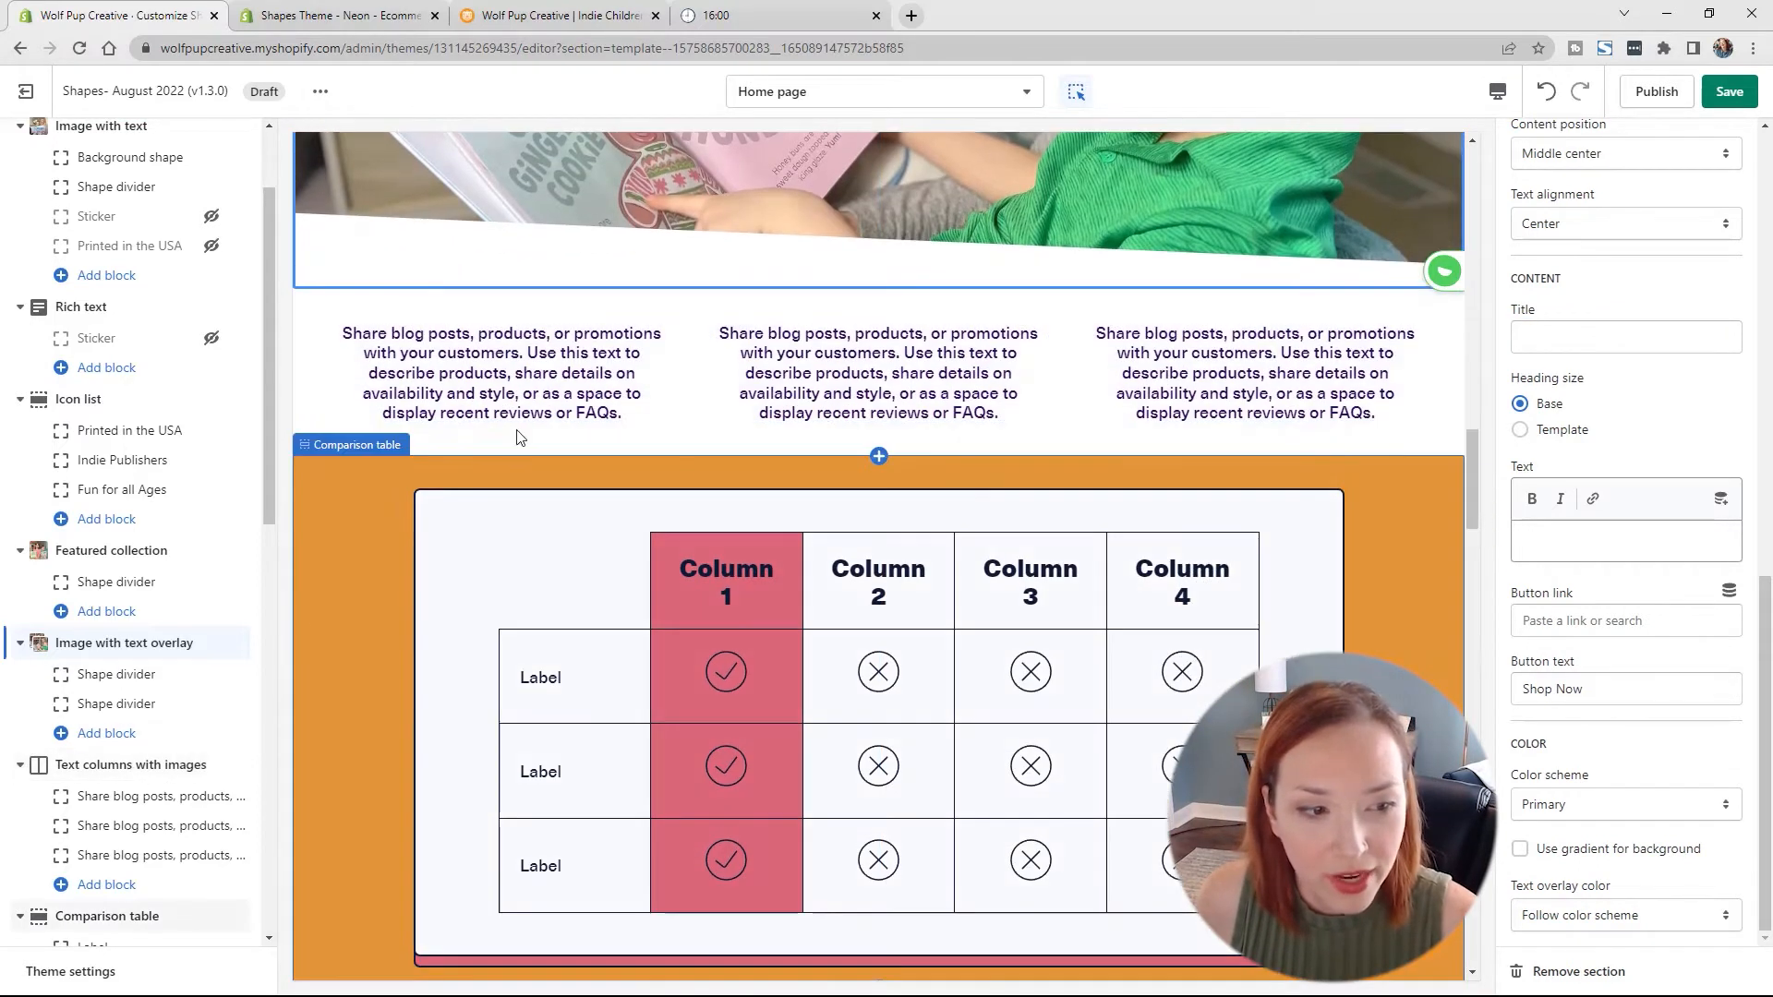
pyautogui.click(151, 772)
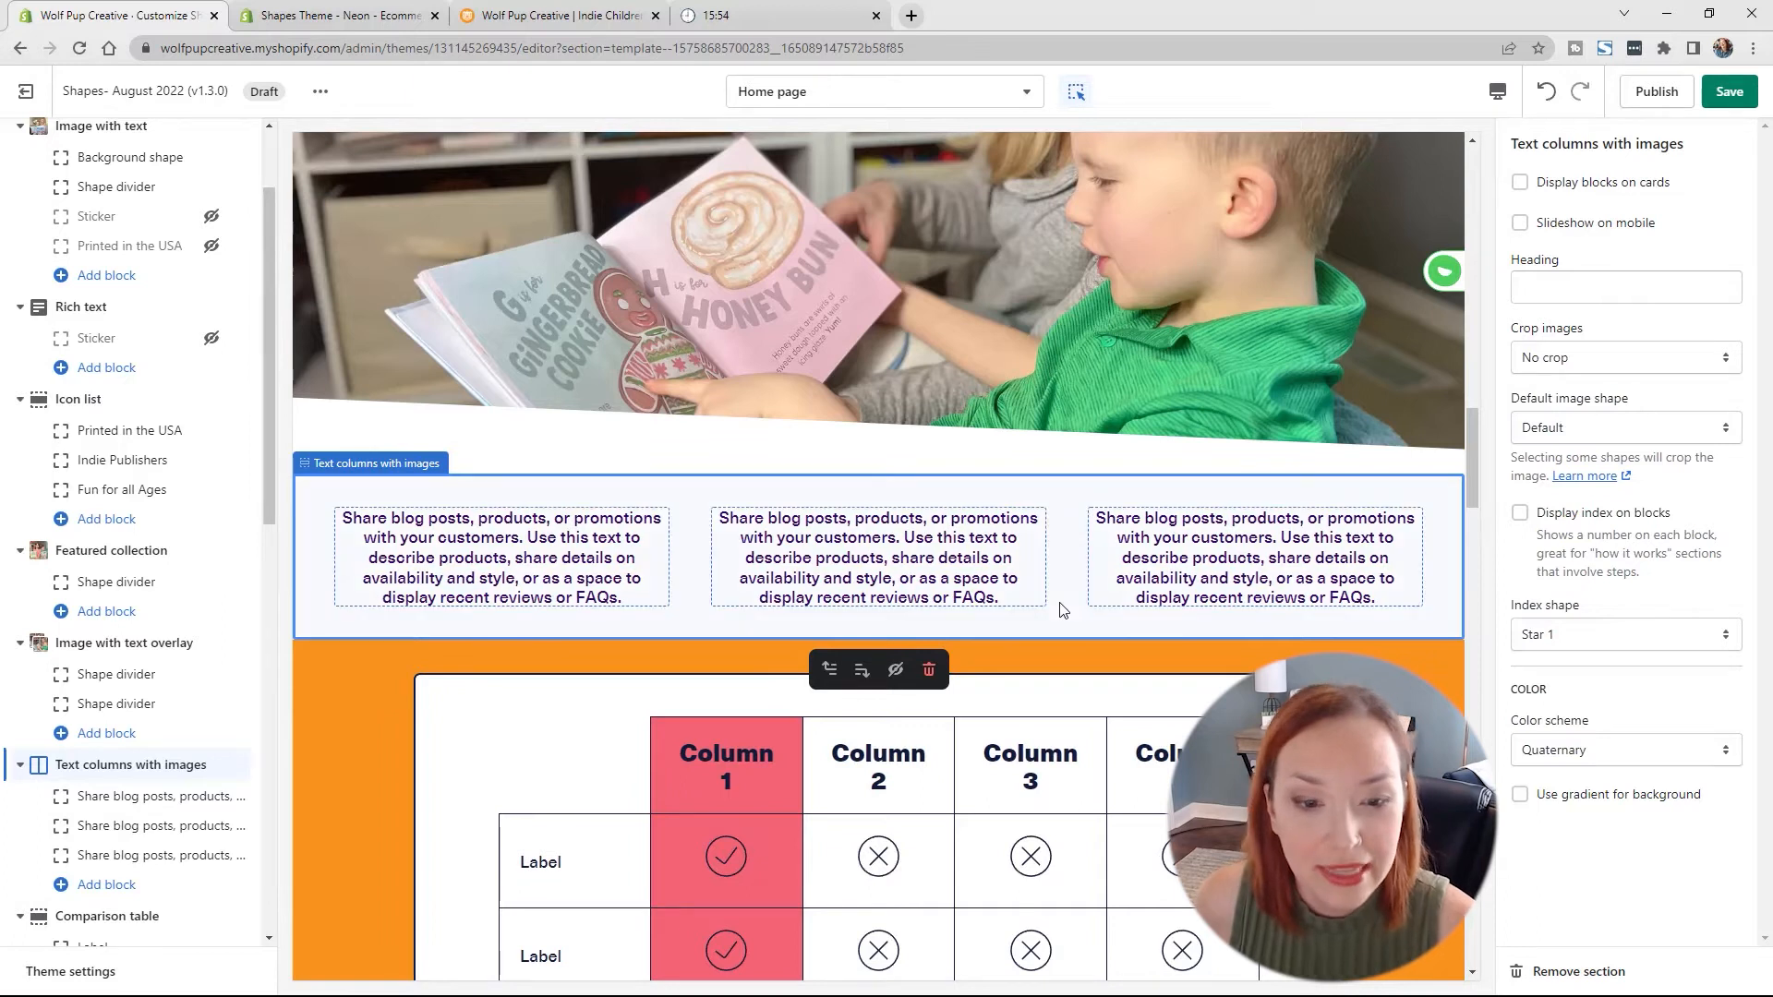
pyautogui.scroll(-2, 1043, 611)
pyautogui.scroll(2, 884, 334)
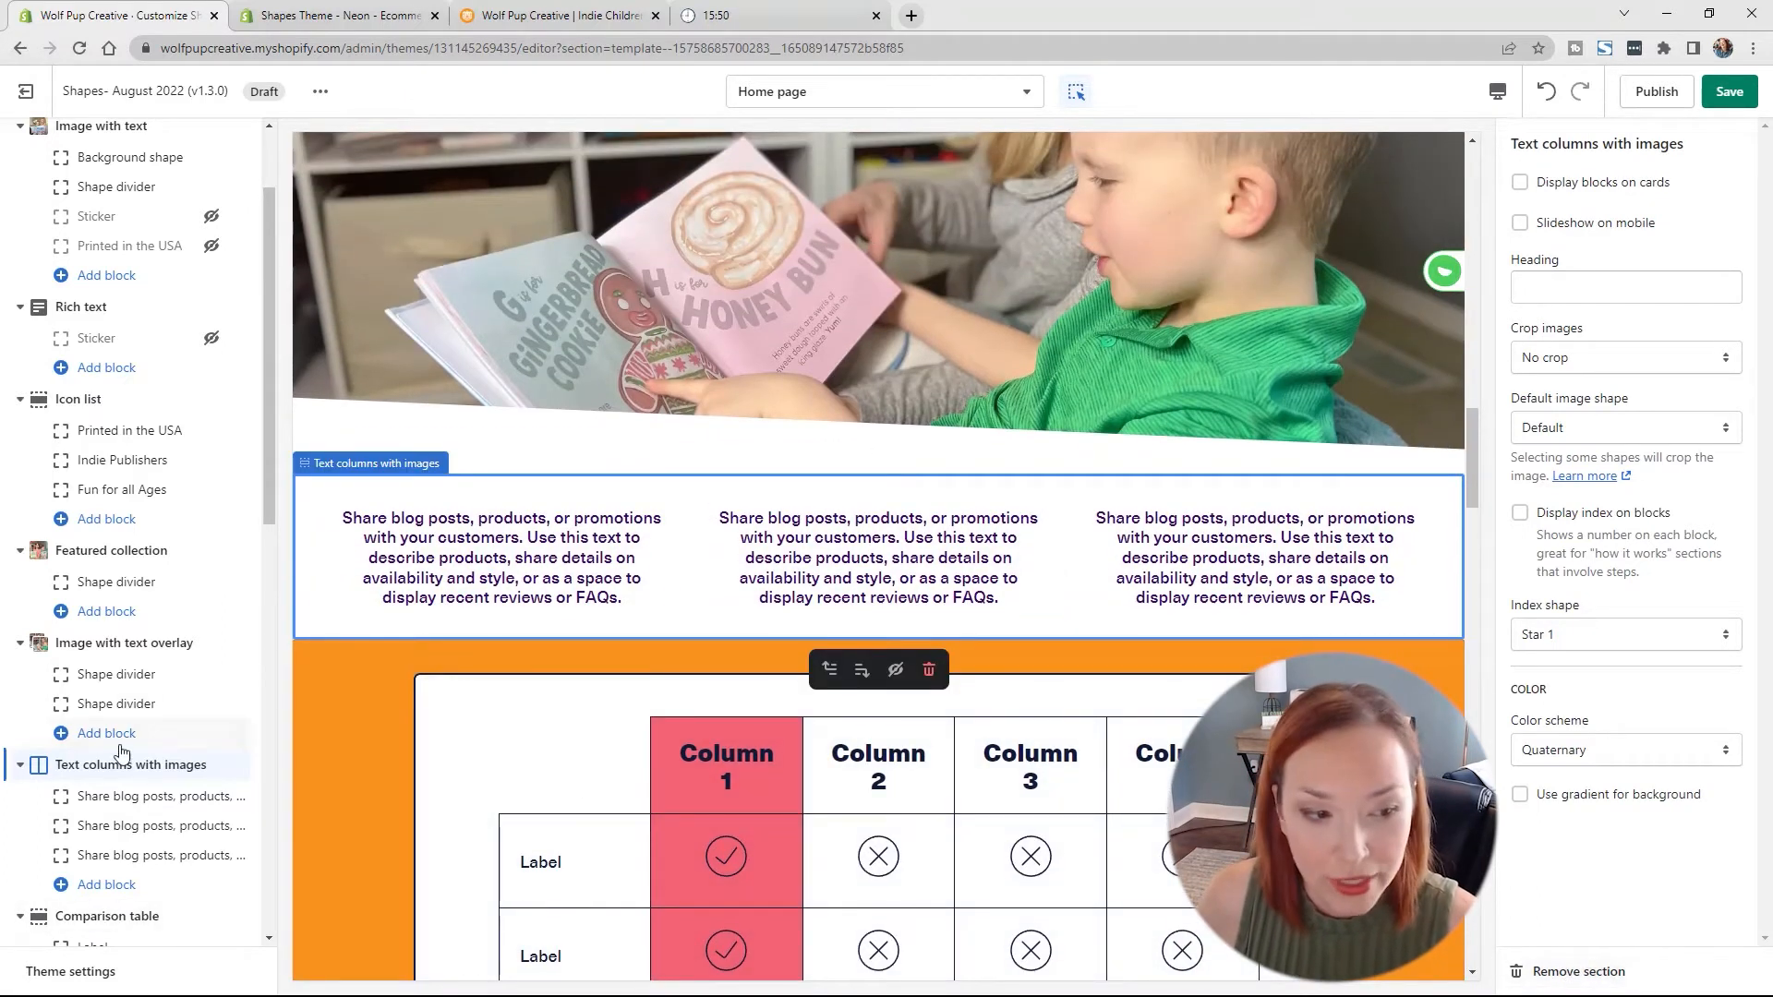
pyautogui.click(1557, 973)
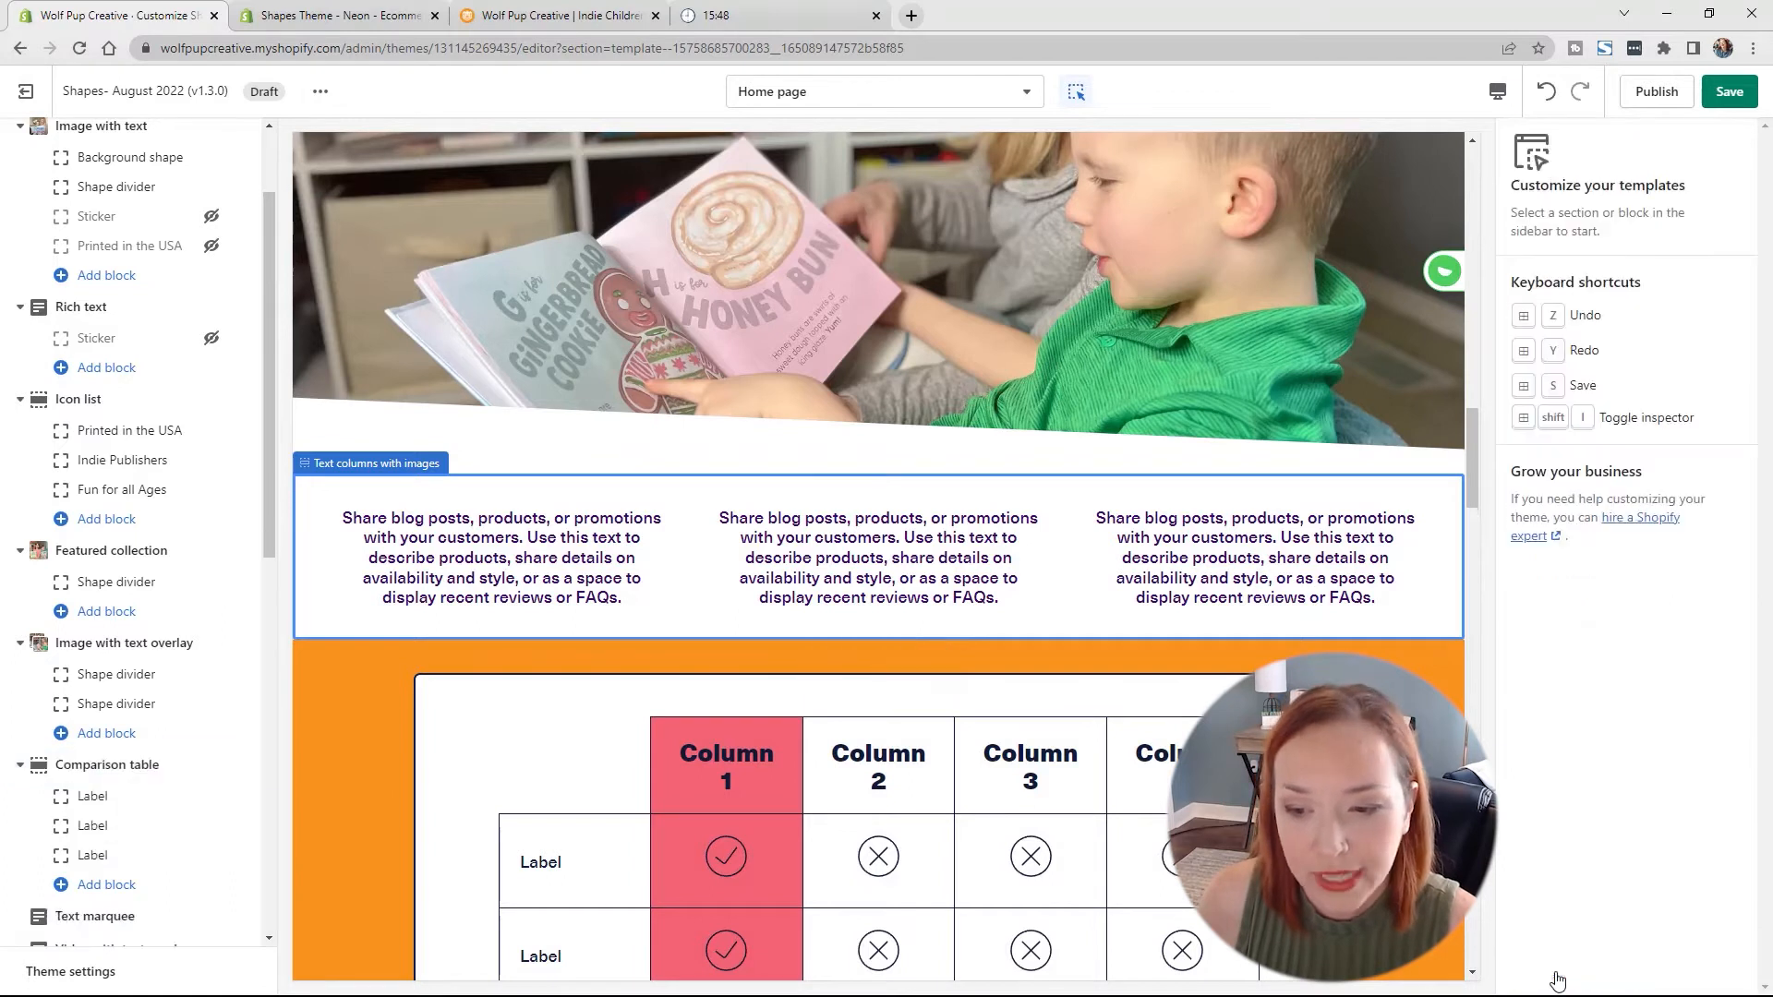
# Step: Remove the Comparison table section from the home page
pyautogui.click(109, 766)
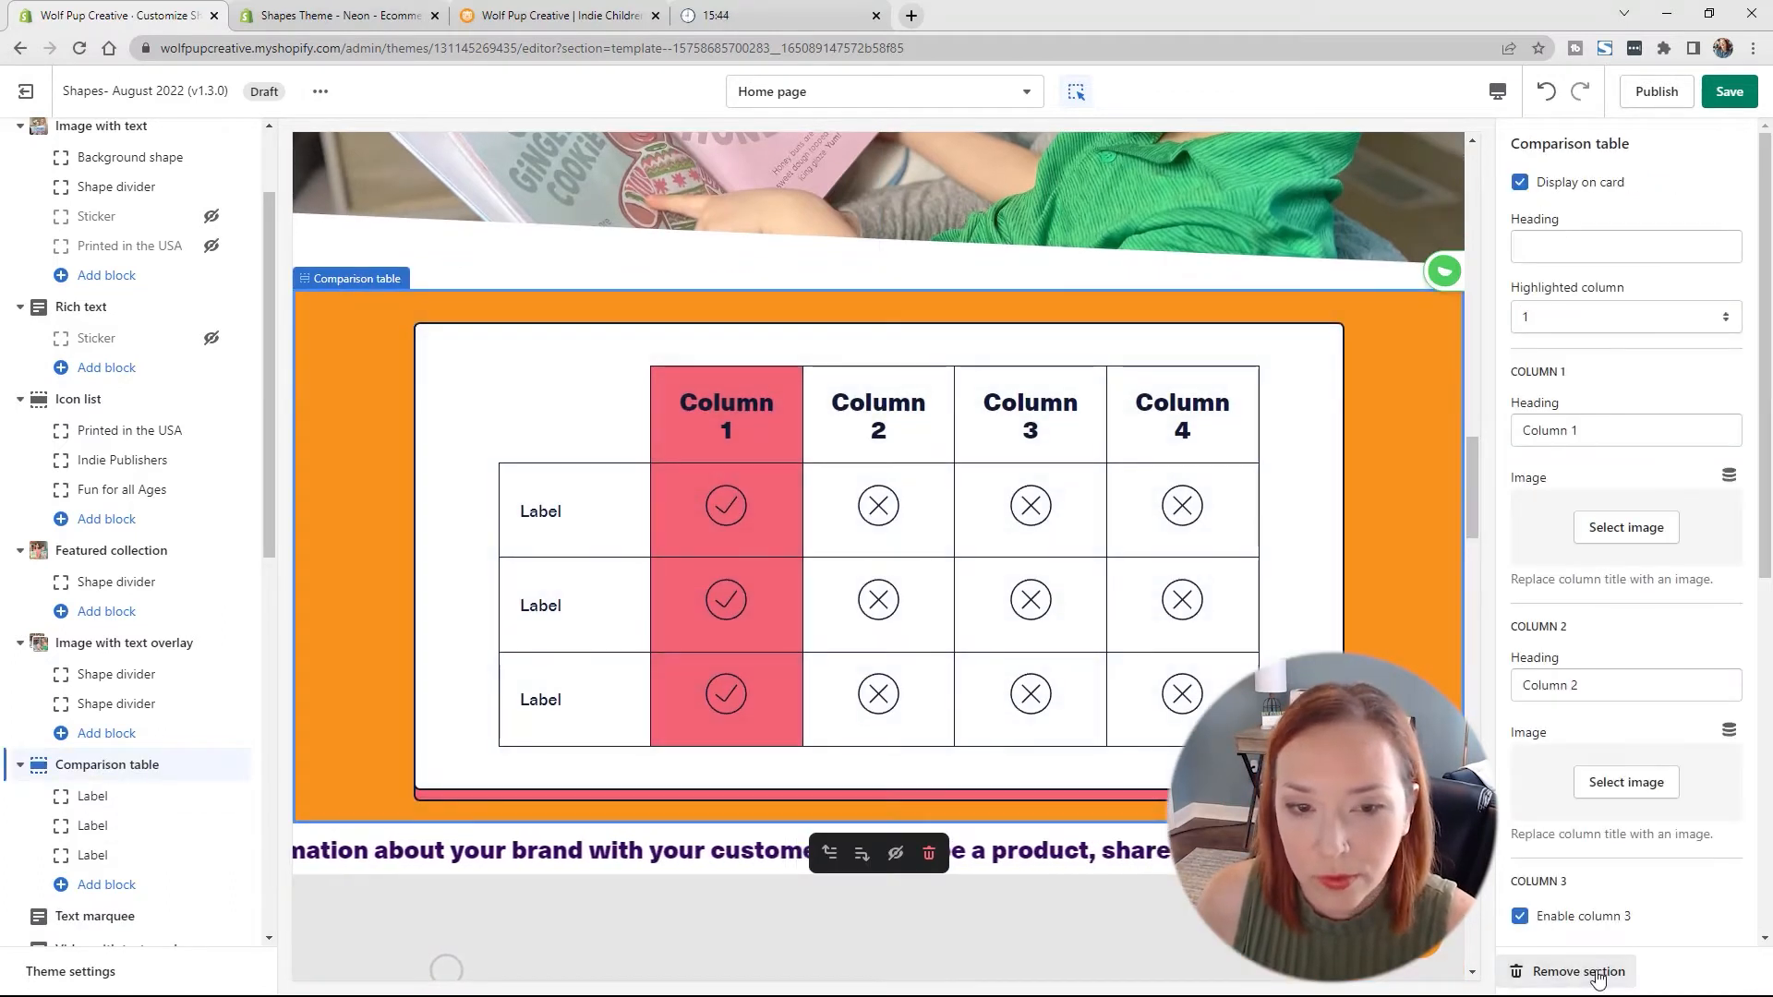
pyautogui.click(1581, 972)
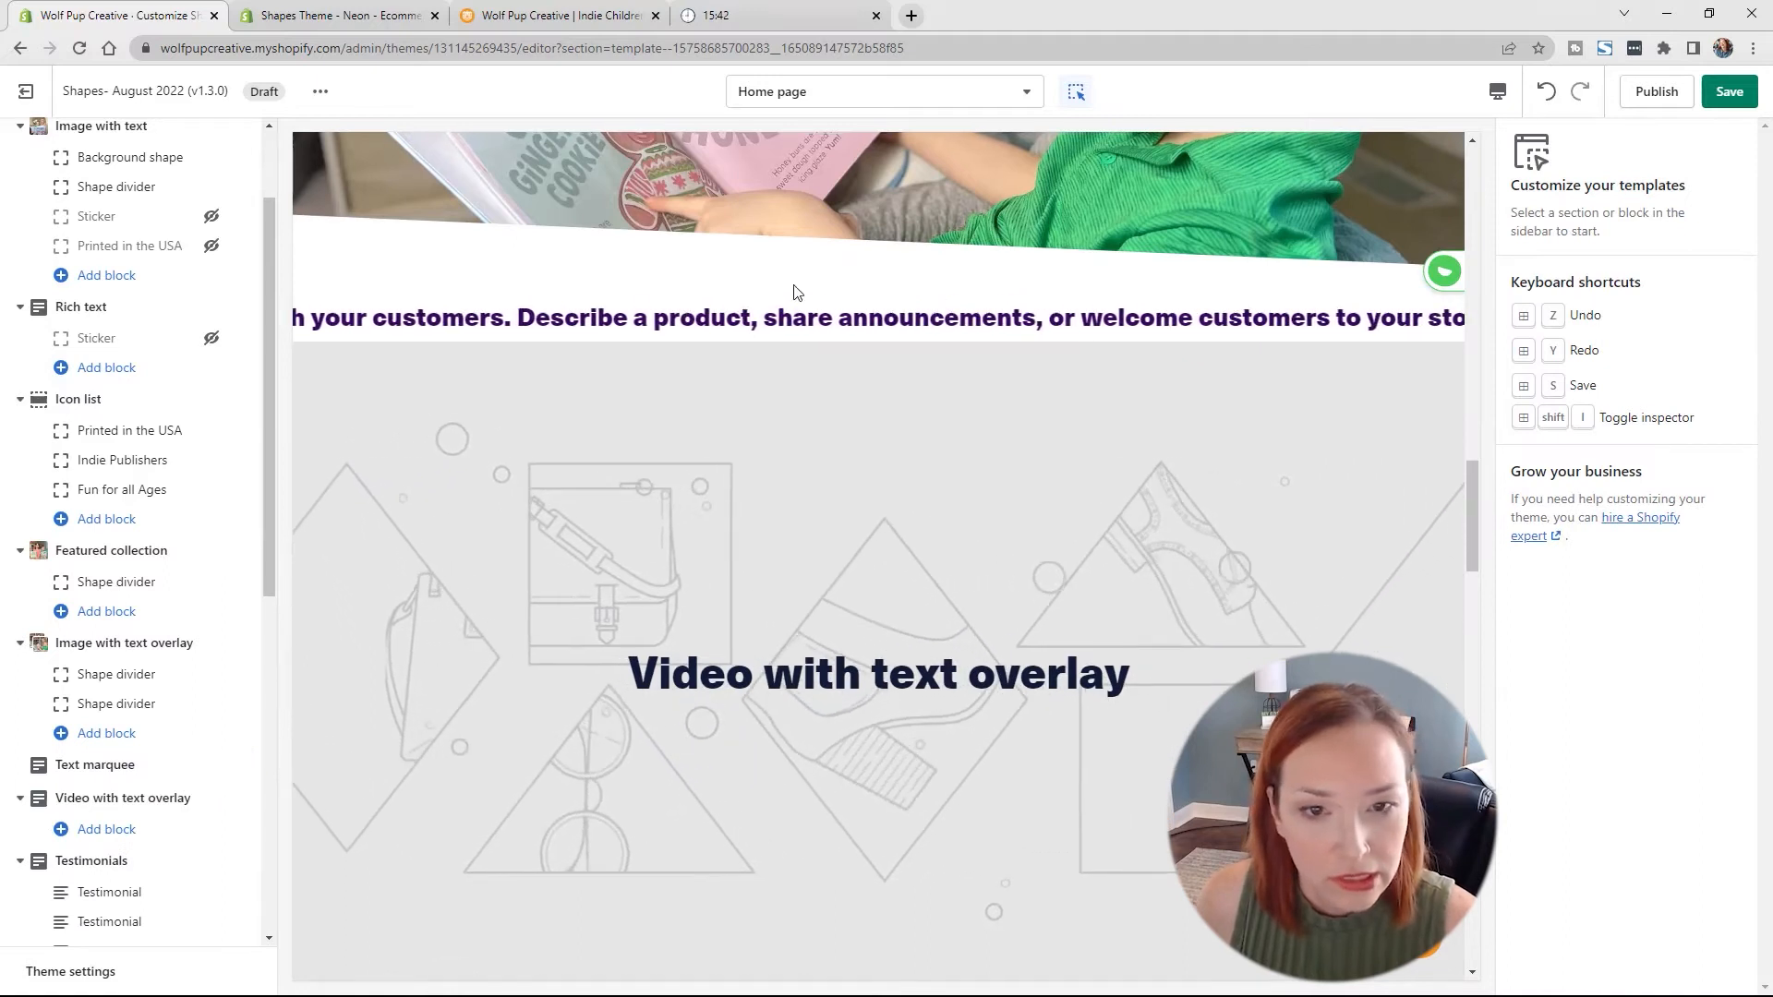
pyautogui.scroll(3, 789, 310)
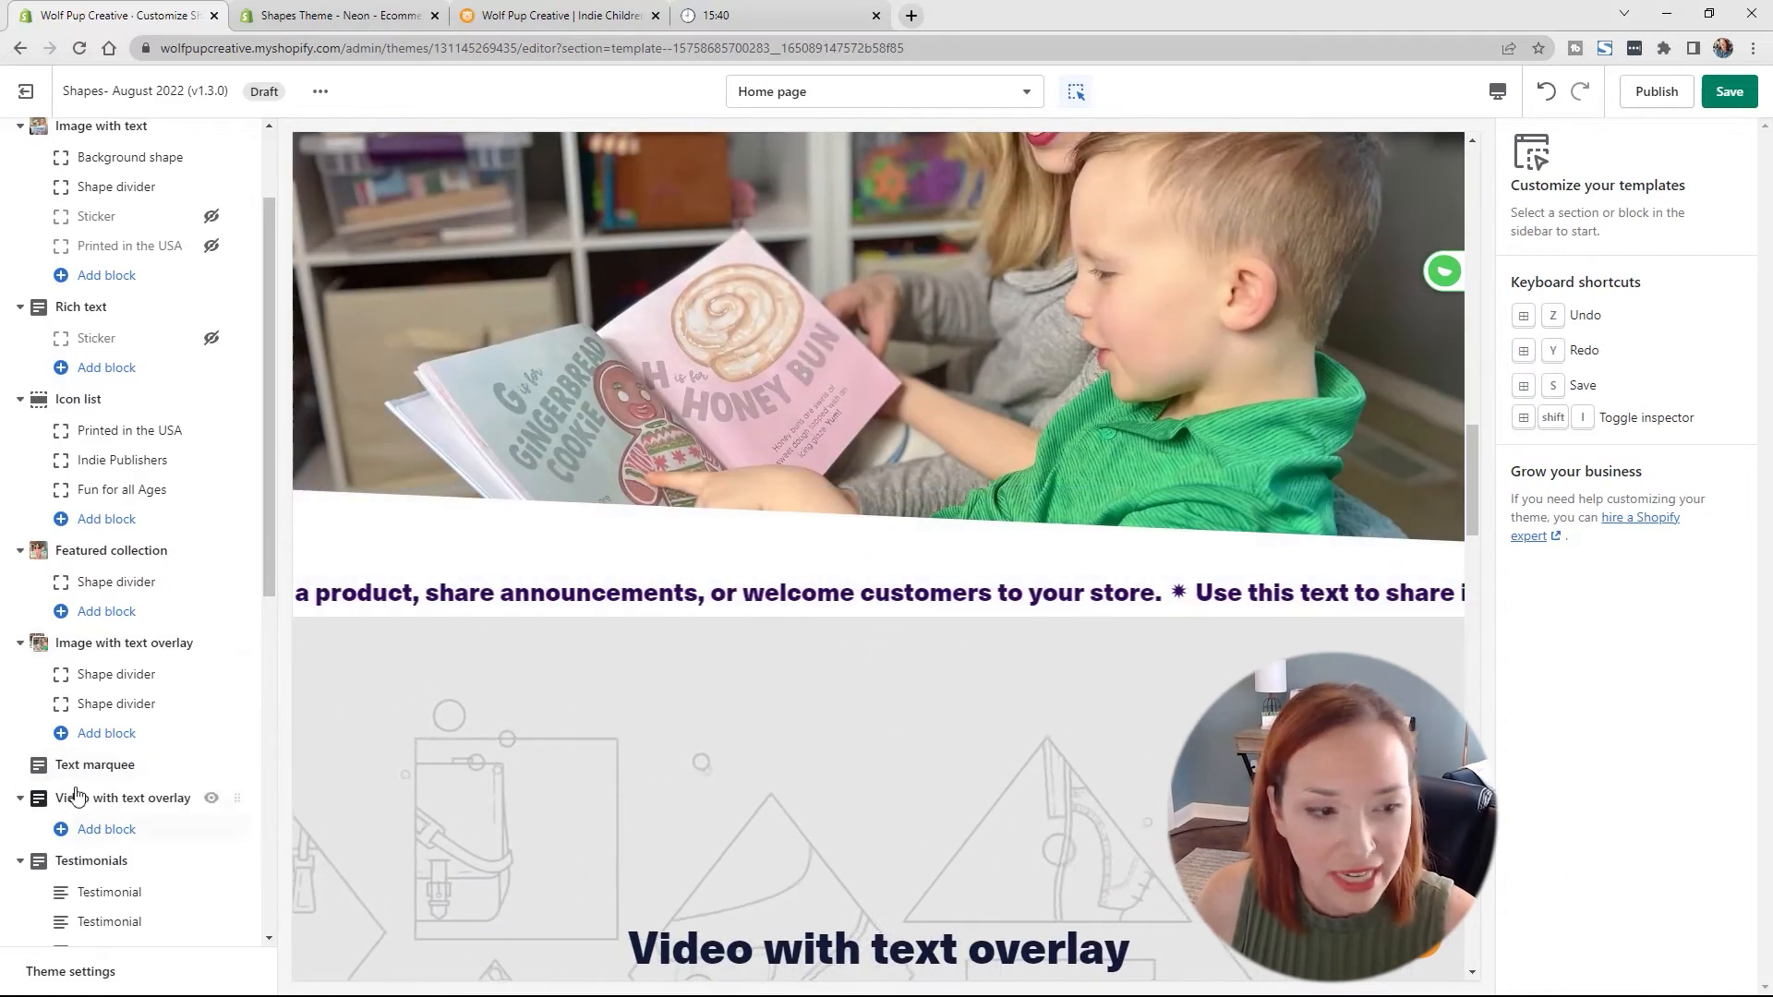
# Step: Remove the Text marquee and Video with text overlay sections from the home page
pyautogui.click(102, 766)
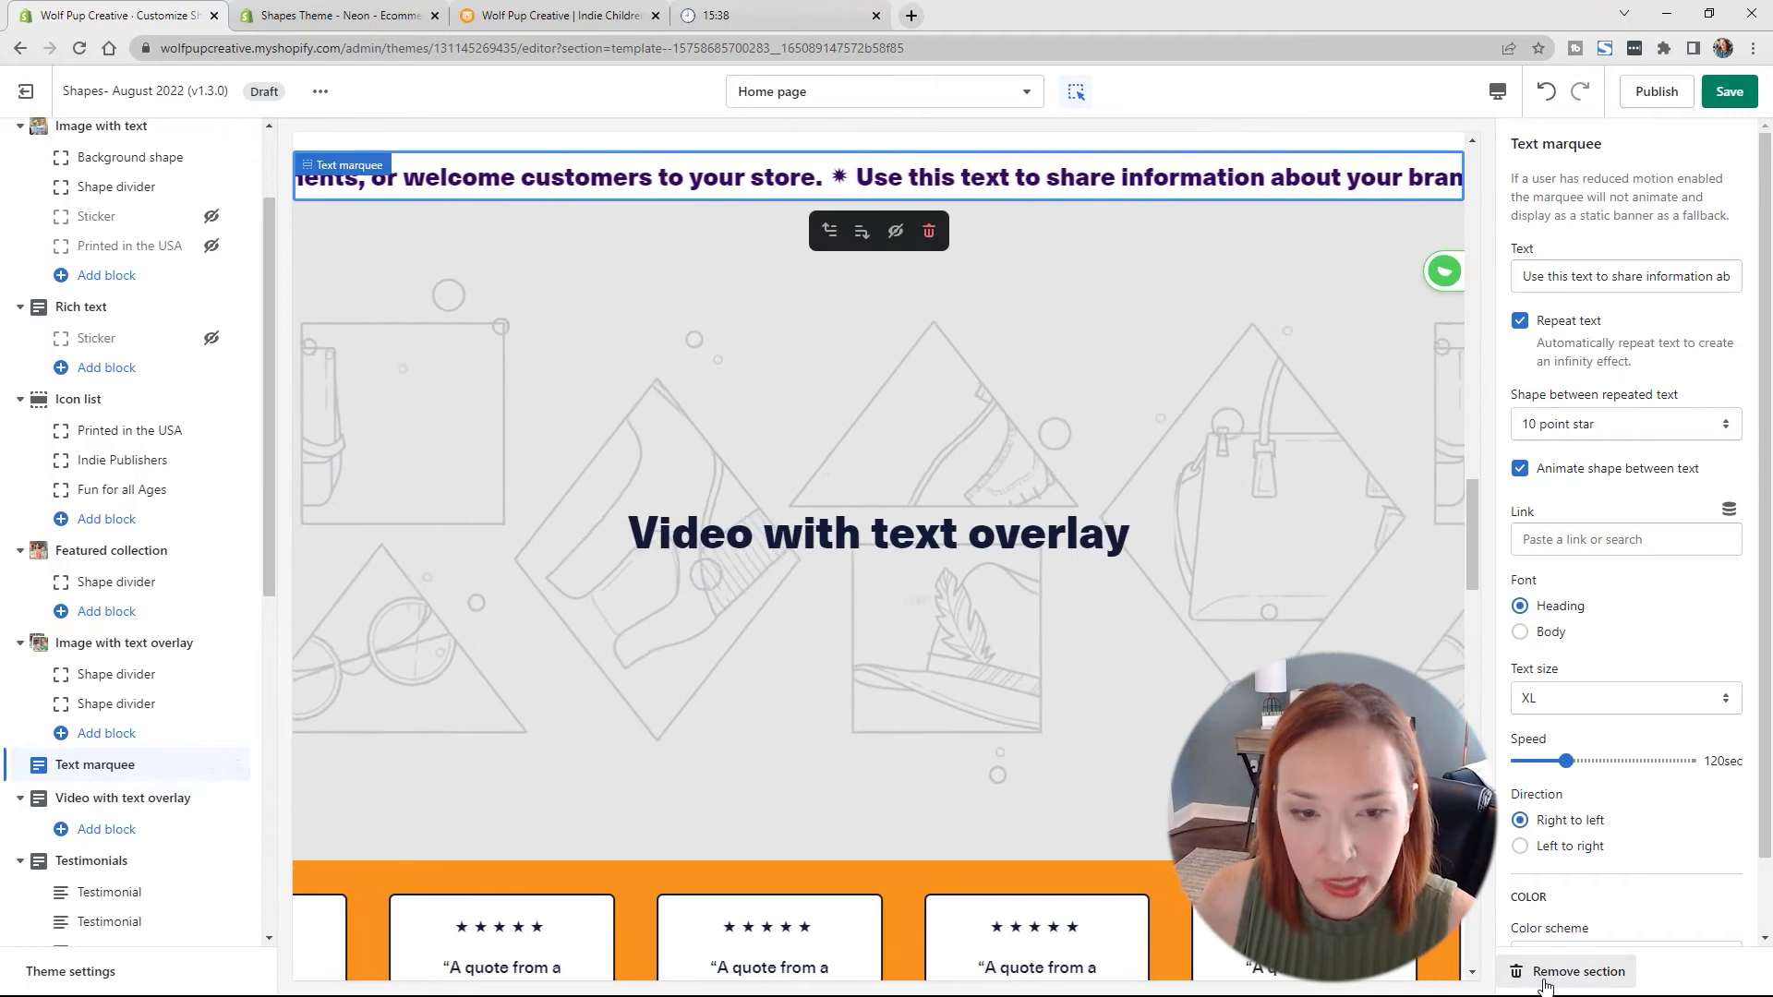
pyautogui.click(1570, 971)
pyautogui.scroll(1, 828, 693)
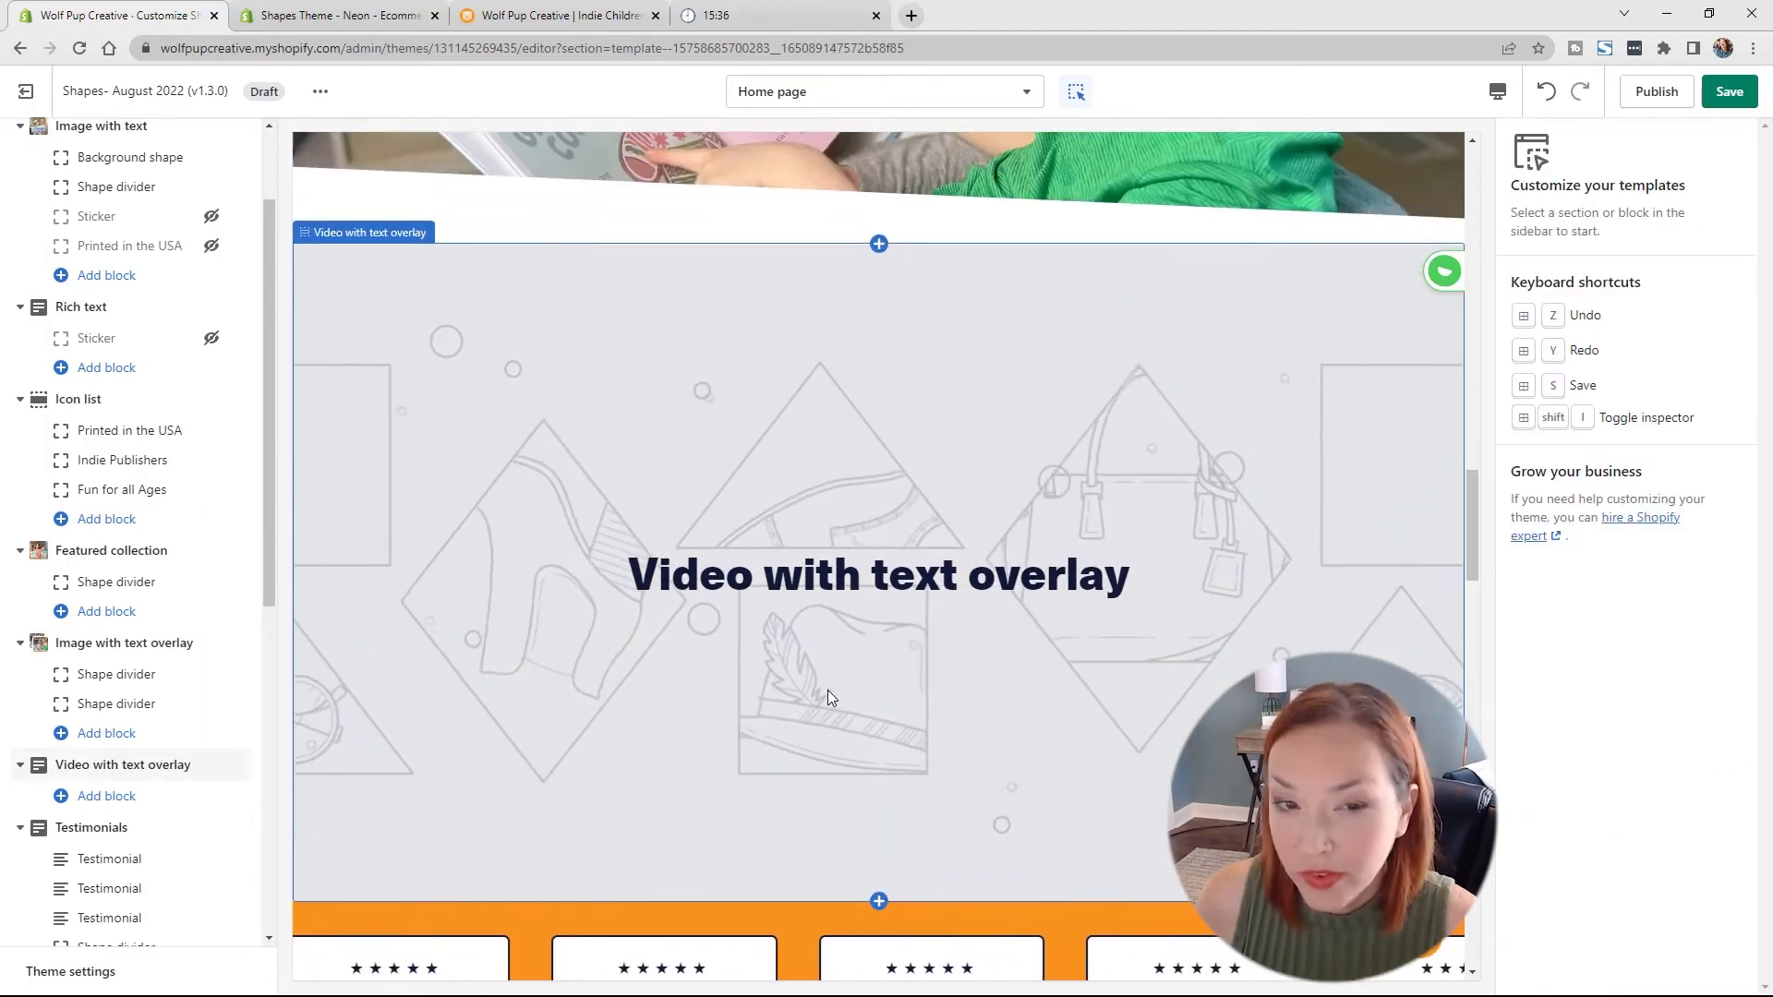
pyautogui.click(104, 763)
pyautogui.click(1570, 971)
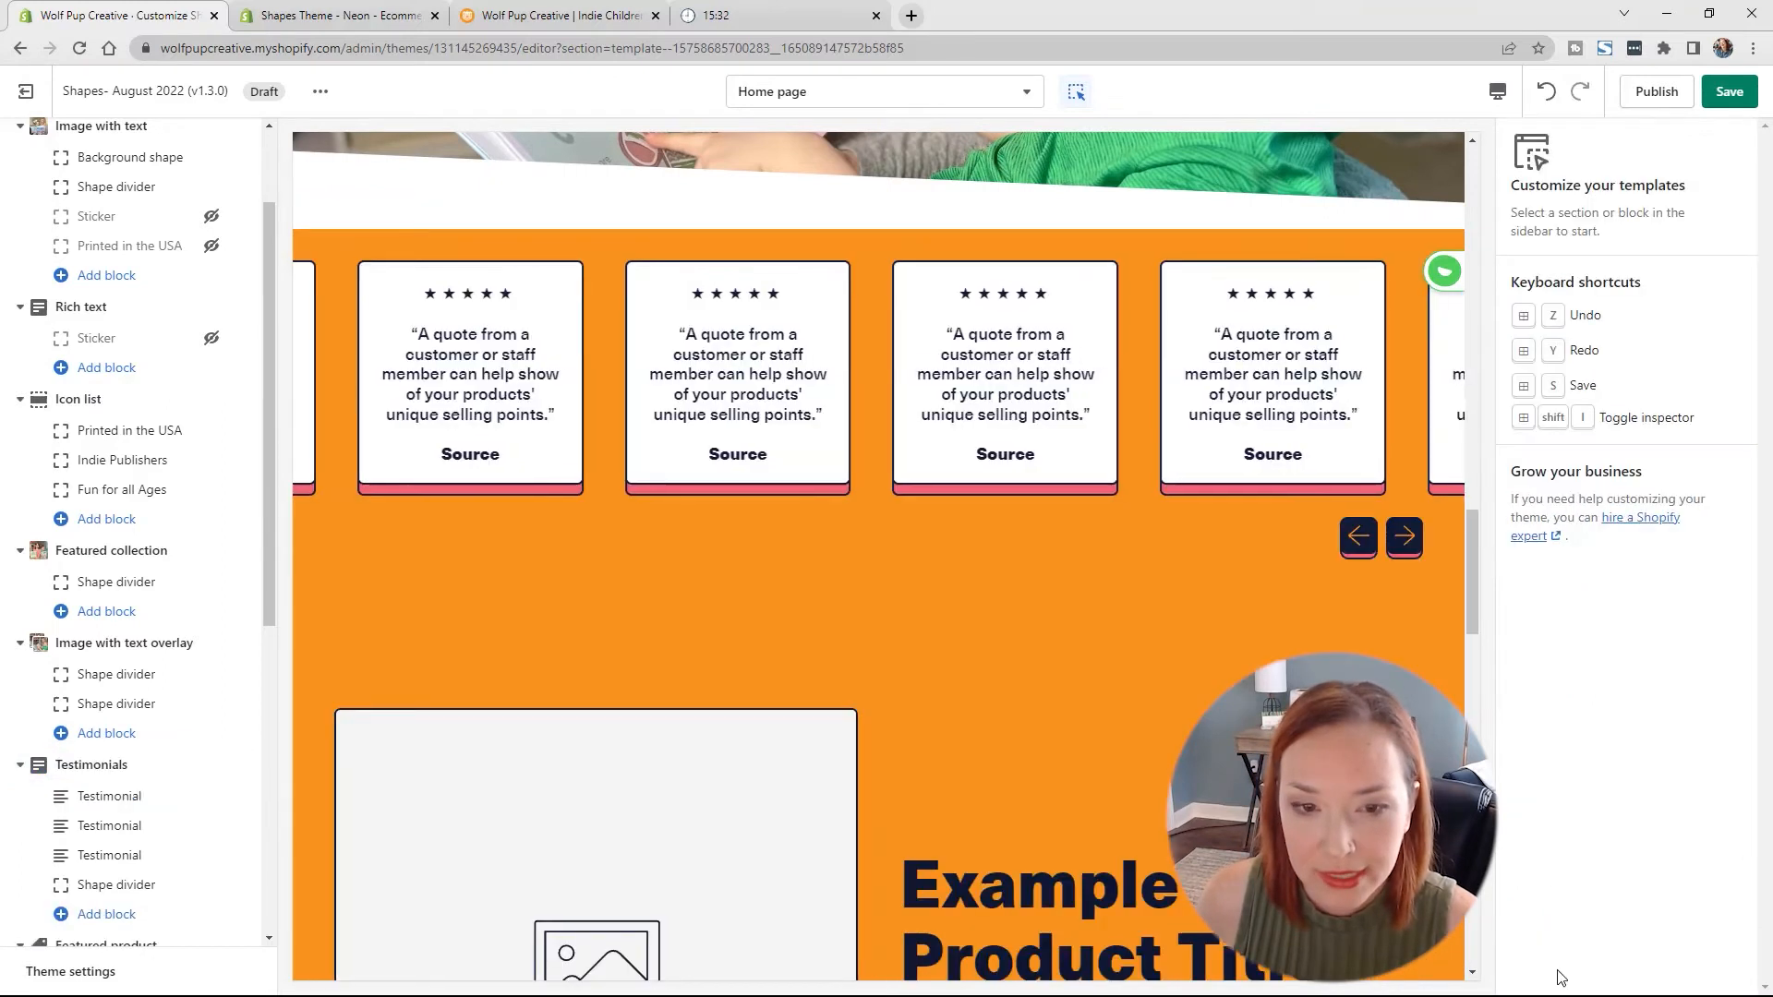
# Step: Hide the Testimonials section and collapse its list of blocks
pyautogui.scroll(2, 945, 473)
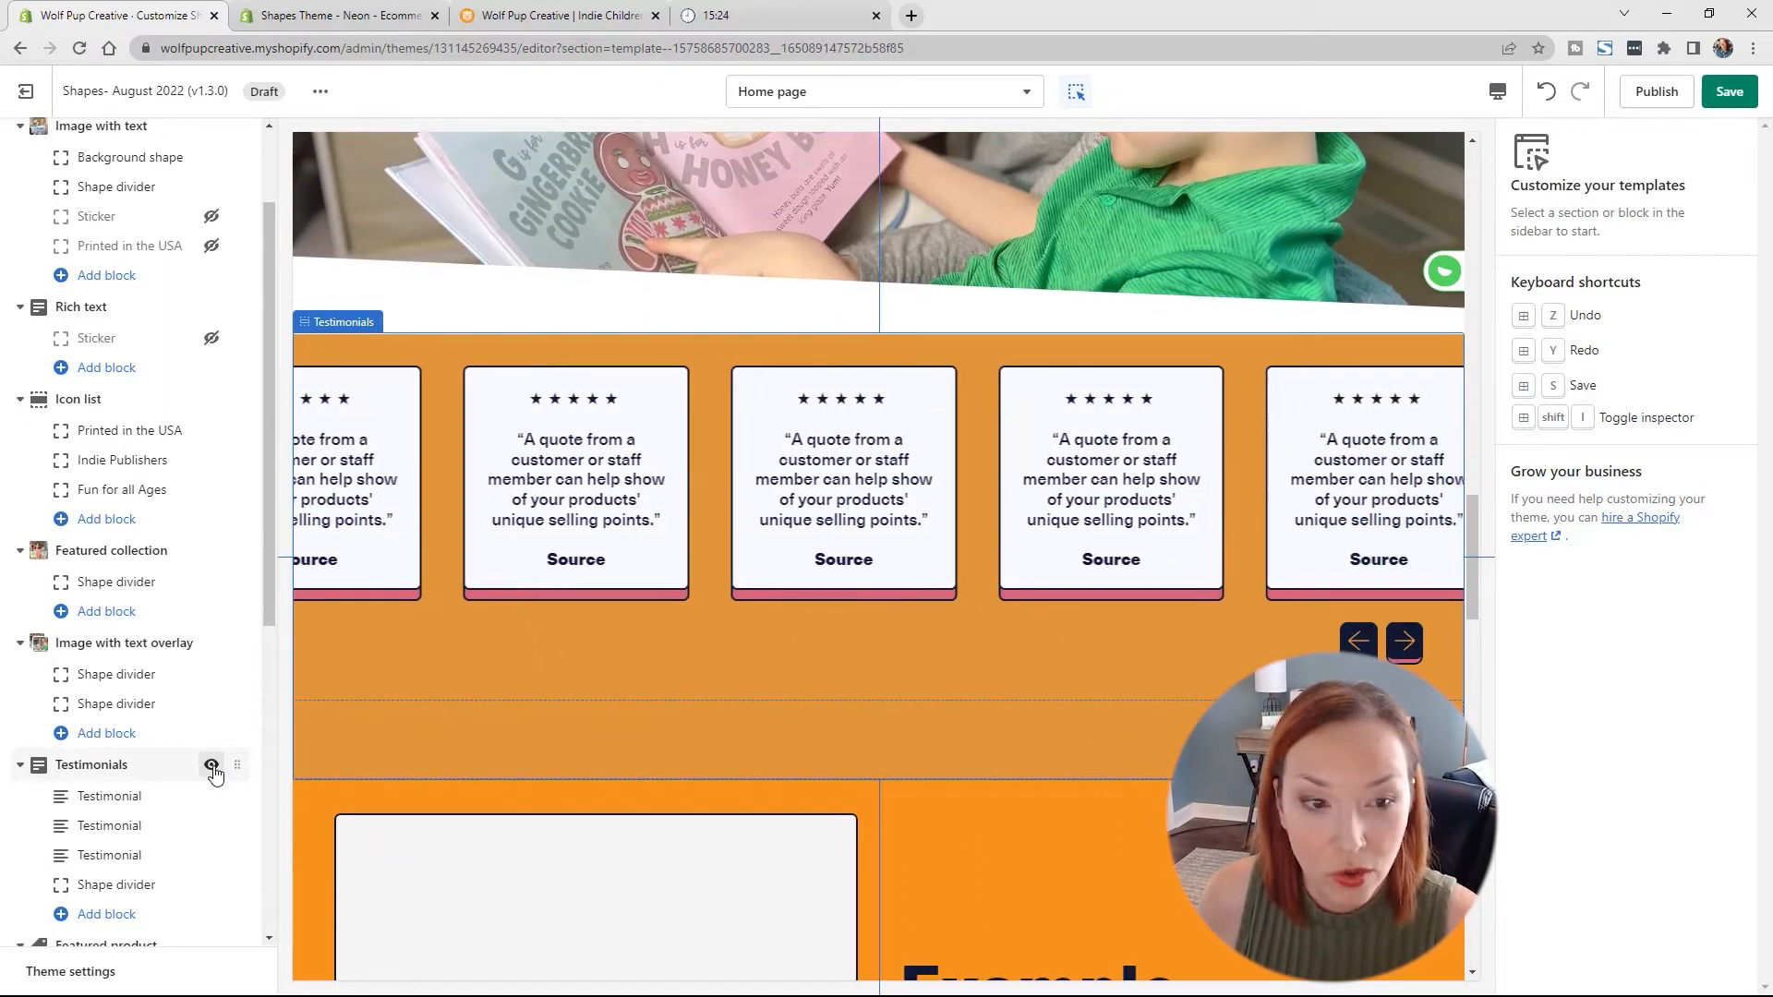
pyautogui.click(212, 766)
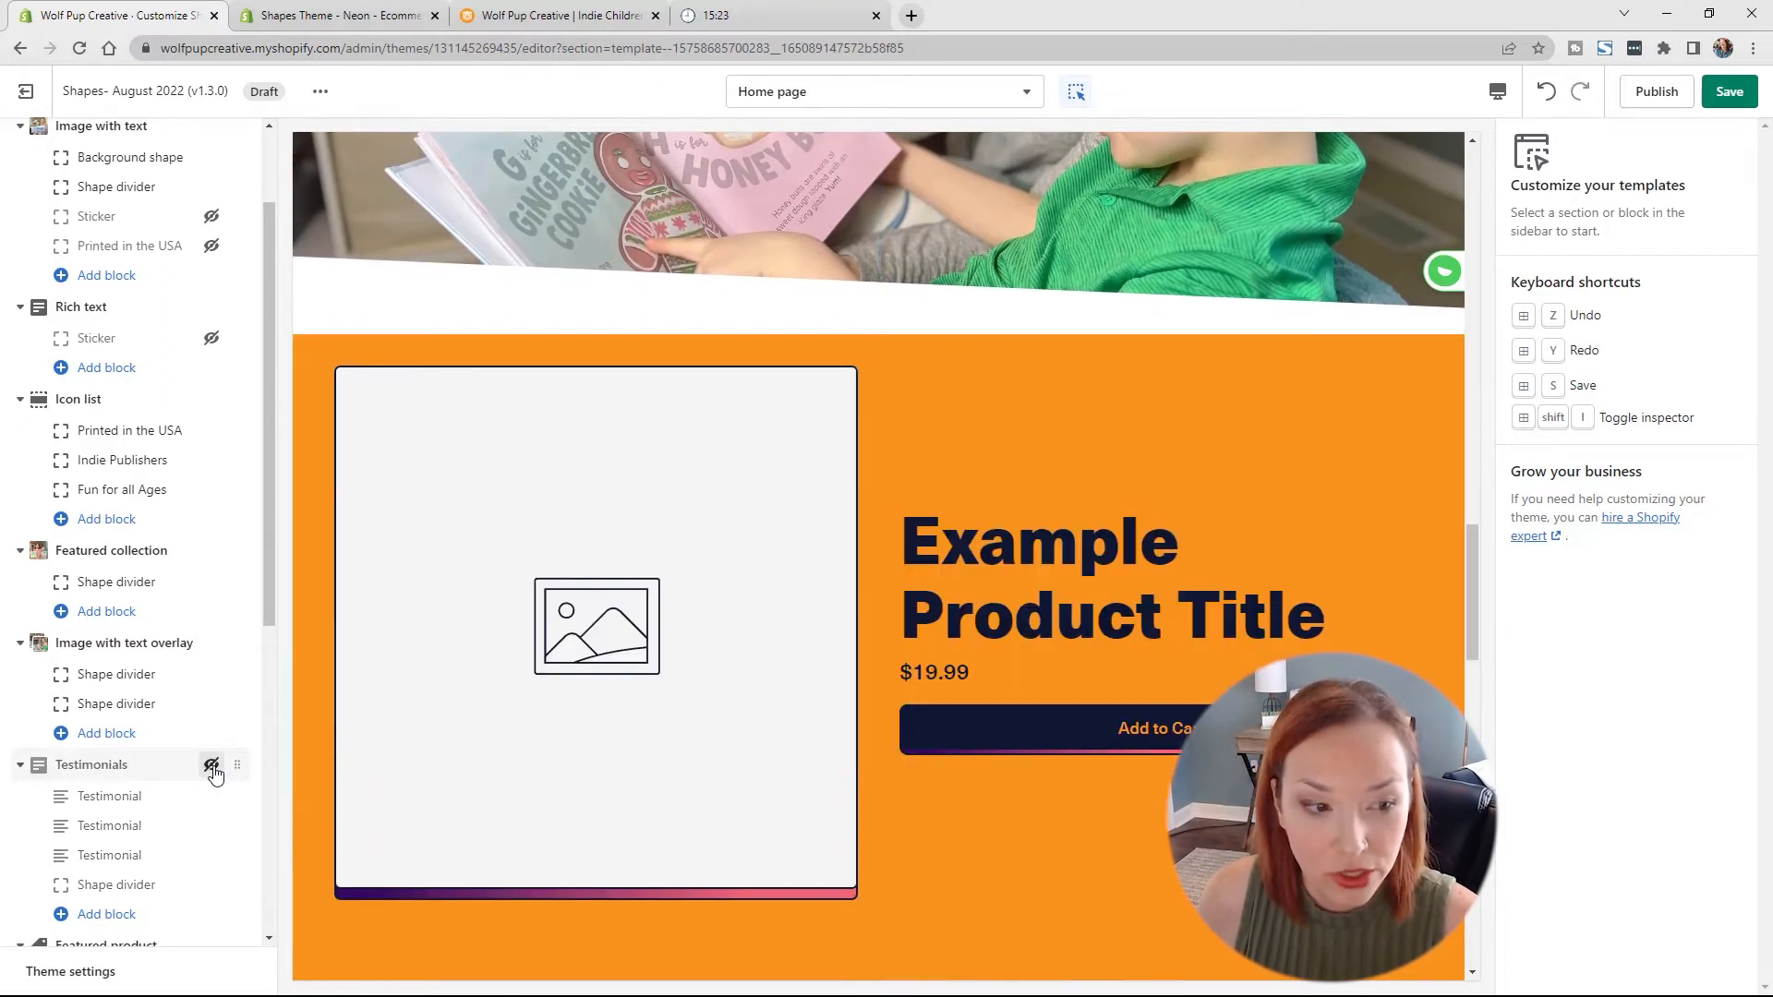
pyautogui.click(21, 767)
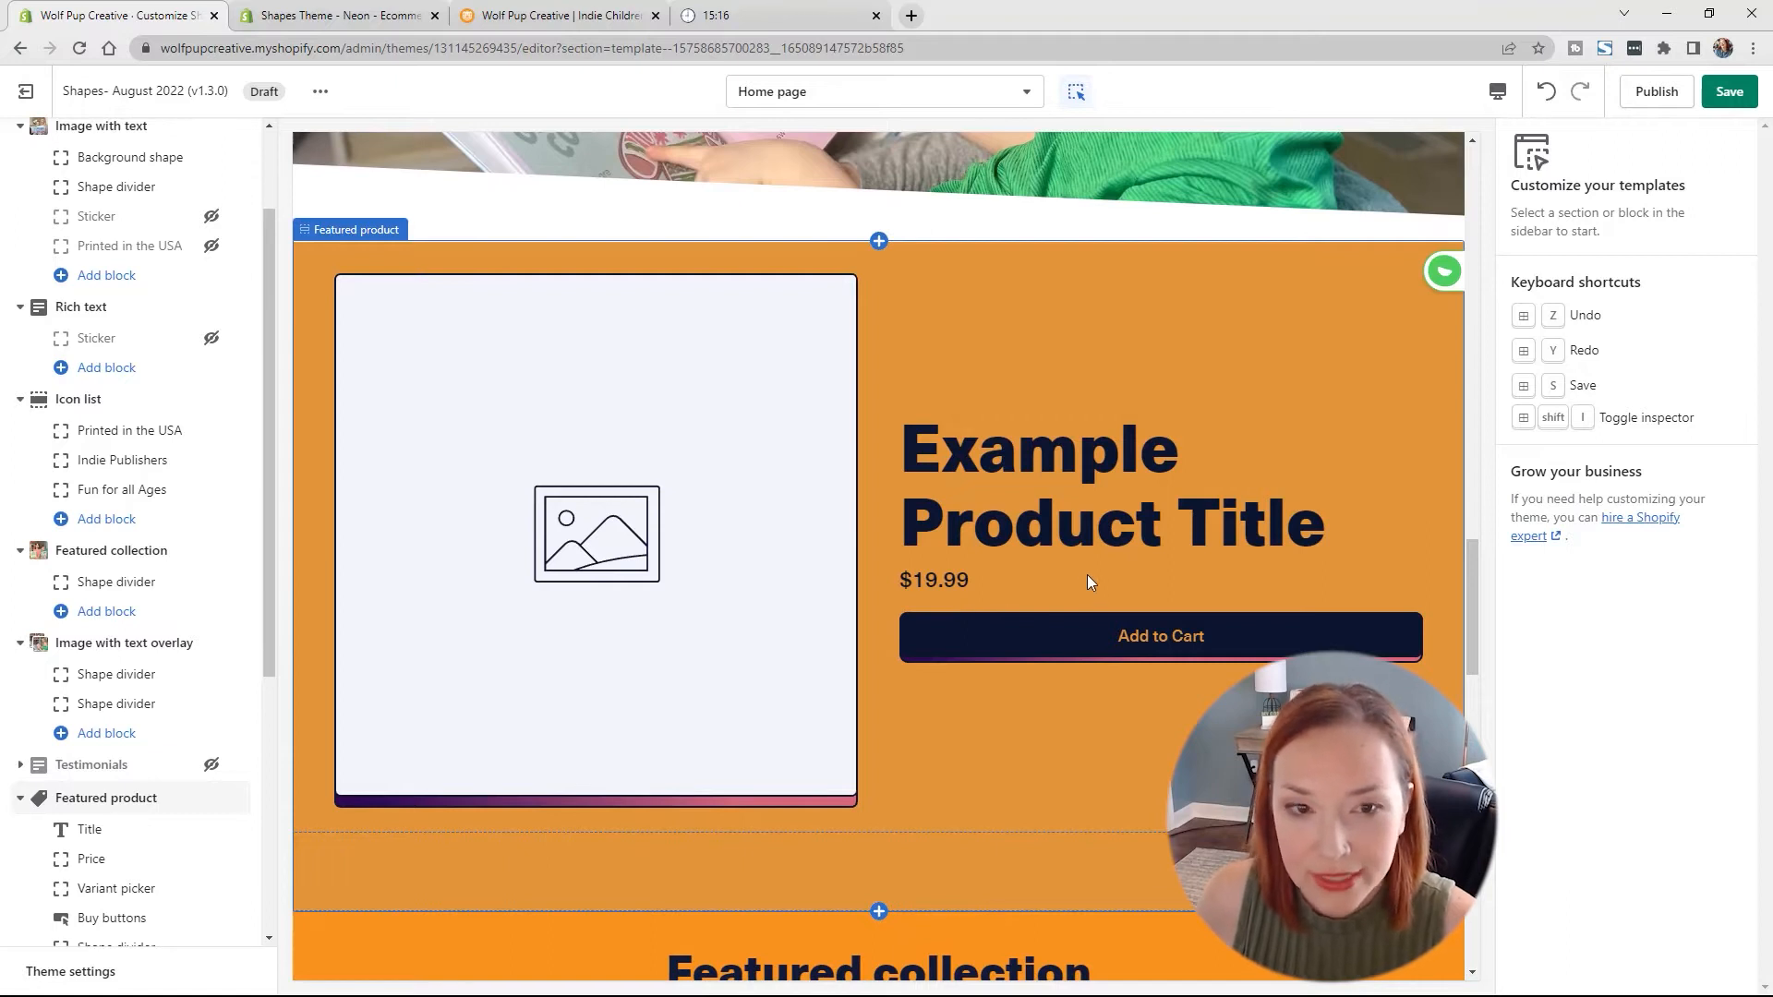
# Step: Assign Baking ABCs Book as the product of the Featured product section
pyautogui.scroll(5, 1088, 575)
pyautogui.scroll(-4, 799, 534)
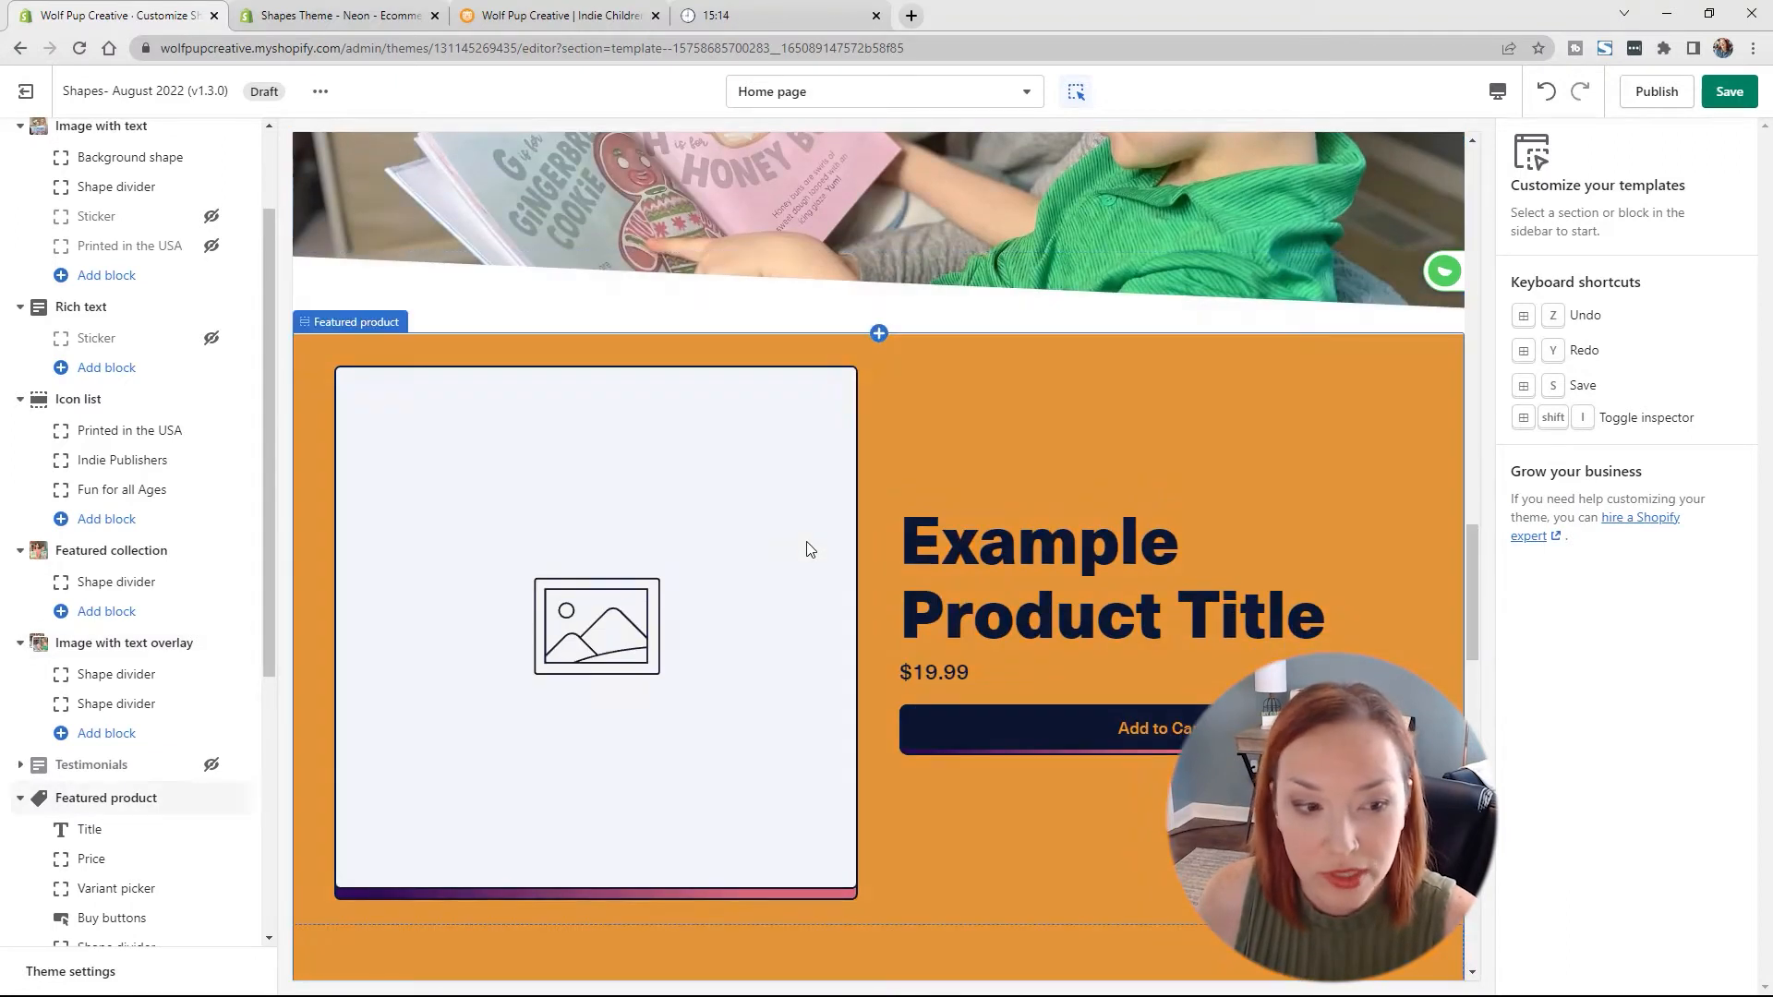
pyautogui.click(198, 798)
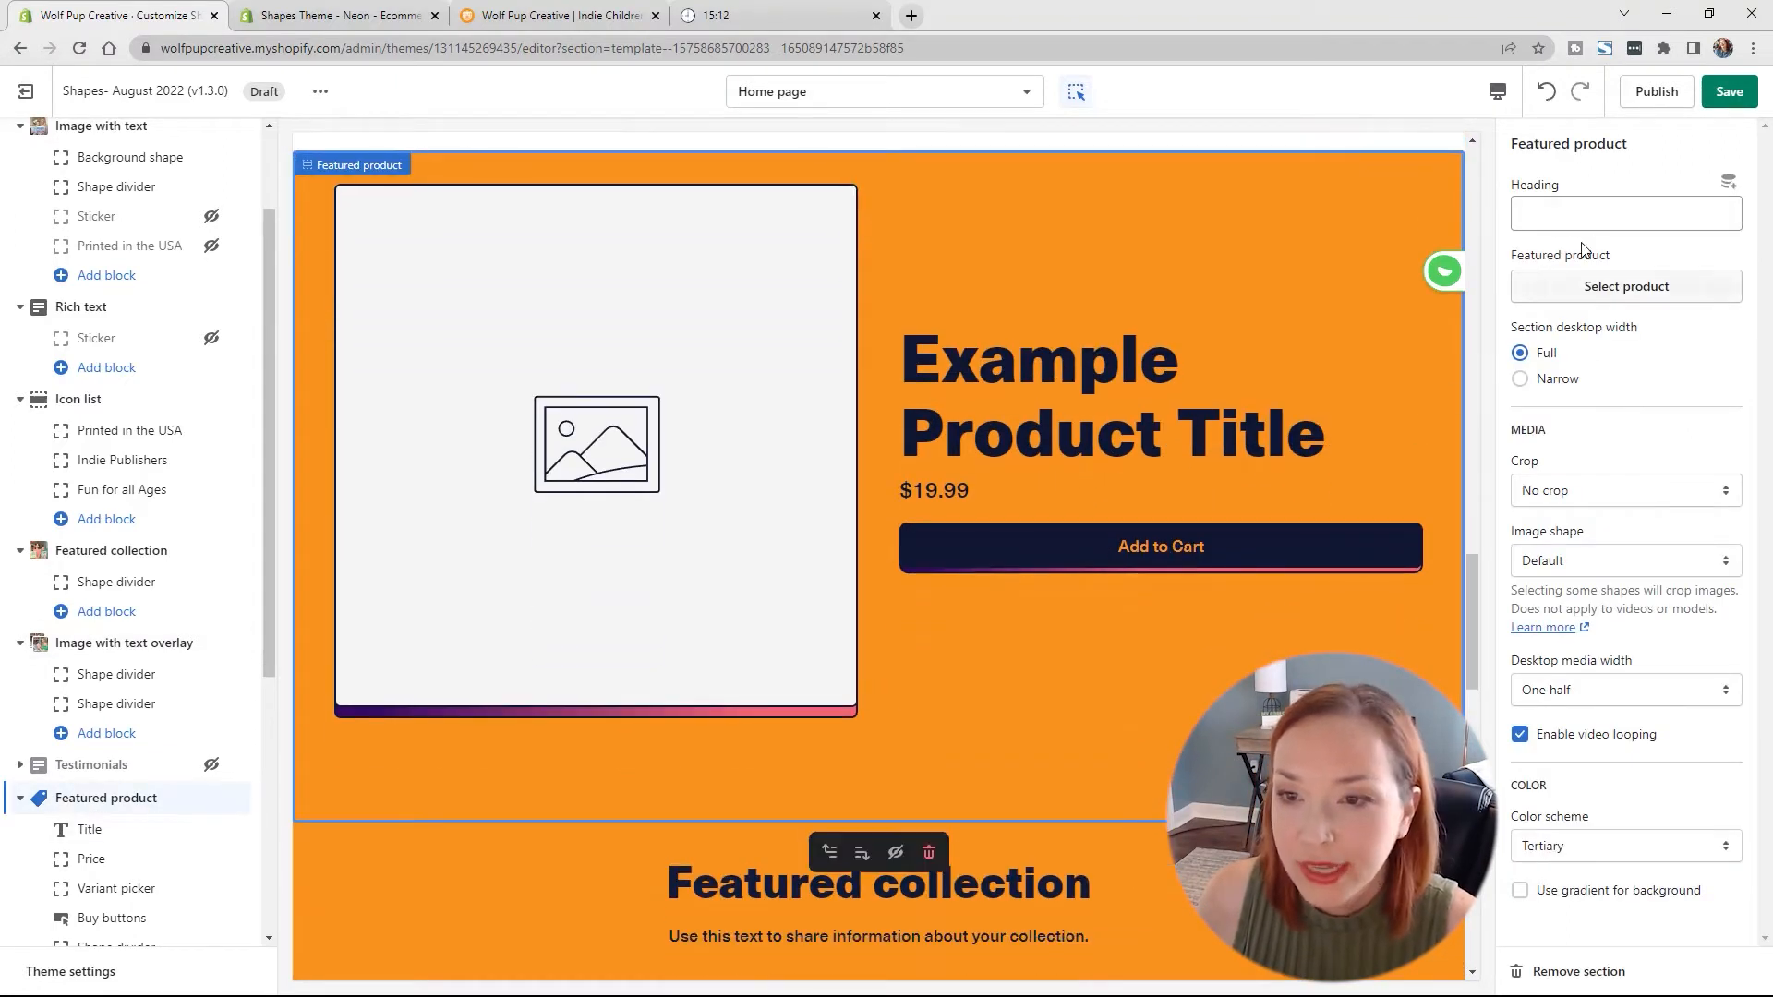
pyautogui.click(1625, 286)
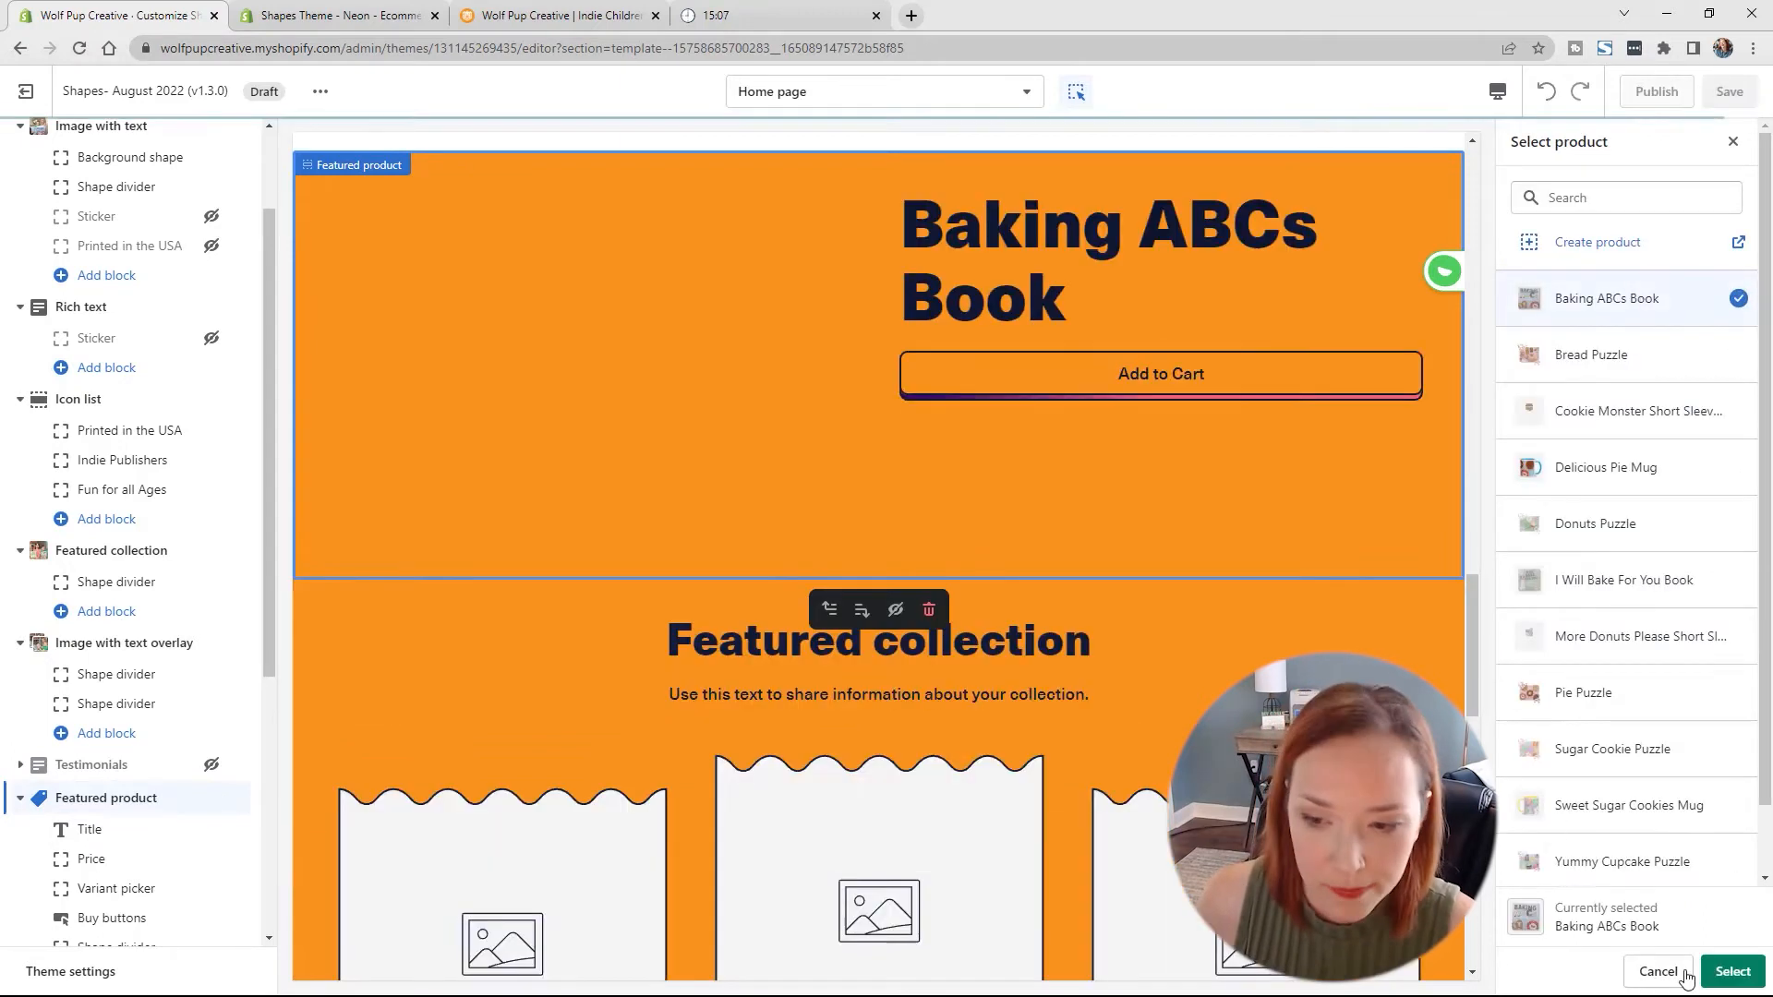
pyautogui.click(1732, 971)
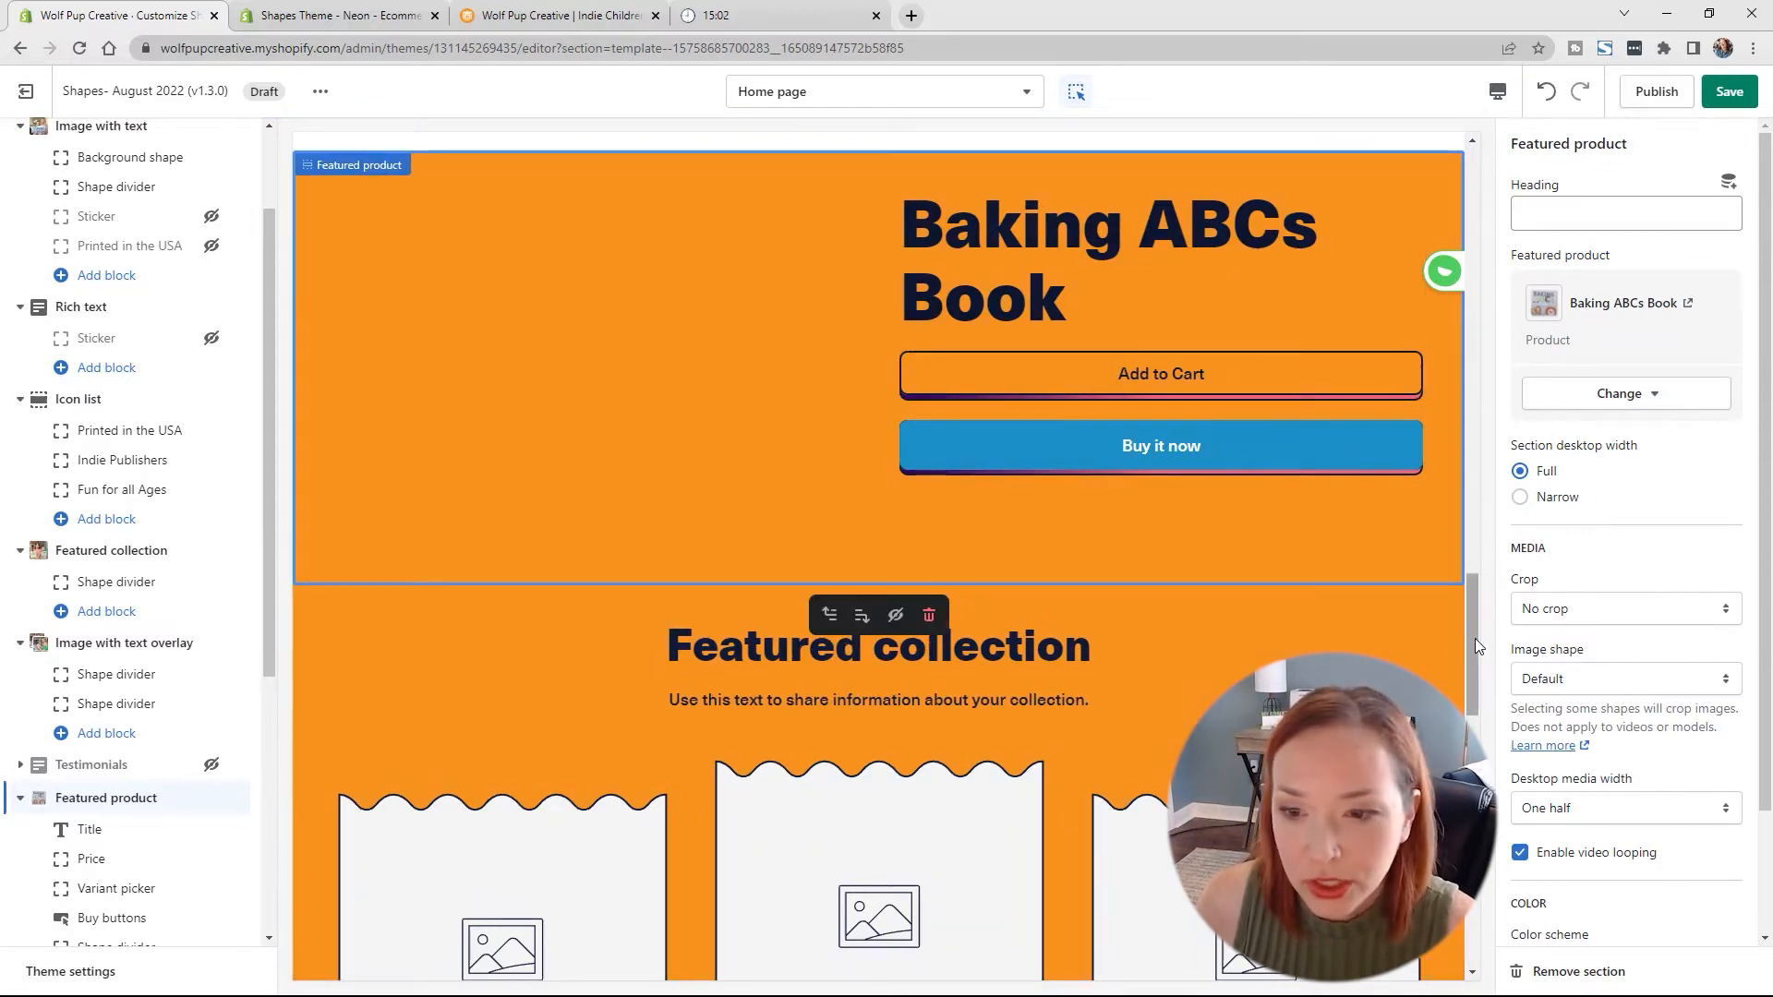
# Step: Try the Archway image shape on the Featured product section, and return it to Default
pyautogui.moveTo(1475, 639); pyautogui.dragTo(1484, 603)
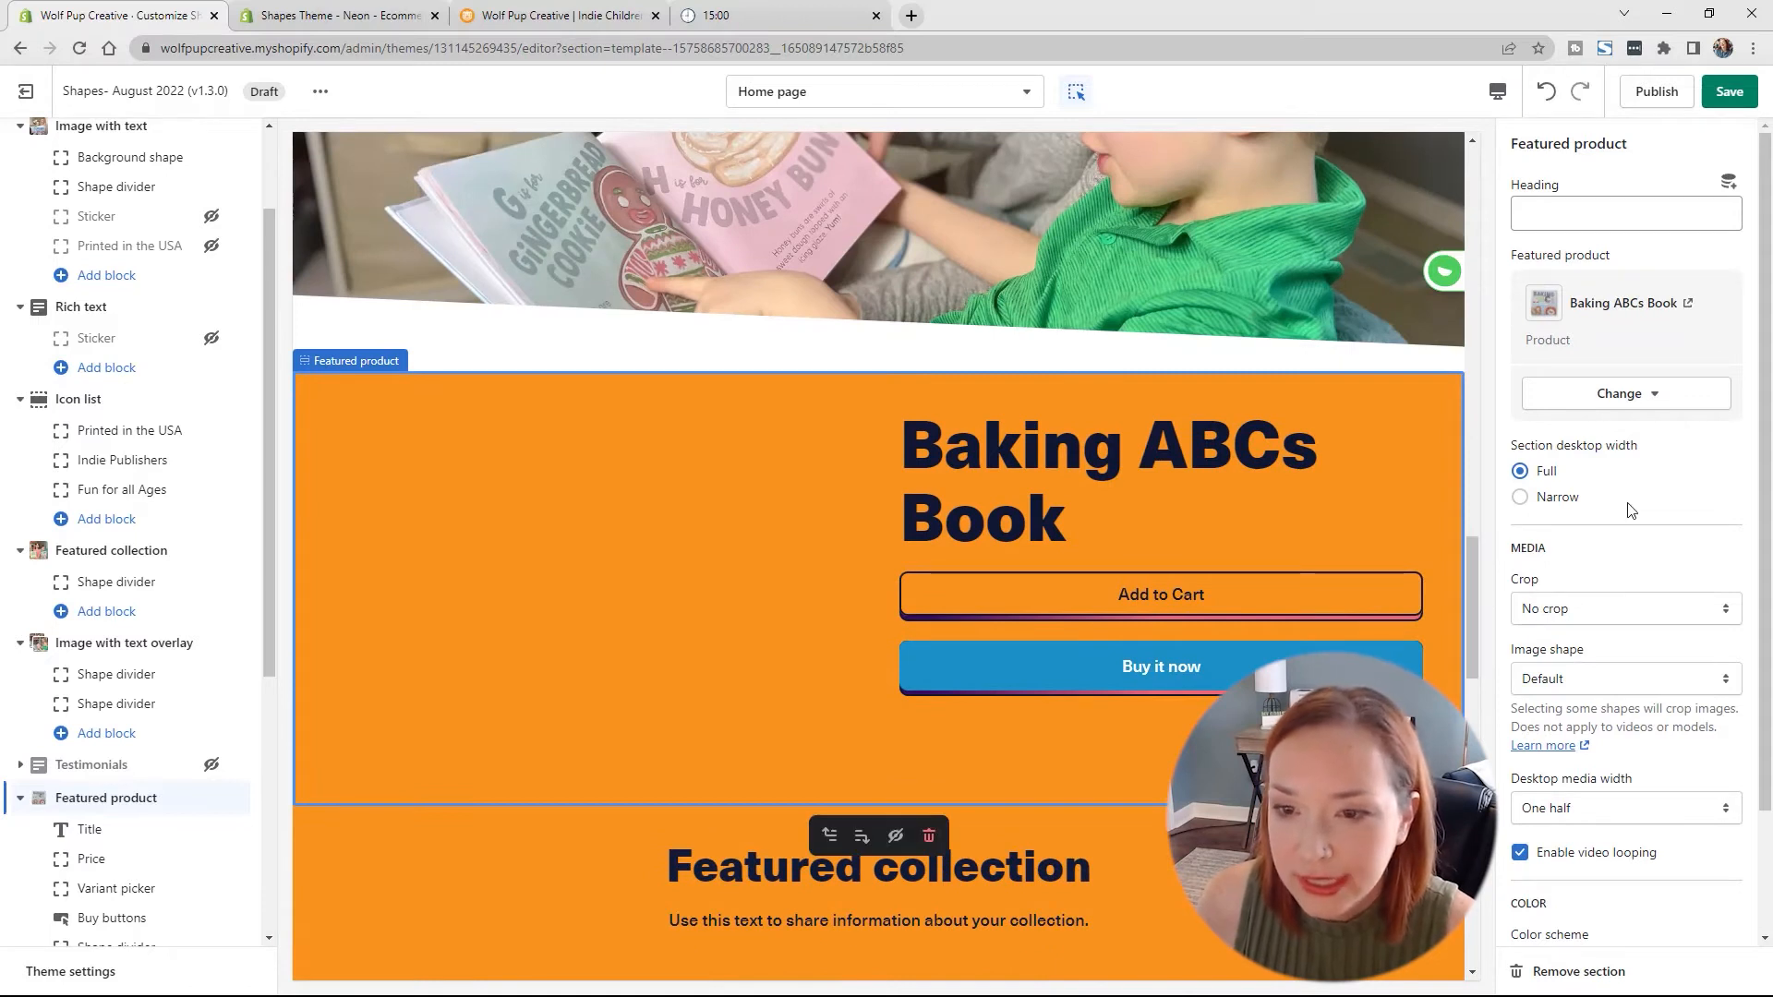
pyautogui.scroll(-2, 1616, 462)
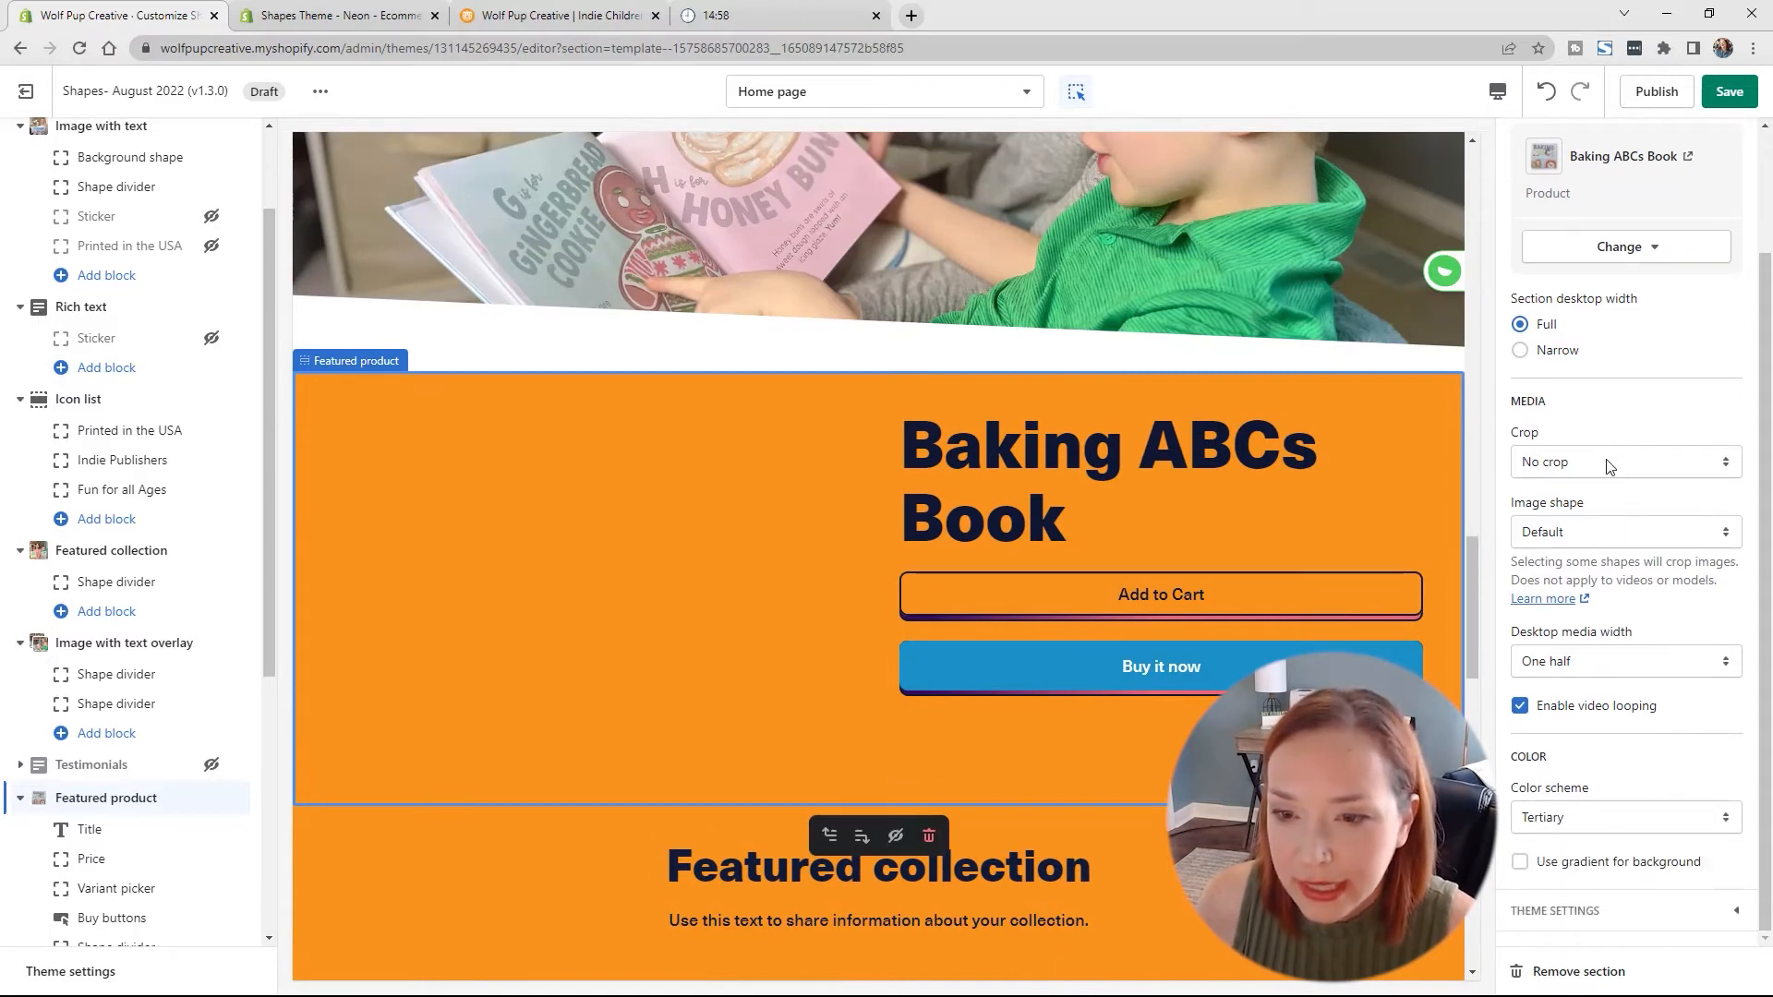
pyautogui.click(1609, 532)
pyautogui.click(1587, 573)
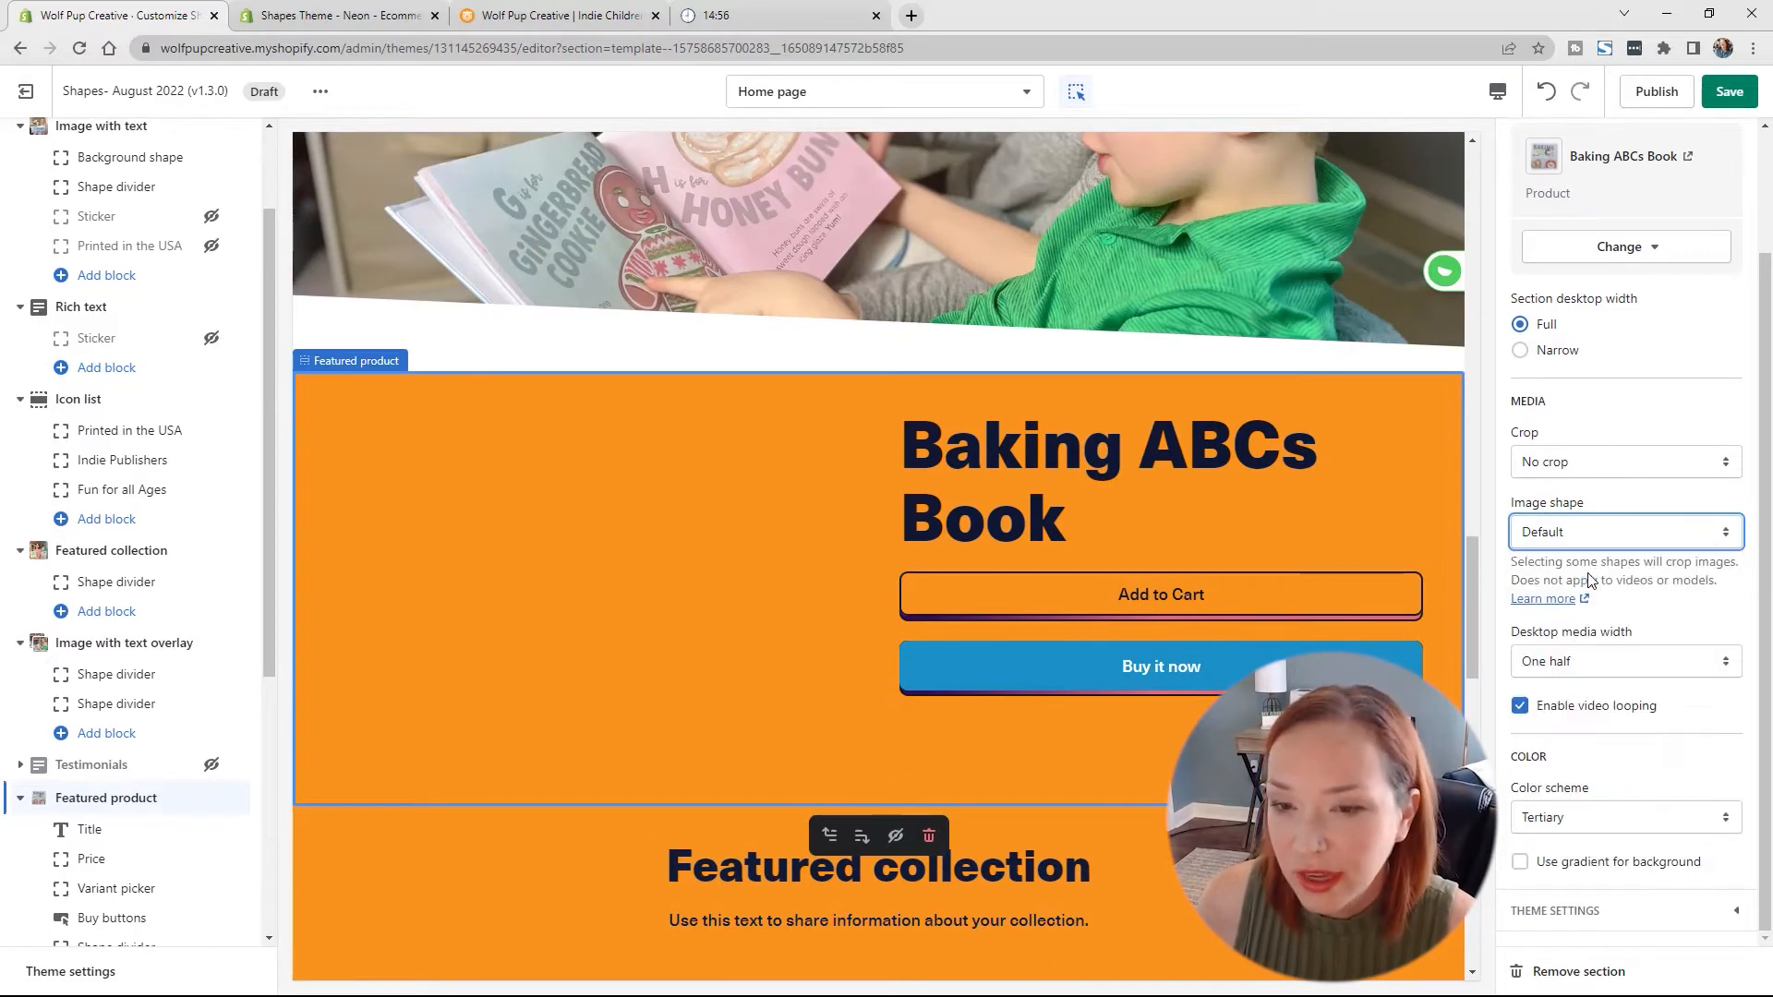
pyautogui.click(1594, 533)
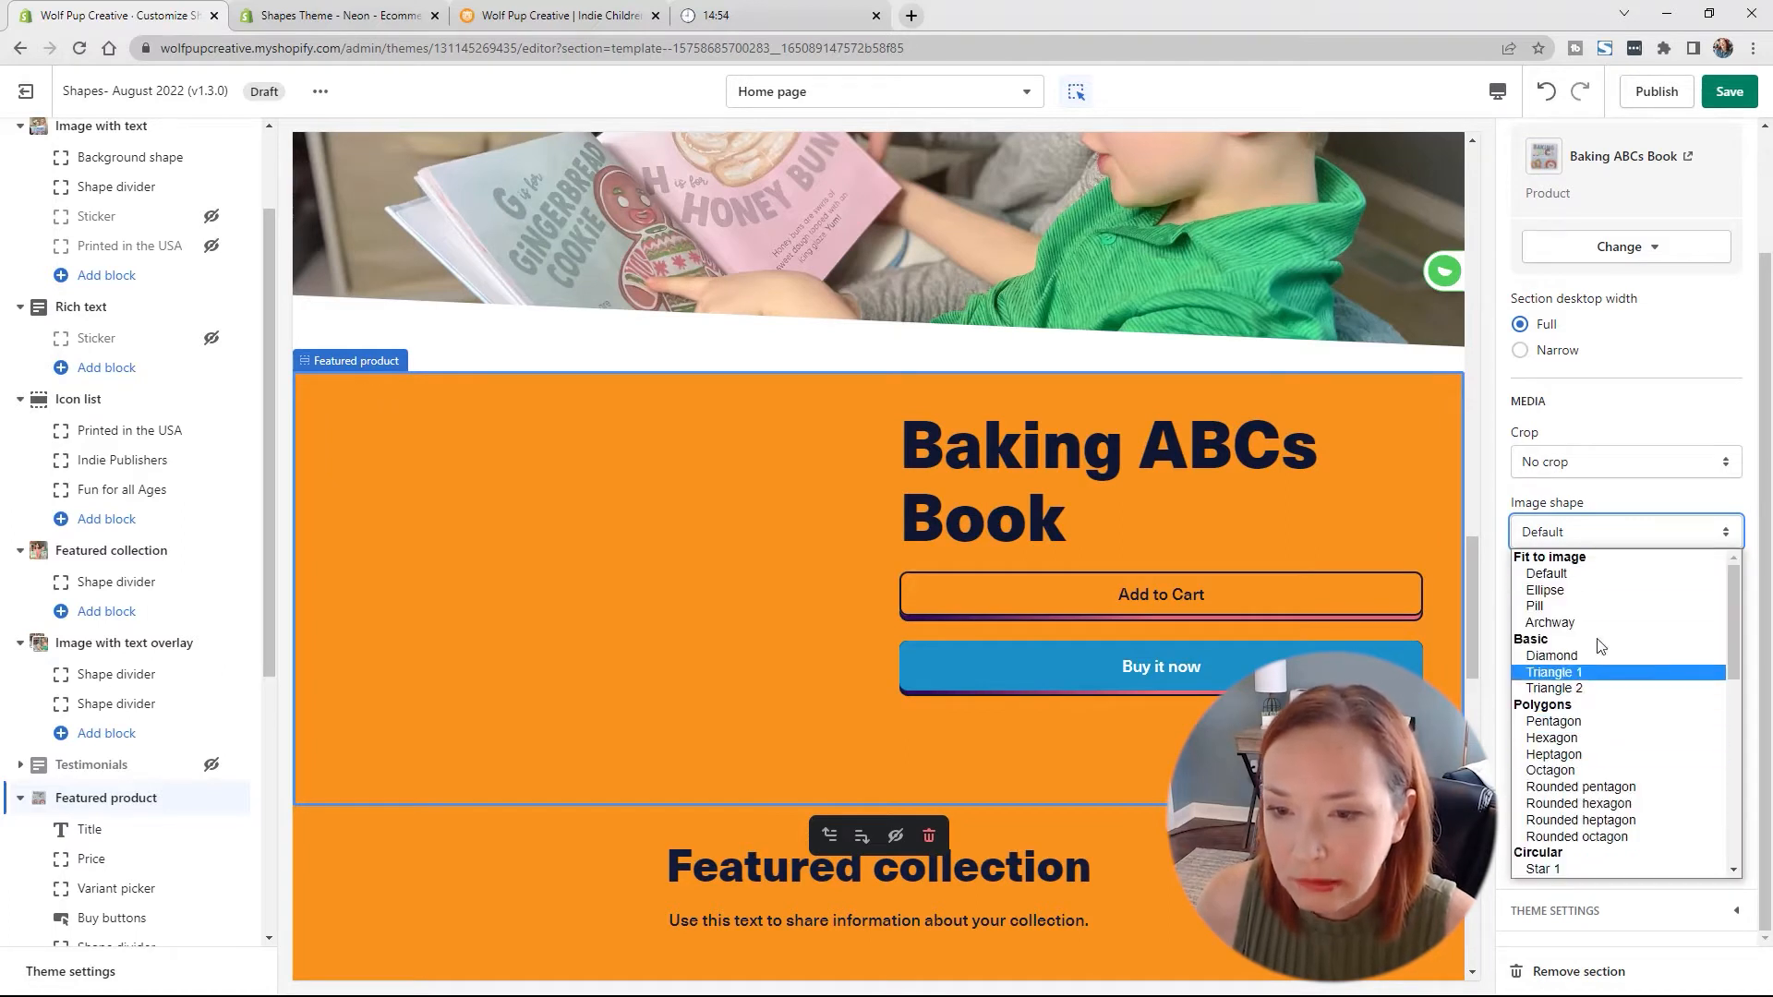
pyautogui.click(1560, 623)
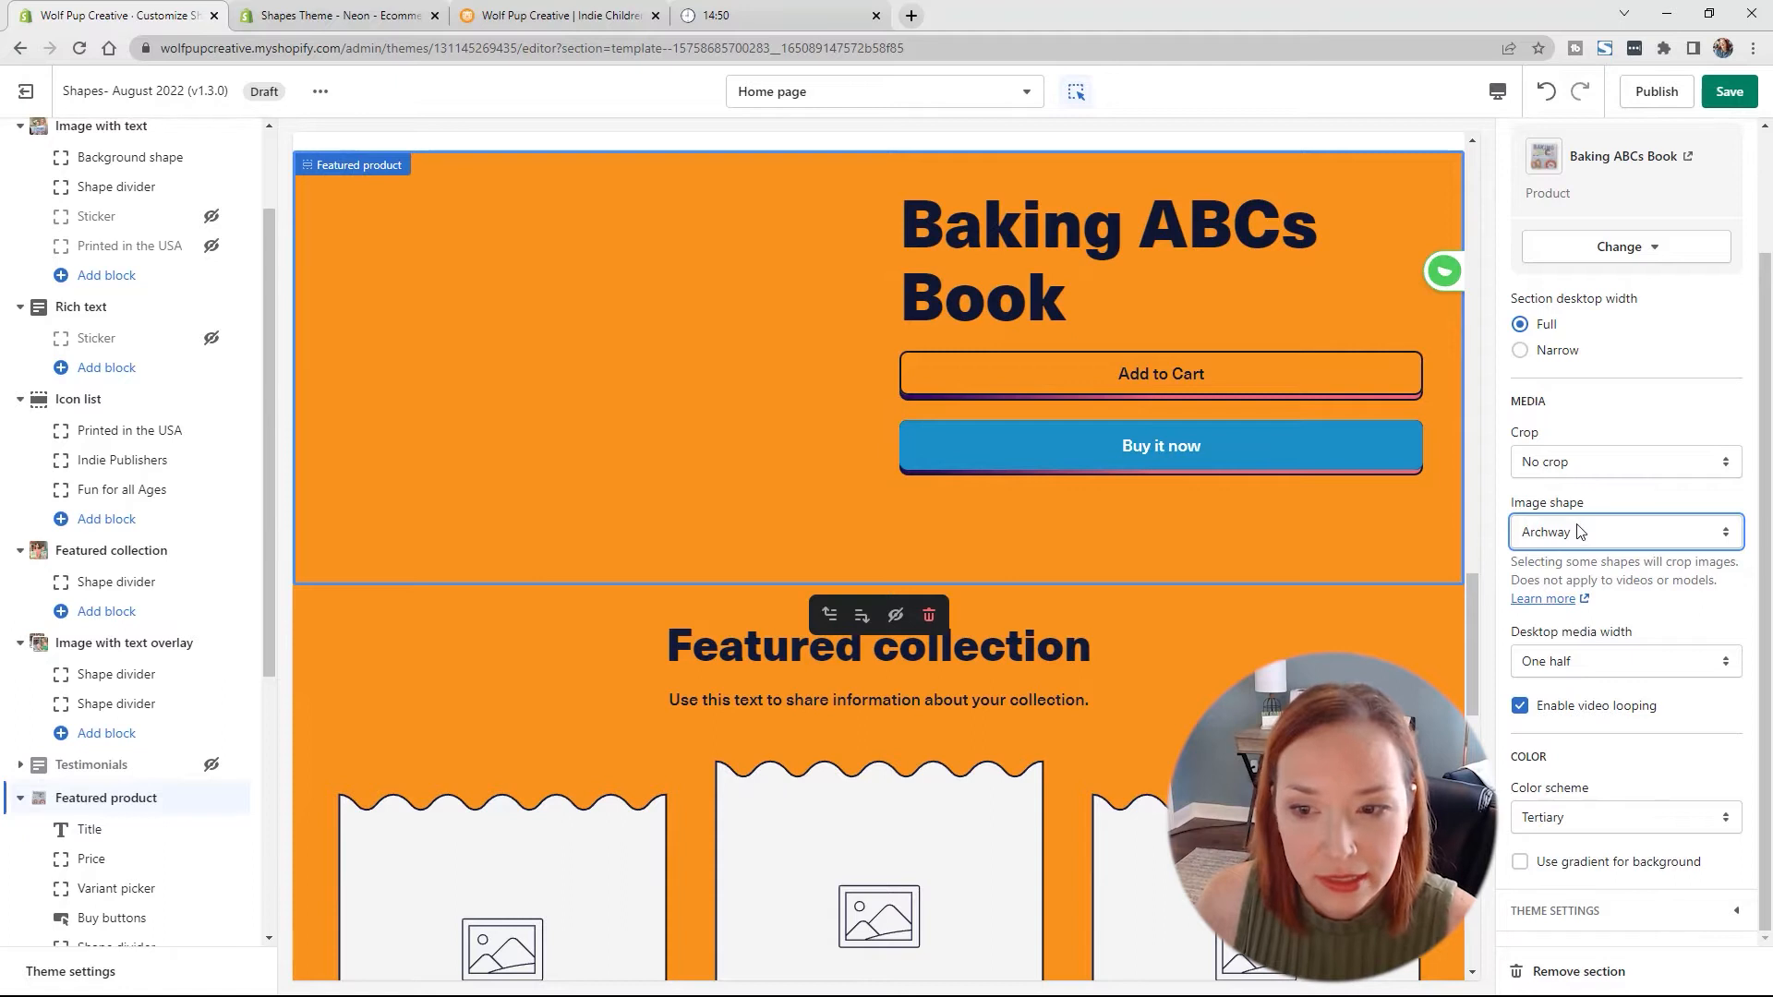
pyautogui.click(1579, 532)
pyautogui.click(1577, 576)
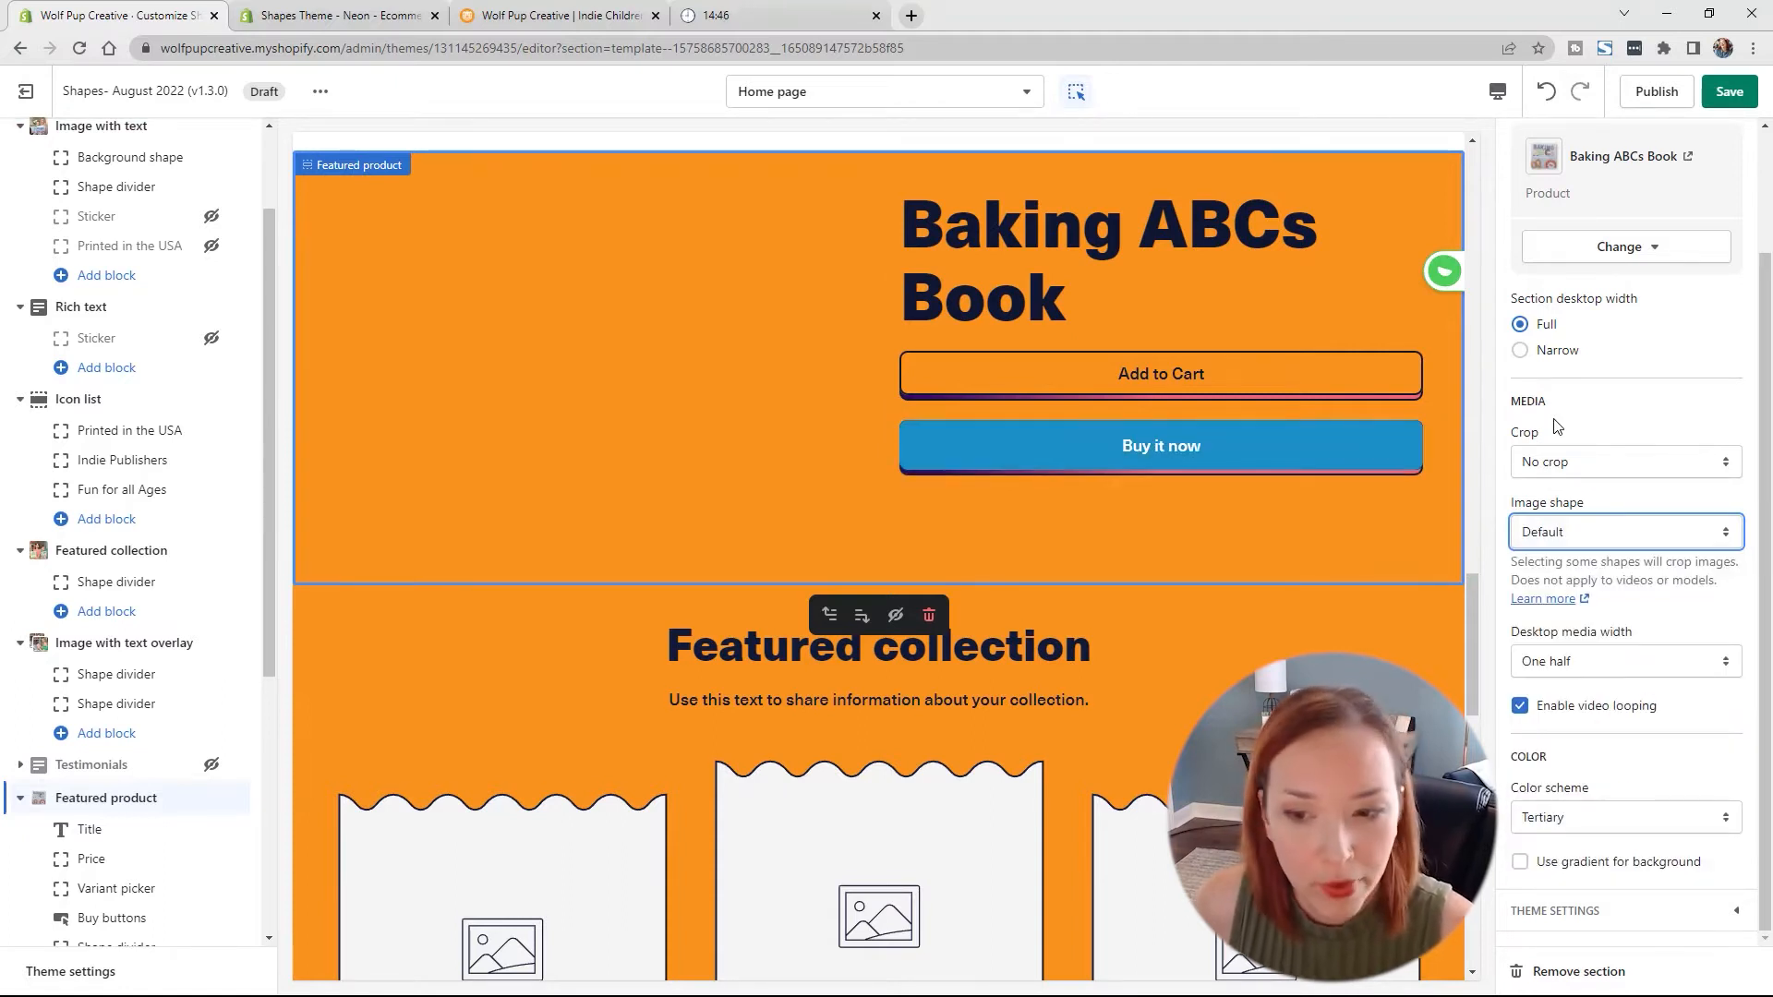
# Step: Center the text of the Featured product section's Title block
pyautogui.scroll(2, 1585, 739)
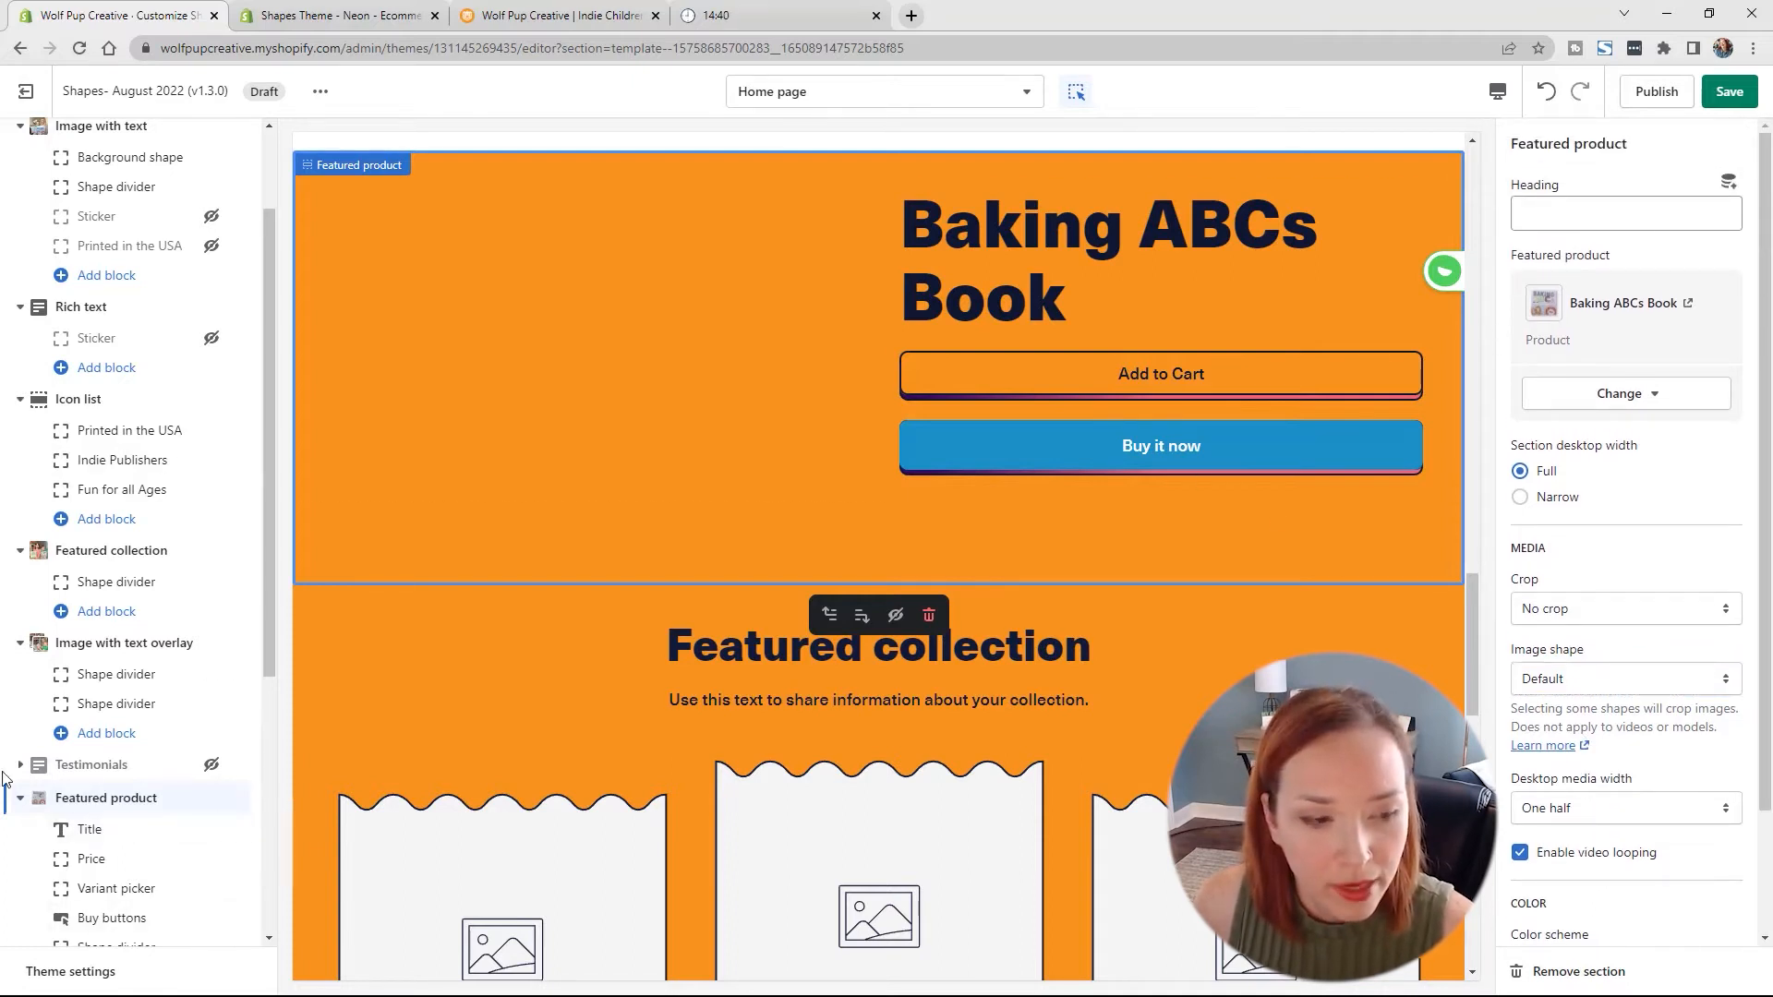
pyautogui.scroll(-2, 100, 791)
pyautogui.click(127, 649)
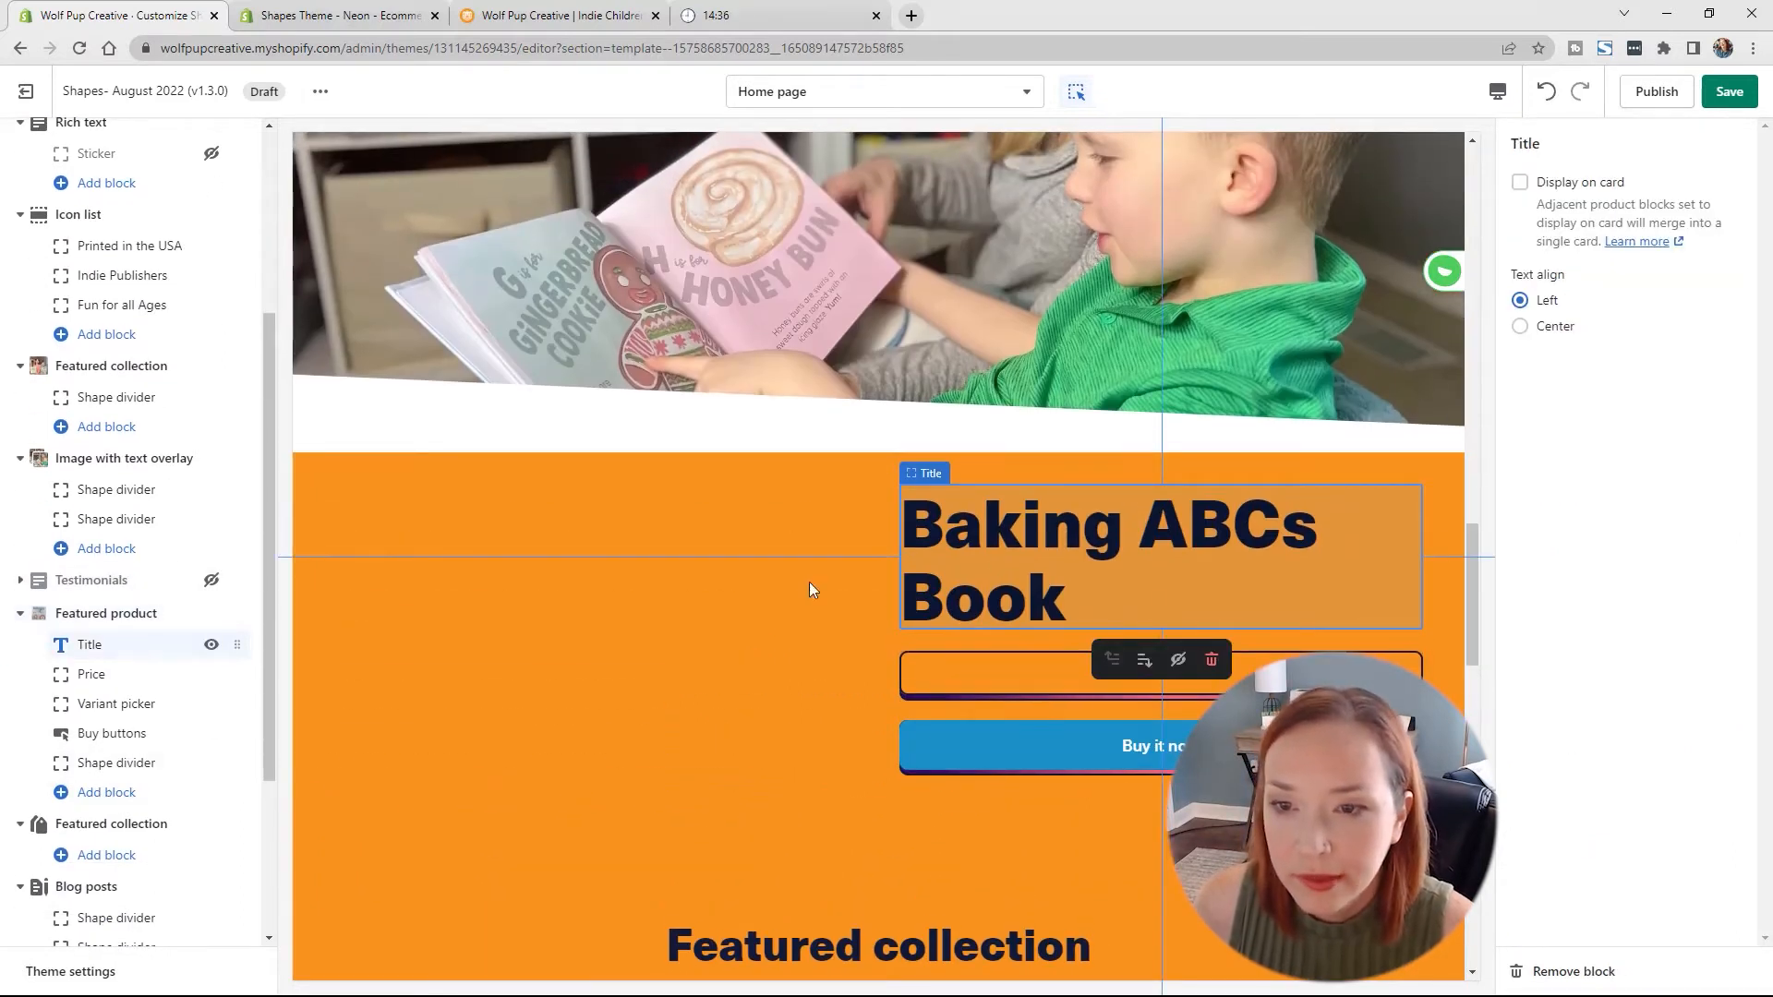
pyautogui.click(1520, 327)
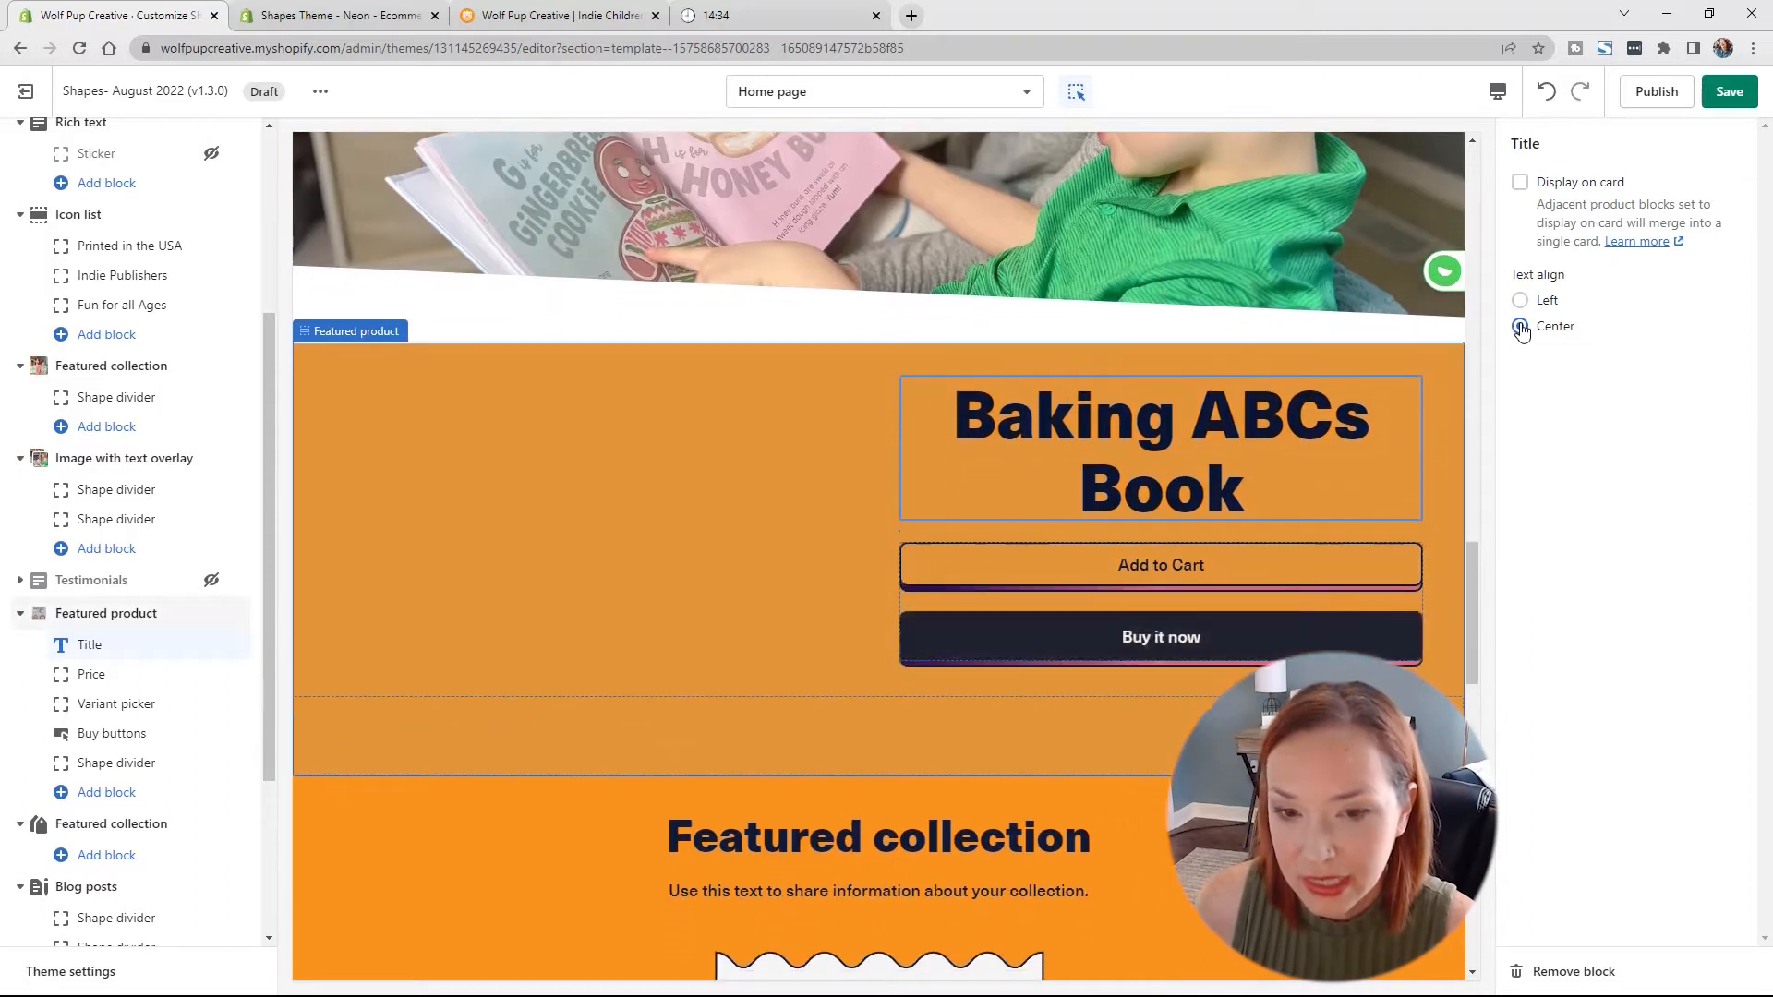
# Step: Check the featured product's Price block, and set its Buy buttons to show the price in the add to cart button without dynamic checkout
pyautogui.click(134, 674)
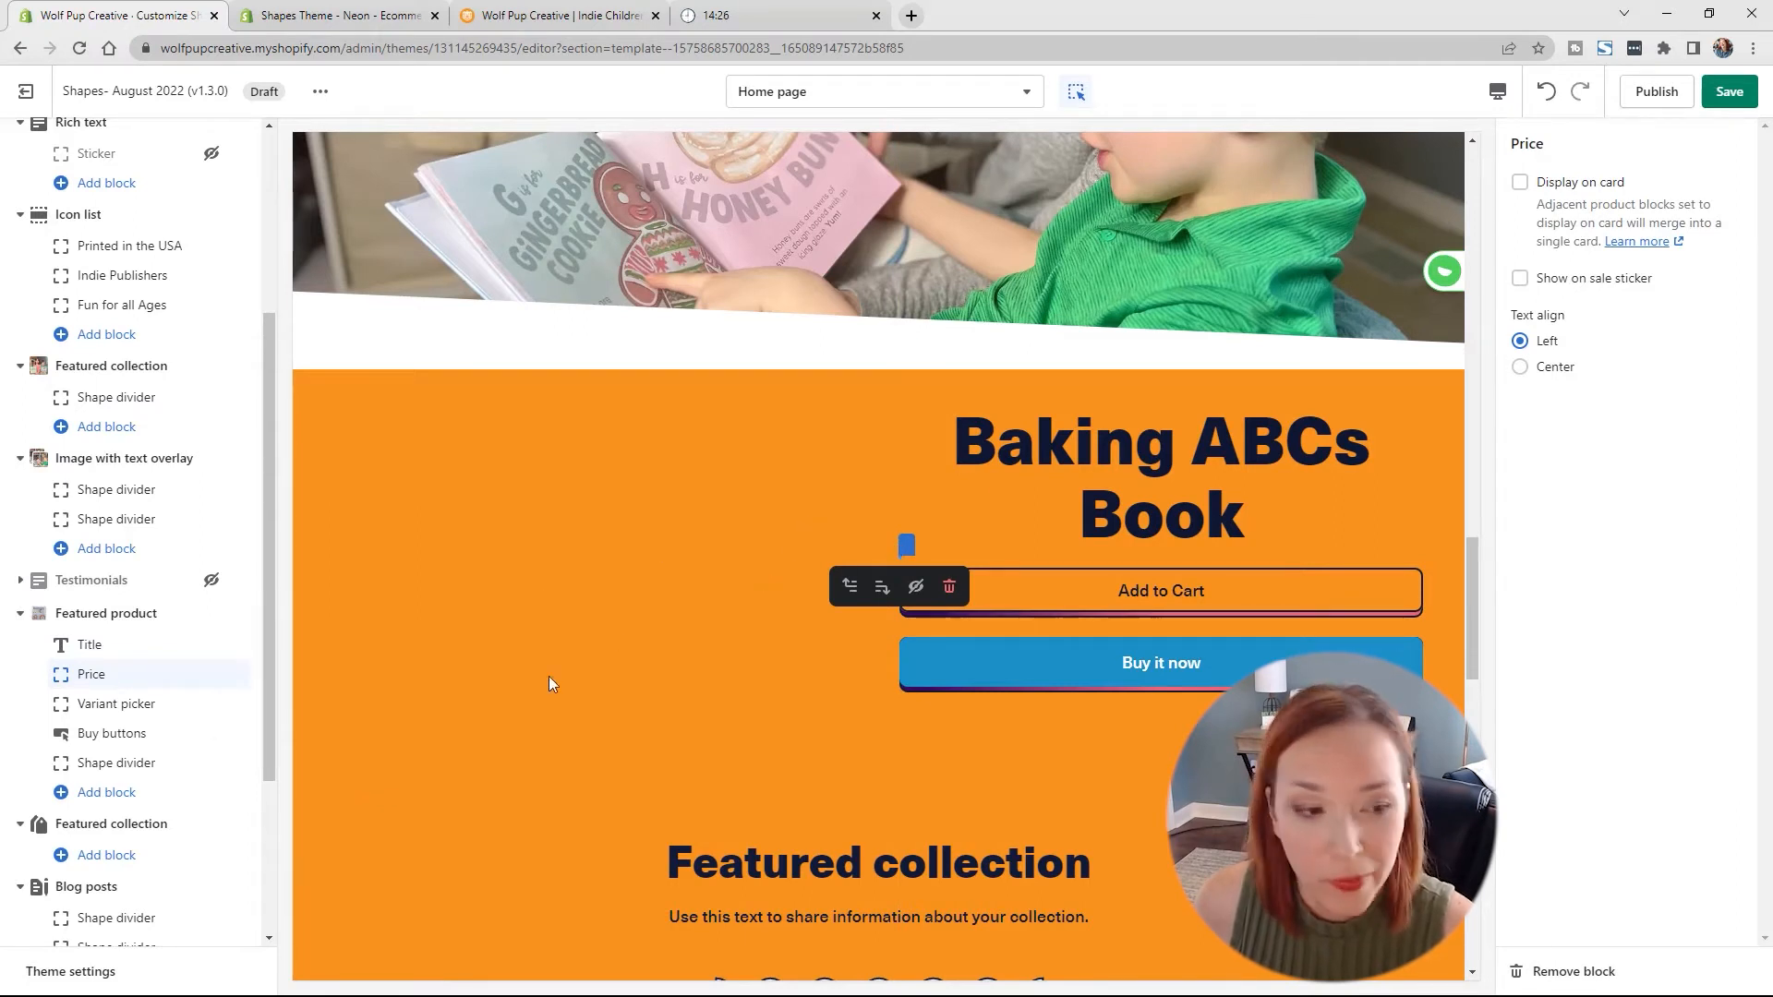
pyautogui.click(126, 735)
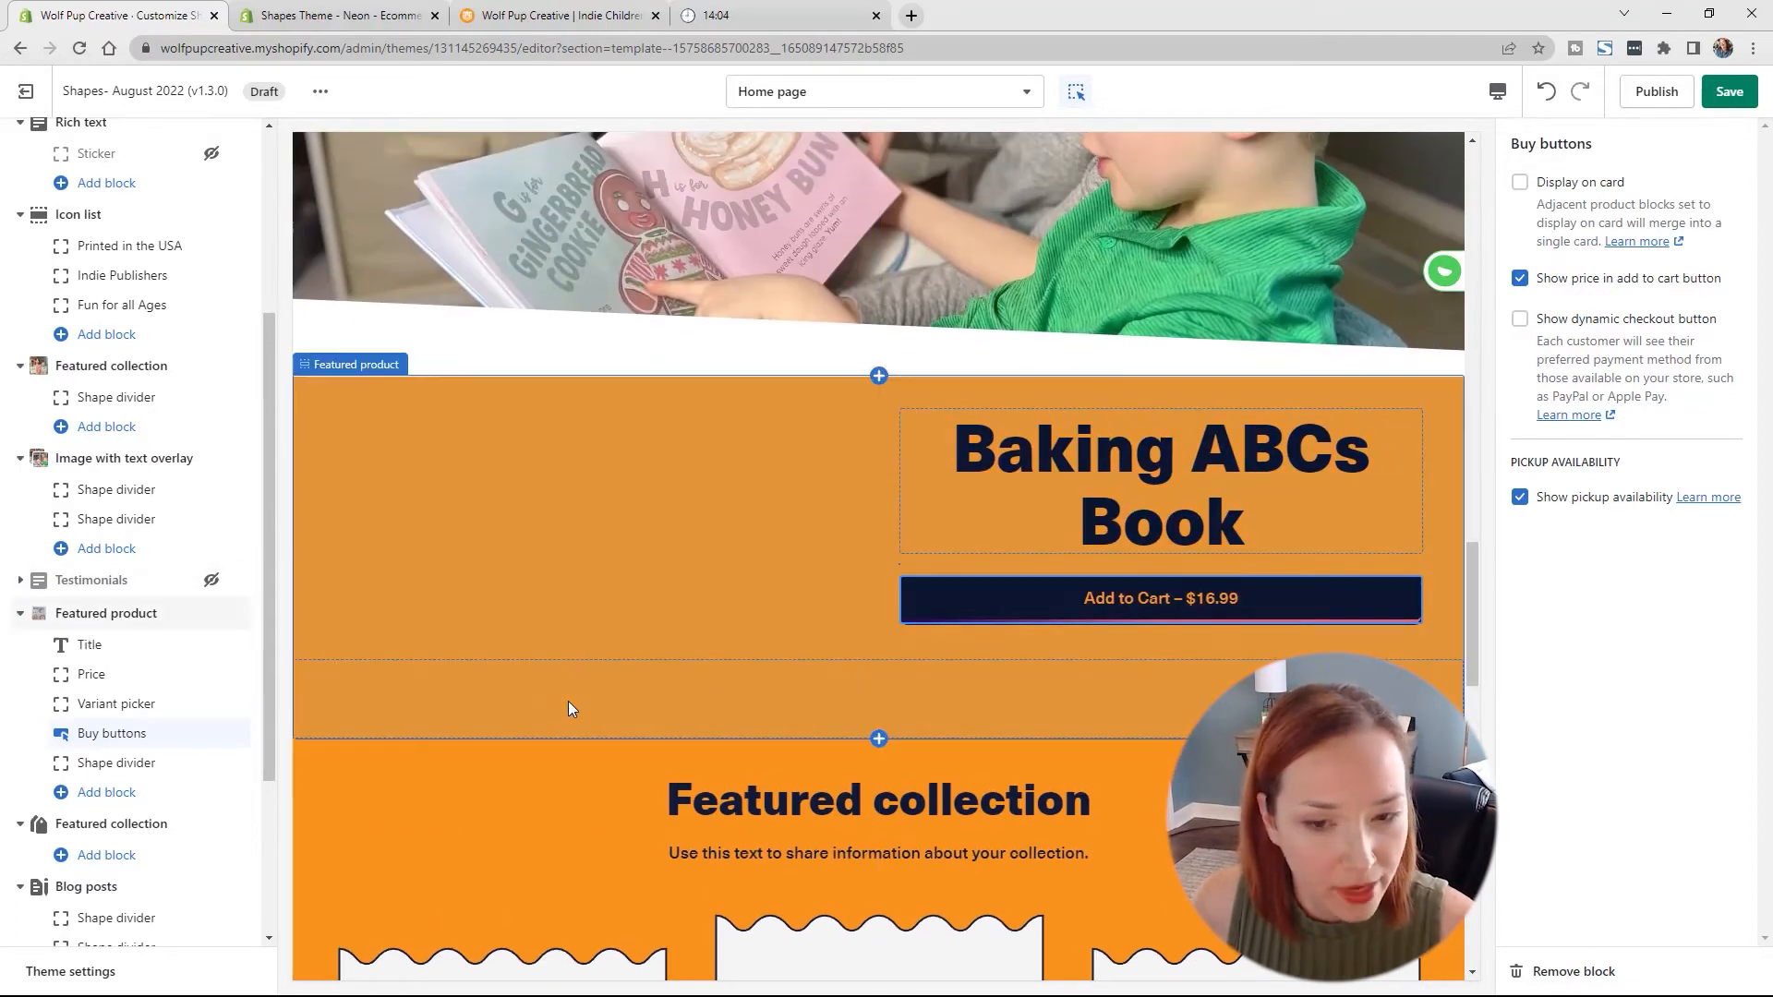
# Step: Hide the second Shape divider block at the lower edge of the Image with text overlay section
pyautogui.scroll(-3, 574, 695)
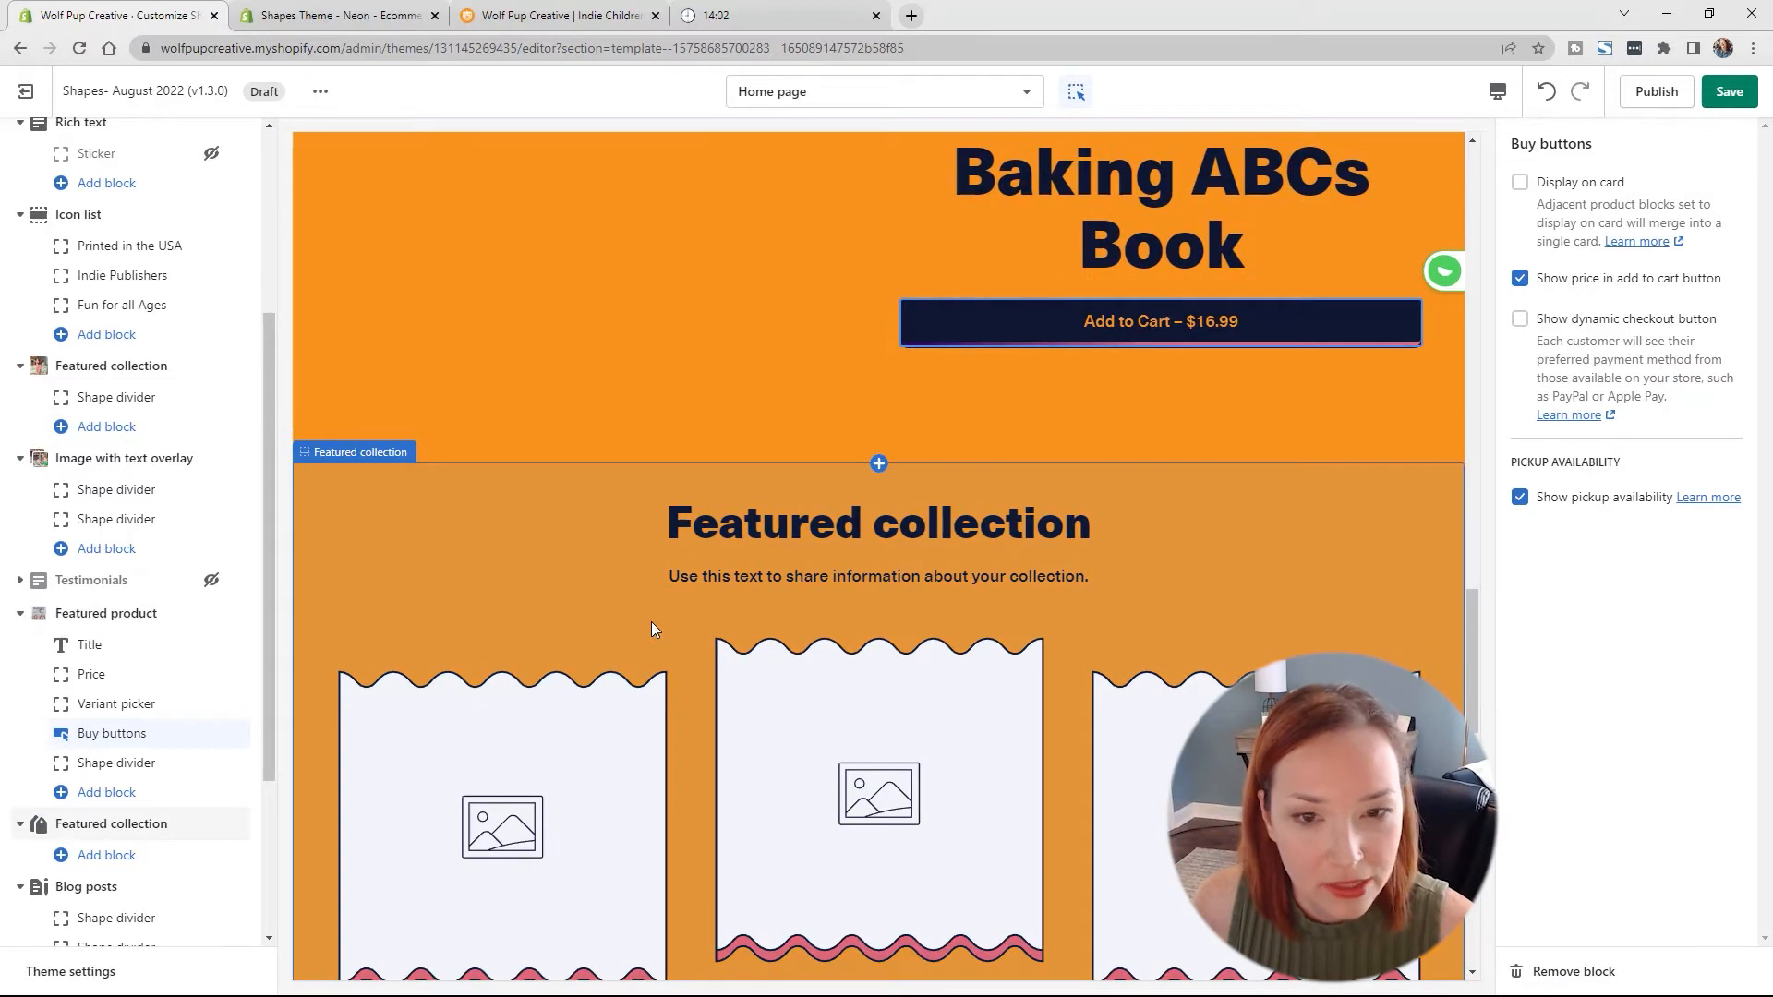
pyautogui.scroll(5, 651, 622)
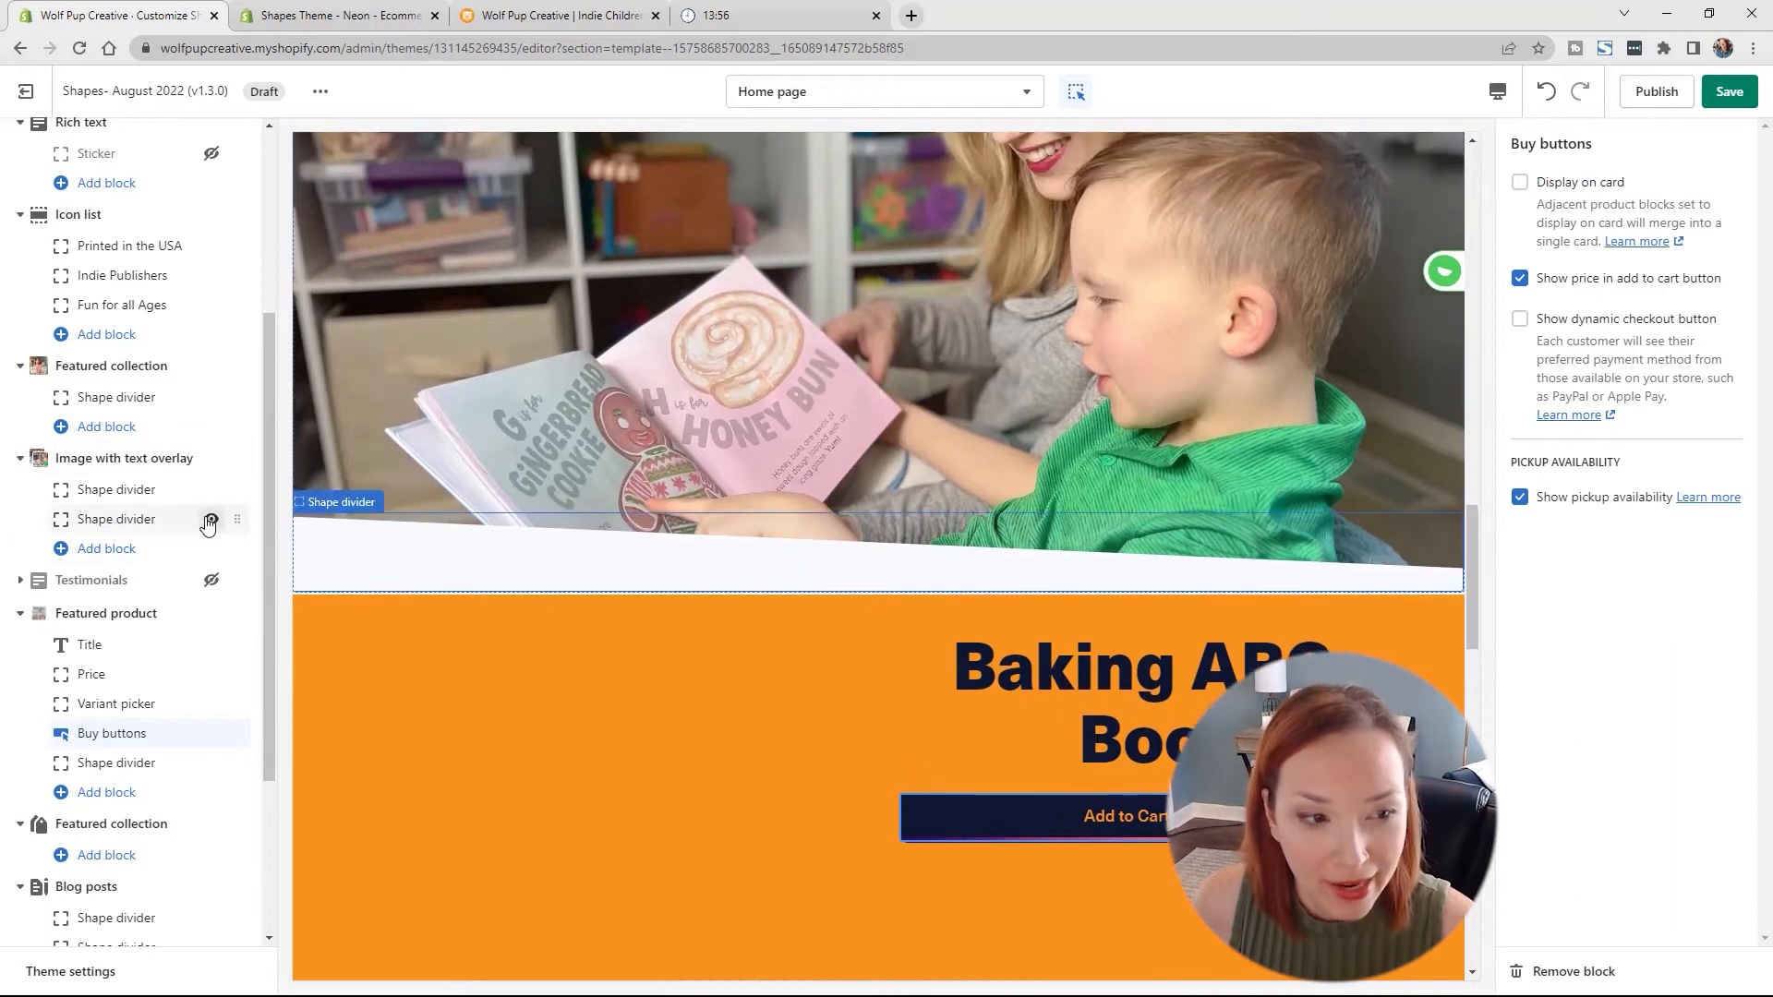
pyautogui.click(210, 521)
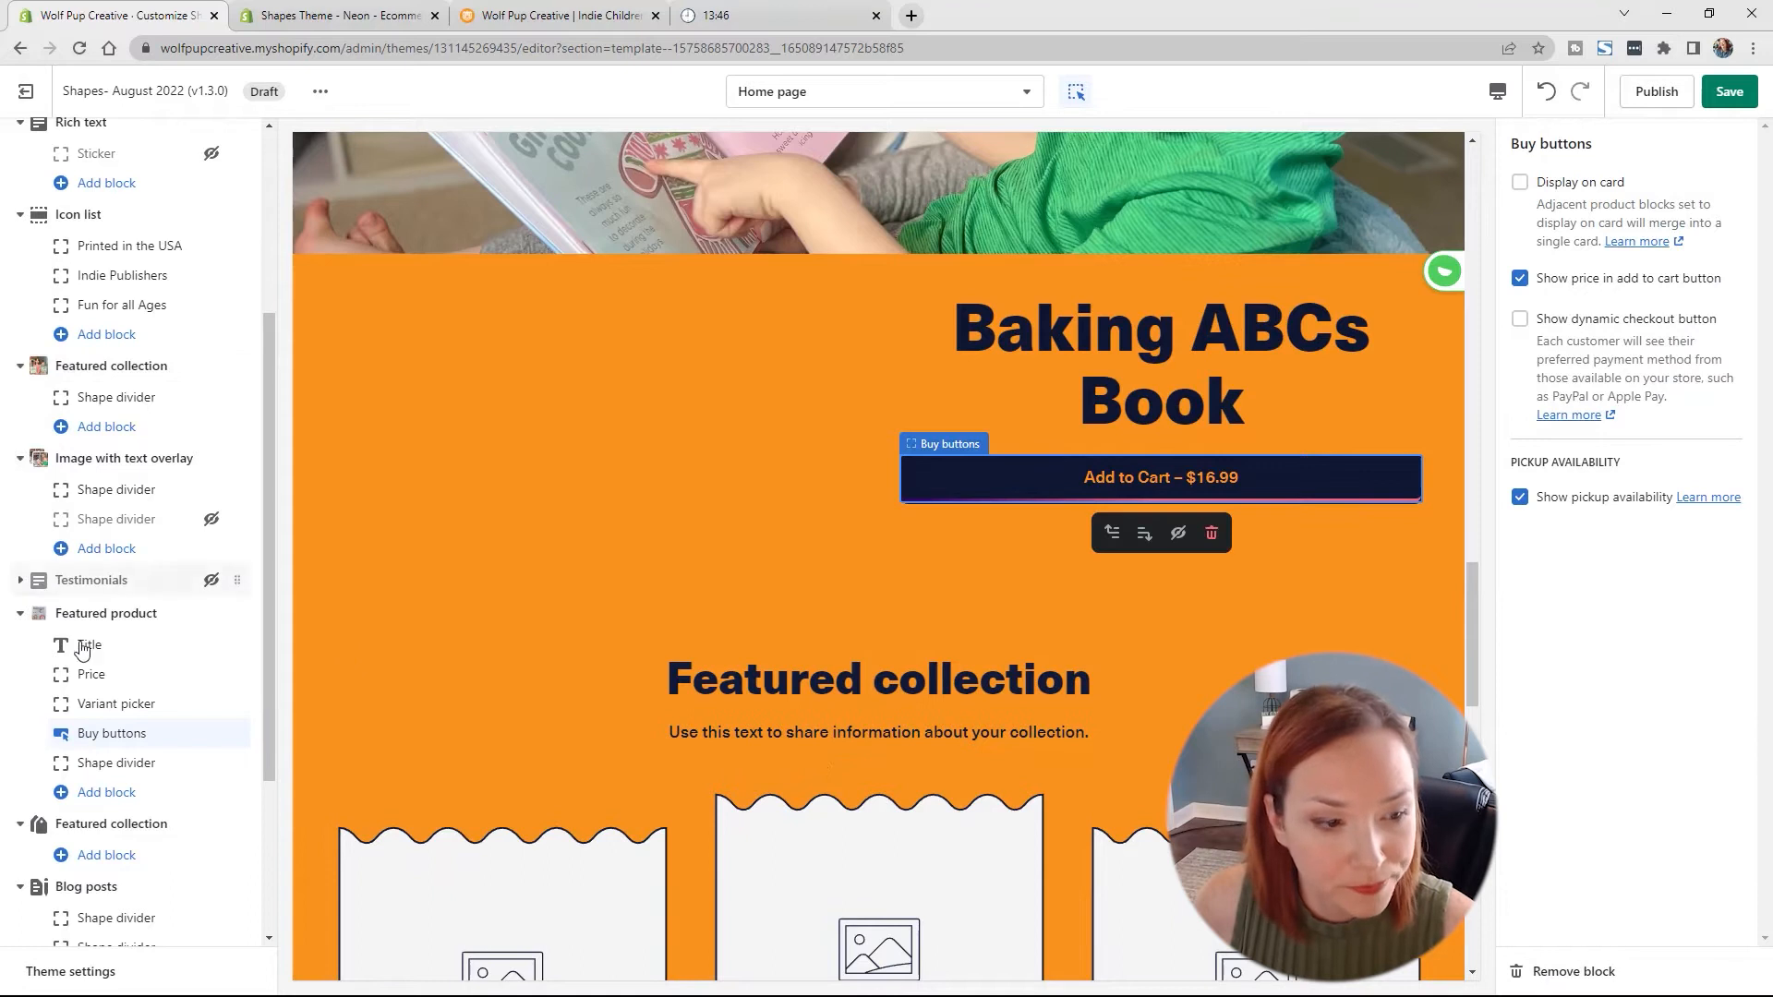
# Step: Remove the placeholder Featured collection section located between the Featured product and Blog posts sections
pyautogui.scroll(-4, 528, 707)
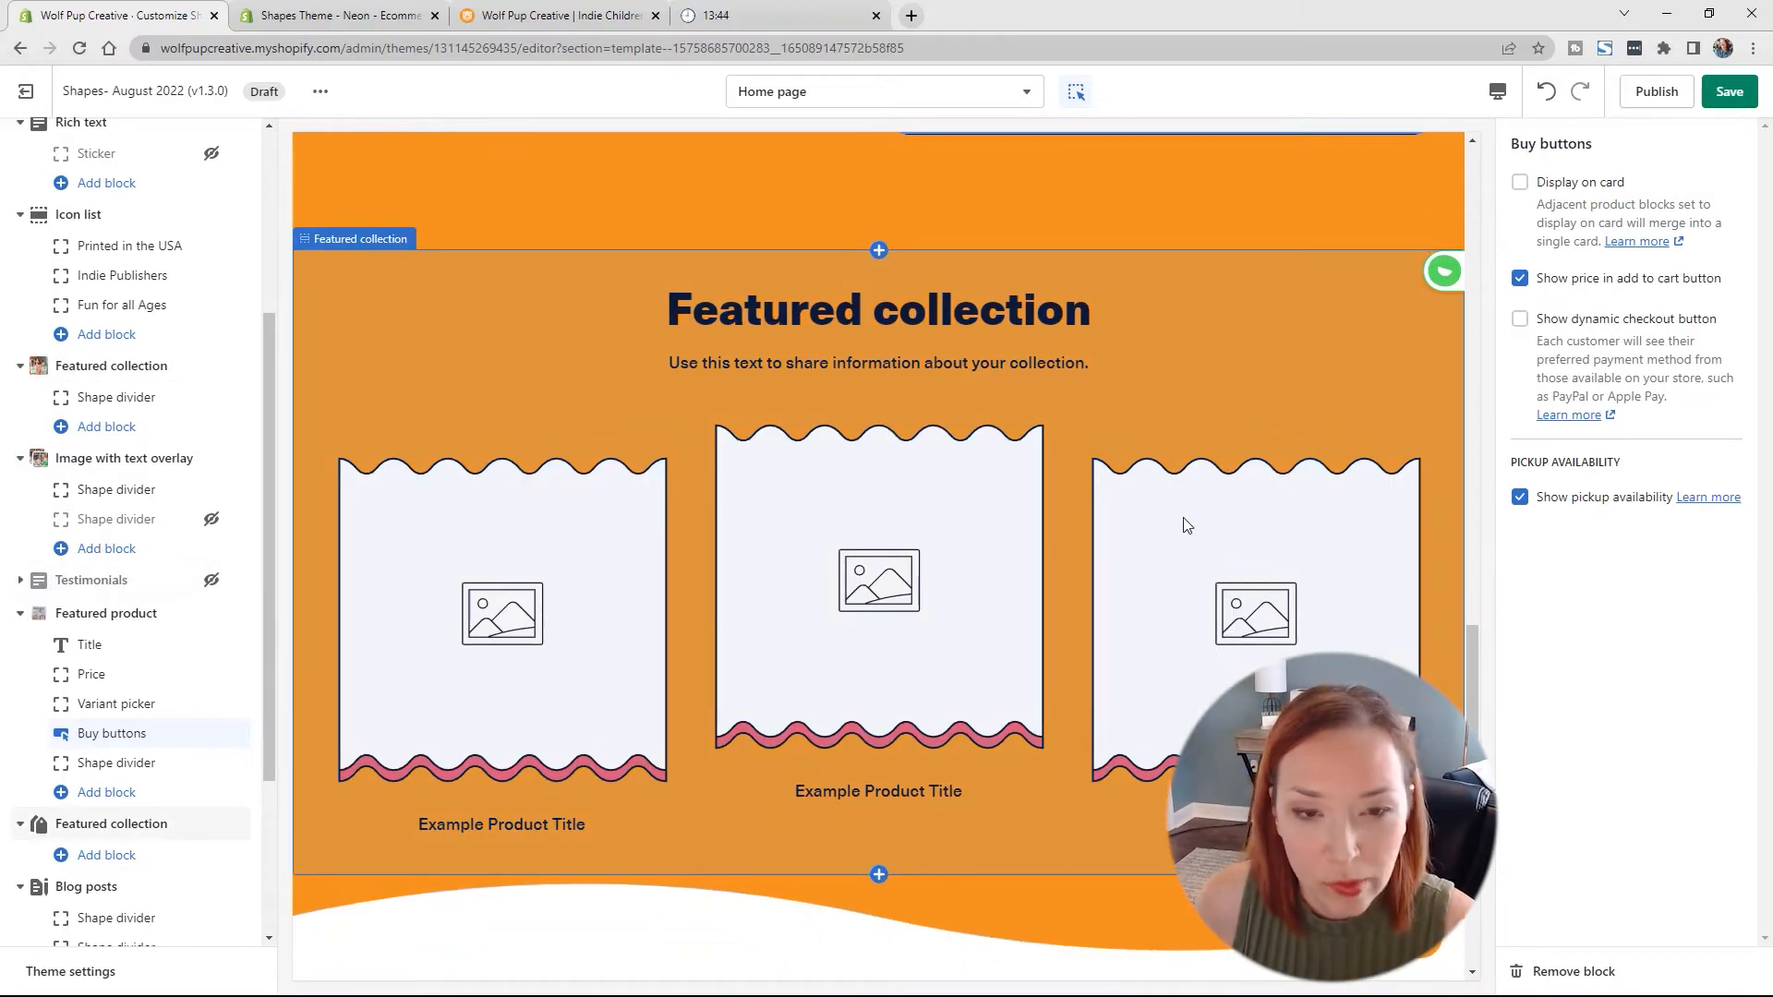
pyautogui.click(145, 835)
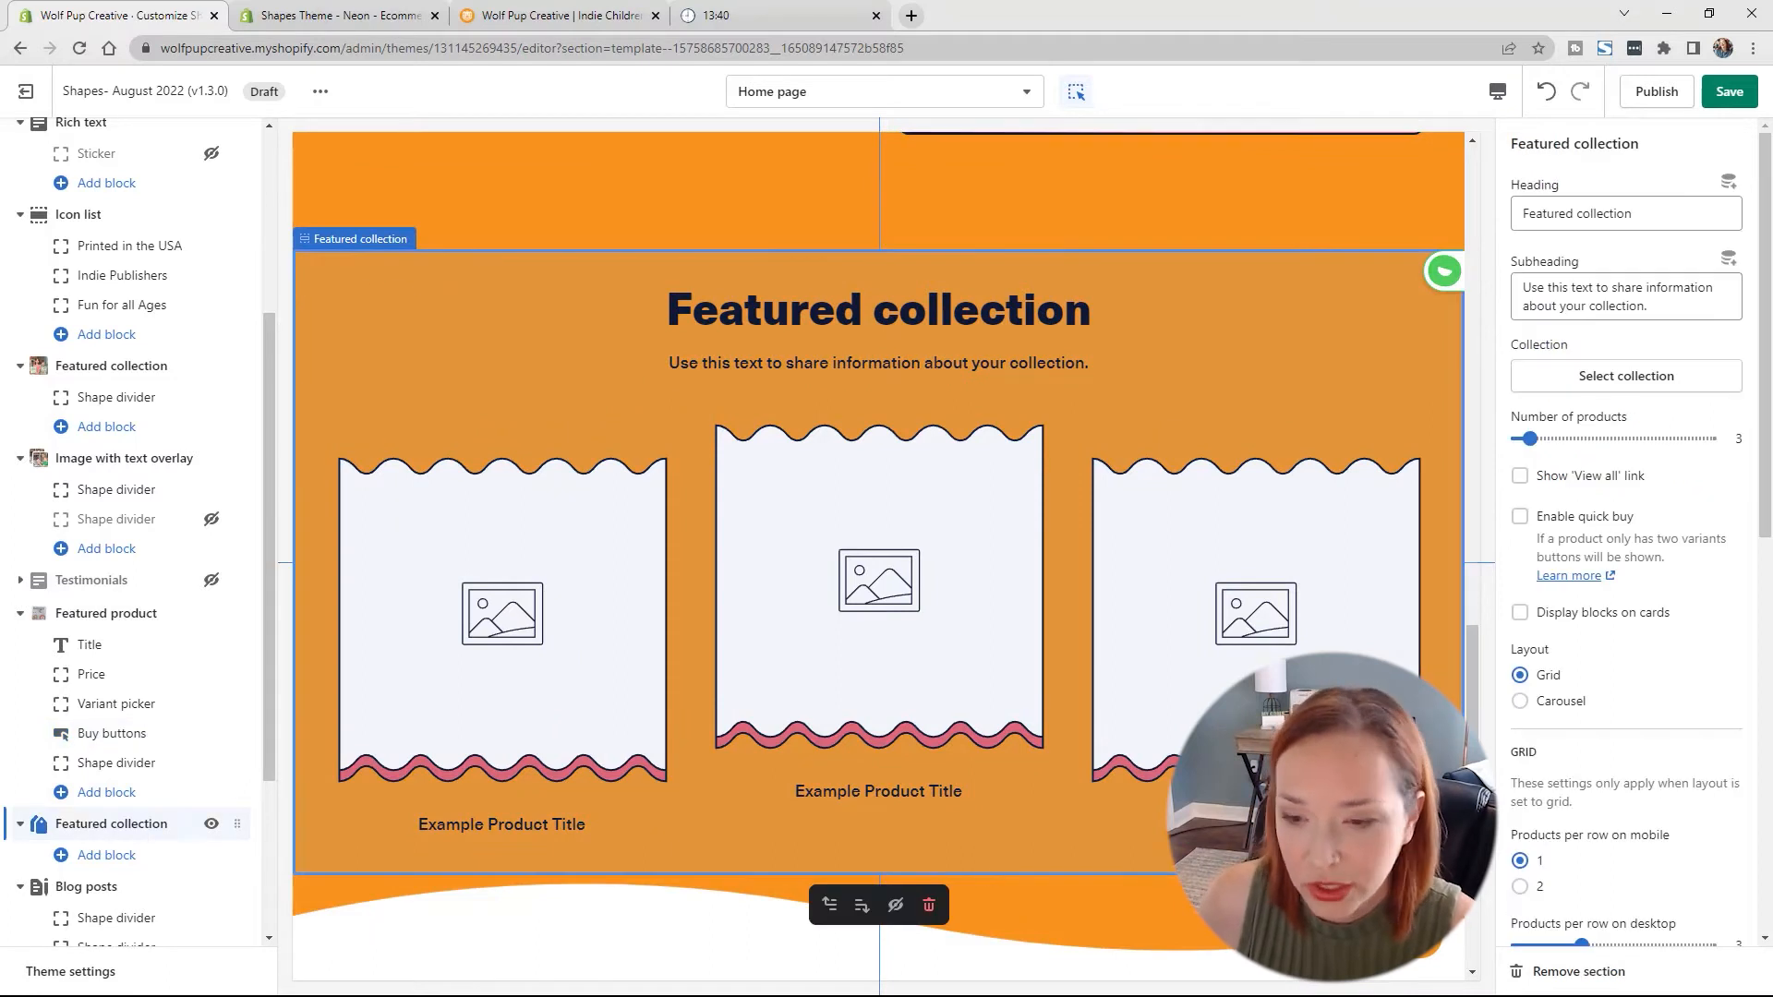
pyautogui.click(1566, 972)
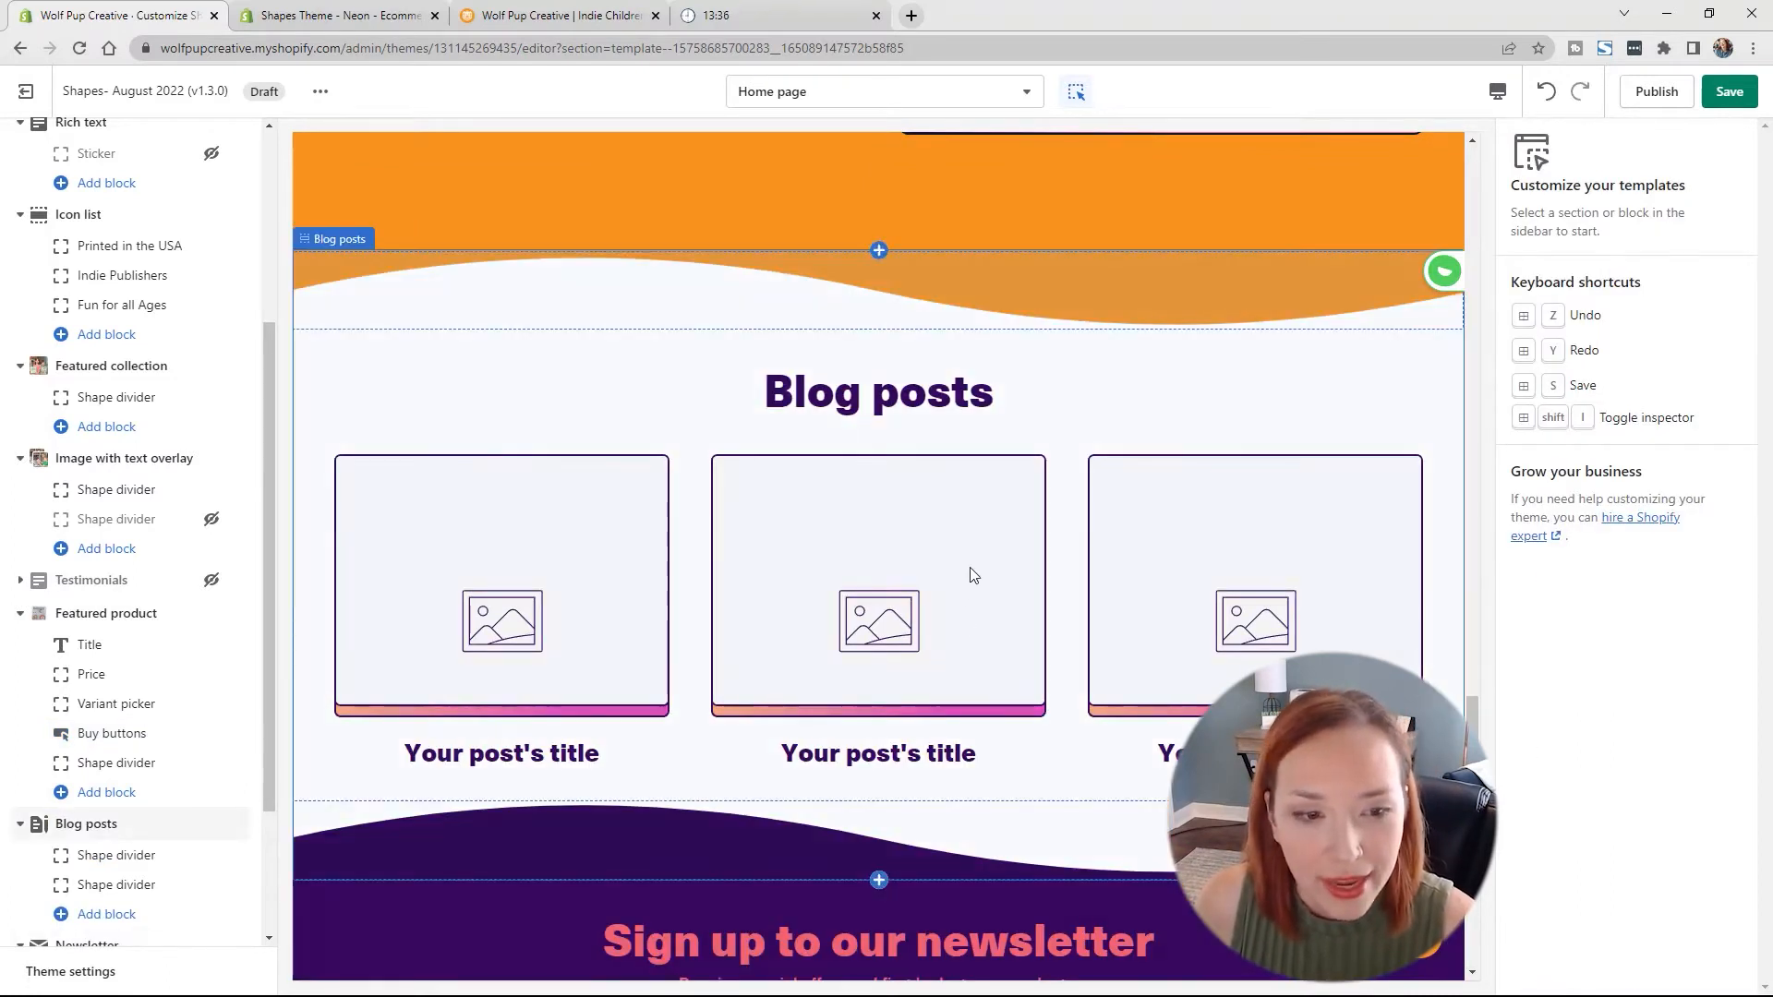
# Step: Change the Blog posts section's heading to "From our Blog"
pyautogui.scroll(-3, 975, 574)
pyautogui.scroll(2, 975, 574)
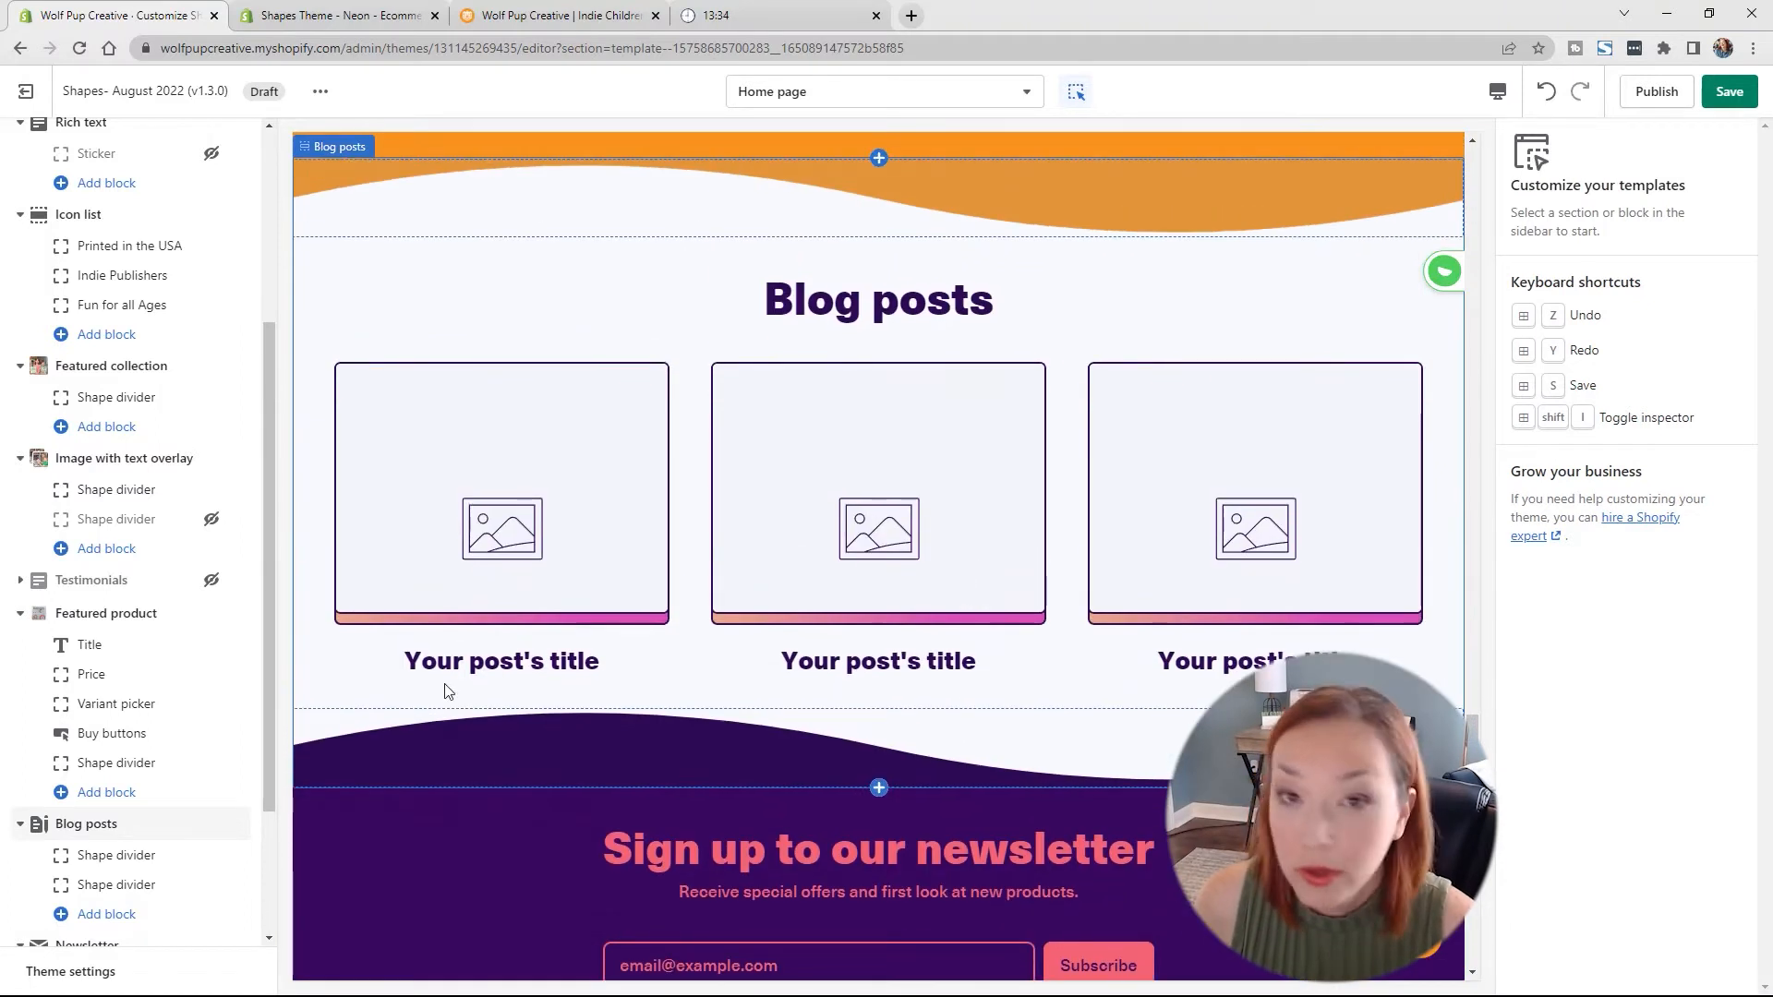
pyautogui.click(118, 834)
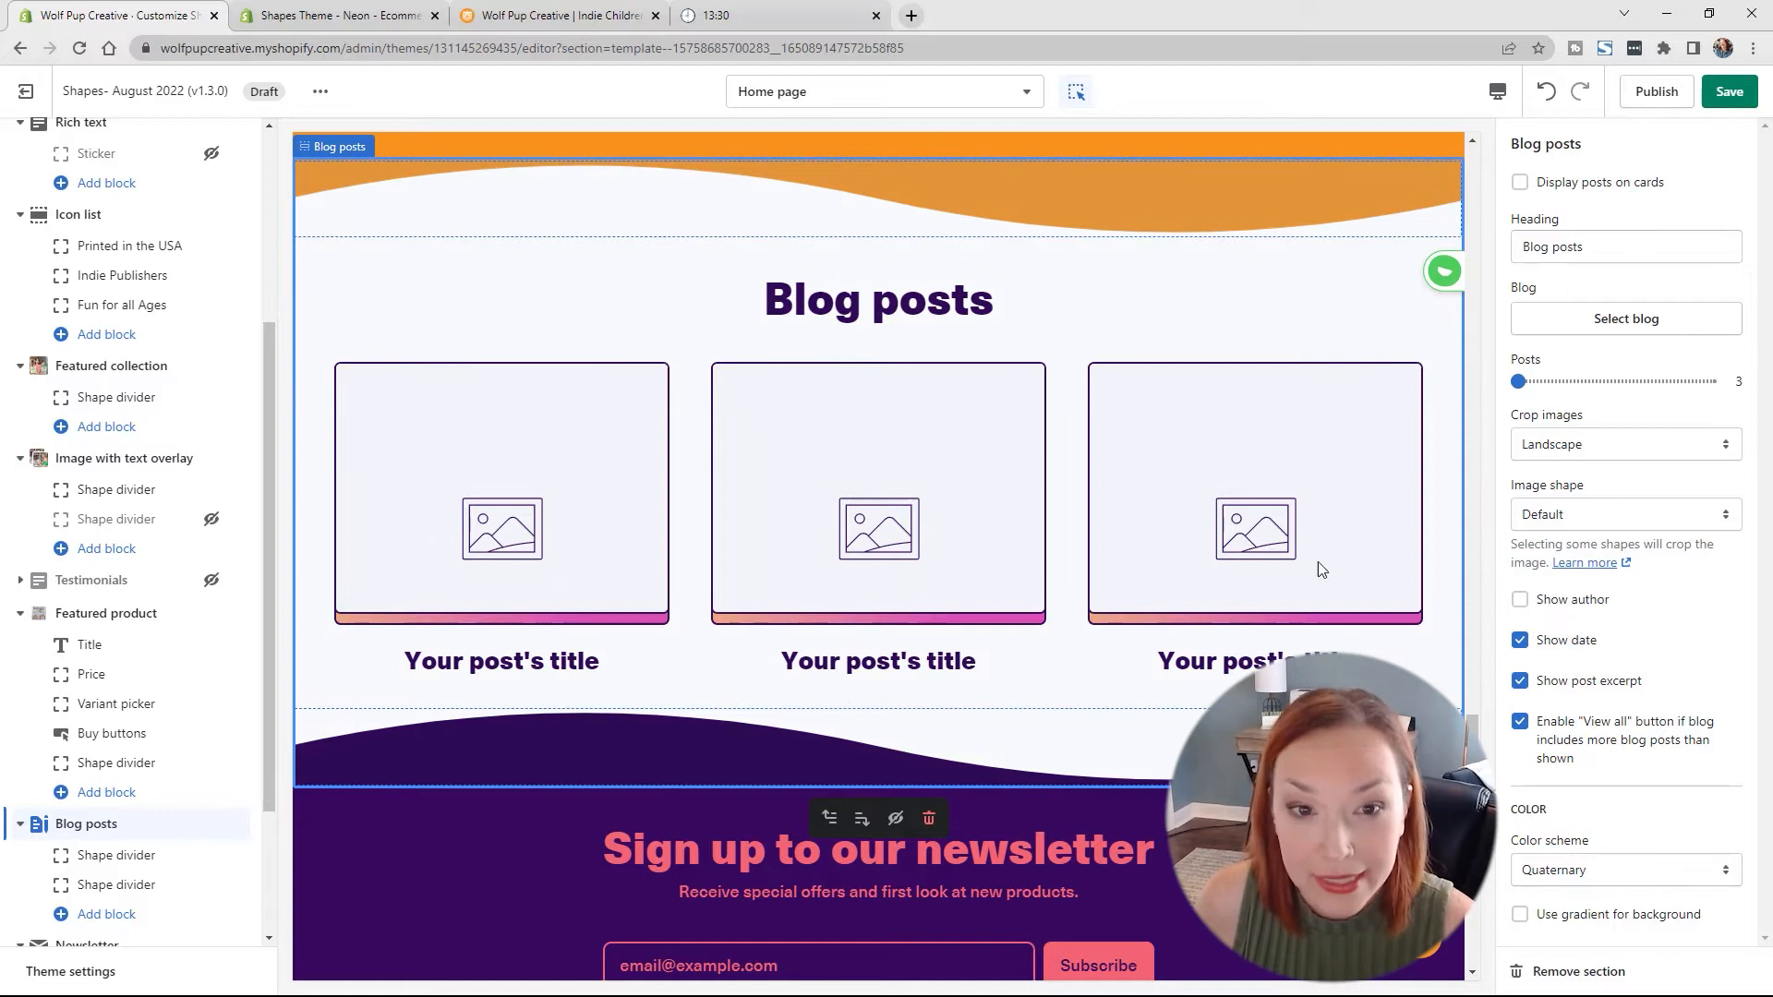
pyautogui.tripleClick(1607, 238)
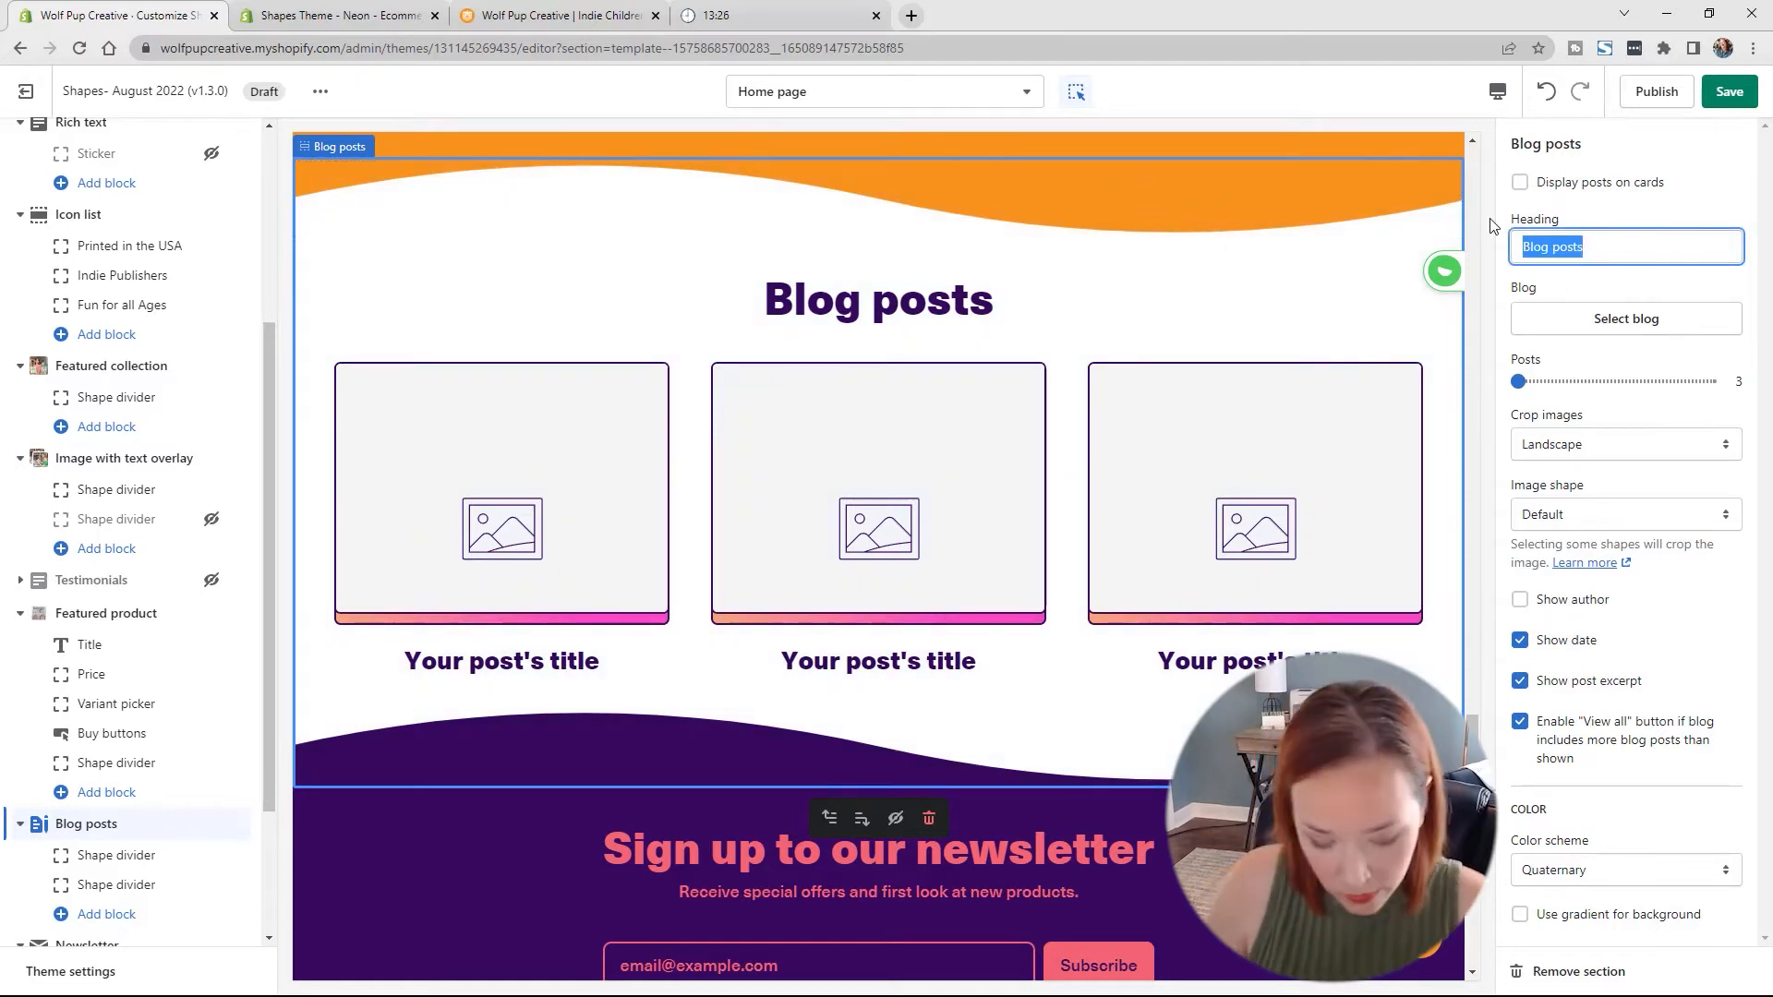
pyautogui.write('From our ')
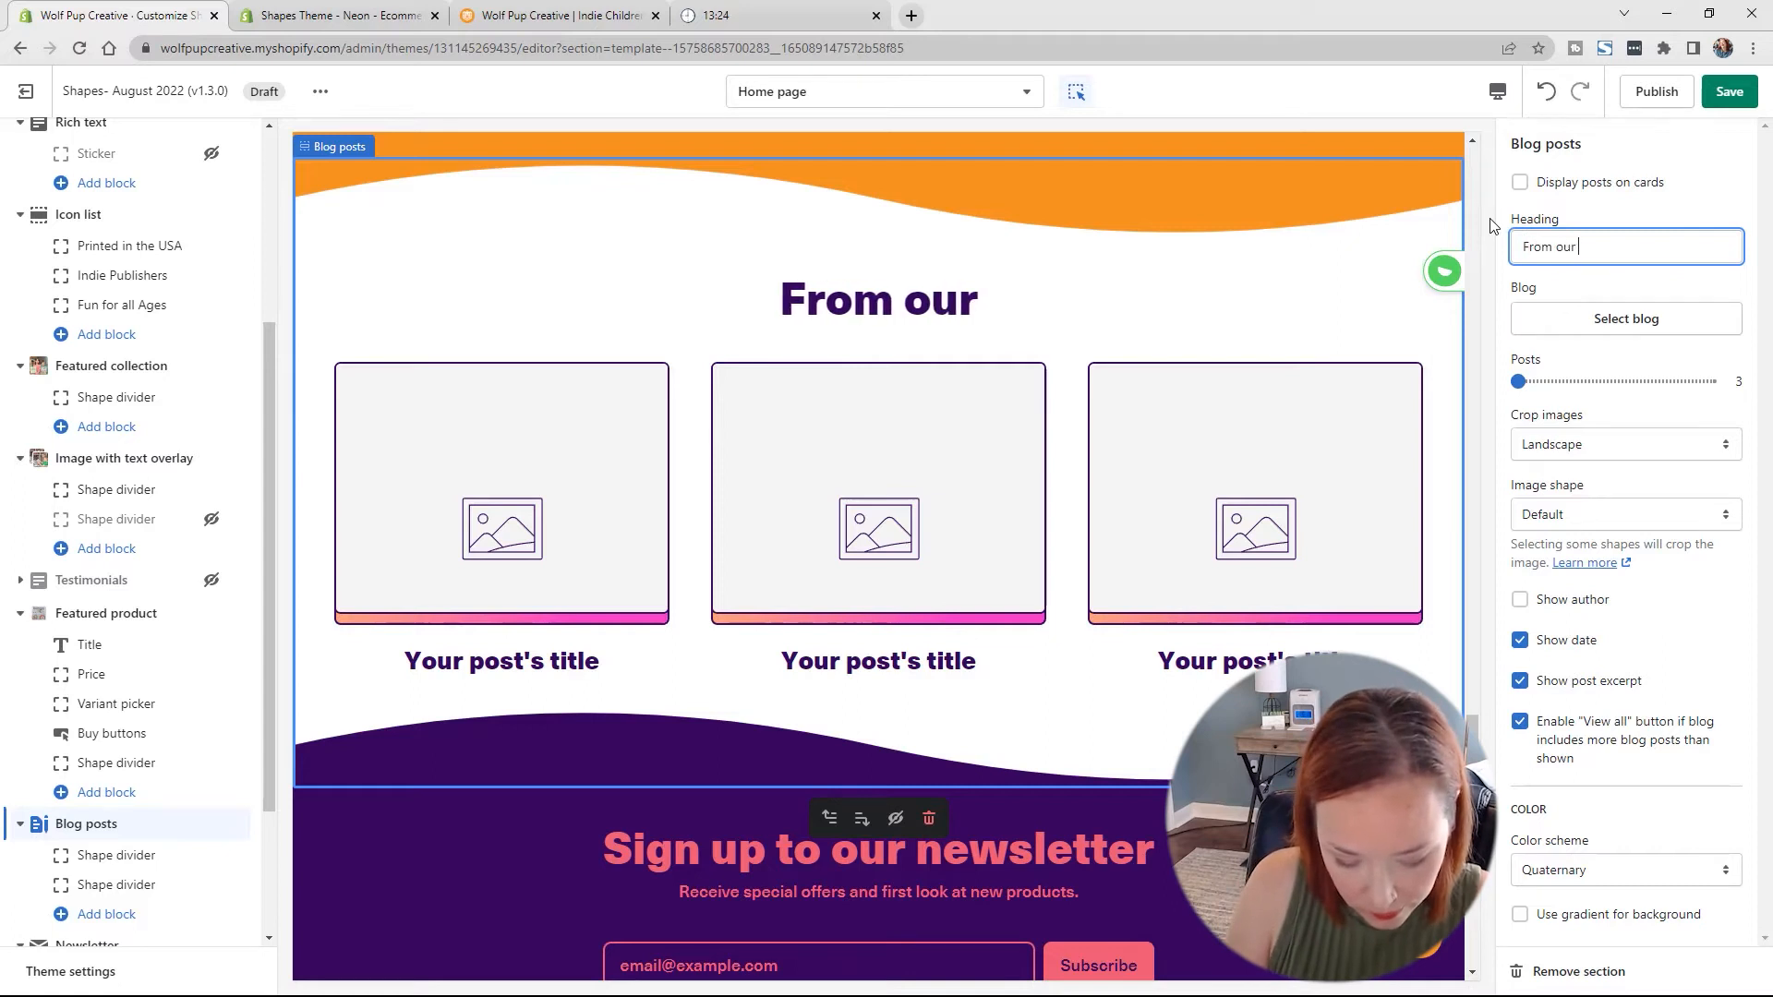
pyautogui.write('Blog')
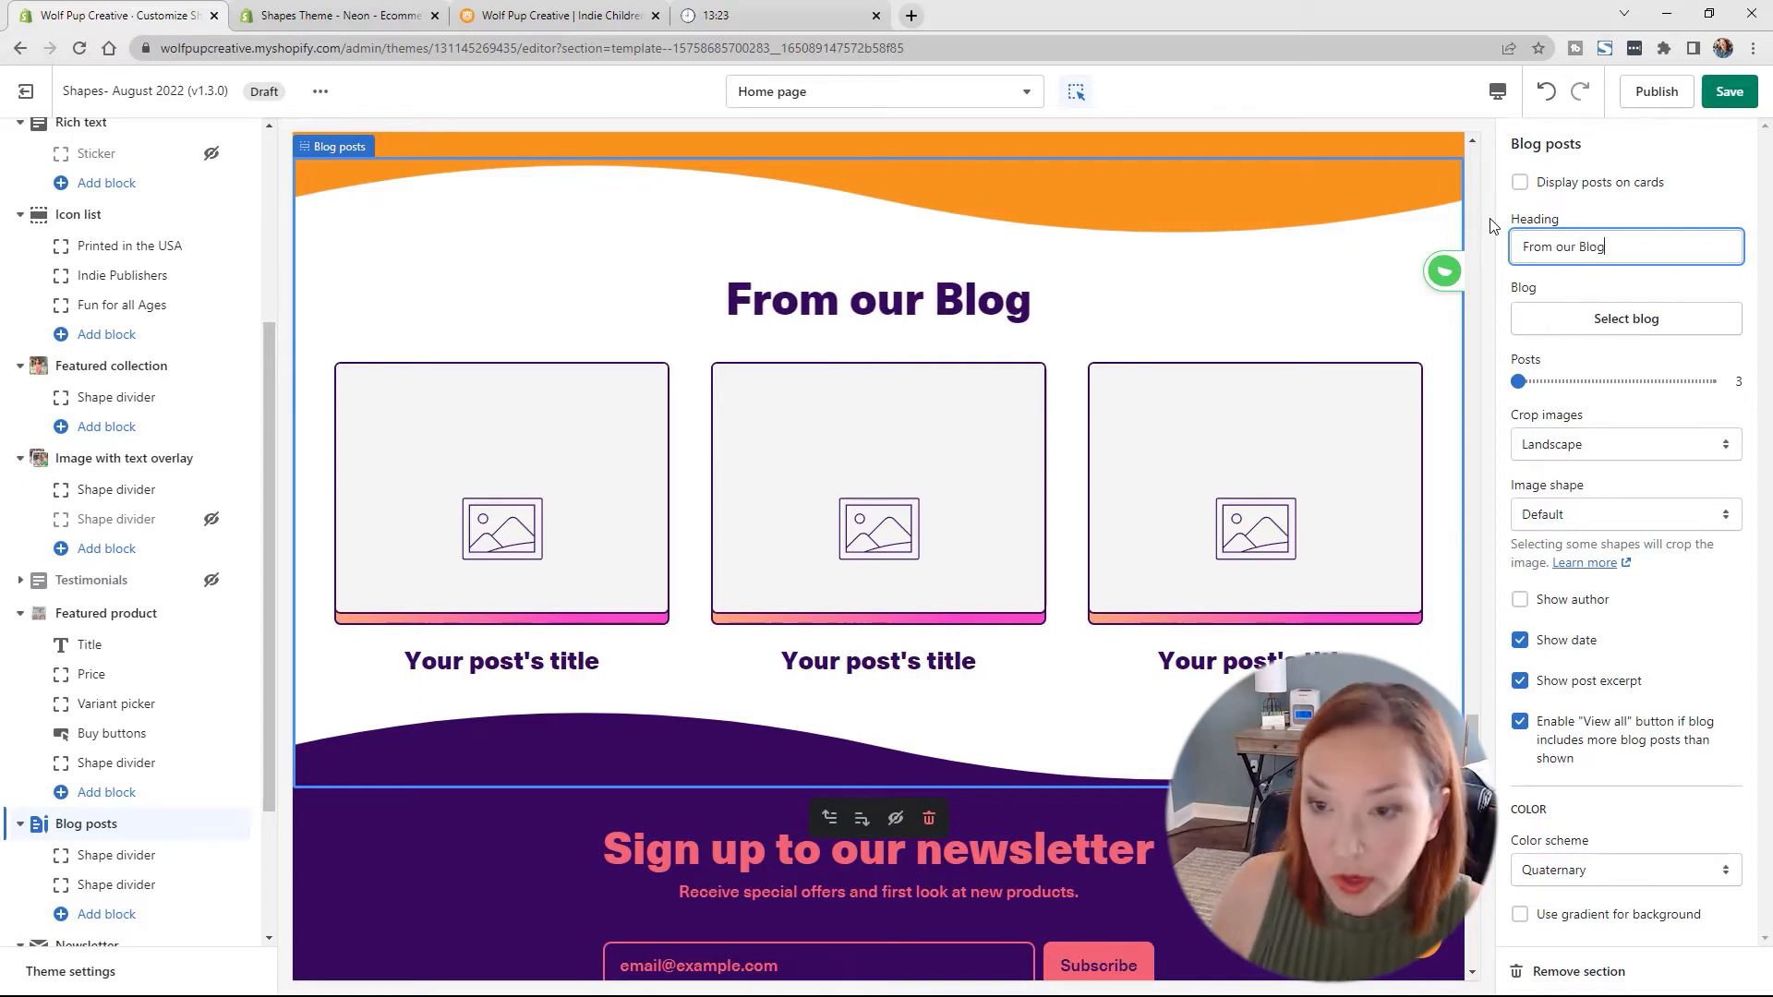
# Step: Use the blog named Blog as the source of the Blog posts section, and hide the post dates
pyautogui.click(1628, 324)
pyautogui.click(1584, 296)
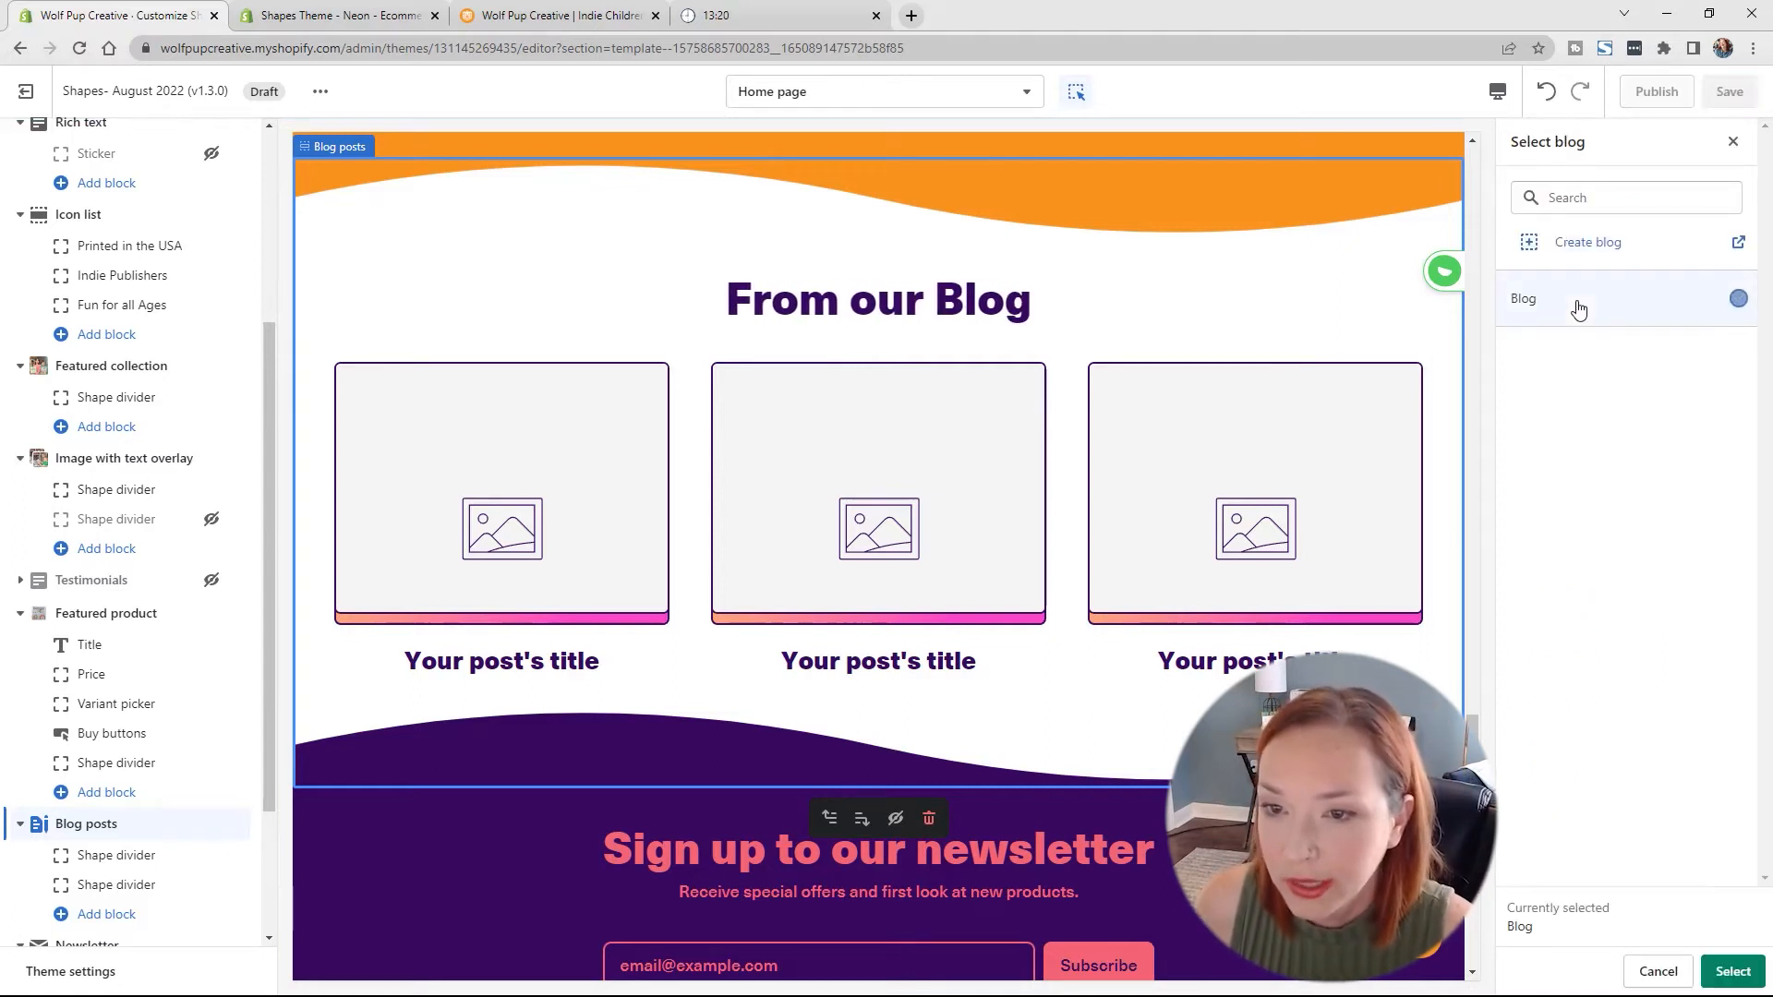
pyautogui.click(1733, 972)
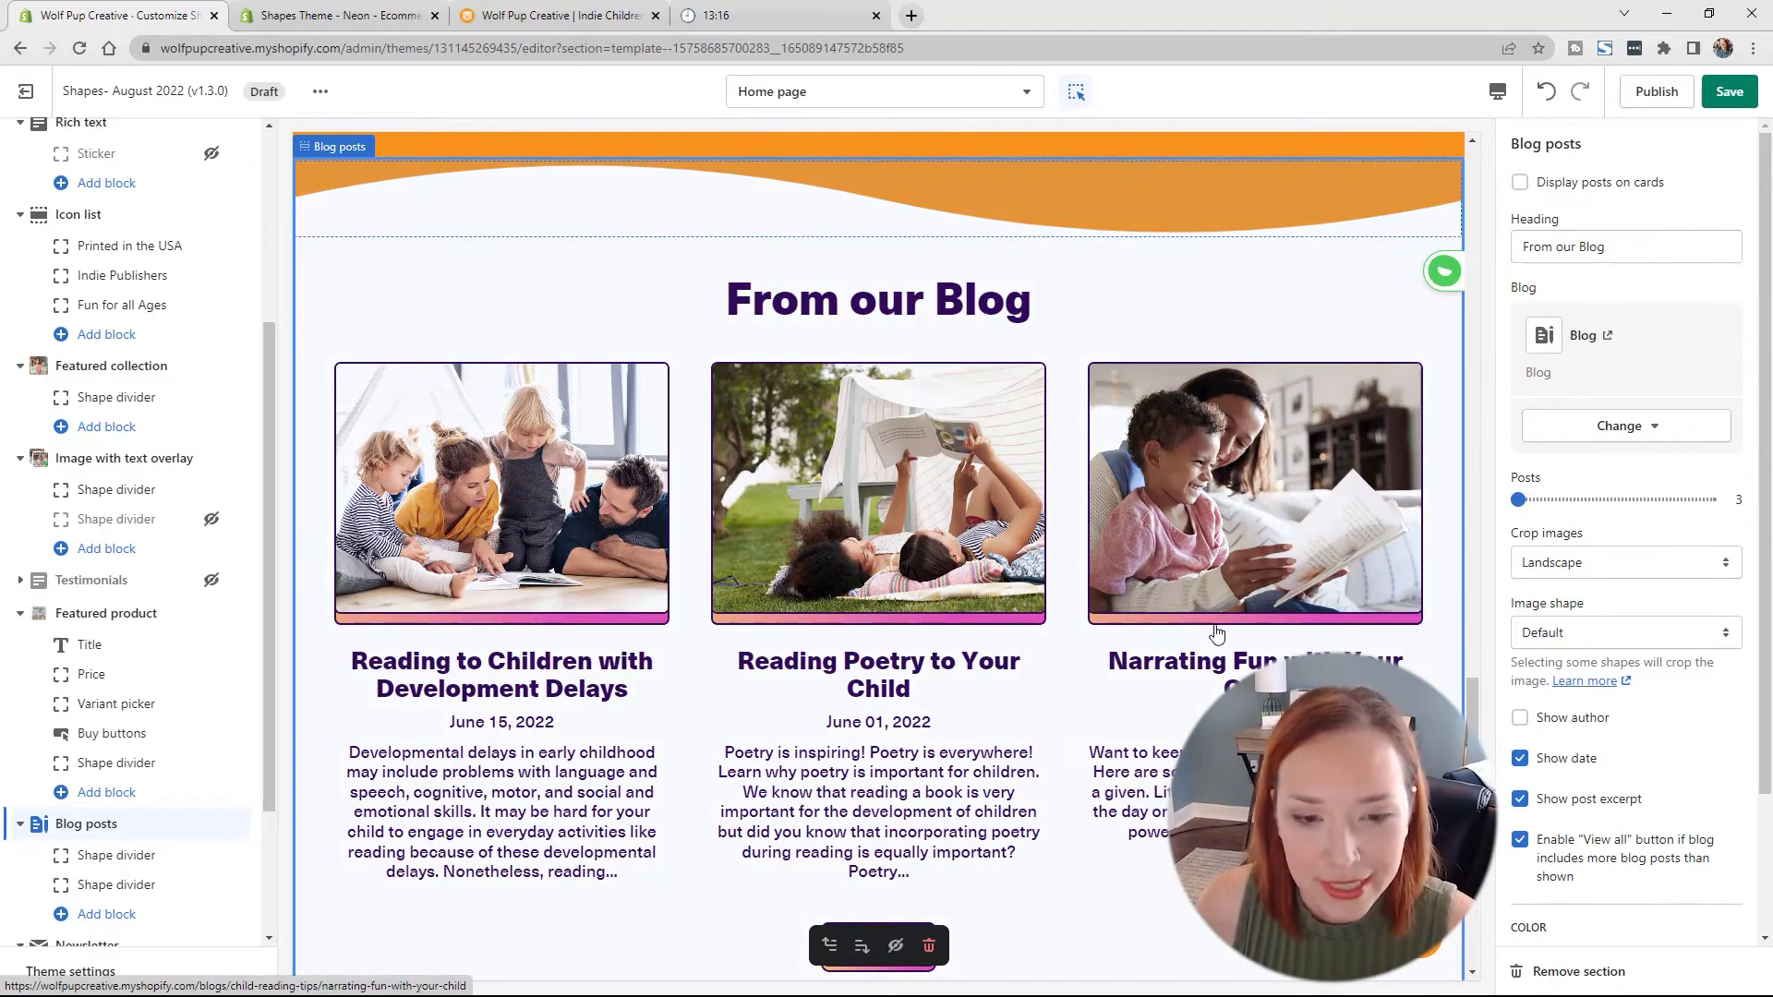
pyautogui.scroll(-2, 1505, 614)
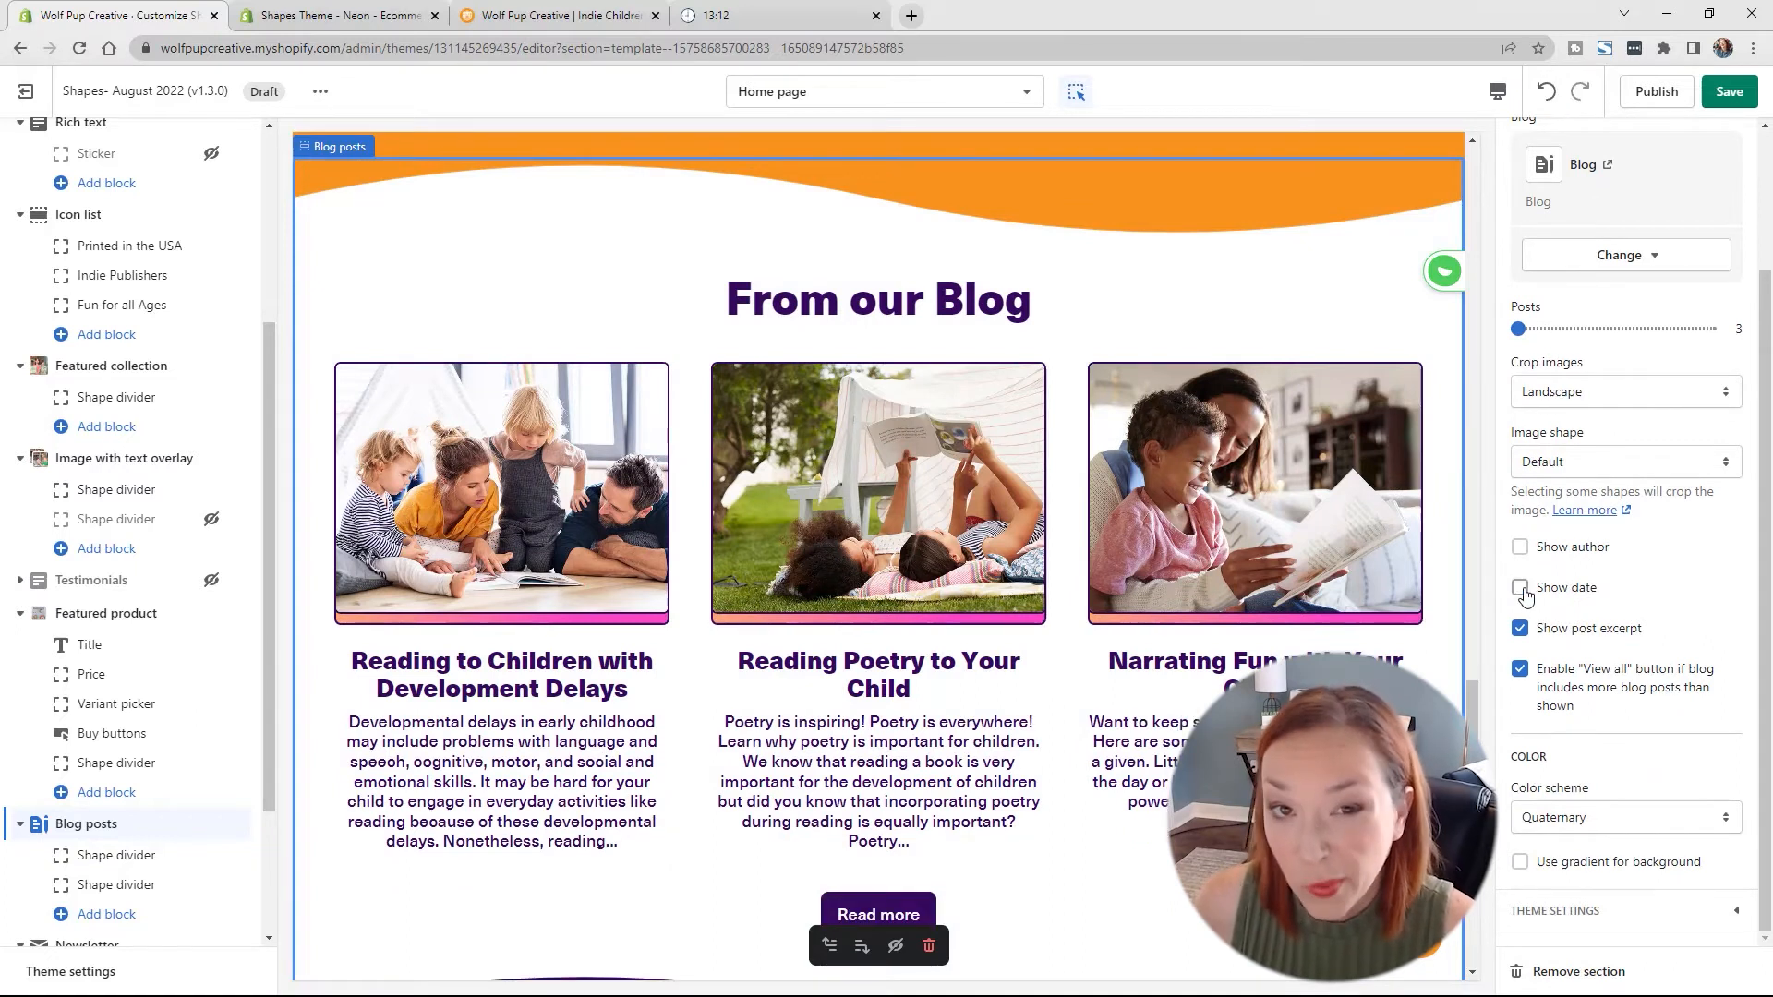
pyautogui.scroll(-2, 876, 792)
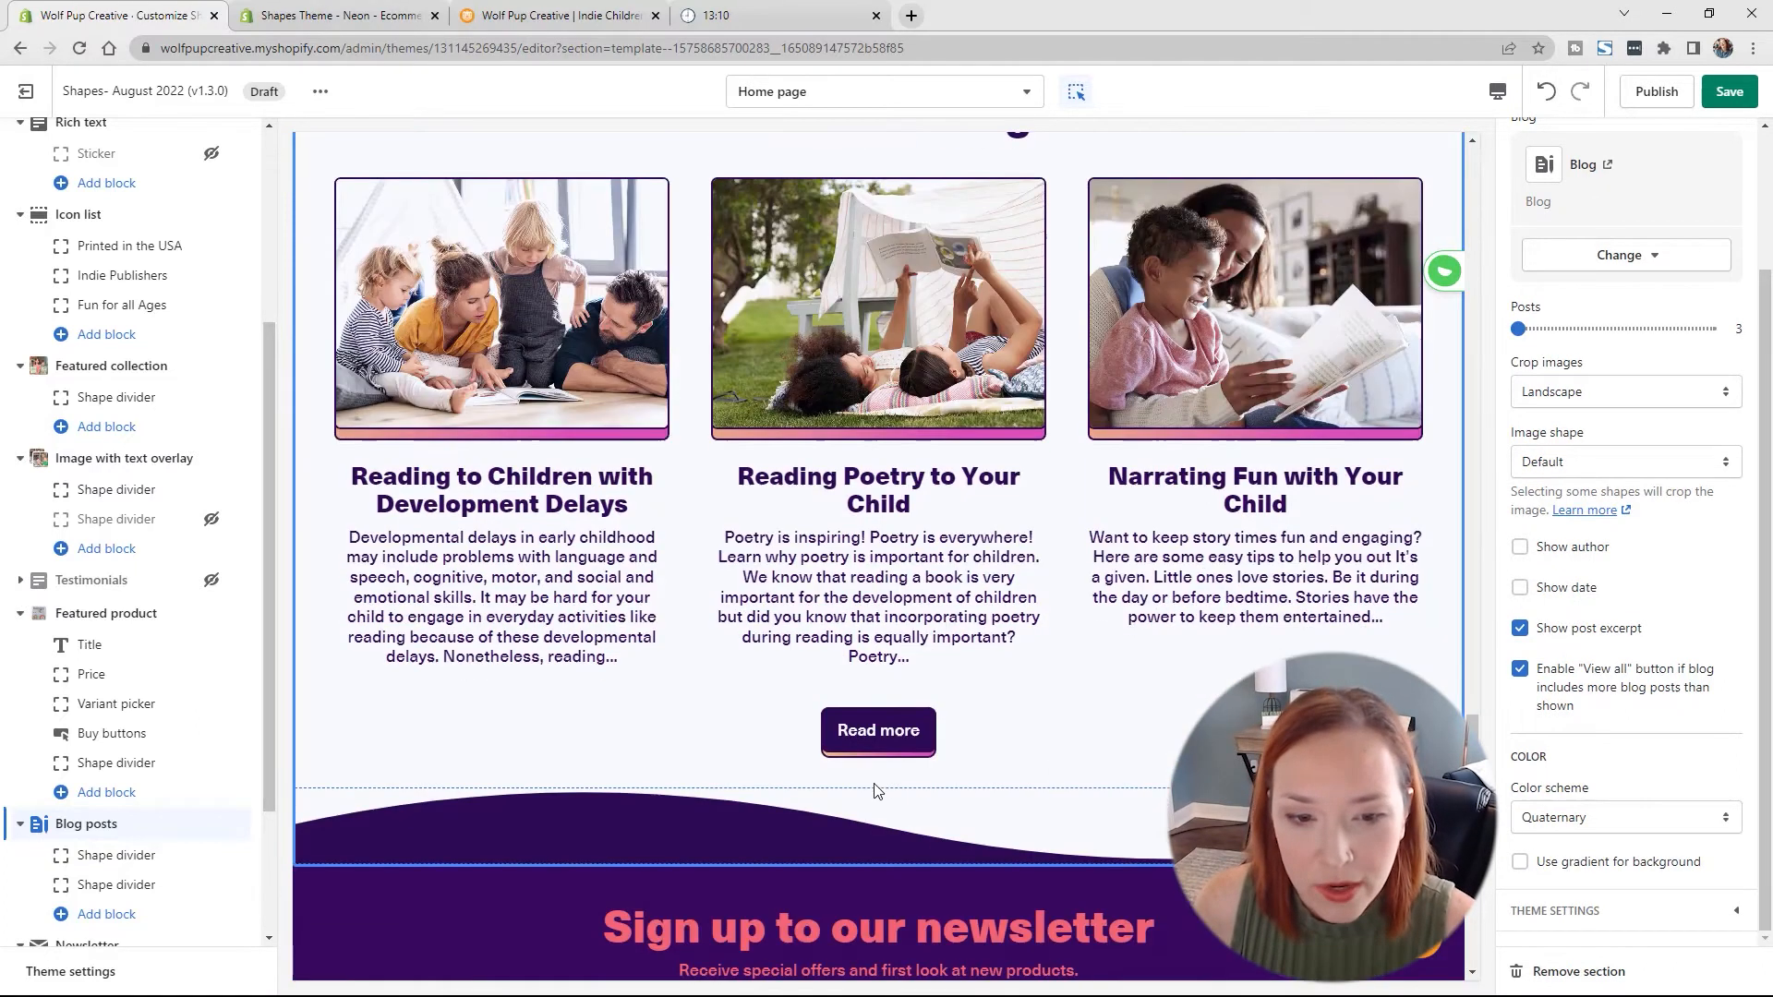
# Step: Try showing 6 posts in the Blog posts section, and return the number of posts to 3
pyautogui.scroll(1, 1108, 744)
pyautogui.scroll(1, 1622, 707)
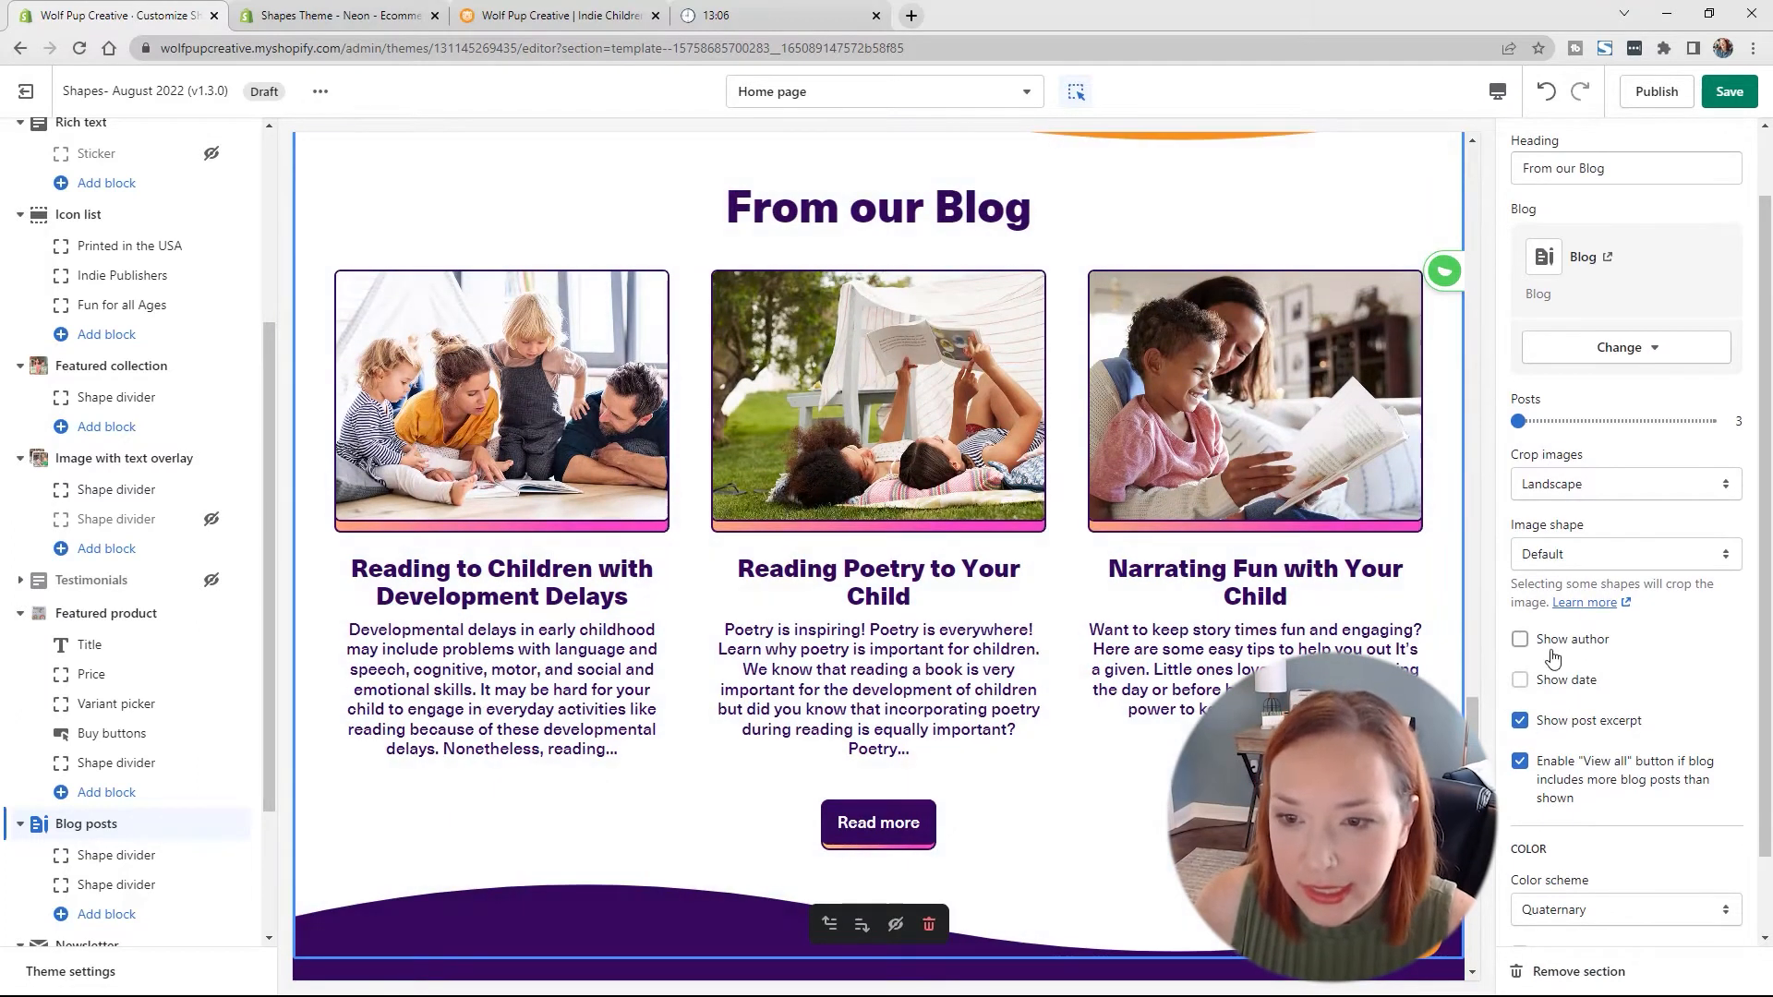
pyautogui.scroll(1, 1589, 646)
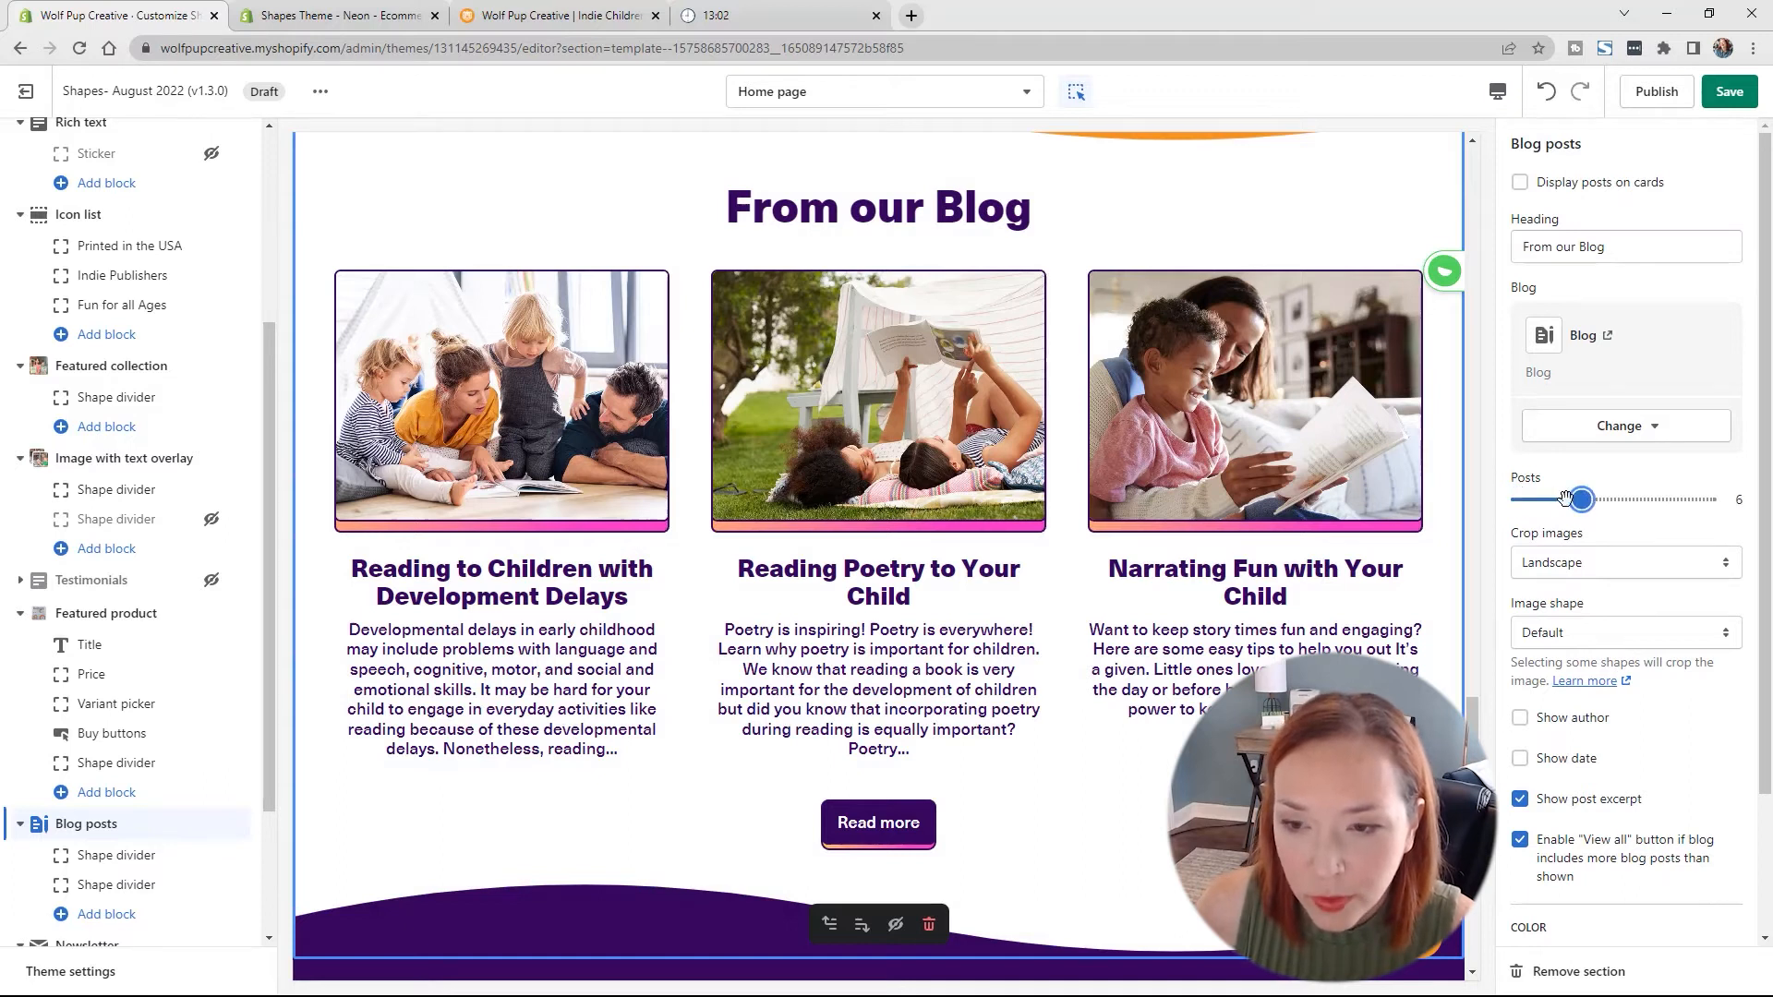
pyautogui.scroll(2, 1113, 607)
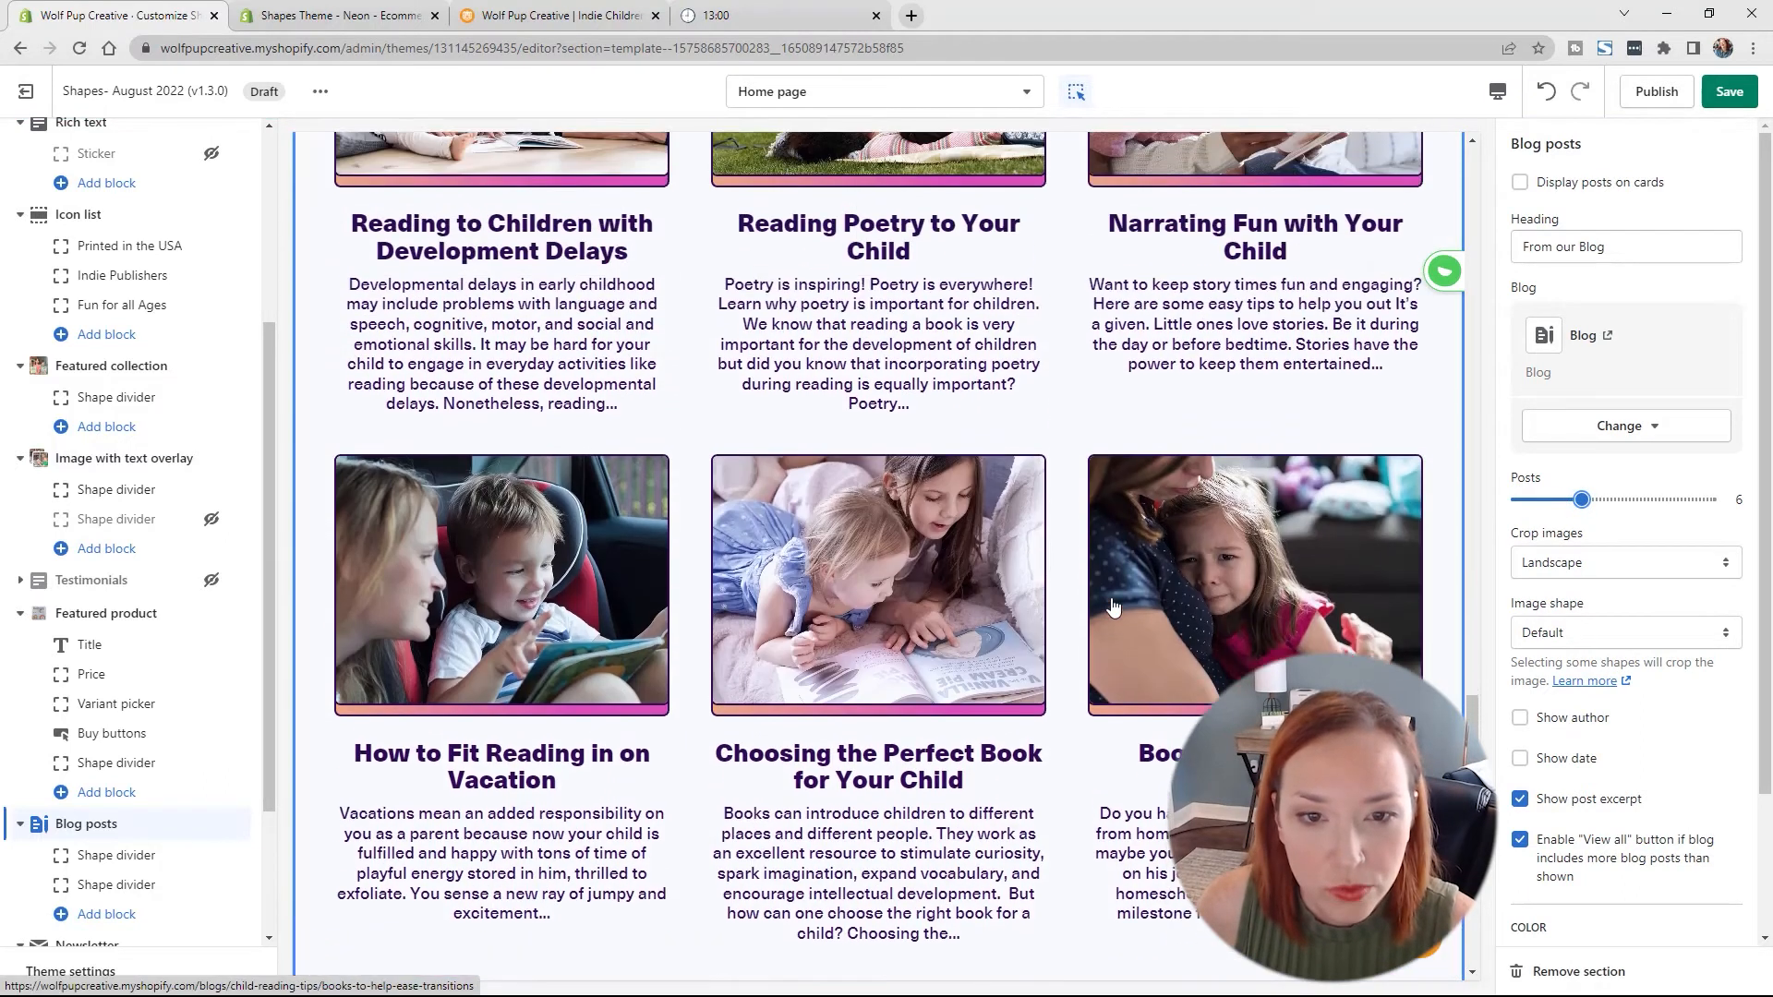
pyautogui.scroll(2, 1113, 607)
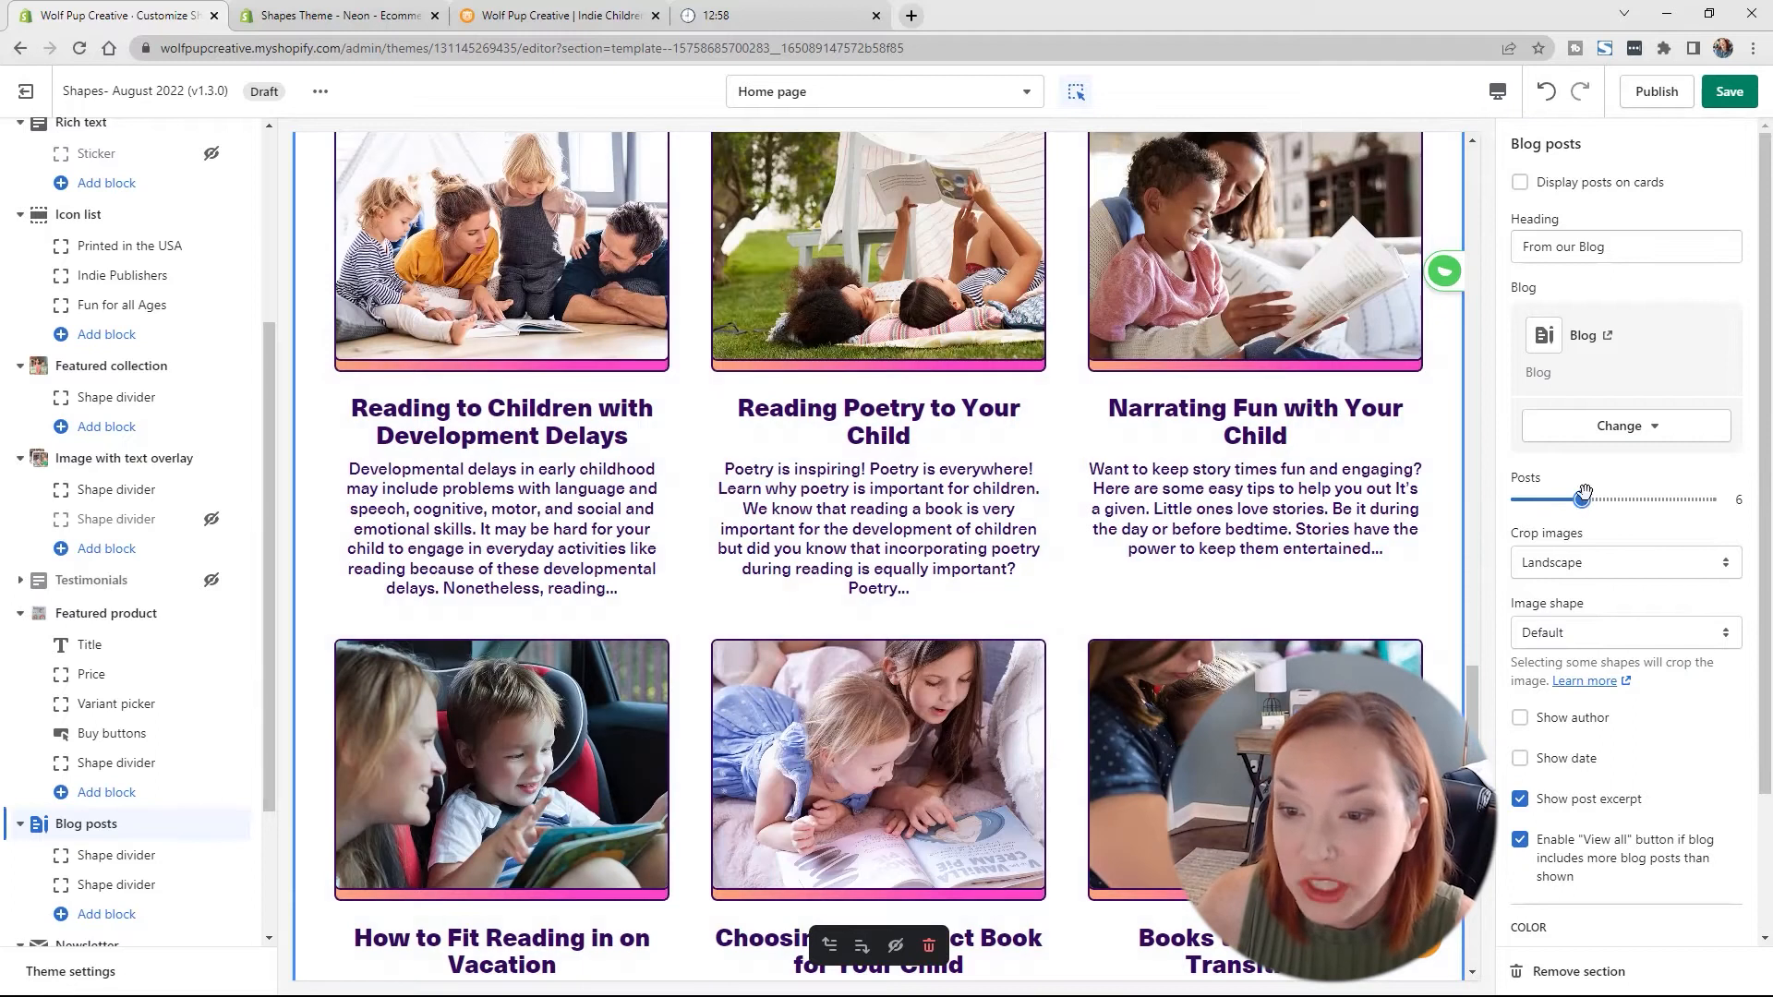
pyautogui.moveTo(1584, 496); pyautogui.dragTo(1479, 492)
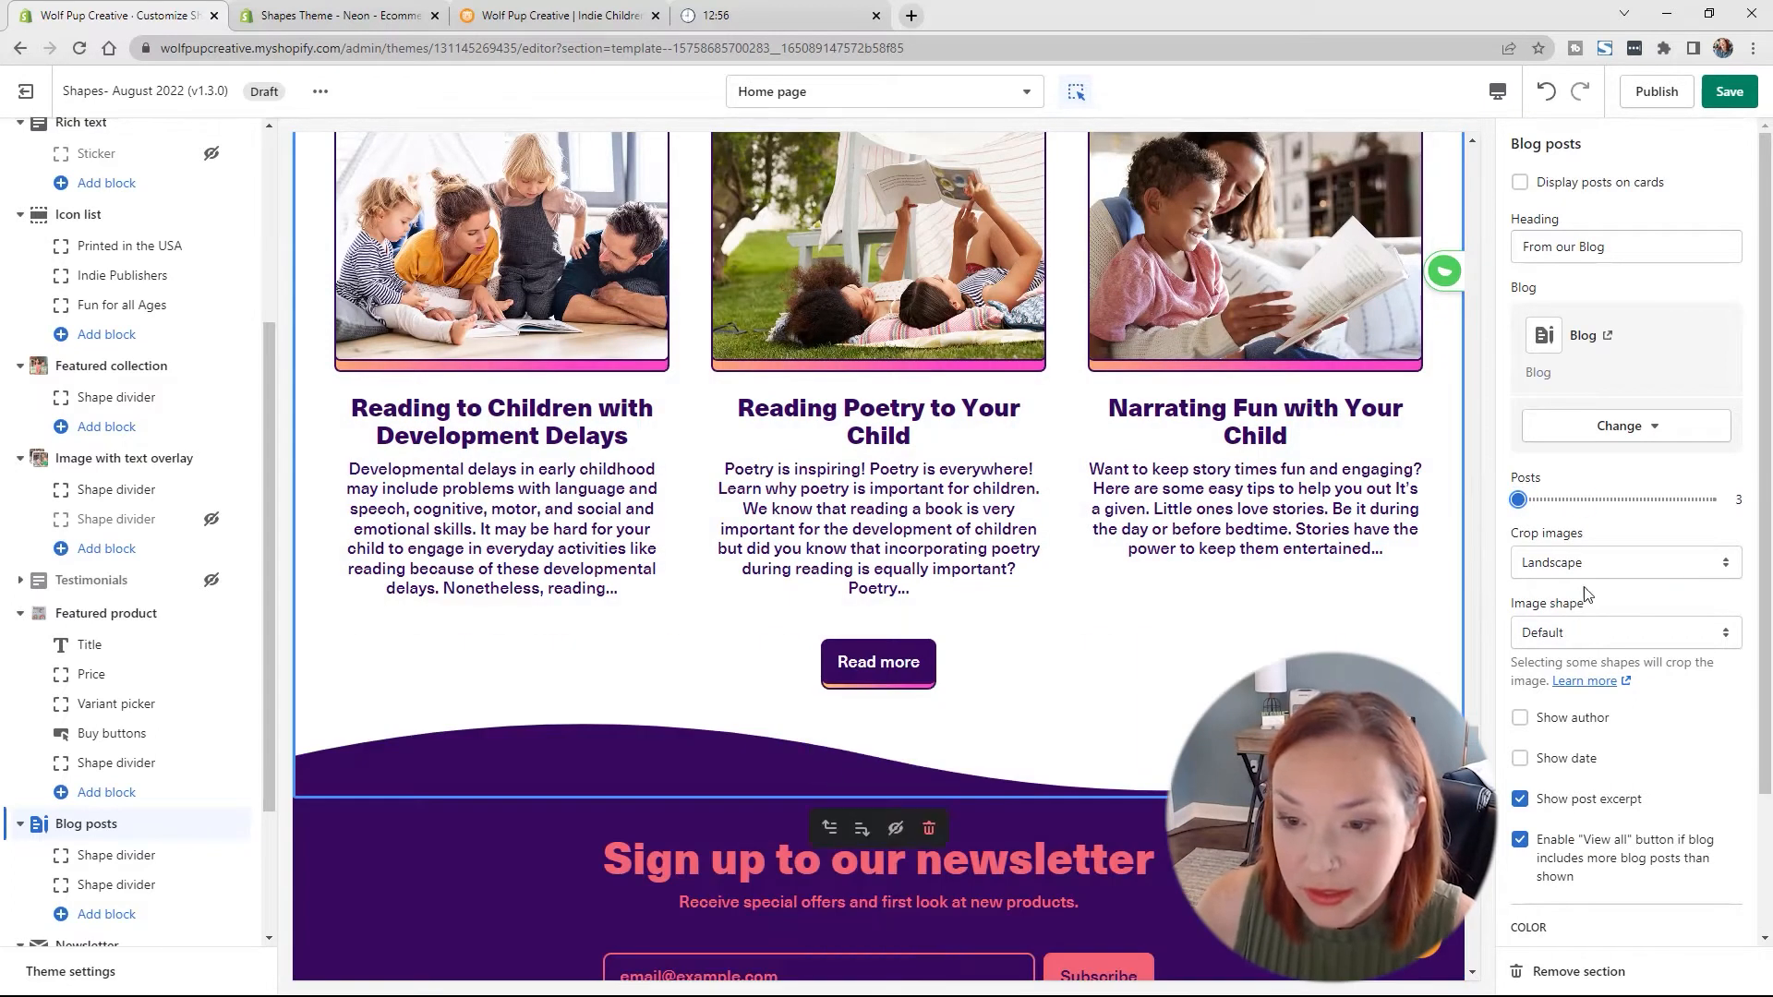
# Step: Try displaying the blog posts on cards, and turn the card display back off
pyautogui.scroll(-2, 1592, 586)
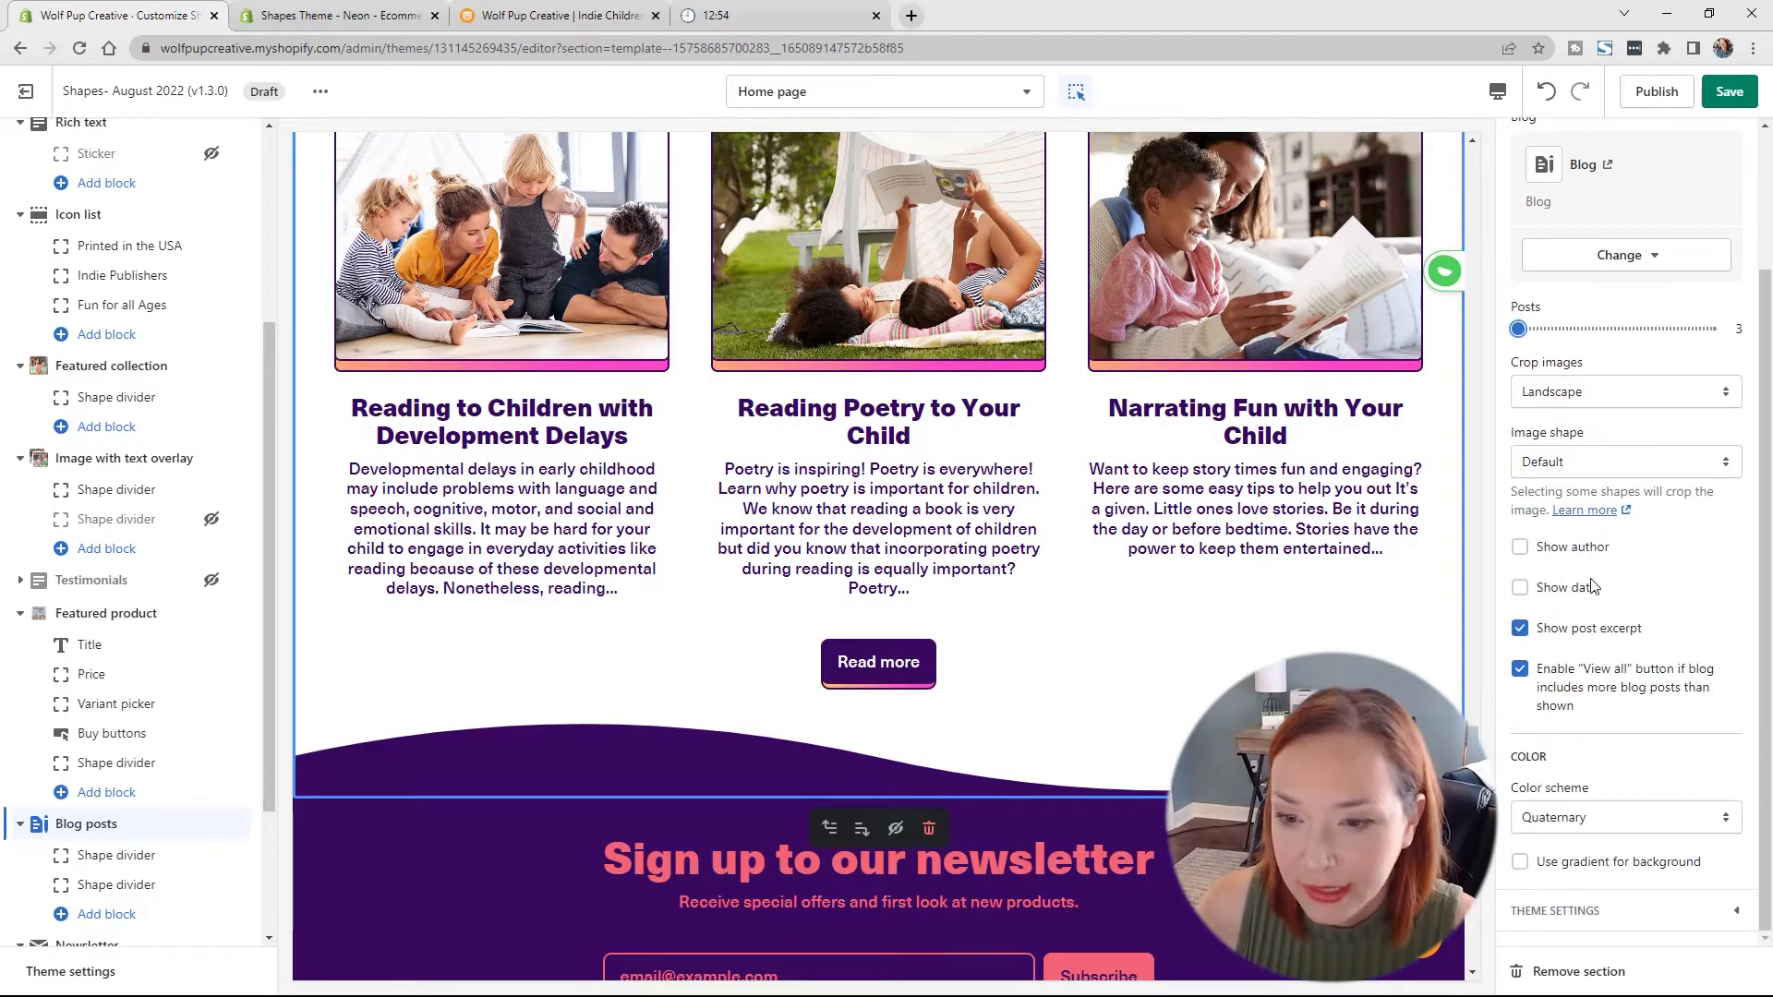
pyautogui.scroll(2, 1592, 586)
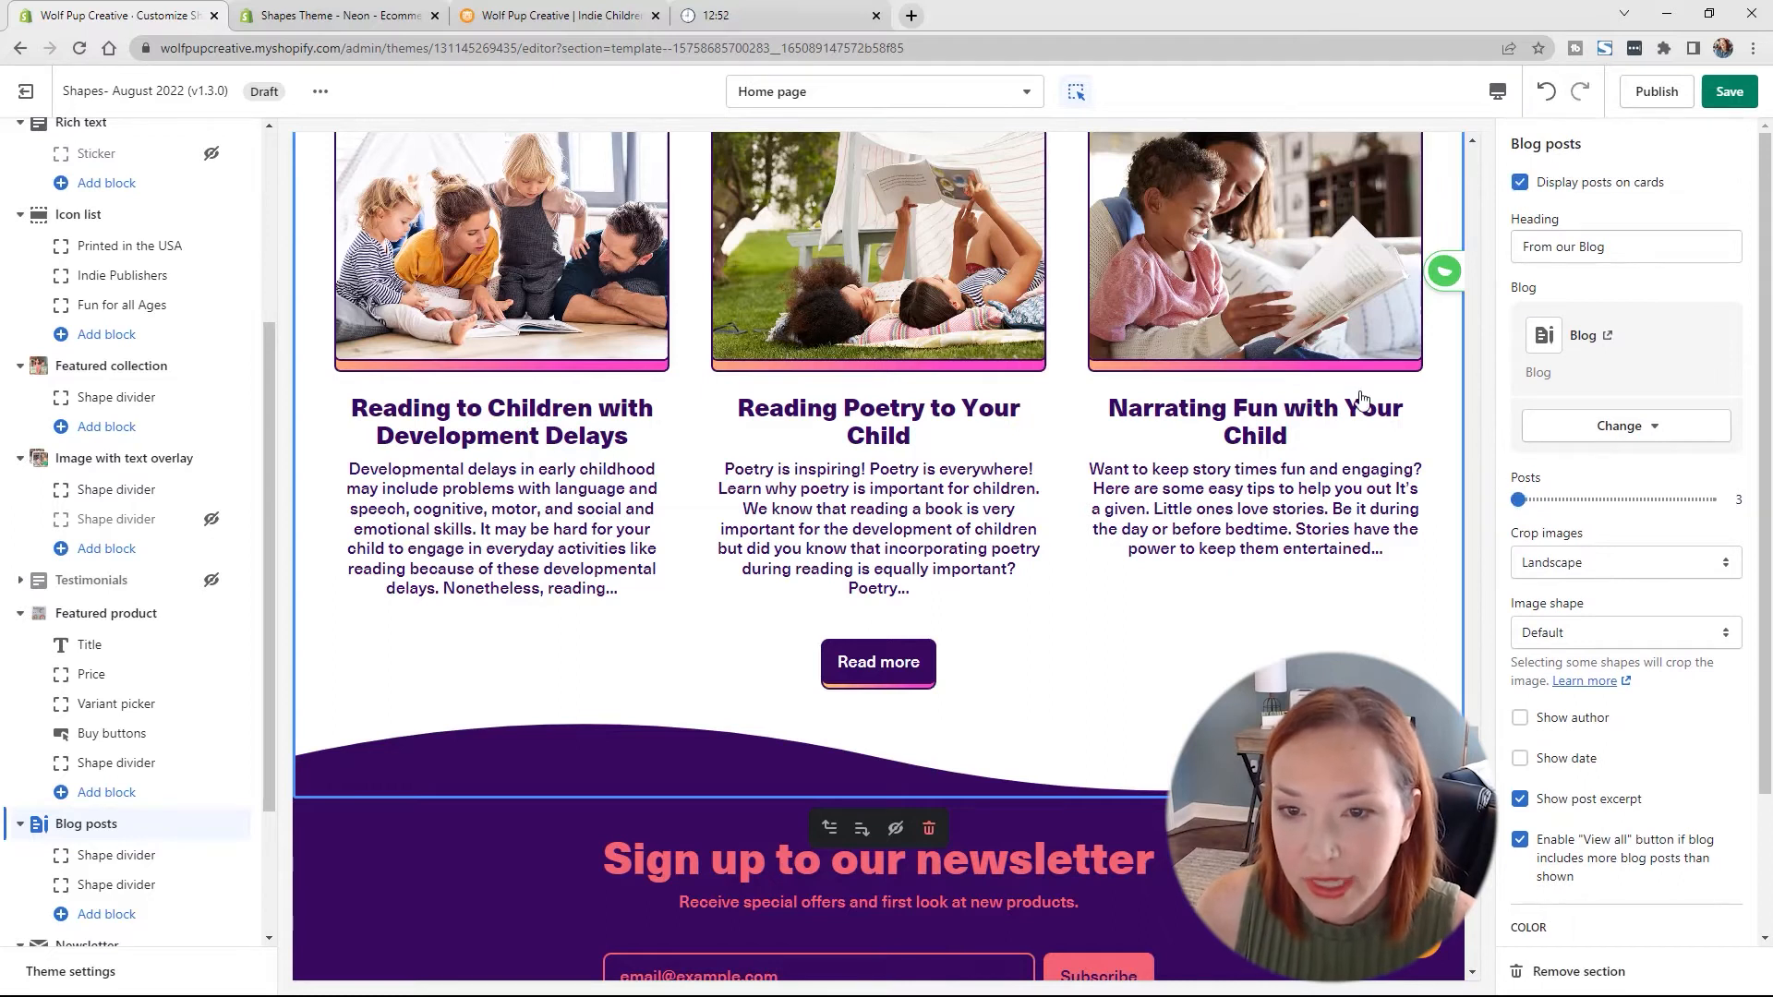
pyautogui.scroll(8, 1330, 461)
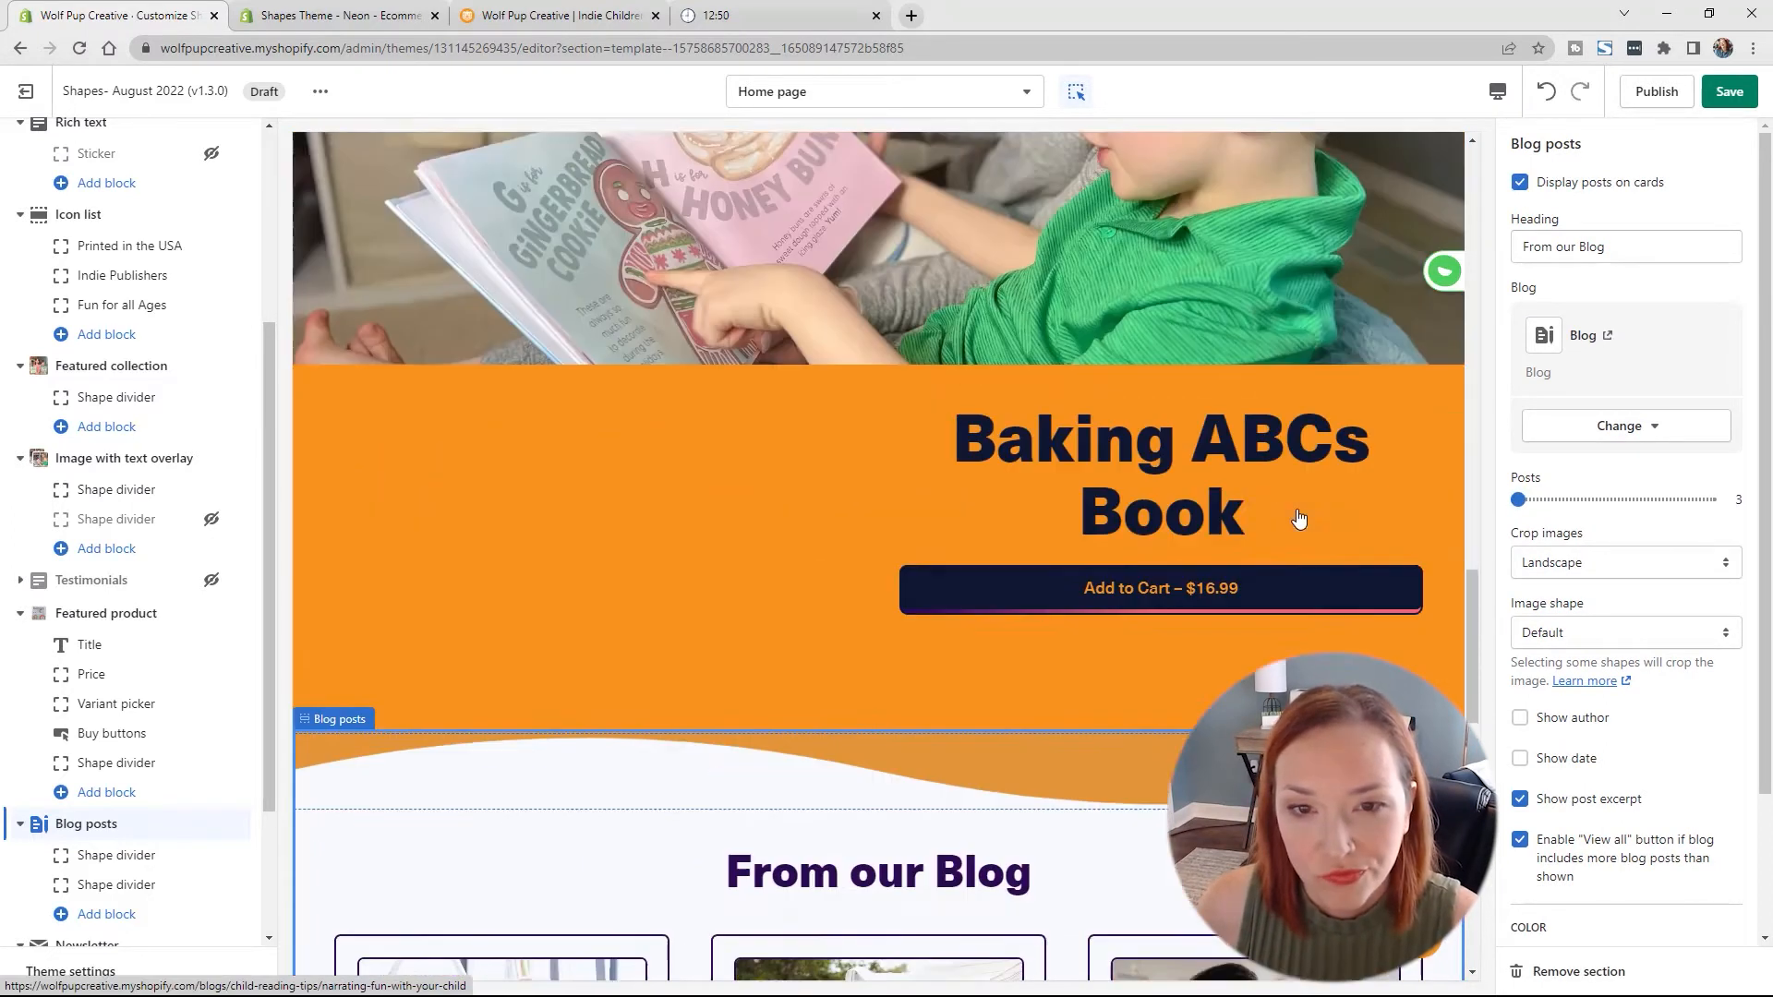
pyautogui.scroll(-7, 1298, 517)
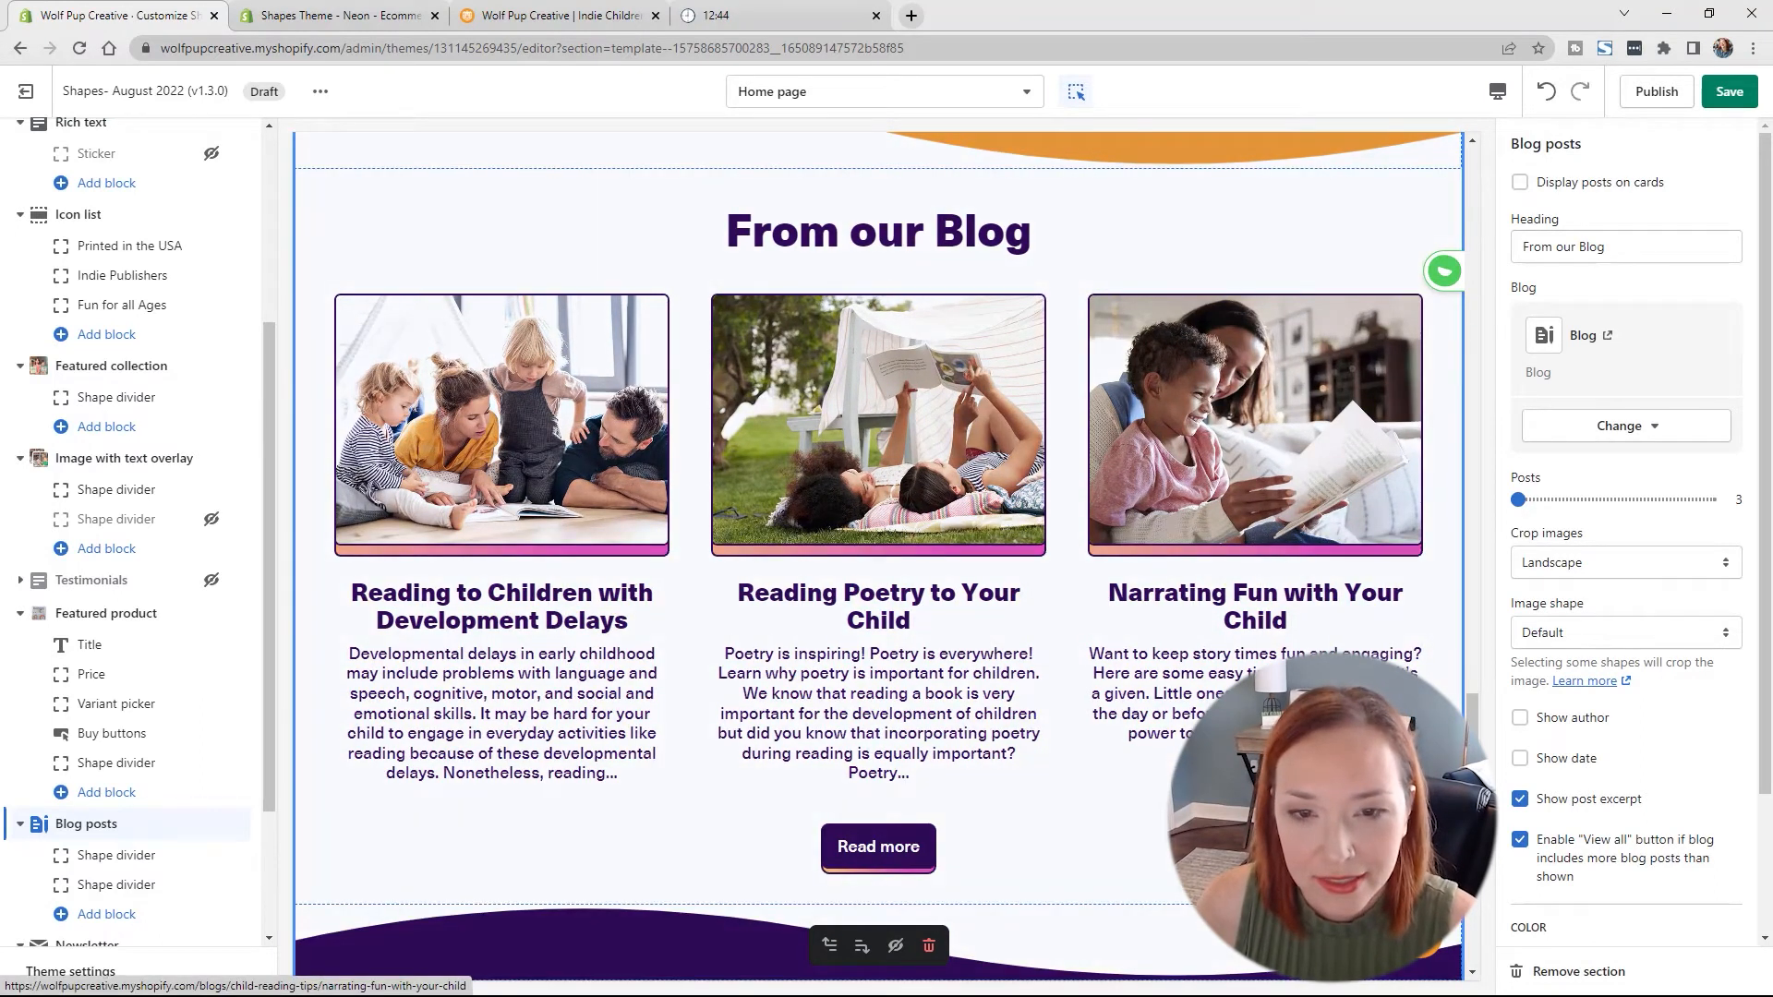
pyautogui.scroll(-2, 1602, 722)
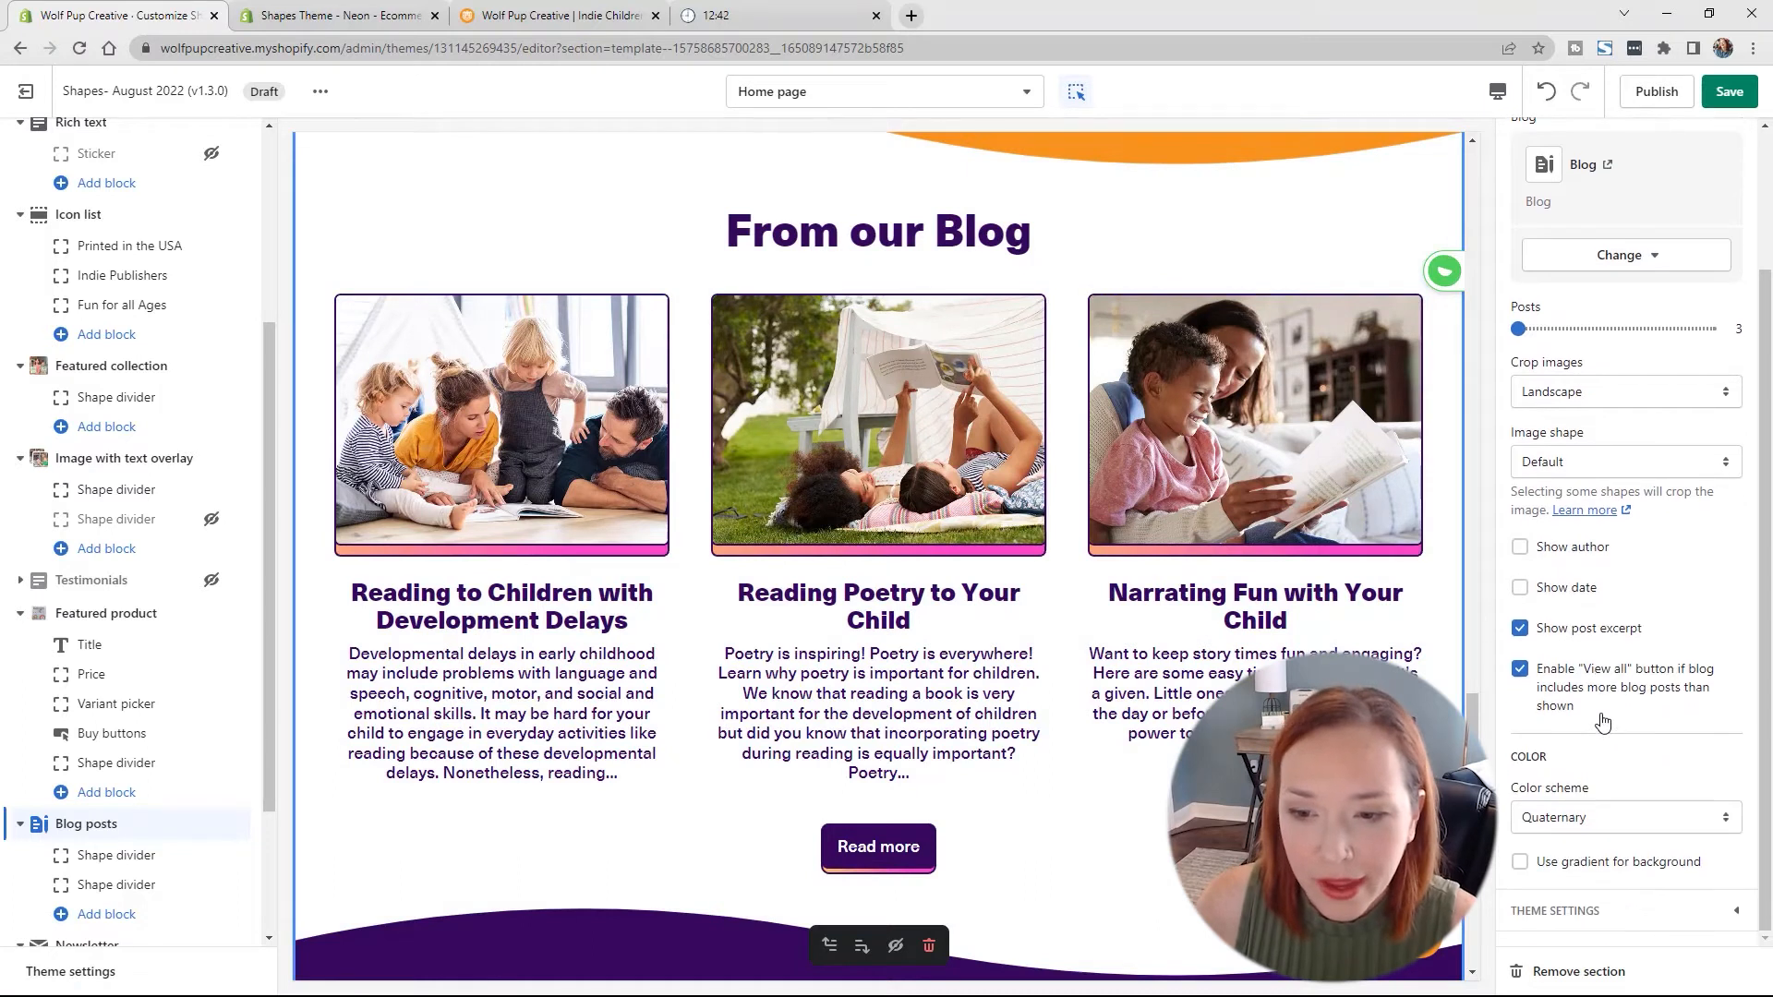
# Step: Set the Newsletter section's title to "Get a Free Digital Coloring Book"
pyautogui.scroll(-4, 948, 783)
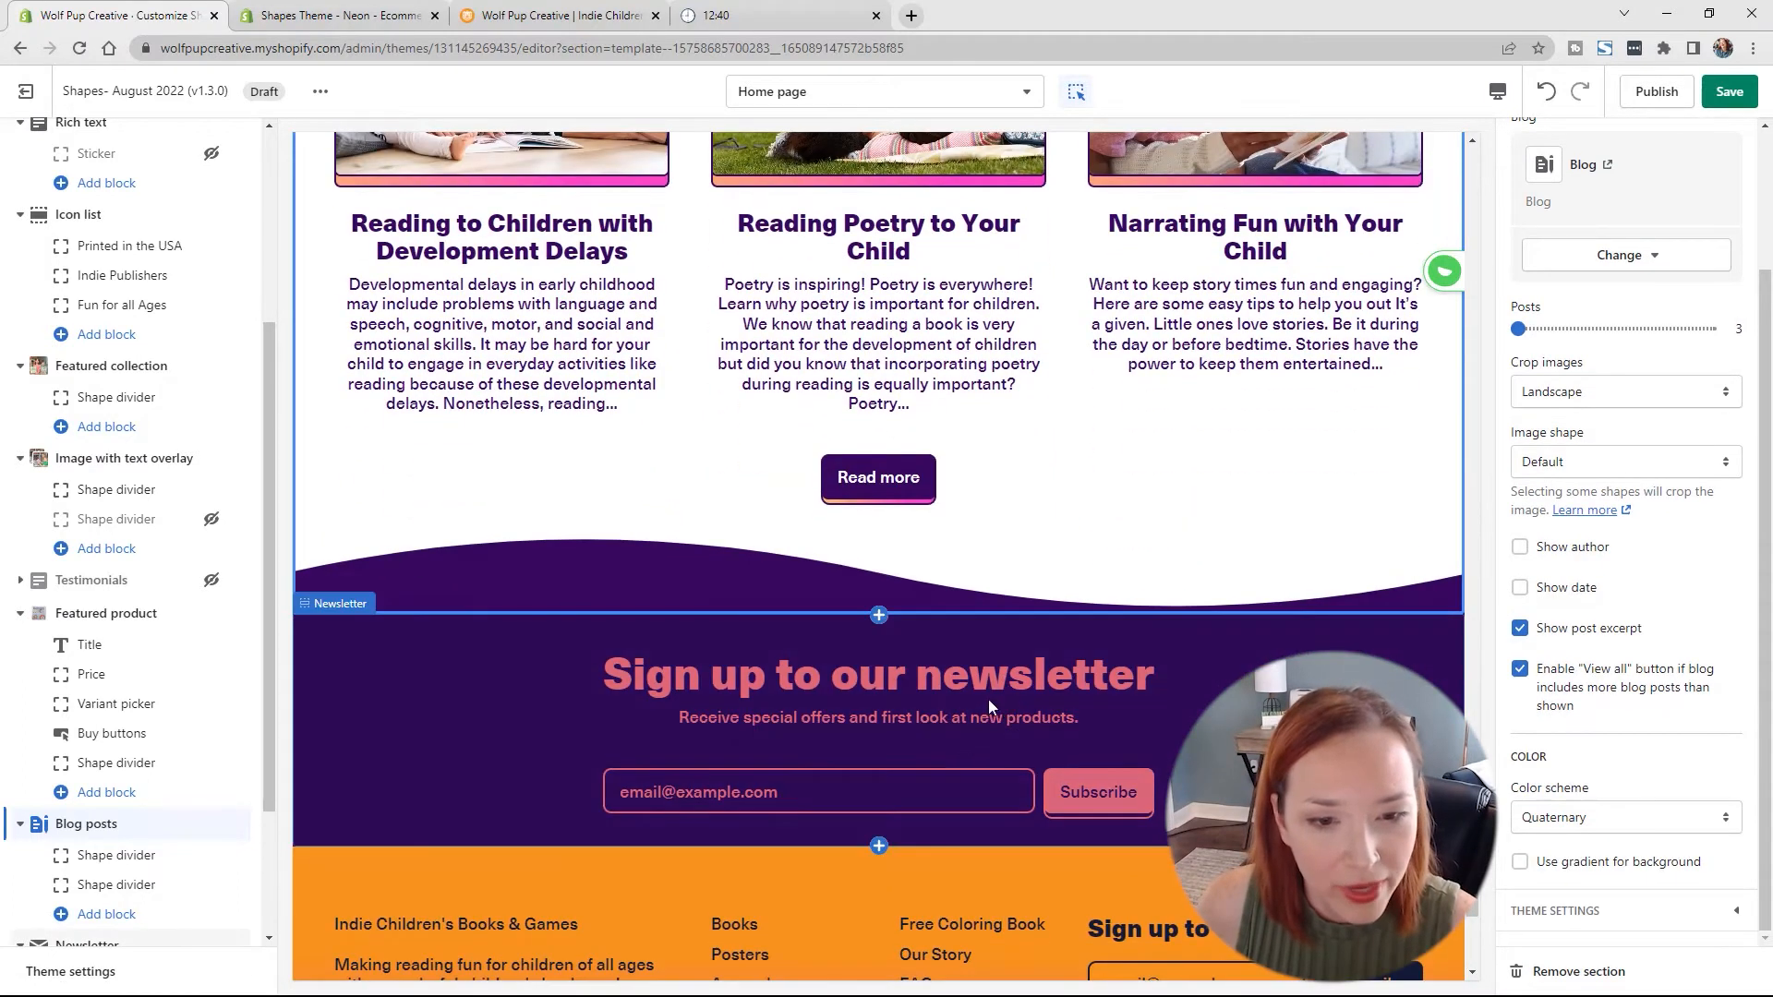
pyautogui.scroll(-2, 139, 791)
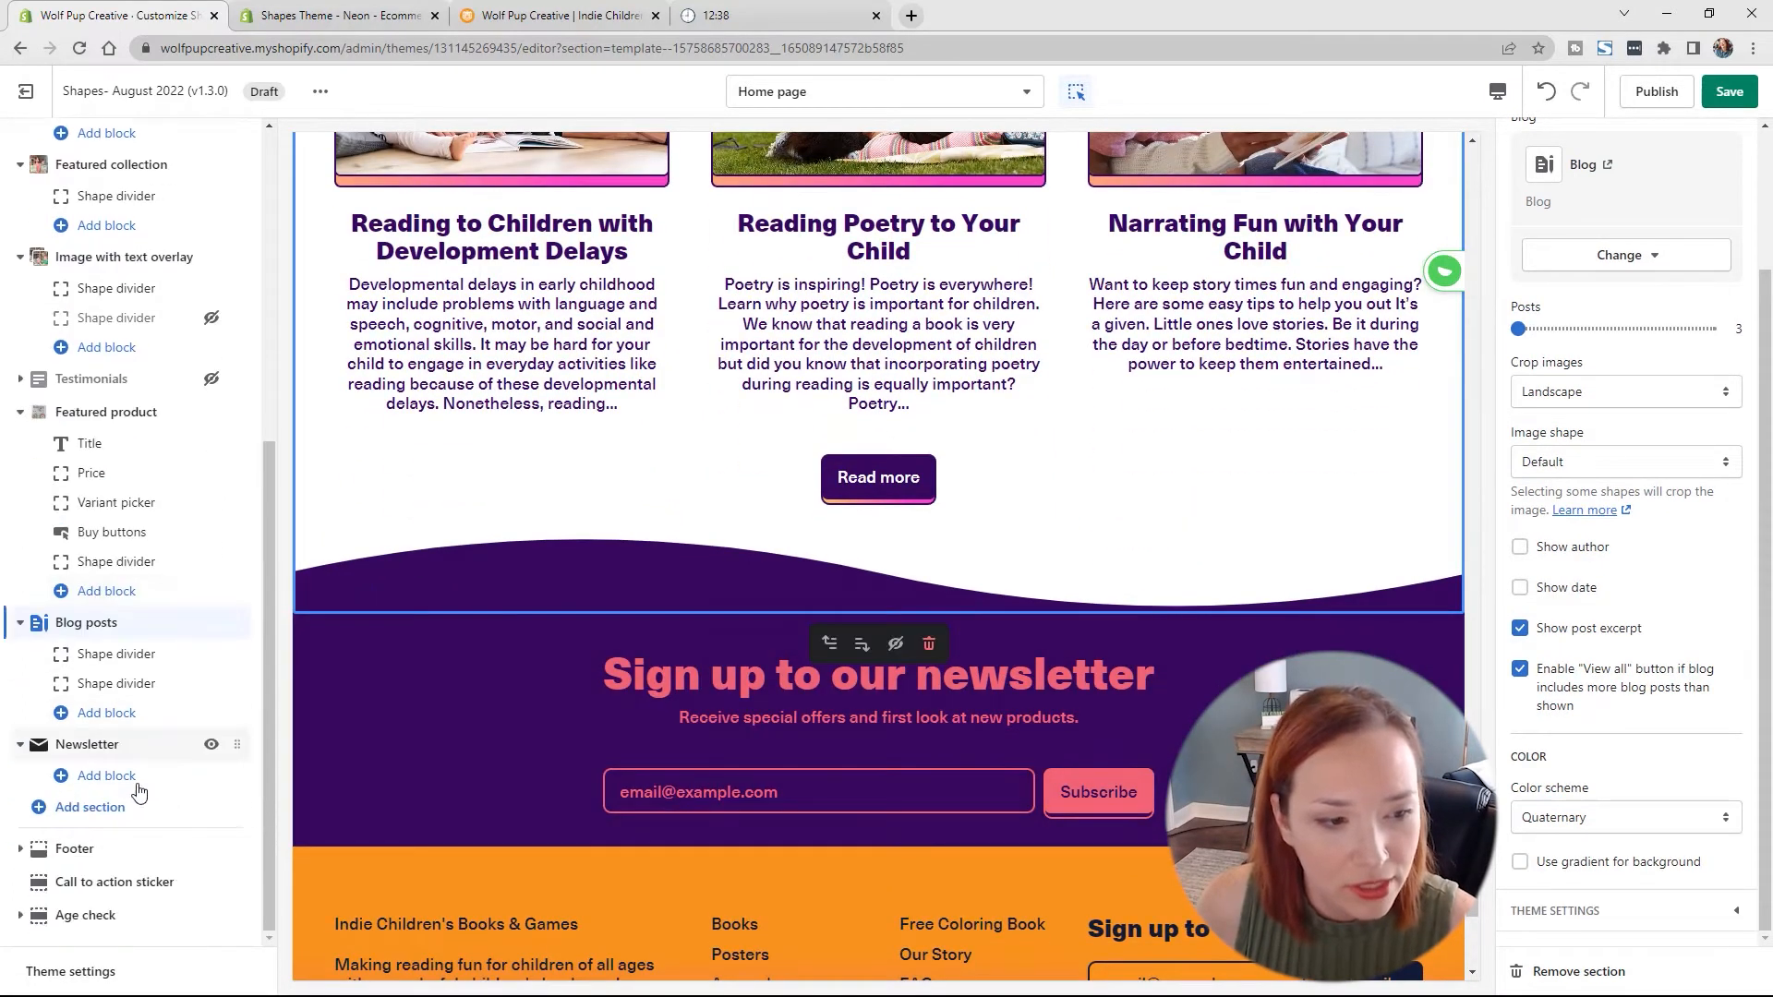
pyautogui.click(104, 755)
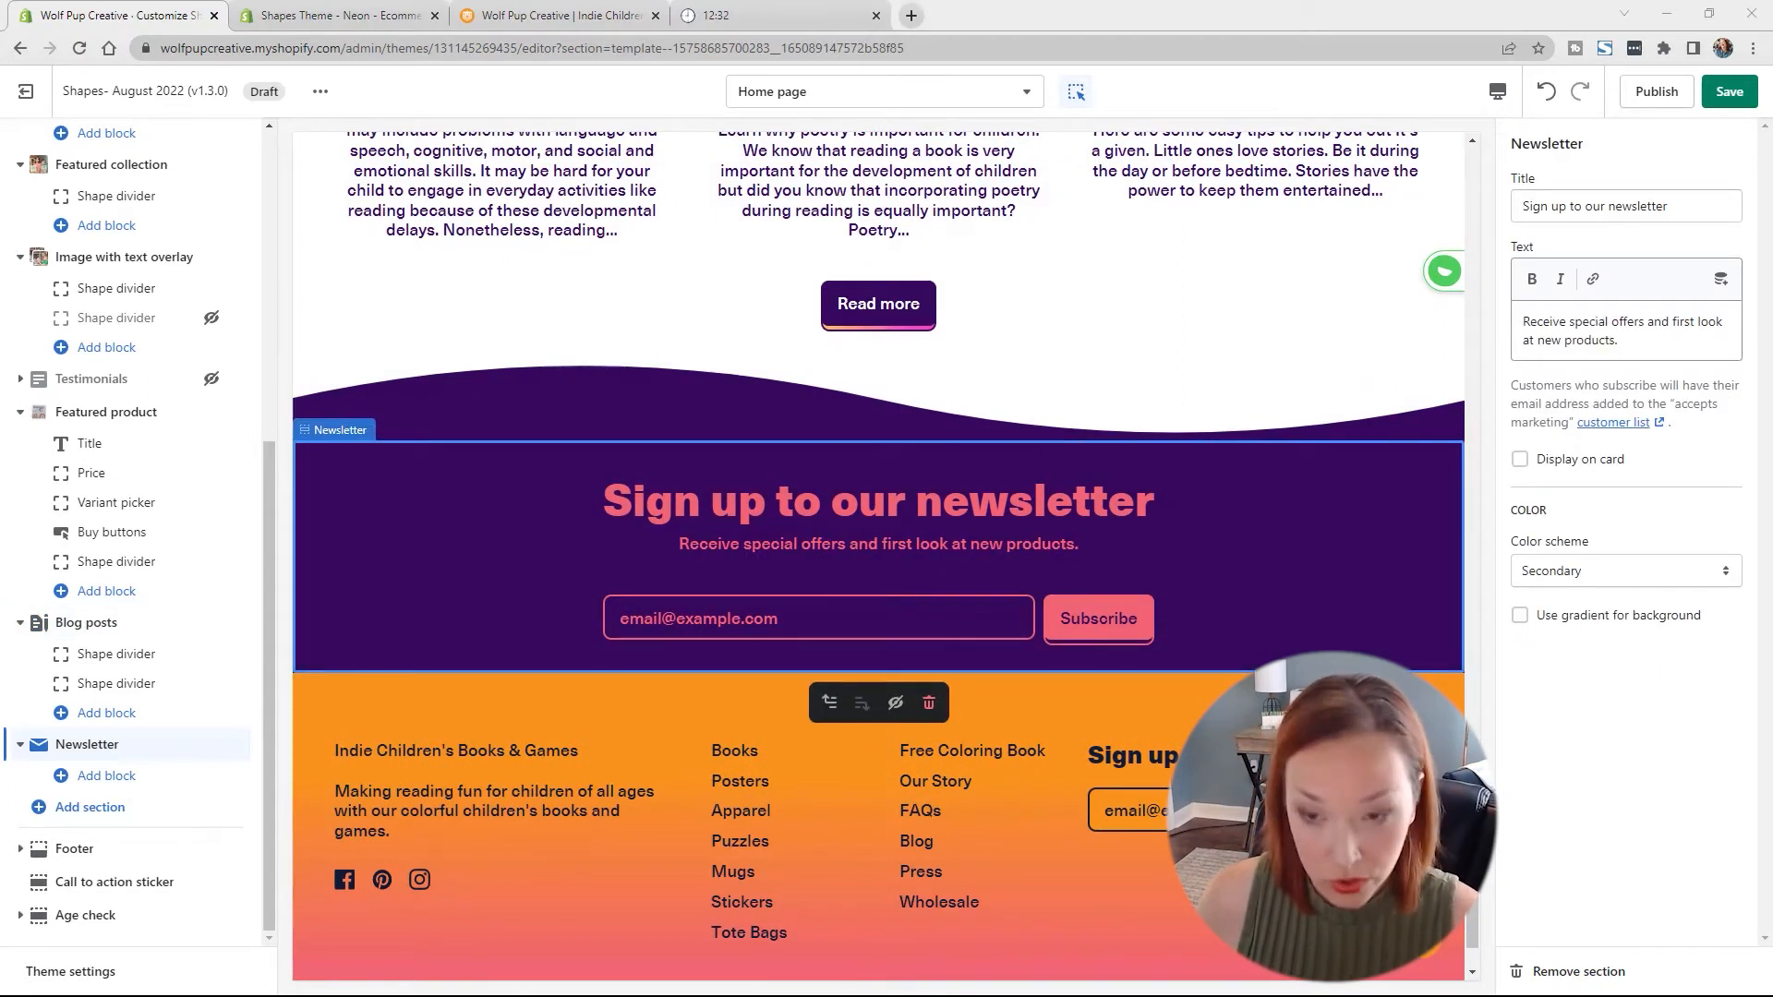
pyautogui.tripleClick(1610, 210)
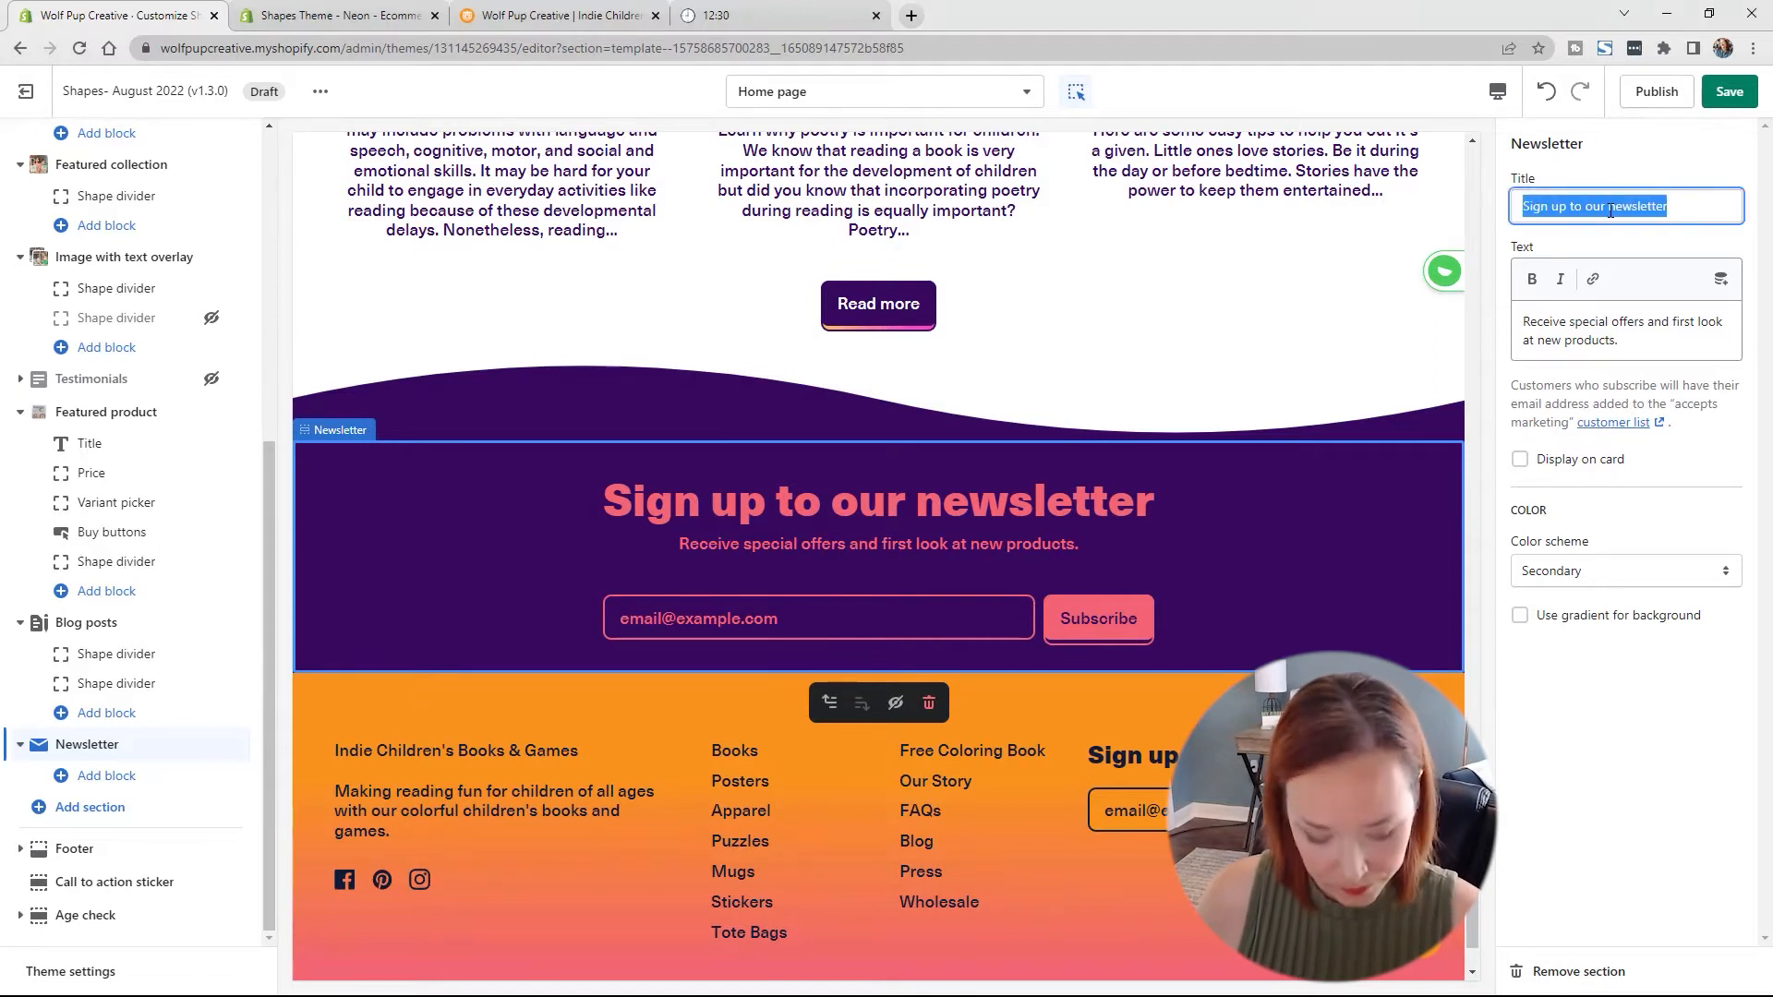
pyautogui.write('Get a Free Digital Coloring Book')
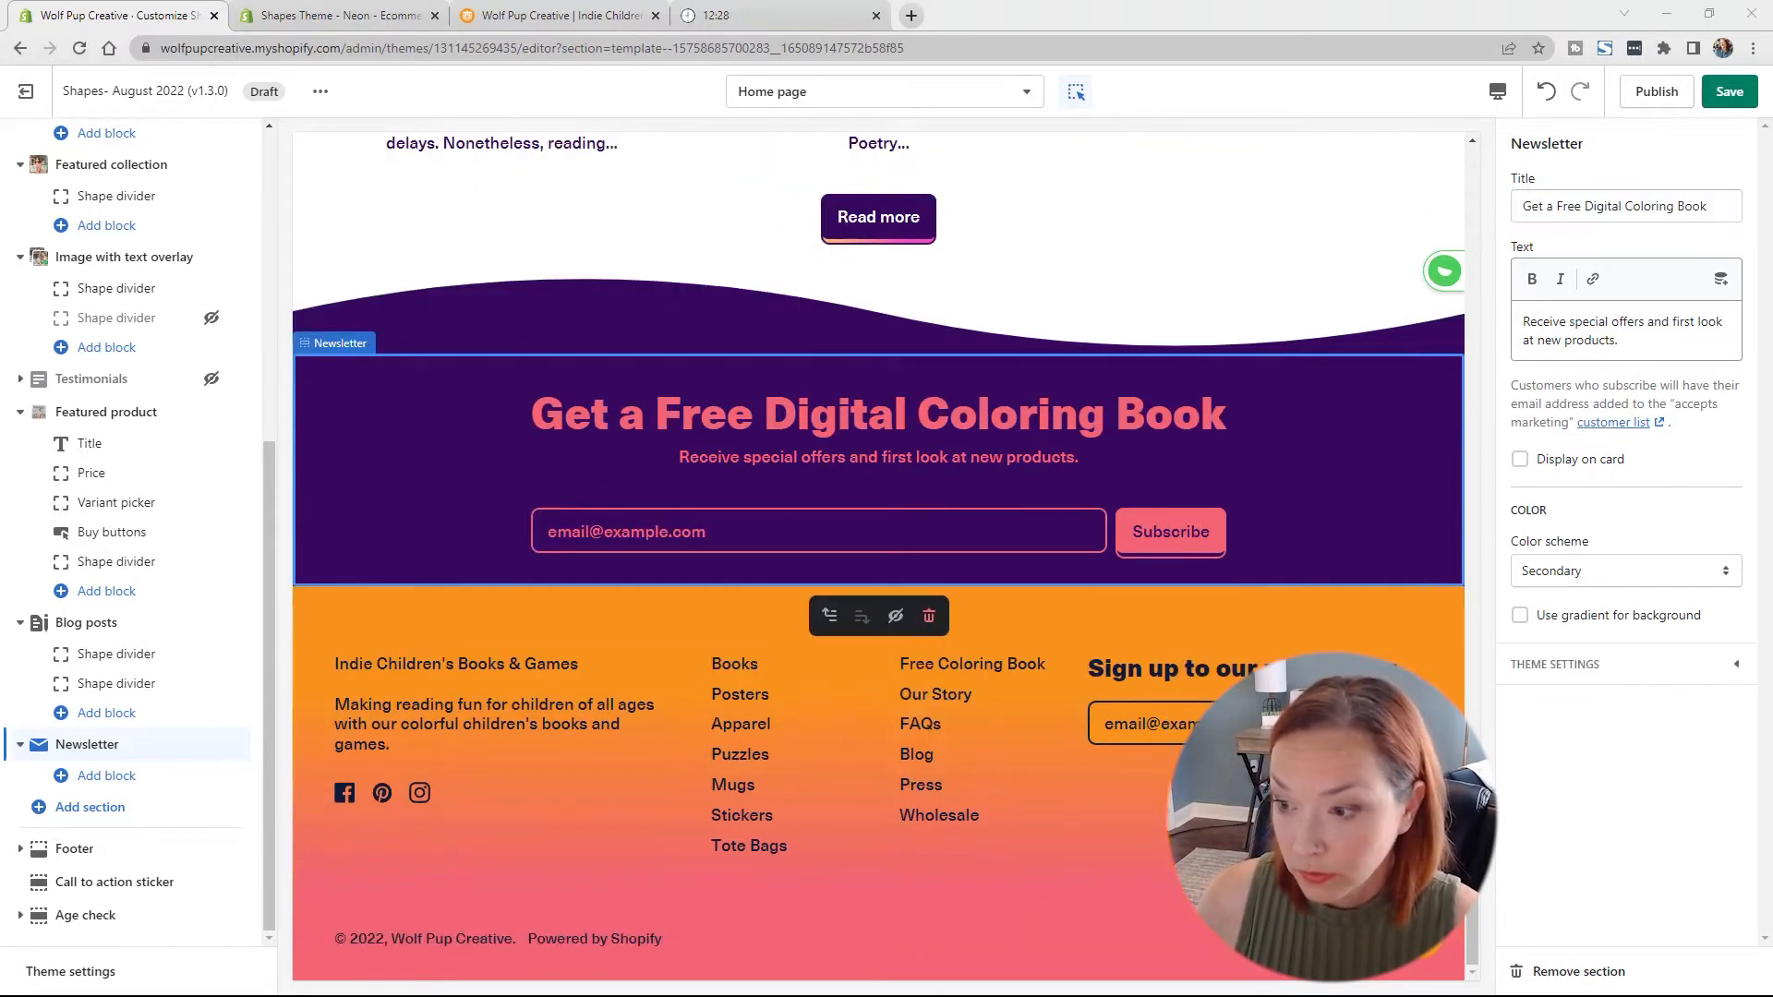
# Step: Replace the Newsletter section's text with "Just enter your email address below and we will send it to you instantly."
pyautogui.tripleClick(1567, 332)
pyautogui.write('Just enter your email address below and we will send it to you instantly.')
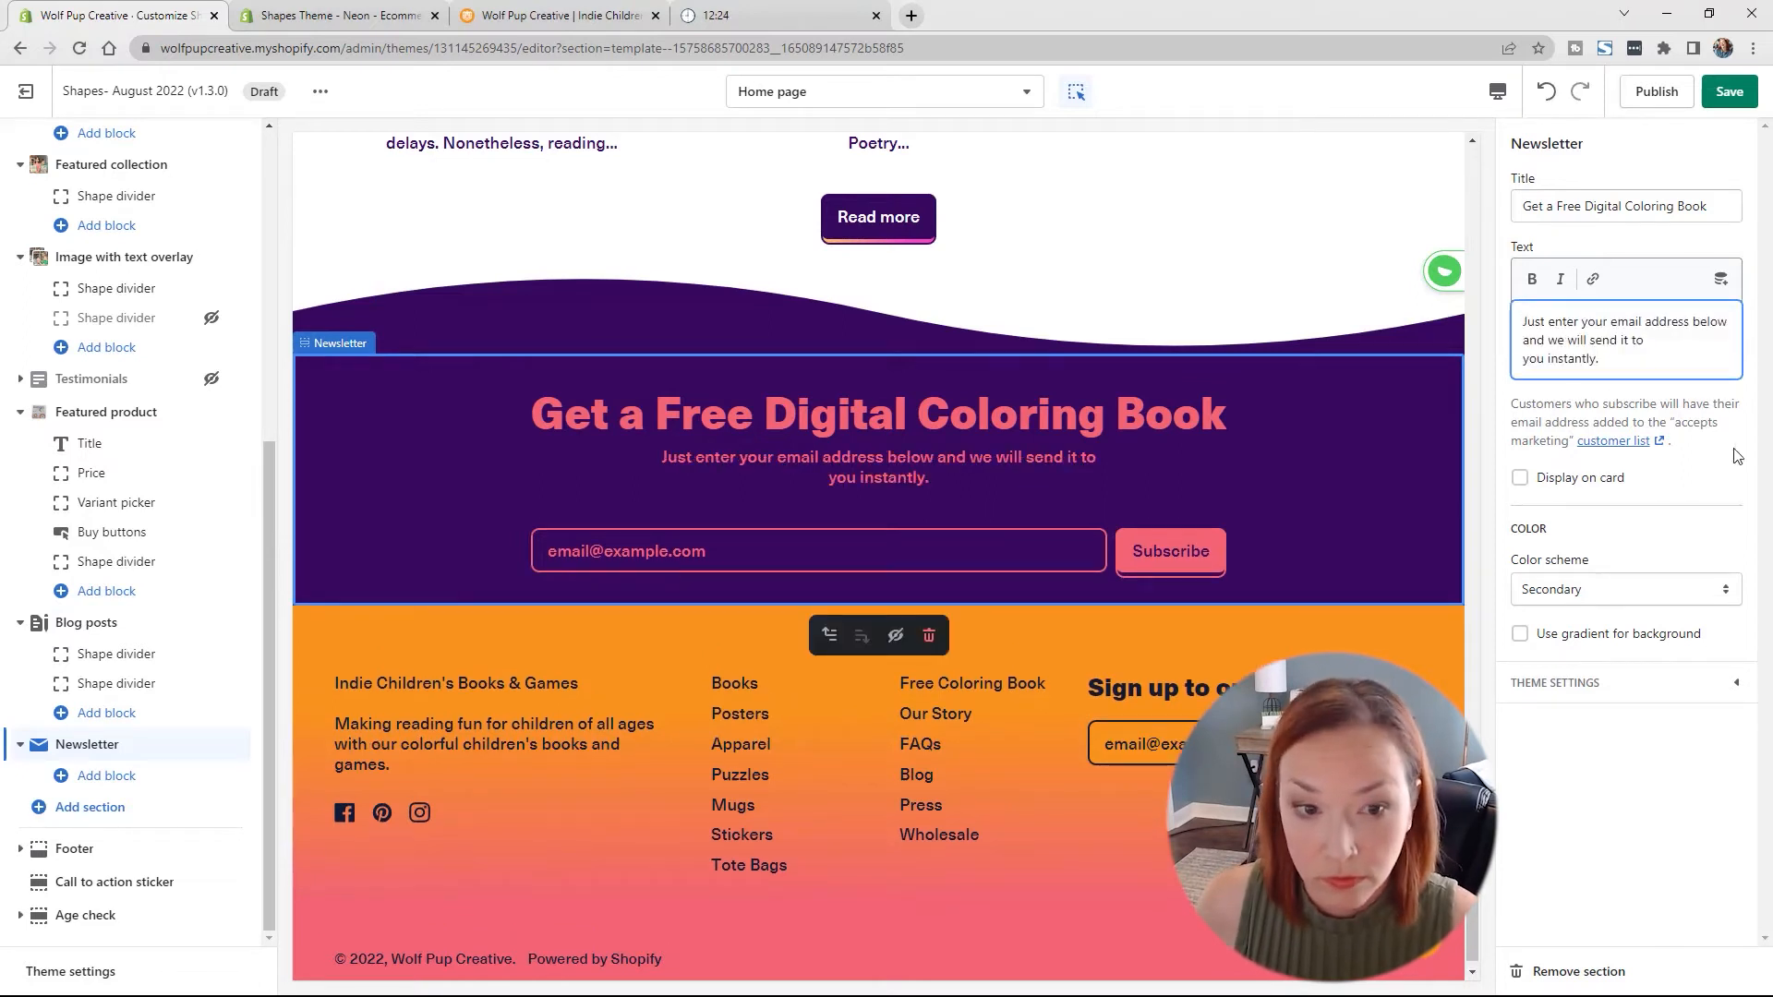
pyautogui.click(1707, 511)
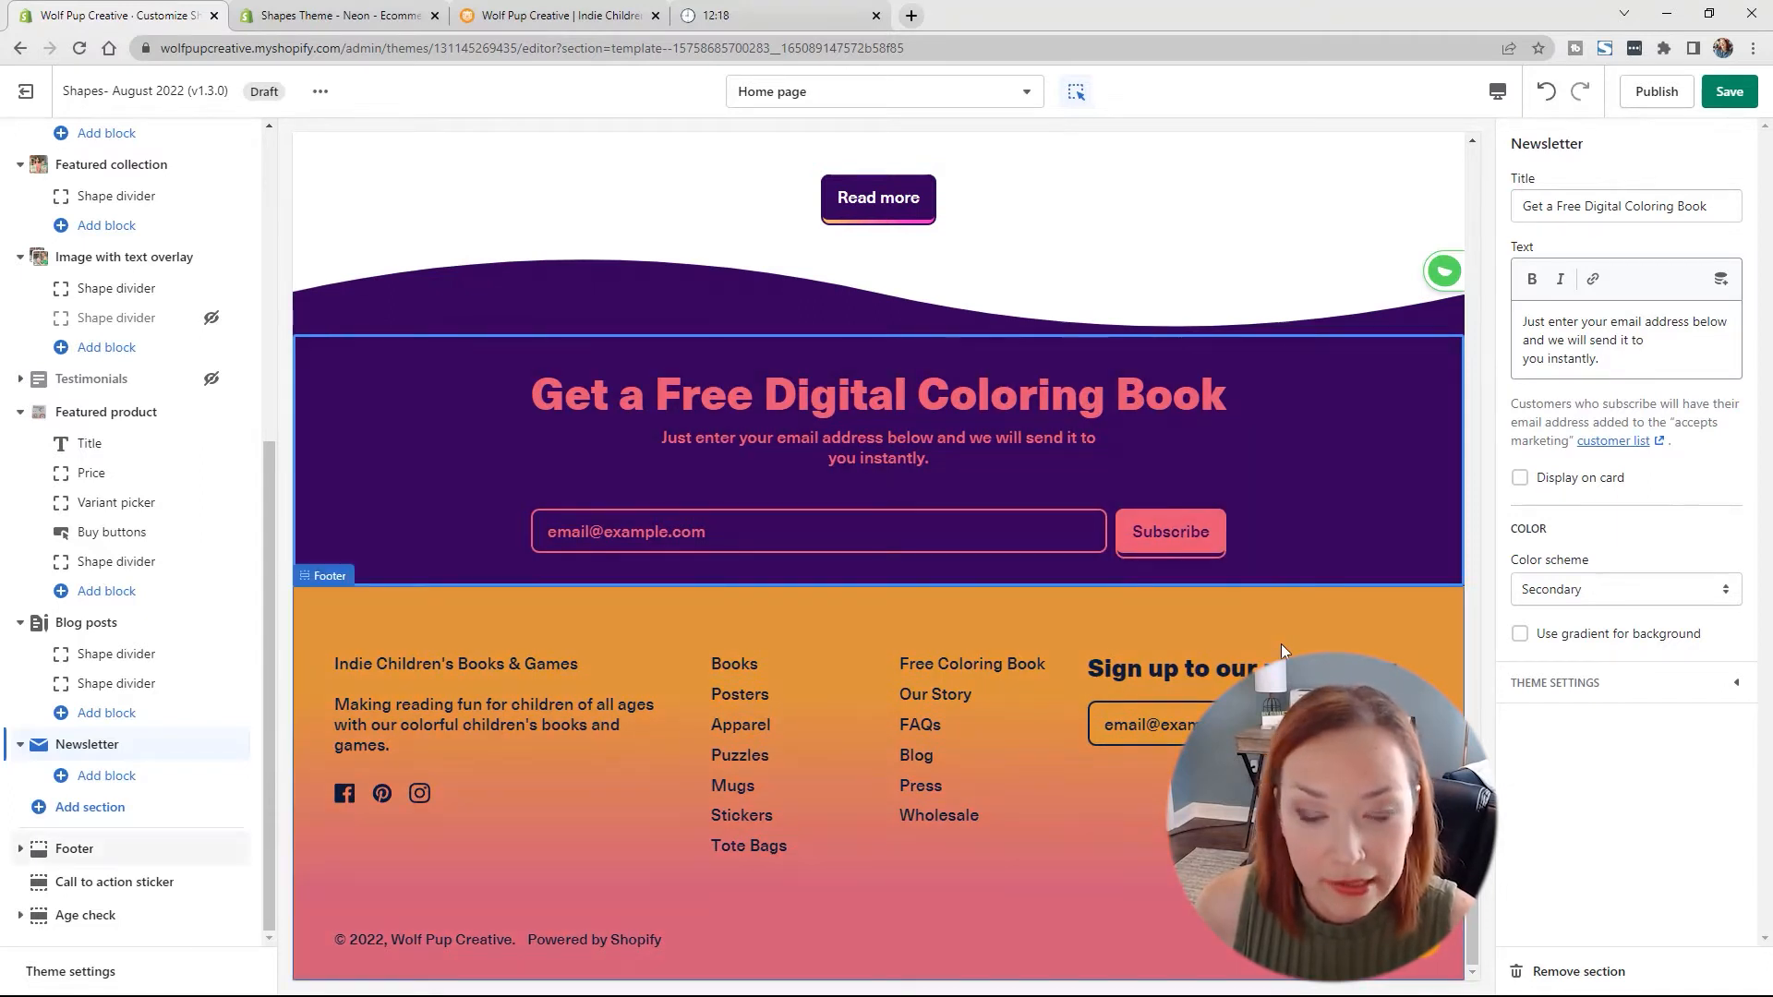
# Step: Save the changes made to the home page
pyautogui.scroll(12, 1281, 645)
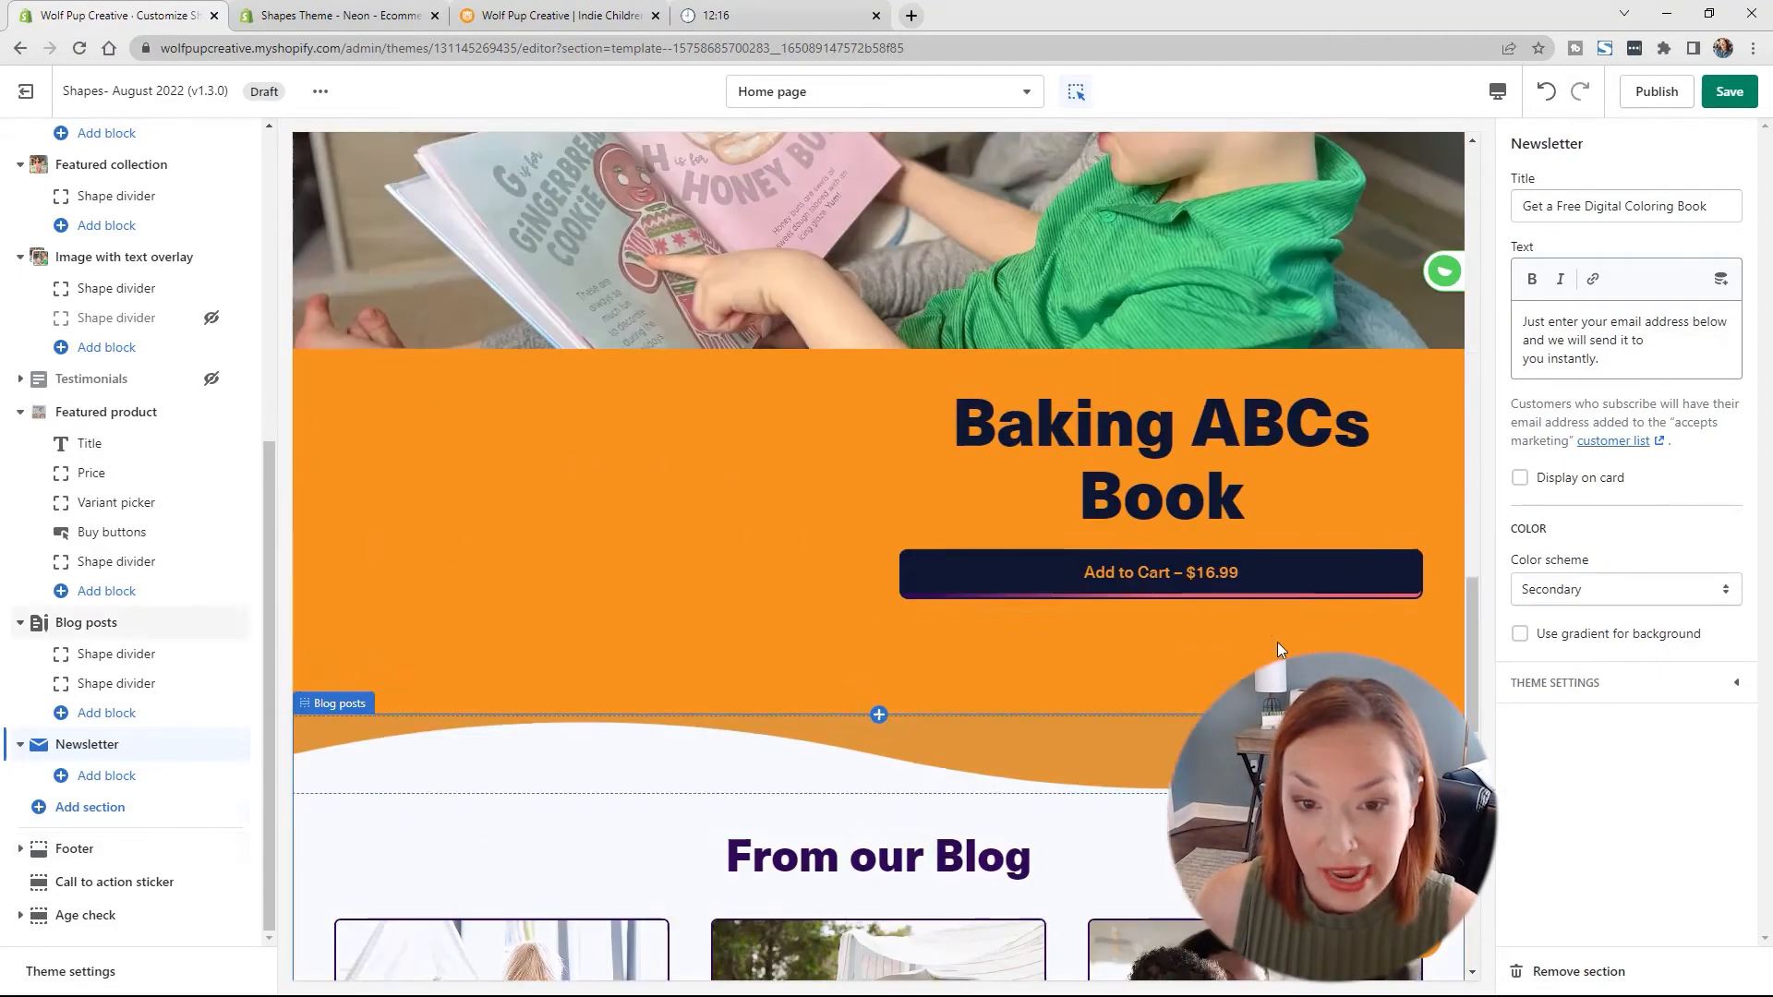
pyautogui.scroll(3, 1277, 641)
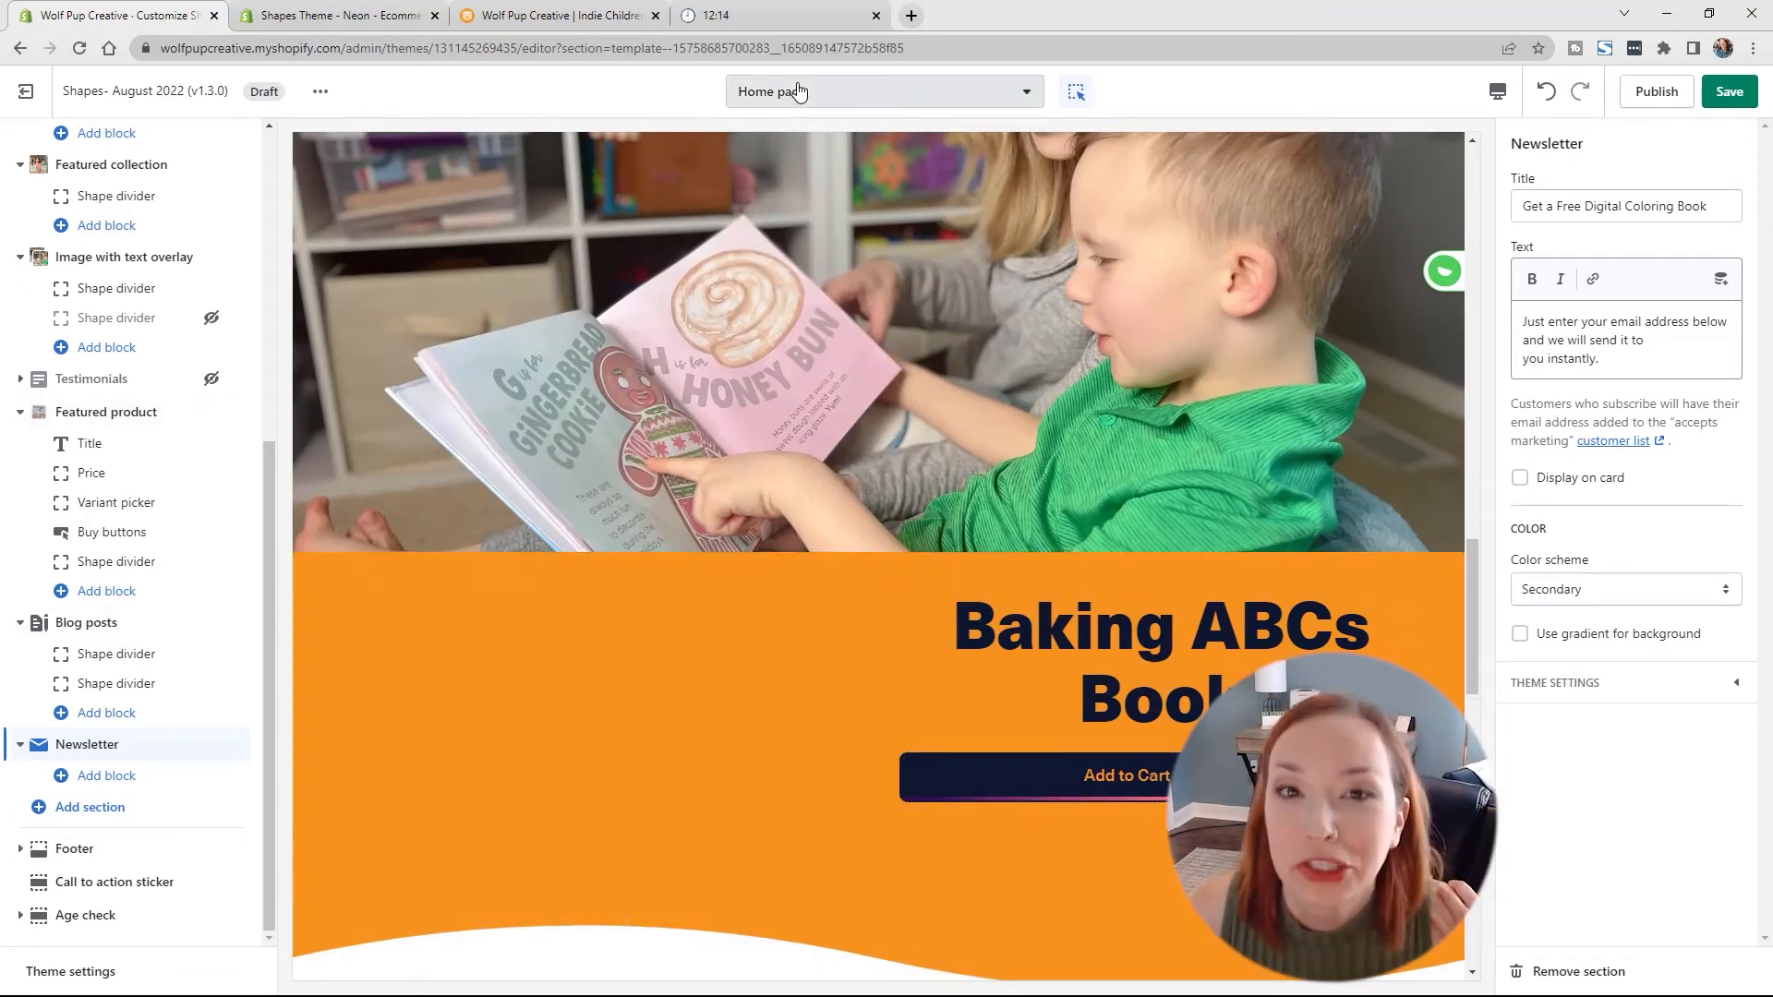
pyautogui.click(1730, 92)
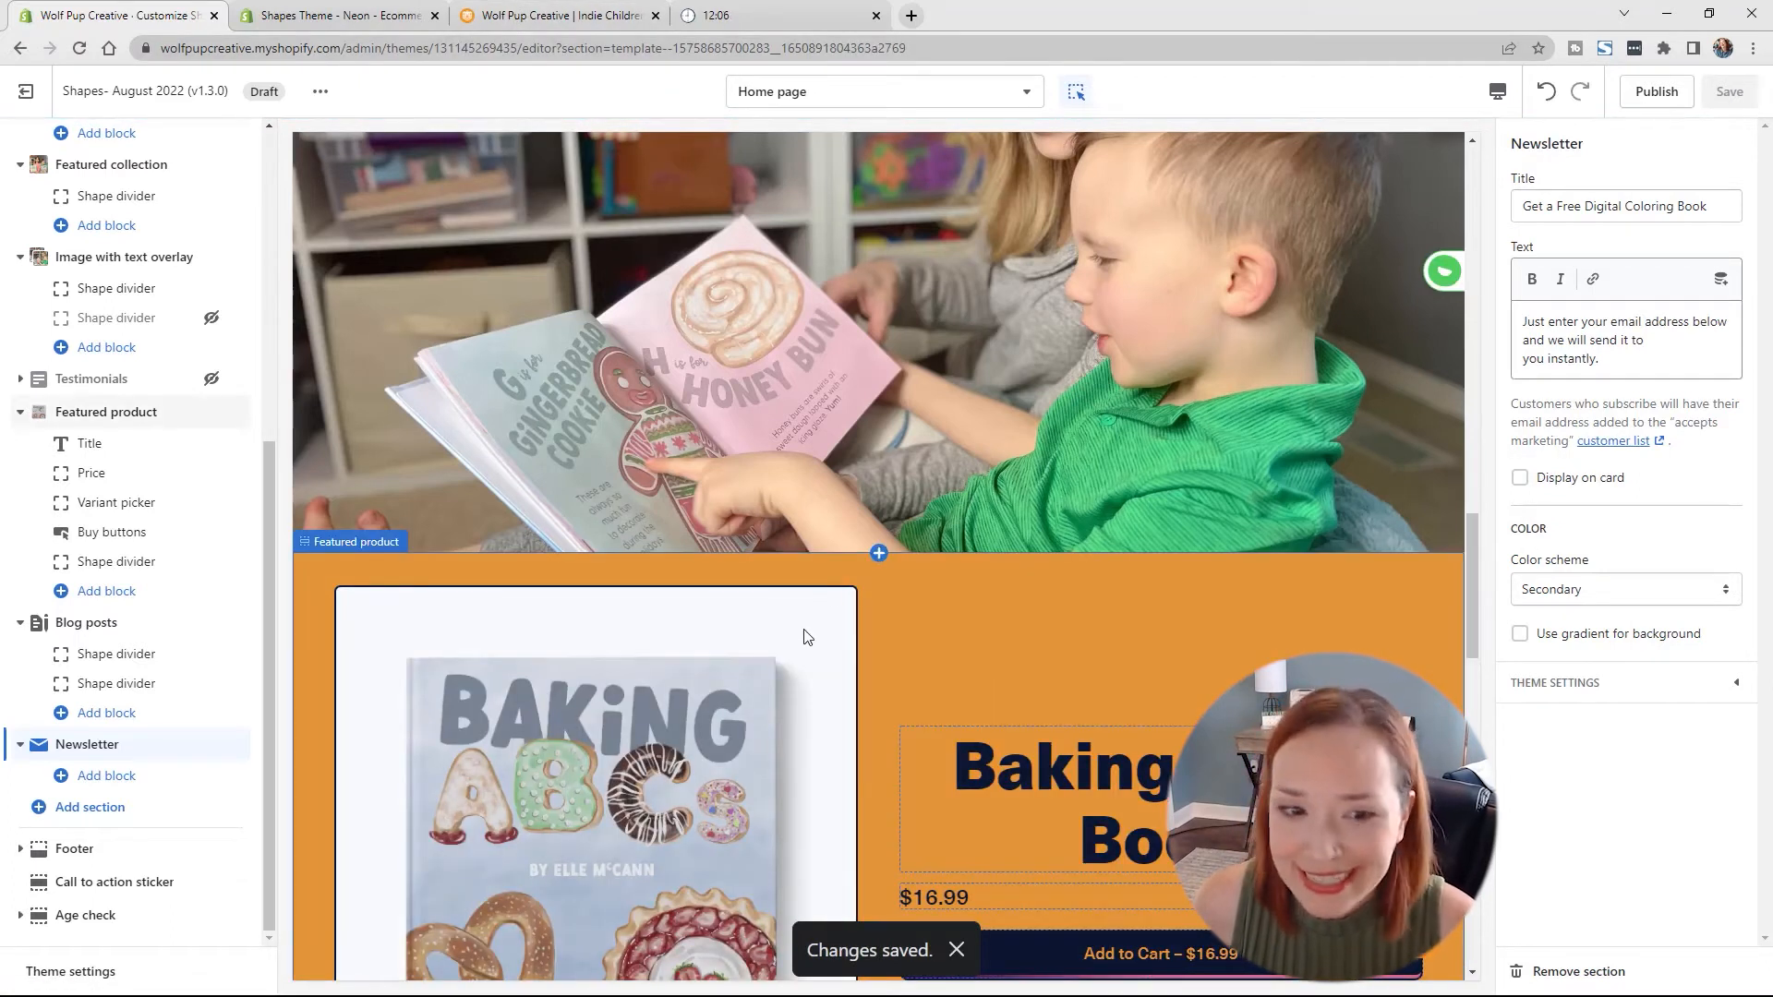
# Step: Add a Description block to the Featured product section and place it between the Title and Price blocks
pyautogui.scroll(-4, 1234, 619)
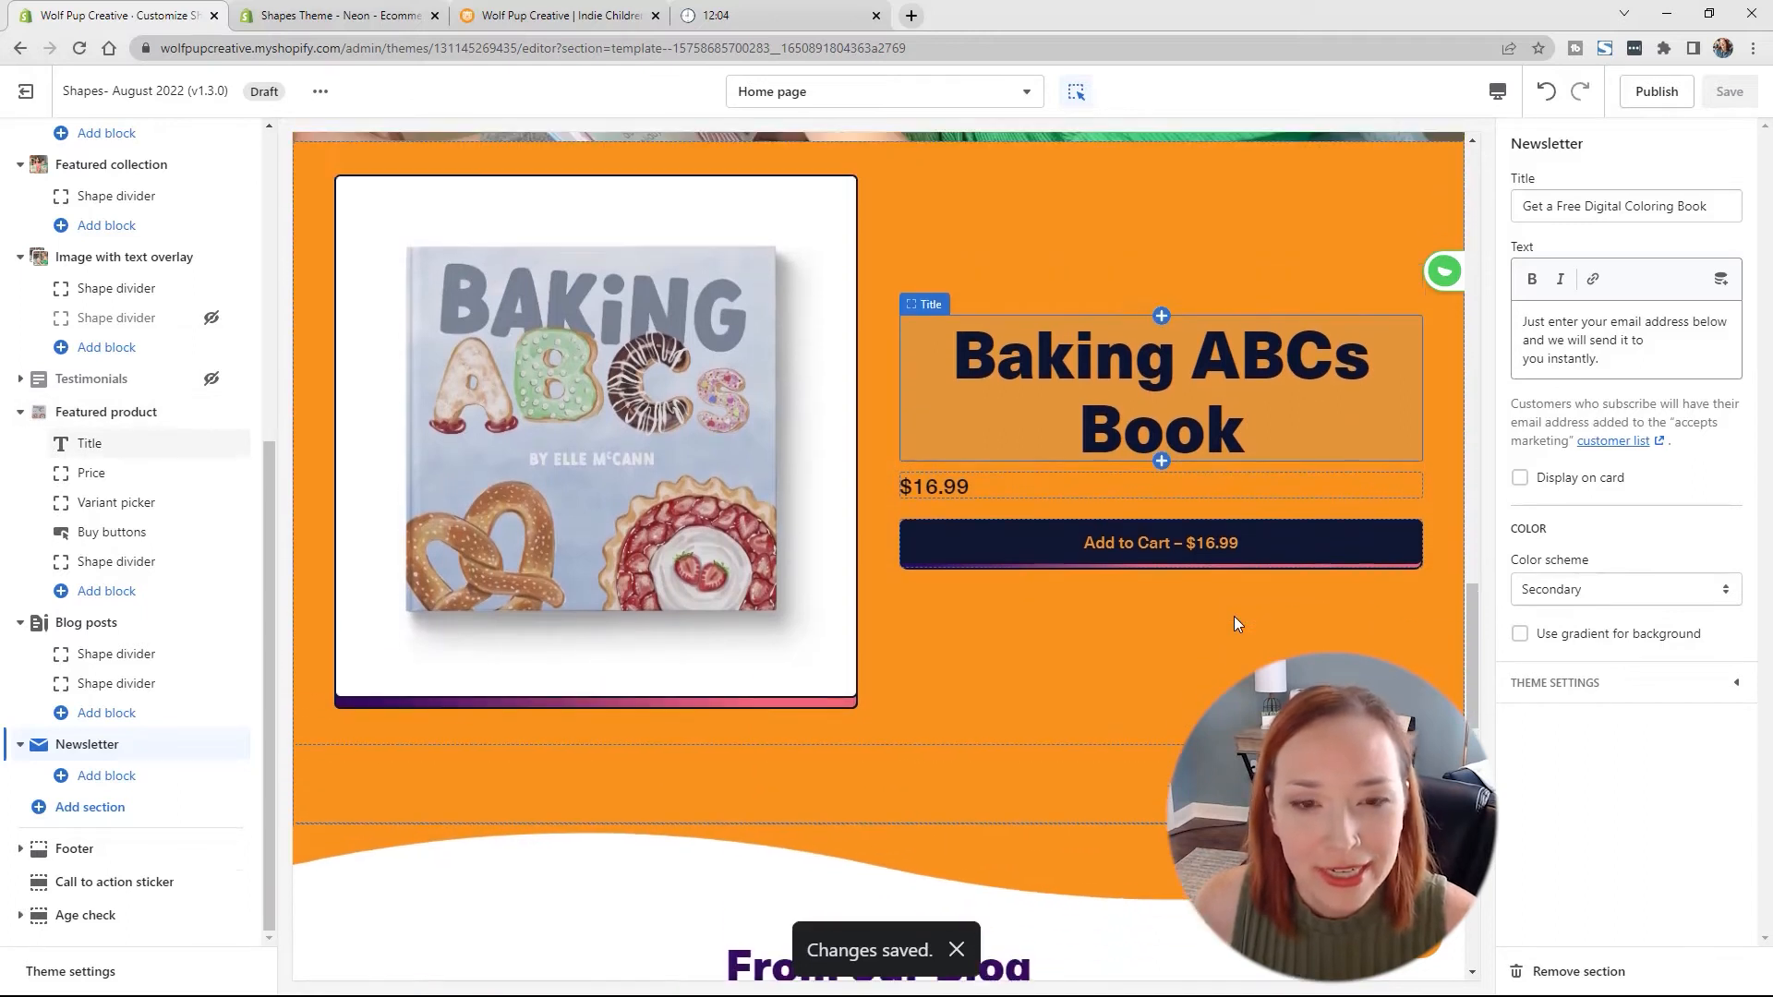
pyautogui.scroll(4, 1234, 617)
pyautogui.scroll(-1, 1233, 617)
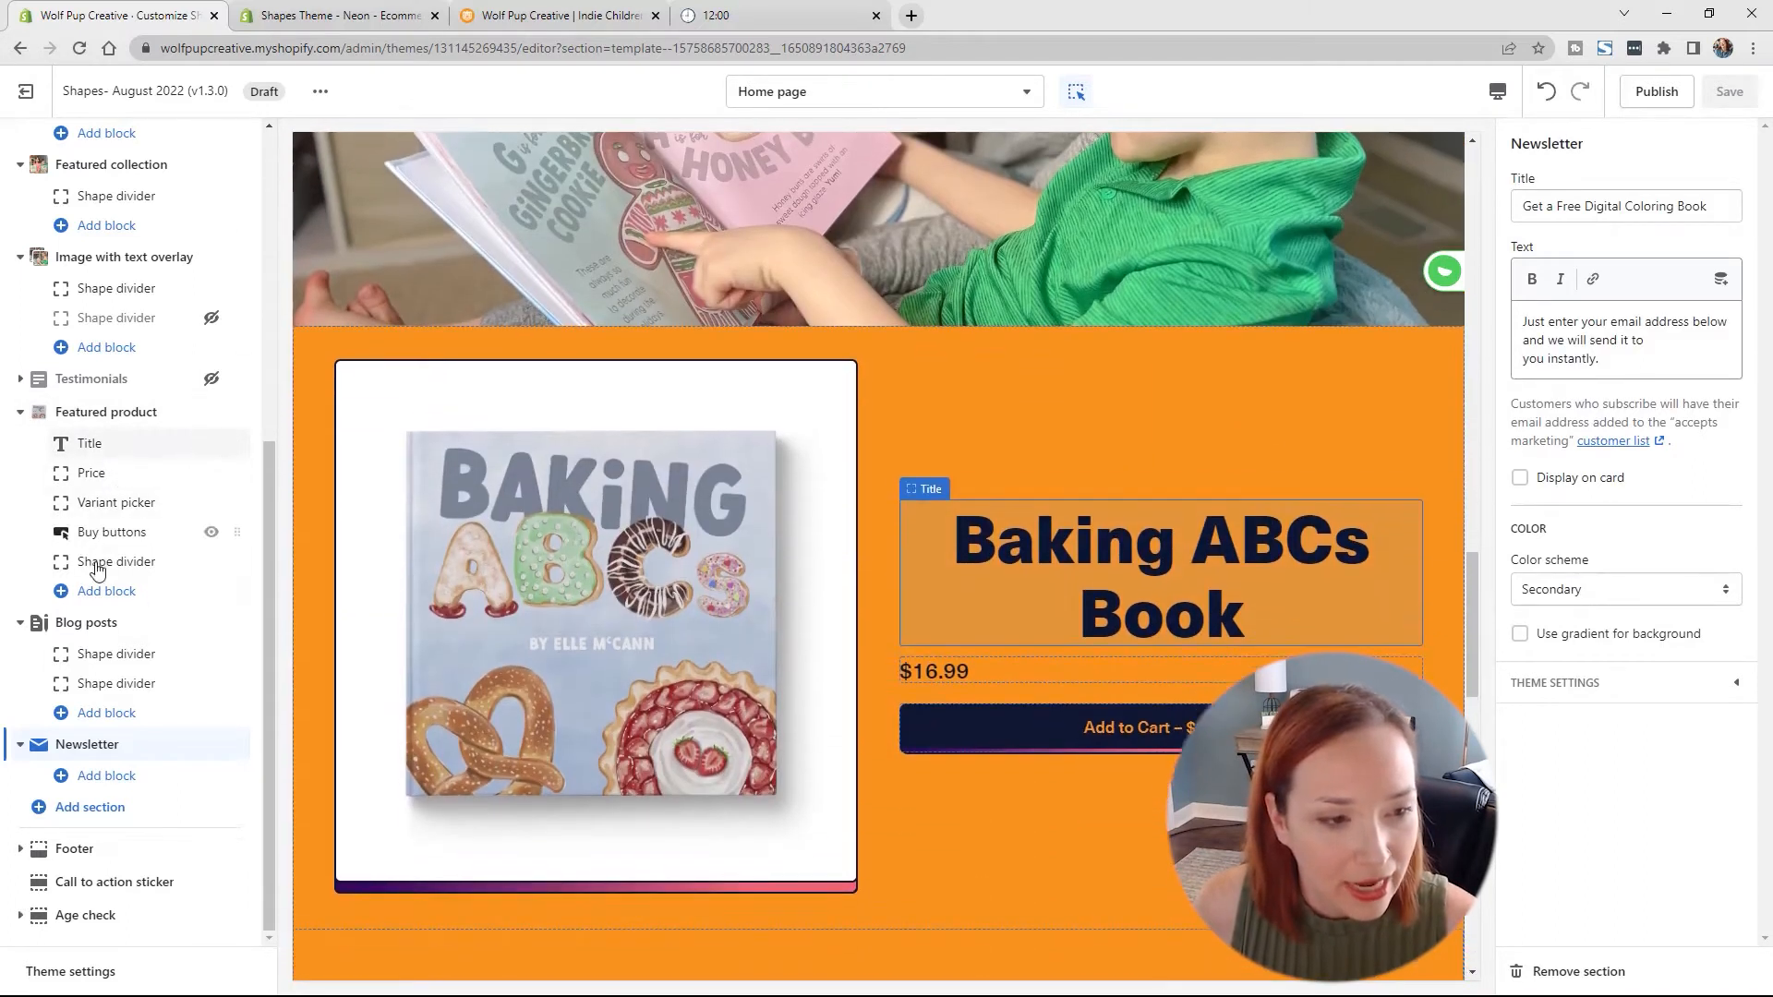
pyautogui.click(97, 596)
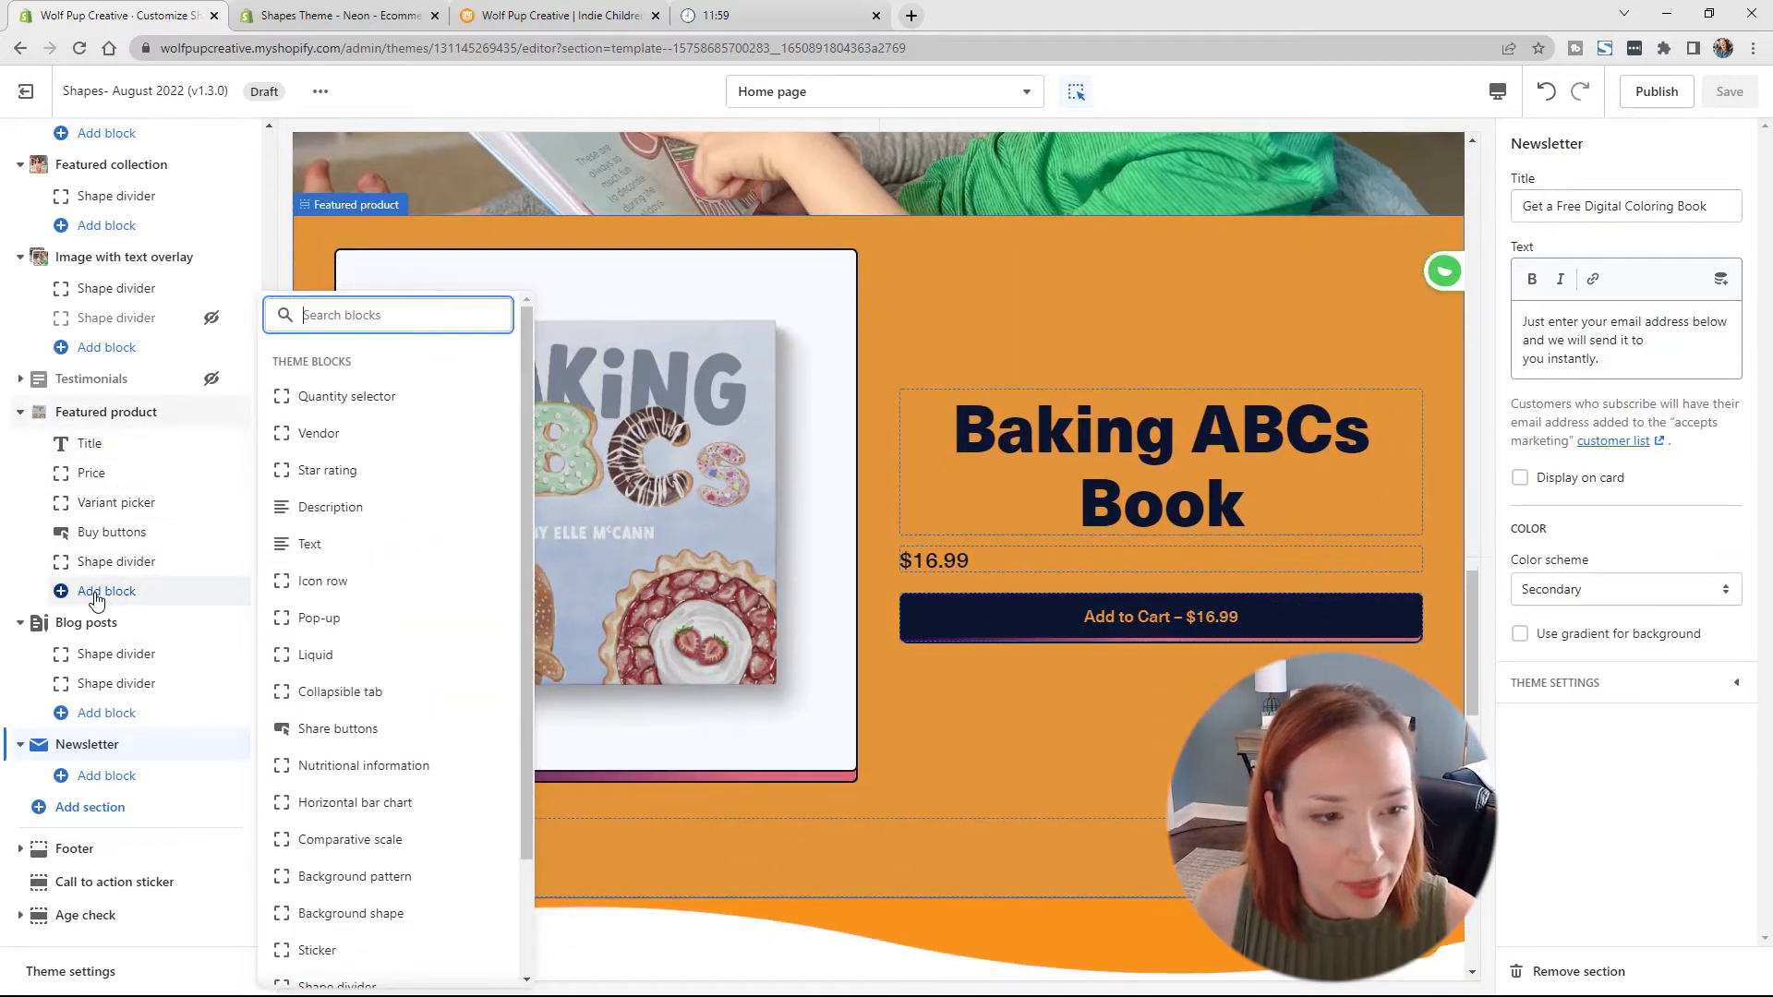
pyautogui.click(356, 510)
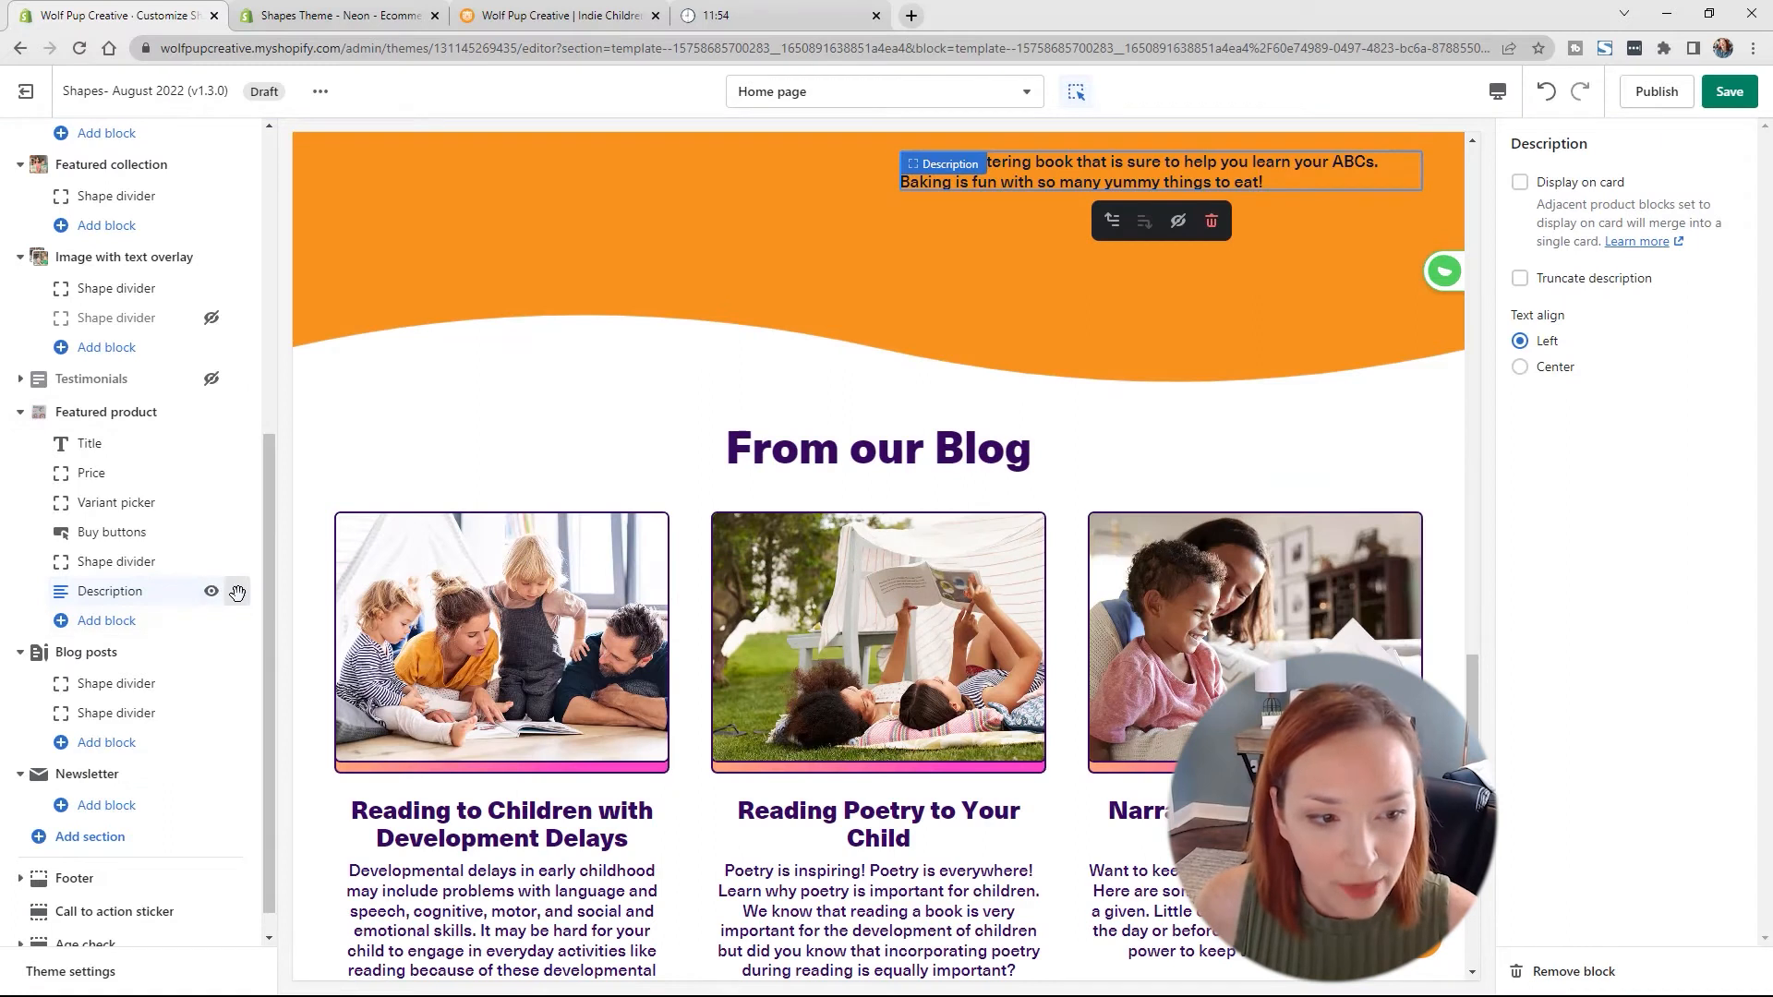
pyautogui.moveTo(243, 591); pyautogui.dragTo(207, 480)
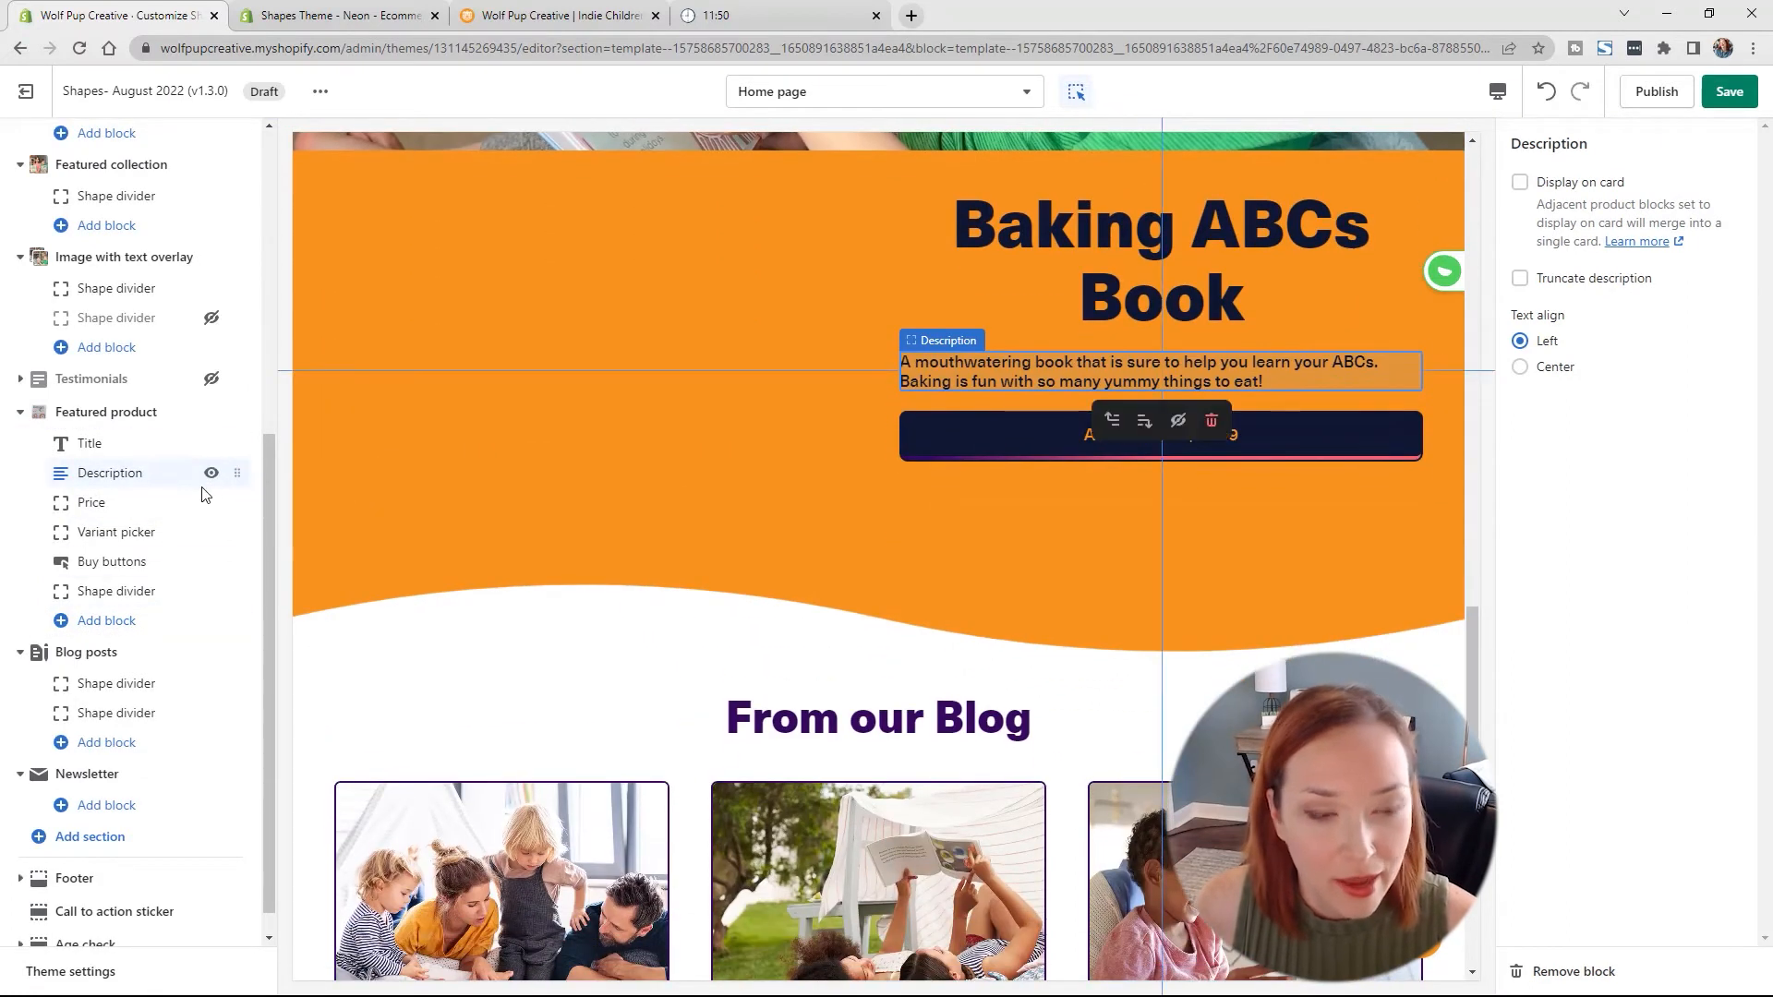
# Step: Set the Featured product description's text alignment to Center and save the home page
pyautogui.click(108, 505)
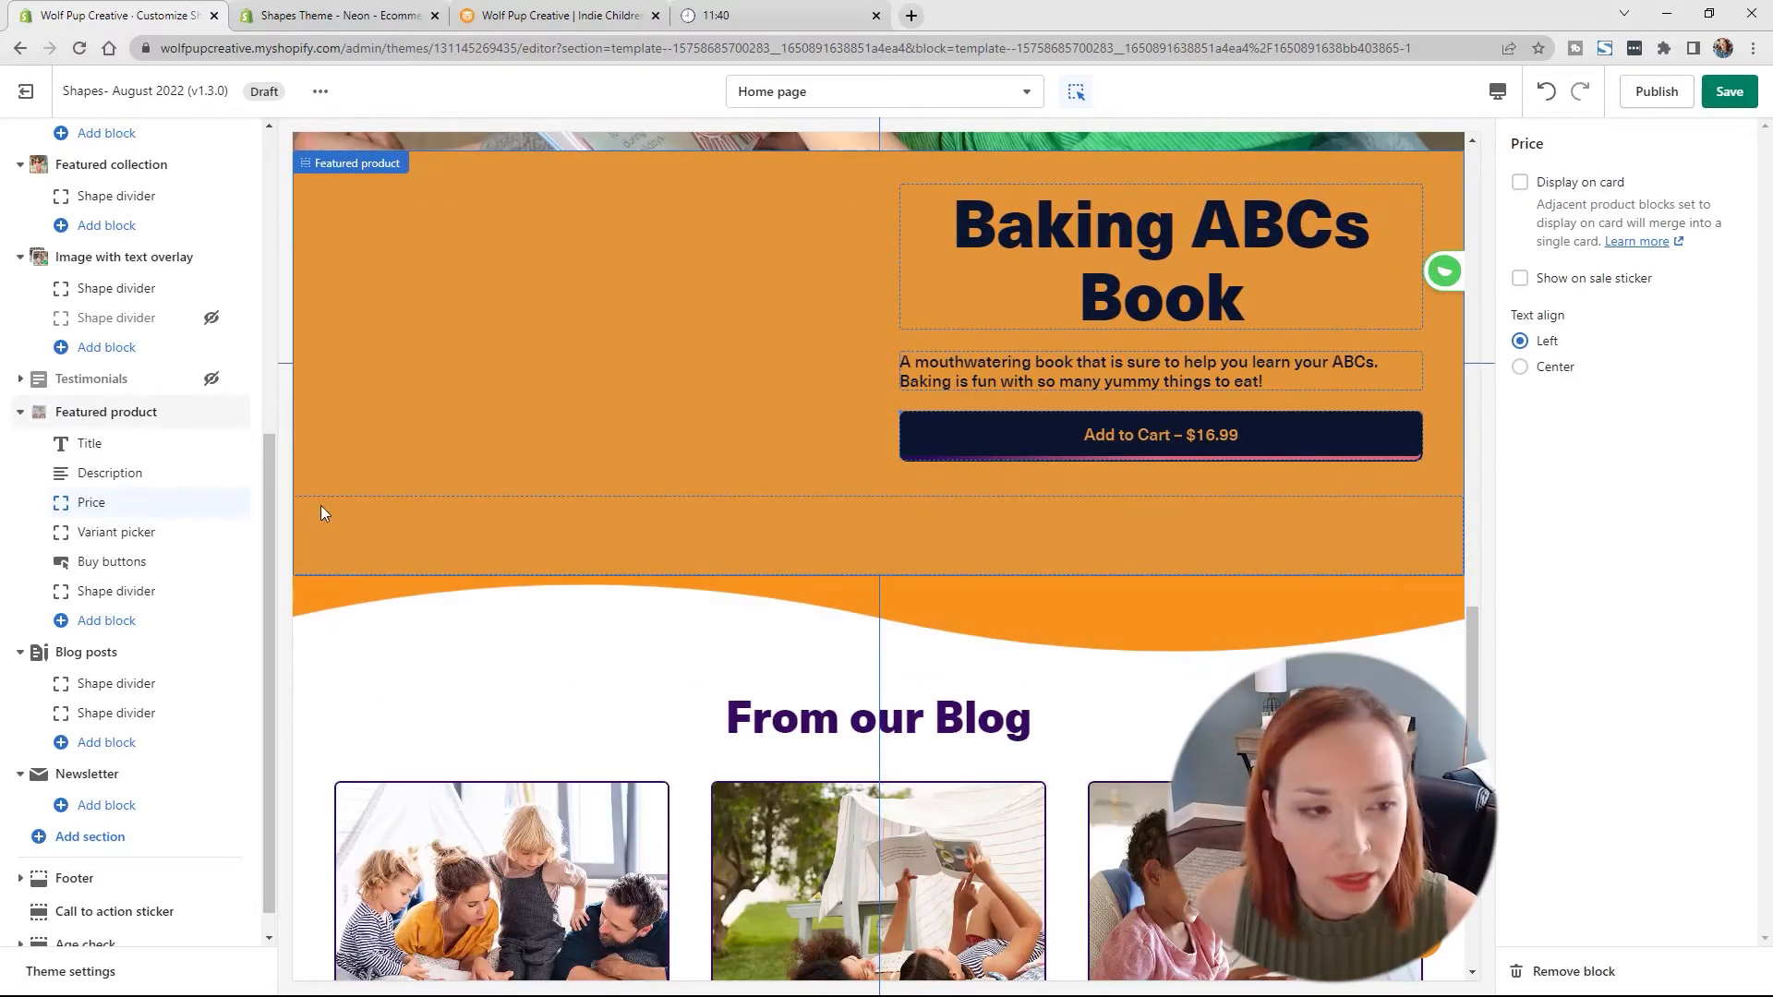
pyautogui.scroll(2, 757, 563)
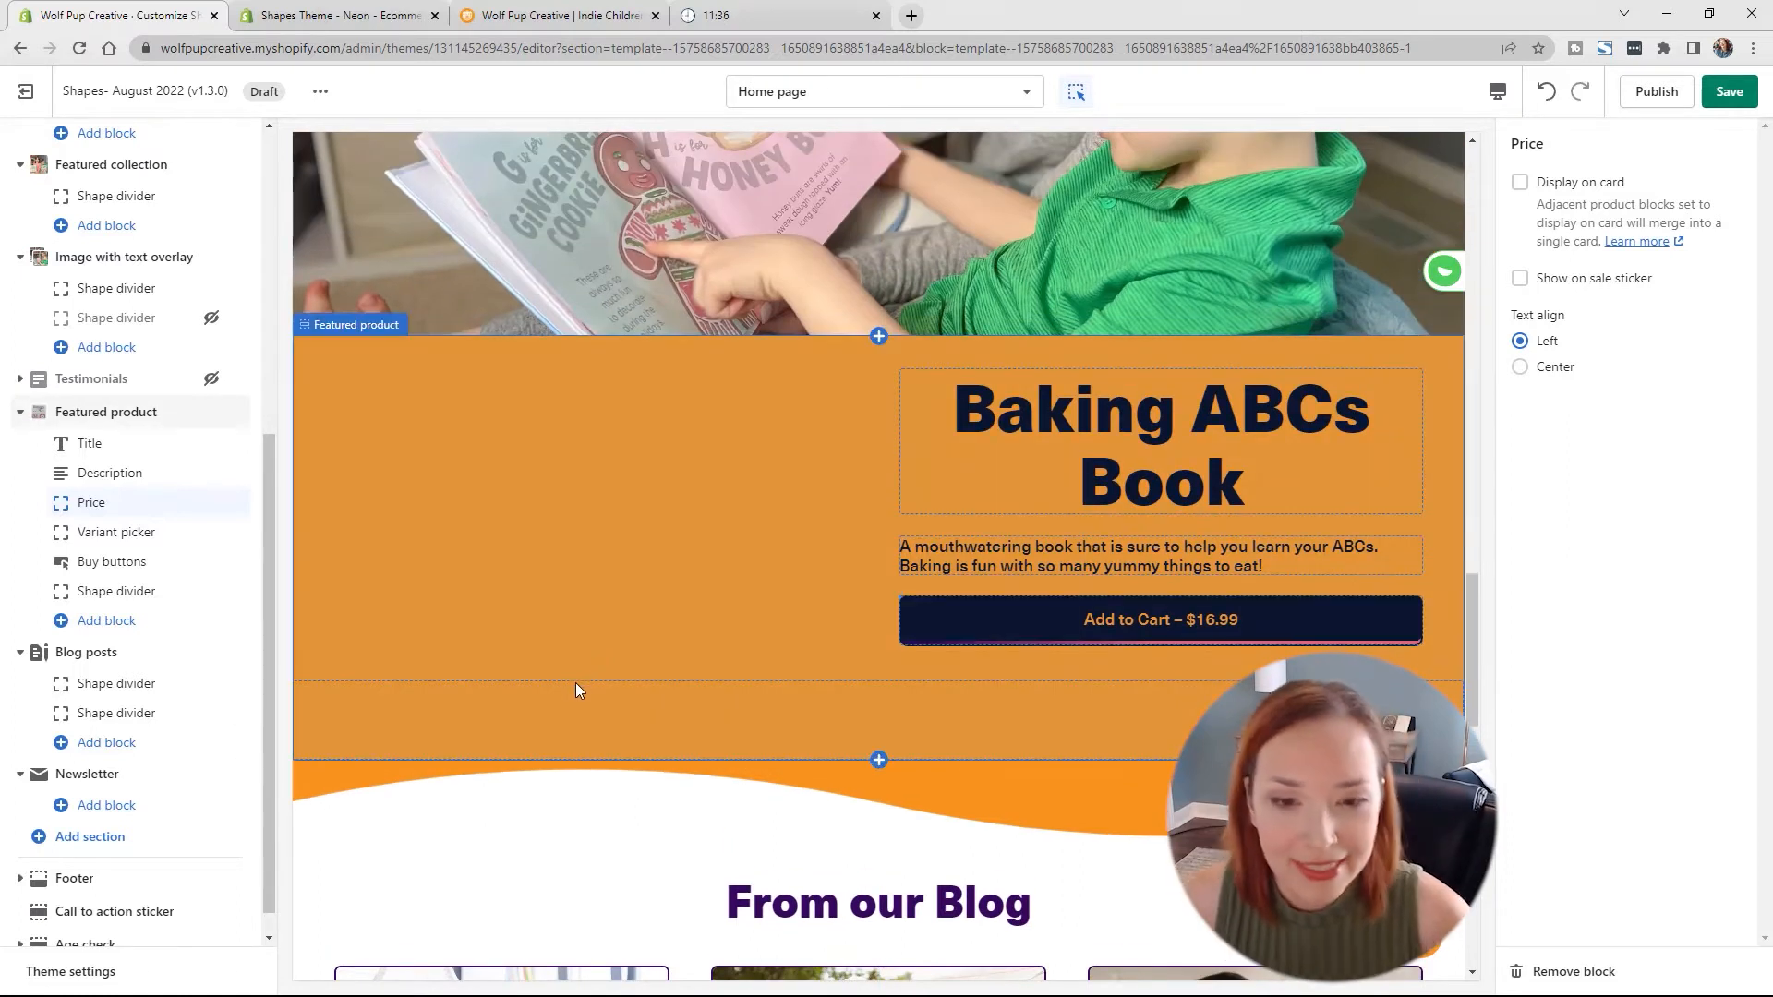
pyautogui.click(128, 472)
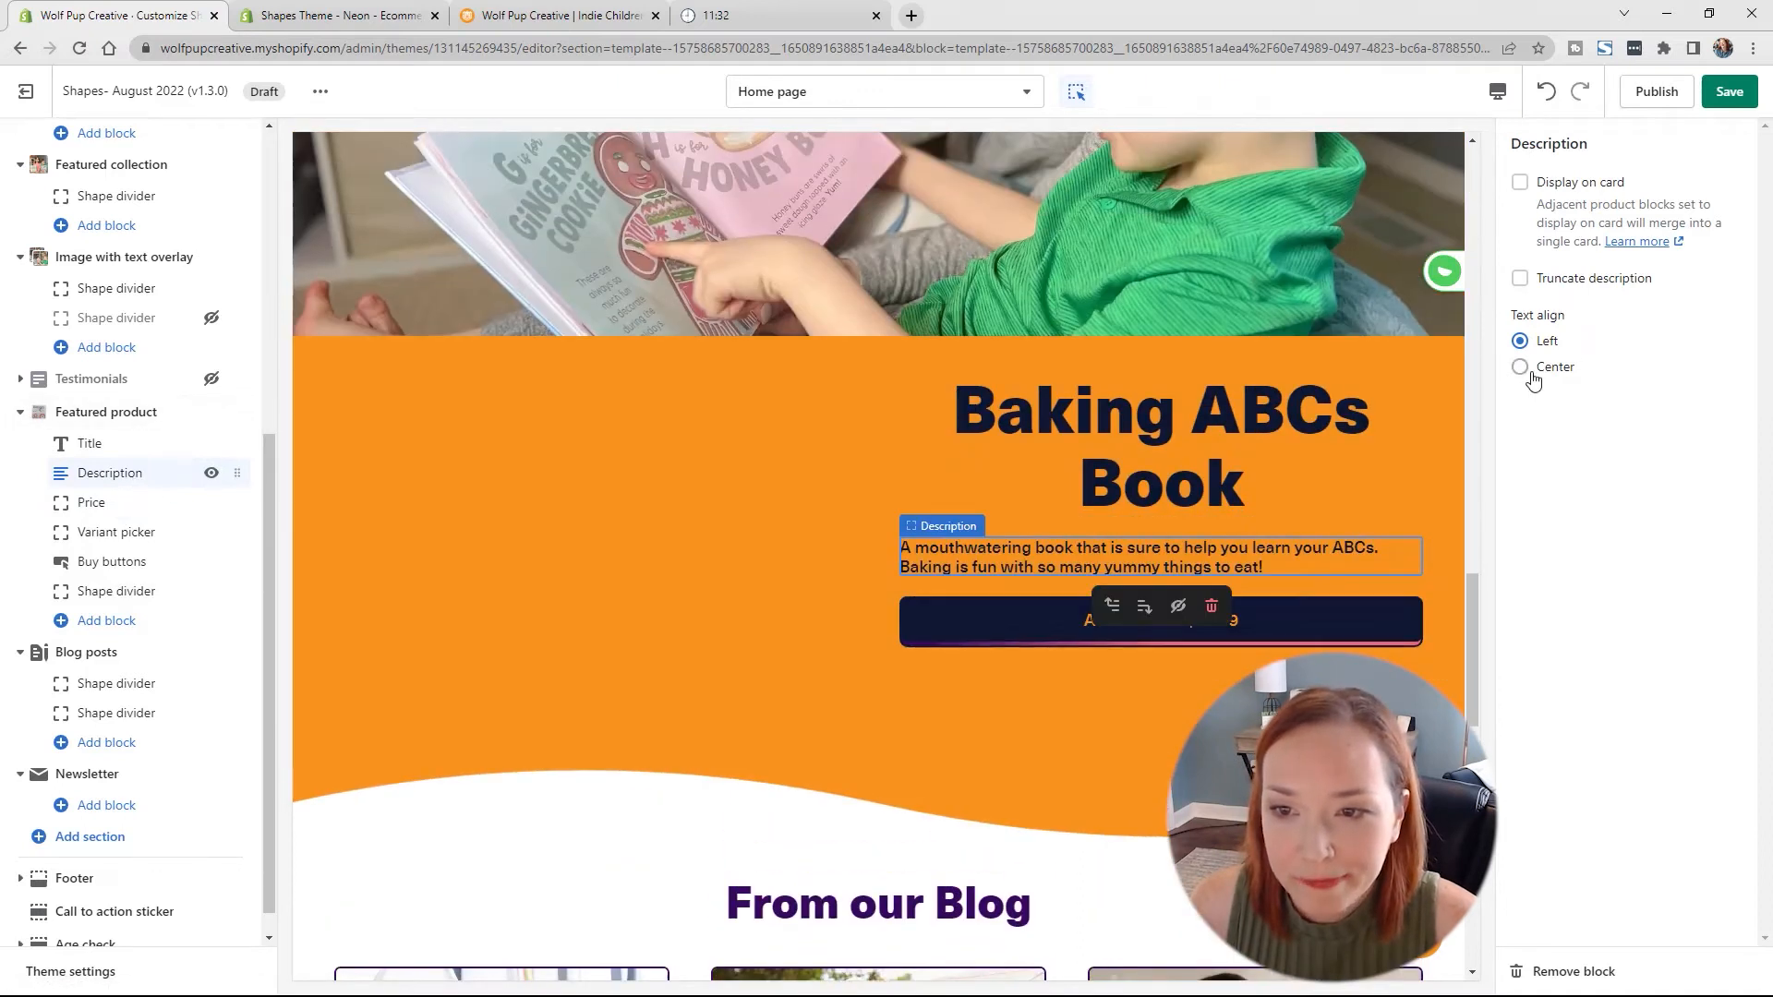
pyautogui.click(1522, 367)
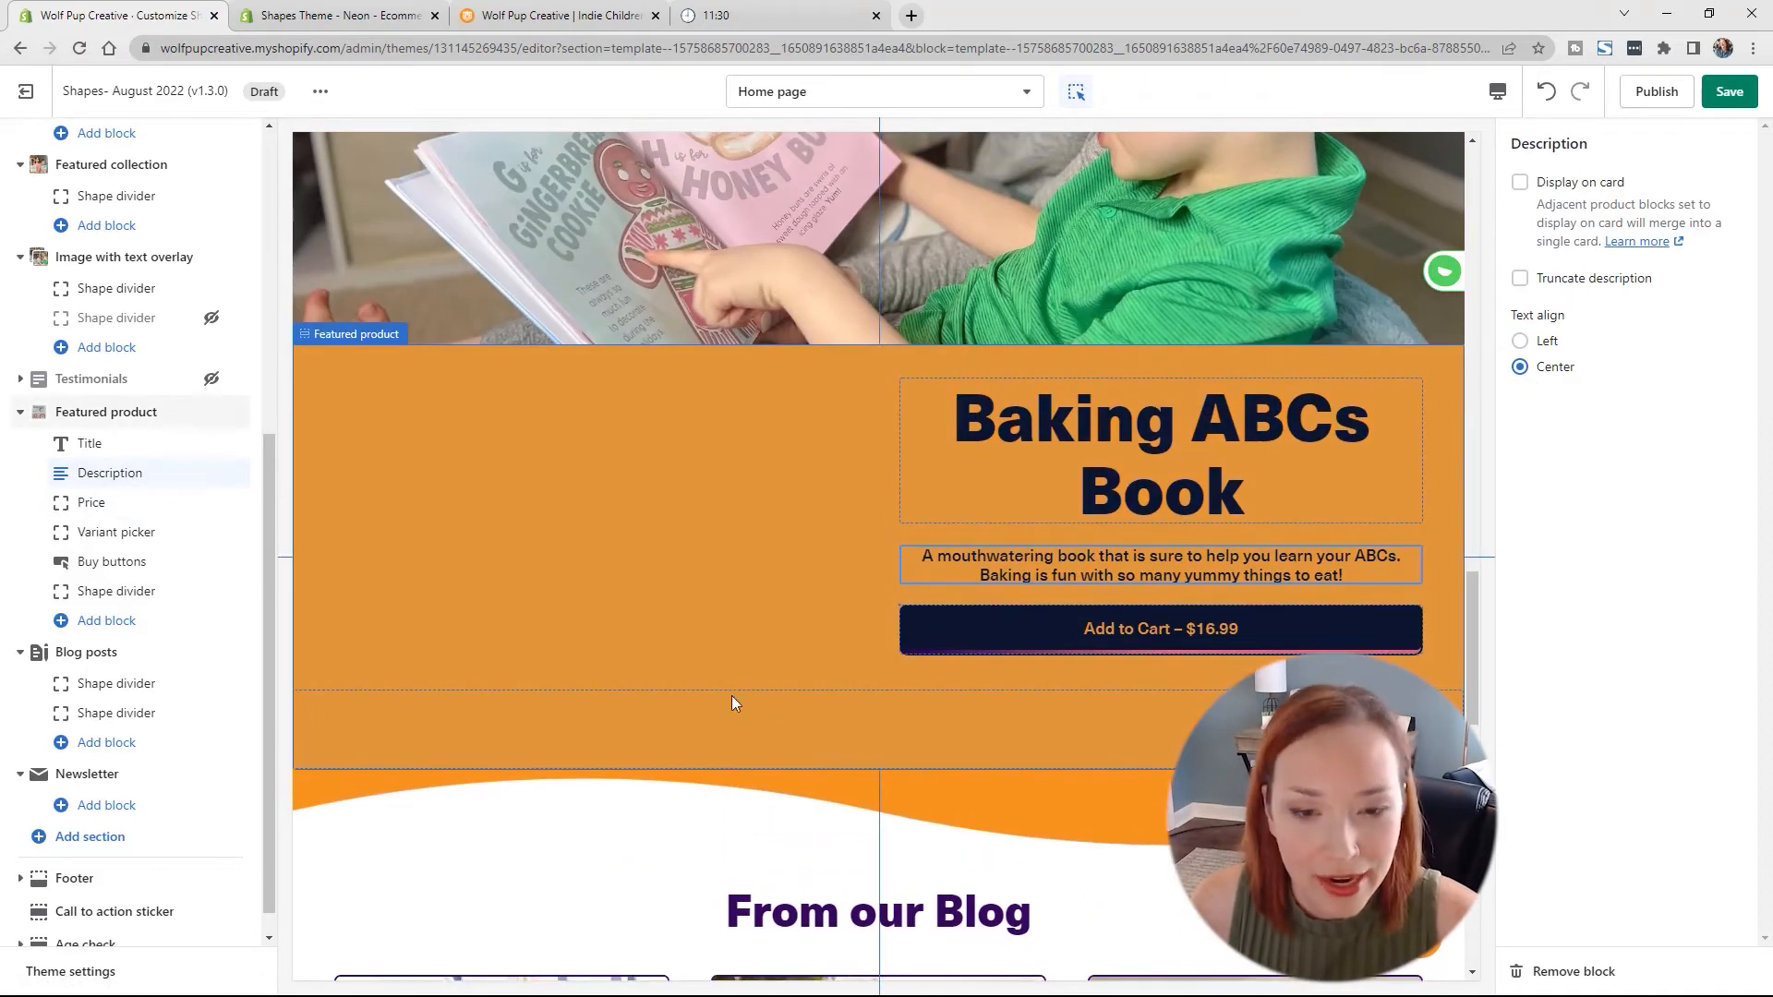
pyautogui.click(1741, 93)
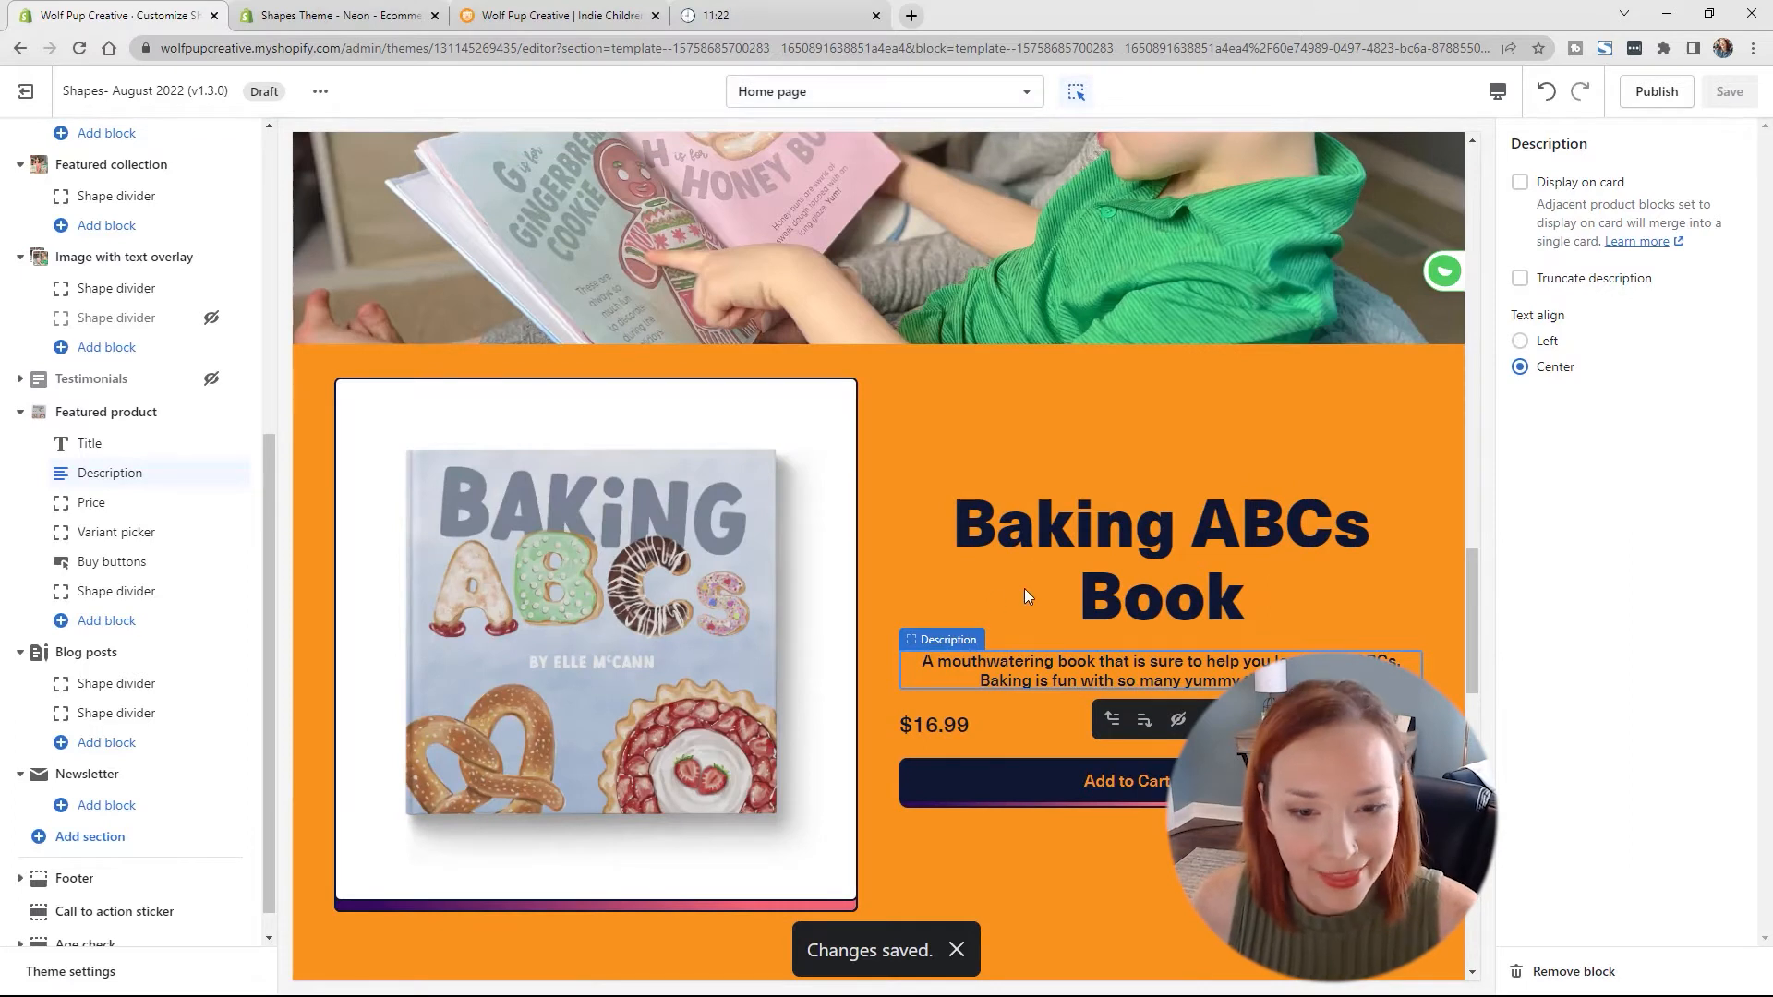
# Step: Hide the Price block of the Featured product section on the home page and save the theme
pyautogui.scroll(-2, 1025, 582)
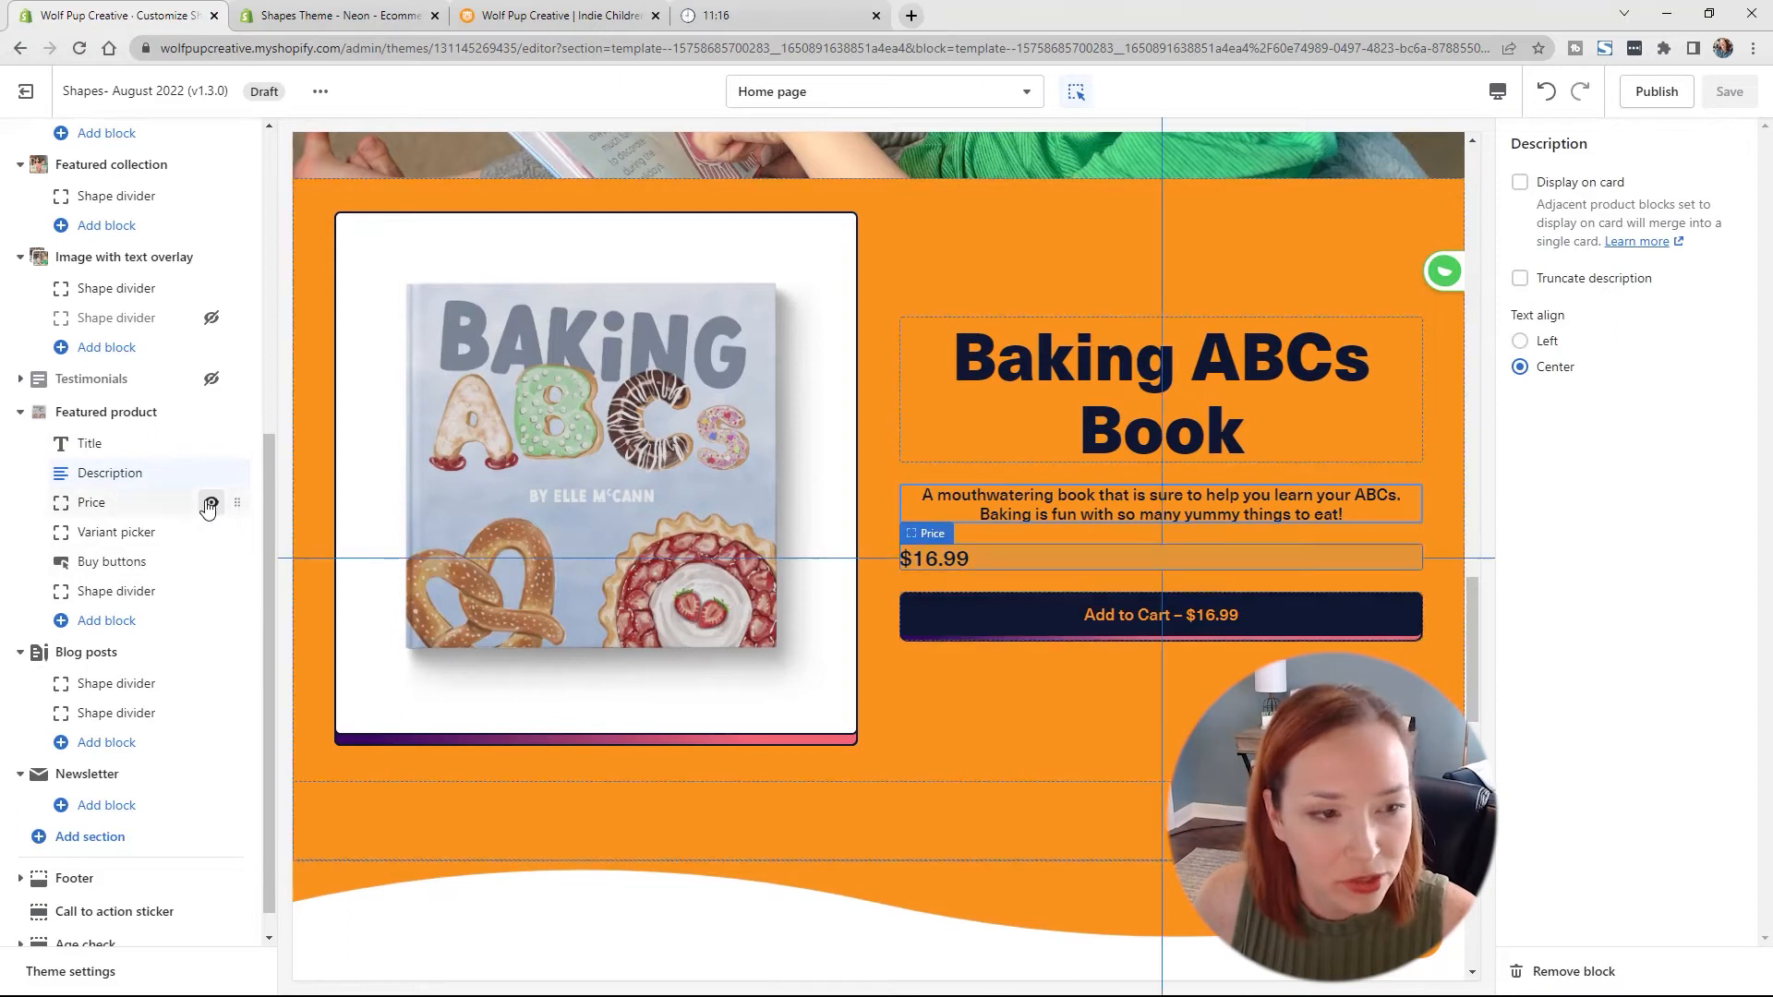
pyautogui.click(211, 504)
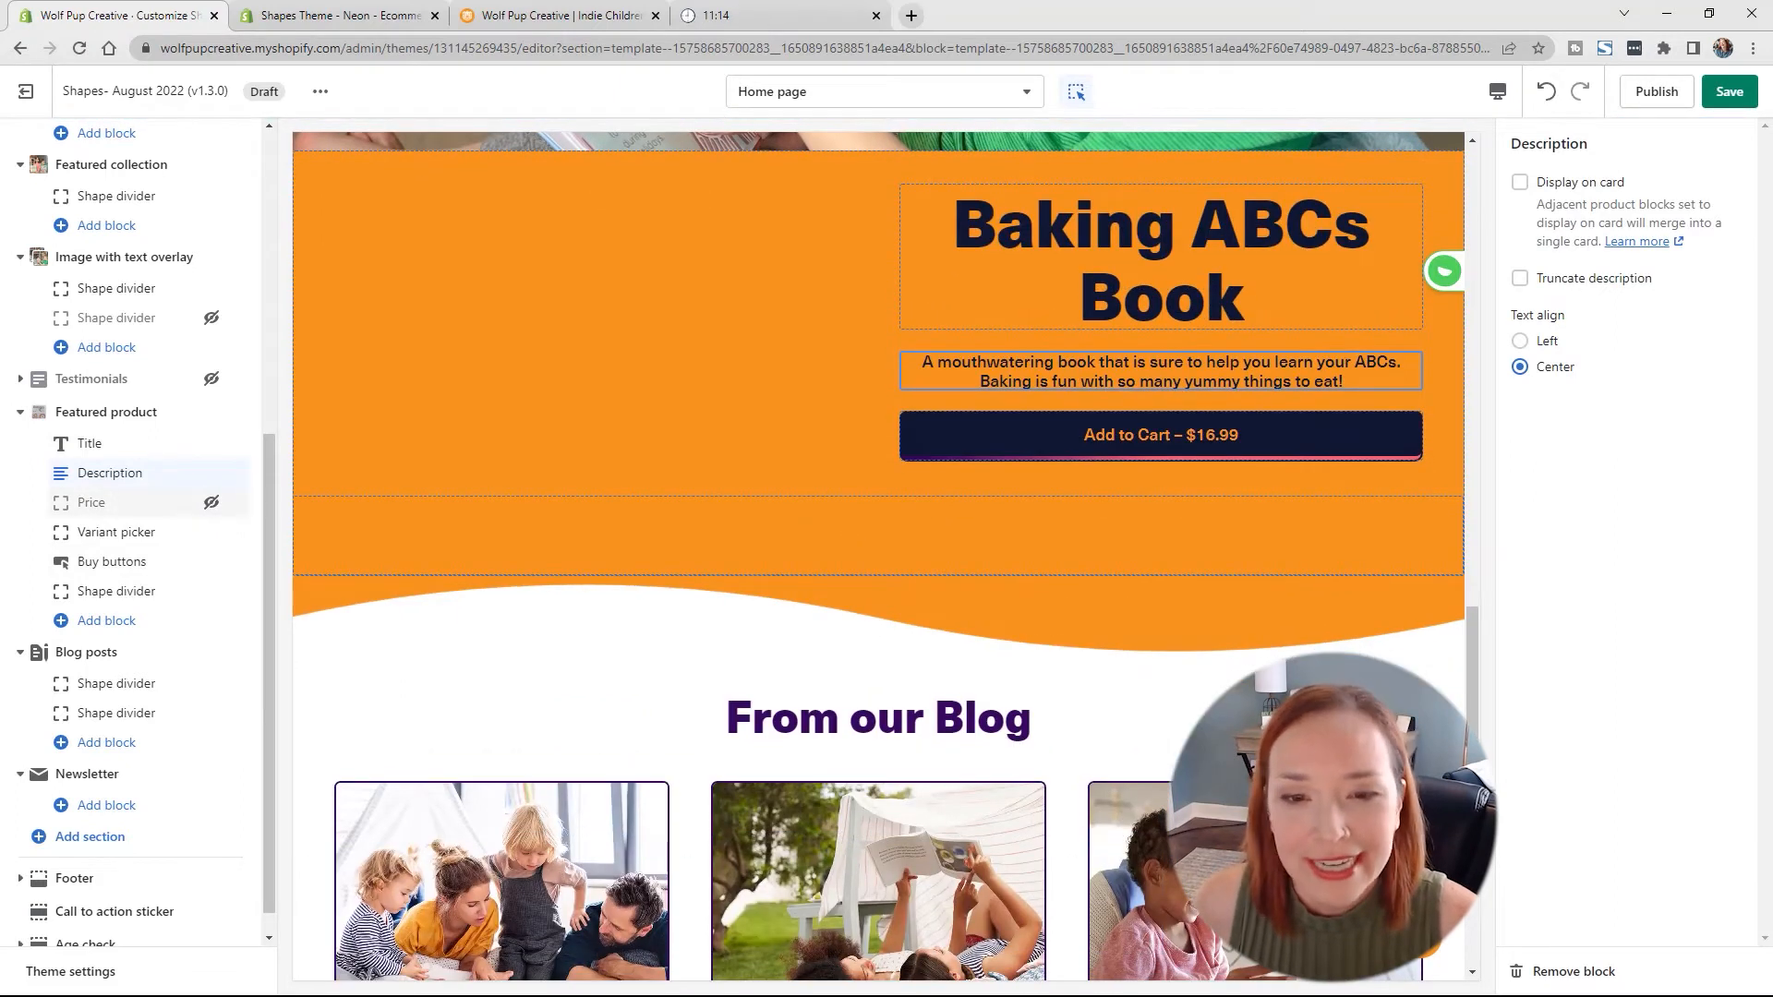
pyautogui.click(1734, 93)
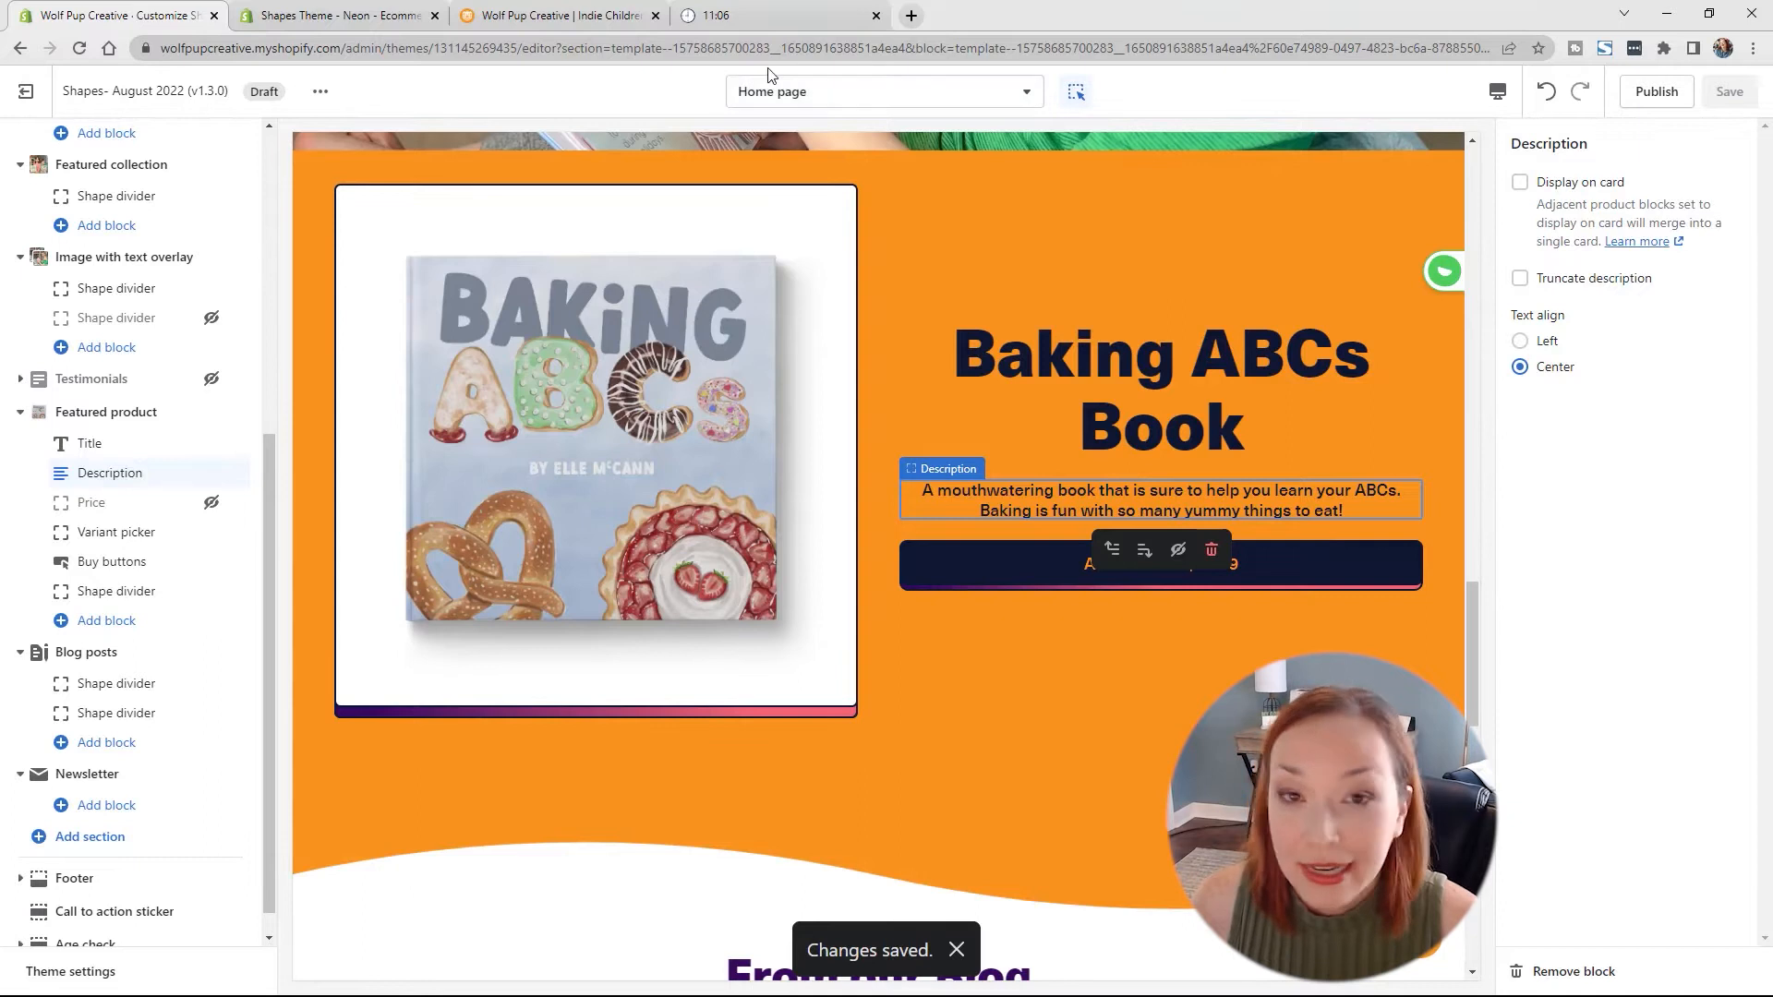
# Step: Open the Default collection template, look over its product grid, and preview it with the Baking Books collection
pyautogui.click(854, 98)
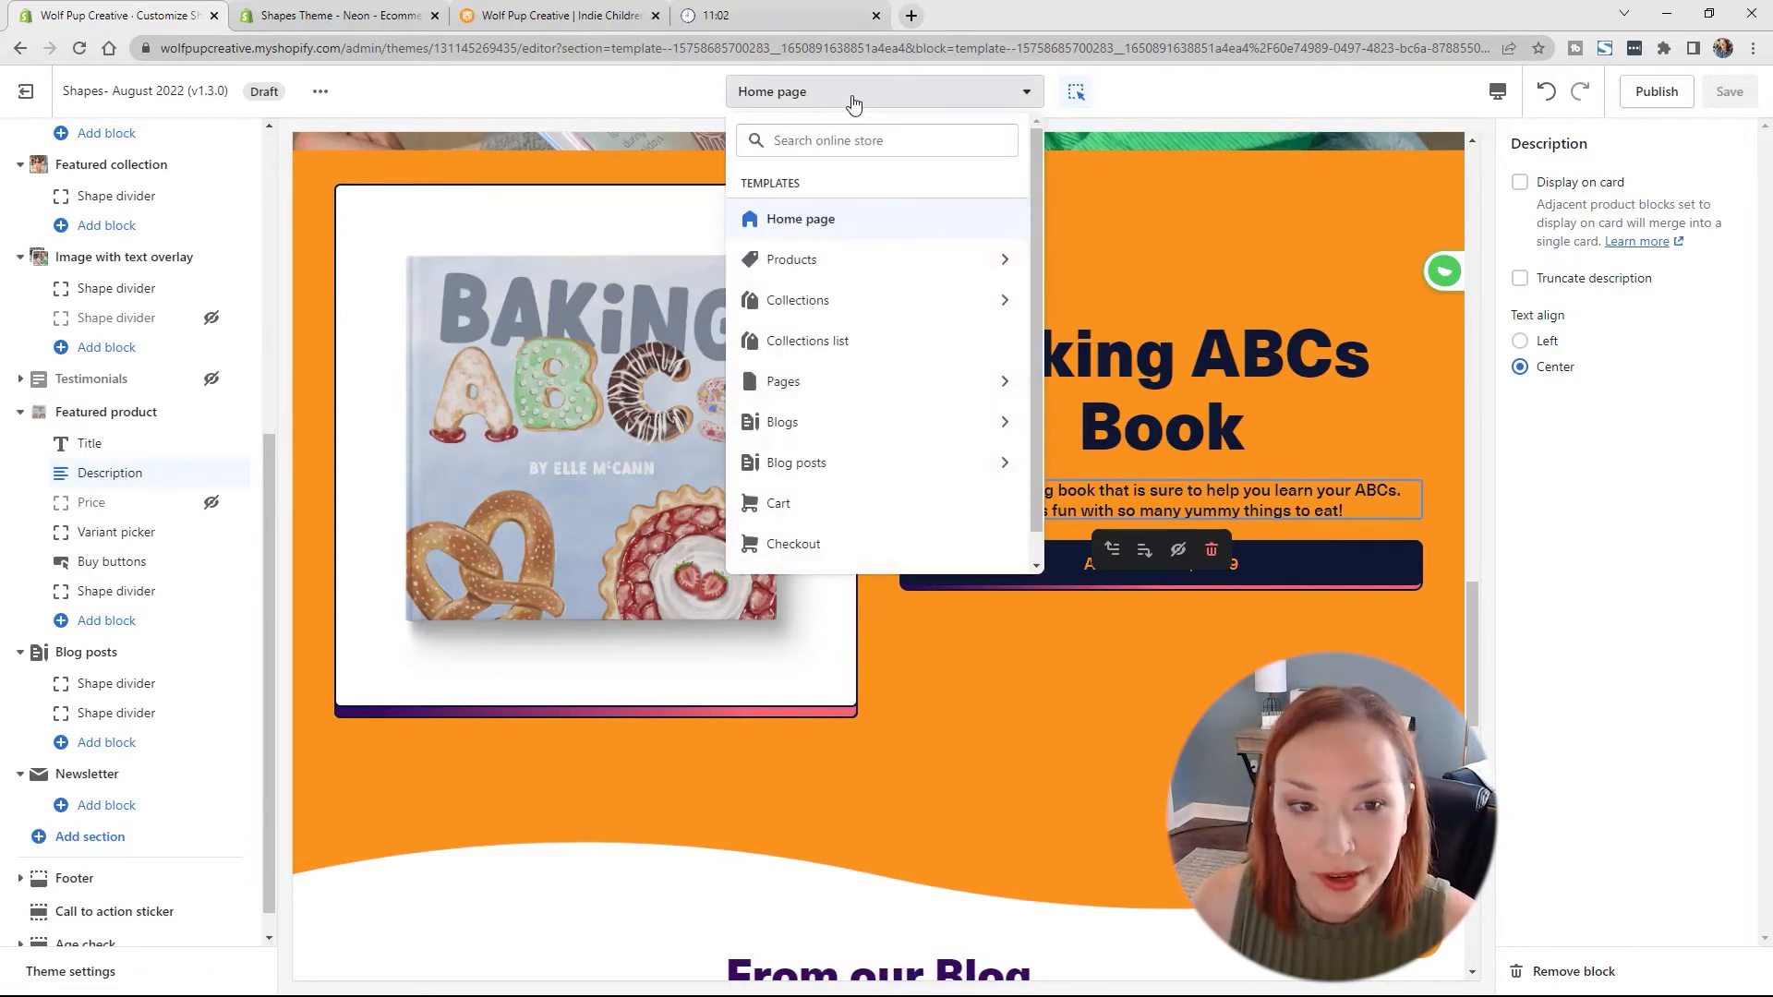
pyautogui.click(834, 304)
pyautogui.click(840, 229)
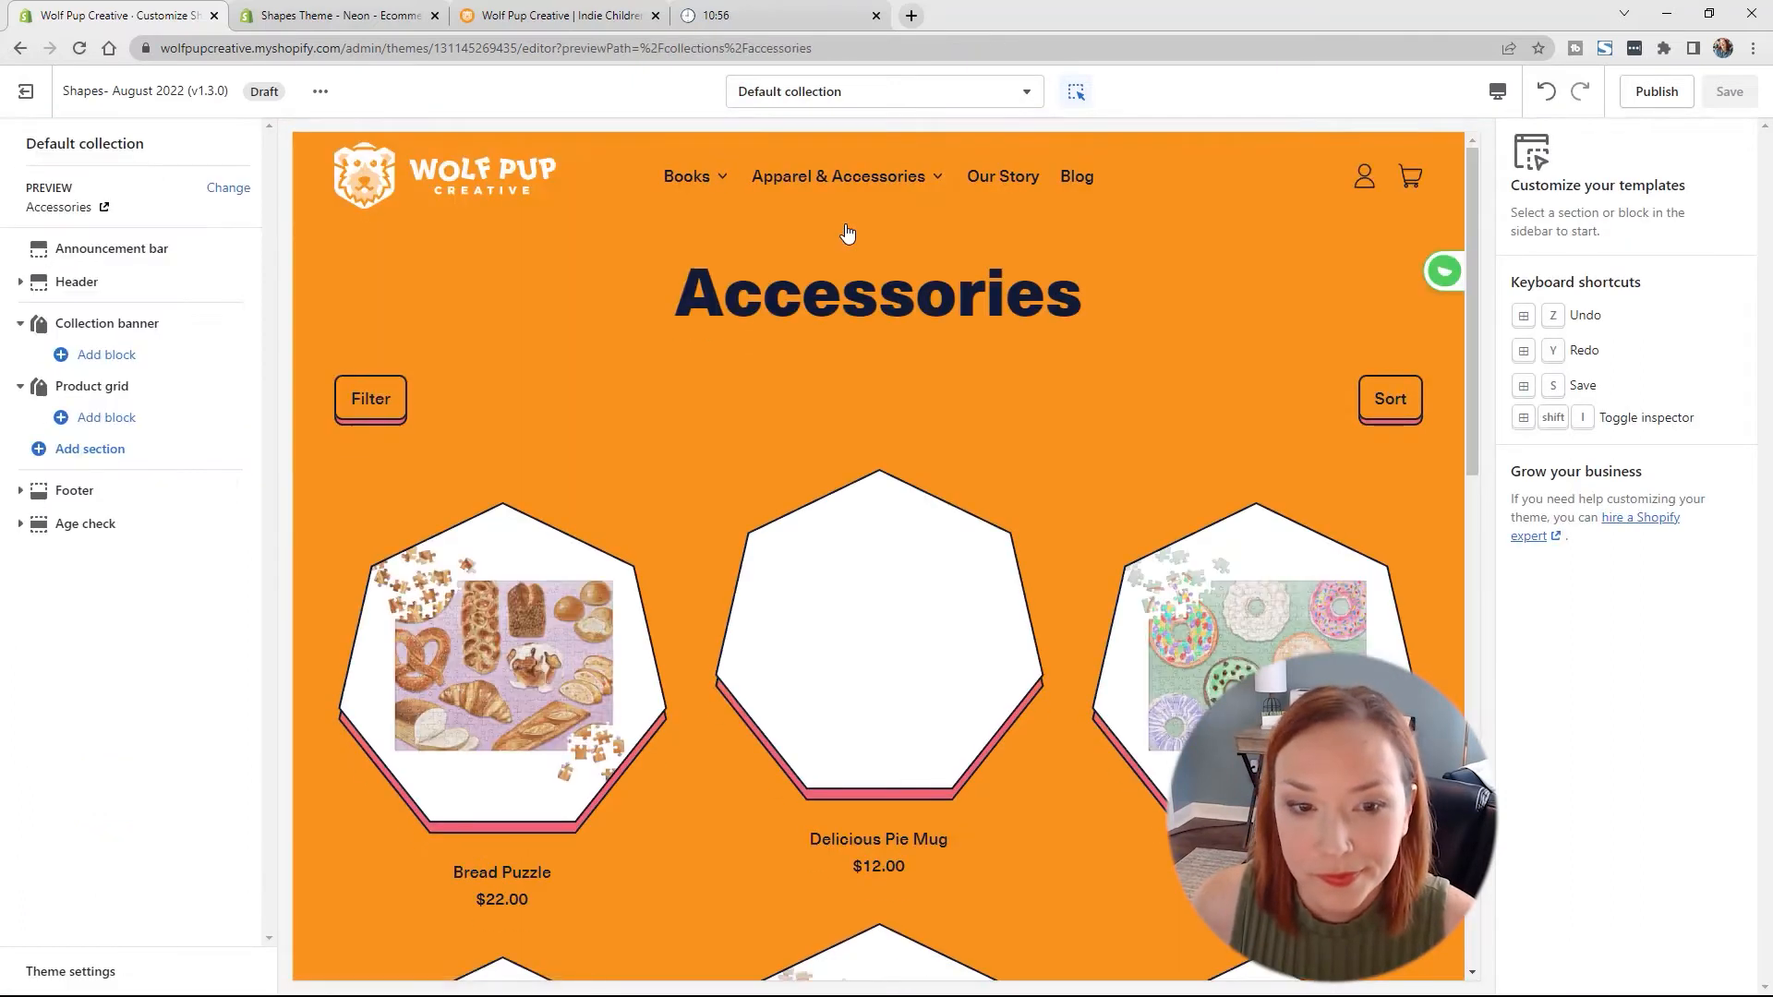
pyautogui.scroll(-10, 1097, 296)
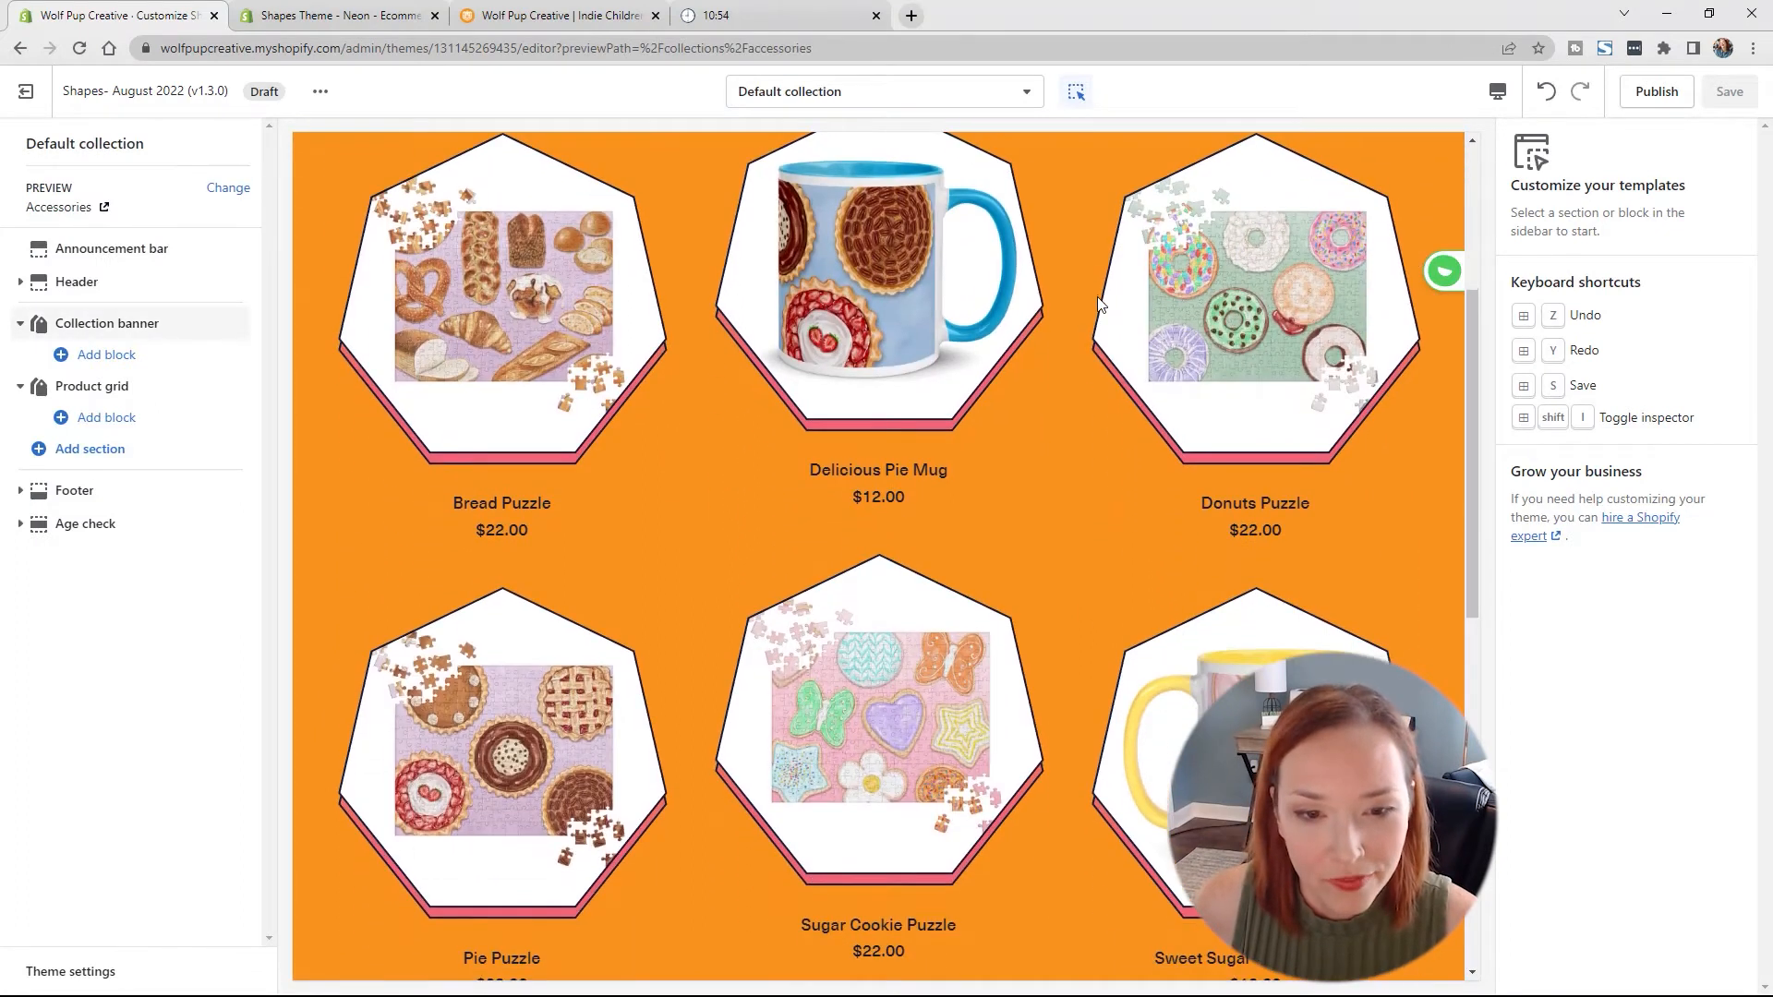
pyautogui.scroll(10, 1097, 296)
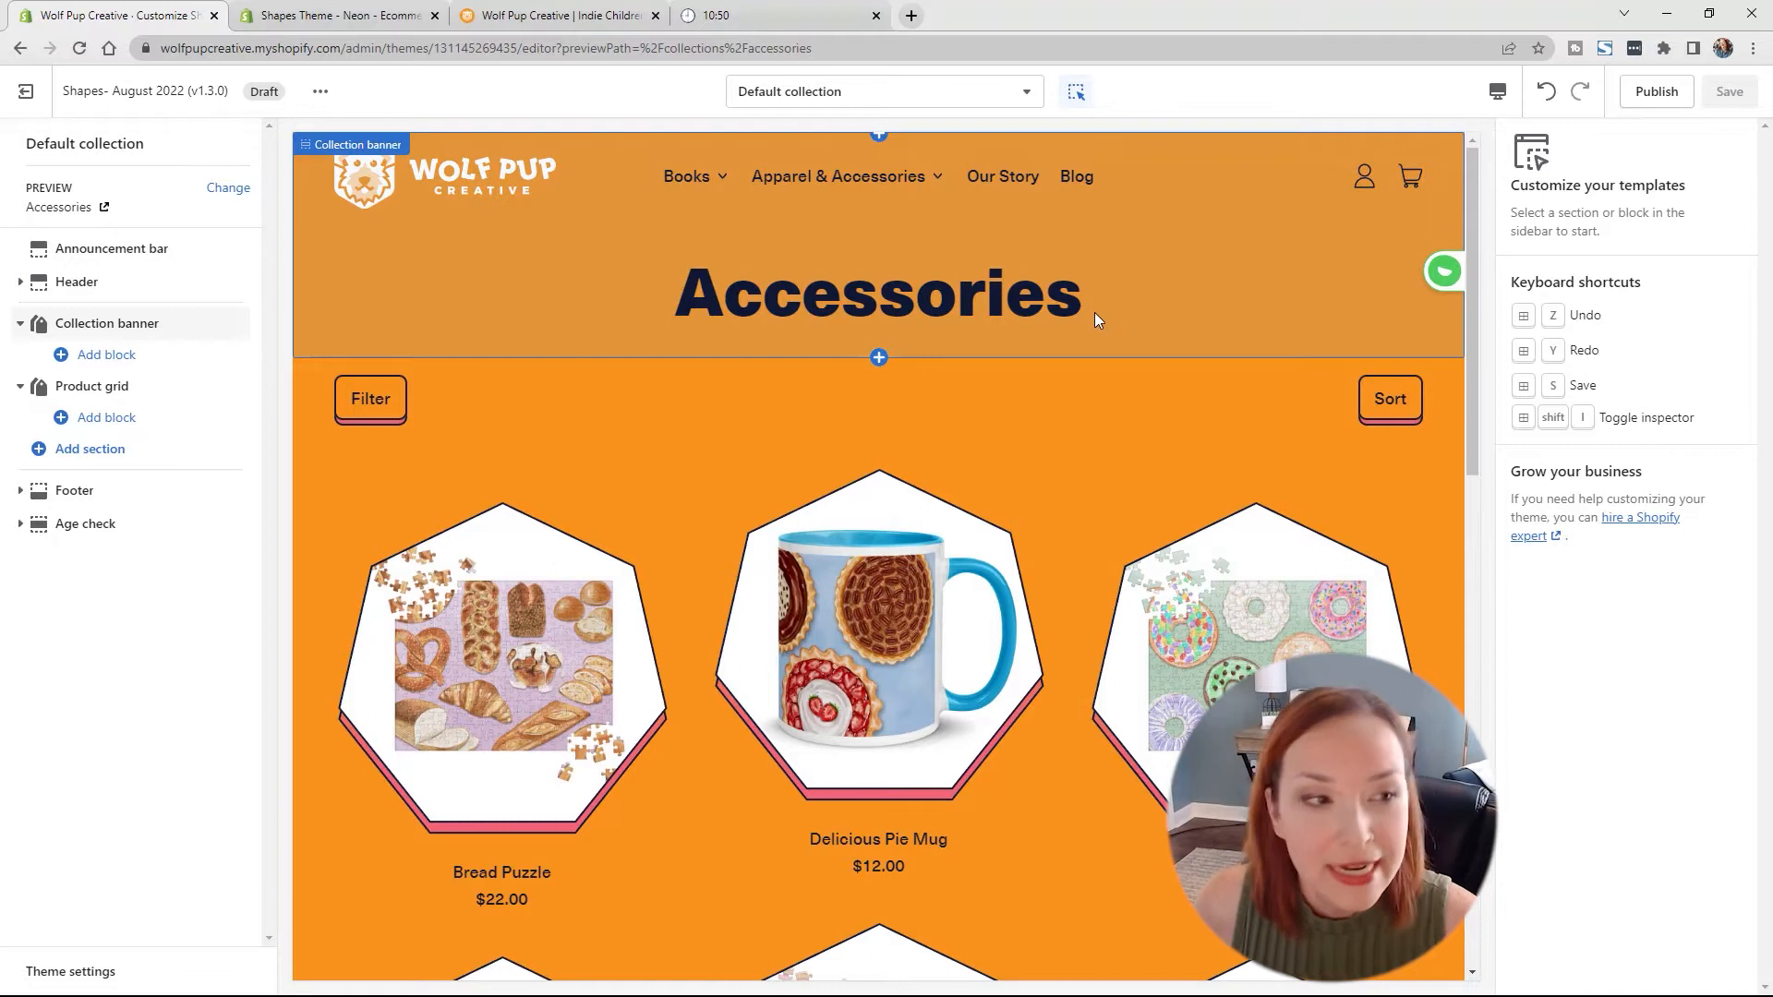
pyautogui.click(222, 194)
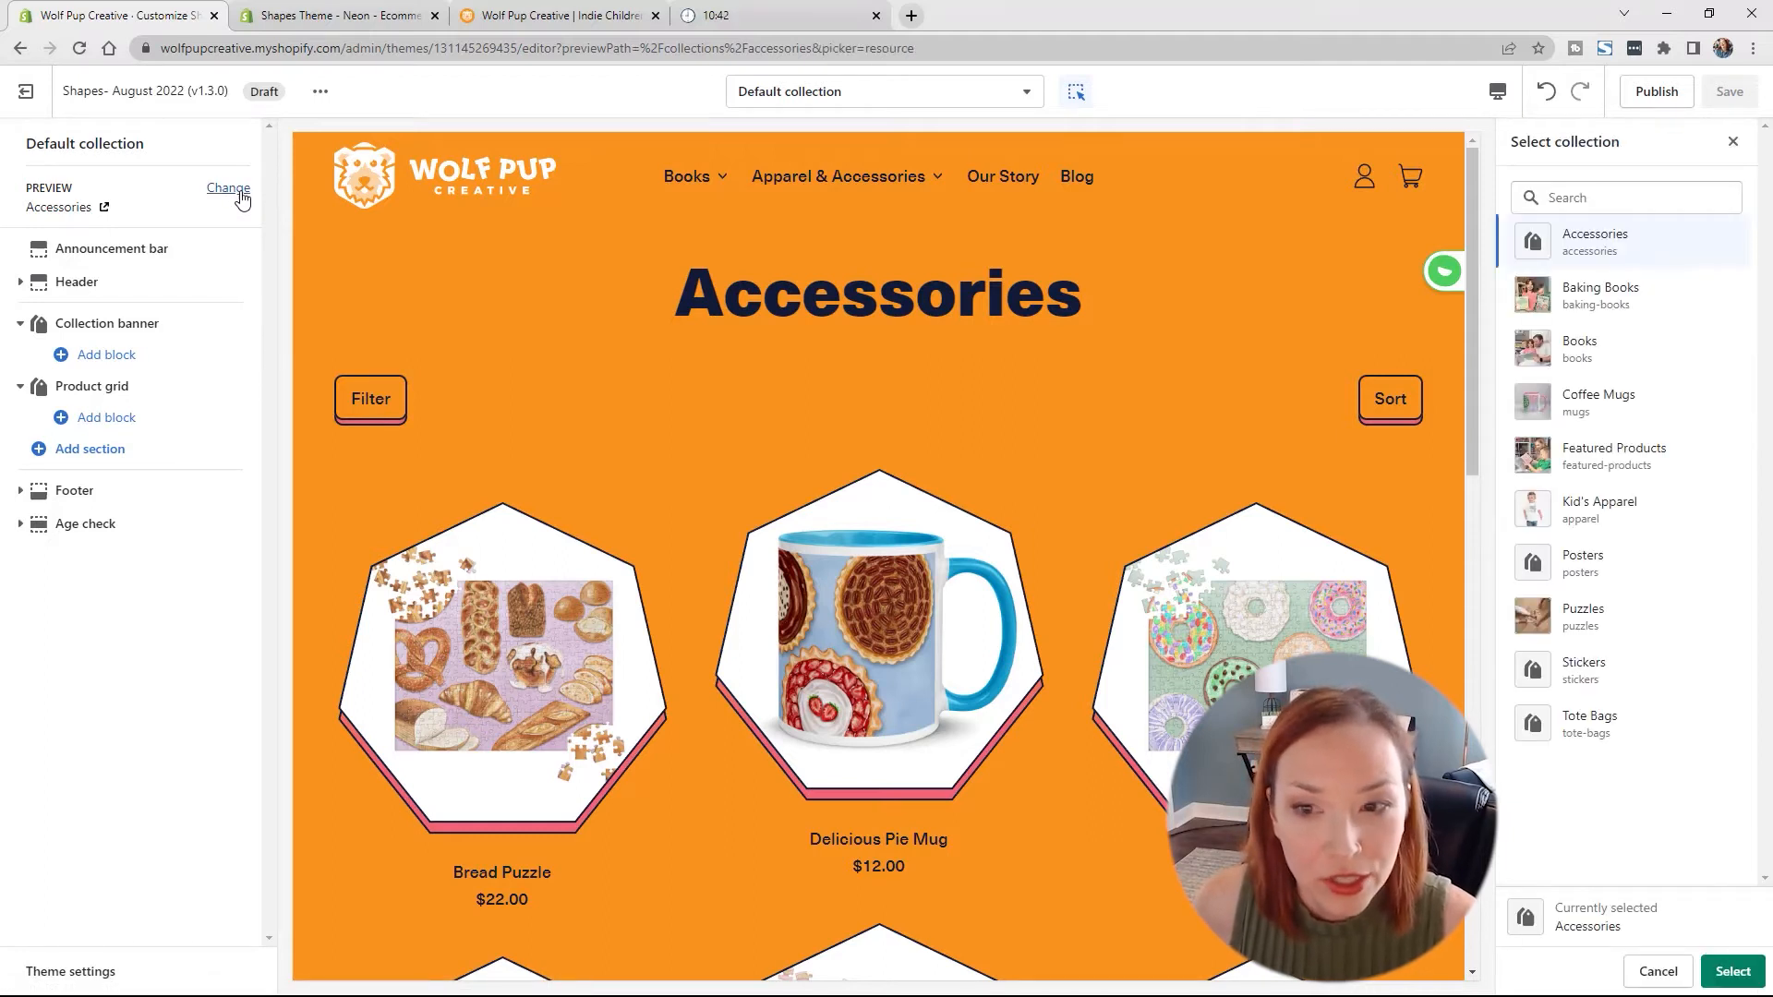
pyautogui.click(1683, 311)
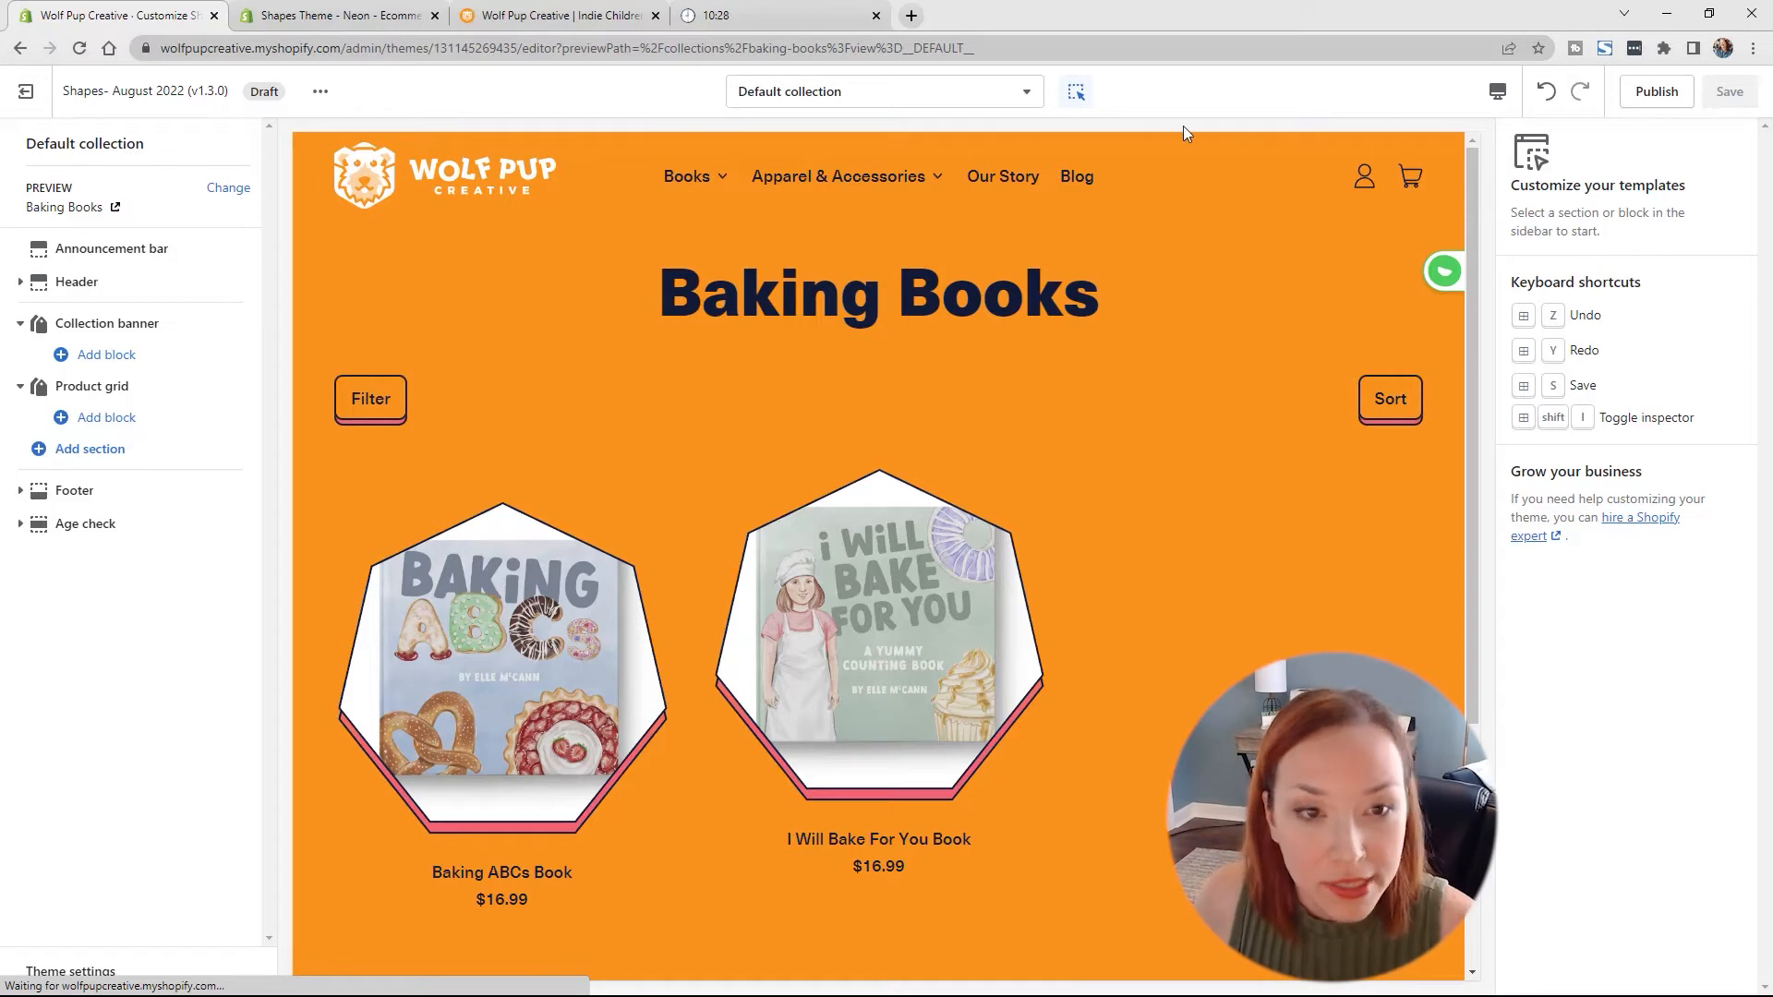
# Step: Create a collection template named Books based on Default collection, and preview it with the Baking Books collection
pyautogui.click(875, 95)
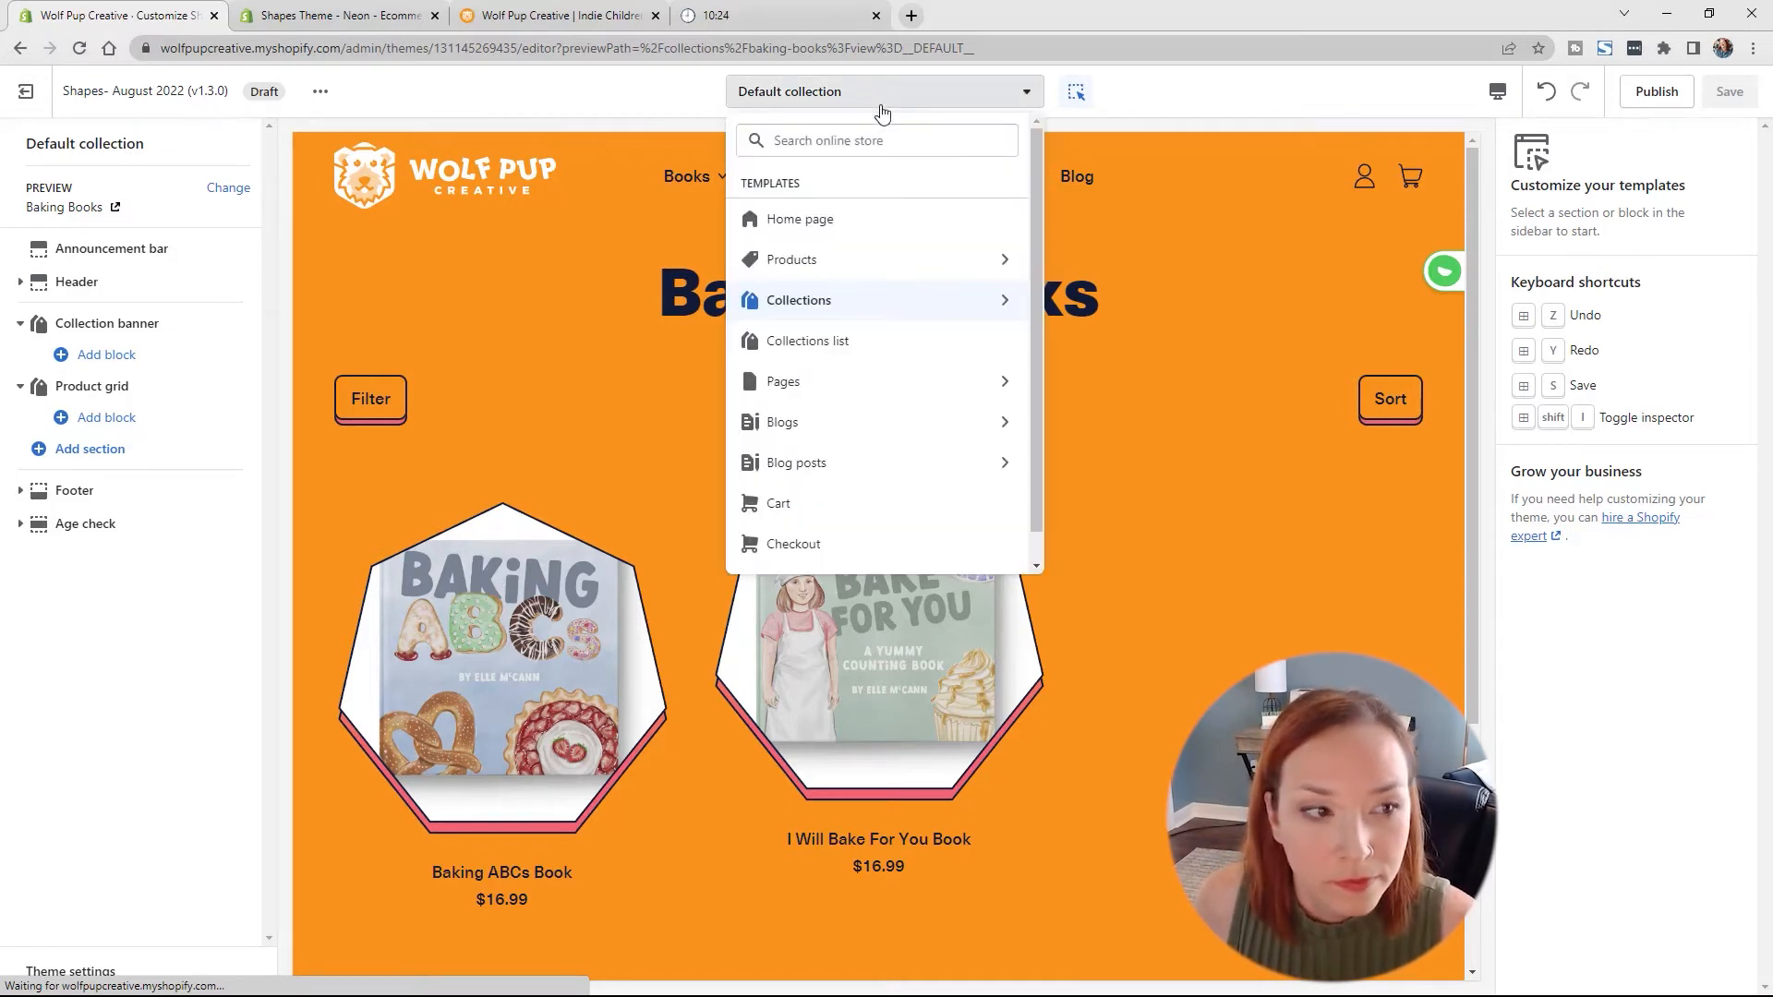
pyautogui.click(893, 299)
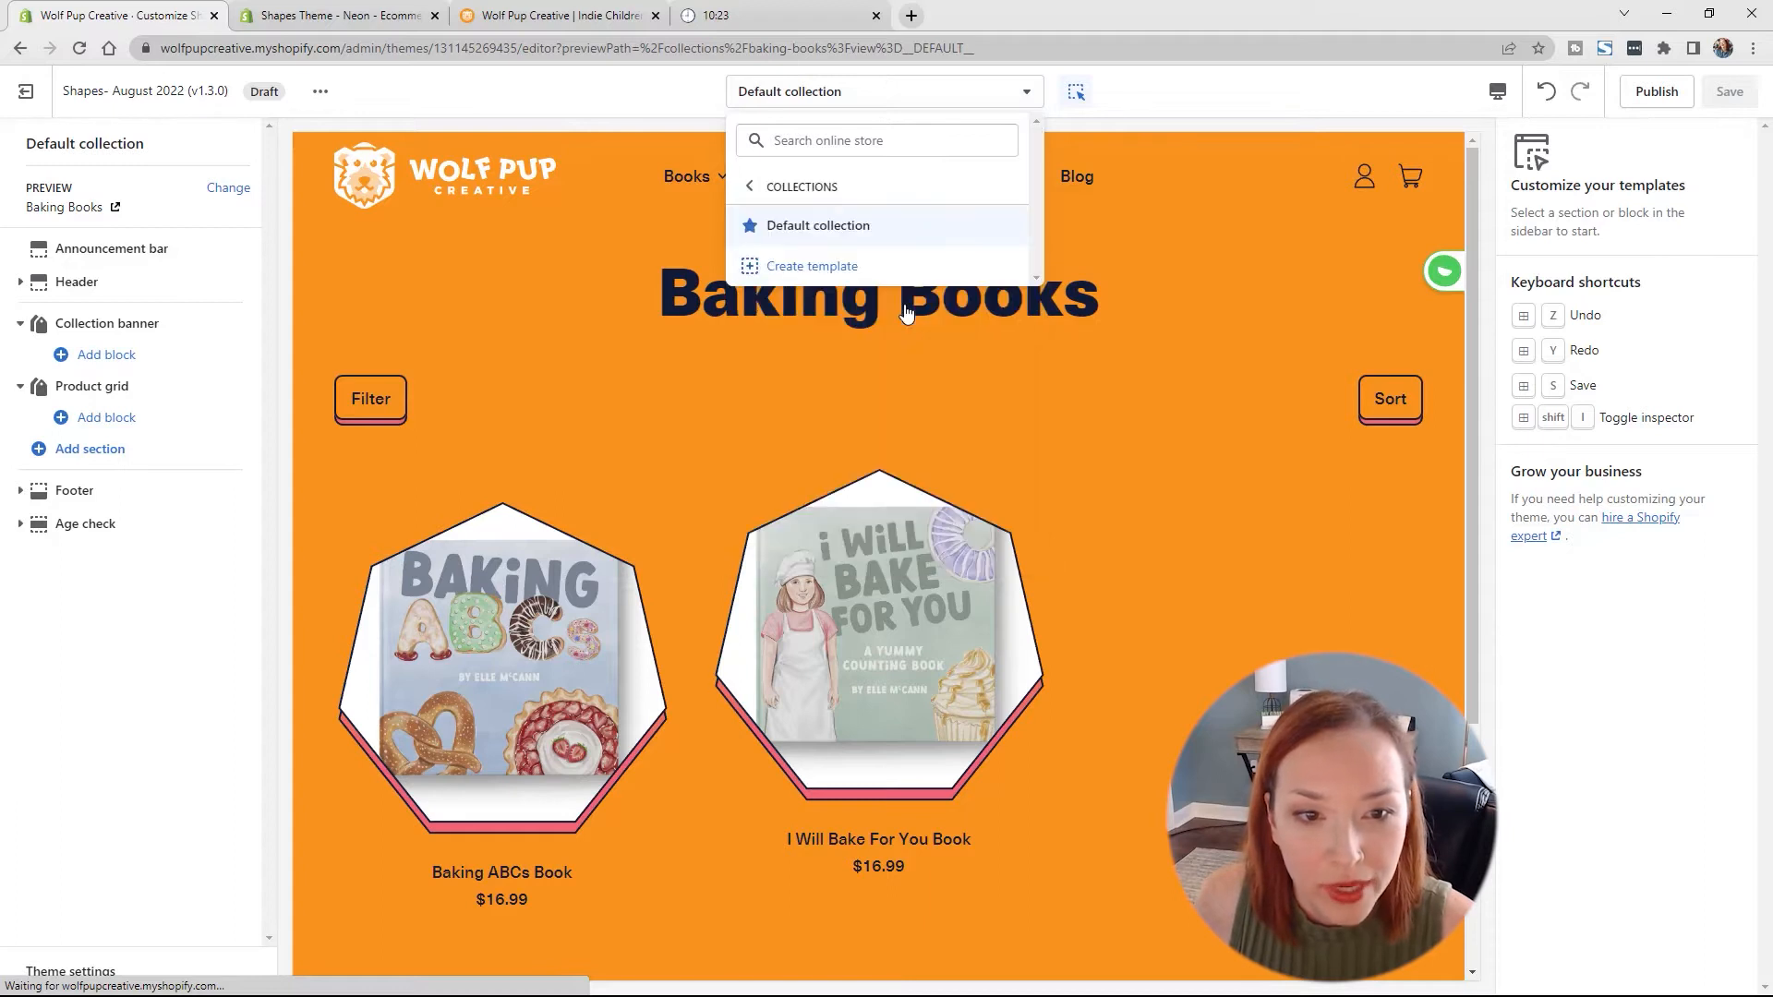
pyautogui.click(836, 268)
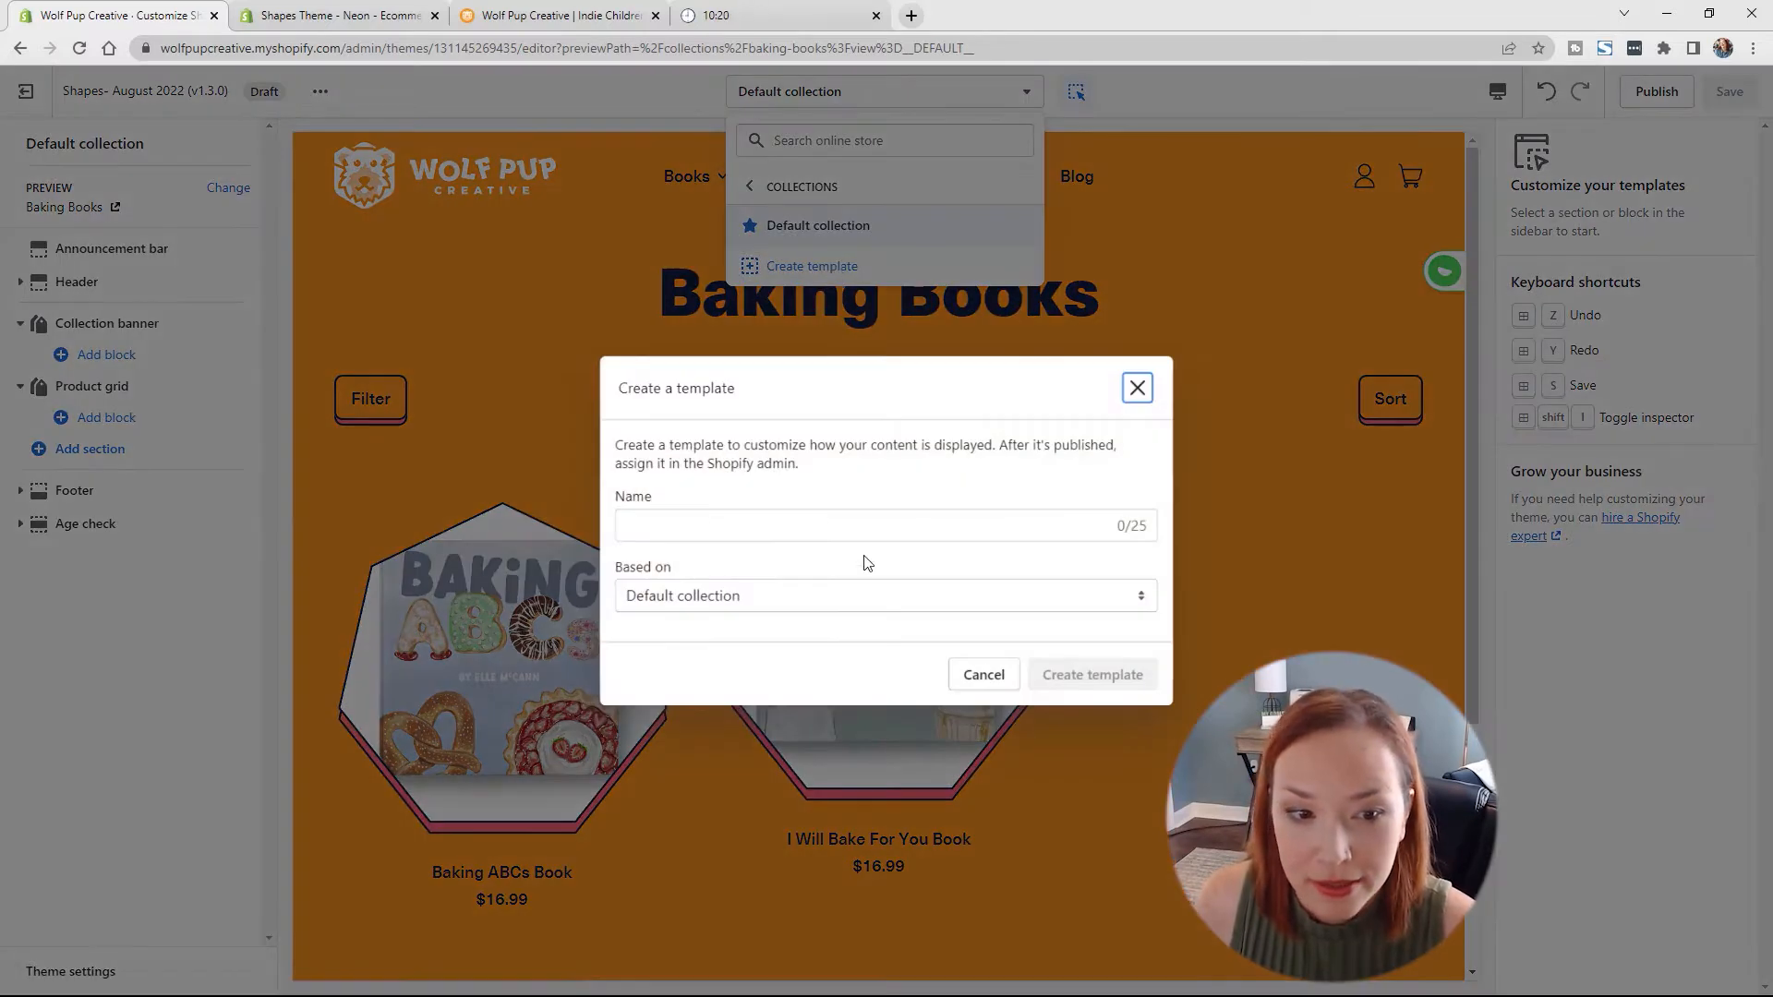
pyautogui.click(860, 523)
pyautogui.write('Books')
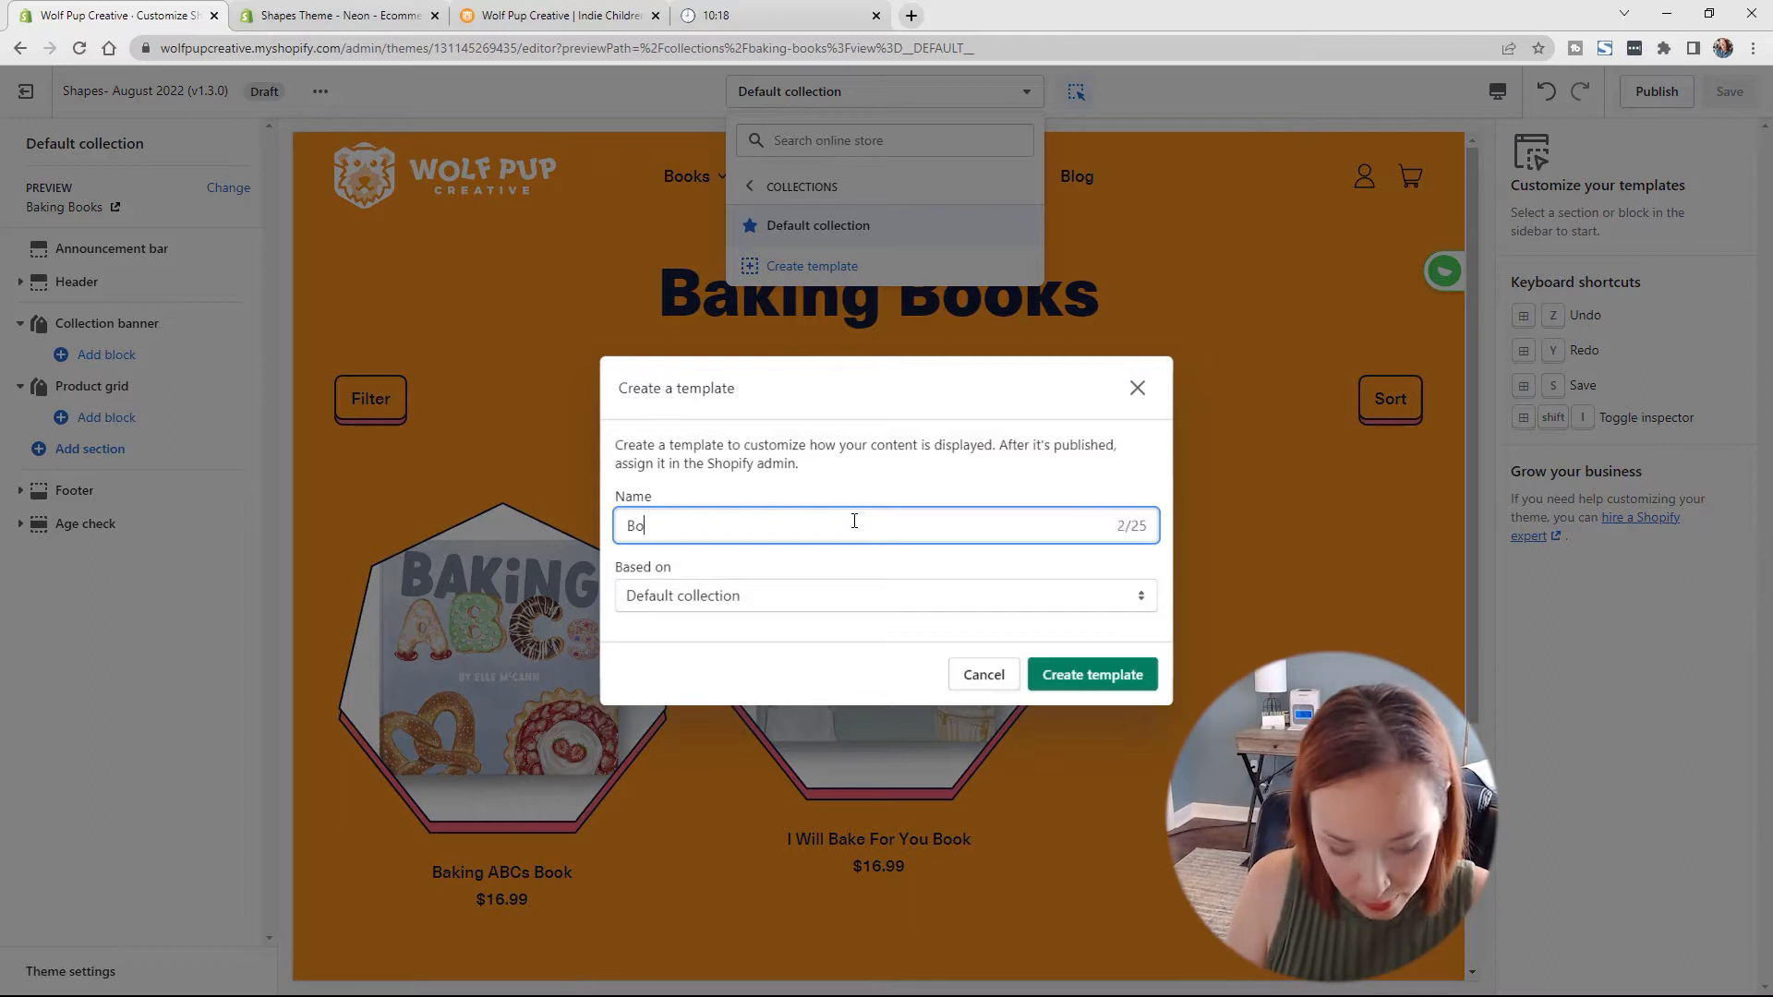
pyautogui.click(1107, 682)
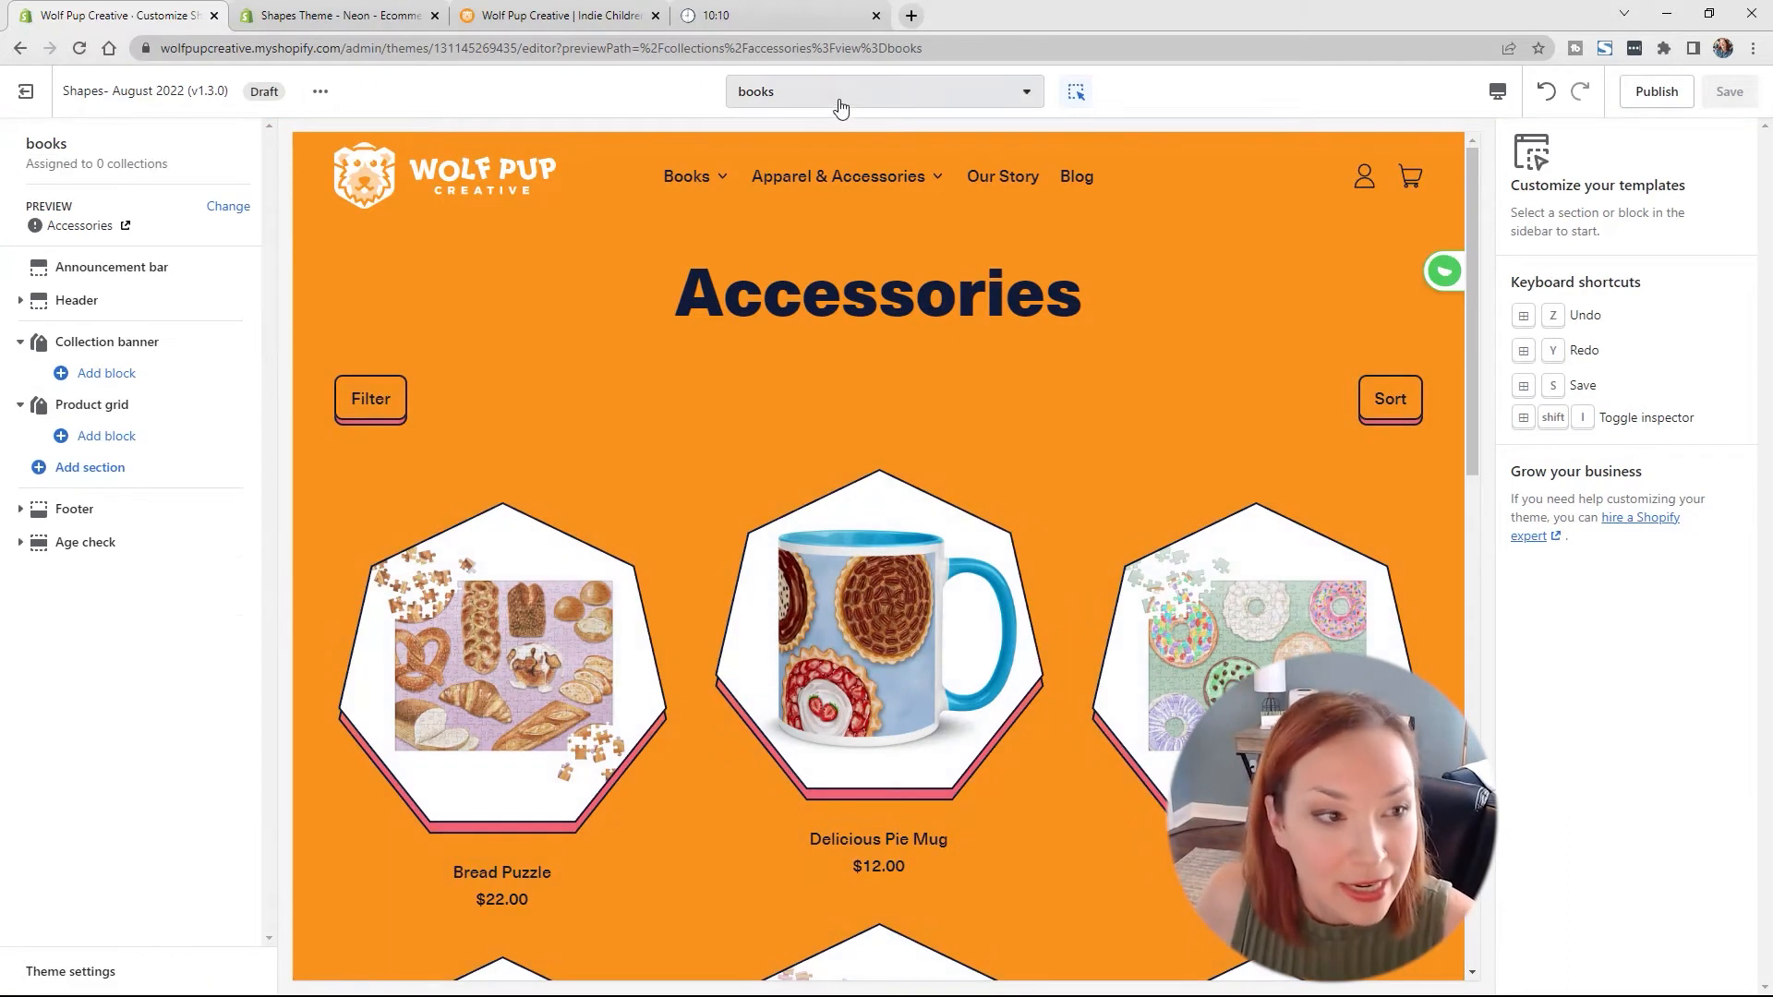
pyautogui.click(229, 208)
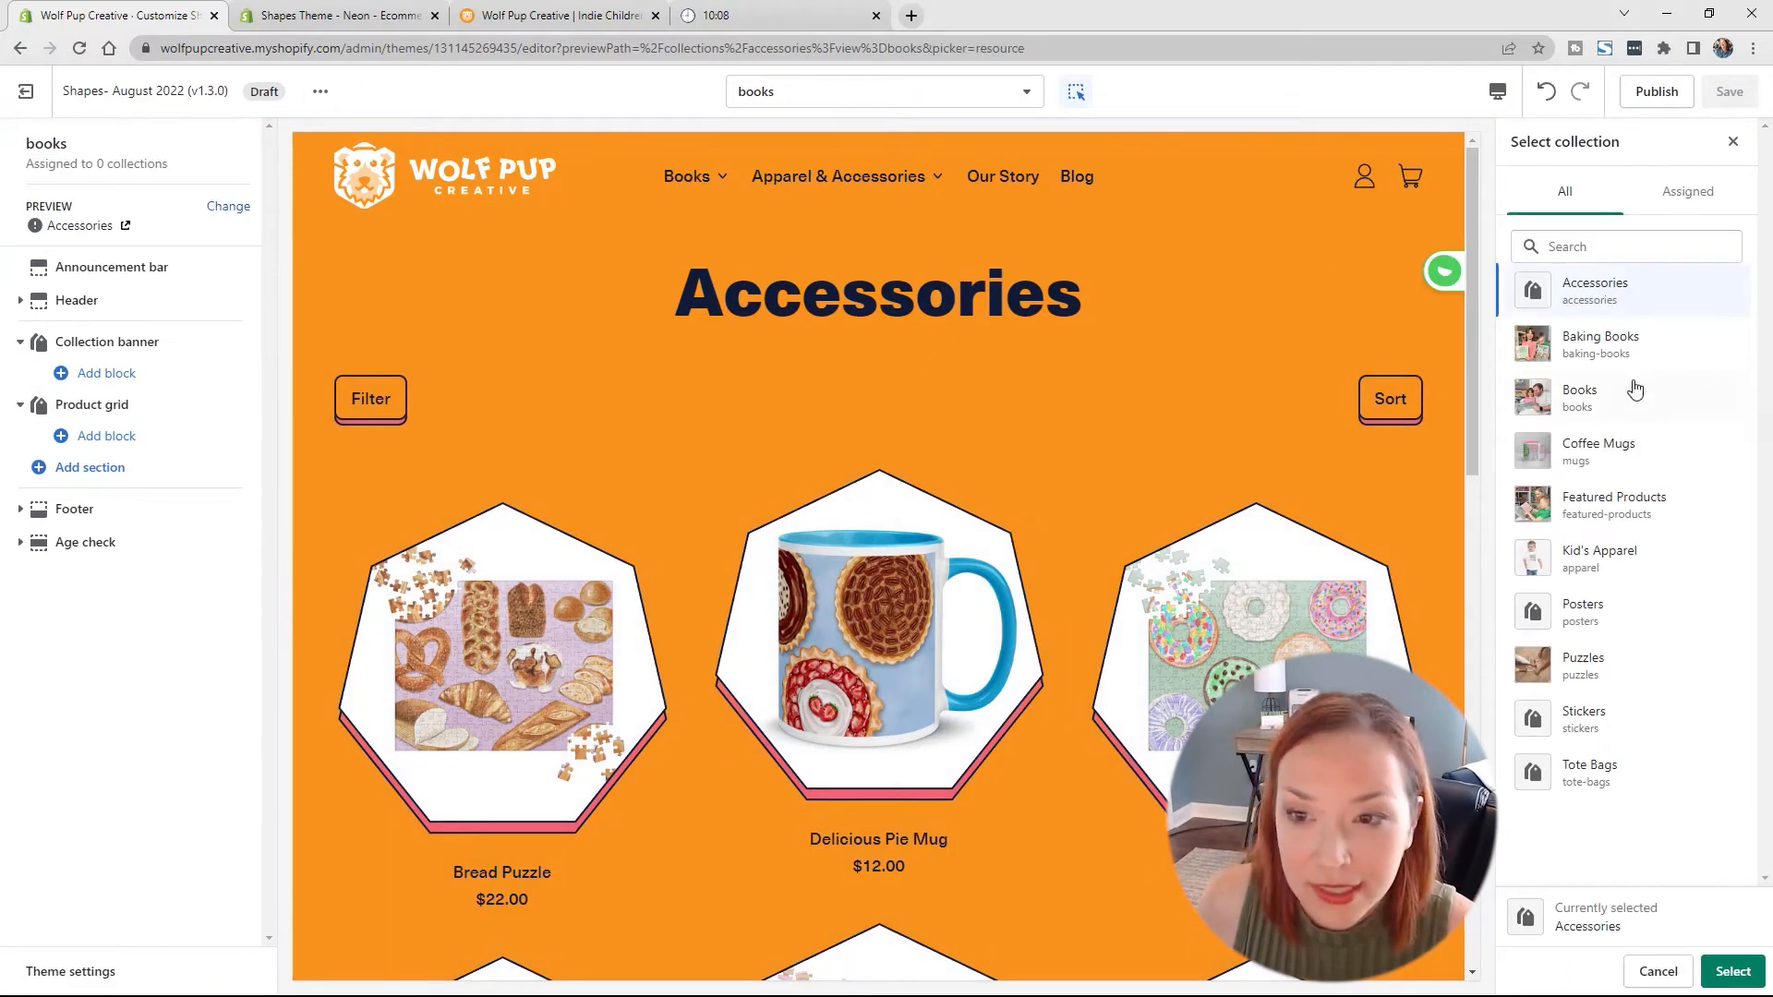
pyautogui.click(1660, 360)
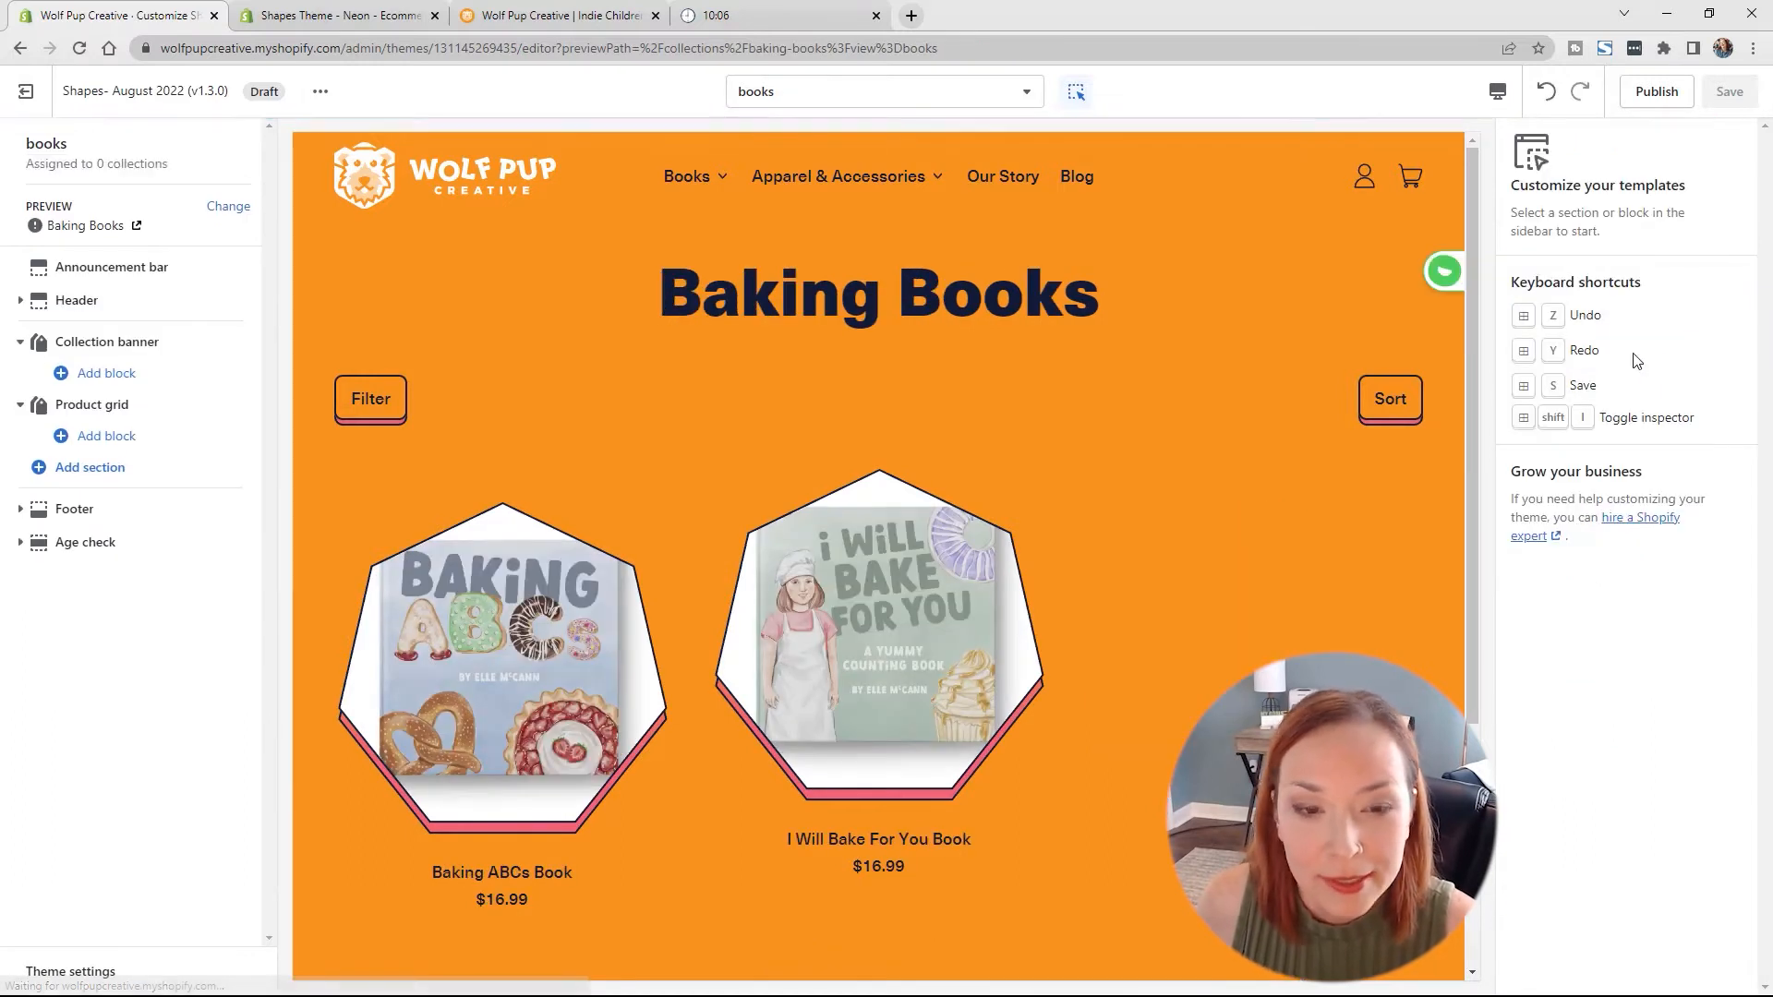
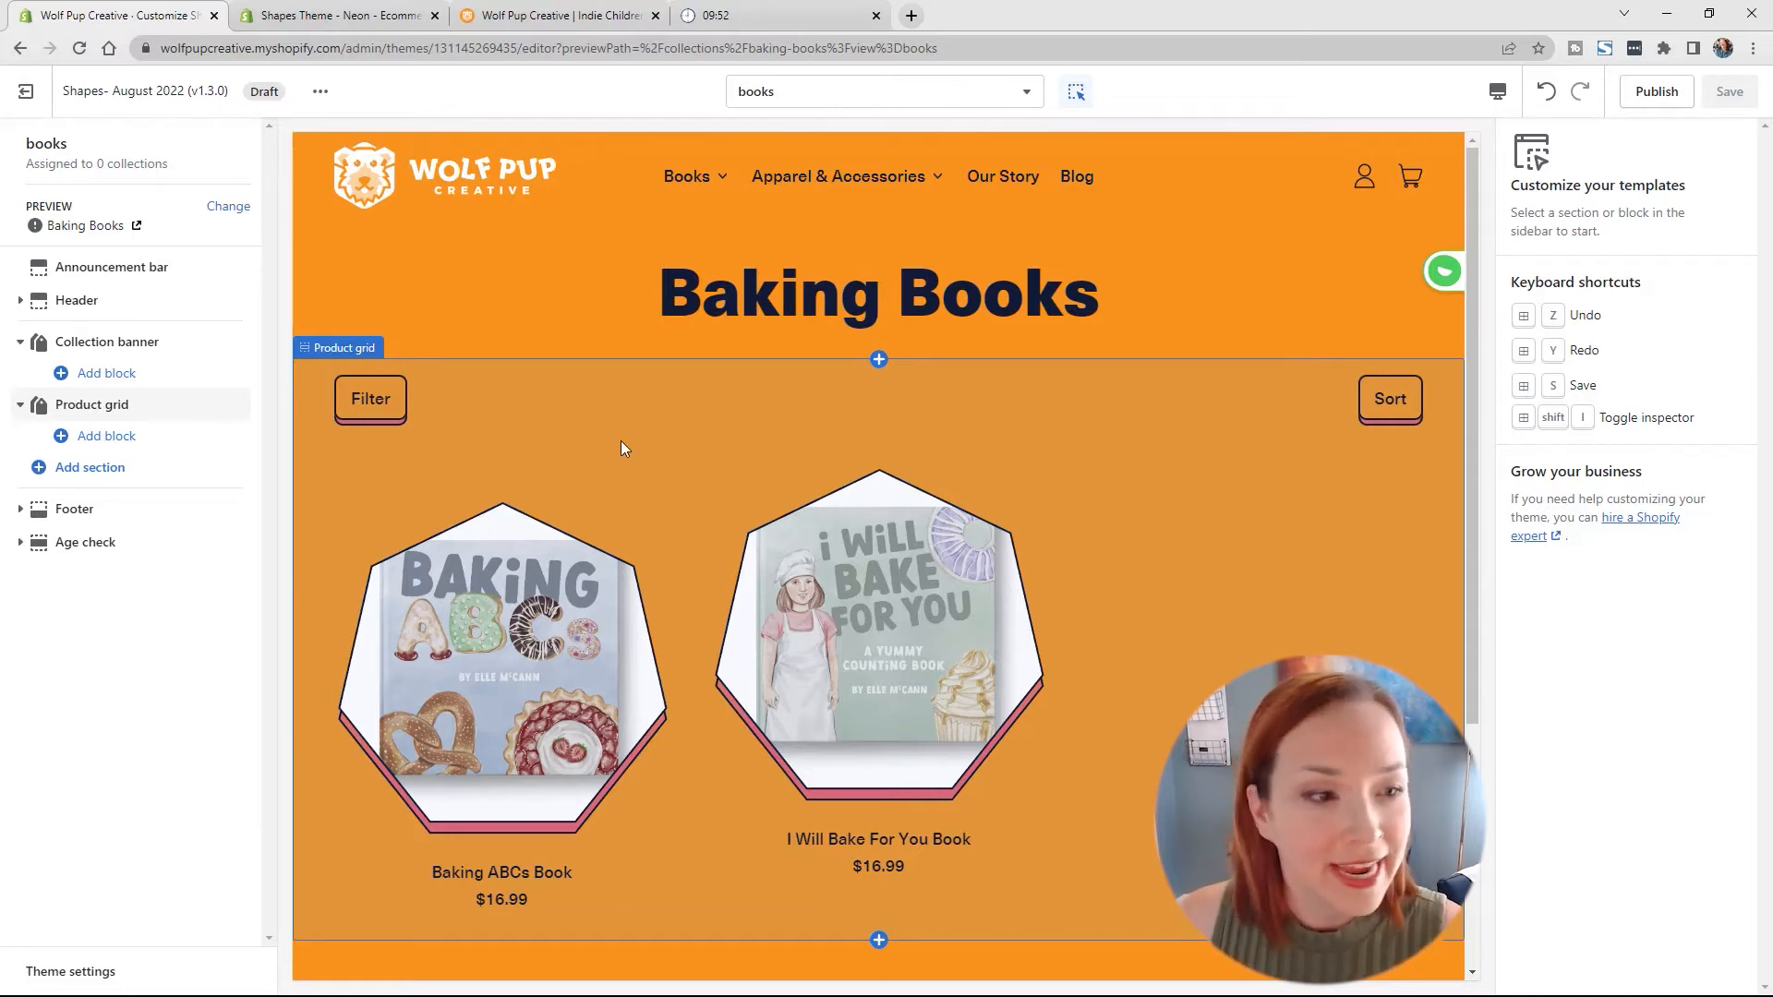
# Step: Resume the 30-minute countdown timer on its web page and return to the Shopify theme editor
pyautogui.click(763, 18)
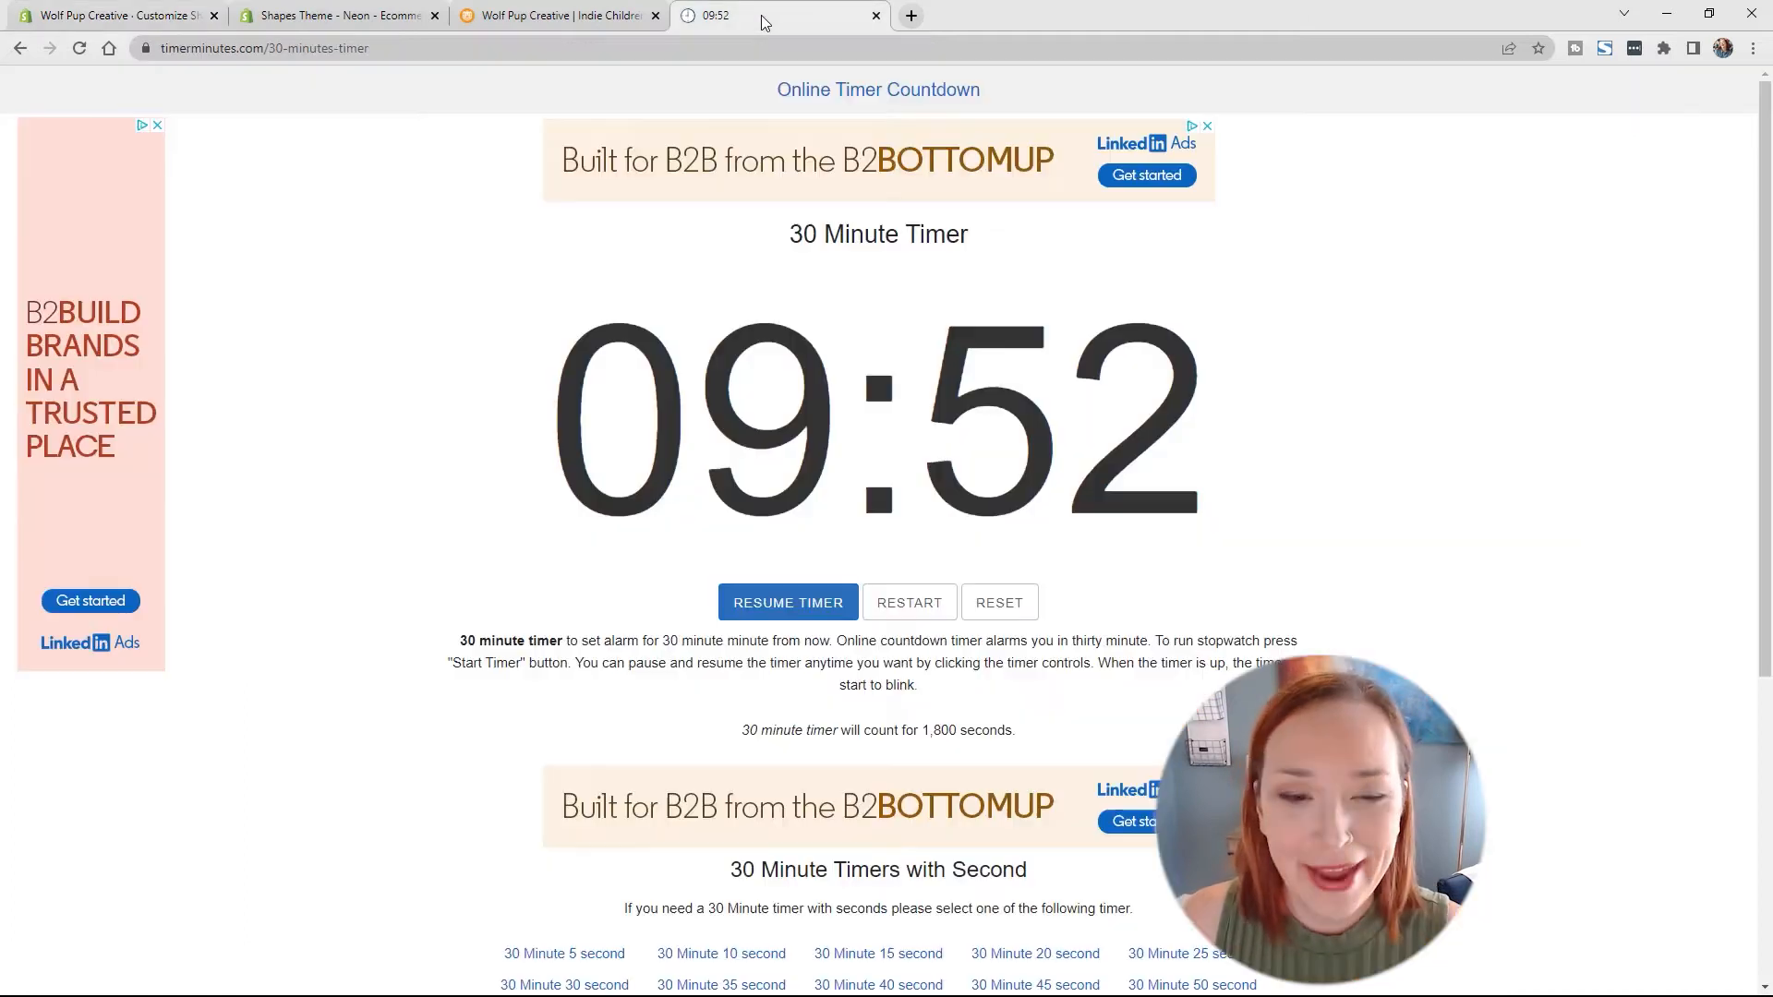
pyautogui.click(790, 605)
pyautogui.click(159, 18)
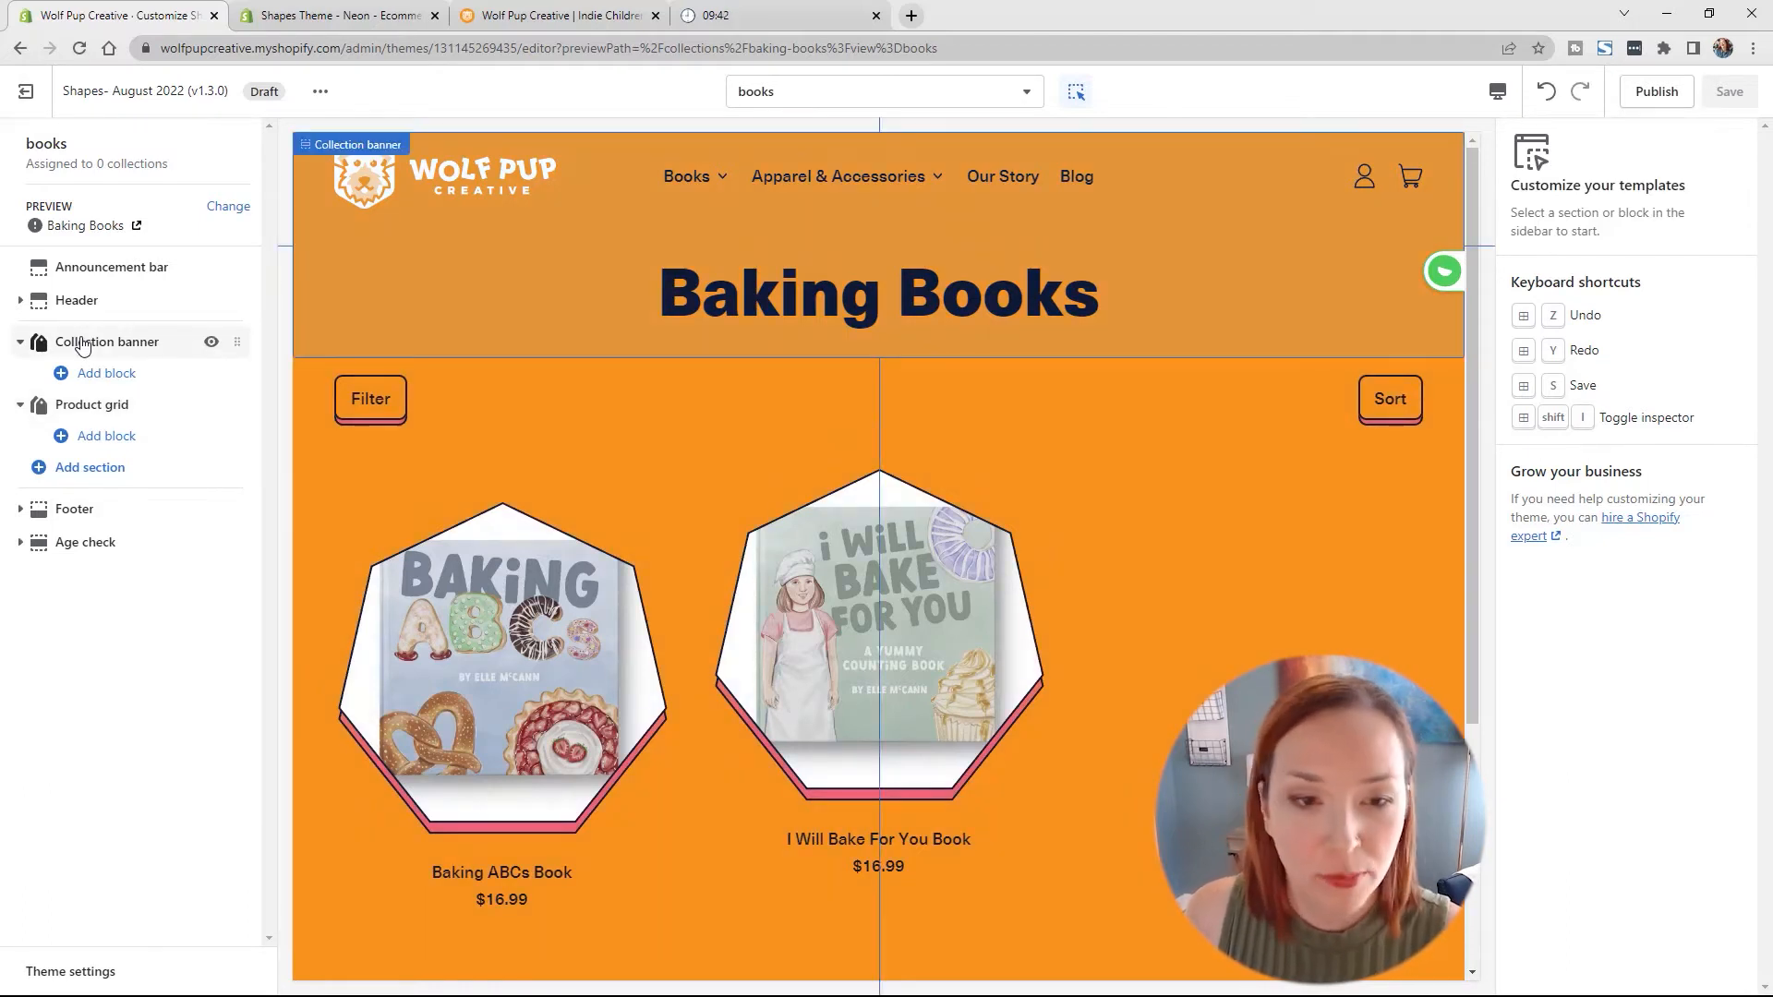
# Step: Set the product grid of the books template to 2 products per row on desktop
pyautogui.click(84, 407)
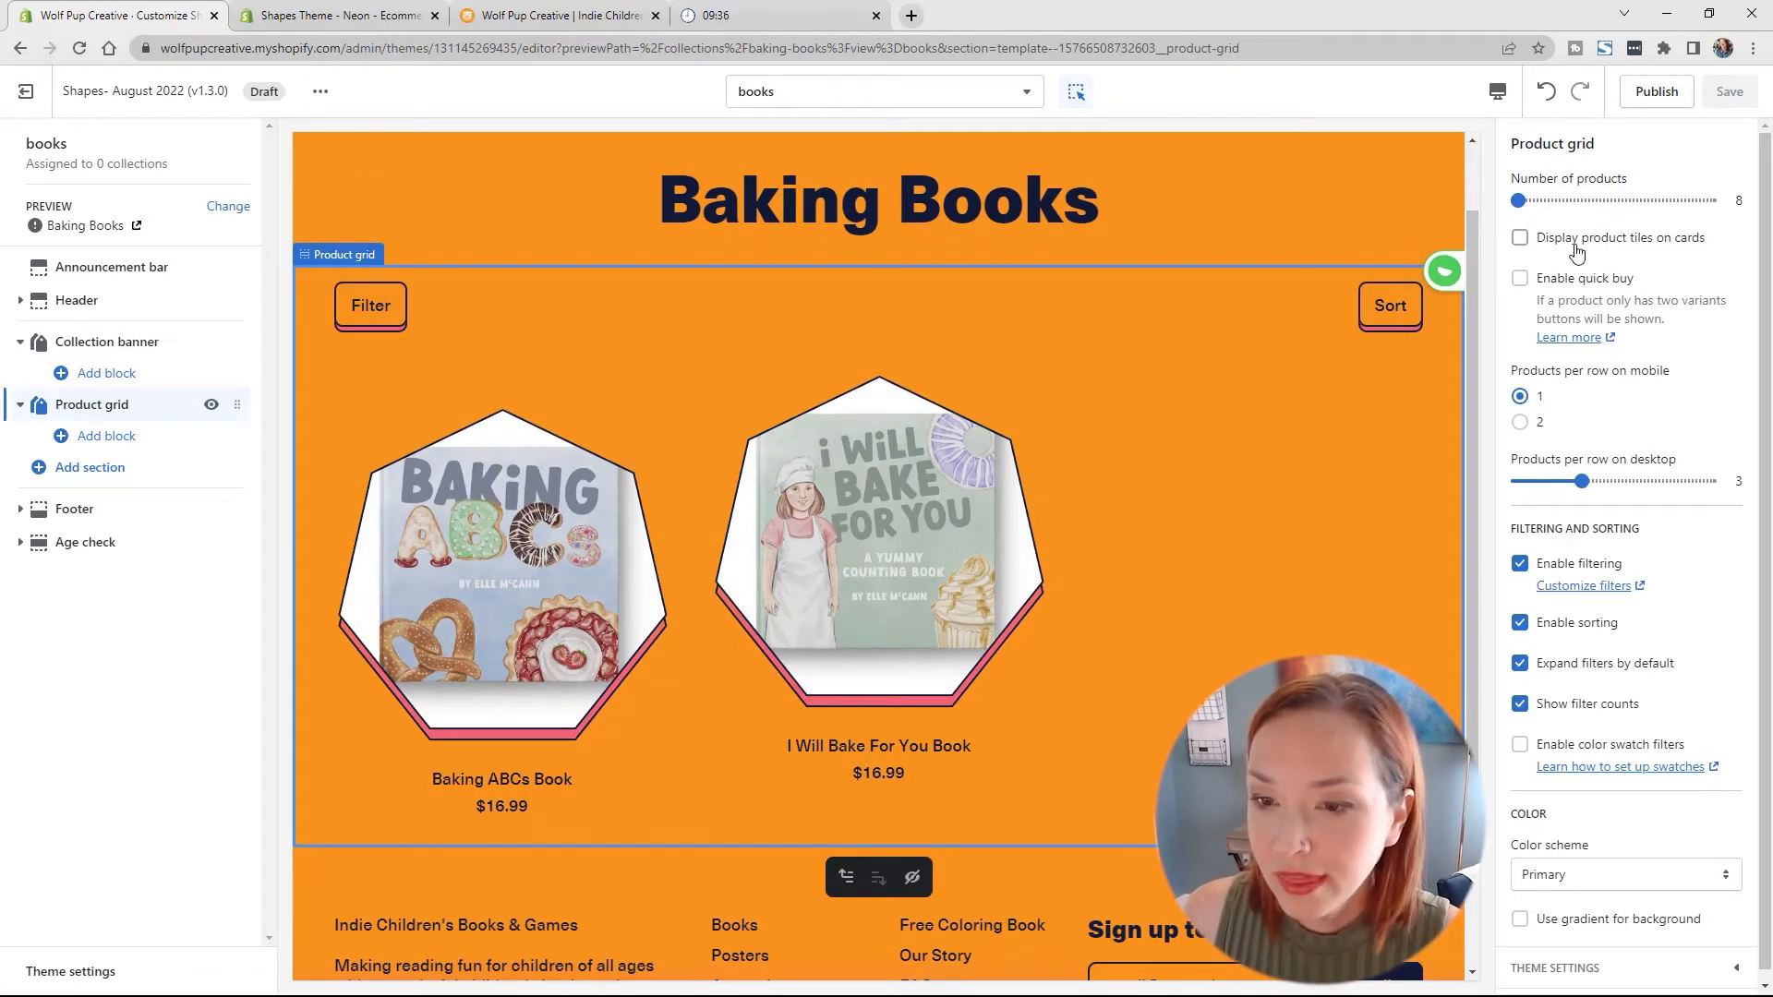
pyautogui.moveTo(1577, 476); pyautogui.dragTo(1521, 482)
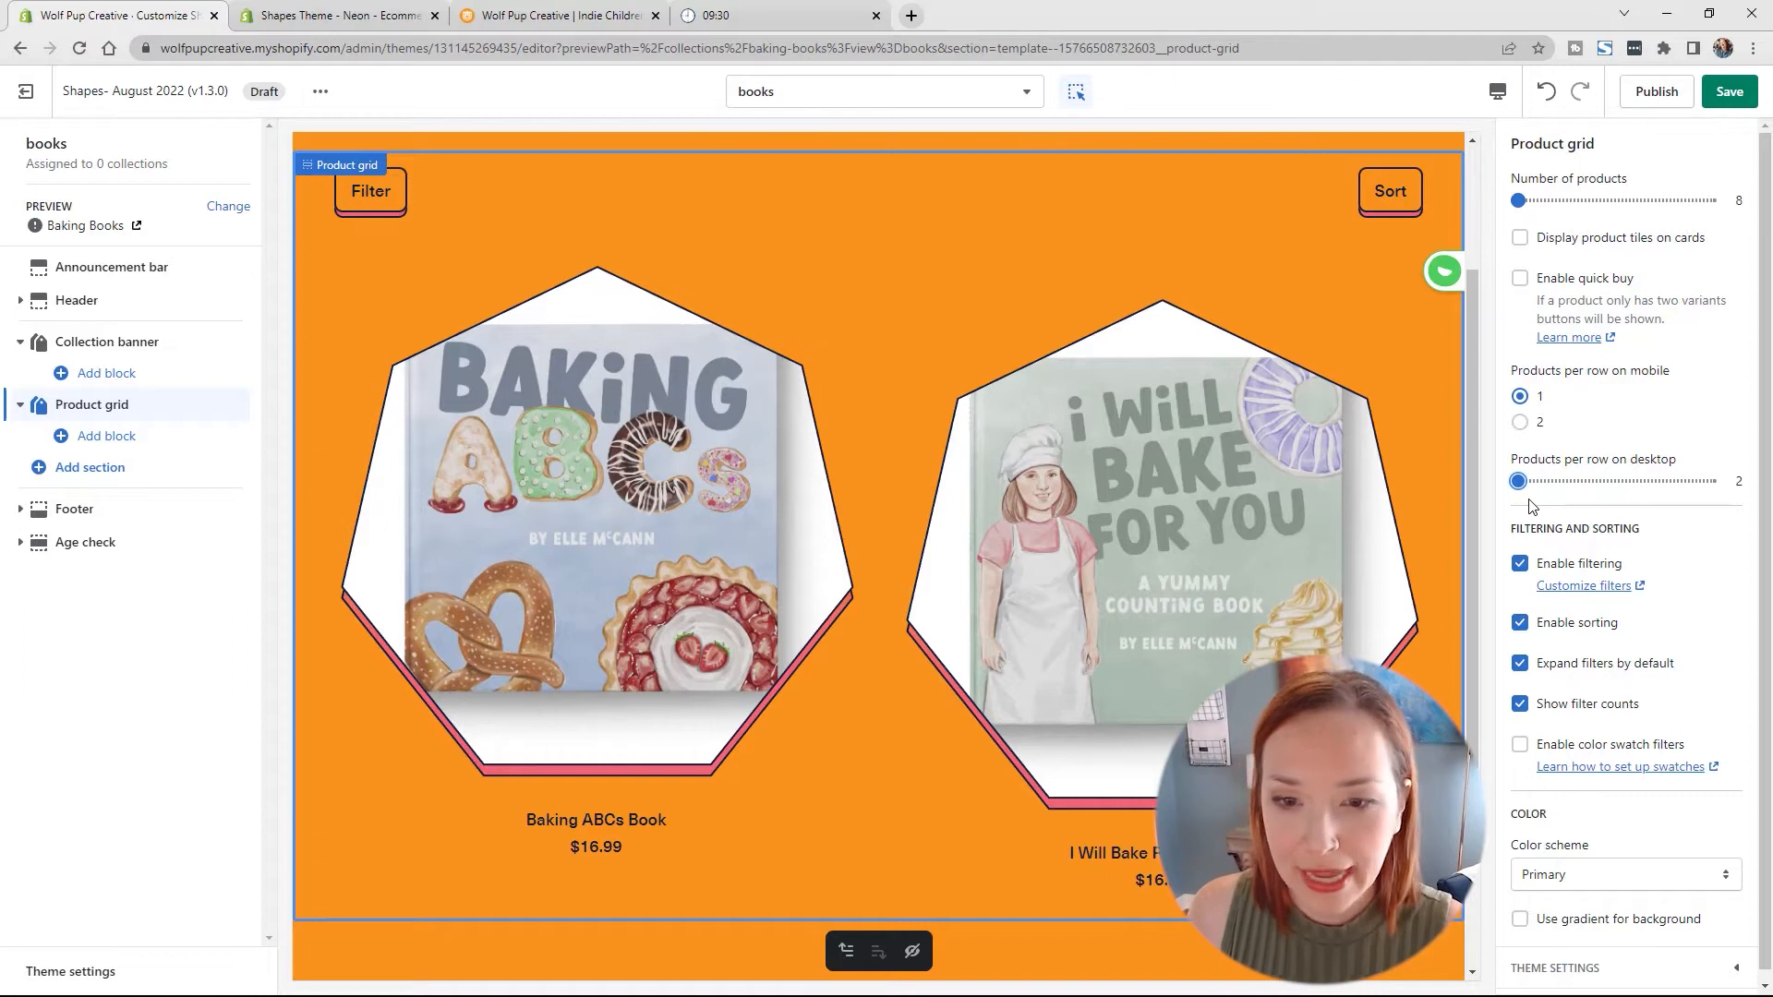
pyautogui.scroll(2, 1369, 572)
# Step: Disable filtering and sorting in the product grid and save the books template
pyautogui.click(1520, 564)
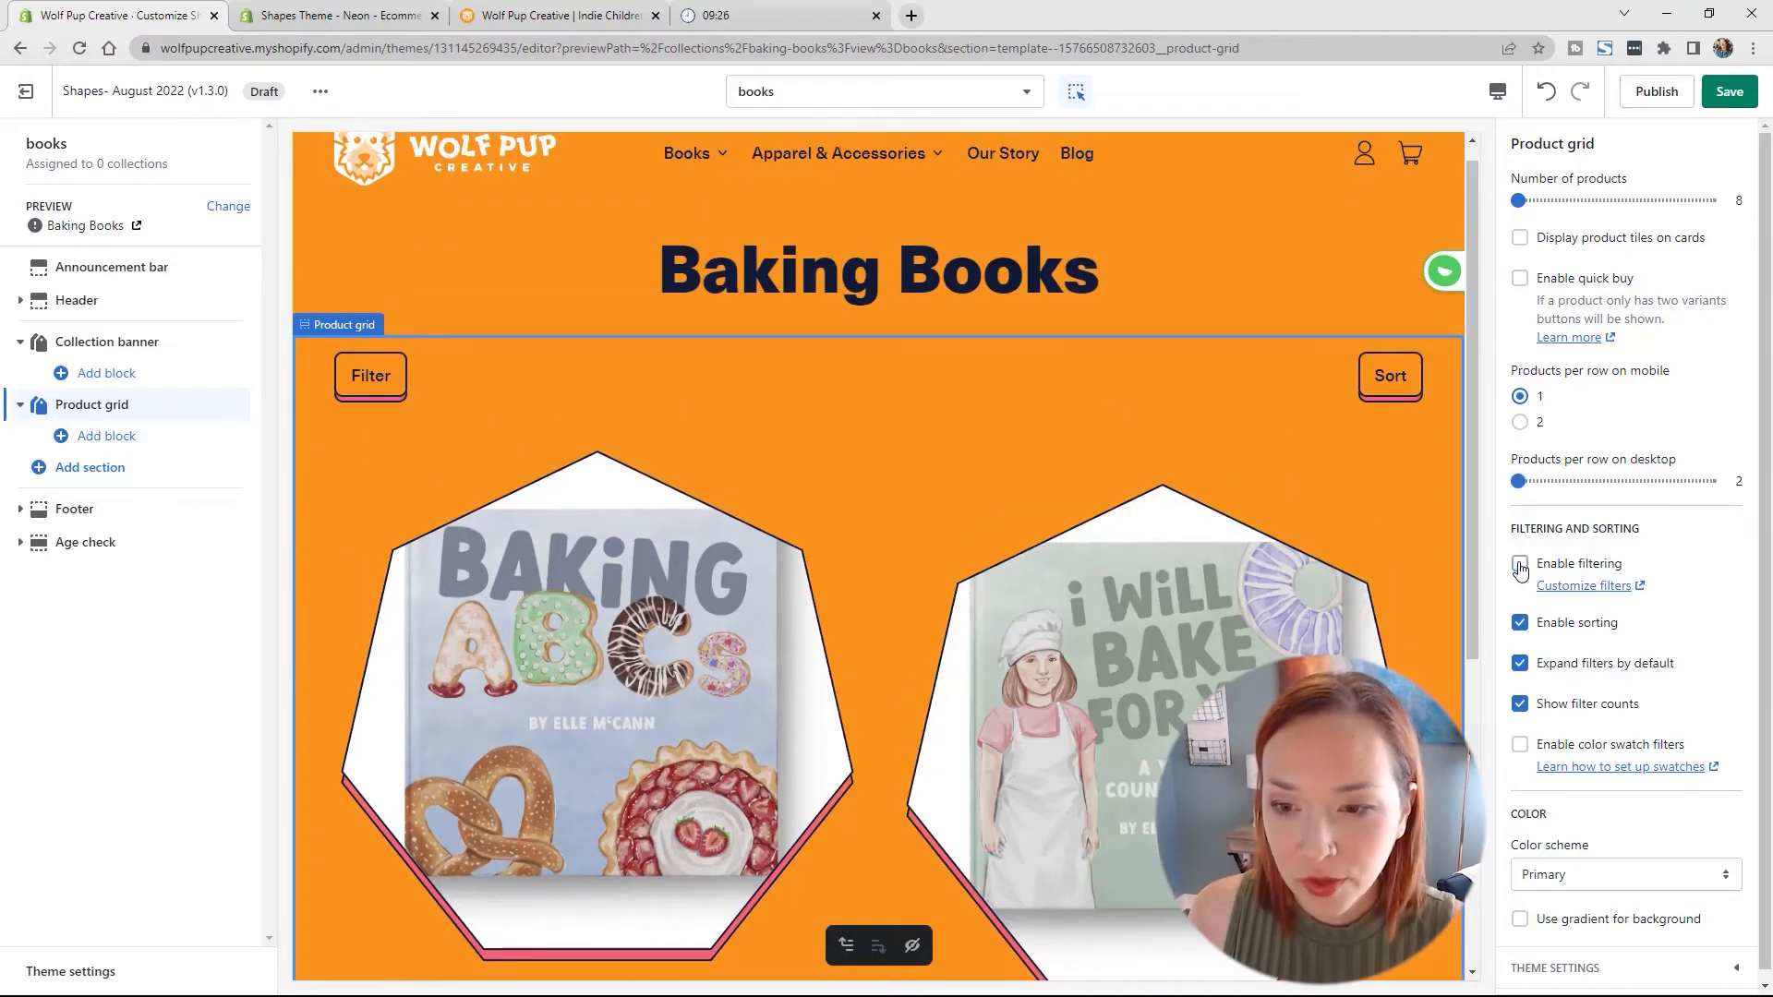
pyautogui.click(1520, 623)
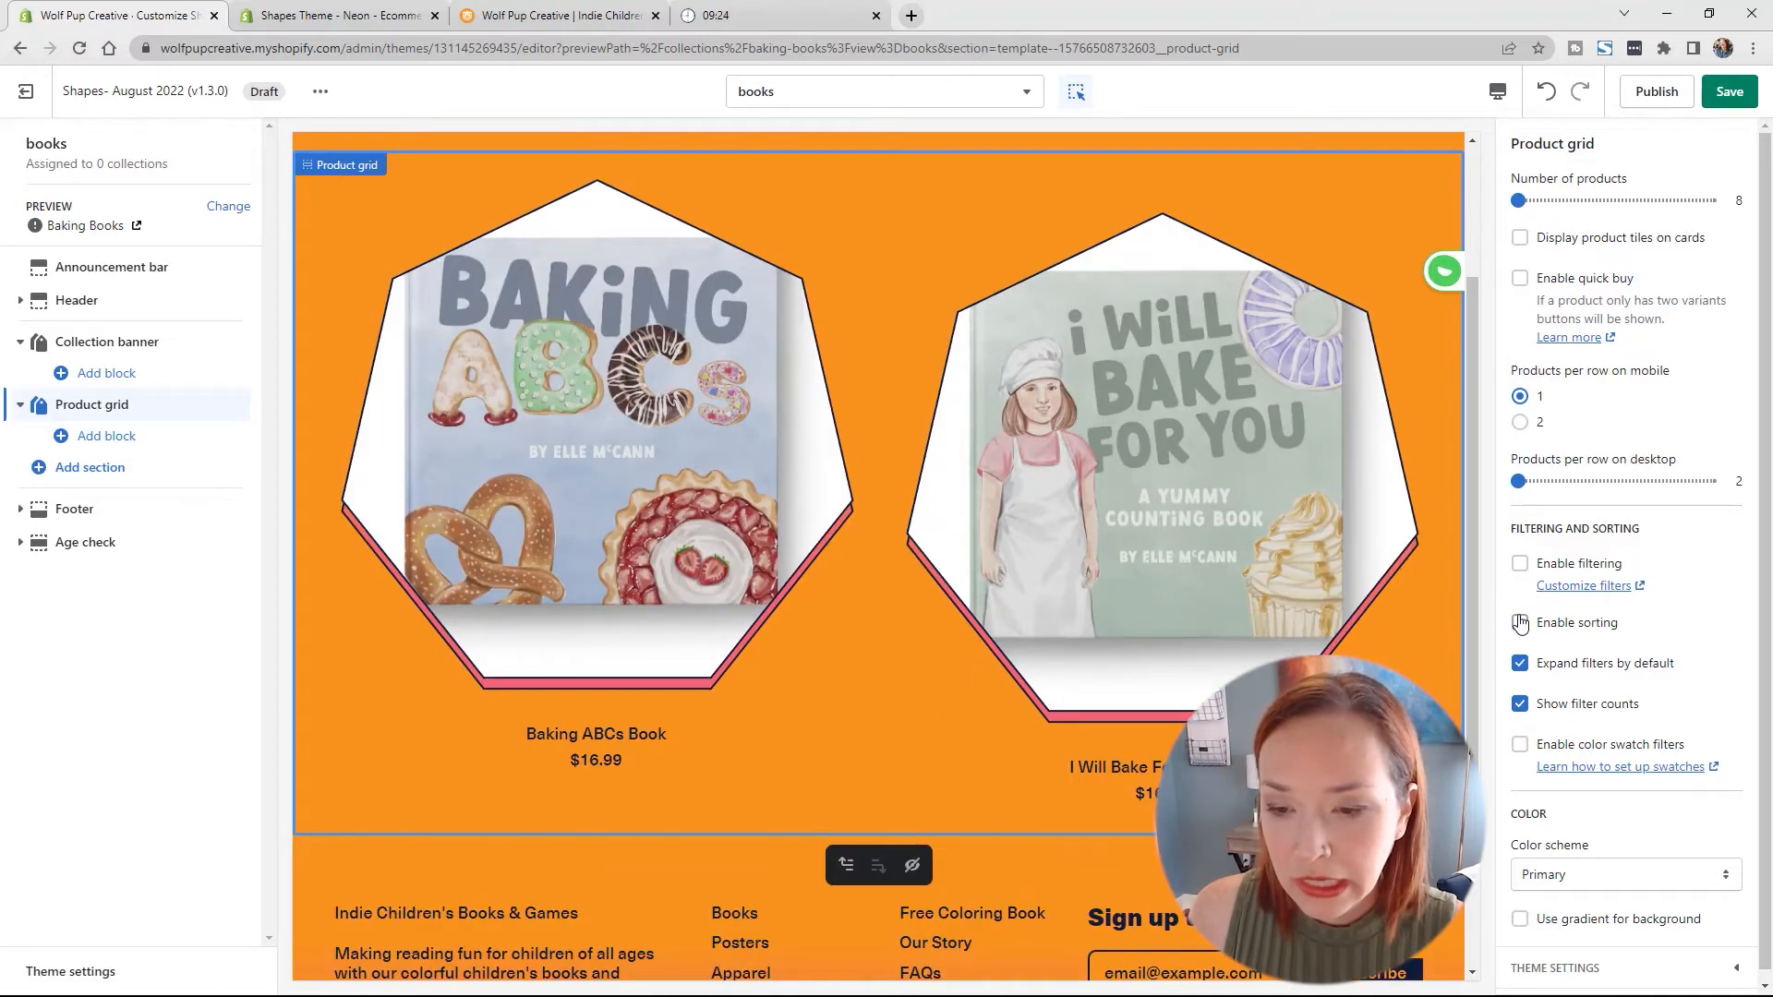
pyautogui.scroll(2, 1385, 478)
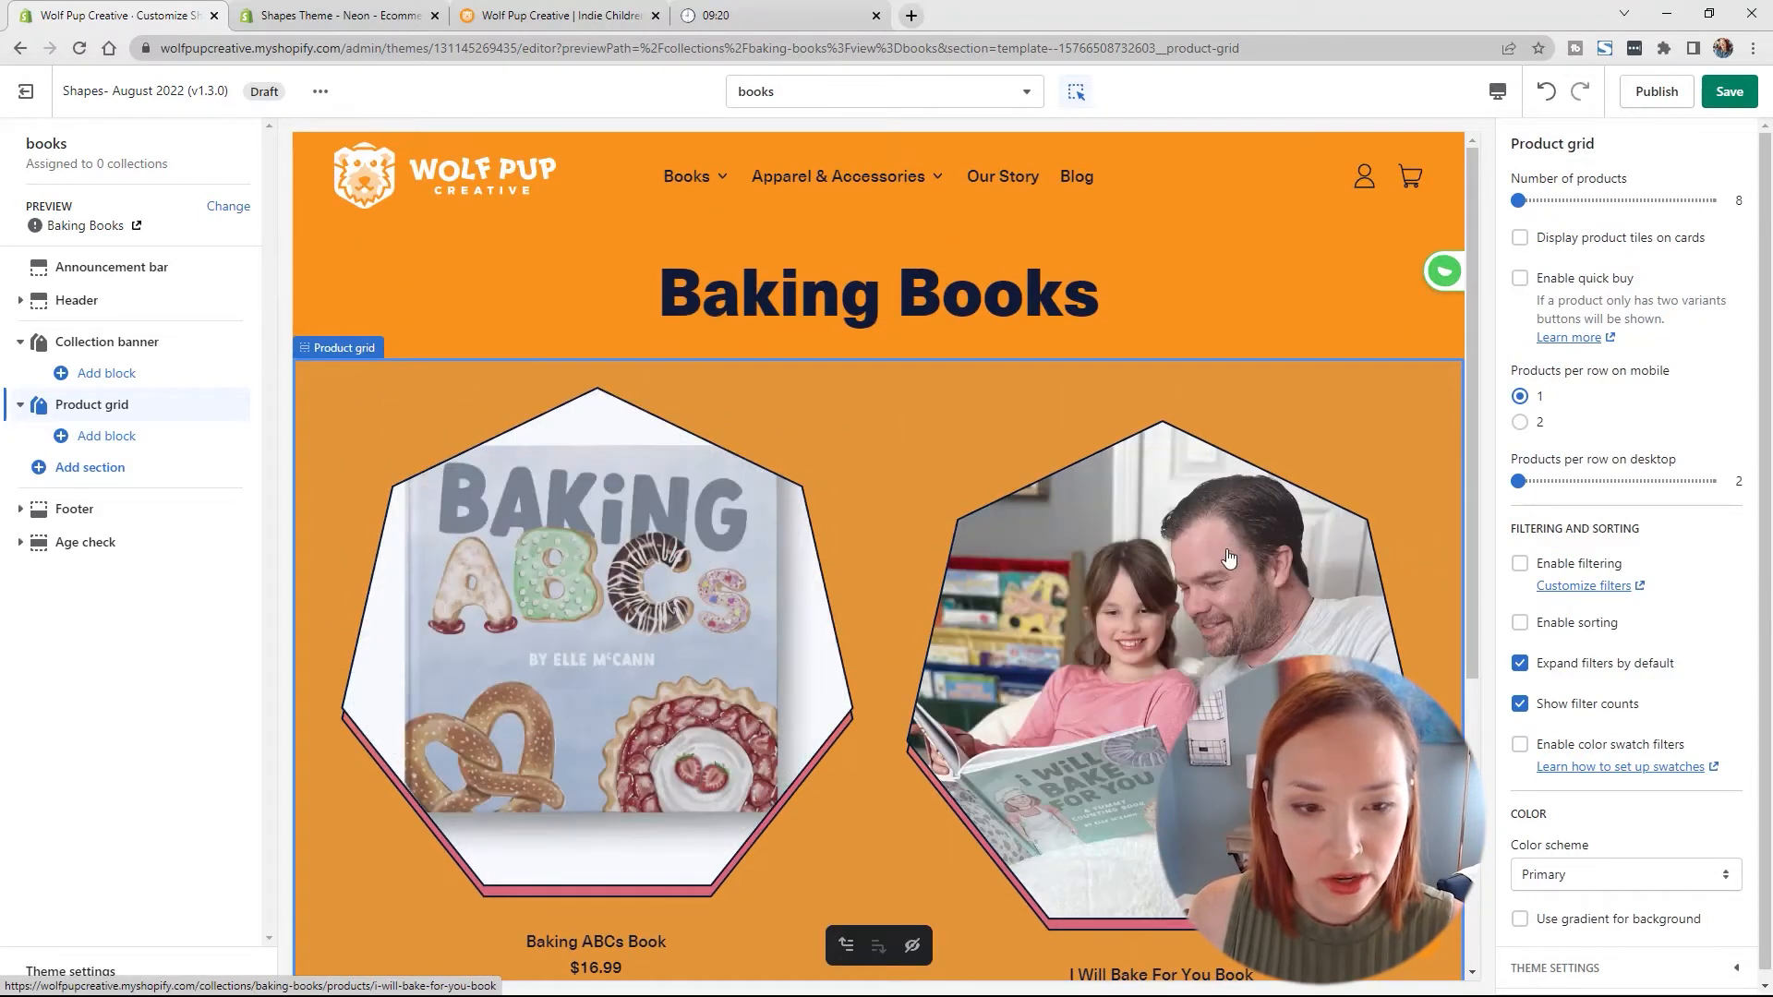
pyautogui.scroll(-1, 1551, 578)
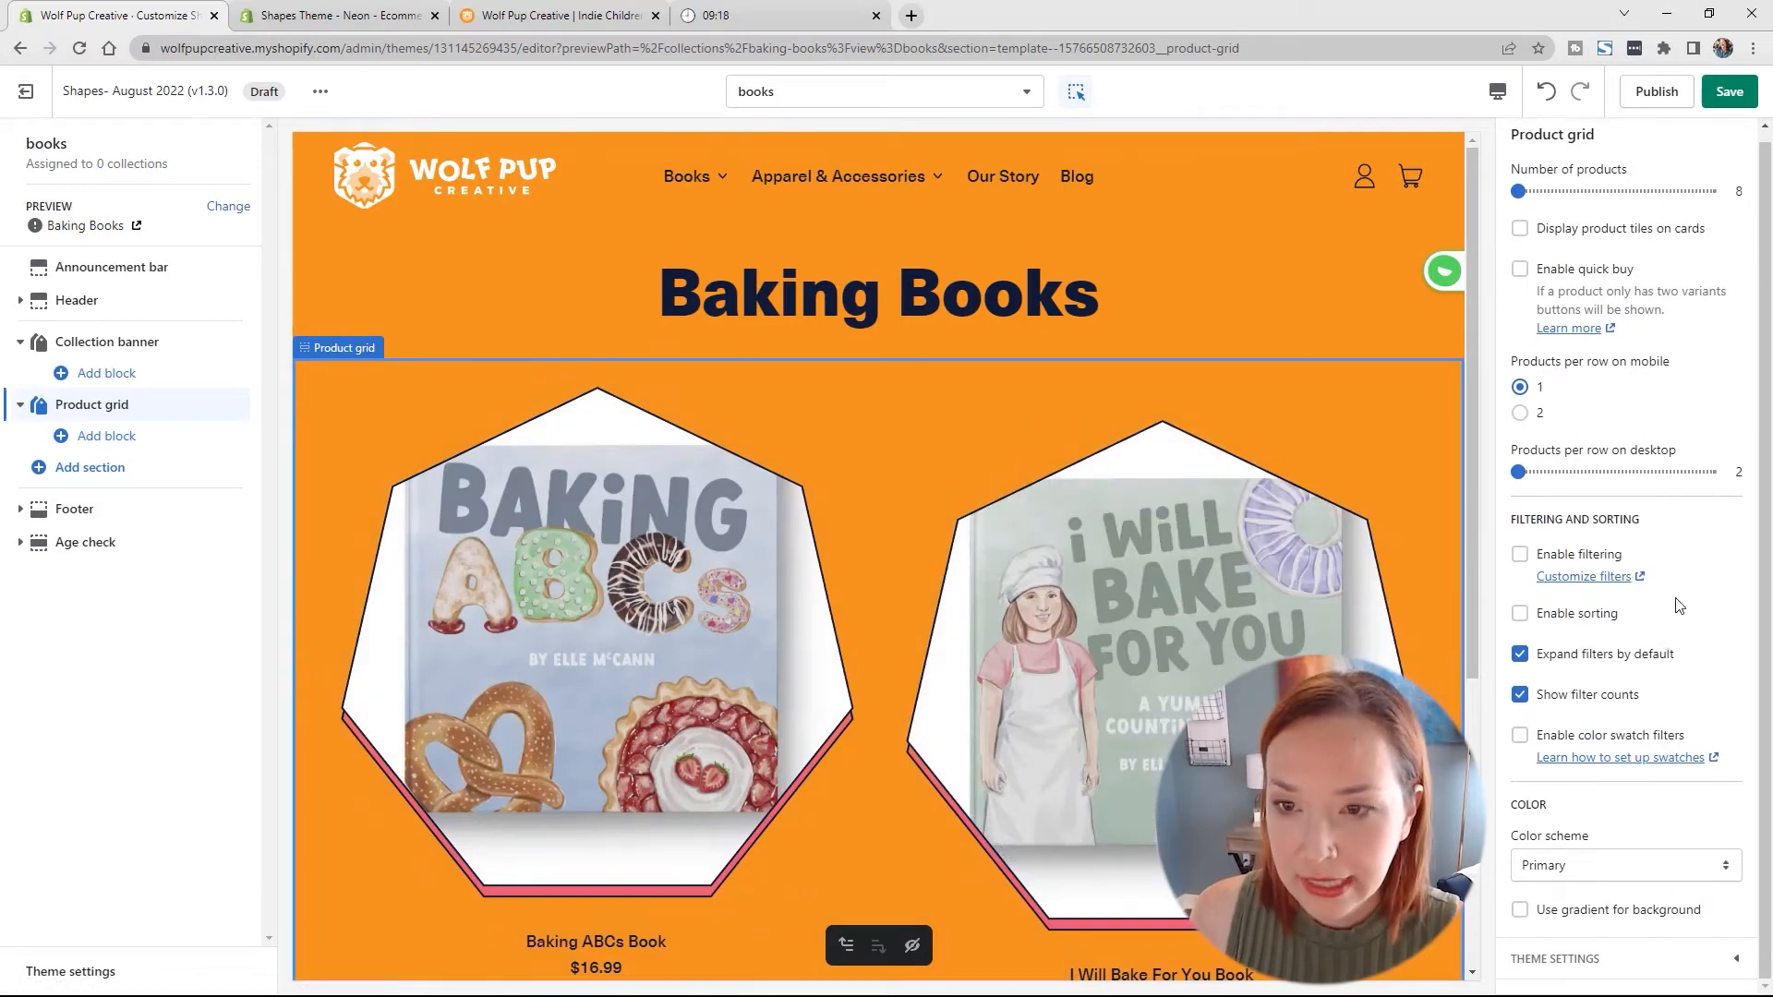
pyautogui.scroll(1, 1678, 605)
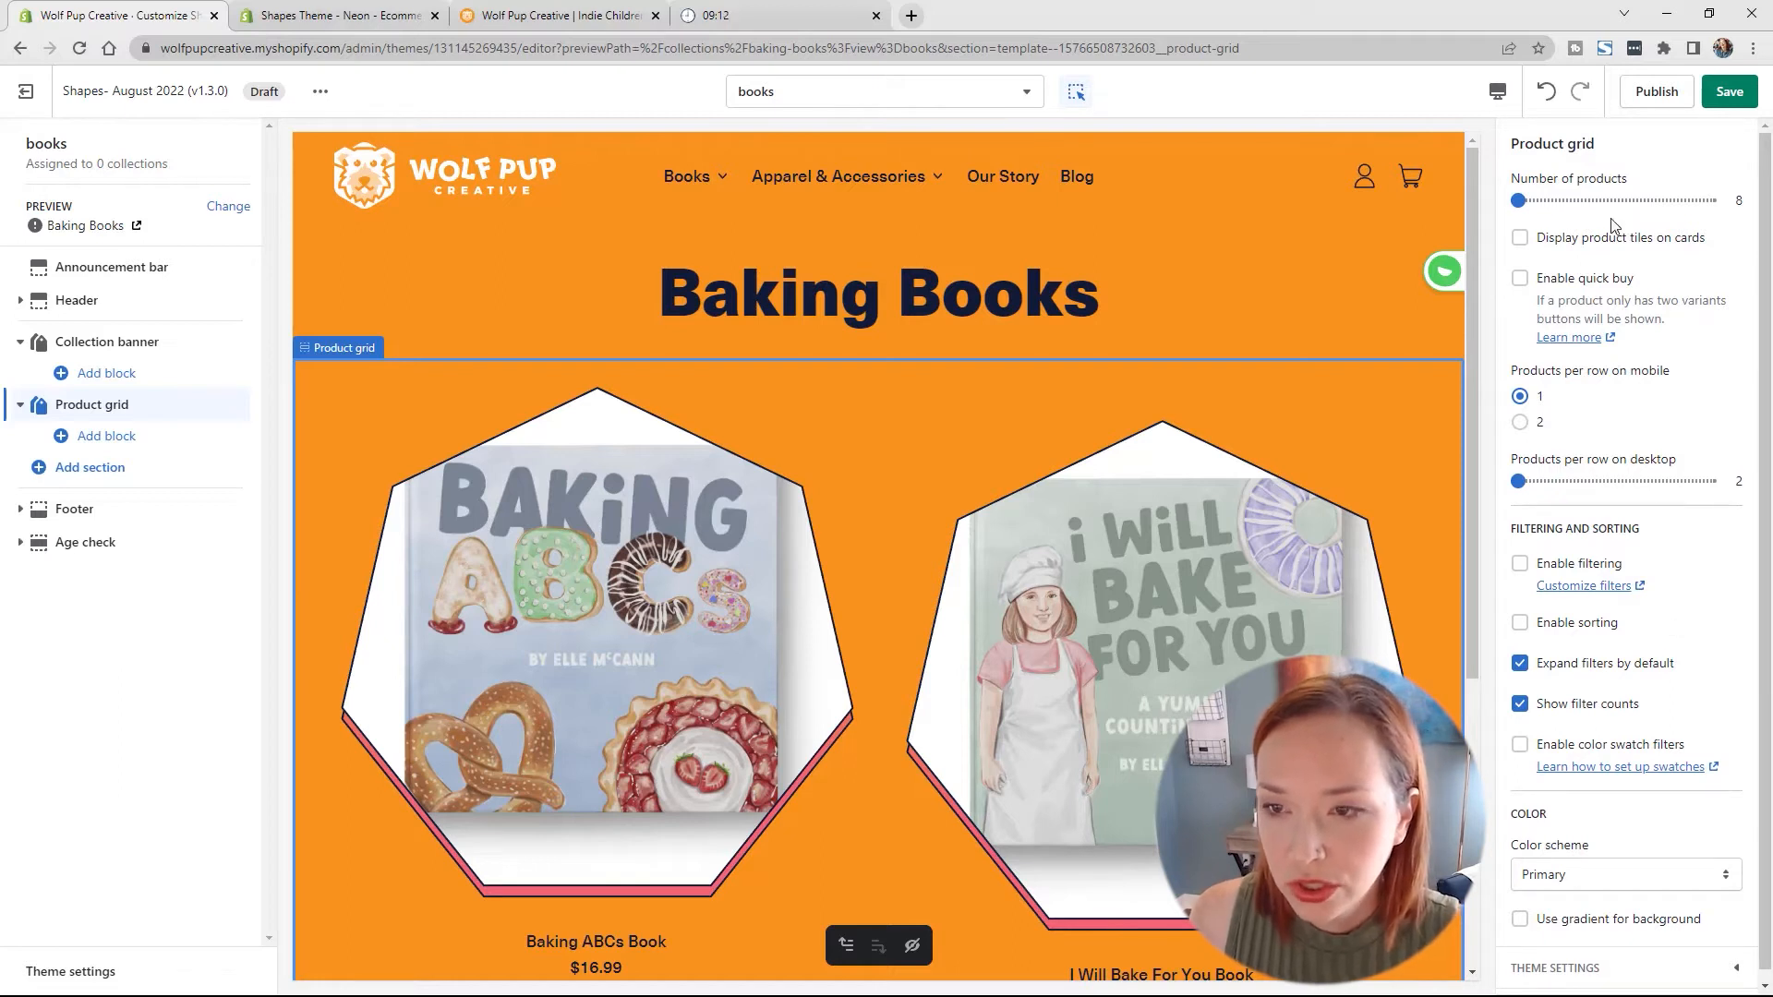
pyautogui.scroll(-1, 1618, 286)
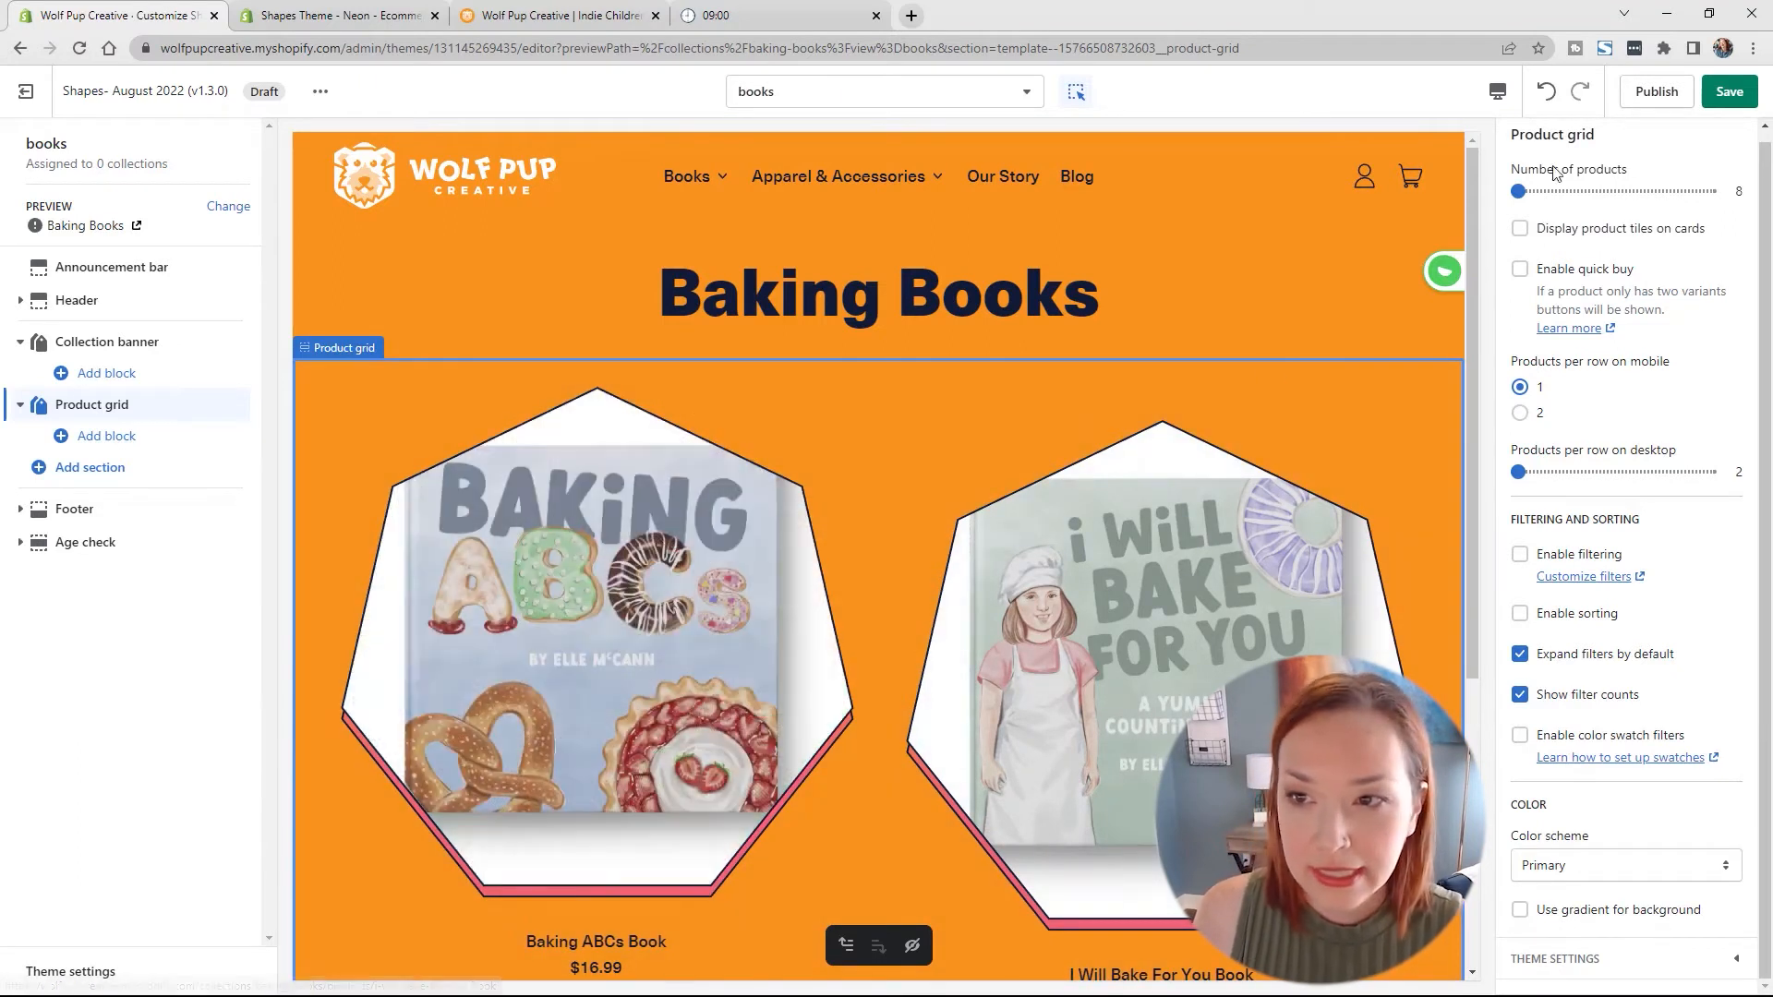
pyautogui.hotkey('ctrl', 's')
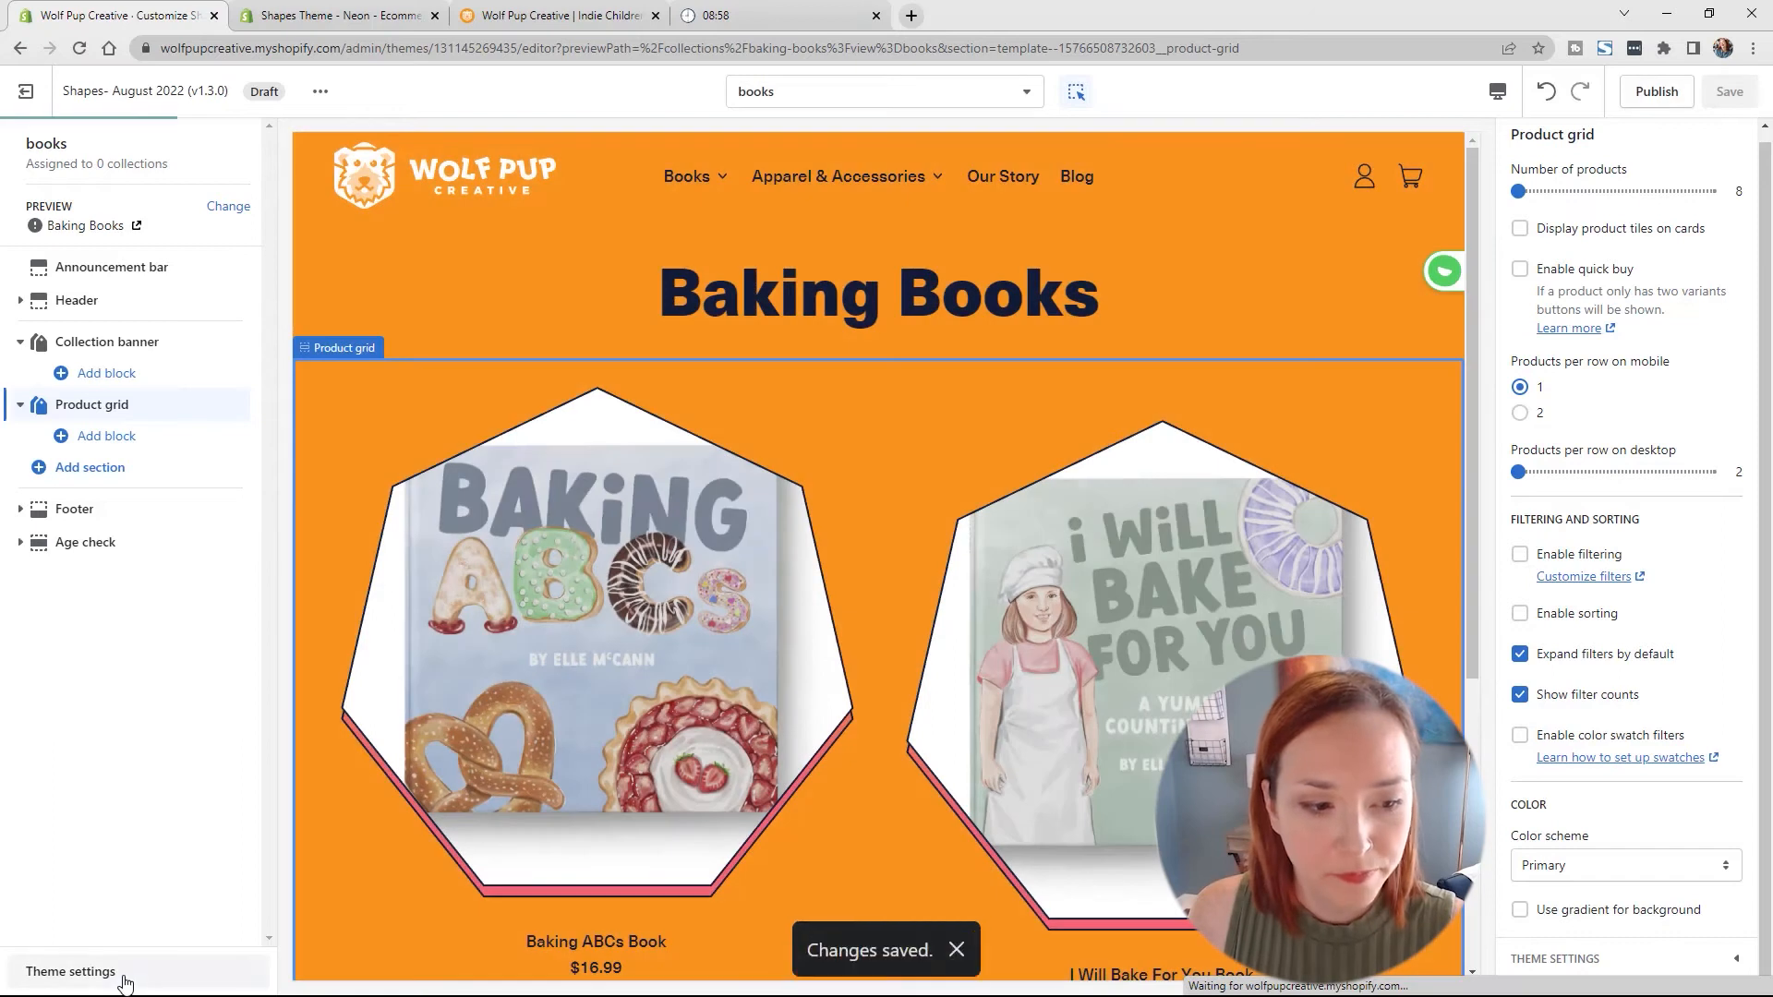
# Step: Examine the Cards and Layout groups in the theme settings and check the product grid in the preview
pyautogui.click(125, 980)
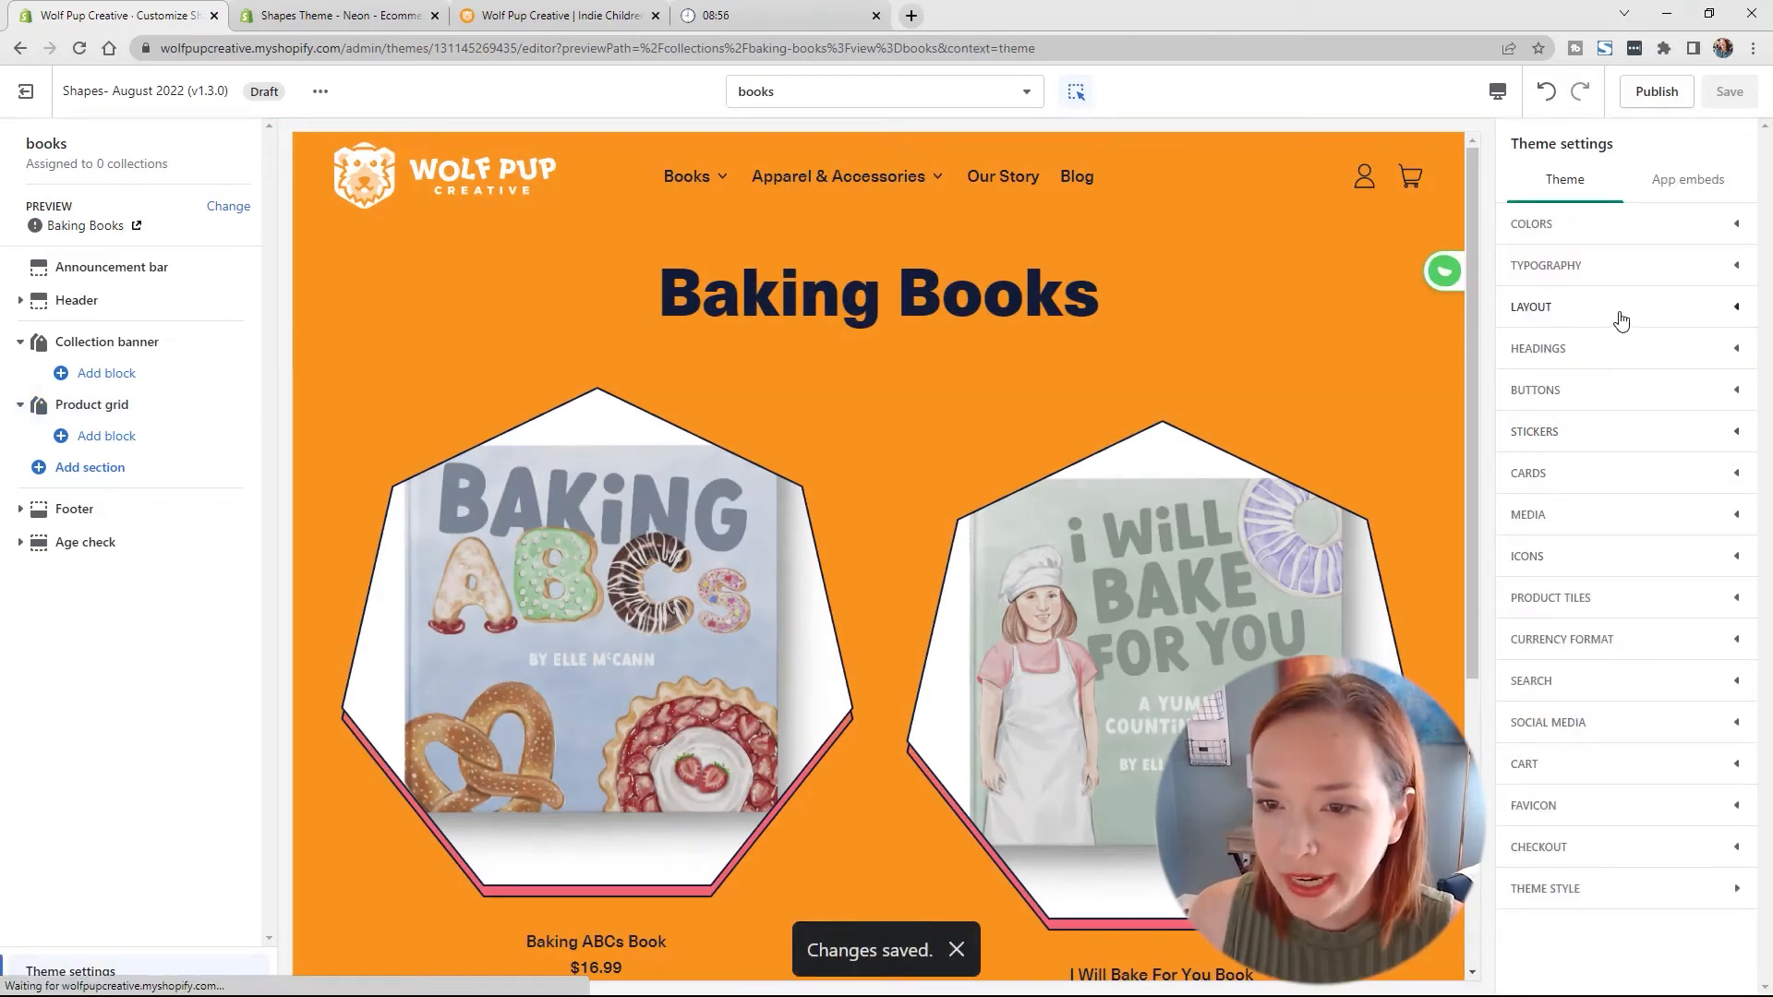
pyautogui.click(1581, 475)
pyautogui.scroll(-6, 1585, 483)
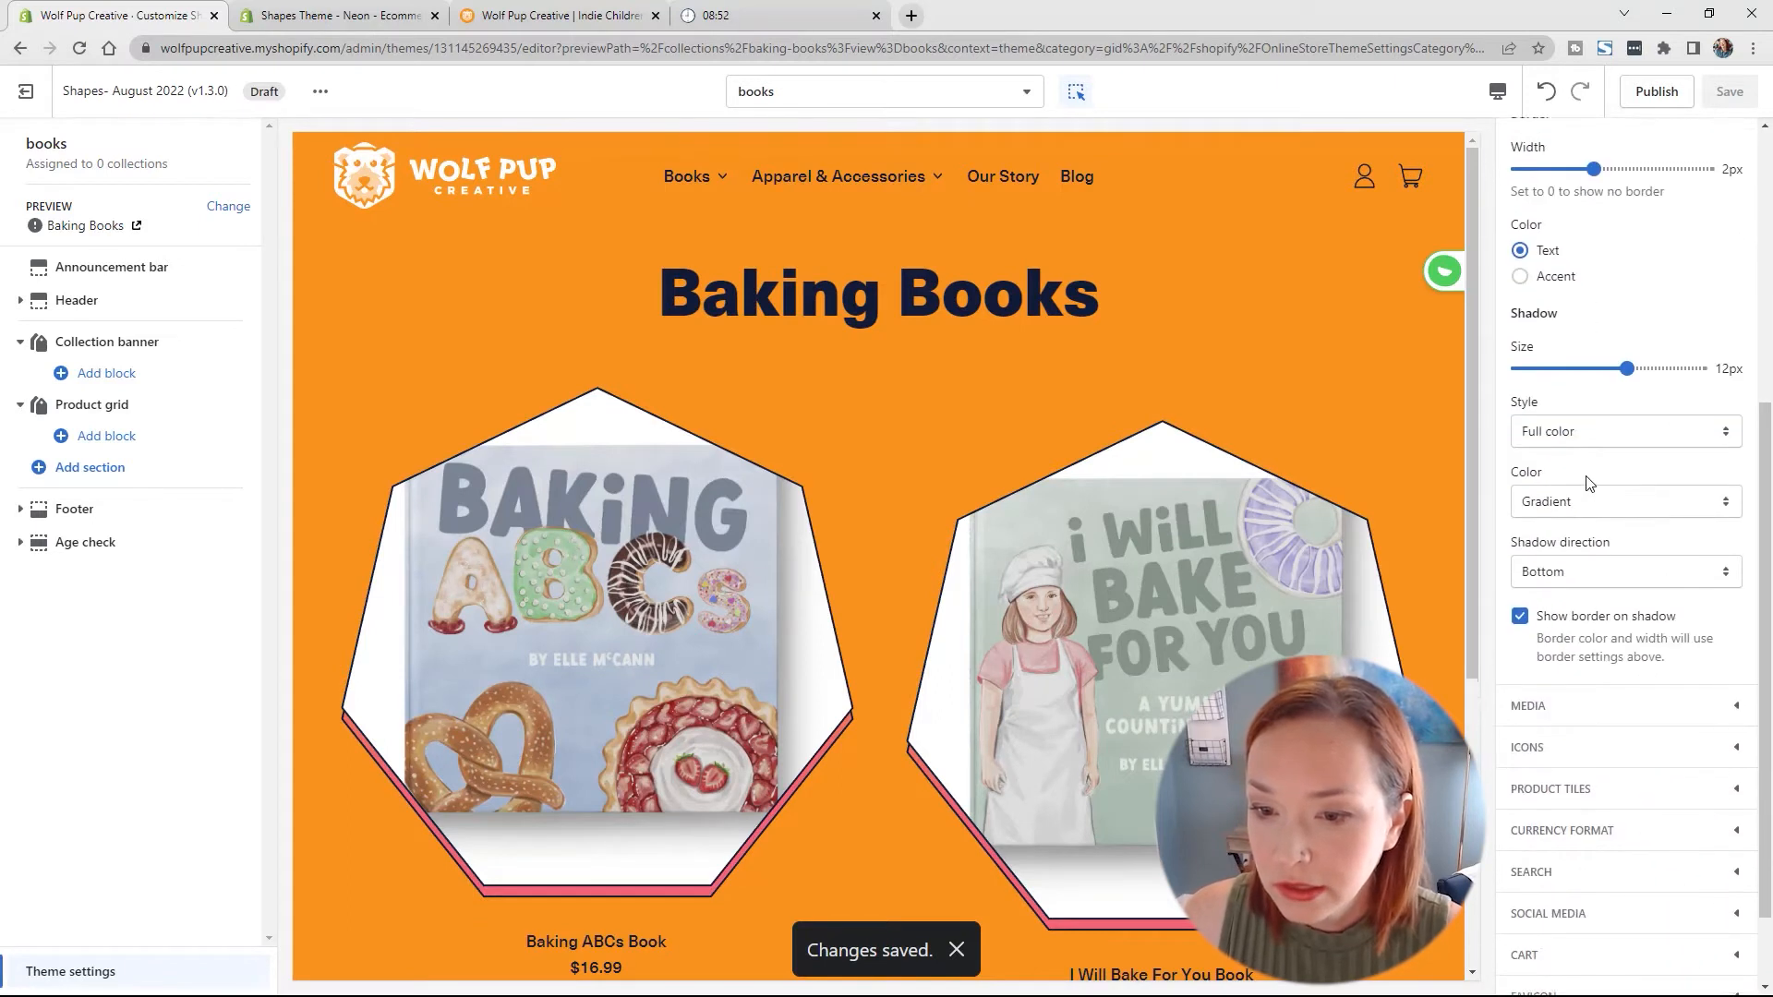
pyautogui.scroll(-1, 1590, 476)
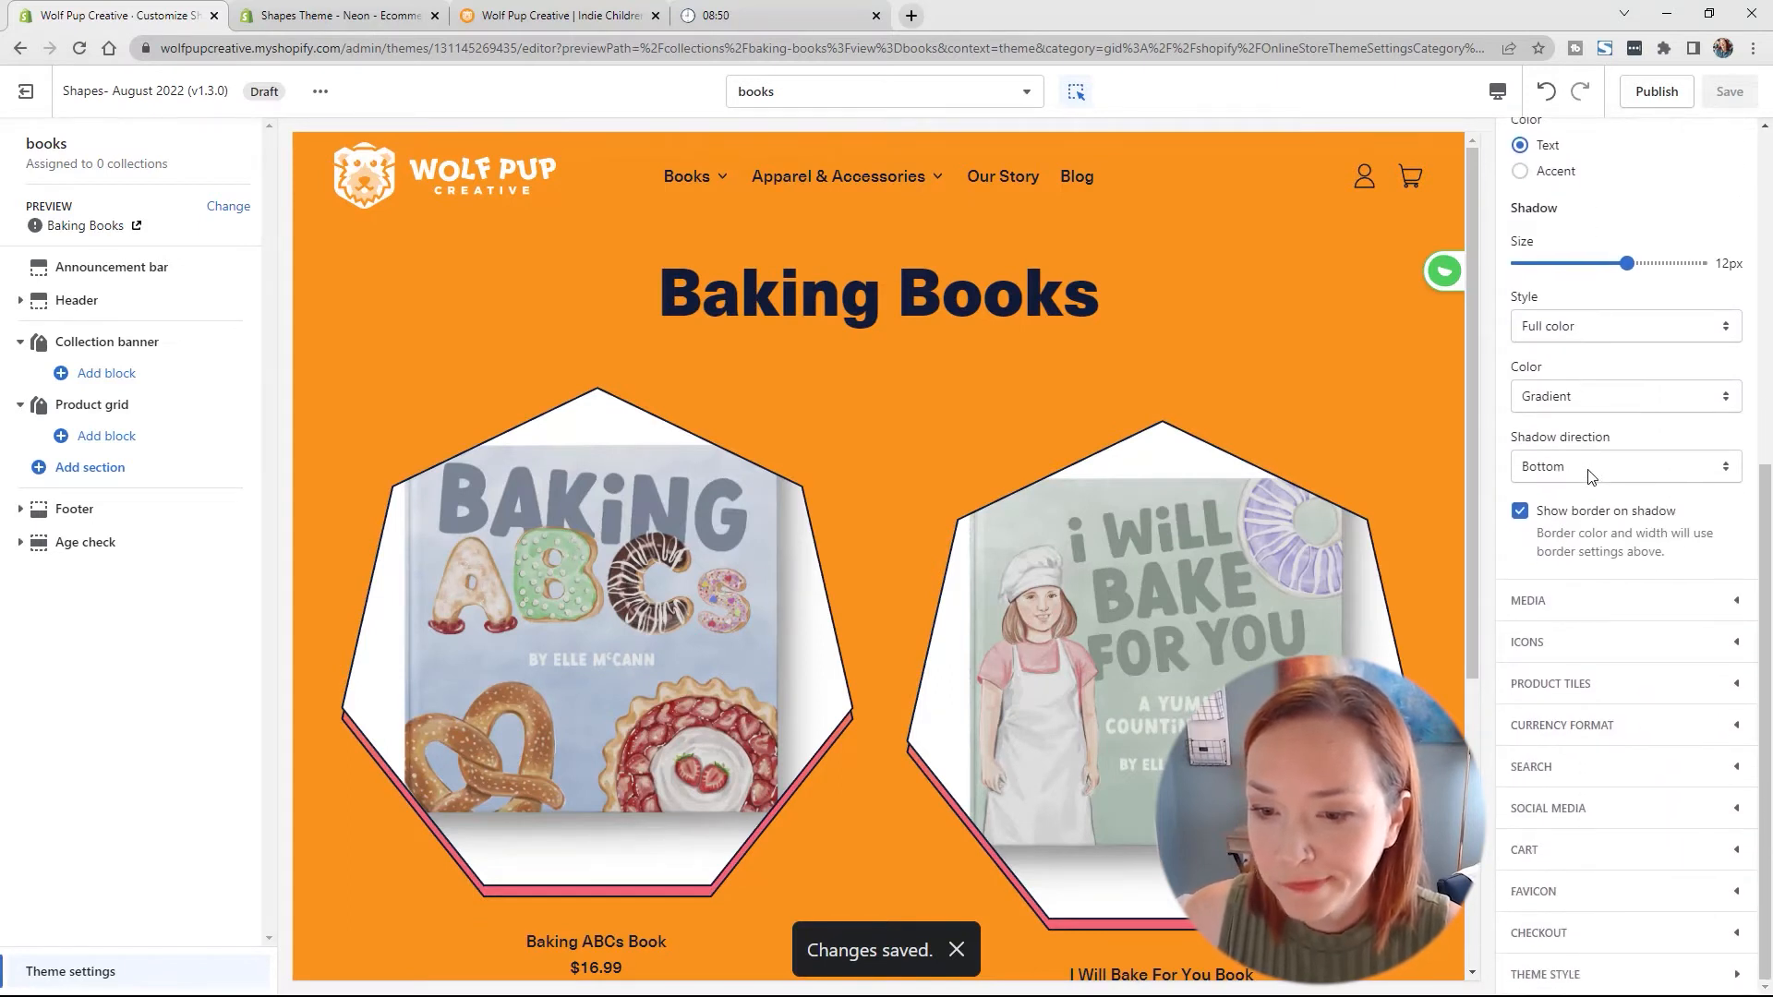
pyautogui.scroll(7, 1590, 475)
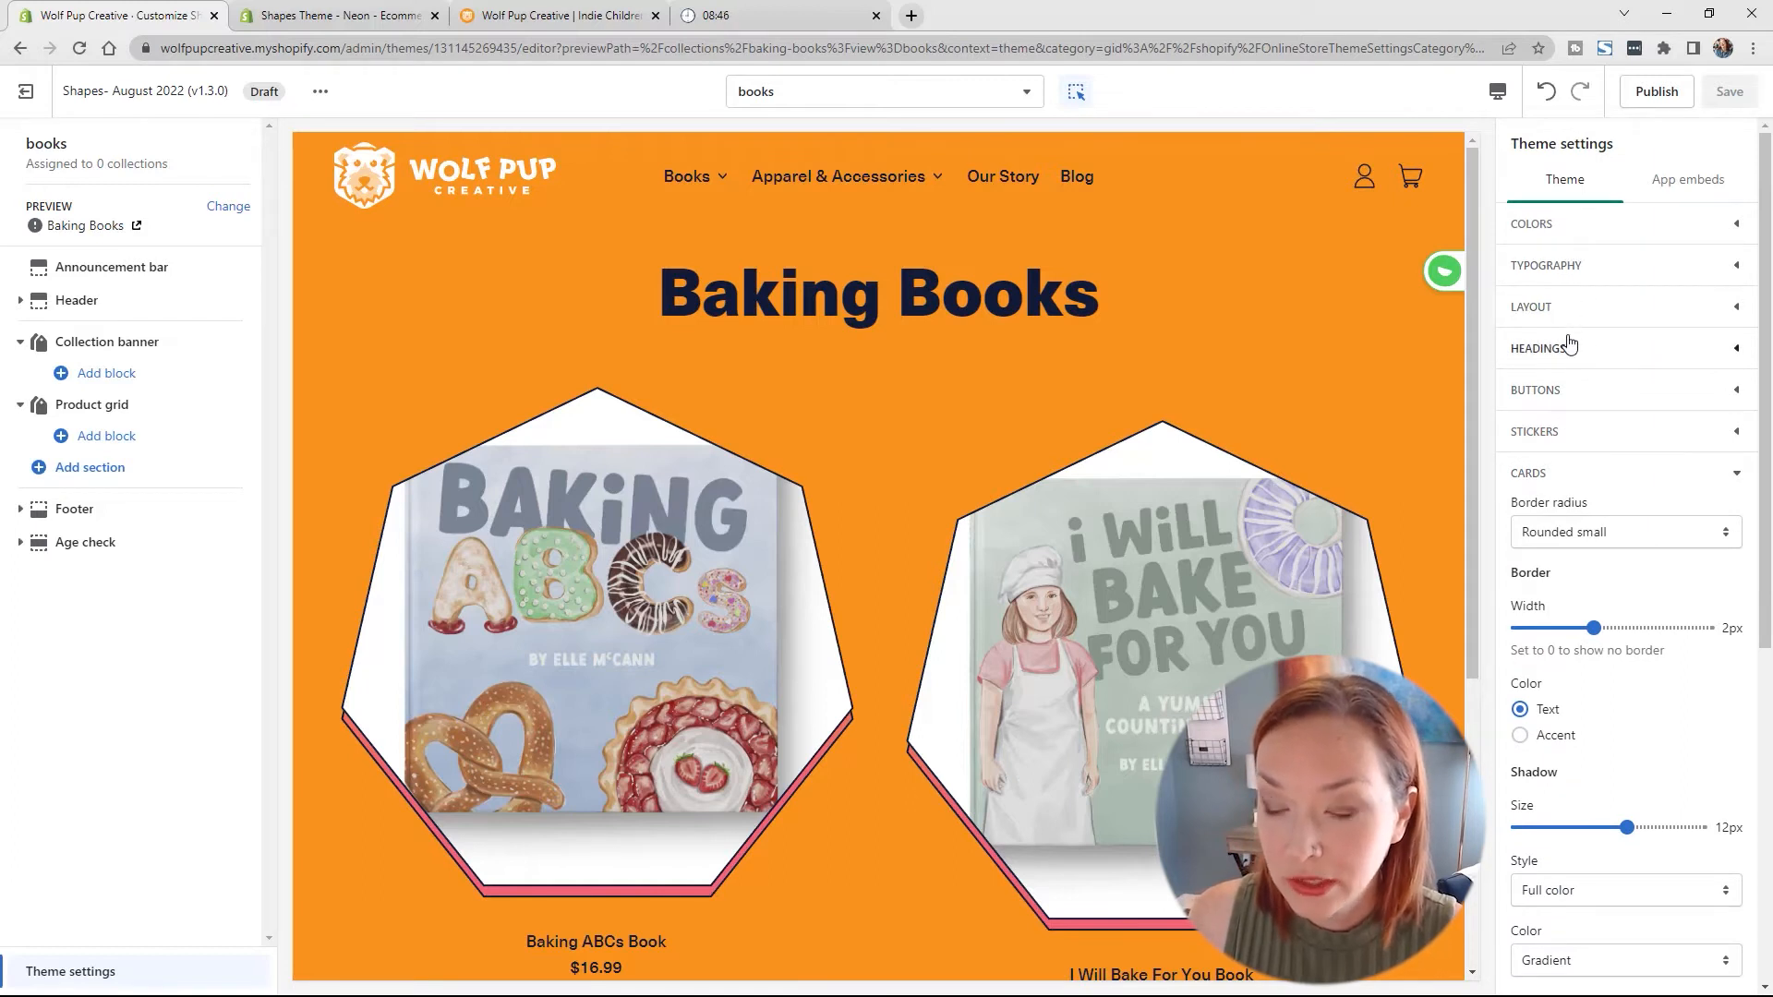
pyautogui.click(1581, 308)
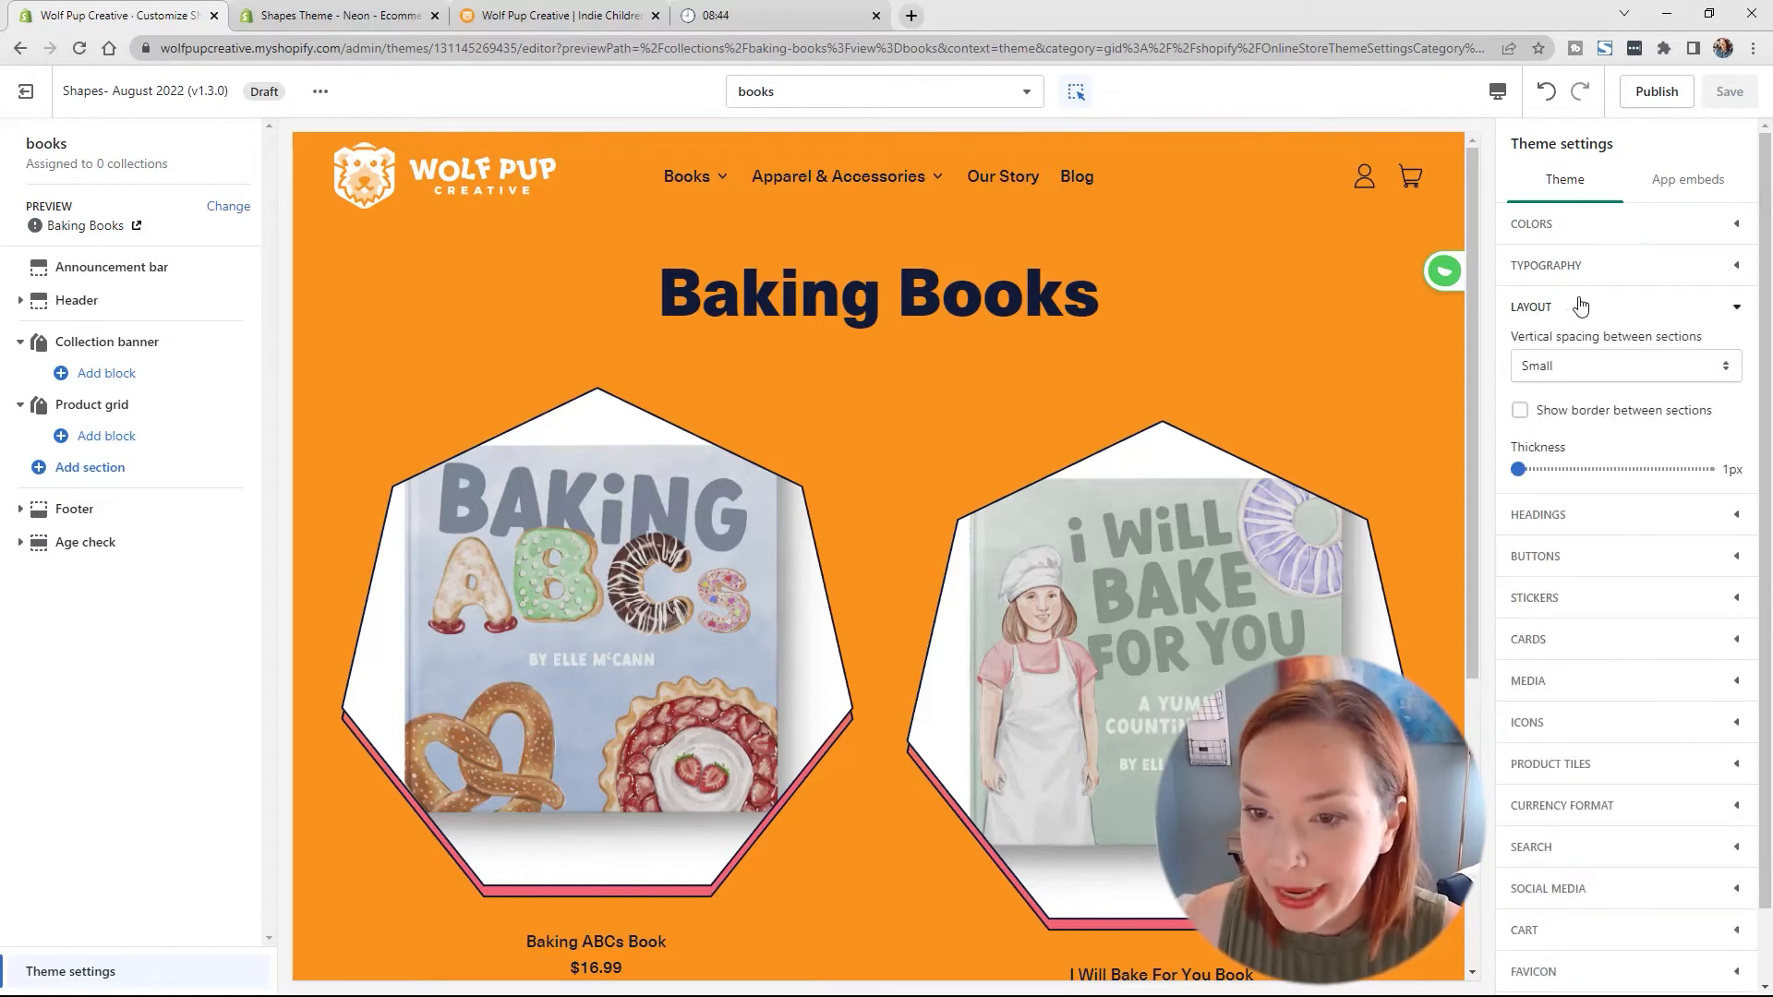
pyautogui.click(1581, 307)
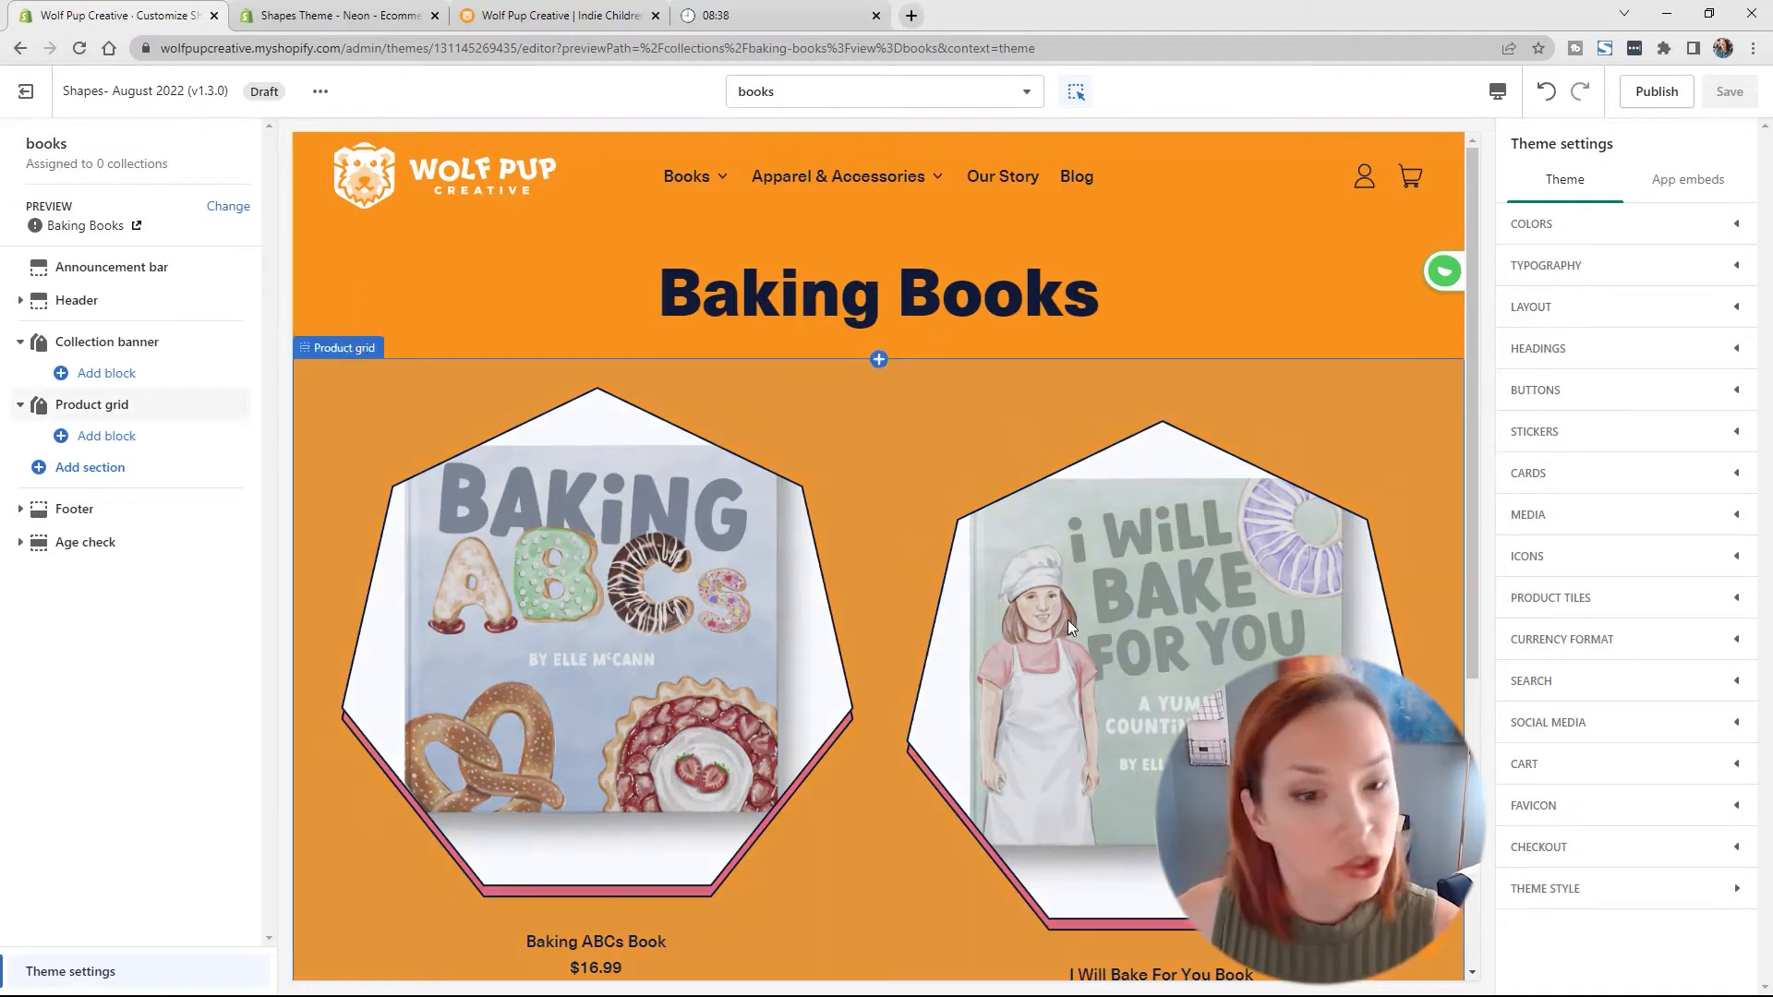
pyautogui.scroll(-4, 1071, 570)
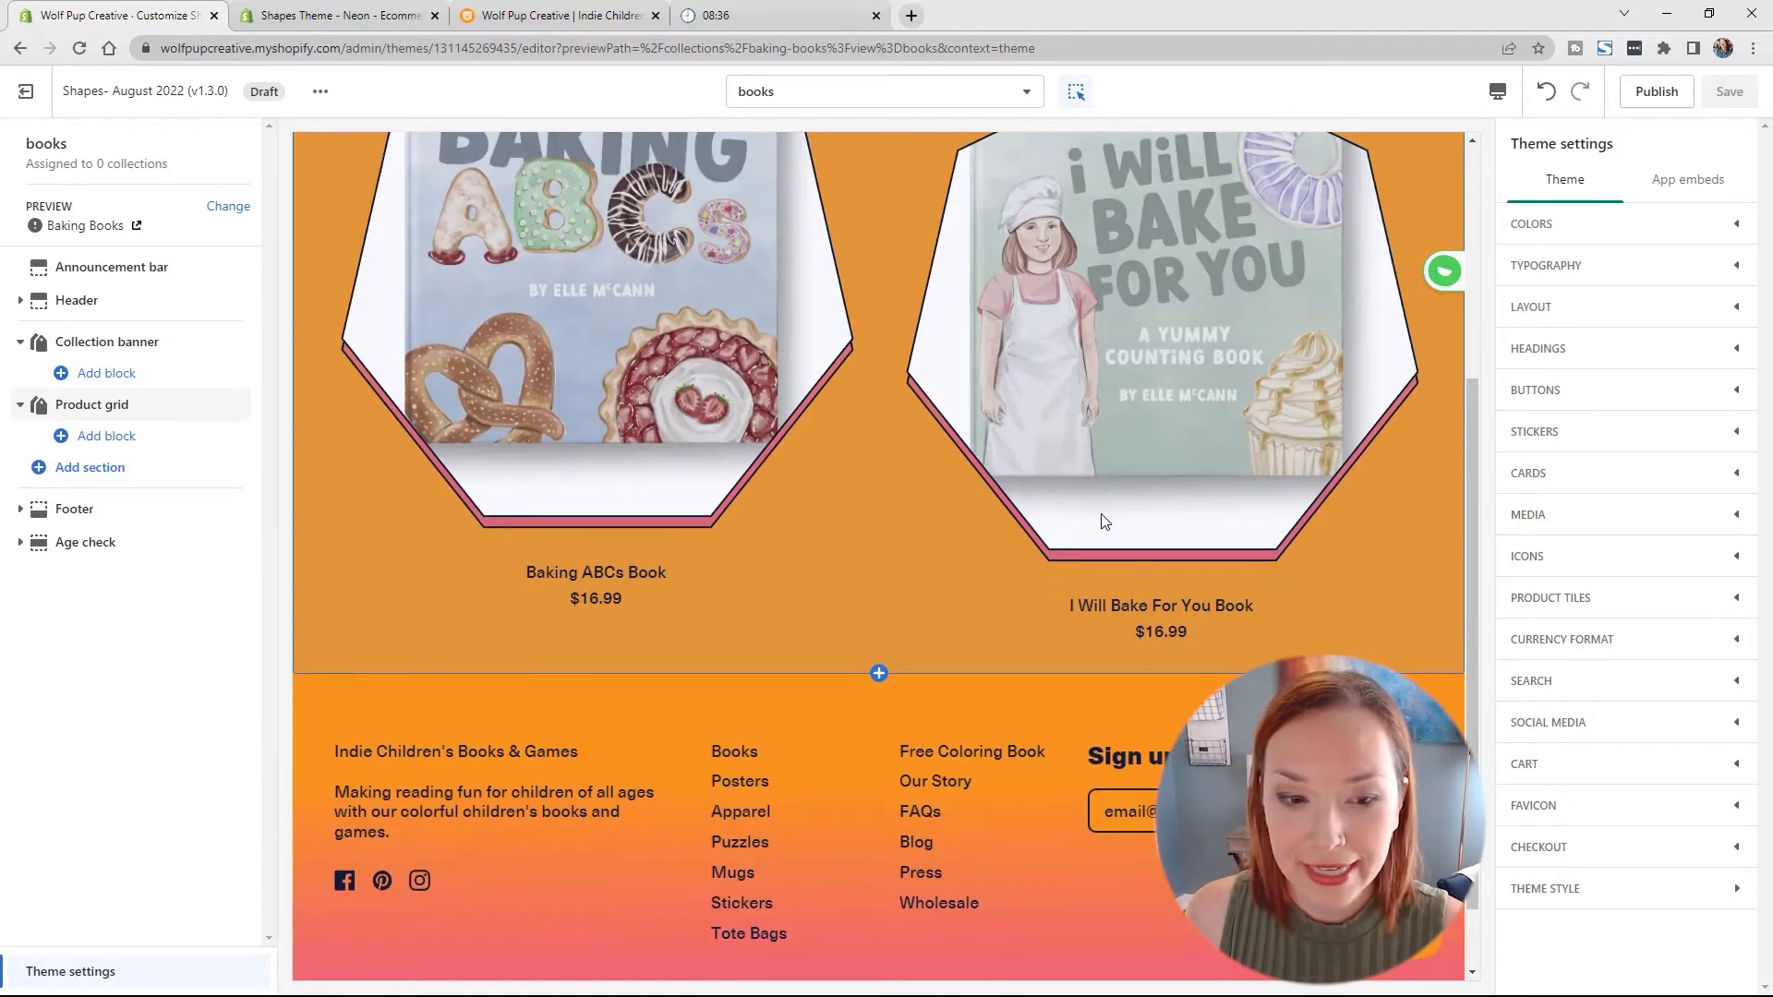
# Step: Add a Newsletter section below the product grid of the books template
pyautogui.scroll(2, 1102, 521)
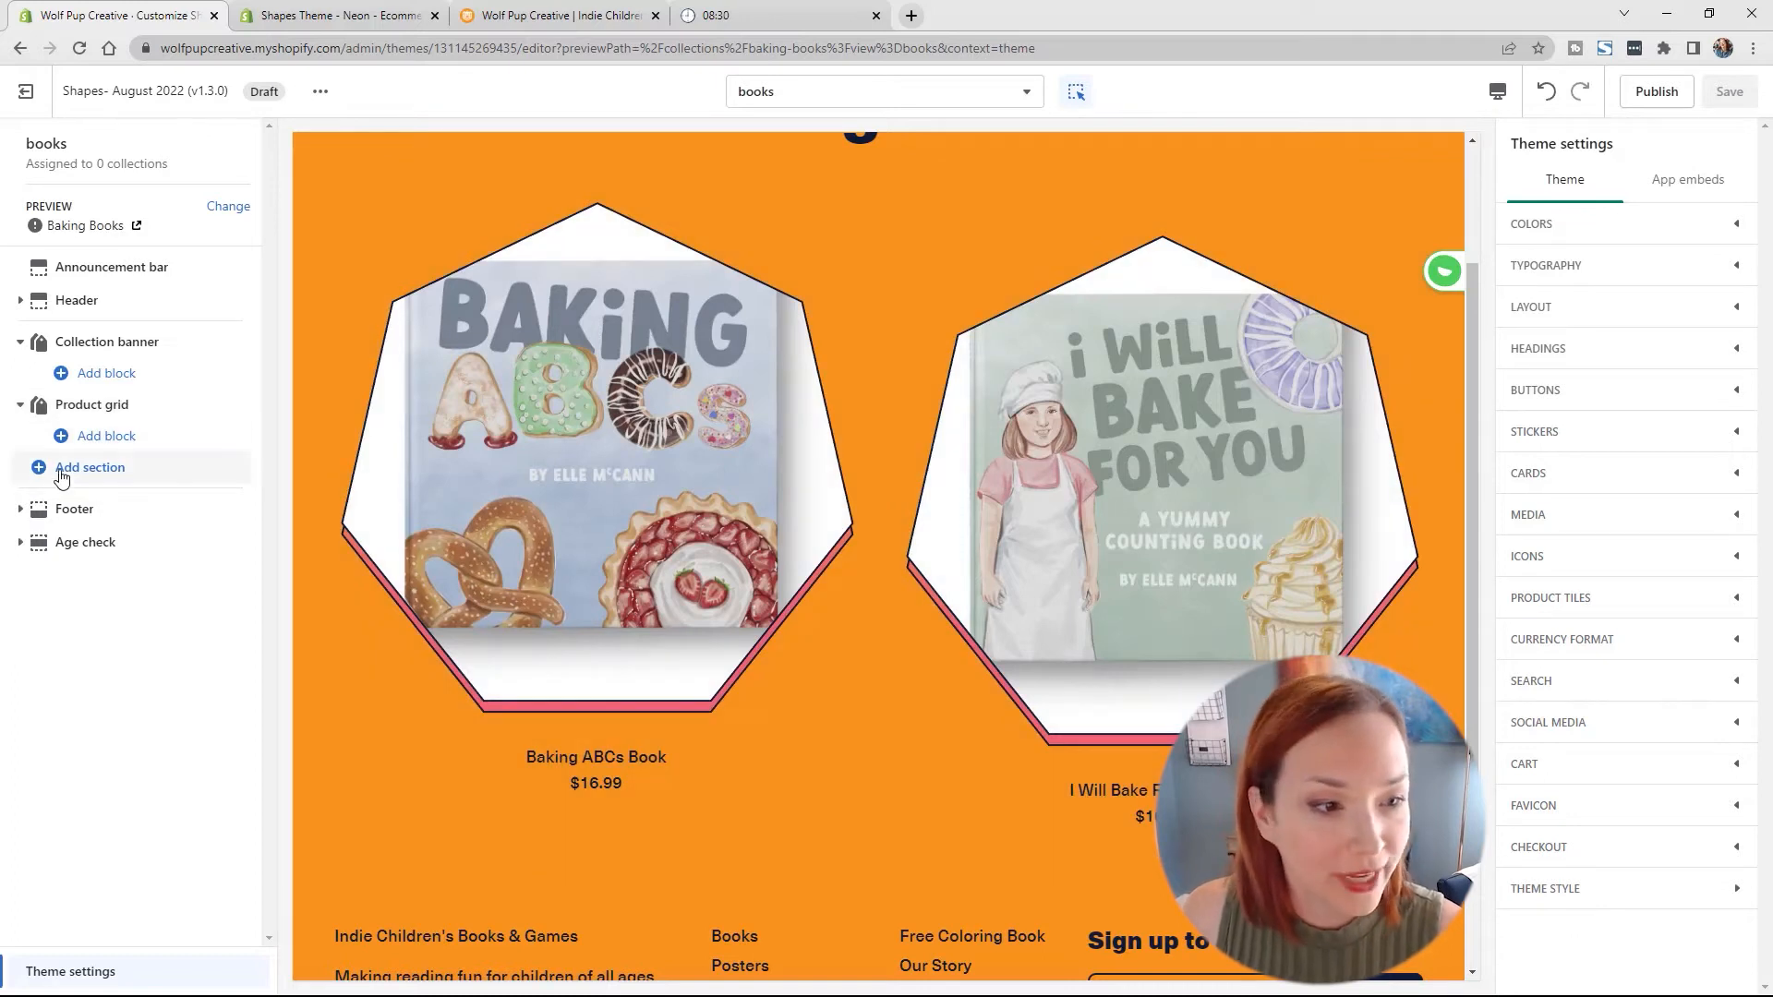
pyautogui.click(92, 473)
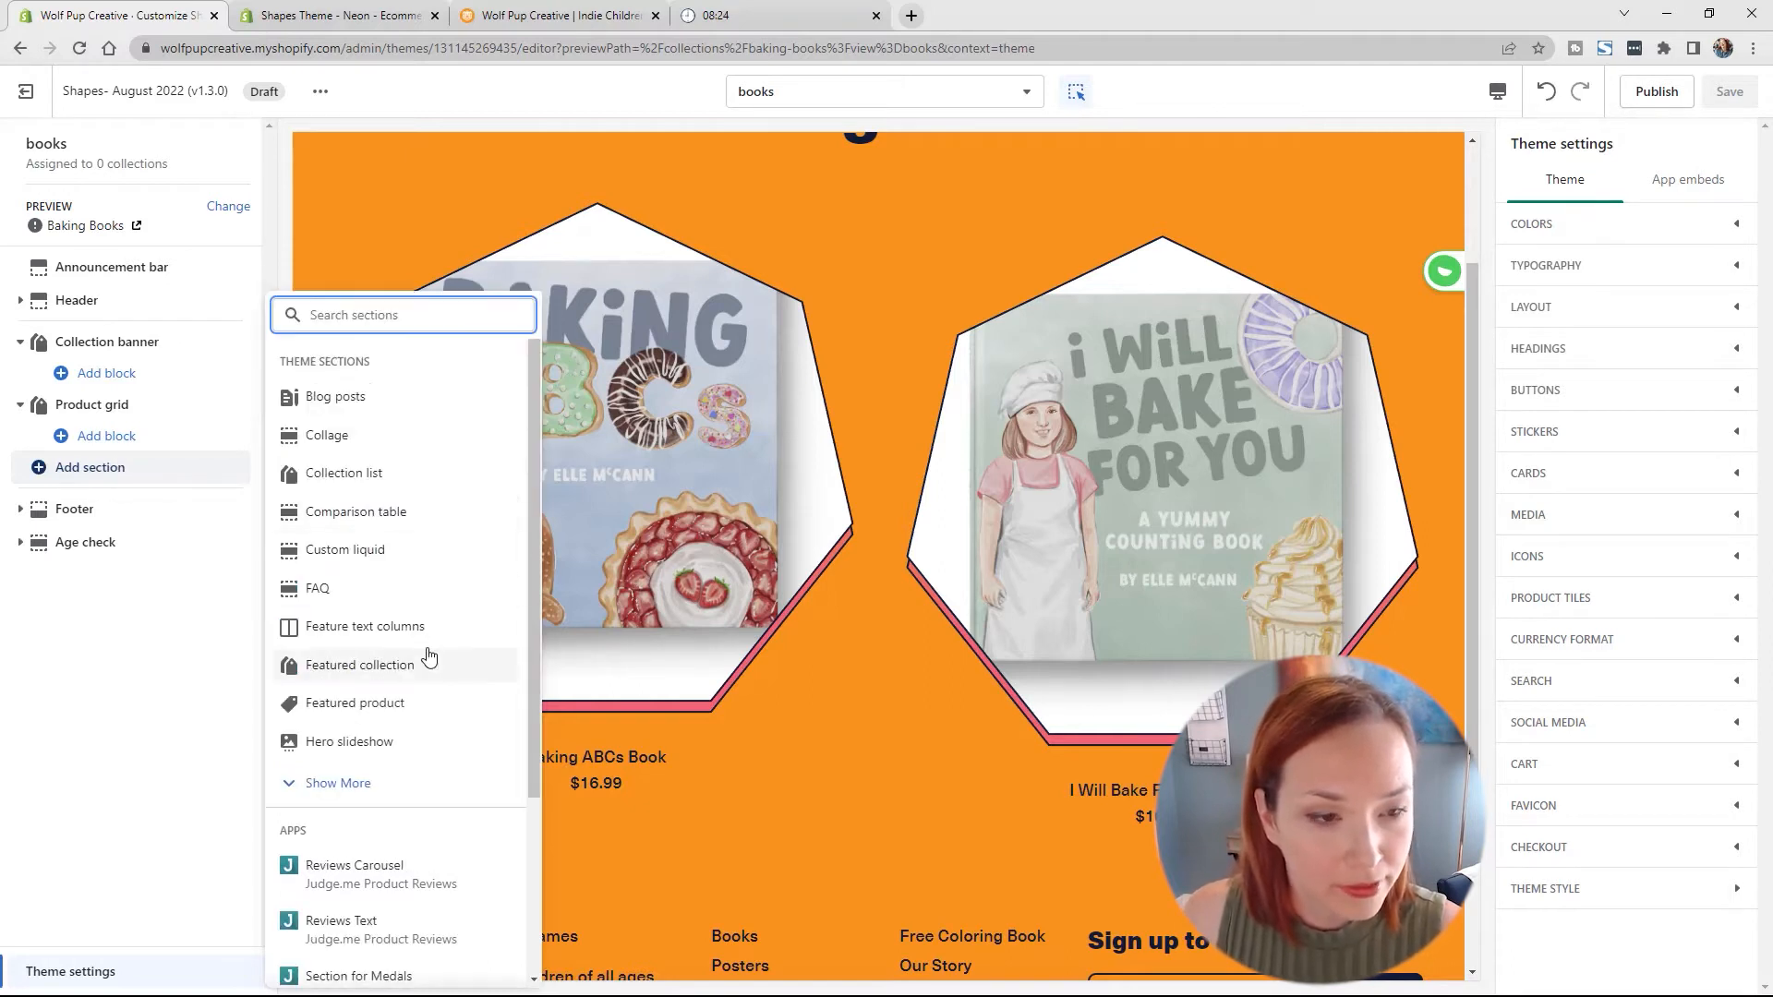
pyautogui.scroll(-1, 452, 438)
pyautogui.scroll(-1, 449, 436)
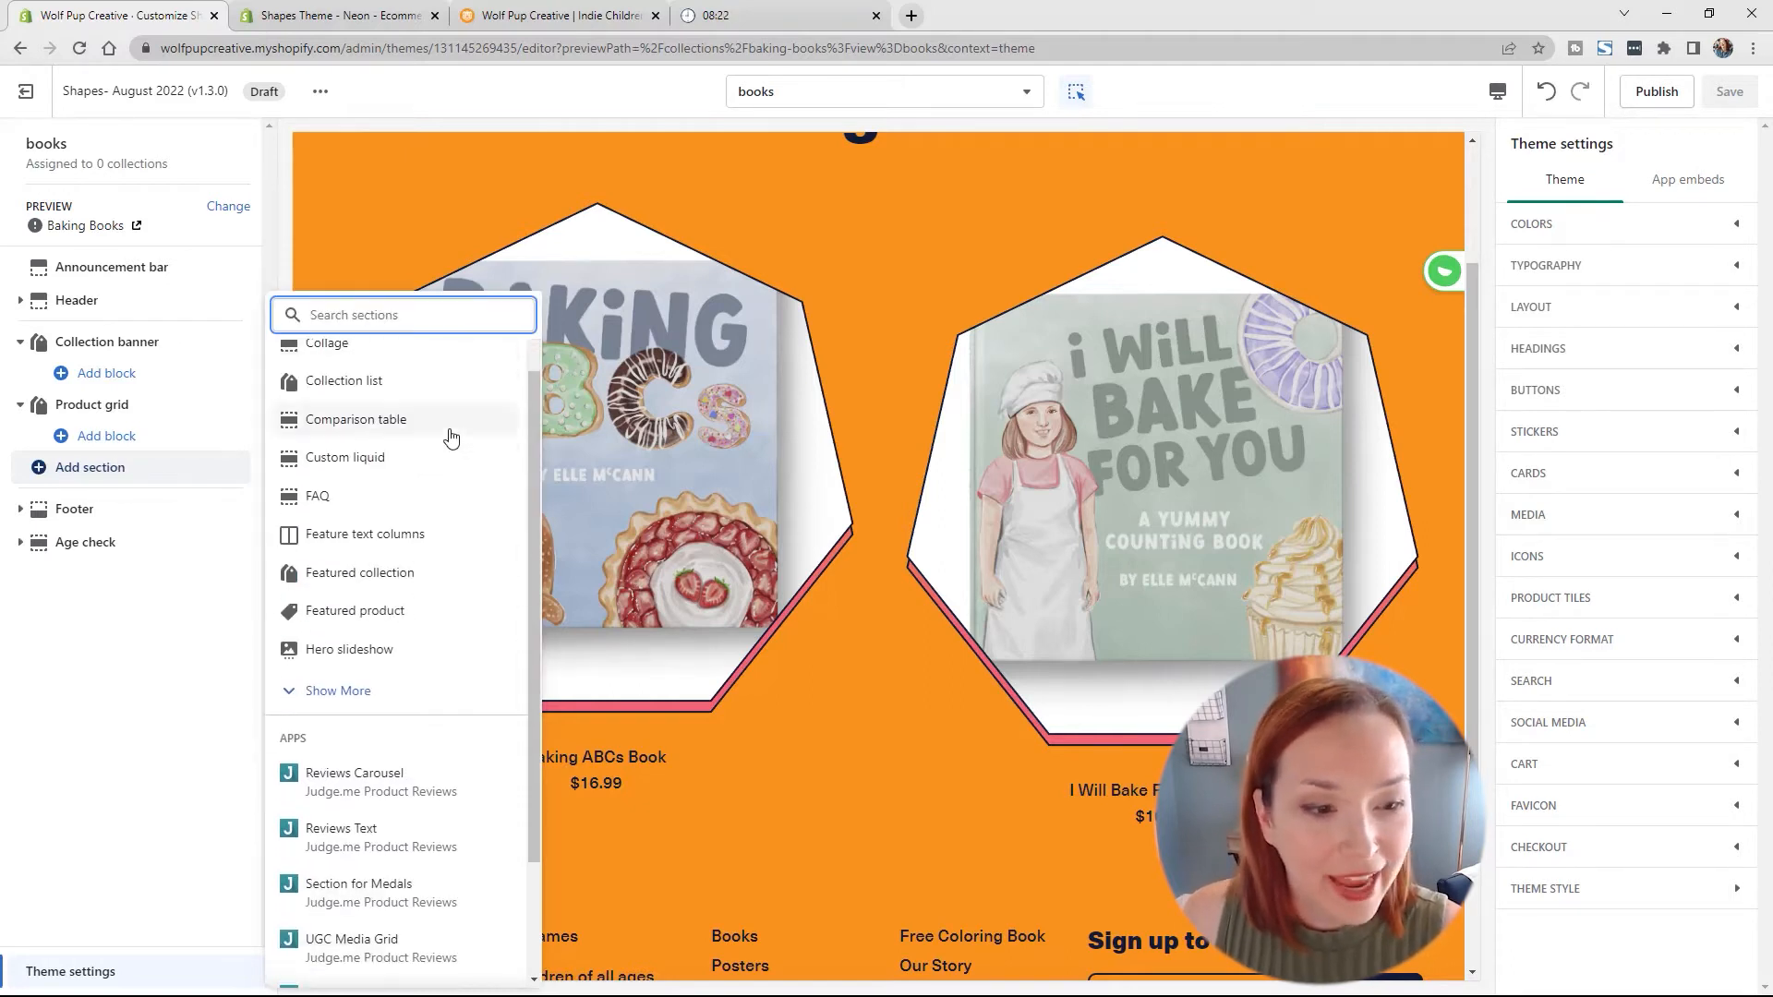
pyautogui.click(339, 692)
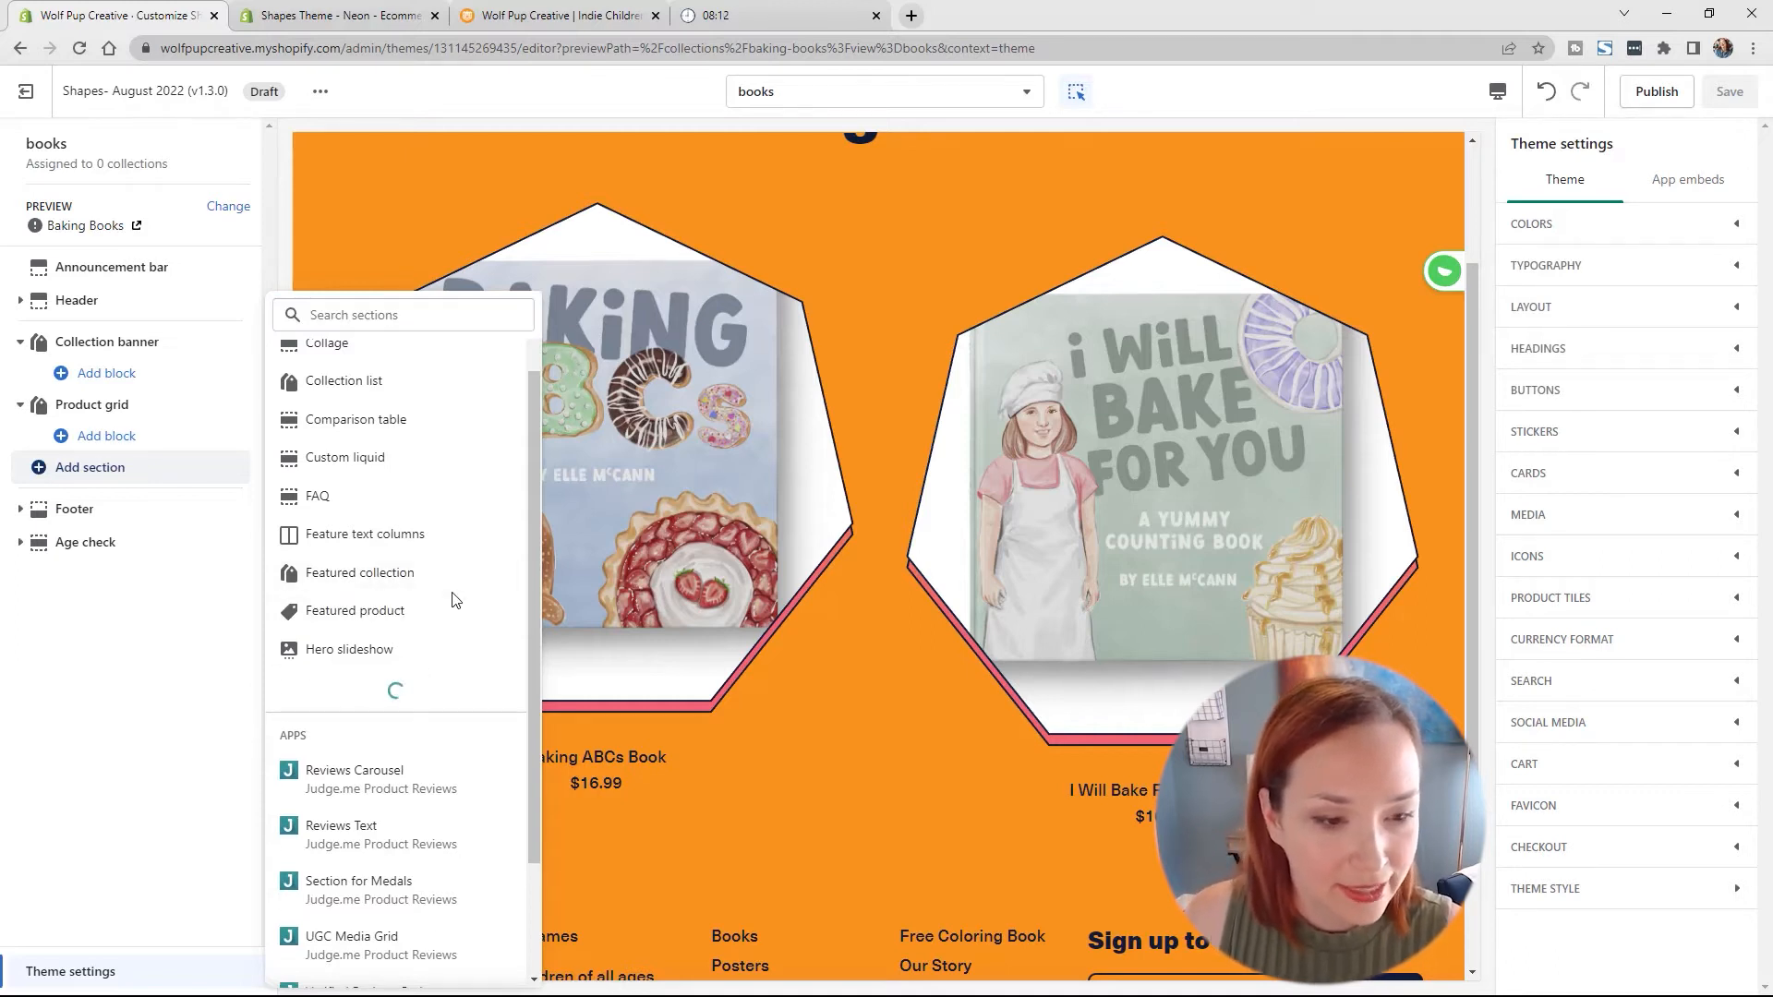
pyautogui.scroll(-5, 453, 596)
pyautogui.click(328, 509)
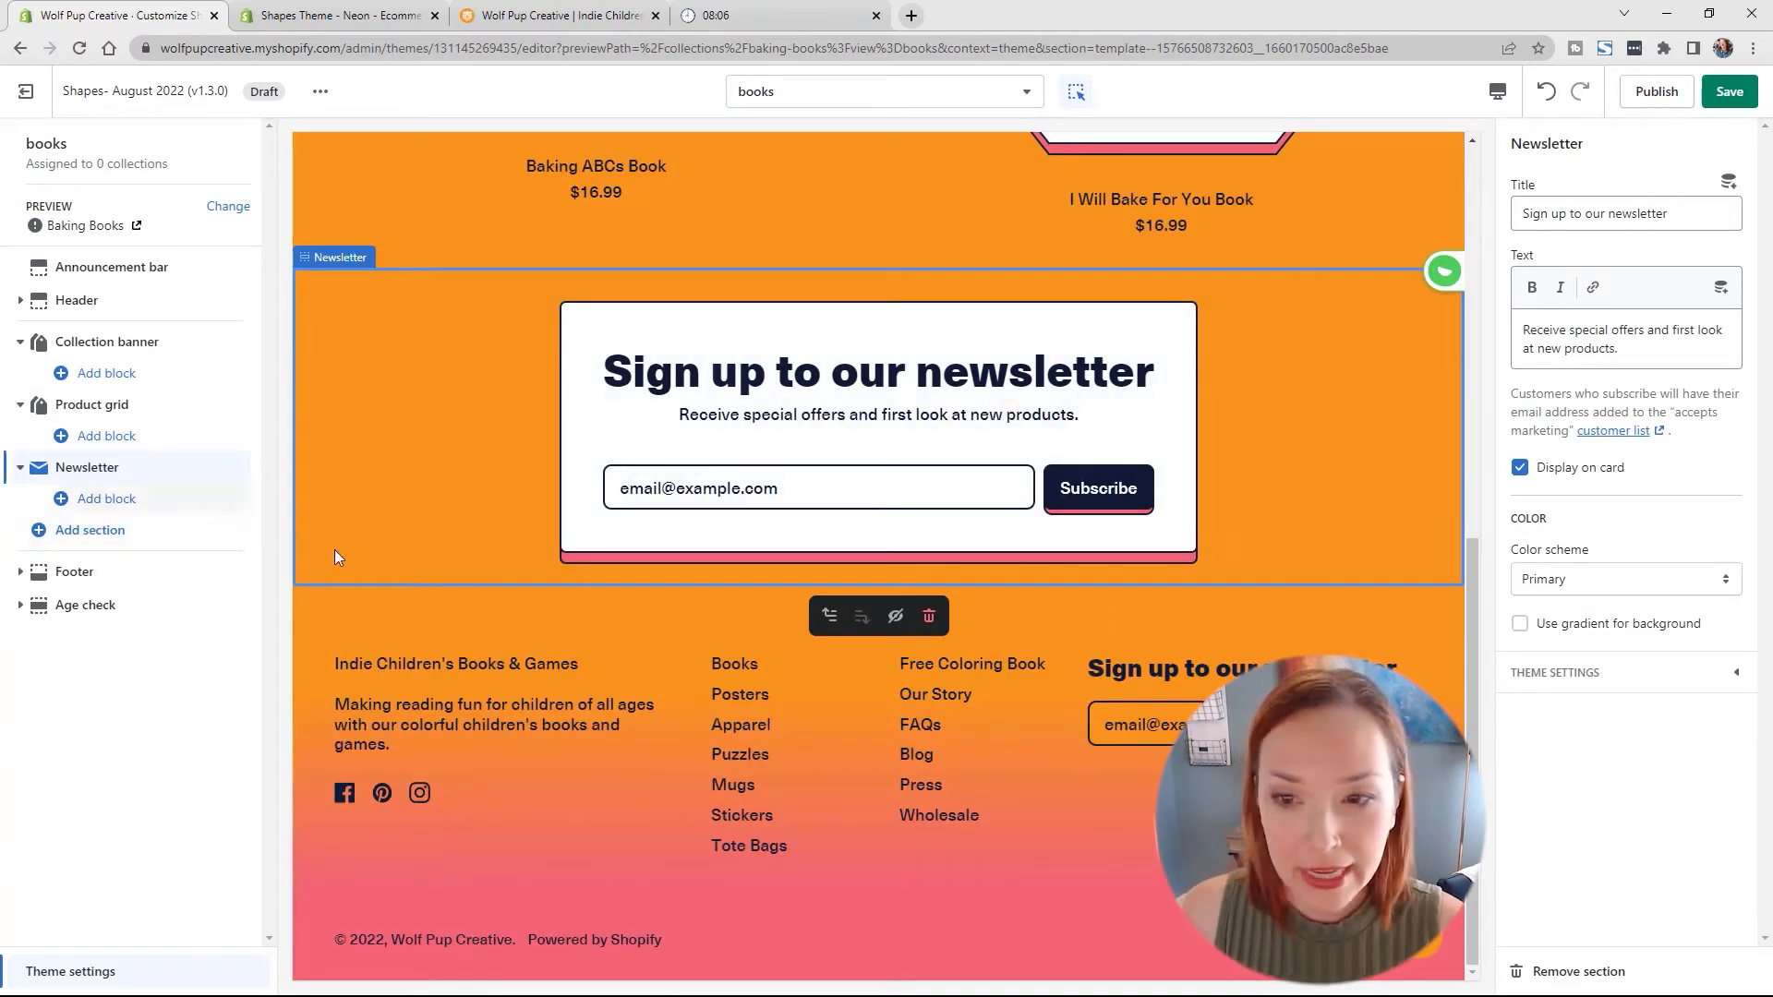
# Step: Set the newsletter section's color scheme to Secondary and turn off its display on a card
pyautogui.click(1649, 579)
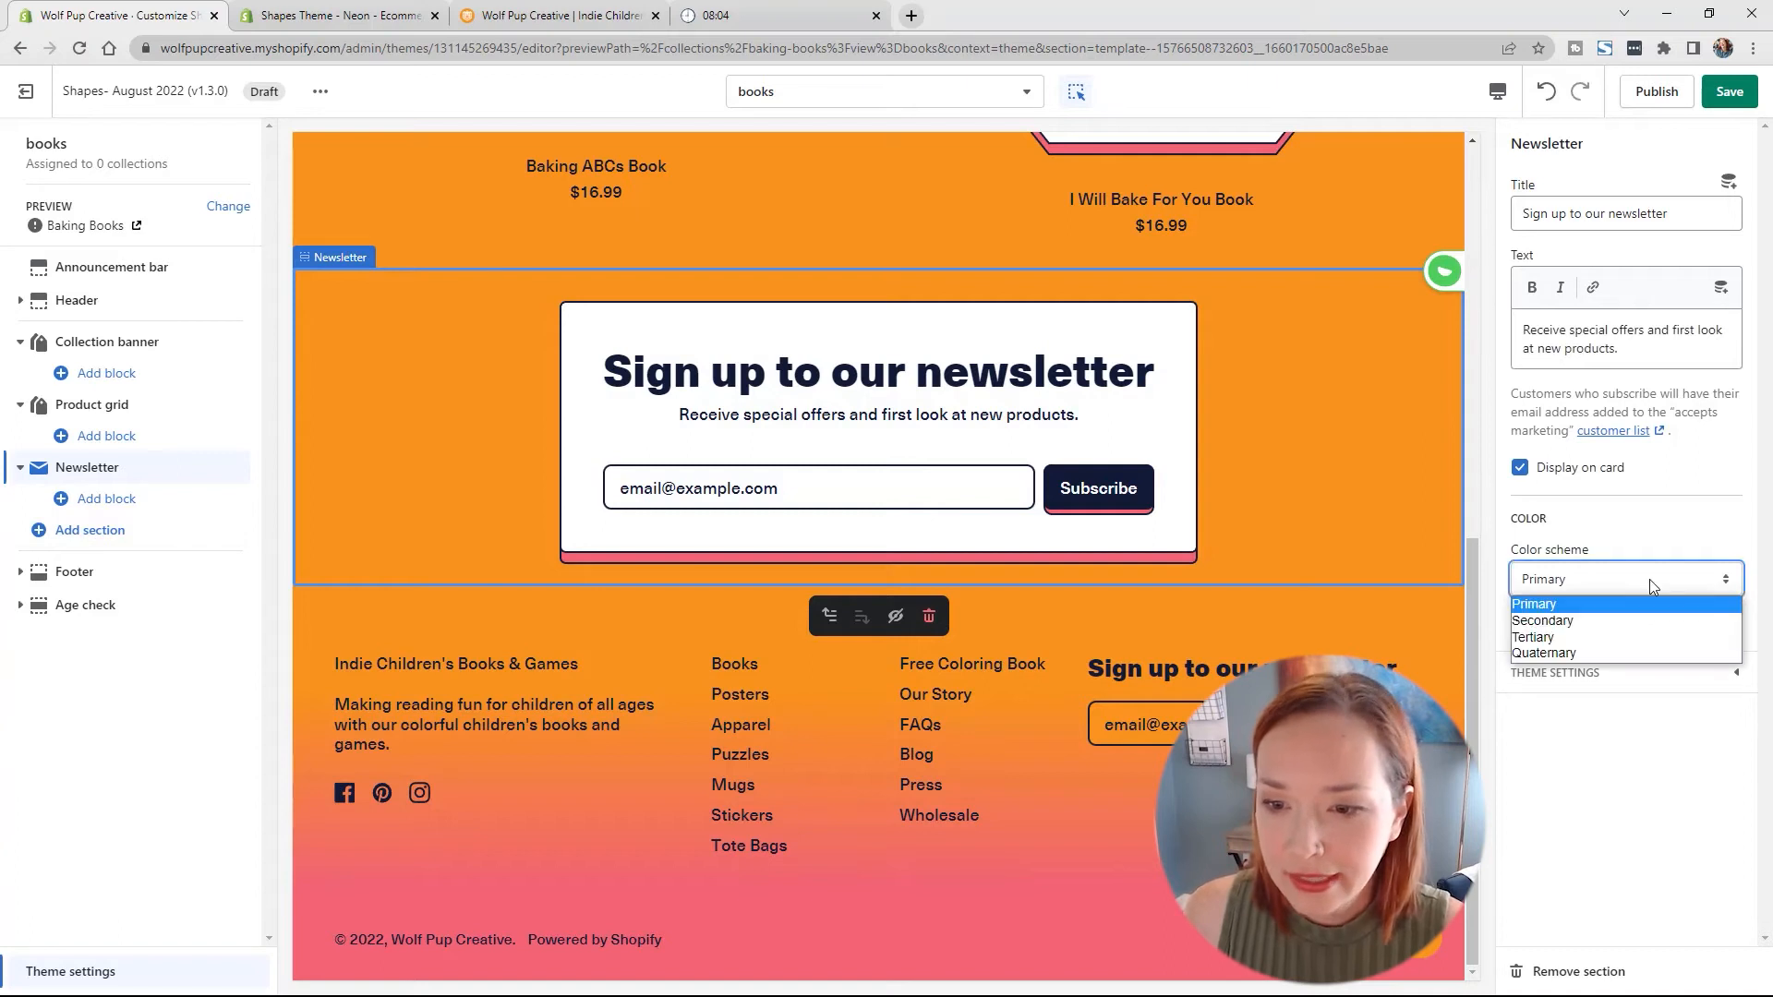
pyautogui.click(1618, 628)
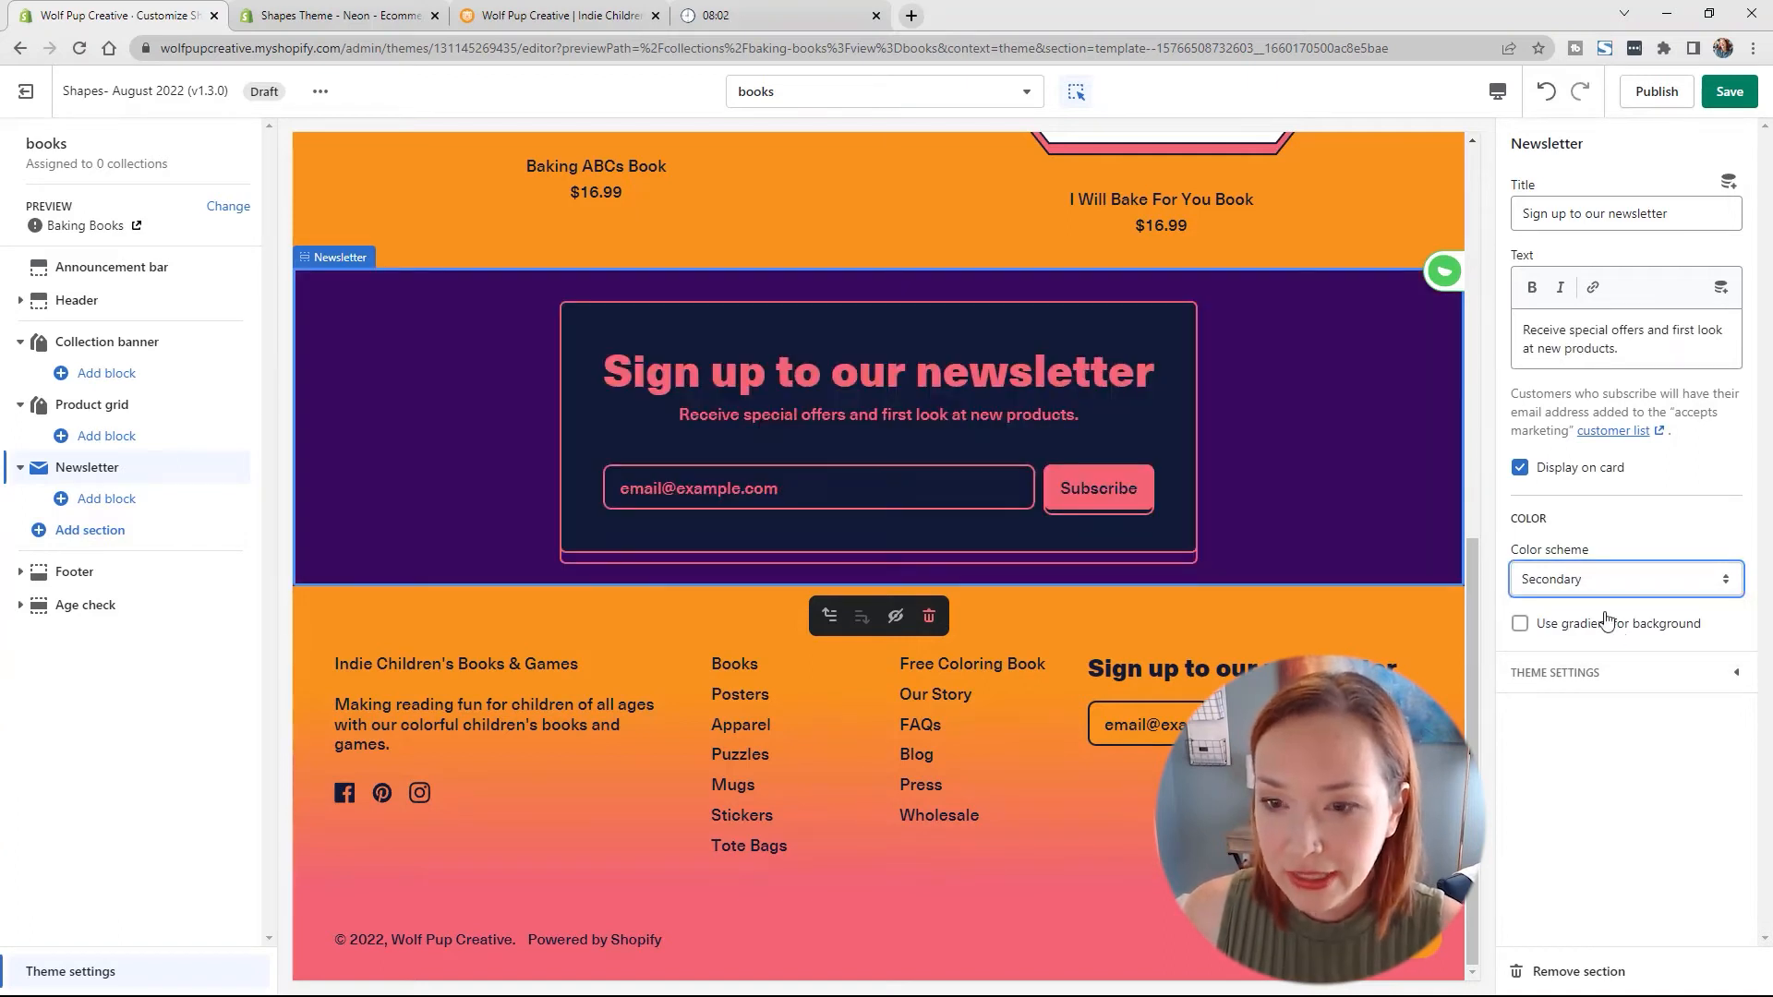
pyautogui.click(1519, 469)
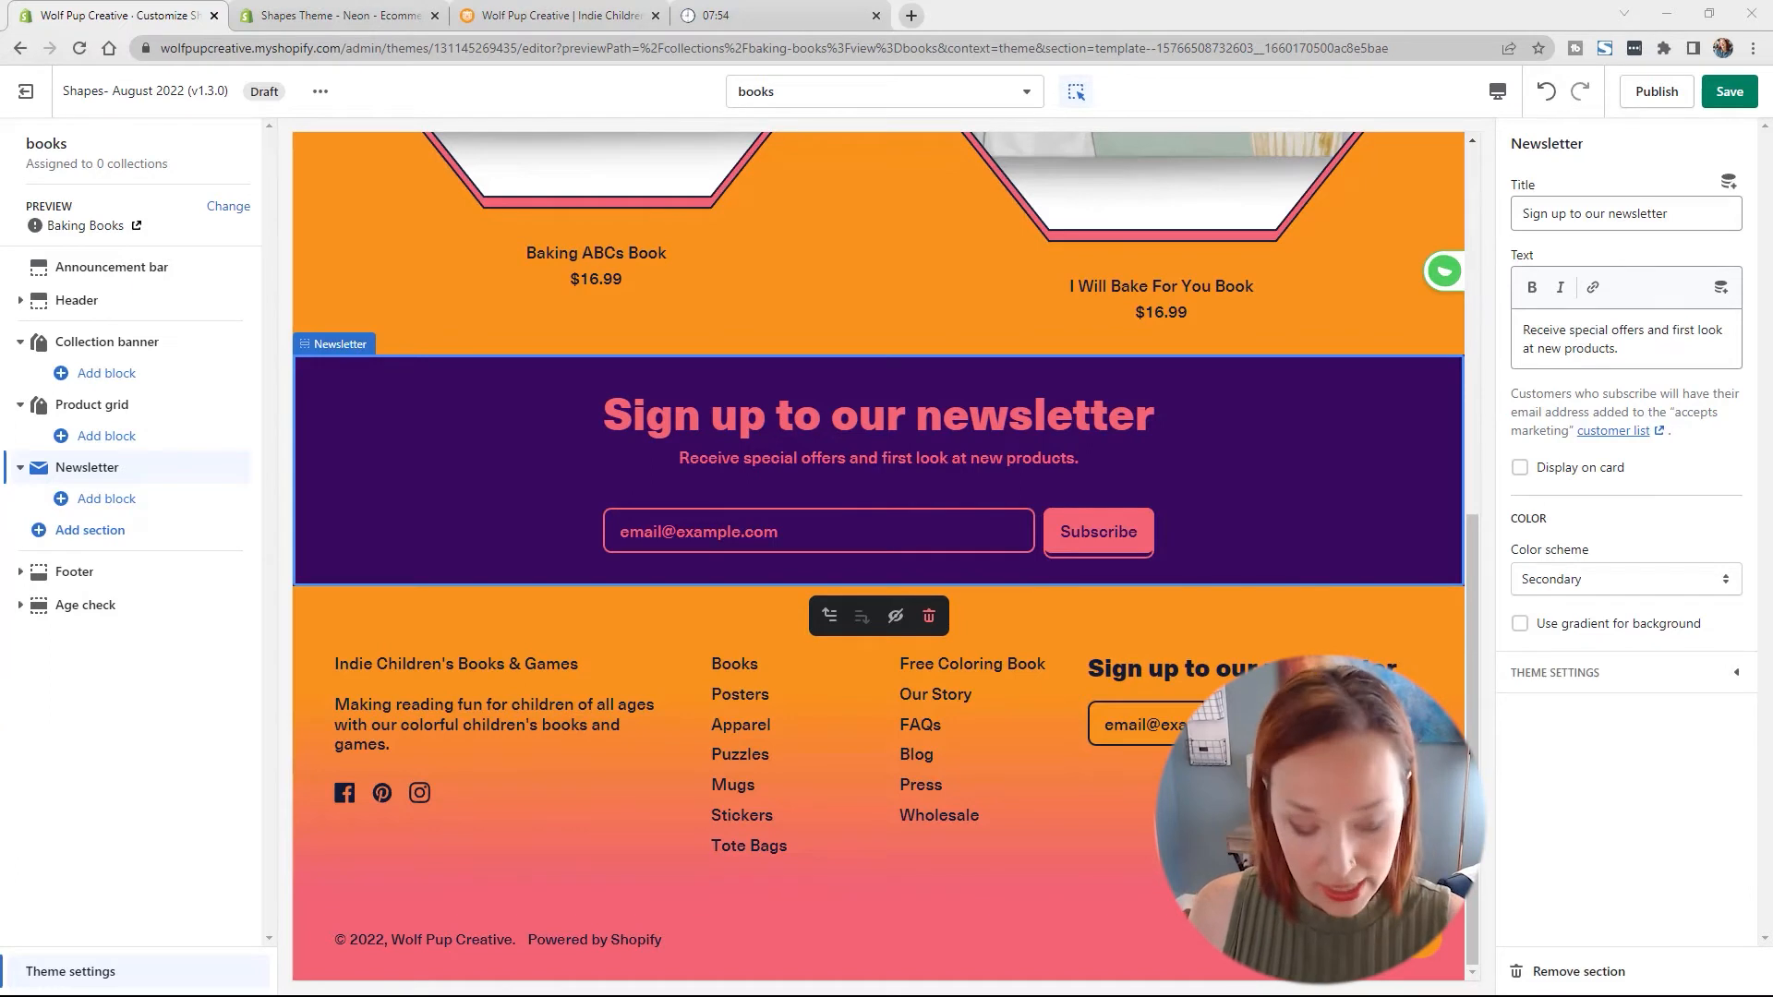
# Step: Set the newsletter title to "Get a Free Digital Coloring Book" and its text to "Just enter your email address below and we will send it to you instantly."
pyautogui.click(1584, 222)
pyautogui.hotkey('ctrl', 'a')
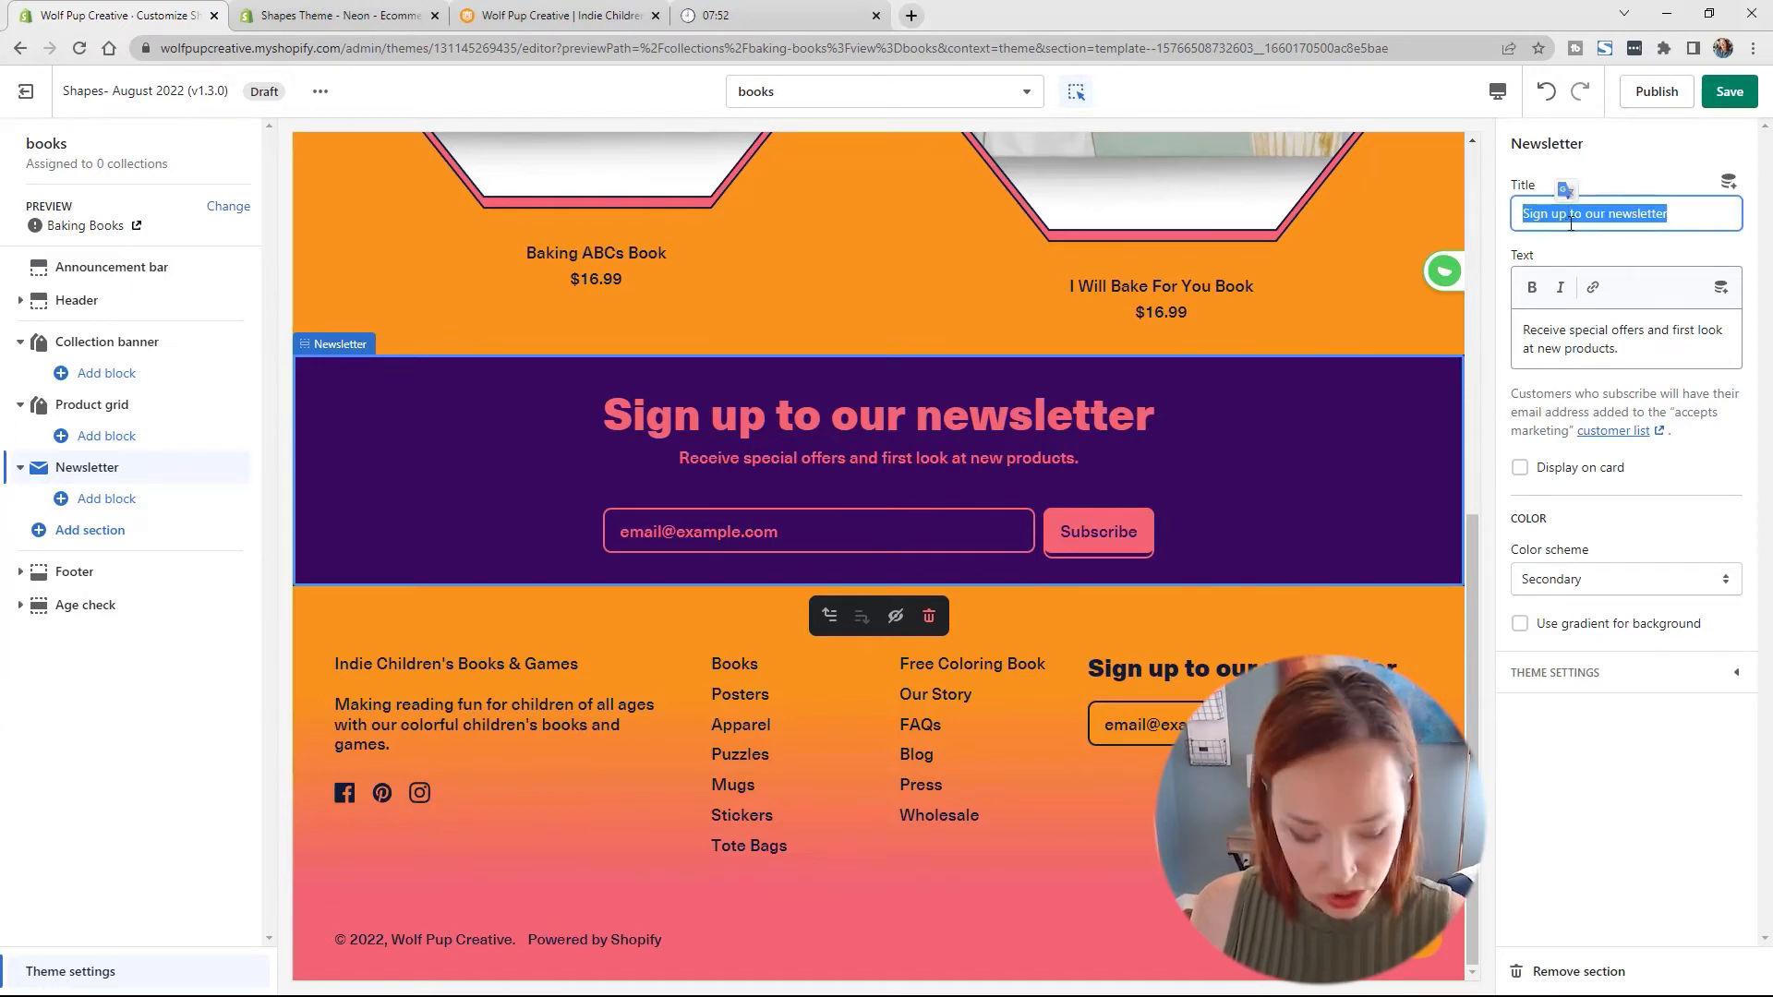
pyautogui.write('Get a Free Digital Coloring Book')
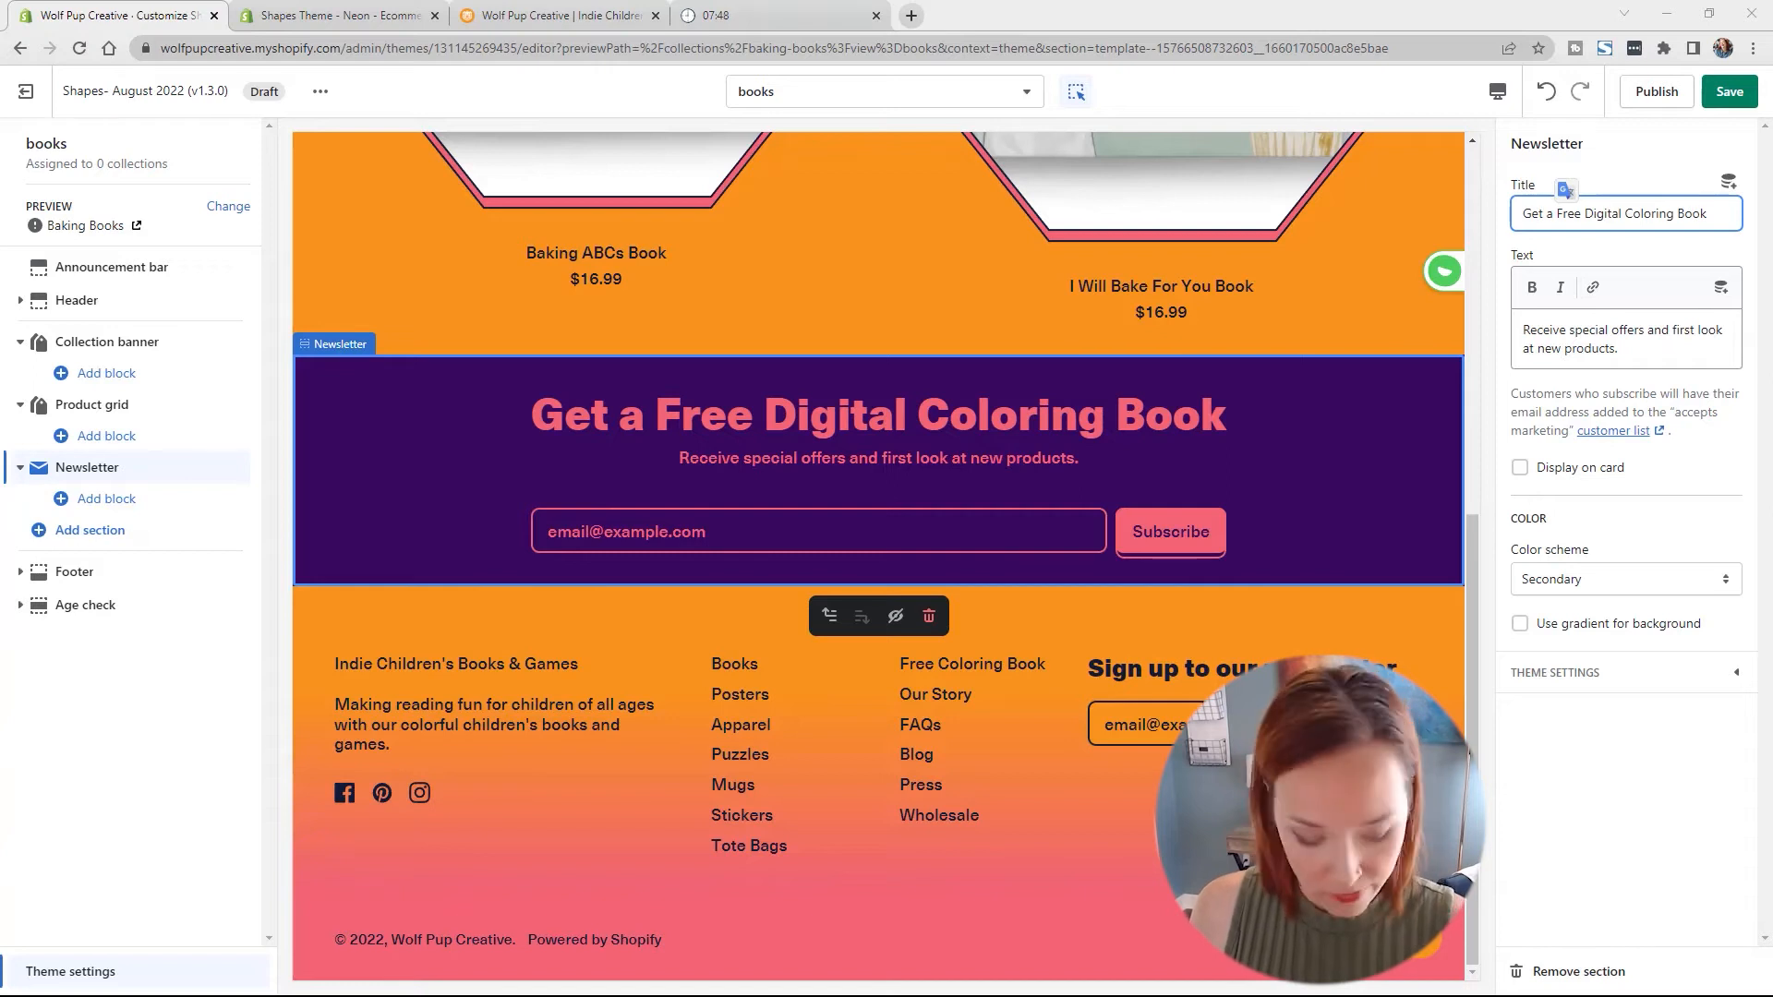
pyautogui.click(1632, 330)
pyautogui.hotkey('ctrl', 'a')
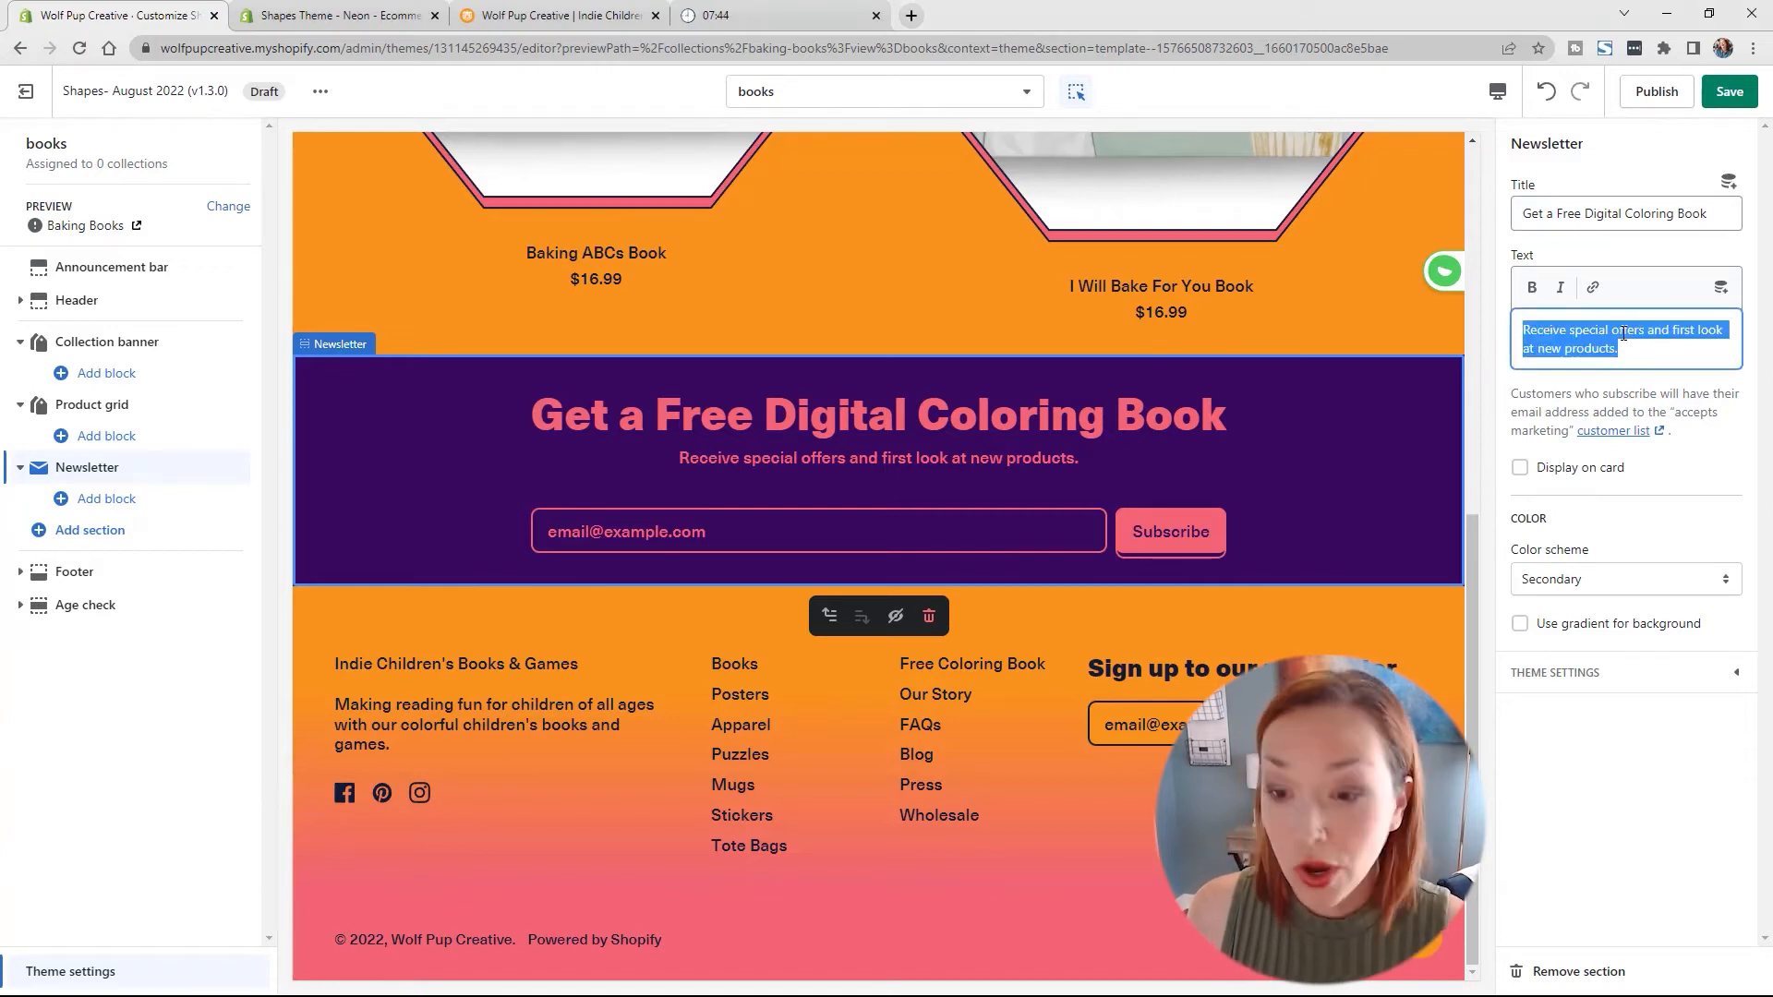
pyautogui.write('Just enter your email address below and we will send it to you instantly.')
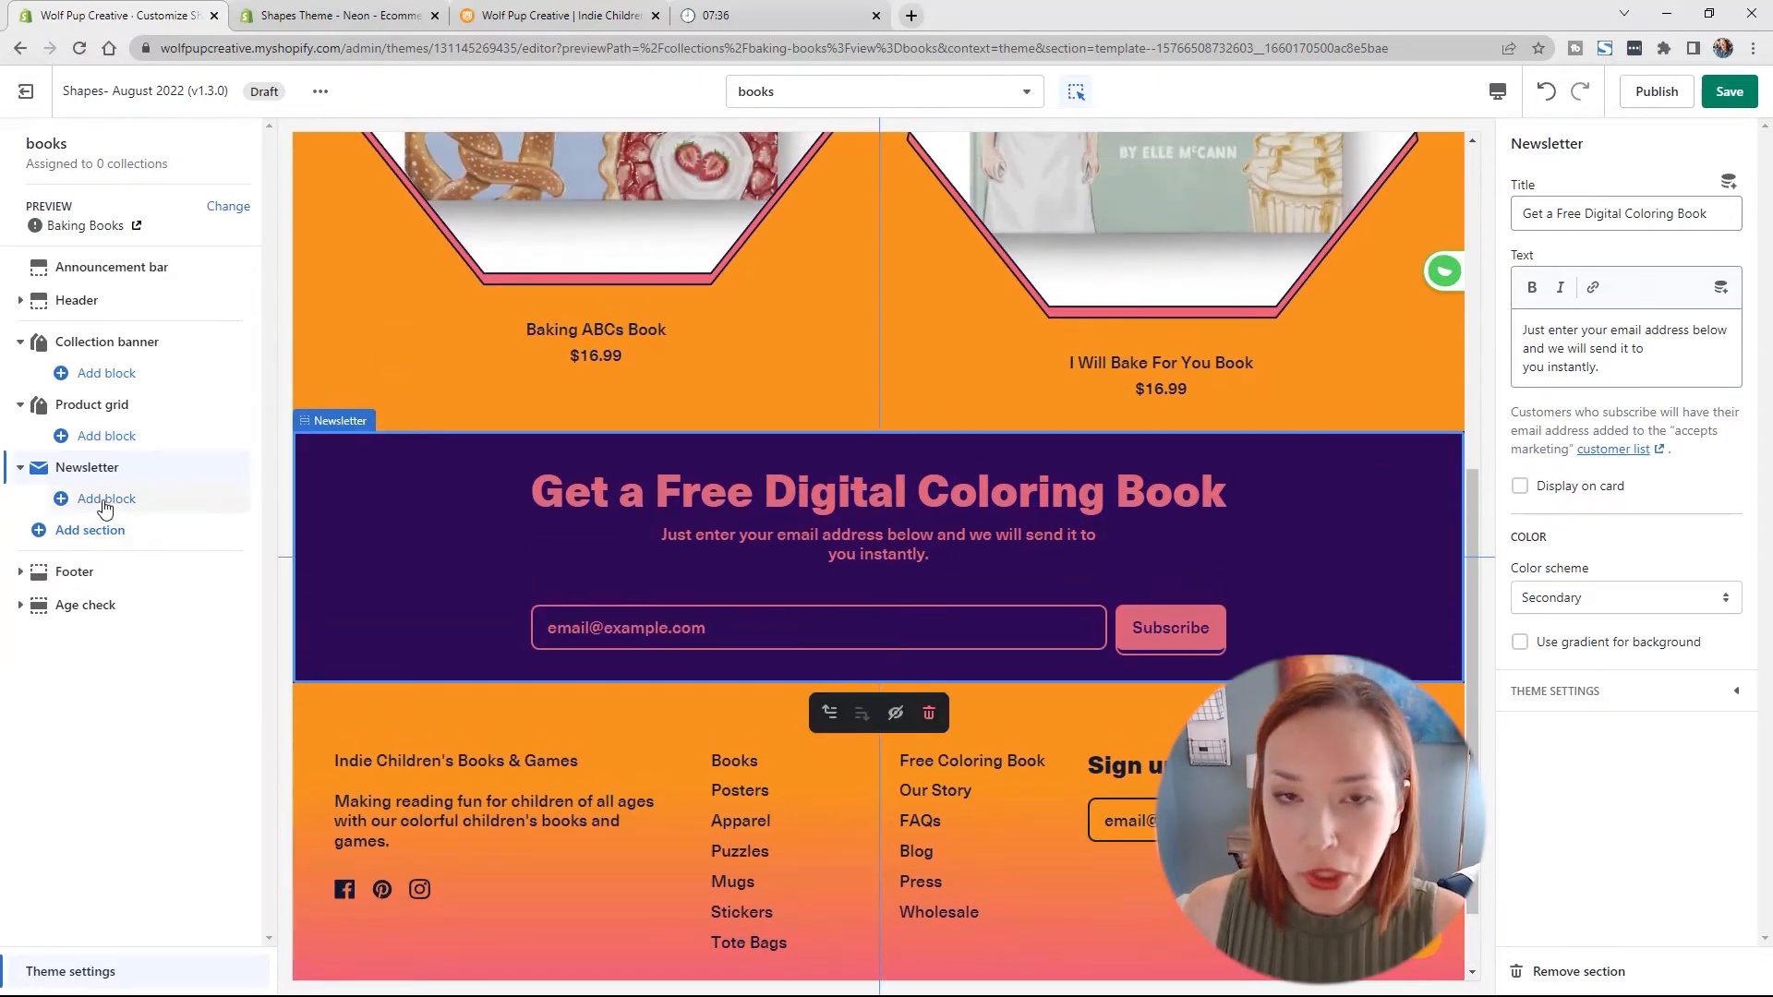
# Step: Add a shape divider block to the newsletter section, keeping the Large waves style
pyautogui.click(105, 501)
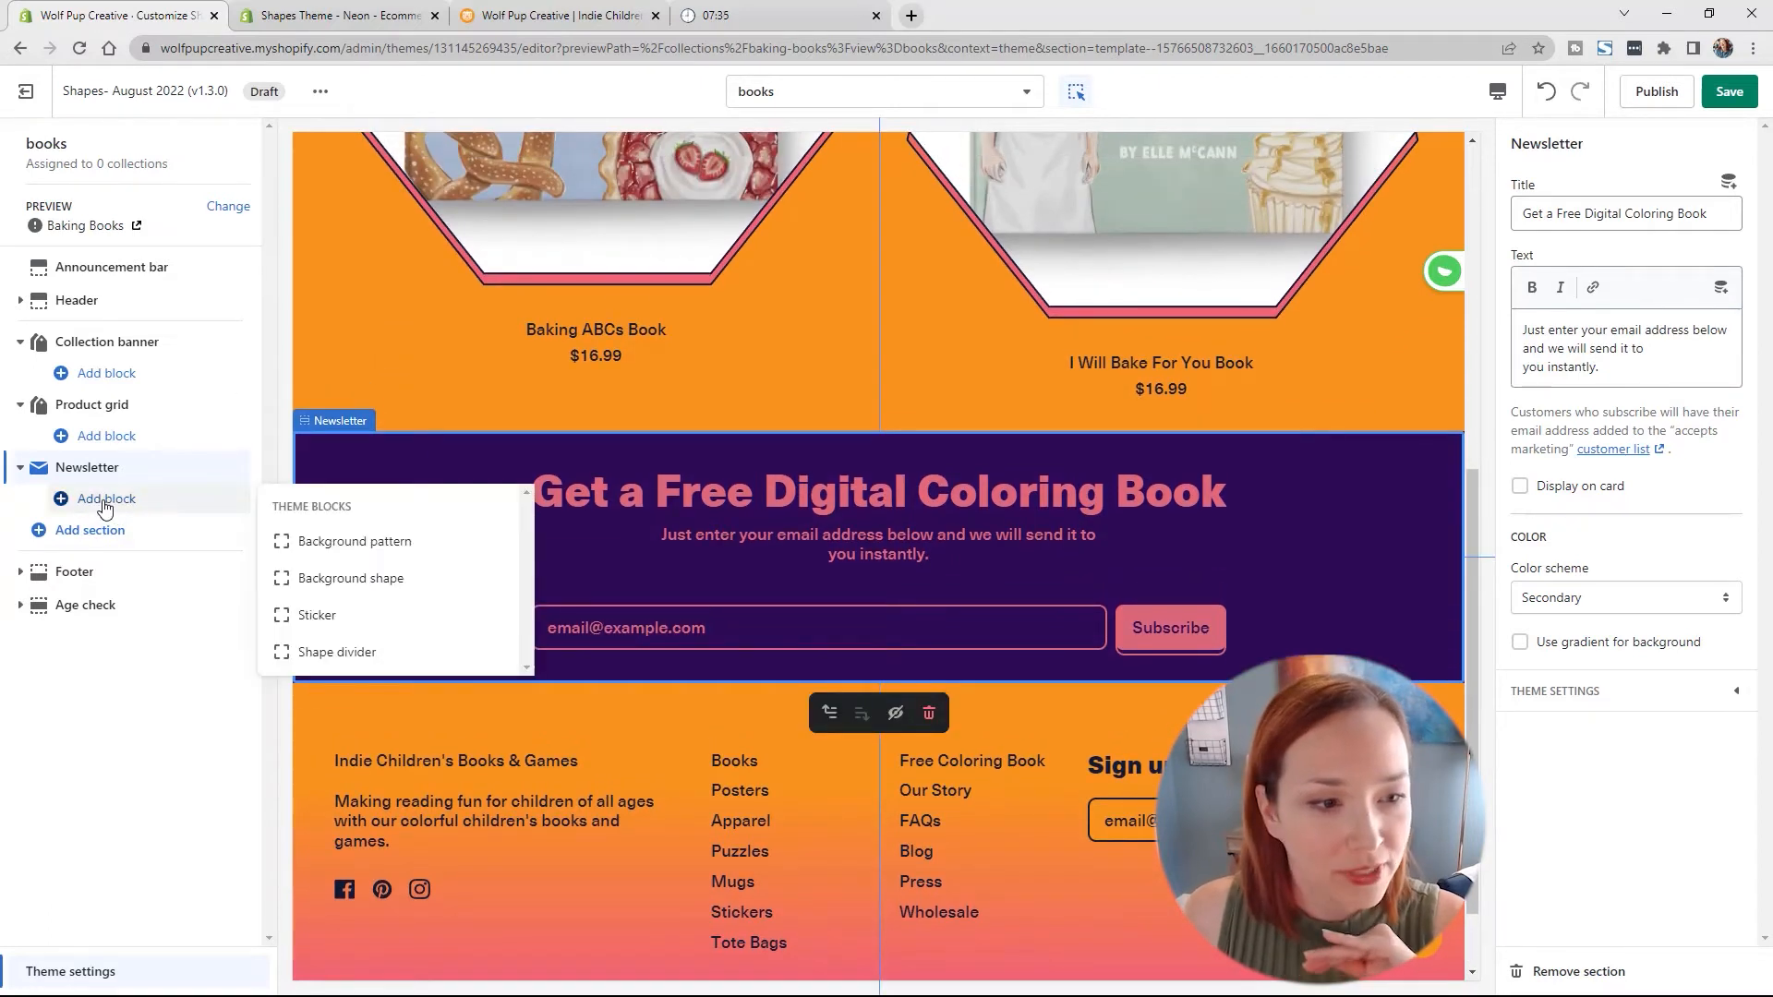
pyautogui.click(414, 654)
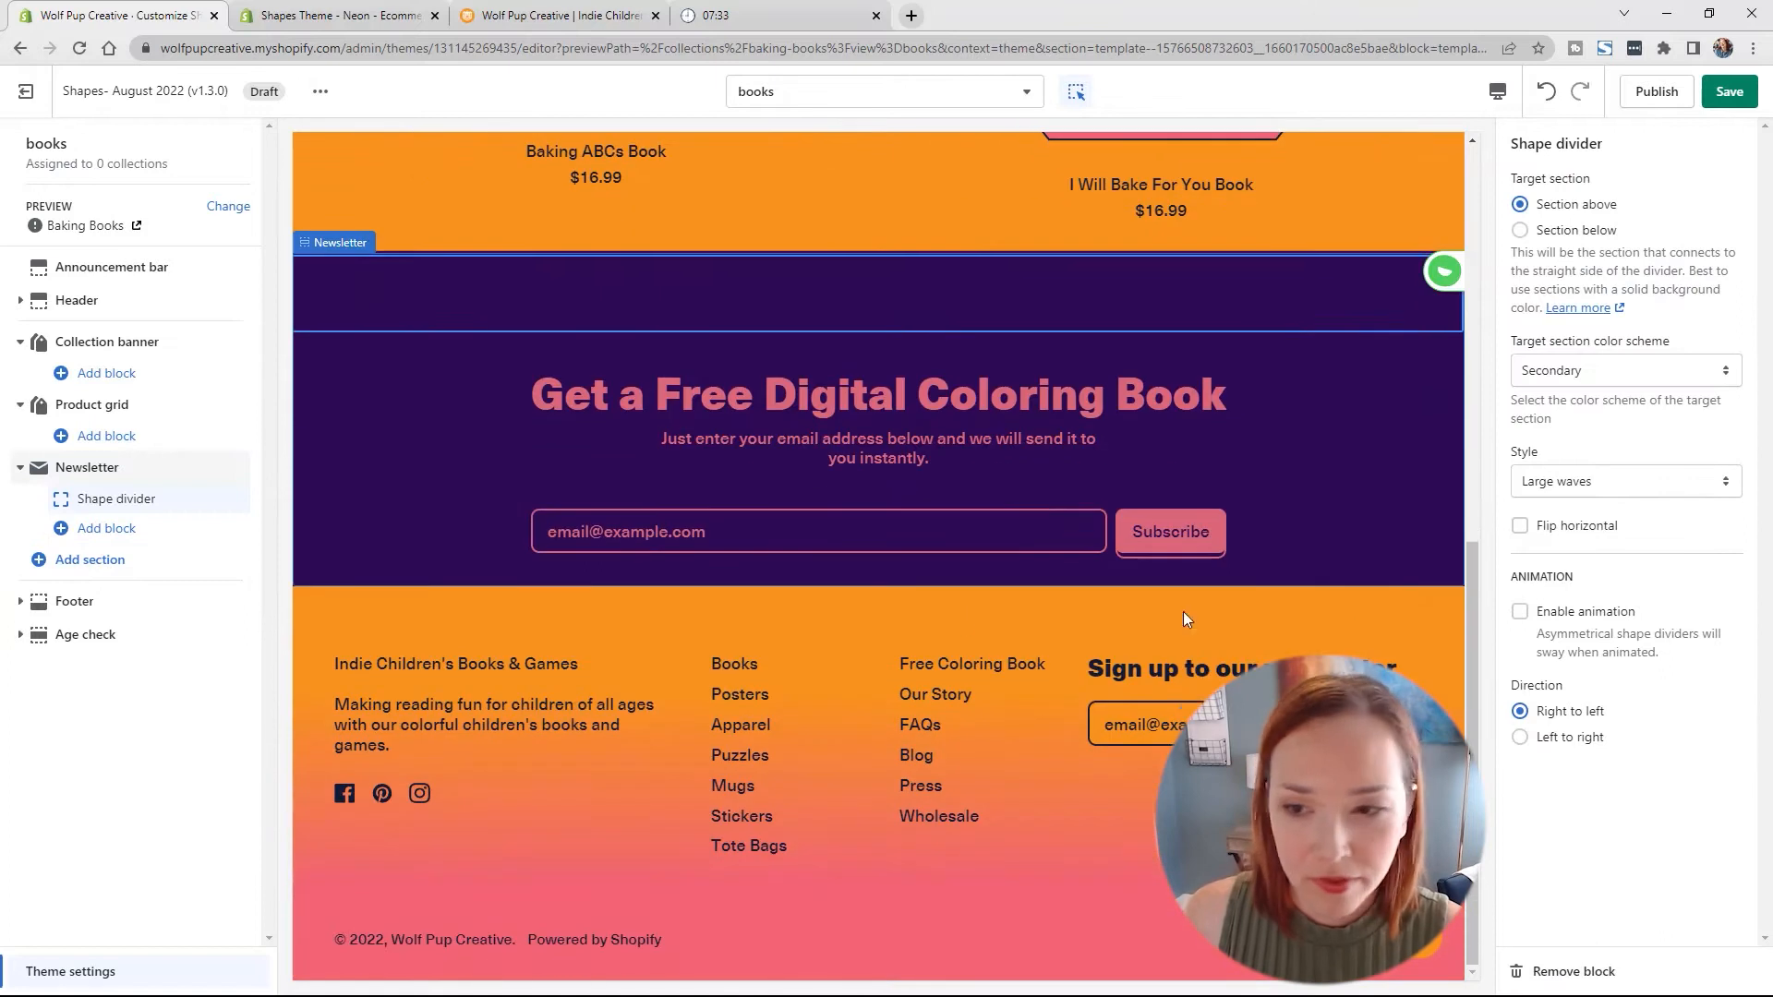
pyautogui.click(1616, 482)
pyautogui.click(1624, 481)
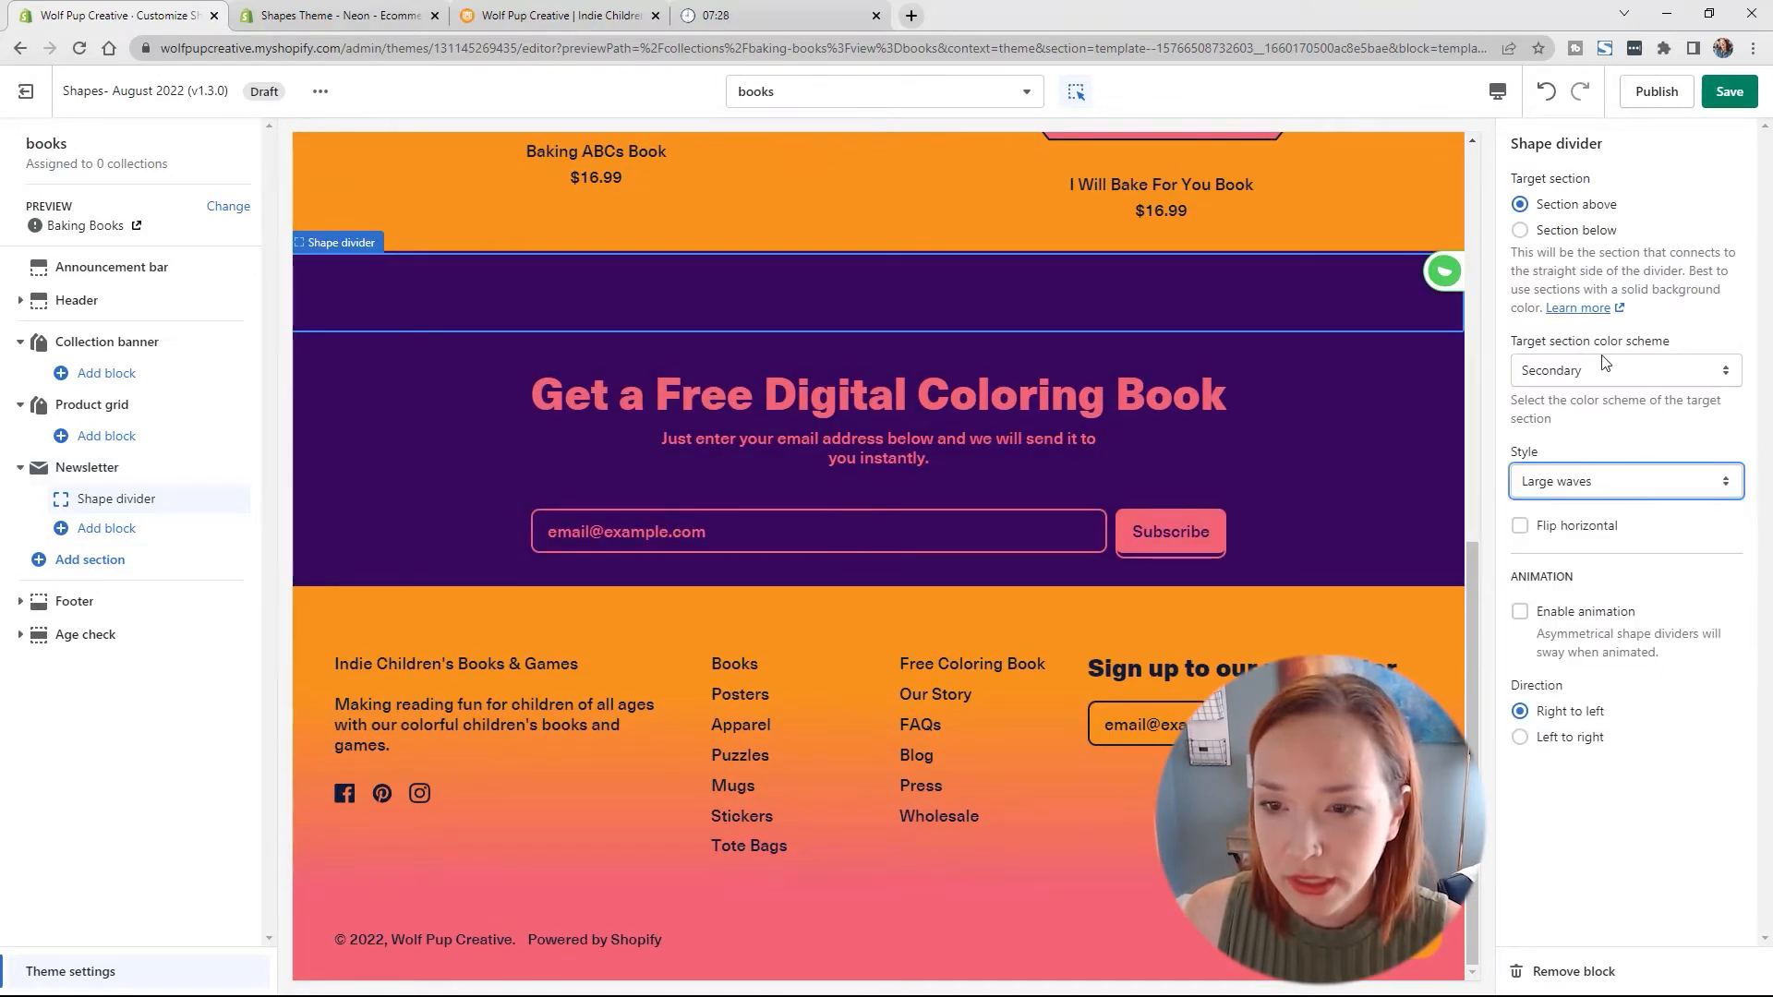
# Step: Set the divider's target section color scheme to Primary, enable its animation and save the books template
pyautogui.click(1596, 371)
pyautogui.click(1589, 400)
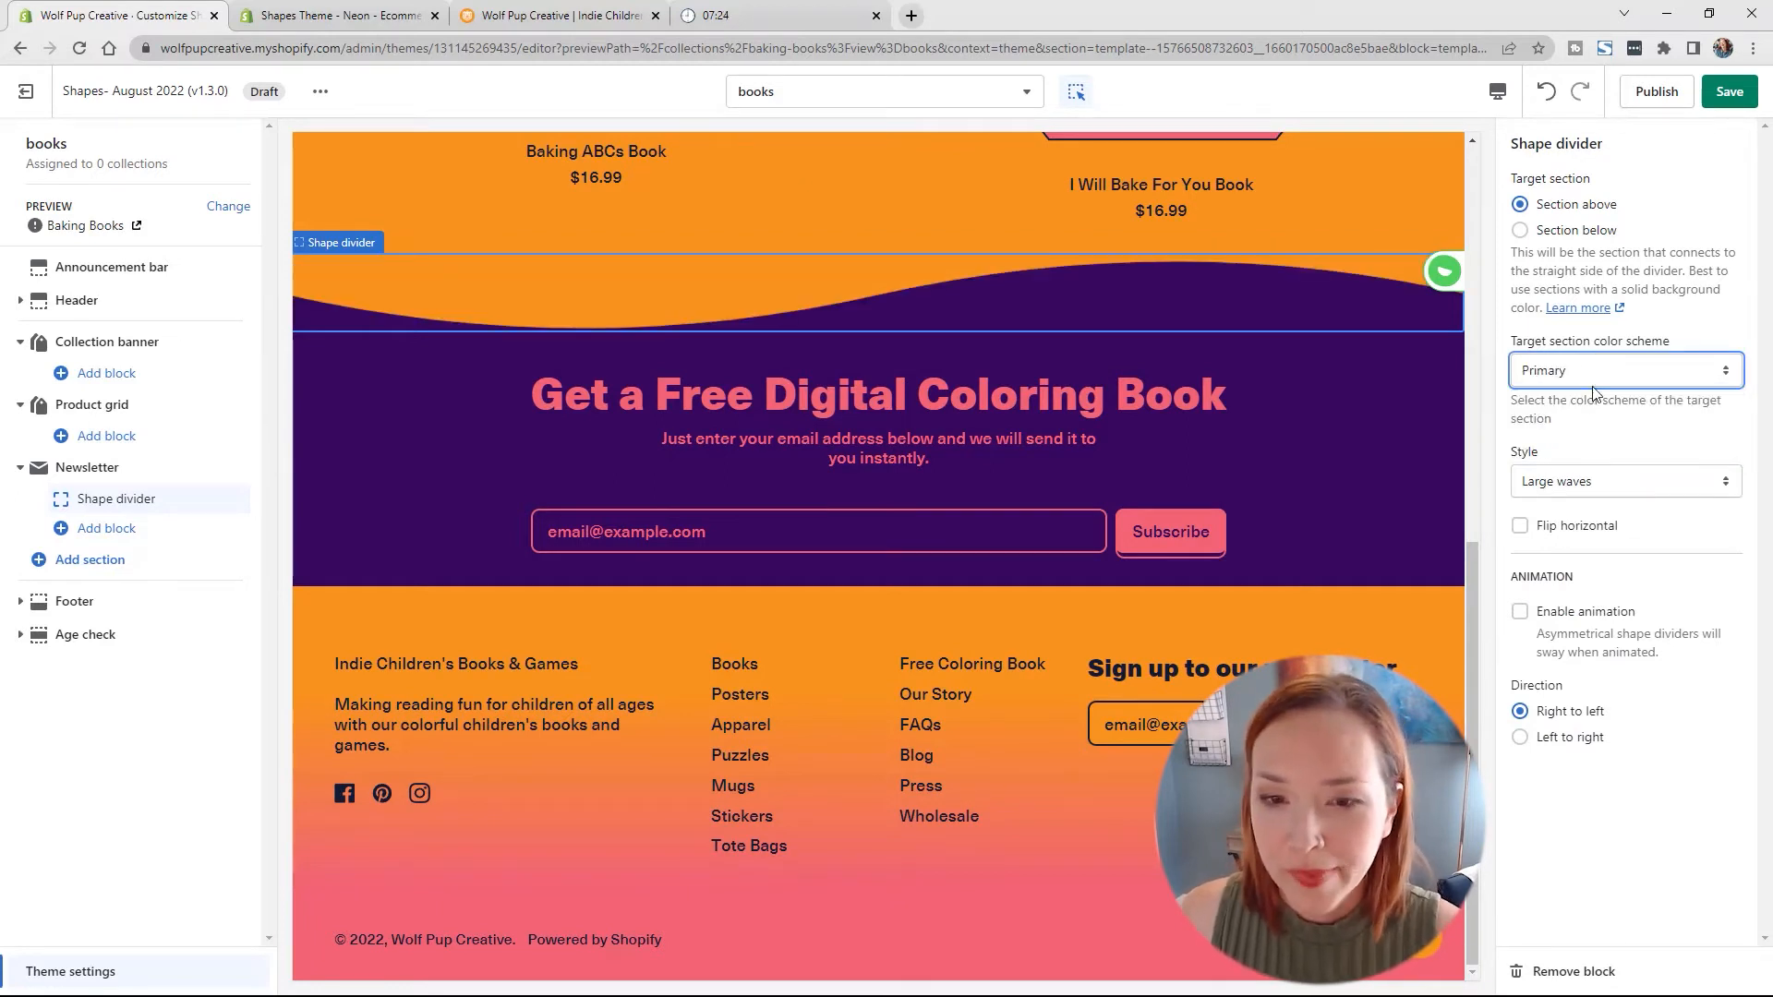
pyautogui.click(1520, 614)
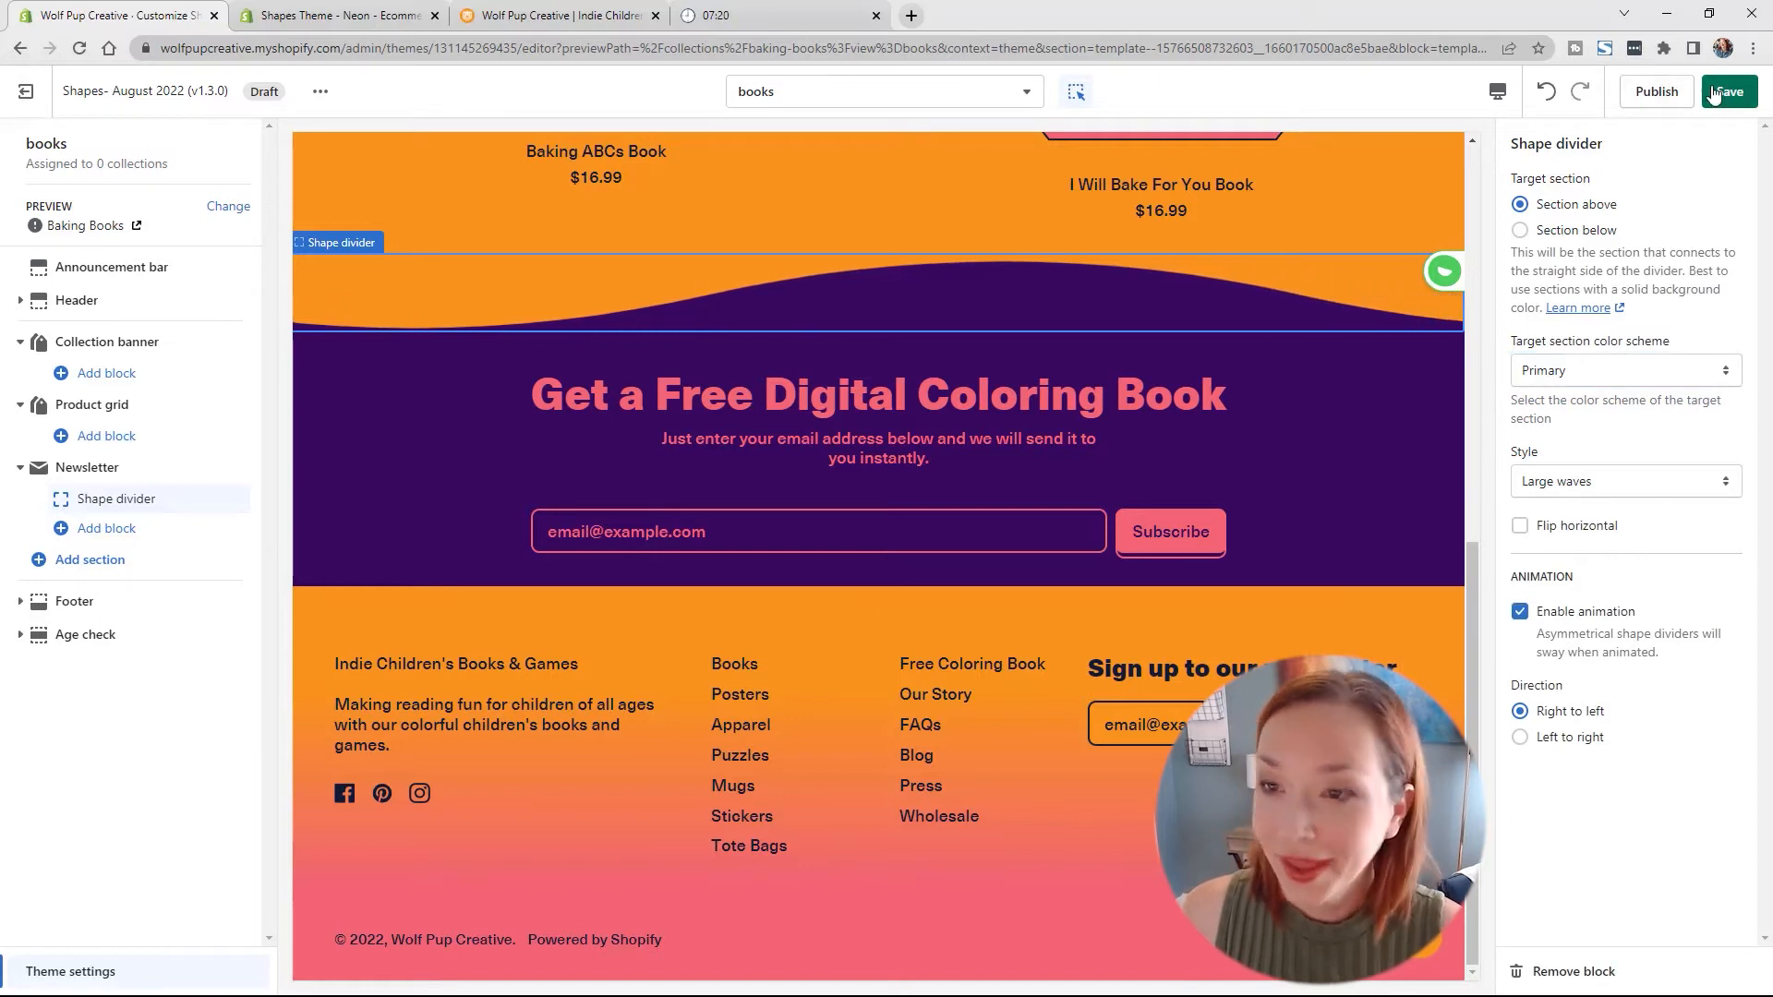
pyautogui.hotkey('ctrl', 's')
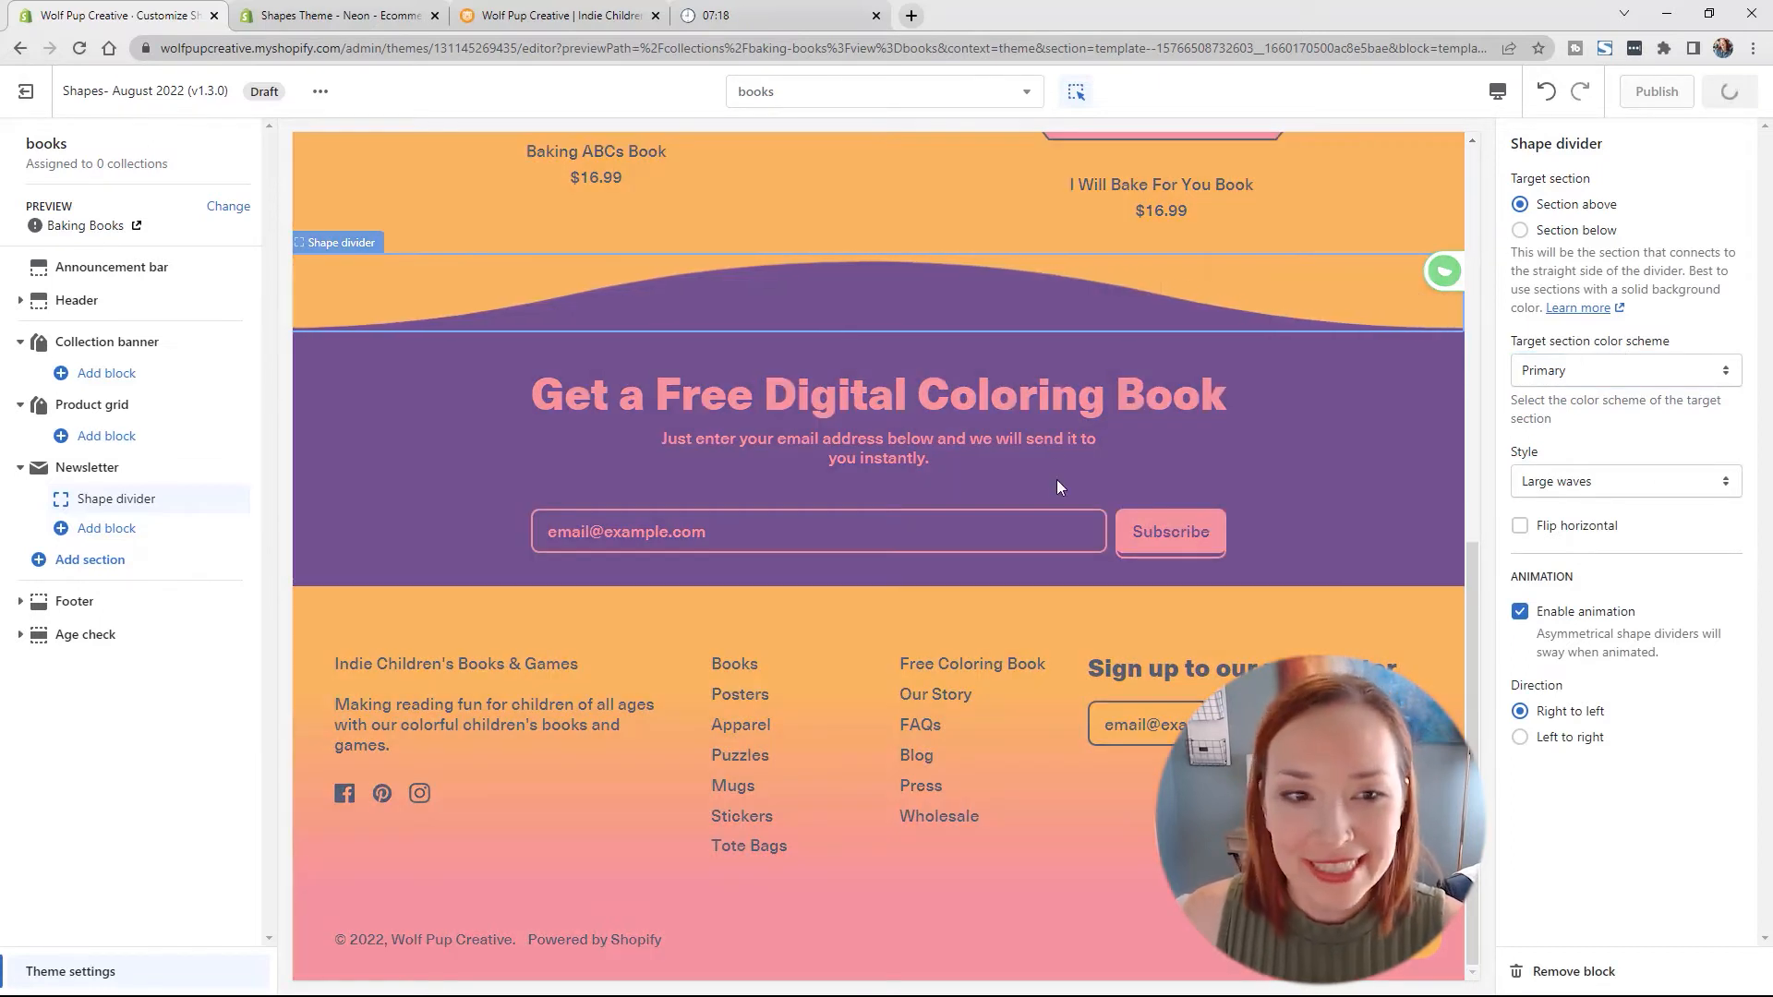
# Step: View the Baking ABCs Book product page on the live Wolf Pup Creative website
pyautogui.scroll(5, 1058, 478)
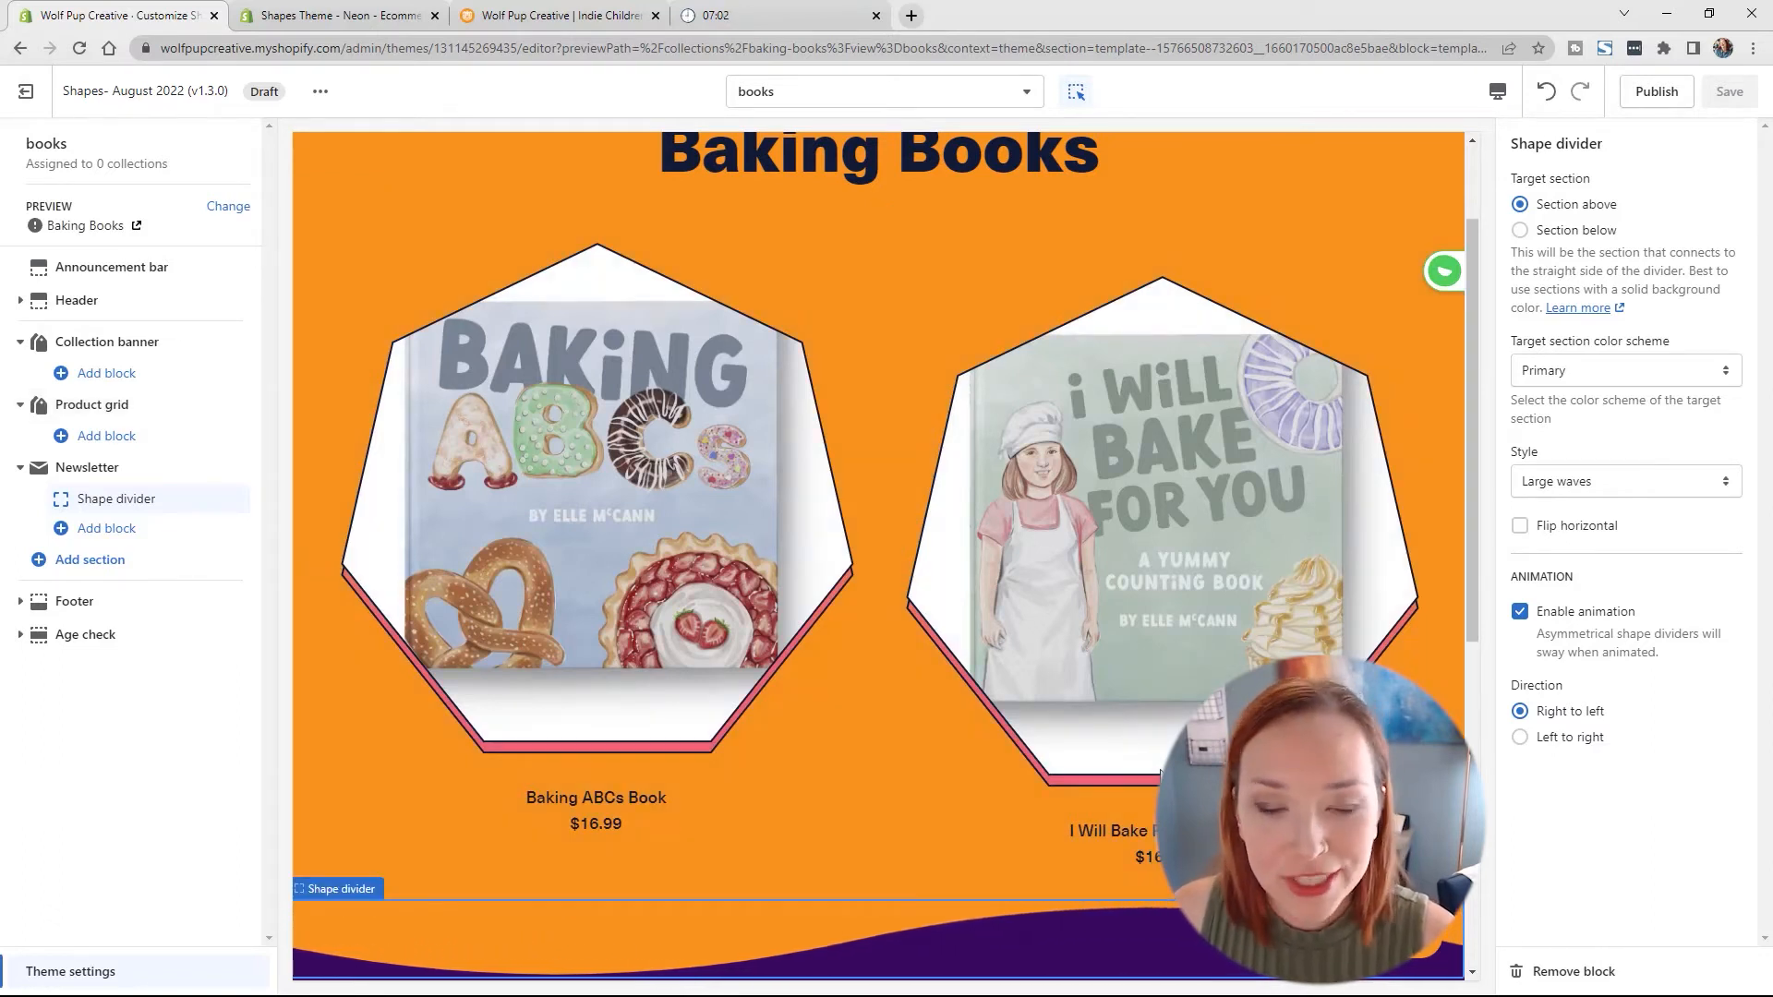
pyautogui.click(547, 16)
pyautogui.scroll(5, 1173, 517)
pyautogui.scroll(5, 1191, 490)
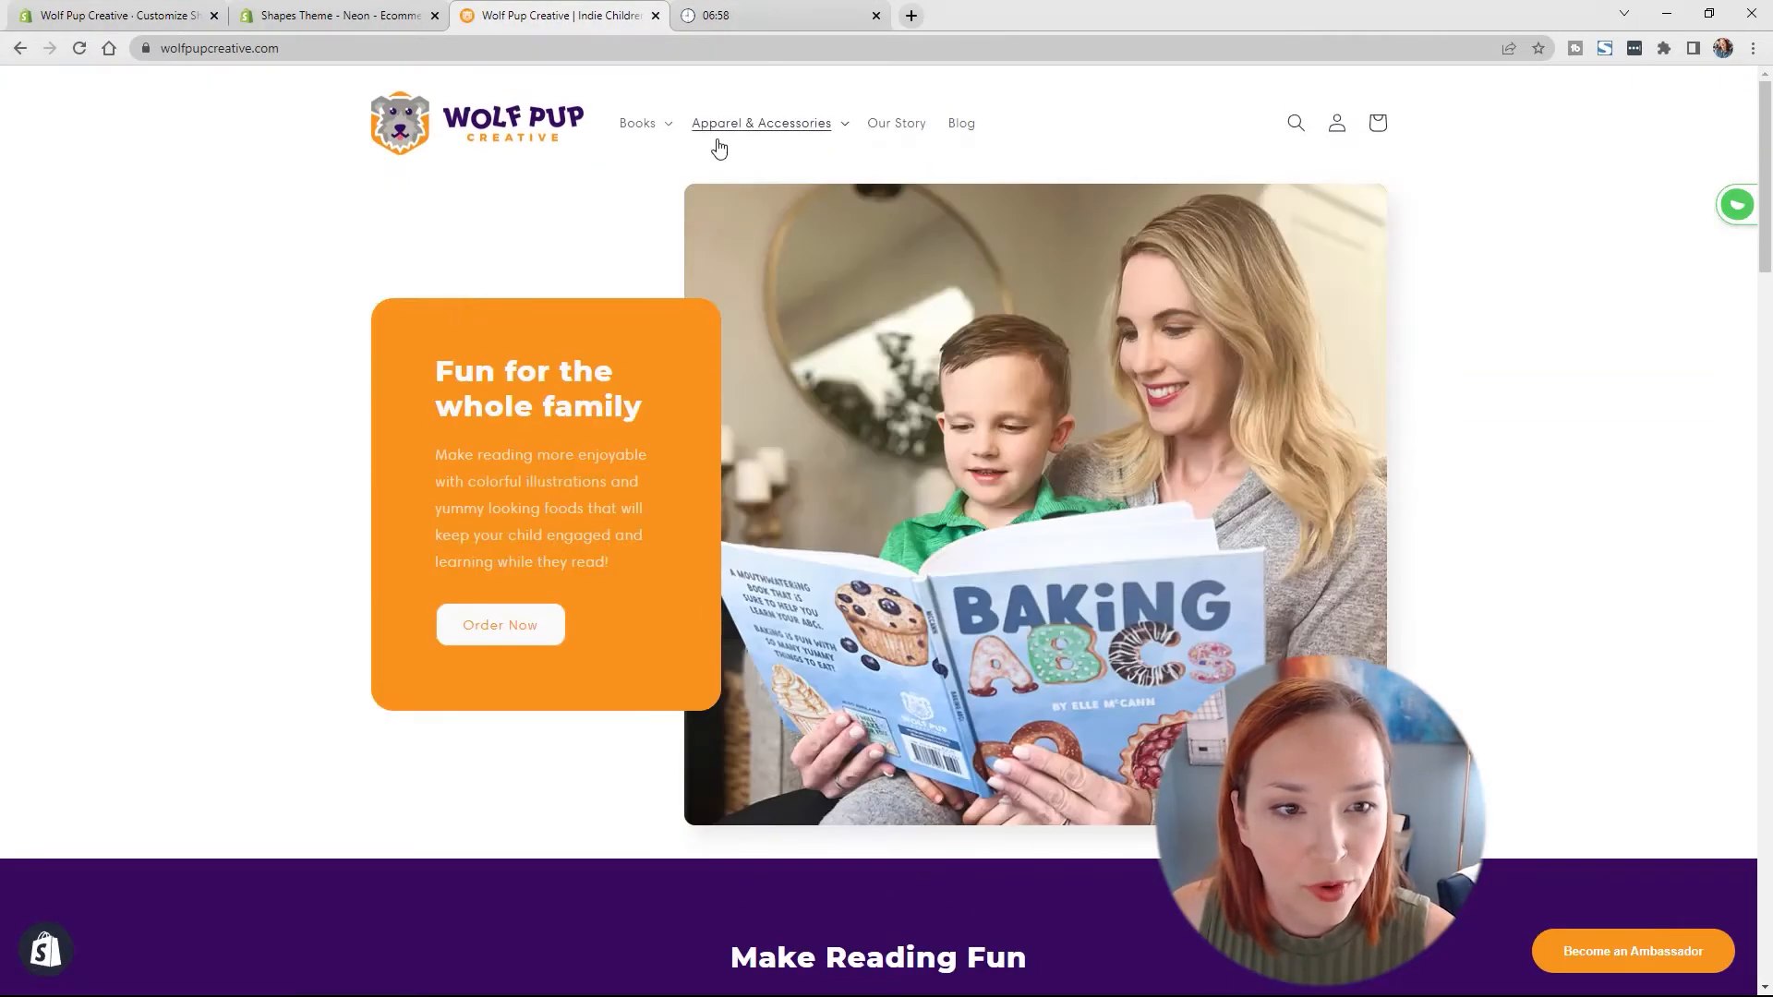
pyautogui.click(638, 138)
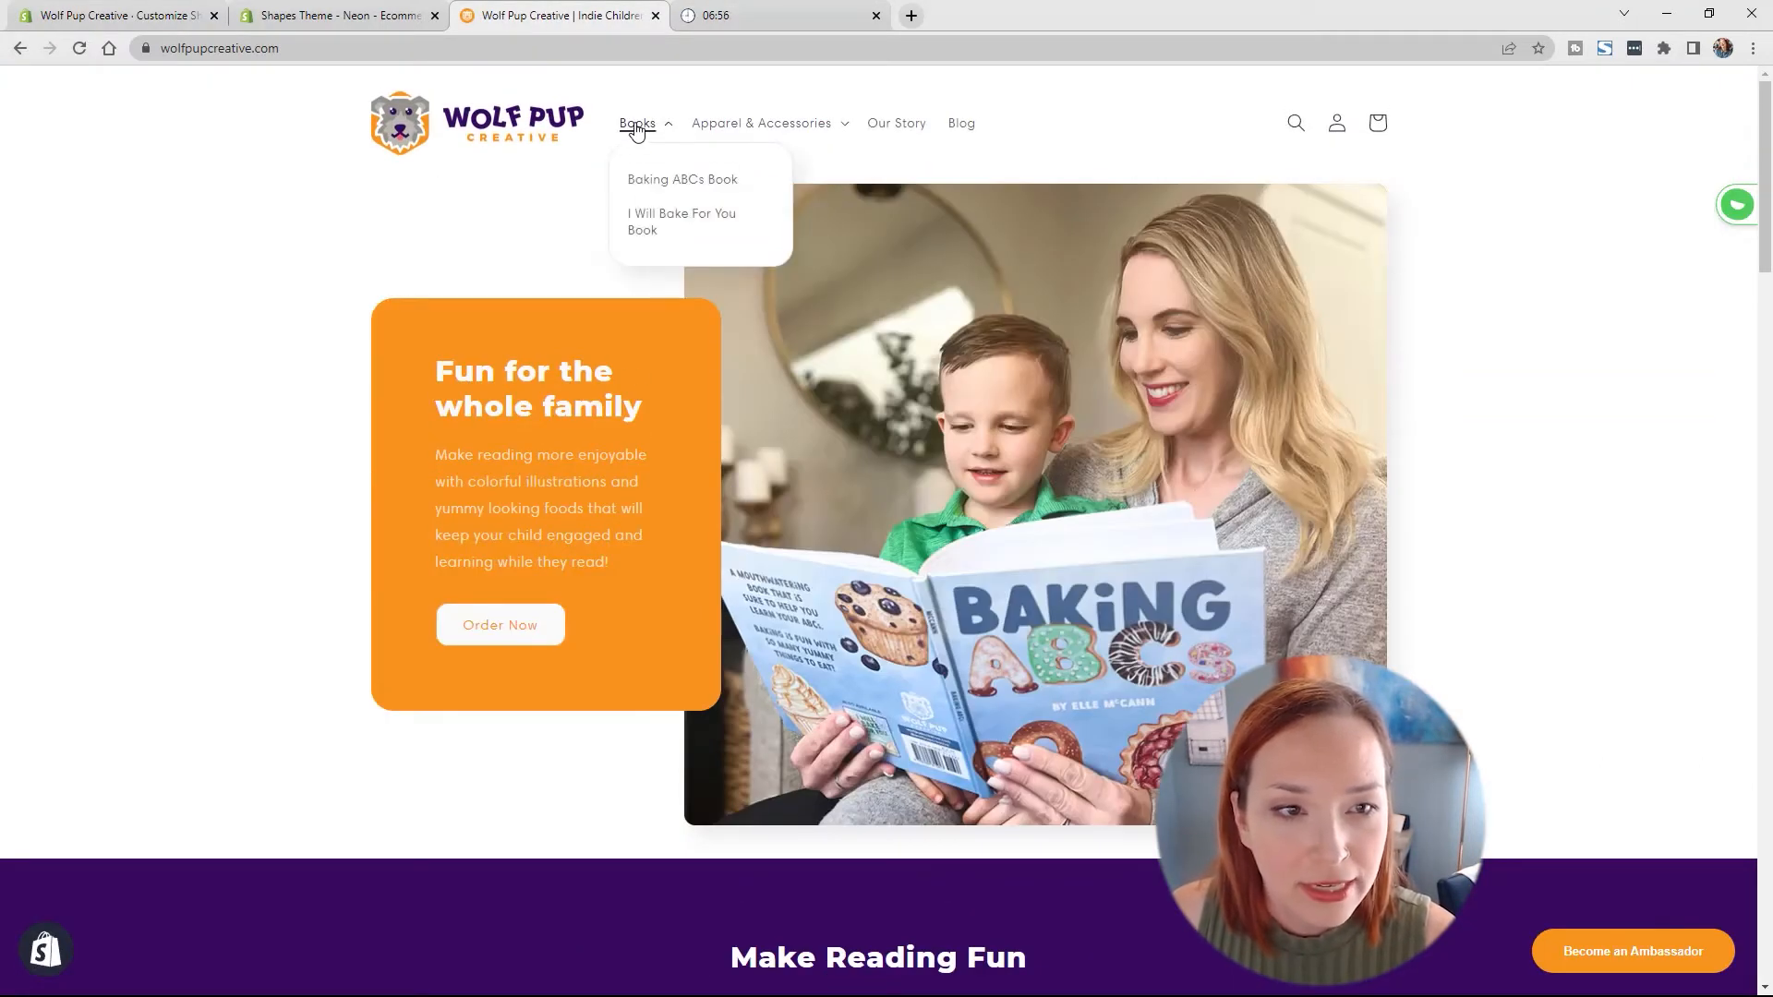
pyautogui.click(635, 181)
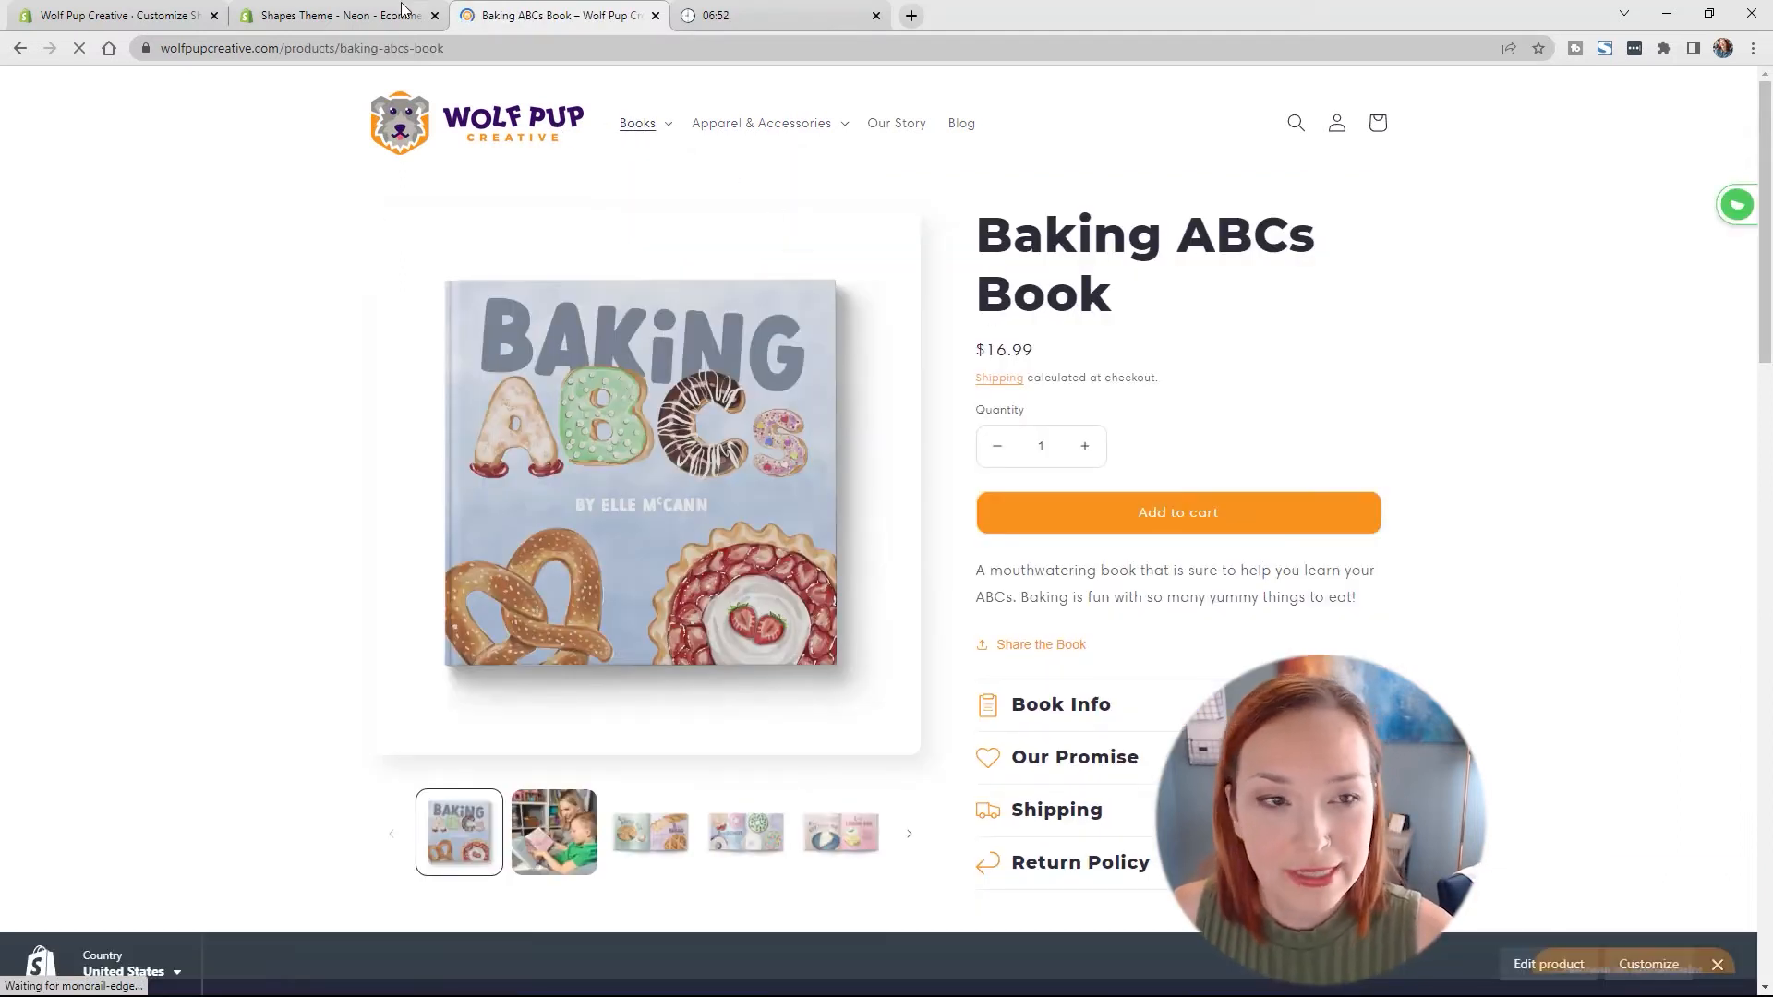
# Step: Return to the Shopify theme editor and review the books template from the newsletter divider up to the header
pyautogui.click(148, 15)
pyautogui.scroll(2, 1149, 616)
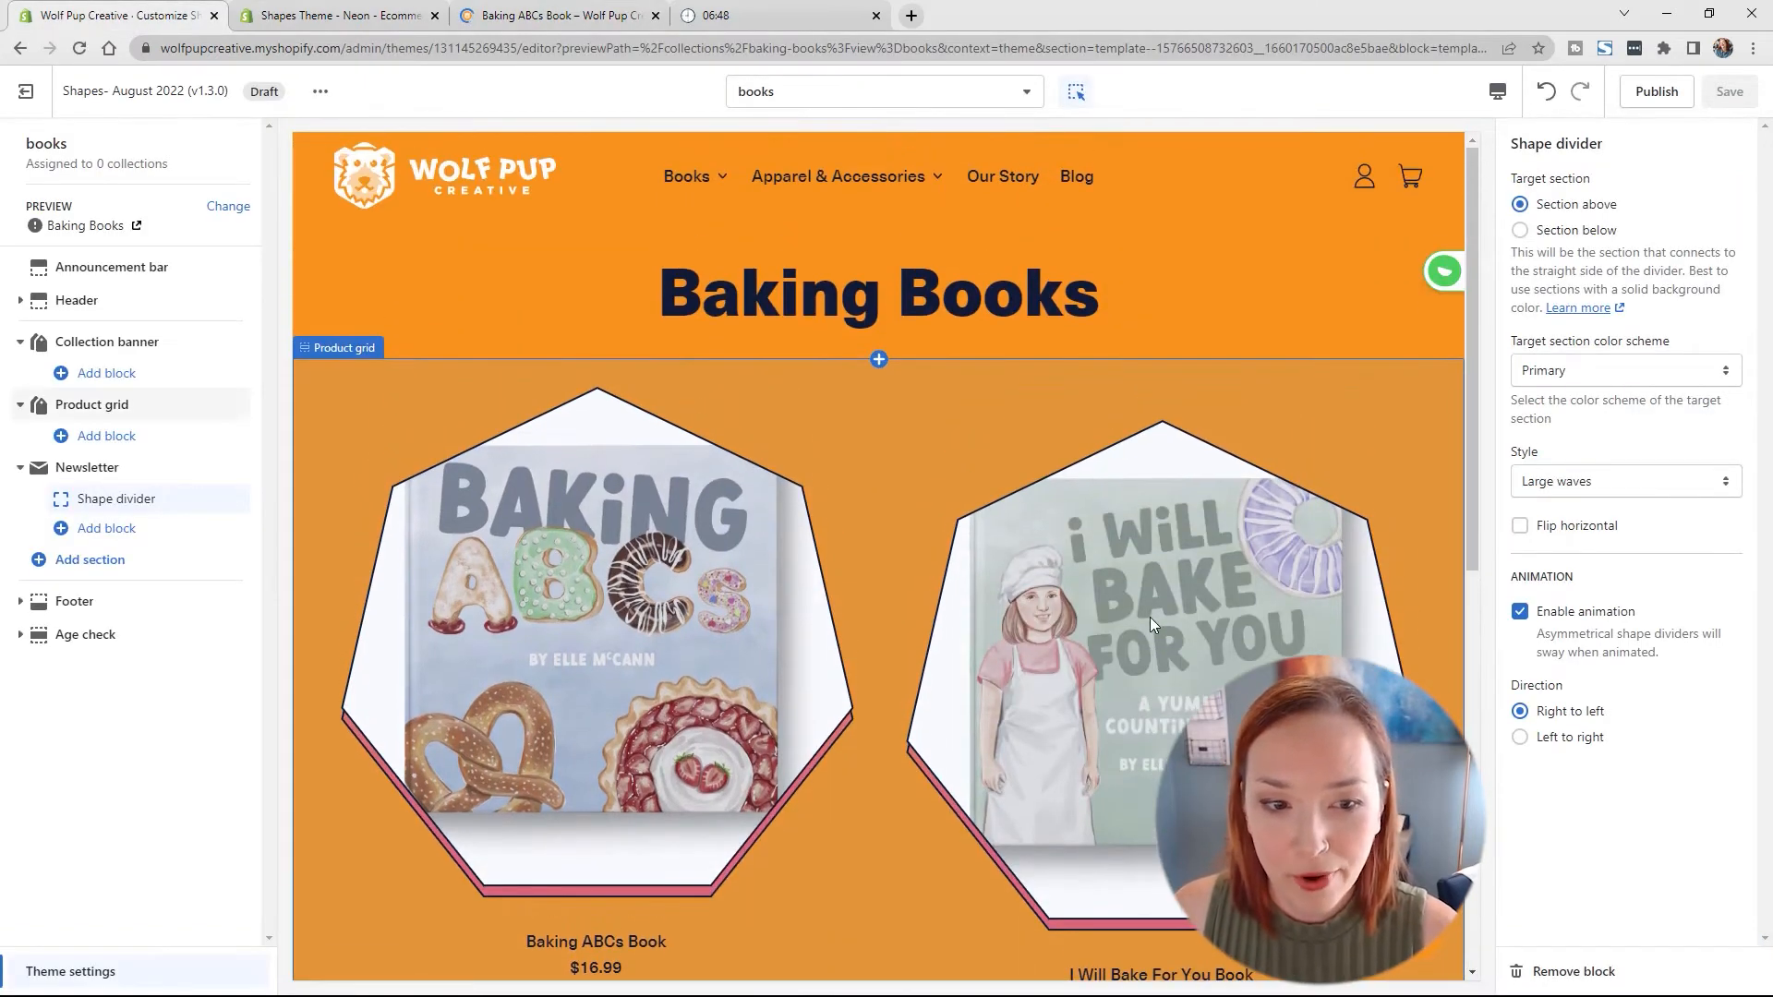
pyautogui.click(129, 497)
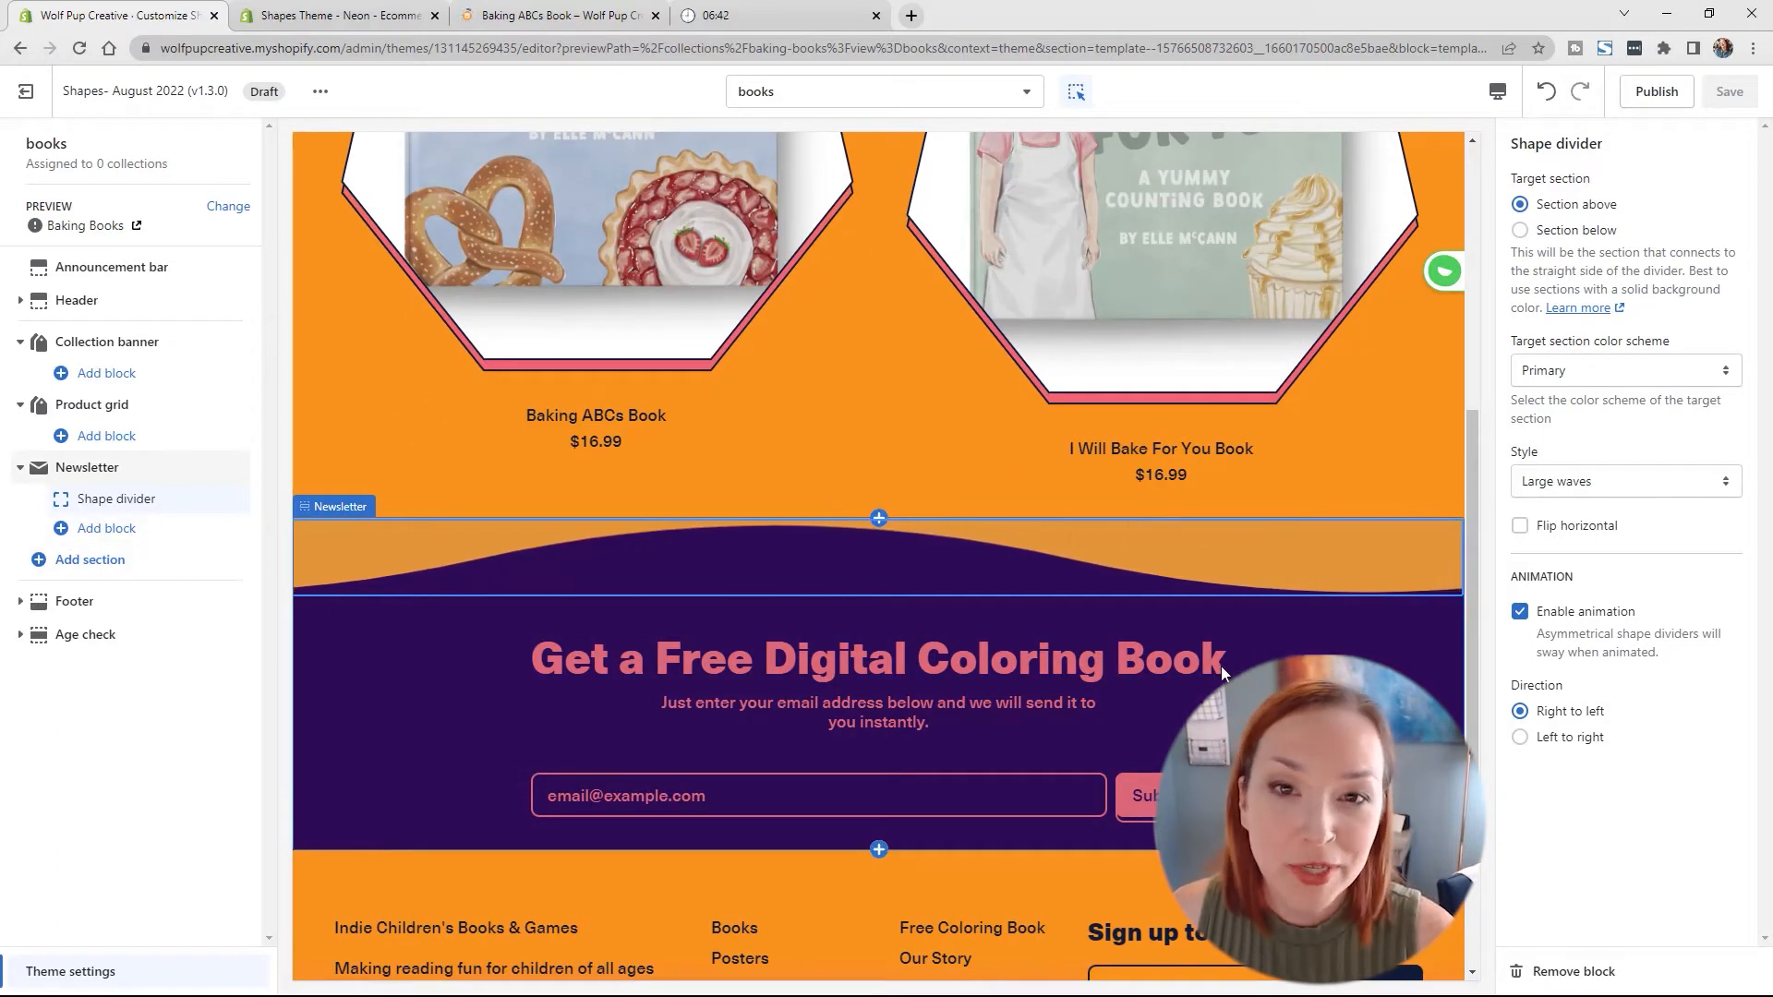
pyautogui.scroll(3, 1108, 586)
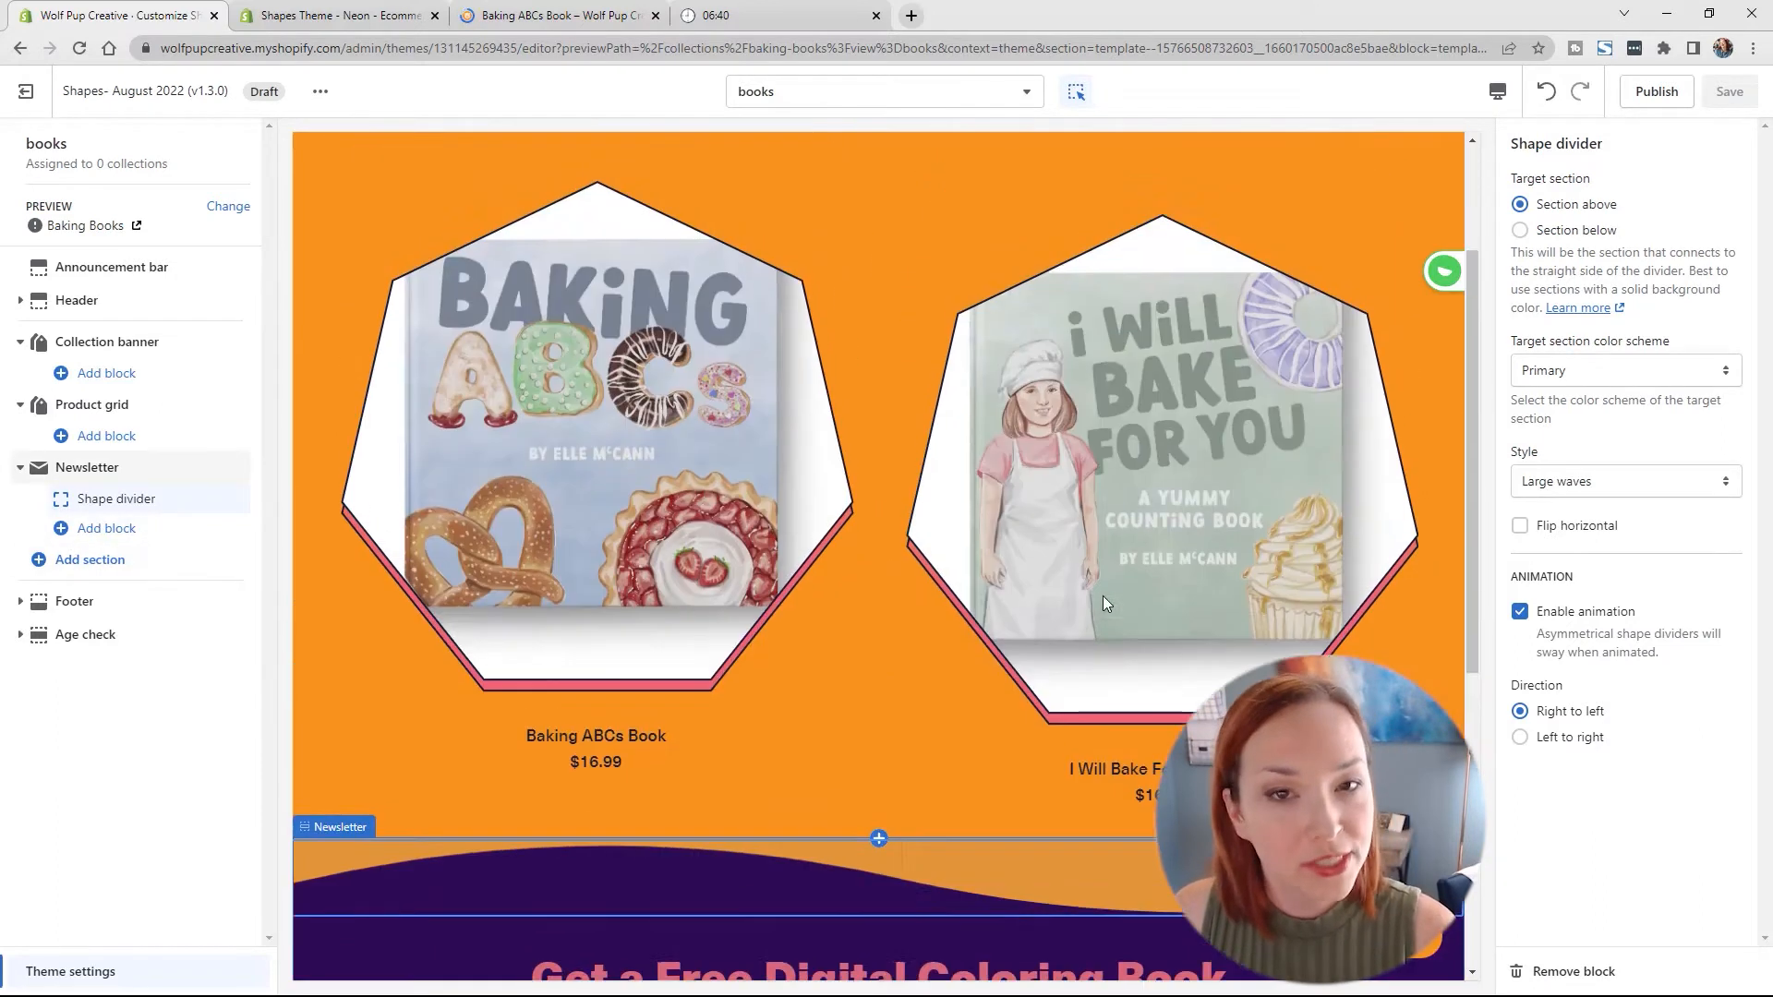
pyautogui.scroll(3, 1103, 595)
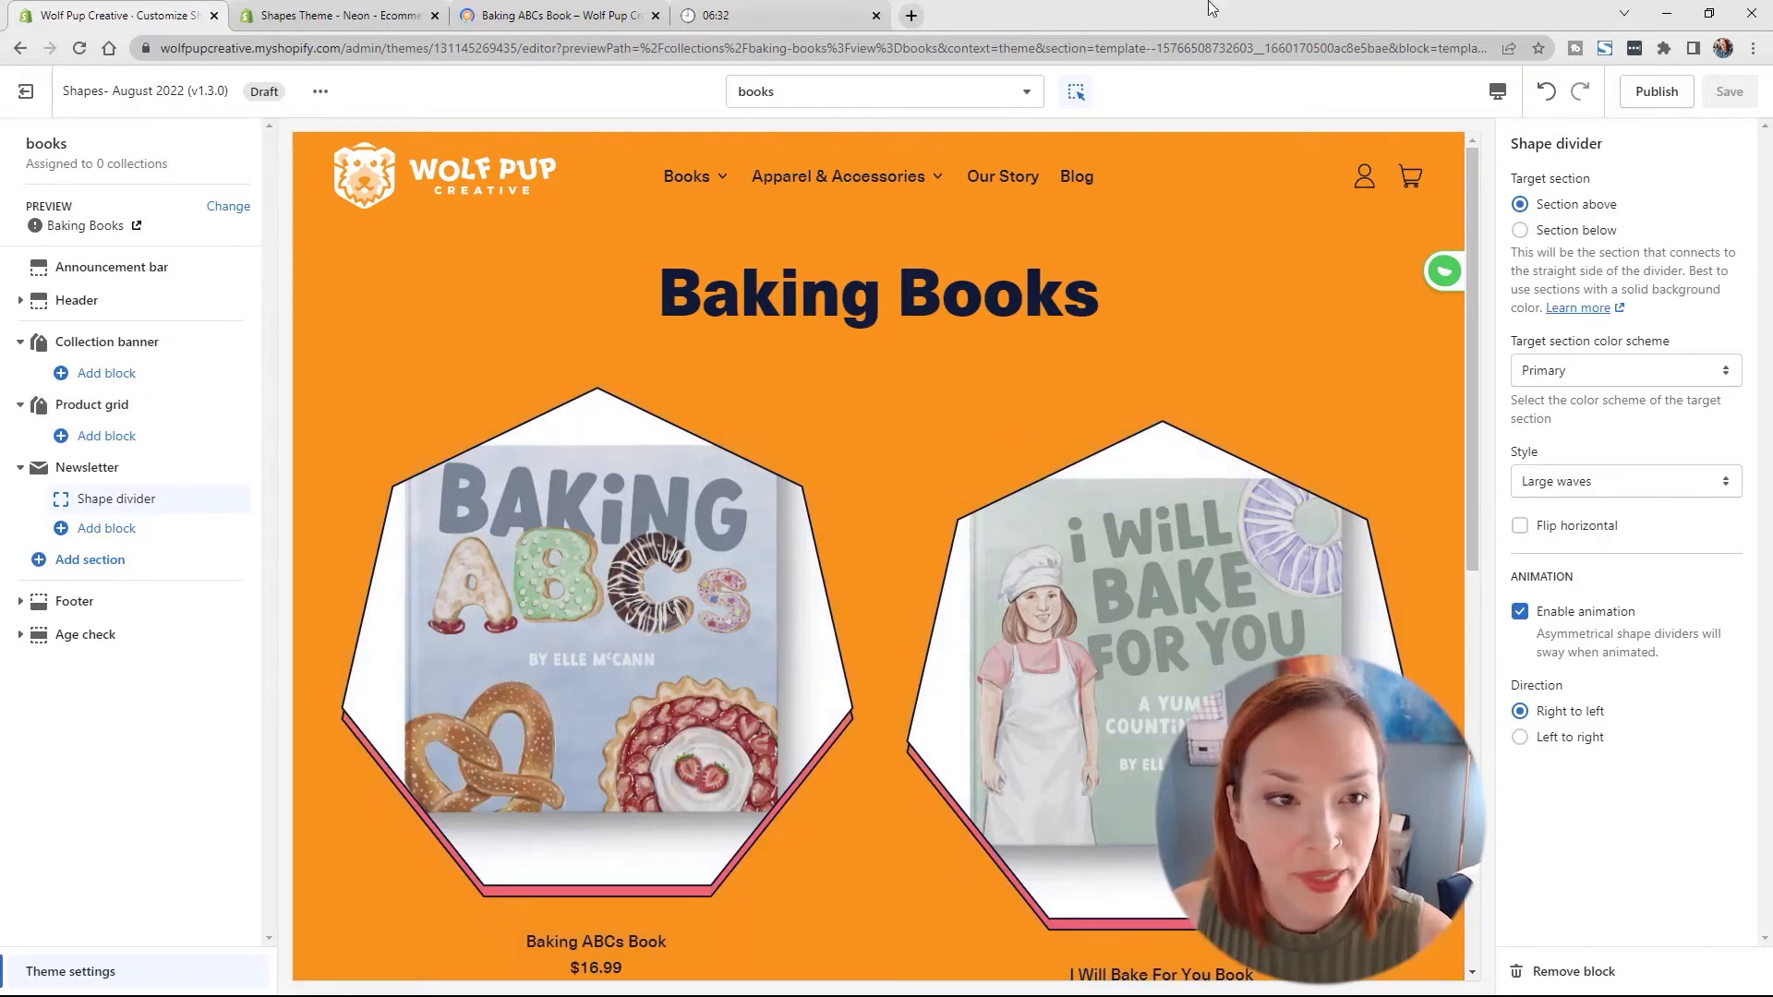
# Step: Switch the editor to the Default product template and check the list of available product templates
pyautogui.click(851, 91)
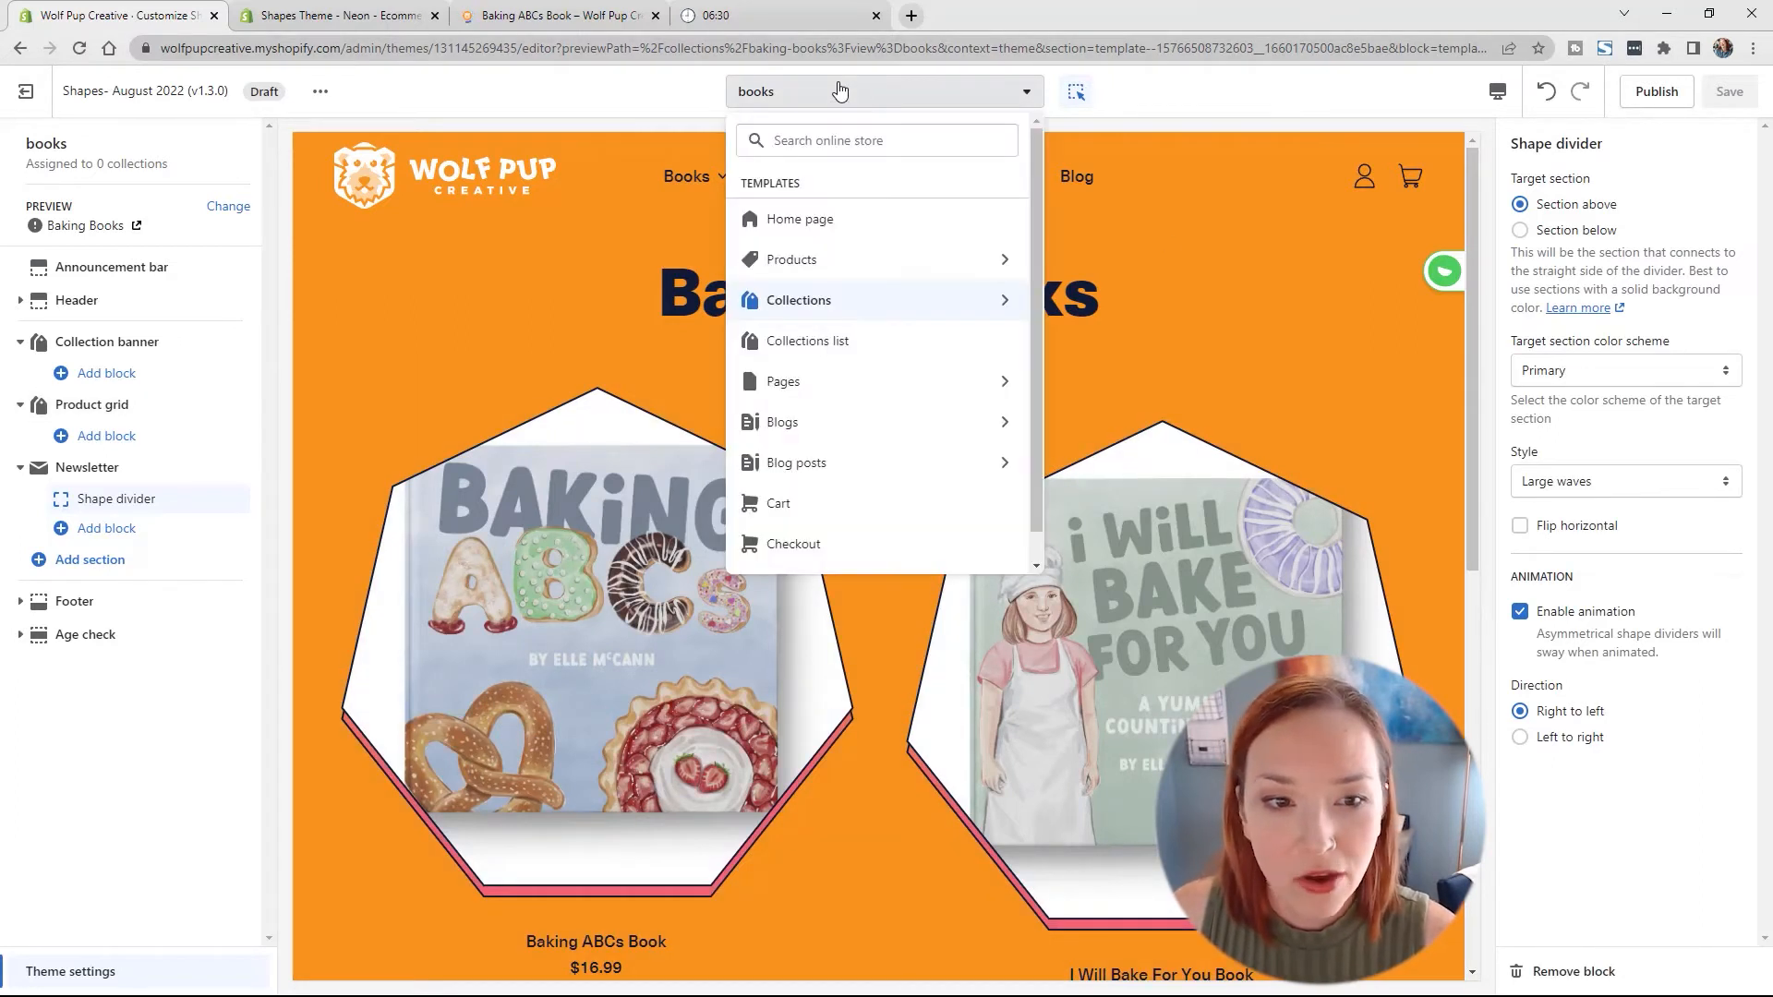
pyautogui.click(893, 262)
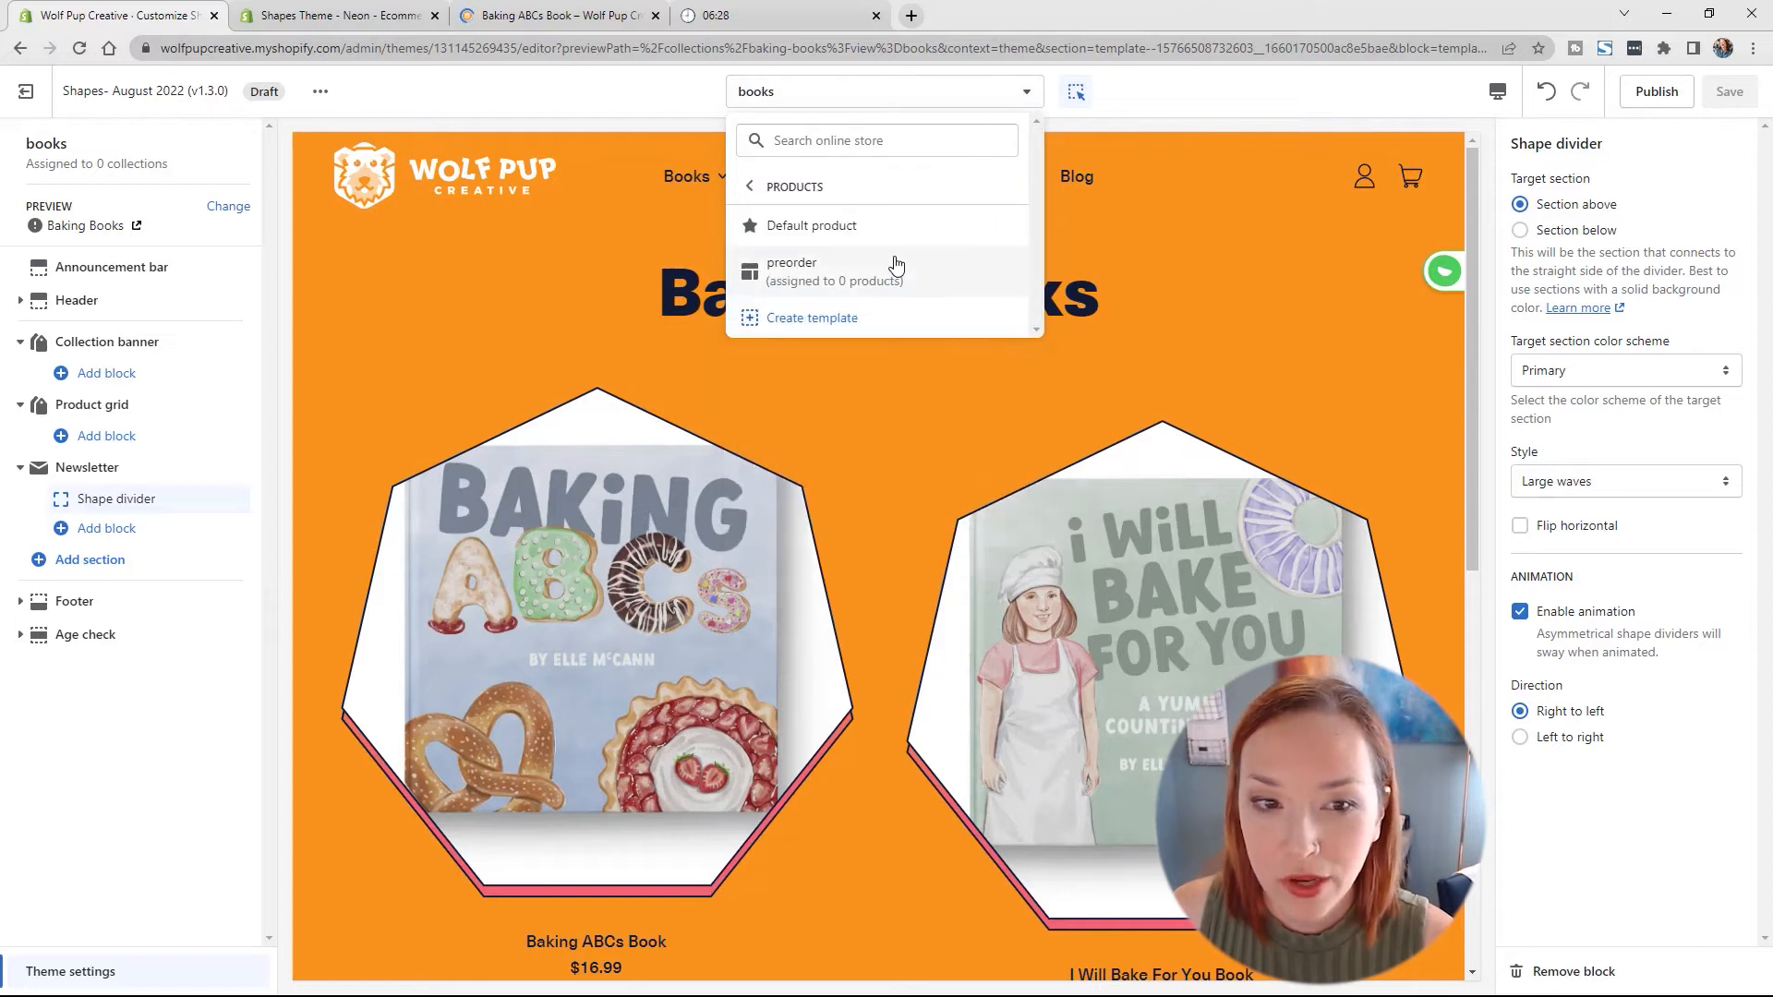
pyautogui.click(818, 227)
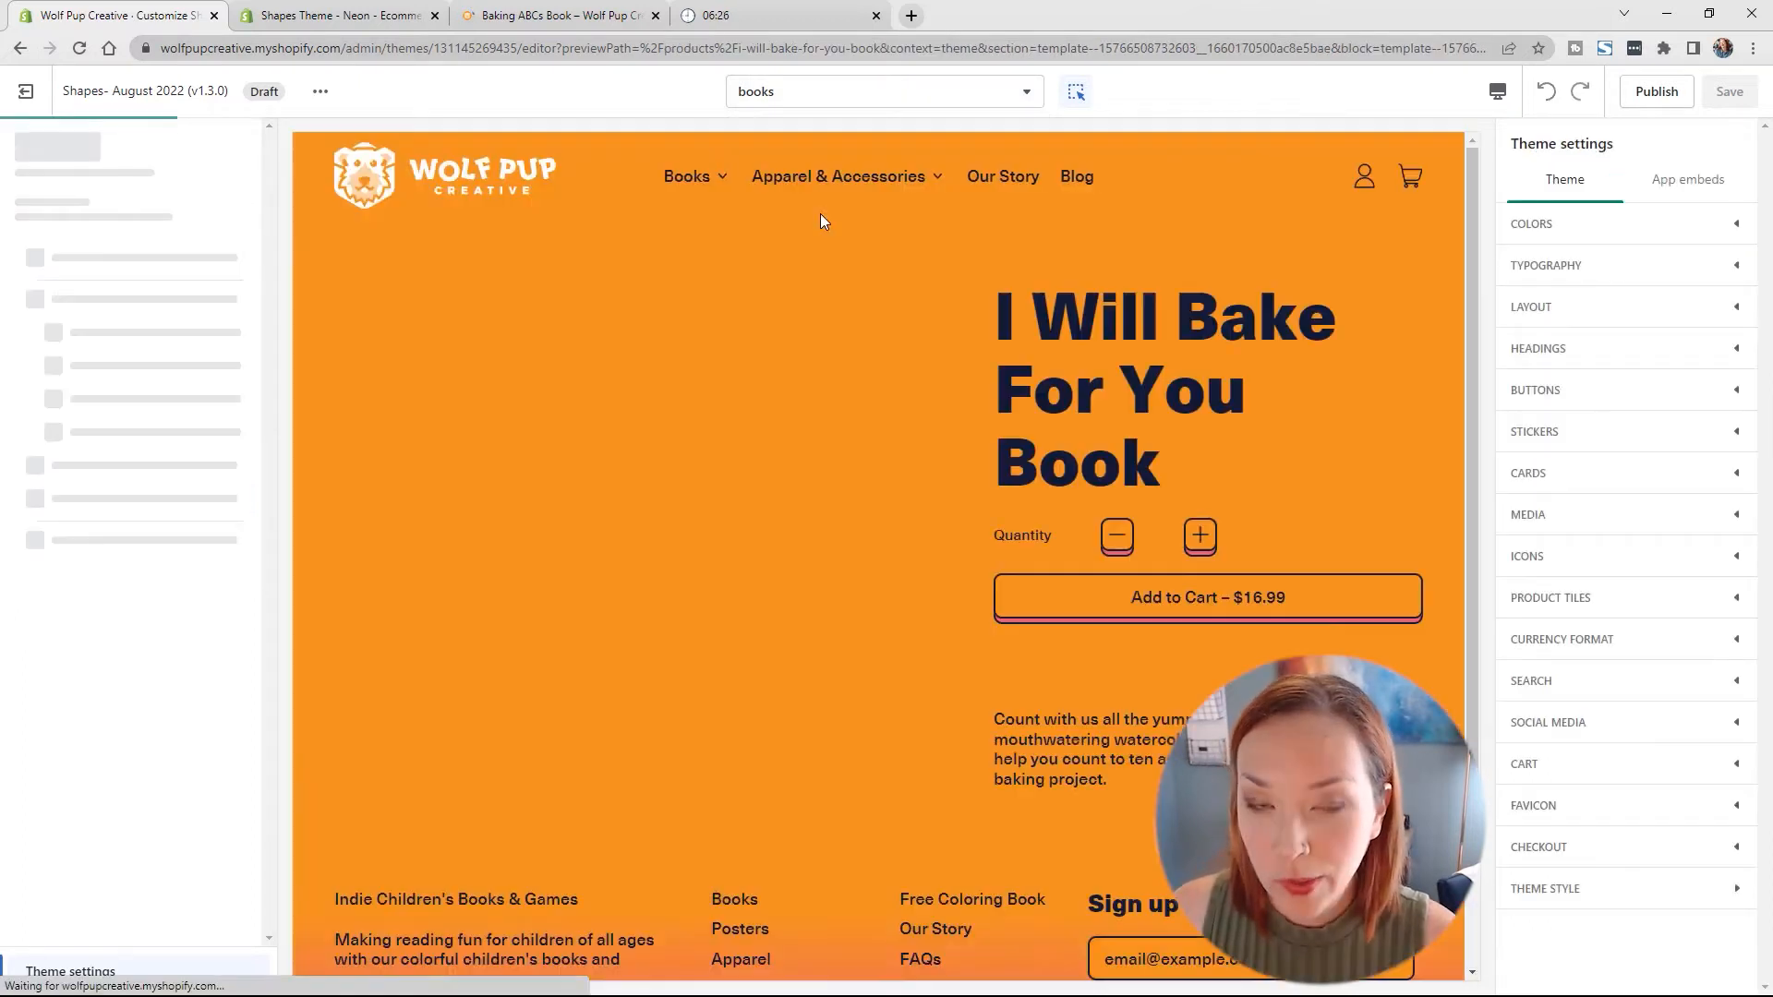
pyautogui.click(833, 96)
pyautogui.click(875, 262)
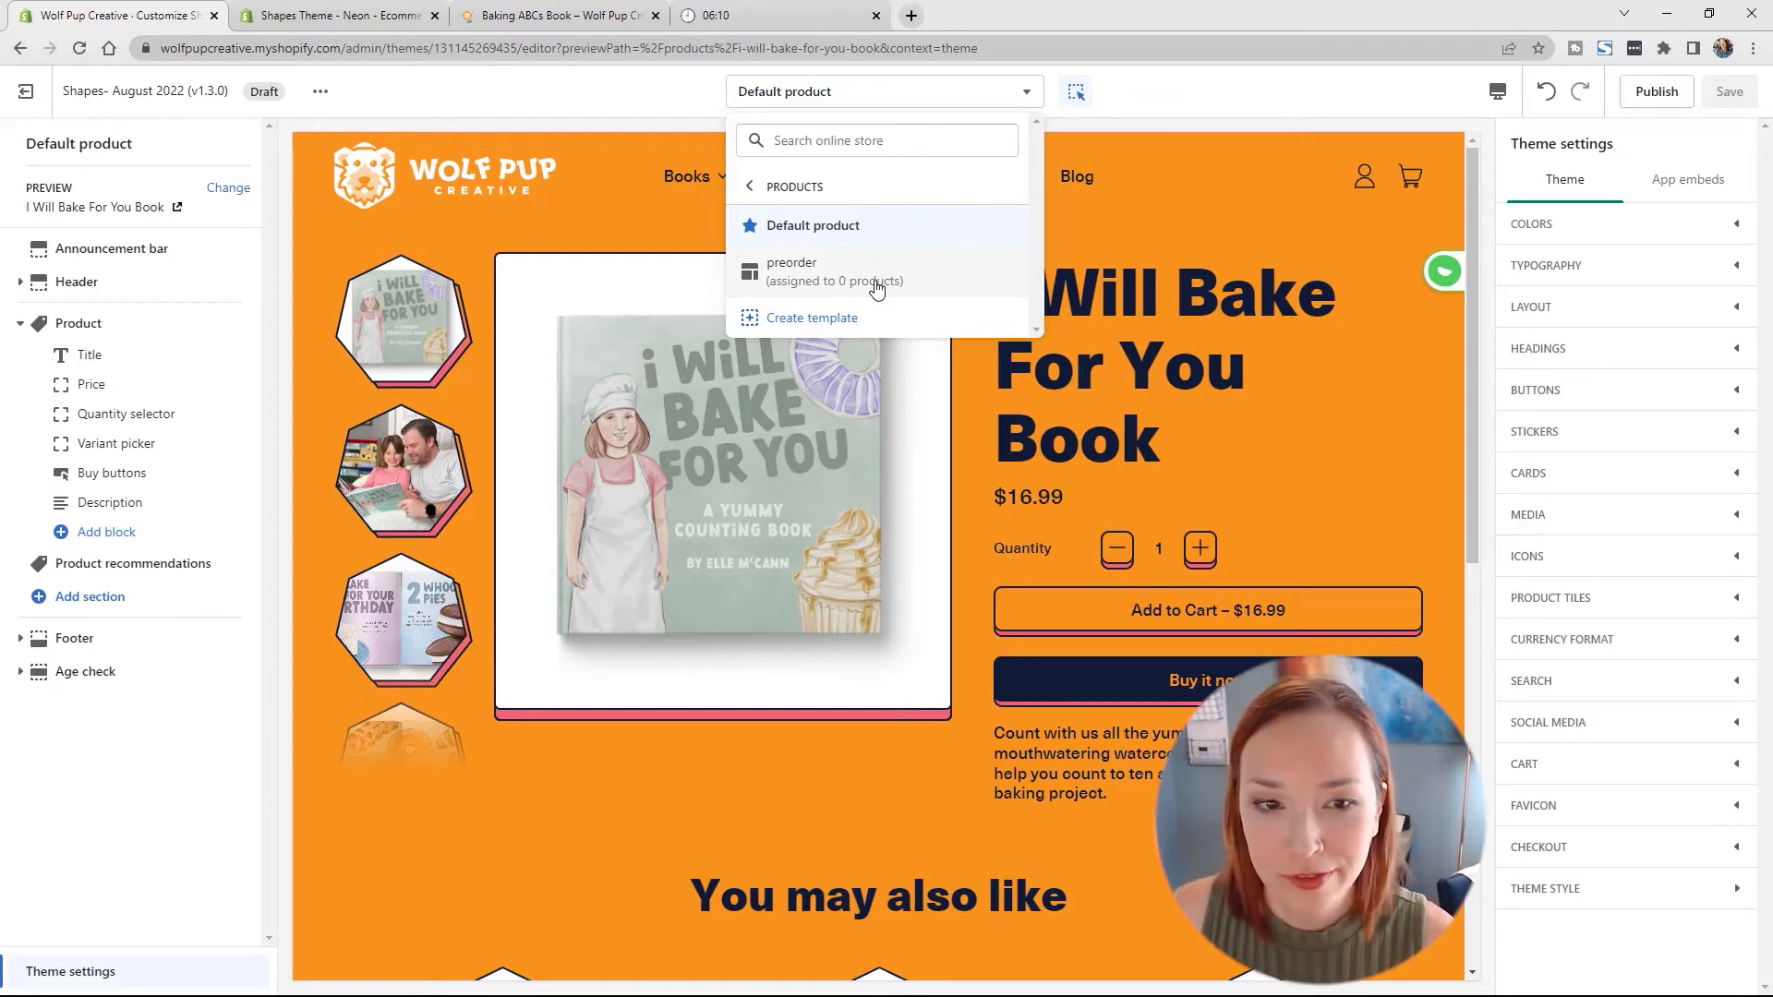
pyautogui.press('Escape')
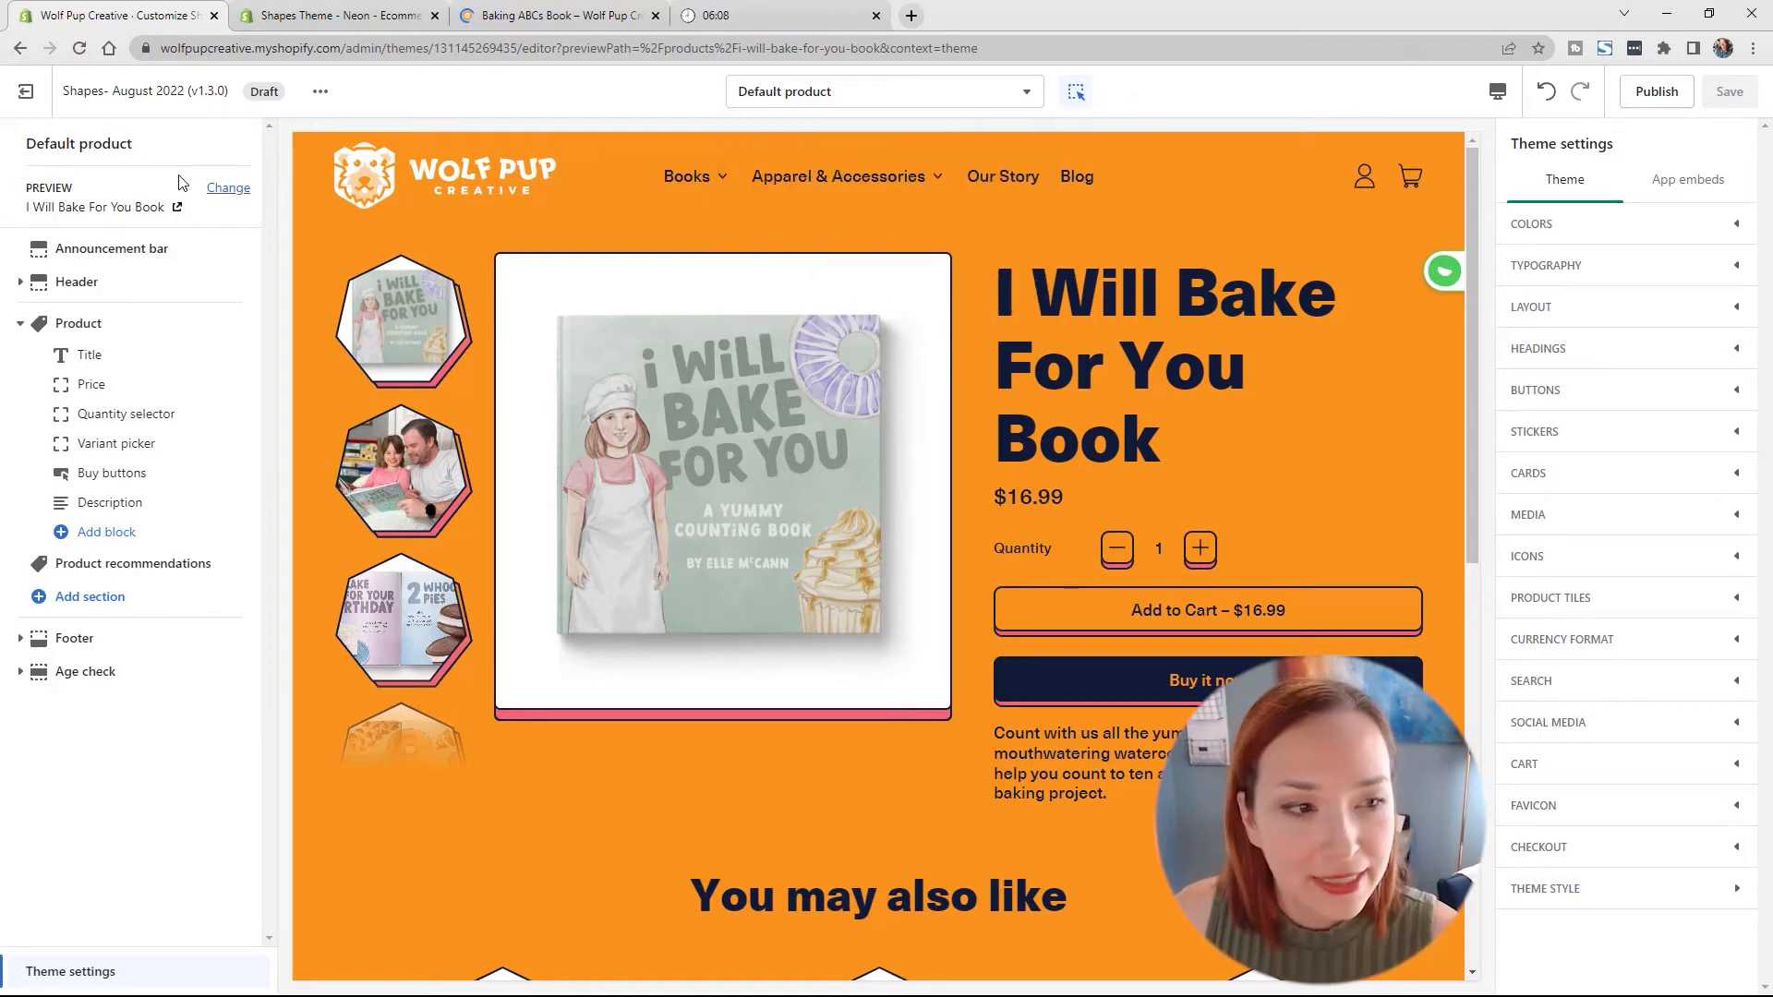
# Step: In the Product section, move the description block directly below the title and hide the price block
pyautogui.click(98, 320)
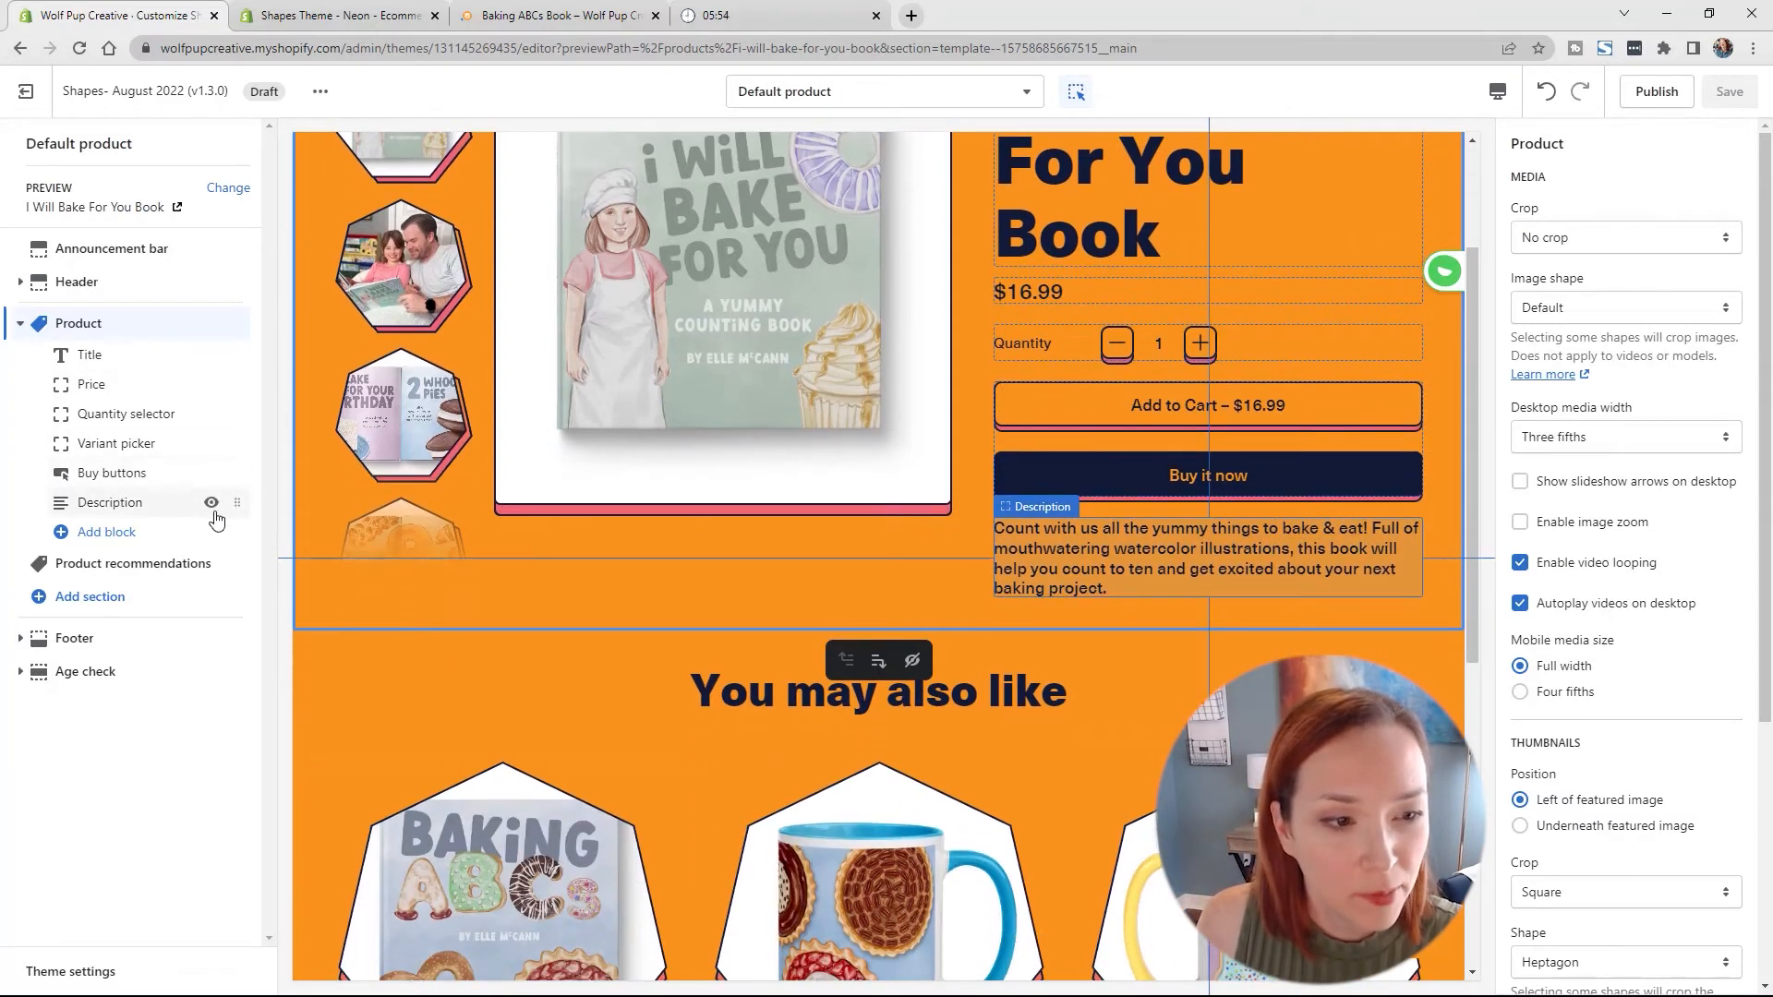
pyautogui.moveTo(237, 502); pyautogui.dragTo(224, 394)
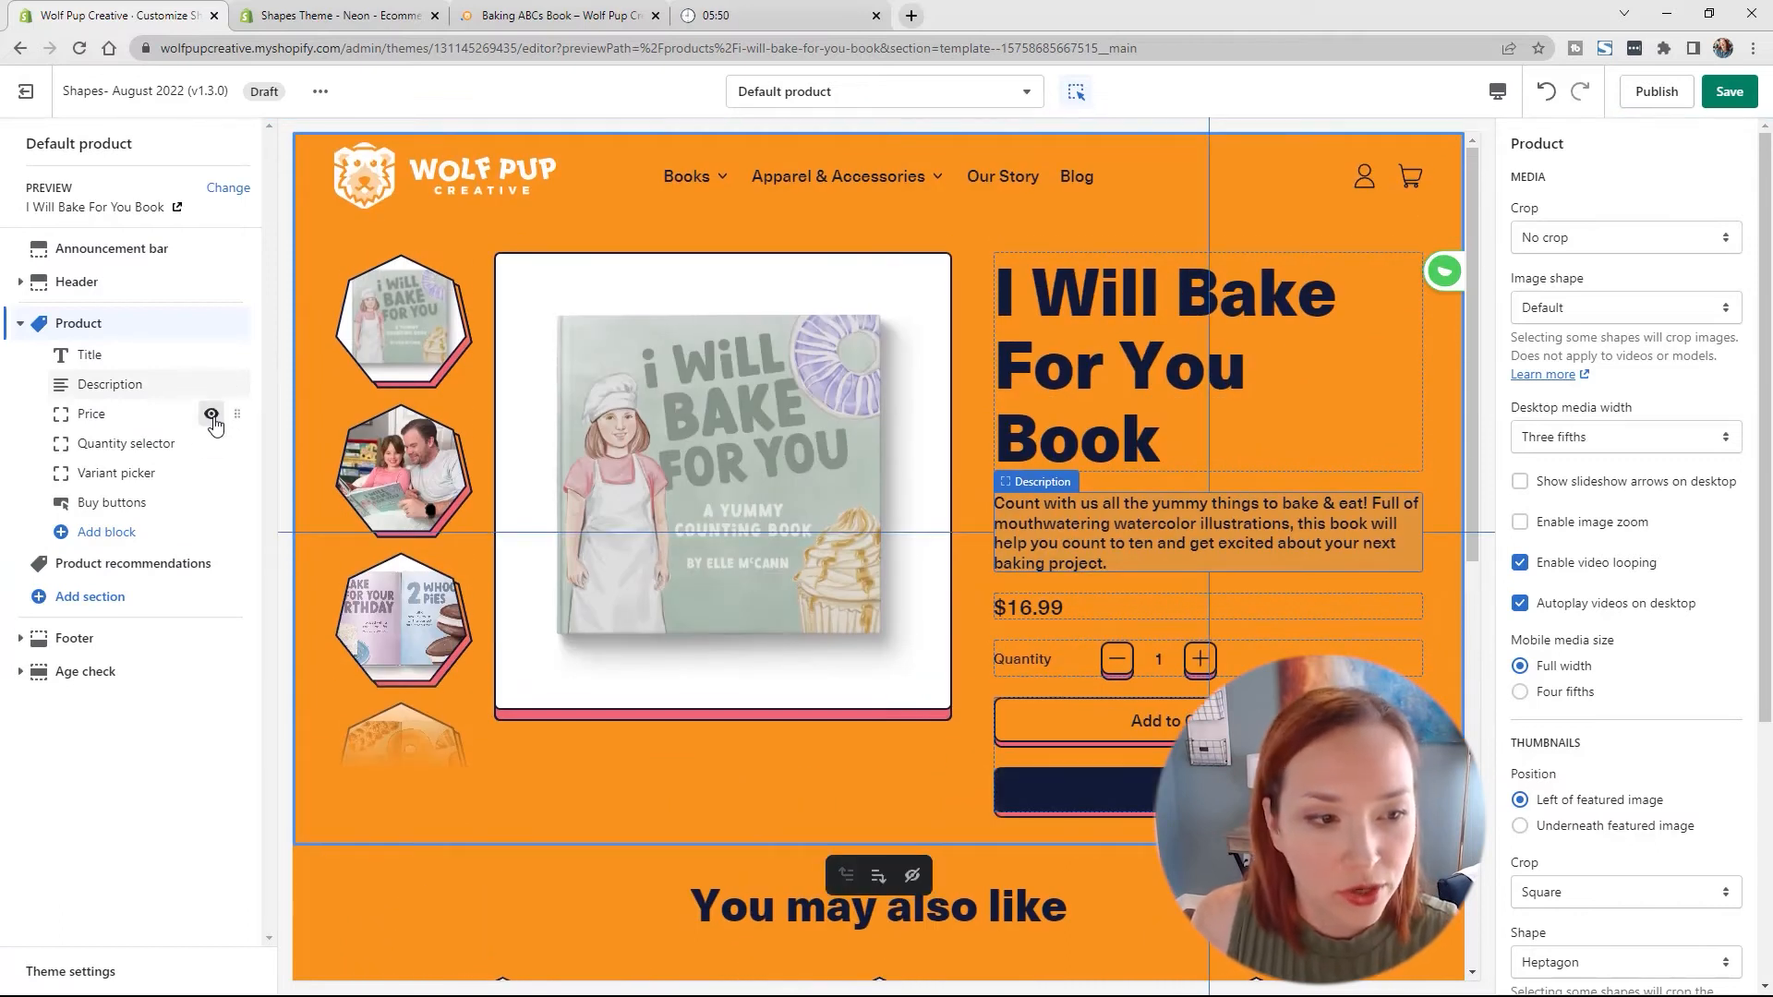
pyautogui.click(211, 414)
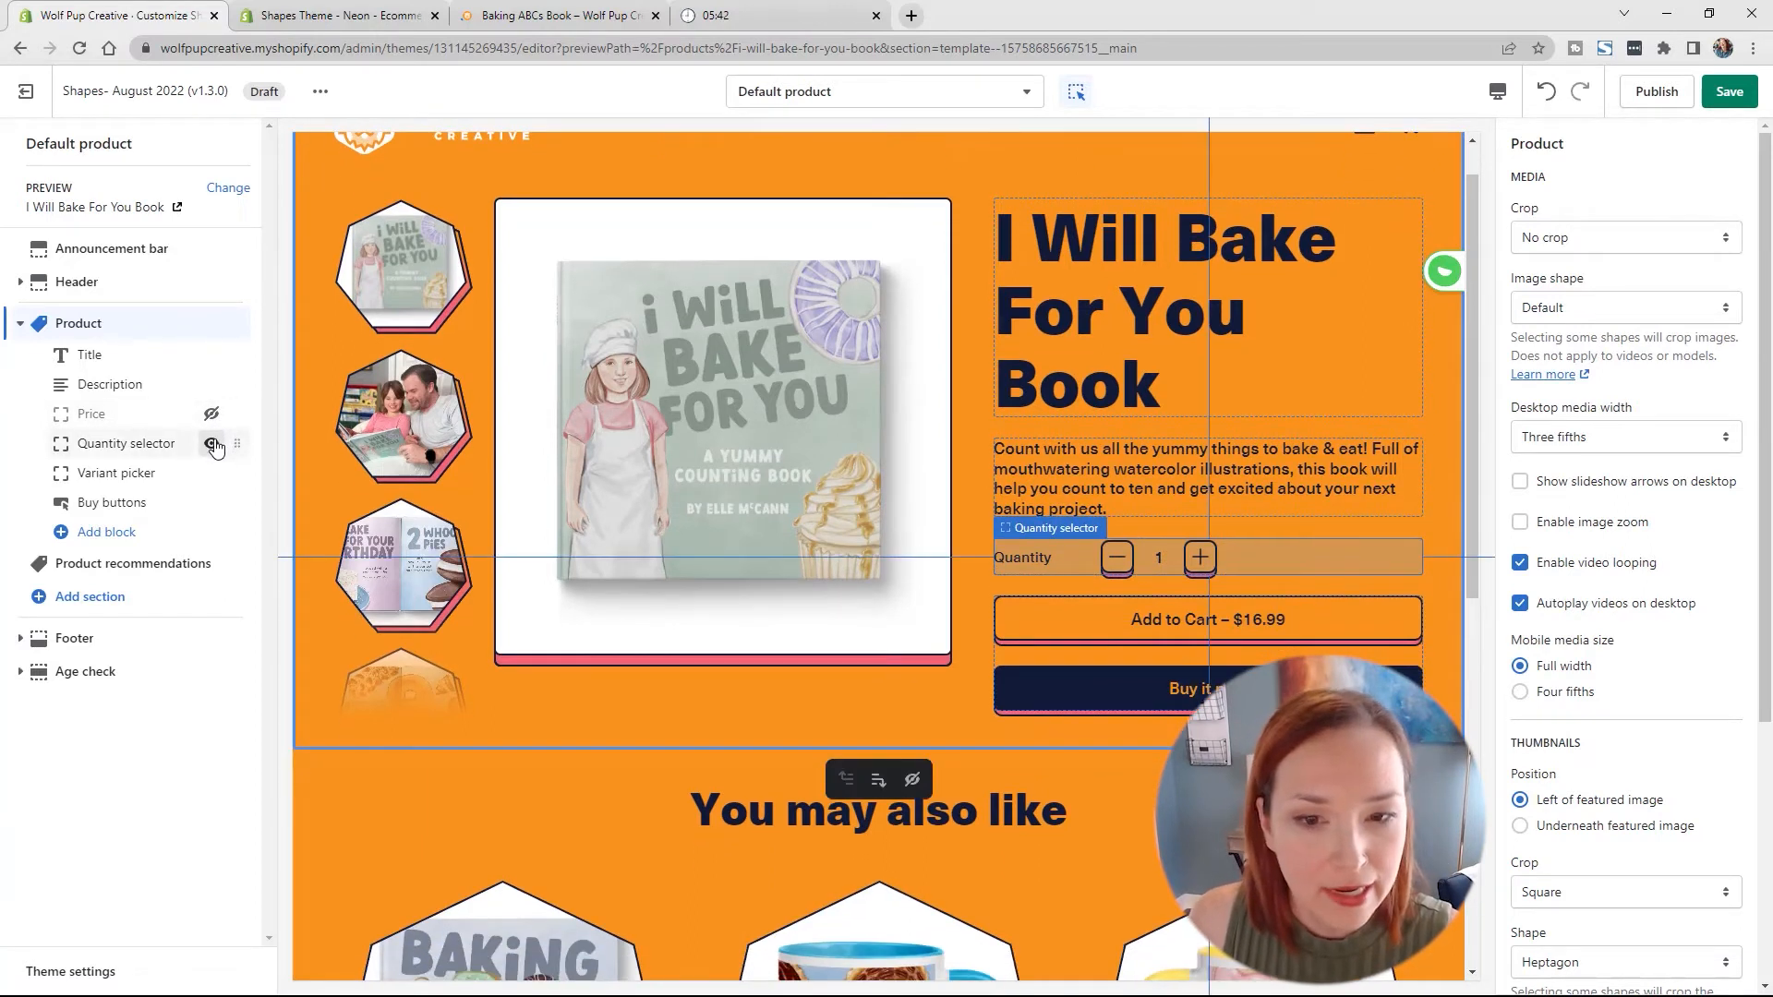
# Step: Hide the Quantity selector and Variant picker blocks in the Product section
pyautogui.click(136, 447)
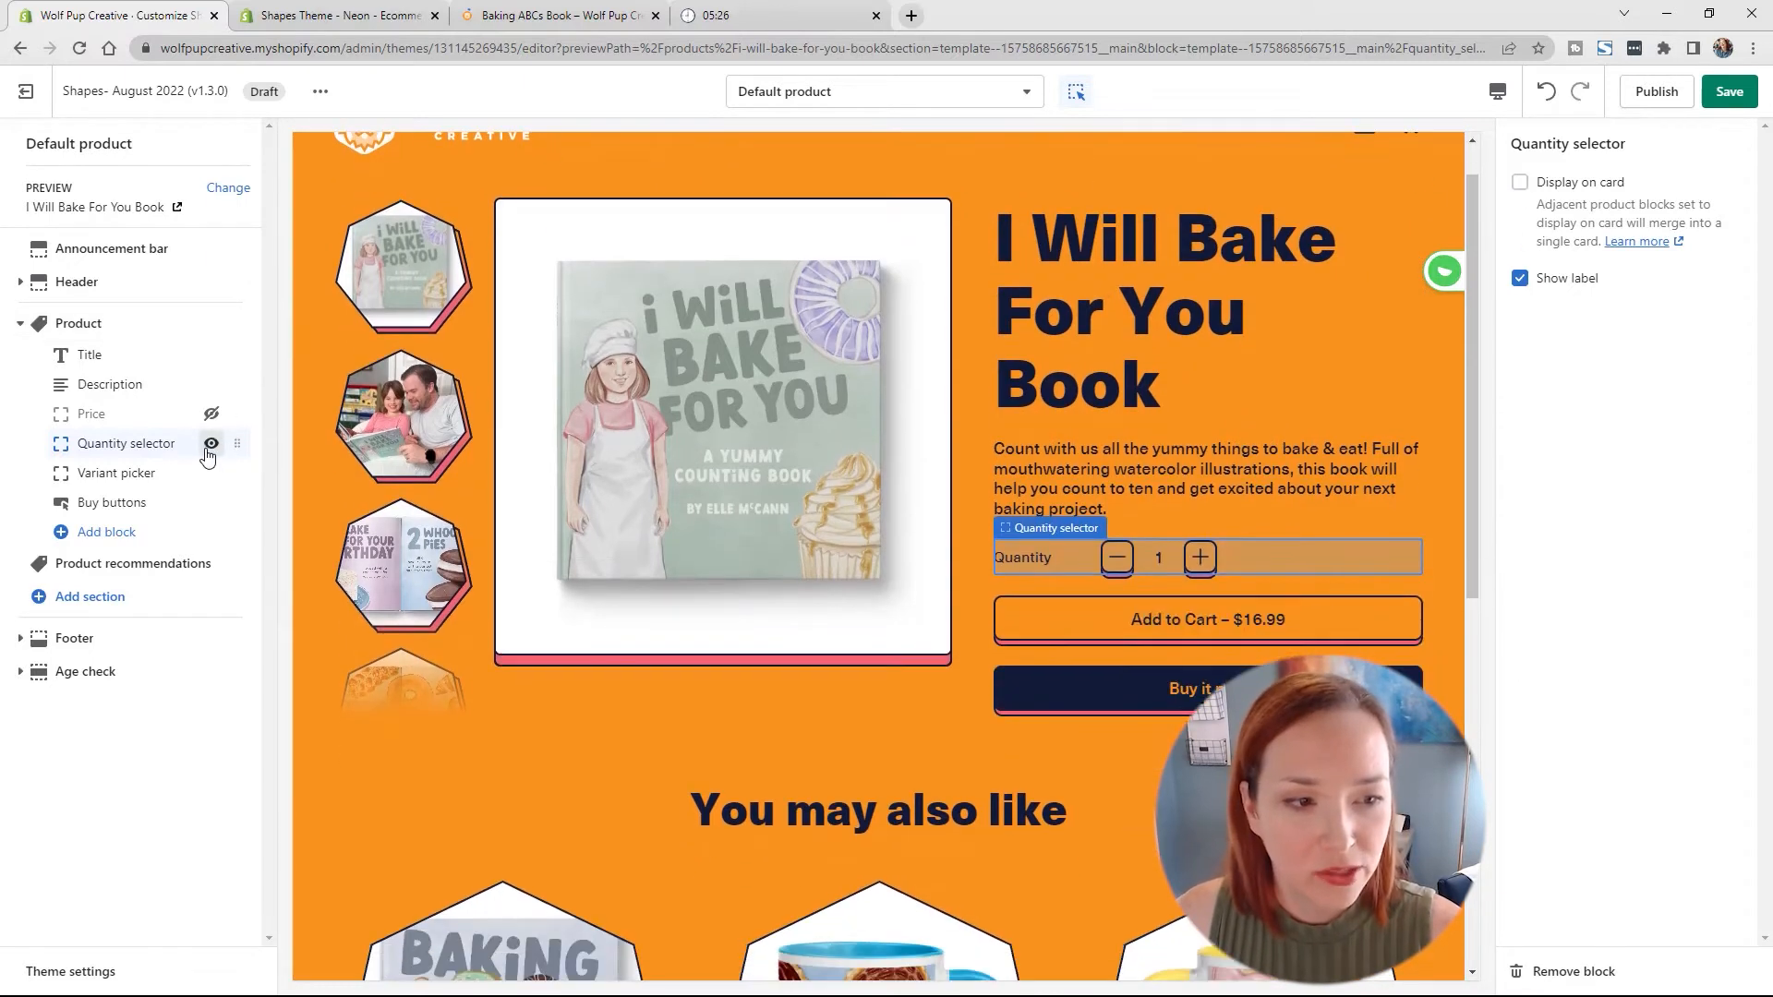
pyautogui.click(209, 452)
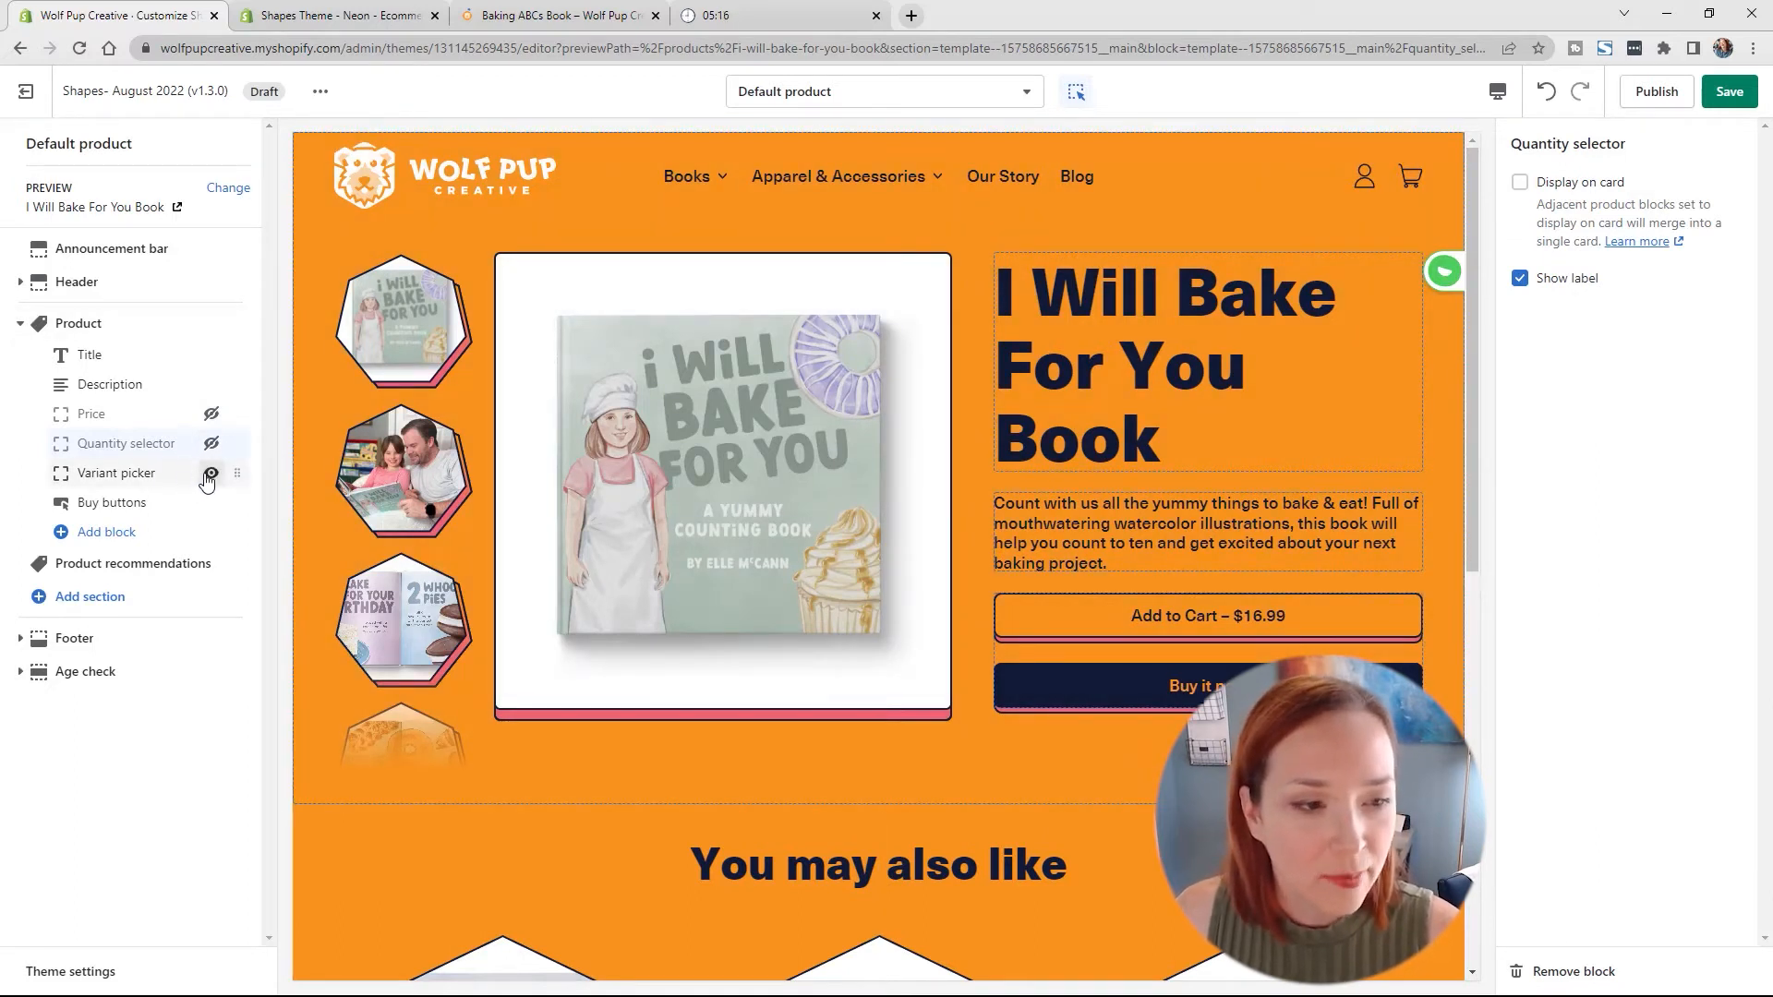
pyautogui.click(210, 475)
# Step: In the Buy buttons block, turn off the add to cart price and the dynamic checkout button, and unhide the Price block
pyautogui.click(113, 506)
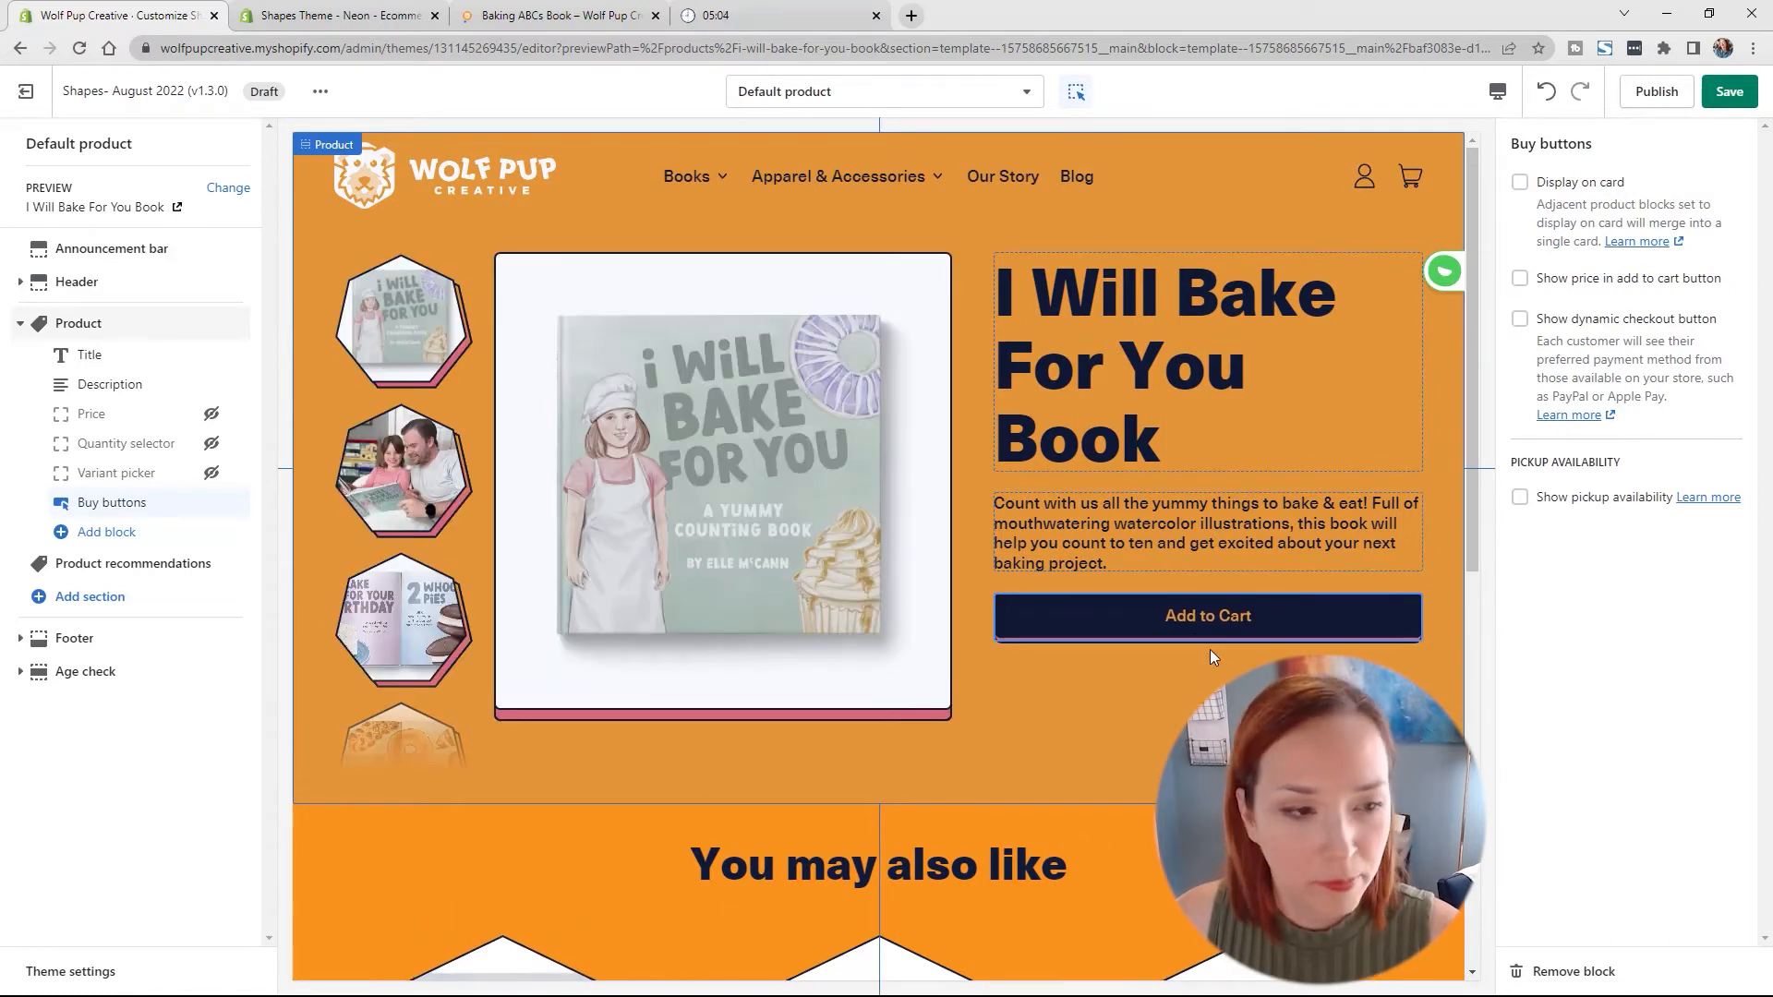
pyautogui.click(212, 415)
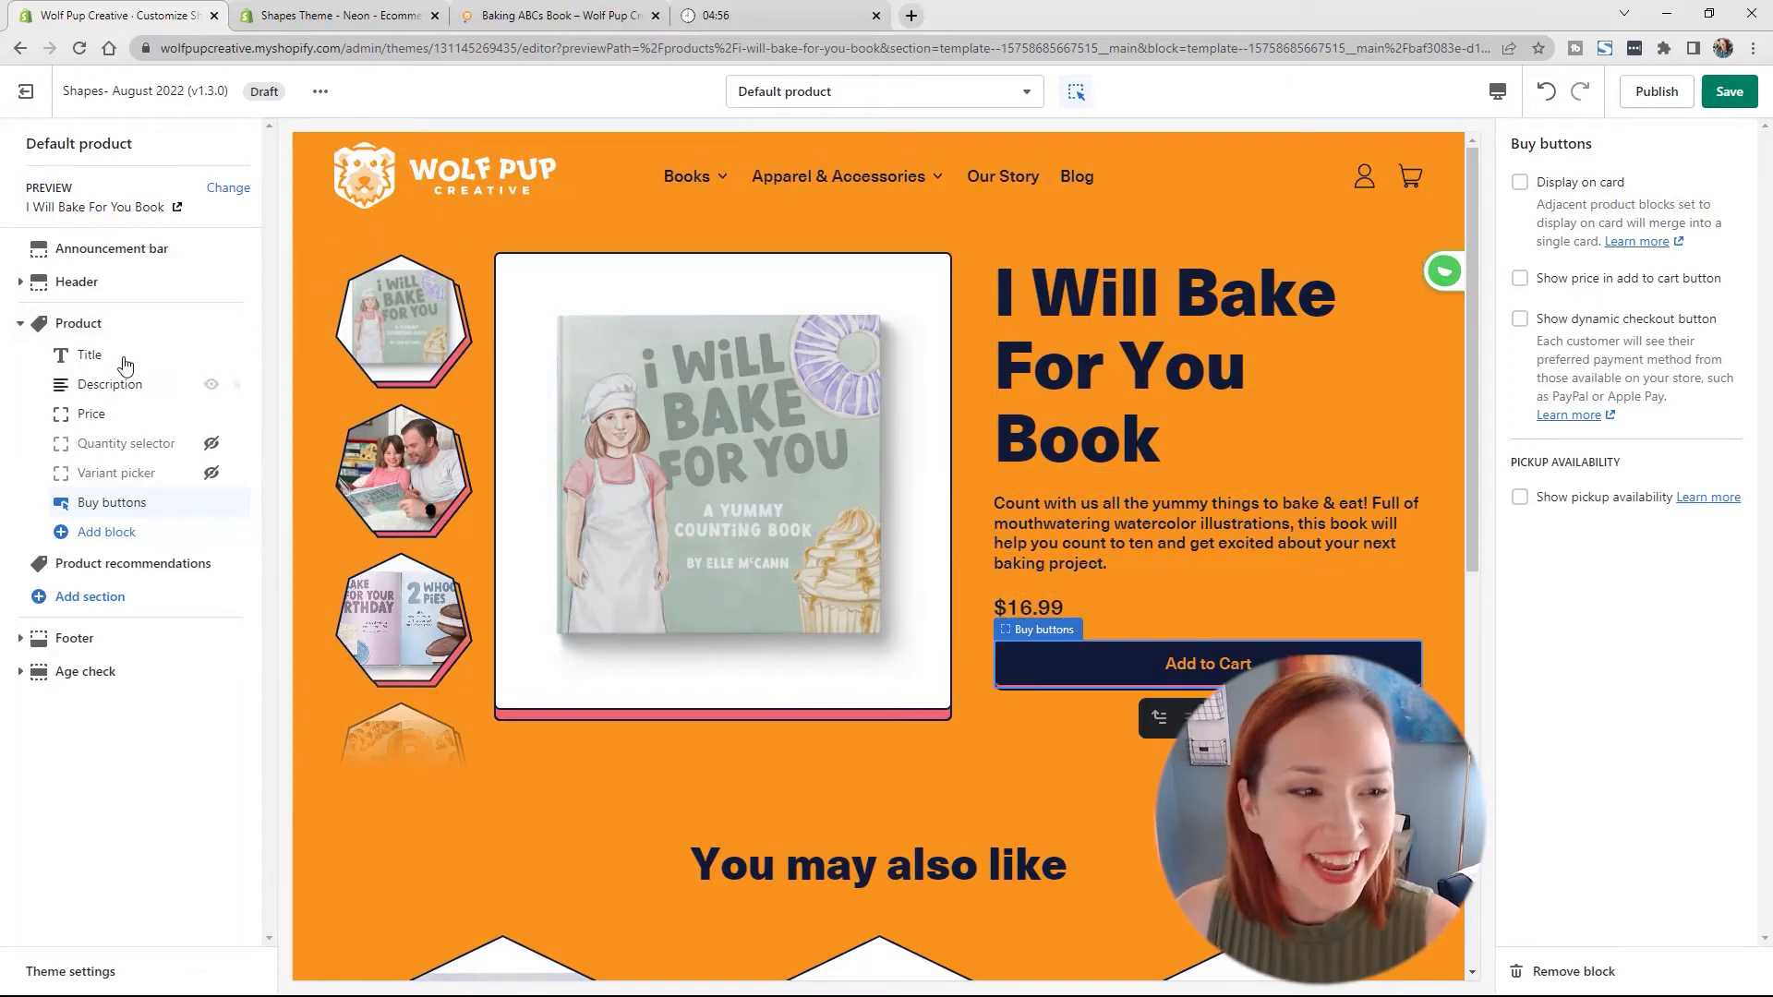
# Step: Try the Scalloped circle 1 image shape on the Product section's main media, and set it back to Default
pyautogui.click(93, 325)
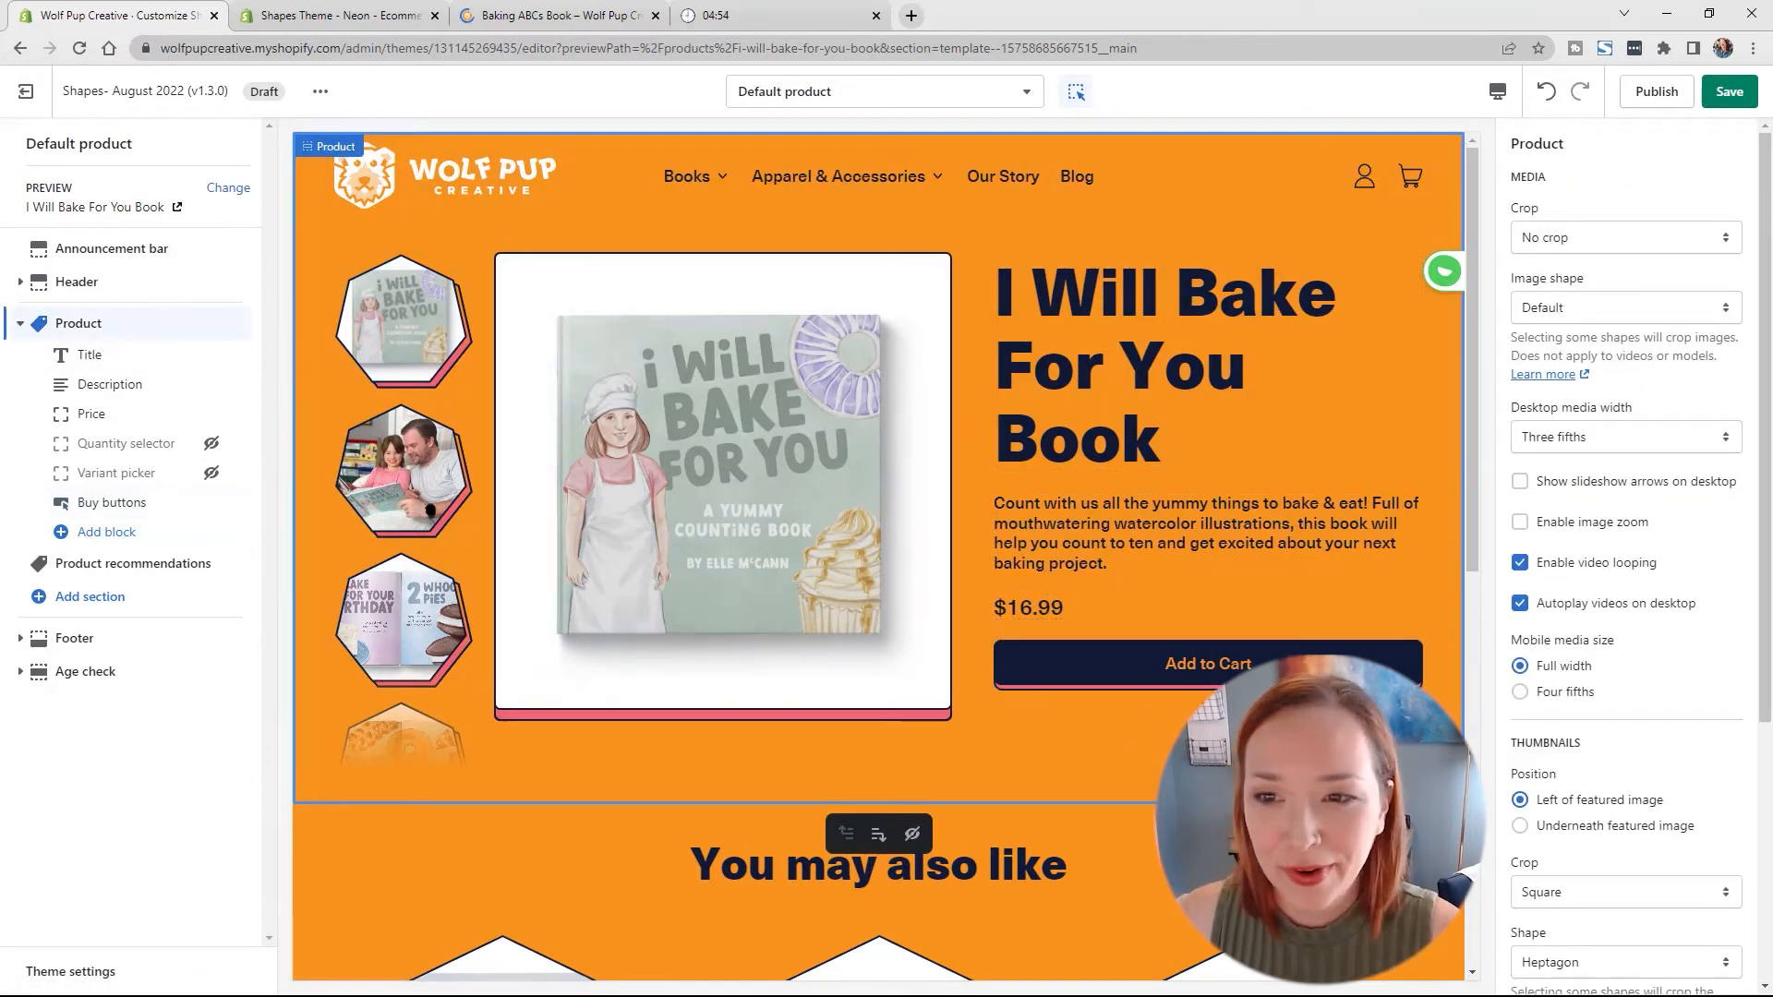
pyautogui.click(1583, 312)
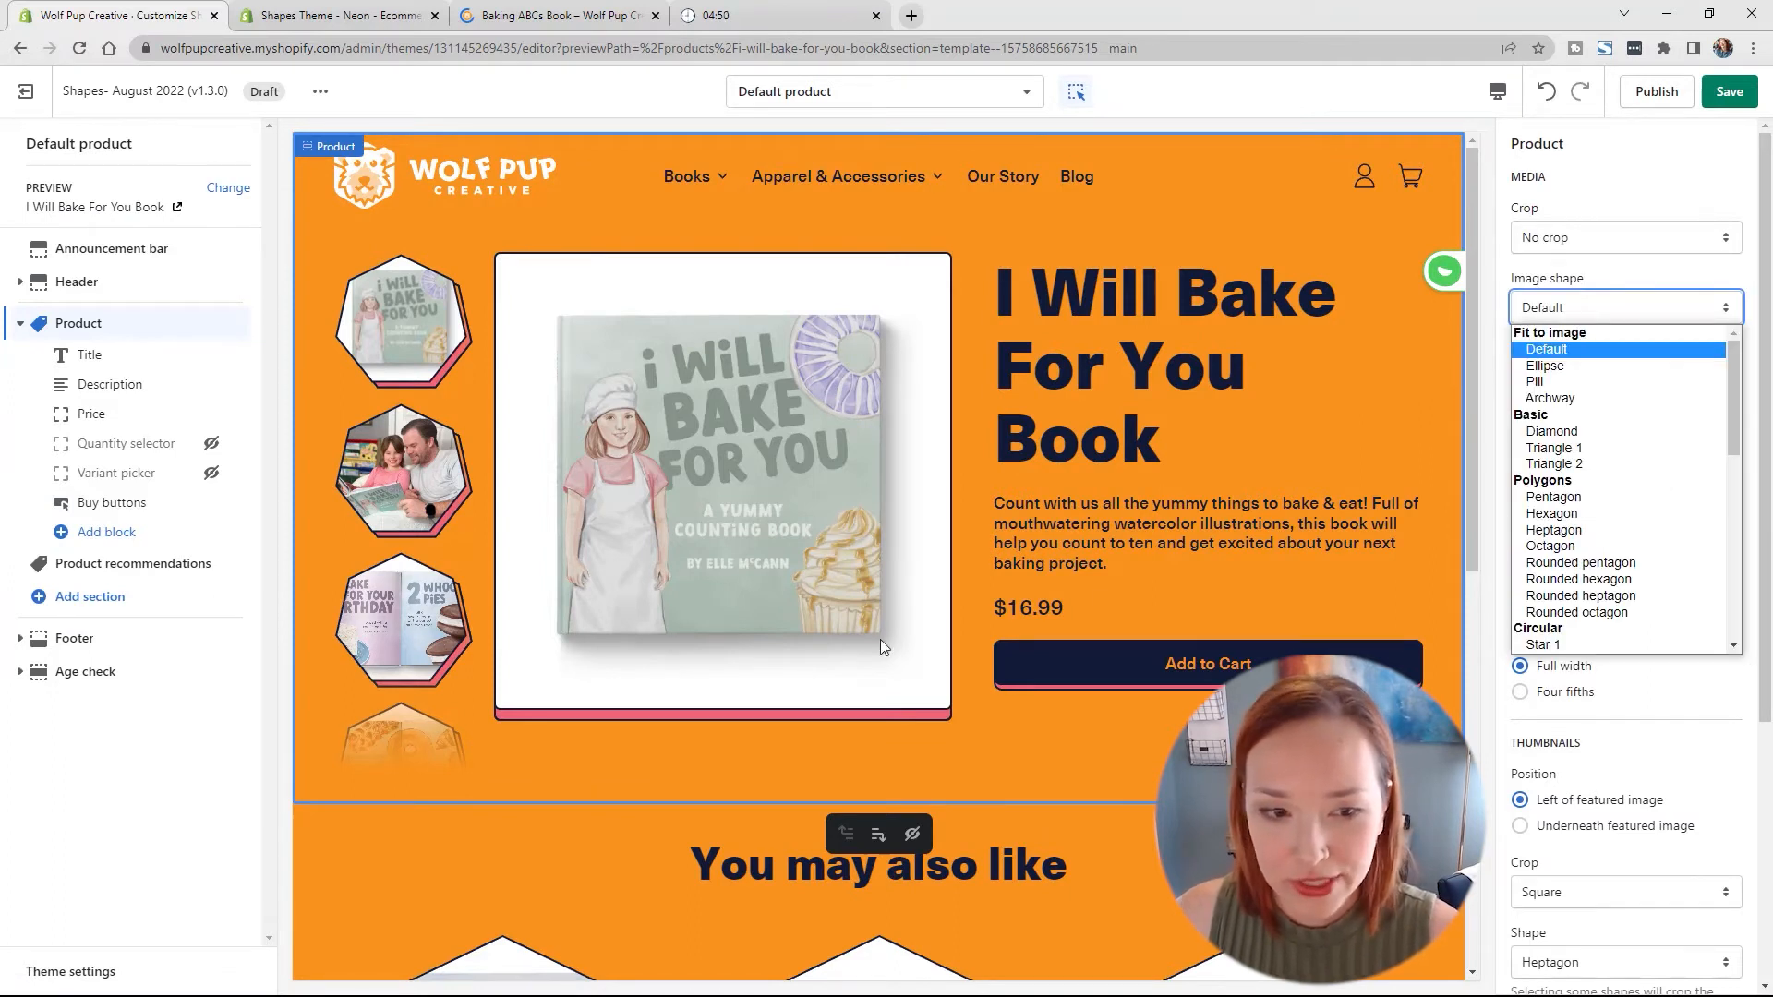
pyautogui.scroll(-3, 1625, 462)
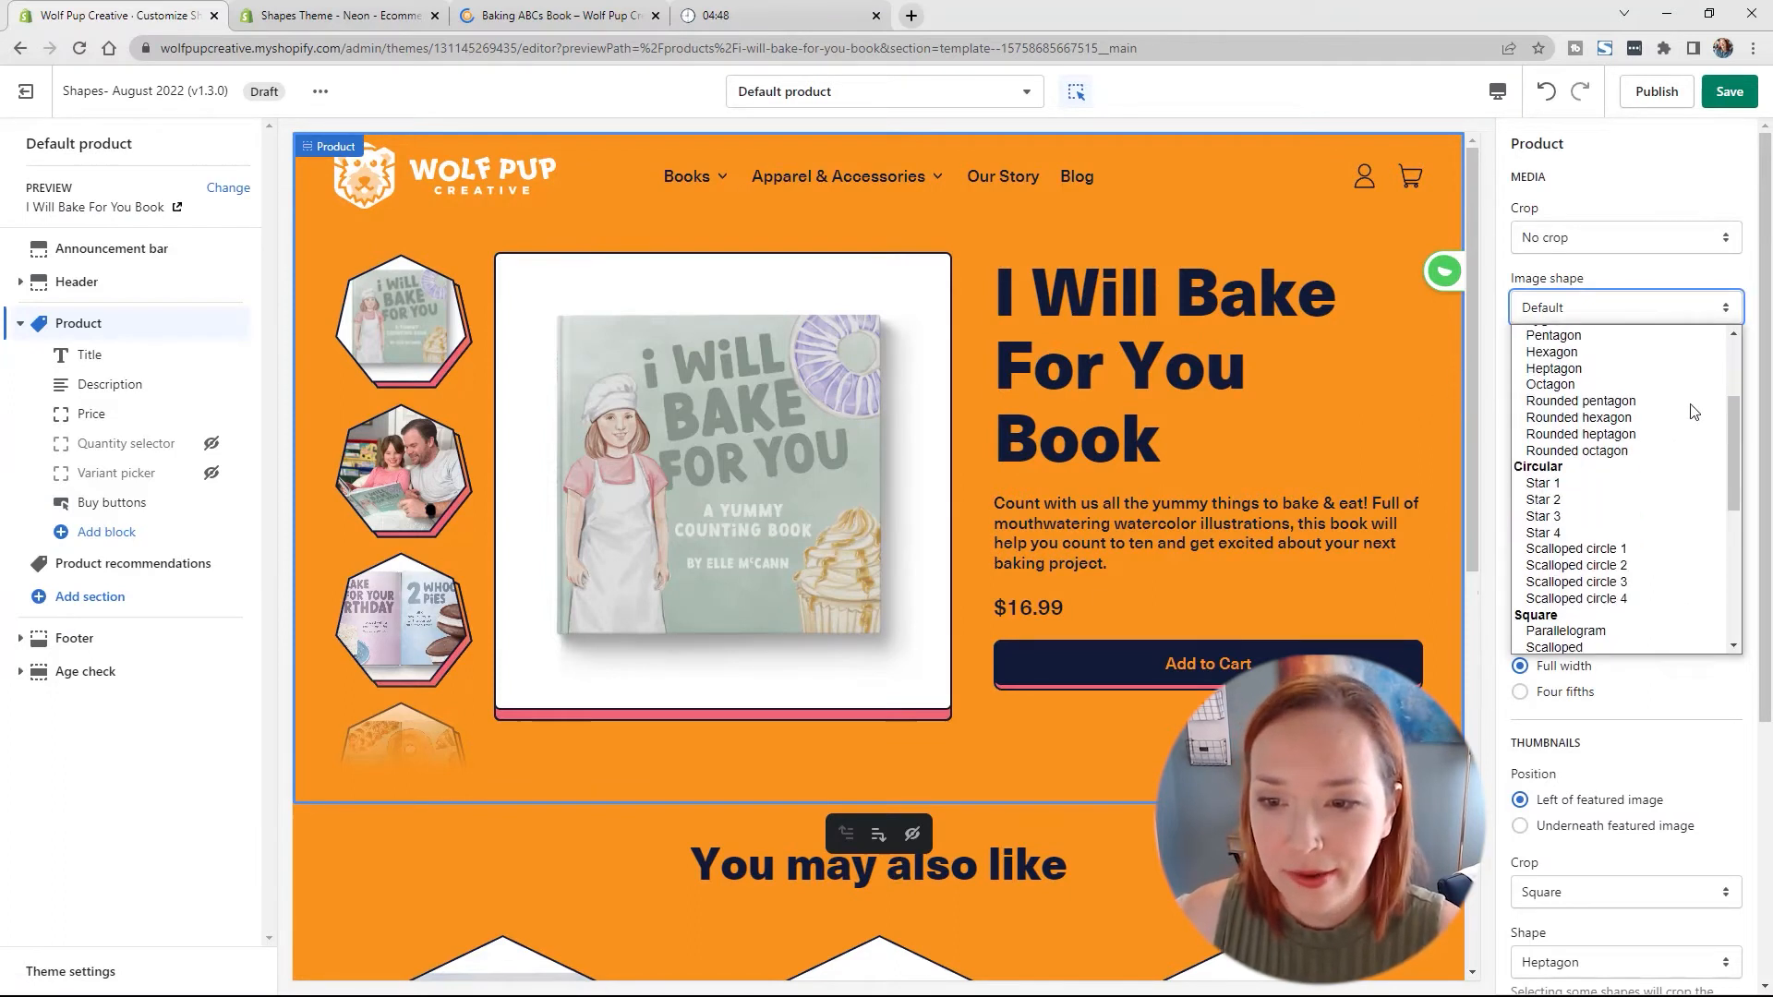
pyautogui.click(1608, 540)
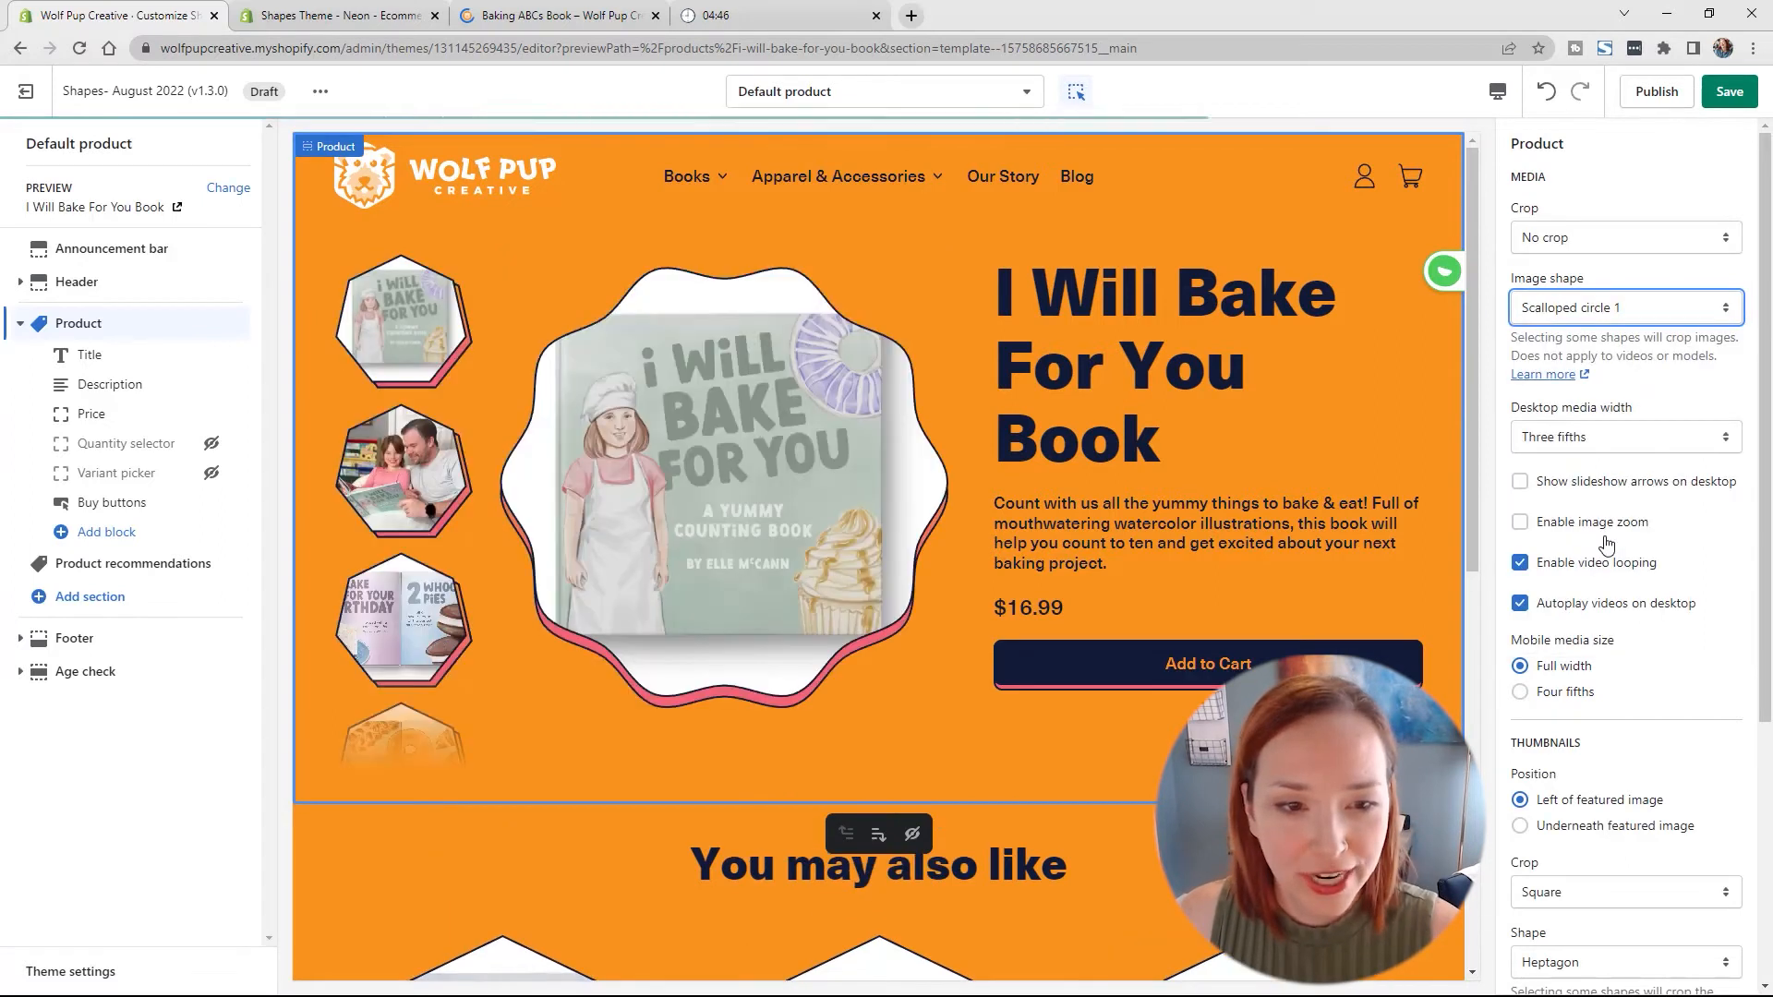
pyautogui.click(1635, 305)
pyautogui.scroll(3, 1617, 336)
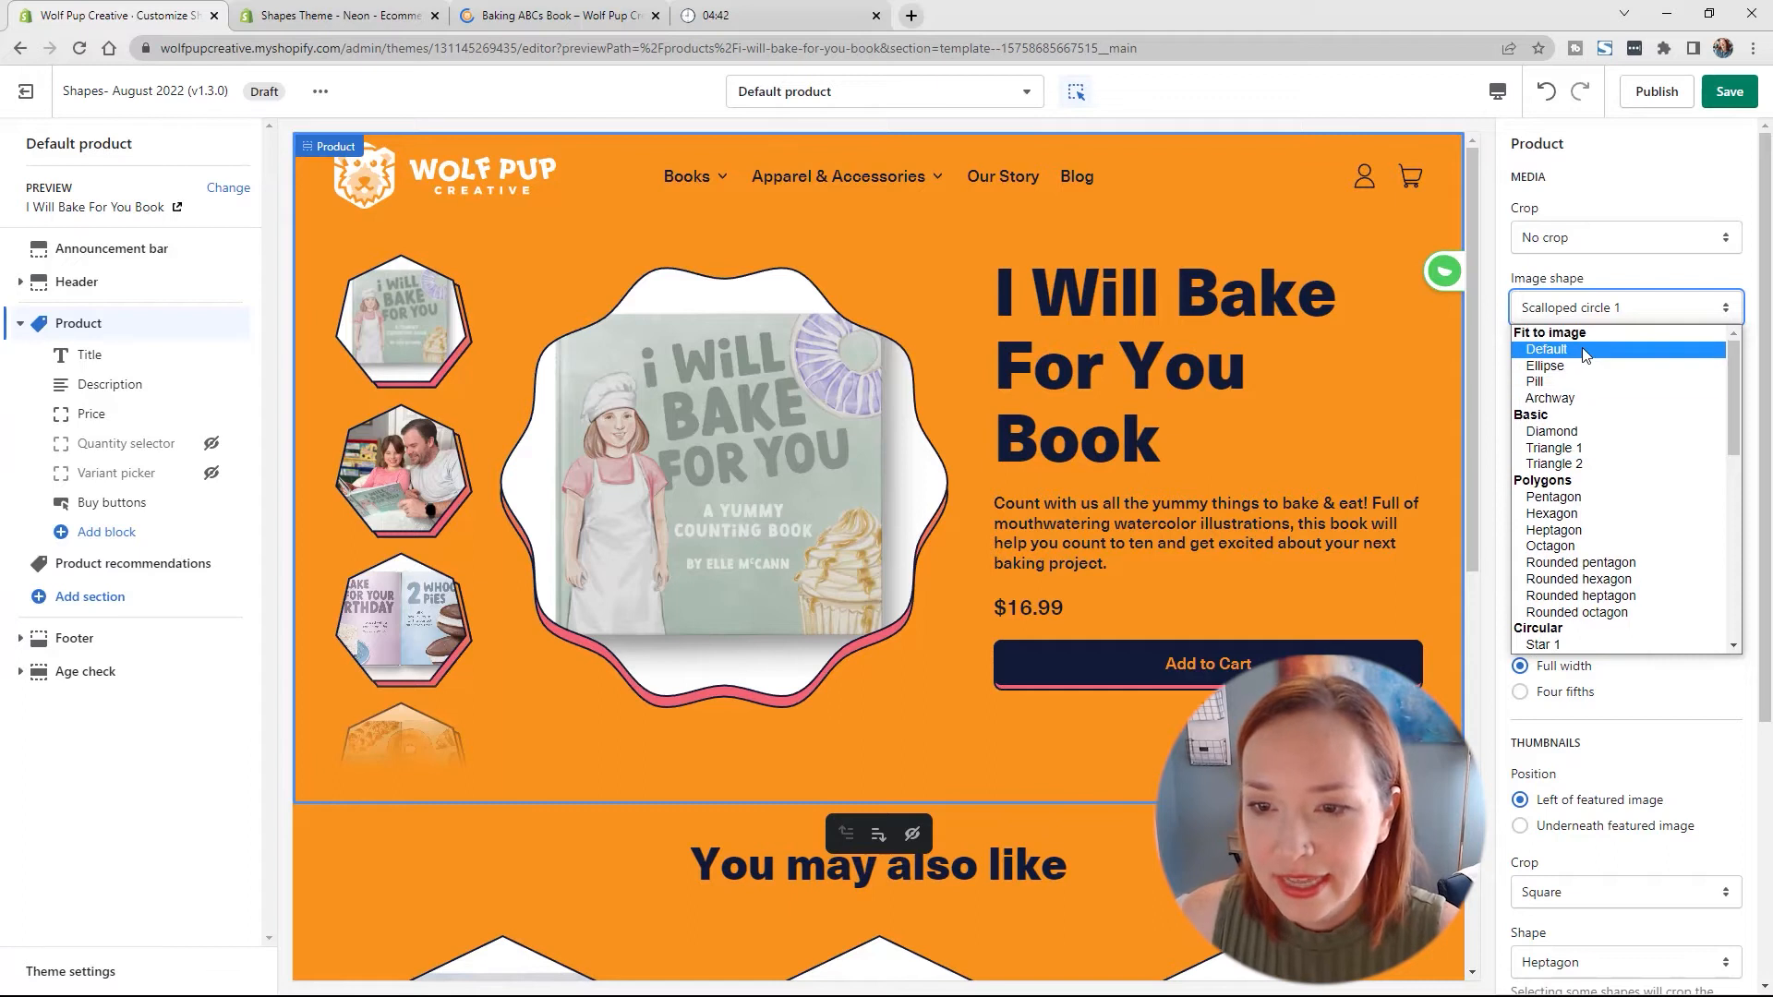
pyautogui.click(1581, 347)
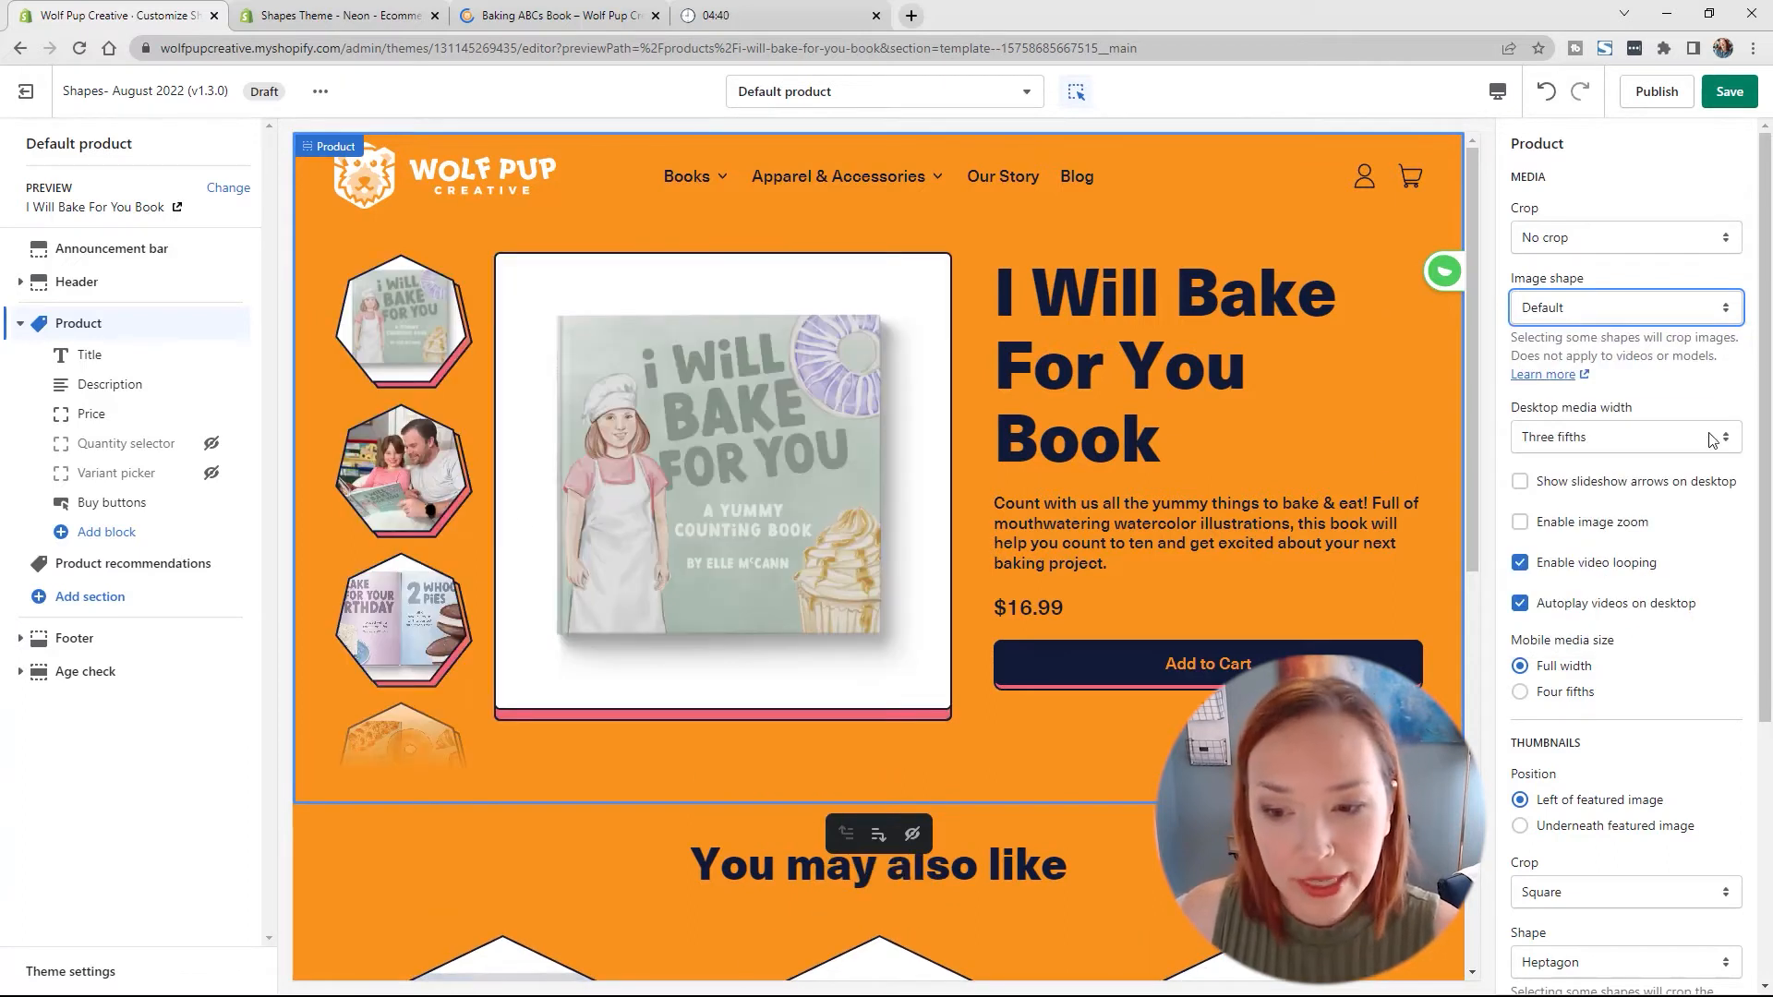
# Step: Set the product thumbnails' shape to Scalloped circle 1, compare the Standard thumbnail size, and set the size to Large
pyautogui.scroll(-4, 1709, 554)
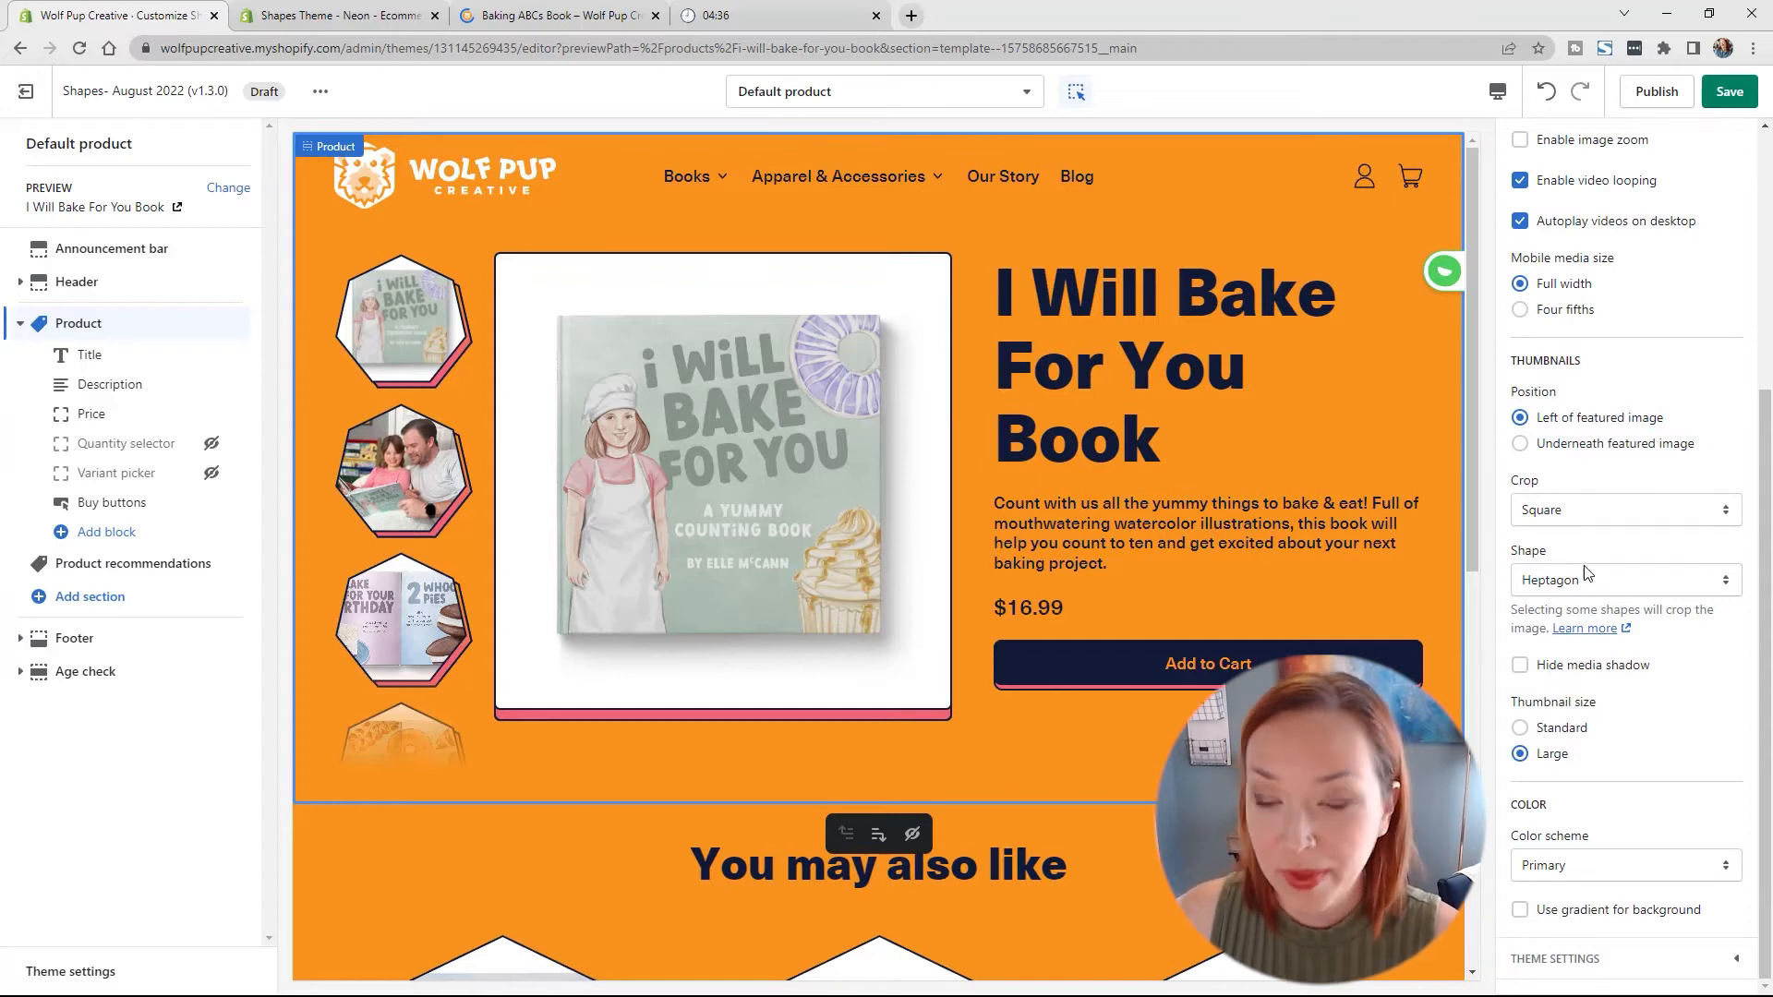
pyautogui.click(1587, 578)
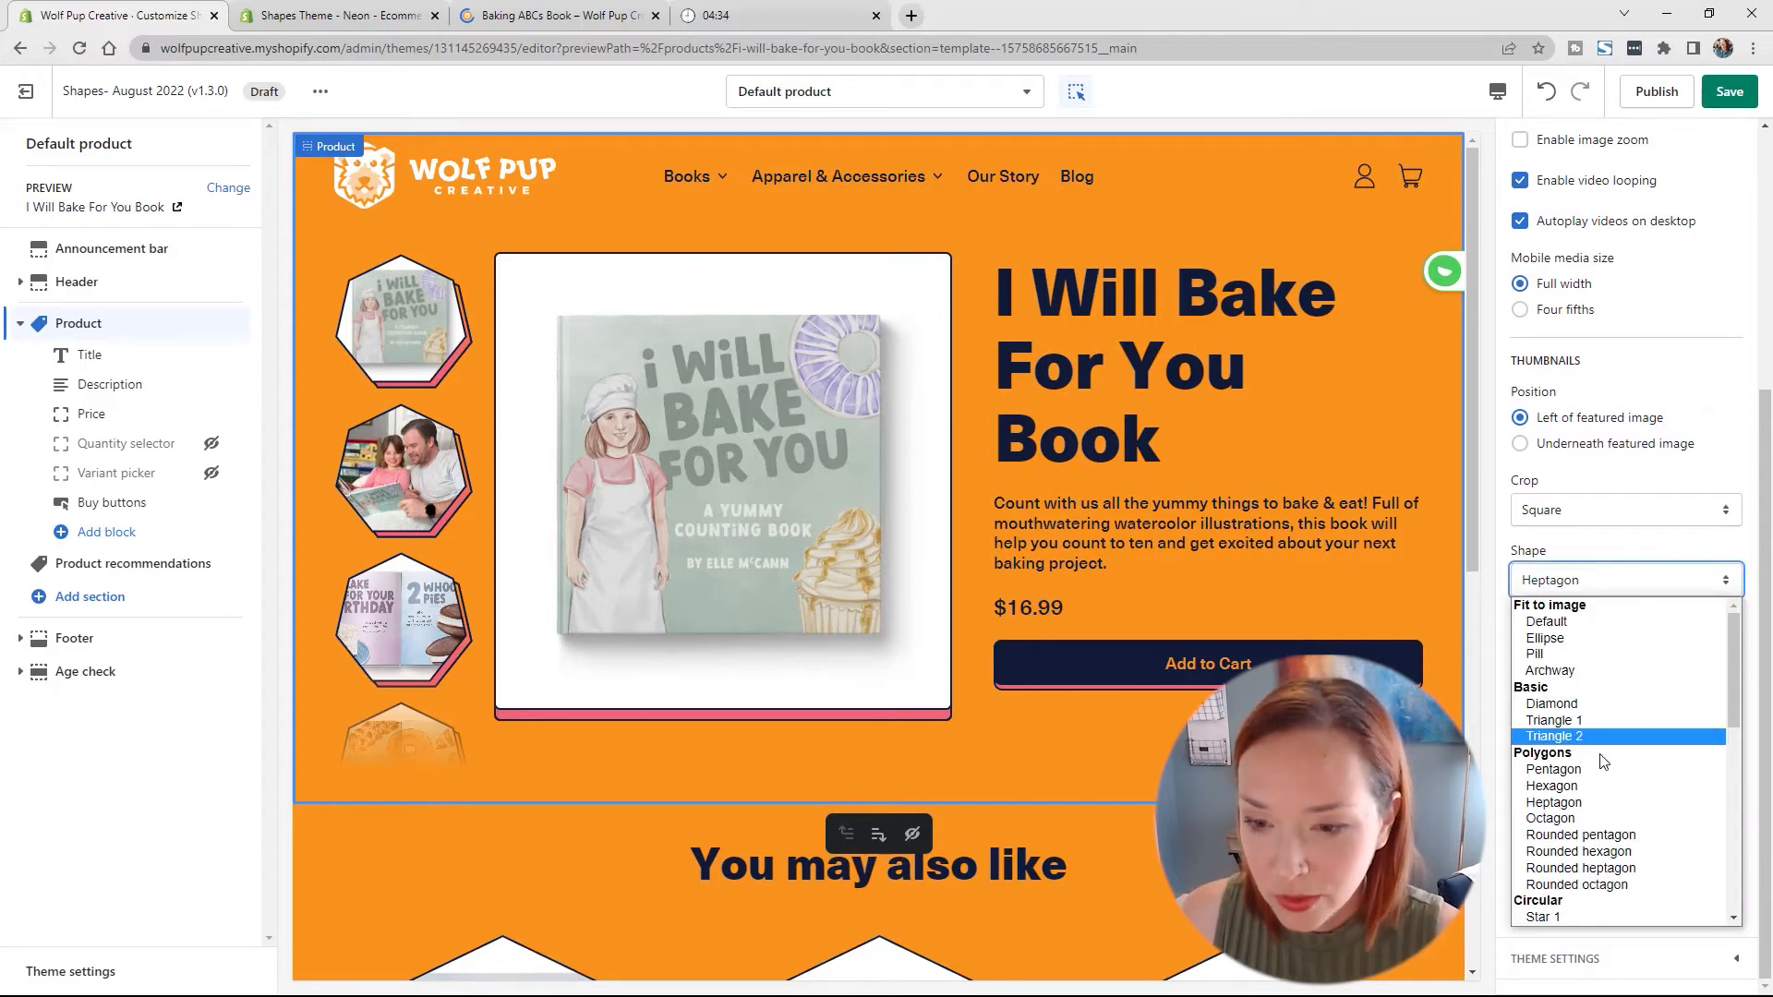
pyautogui.scroll(-4, 1605, 739)
pyautogui.click(1587, 787)
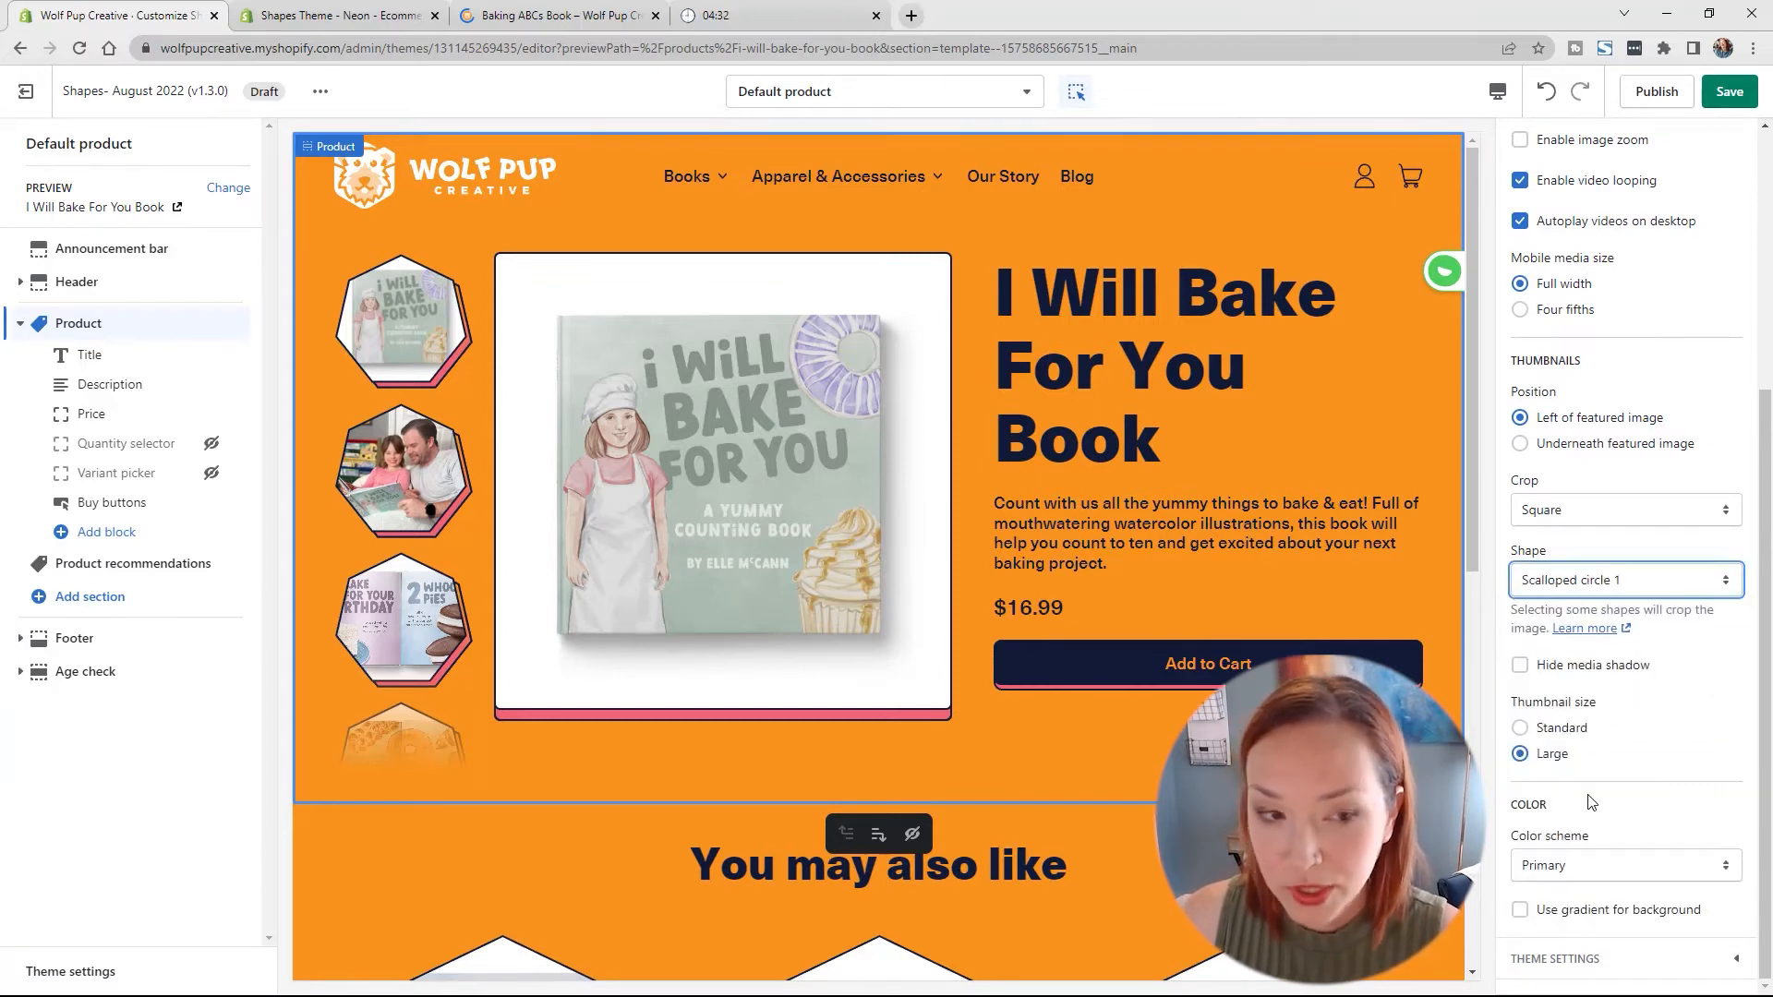
pyautogui.click(398, 632)
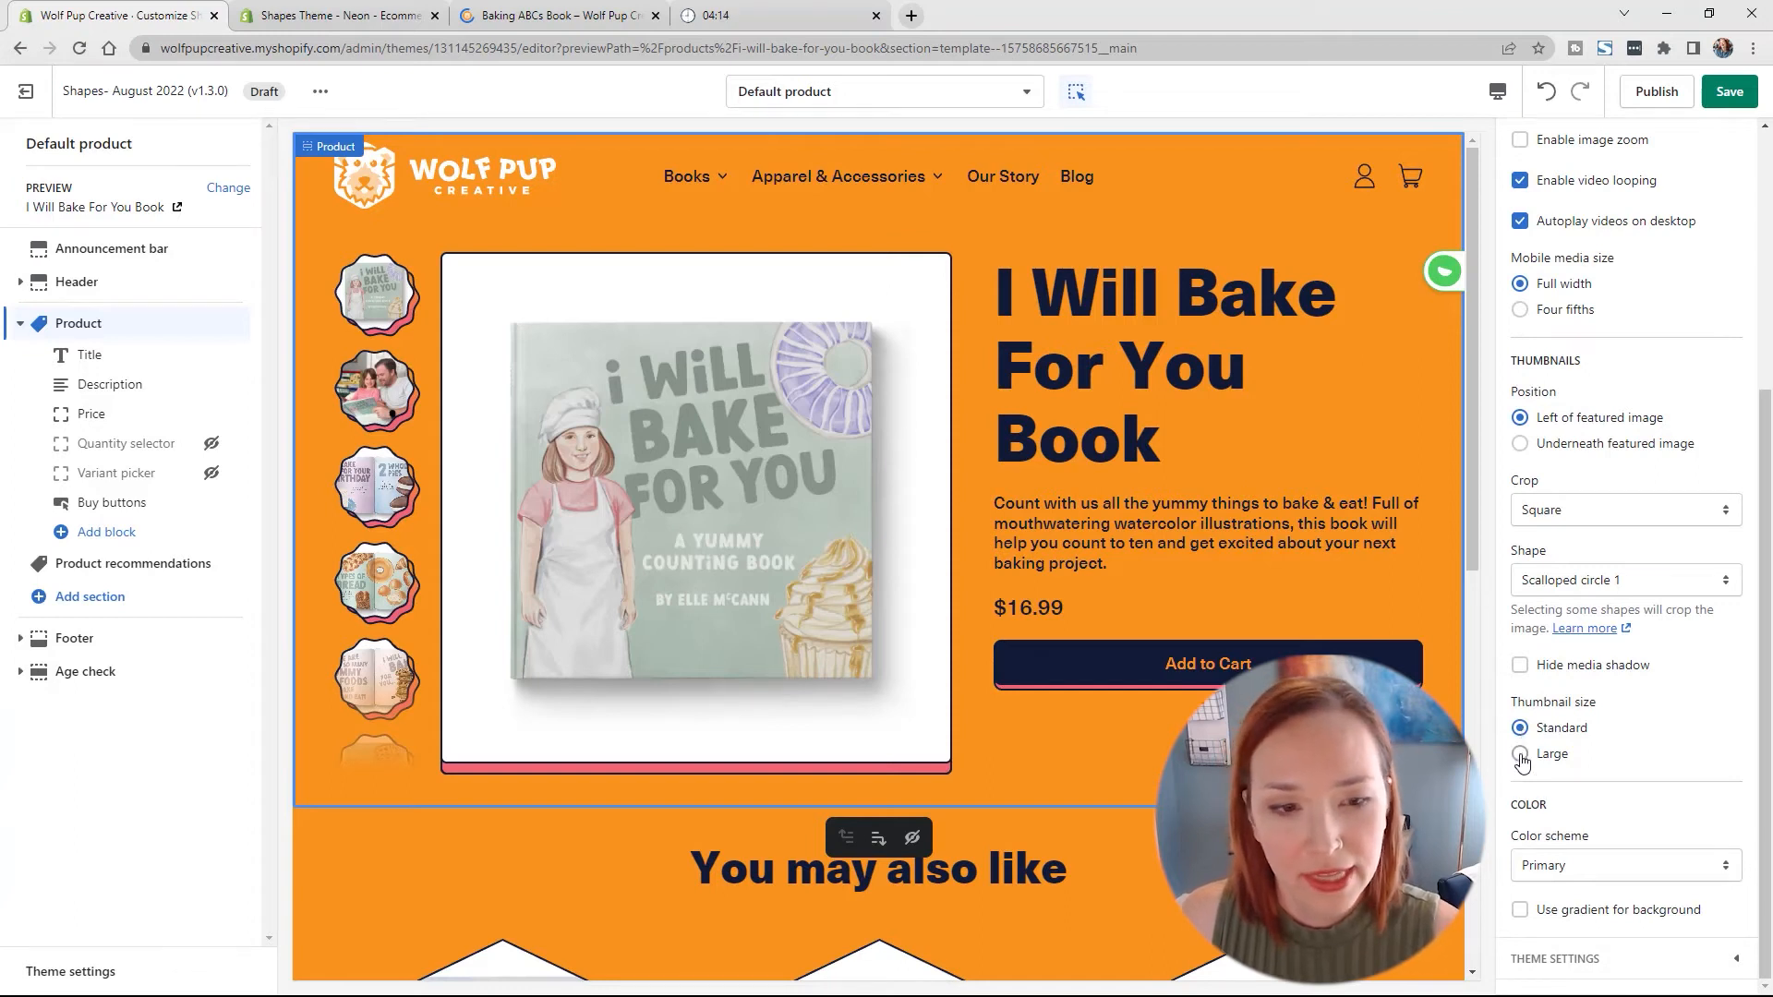
pyautogui.click(1521, 754)
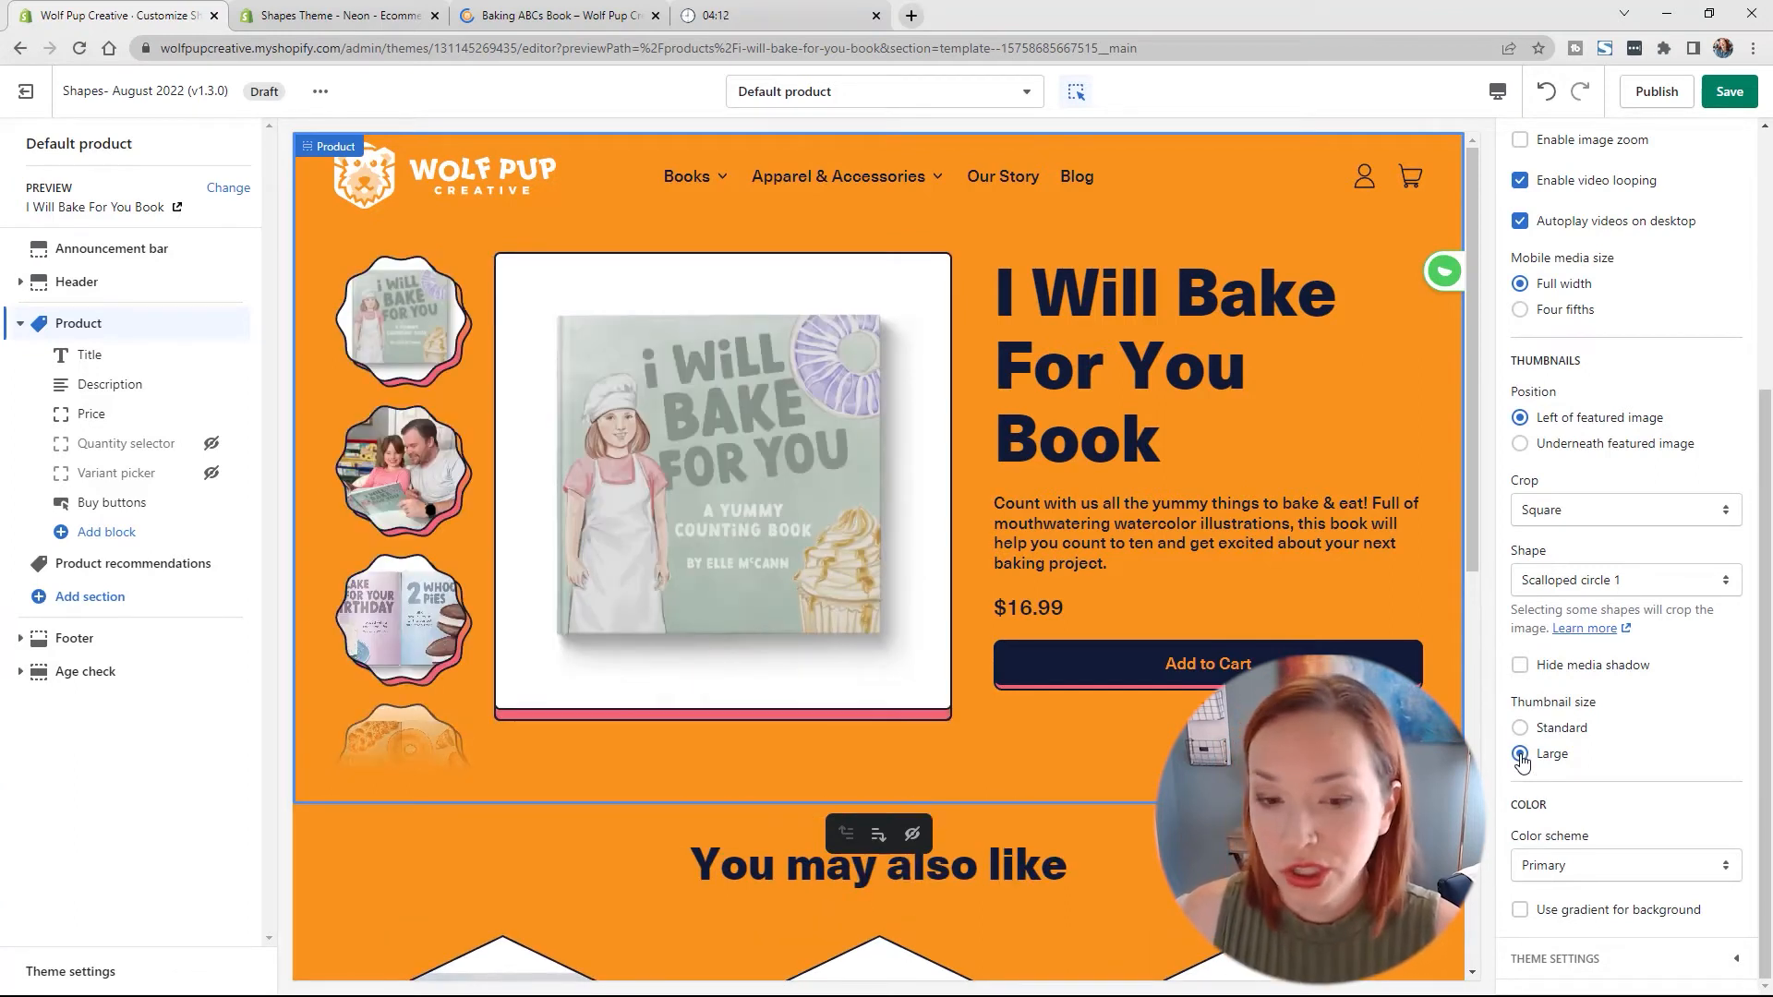
# Step: Try displaying product tiles on cards in the Product recommendations section, and turn the option off again
pyautogui.scroll(-1, 1451, 634)
pyautogui.scroll(-5, 1095, 594)
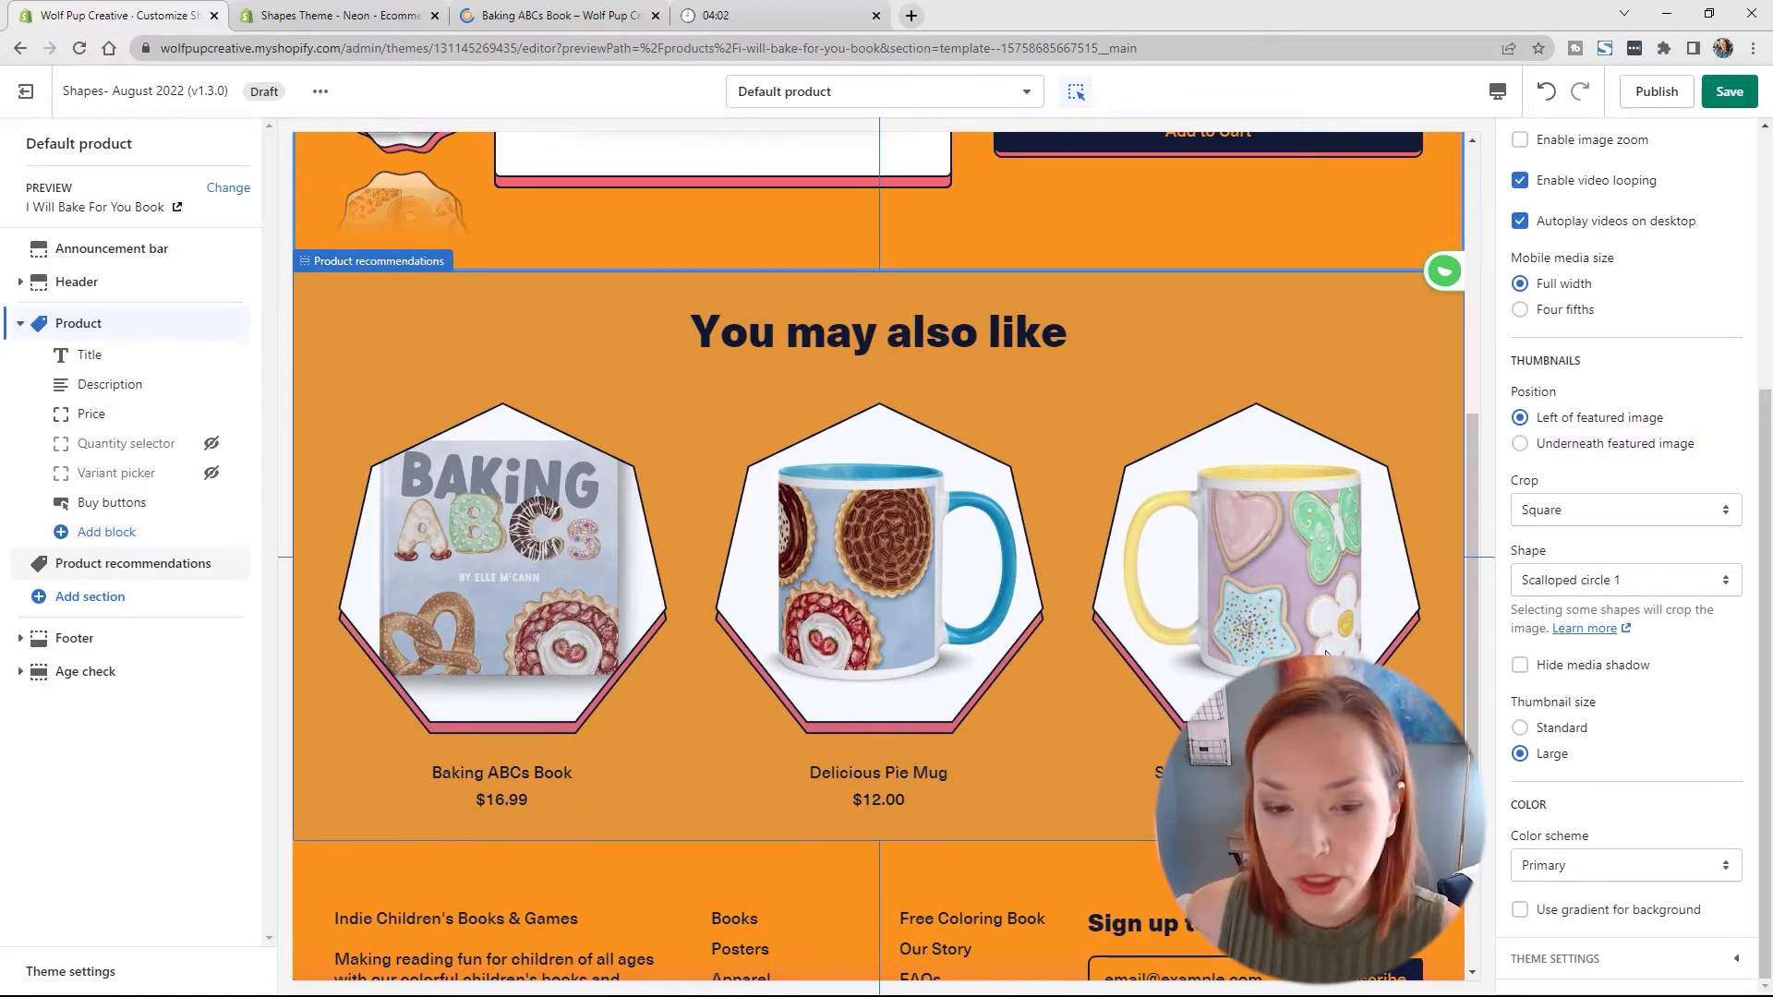
pyautogui.click(145, 574)
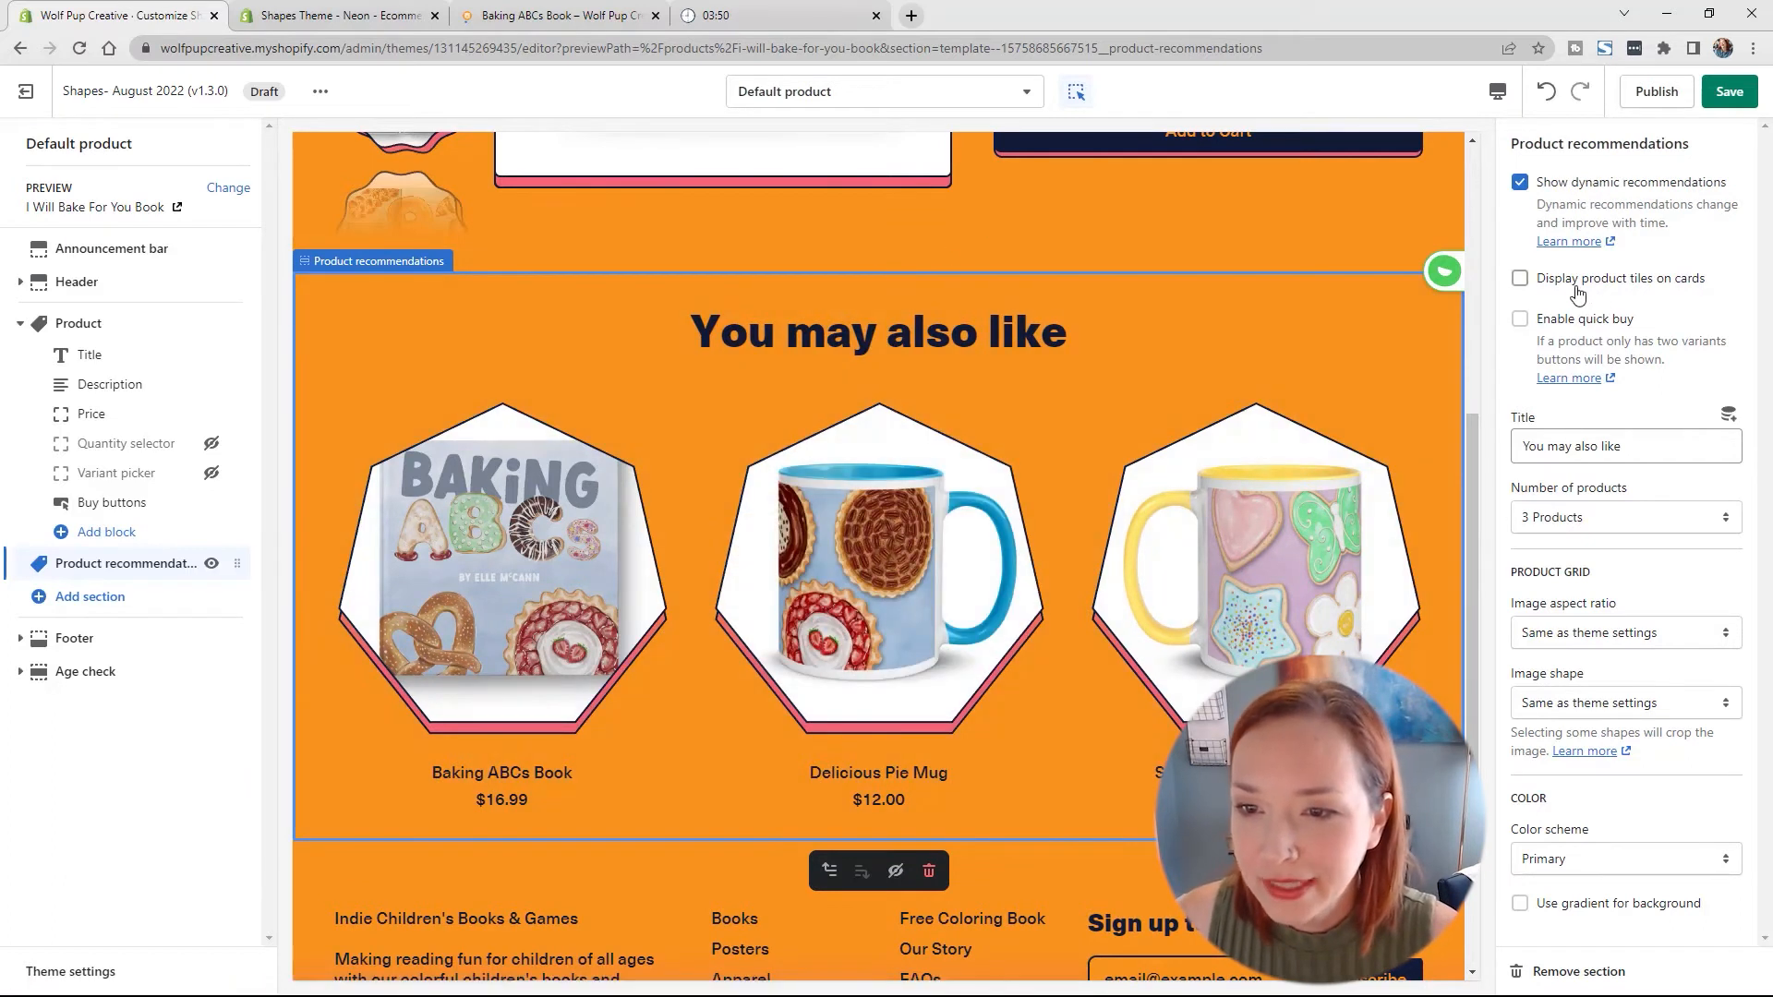
pyautogui.click(1520, 279)
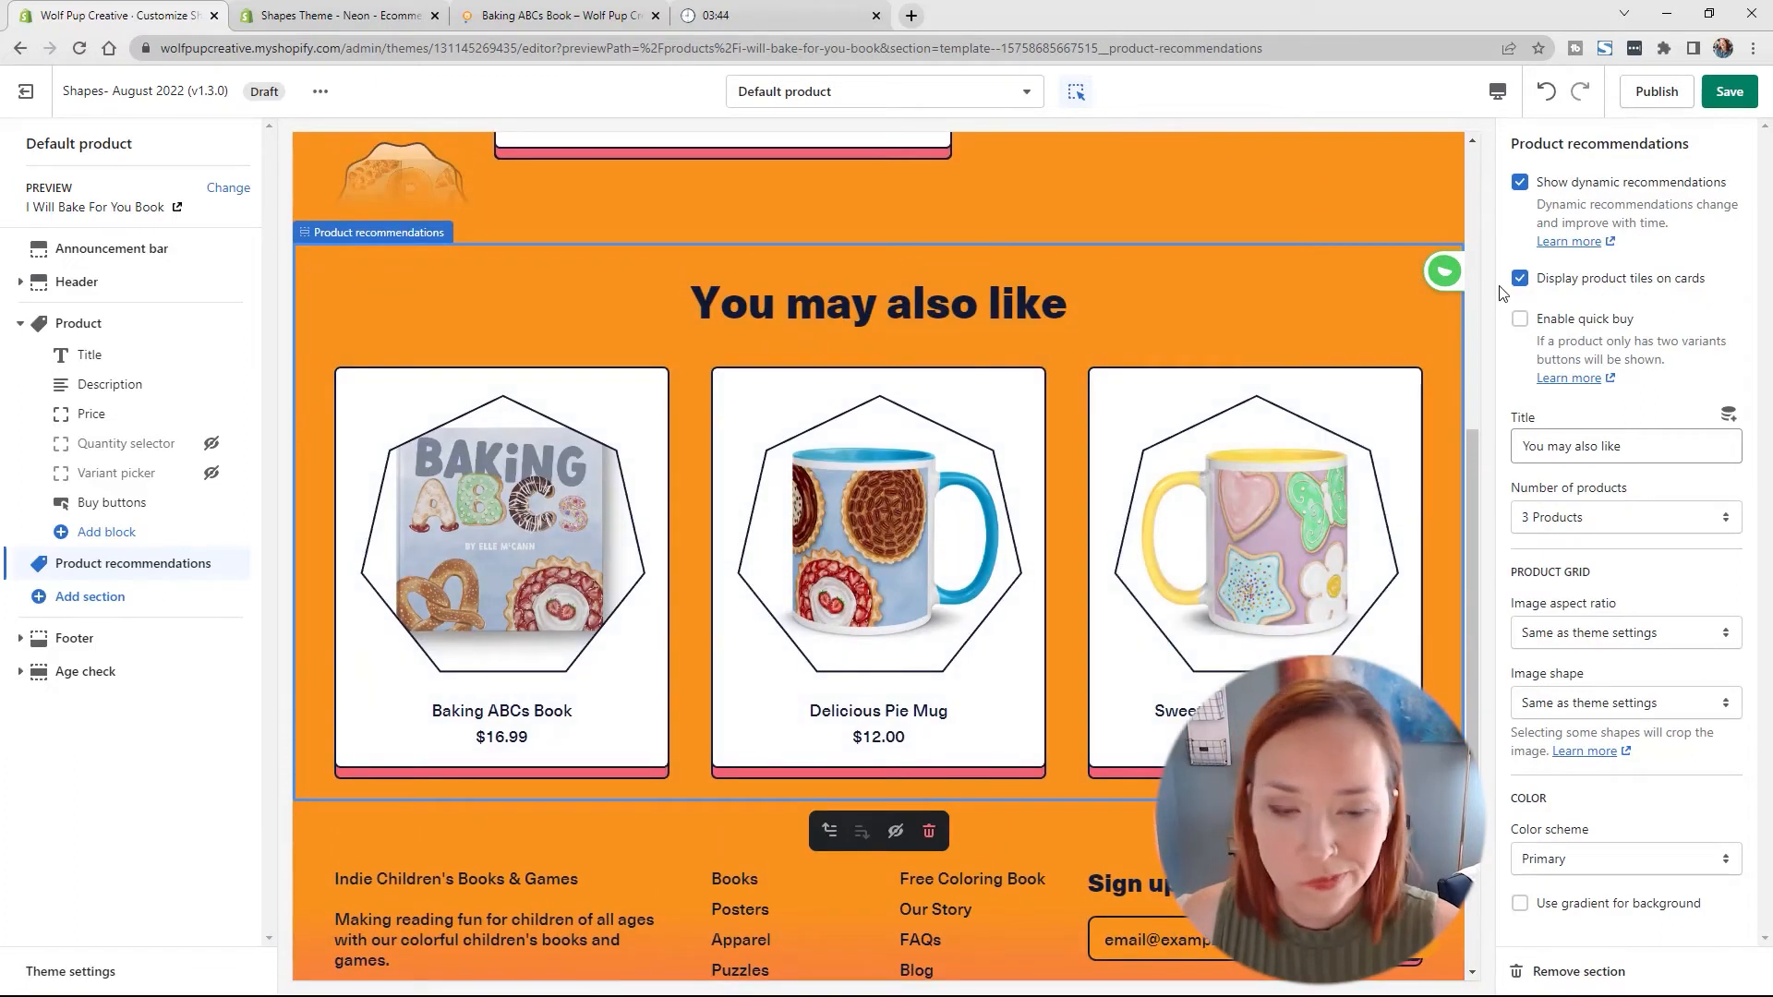
pyautogui.scroll(6, 1348, 321)
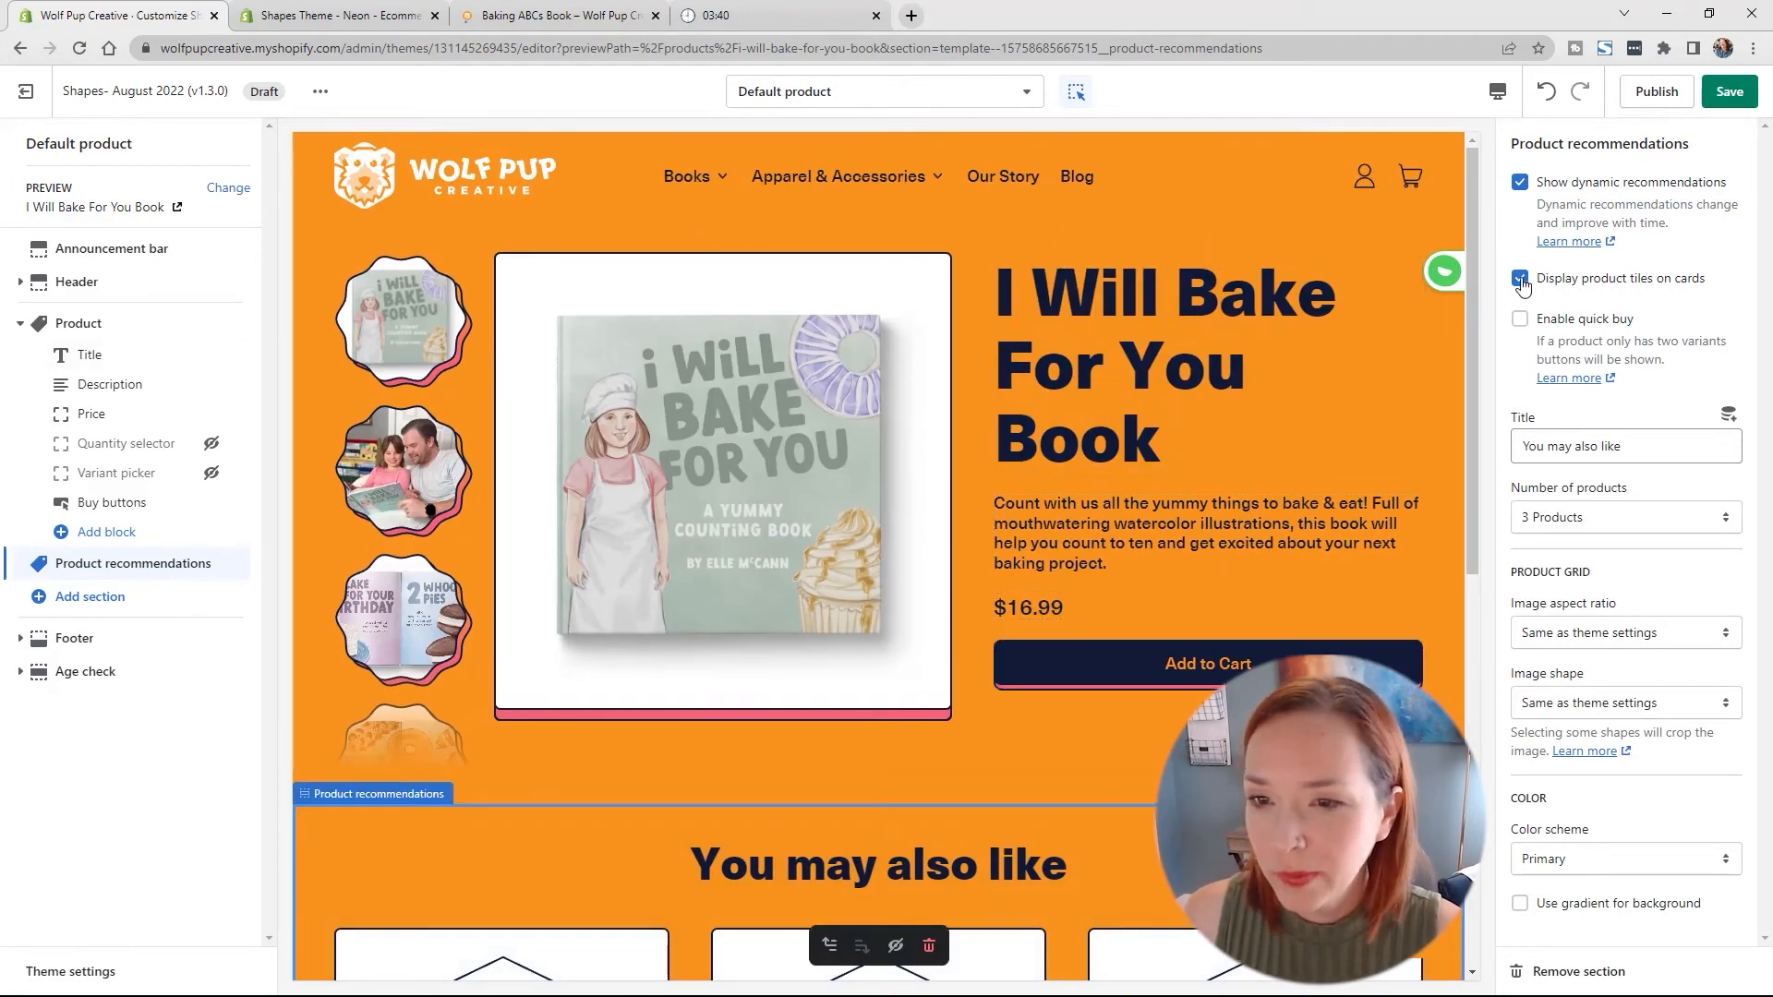
pyautogui.scroll(-3, 1195, 561)
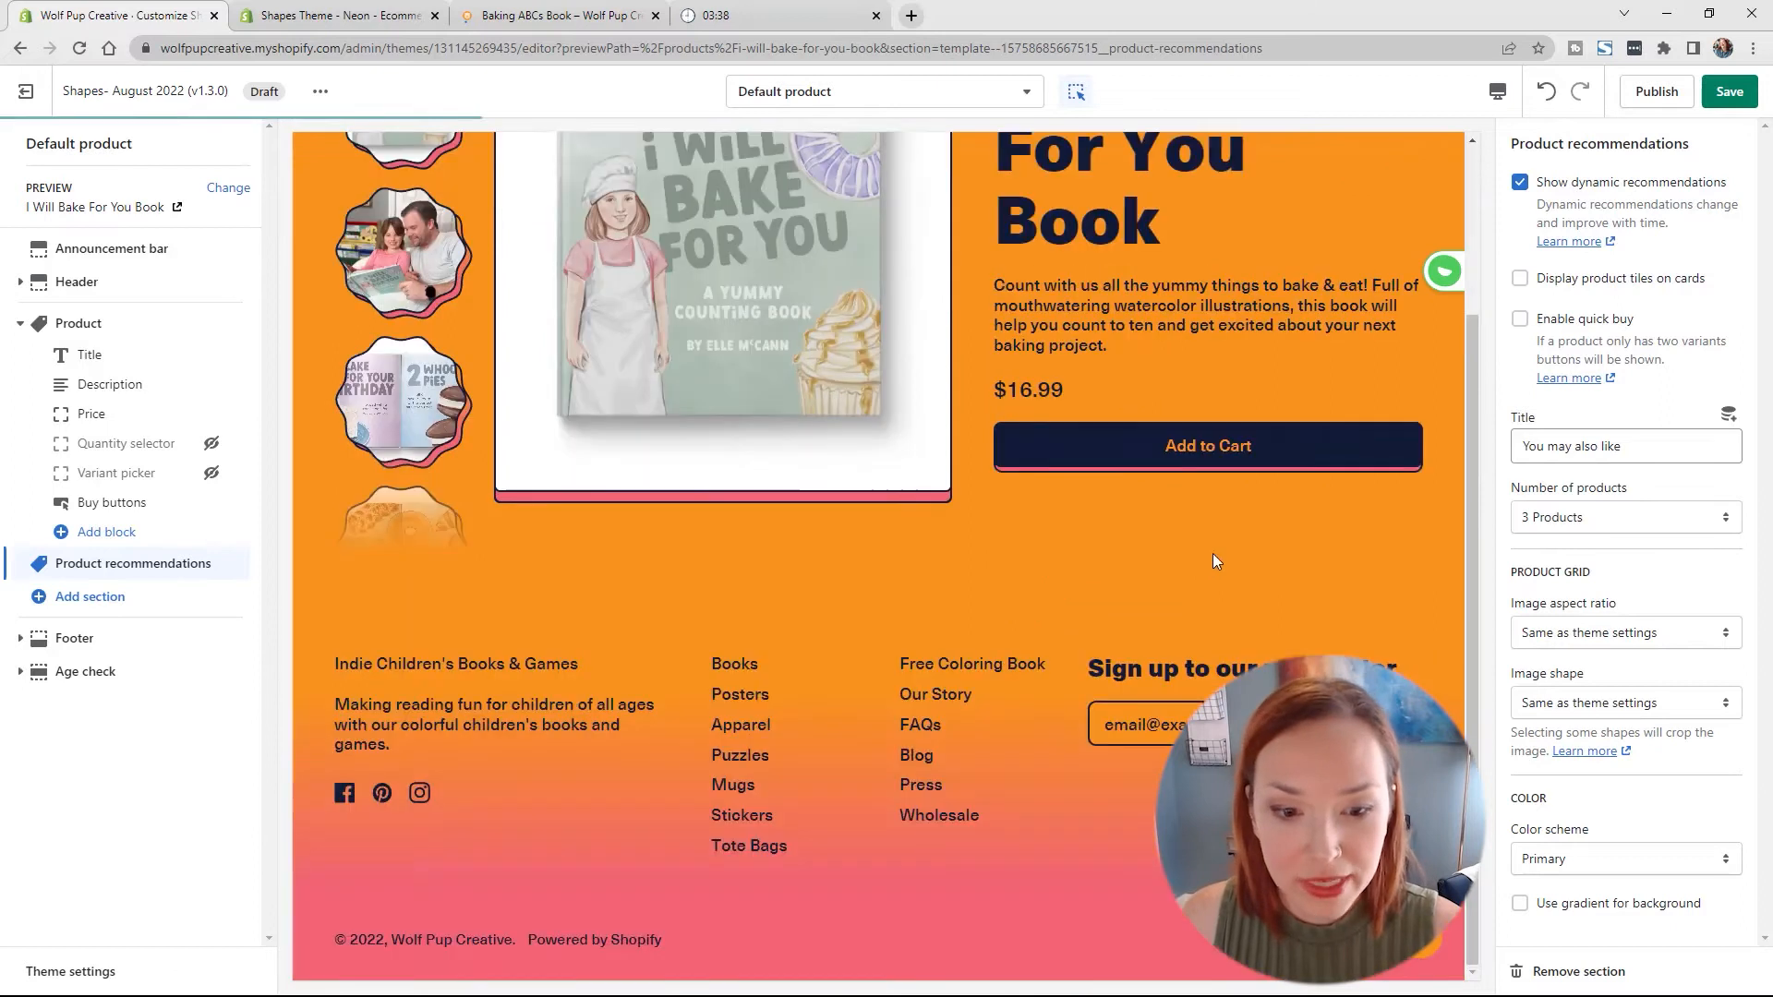
pyautogui.scroll(-5, 1194, 583)
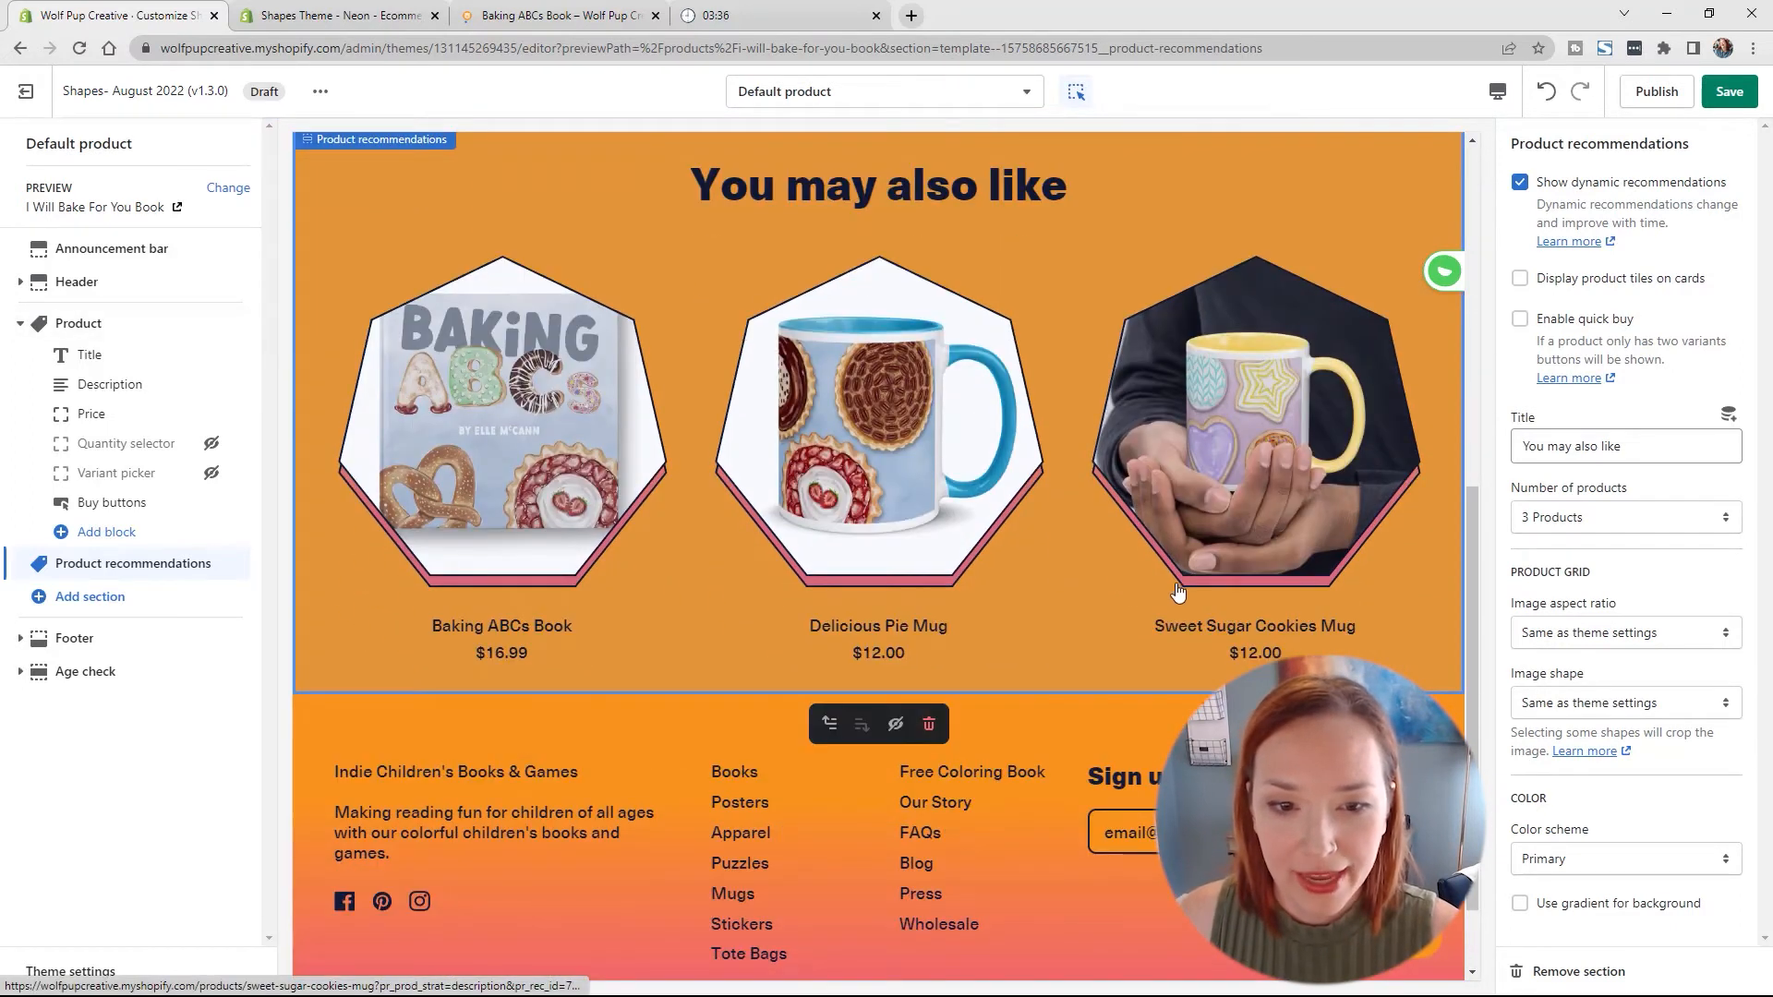
# Step: Save the changes to the Default product template
pyautogui.click(1730, 92)
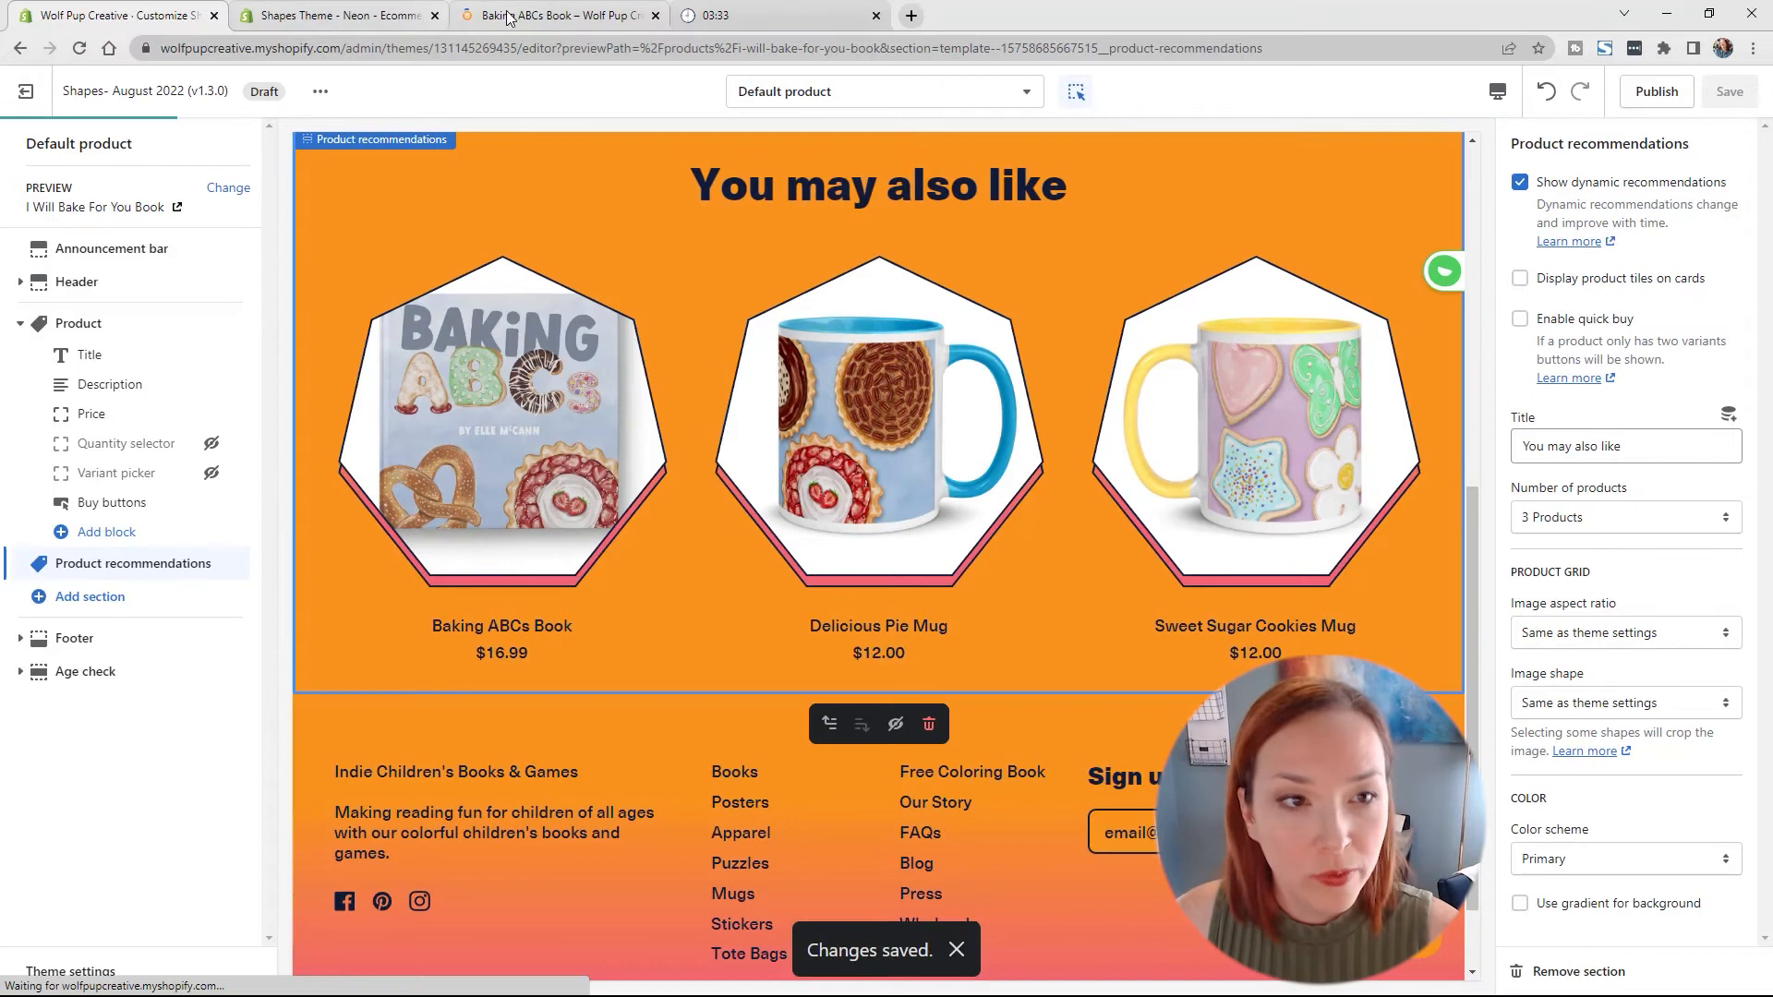
# Step: Review the live Baking ABCs Book product page from the product details down to the Get the Set section
pyautogui.click(508, 18)
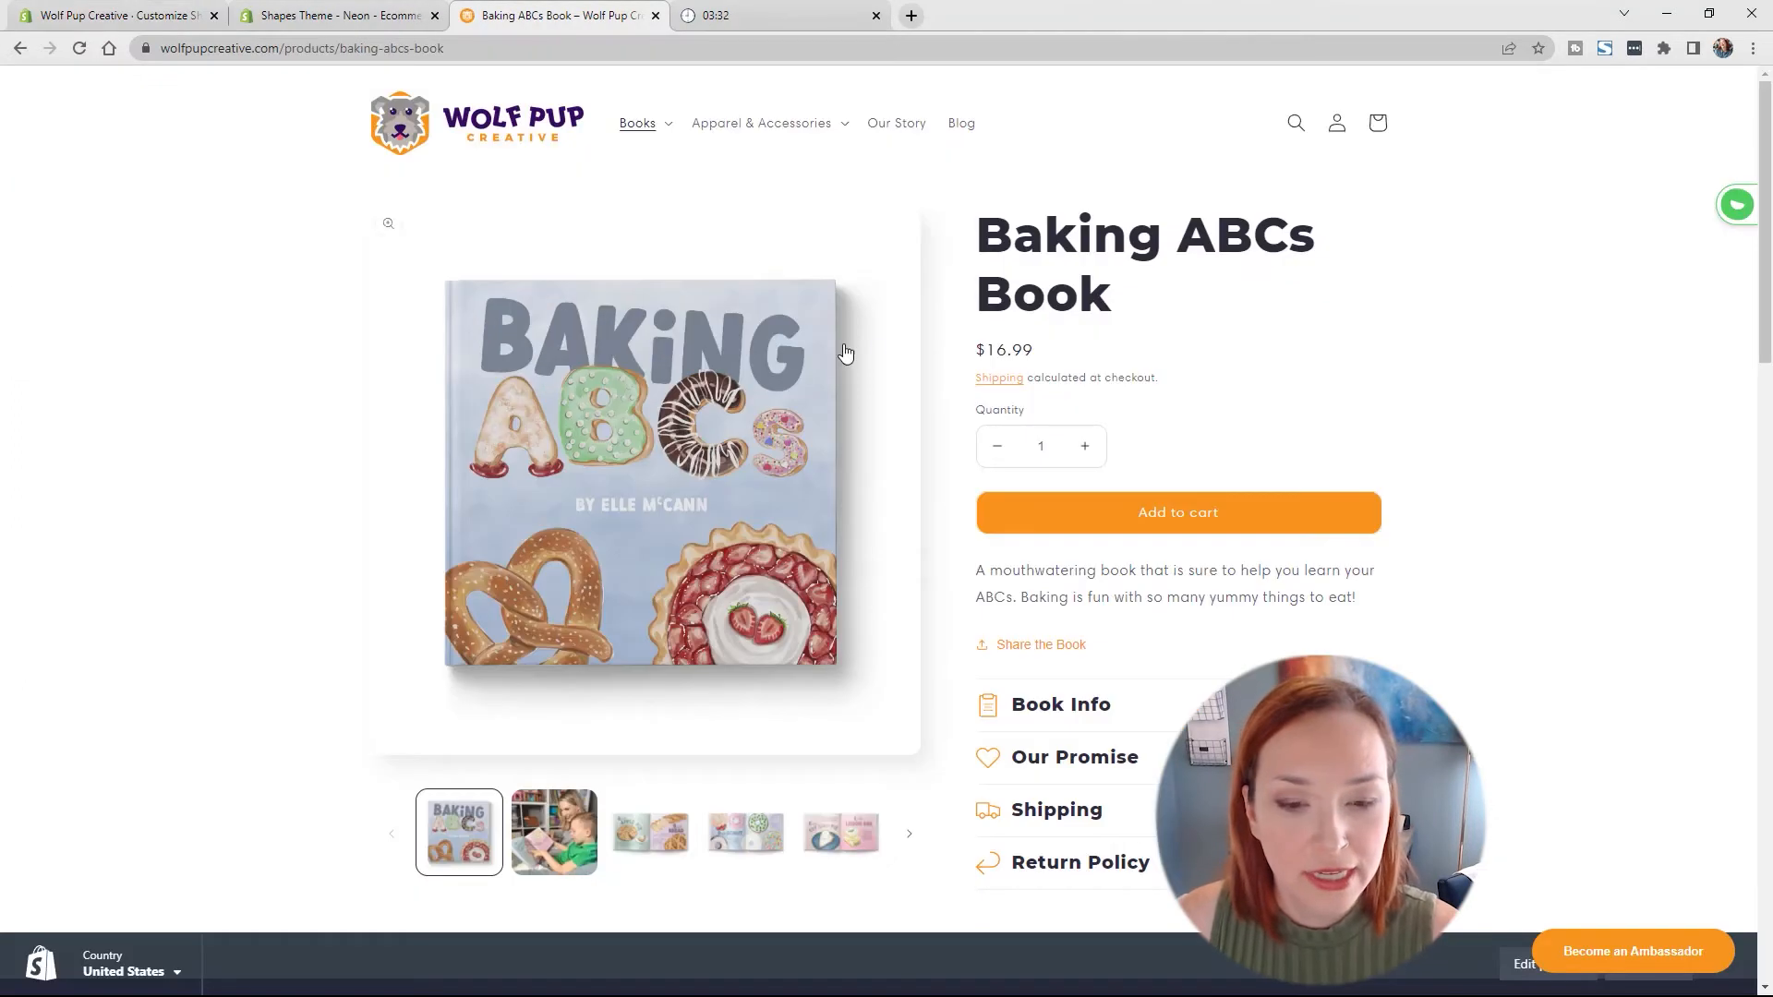
pyautogui.scroll(-5, 846, 352)
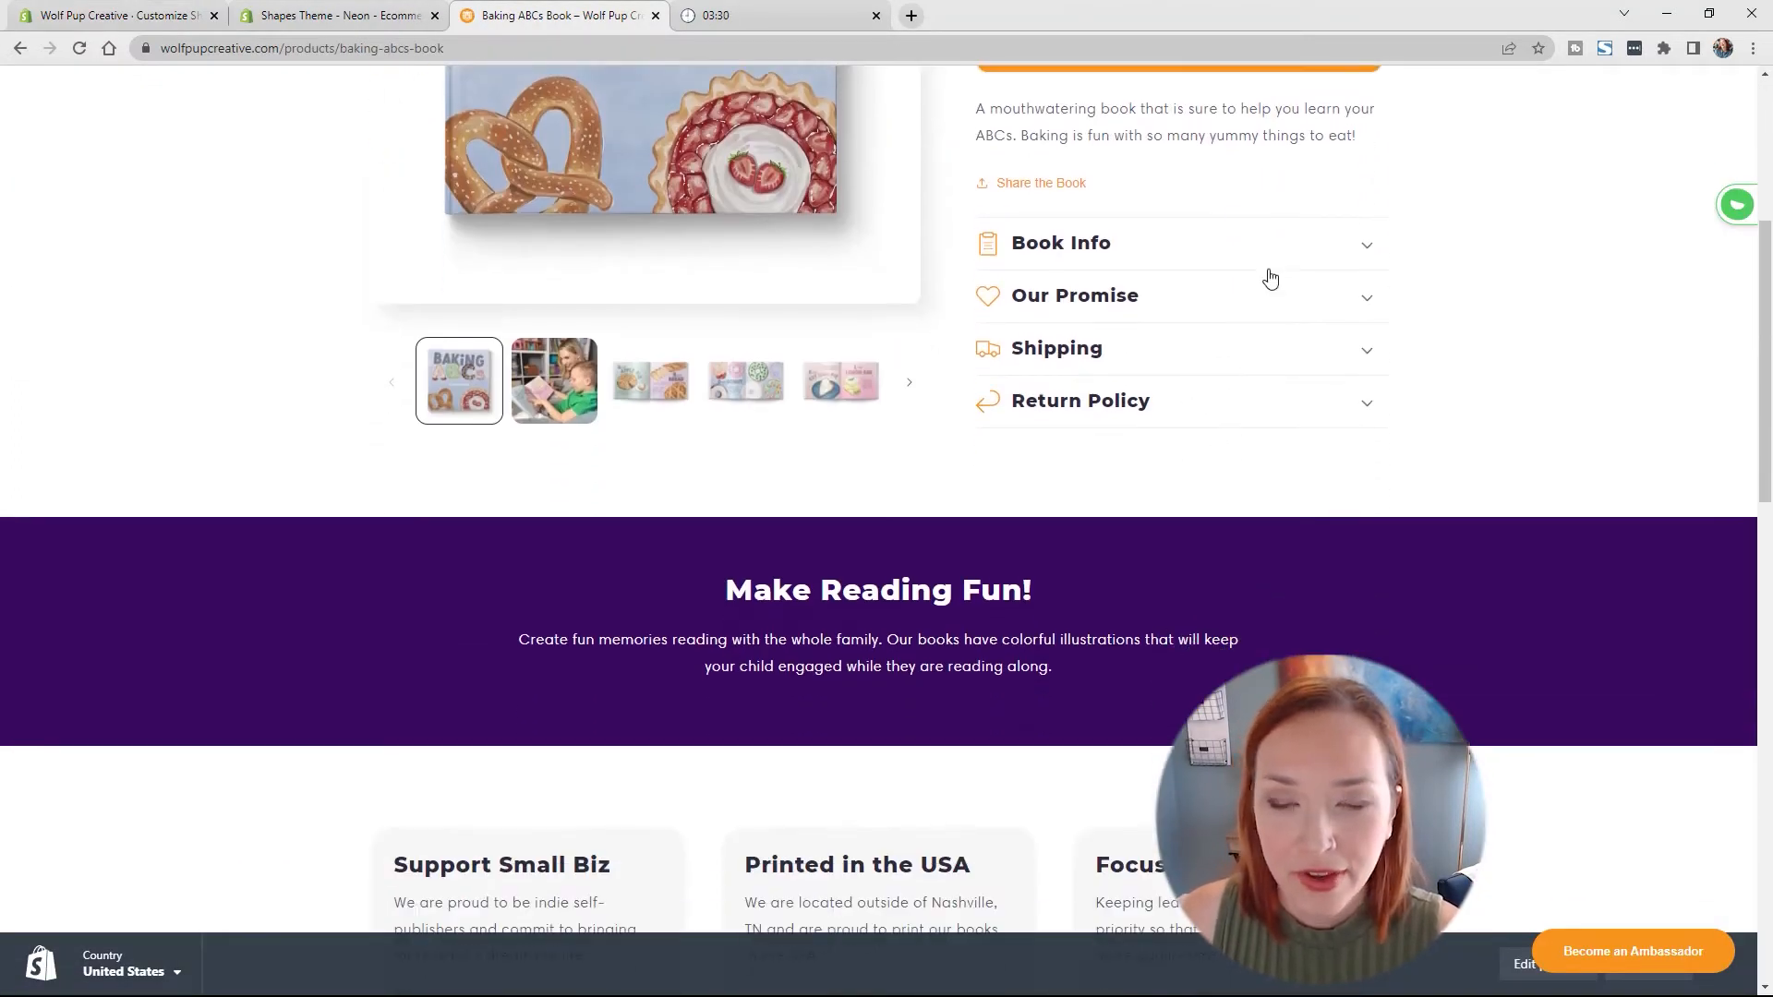
pyautogui.scroll(-3, 1226, 372)
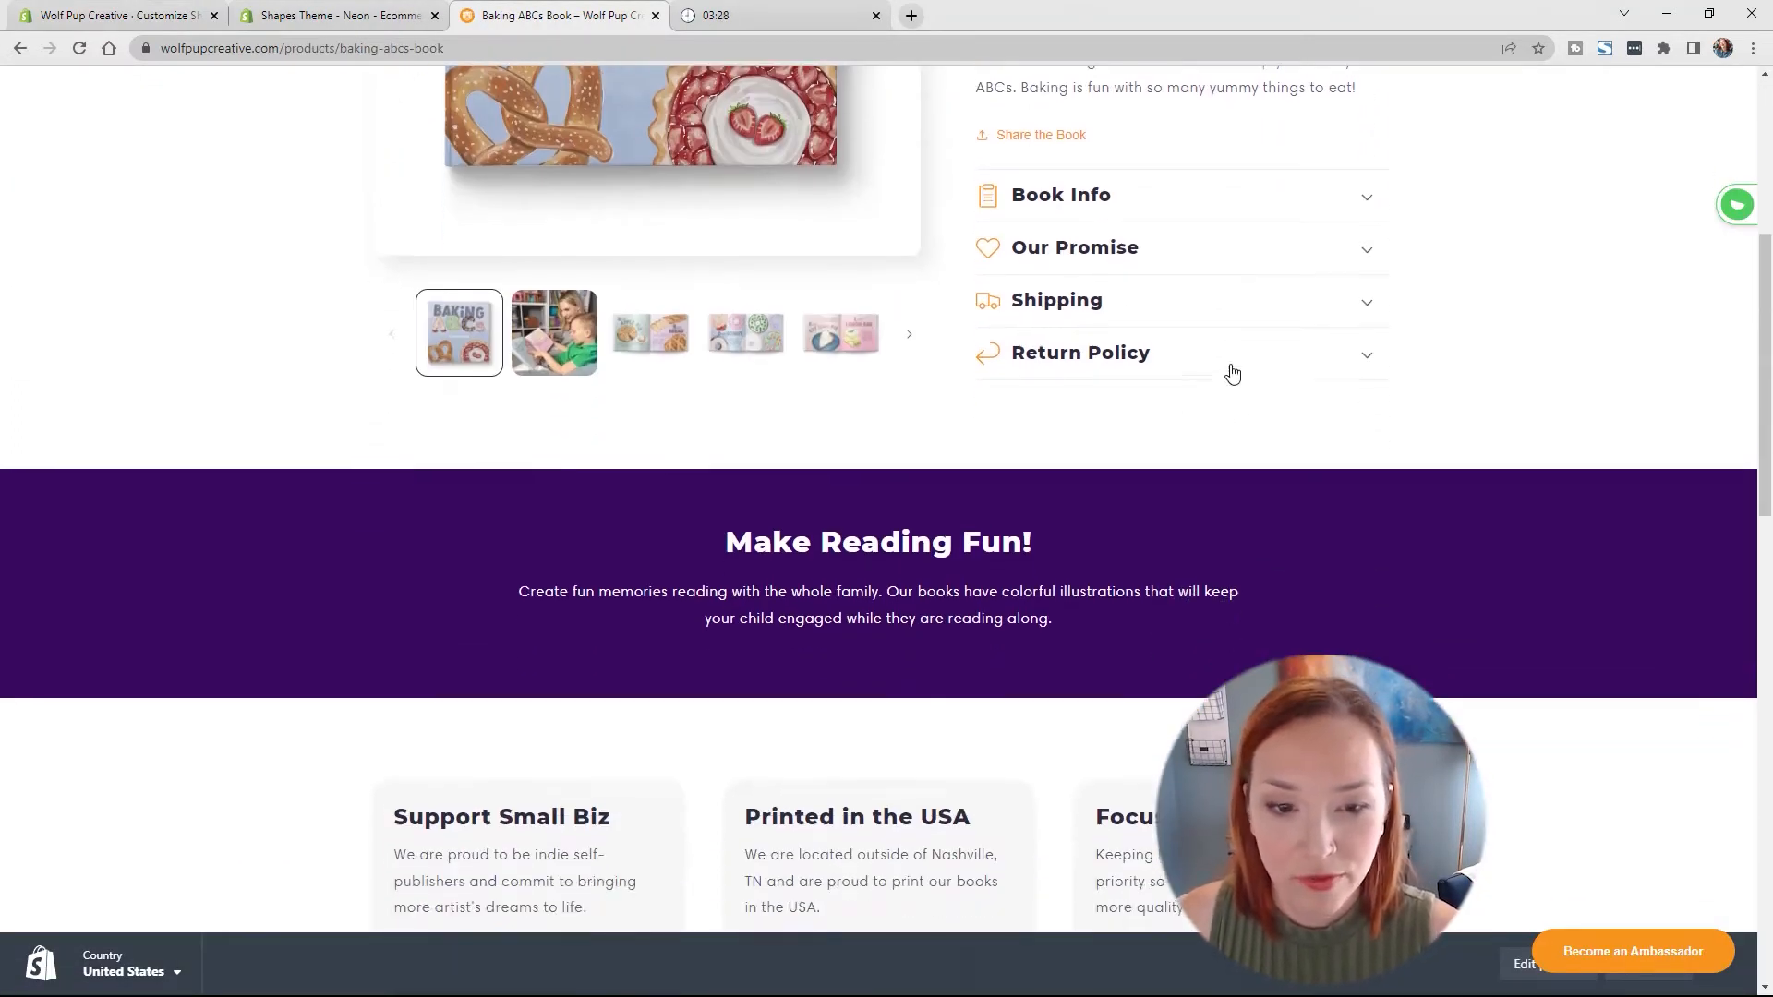
pyautogui.scroll(-5, 1233, 362)
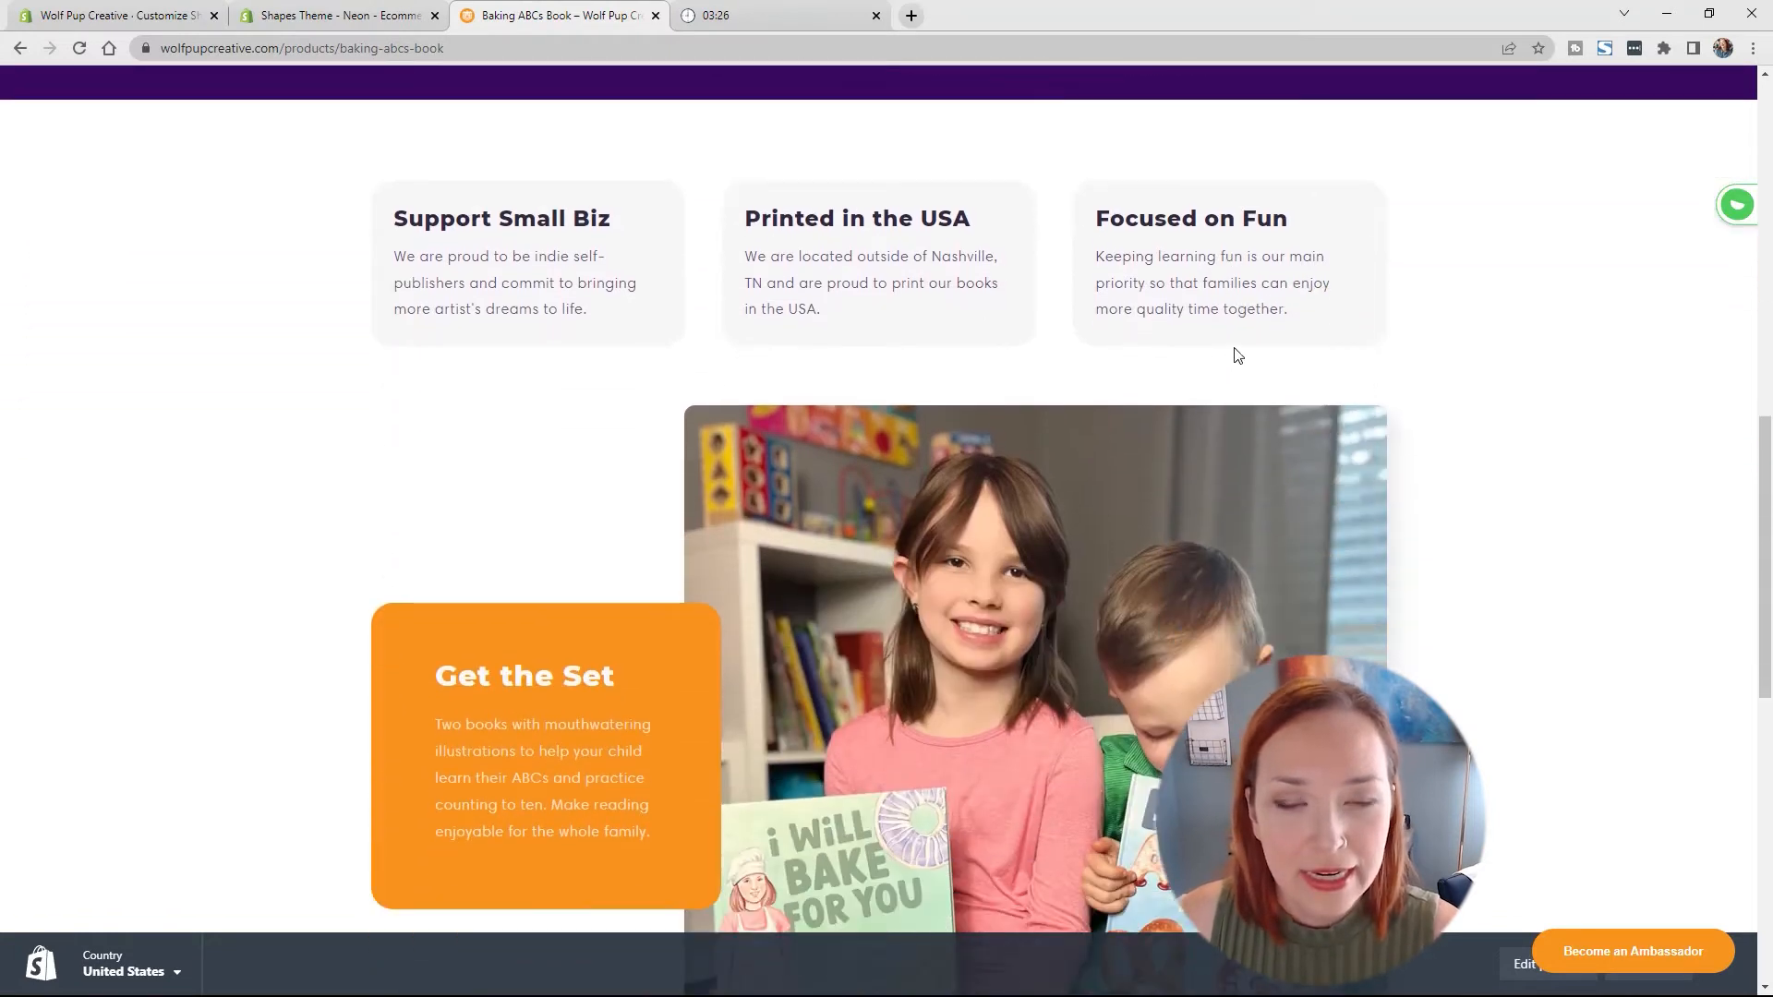
pyautogui.scroll(5, 1231, 353)
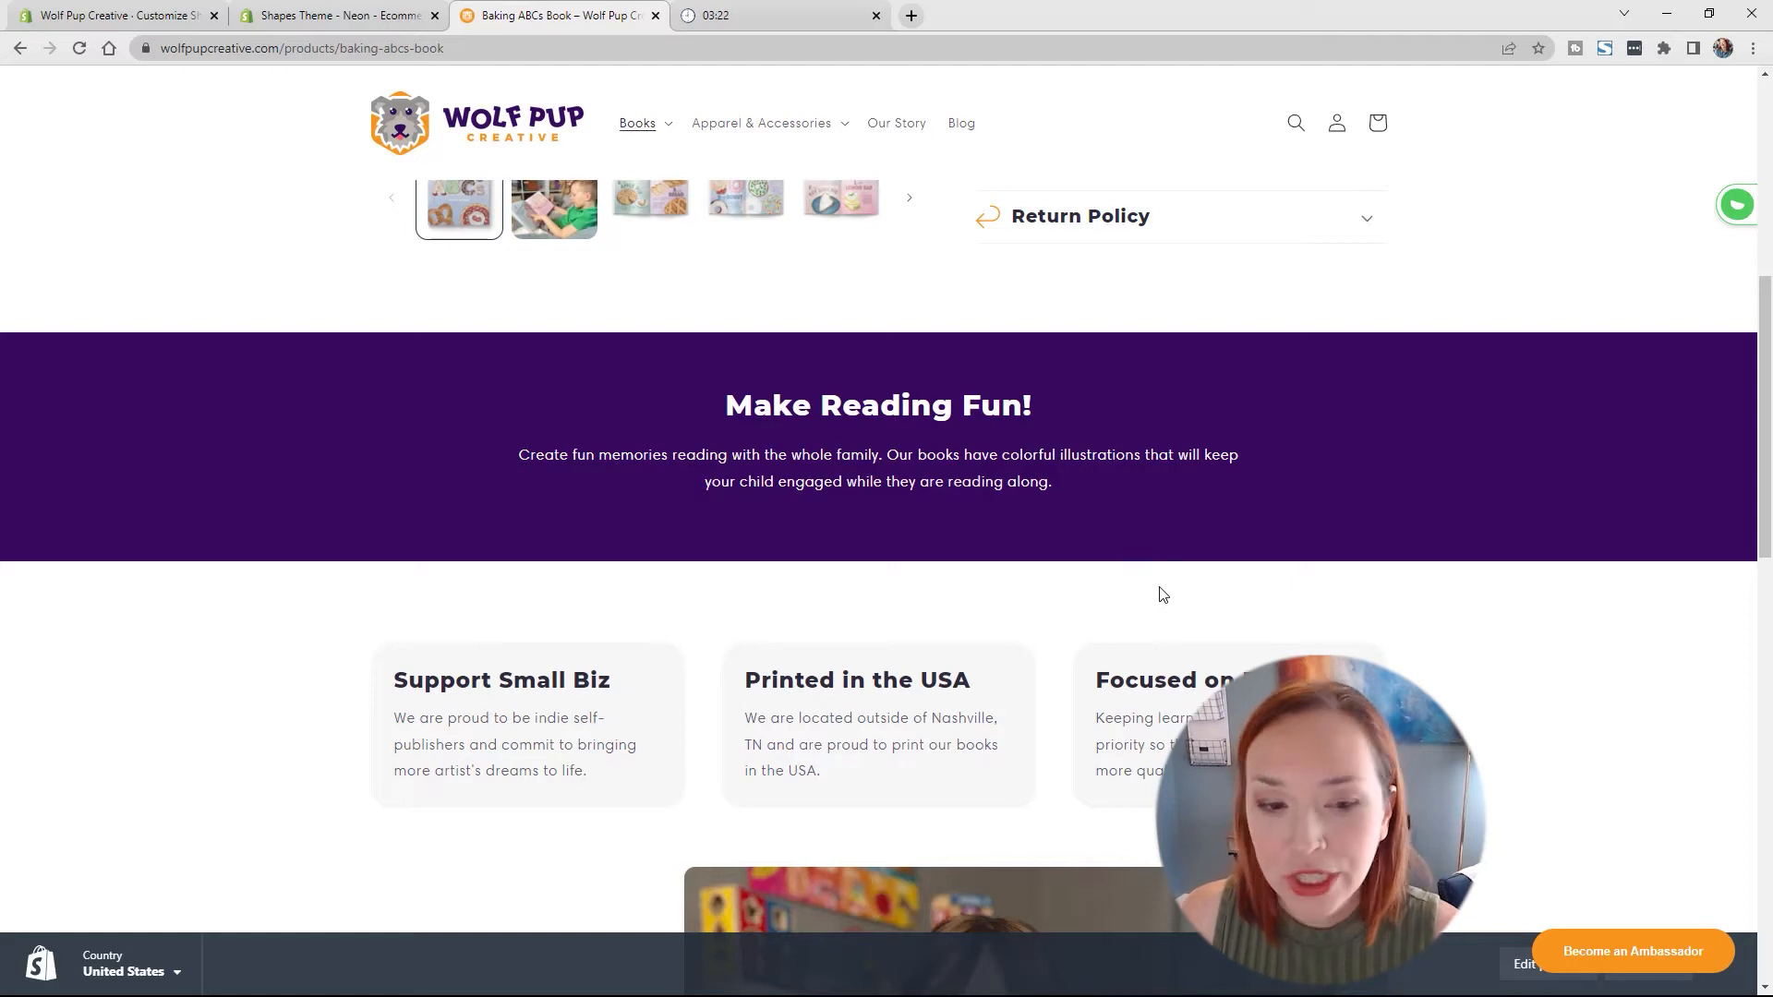
pyautogui.scroll(-8, 1161, 594)
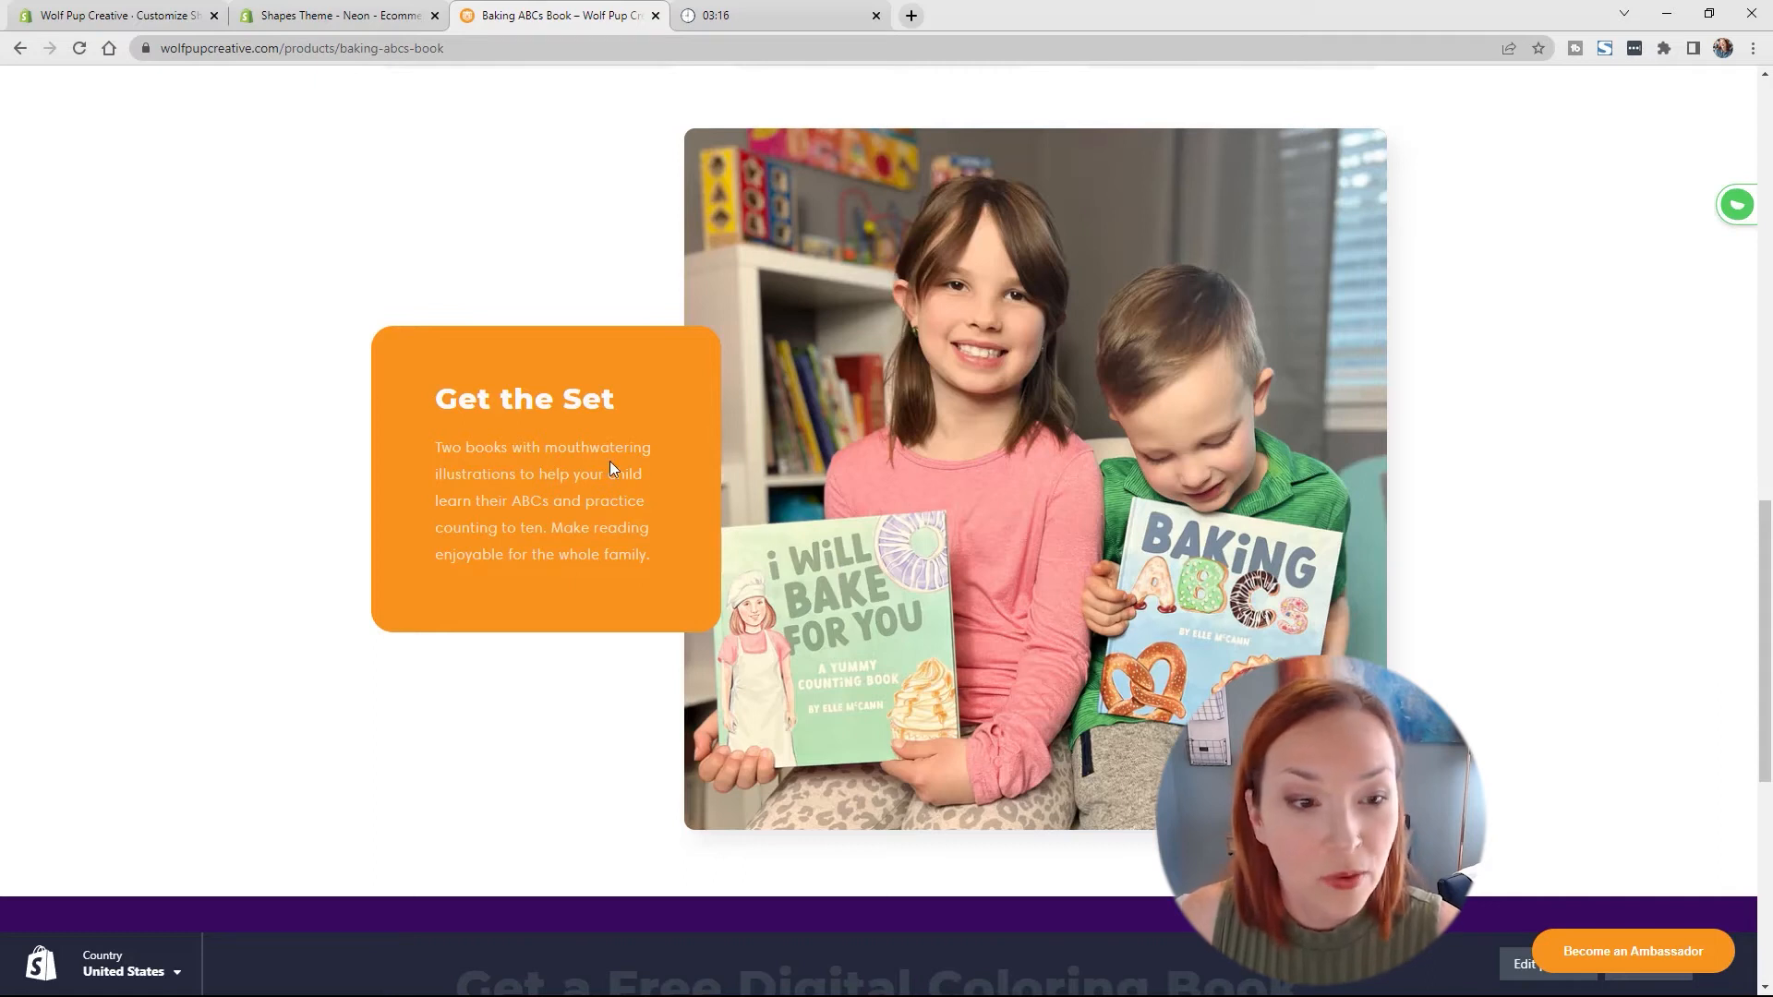
# Step: Copy the description paragraph under the Get the Set heading on the live product page
pyautogui.tripleClick(552, 406)
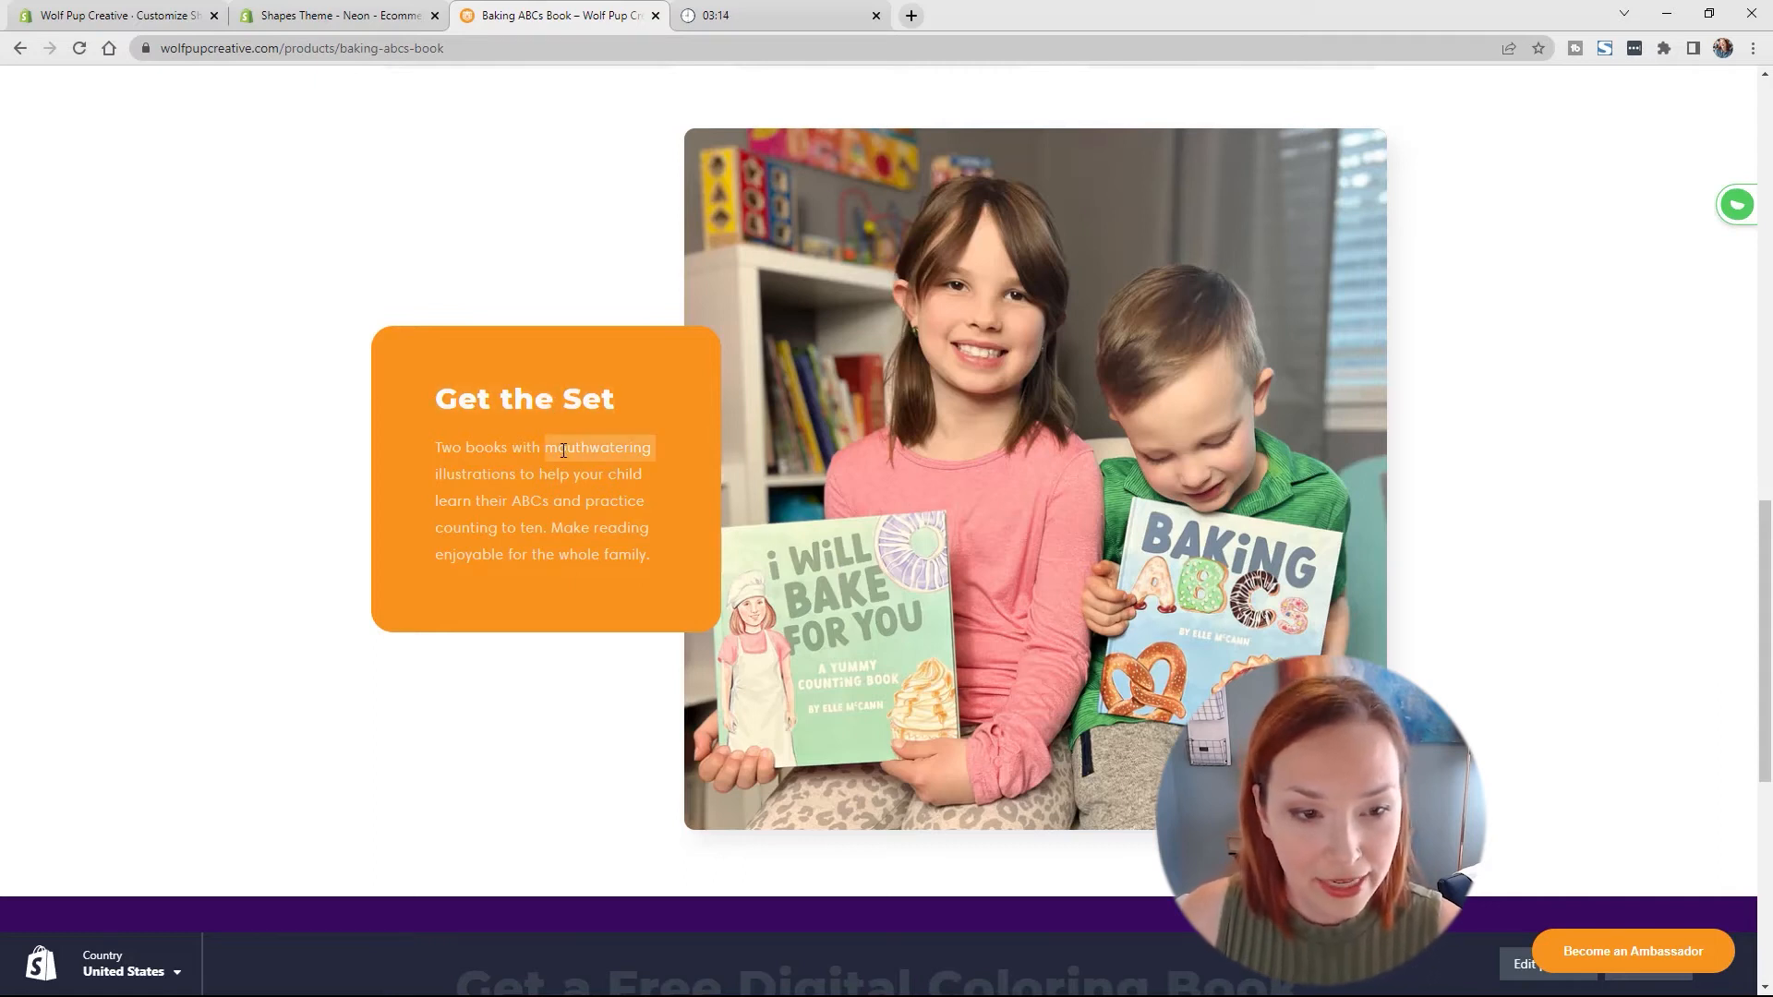
pyautogui.tripleClick(562, 449)
pyautogui.hotkey('ctrl', 'c')
# Step: Return to the Shopify theme editor and add an Image with text section below Product recommendations
pyautogui.click(126, 15)
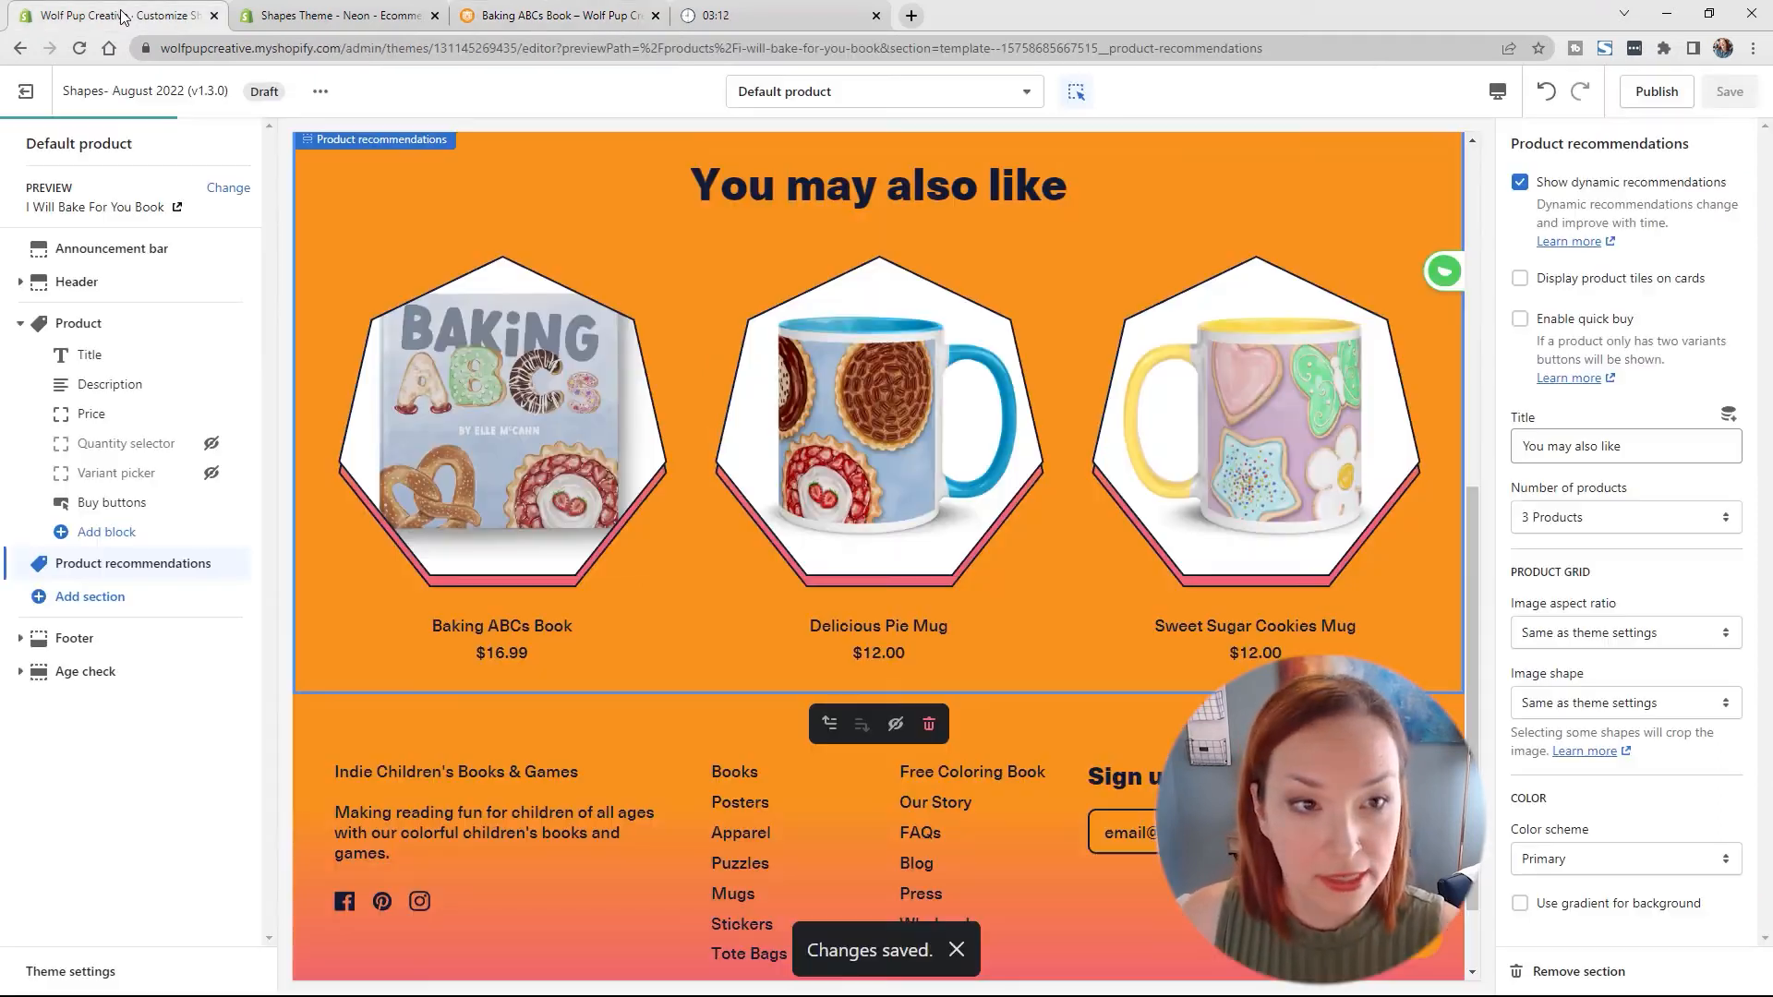
pyautogui.click(86, 597)
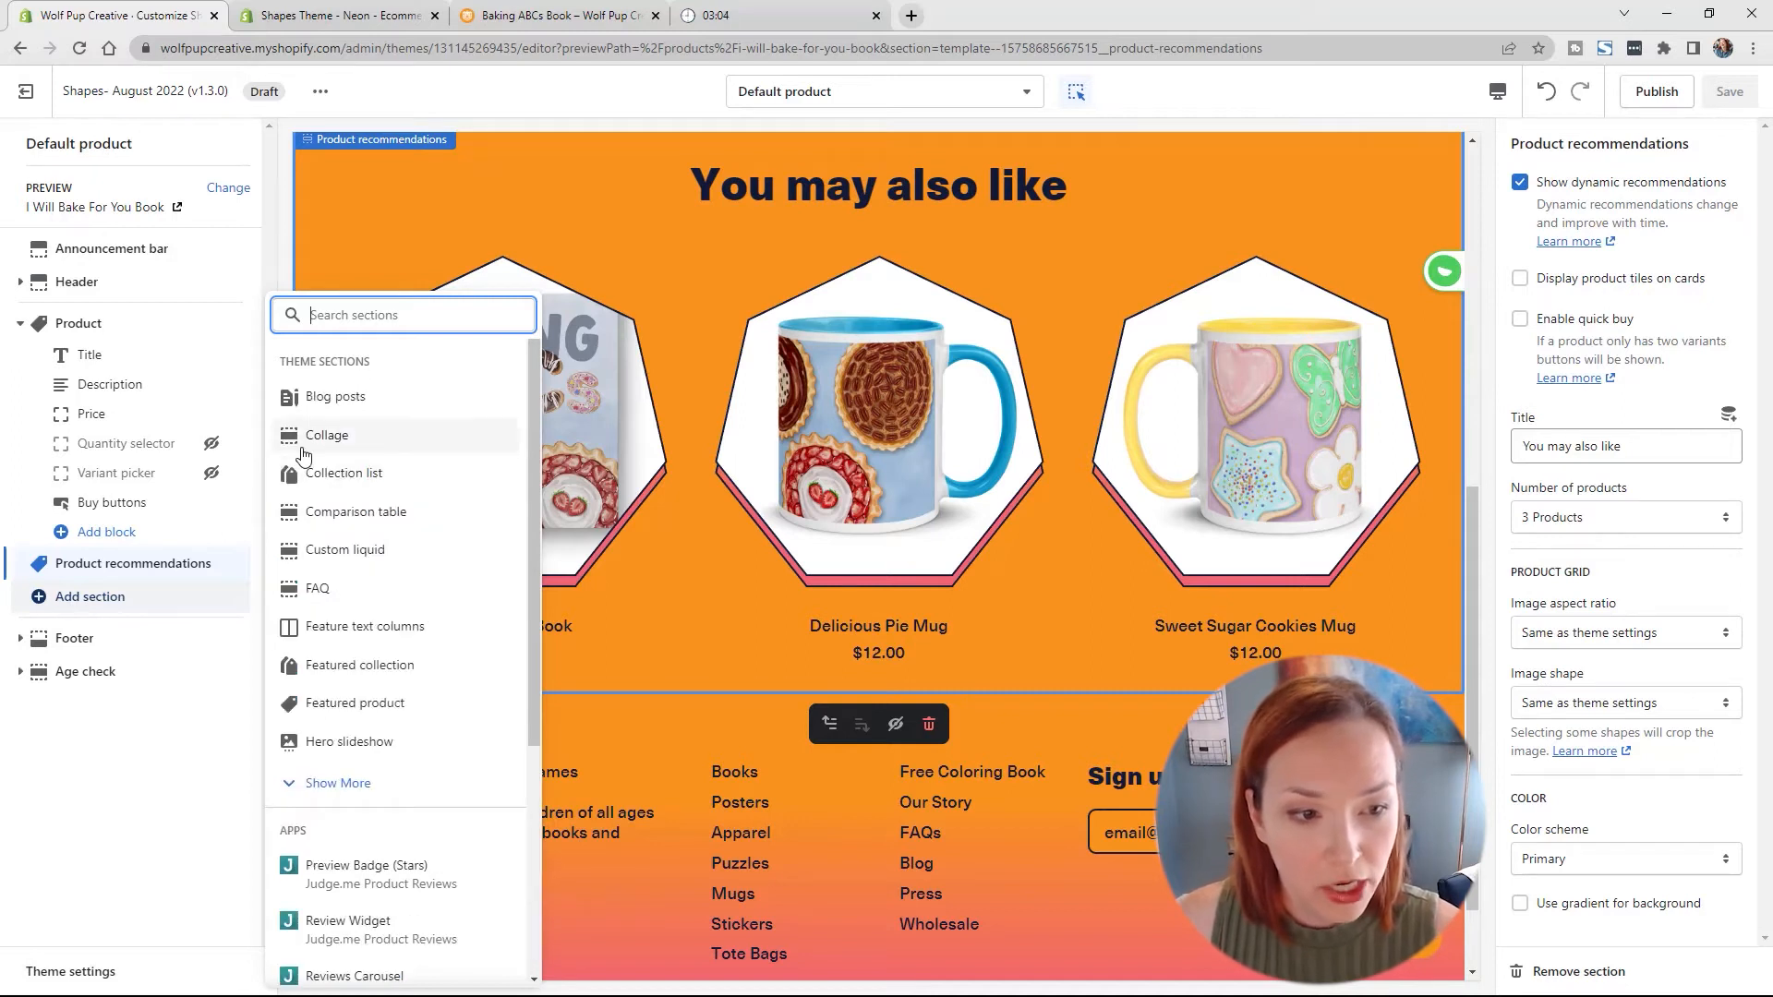
pyautogui.click(375, 795)
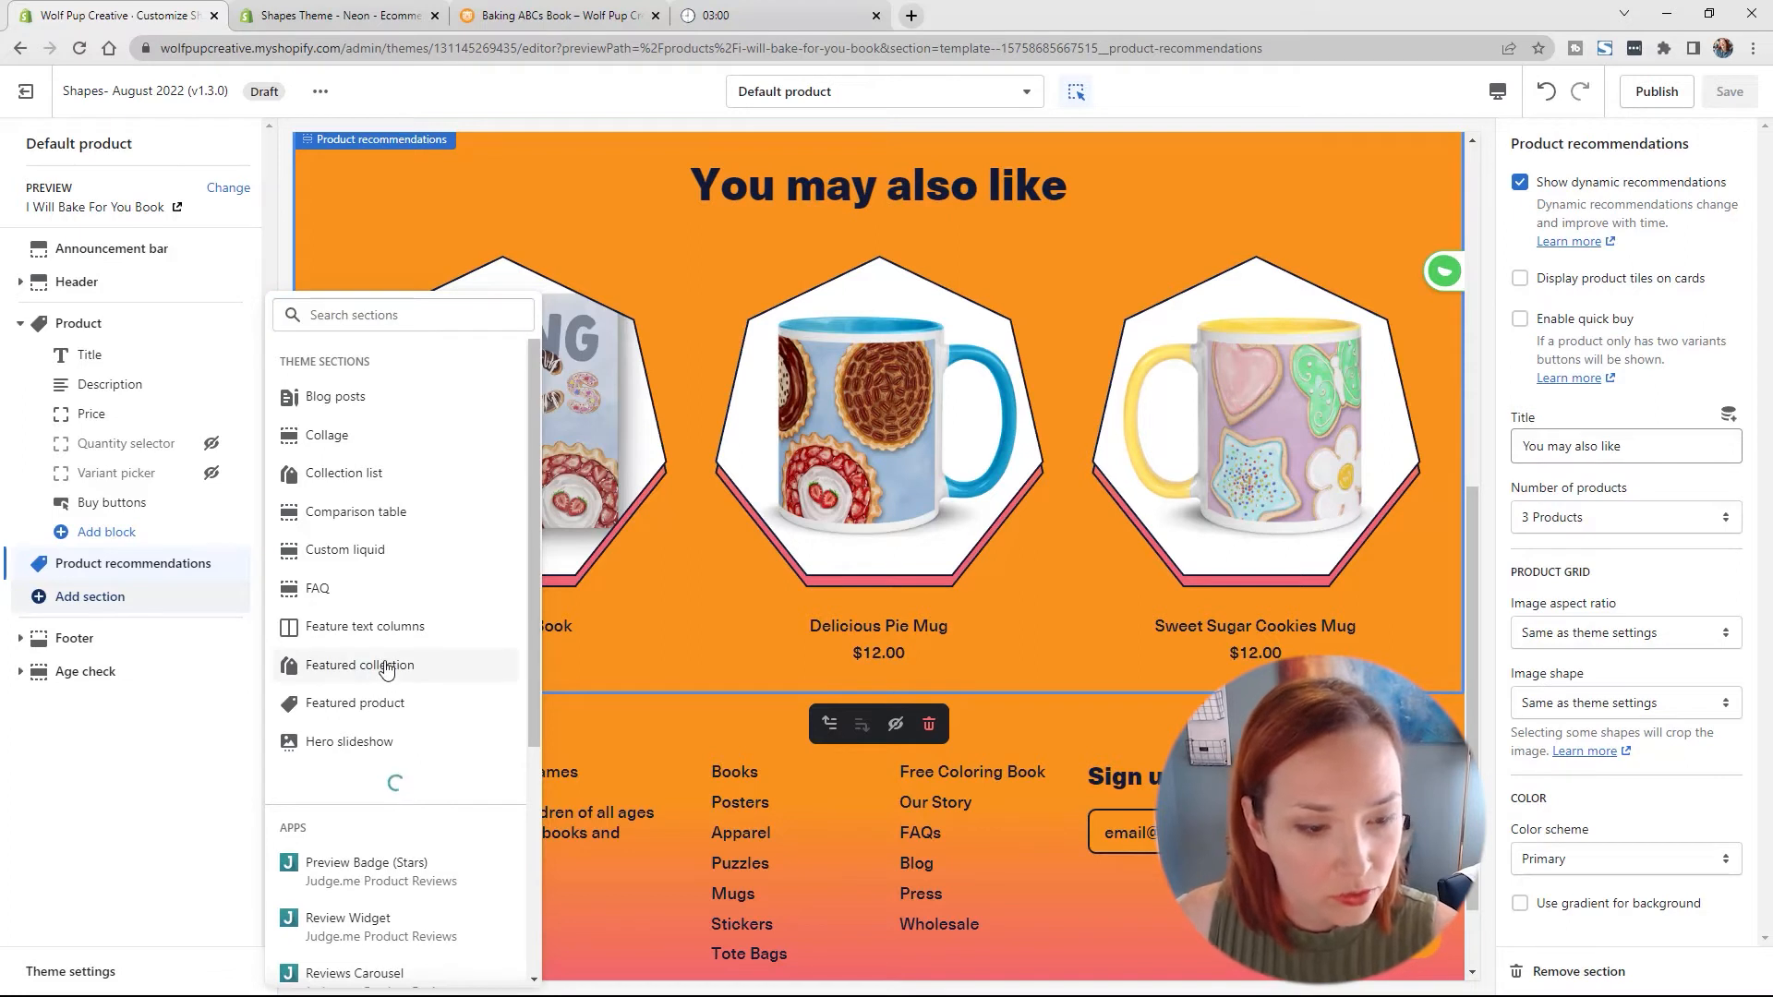
pyautogui.scroll(-3, 392, 665)
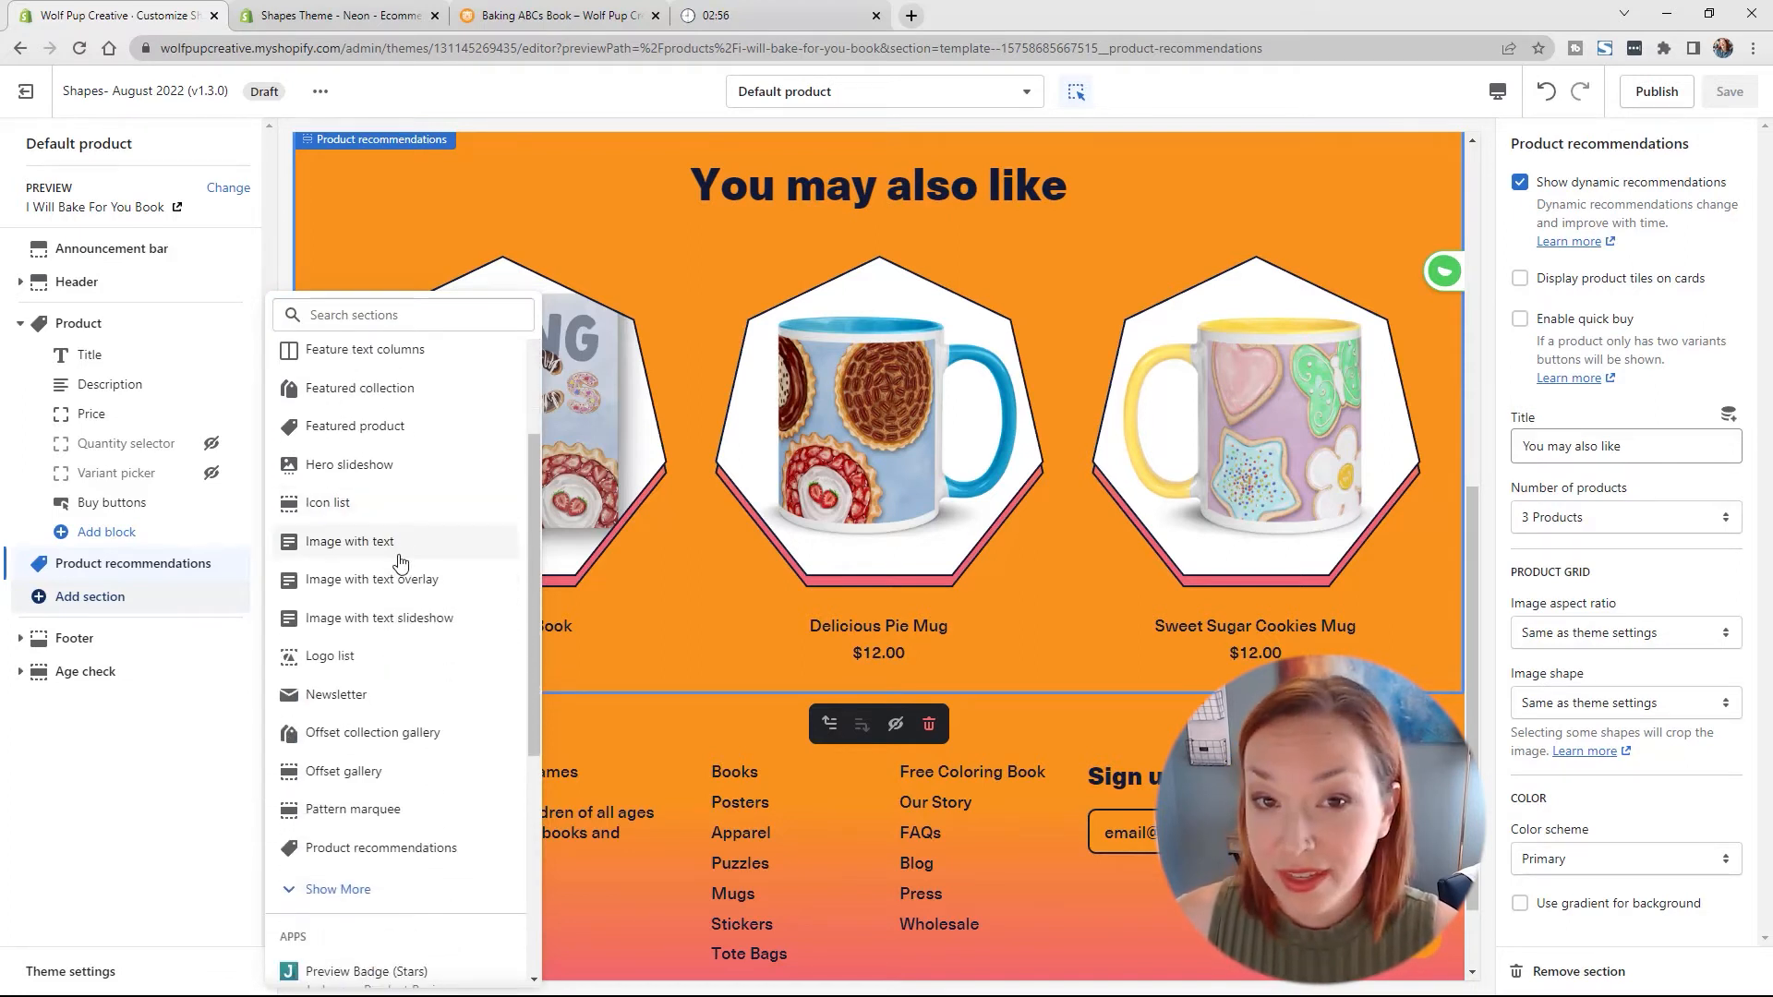
pyautogui.click(401, 543)
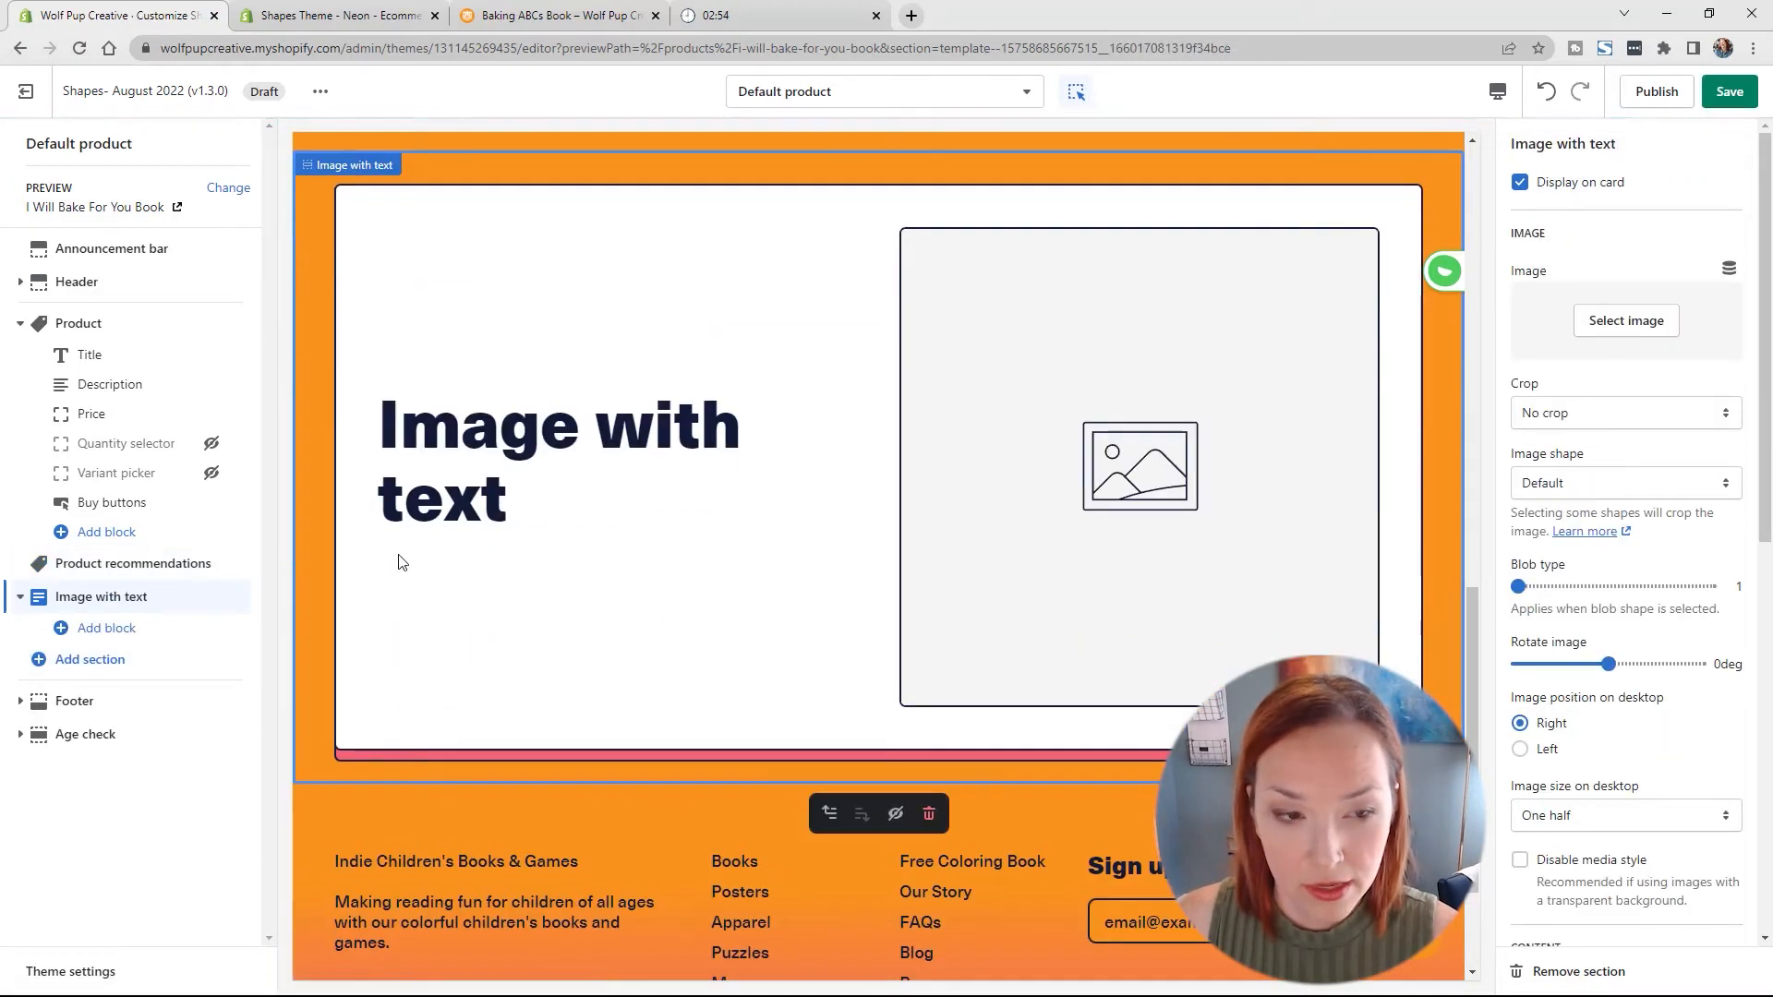
# Step: Set the Image with text section's image to the library photo of the two children holding the I Will Bake For You and Baking ABCs books
pyautogui.click(1629, 323)
pyautogui.scroll(-5, 1618, 708)
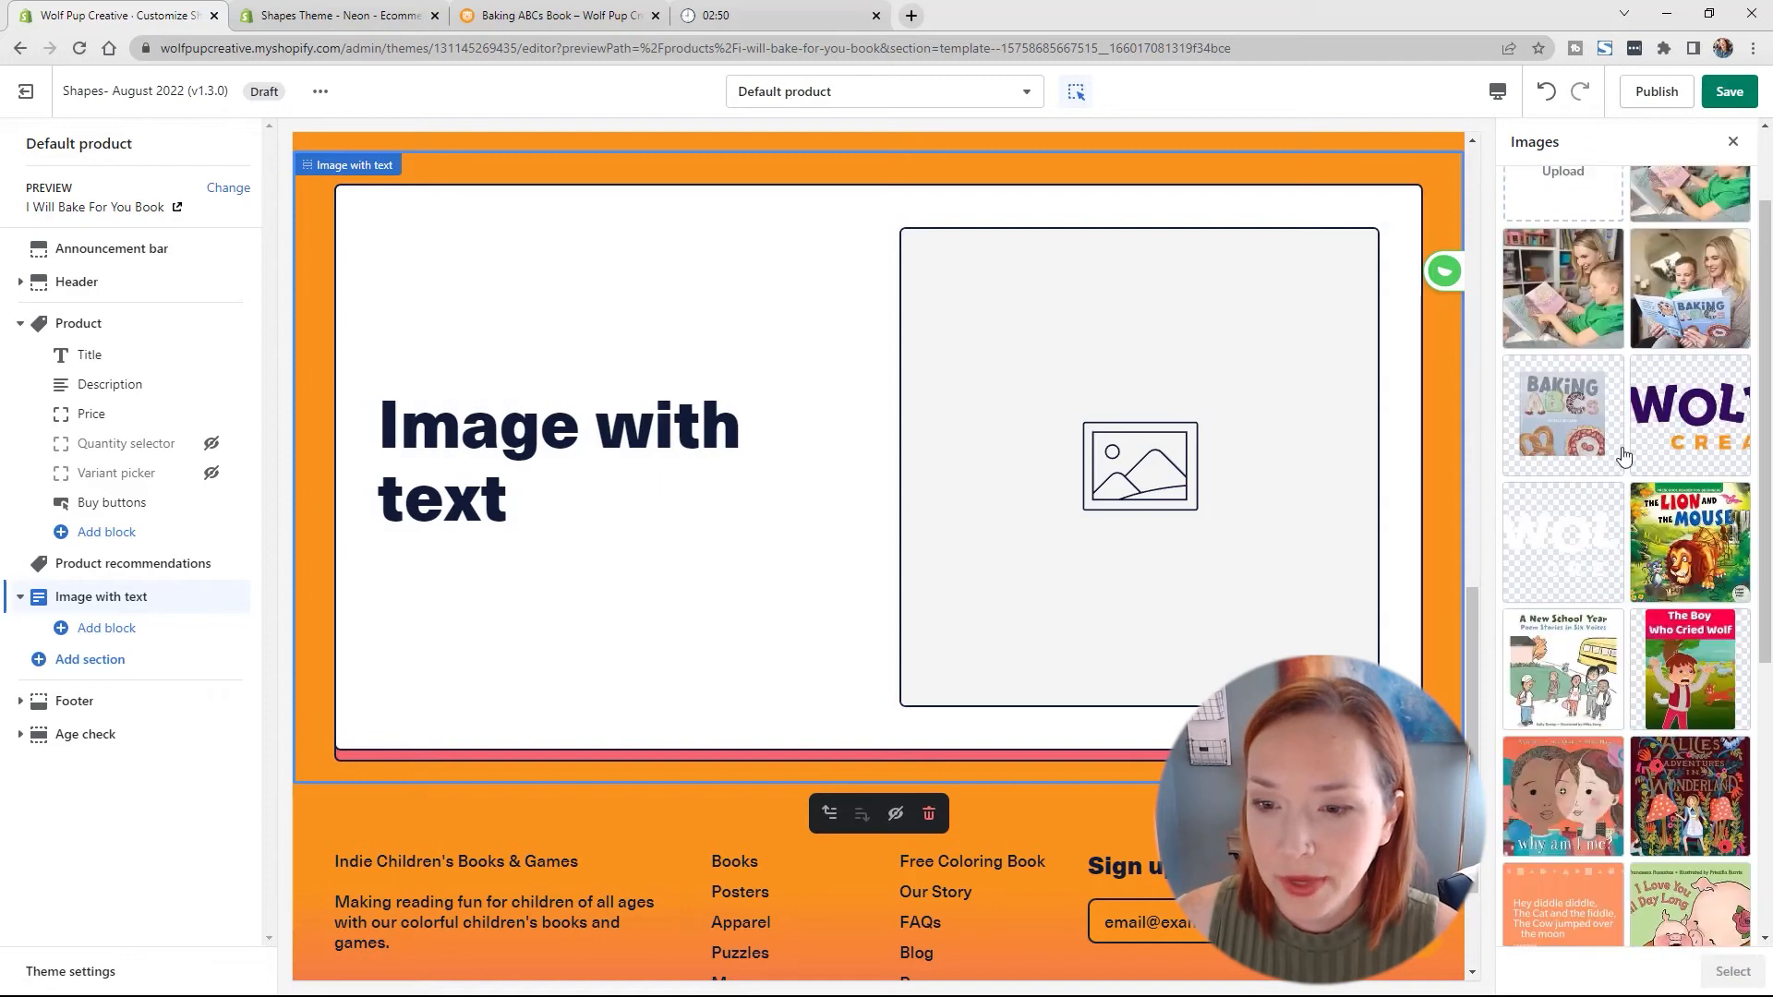
pyautogui.scroll(-2, 1618, 708)
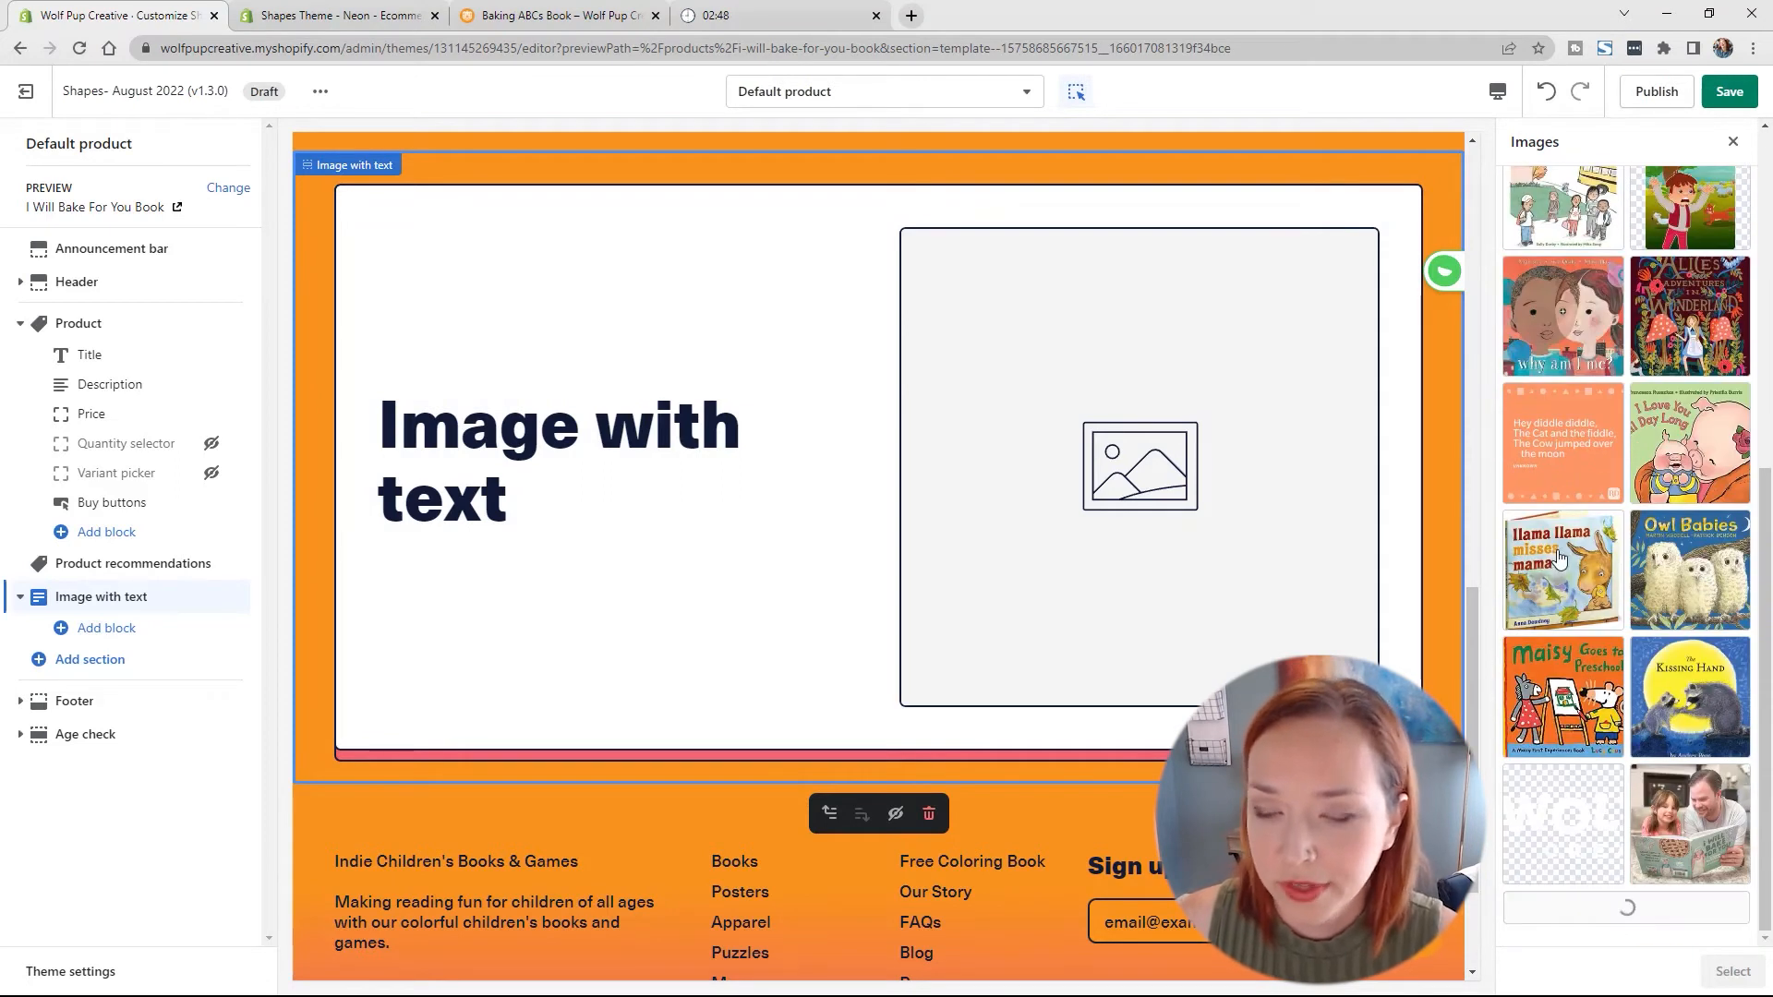
pyautogui.scroll(-10, 1560, 546)
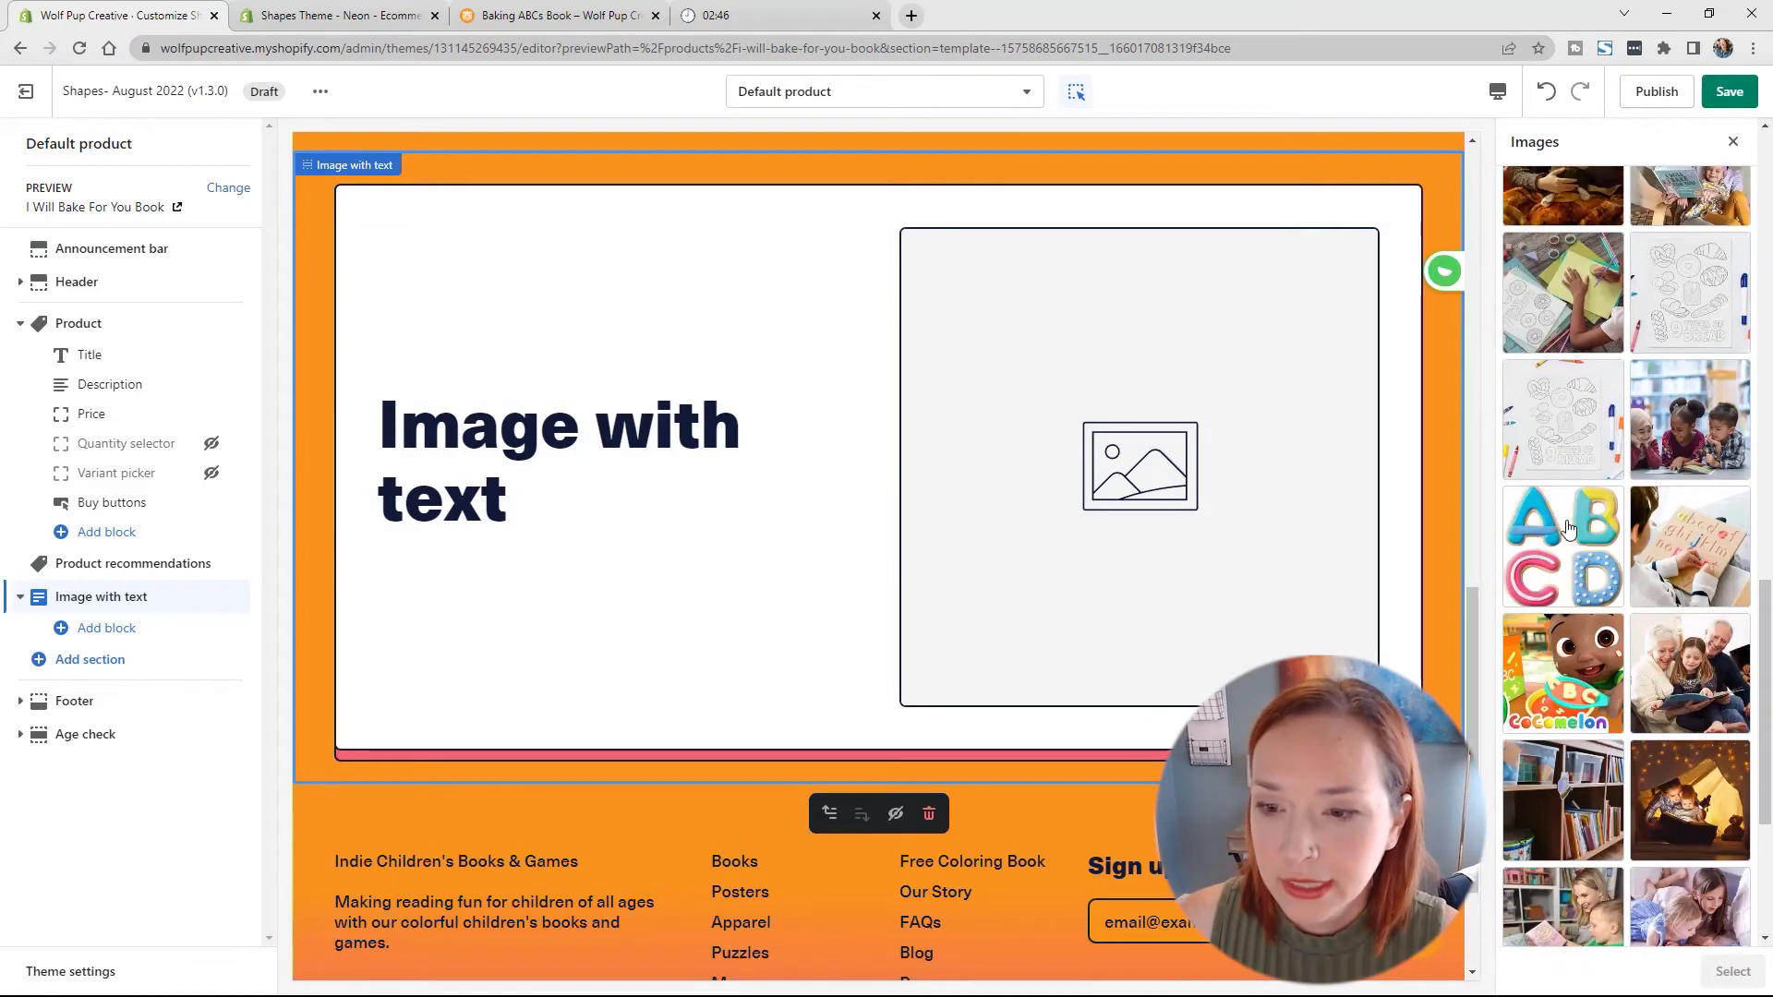
pyautogui.scroll(-5, 1567, 527)
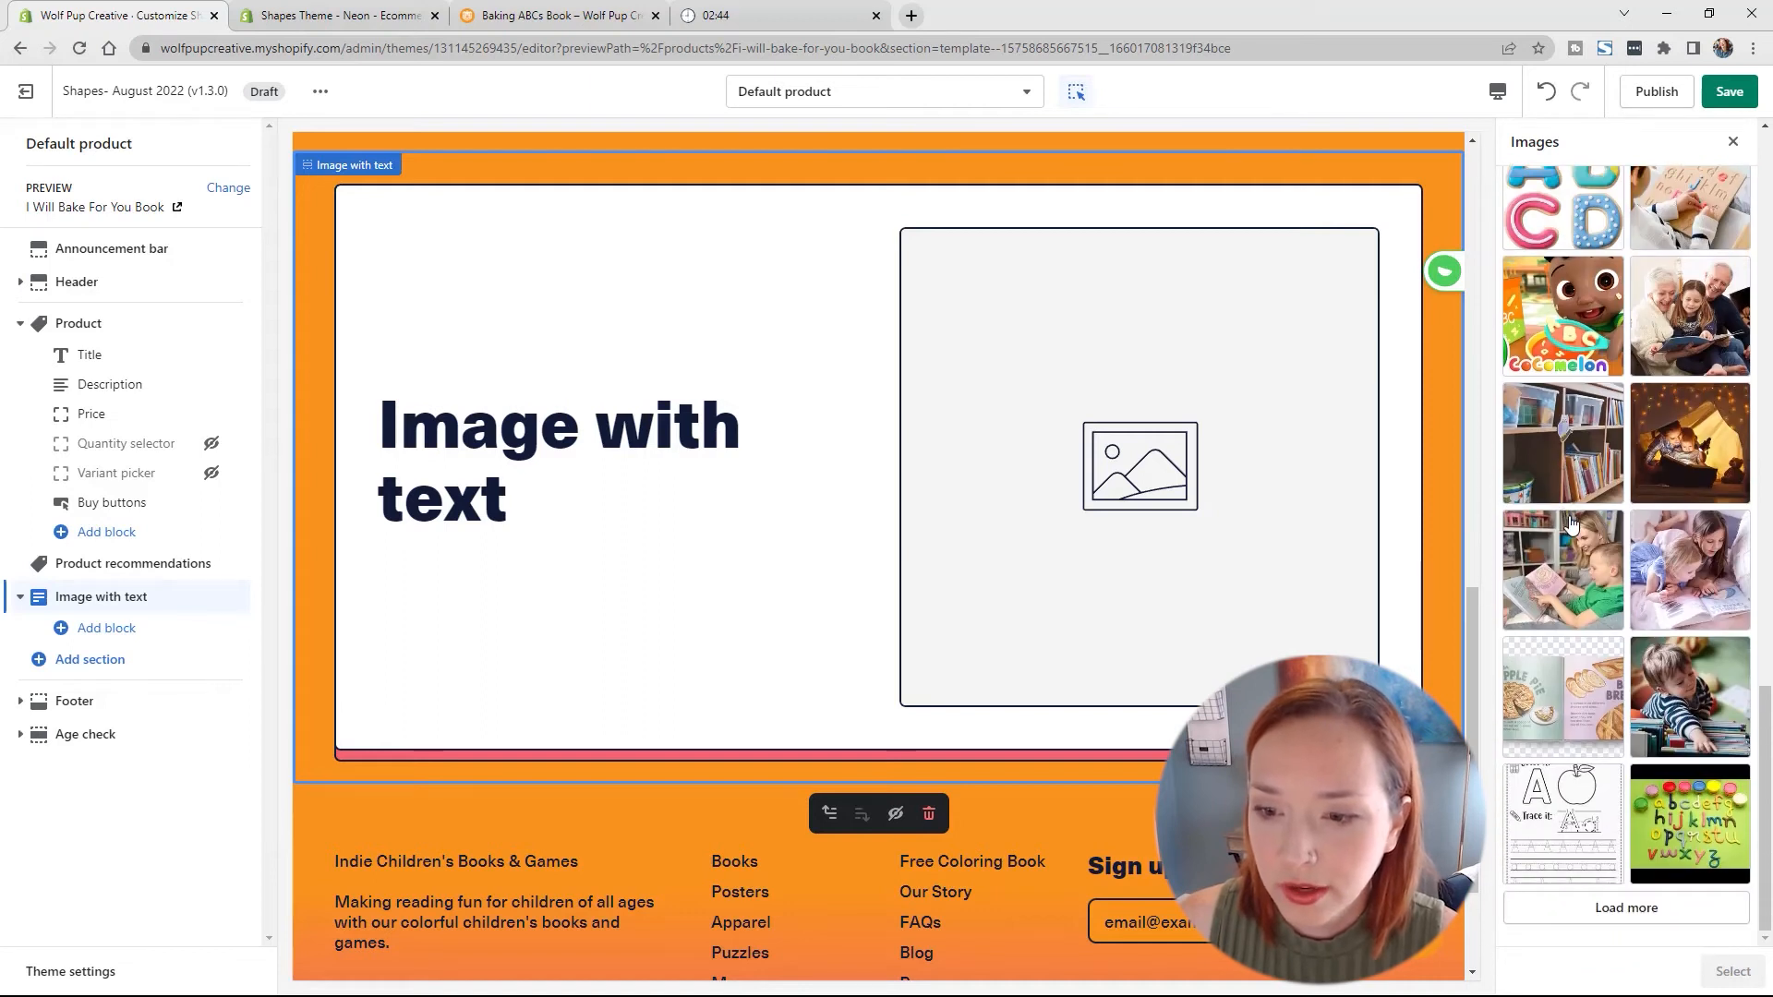
pyautogui.click(1627, 908)
pyautogui.scroll(-7, 1560, 554)
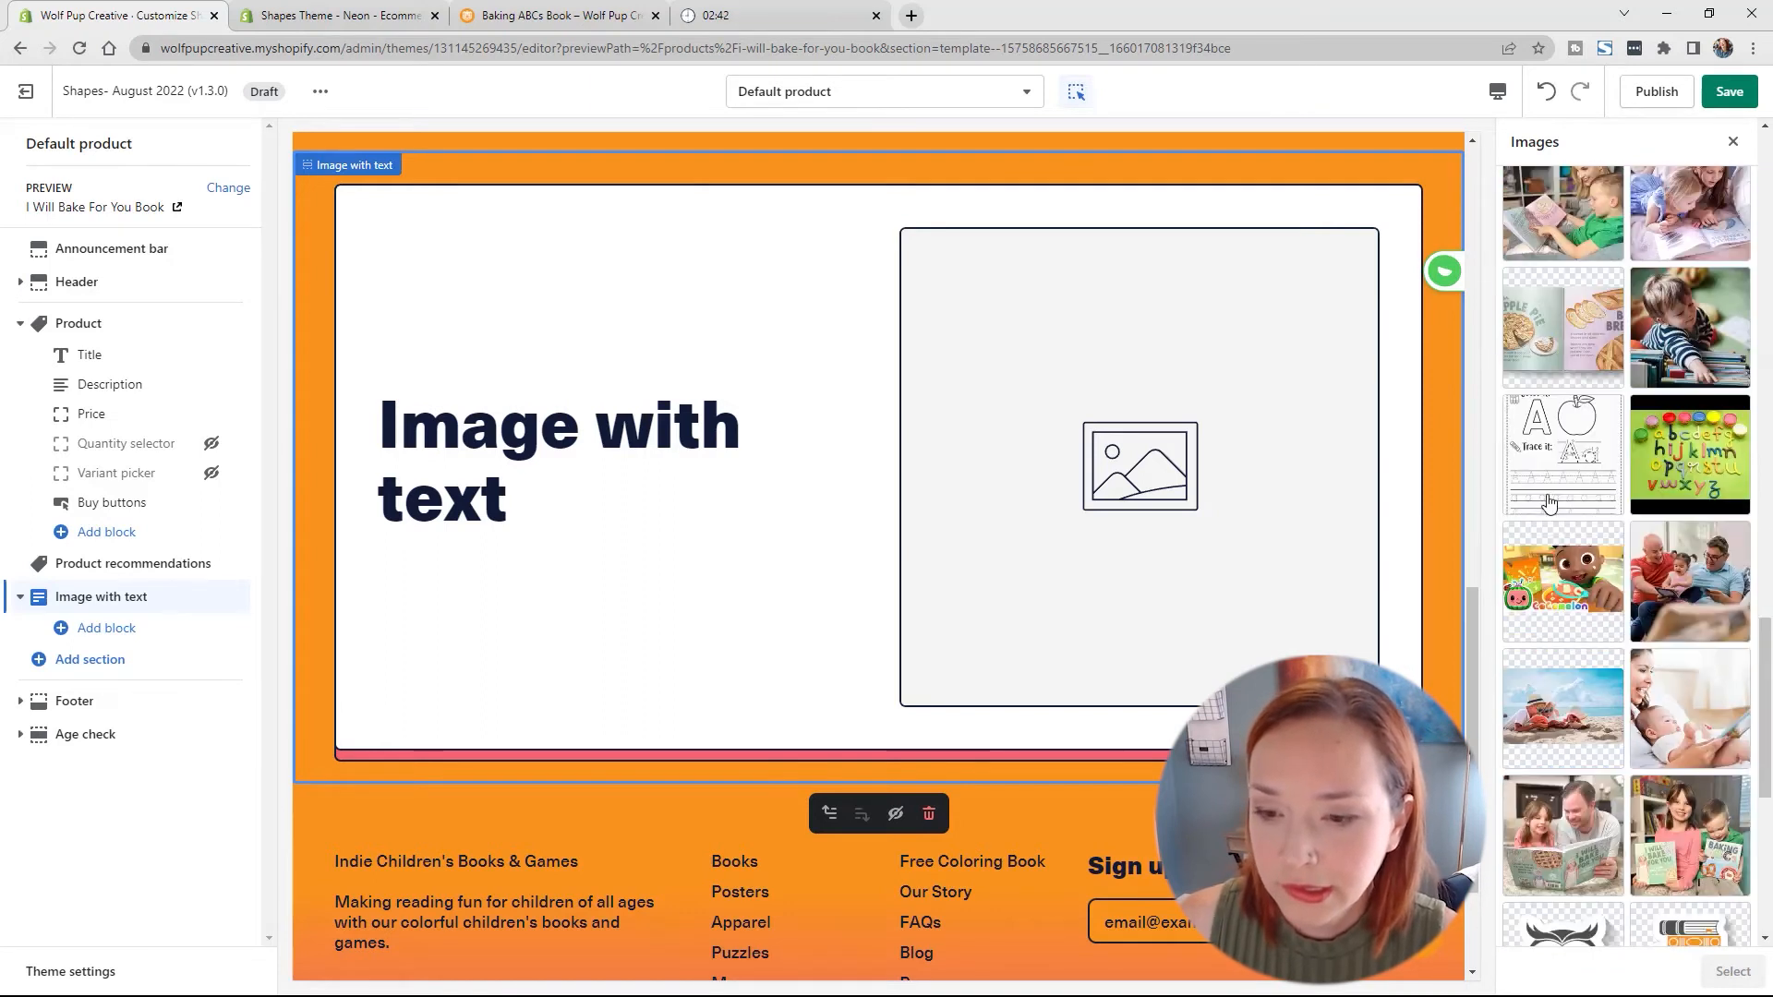
pyautogui.scroll(-3, 1560, 517)
pyautogui.scroll(5, 1678, 789)
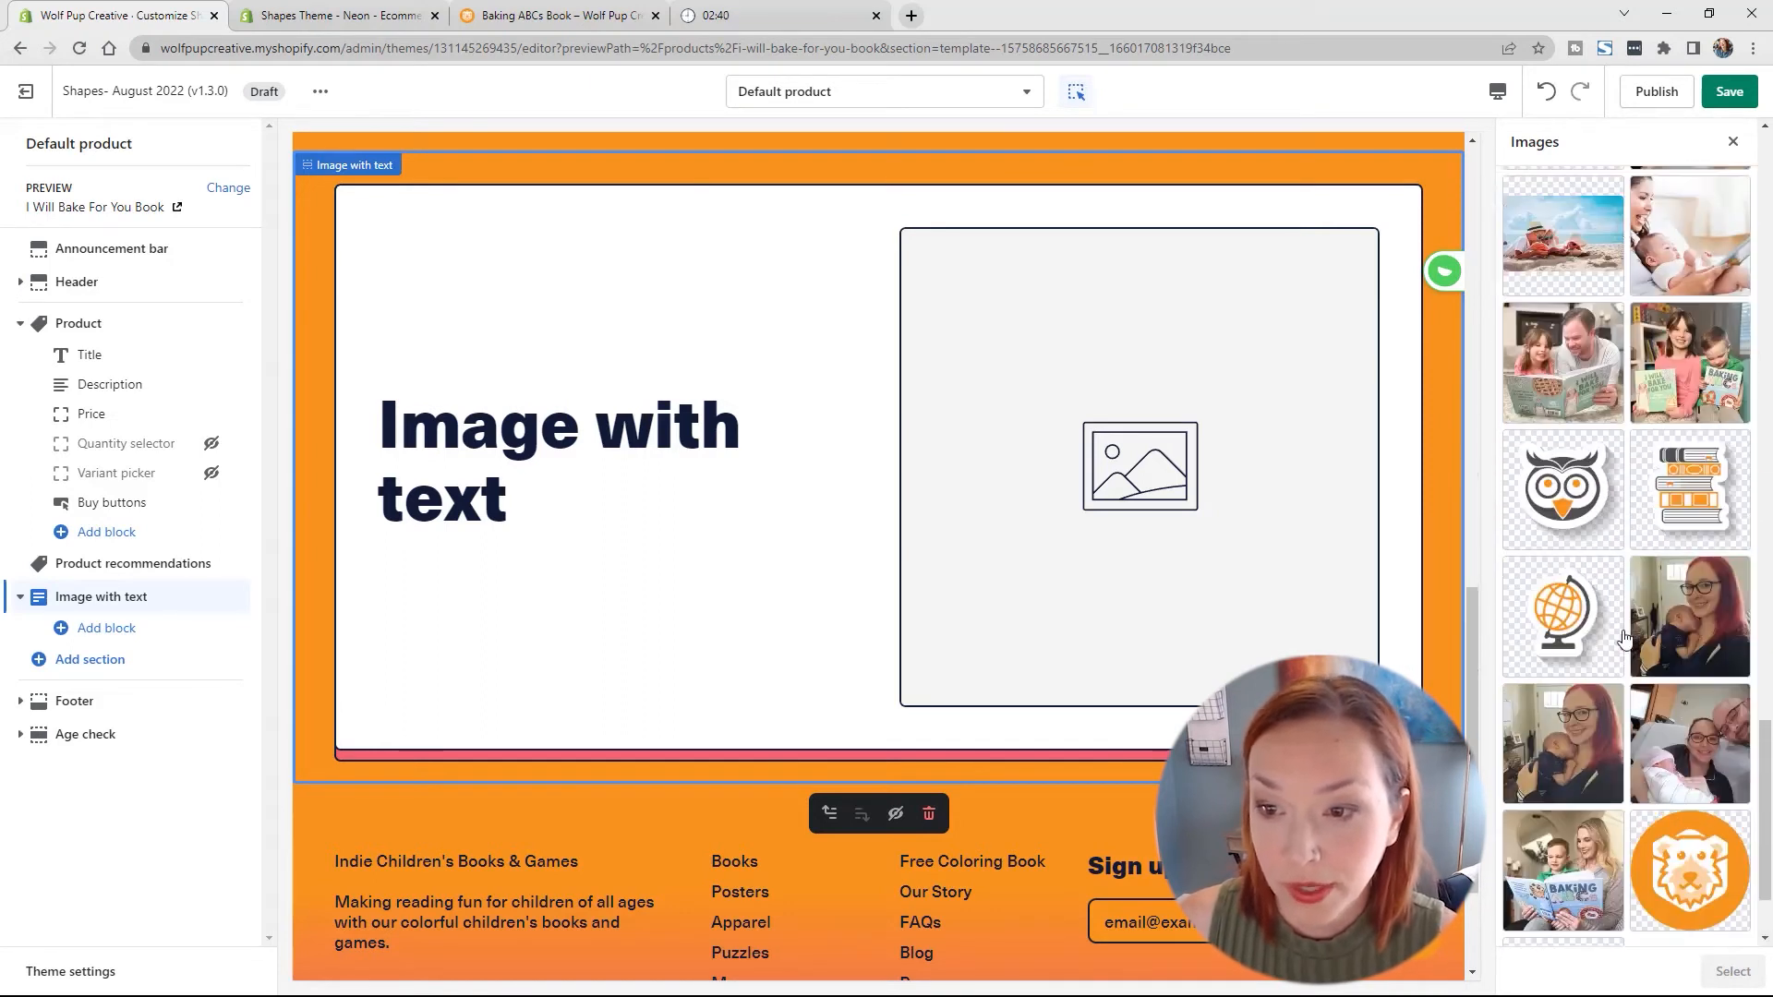
pyautogui.click(1678, 790)
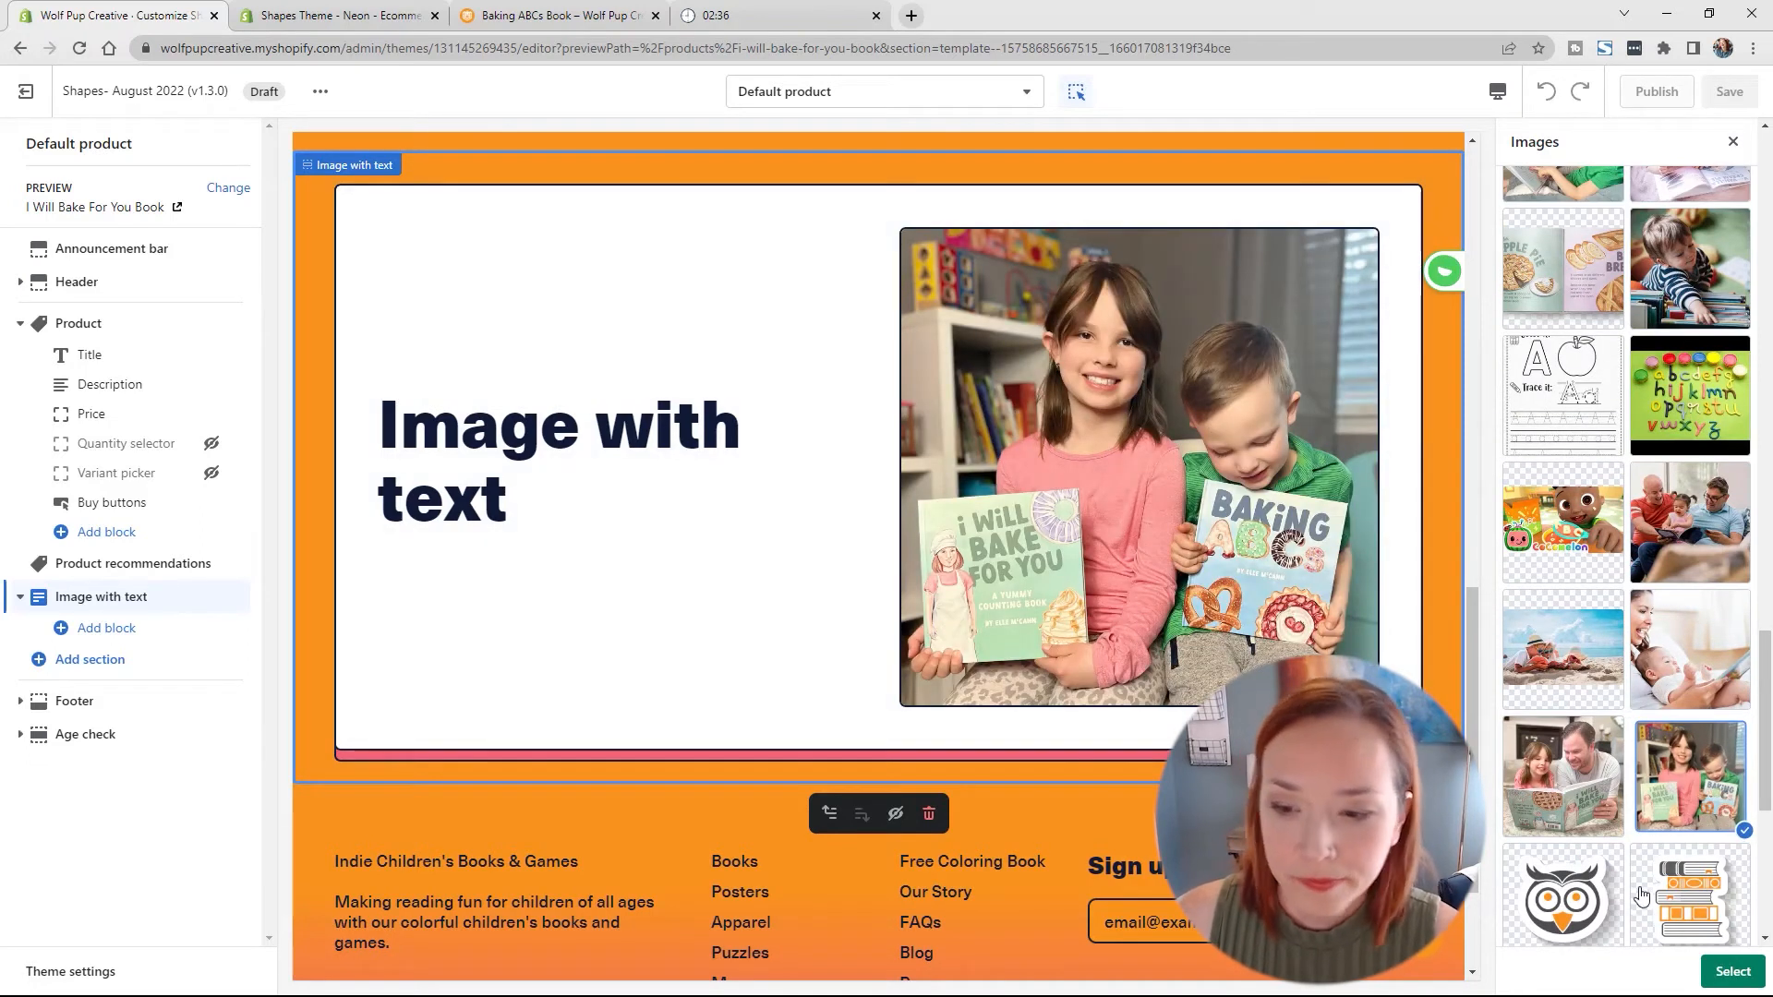
pyautogui.click(1725, 982)
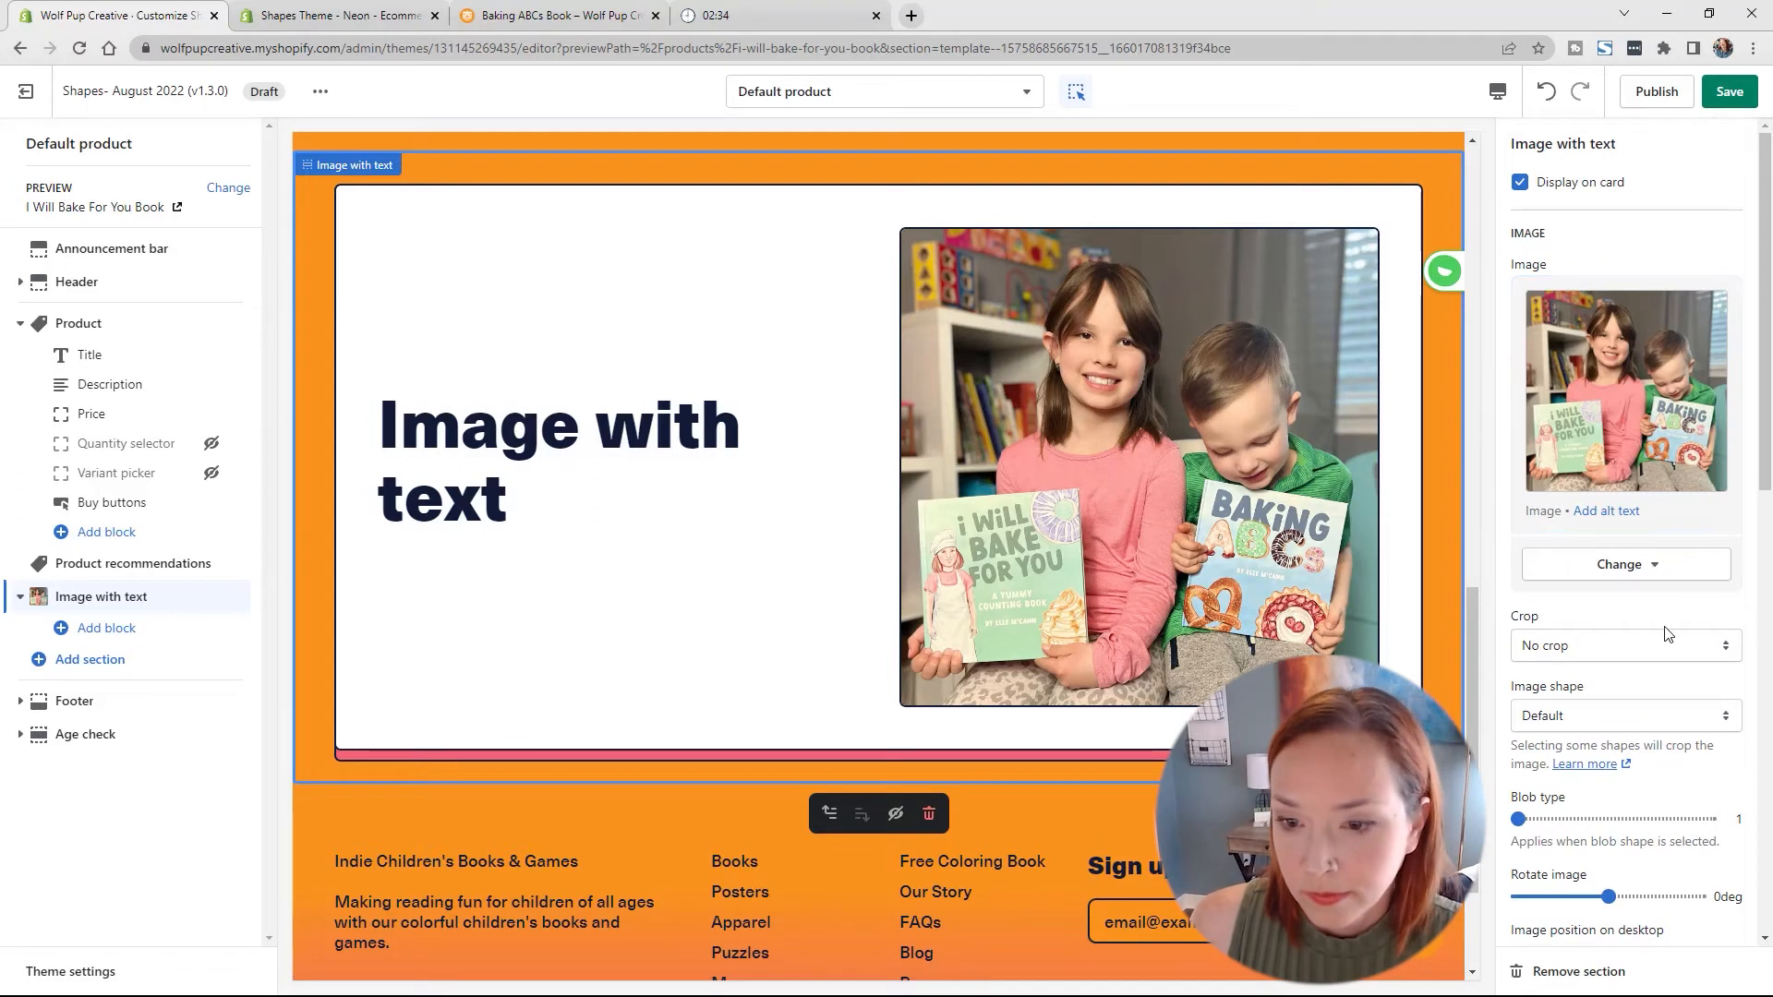
# Step: Set the image shape of the Image with text section to Scalloped circle 1
pyautogui.click(1616, 646)
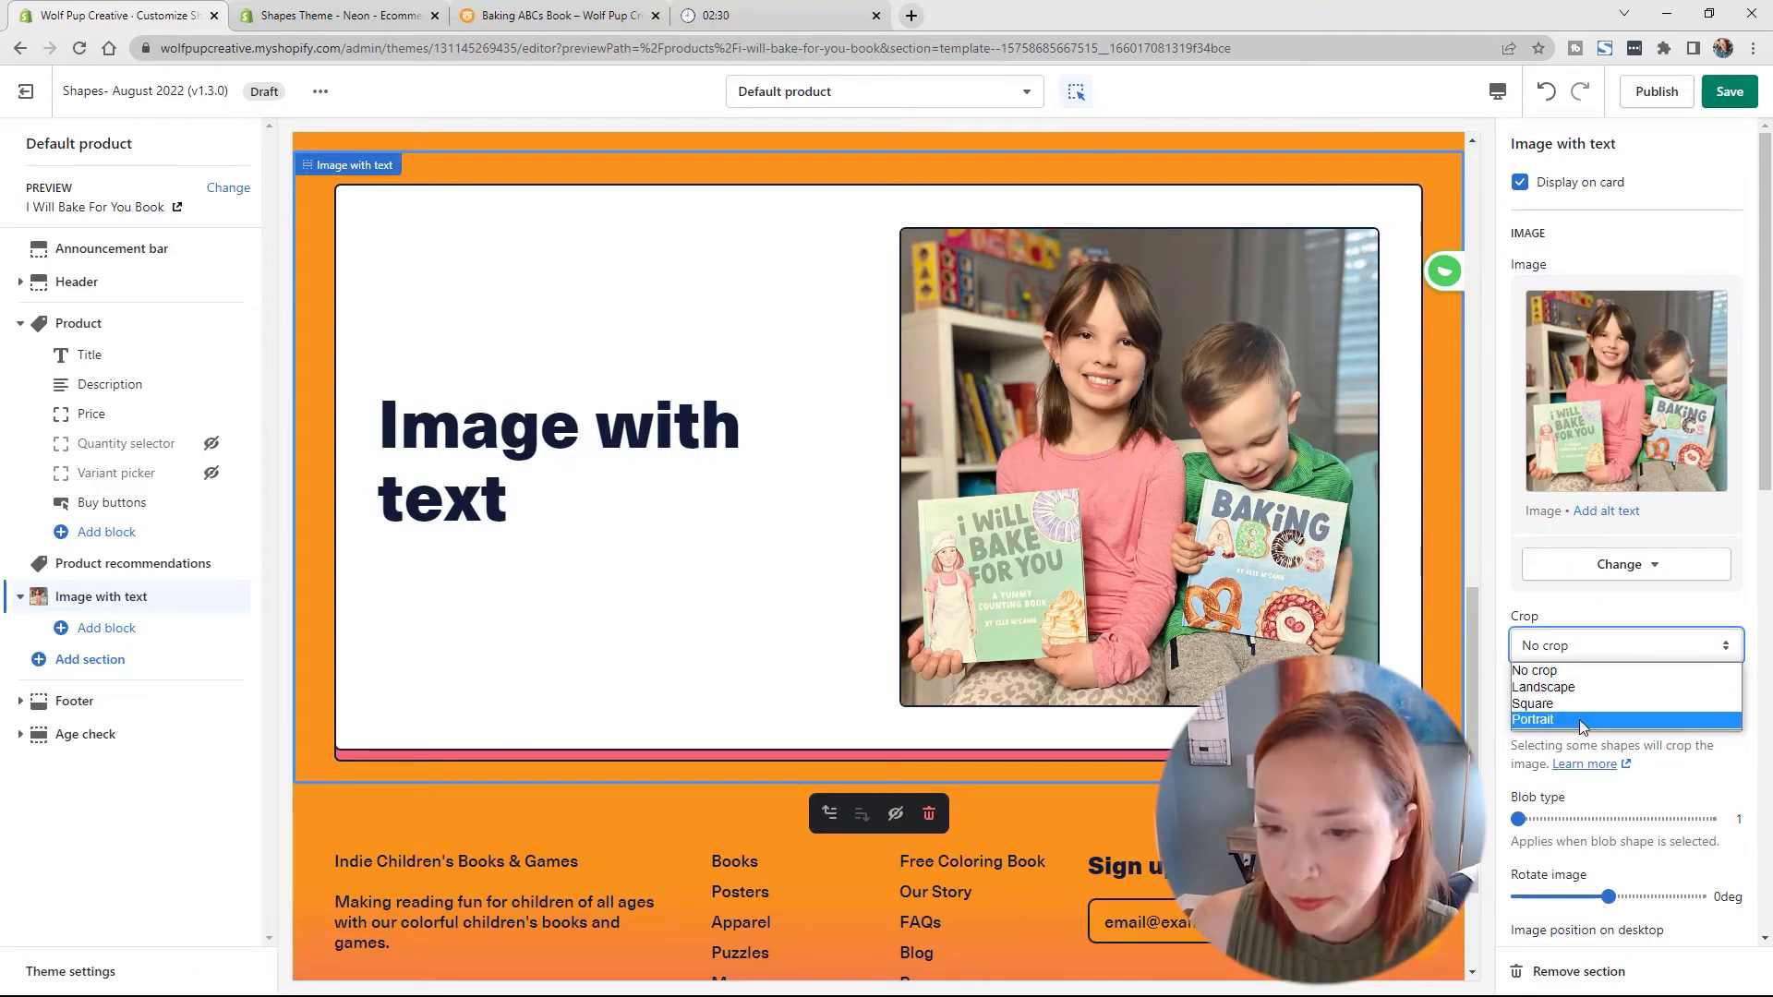
pyautogui.click(1665, 608)
pyautogui.click(1629, 714)
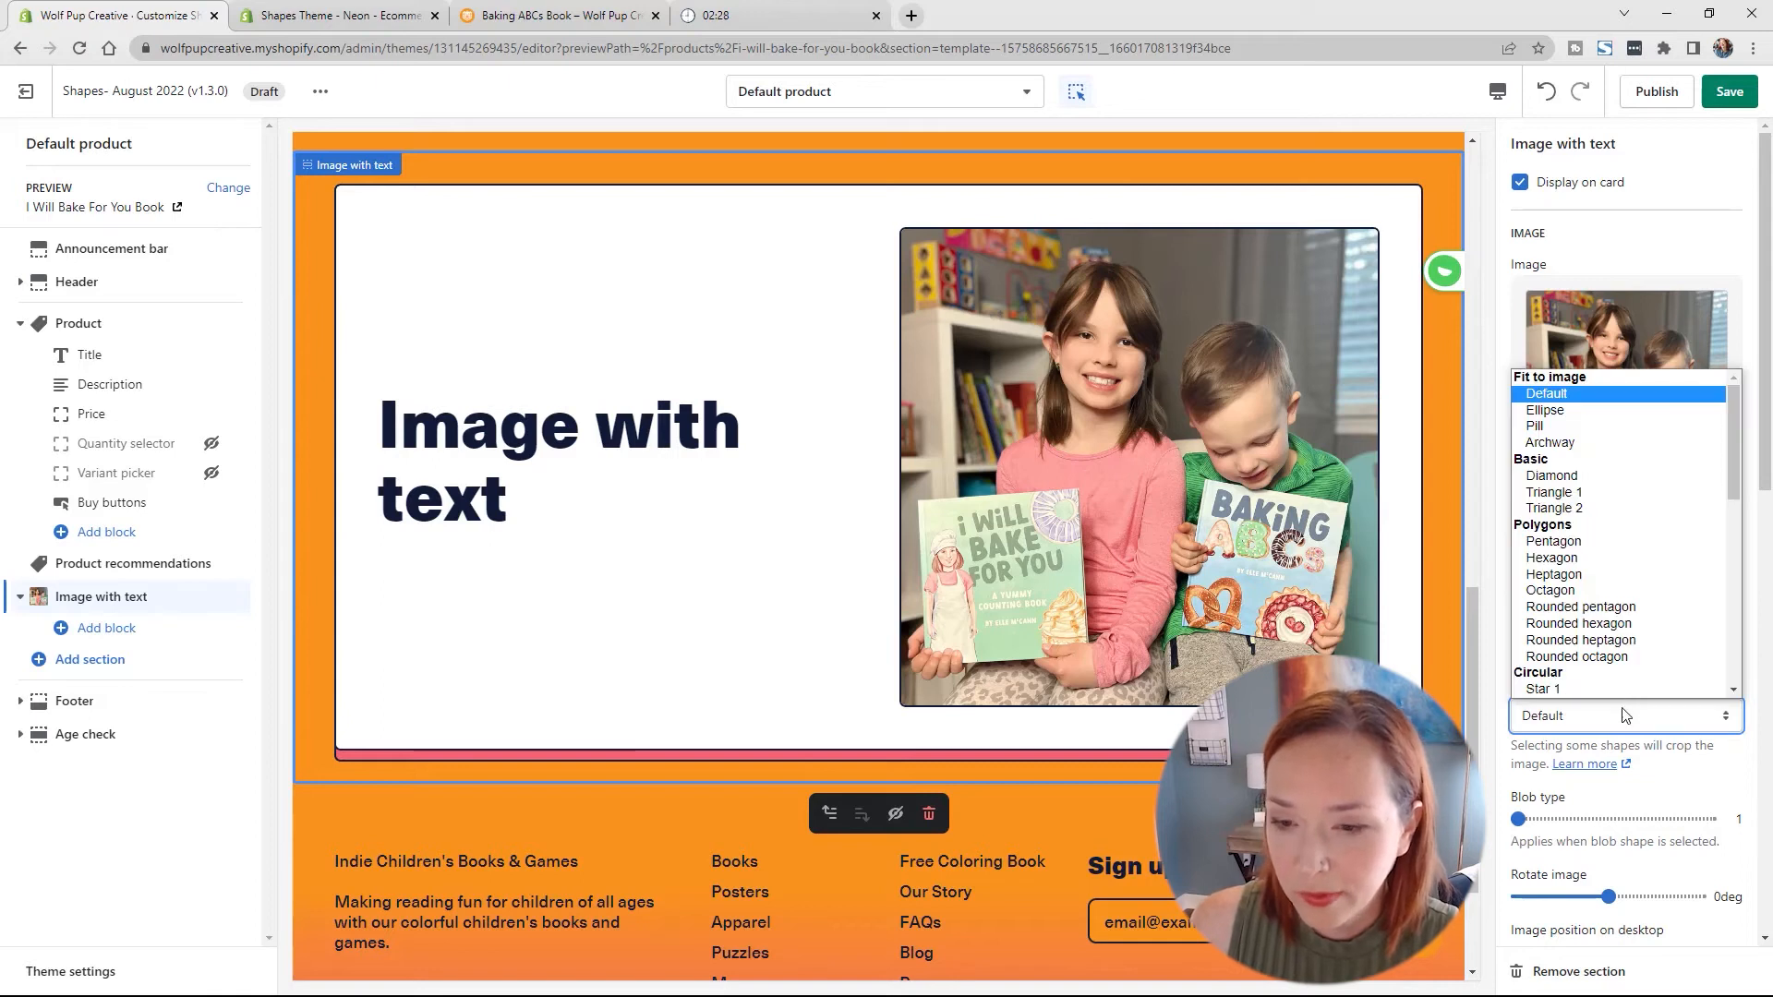
pyautogui.scroll(-5, 1621, 661)
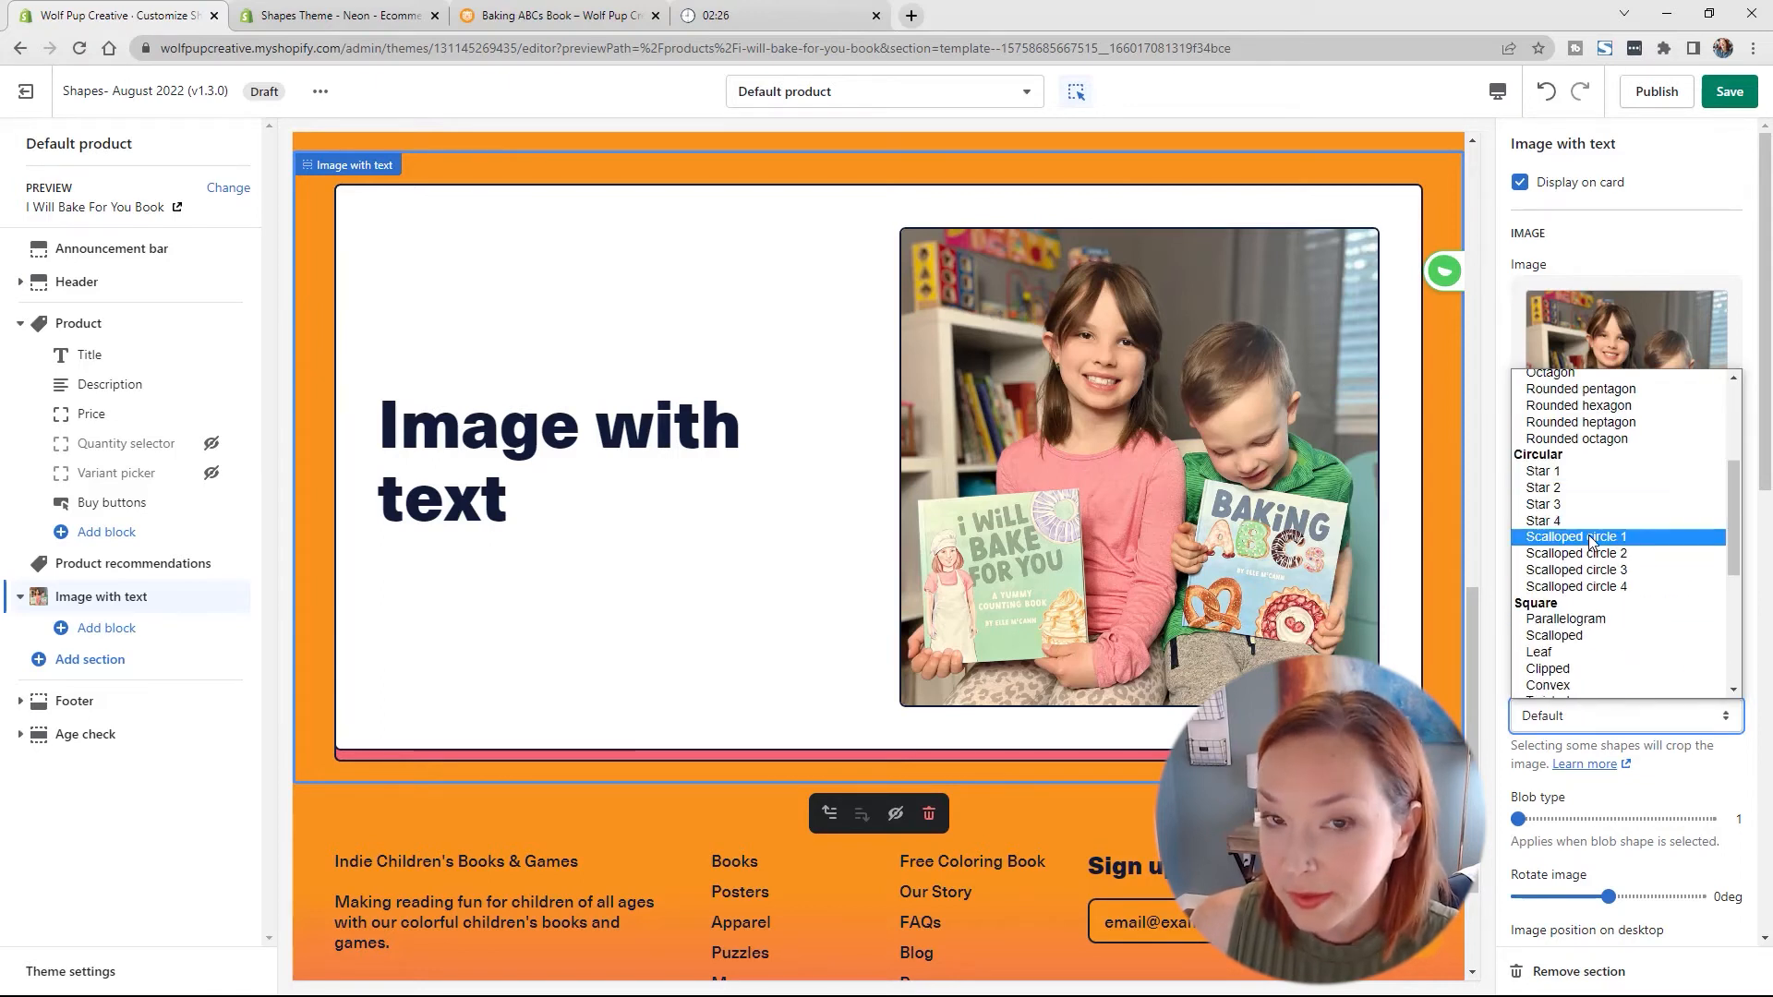
pyautogui.click(1592, 538)
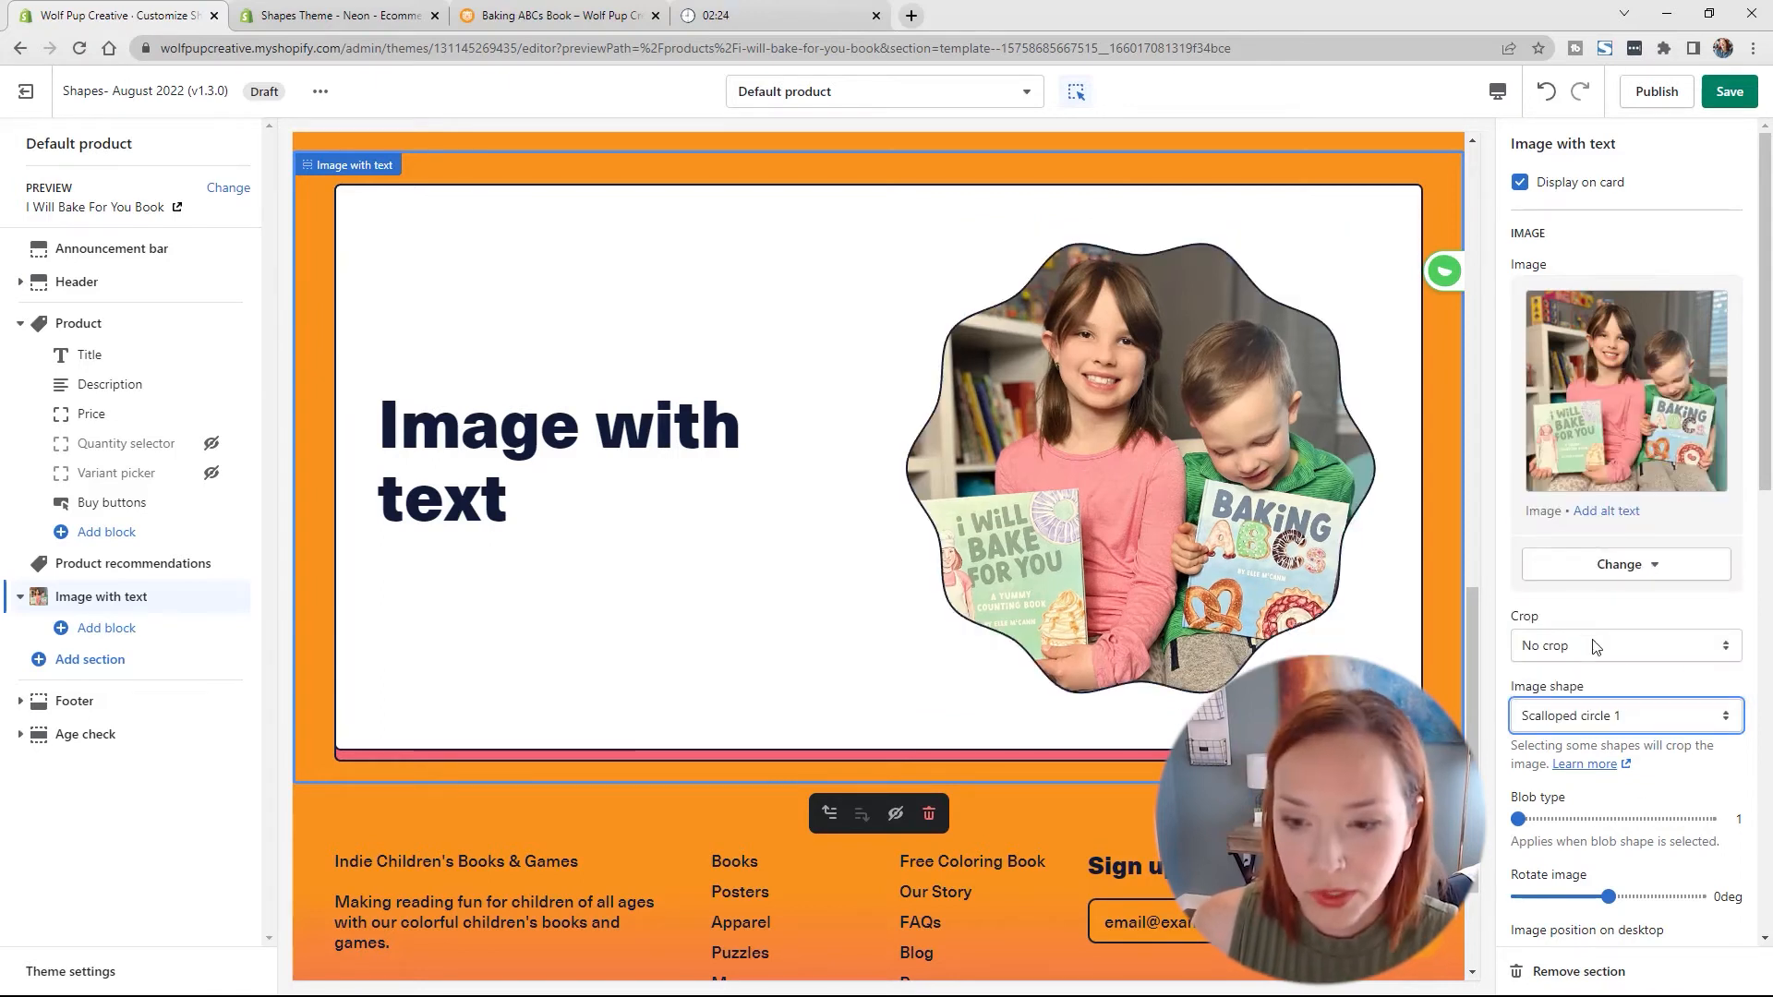
# Step: Title the section "Get the Set" and paste the copied description paragraph as its text
pyautogui.scroll(-5, 1680, 780)
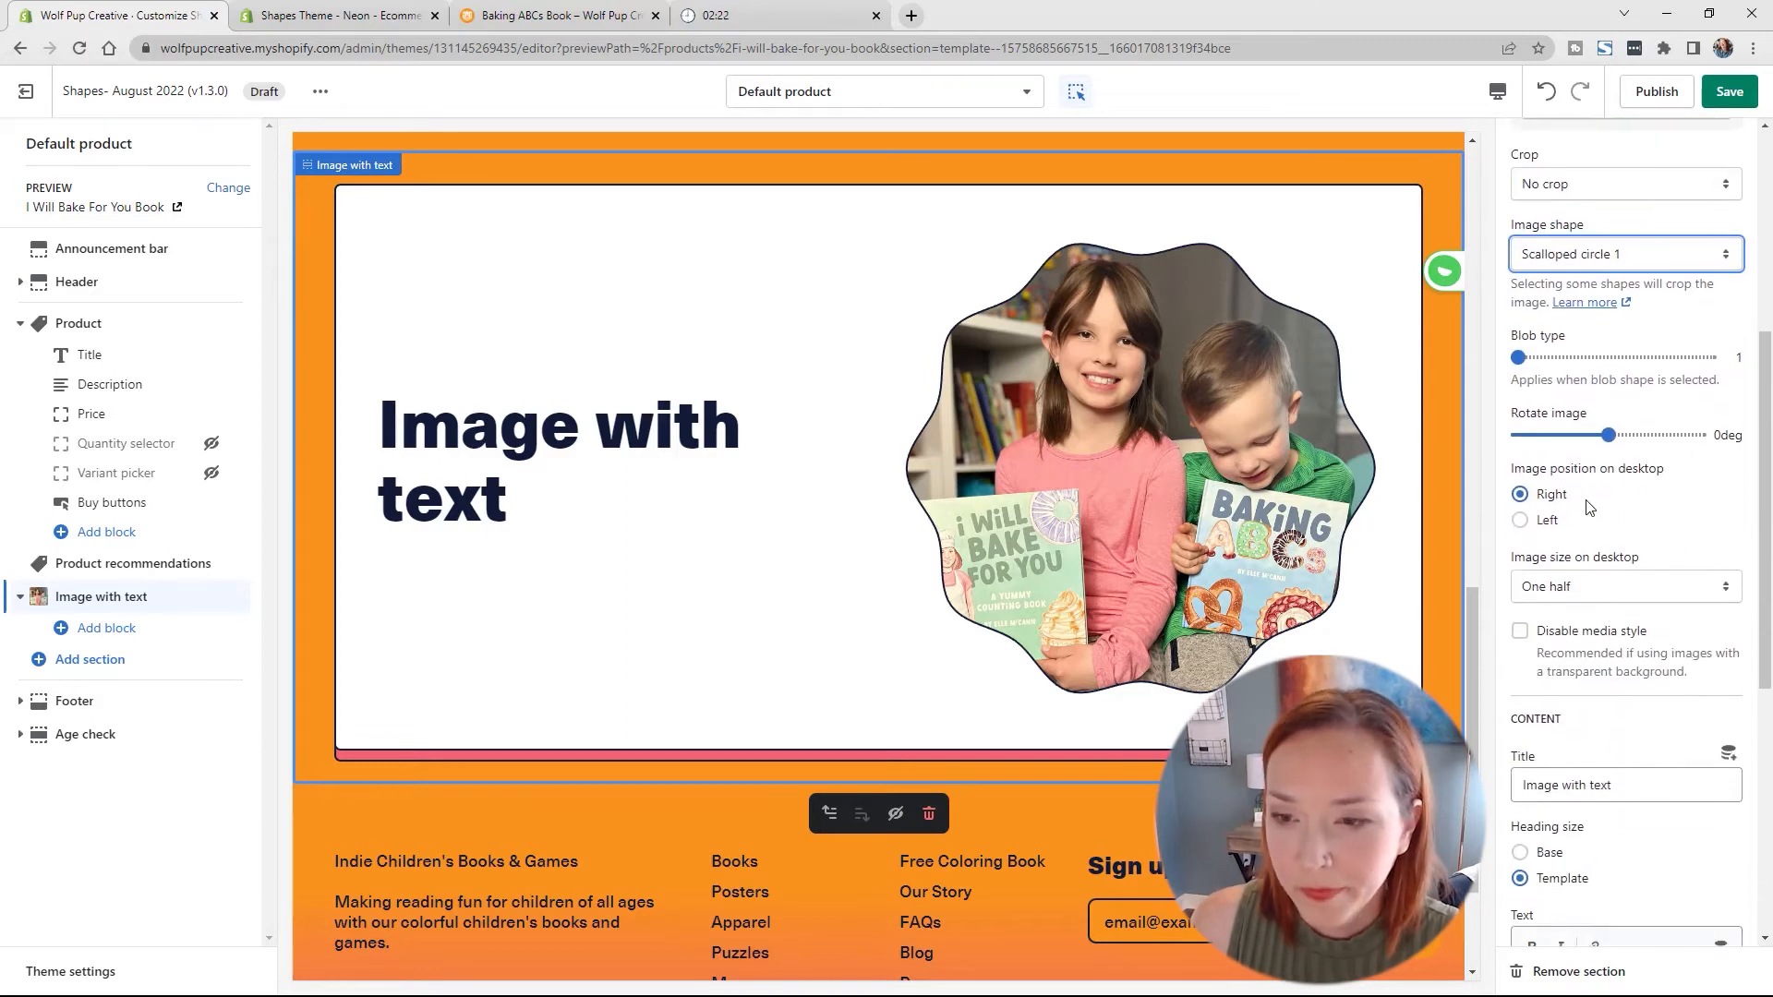
pyautogui.scroll(-1, 1588, 507)
pyautogui.scroll(-3, 1589, 507)
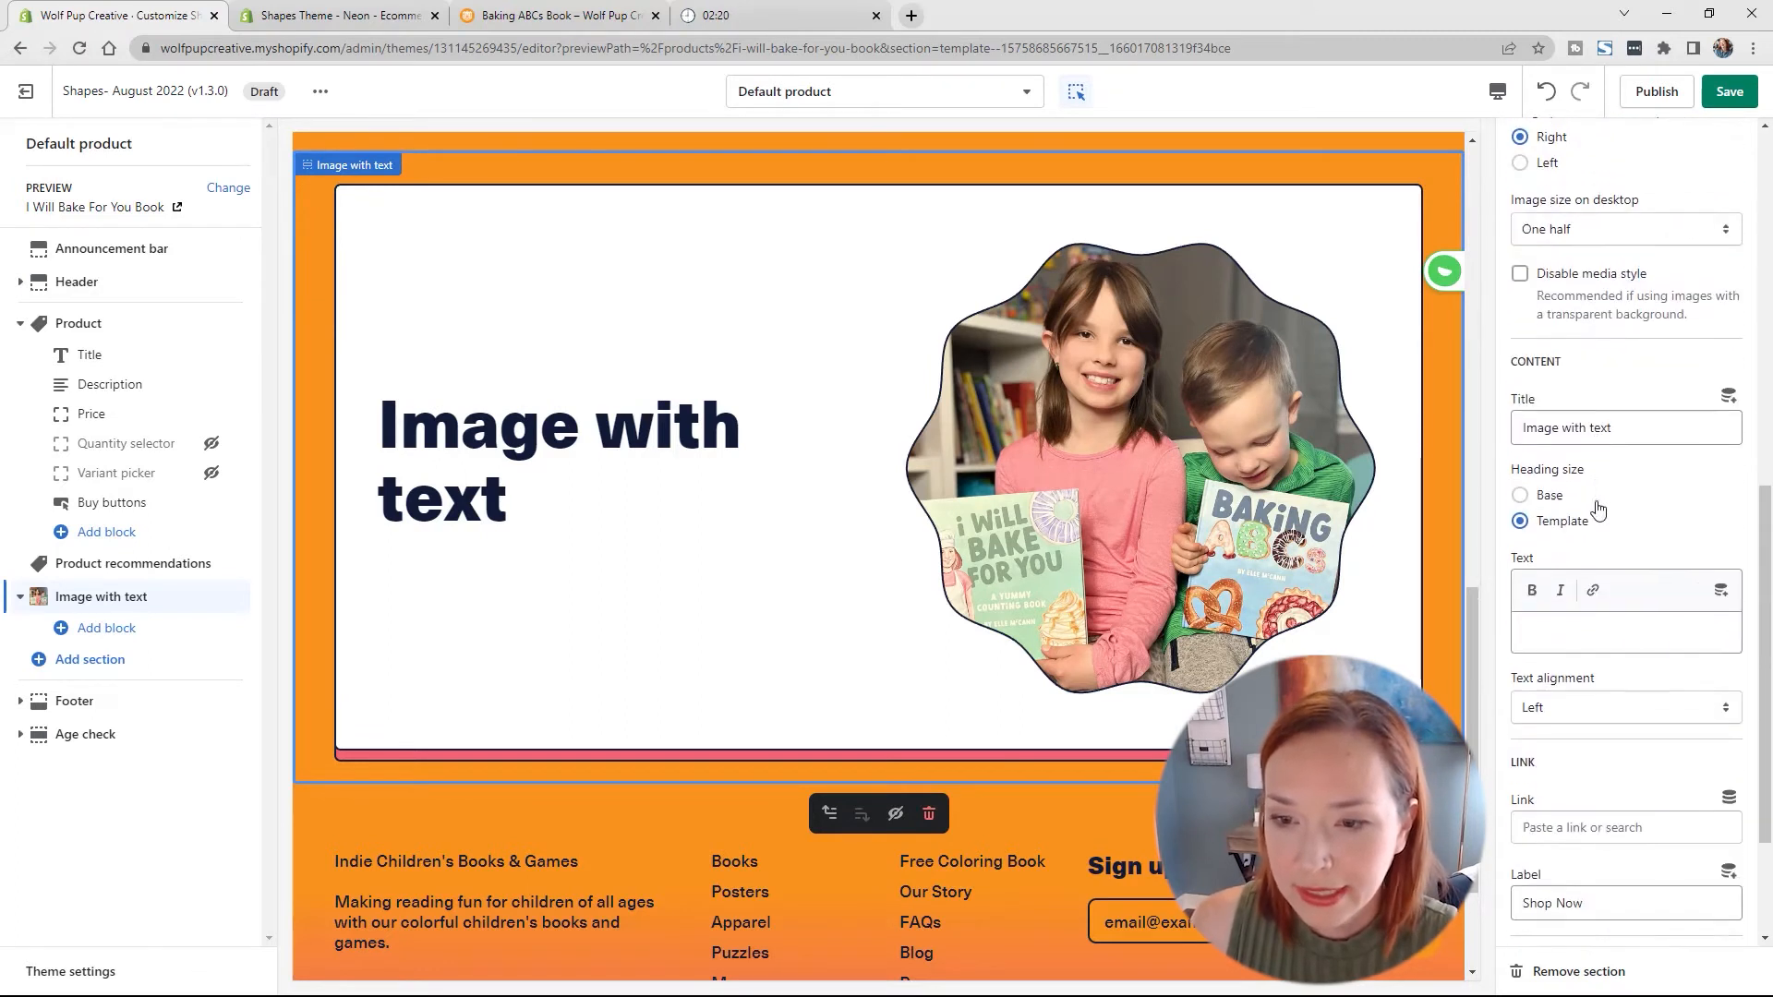
pyautogui.tripleClick(1668, 413)
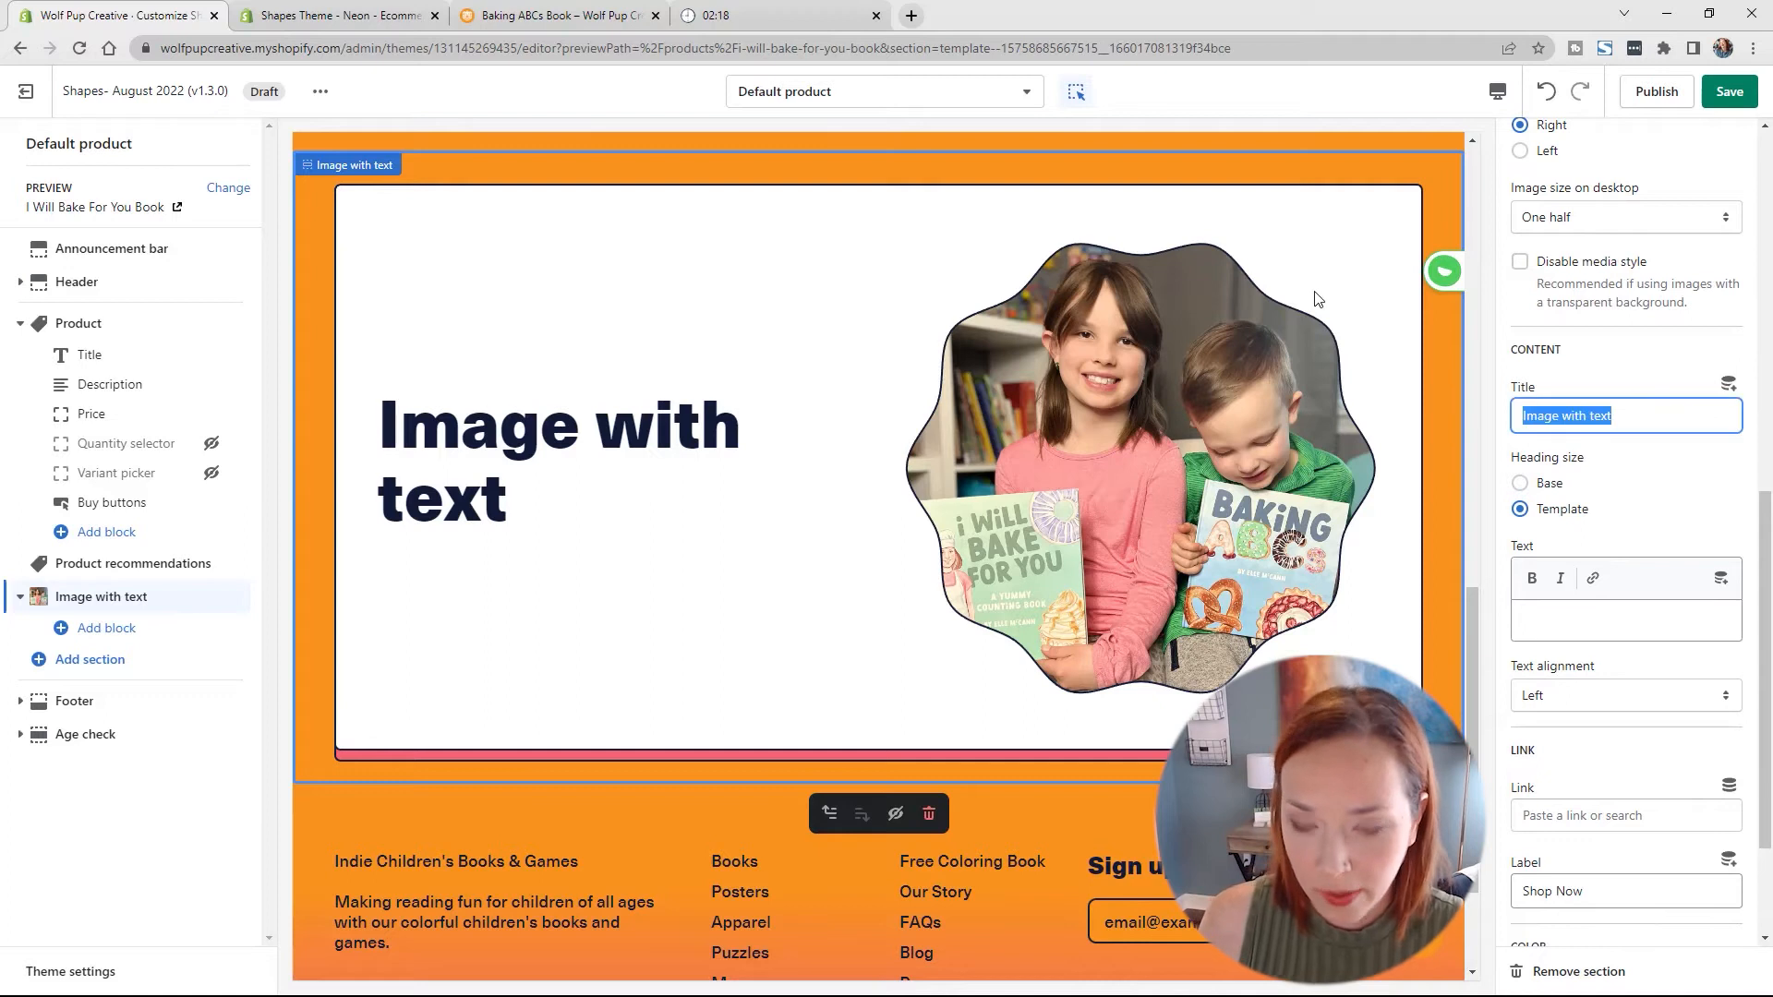
pyautogui.write('Get the Set')
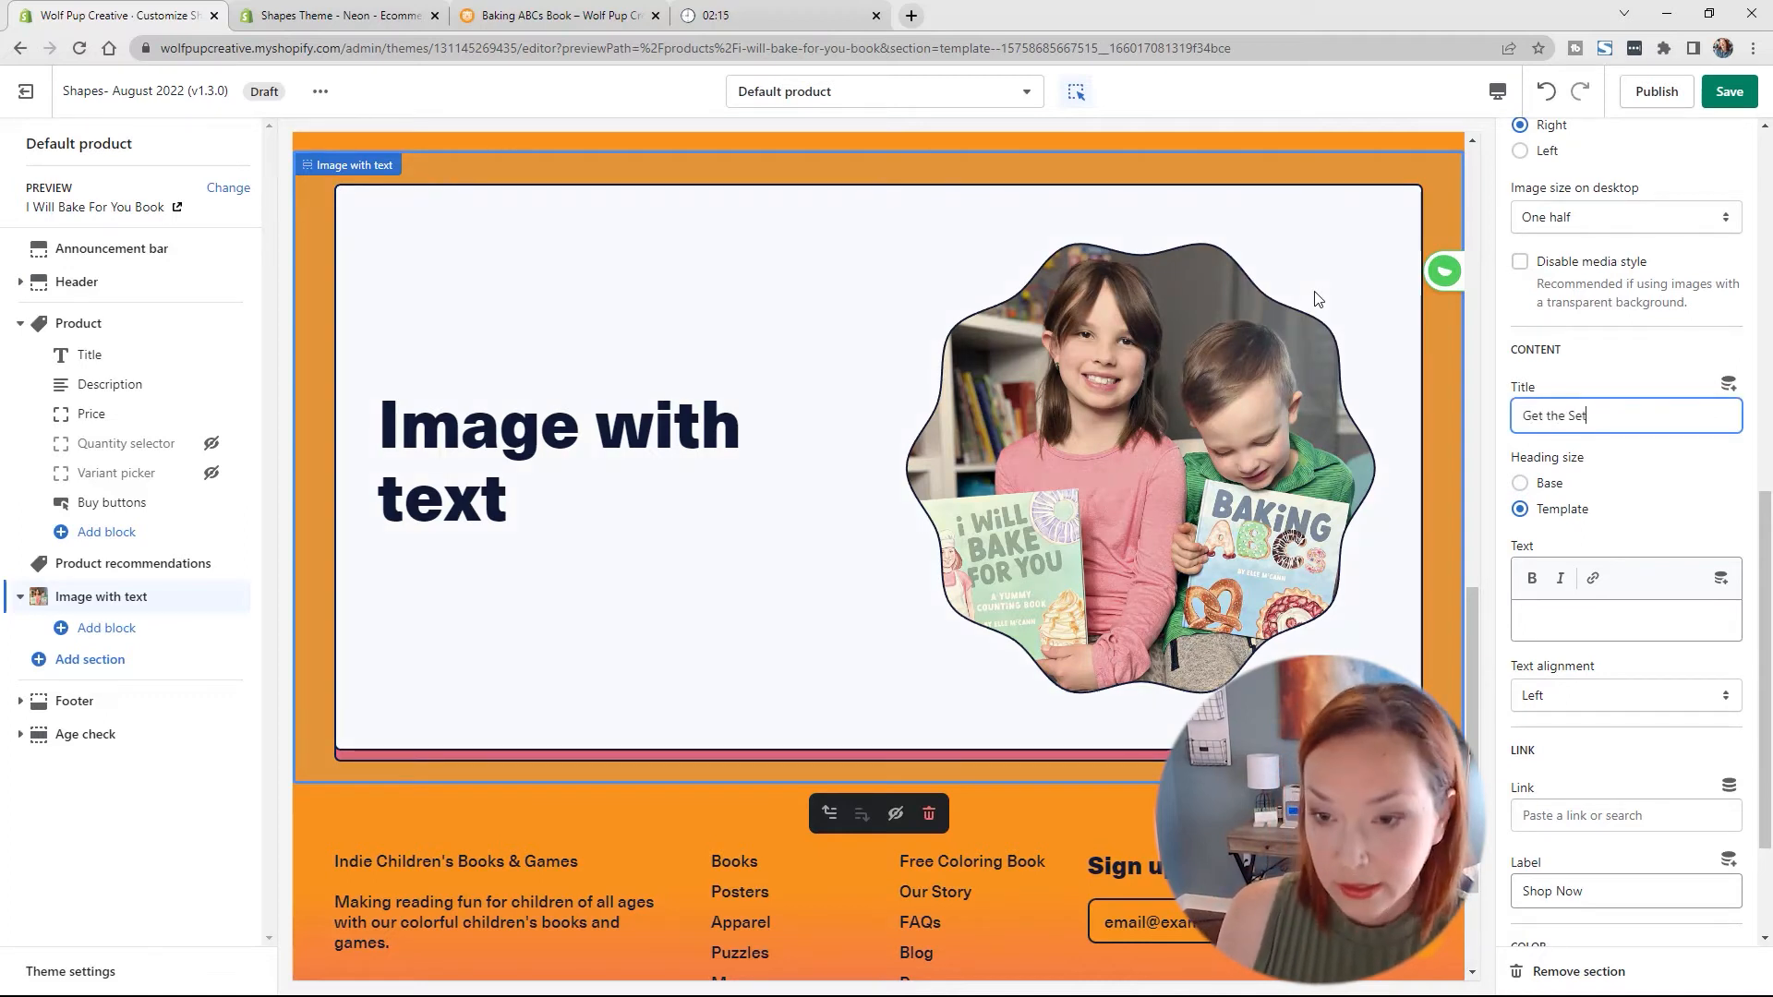
pyautogui.click(1560, 618)
pyautogui.hotkey('ctrl', 'v')
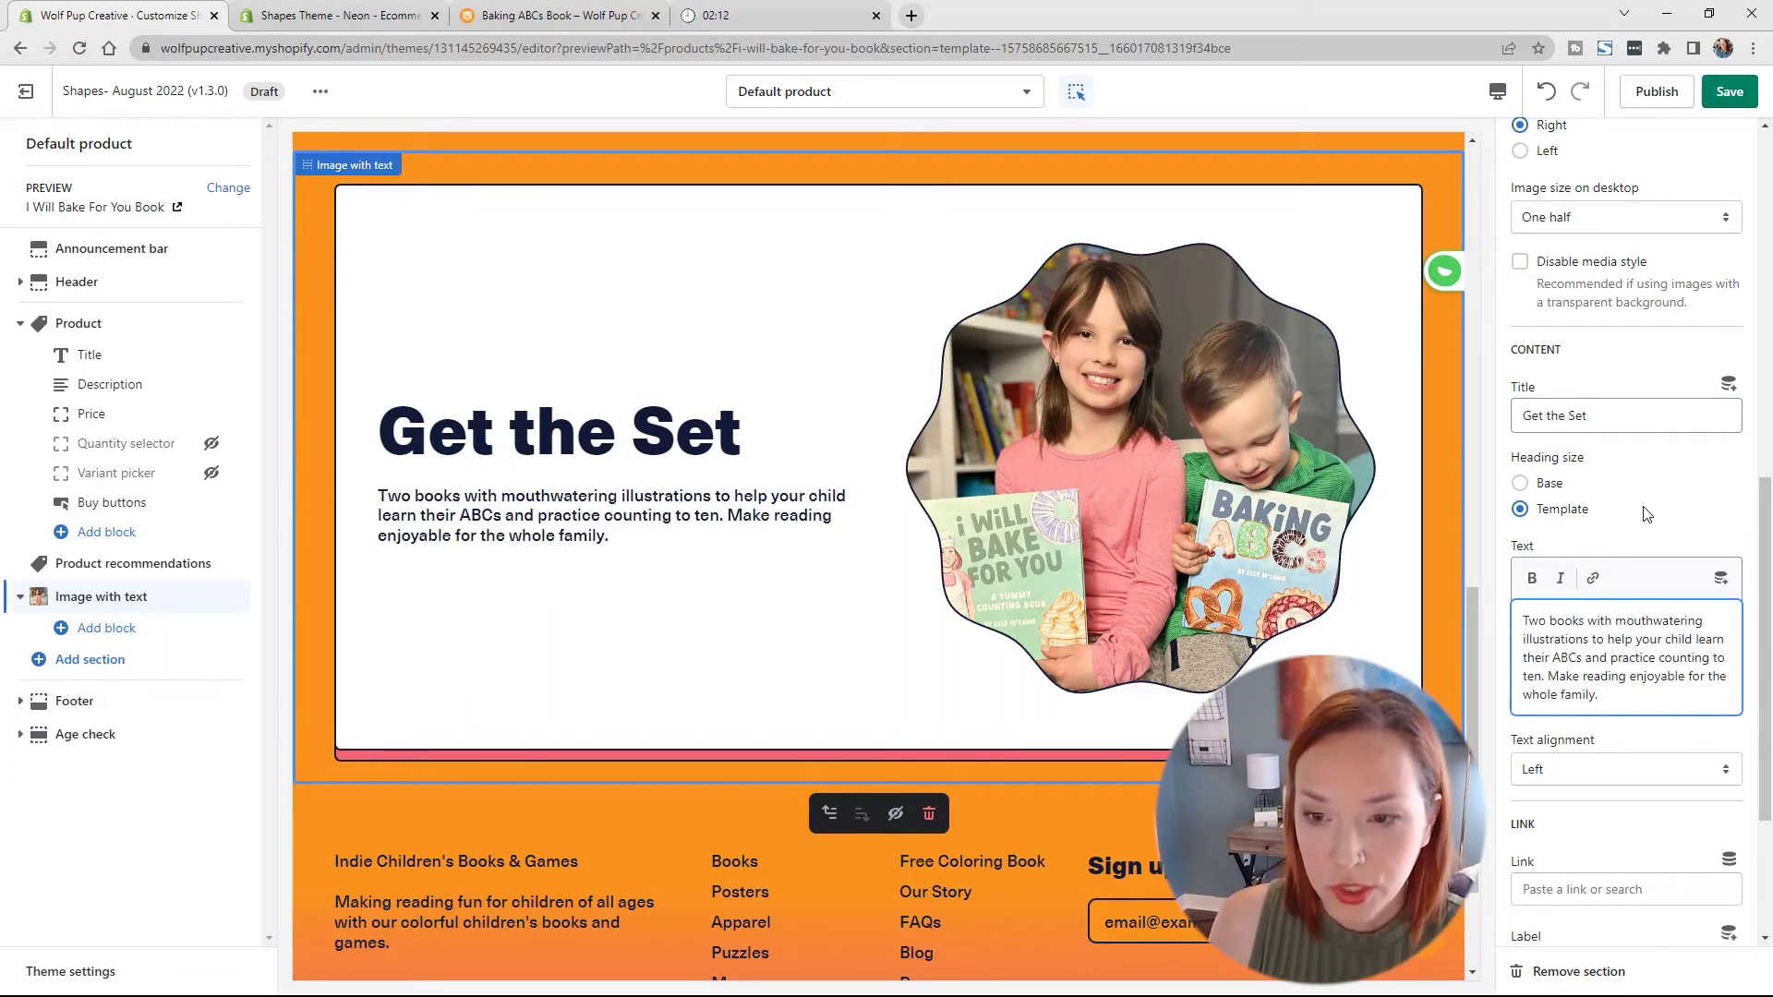
# Step: Link the section's Shop Now button to the Baking Books collection
pyautogui.scroll(-3, 1662, 831)
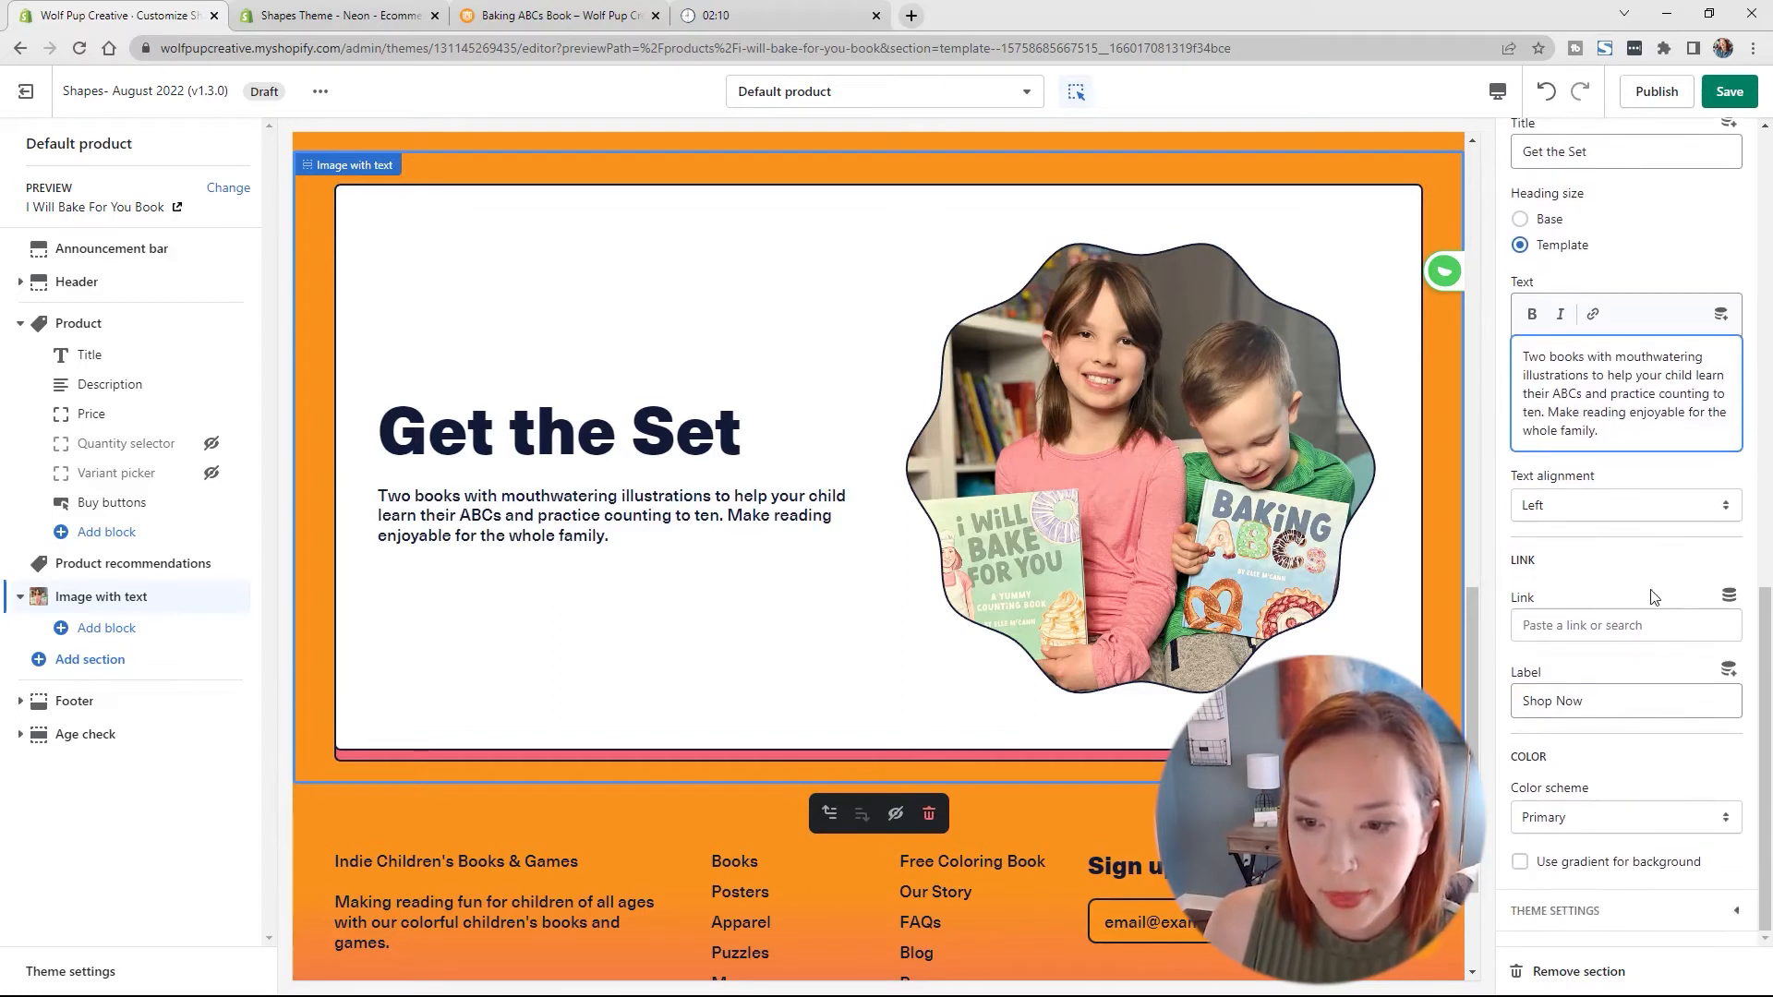
pyautogui.click(1659, 625)
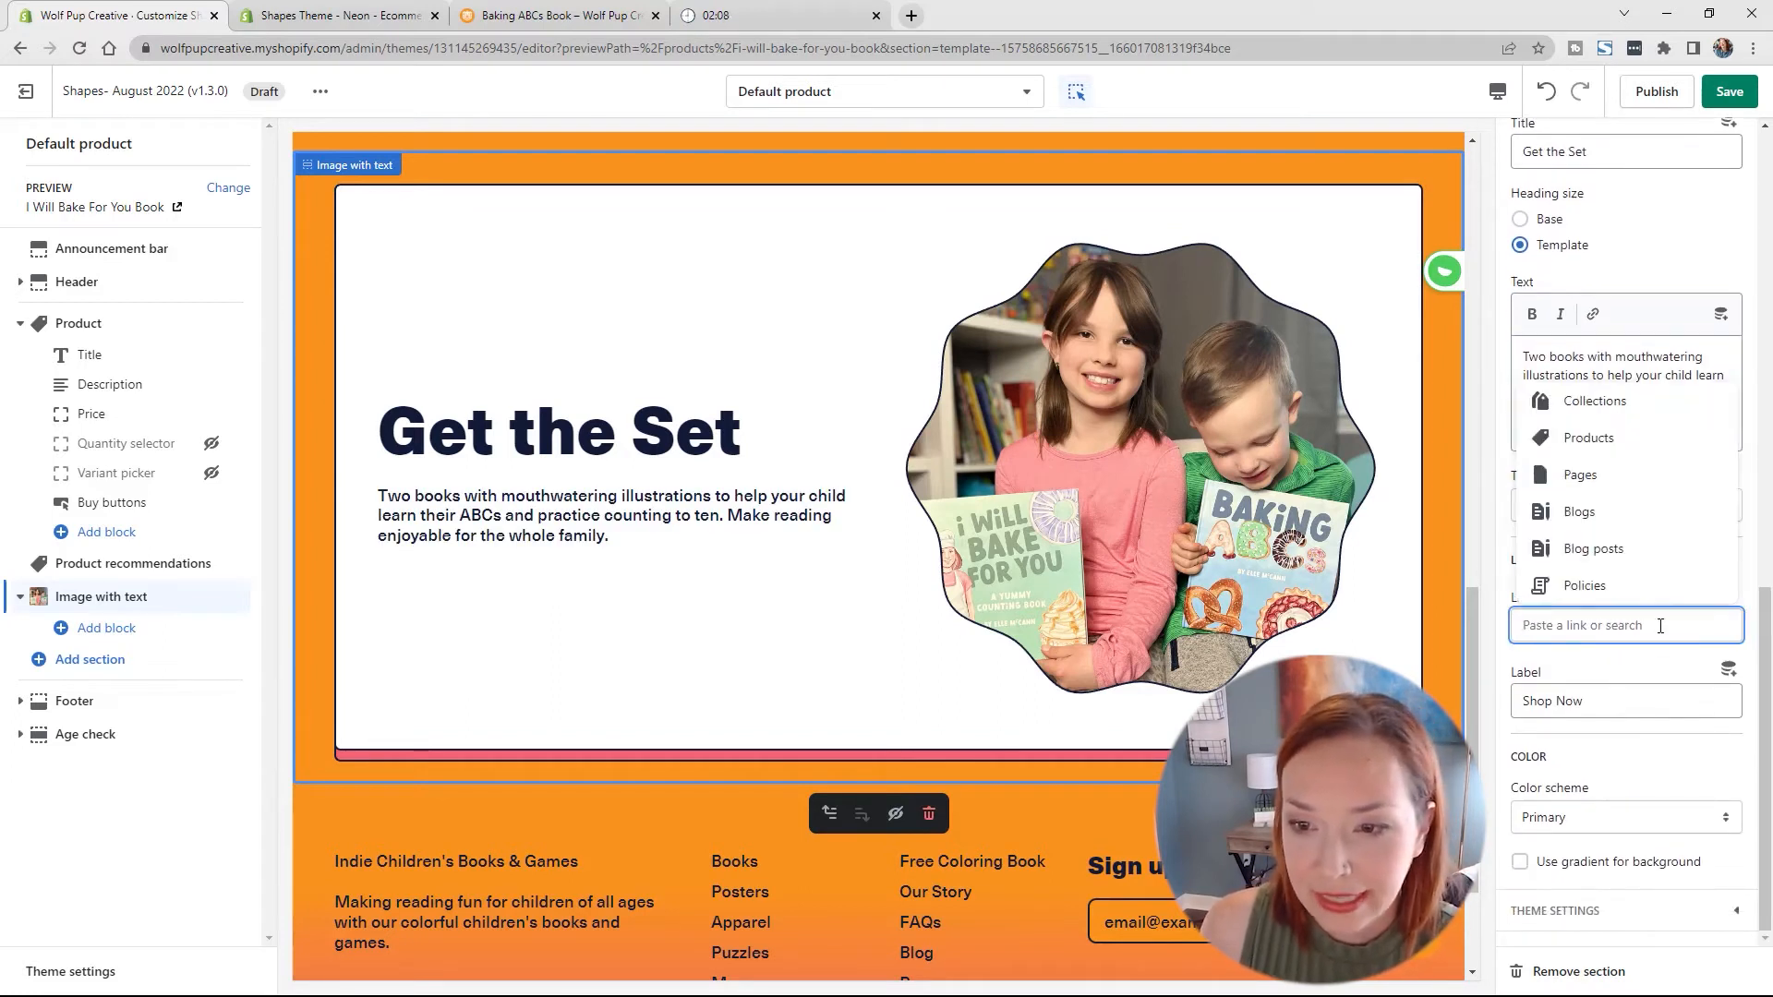
pyautogui.click(1595, 400)
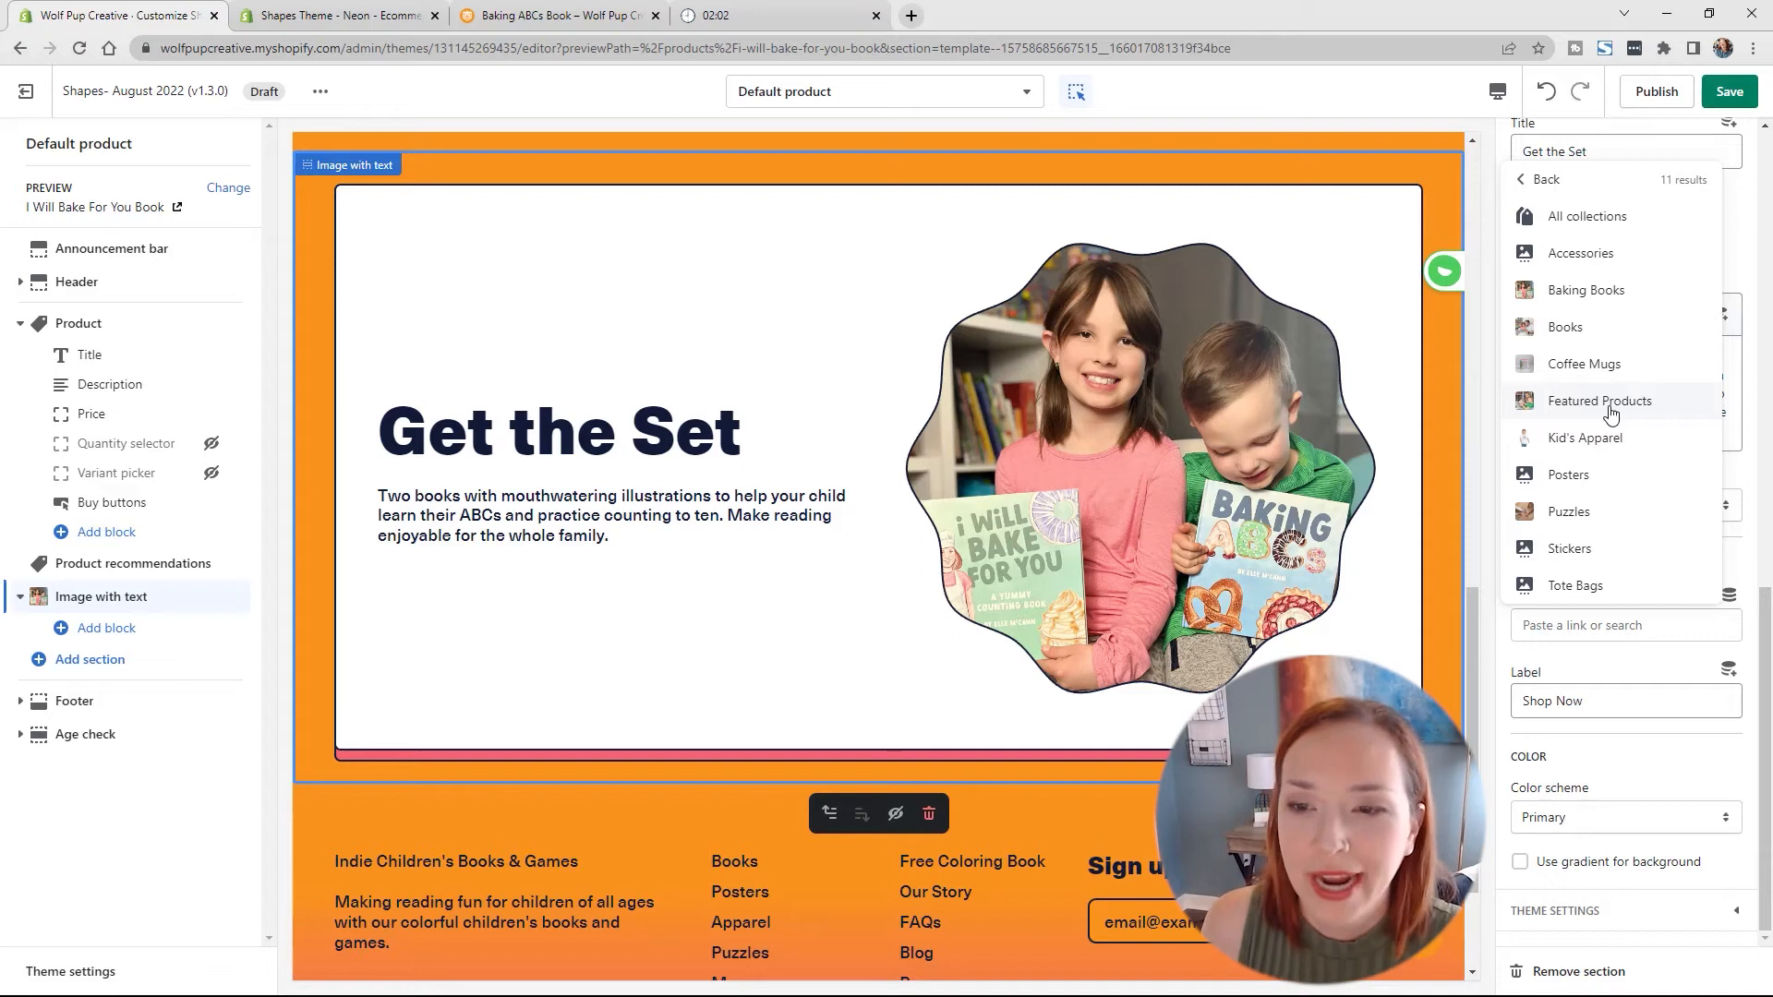
pyautogui.click(1611, 291)
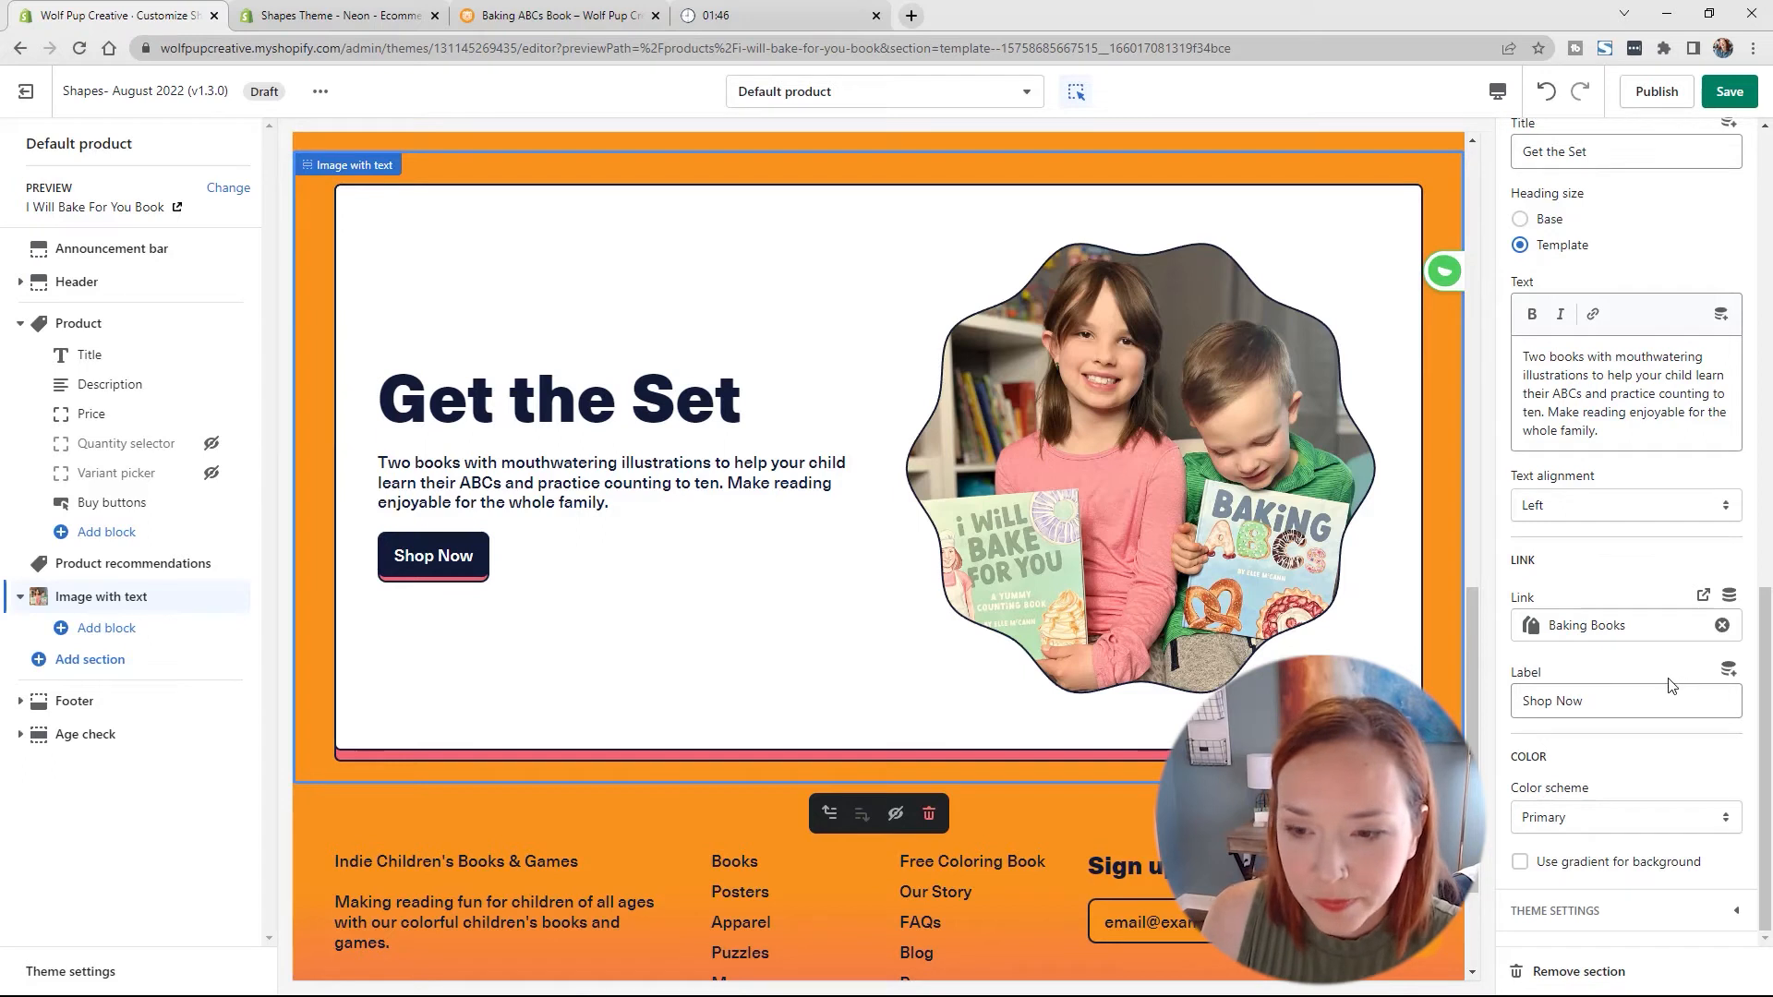
# Step: Turn off Display on card for the Image with text section
pyautogui.scroll(1, 1653, 687)
pyautogui.scroll(-1, 1598, 690)
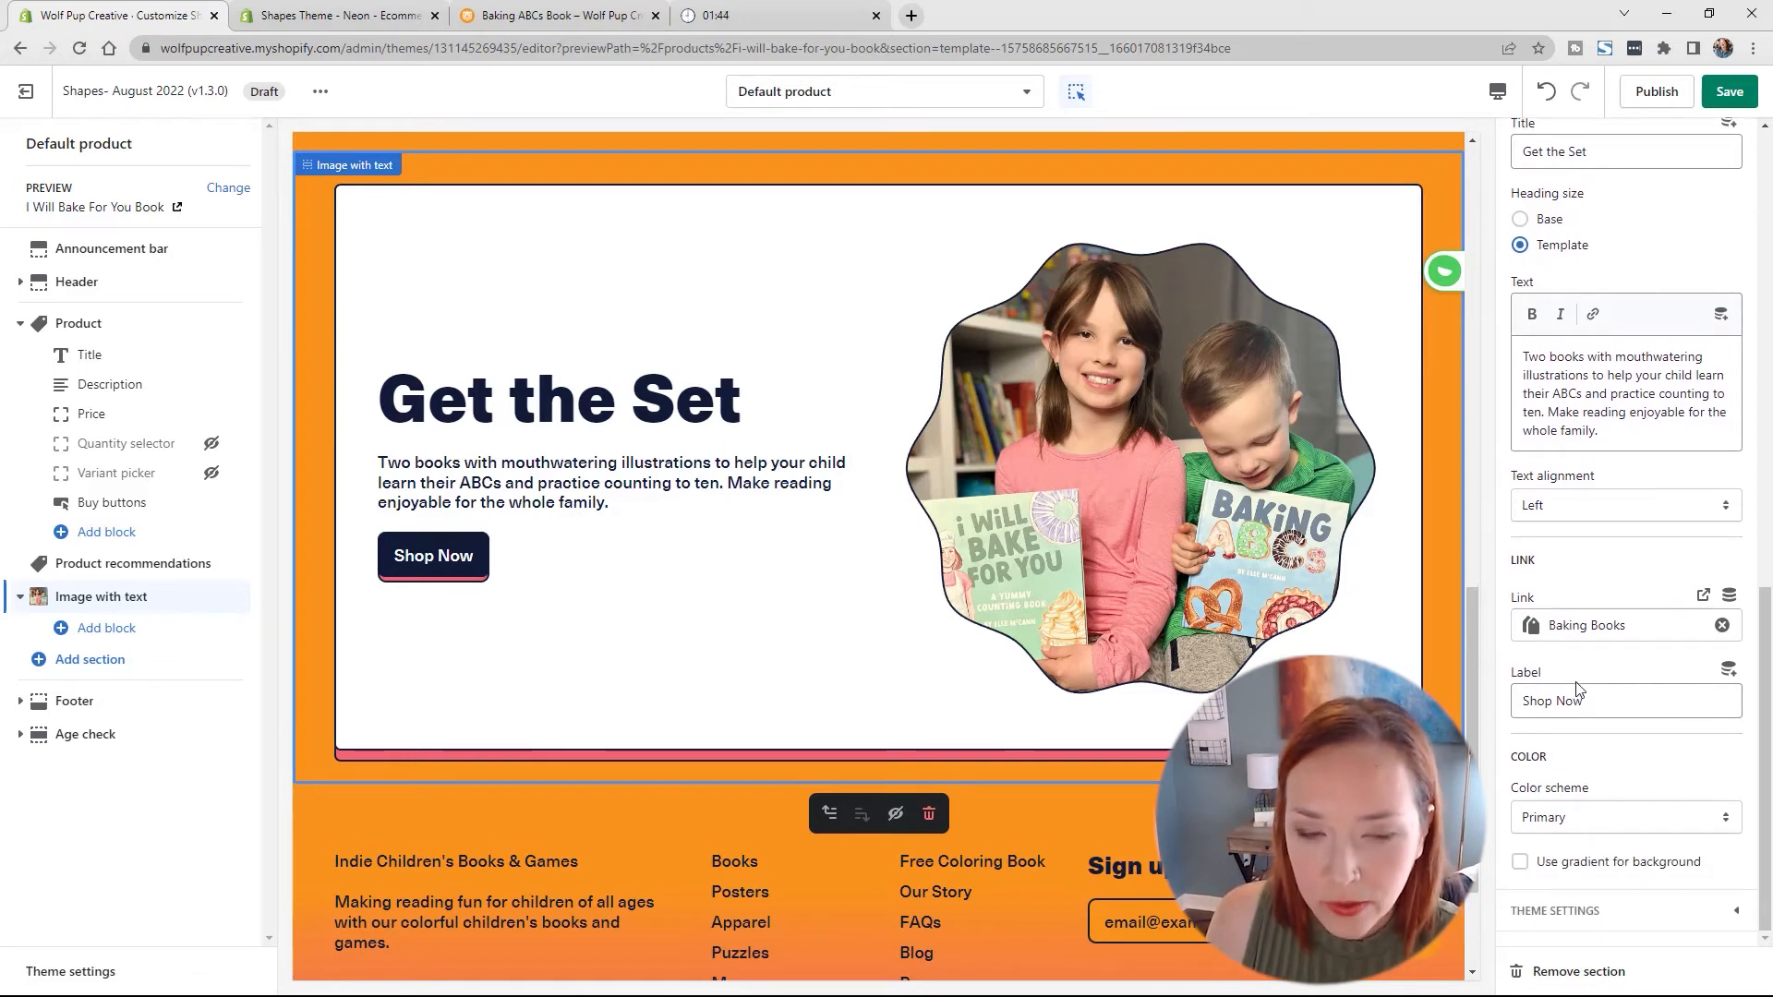
pyautogui.scroll(10, 1524, 669)
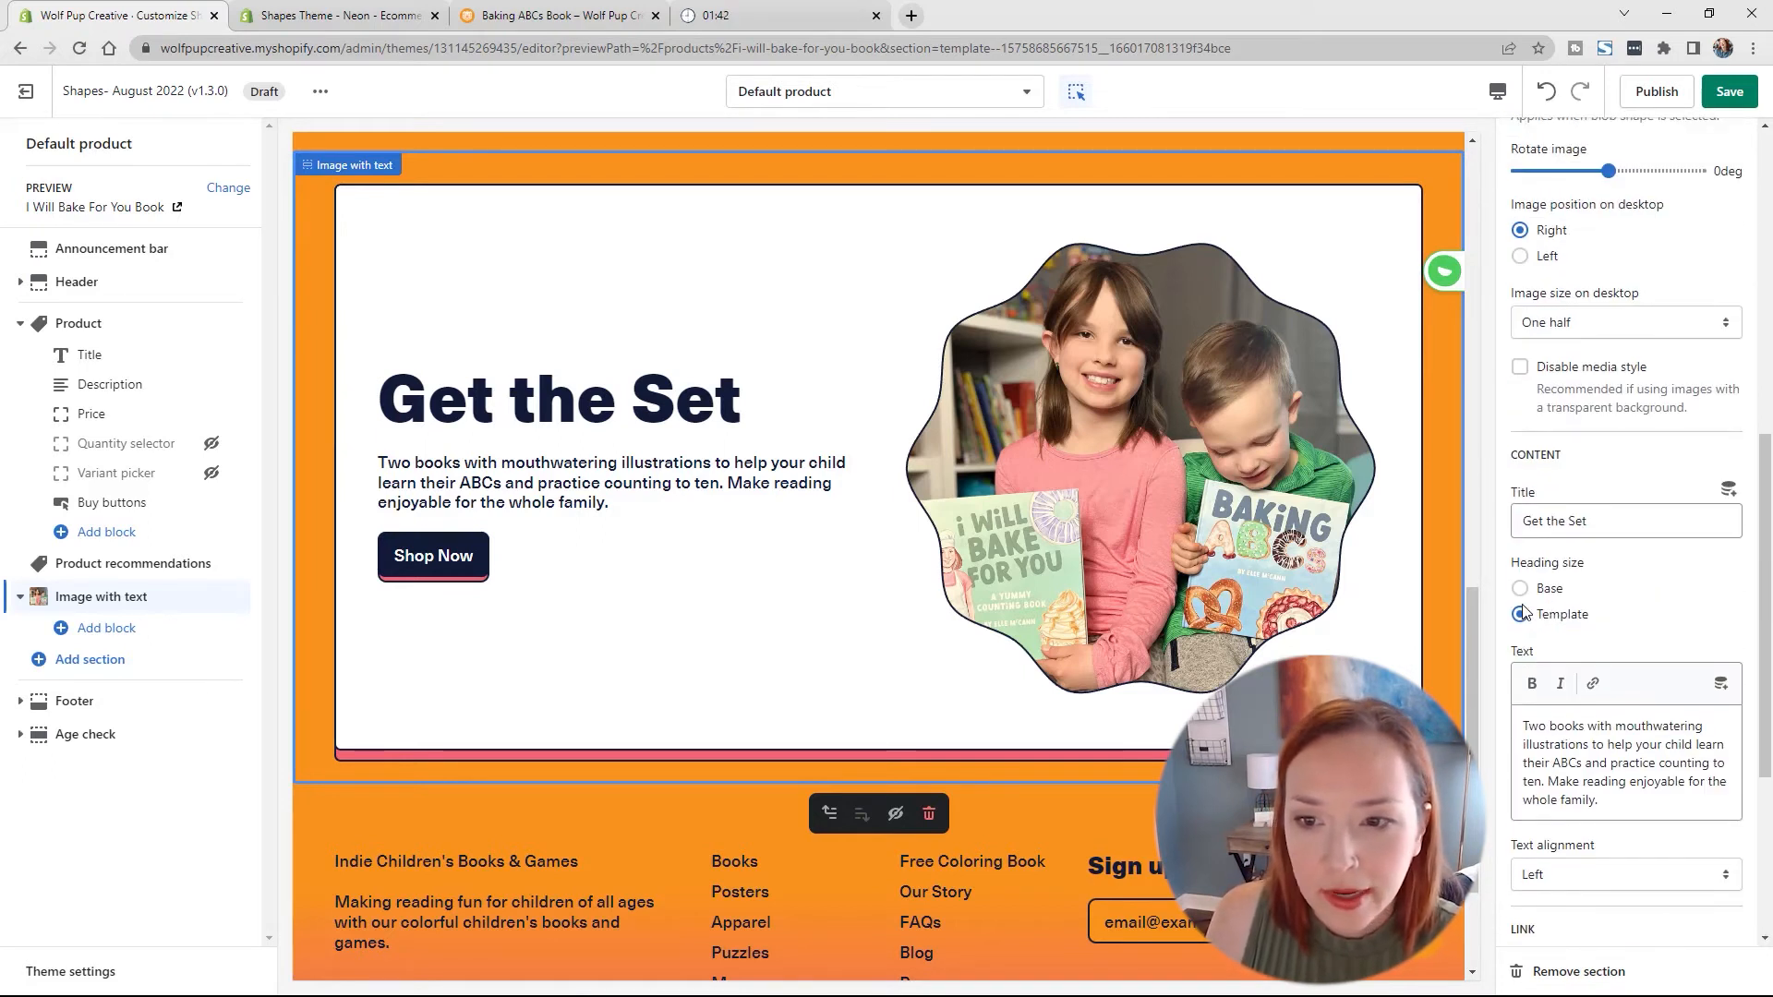
pyautogui.scroll(3, 1561, 591)
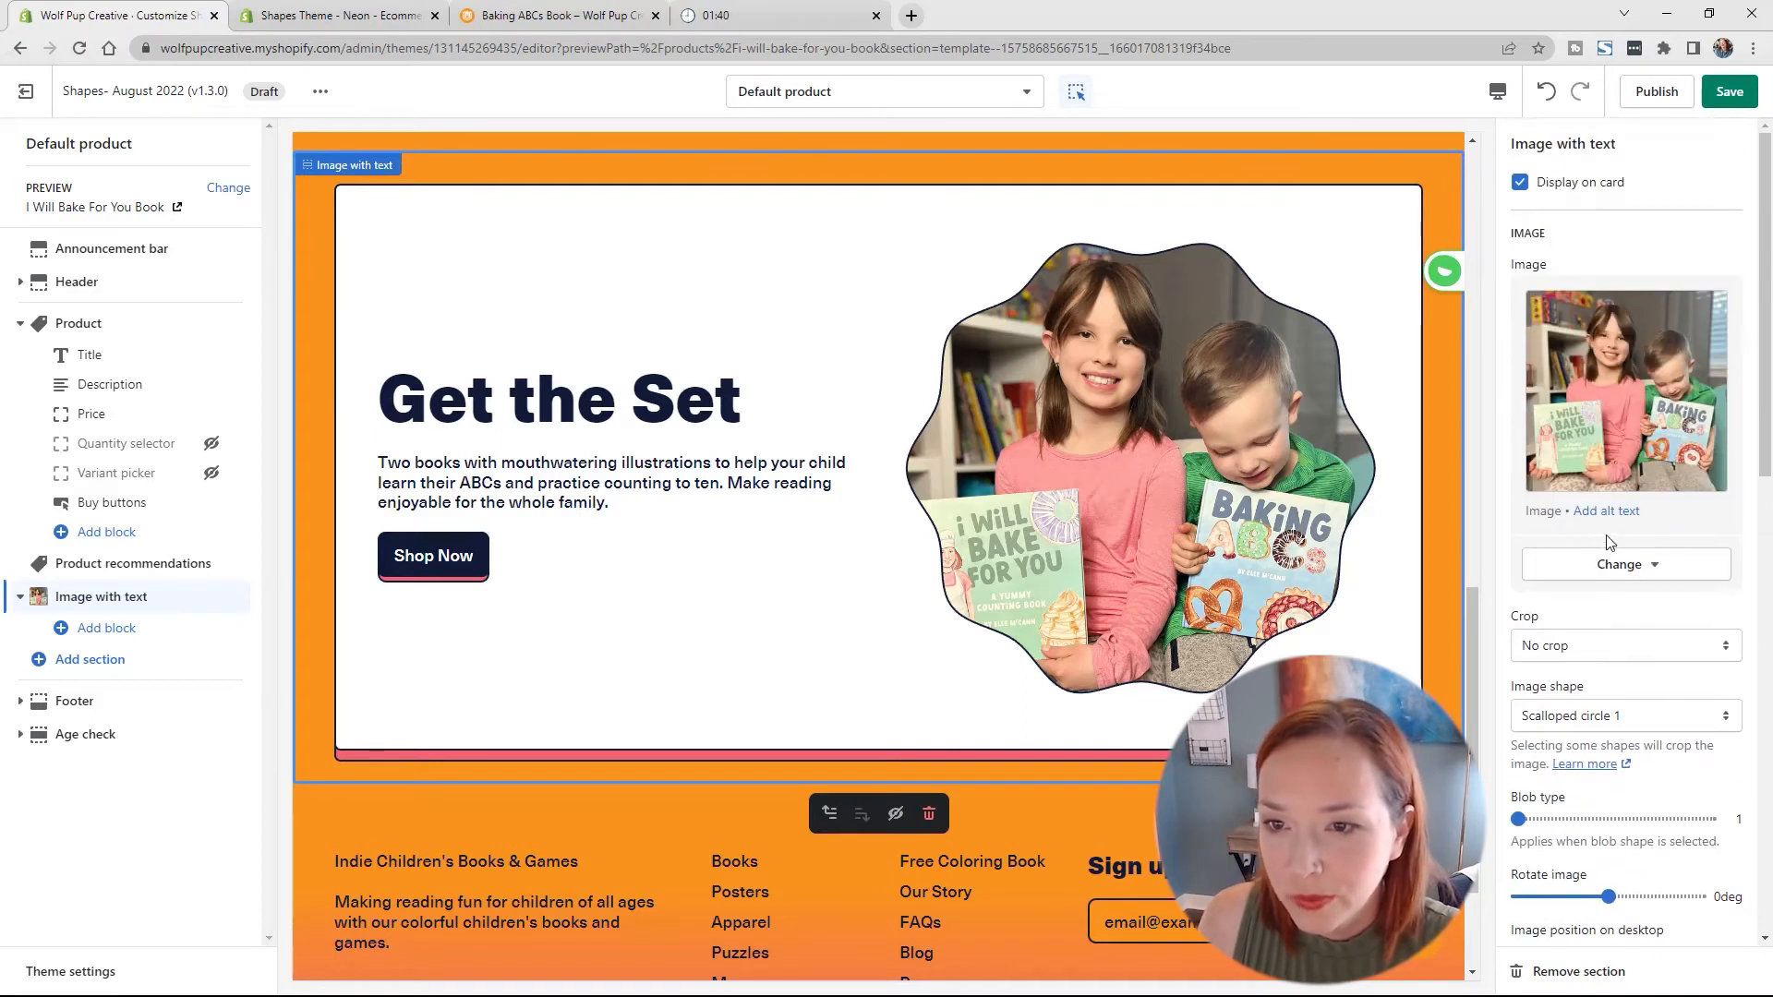
pyautogui.click(1519, 184)
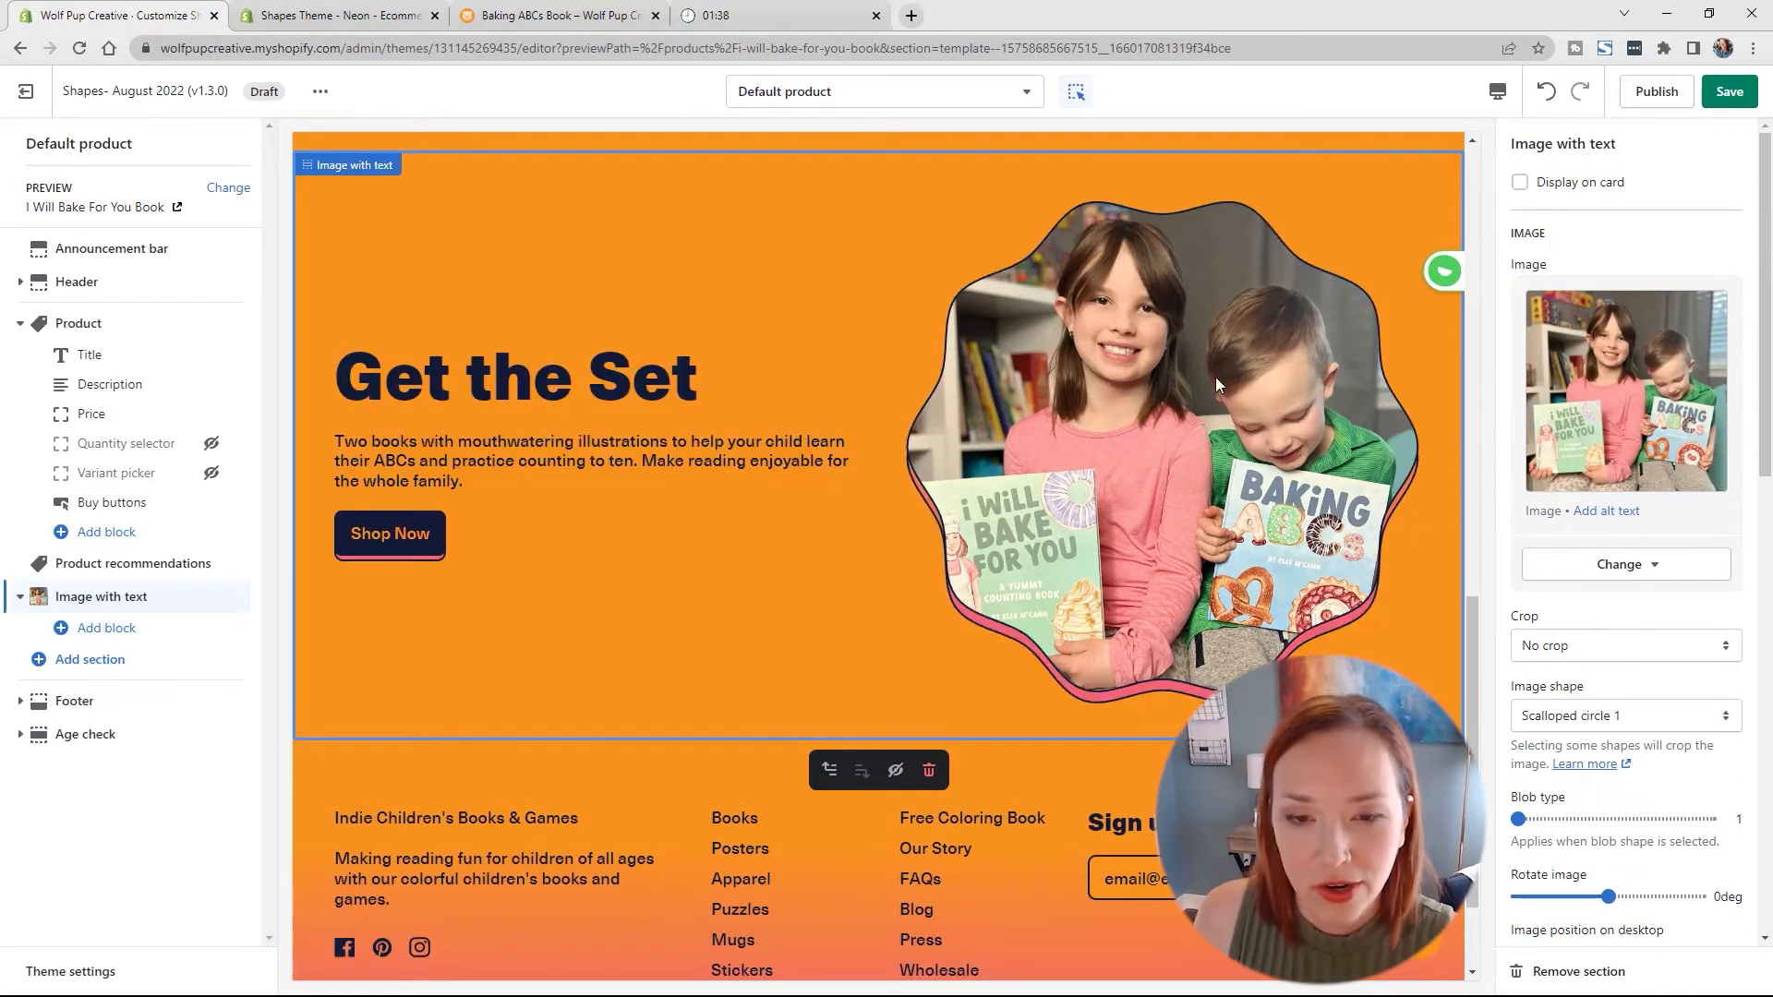
# Step: Move the Image with text section above Product recommendations and check its placement in the preview
pyautogui.scroll(15, 1186, 414)
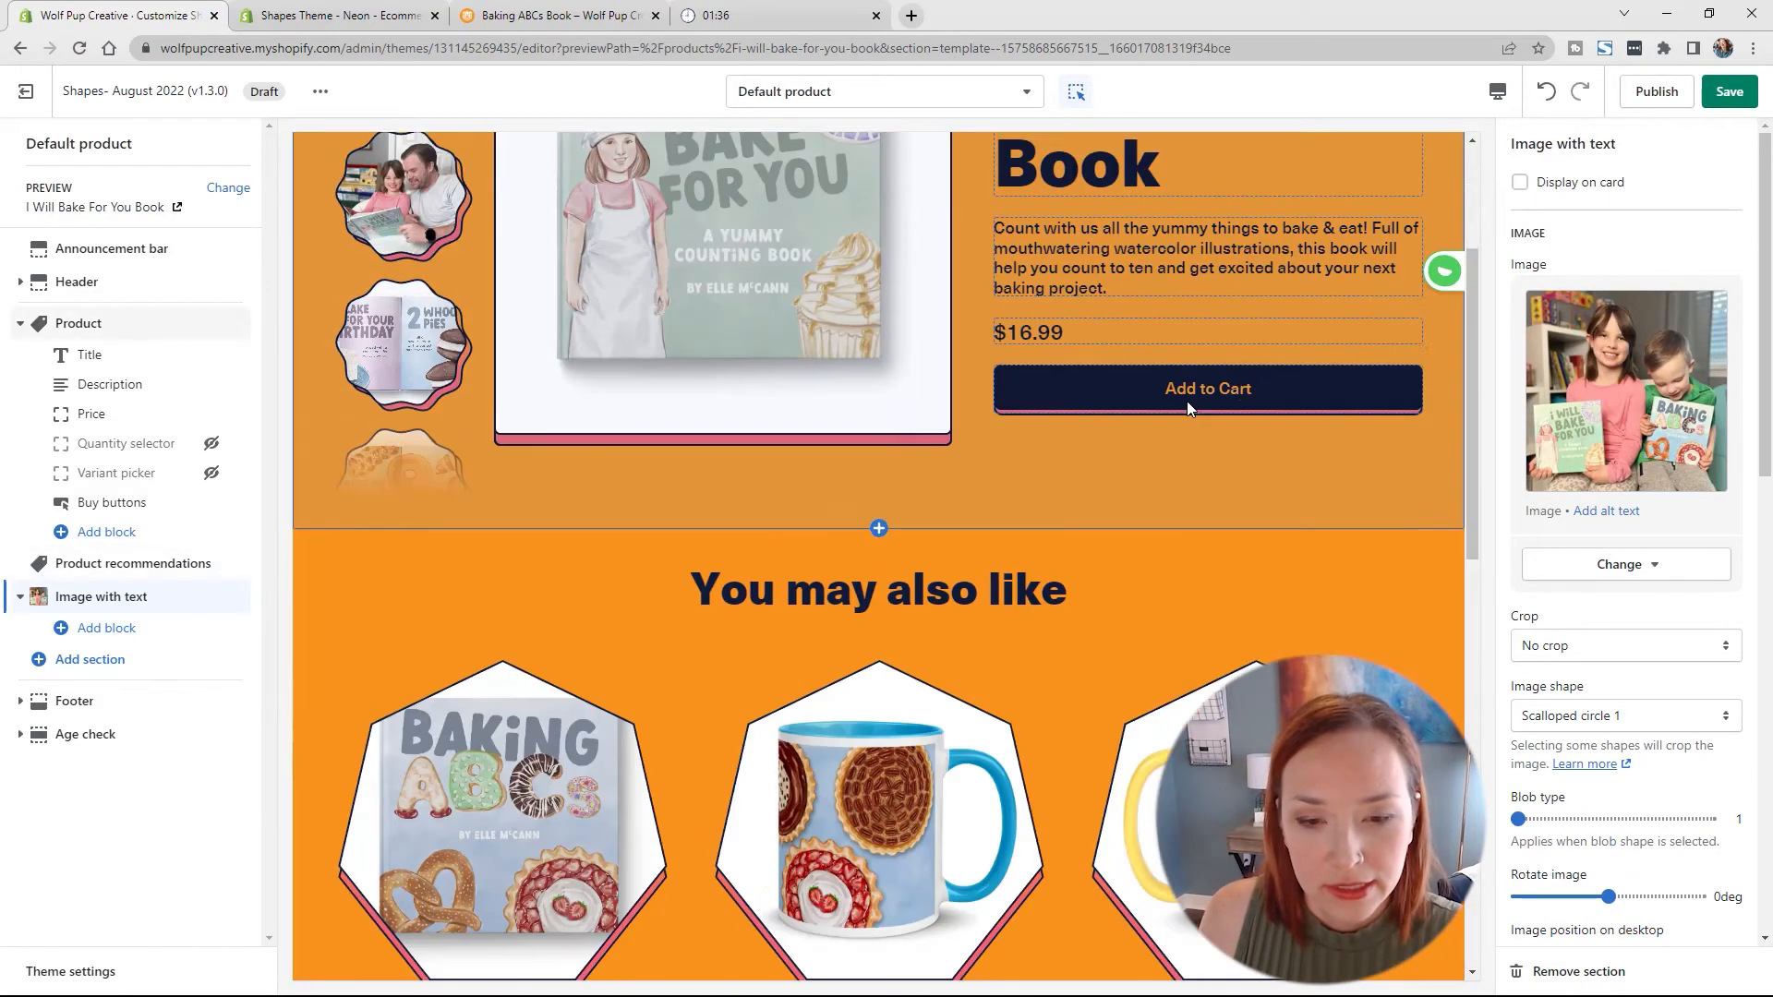
pyautogui.scroll(-7, 1188, 407)
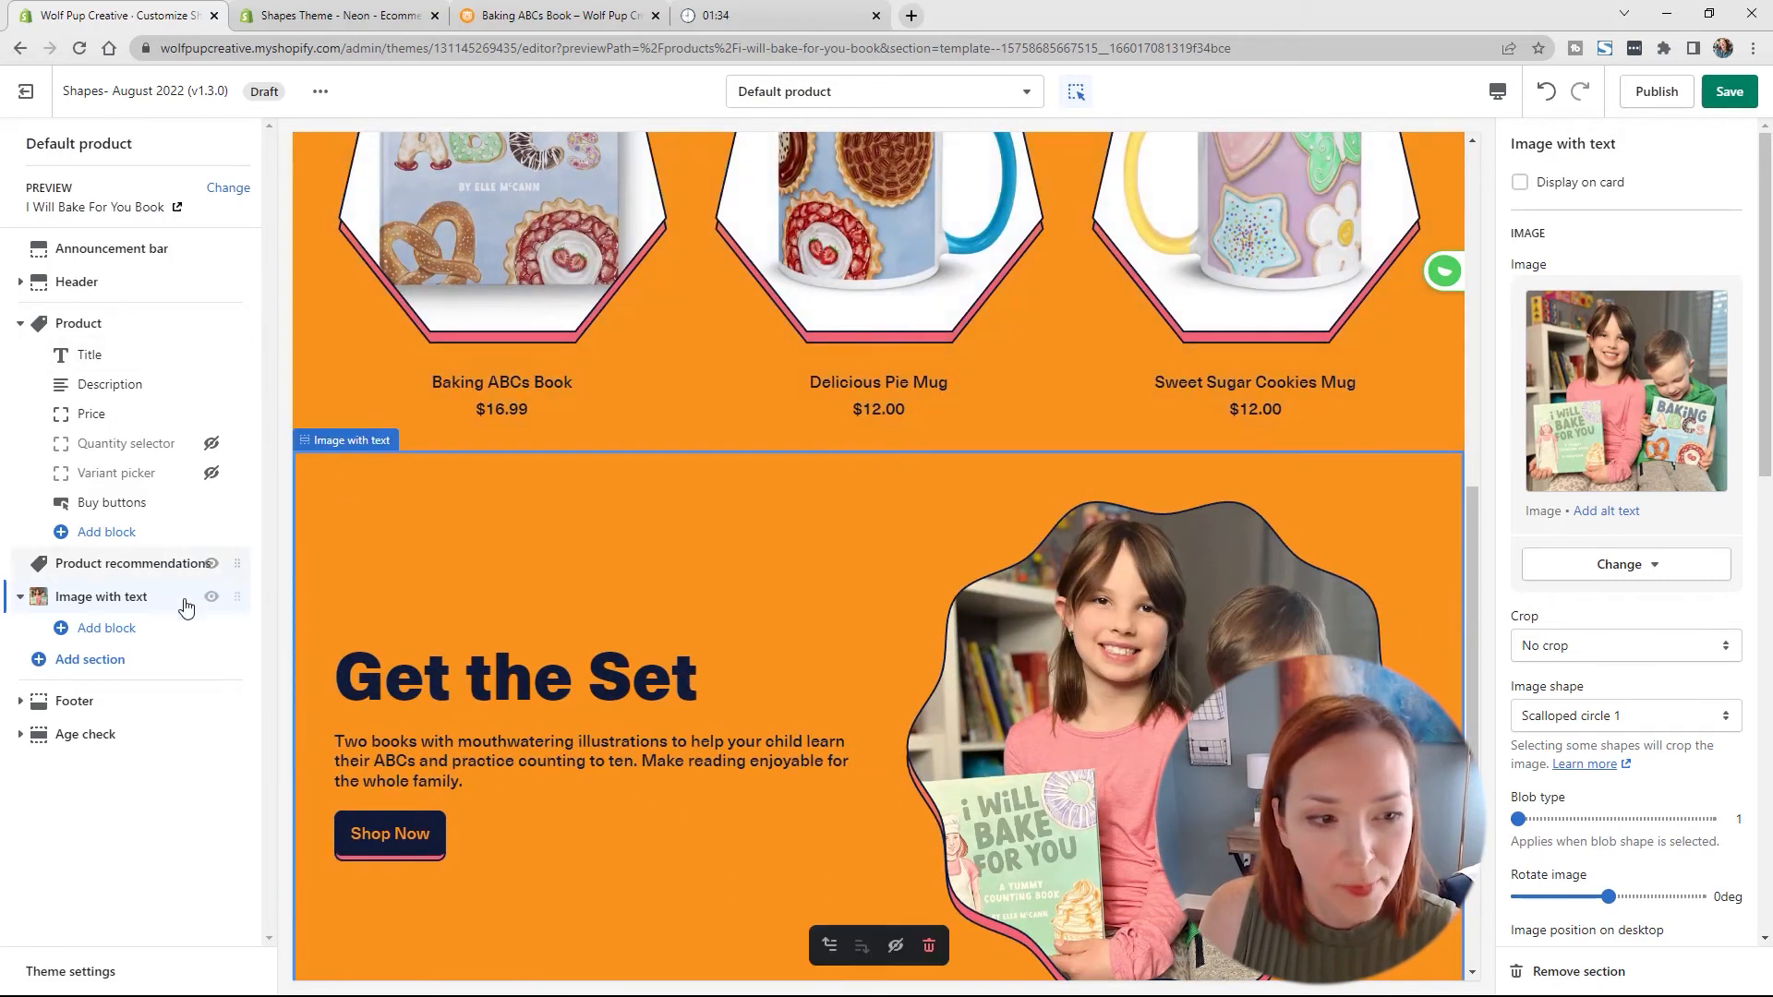
pyautogui.moveTo(246, 597); pyautogui.dragTo(238, 565)
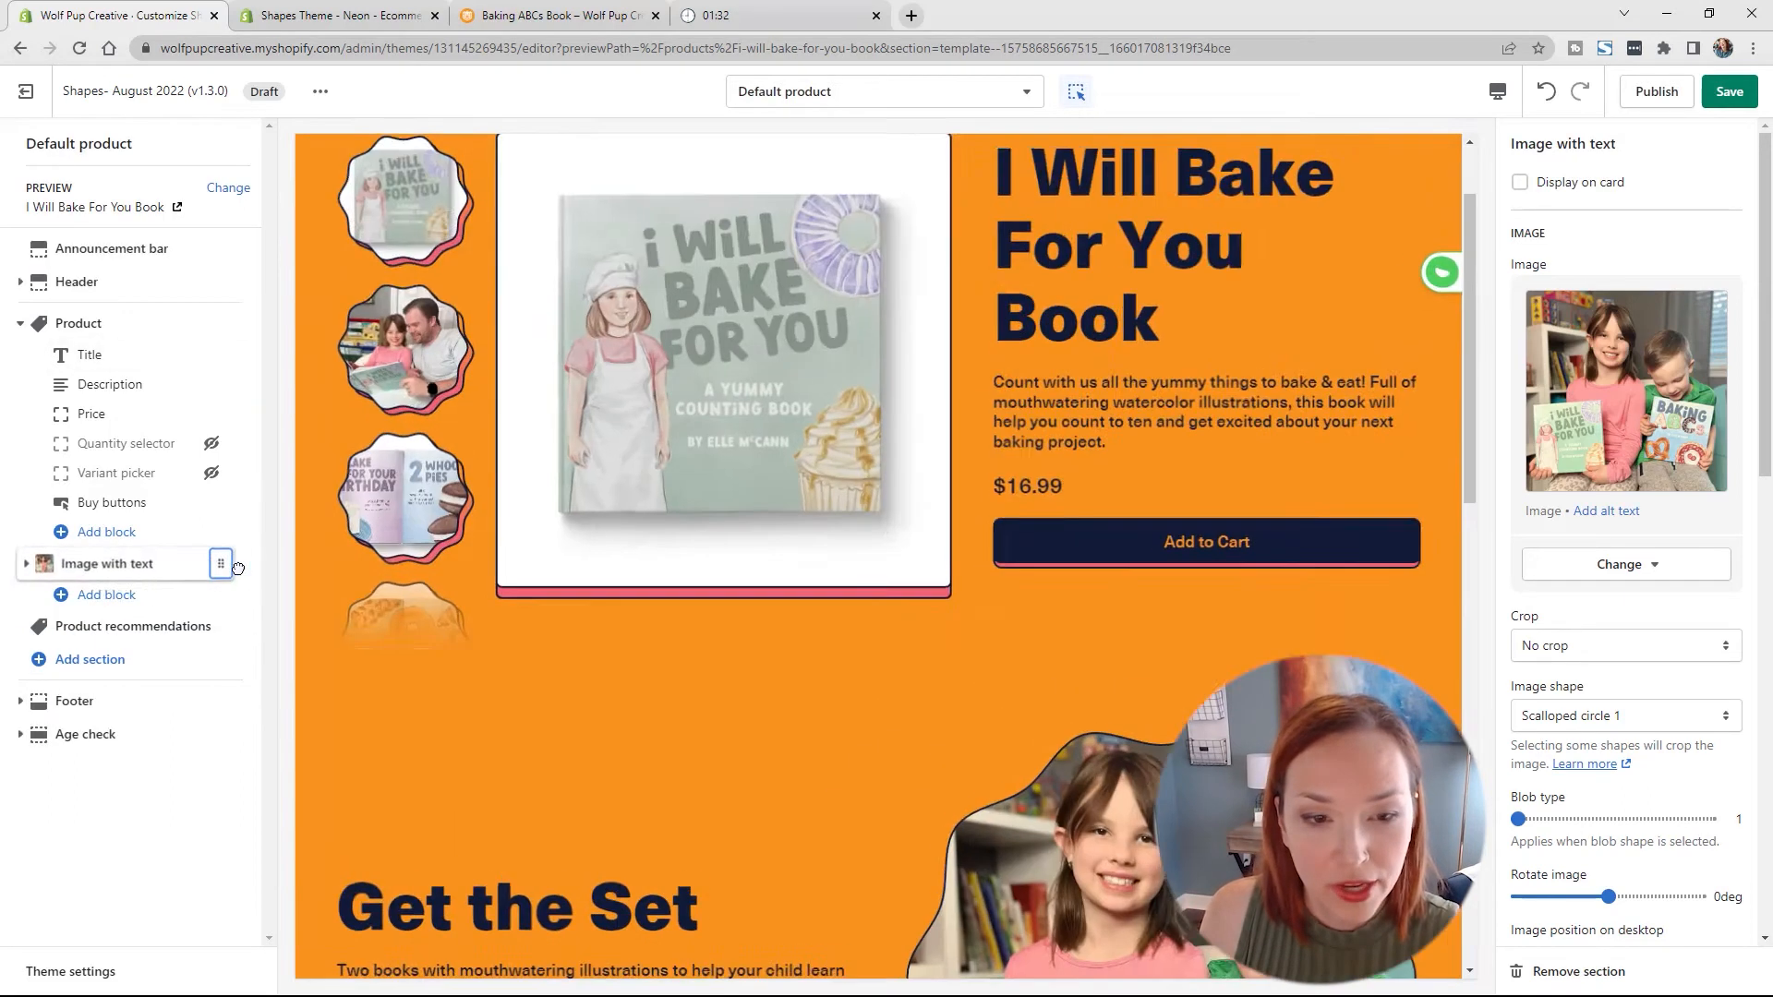
pyautogui.scroll(-5, 1247, 590)
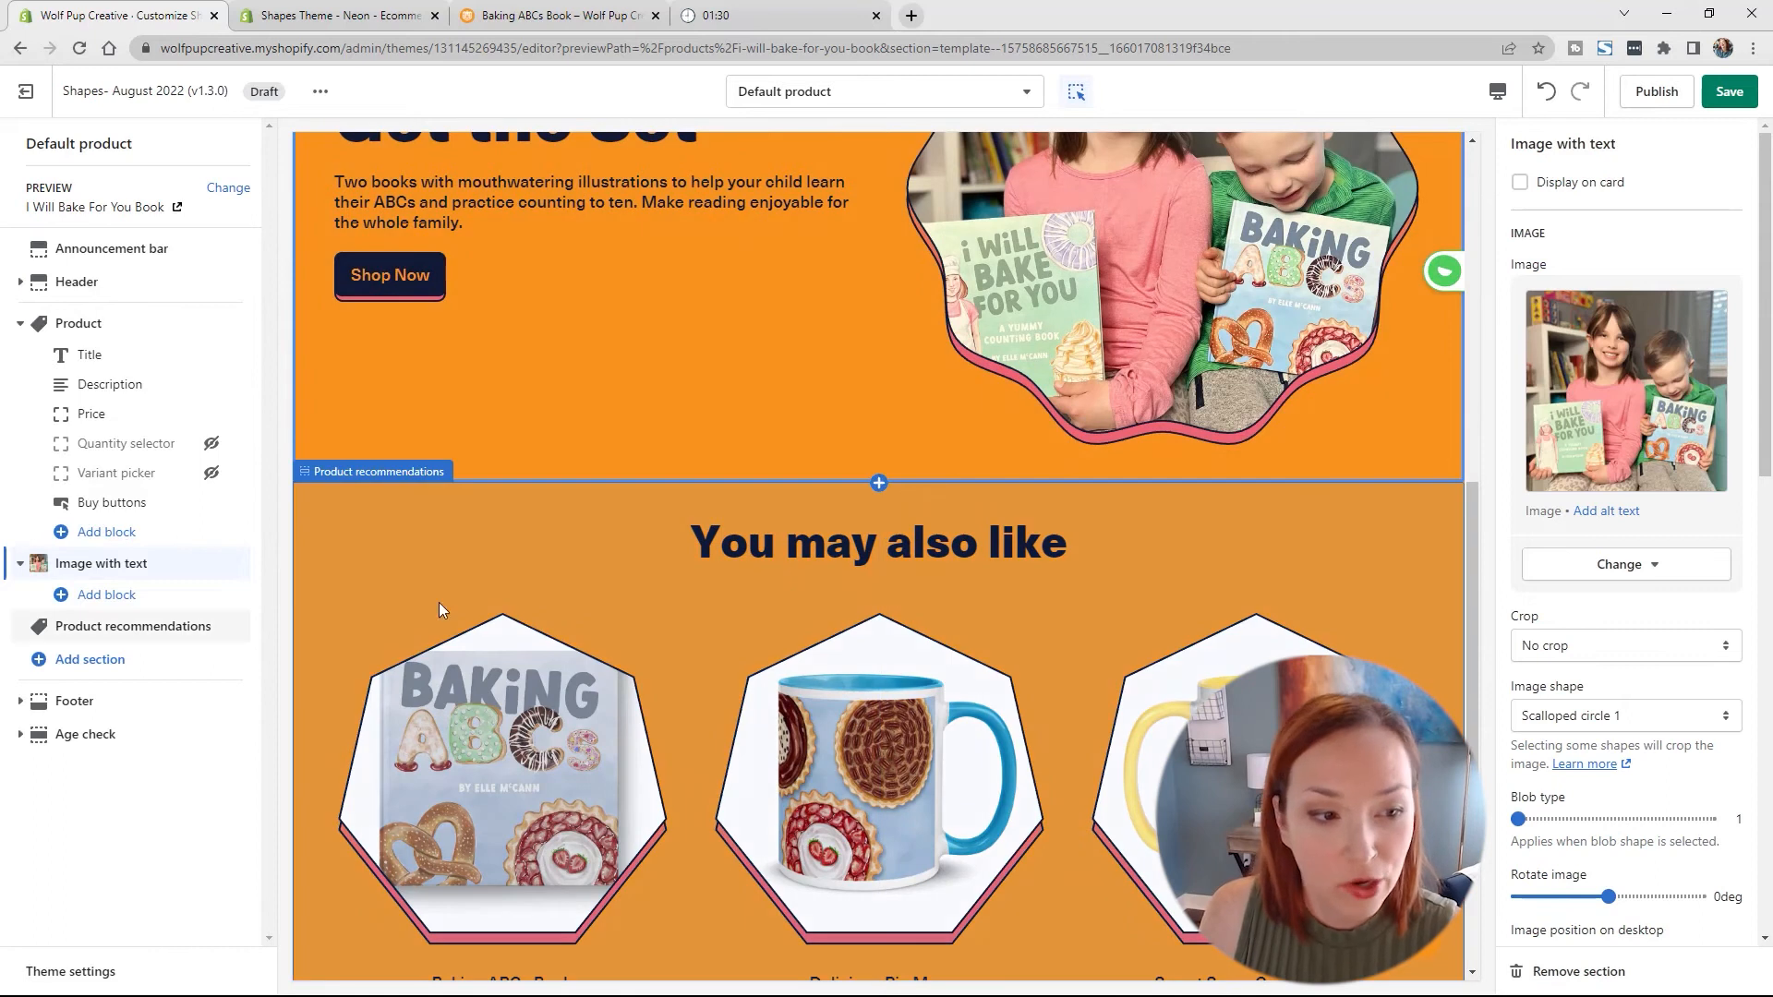
pyautogui.scroll(4, 1056, 563)
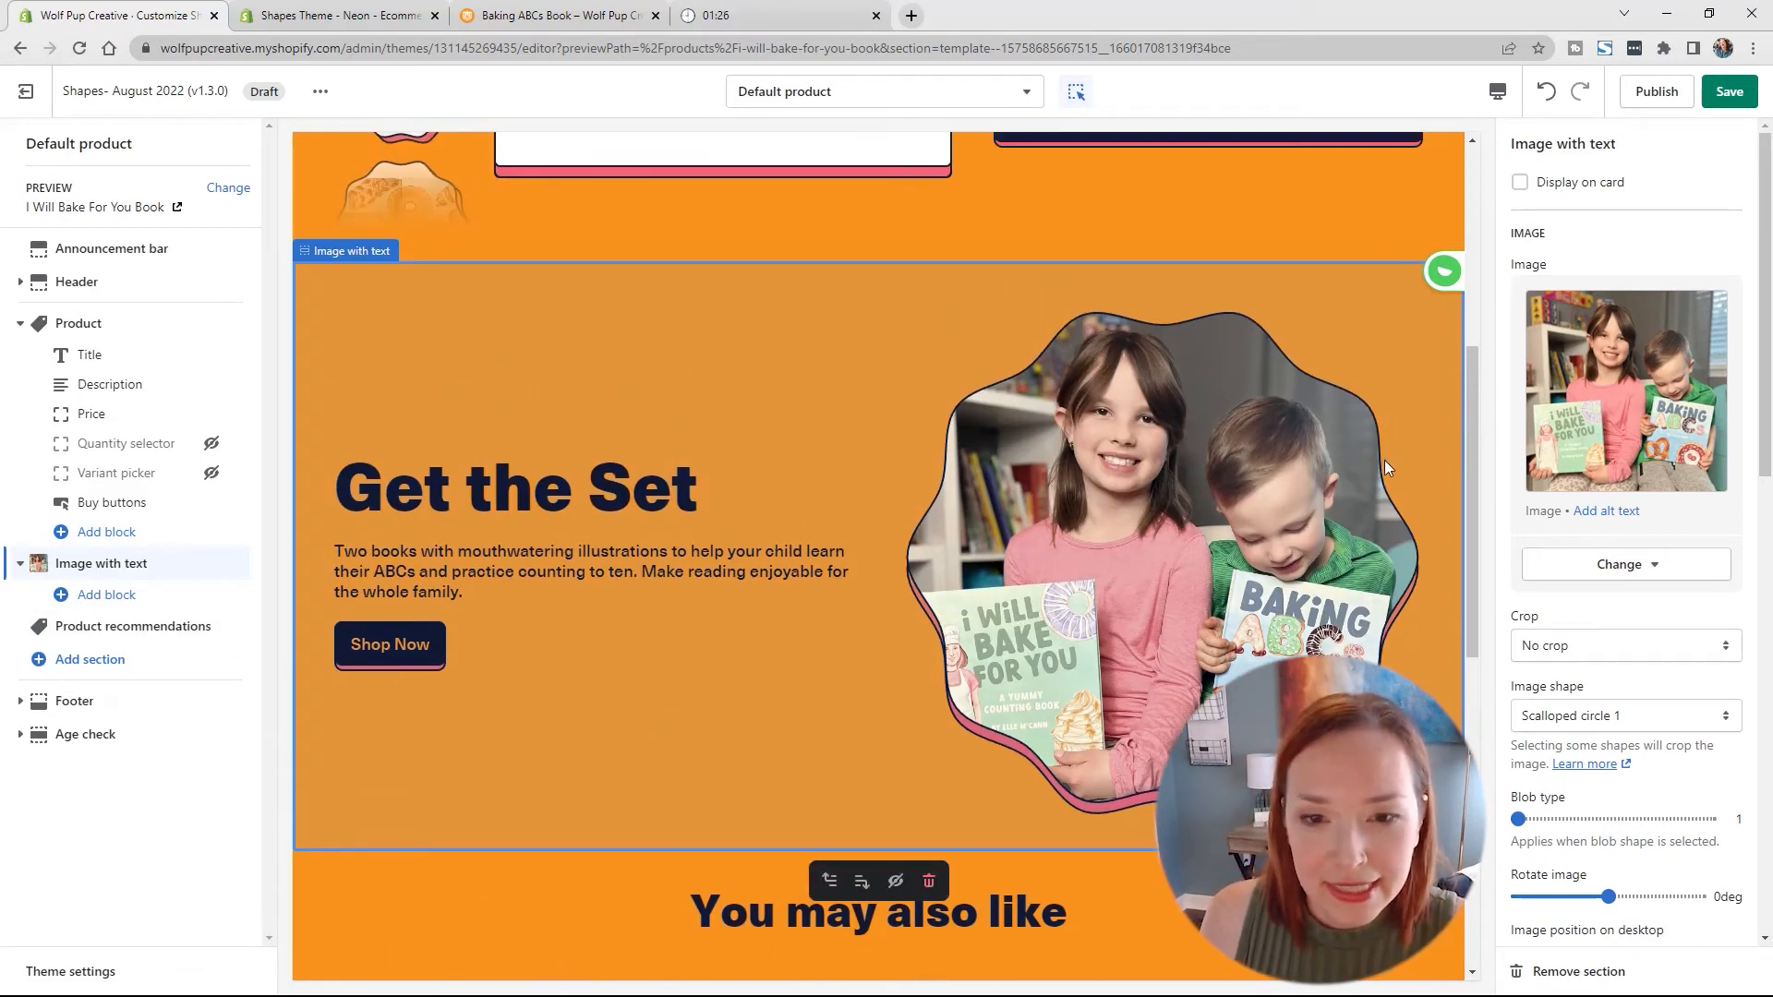
# Step: Try the Secondary color scheme on the Image with text section and review it against the neighbouring sections
pyautogui.scroll(-3, 1656, 741)
pyautogui.scroll(-9, 1656, 741)
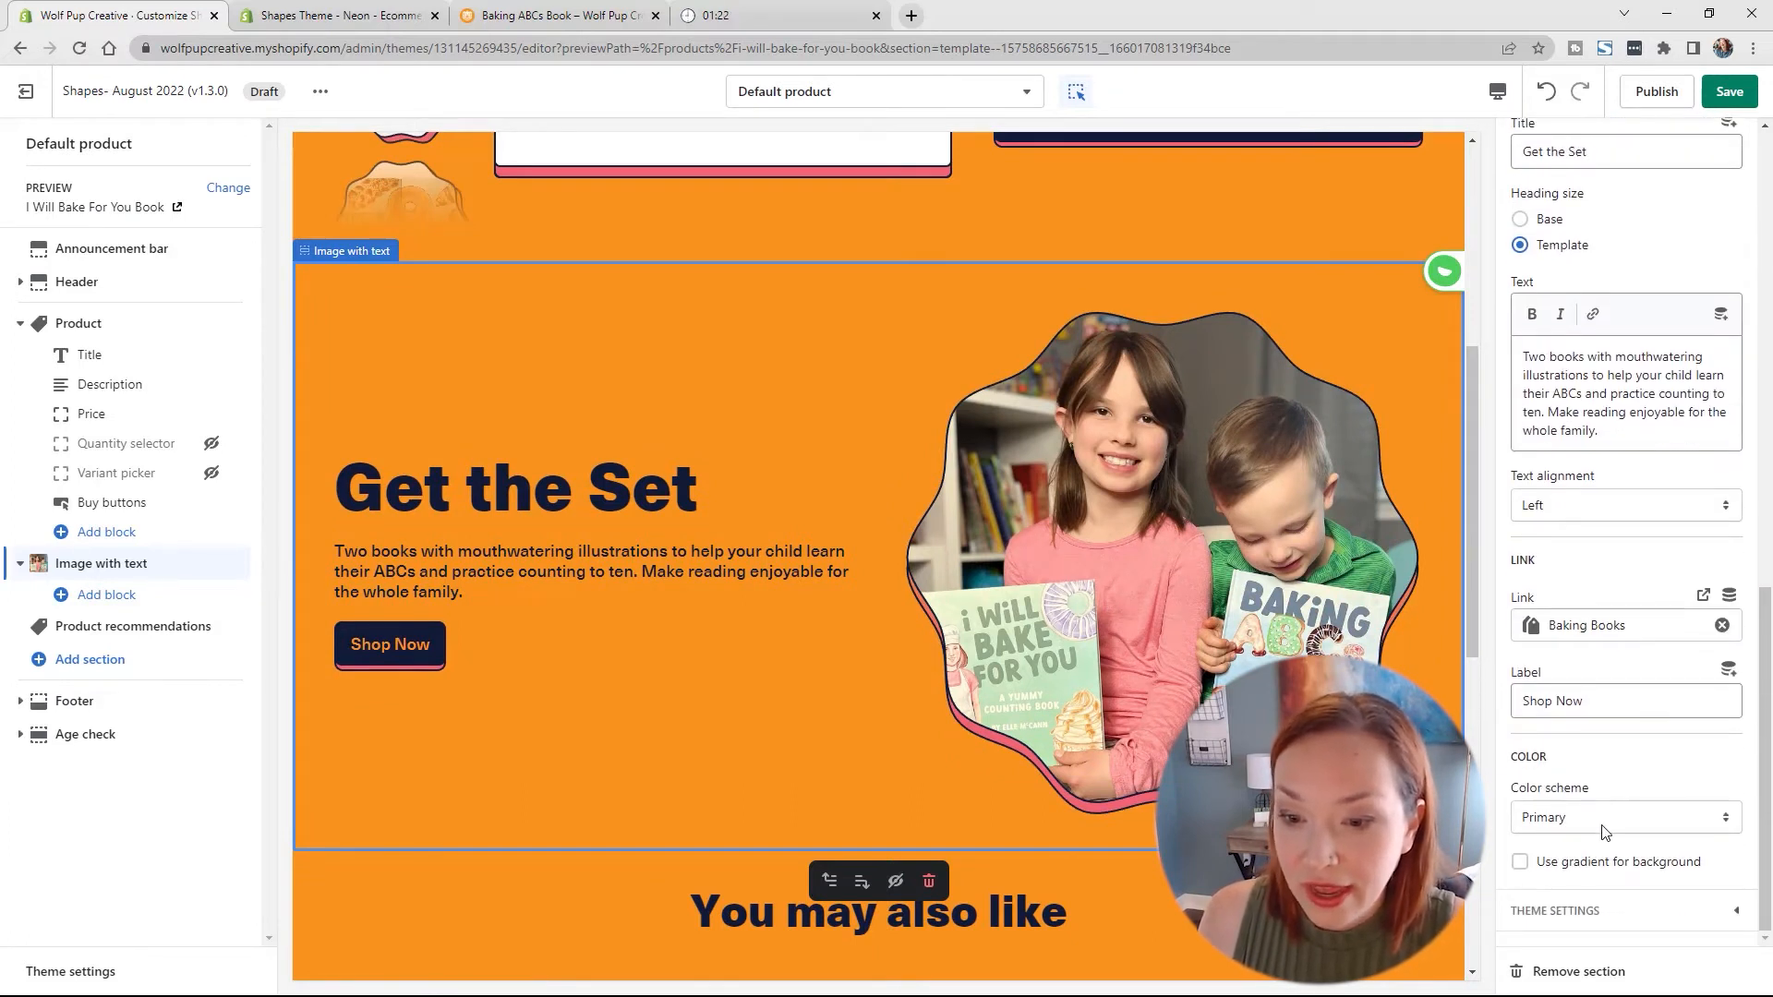
pyautogui.click(1603, 829)
pyautogui.click(1582, 859)
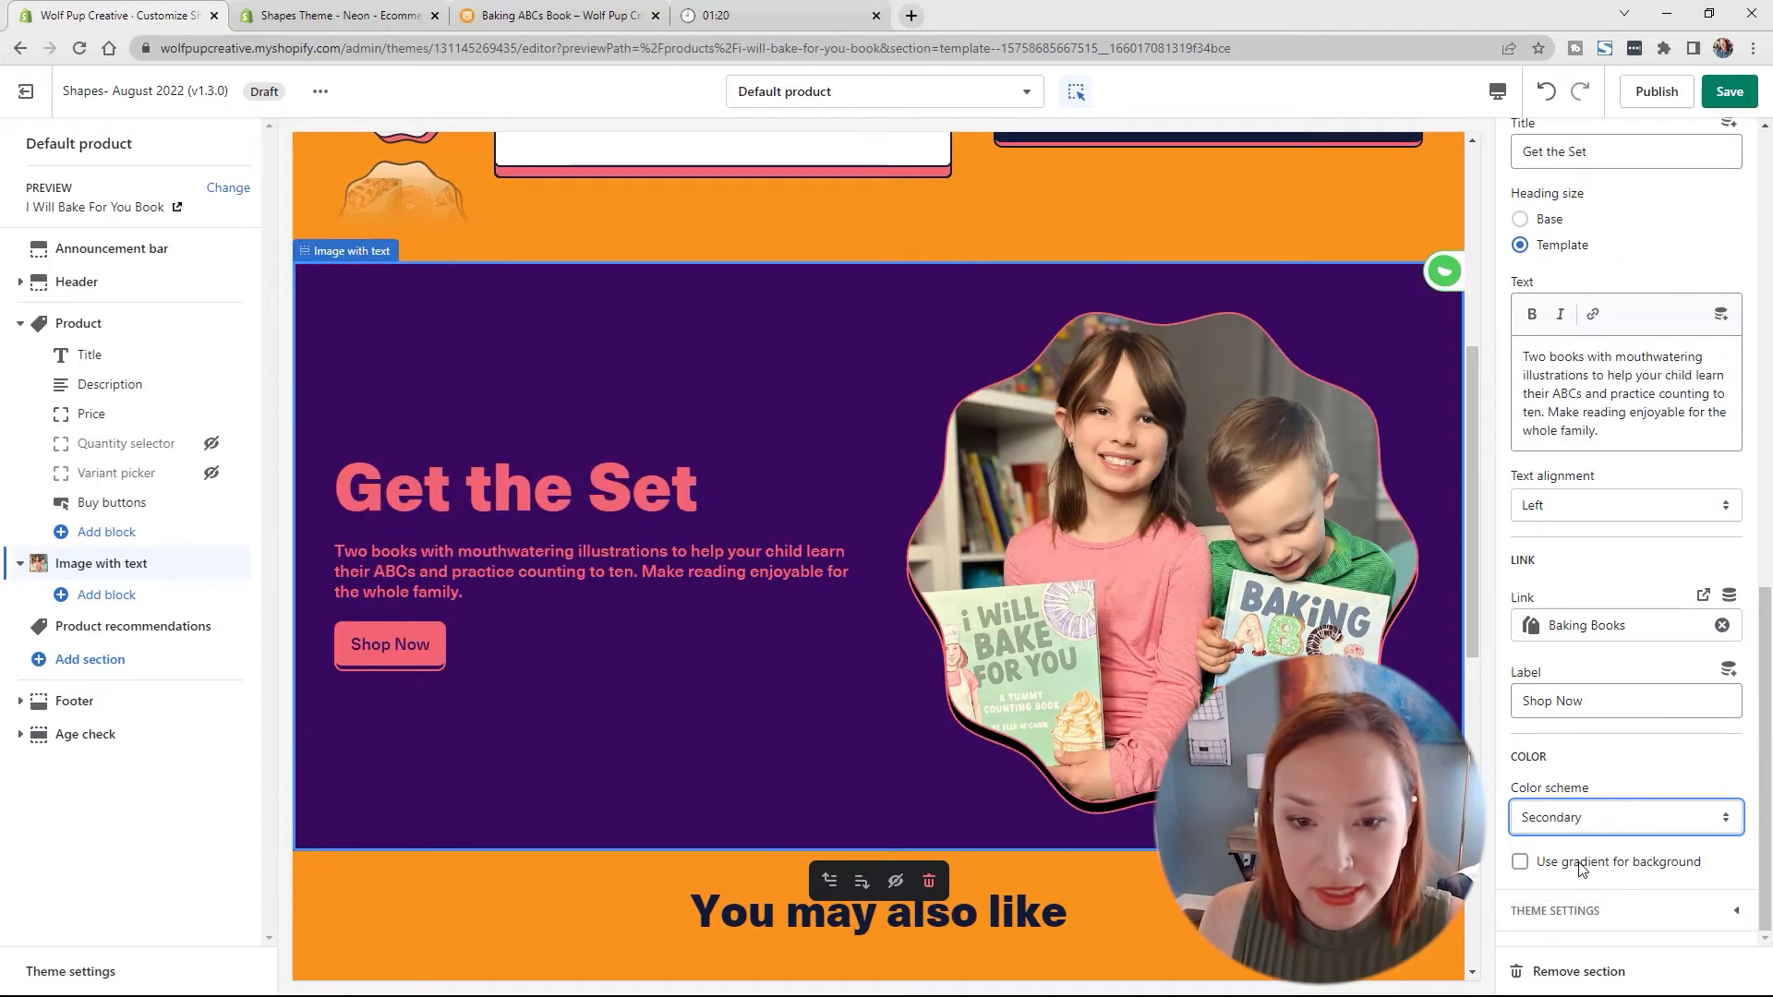
pyautogui.scroll(5, 1023, 617)
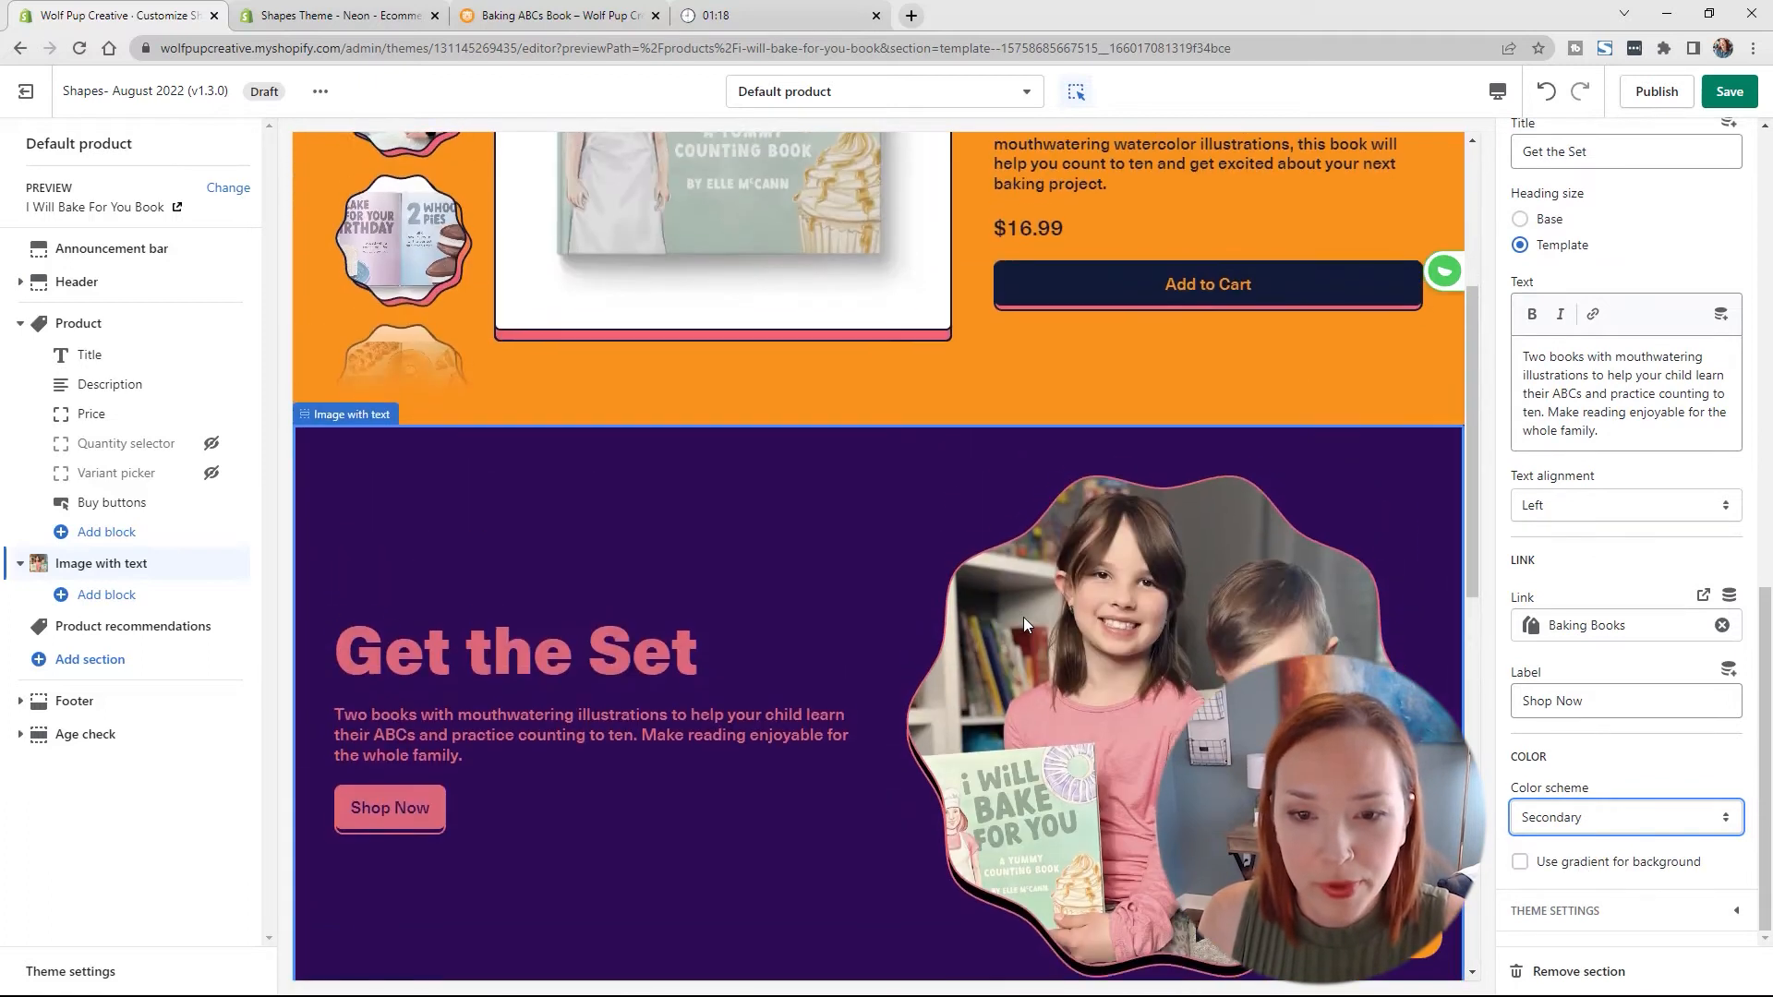
pyautogui.scroll(-7, 1027, 613)
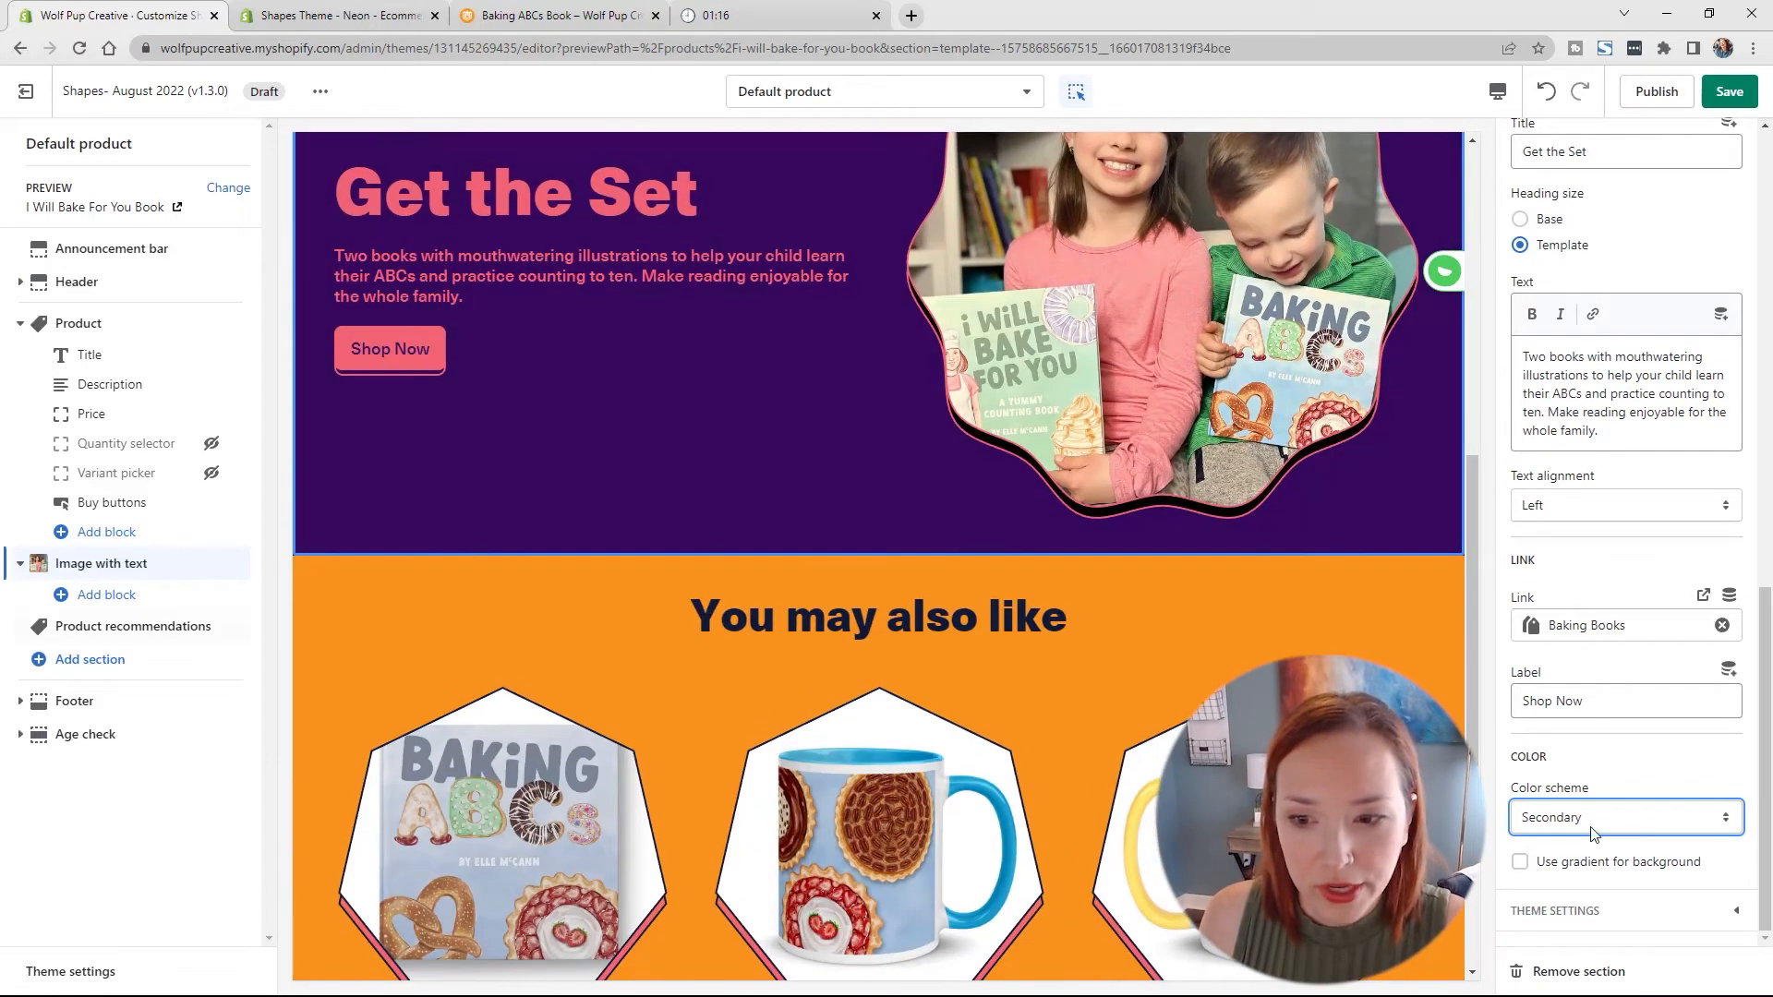
# Step: Set the Image with text section's color scheme to Tertiary
pyautogui.click(1651, 818)
pyautogui.click(1610, 877)
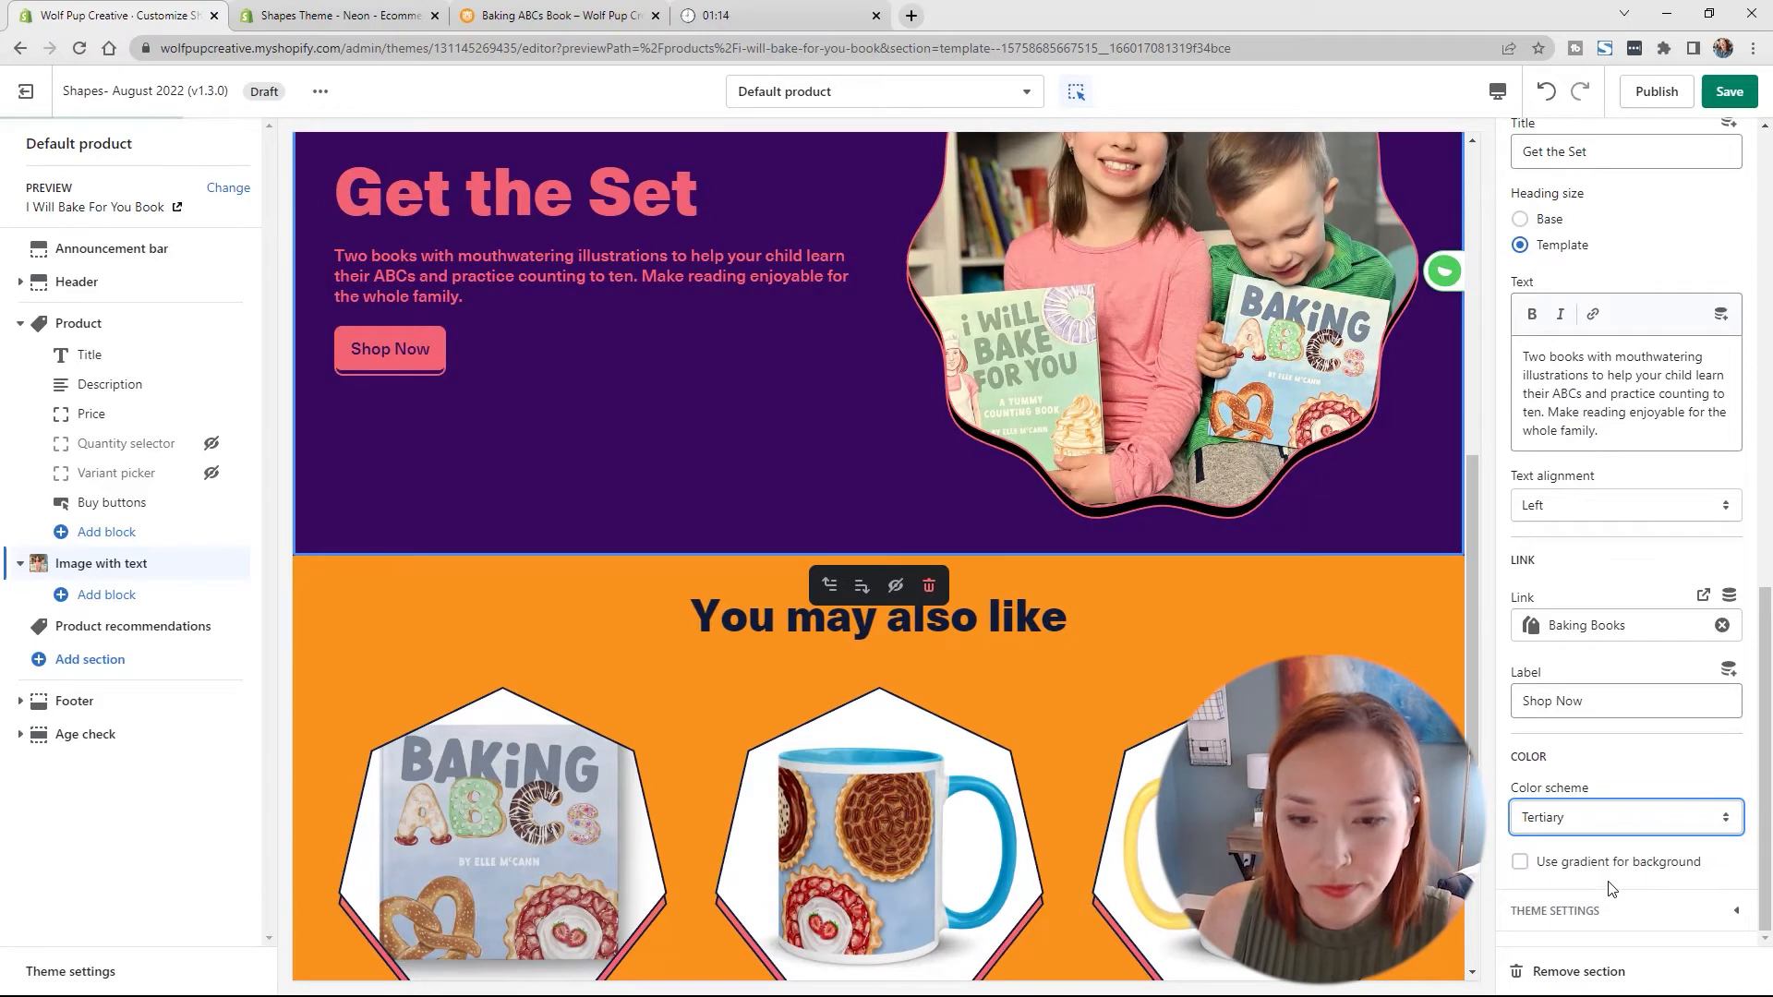
# Step: Set the Image with text section's color scheme to Quaternary and check it against the neighbouring sections in the preview
pyautogui.click(1588, 831)
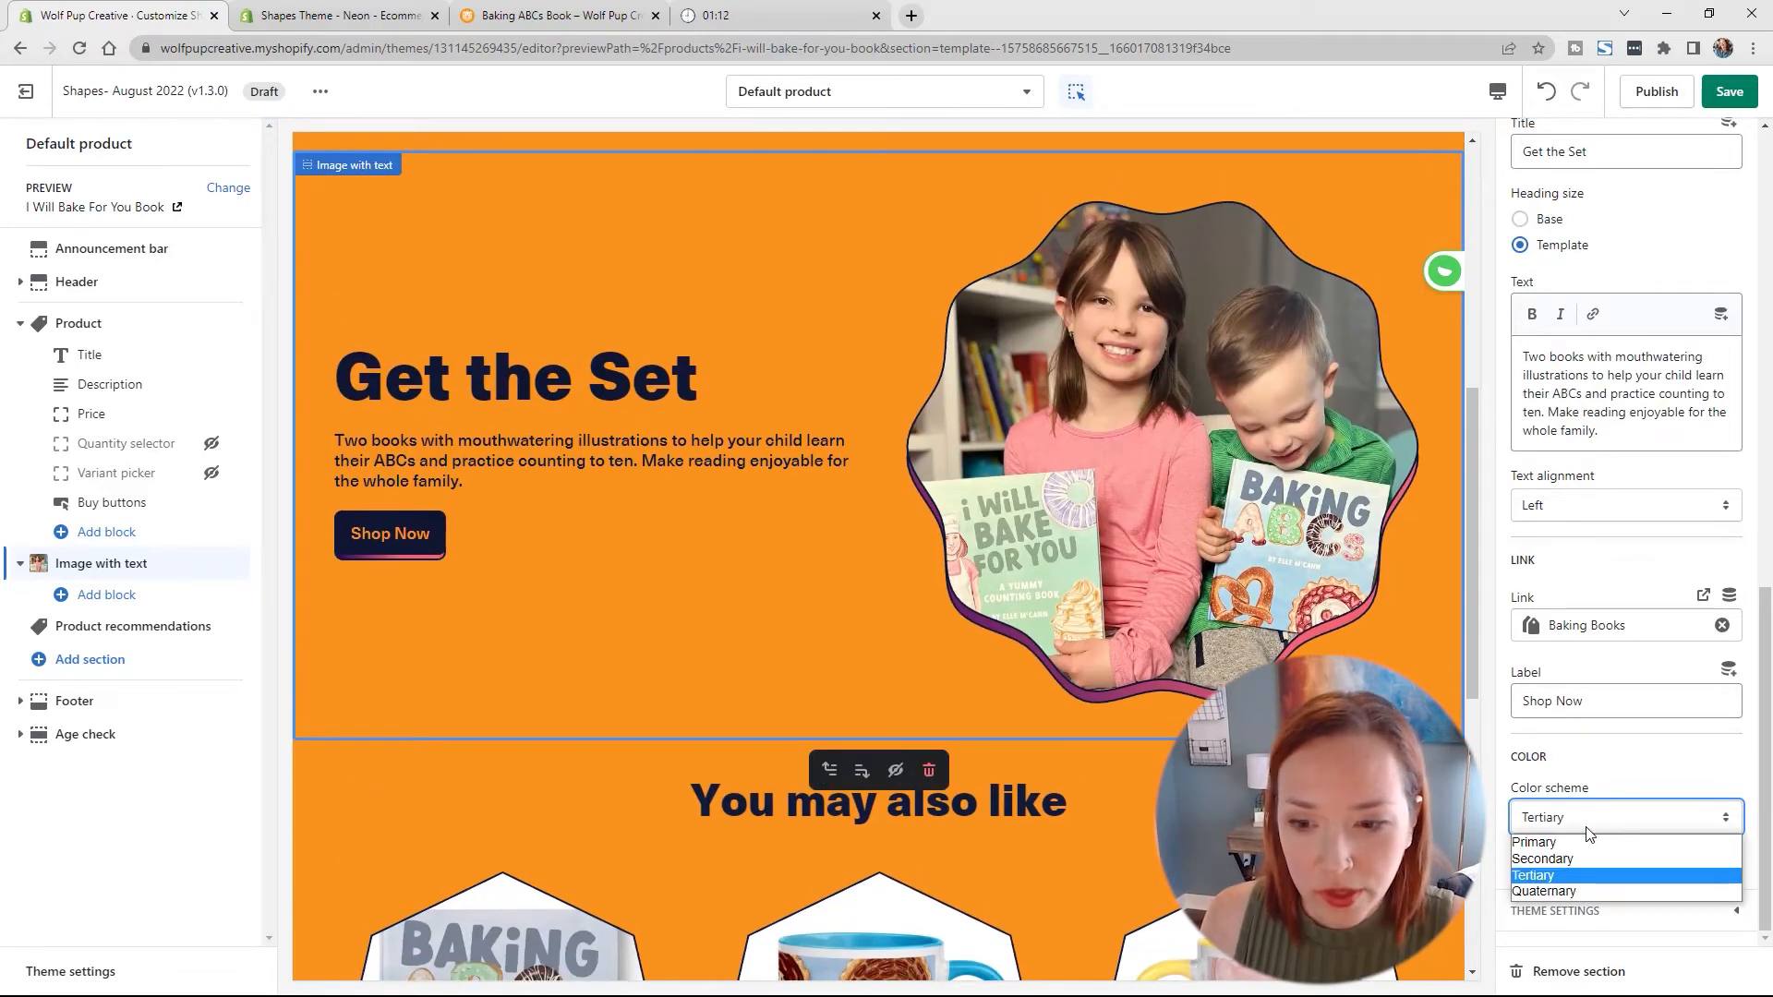
pyautogui.click(1544, 891)
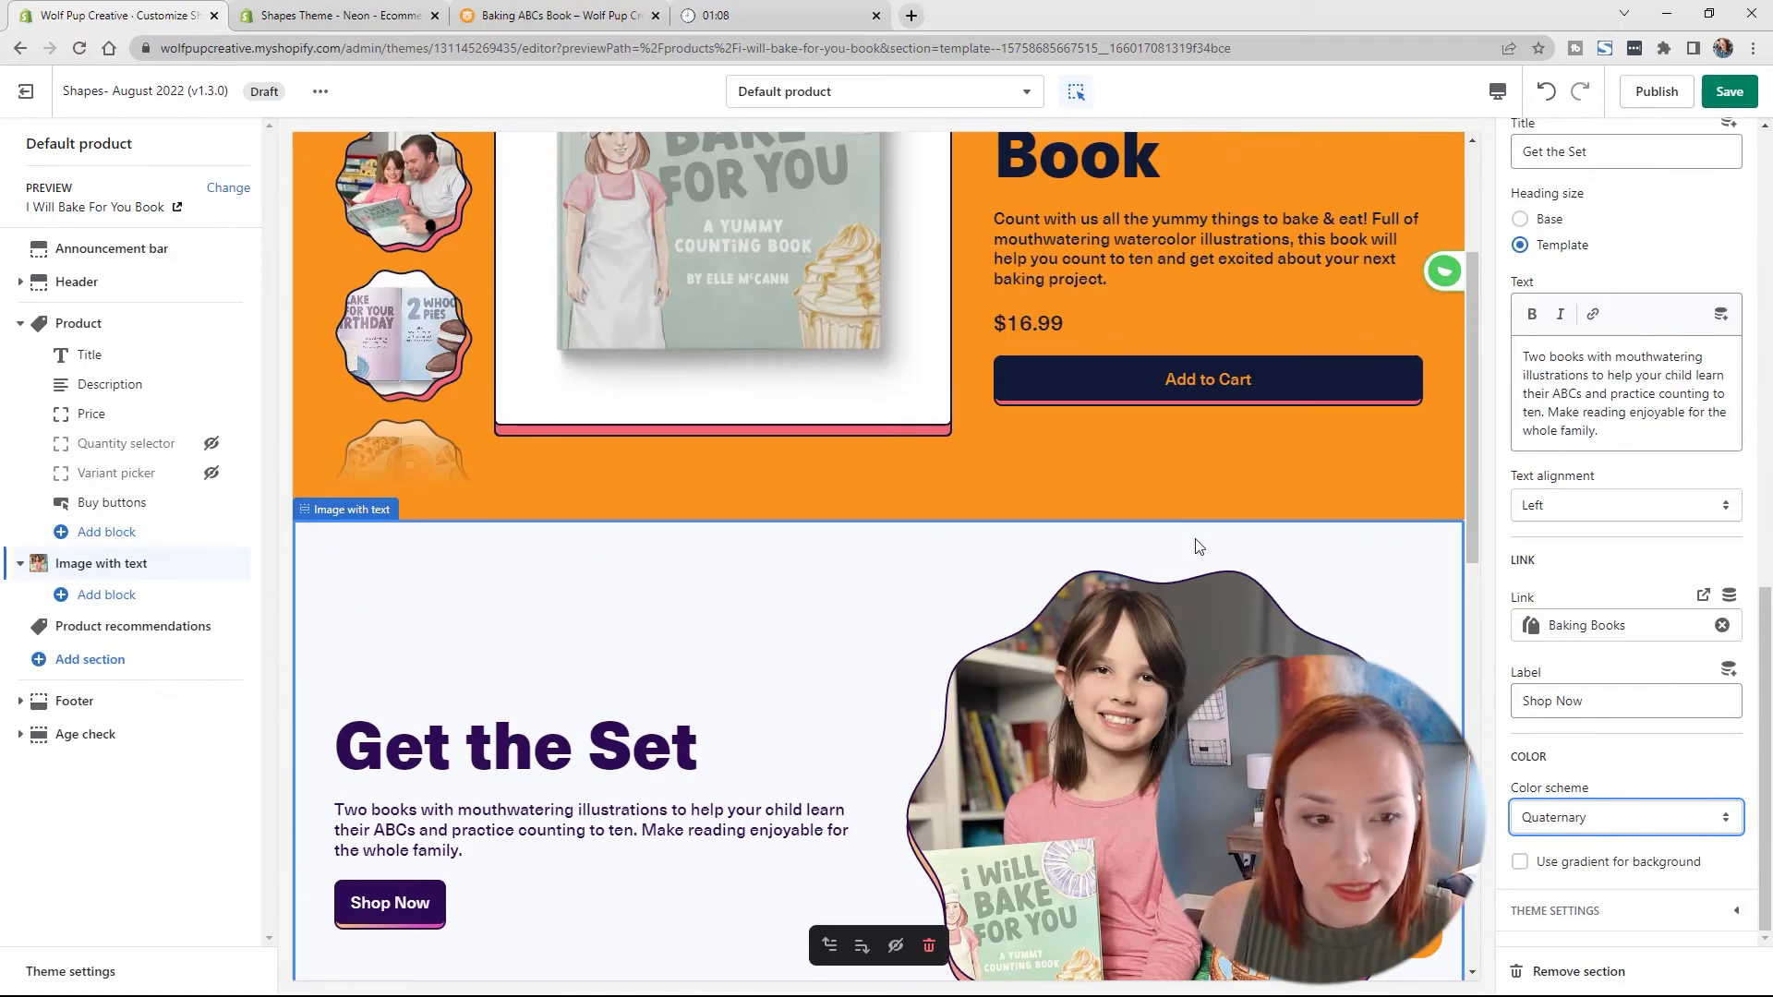
pyautogui.scroll(-5, 1196, 539)
pyautogui.scroll(10, 1197, 541)
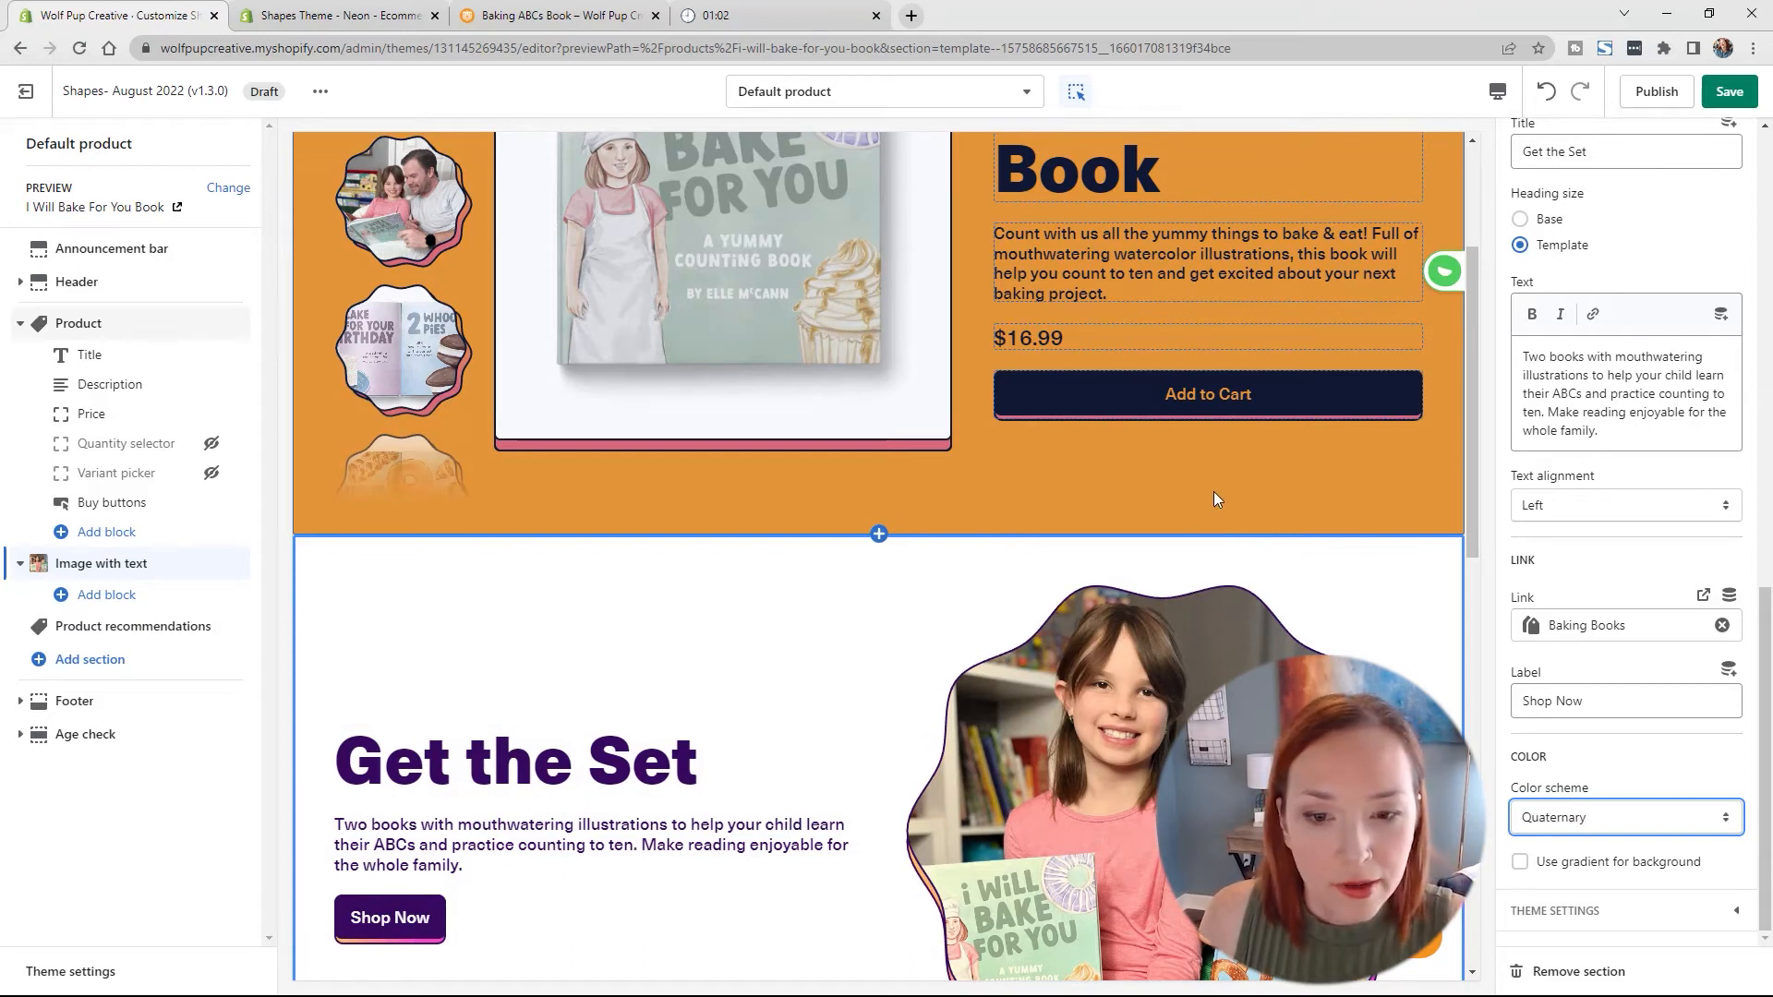
# Step: Add a Shape divider block to the Image with text section and set its target section color scheme to Primary
pyautogui.click(110, 605)
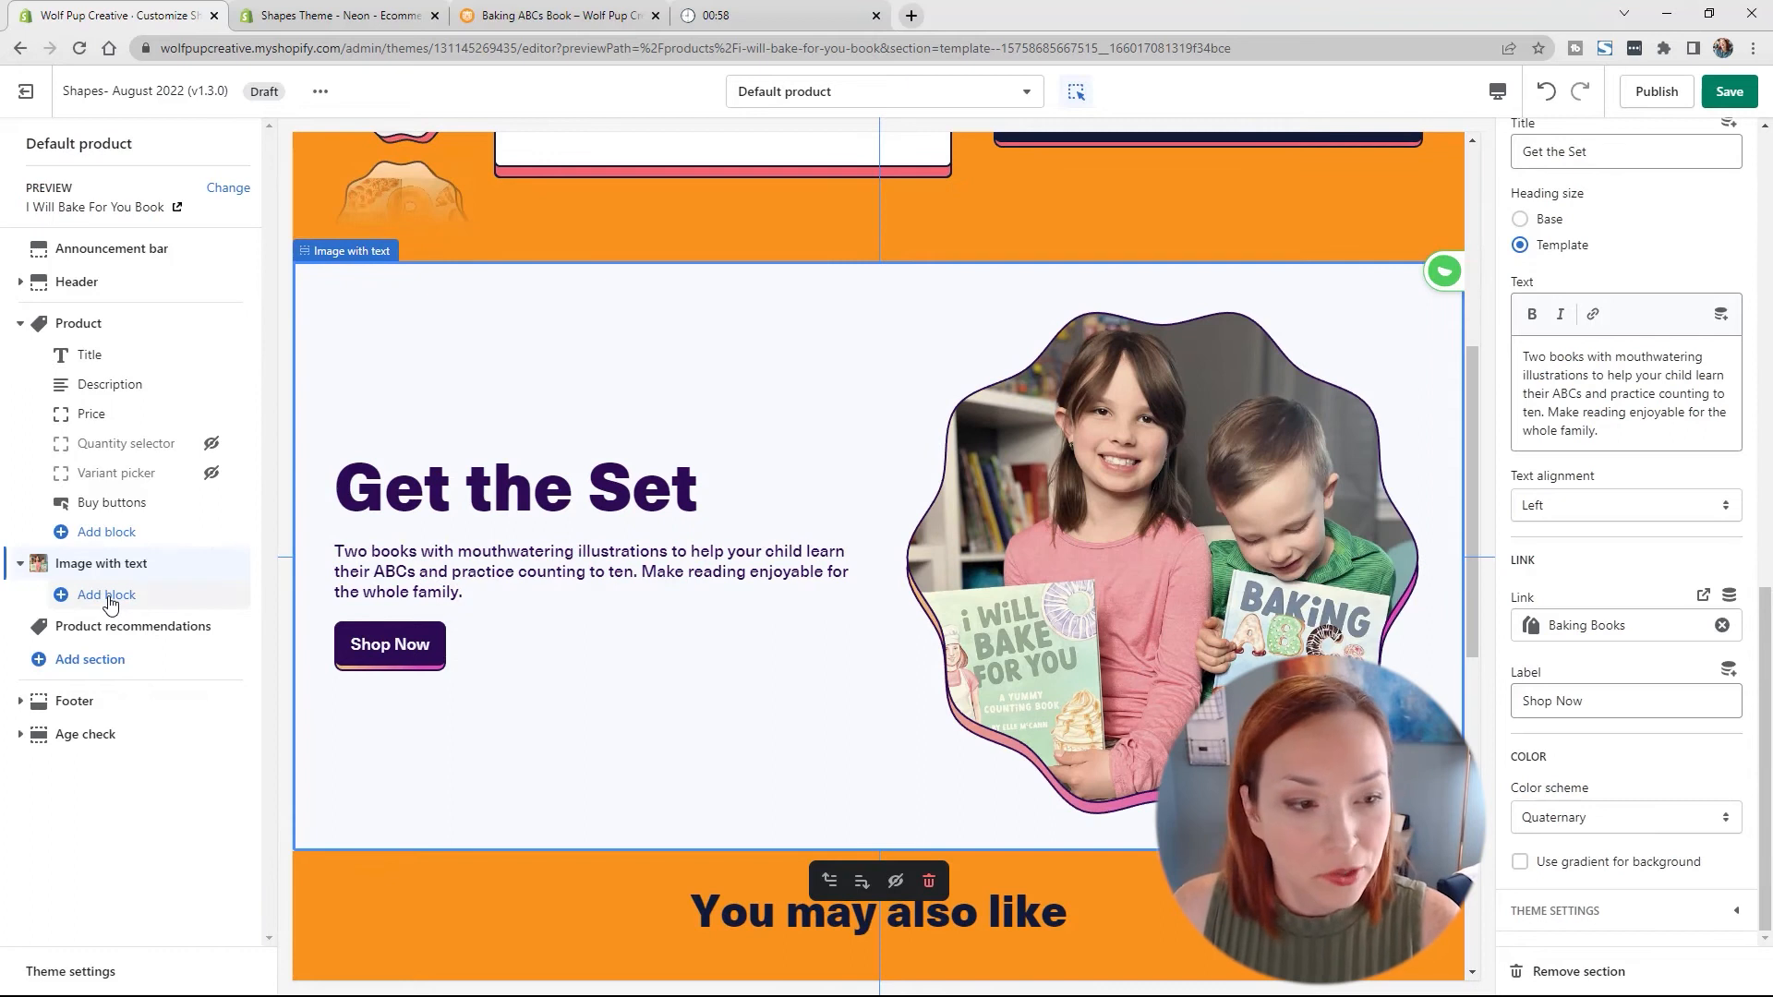
pyautogui.click(107, 595)
pyautogui.click(386, 744)
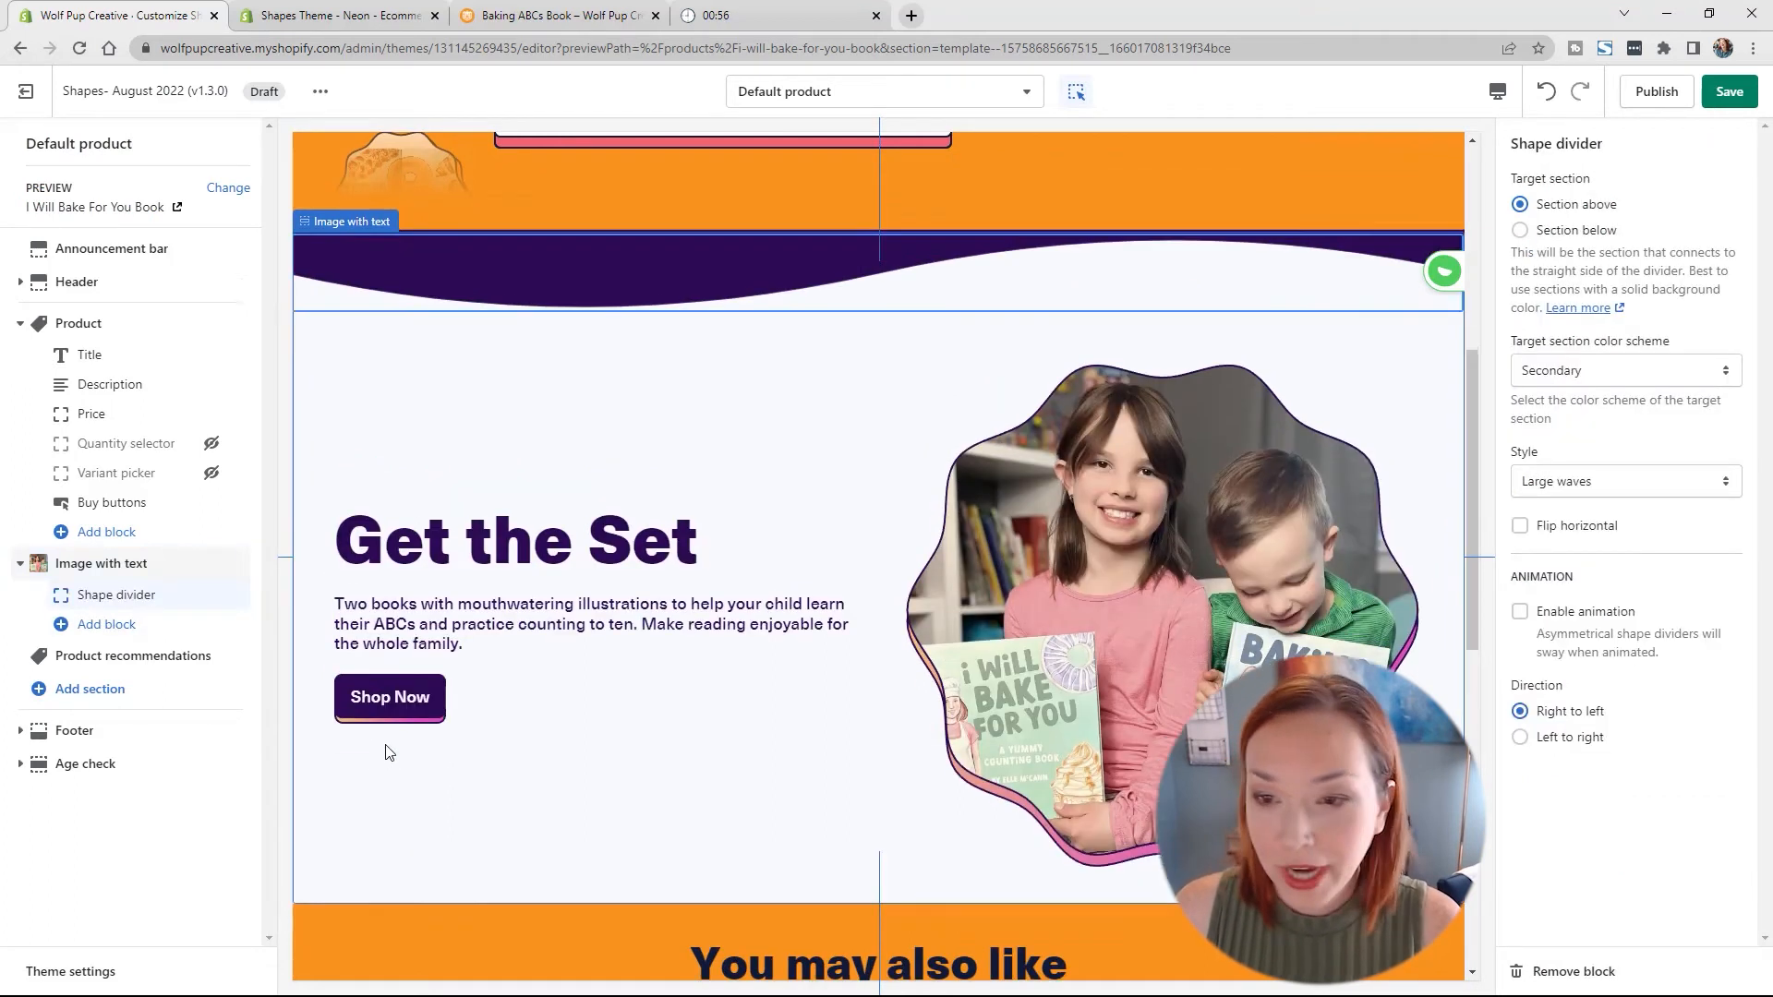
pyautogui.click(1615, 369)
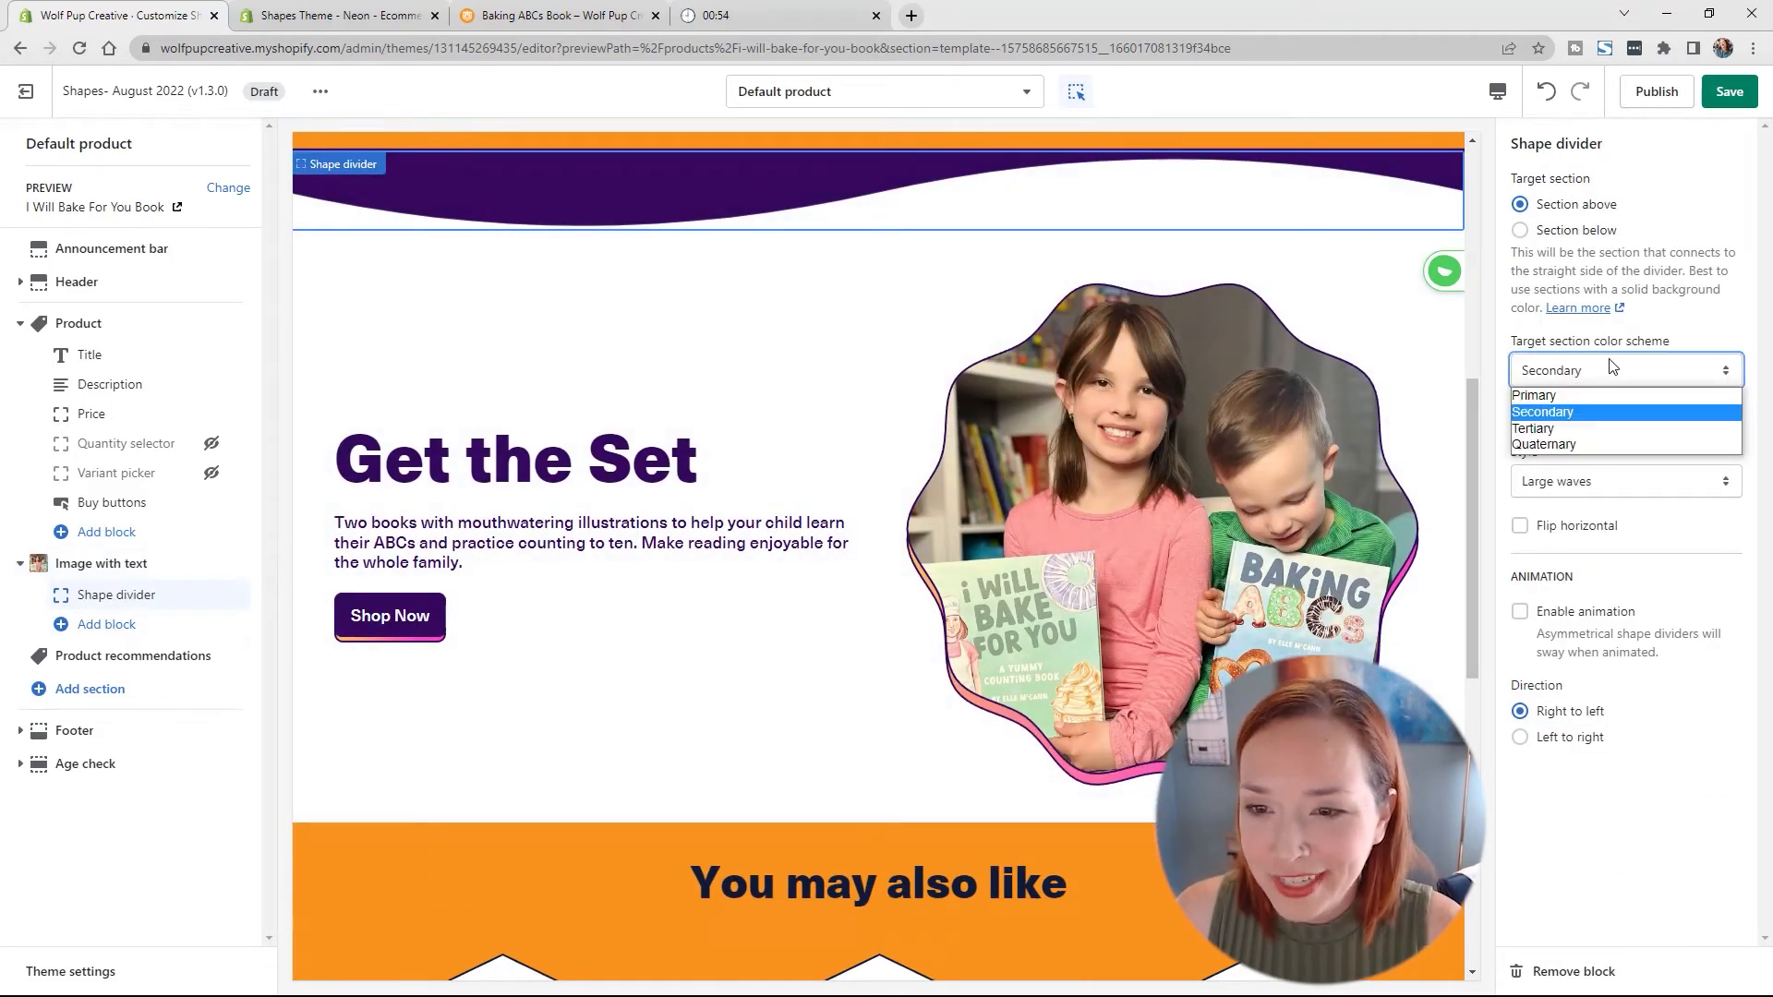
pyautogui.click(1577, 440)
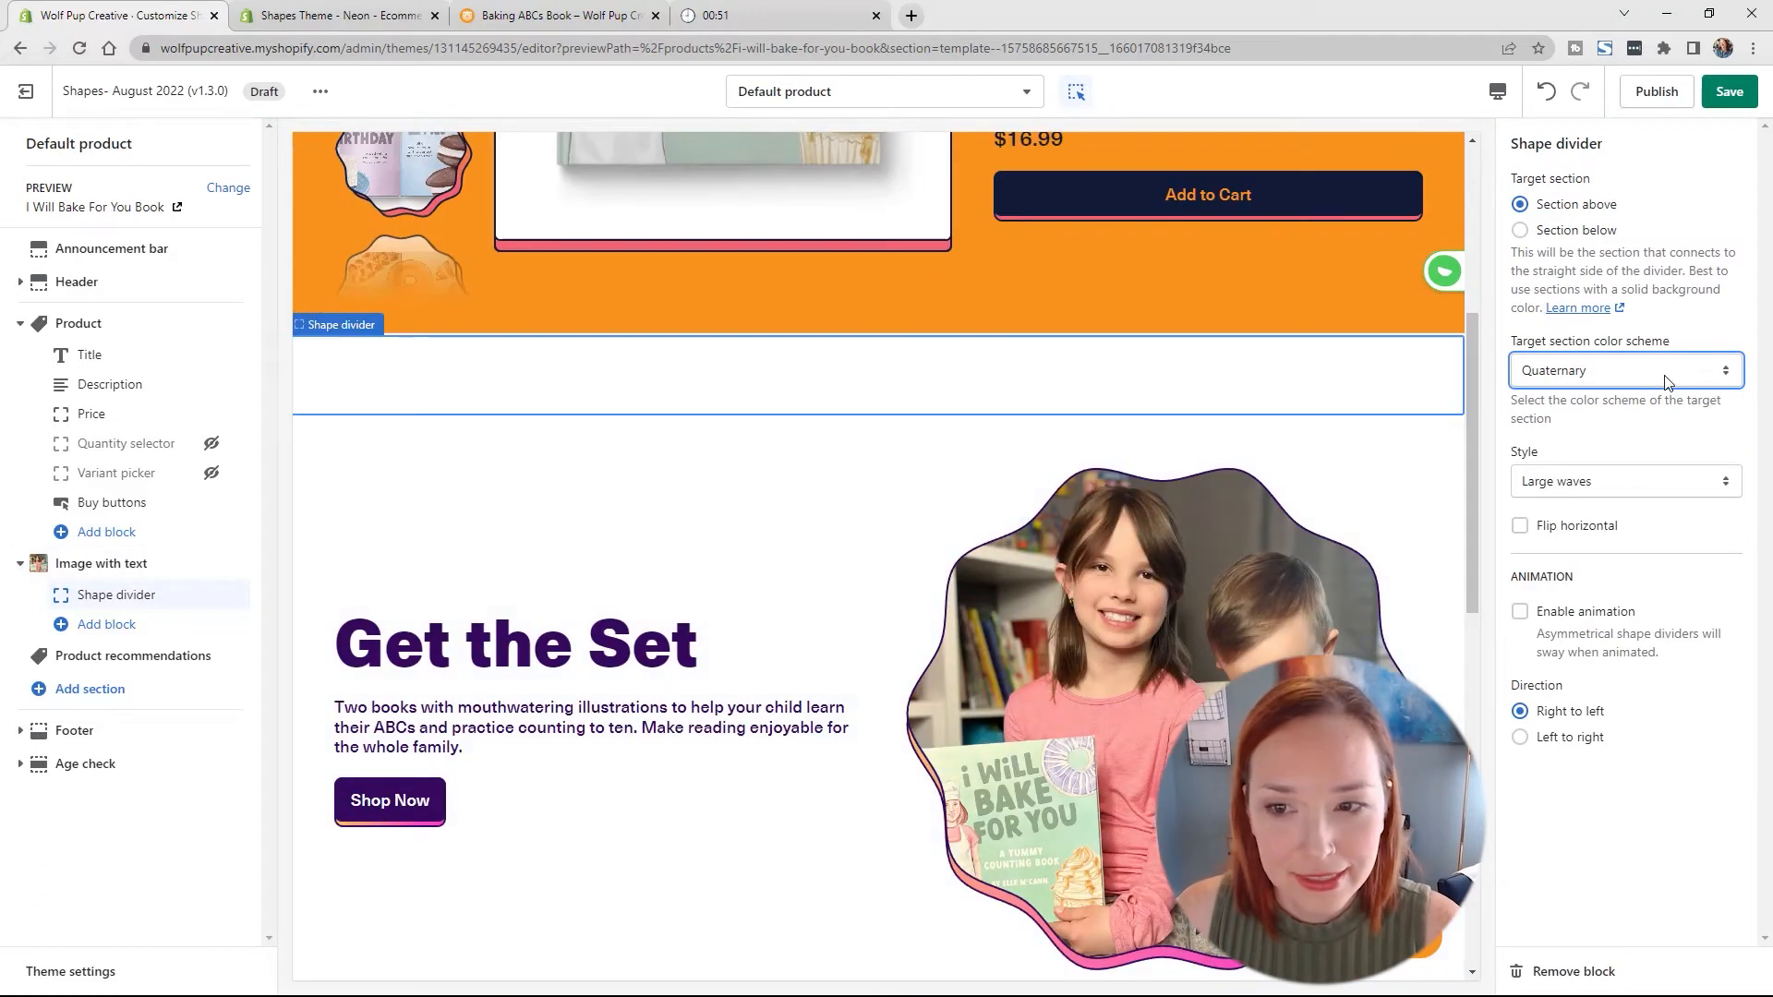
pyautogui.click(1620, 370)
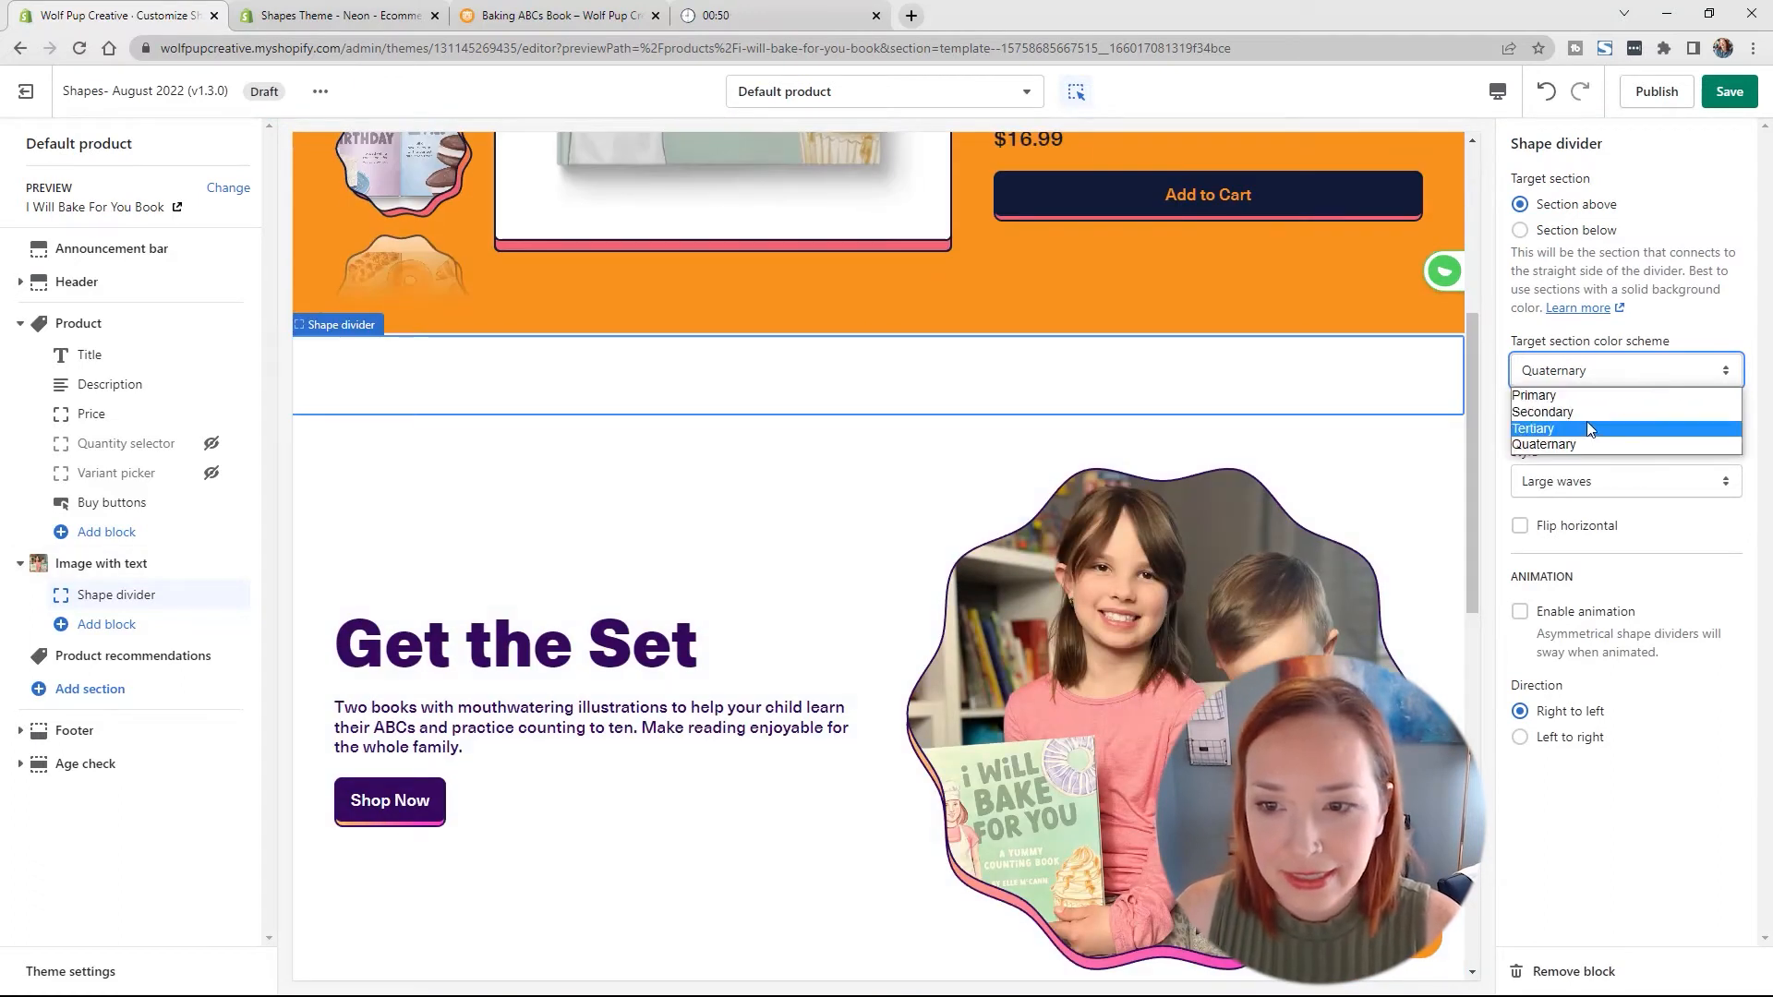
pyautogui.click(1586, 399)
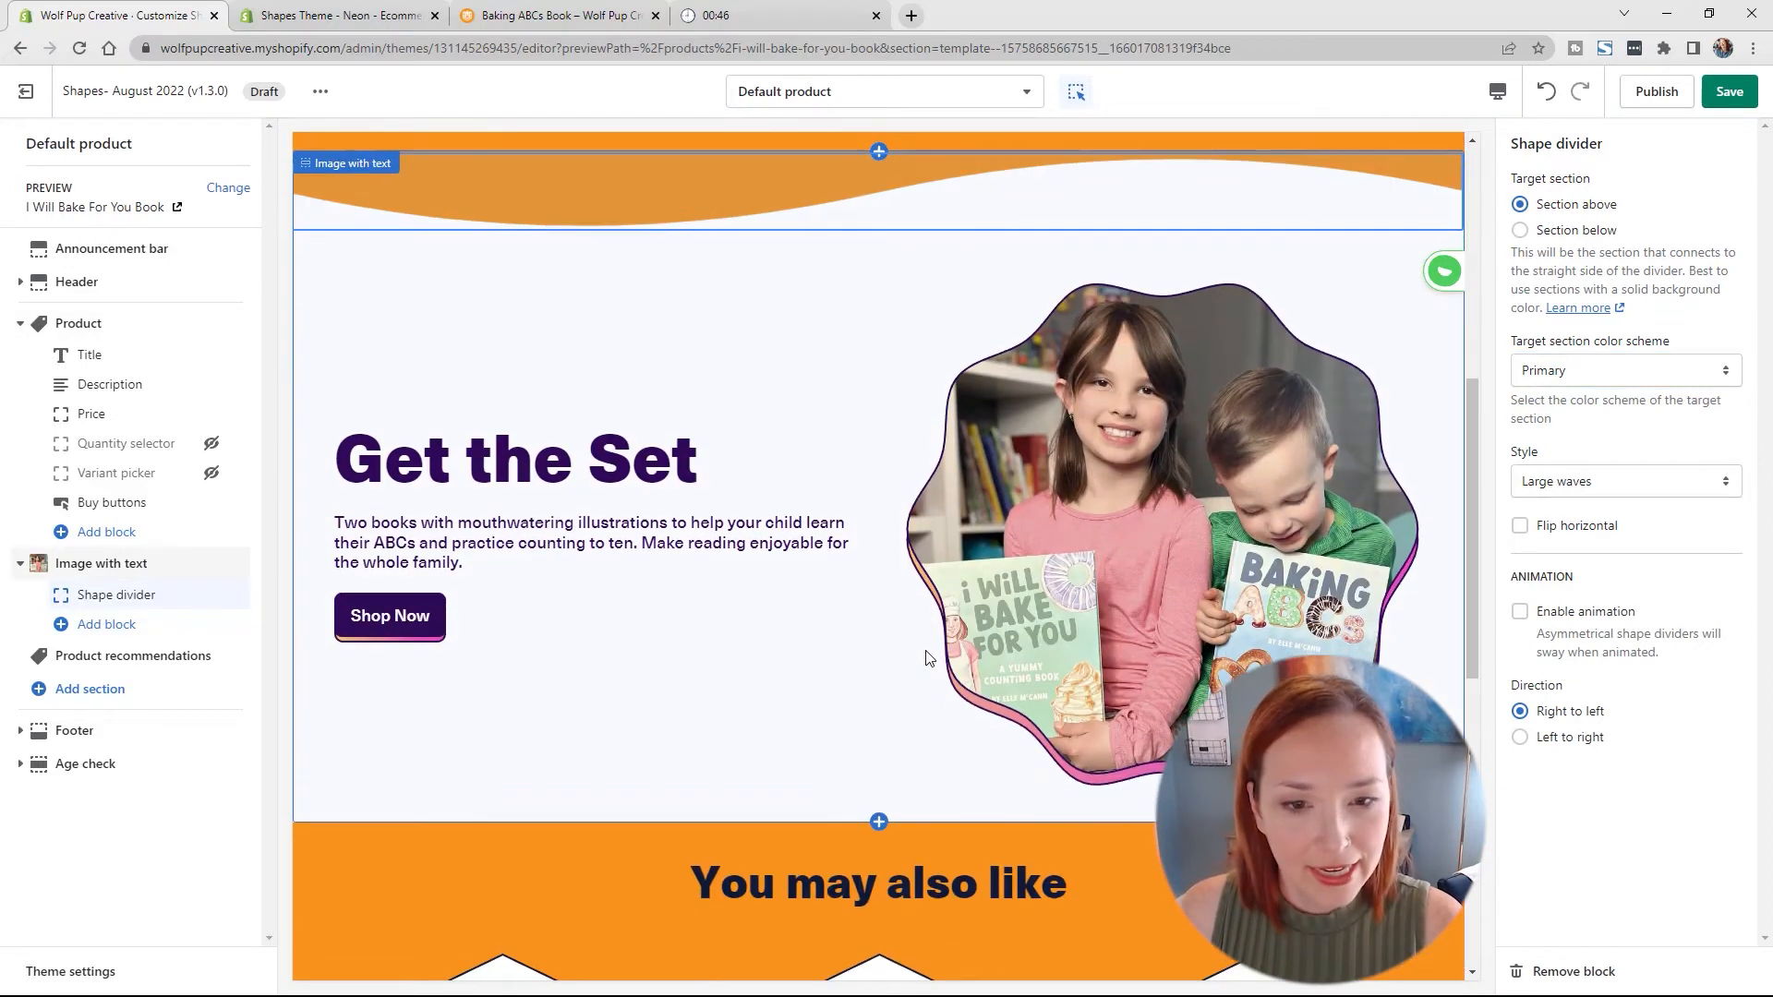
# Step: Add a second Shape divider to the Image with text section, target the section below, and check how it meets Product recommendations
pyautogui.click(119, 628)
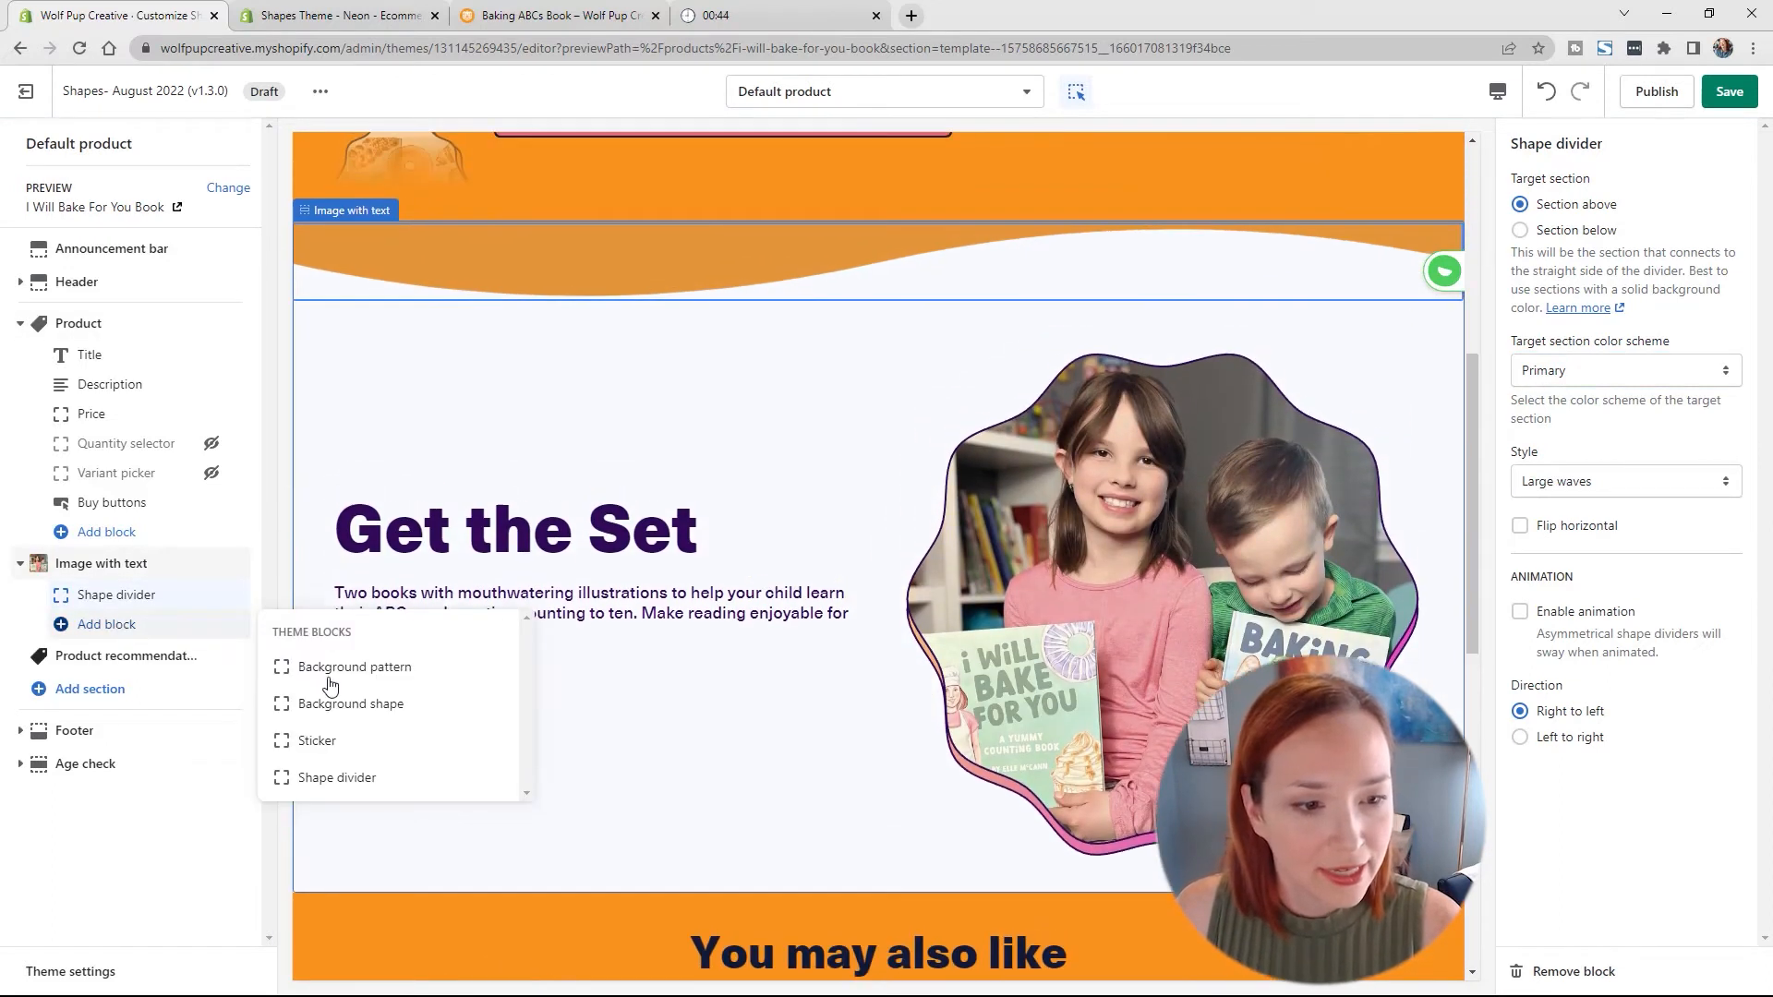
pyautogui.click(397, 778)
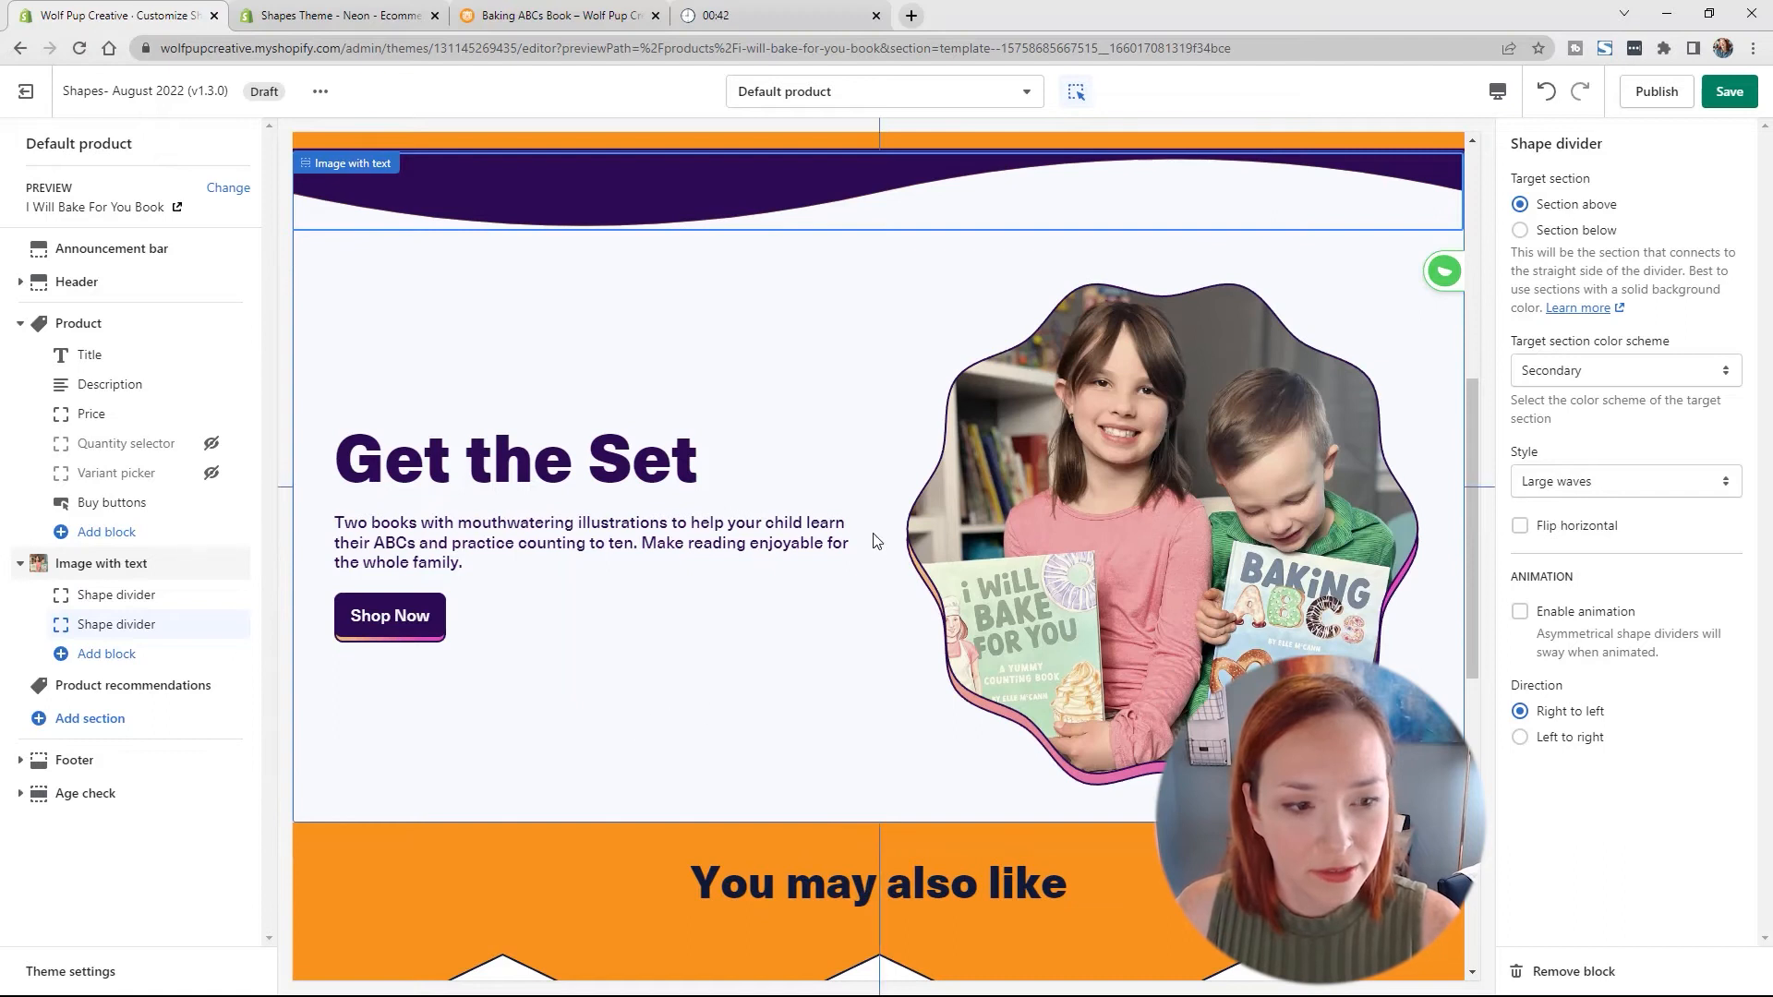
pyautogui.scroll(-5, 698, 586)
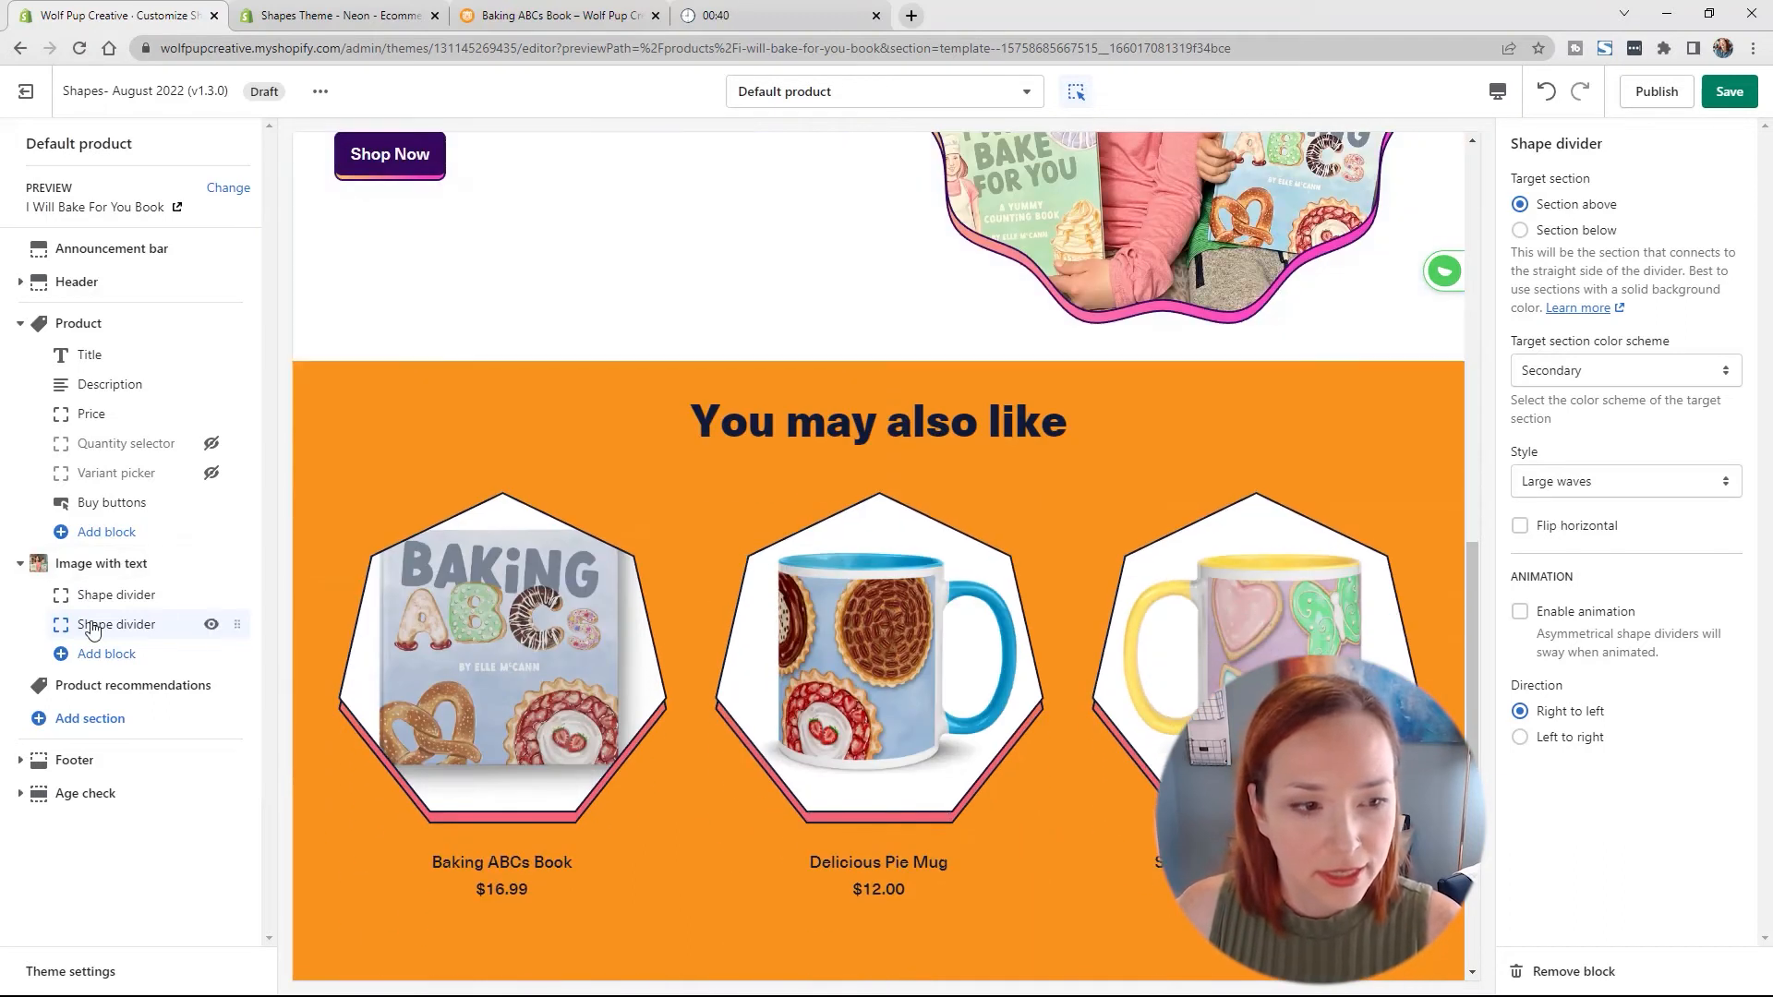
pyautogui.click(76, 628)
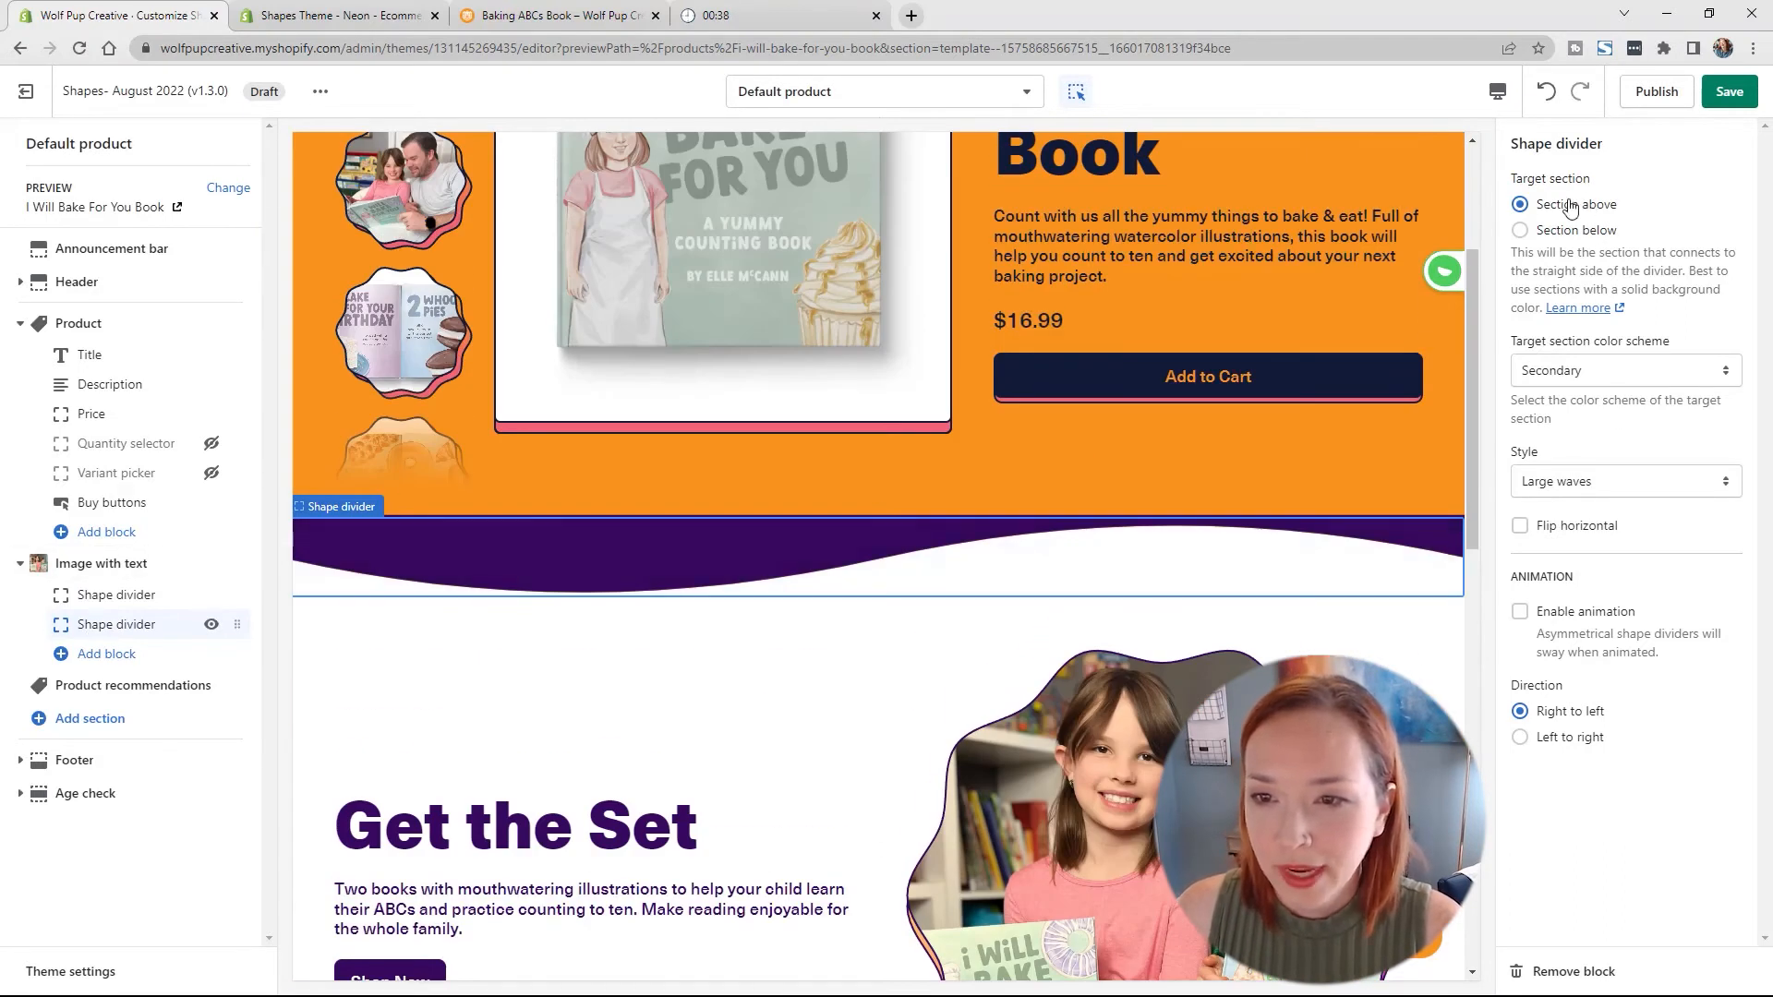
pyautogui.click(1520, 231)
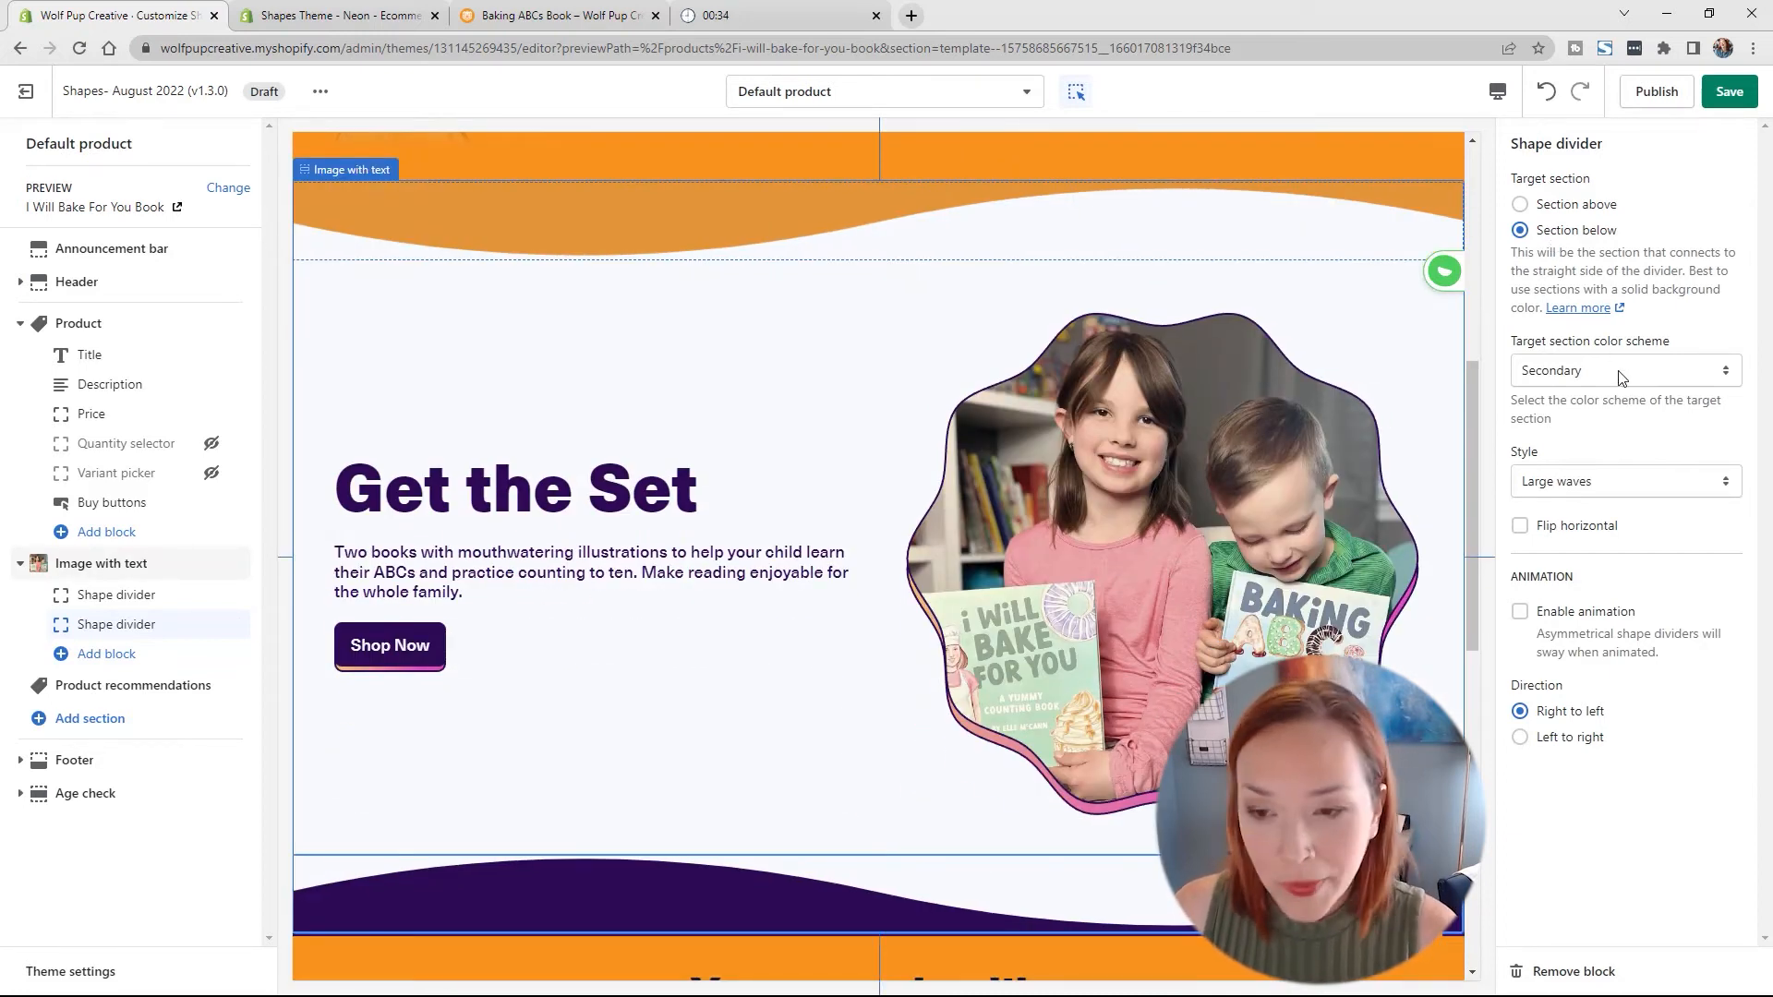
pyautogui.scroll(-3, 1090, 610)
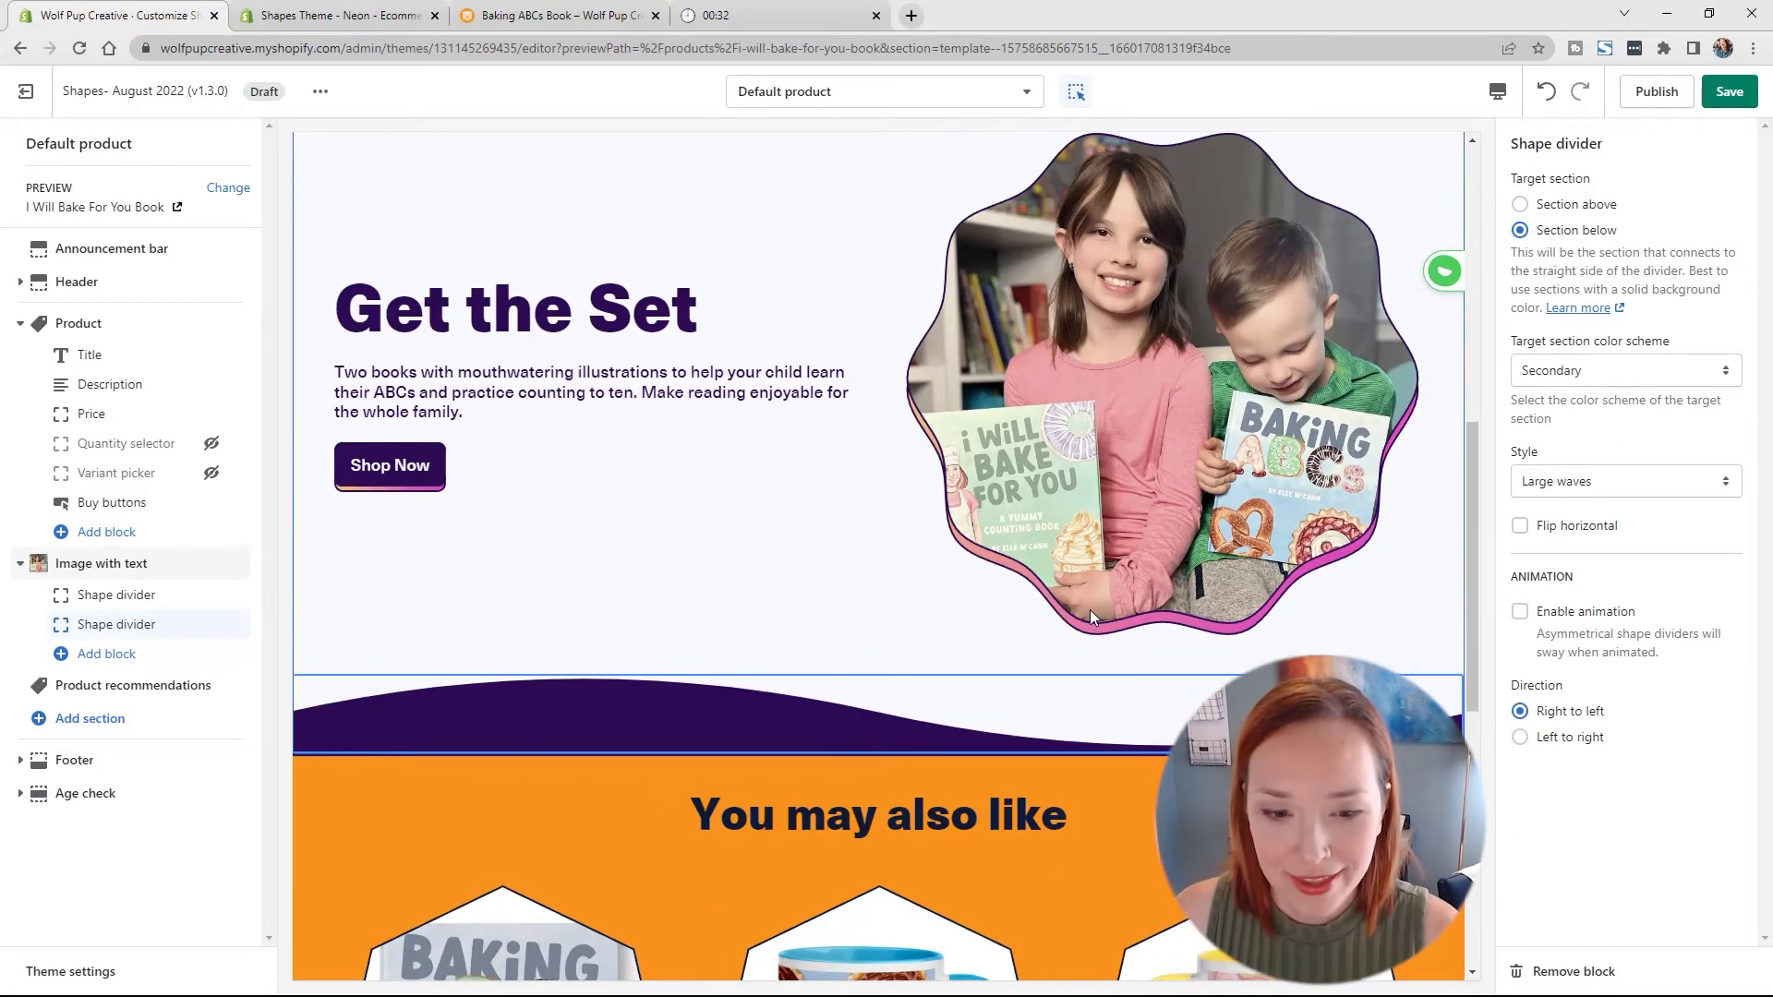
pyautogui.scroll(-1, 1027, 669)
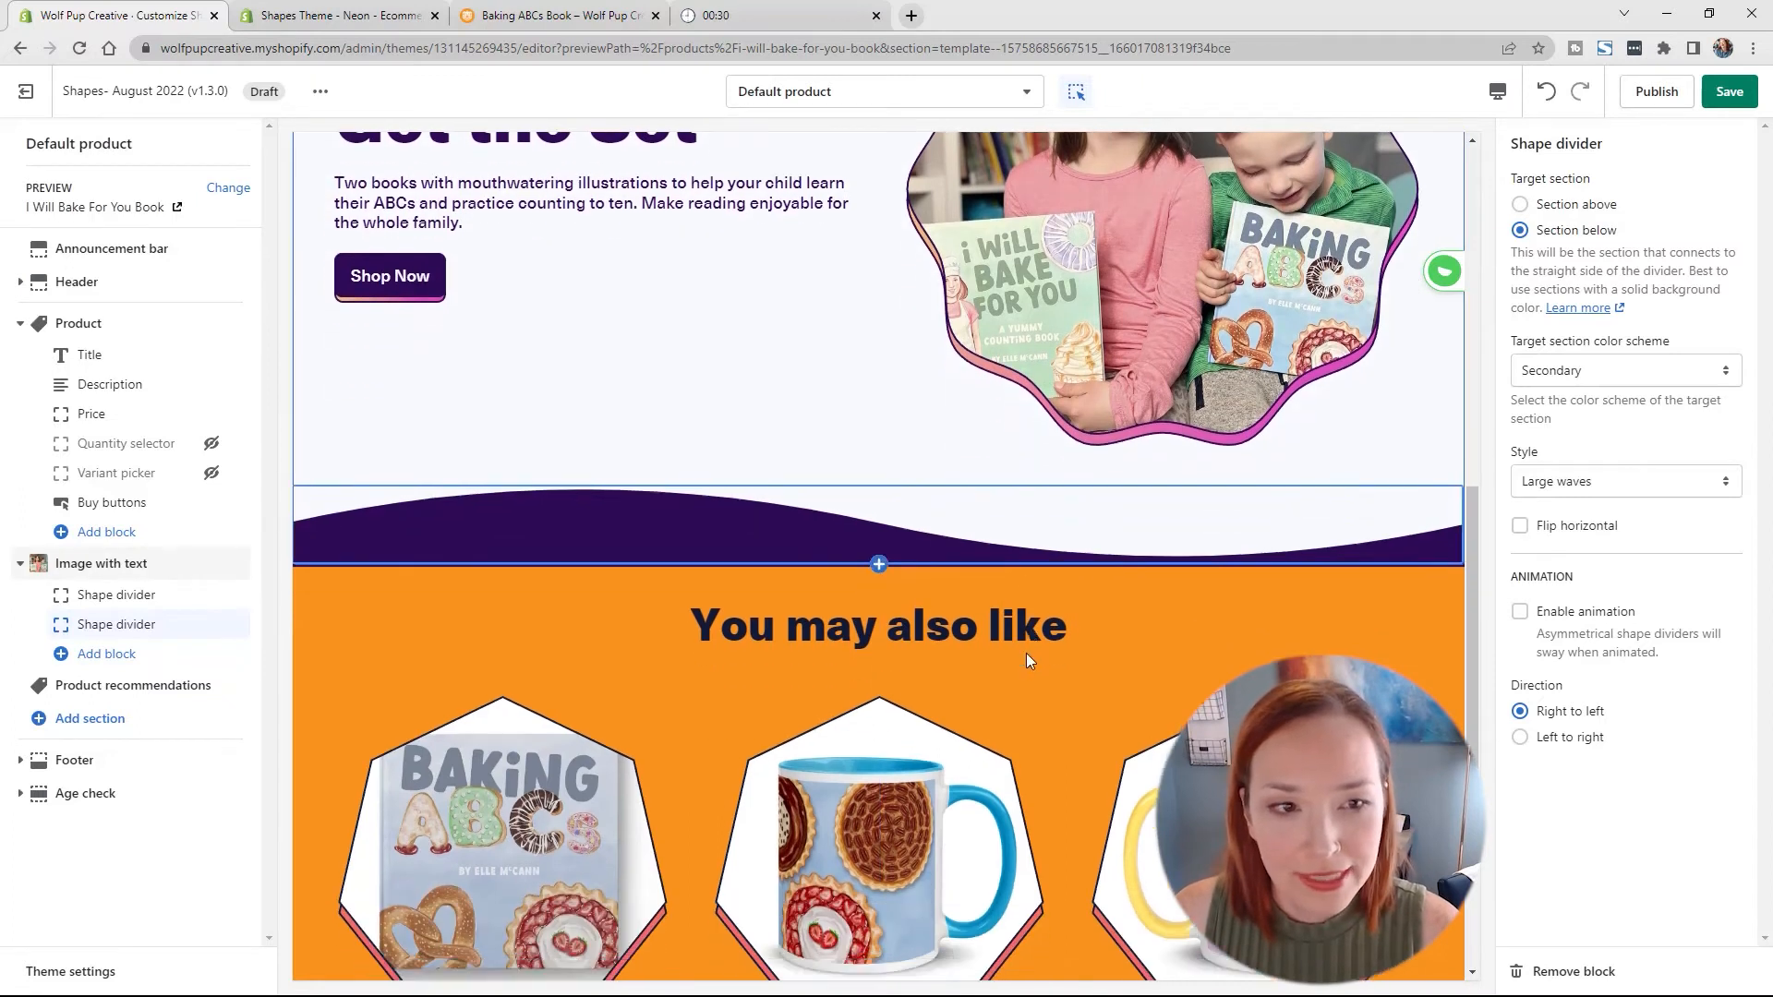
pyautogui.scroll(7, 1026, 663)
pyautogui.scroll(5, 1021, 658)
pyautogui.scroll(-18, 1022, 602)
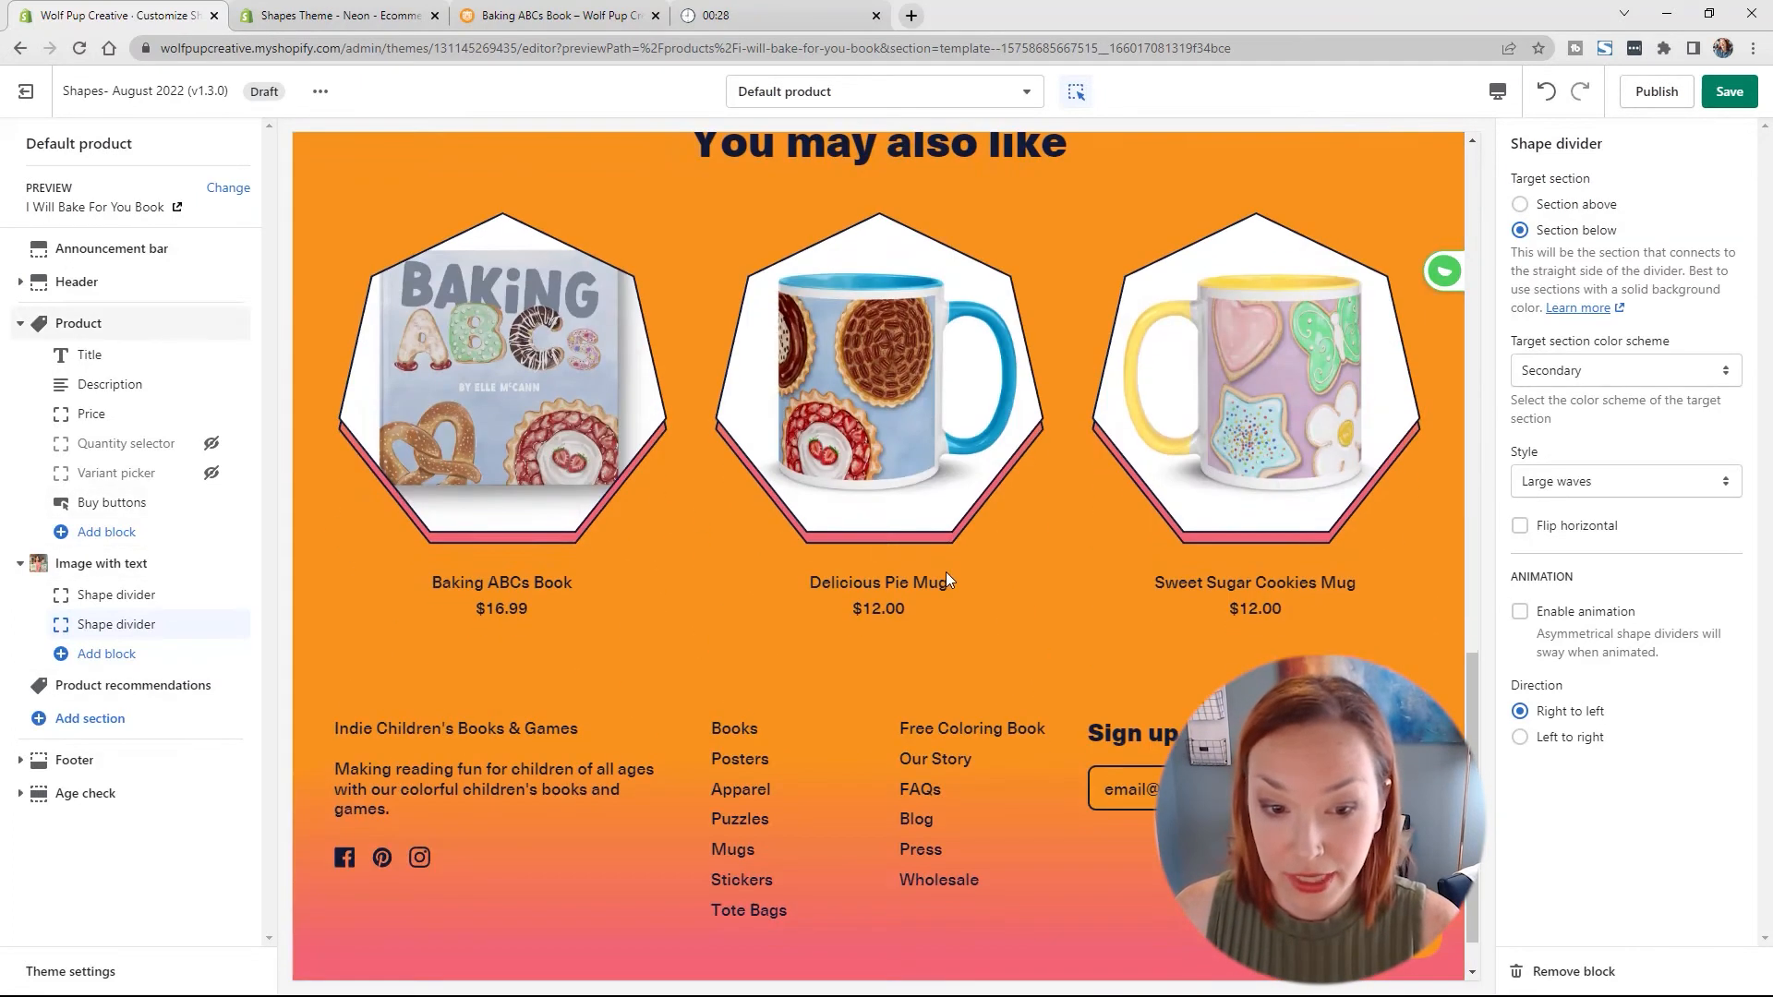
pyautogui.scroll(2, 914, 568)
pyautogui.scroll(4, 879, 563)
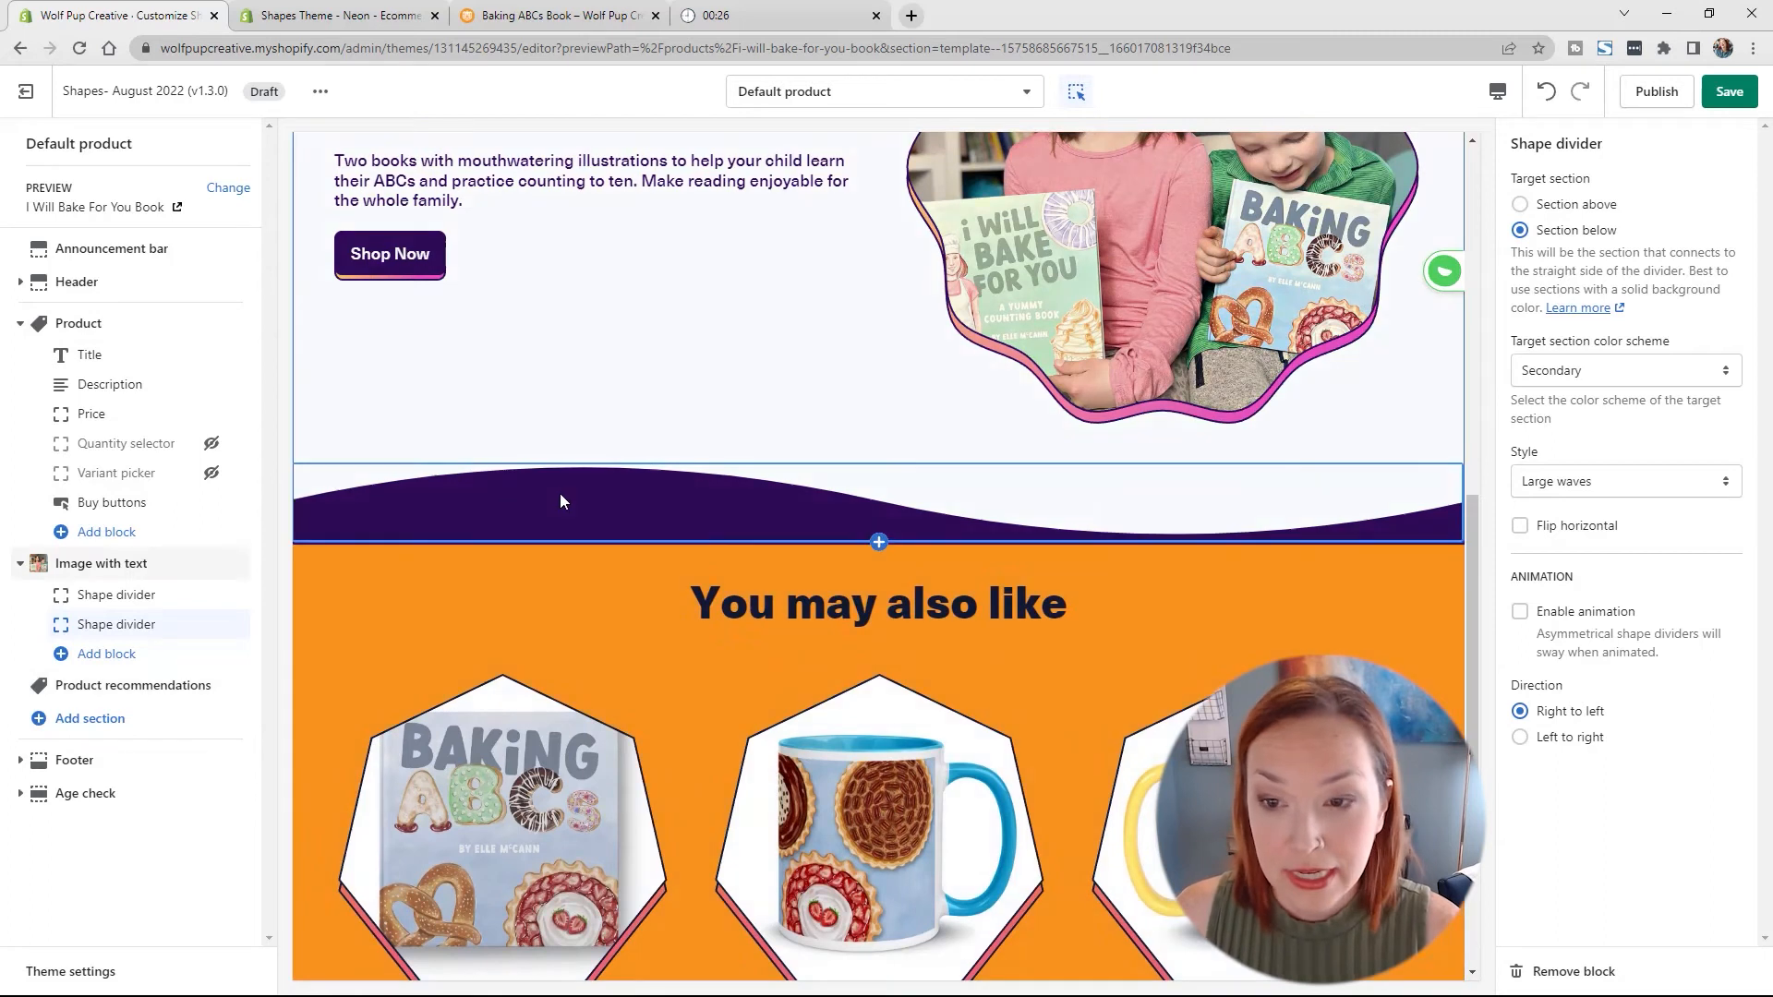
# Step: Set the Product recommendations section's color scheme to Secondary and review the page from the footer up to the header
pyautogui.click(162, 687)
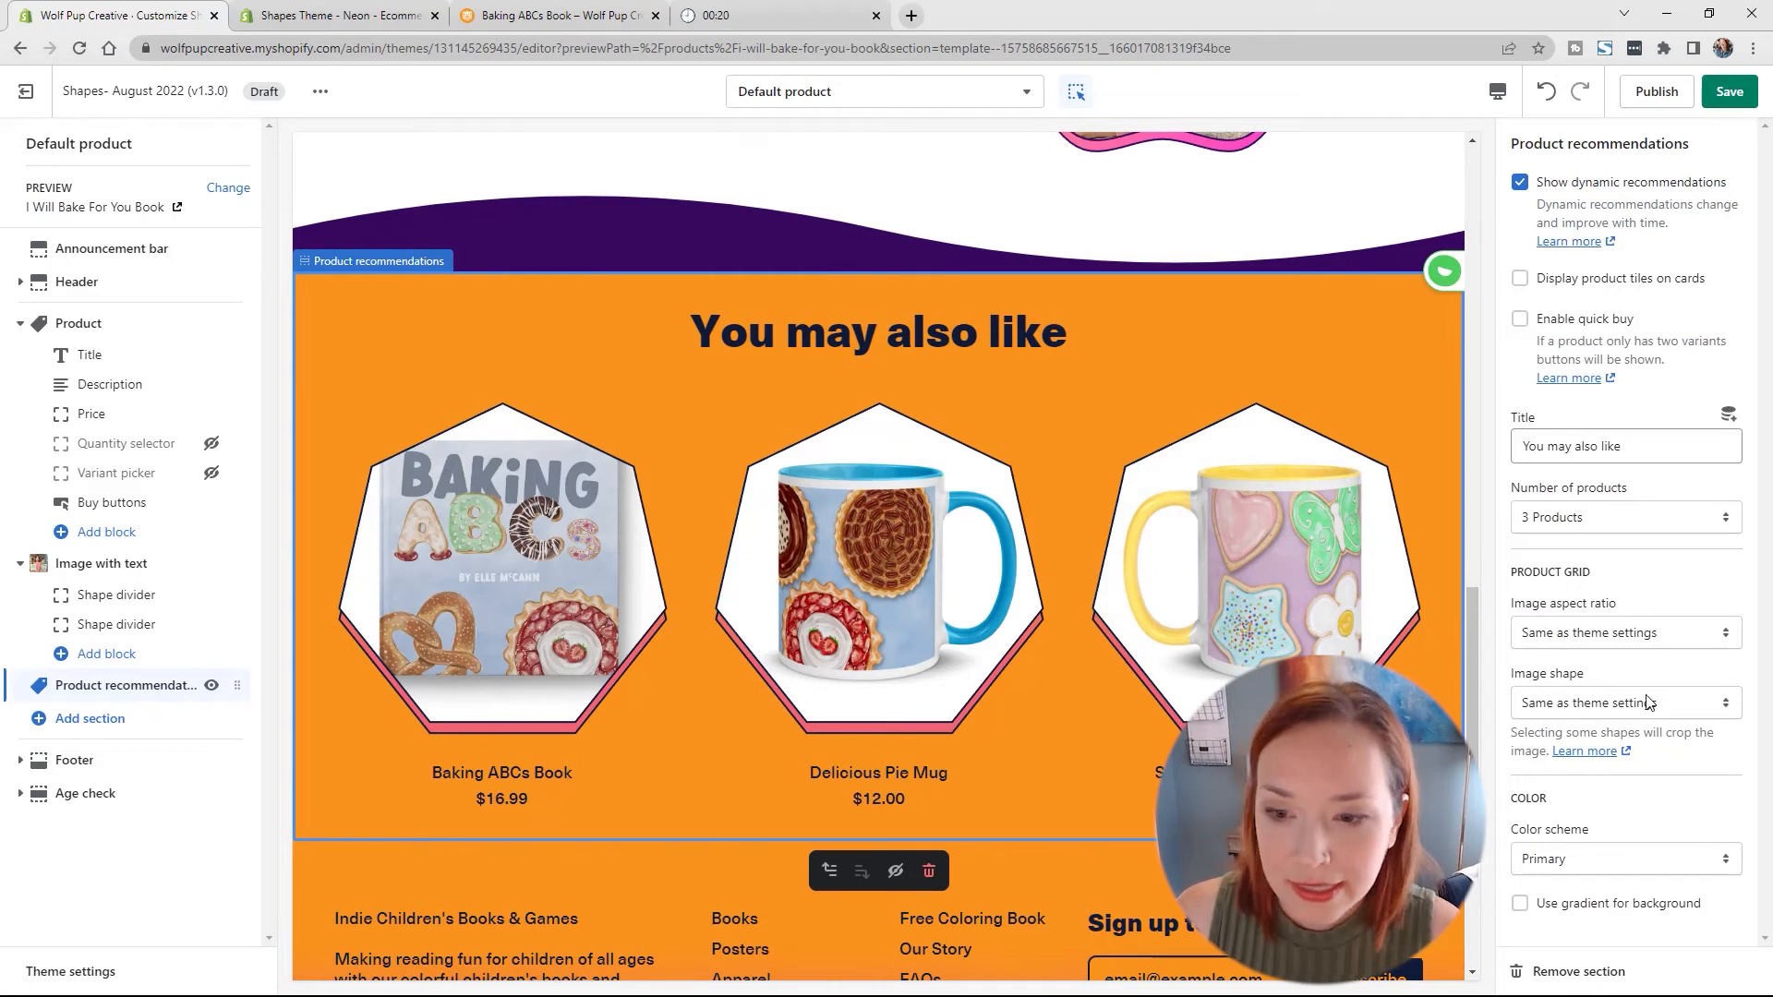
pyautogui.click(1567, 861)
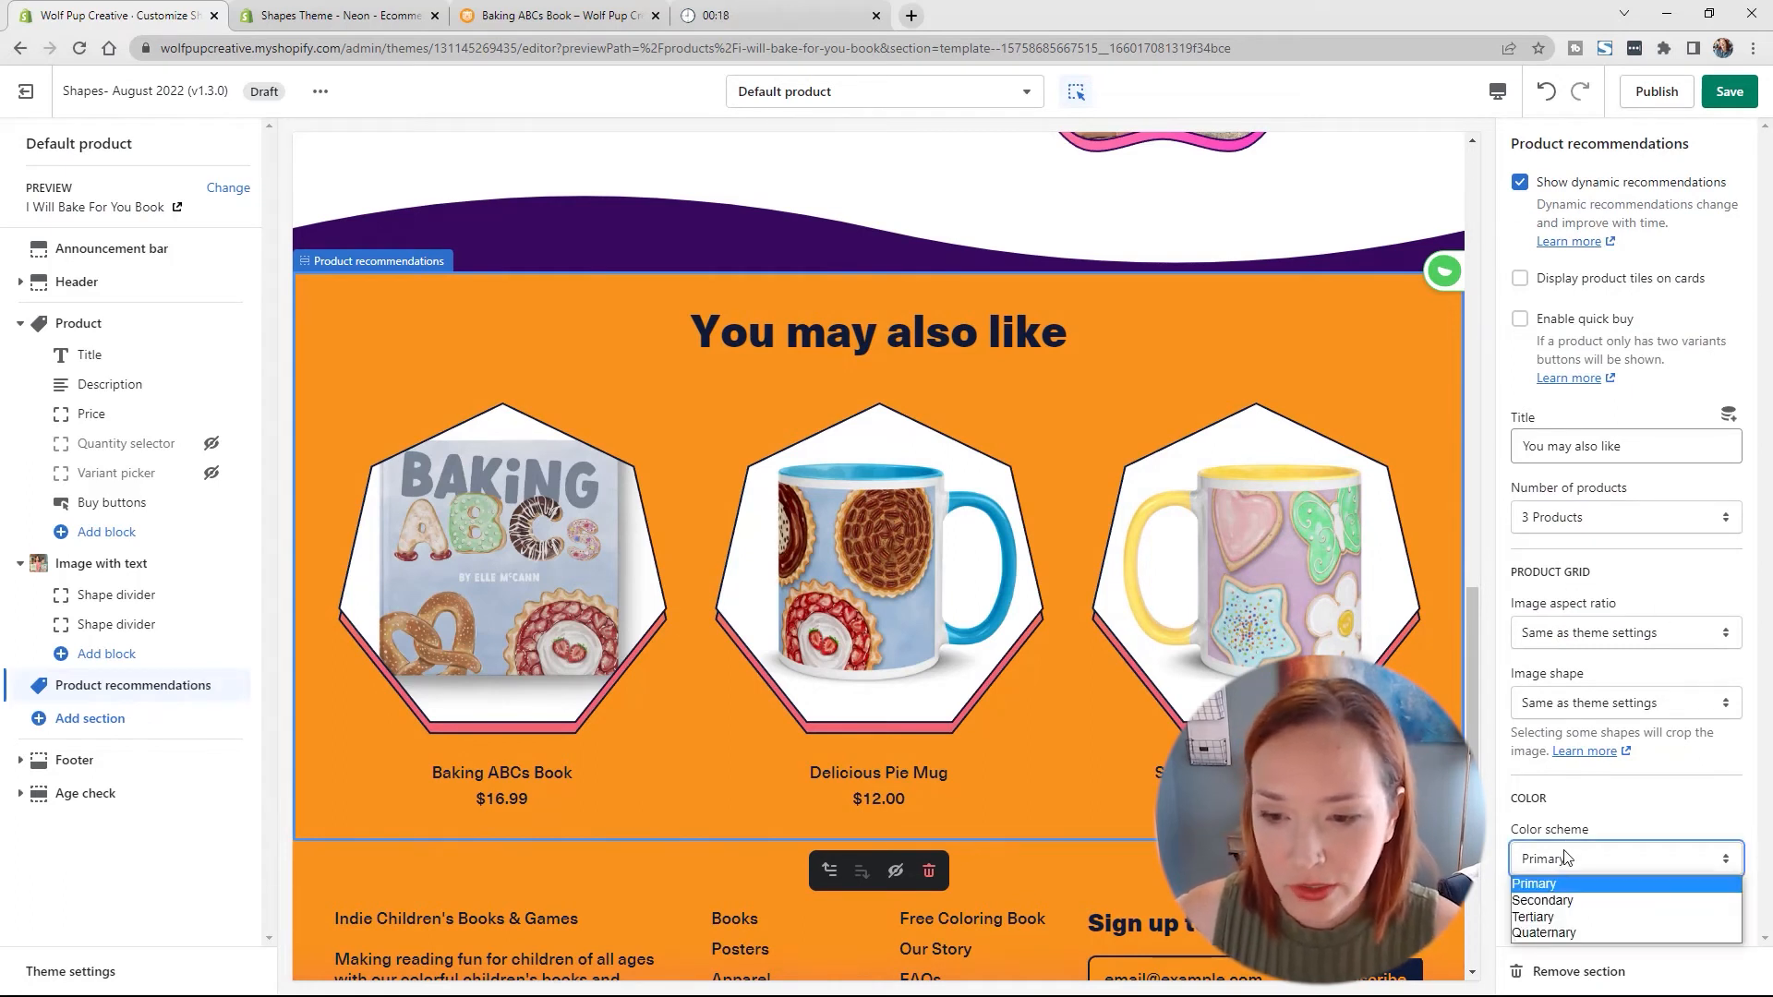
pyautogui.click(1554, 907)
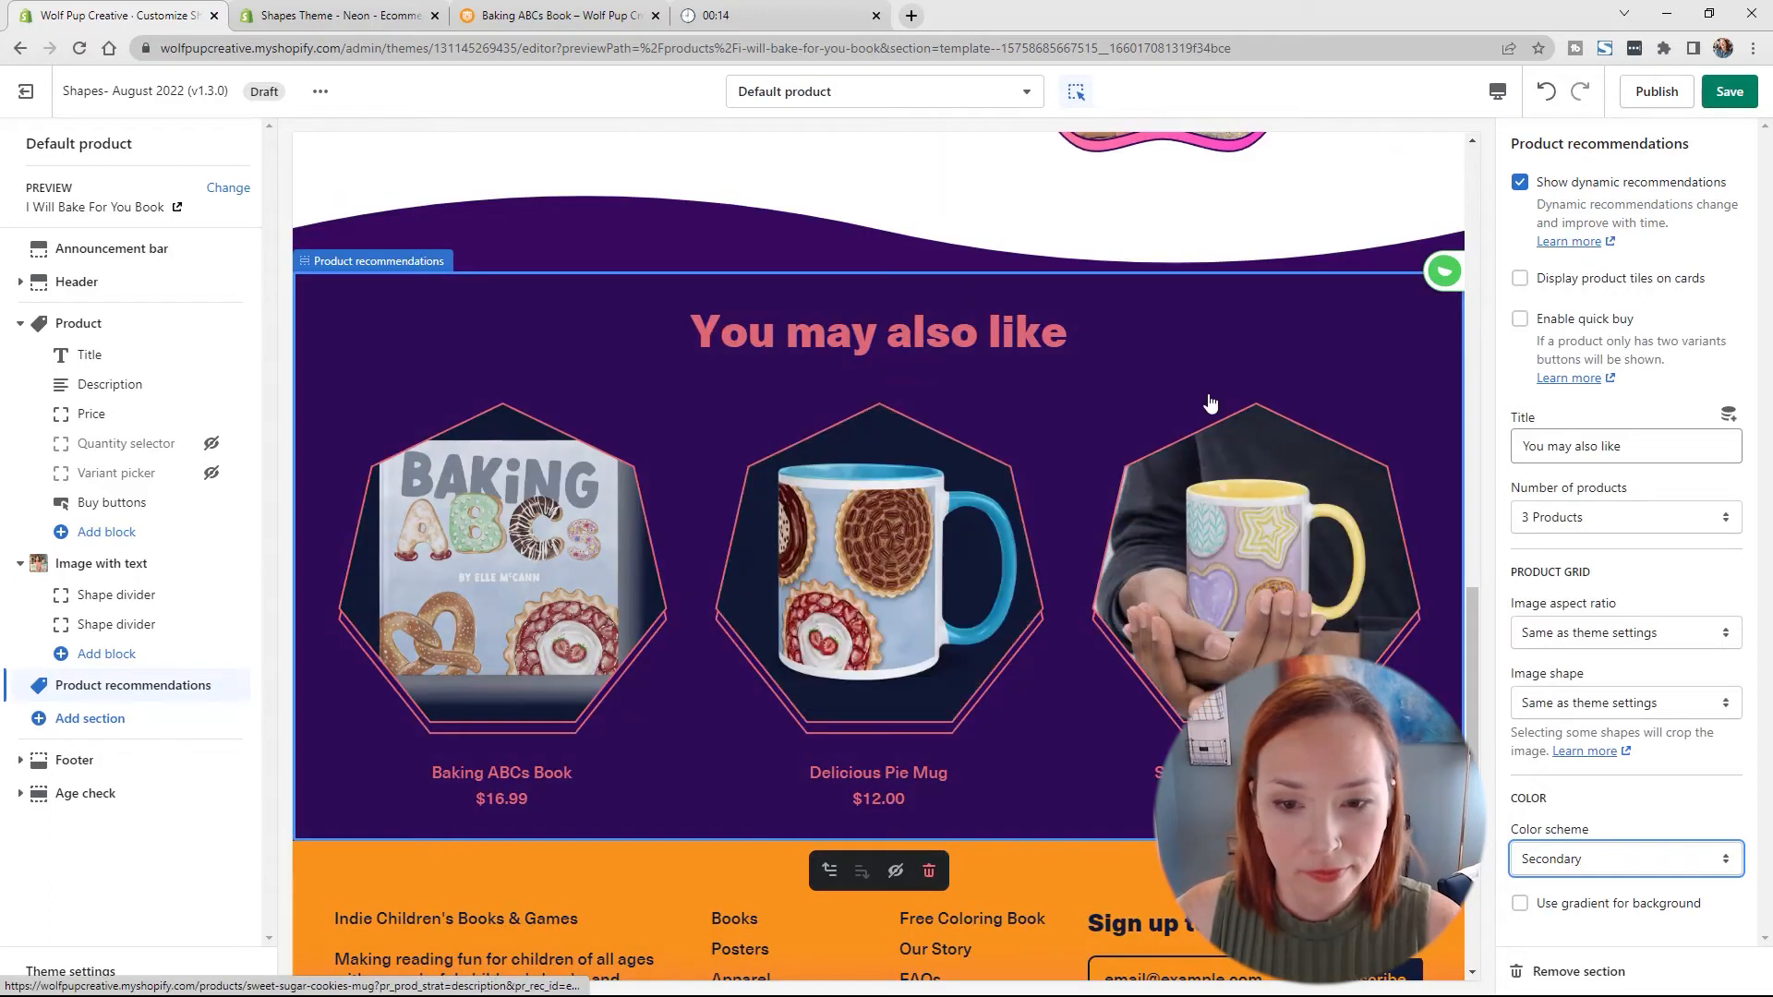
pyautogui.scroll(2, 1328, 418)
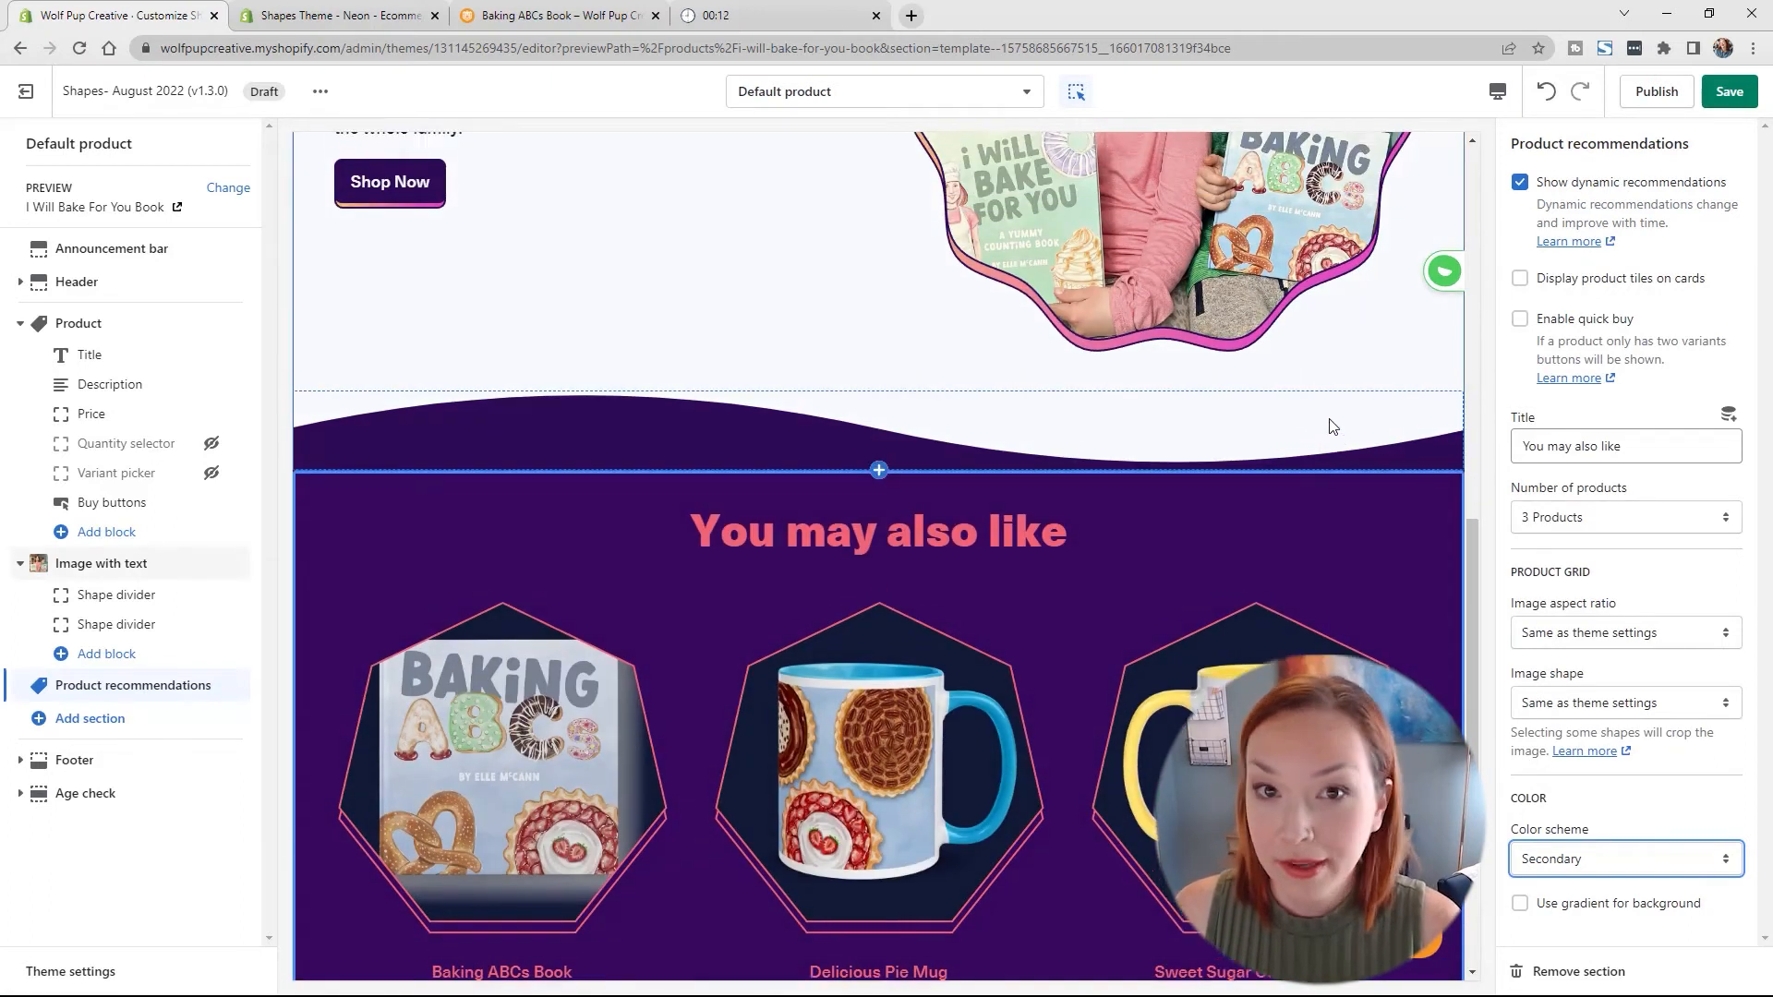
pyautogui.scroll(-3, 1328, 418)
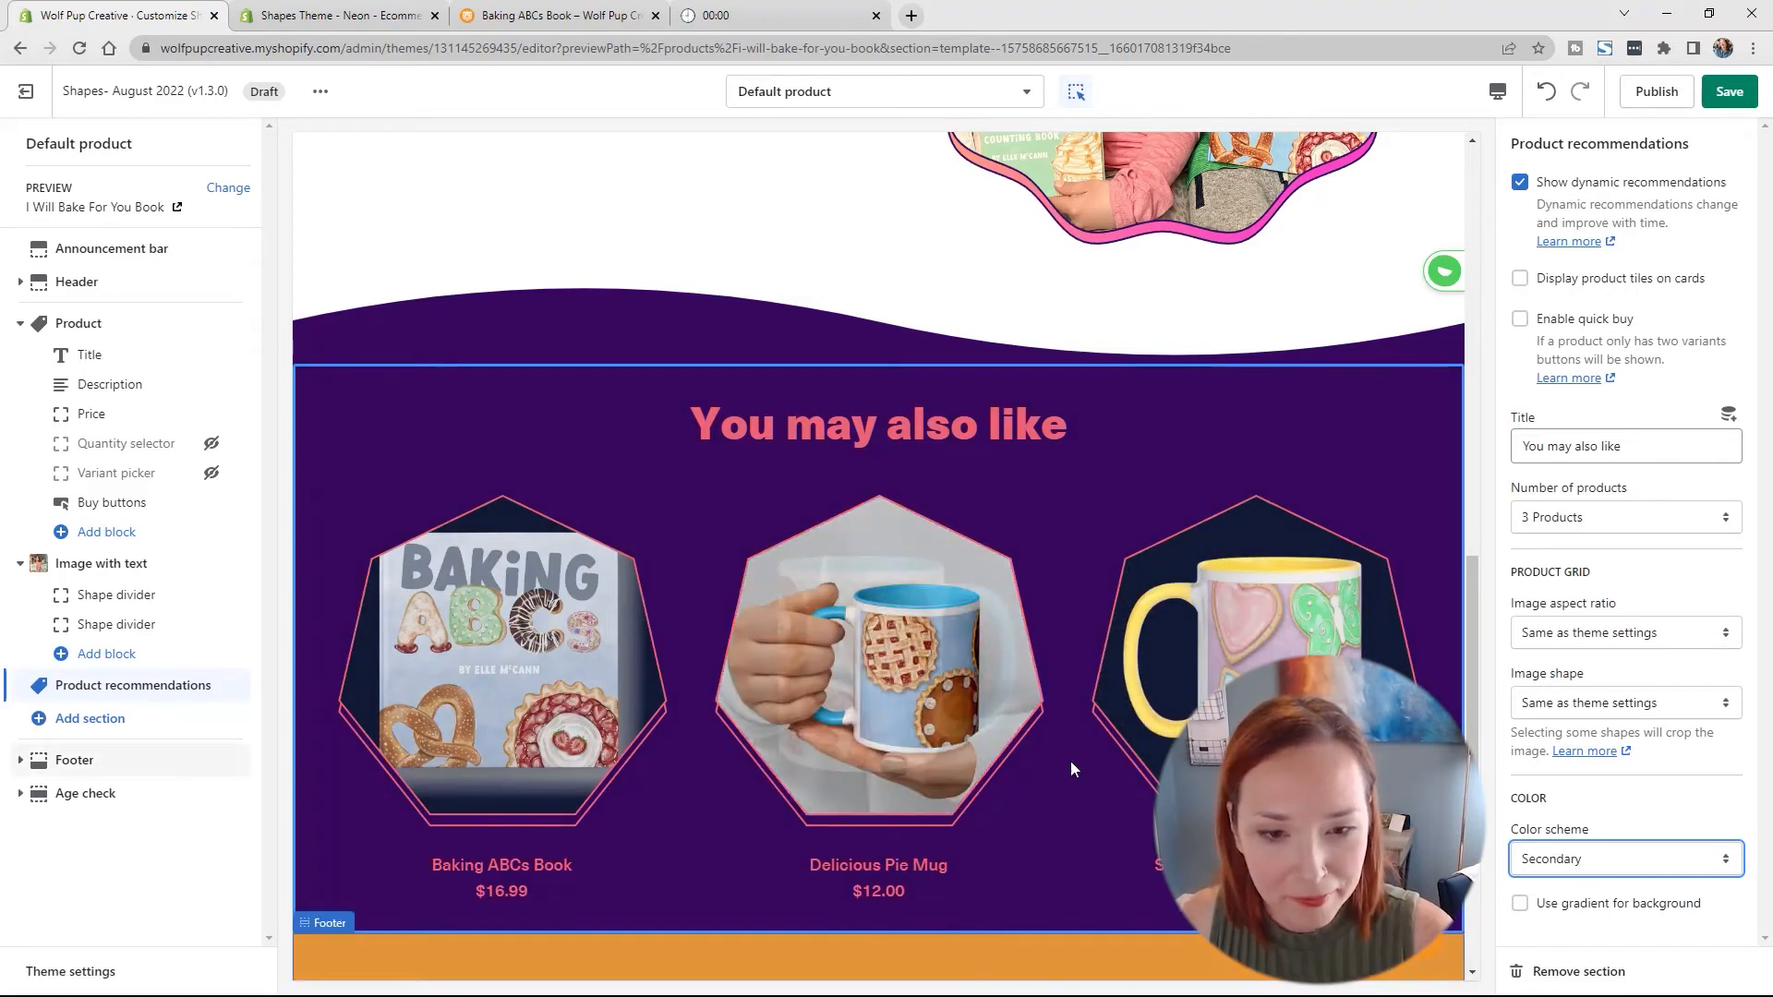
pyautogui.scroll(-3, 1076, 753)
pyautogui.scroll(5, 999, 883)
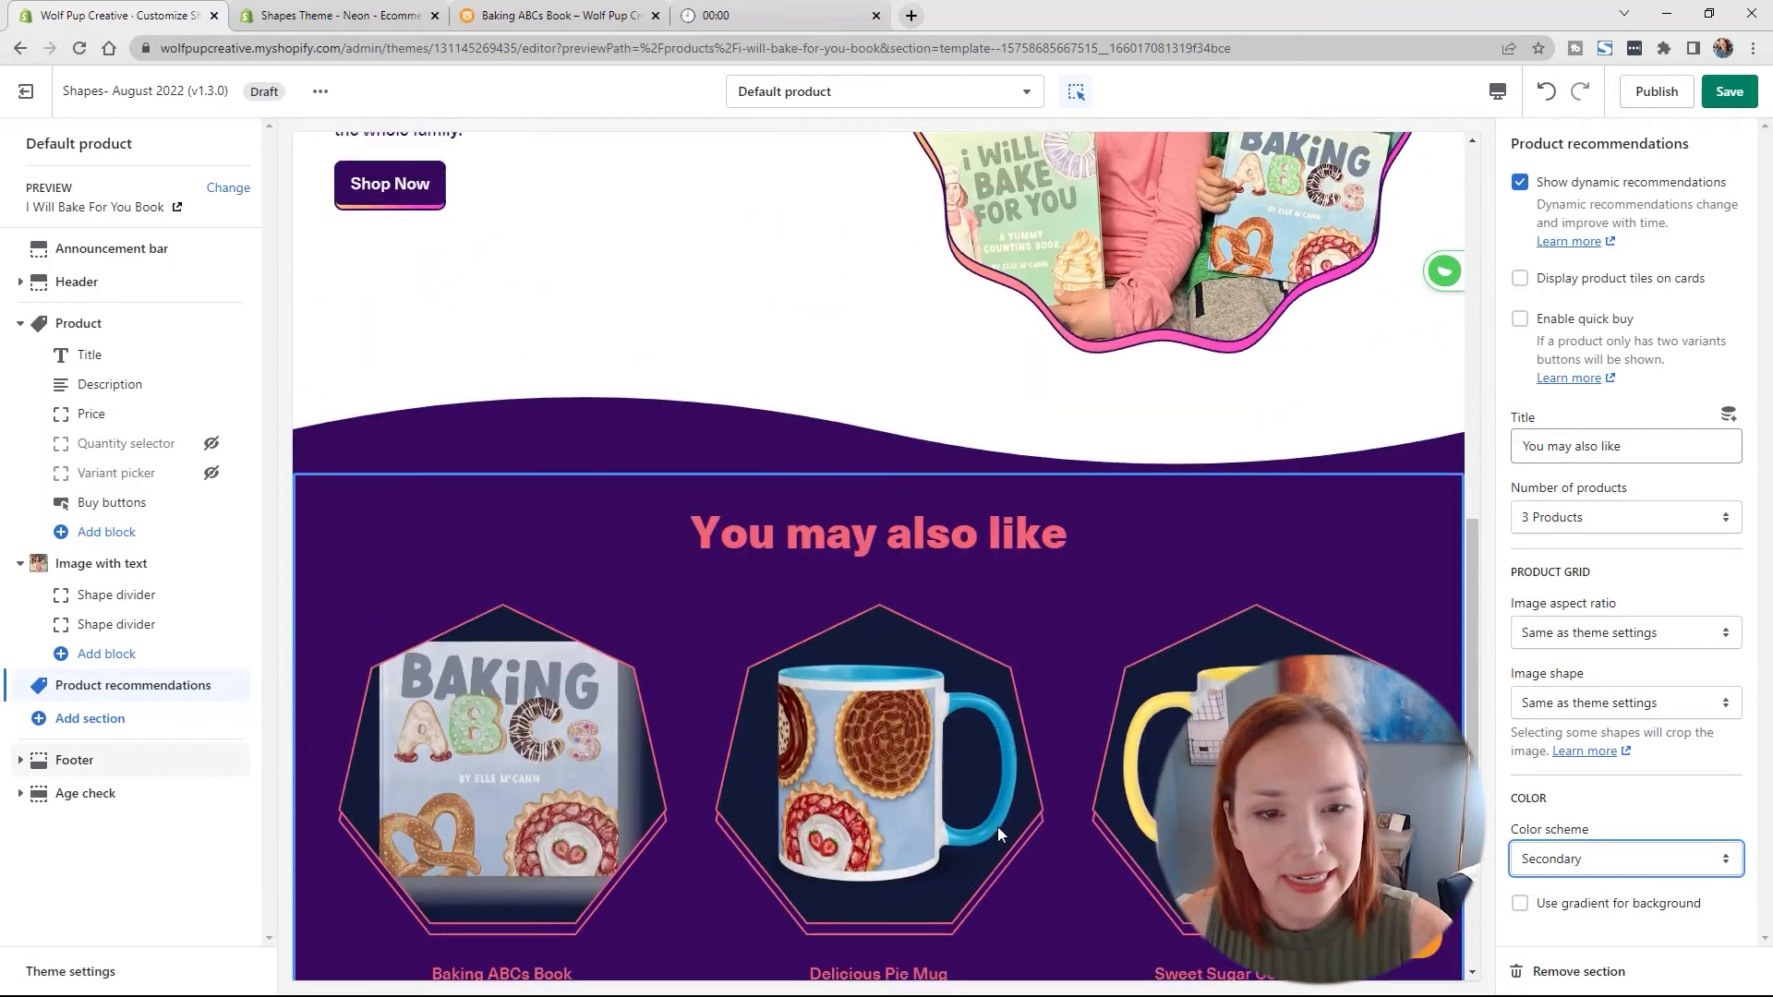
pyautogui.scroll(10, 999, 836)
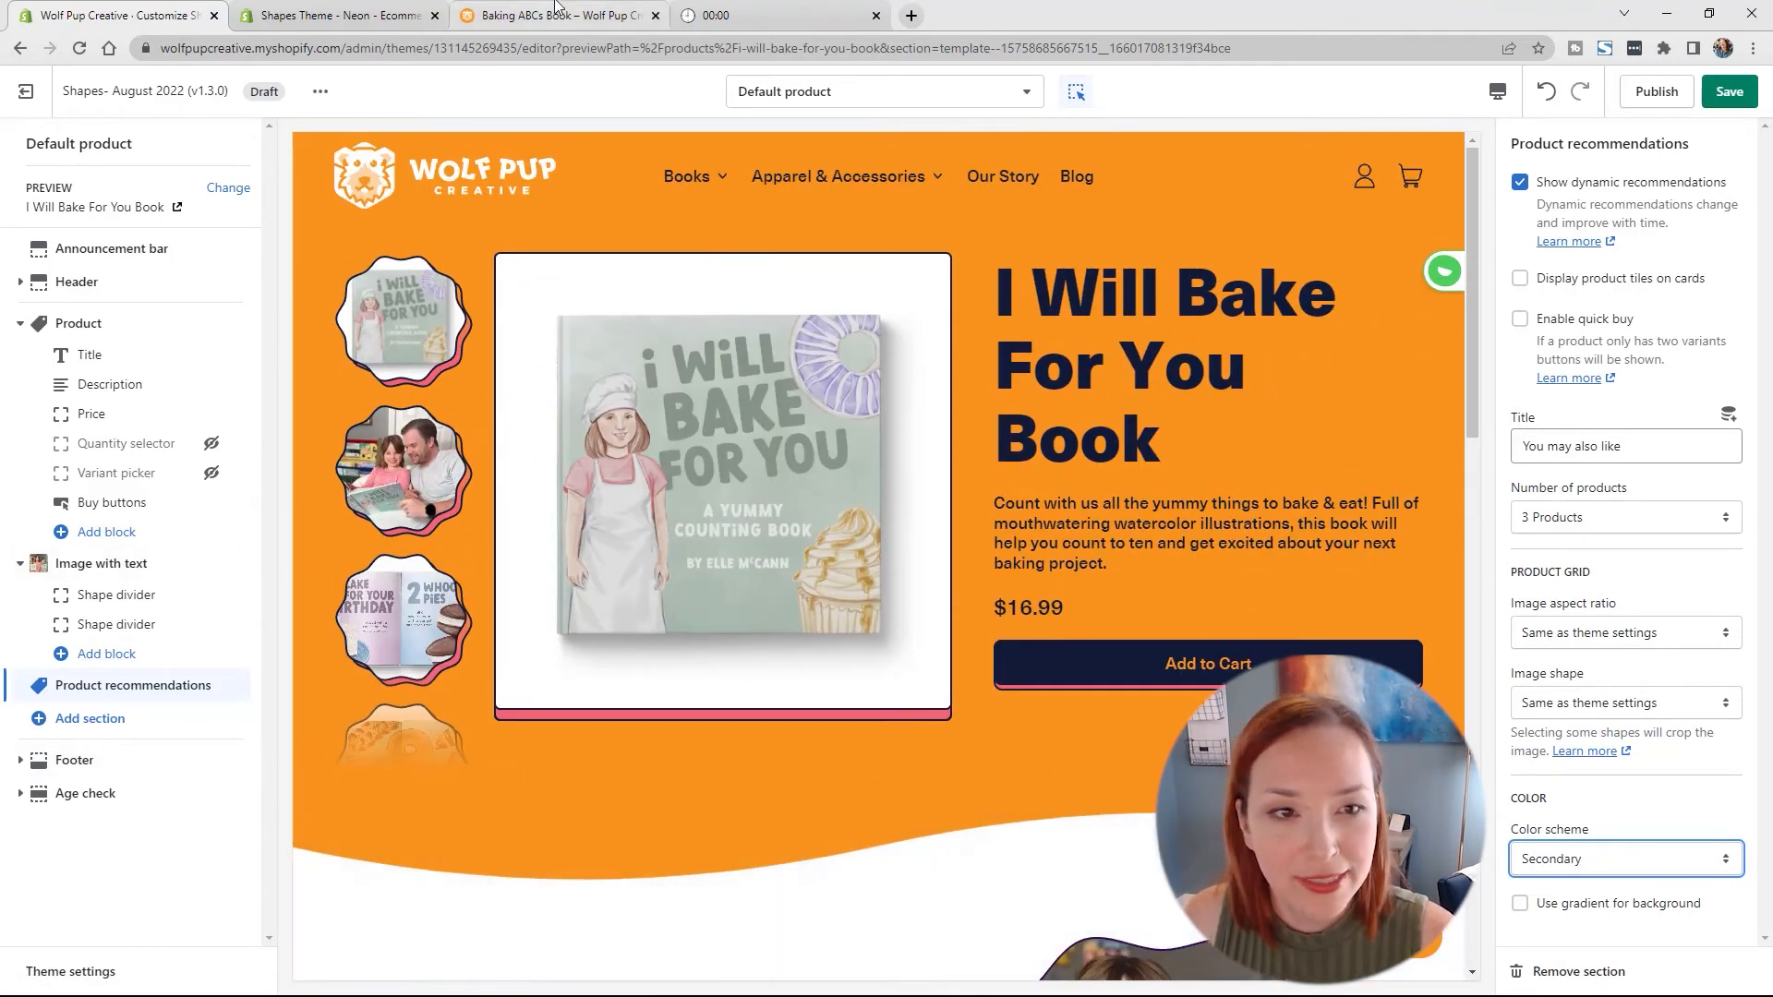
# Step: Compare the sections on the live Baking ABCs Book page with the customized product template preview in the theme editor
pyautogui.moveTo(783, 21)
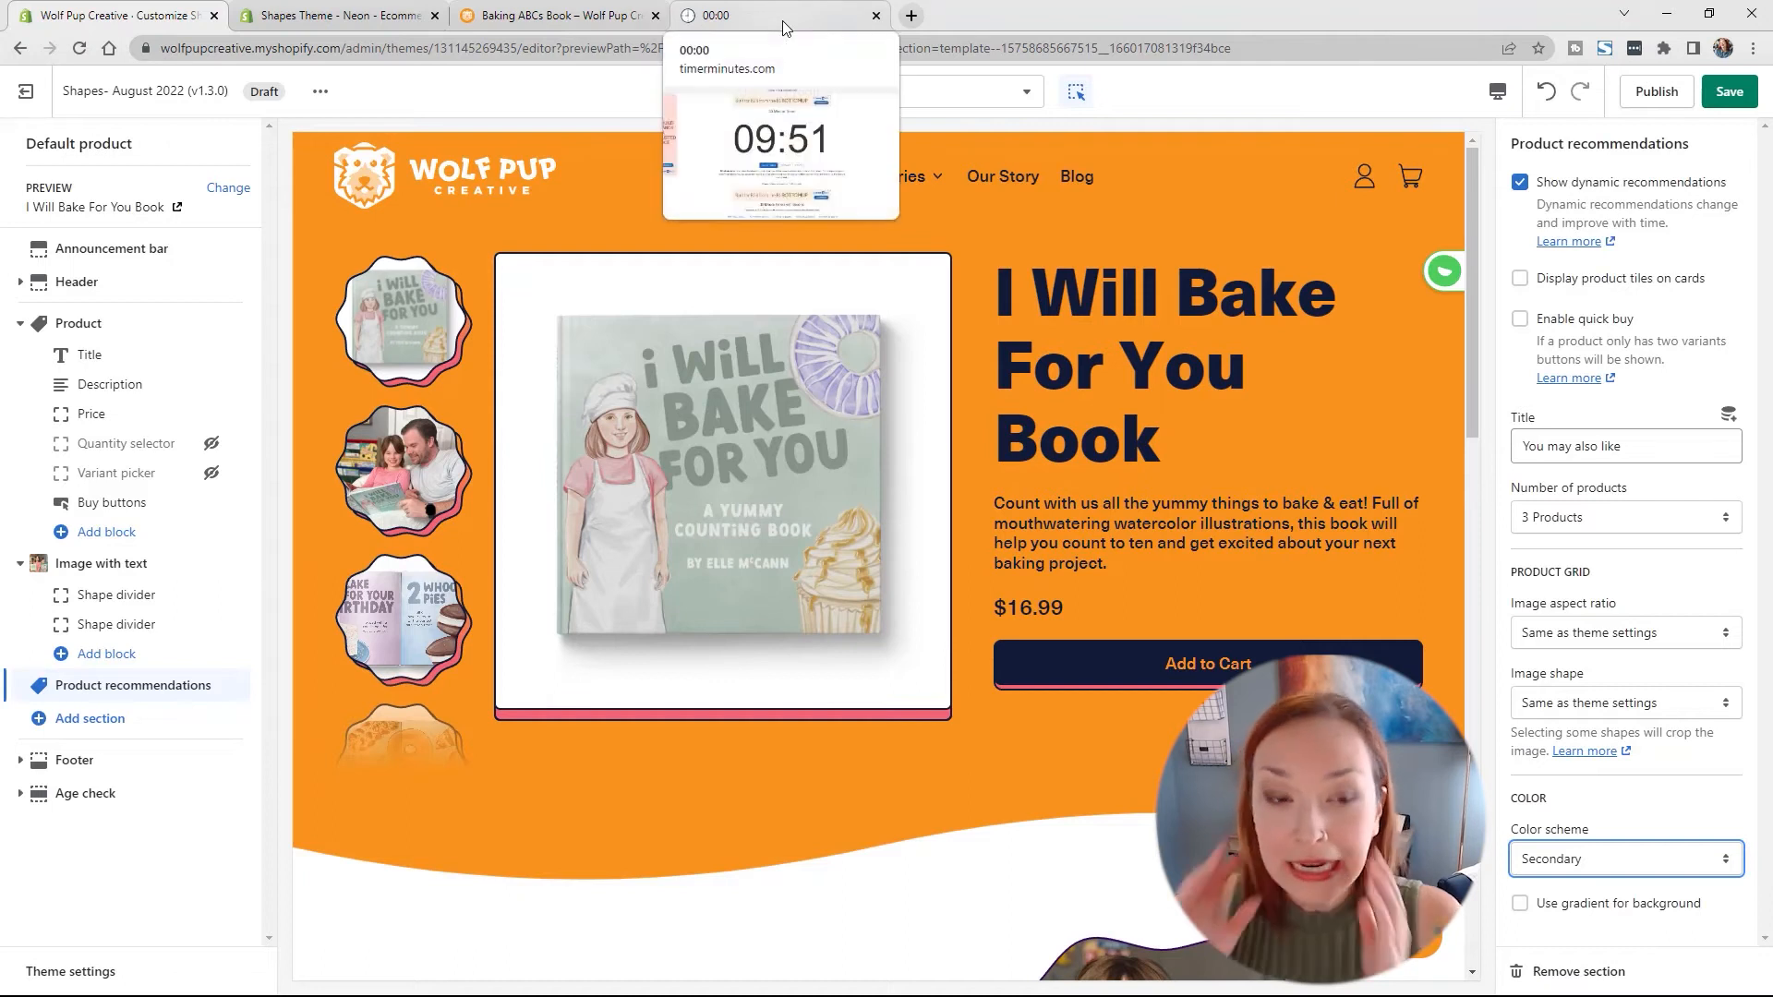
pyautogui.click(572, 26)
pyautogui.scroll(2, 1148, 574)
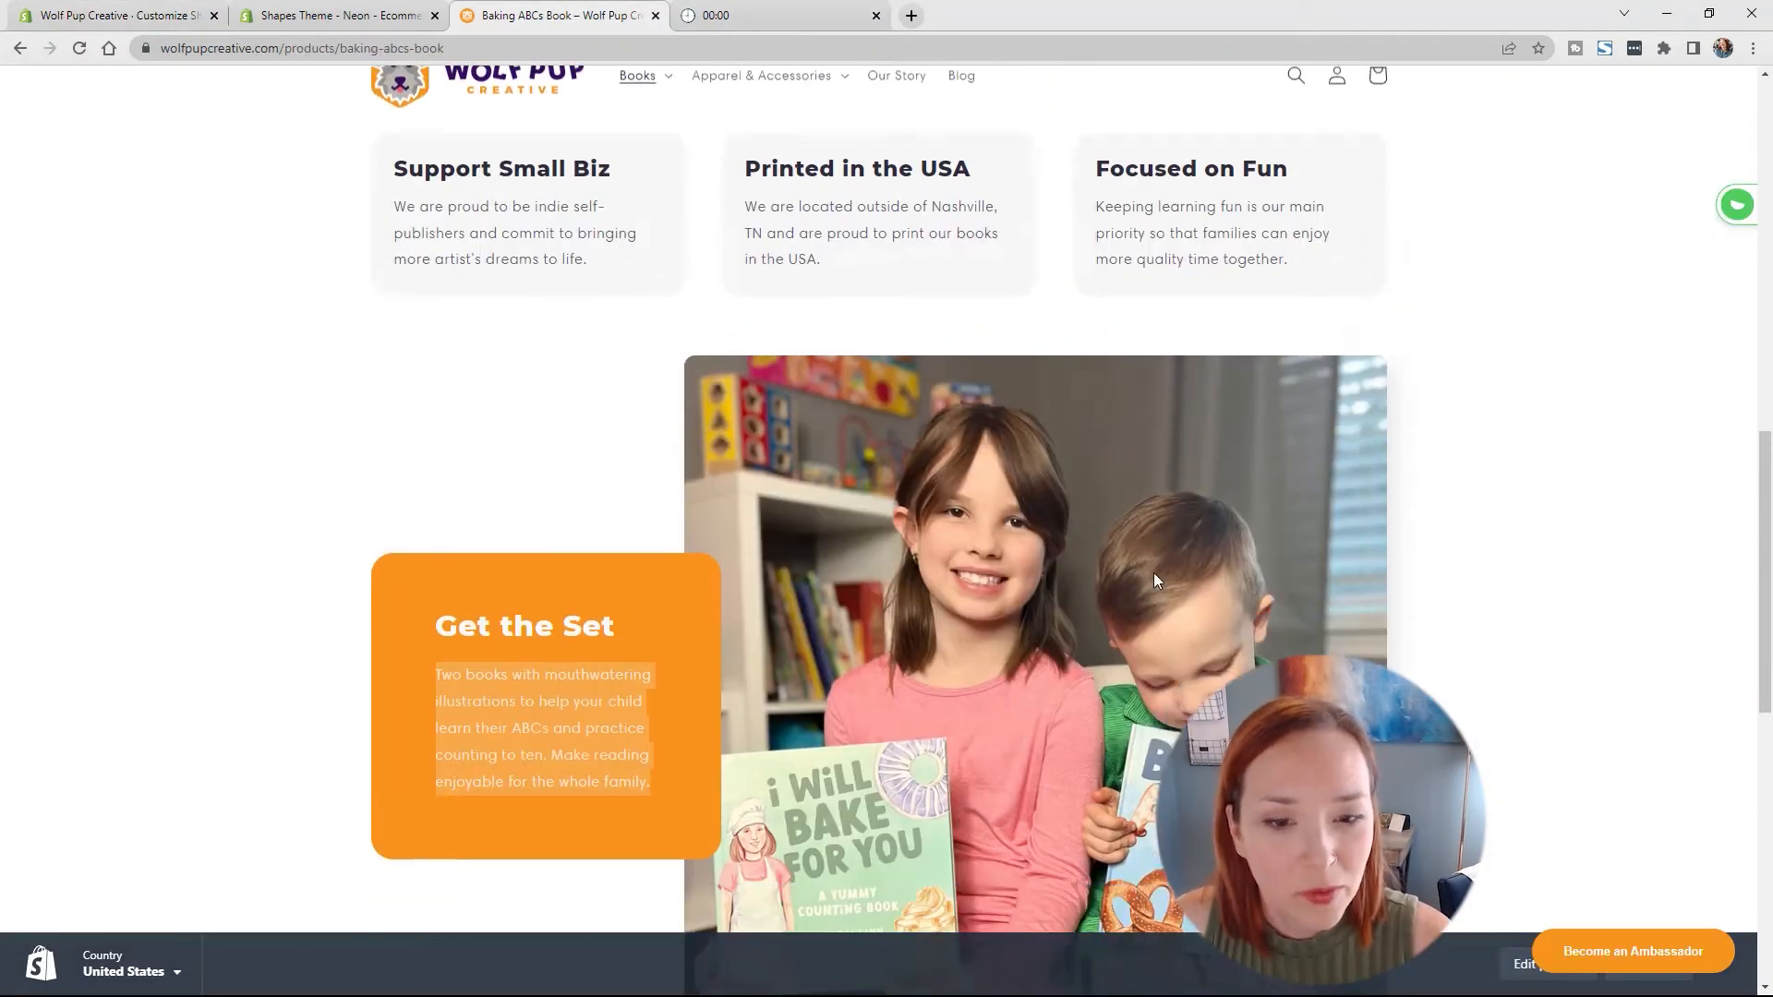
pyautogui.scroll(-9, 1154, 572)
pyautogui.scroll(5, 1179, 573)
pyautogui.scroll(8, 1179, 574)
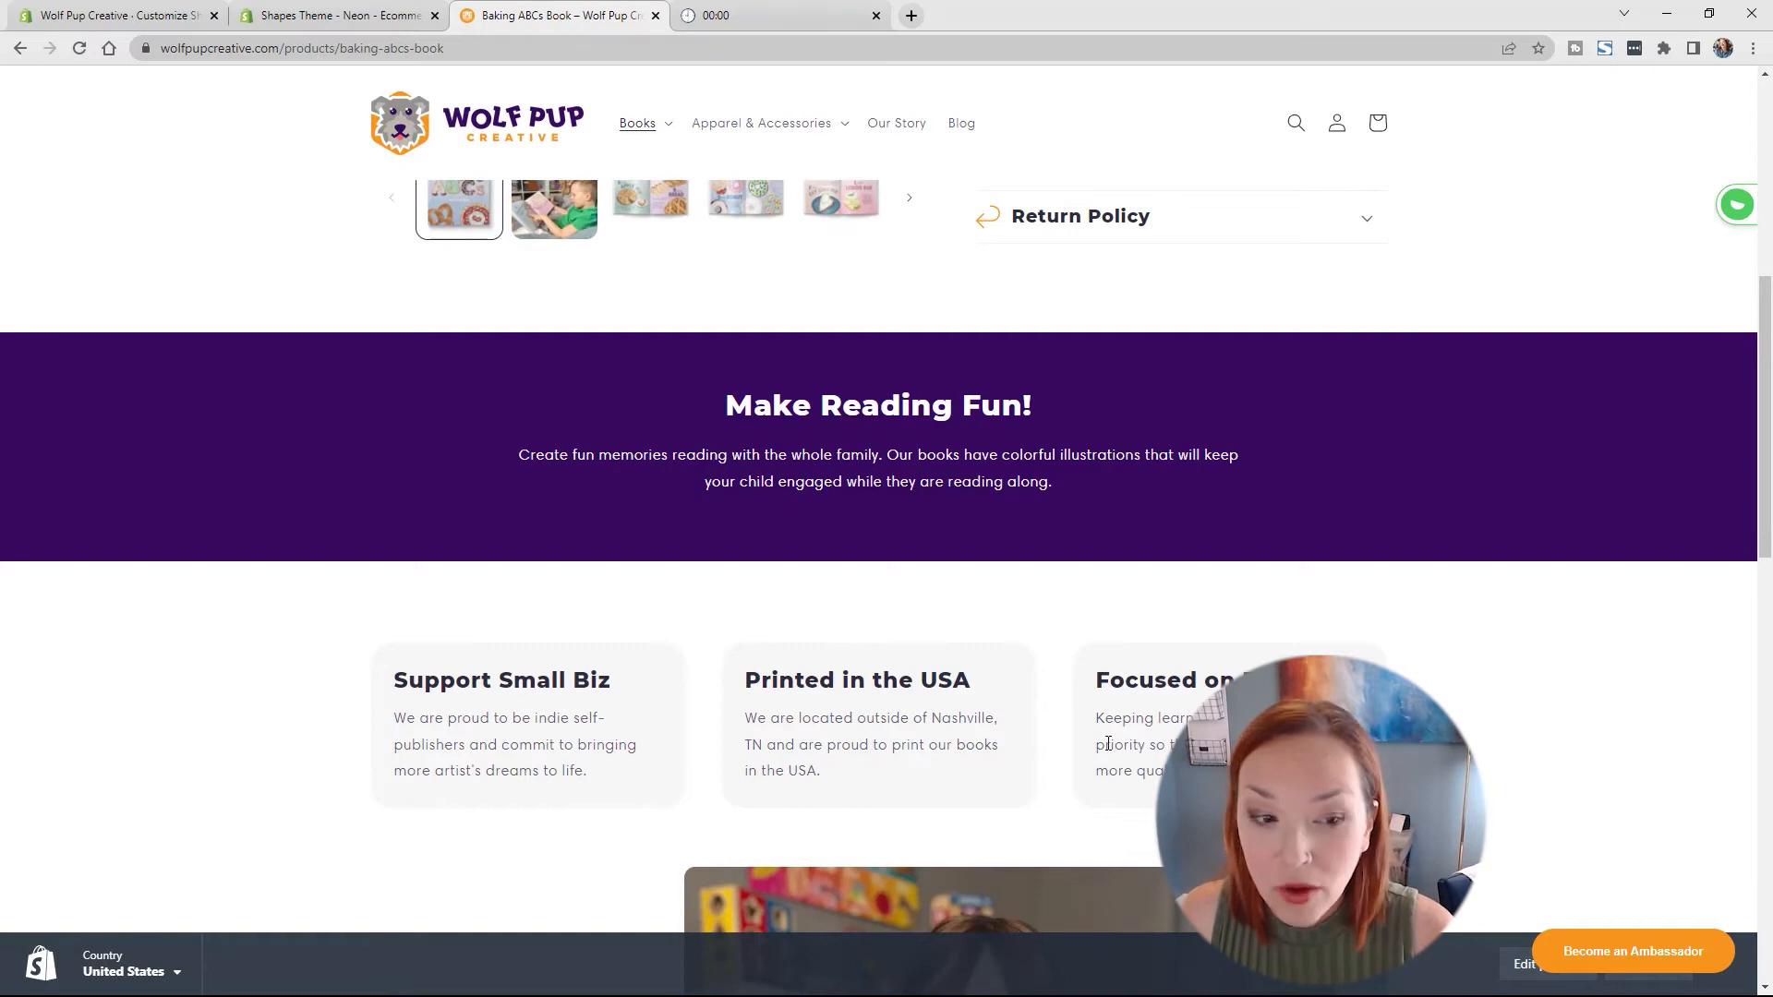
pyautogui.click(151, 19)
pyautogui.scroll(-6, 978, 645)
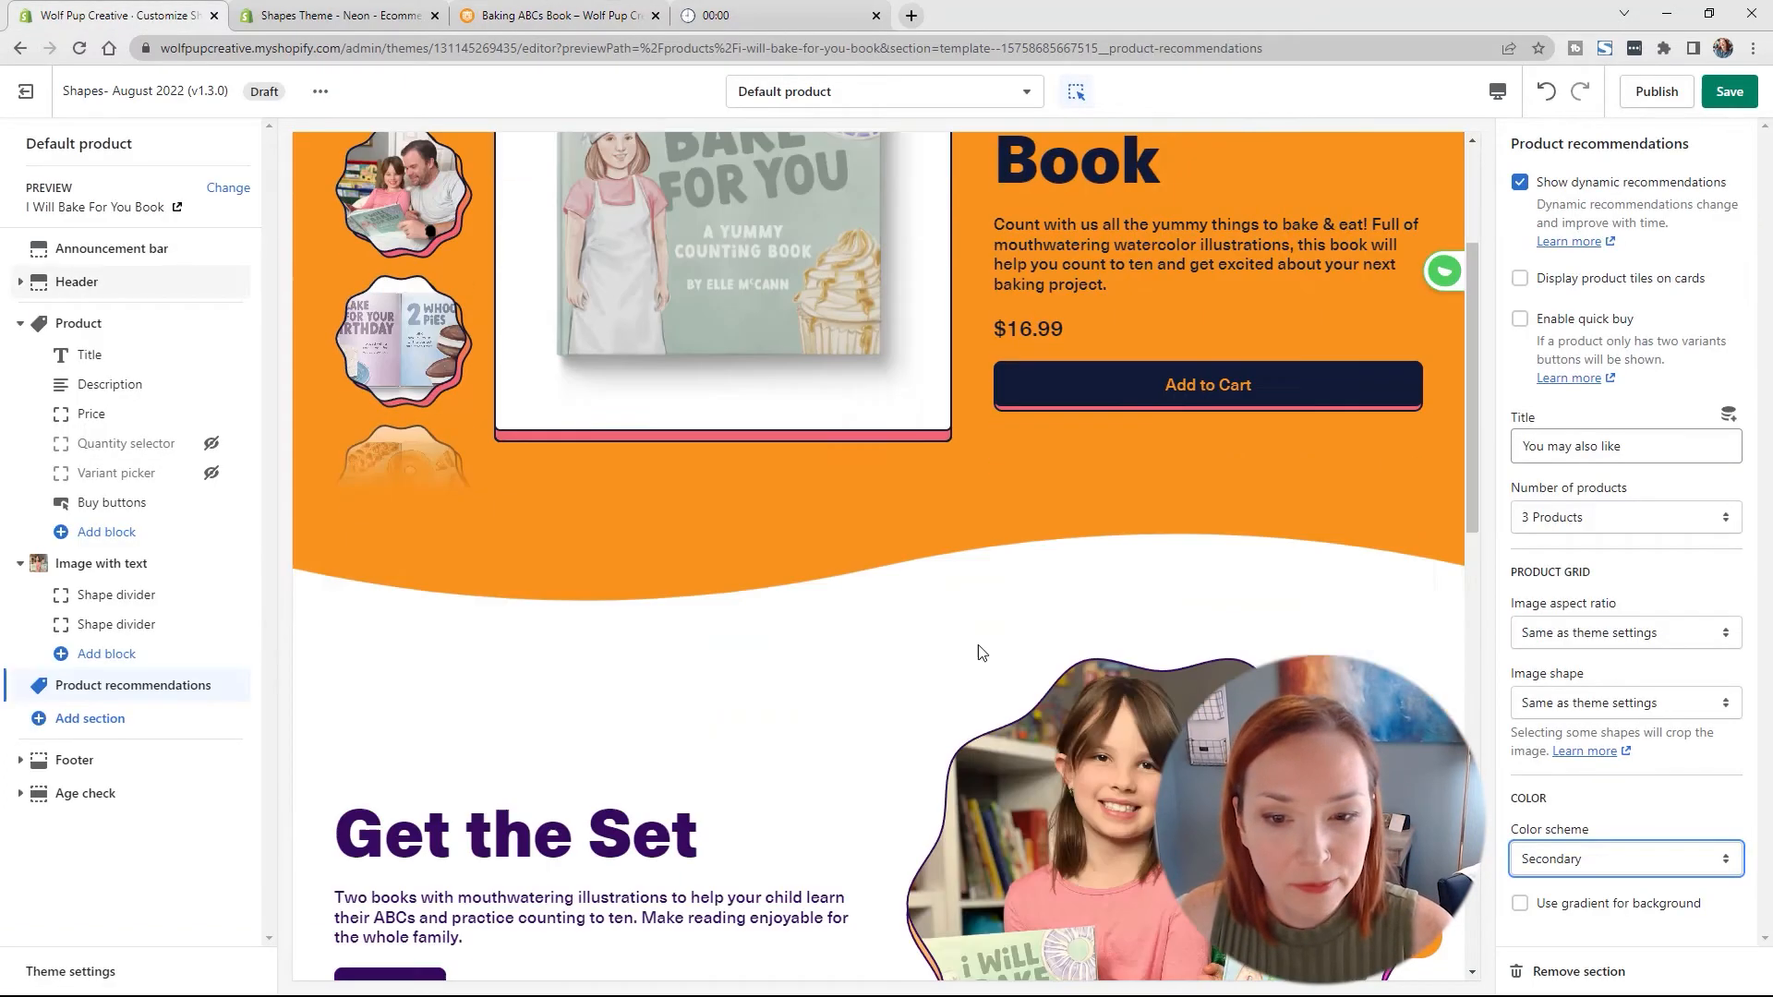
pyautogui.scroll(-8, 980, 626)
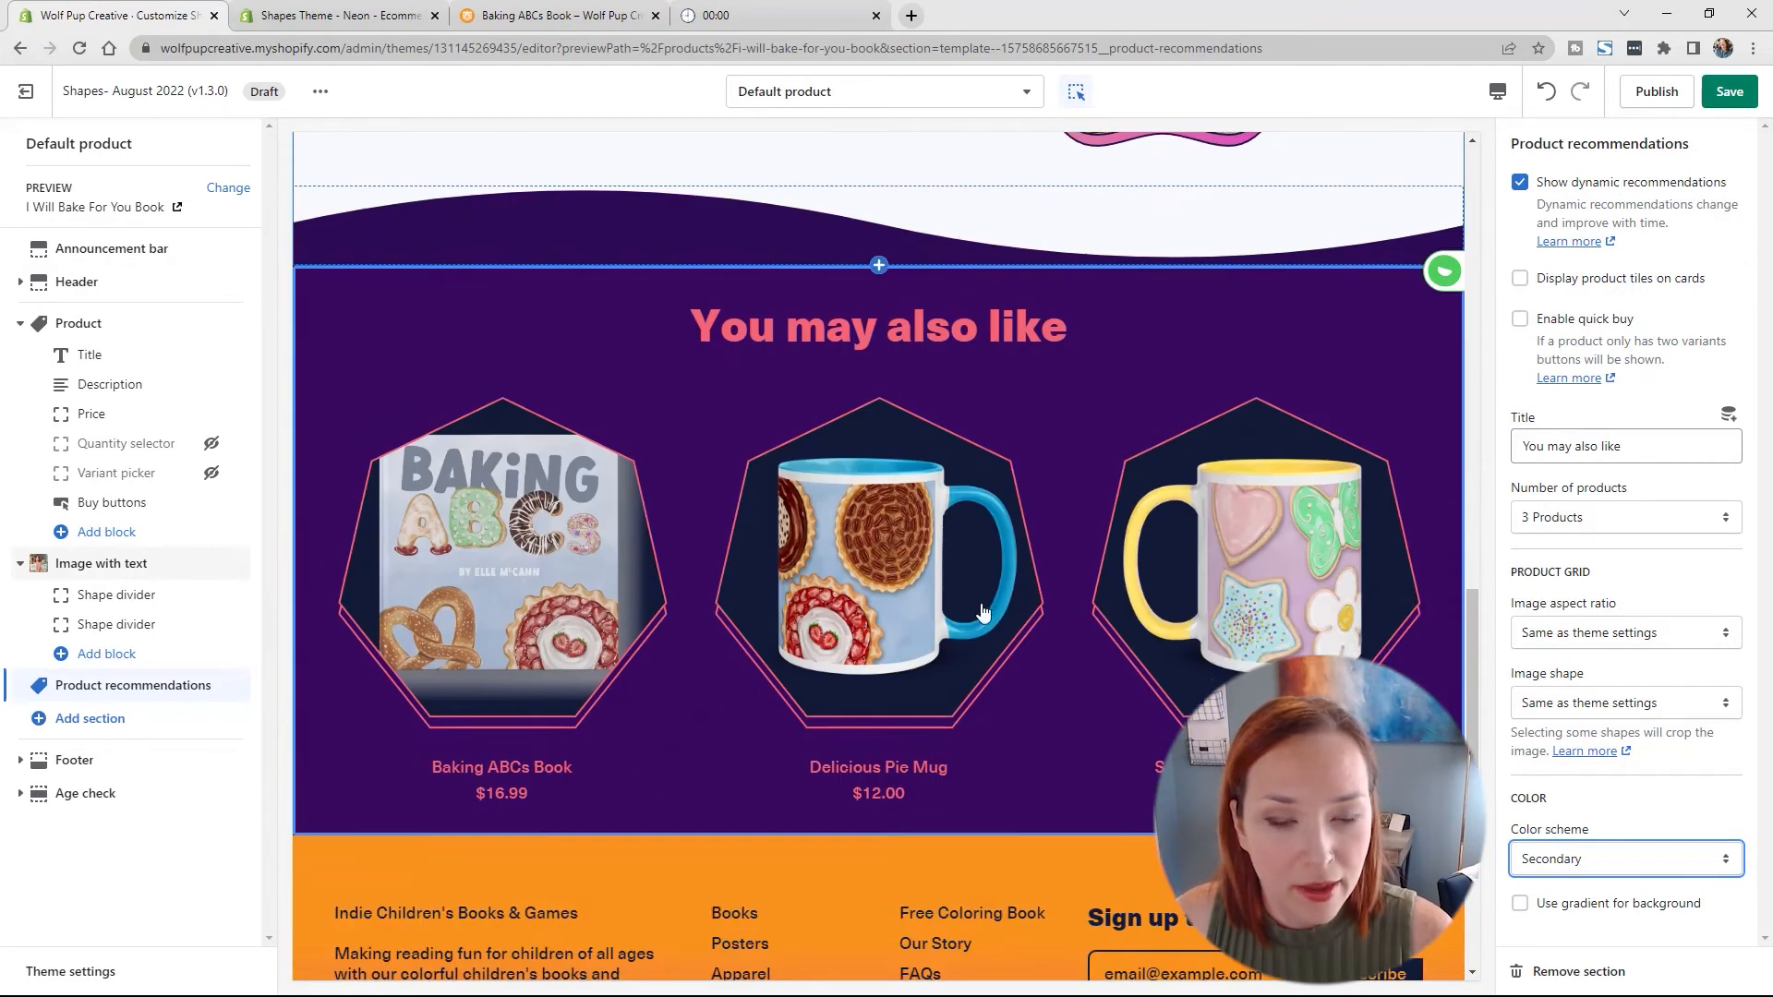
pyautogui.scroll(10, 980, 598)
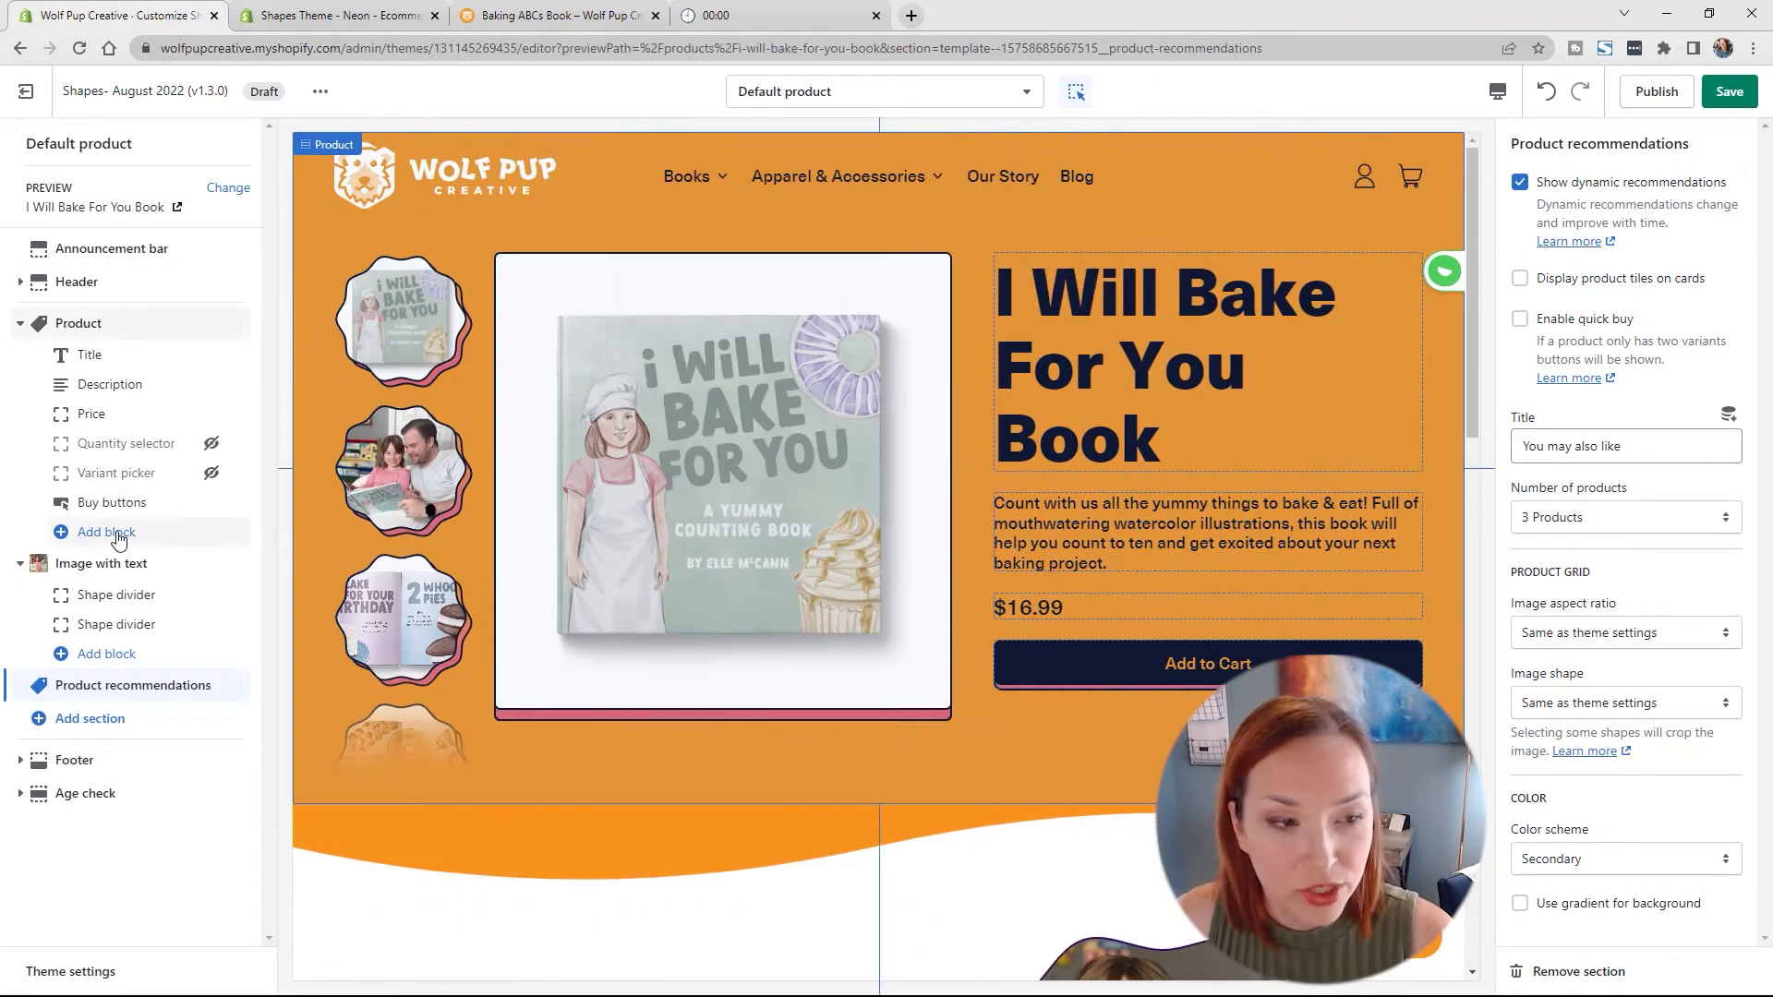
# Step: Add an Icon row block to the Product section beneath the buy buttons
pyautogui.click(110, 540)
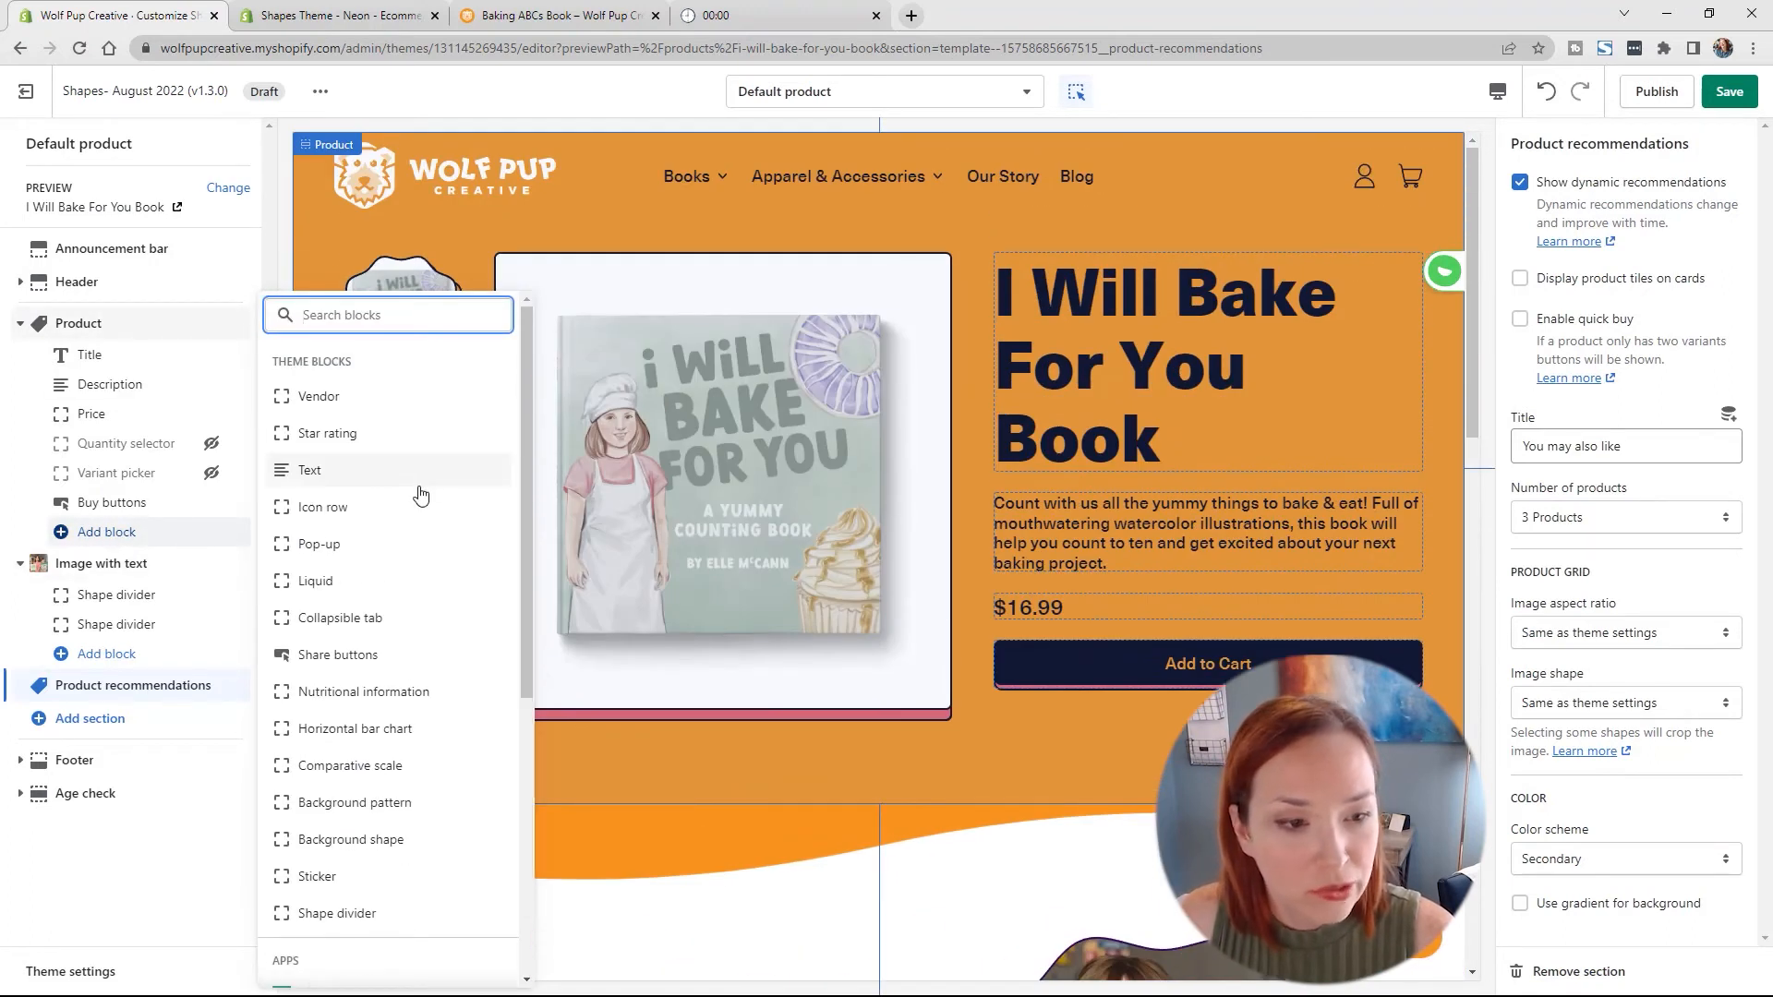
pyautogui.scroll(-1, 380, 527)
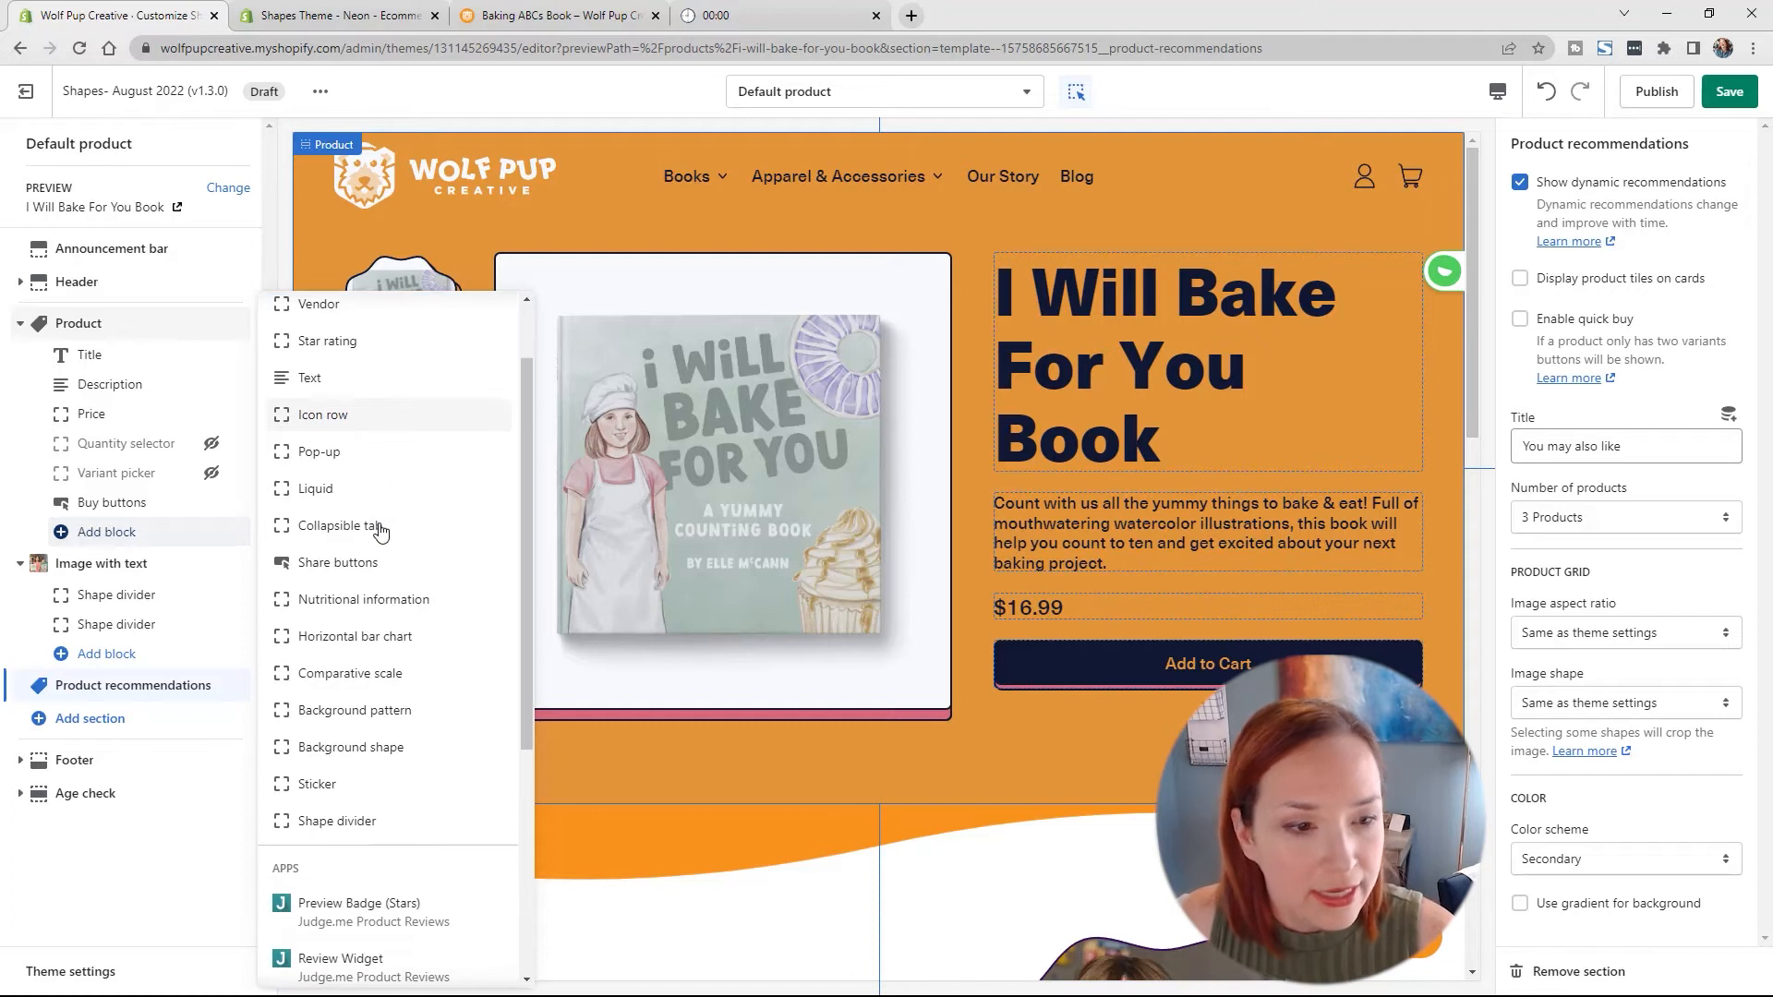
pyautogui.scroll(-1, 387, 545)
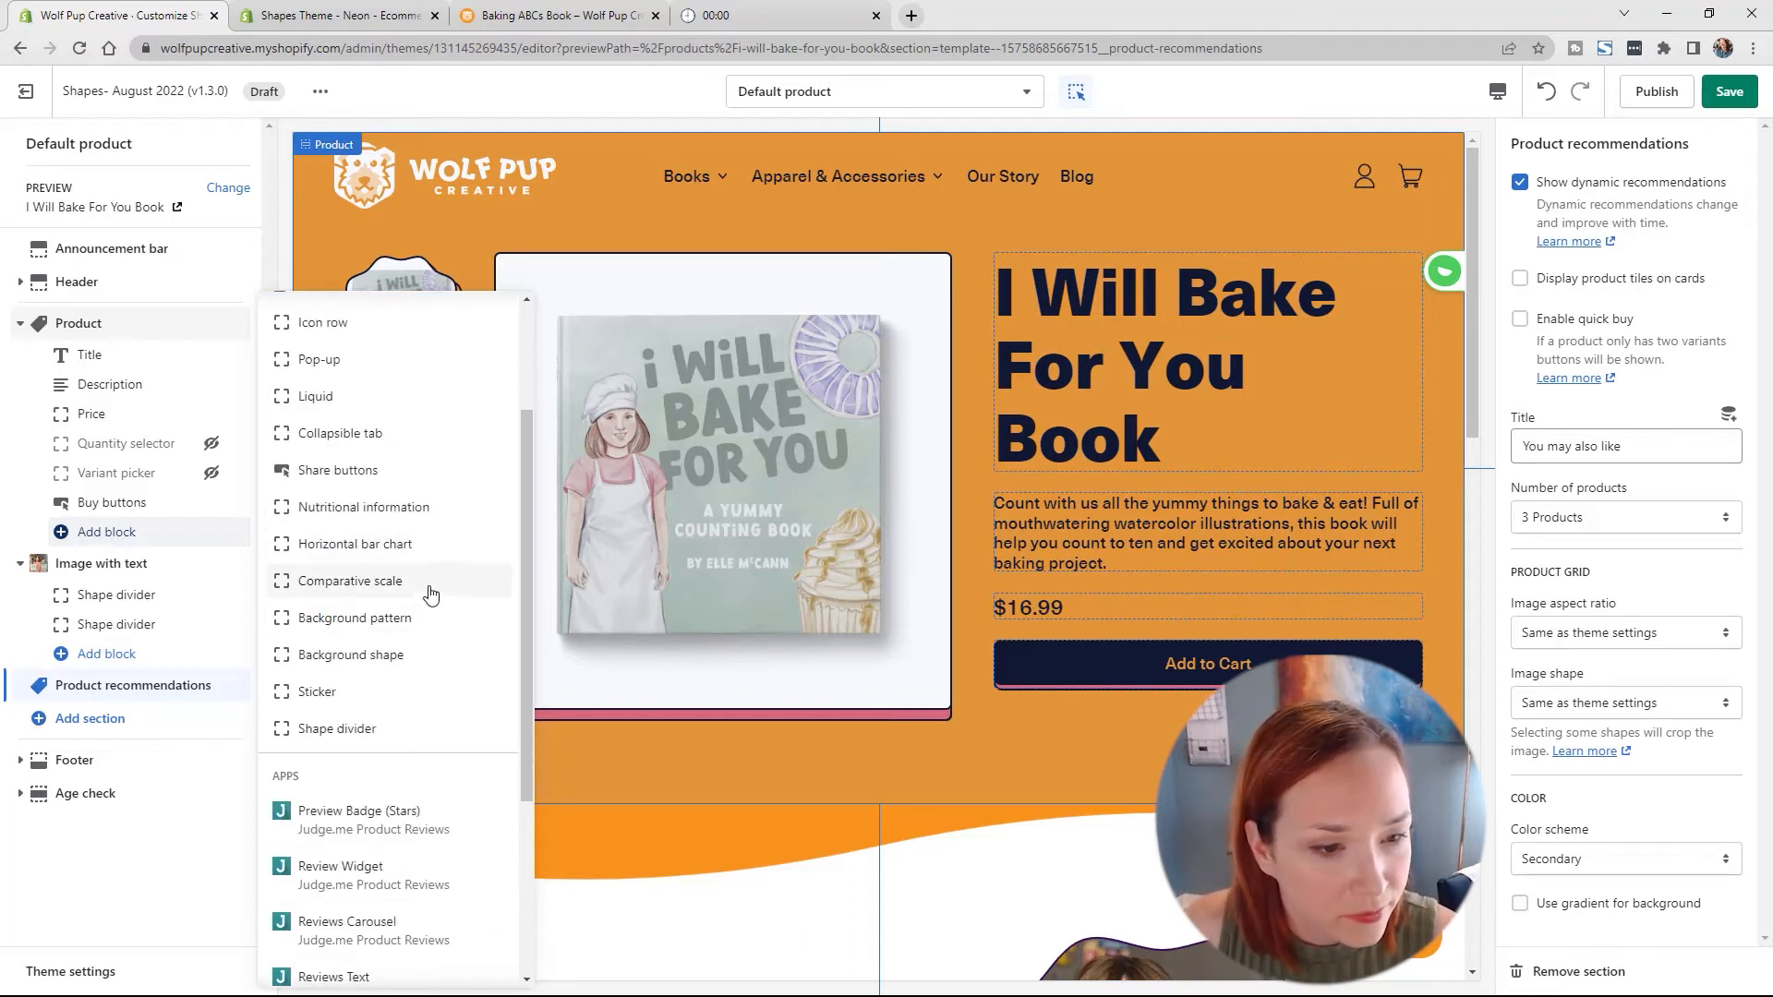
pyautogui.scroll(2, 411, 544)
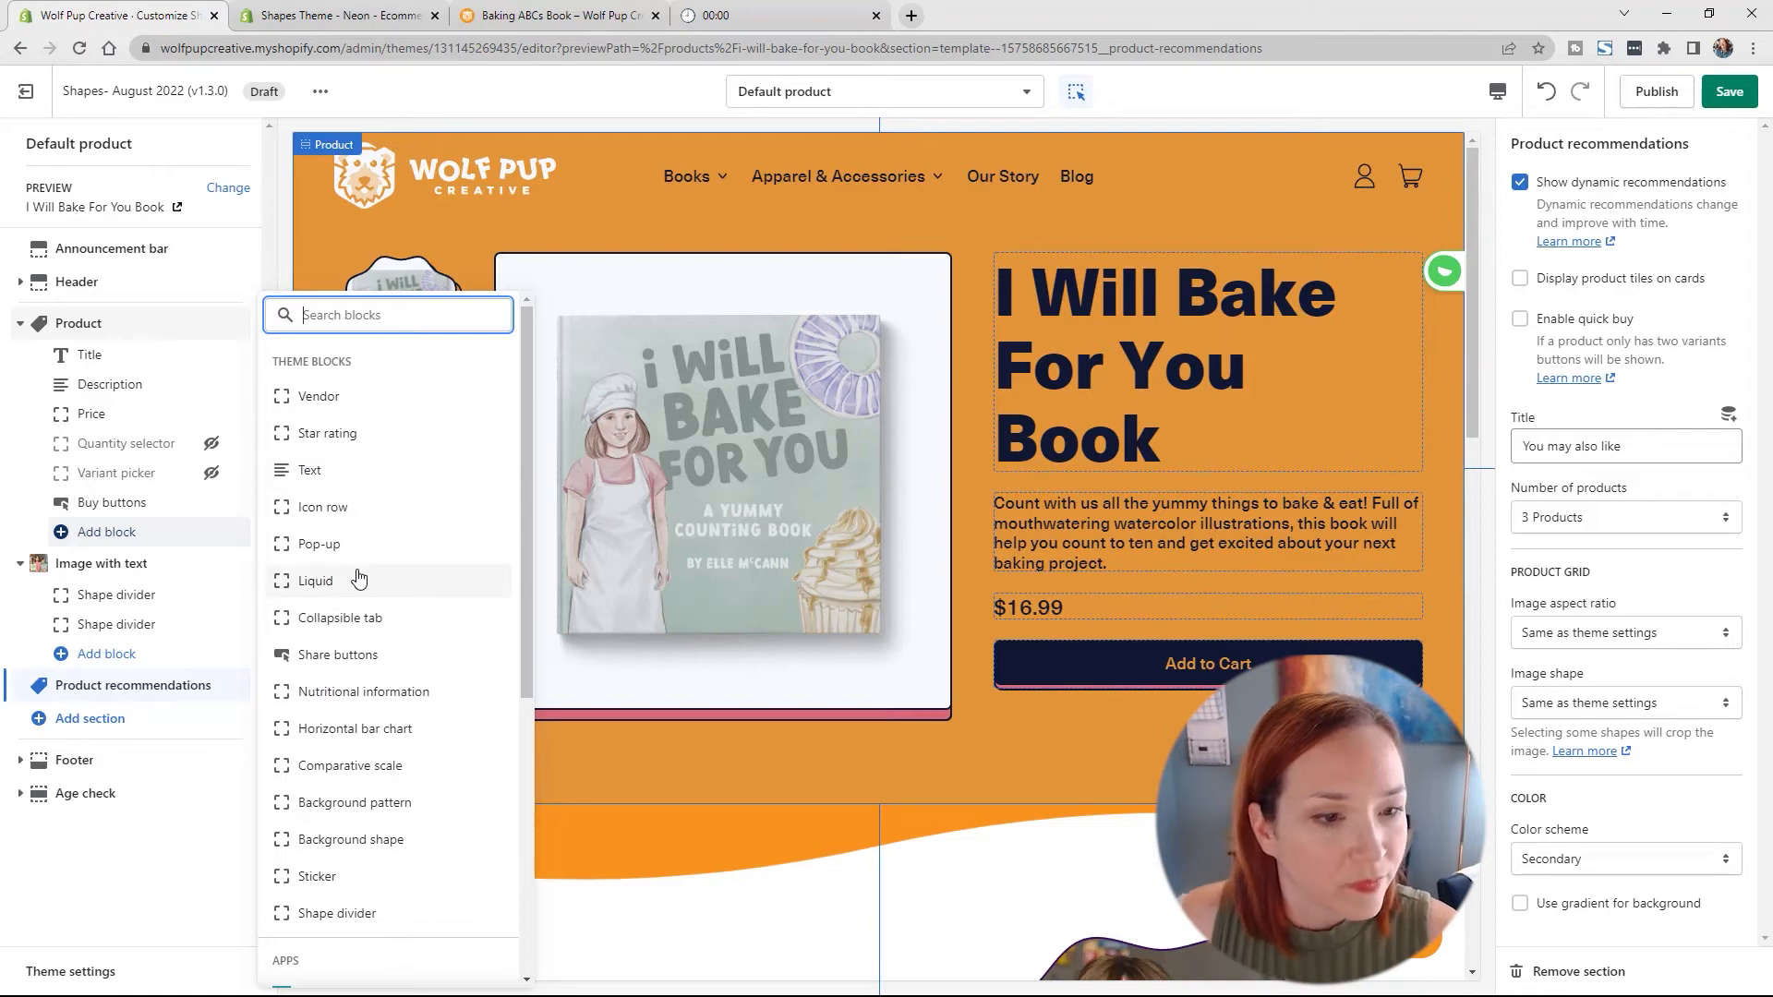
pyautogui.click(372, 508)
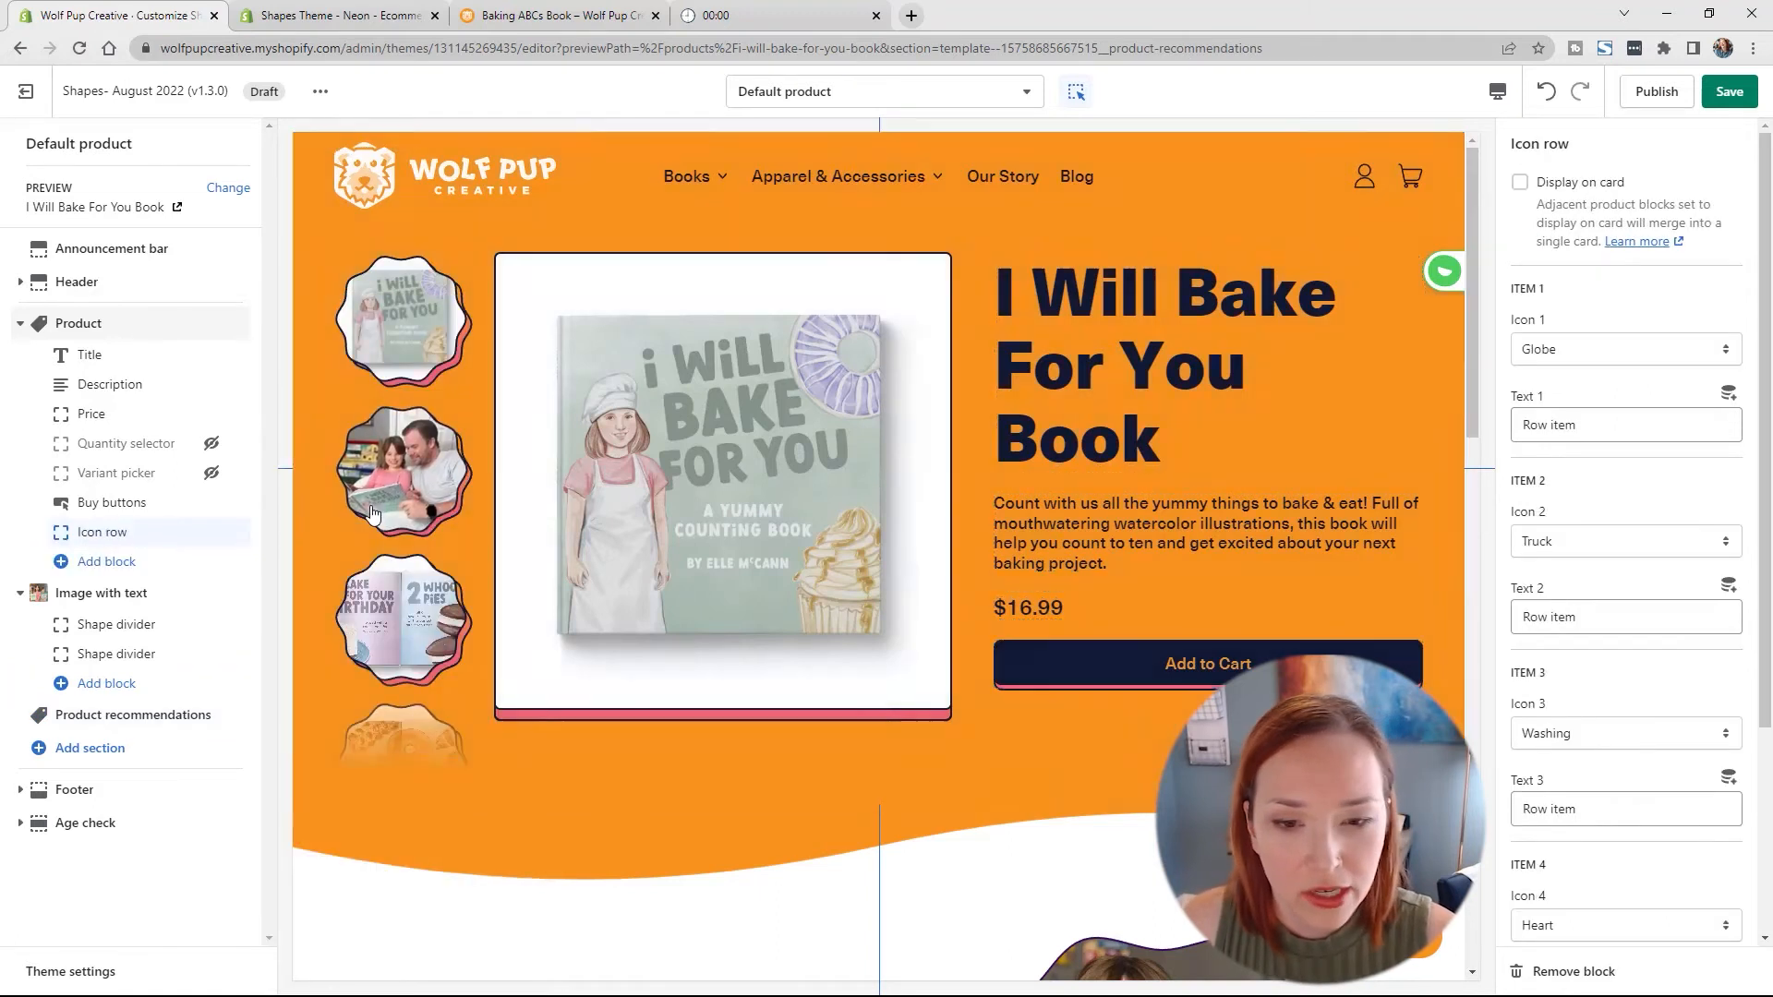
pyautogui.scroll(4, 1341, 658)
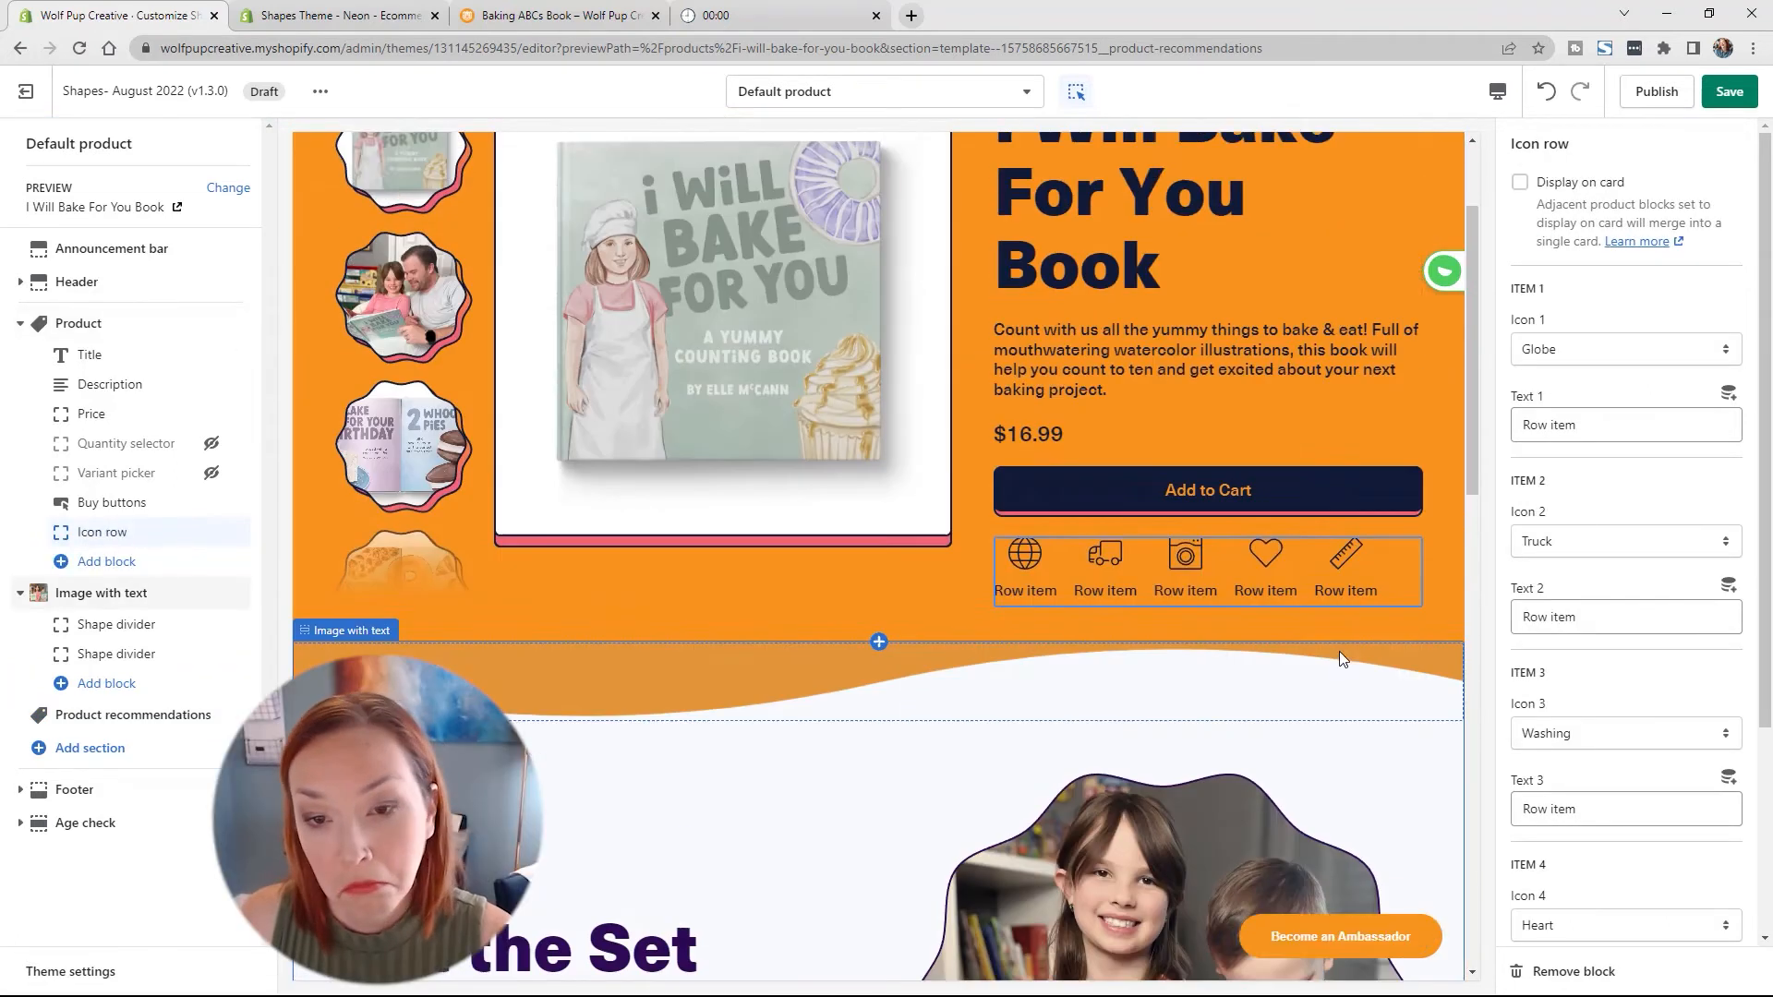
pyautogui.scroll(1, 1339, 651)
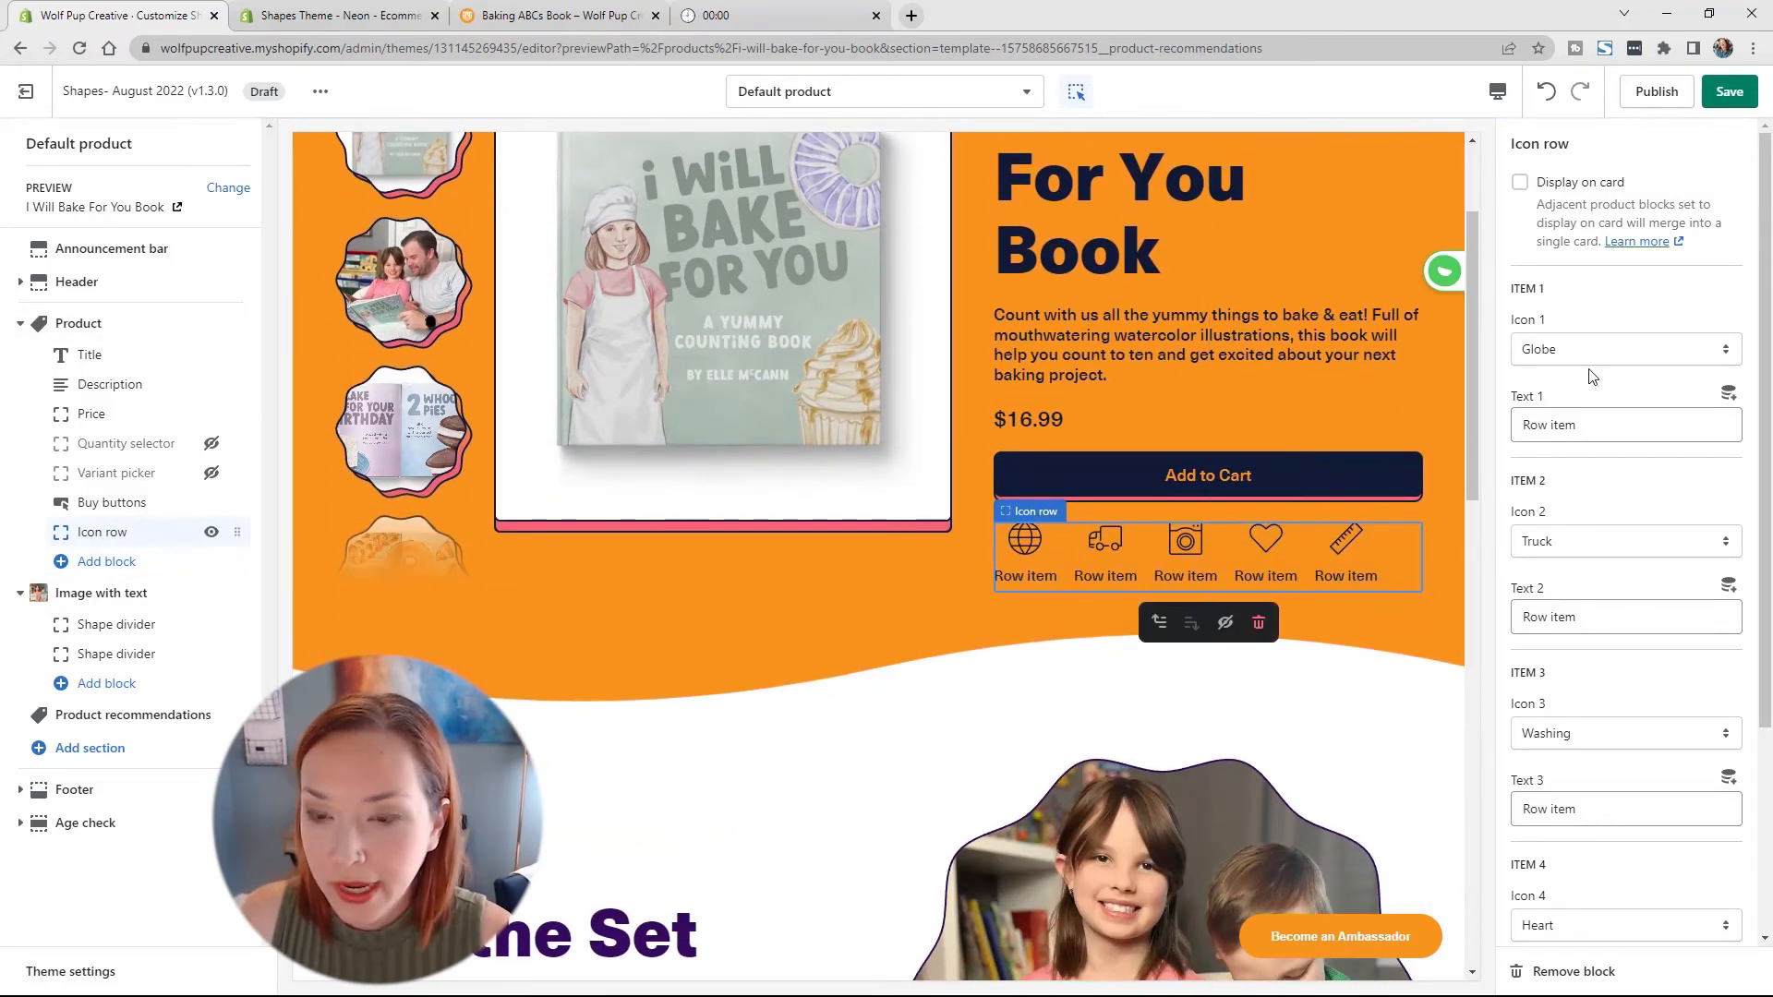
# Step: Set the icon row's first three icons to Map pin, Heart and Like
pyautogui.click(1600, 351)
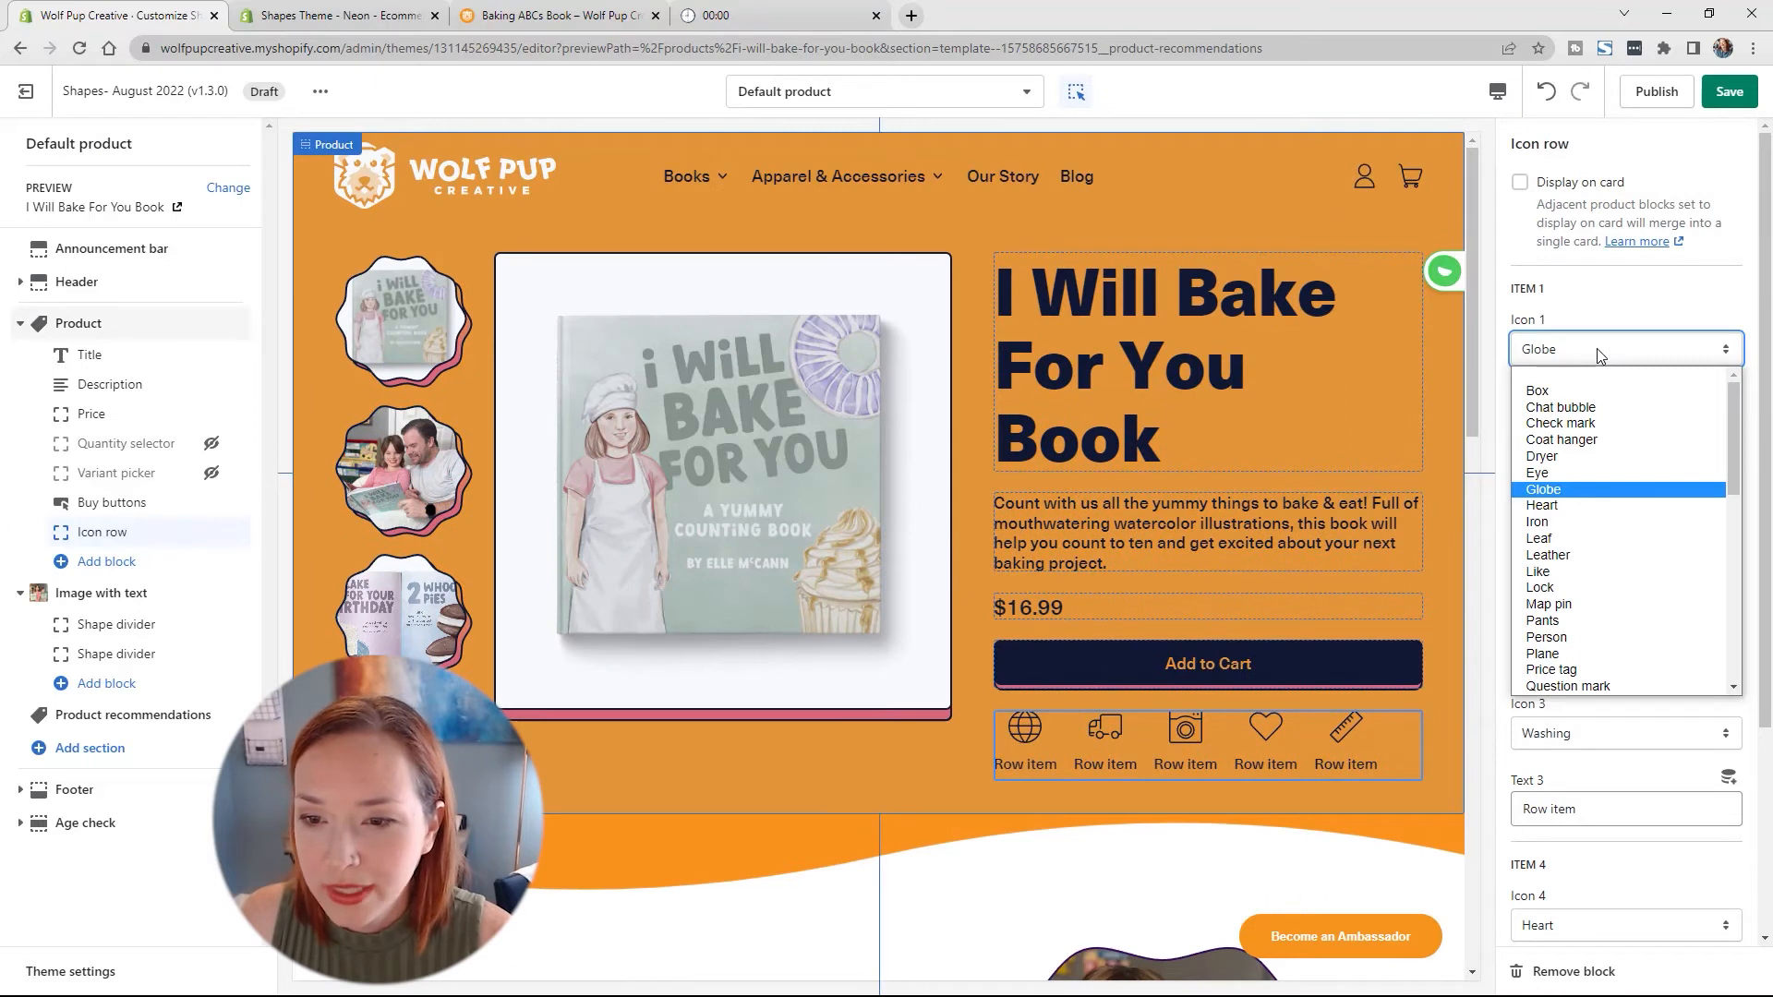
pyautogui.click(1579, 606)
pyautogui.click(1601, 541)
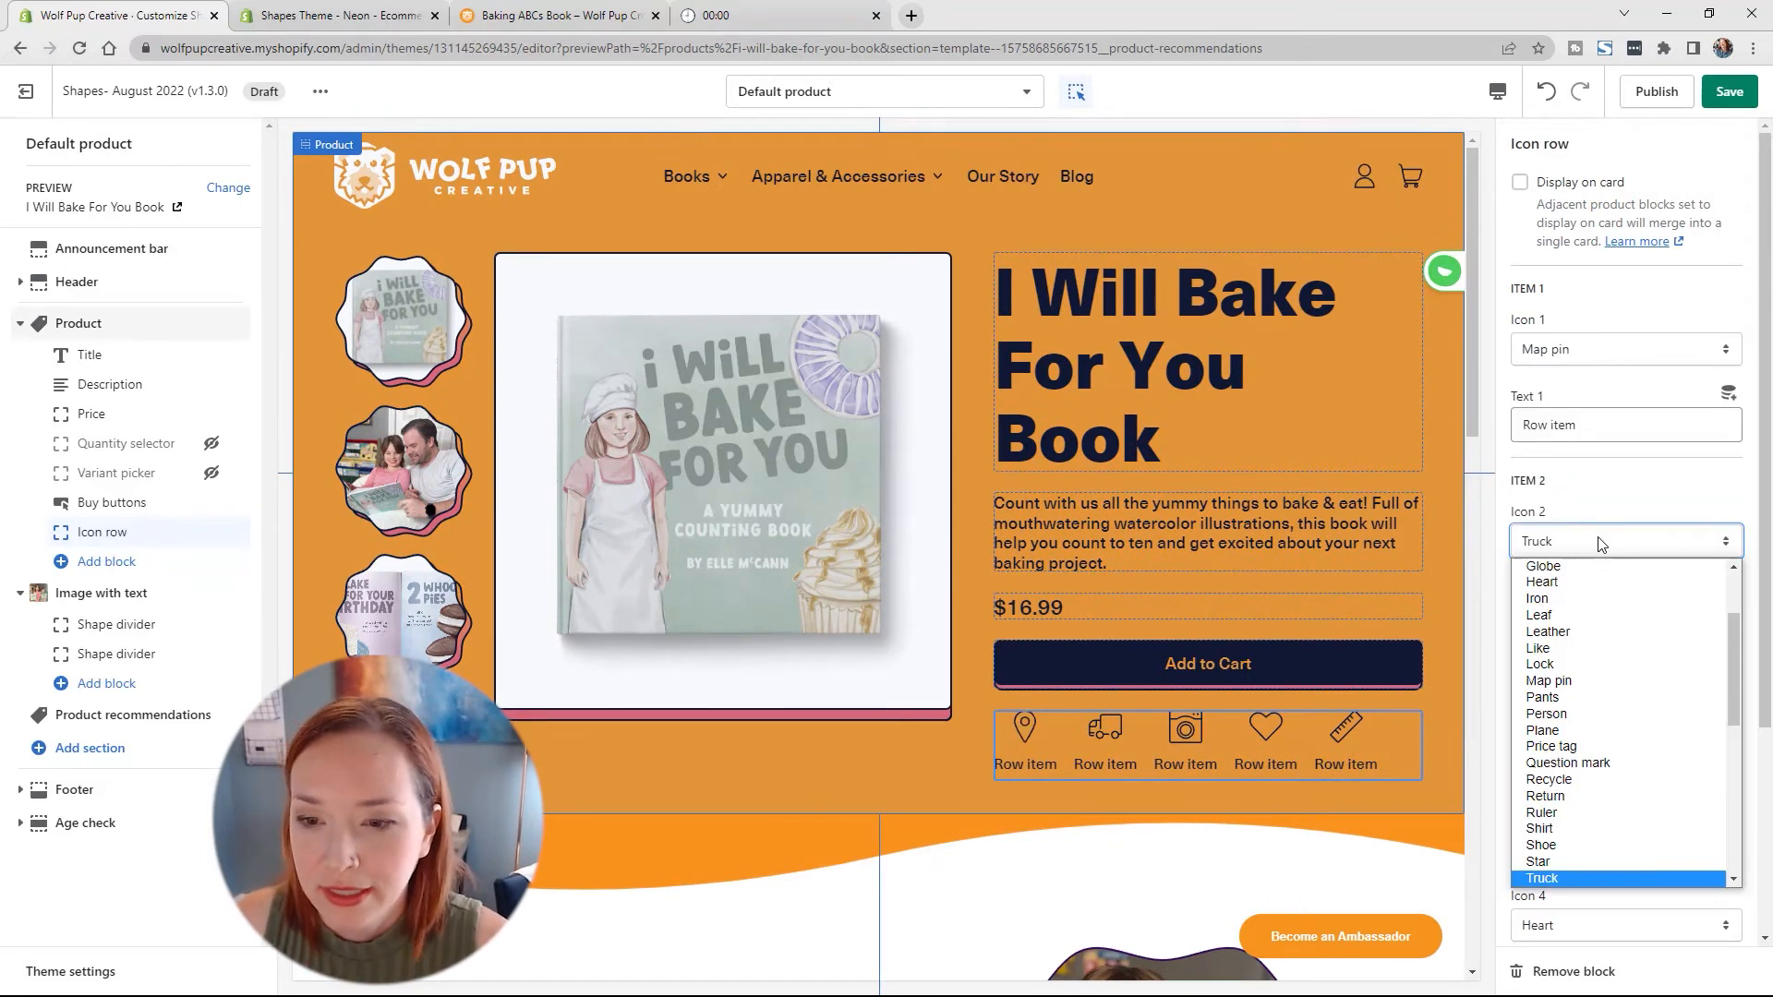
pyautogui.click(1585, 584)
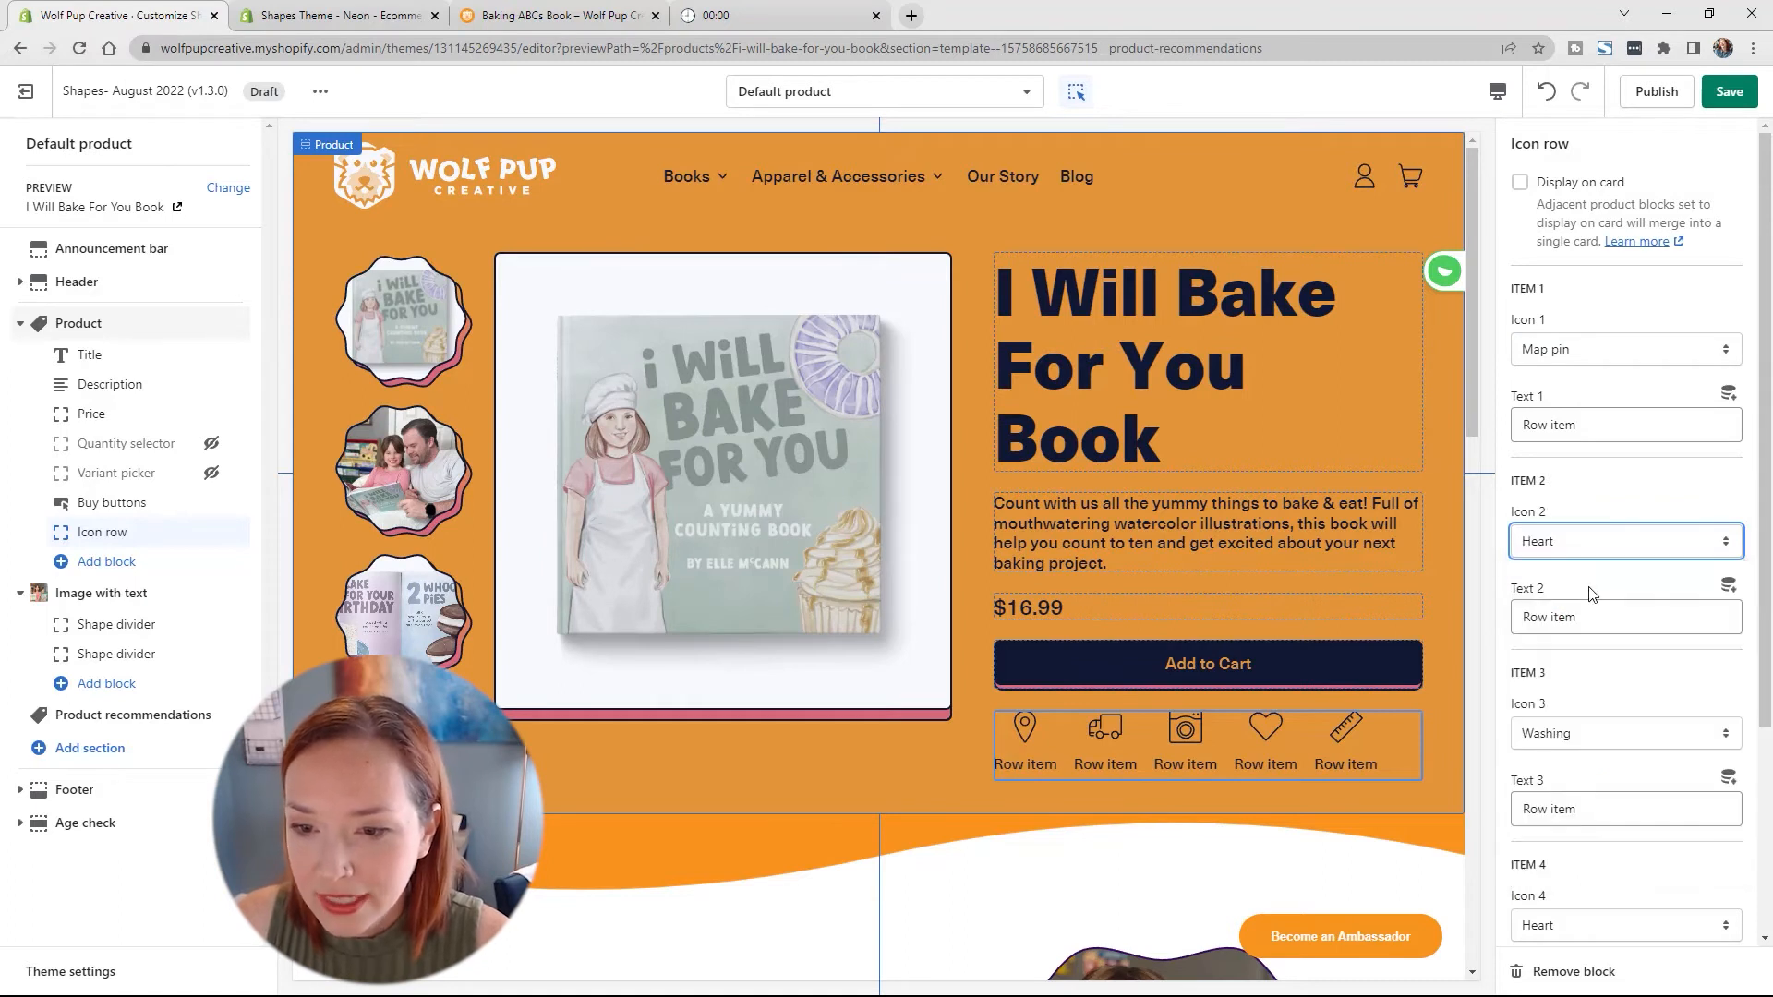
pyautogui.click(1581, 736)
pyautogui.scroll(3, 1582, 557)
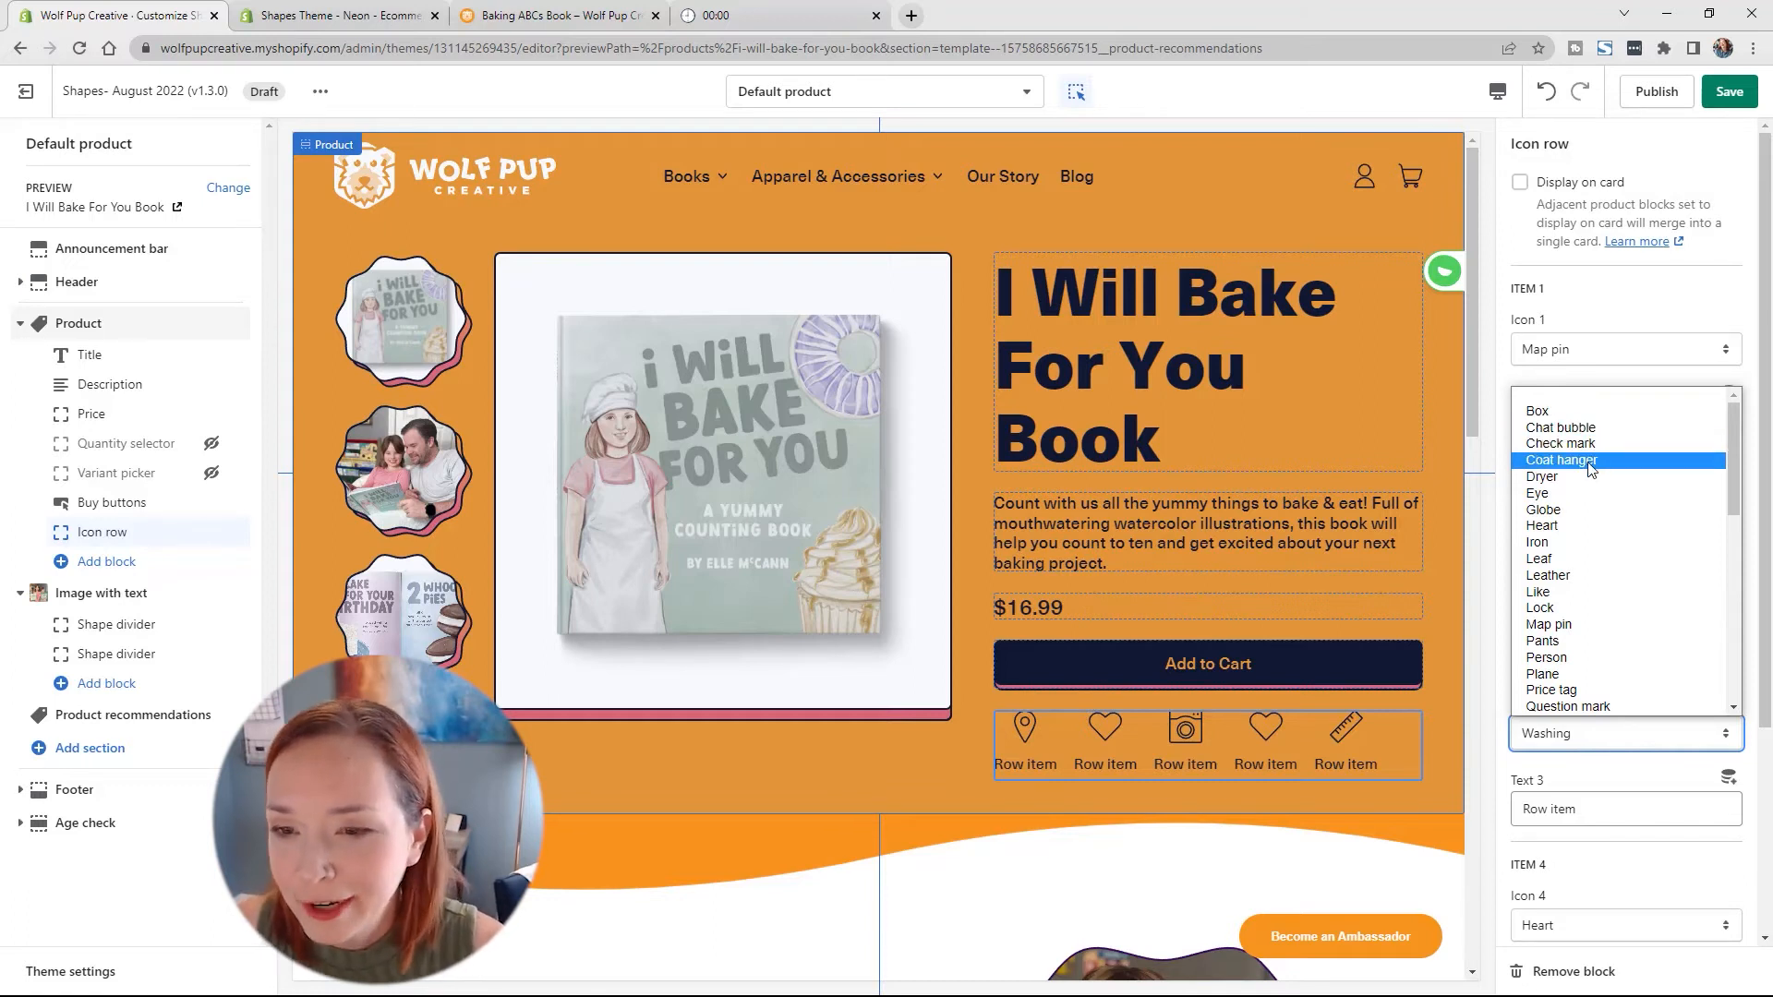
pyautogui.click(1557, 594)
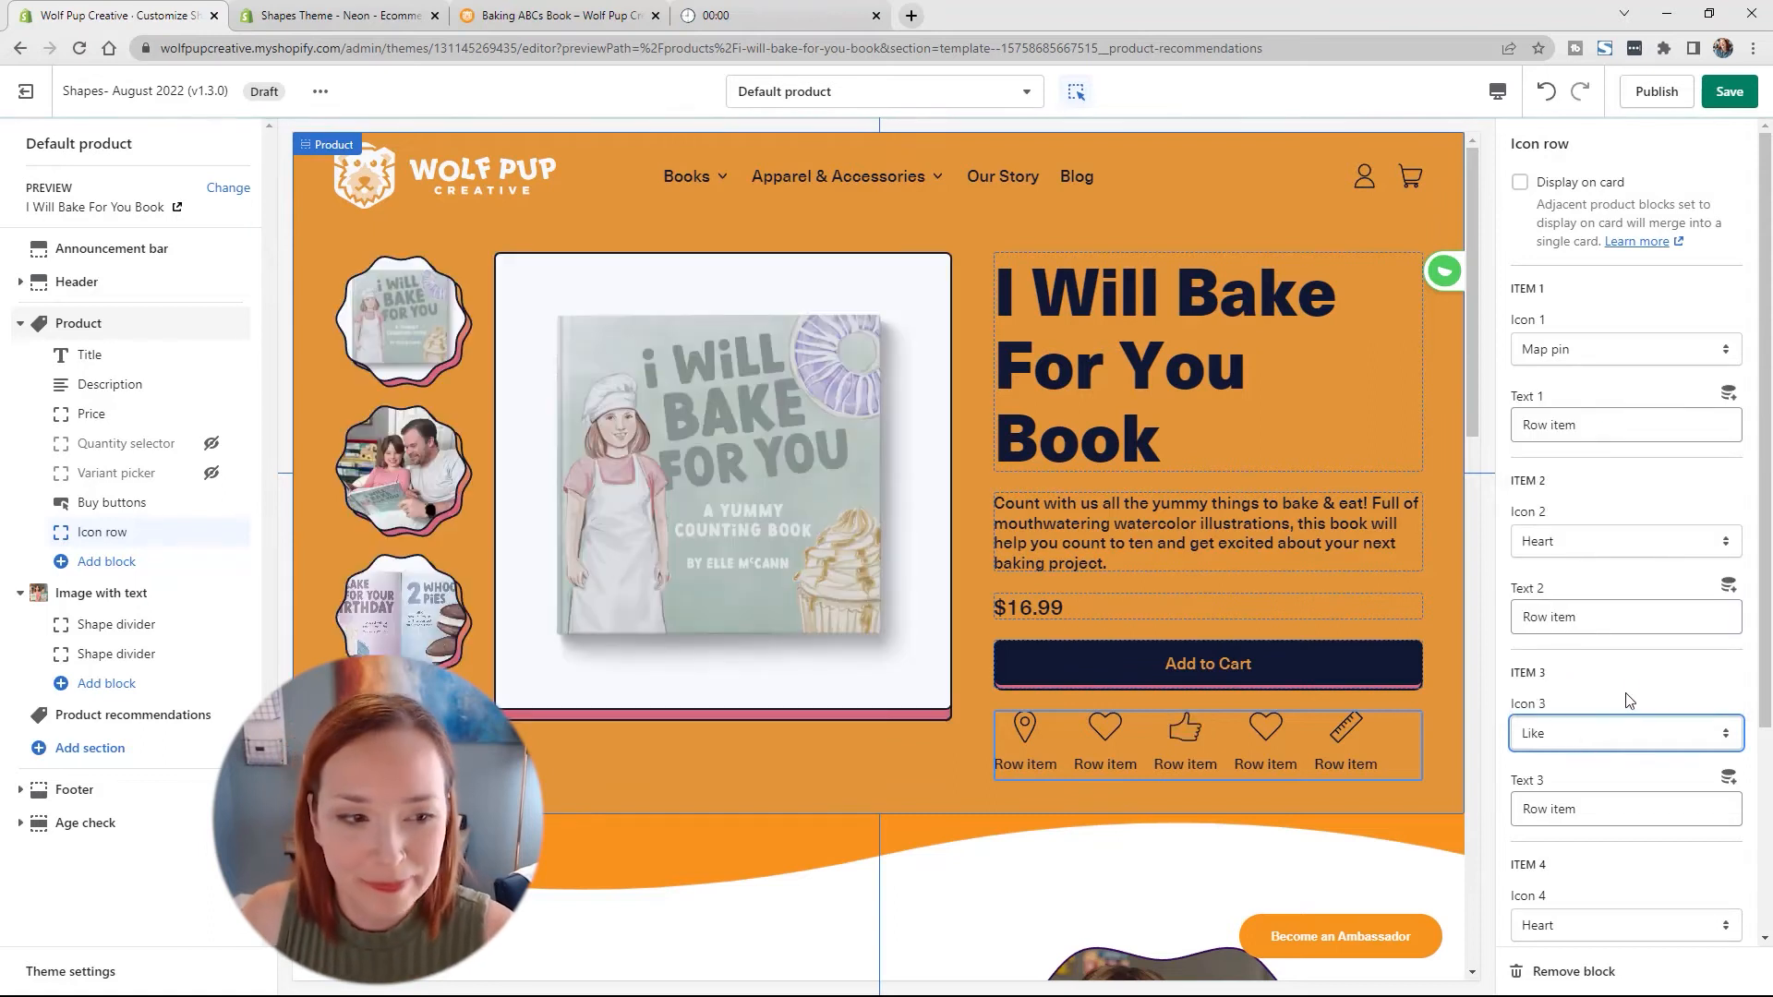
# Step: Look through the icon choices offered for items 4 and 5 of the icon row
pyautogui.scroll(-3, 1639, 669)
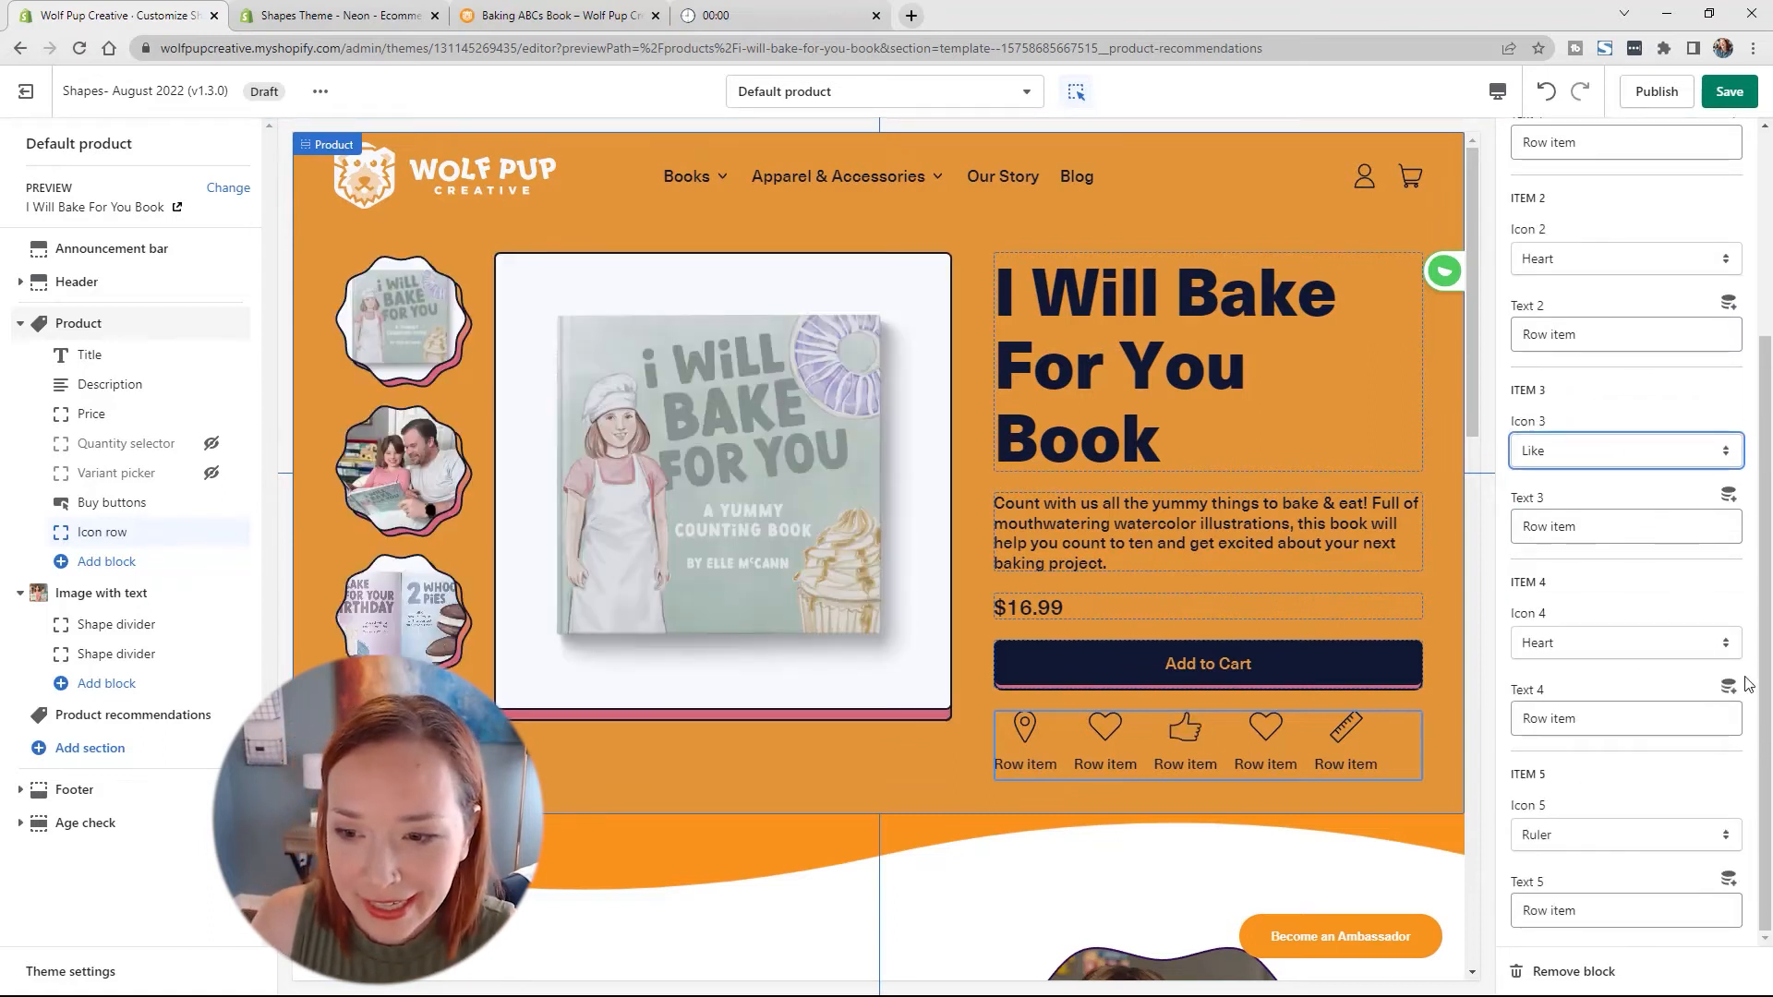
pyautogui.click(1601, 644)
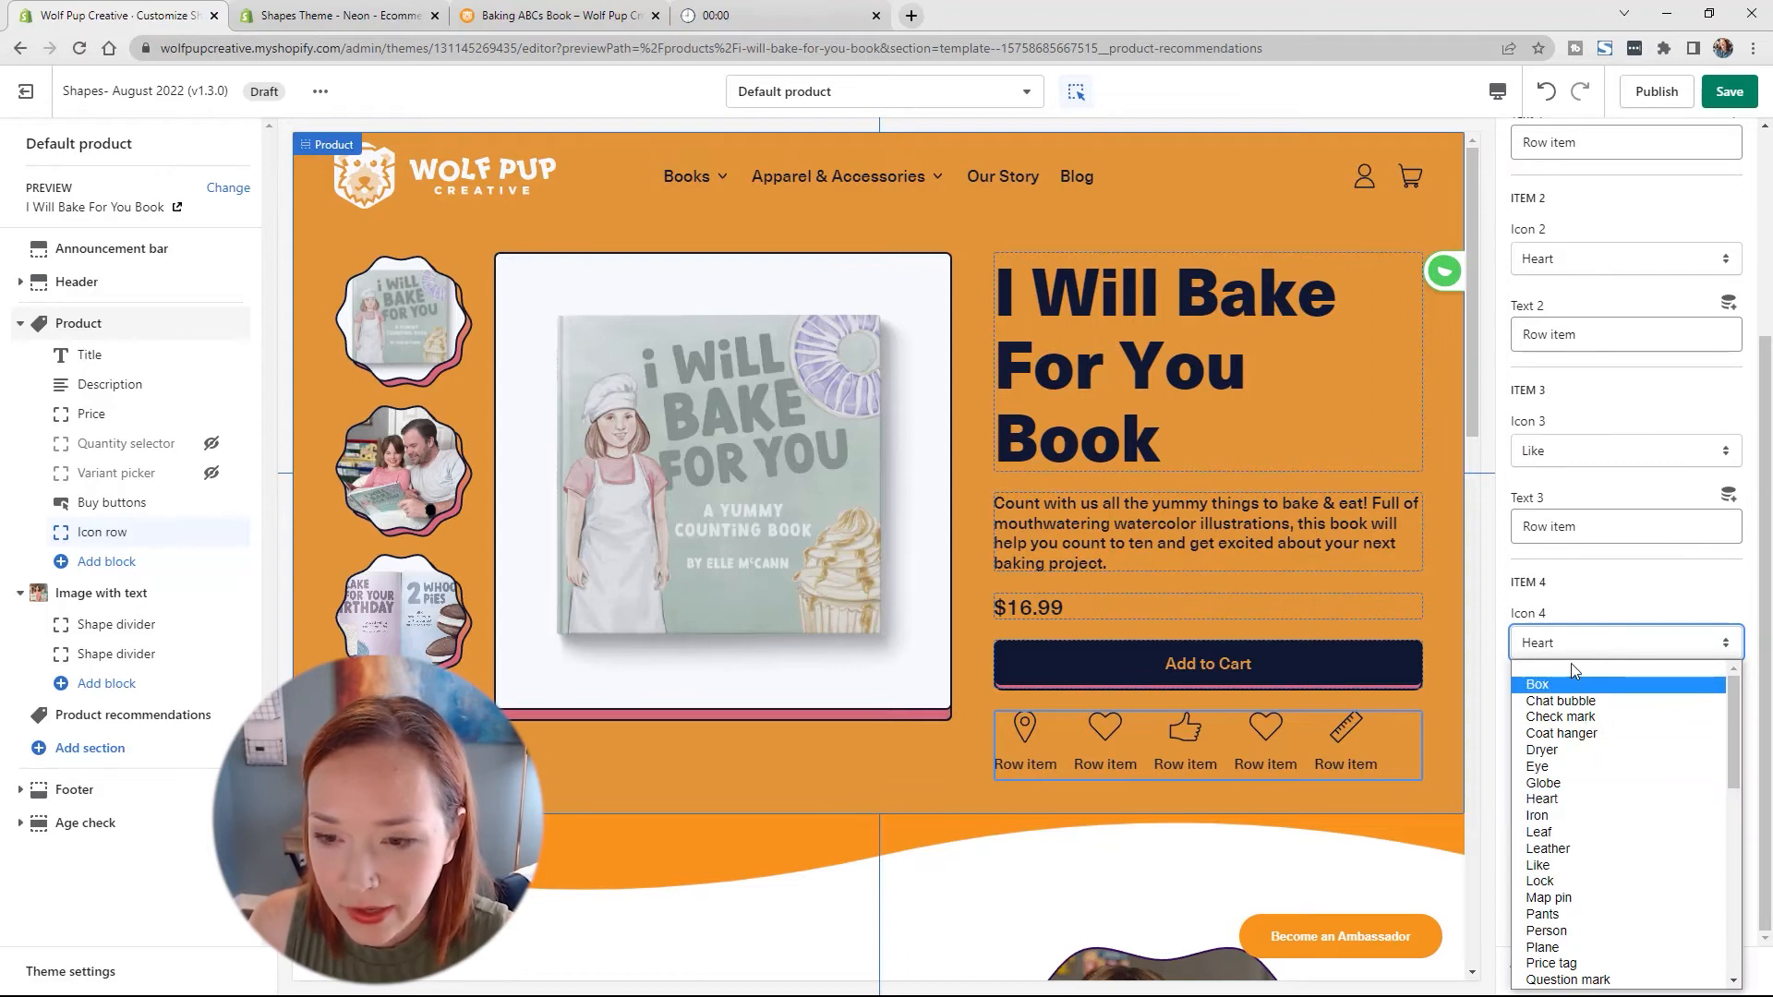
pyautogui.scroll(-10, 1598, 831)
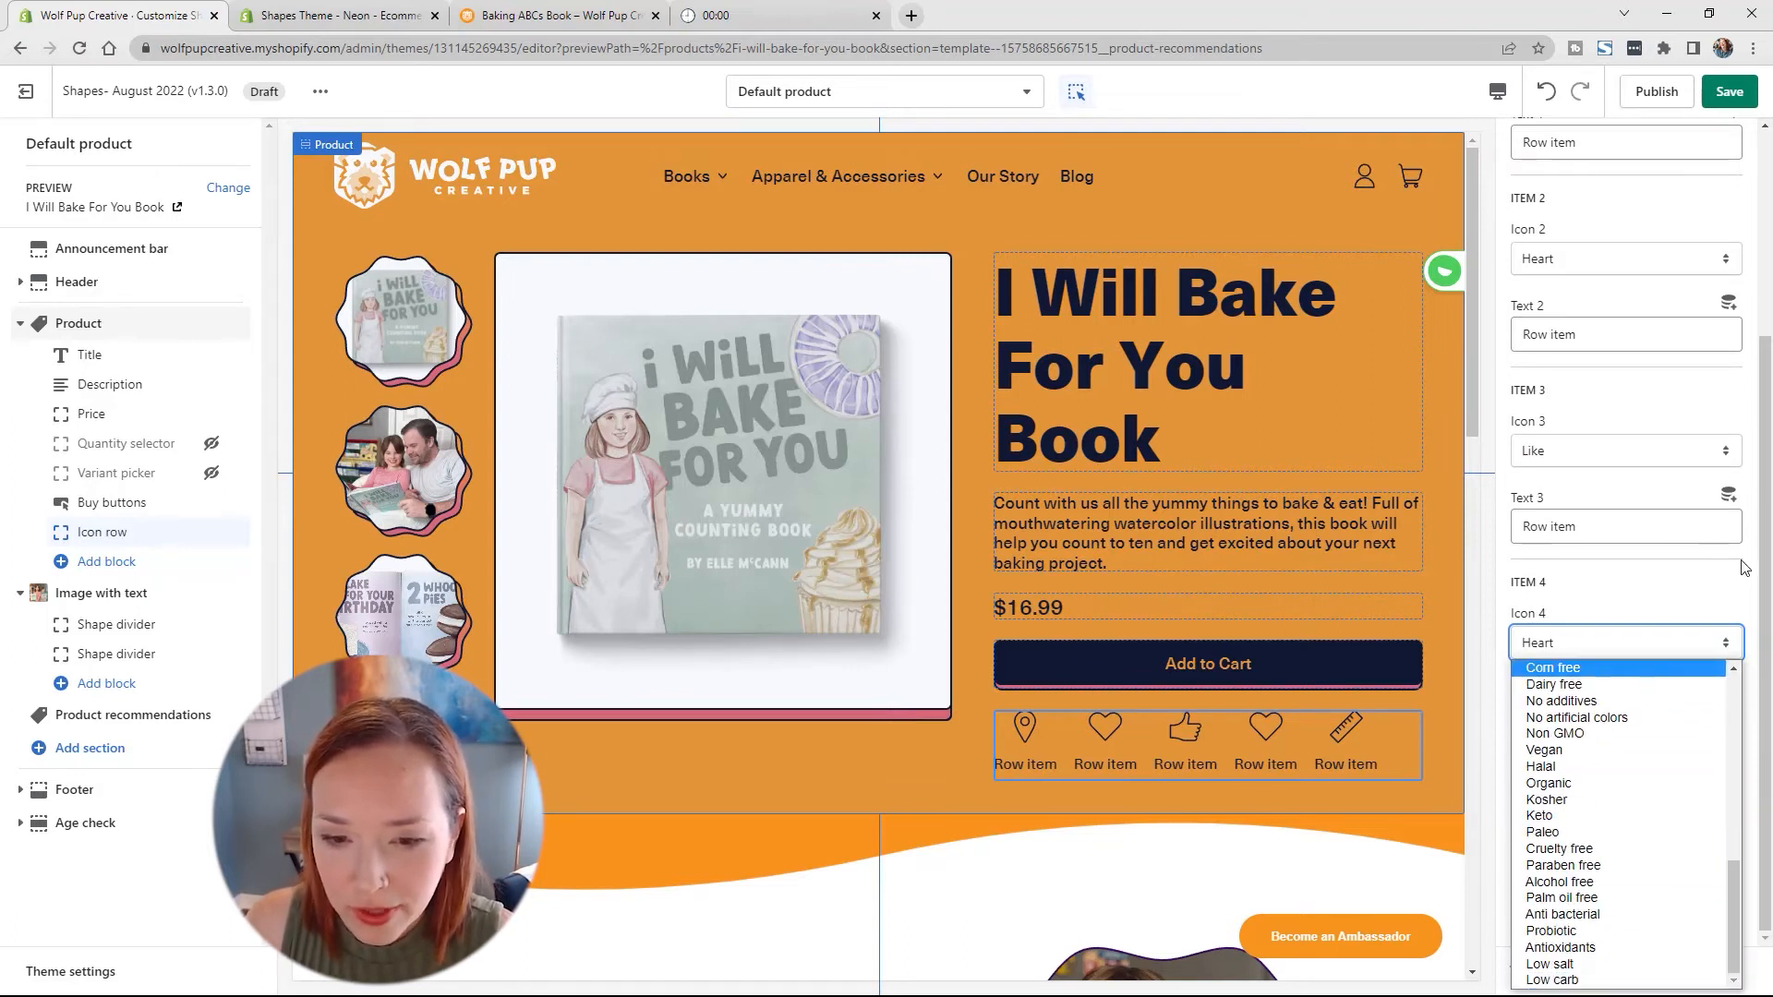
pyautogui.click(1725, 594)
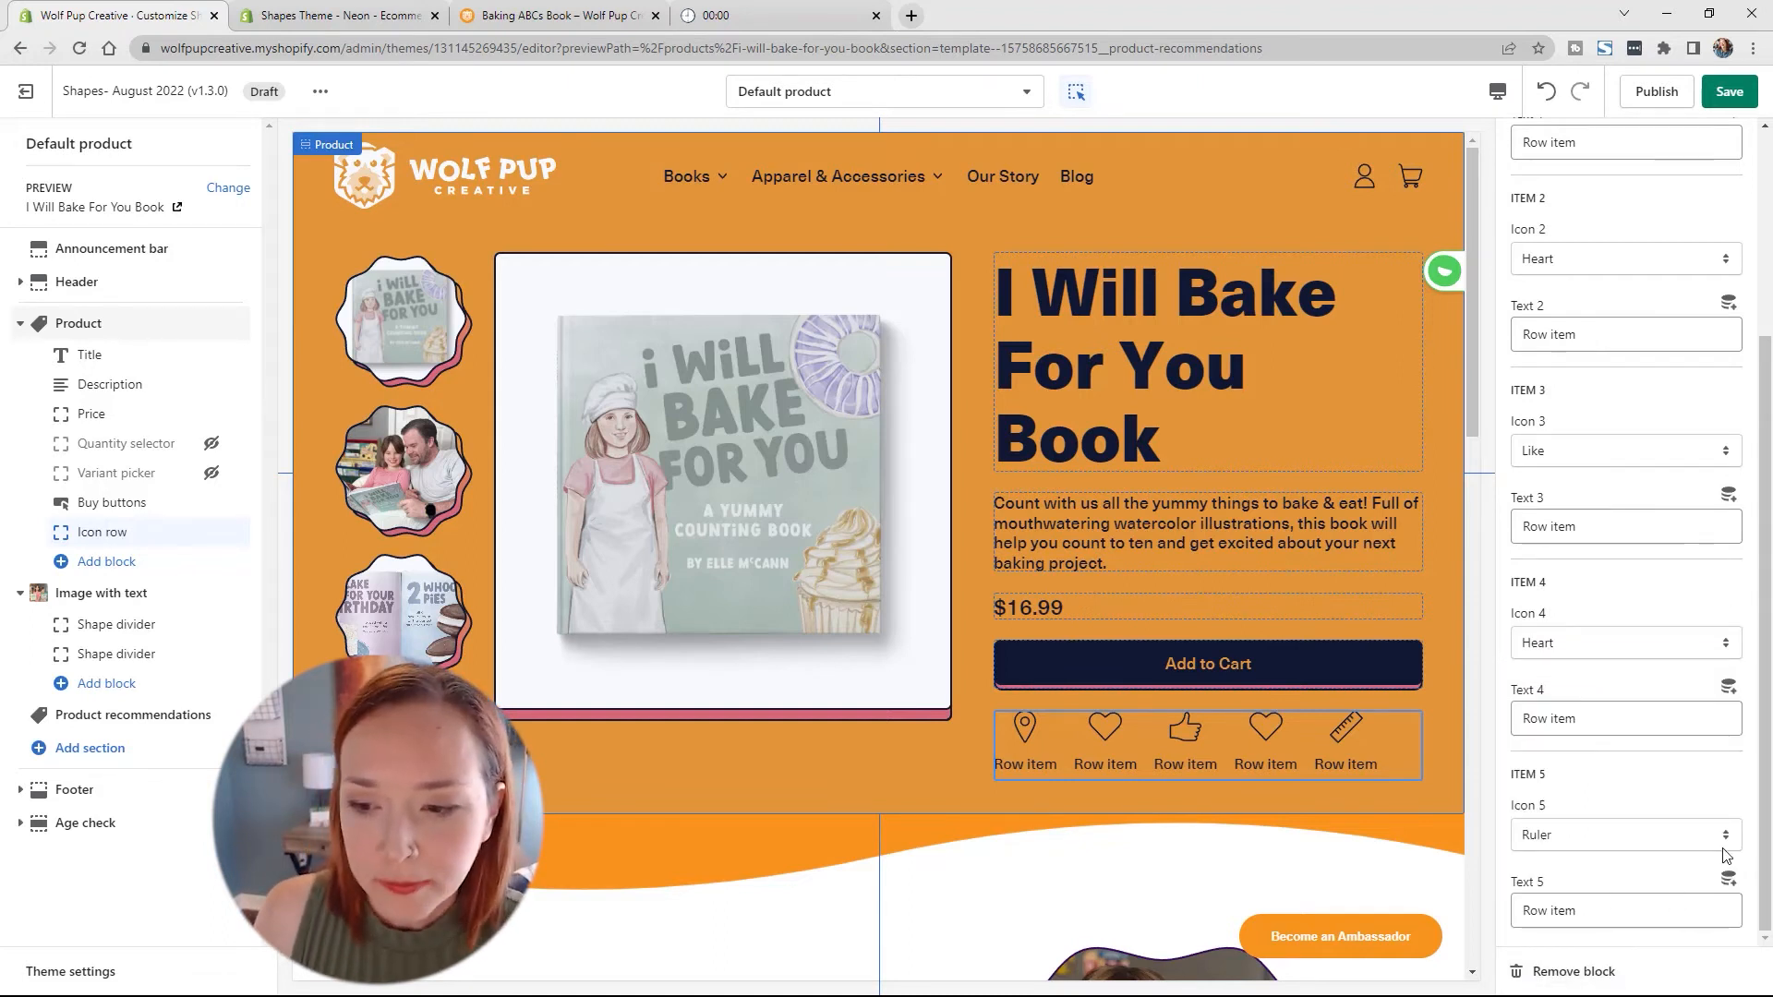
pyautogui.click(1601, 841)
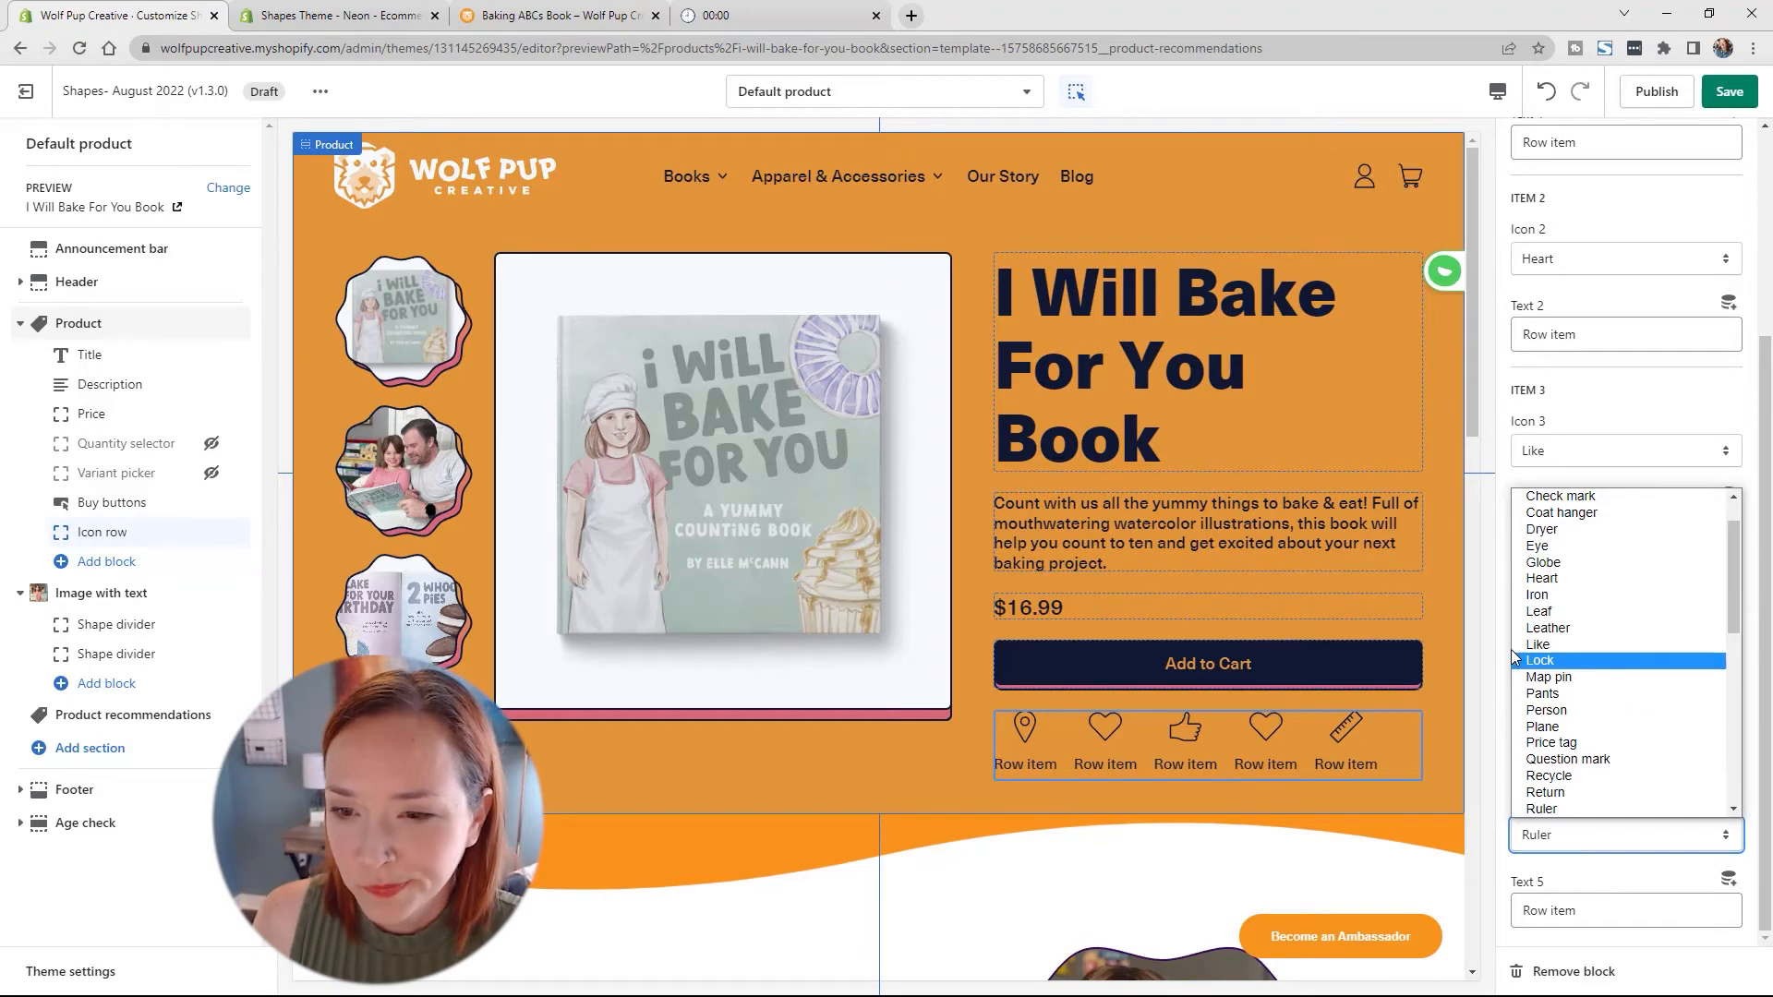
pyautogui.click(1626, 657)
pyautogui.scroll(3, 1654, 791)
pyautogui.scroll(-2, 1644, 648)
pyautogui.scroll(-2, 1653, 655)
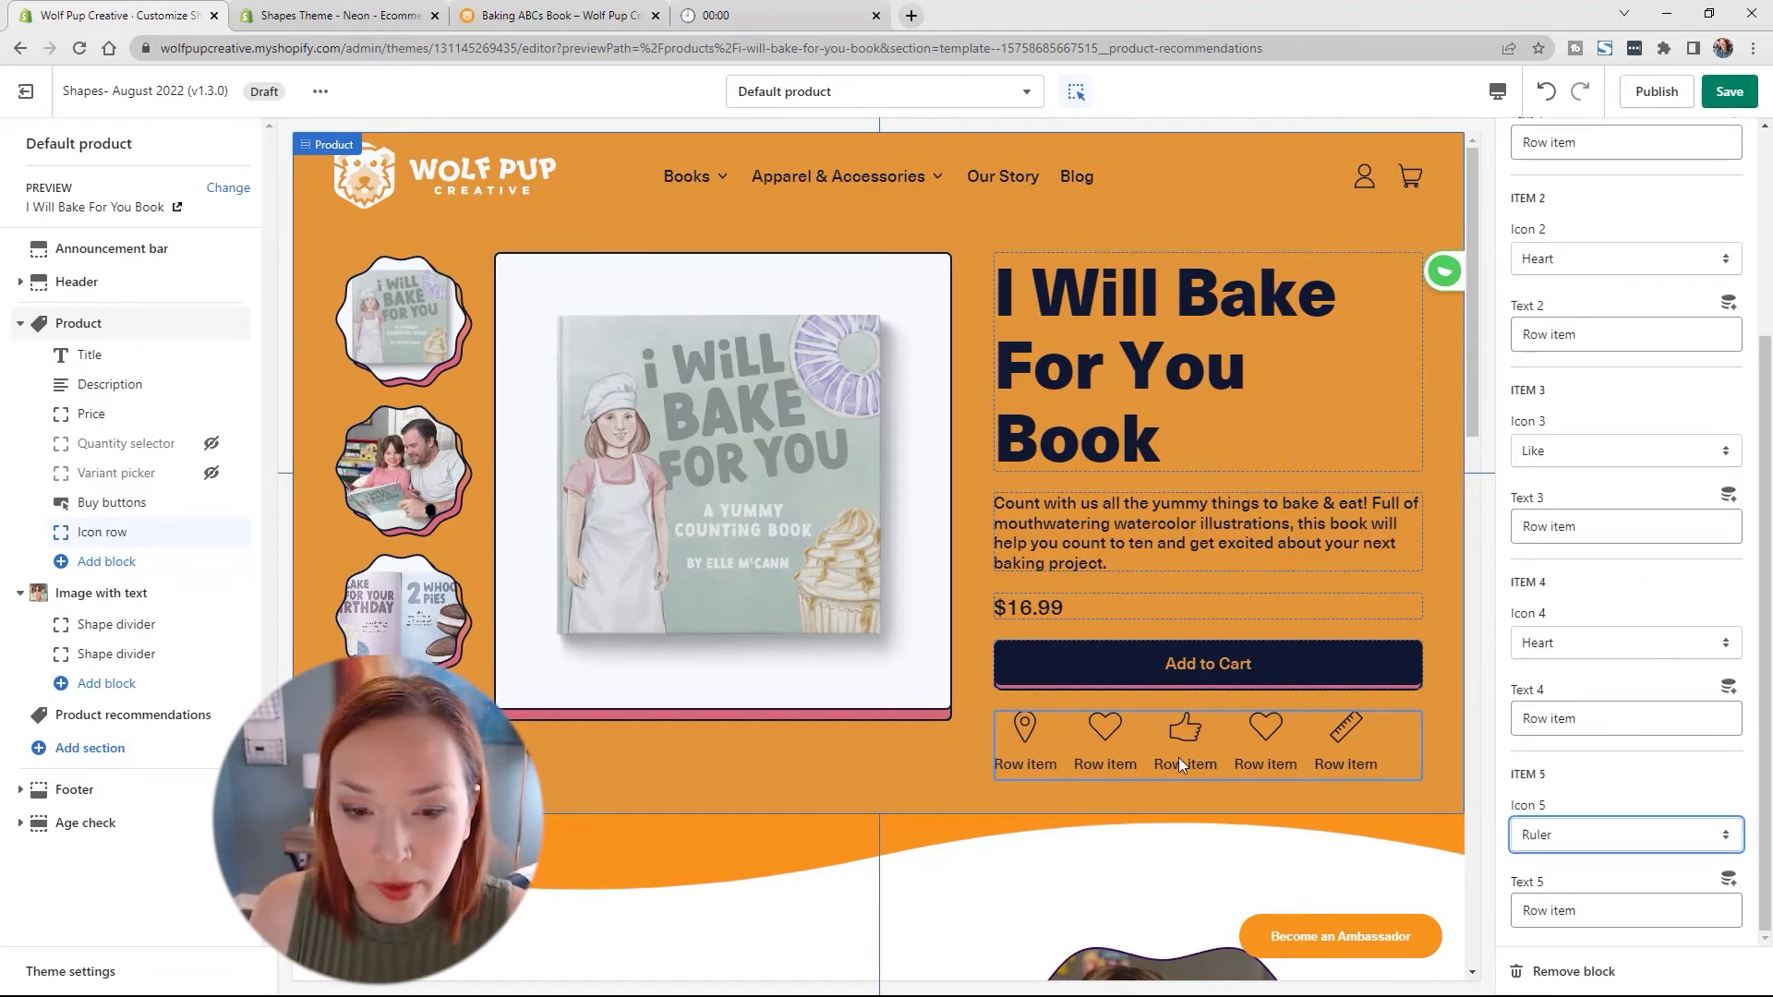
# Step: Set the icon row's fourth icon to Truck and its fifth icon to Return
pyautogui.click(102, 531)
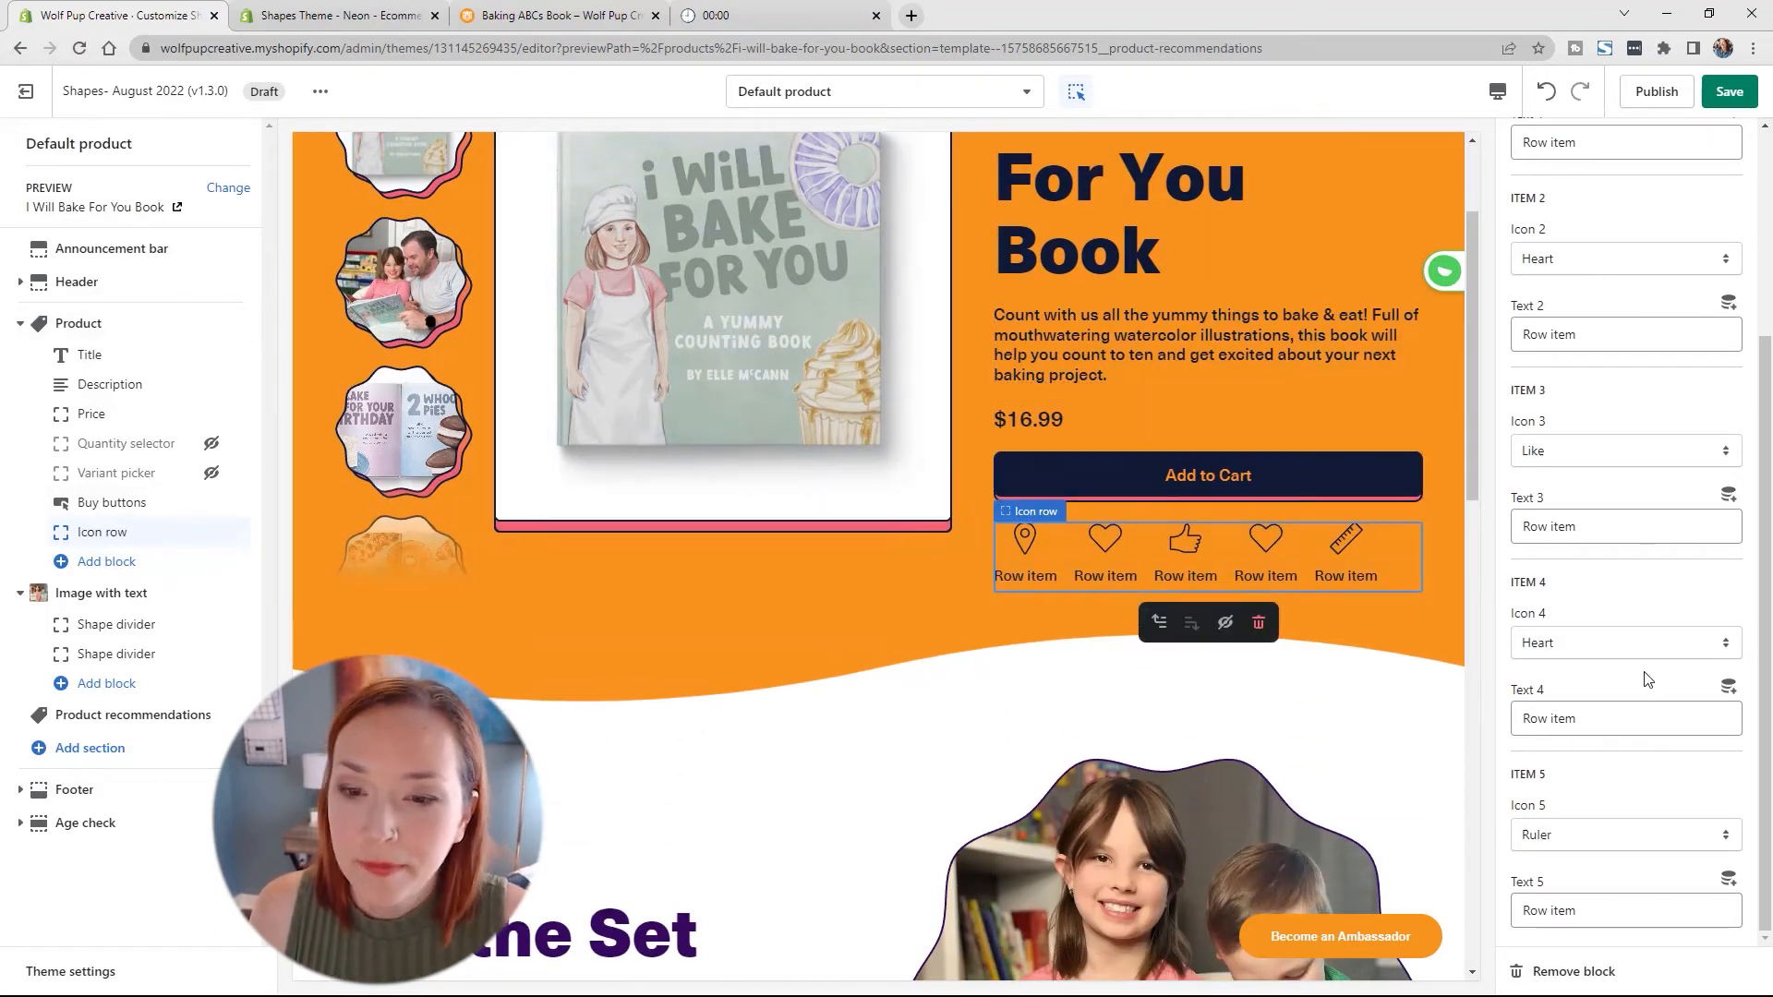
pyautogui.click(1589, 651)
pyautogui.scroll(-5, 1595, 832)
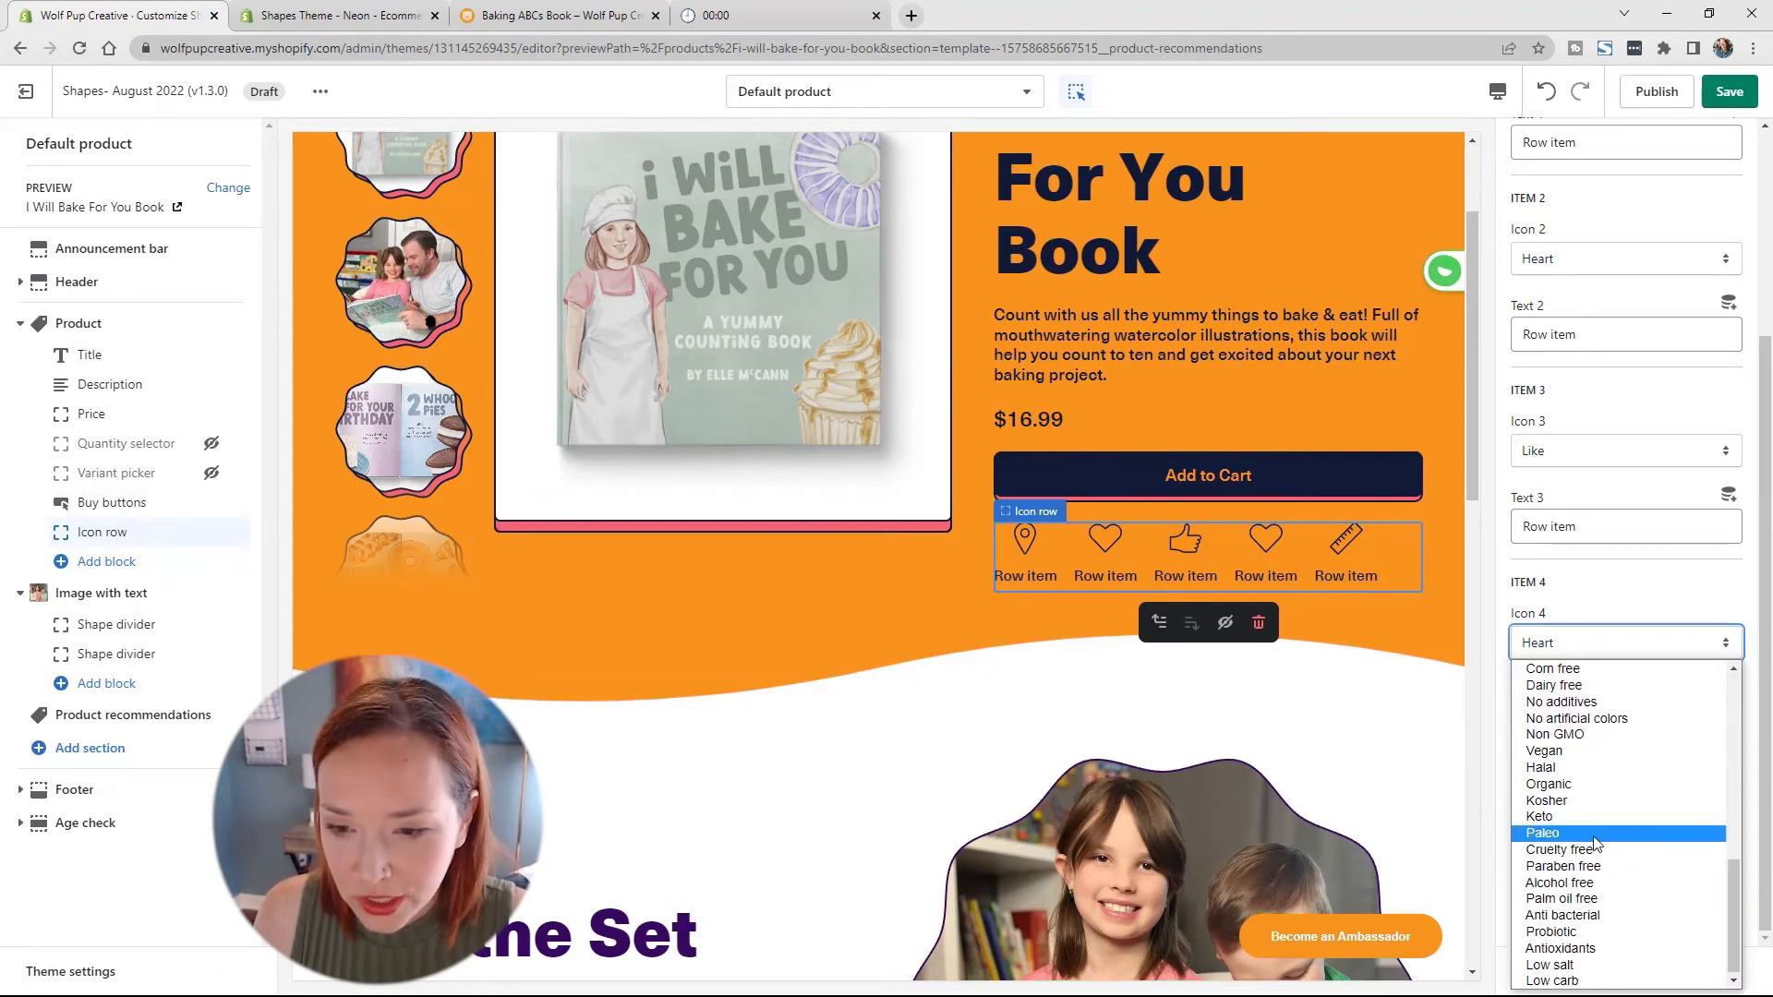
pyautogui.scroll(4, 1595, 835)
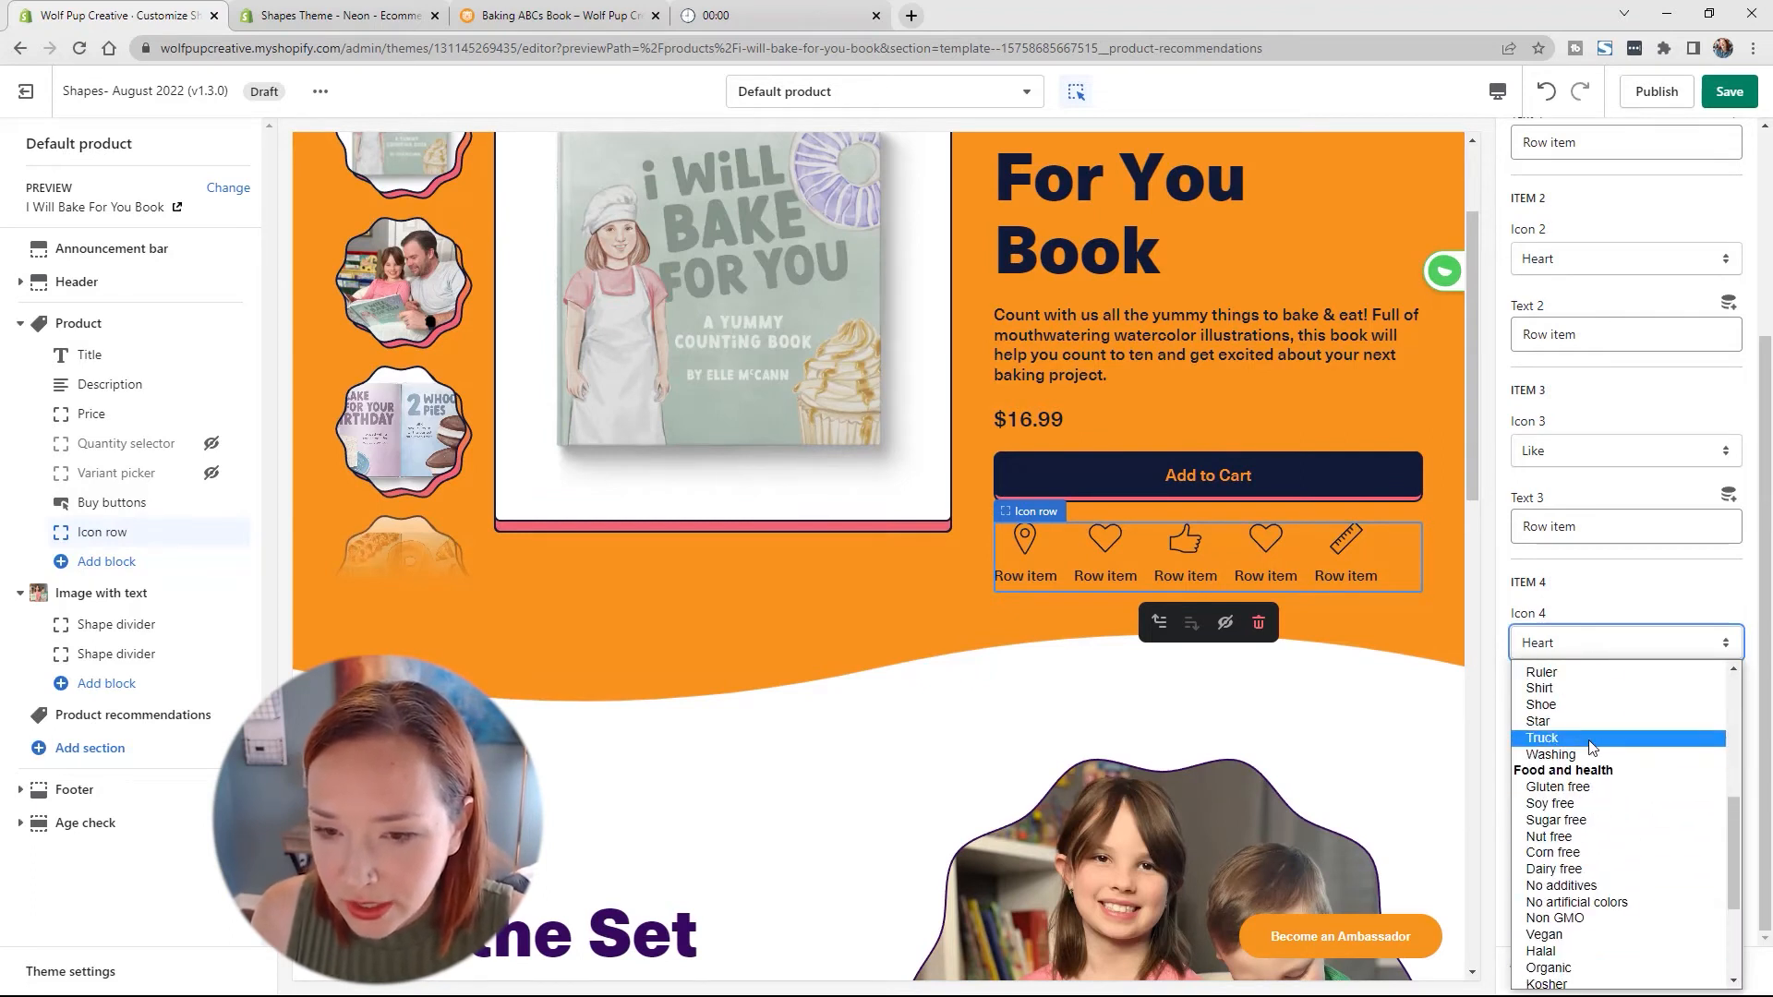
pyautogui.click(1590, 739)
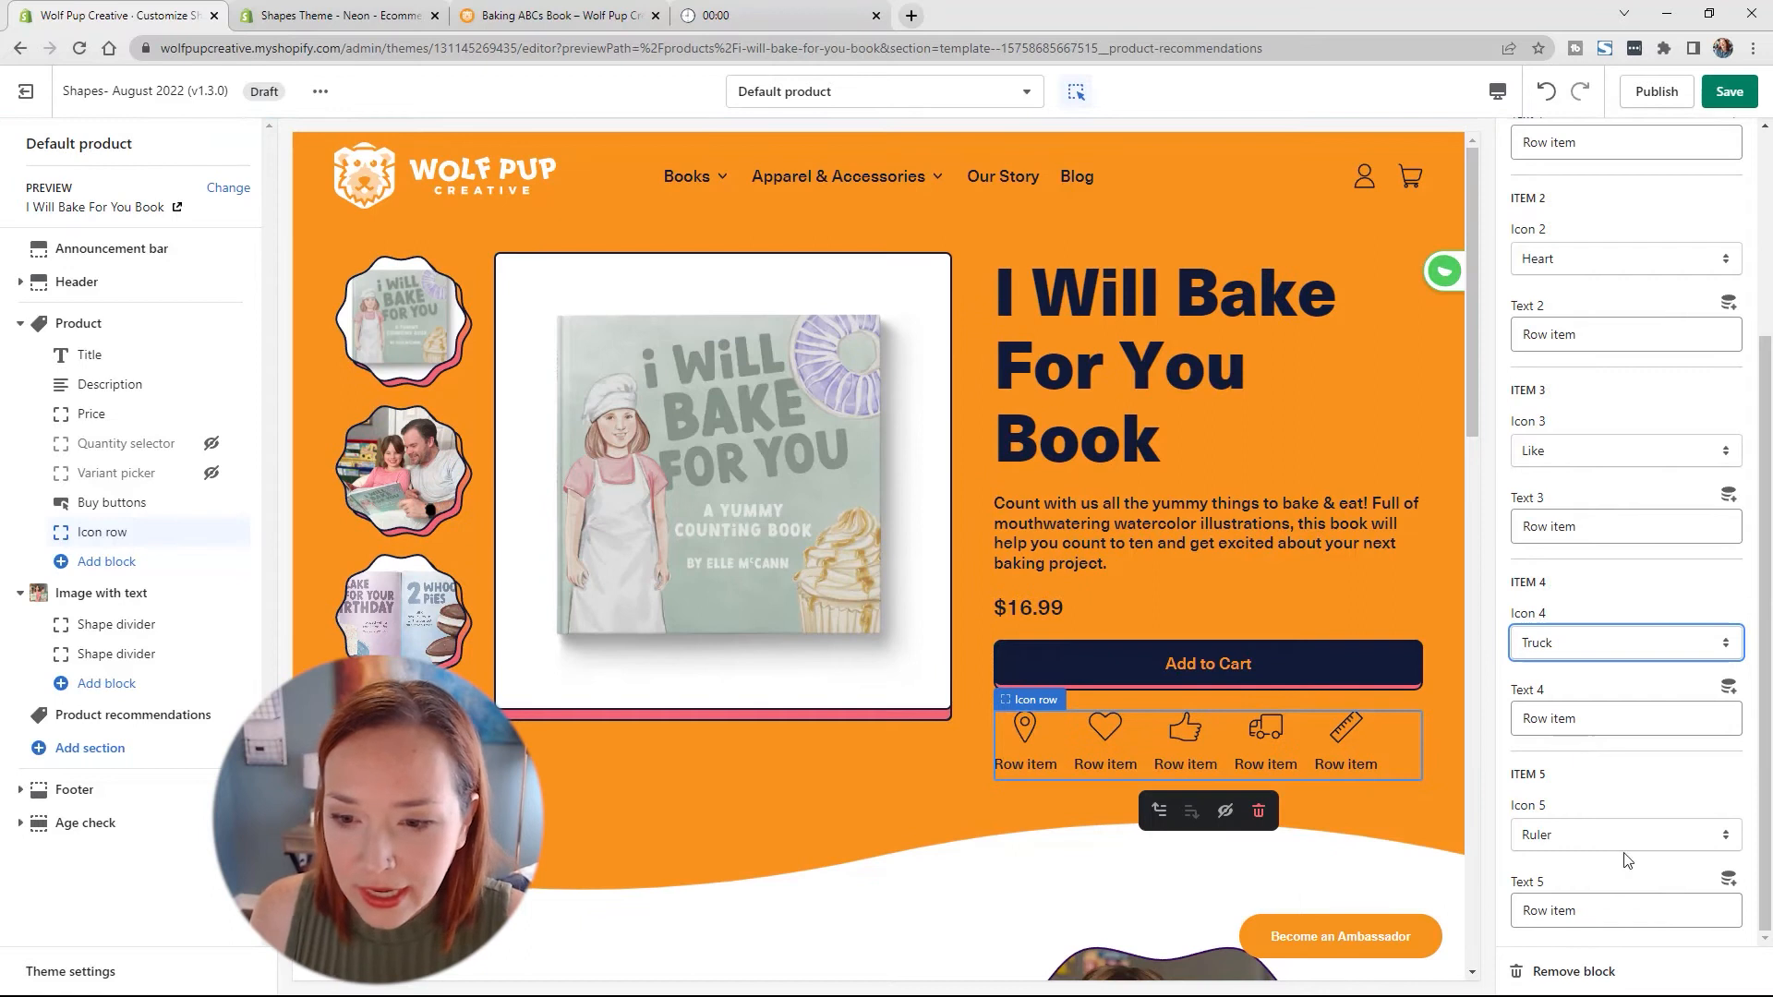
pyautogui.click(1602, 845)
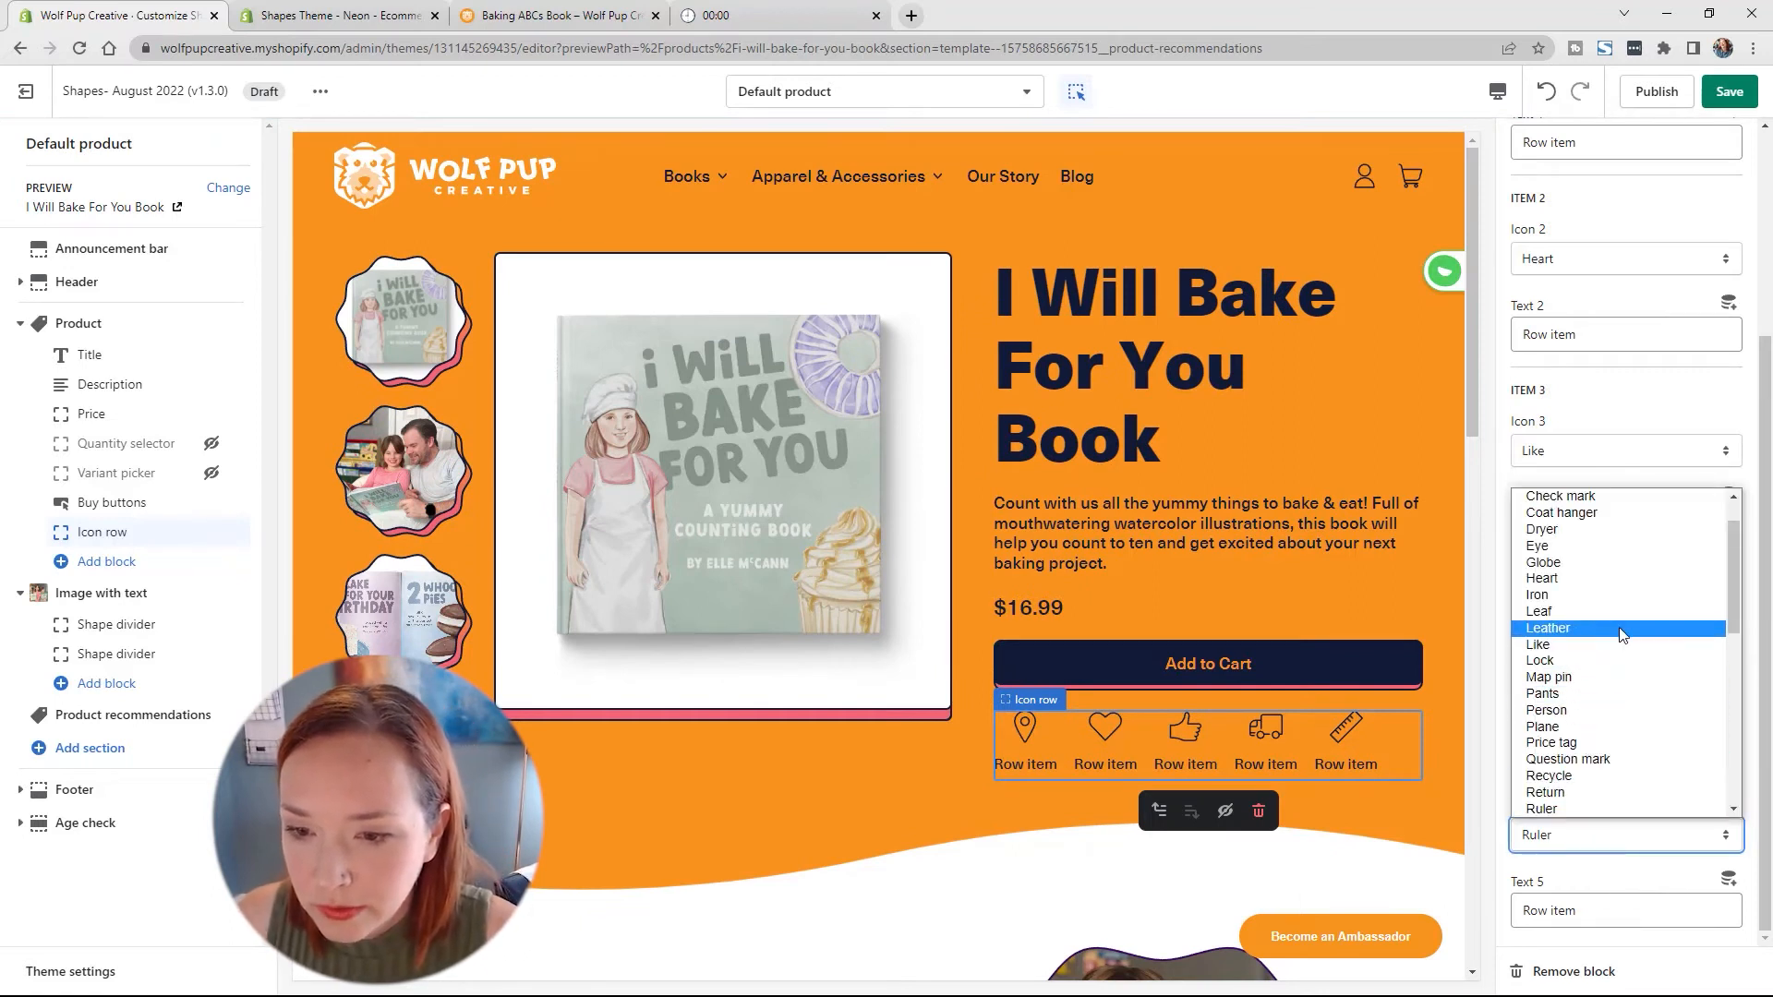
pyautogui.moveTo(1734, 621); pyautogui.dragTo(1639, 683)
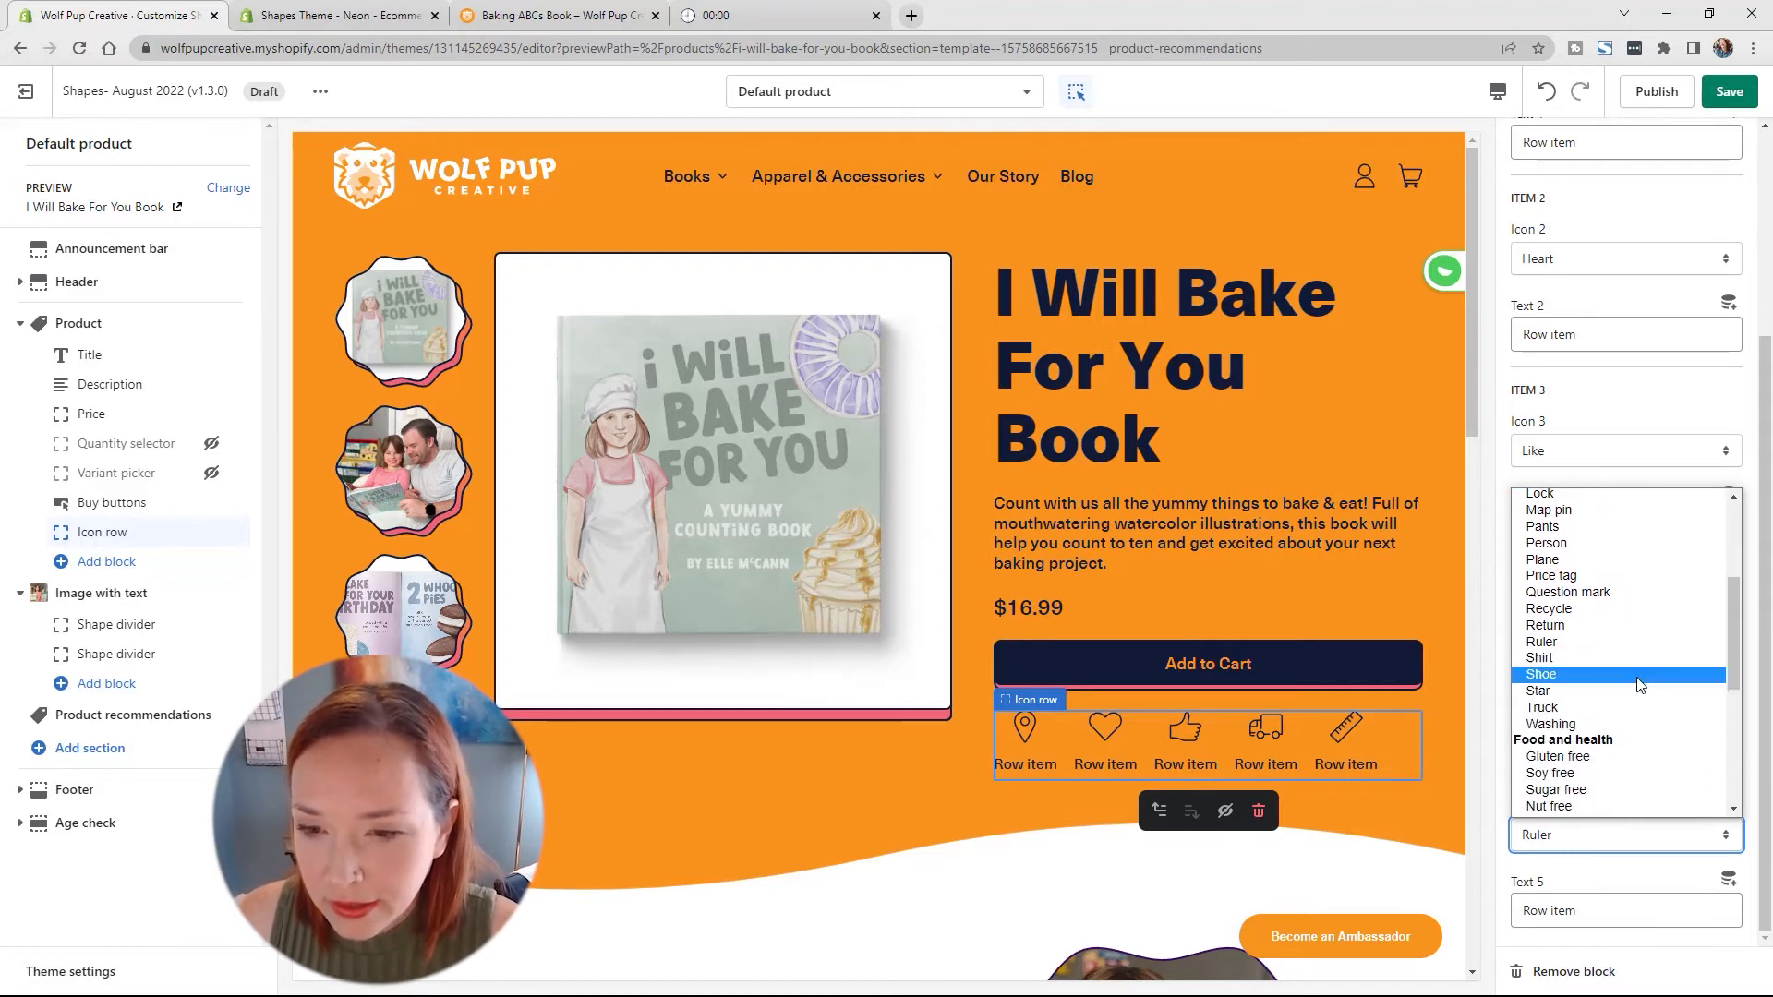
pyautogui.click(1567, 631)
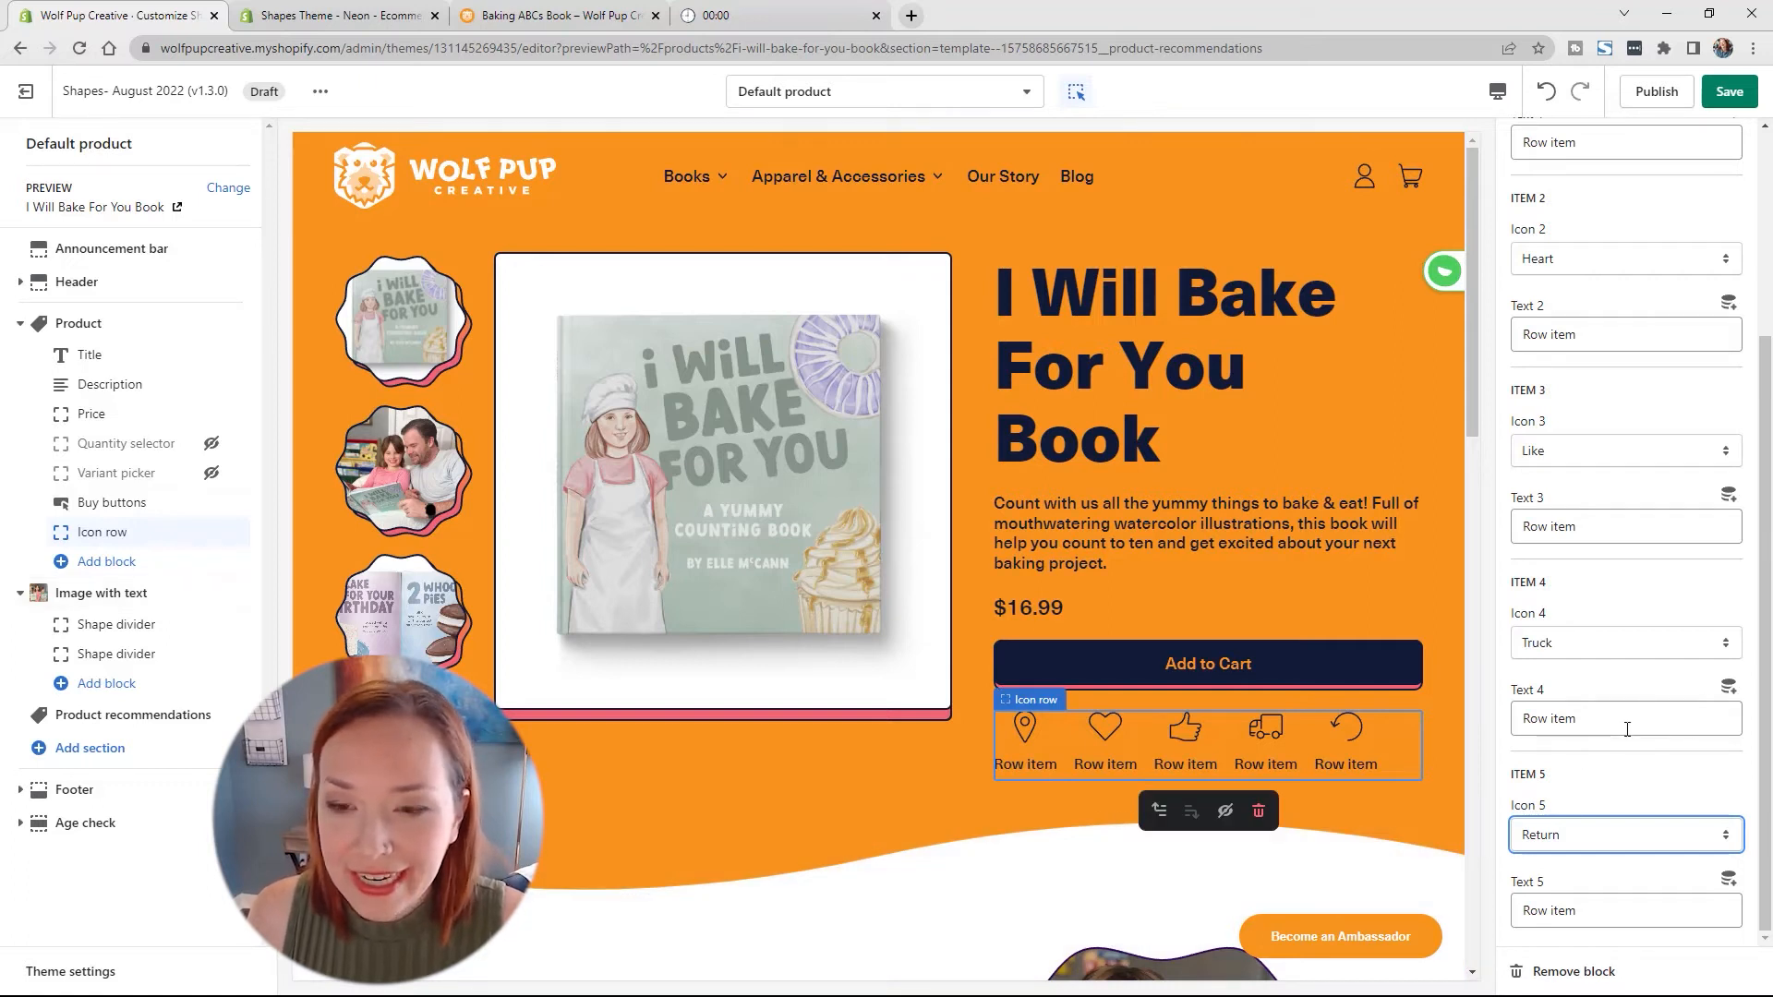
# Step: Change the text of the icon row's first item to "Printed in USA"
pyautogui.scroll(3, 1618, 452)
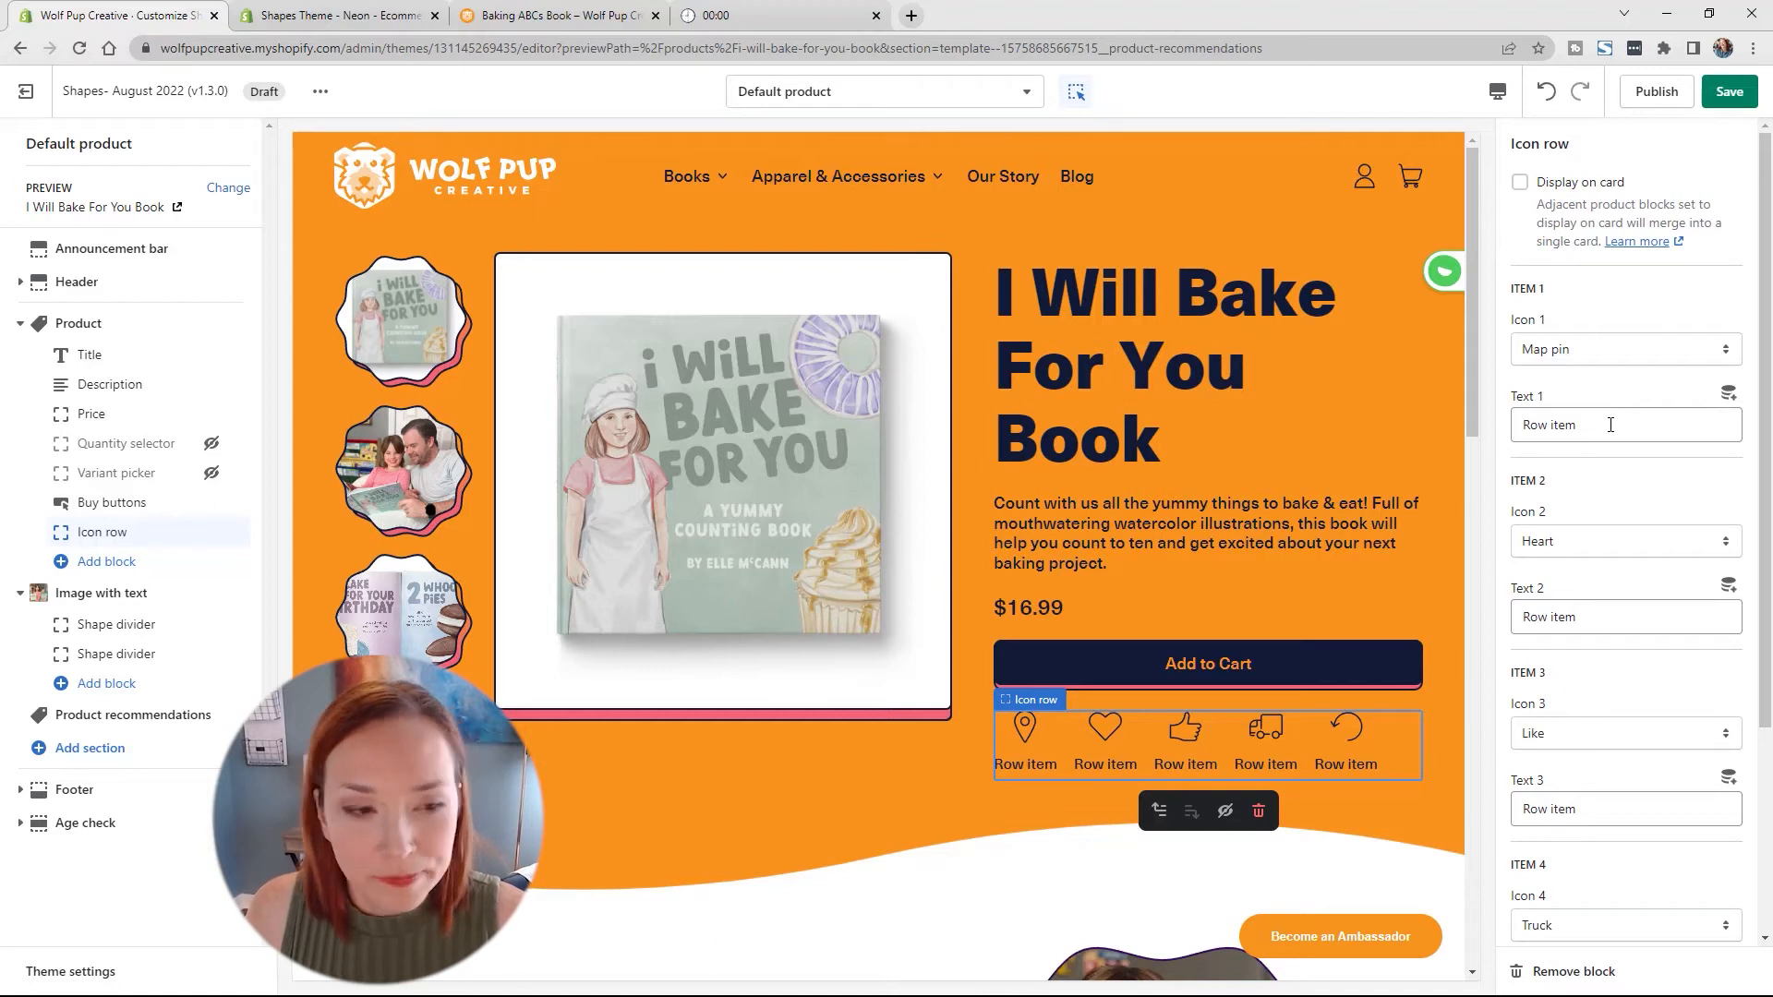
pyautogui.tripleClick(1610, 425)
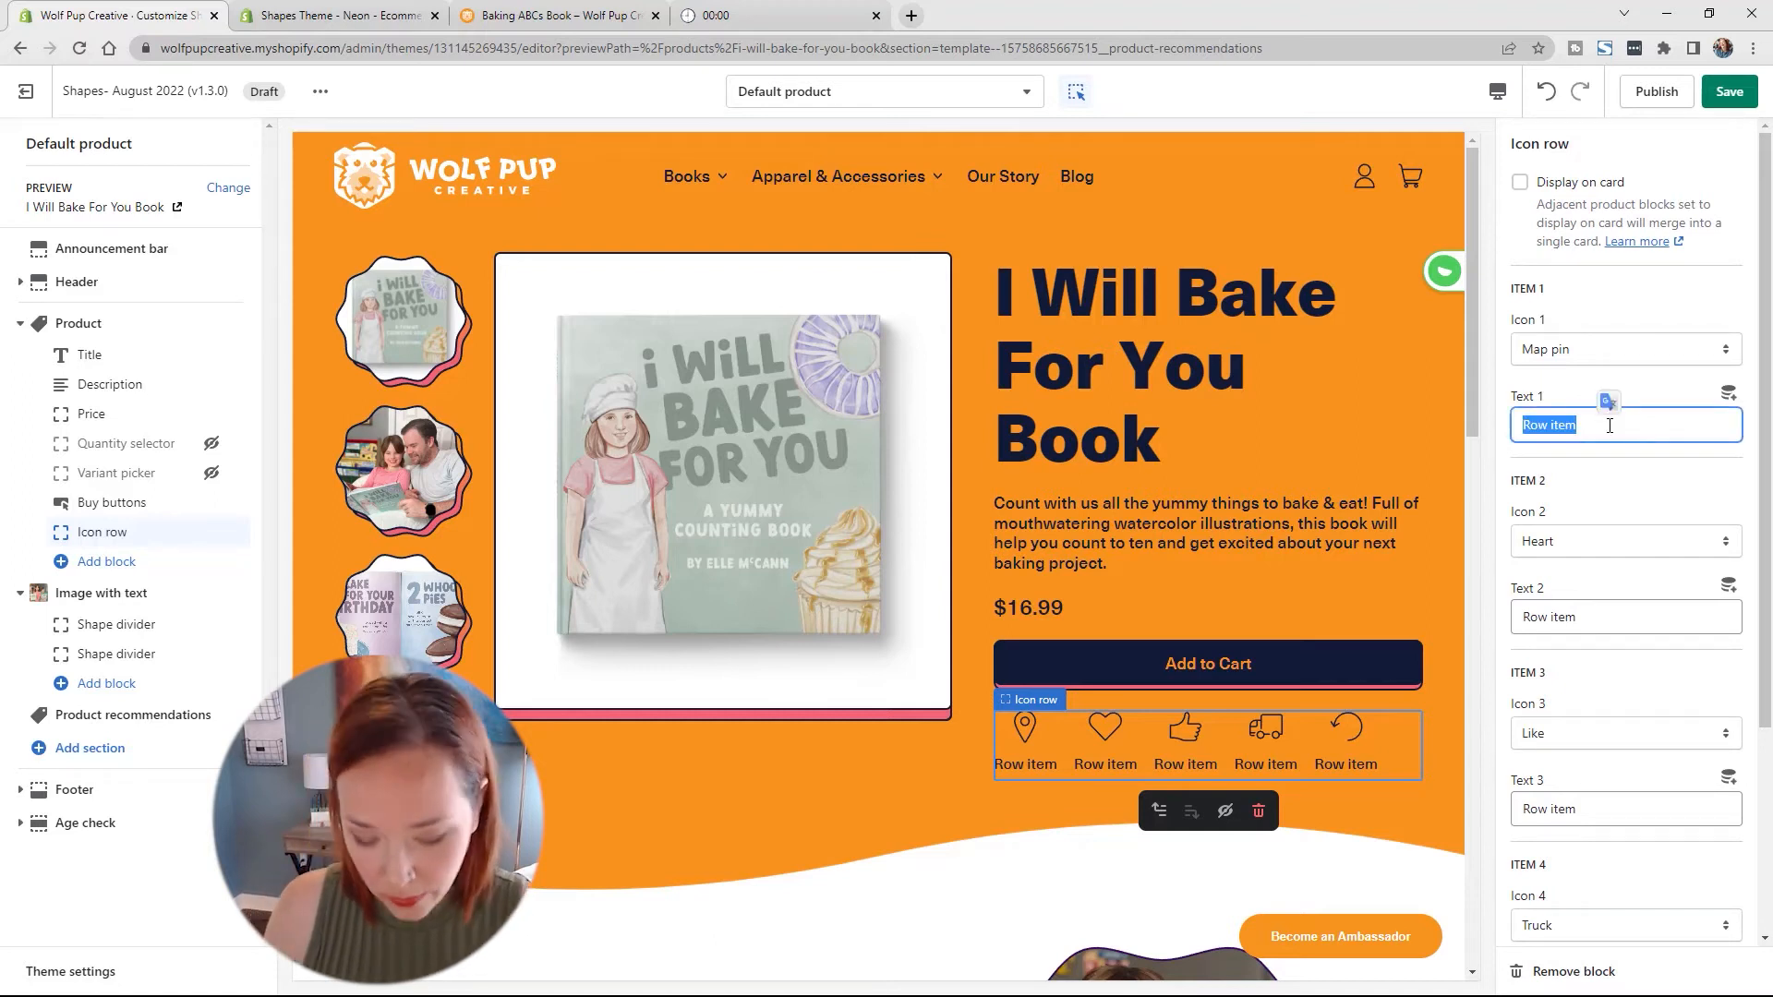
pyautogui.write('F')
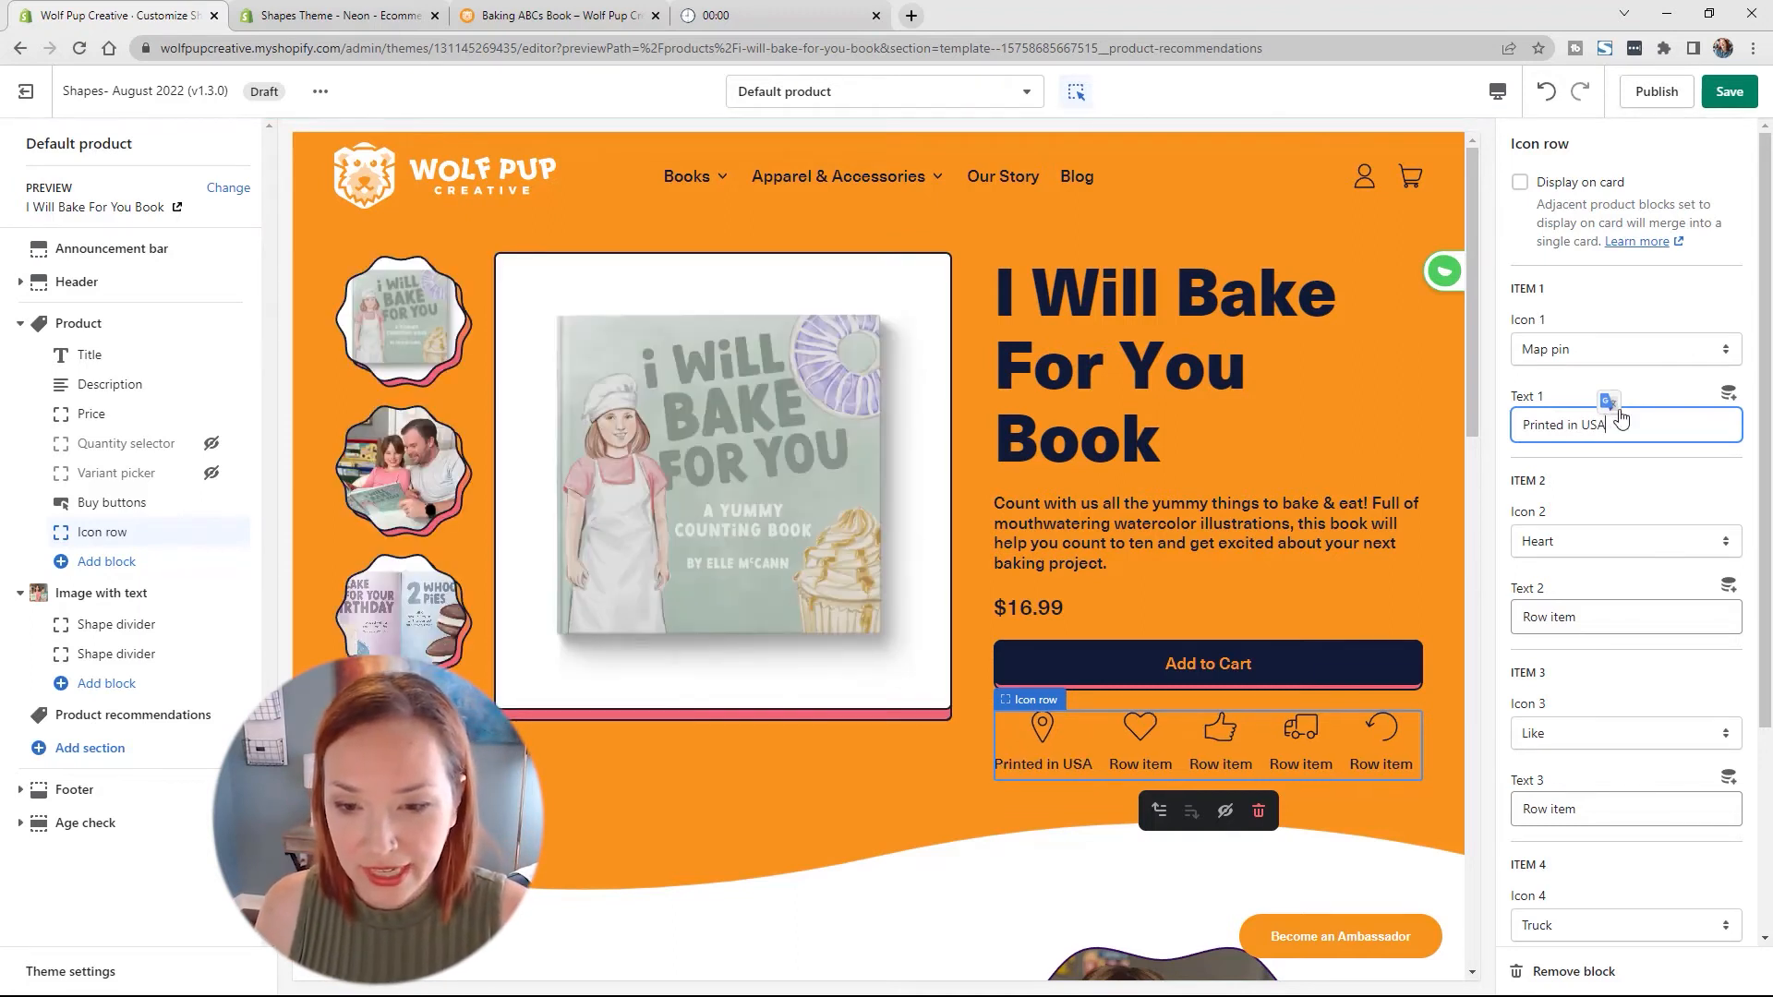
pyautogui.doubleClick(1564, 615)
pyautogui.hotkey('ctrl', 'a')
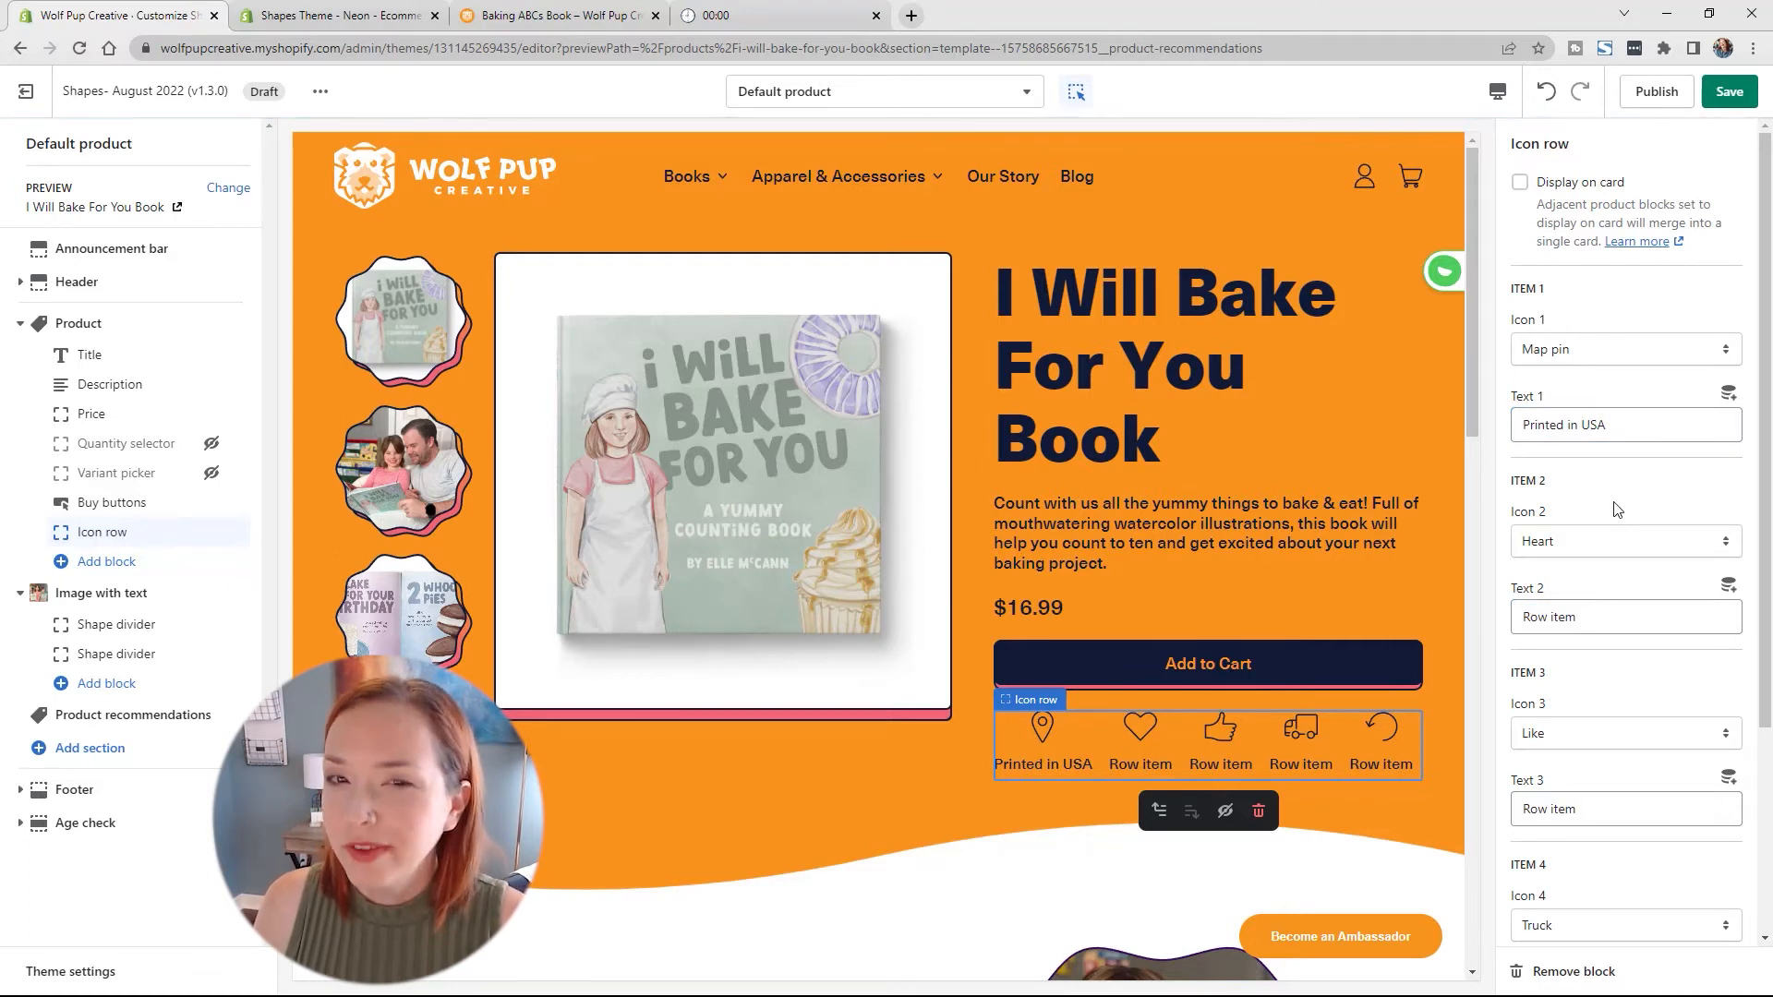
# Step: Hide the Icon row block and review the product page preview down to the product recommendations
pyautogui.moveTo(212, 538)
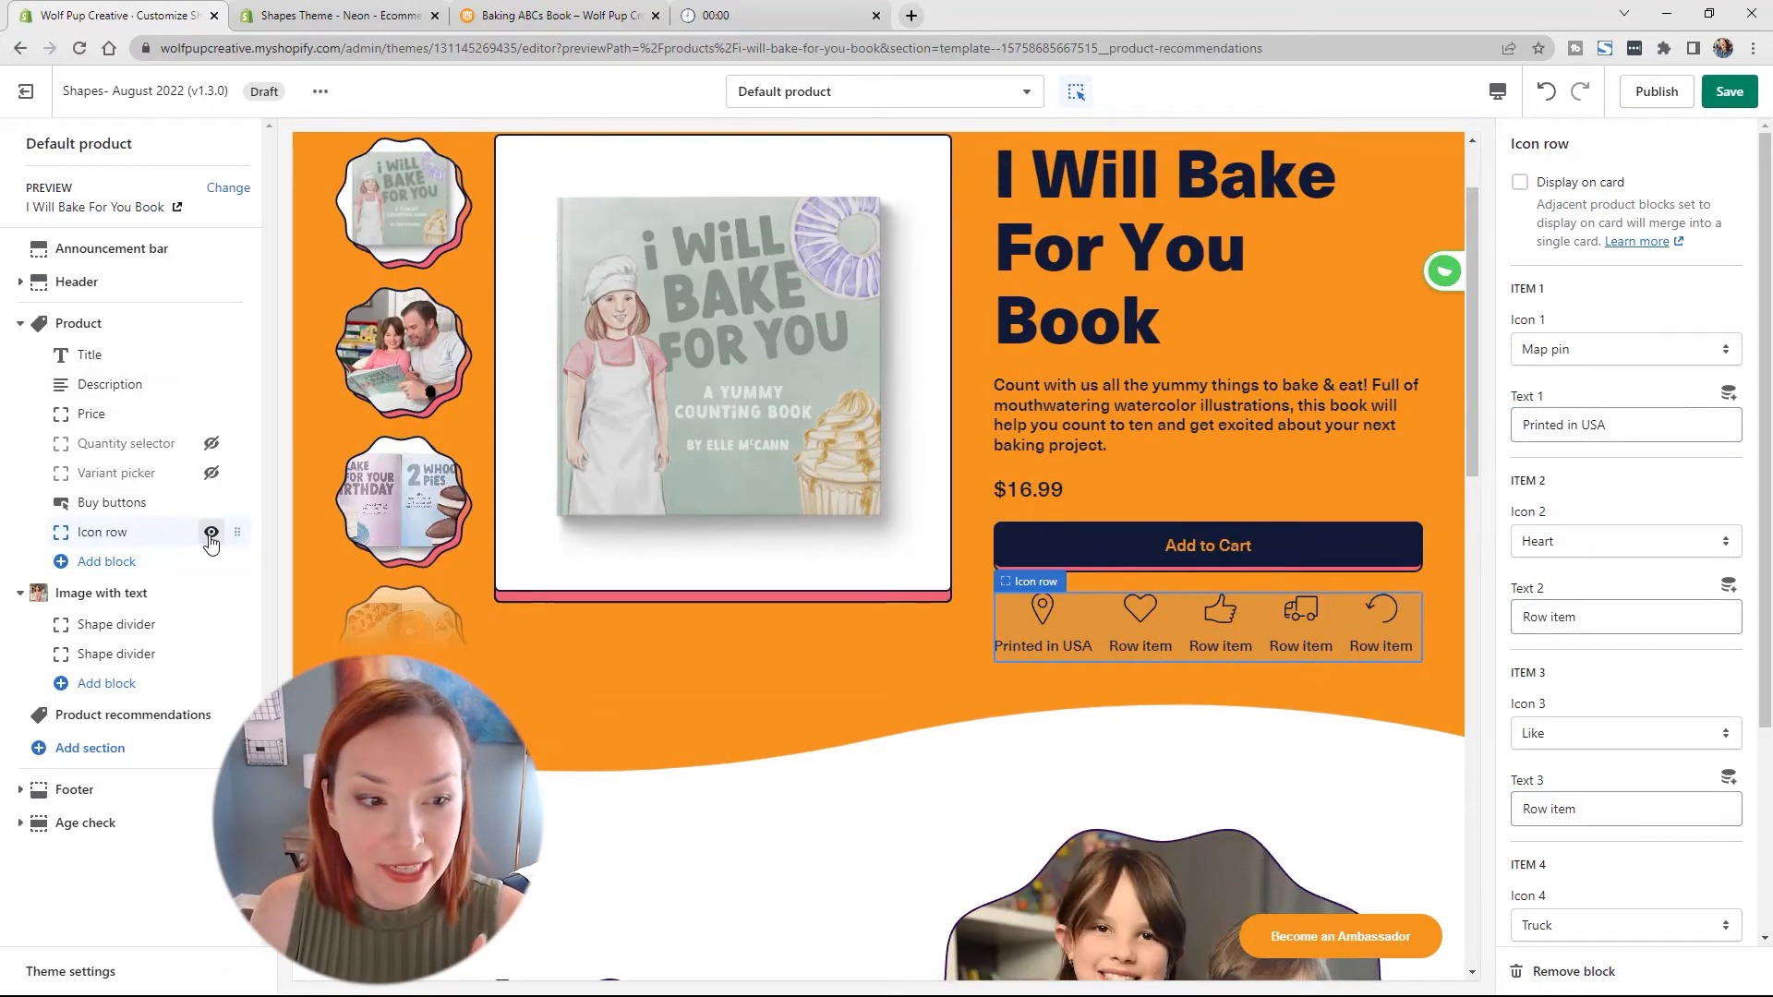
pyautogui.click(211, 534)
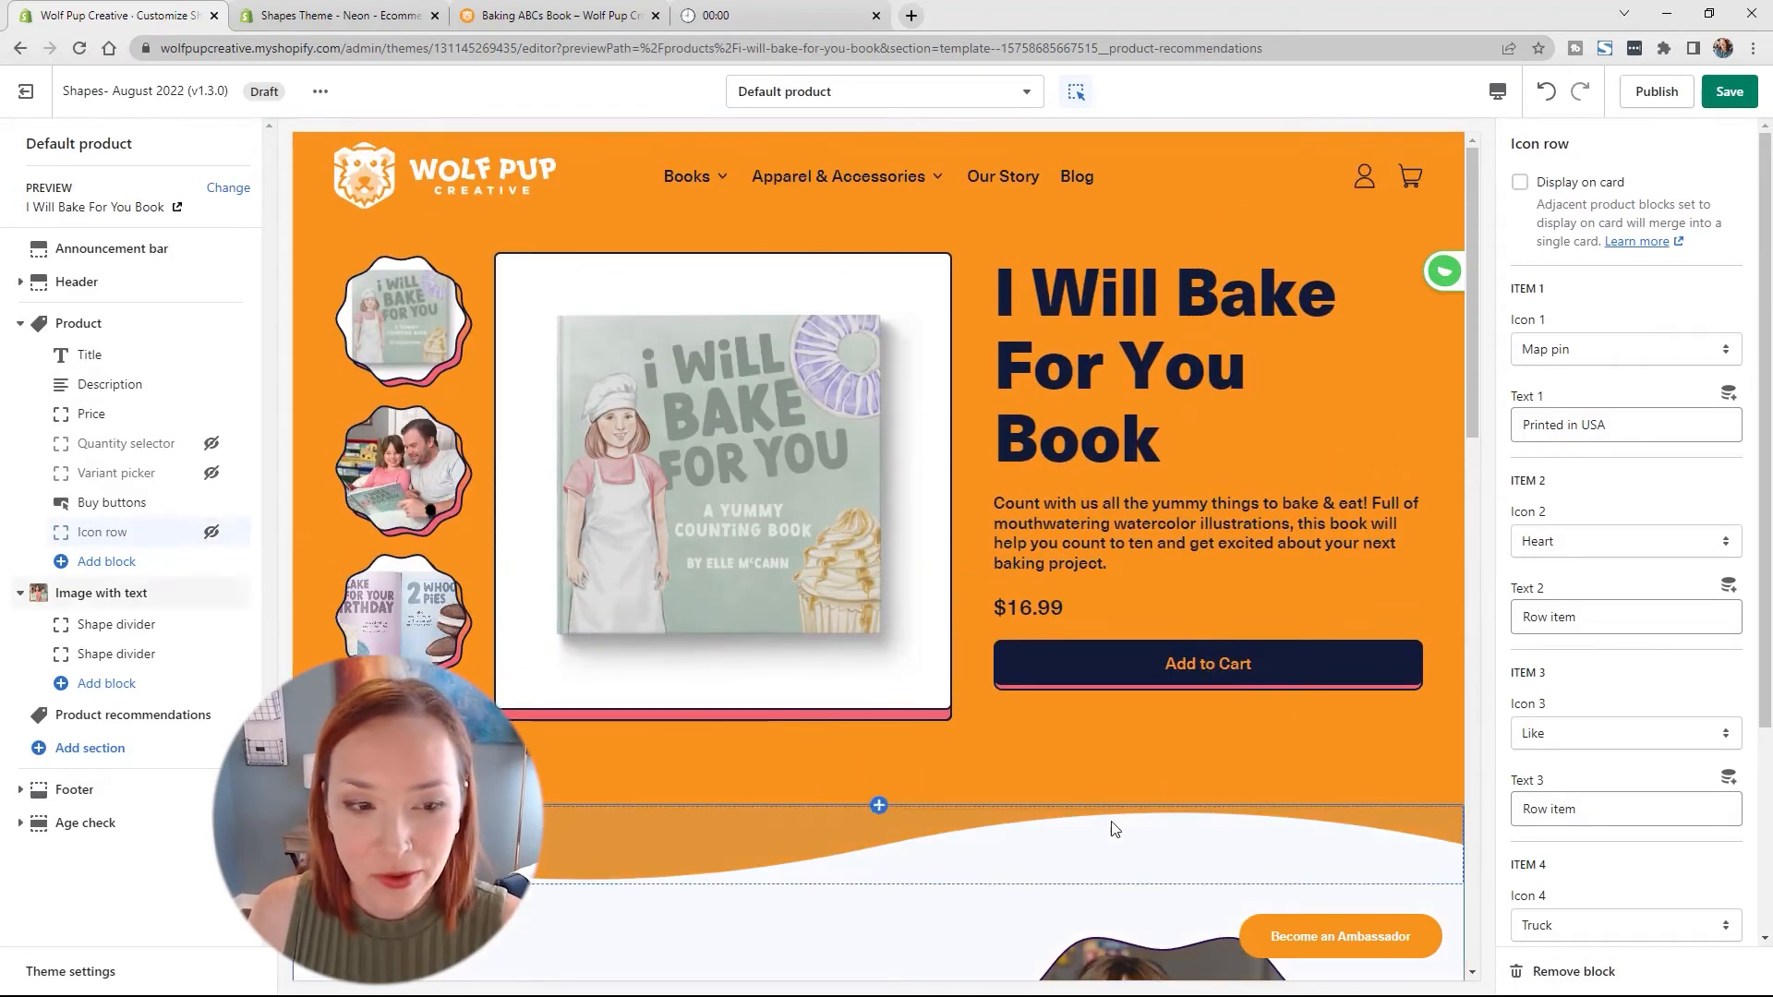
pyautogui.scroll(-9, 1089, 680)
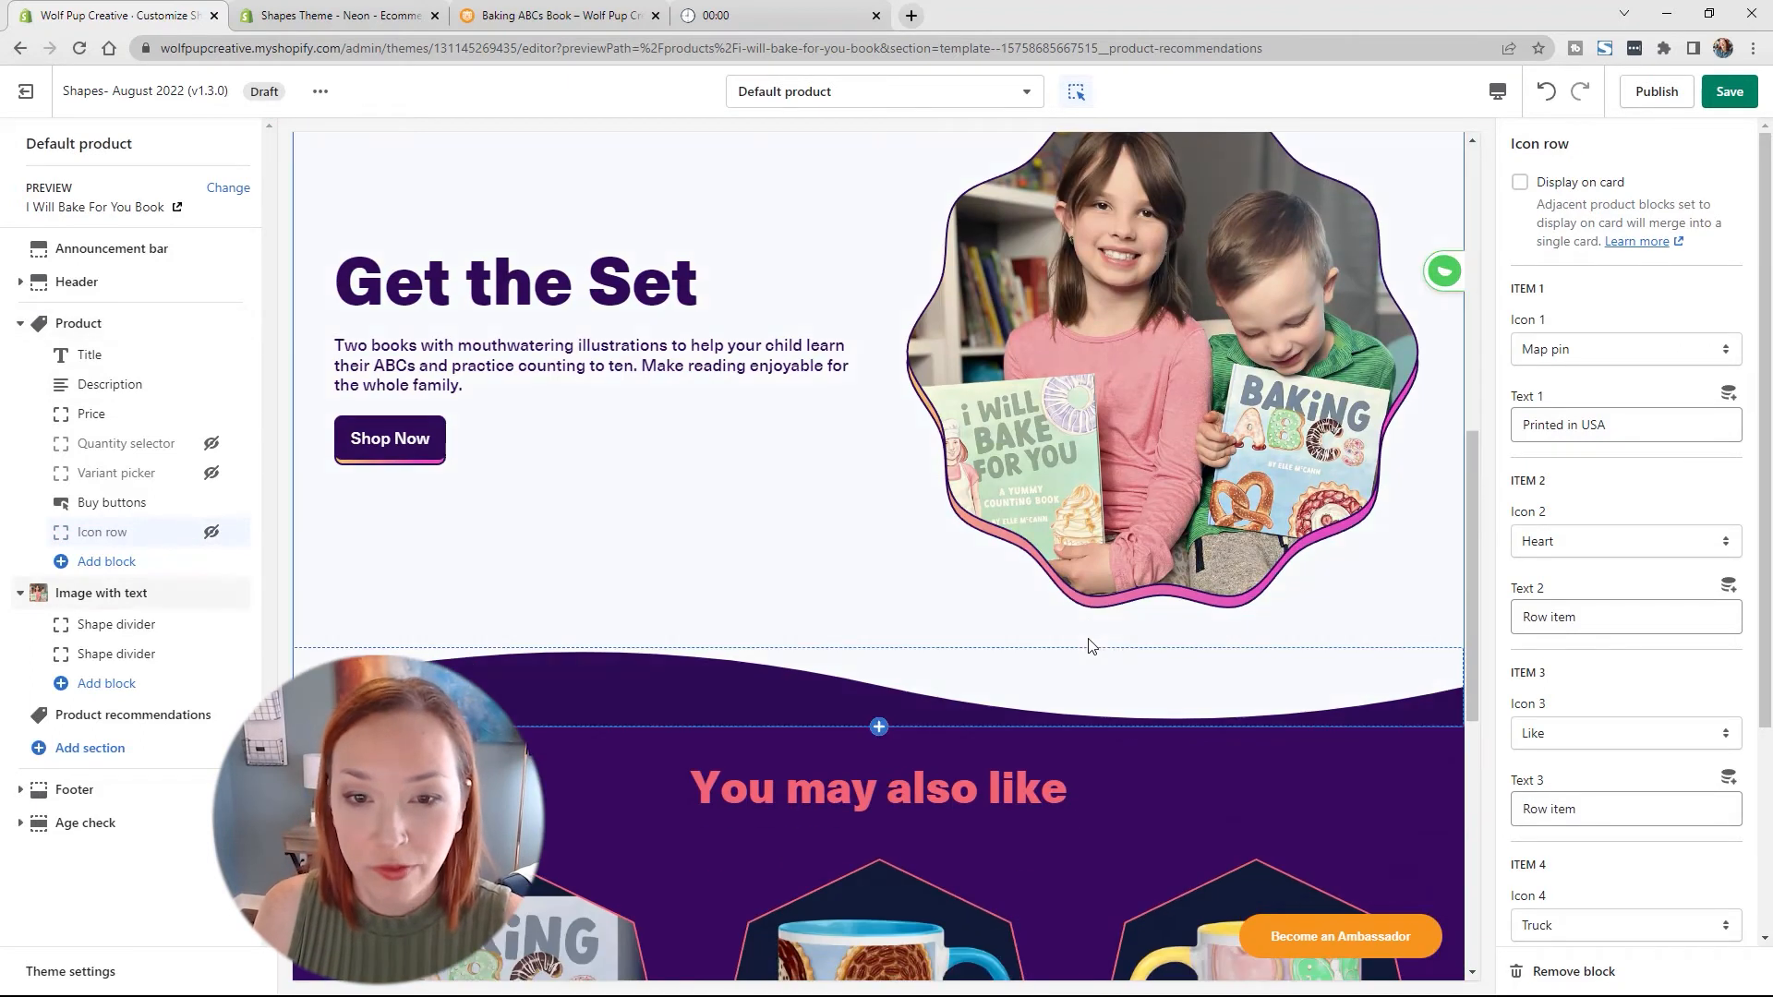
pyautogui.scroll(8, 1087, 656)
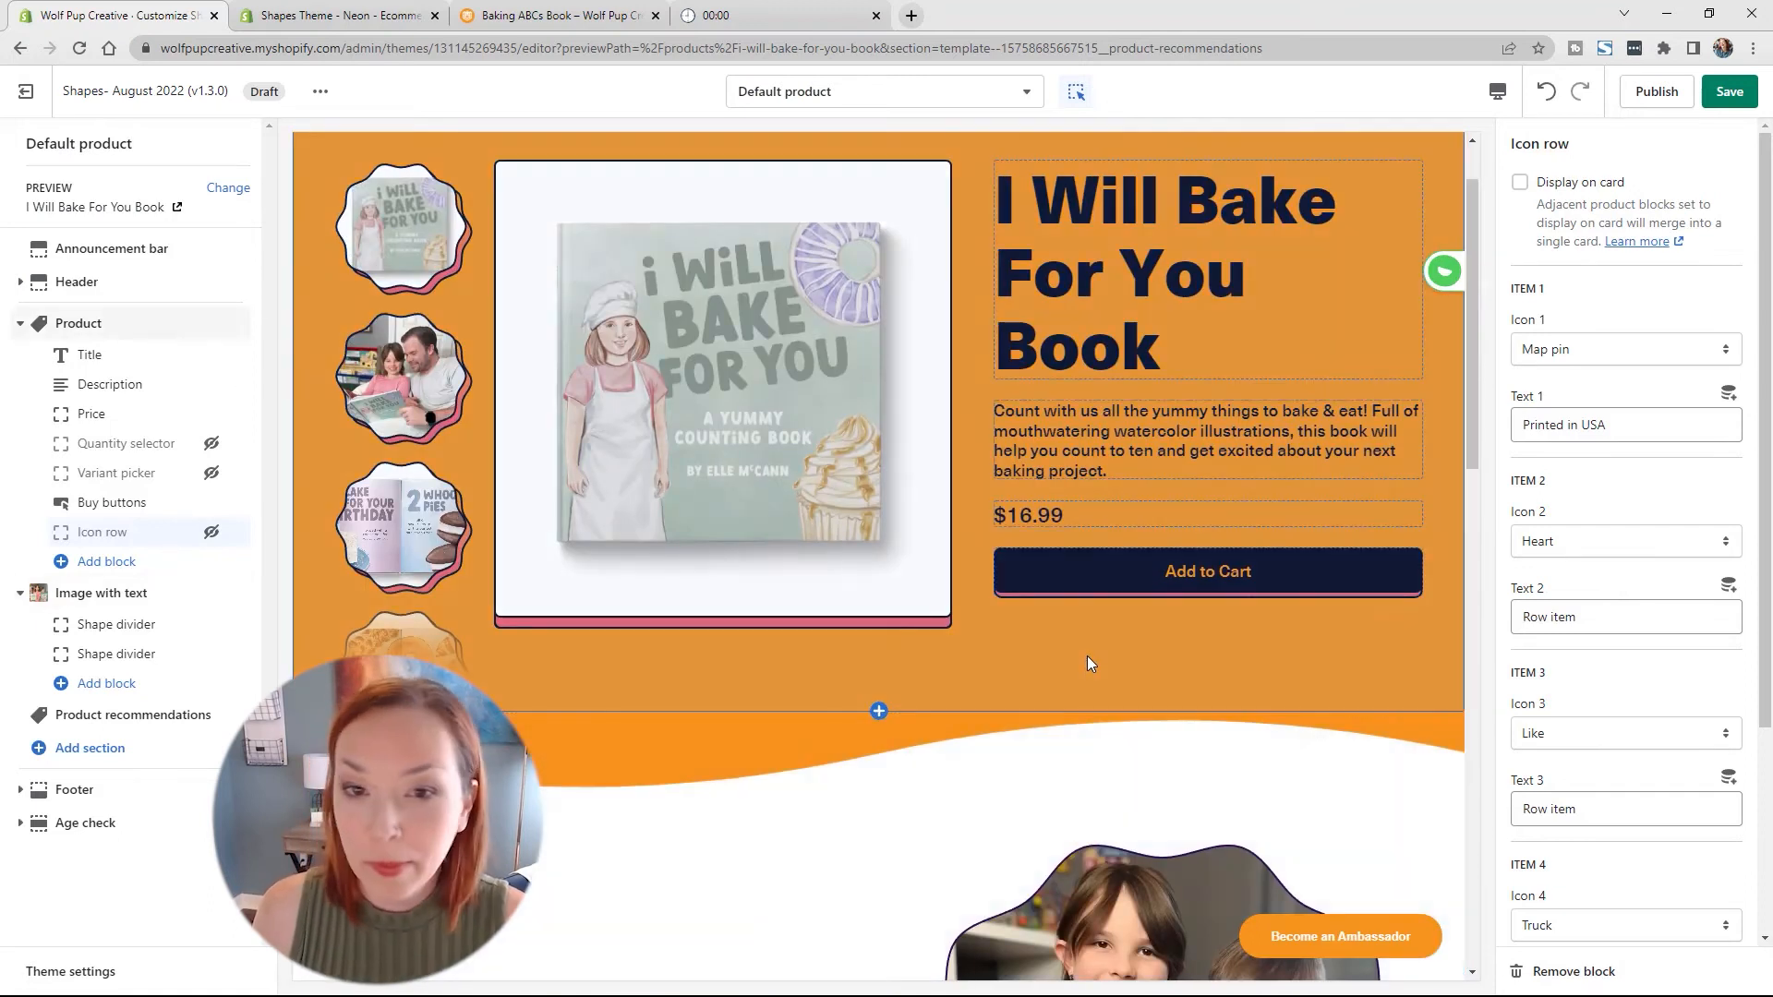
pyautogui.scroll(-10, 1084, 639)
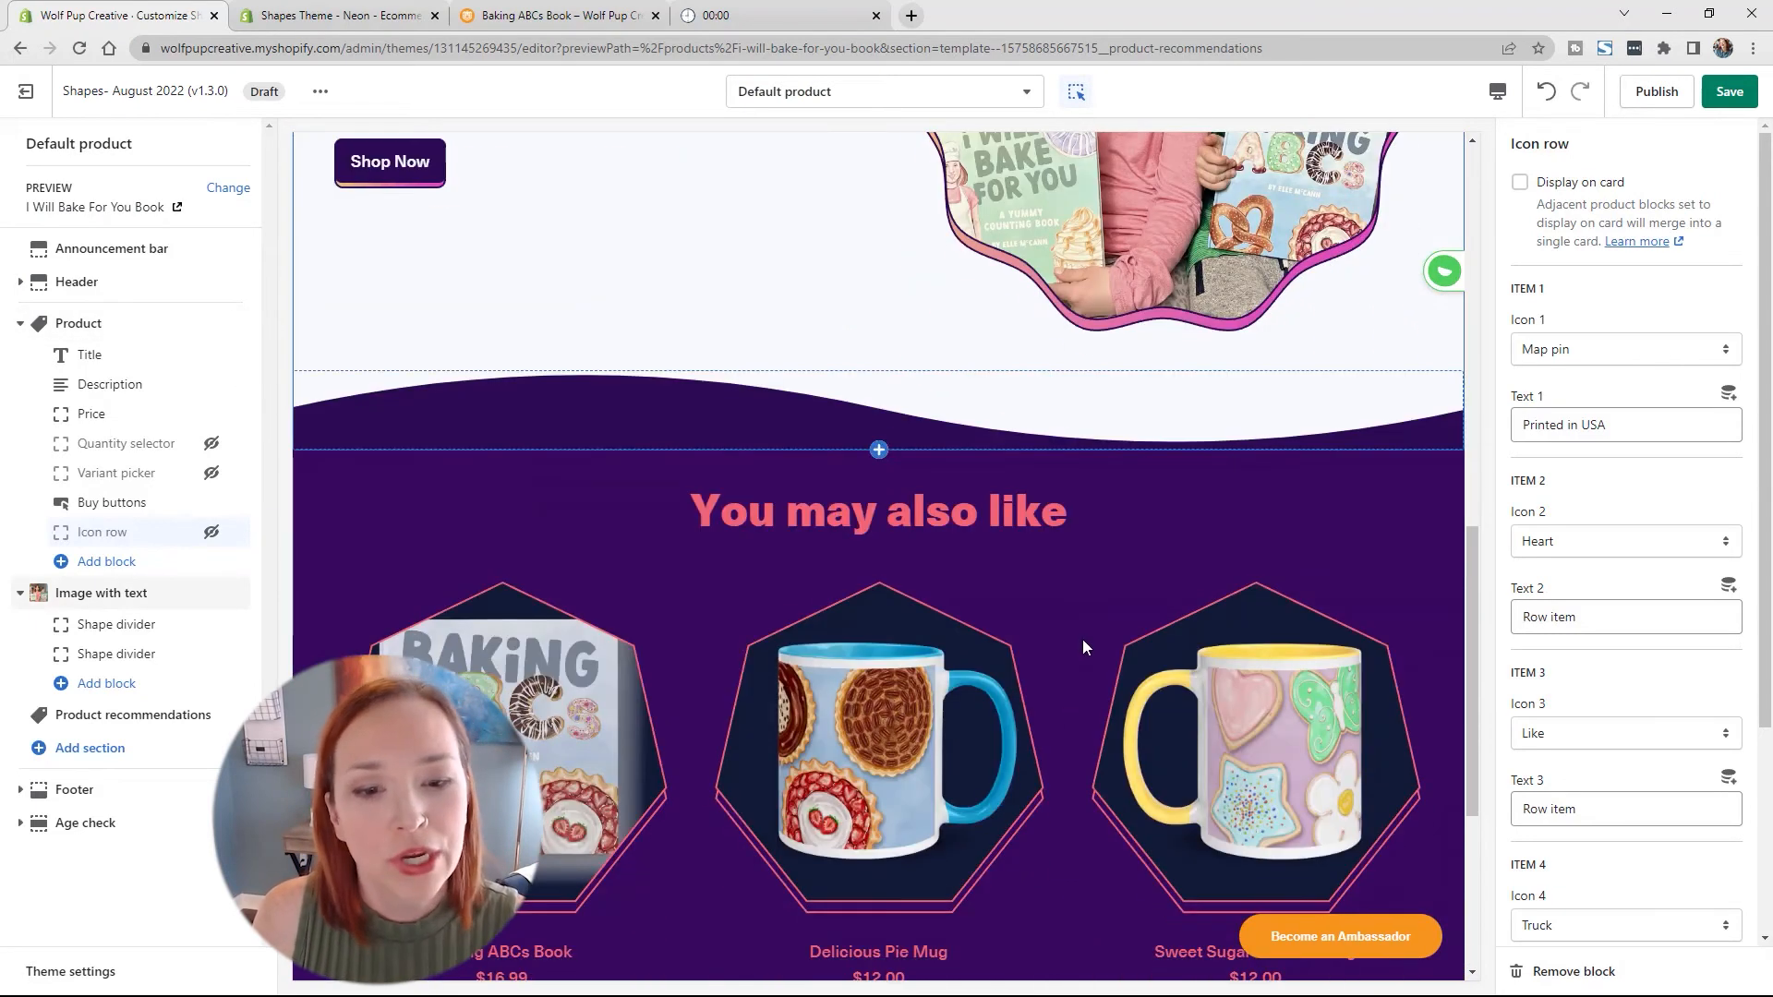
pyautogui.scroll(-2, 1082, 639)
pyautogui.scroll(10, 1083, 639)
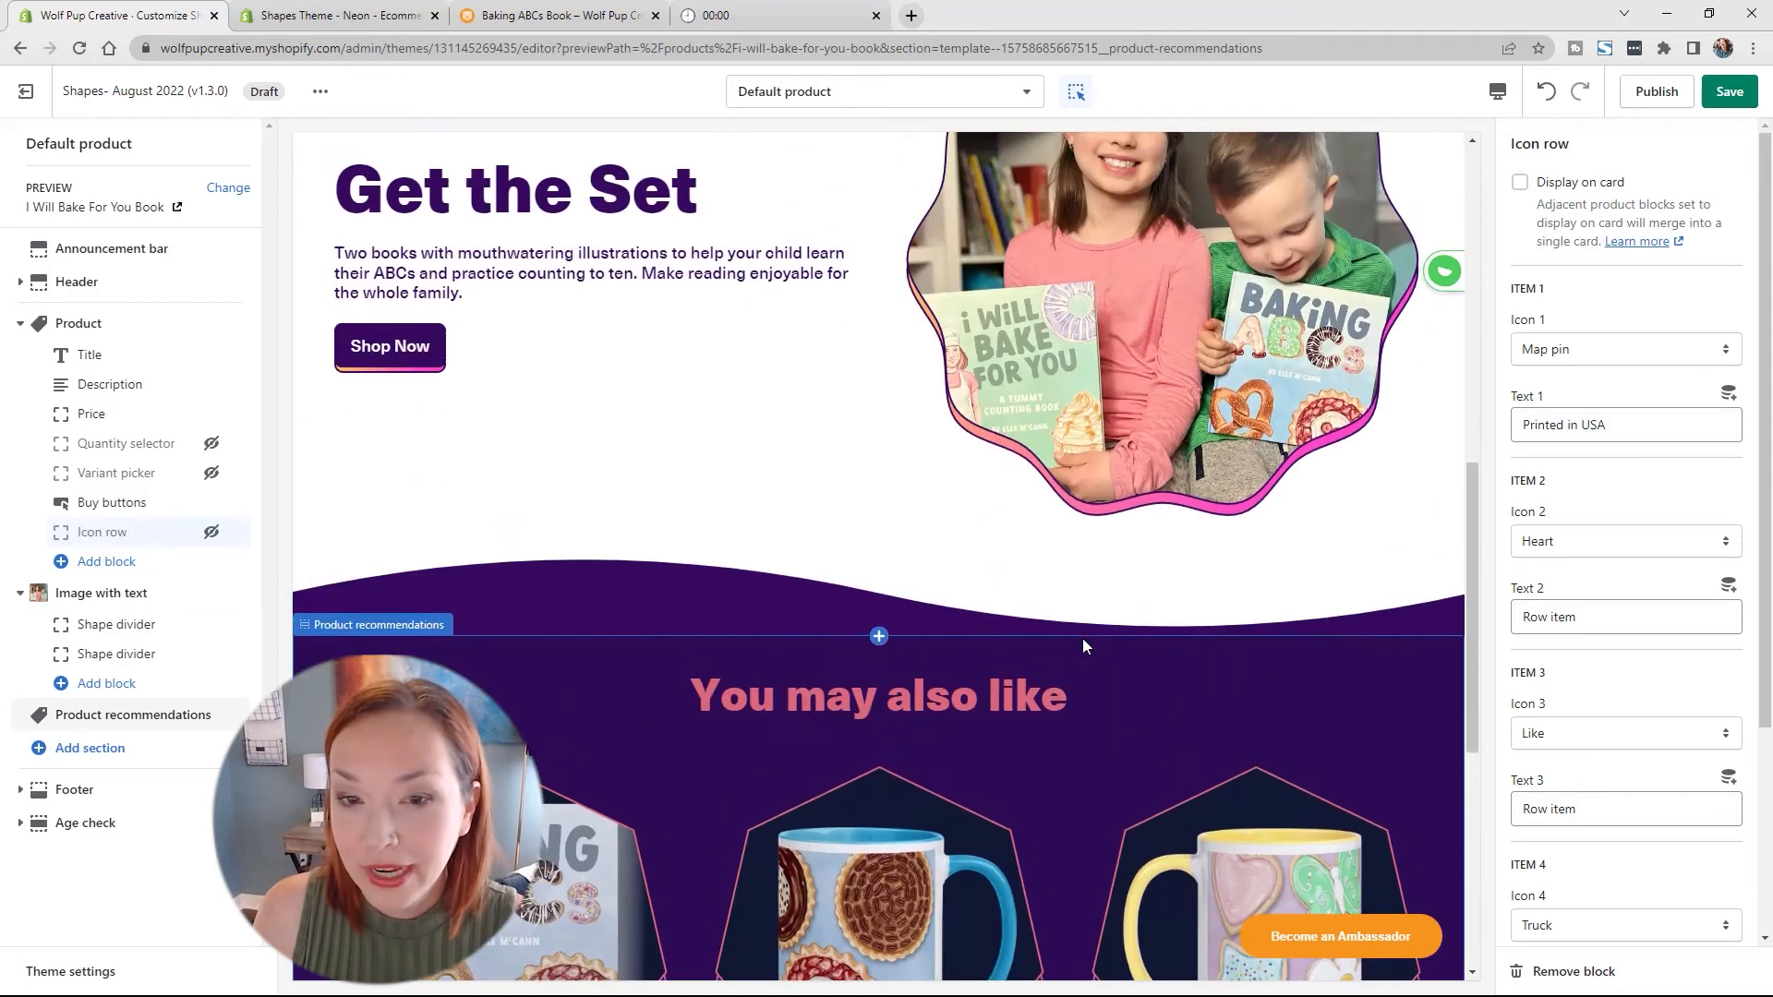
# Step: Save the changes made to the default product template
pyautogui.scroll(4, 1044, 639)
pyautogui.click(1718, 96)
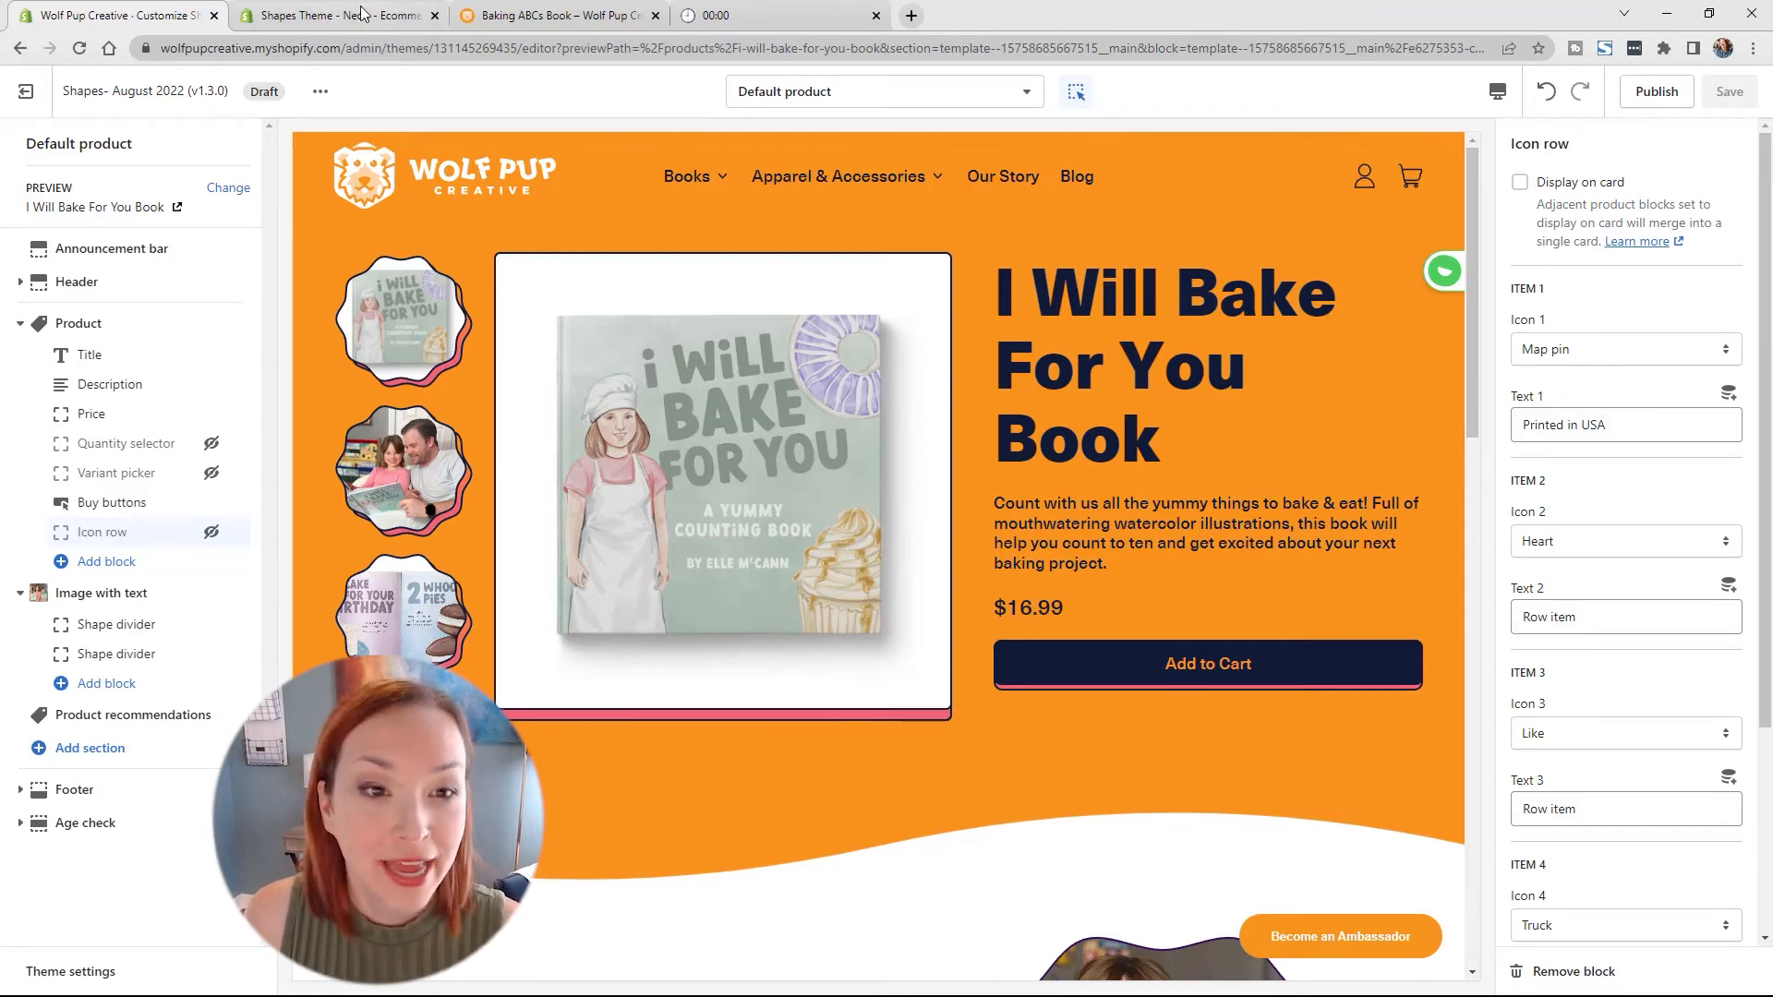
# Step: Switch to the 30 Minute Timer page, restart the countdown, and return to the Shopify theme editor
pyautogui.click(783, 15)
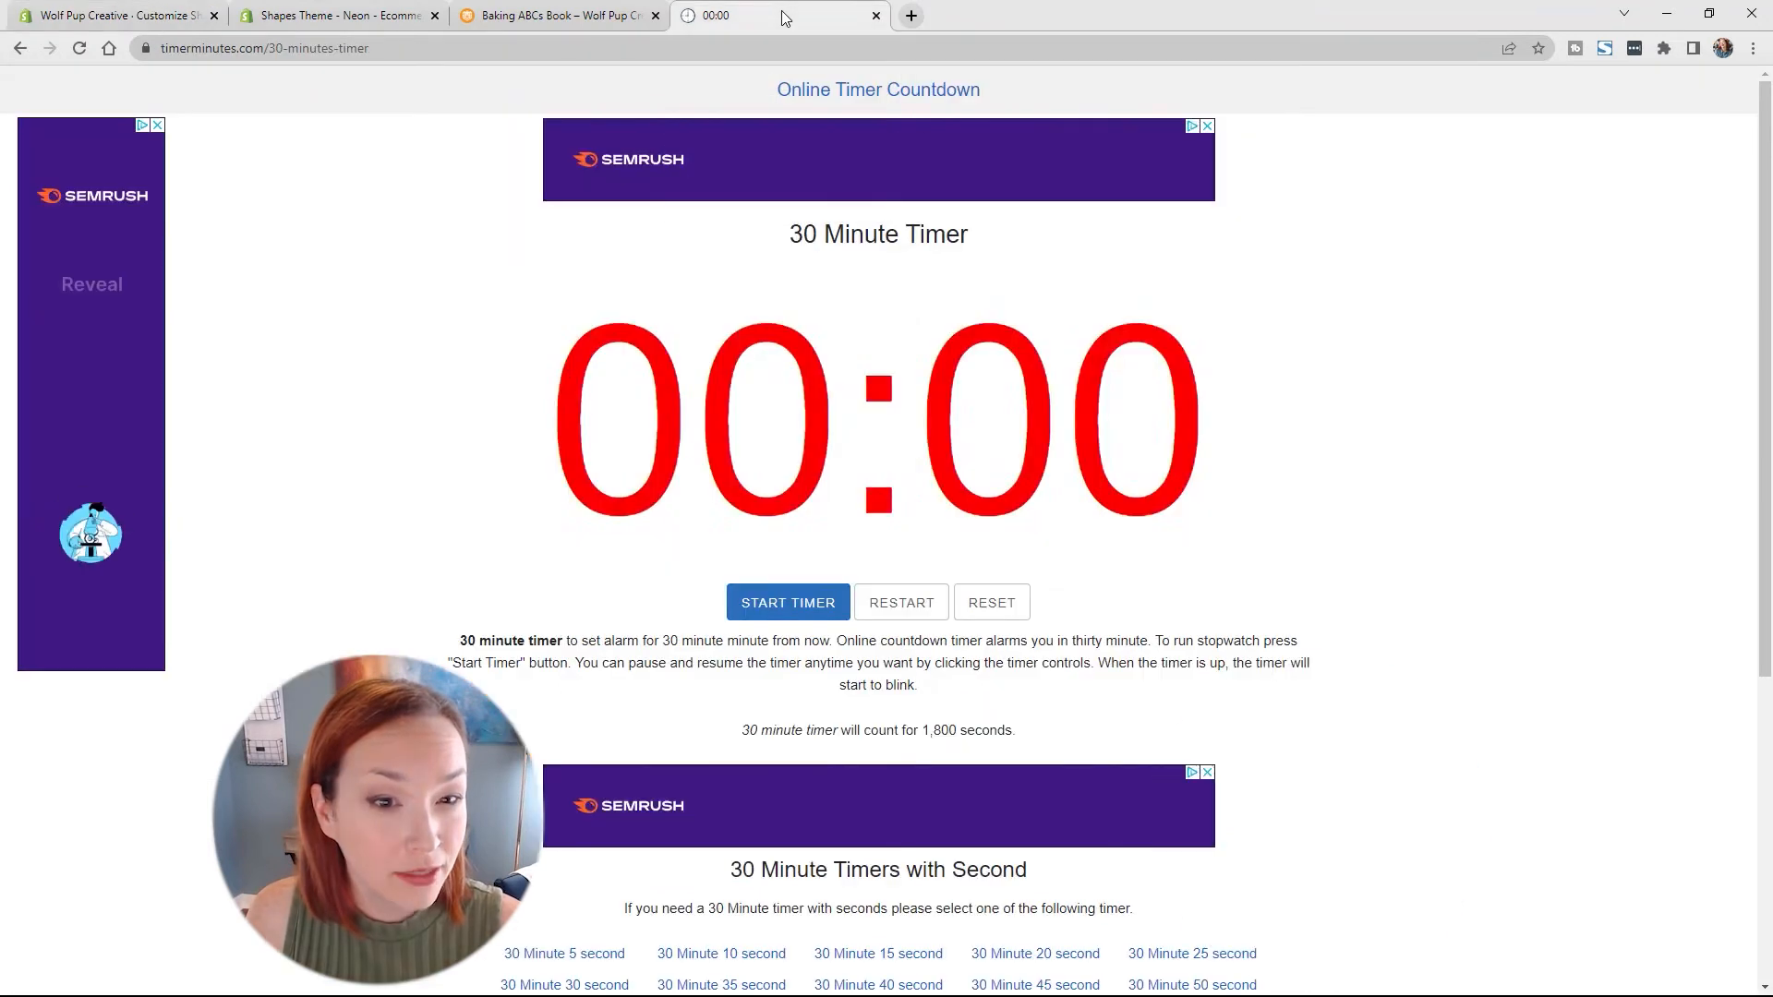
pyautogui.click(912, 602)
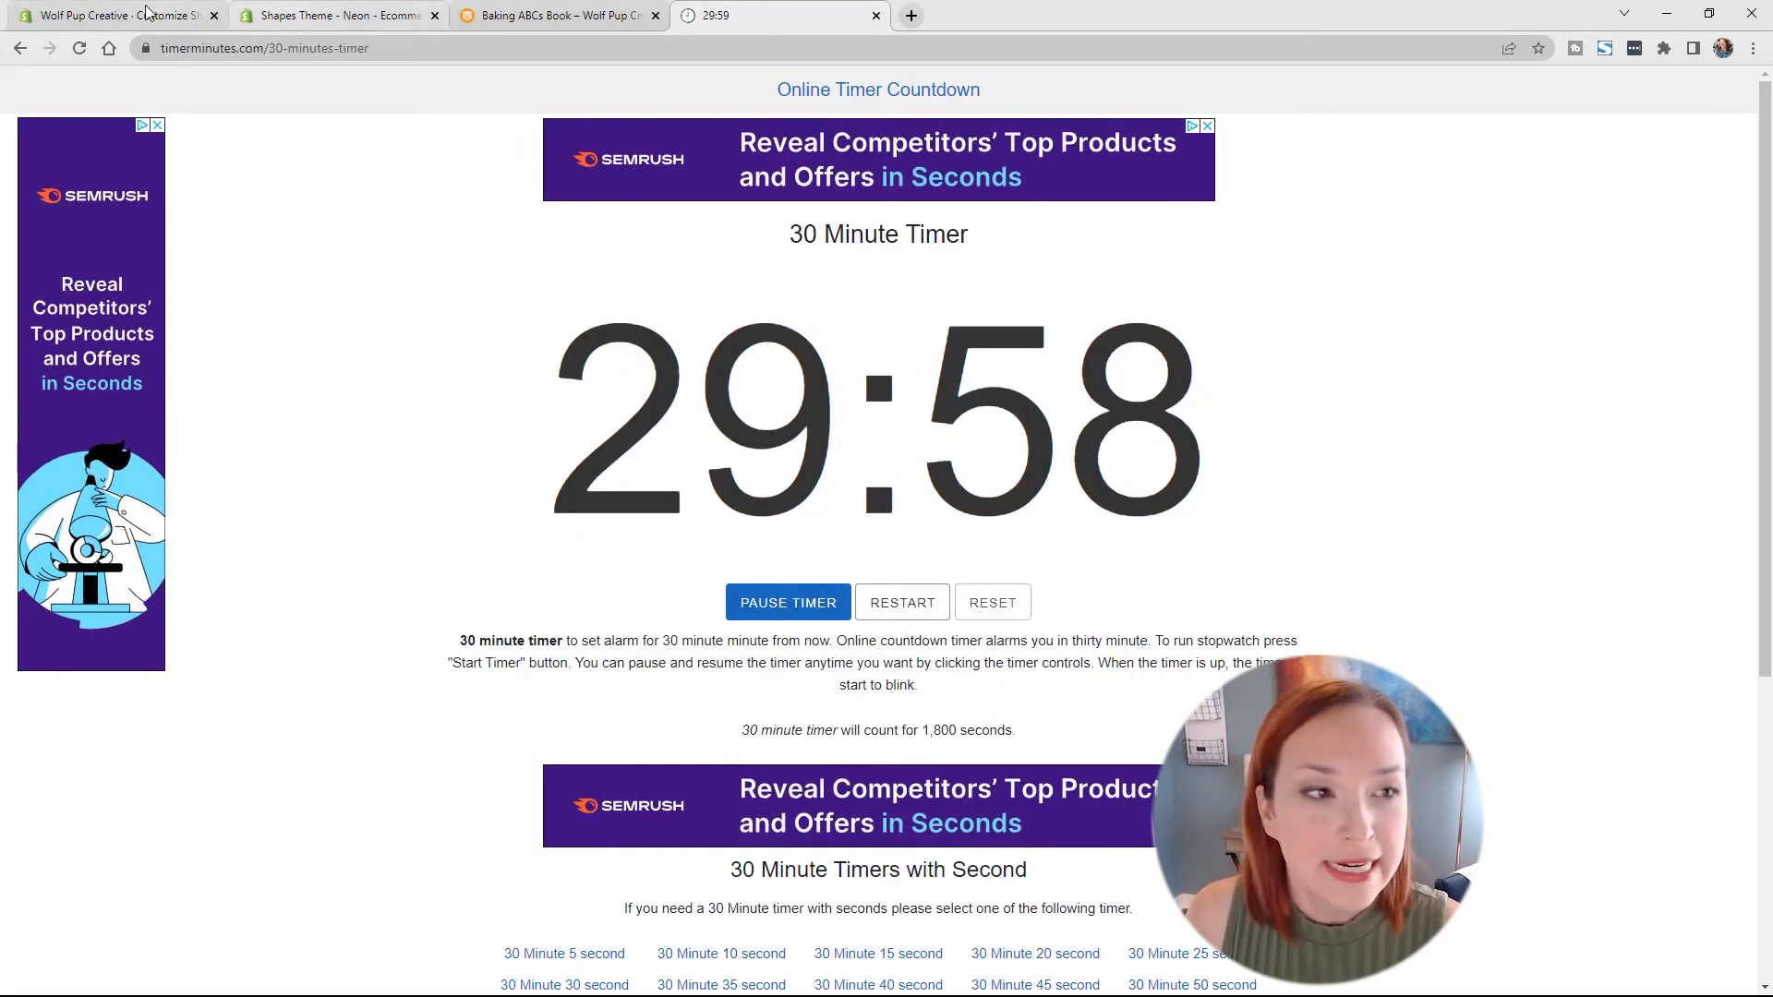
pyautogui.click(92, 15)
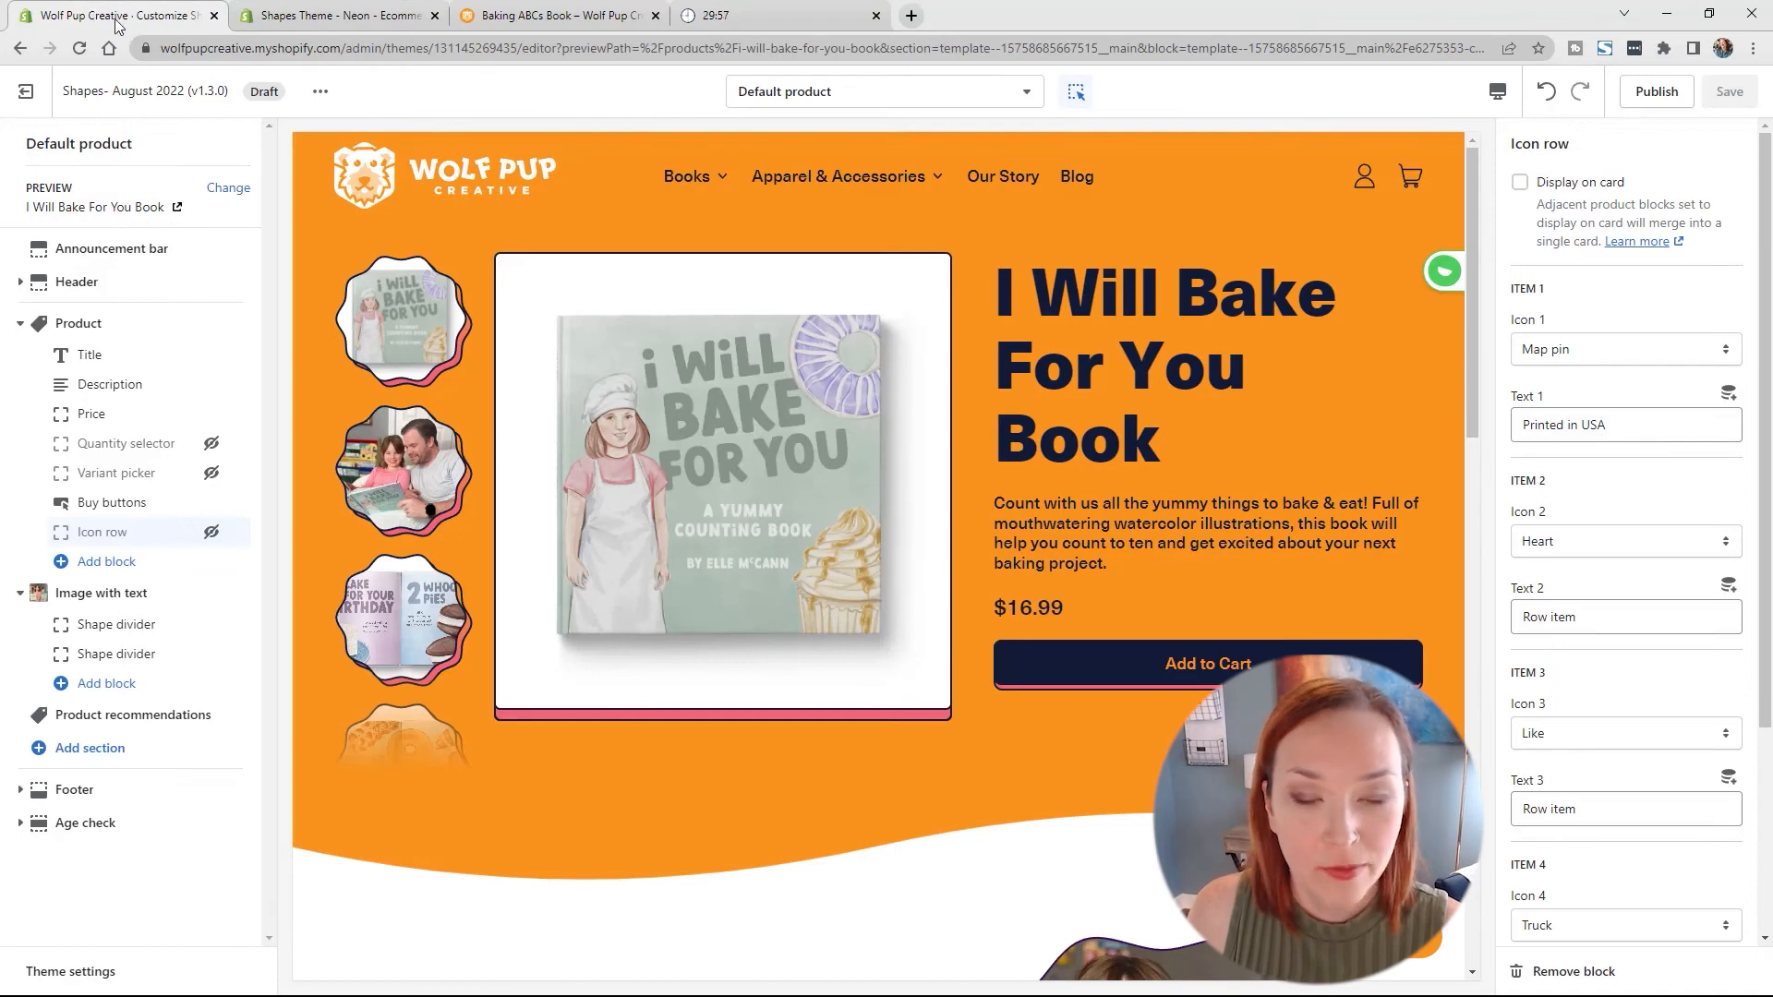
# Step: Open the Default blog template for editing and review its page preview
pyautogui.click(819, 95)
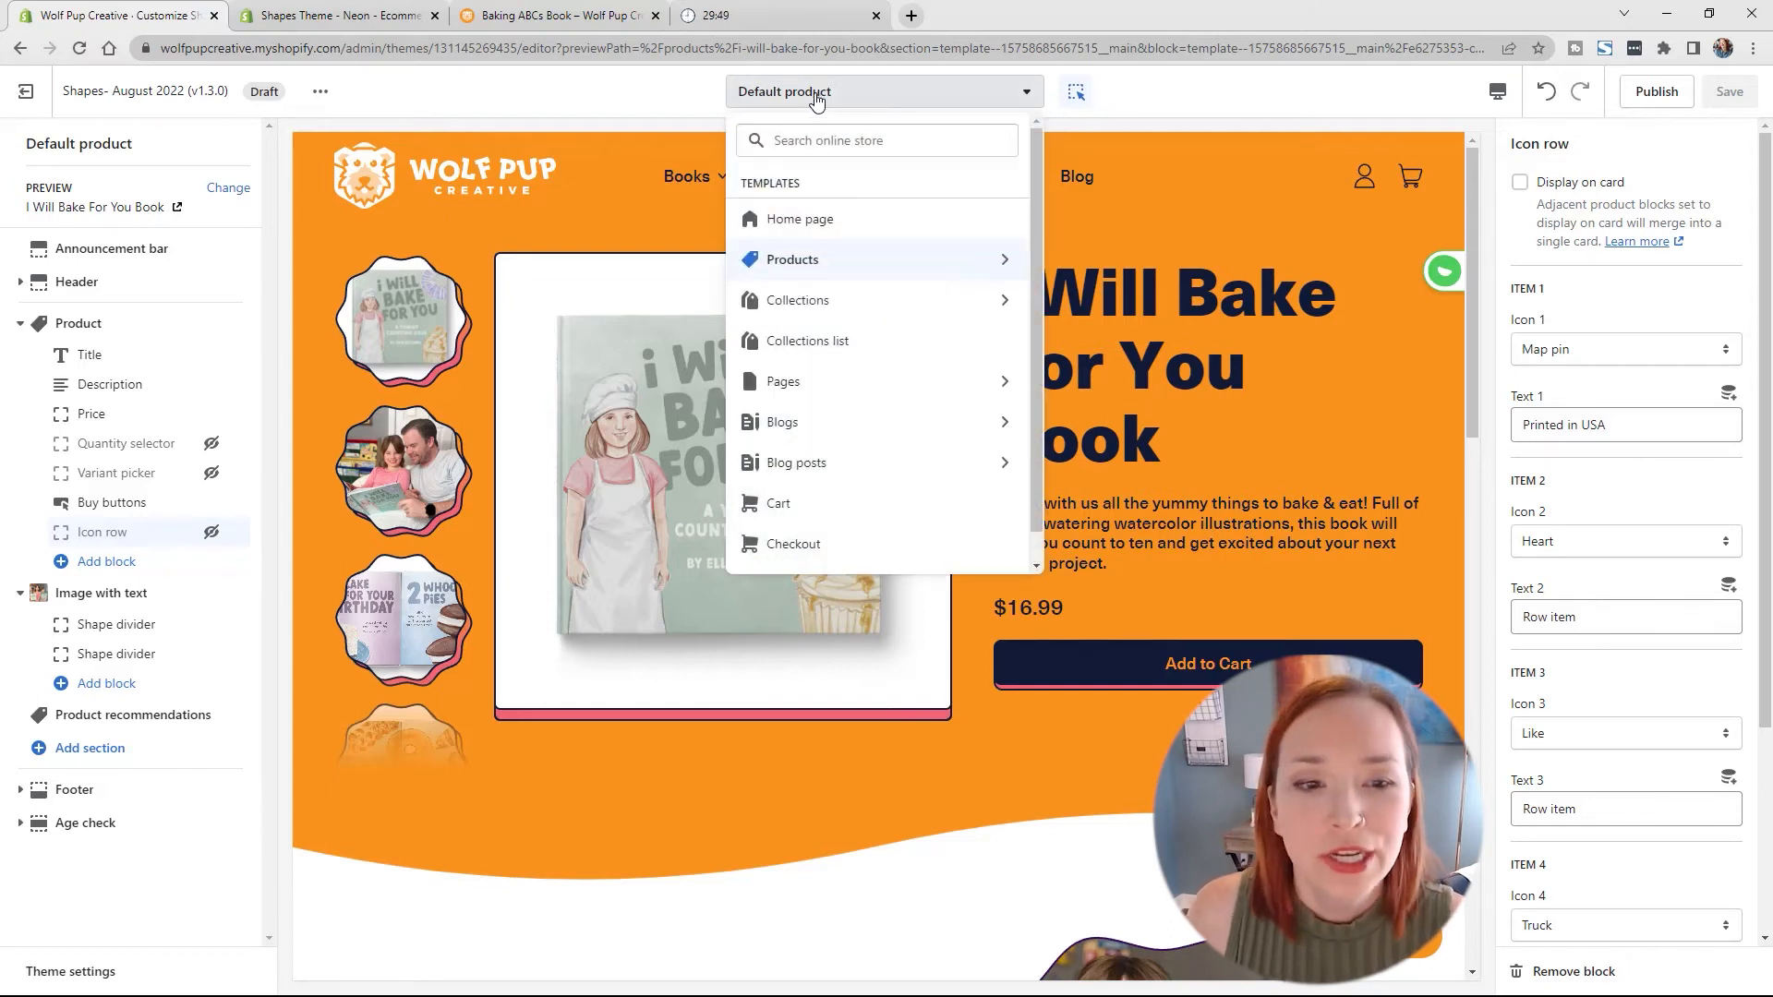
pyautogui.click(789, 433)
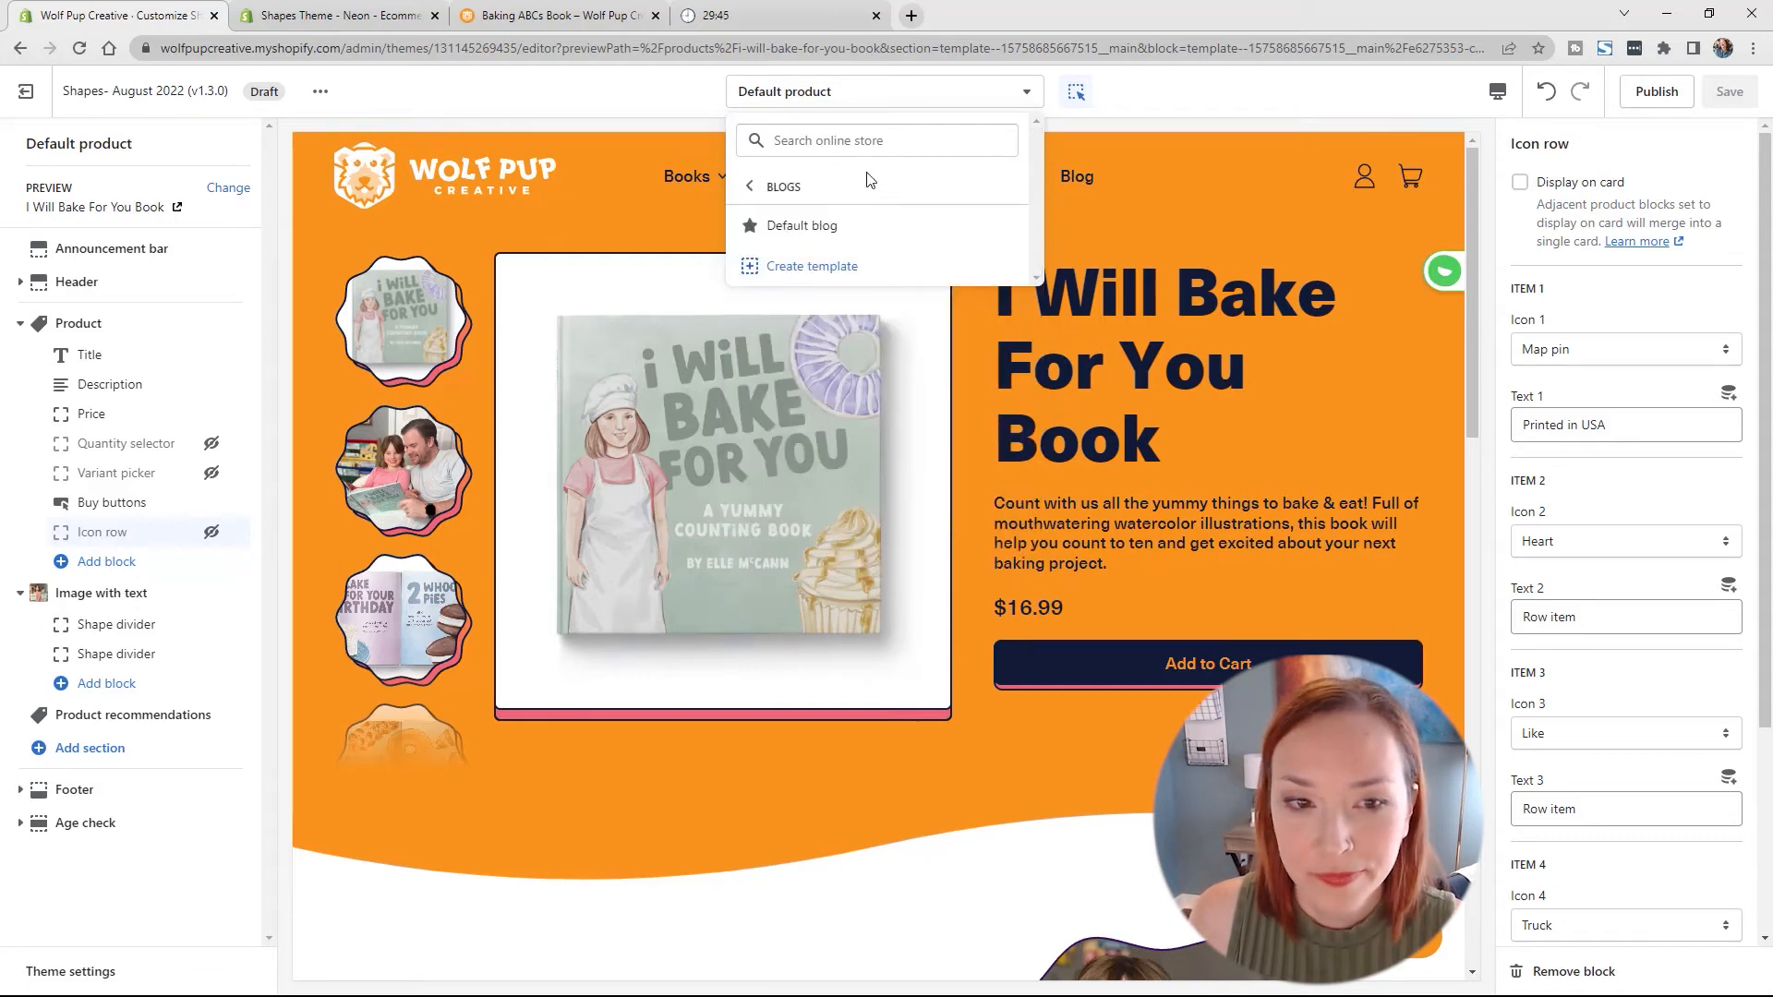
pyautogui.click(819, 228)
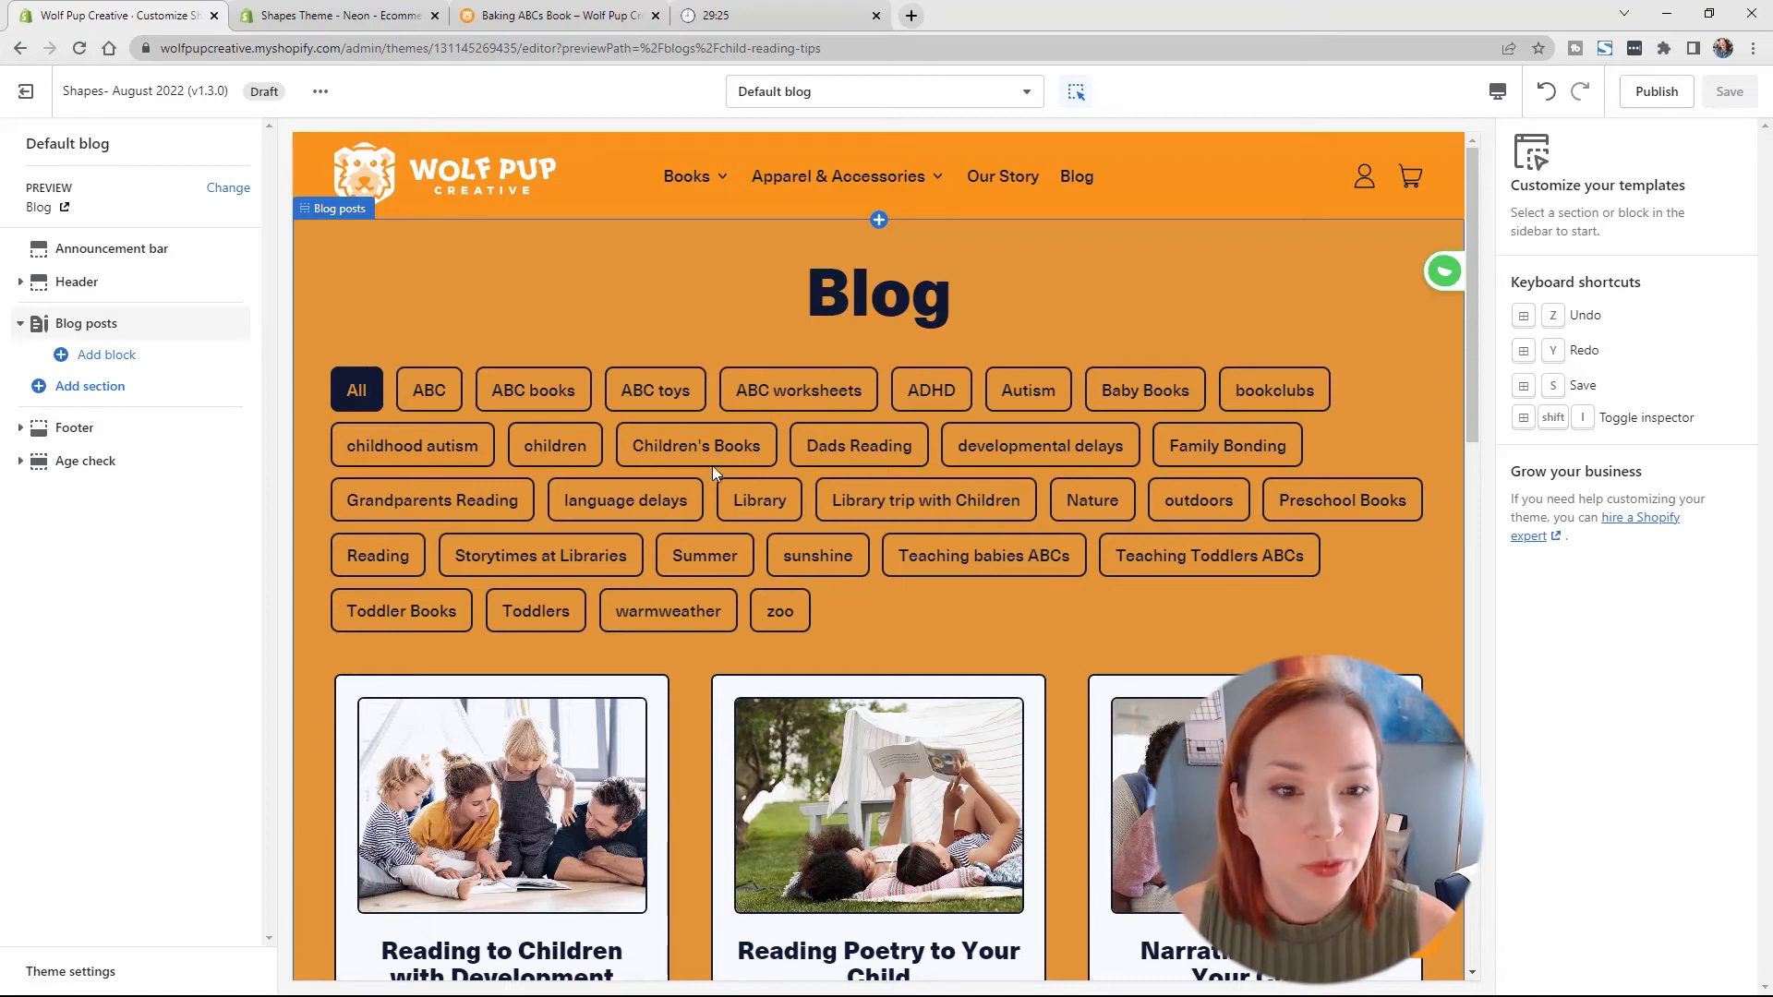
pyautogui.scroll(-5, 702, 476)
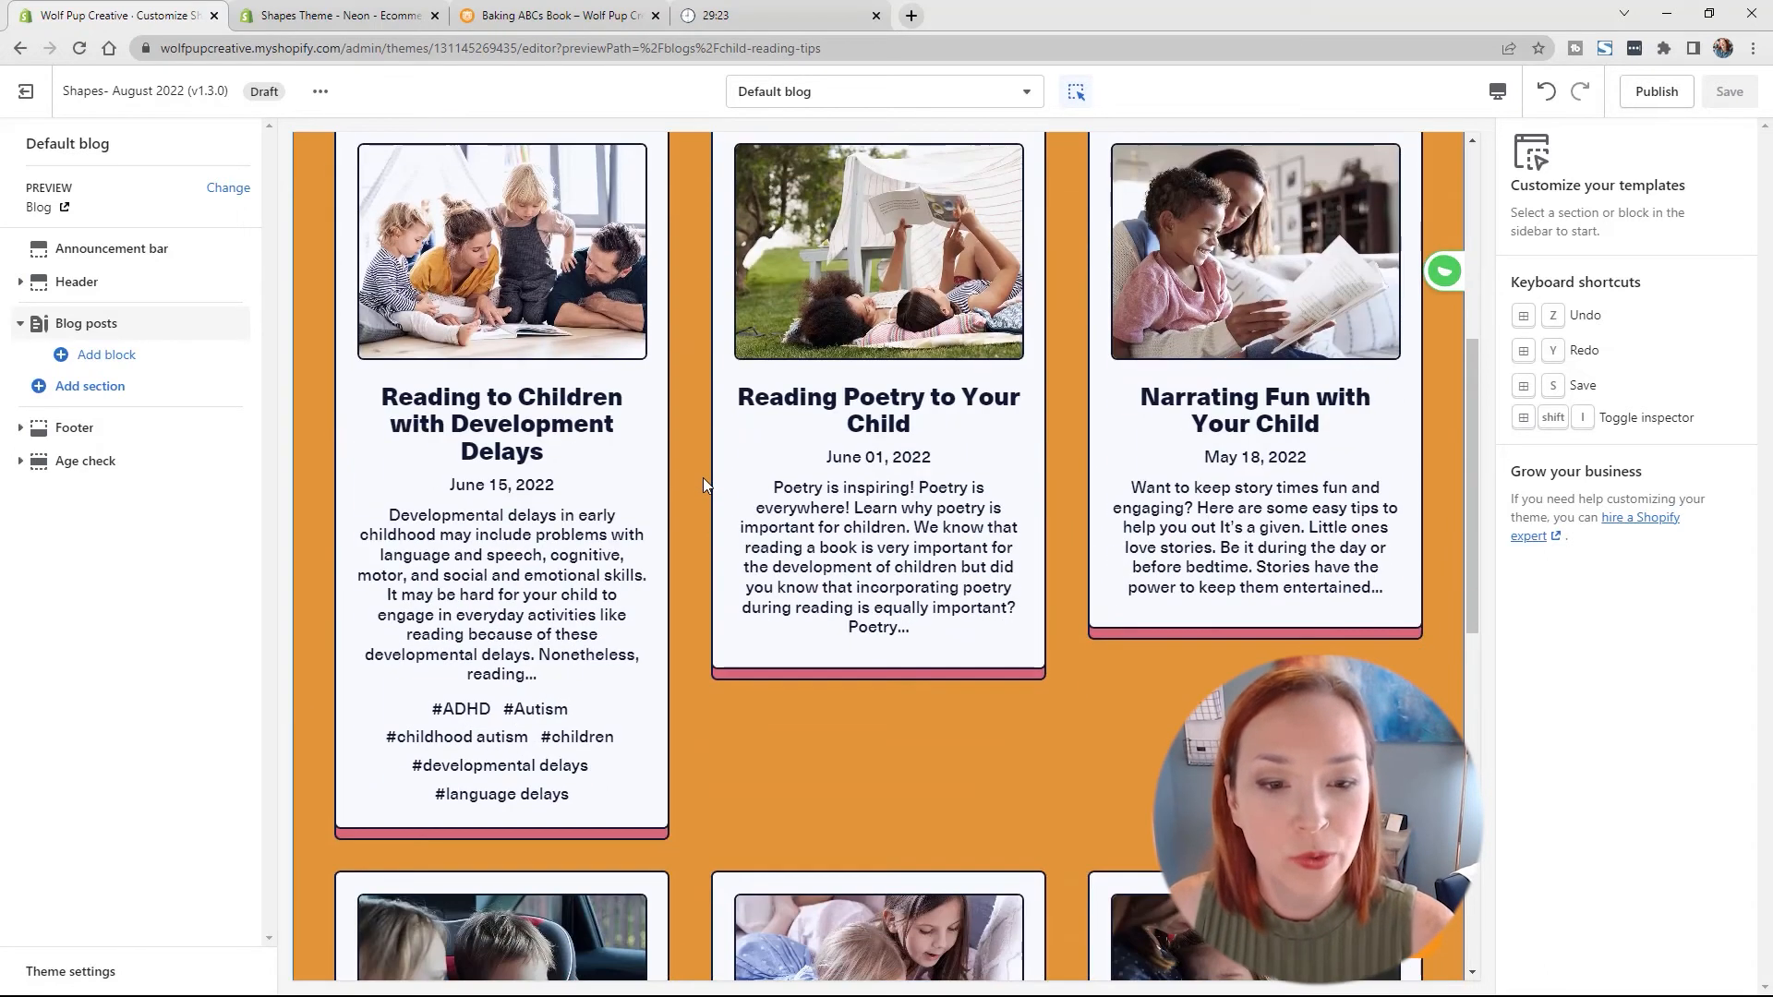
pyautogui.scroll(5, 711, 489)
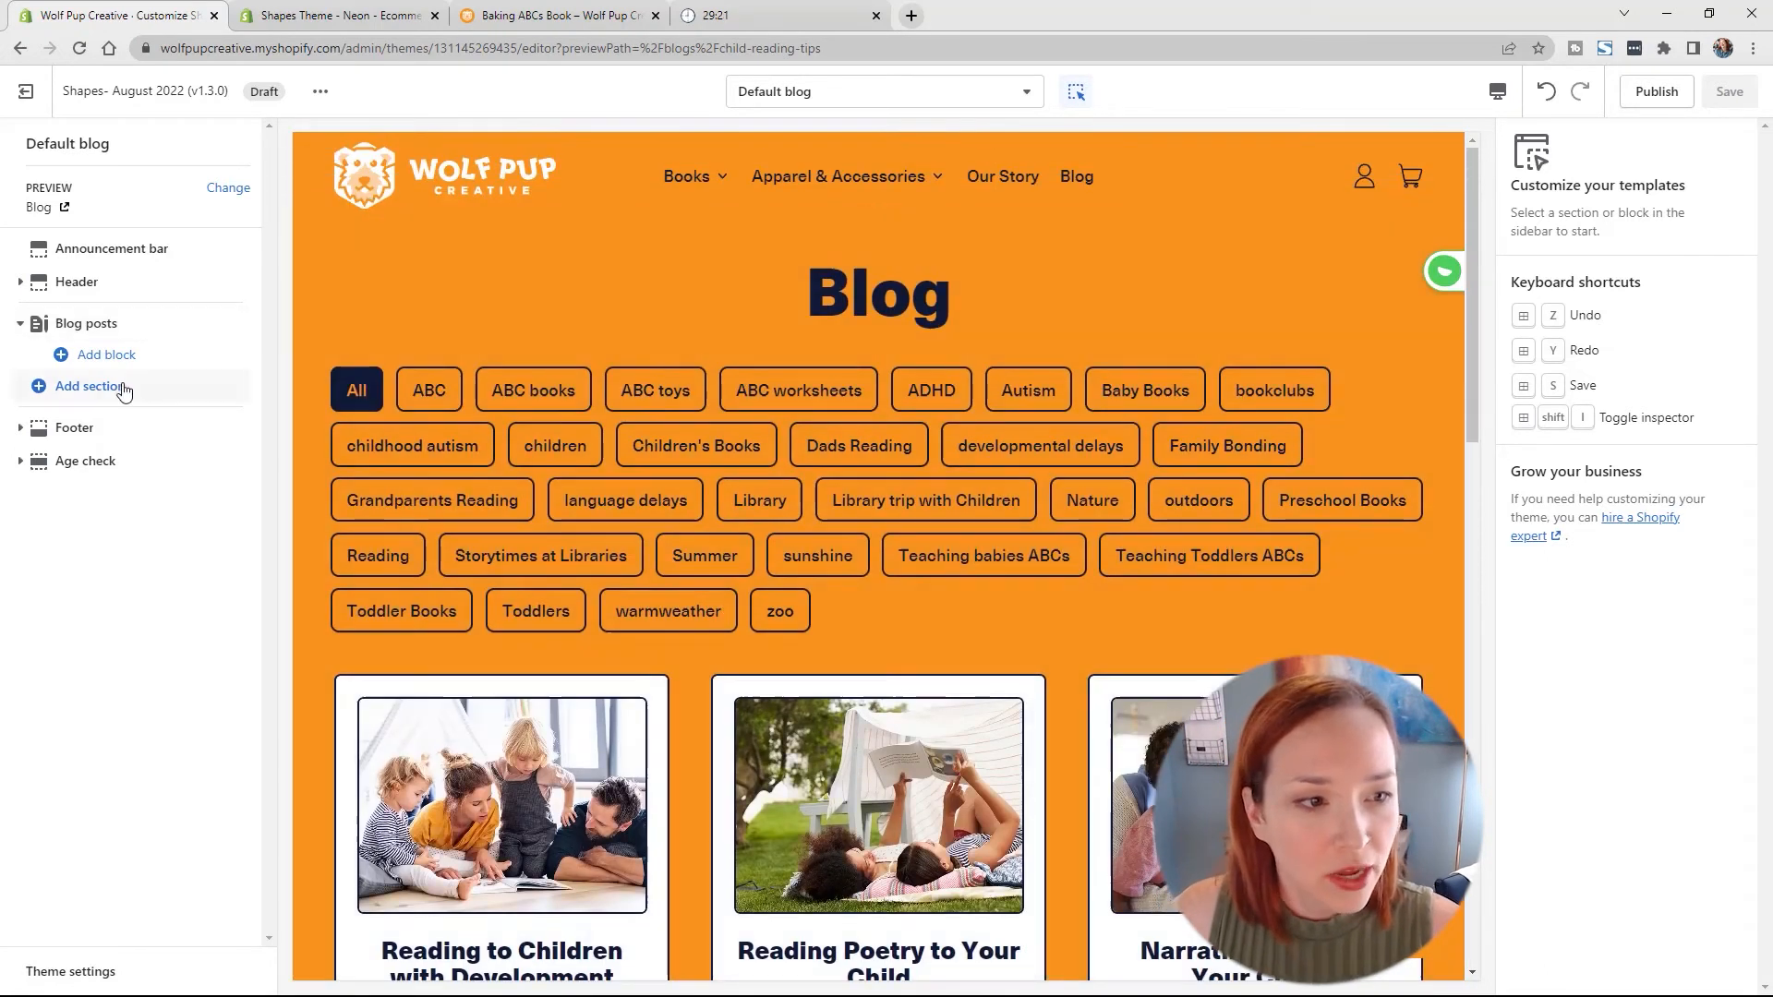
# Step: Turn off the tags in the Blog posts section, keeping the posts displayed on cards
pyautogui.click(98, 329)
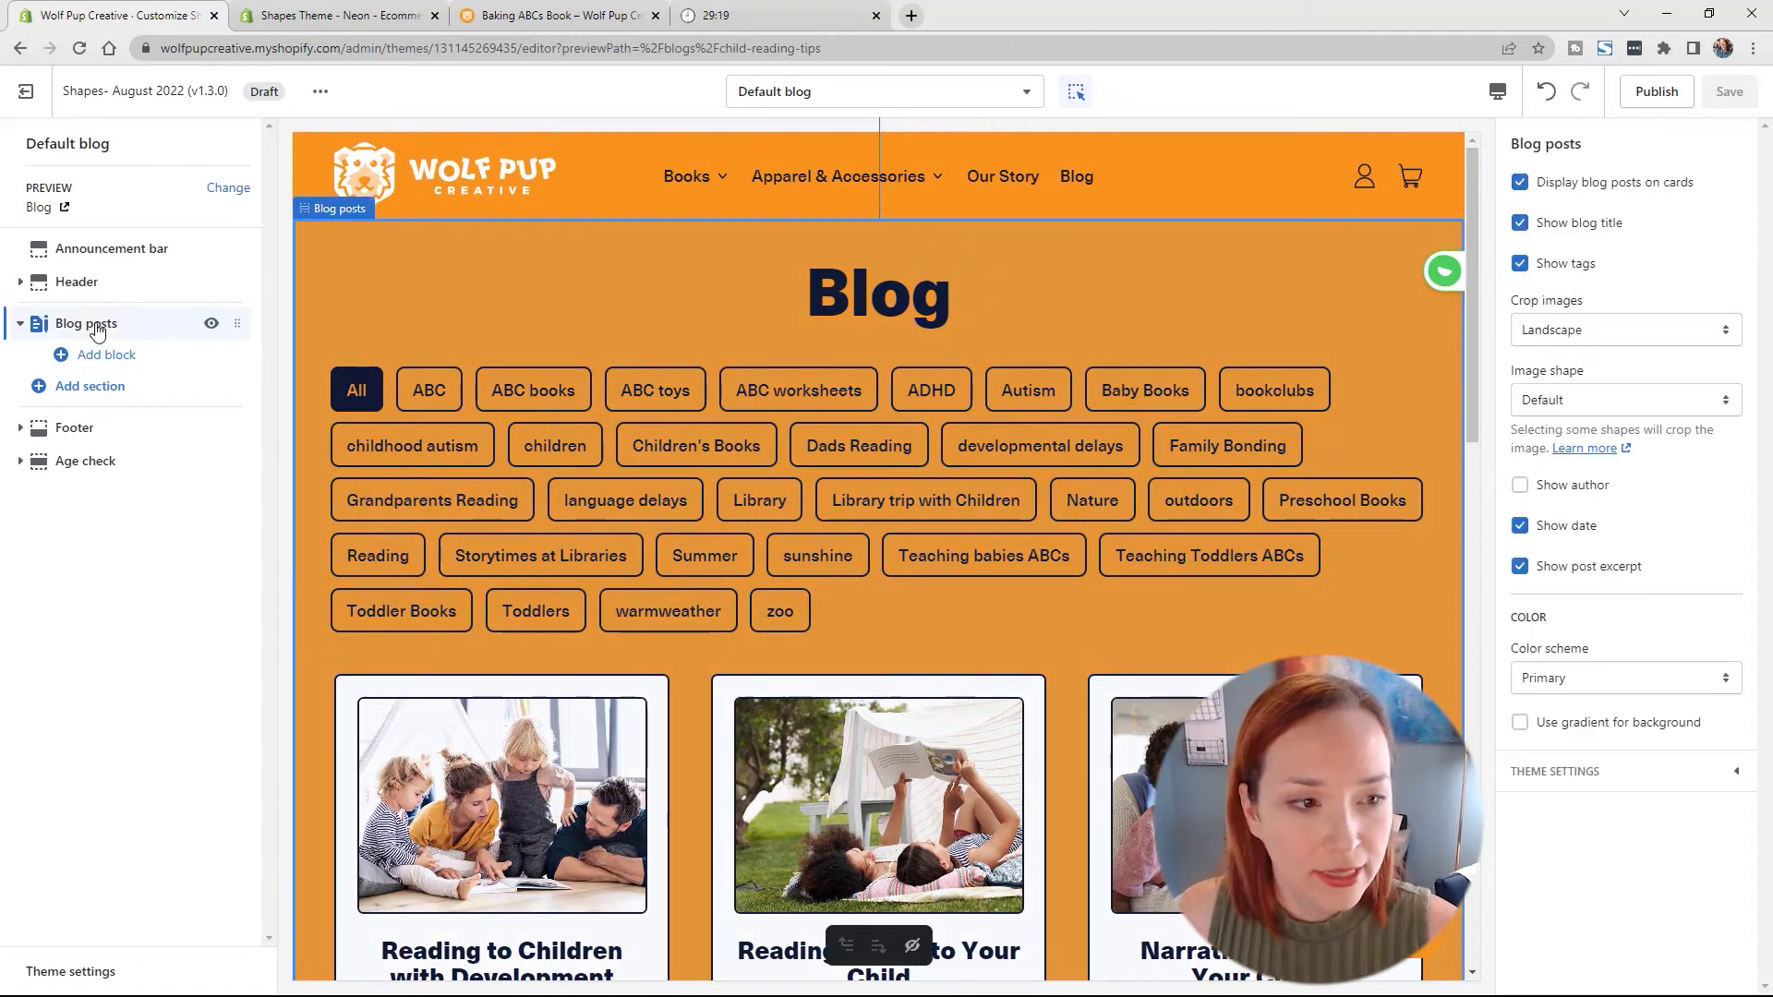
pyautogui.click(1520, 265)
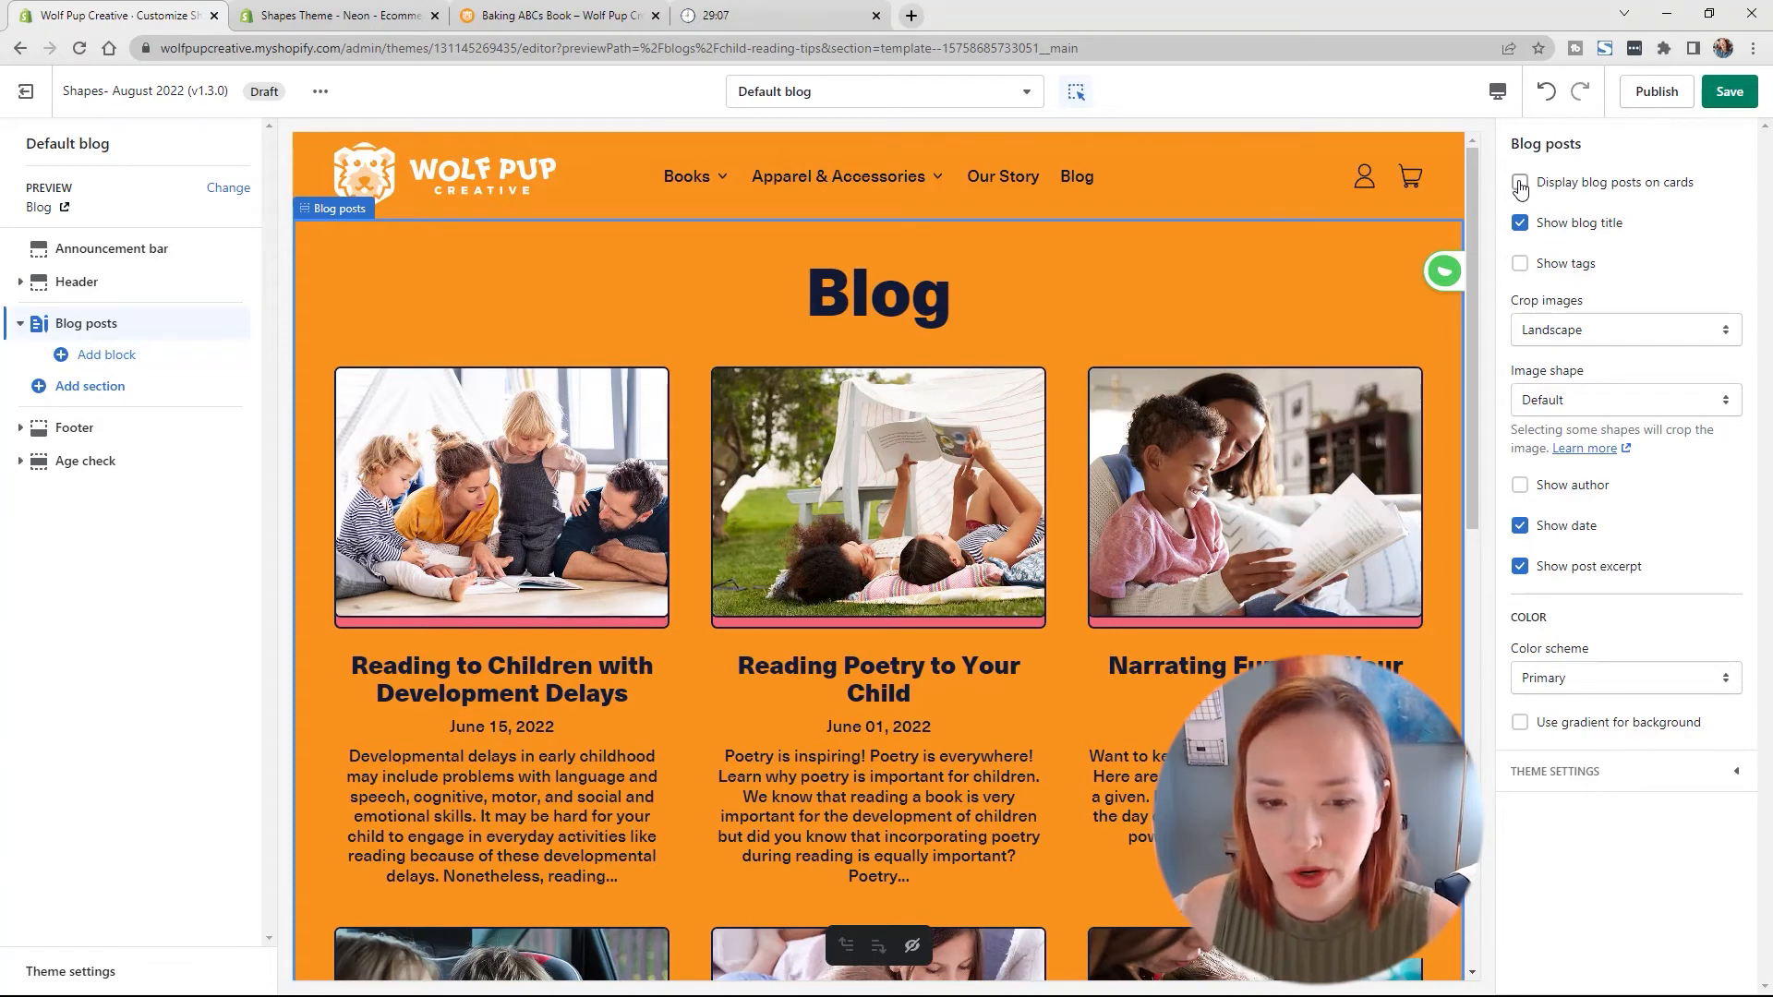
pyautogui.click(1520, 184)
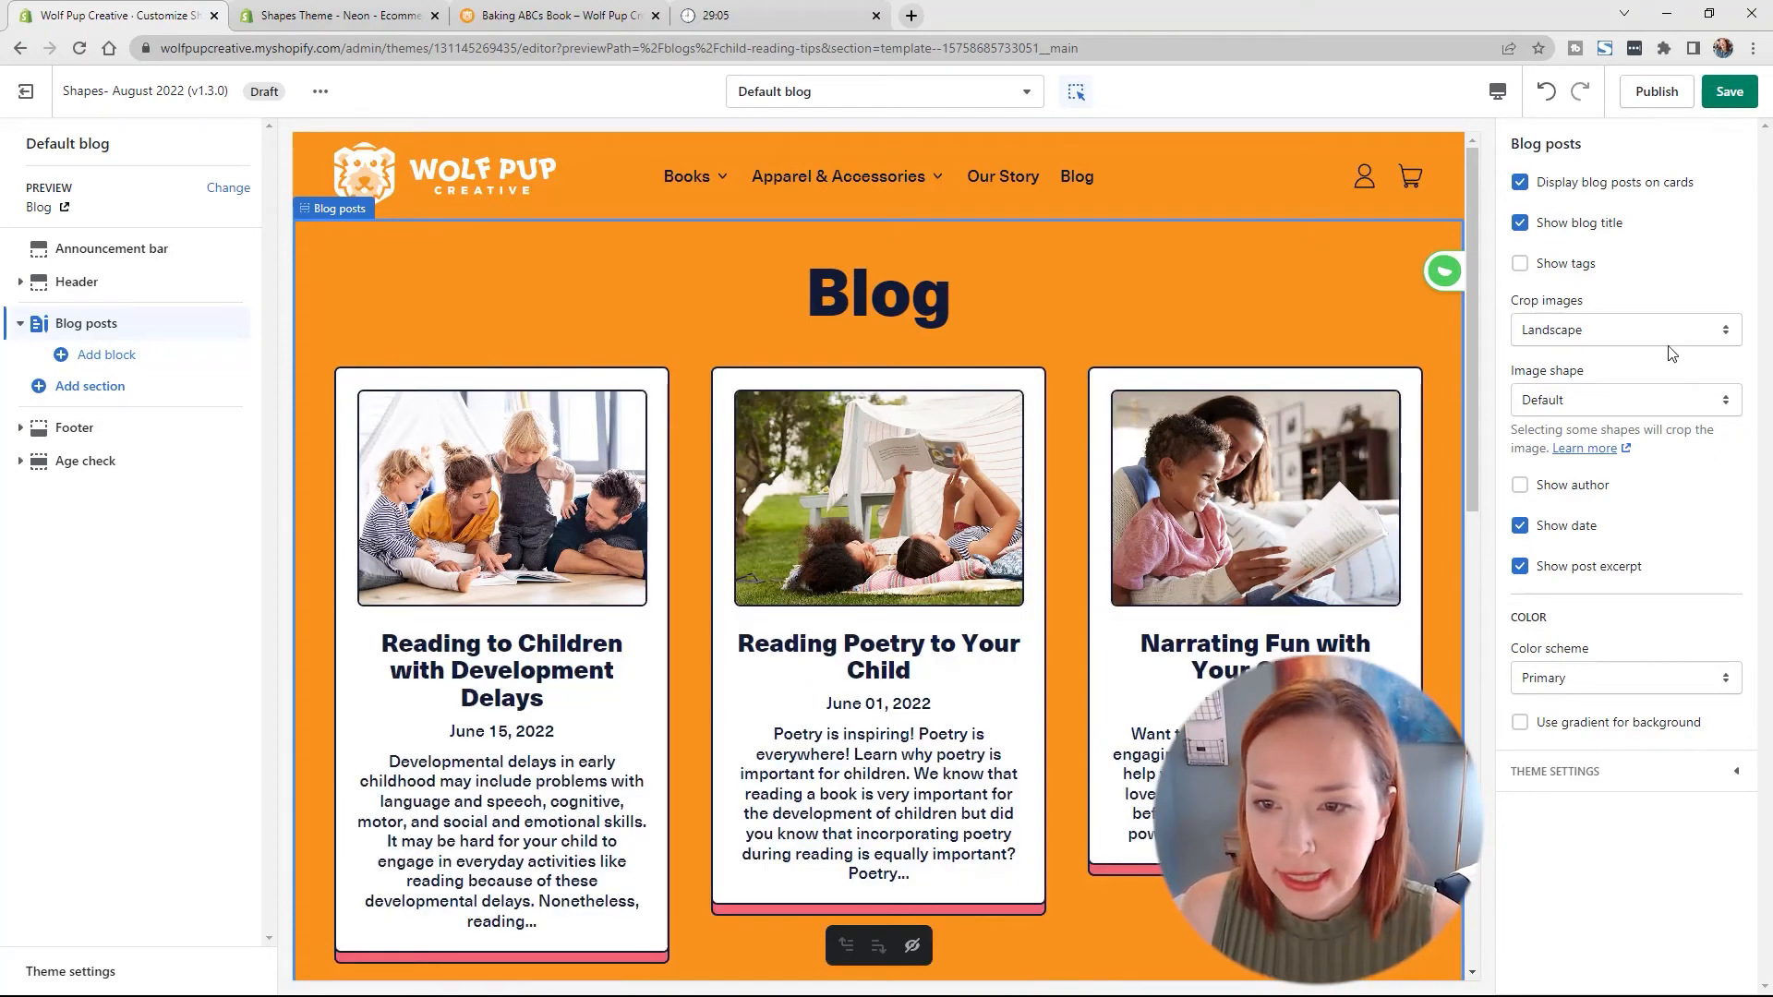
# Step: Try the Star 2 image shape on the blog posts with and without cards, and restore the Default shape
pyautogui.click(1629, 409)
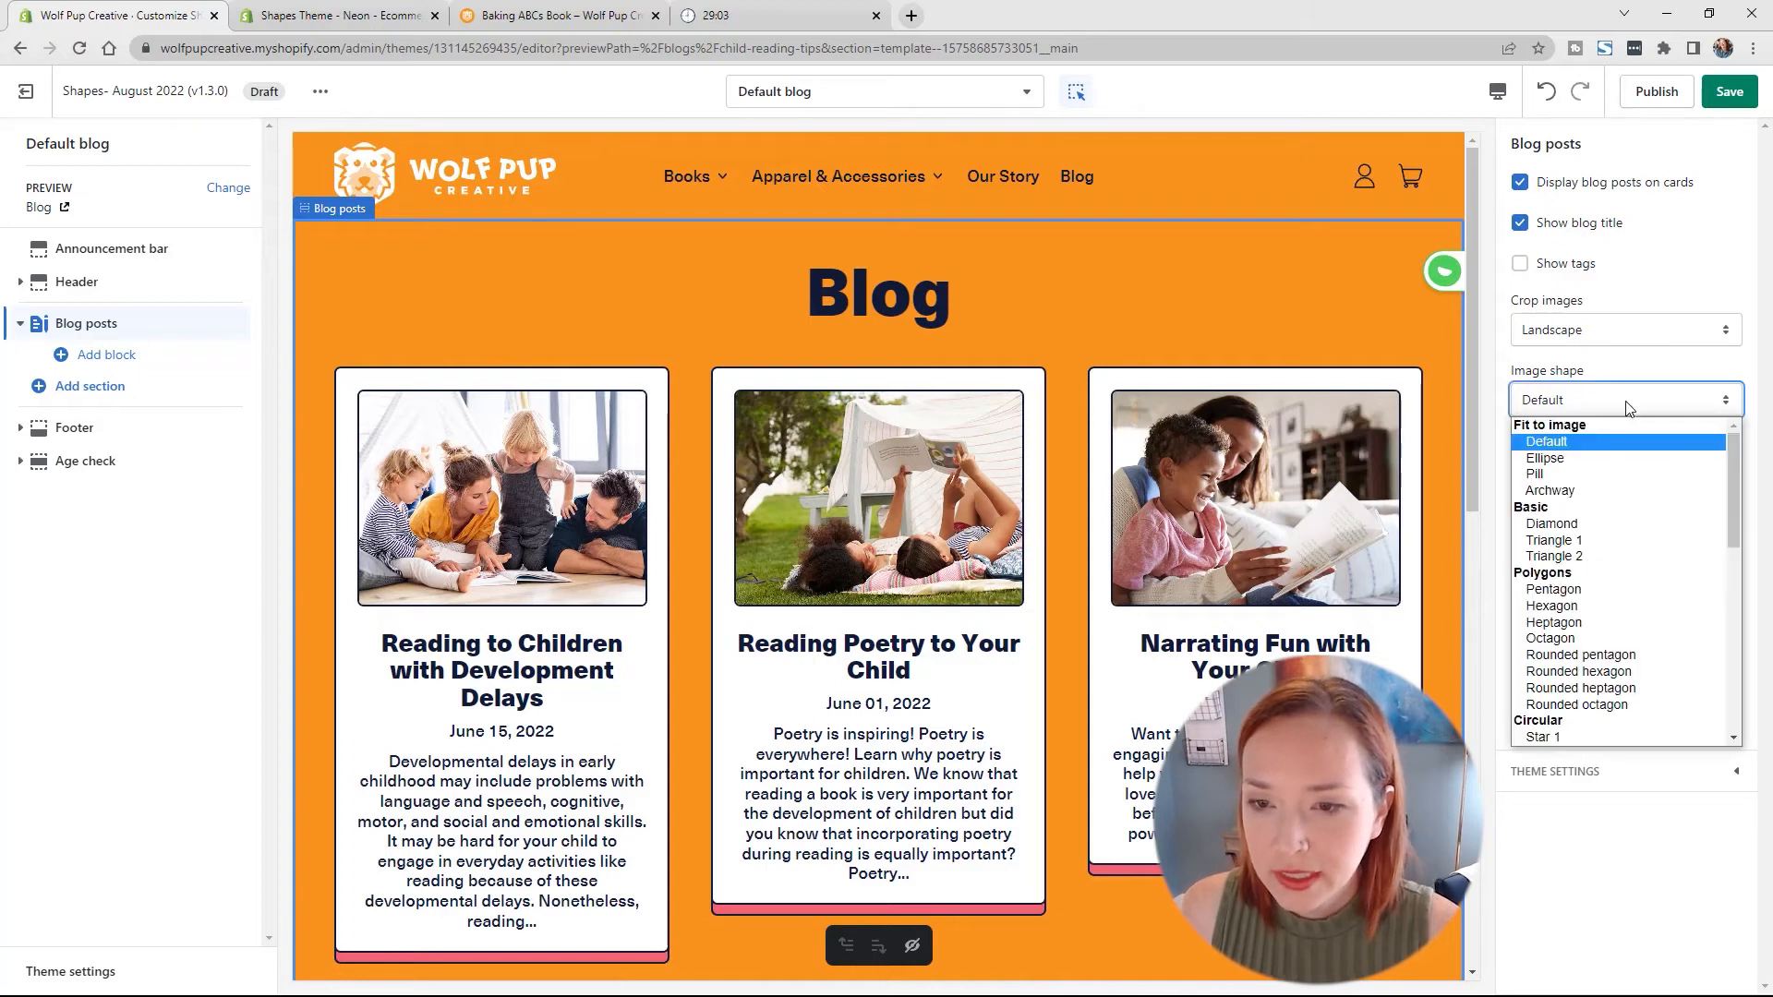
pyautogui.scroll(-4, 1593, 580)
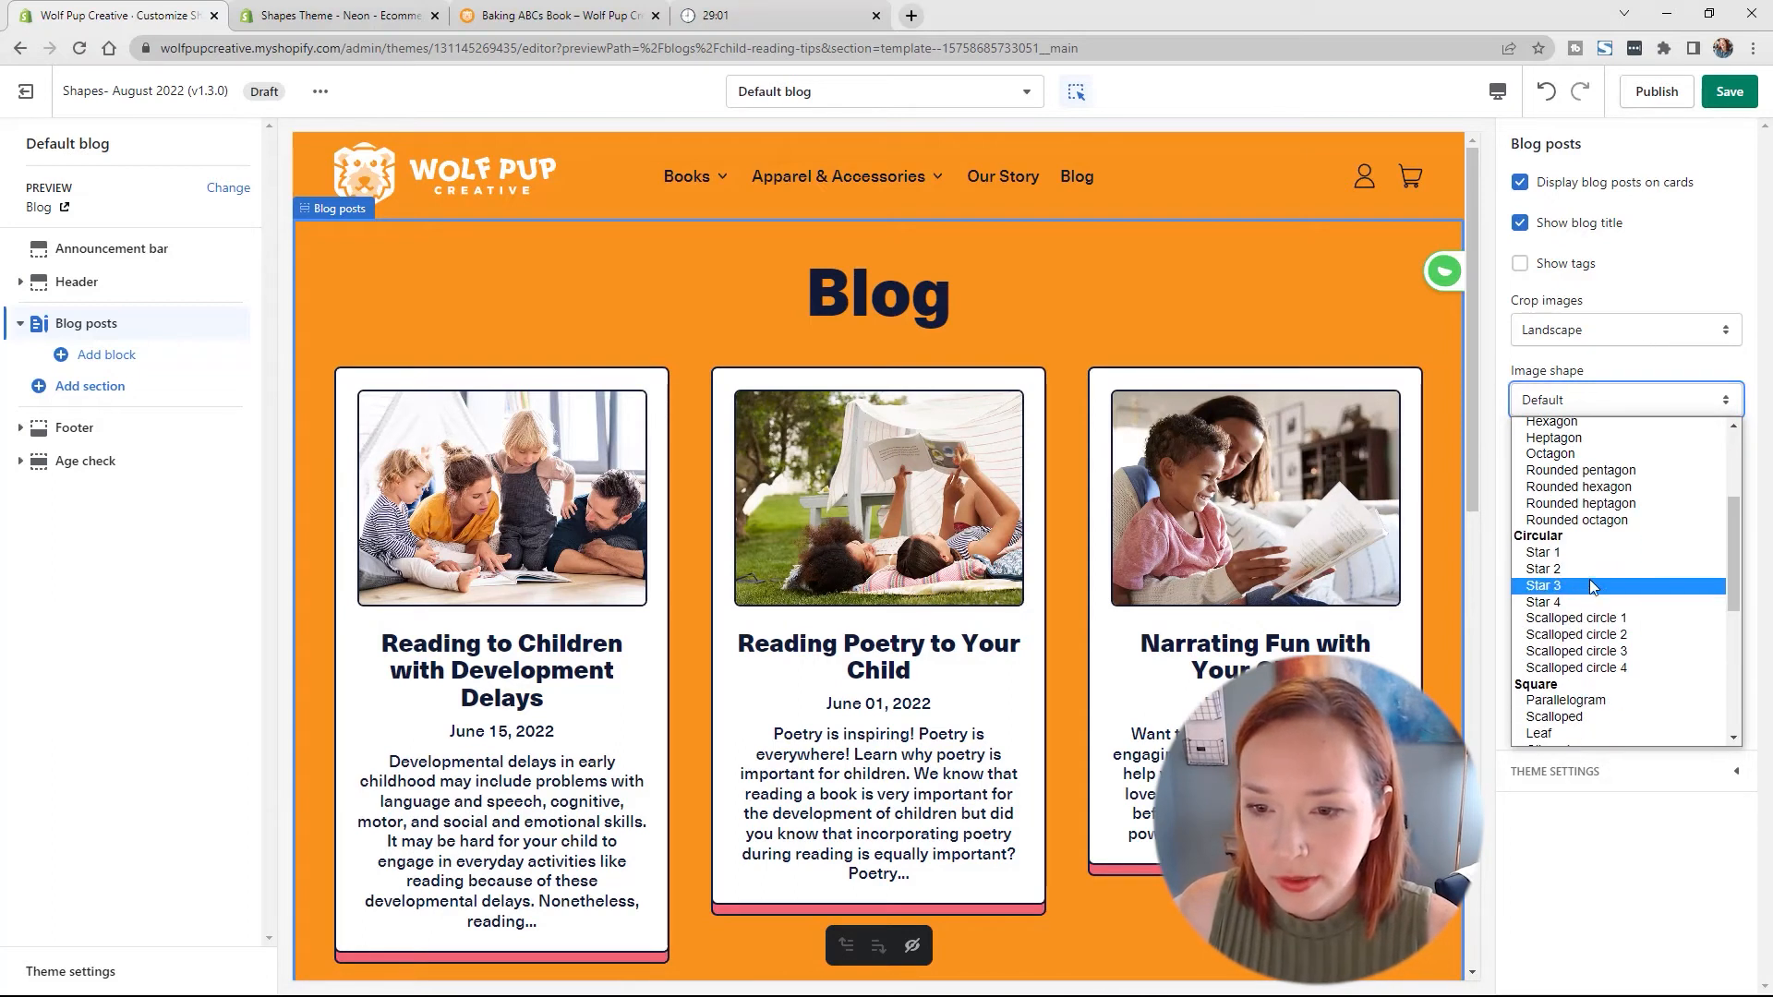
pyautogui.click(1592, 570)
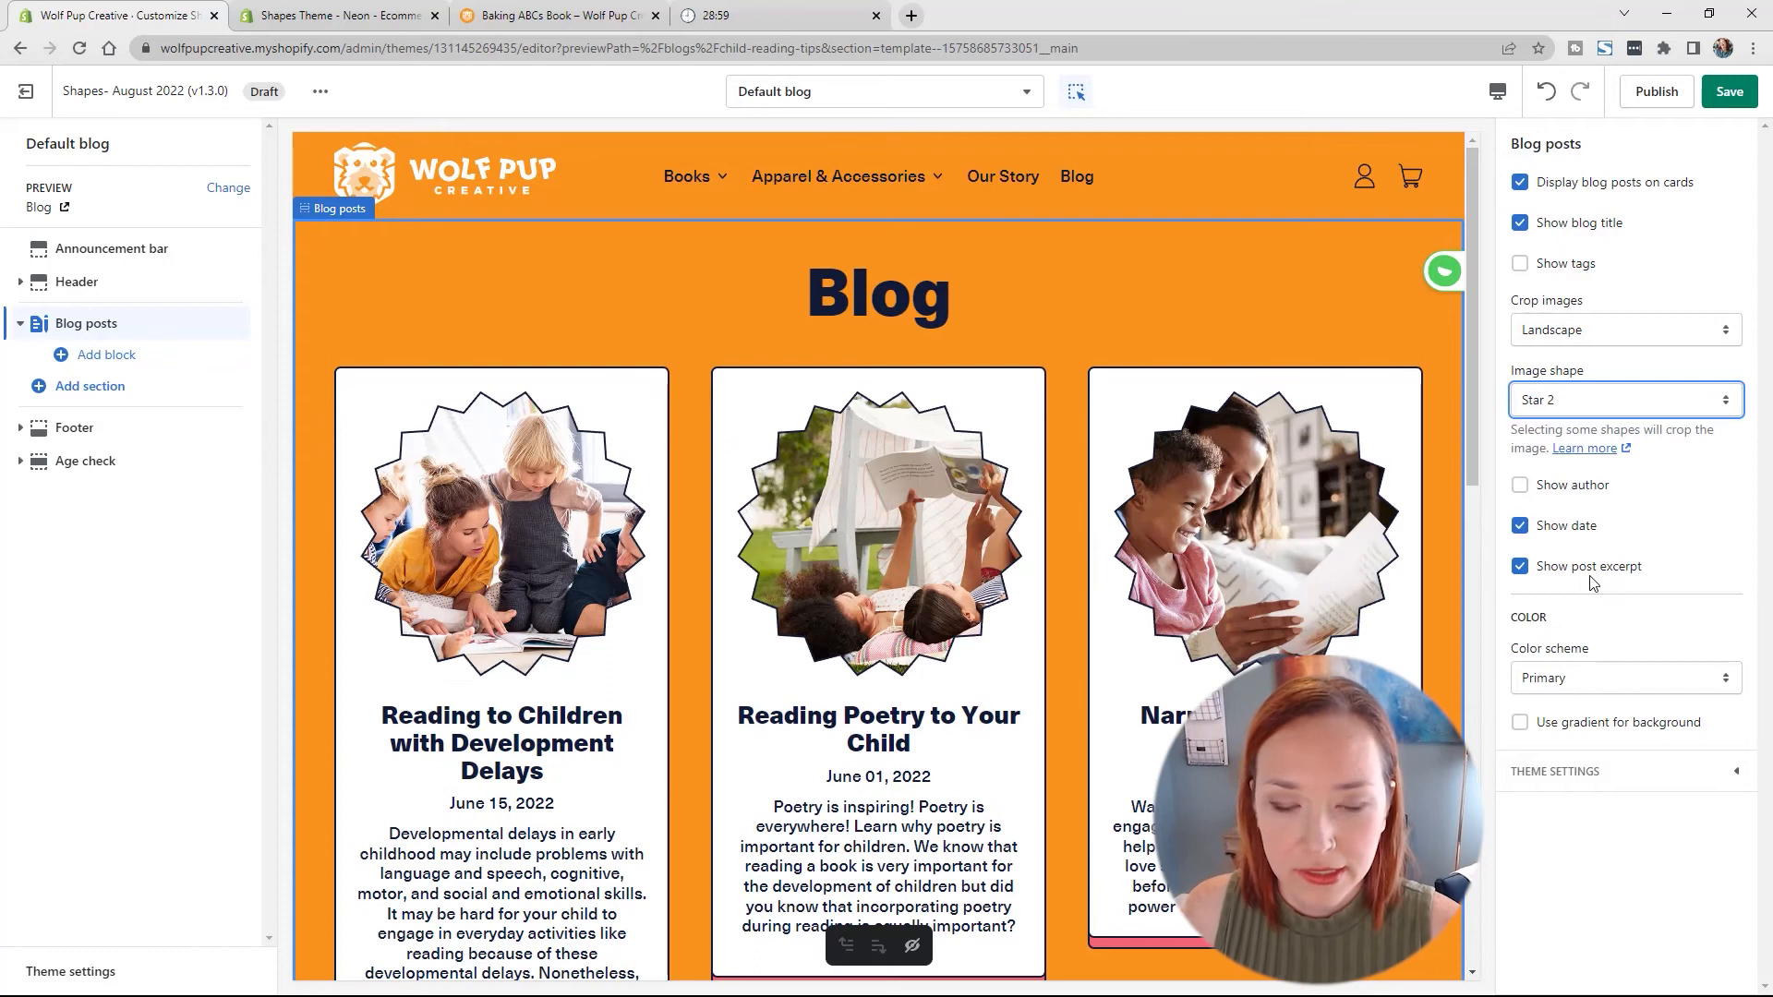
pyautogui.click(1520, 185)
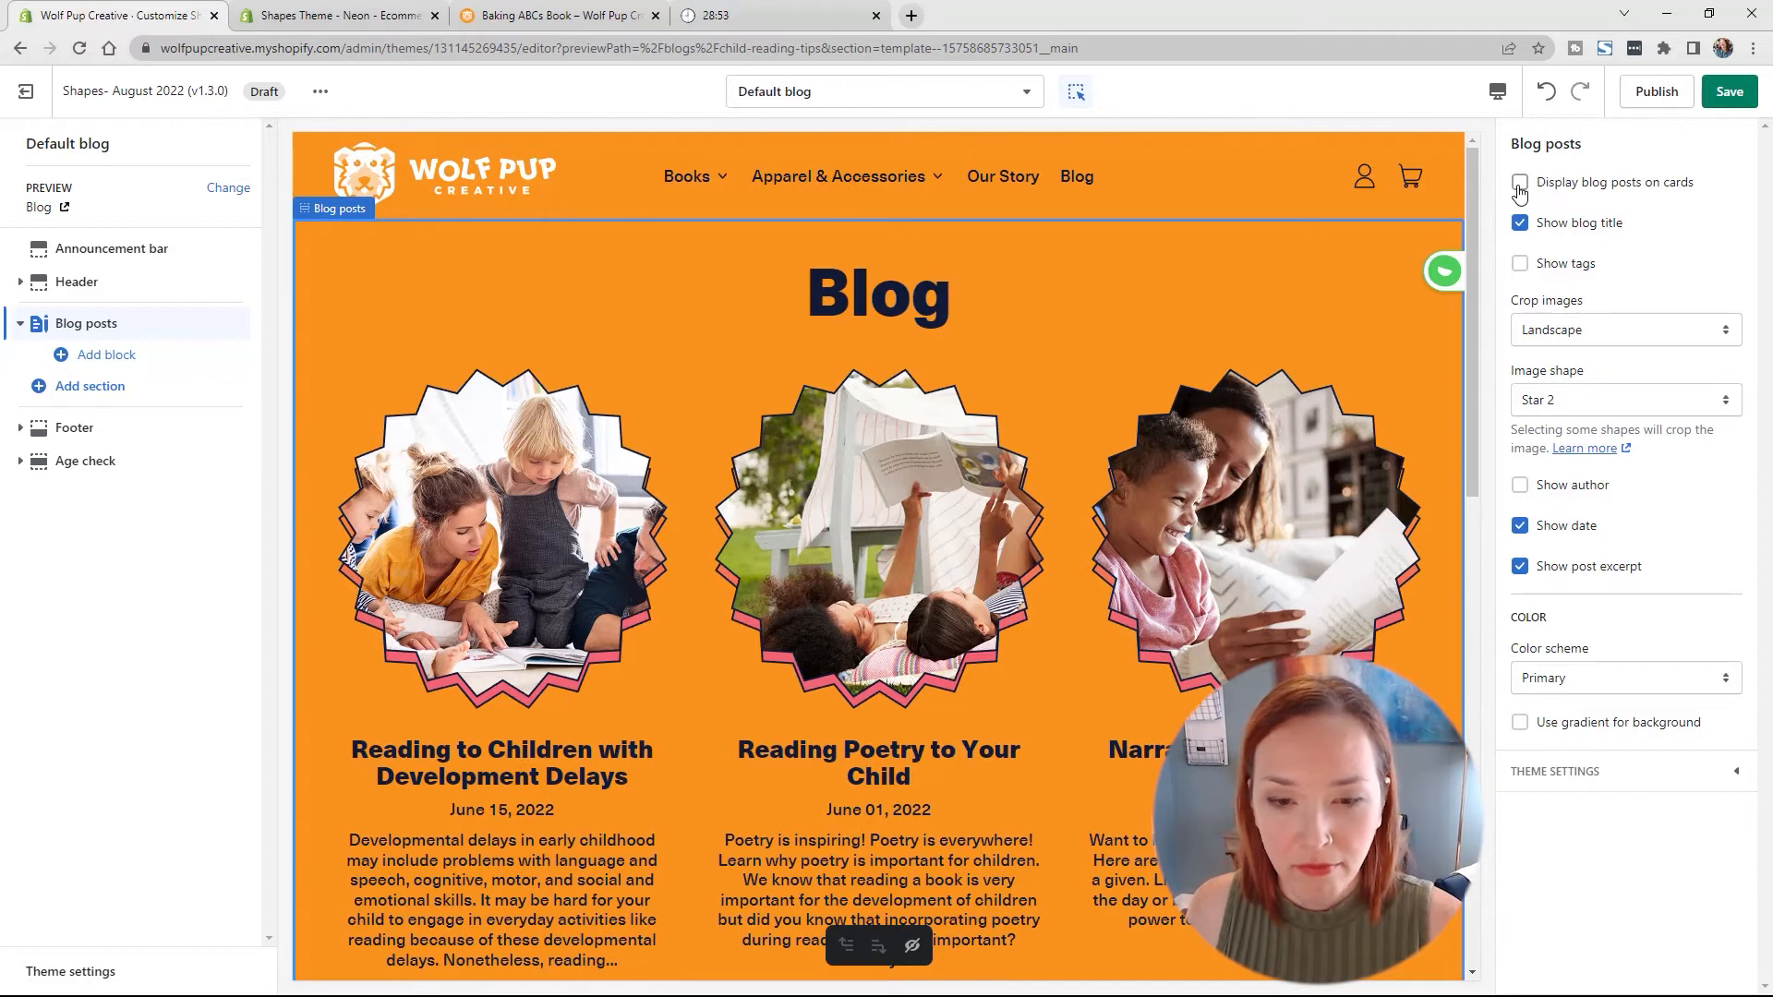
pyautogui.click(1520, 184)
pyautogui.click(1586, 399)
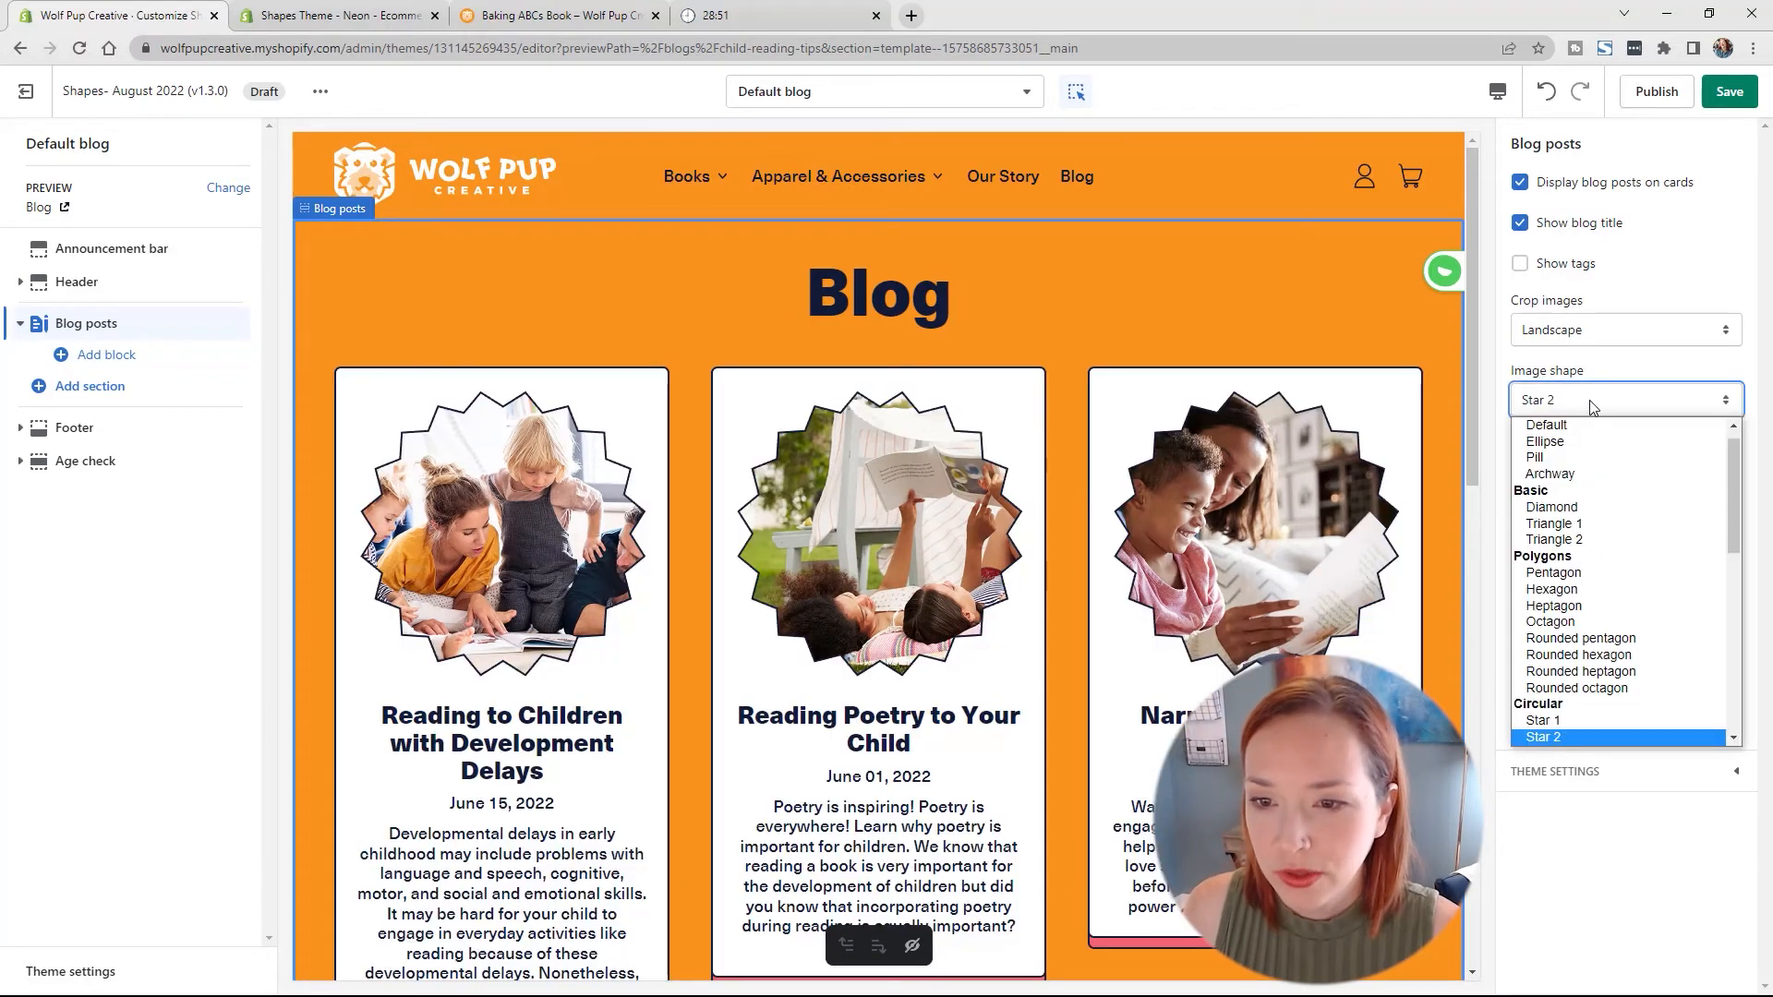
pyautogui.click(1584, 426)
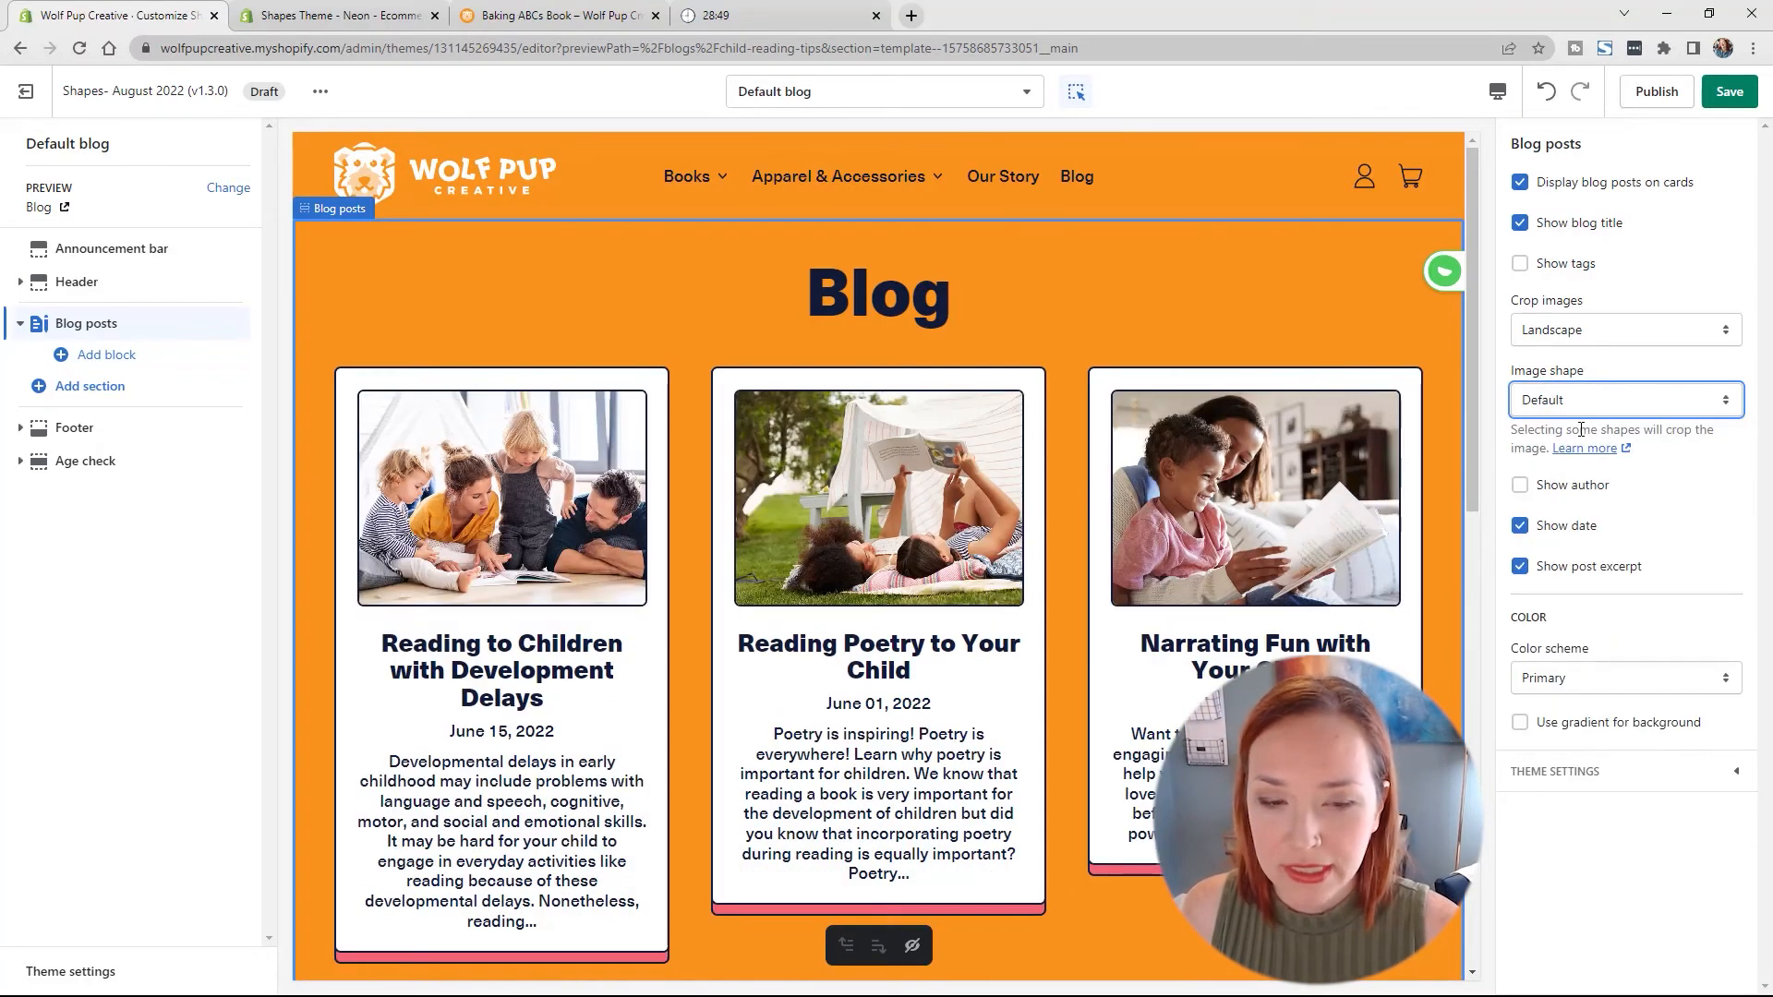
# Step: Try the Archway image shape on the blog posts and switch back to Default
pyautogui.click(1583, 407)
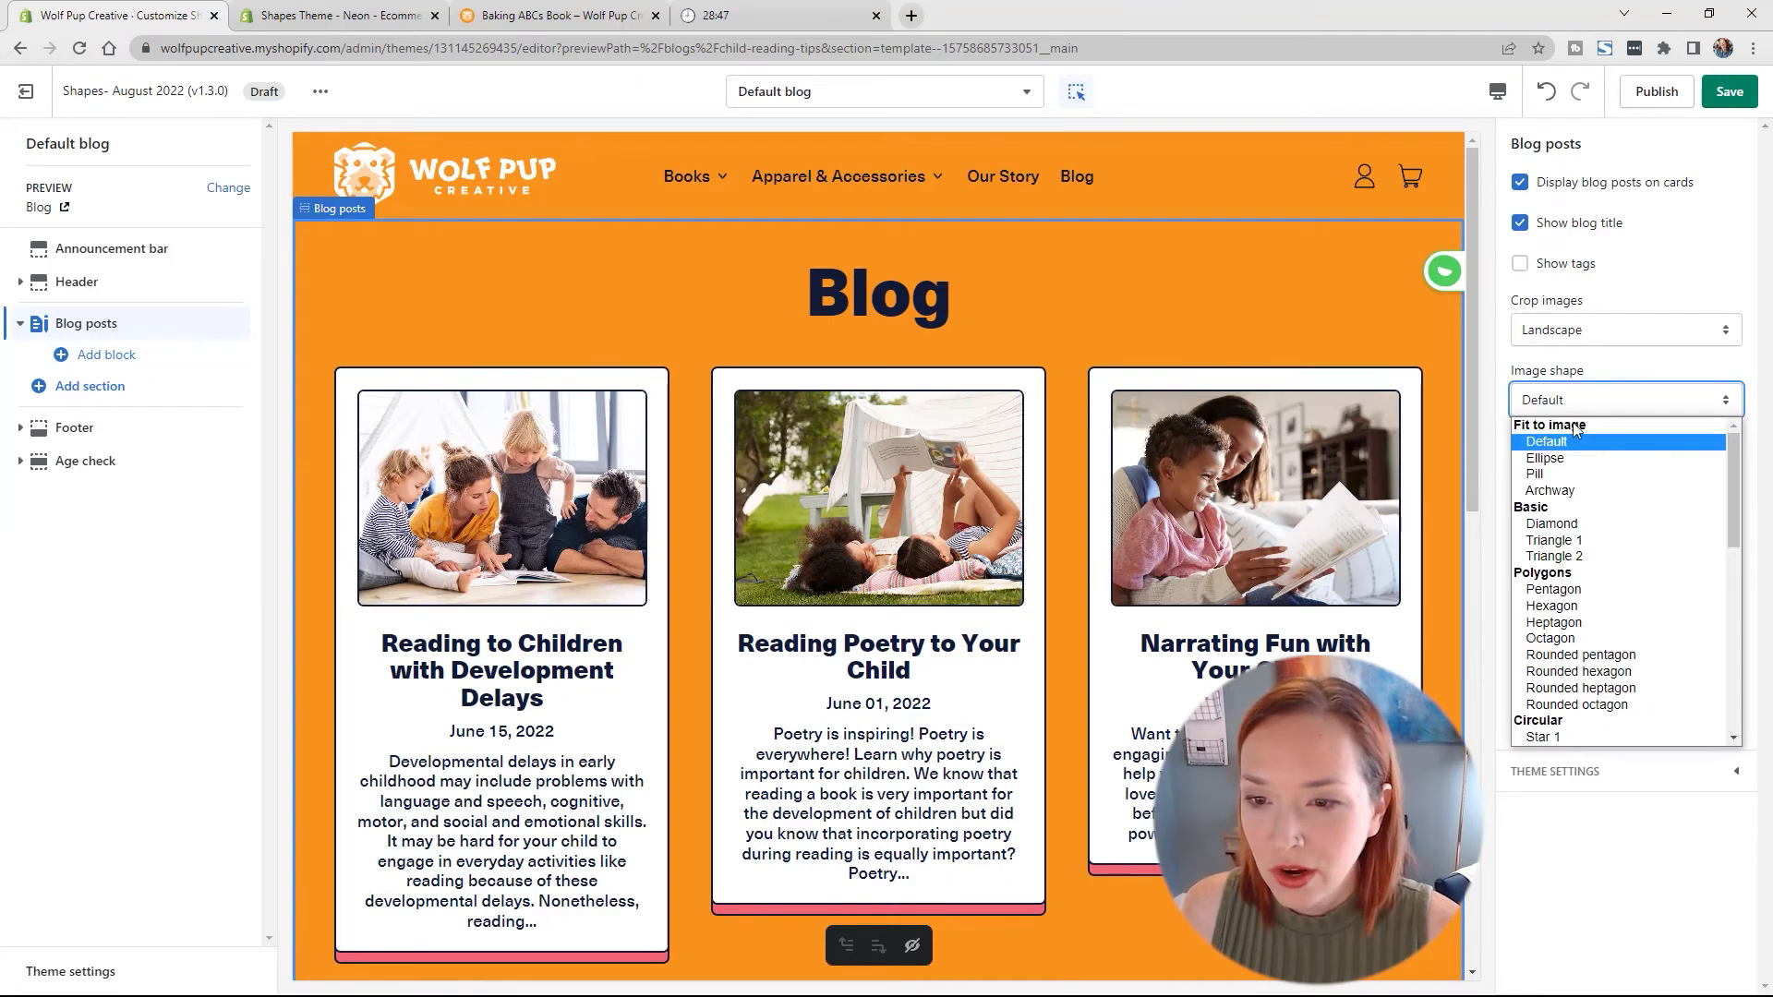
pyautogui.click(1562, 492)
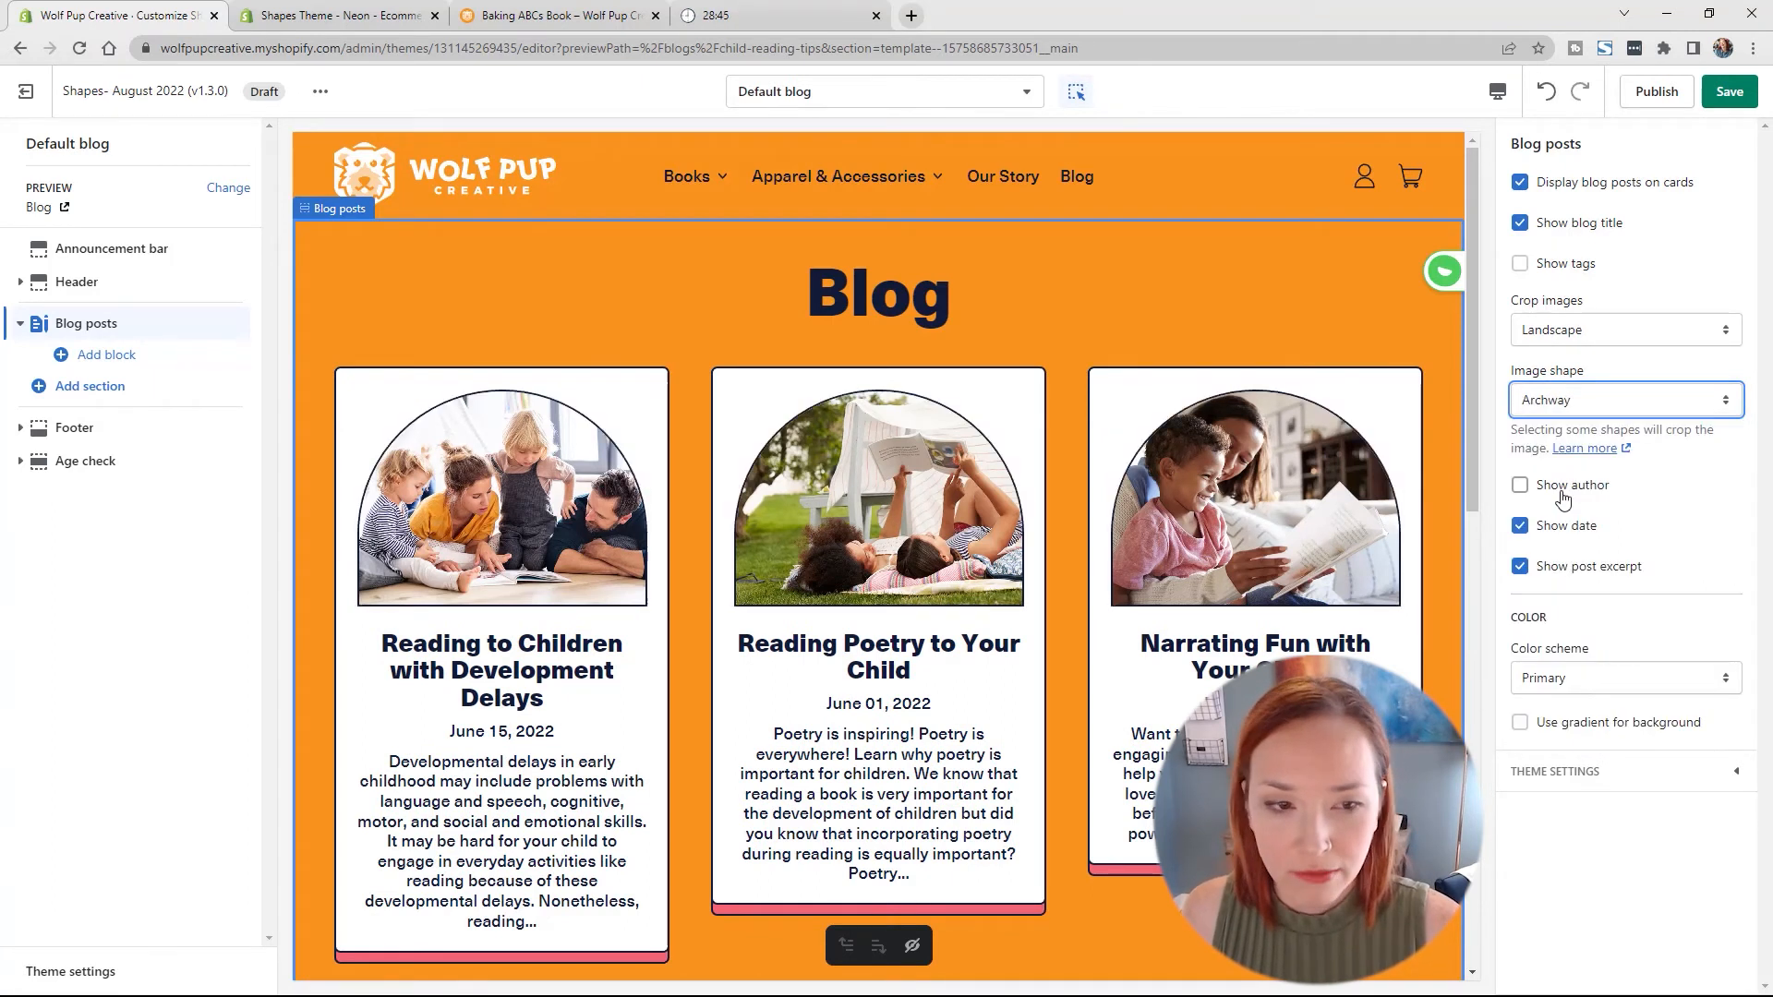
pyautogui.click(1561, 400)
pyautogui.click(1558, 427)
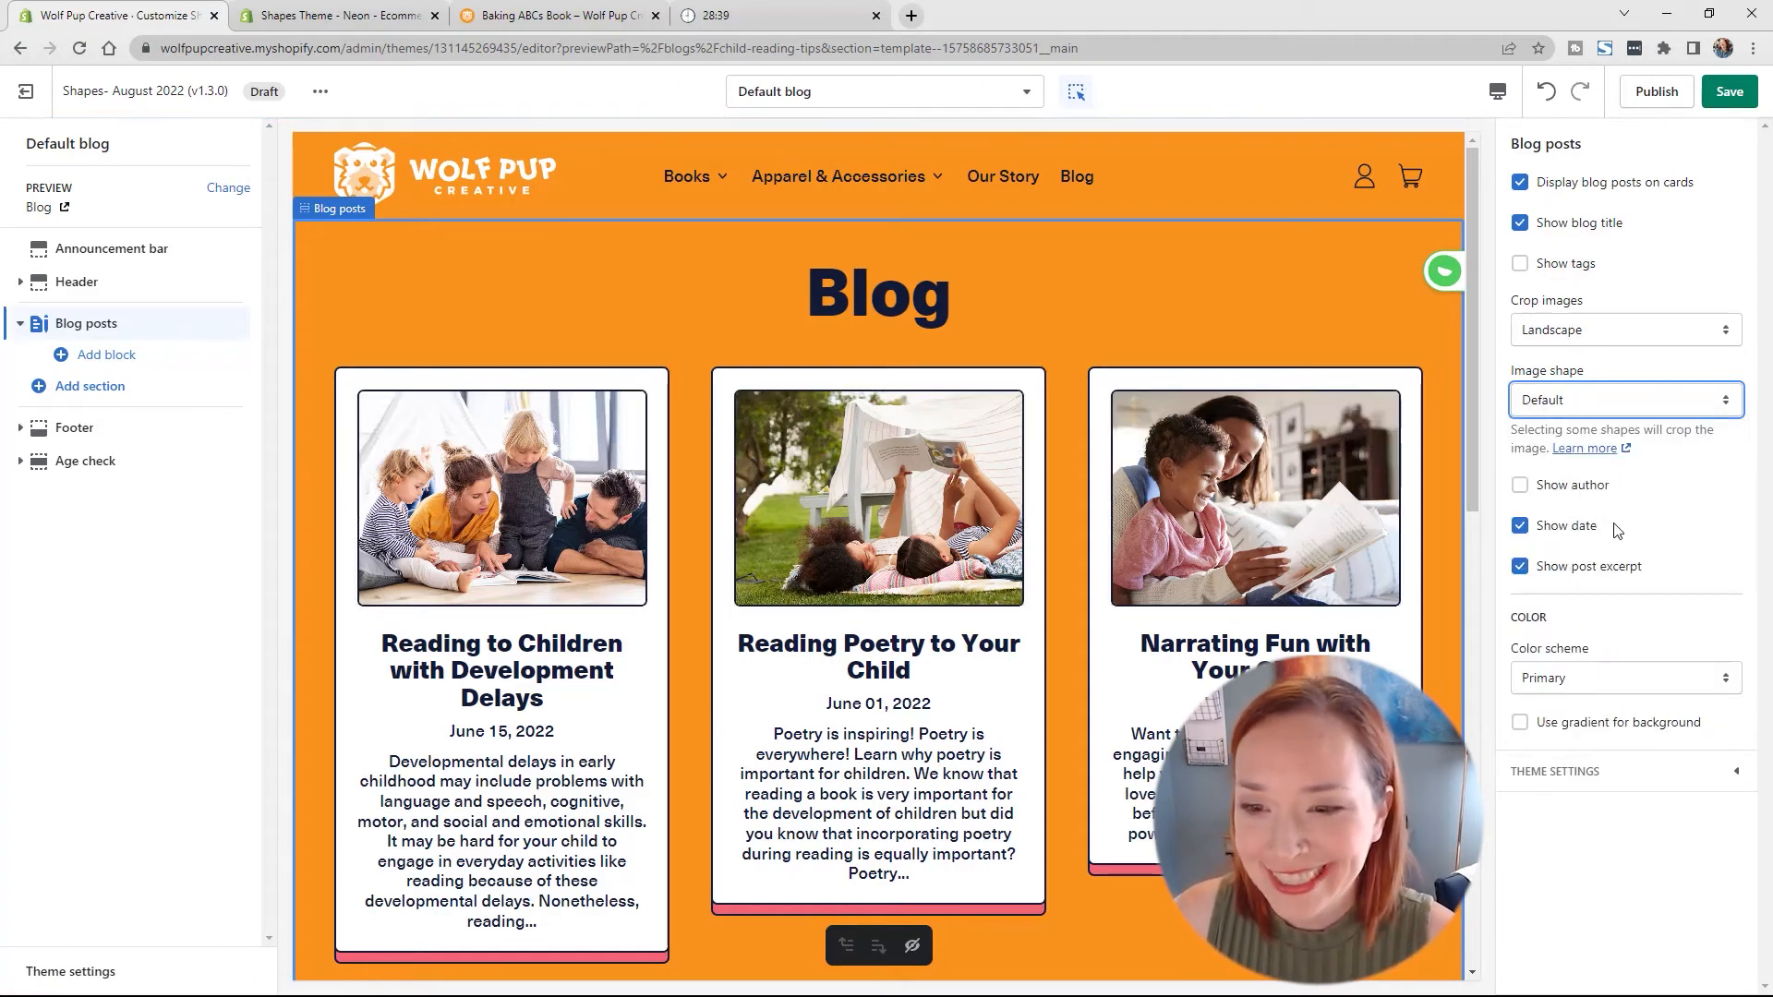
# Step: Turn off the date on the blog posts and review the post cards in the preview
pyautogui.click(1520, 526)
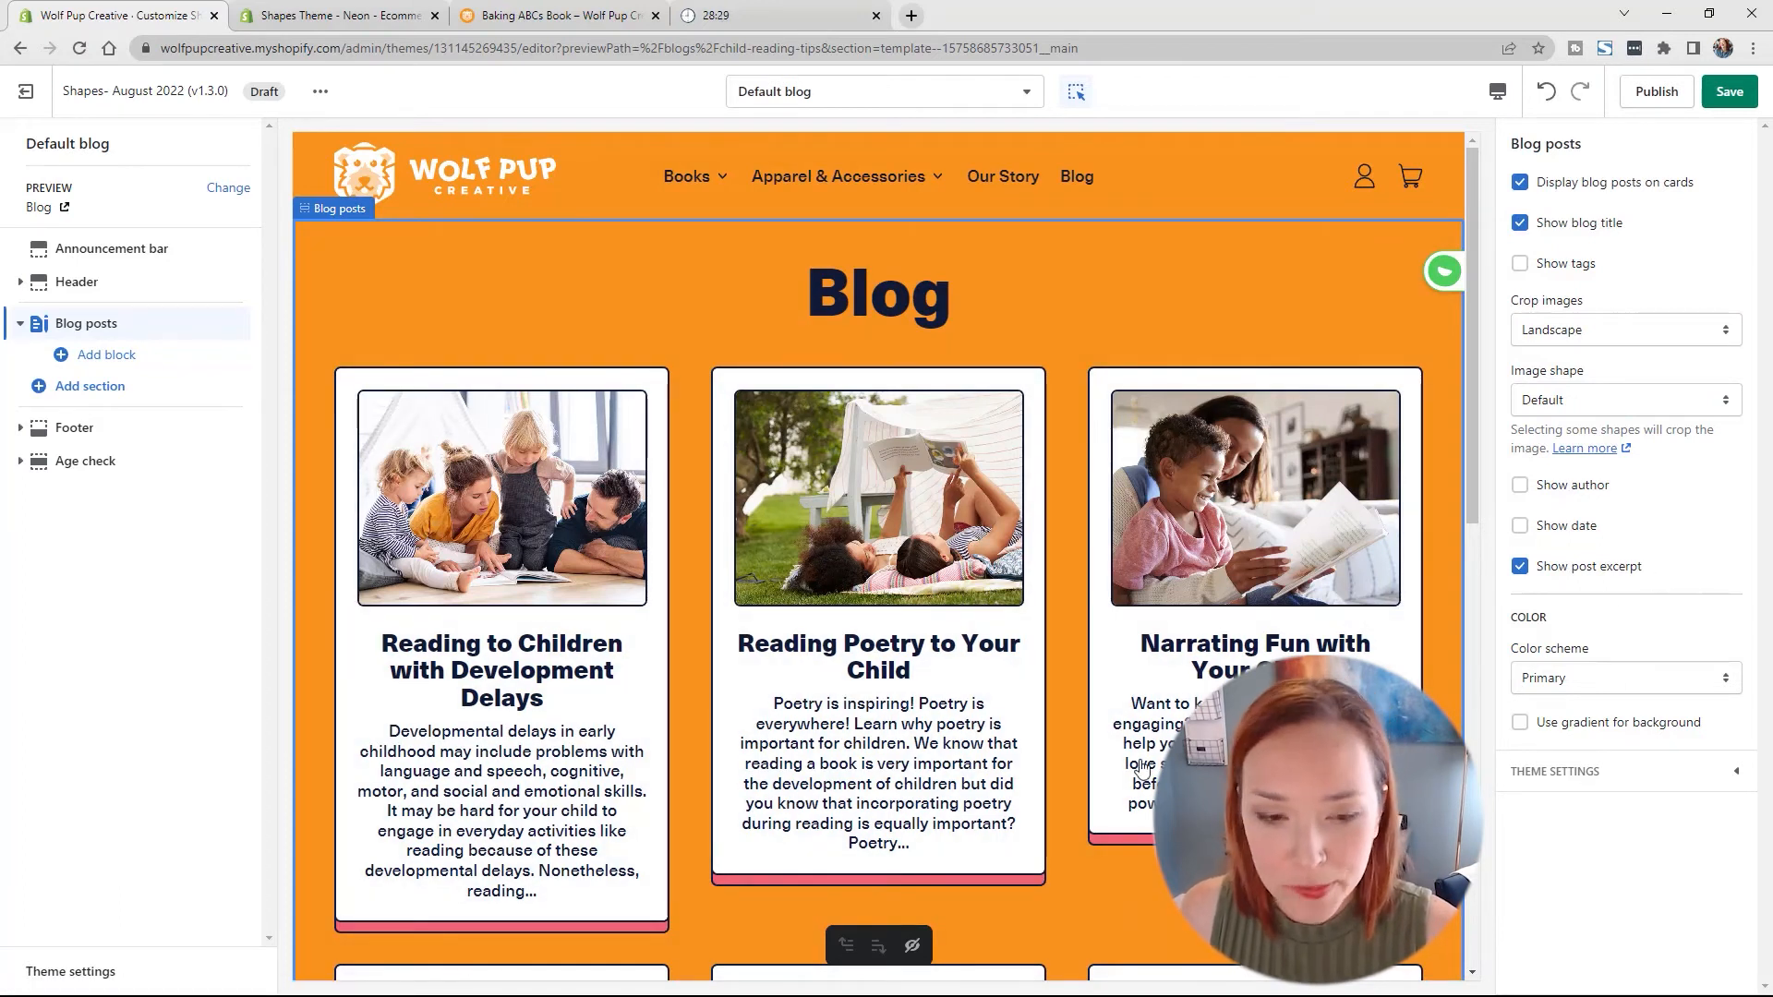
pyautogui.scroll(-3, 958, 713)
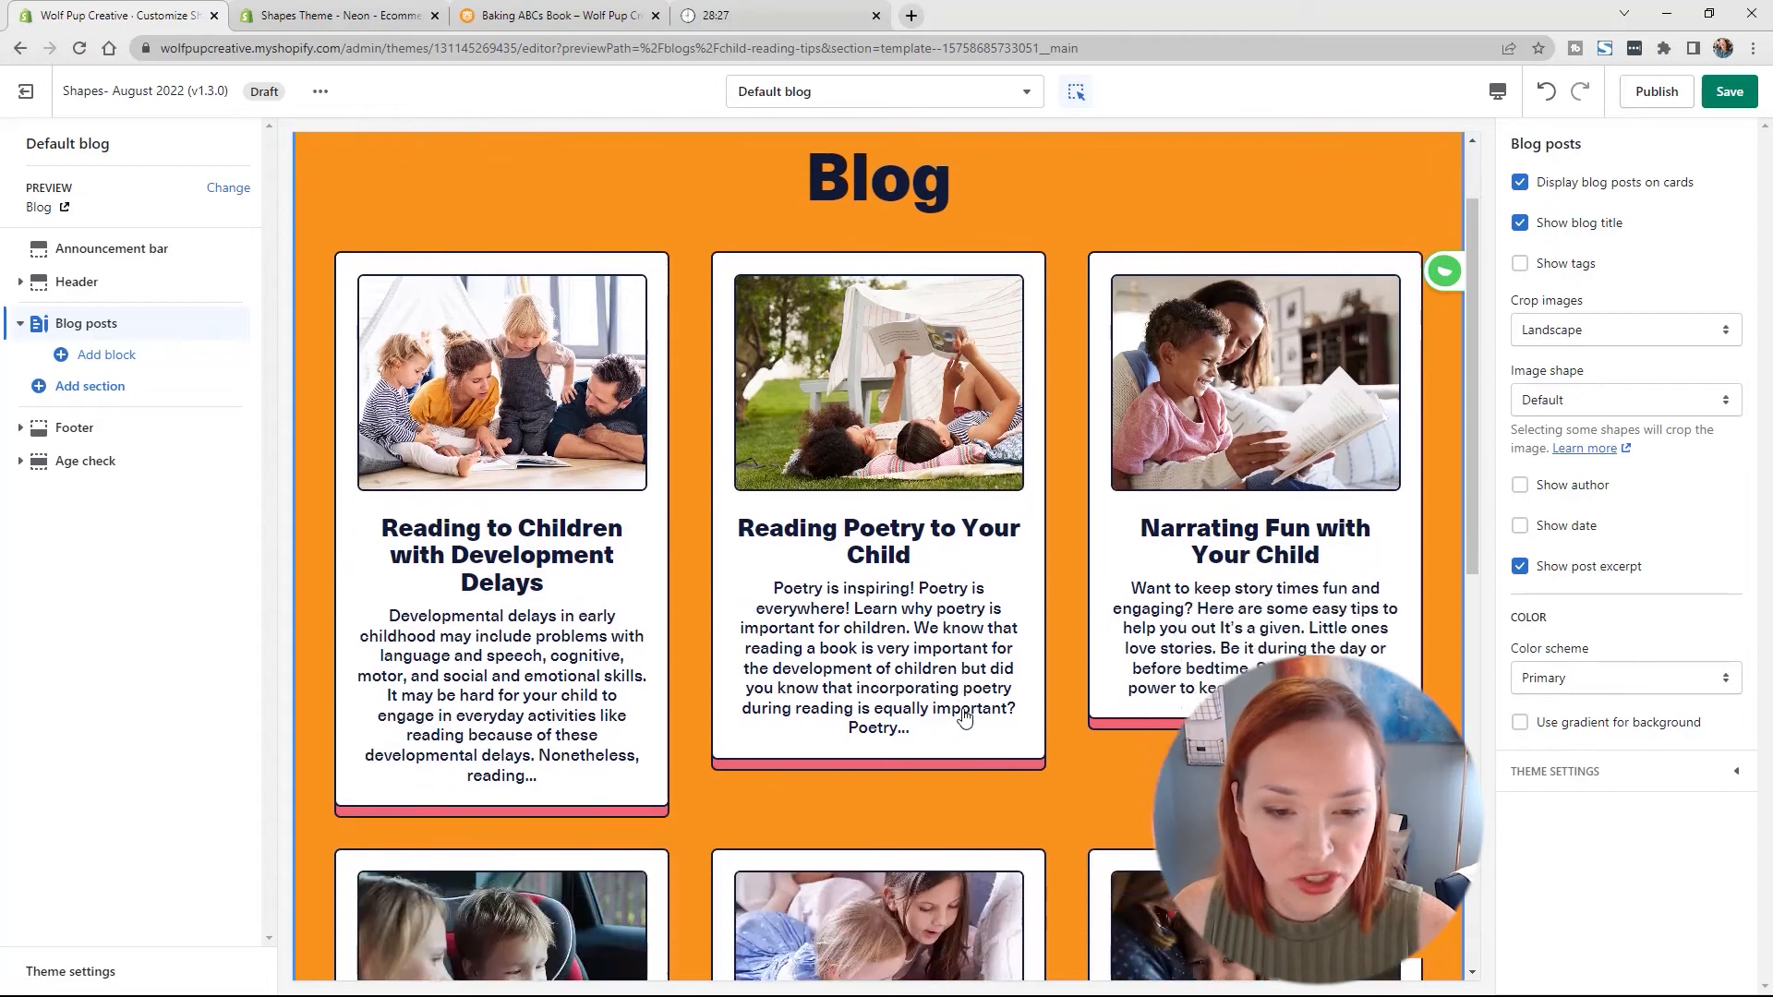
pyautogui.scroll(-4, 1151, 571)
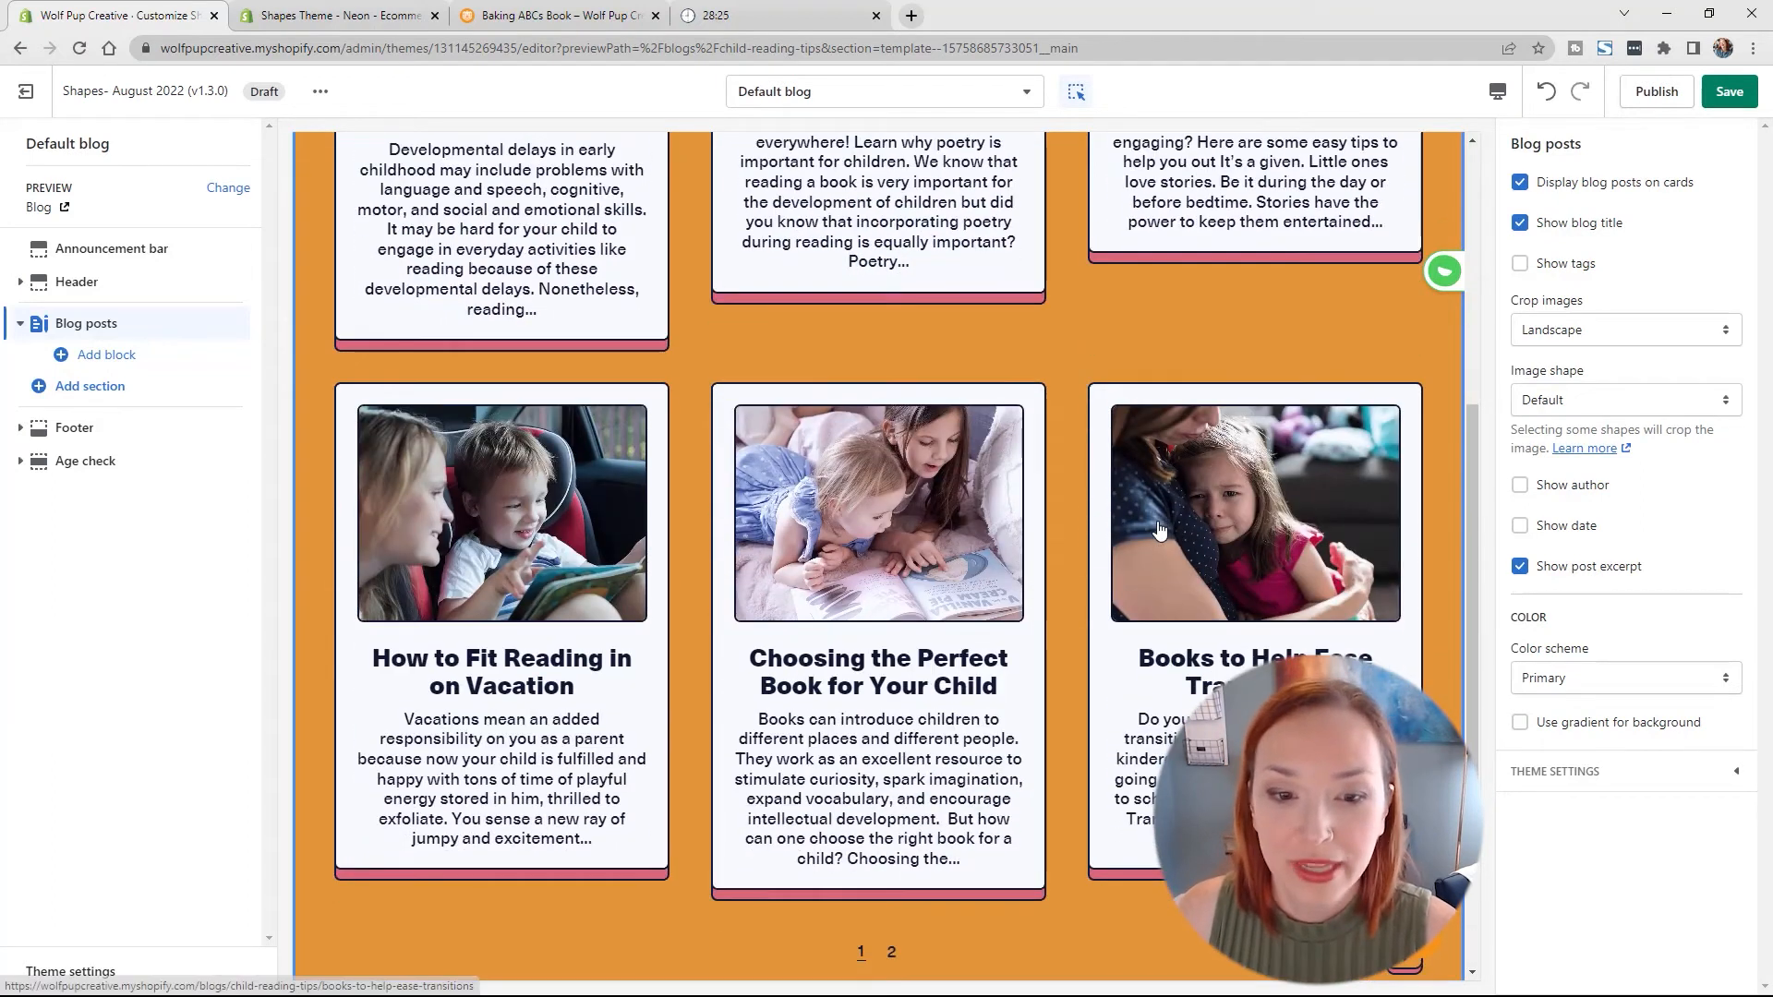
pyautogui.scroll(8, 1153, 550)
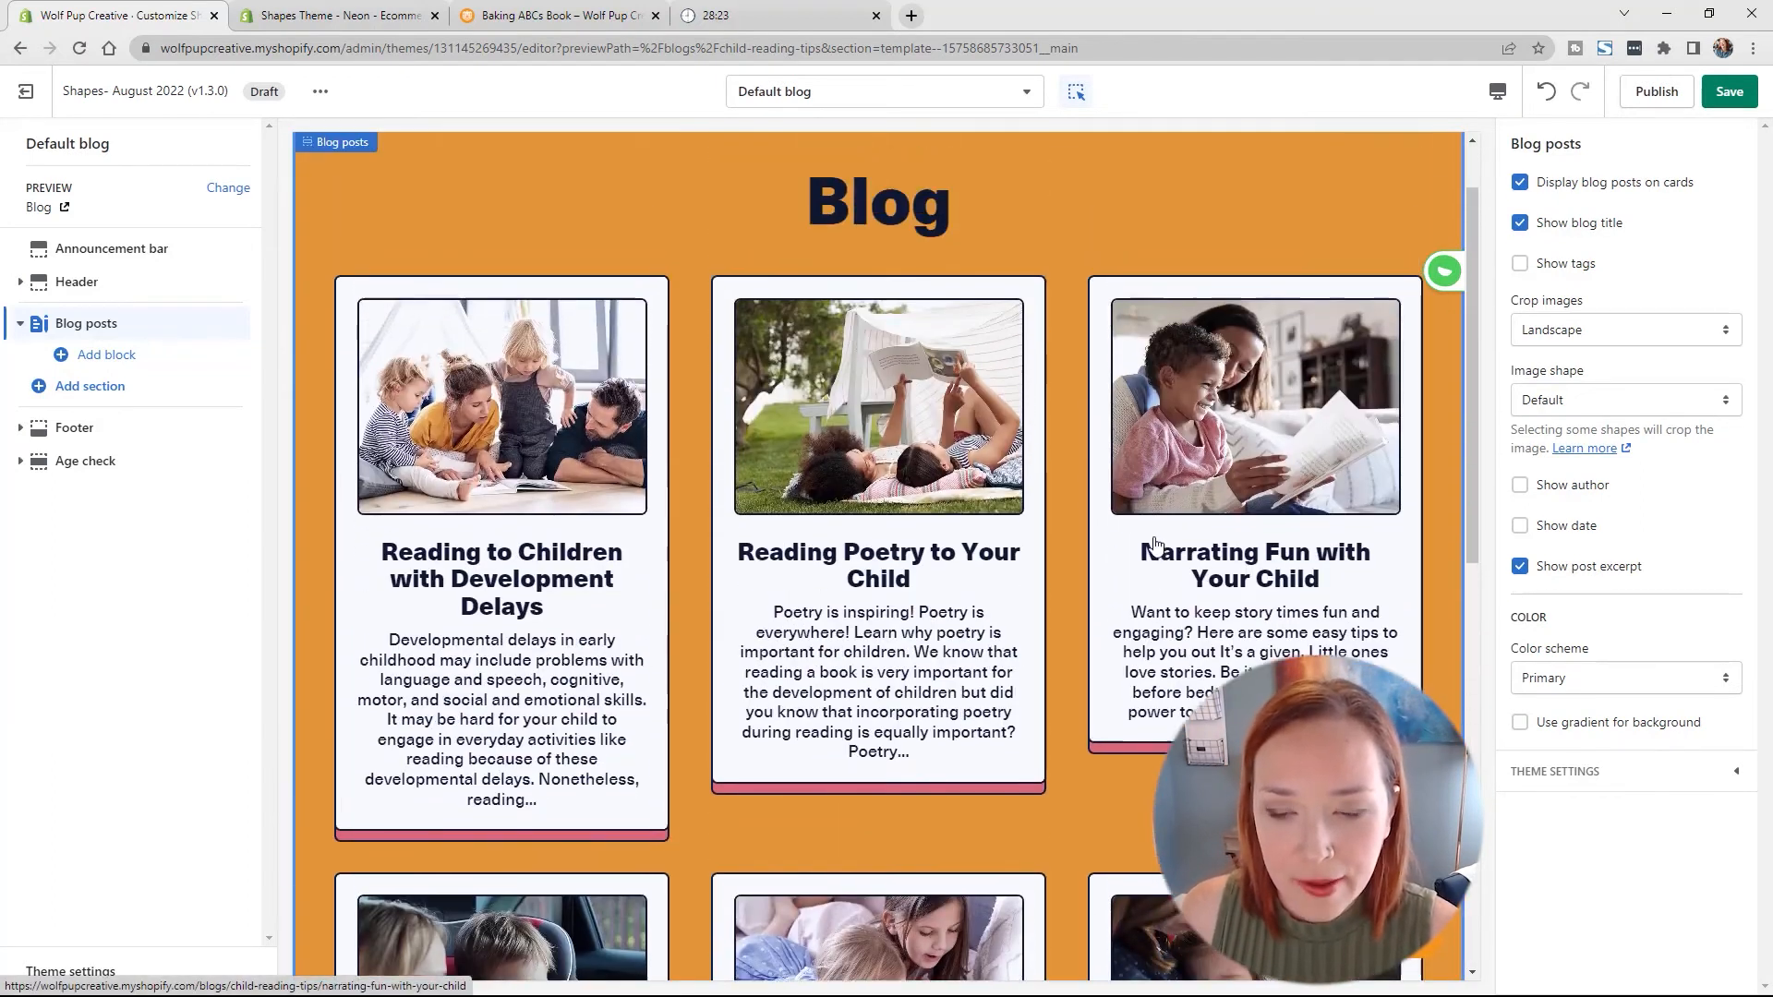
# Step: Try the Quaternary color scheme on the Blog posts section and go back to Primary
pyautogui.click(1593, 680)
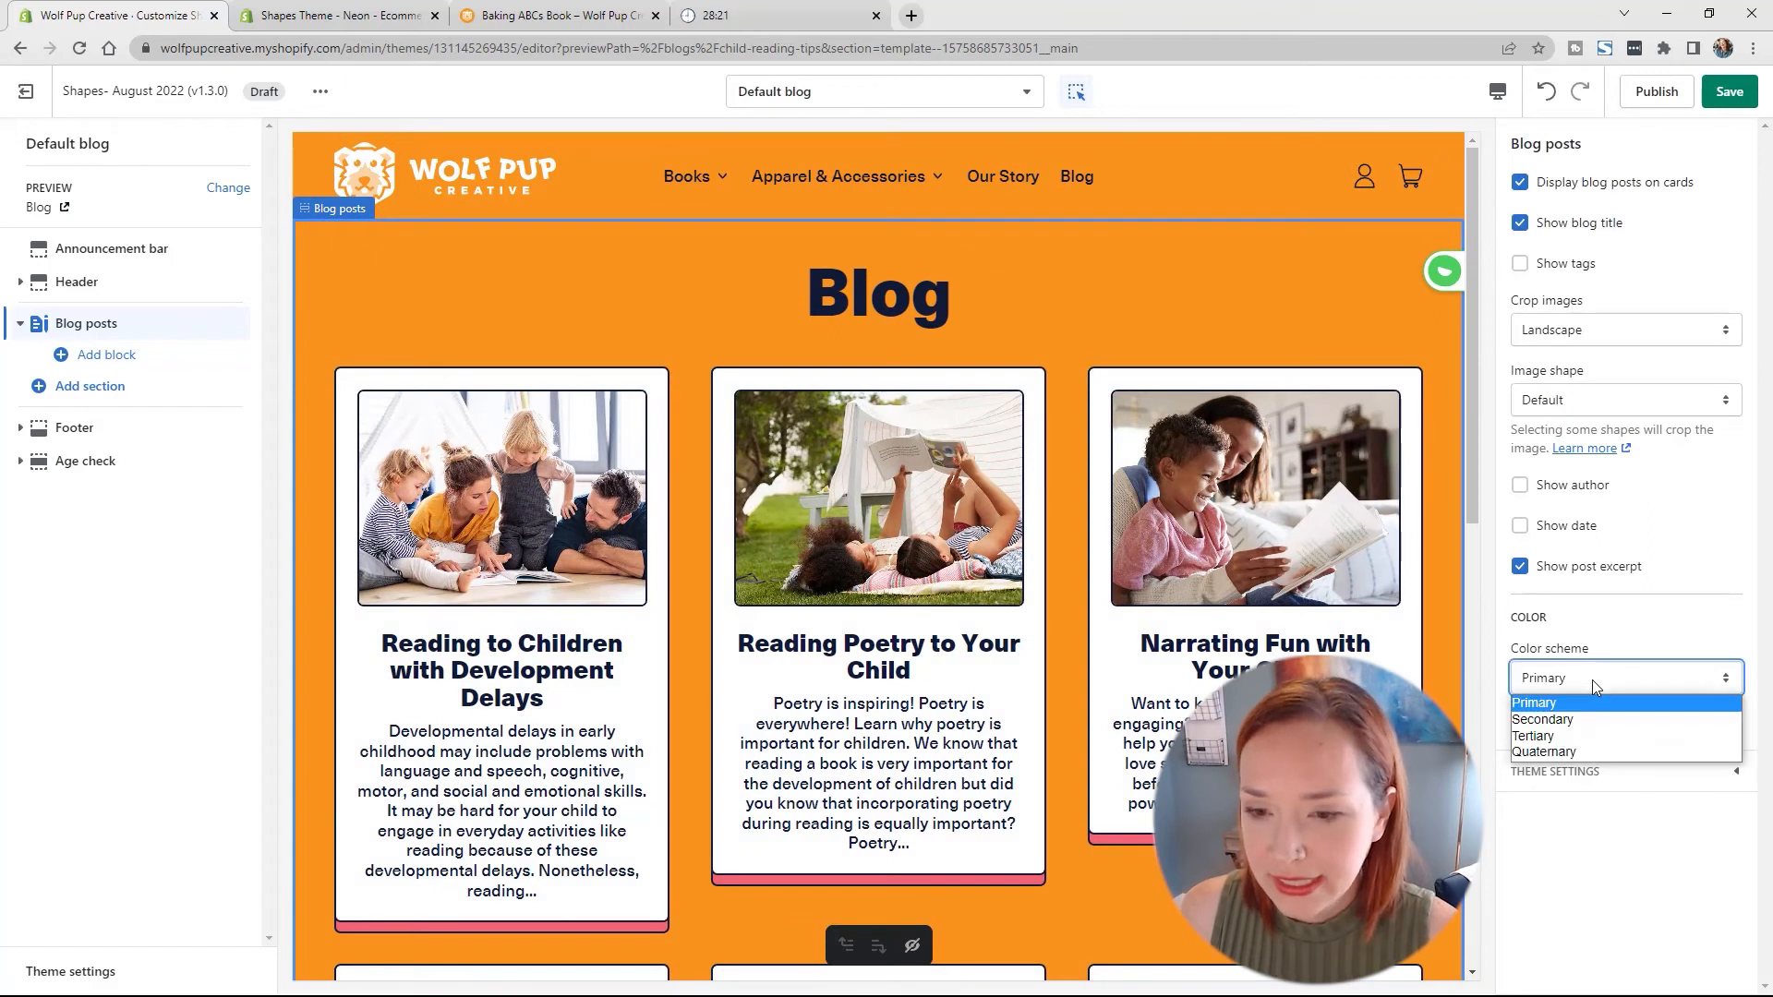
pyautogui.click(1568, 750)
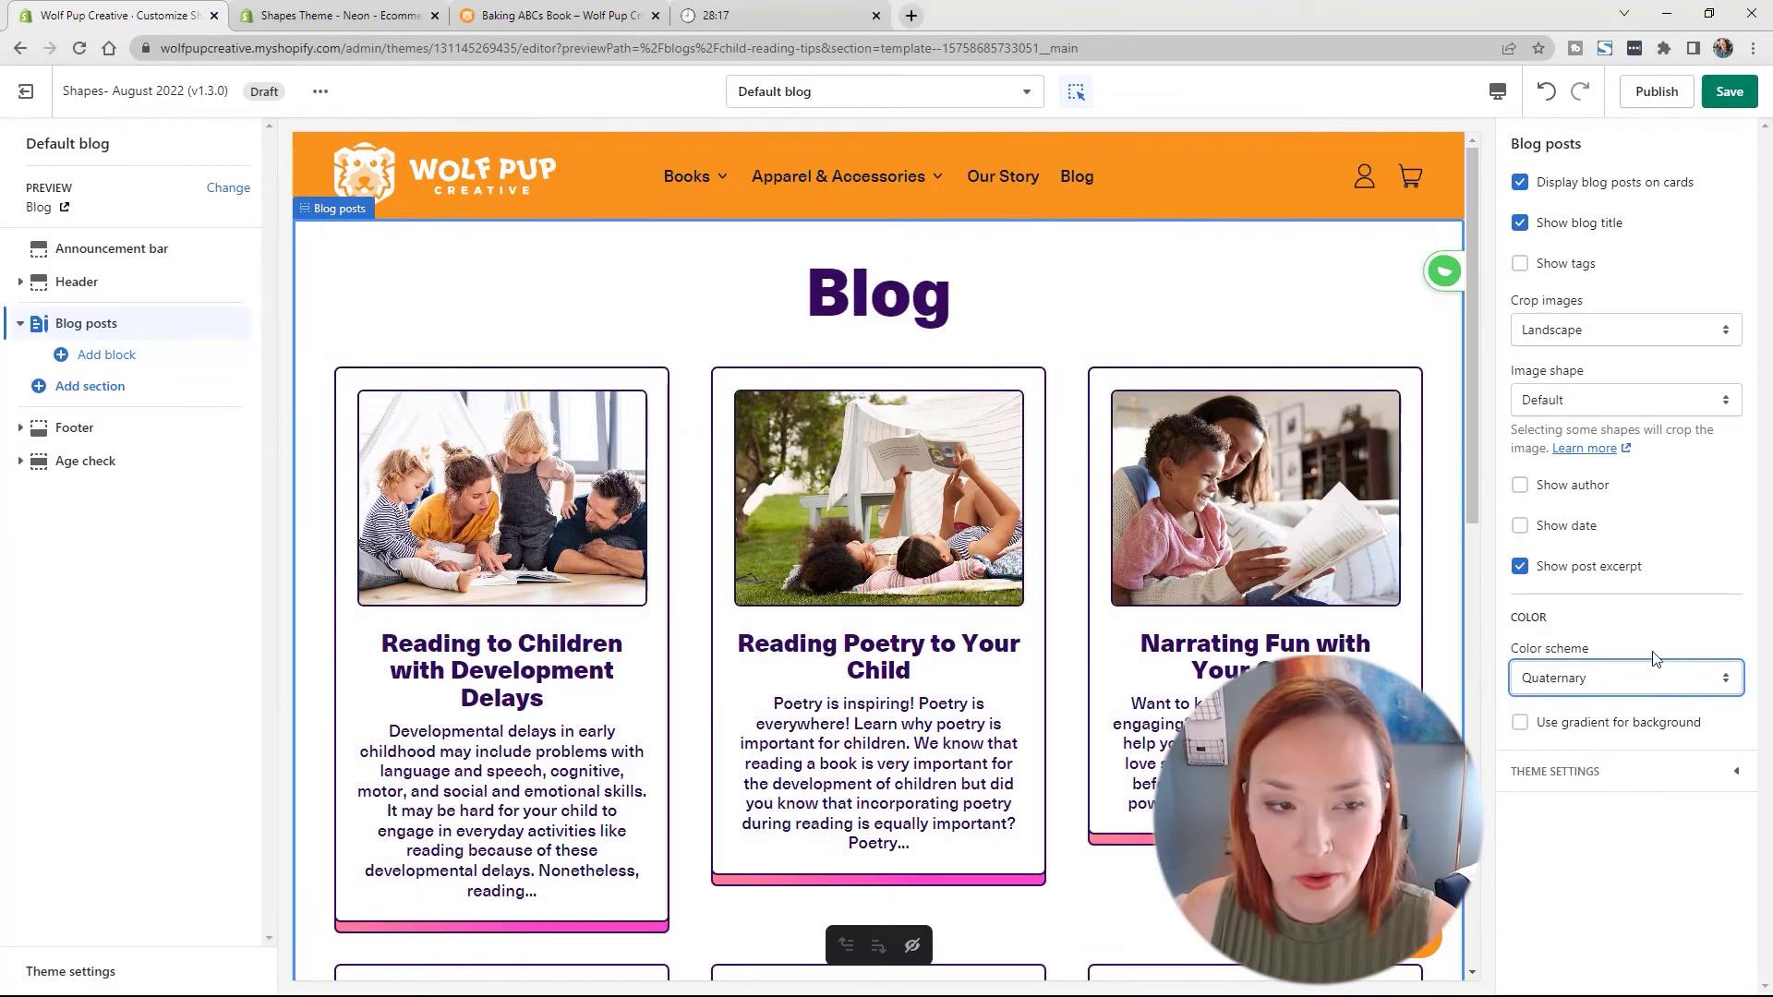
pyautogui.scroll(-10, 1195, 637)
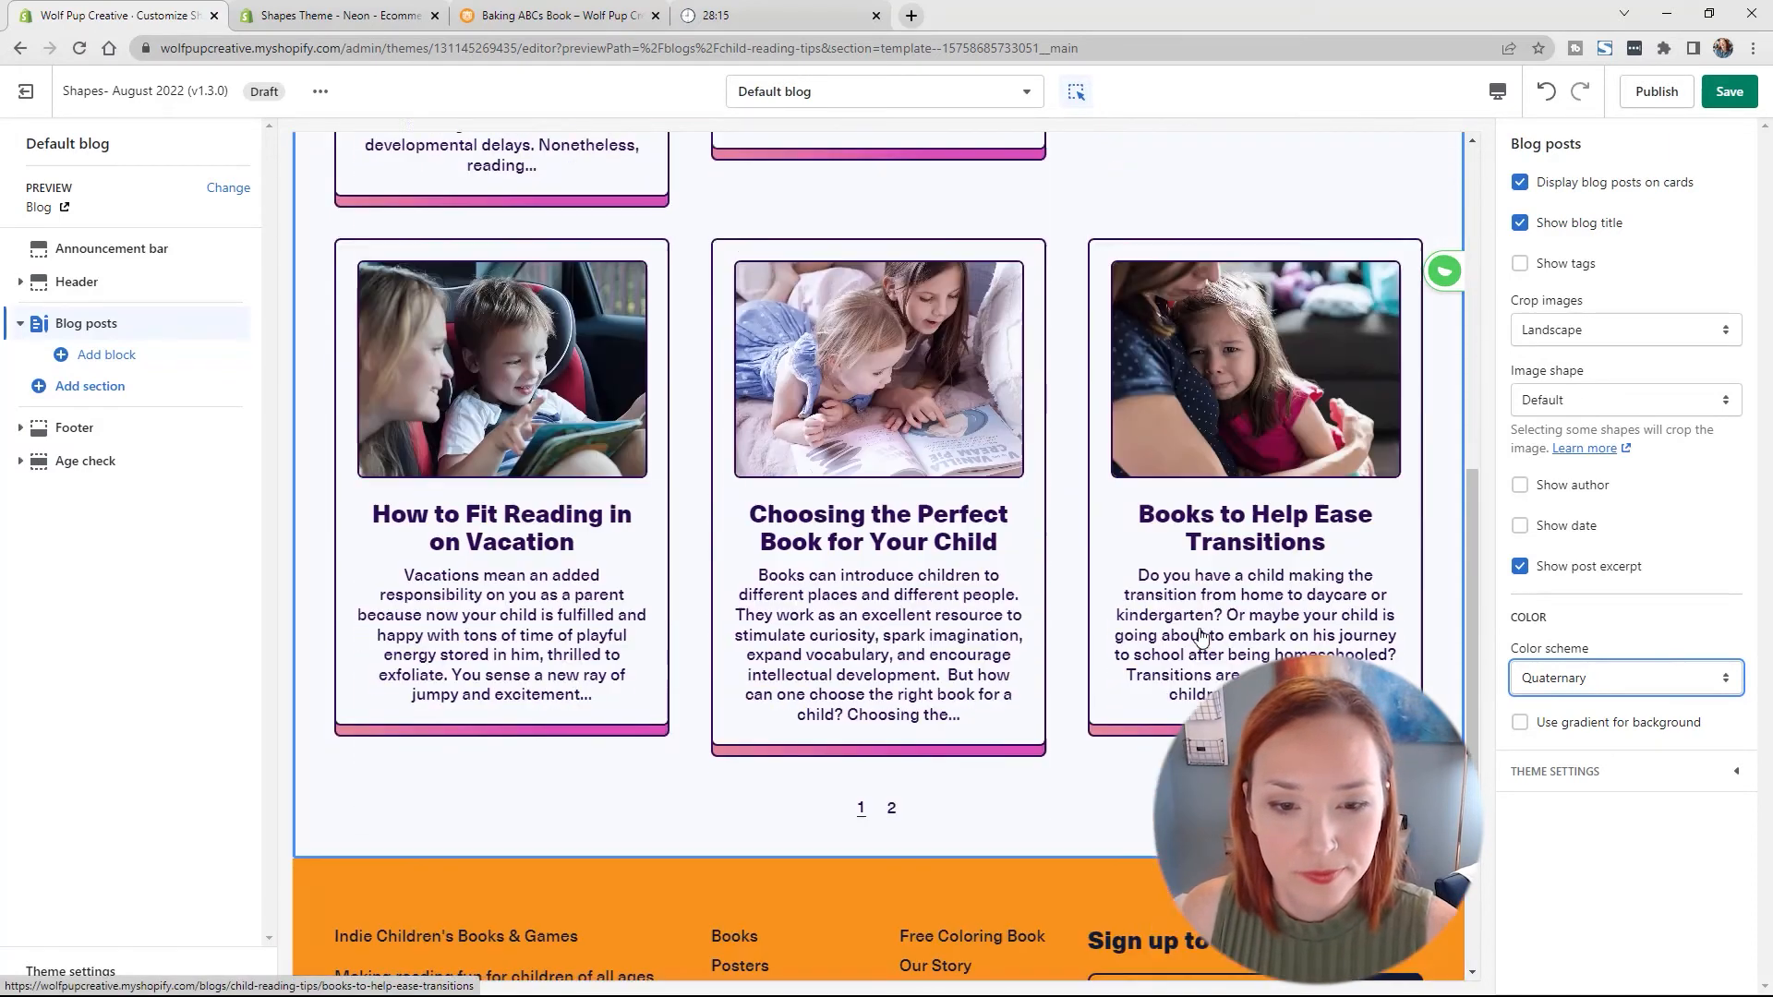
pyautogui.scroll(10, 1199, 628)
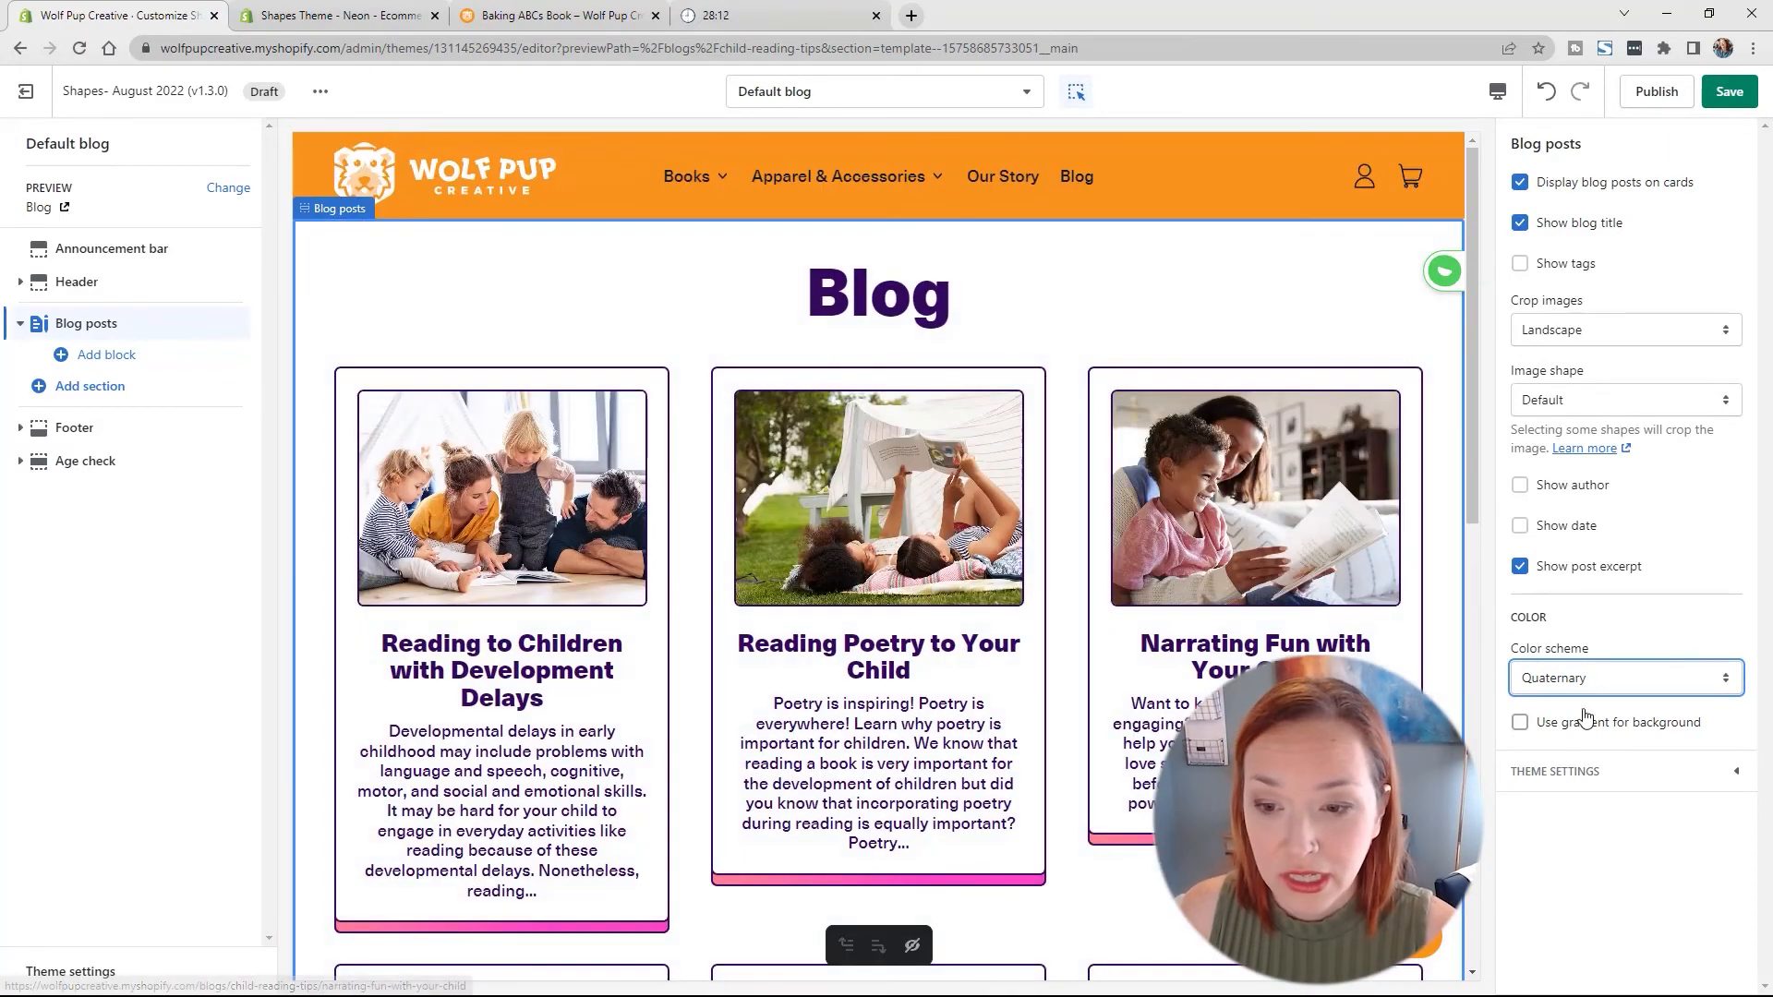
pyautogui.click(1567, 688)
pyautogui.click(1571, 717)
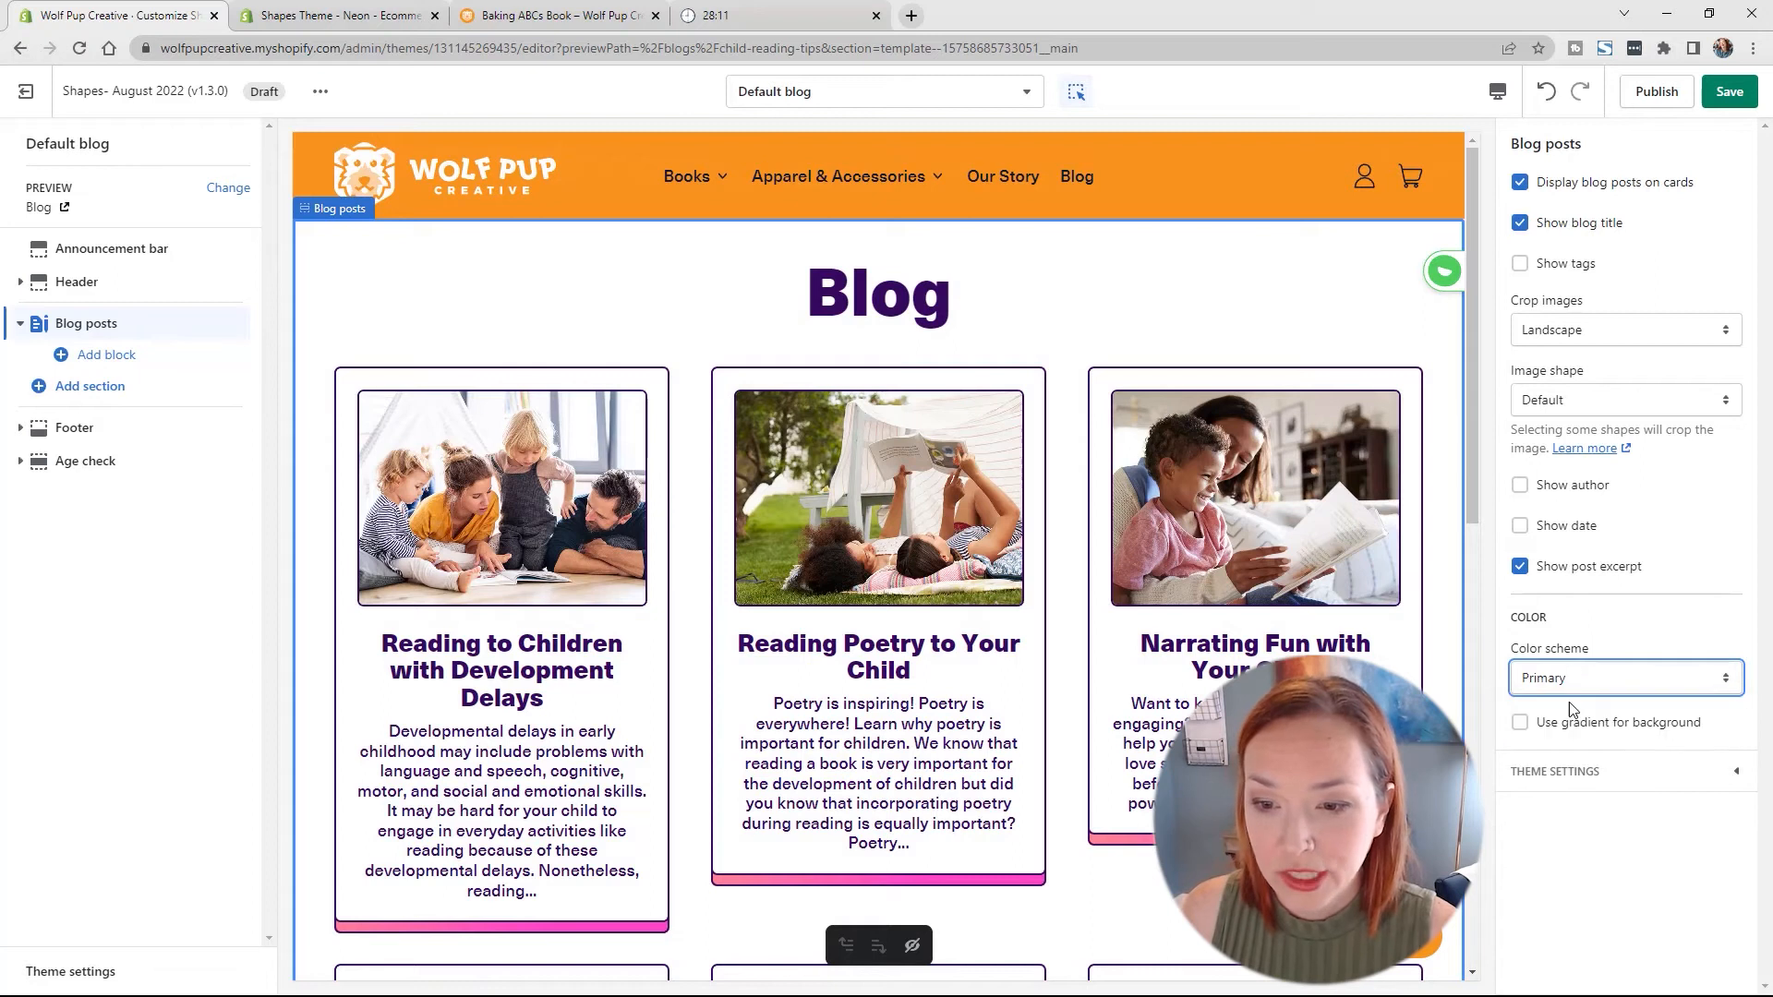
# Step: Enable the gradient background for the Blog posts section and check it down to the footer
pyautogui.click(1520, 723)
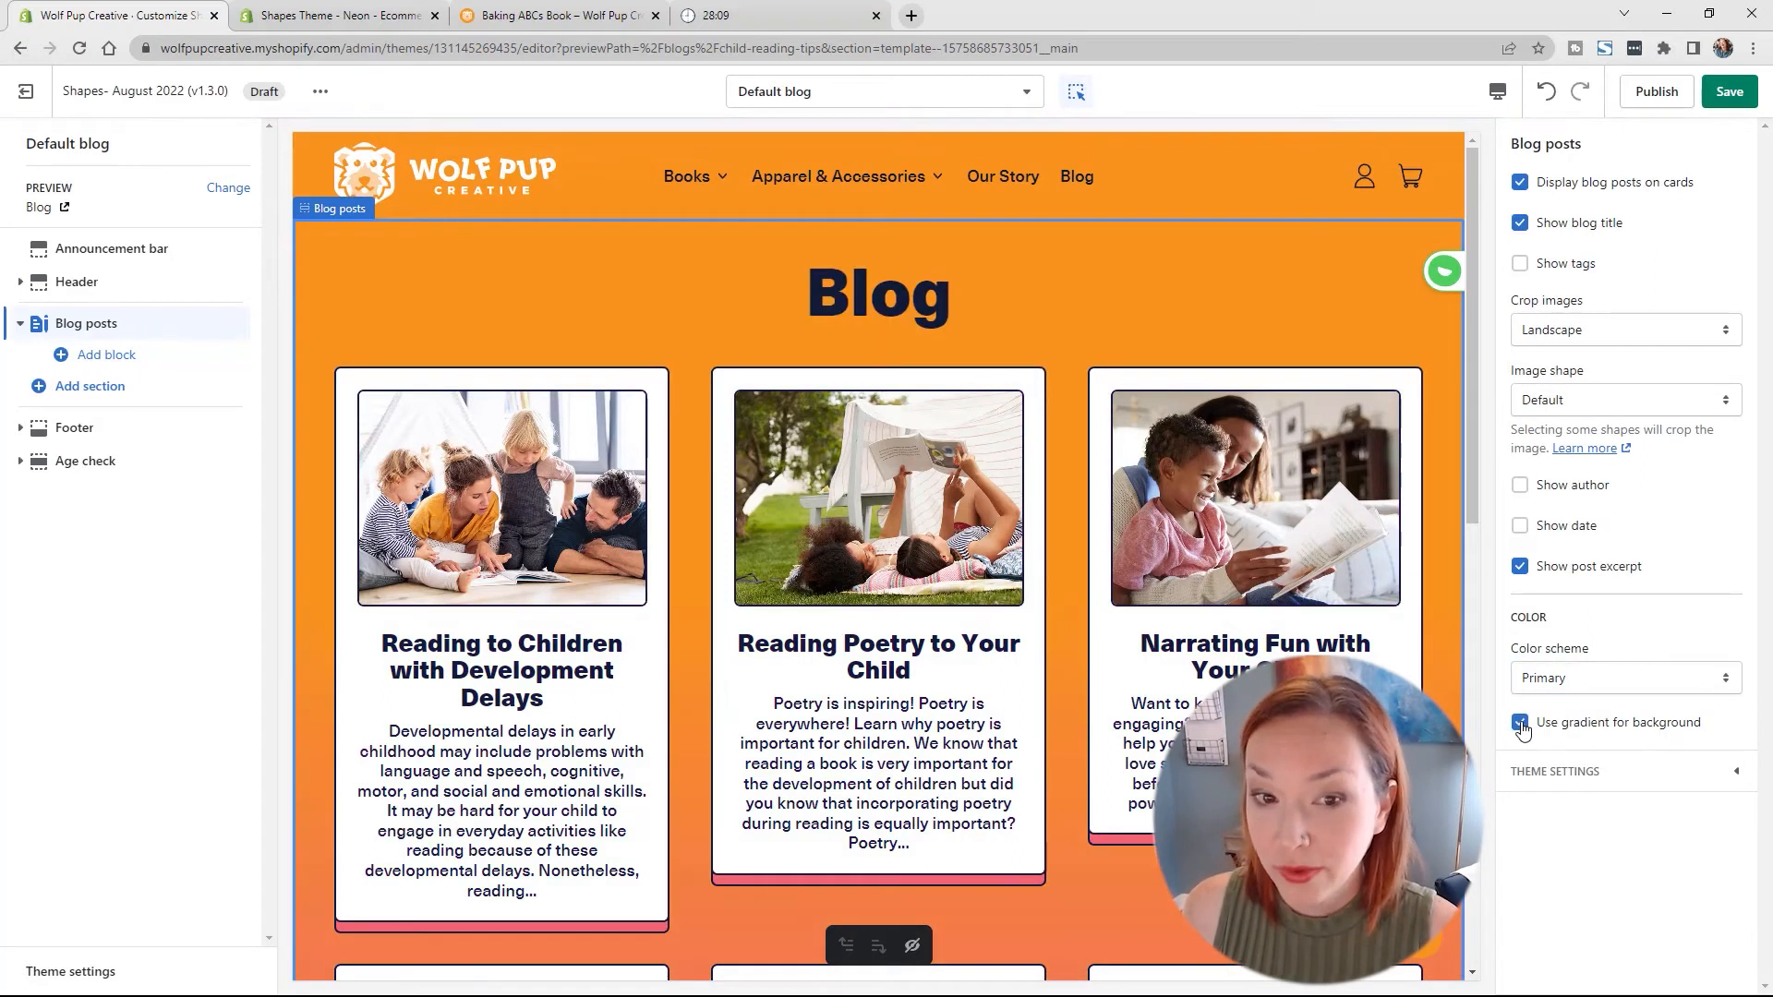
pyautogui.scroll(-12, 1260, 574)
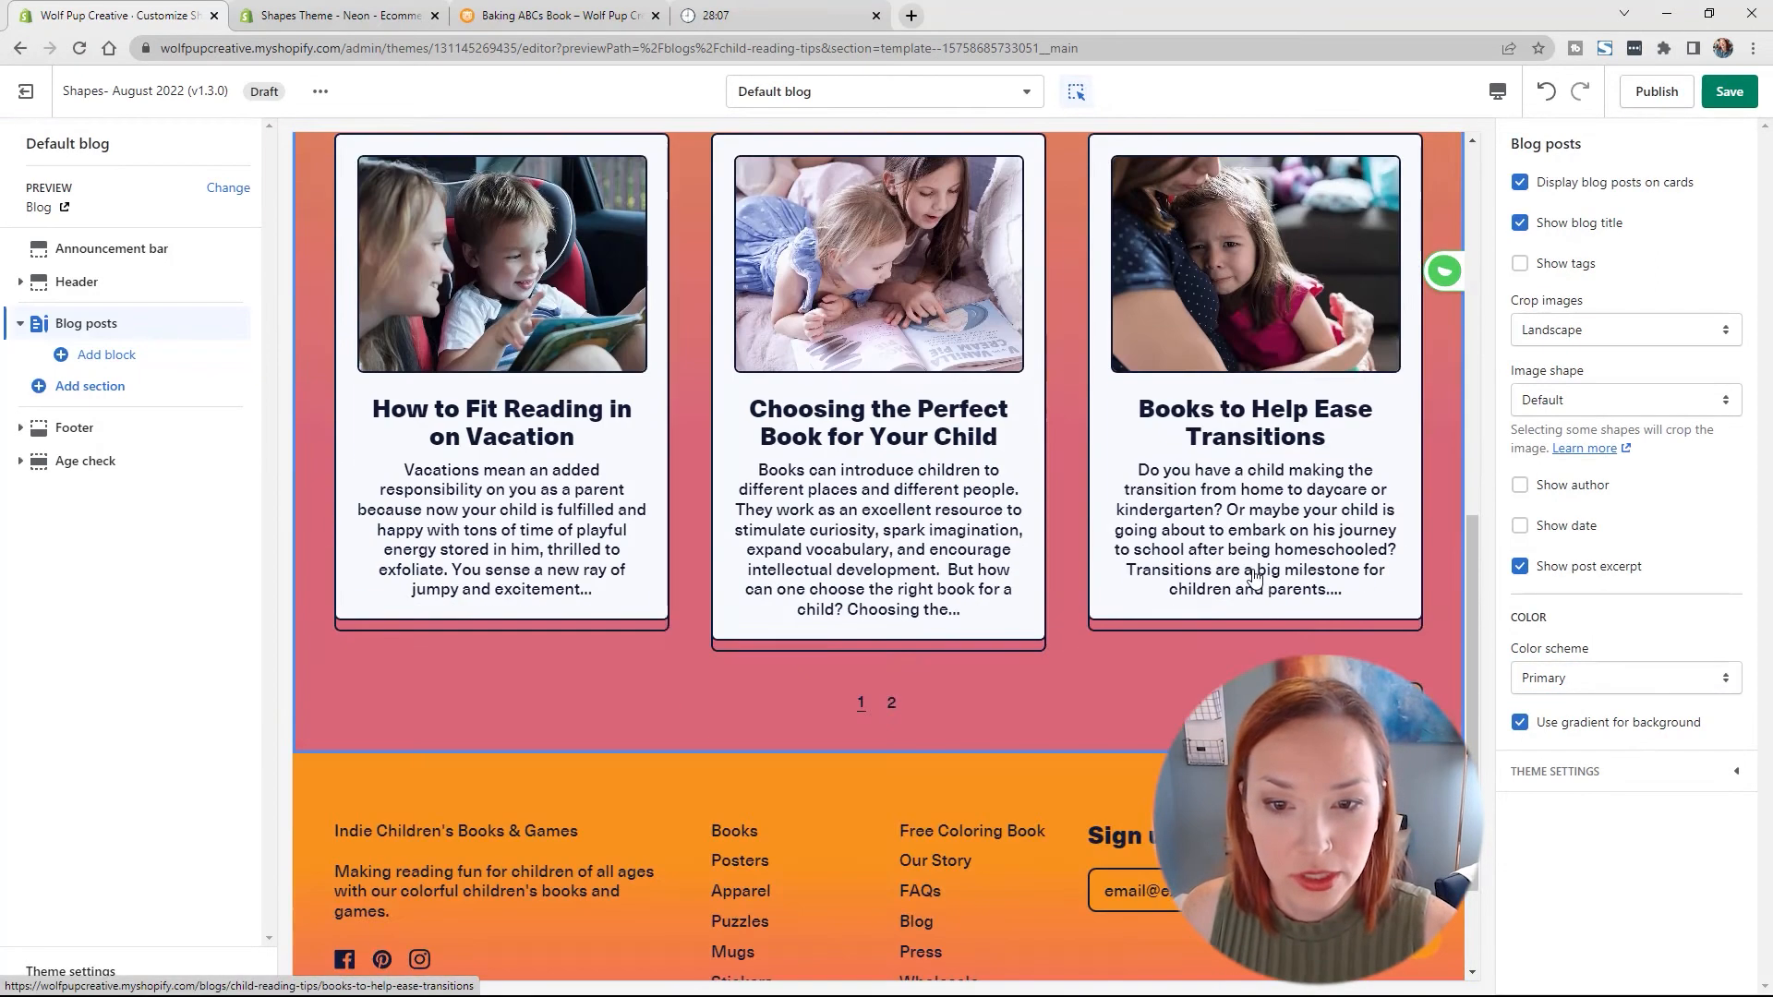
pyautogui.scroll(7, 1252, 564)
pyautogui.scroll(5, 1251, 565)
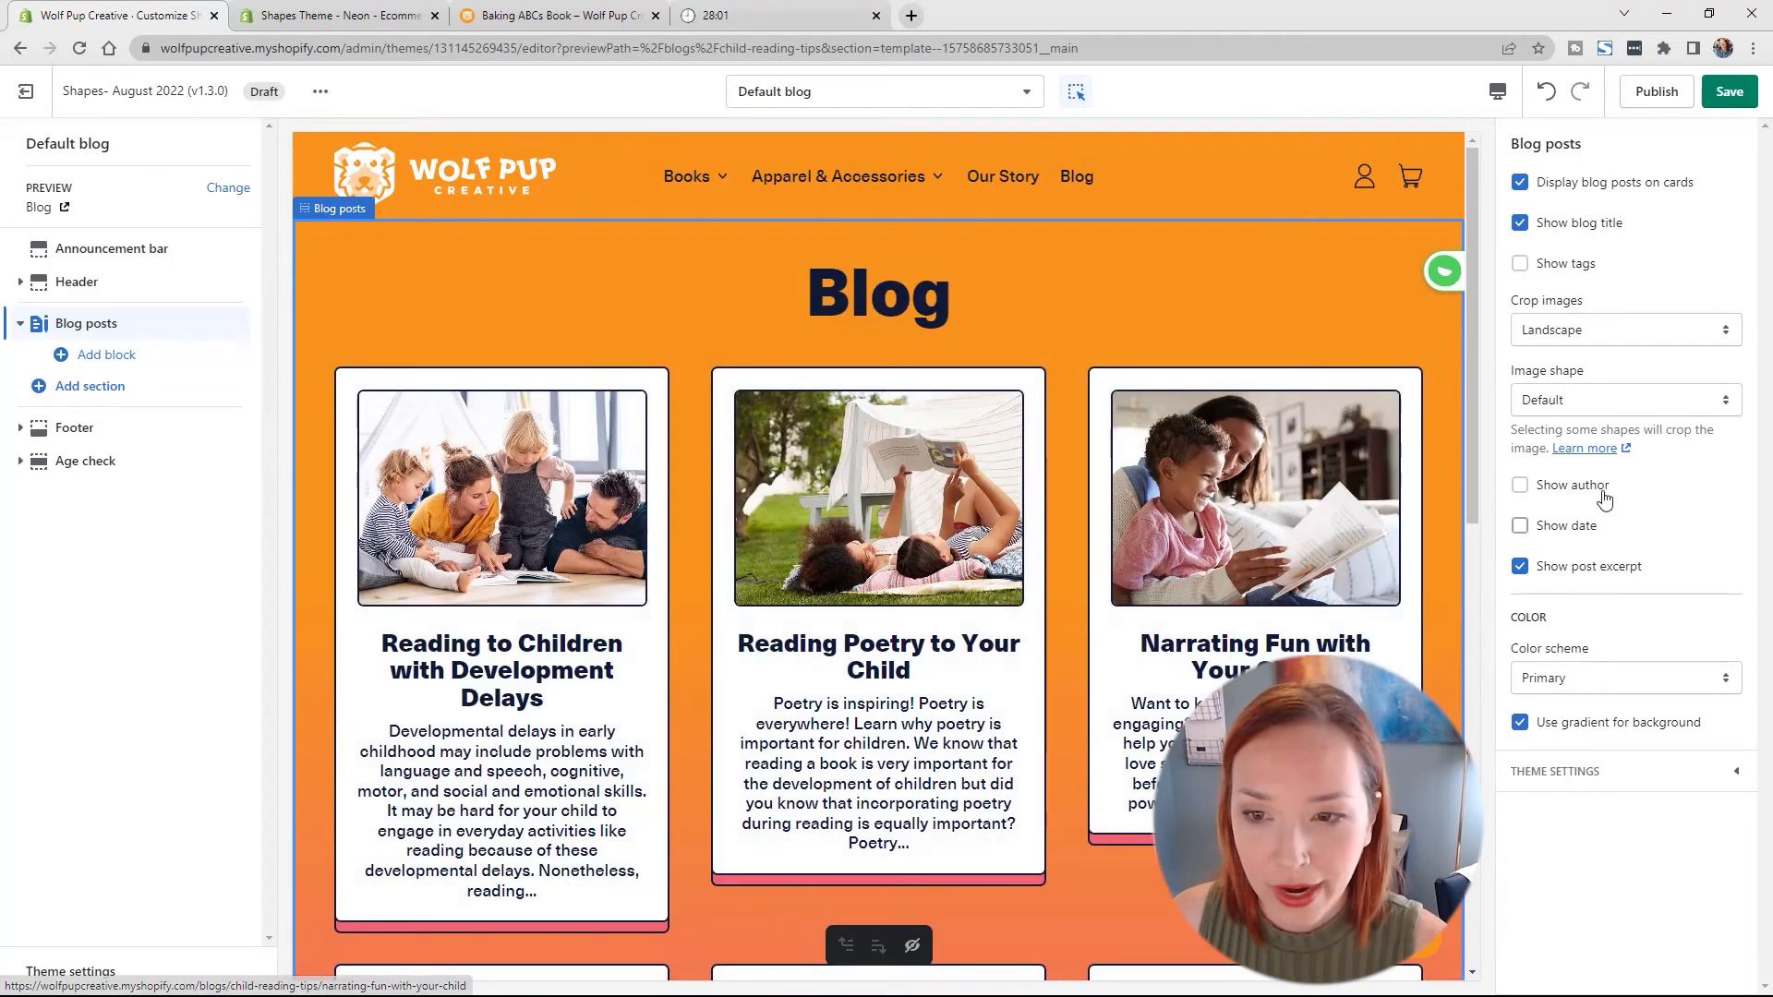
# Step: Set the image shape of the blog posts to Blob and review the post cards in the preview
pyautogui.click(1595, 401)
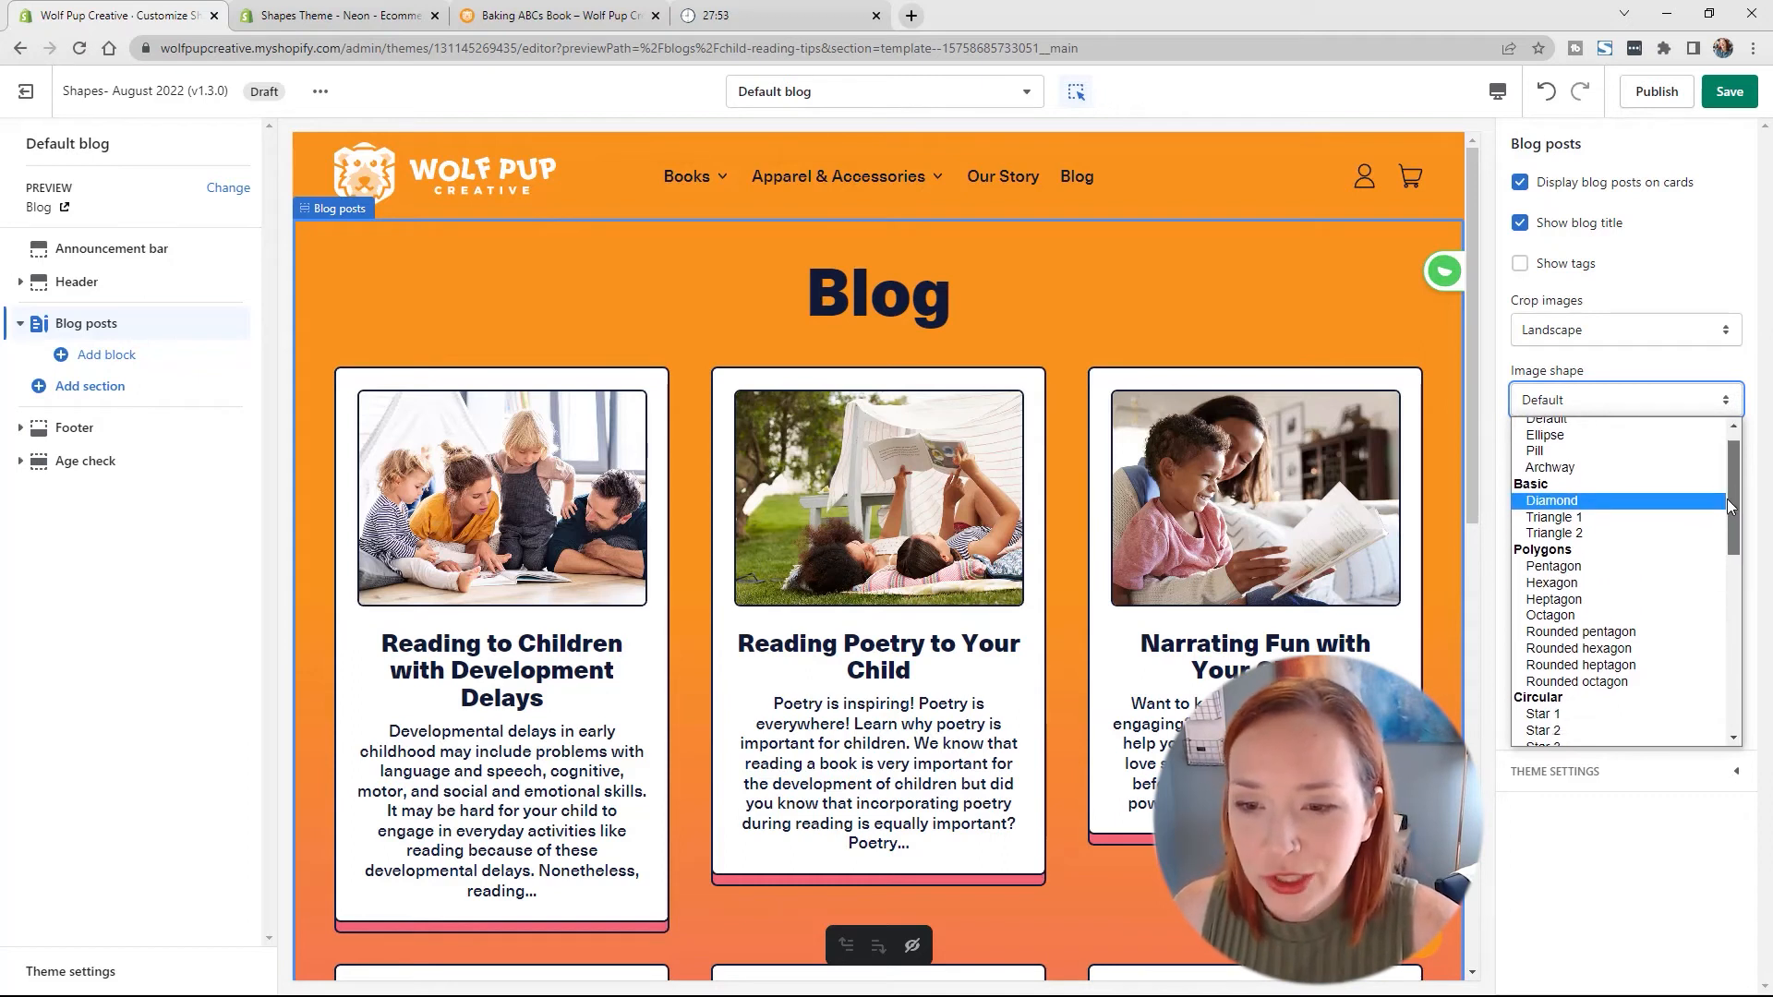
pyautogui.moveTo(1734, 499); pyautogui.dragTo(1705, 624)
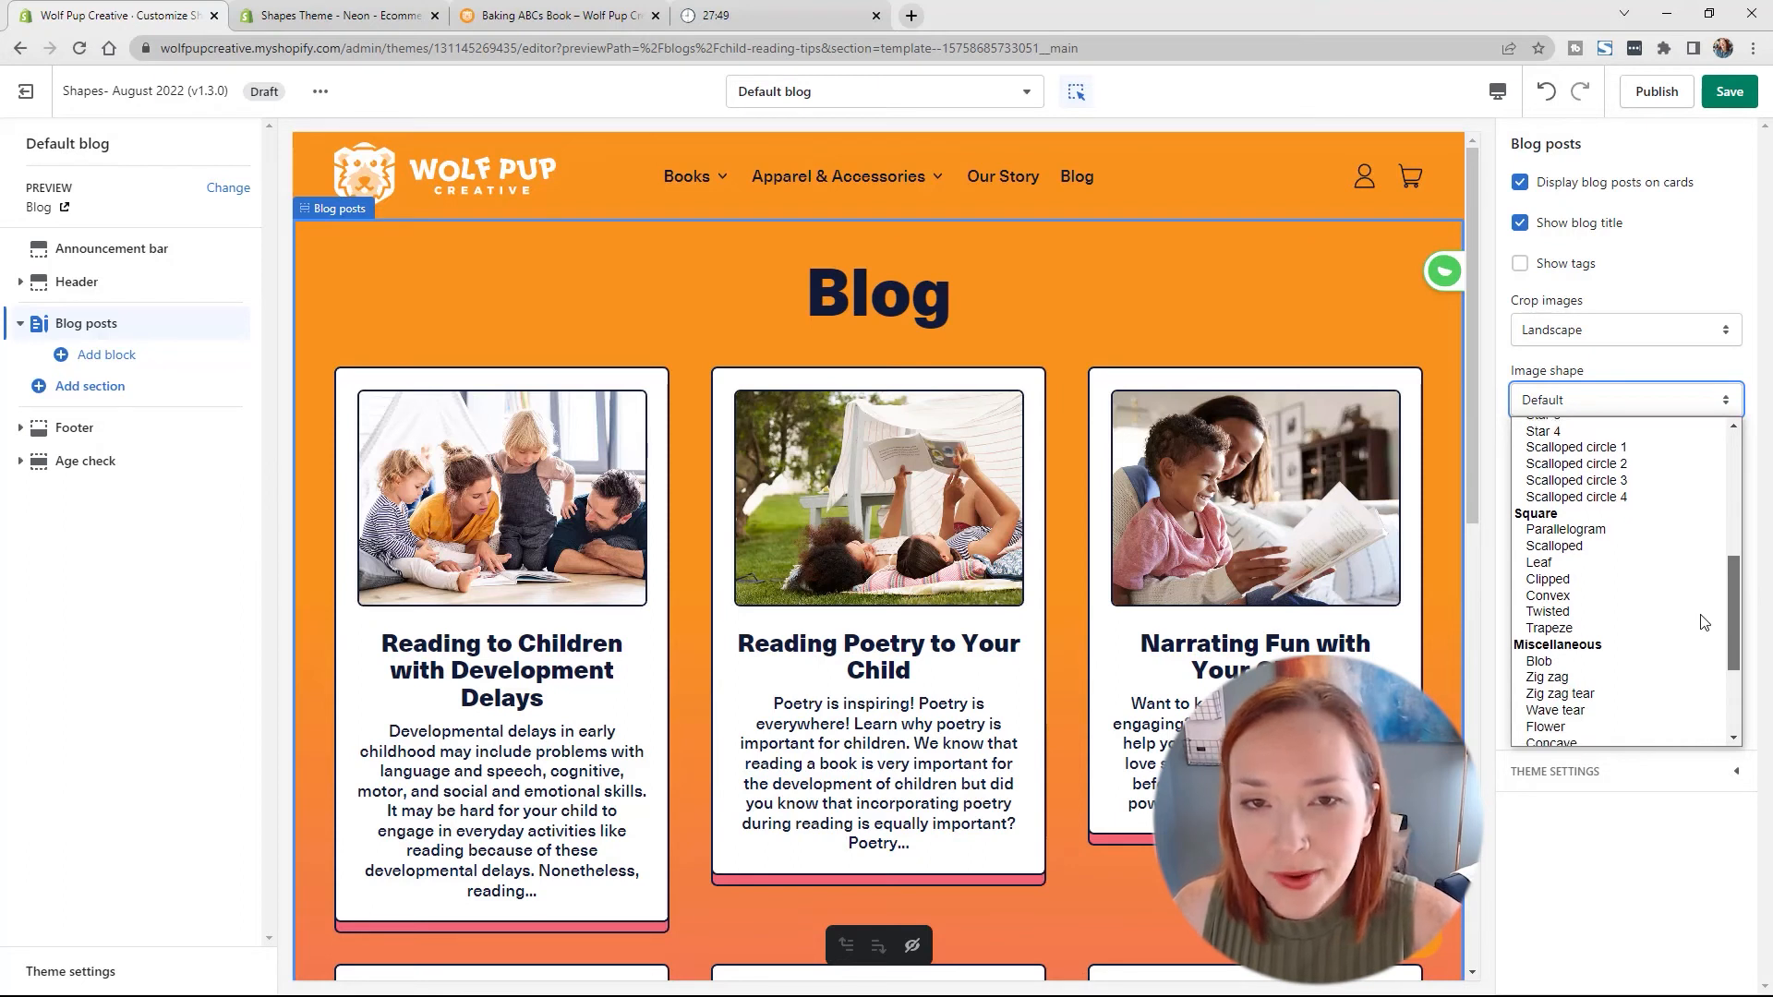
pyautogui.scroll(-2, 1626, 647)
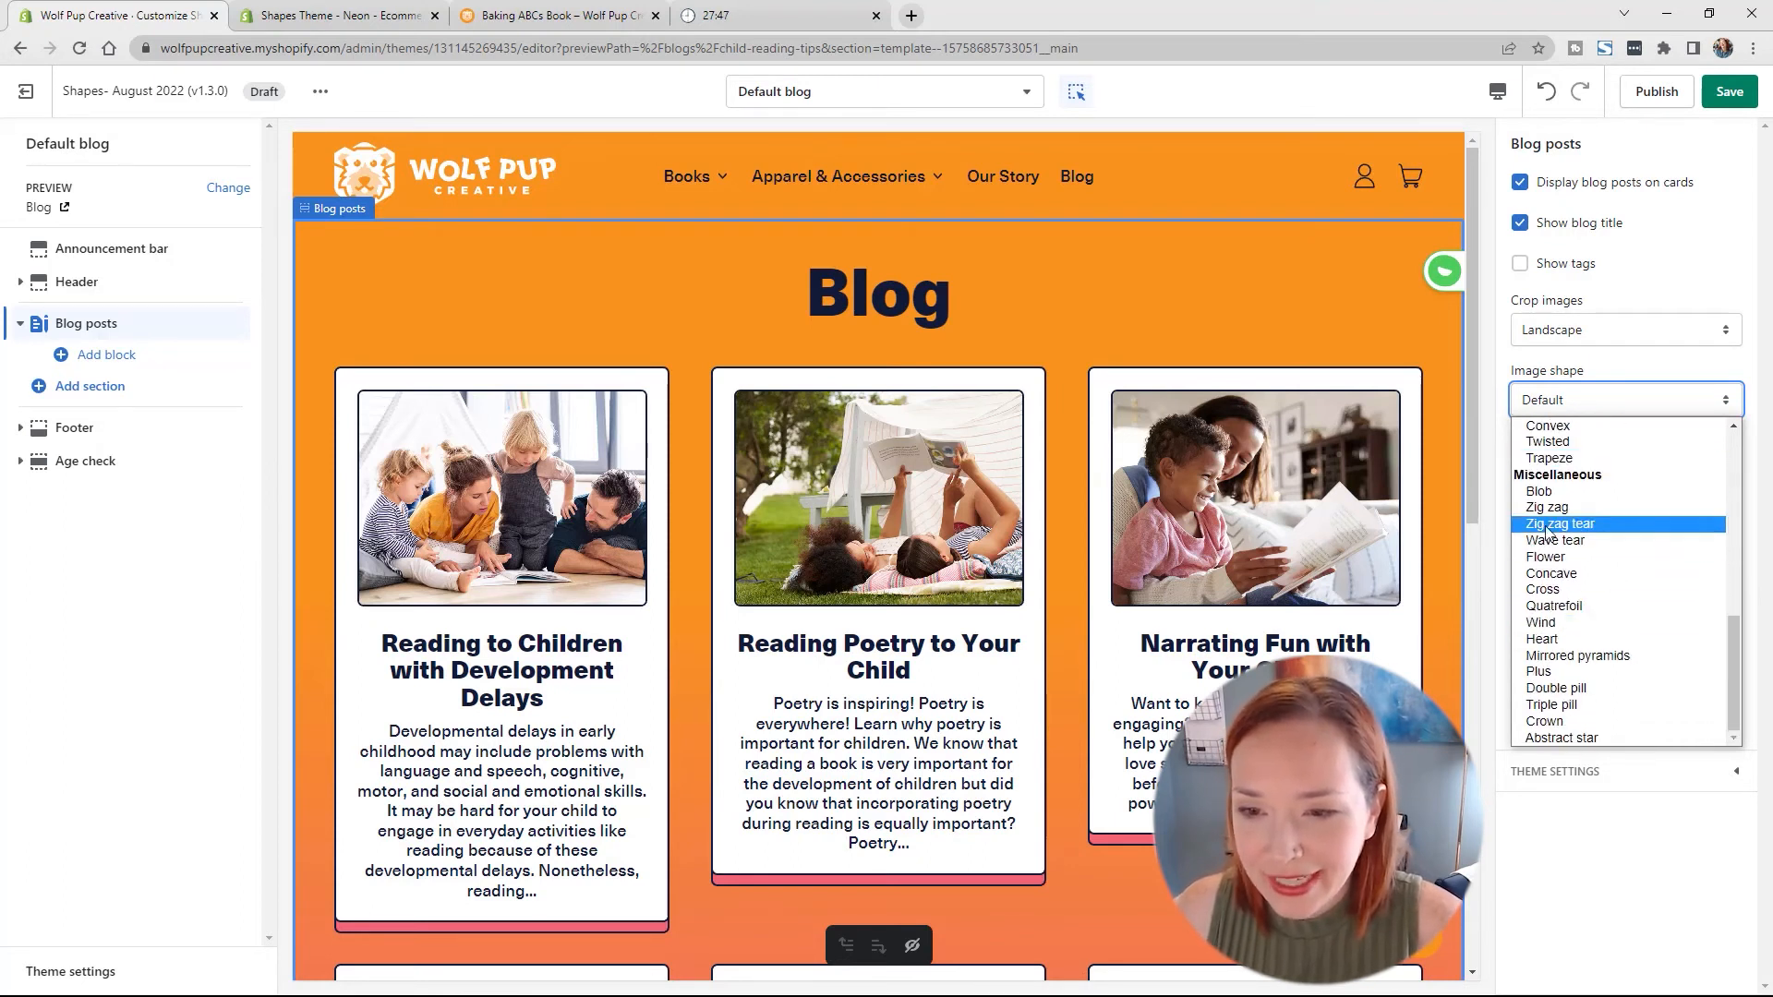
pyautogui.click(1605, 492)
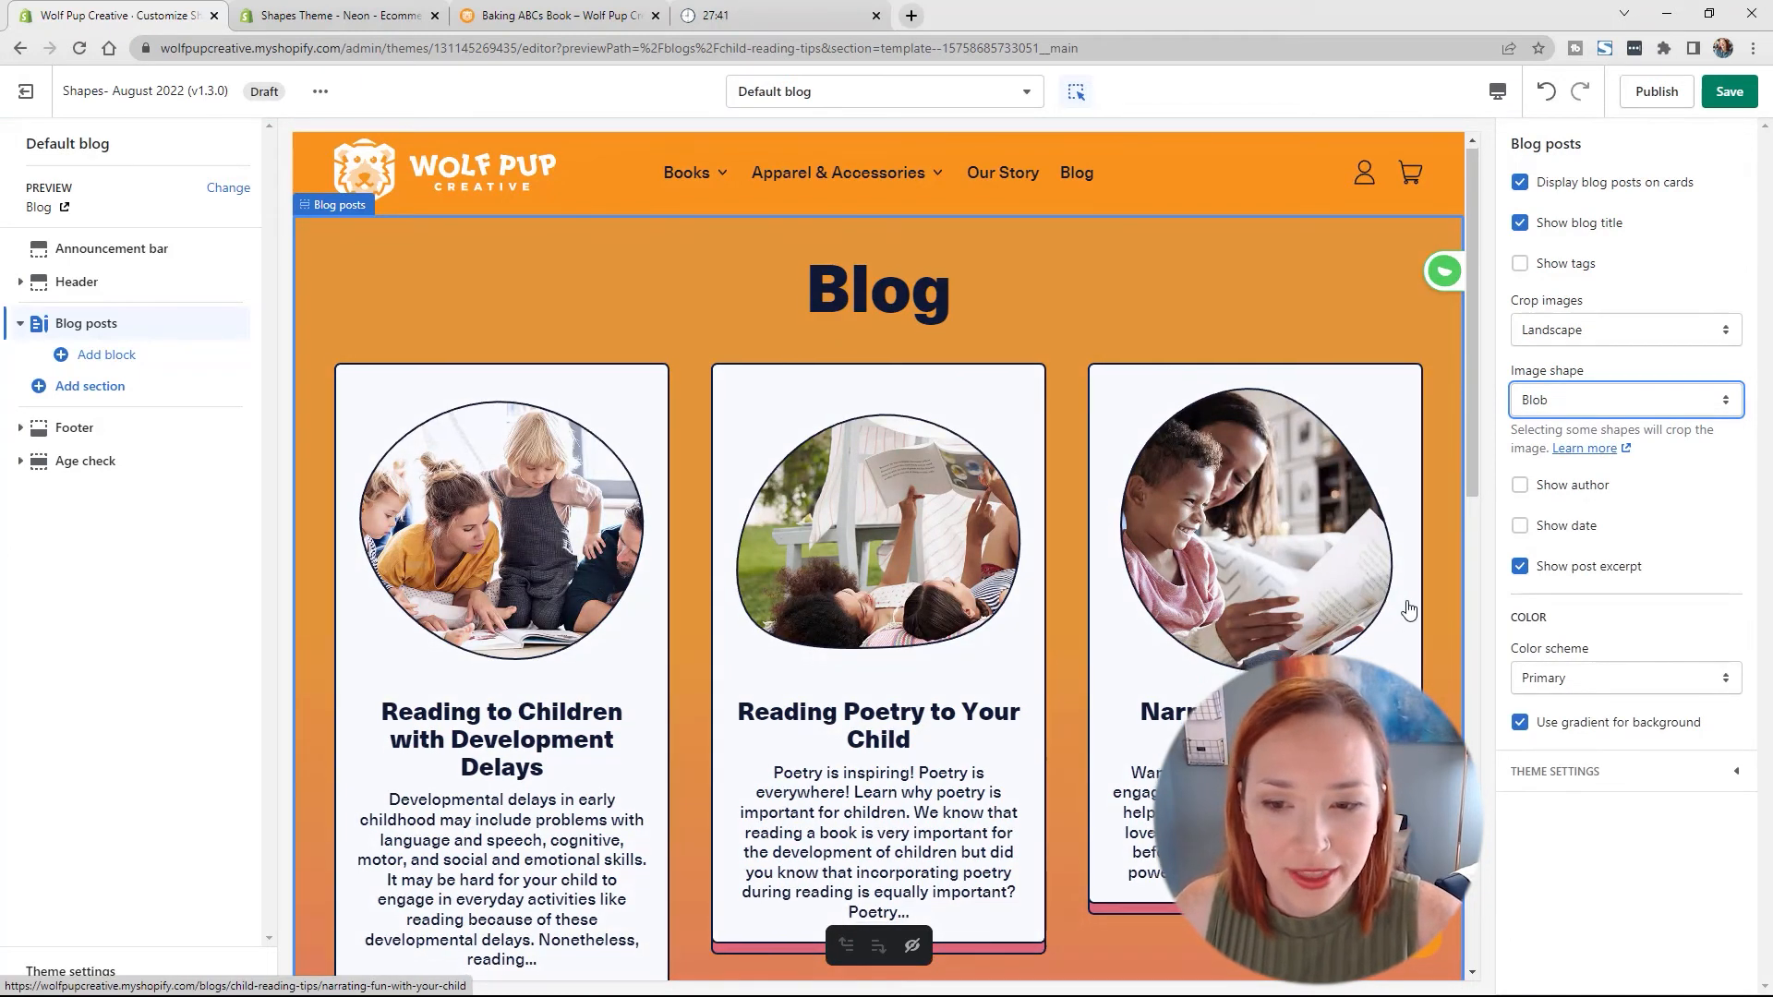
pyautogui.scroll(-8, 1407, 609)
pyautogui.scroll(8, 1407, 610)
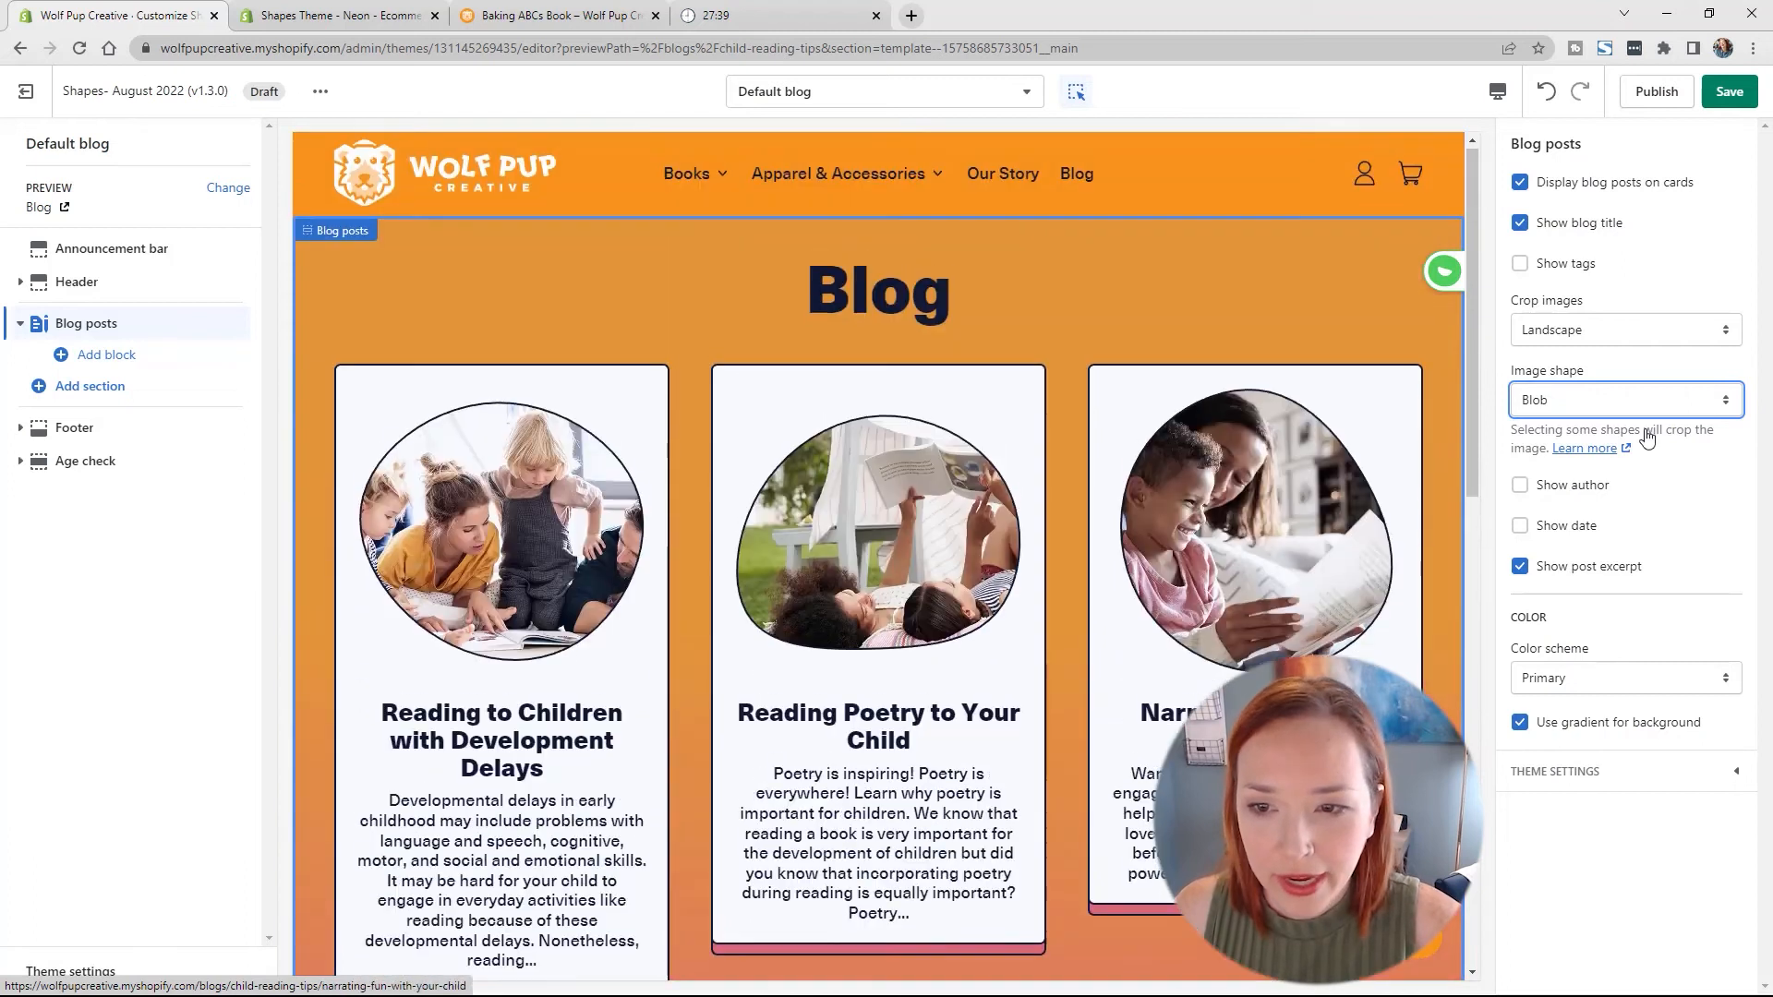
# Step: Try the Zig zag tear and Zig zag image shapes on the blog posts
pyautogui.click(1648, 402)
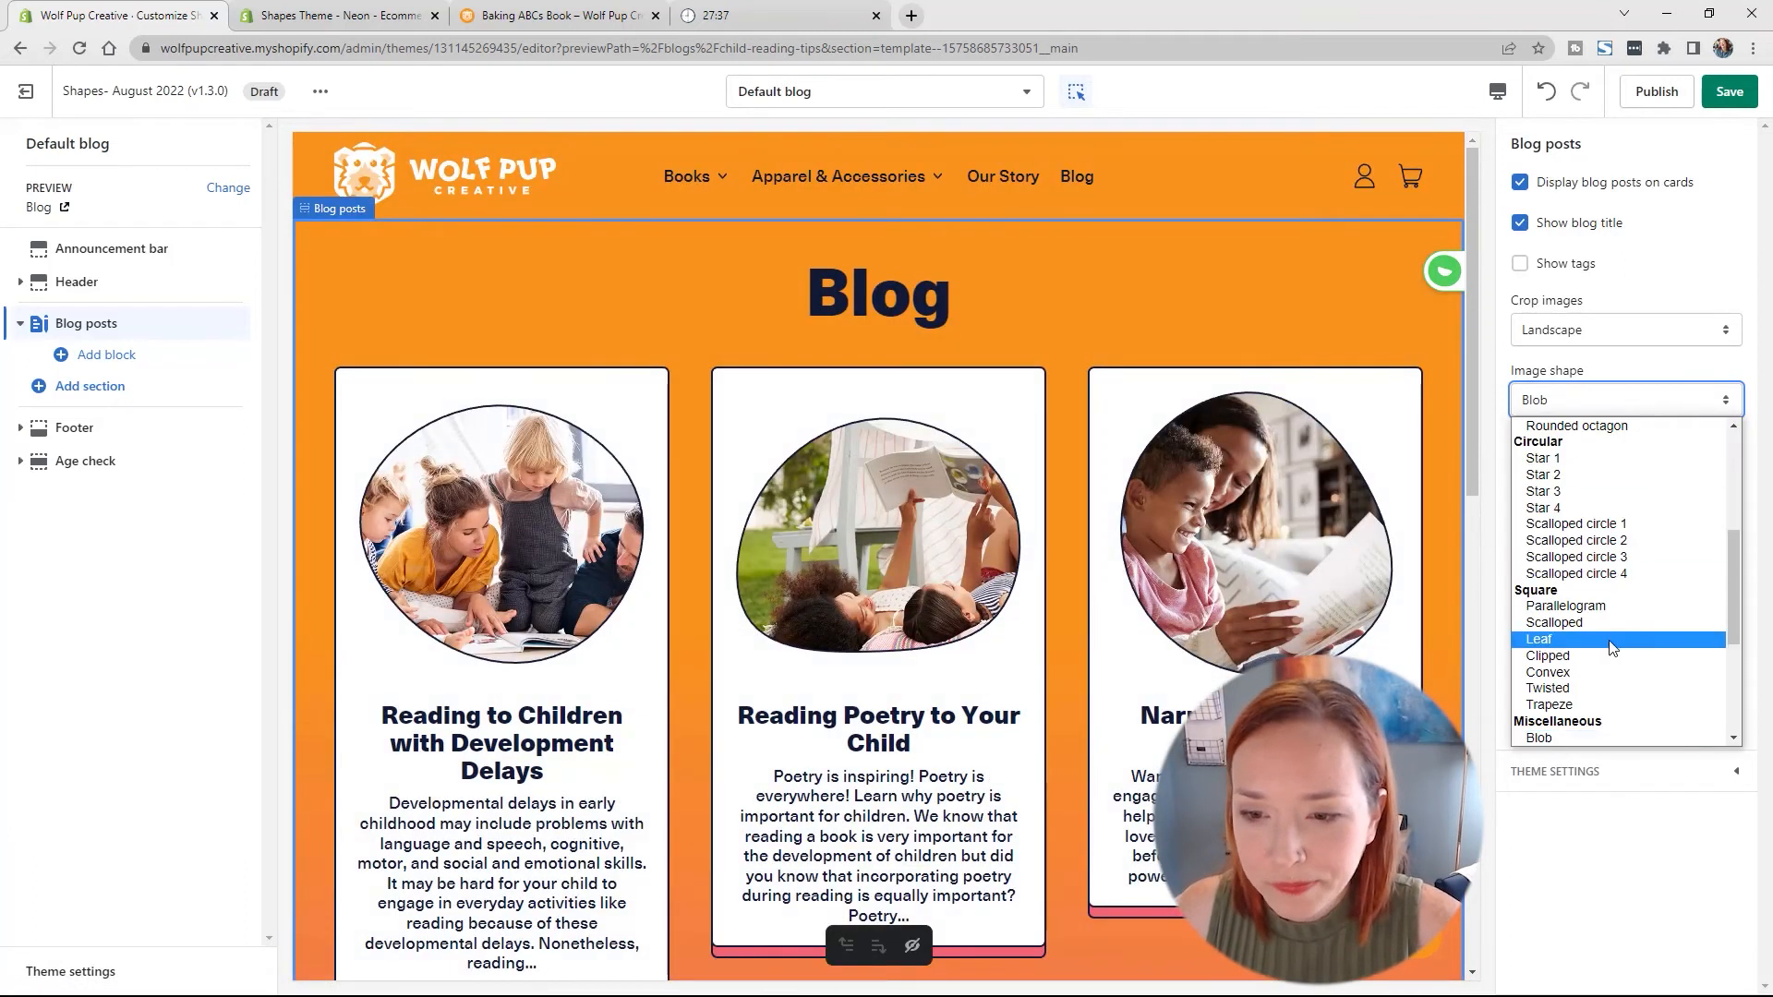
pyautogui.scroll(-2, 1620, 612)
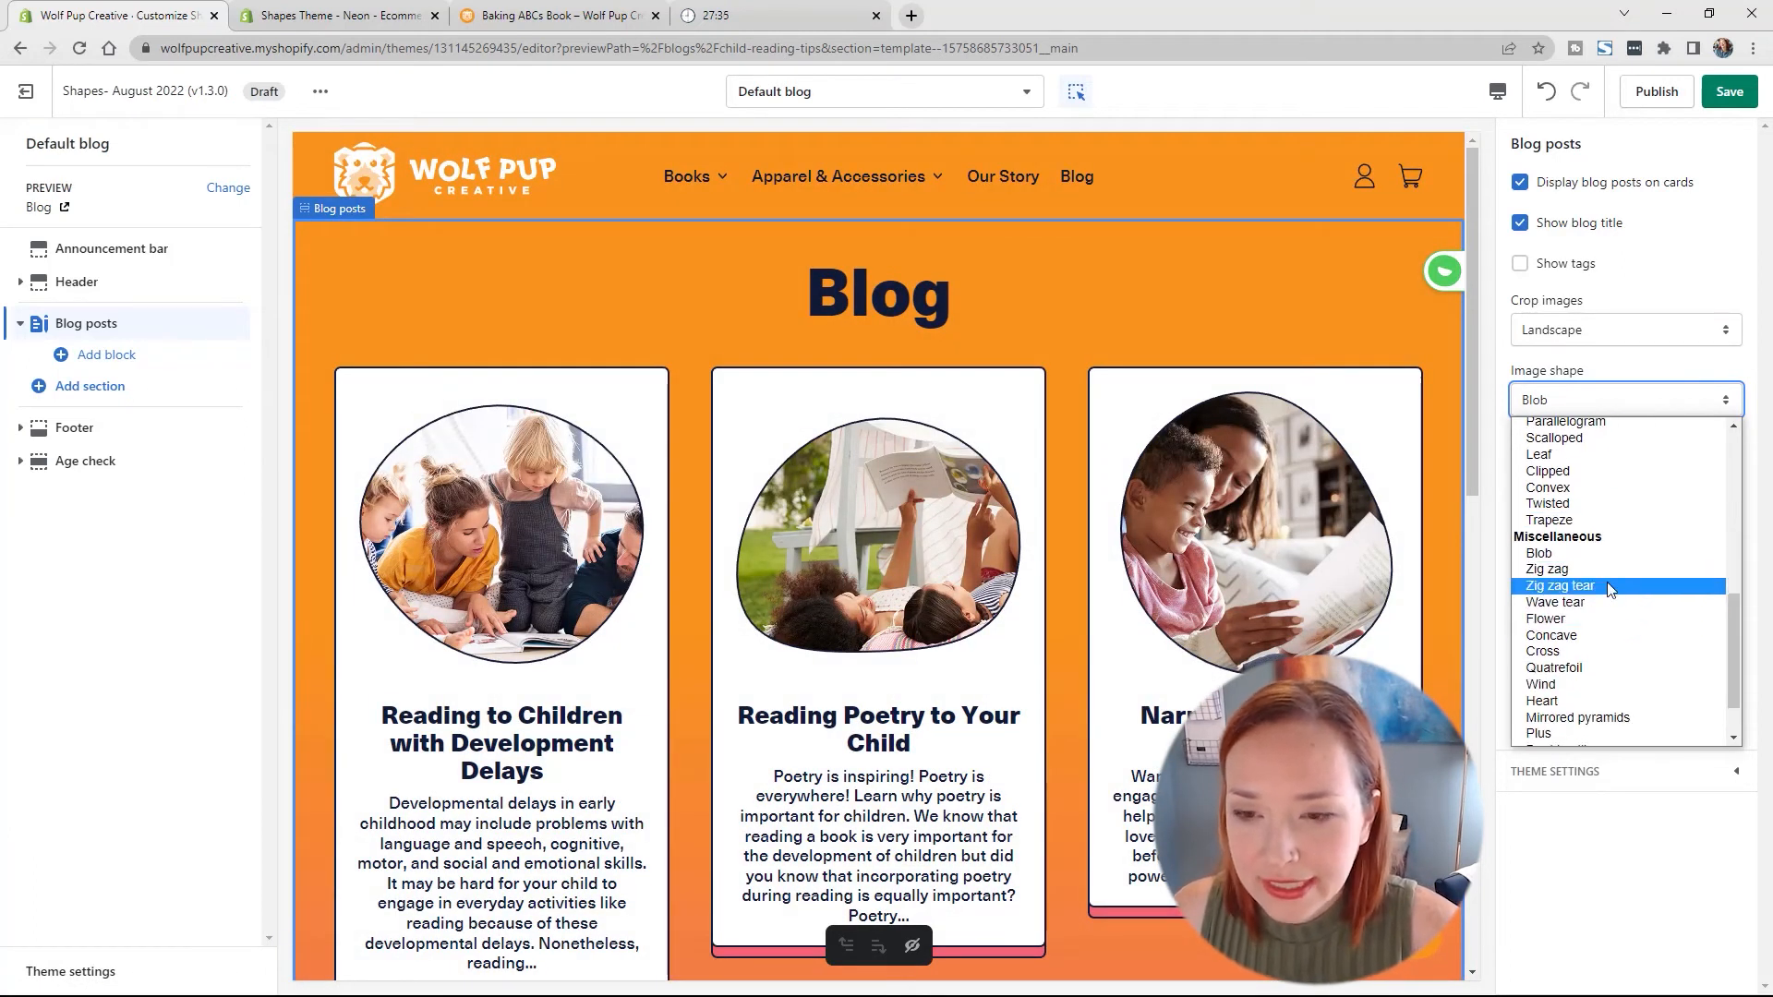
pyautogui.click(1609, 584)
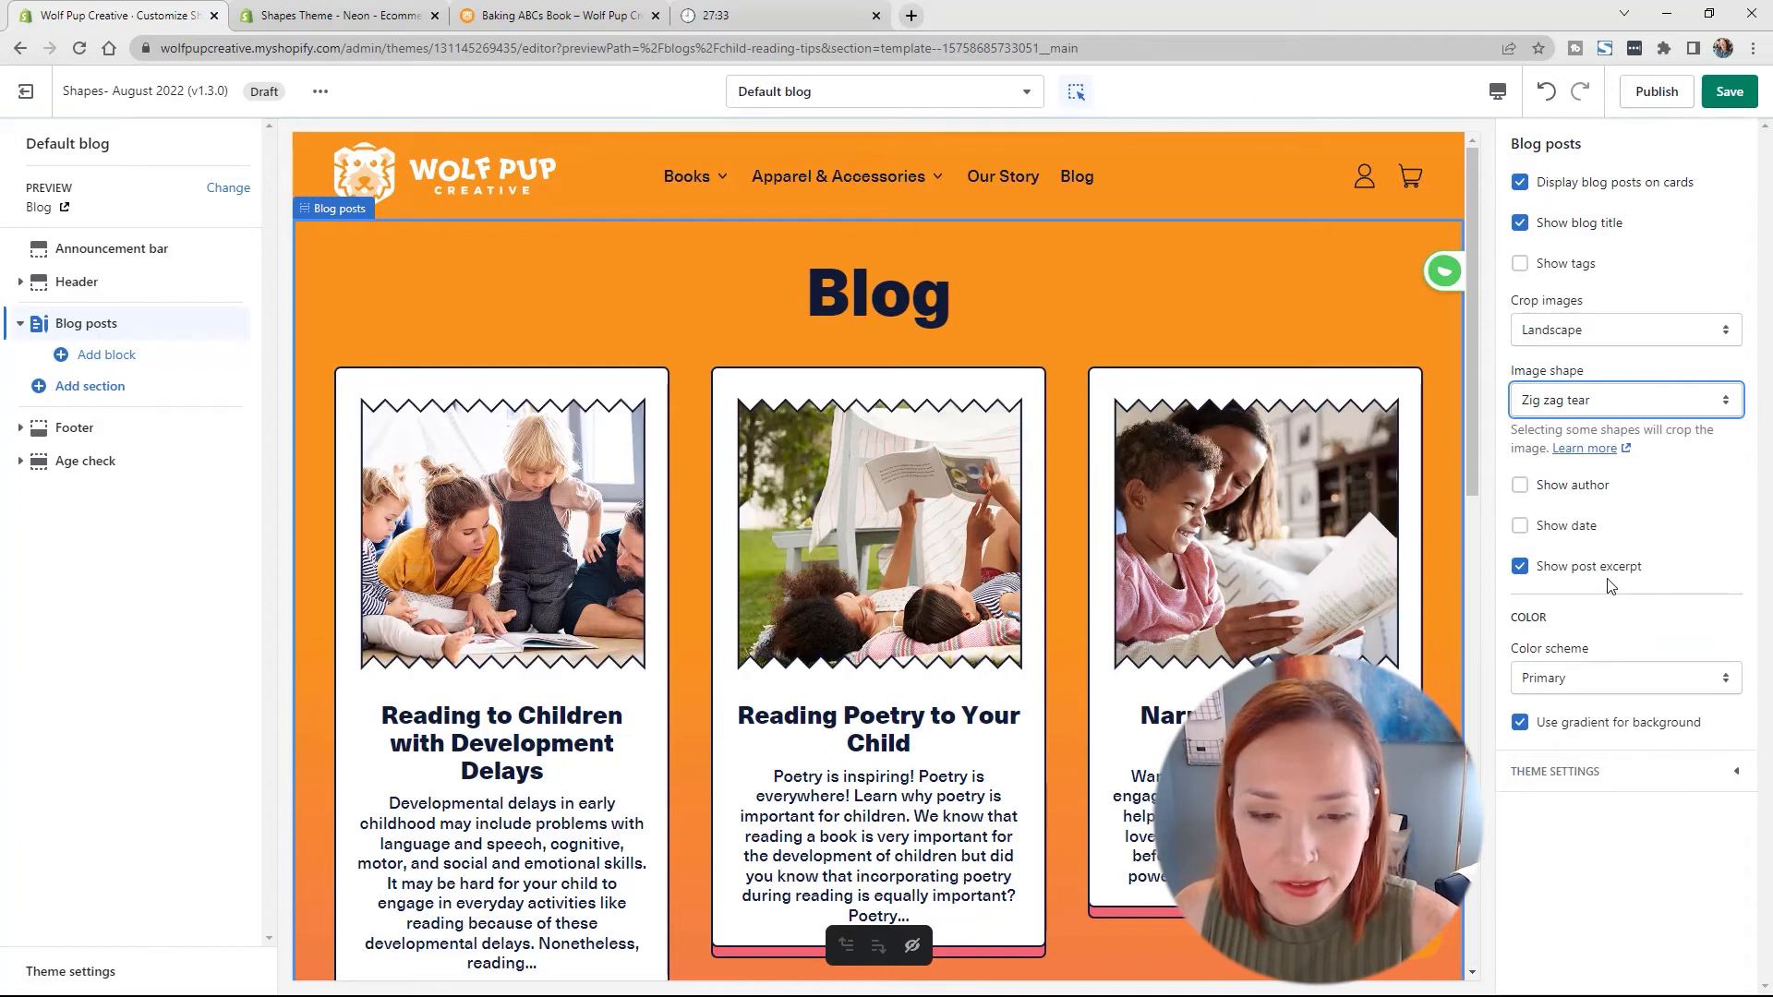
pyautogui.click(1608, 397)
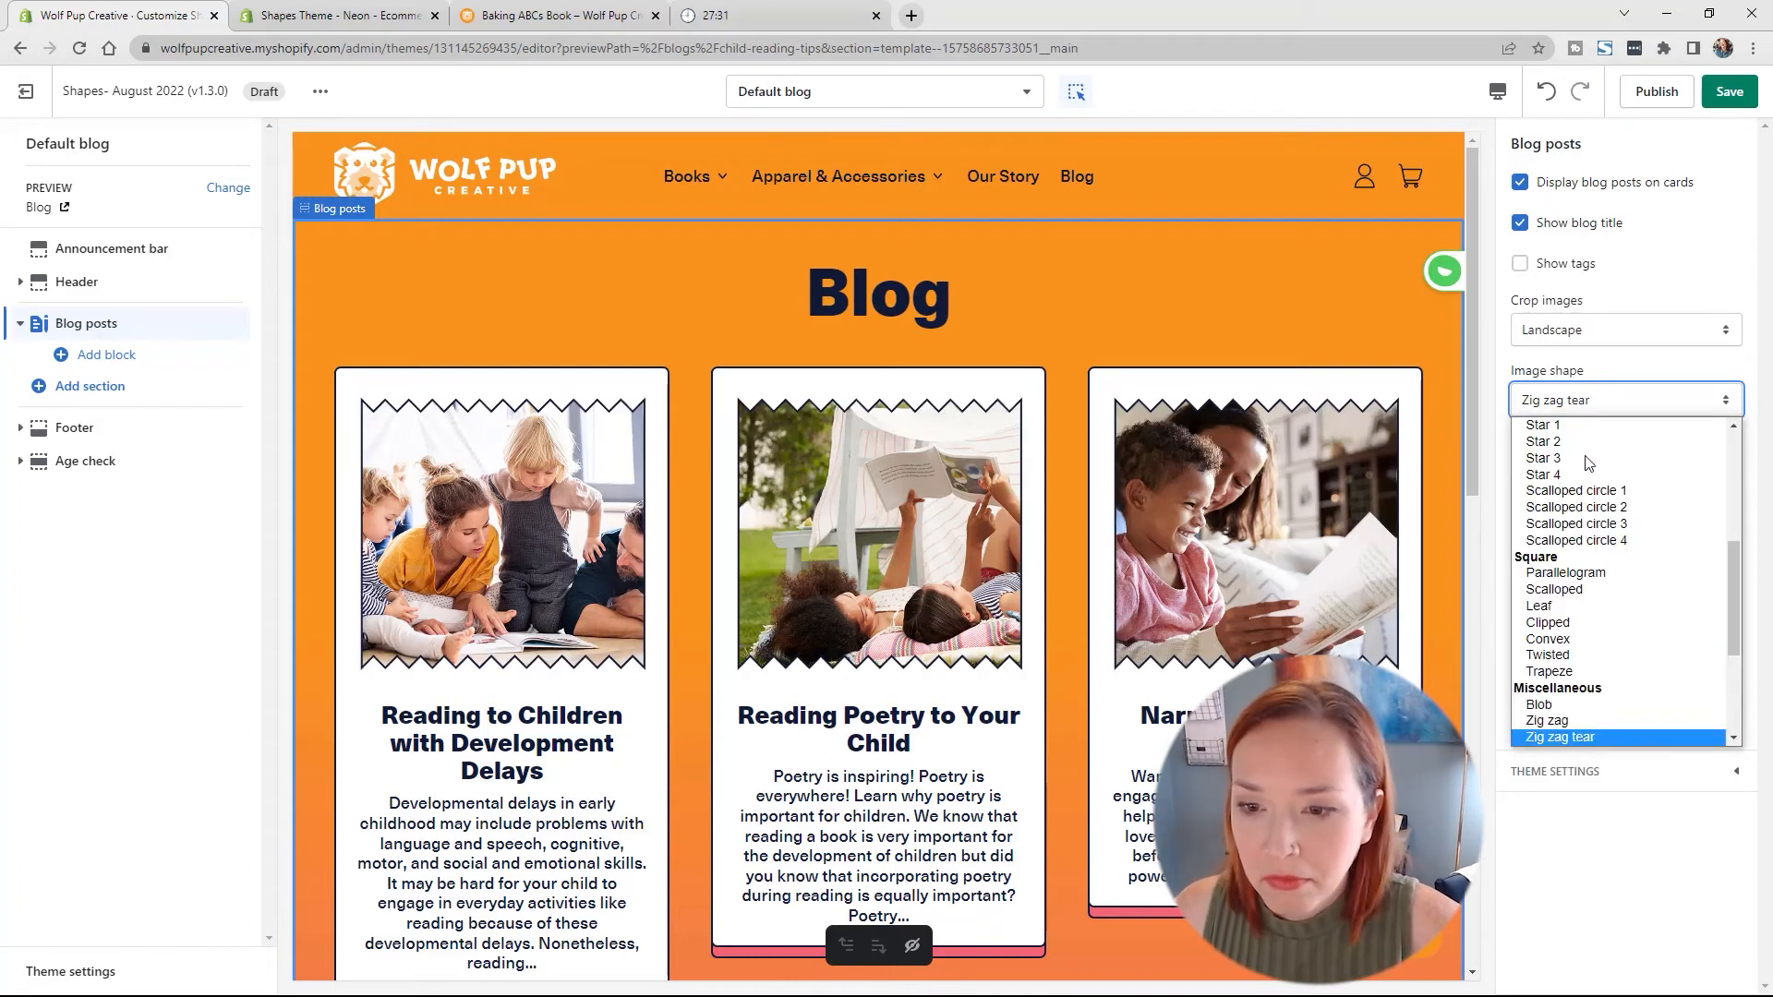
pyautogui.click(1569, 719)
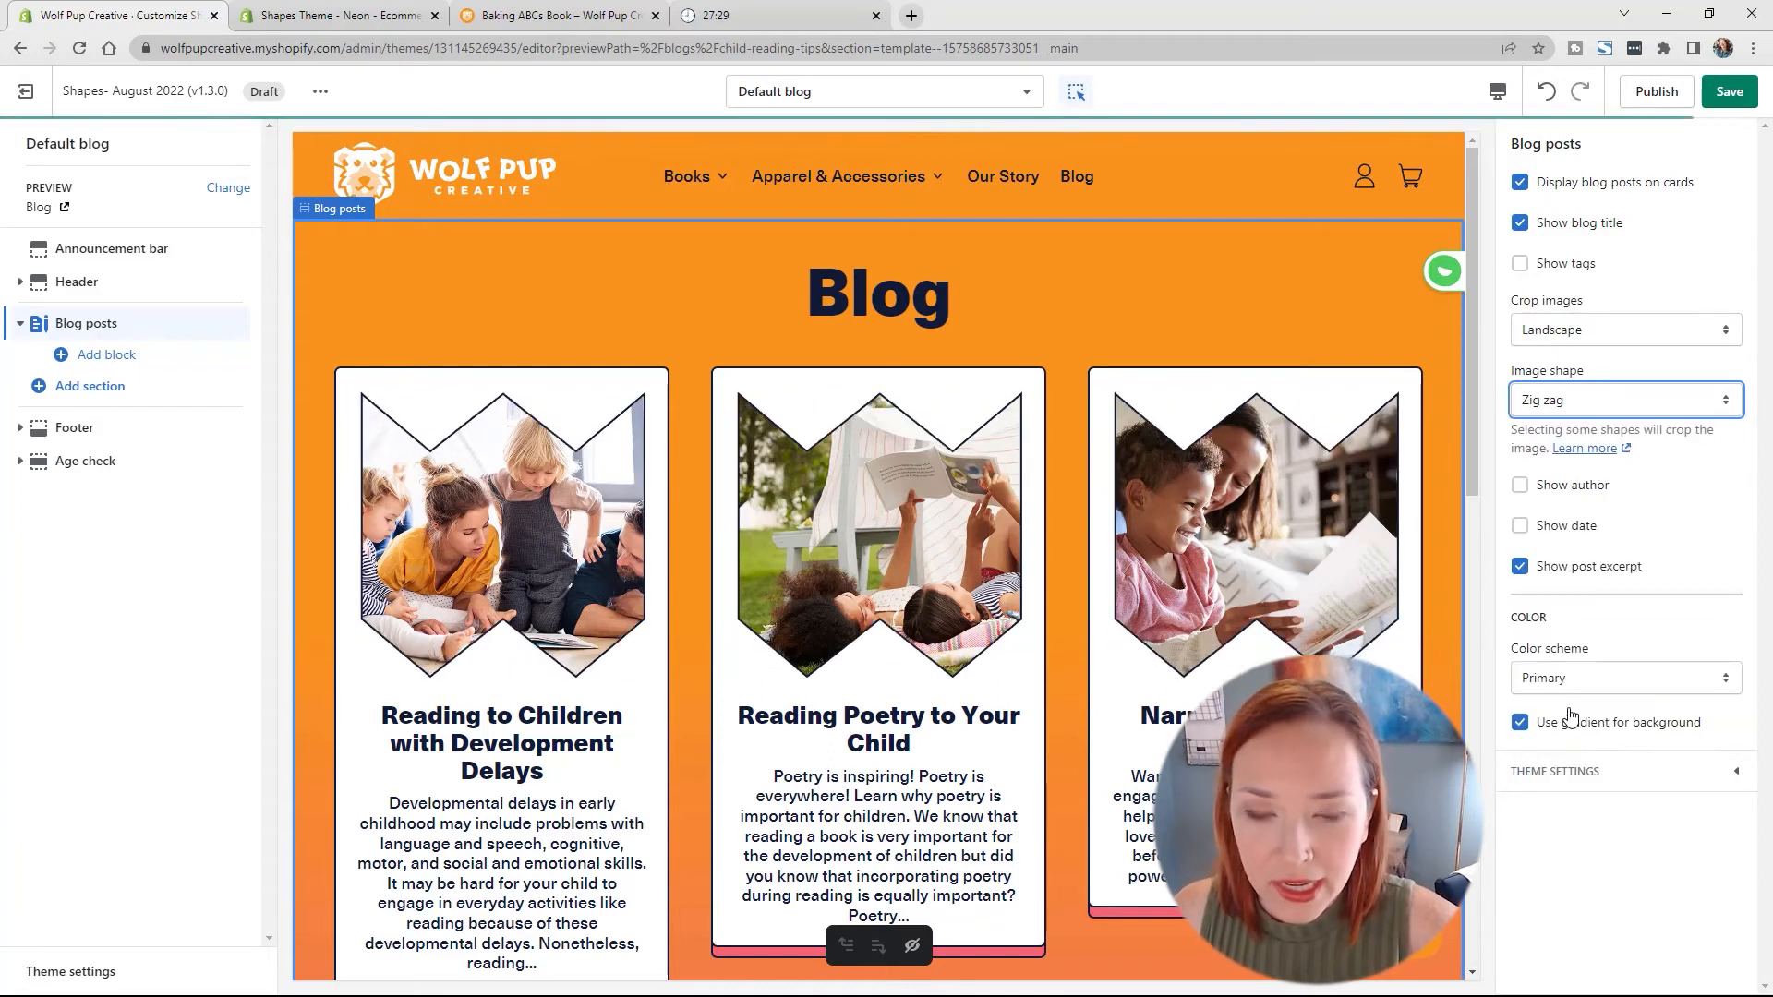
# Step: Try the Wind image shape on the blog posts and switch back to Blob
pyautogui.click(1580, 400)
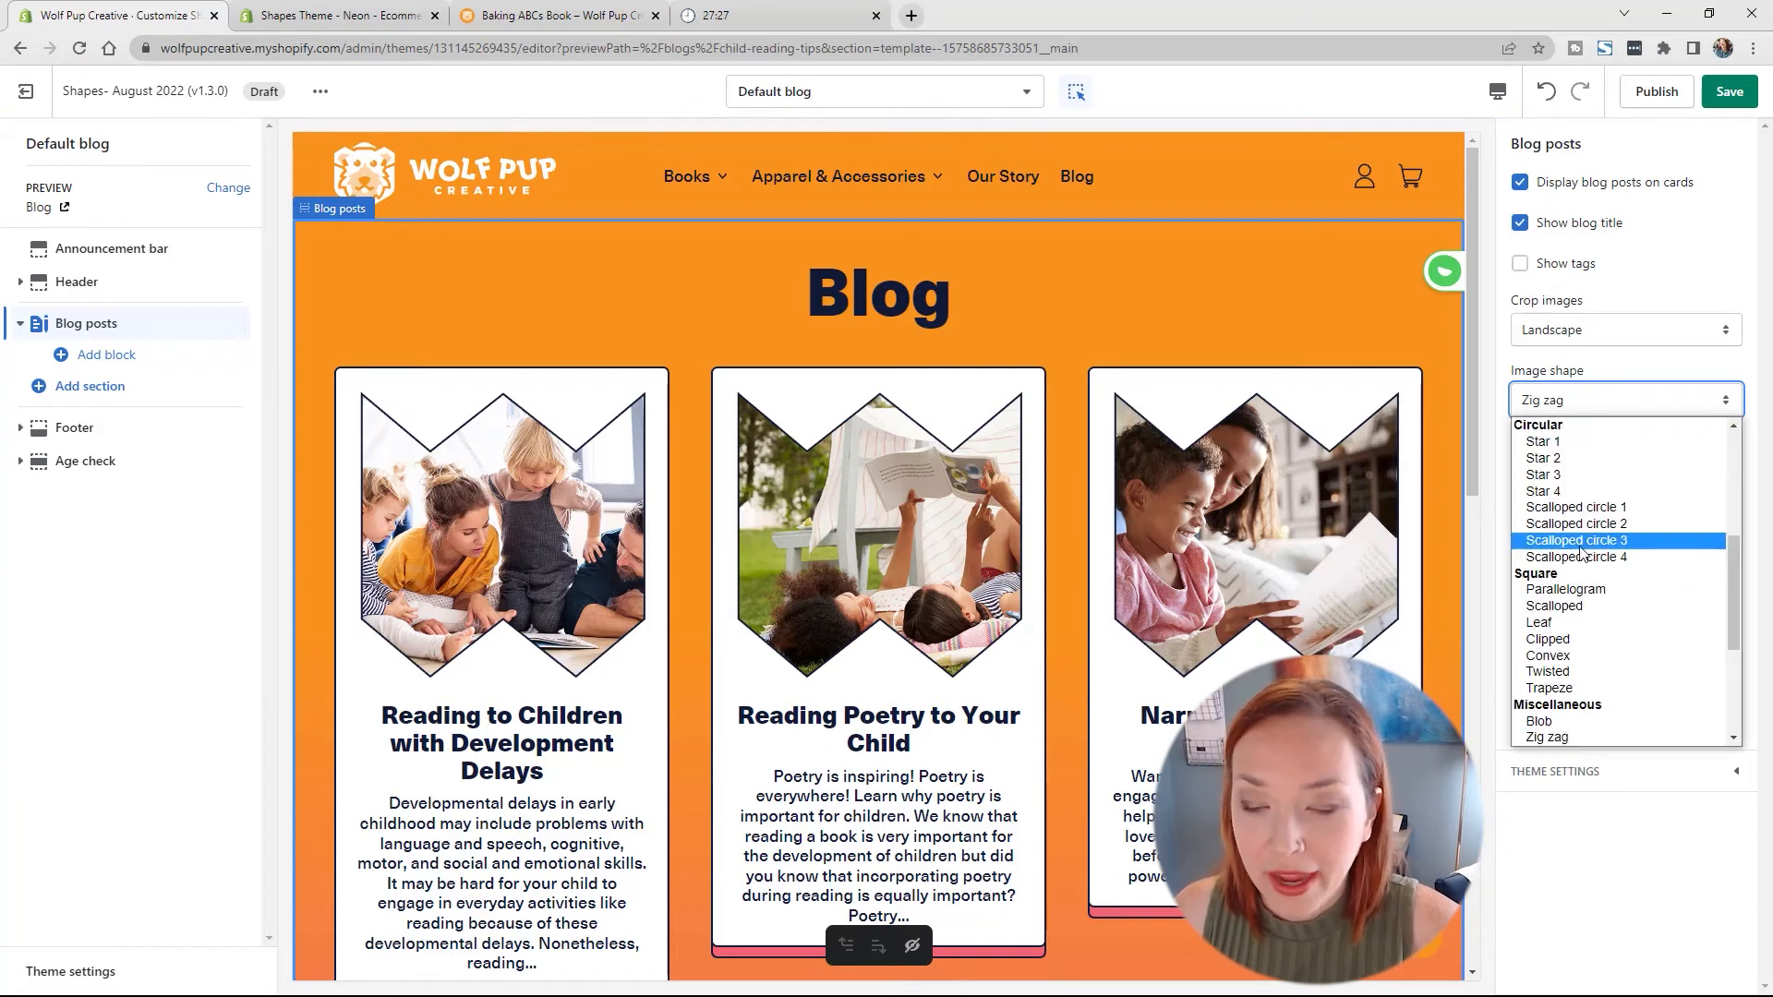
pyautogui.scroll(-5, 1583, 554)
pyautogui.click(1585, 623)
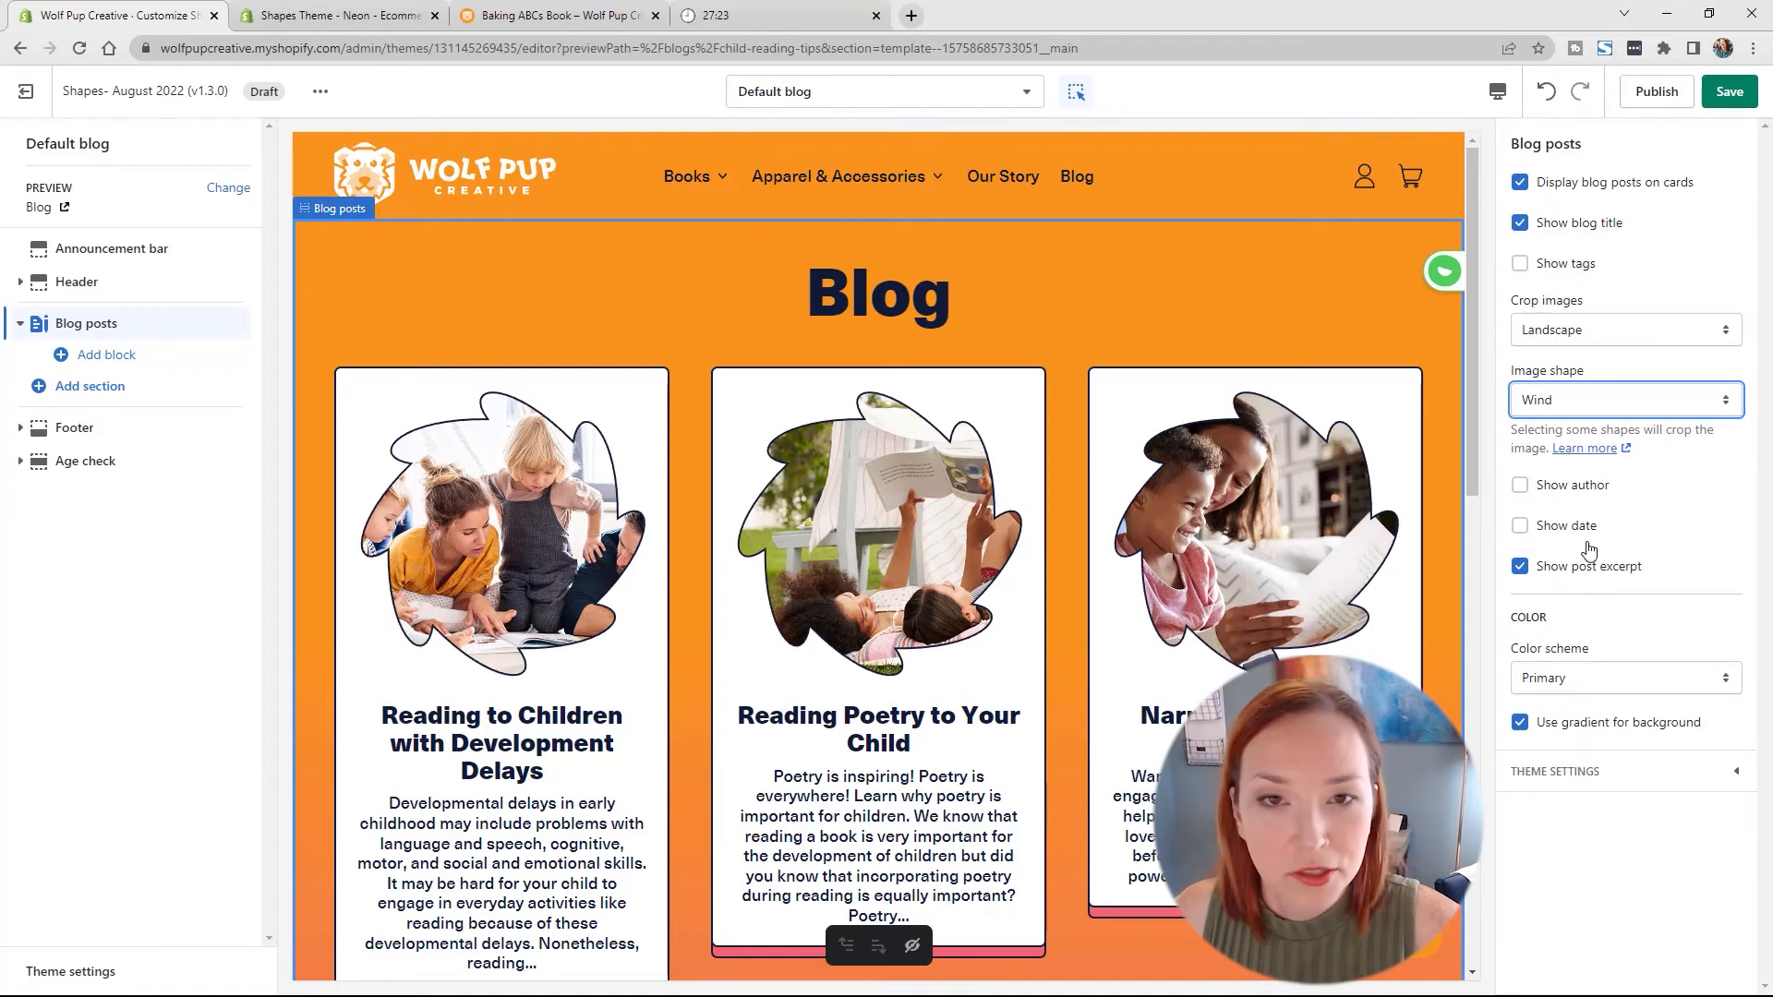
pyautogui.click(1581, 400)
pyautogui.scroll(3, 1611, 558)
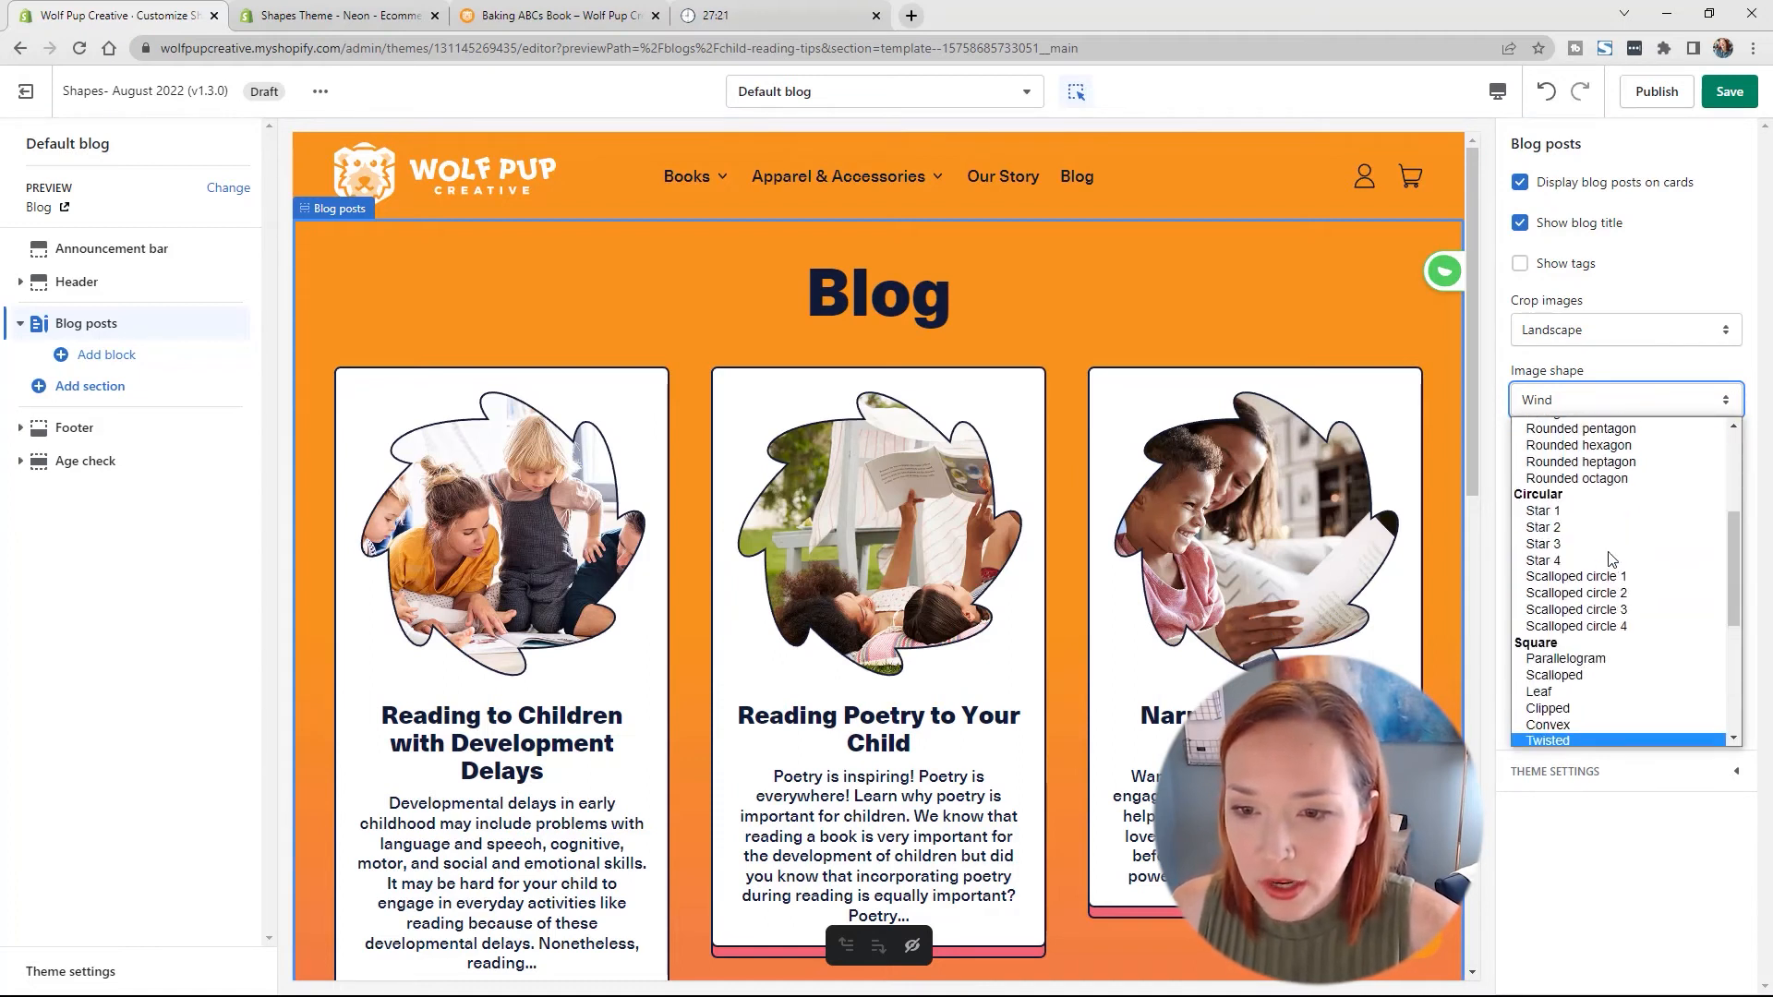
pyautogui.scroll(3, 1611, 559)
pyautogui.scroll(1, 1607, 552)
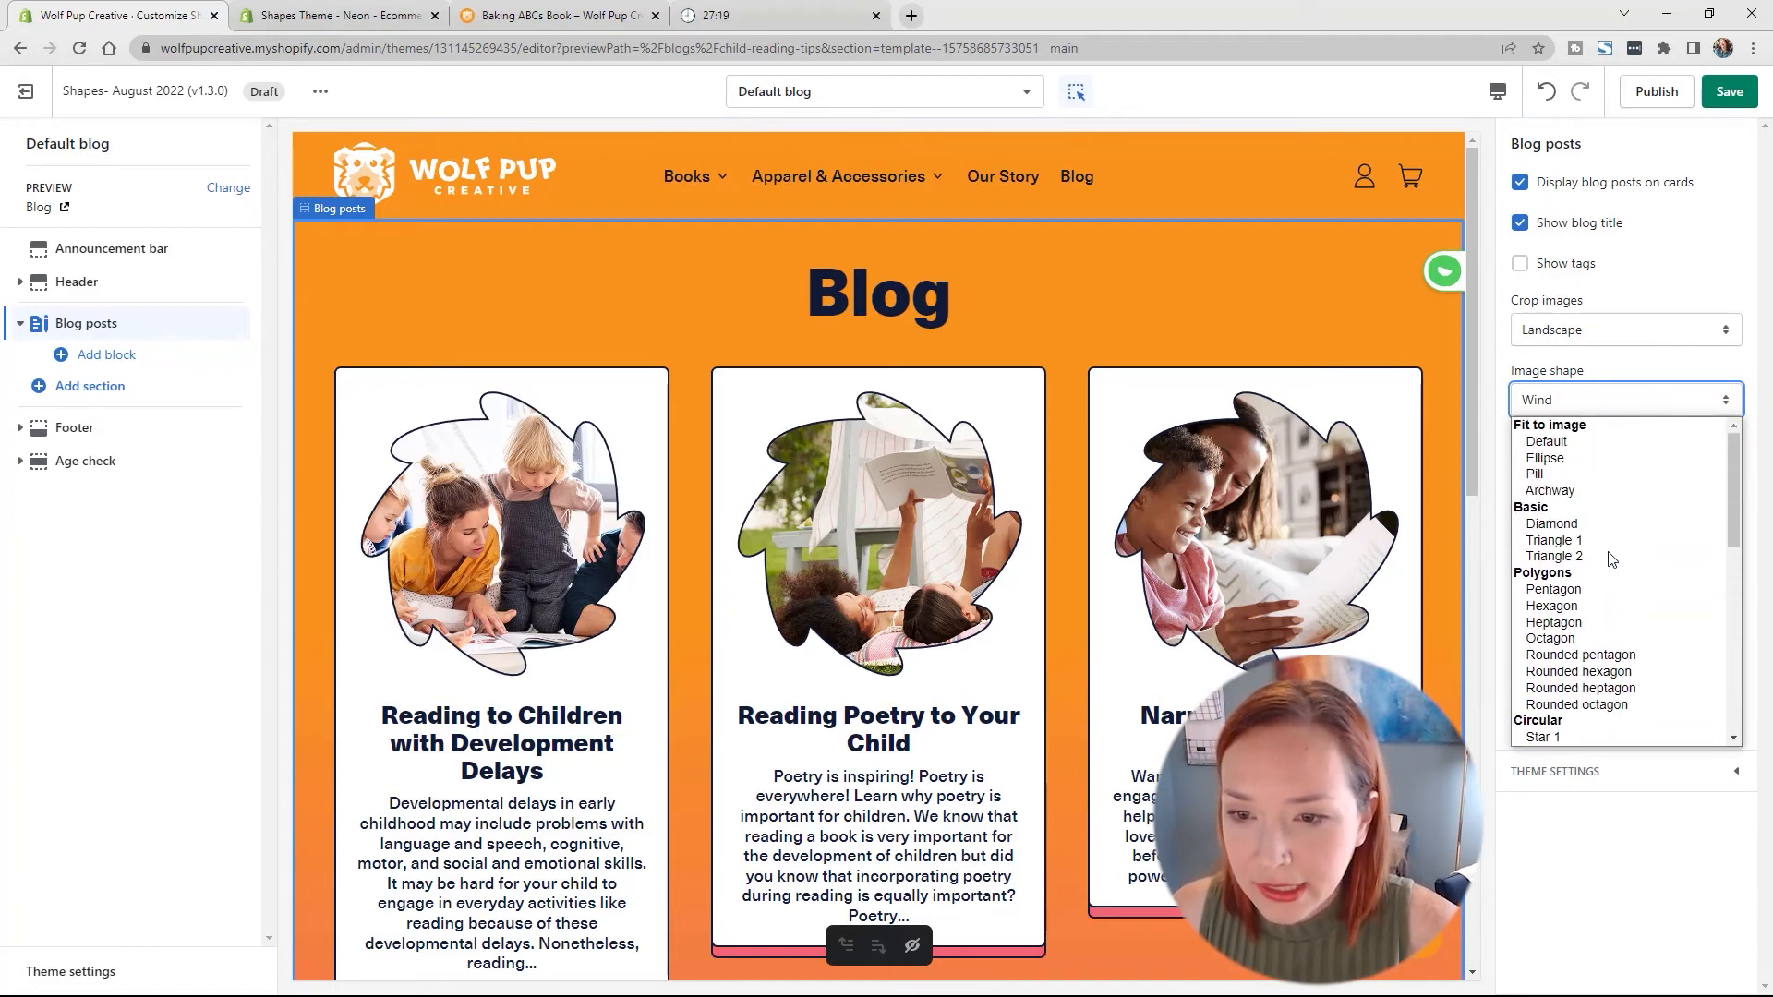
pyautogui.scroll(-10, 1611, 558)
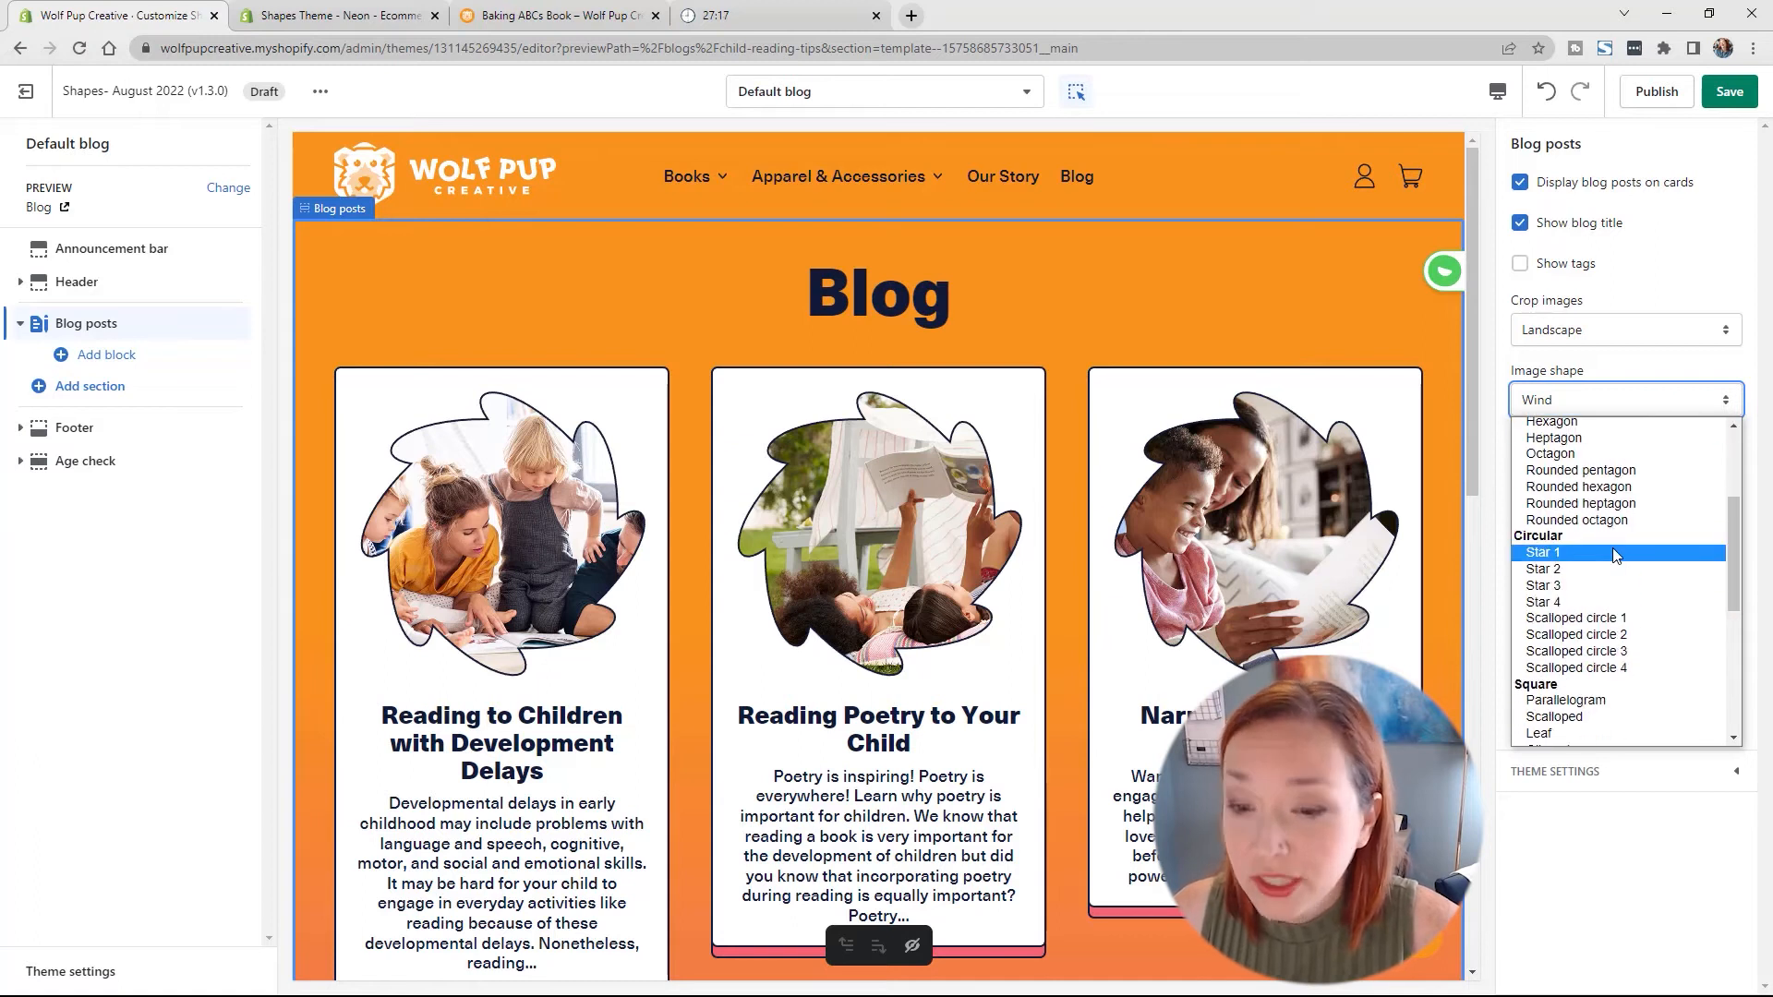
pyautogui.click(1575, 492)
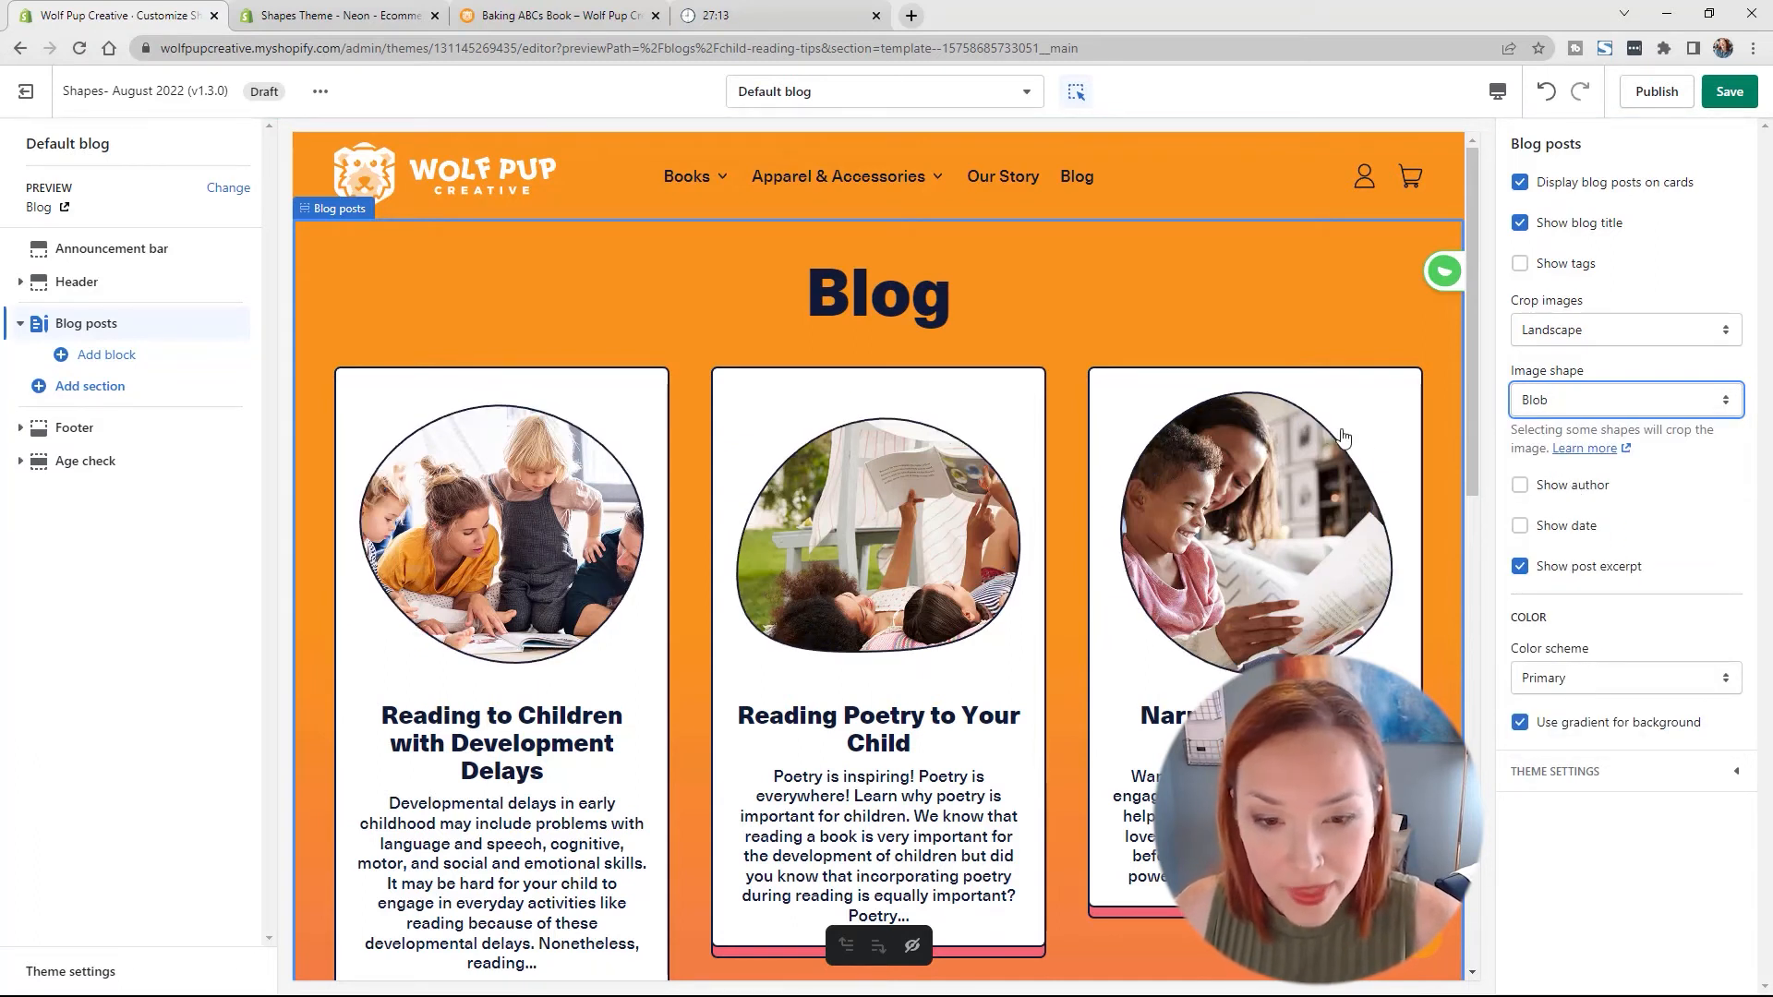
# Step: Check the blob-shaped post images down to the end of the blog page and save the template changes
pyautogui.scroll(-9, 1339, 425)
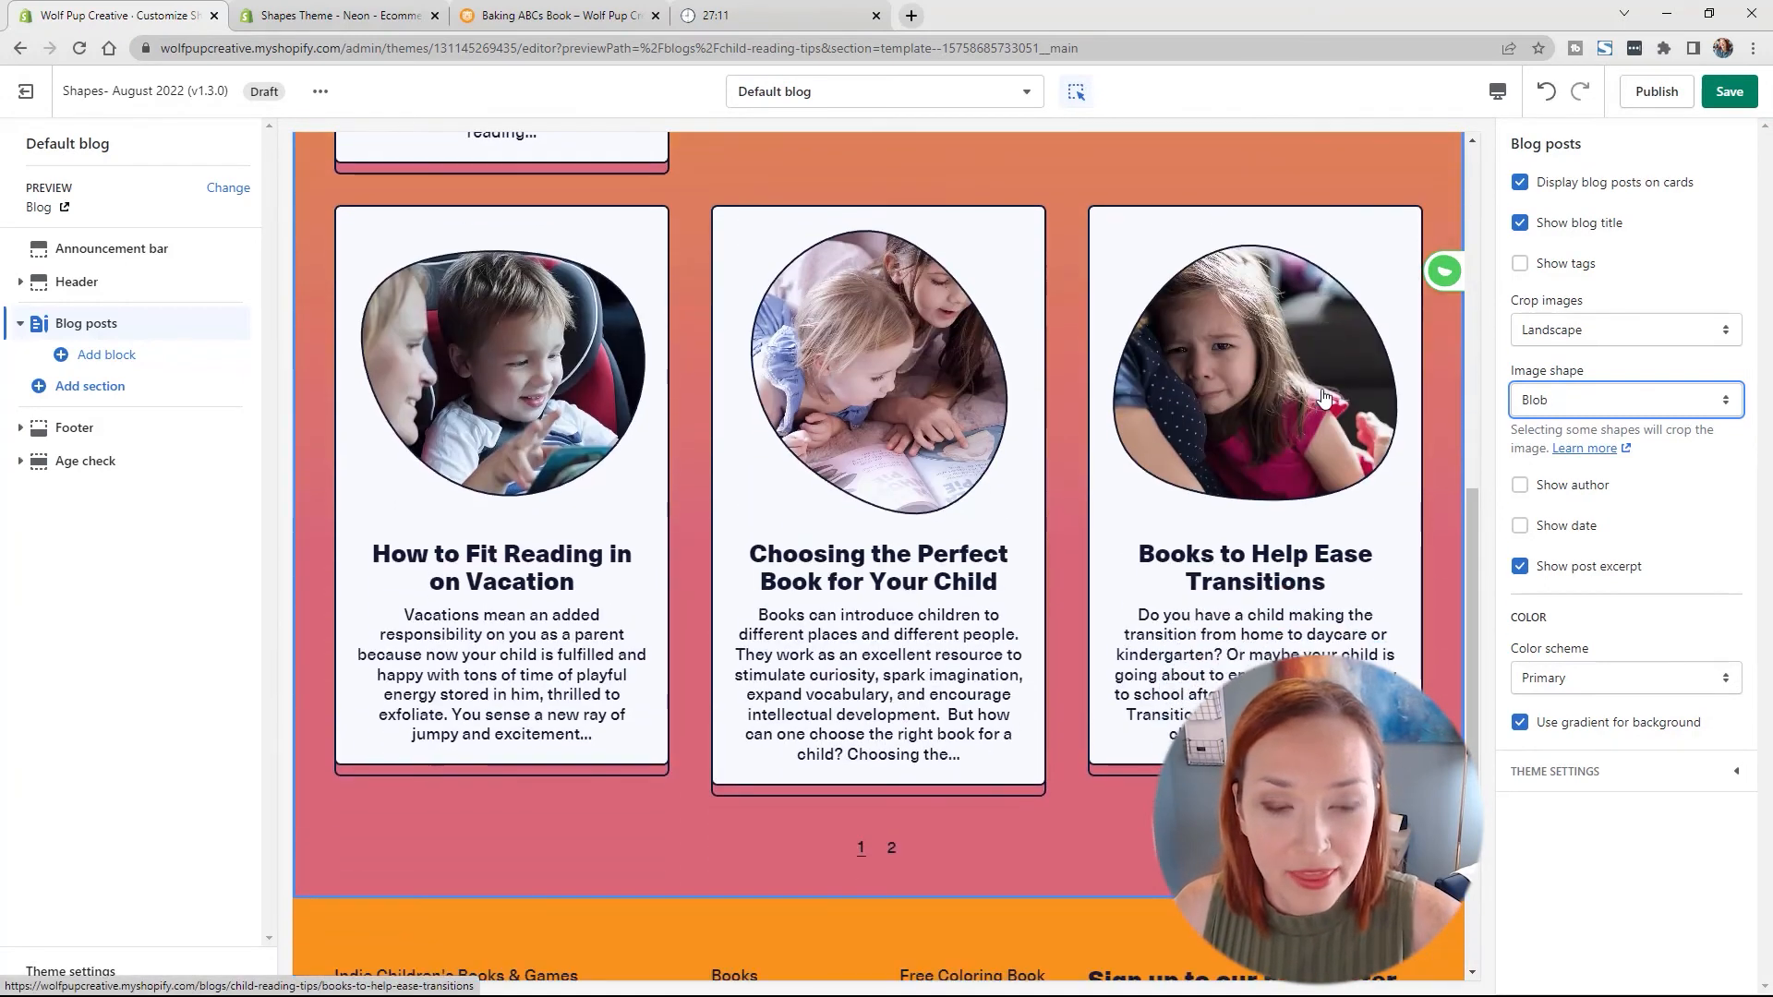
pyautogui.scroll(1, 1324, 399)
pyautogui.scroll(-5, 1318, 407)
pyautogui.scroll(6, 1317, 406)
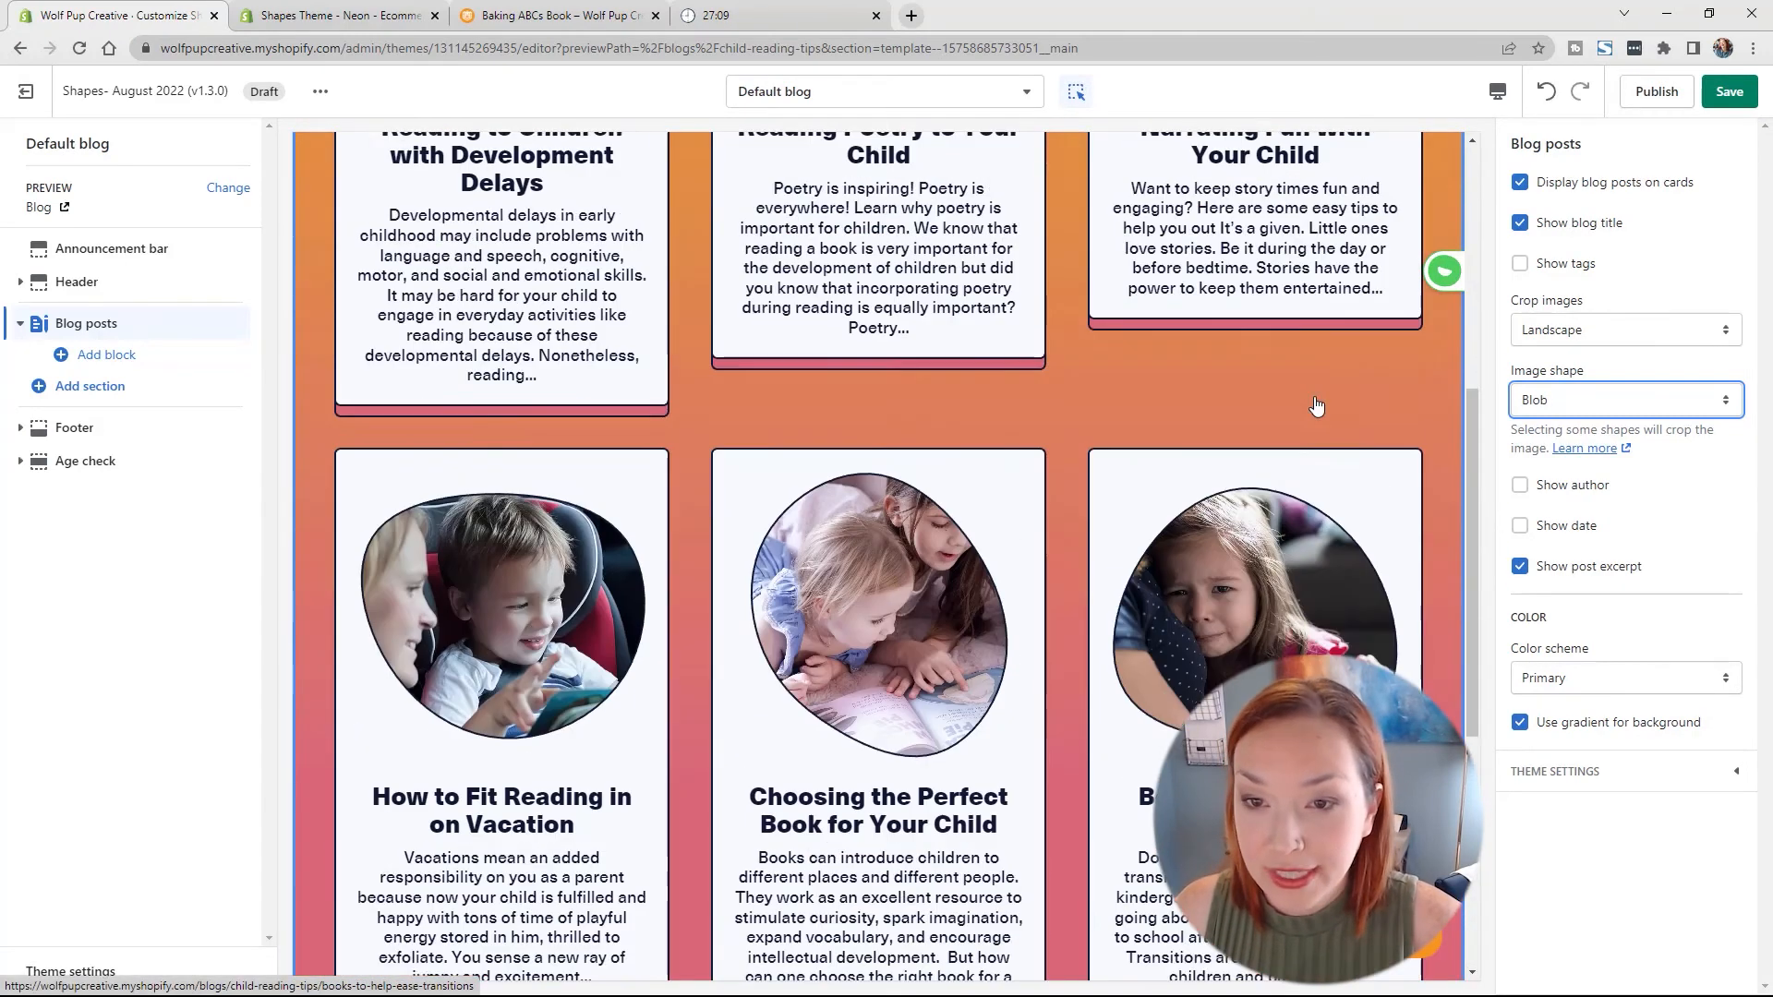
pyautogui.scroll(6, 1317, 406)
pyautogui.click(1729, 91)
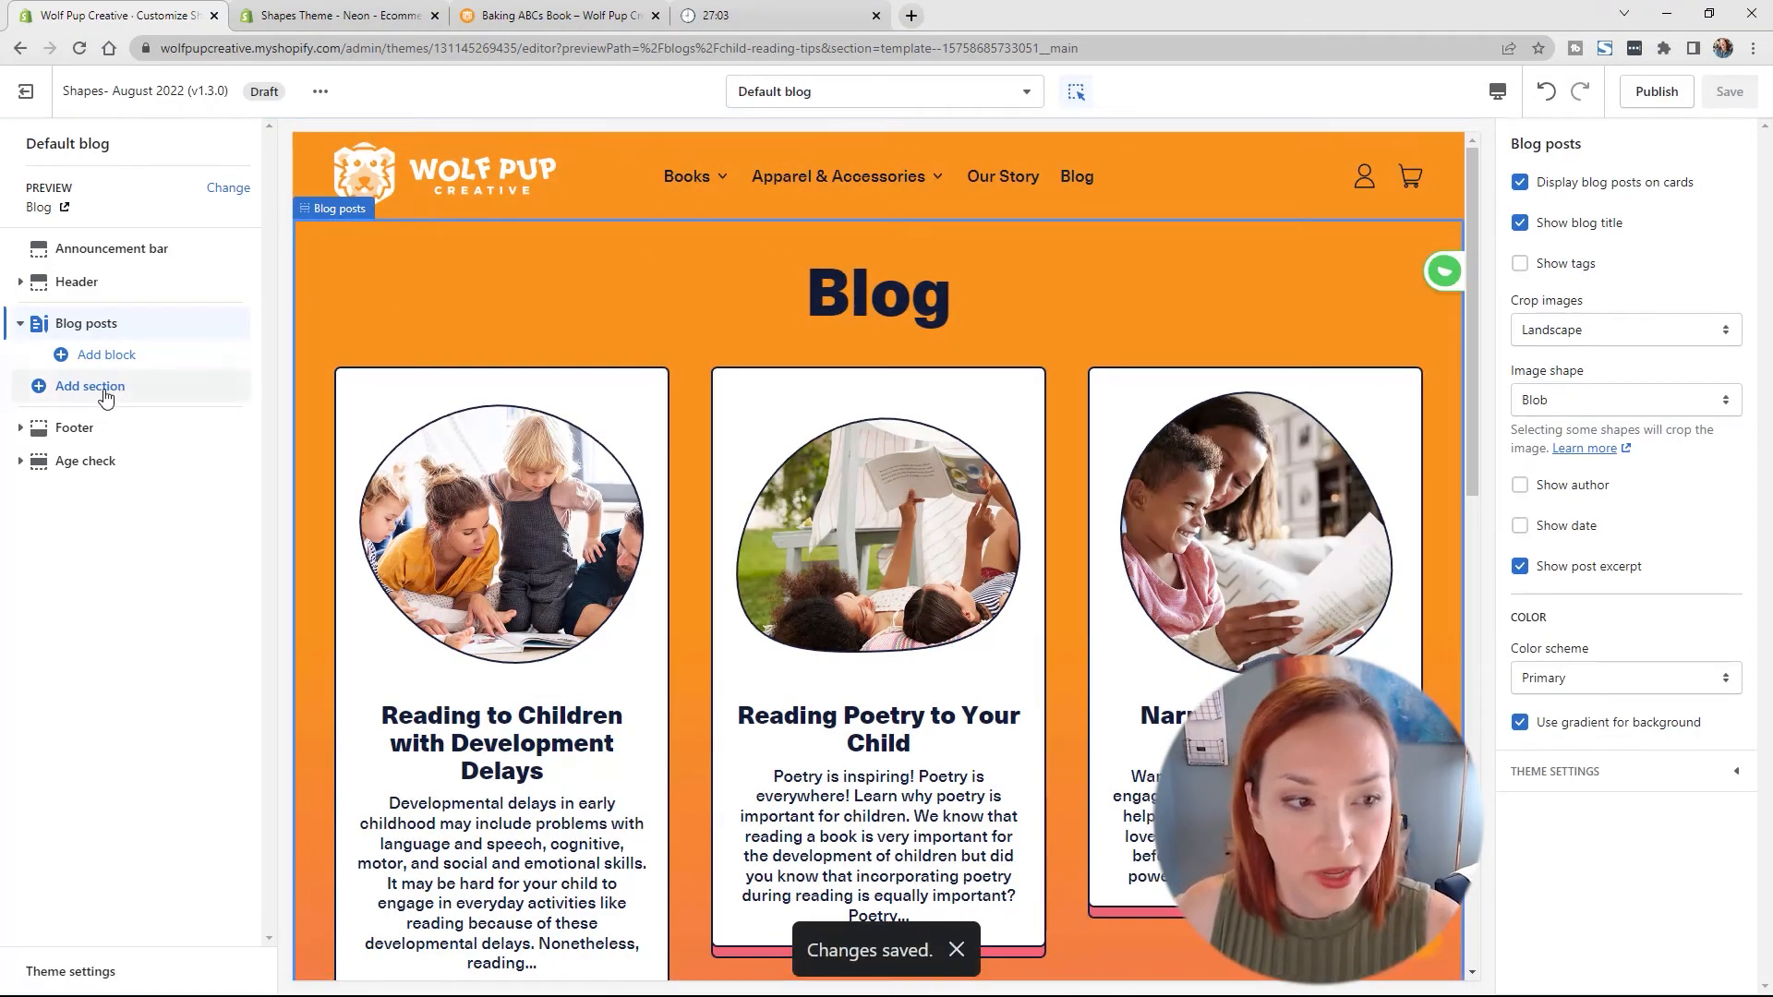
# Step: Add a Newsletter section below the Blog posts section of the default blog
pyautogui.click(89, 386)
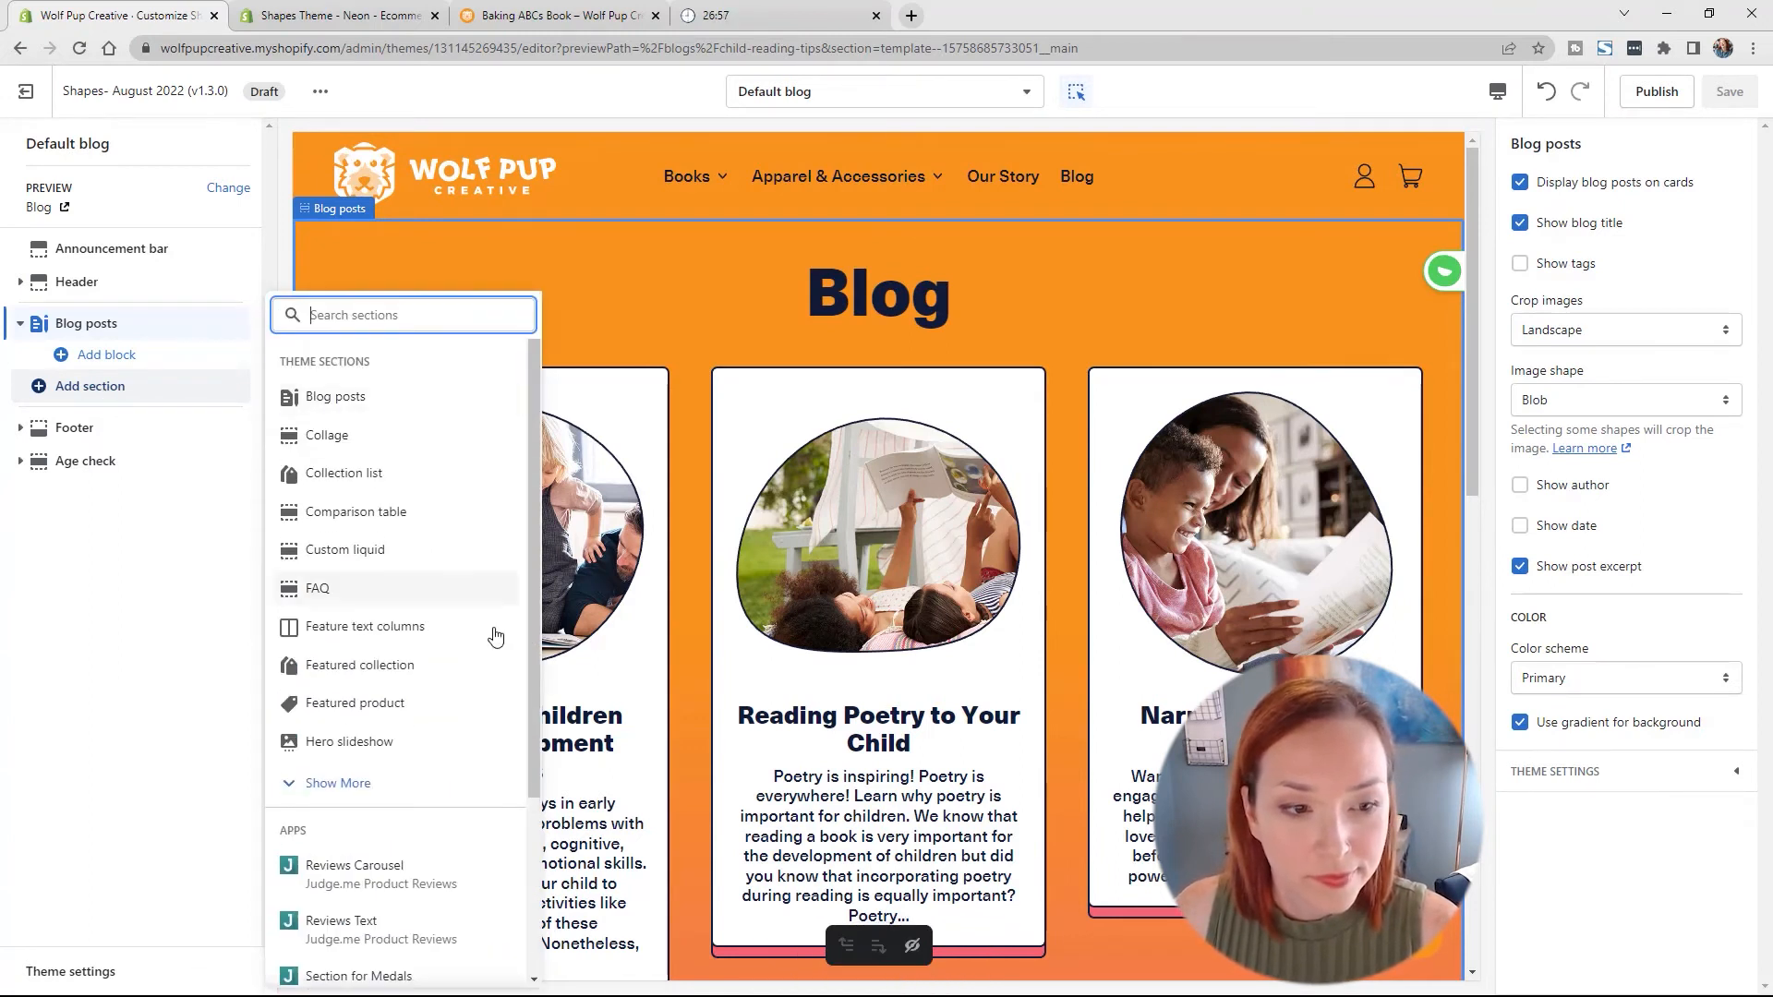
pyautogui.click(374, 792)
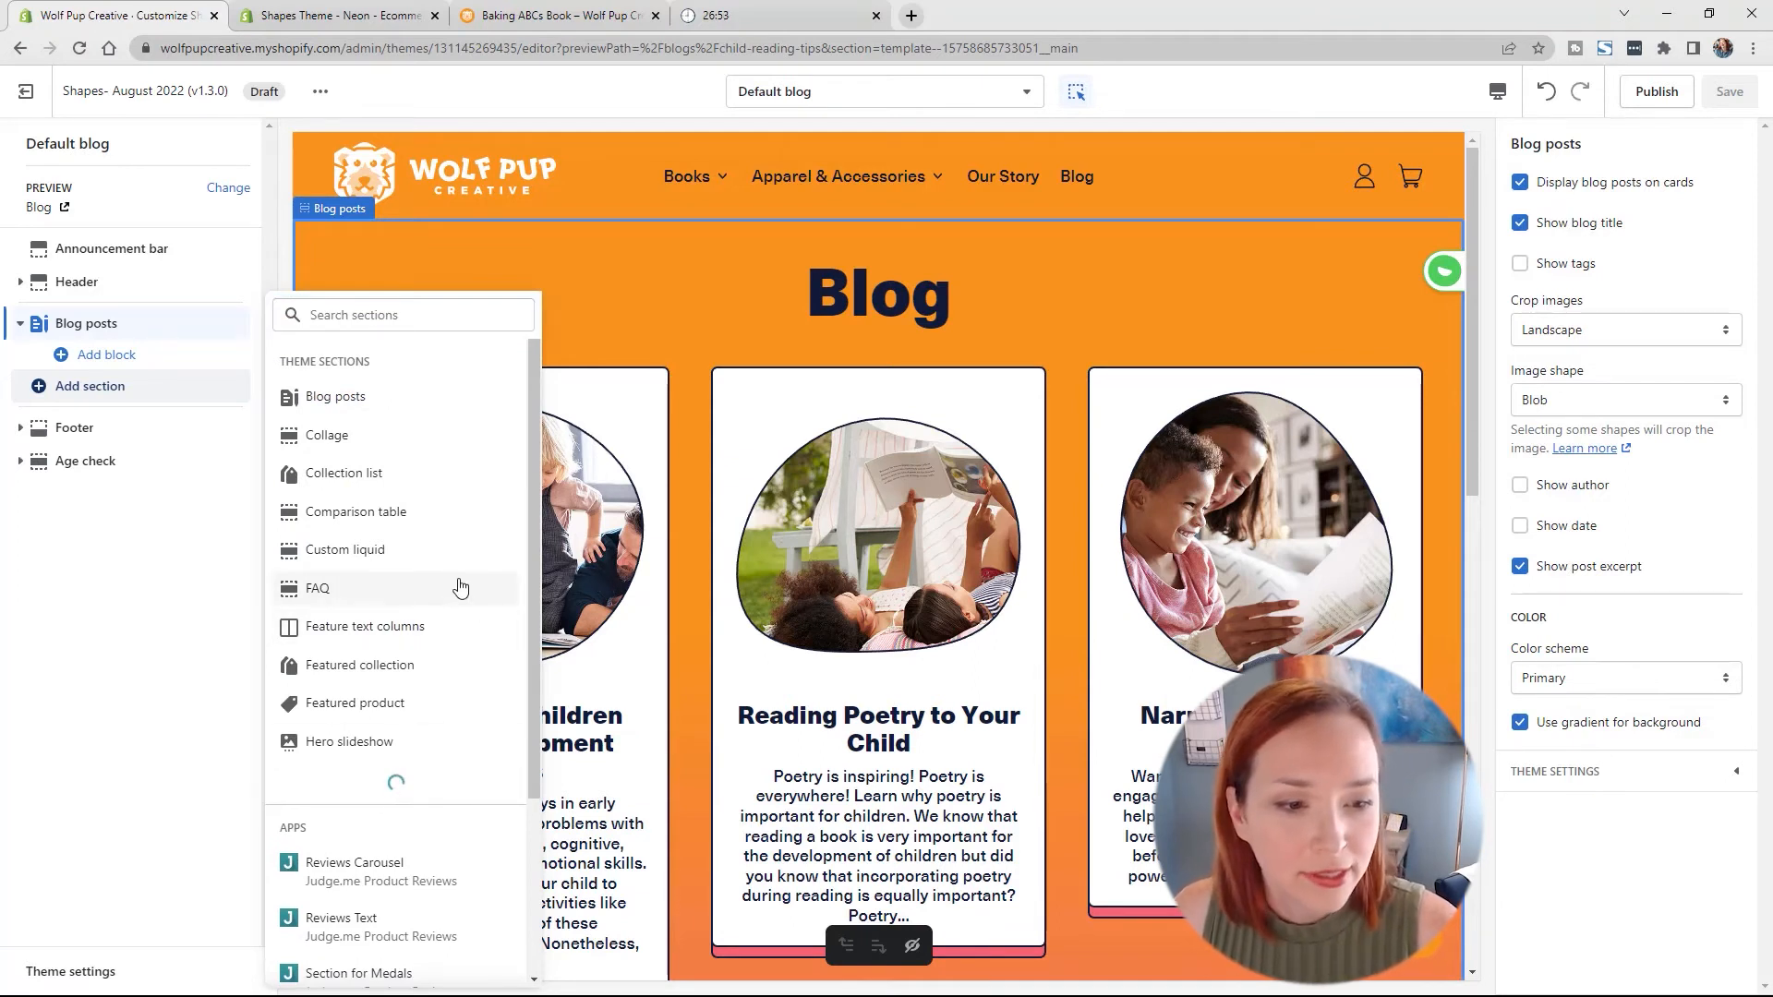
pyautogui.scroll(-2, 453, 565)
pyautogui.scroll(-2, 453, 566)
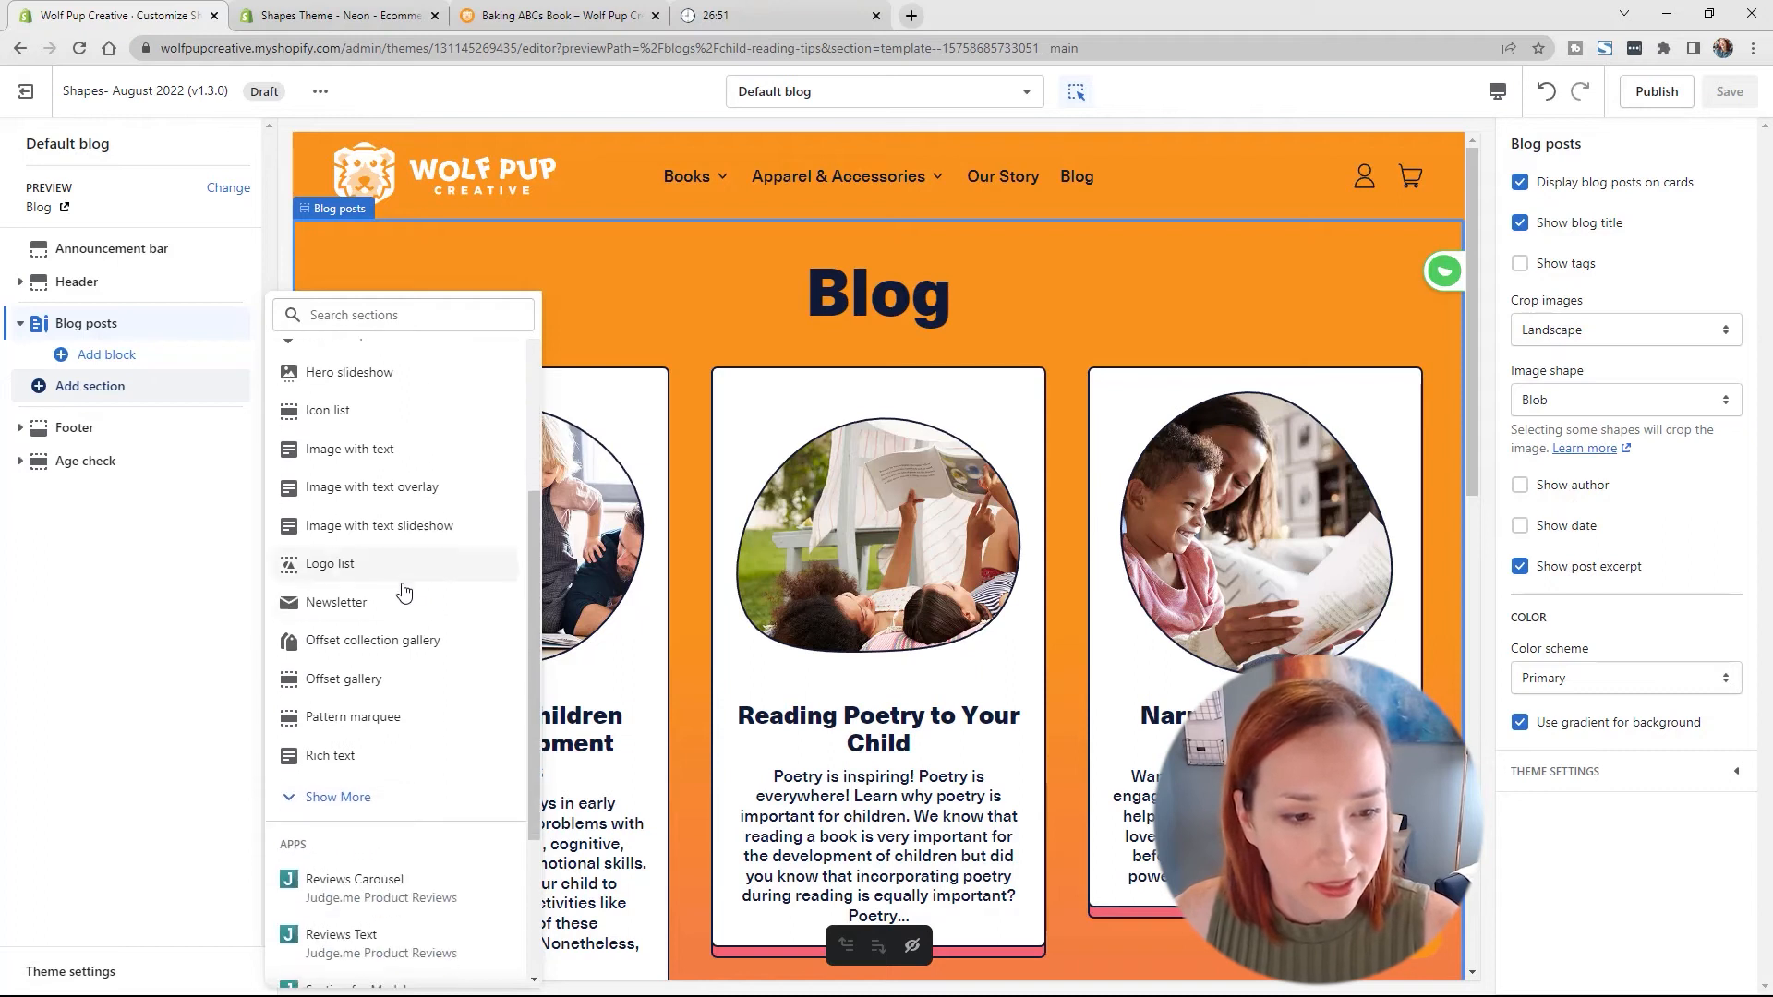
pyautogui.click(363, 611)
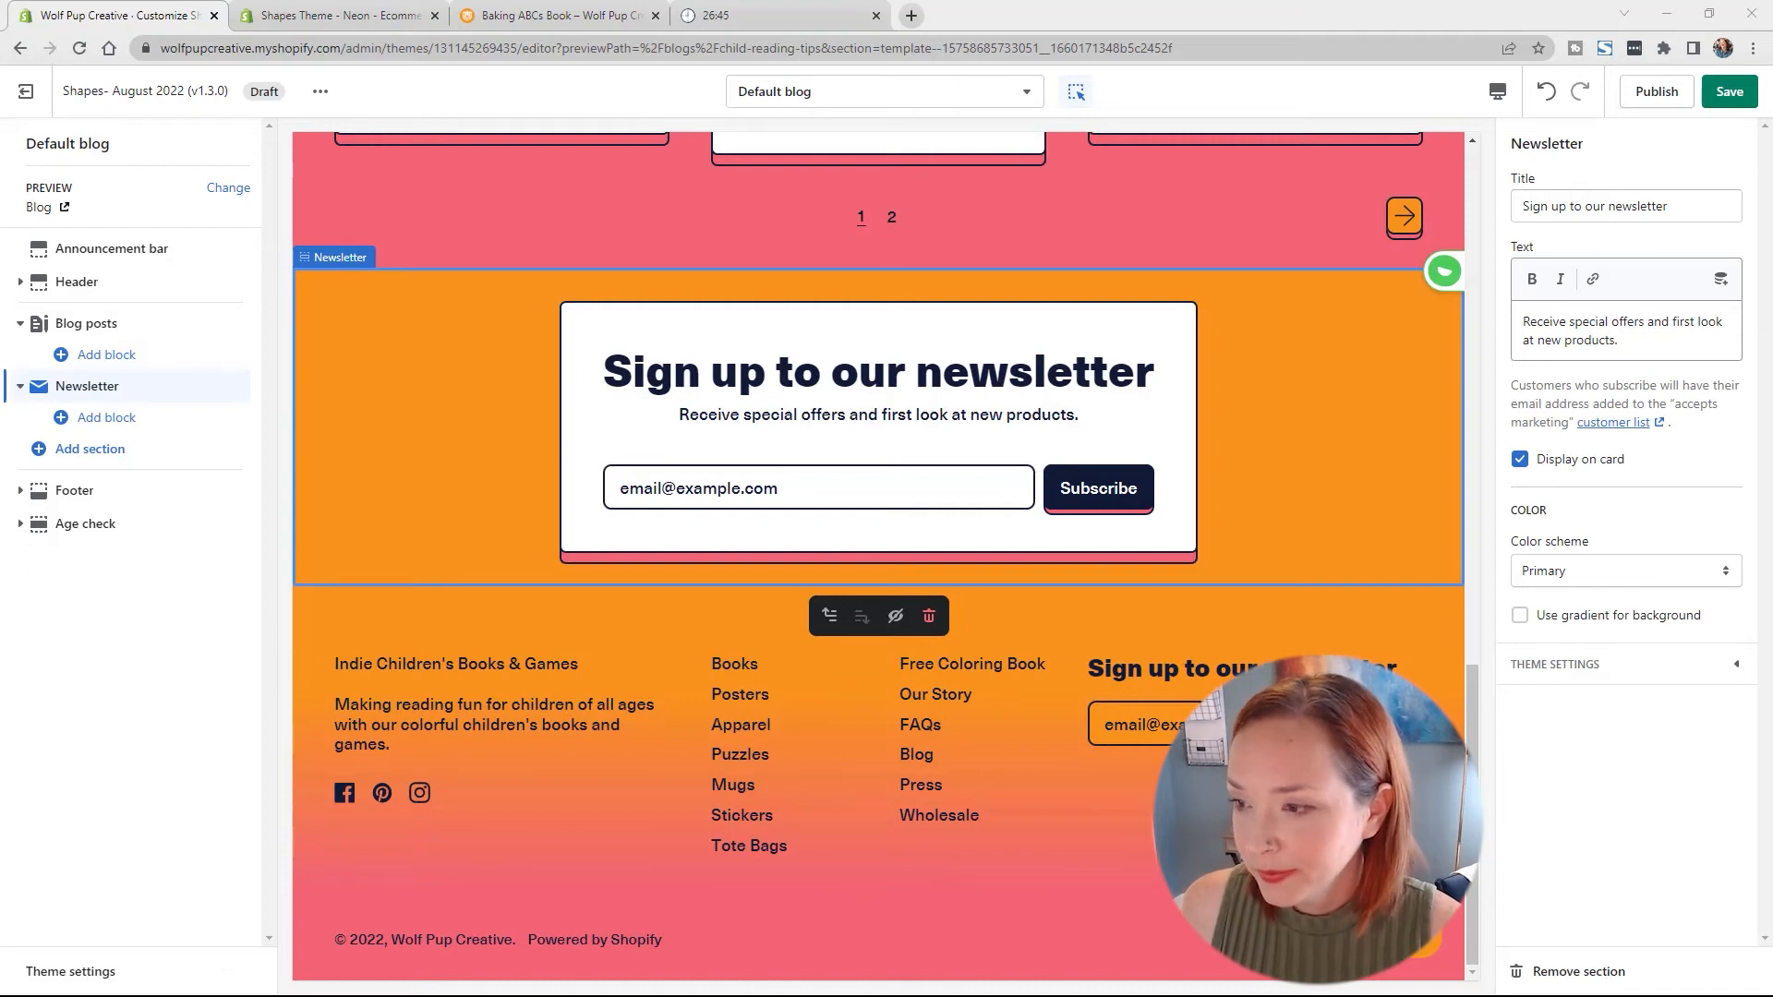
# Step: Title the newsletter "Get a Free Digital Coloring Book" with the text "Just enter your email address below and we will send it to you instantly."
pyautogui.tripleClick(1608, 338)
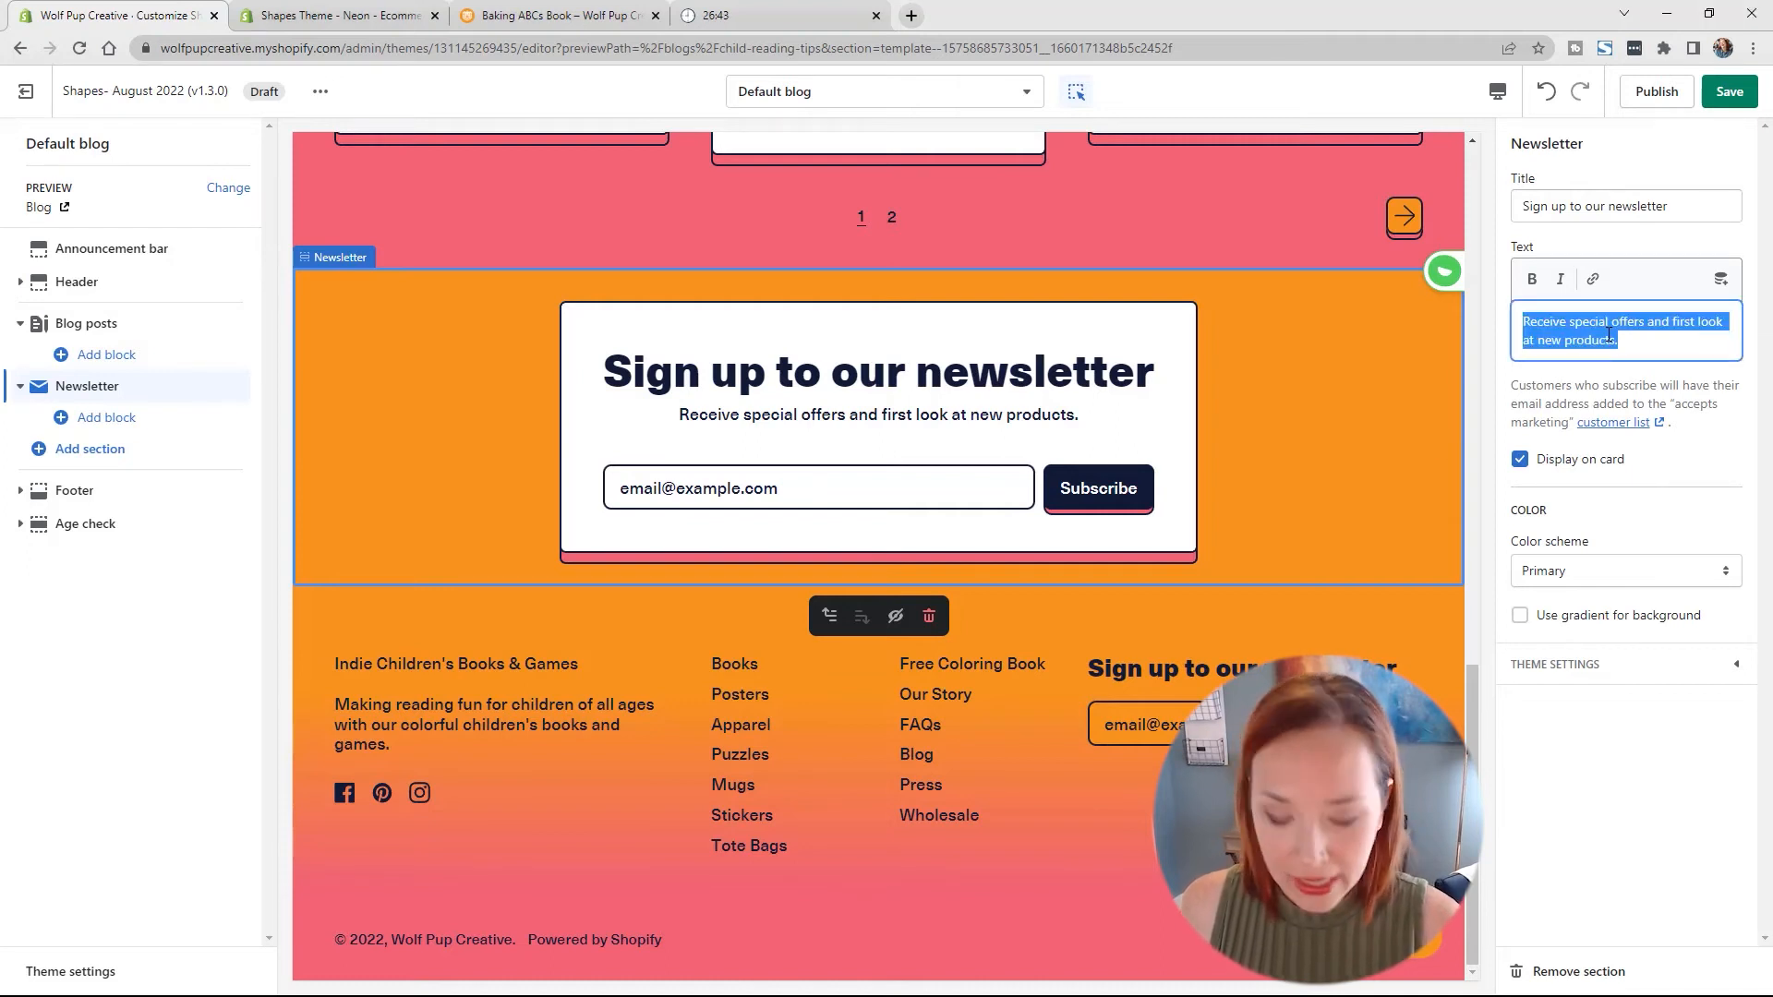
pyautogui.write('Just enter your email address below and we will send it to you instantly.')
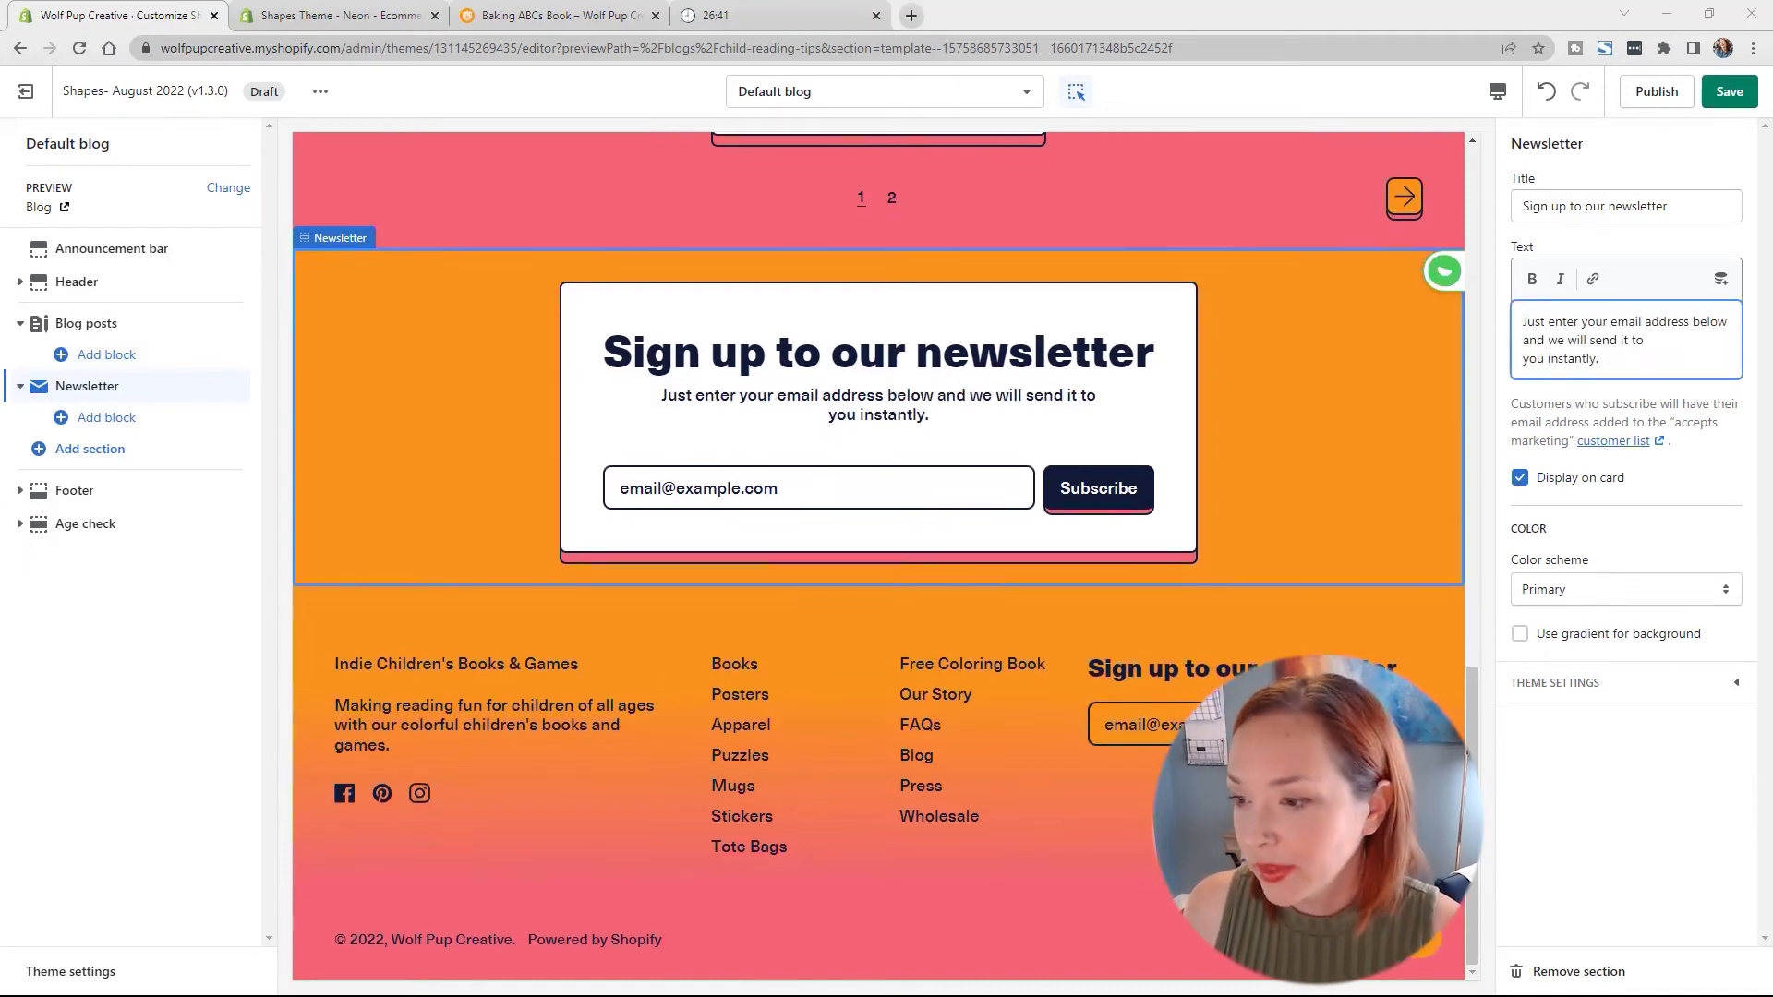
pyautogui.doubleClick(1616, 206)
pyautogui.write('Get a Free Digital Coloring Book')
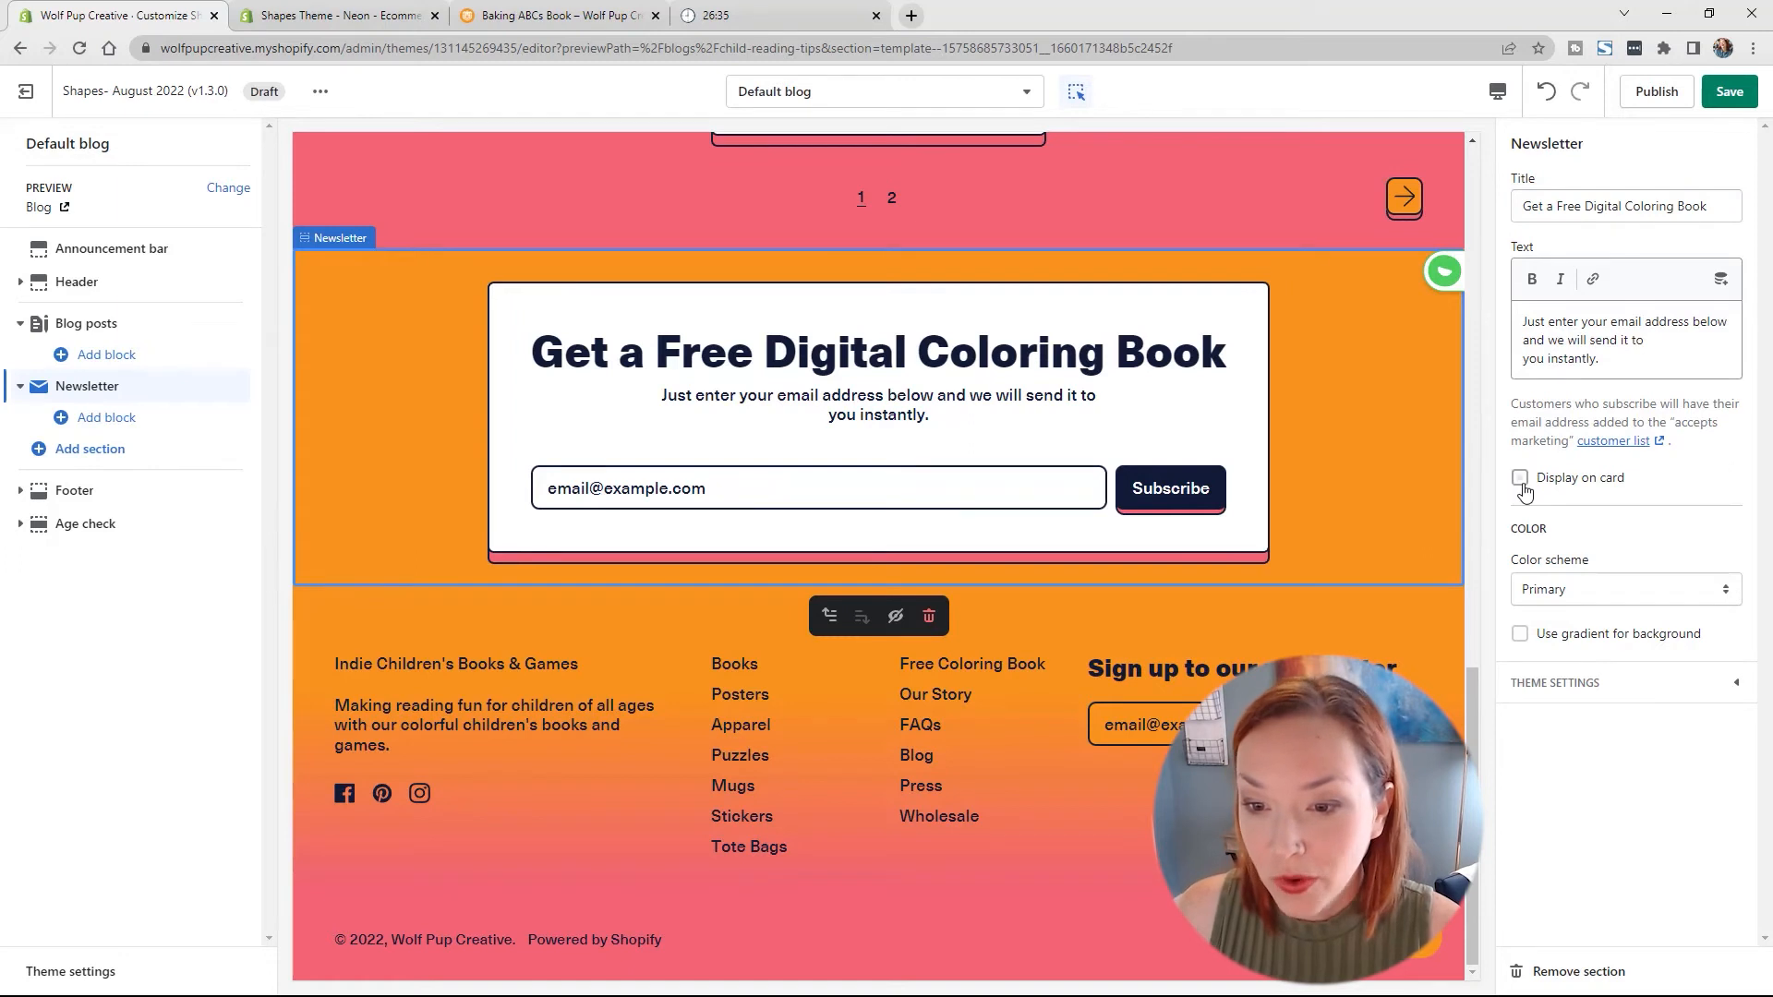
# Step: Turn off the card display for the Newsletter section and apply the Secondary color scheme
pyautogui.click(1569, 589)
pyautogui.click(1565, 628)
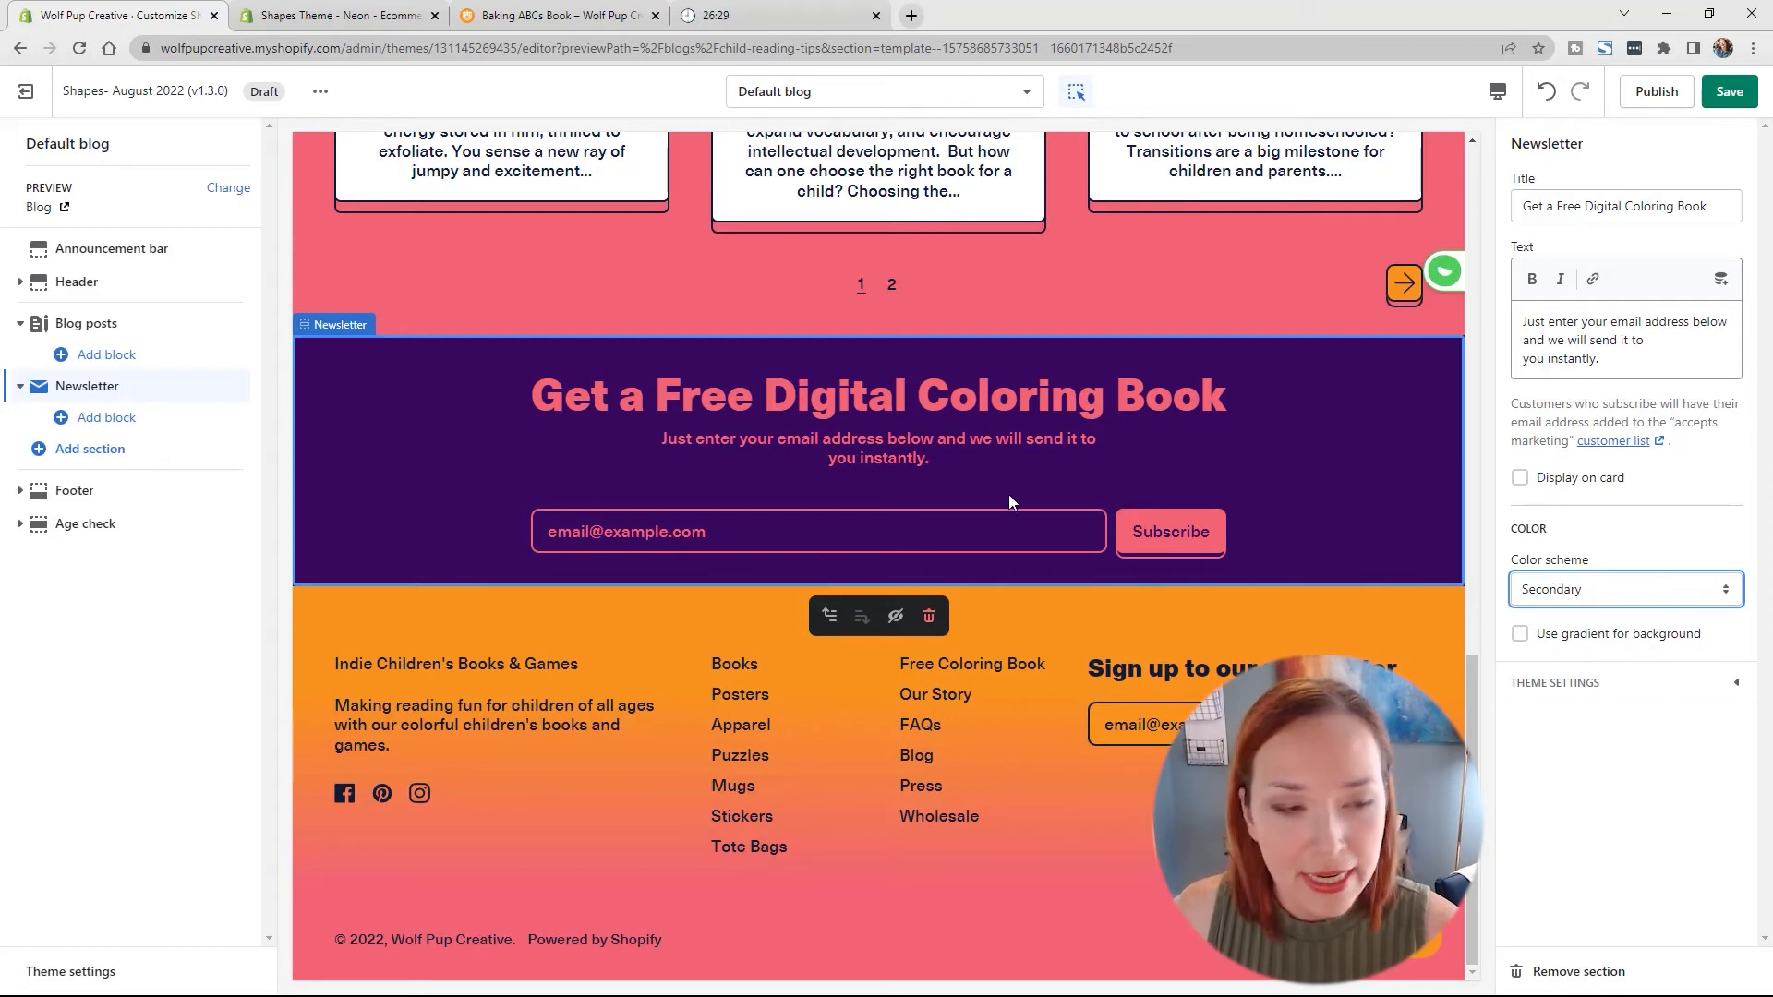
# Step: Add a Shape divider block to the Newsletter section with the Primary target section color scheme, keeping the Large waves style
pyautogui.click(111, 424)
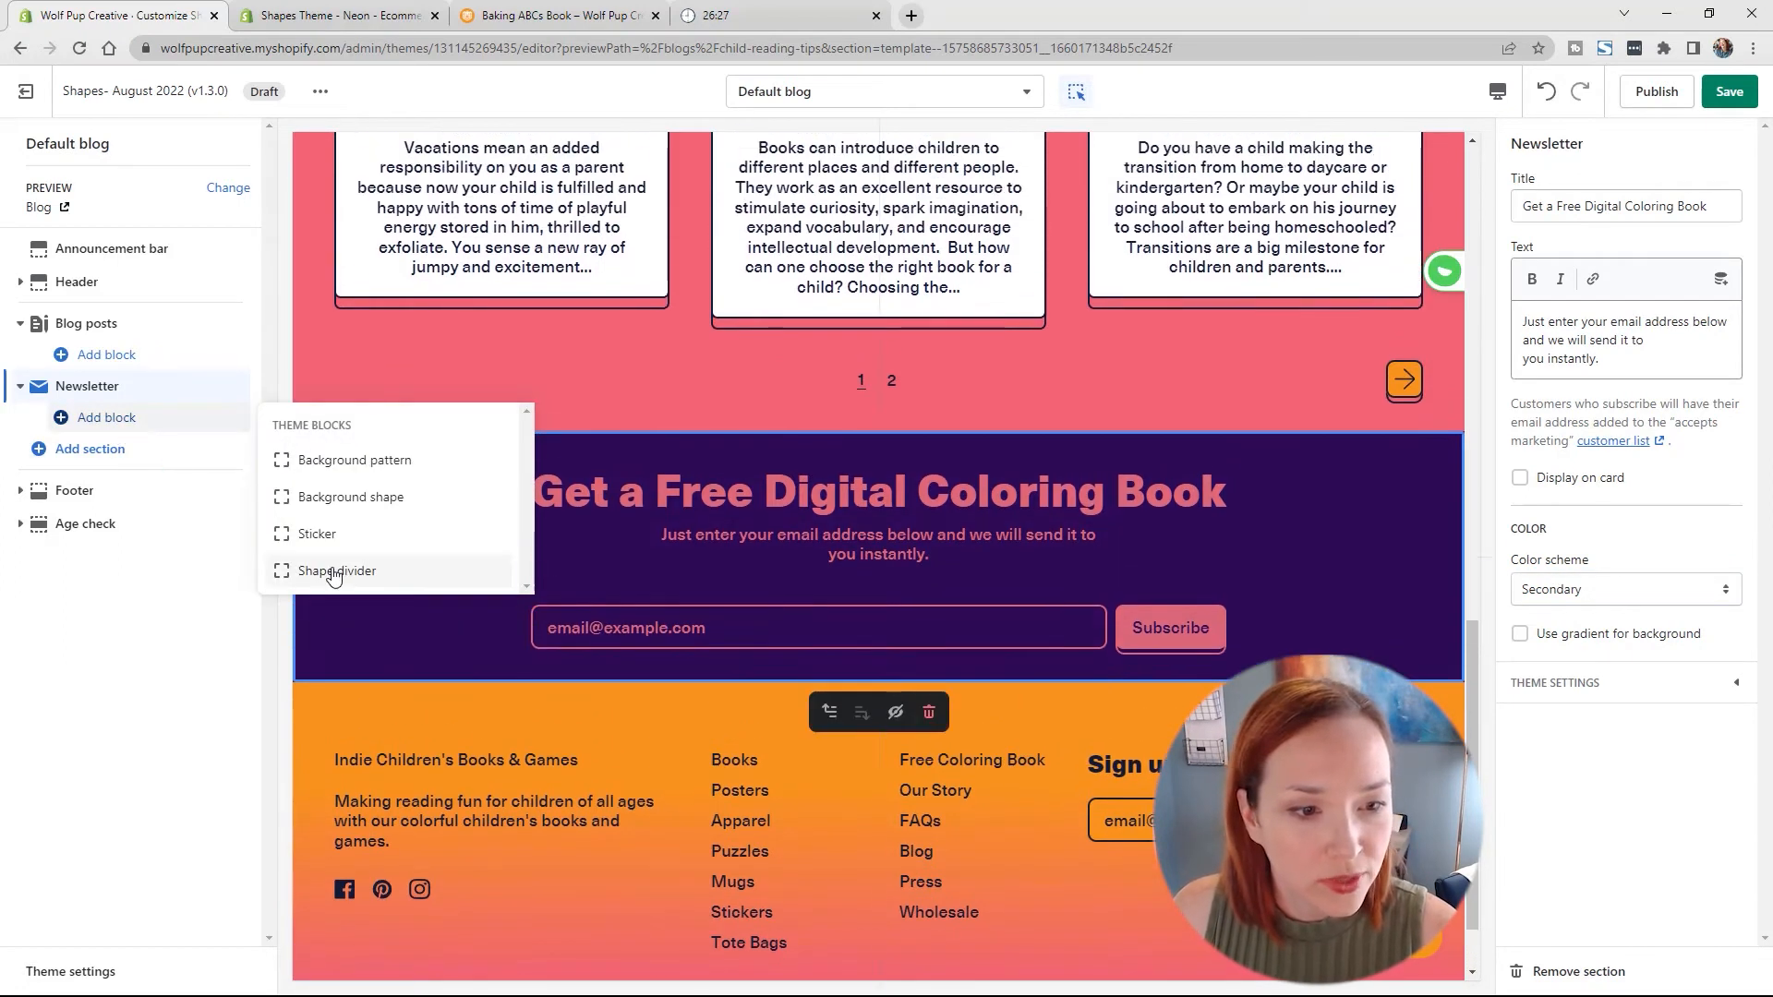
pyautogui.click(335, 572)
pyautogui.click(1638, 371)
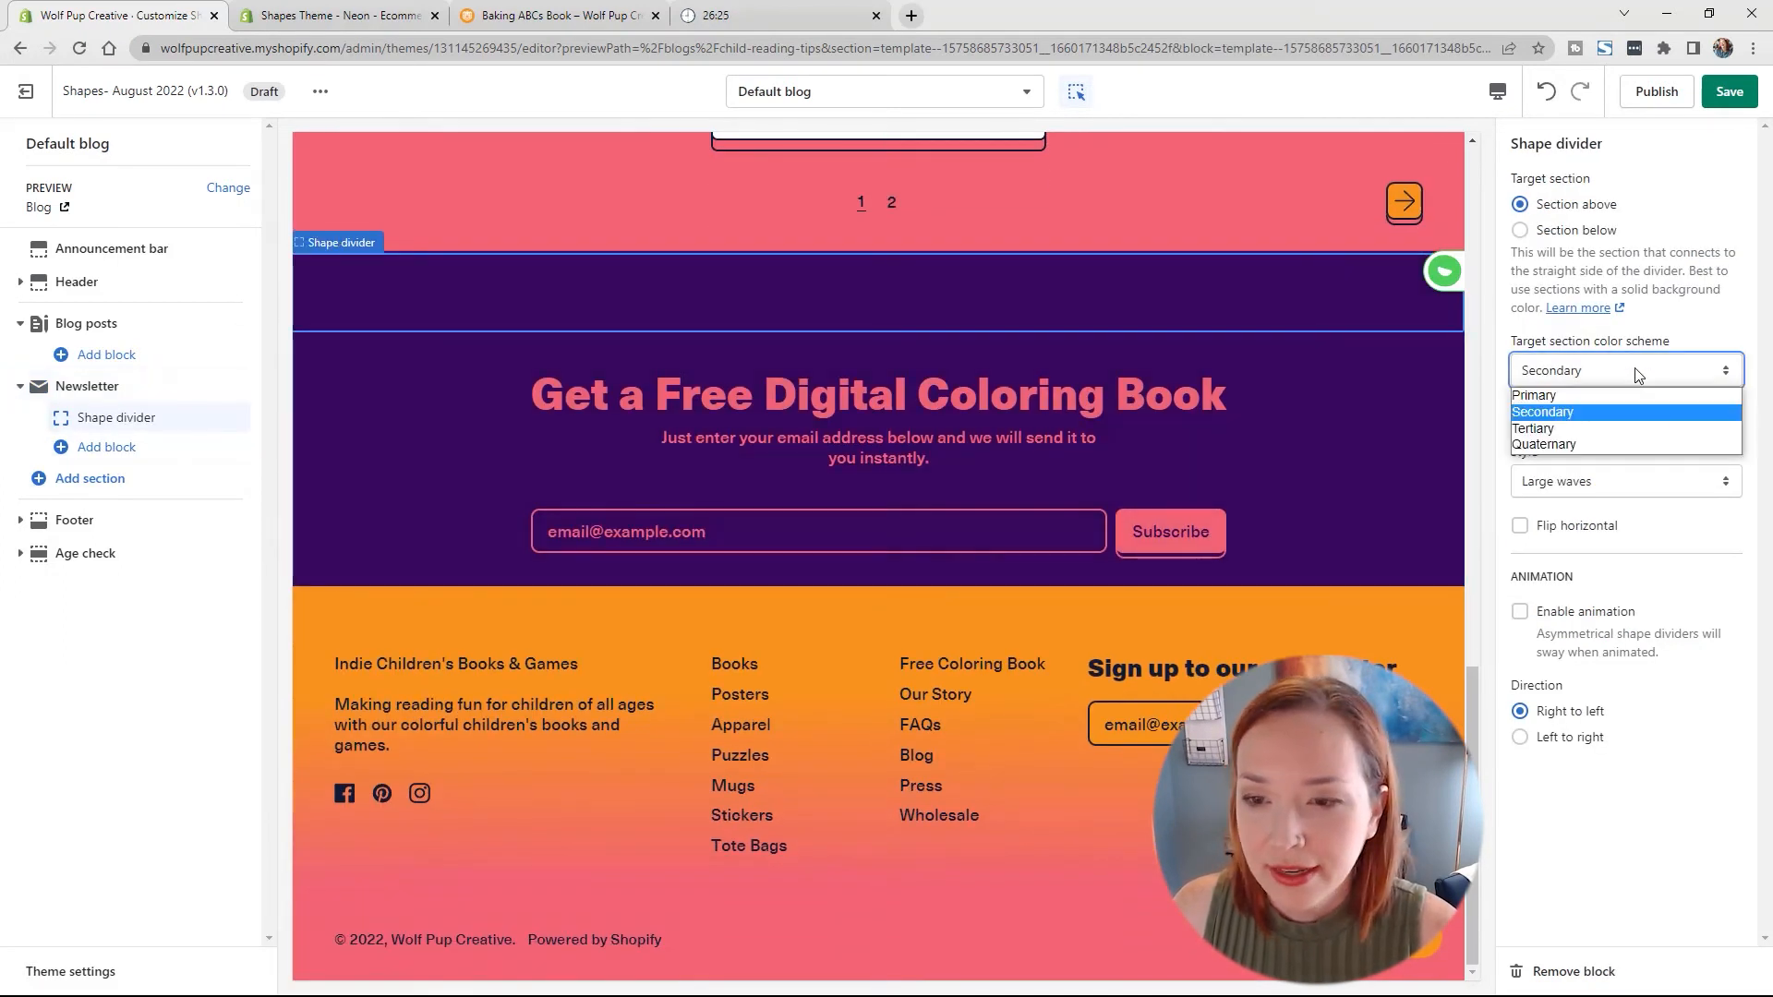
pyautogui.click(1612, 399)
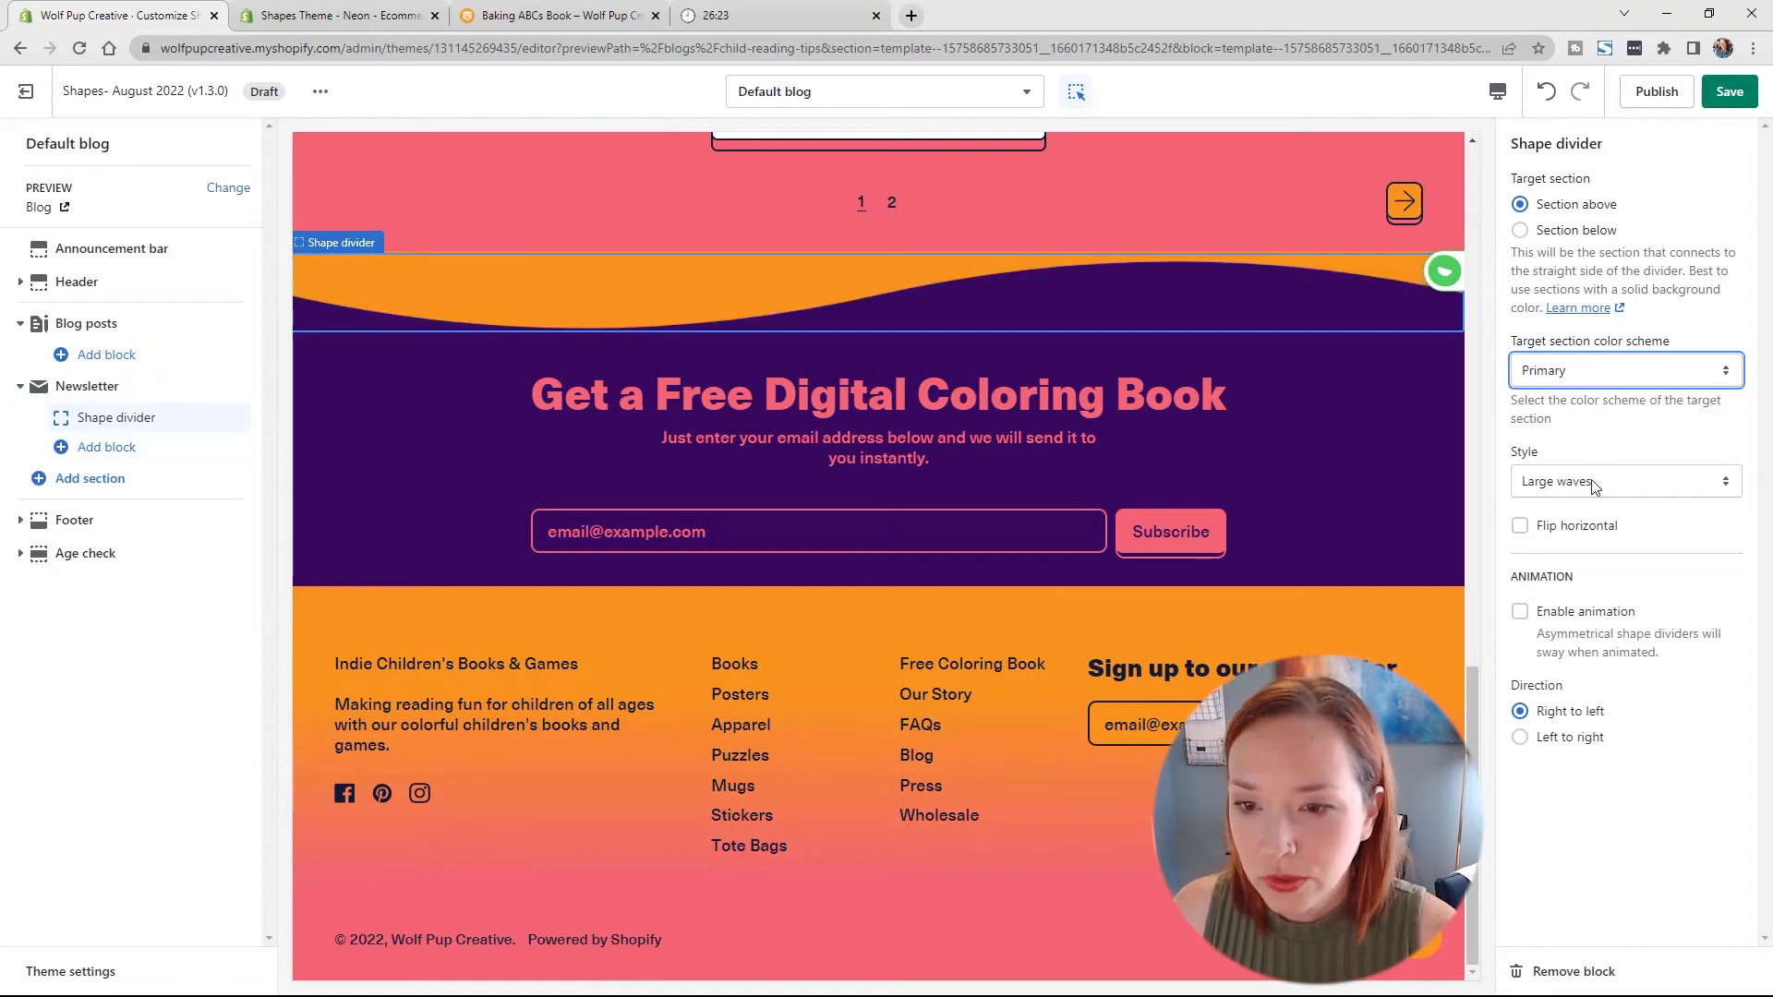
pyautogui.click(1592, 479)
pyautogui.click(1644, 446)
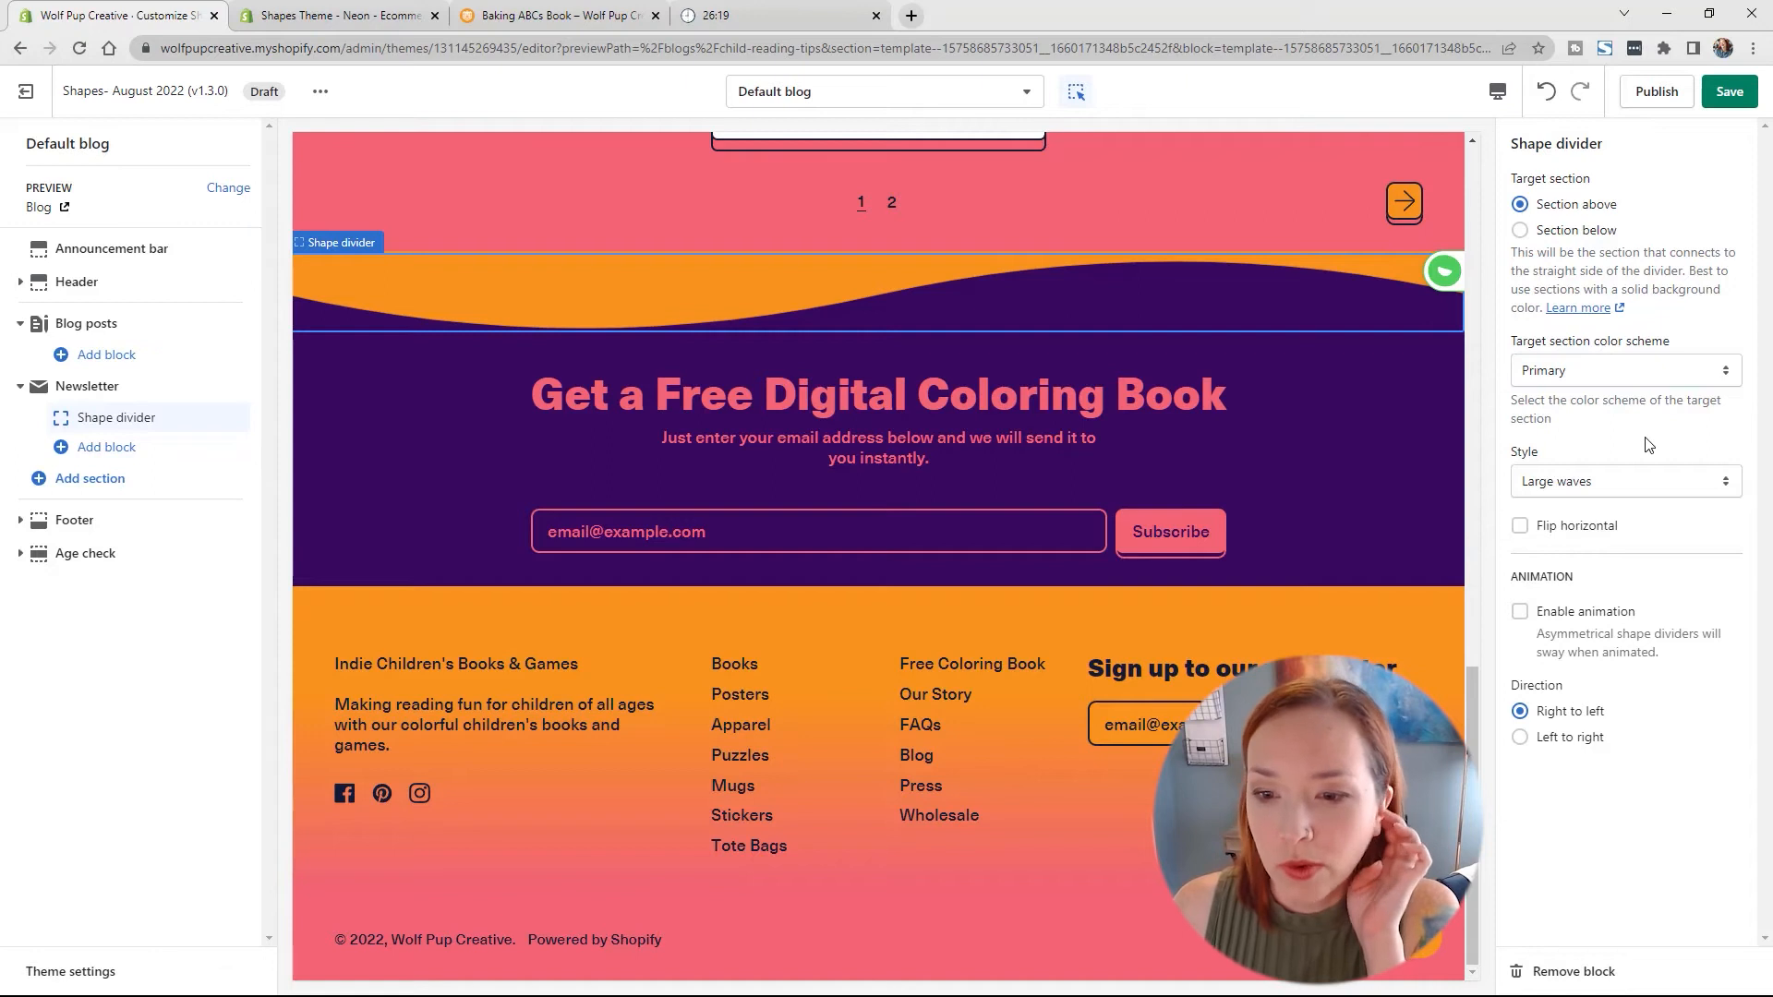
# Step: Try the Quaternary and Tertiary target section color schemes on the shape divider and go back to Primary
pyautogui.click(1599, 372)
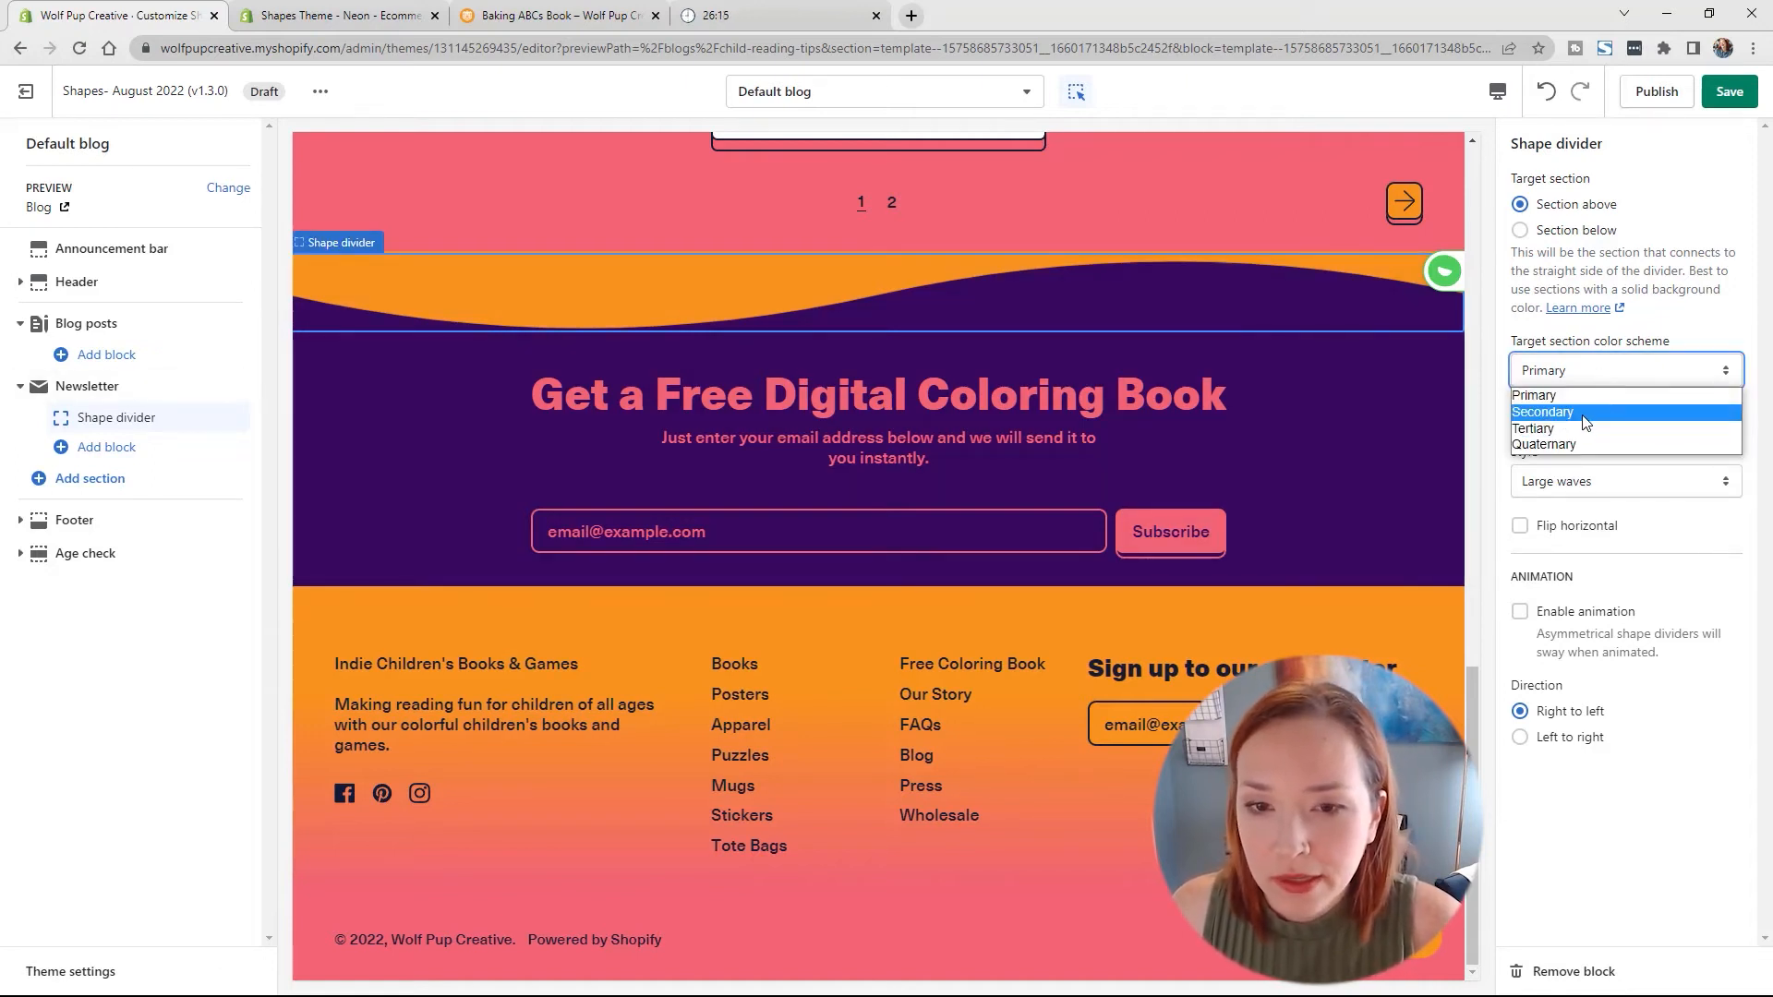
pyautogui.click(1590, 444)
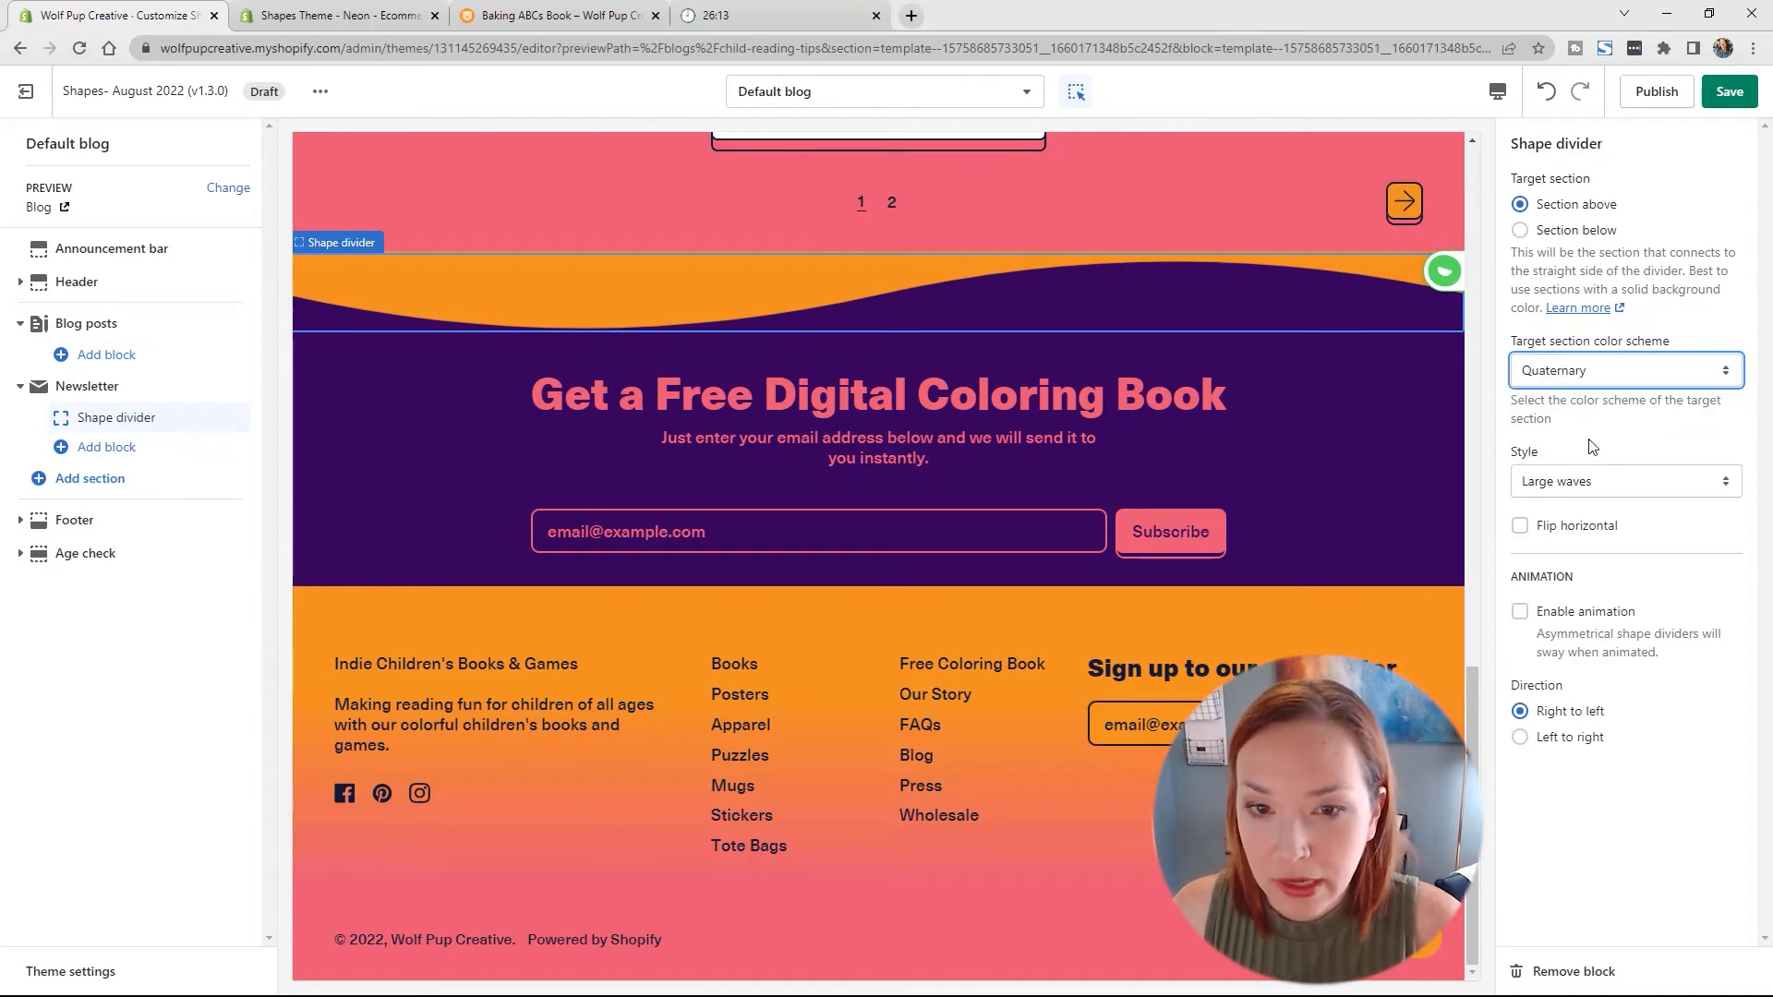
pyautogui.click(1560, 372)
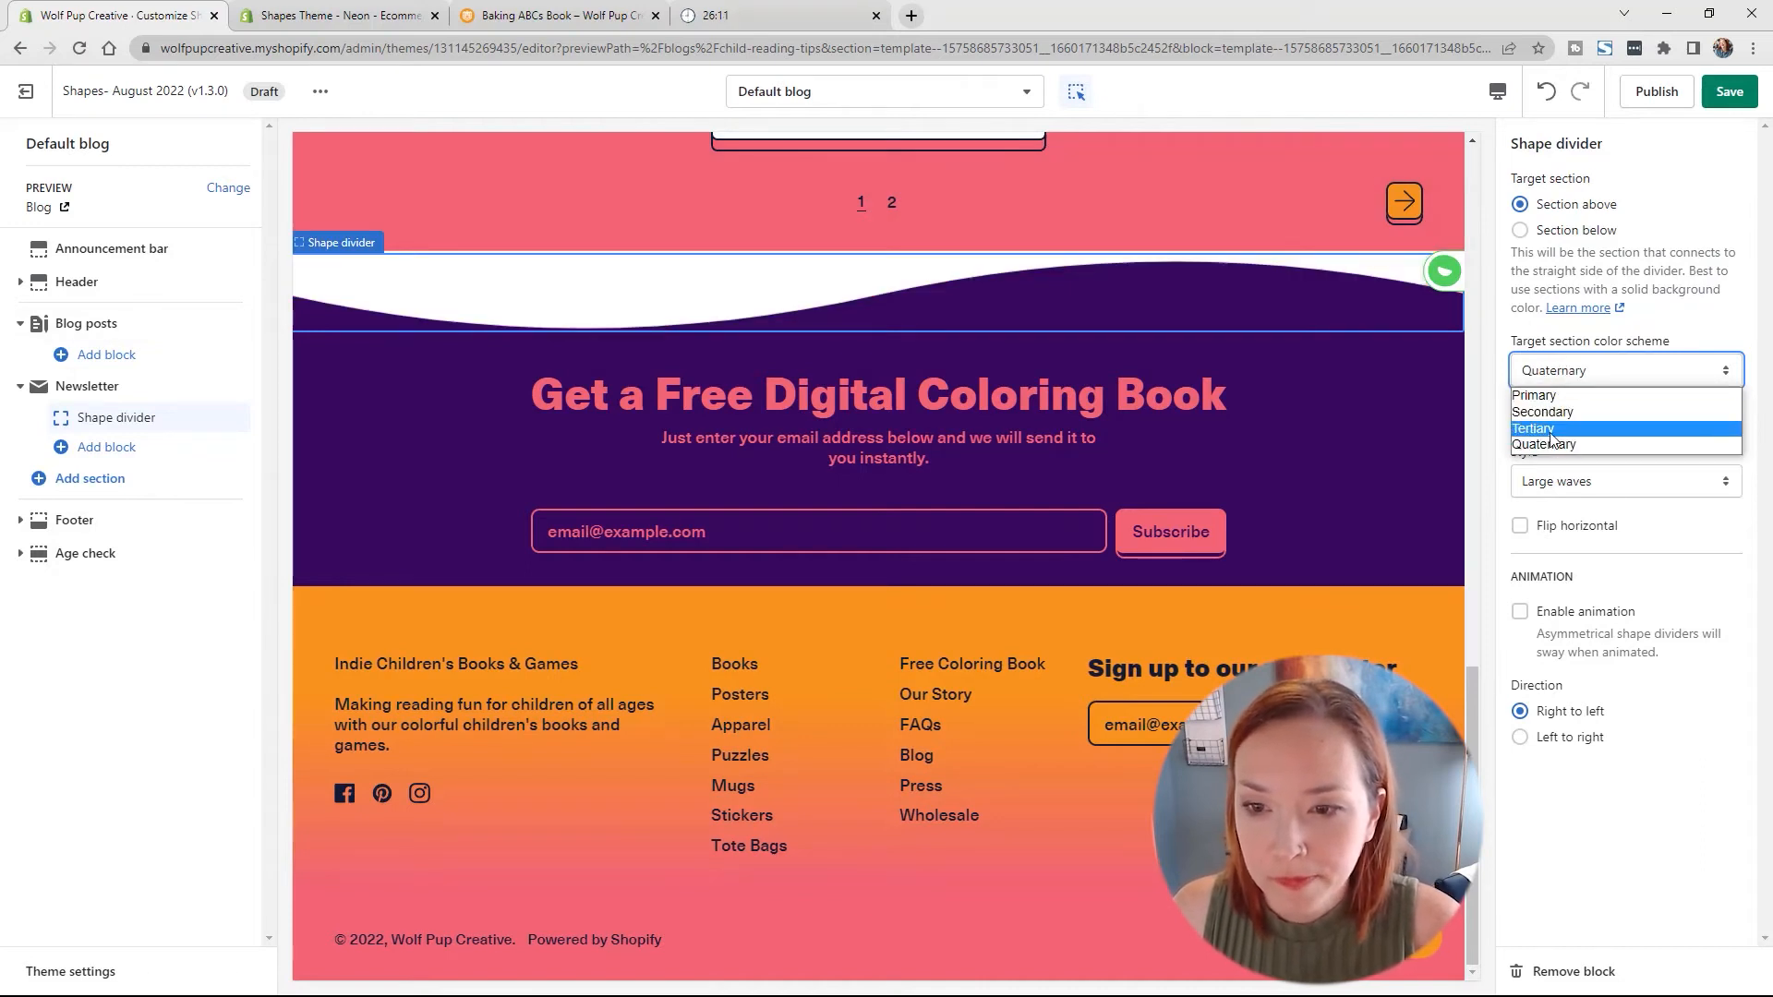
pyautogui.click(1557, 427)
pyautogui.click(1570, 379)
pyautogui.click(1561, 400)
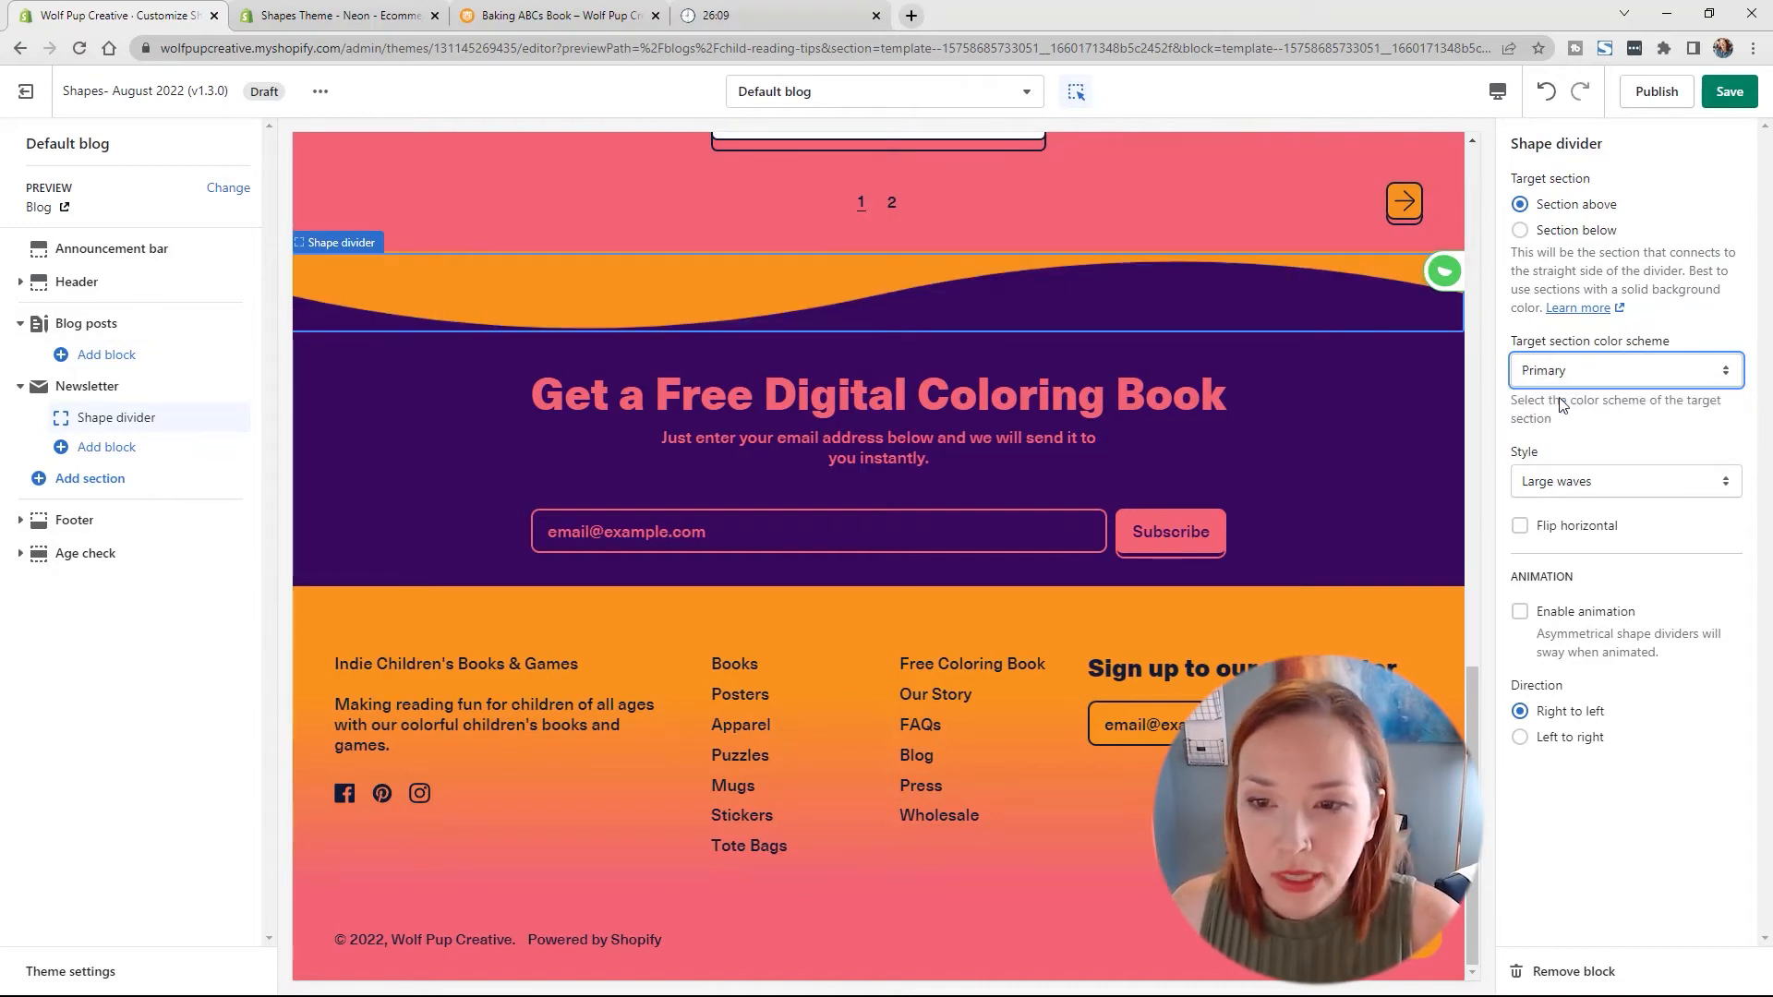
# Step: Target the shape divider at the section below, enable its animation, and save the Default blog template
pyautogui.click(1579, 371)
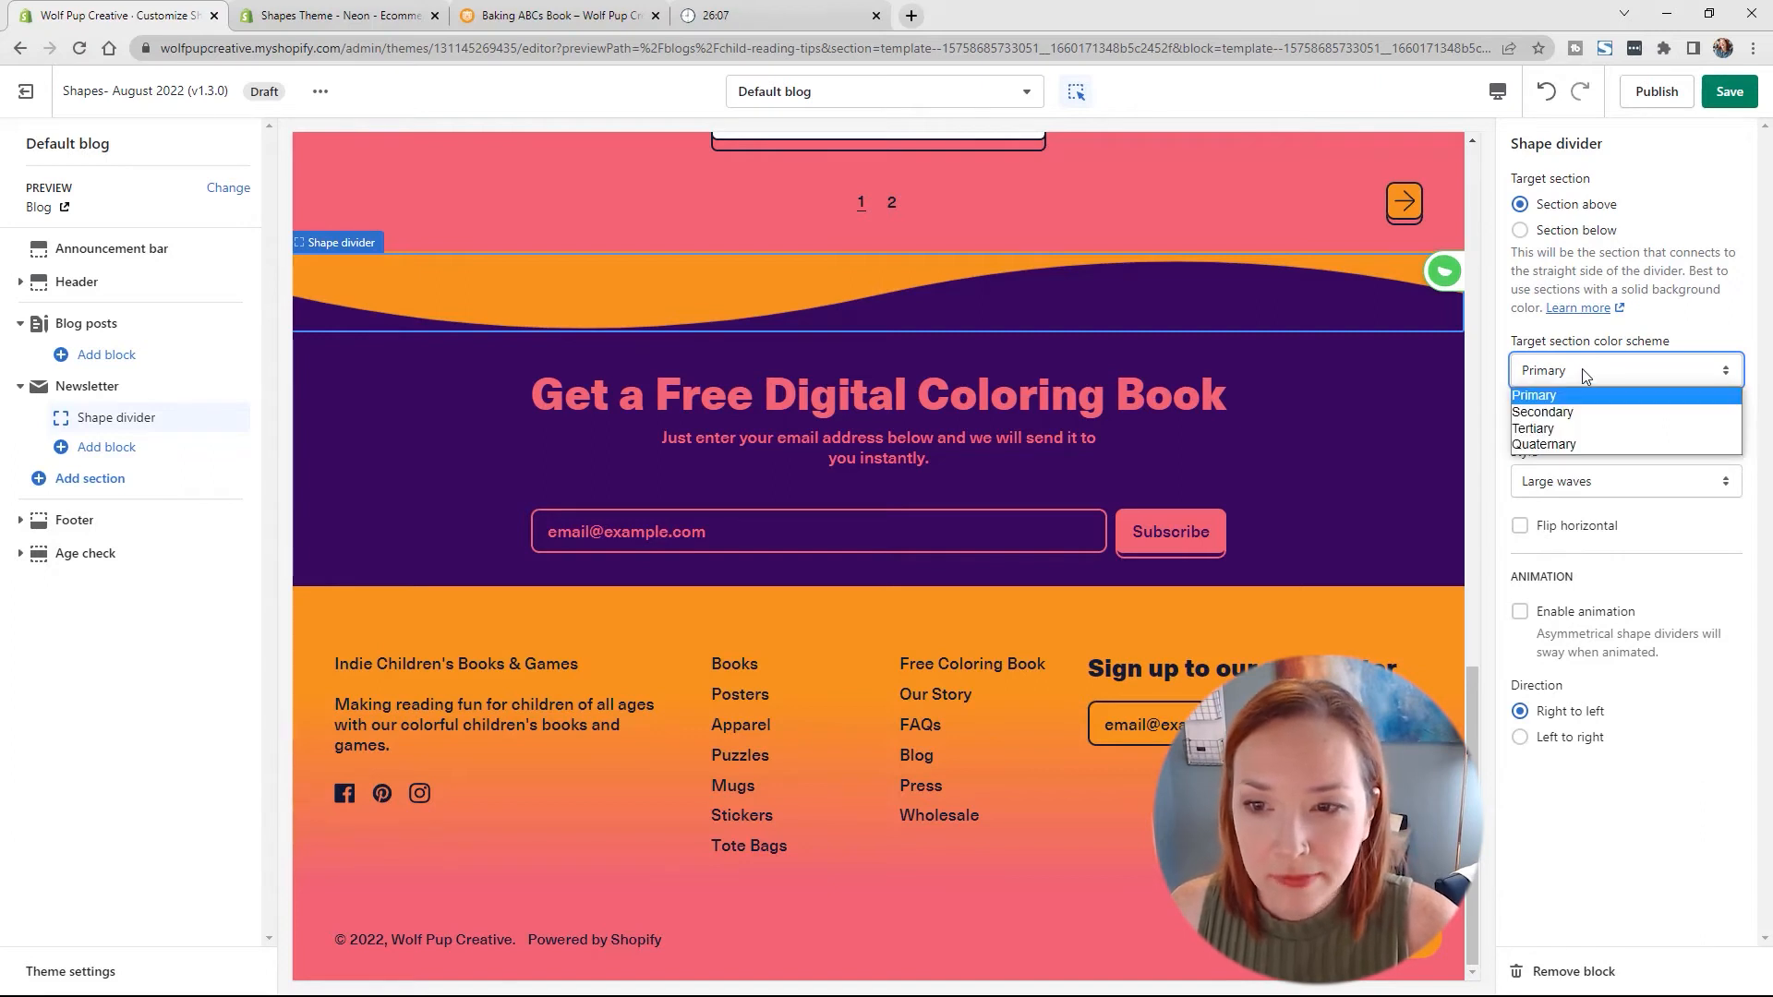
pyautogui.click(1517, 233)
pyautogui.click(1520, 231)
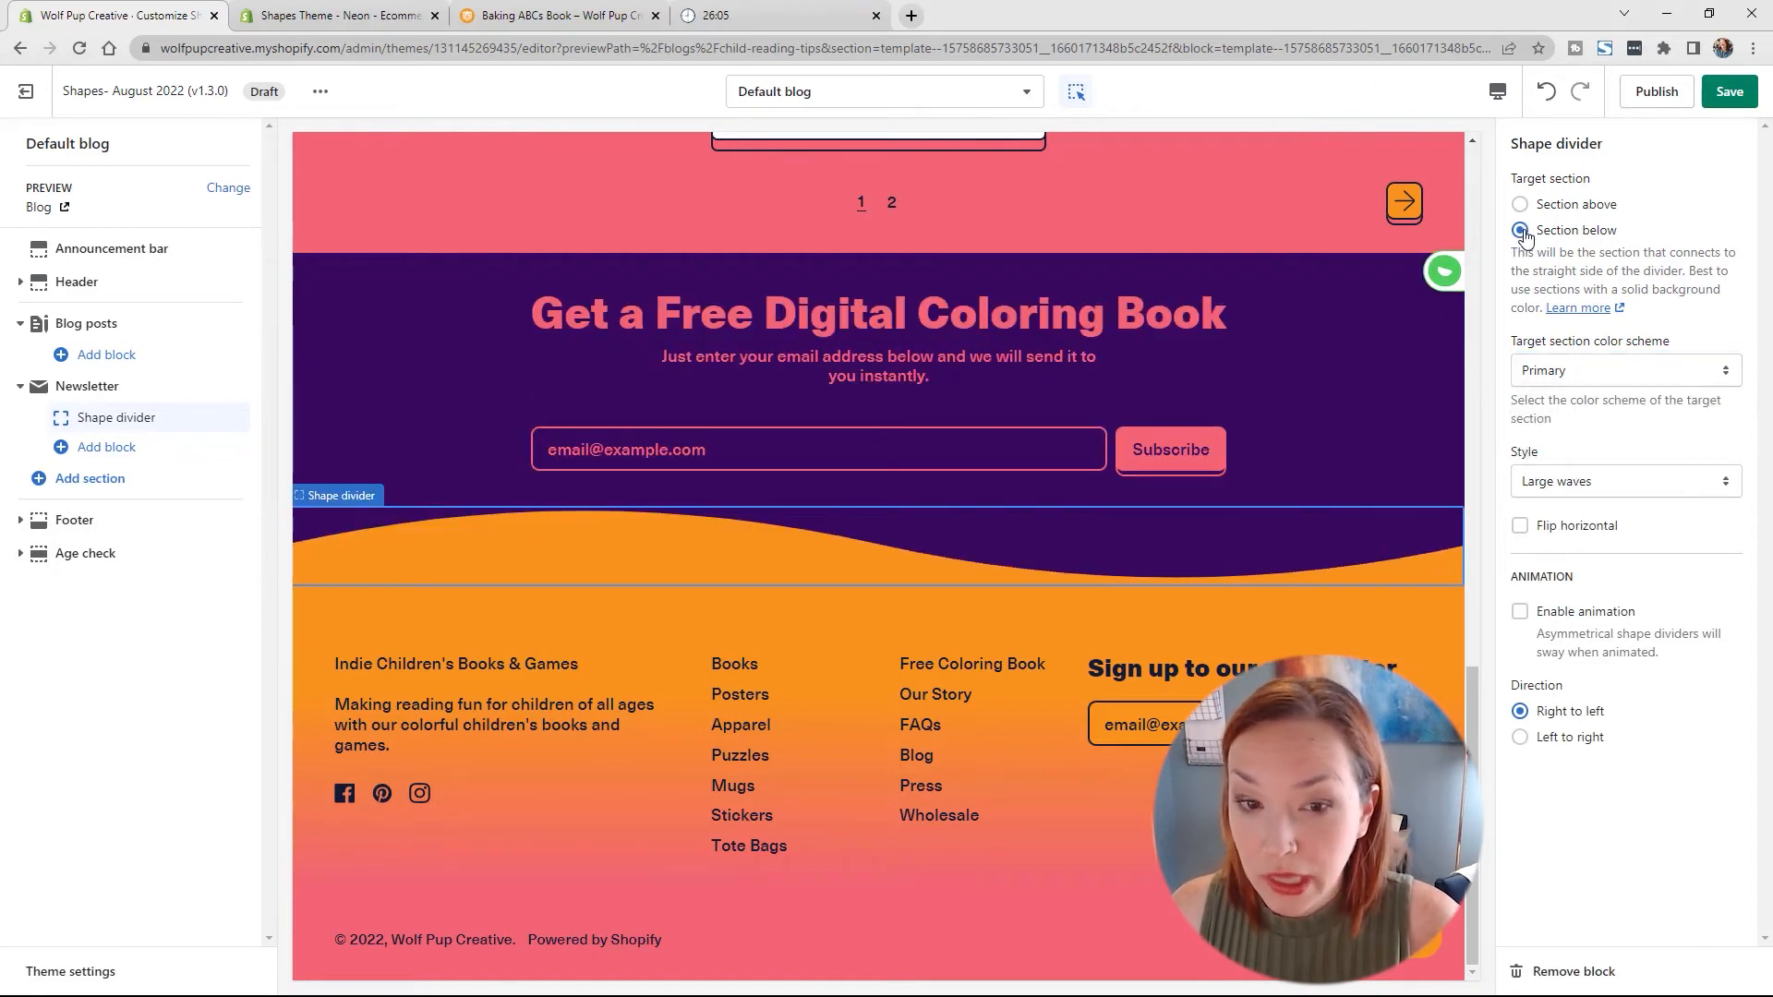
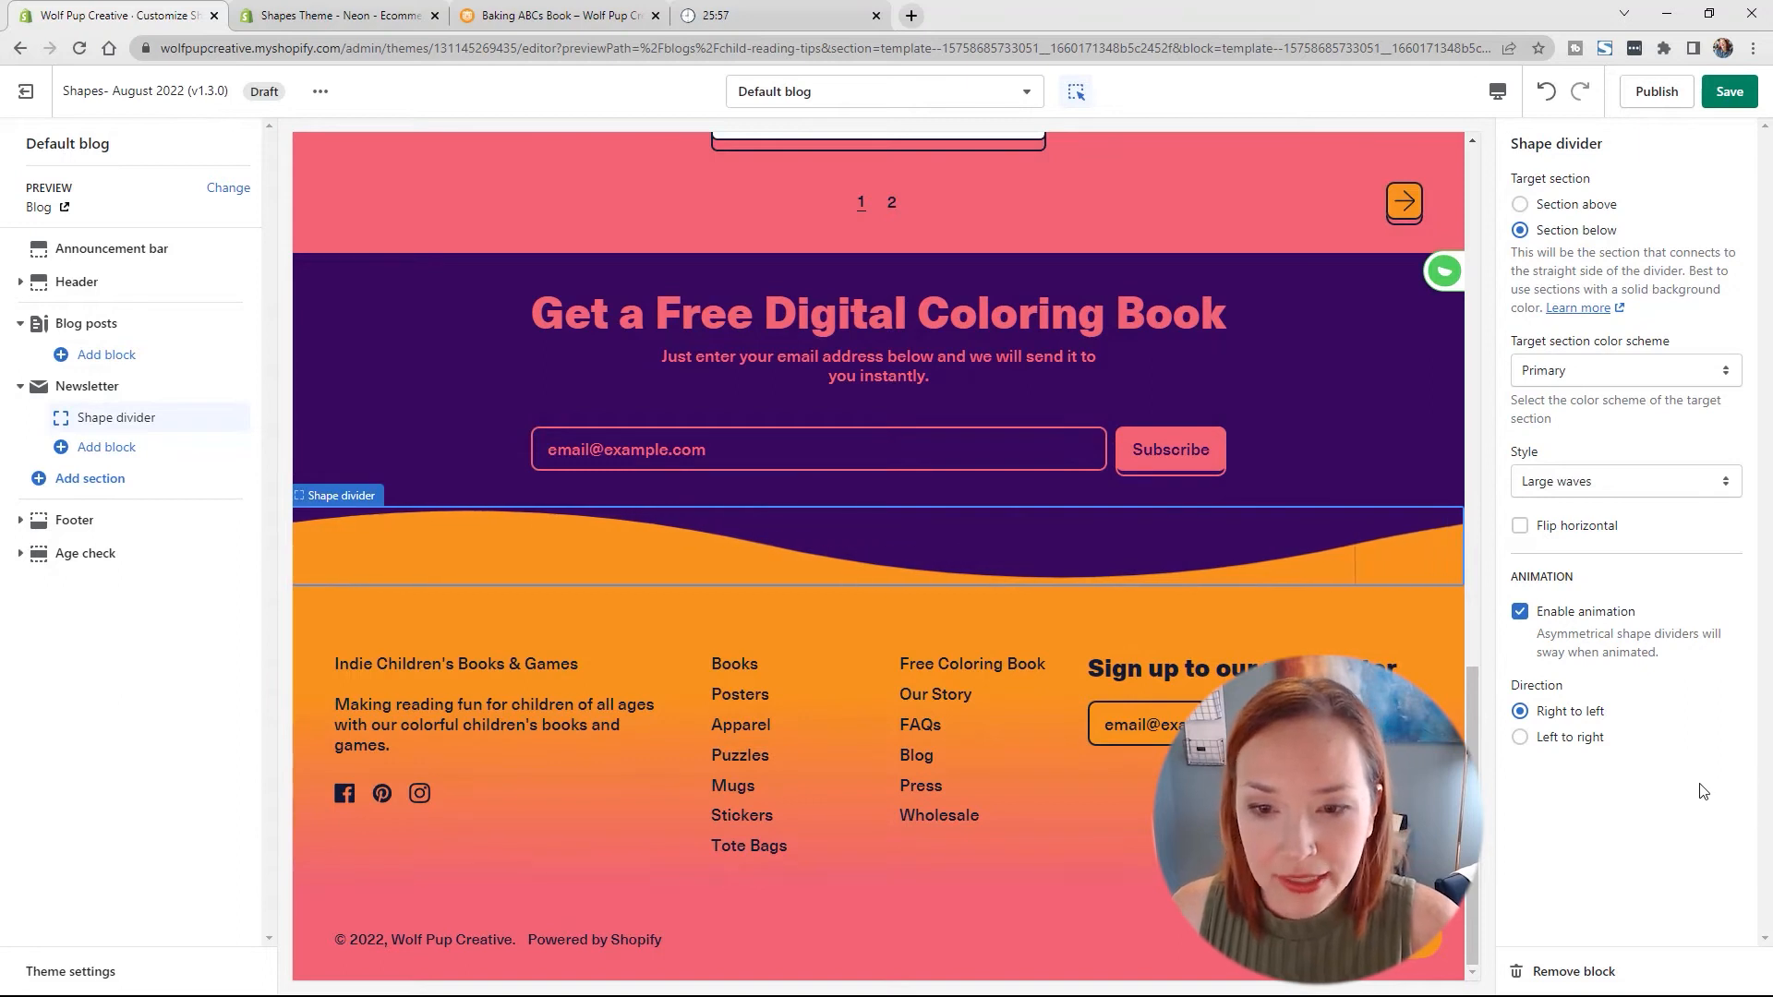
pyautogui.click(1730, 91)
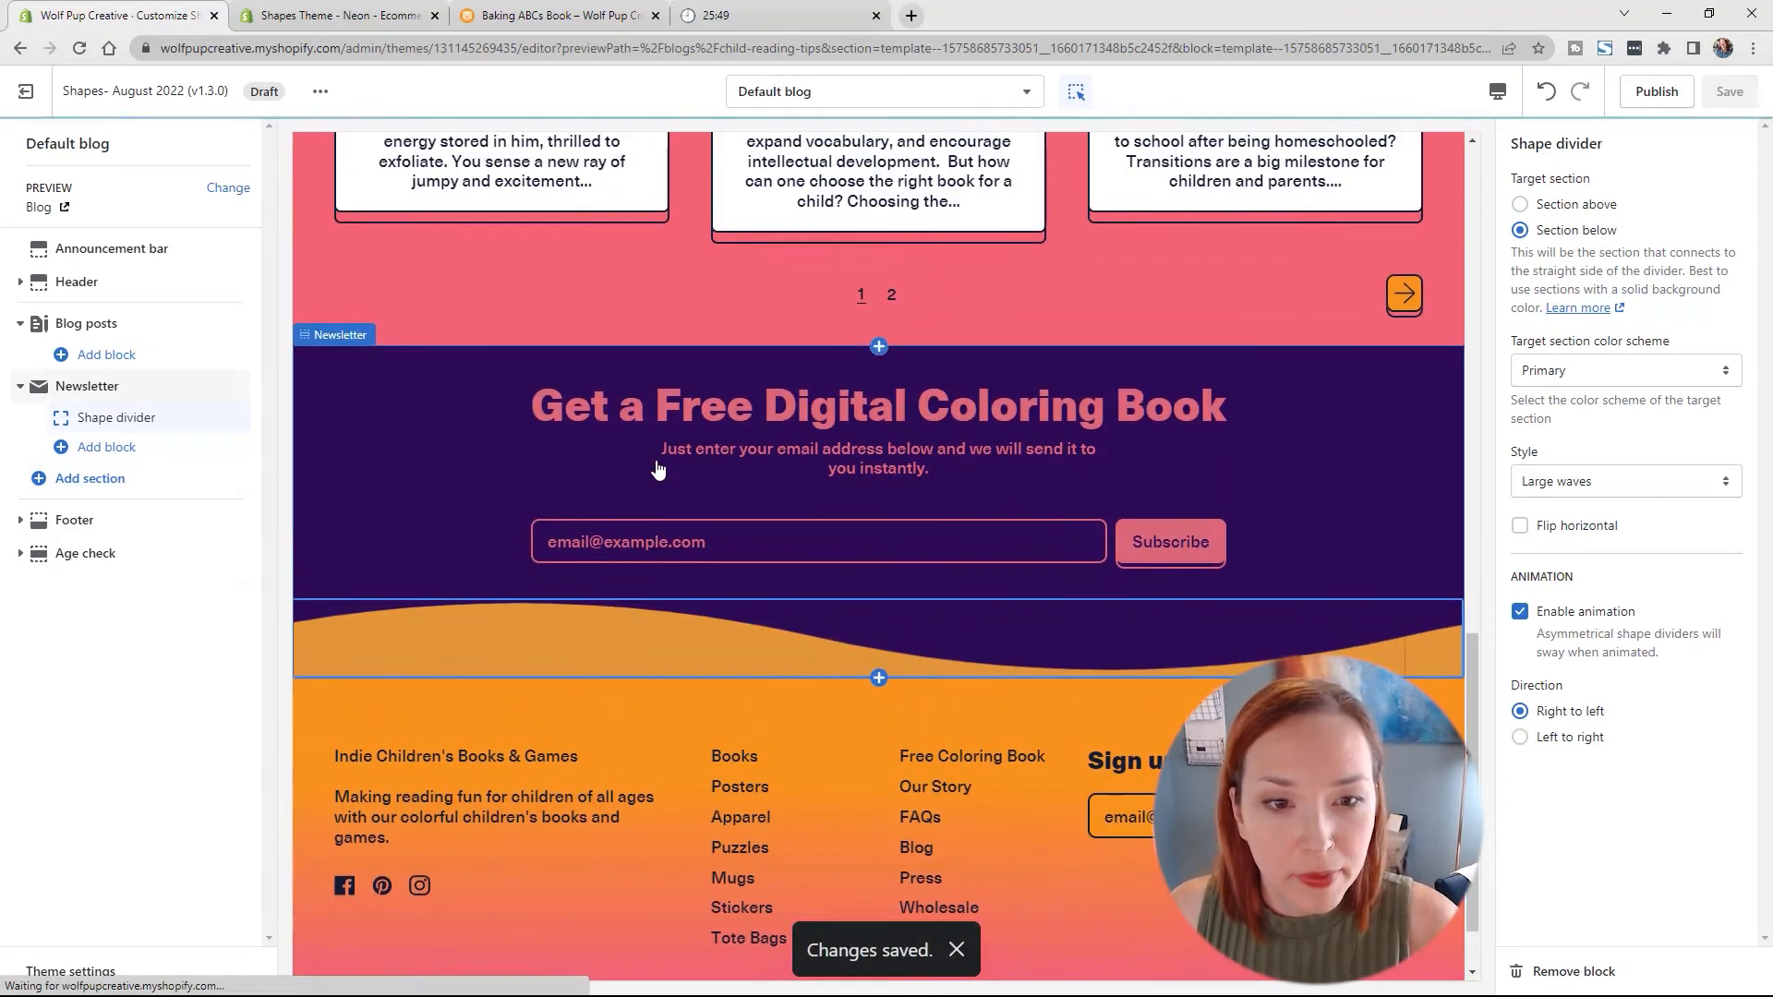
# Step: Switch the theme editor from the blog template to the Default blog post template
pyautogui.scroll(5, 660, 468)
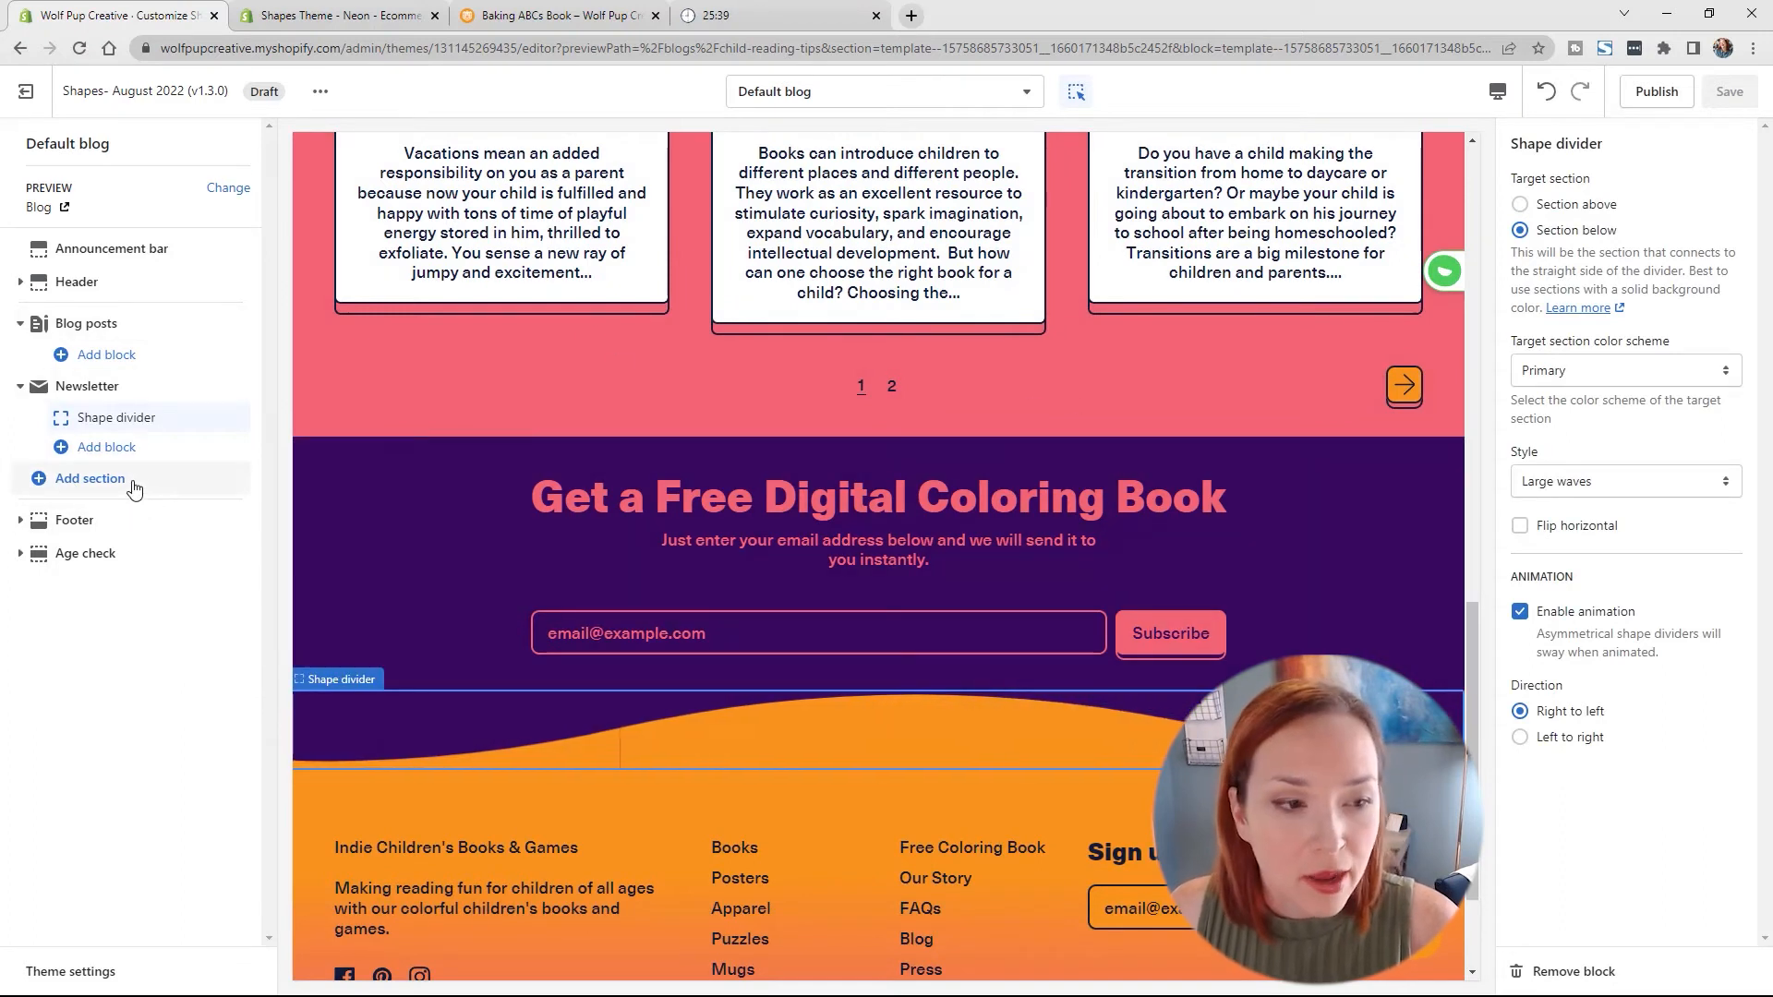
pyautogui.scroll(10, 912, 647)
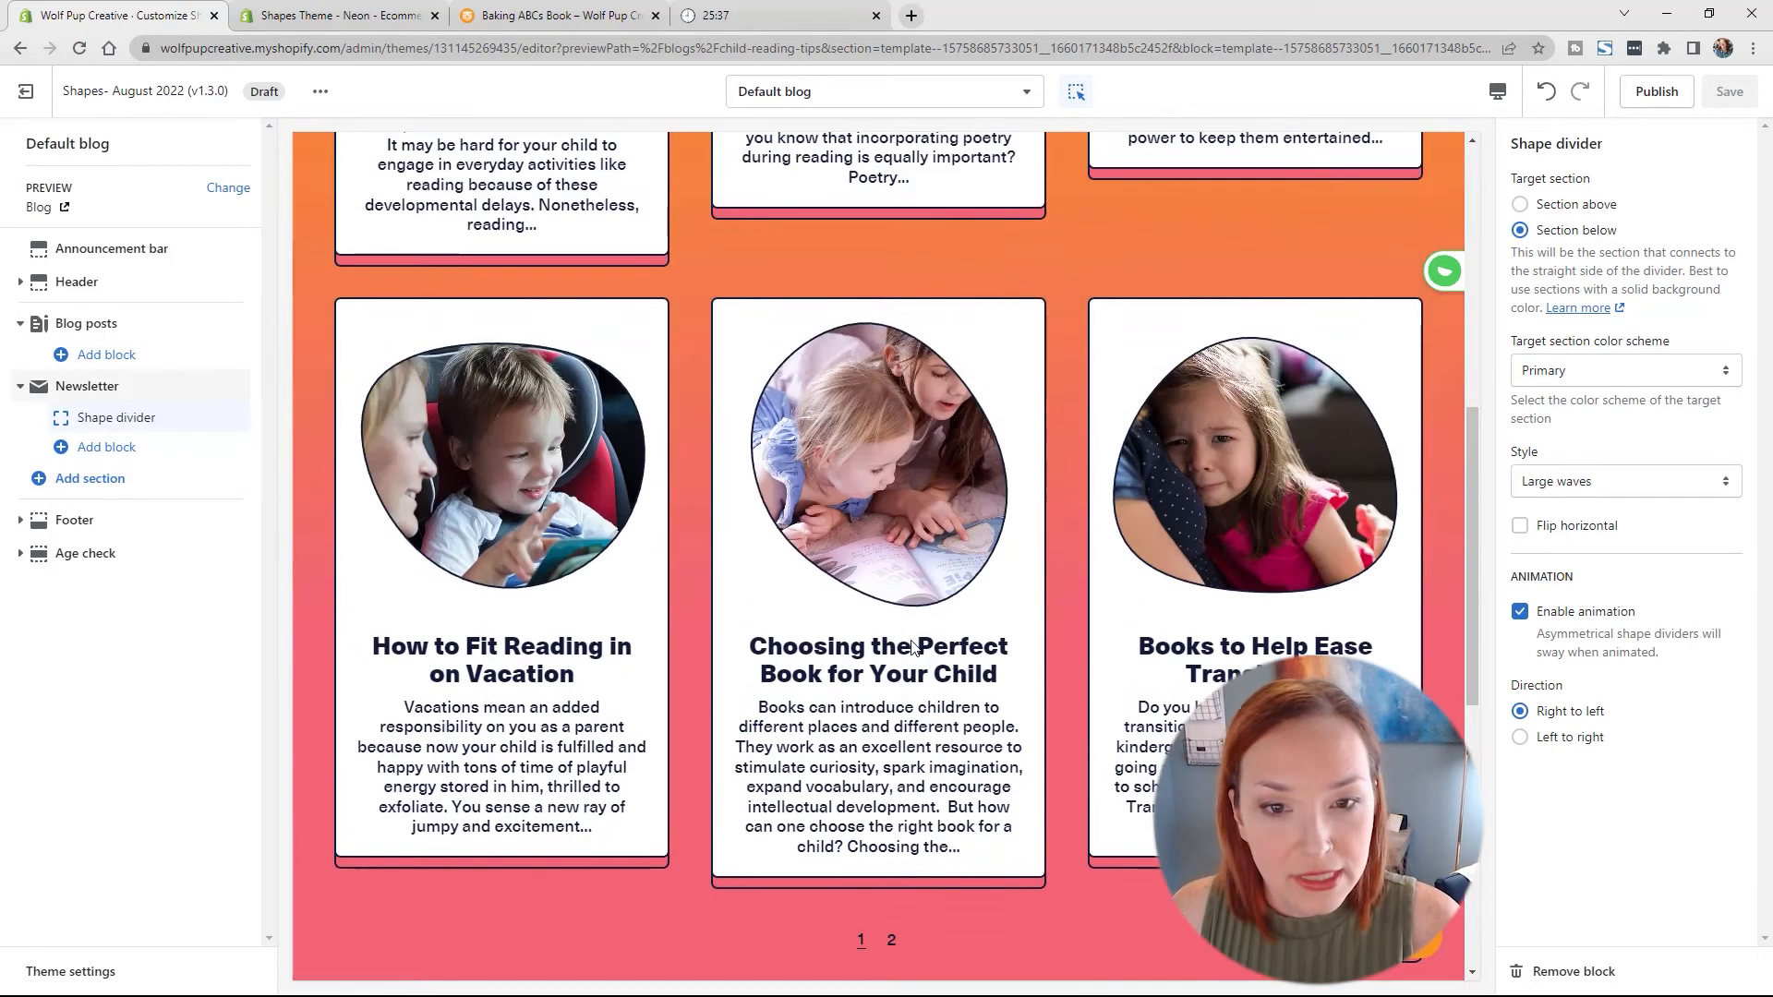
pyautogui.scroll(2, 912, 646)
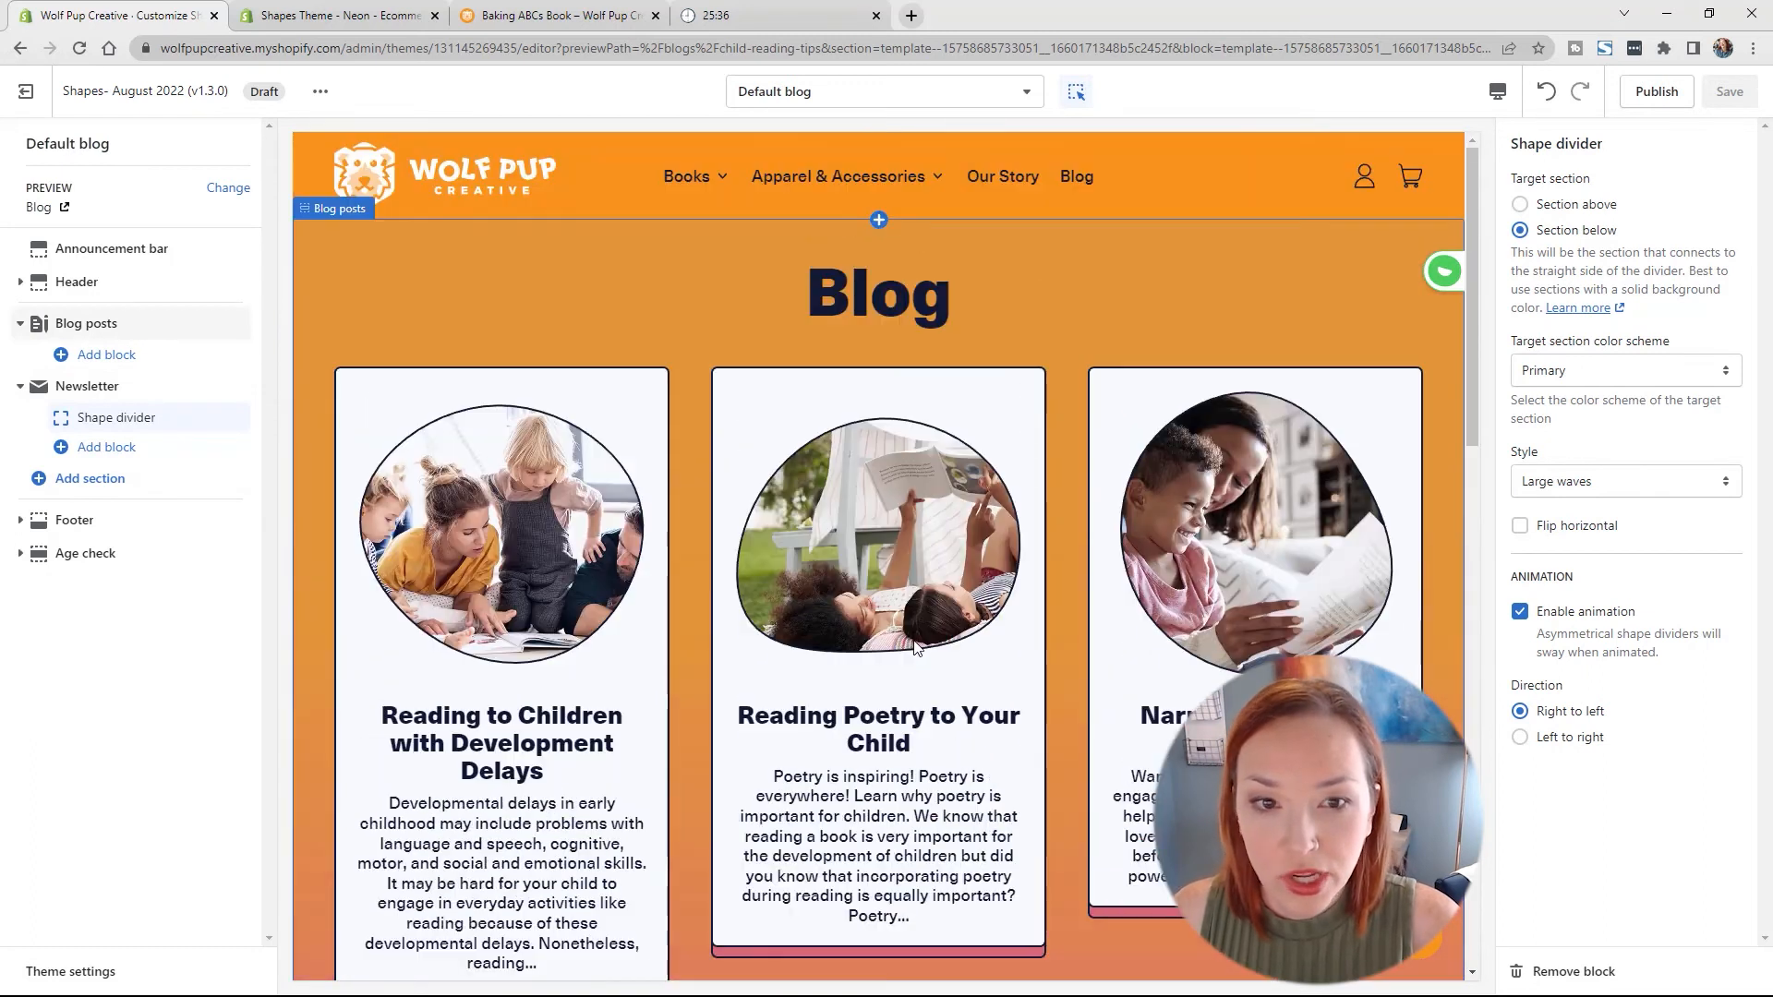
pyautogui.click(884, 97)
pyautogui.click(912, 473)
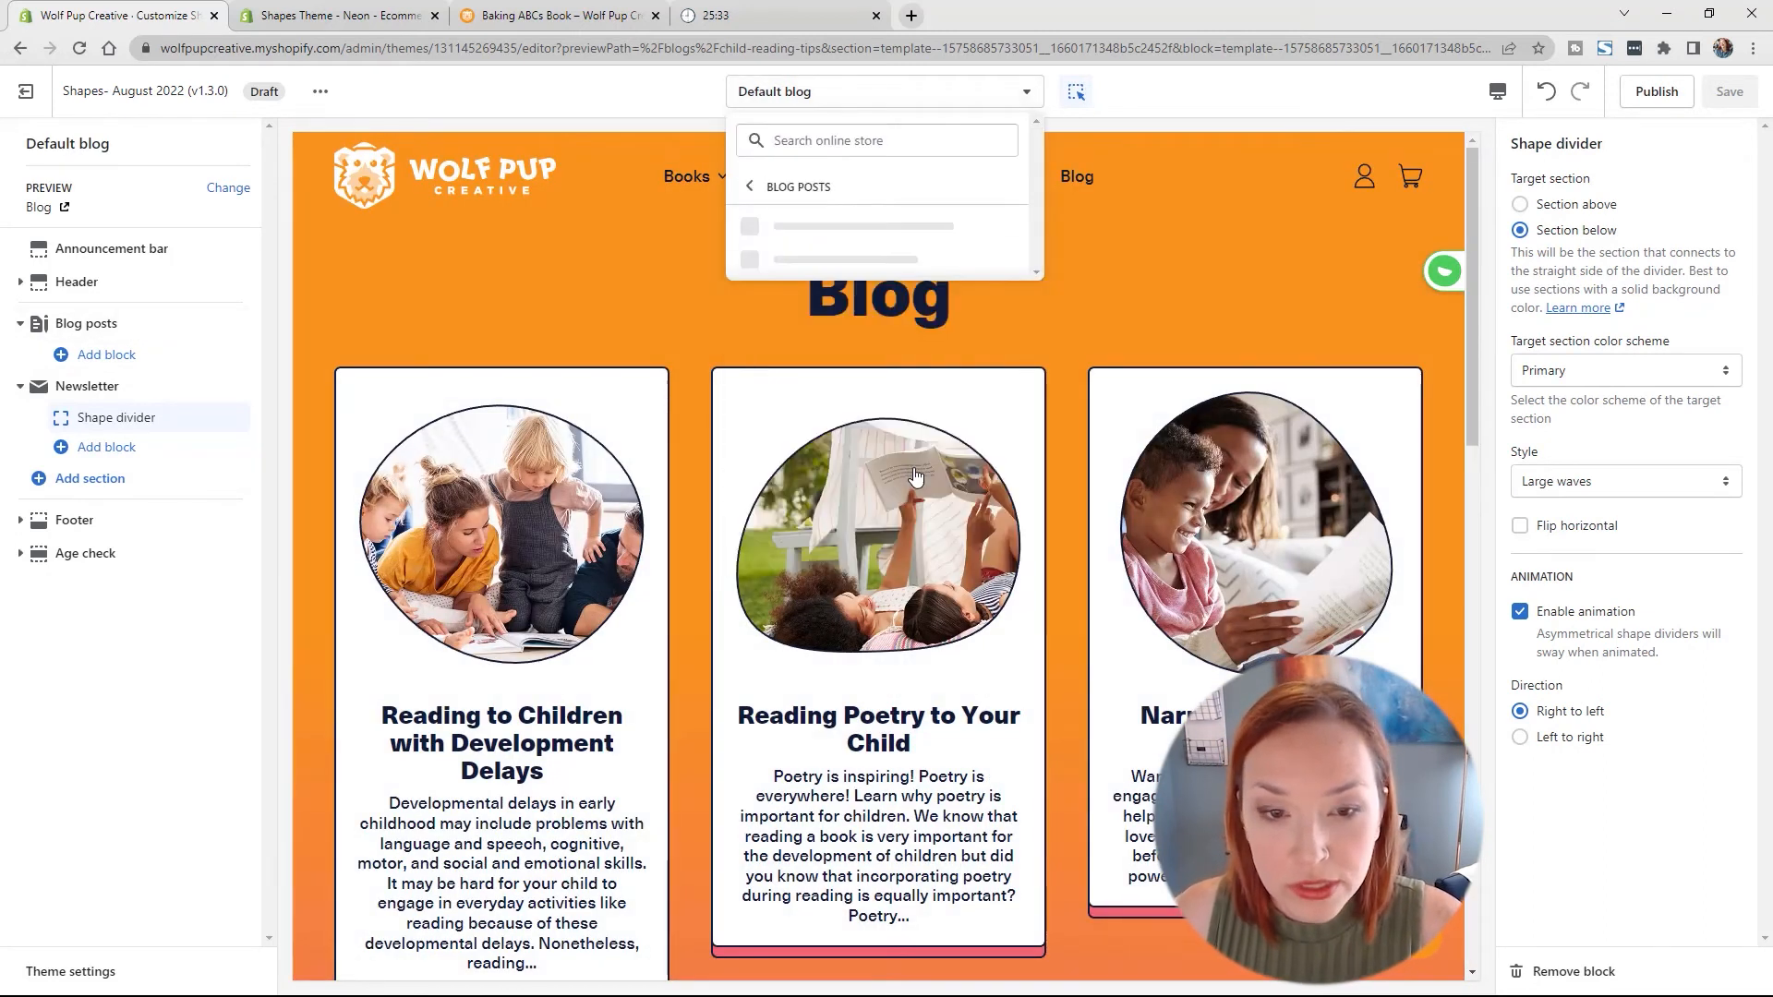
pyautogui.click(848, 238)
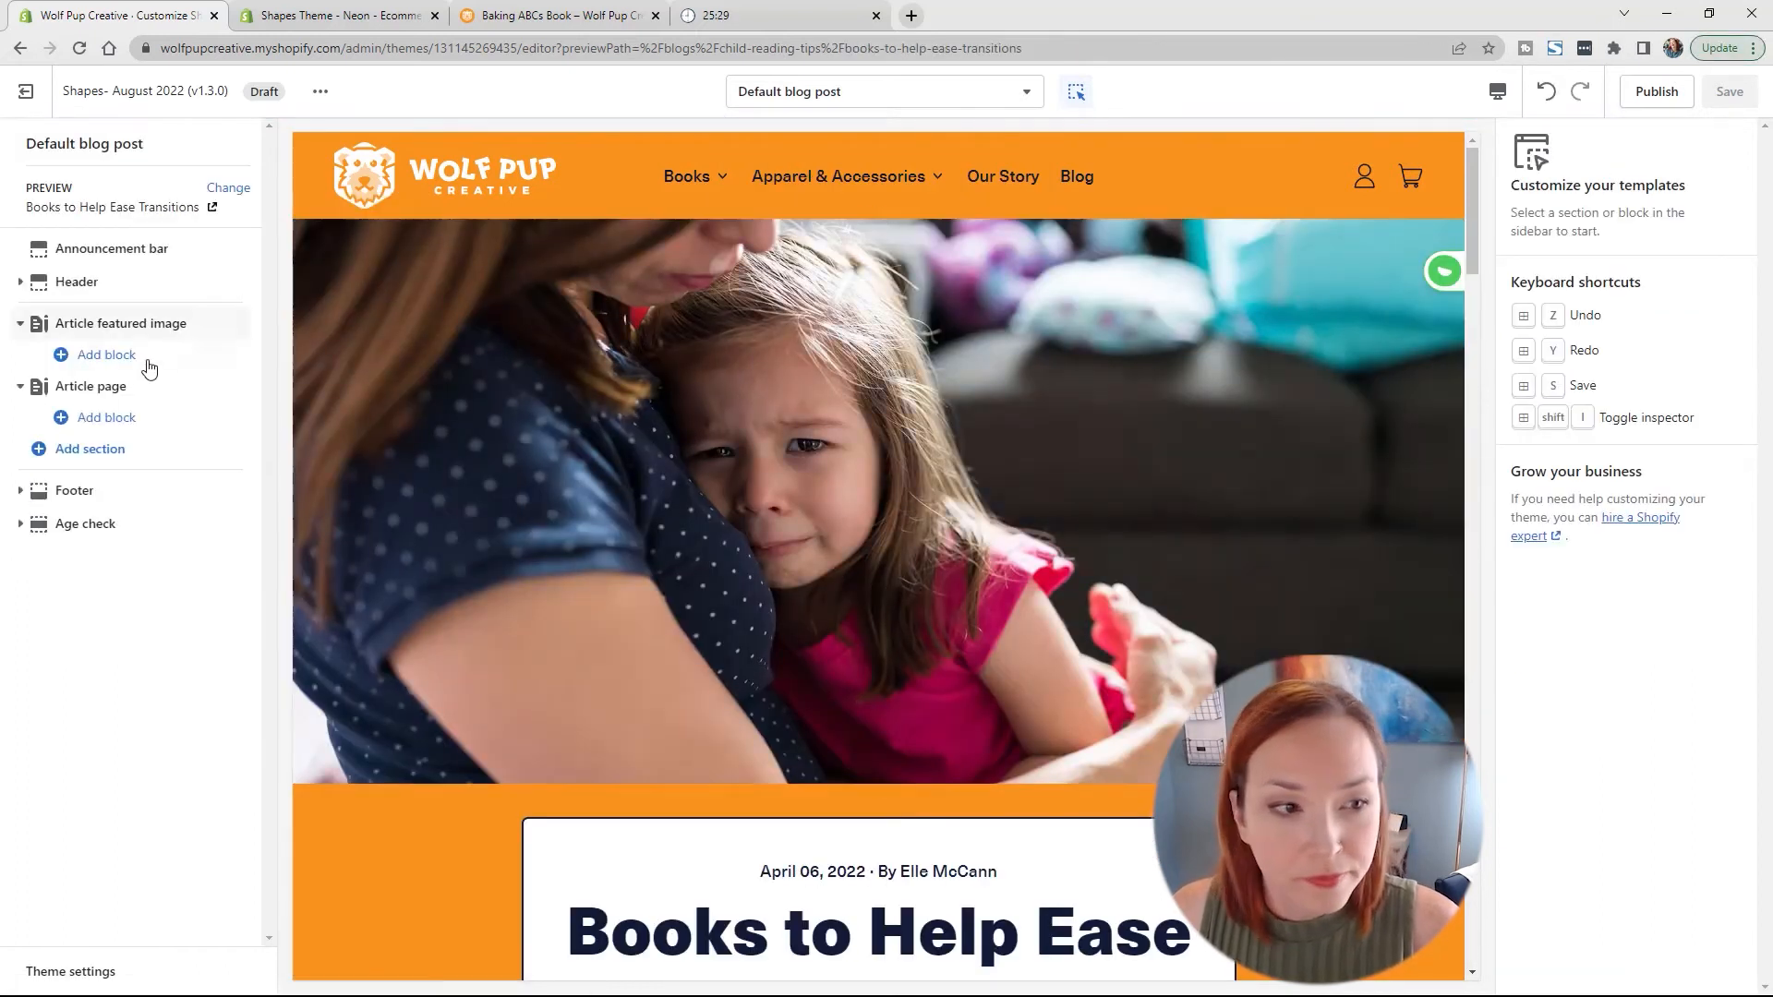
# Step: Set the style of the Article featured image section to Inset
pyautogui.click(138, 340)
pyautogui.scroll(-5, 1102, 591)
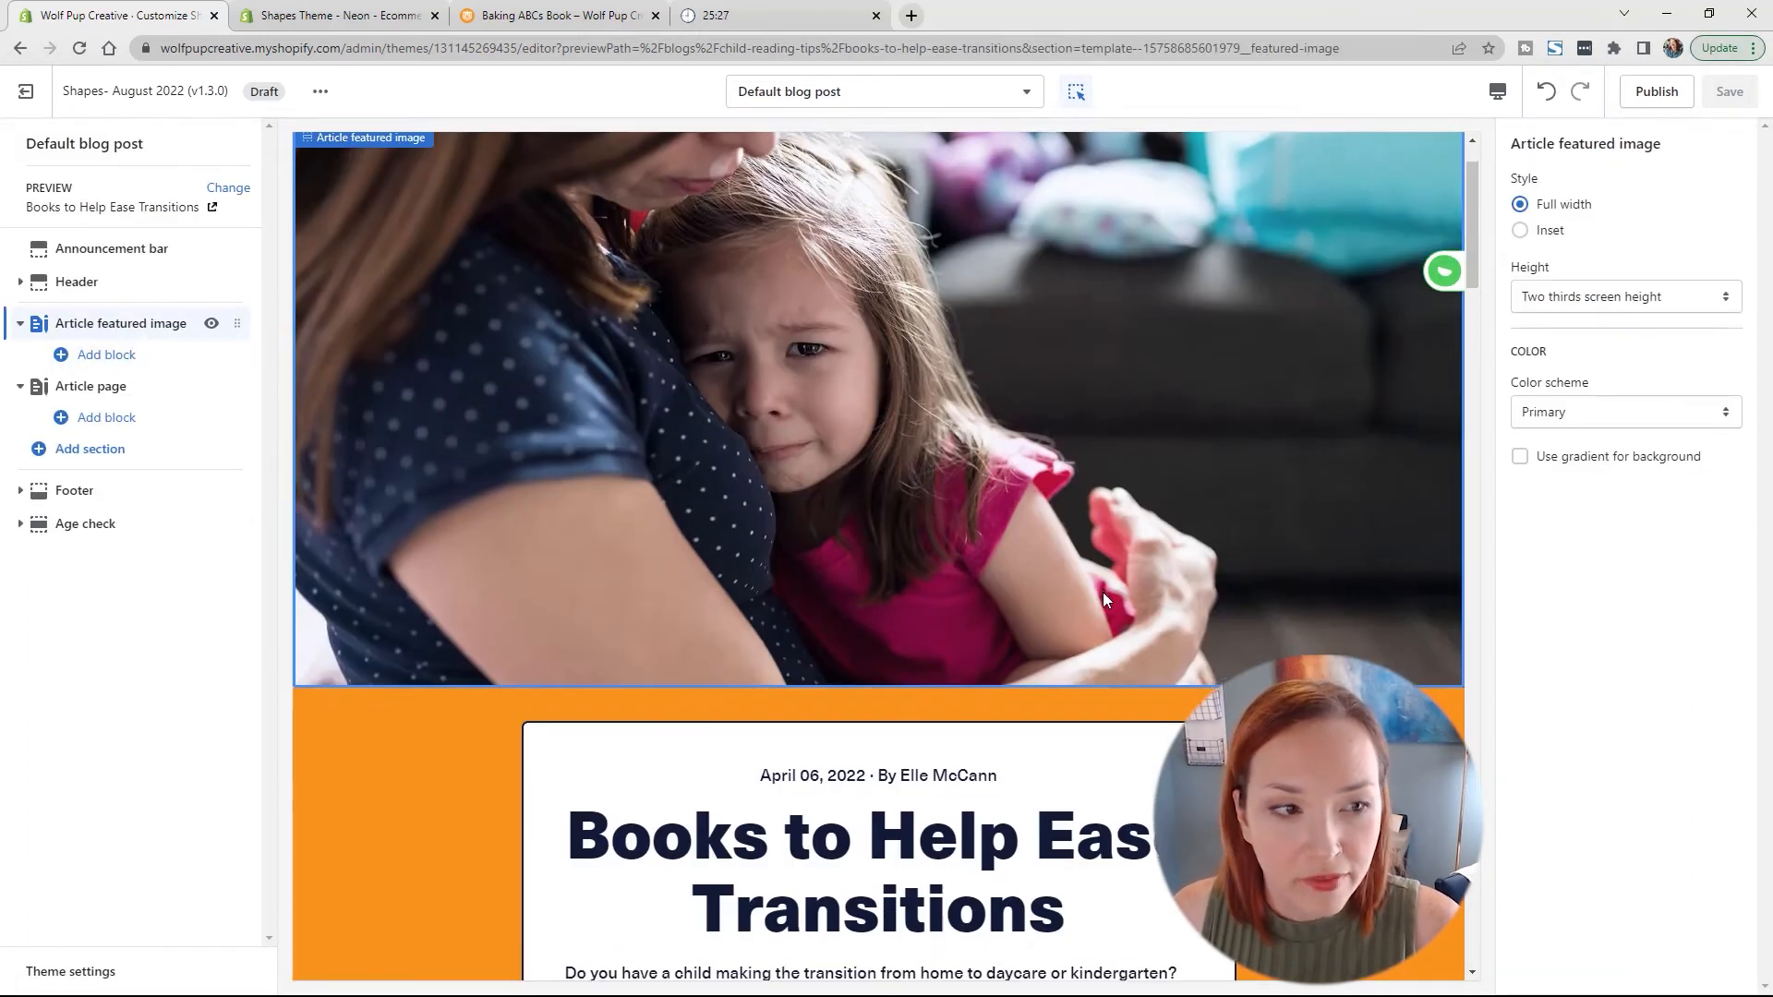
pyautogui.scroll(-15, 1108, 591)
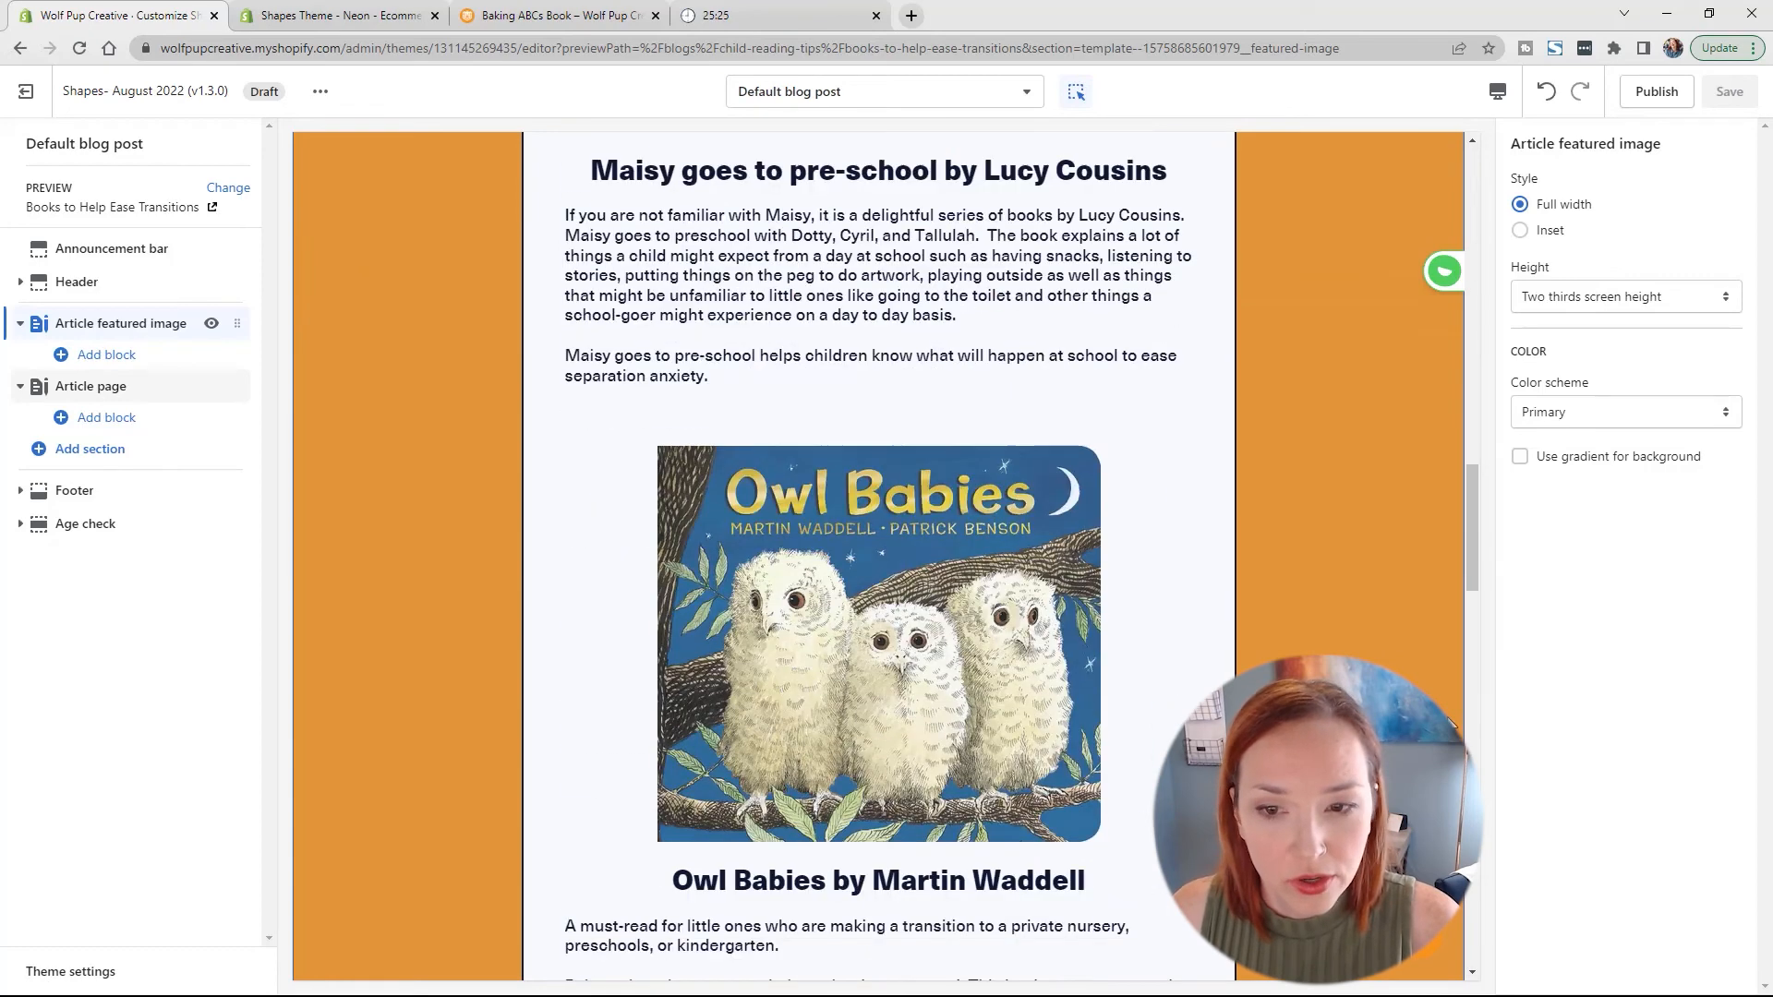
pyautogui.moveTo(1472, 573); pyautogui.dragTo(1489, 750)
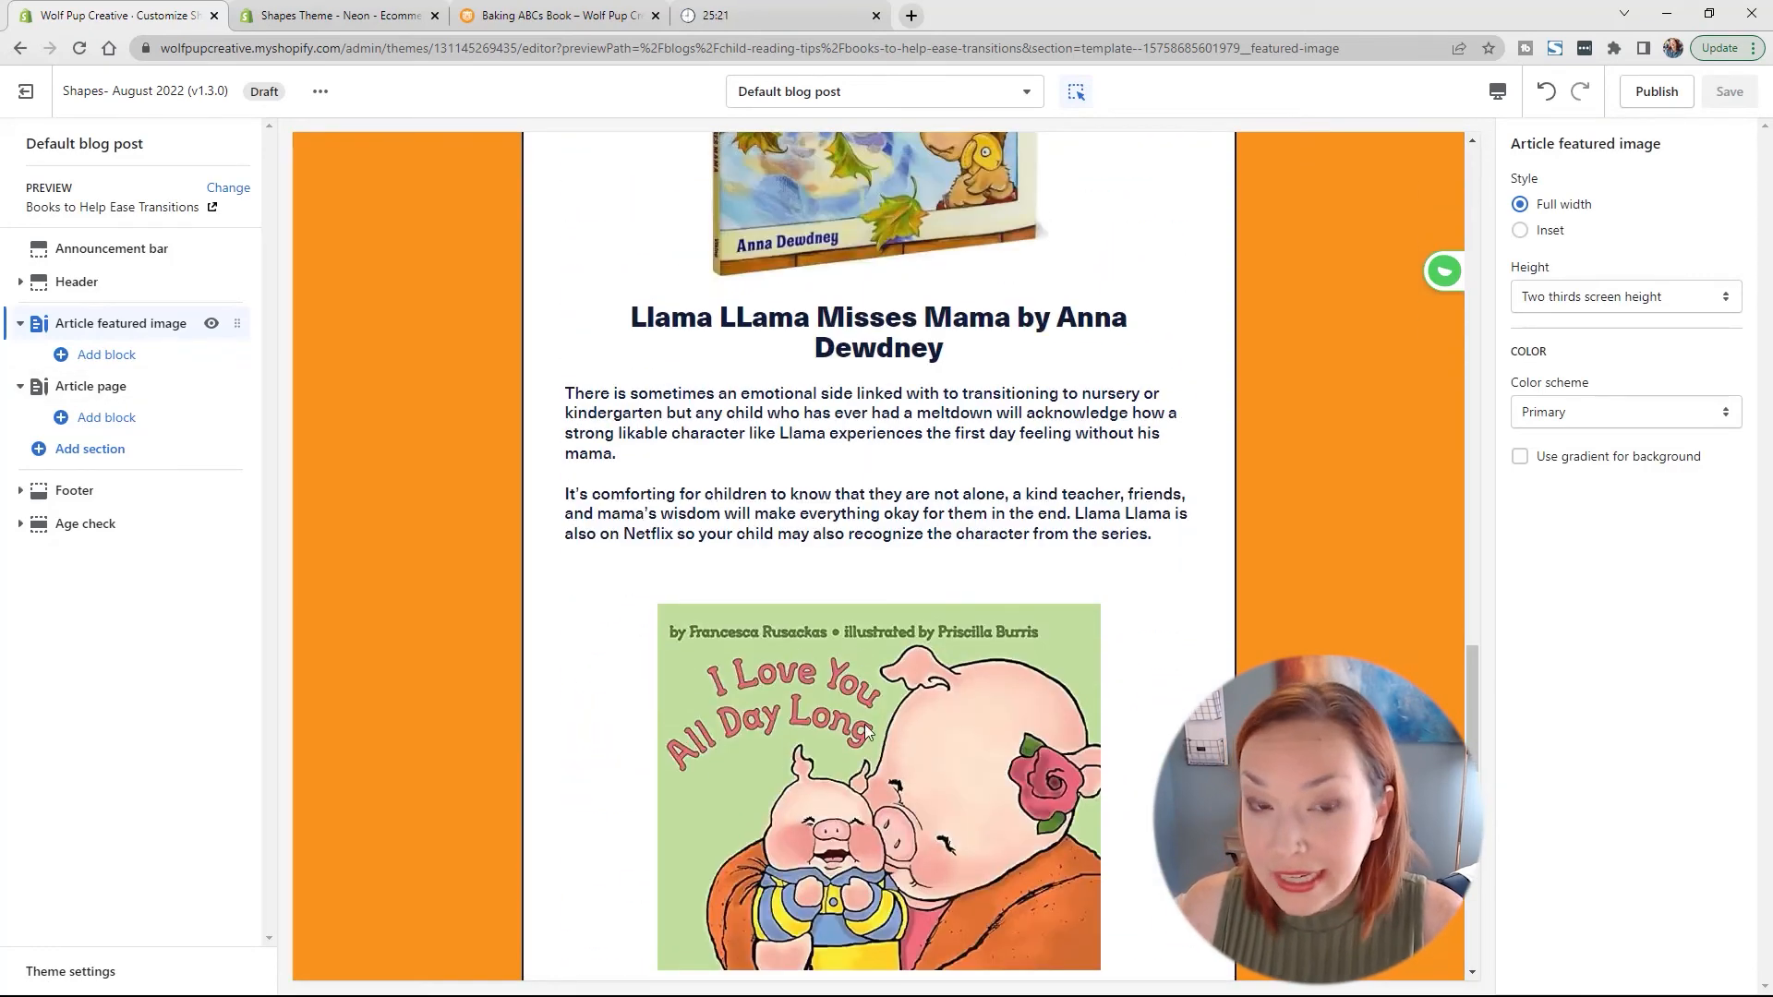
pyautogui.scroll(5, 951, 651)
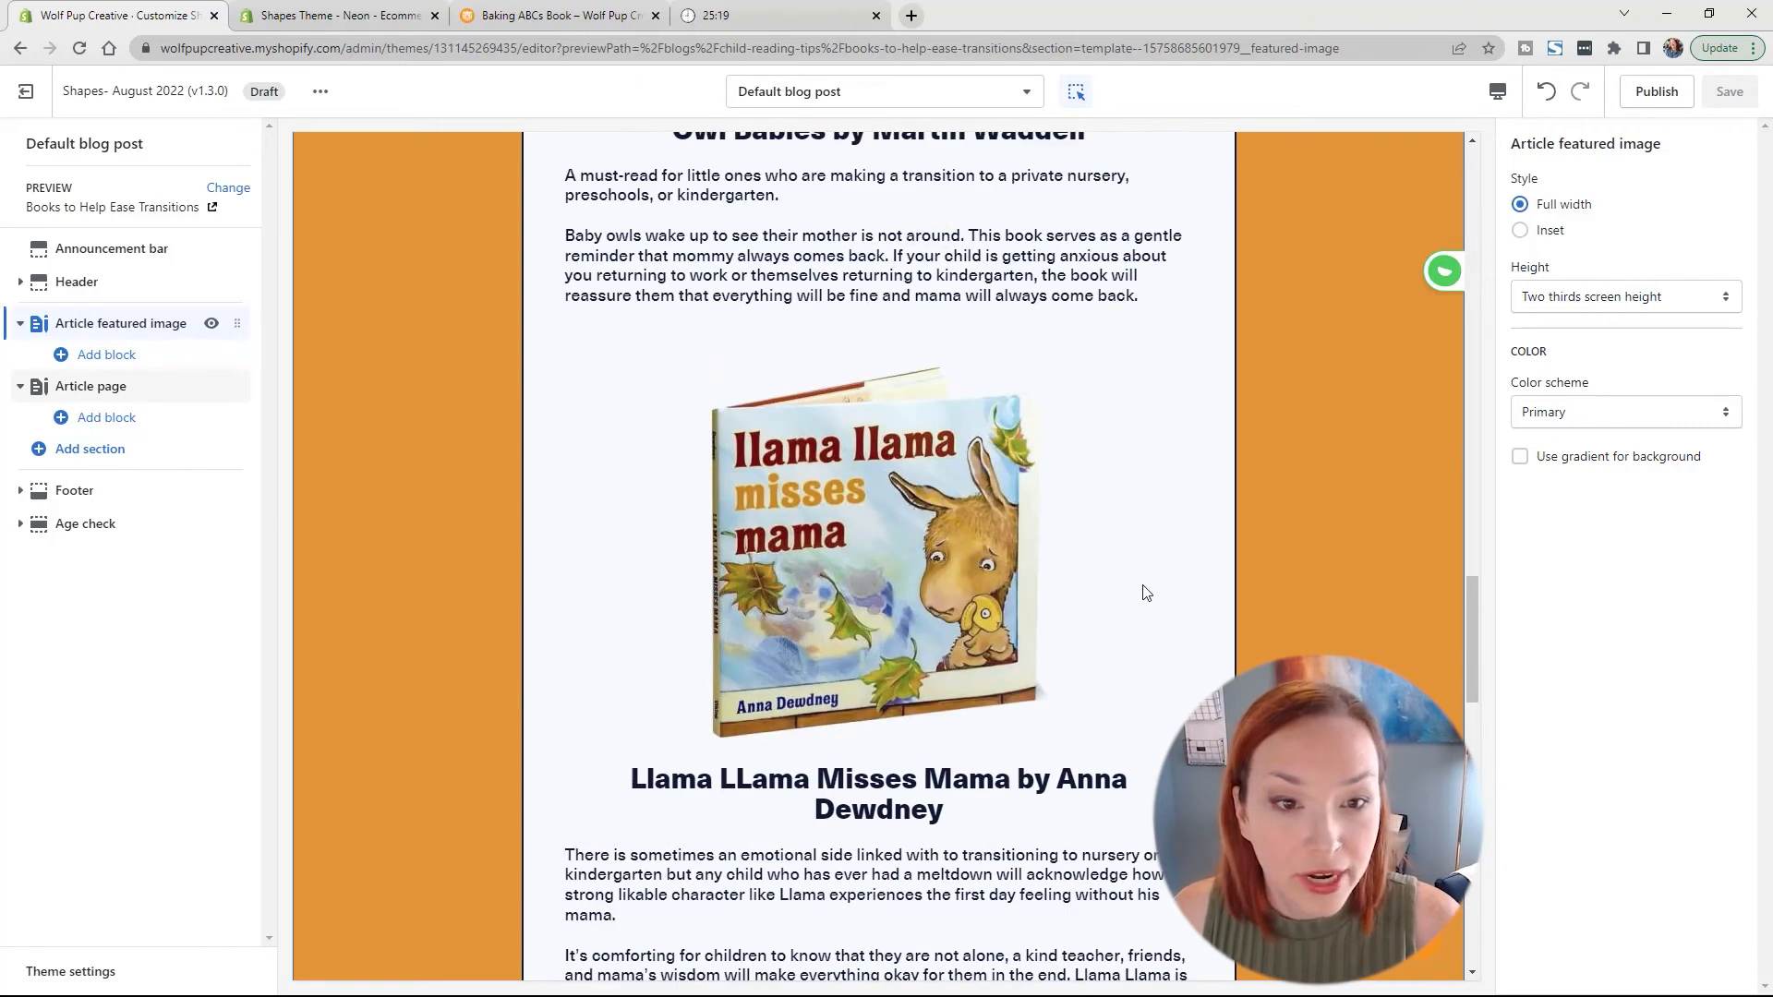
pyautogui.moveTo(1468, 624); pyautogui.dragTo(1410, 268)
pyautogui.scroll(2, 1410, 263)
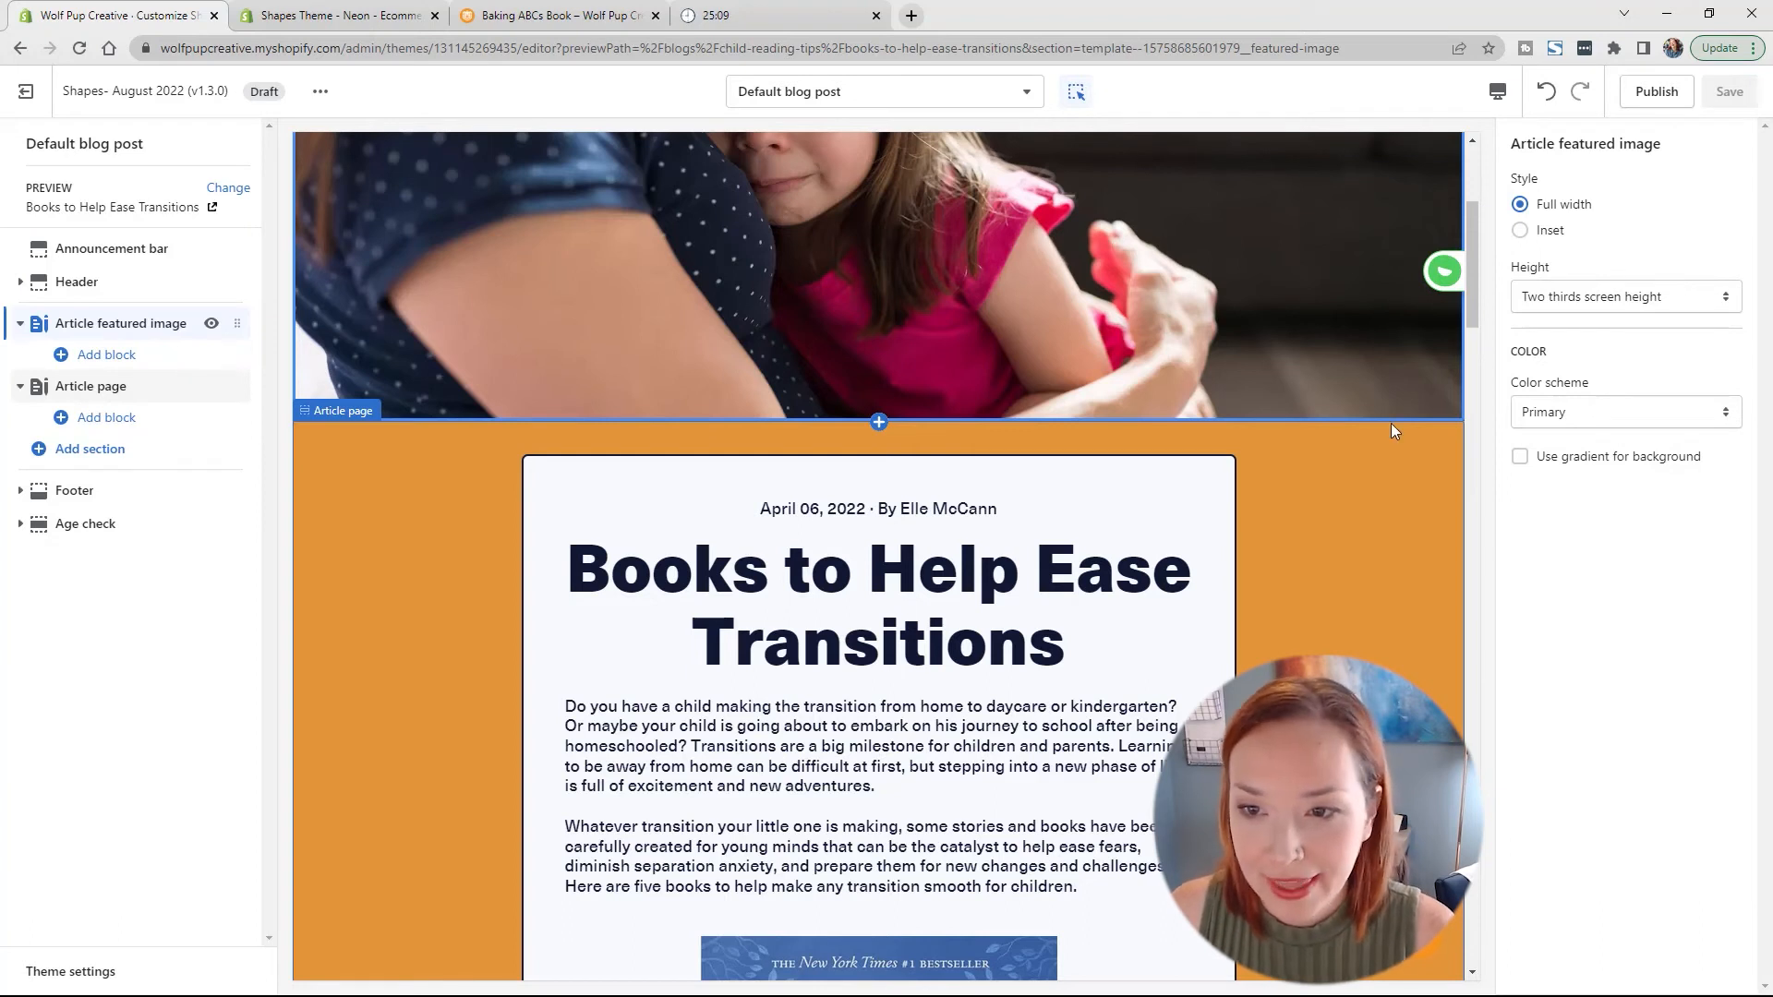
pyautogui.scroll(4, 1392, 425)
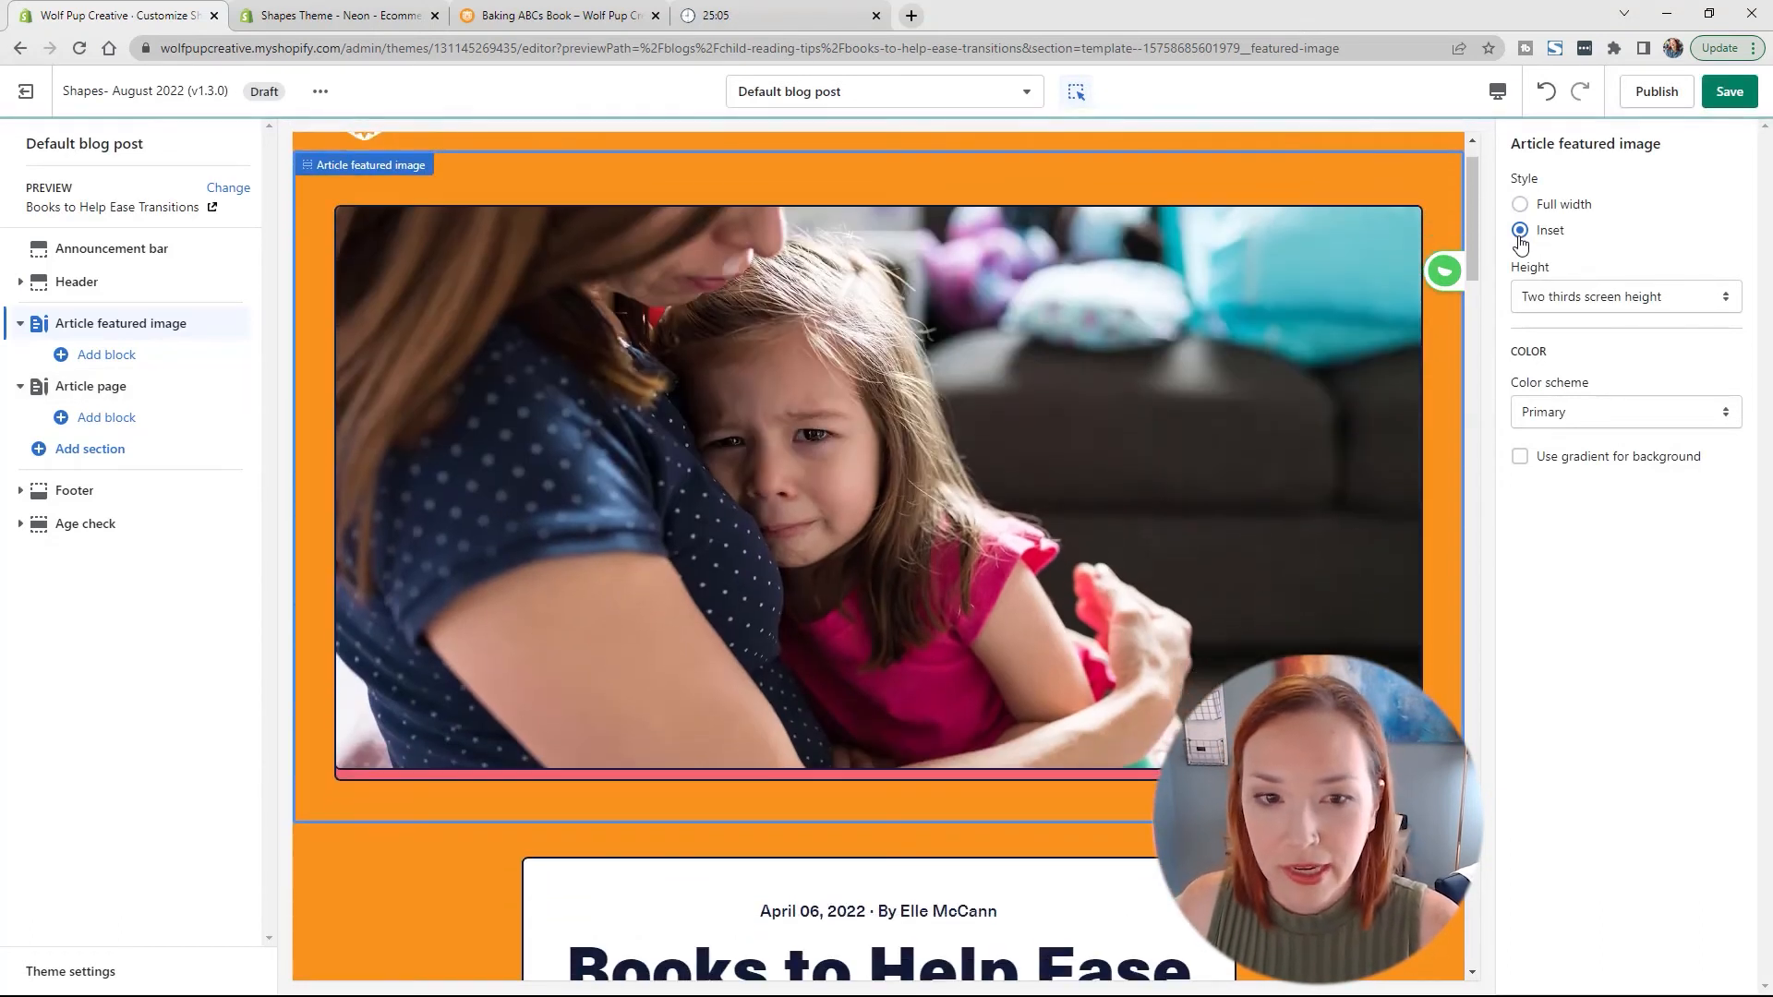
pyautogui.scroll(1, 1172, 347)
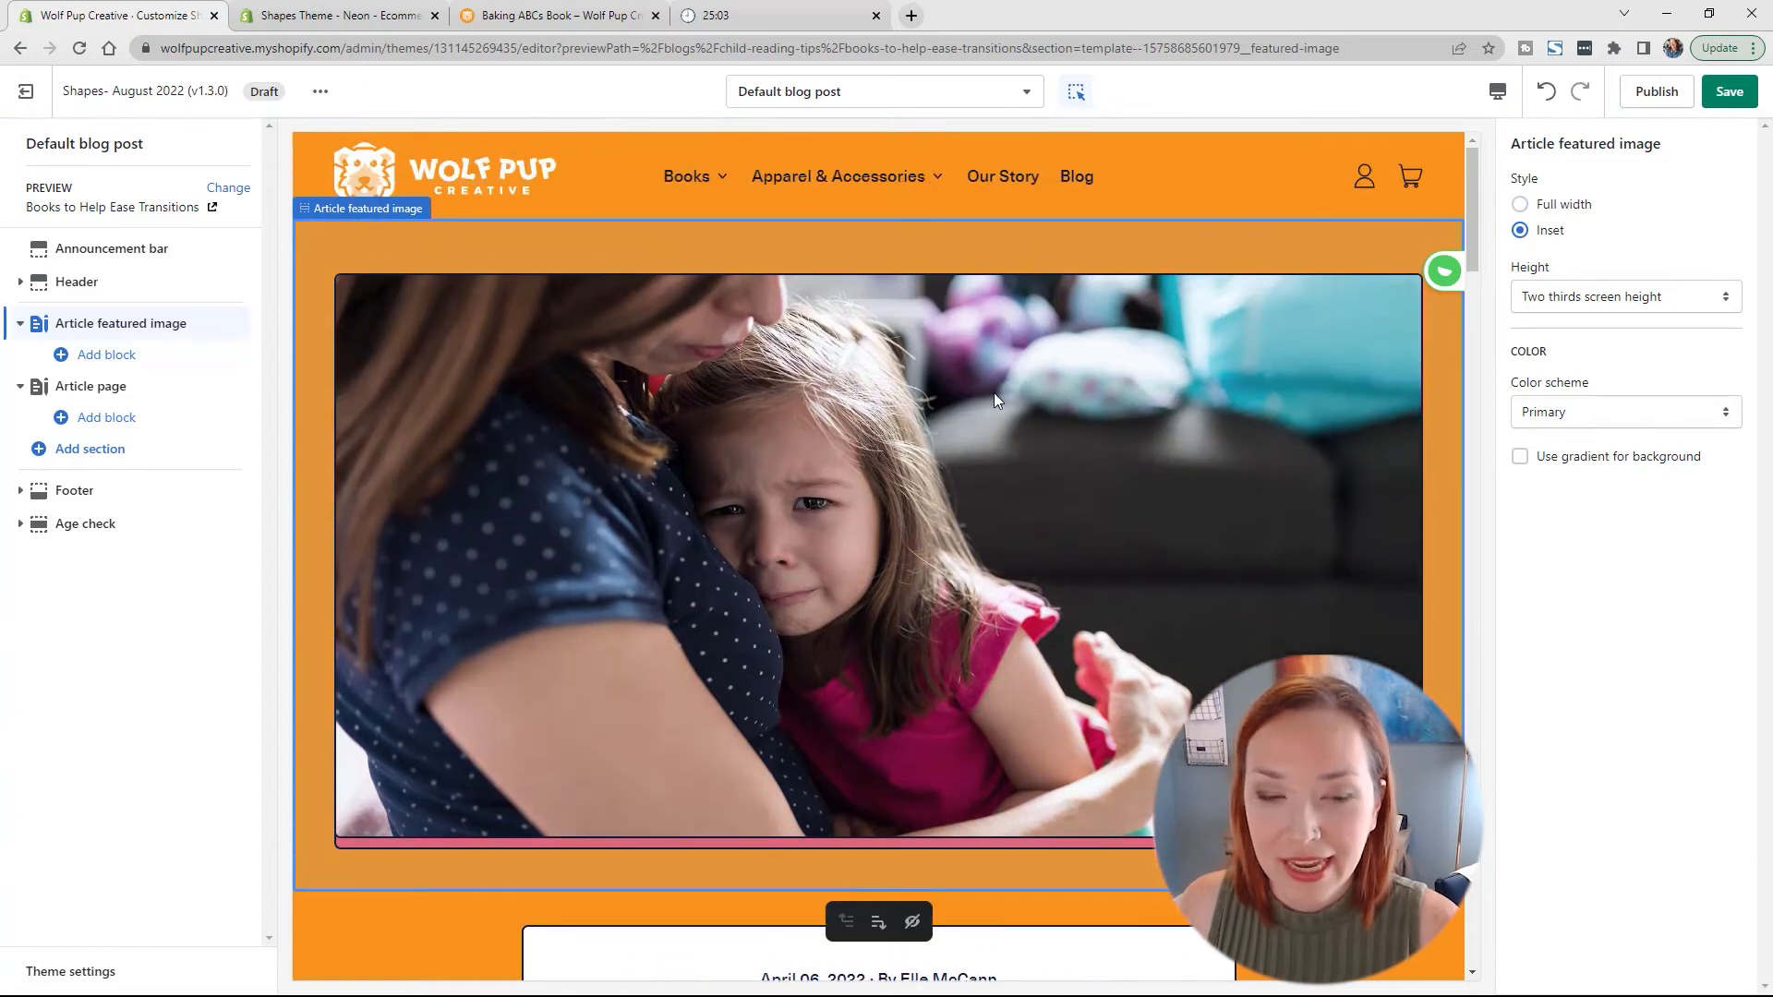
# Step: Try the Three quarters screen height and 800px options for the article featured image's height
pyautogui.click(1608, 297)
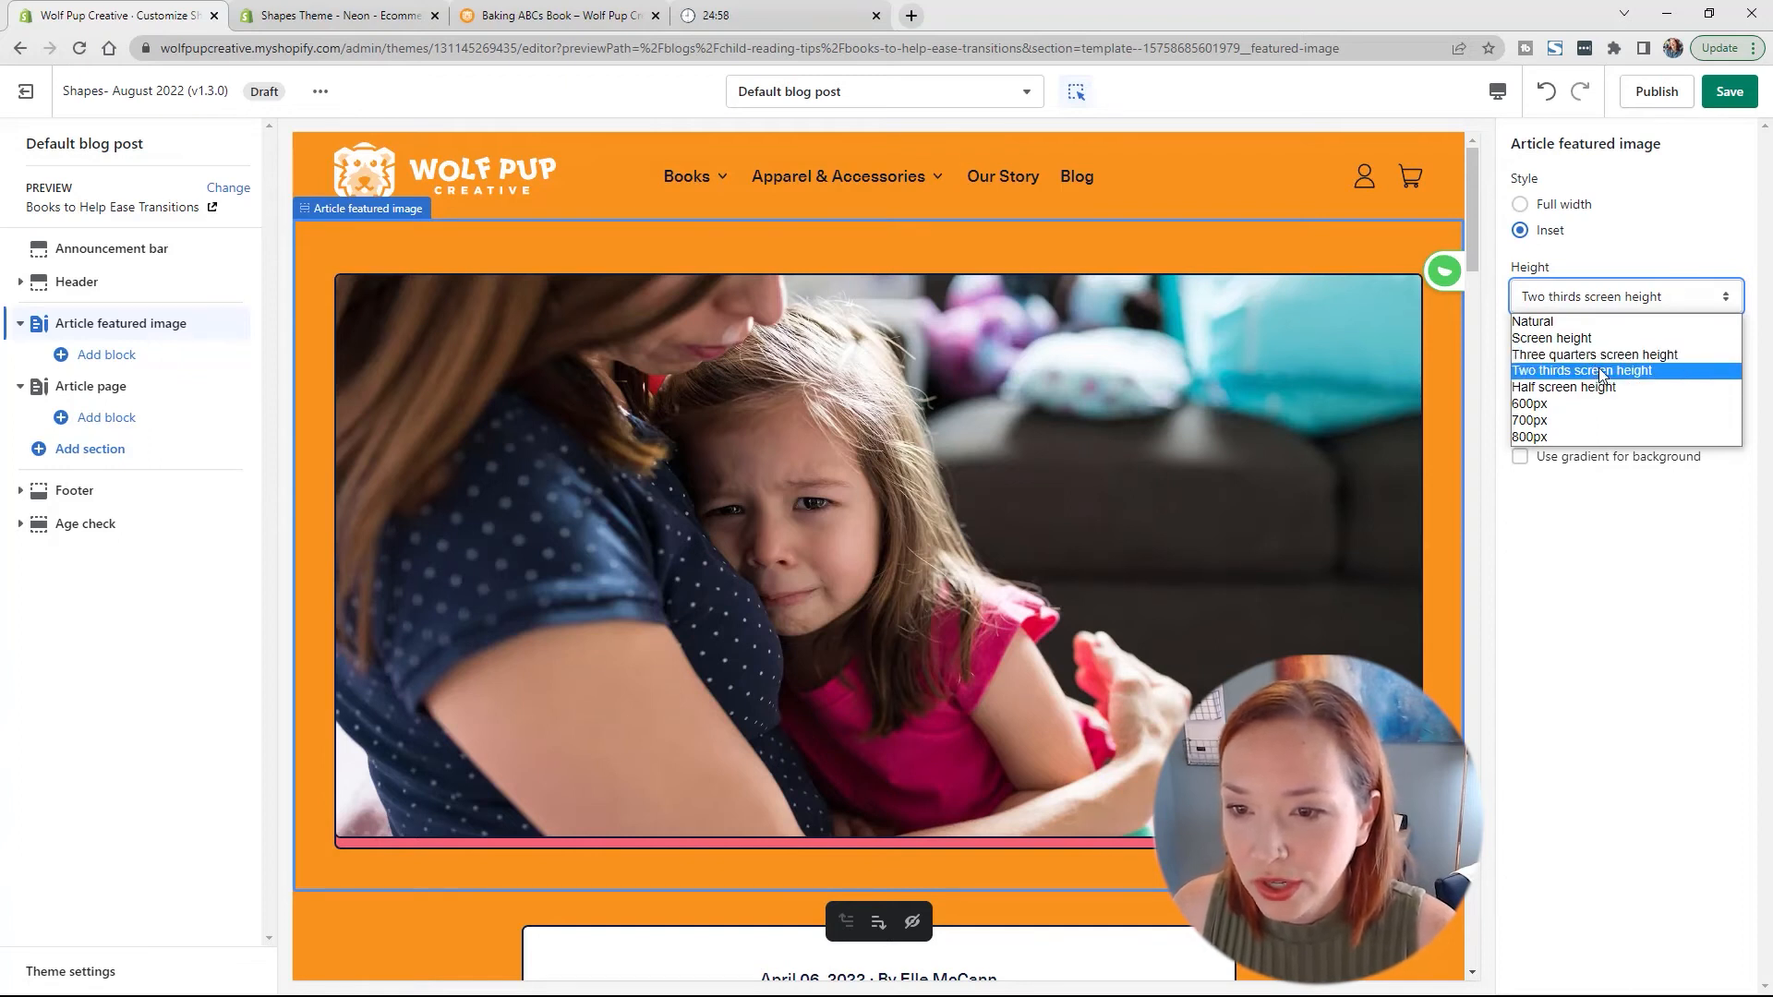
pyautogui.click(1597, 355)
pyautogui.click(1595, 298)
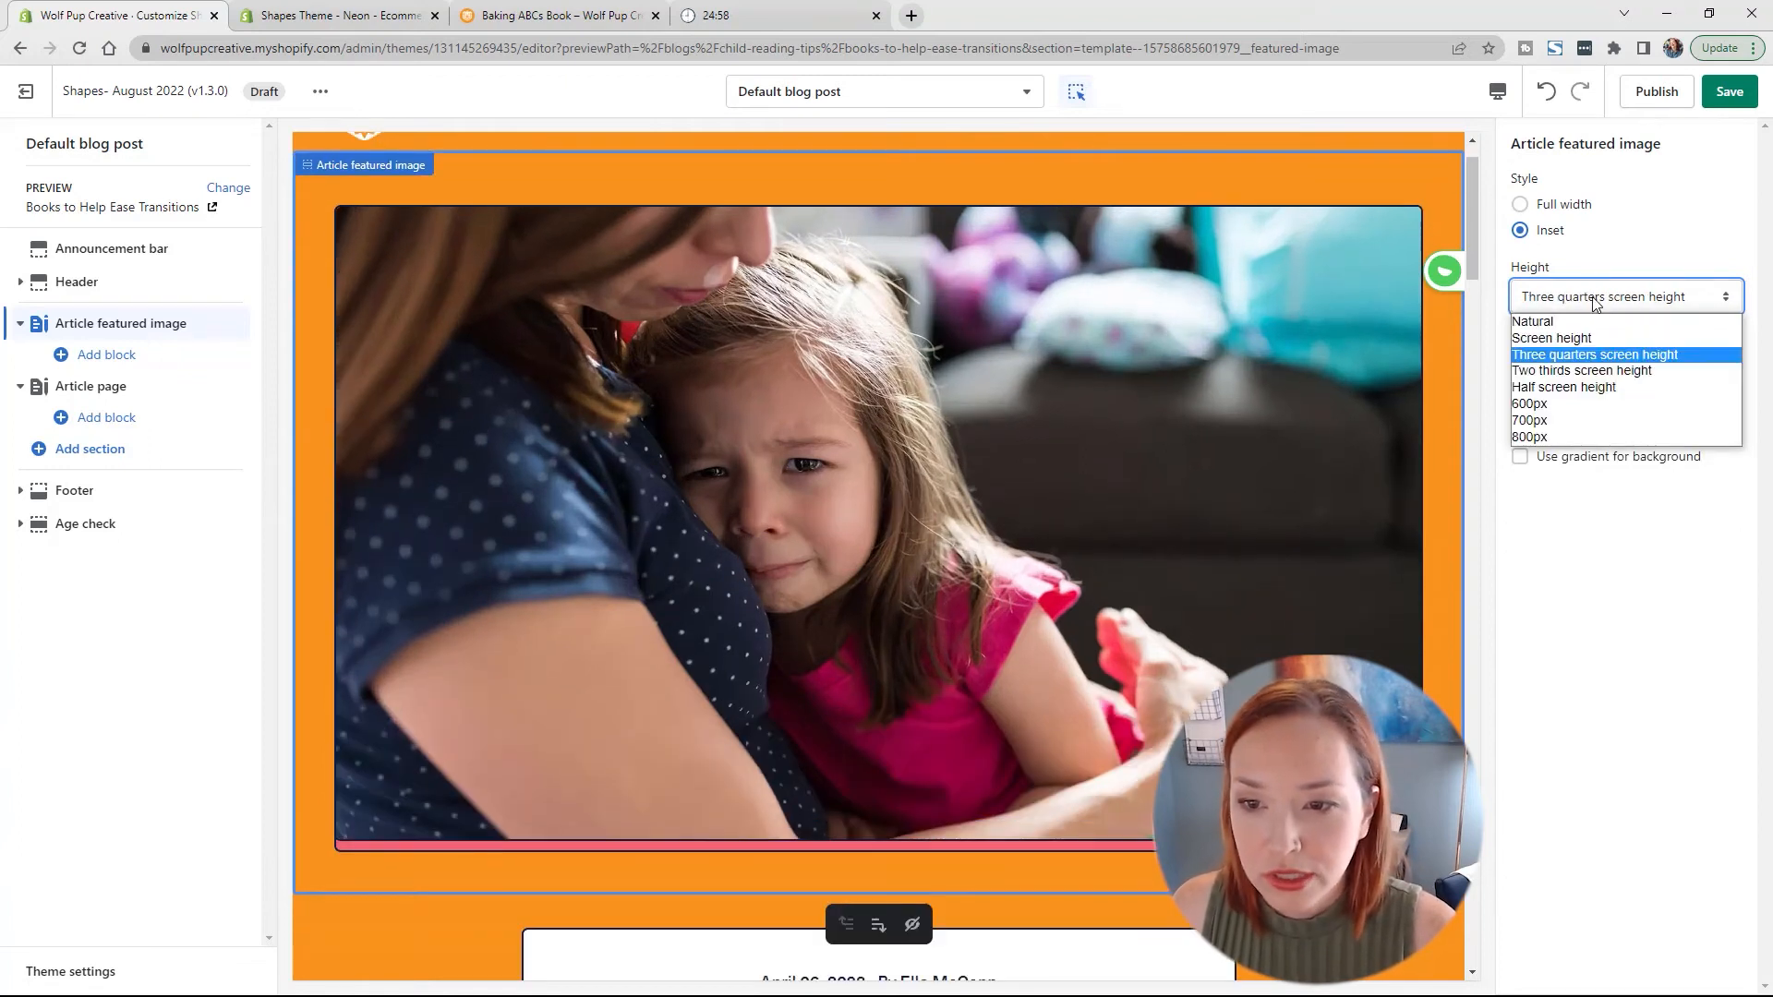
pyautogui.click(1570, 435)
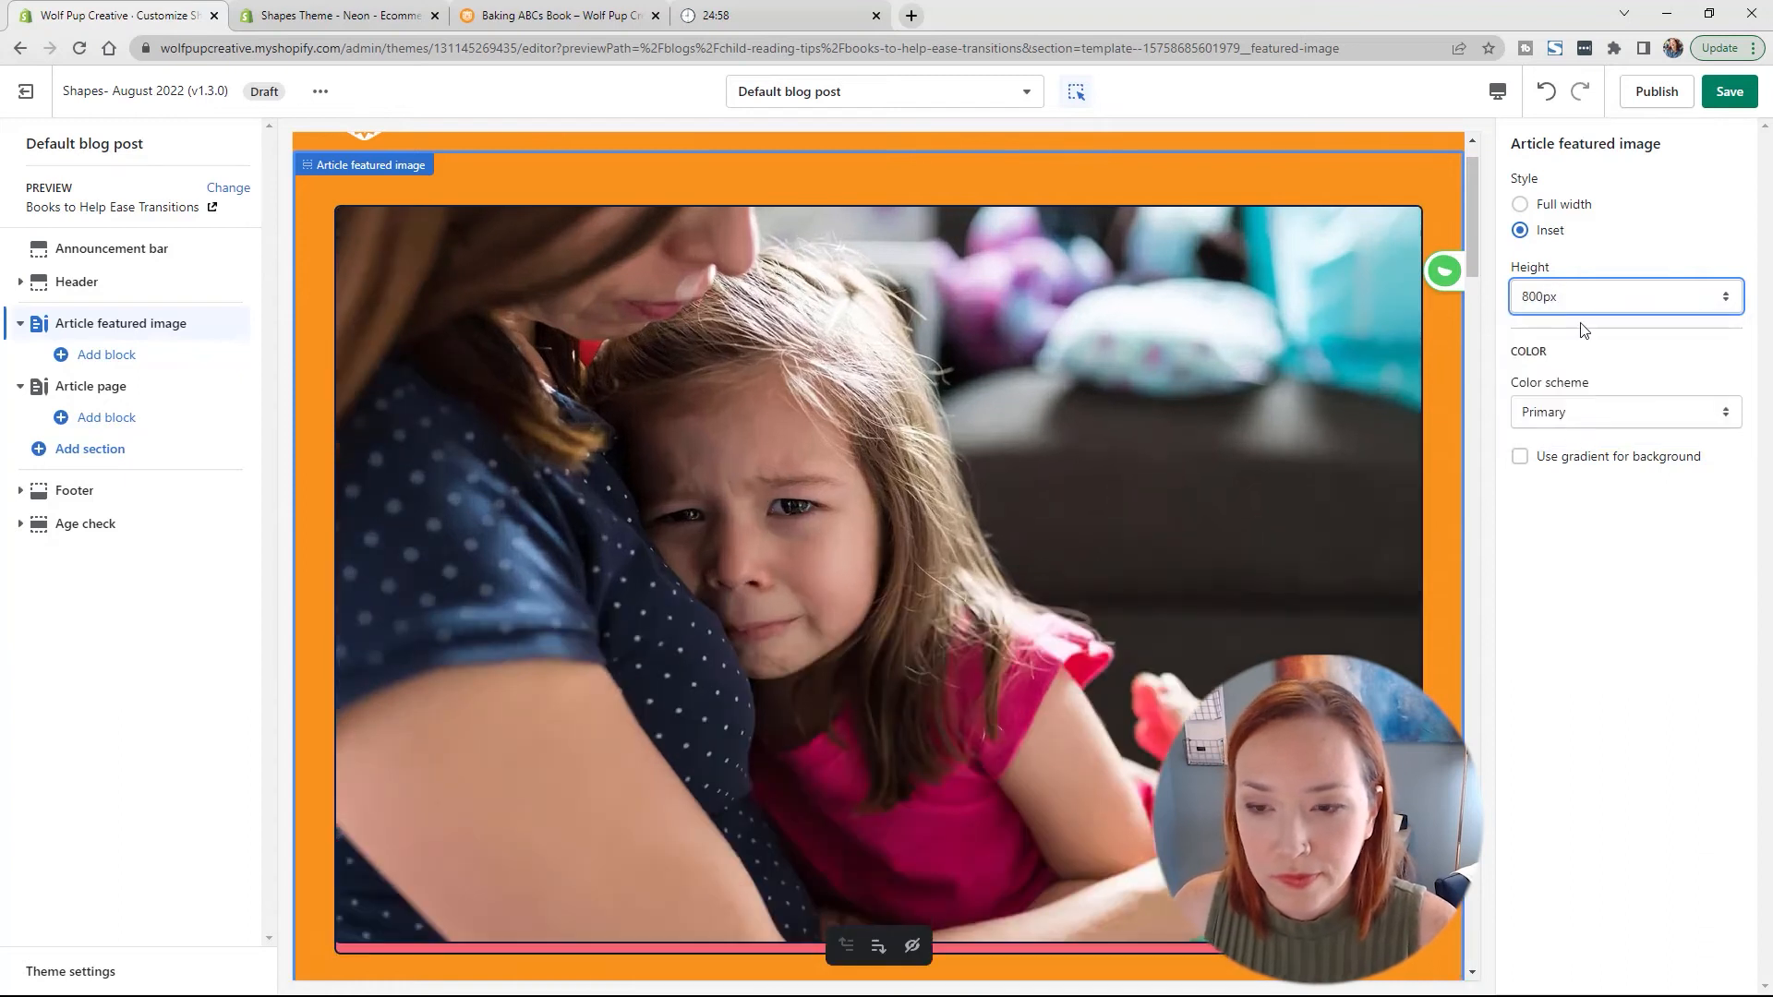
# Step: Compare the 600px and Natural heights for the article featured image and settle on 600px
pyautogui.click(1584, 302)
pyautogui.click(1574, 405)
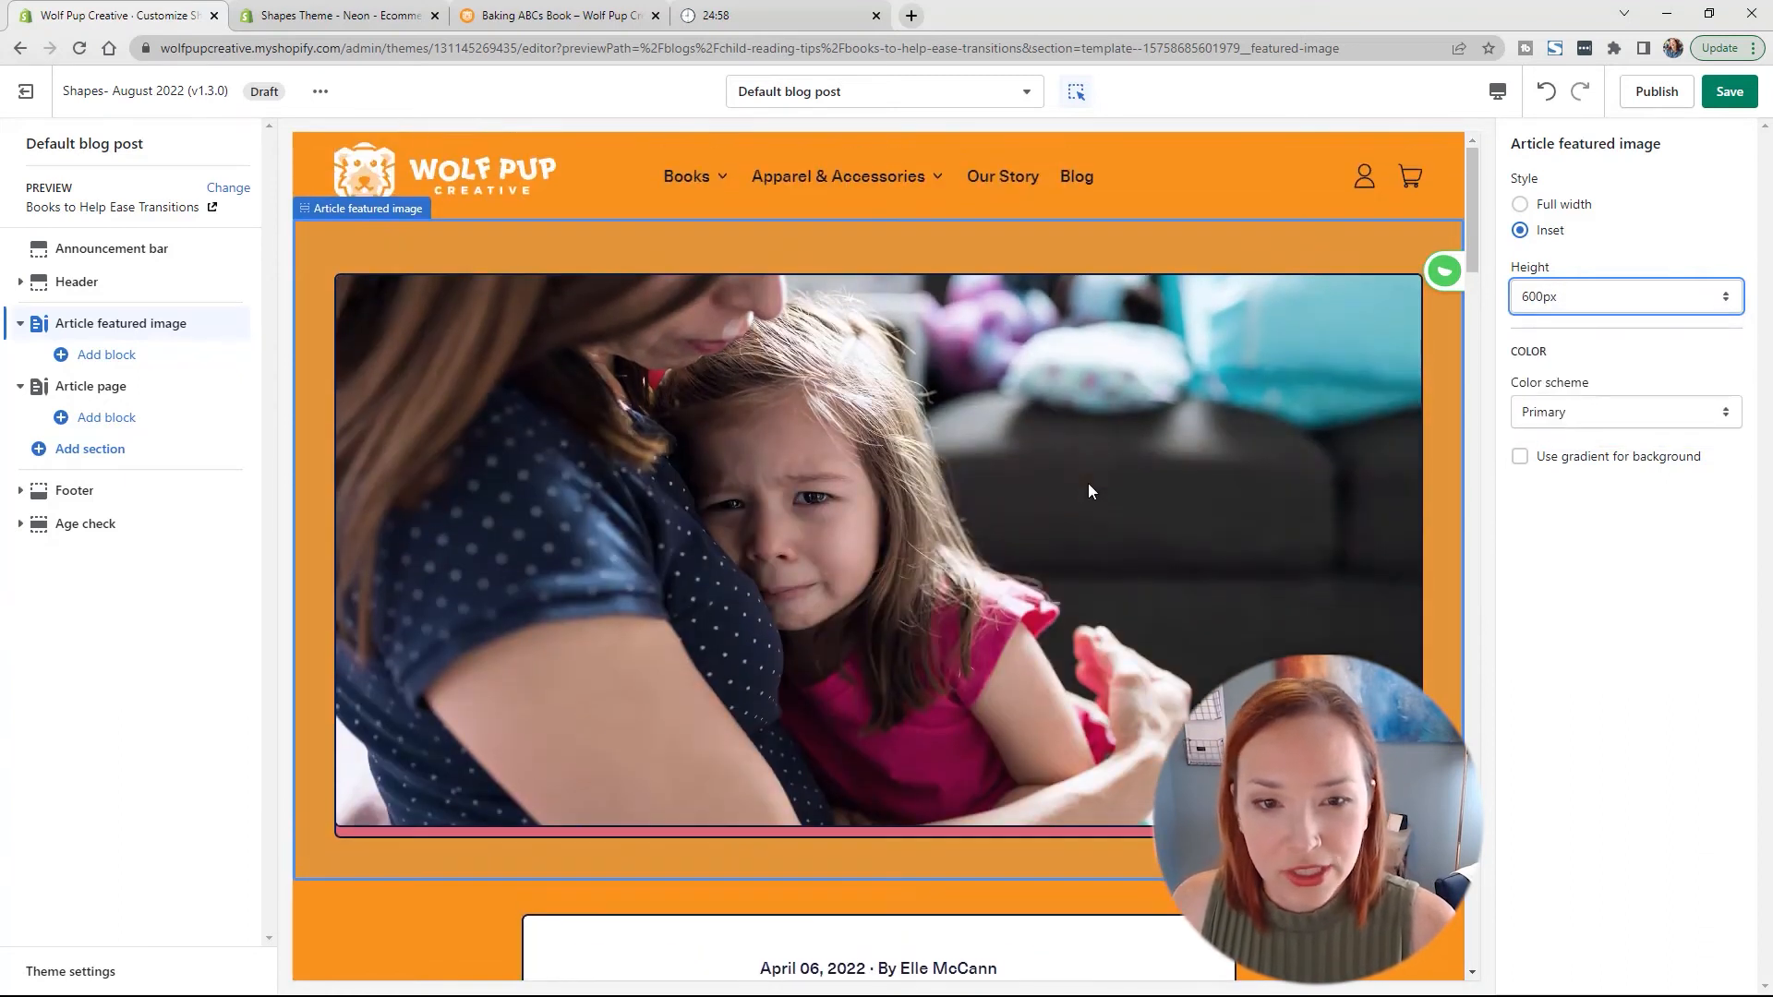
pyautogui.click(1629, 296)
pyautogui.click(1611, 323)
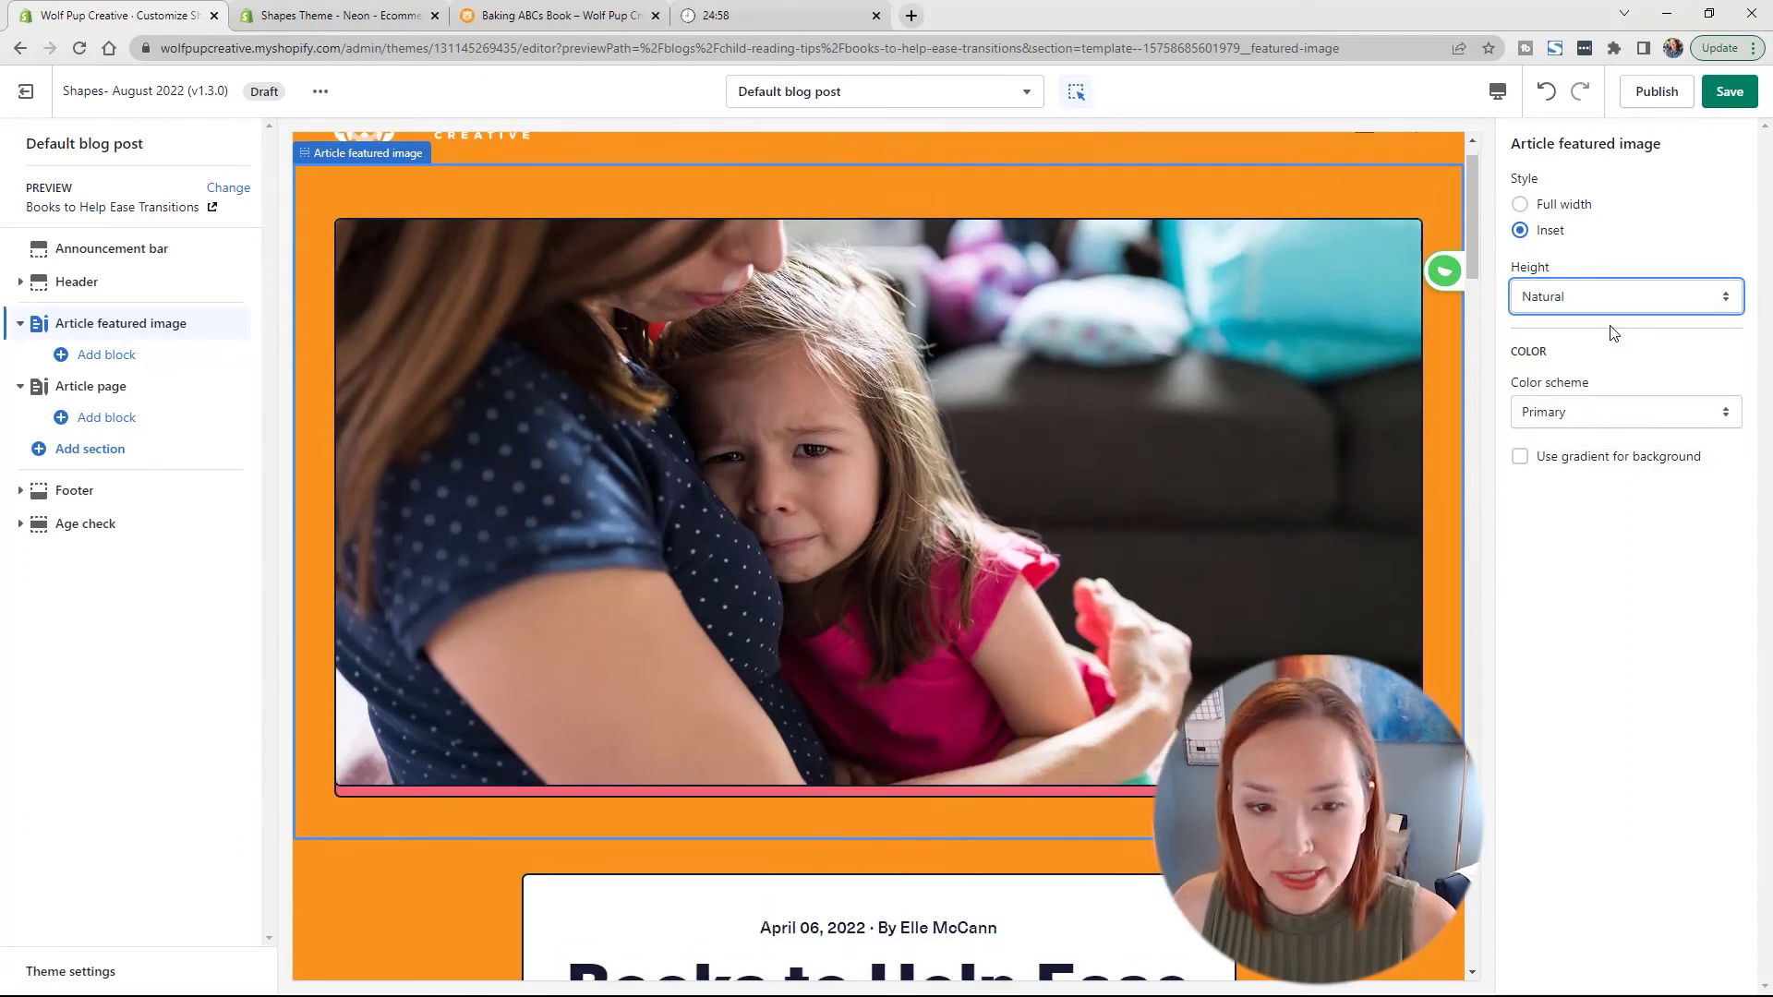
pyautogui.click(1574, 295)
pyautogui.click(1604, 407)
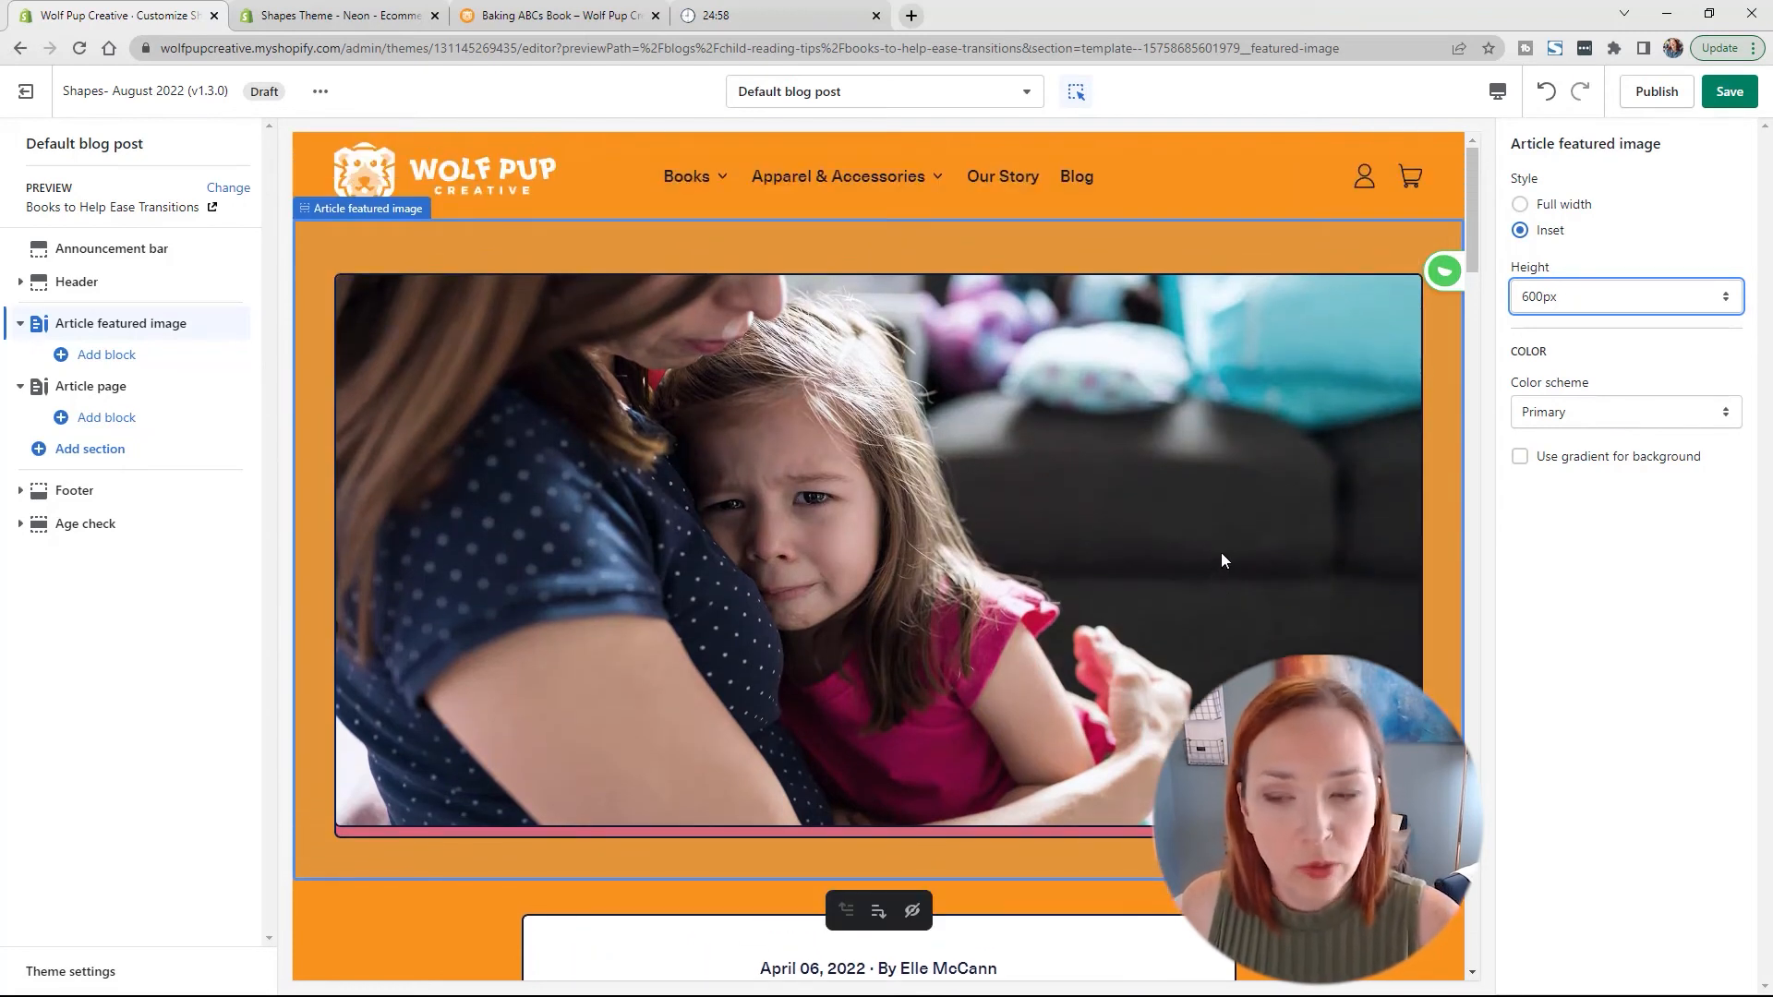
# Step: Try the Secondary color scheme on the article featured image section, and set it back to Primary
pyautogui.click(1599, 415)
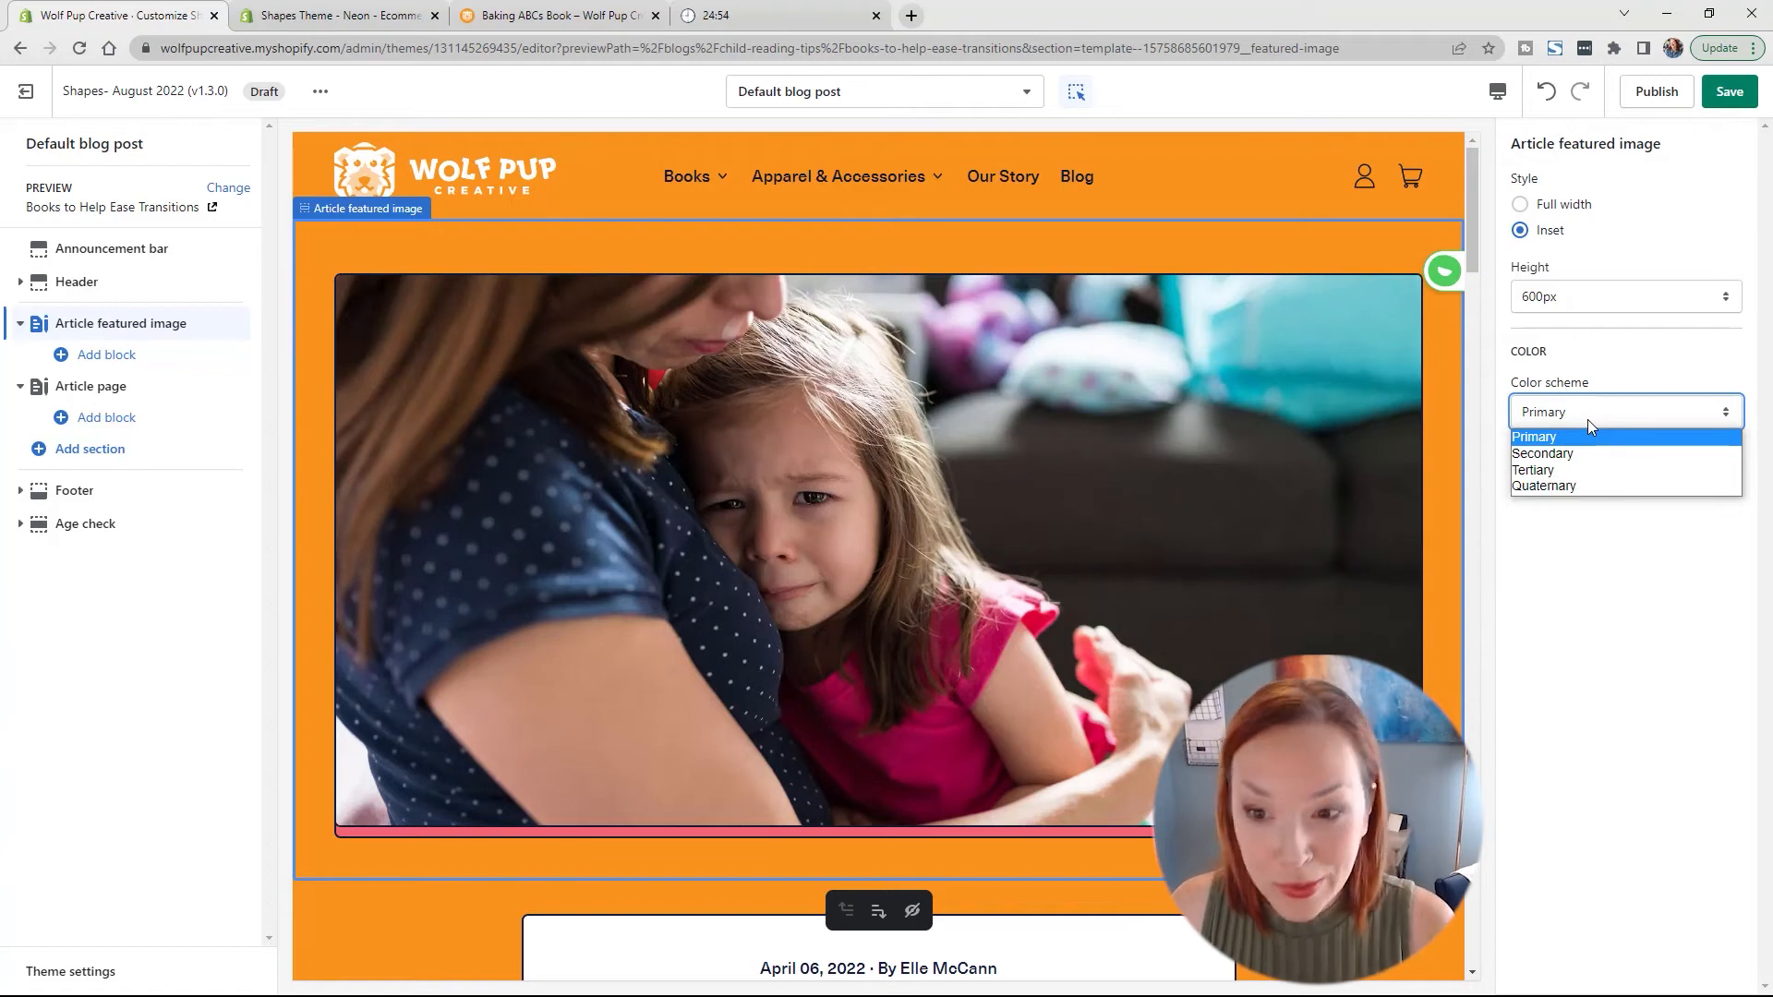
pyautogui.click(1560, 460)
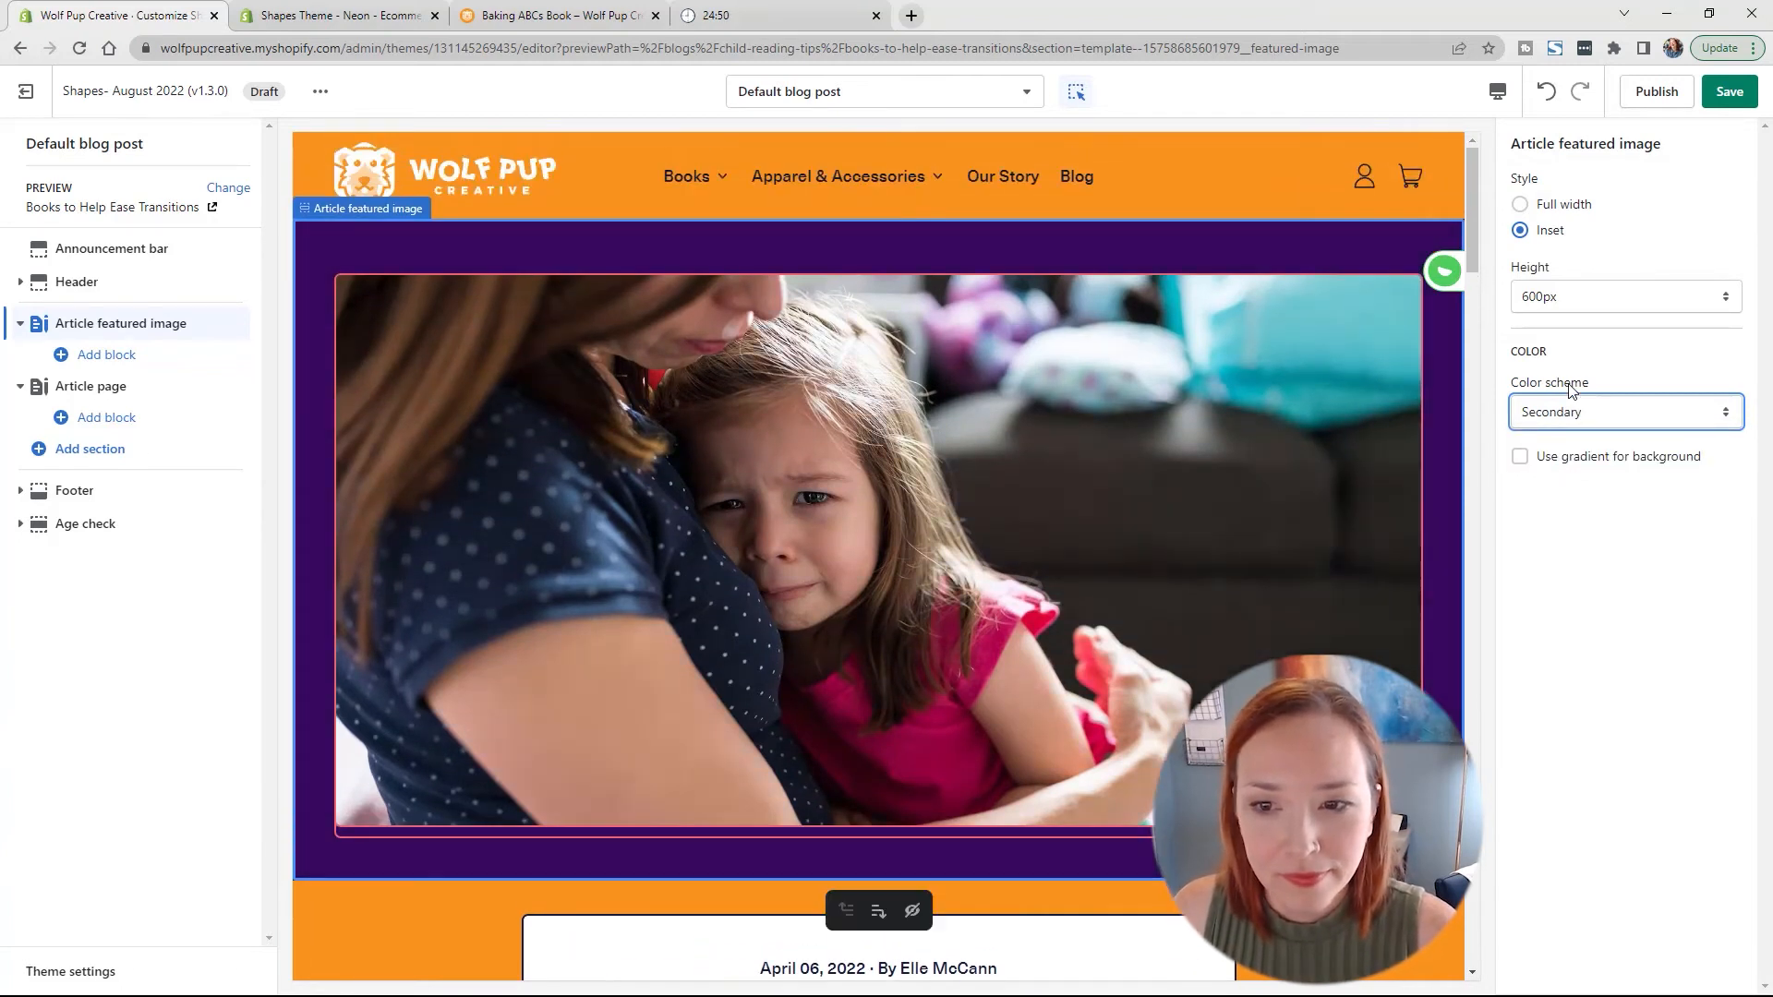
pyautogui.click(1590, 416)
pyautogui.click(1570, 441)
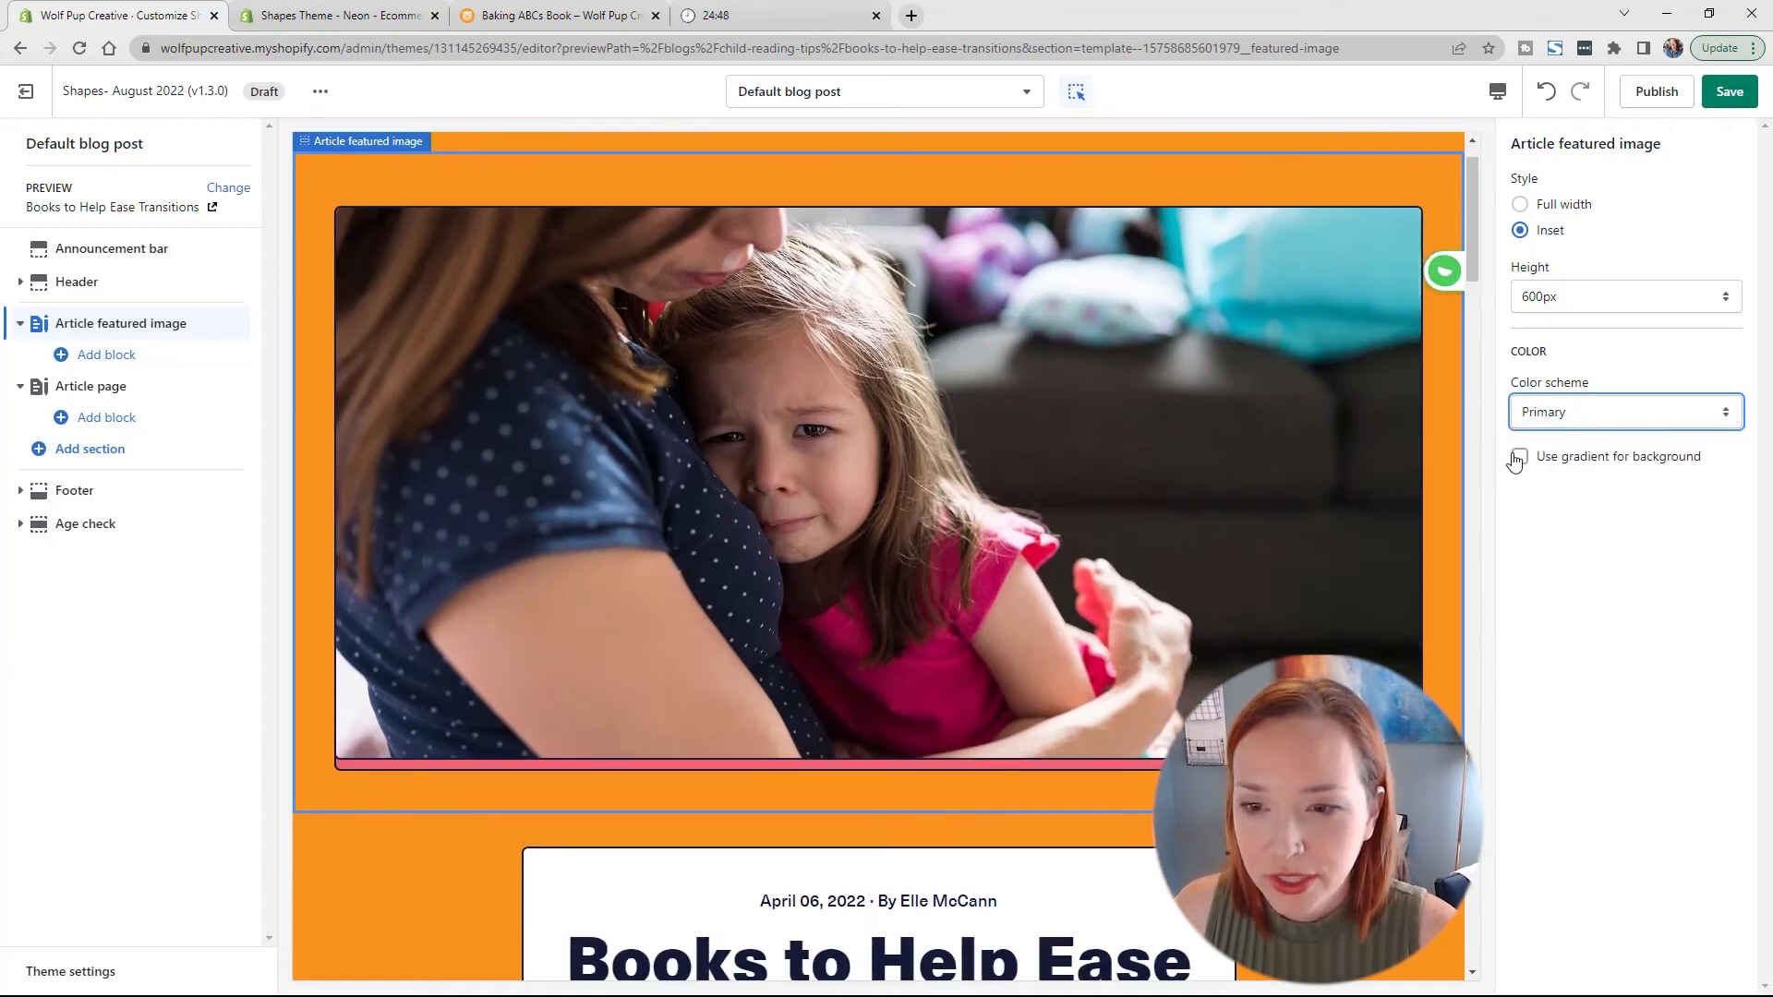
# Step: Try the gradient background on the article featured image section, and turn it off again
pyautogui.click(1520, 458)
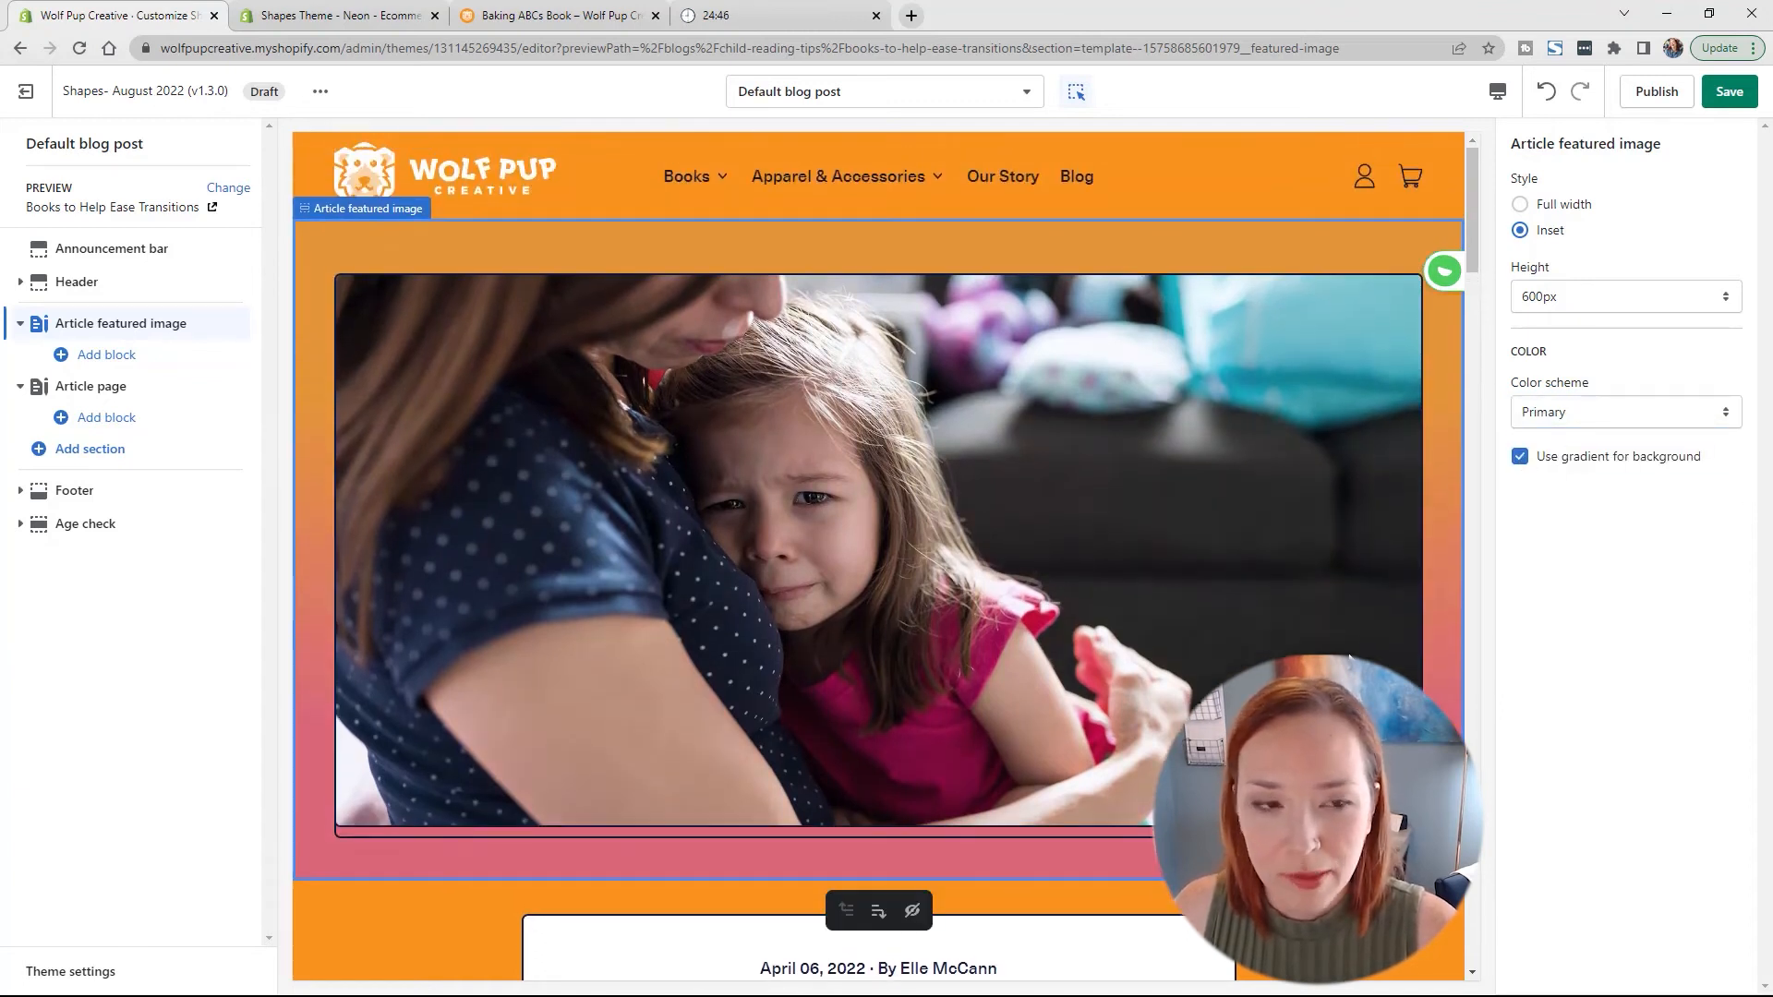
pyautogui.scroll(-6, 1053, 185)
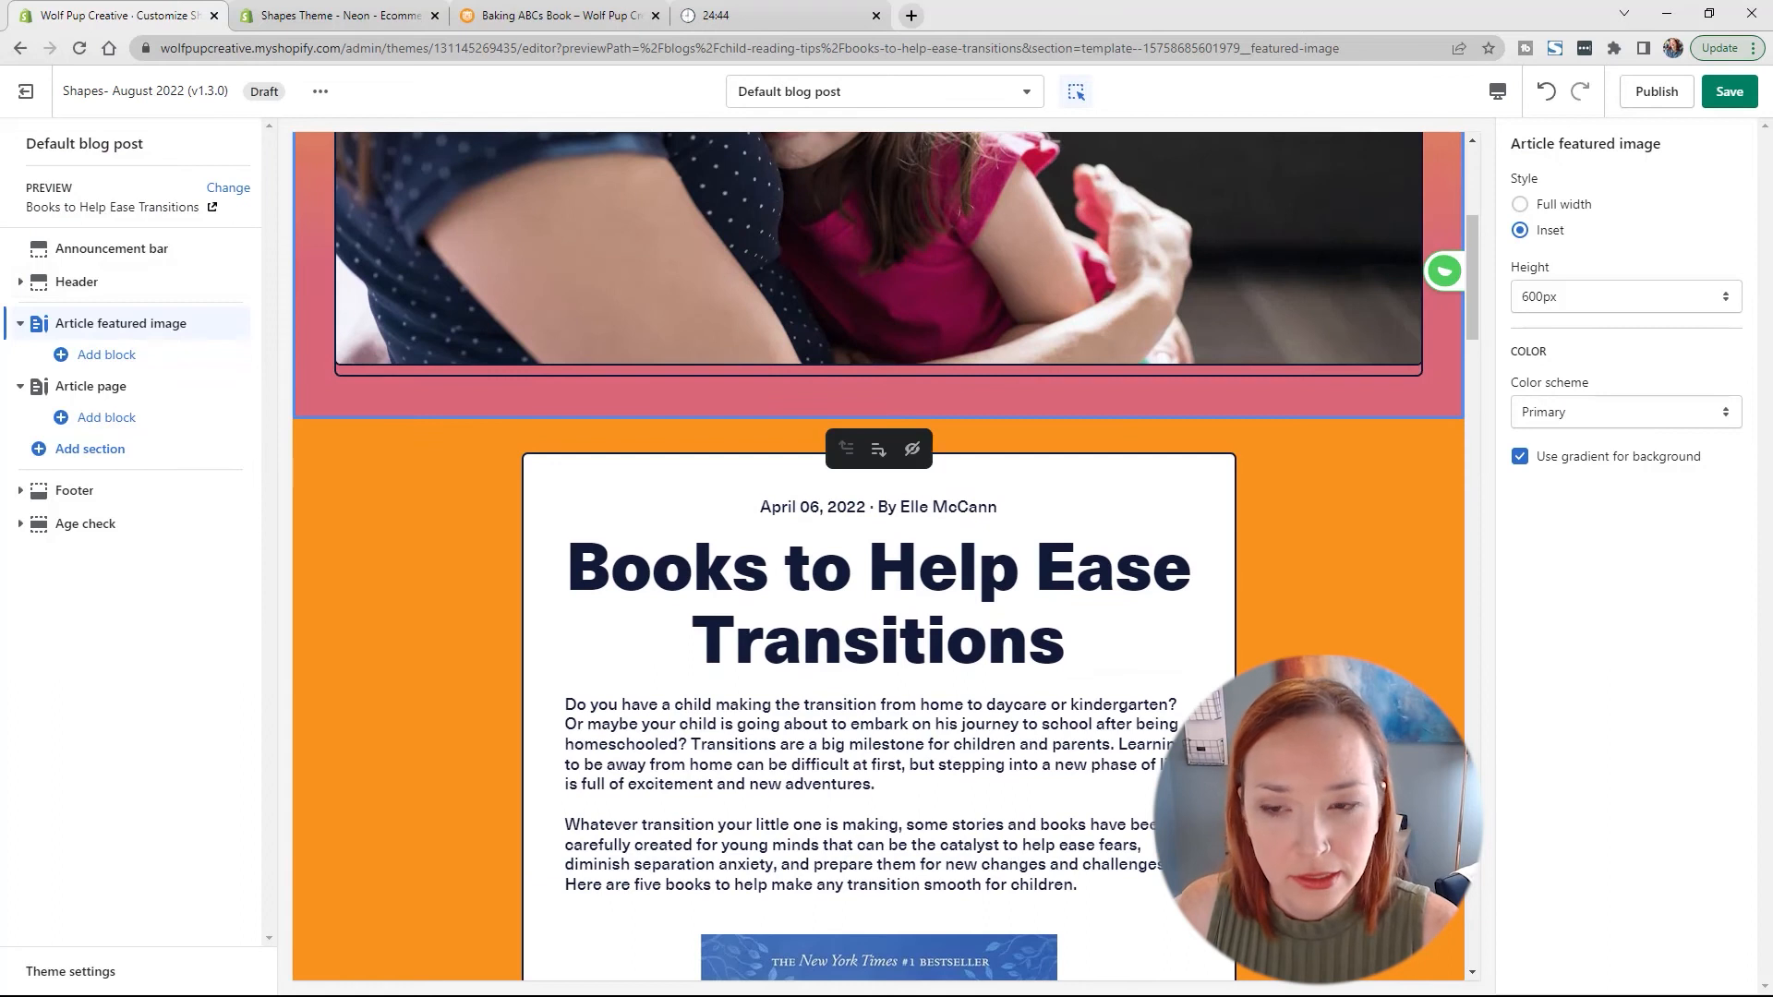
pyautogui.scroll(6, 1361, 652)
pyautogui.scroll(-2, 1370, 618)
pyautogui.scroll(2, 1372, 602)
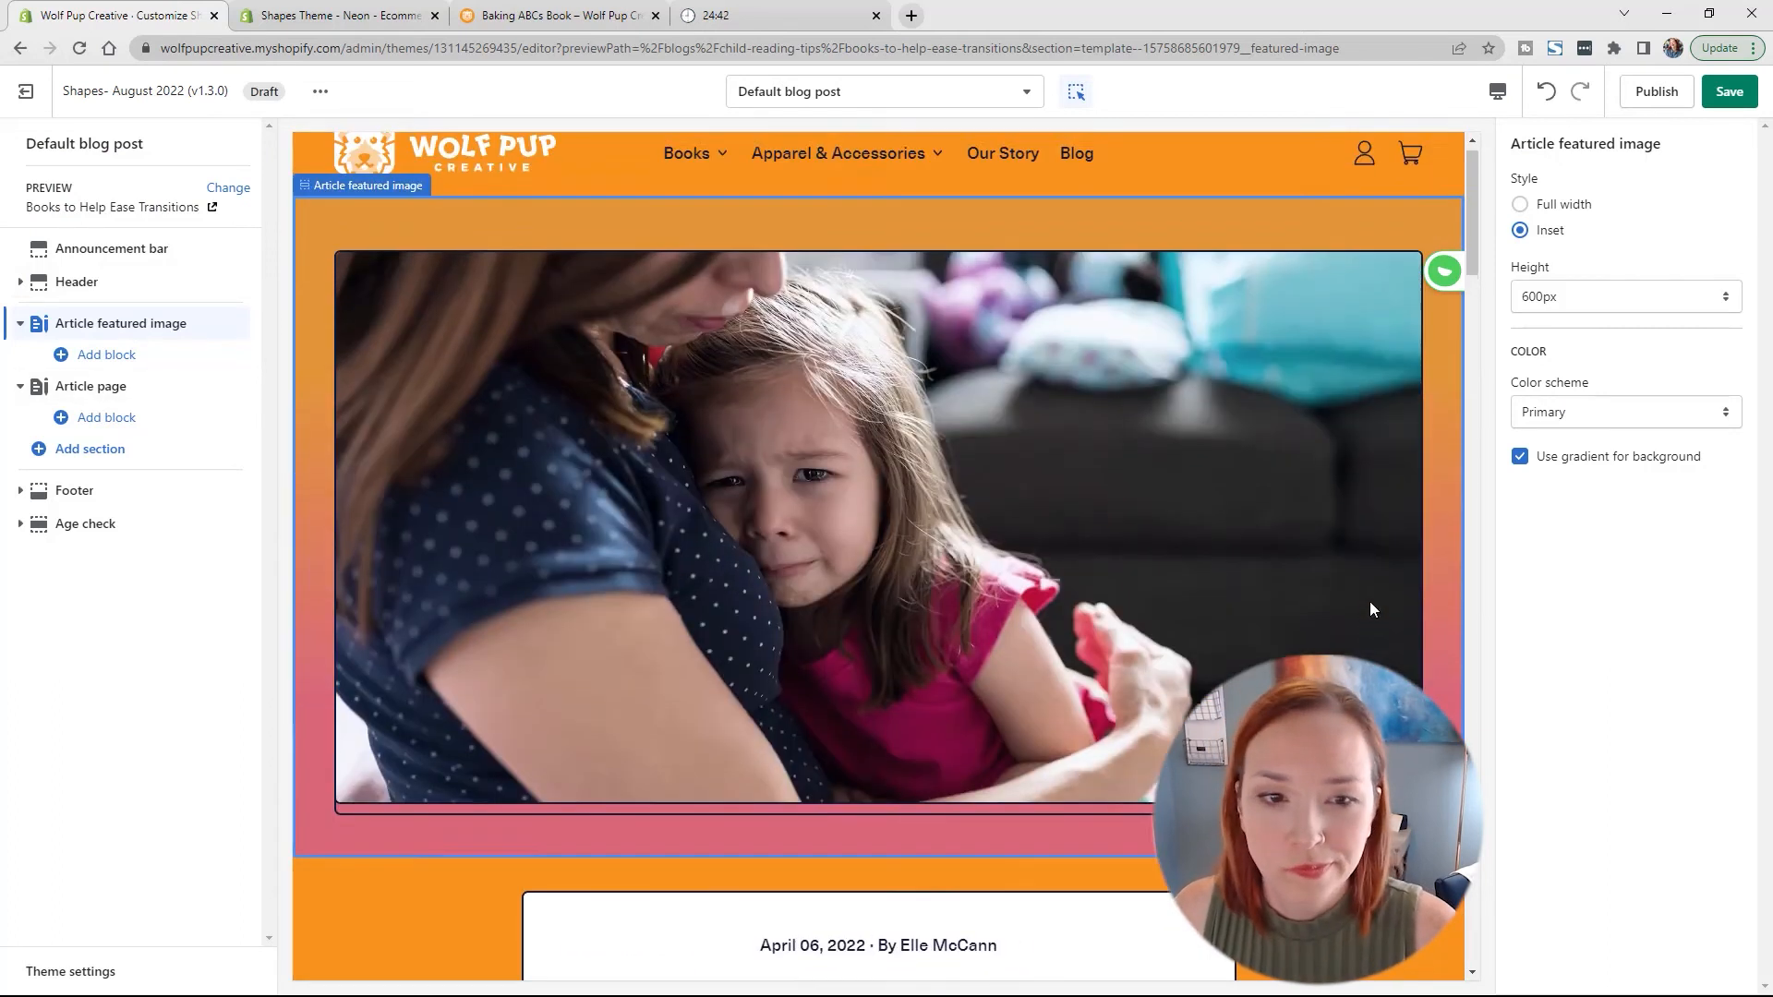
pyautogui.click(1520, 457)
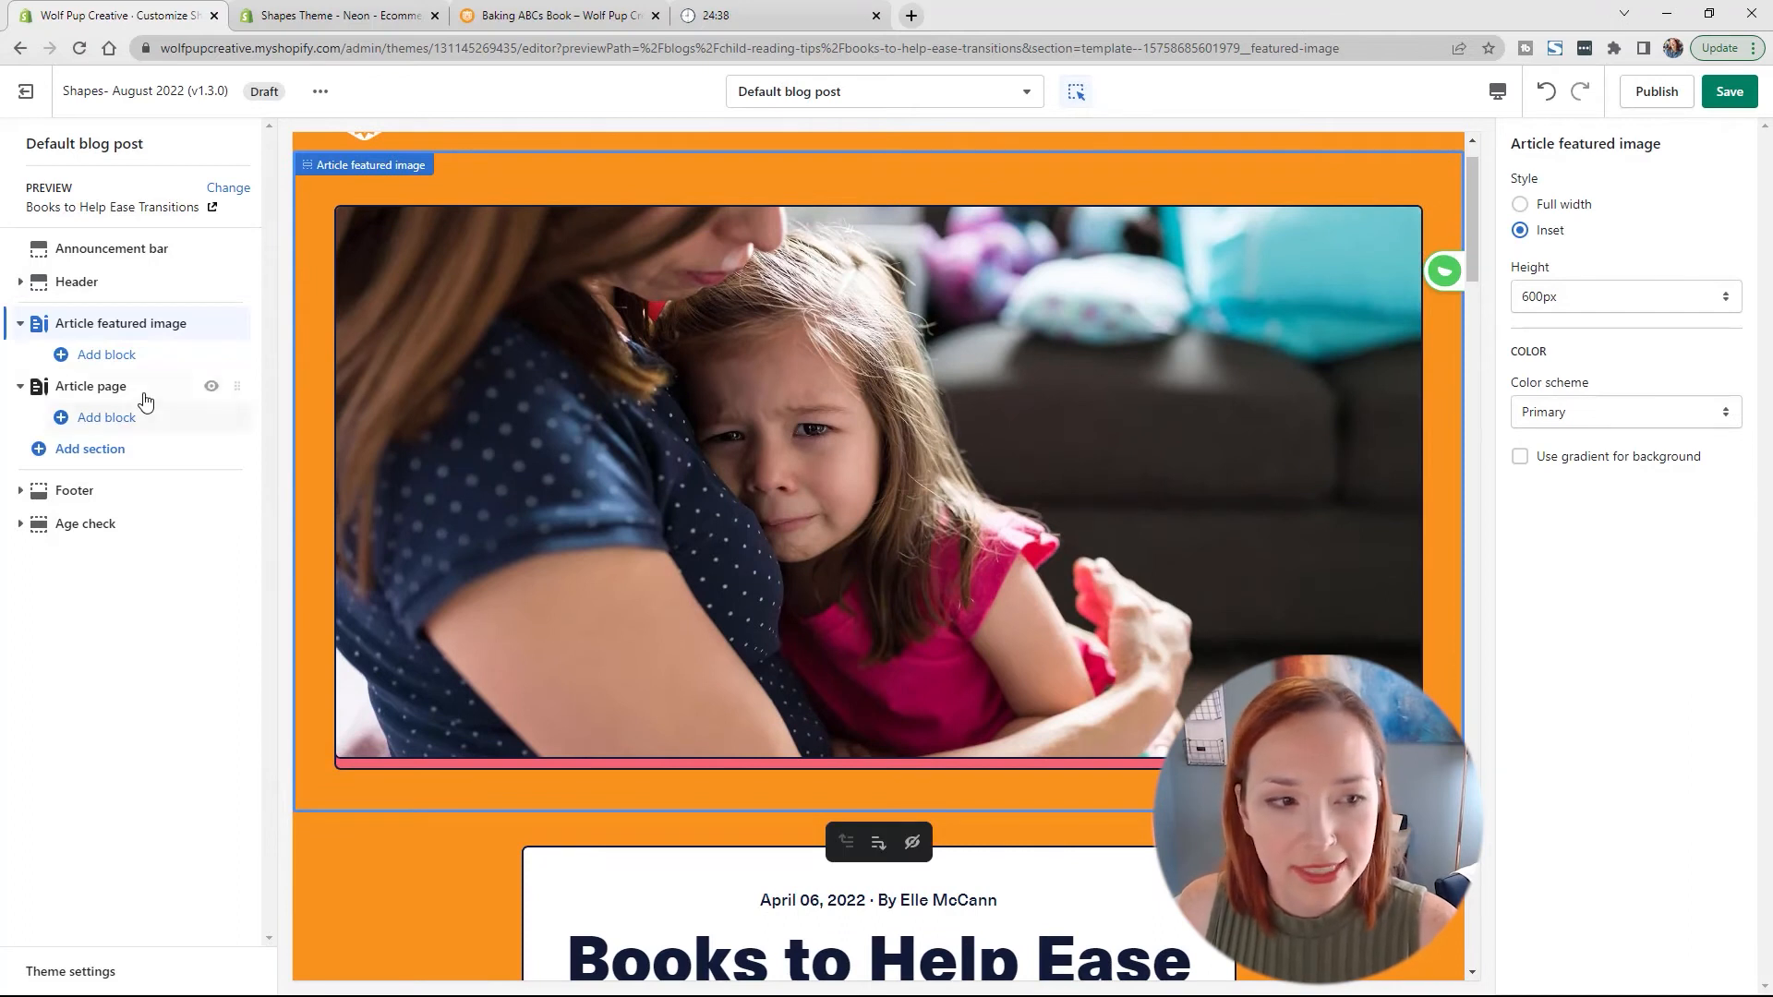
# Step: Hide the author and the date in the Article page section
pyautogui.click(101, 390)
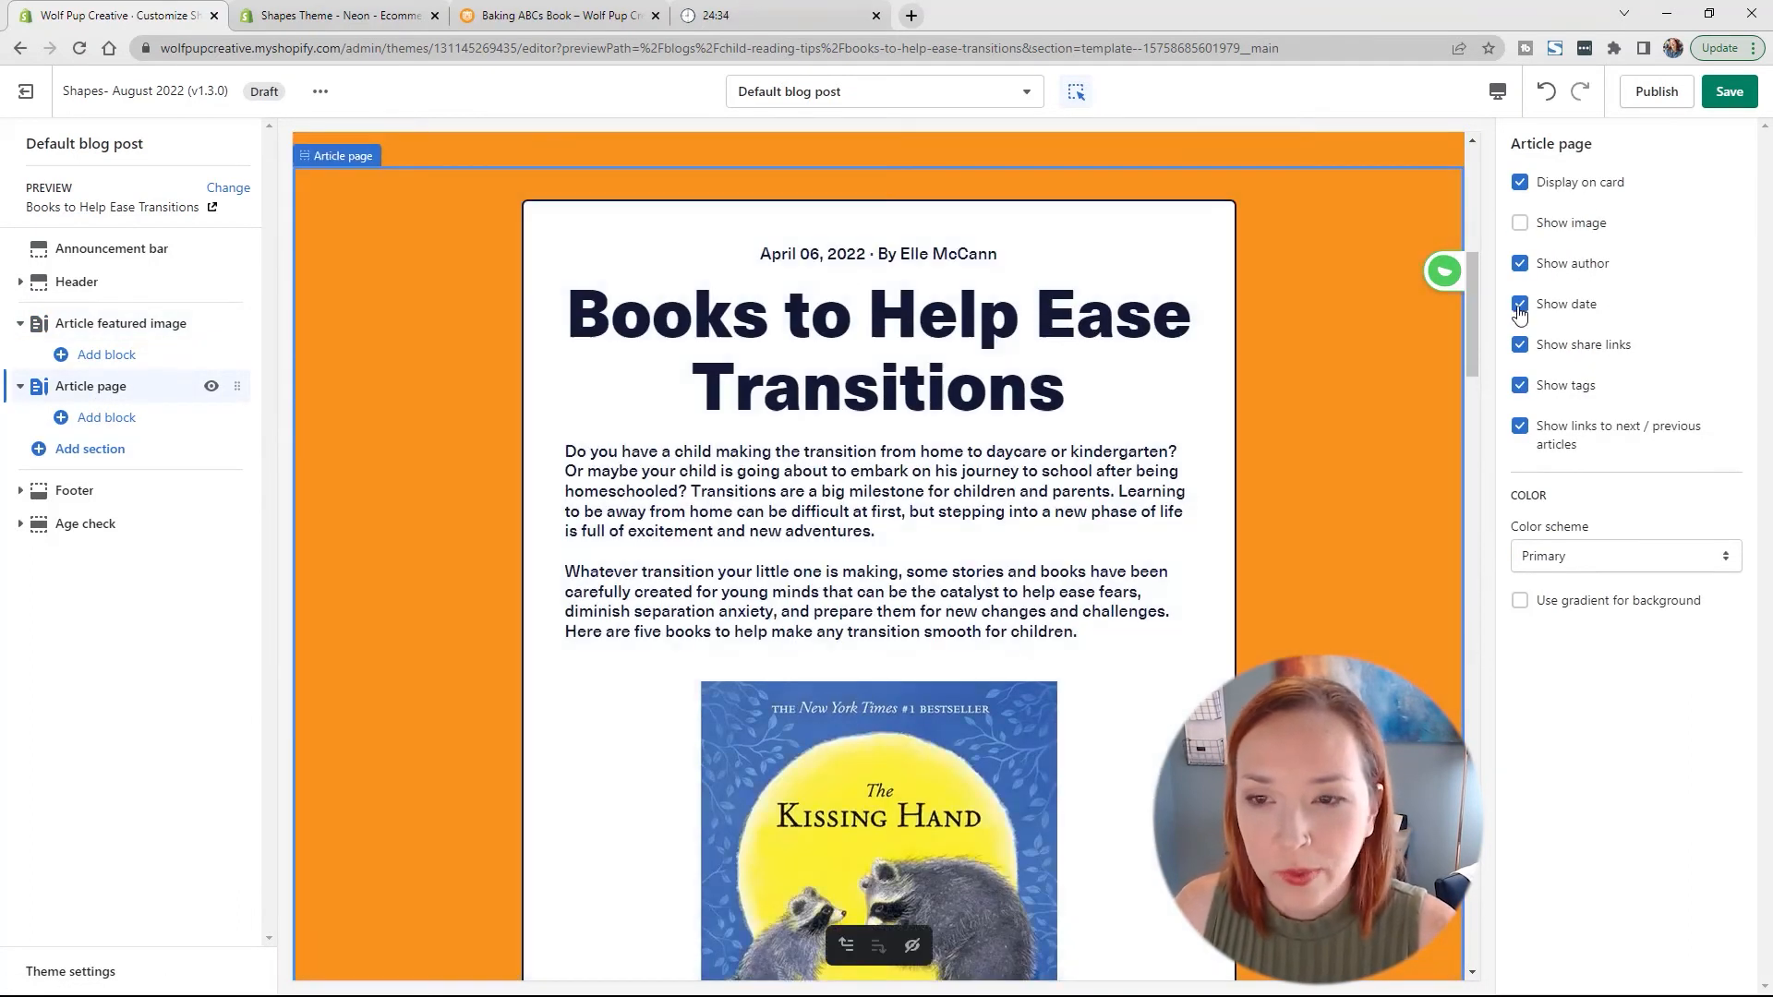
pyautogui.click(1519, 264)
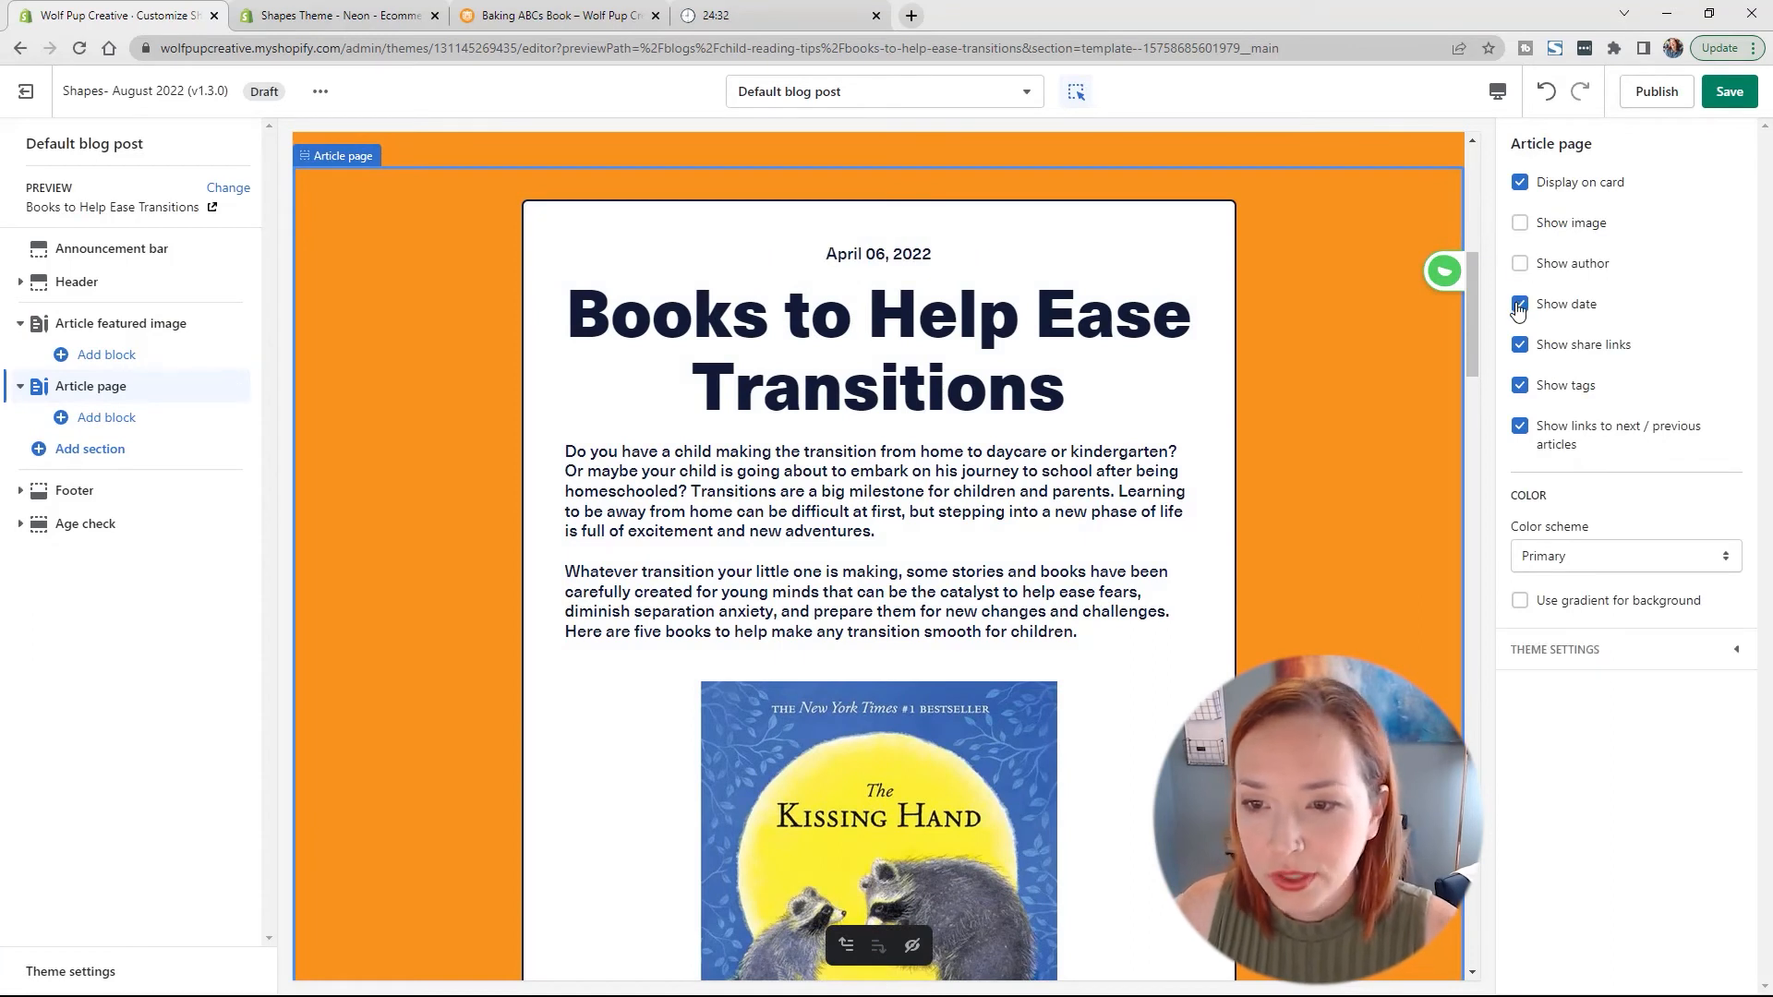
pyautogui.click(1520, 305)
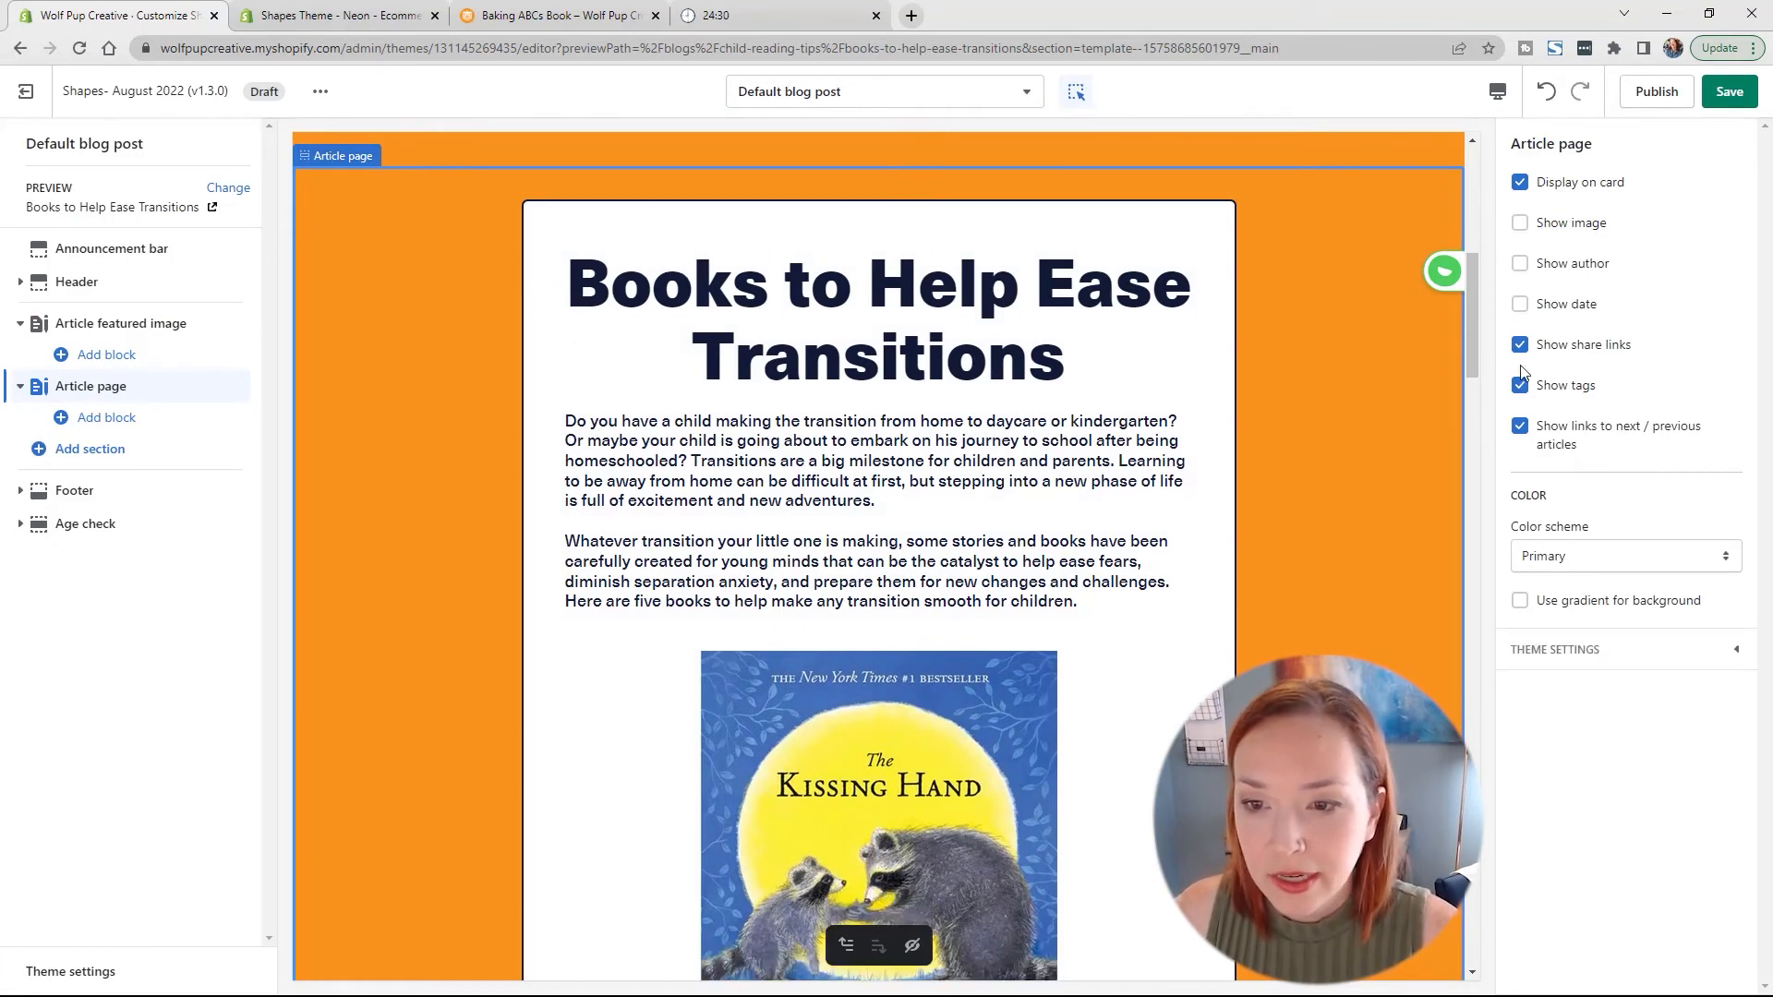
pyautogui.moveTo(1475, 303); pyautogui.dragTo(1426, 285)
pyautogui.scroll(4, 878, 554)
pyautogui.scroll(-2, 878, 554)
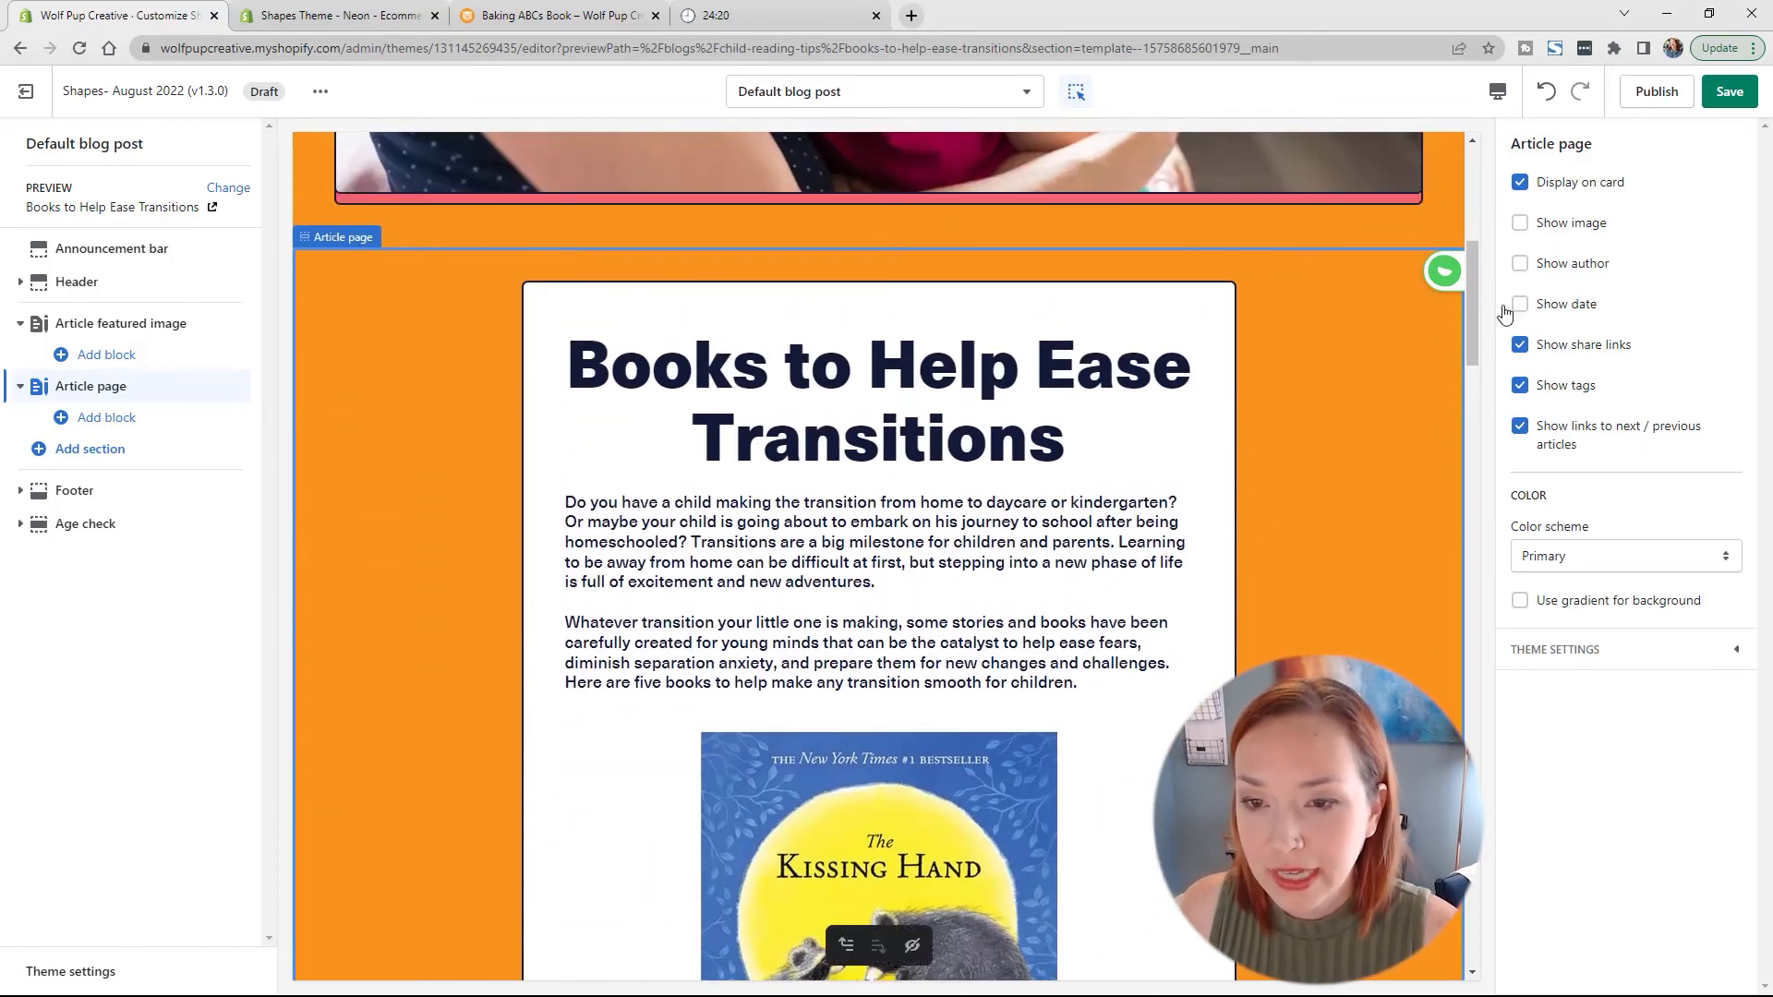
# Step: Turn off displaying the article on a card in the Article page section
pyautogui.scroll(-20, 1455, 567)
pyautogui.scroll(-3, 877, 554)
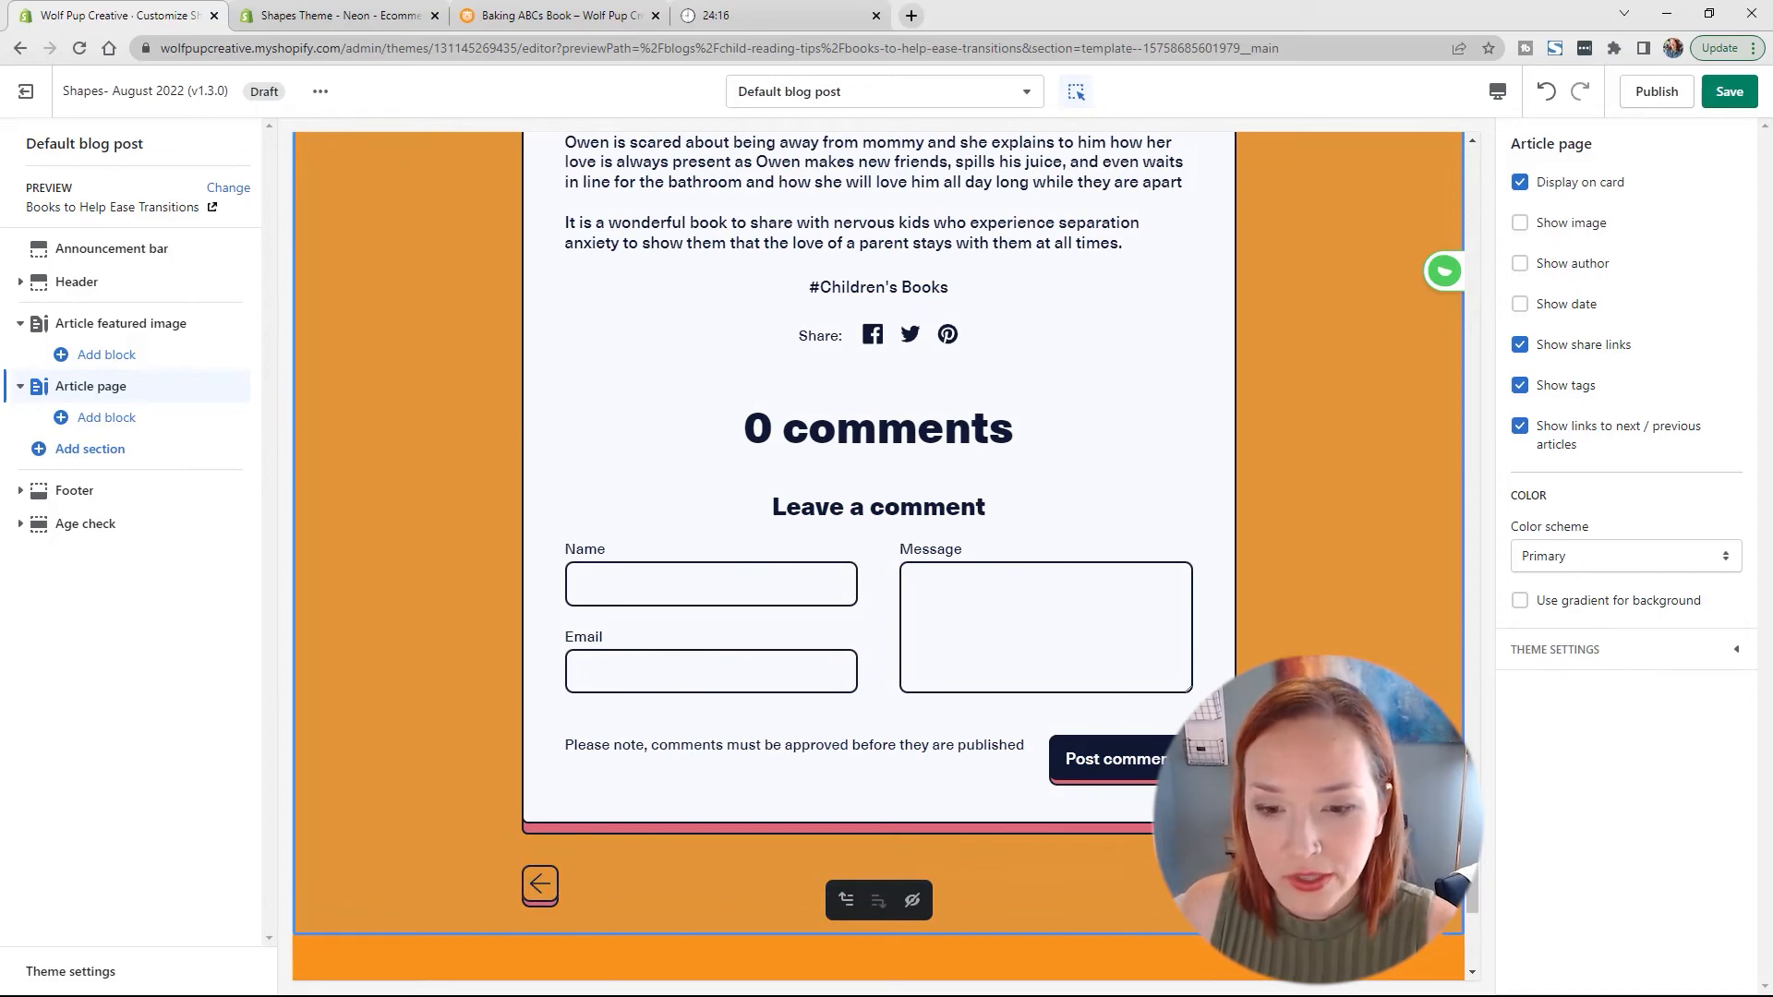
pyautogui.moveTo(1475, 896); pyautogui.dragTo(1476, 277)
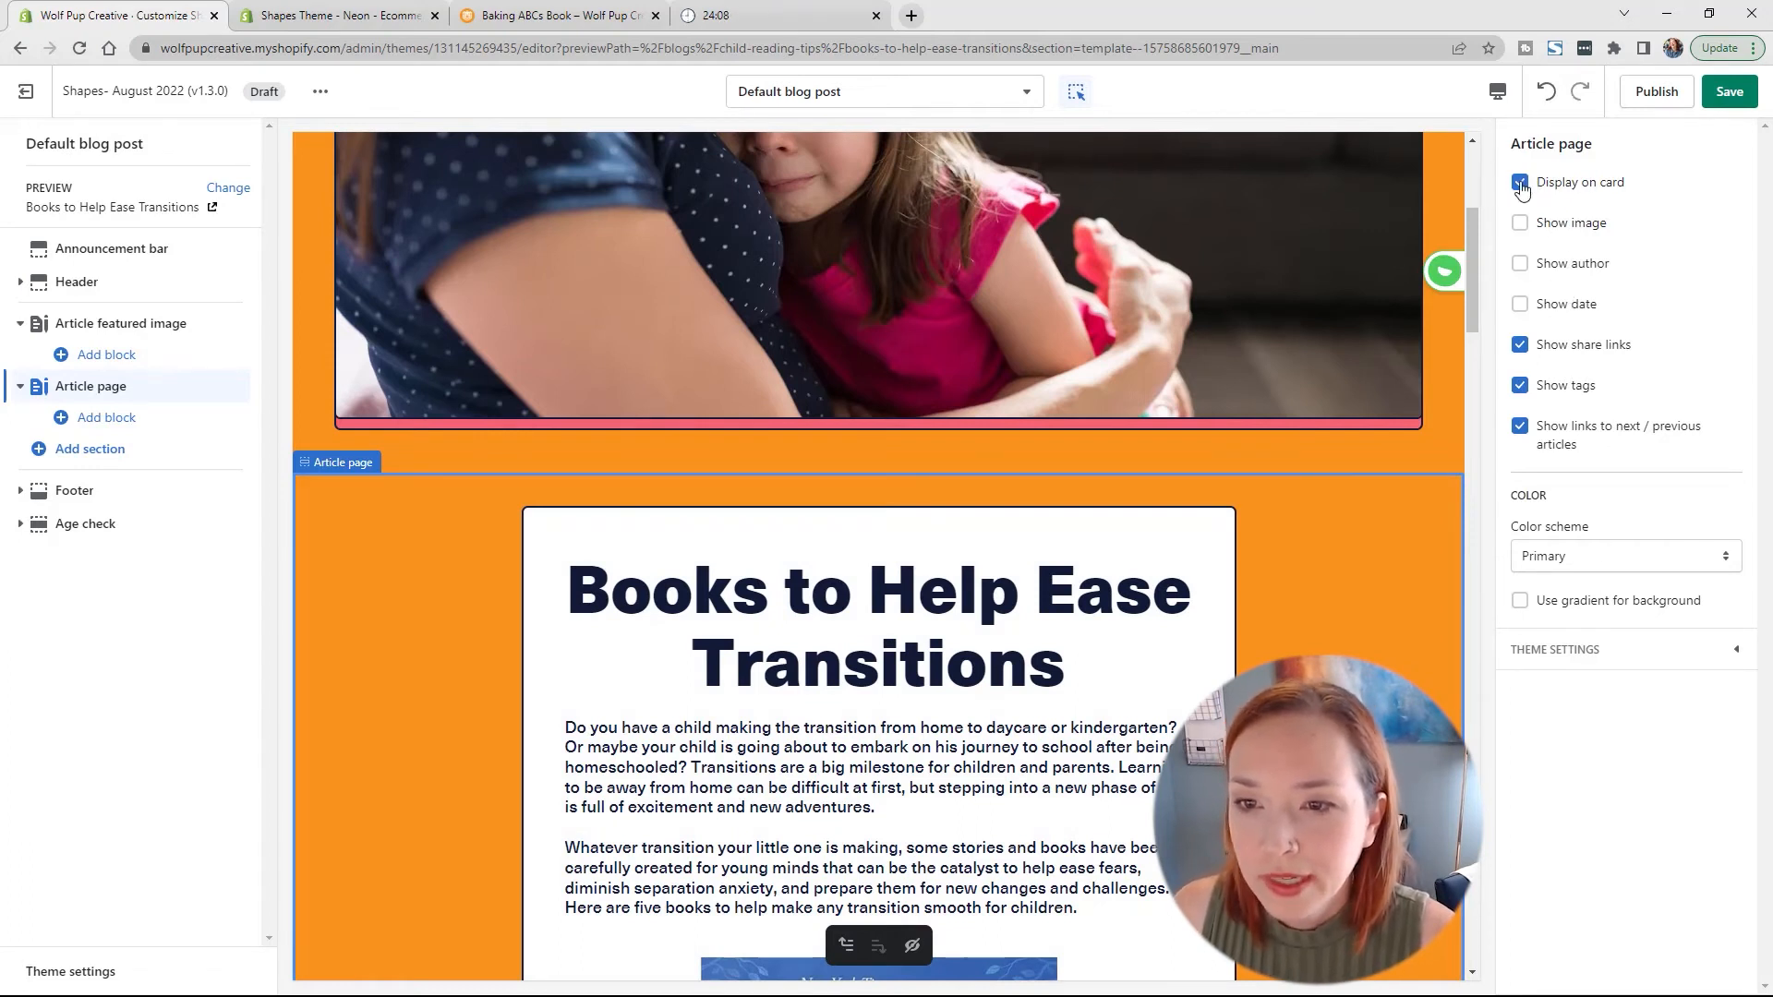
pyautogui.press('space')
pyautogui.scroll(-5, 1388, 579)
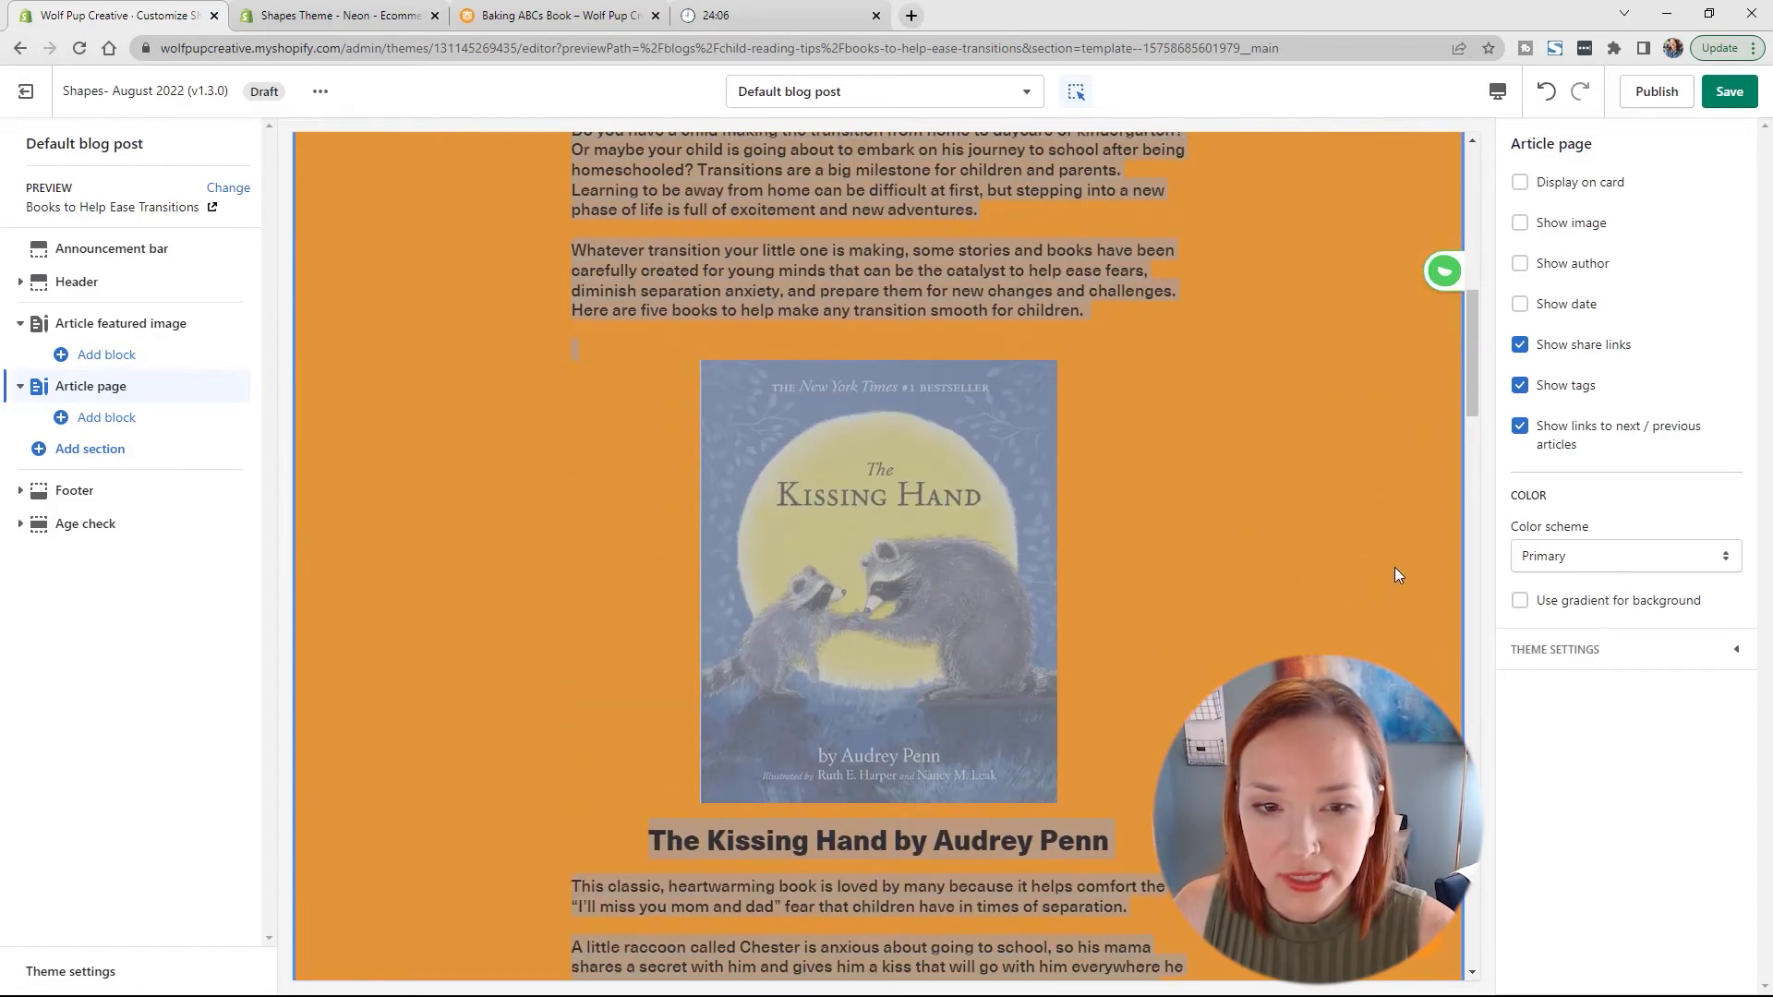
# Step: Set the Article page section's color scheme to Quaternary
pyautogui.click(1588, 557)
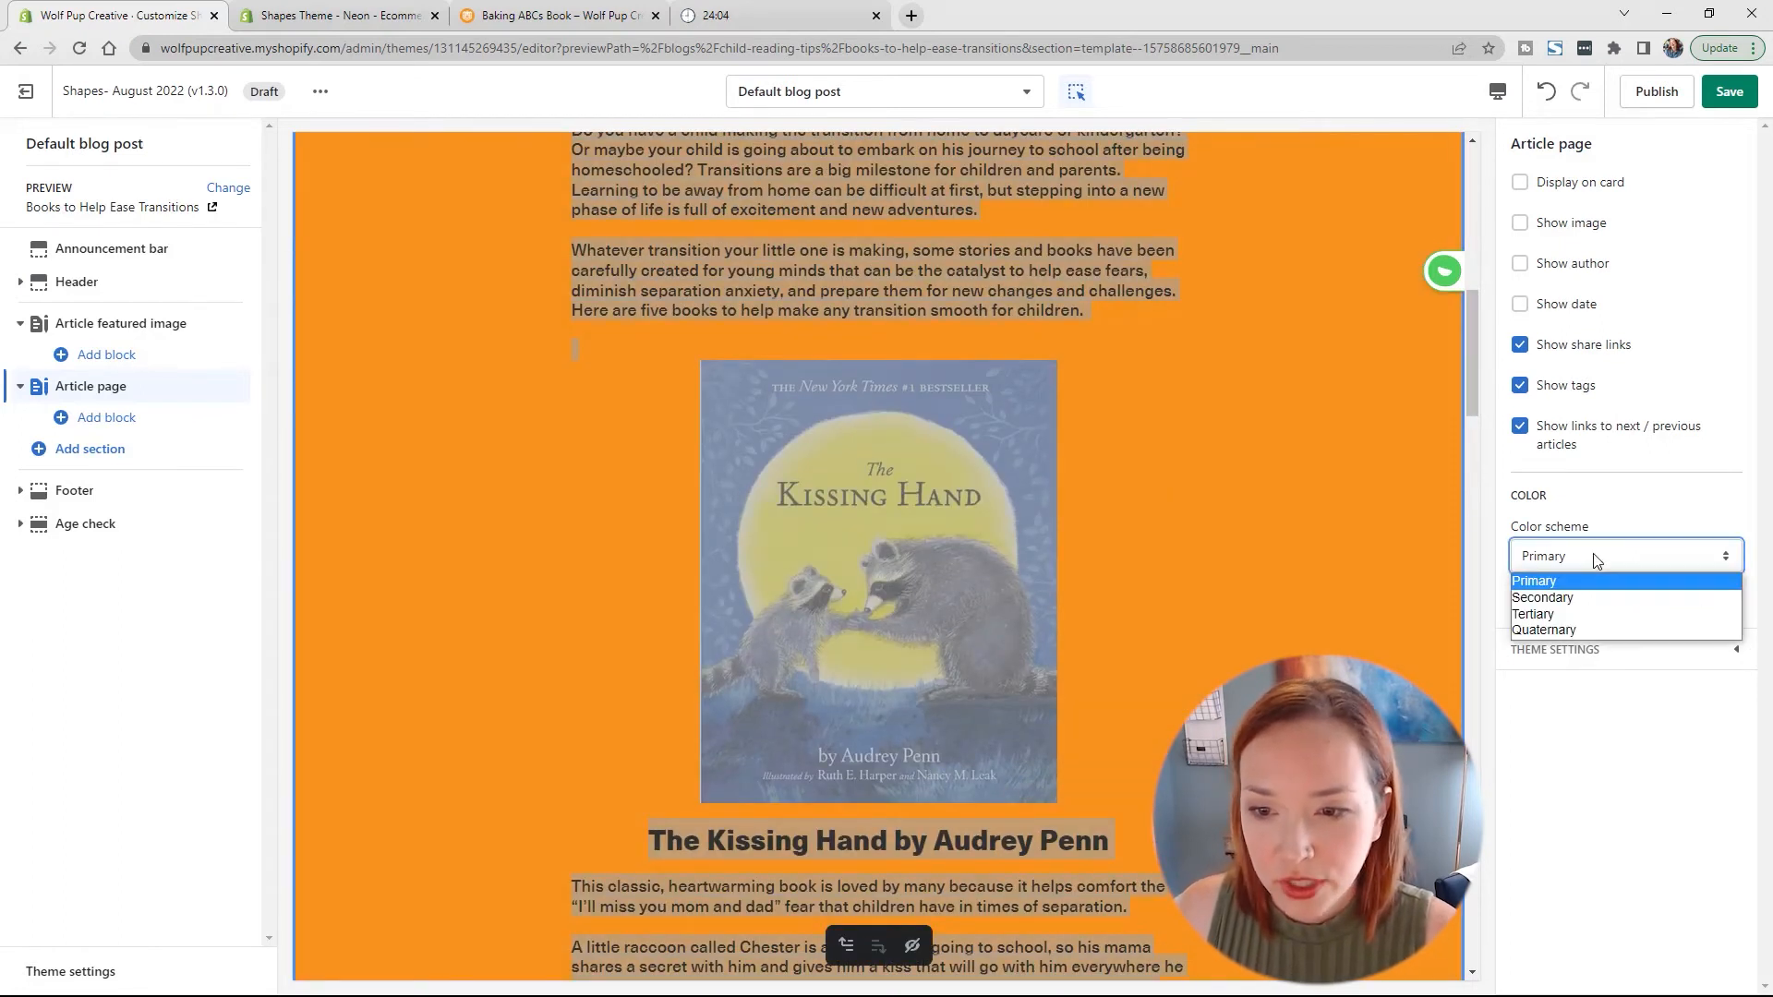
pyautogui.click(1566, 632)
pyautogui.scroll(7, 1353, 512)
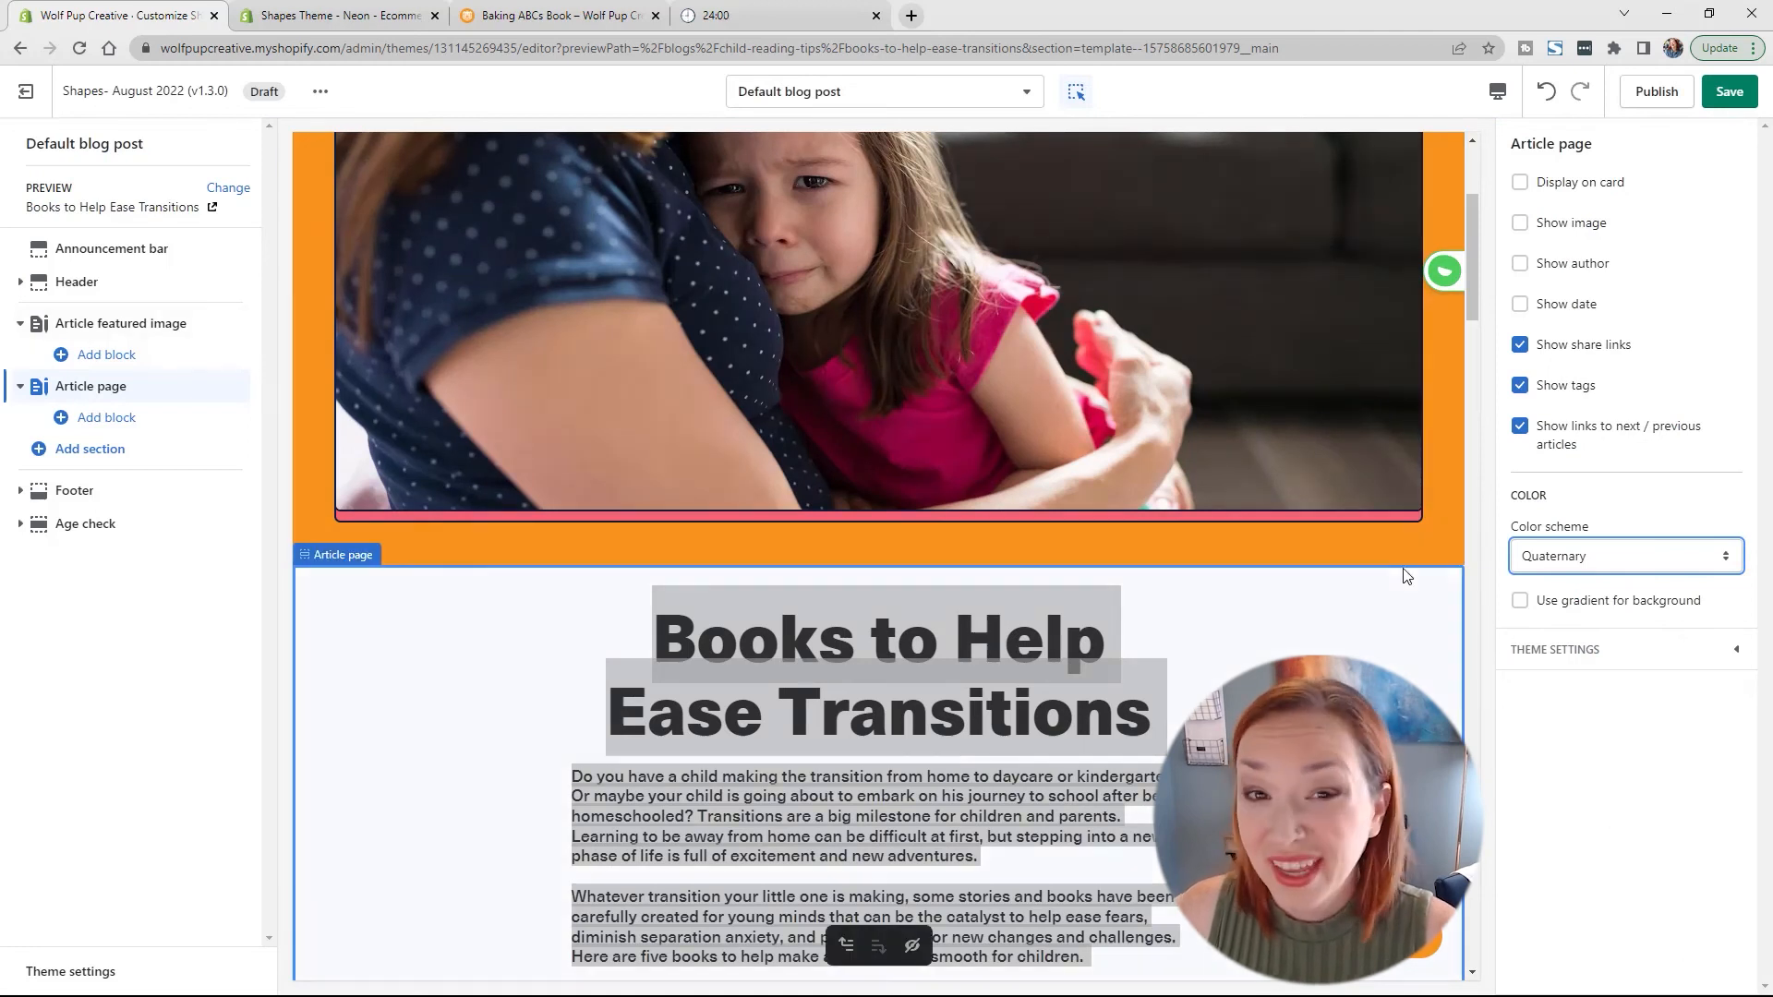
pyautogui.scroll(3, 1397, 577)
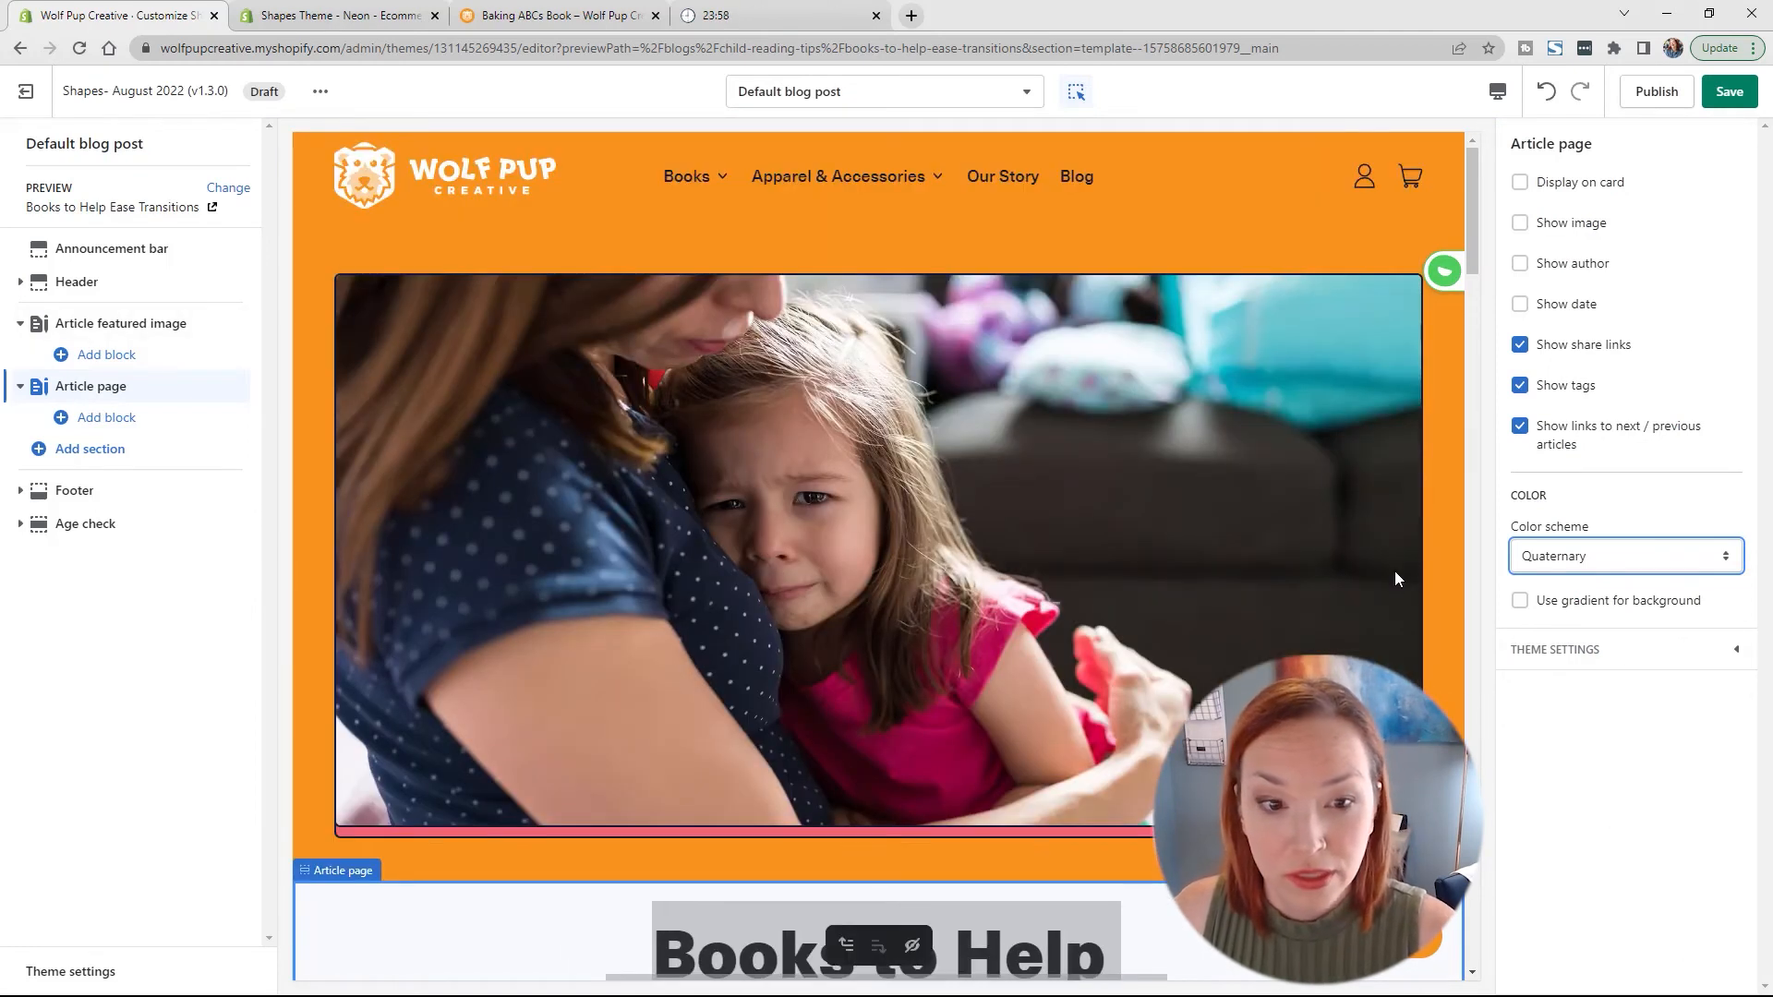
# Step: Review the restyled blog post preview from the featured image through the comment form to the footer
pyautogui.scroll(-8, 1396, 578)
pyautogui.scroll(-12, 1397, 579)
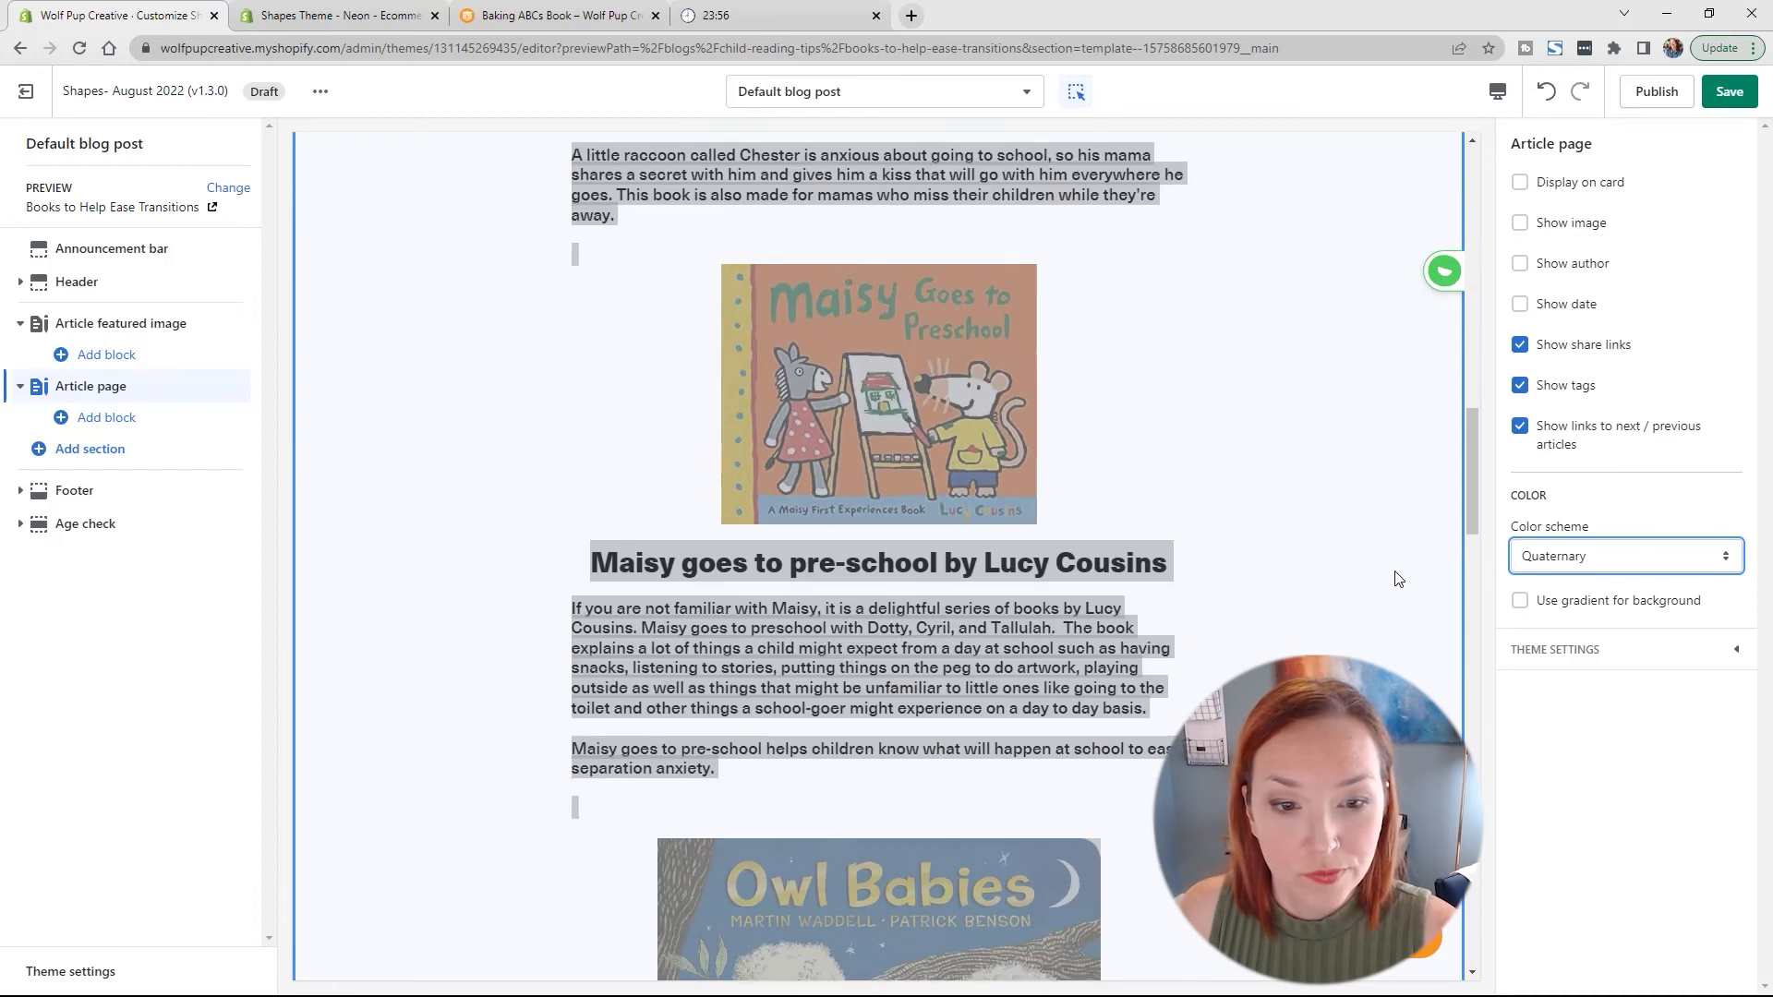
pyautogui.scroll(-10, 1397, 579)
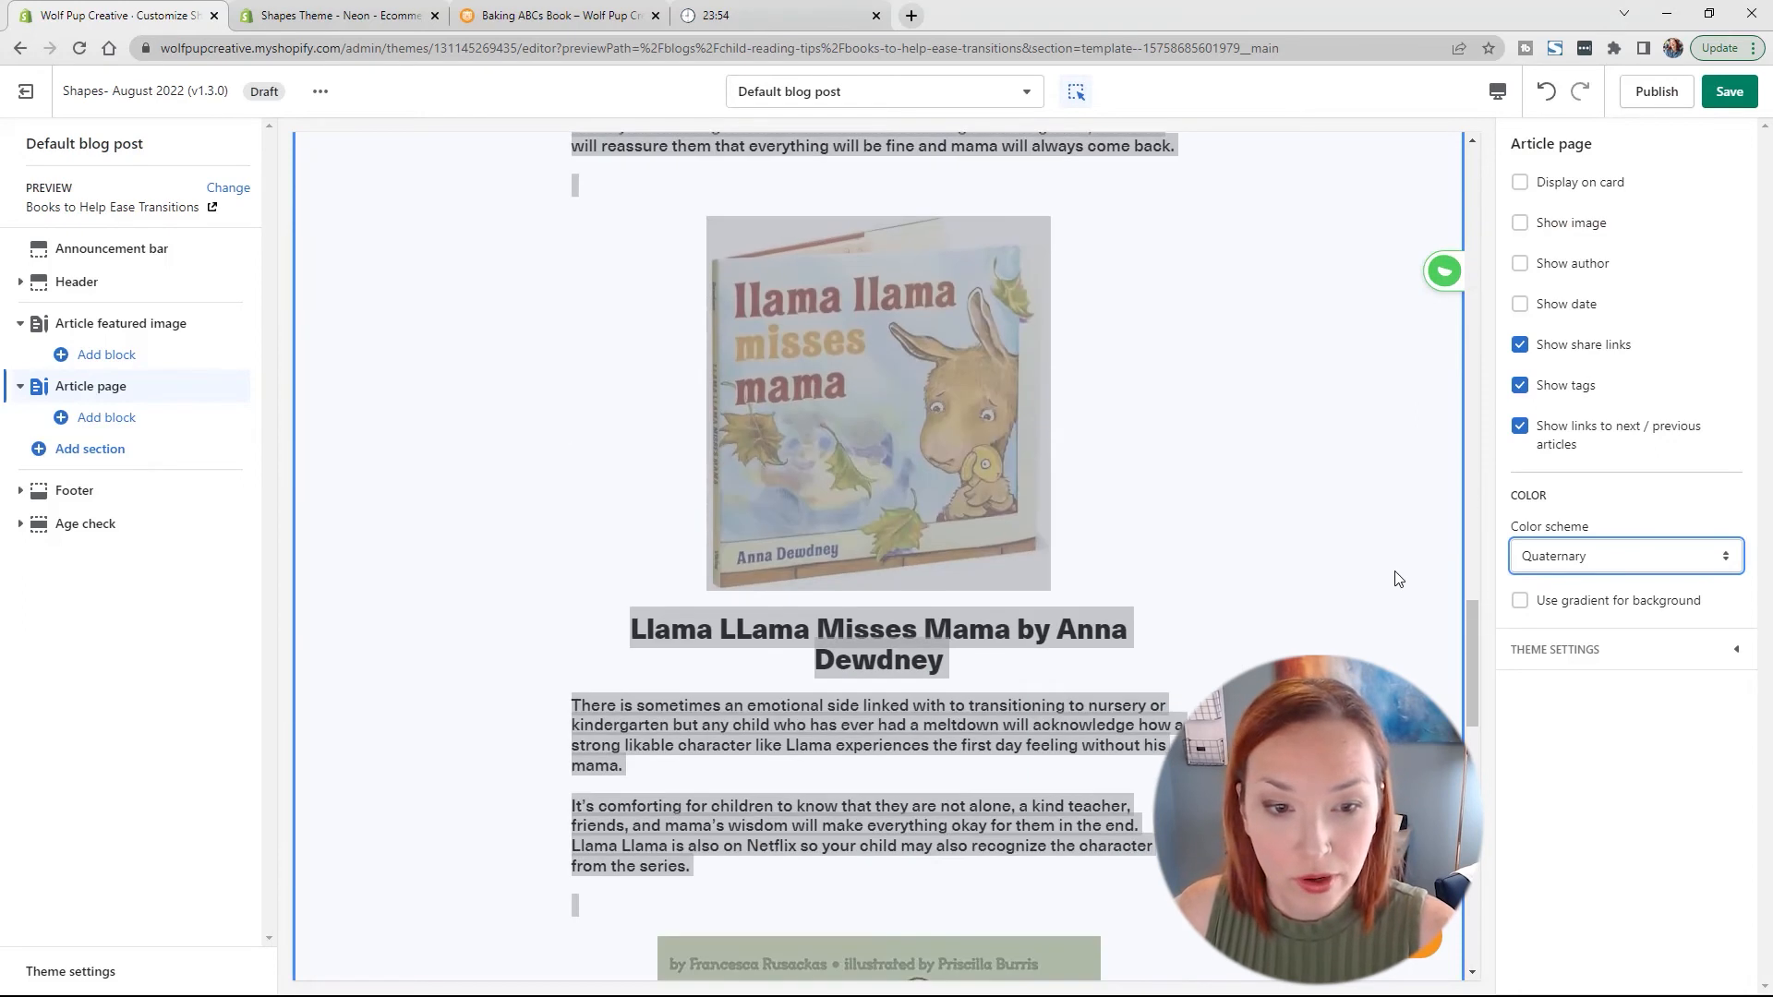
pyautogui.scroll(-8, 1377, 634)
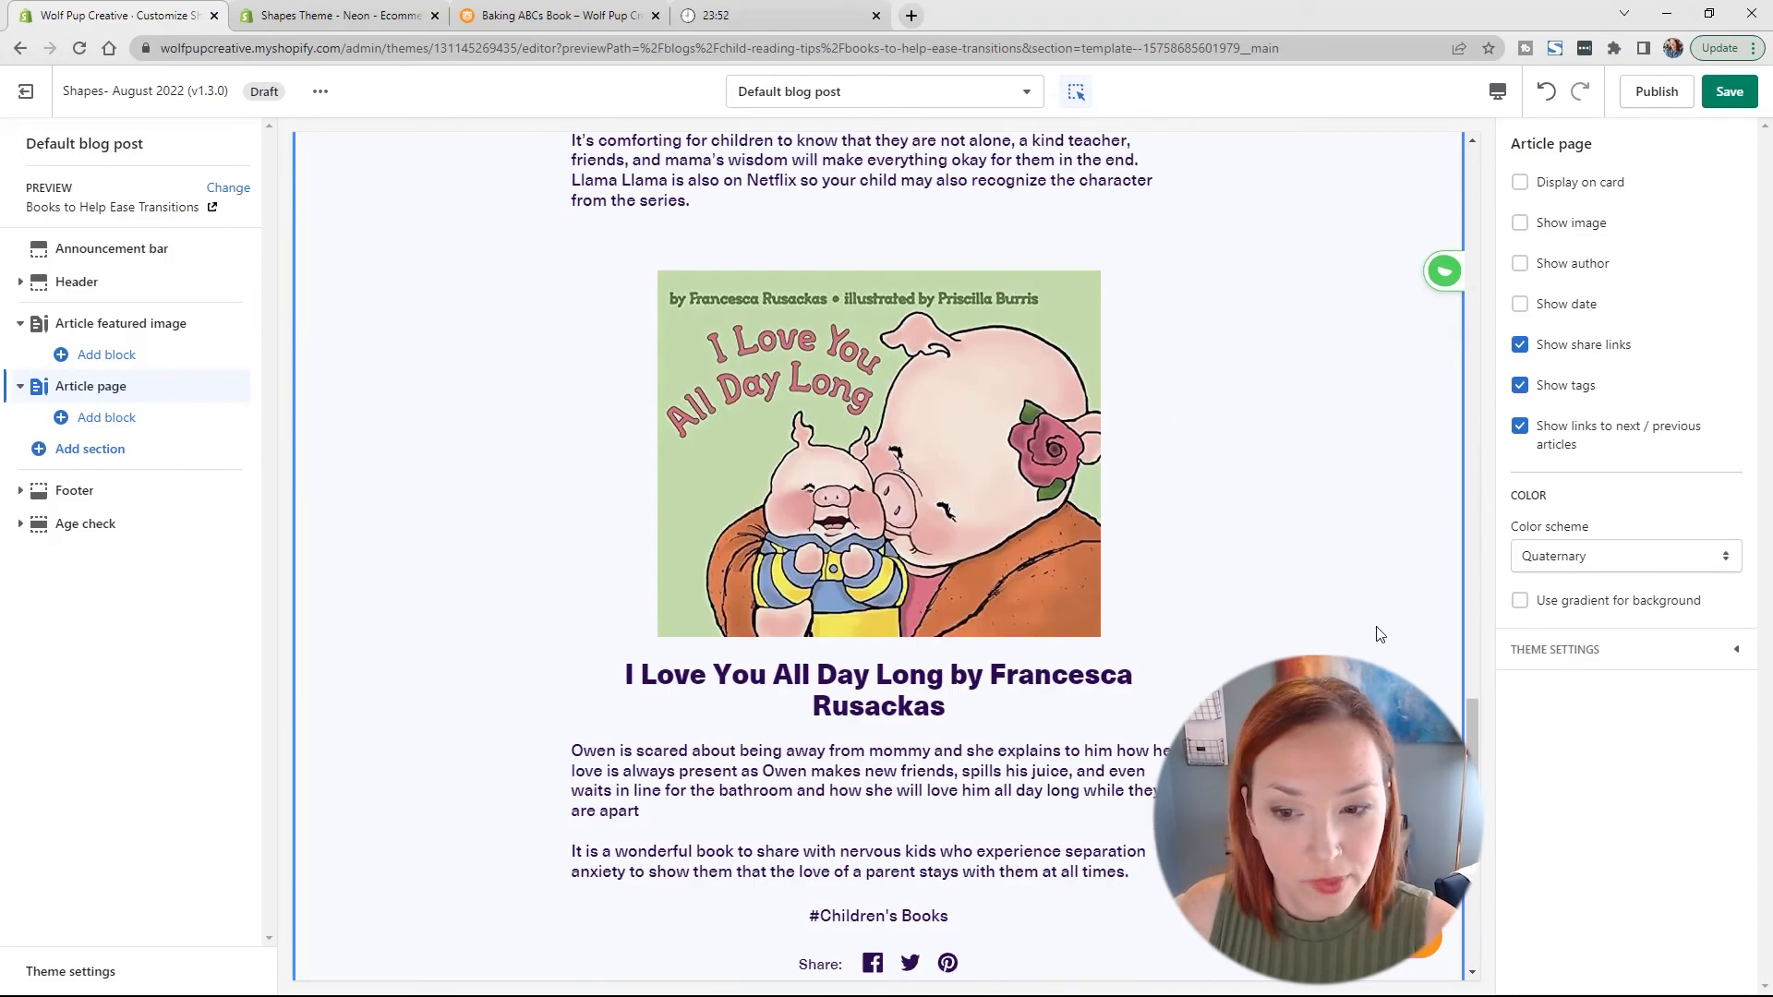
pyautogui.scroll(-4, 1377, 634)
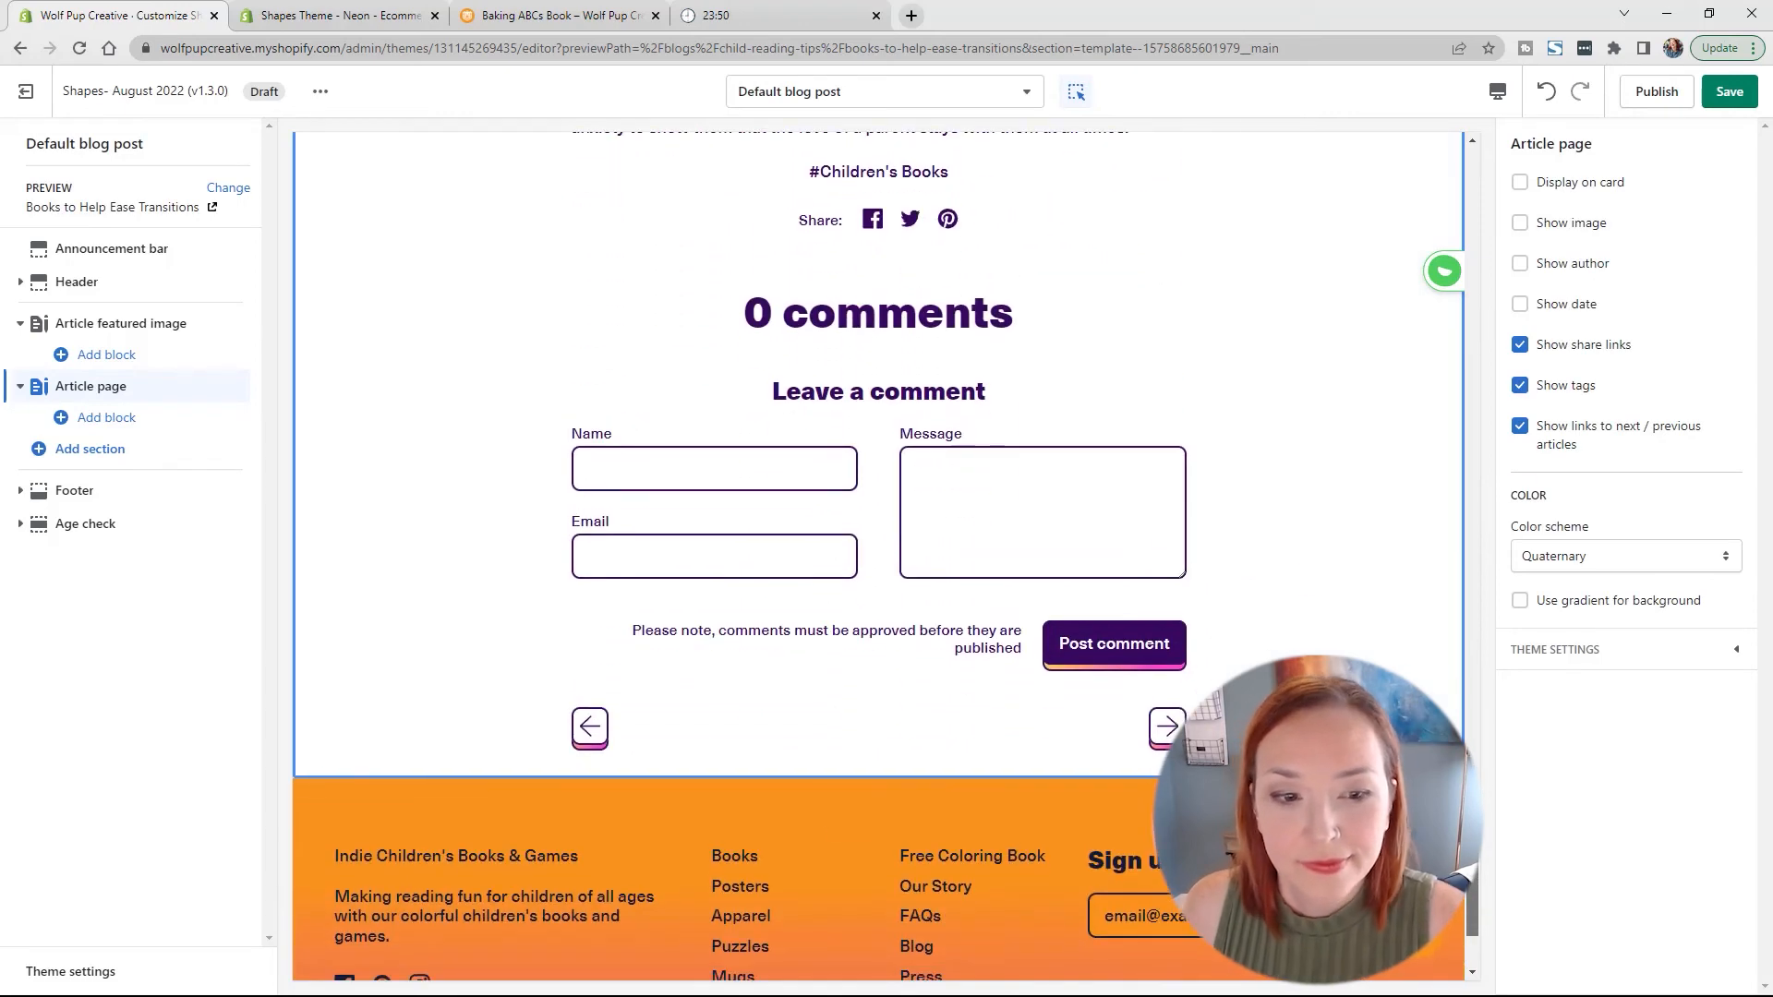
pyautogui.scroll(15, 1410, 579)
pyautogui.scroll(15, 1410, 579)
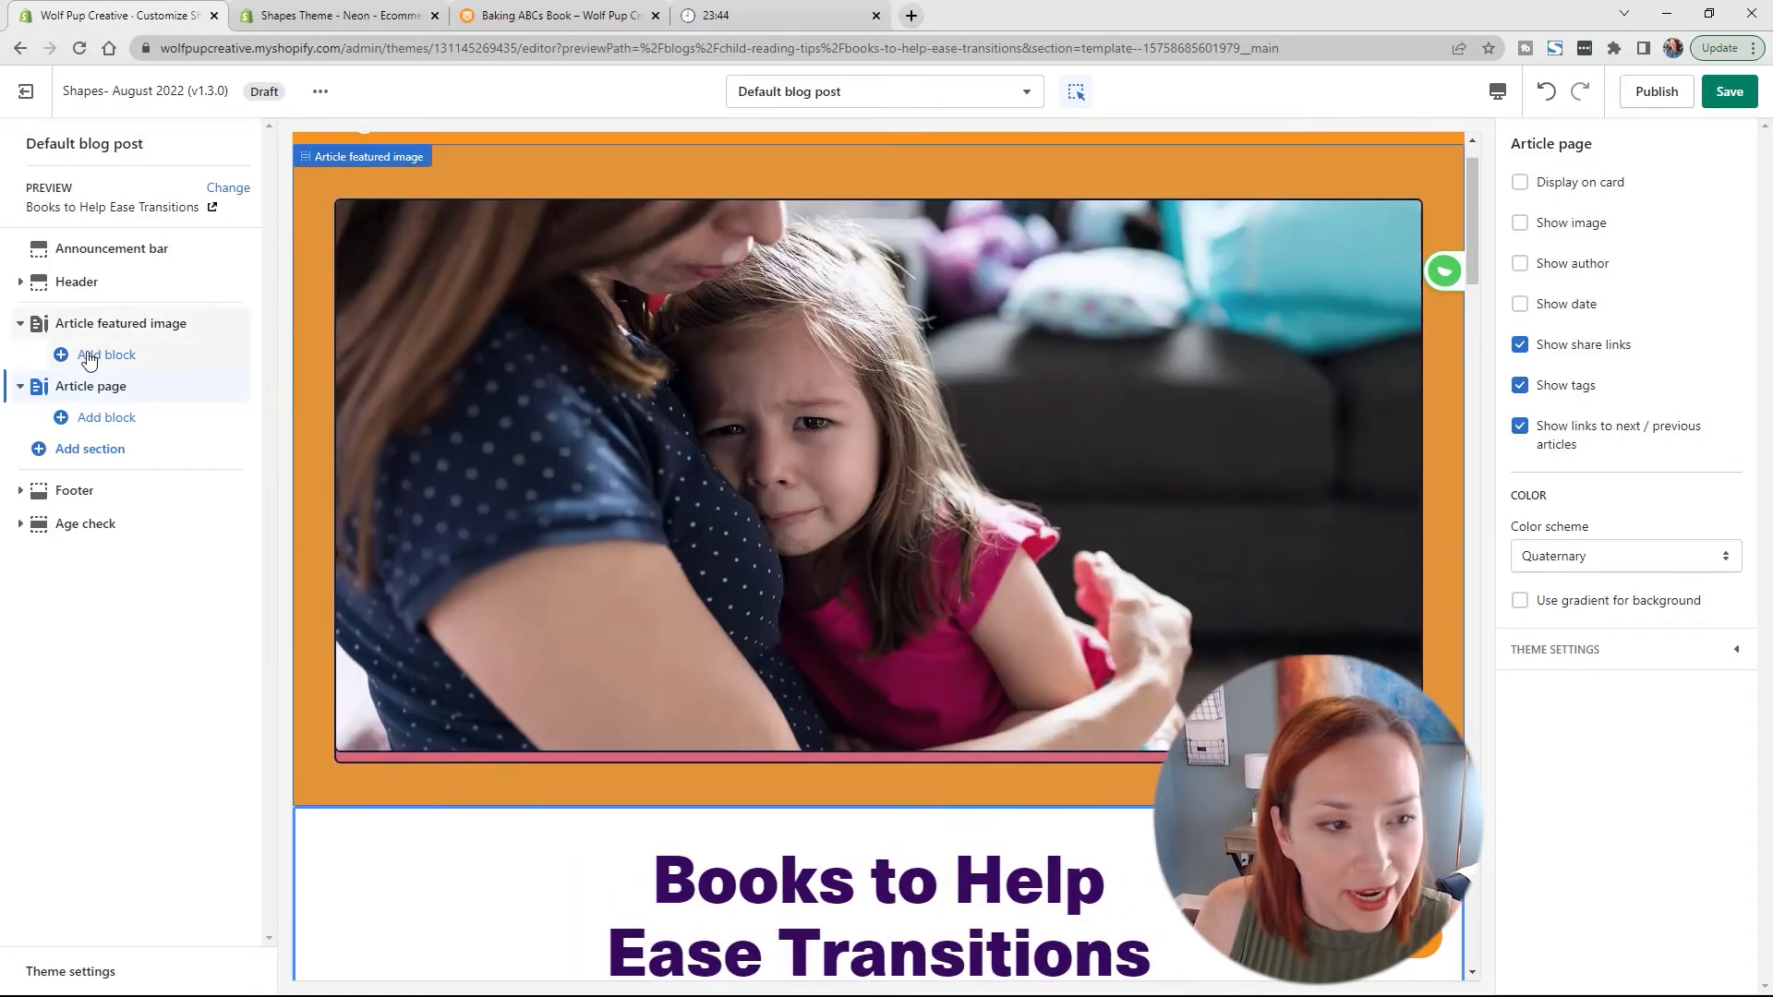
# Step: Add a shape divider block to the Article featured image section and target it at the section below
pyautogui.click(88, 354)
pyautogui.click(419, 510)
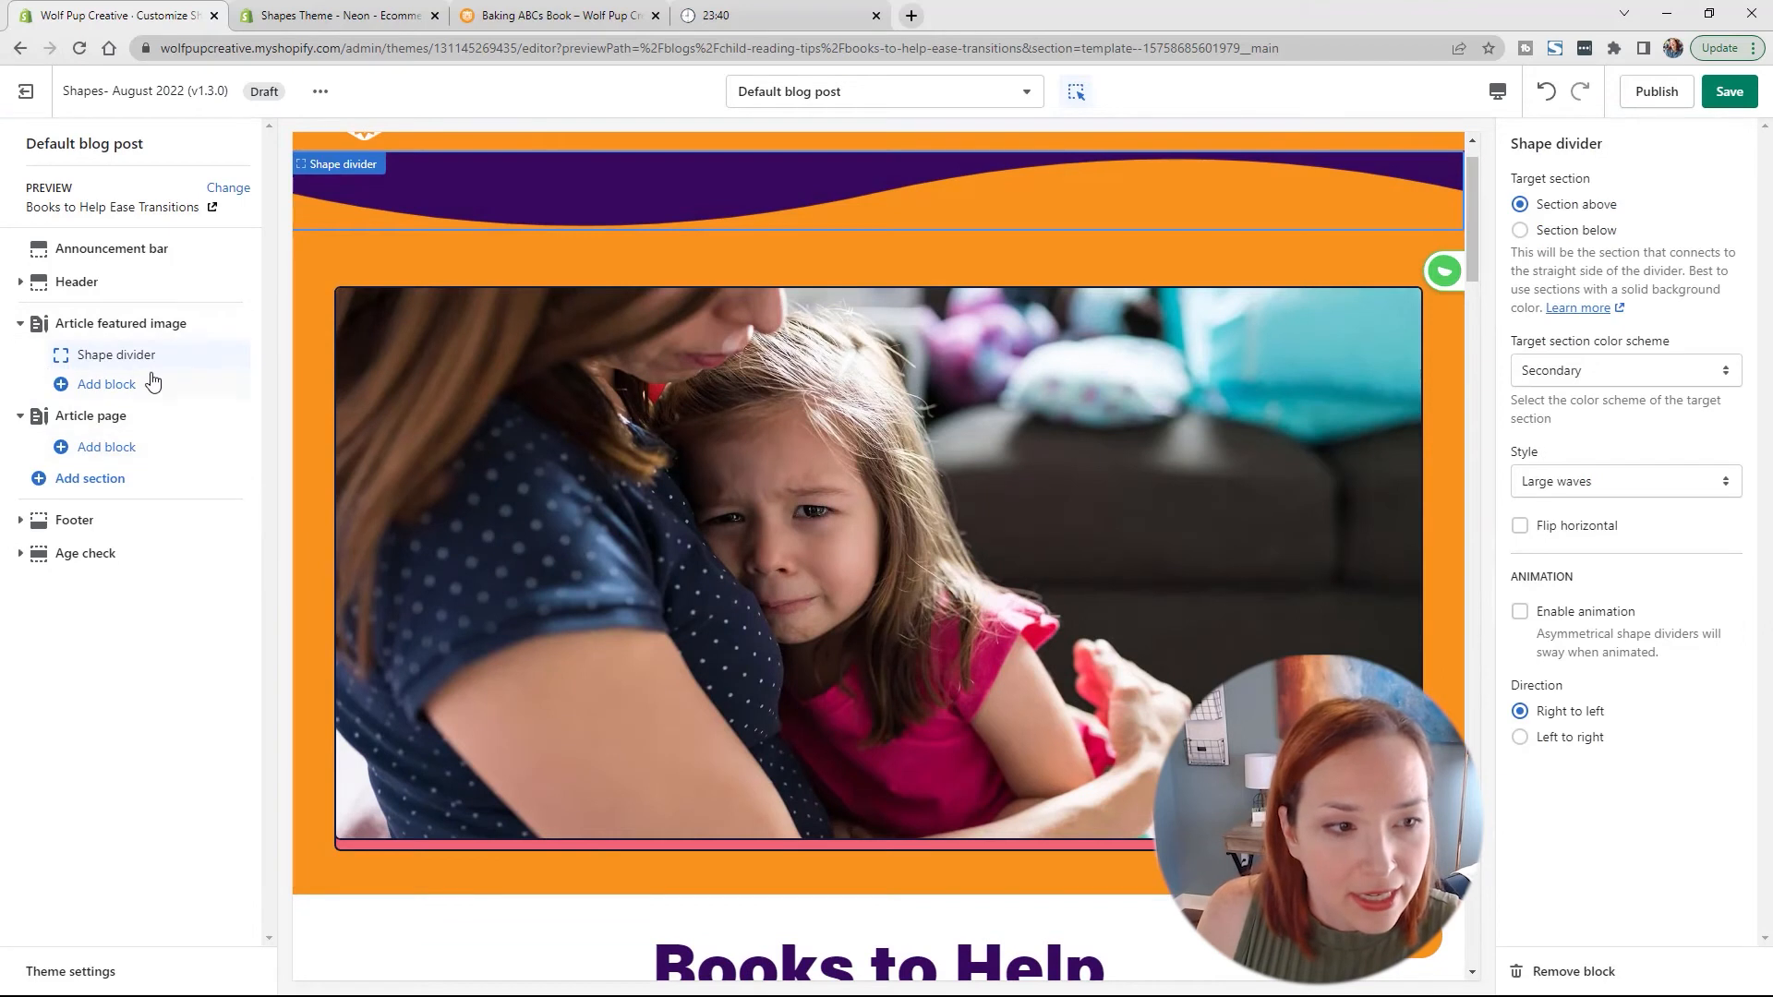
pyautogui.click(1576, 228)
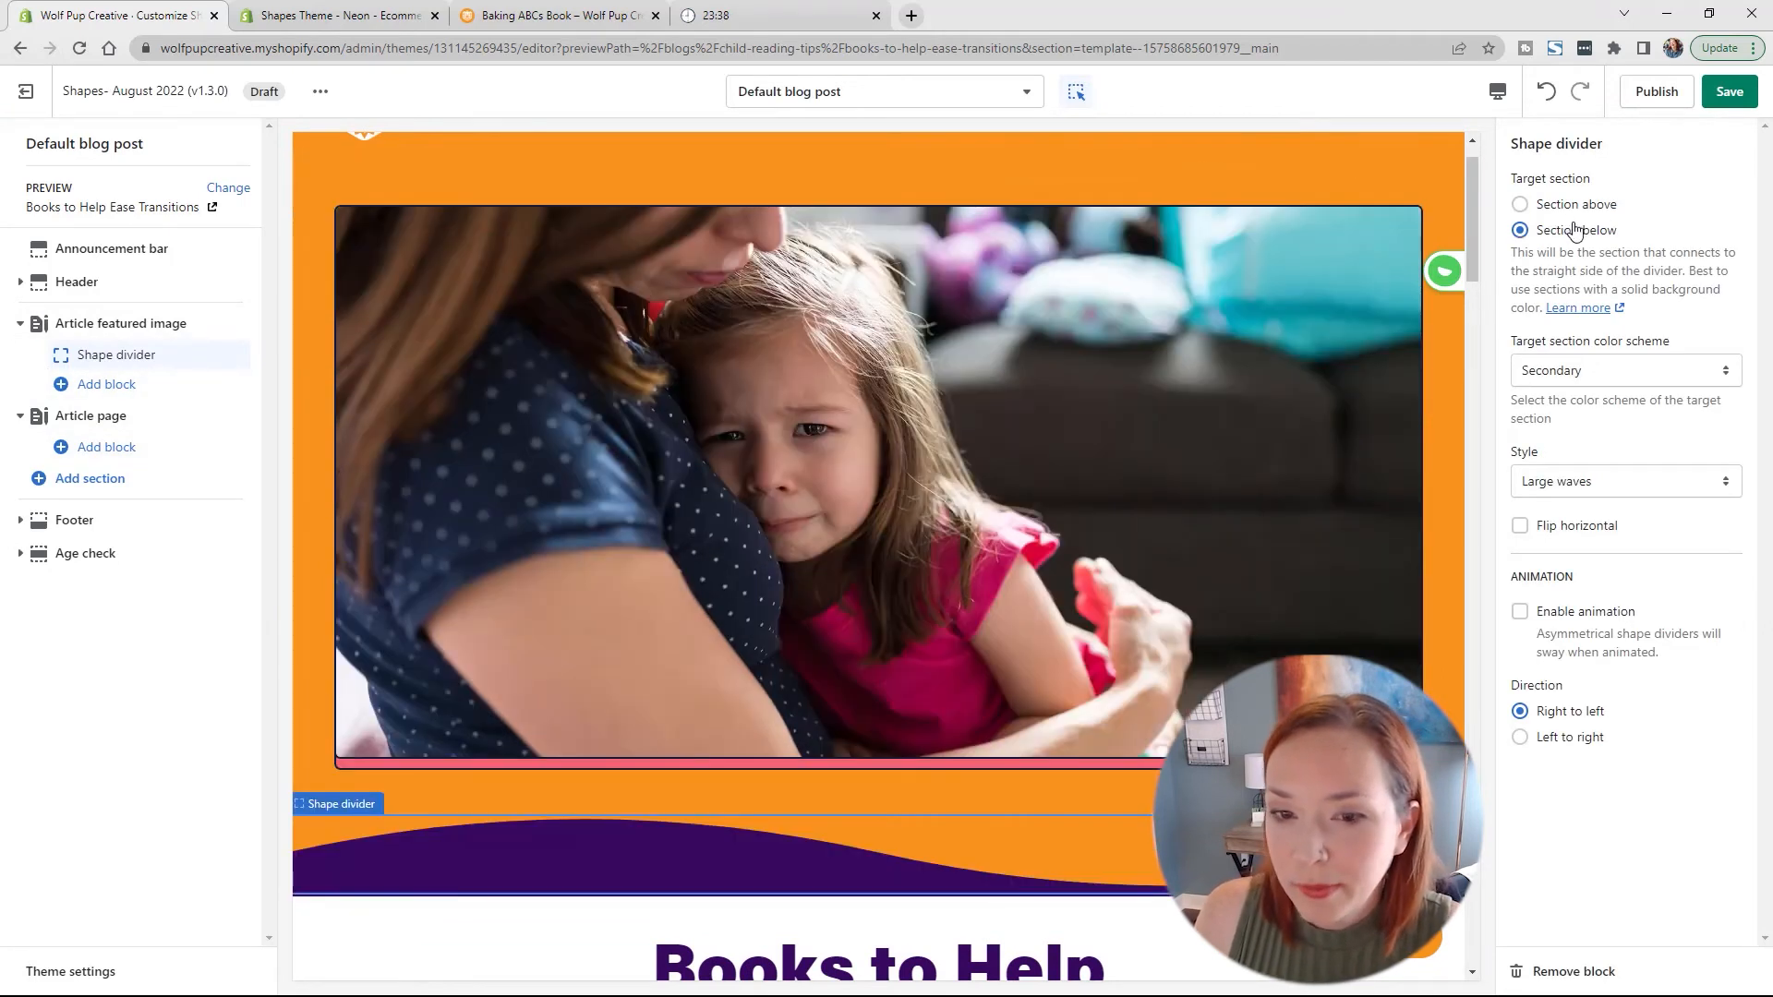
# Step: Try the Primary and Tertiary target section color schemes on the featured image's shape divider and settle on Quaternary
pyautogui.click(1587, 373)
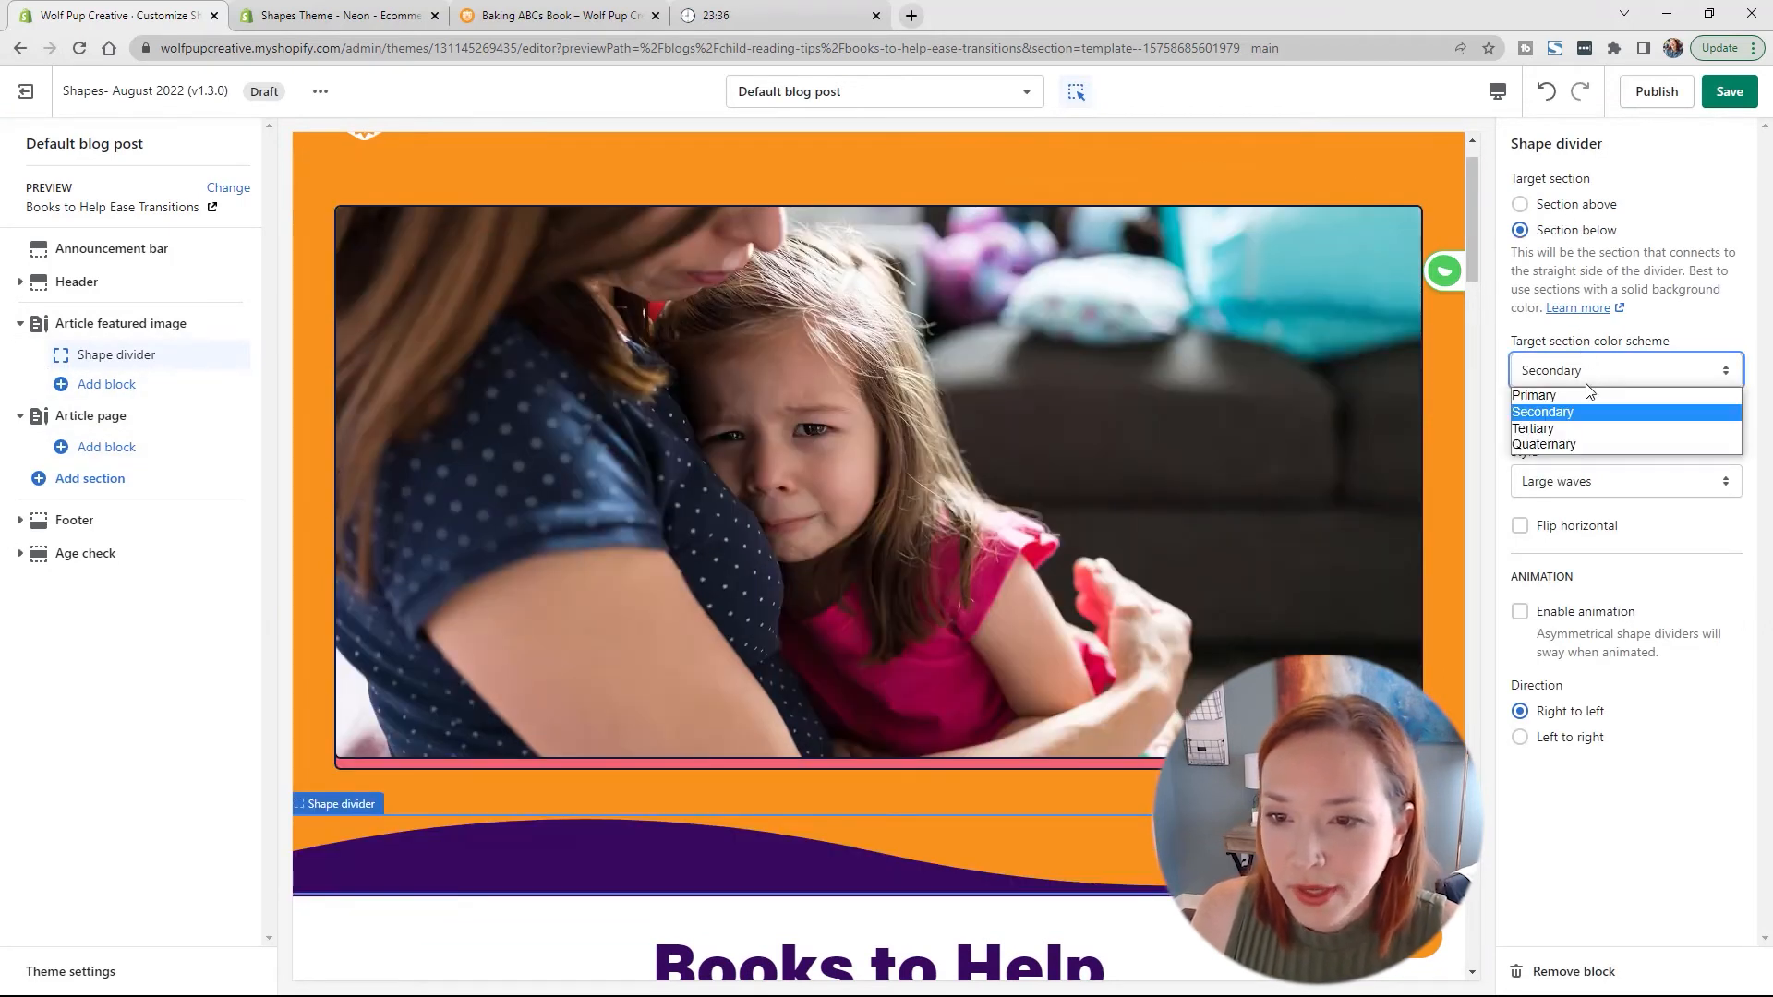
pyautogui.click(1592, 395)
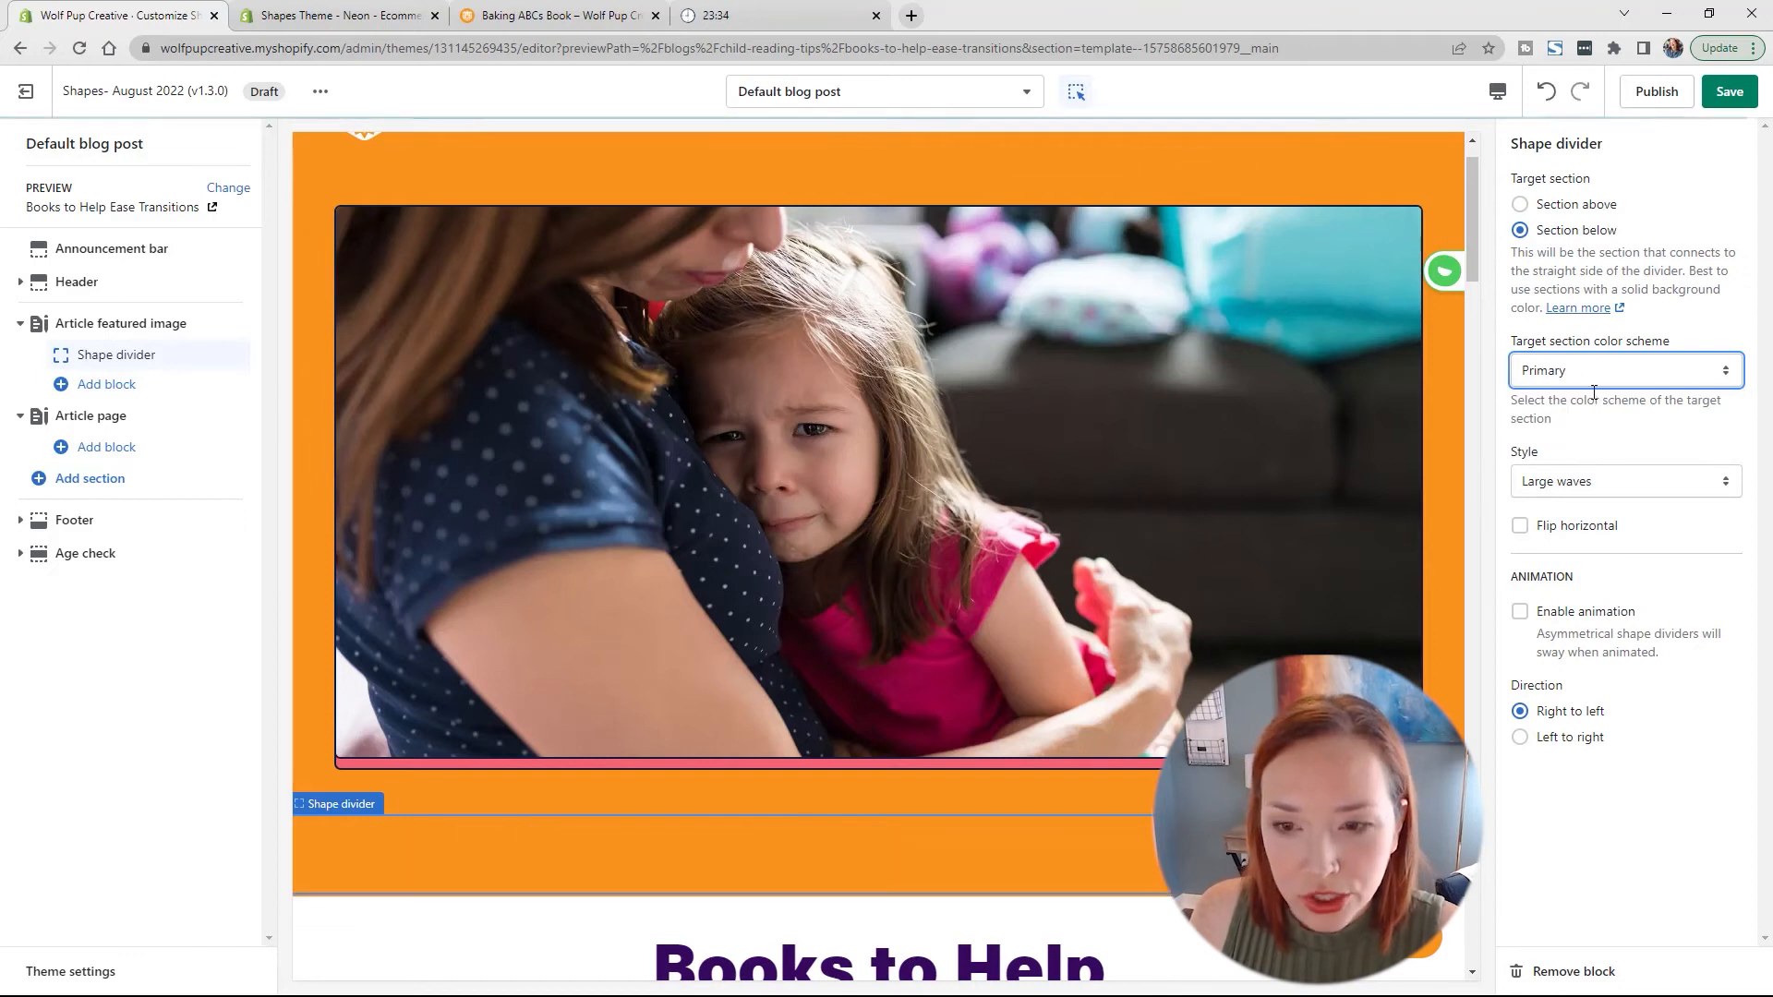
pyautogui.click(1598, 375)
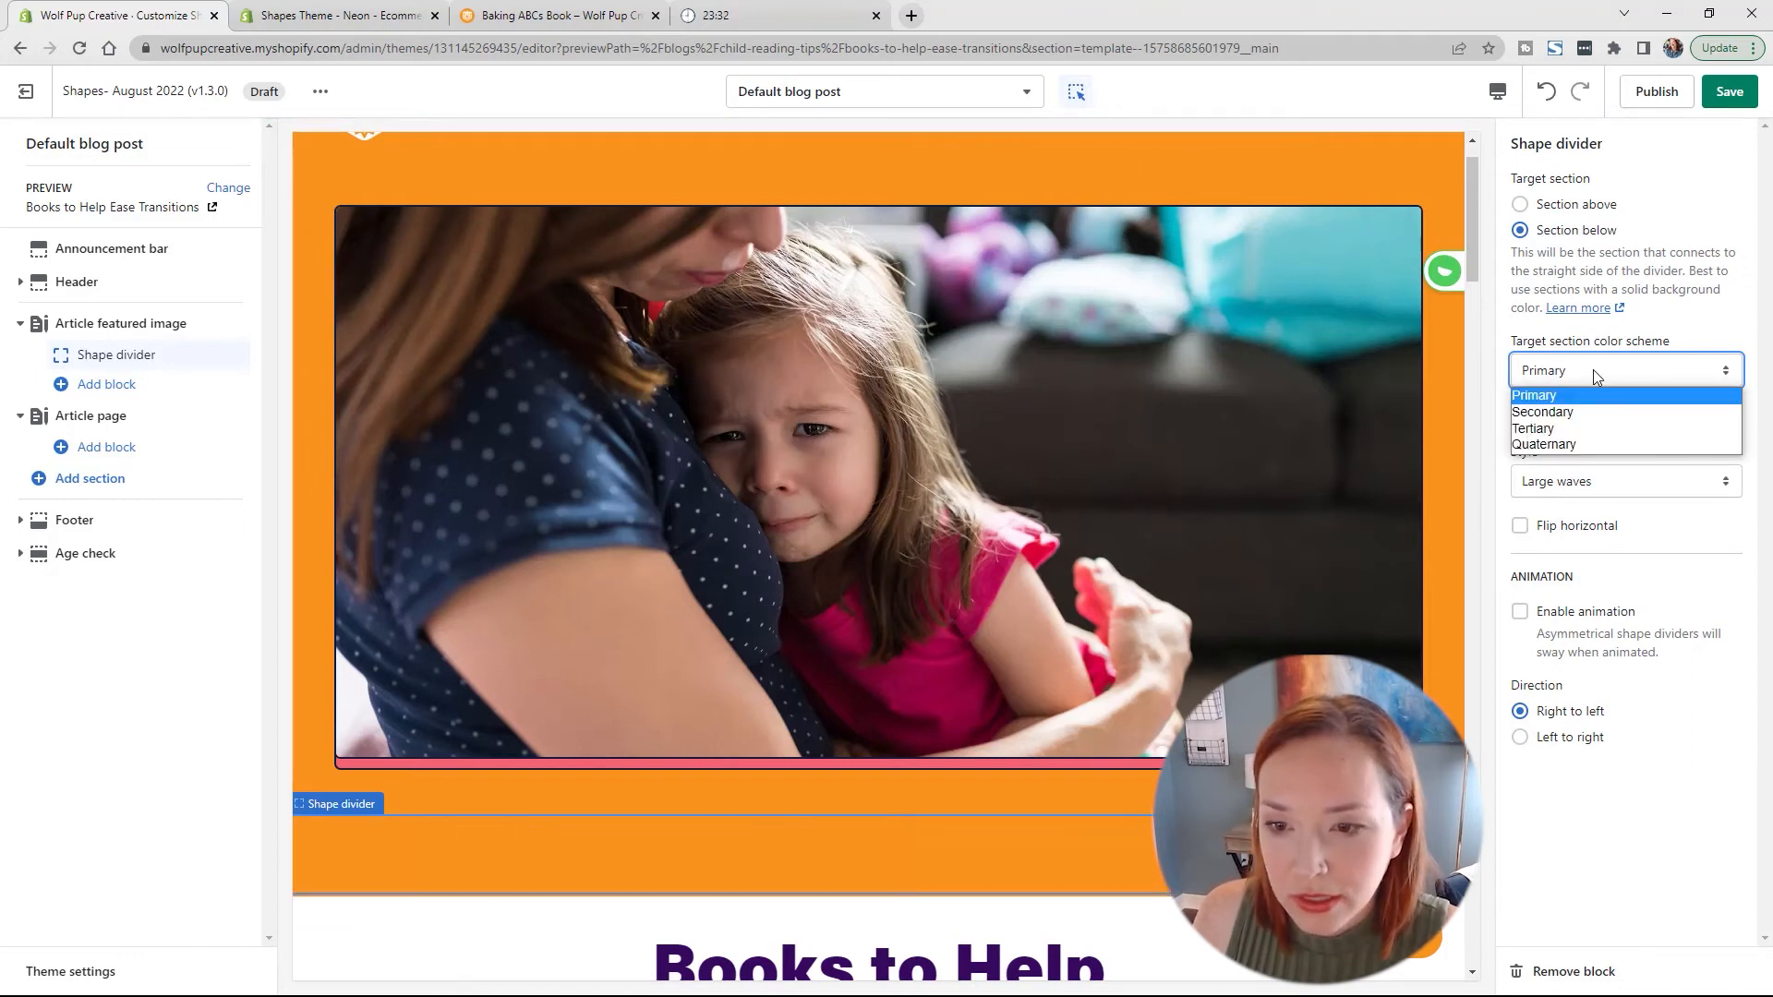
pyautogui.click(1570, 428)
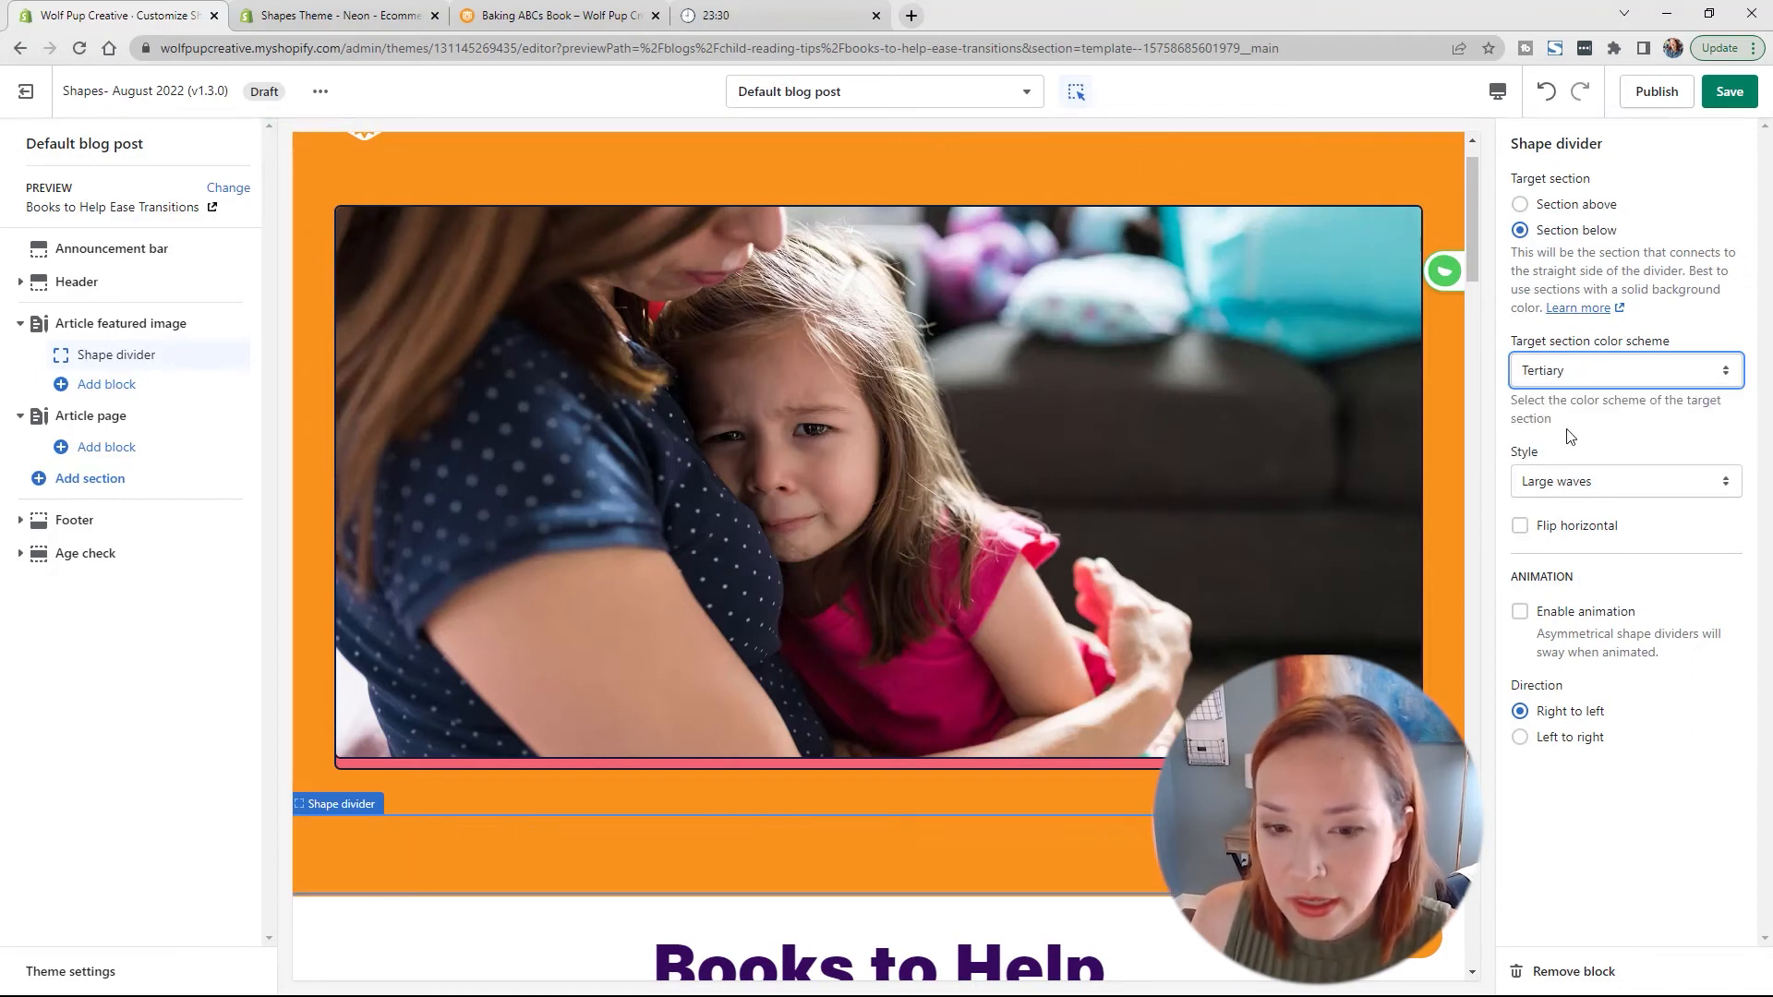
pyautogui.click(1591, 374)
pyautogui.click(1562, 445)
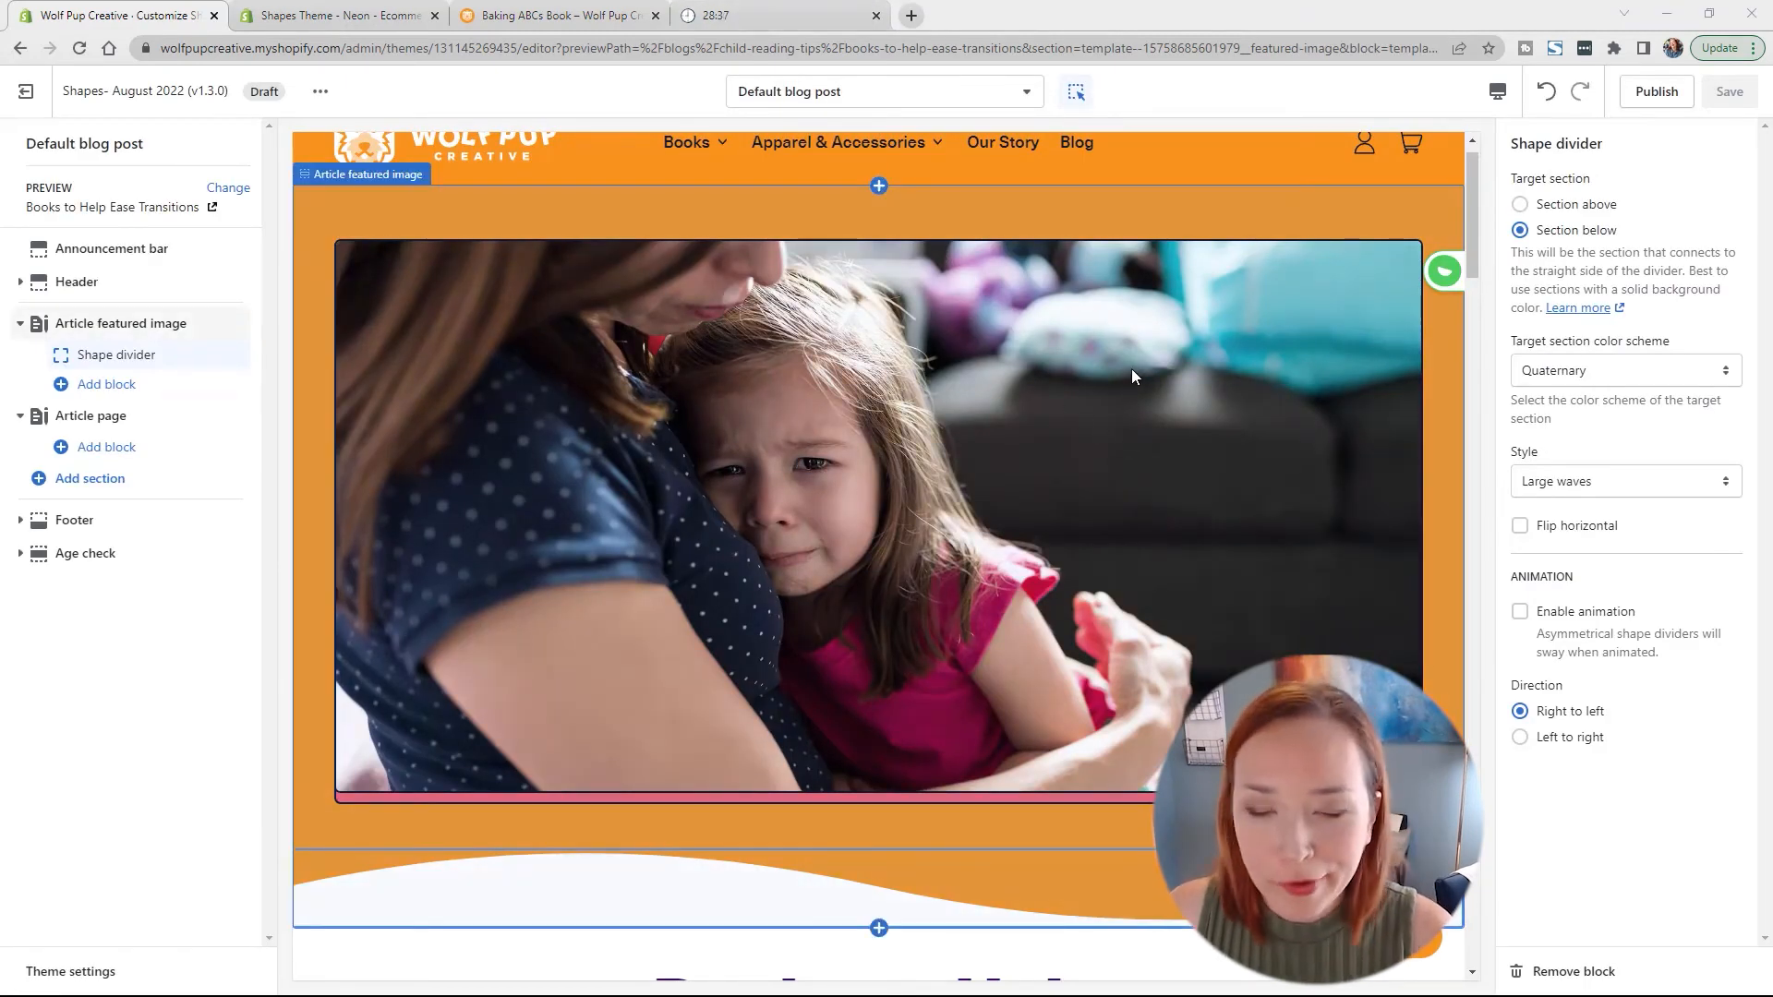
# Step: Turn on the gradient background for the Article featured image section and save the blog post template
pyautogui.scroll(-2, 1385, 462)
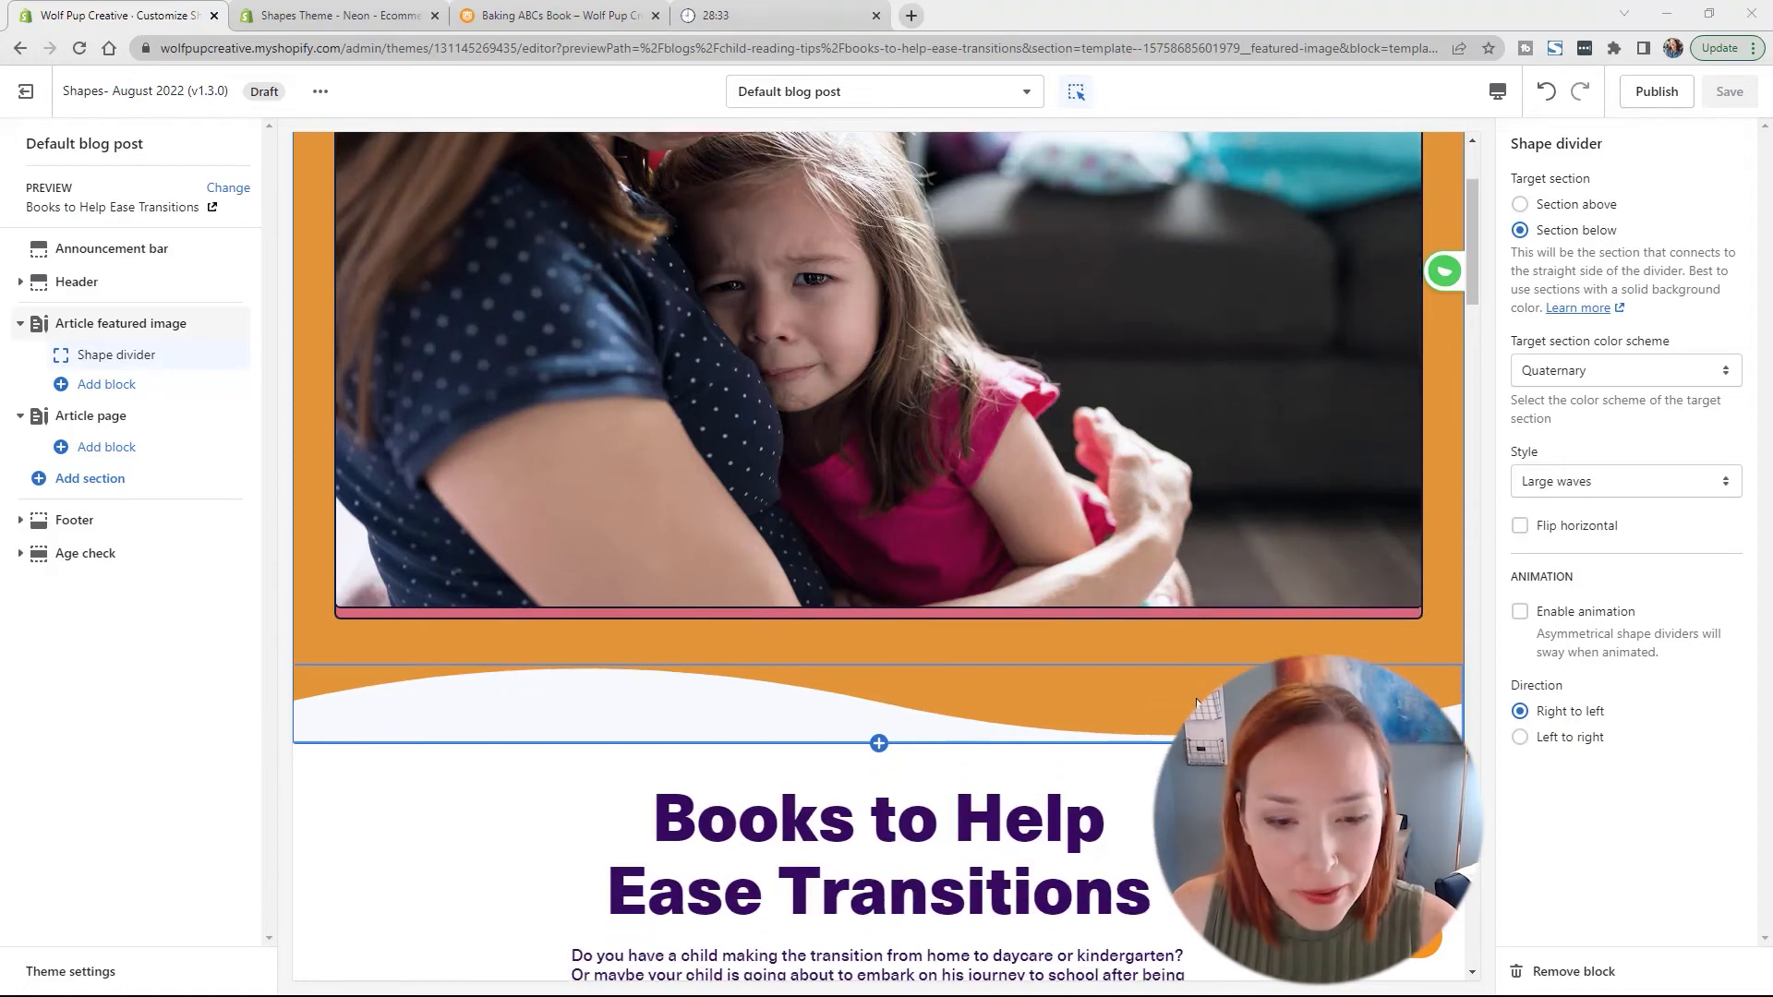
pyautogui.scroll(2, 1122, 684)
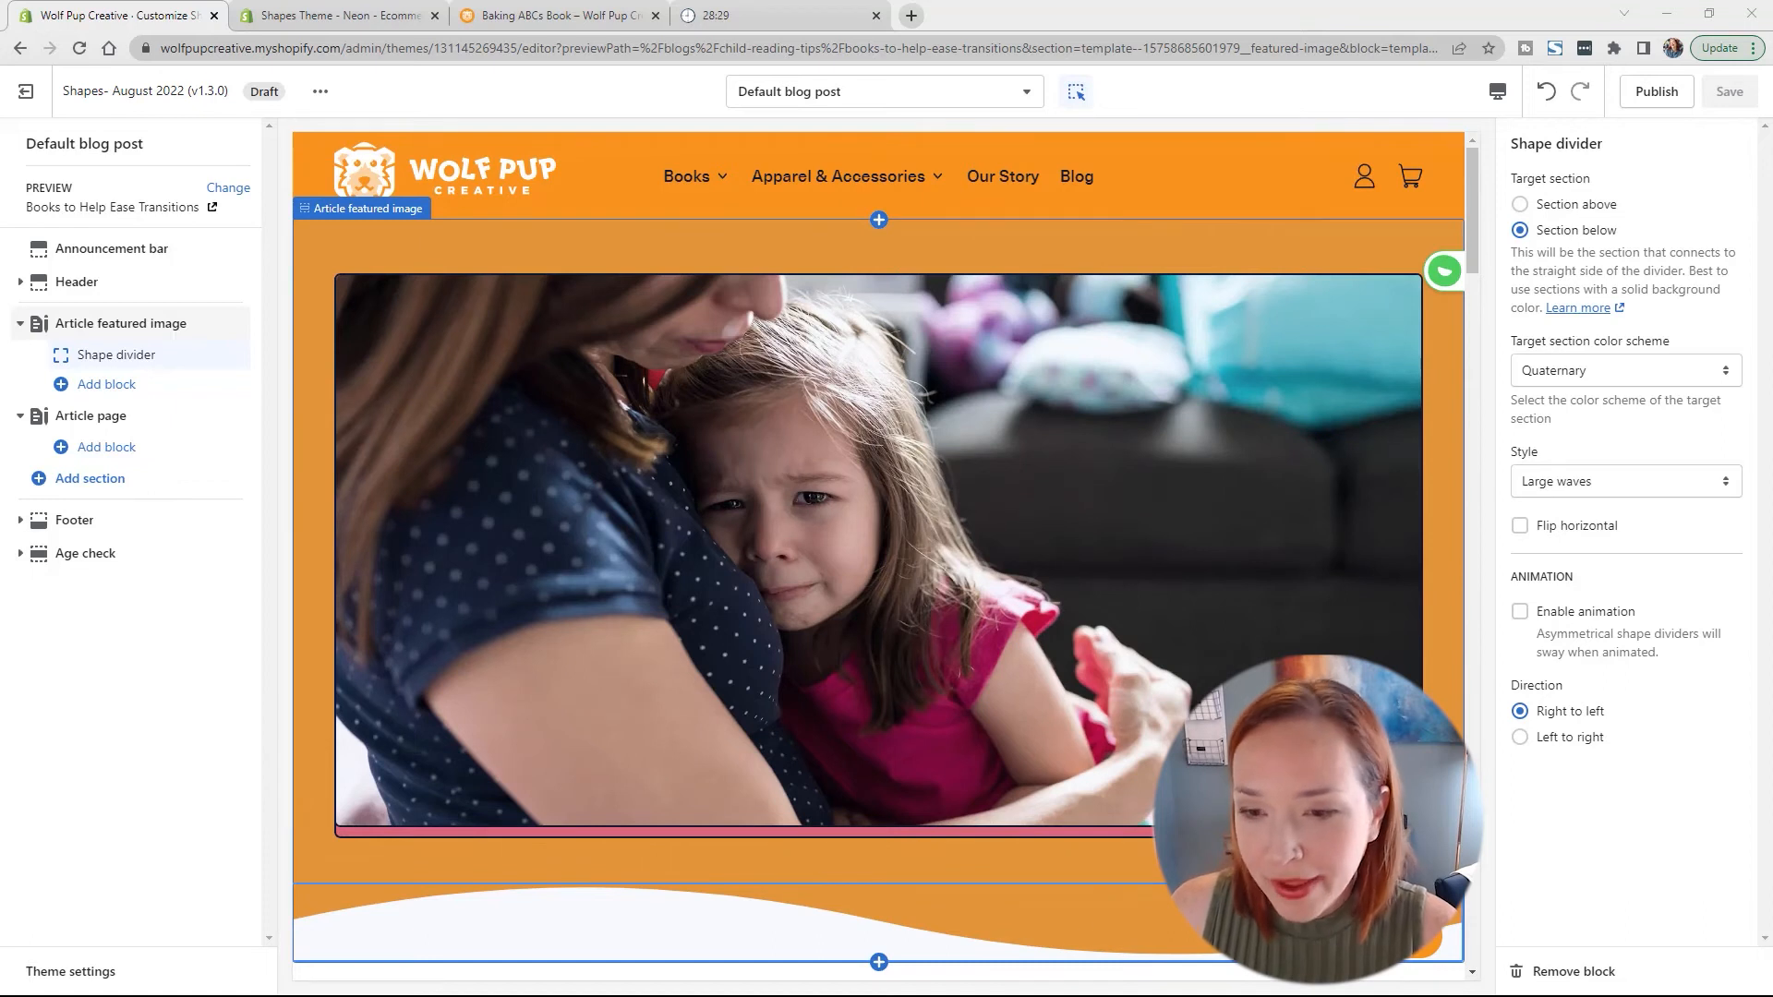
pyautogui.click(101, 325)
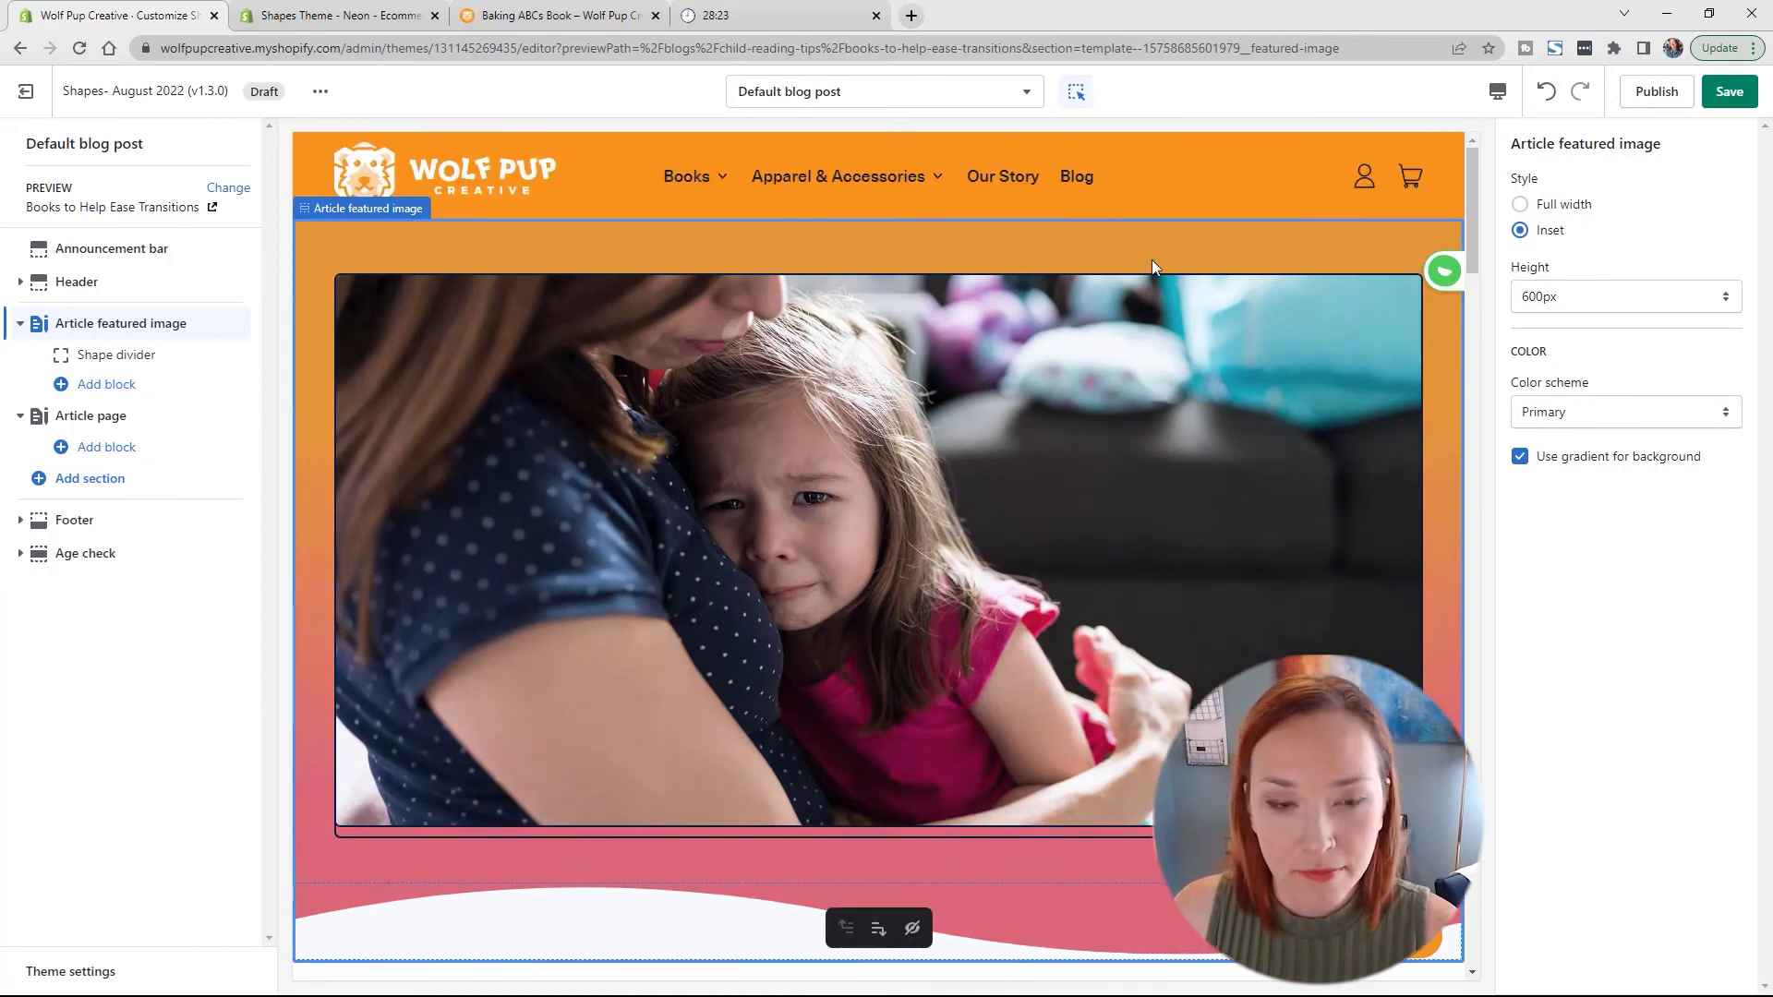
pyautogui.scroll(-3, 1078, 251)
pyautogui.scroll(-5, 1221, 580)
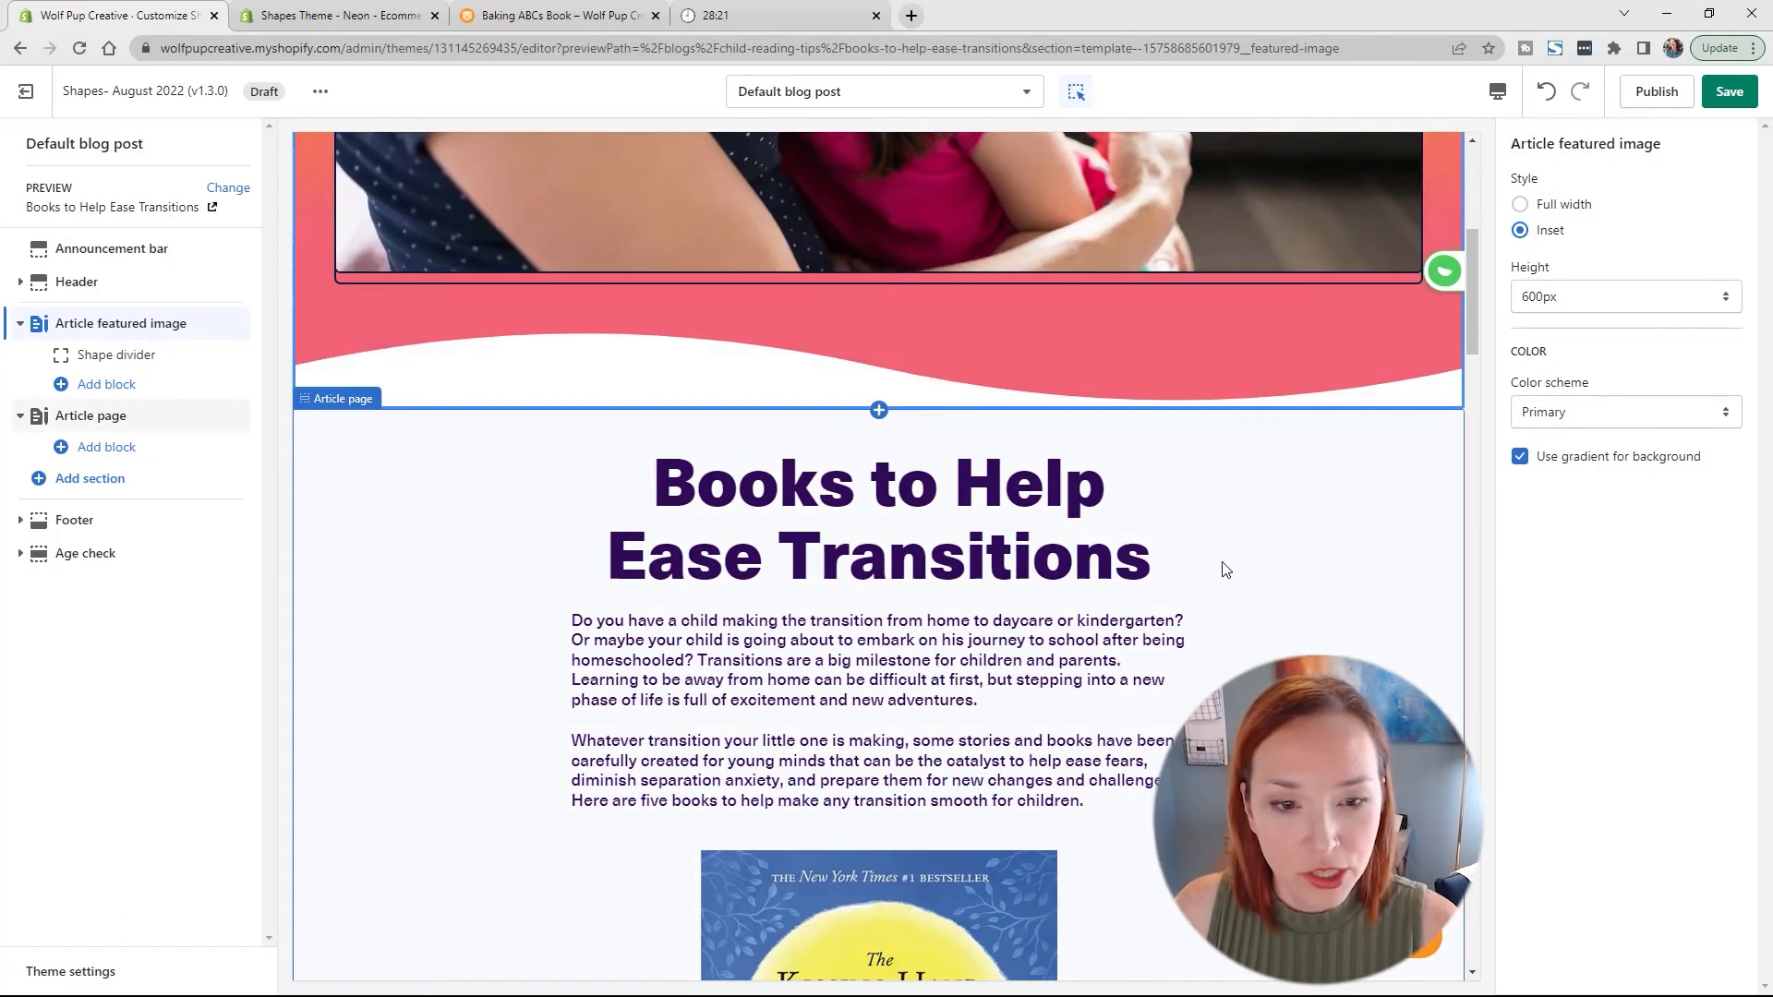
pyautogui.scroll(-3, 1474, 375)
pyautogui.moveTo(1473, 375); pyautogui.dragTo(1469, 902)
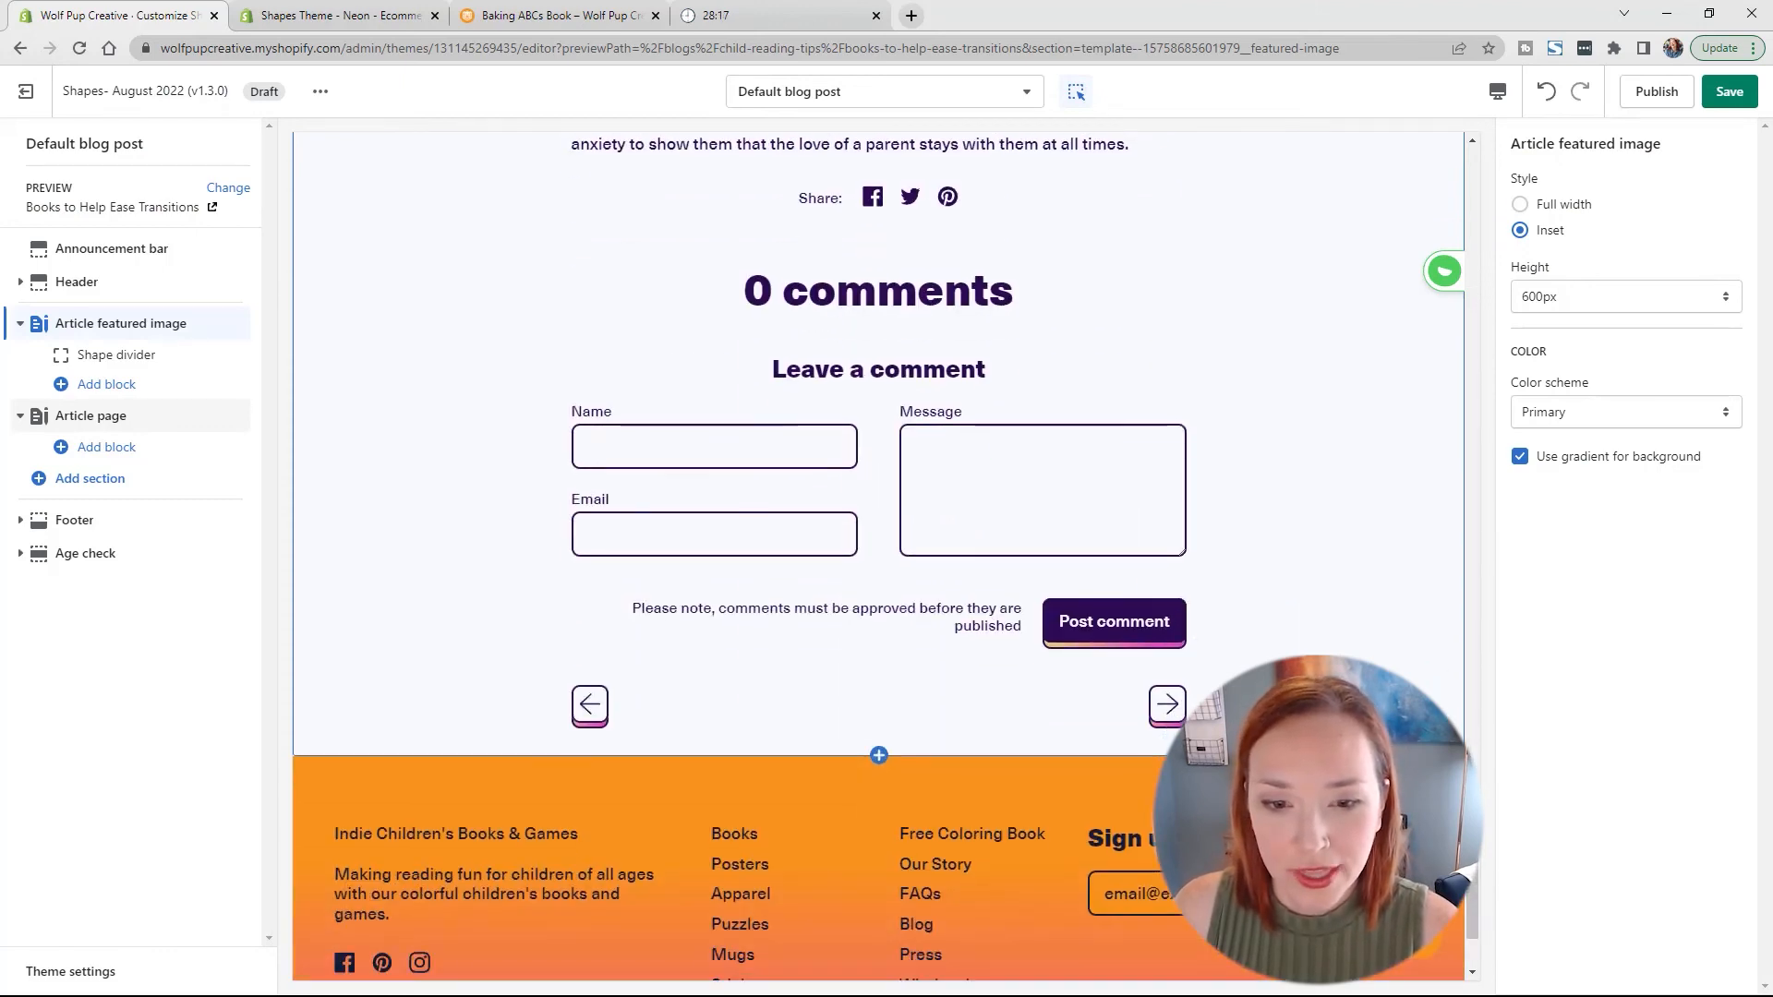
pyautogui.click(1730, 92)
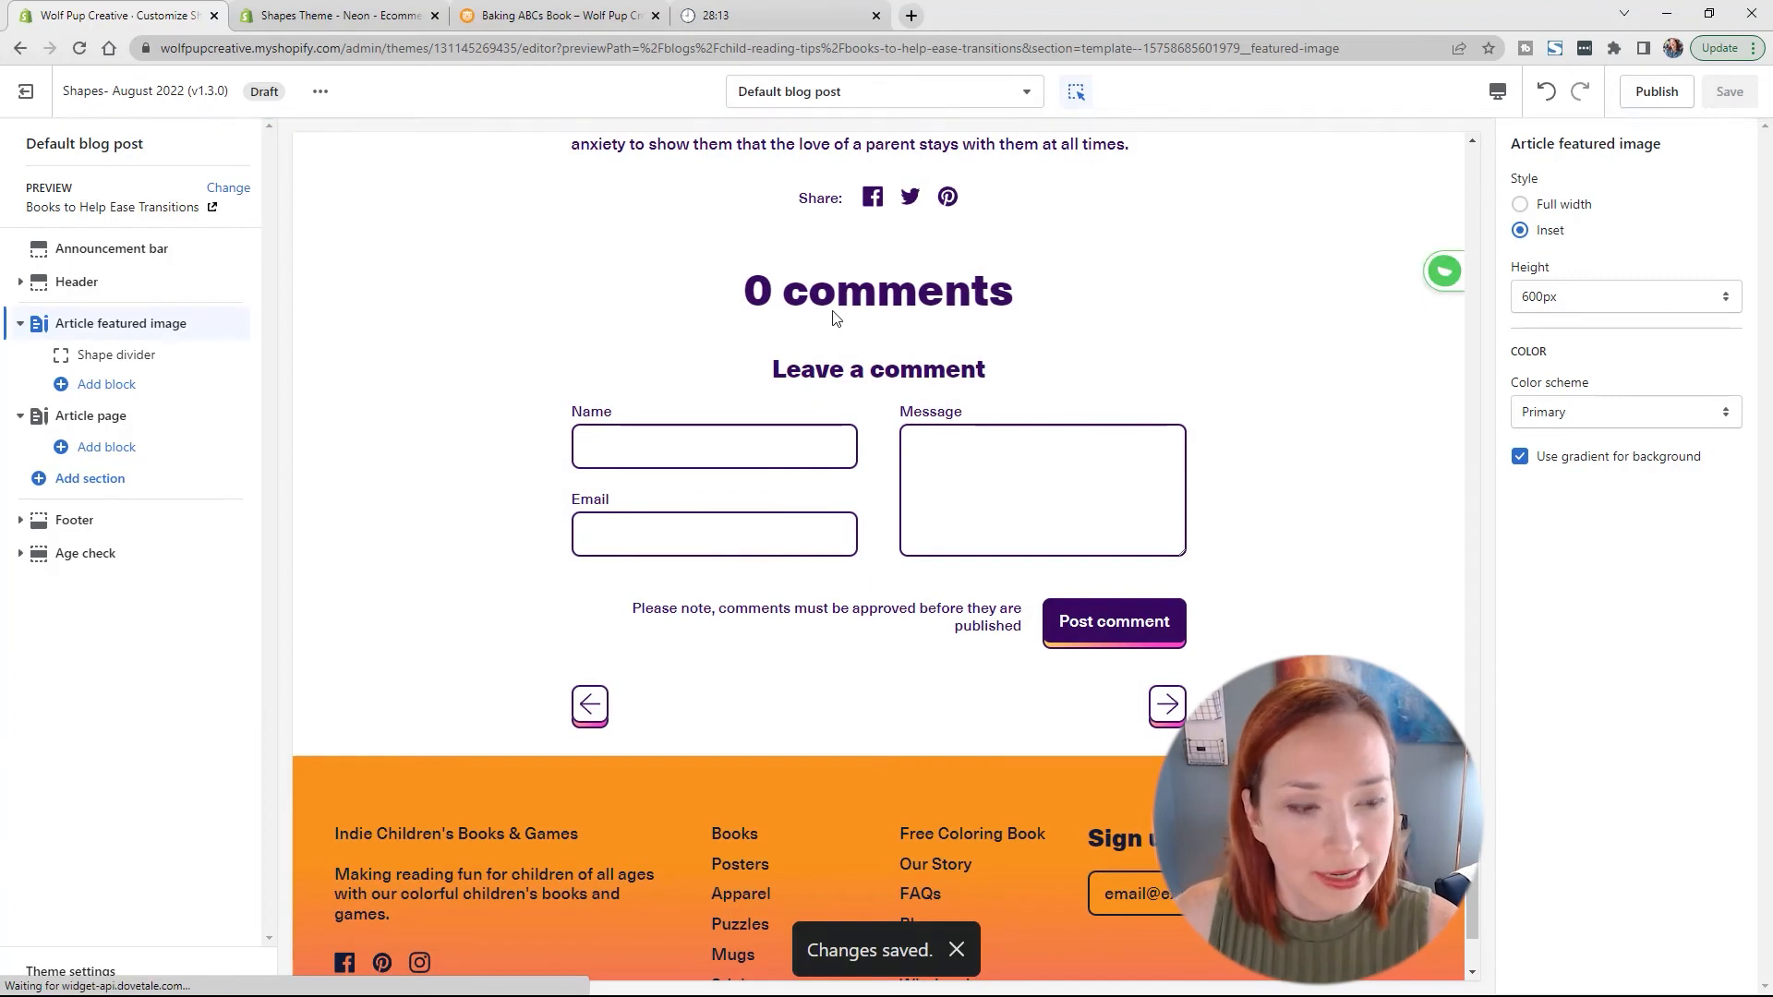
# Step: Add a Newsletter section between the Article page section and the footer
pyautogui.scroll(-2, 1081, 792)
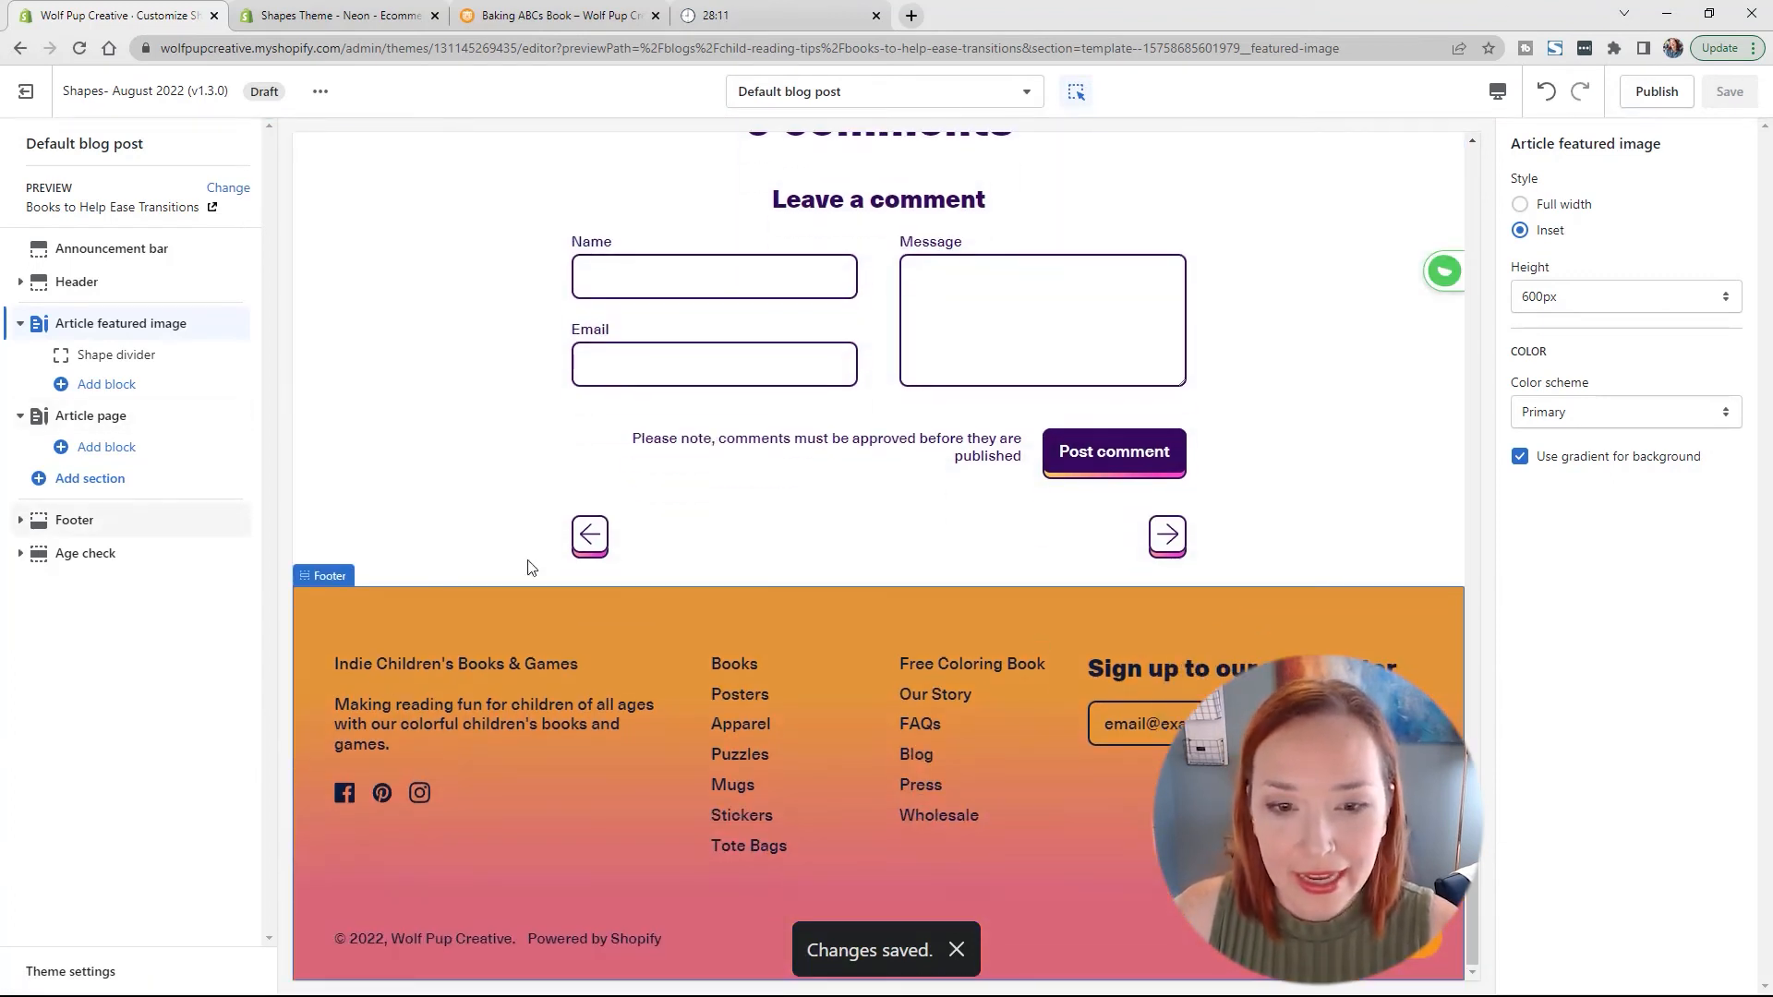
pyautogui.click(98, 480)
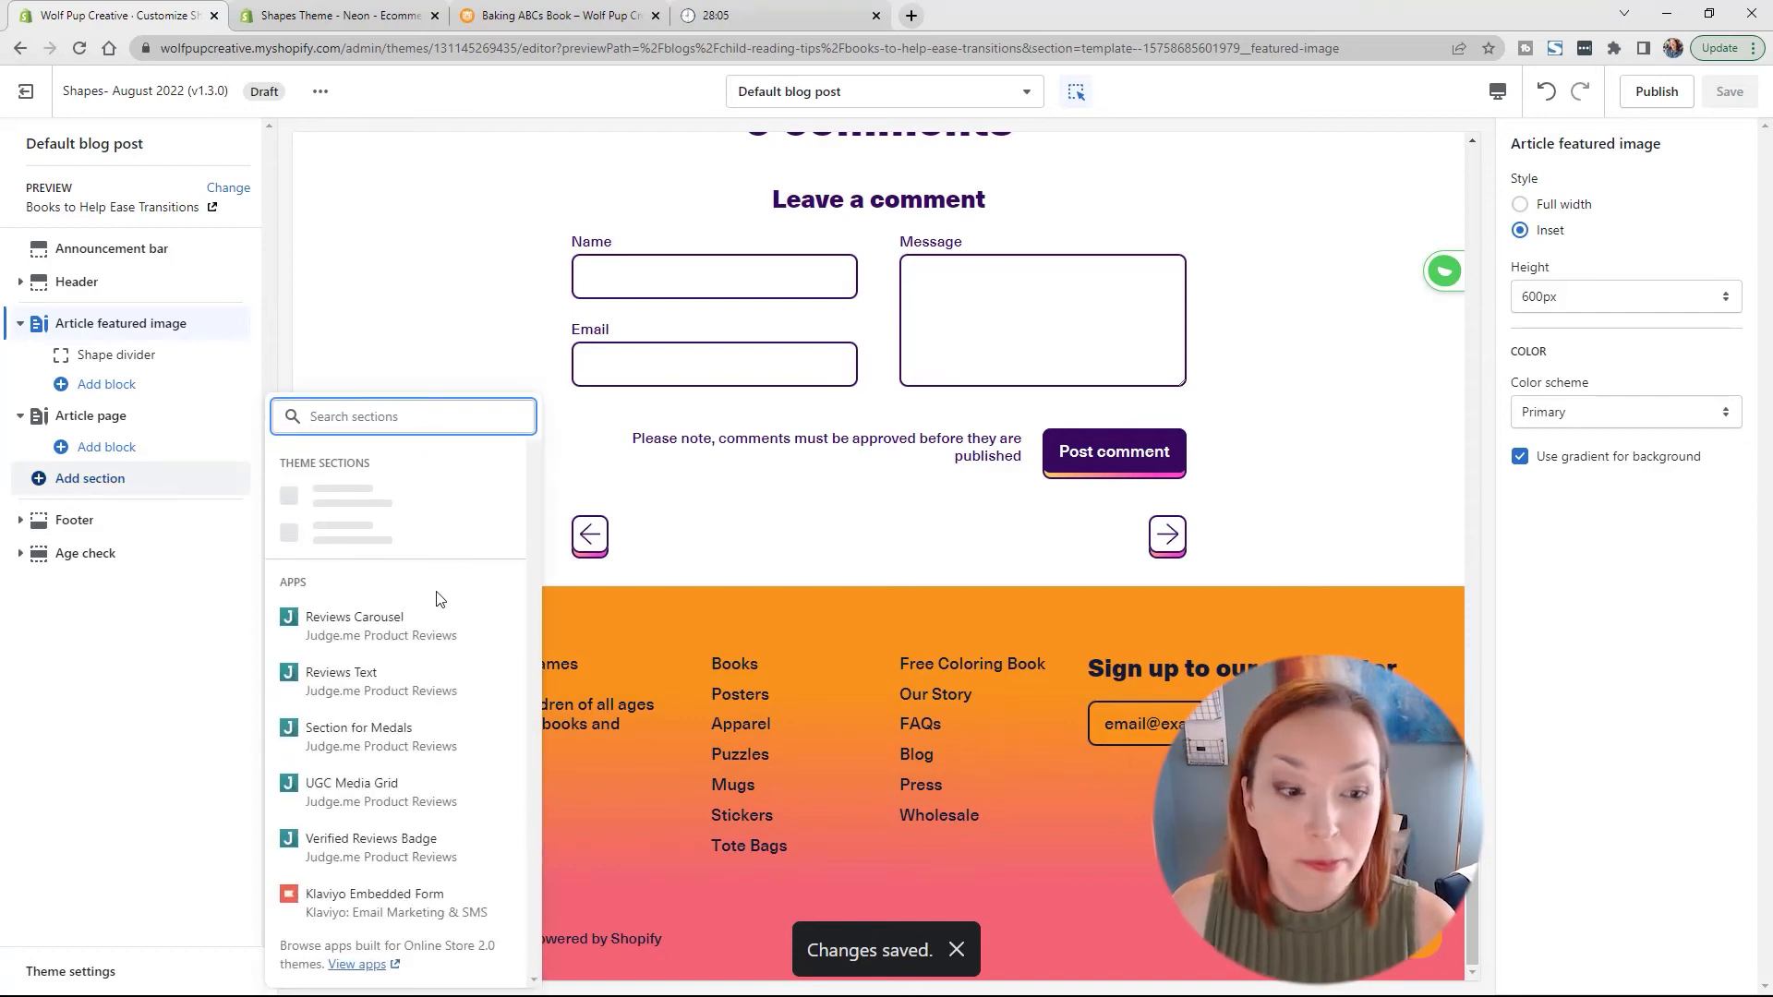
pyautogui.click(341, 785)
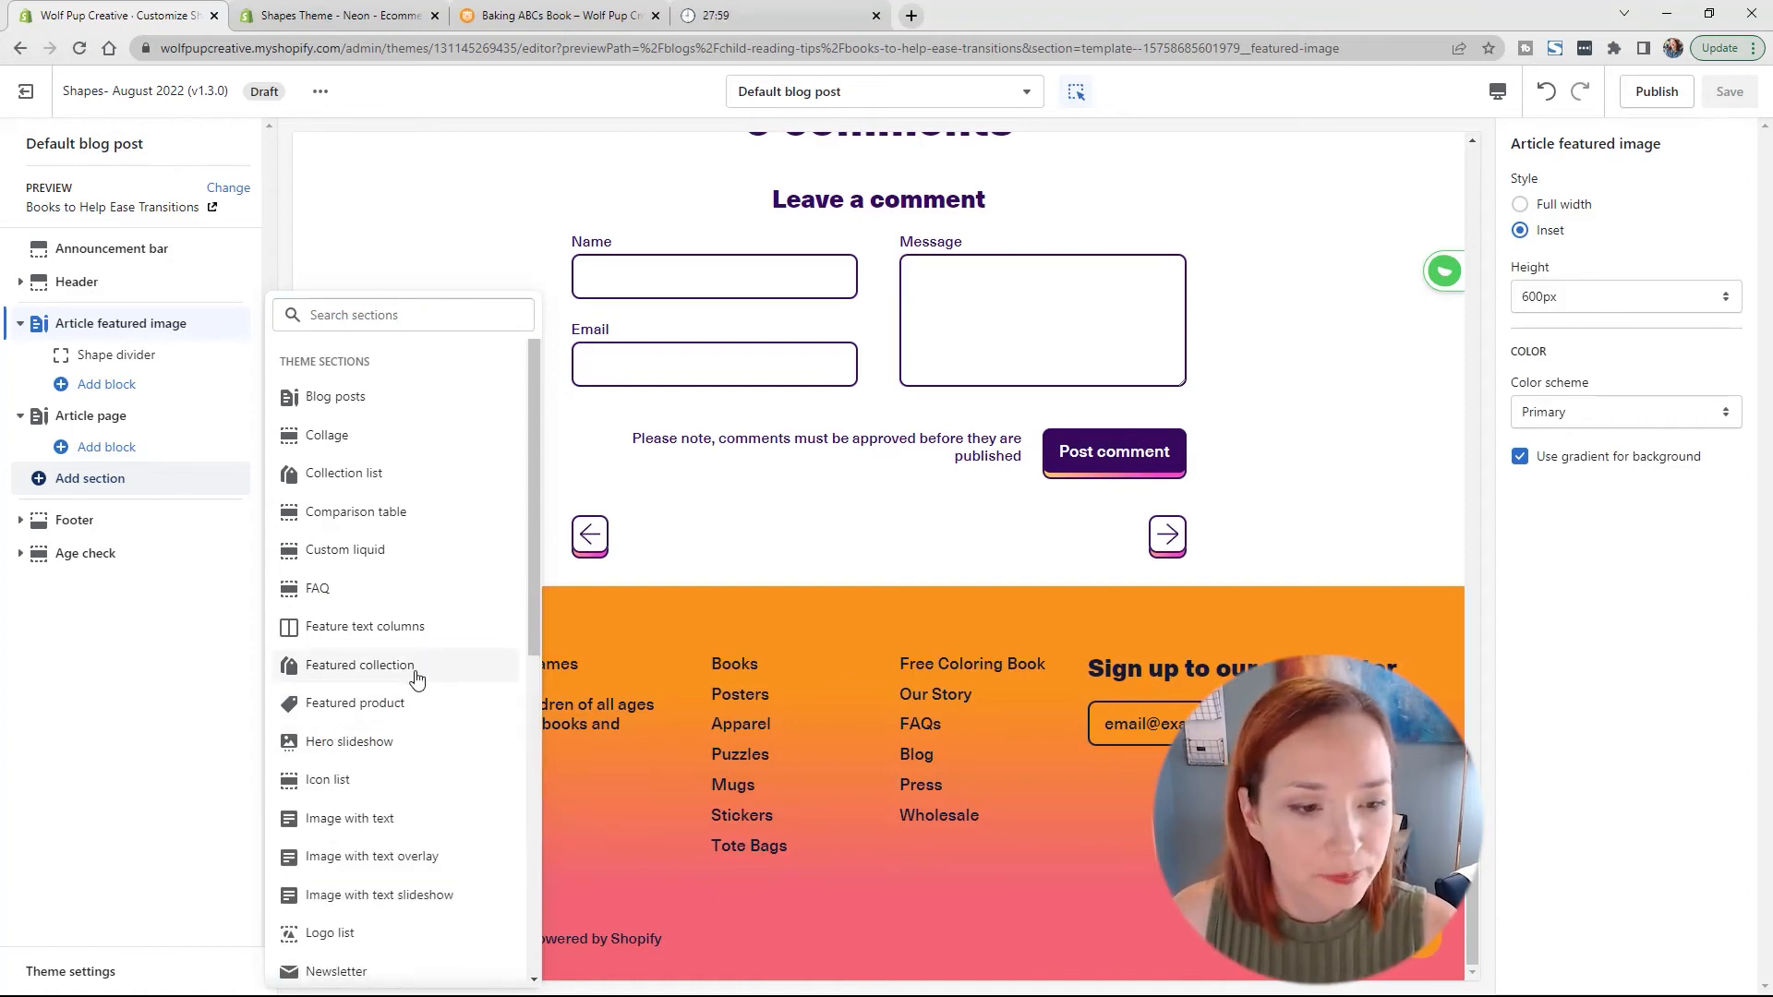
pyautogui.scroll(-2, 383, 702)
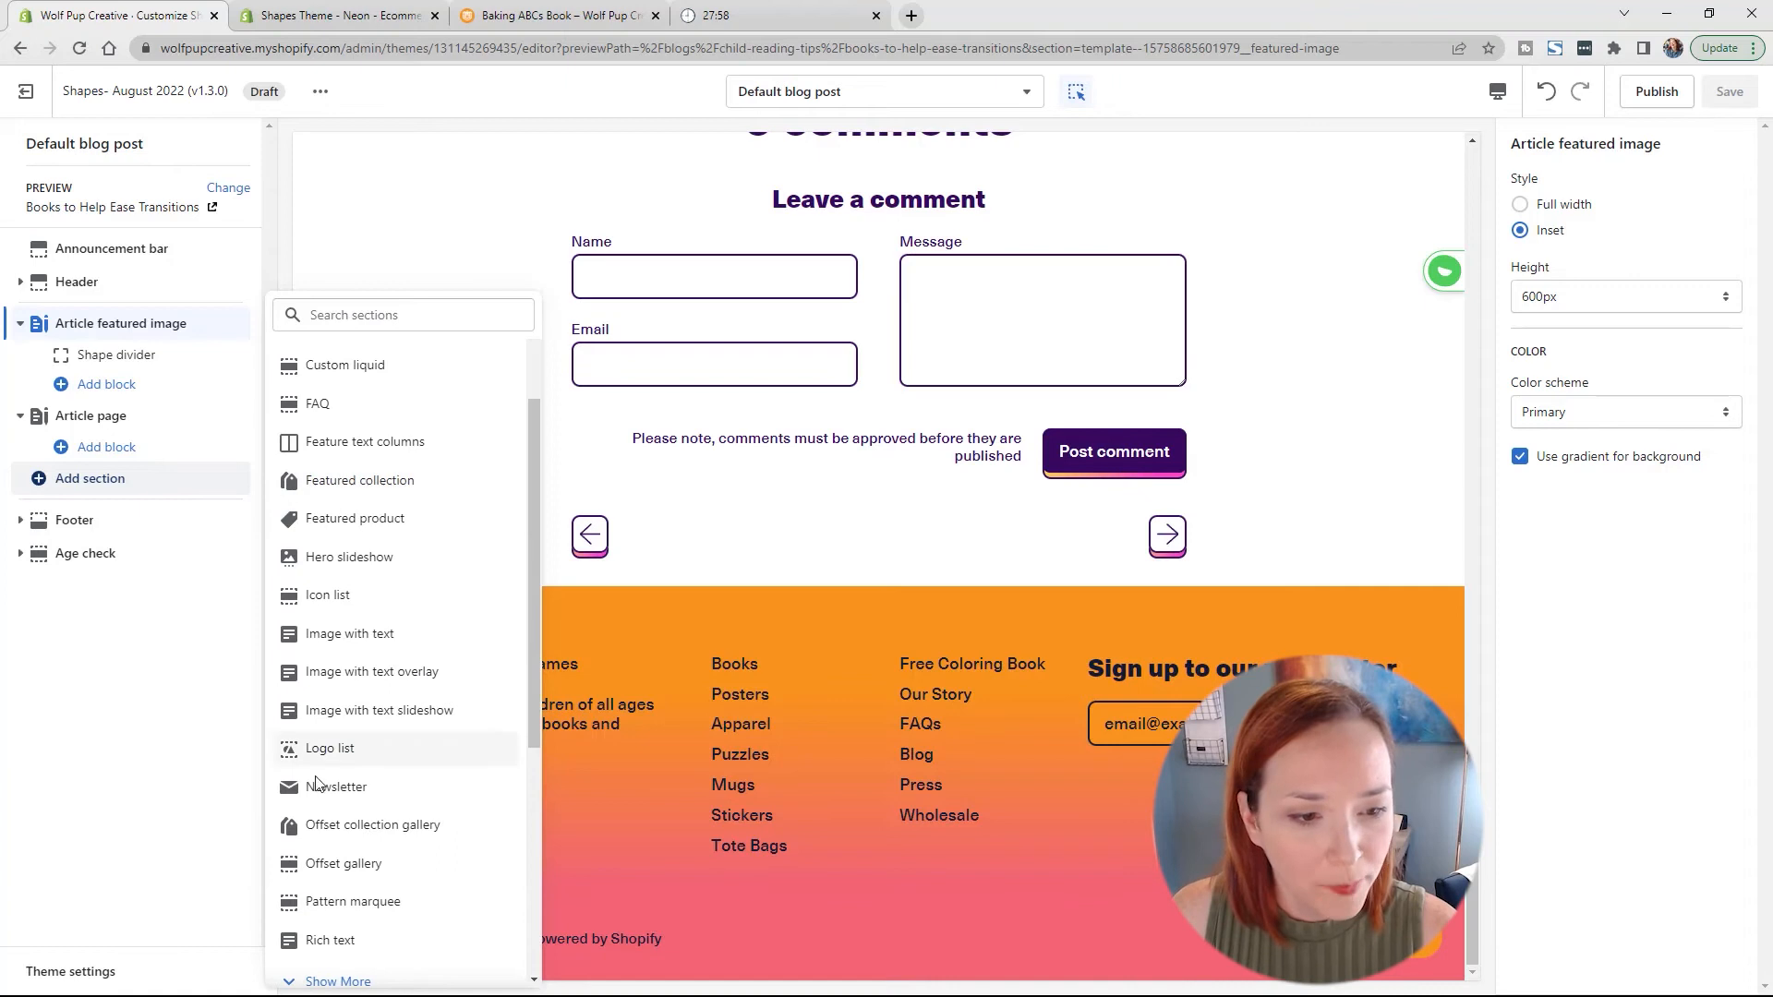
pyautogui.click(385, 798)
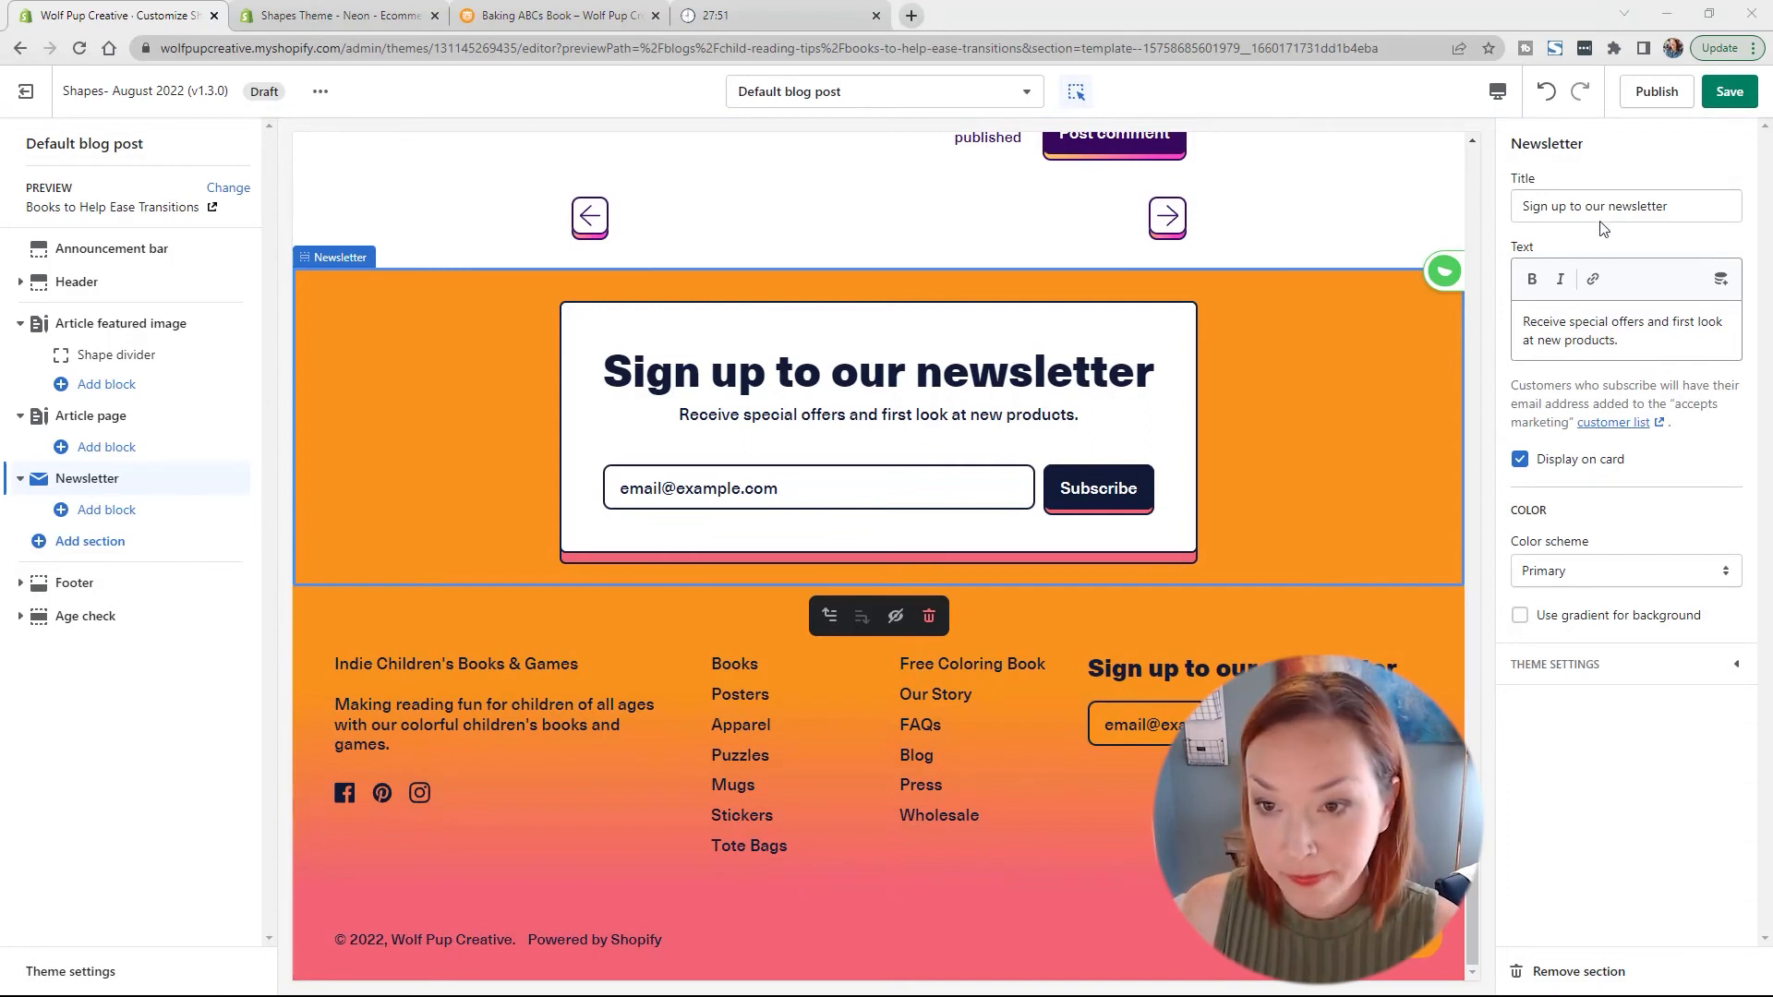
# Step: Title the newsletter "Get a Free Digital Coloring Book" with the text "Just enter your email address below and we will send it to you instantly."
pyautogui.write('Get a Free Digital Coloring Book')
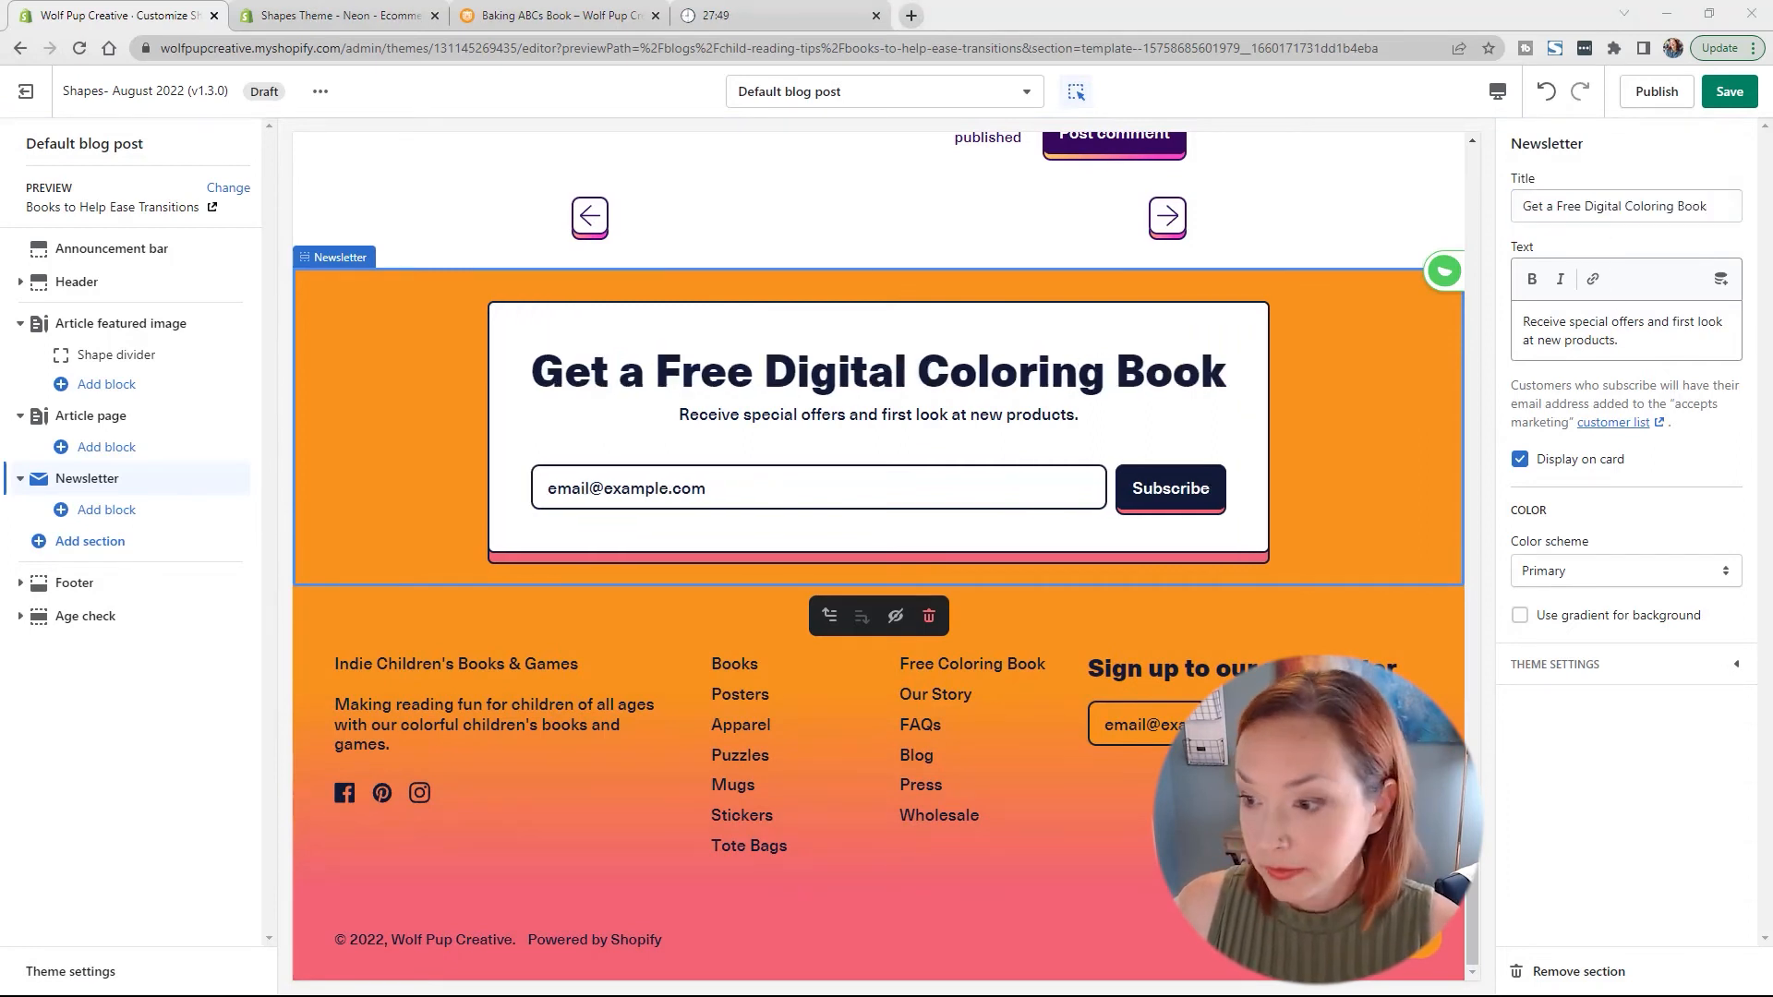
pyautogui.tripleClick(1562, 347)
pyautogui.write('Just enter your email address below and we will send it to you instantly.')
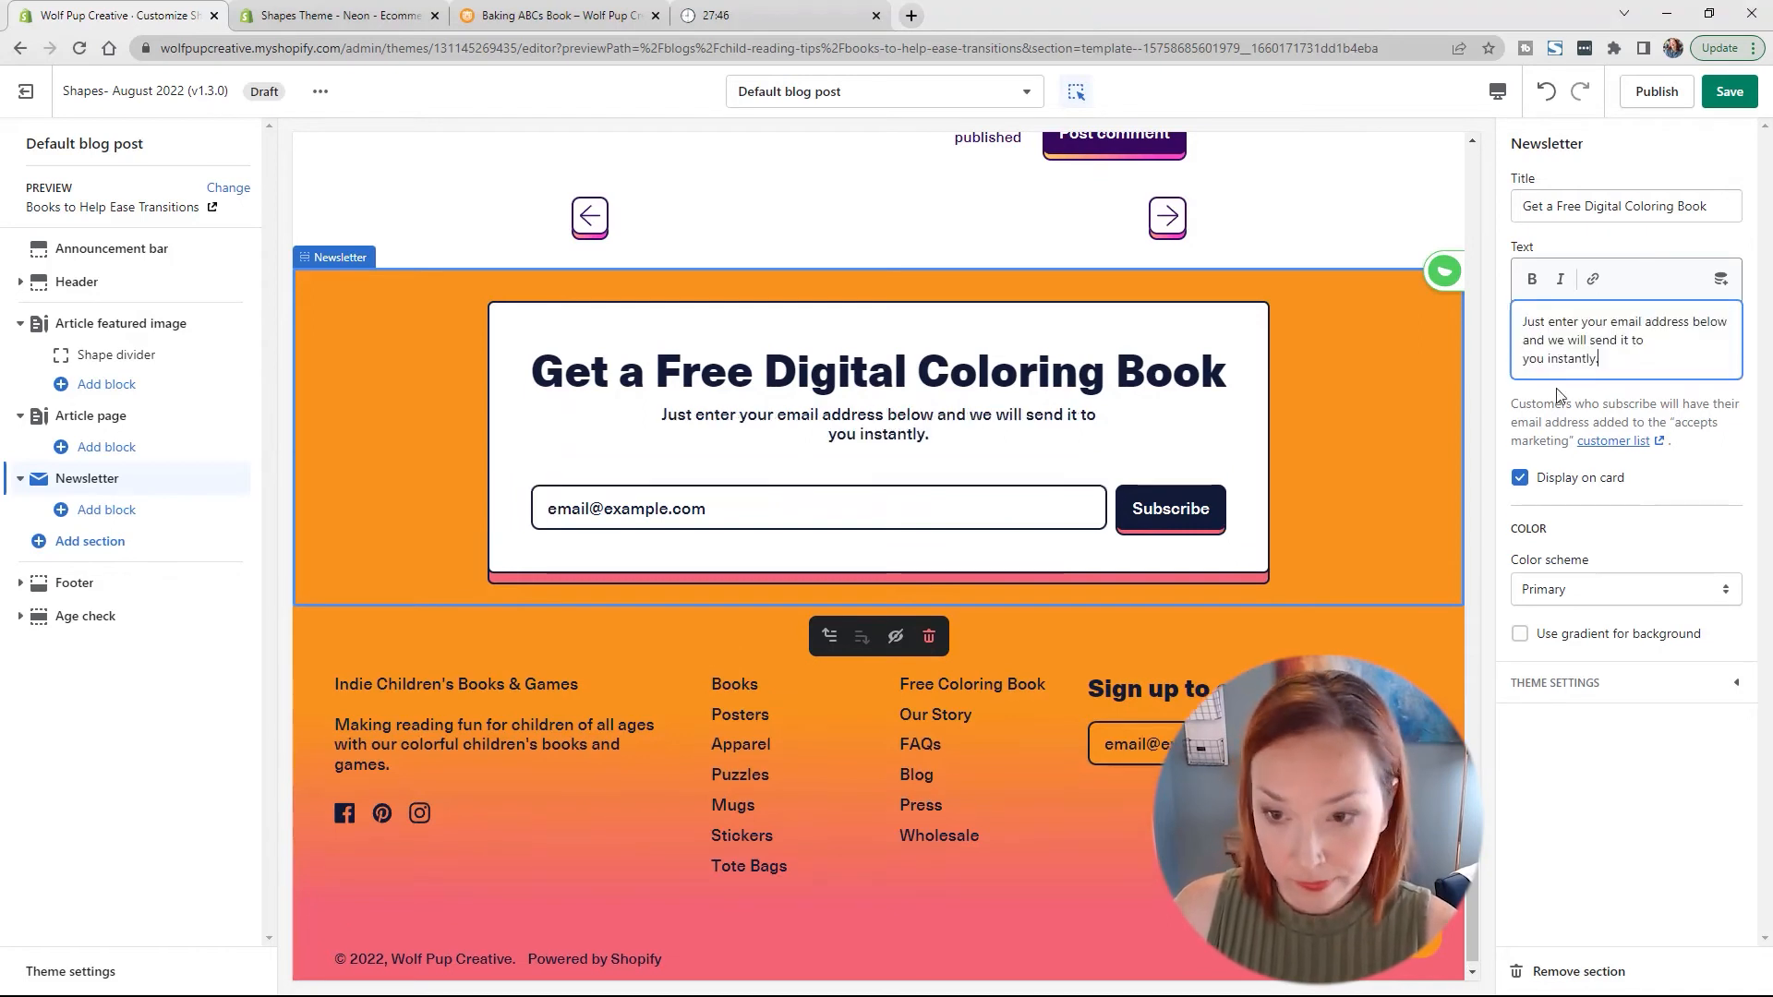
# Step: Turn off displaying the newsletter on a card and set its color scheme to Secondary
pyautogui.click(1521, 478)
pyautogui.click(1607, 589)
pyautogui.click(1561, 626)
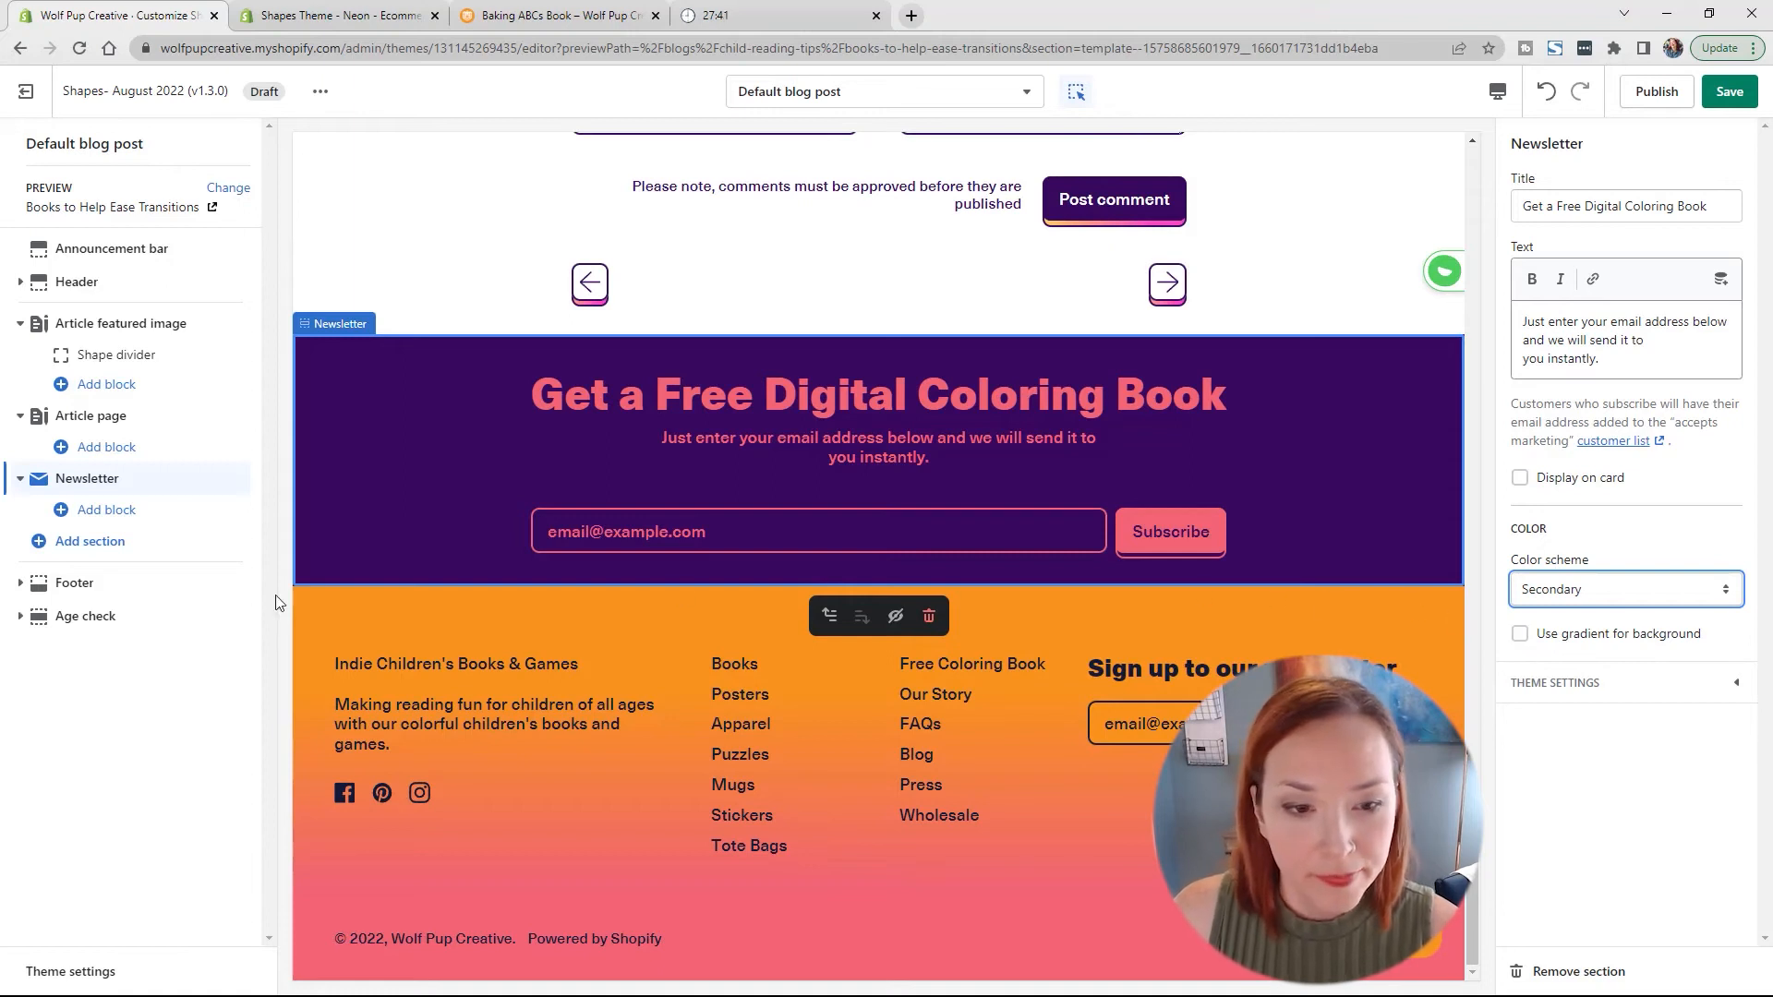
# Step: Add an animated shape divider with a Quaternary target section color scheme to the Newsletter section and save the template
pyautogui.click(88, 513)
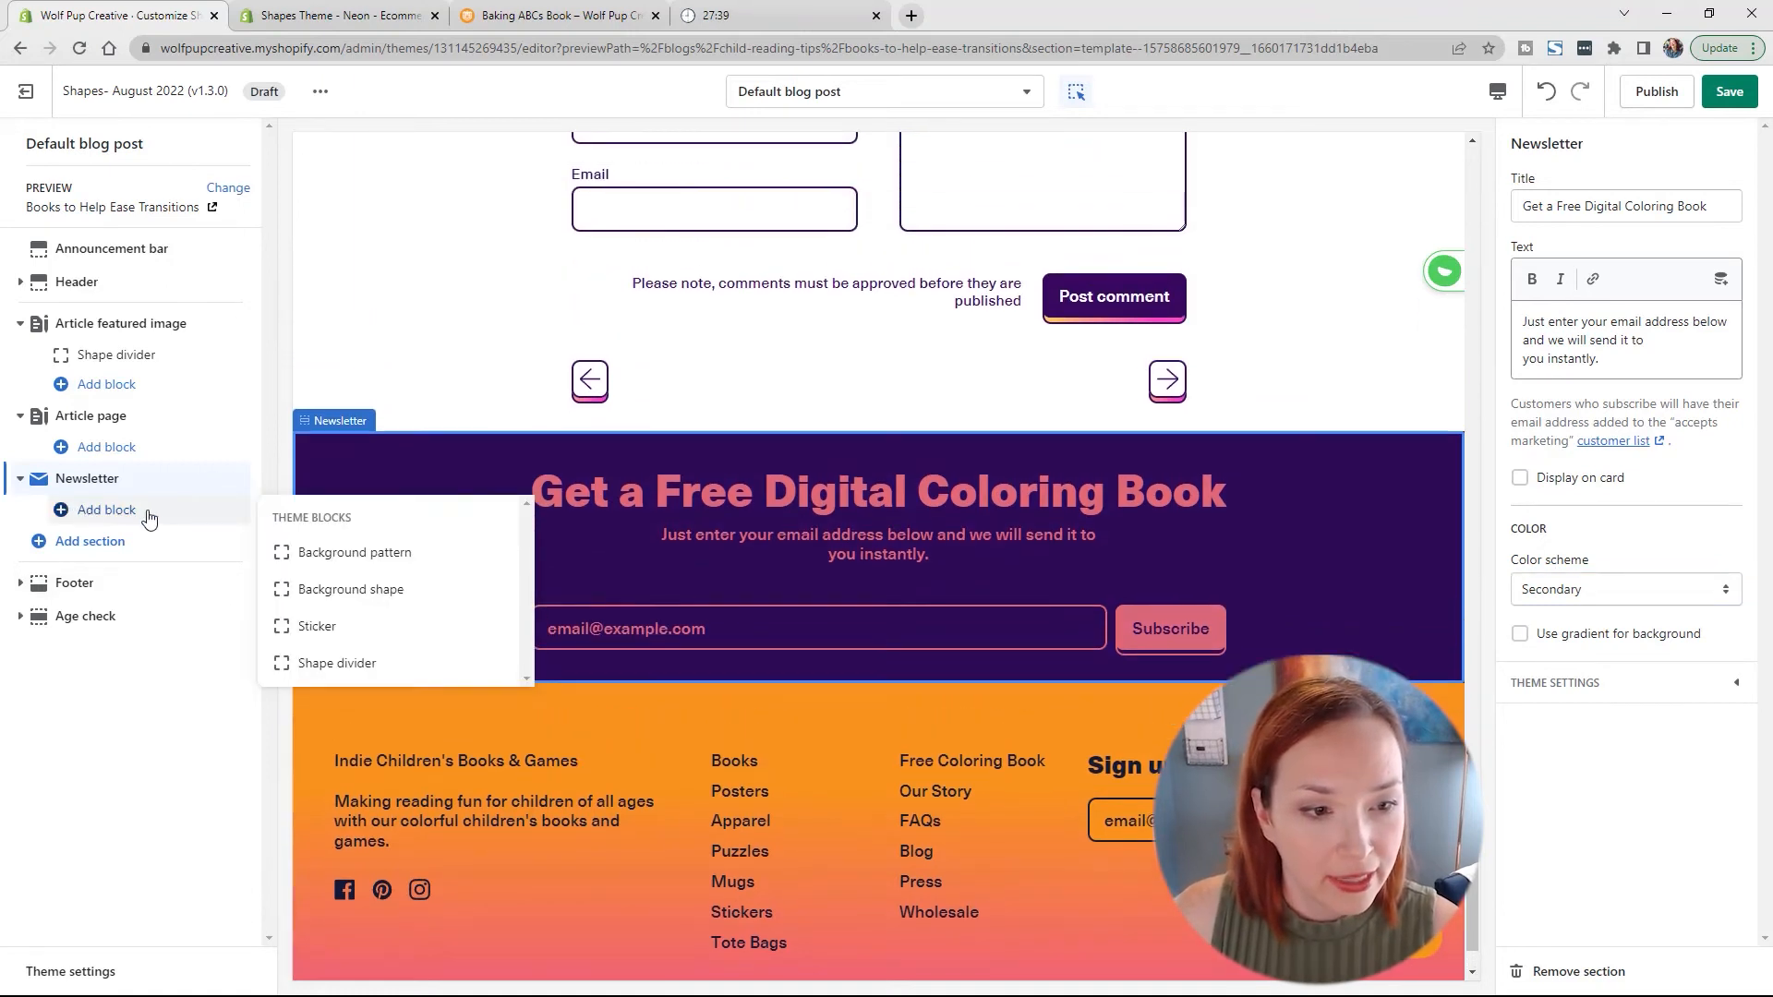
pyautogui.click(351, 663)
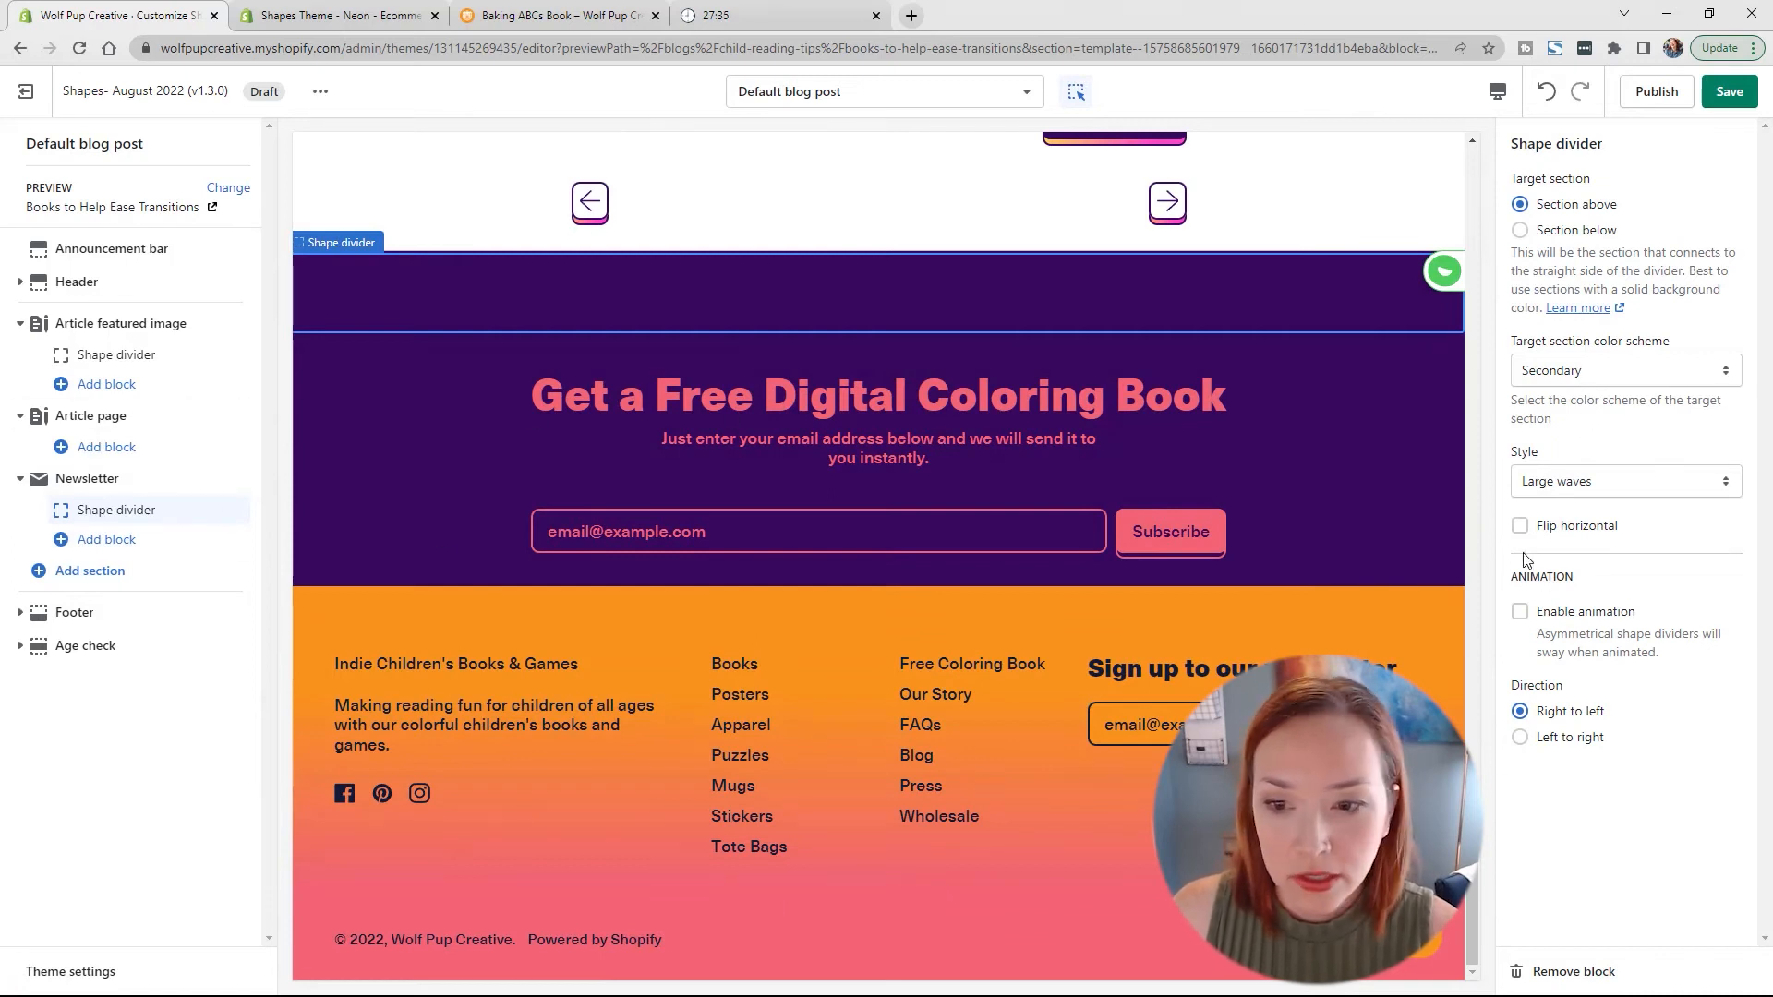
pyautogui.click(1588, 370)
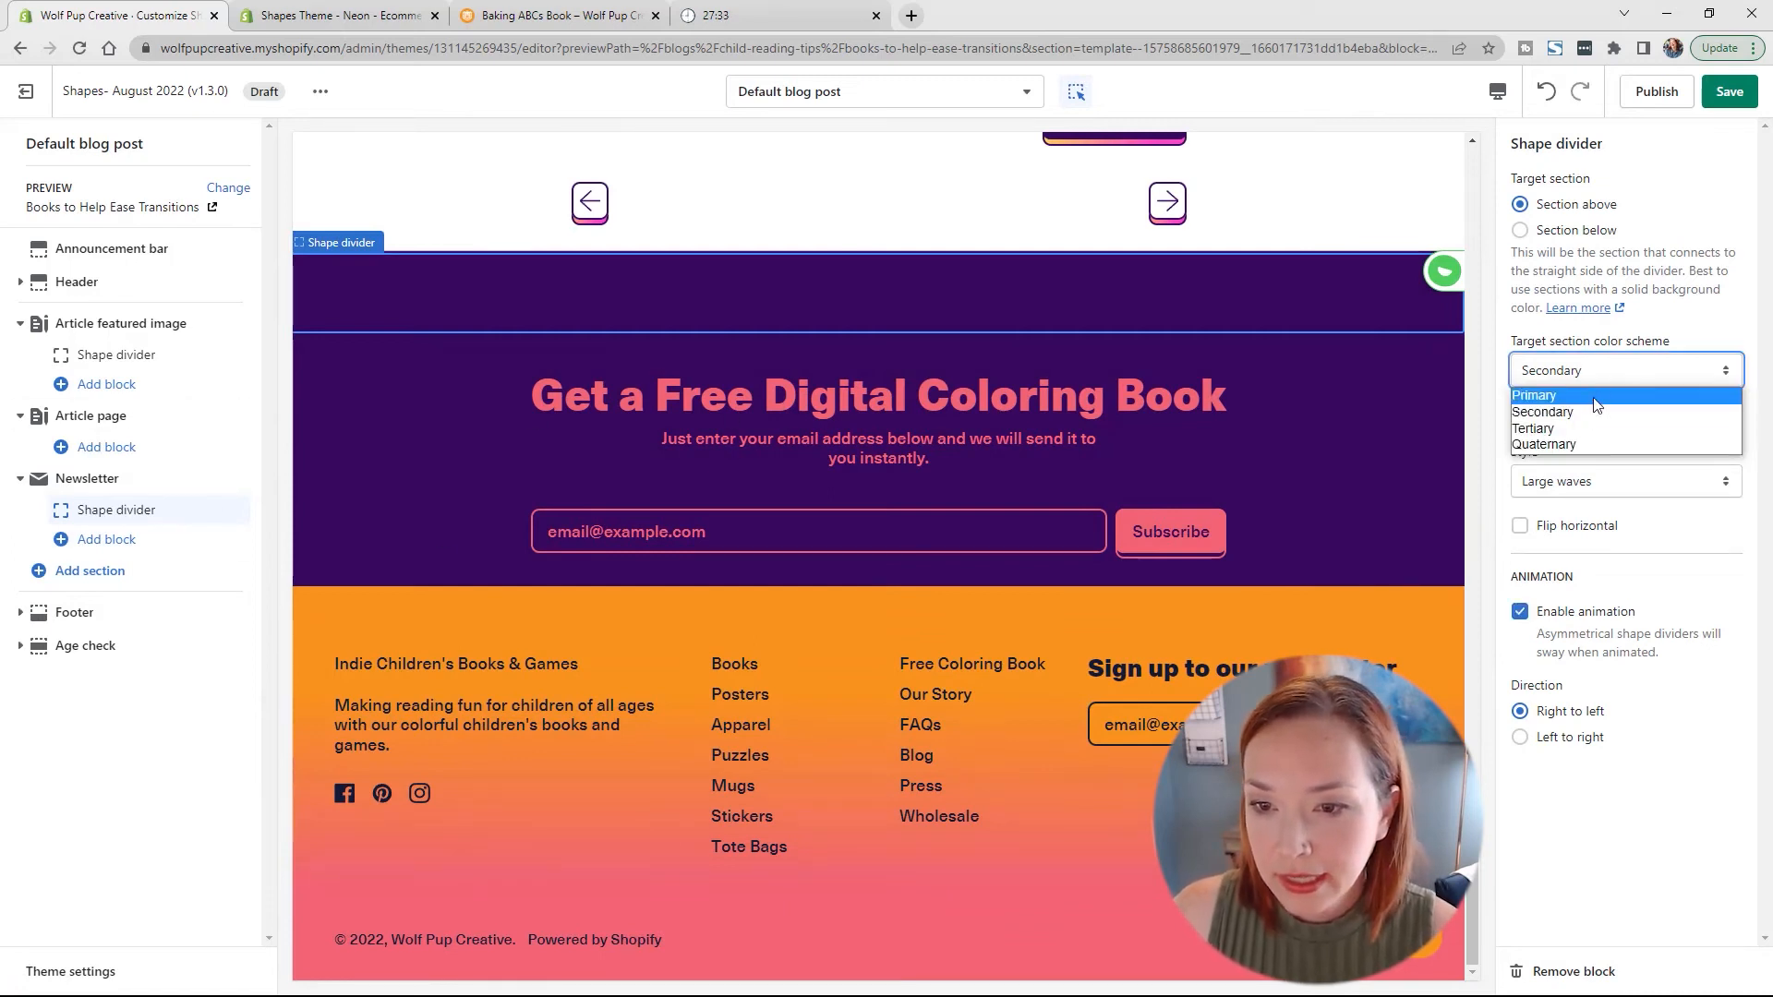
pyautogui.click(1576, 455)
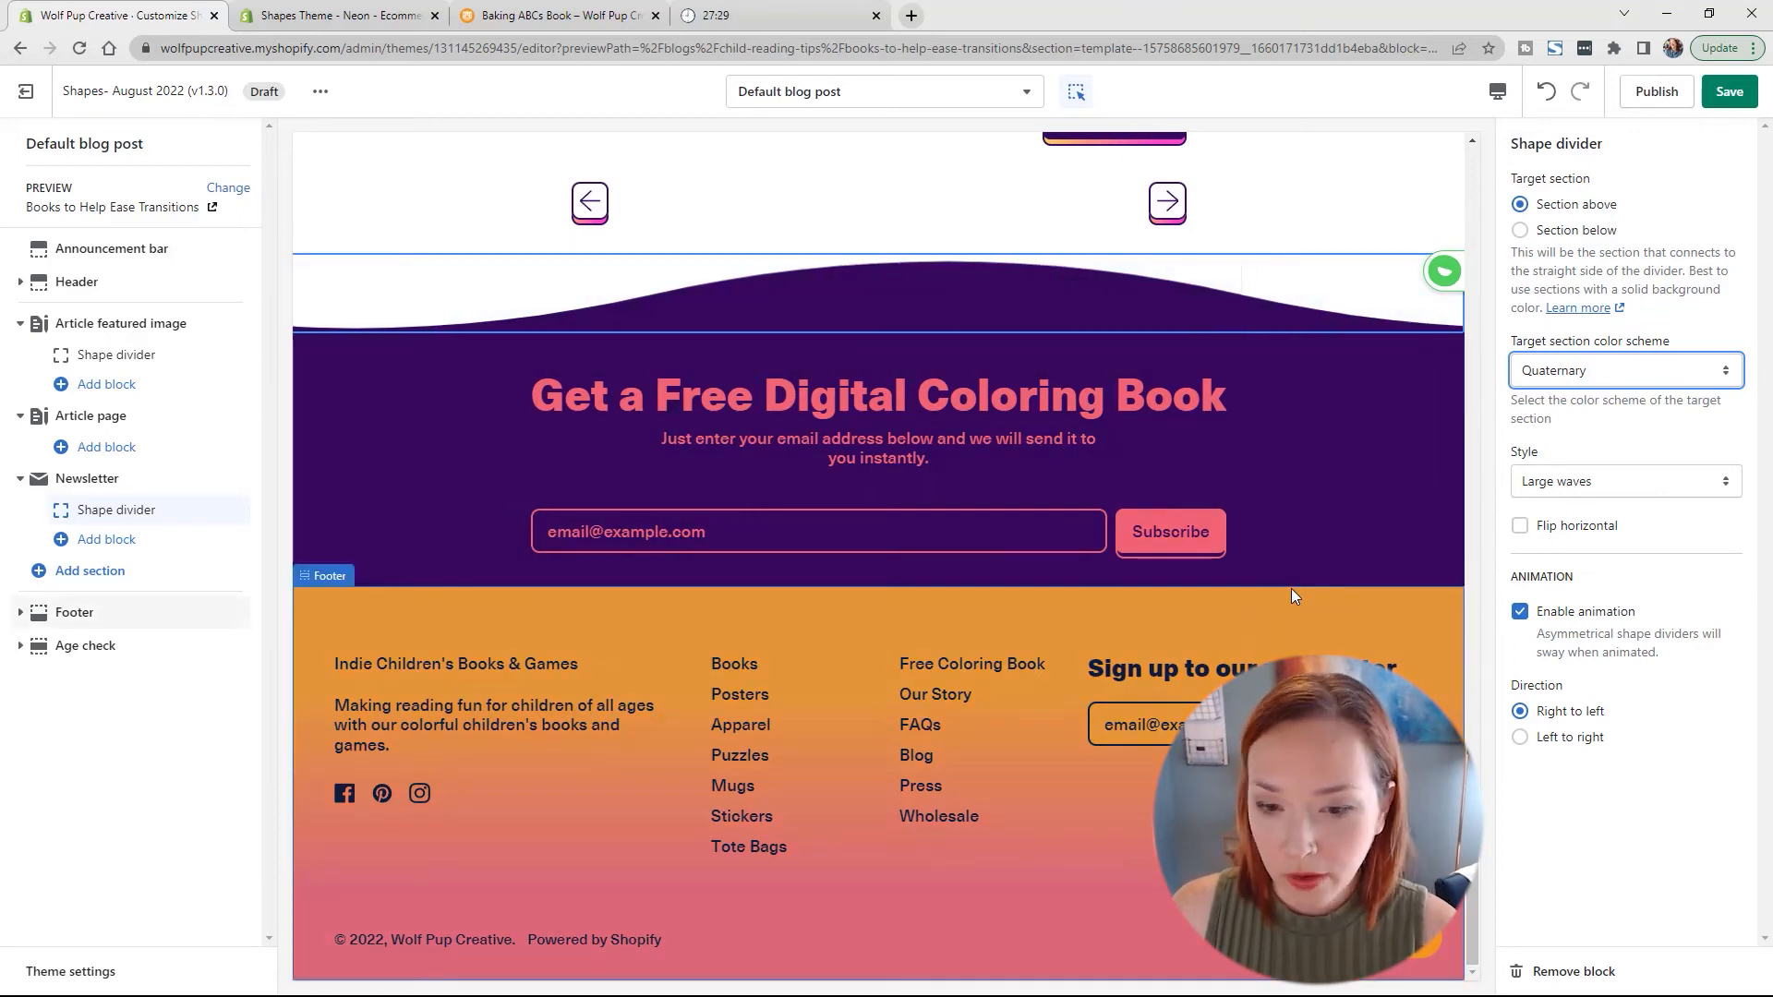
pyautogui.click(1730, 90)
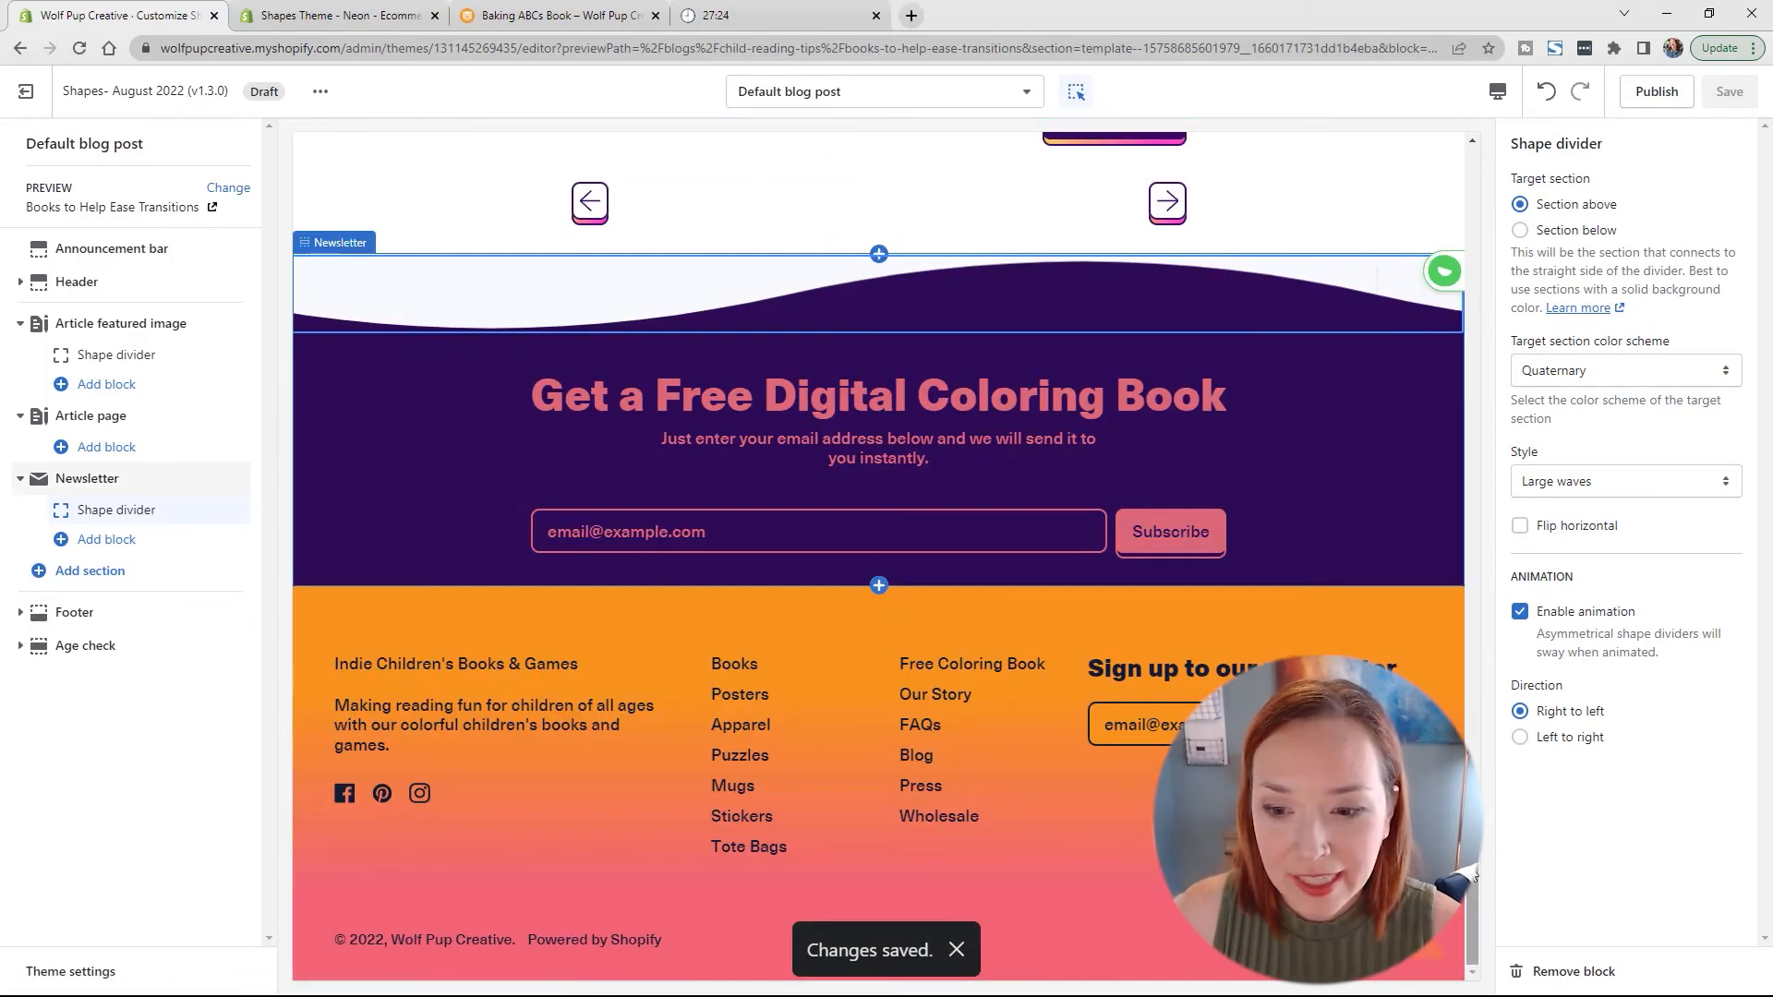
# Step: Switch the editor to the about page template and check the live store's Our Story page for reference
pyautogui.moveTo(1476, 875); pyautogui.dragTo(1468, 138)
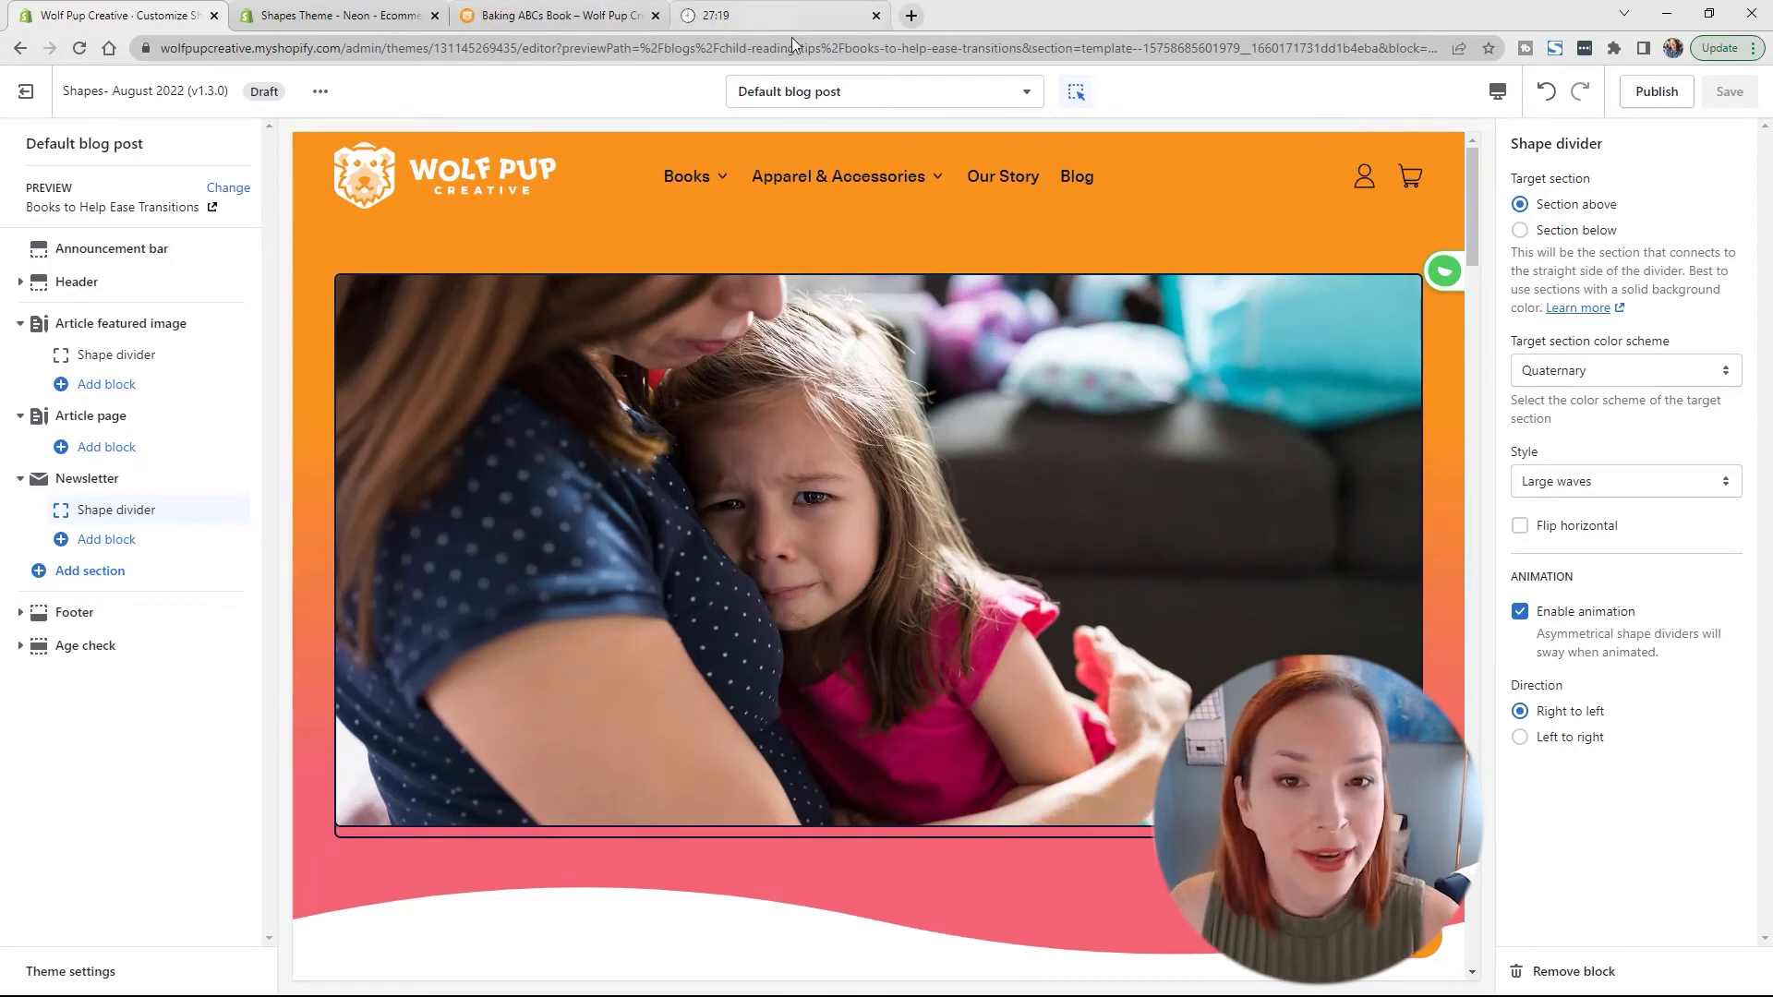
pyautogui.click(860, 95)
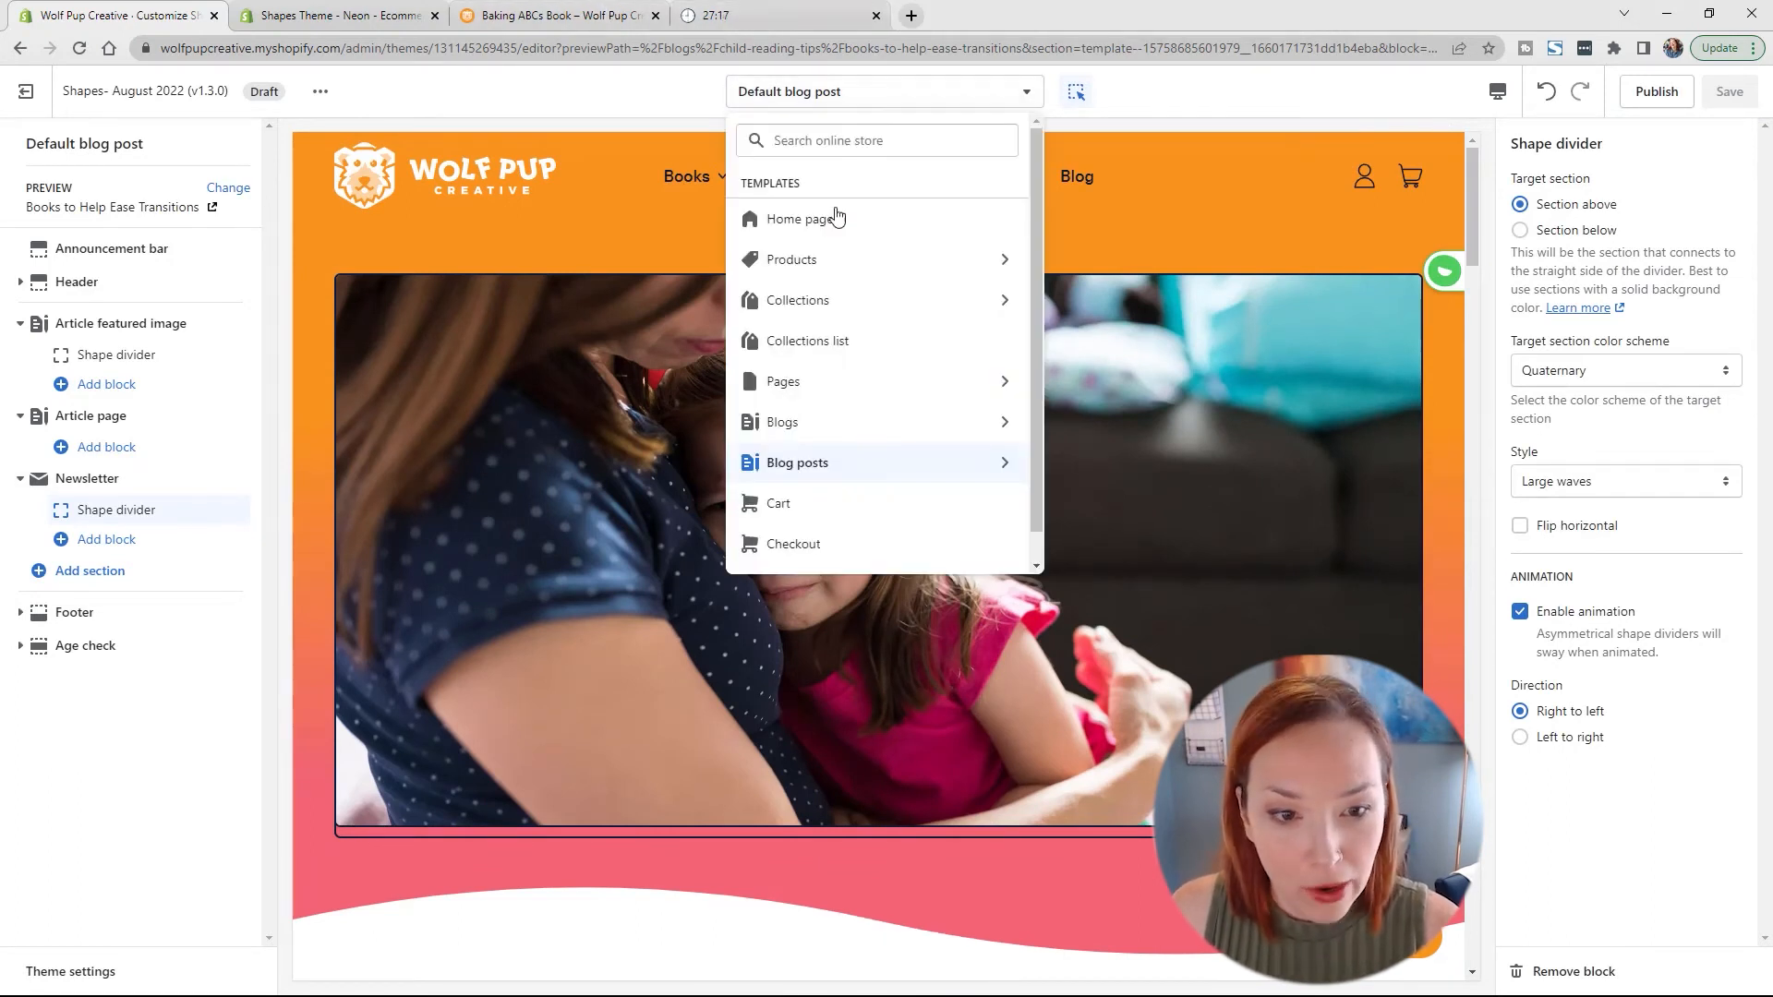
pyautogui.click(857, 396)
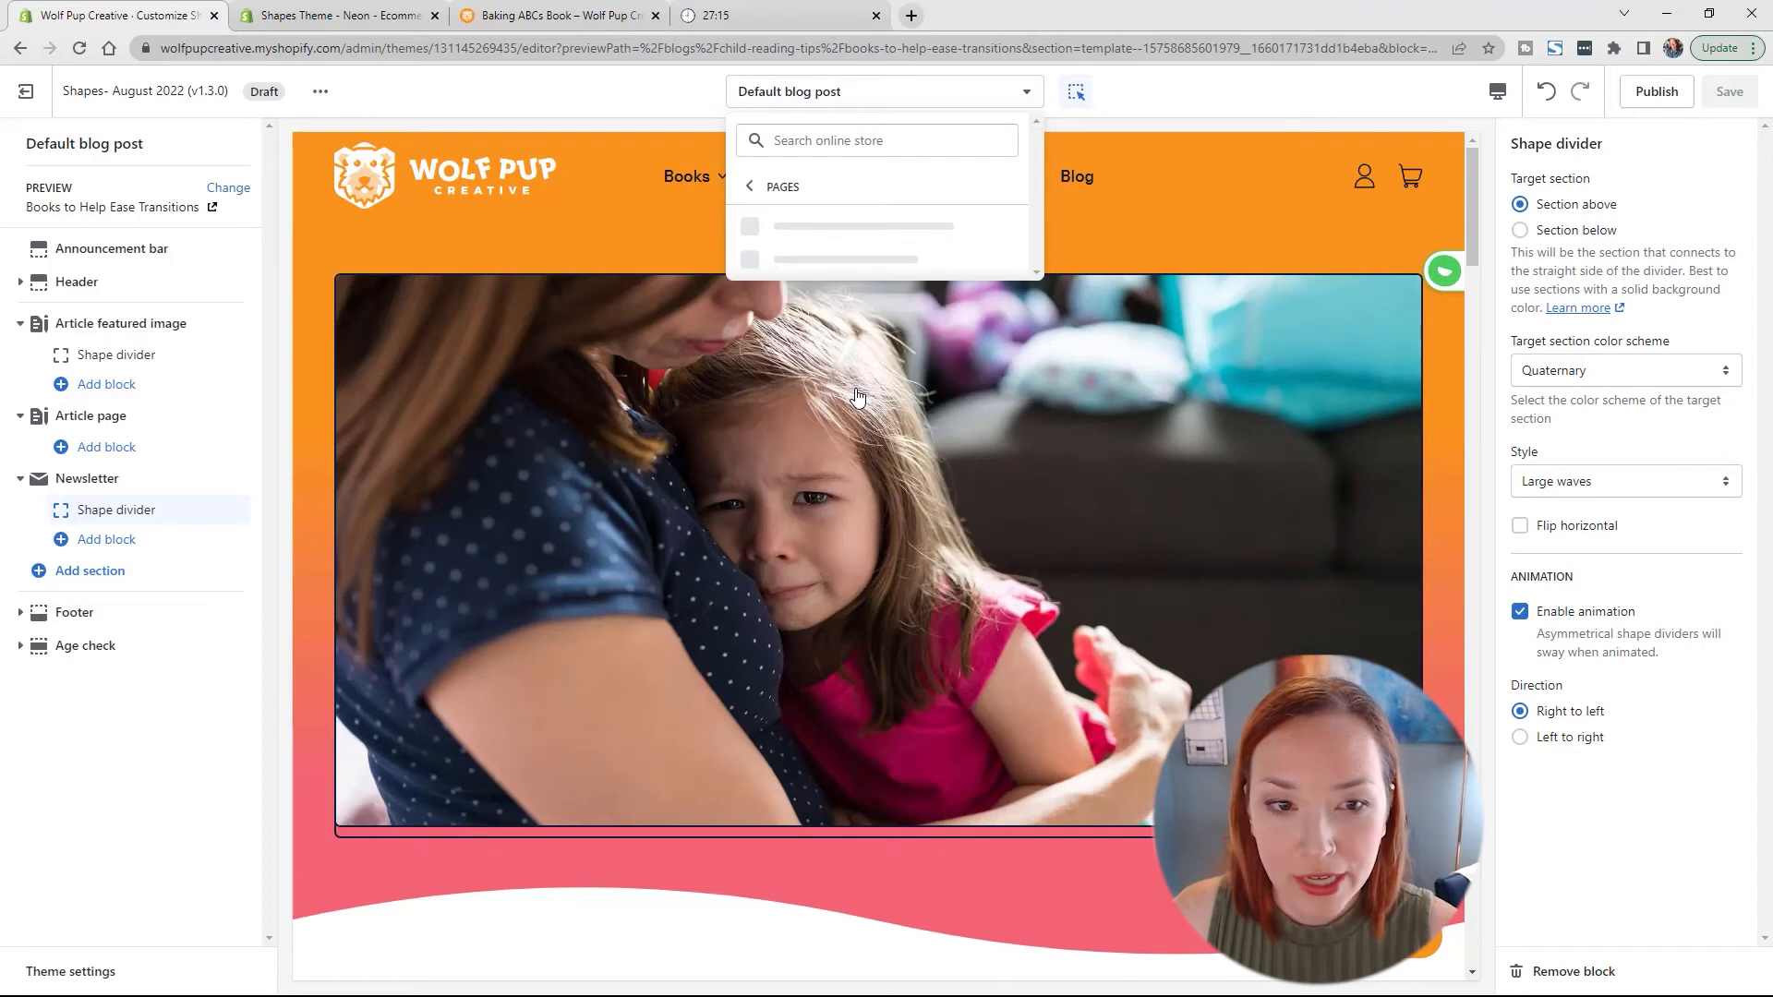
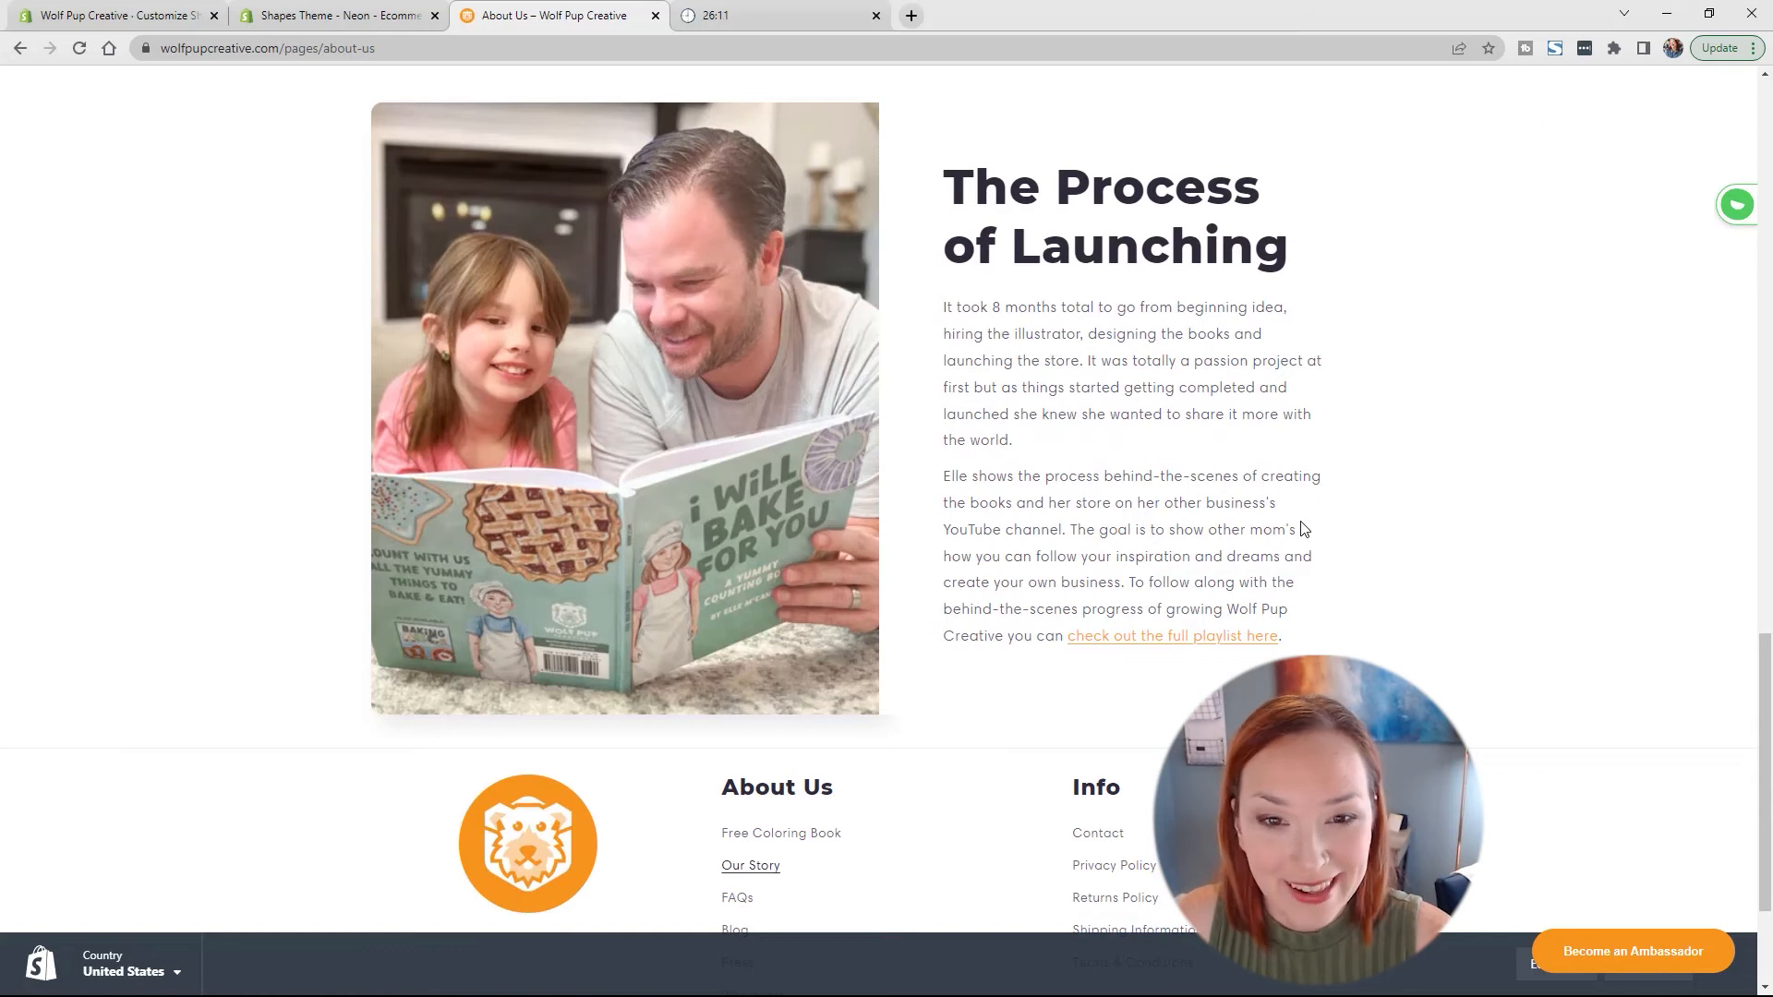
pyautogui.scroll(15, 1173, 611)
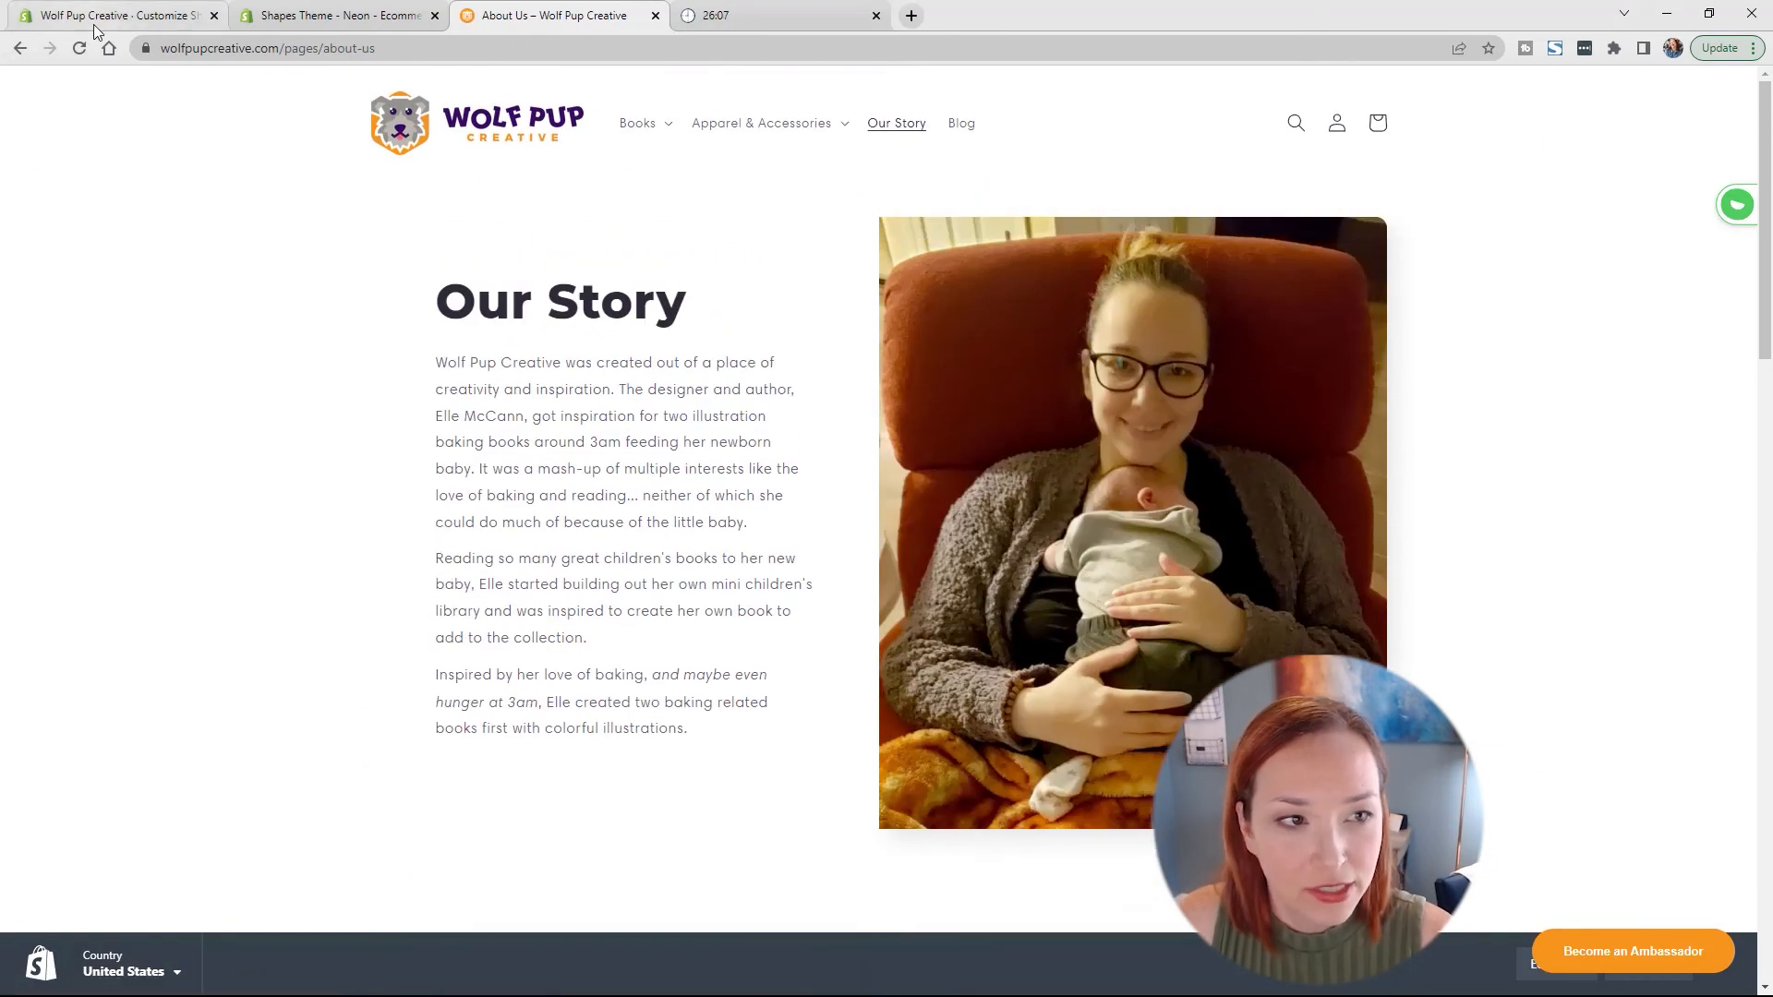
pyautogui.click(95, 31)
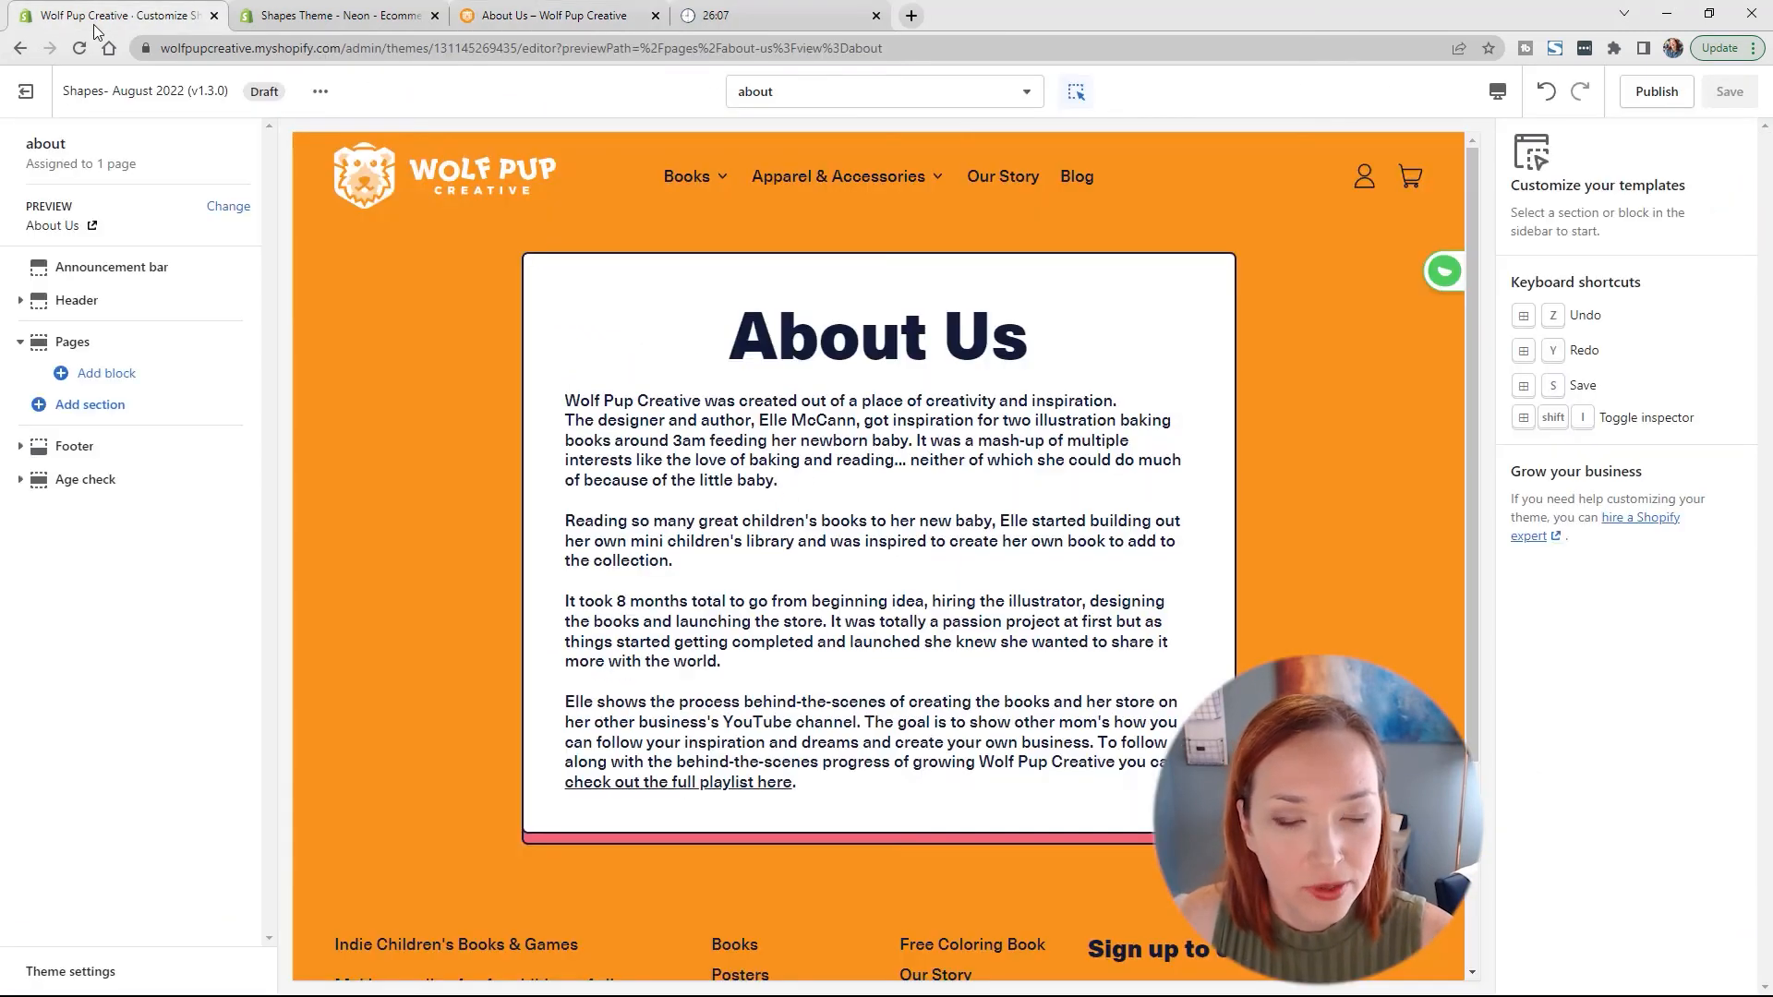
# Step: Add an Image with text section below the Pages section of the about template
pyautogui.click(133, 355)
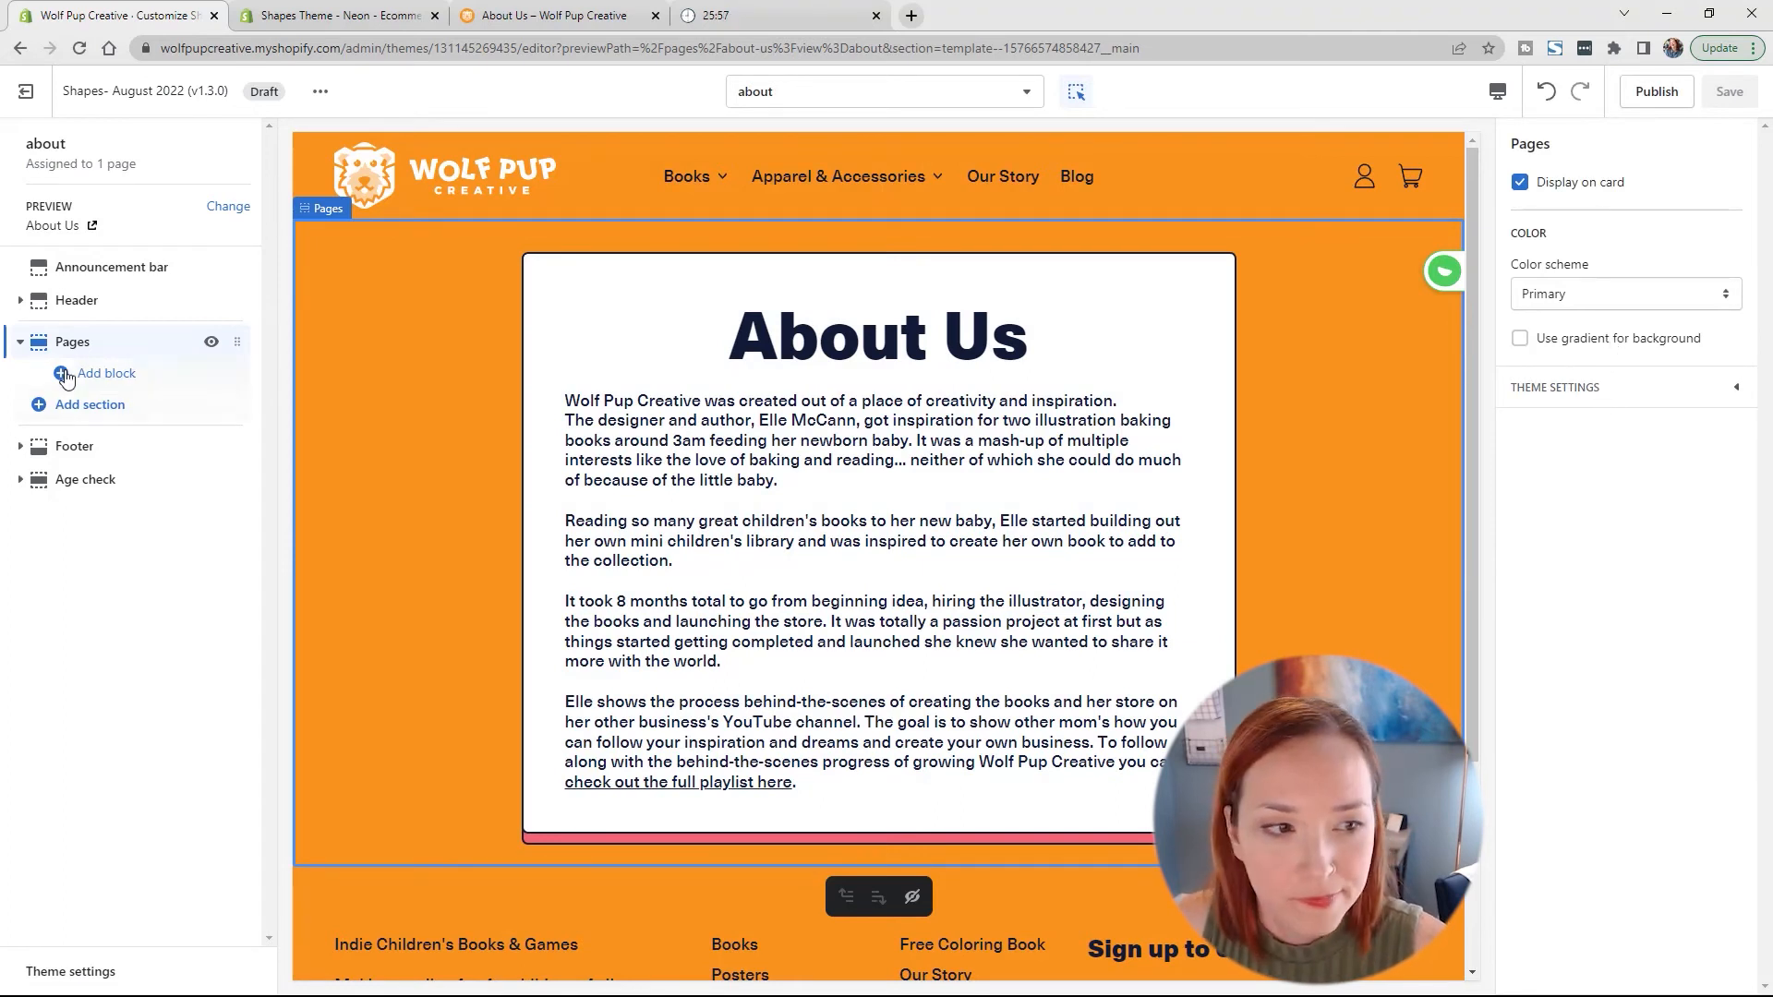
pyautogui.click(106, 374)
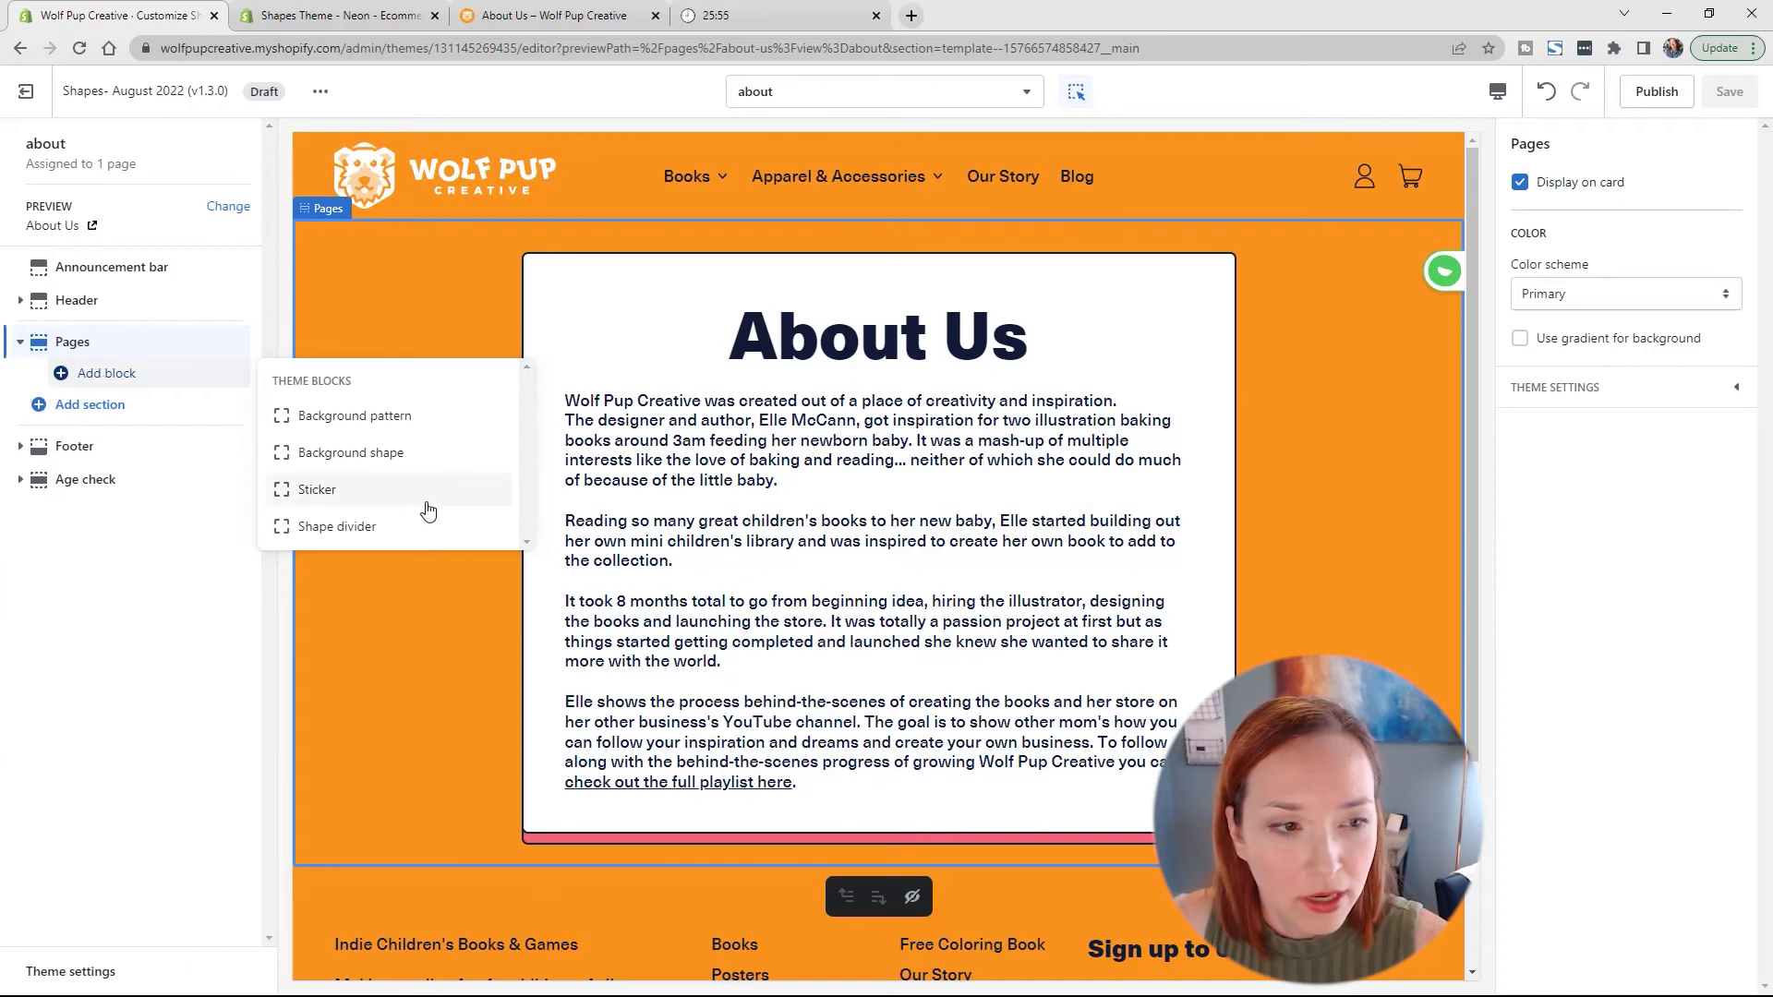
pyautogui.click(92, 406)
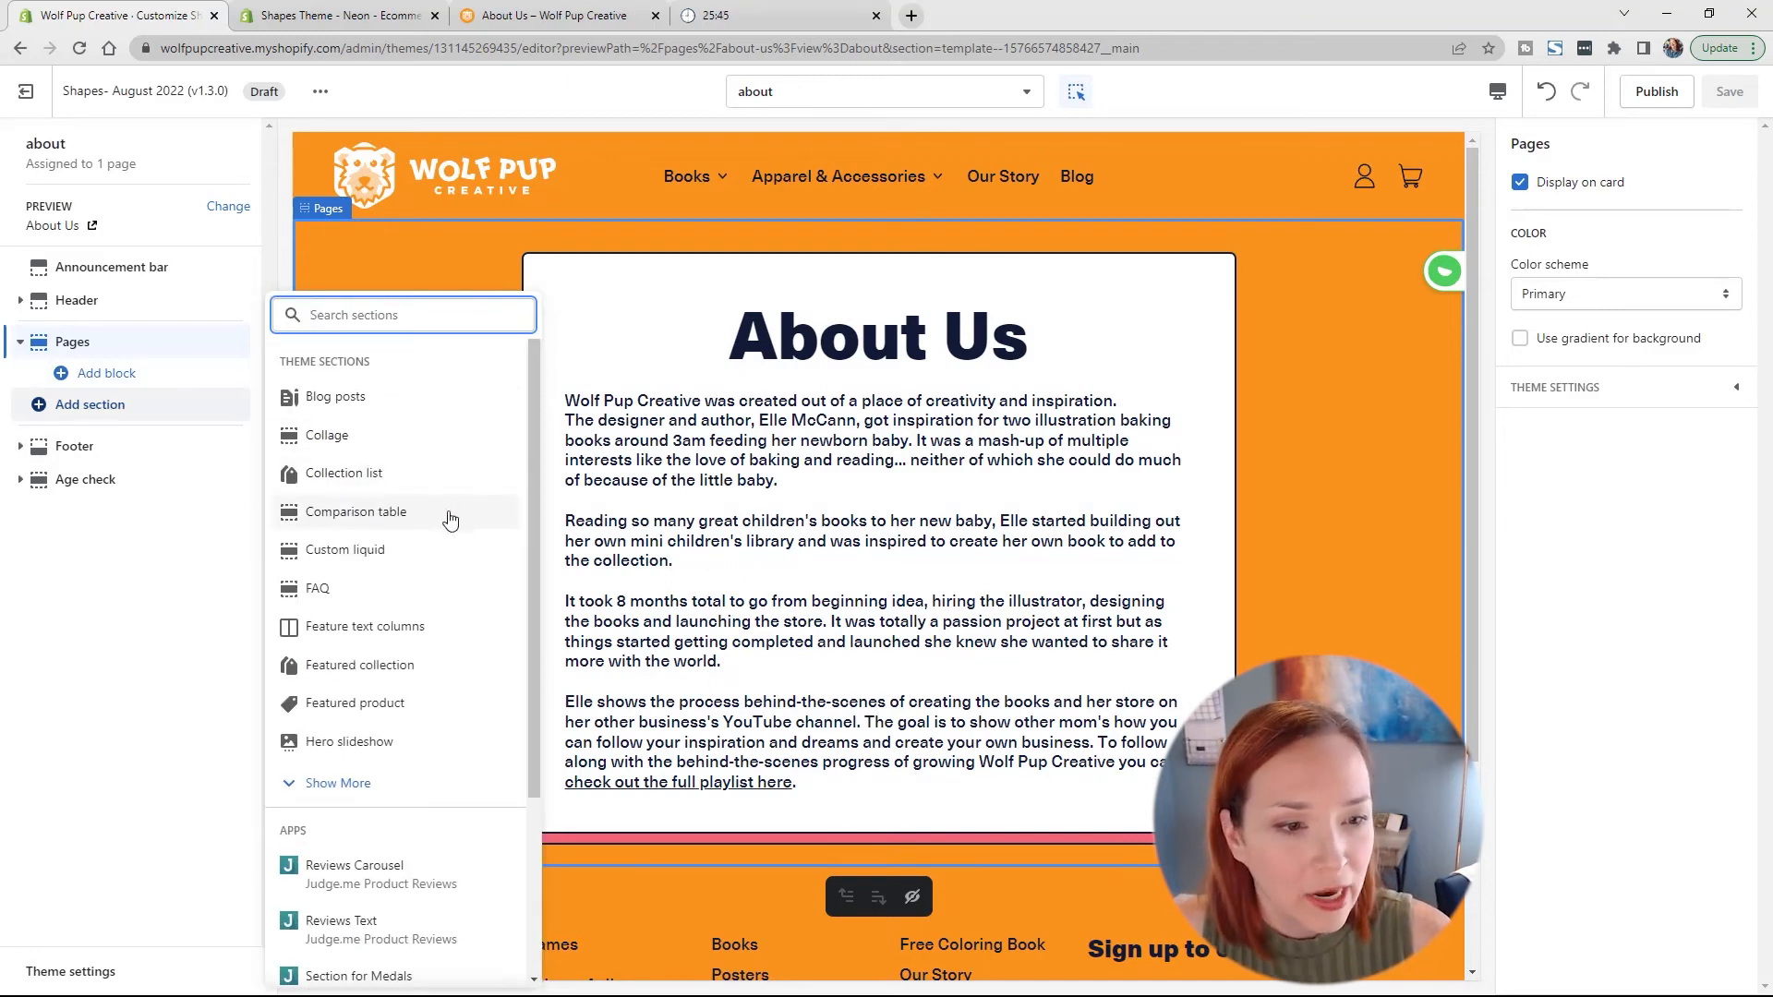
pyautogui.click(380, 787)
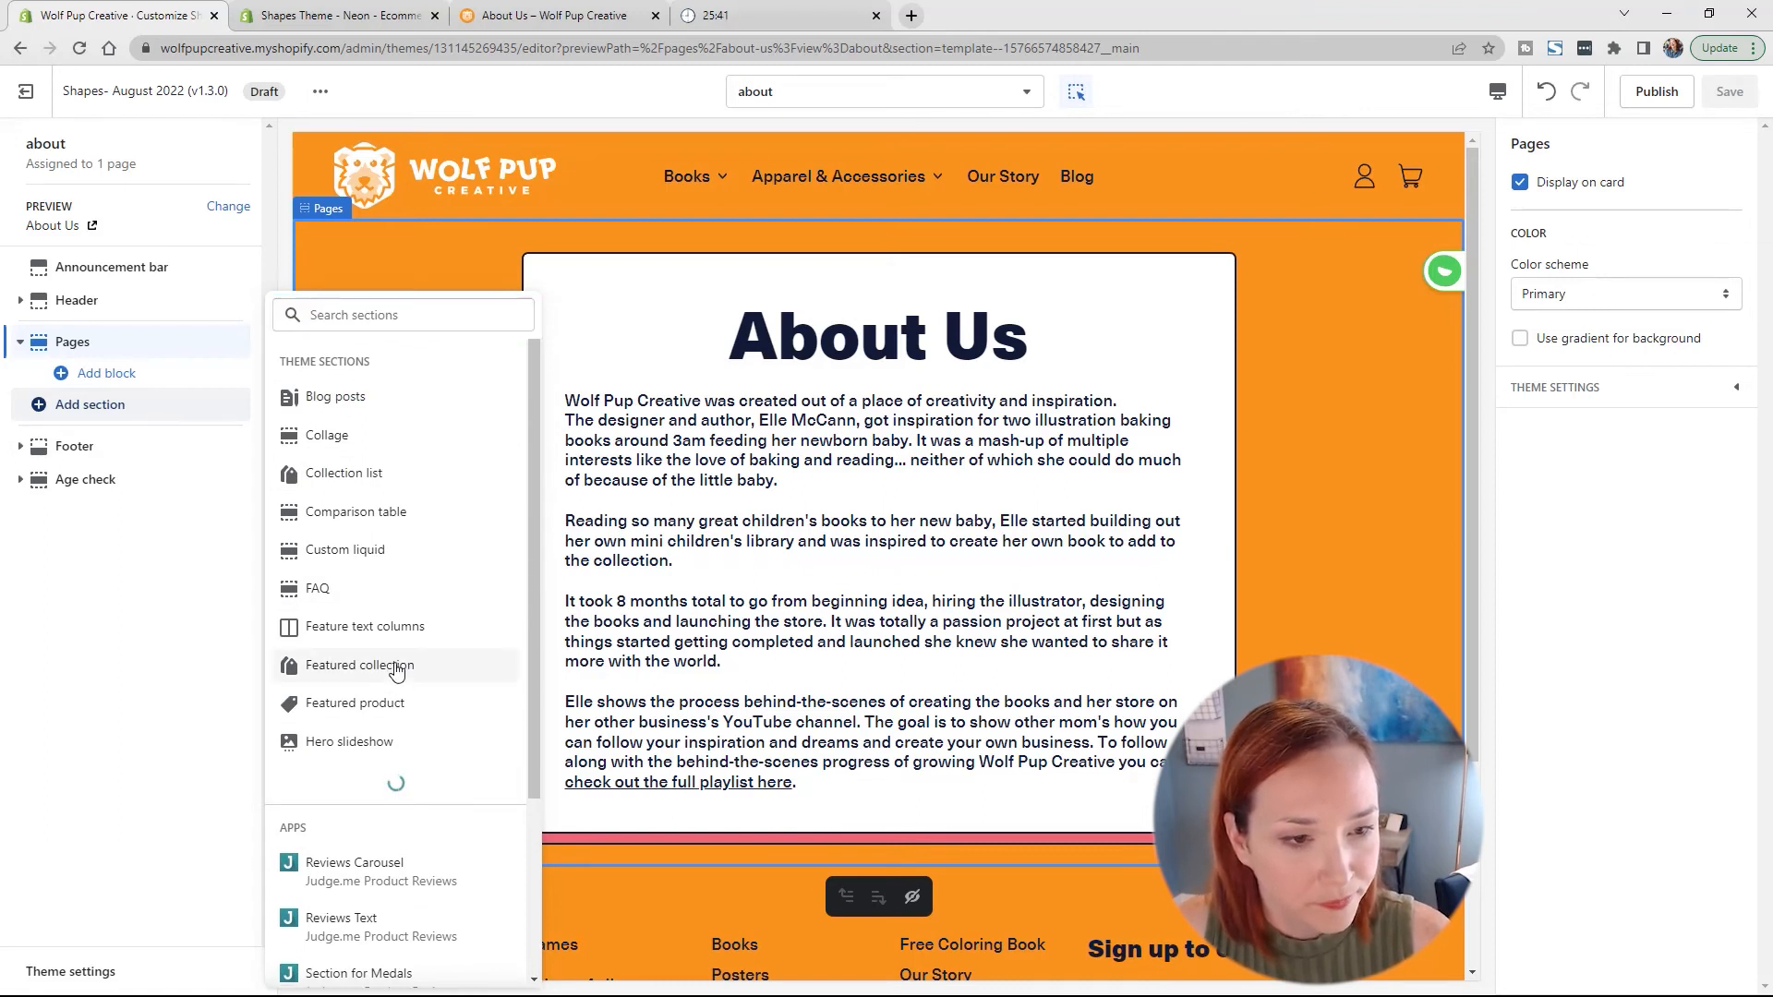
pyautogui.scroll(-3, 395, 664)
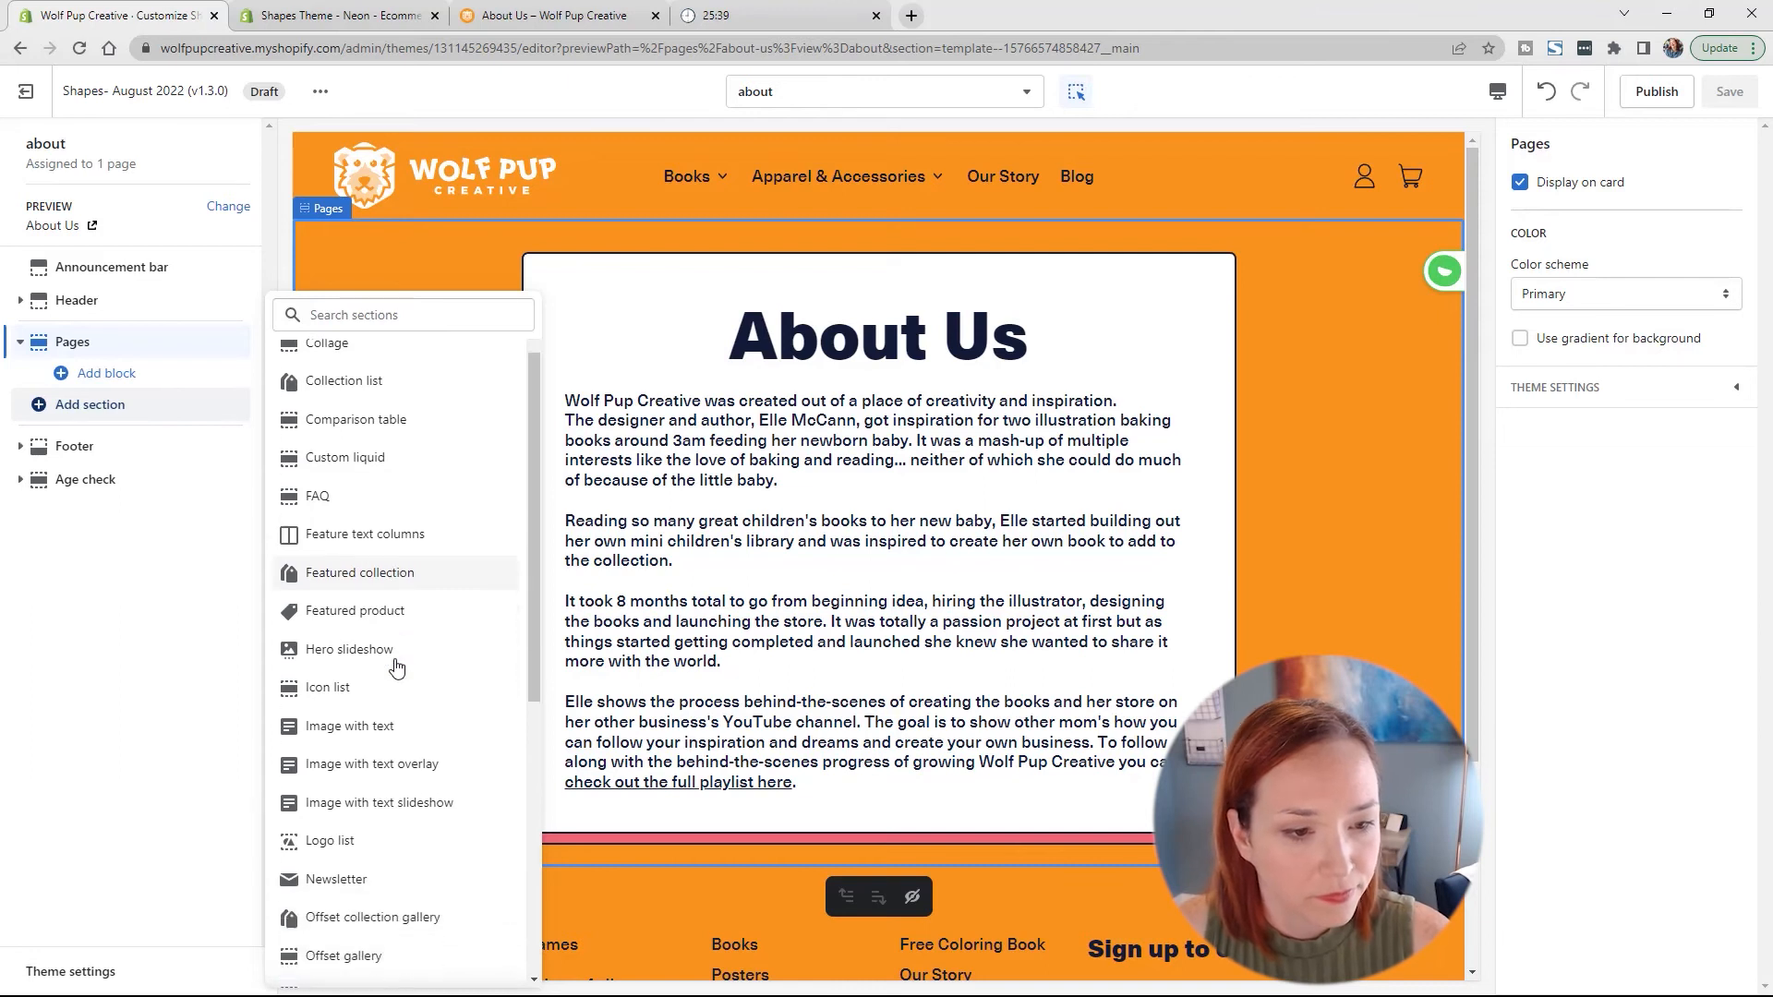
pyautogui.click(375, 637)
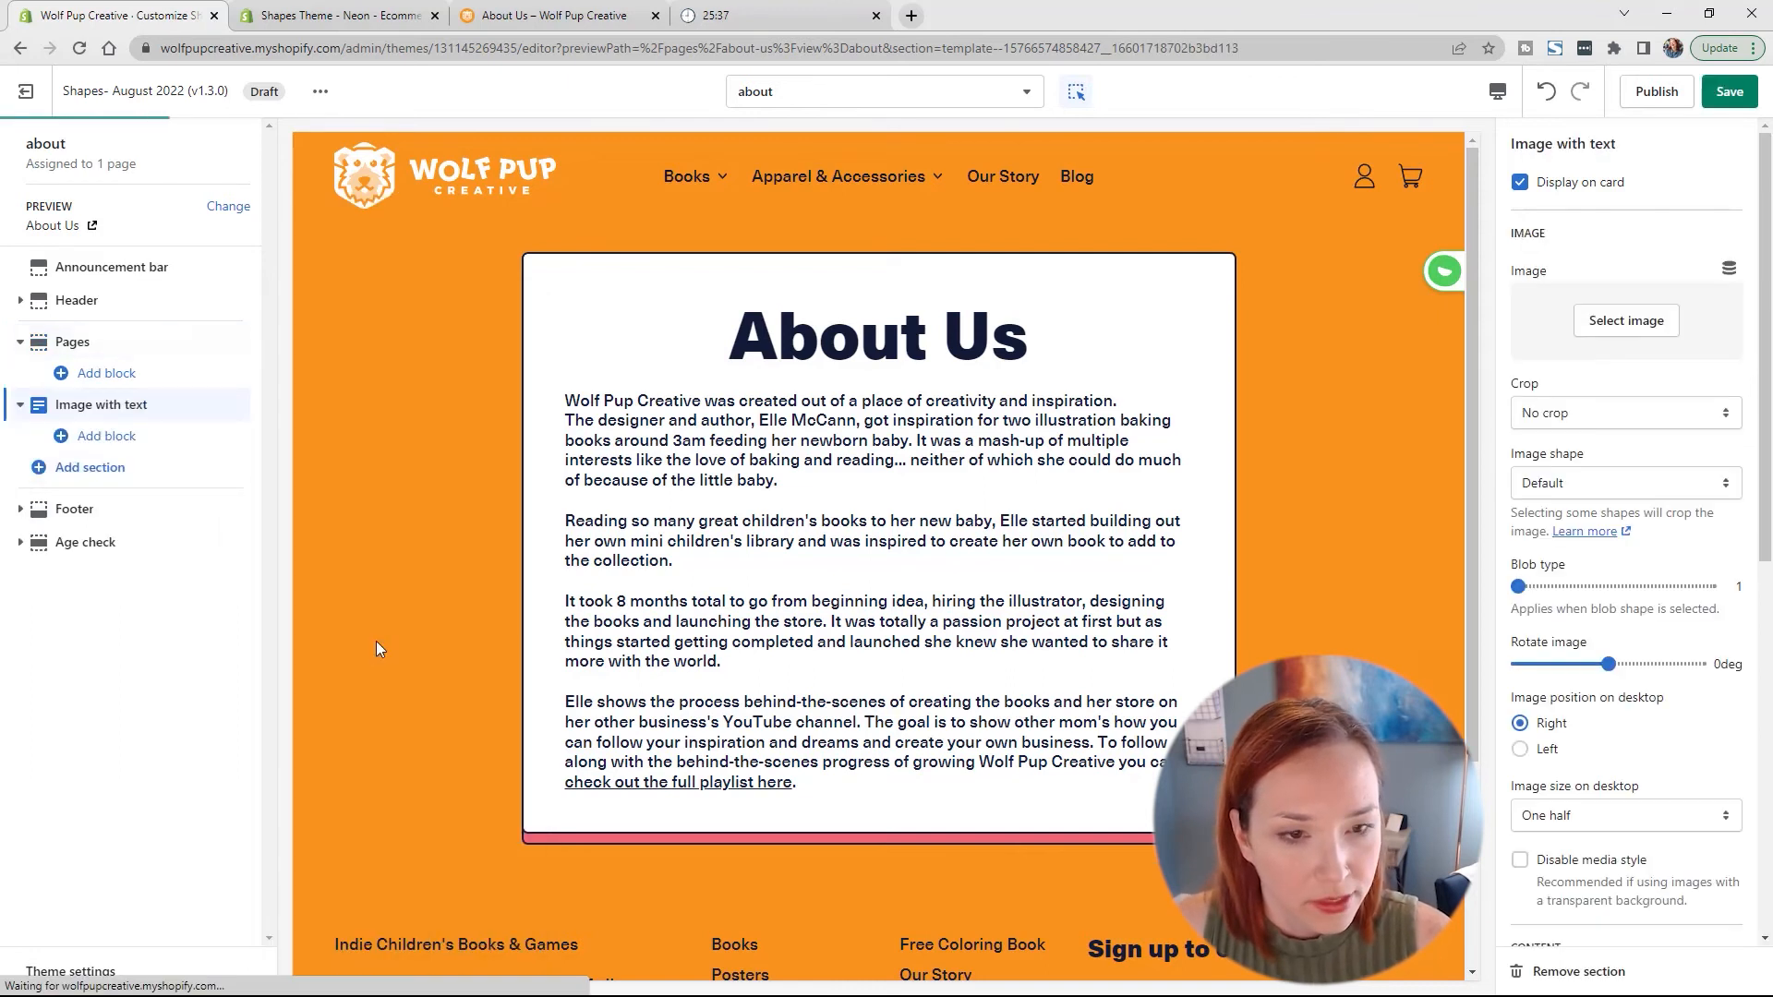
# Step: Hide the Pages section on the about template
pyautogui.scroll(2, 885, 685)
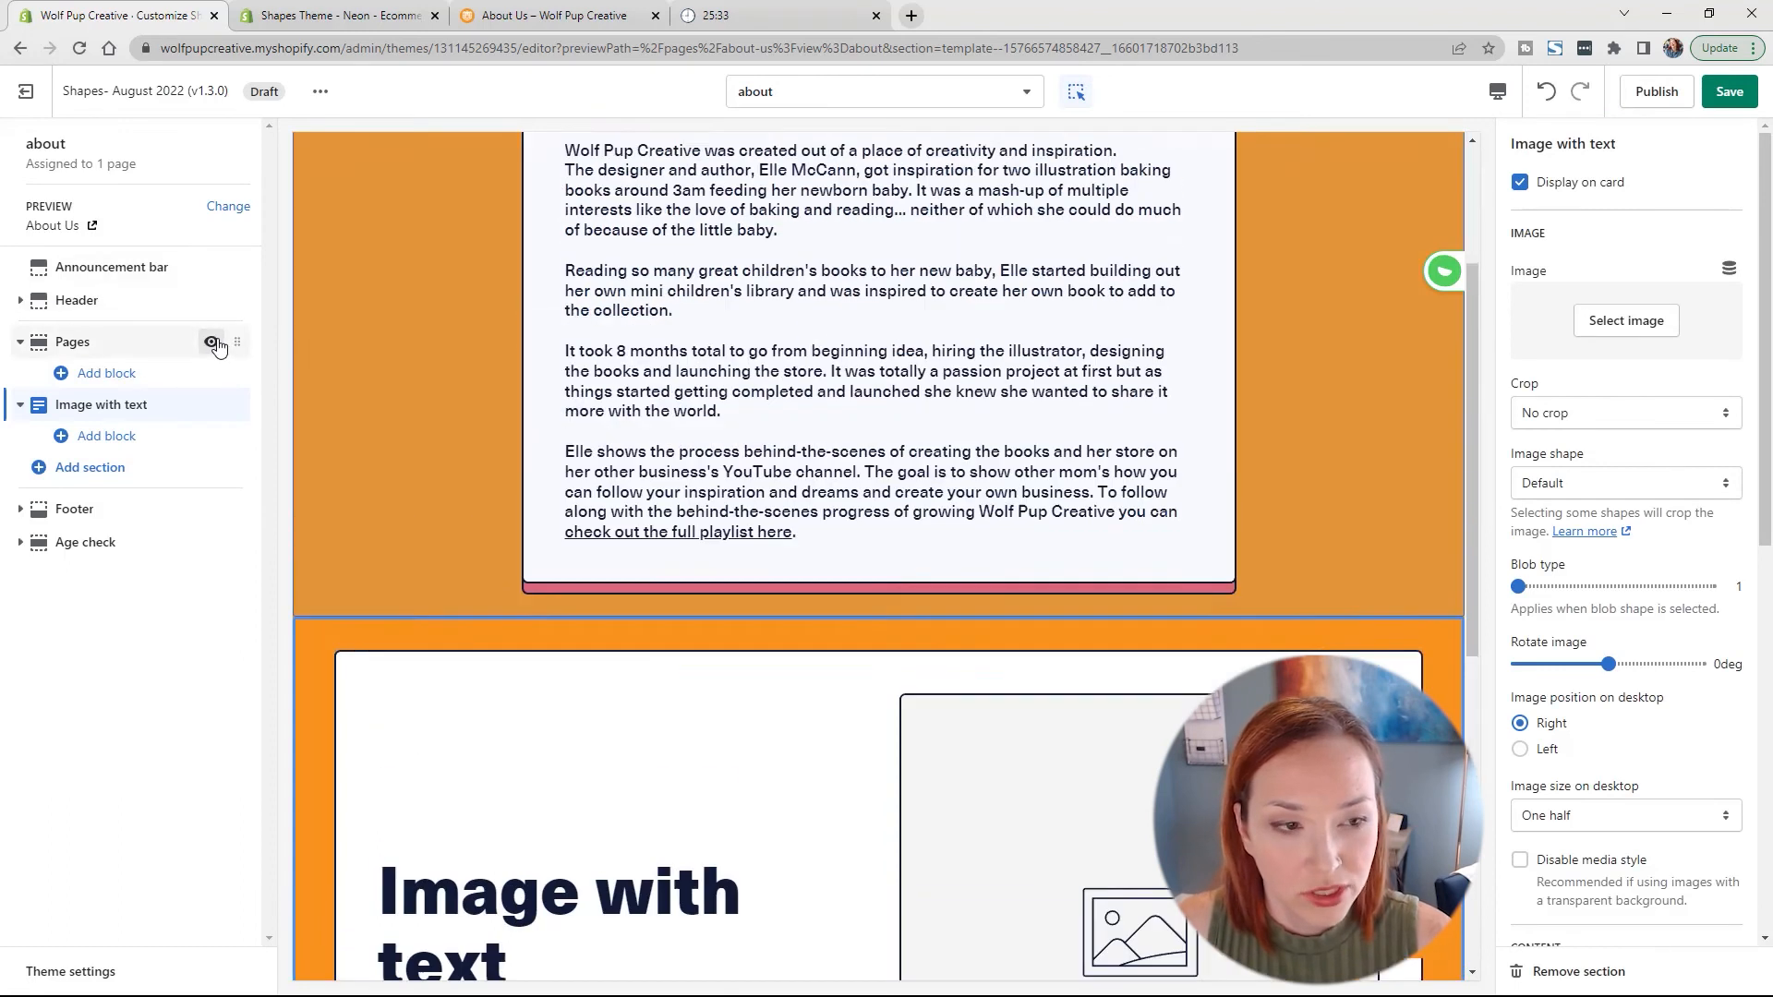
pyautogui.click(211, 343)
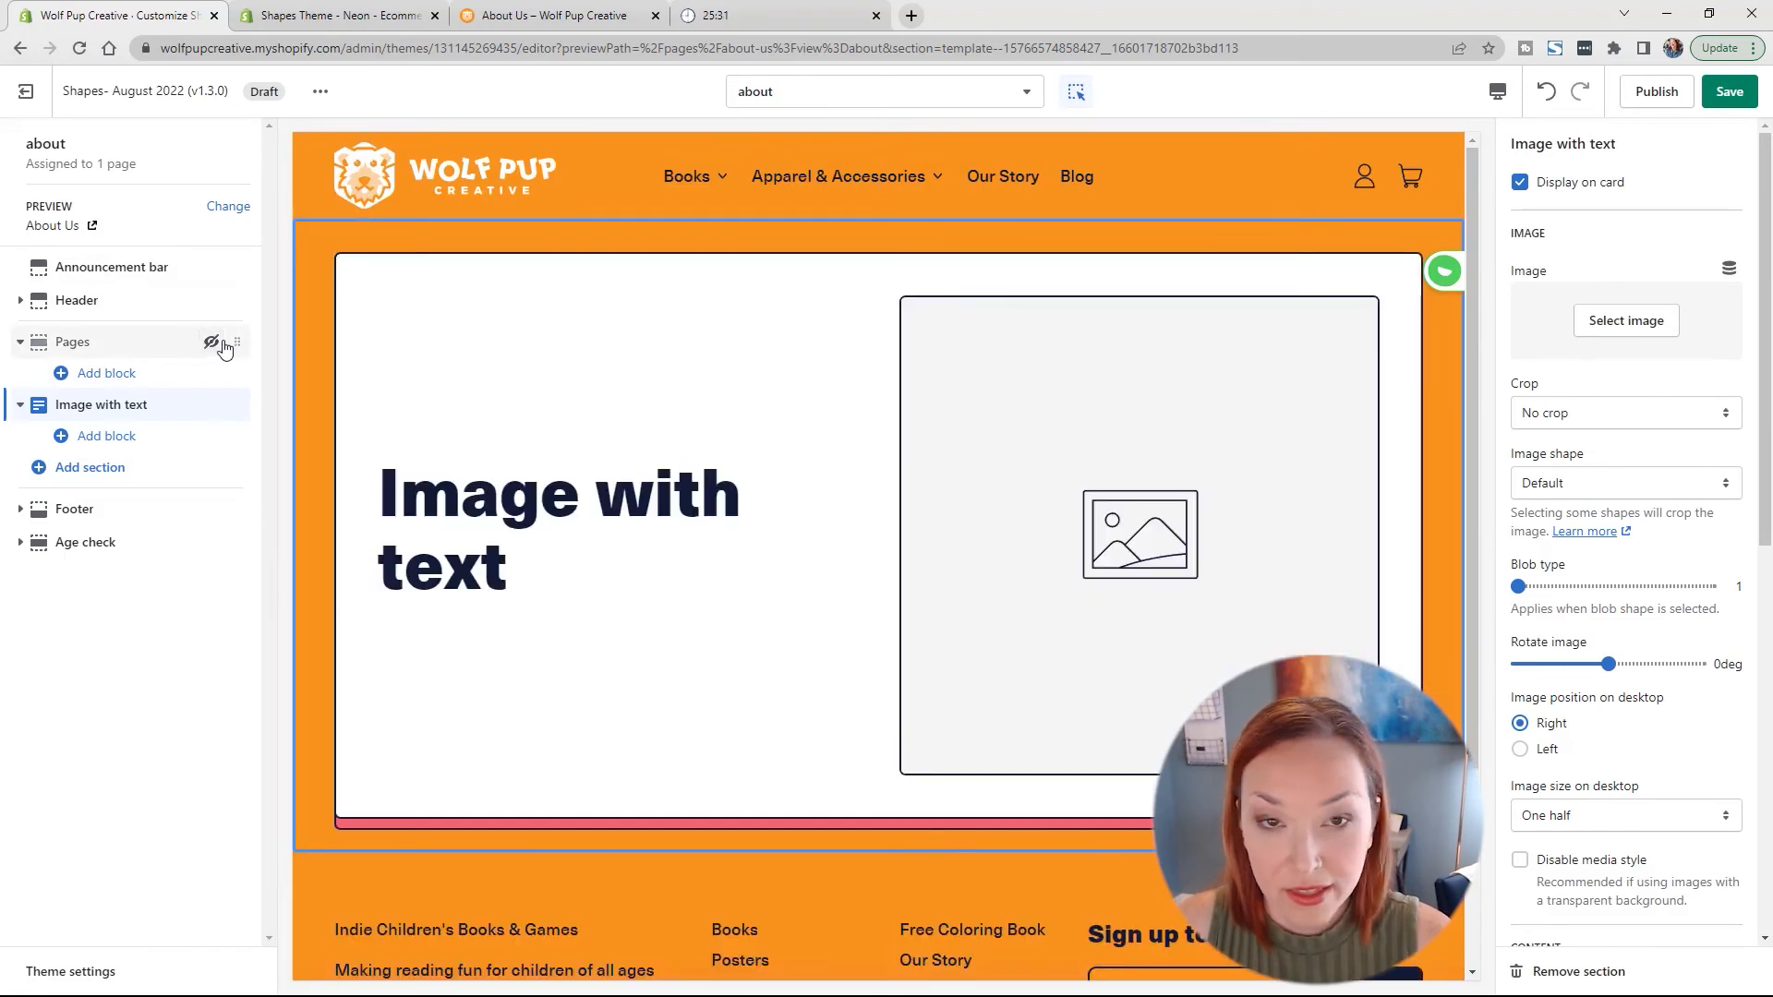
pyautogui.click(120, 344)
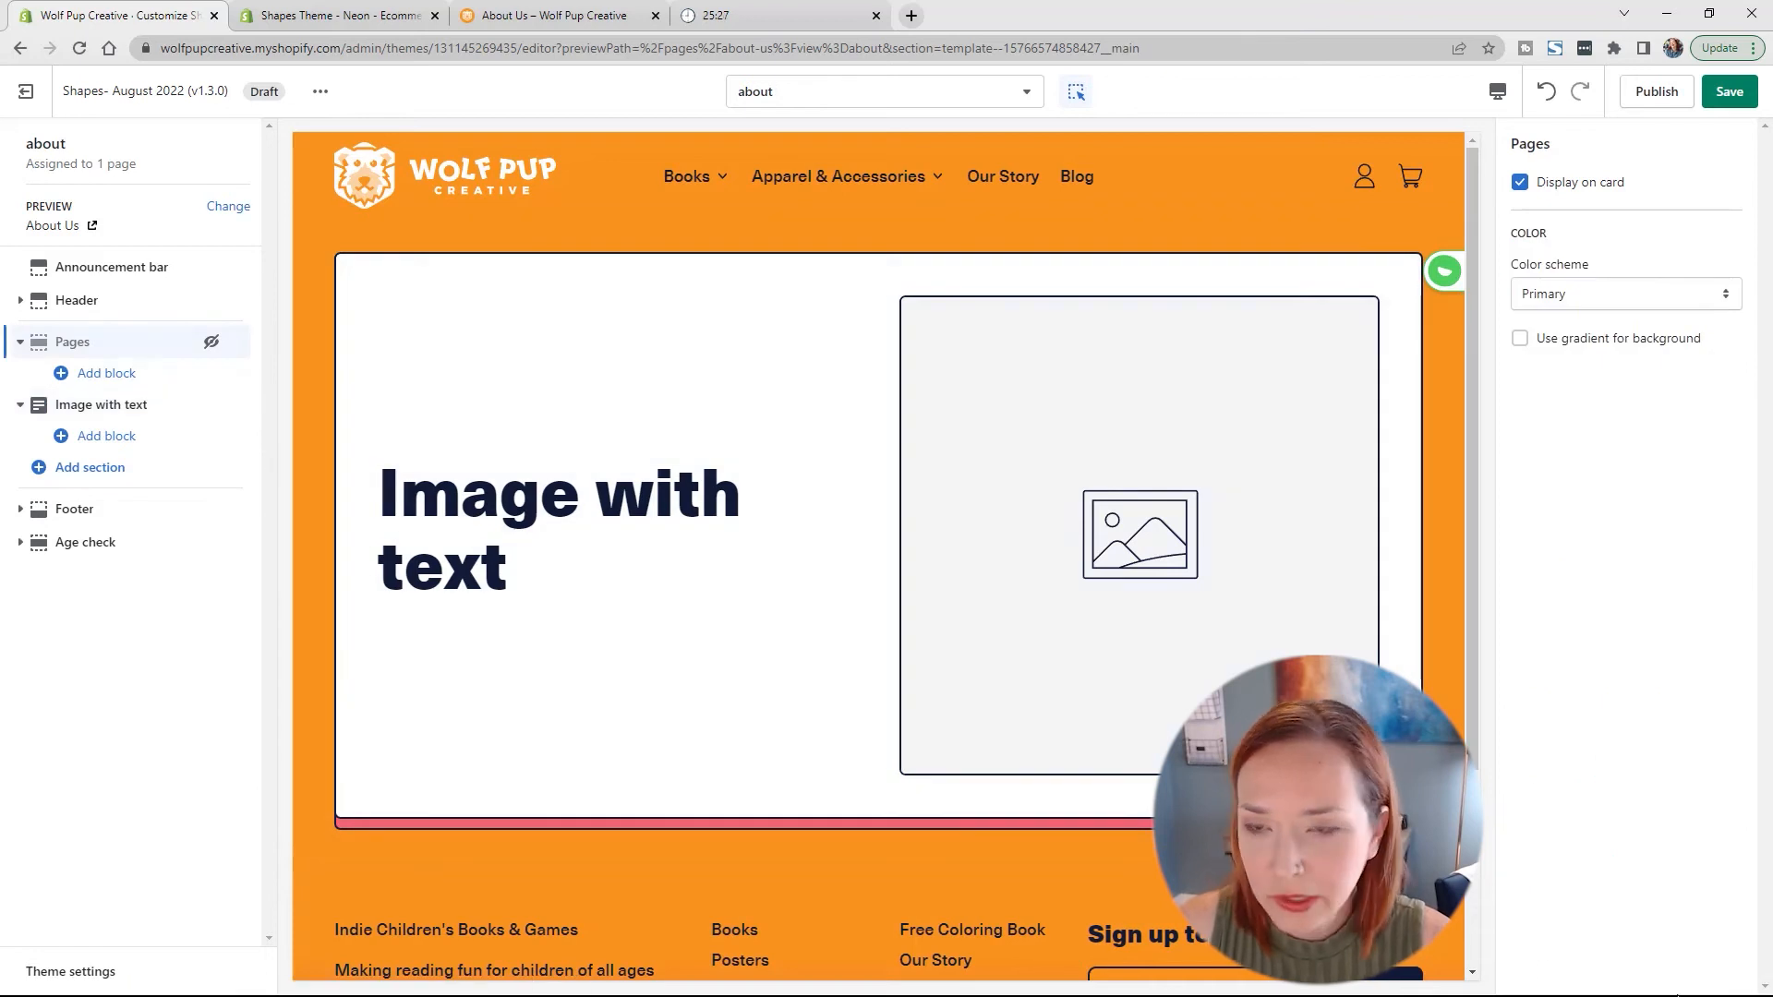
# Step: Set the Image with text section's image to the photo of the woman holding a baby in the red armchair
pyautogui.click(110, 408)
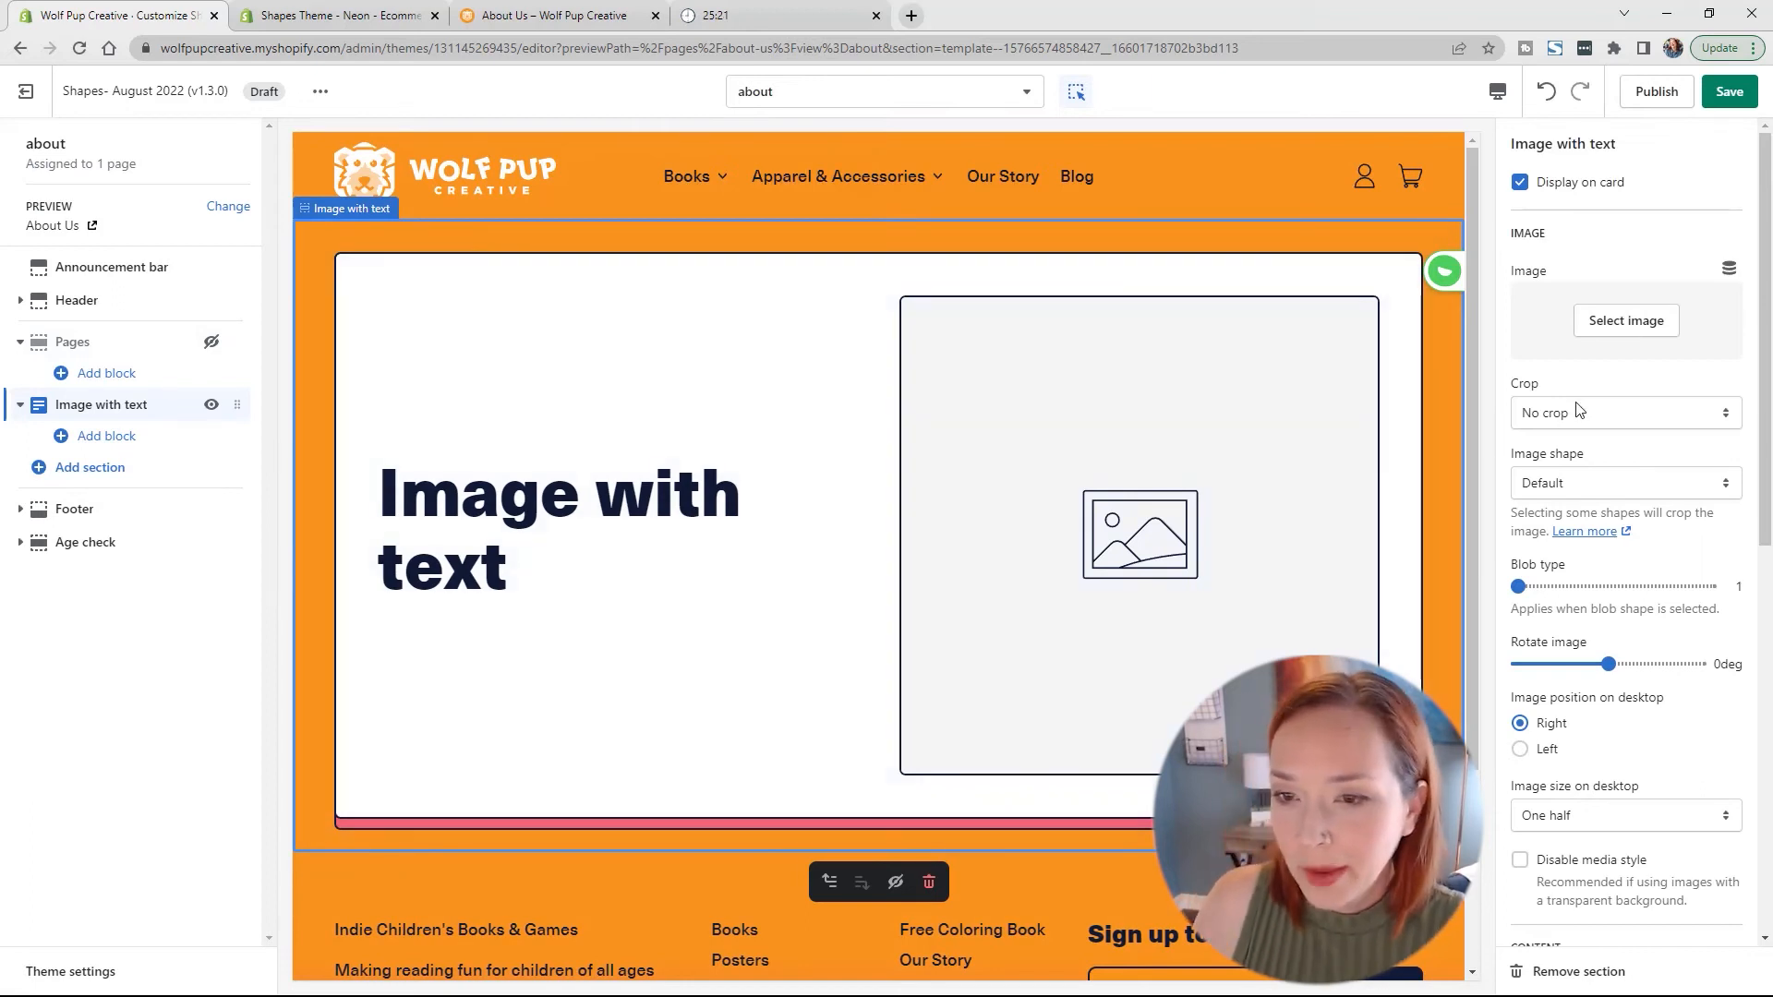
pyautogui.click(1607, 323)
pyautogui.scroll(-3, 1607, 506)
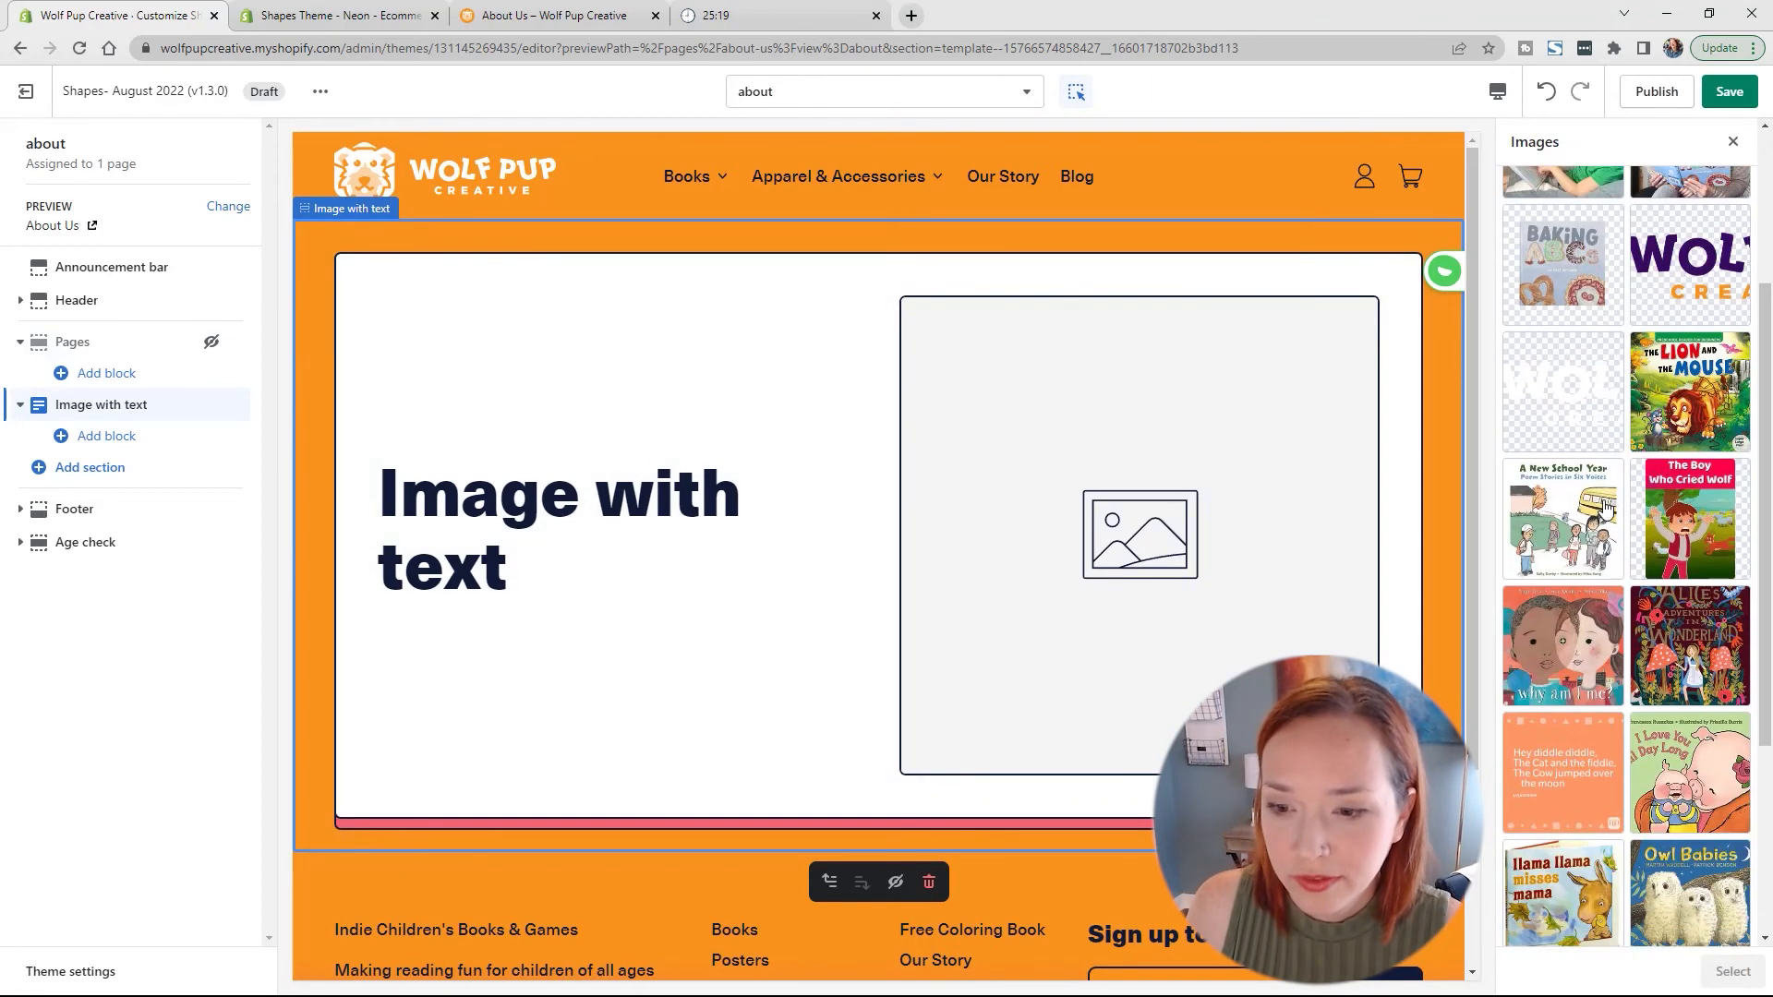
pyautogui.scroll(-5, 1606, 506)
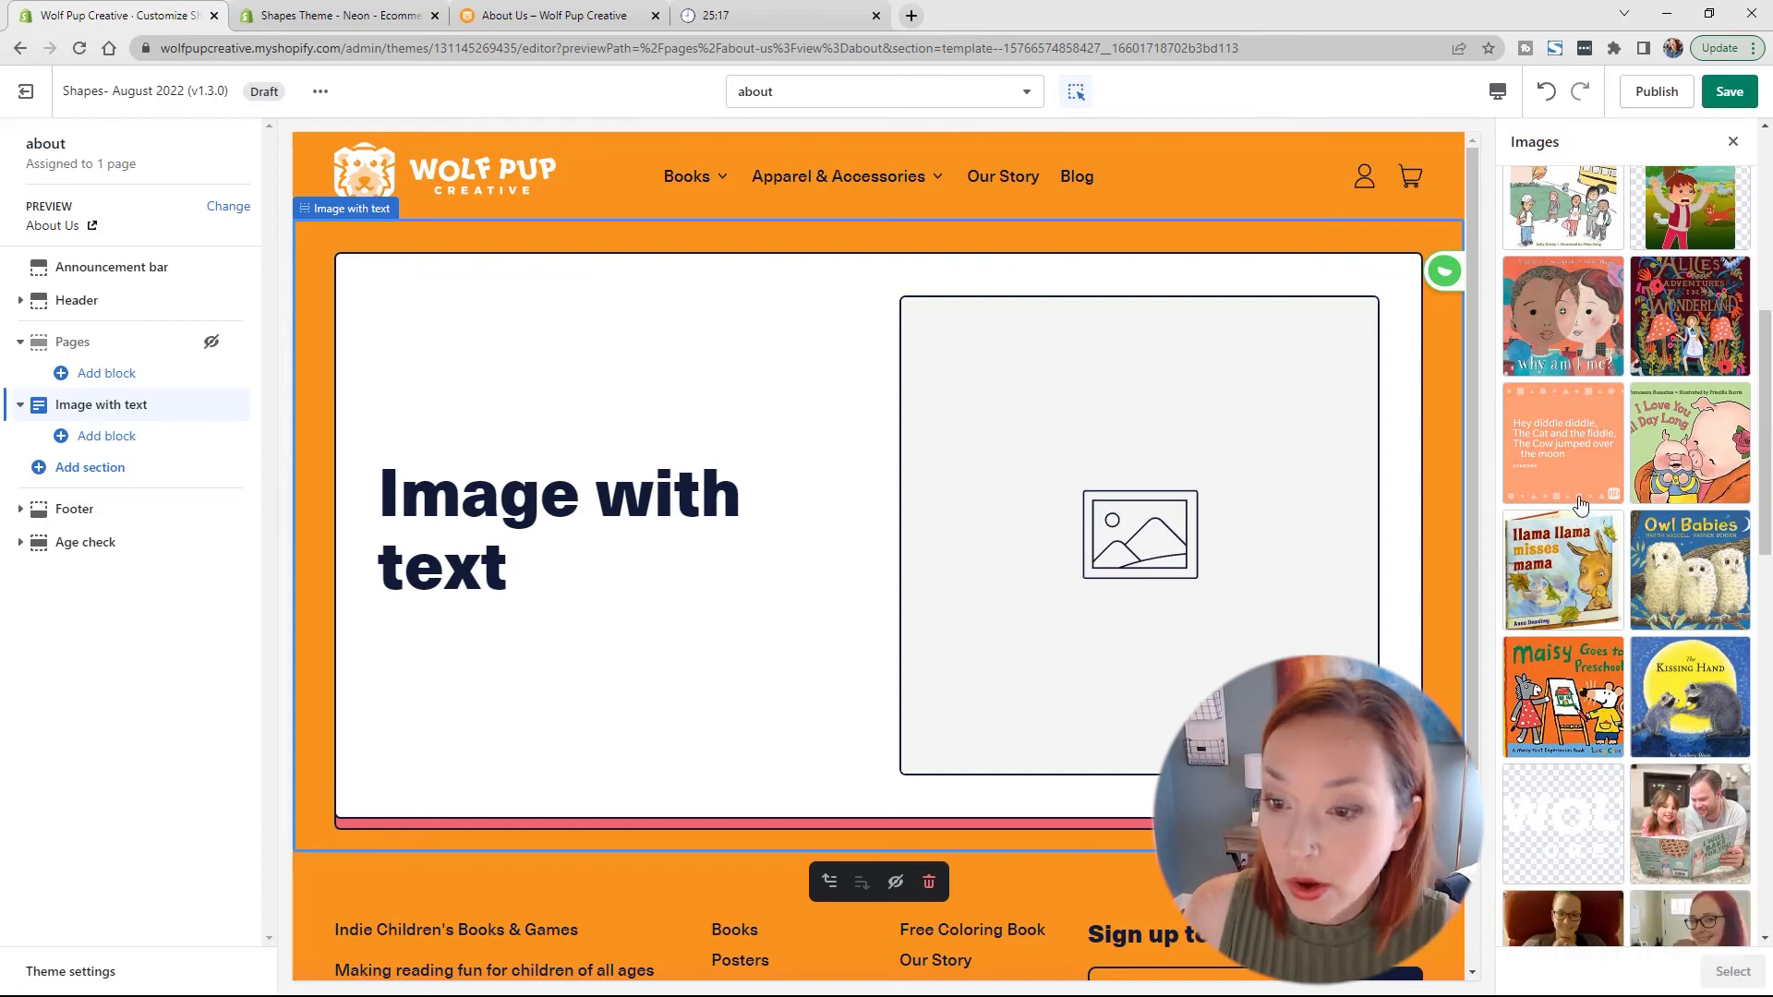
pyautogui.scroll(-3, 1581, 503)
pyautogui.click(1574, 654)
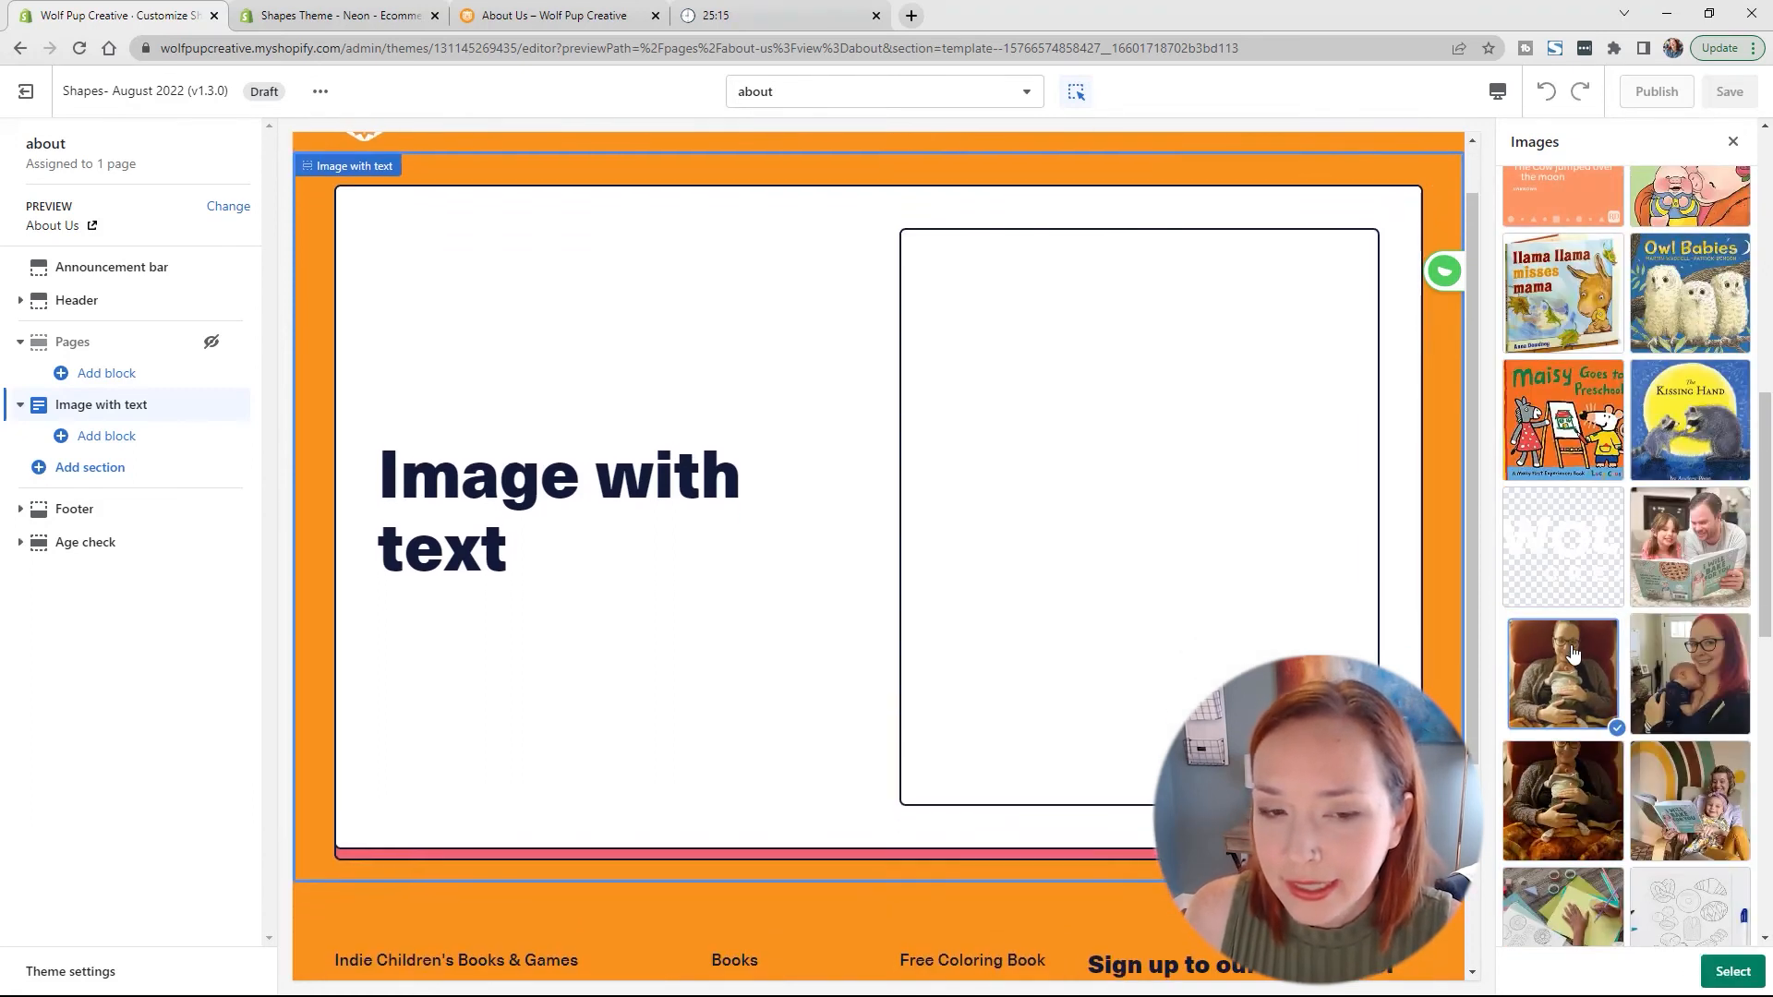
pyautogui.click(1709, 977)
# Step: Try the Ellipse, Archway and Star 2 image shapes on the section's photo, keeping the crop at No crop
pyautogui.scroll(-3, 1567, 632)
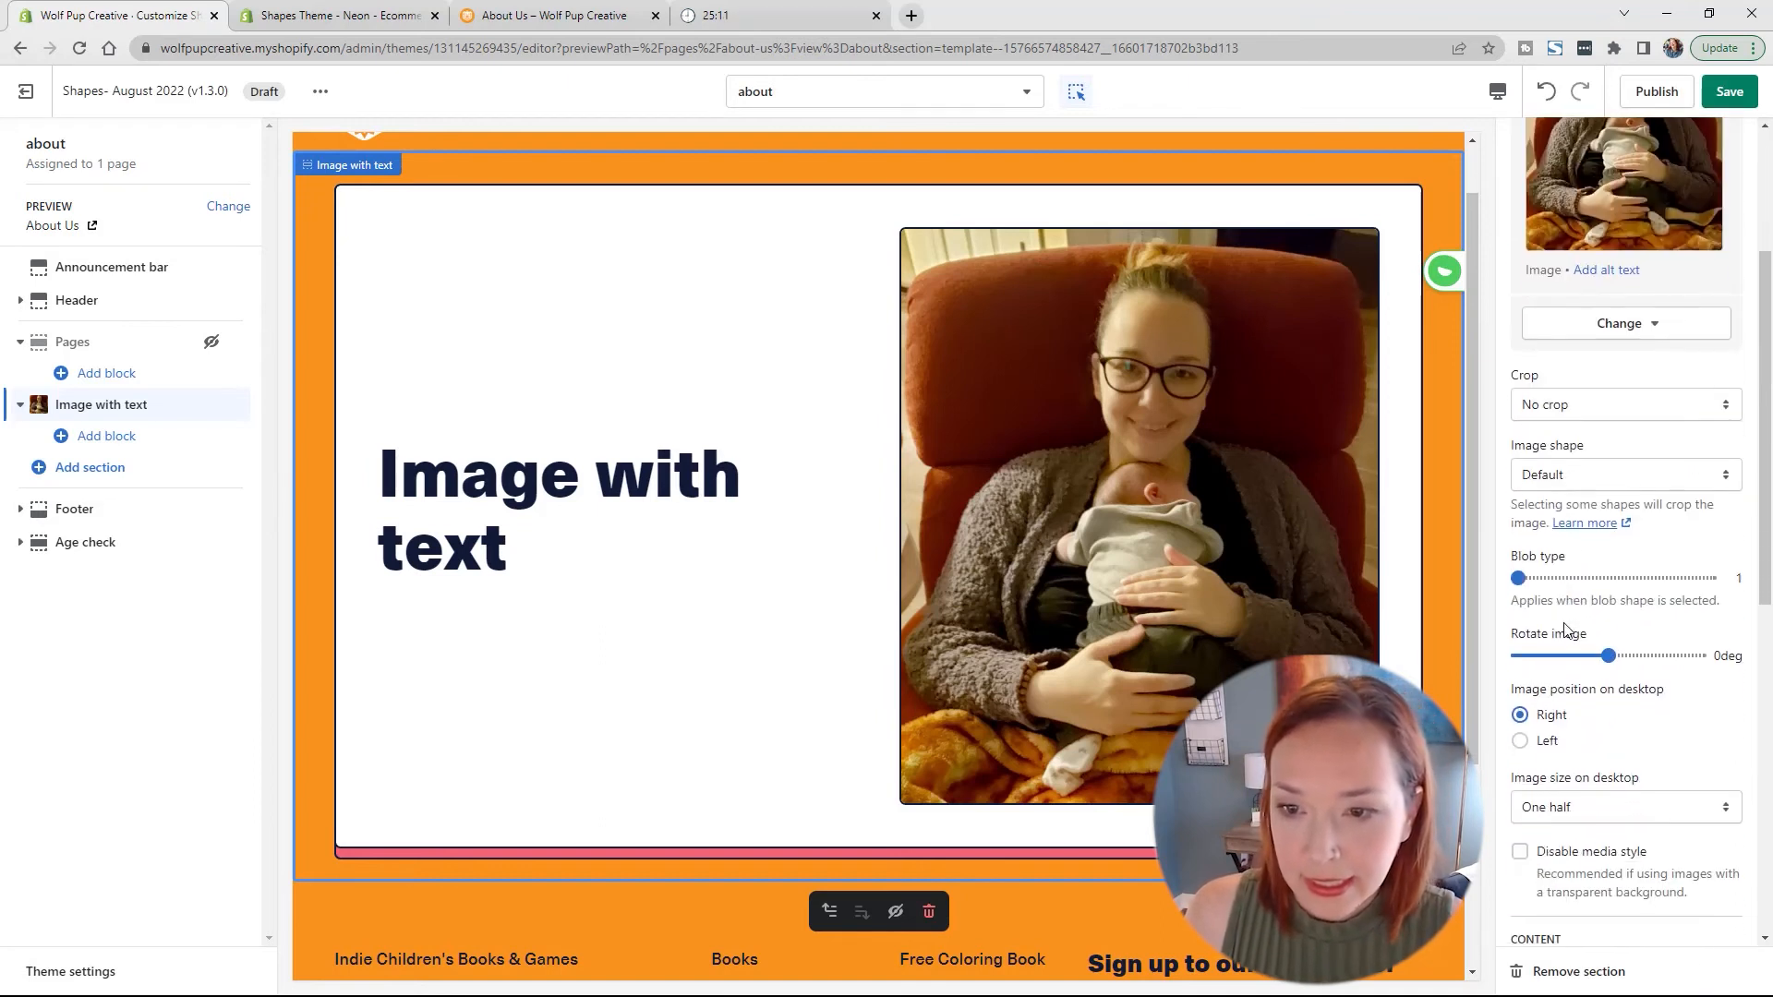
pyautogui.click(1567, 405)
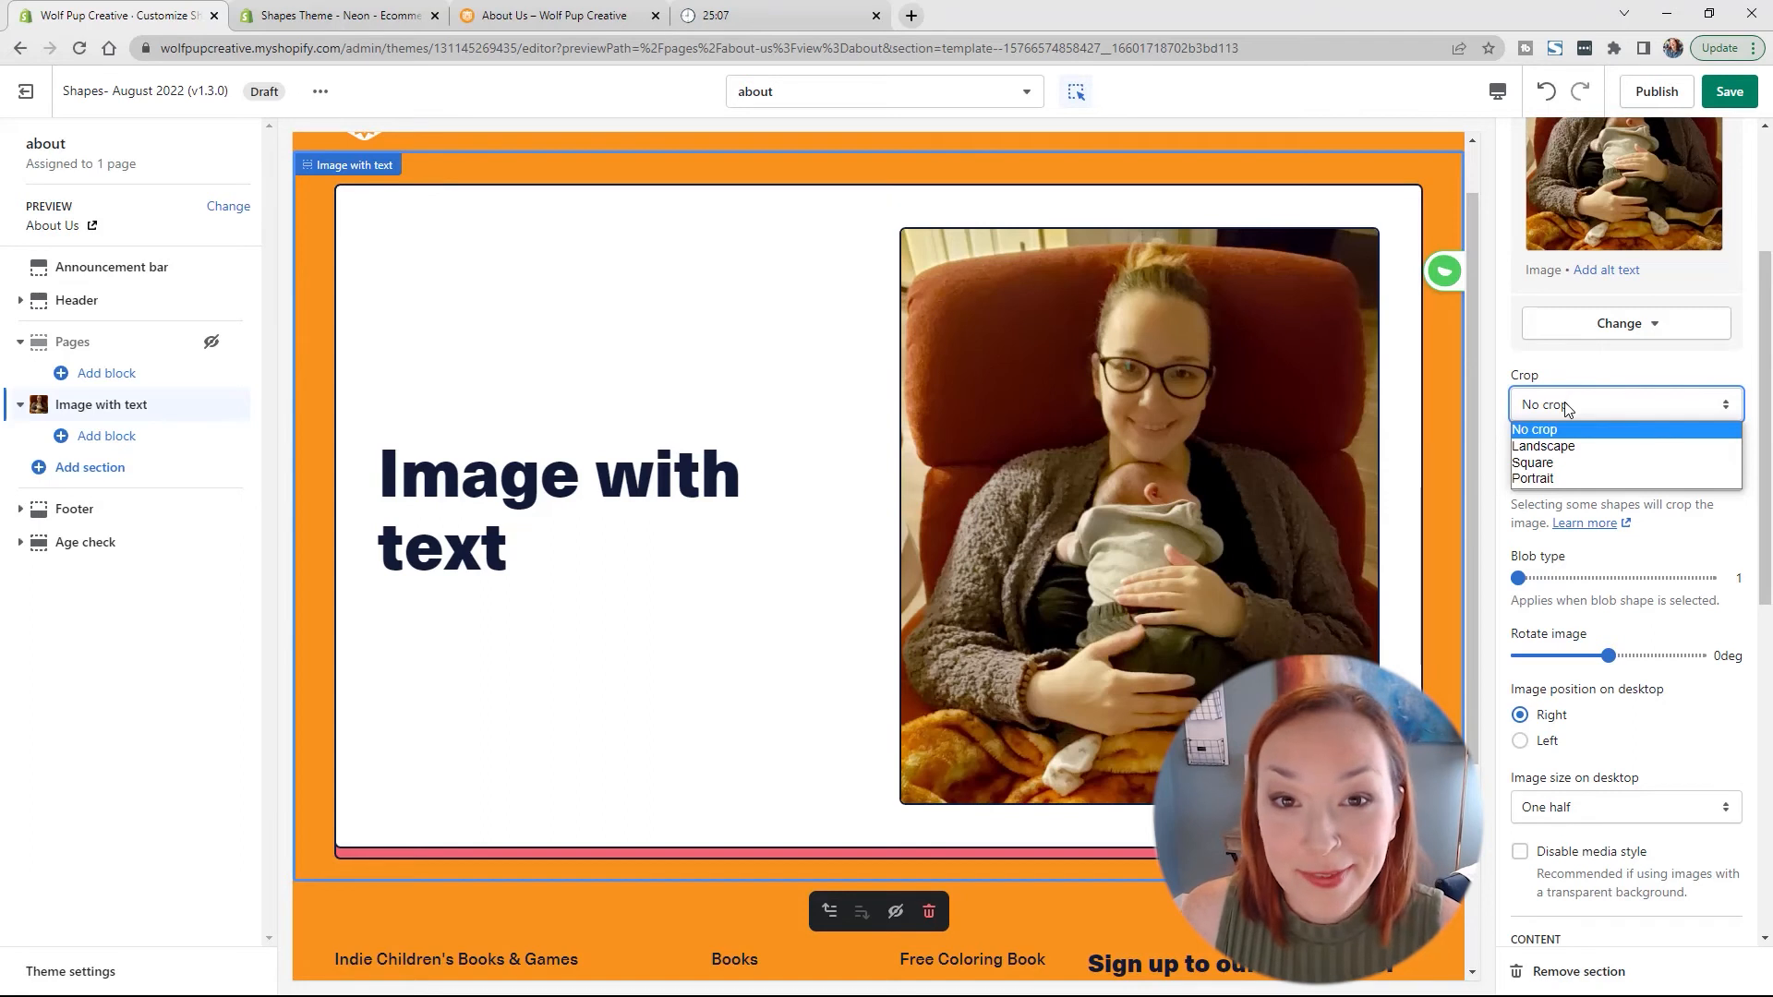
pyautogui.click(1660, 370)
pyautogui.click(1627, 486)
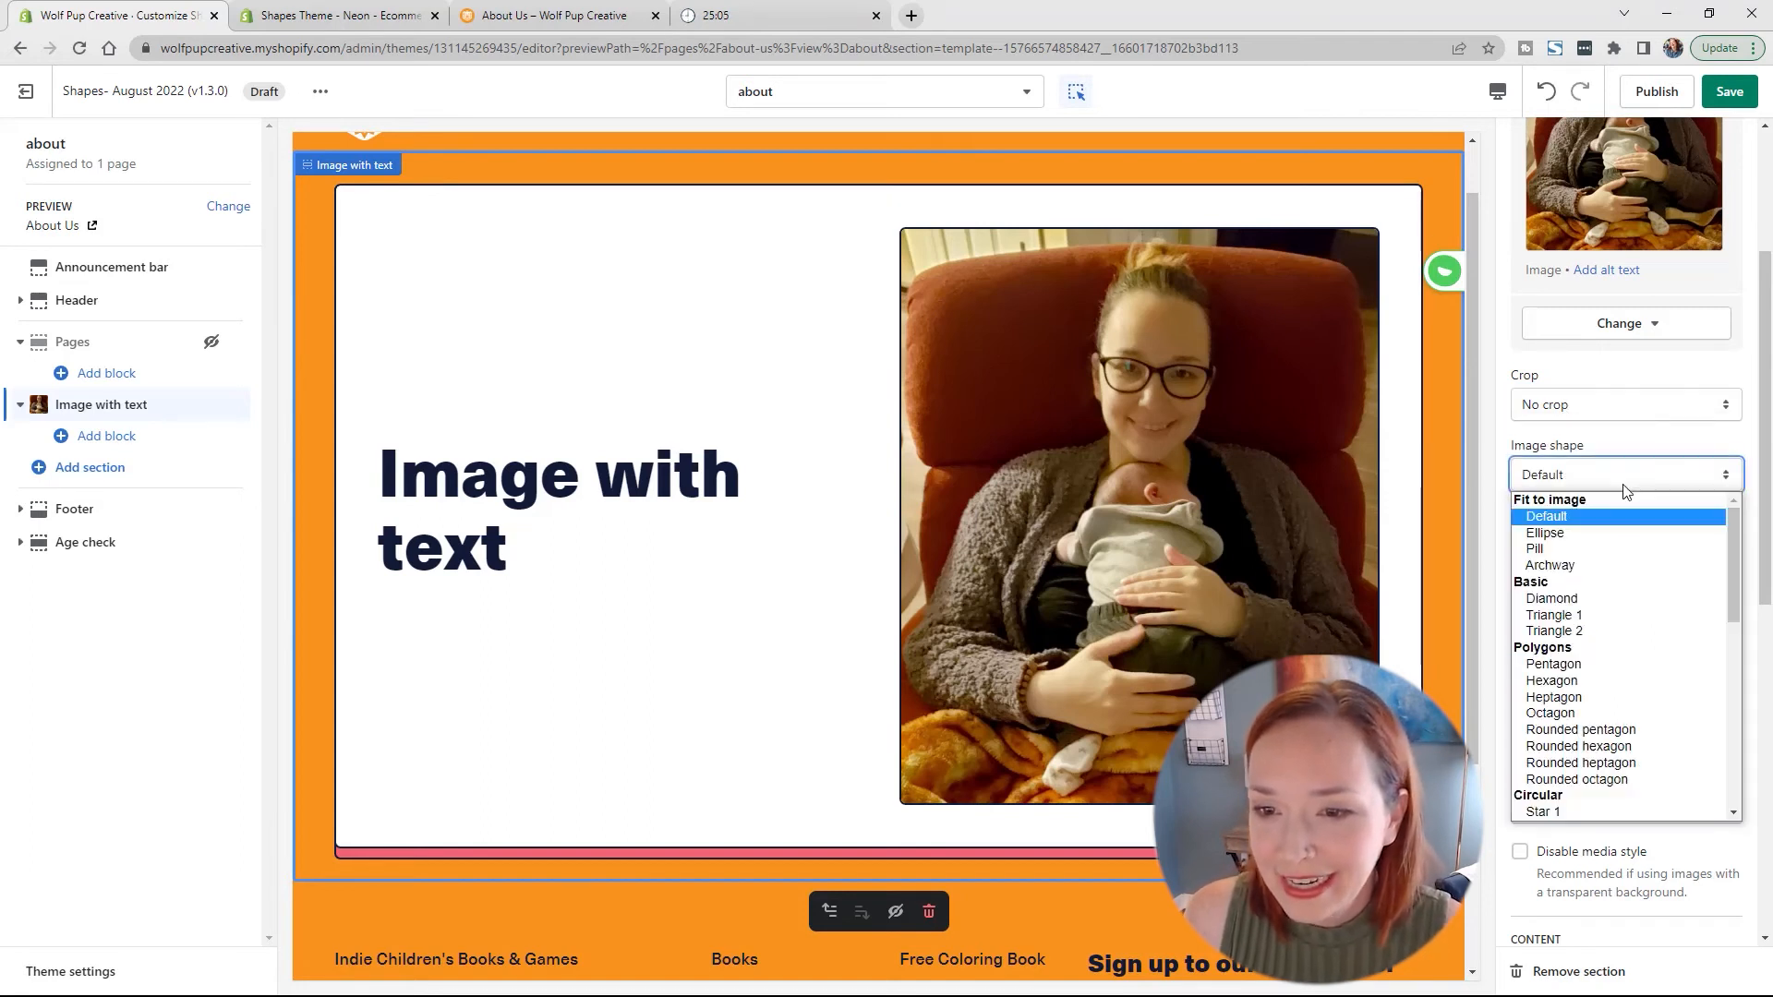
pyautogui.click(1588, 531)
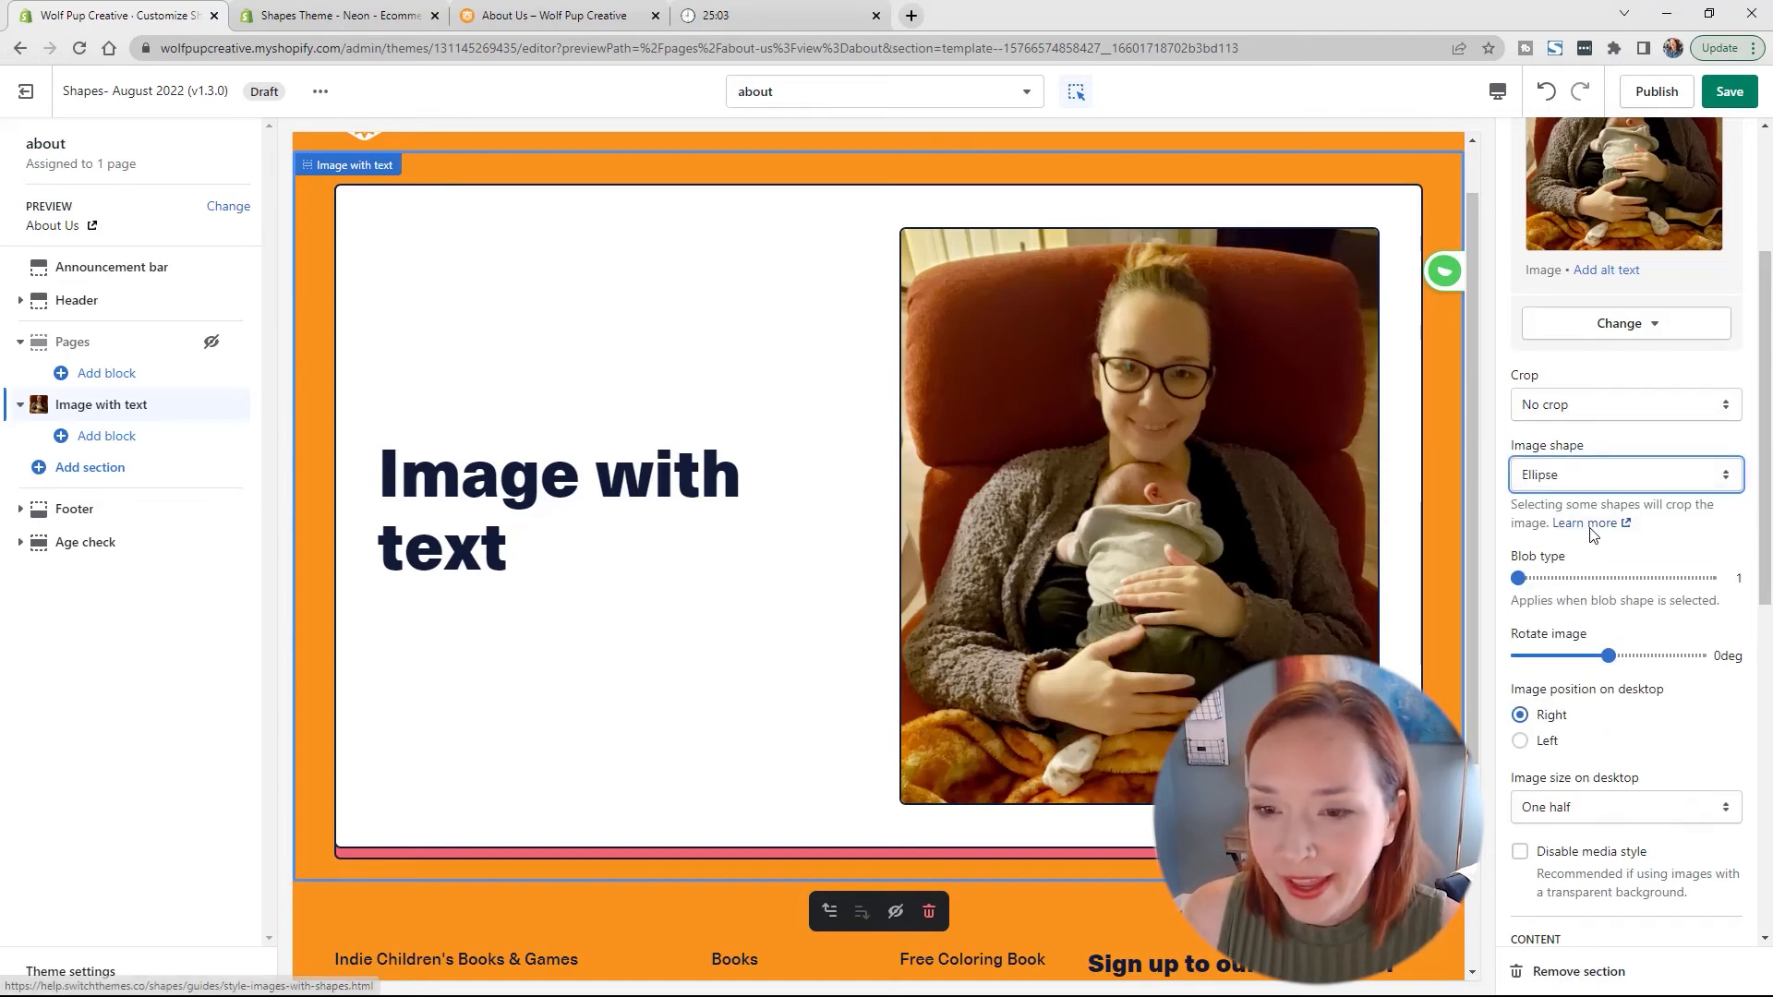
pyautogui.click(1605, 478)
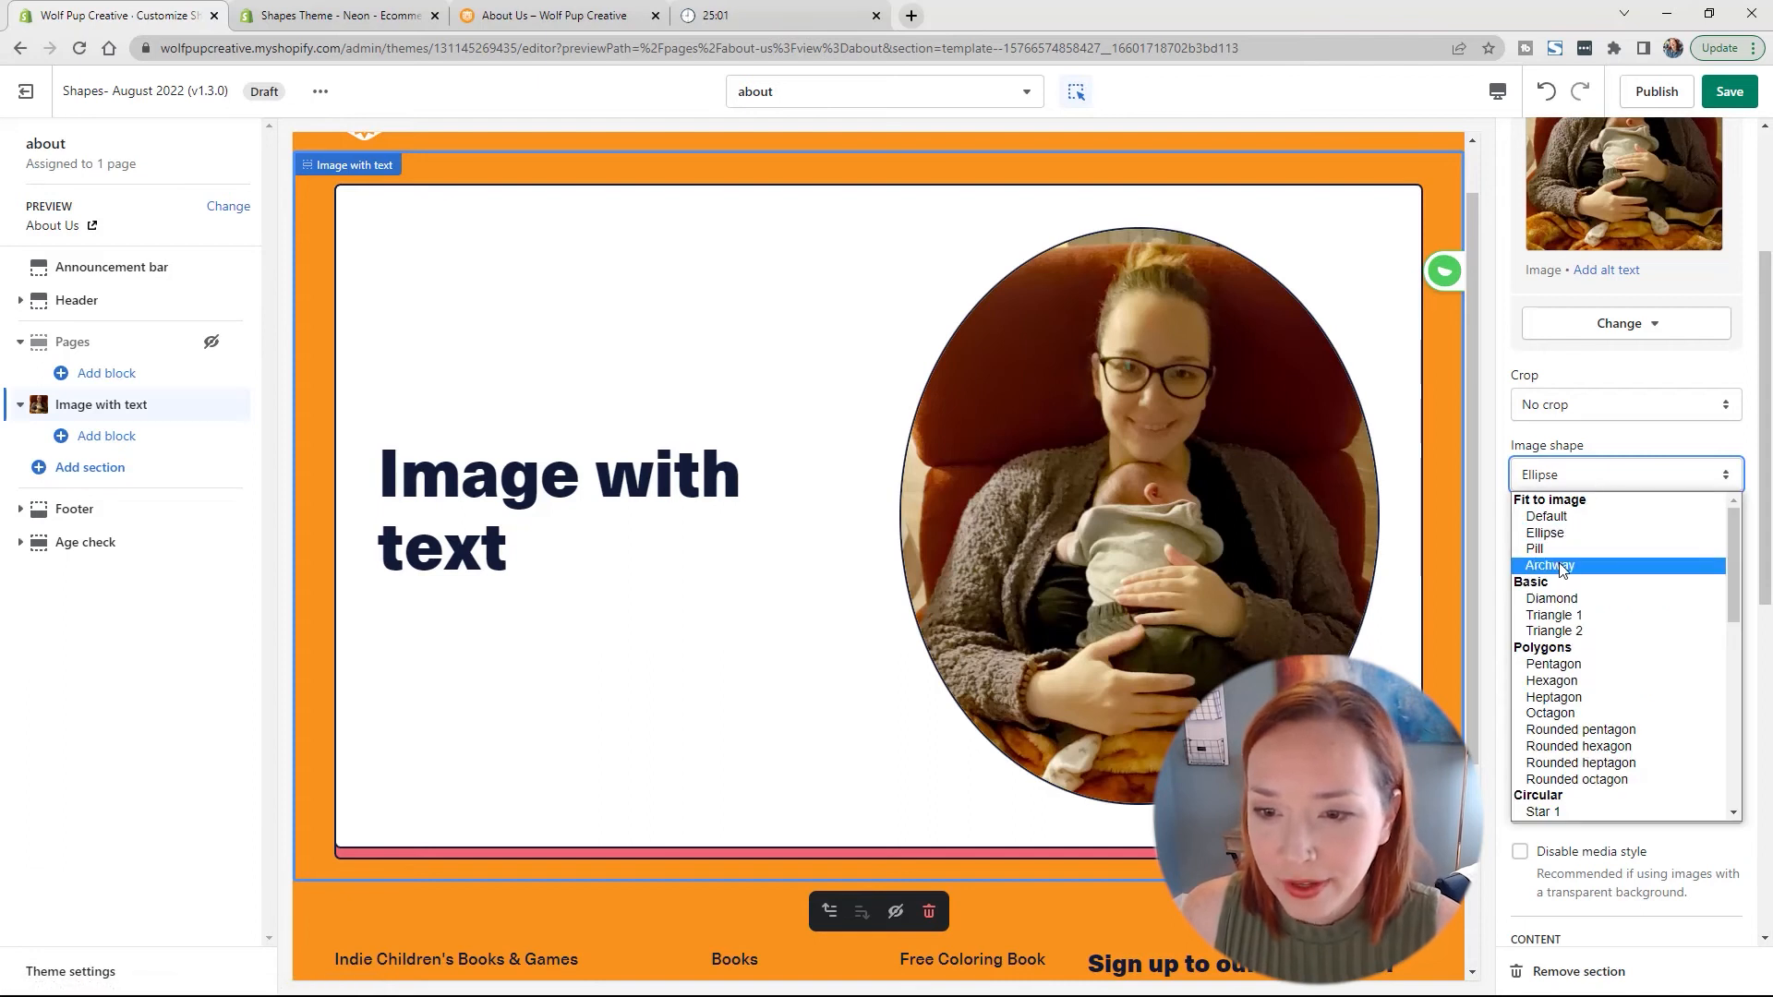
pyautogui.click(1560, 566)
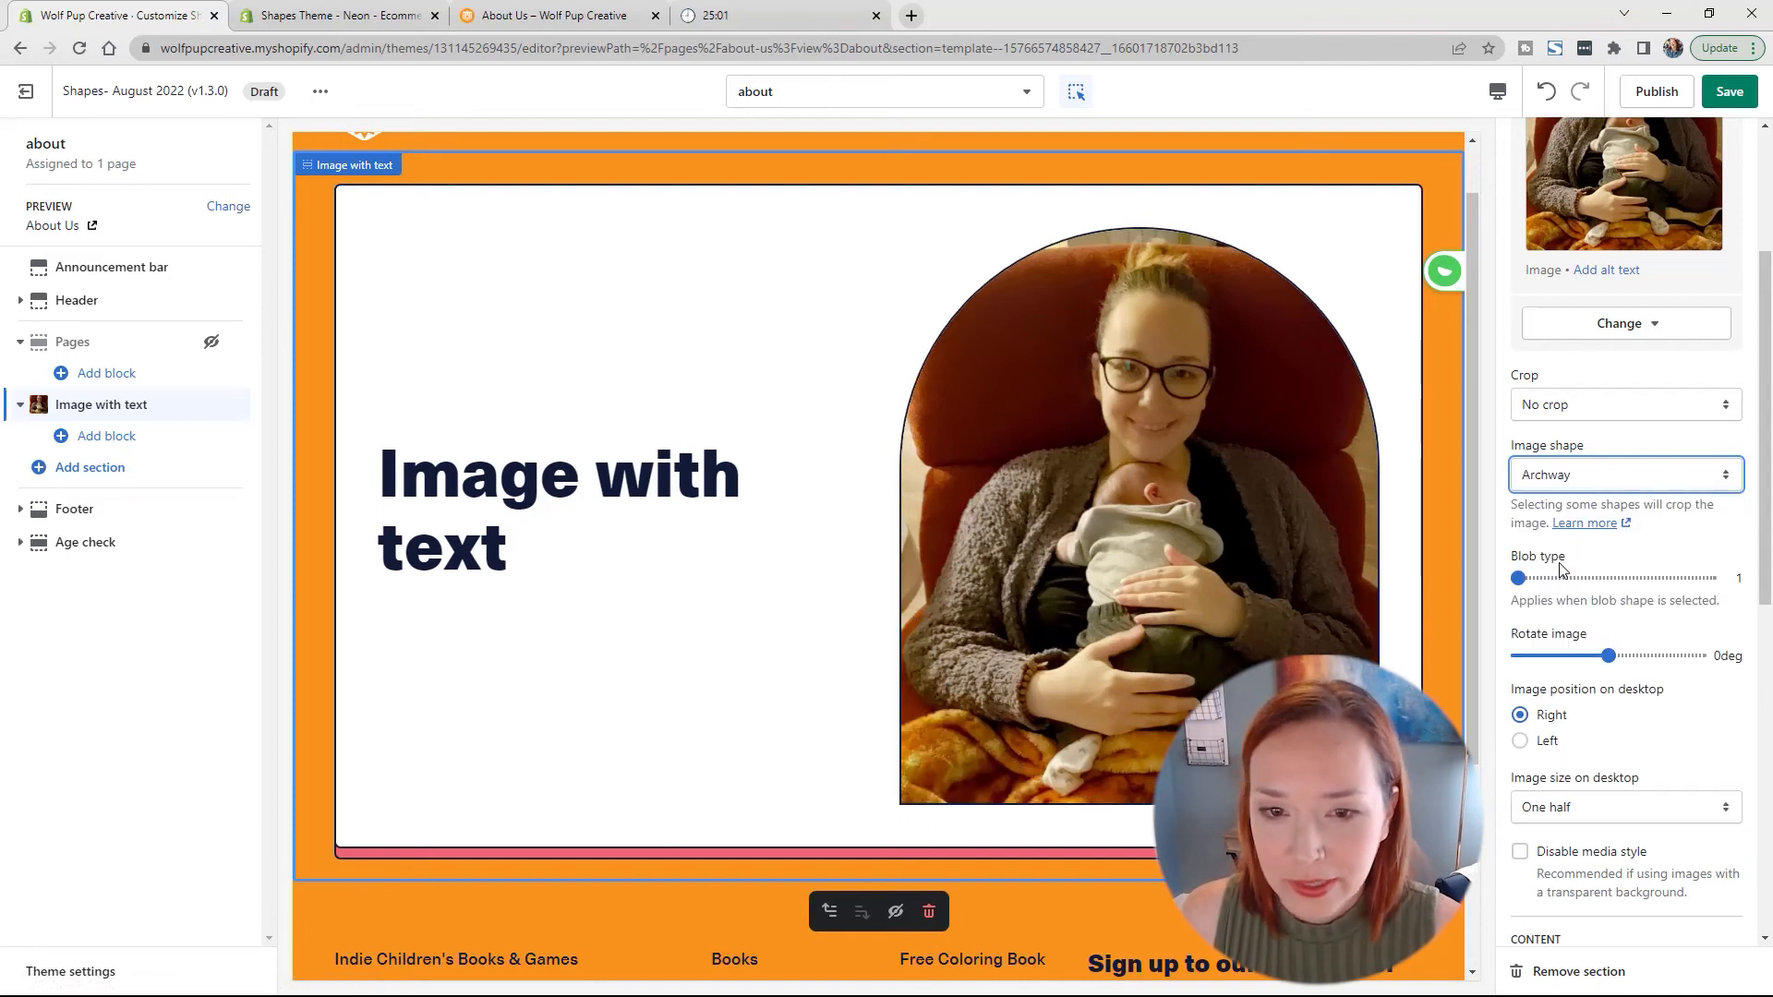
pyautogui.click(1592, 476)
pyautogui.scroll(-2, 1596, 700)
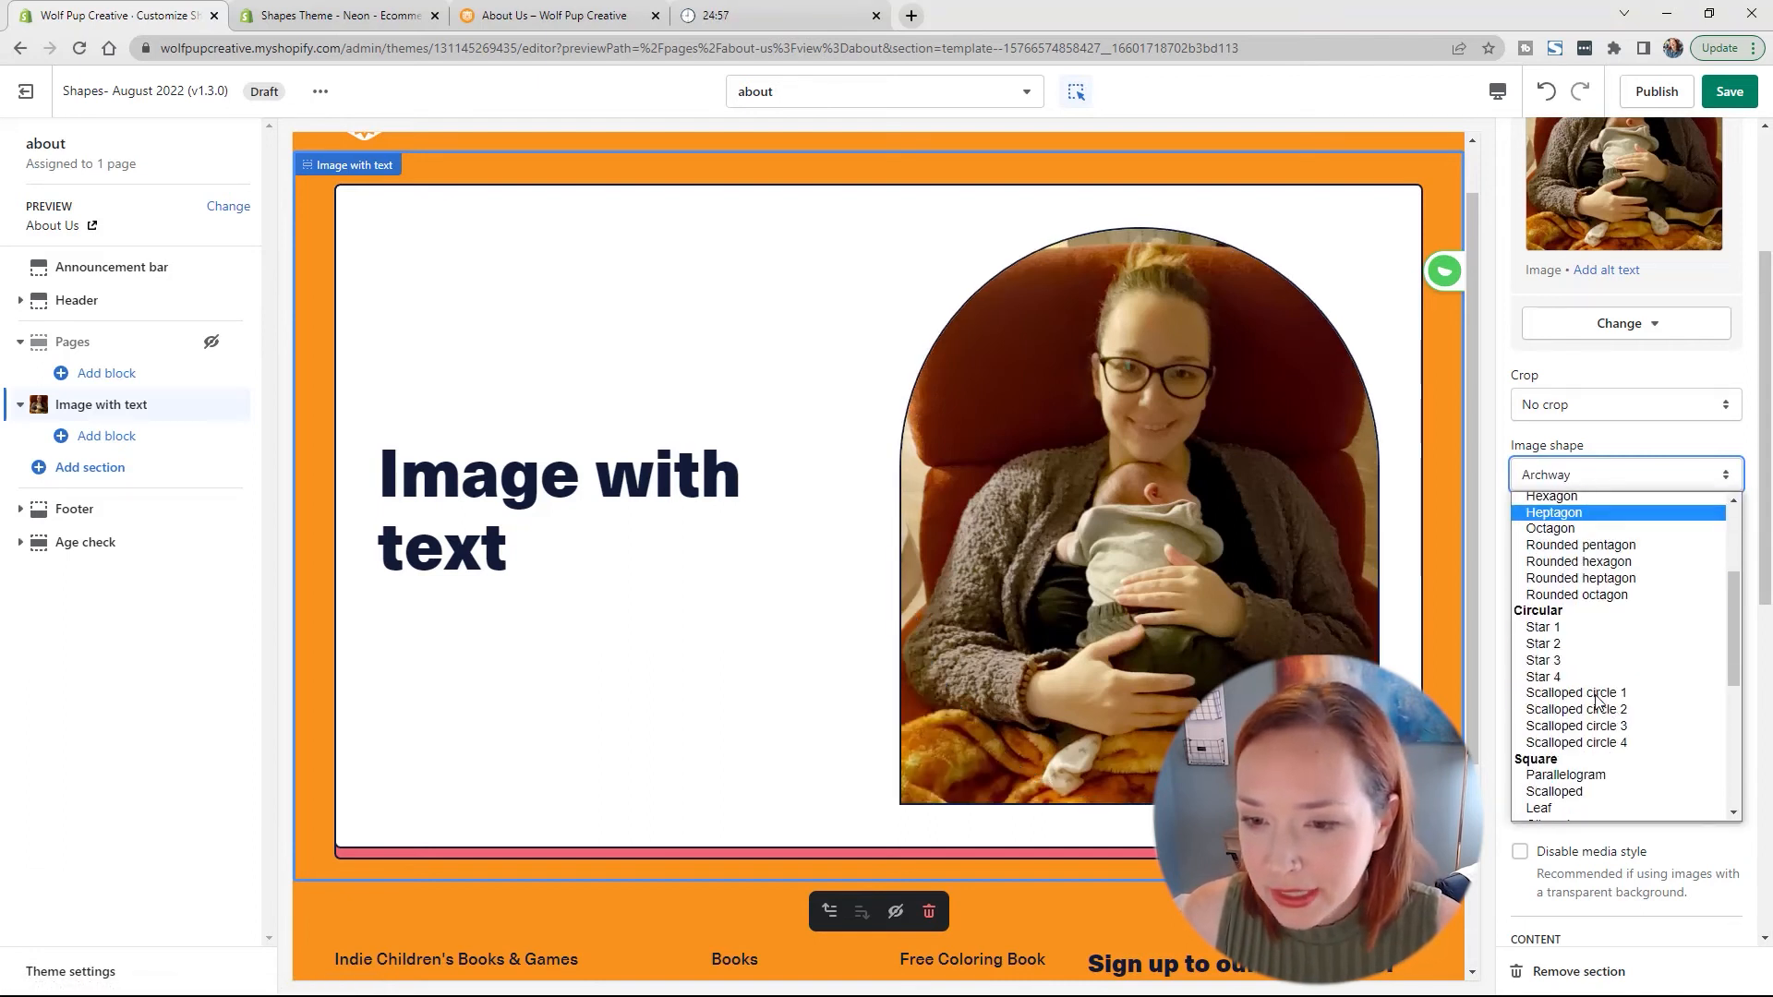
pyautogui.click(1582, 643)
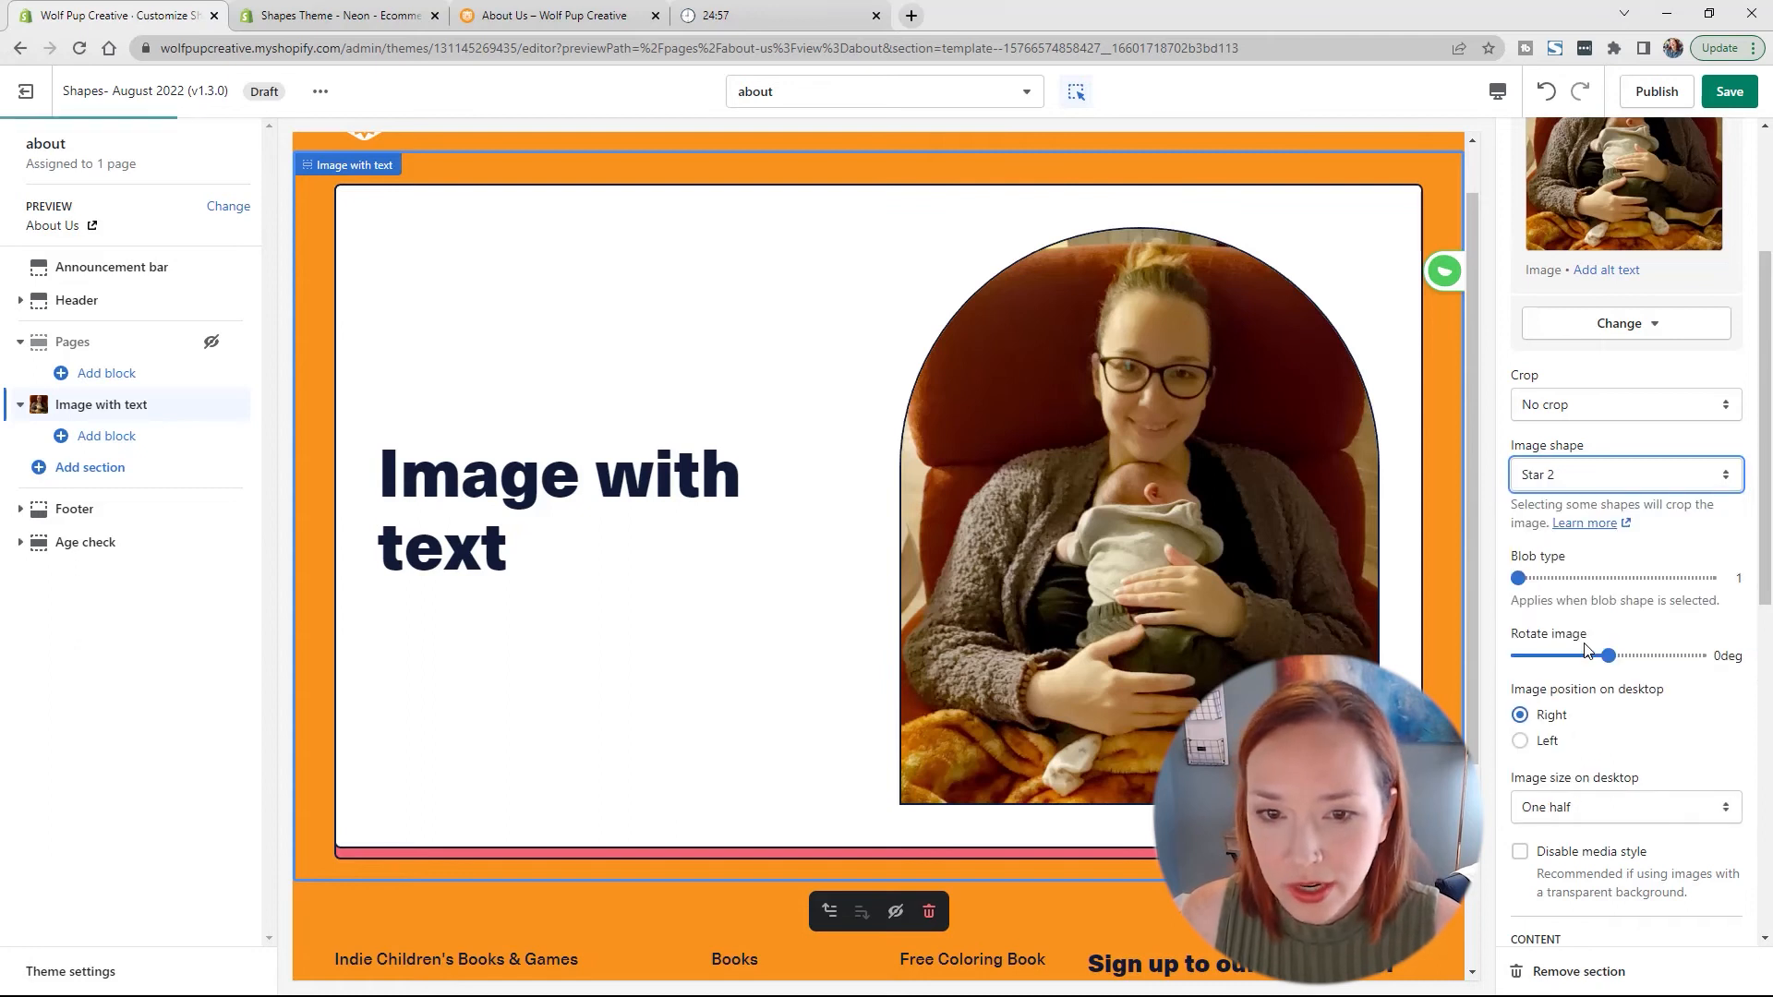
# Step: Try the Scalloped circle 1 and the square Scalloped image shapes on the section's photo
pyautogui.click(1570, 481)
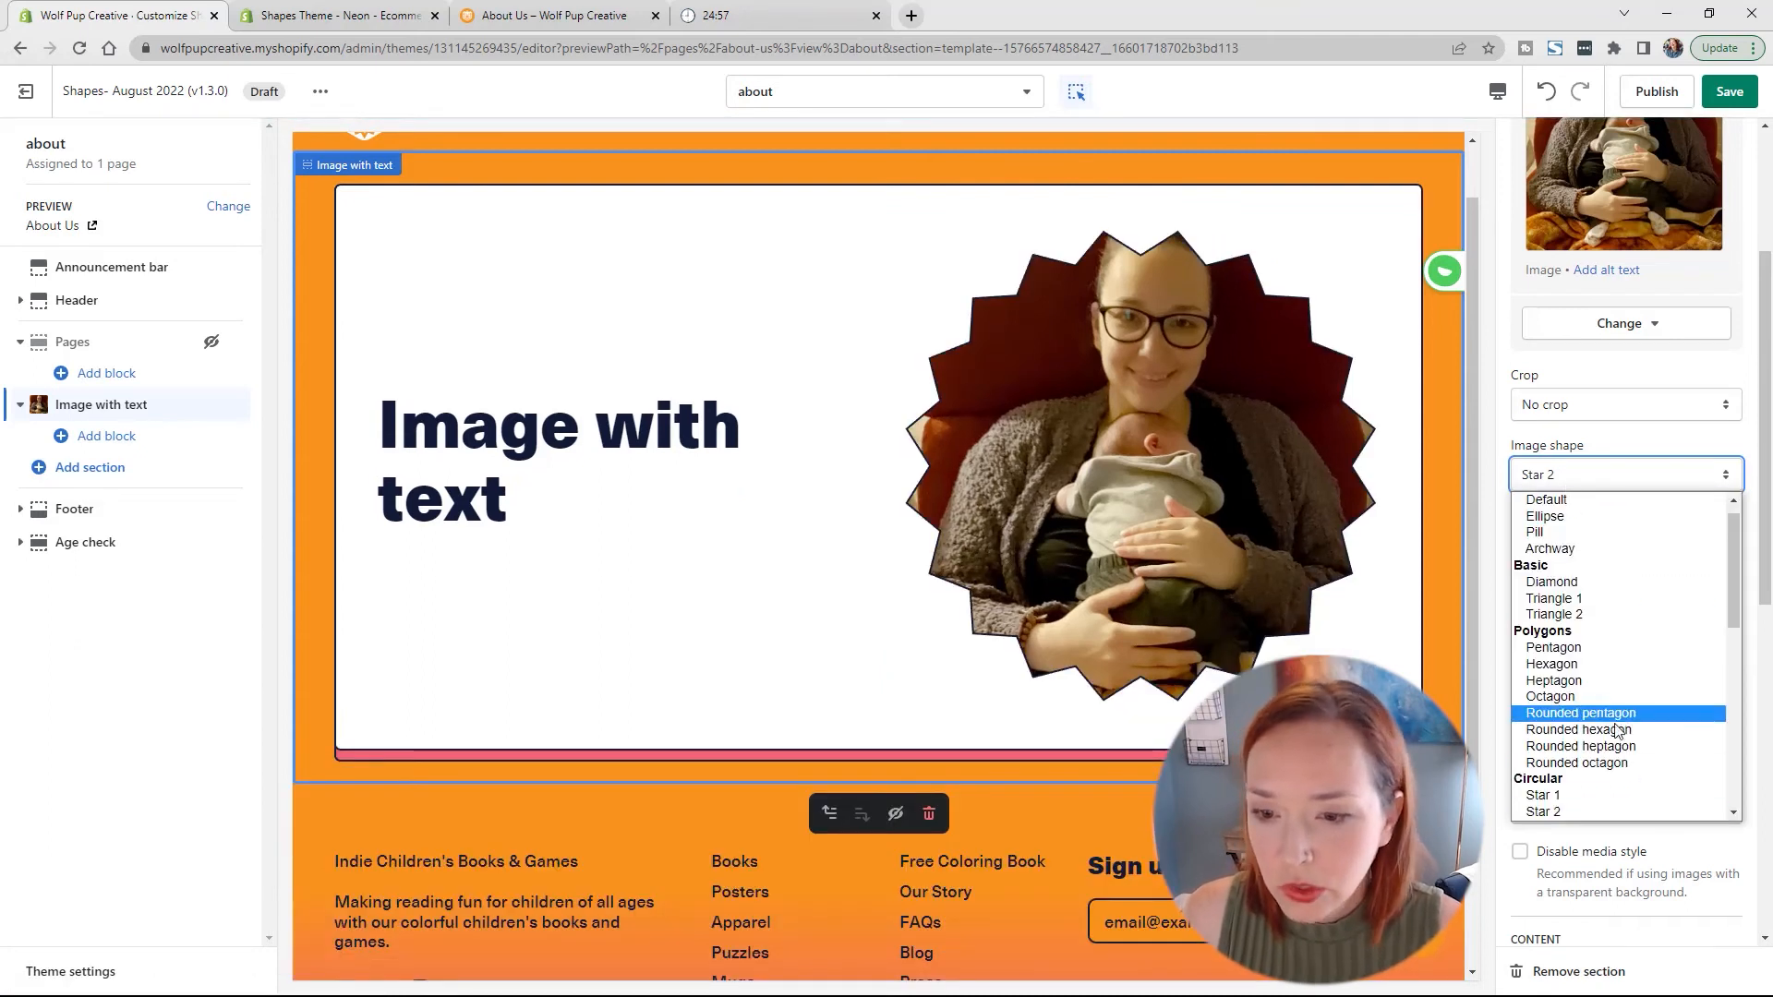
pyautogui.scroll(-2, 1616, 720)
pyautogui.click(1622, 688)
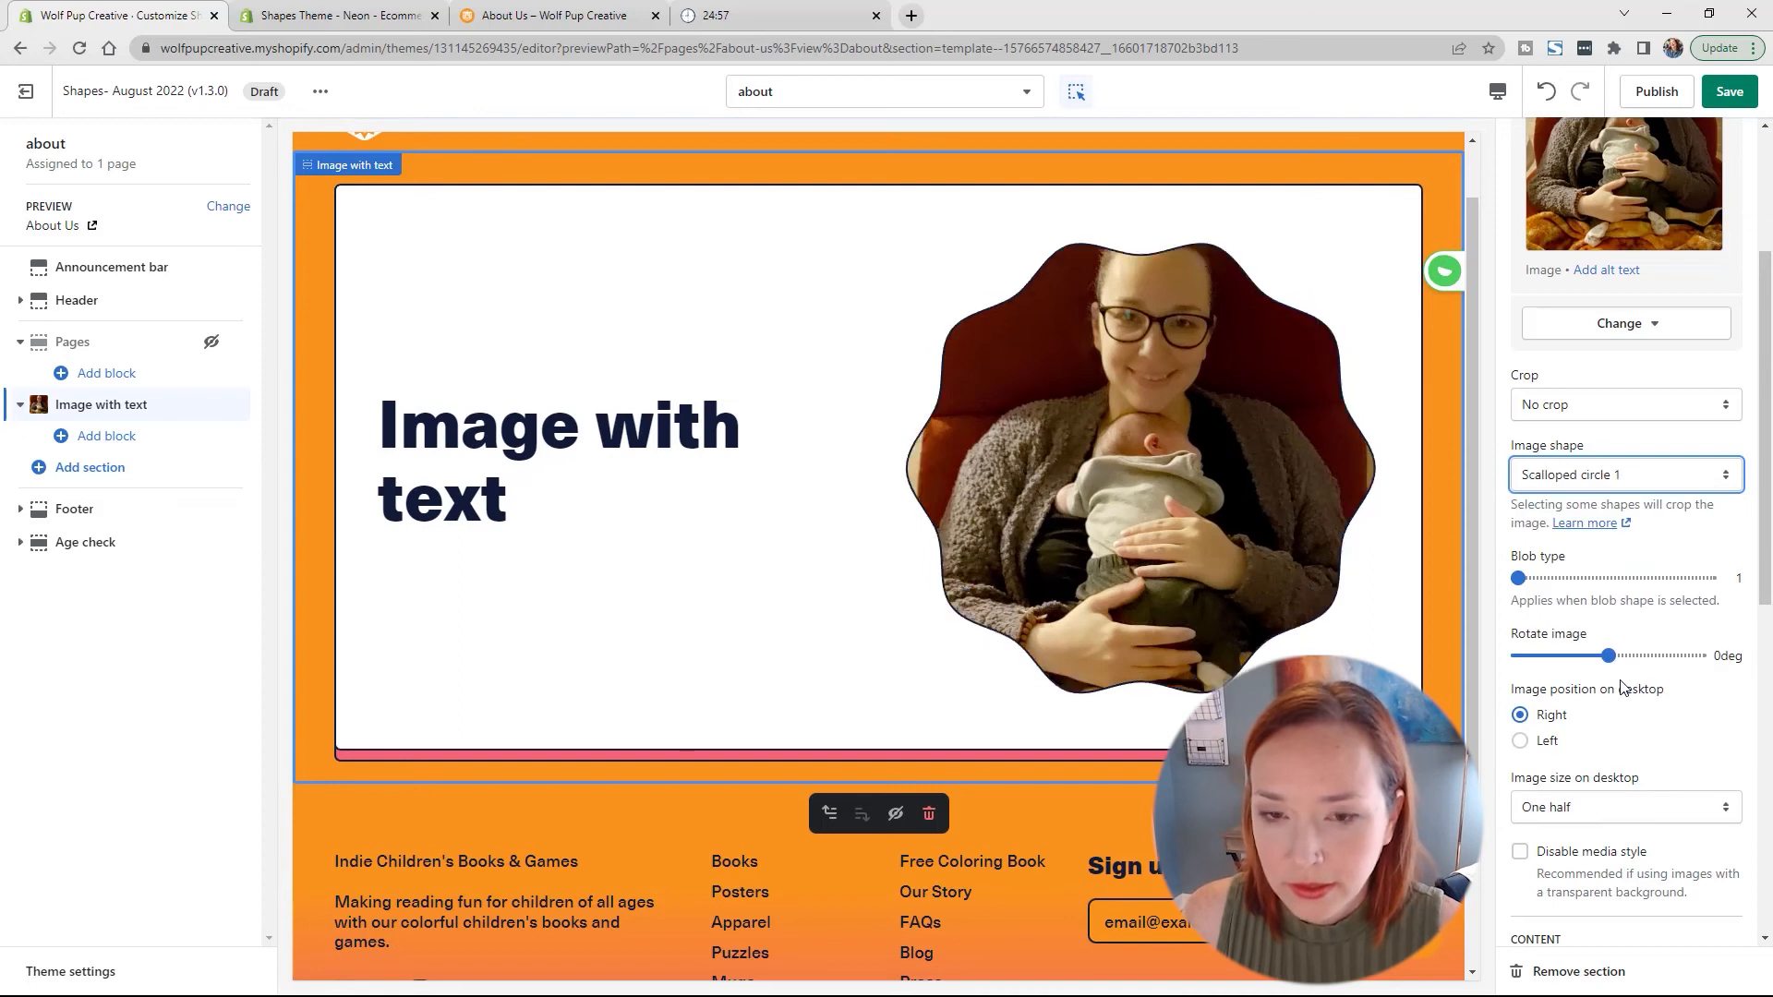
pyautogui.click(1600, 477)
pyautogui.scroll(-3, 1609, 707)
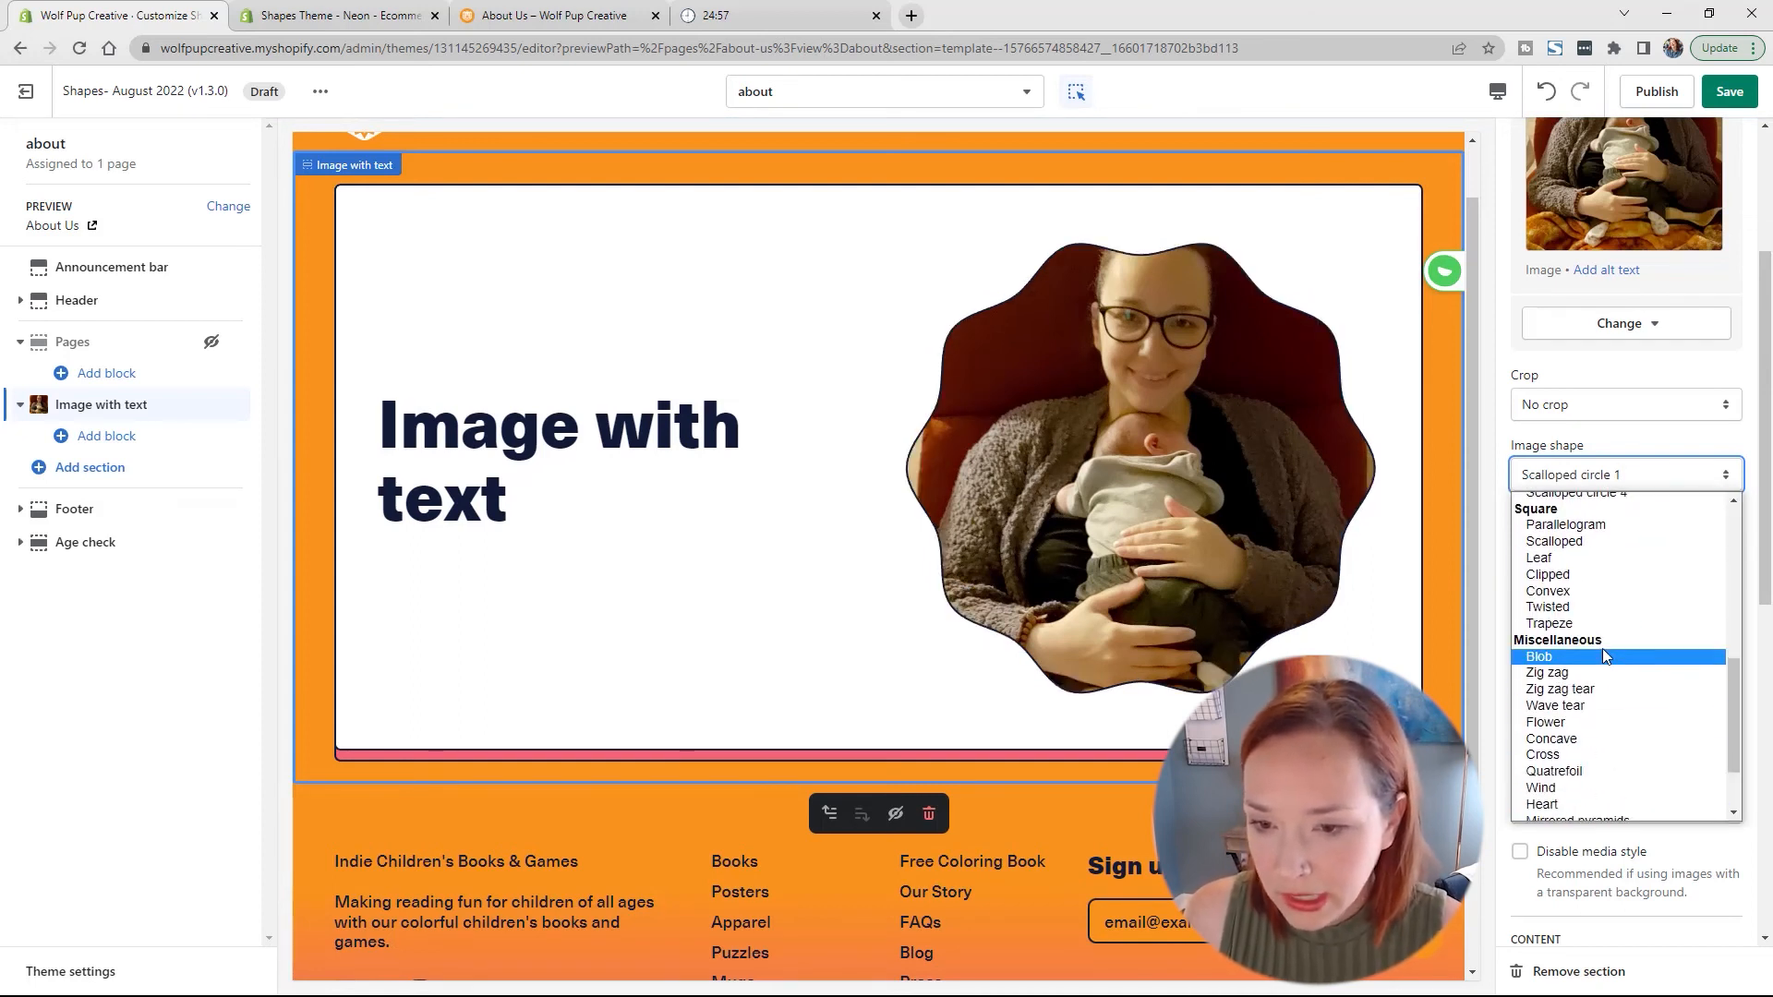
pyautogui.scroll(-2, 1603, 649)
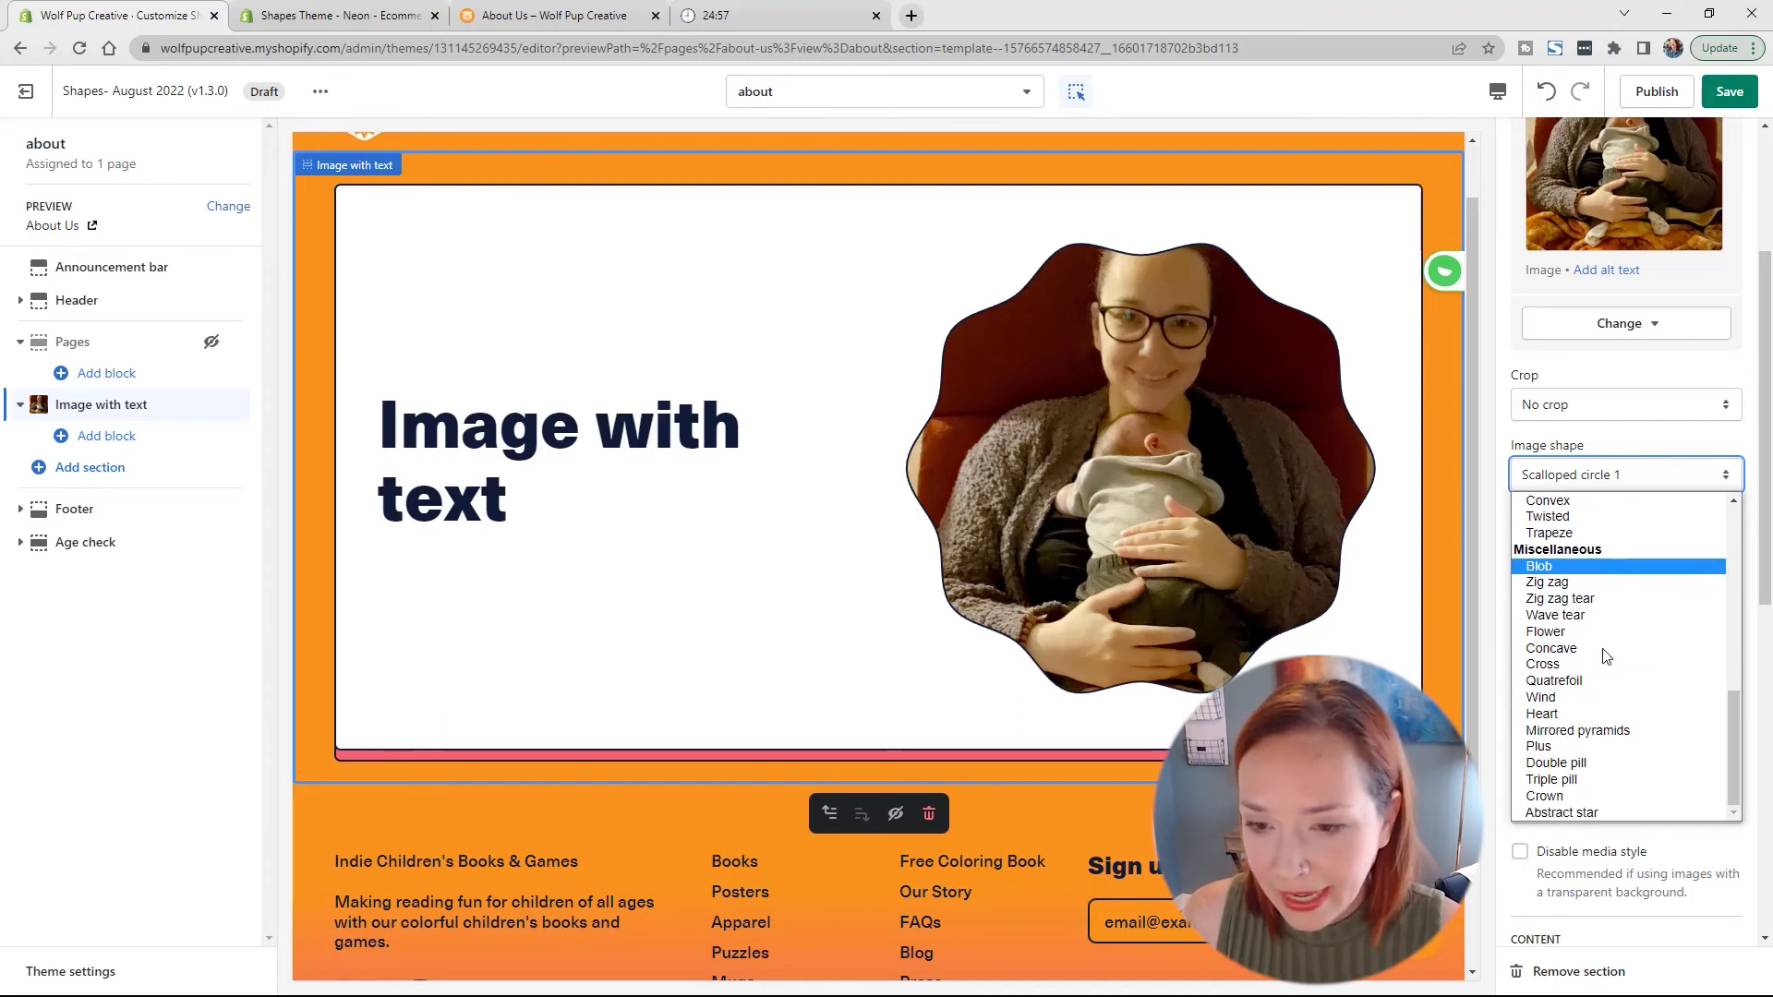
pyautogui.scroll(4, 1597, 657)
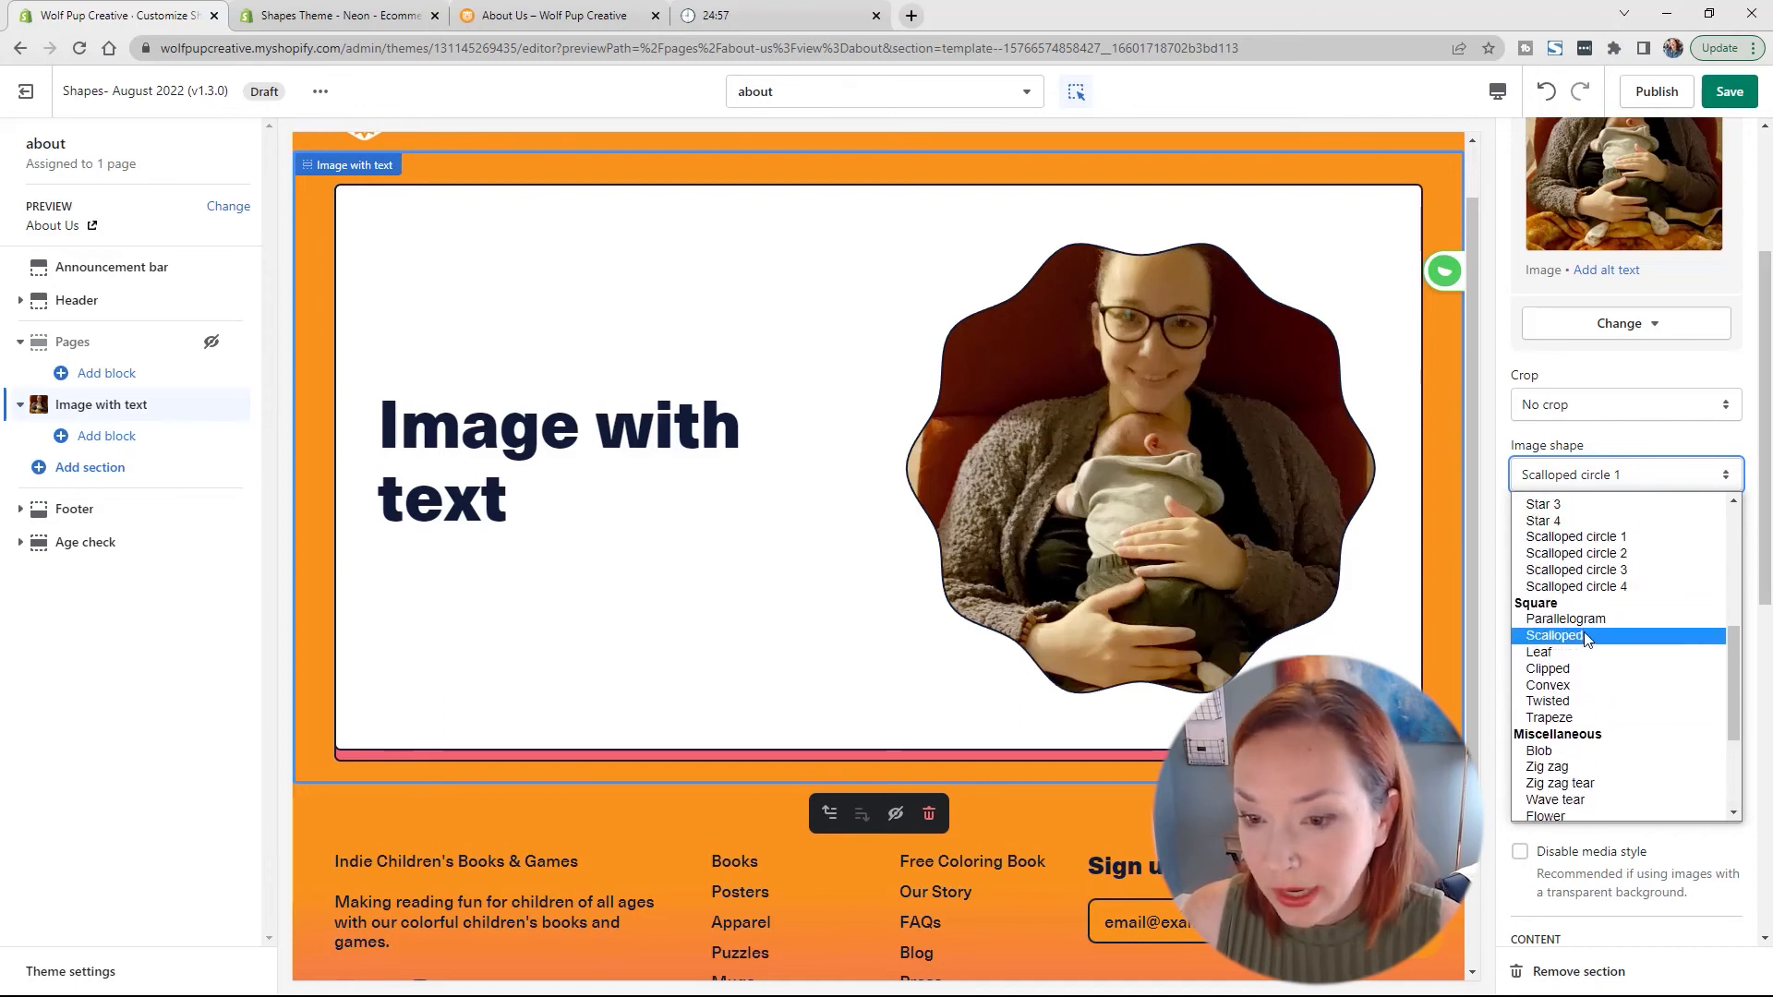
pyautogui.click(1585, 637)
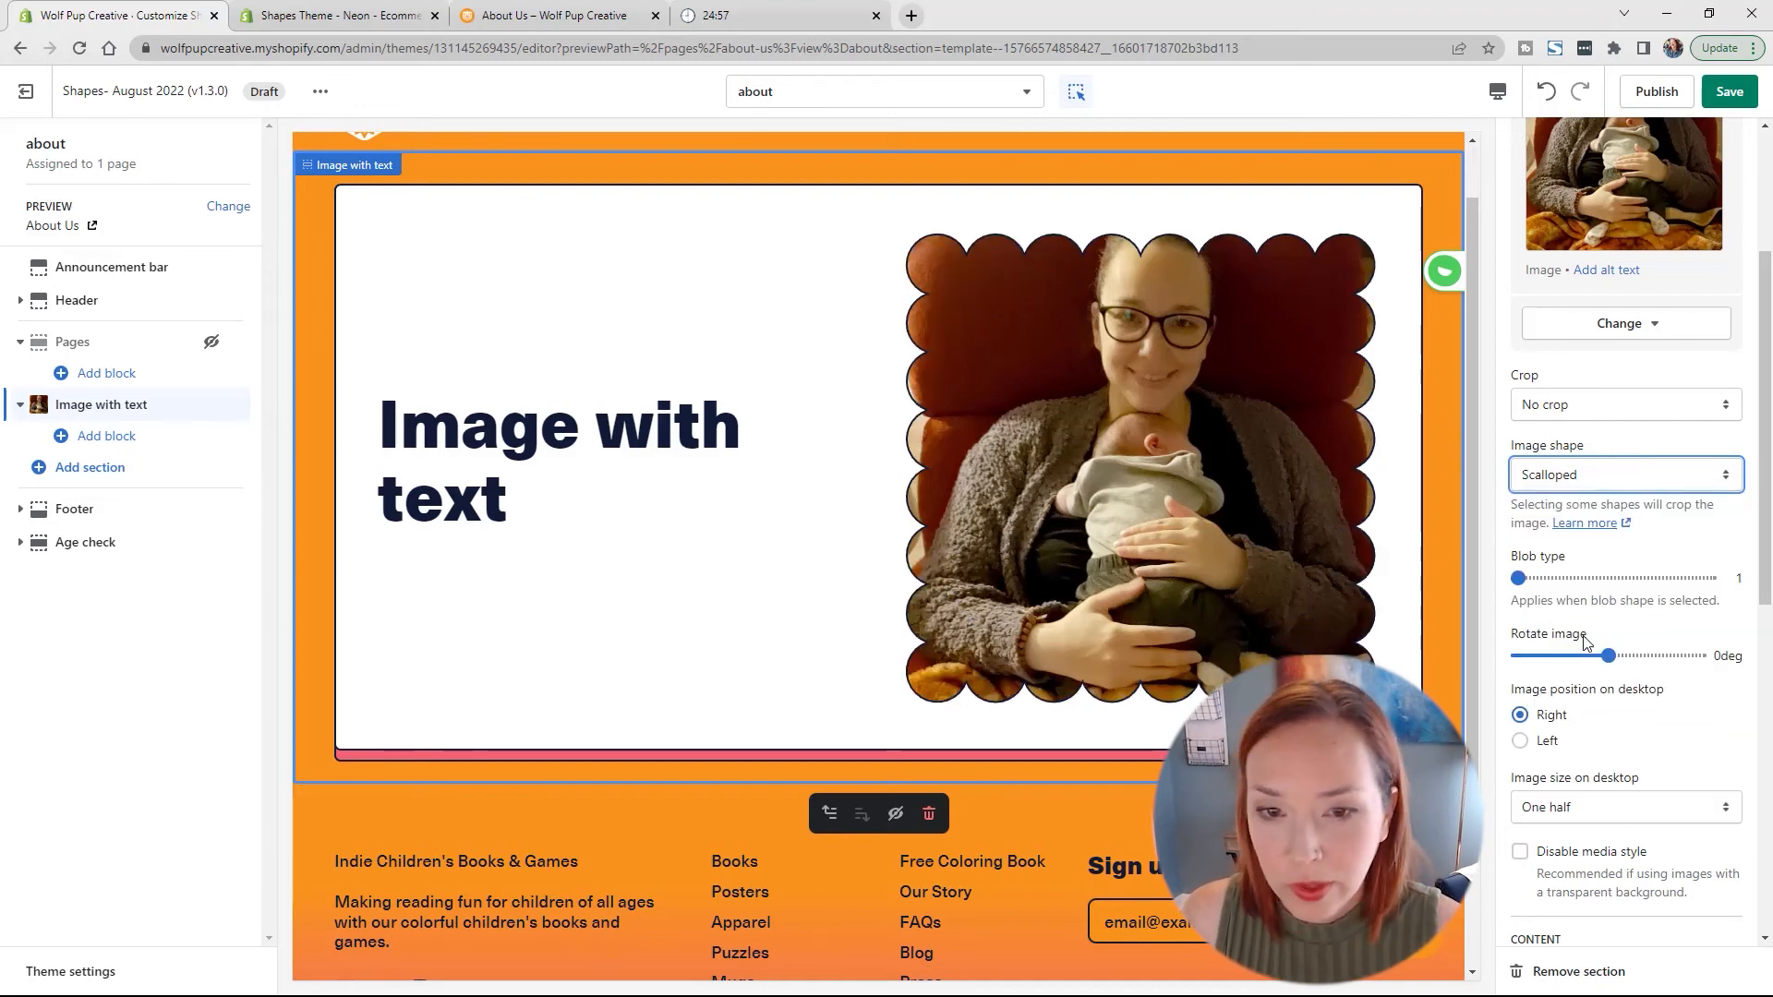
# Step: Set the photo's image shape to Scalloped circle 1
pyautogui.click(1592, 469)
pyautogui.scroll(3, 1584, 609)
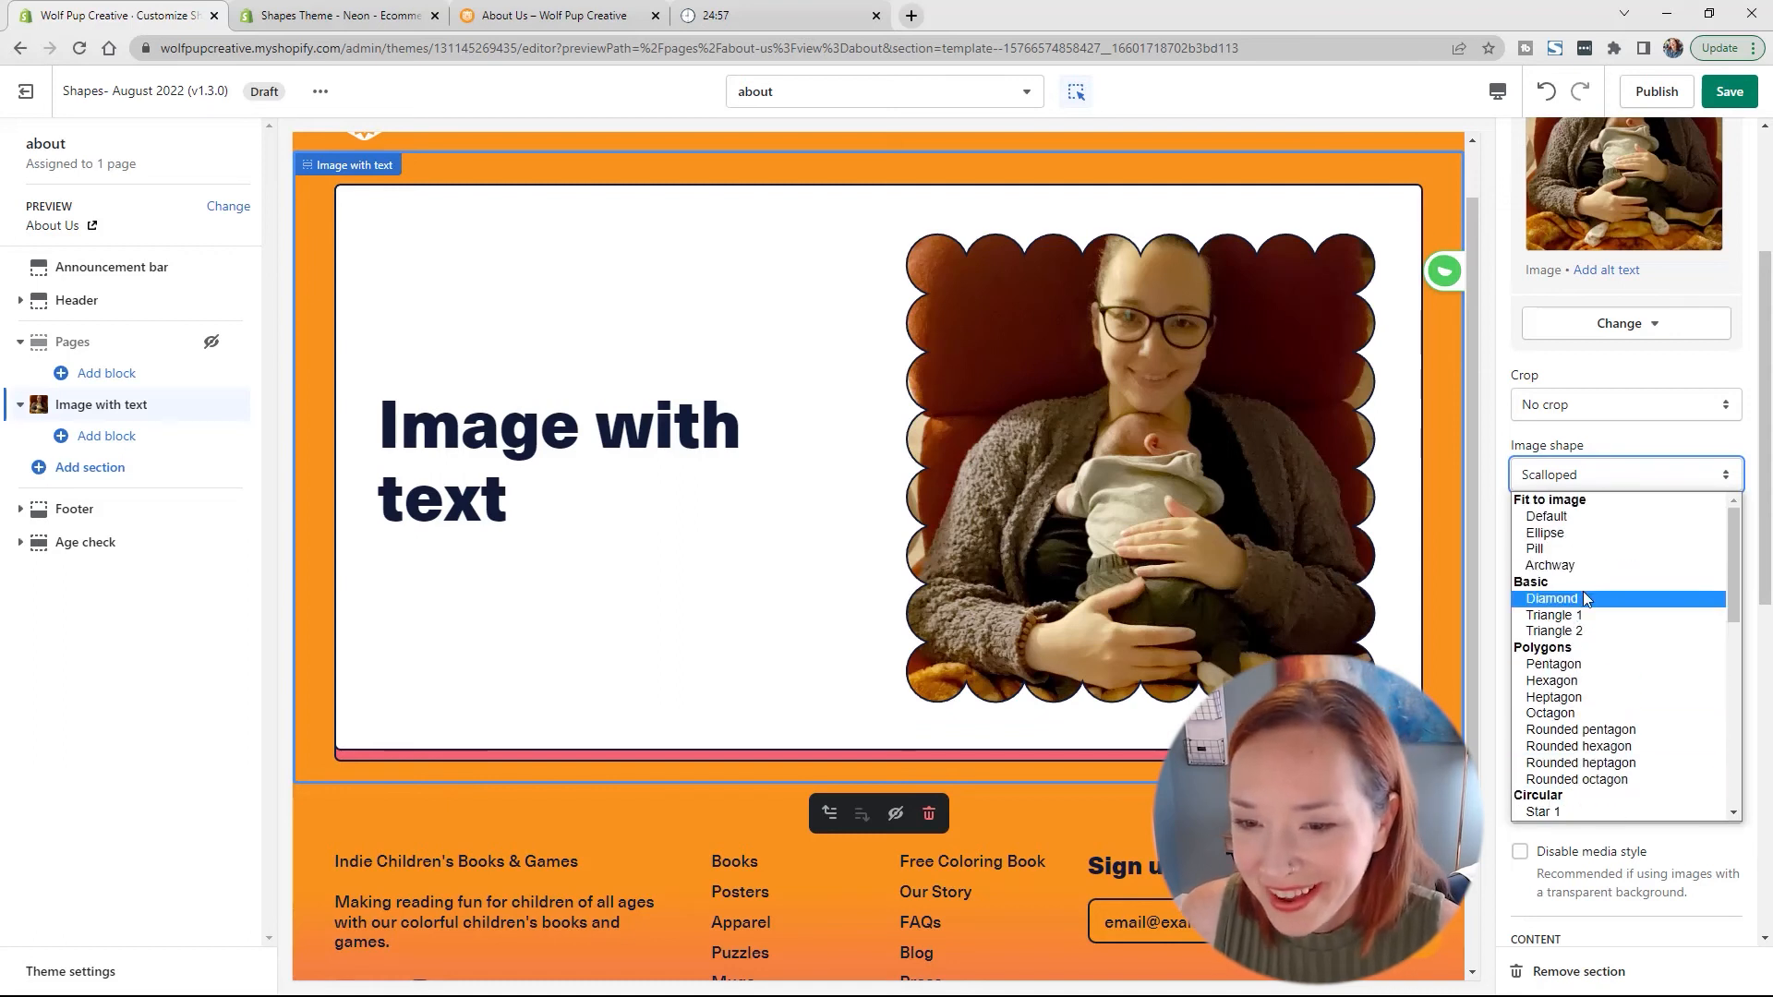
pyautogui.scroll(-3, 1583, 609)
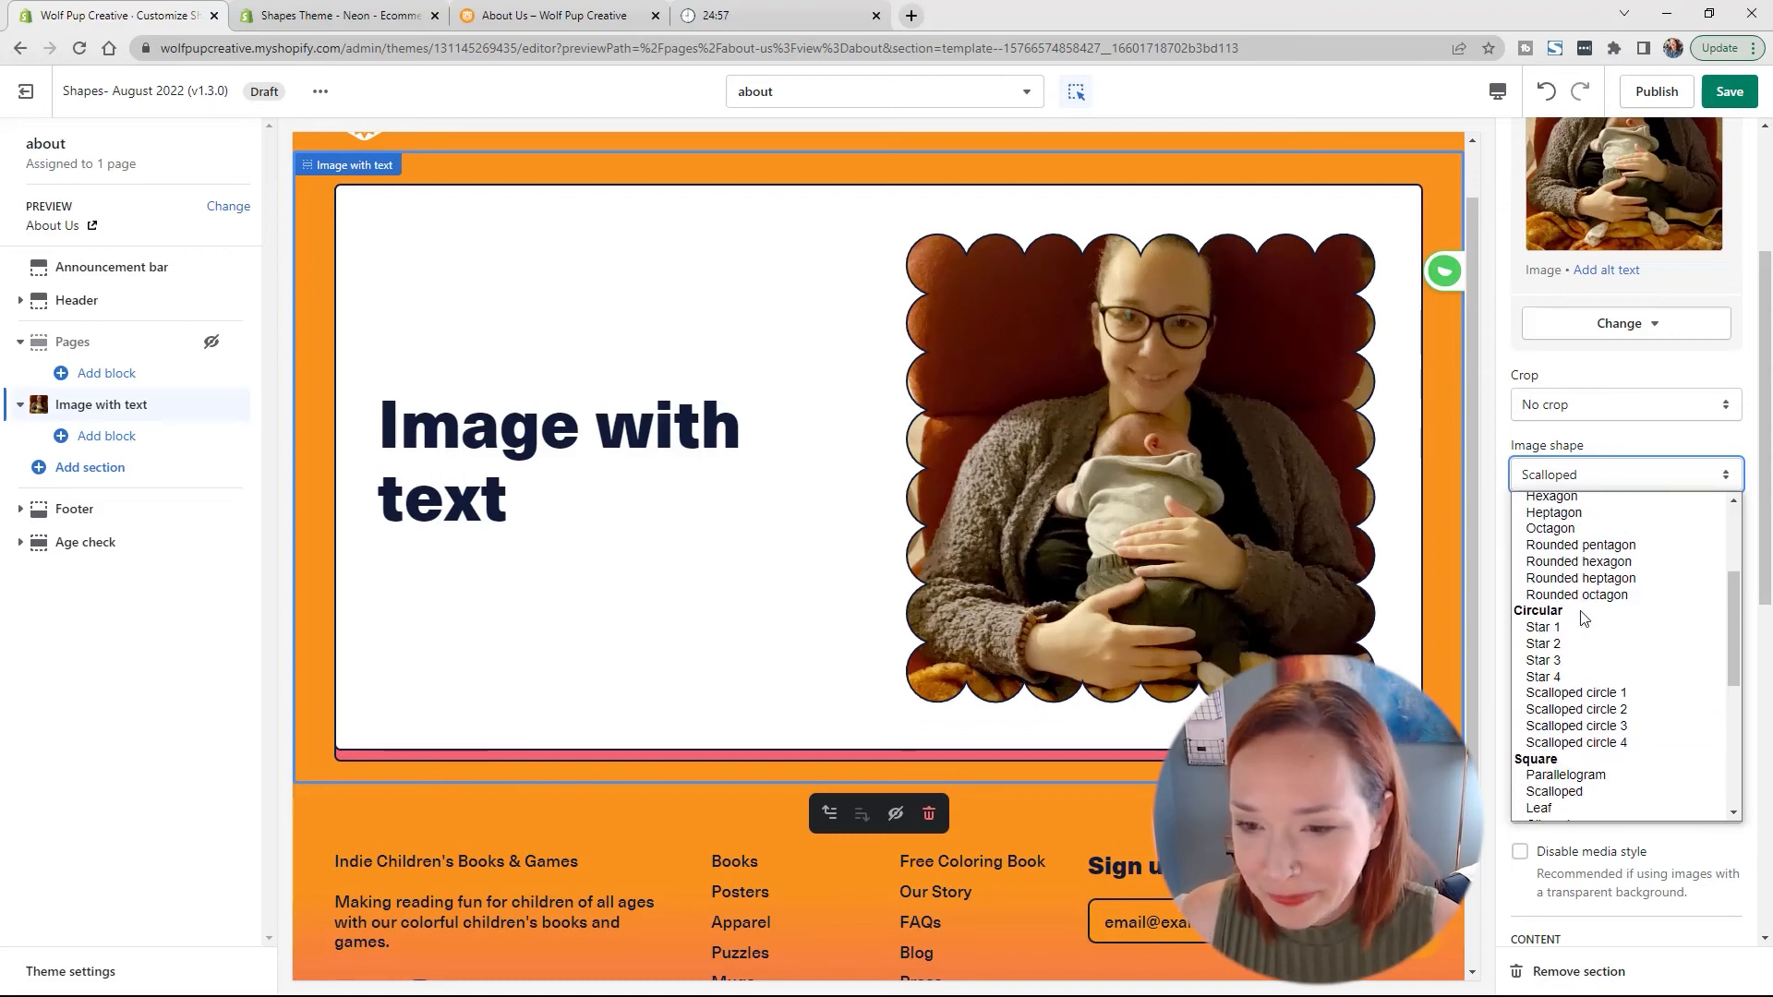
pyautogui.click(1596, 693)
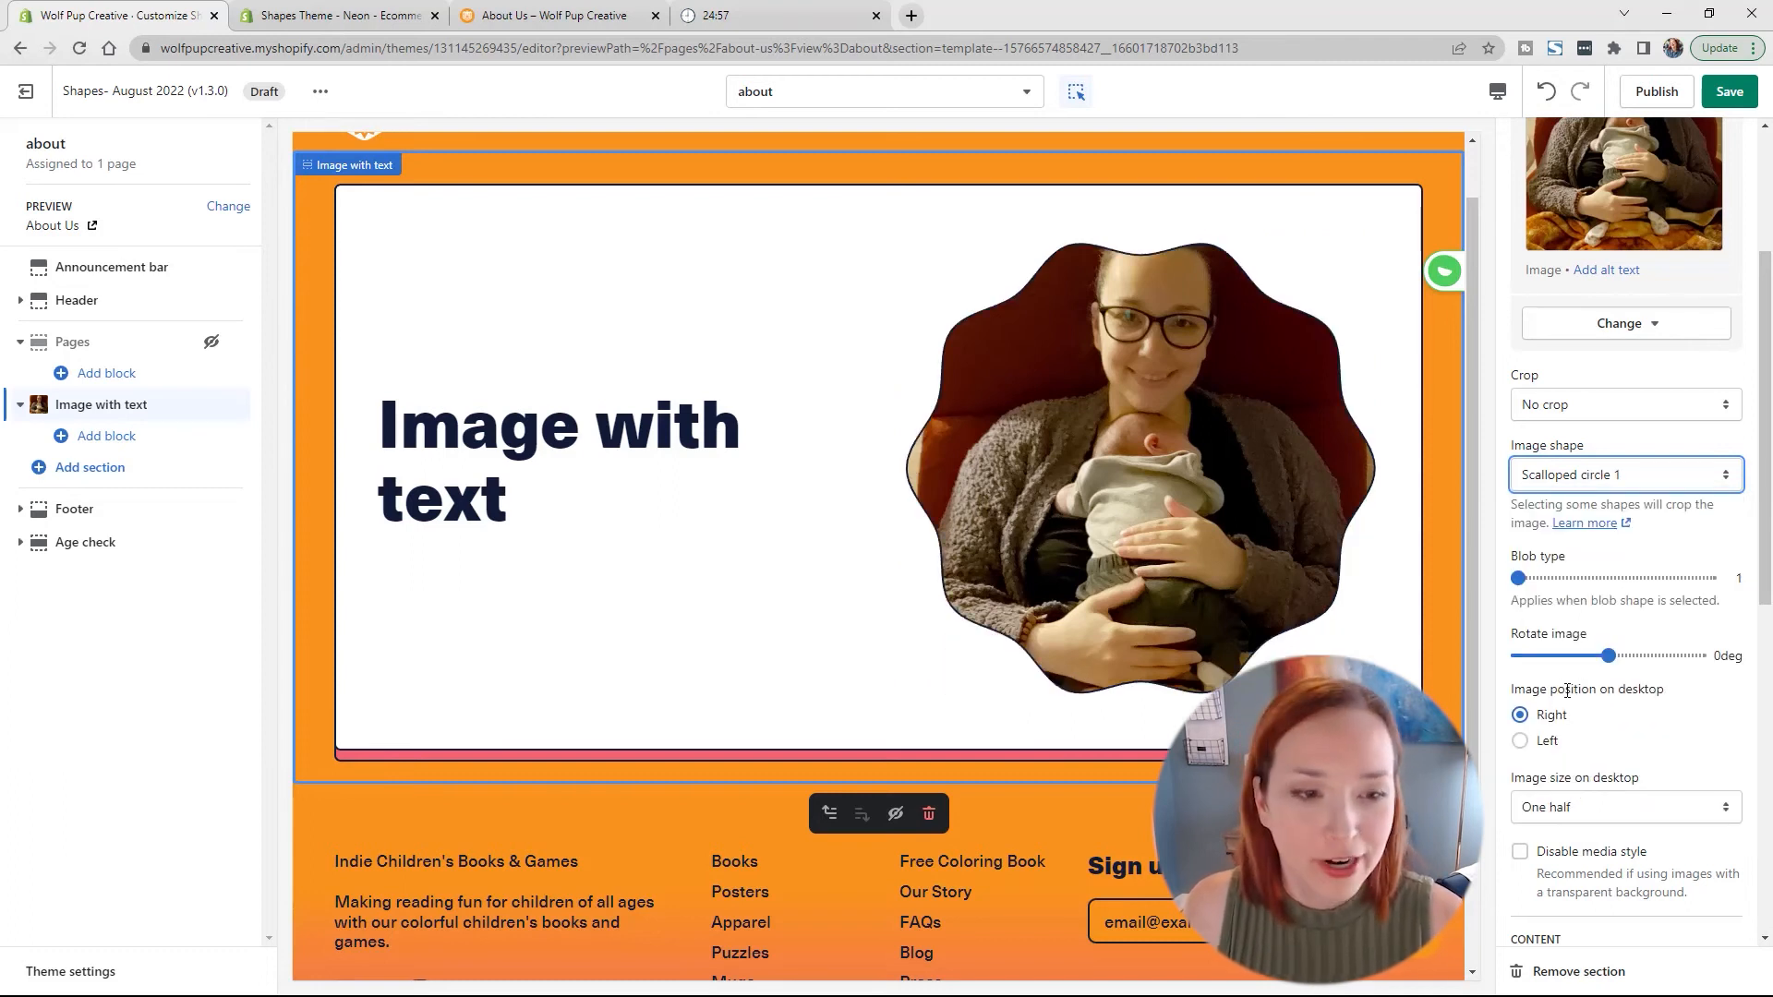
# Step: Try the Three fifths desktop image size on the section's photo and return it to One half
pyautogui.scroll(-3, 1678, 724)
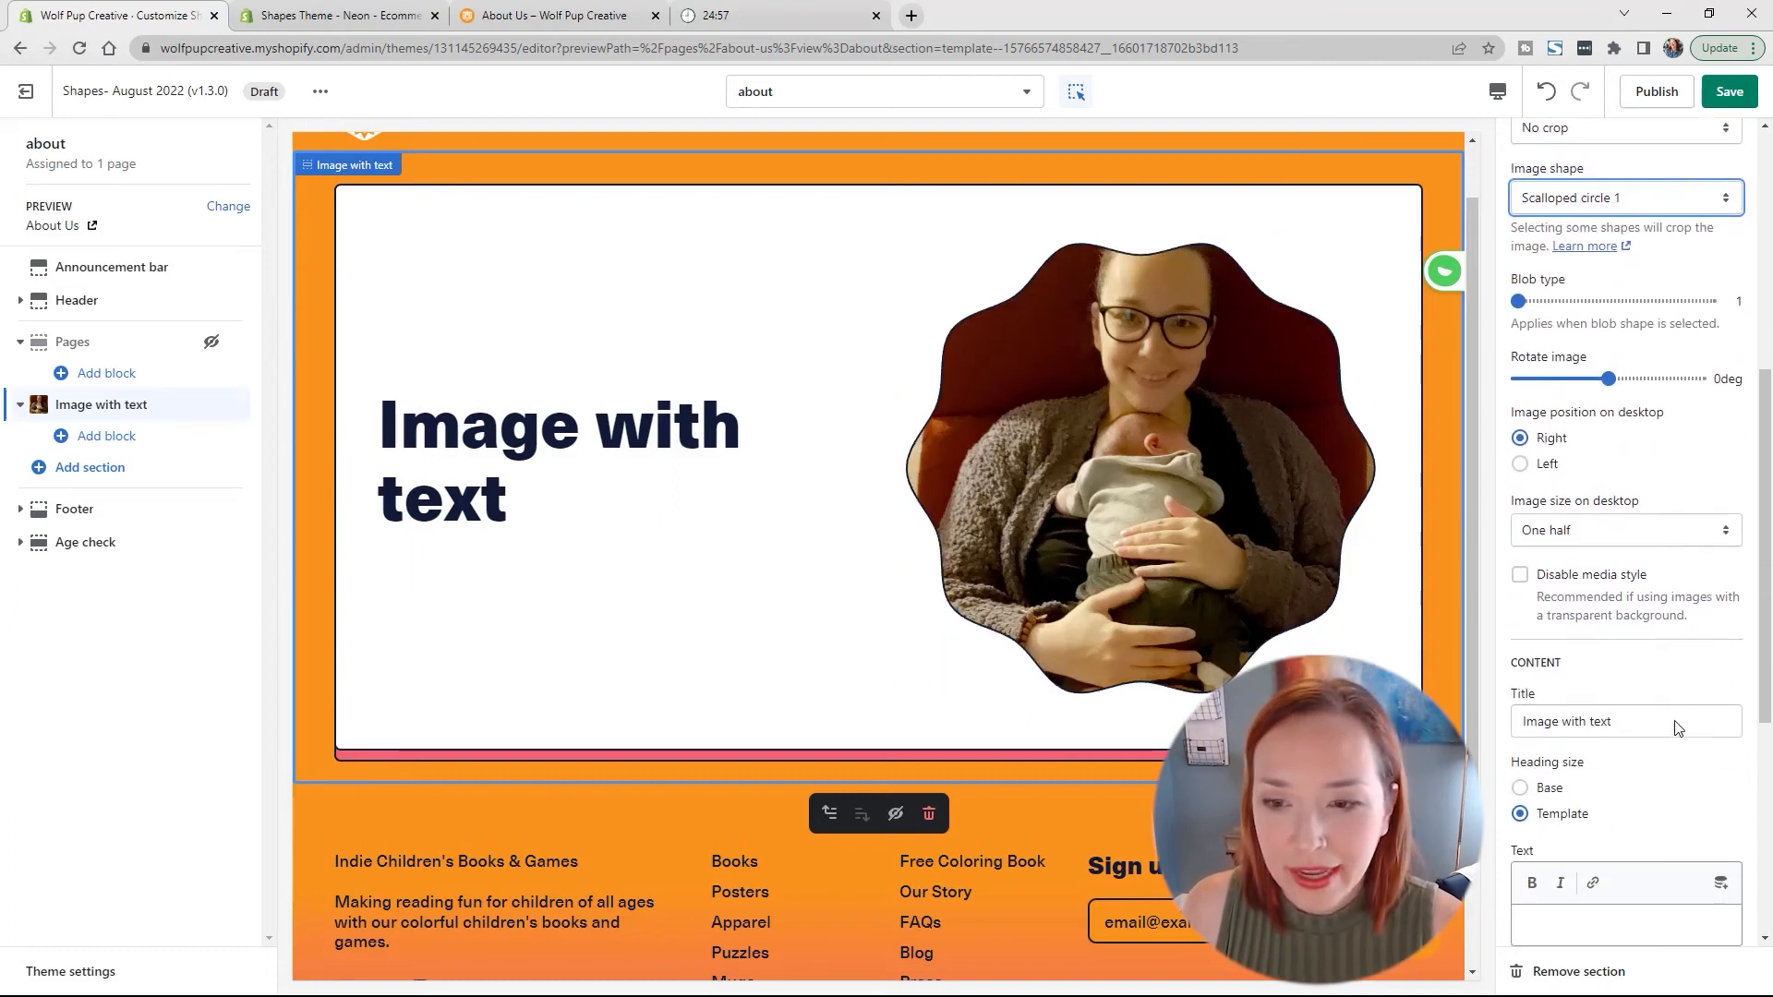
pyautogui.click(1613, 532)
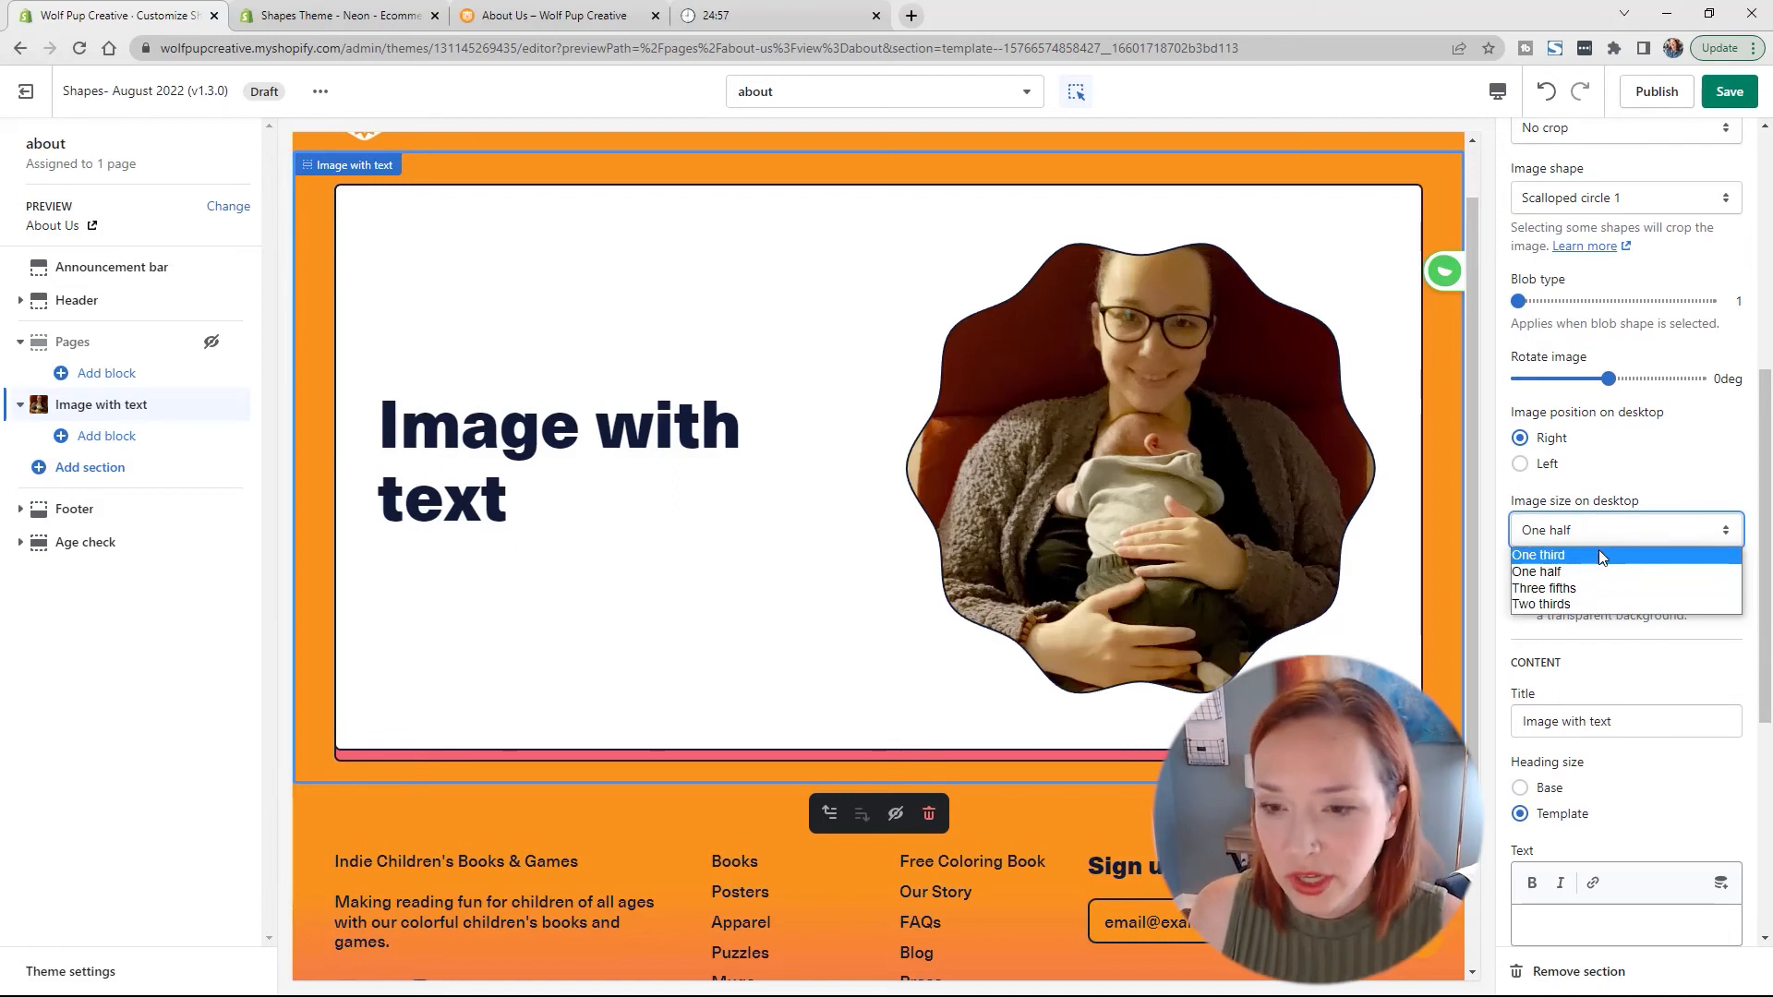
pyautogui.click(1579, 566)
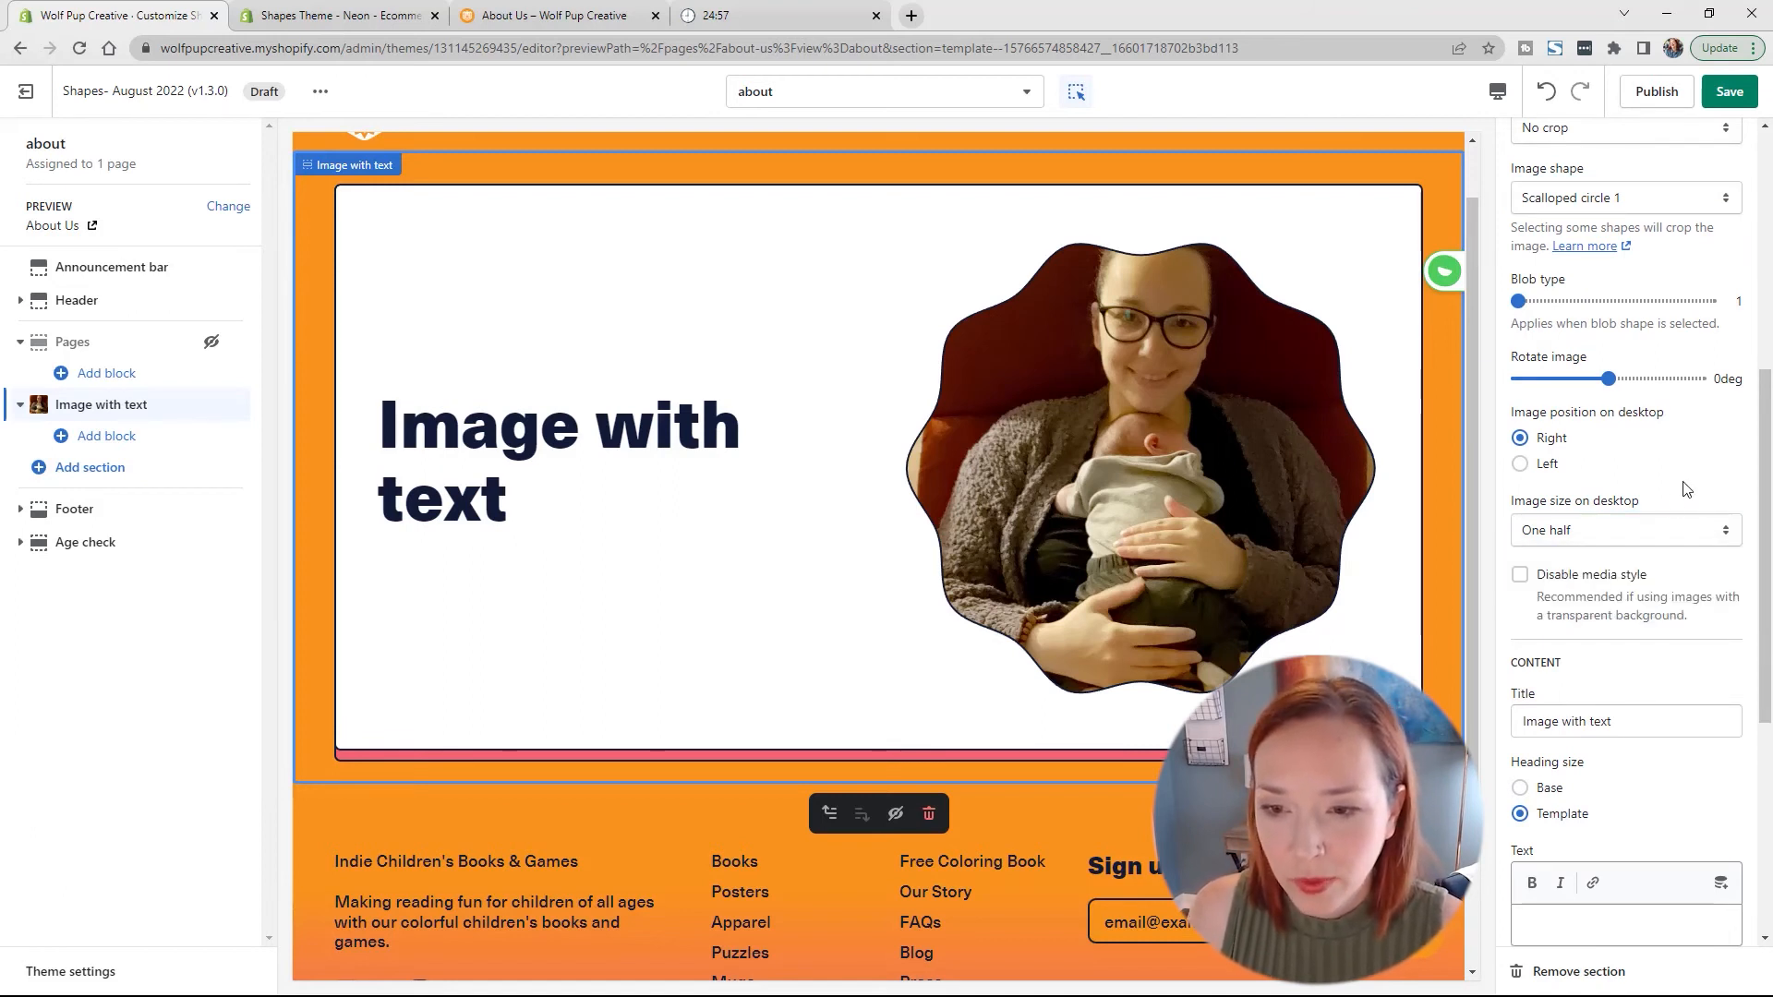
pyautogui.click(1581, 529)
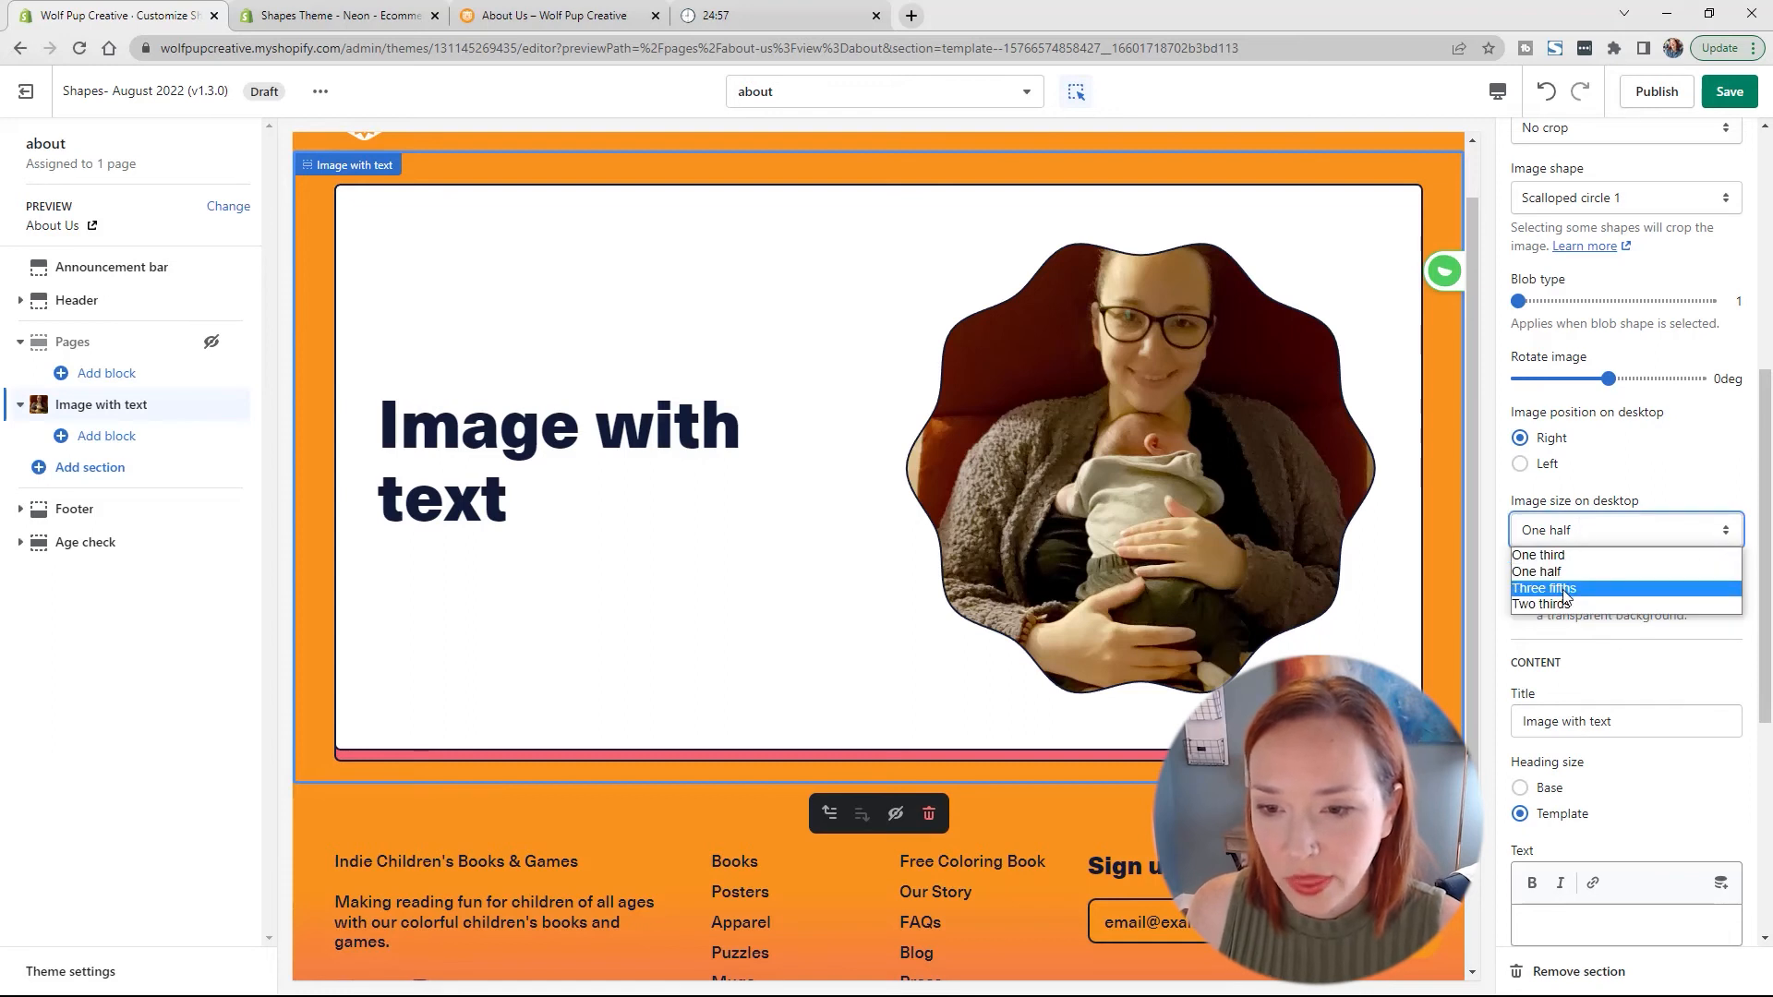
pyautogui.click(1563, 589)
pyautogui.click(1576, 530)
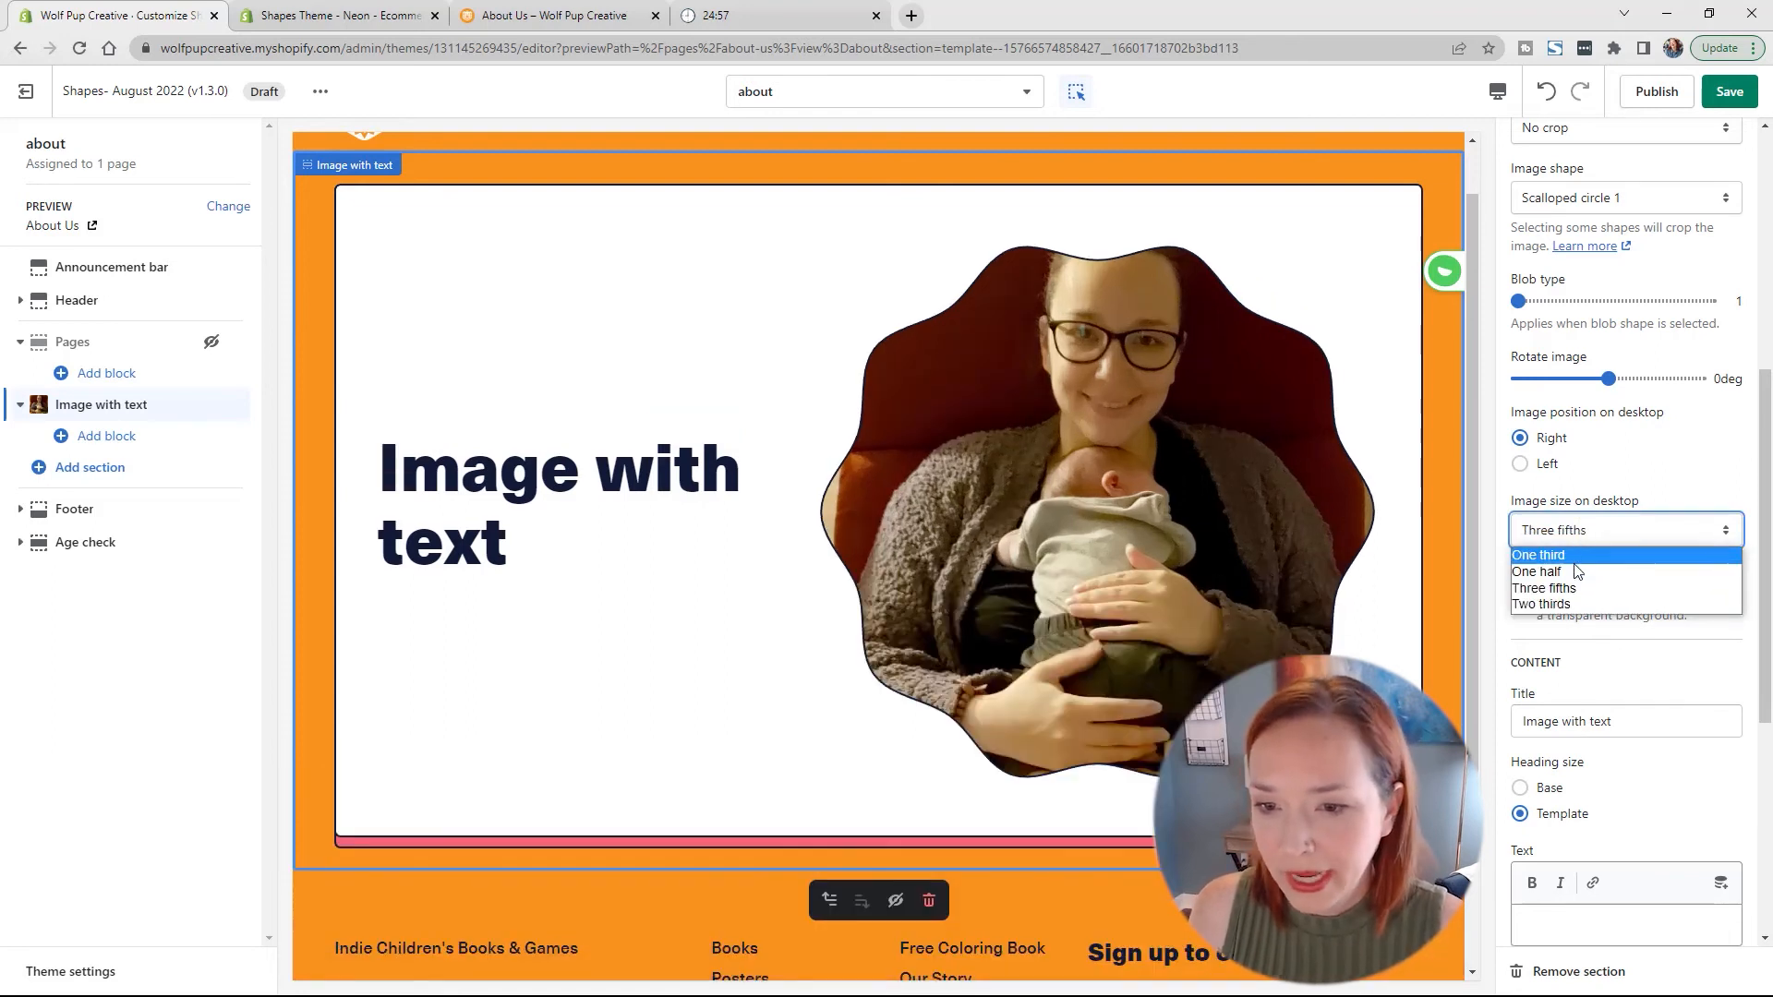
pyautogui.click(1574, 567)
# Step: Replace the Image with text section's title with "Our Story"
pyautogui.scroll(-3, 1643, 646)
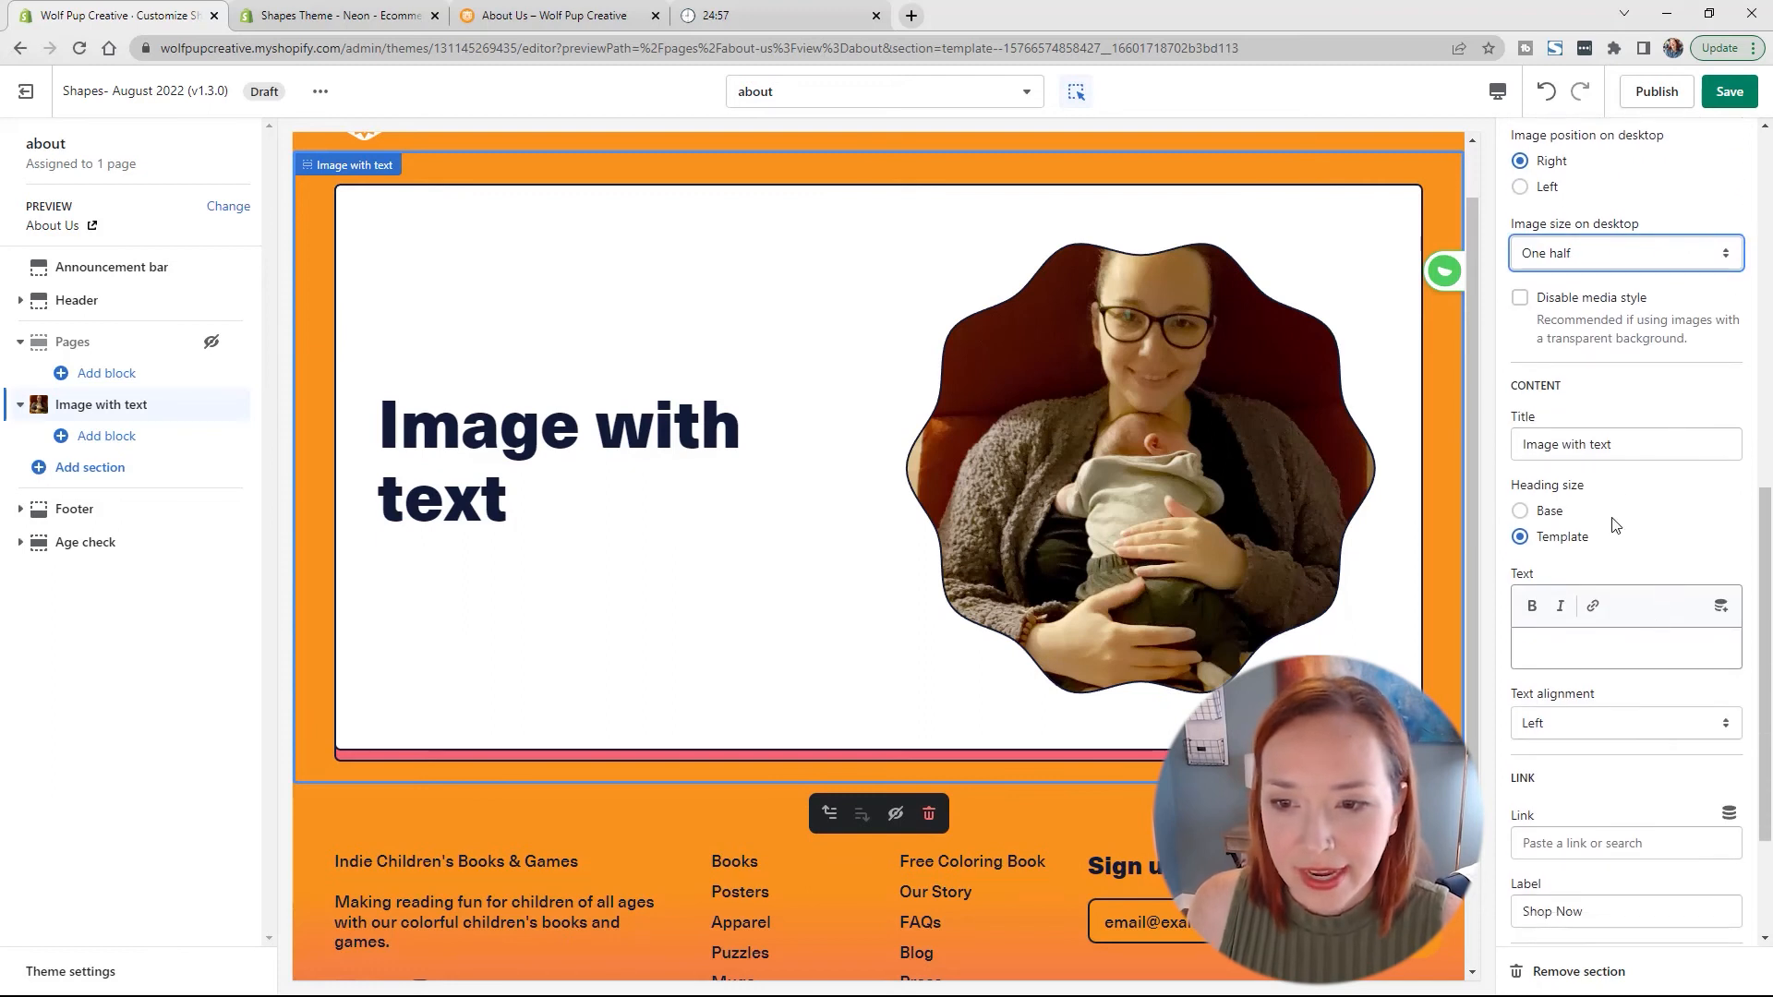
pyautogui.click(1637, 446)
pyautogui.hotkey('ctrl', 'a')
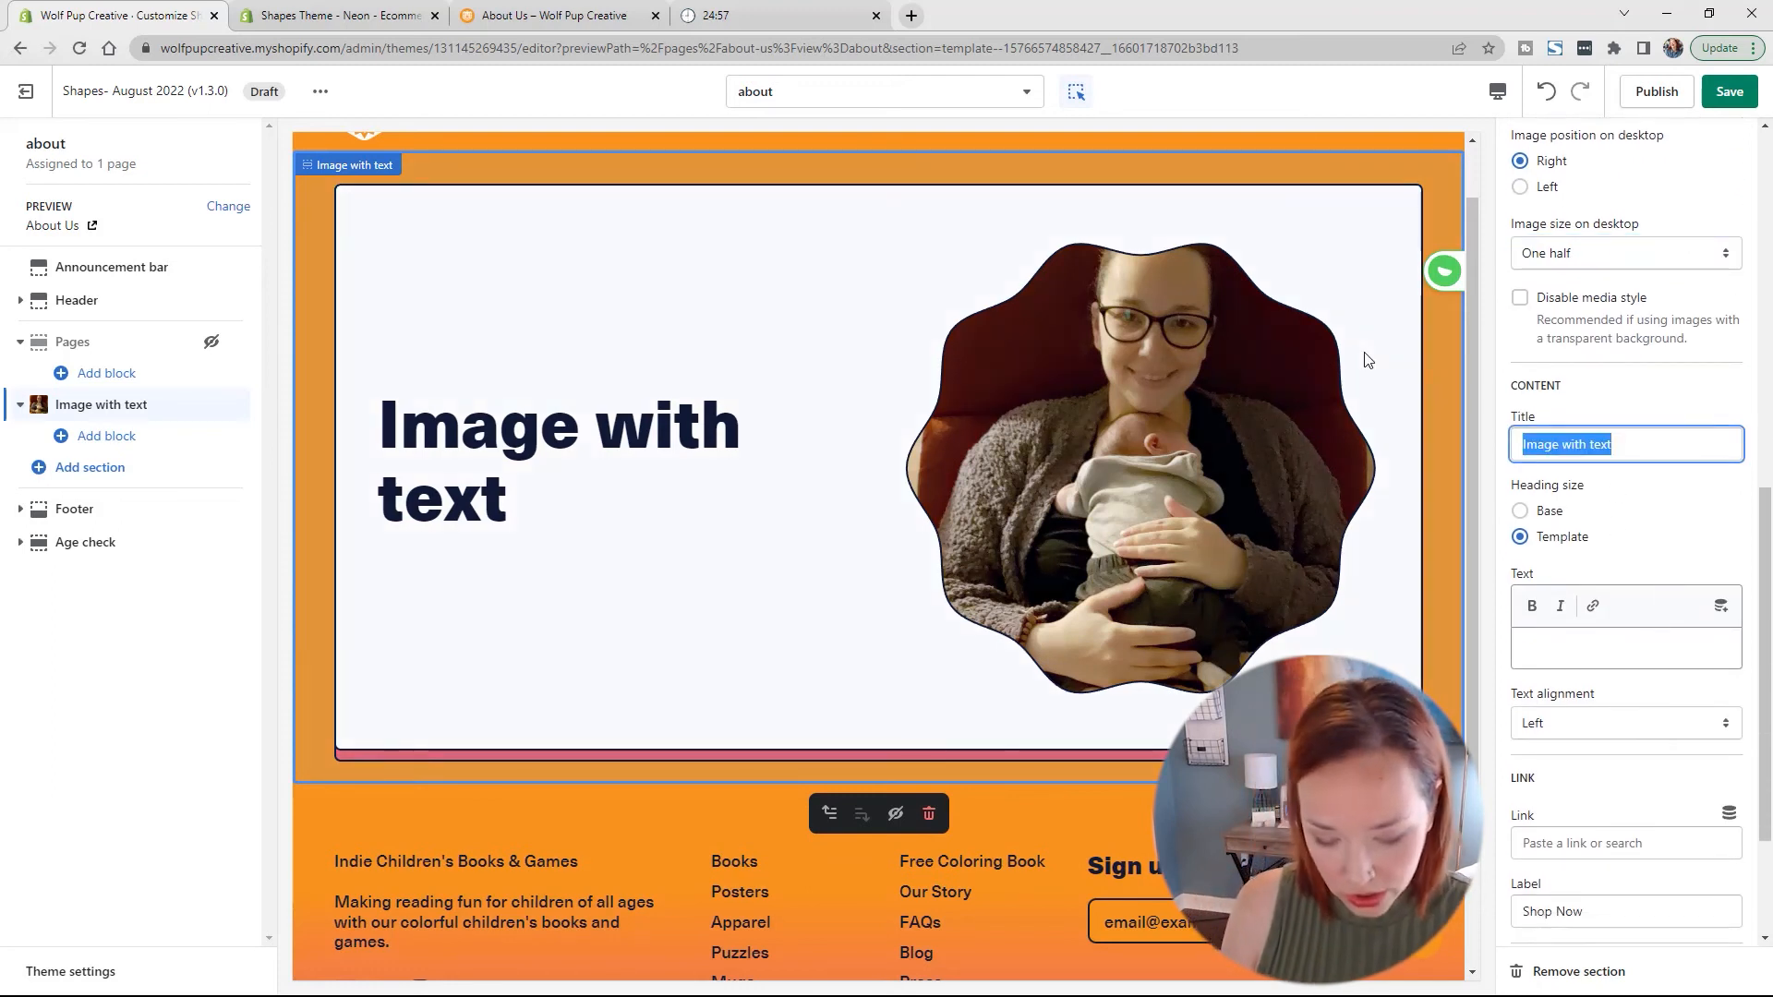
pyautogui.write('Our Story')
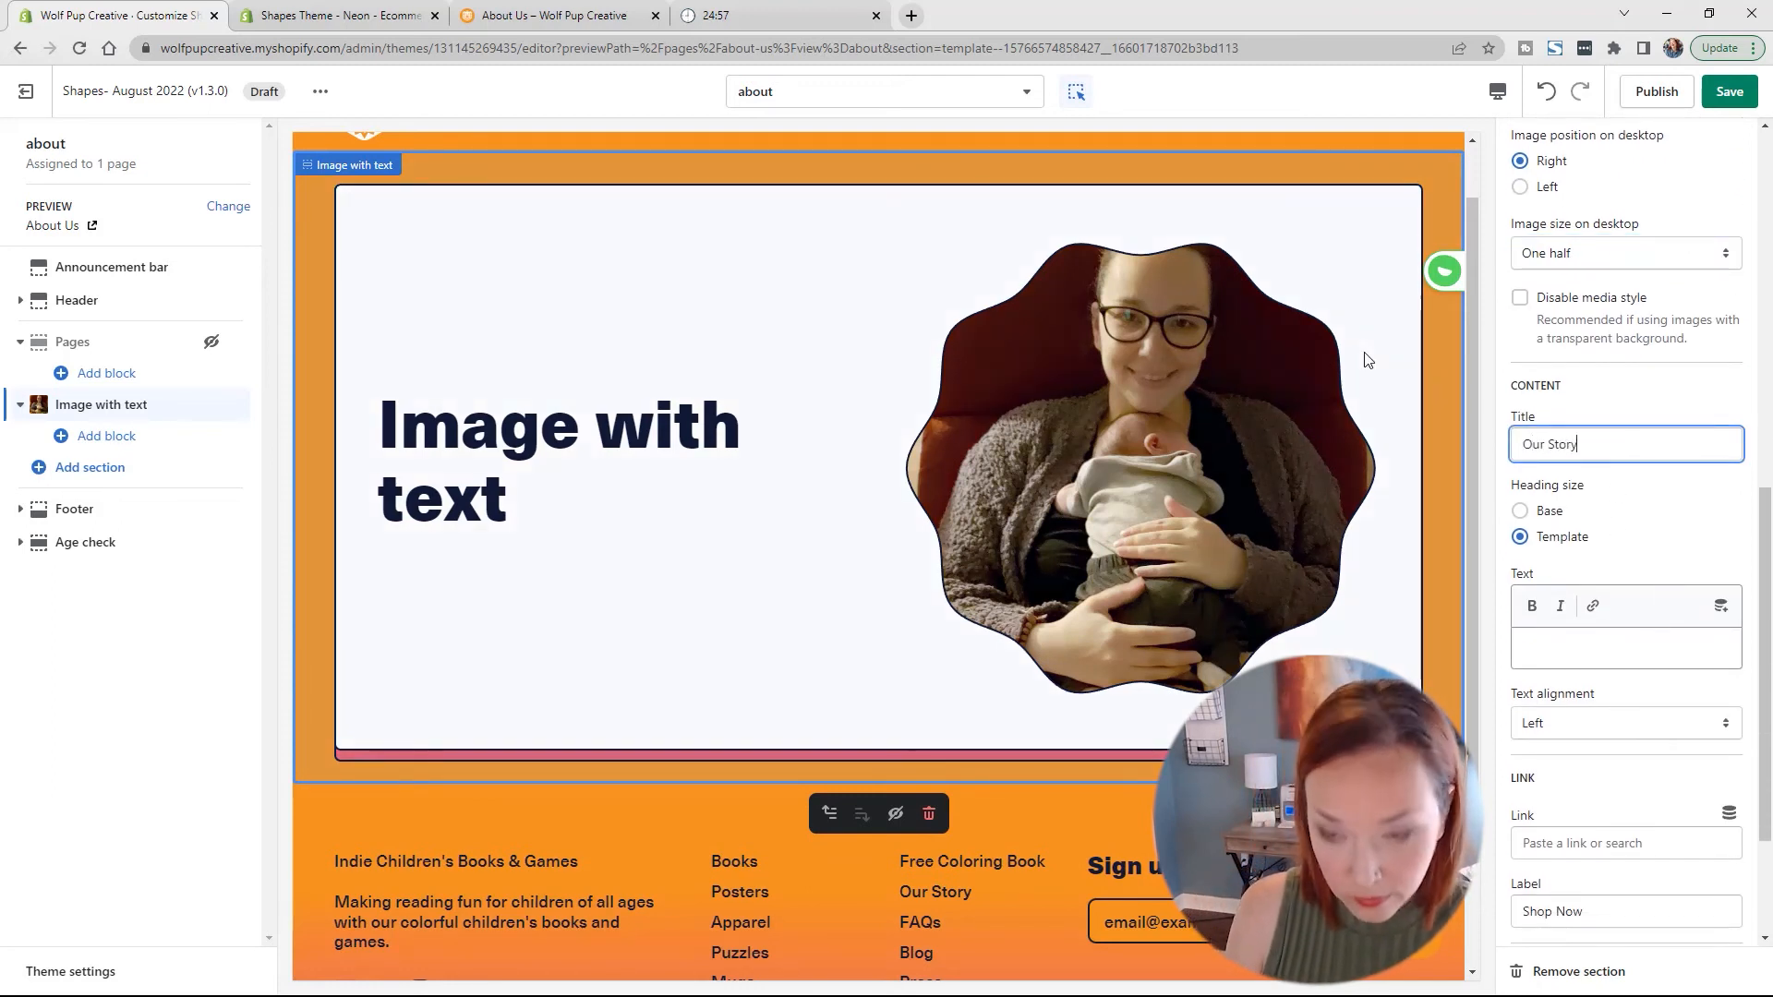
pyautogui.click(1748, 528)
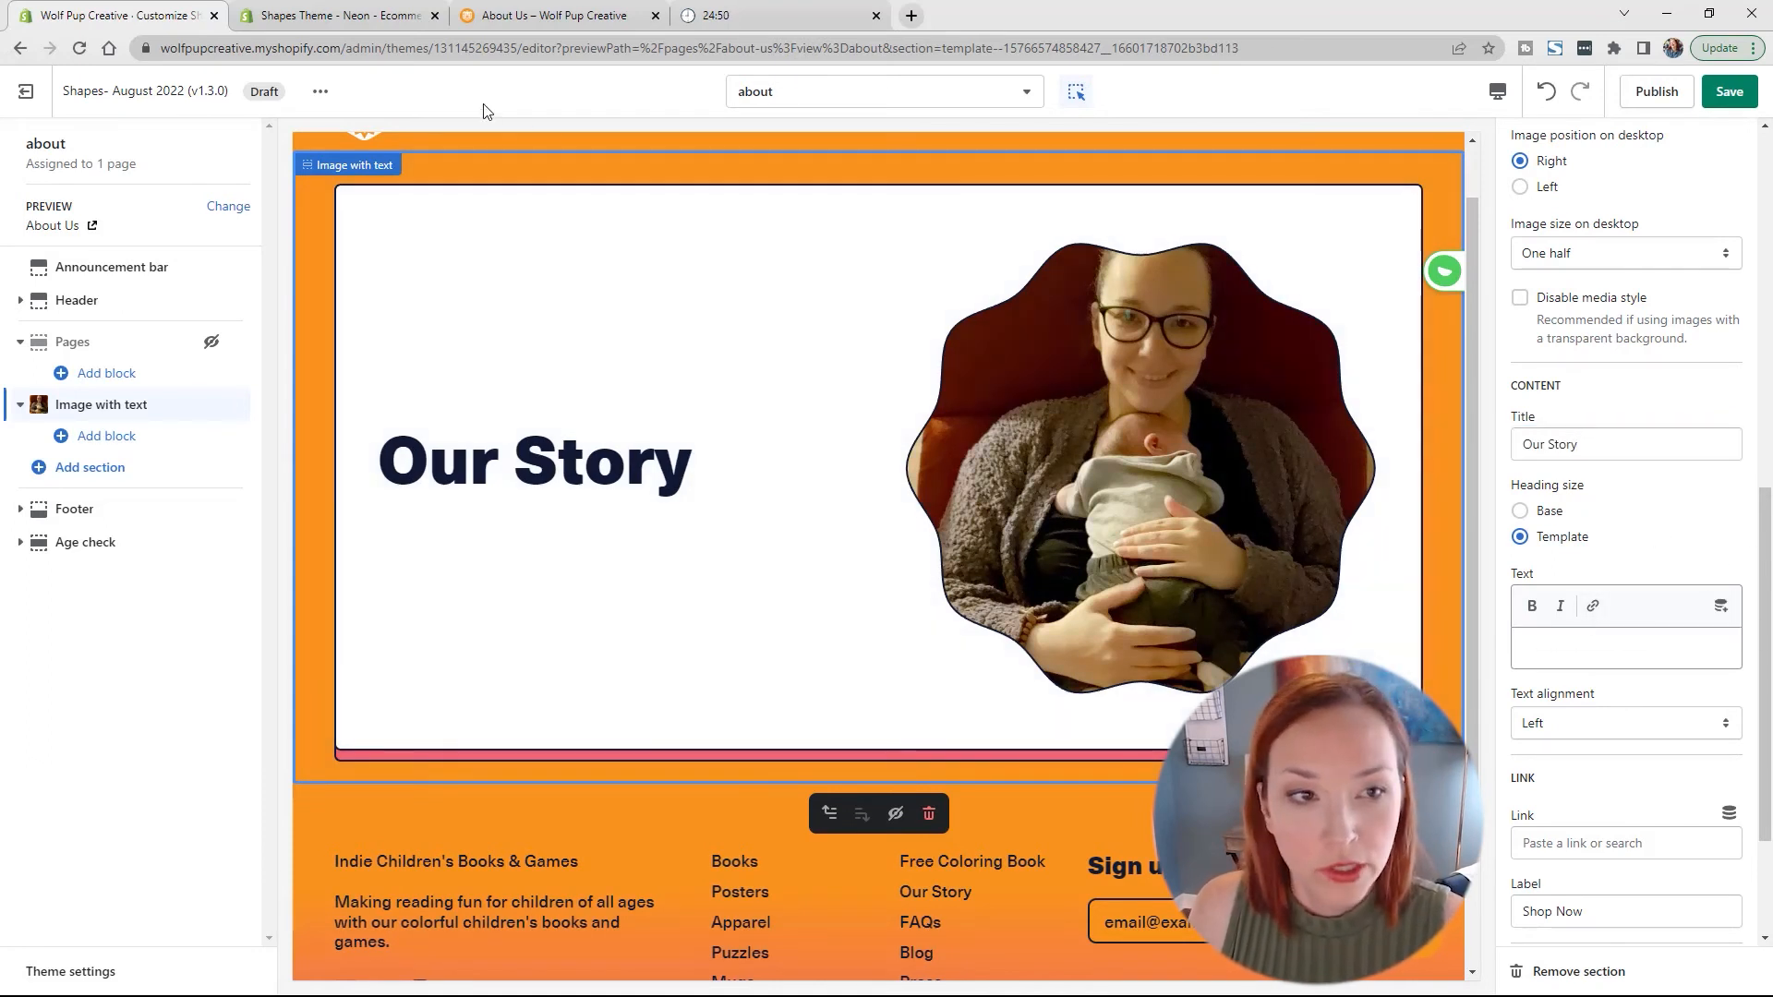
# Step: Copy the three Our Story paragraphs from the live About Us page into the Image with text section's text
pyautogui.click(499, 18)
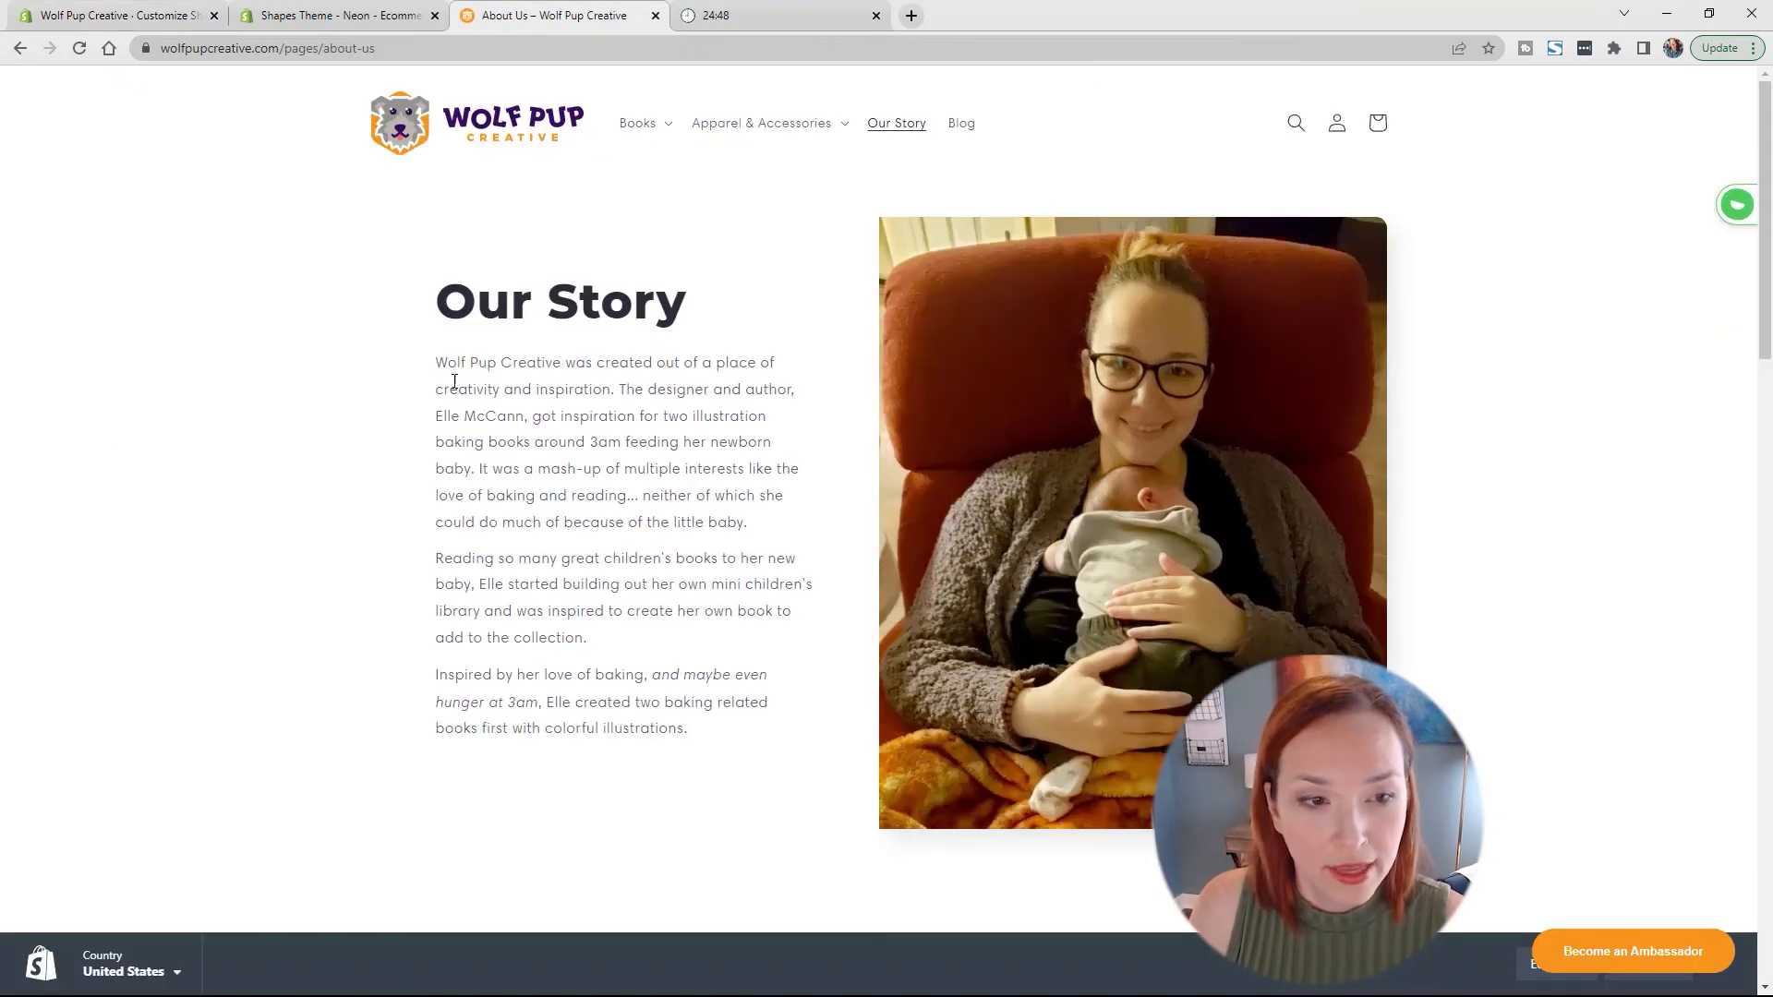
pyautogui.moveTo(441, 366); pyautogui.dragTo(699, 735)
pyautogui.hotkey('ctrl', 'c')
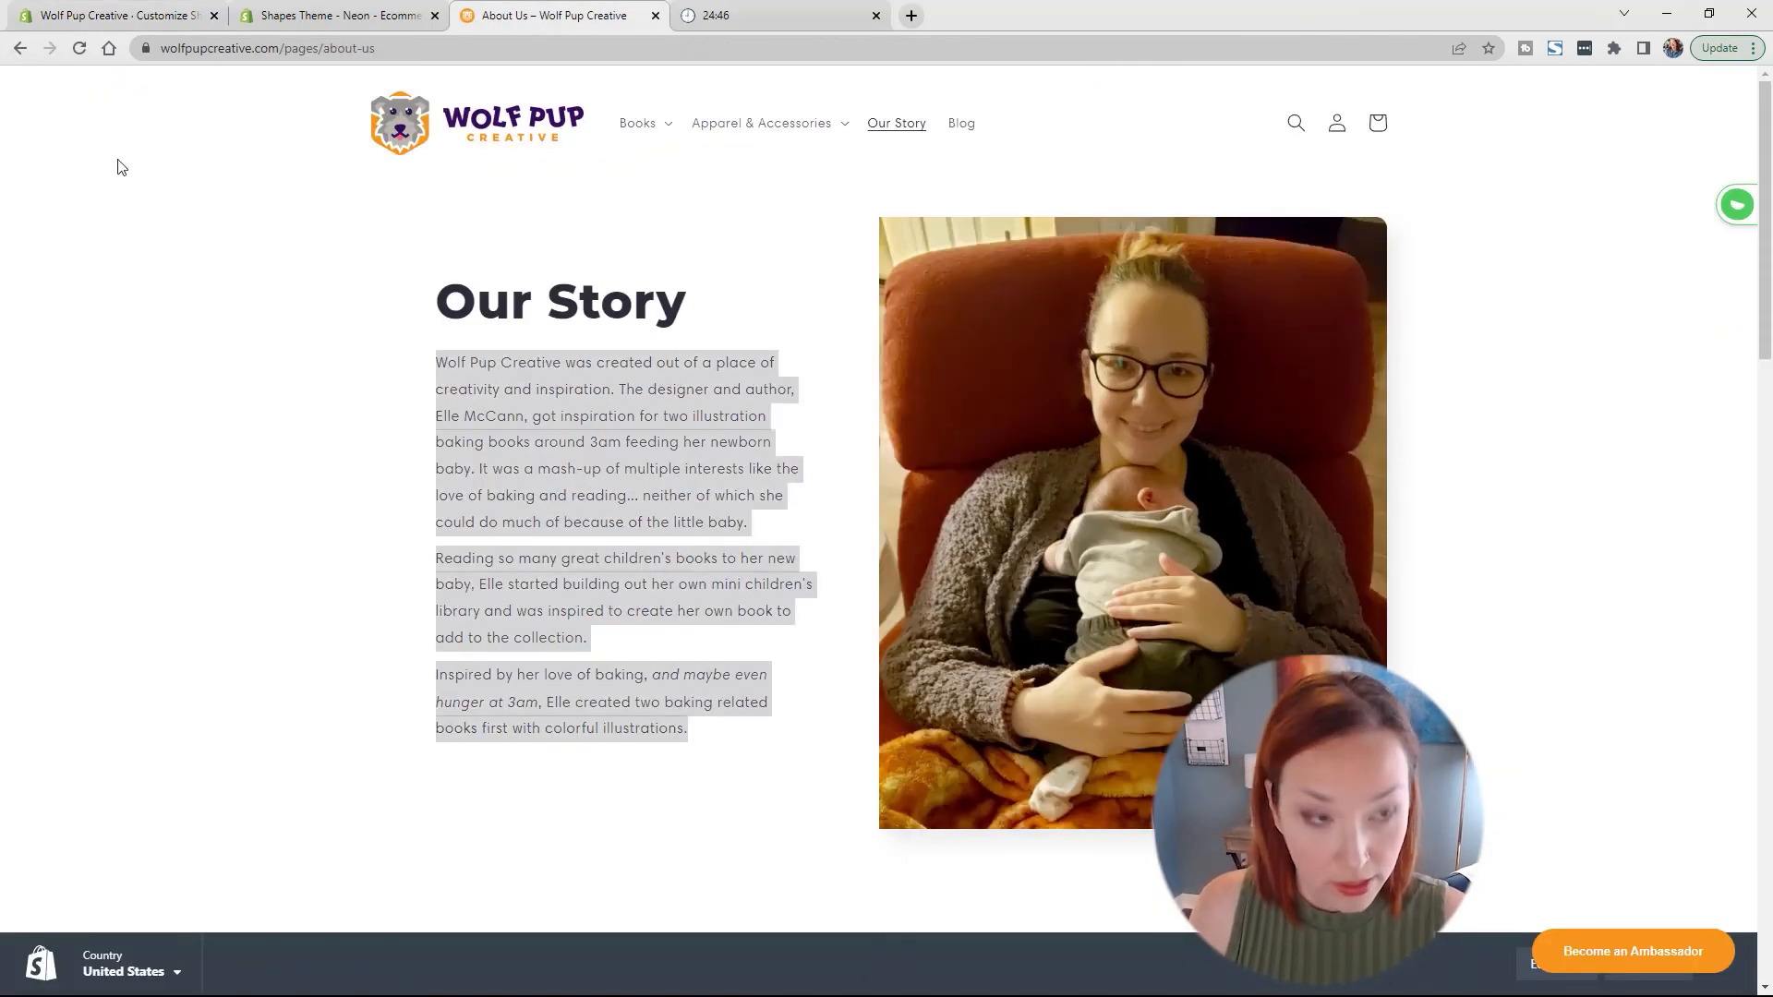
pyautogui.click(92, 14)
pyautogui.click(1584, 650)
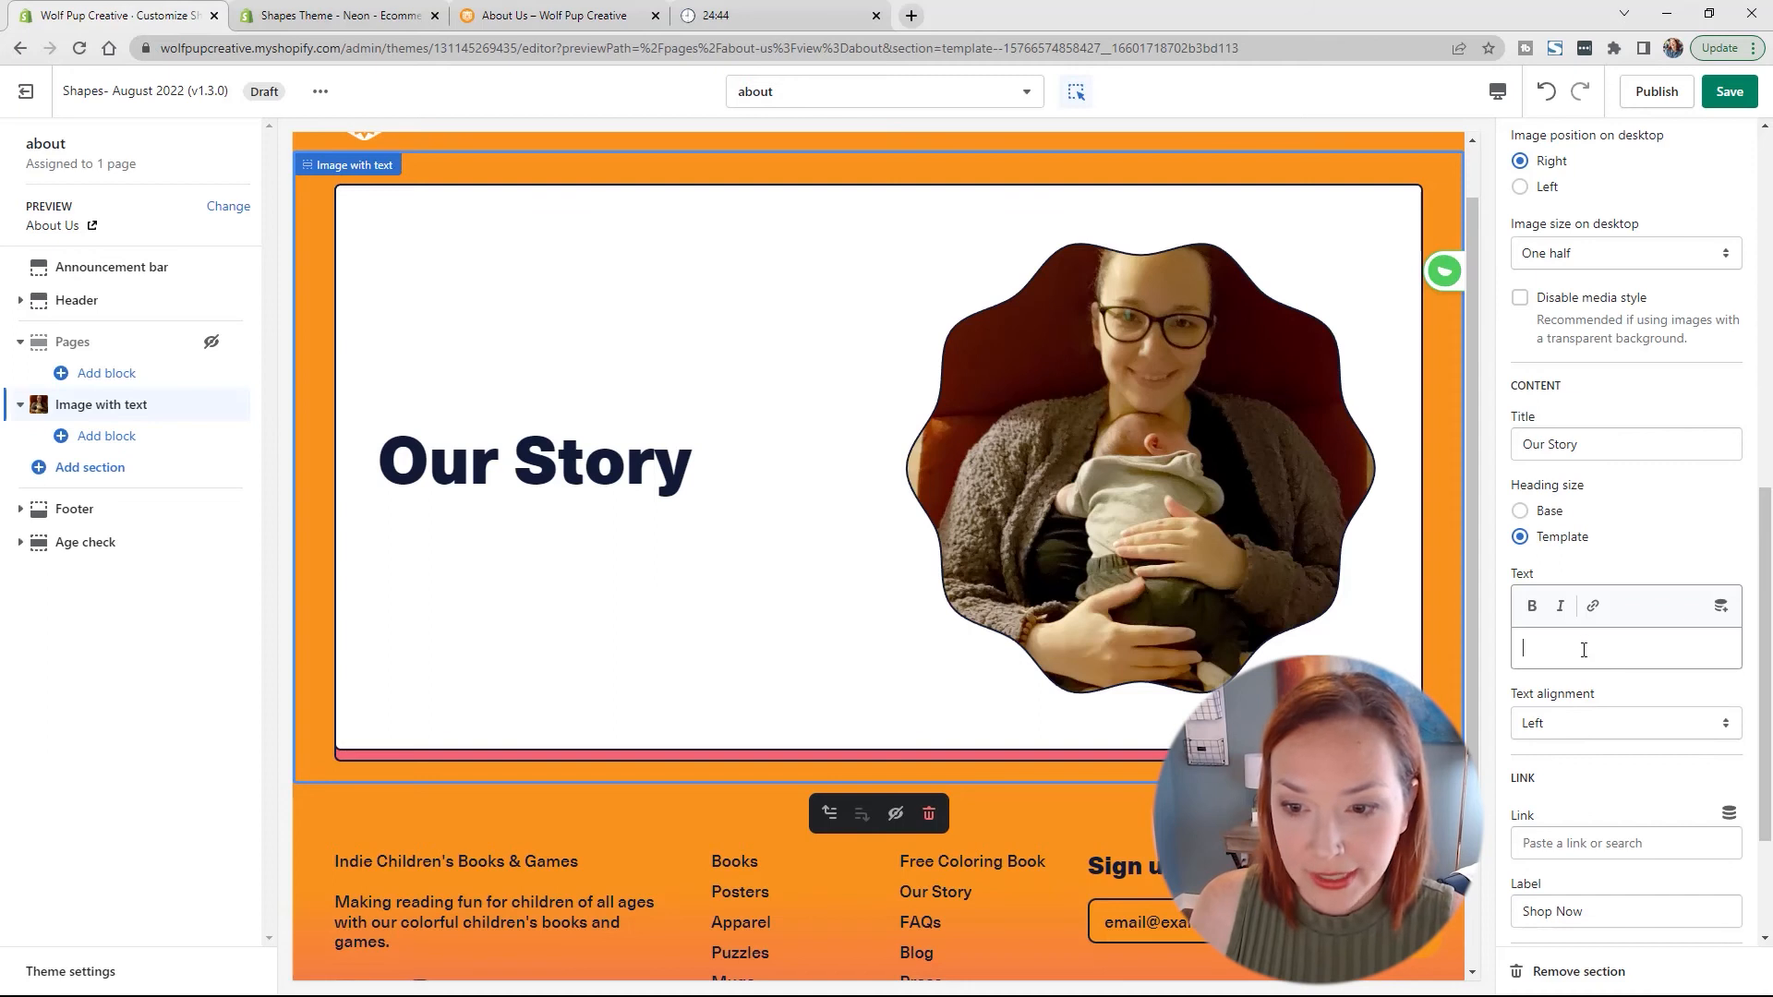
pyautogui.hotkey('ctrl', 'v')
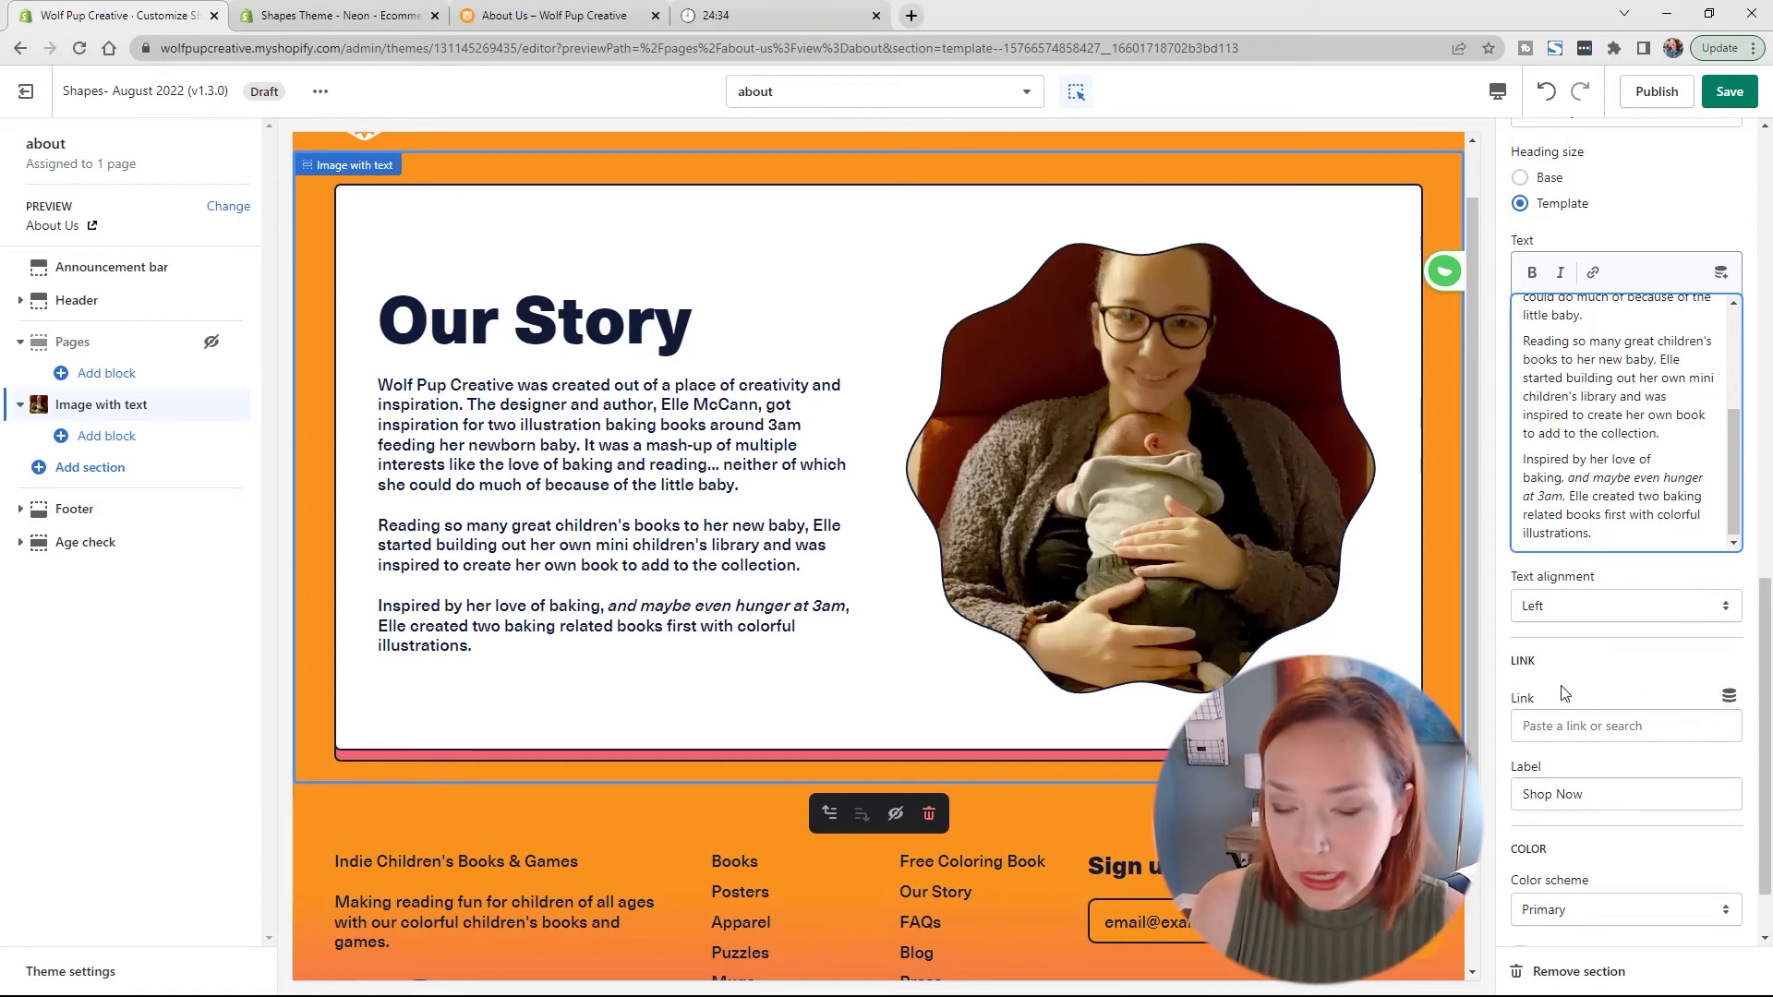
# Step: Enable the gradient background for the Image with text section, keeping the Primary color scheme
pyautogui.scroll(-1, 1547, 667)
pyautogui.scroll(10, 1560, 618)
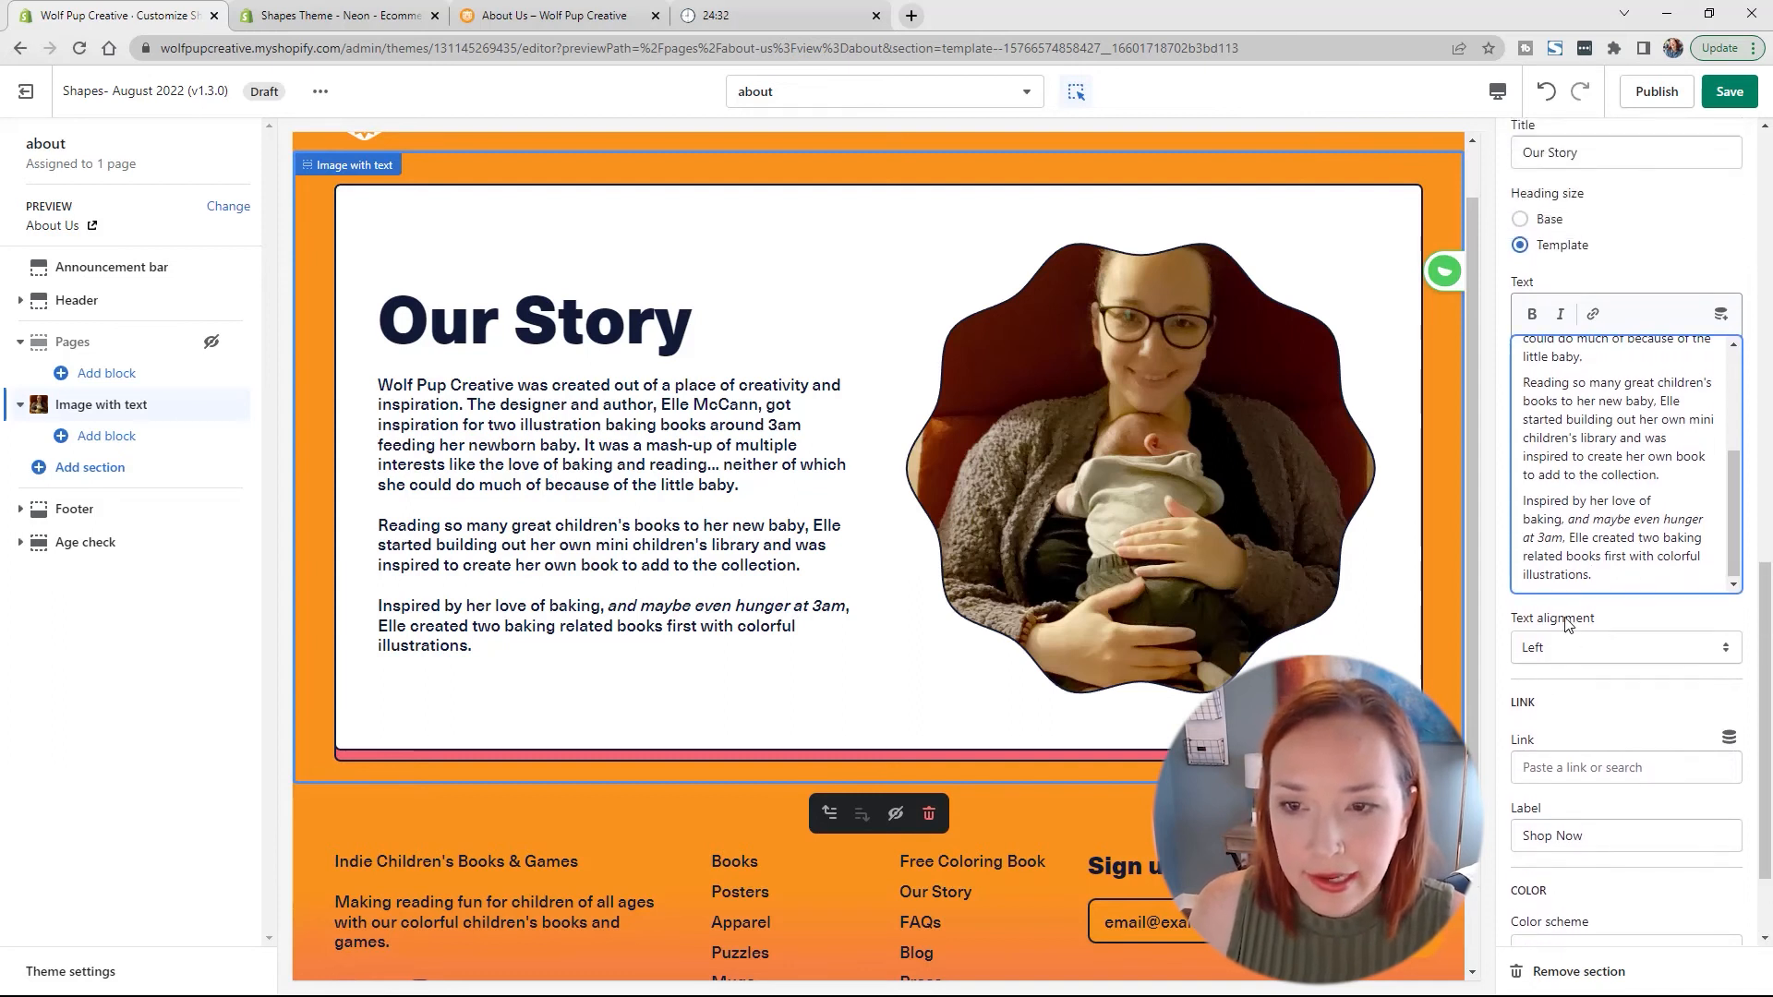
pyautogui.scroll(-5, 1567, 625)
pyautogui.scroll(-5, 1567, 625)
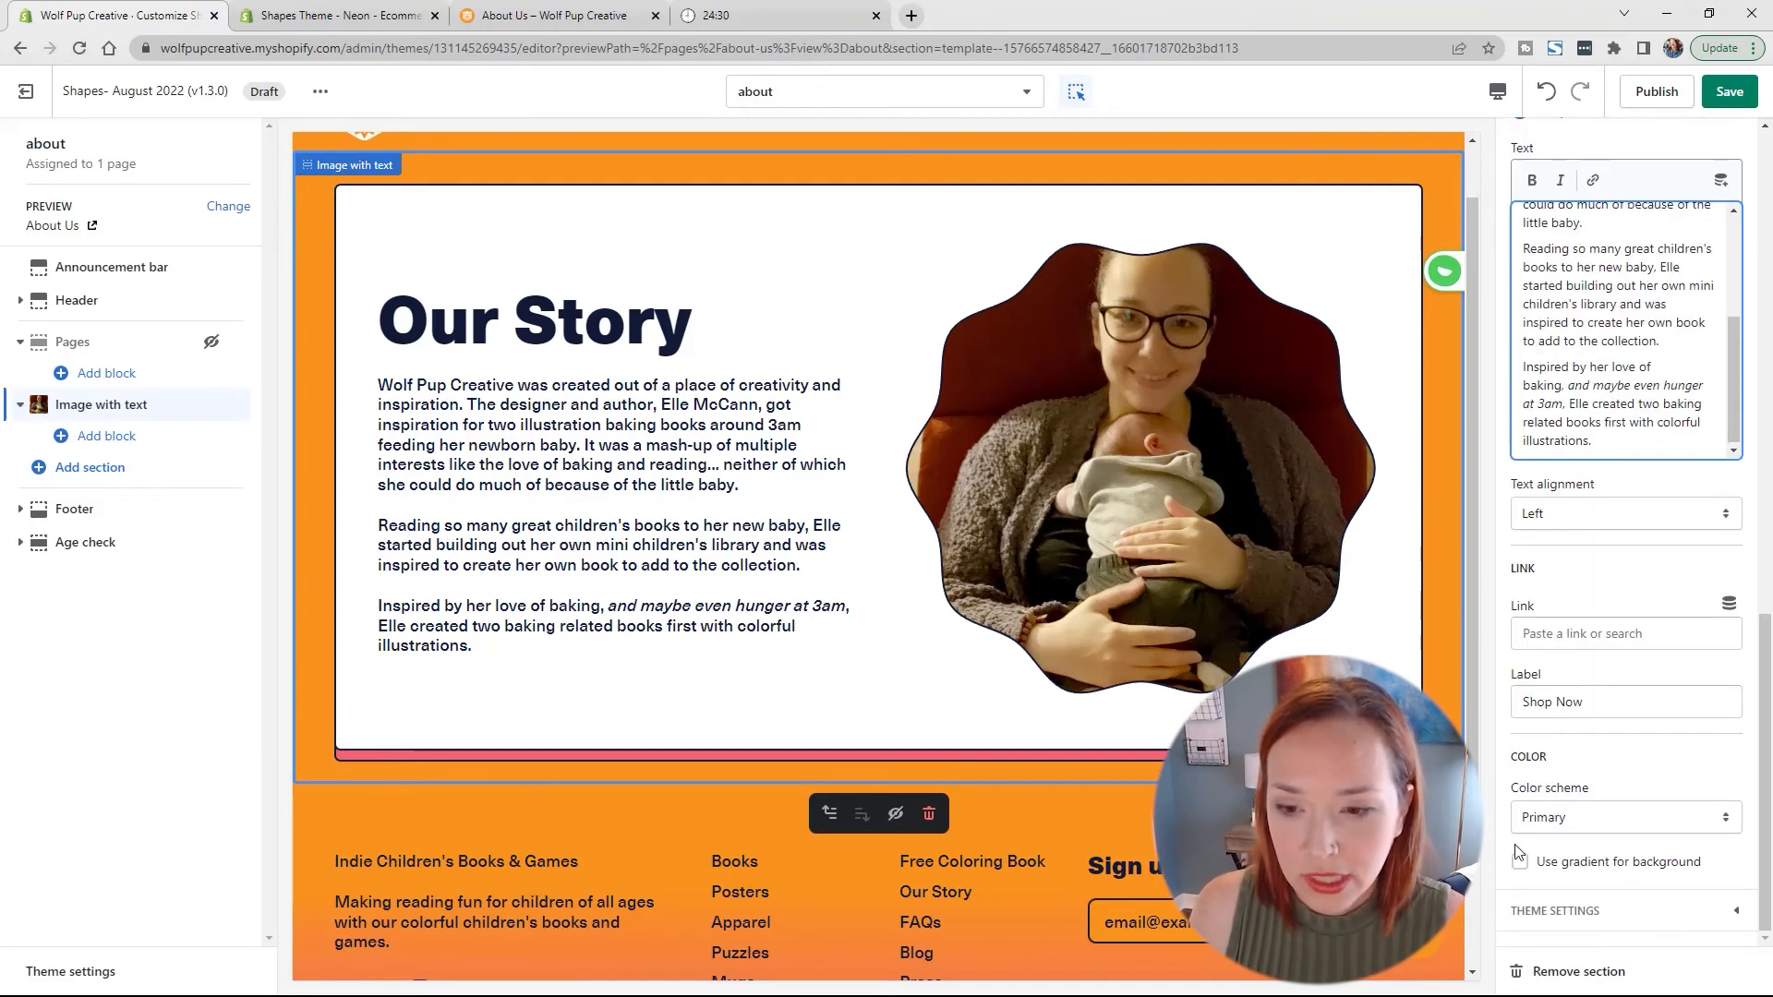
pyautogui.click(1519, 862)
# Step: Turn off the card display for the Image with text section and review its remaining settings
pyautogui.scroll(1, 1173, 711)
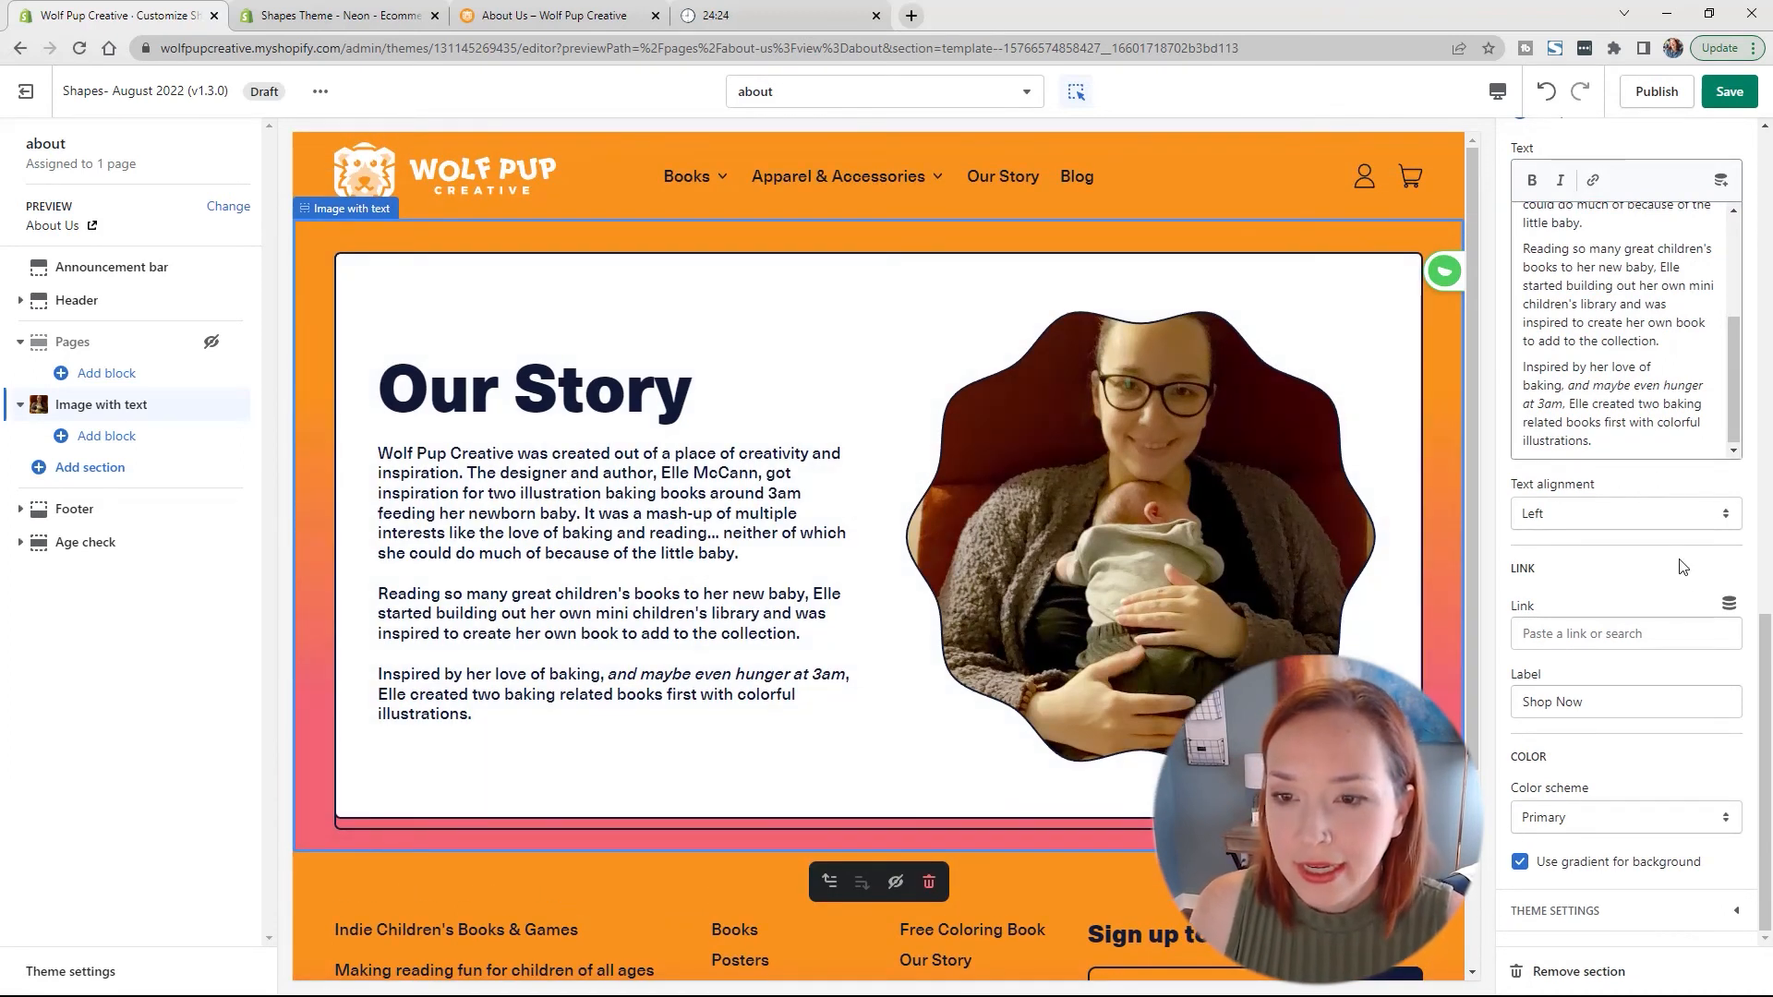
pyautogui.scroll(10, 1600, 279)
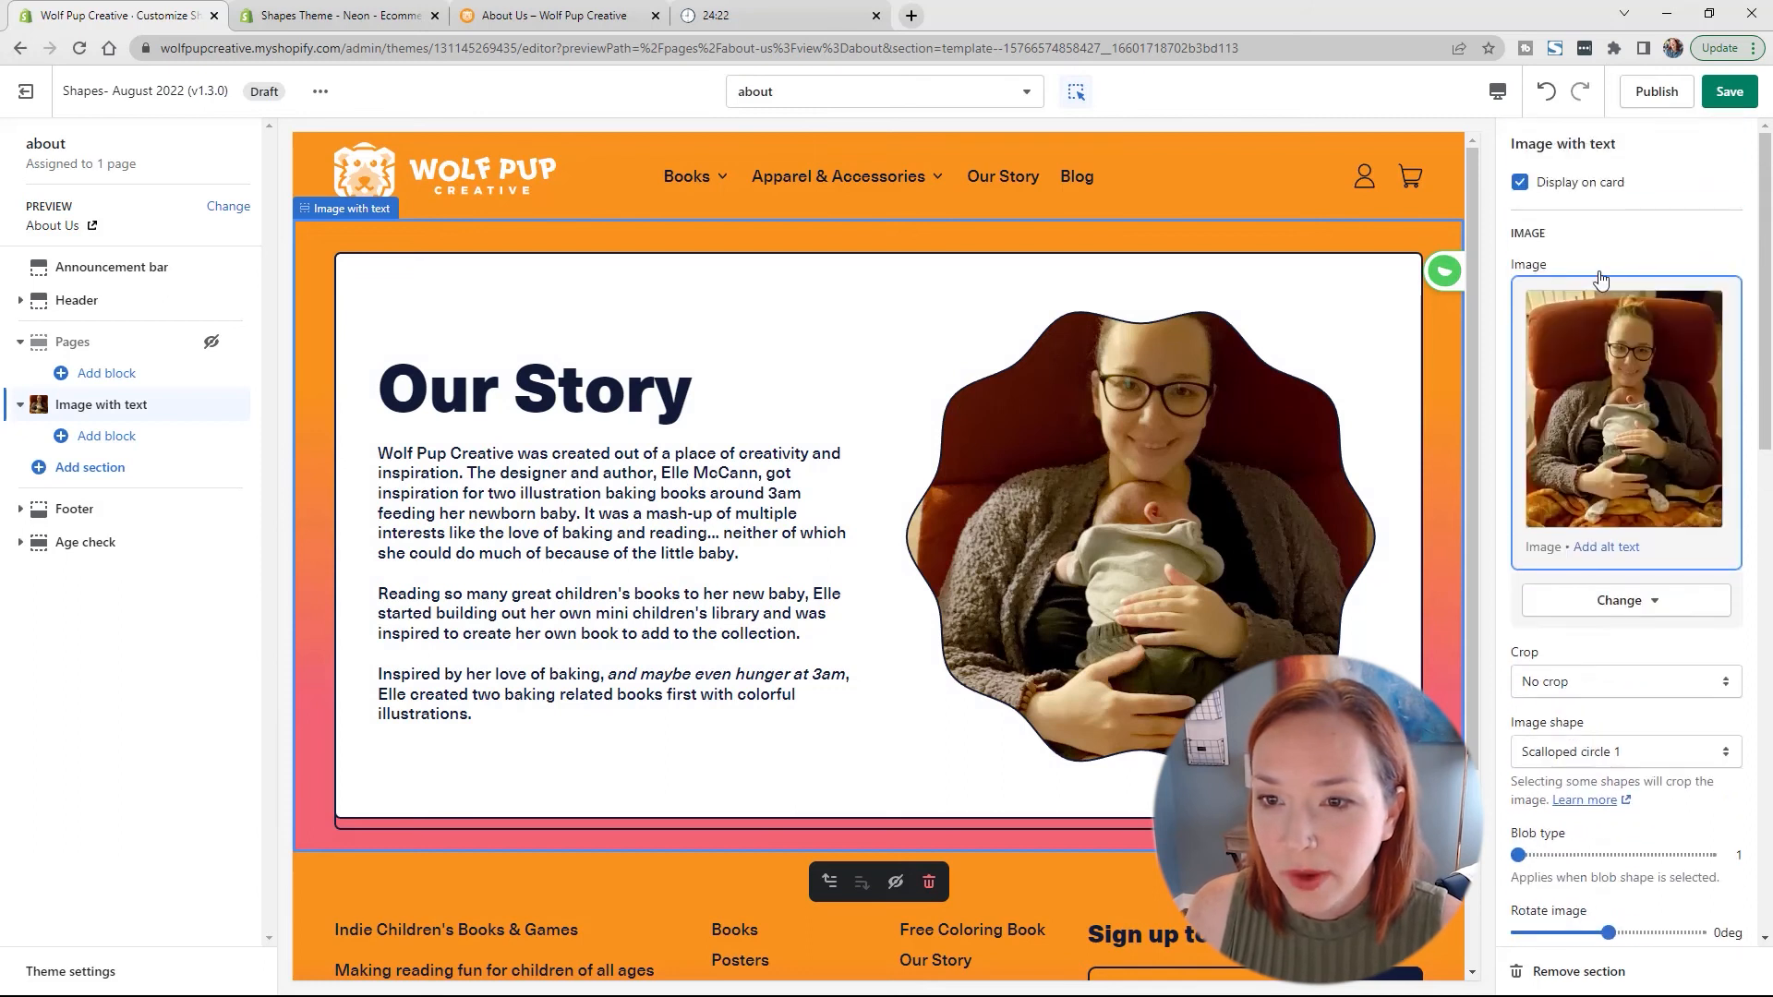
pyautogui.click(1519, 182)
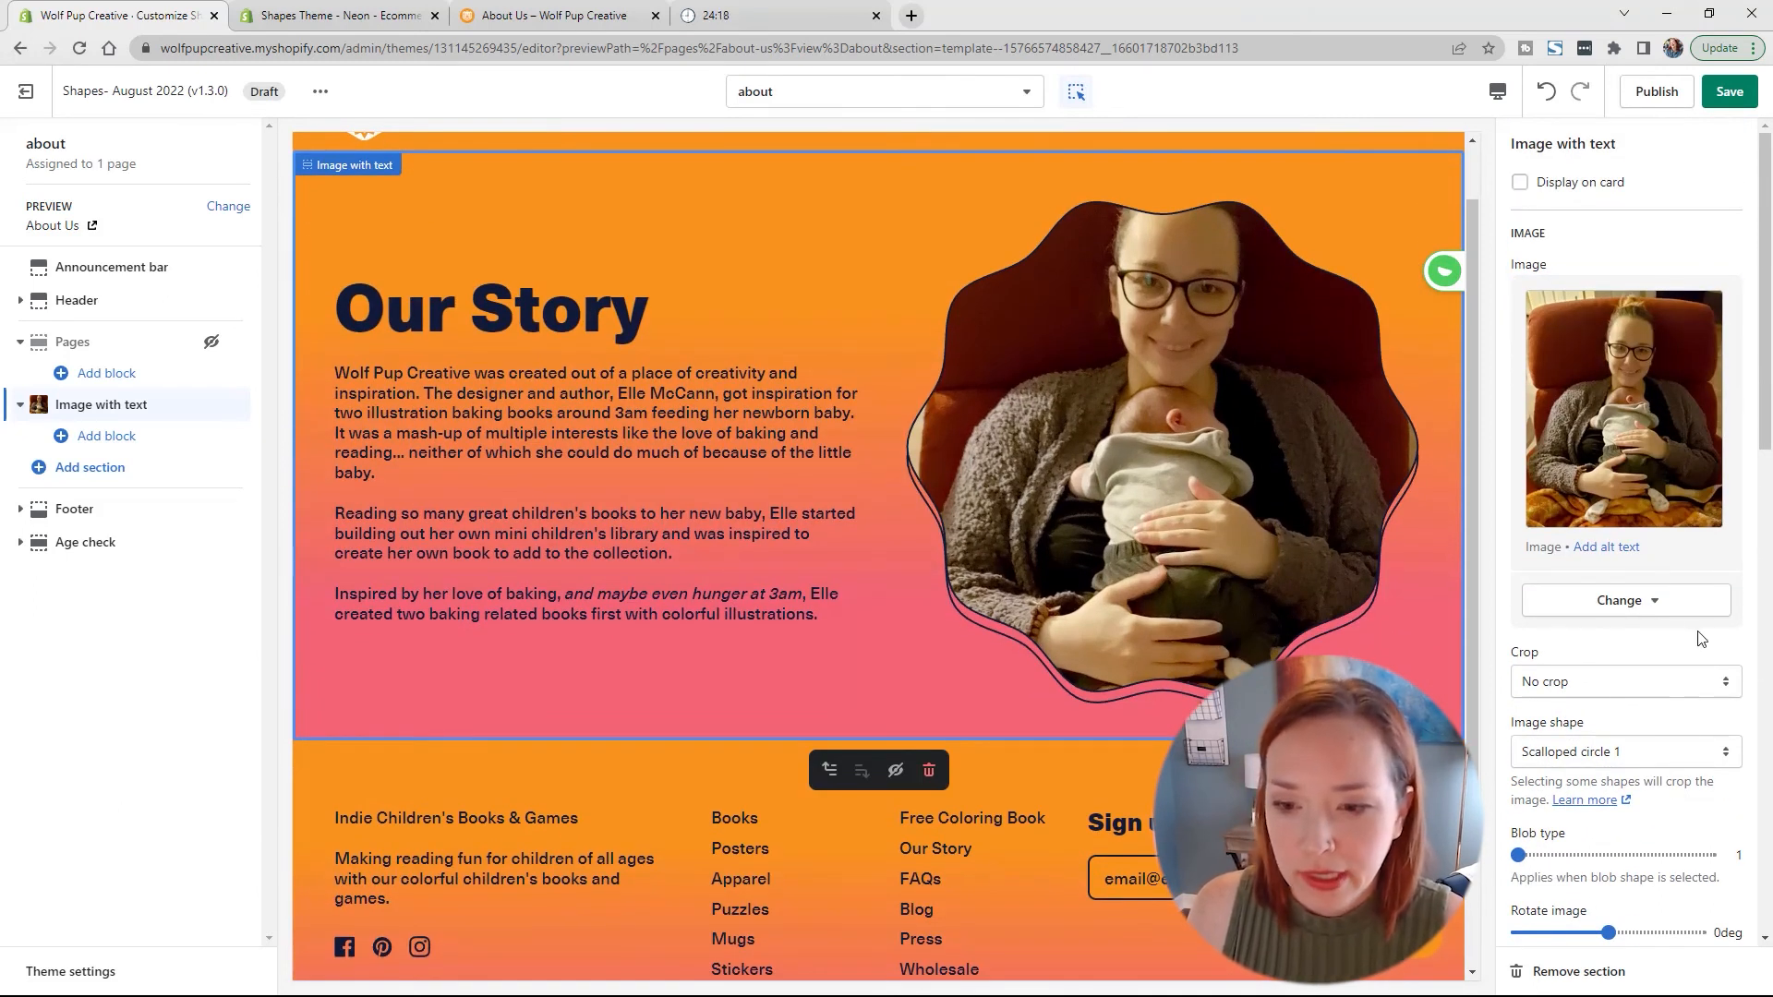
pyautogui.scroll(-8, 1702, 639)
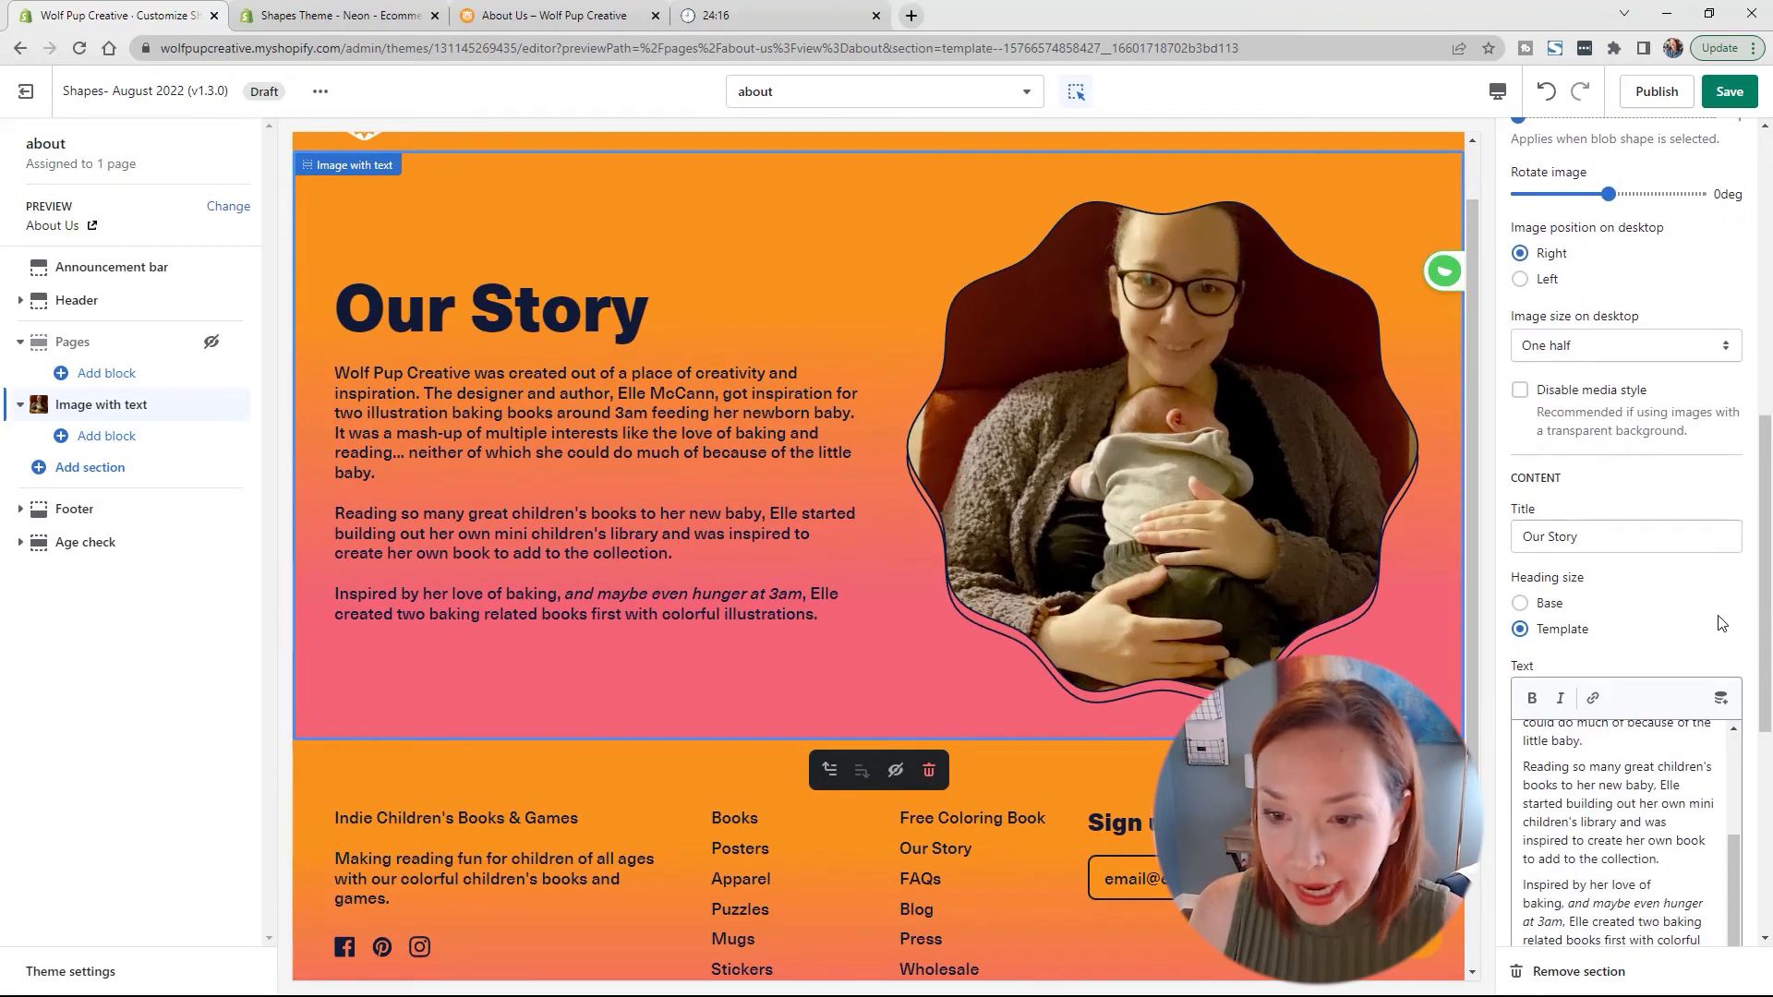
pyautogui.scroll(-2, 1720, 623)
pyautogui.scroll(-3, 1630, 436)
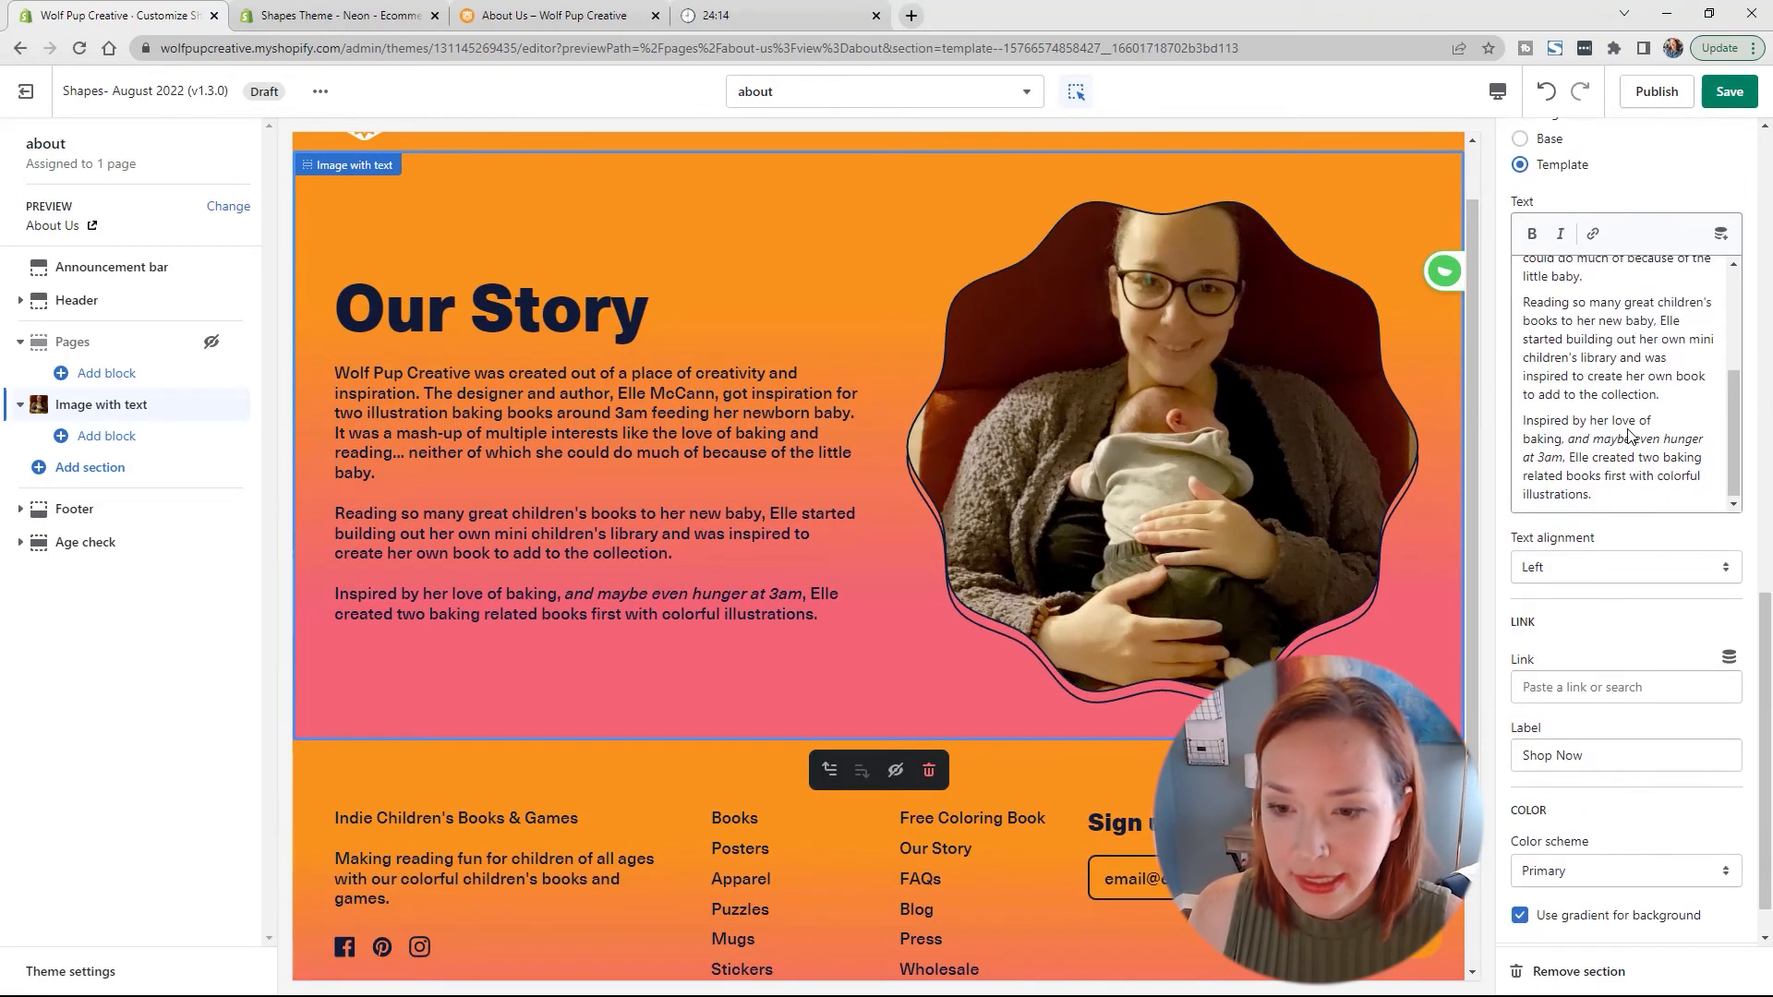
pyautogui.scroll(-1, 1630, 436)
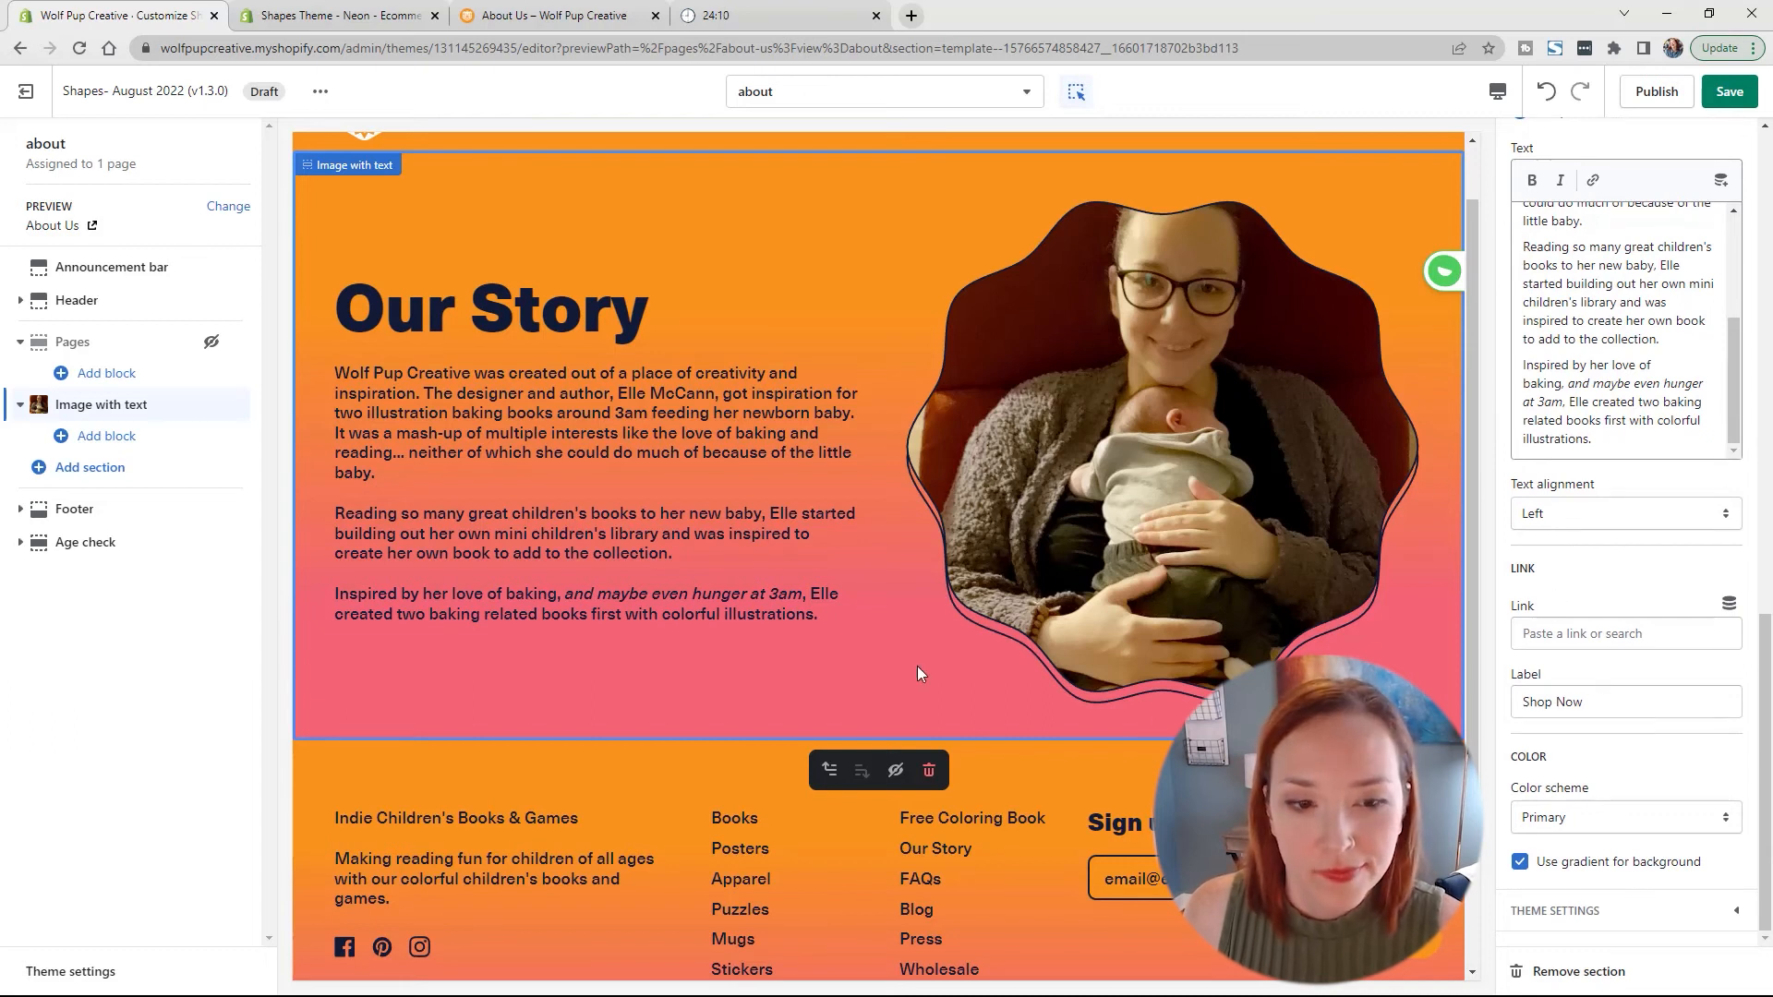
pyautogui.scroll(1, 918, 660)
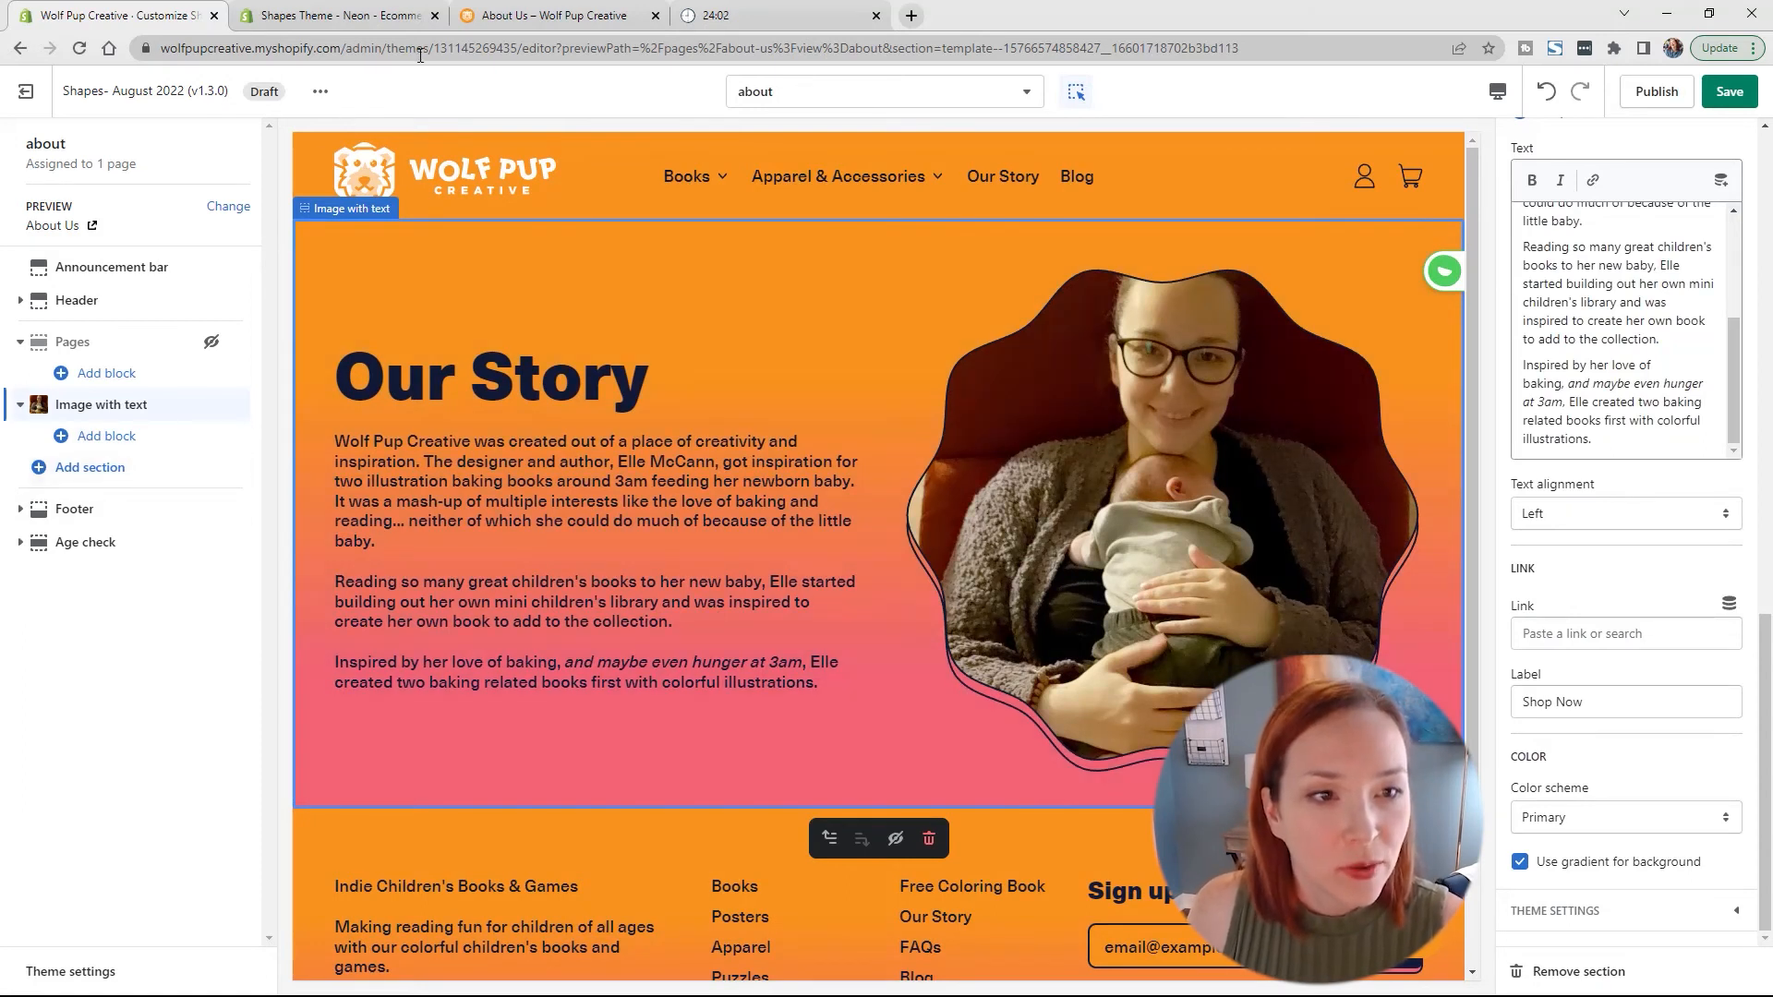
# Step: Check what follows the story on the live About Us page and add a Featured collection section below Image with text
pyautogui.click(547, 17)
pyautogui.scroll(-5, 719, 426)
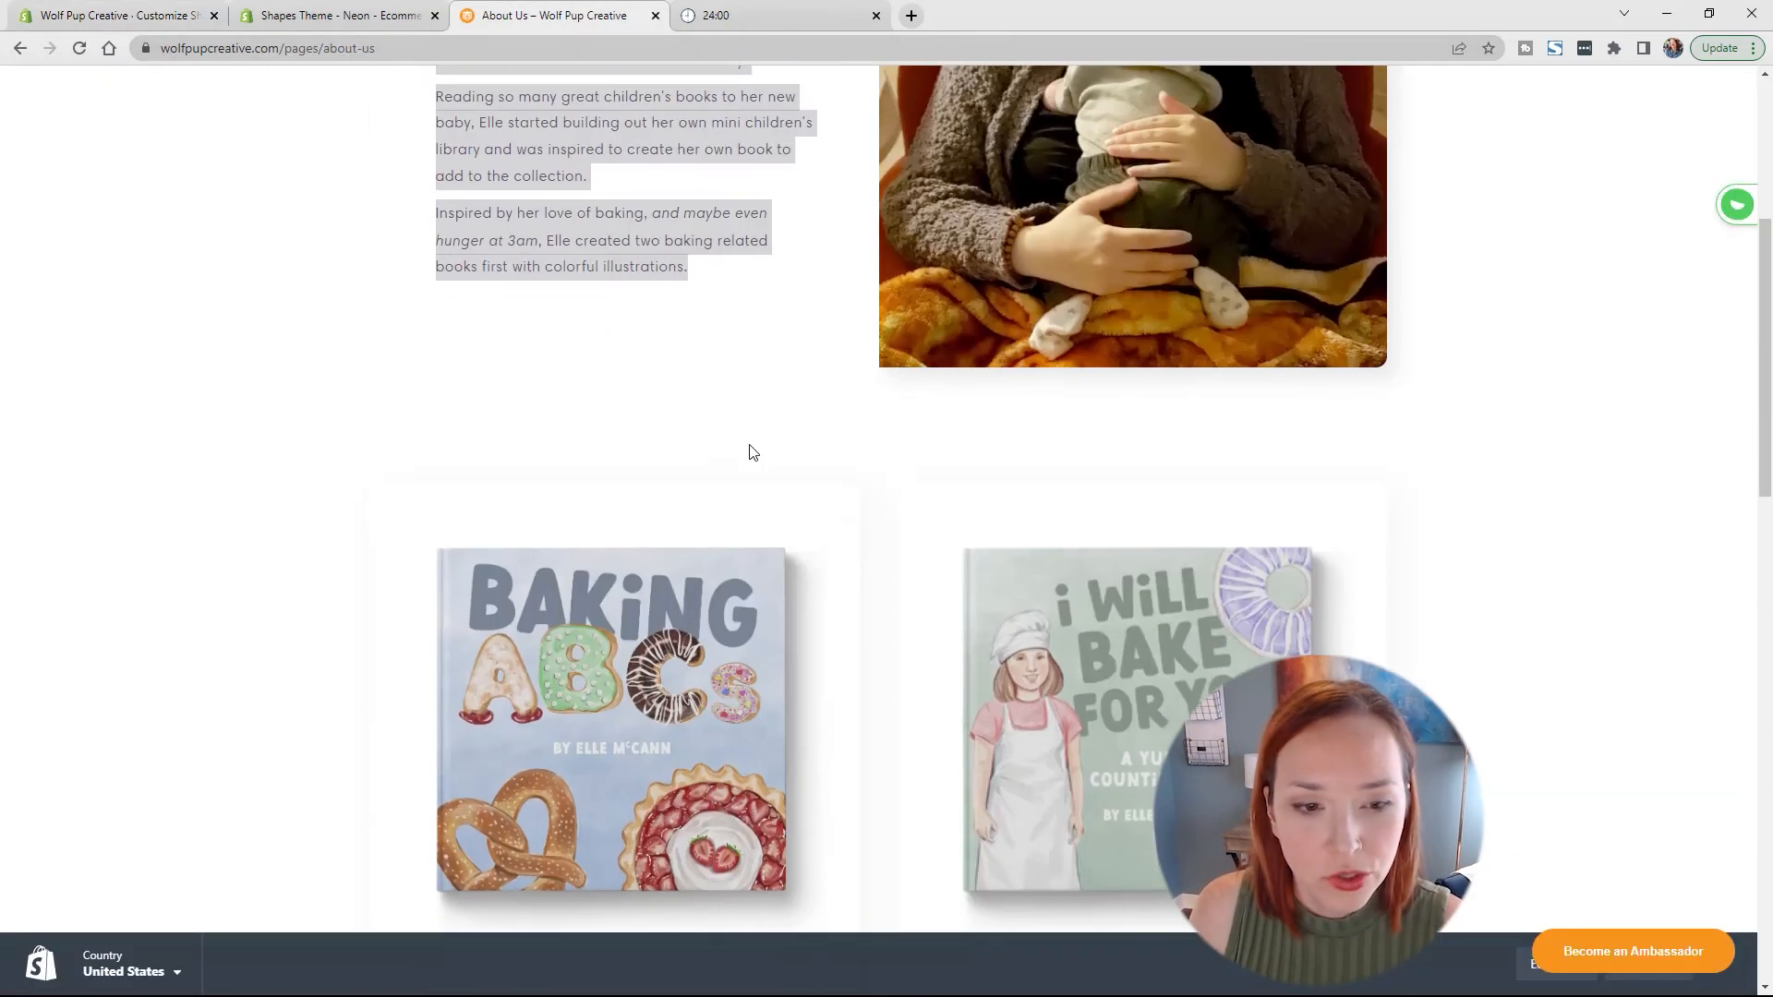
pyautogui.click(595, 331)
pyautogui.click(102, 18)
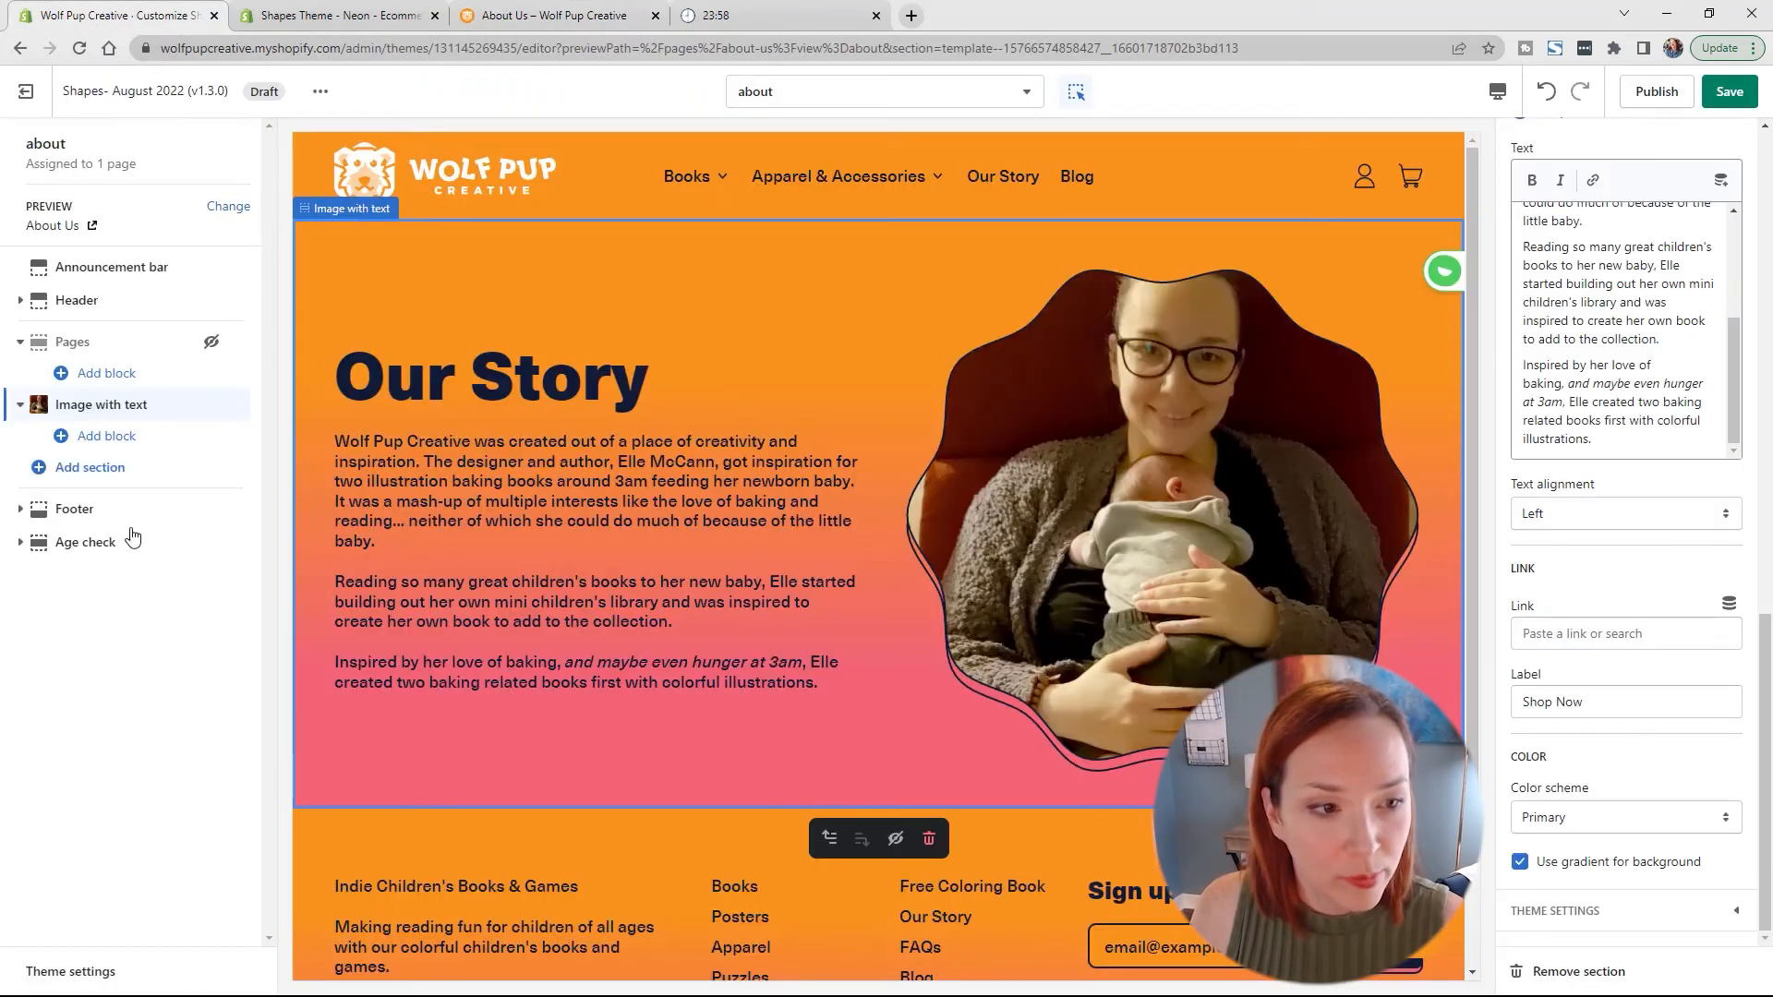
pyautogui.click(108, 469)
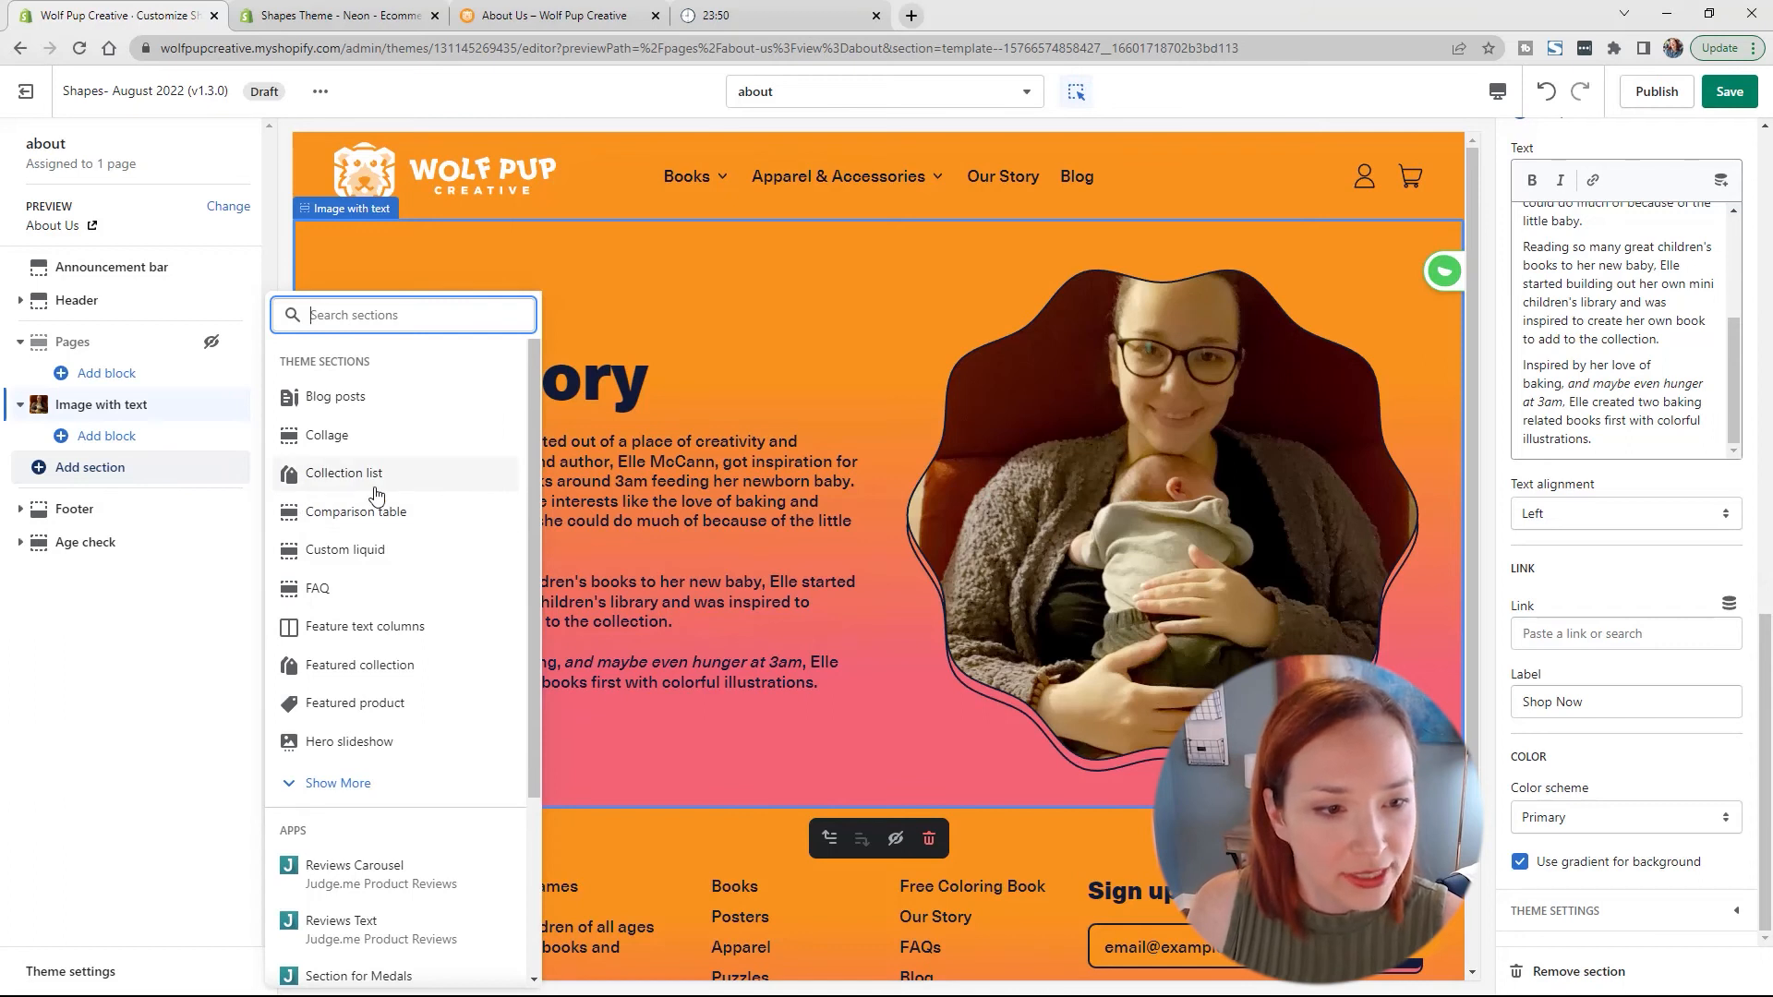
pyautogui.click(443, 669)
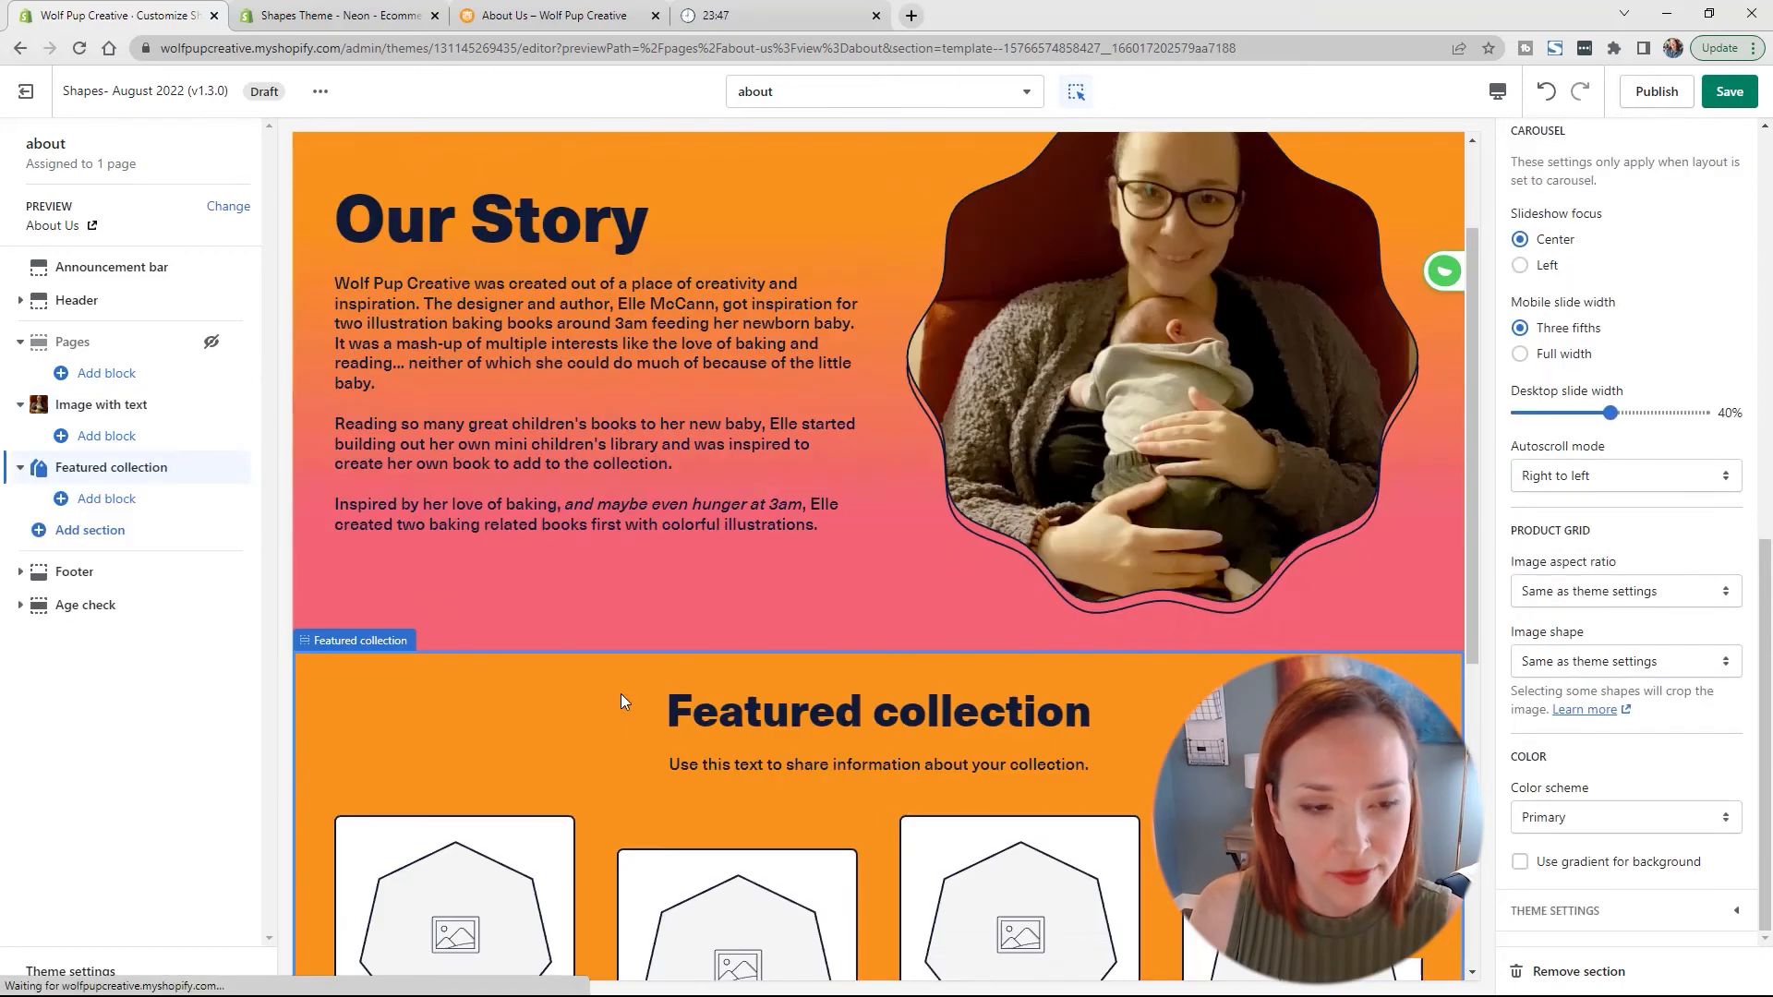
# Step: Set the Featured collection section's heading to "Shop the Books" and clear its subheading
pyautogui.click(81, 471)
pyautogui.scroll(10, 1655, 305)
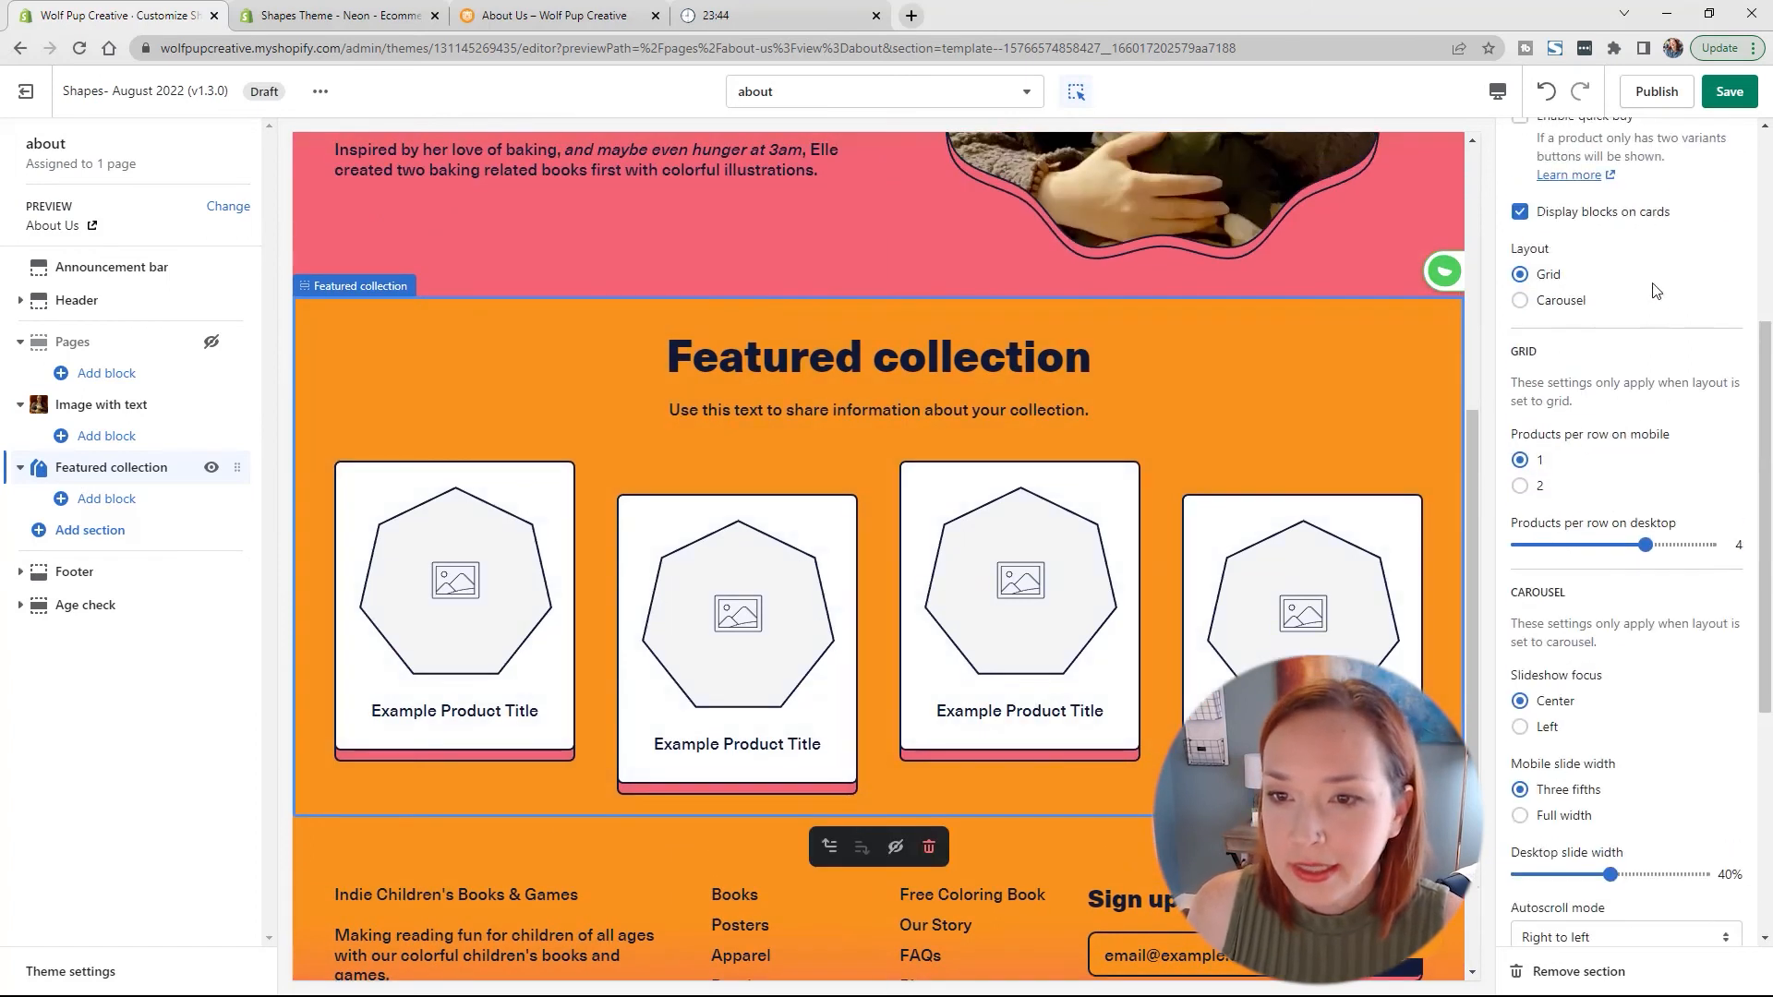
pyautogui.tripleClick(1651, 222)
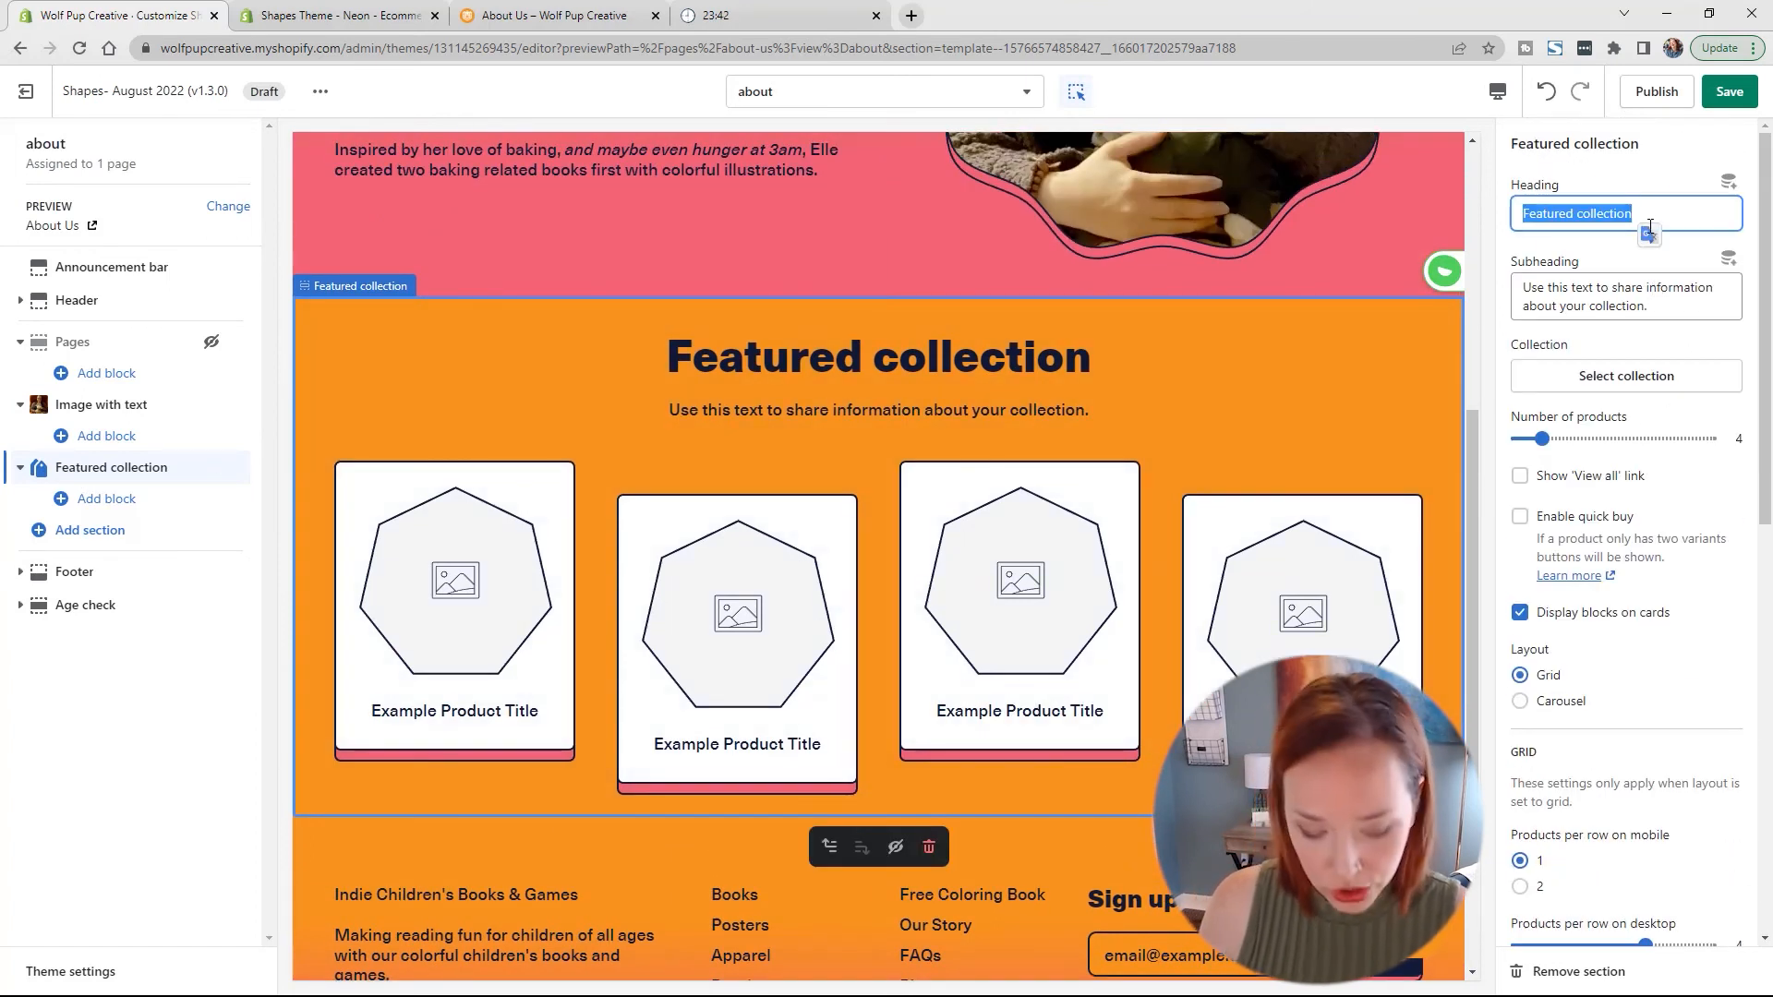
pyautogui.write('Shop the ')
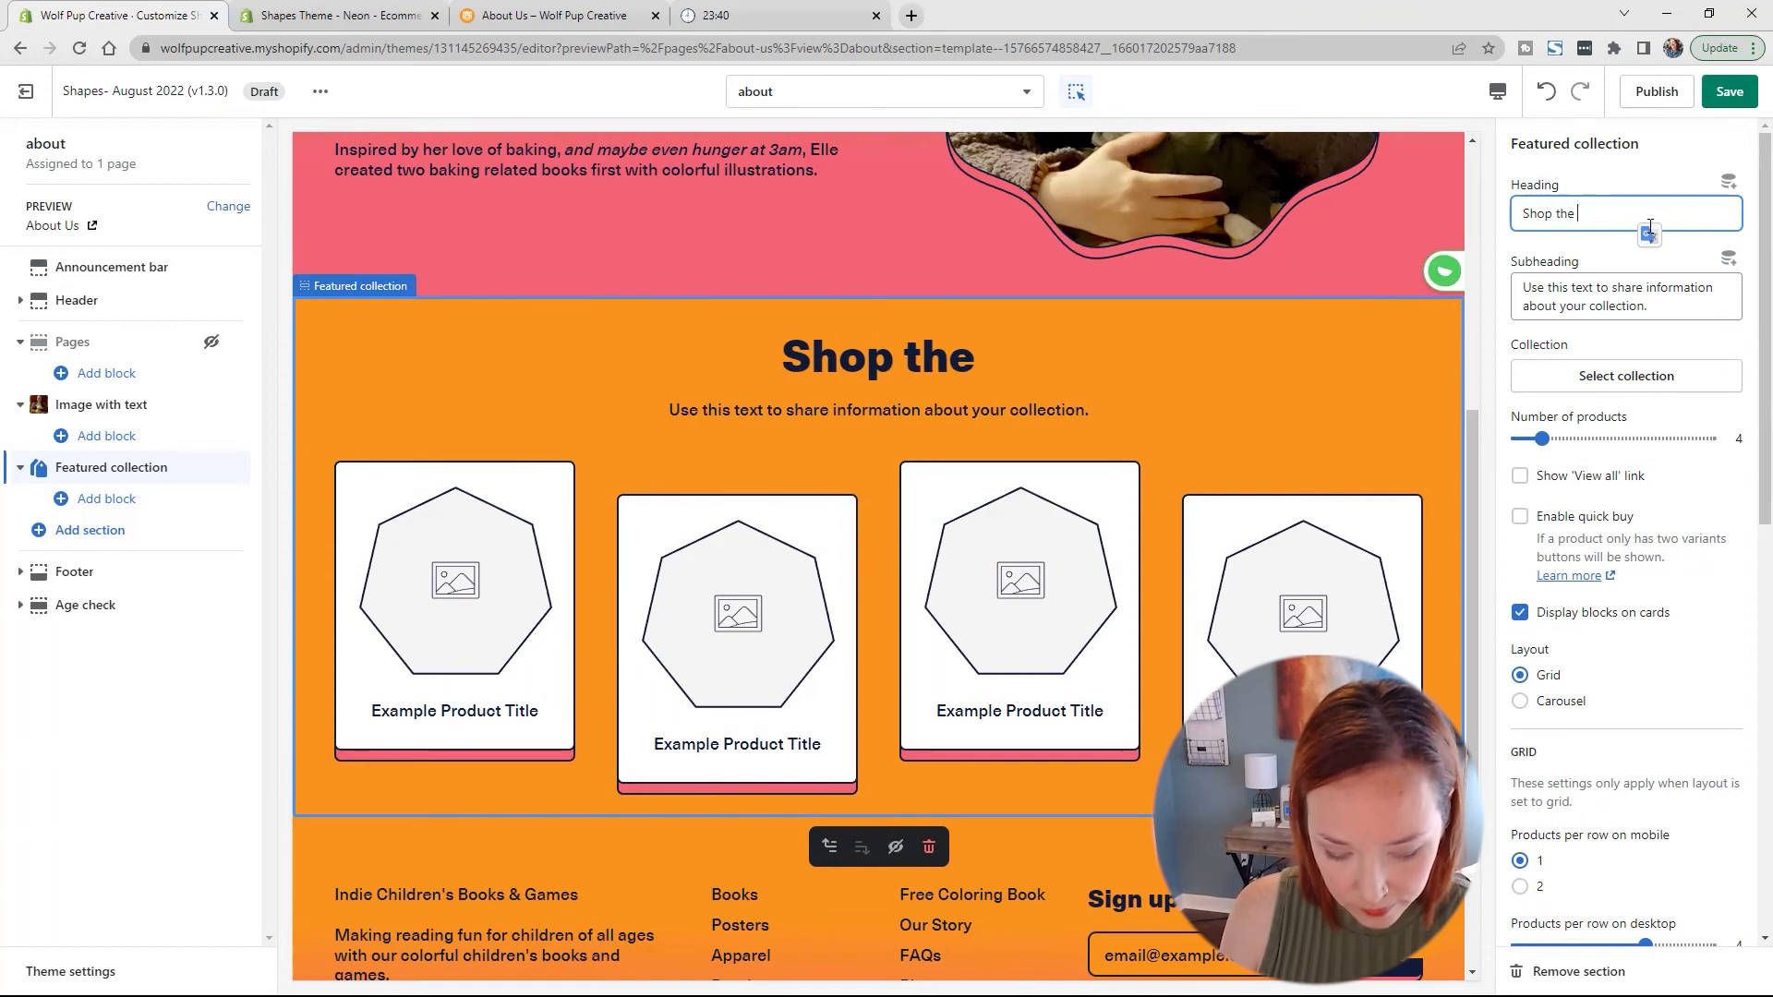
pyautogui.write('Books')
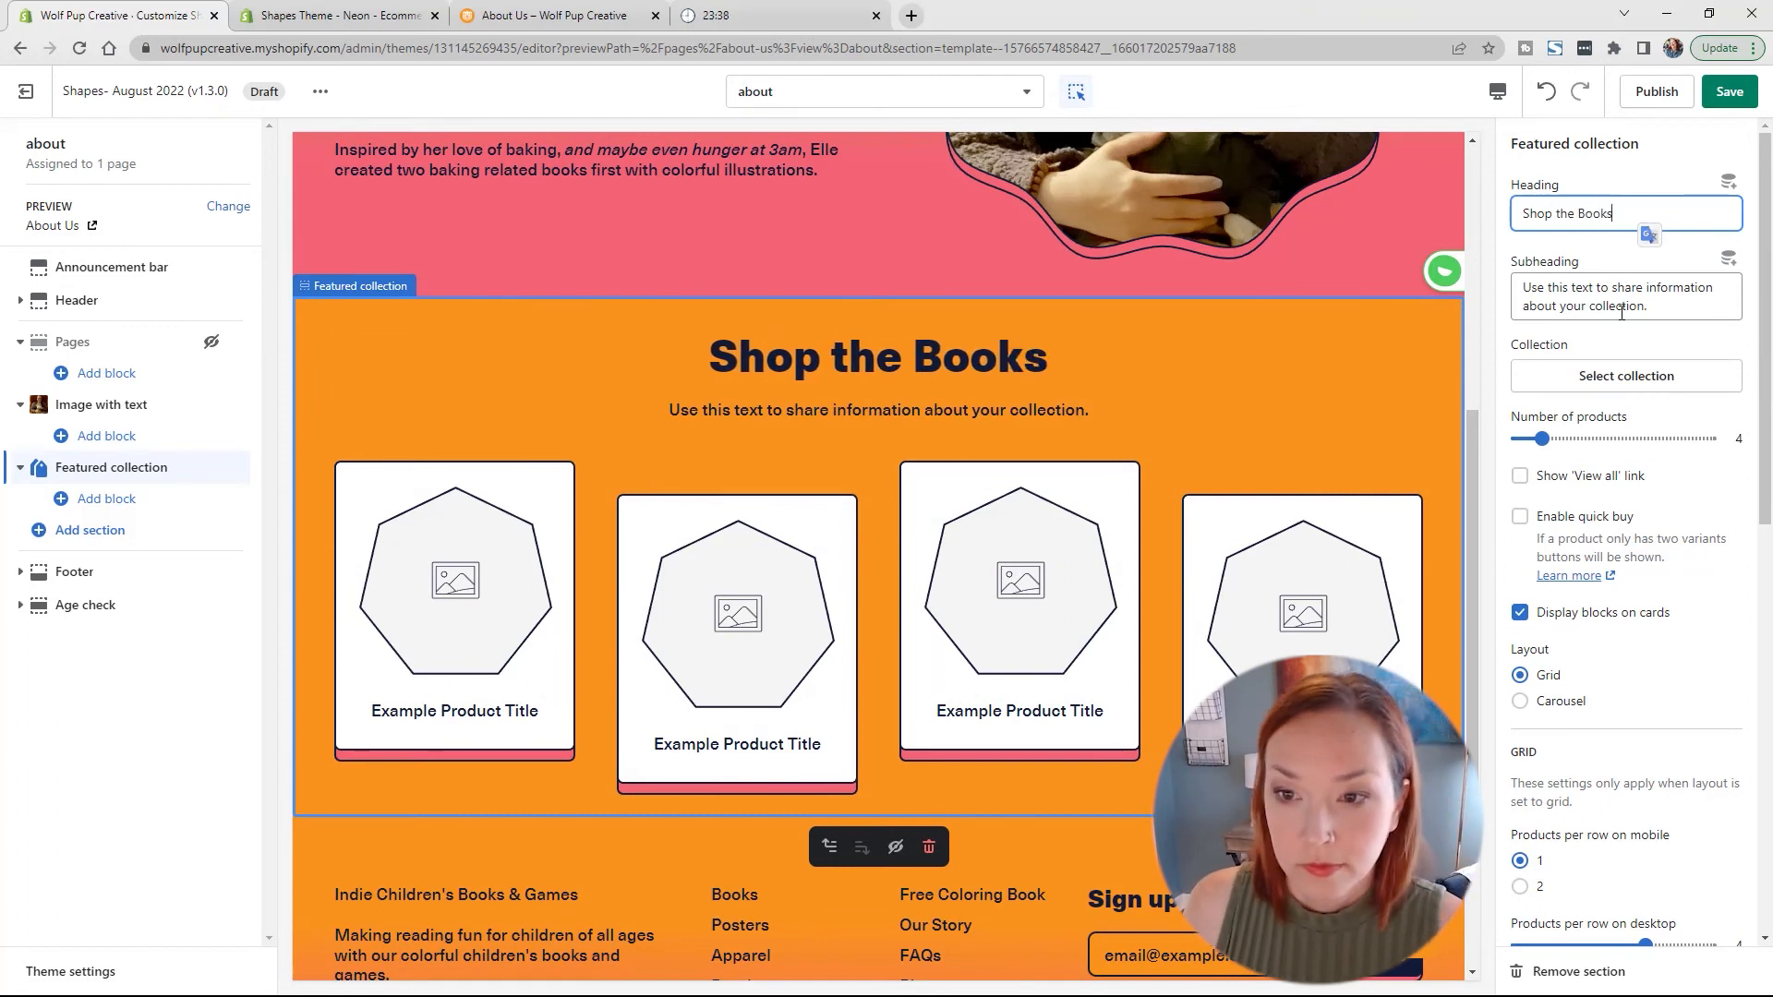
pyautogui.tripleClick(1622, 312)
pyautogui.press('BackSpace')
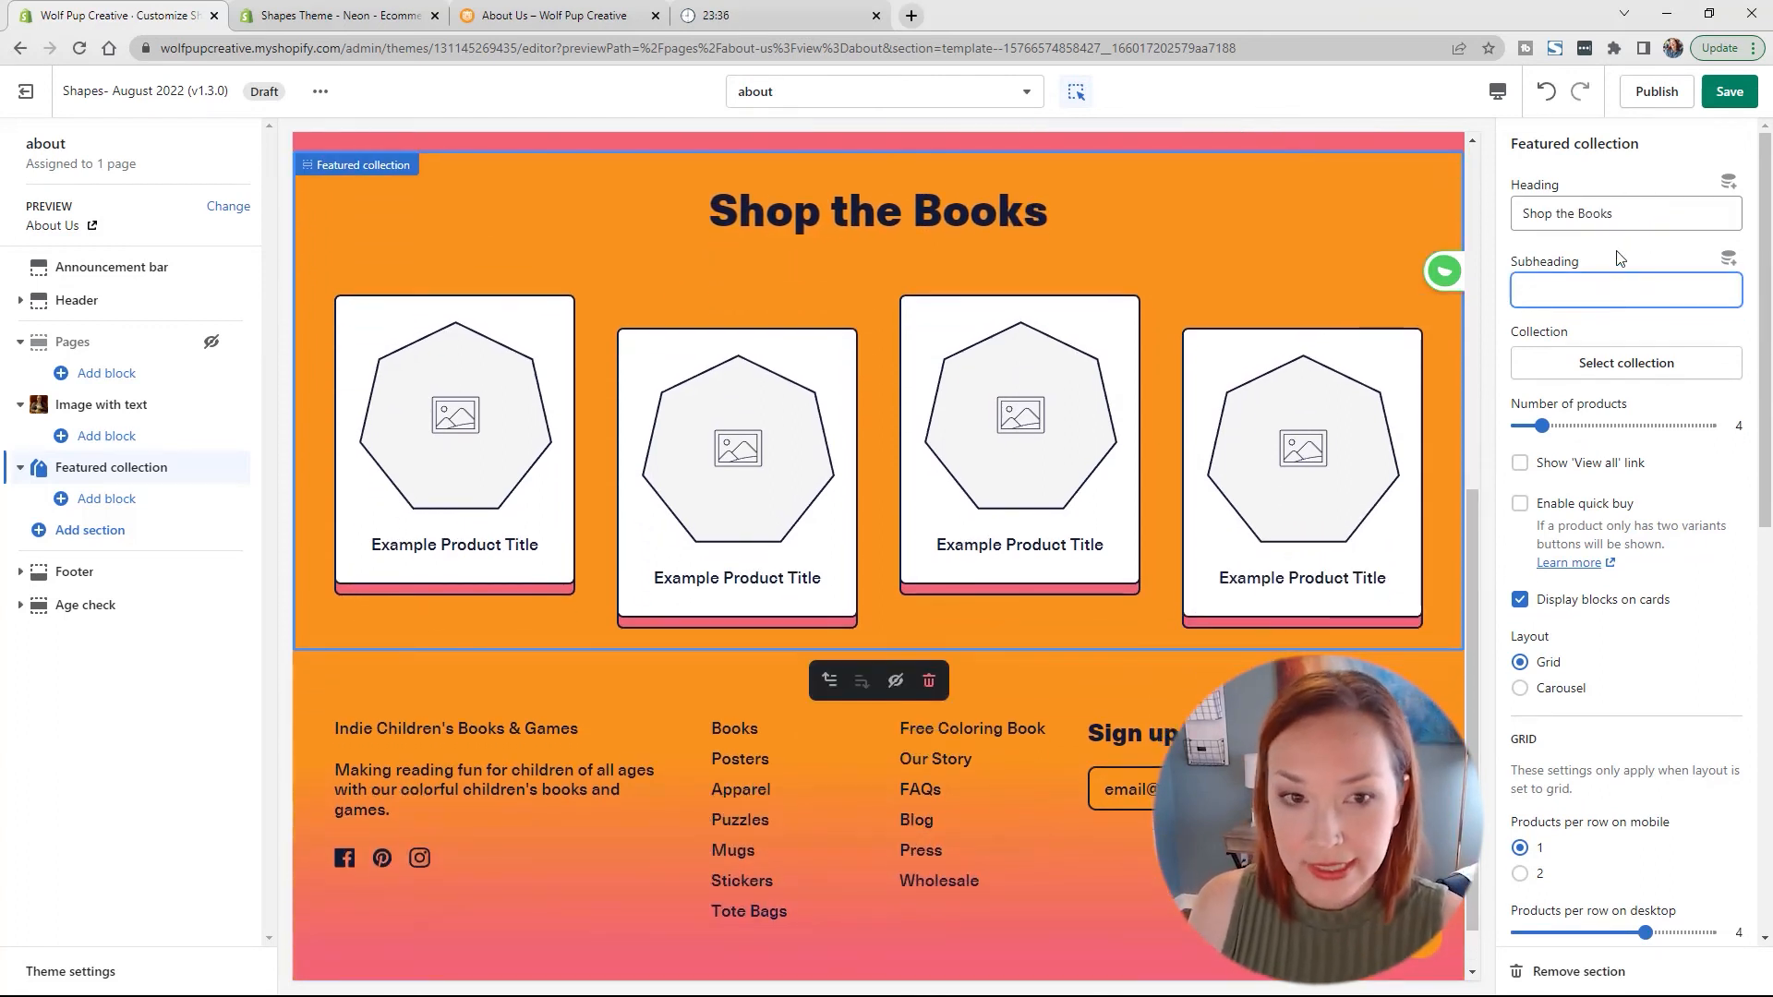
# Step: Limit the Featured collection section to 2 products and assign the Baking Books collection to it
pyautogui.moveTo(1541, 426); pyautogui.dragTo(1518, 426)
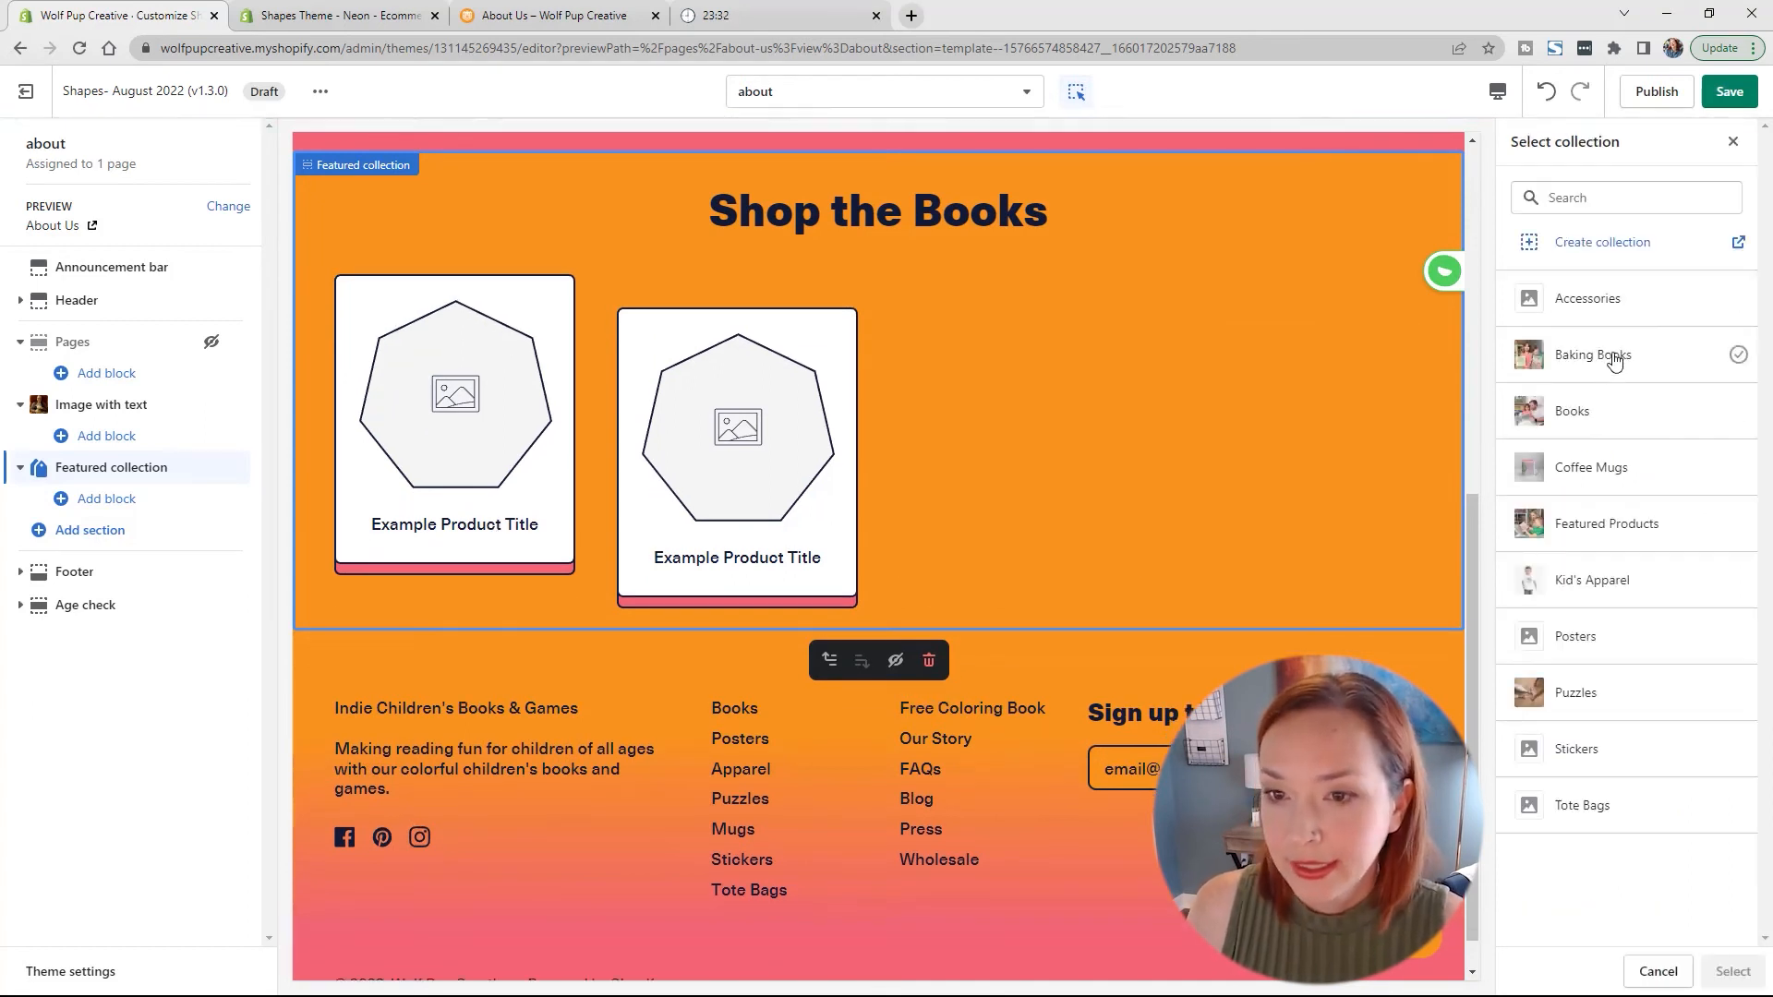
pyautogui.click(1625, 355)
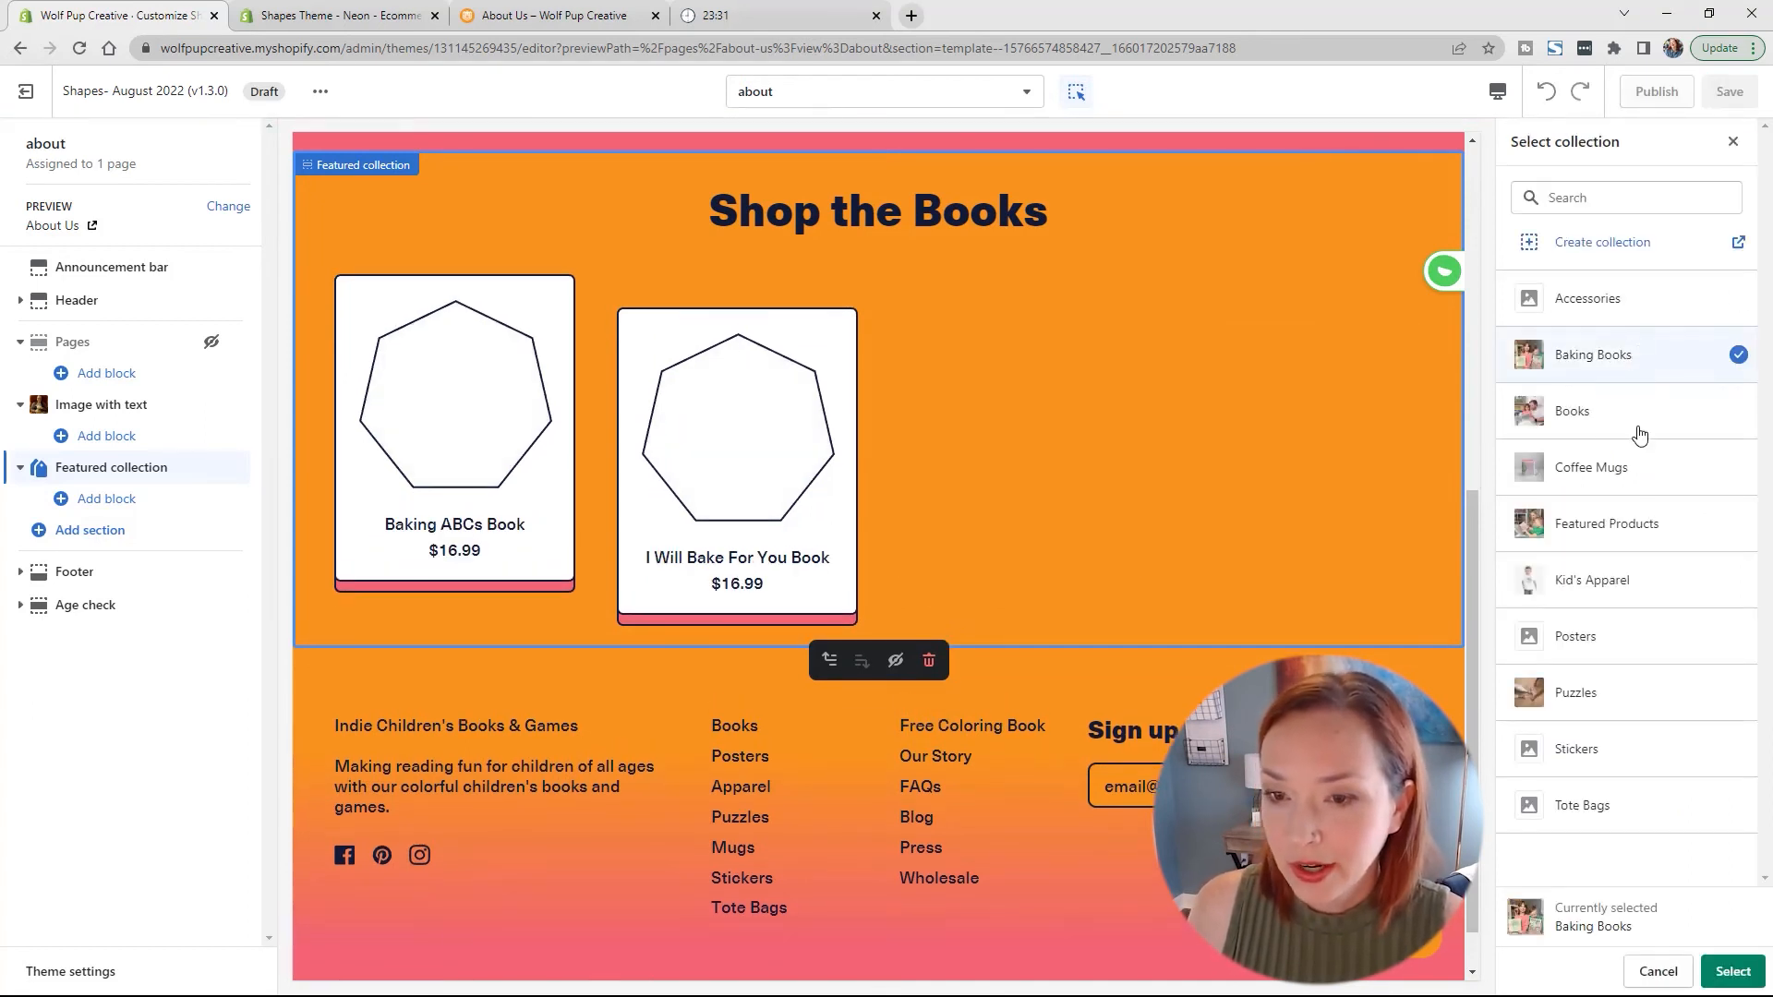
pyautogui.click(1732, 971)
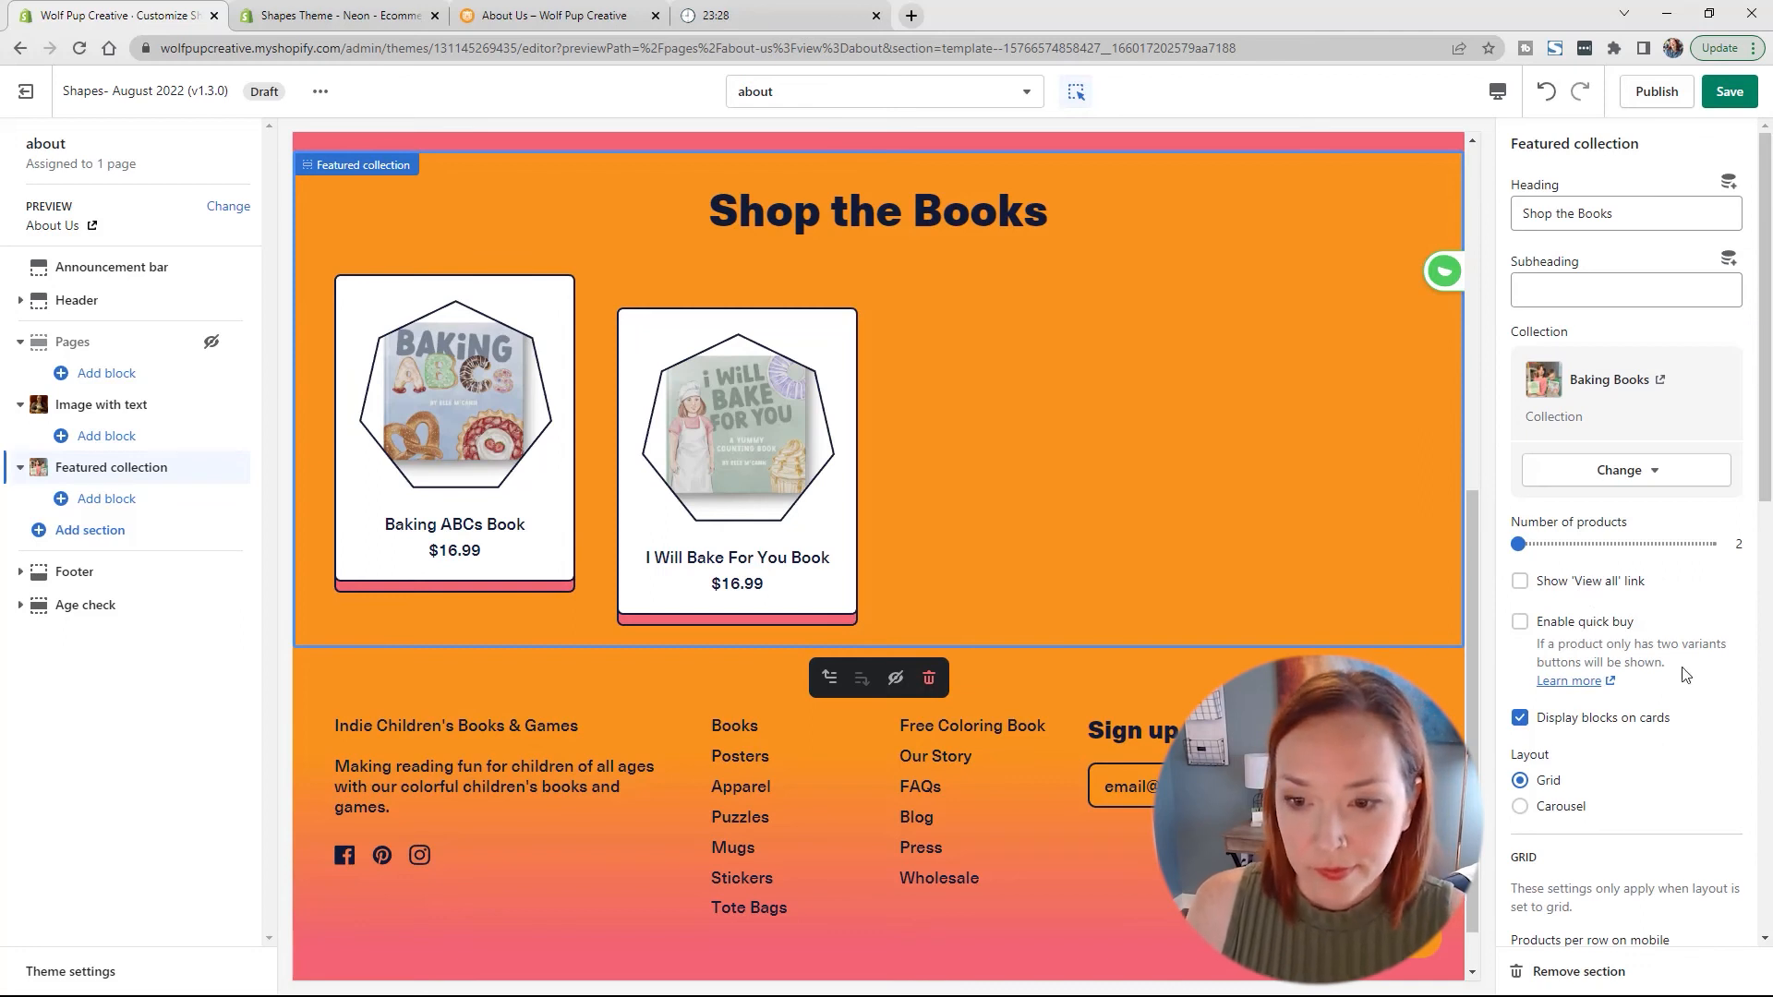
pyautogui.scroll(-3, 1524, 526)
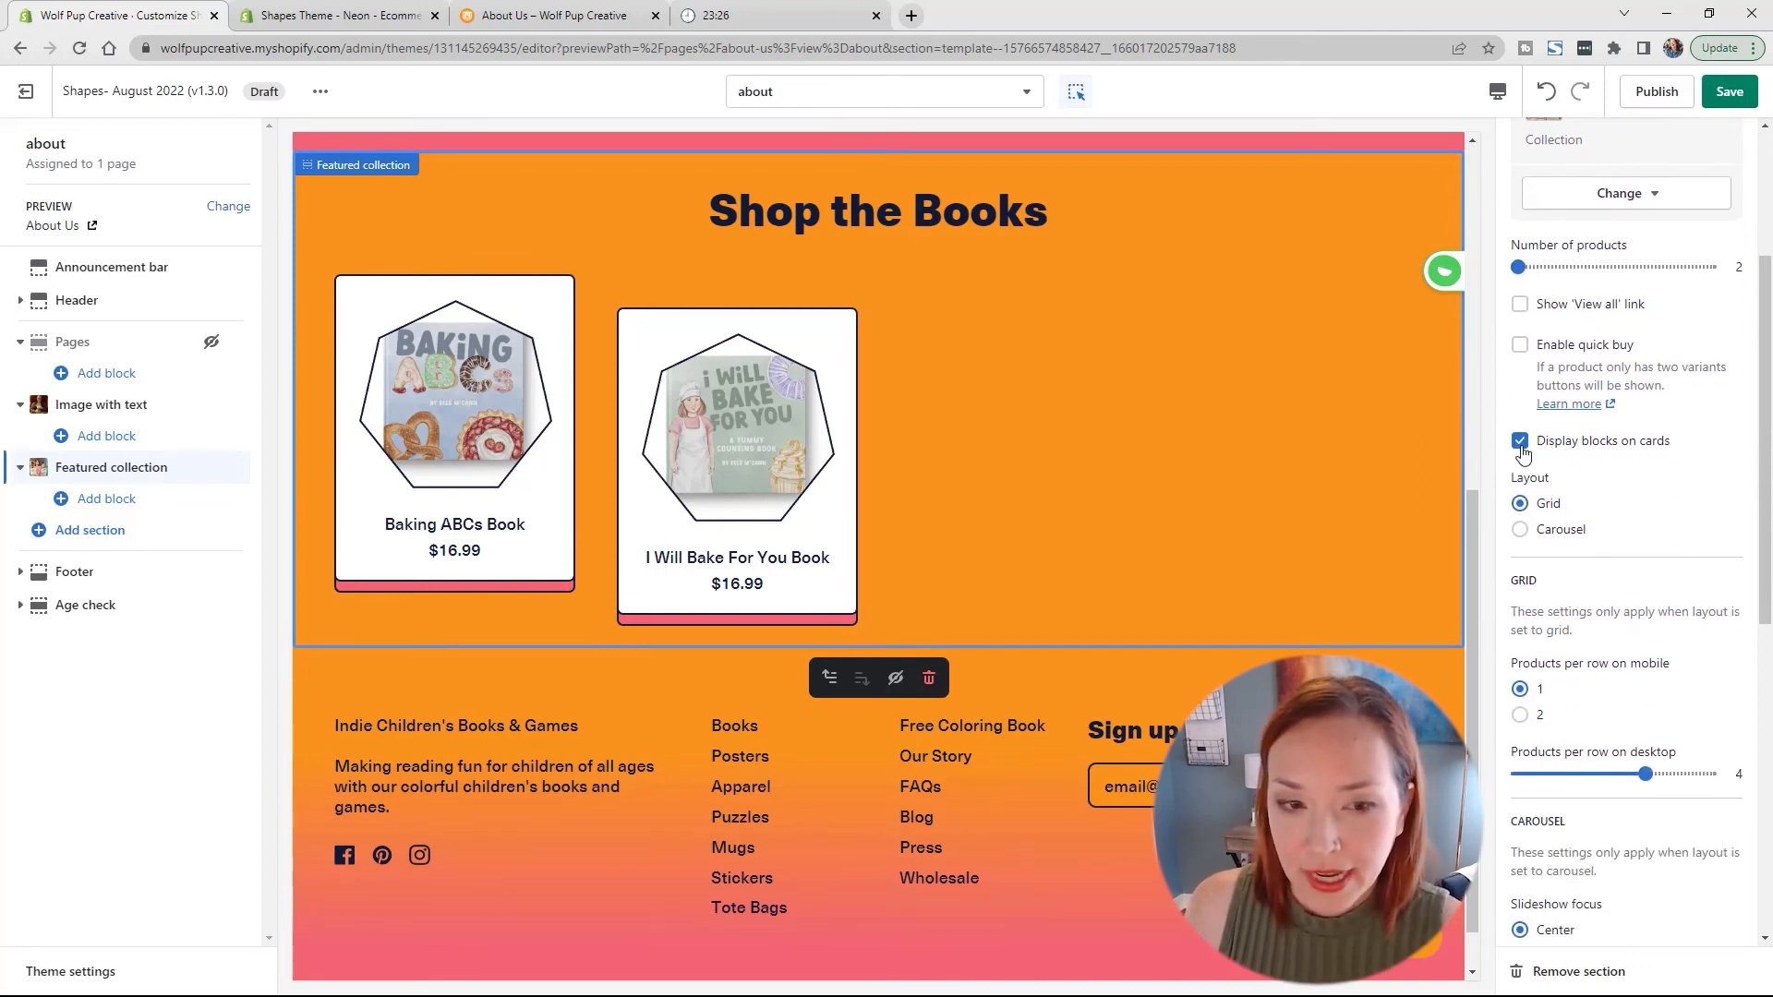
# Step: Try the Featured collection products without cards against the section above, and restore the card display
pyautogui.click(1520, 442)
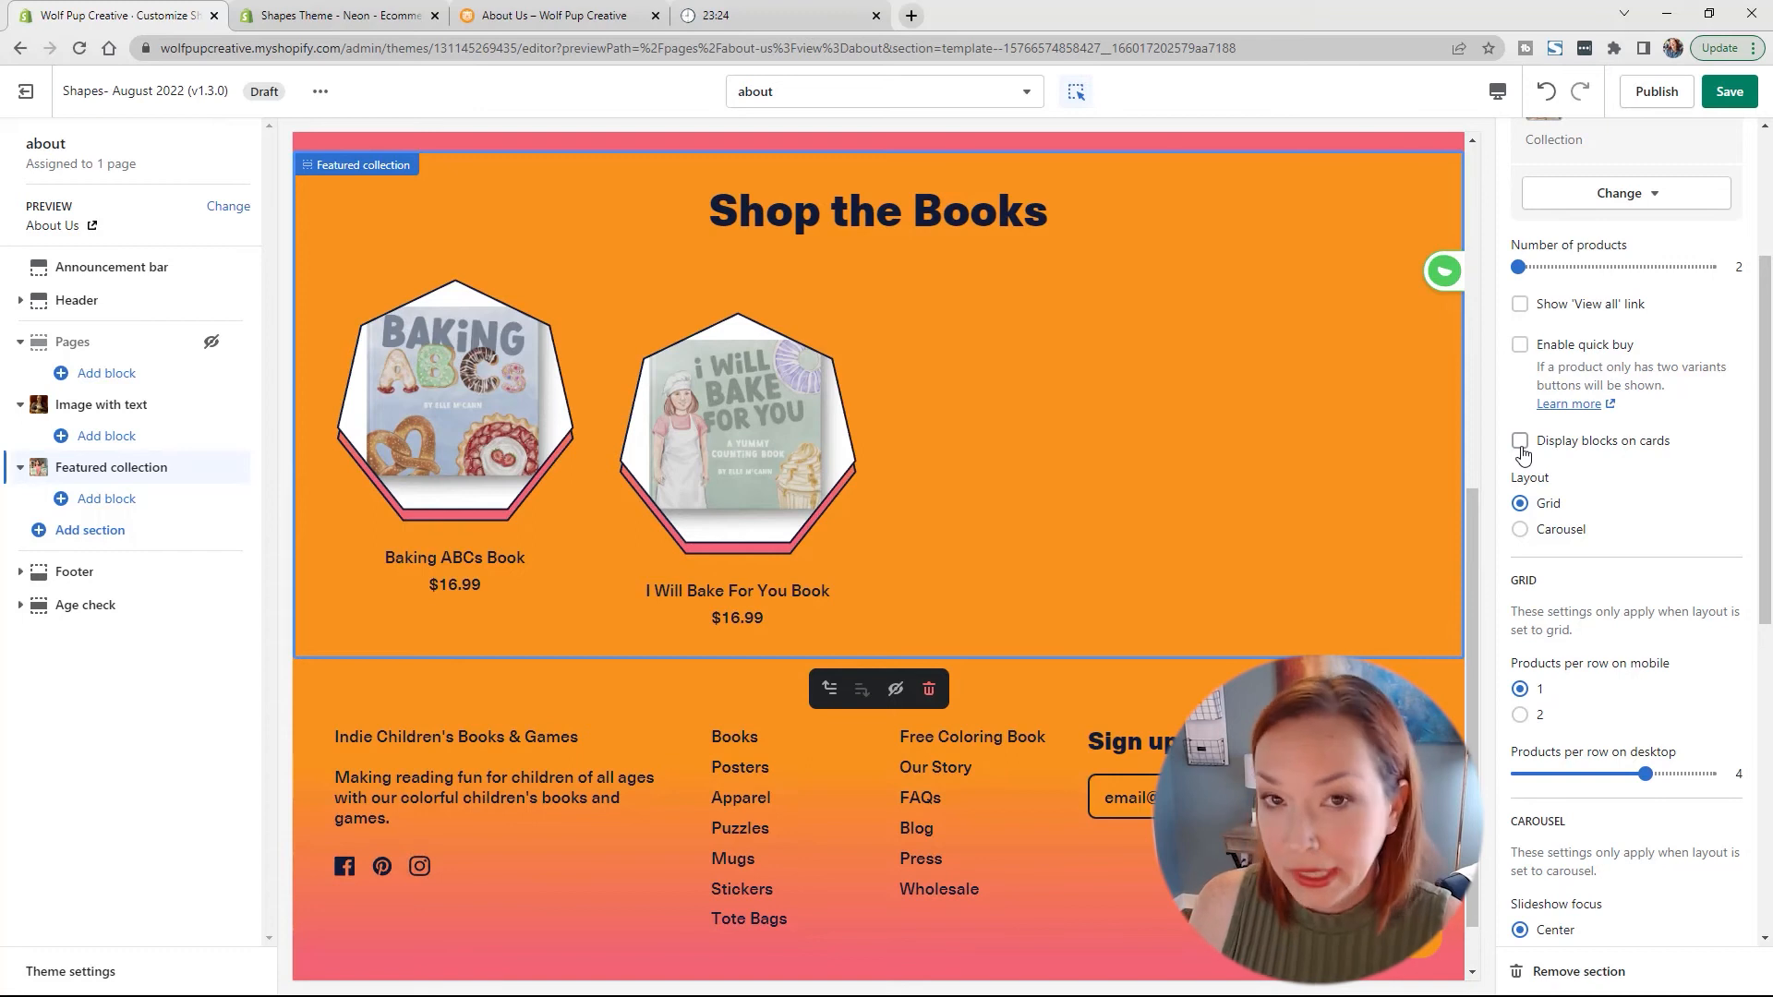
pyautogui.scroll(6, 1049, 599)
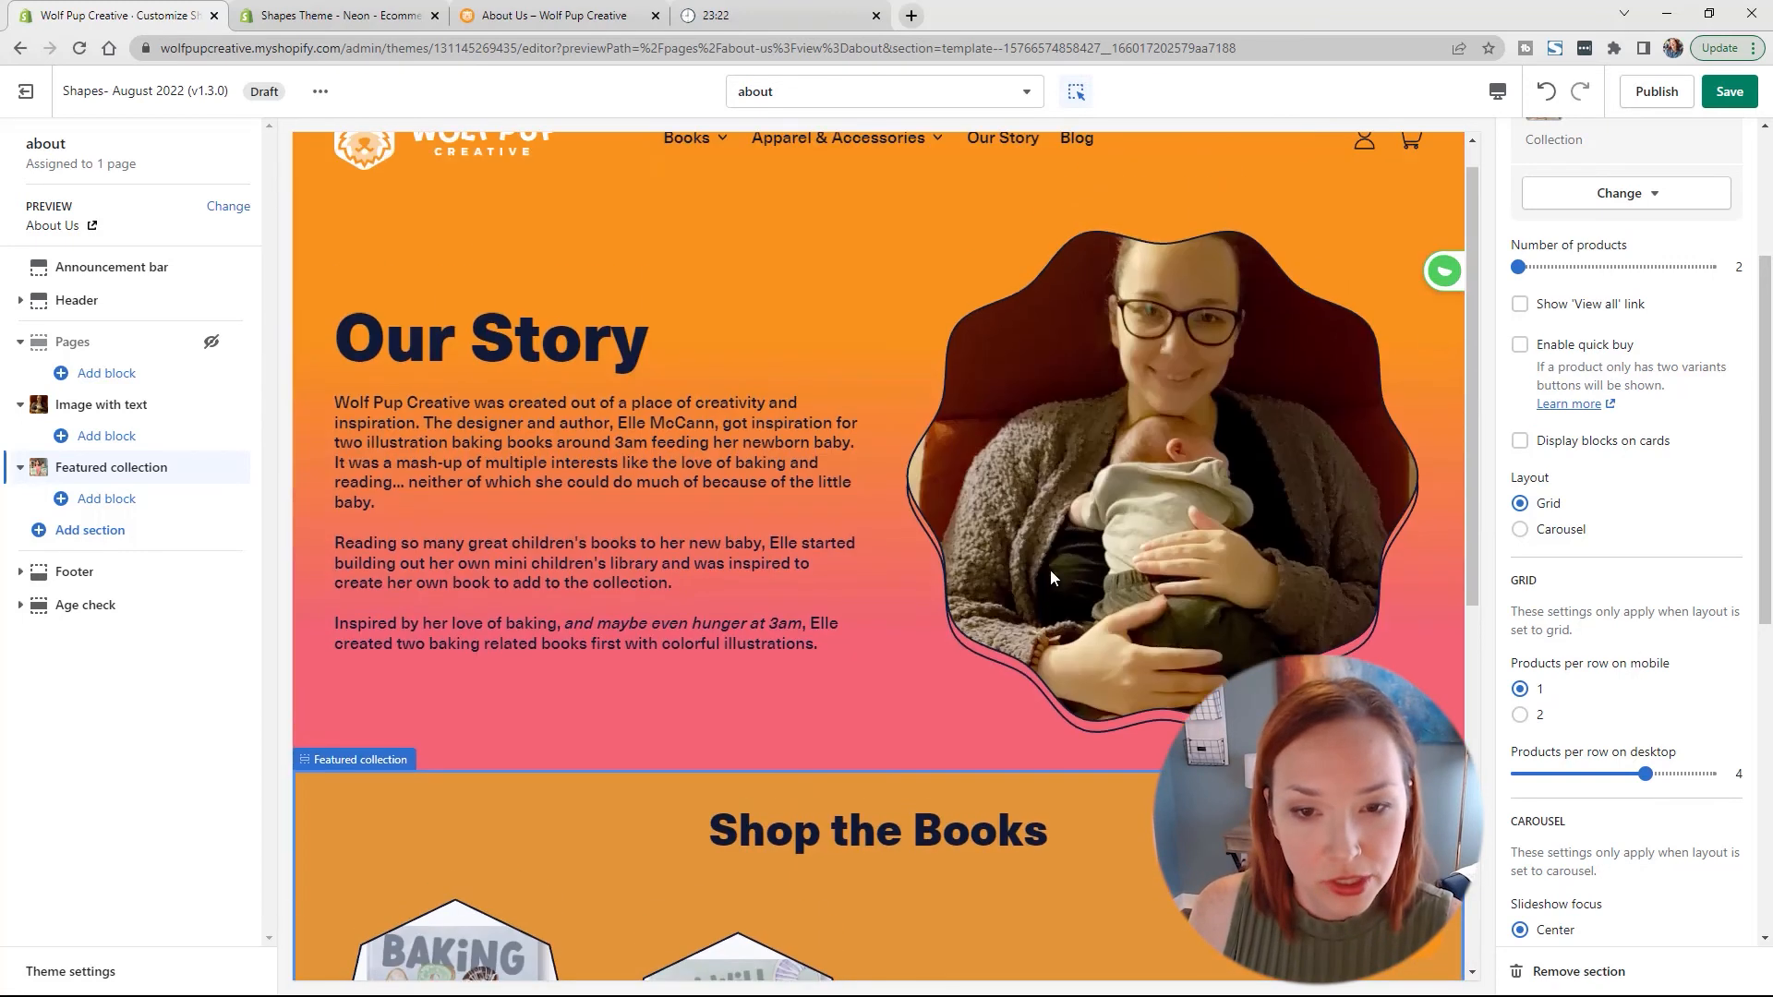
pyautogui.scroll(-3, 1050, 569)
pyautogui.scroll(1, 1058, 558)
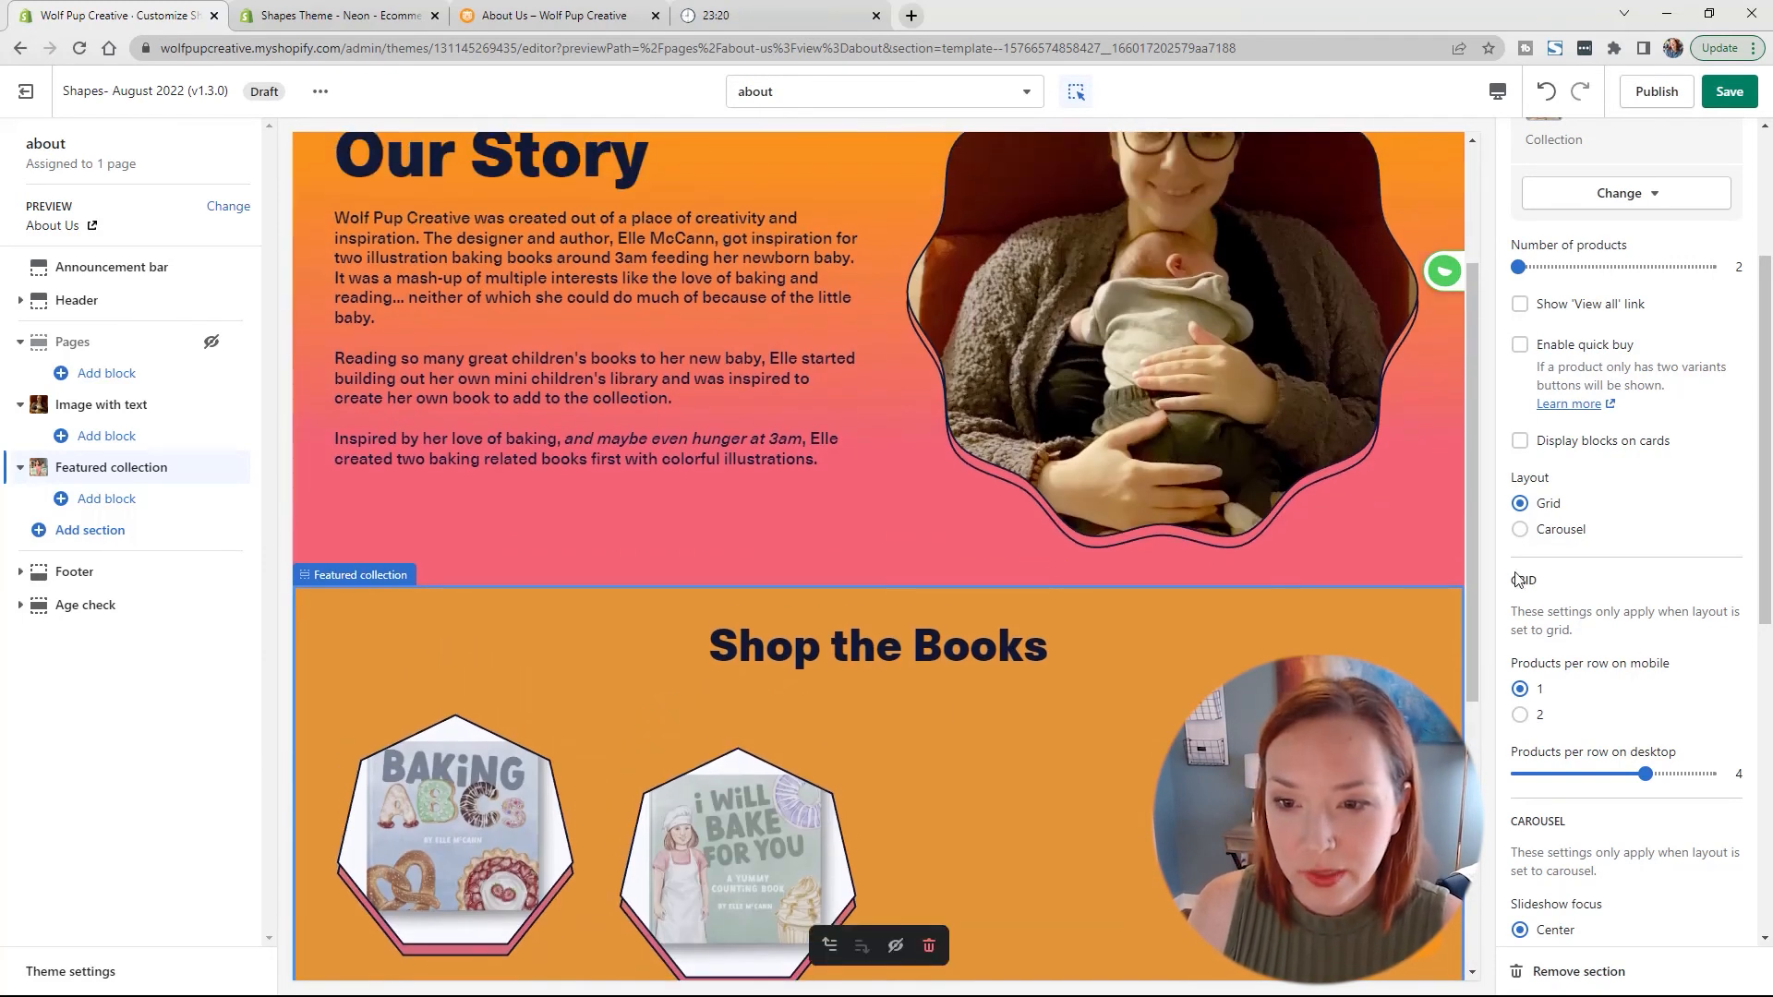
pyautogui.click(1521, 440)
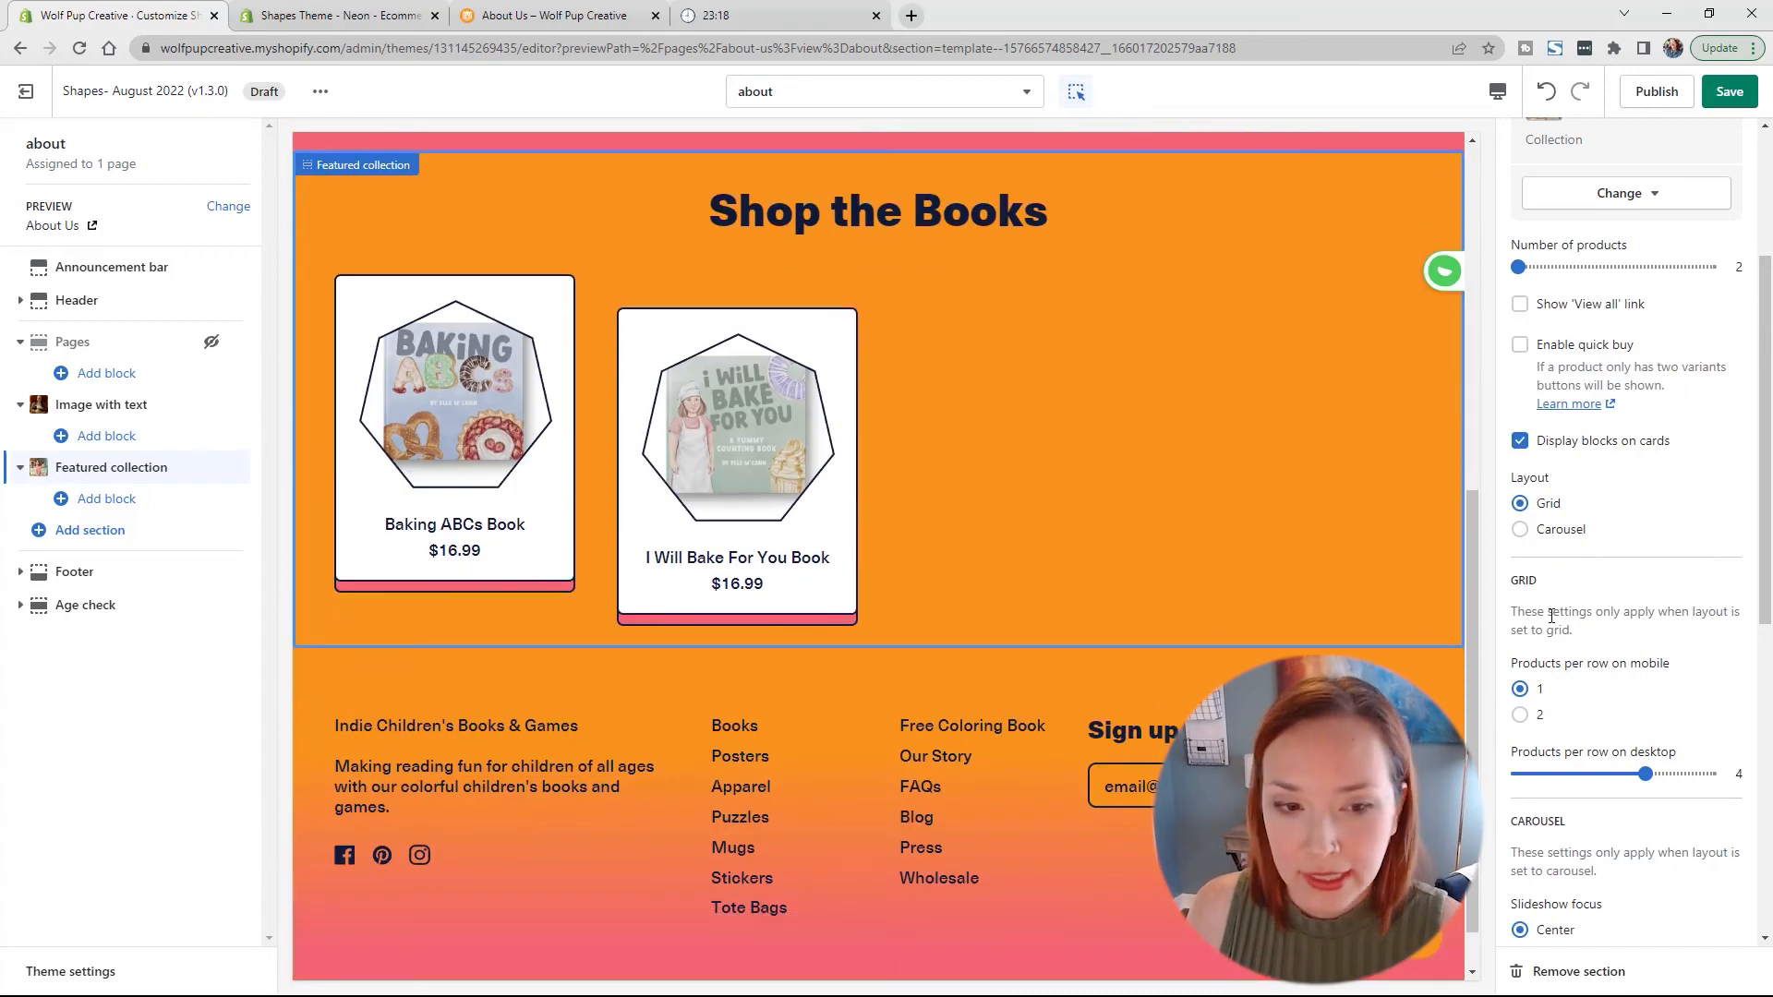
# Step: Set the Featured collection to 2 products per row on desktop and enable quick buy
pyautogui.scroll(-2, 1553, 647)
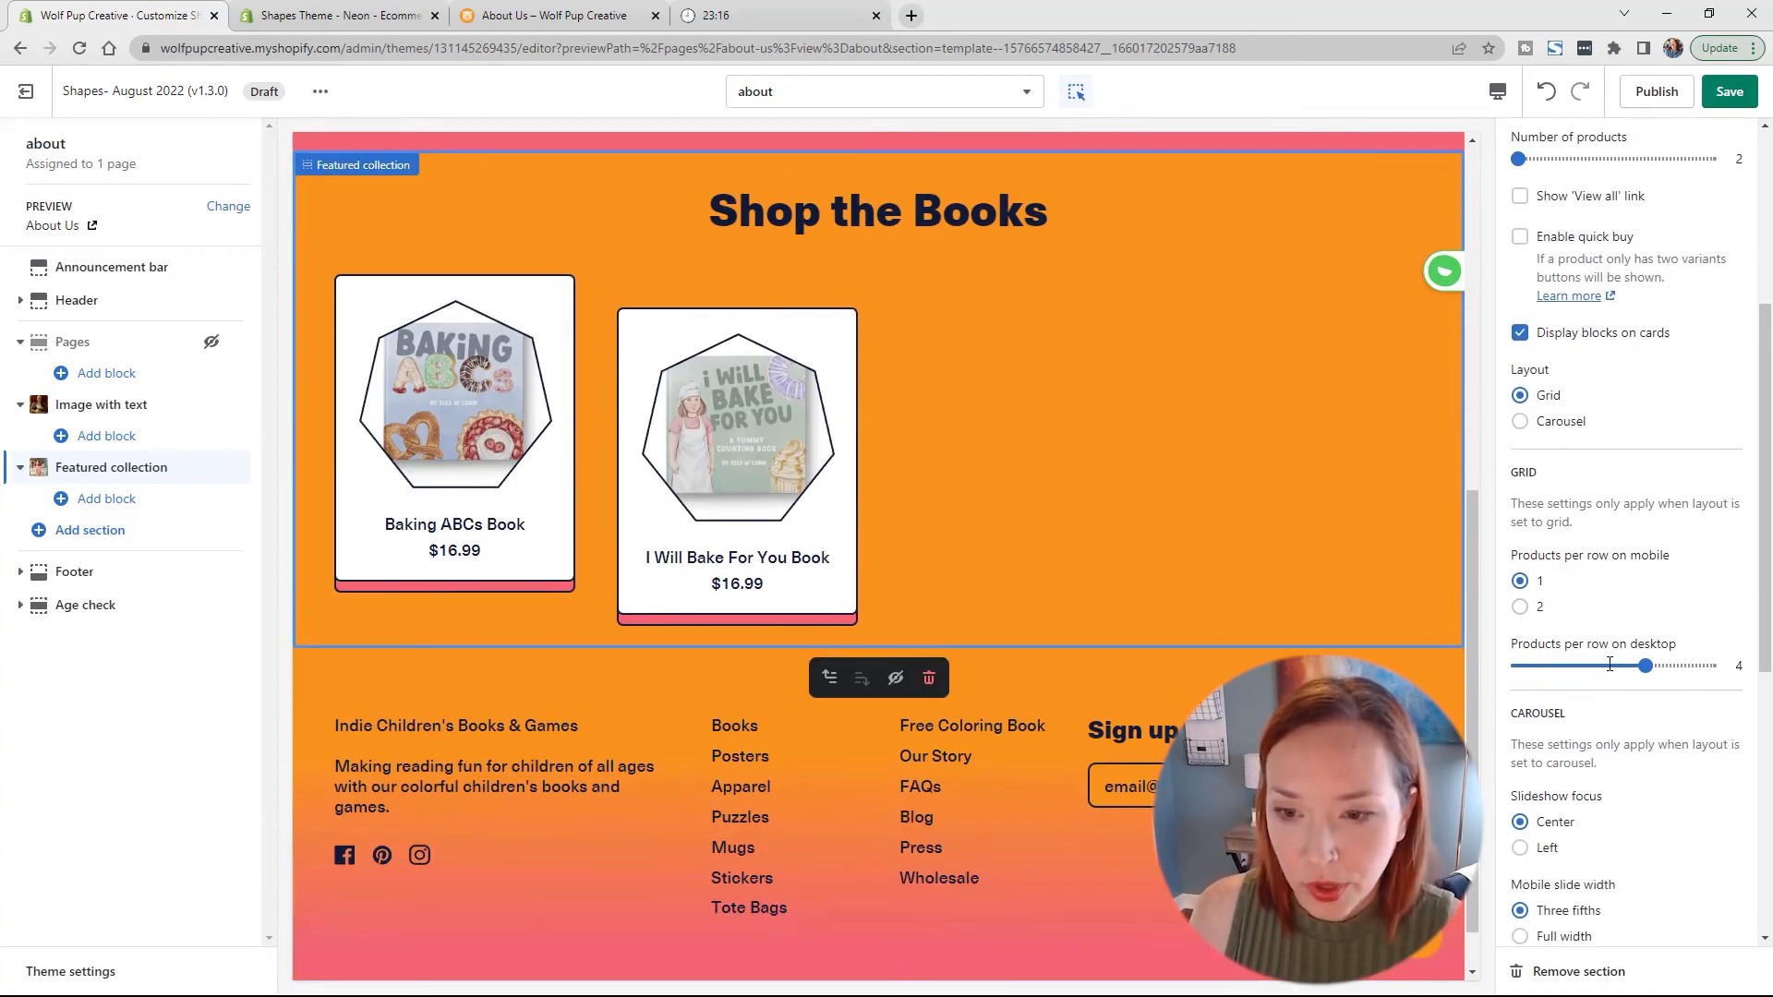
pyautogui.moveTo(1643, 588); pyautogui.dragTo(1518, 589)
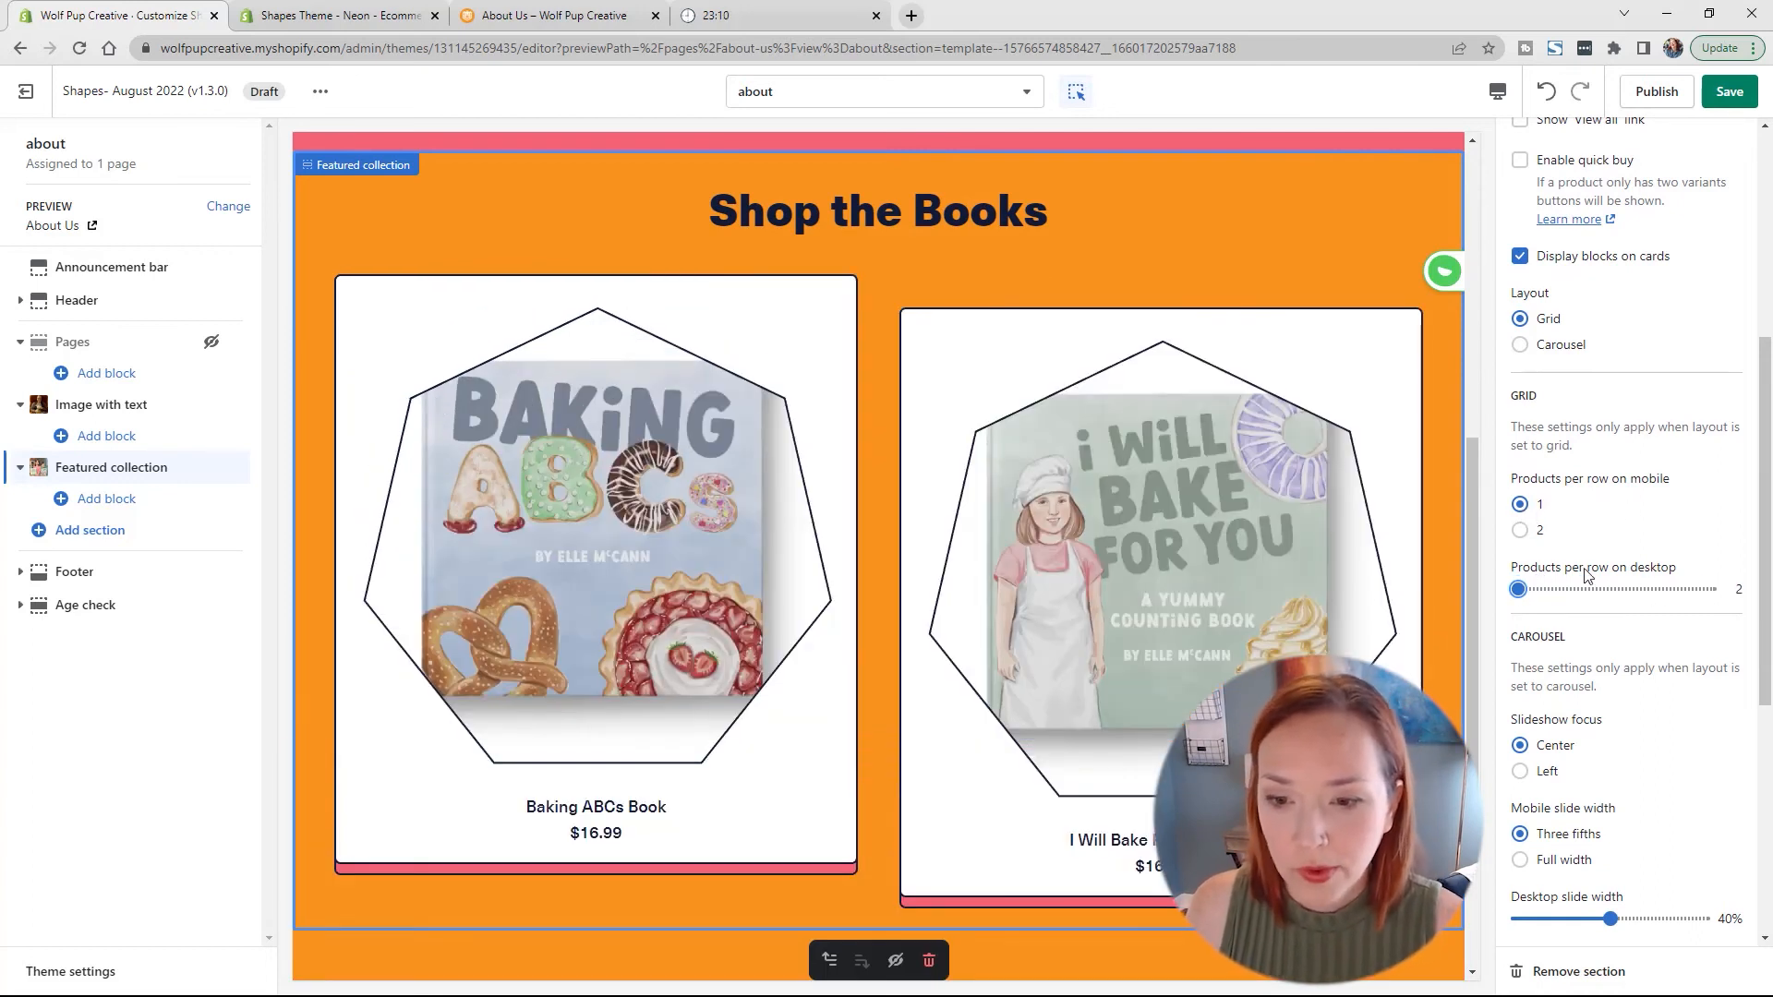
pyautogui.scroll(3, 1648, 679)
pyautogui.scroll(-3, 1650, 664)
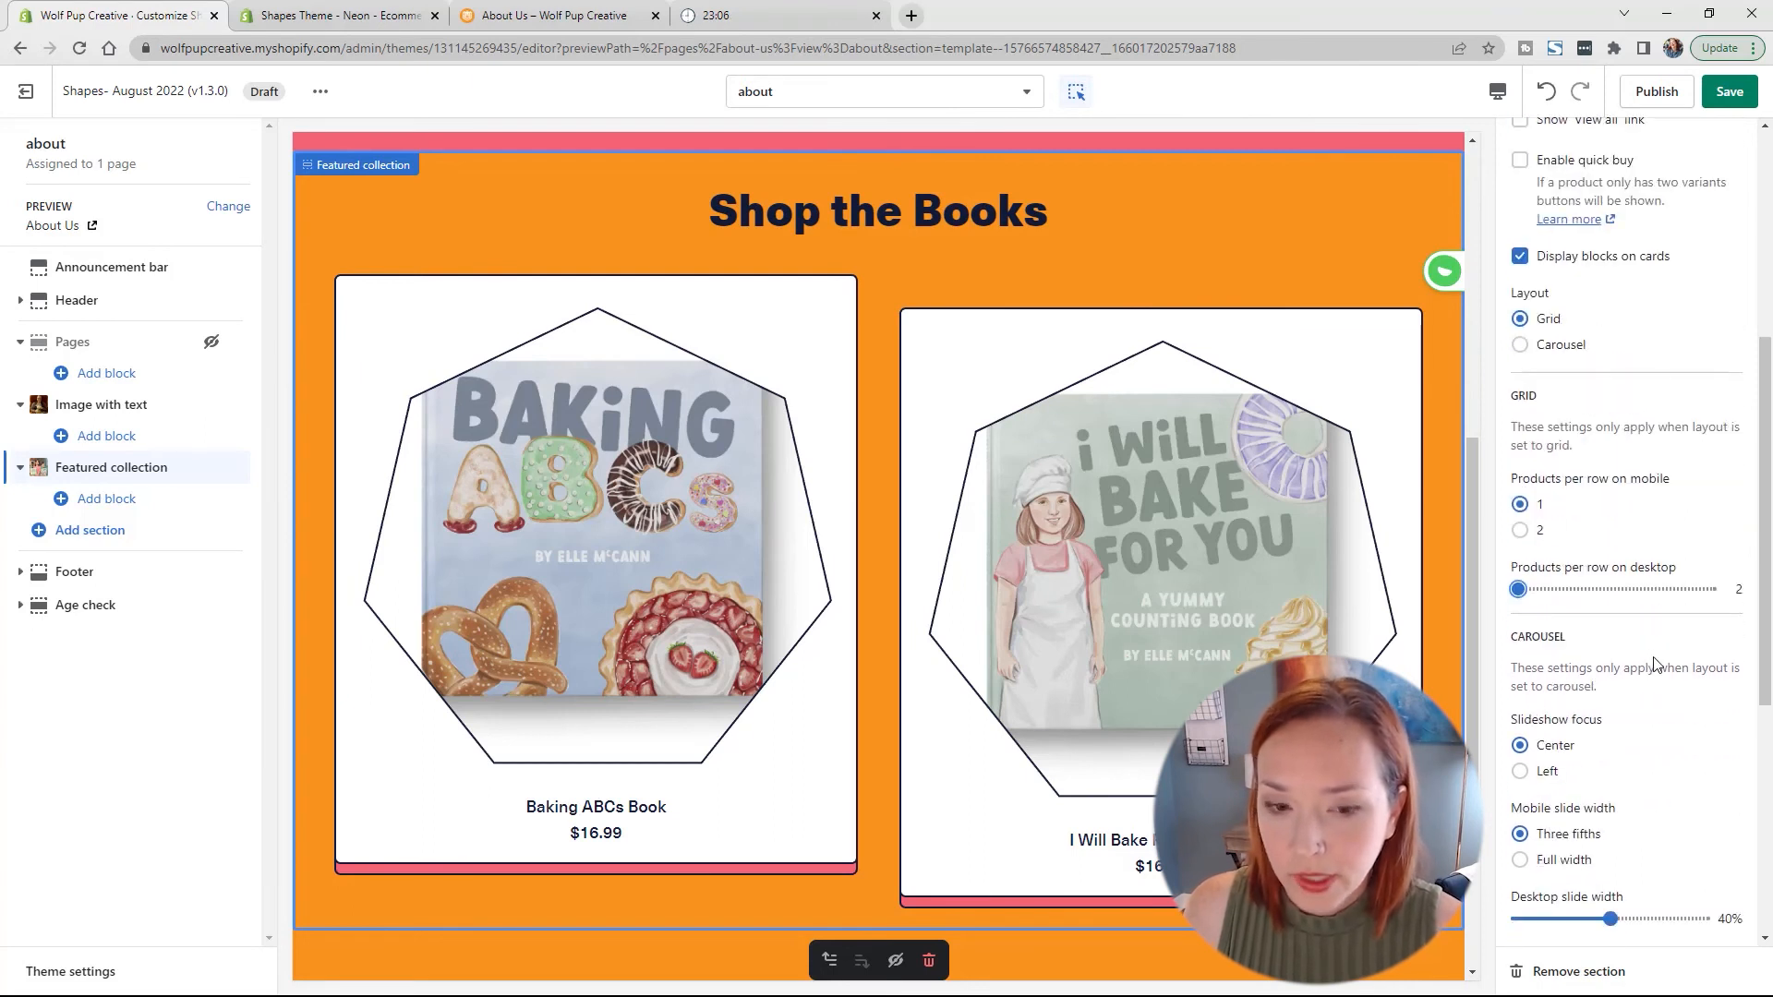
pyautogui.scroll(-2, 1655, 663)
pyautogui.scroll(4, 1653, 655)
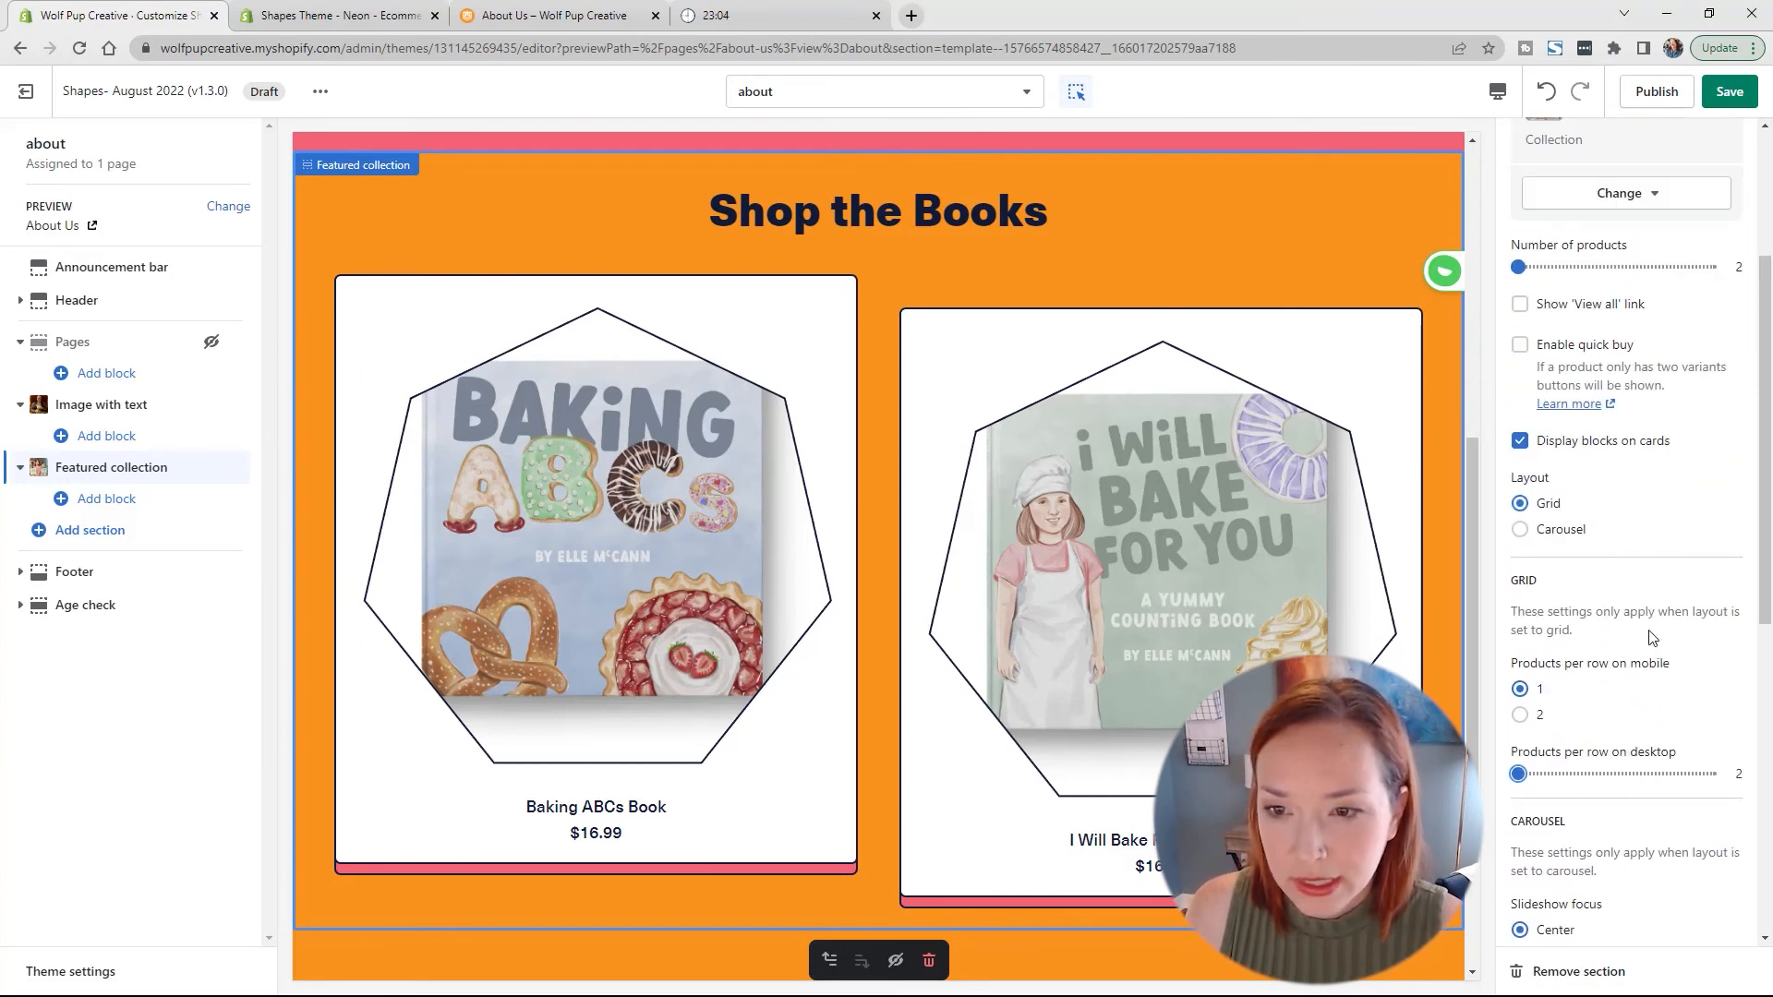
pyautogui.click(1521, 345)
pyautogui.scroll(-1, 1201, 415)
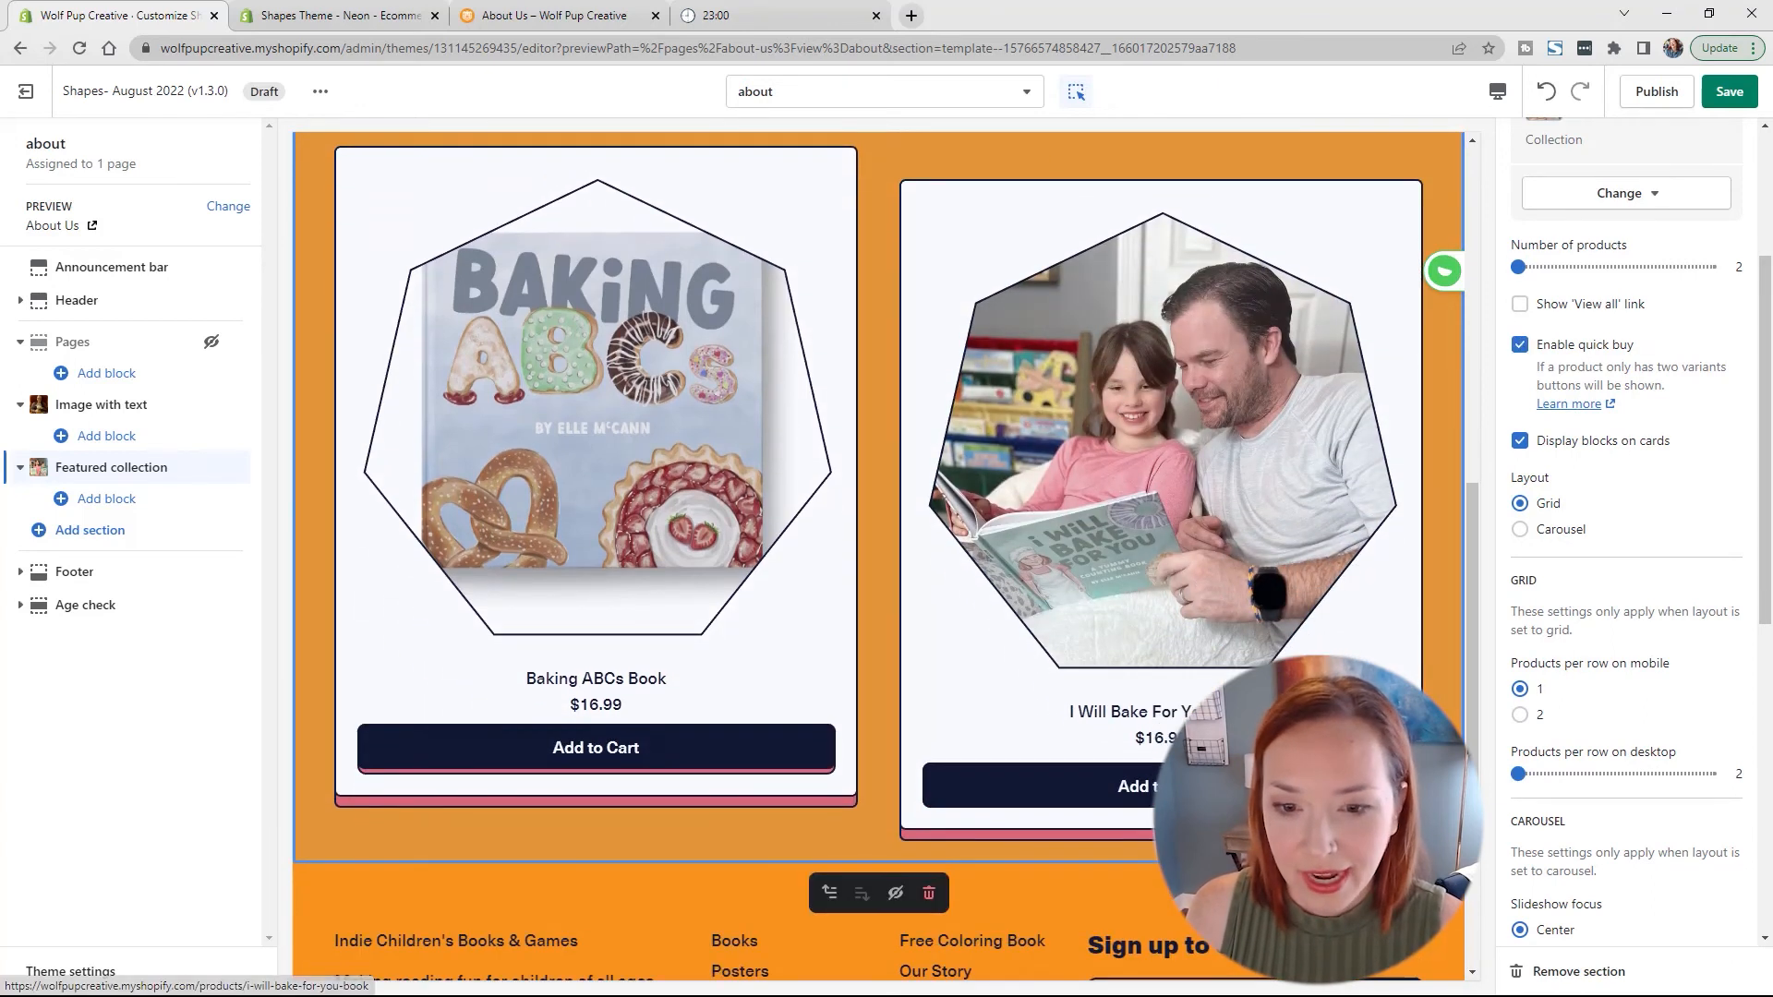
# Step: Compare the book section with the live About Us page and set the Featured collection's color scheme to Quaternary
pyautogui.scroll(-3, 1616, 582)
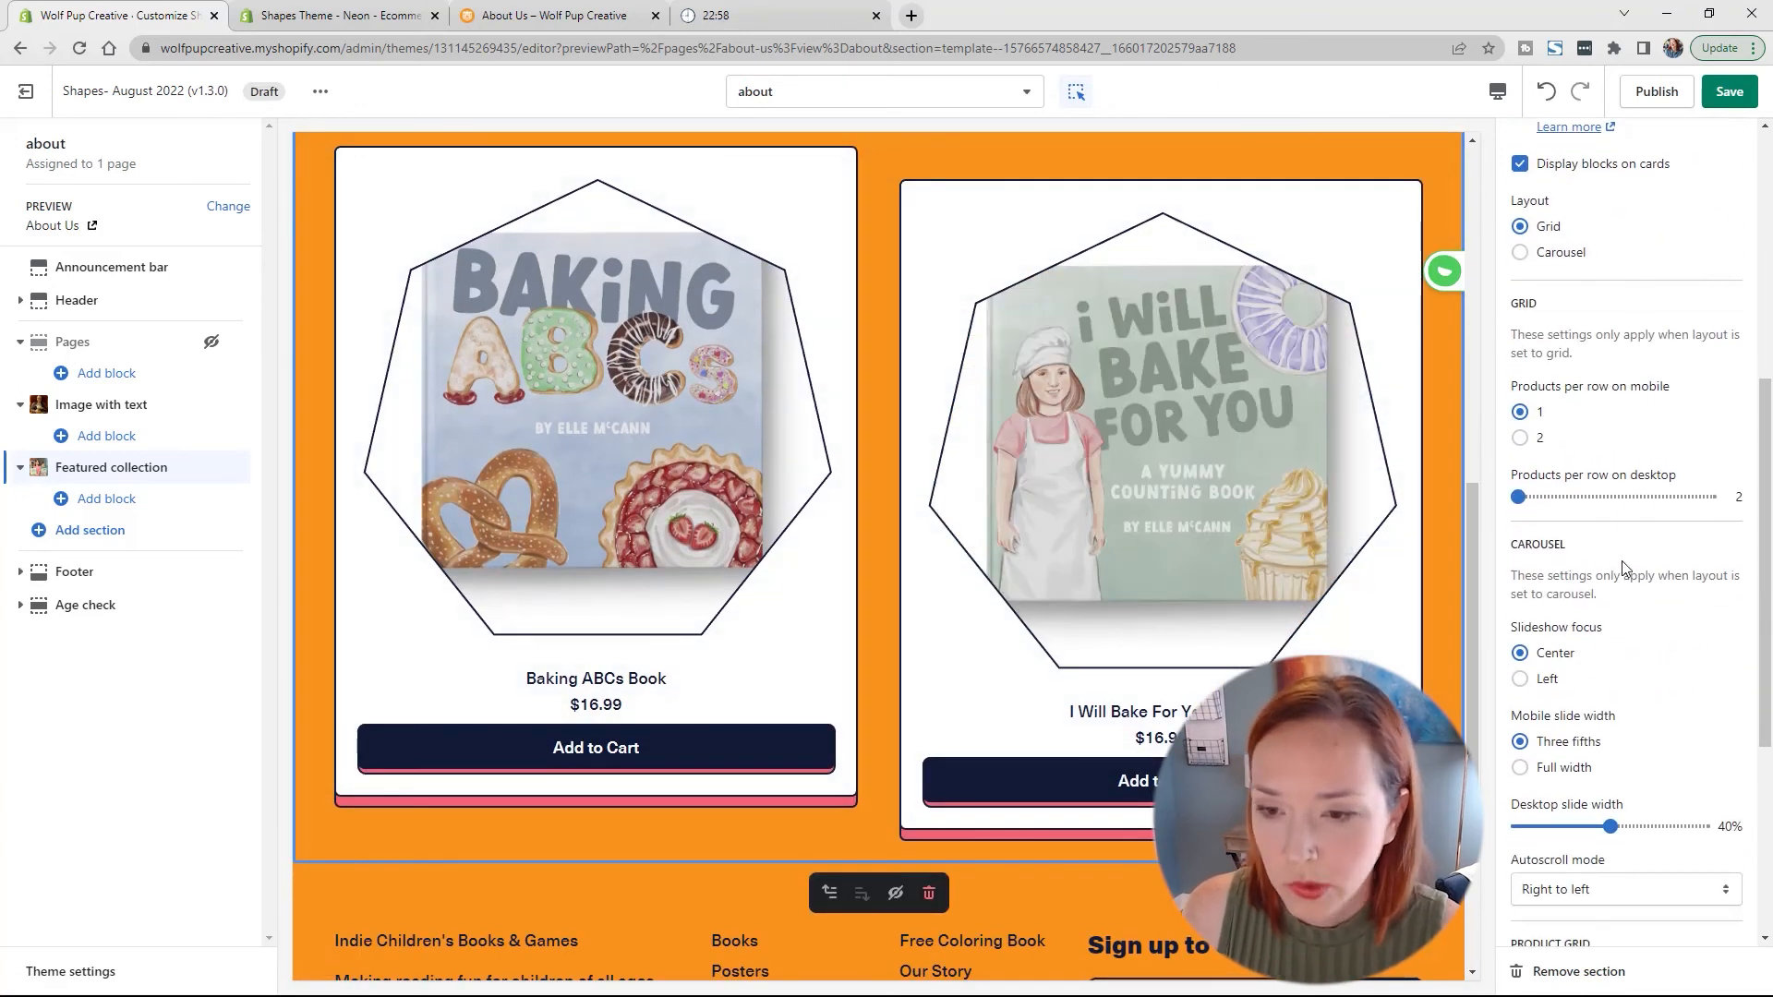
pyautogui.scroll(-5, 1617, 570)
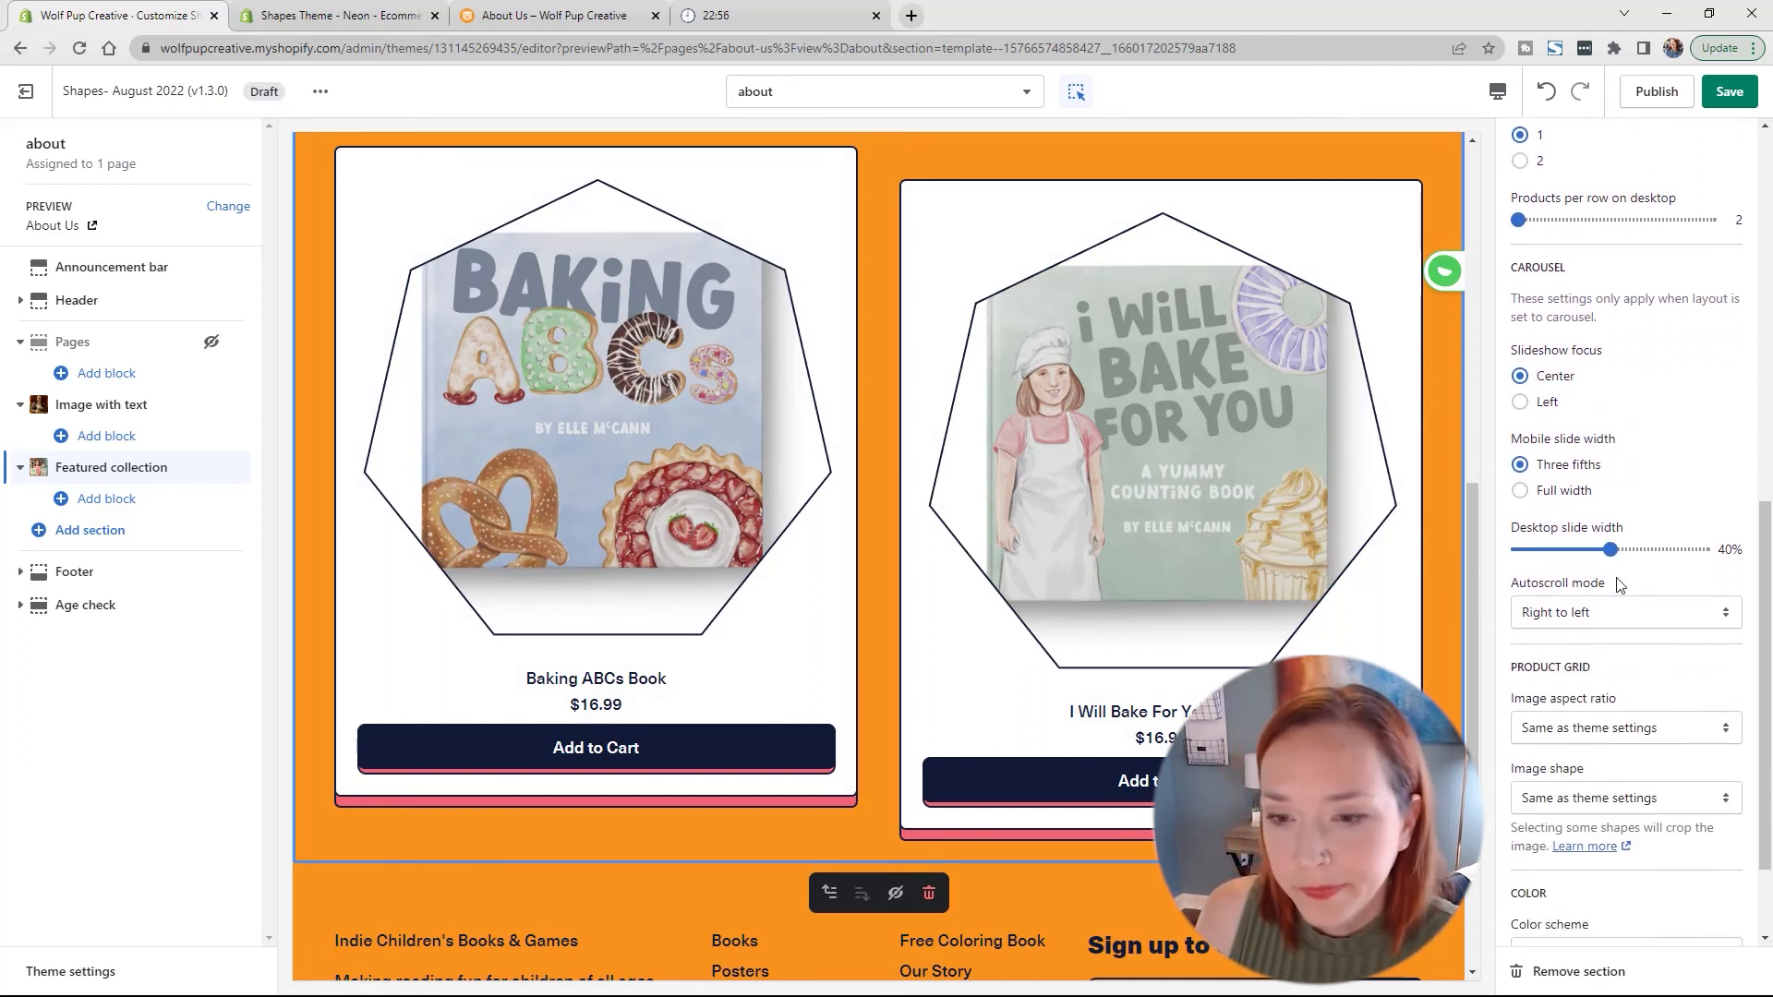
pyautogui.scroll(4, 1601, 472)
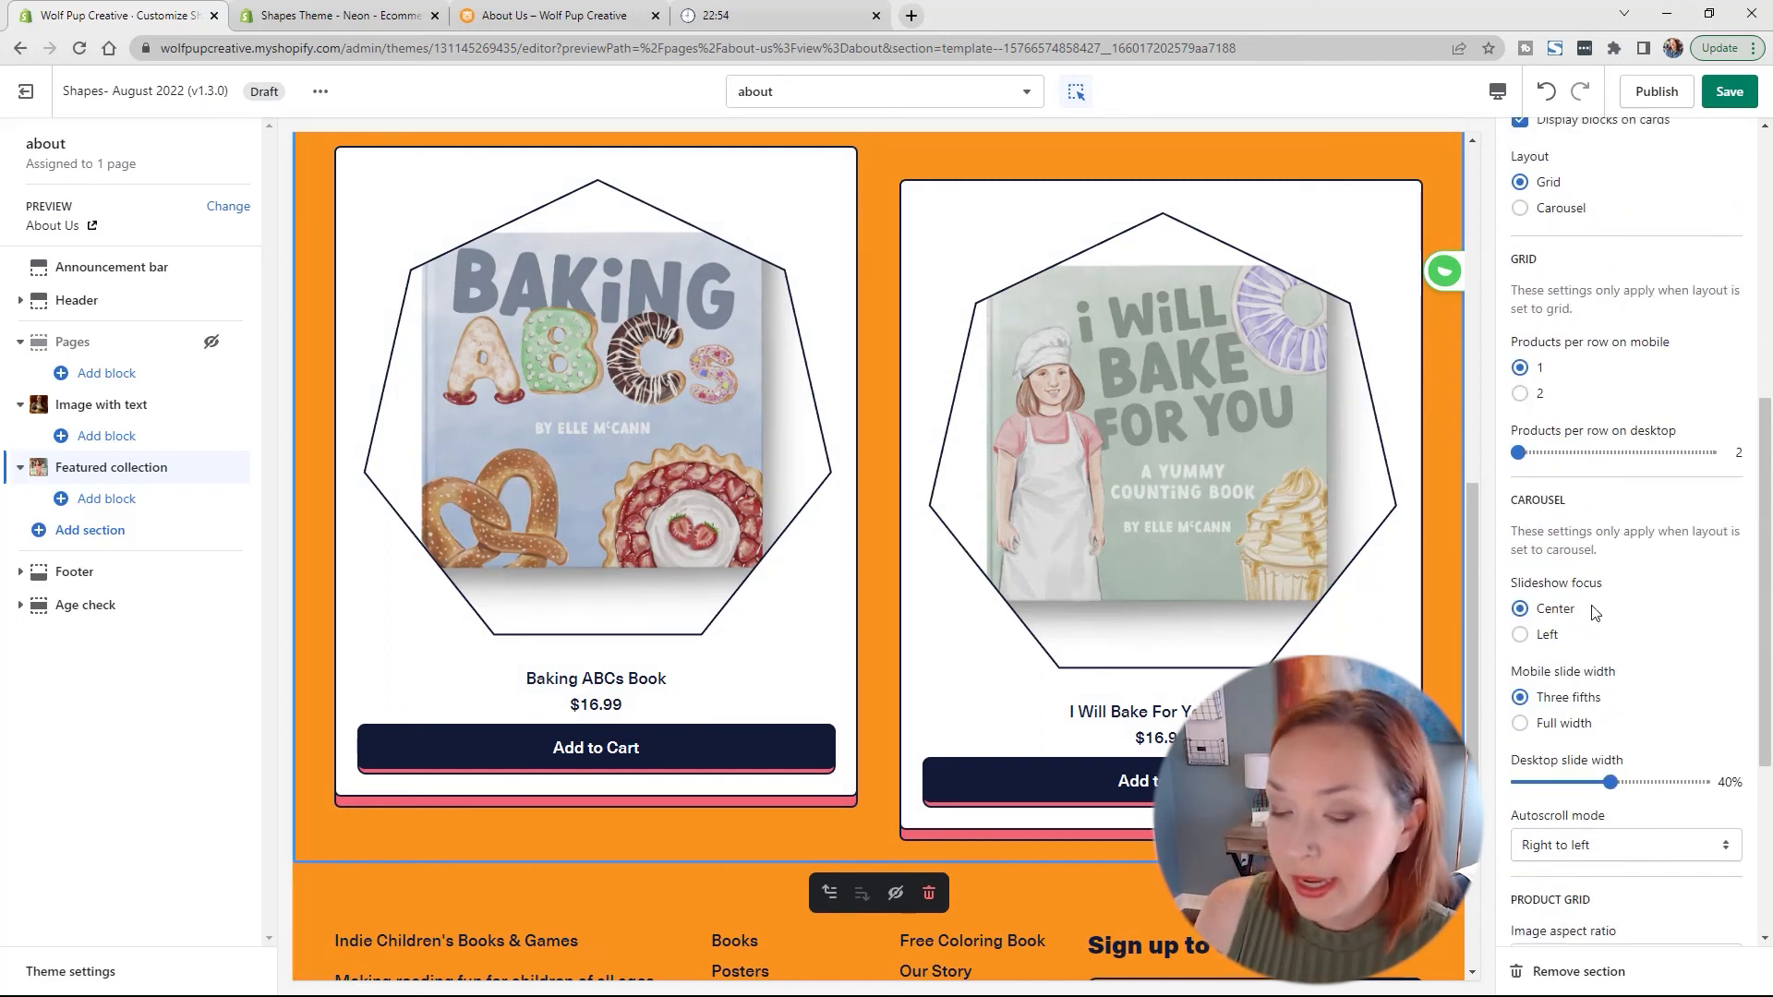
pyautogui.scroll(-4, 1616, 605)
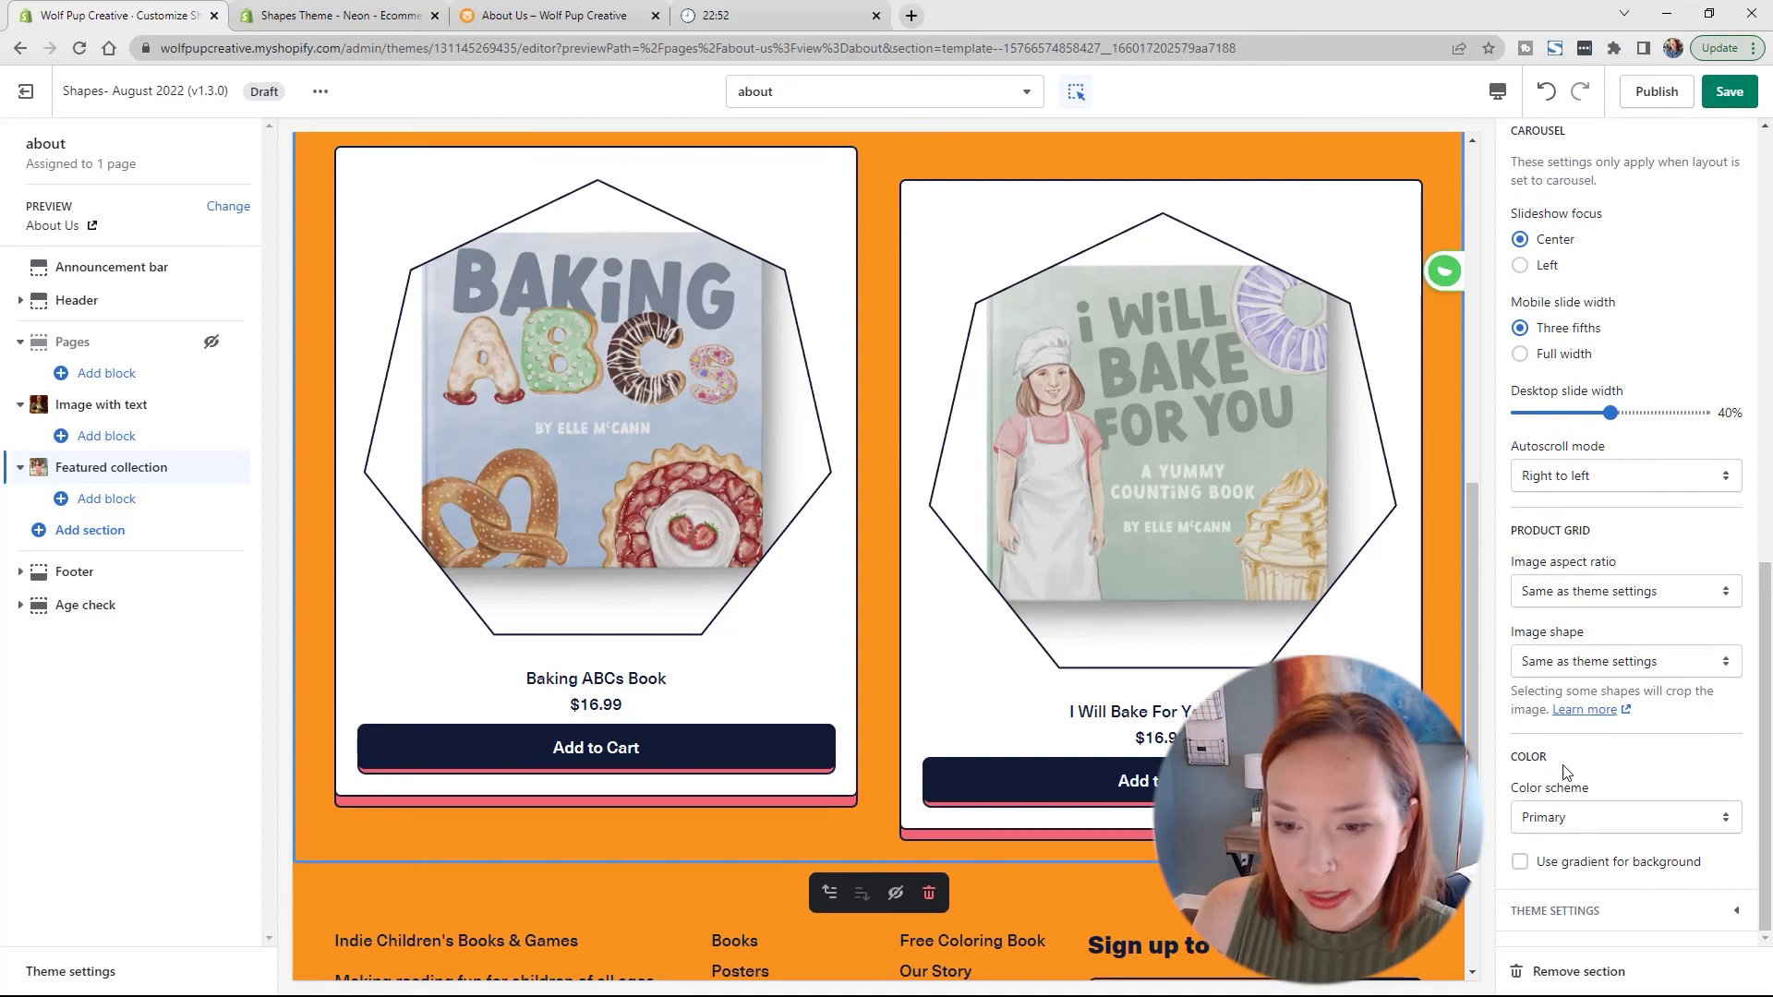
pyautogui.click(1542, 829)
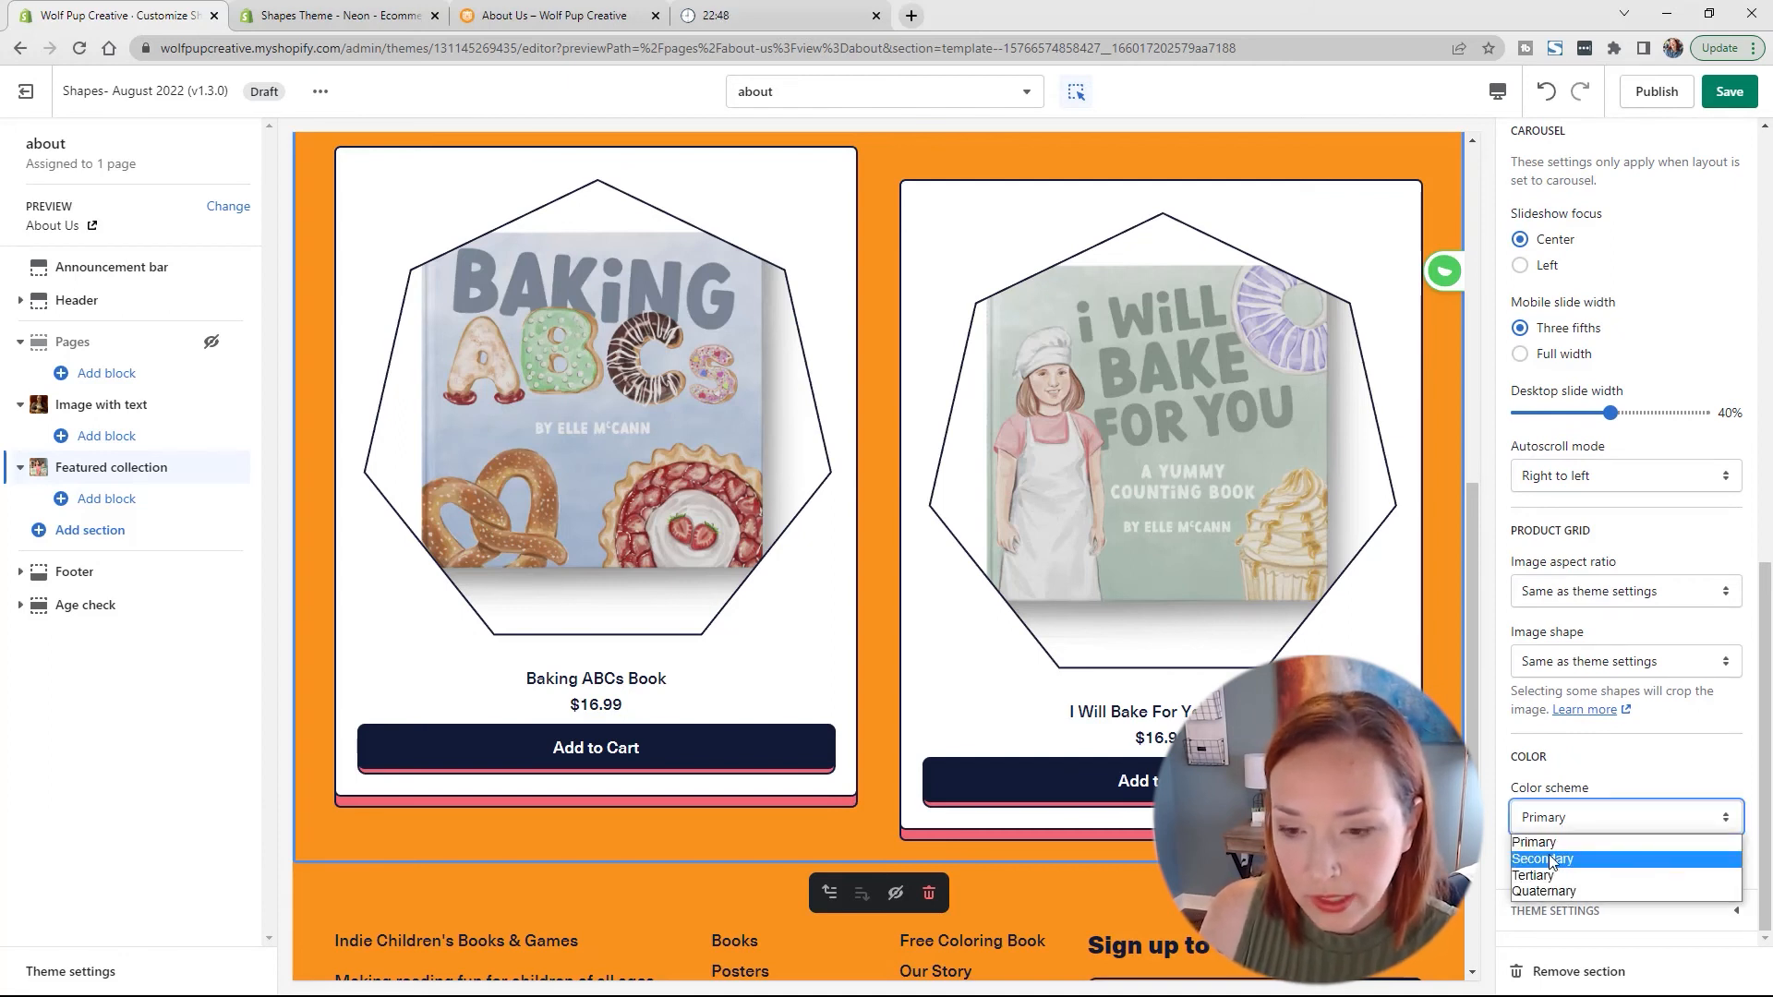
pyautogui.click(587, 15)
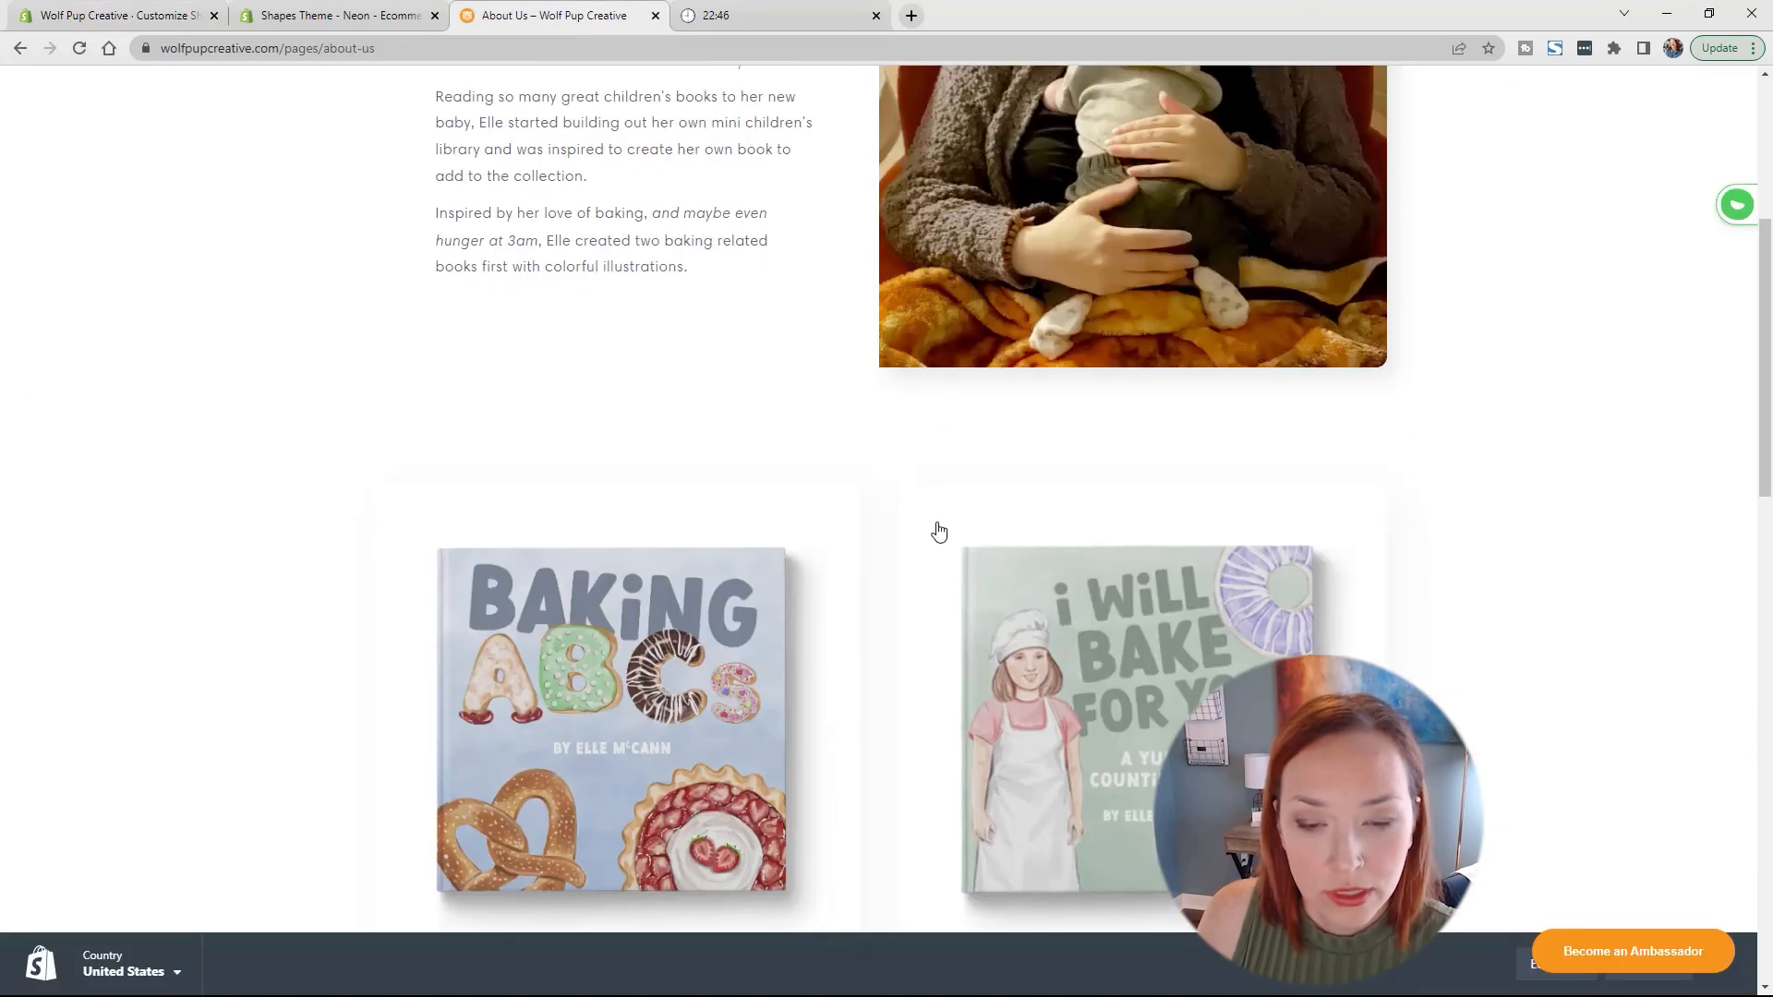
pyautogui.scroll(-7, 942, 522)
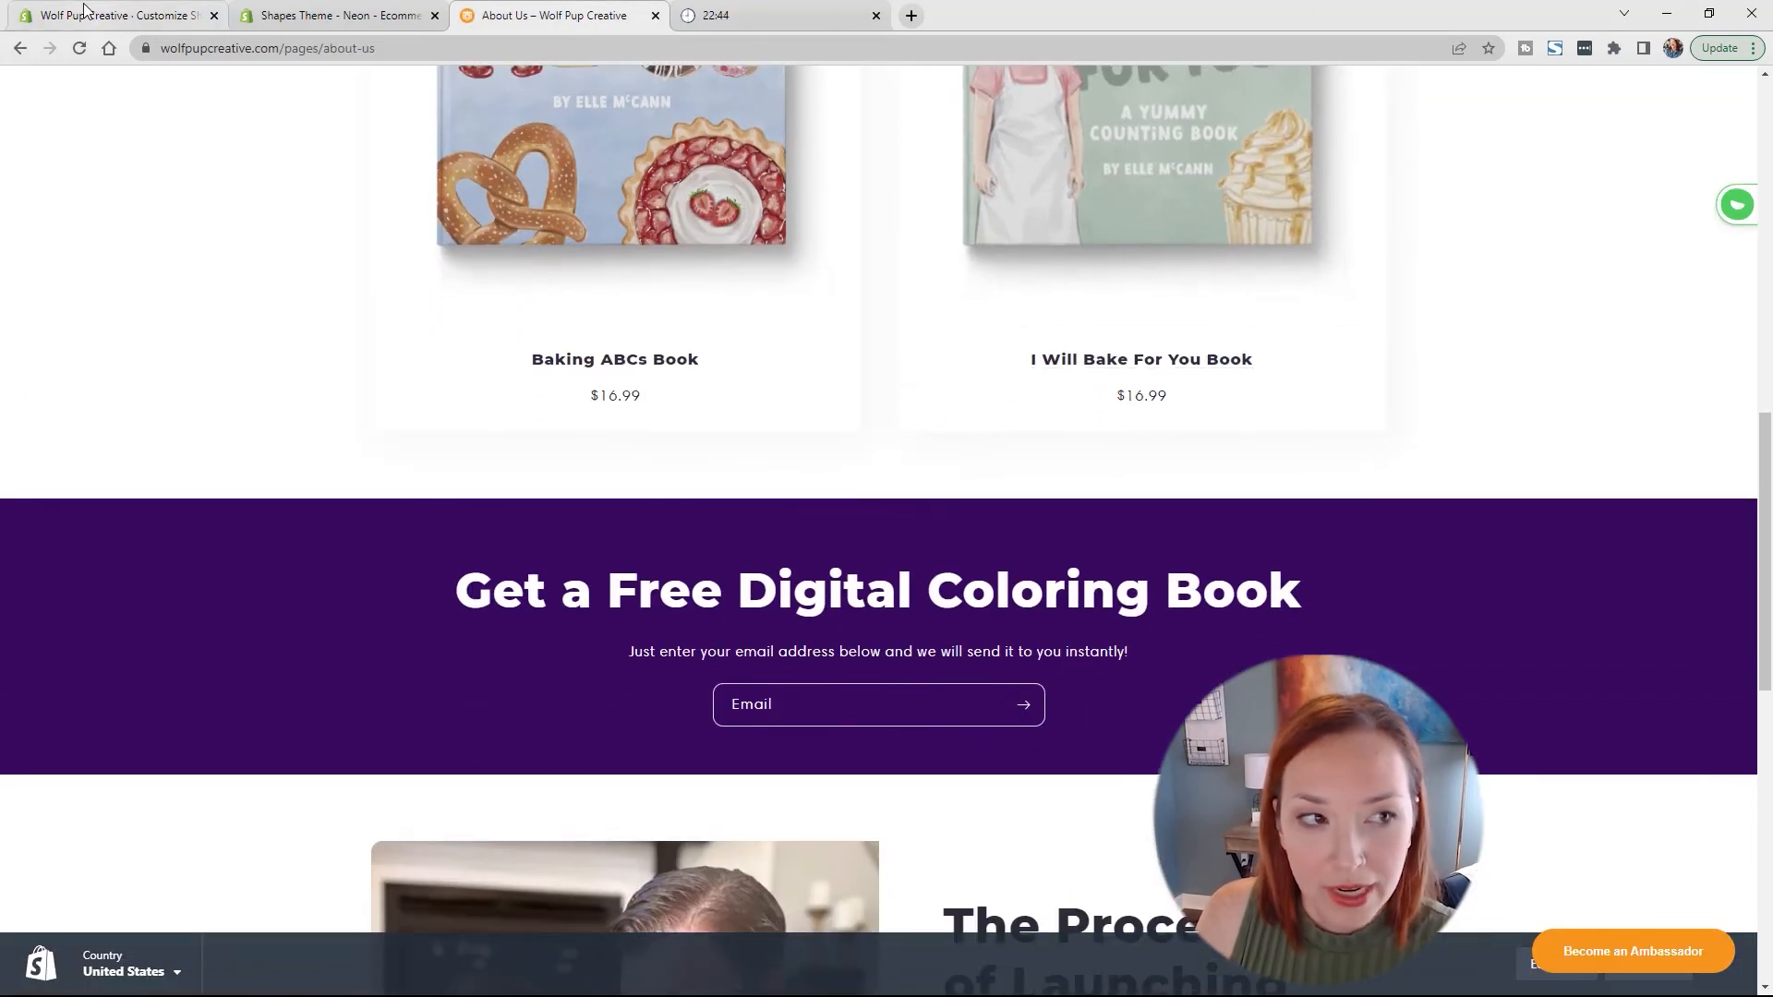
pyautogui.click(83, 13)
pyautogui.click(1583, 821)
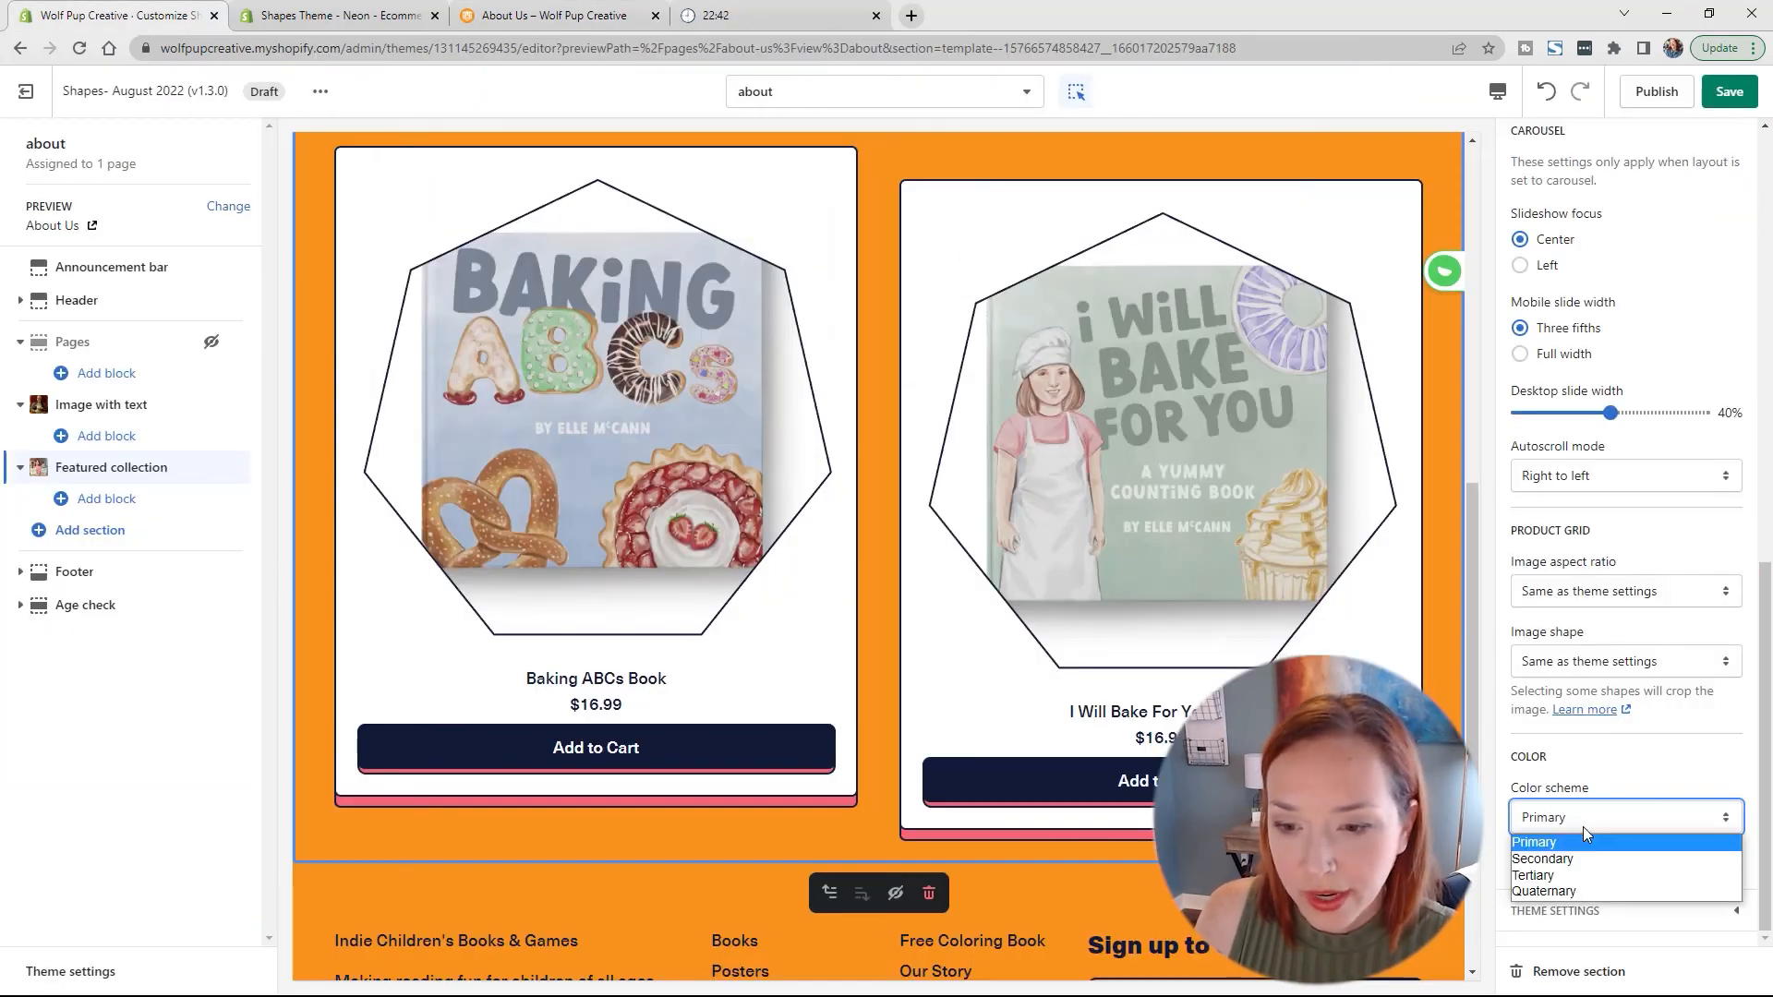
pyautogui.click(1563, 892)
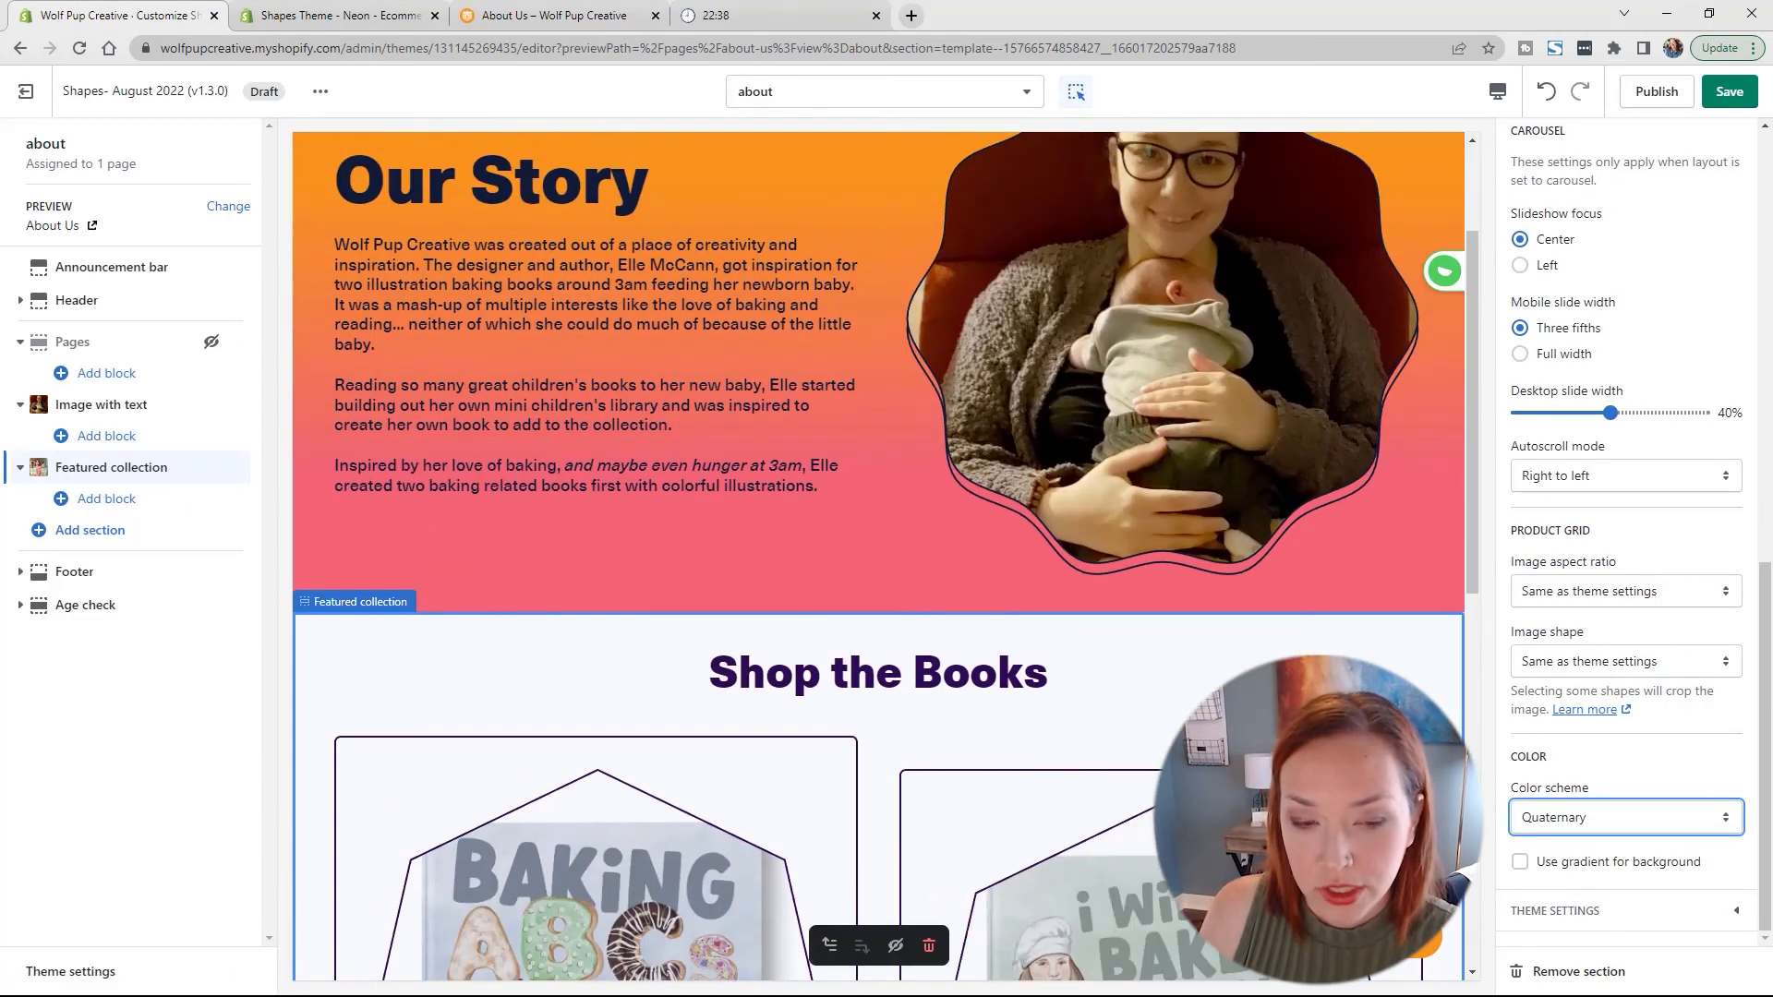
pyautogui.scroll(-4, 1436, 514)
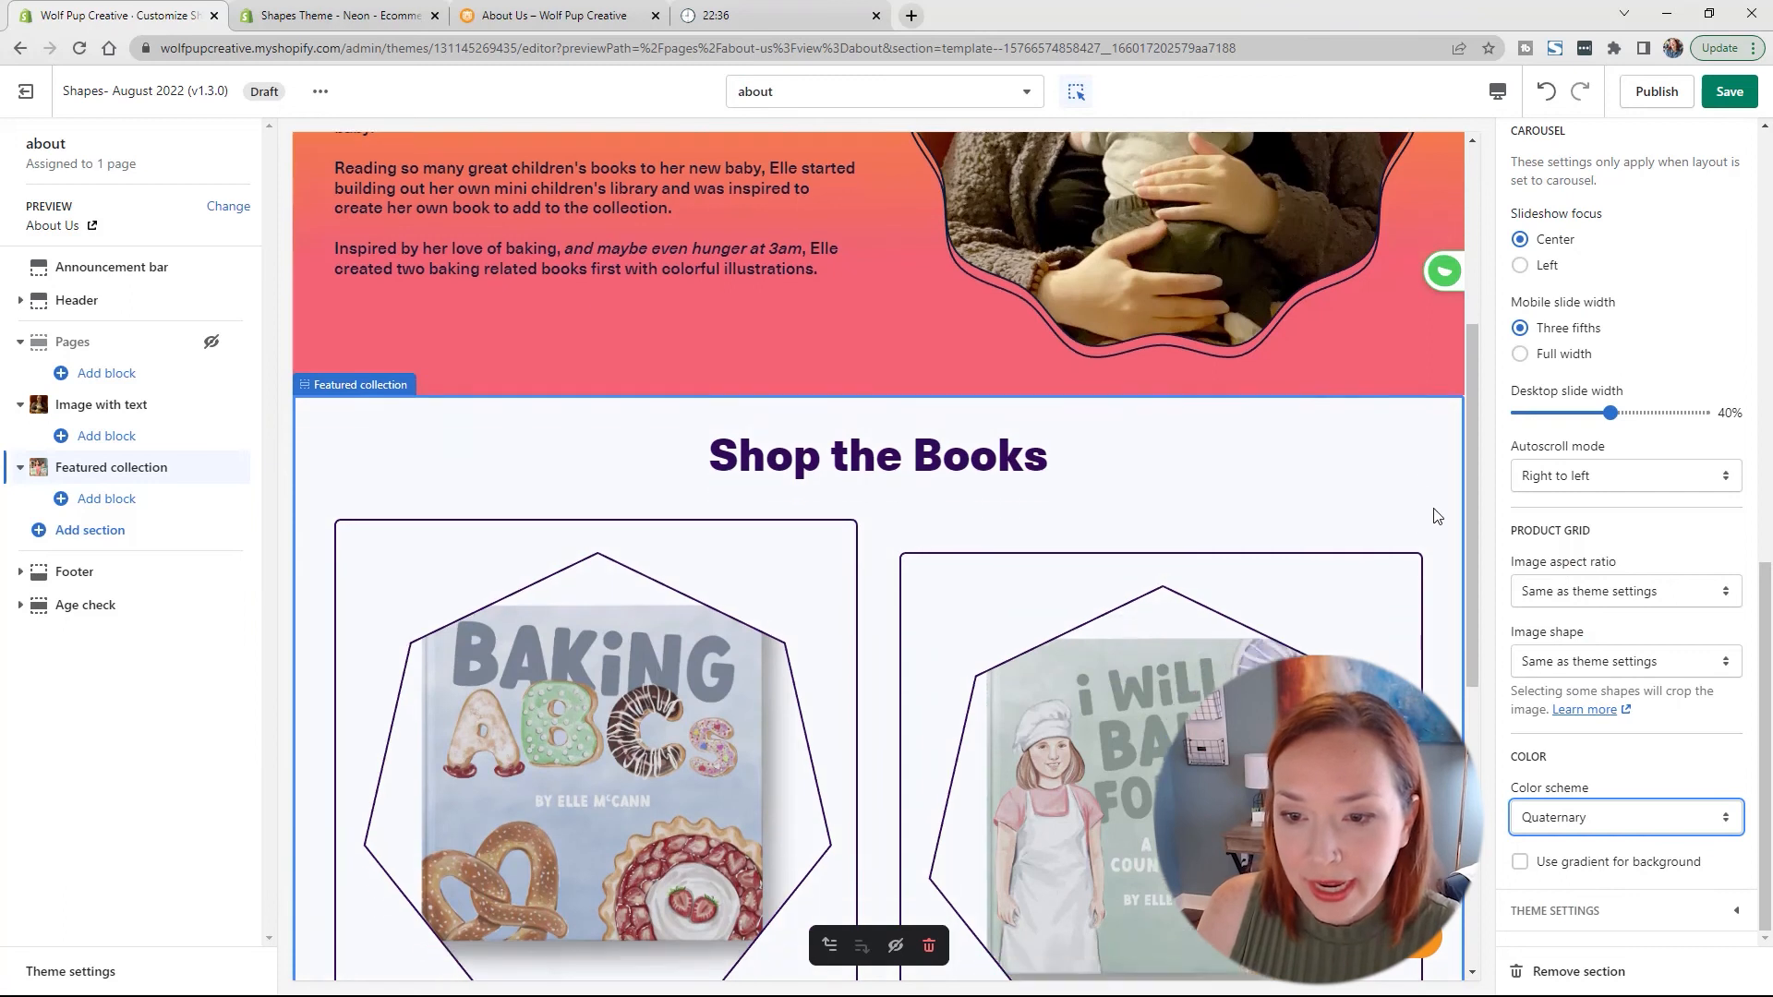
# Step: Set the Featured collection's image shape to Default and turn off displaying blocks on cards
pyautogui.click(1616, 661)
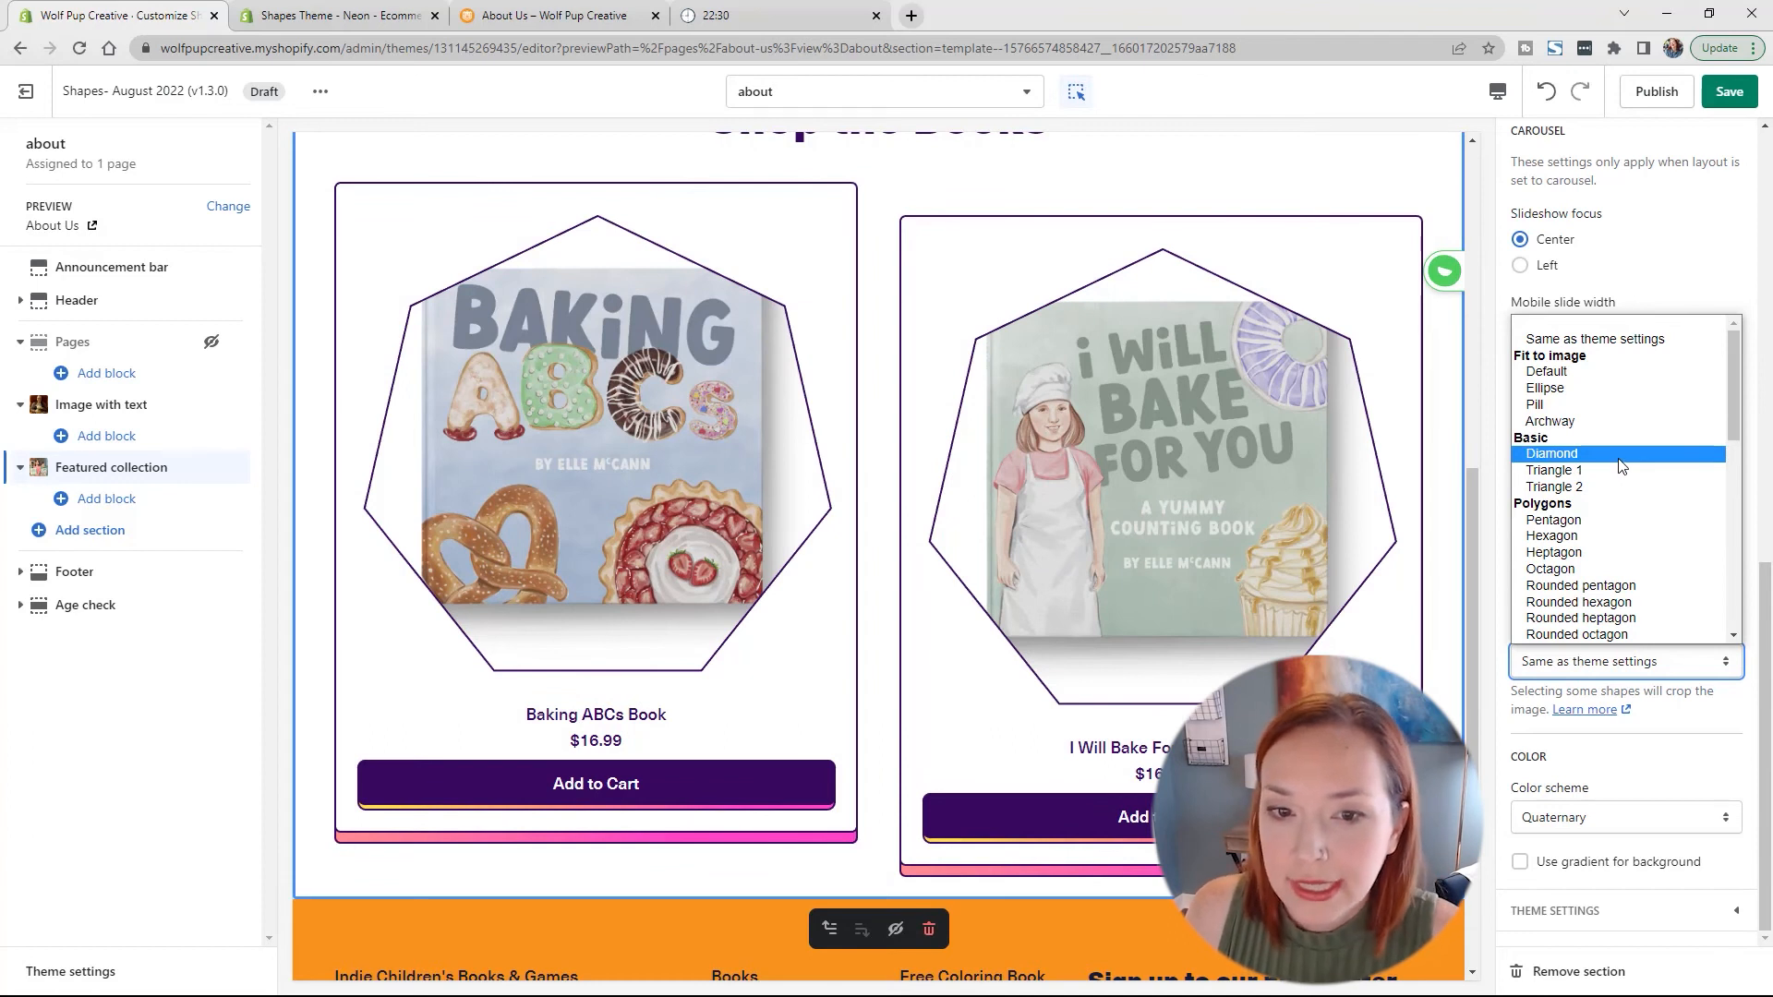
pyautogui.click(1549, 372)
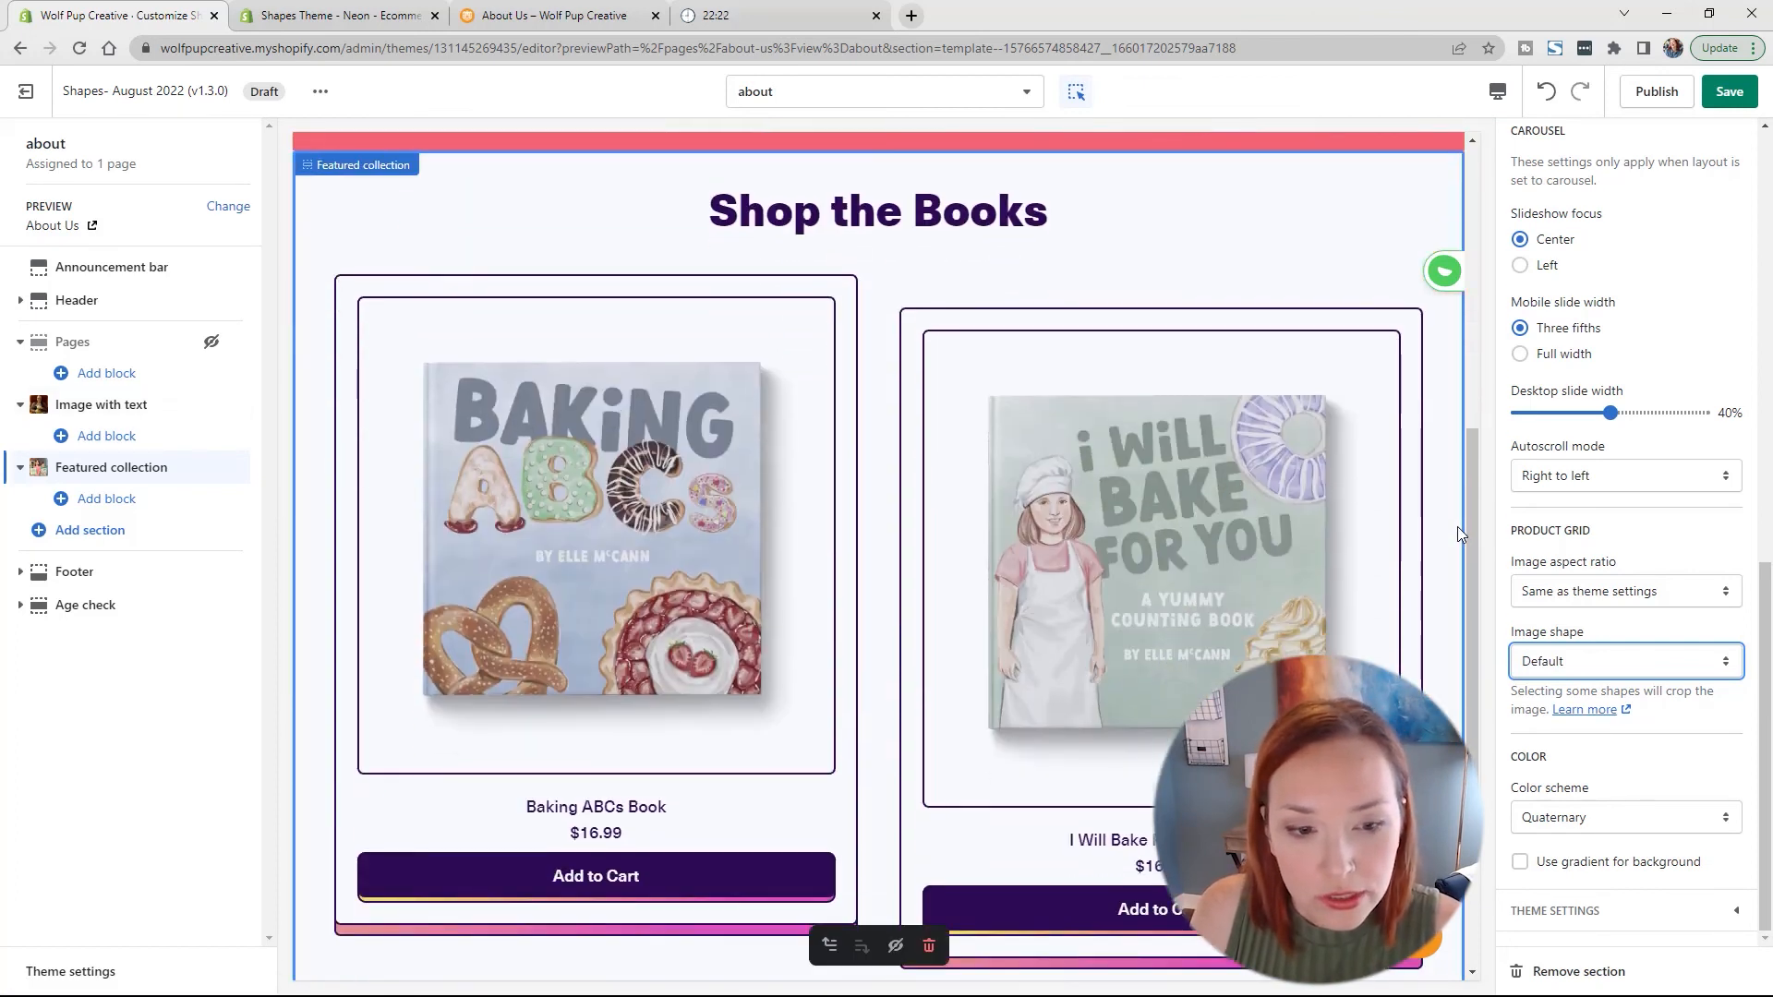
pyautogui.scroll(10, 1591, 384)
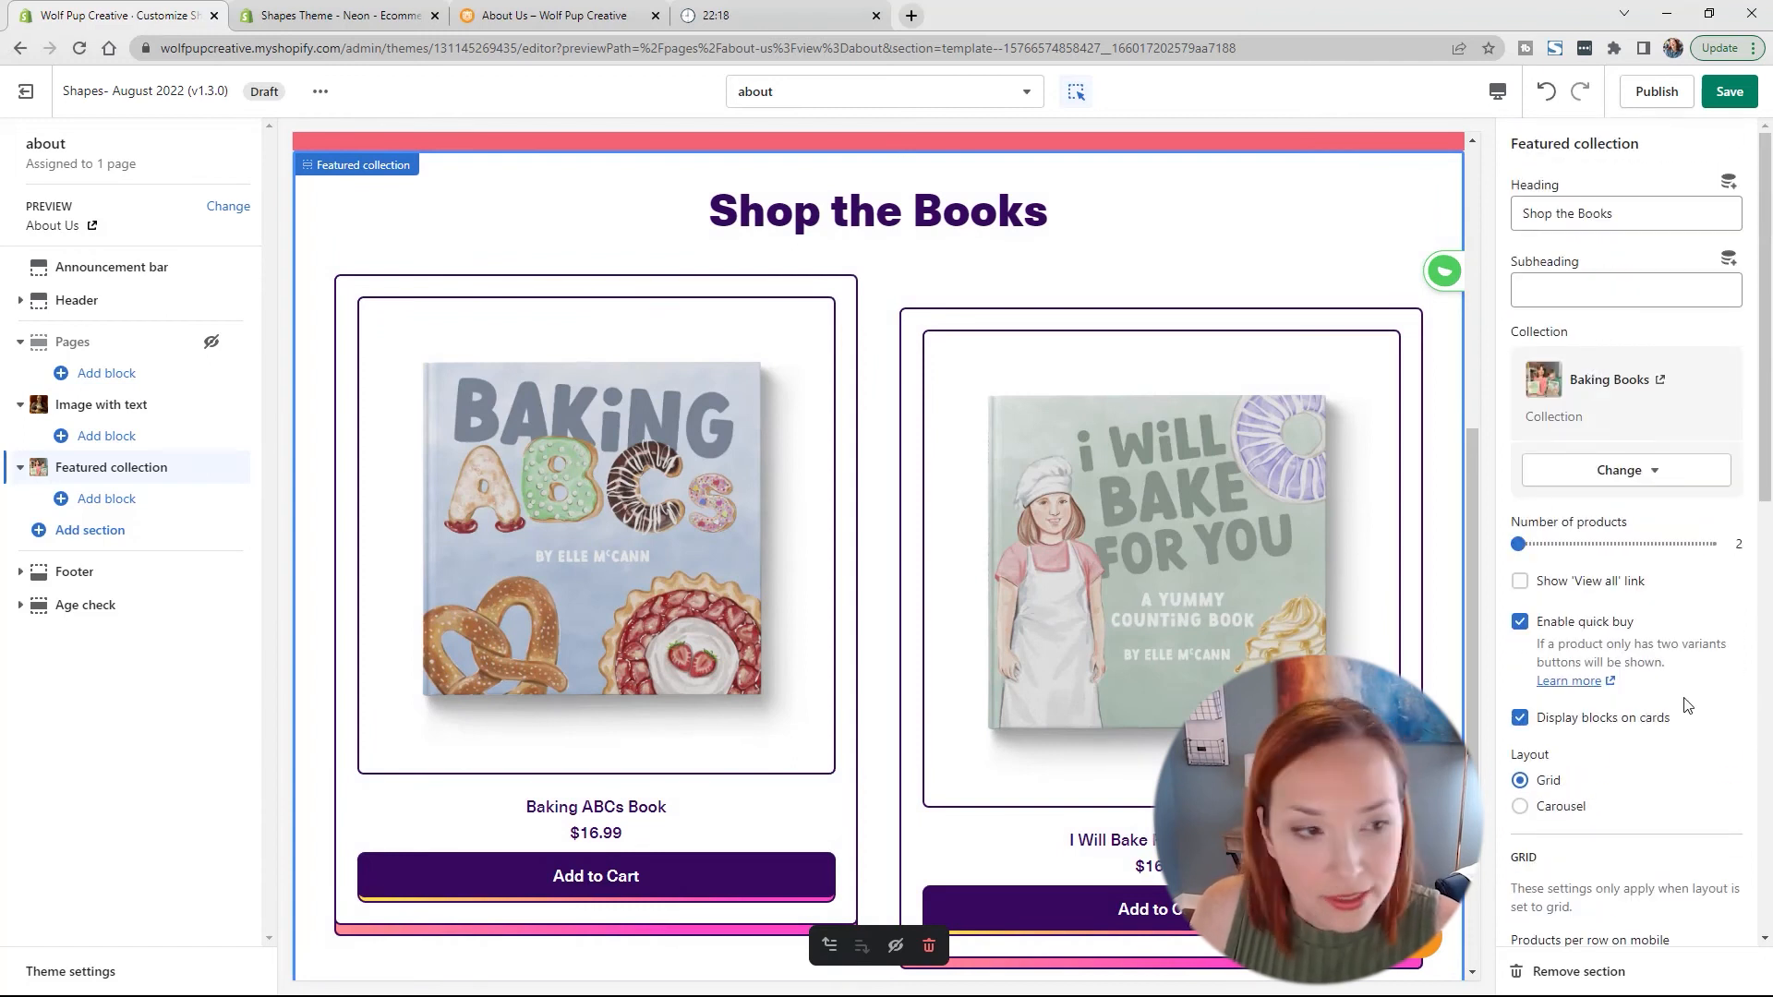
pyautogui.scroll(-3, 1709, 679)
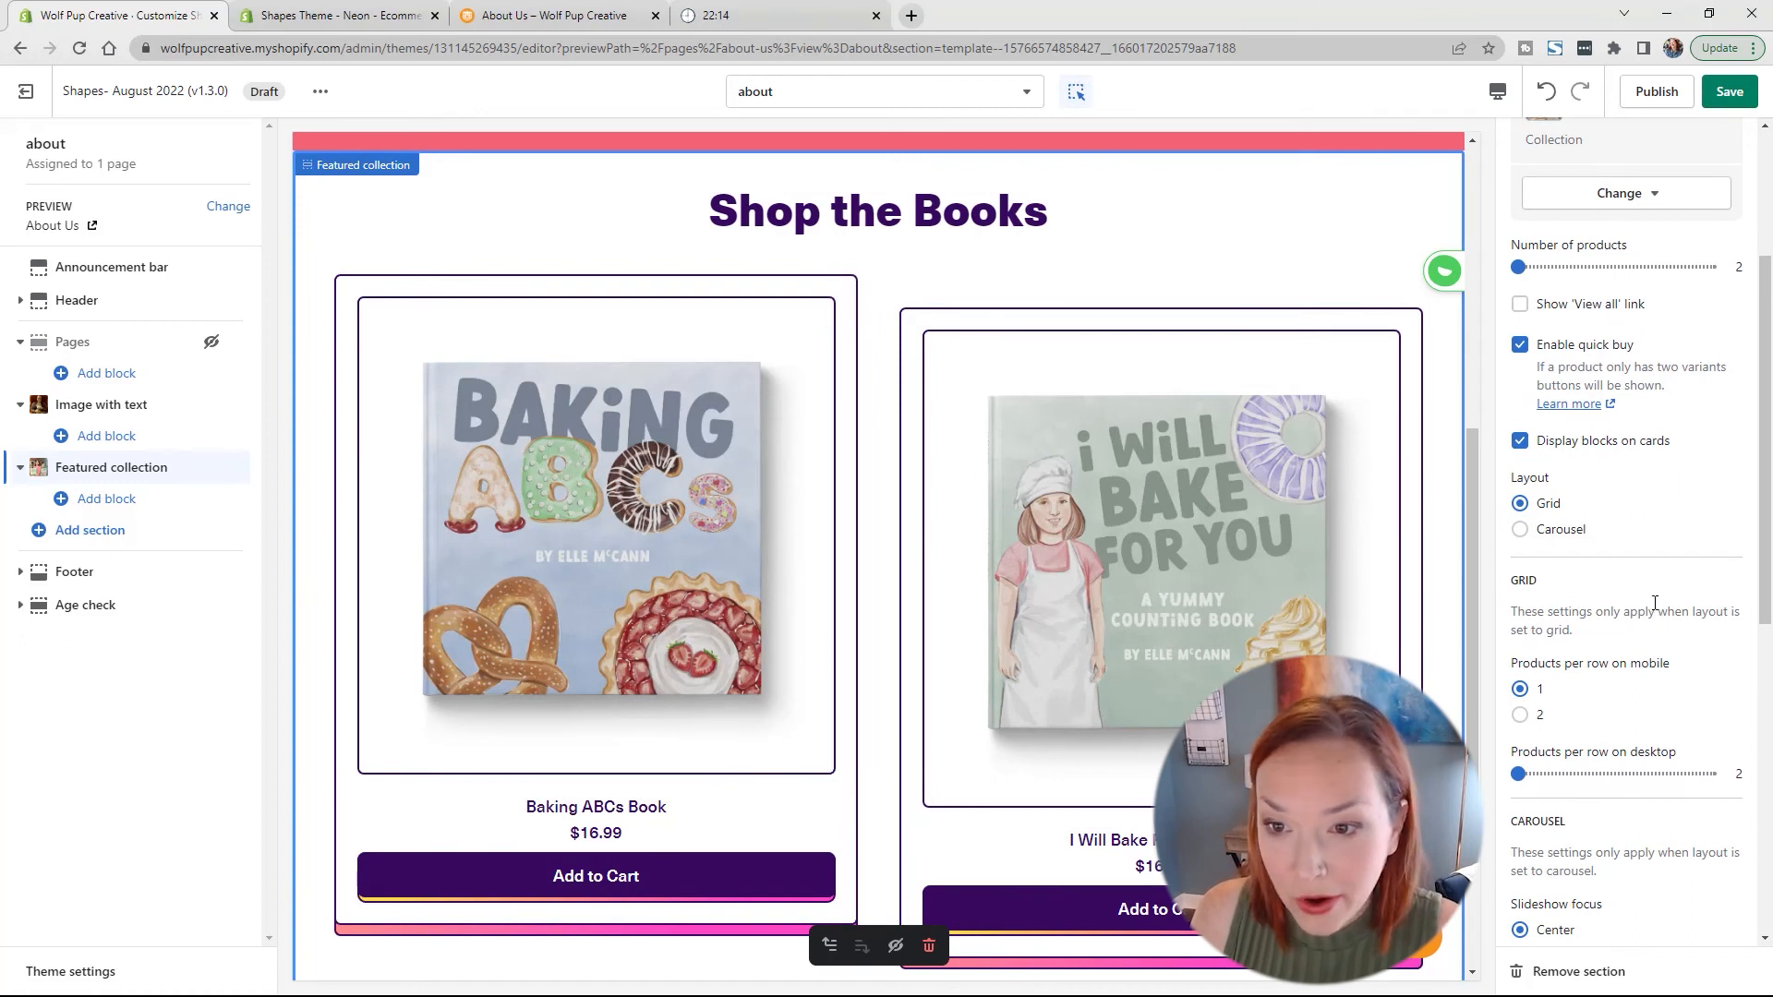
pyautogui.click(1519, 442)
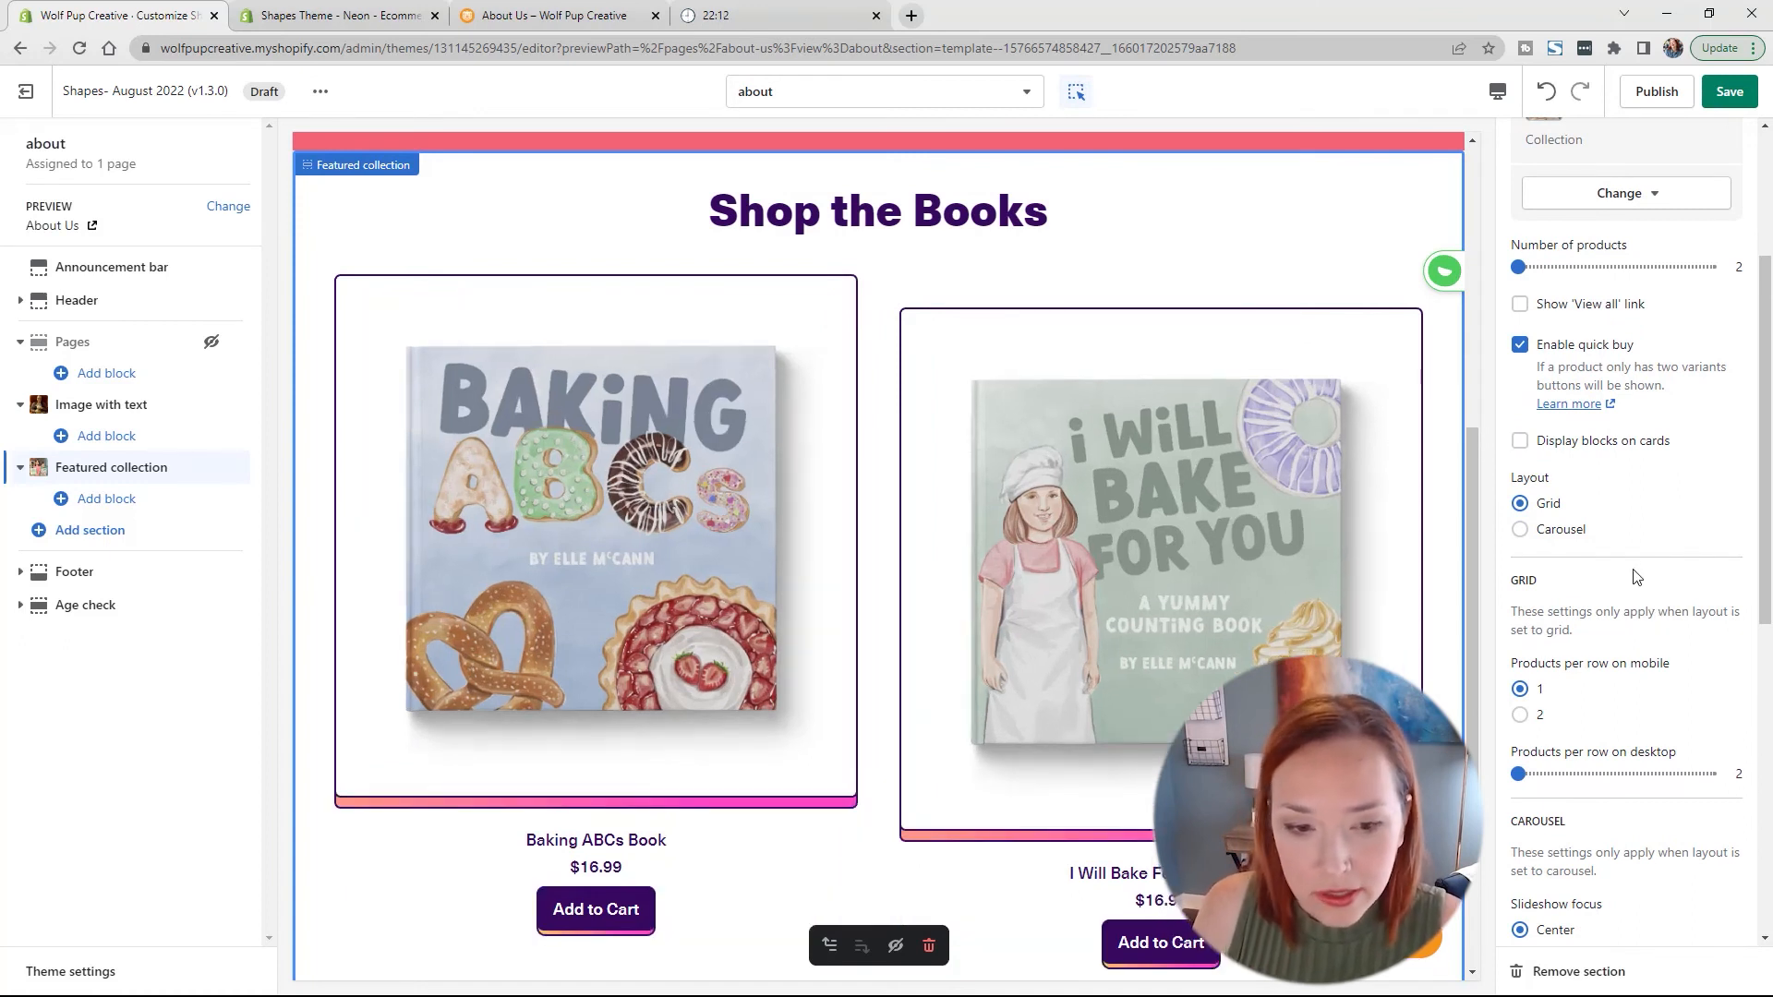
# Step: Check the restyled book section in the preview and save the template changes
pyautogui.scroll(-3, 1160, 415)
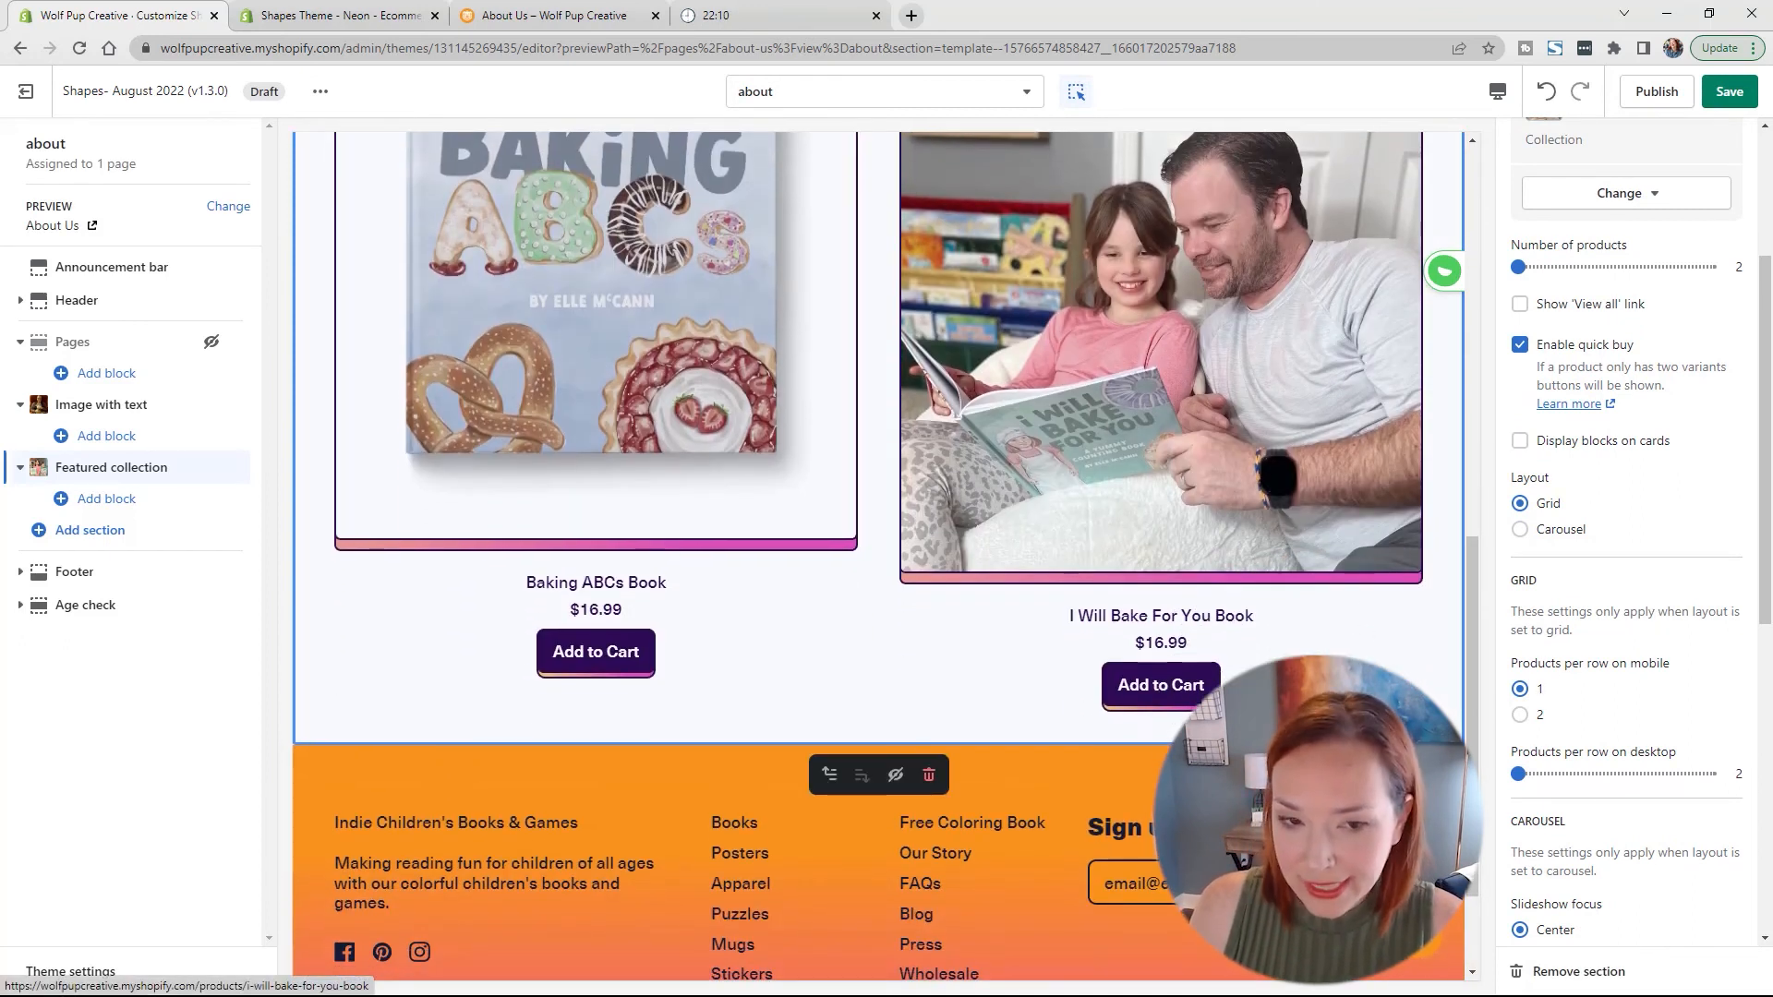
pyautogui.scroll(3, 1161, 415)
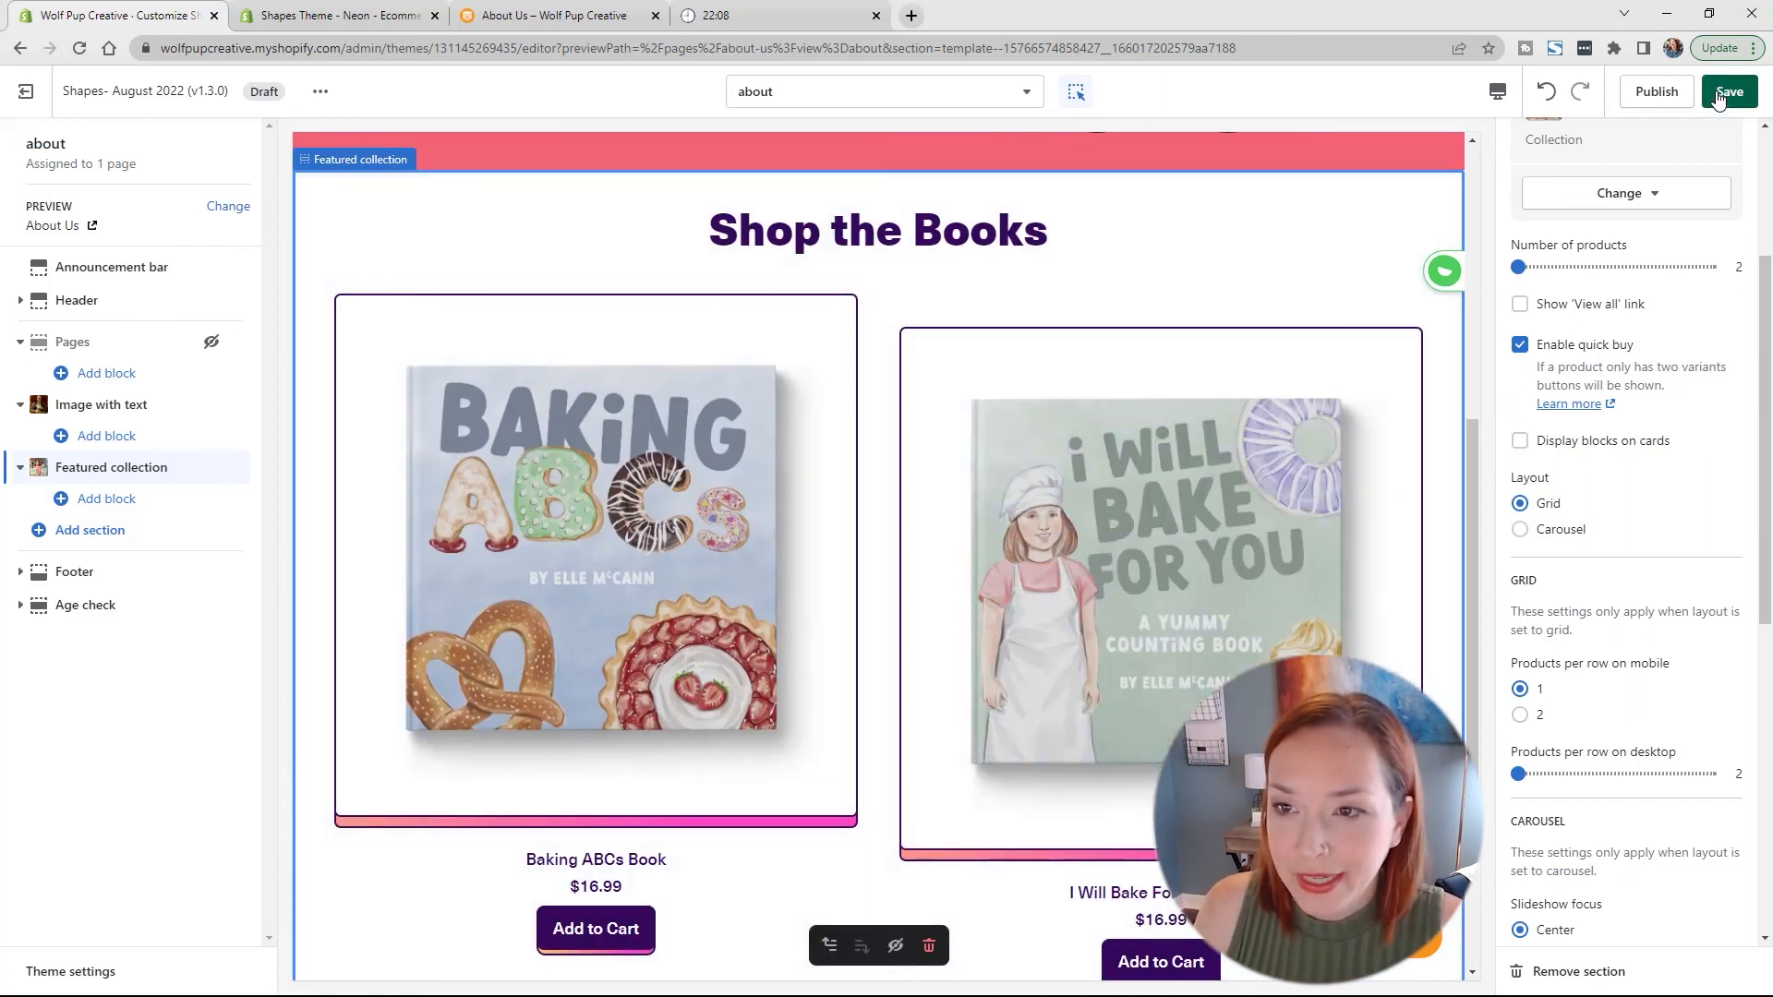
pyautogui.click(1721, 94)
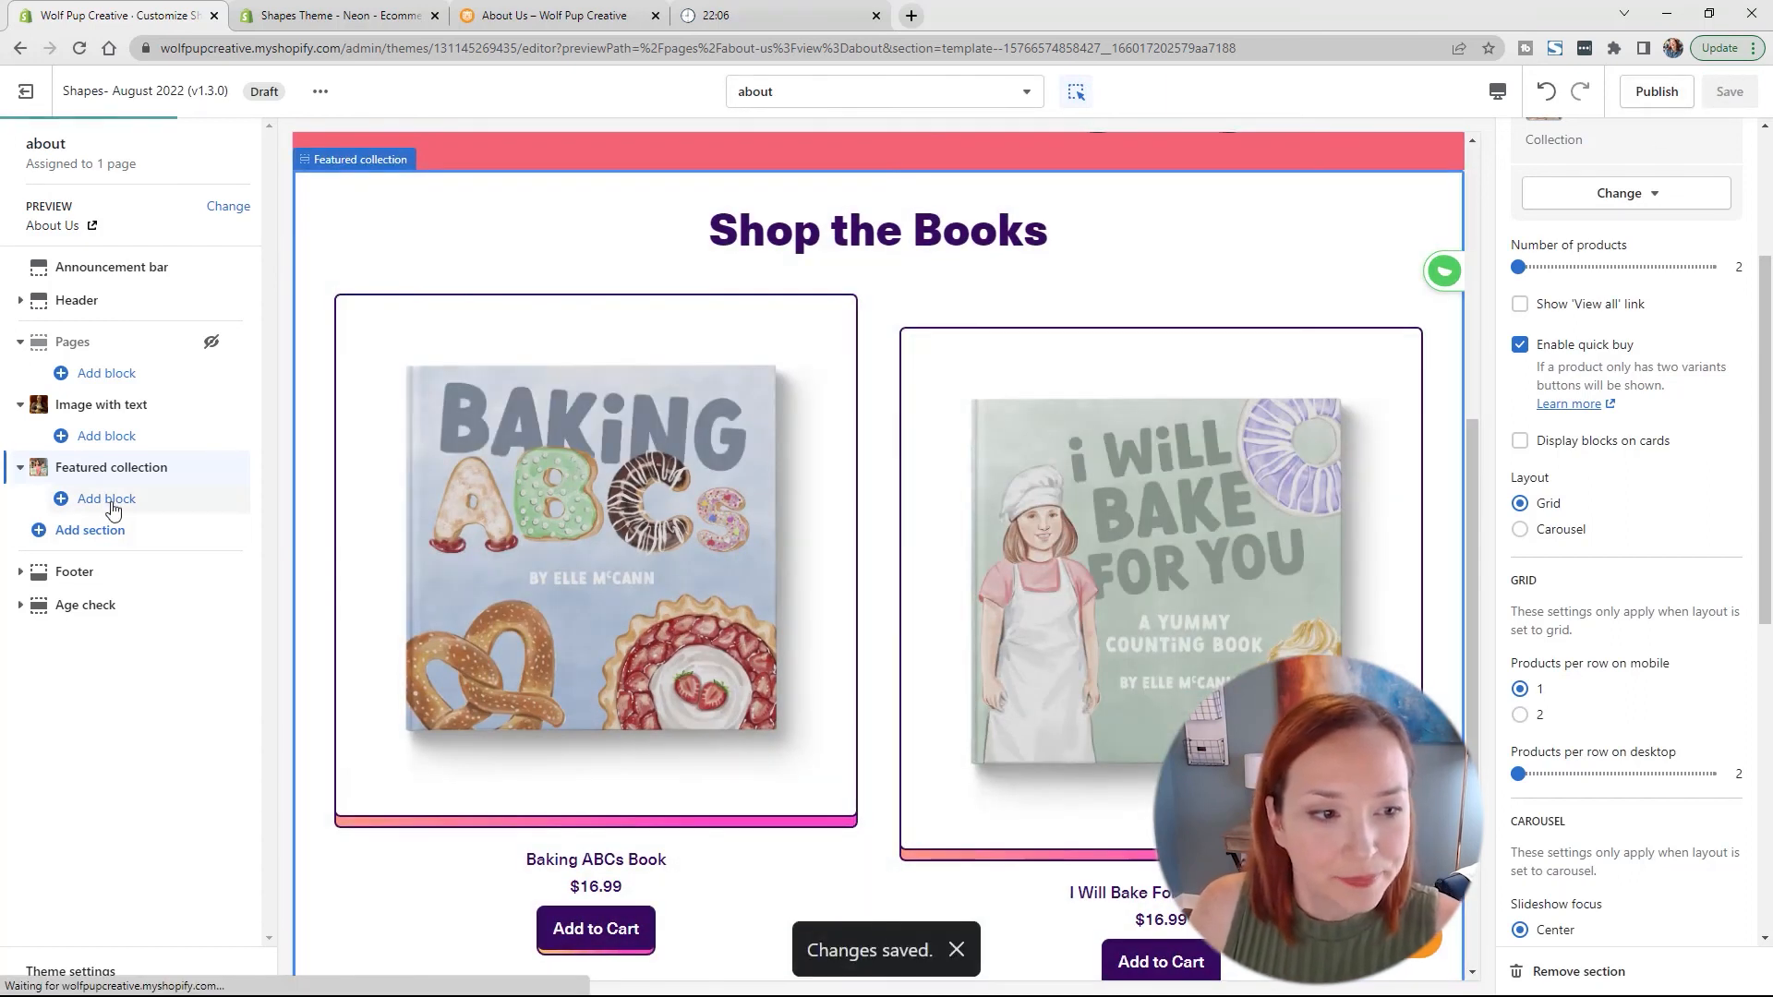
# Step: Add a Shape divider block with the Large waves style to the Featured collection and set its target section color scheme to Primary
pyautogui.click(107, 500)
pyautogui.click(336, 652)
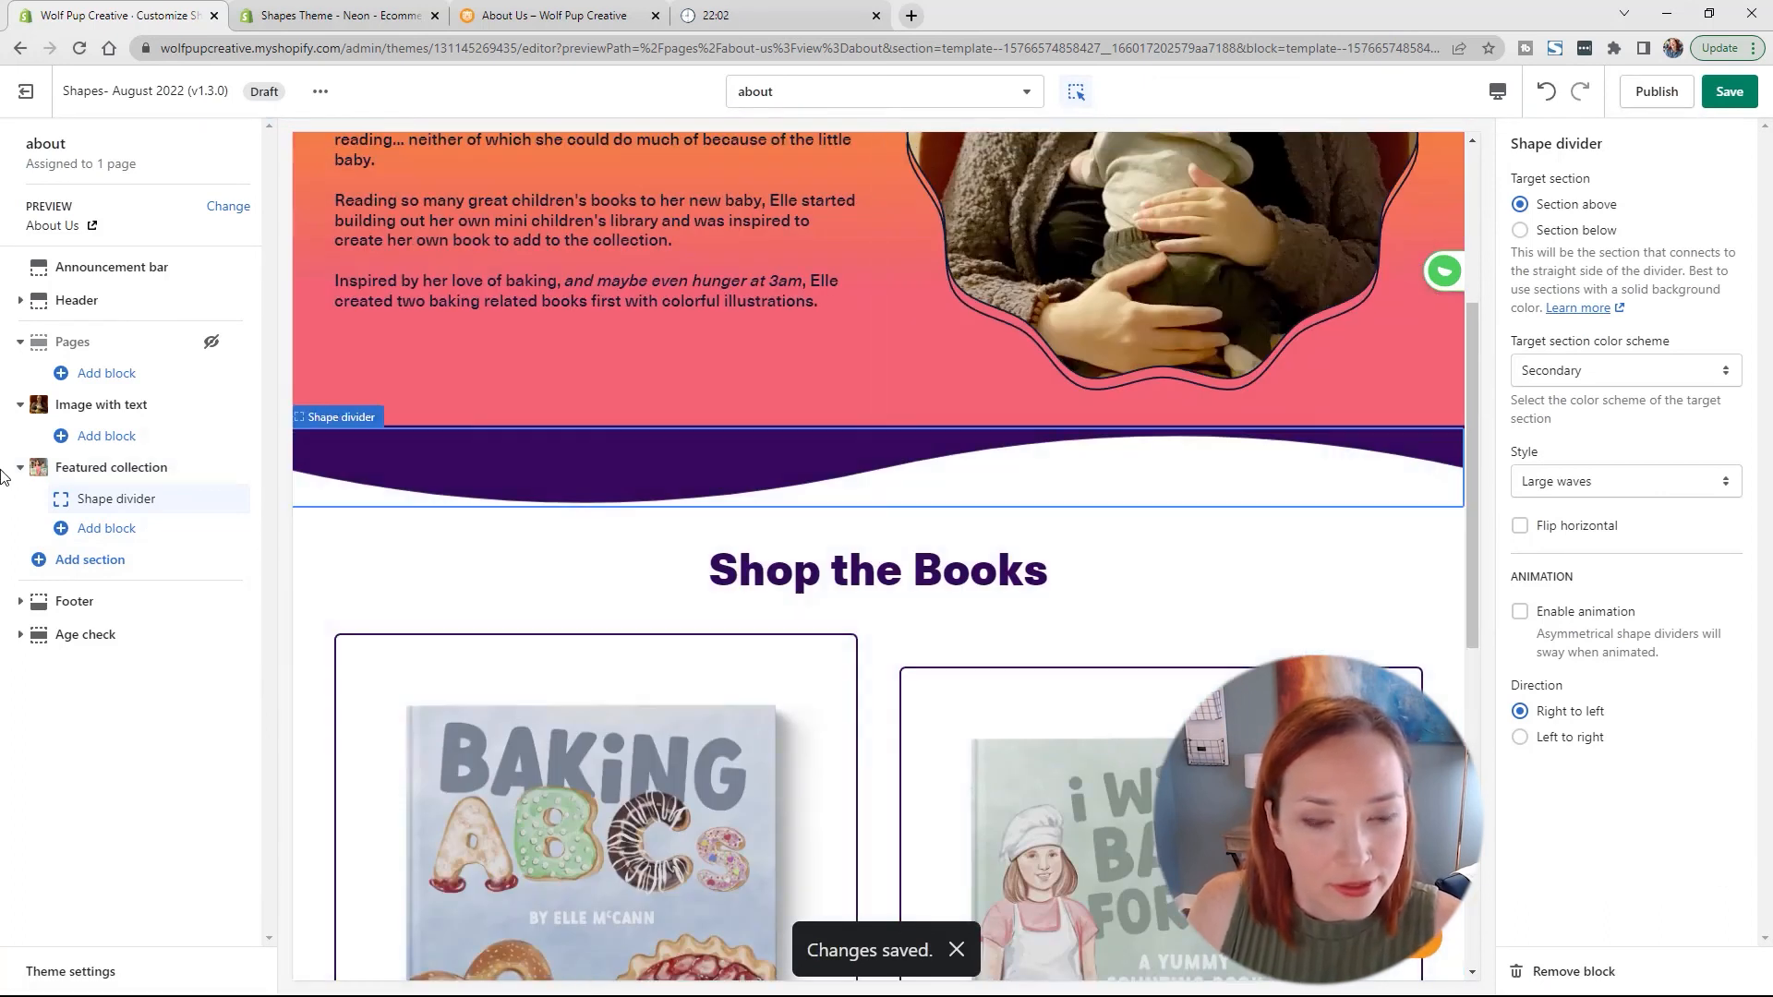
pyautogui.click(1568, 481)
pyautogui.click(1560, 518)
pyautogui.click(1588, 371)
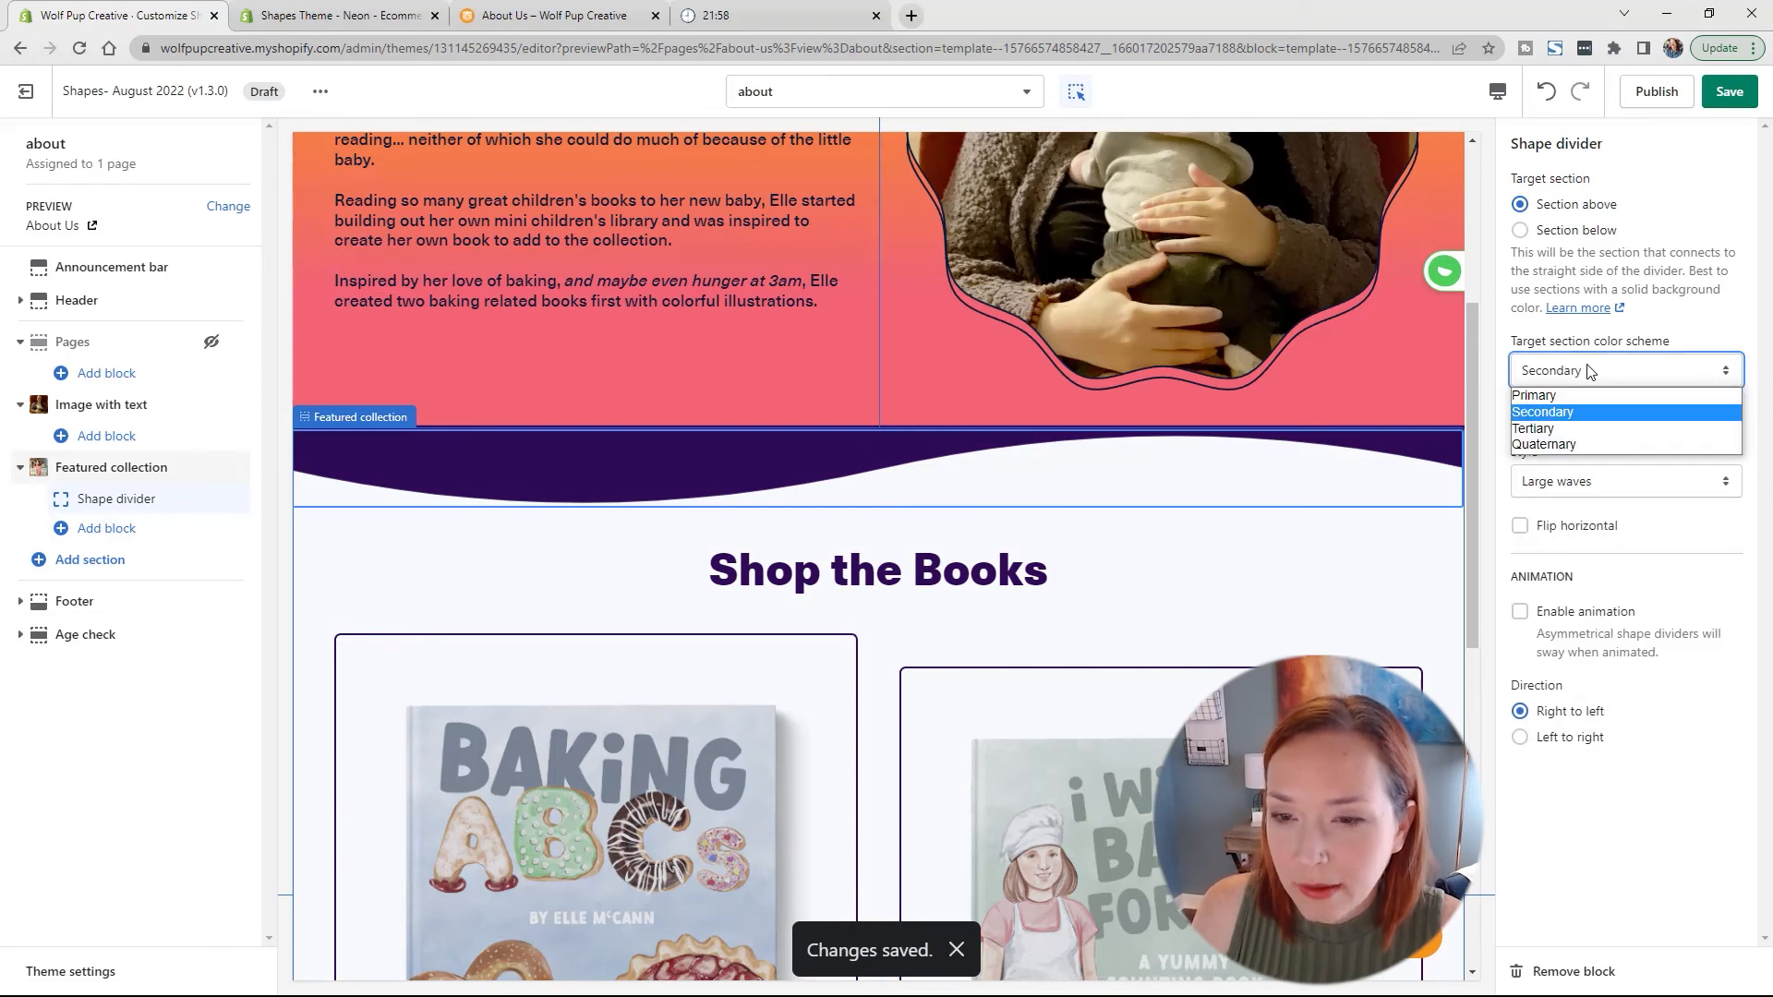
pyautogui.click(1569, 395)
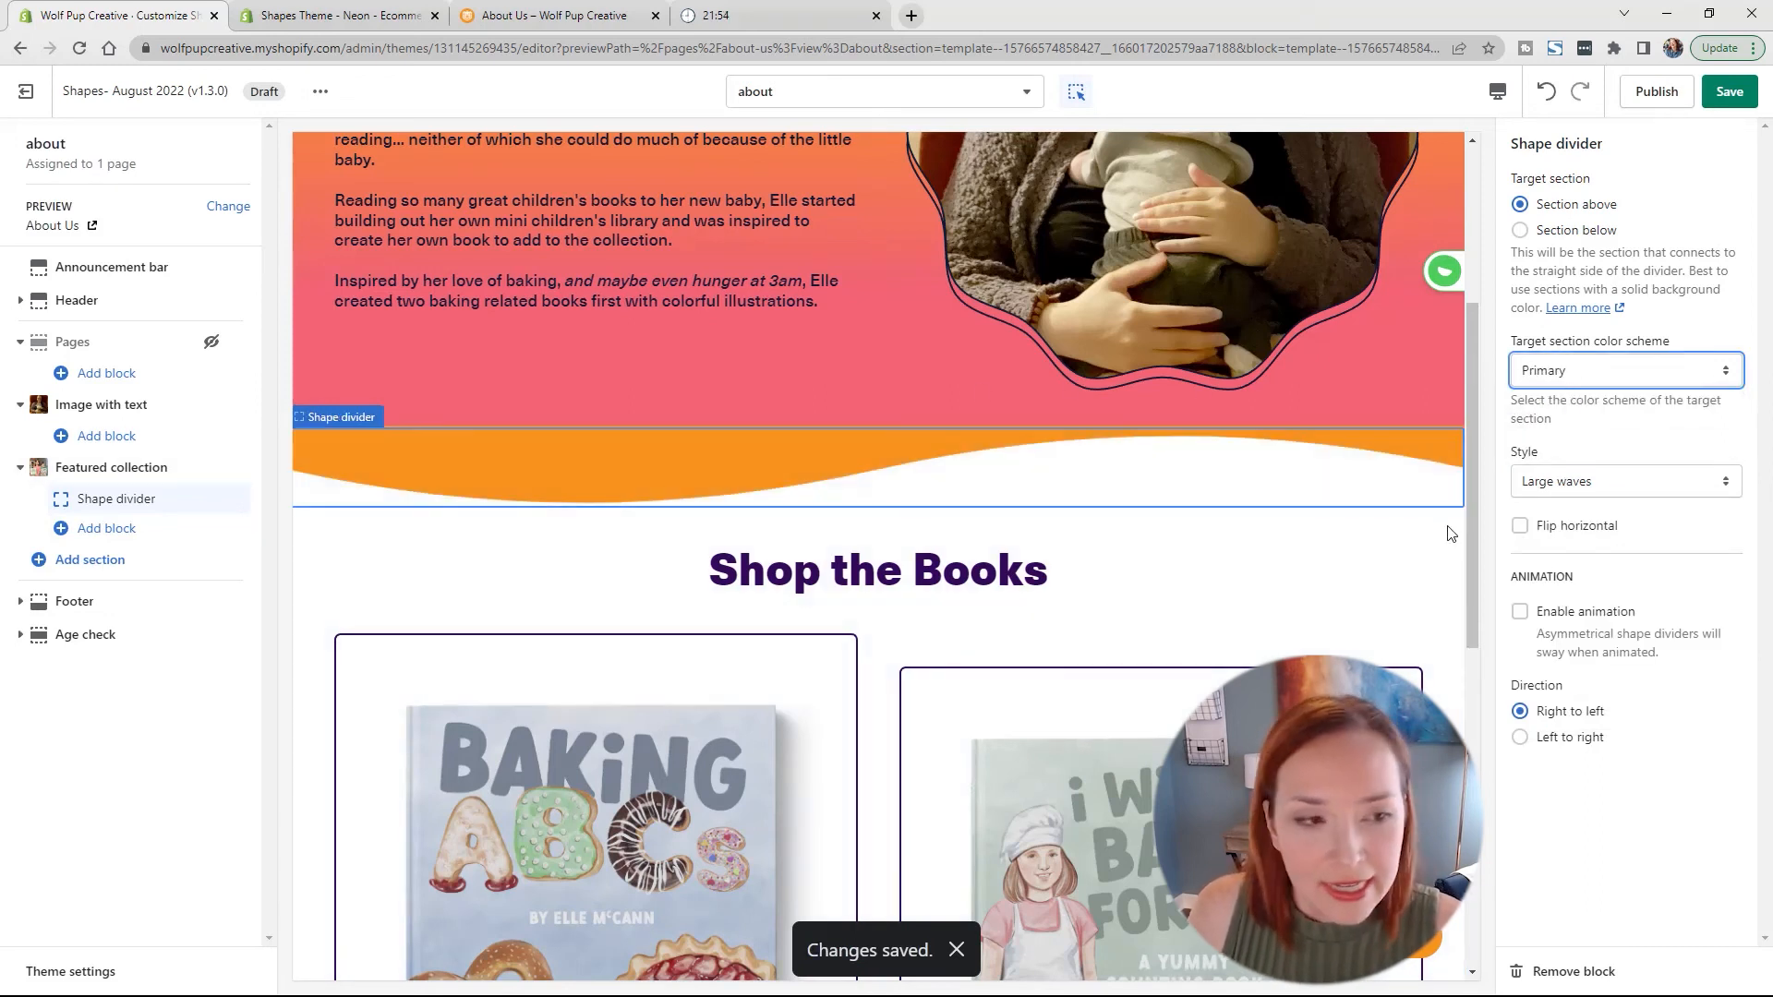
# Step: Check how the divider meets the story section and switch its target section to Section below
pyautogui.scroll(3, 634, 353)
pyautogui.scroll(-2, 762, 501)
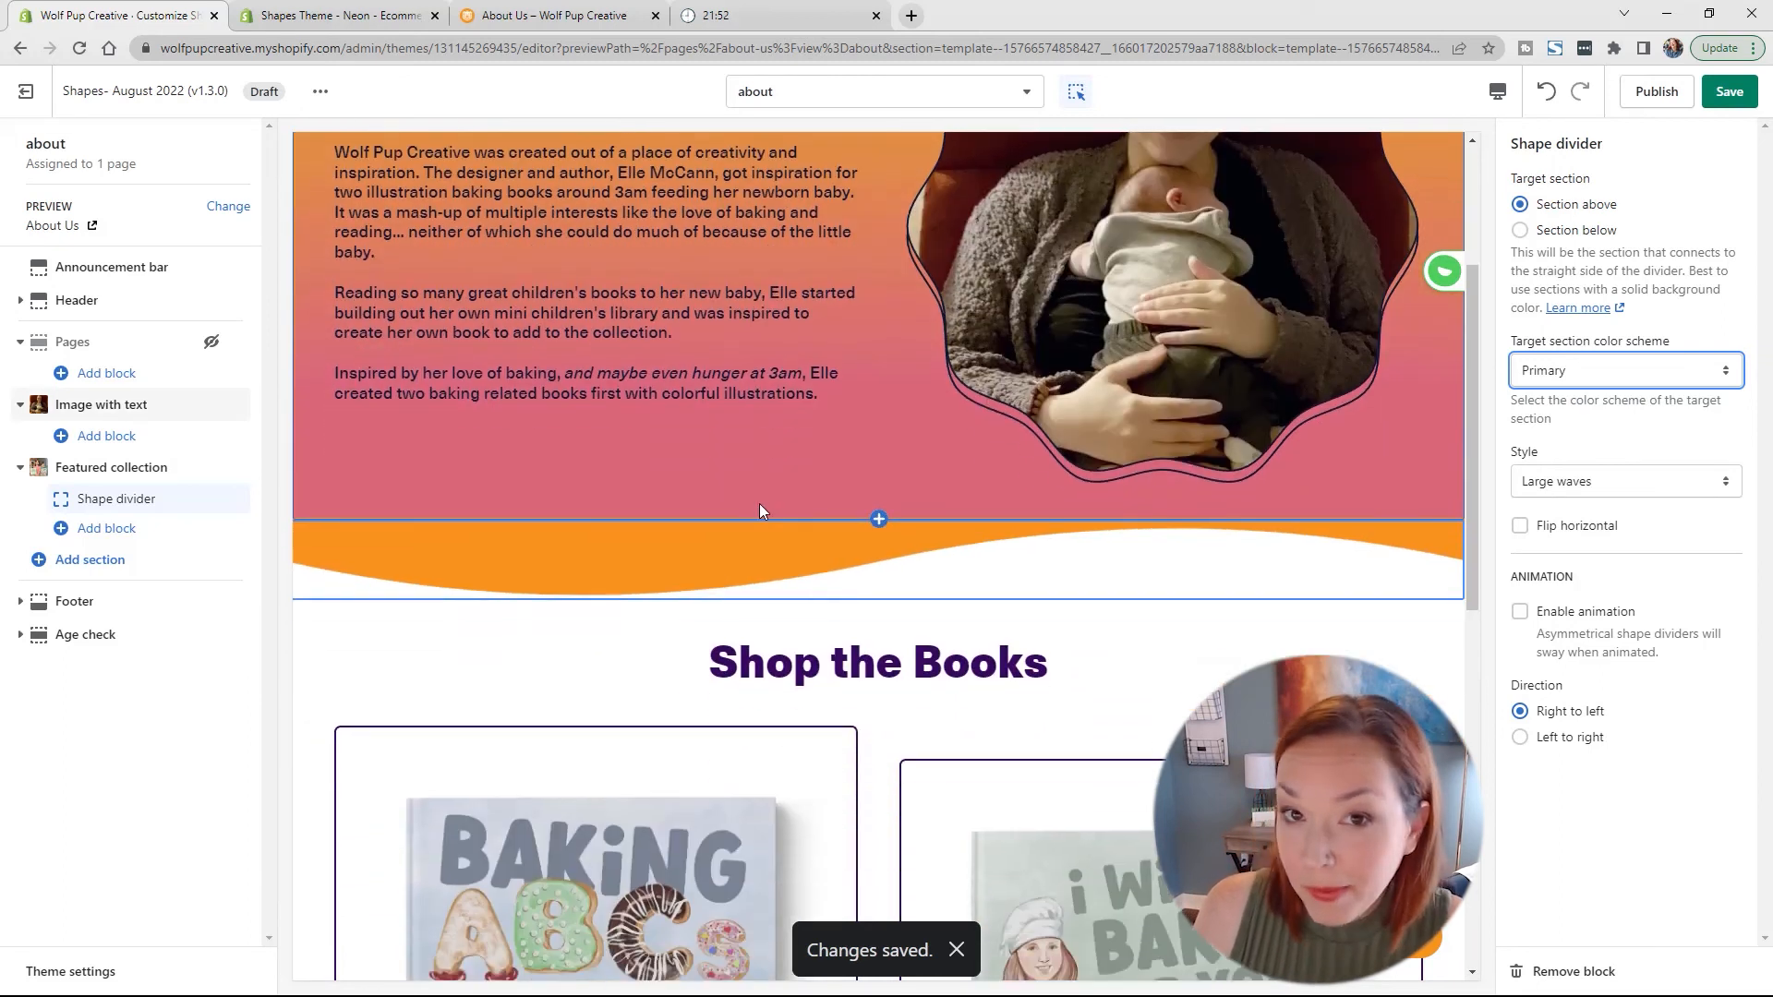
pyautogui.scroll(-2, 1164, 486)
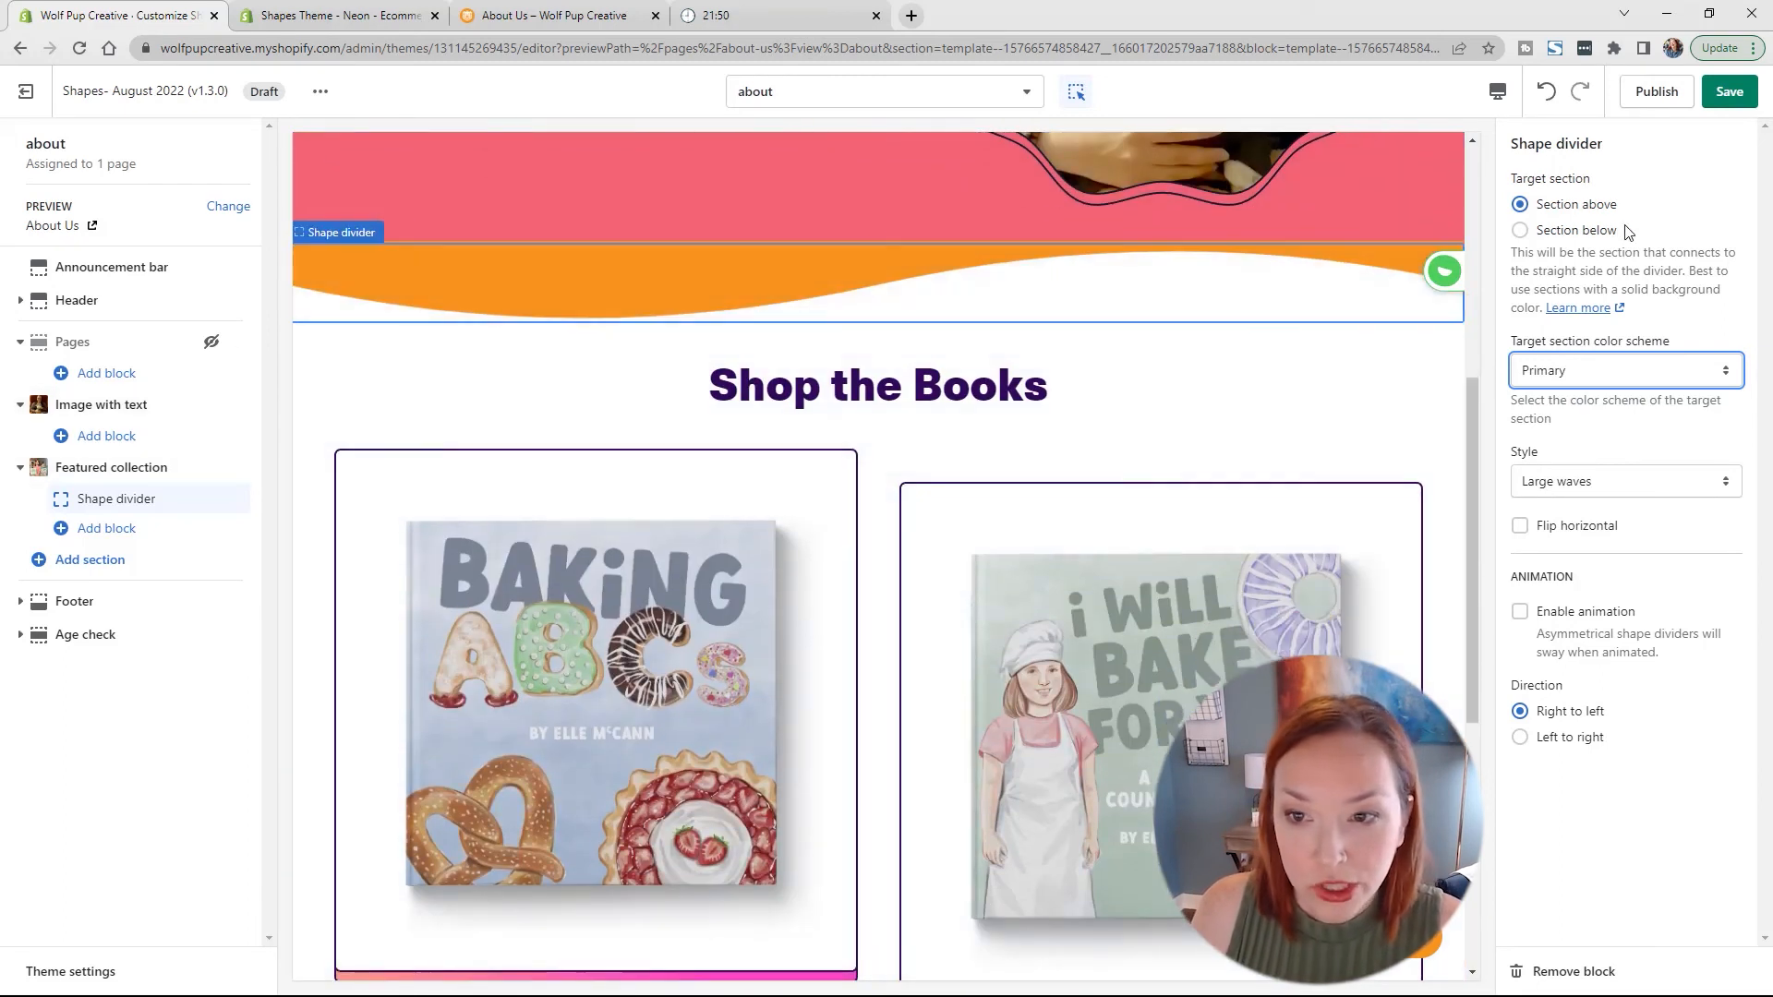
pyautogui.click(1519, 231)
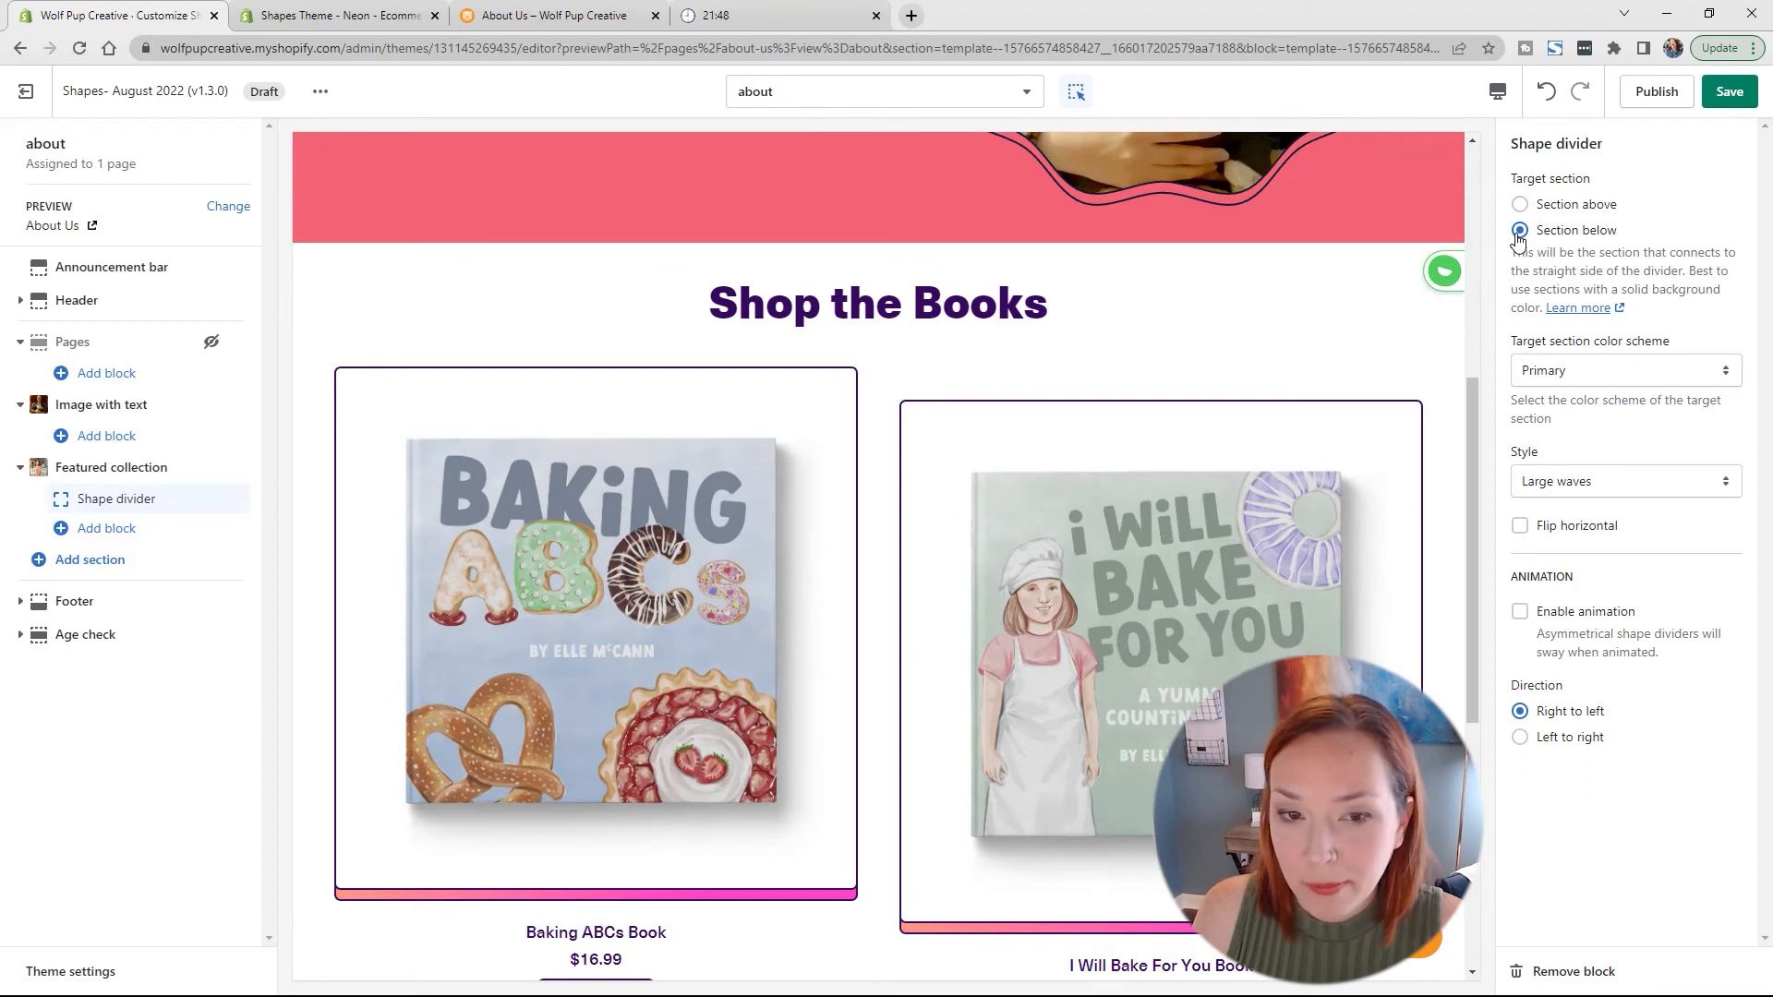
pyautogui.scroll(-5, 988, 286)
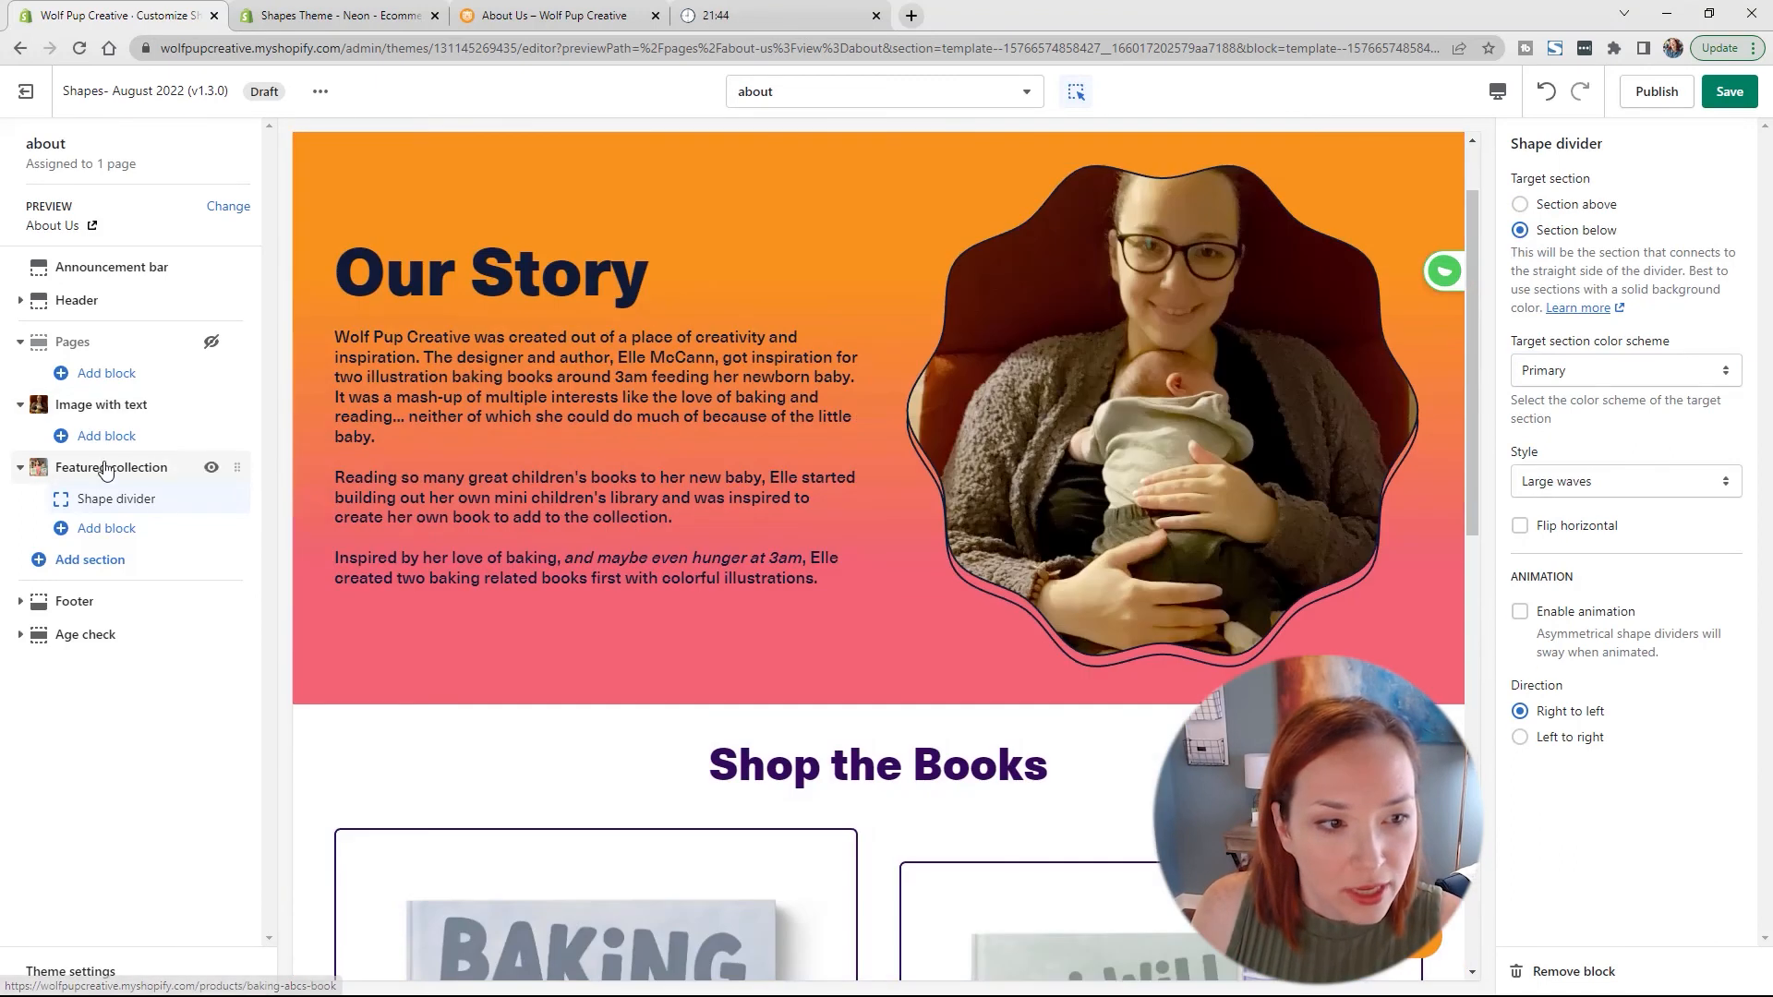
# Step: Add a Shape divider block to the Image with text section
pyautogui.click(139, 445)
pyautogui.click(323, 587)
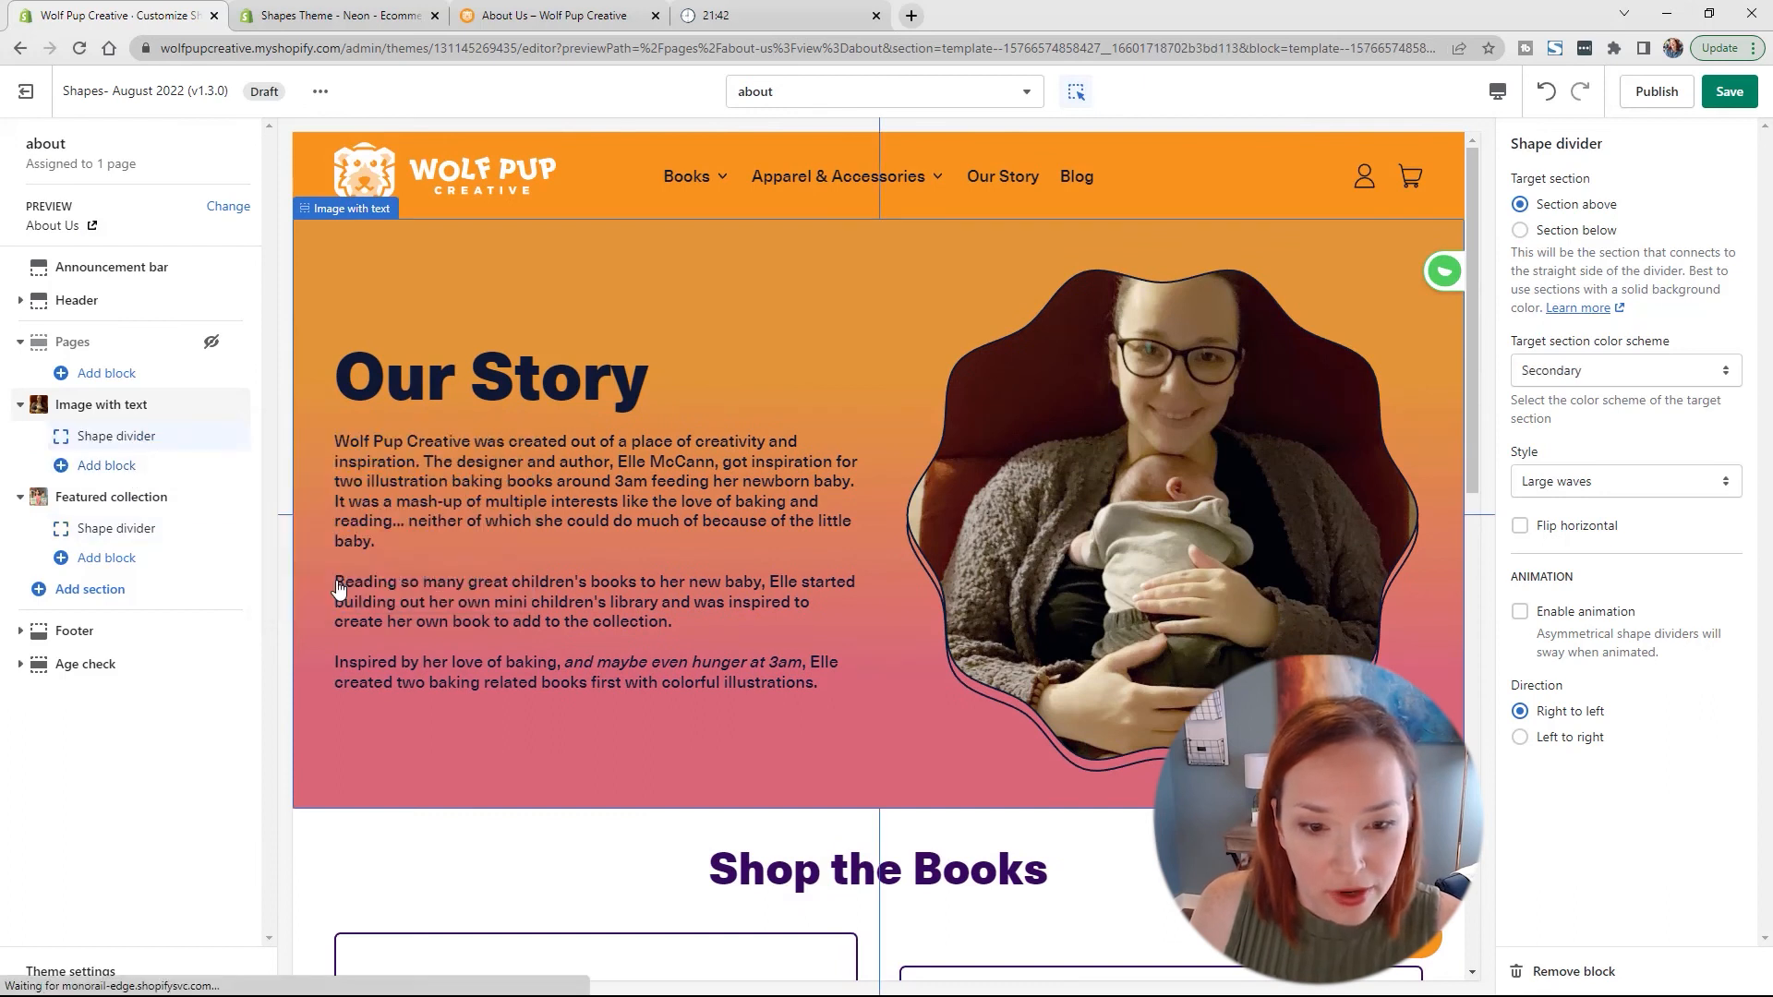
# Step: Try Section below with the Primary color scheme on the Image with text section's shape divider, and remove the block
pyautogui.click(1567, 230)
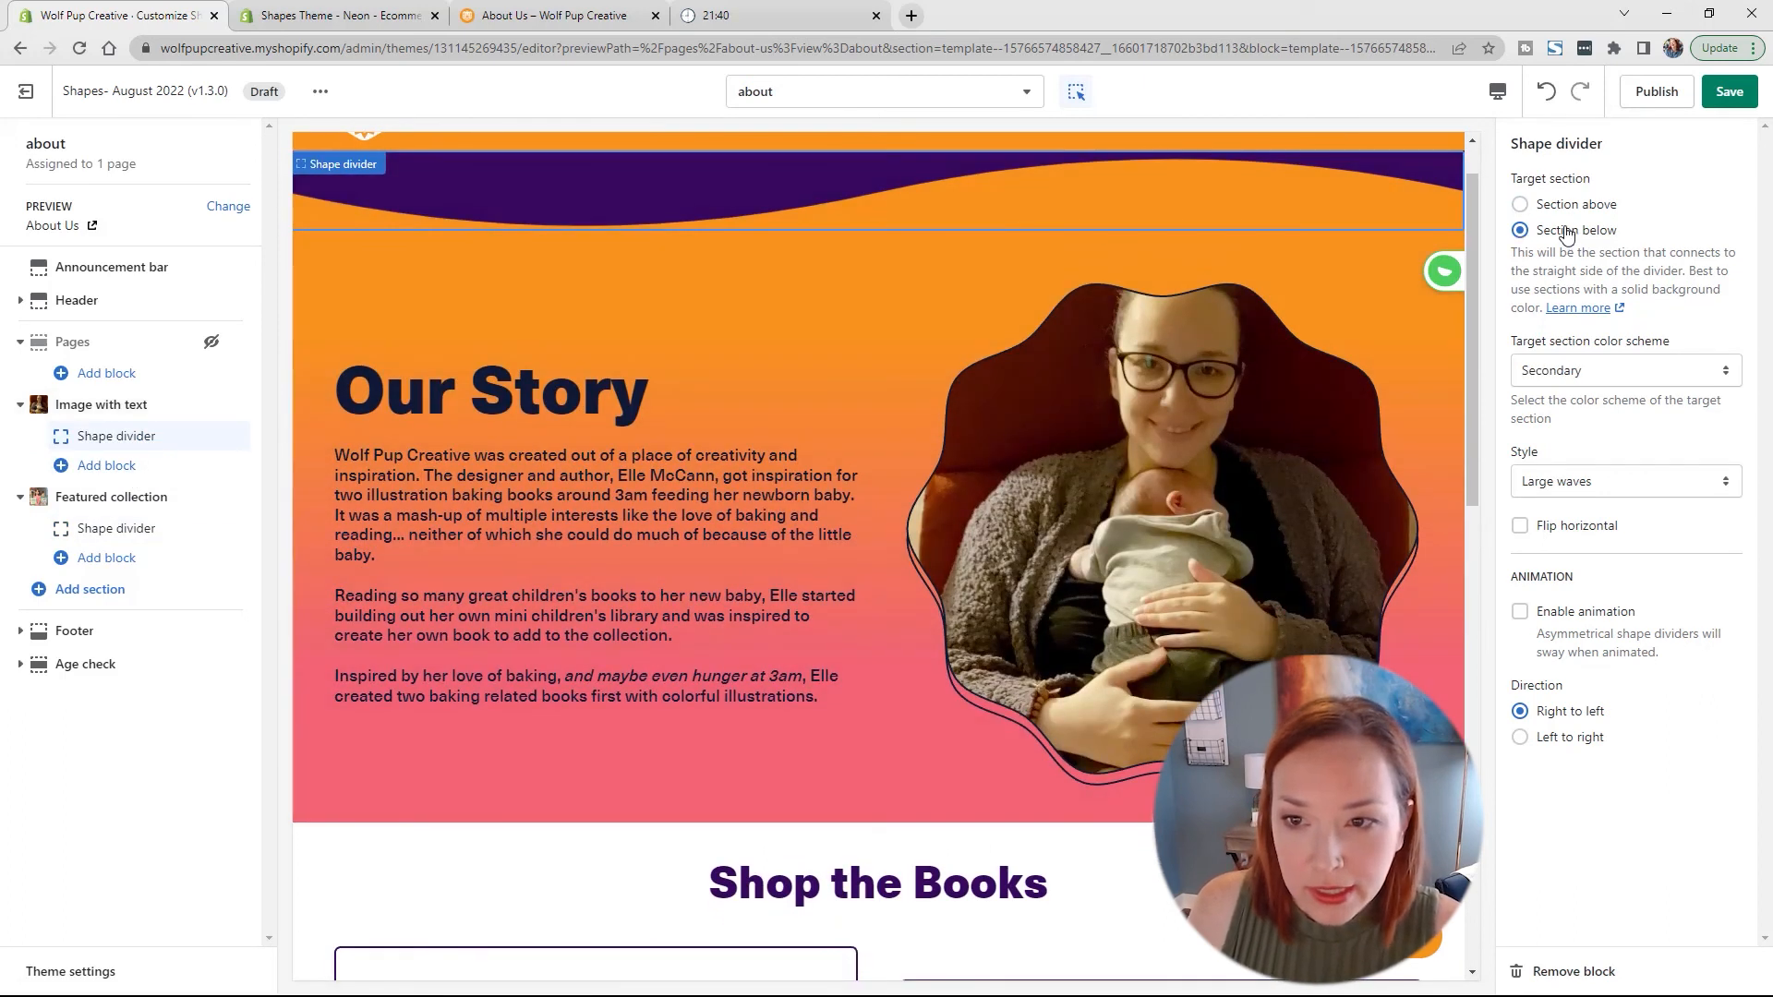
pyautogui.click(1567, 381)
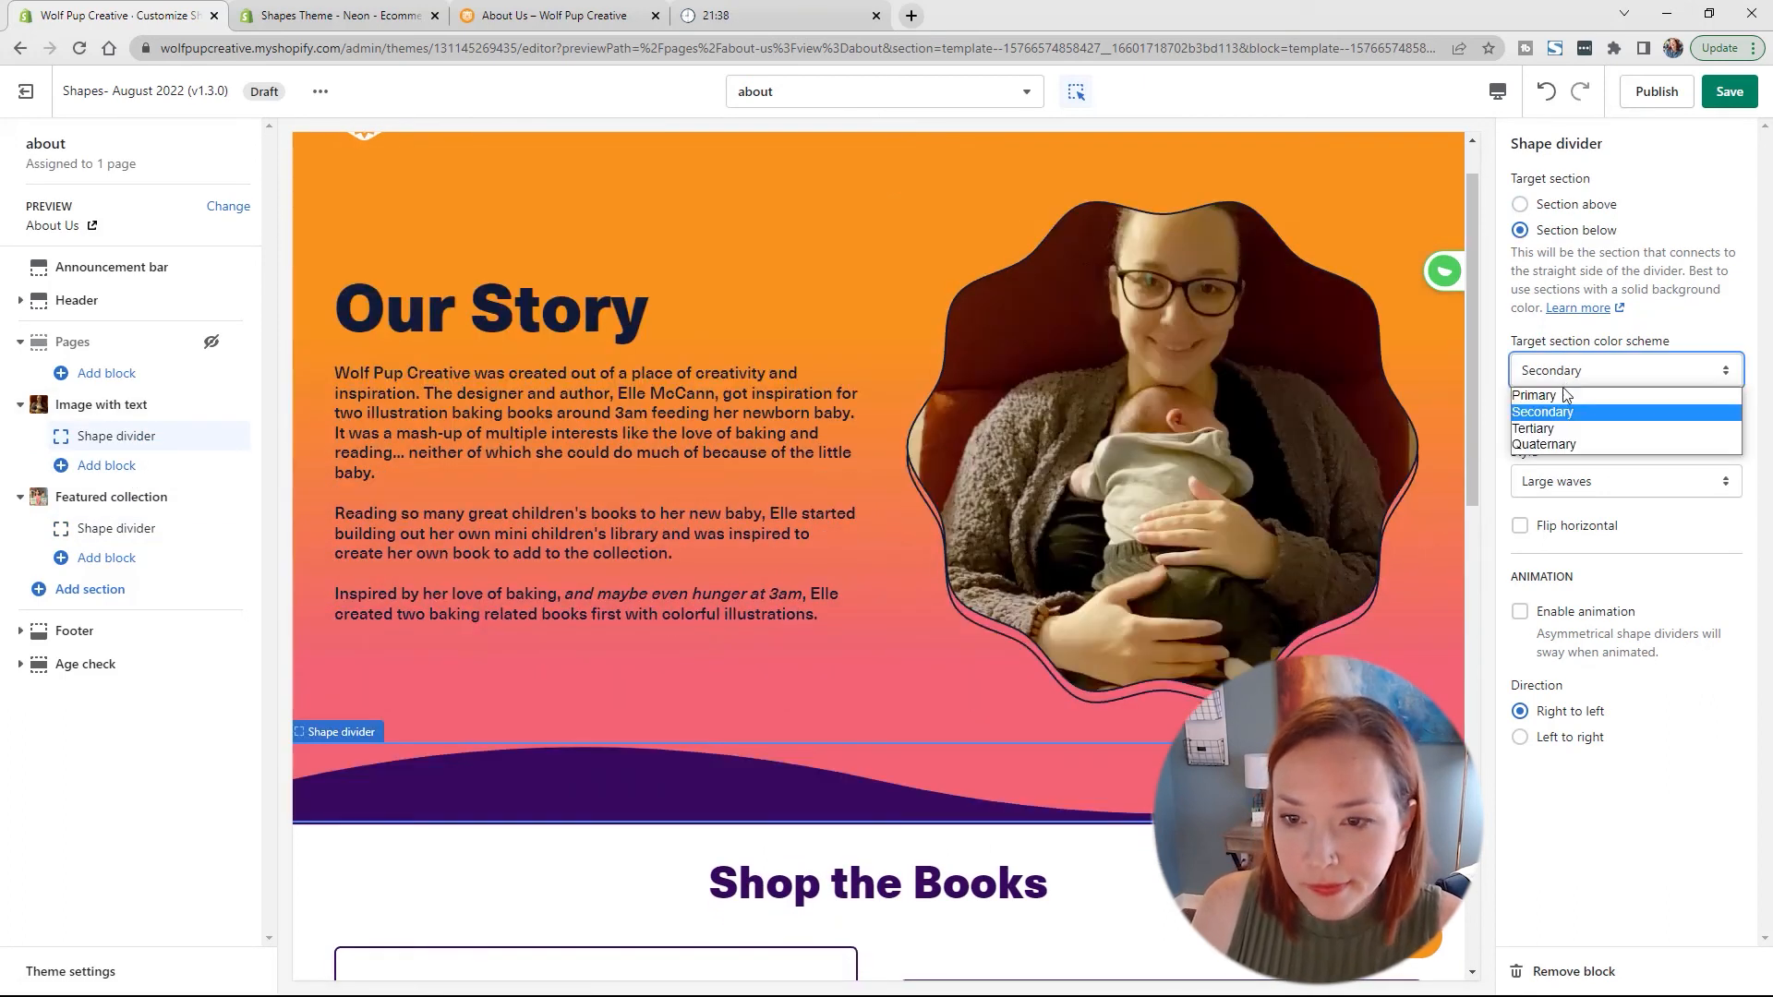
pyautogui.click(1562, 395)
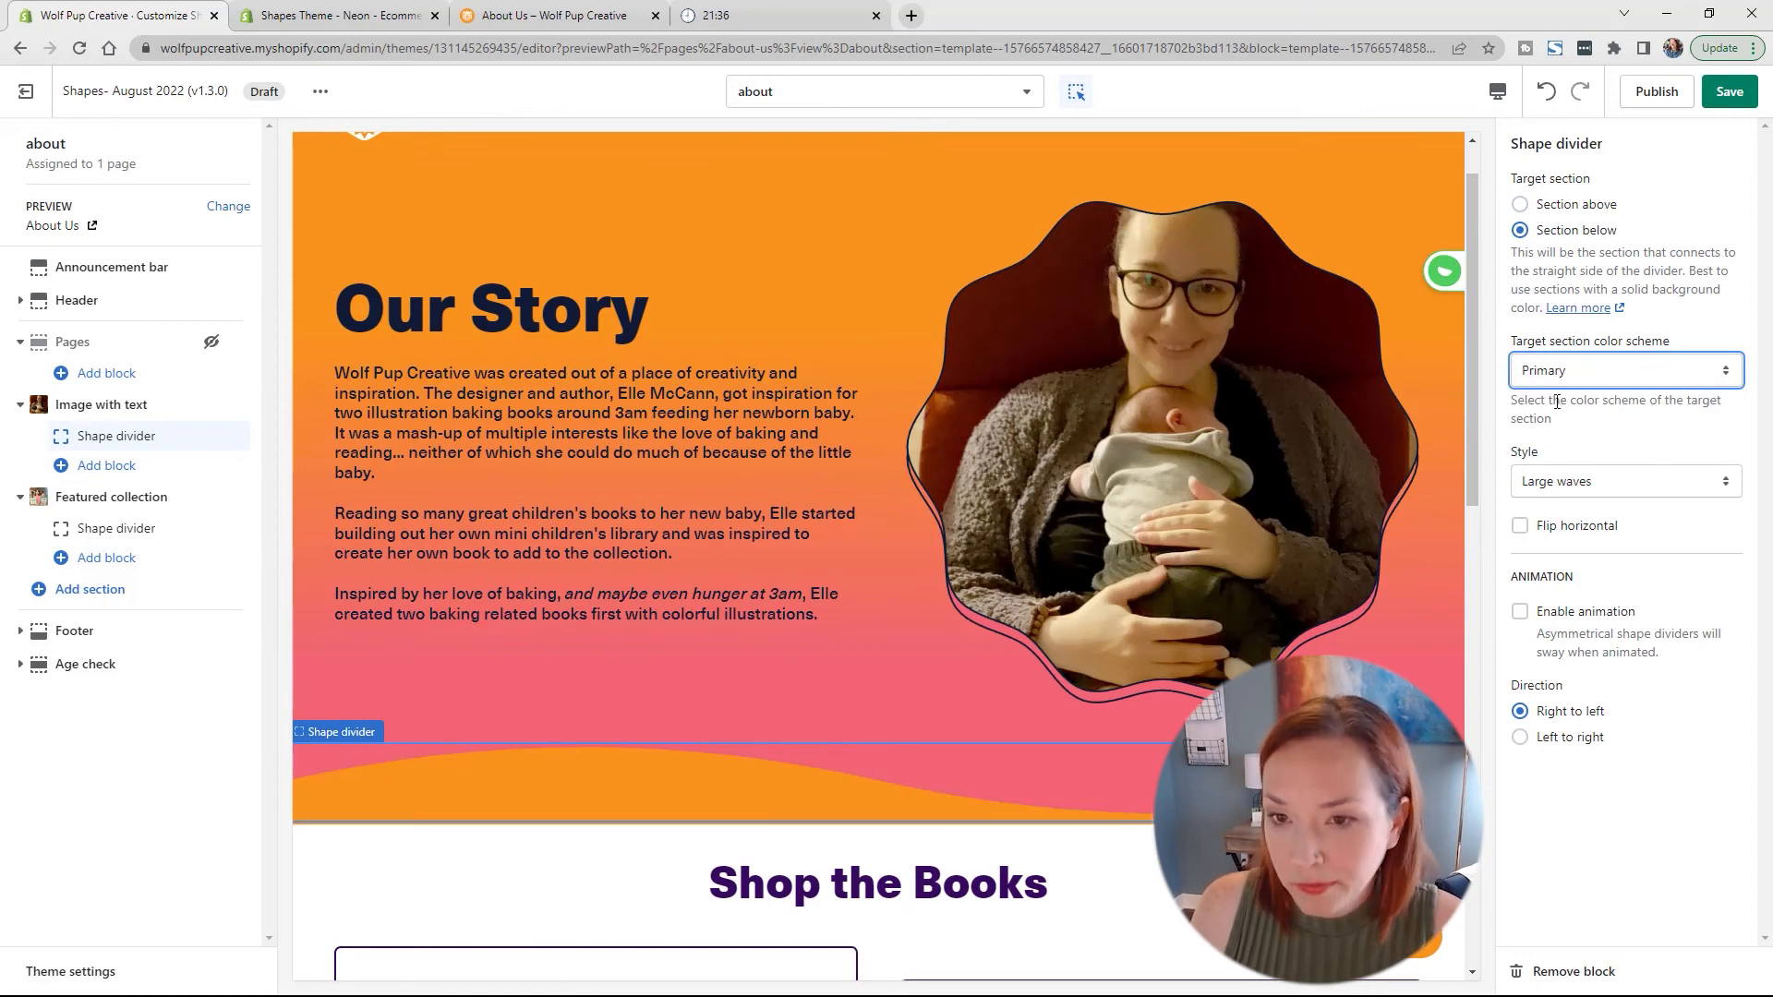
pyautogui.click(1566, 969)
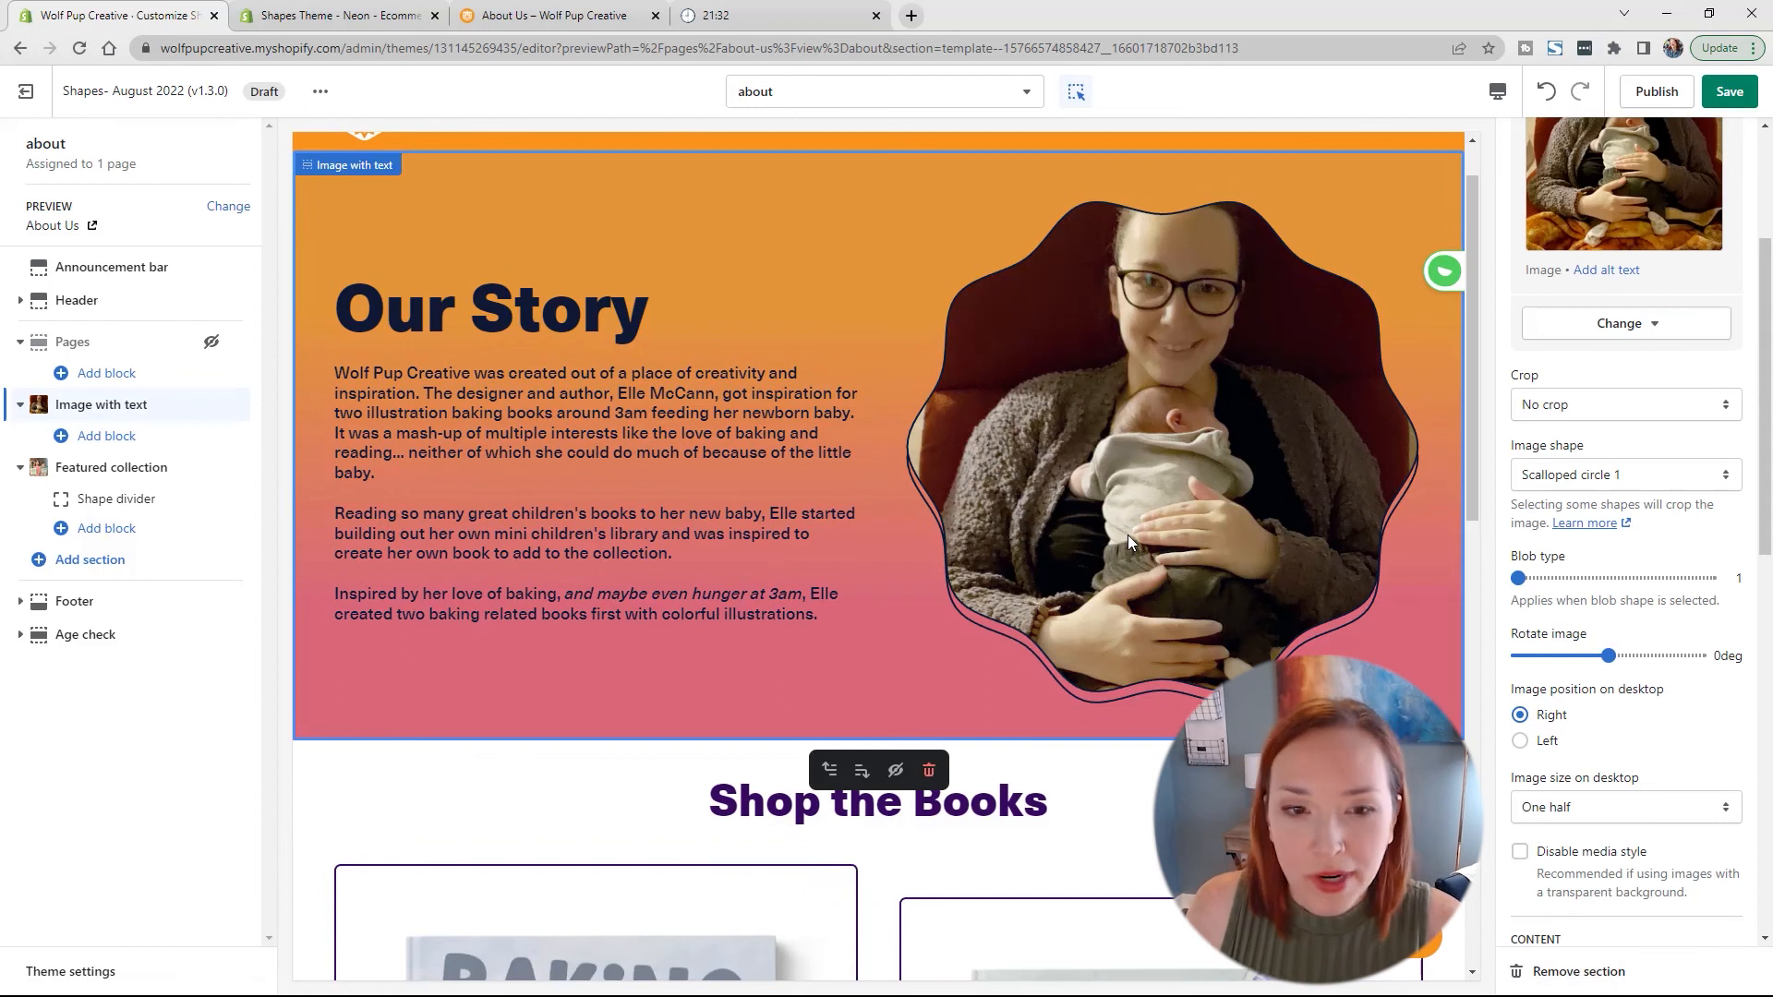
# Step: Set the target section color scheme of the Featured collection's shape divider to Secondary
pyautogui.scroll(-3, 1250, 654)
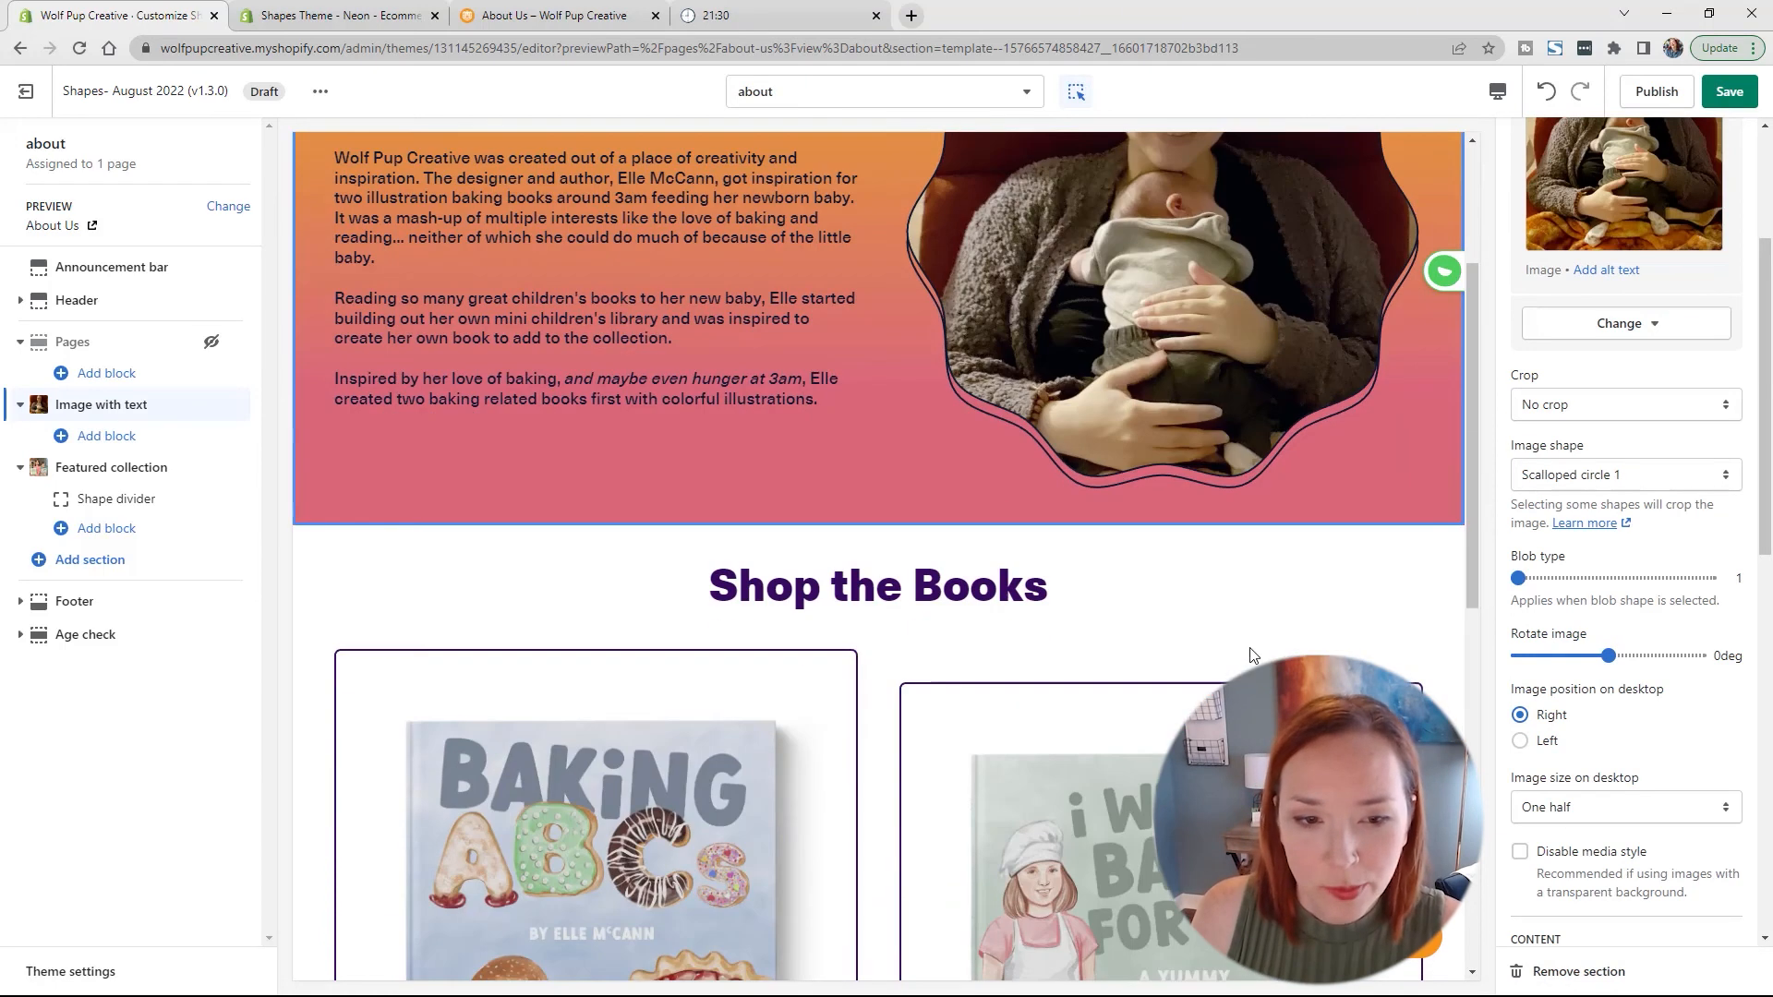
pyautogui.scroll(-8, 1291, 450)
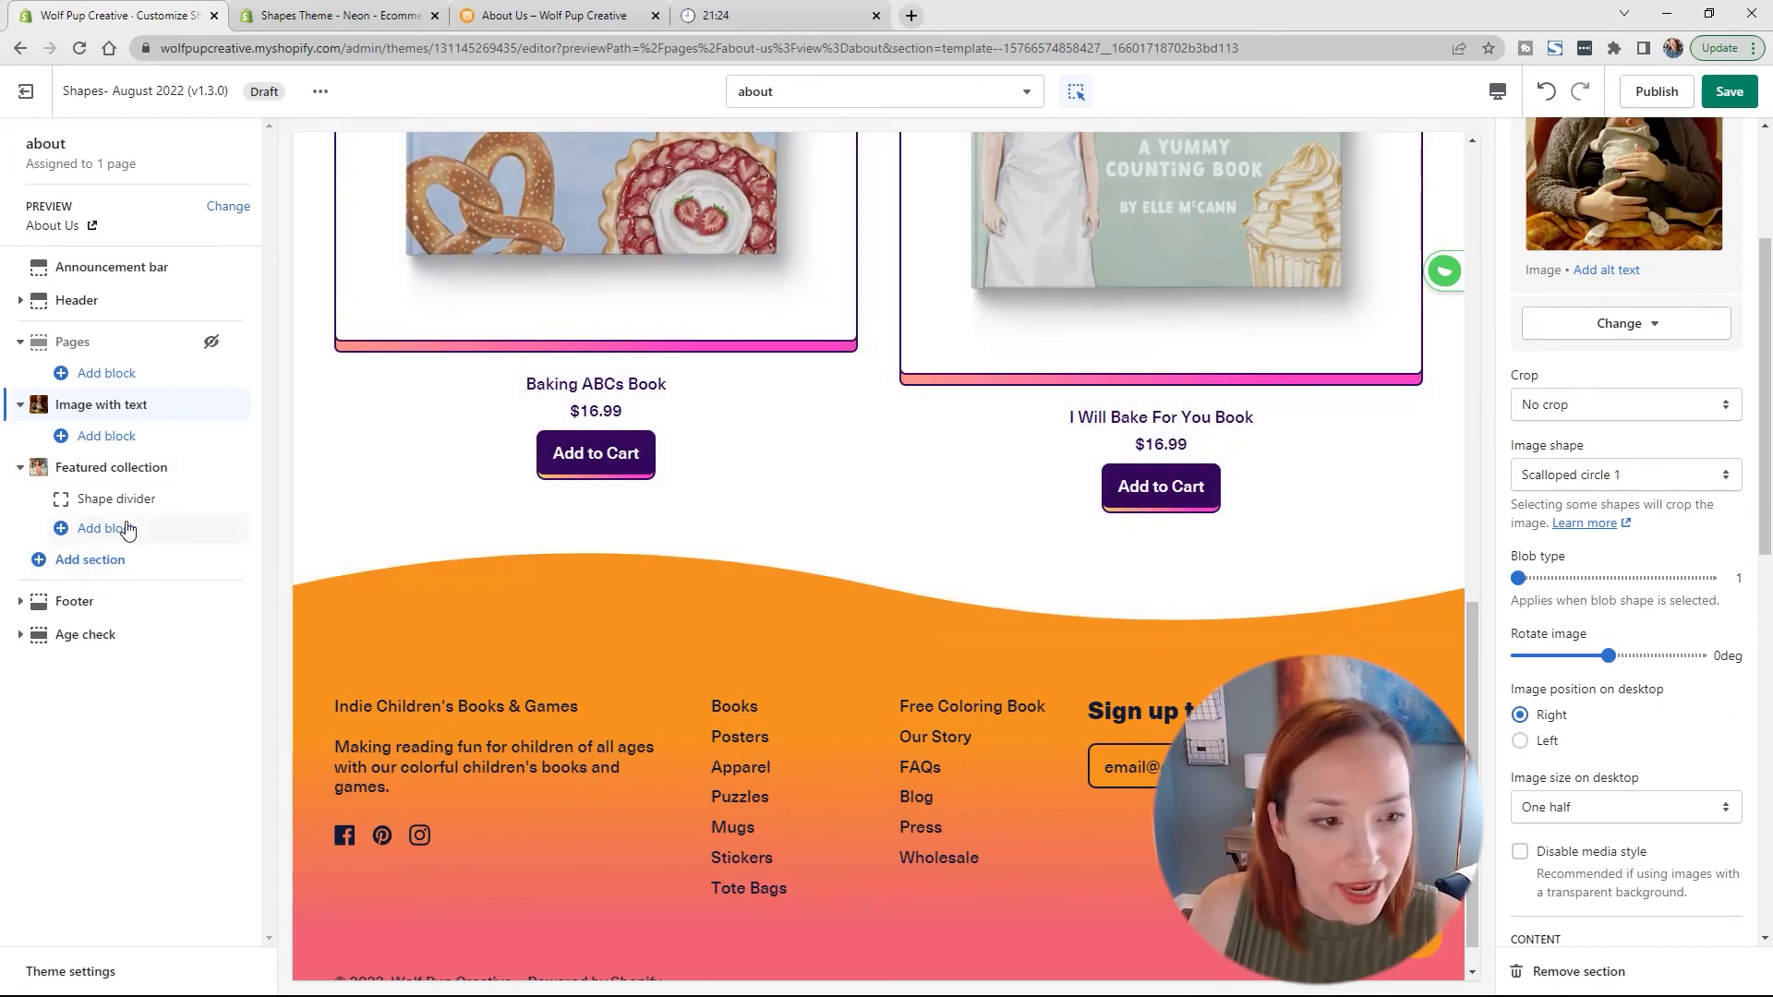
pyautogui.click(109, 499)
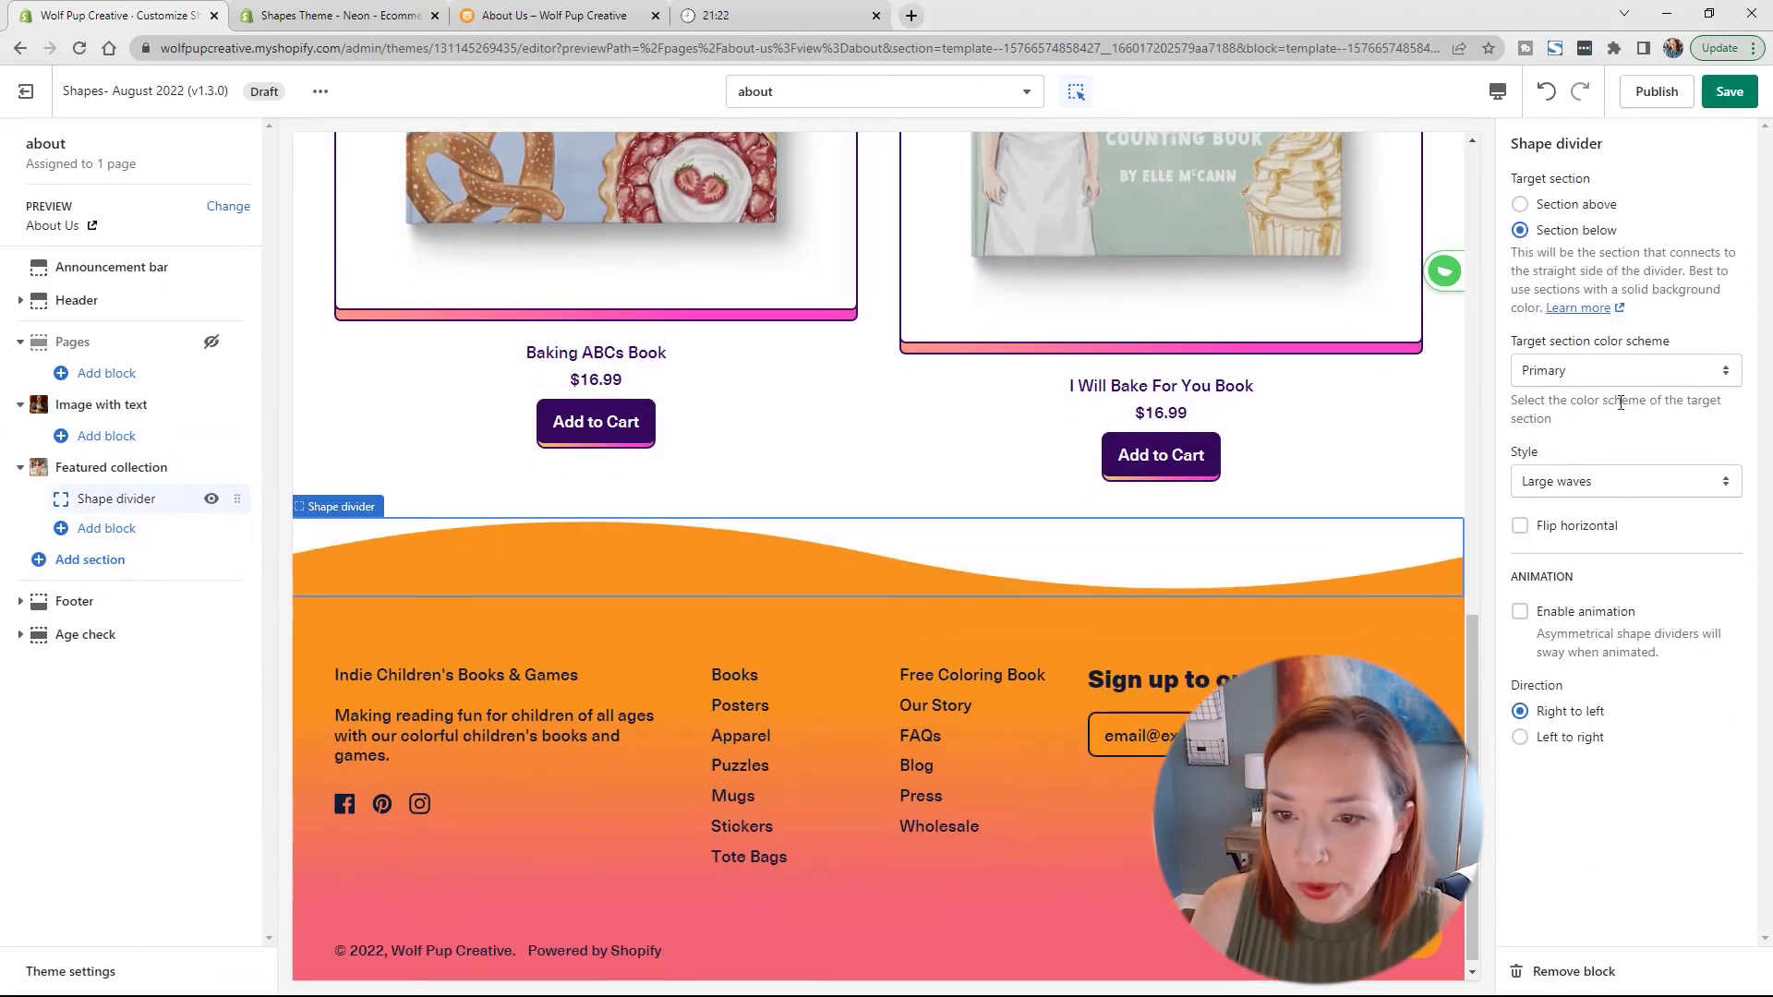
pyautogui.click(1627, 370)
pyautogui.click(1601, 406)
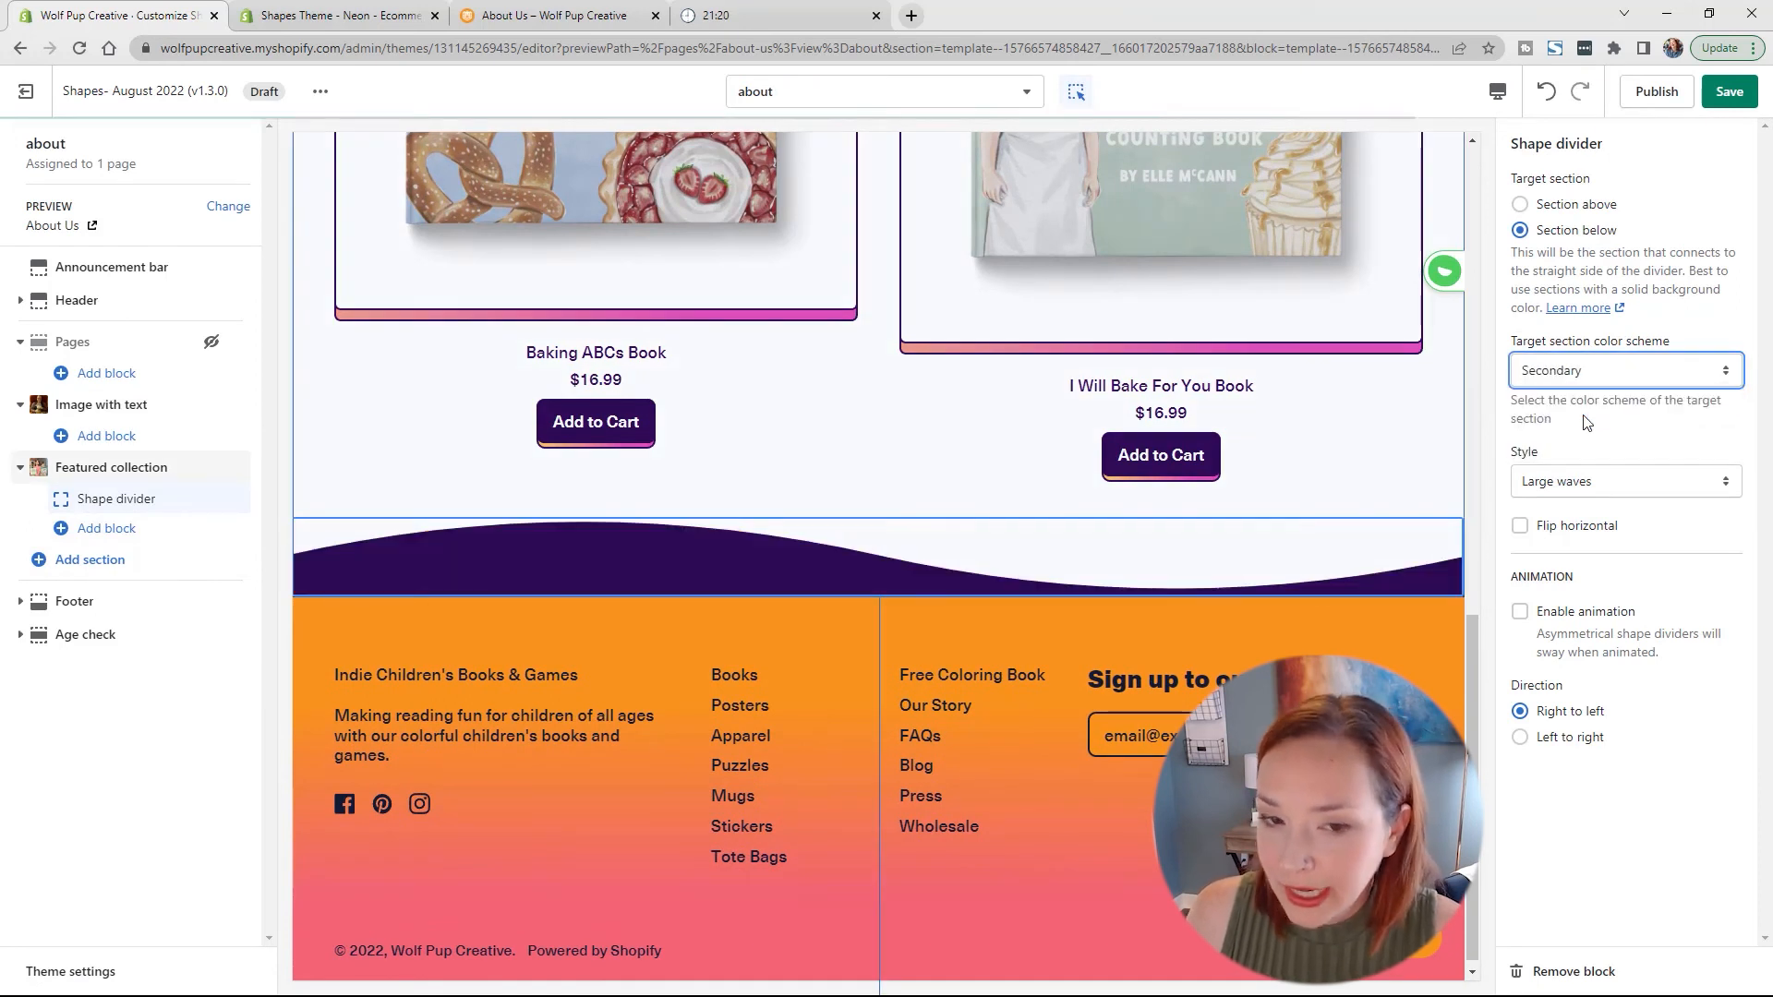
# Step: Add a Newsletter section below the Featured collection
pyautogui.click(81, 565)
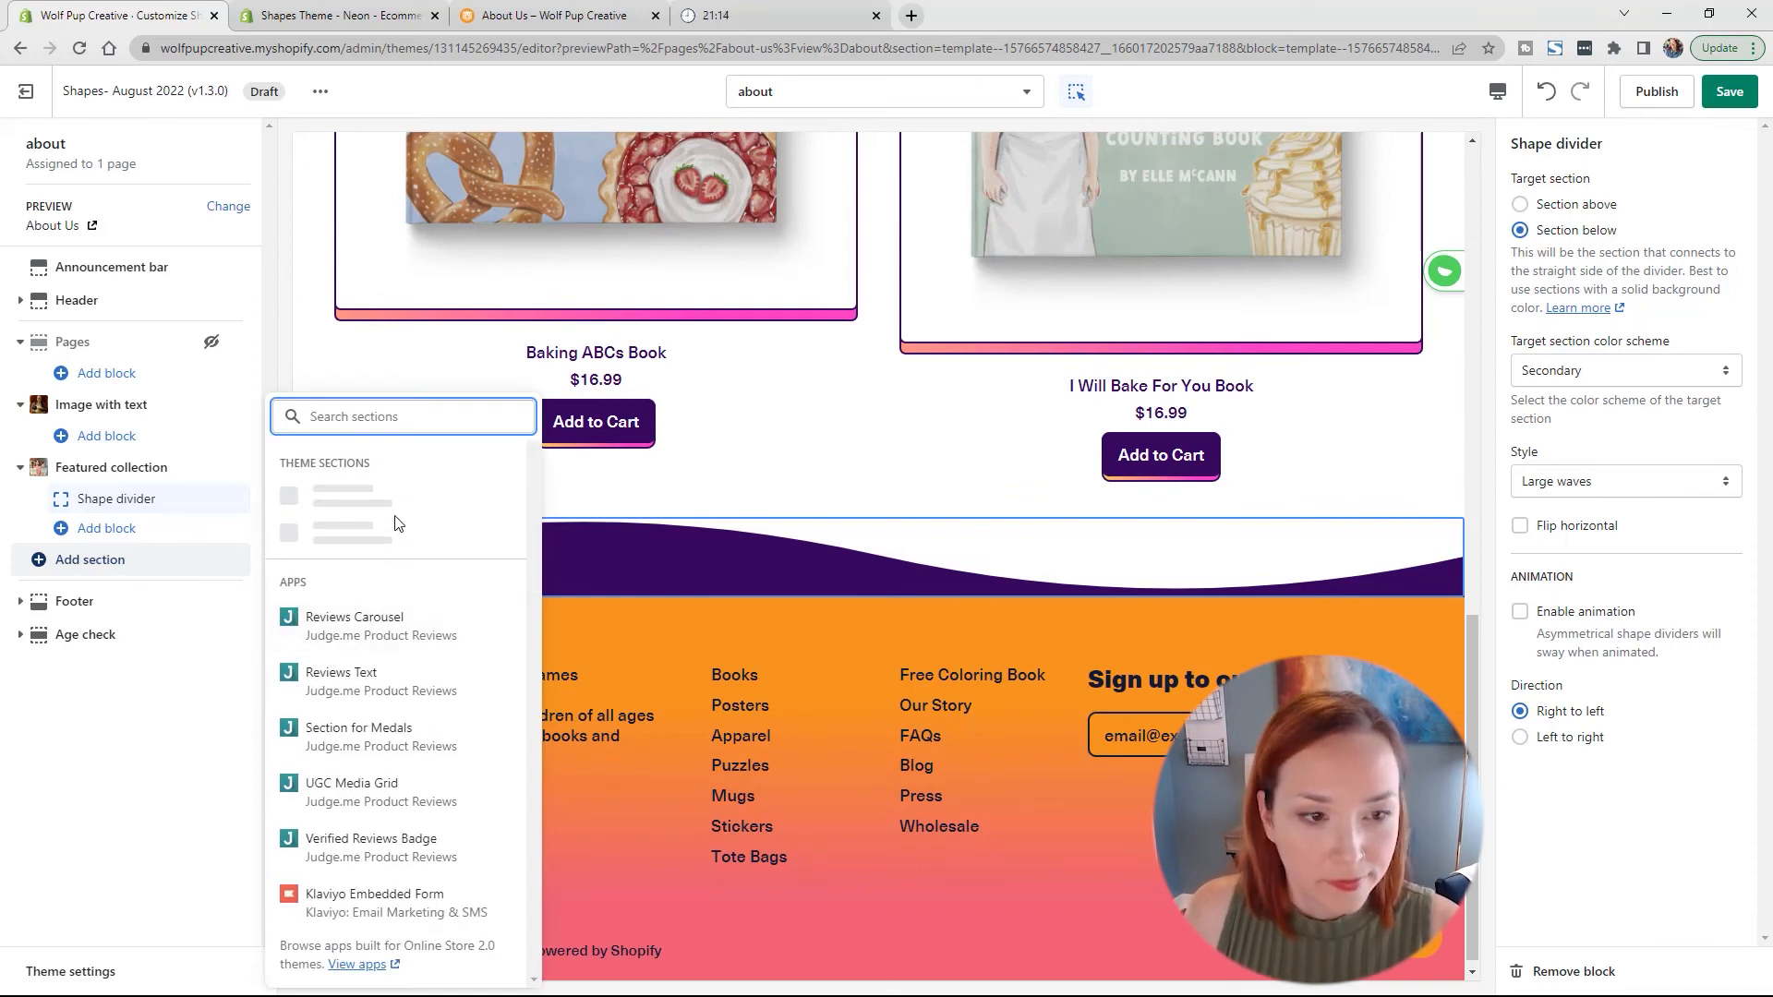
pyautogui.click(341, 782)
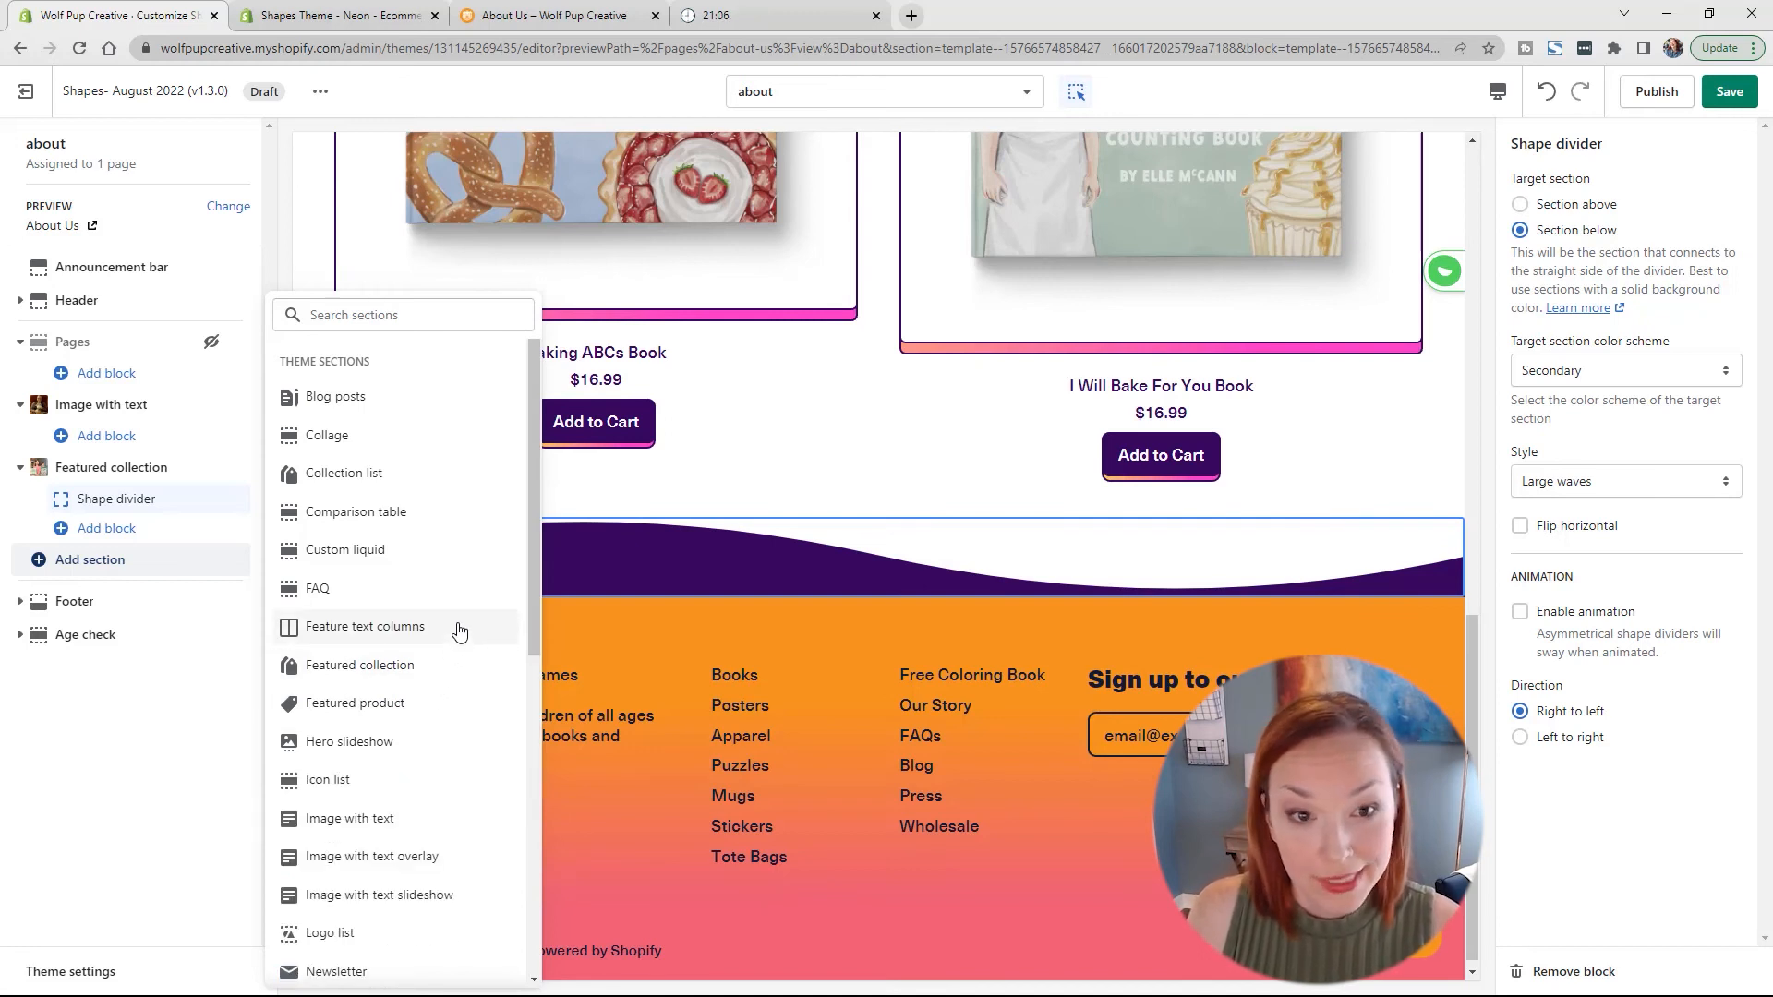
pyautogui.scroll(-3, 459, 631)
pyautogui.click(409, 699)
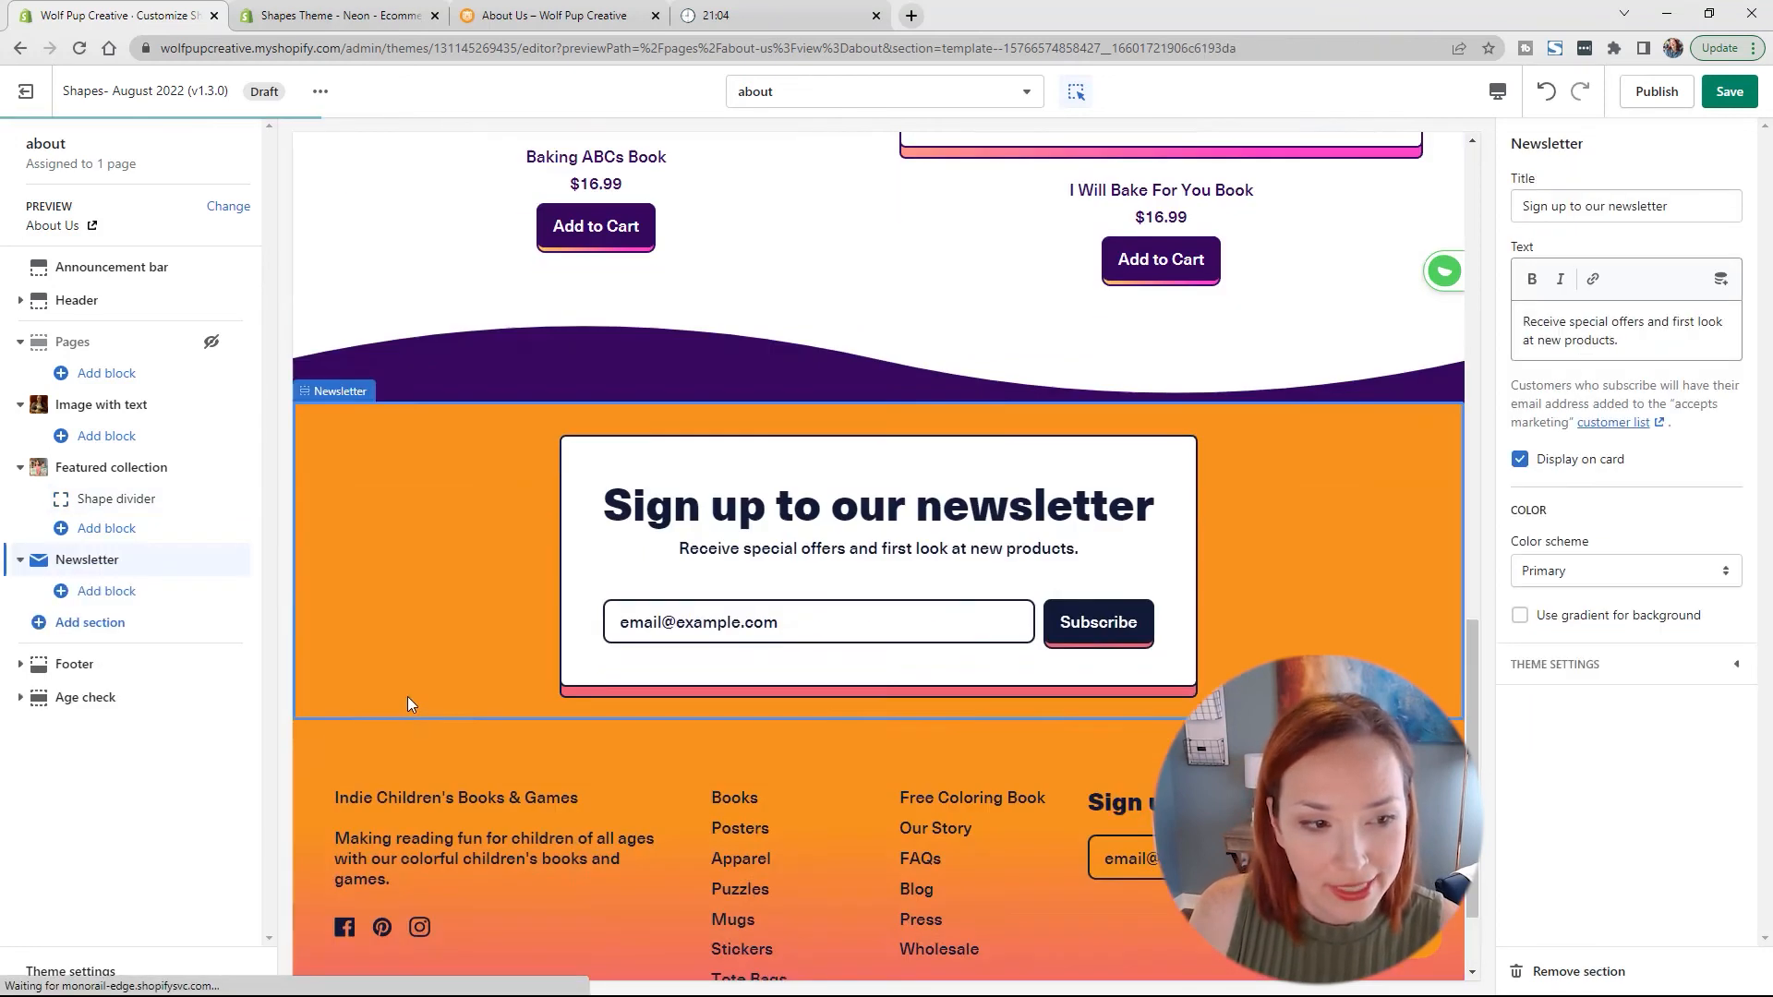
pyautogui.scroll(-2, 410, 704)
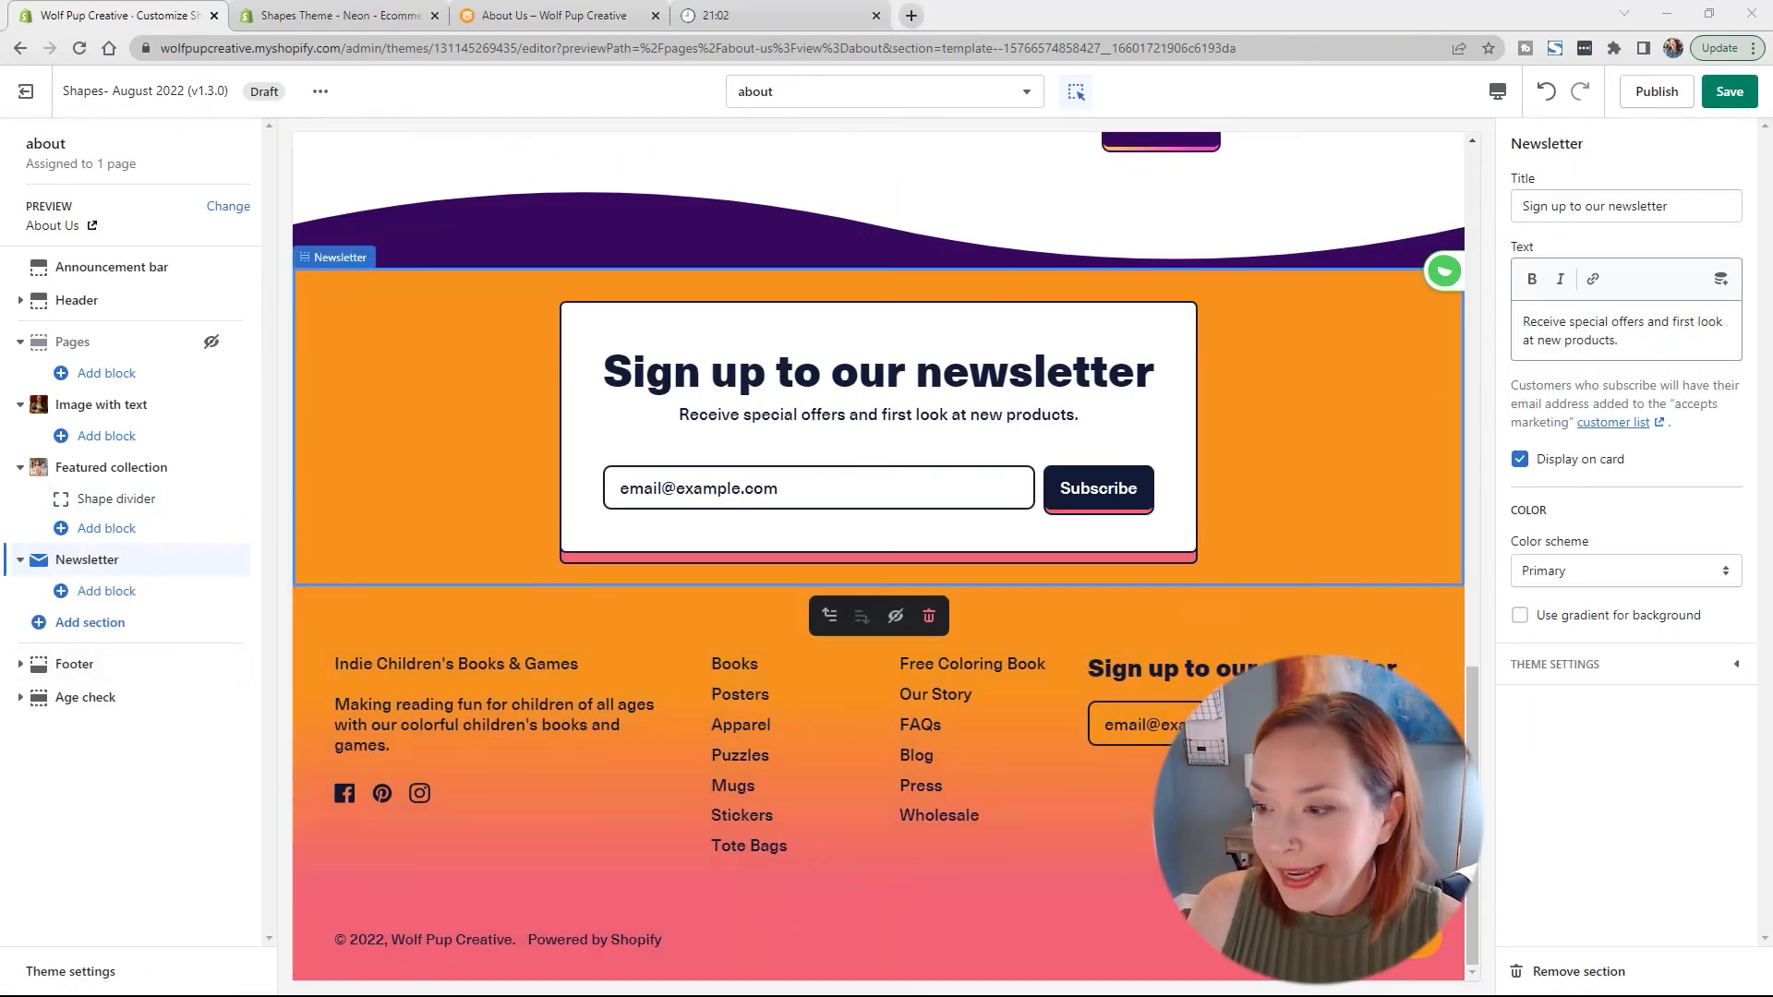
# Step: Set the newsletter text to "Just enter your email address below and we will send it to you instantly." and title to "Get a Free Digital Coloring Book"
pyautogui.tripleClick(1595, 348)
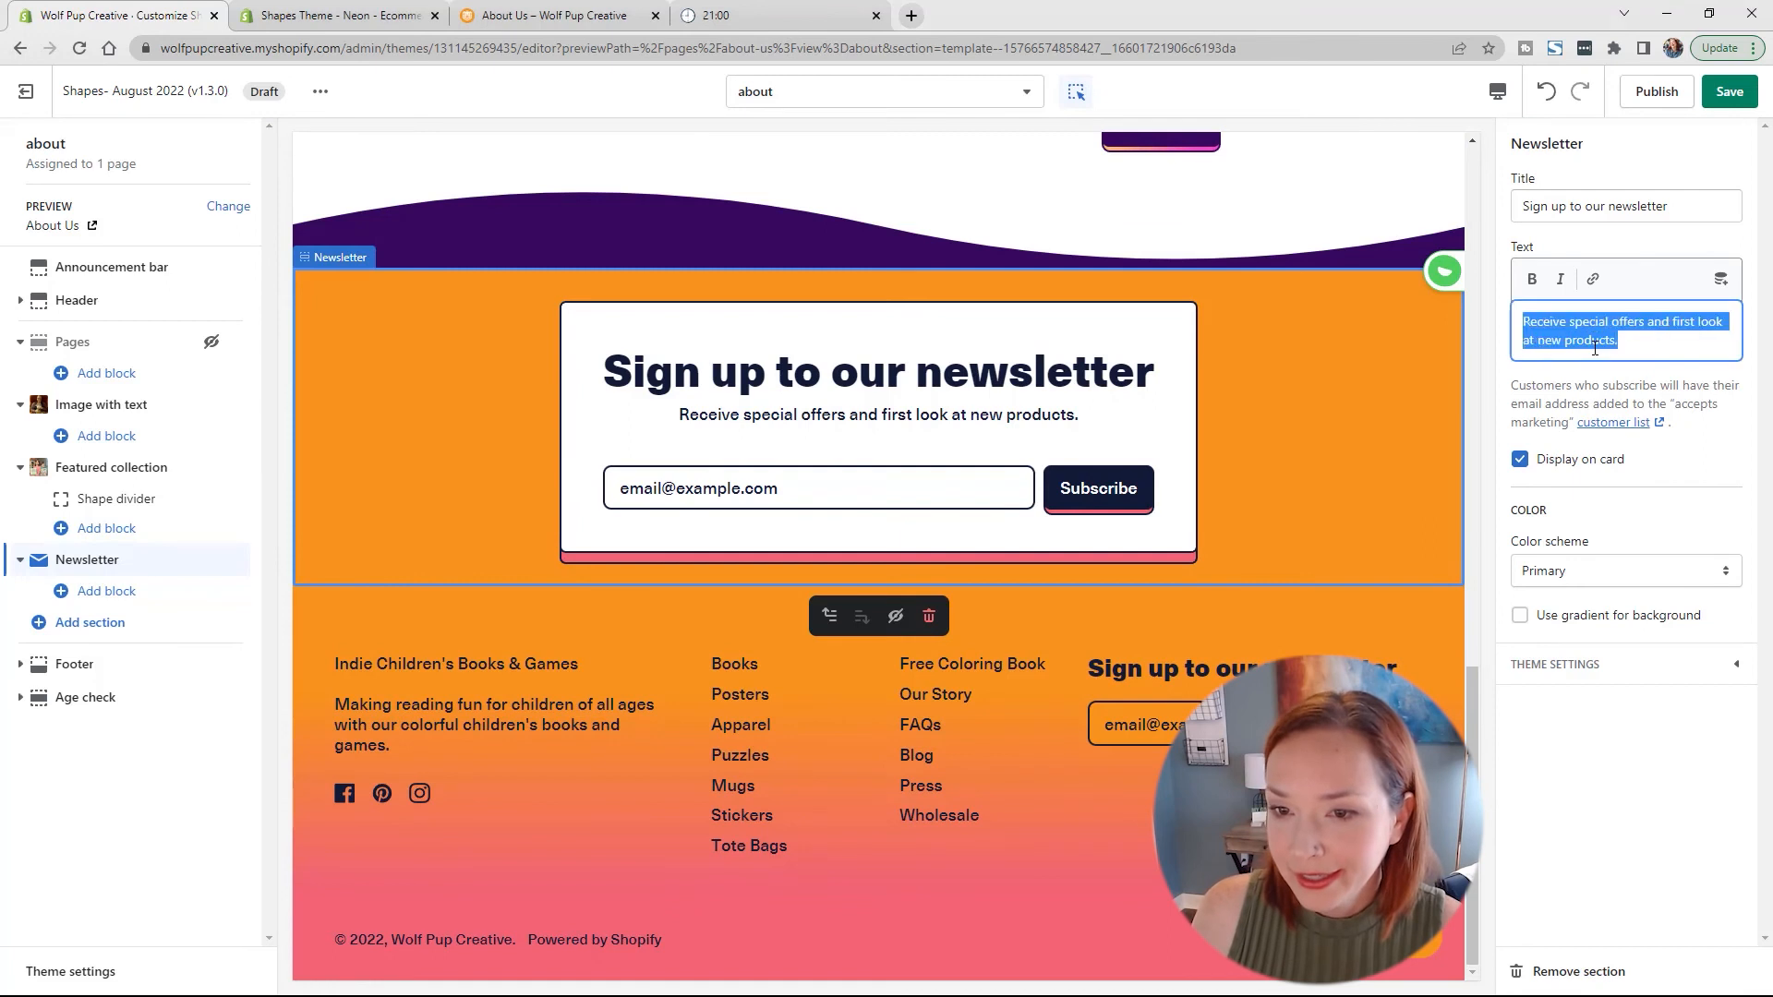
pyautogui.write('Just enter your email address below and we will send it to you instantly.')
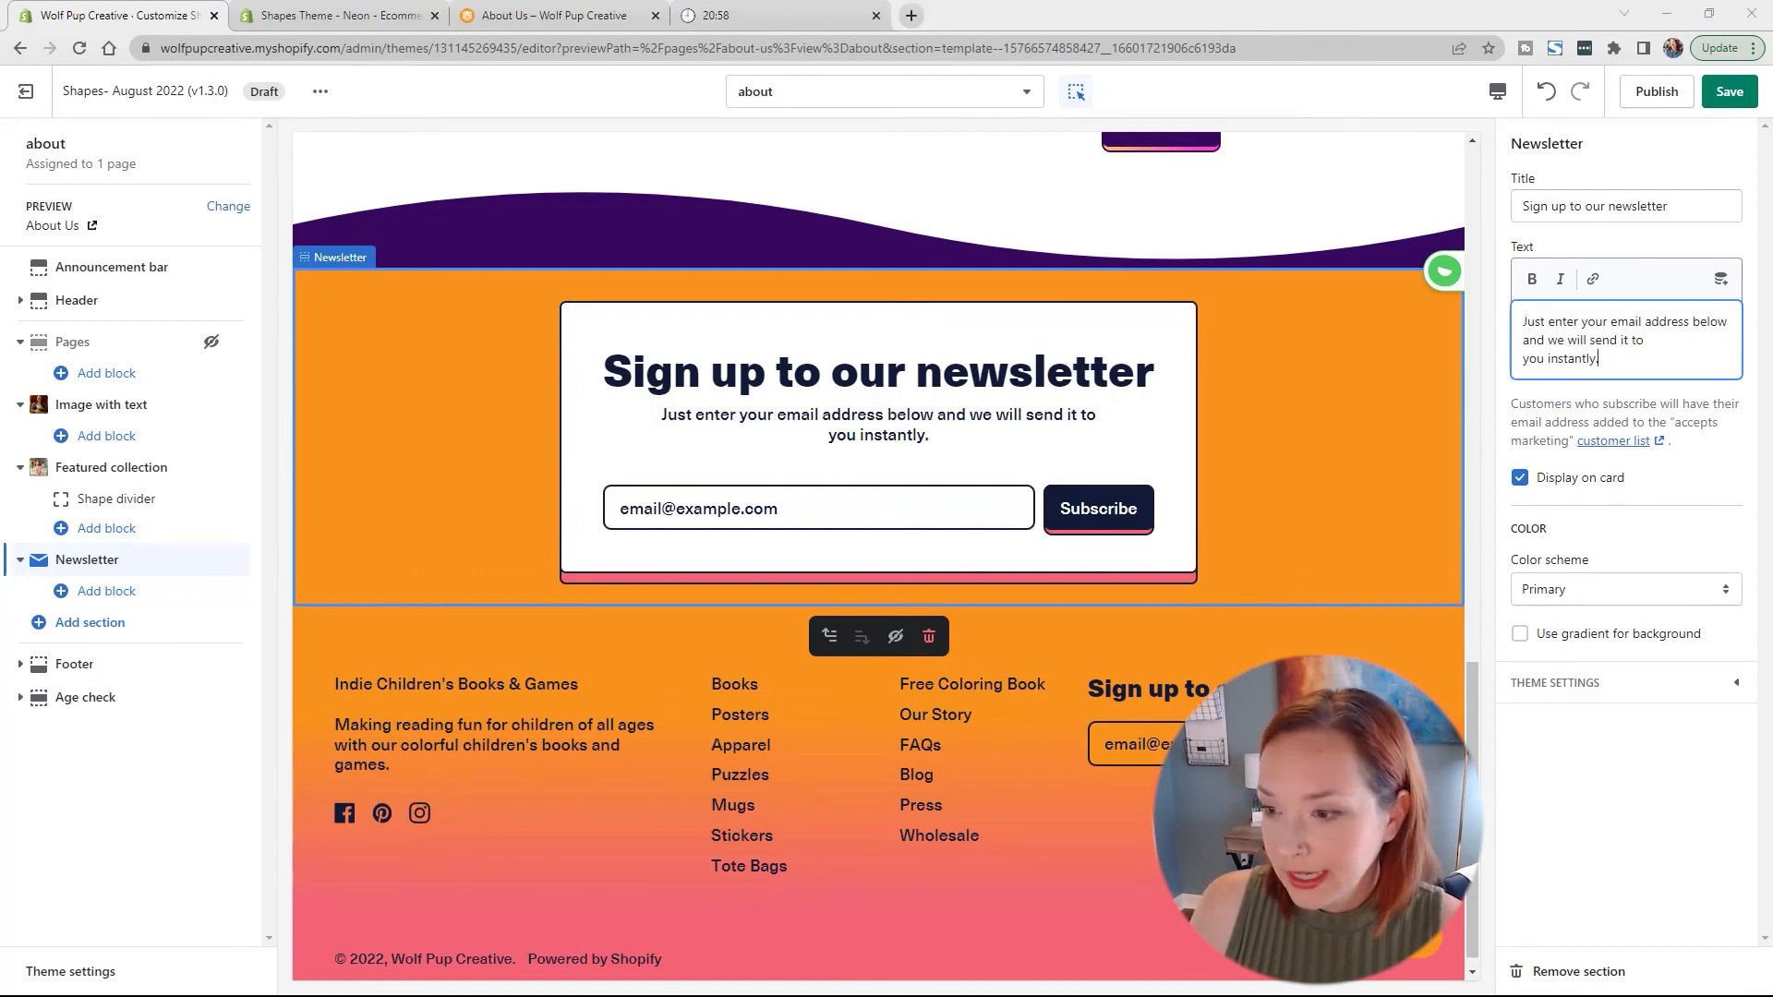
pyautogui.tripleClick(1634, 200)
pyautogui.write('Get a Free Digital Coloring Book')
pyautogui.click(1628, 165)
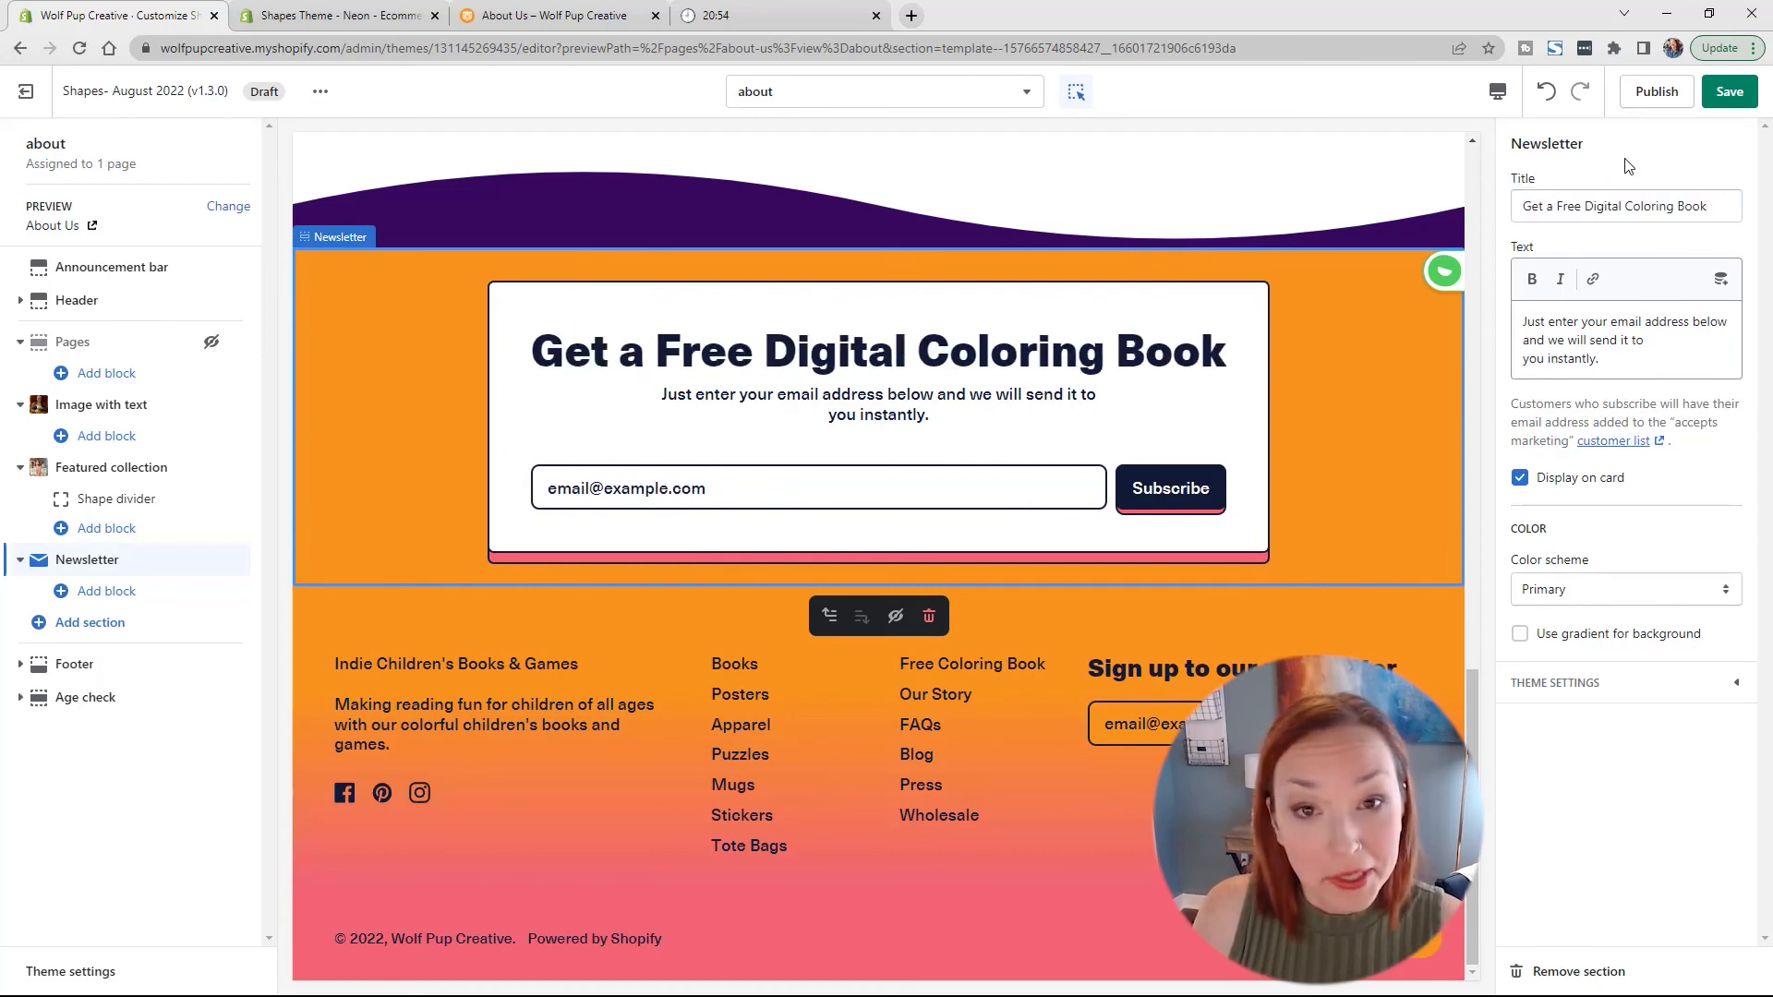
# Step: Turn off the card display for the Newsletter section and set its color scheme to Secondary
pyautogui.click(1519, 478)
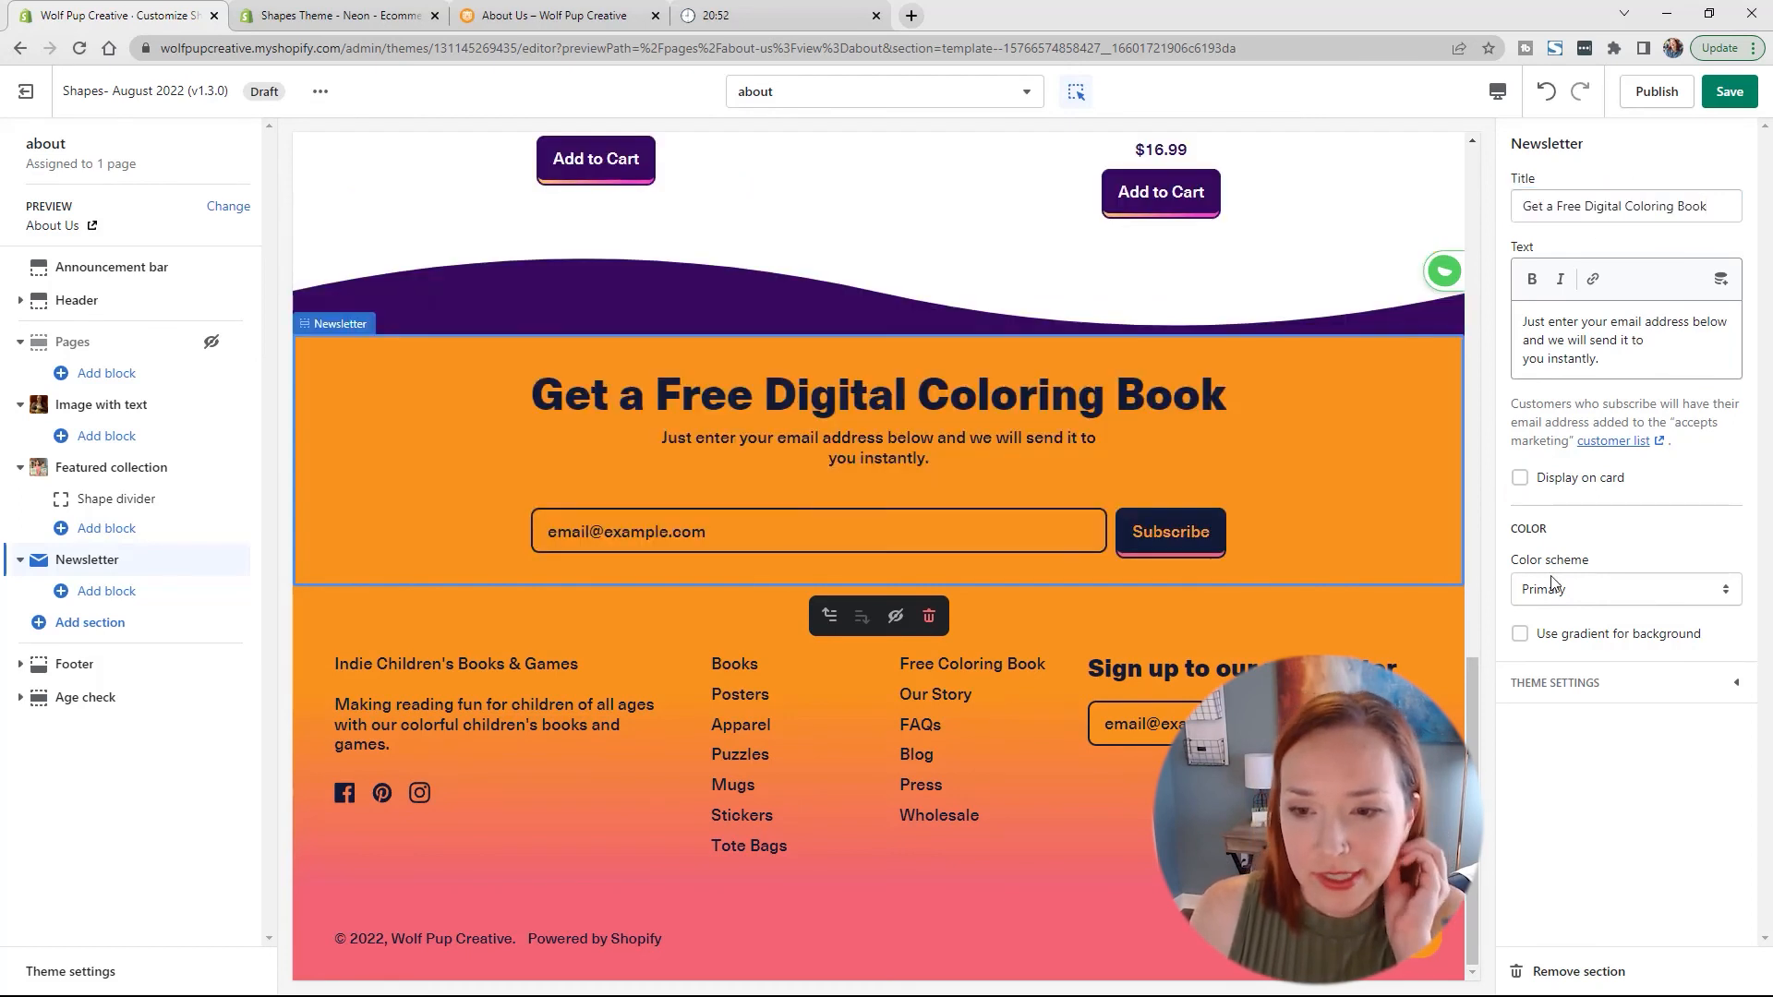
pyautogui.click(1559, 589)
pyautogui.click(1564, 634)
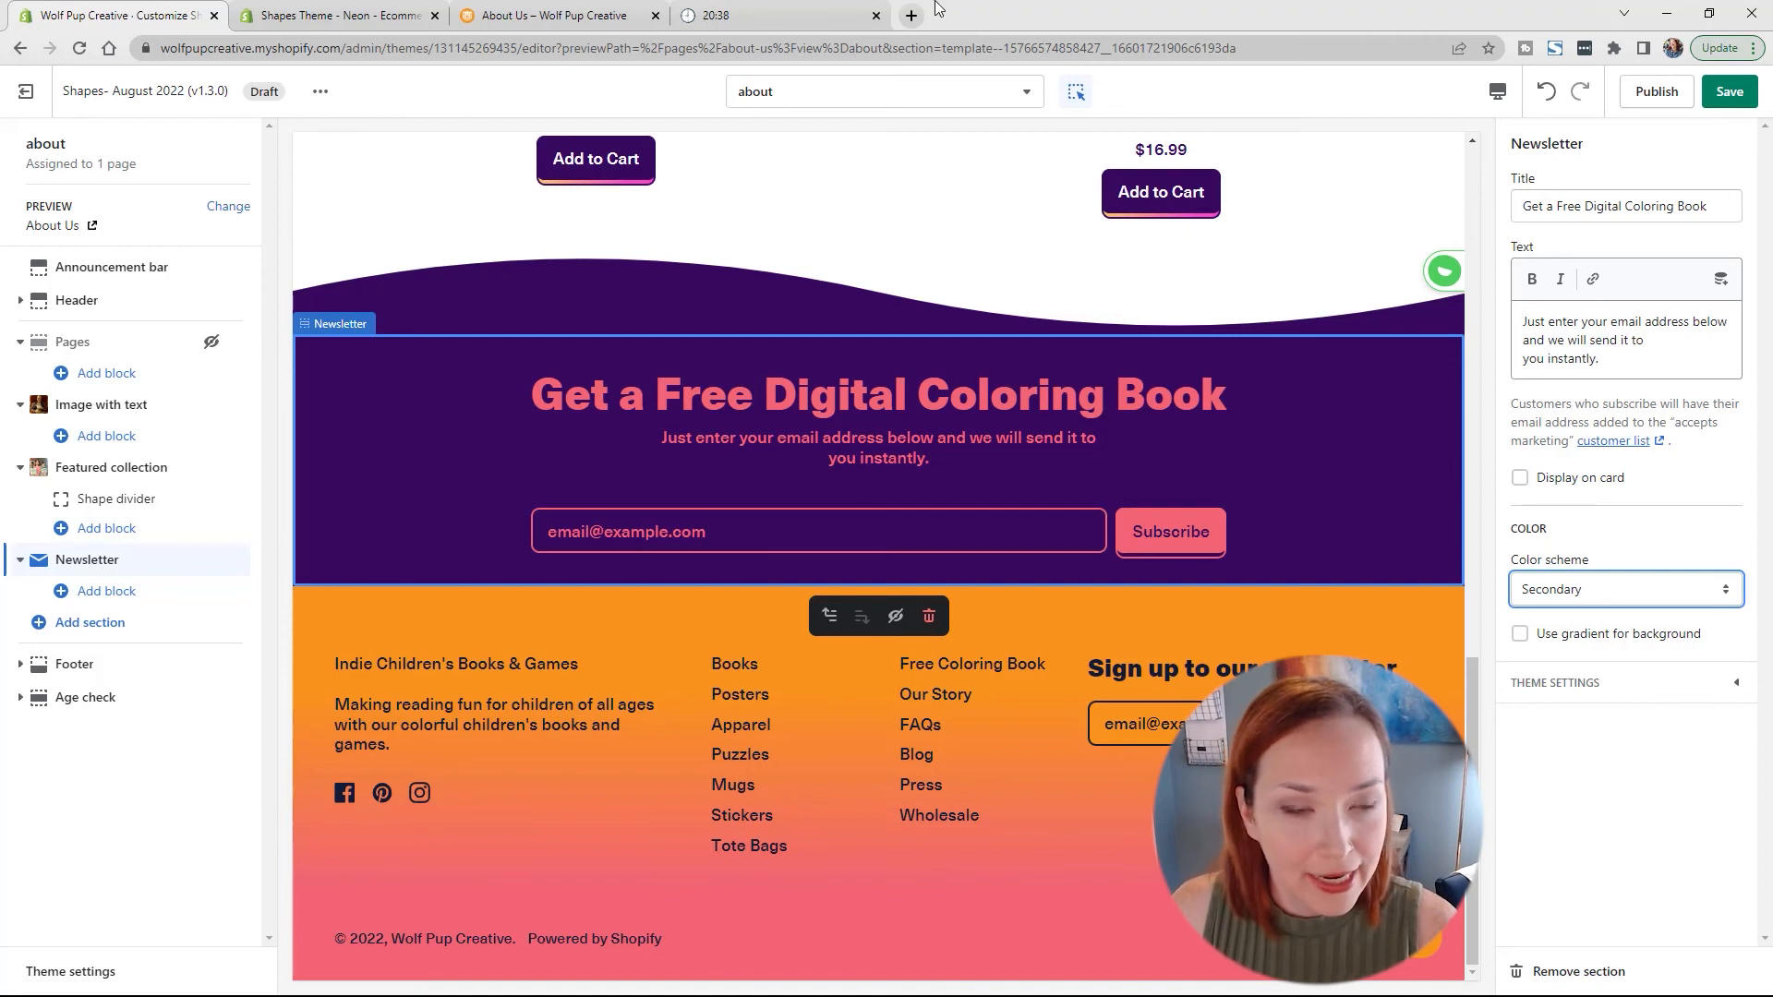
# Step: Add a Shape divider block to the Newsletter section and set its target section to Section below
pyautogui.click(109, 591)
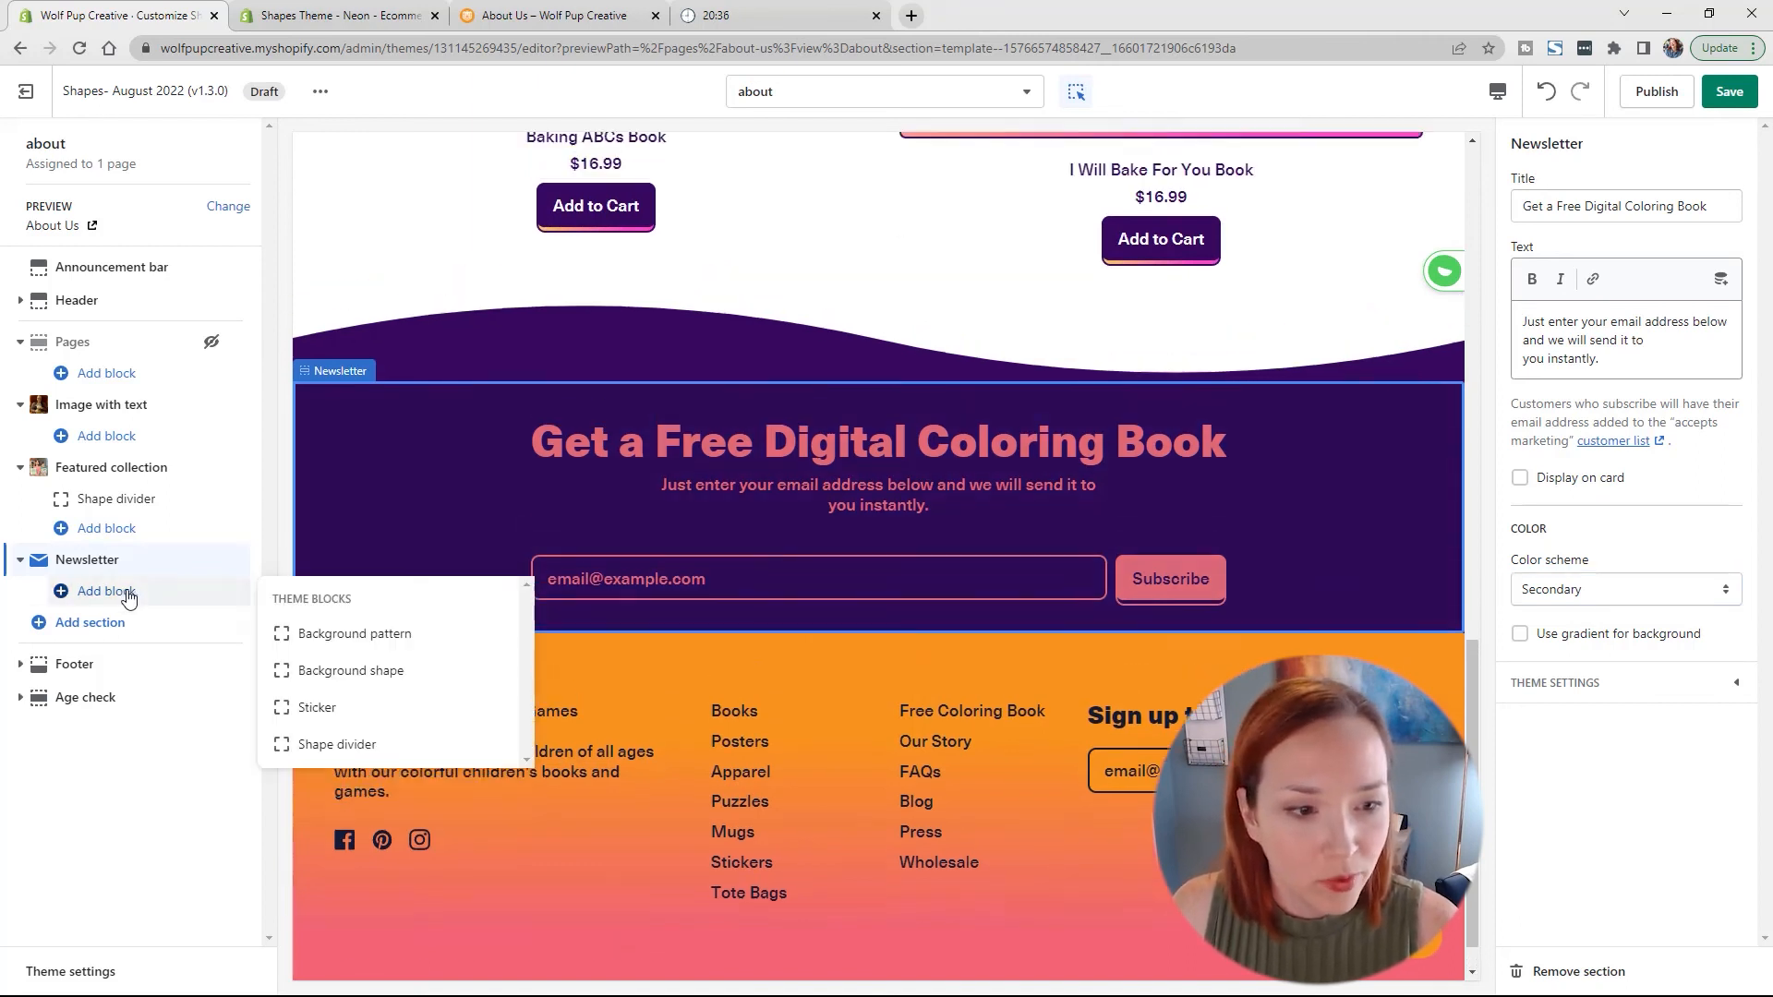
pyautogui.click(347, 740)
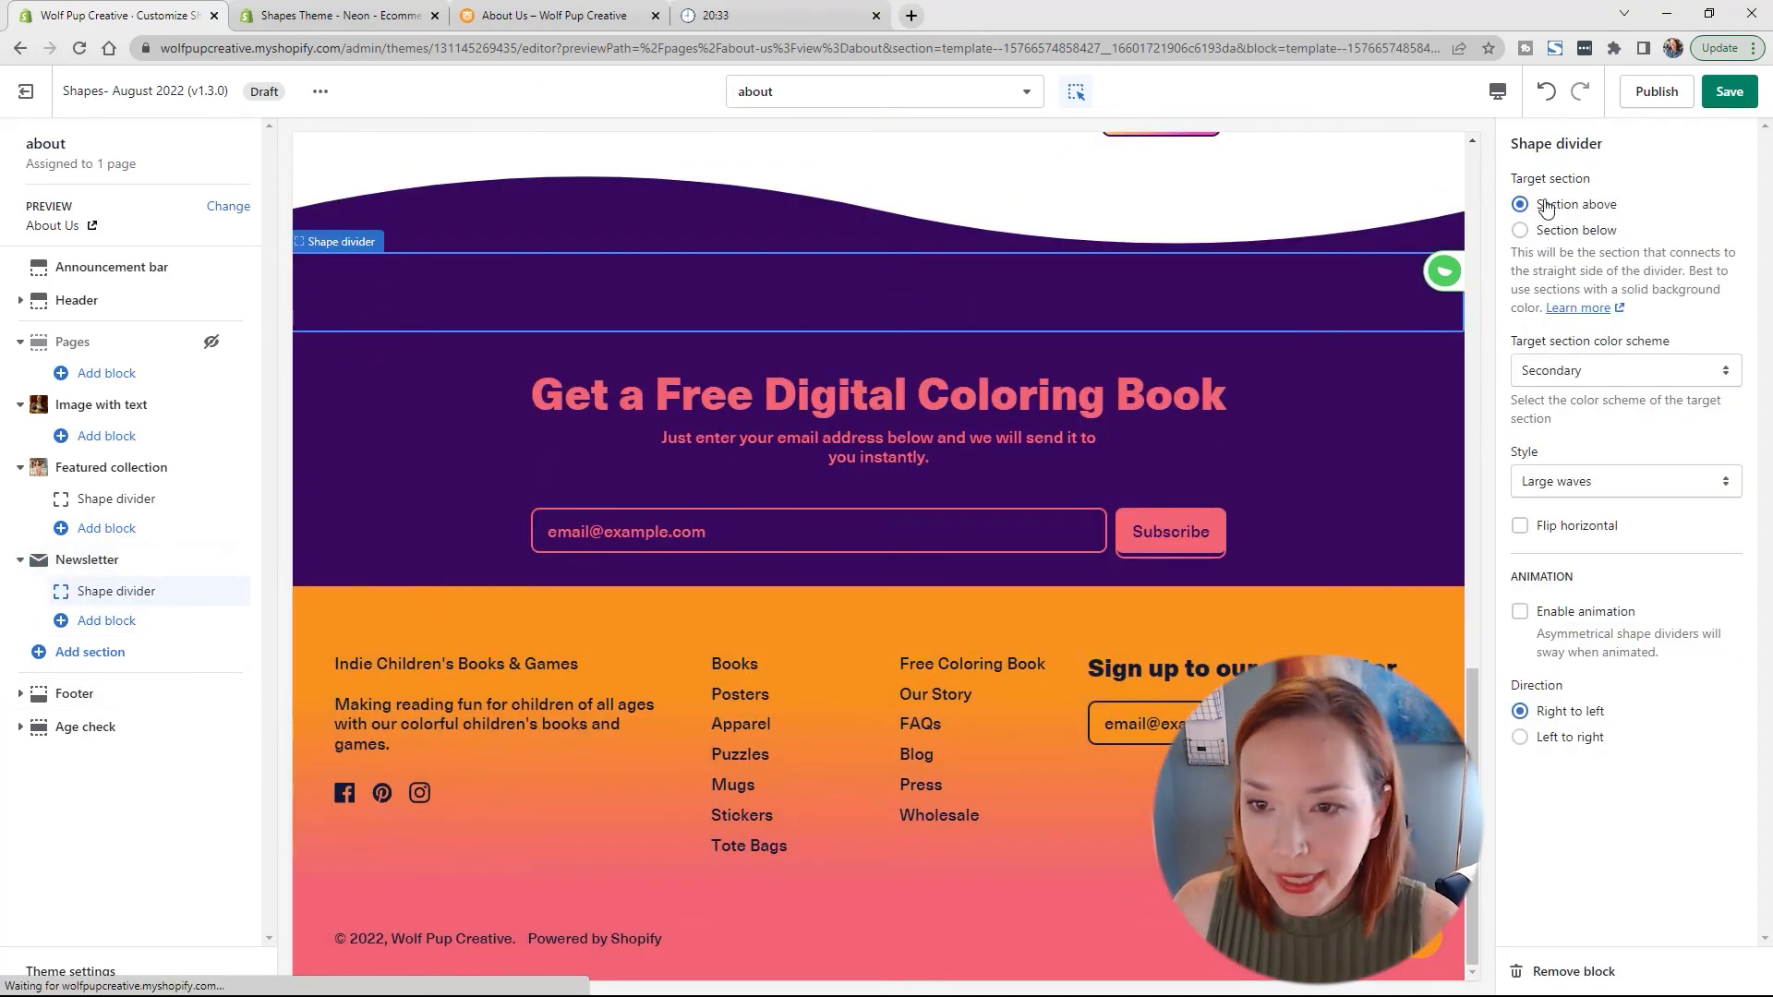
pyautogui.click(1520, 232)
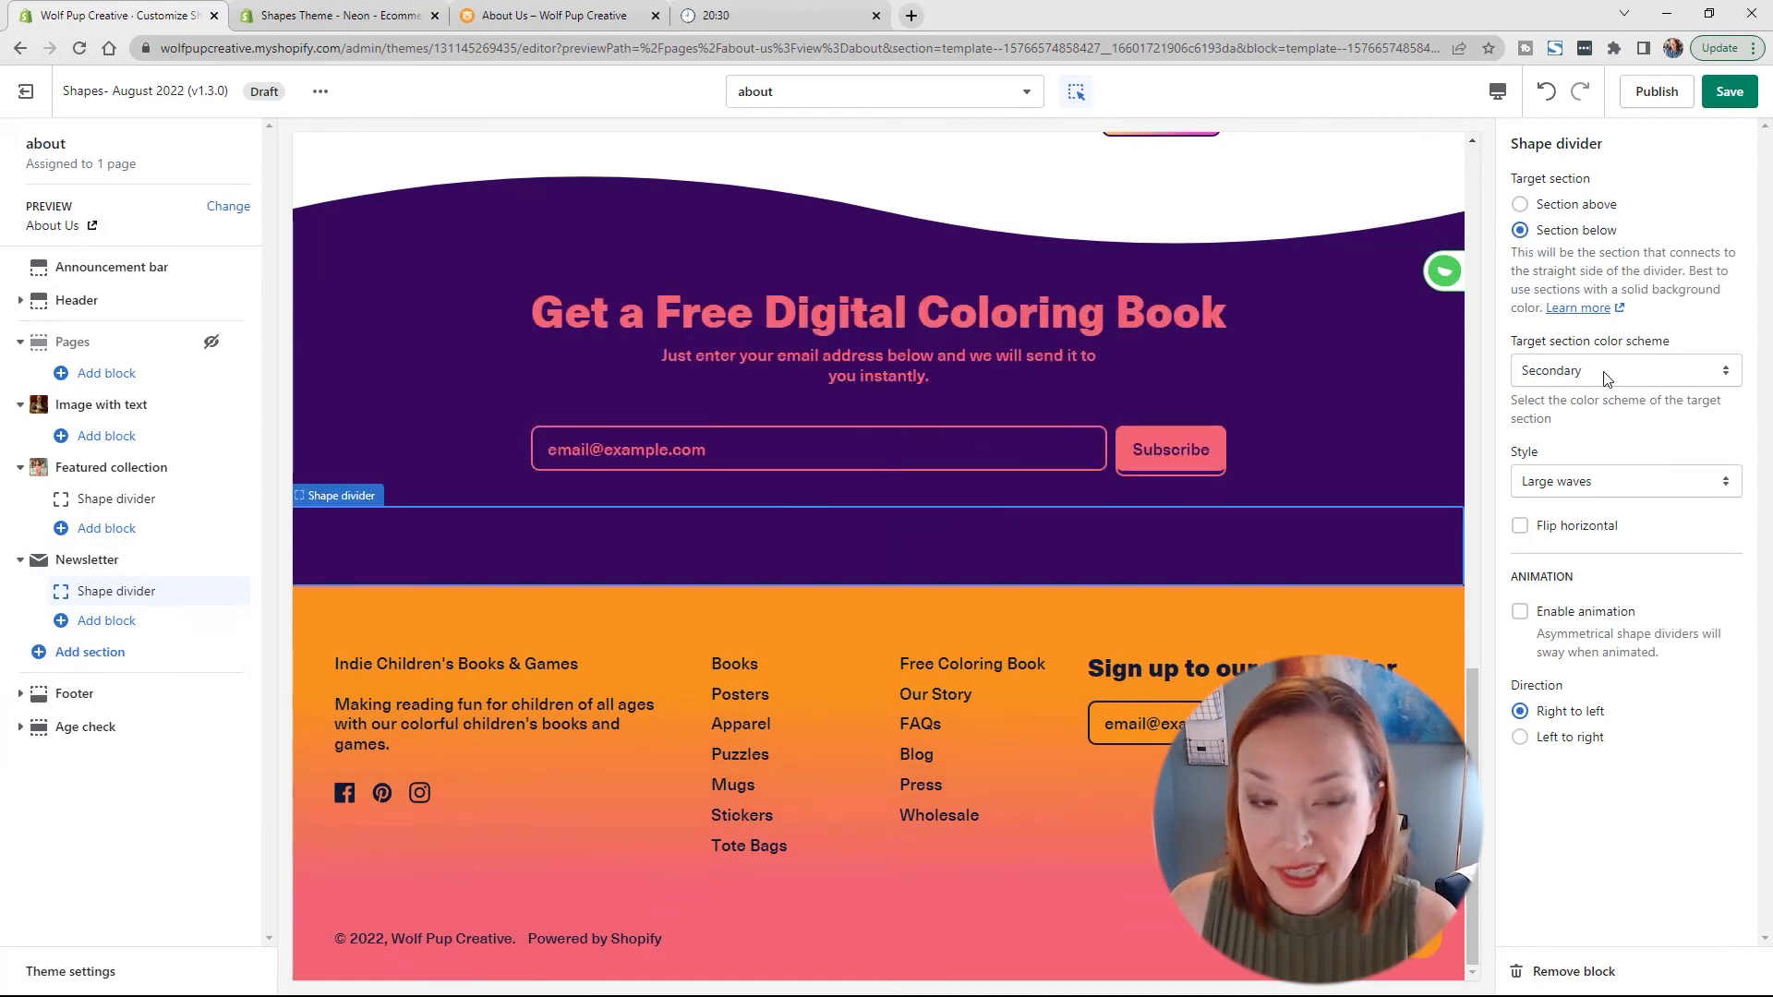
# Step: Check what follows the newsletter on the live About Us page and set the newsletter divider's target section color scheme to Primary
pyautogui.click(503, 16)
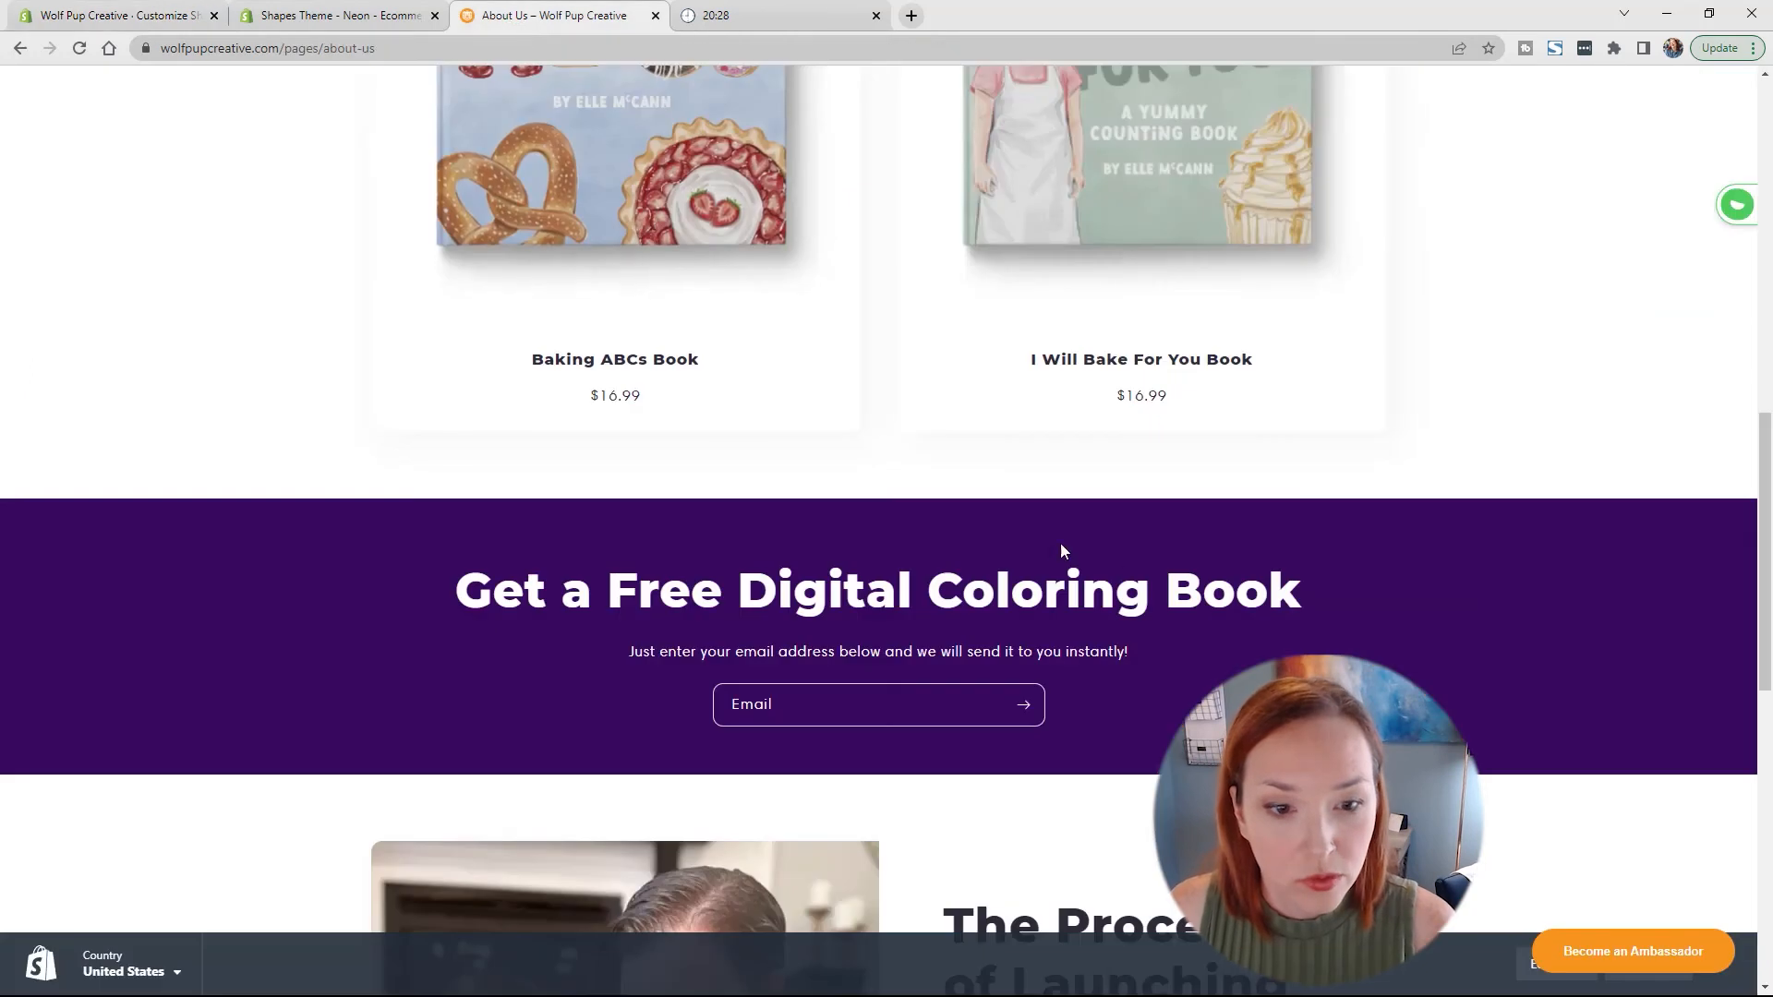
pyautogui.scroll(-7, 1060, 543)
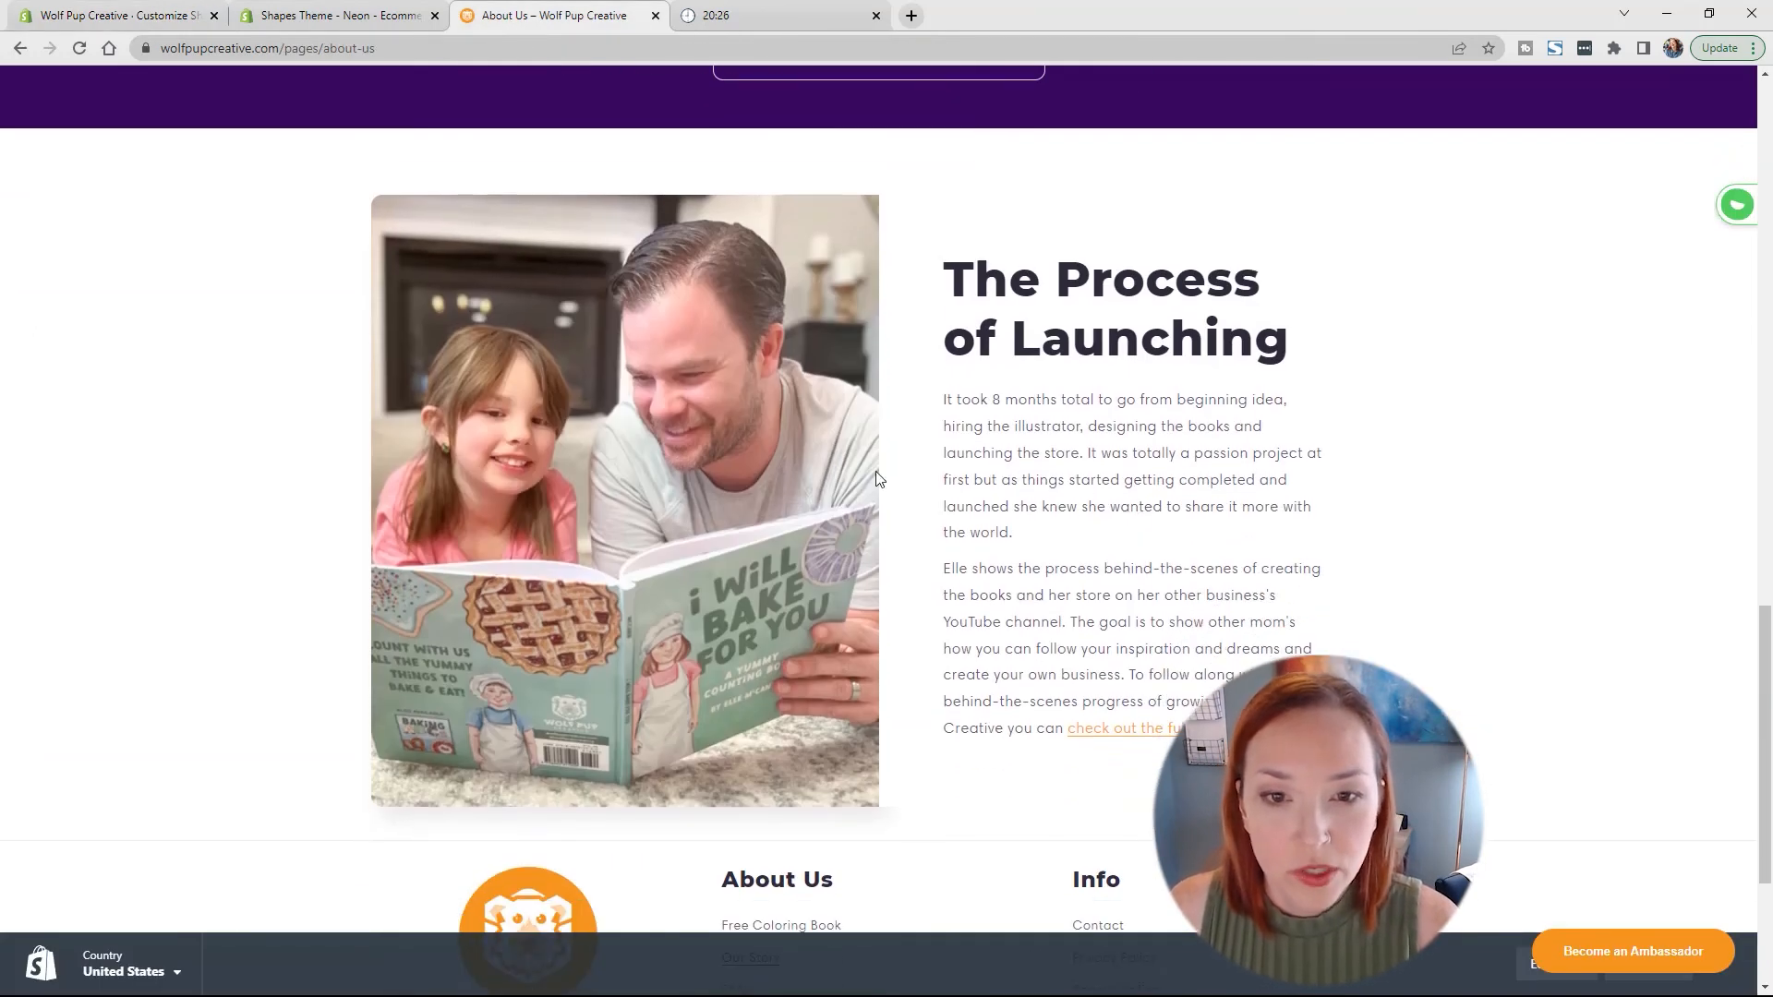
pyautogui.click(66, 7)
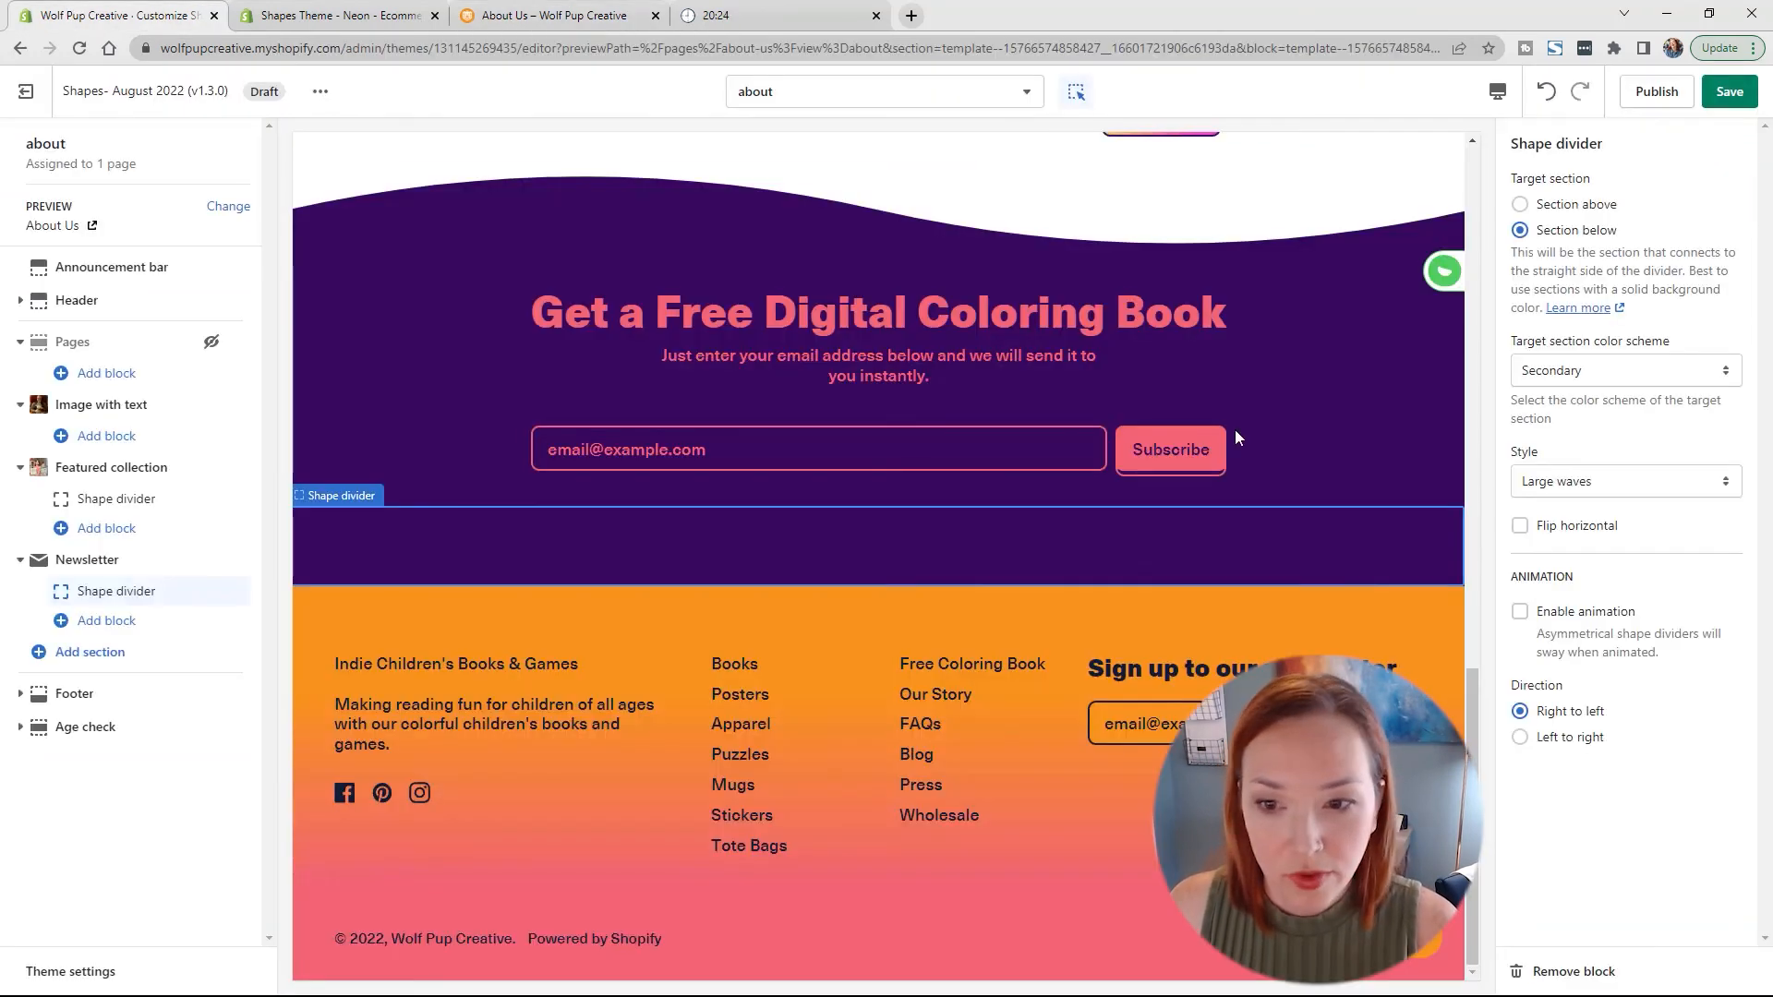
pyautogui.click(1637, 381)
pyautogui.click(1612, 392)
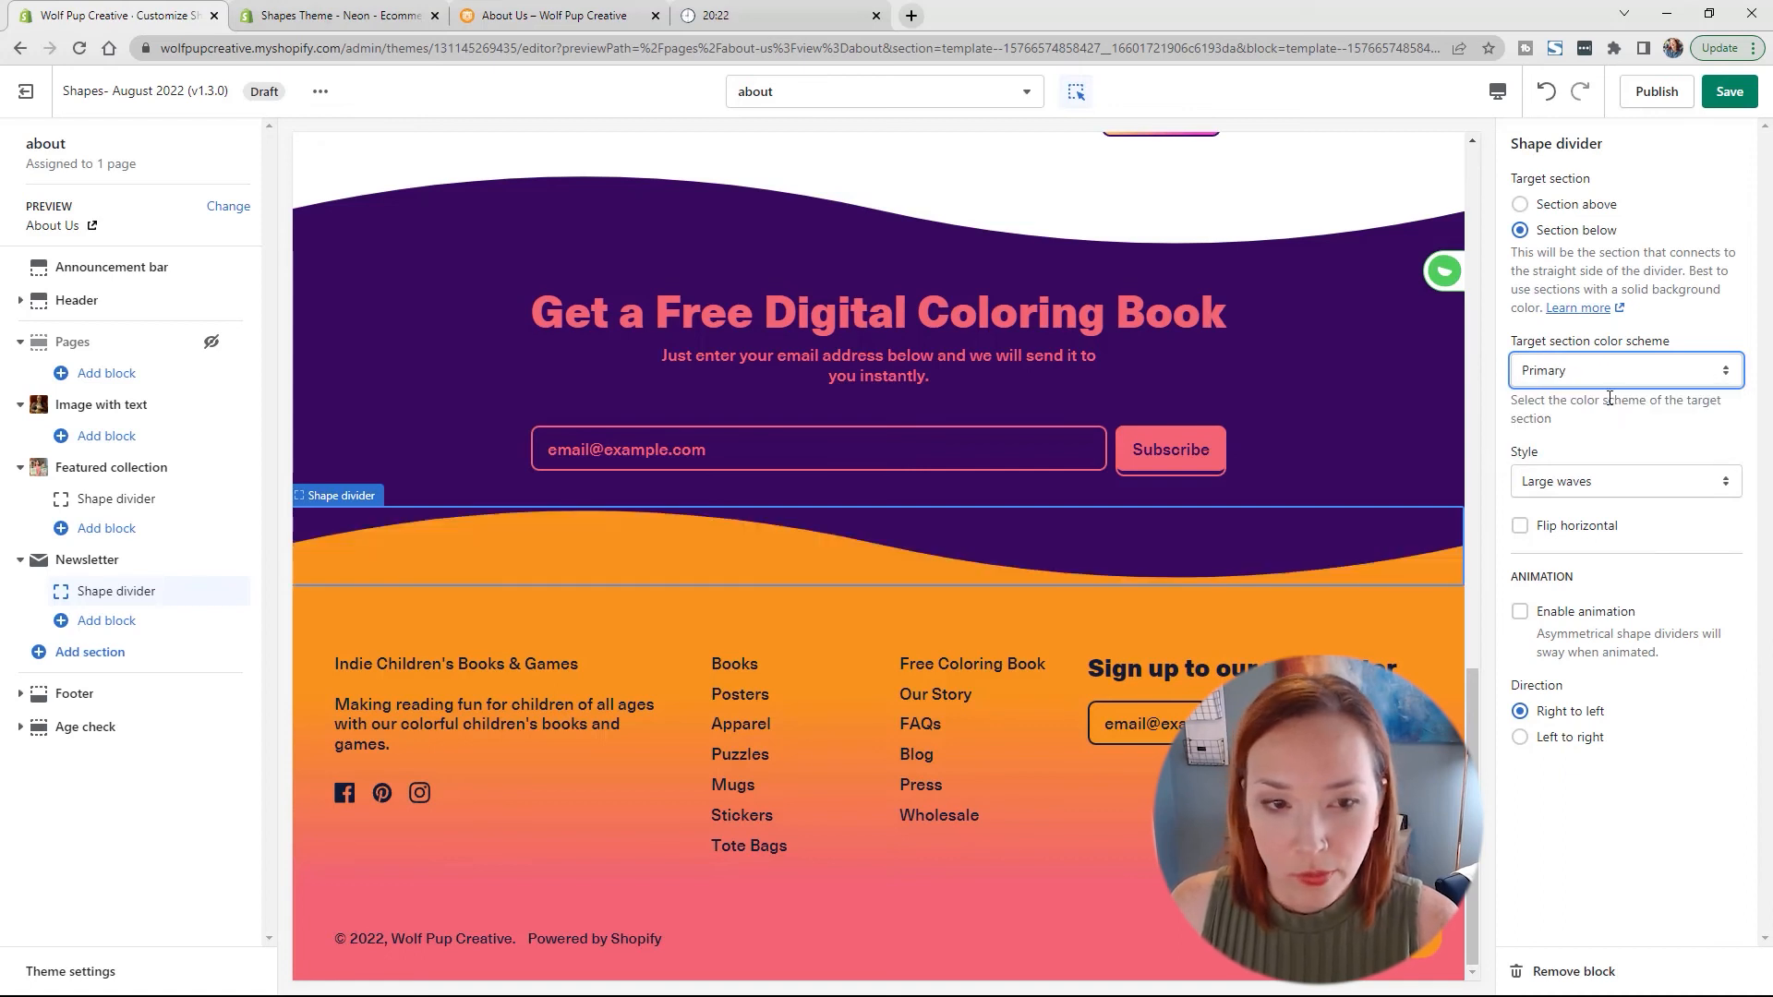
# Step: Add a second Image with text section below the Newsletter section, using the expanded list of theme sections
pyautogui.click(125, 658)
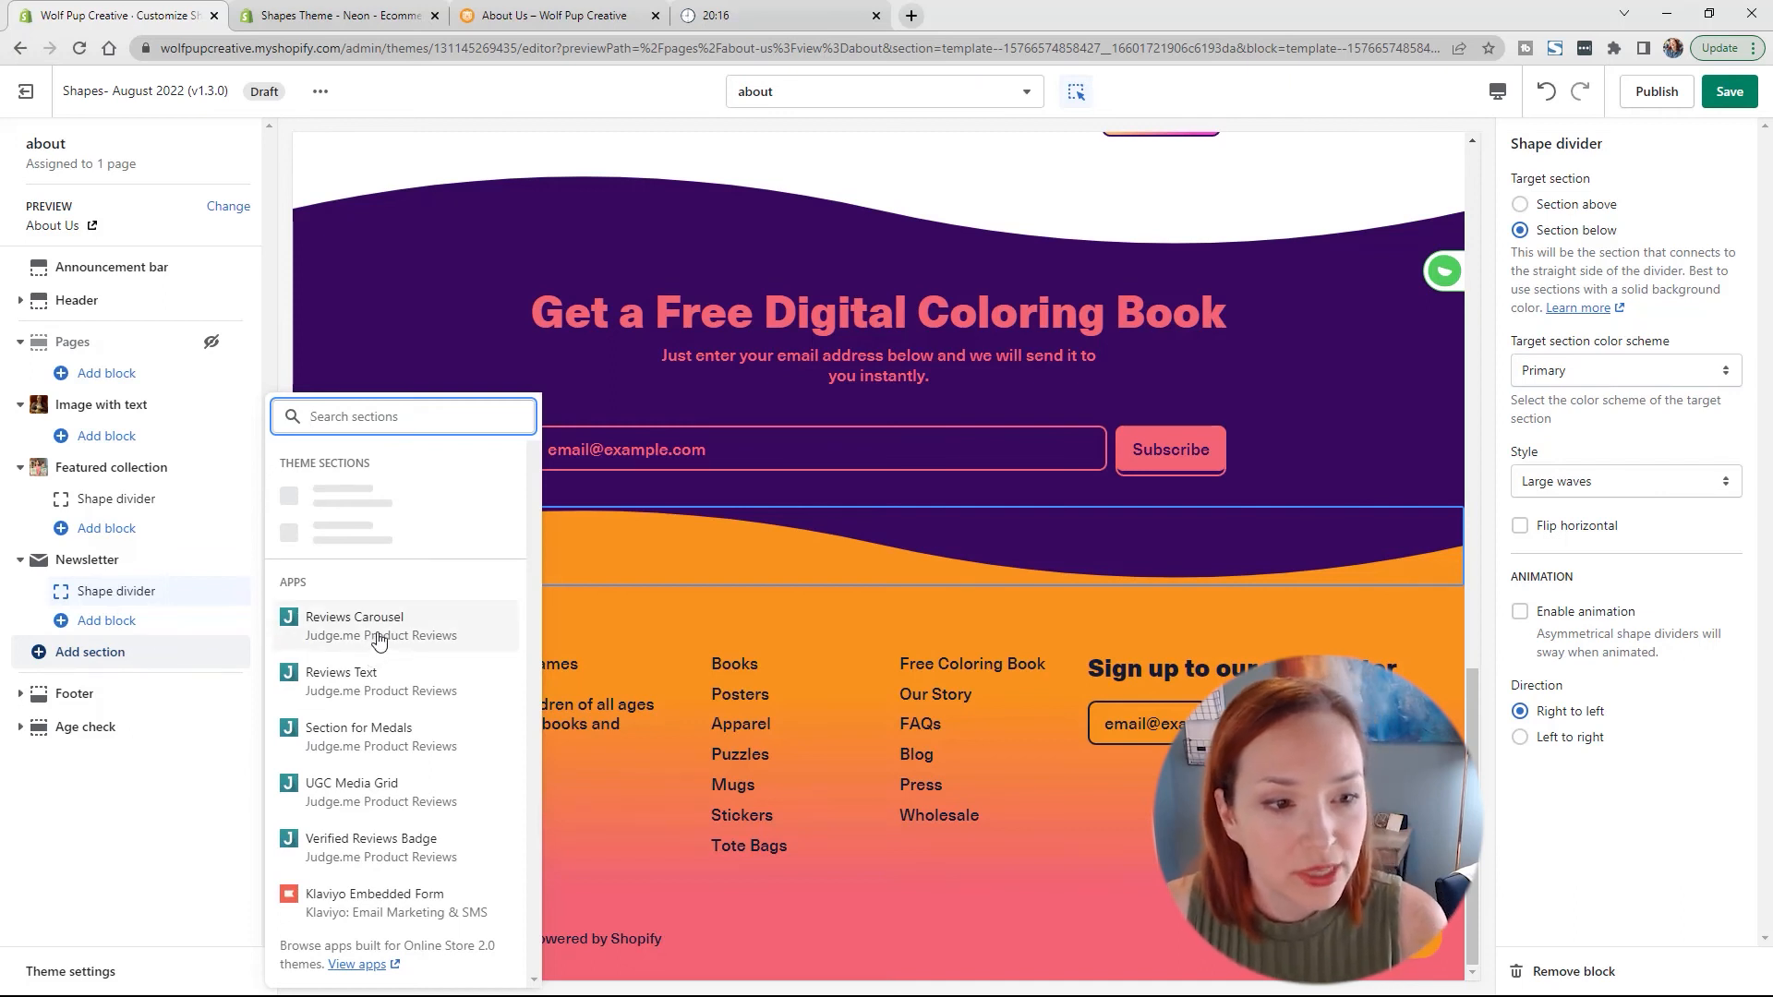
pyautogui.click(377, 790)
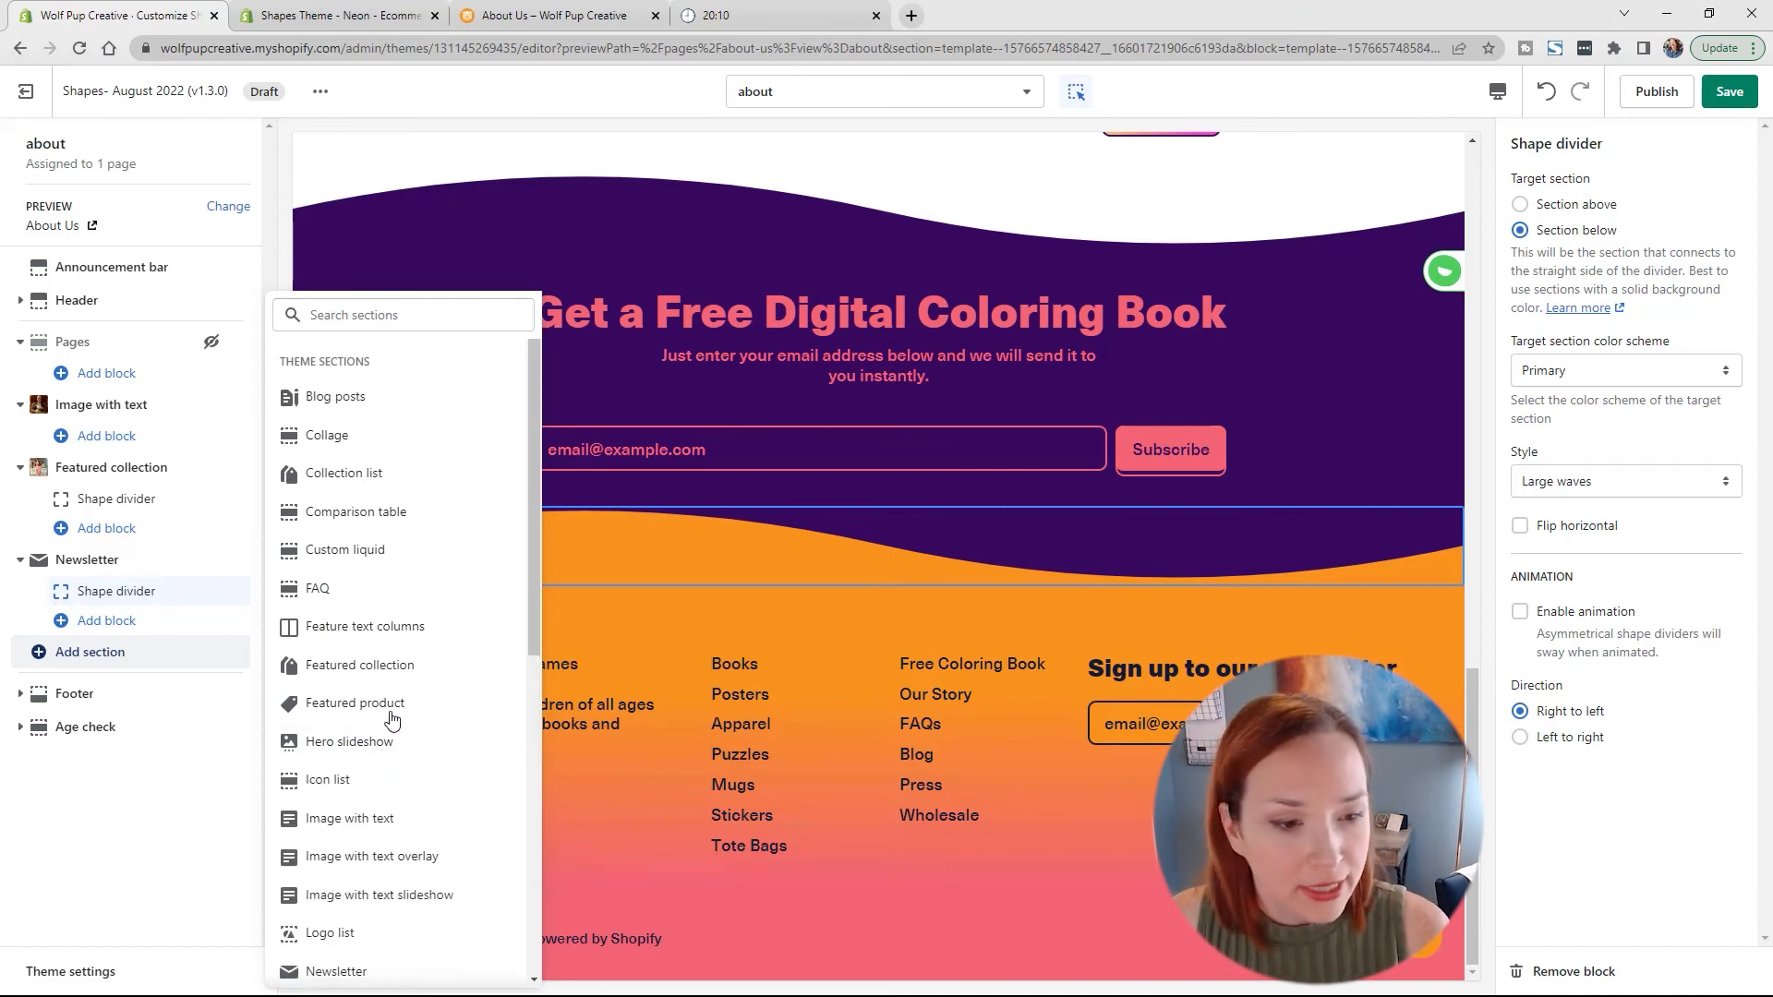
pyautogui.scroll(-3, 392, 729)
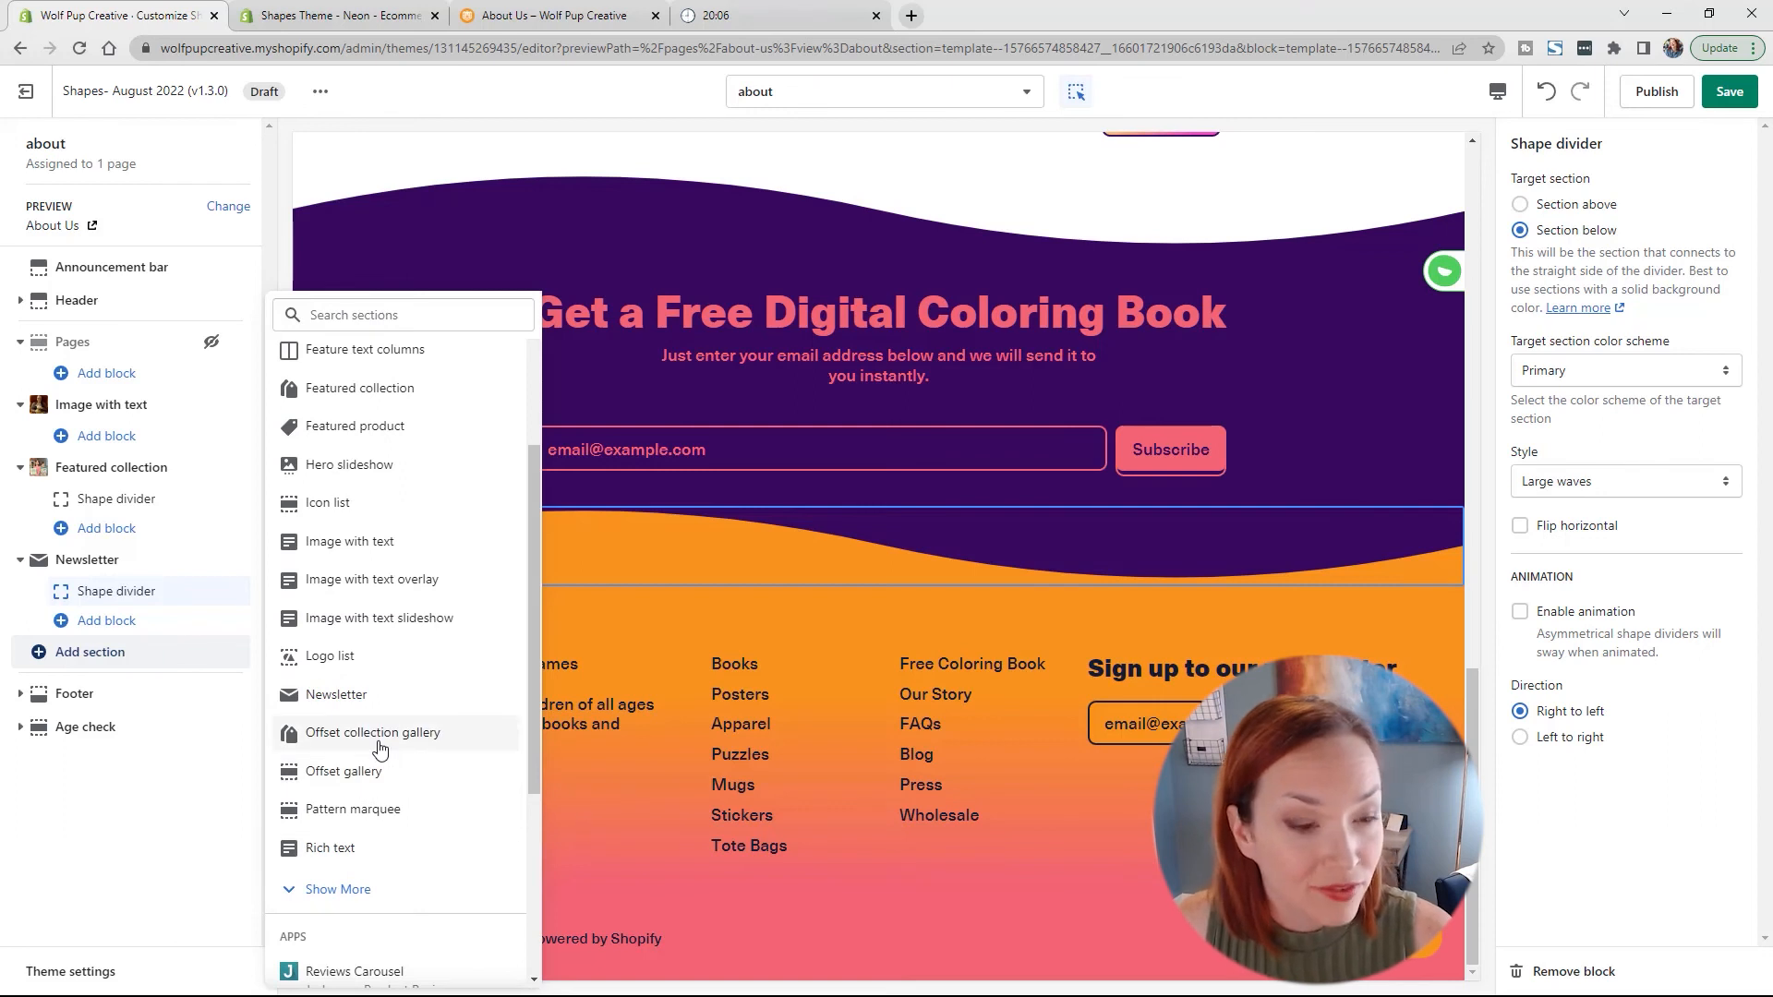
pyautogui.click(403, 549)
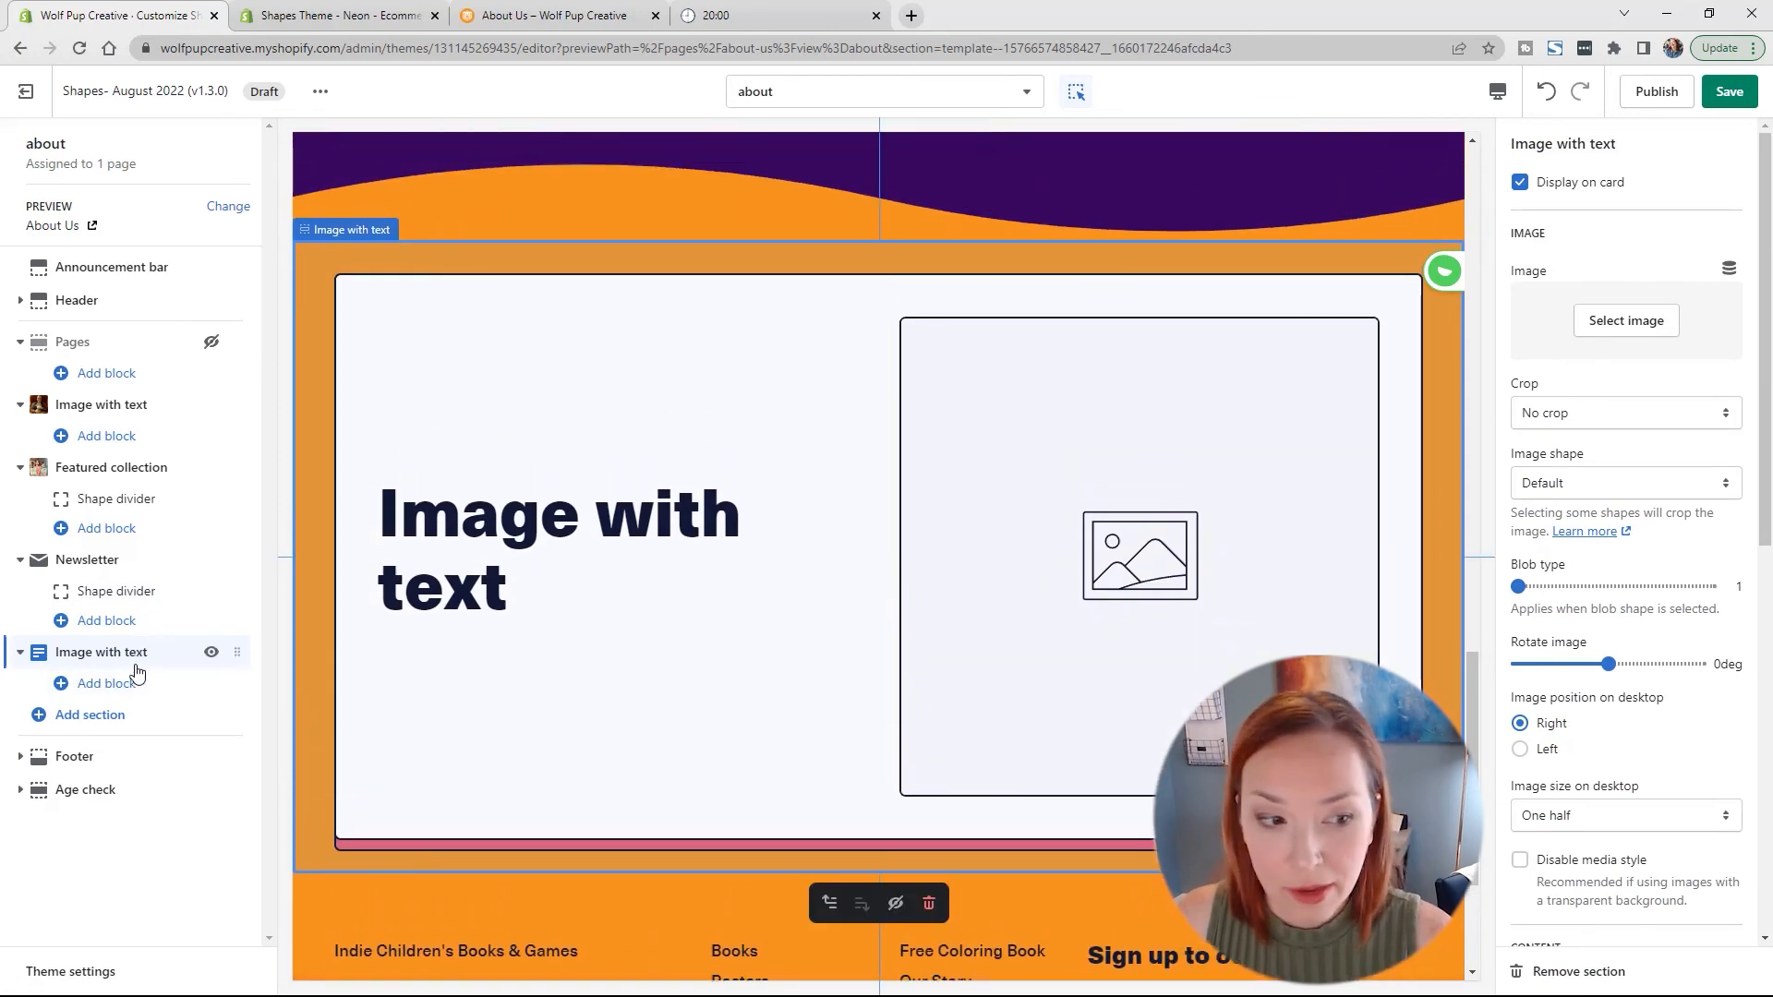
pyautogui.click(1626, 322)
pyautogui.scroll(-6, 1573, 523)
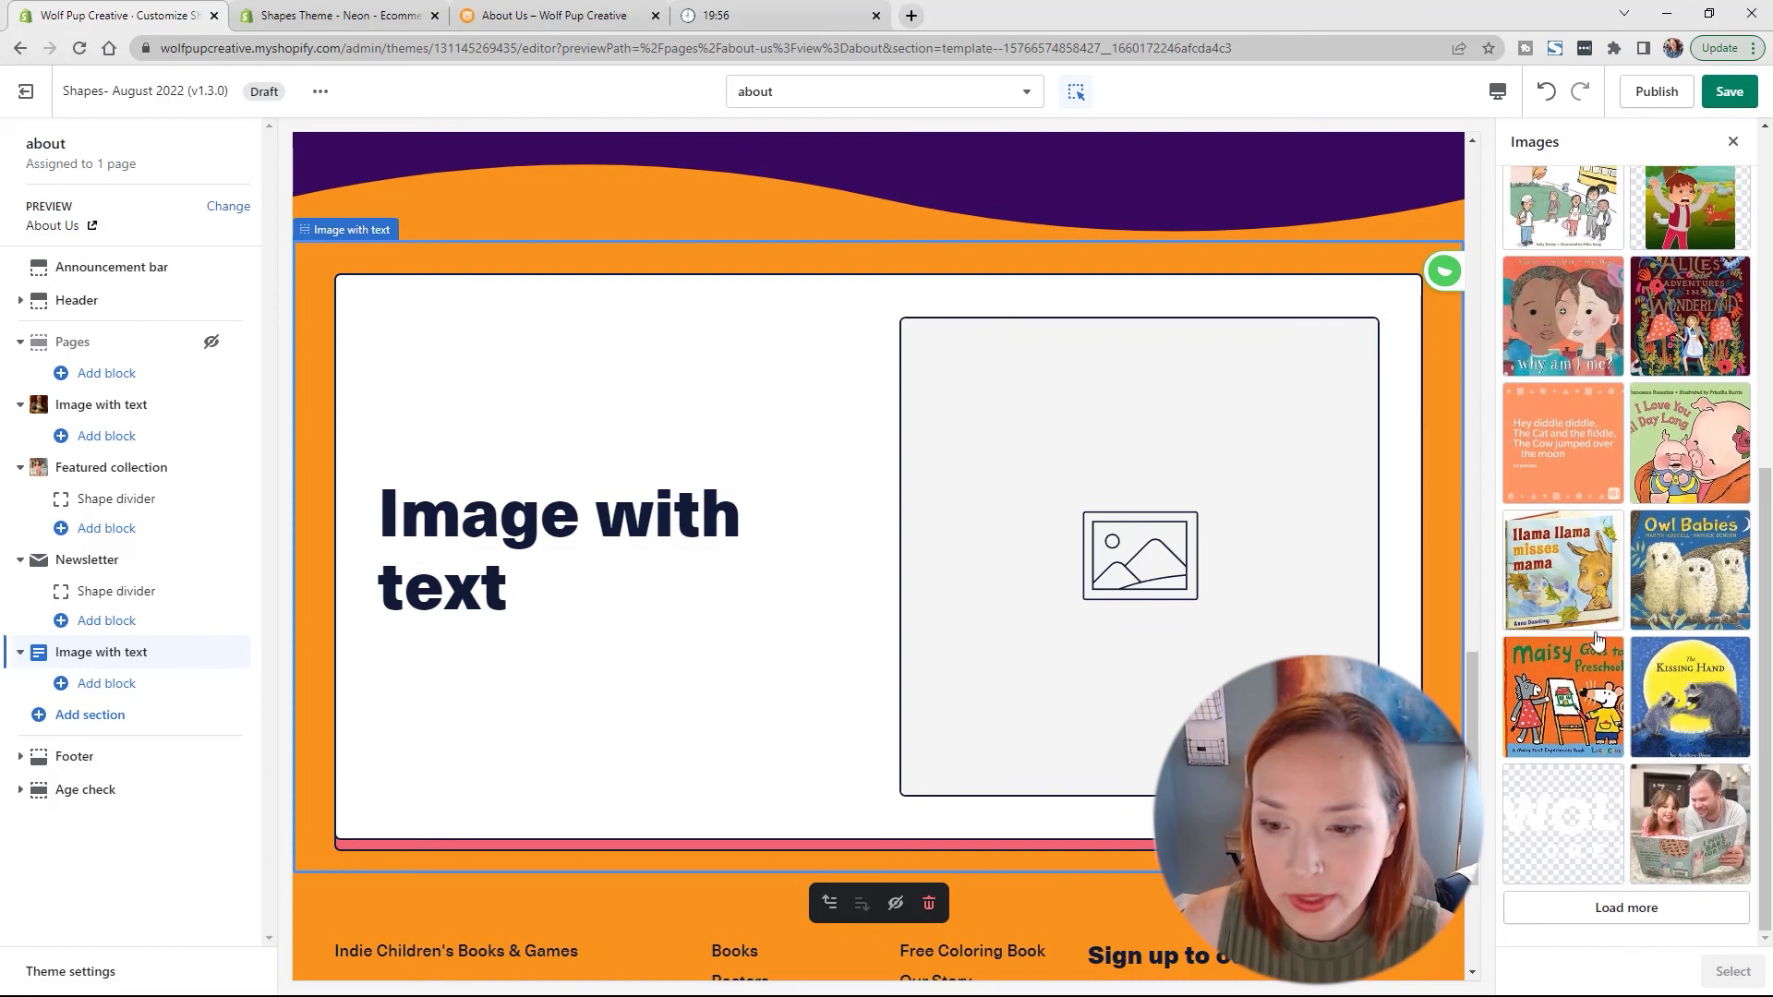
pyautogui.click(1679, 840)
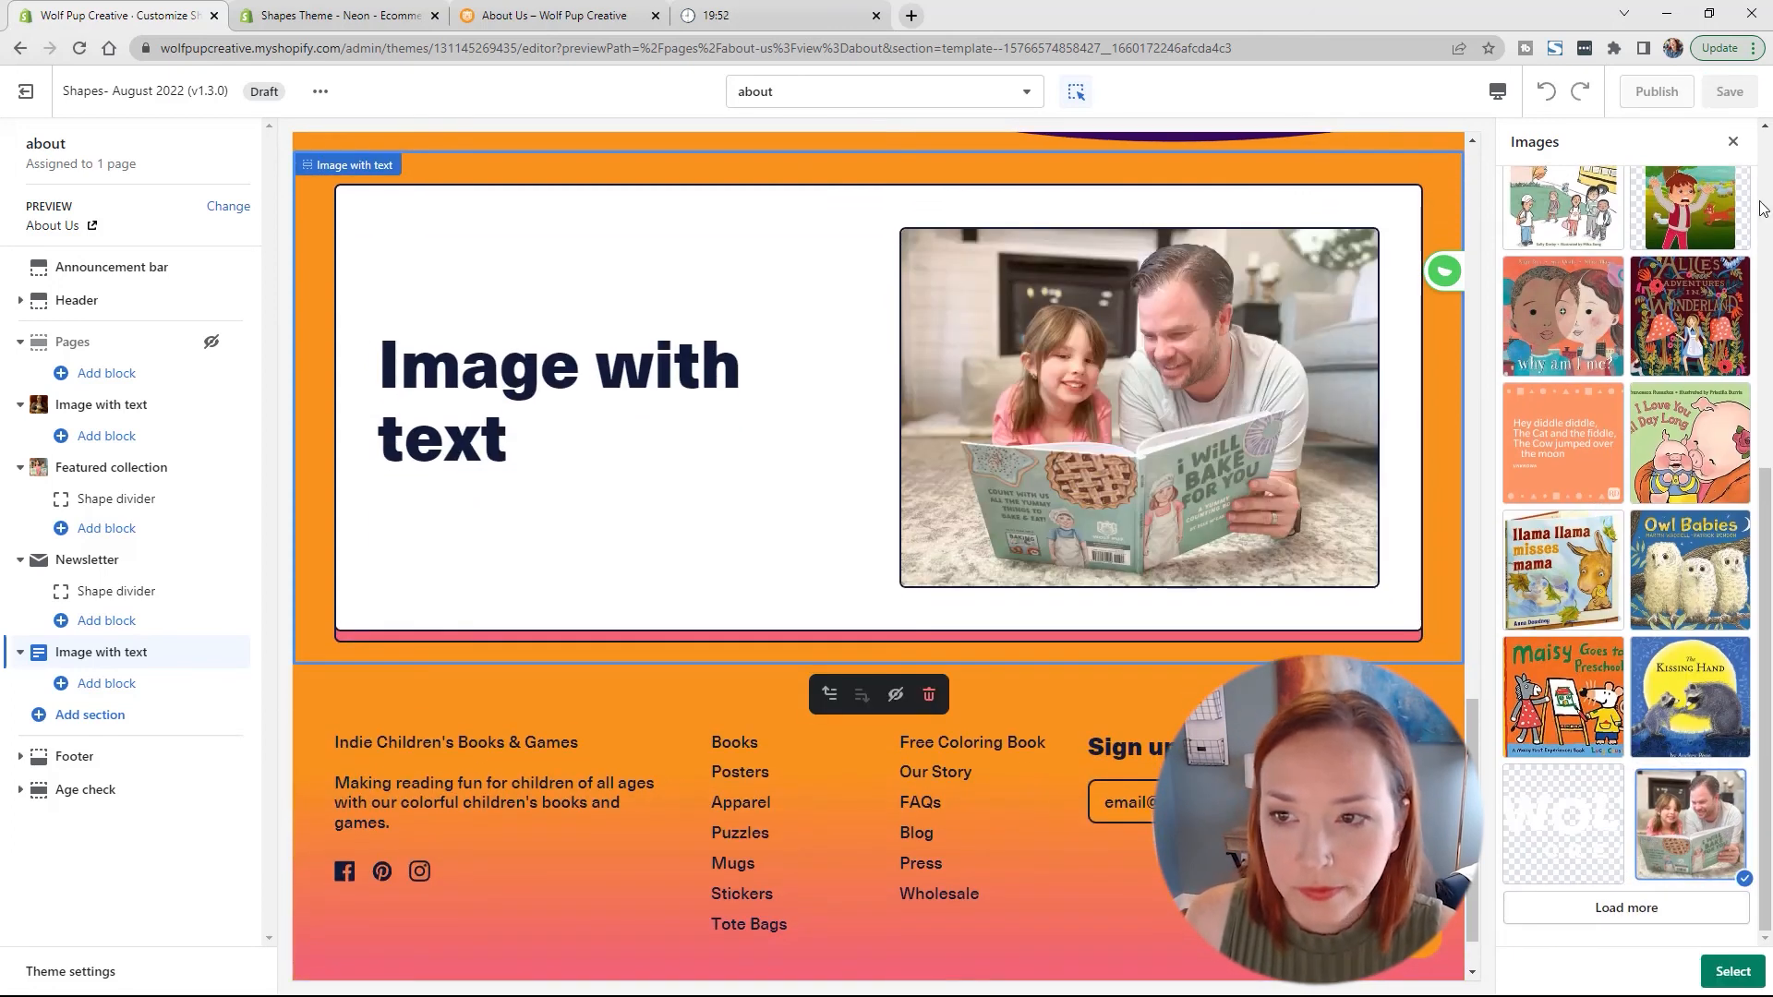
pyautogui.click(1733, 141)
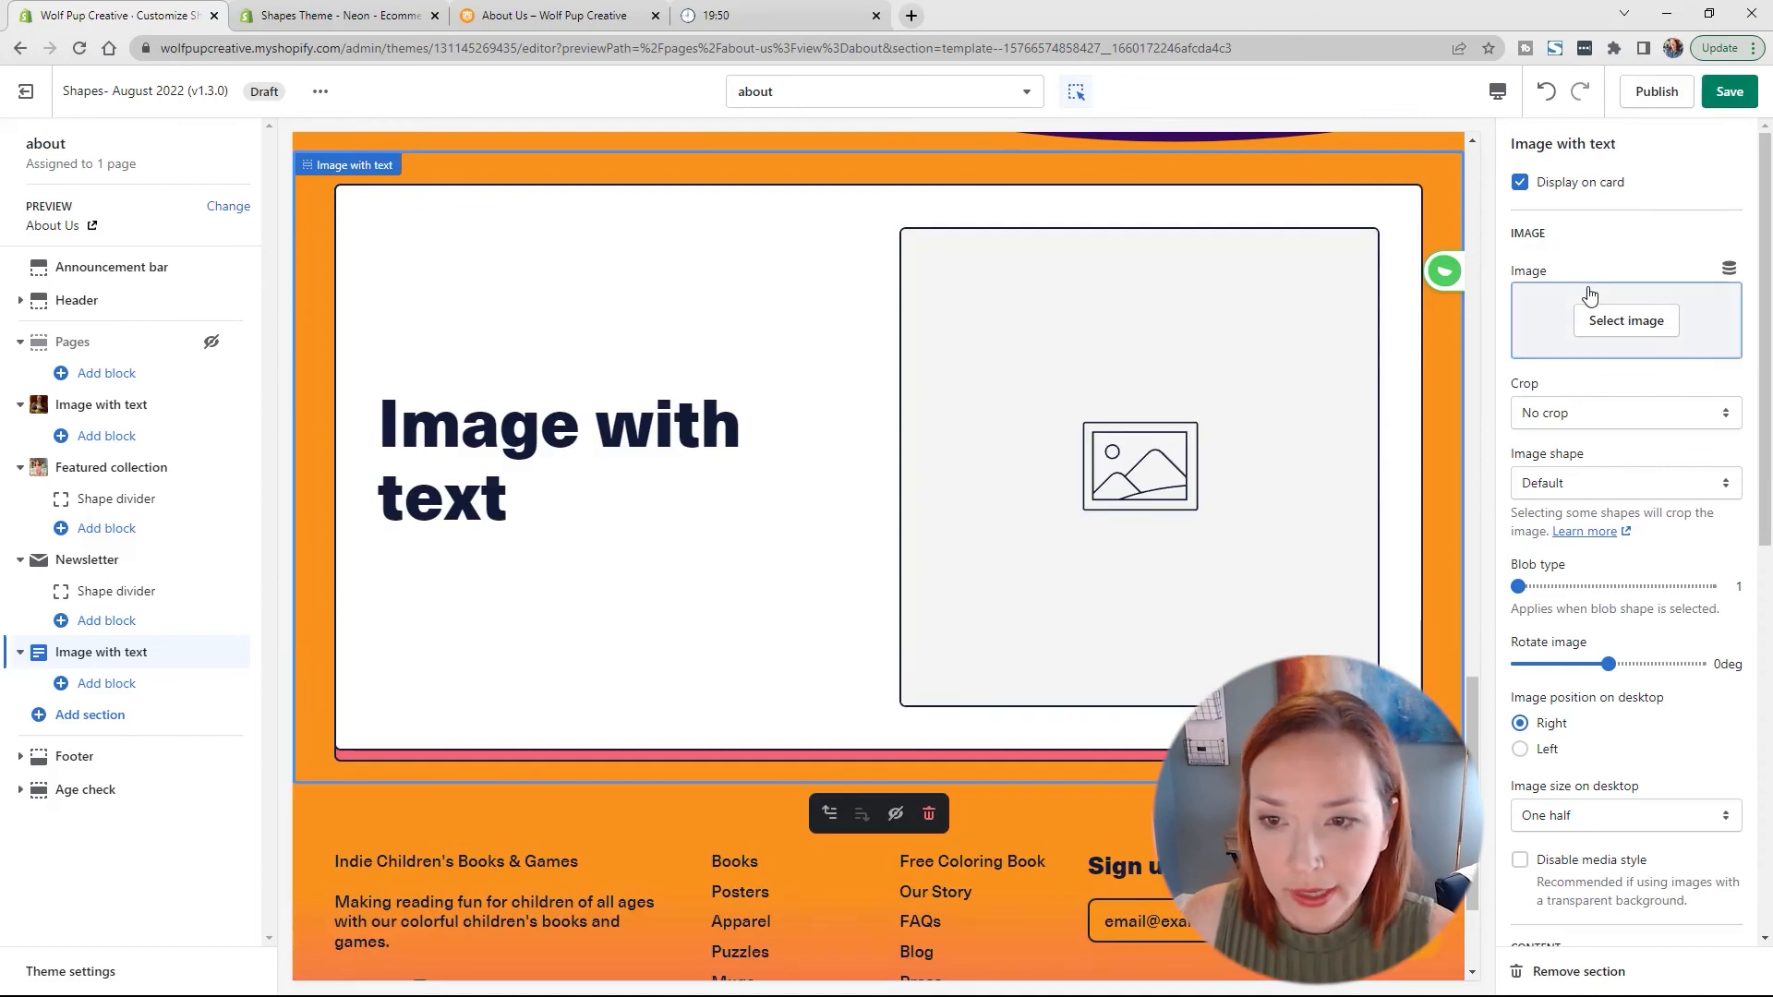
# Step: Set the new Image with text section's image to the library photo of the man and girl reading the book
pyautogui.click(1607, 327)
pyautogui.scroll(-3, 1616, 800)
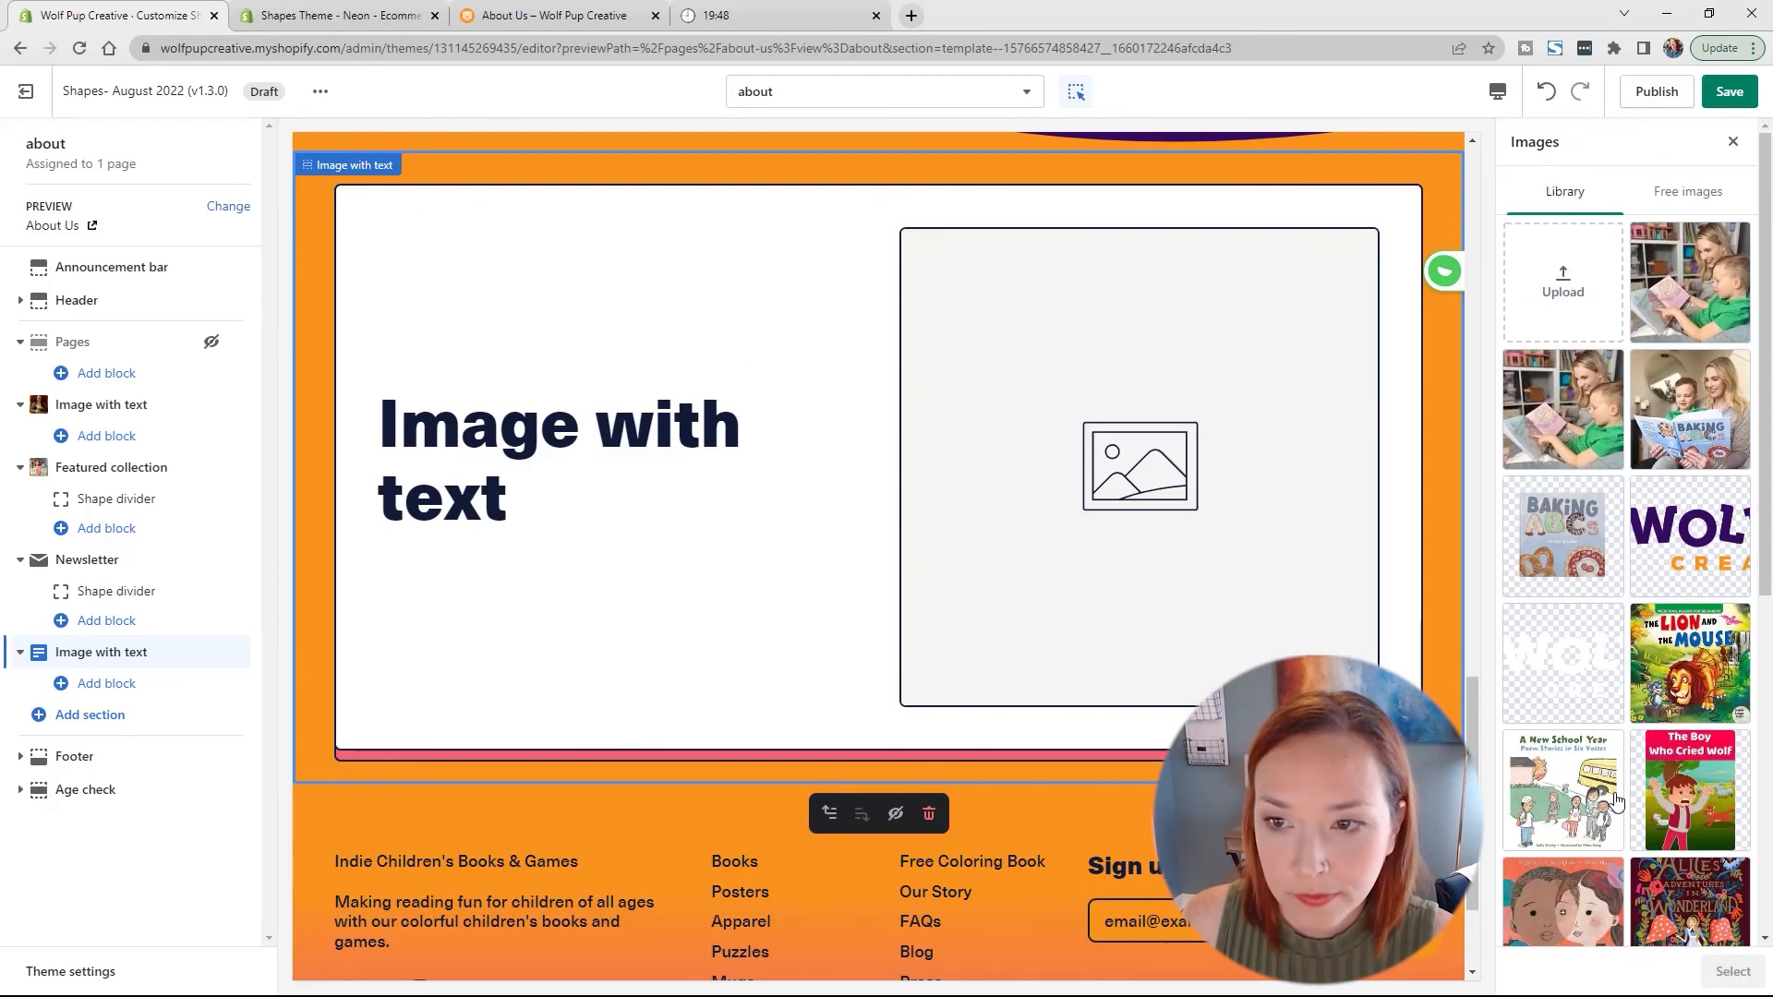
pyautogui.scroll(-10, 1616, 800)
pyautogui.click(1690, 870)
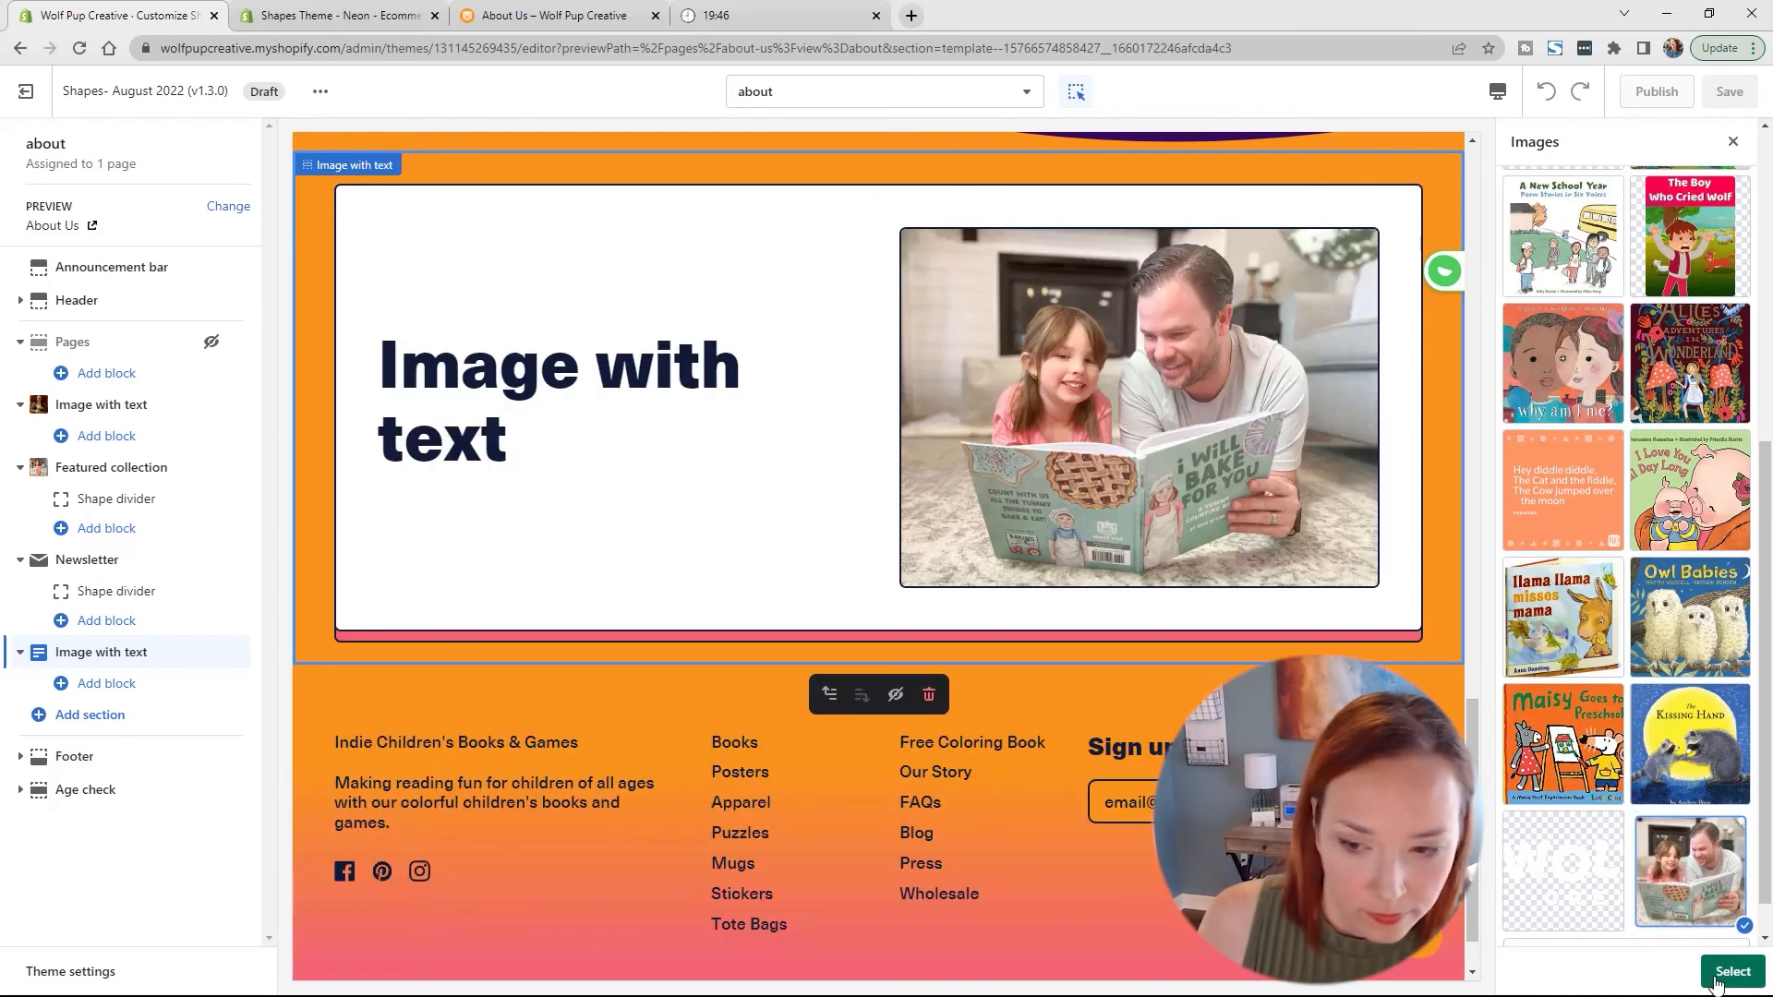
pyautogui.click(1718, 977)
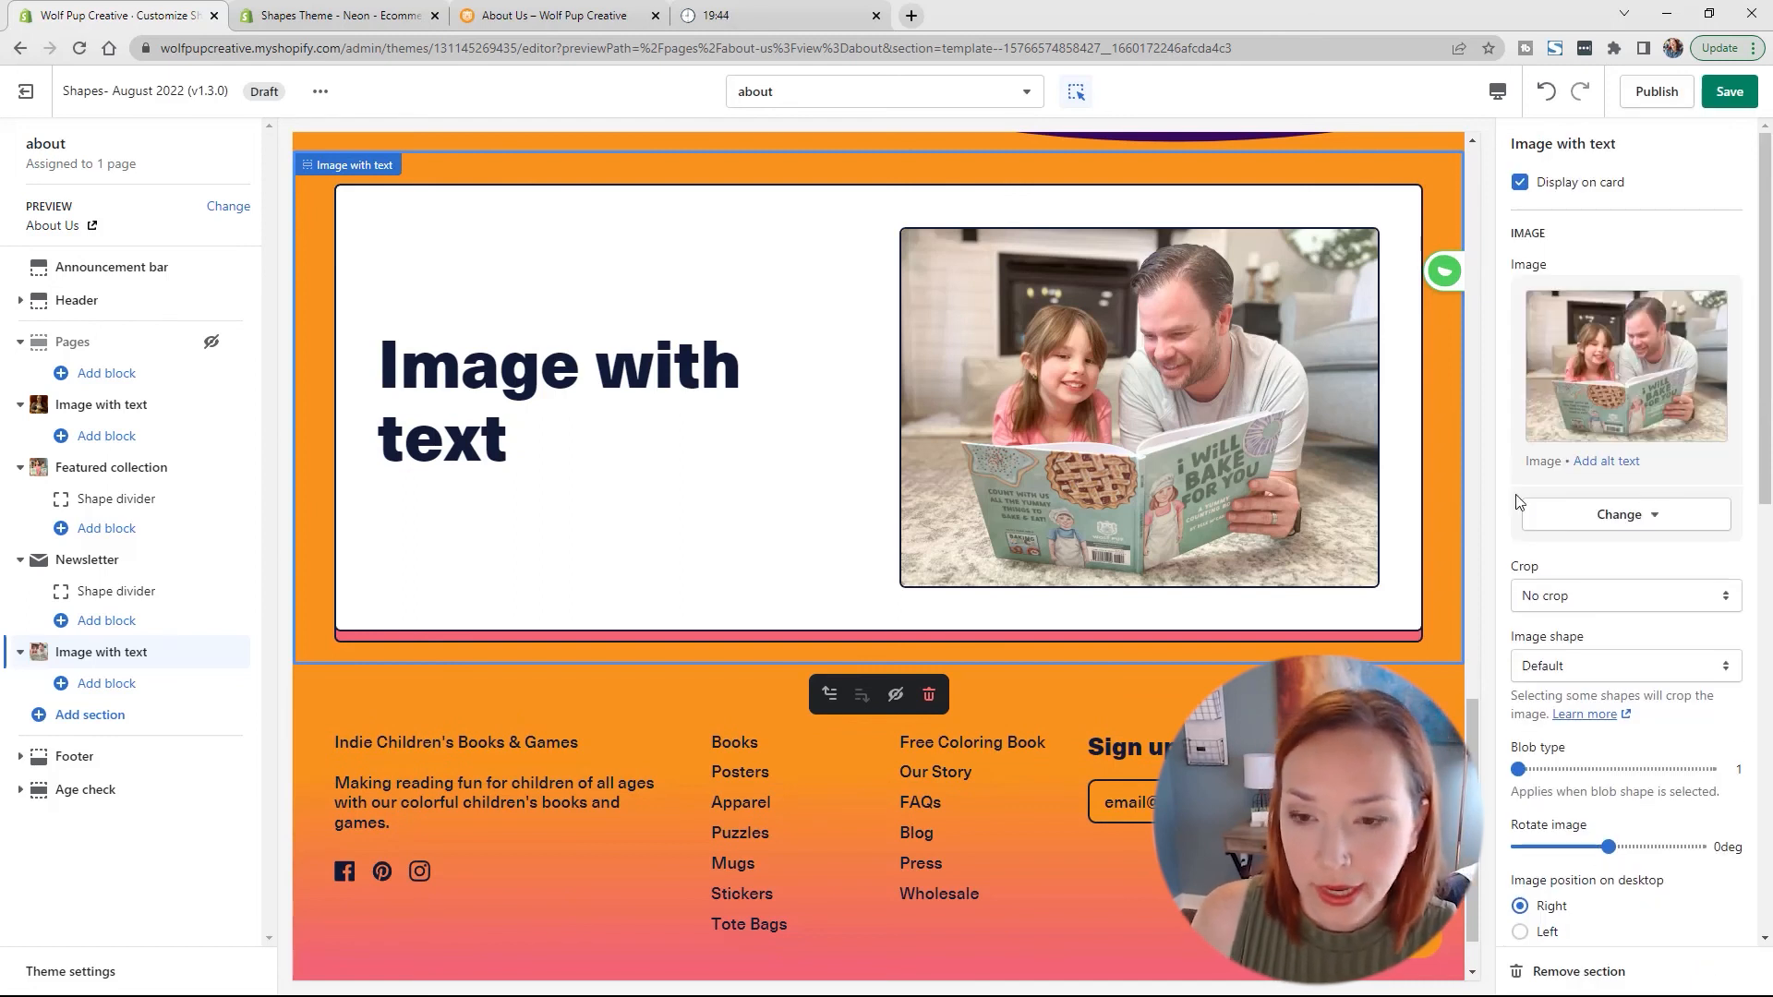
# Step: Copy the heading "The Process of Launching" from the live About Us page into the new Image with text section's title
pyautogui.click(585, 7)
pyautogui.tripleClick(1081, 342)
pyautogui.hotkey('ctrl', 'c')
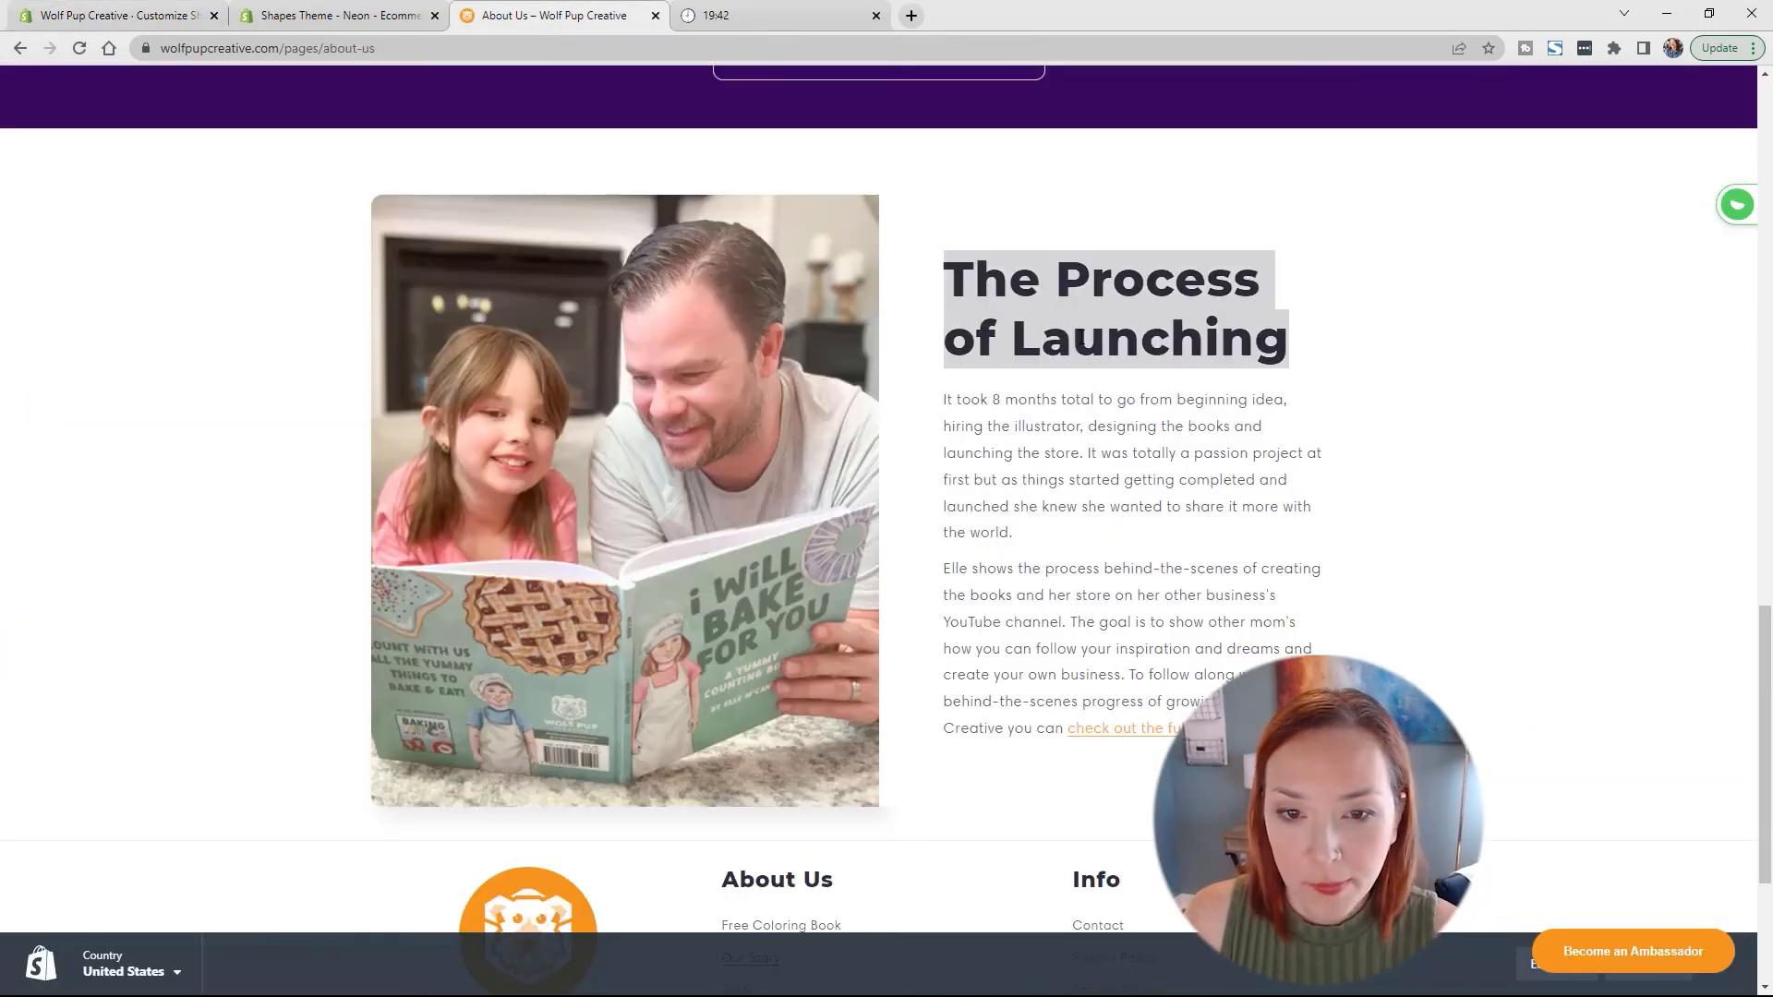
pyautogui.click(107, 19)
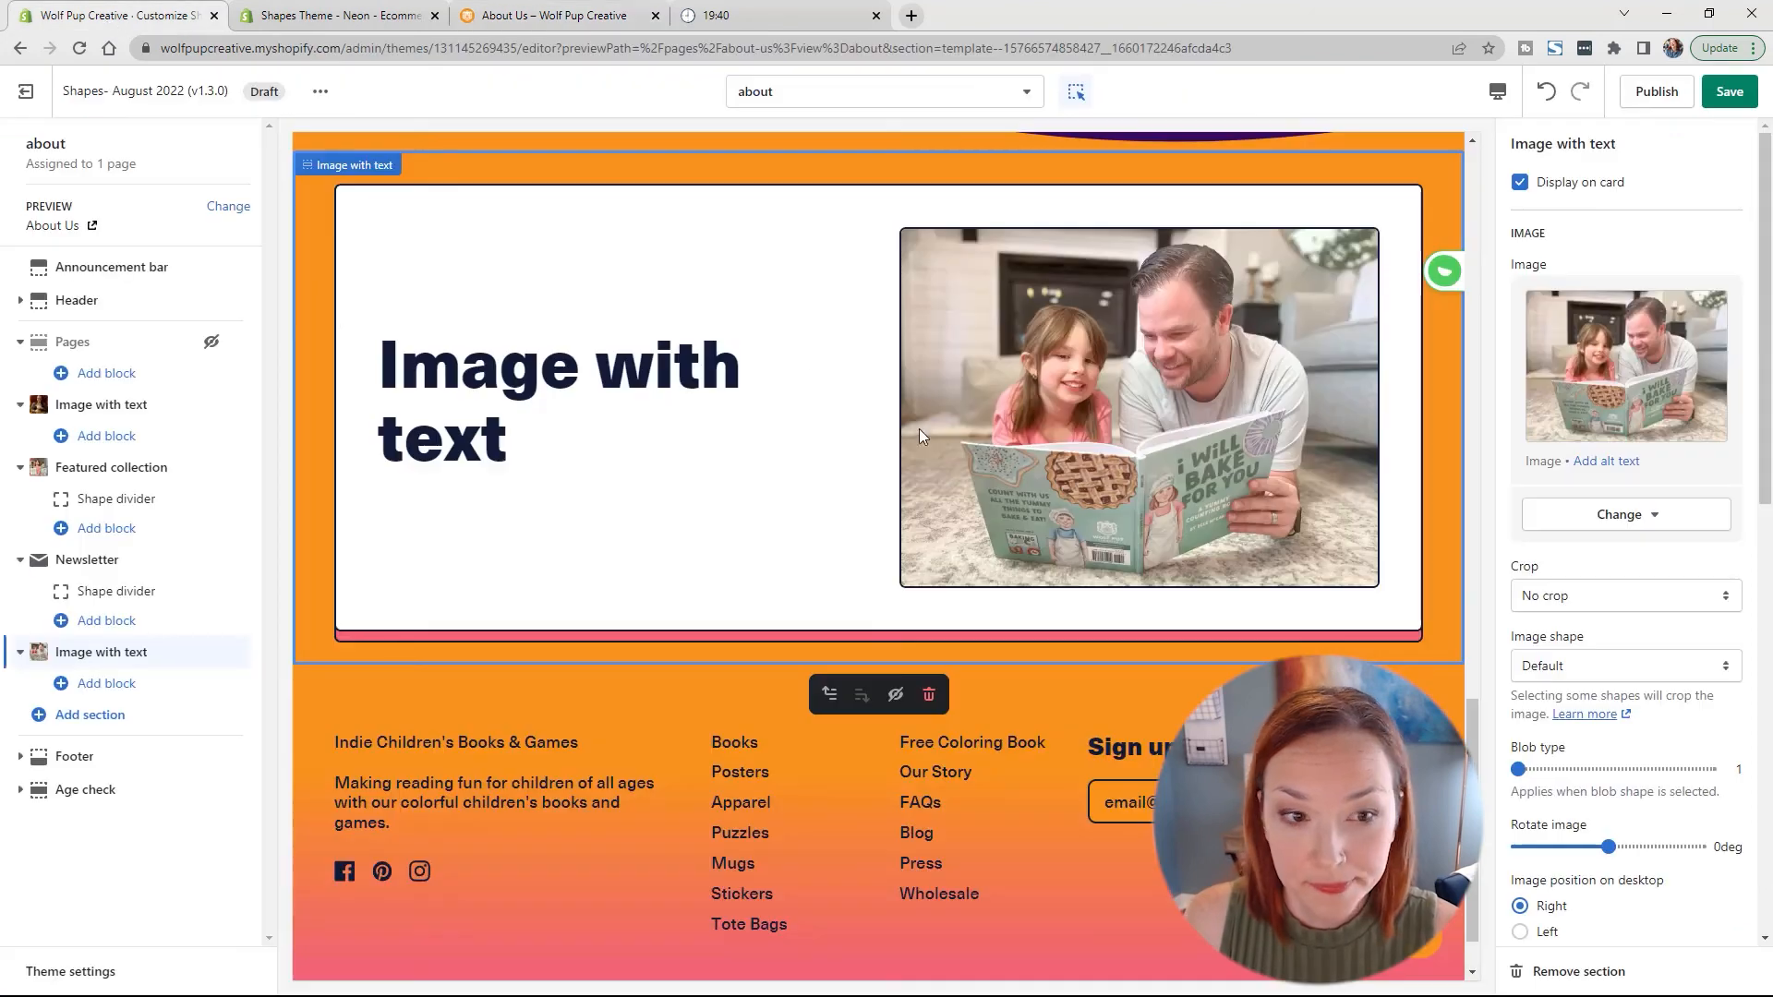
pyautogui.scroll(-7, 1653, 714)
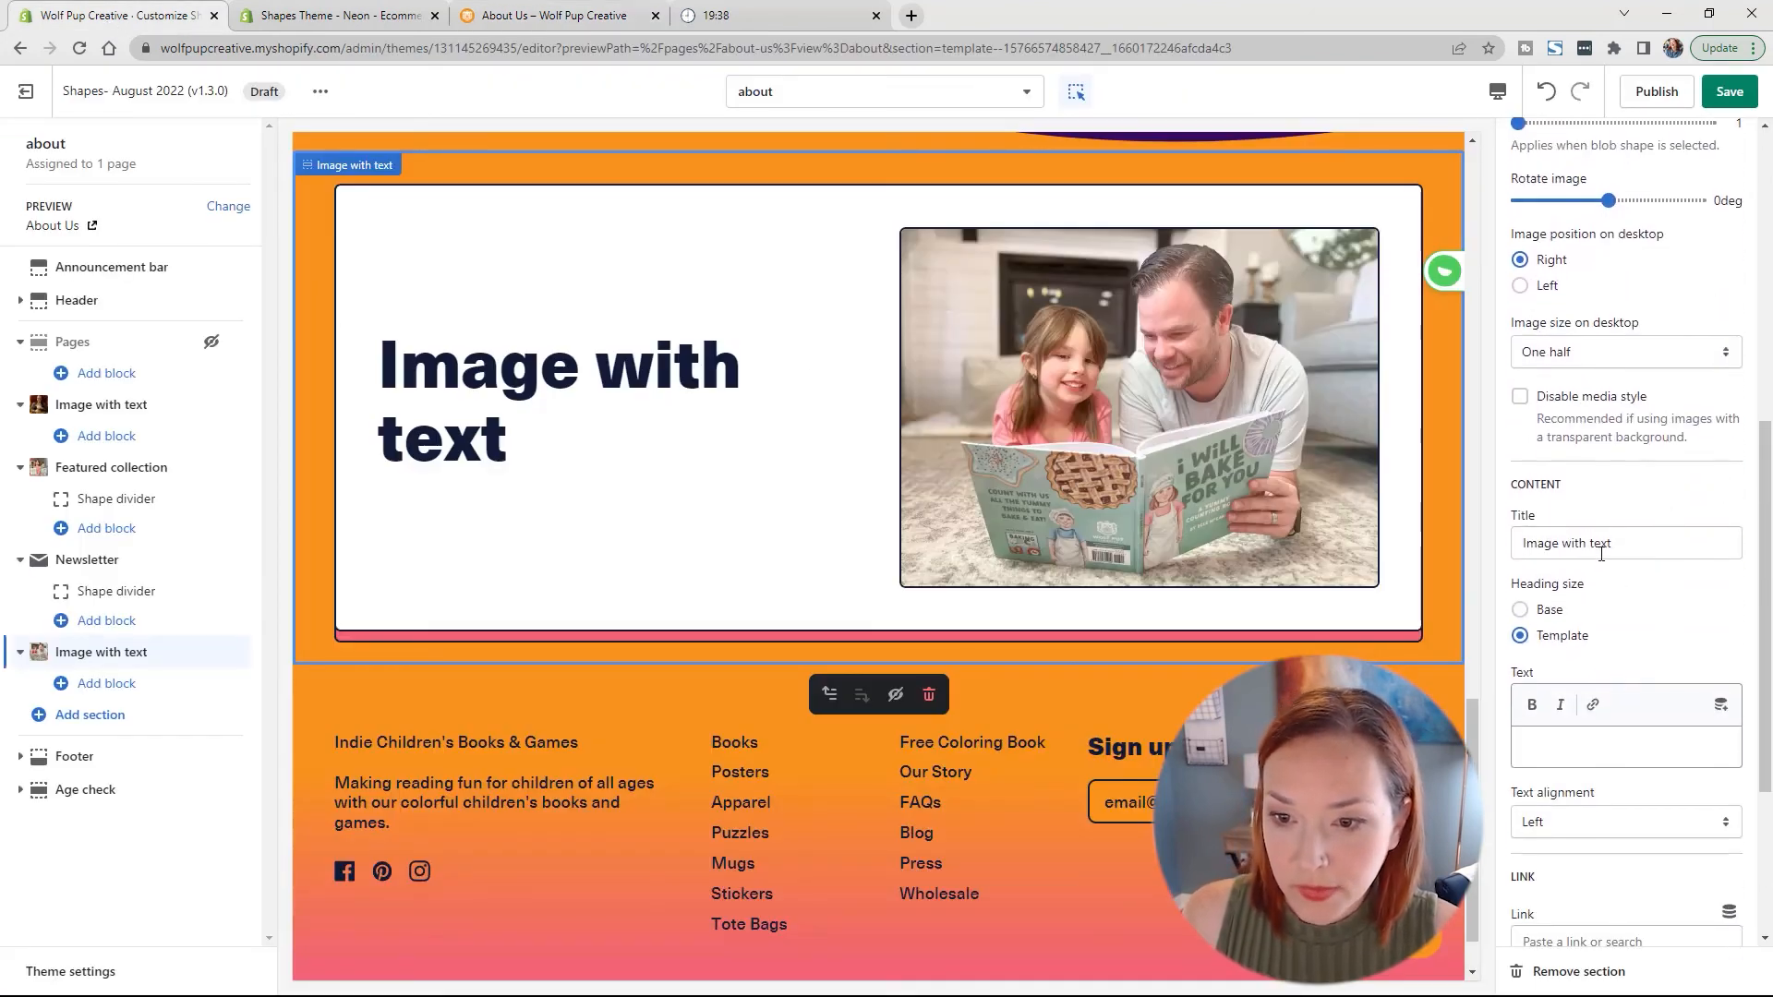
pyautogui.doubleClick(1600, 544)
pyautogui.hotkey('ctrl', 'a')
pyautogui.hotkey('ctrl', 'v')
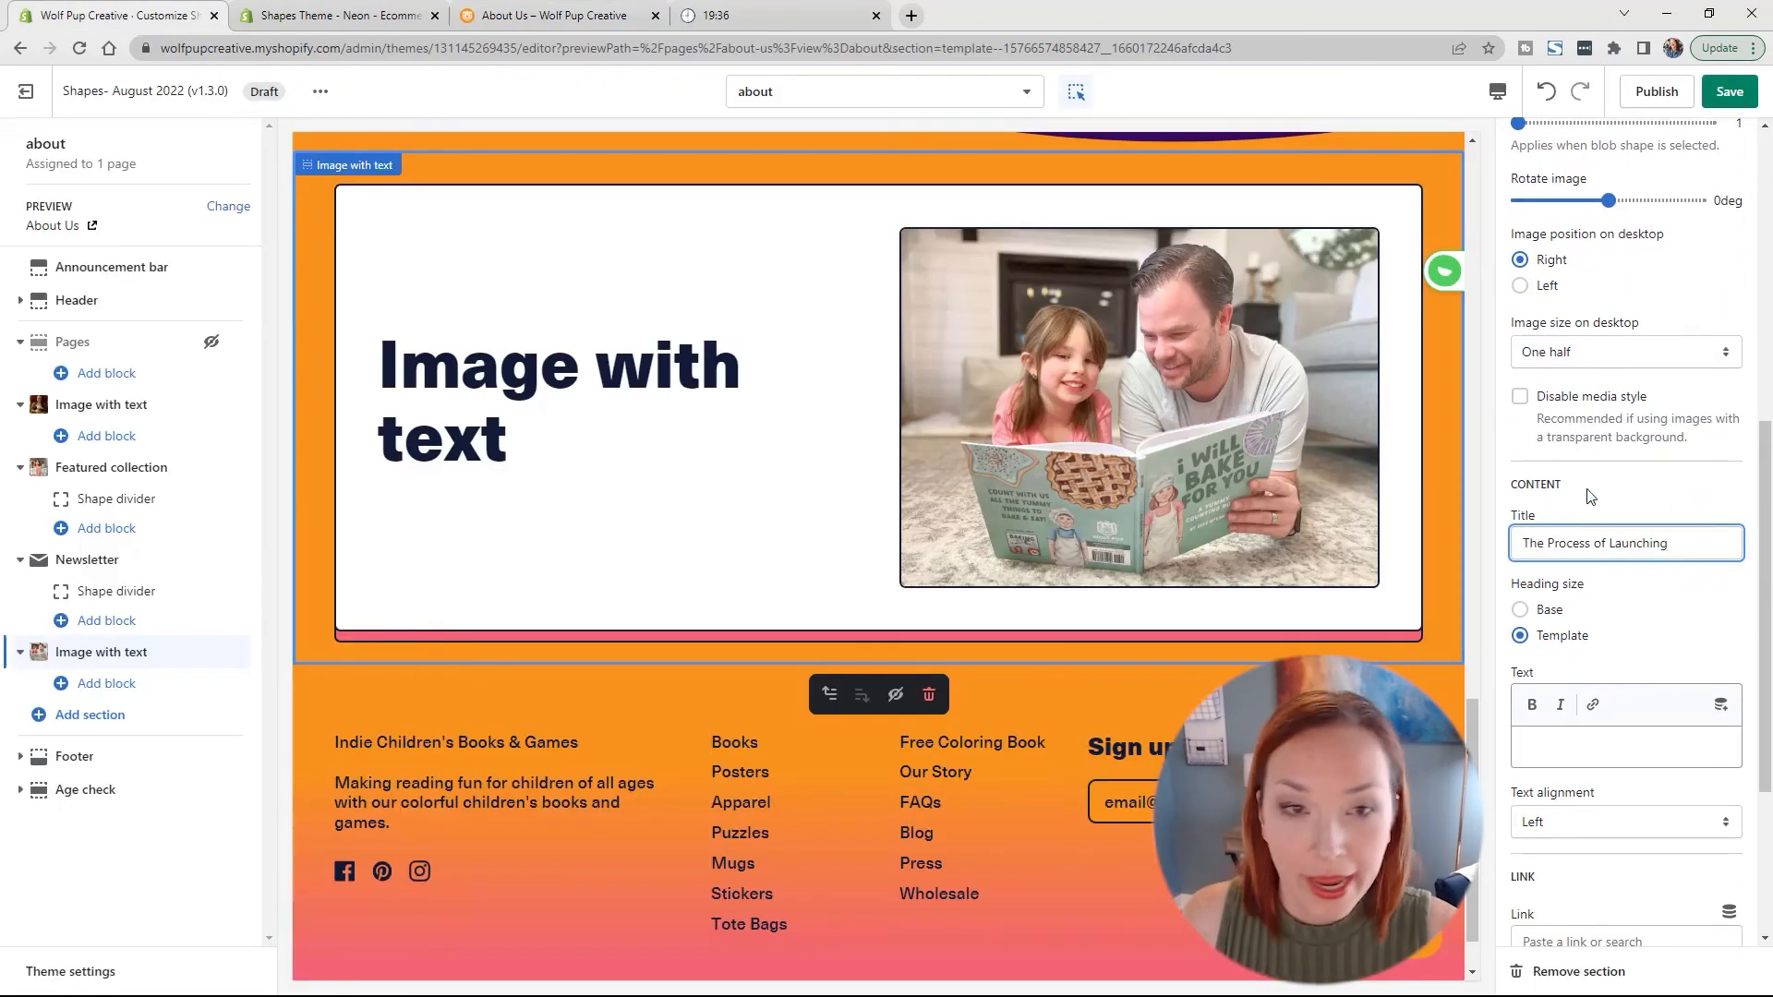
# Step: Copy the two paragraphs under "The Process of Launching" on the live About Us page into the section's text
pyautogui.click(582, 16)
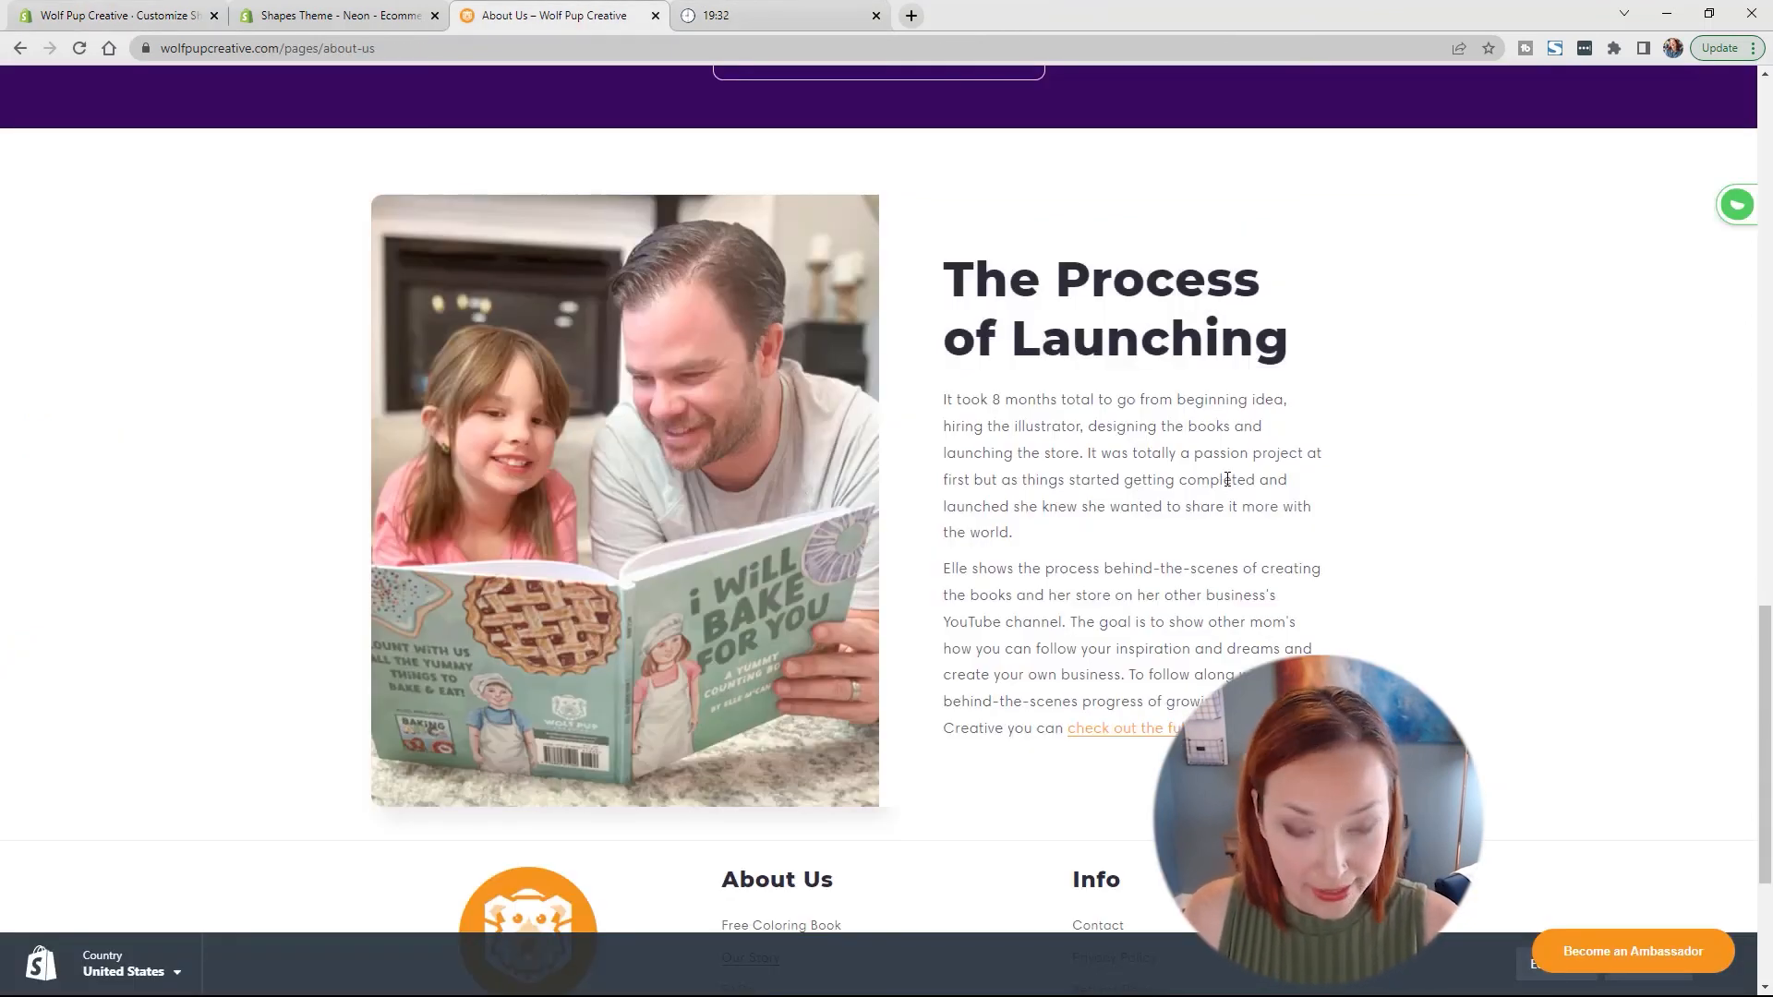
pyautogui.hotkey('ctrl', 'a')
pyautogui.moveTo(943, 399); pyautogui.dragTo(1237, 730)
pyautogui.hotkey('ctrl', 'c')
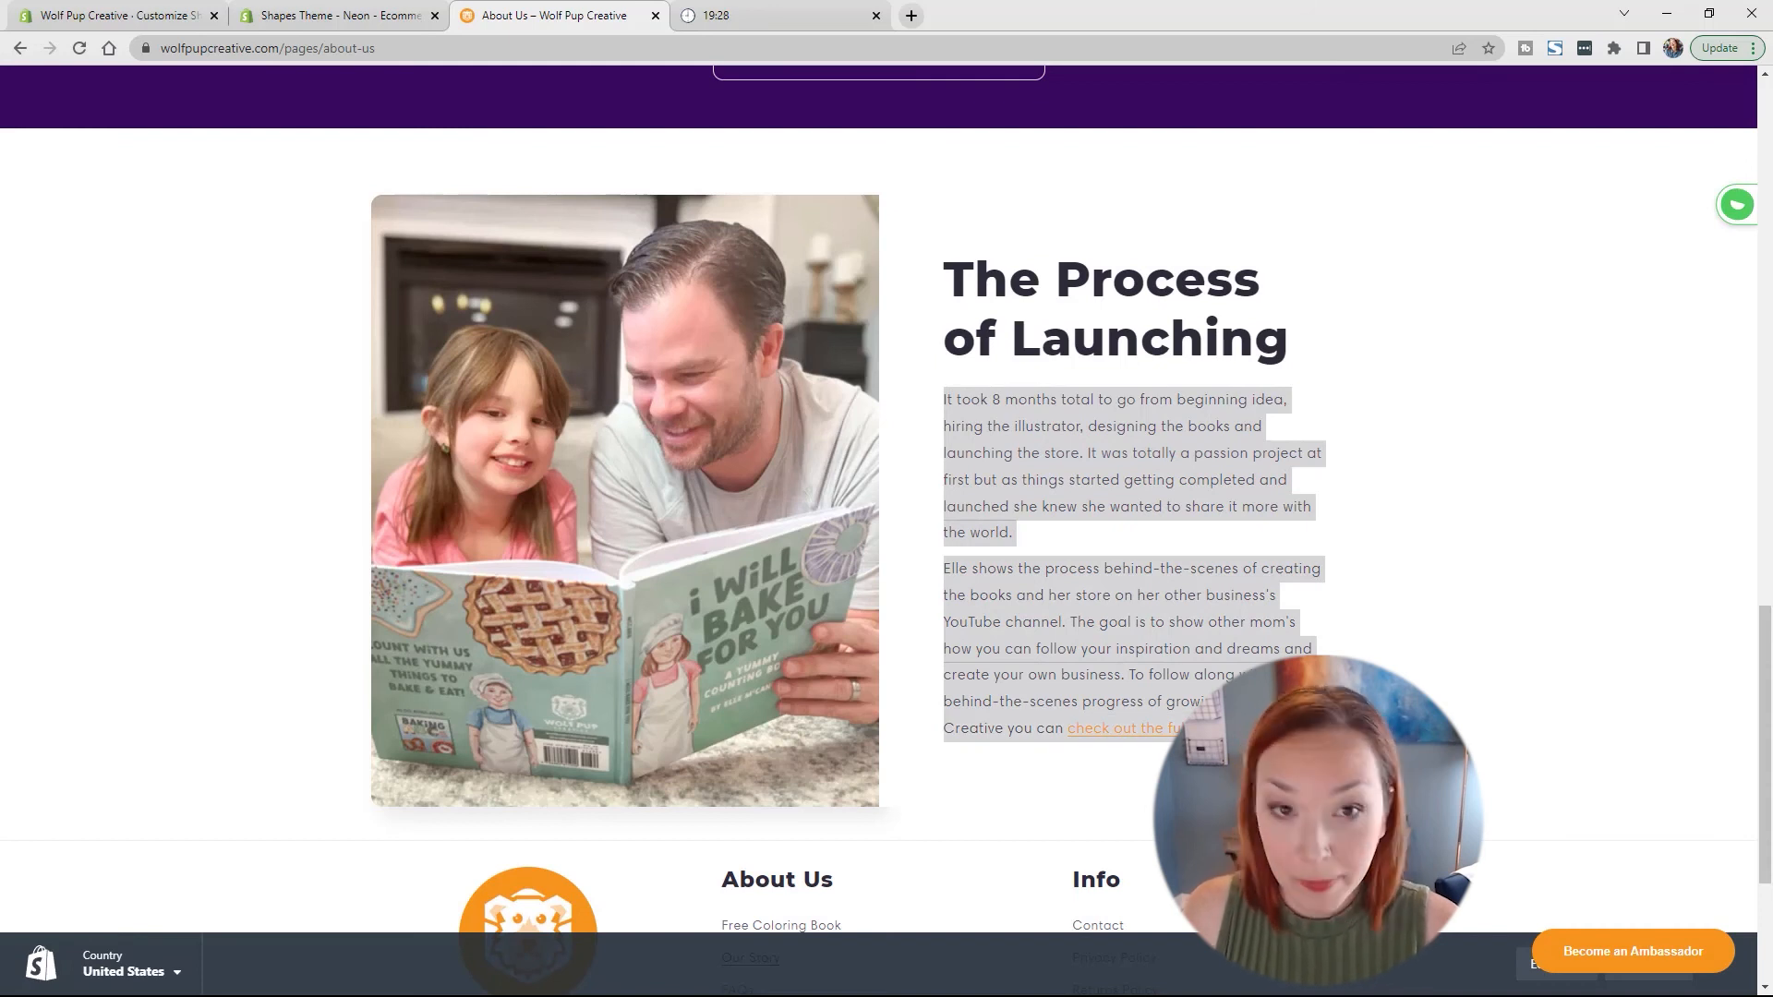
pyautogui.click(96, 21)
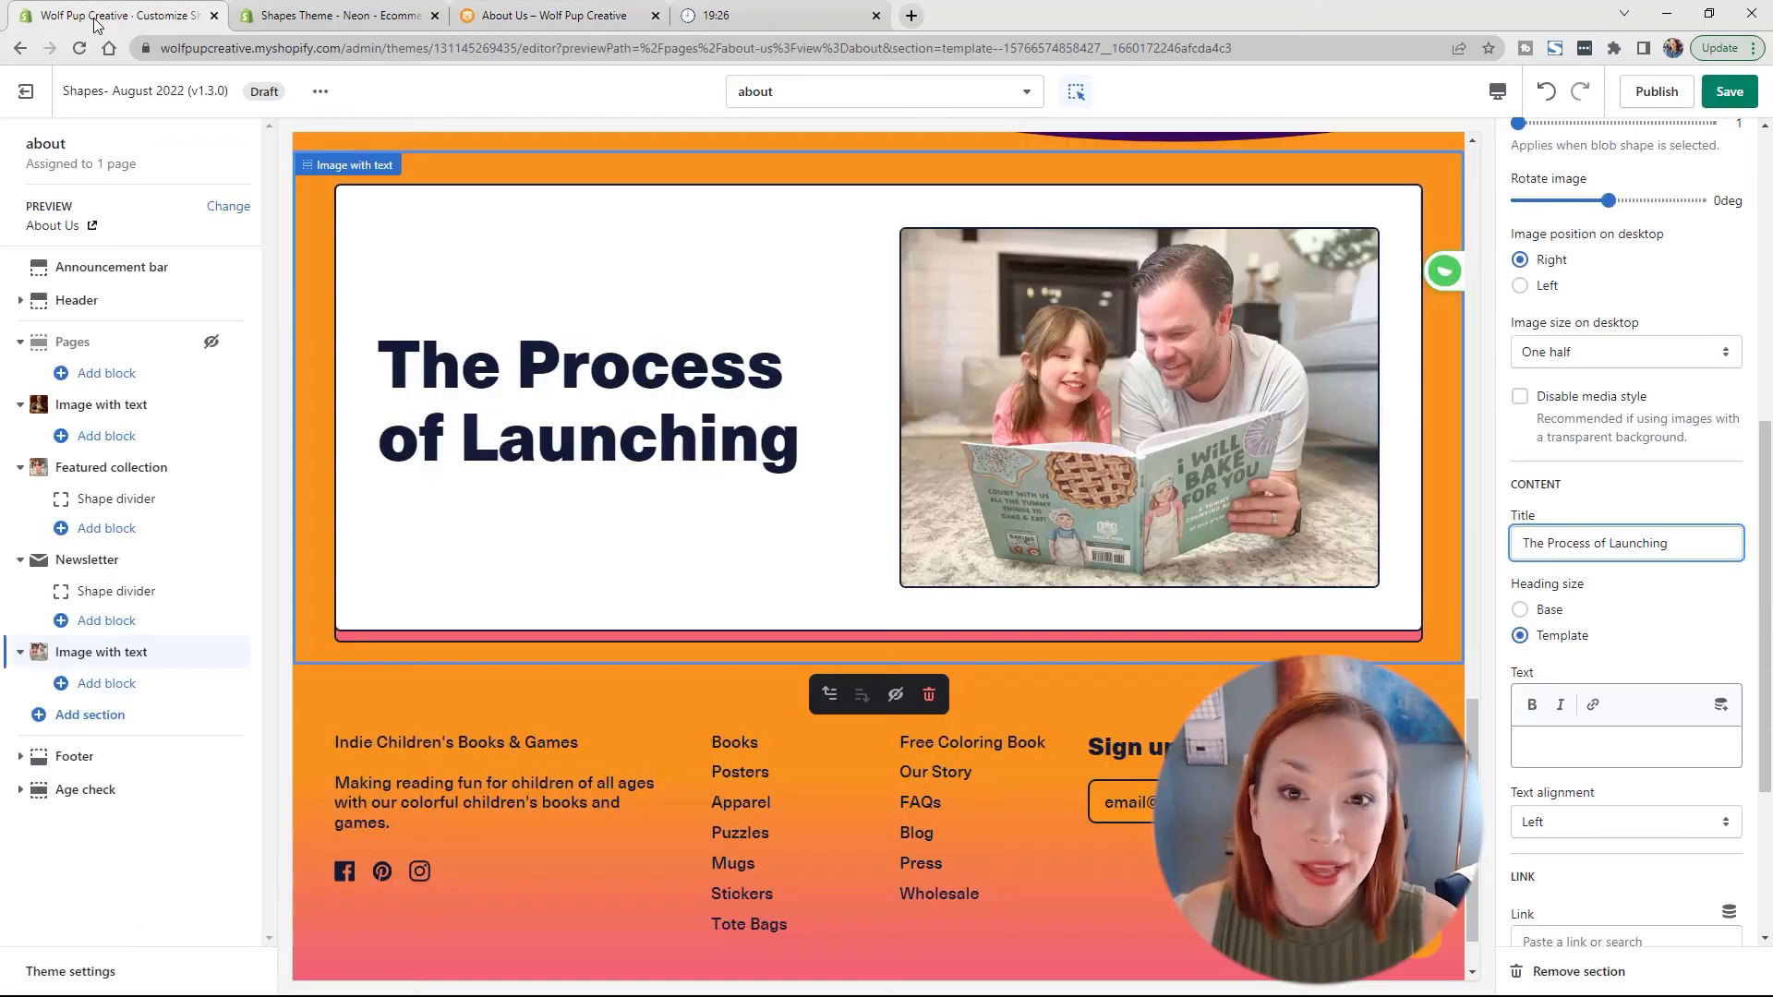
pyautogui.click(1550, 738)
pyautogui.hotkey('ctrl', 'v')
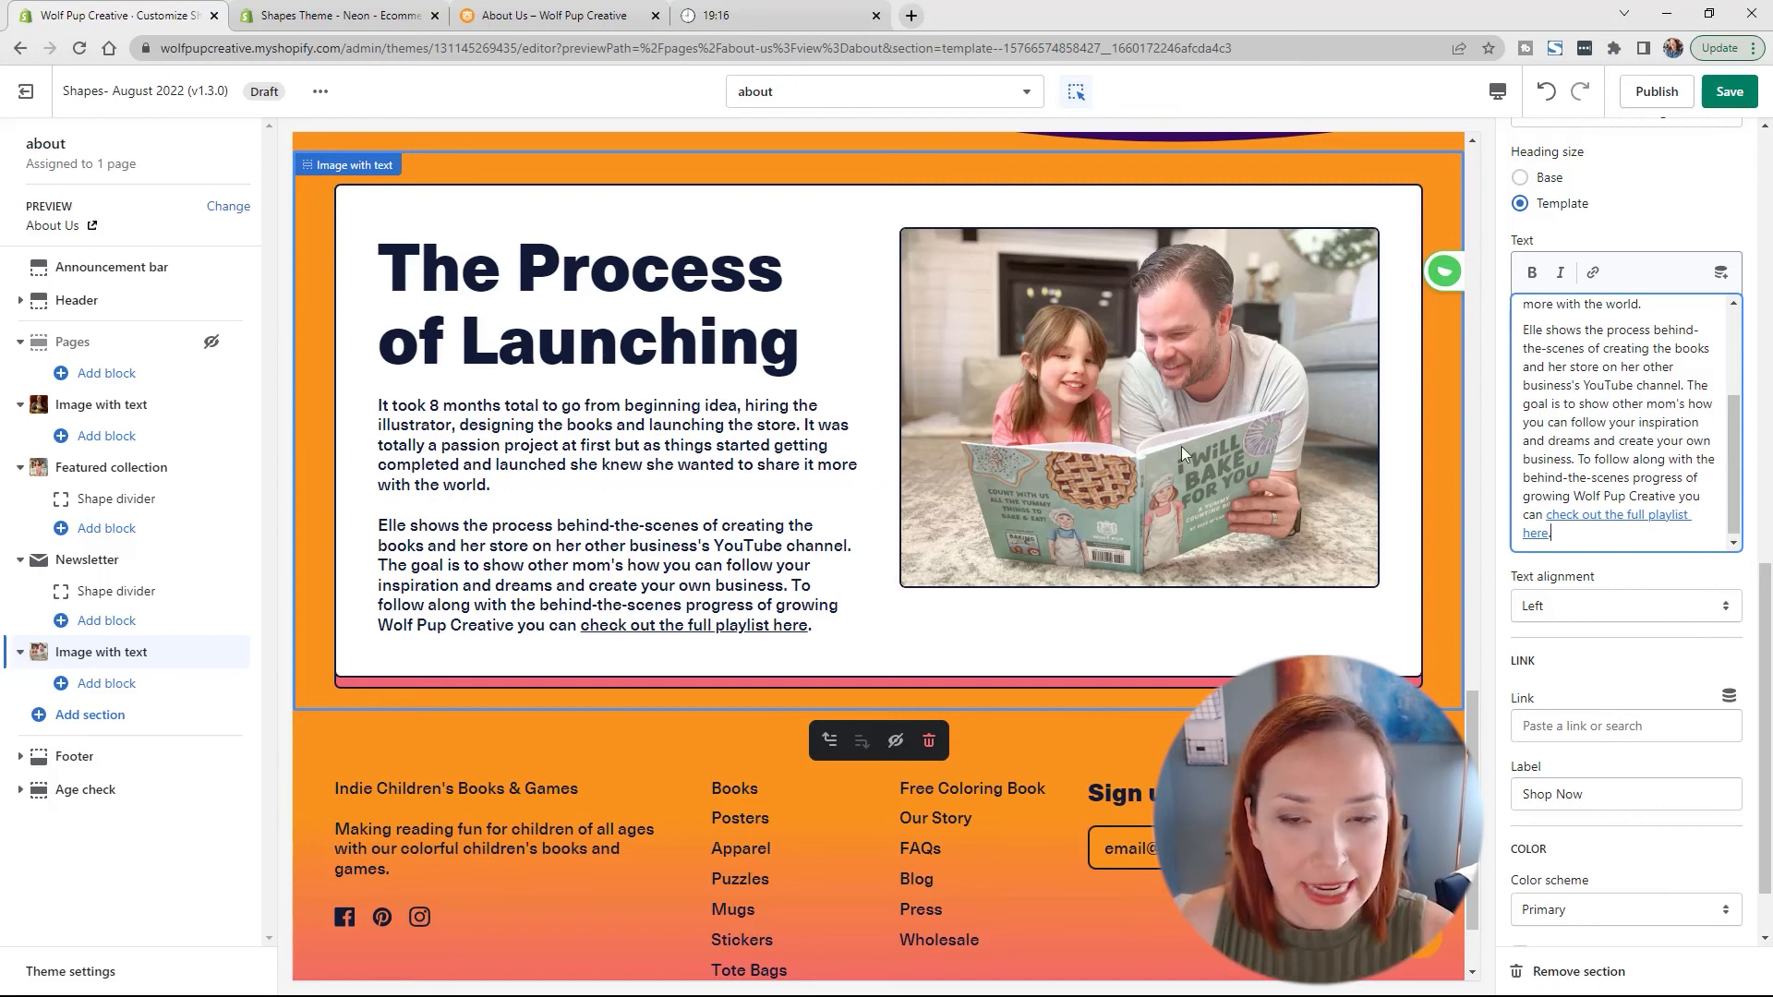
# Step: Compare the section with the rest of the about page preview and turn off its card display
pyautogui.scroll(10, 1130, 744)
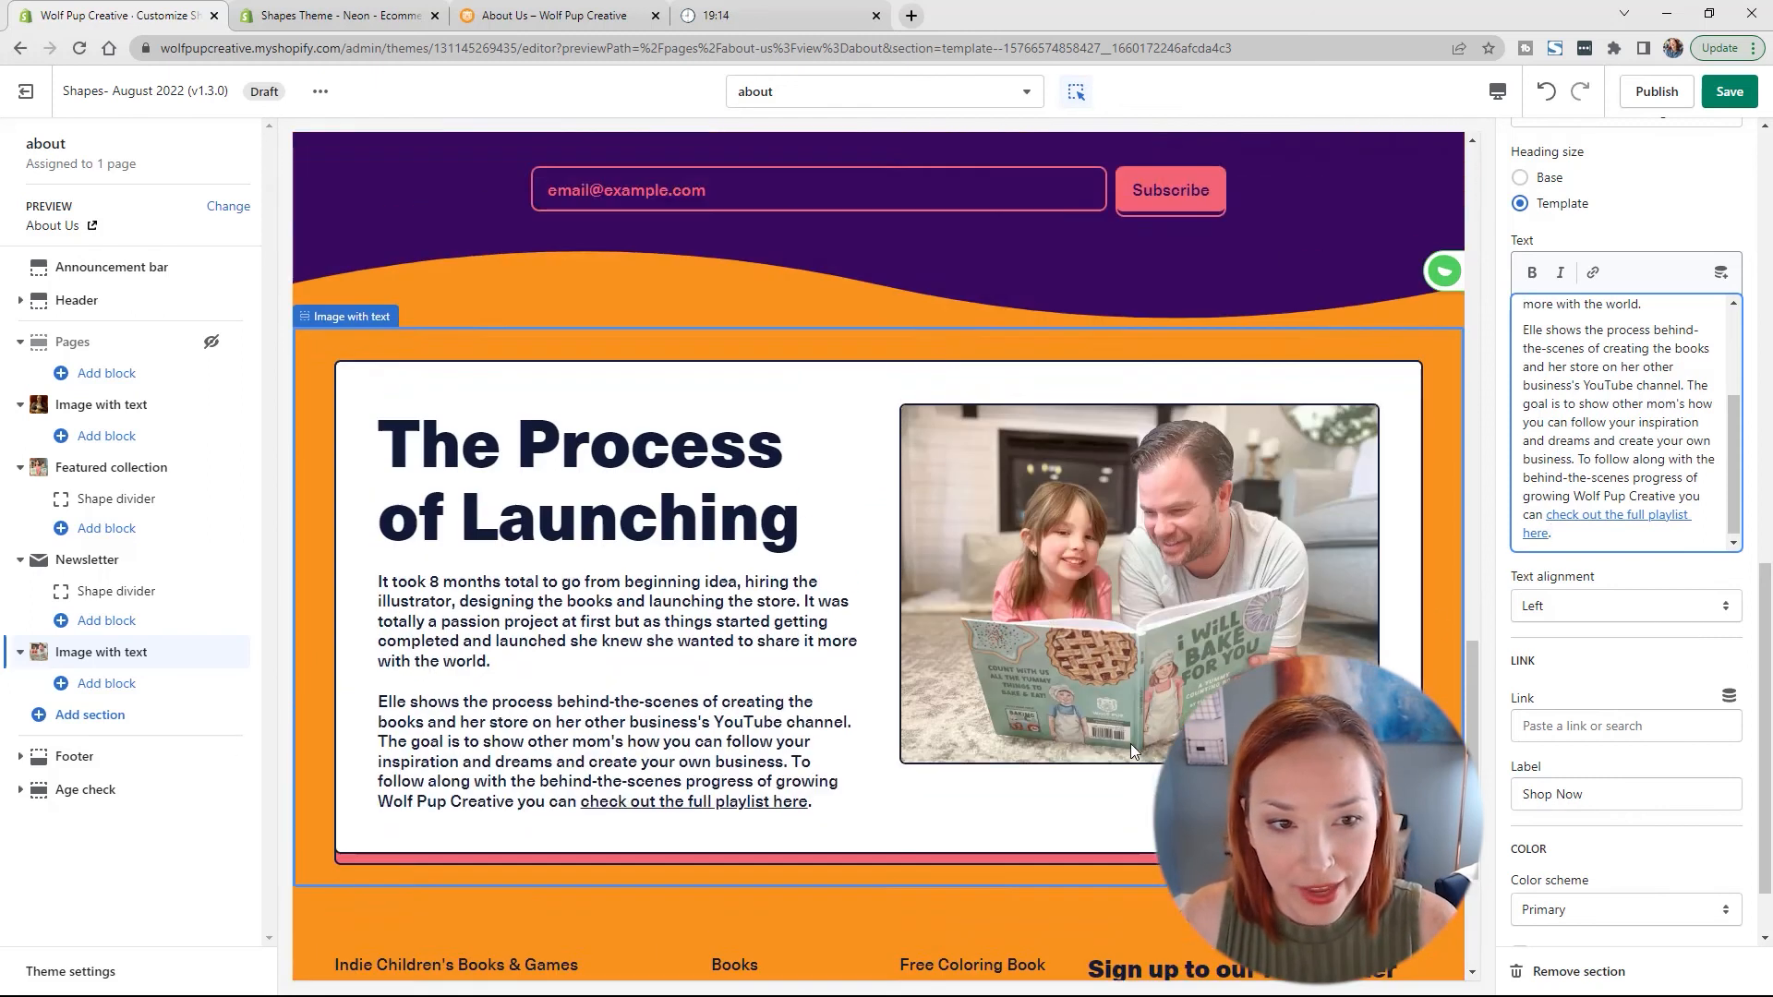
pyautogui.scroll(8, 1153, 746)
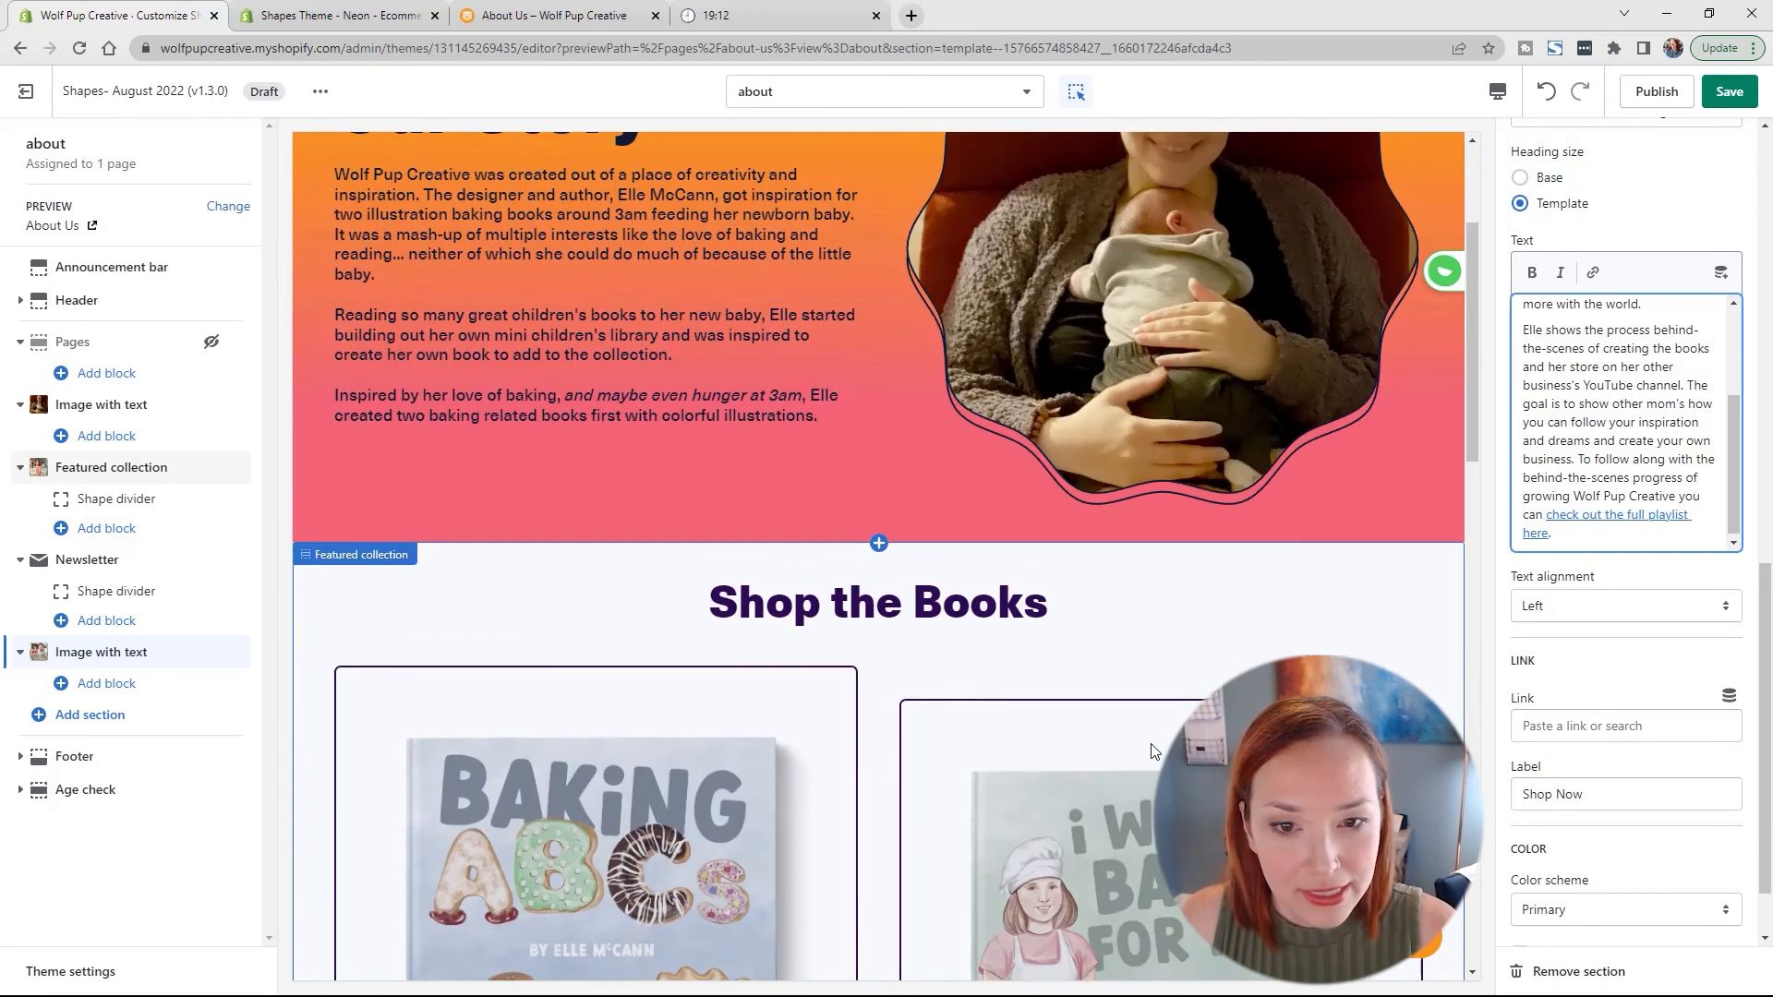
pyautogui.scroll(-5, 1154, 739)
pyautogui.scroll(-4, 1154, 735)
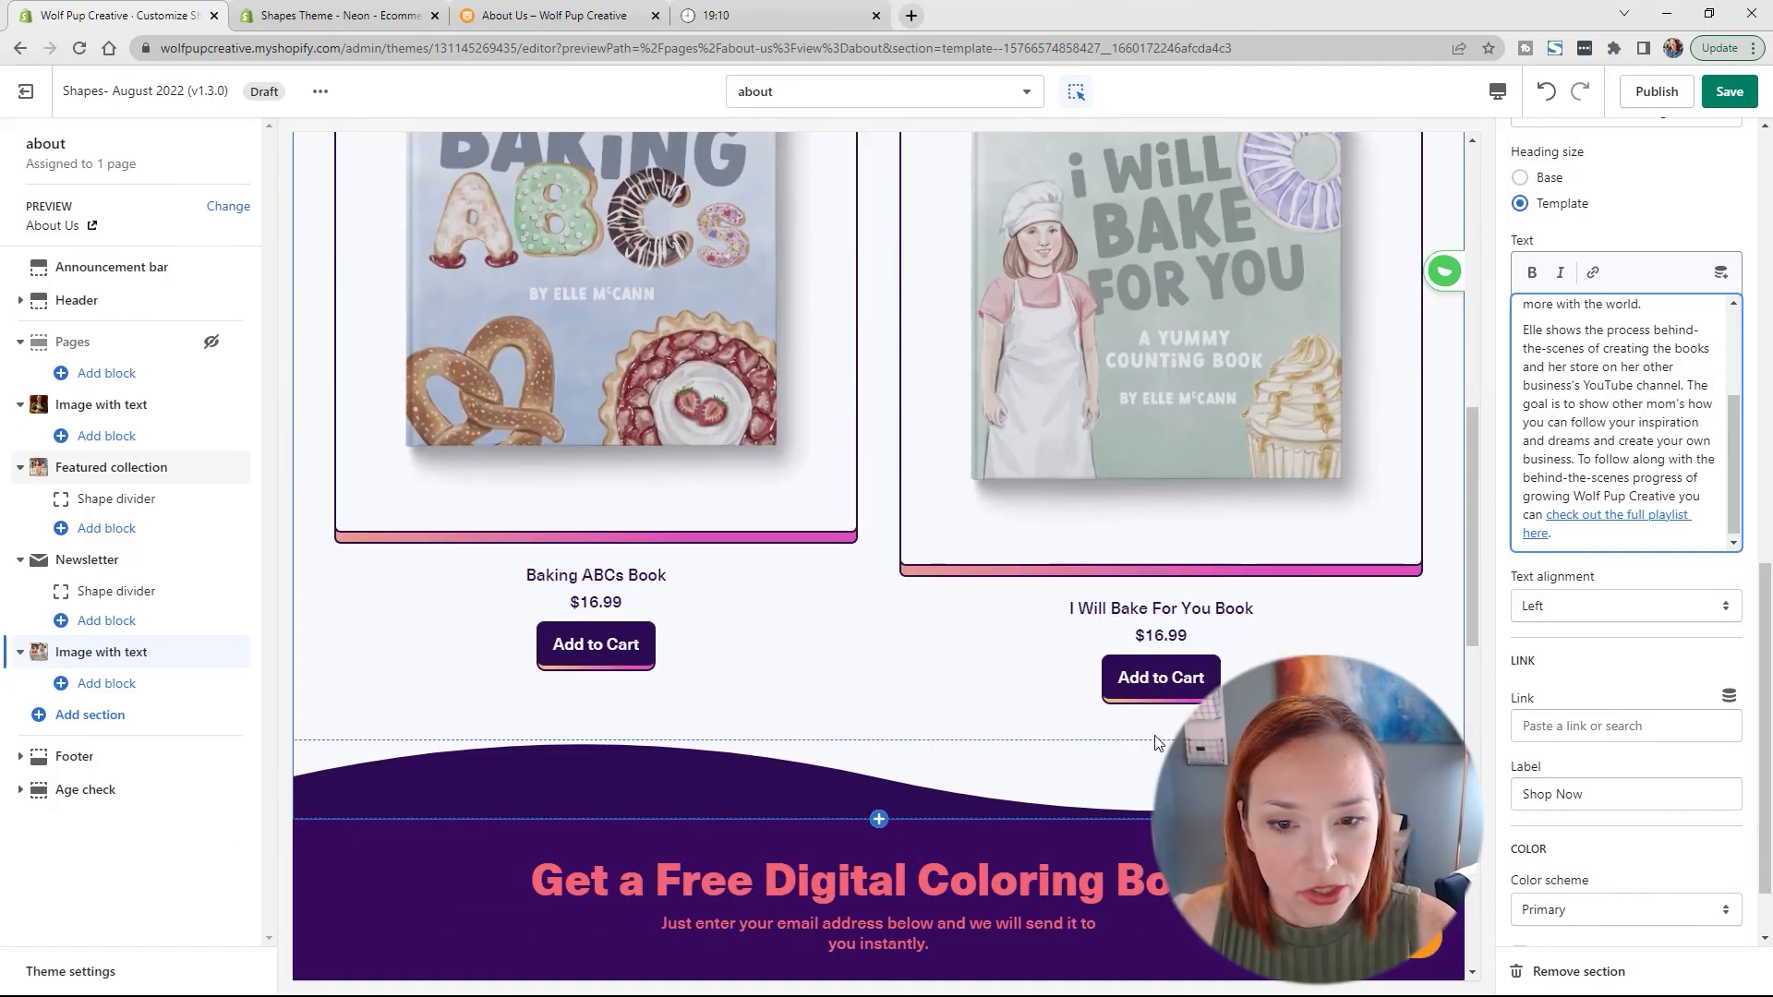
pyautogui.scroll(6, 954, 623)
pyautogui.scroll(-10, 983, 777)
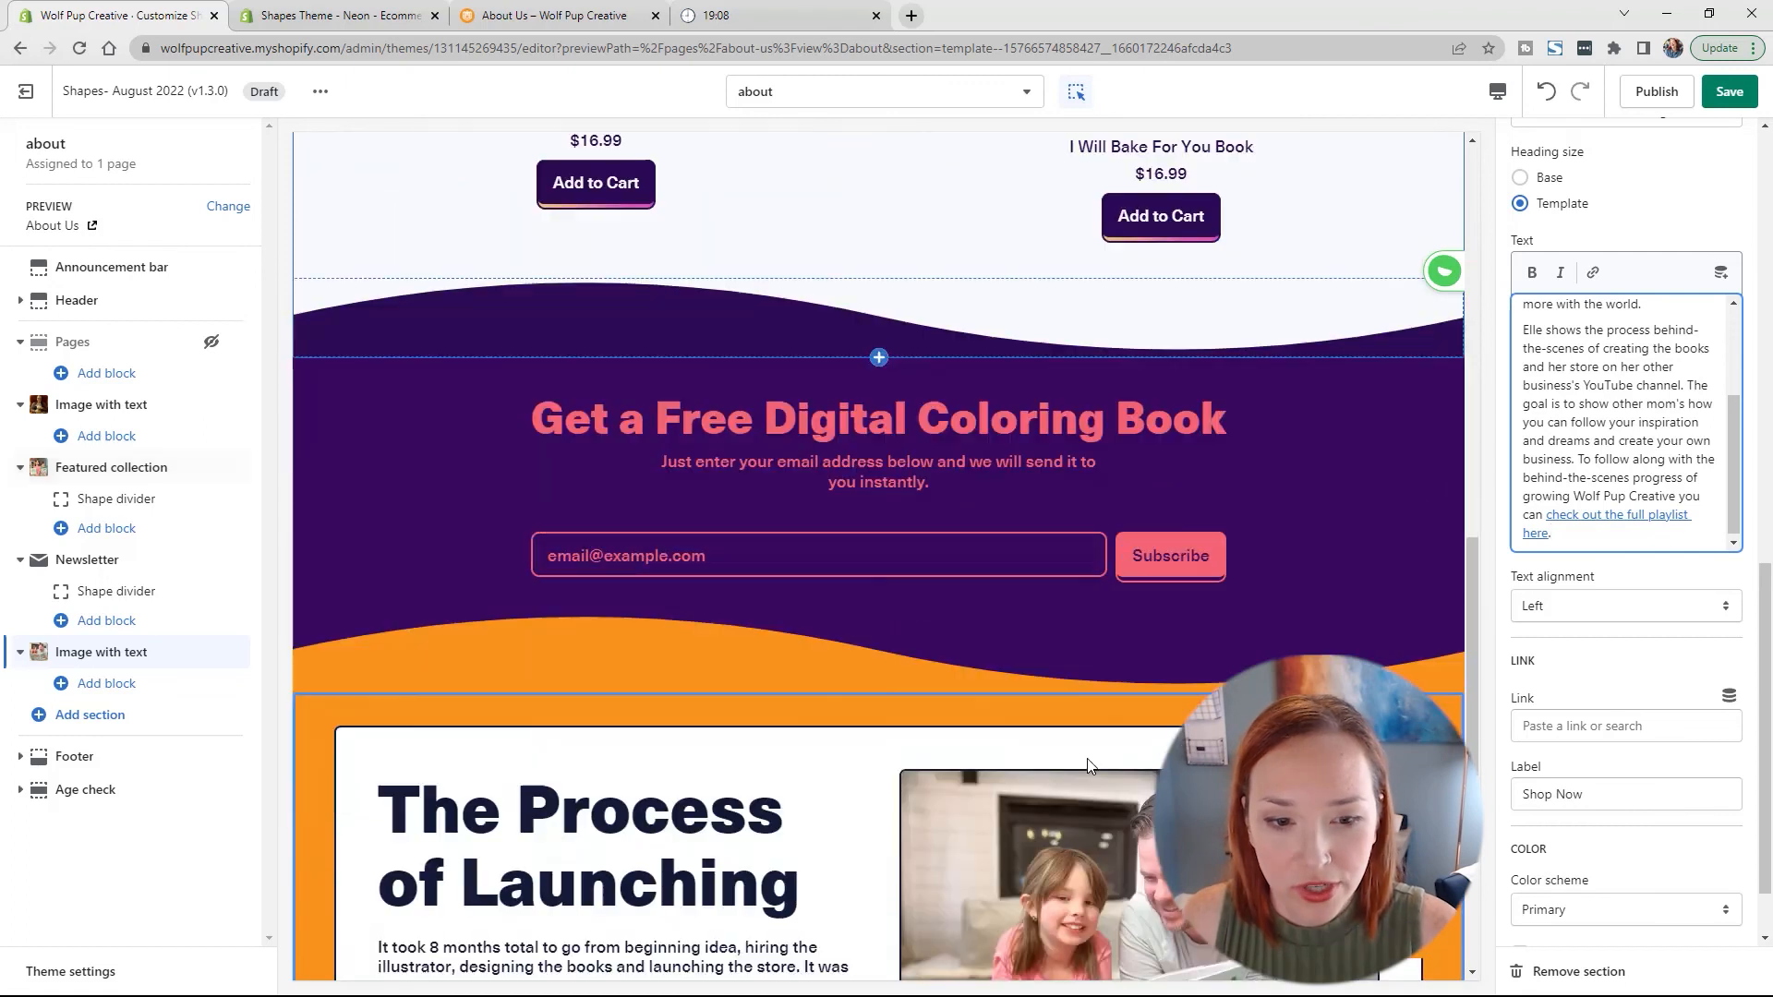
pyautogui.scroll(10, 1683, 266)
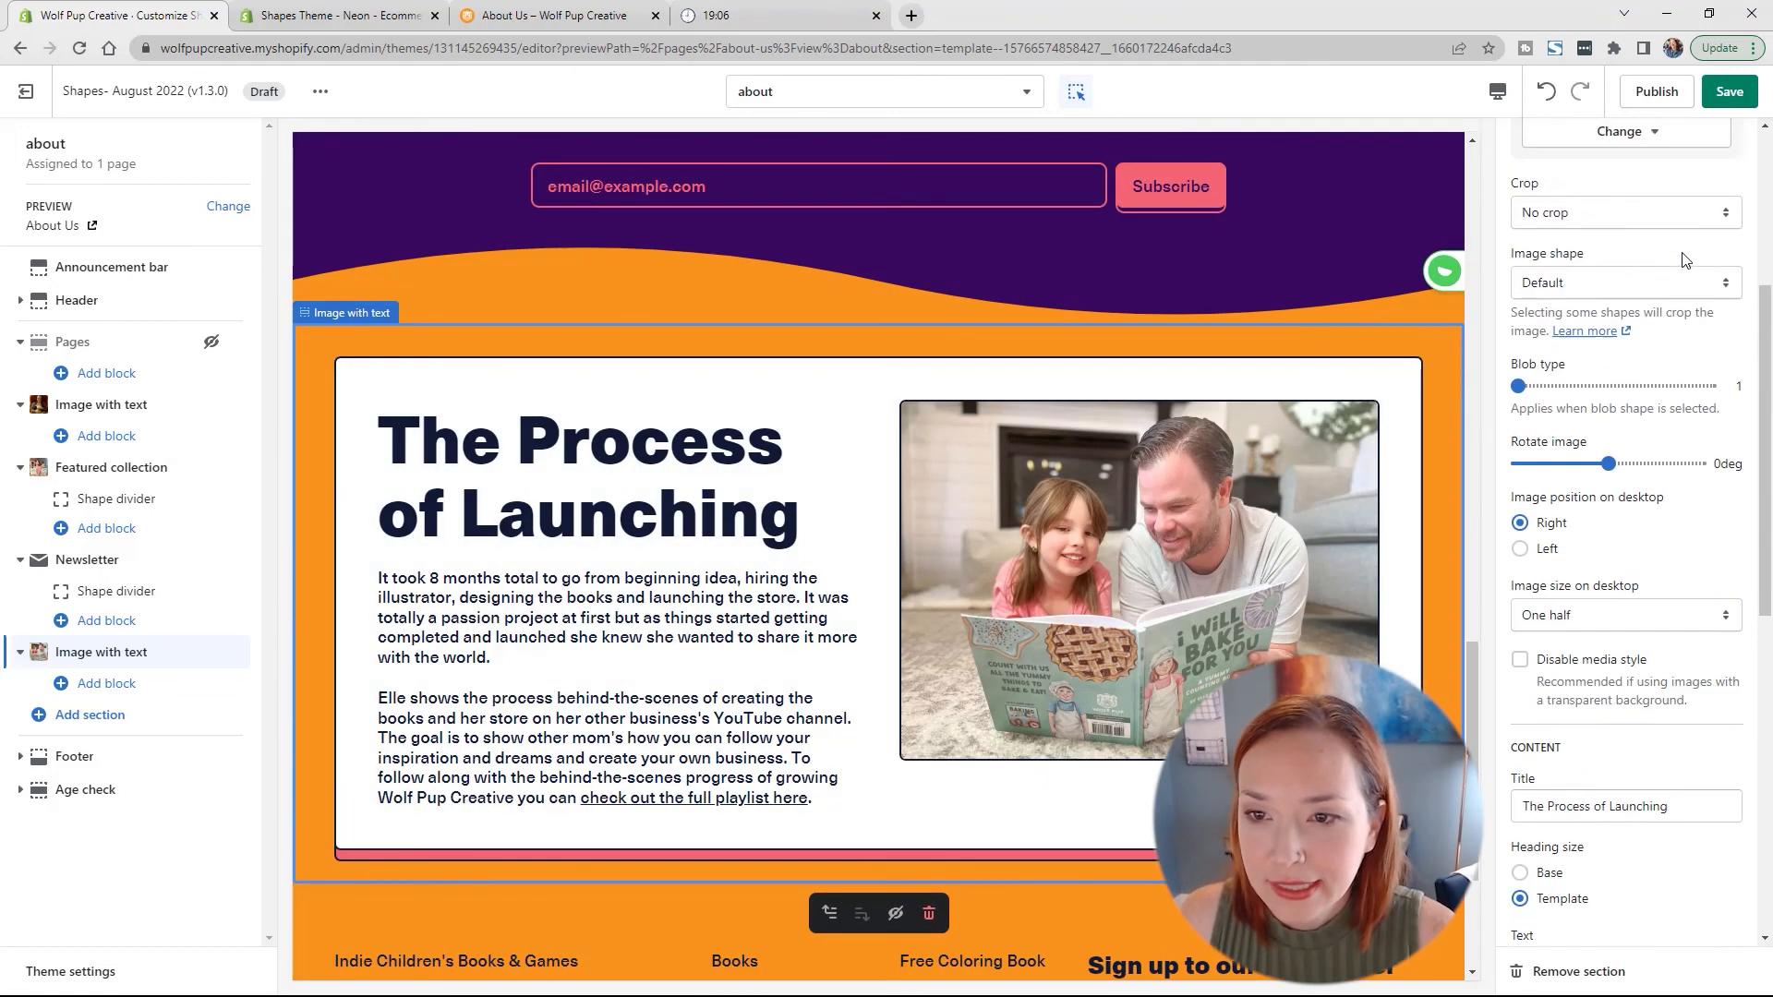
pyautogui.click(1520, 185)
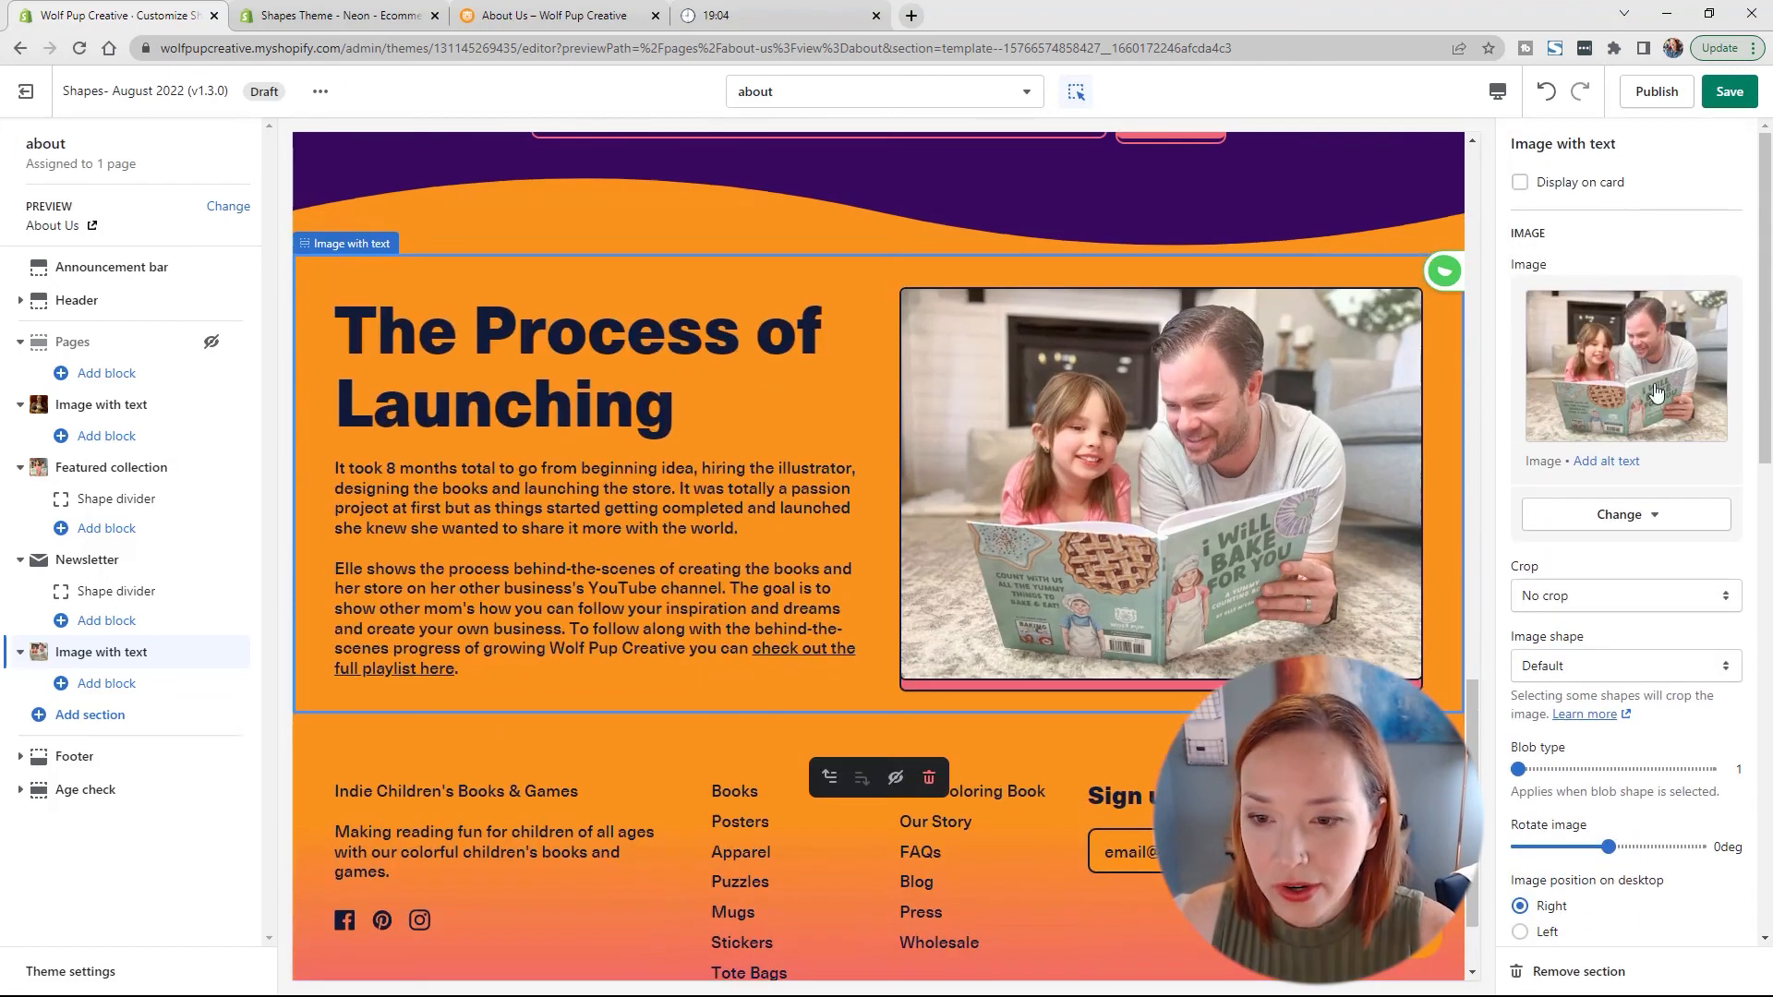
# Step: Try the Archway image shape on the reading photo and compare it with the page's other sections
pyautogui.click(1635, 675)
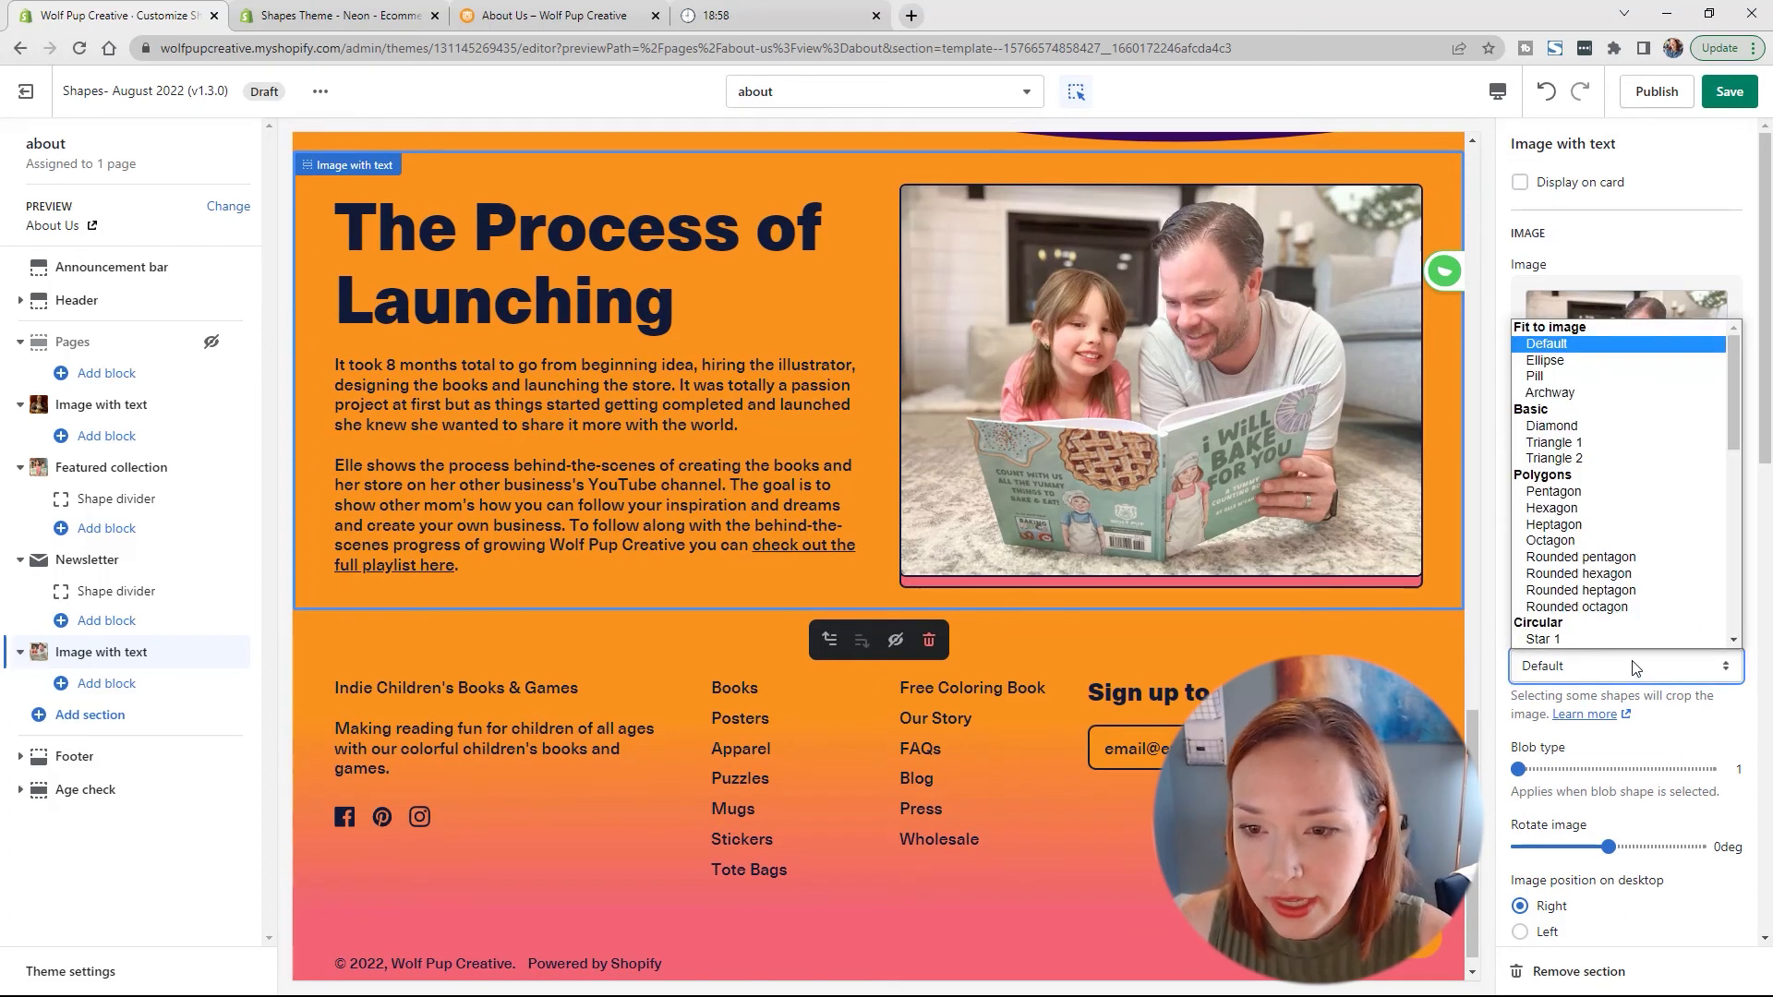
pyautogui.click(1560, 394)
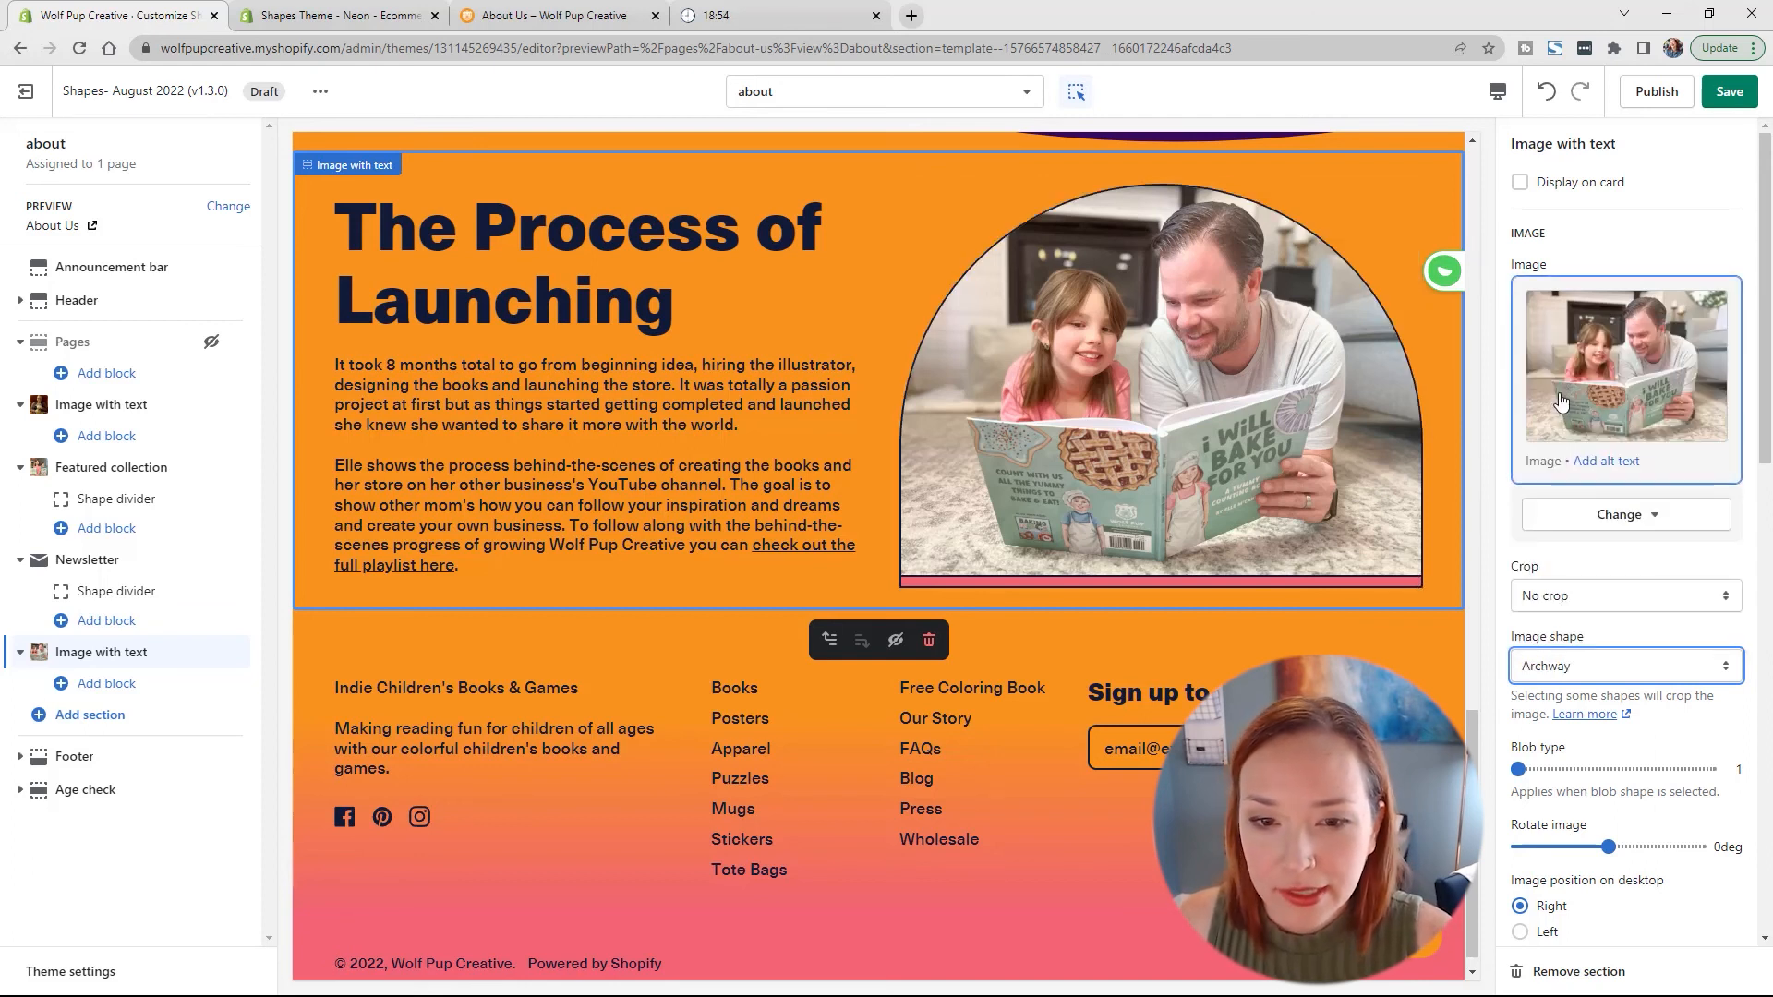
pyautogui.scroll(15, 1403, 457)
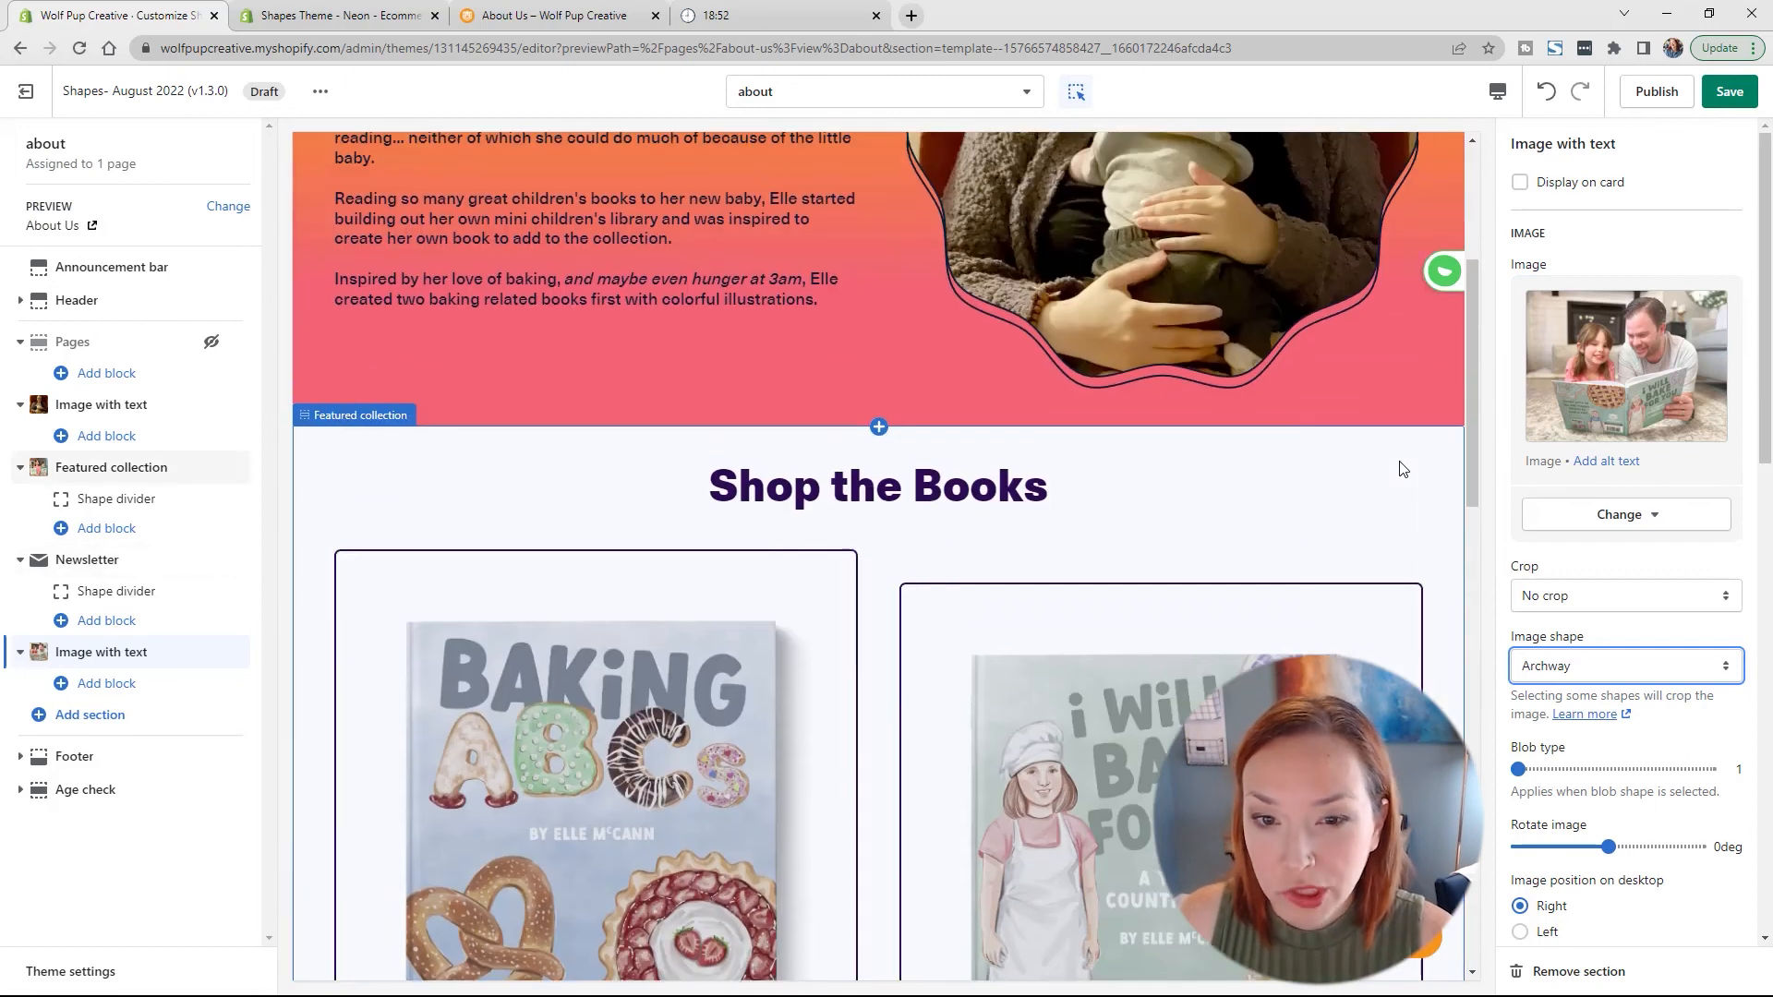
pyautogui.scroll(-12, 1302, 587)
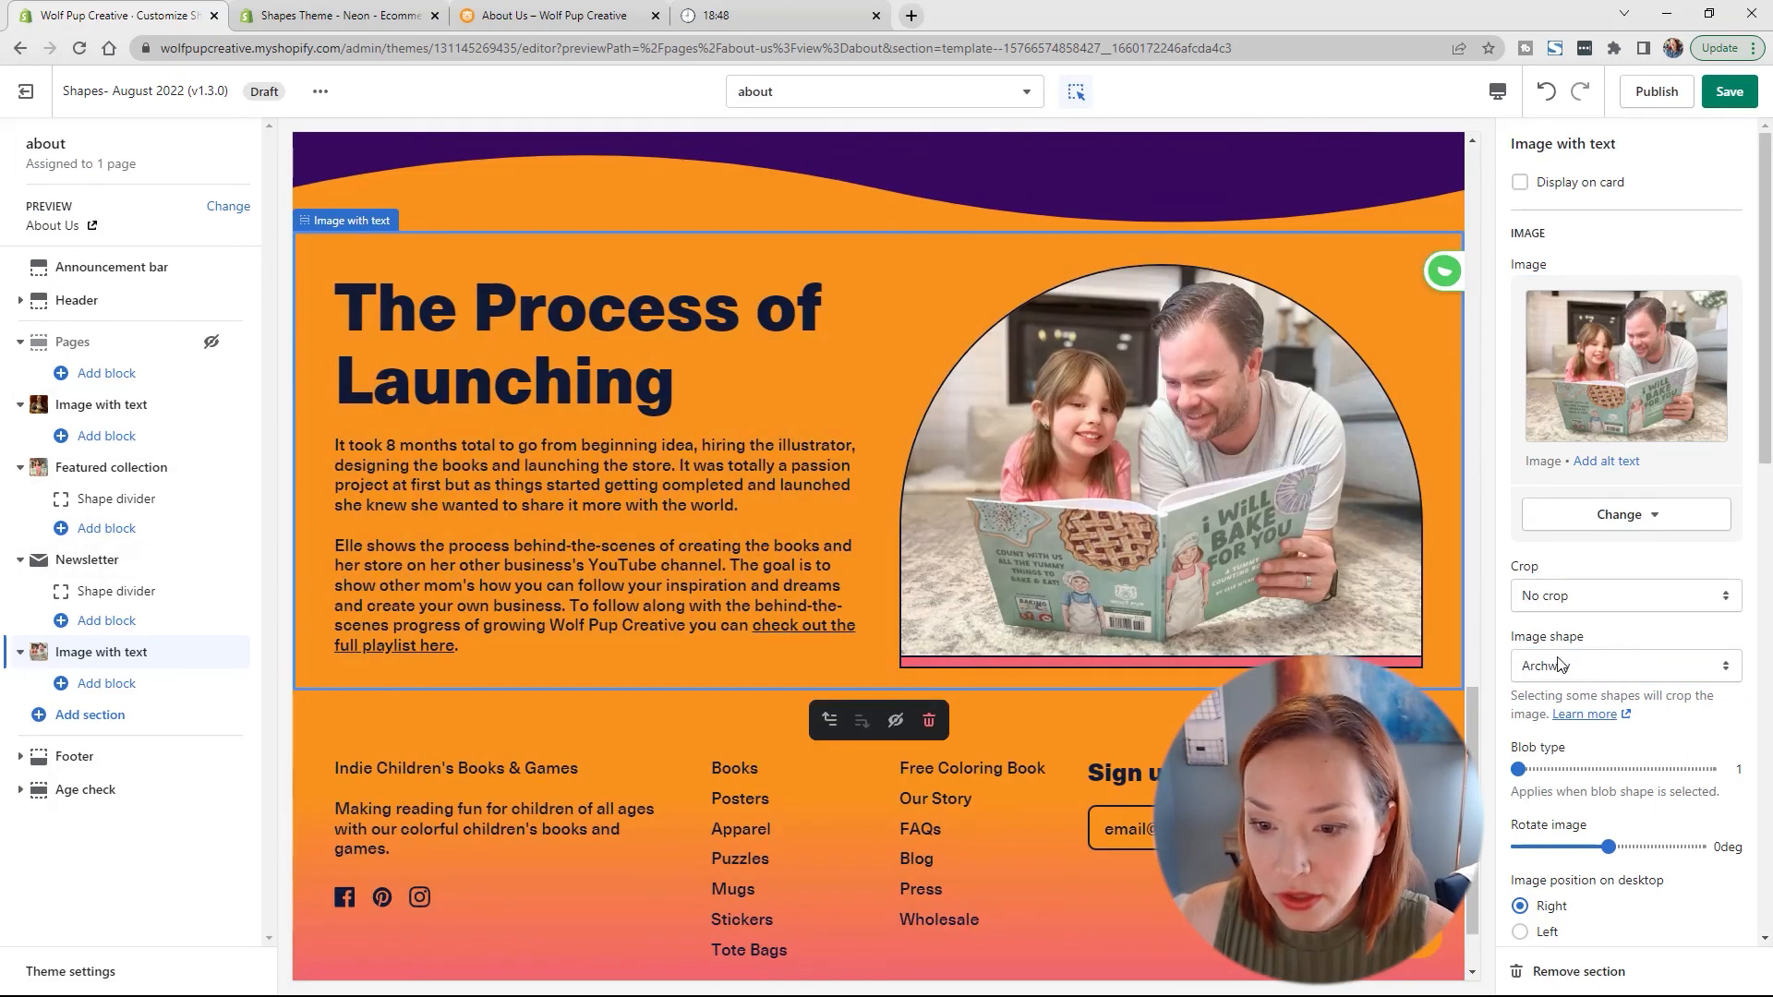
# Step: Set the reading photo's image shape to Scalloped circle 1 and its desktop position to Left
pyautogui.click(1560, 663)
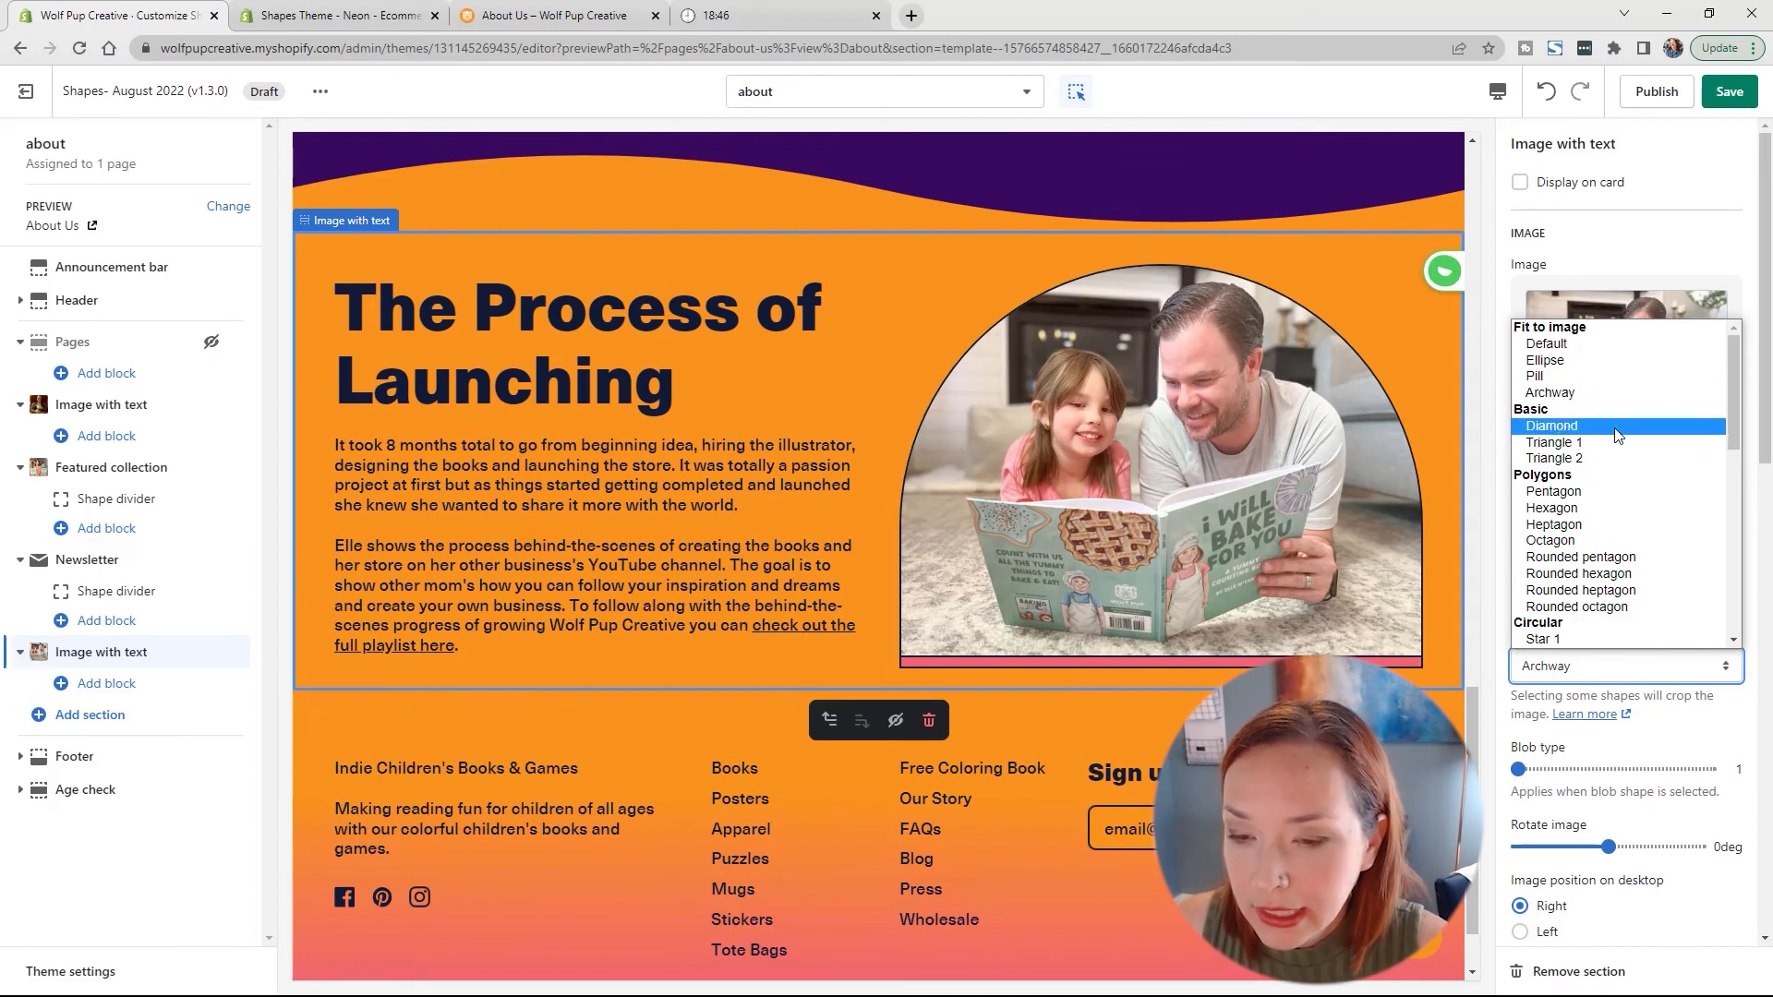
pyautogui.scroll(-5, 1618, 434)
pyautogui.scroll(2, 1621, 397)
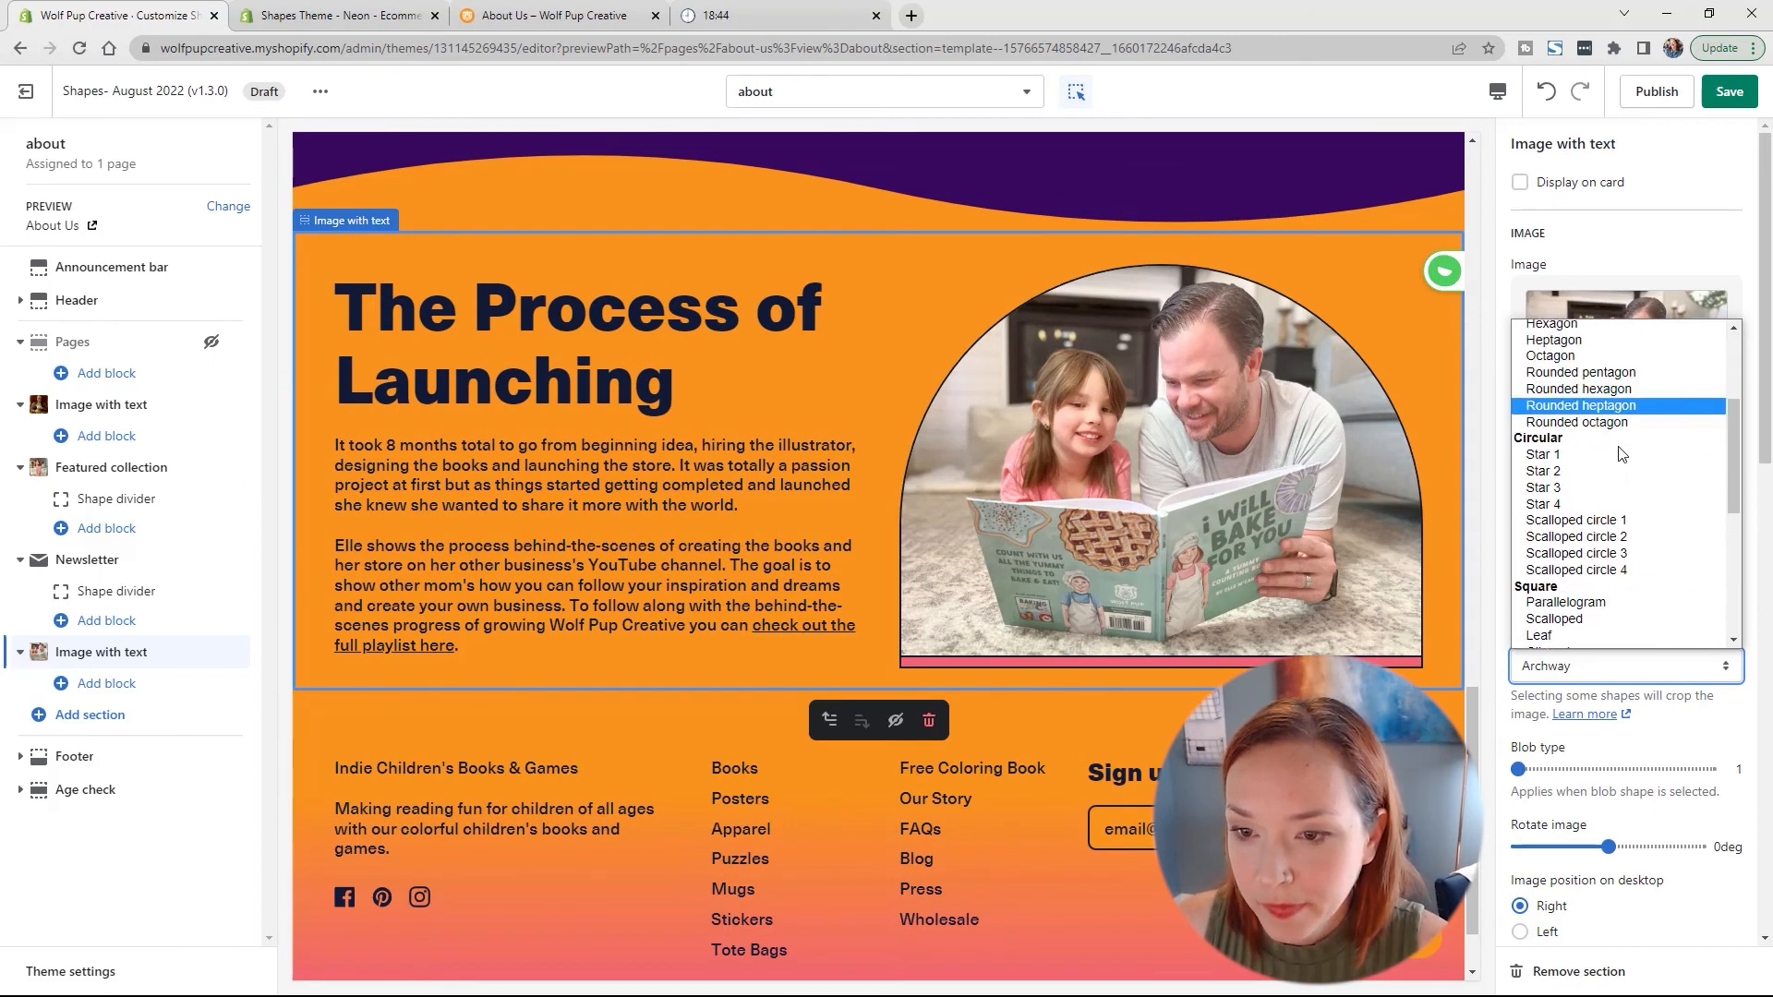
pyautogui.click(1616, 519)
pyautogui.scroll(-2, 1675, 796)
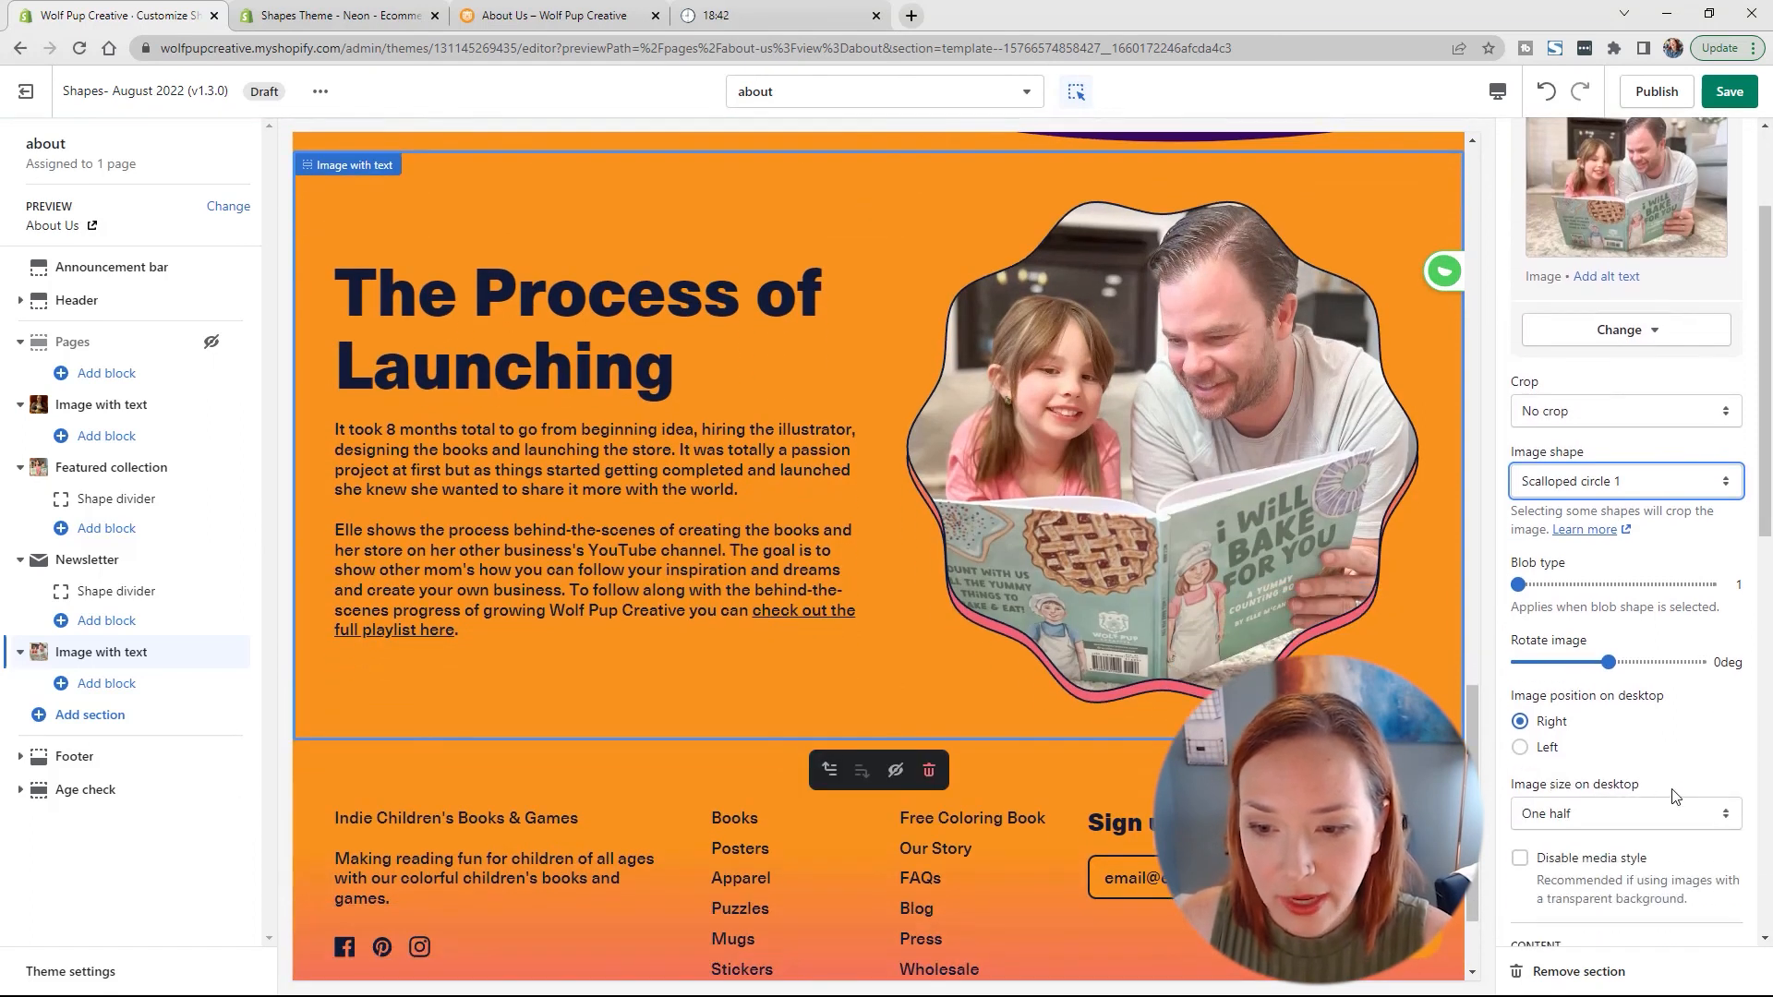
pyautogui.click(1519, 749)
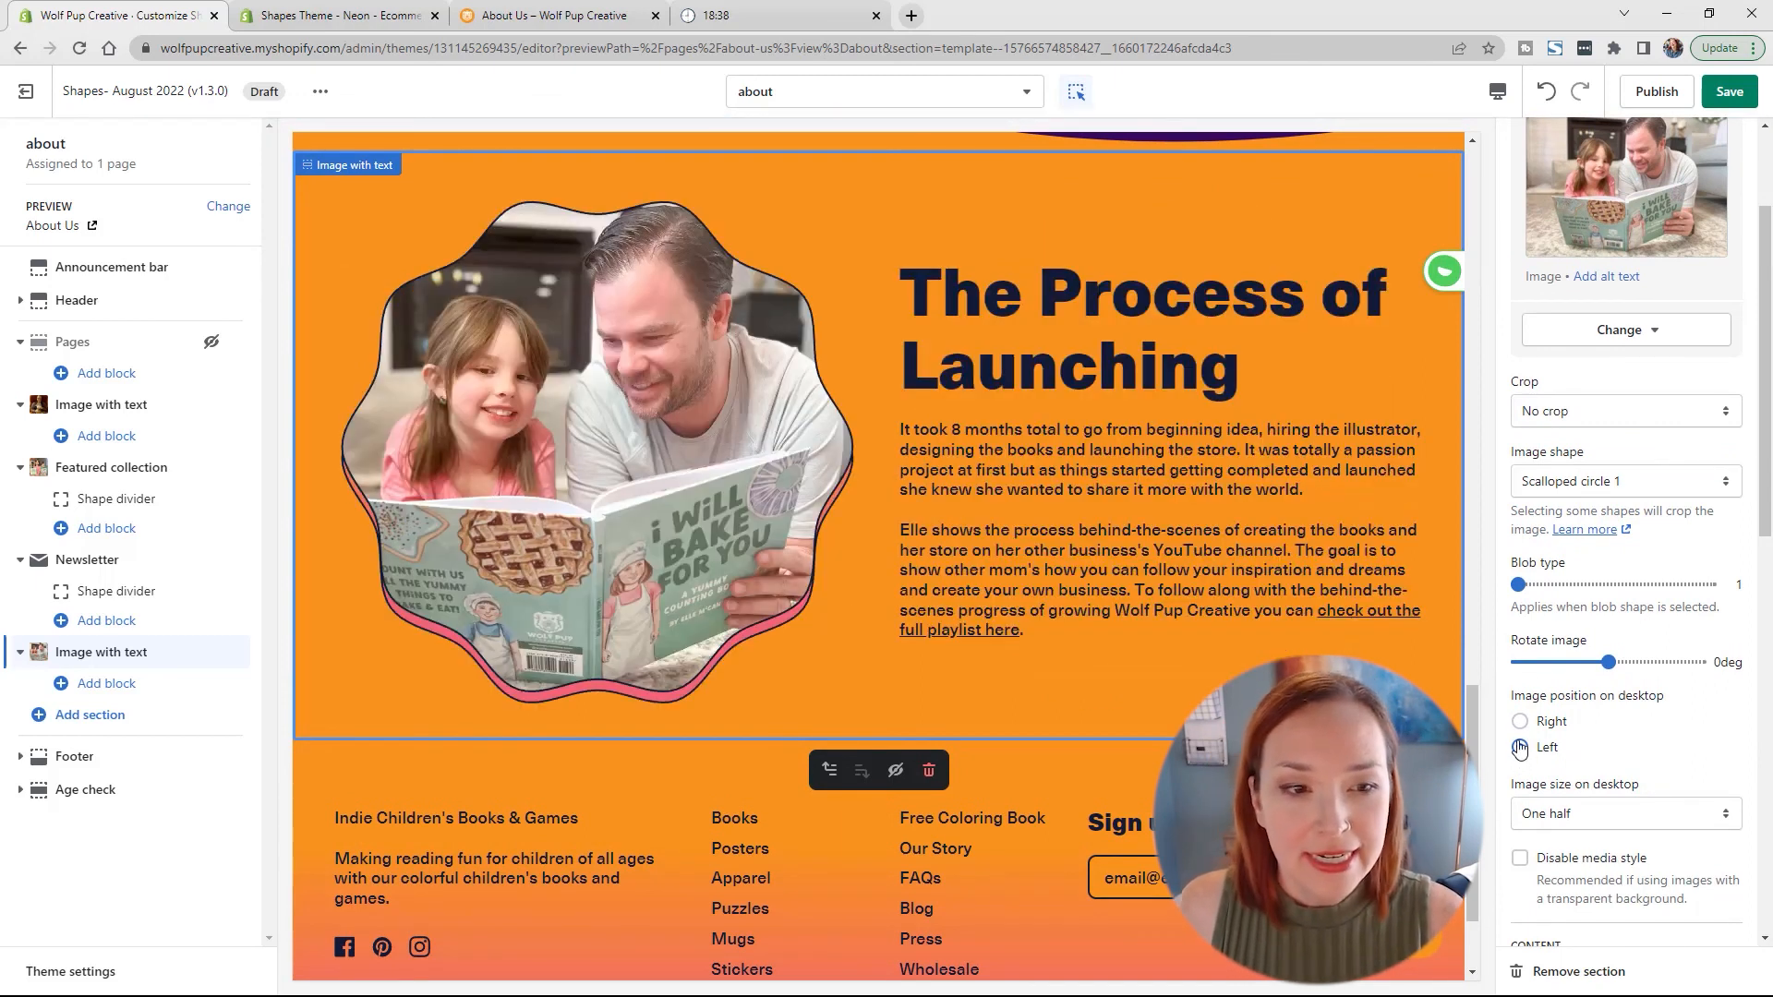
# Step: Enable the gradient background for the "The Process of Launching" section
pyautogui.scroll(-4, 1697, 706)
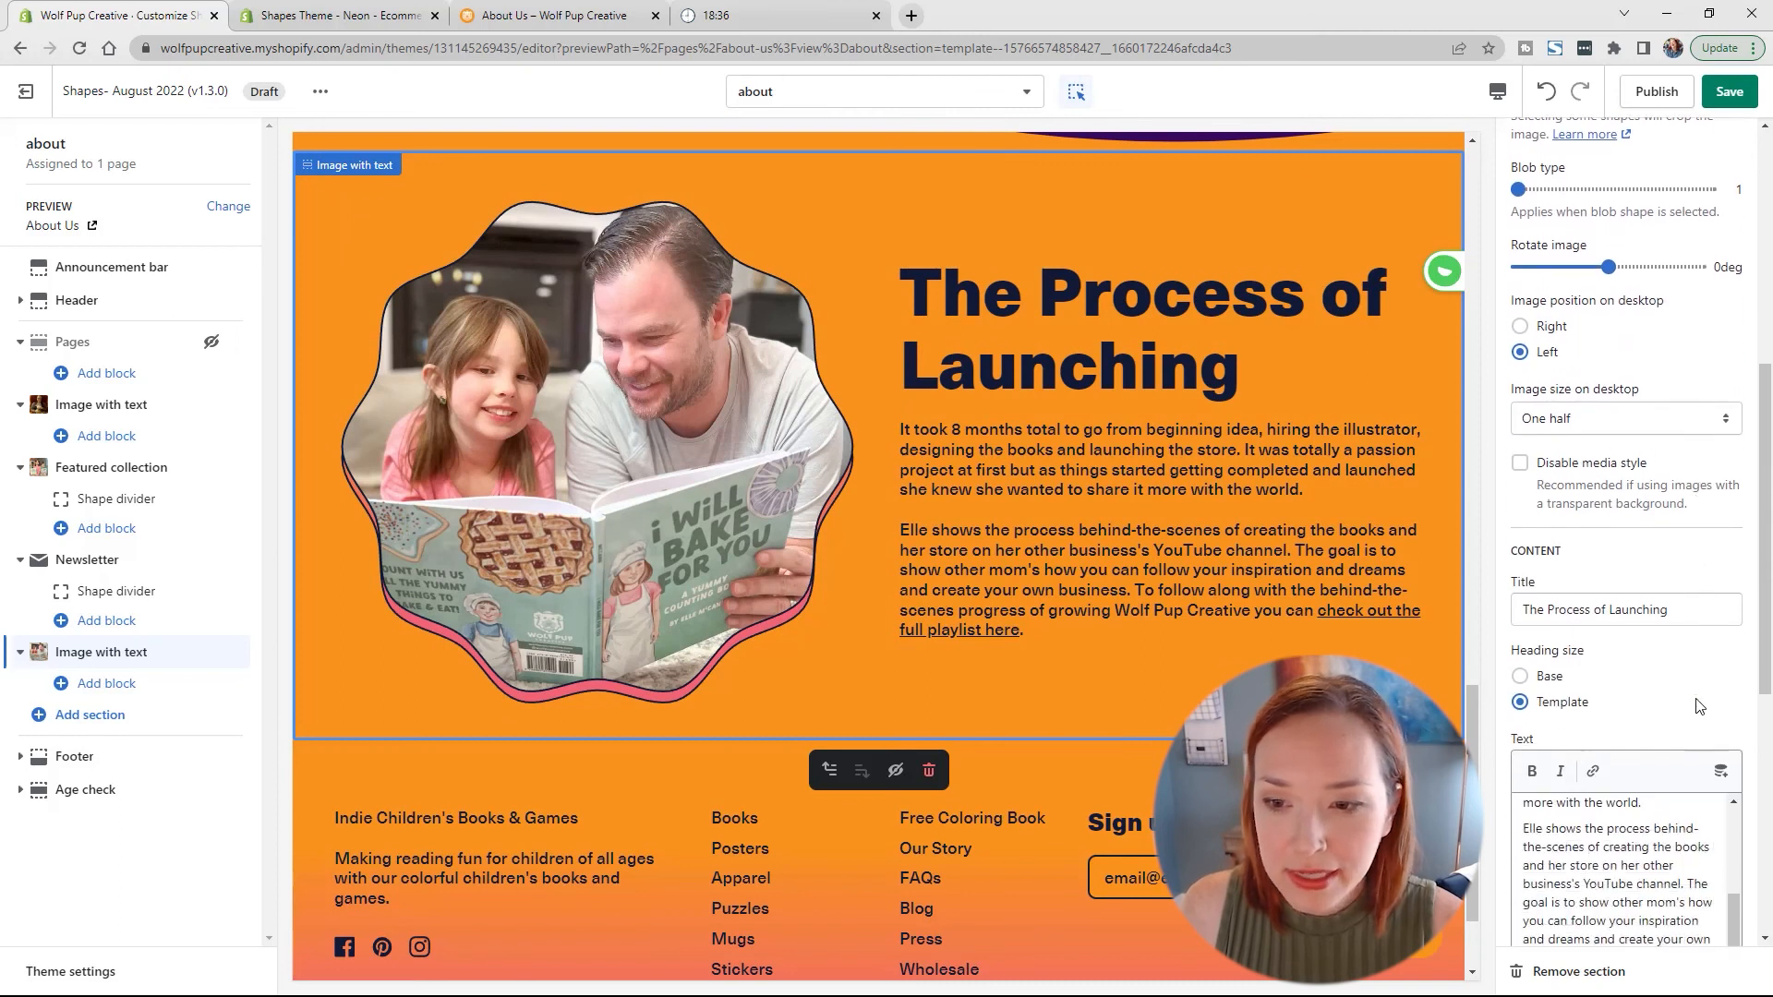
pyautogui.scroll(-1, 1697, 707)
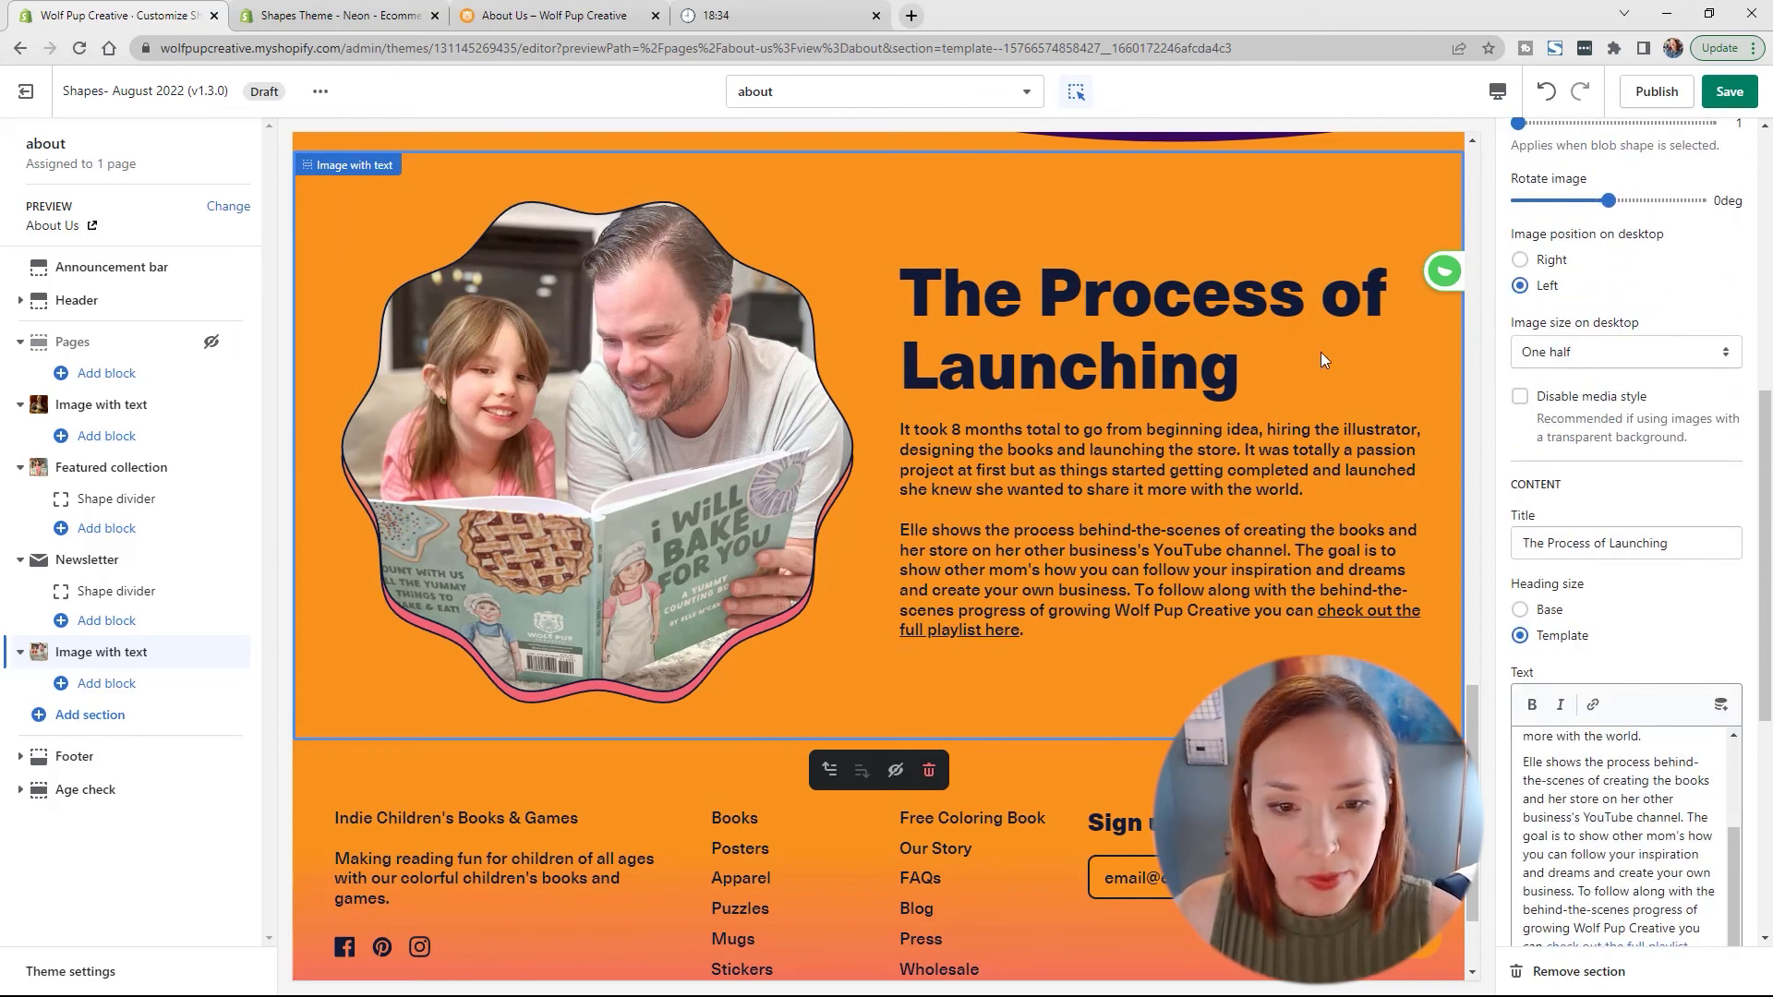
pyautogui.scroll(-5, 1678, 543)
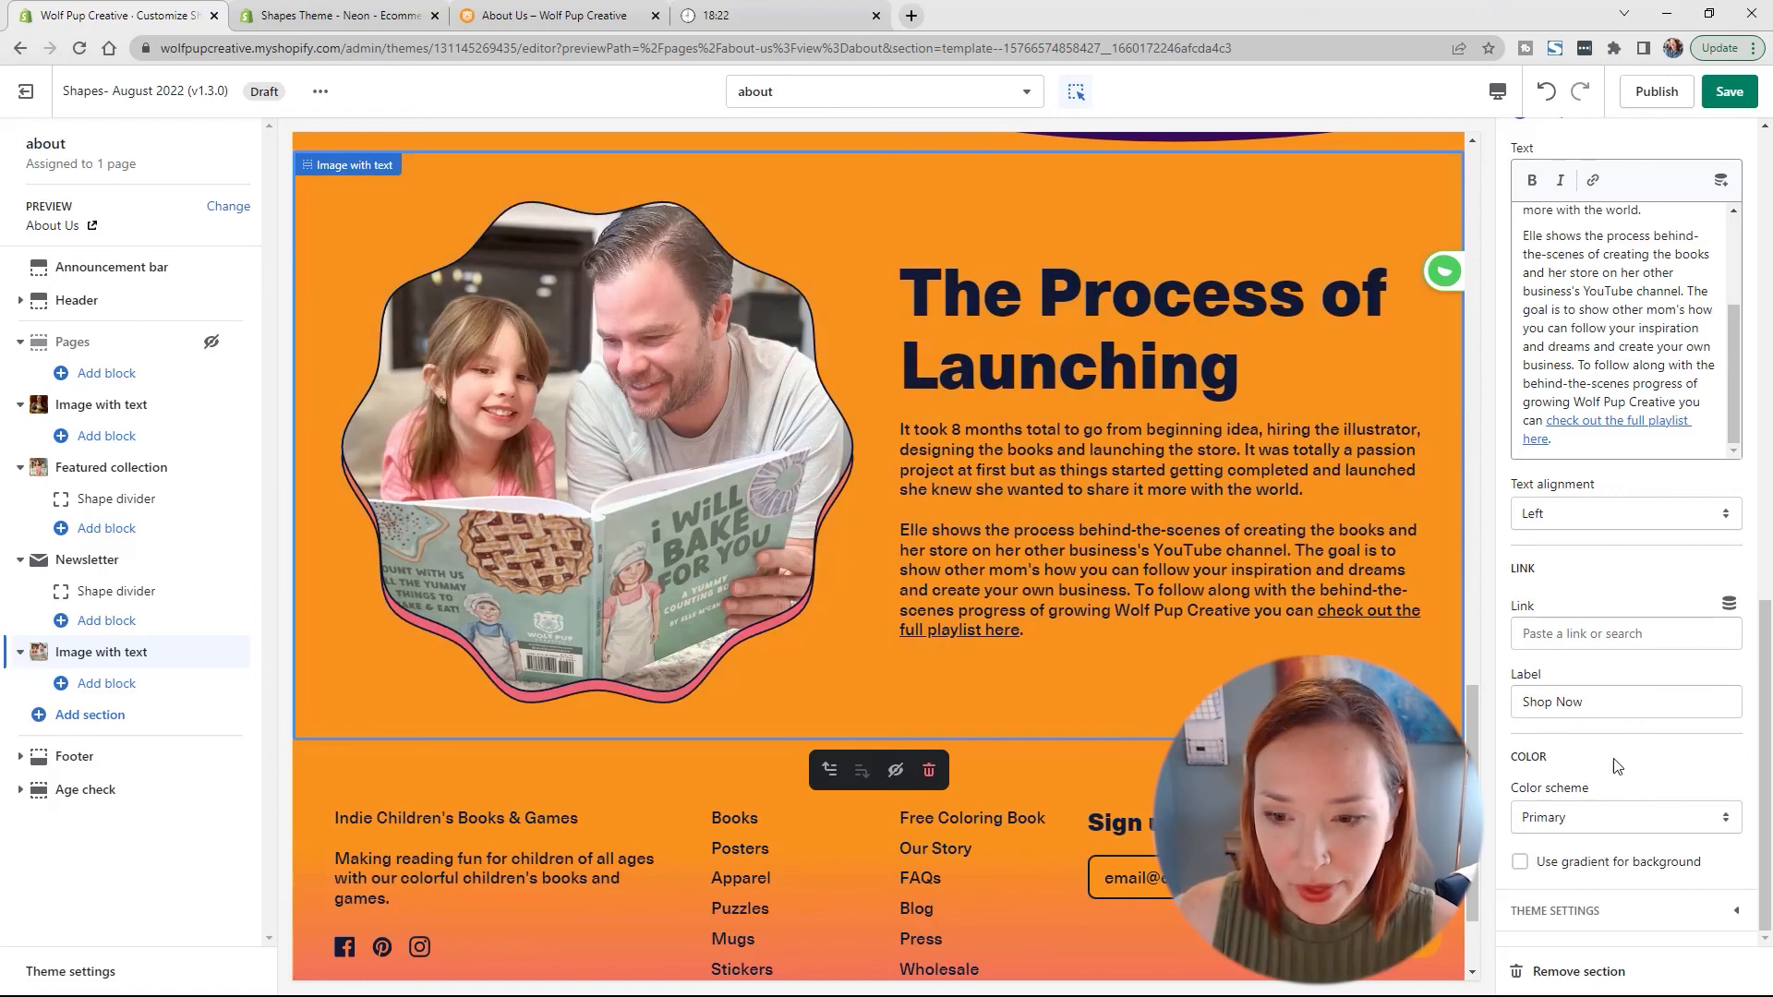
pyautogui.click(1520, 861)
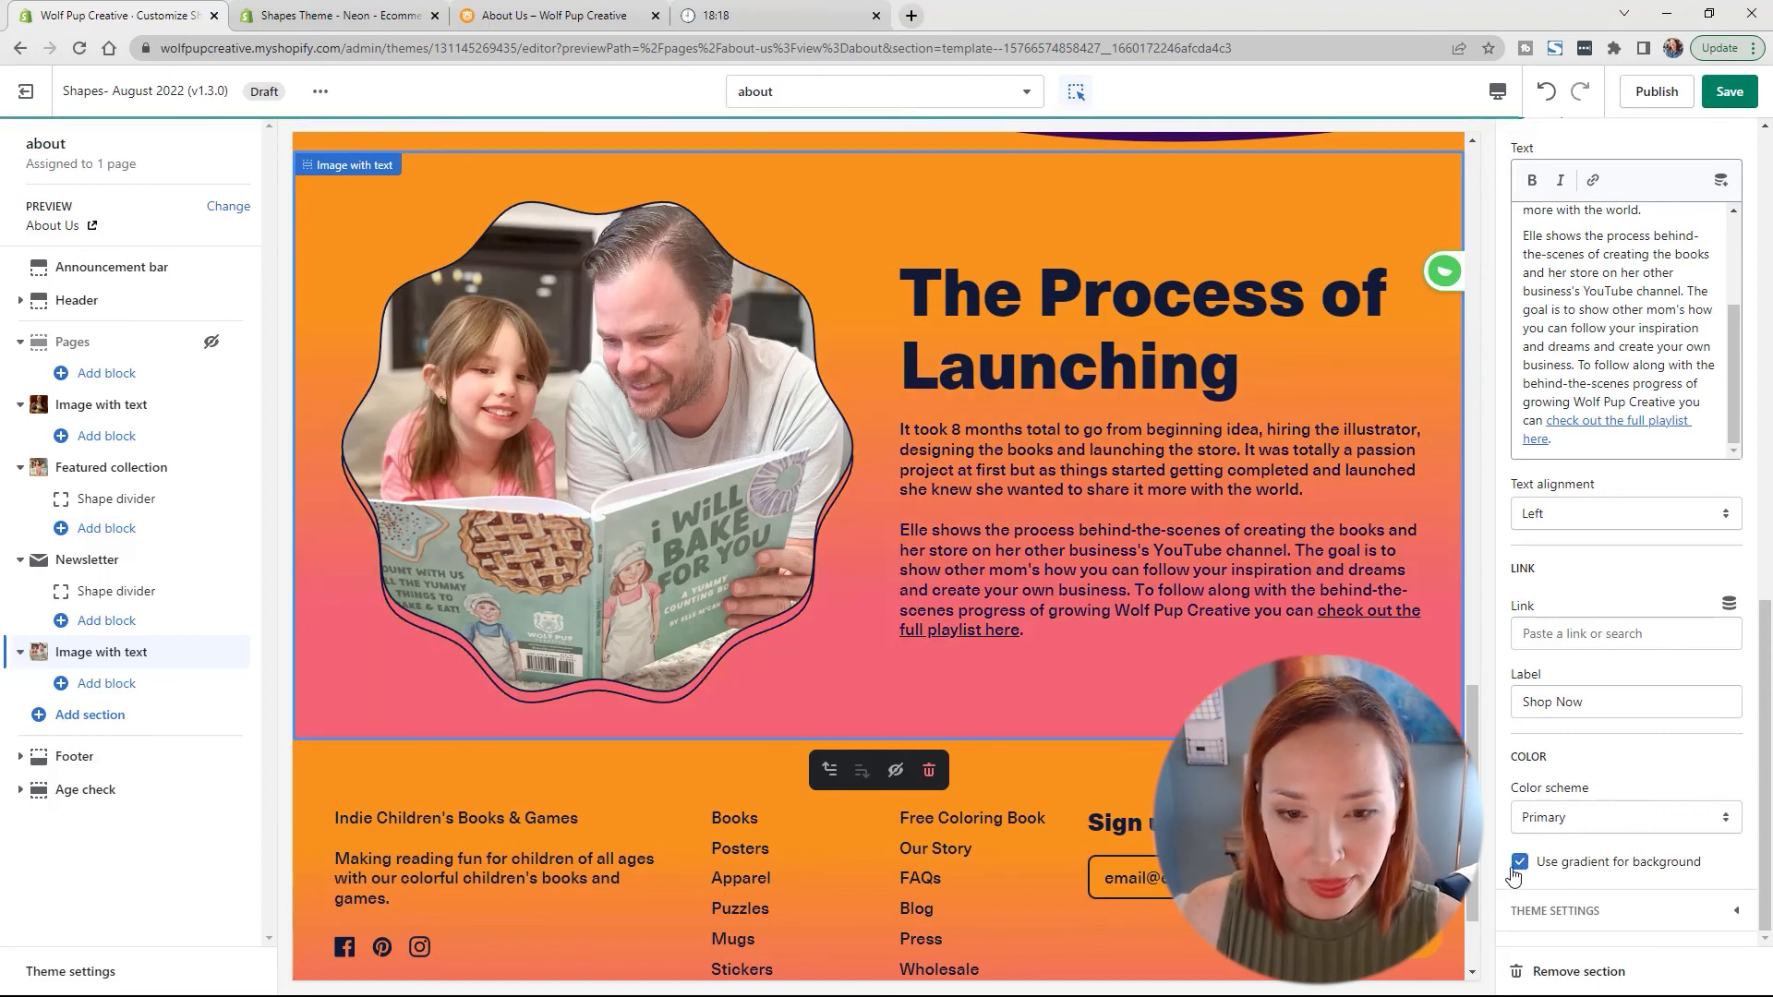
# Step: Review how the newsletter, its shape dividers, the gradient section and the footer flow together in the page preview
pyautogui.scroll(3, 988, 614)
pyautogui.scroll(-5, 920, 552)
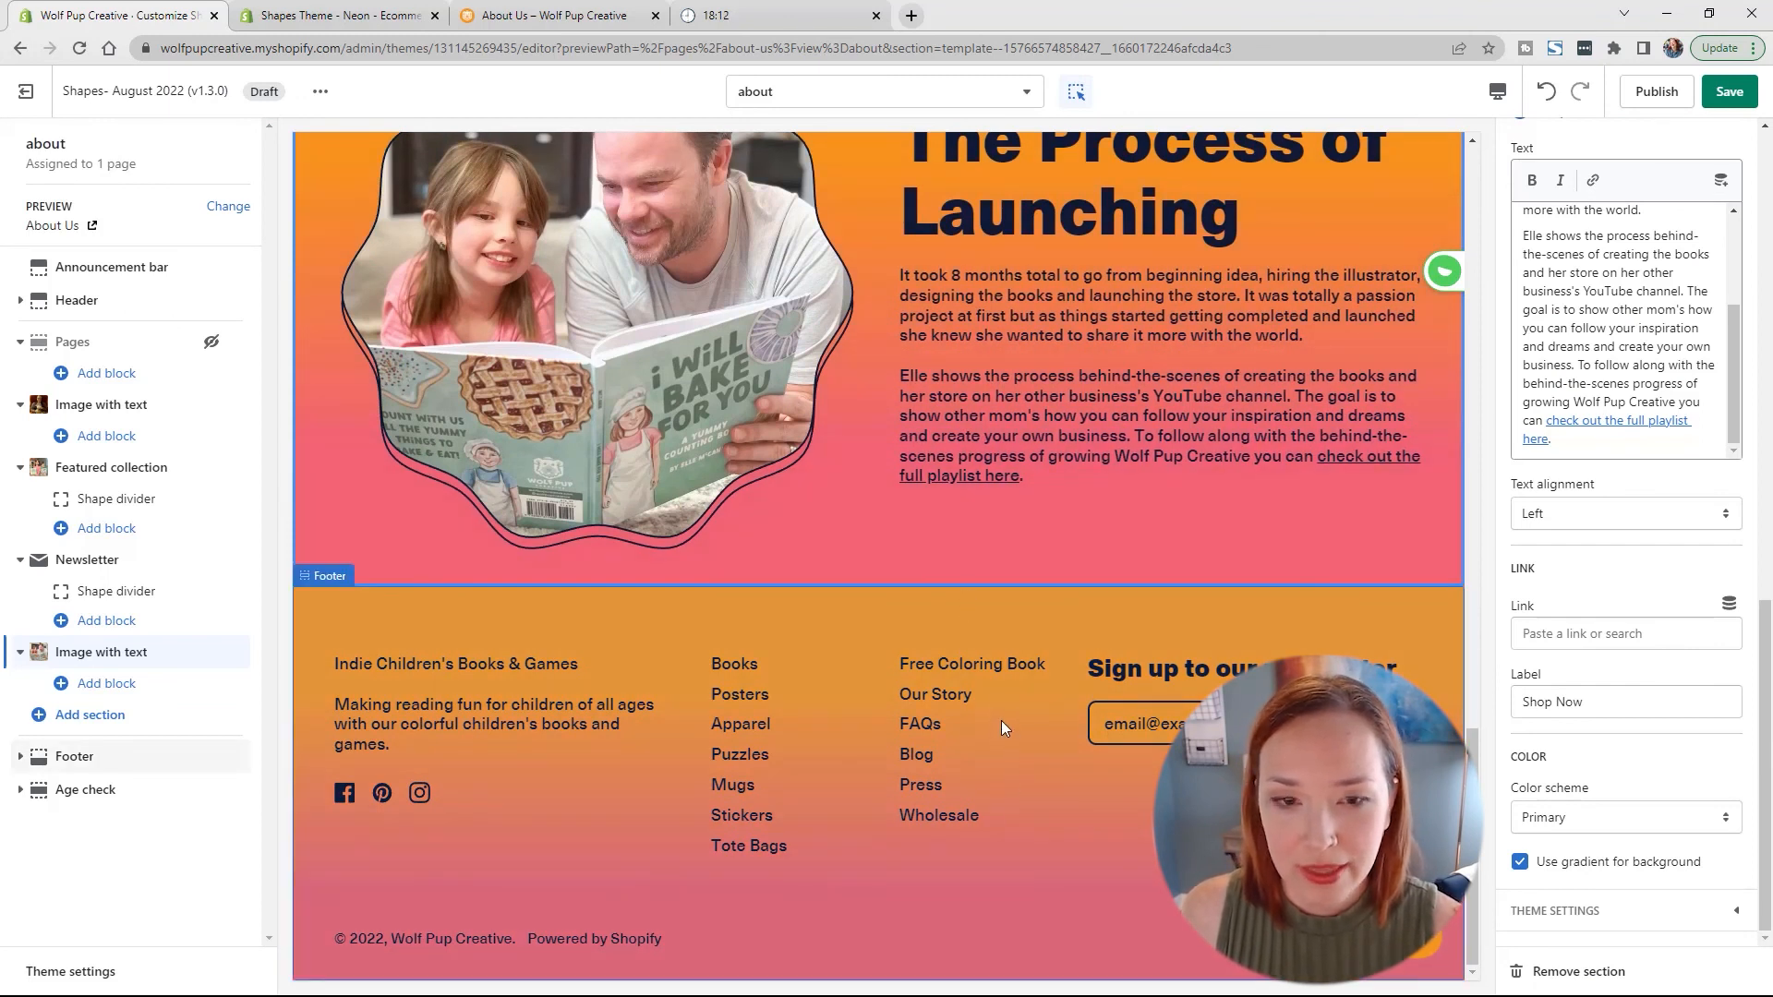
pyautogui.scroll(12, 1001, 720)
pyautogui.scroll(-5, 1005, 690)
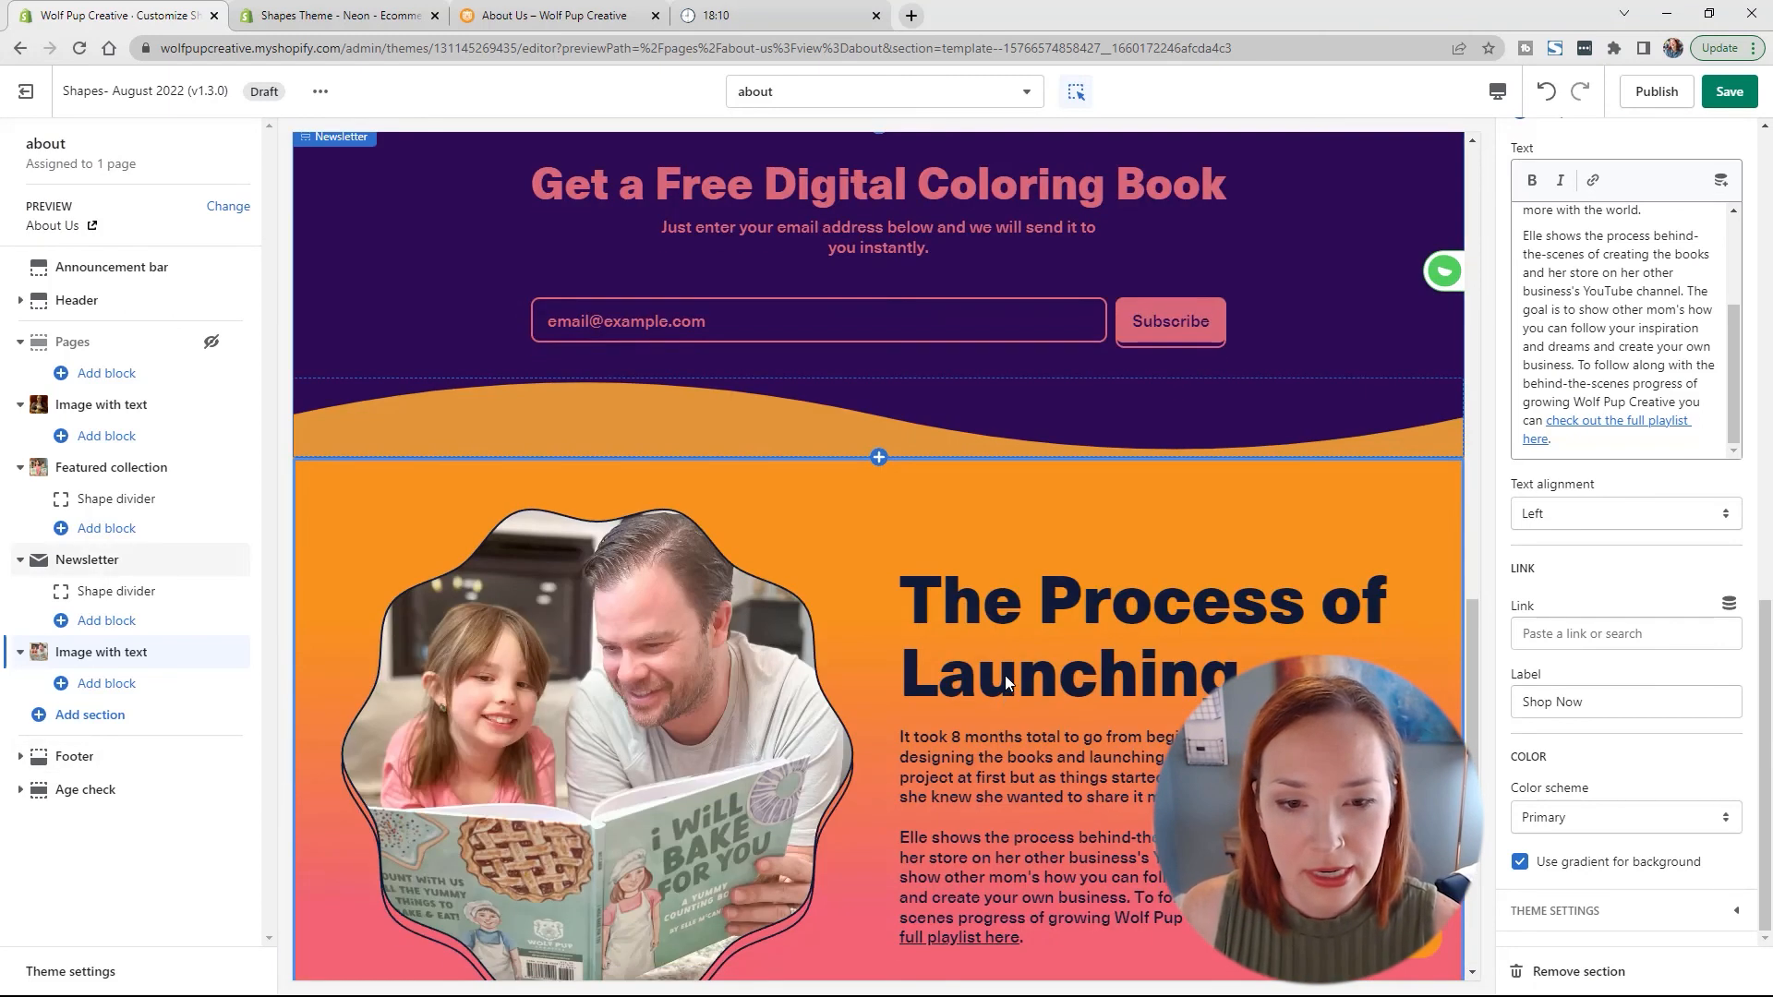
pyautogui.scroll(3, 995, 656)
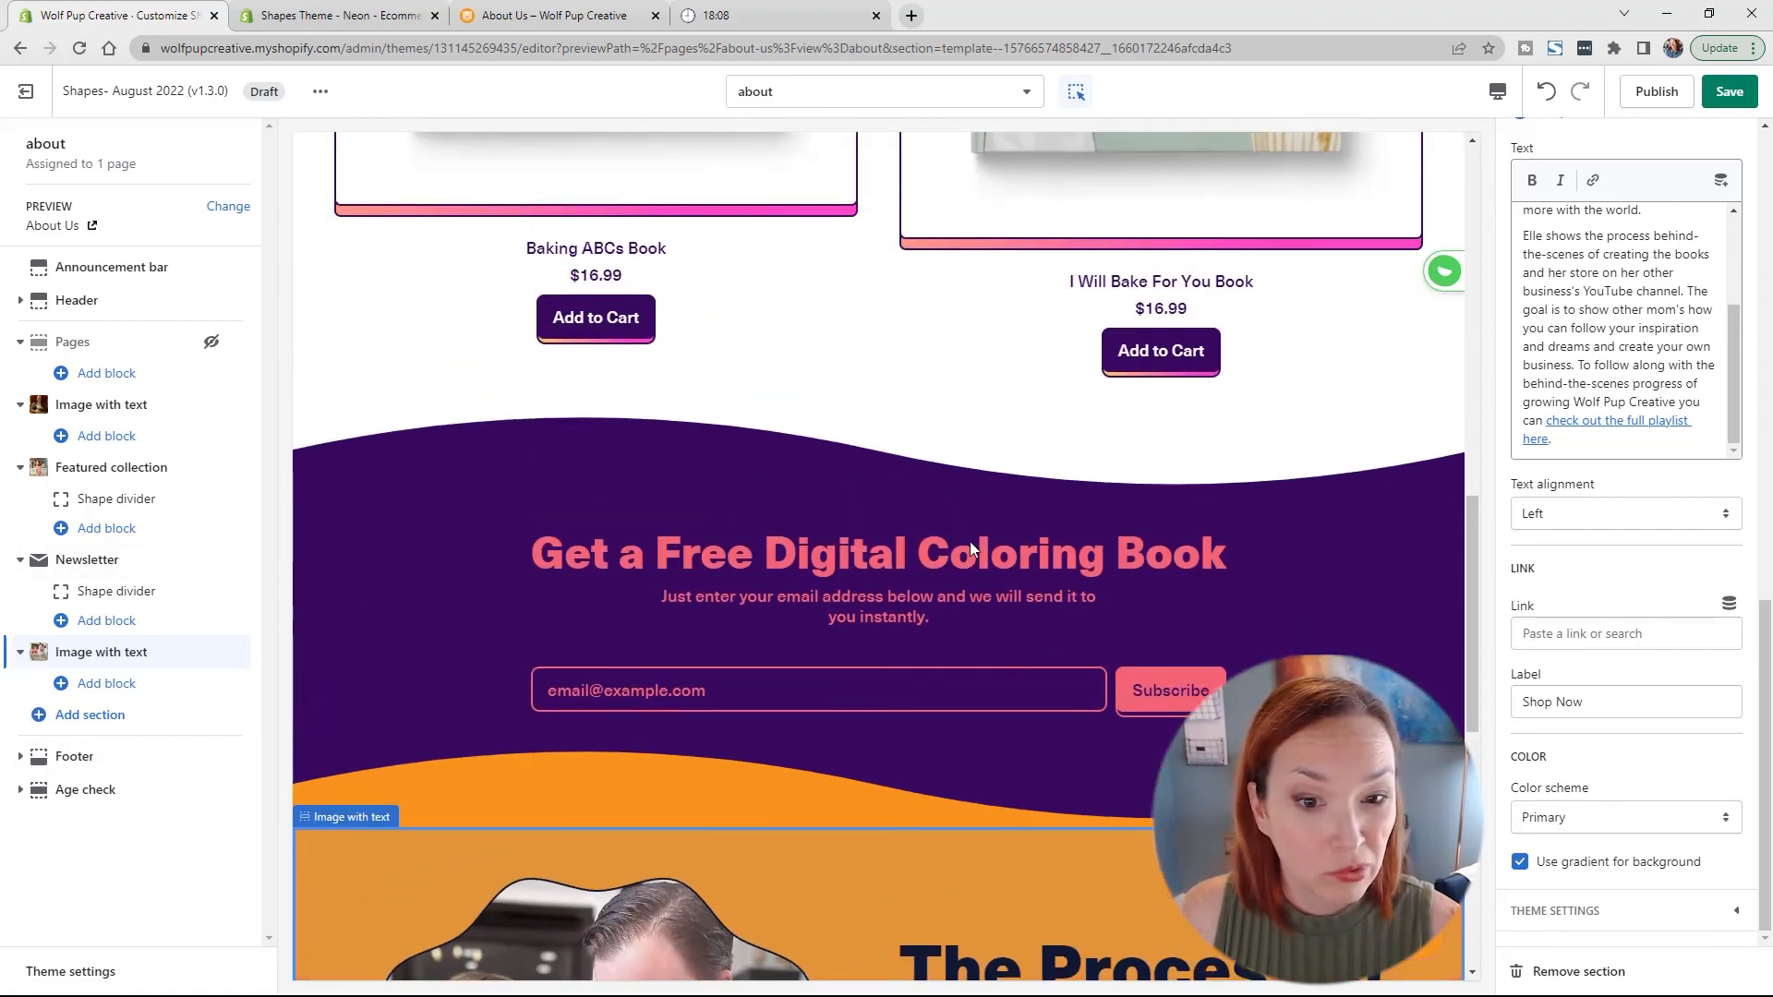
pyautogui.scroll(-5, 966, 578)
pyautogui.scroll(-4, 966, 578)
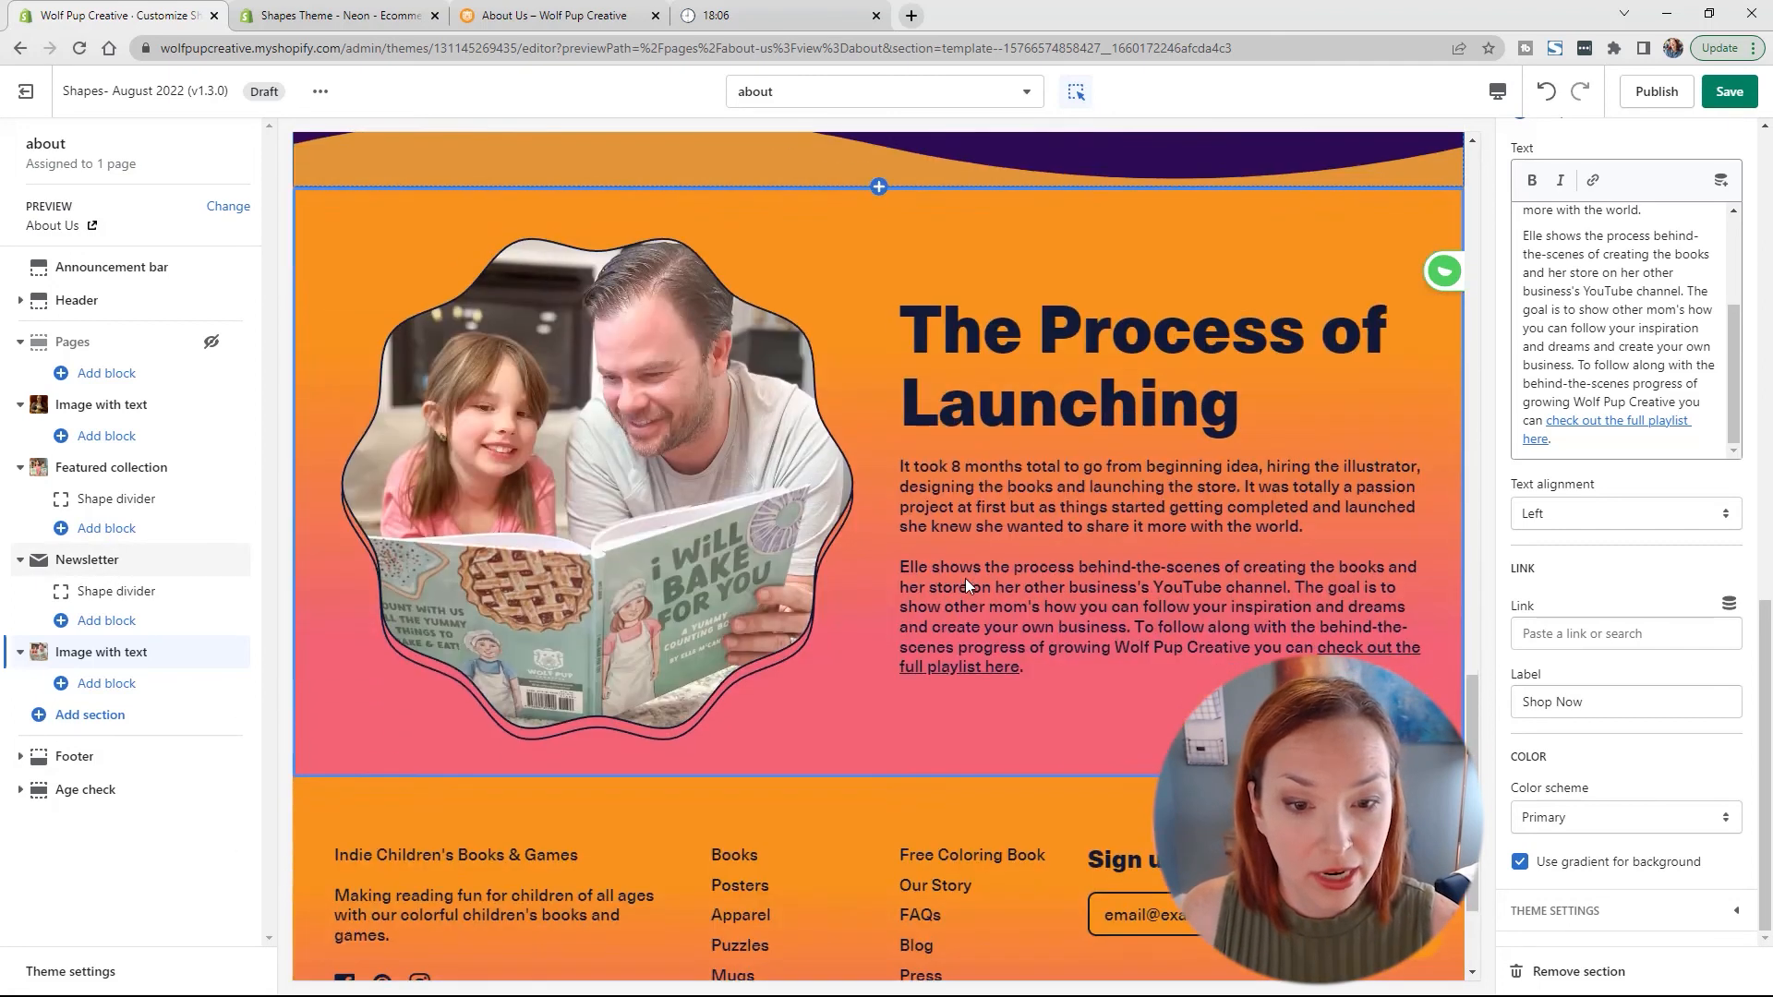
pyautogui.scroll(6, 966, 565)
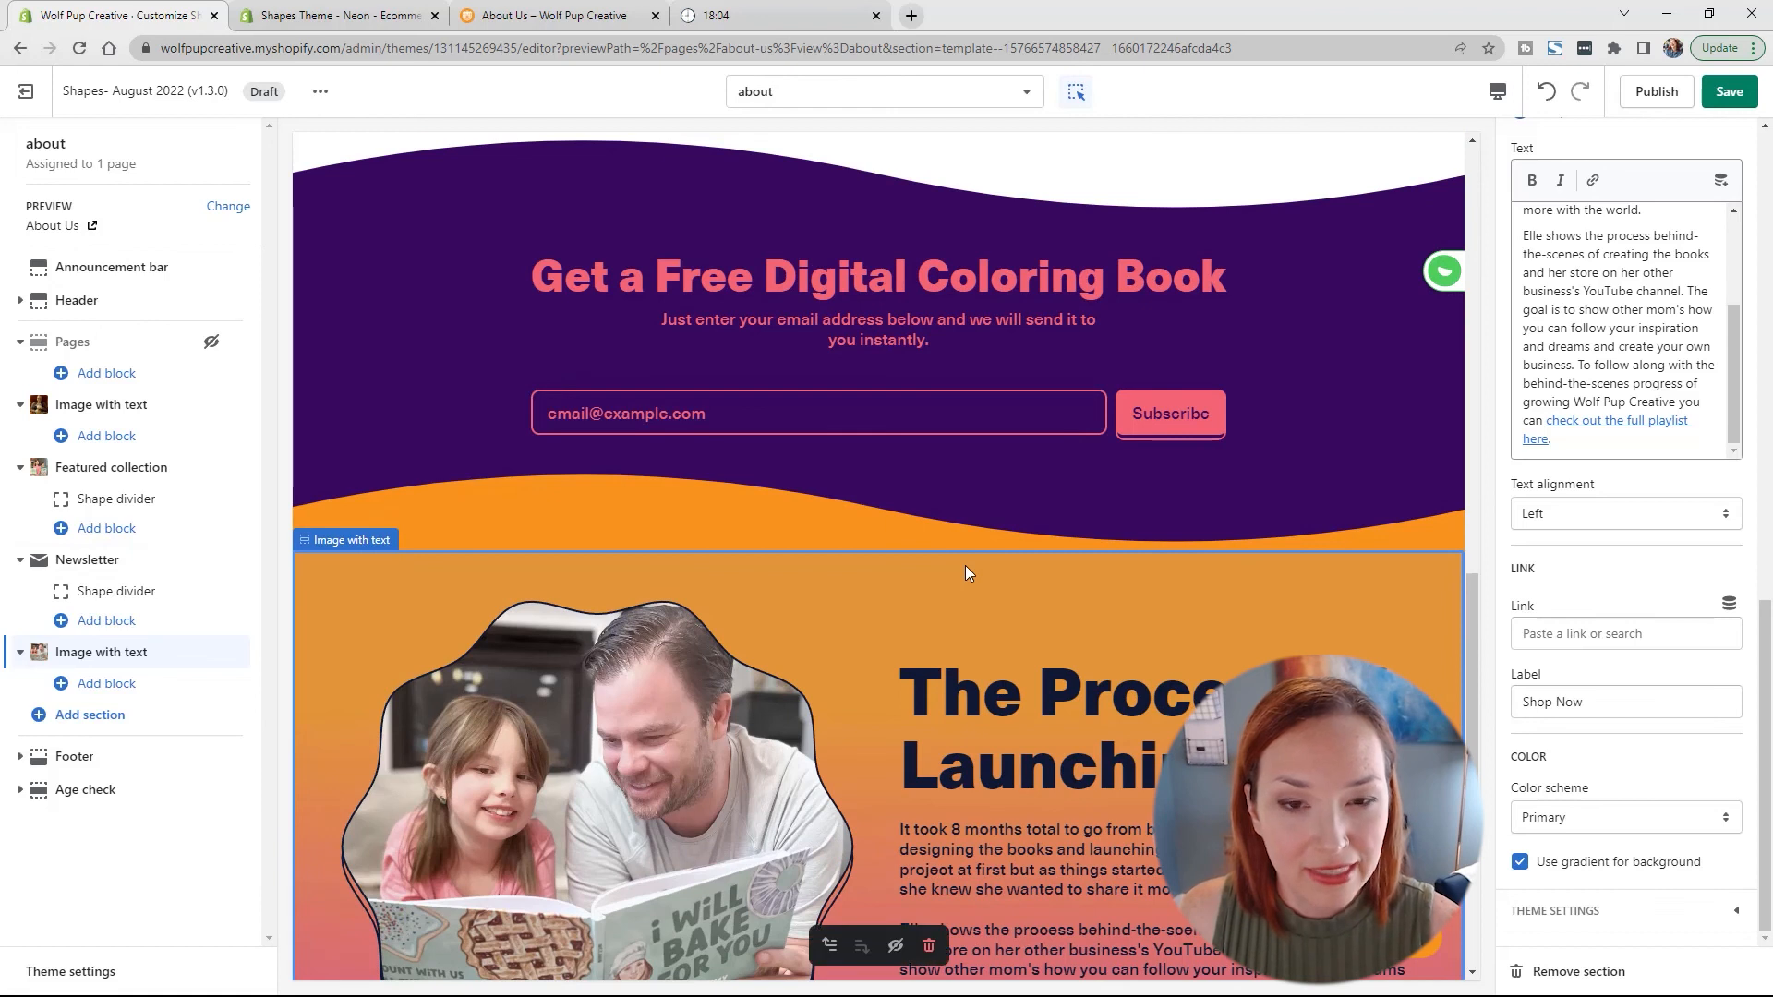
pyautogui.scroll(-5, 969, 563)
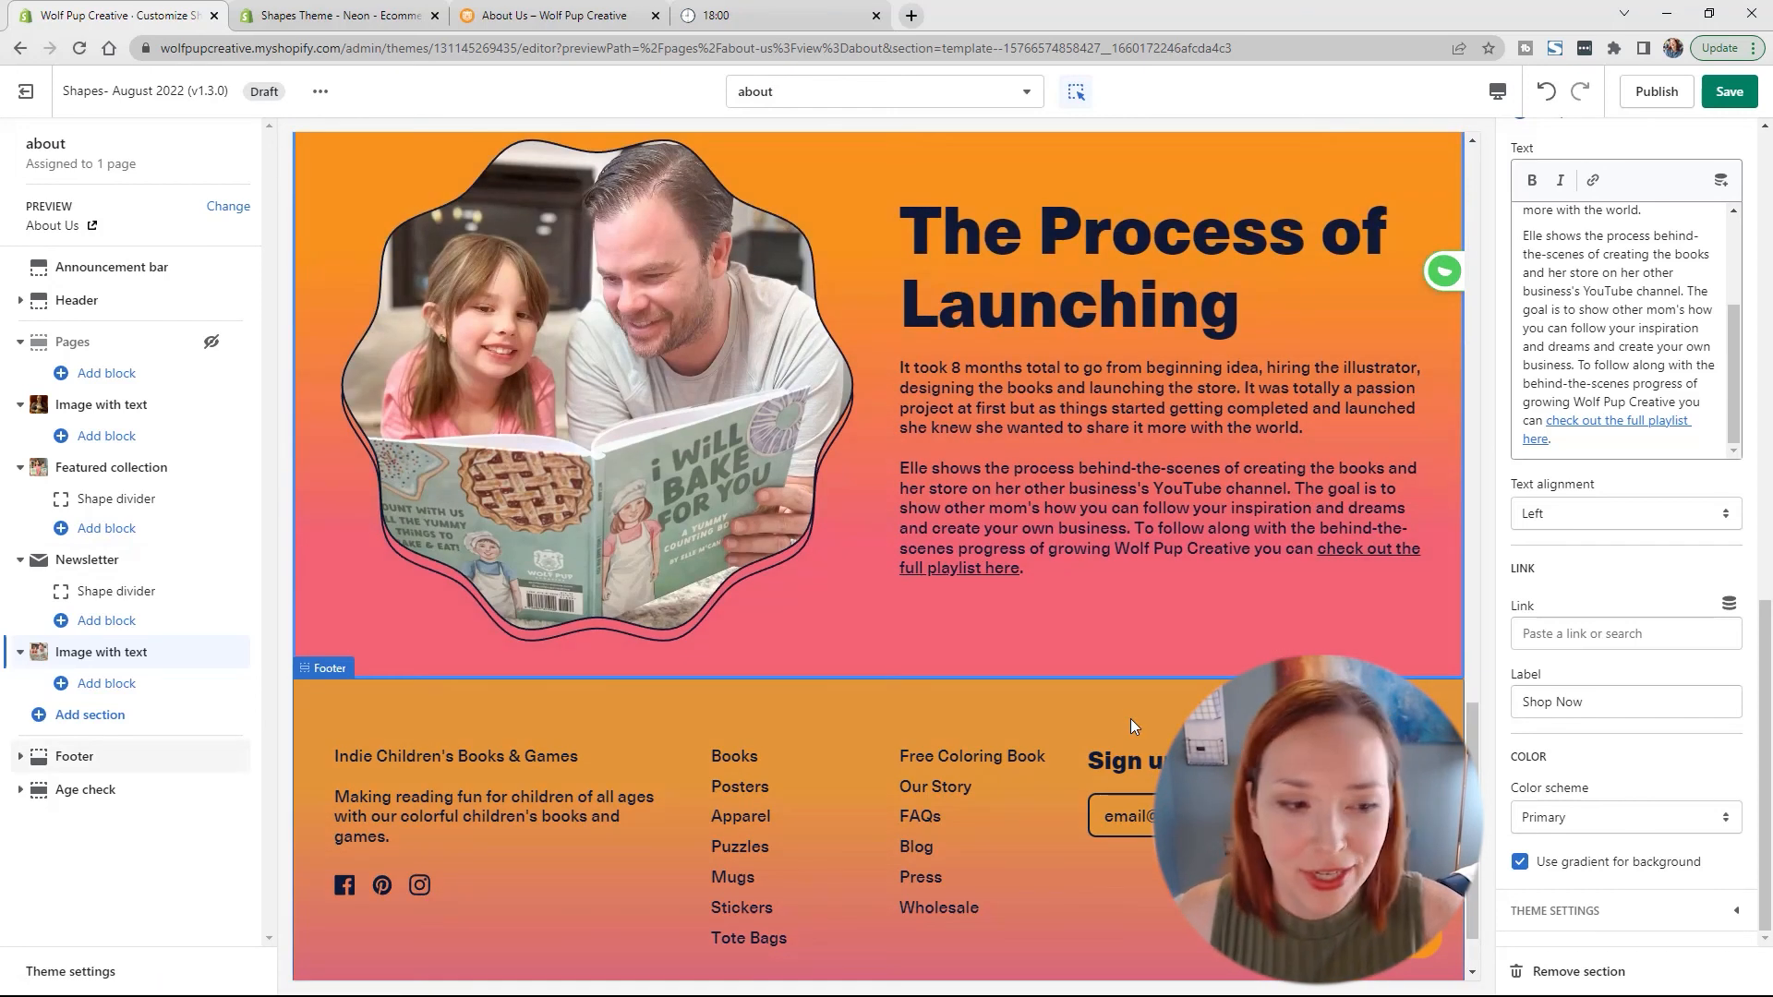
# Step: Add a Feature text columns section below the second Image with text section and open its first heading block
pyautogui.click(85, 726)
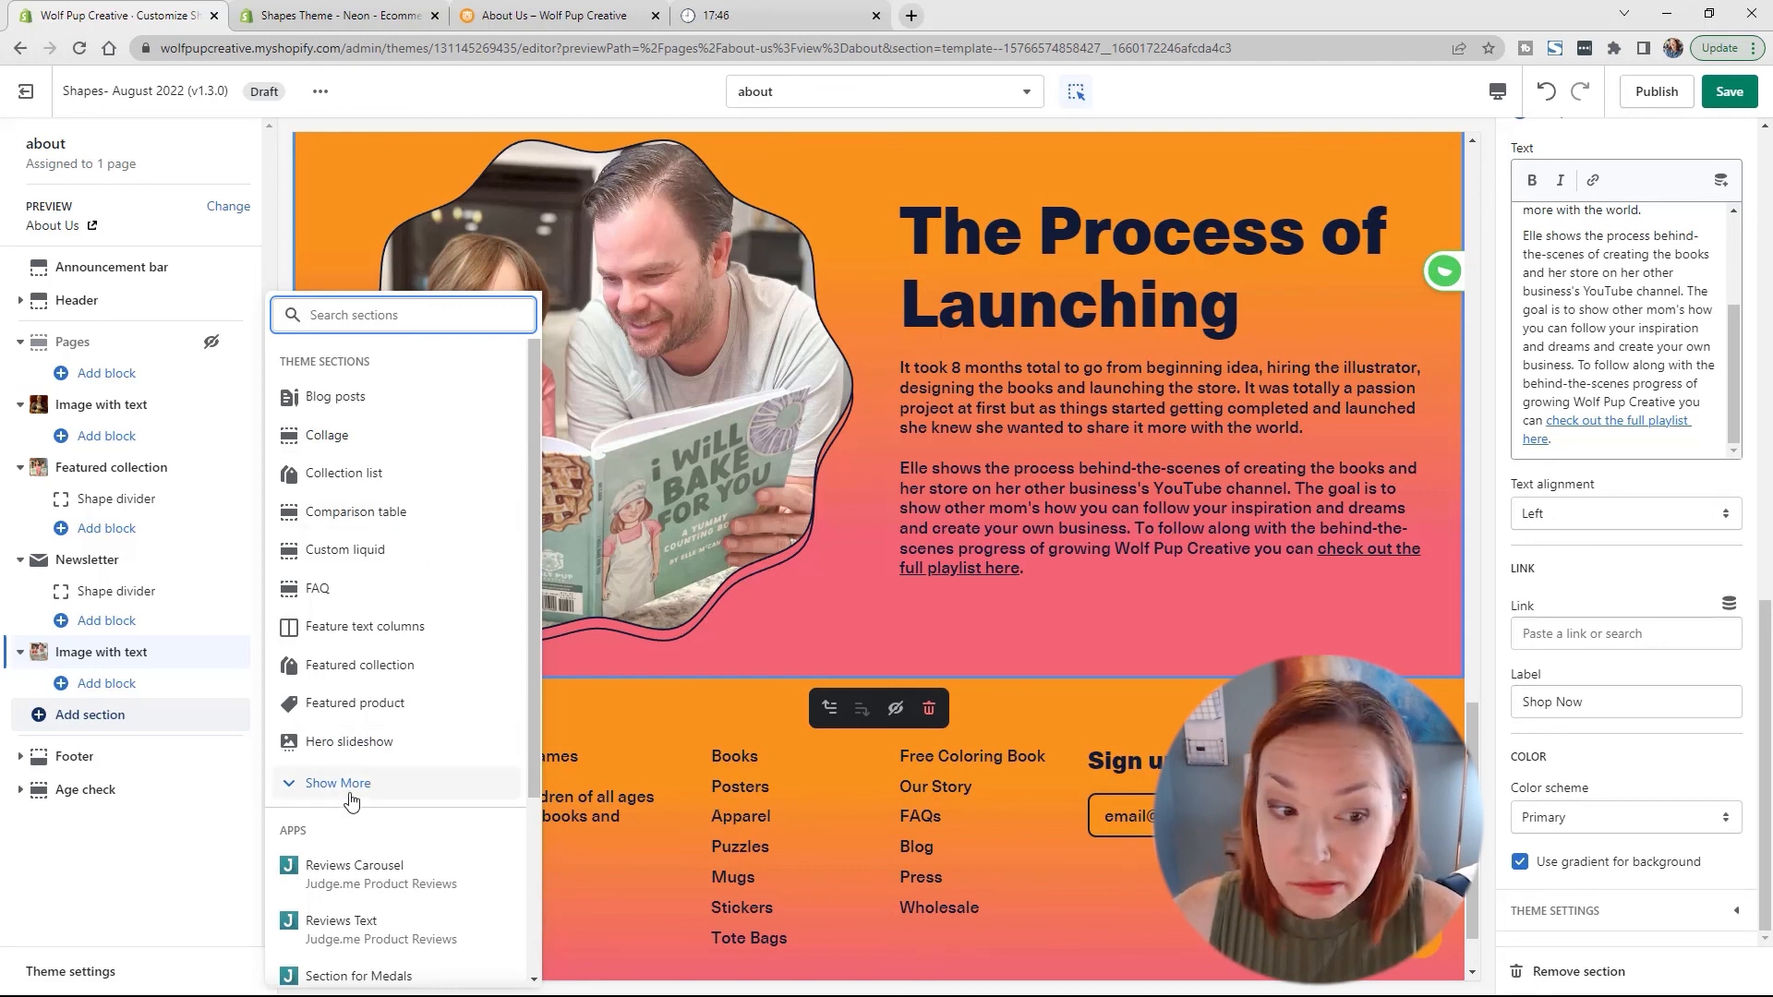
pyautogui.click(395, 626)
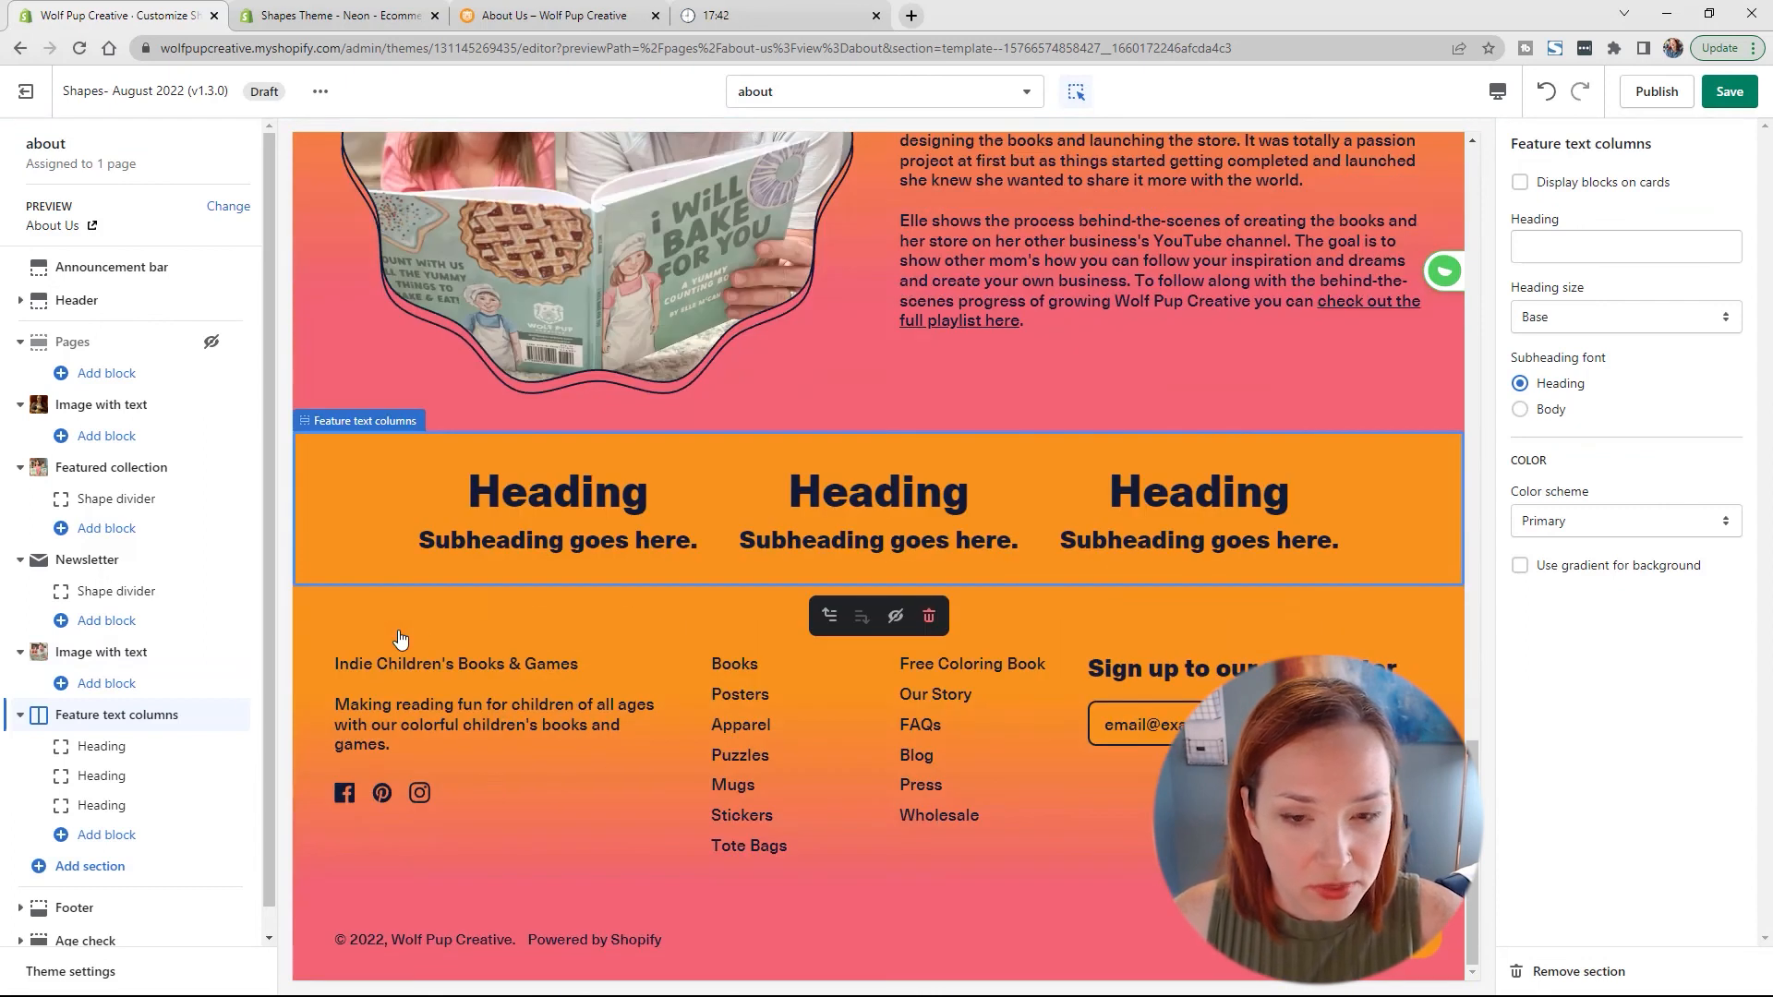
pyautogui.click(135, 758)
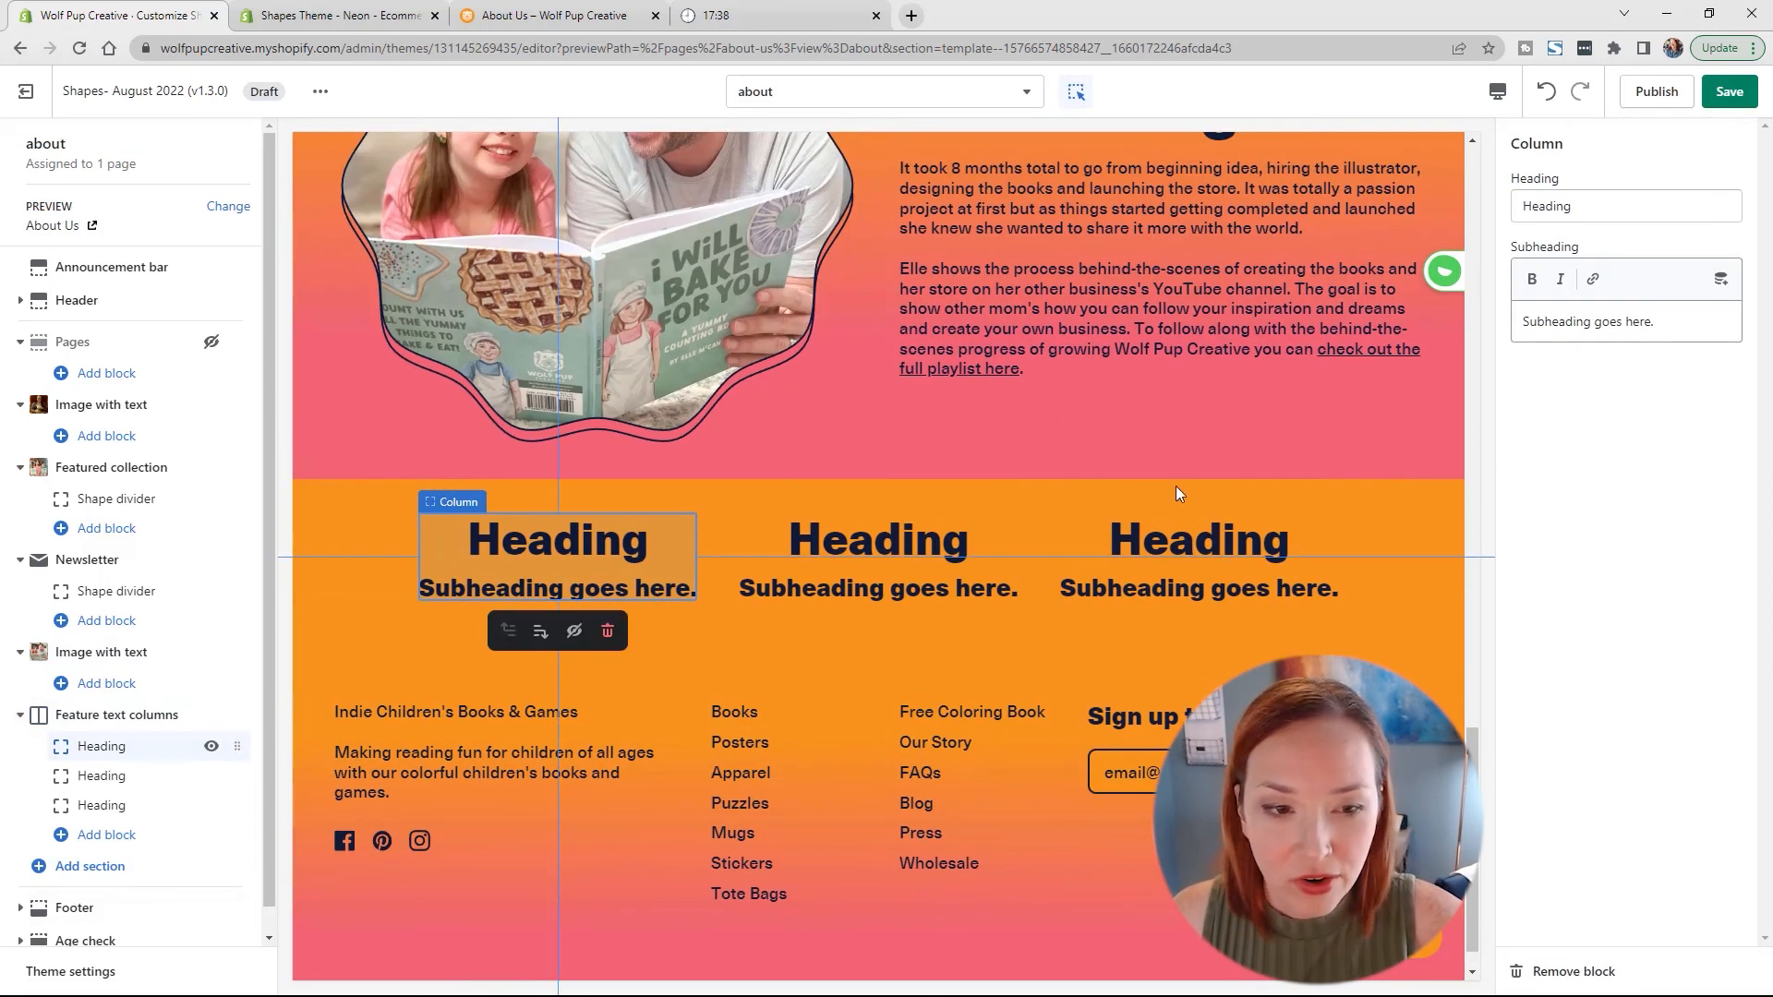
# Step: Set the Feature text columns section's color scheme to Quaternary
pyautogui.click(138, 717)
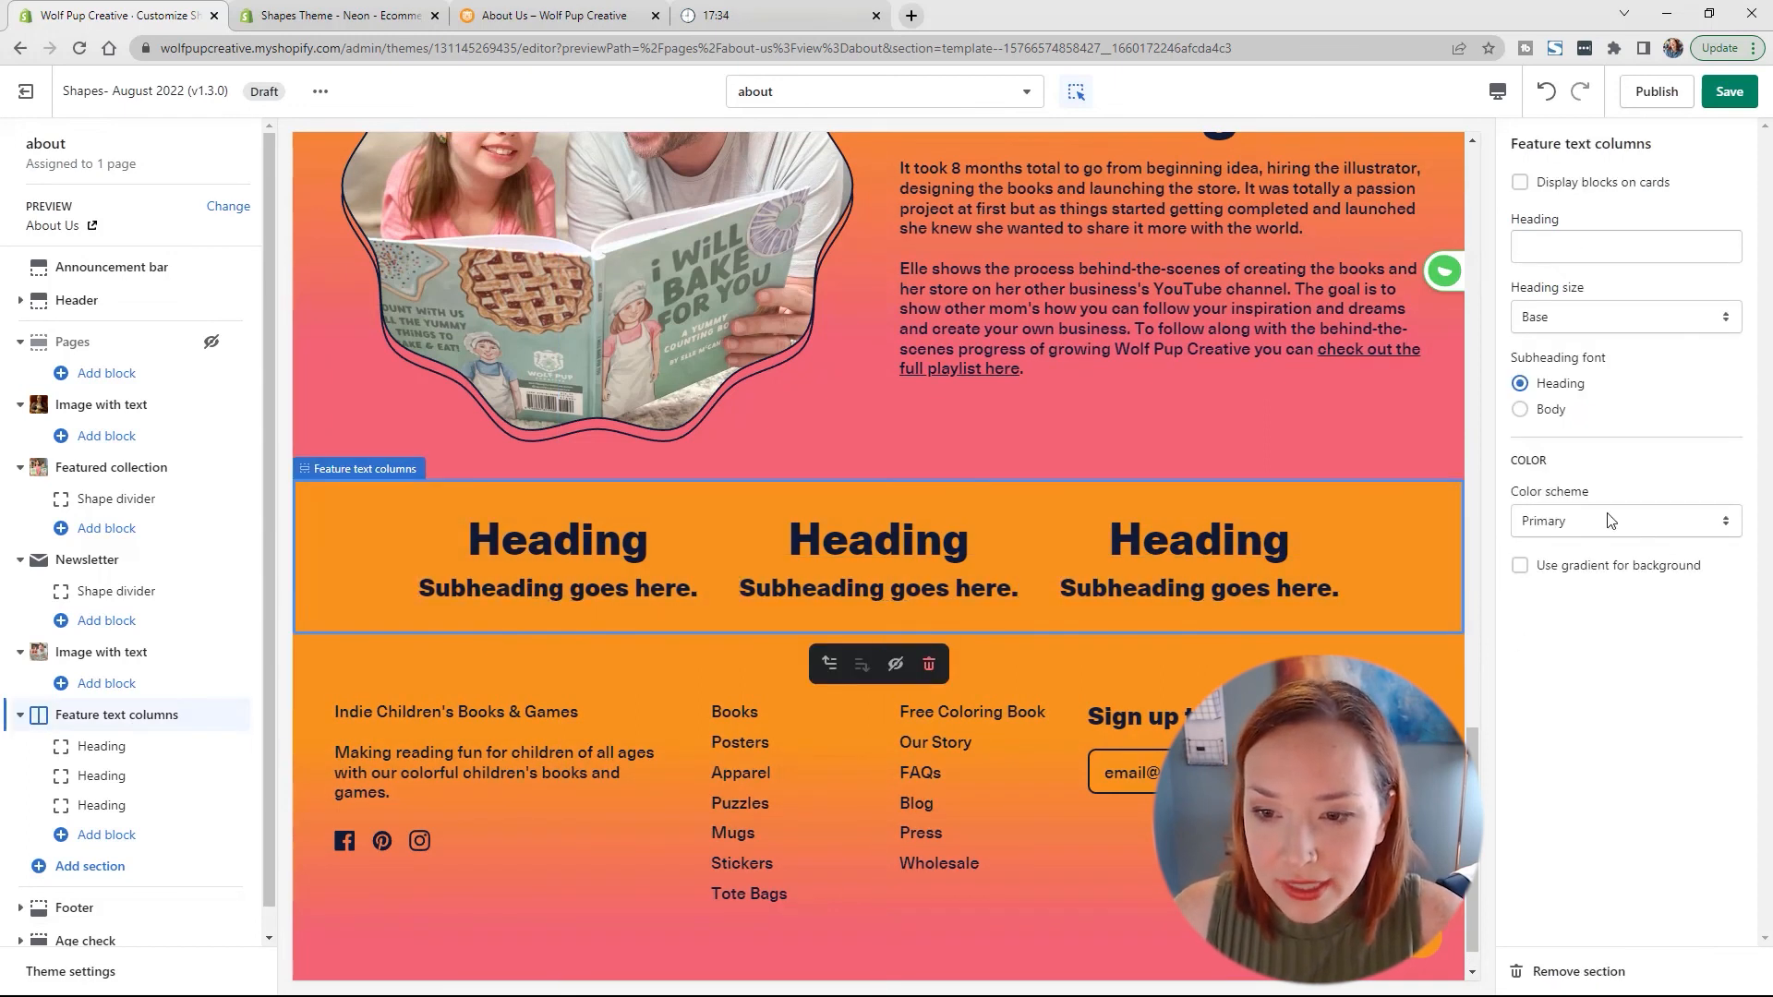
pyautogui.click(1609, 521)
pyautogui.click(1574, 595)
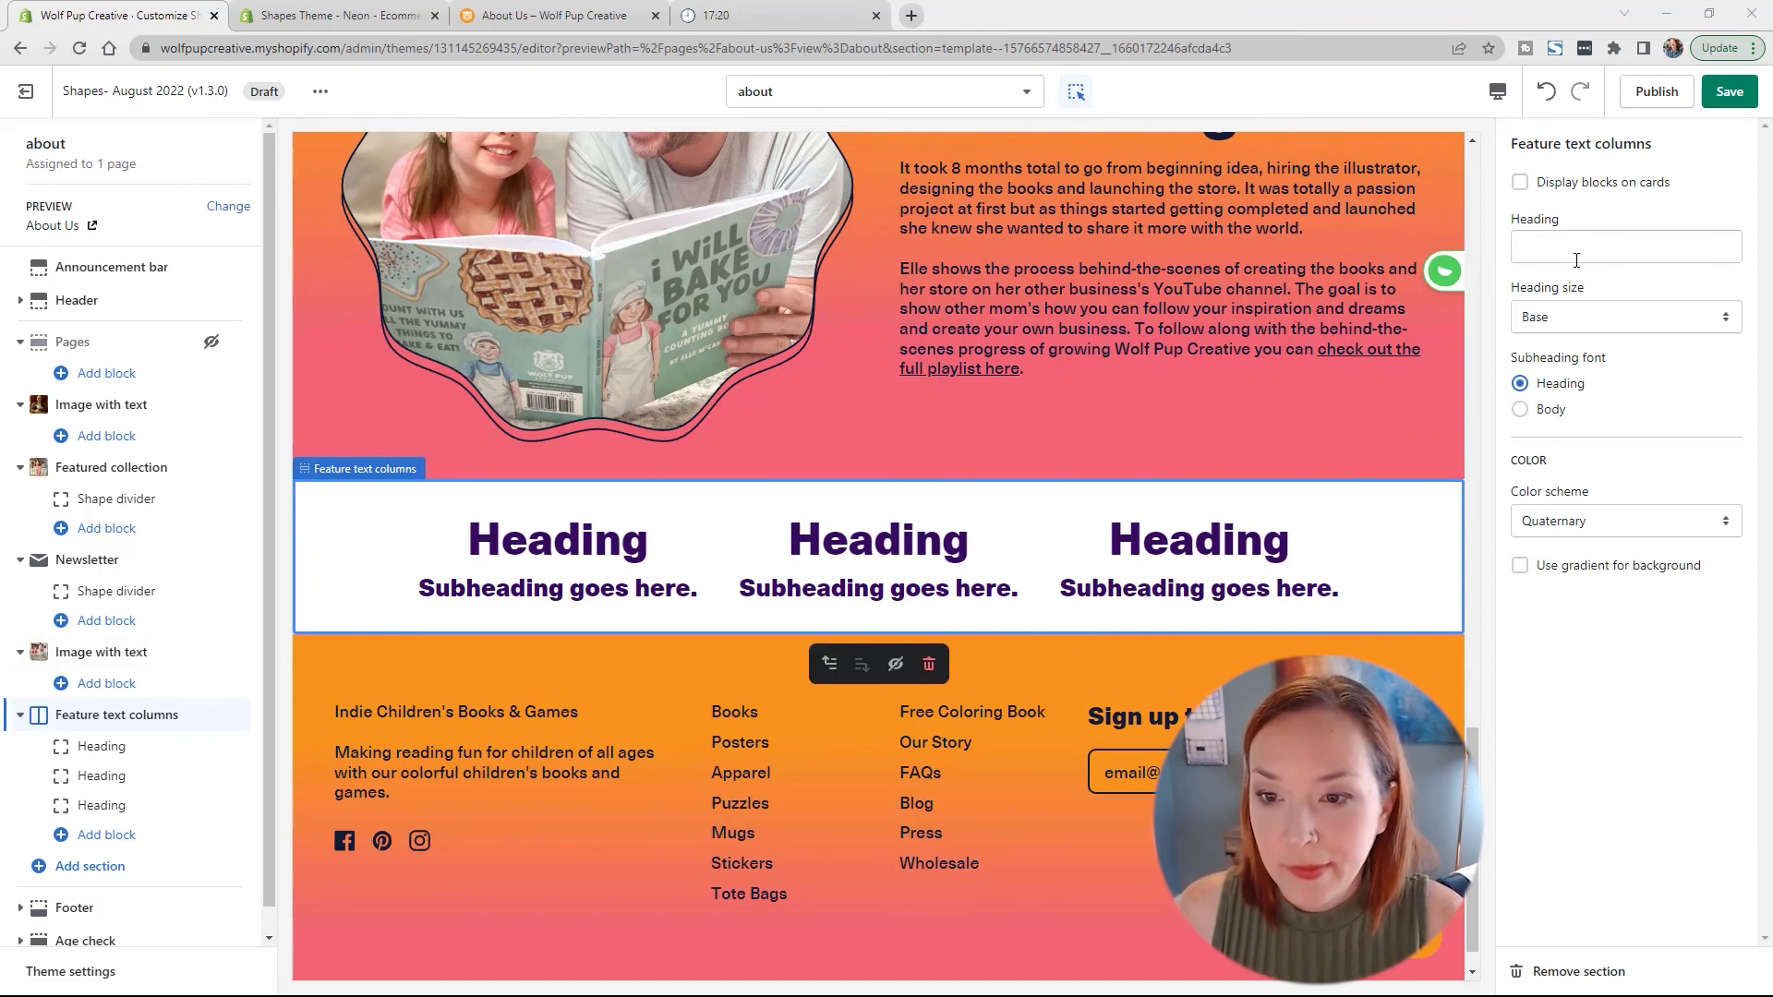
# Step: Set the first column's heading to "Support Small Biz" and subheading to "We are proud to be indie self-publishers and commit to bringing more artist's dreams to life."
pyautogui.click(100, 746)
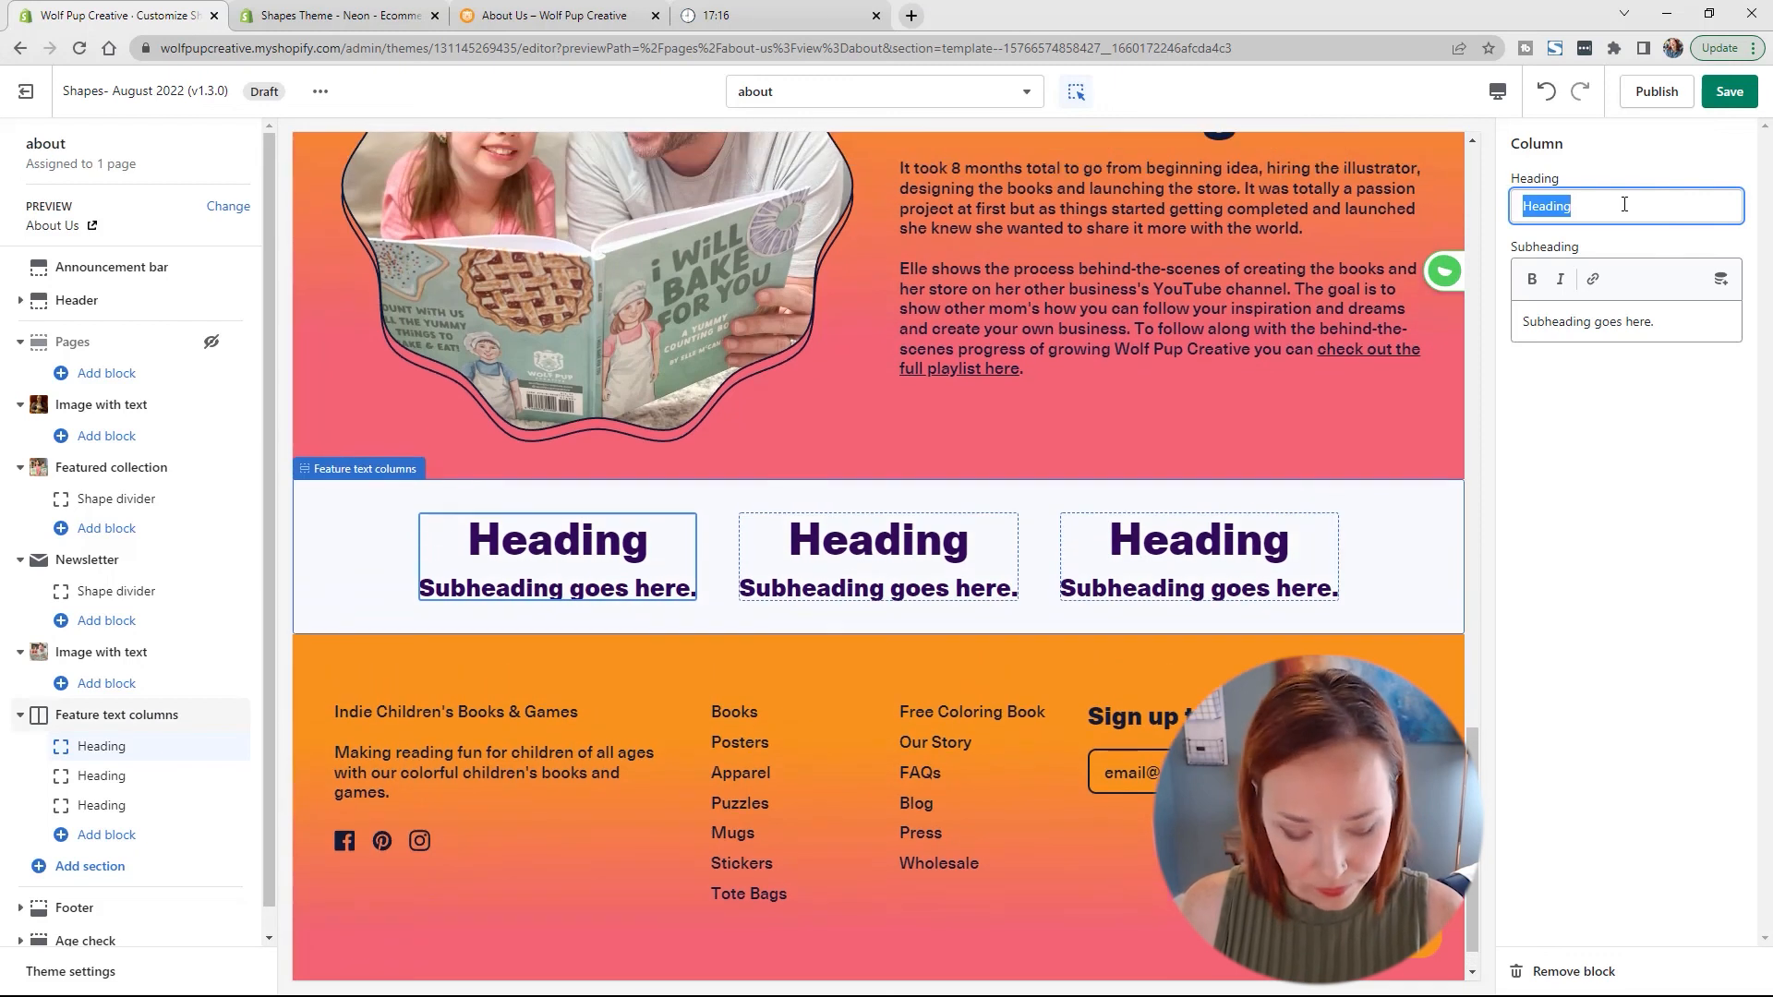
pyautogui.write('Support Small Biz')
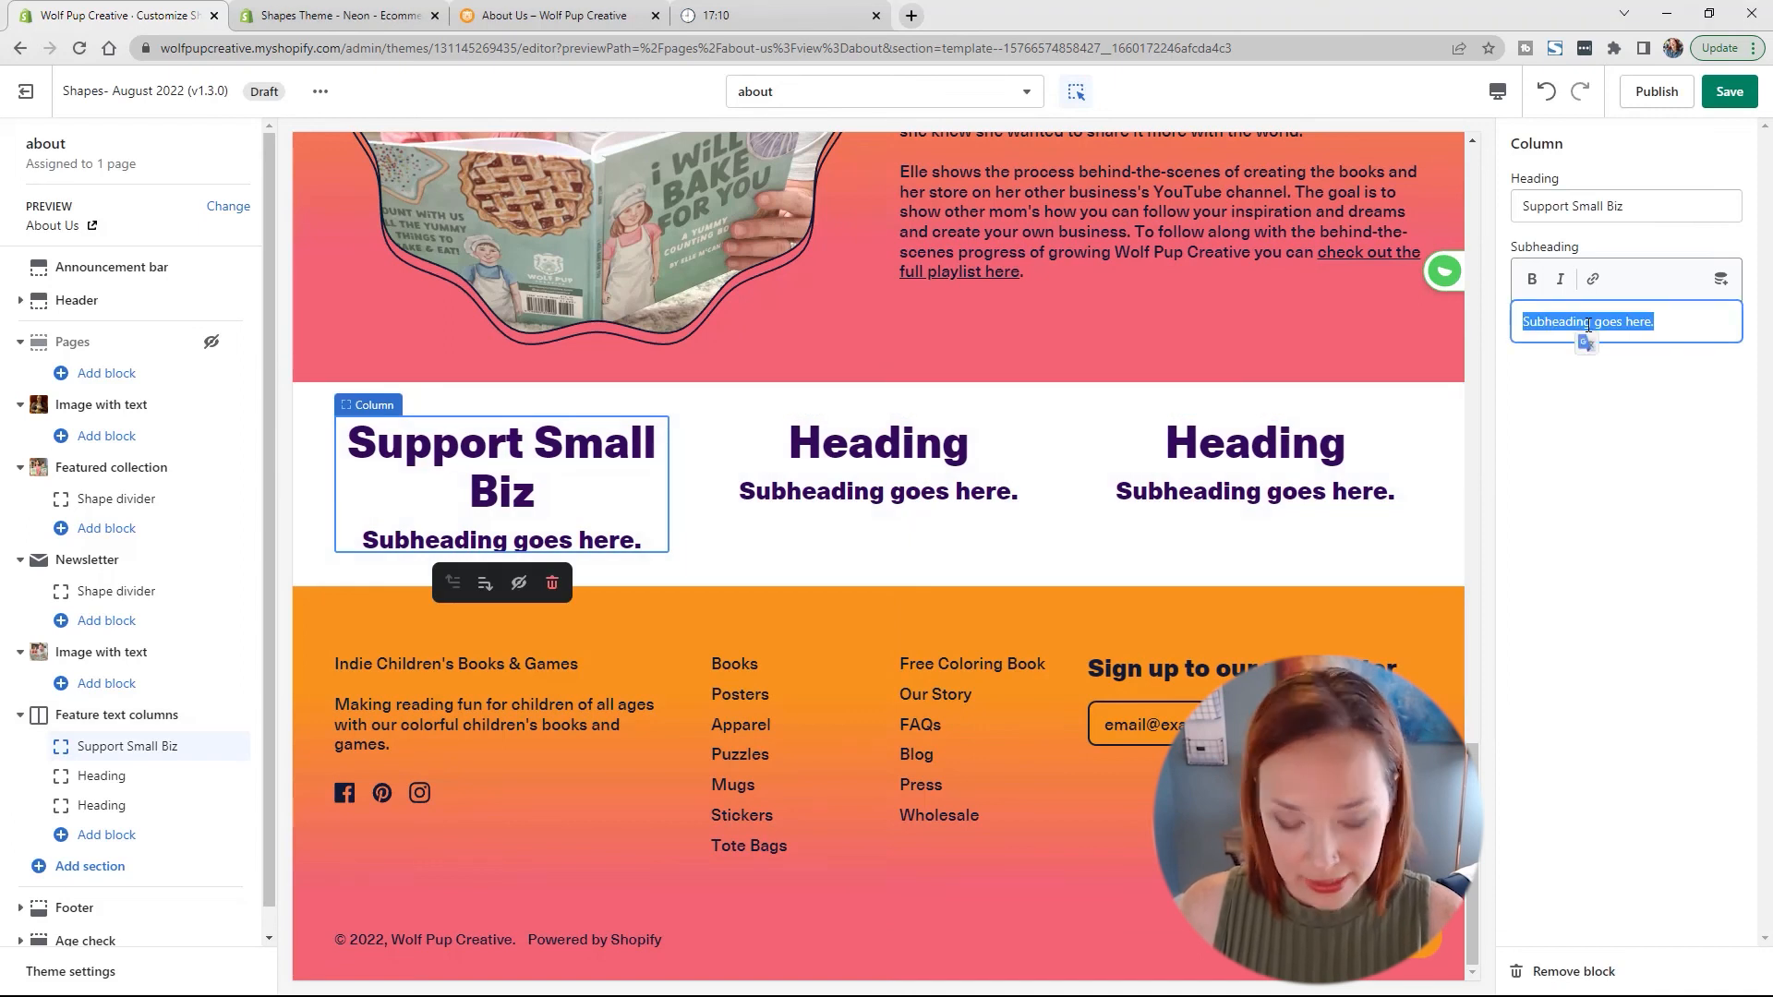
pyautogui.write("We are proud to be indie self-publishers and commit to bringing more artist's dreams to life.")
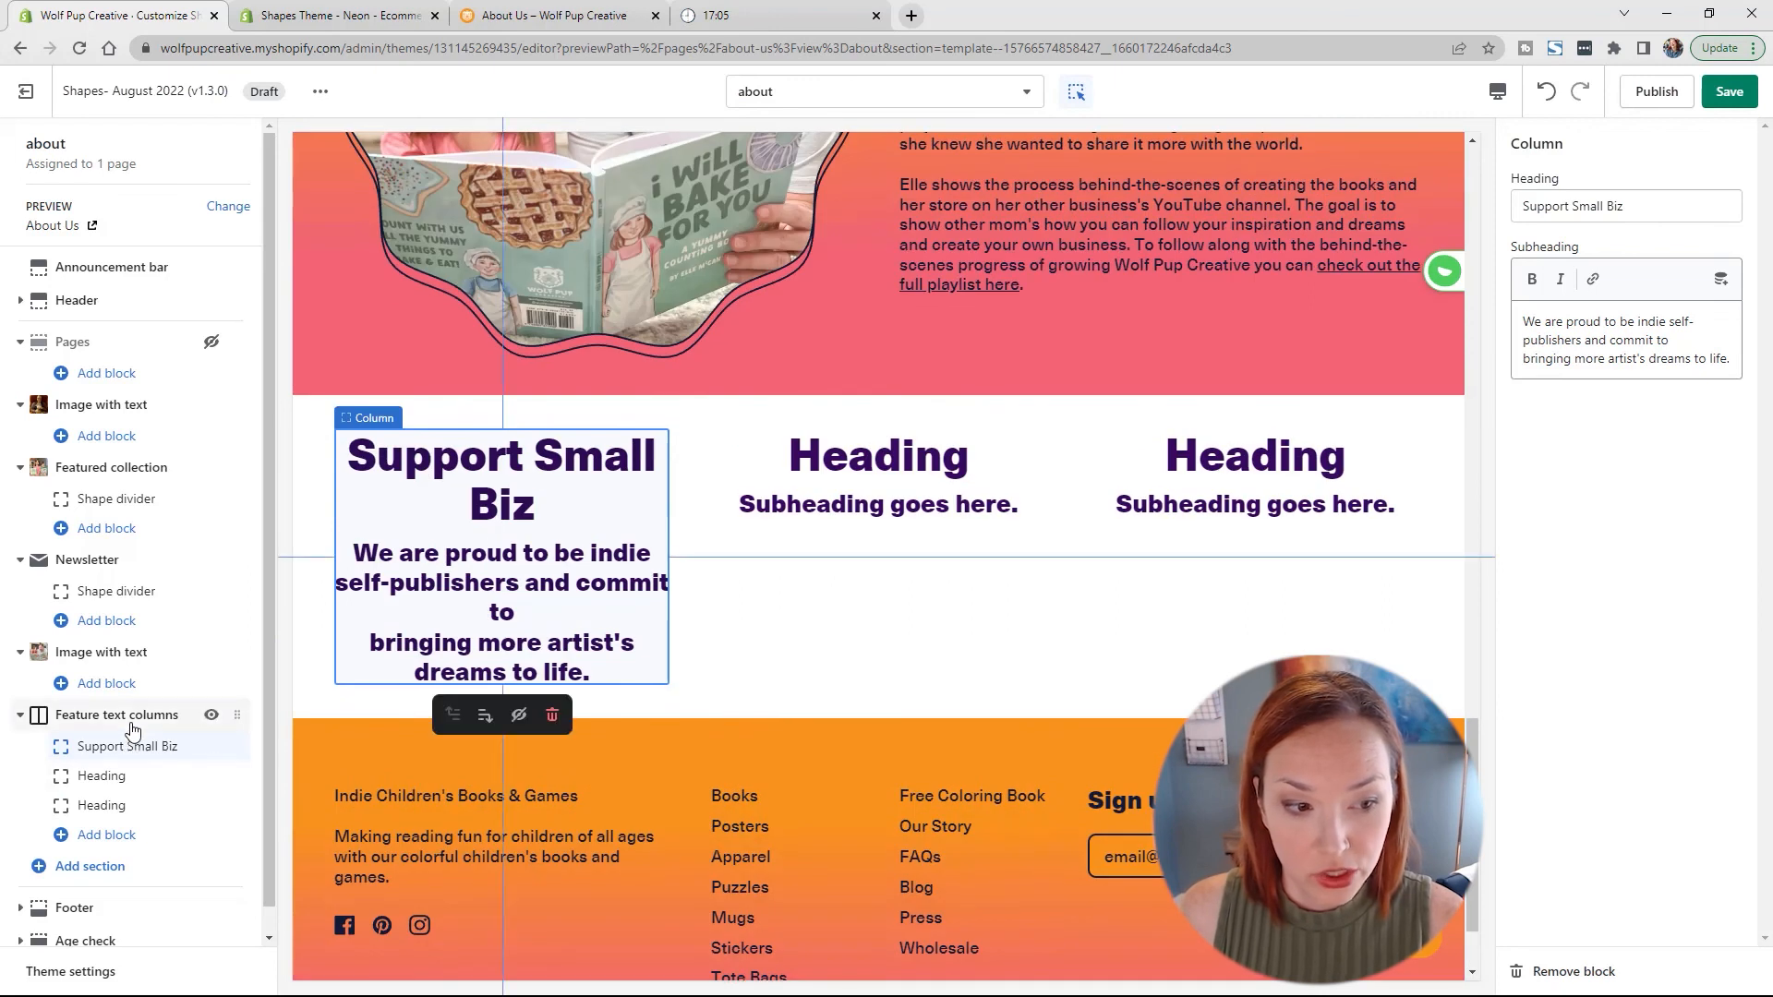
# Step: Set the Feature text columns section's subheading font to Body and its heading size to Secondary
pyautogui.click(134, 729)
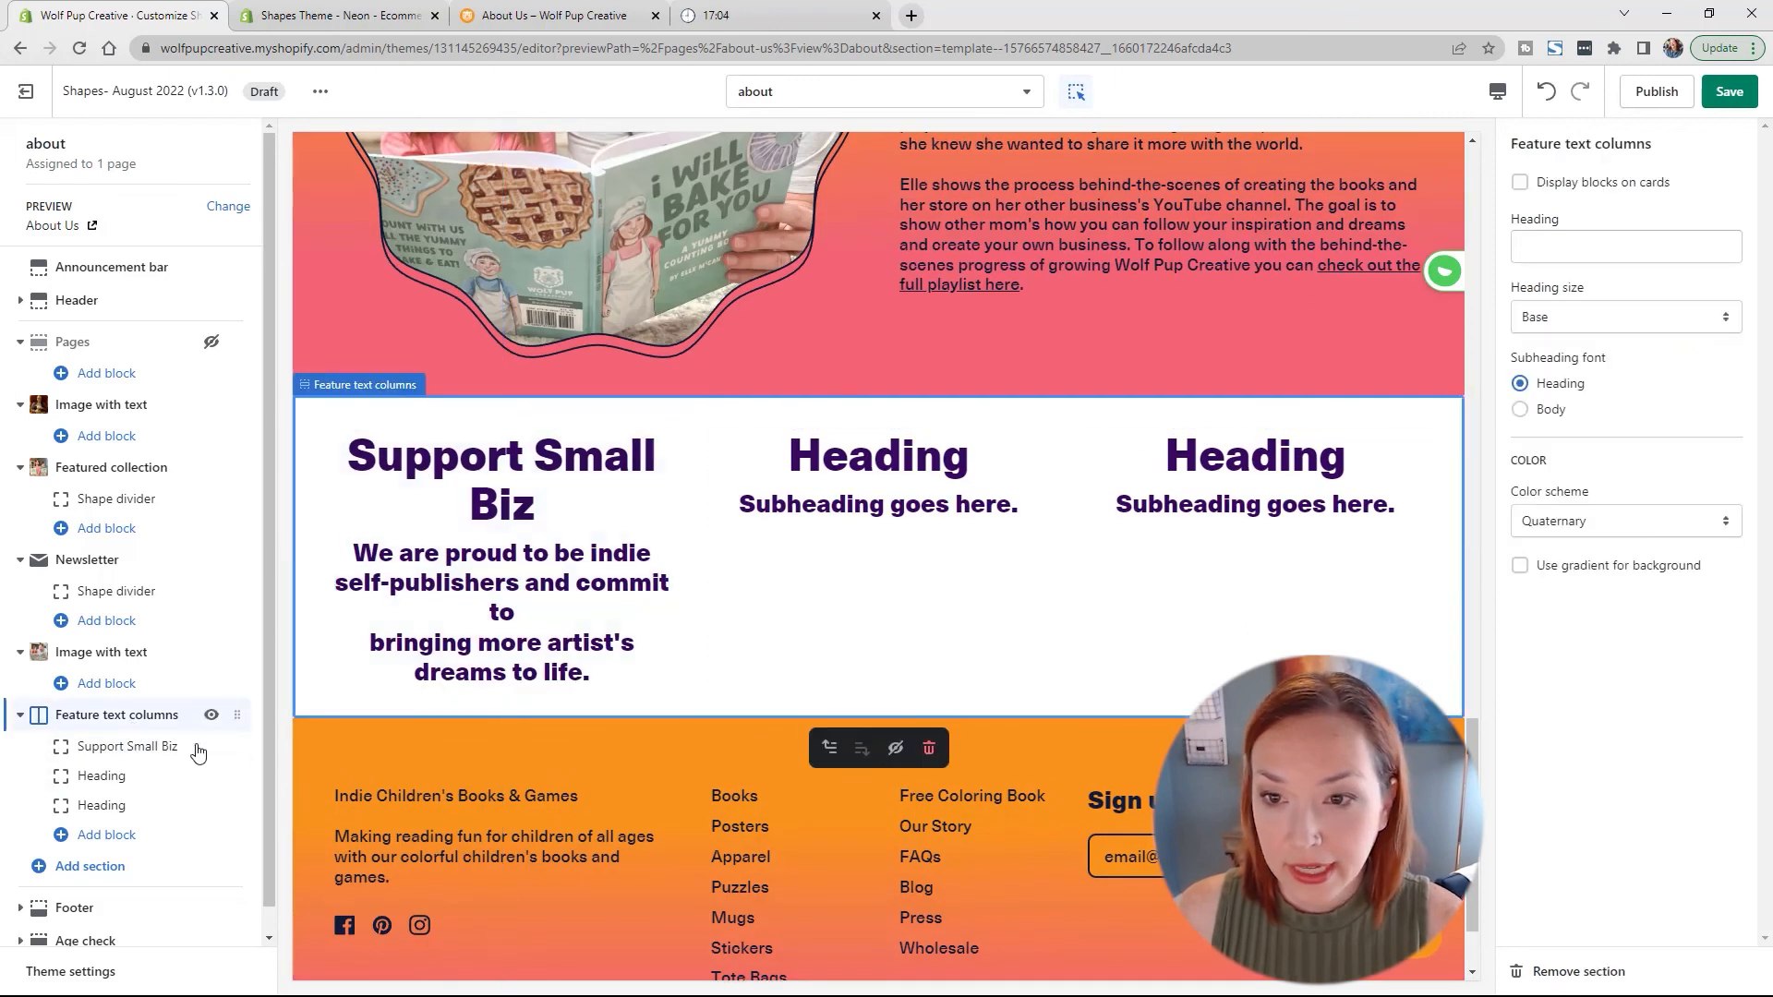
pyautogui.click(1612, 324)
pyautogui.click(1702, 272)
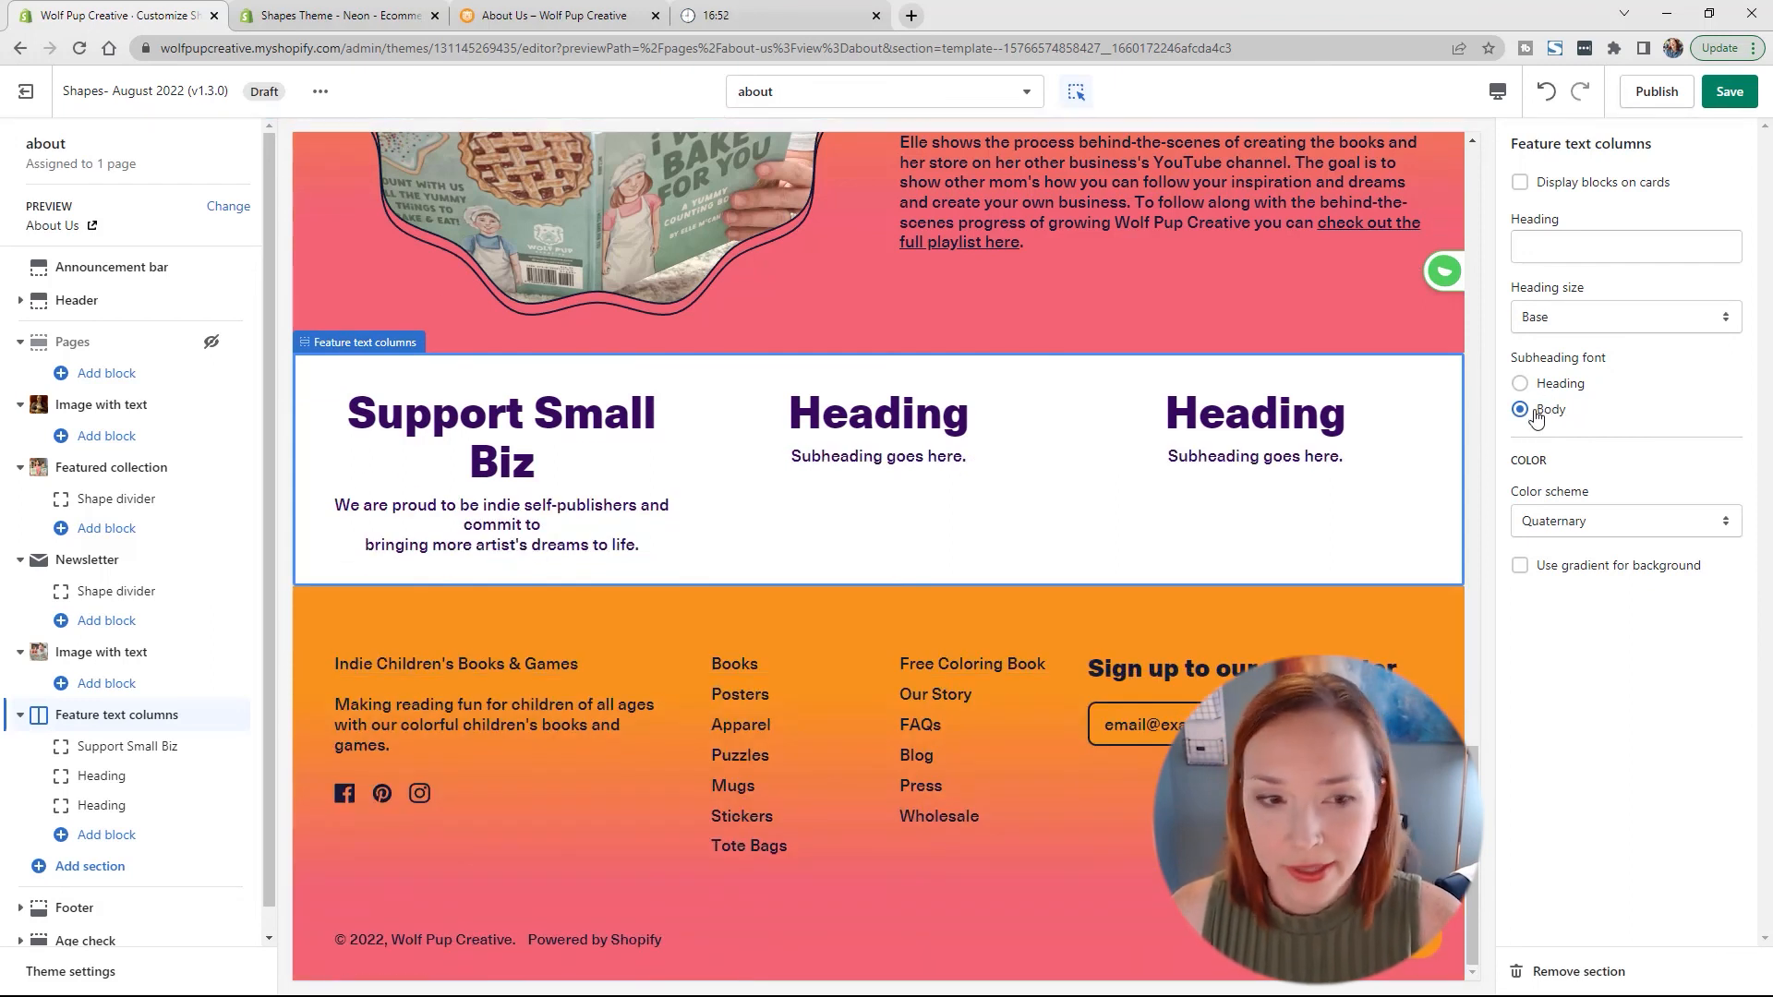
pyautogui.click(1585, 315)
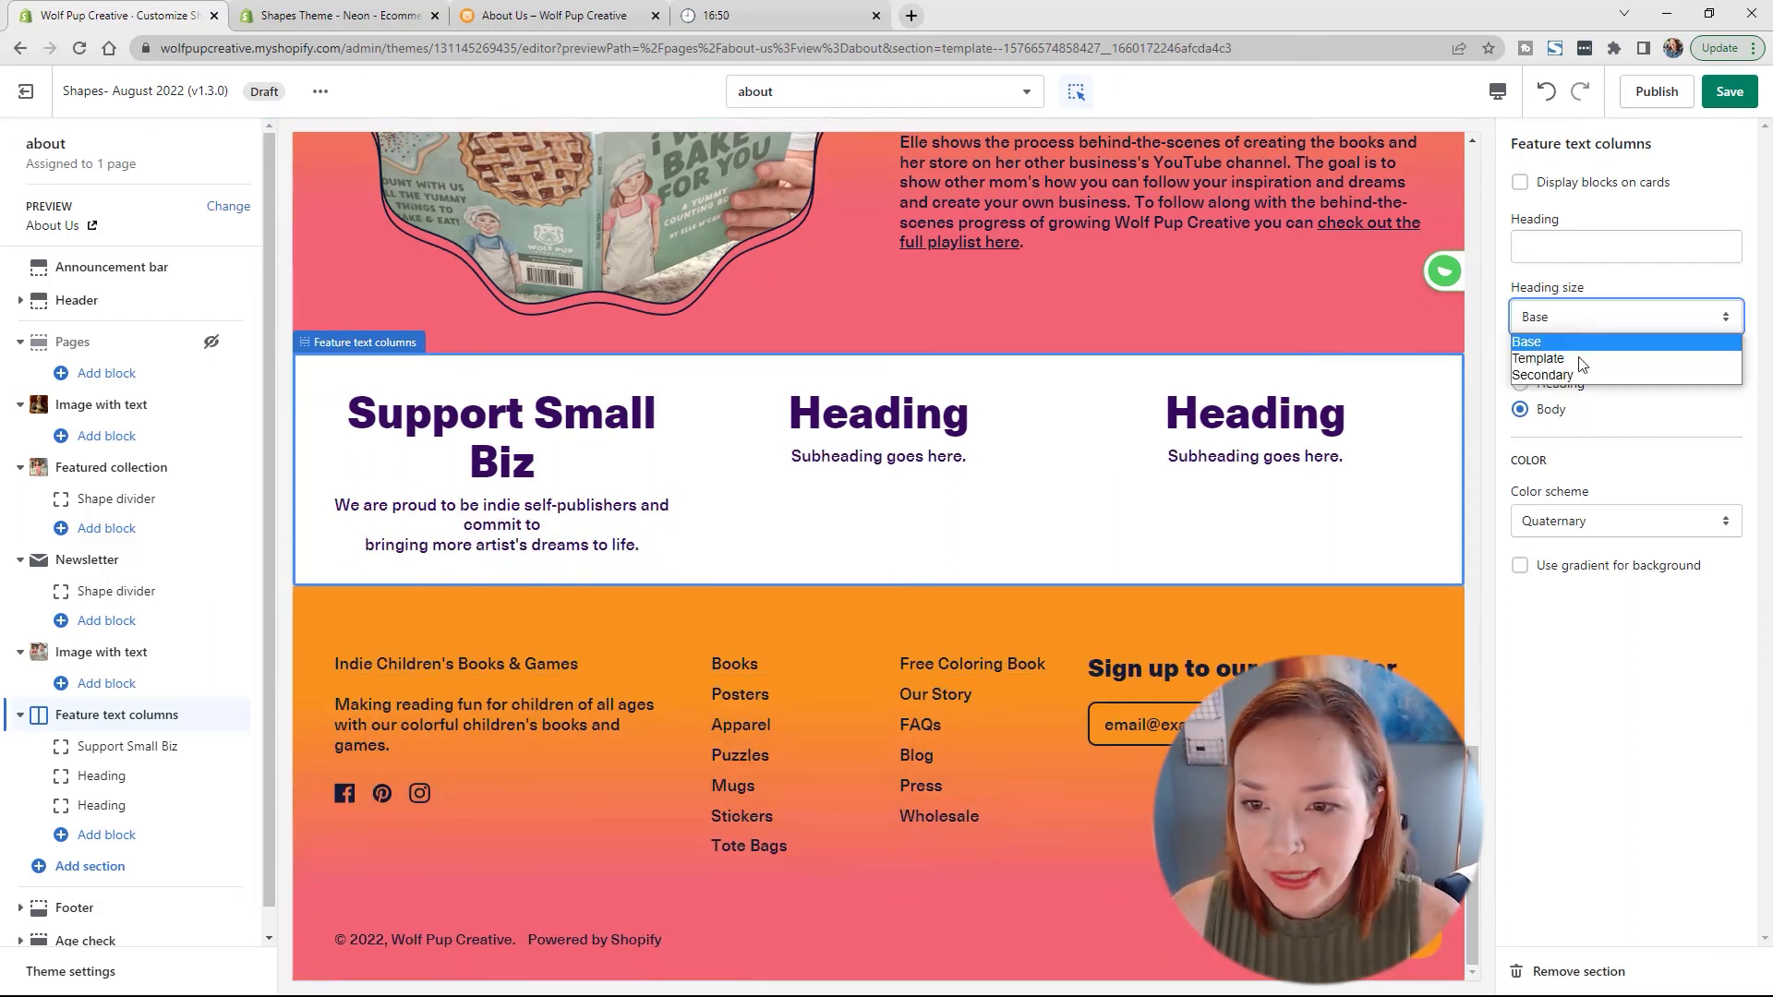
pyautogui.click(1577, 365)
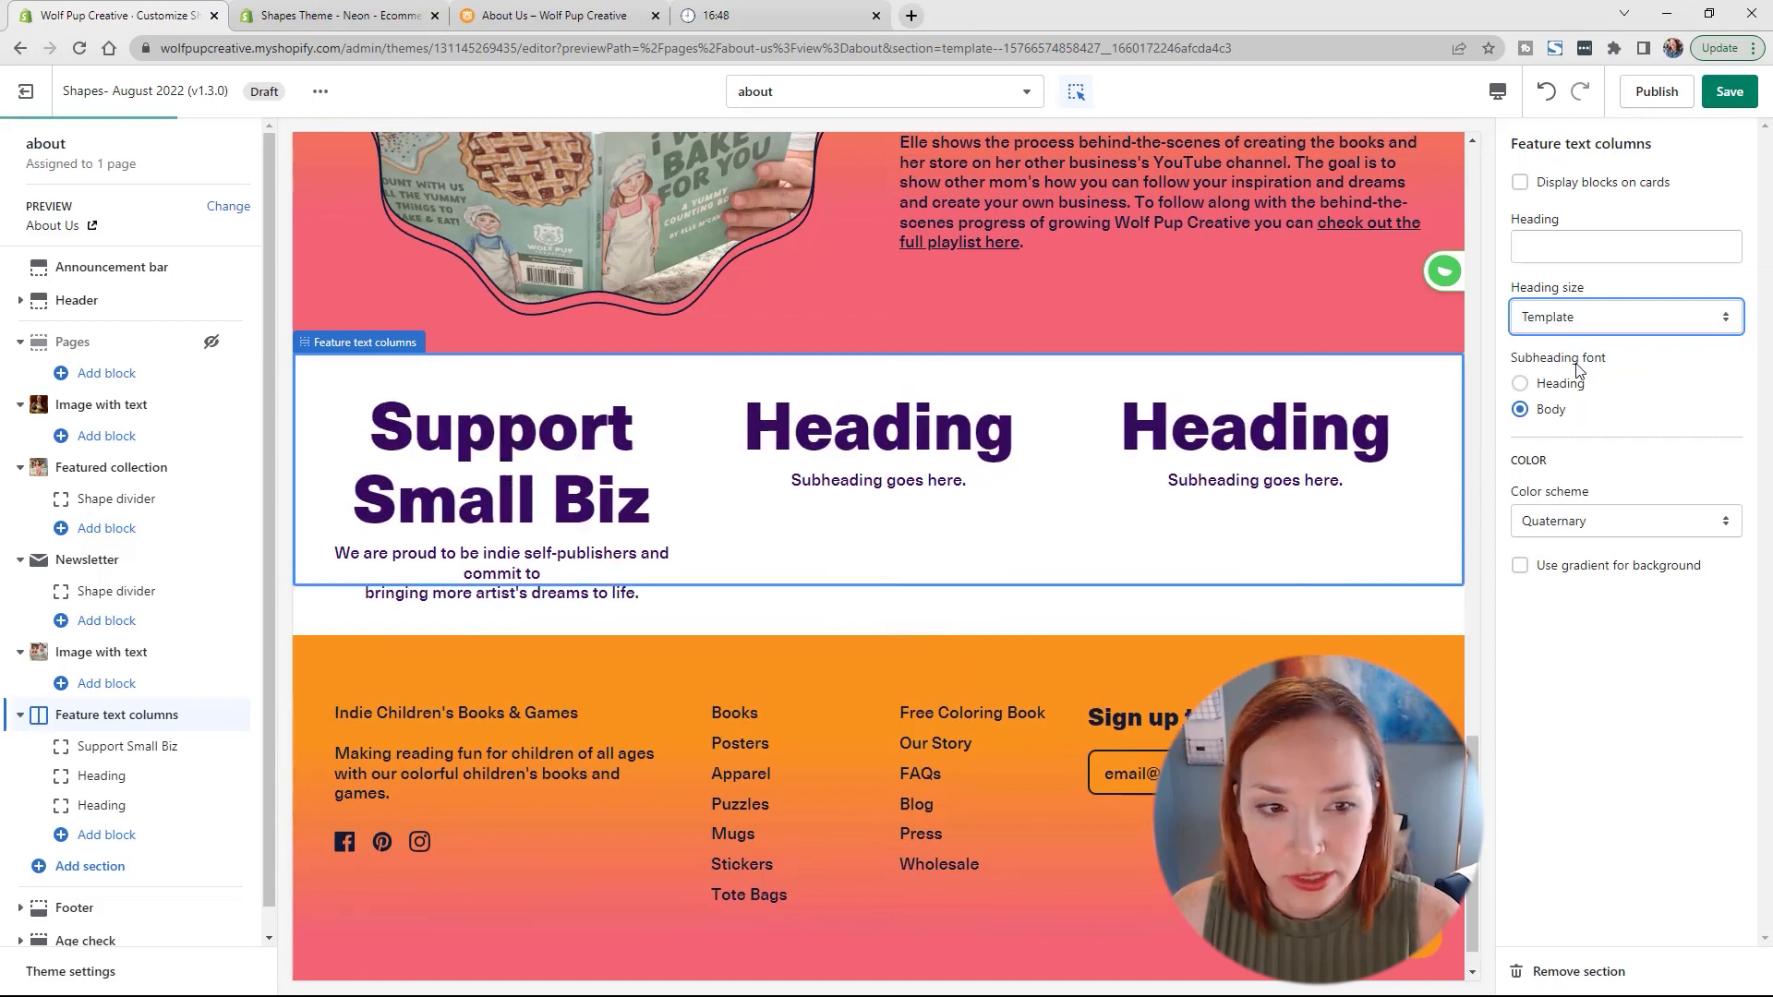
pyautogui.click(1574, 328)
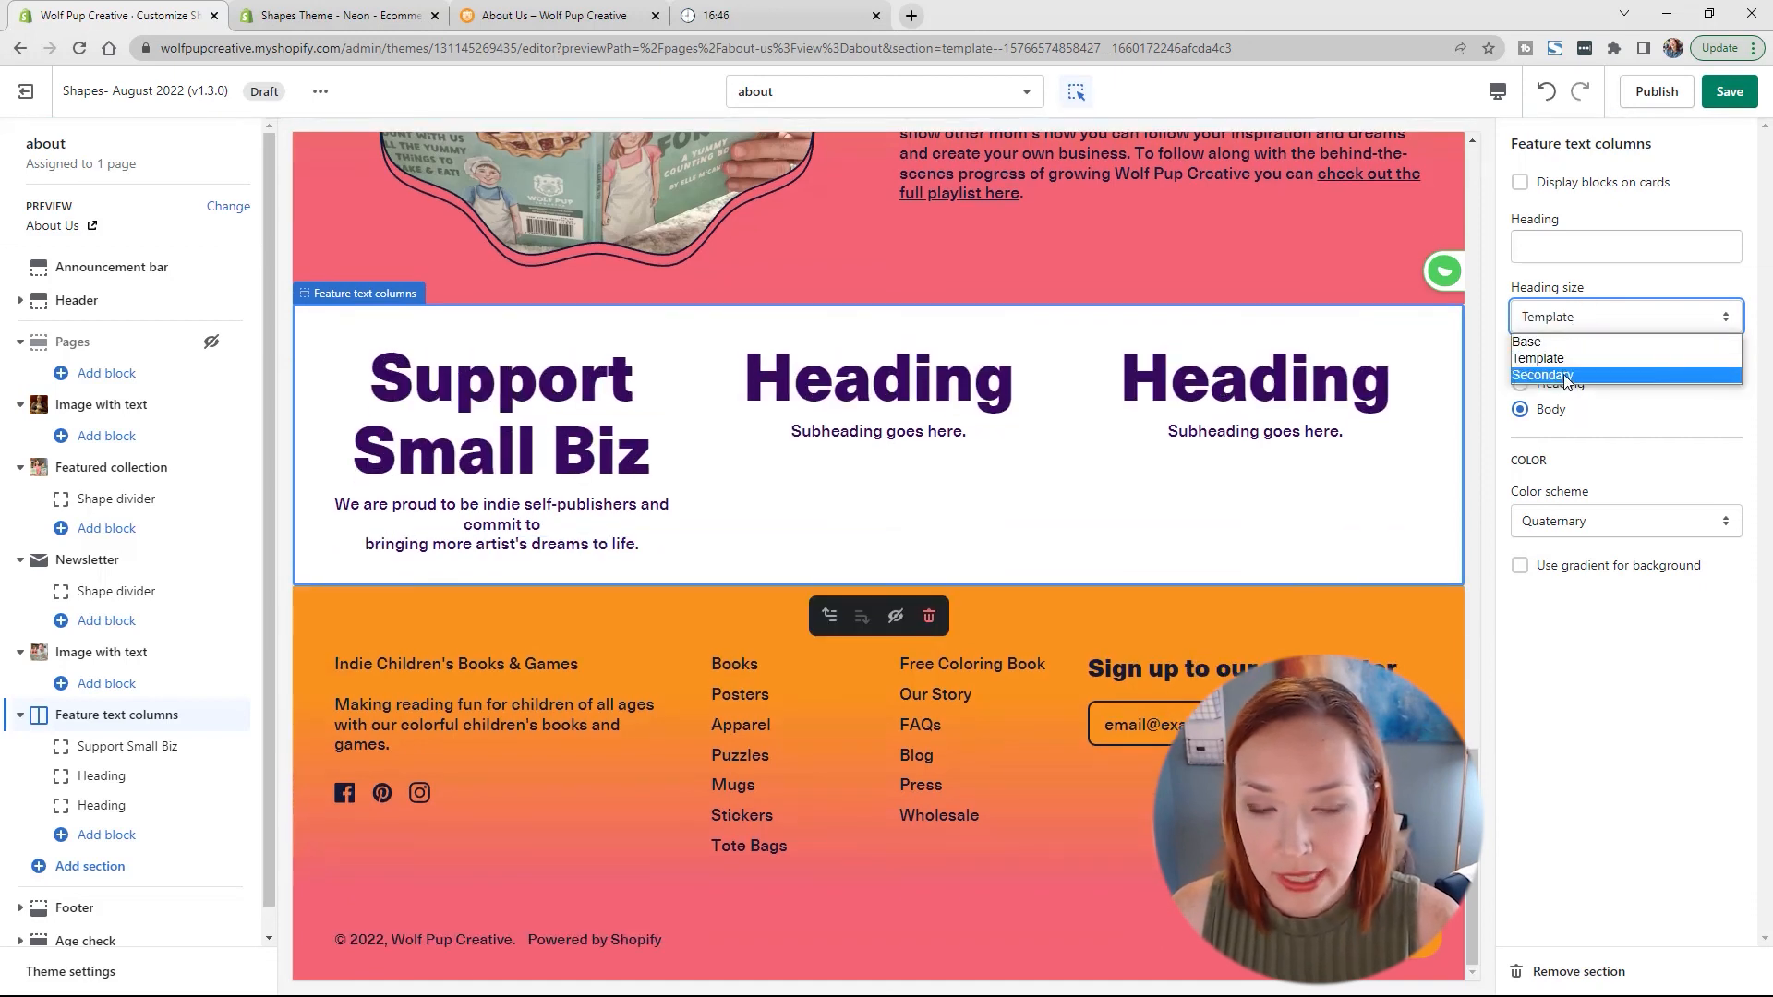
pyautogui.click(1567, 378)
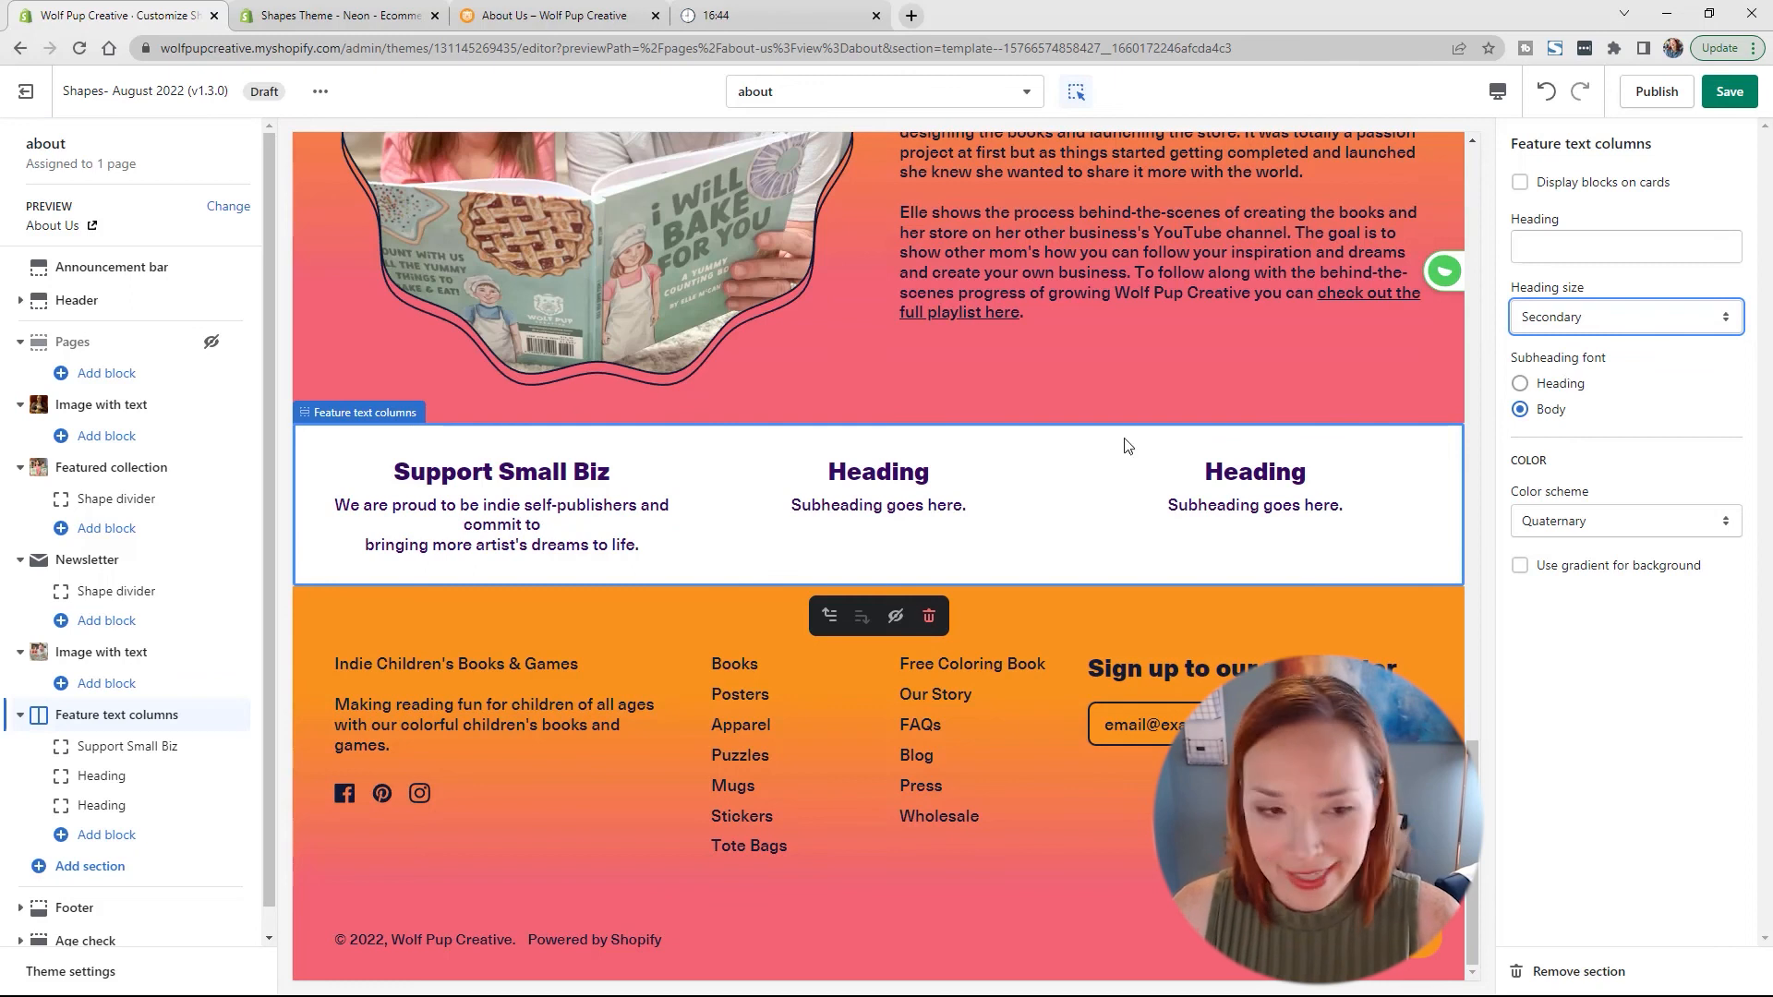
# Step: Remove the line break before "bringing" in the Support Small Biz subheading and replace "and" with "&"
pyautogui.click(127, 746)
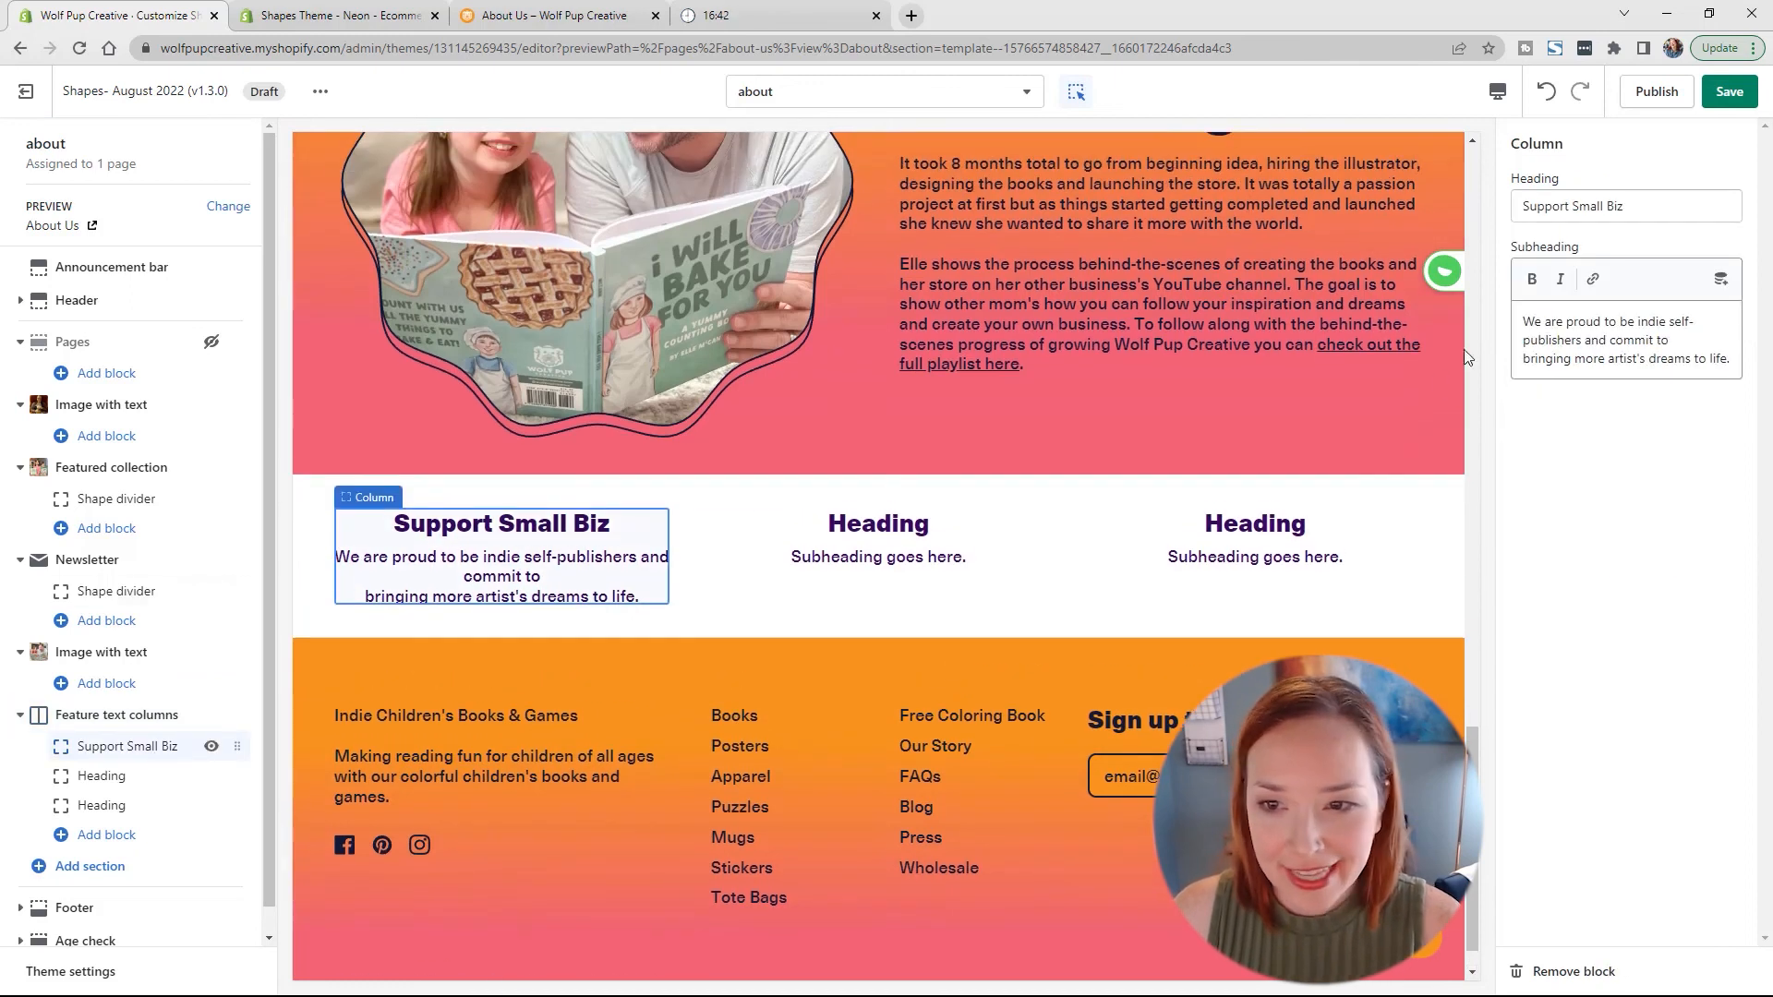
pyautogui.click(1524, 363)
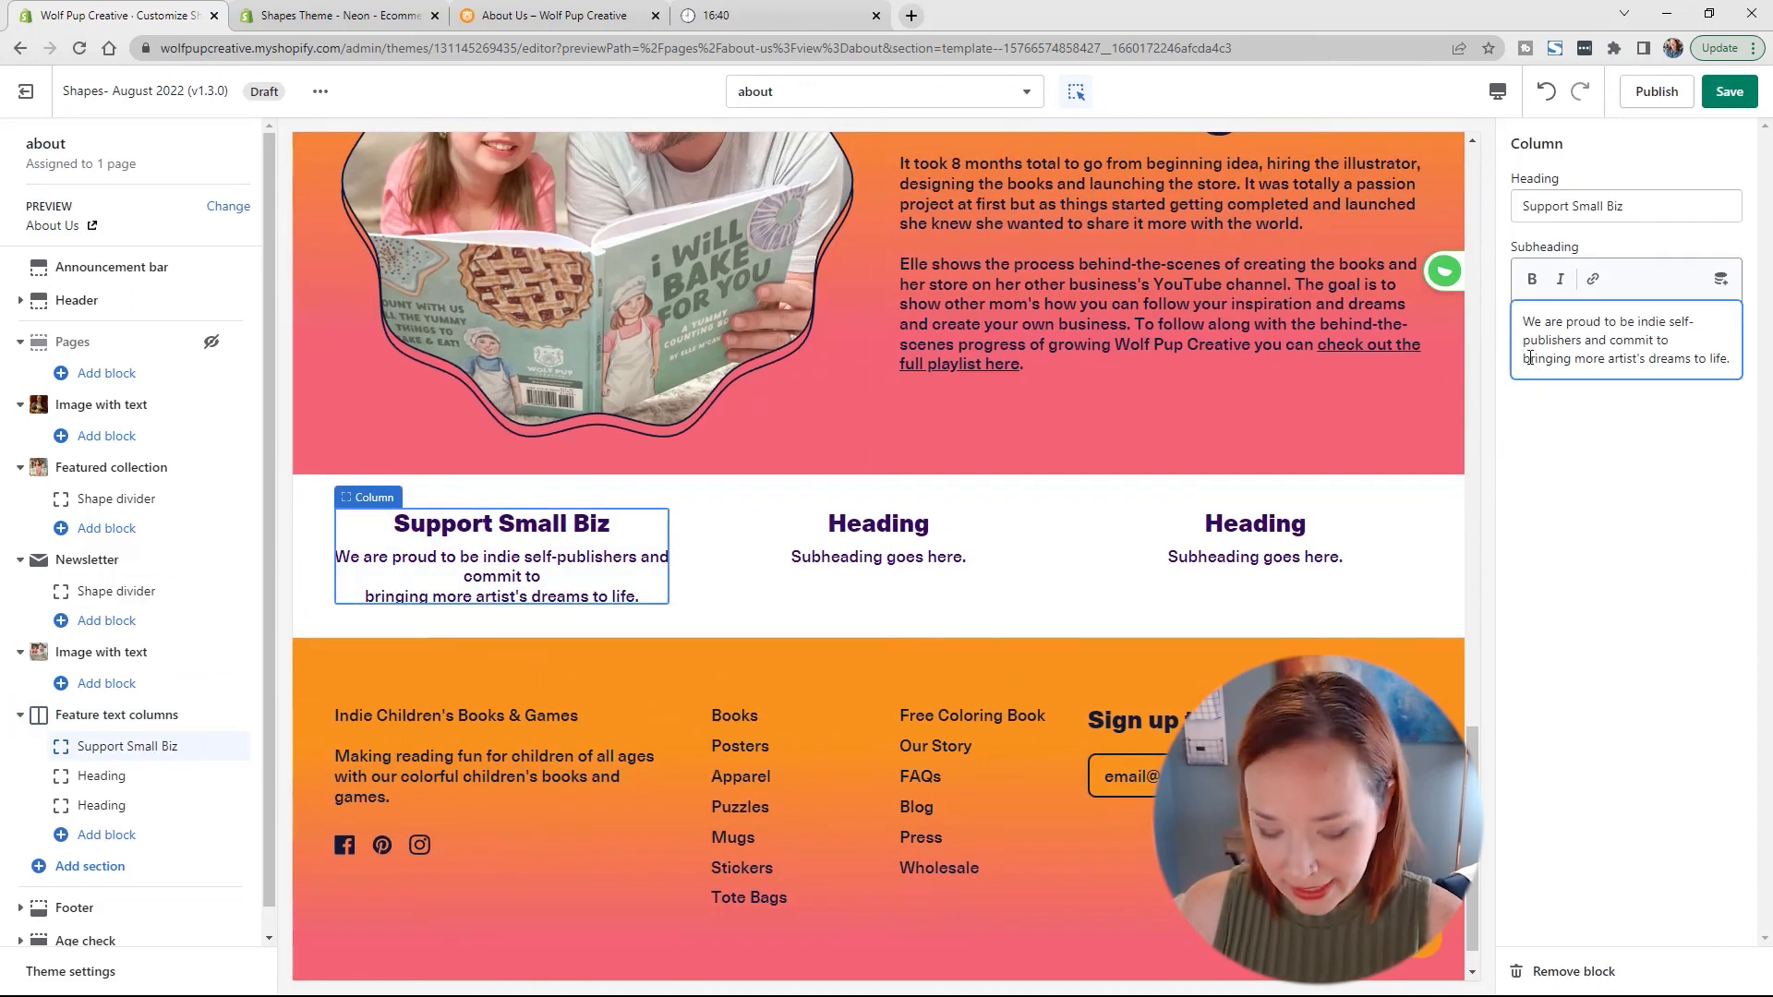
pyautogui.press('BackSpace')
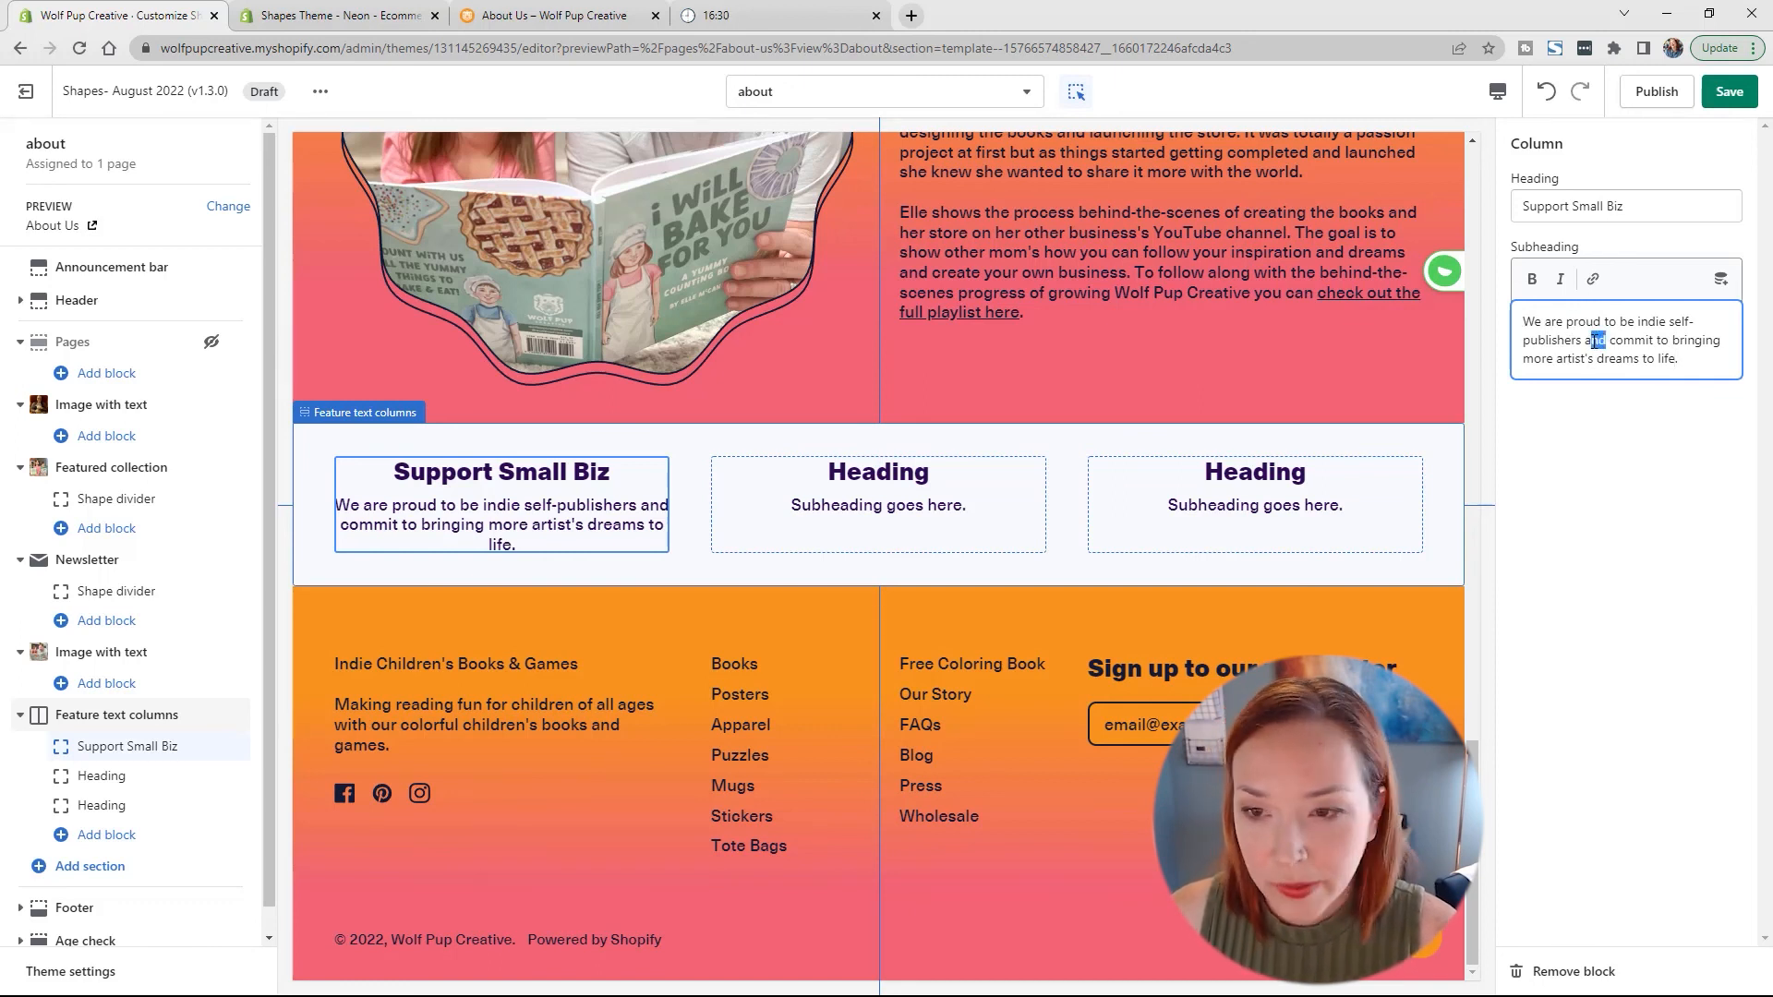
pyautogui.write('&')
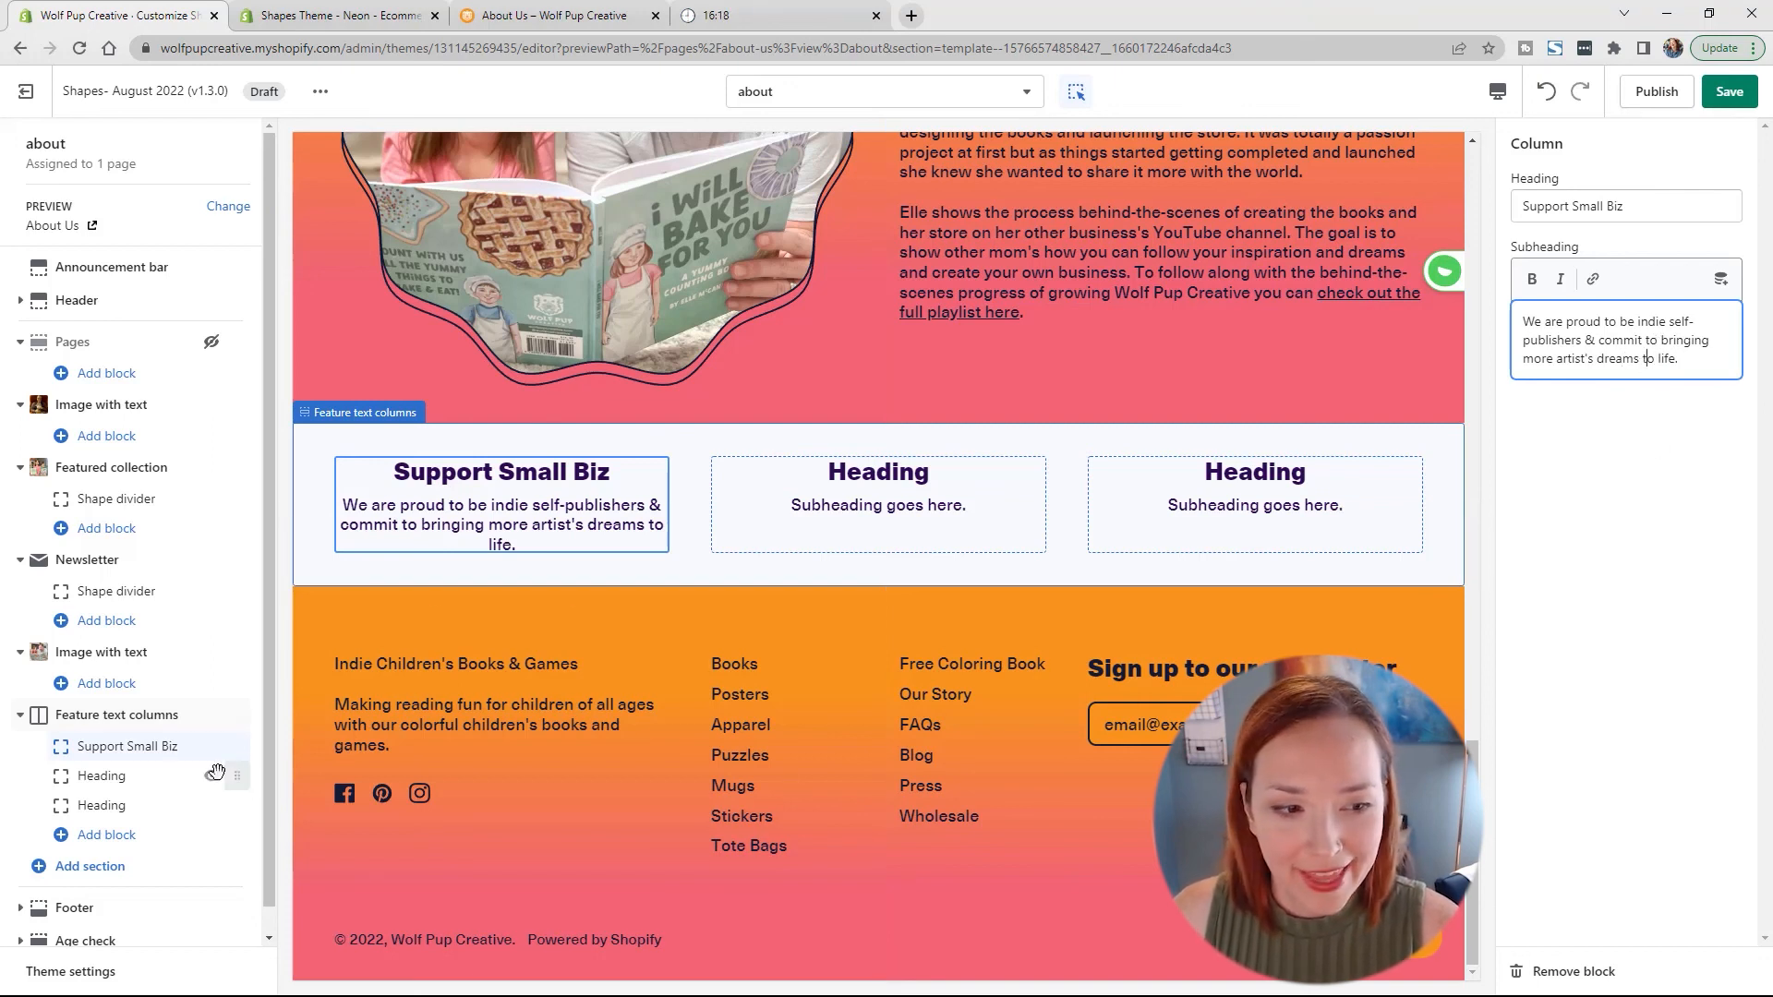
# Step: Title the second column "Printed in the USA" with subheading "We are located outside of Nashville, TN and are proud to print our books in the USA."
pyautogui.click(126, 780)
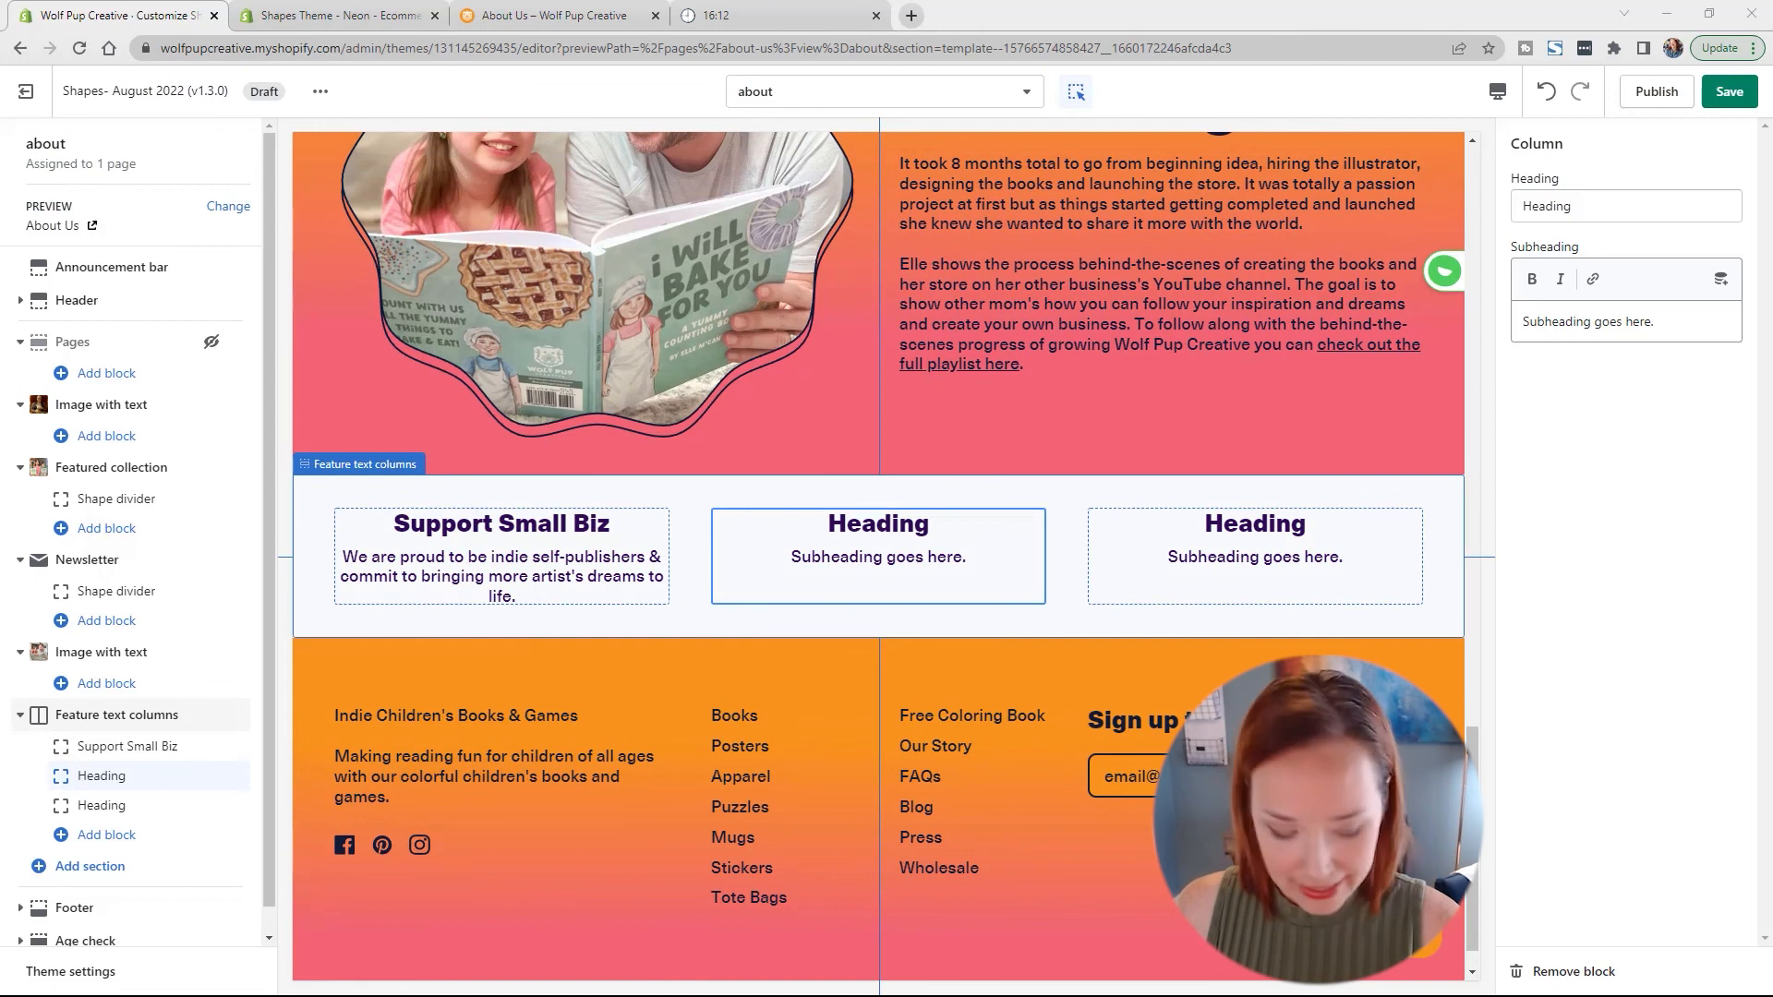
pyautogui.click(1615, 212)
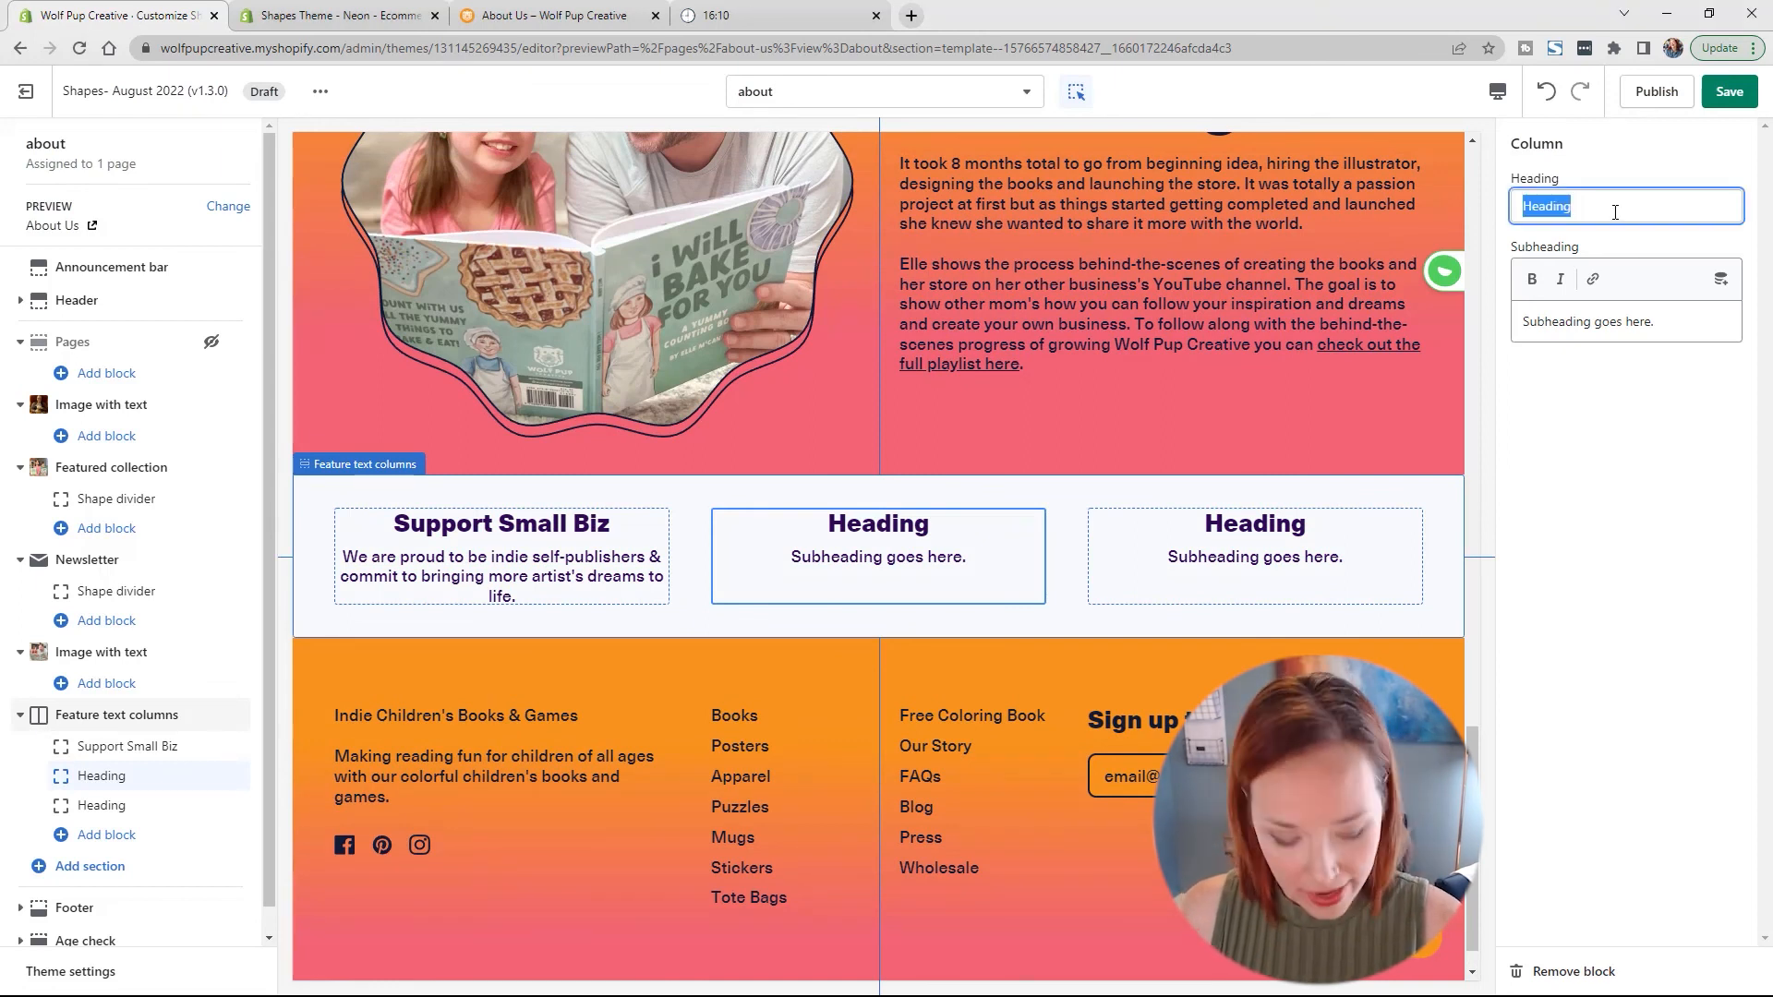
pyautogui.write('Printed in the USA')
pyautogui.scroll(-1, 879, 539)
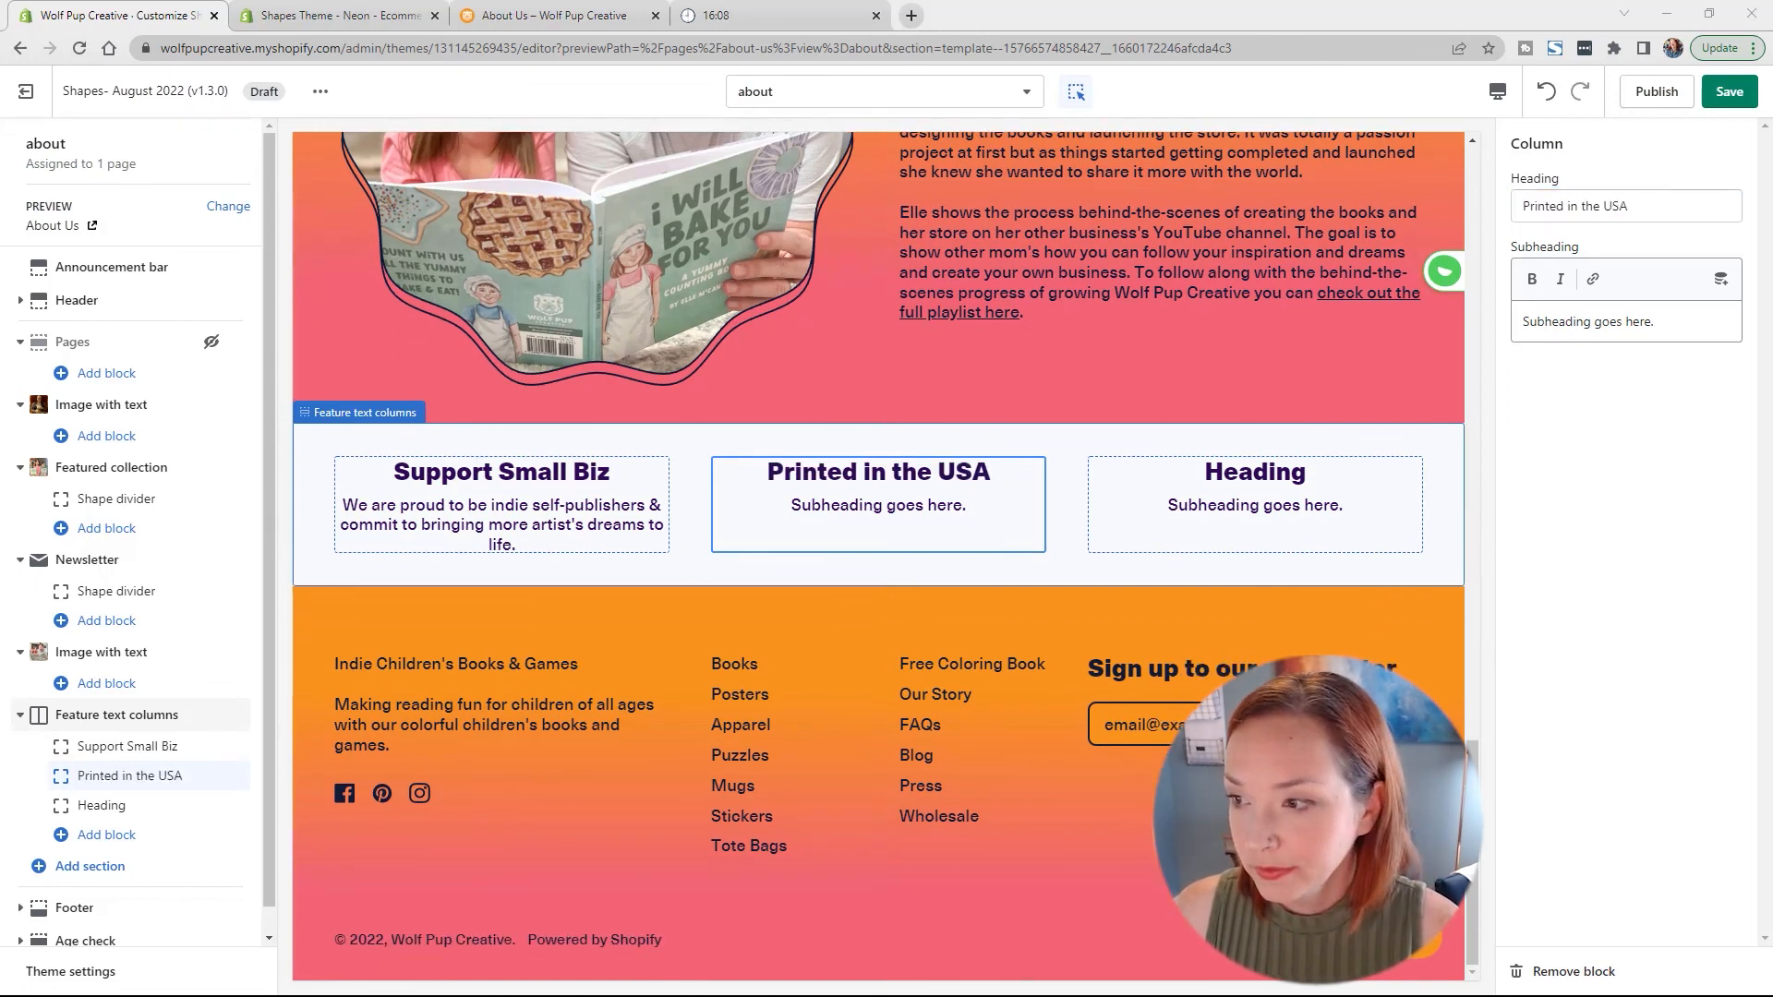
pyautogui.doubleClick(1575, 323)
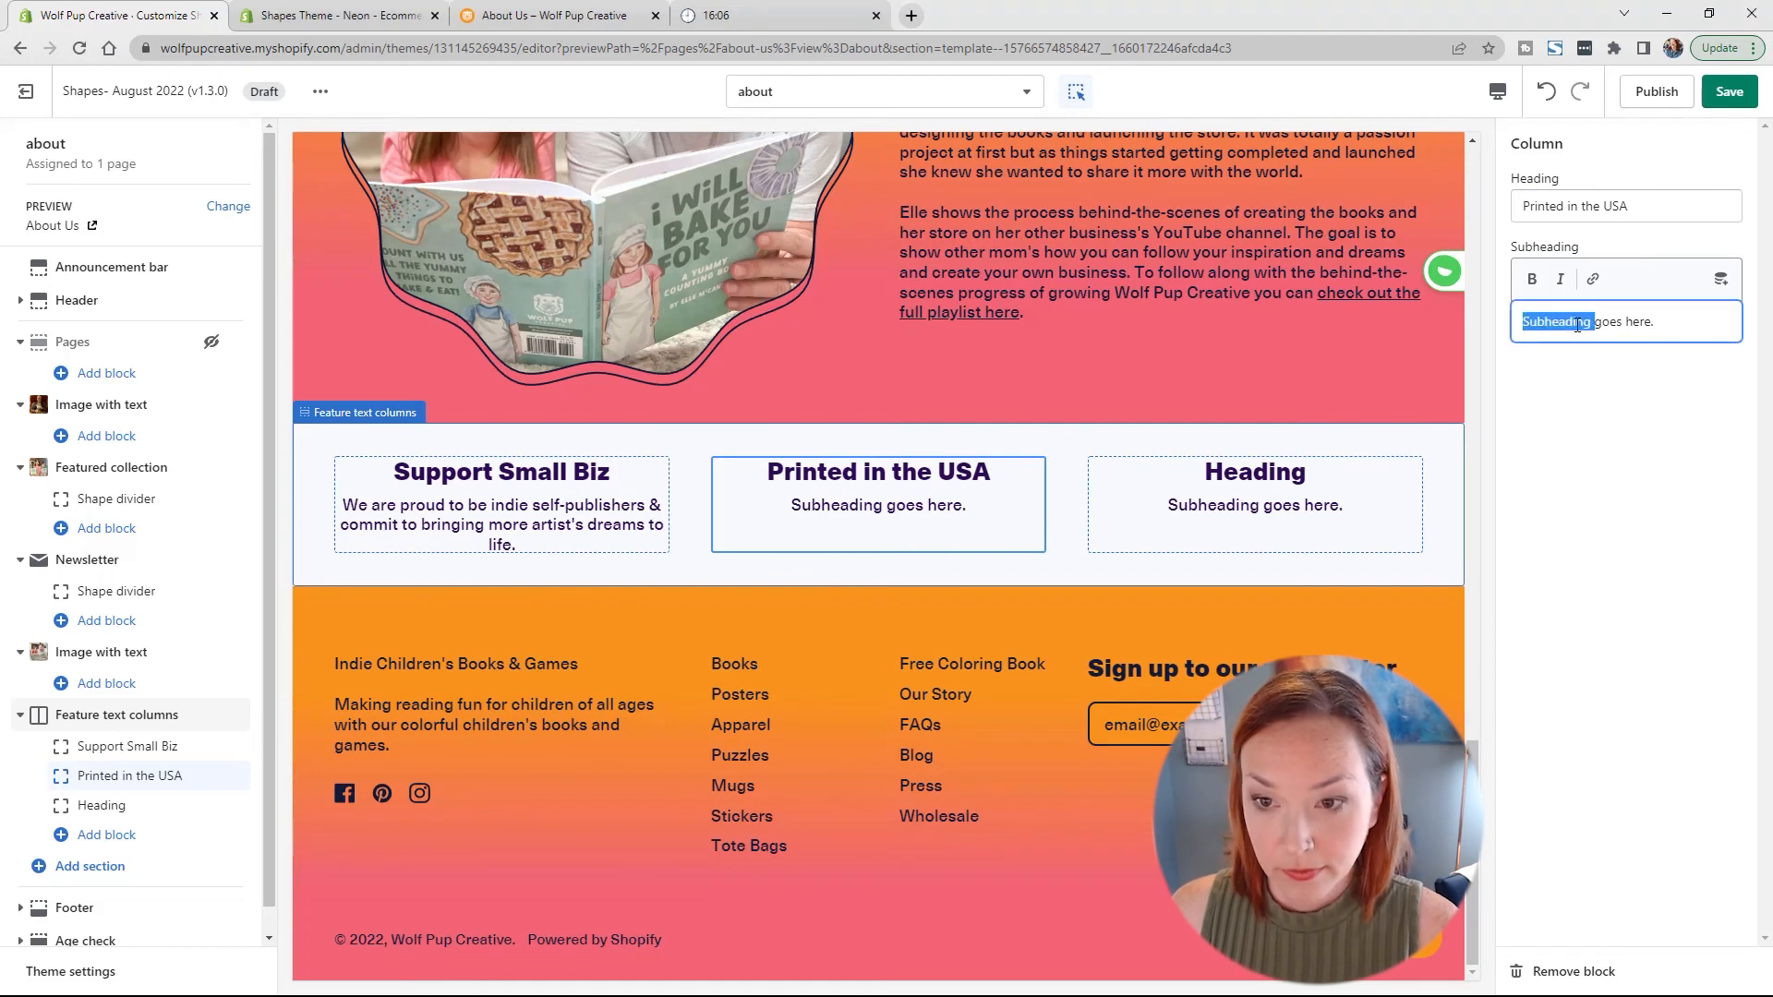
pyautogui.write('We are located outside of Nashville, TN and are proud to print our books in the USA.')
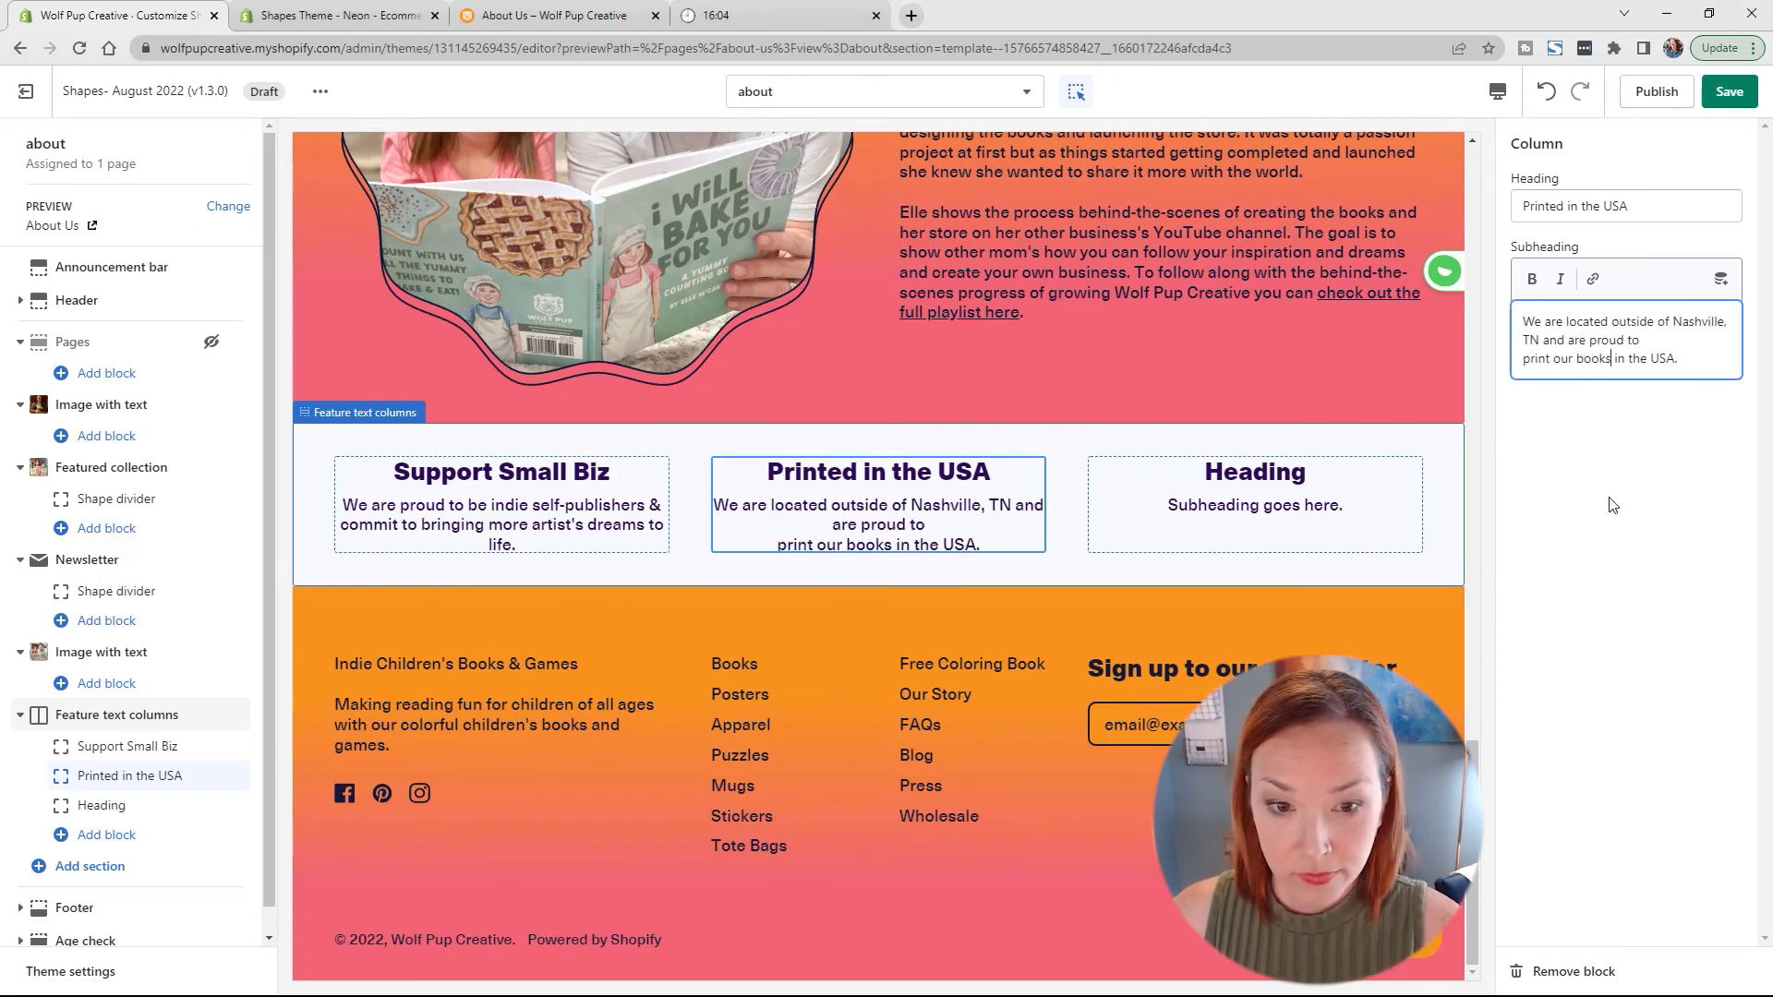
pyautogui.press('BackSpace')
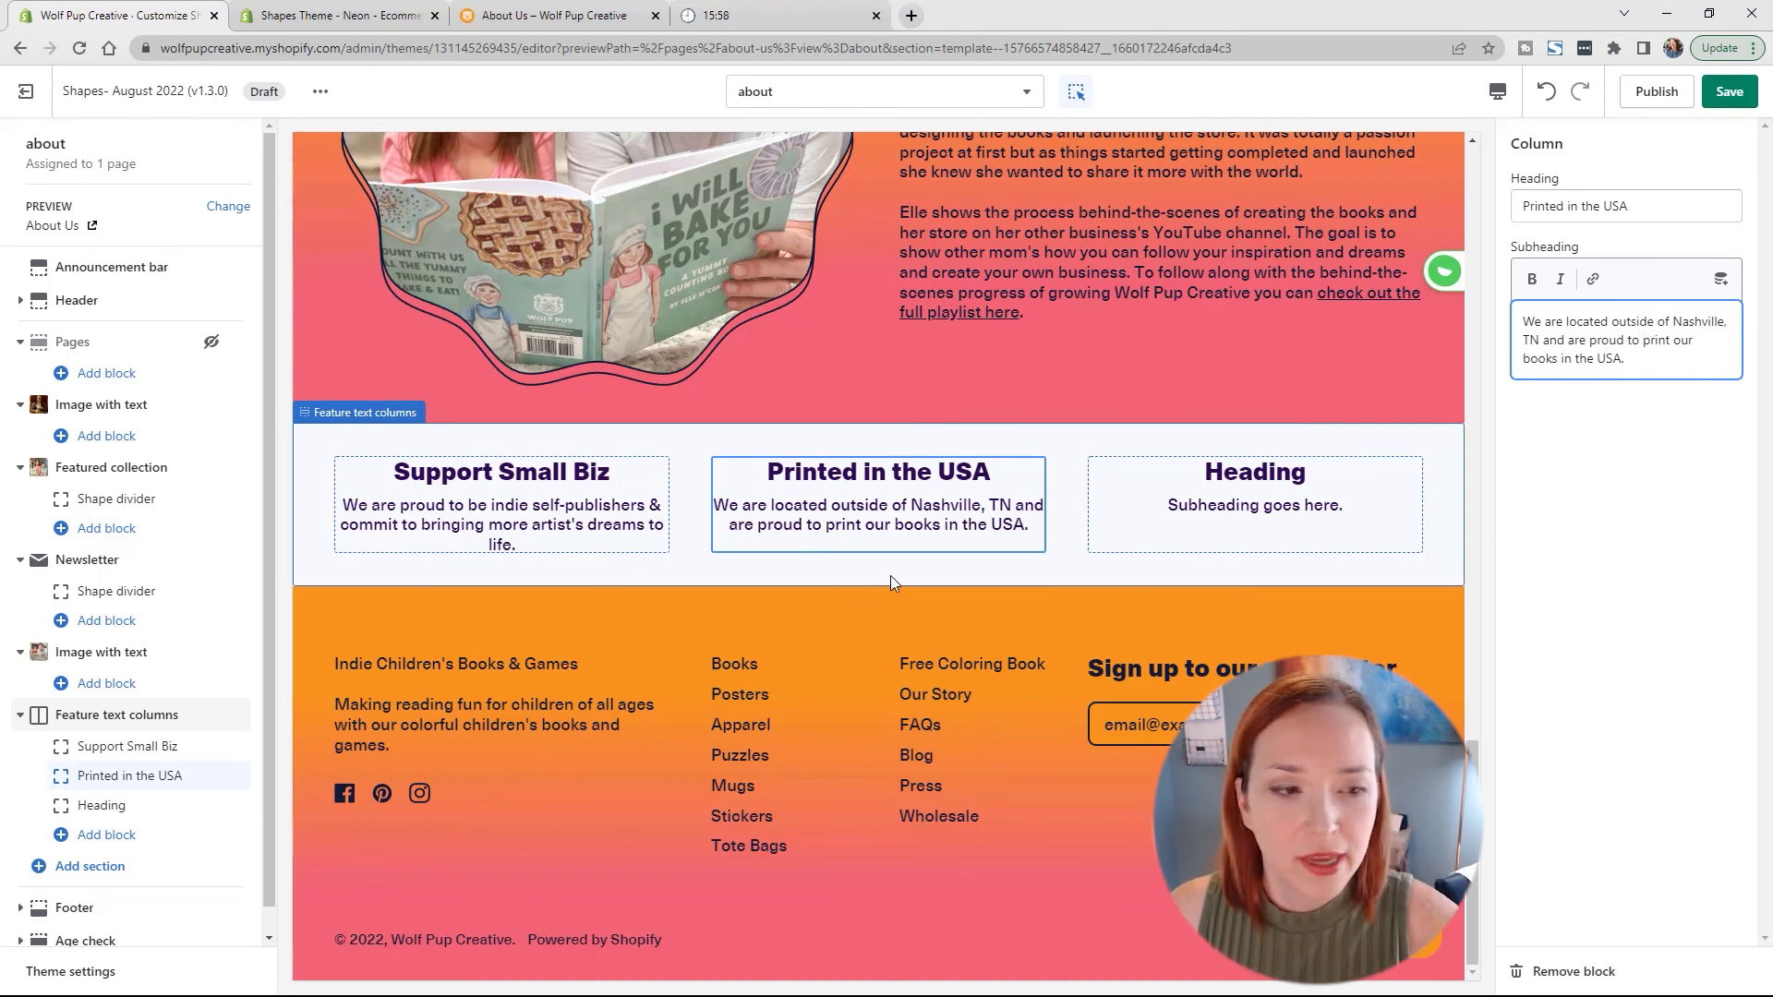
# Step: Title the third column "Focused on Fun", subheading "Keeping learning fun is our main priority so that families can enjoy more quality time together.", and save
pyautogui.click(118, 808)
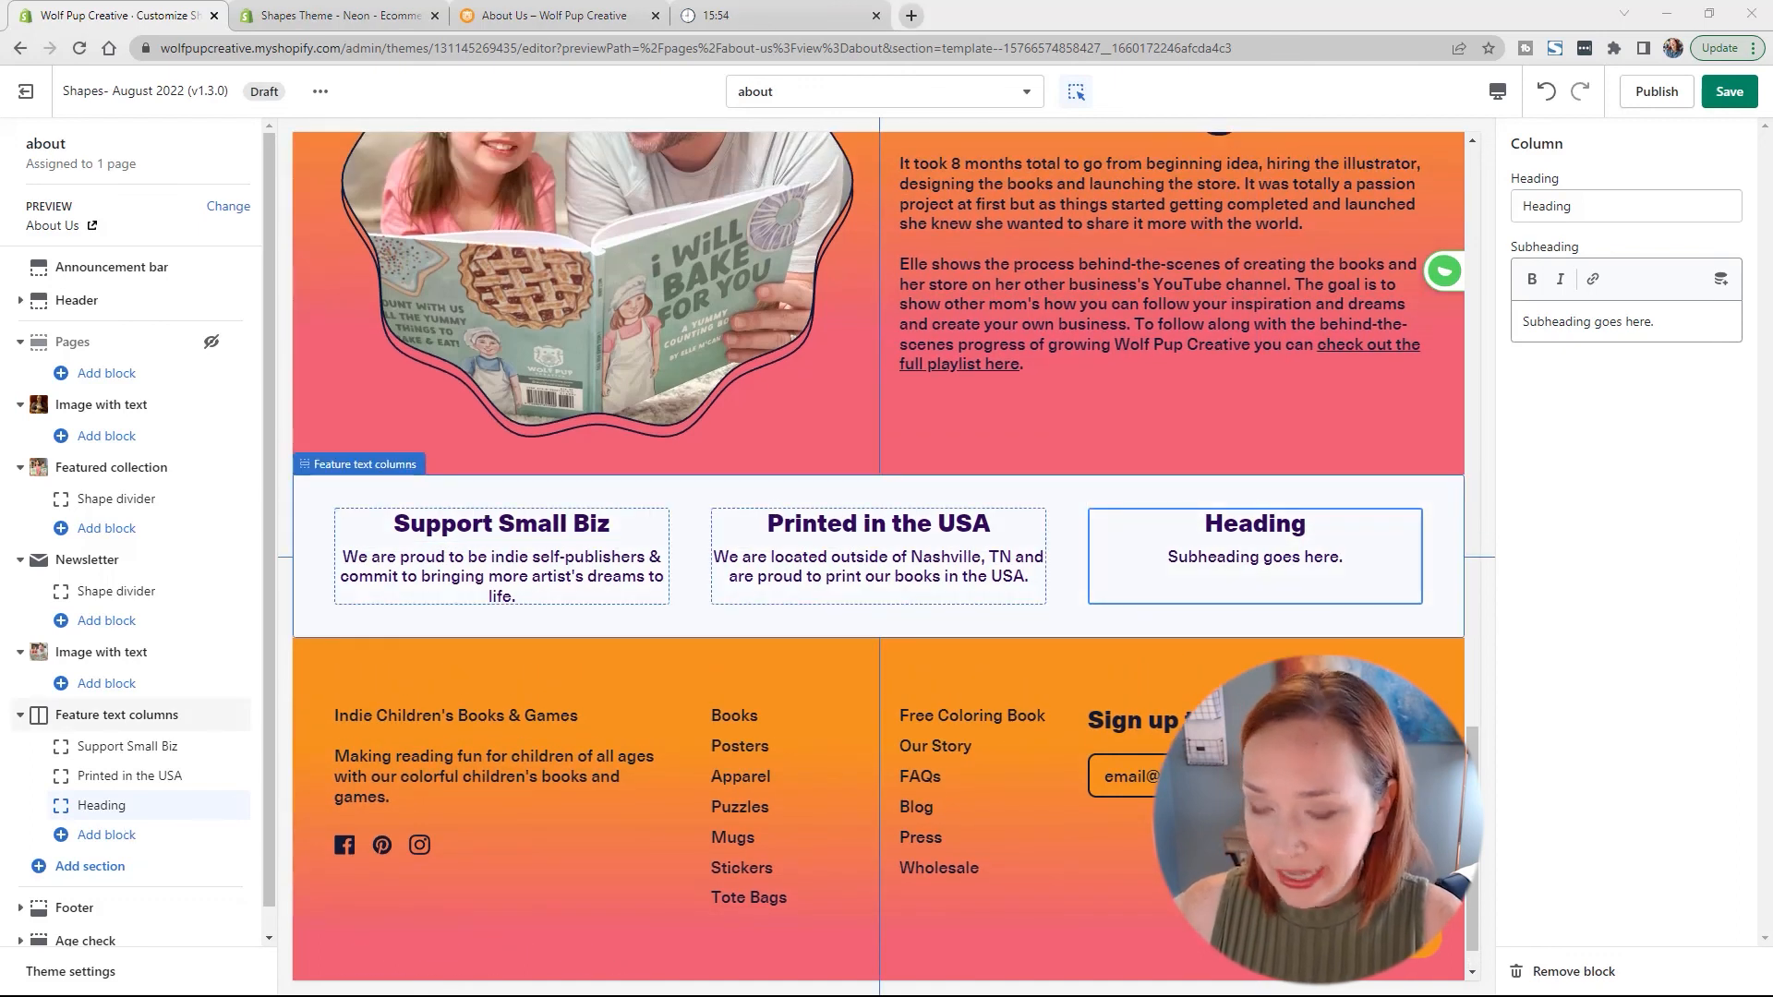
pyautogui.doubleClick(1558, 203)
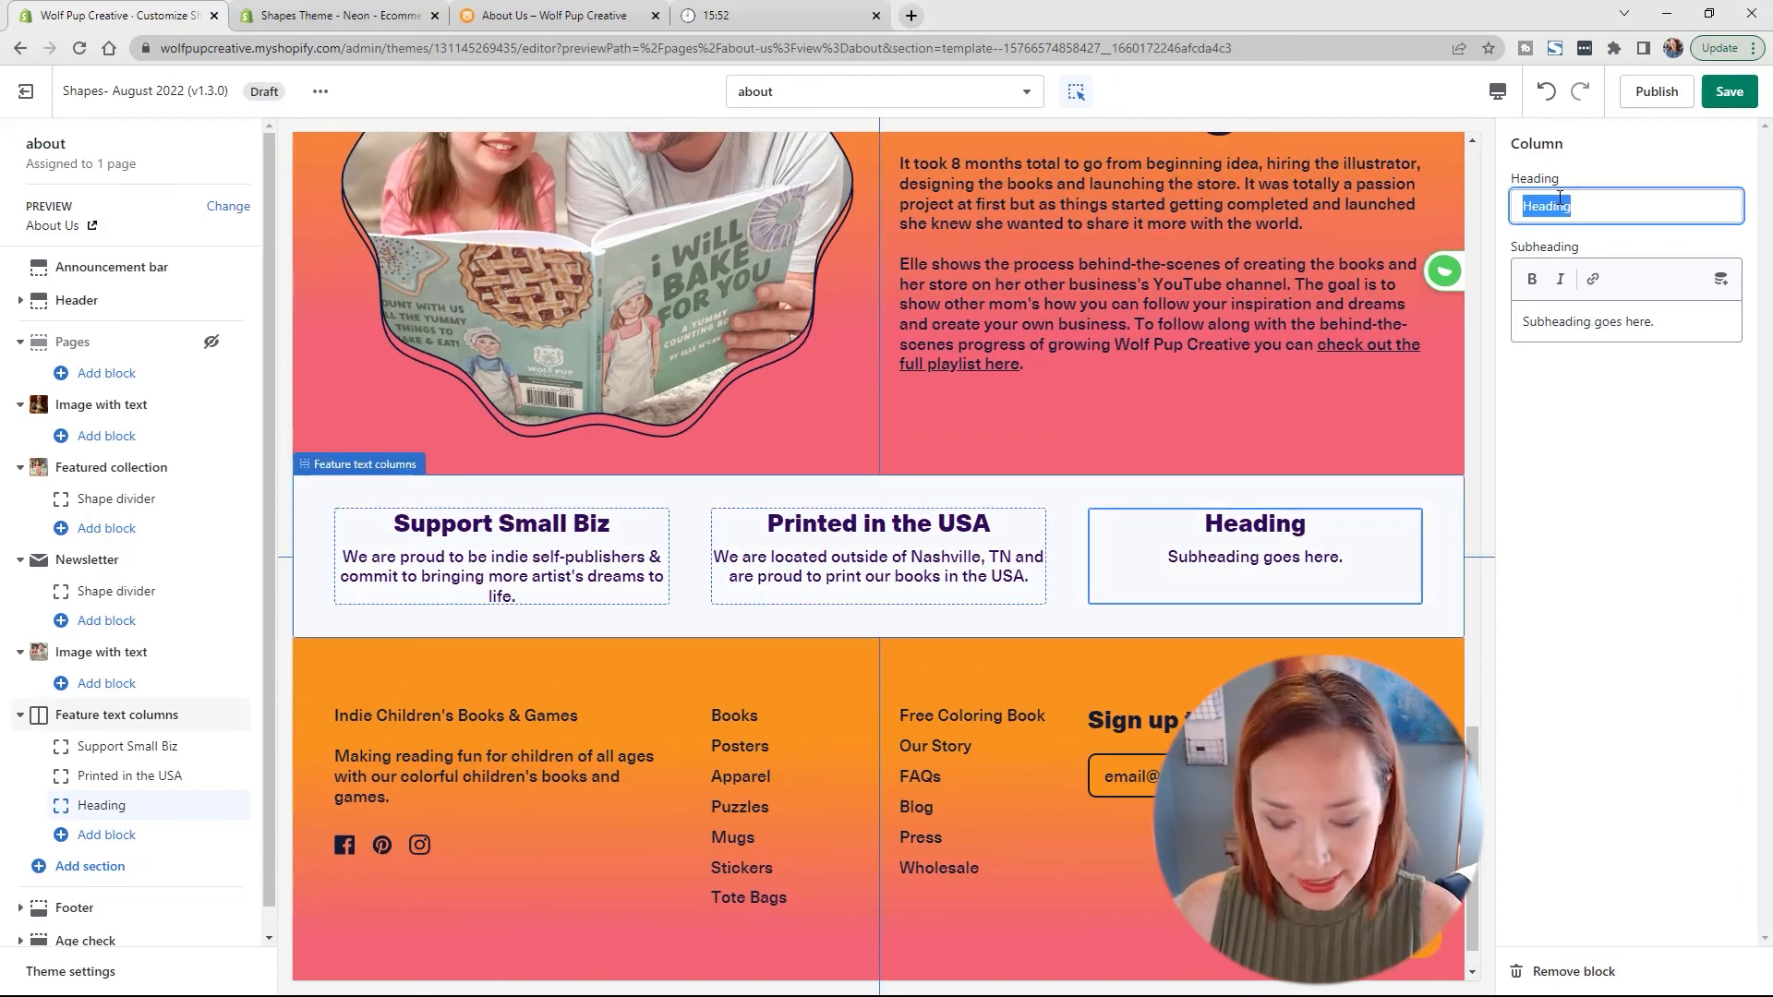
pyautogui.write('Focused on Fun')
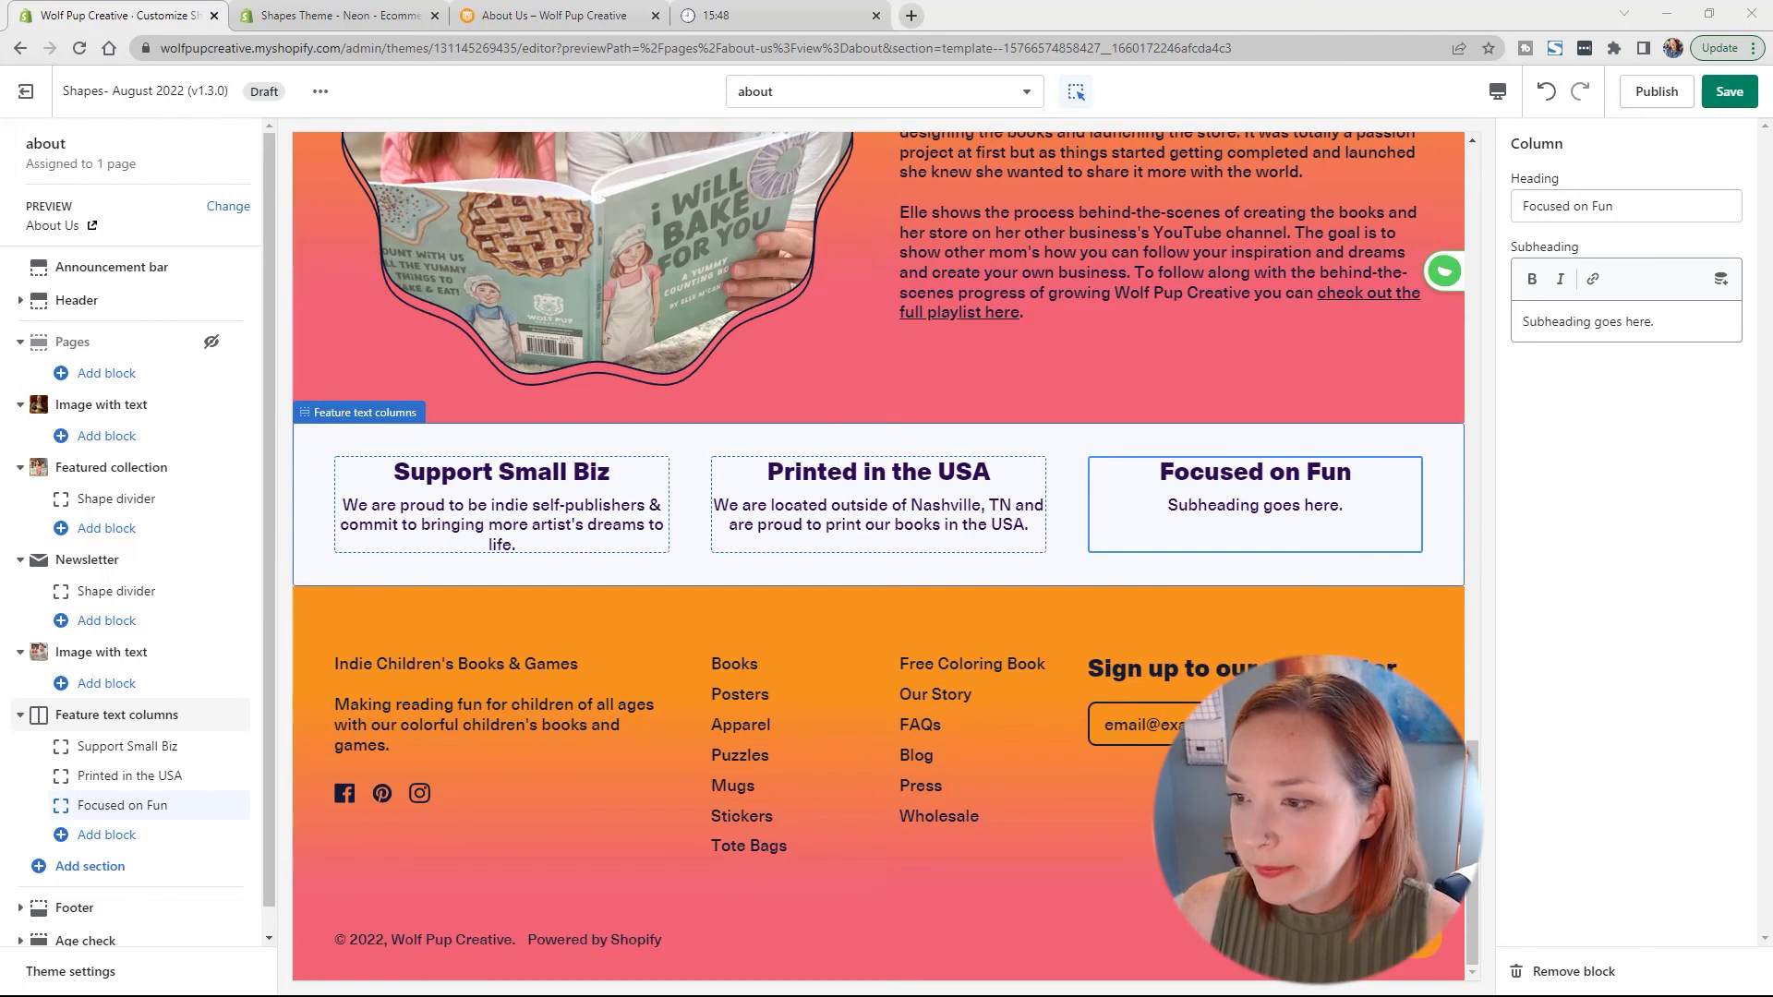
pyautogui.tripleClick(1570, 318)
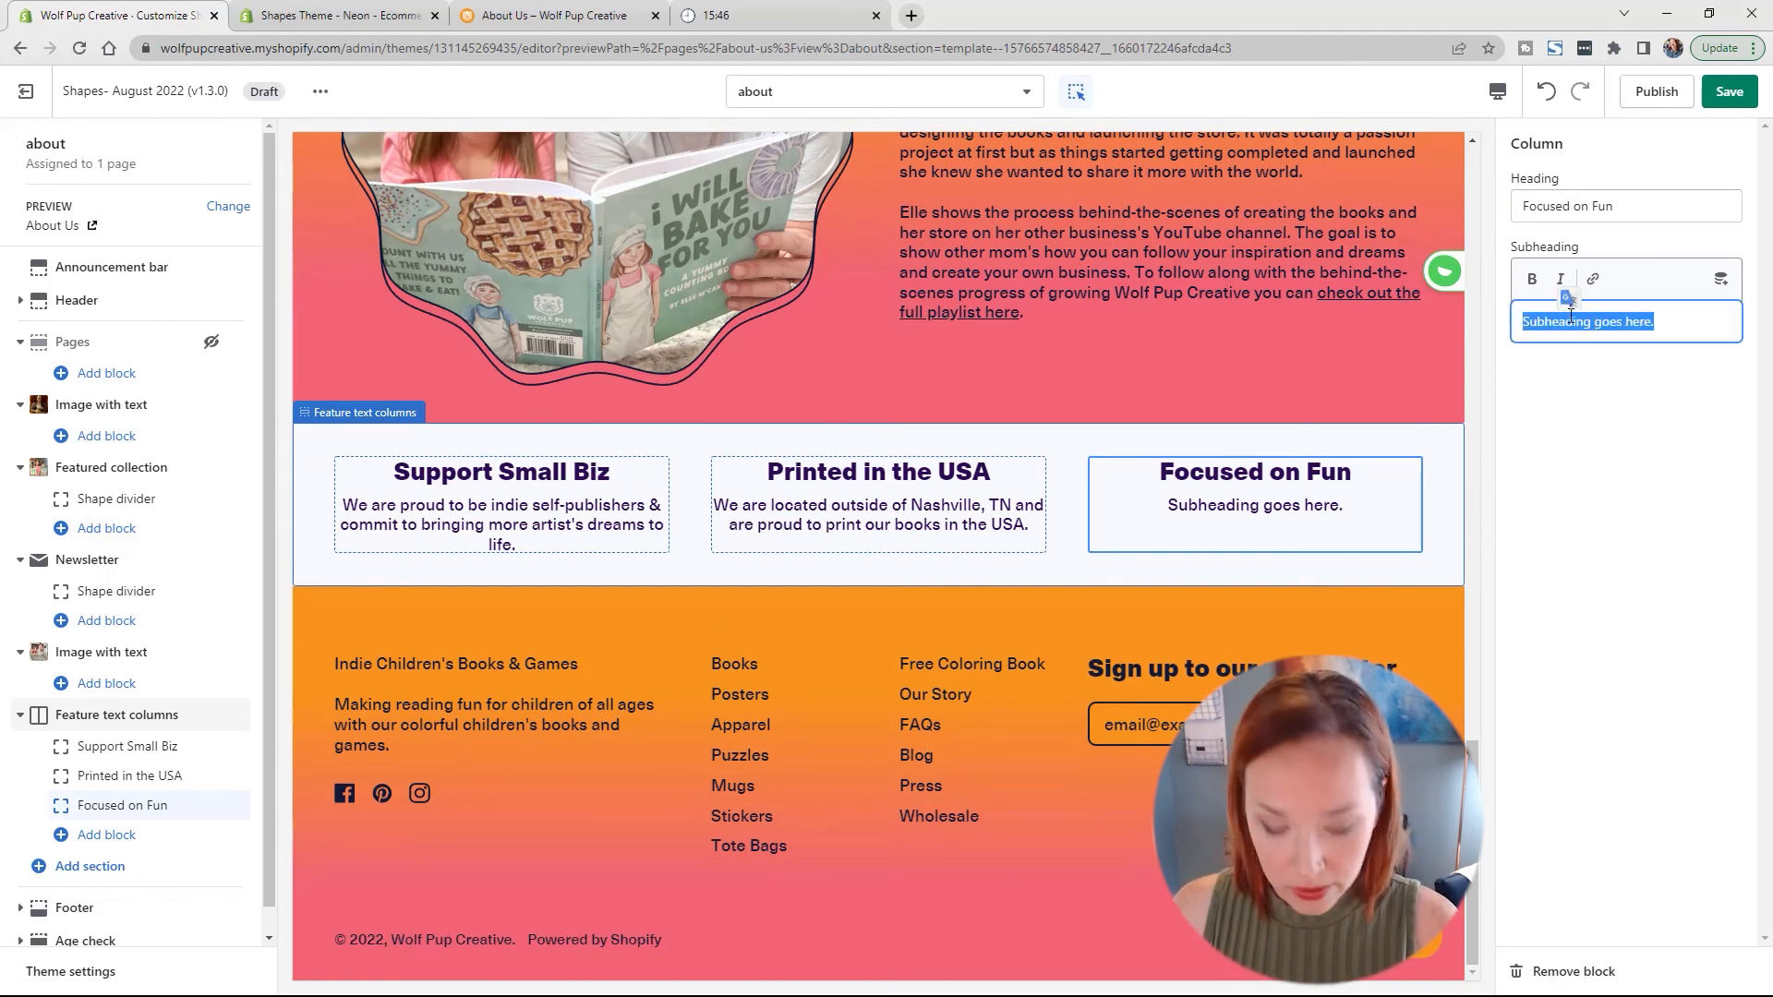
pyautogui.write('Keeping learning fun is our main priority so that families can enjoy more quality time together.')
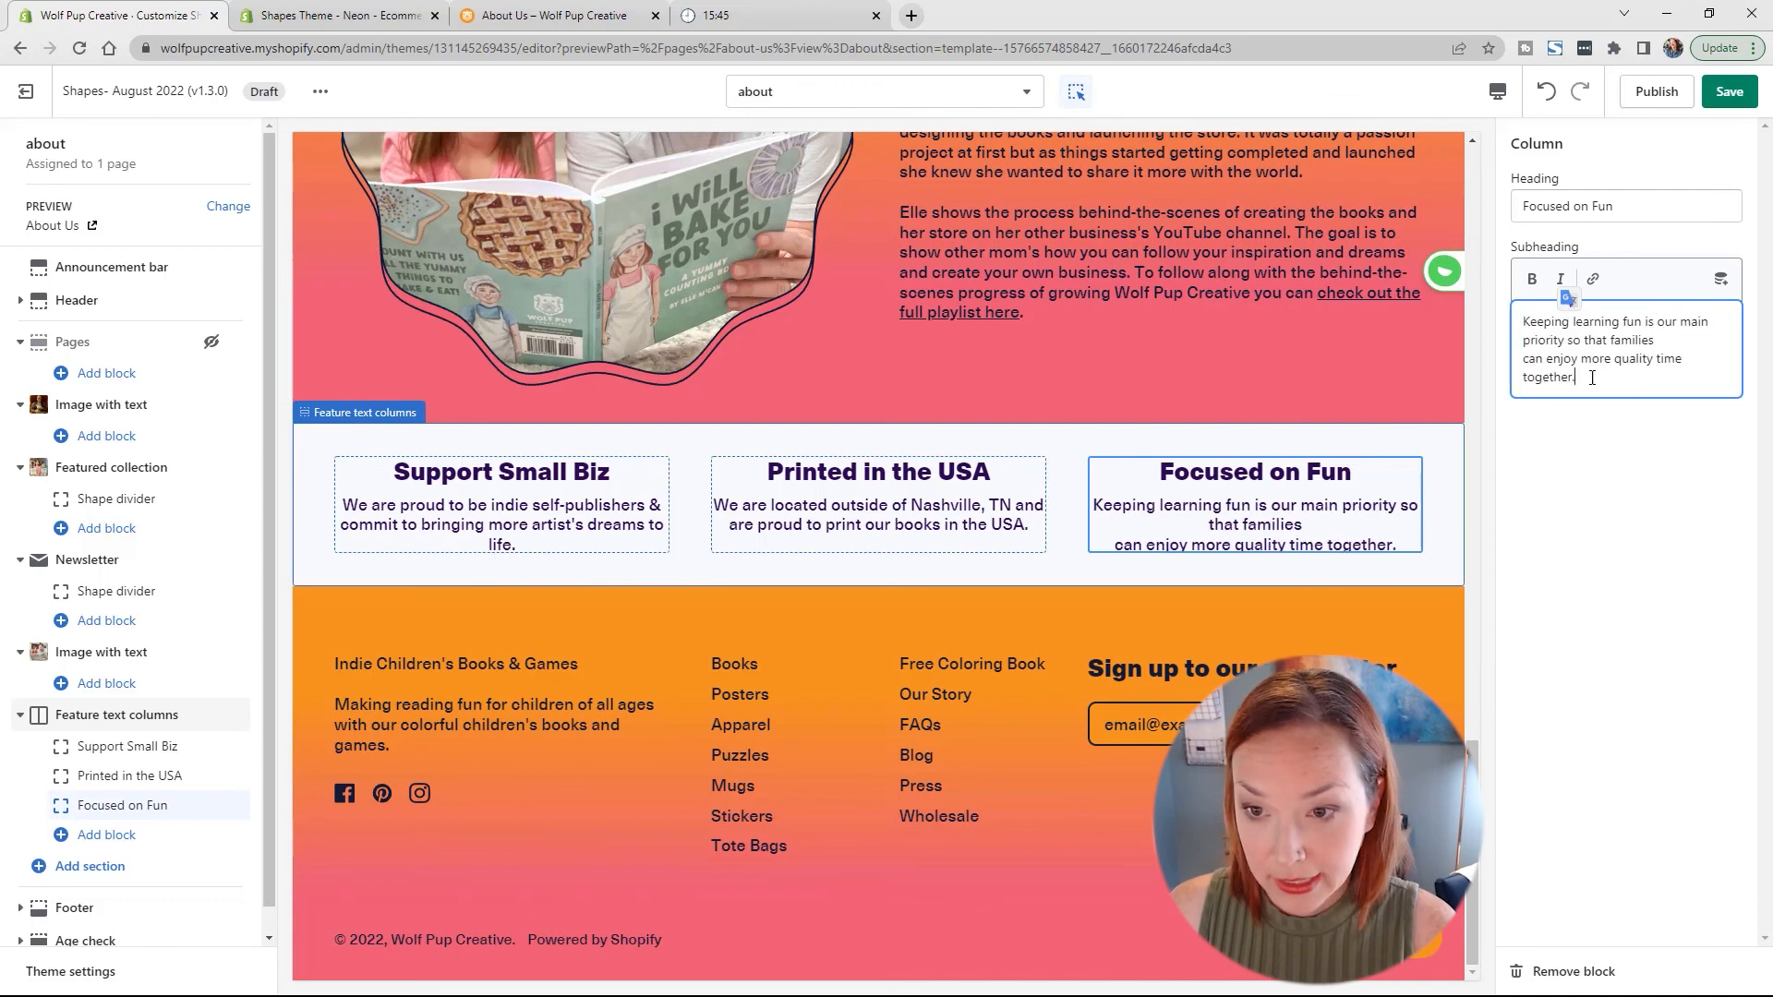
pyautogui.click(1525, 361)
pyautogui.press('BackSpace')
pyautogui.click(1611, 475)
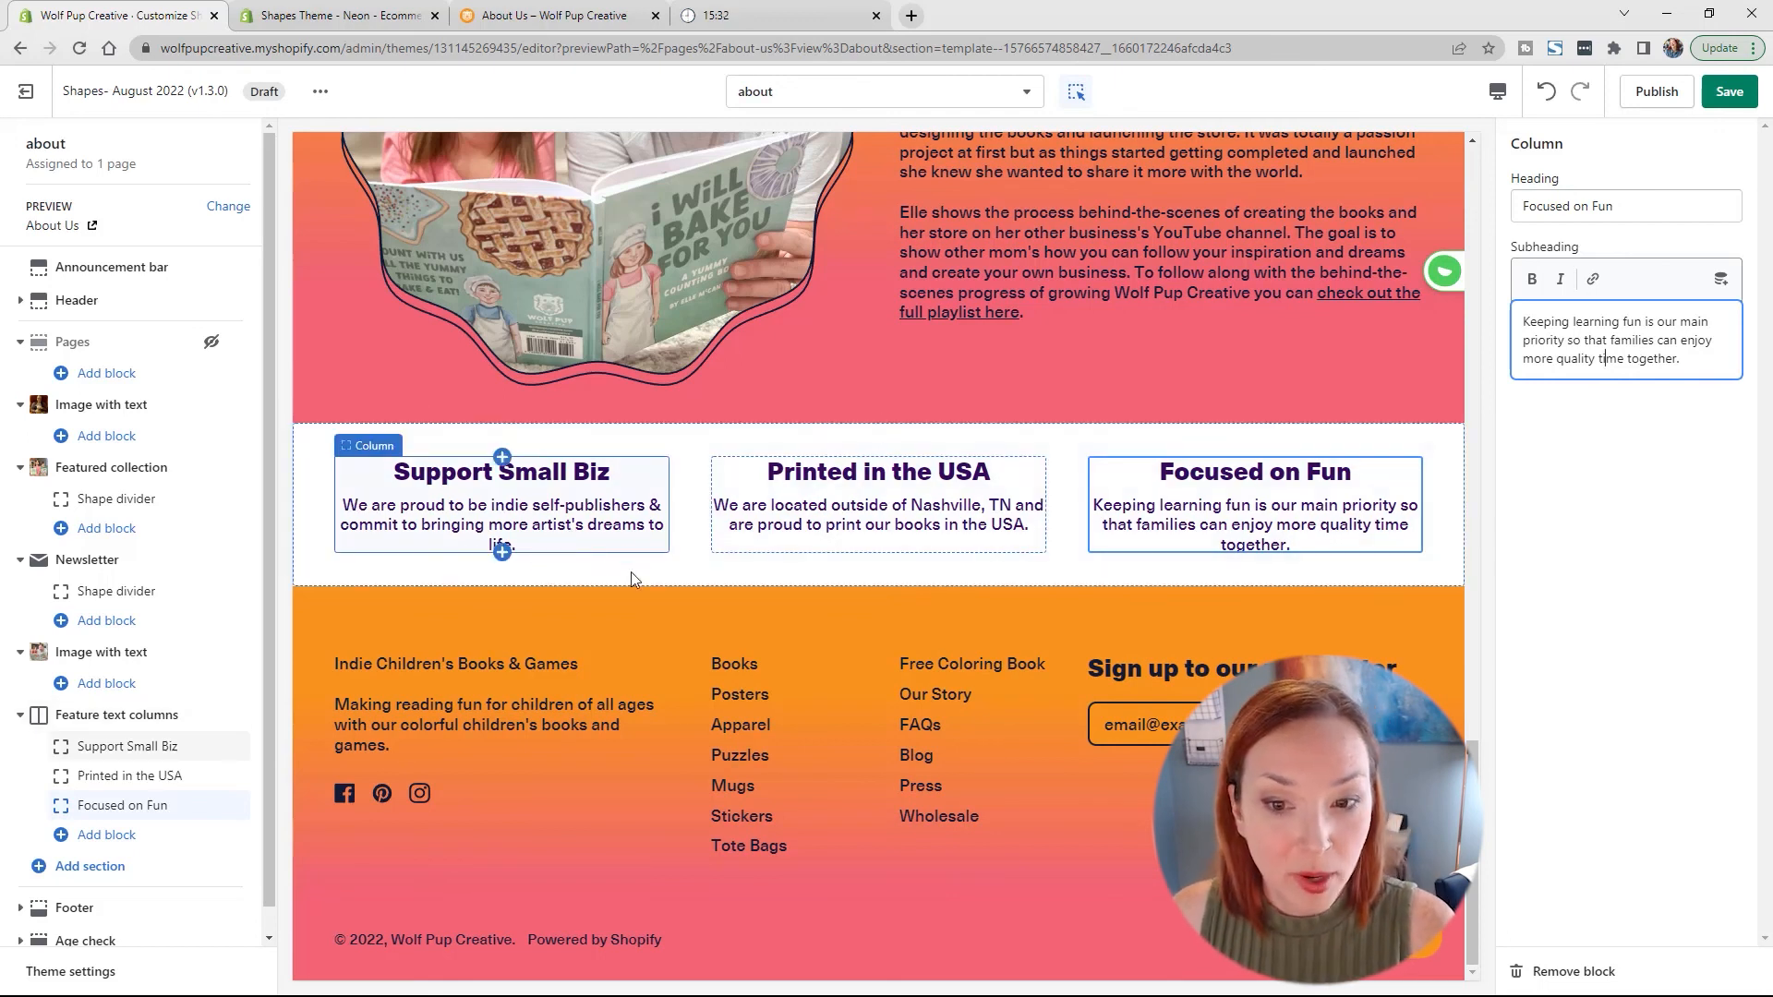
pyautogui.click(1729, 91)
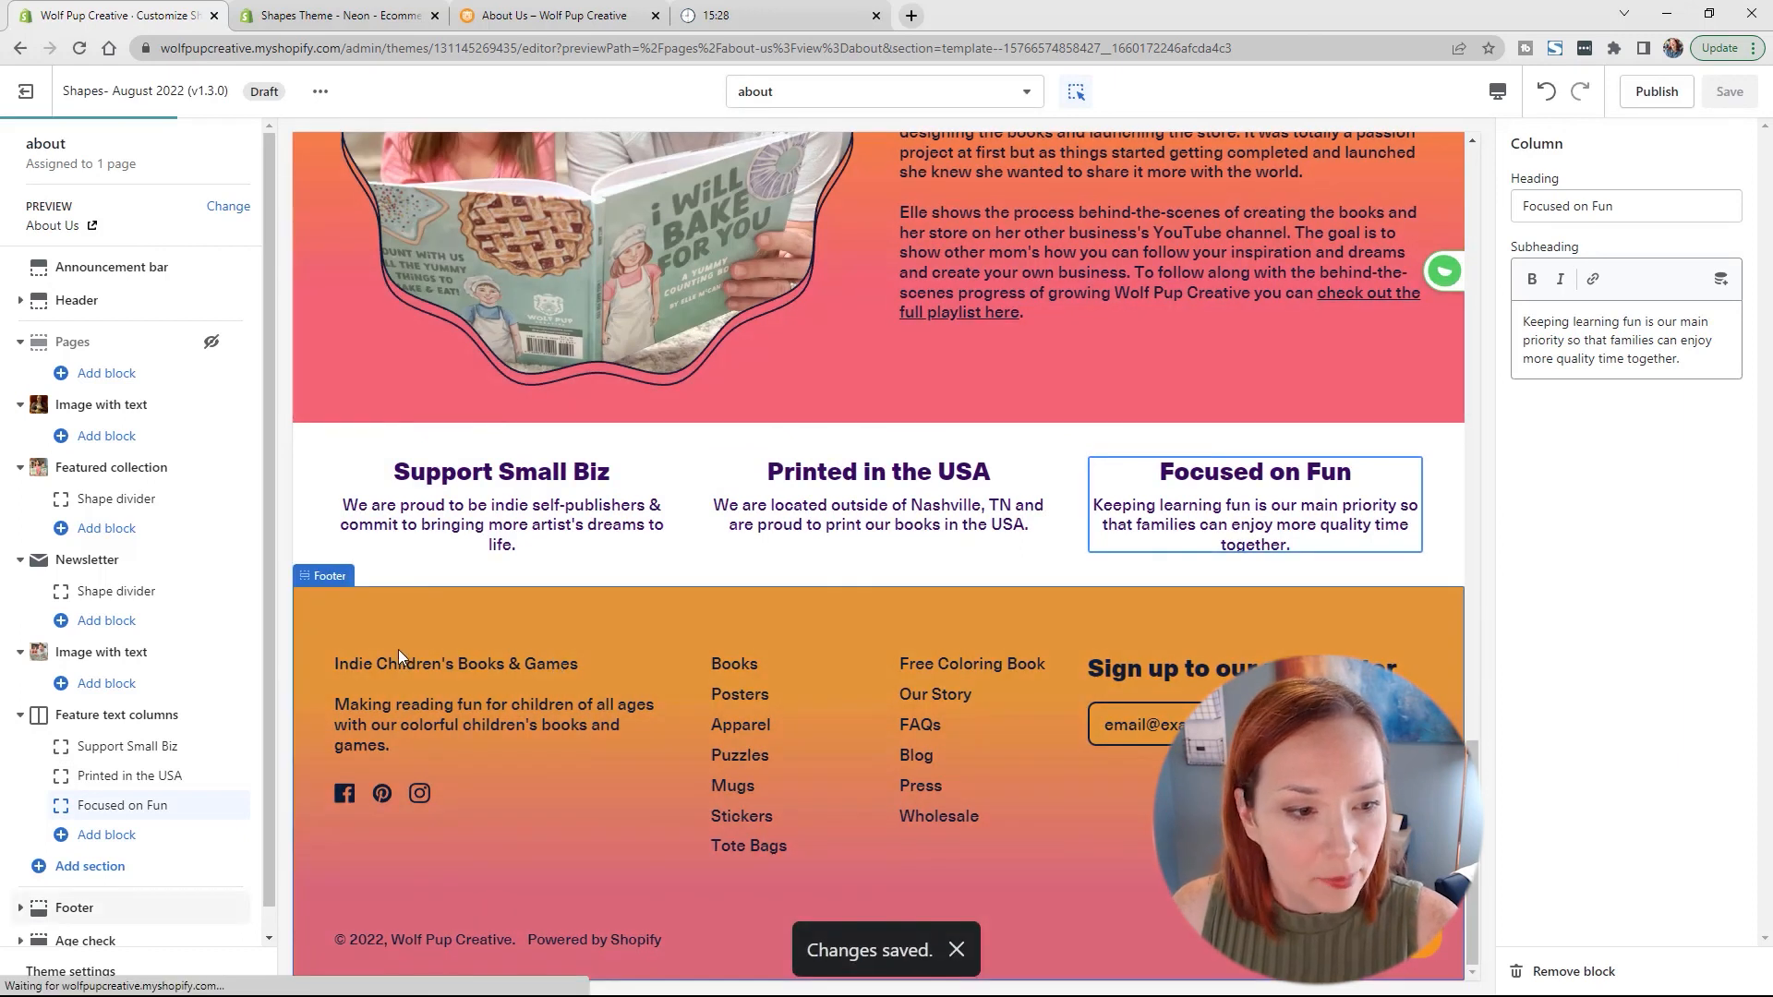
# Step: Add a Shape divider block to the Feature text columns section and target it at the section below
pyautogui.click(109, 835)
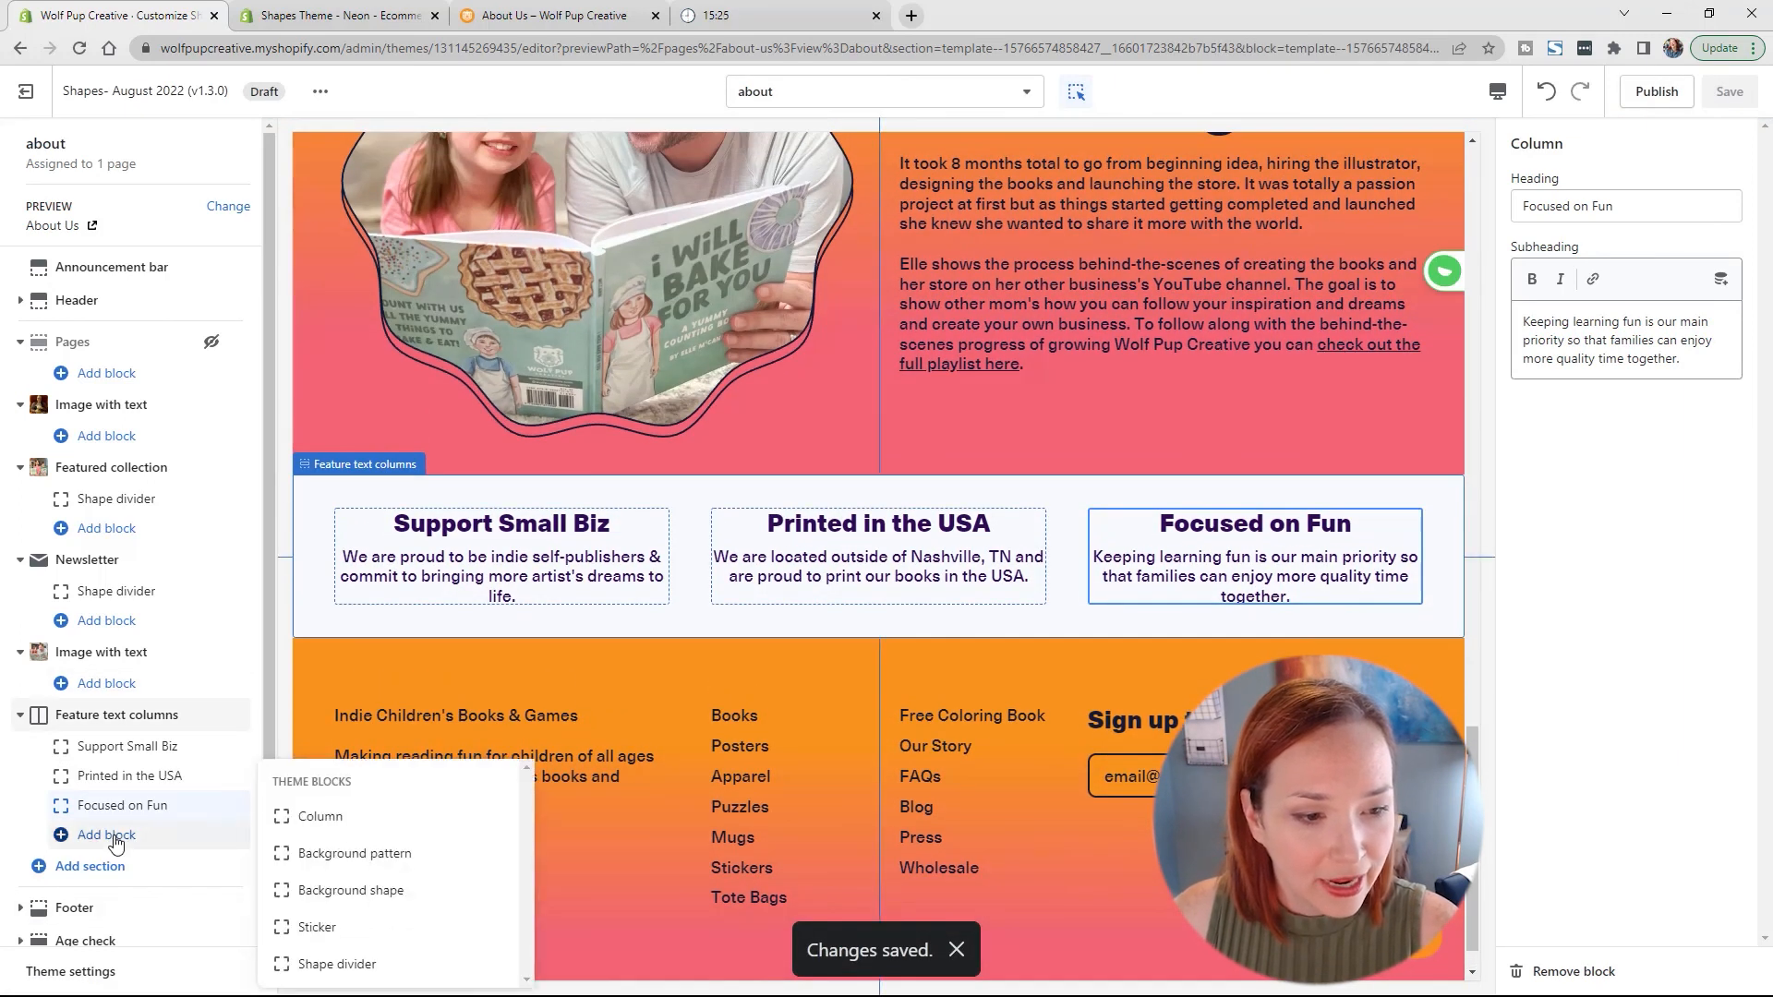
pyautogui.click(351, 963)
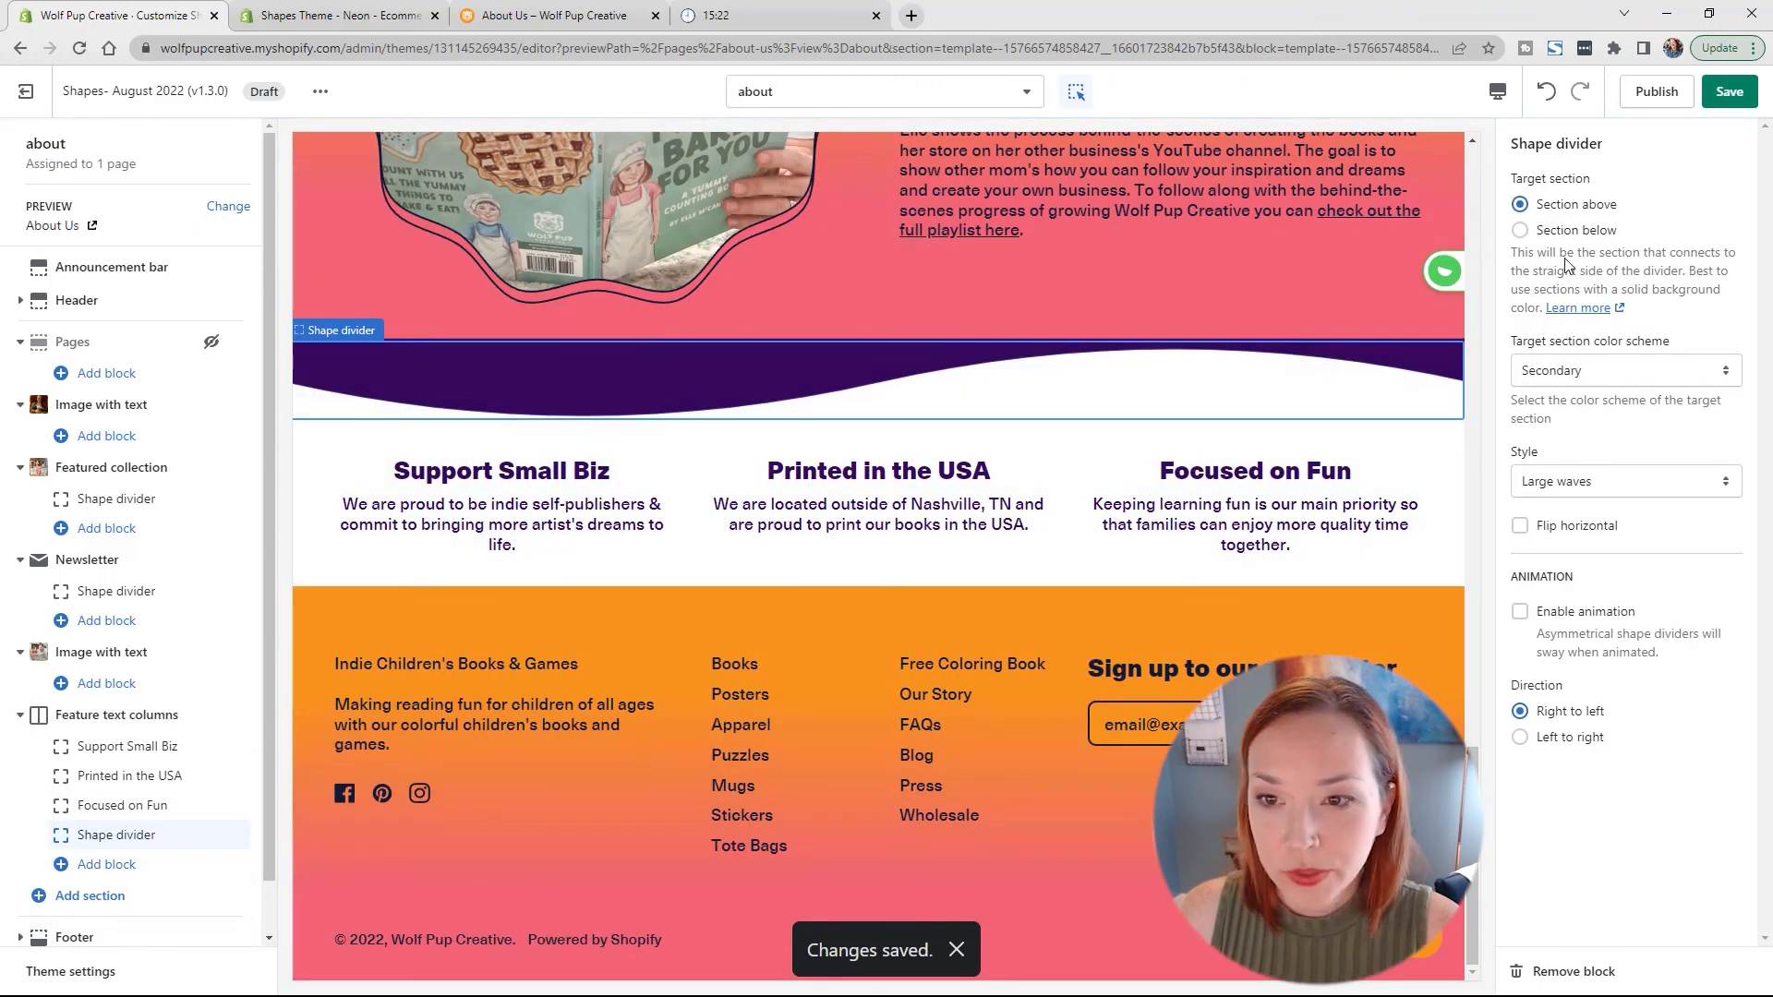
pyautogui.click(1522, 232)
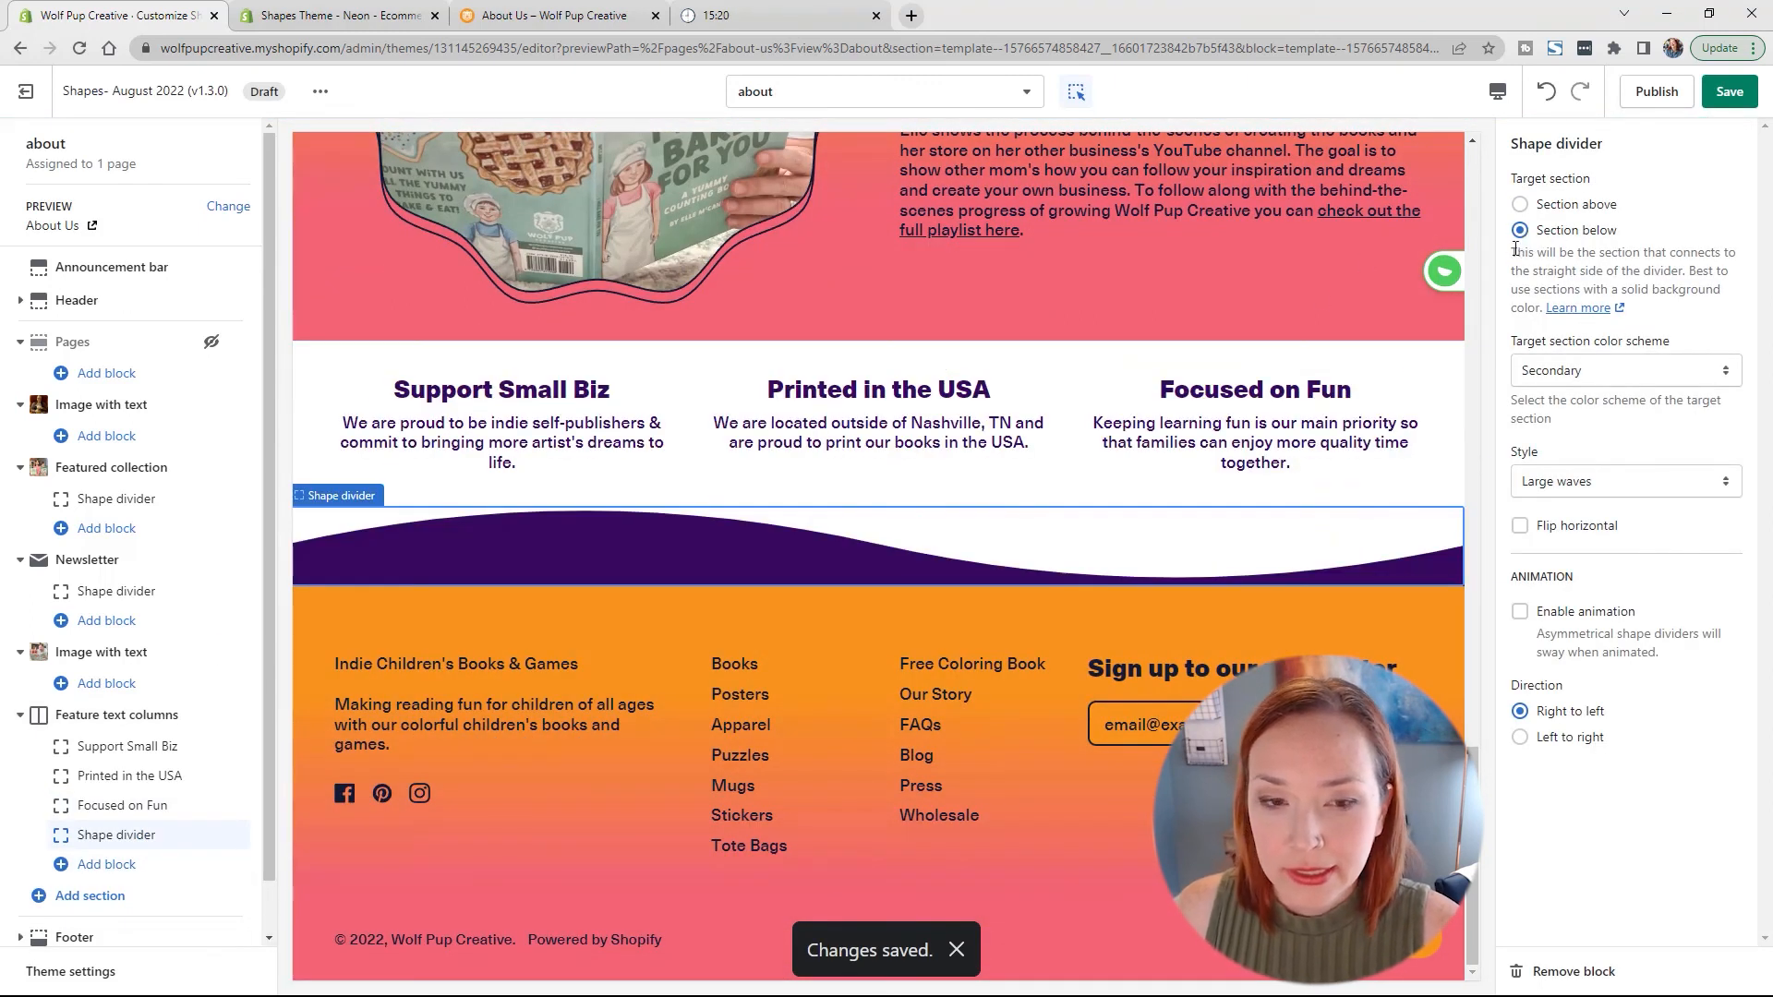
# Step: Set the new shape divider's target section color scheme to Primary and enable its animation
pyautogui.click(1604, 380)
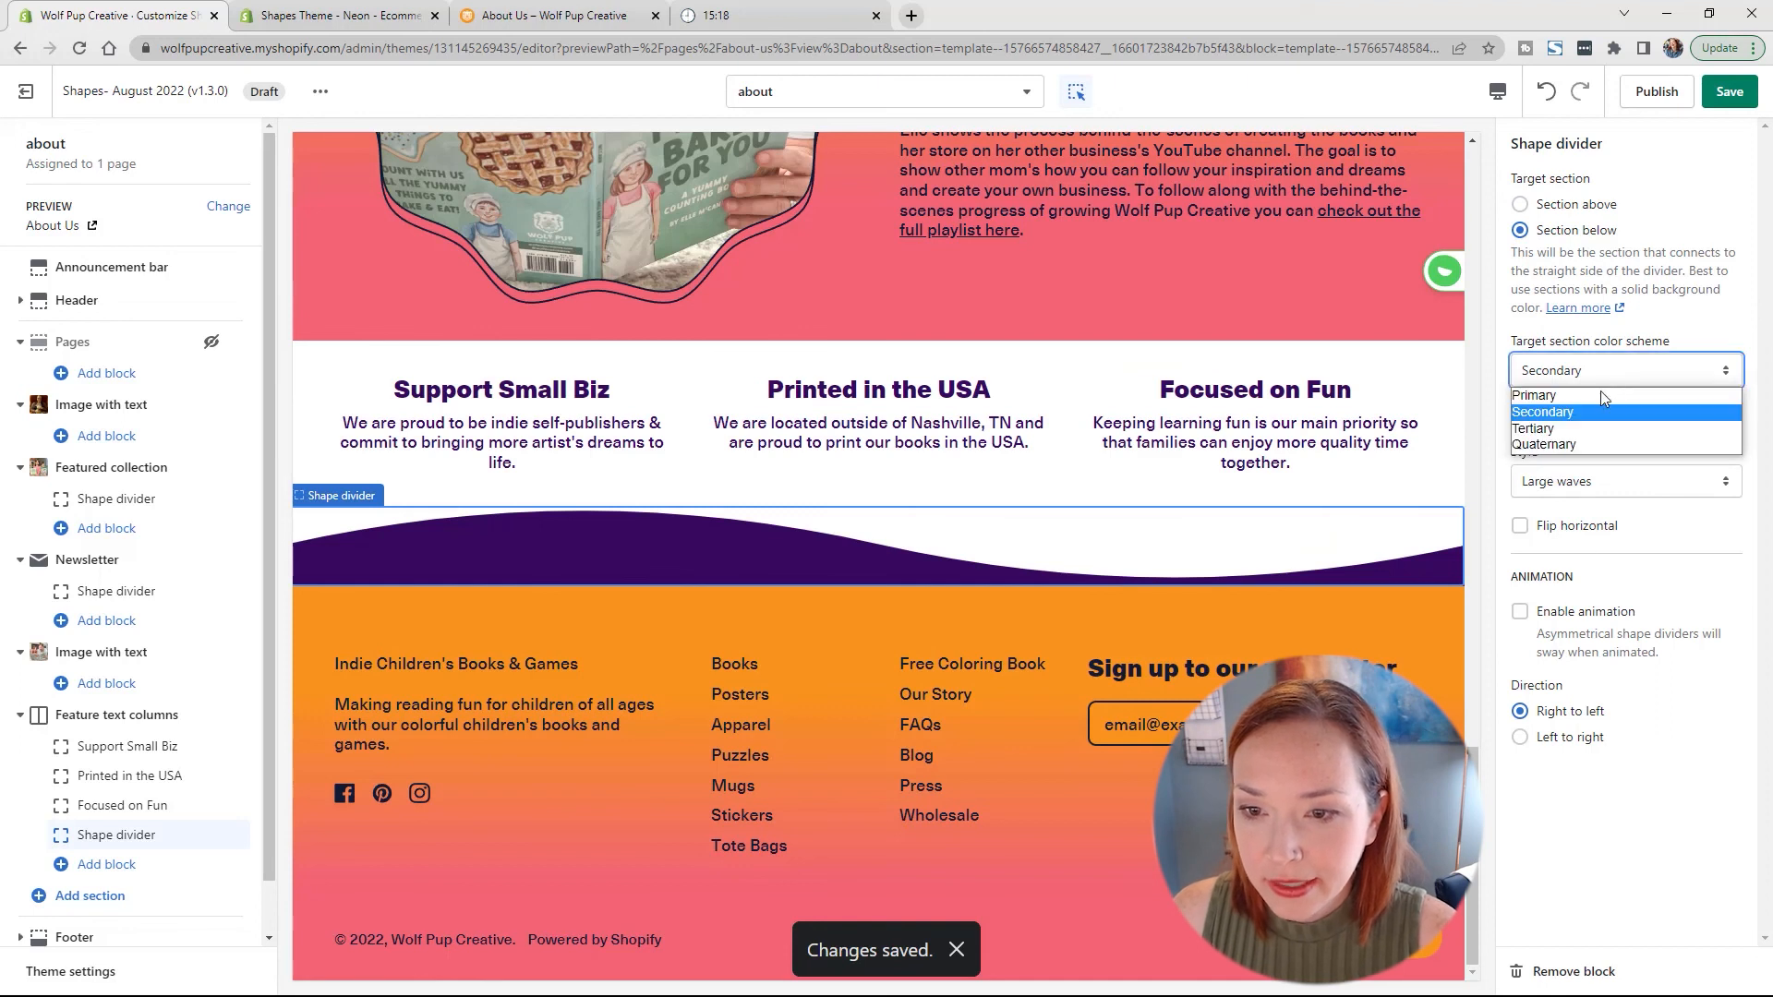
pyautogui.click(1581, 443)
pyautogui.click(1582, 372)
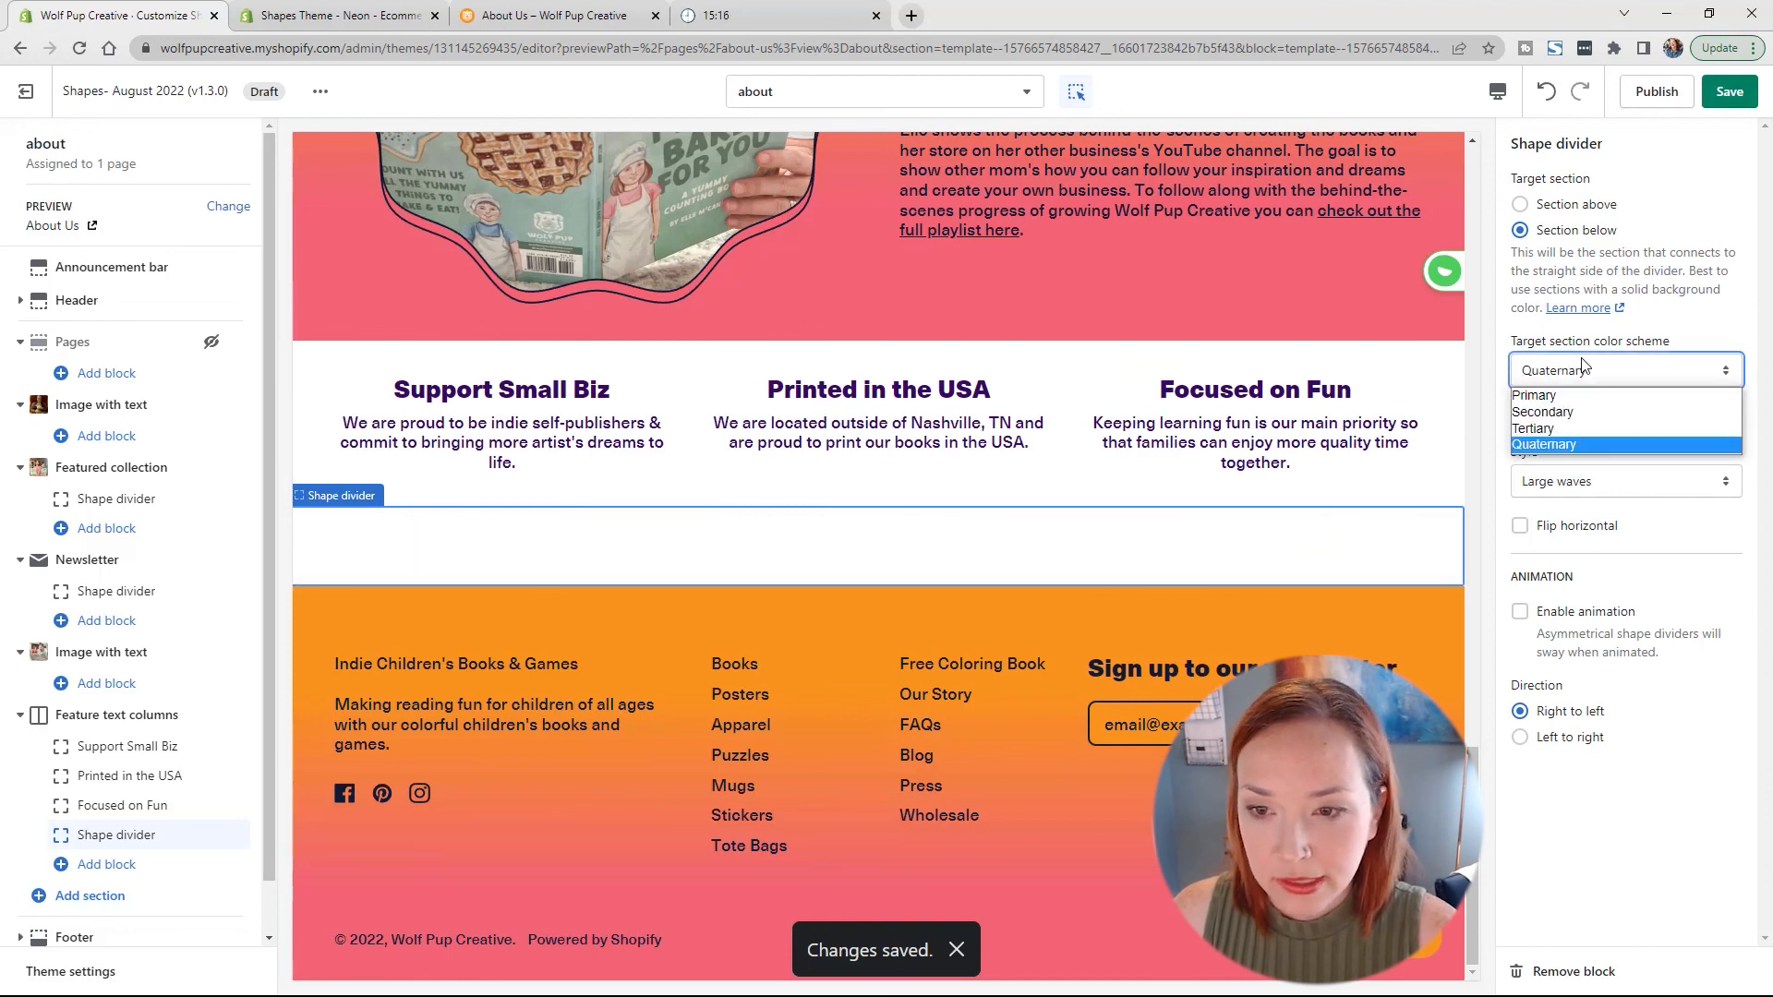
pyautogui.click(1575, 395)
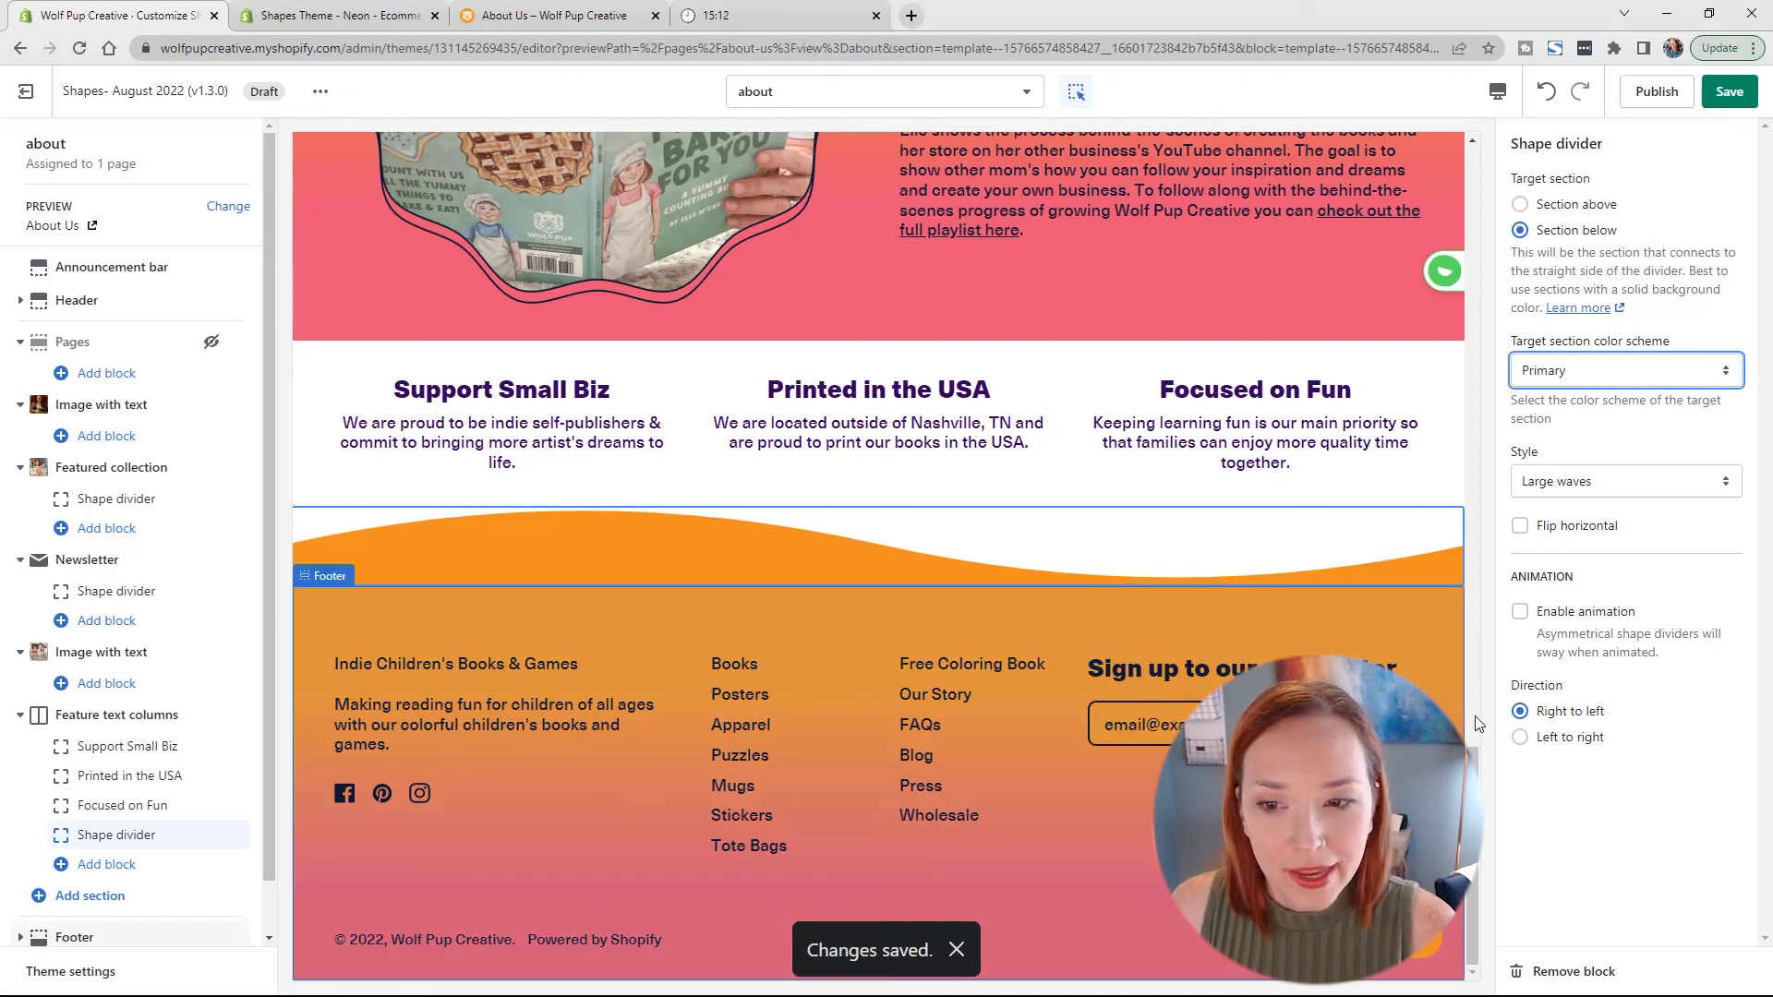
pyautogui.click(1581, 613)
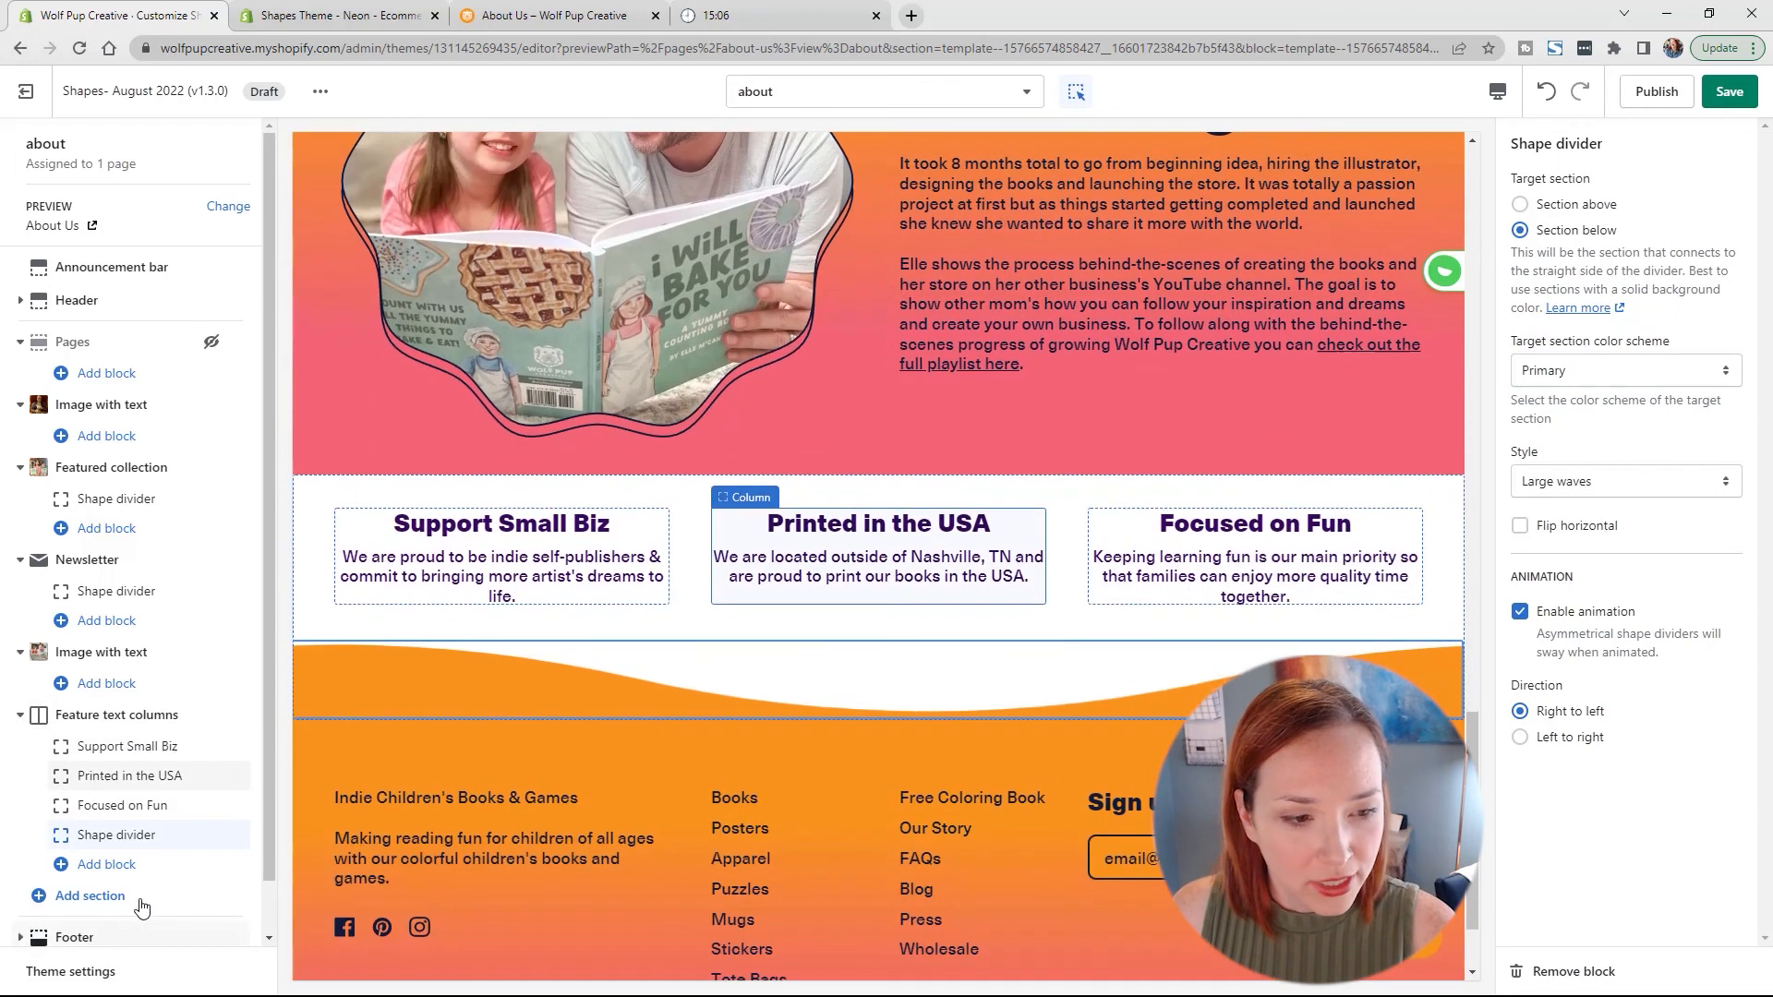
pyautogui.click(103, 865)
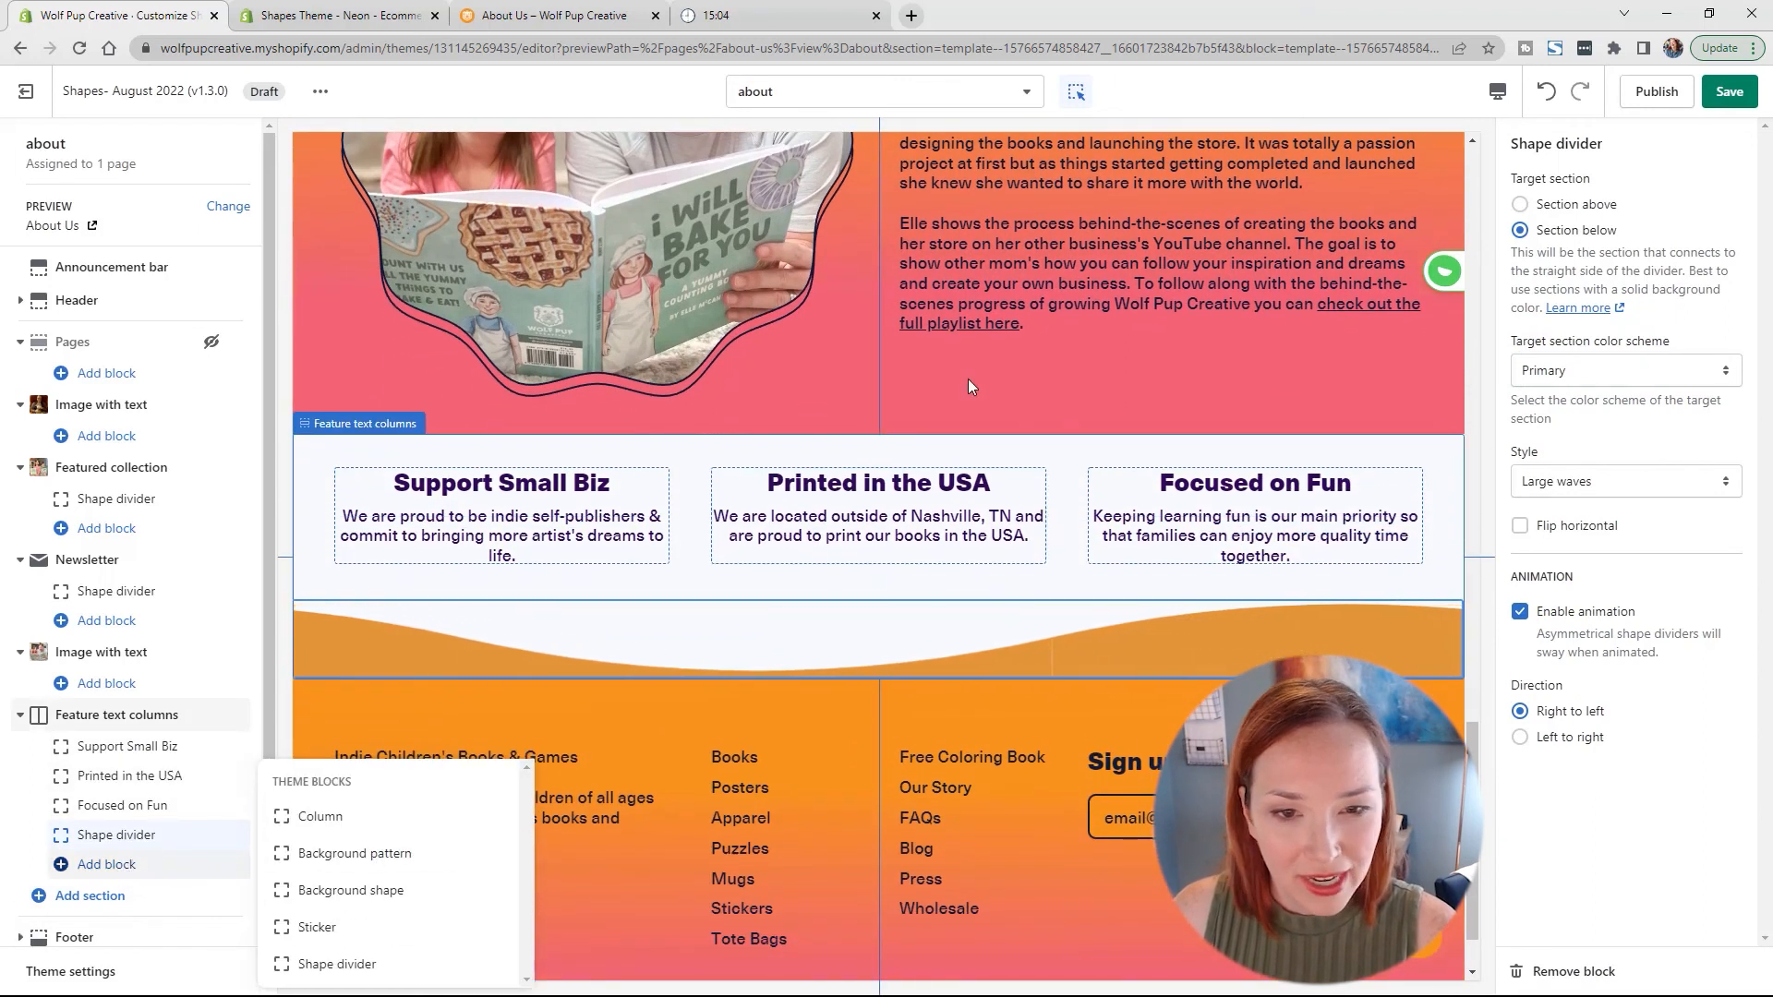
pyautogui.click(1604, 862)
pyautogui.scroll(2, 1011, 835)
pyautogui.scroll(2, 1010, 833)
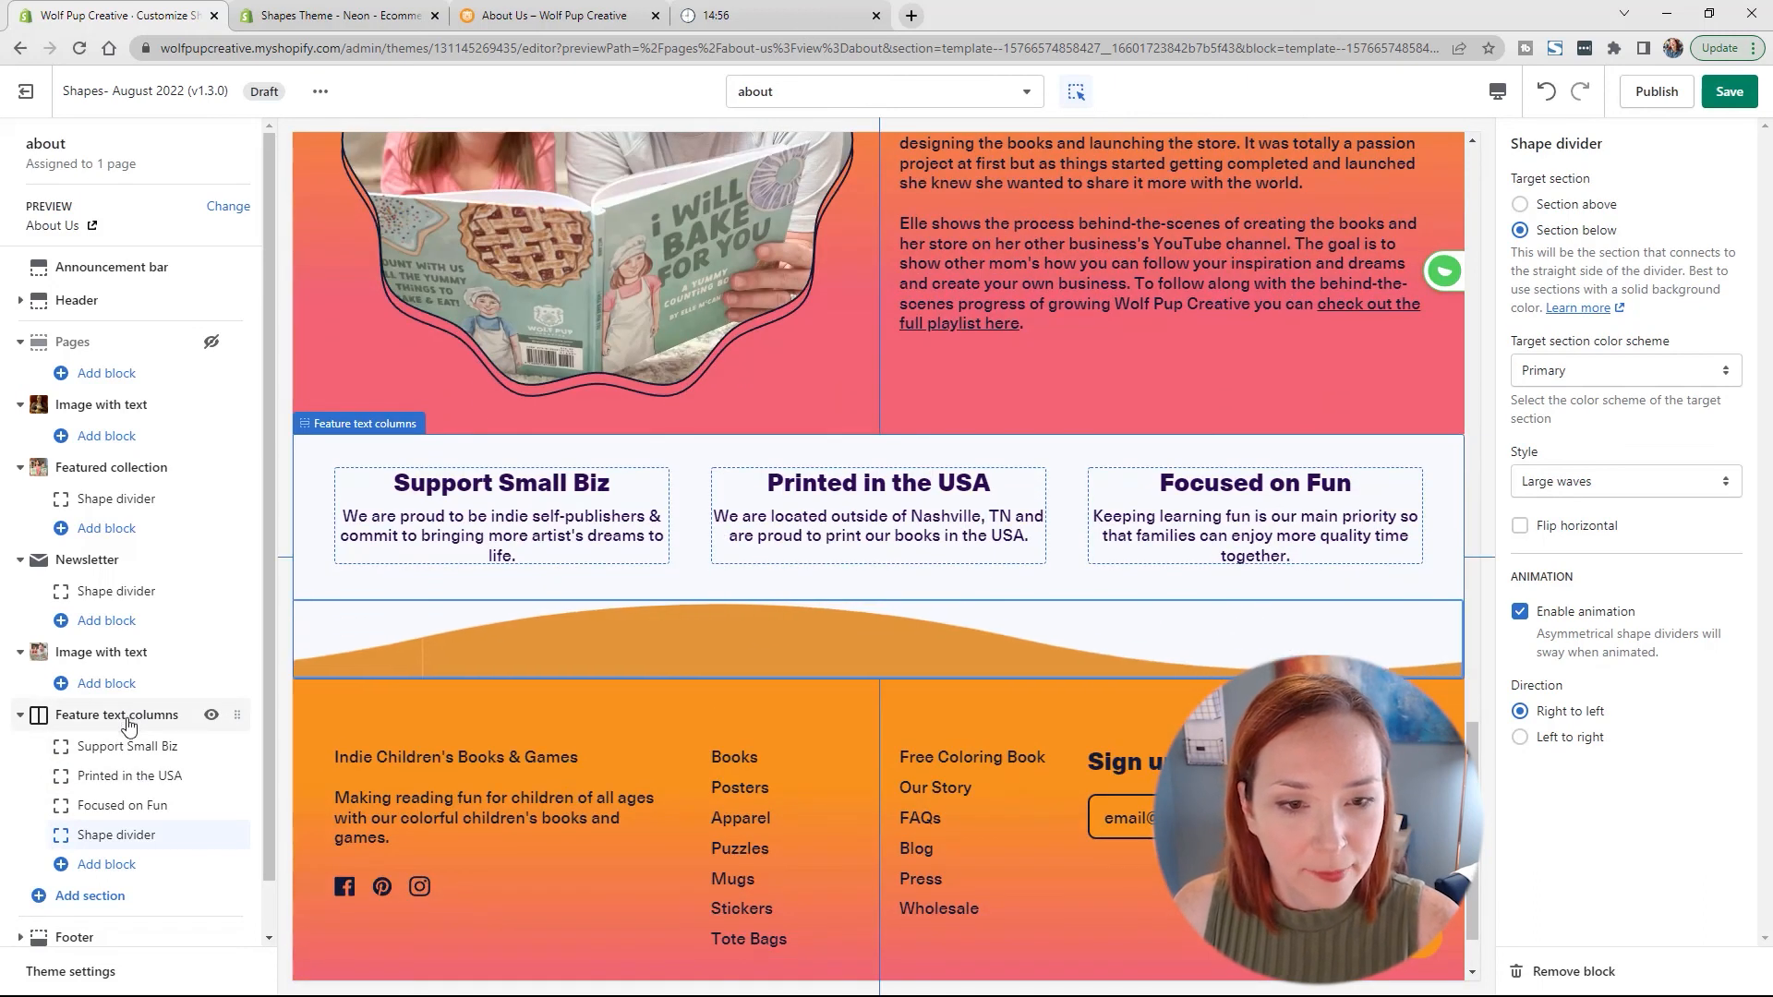
# Step: Give the Feature text columns section the heading "Support Our Mission"
pyautogui.click(129, 717)
pyautogui.click(1586, 245)
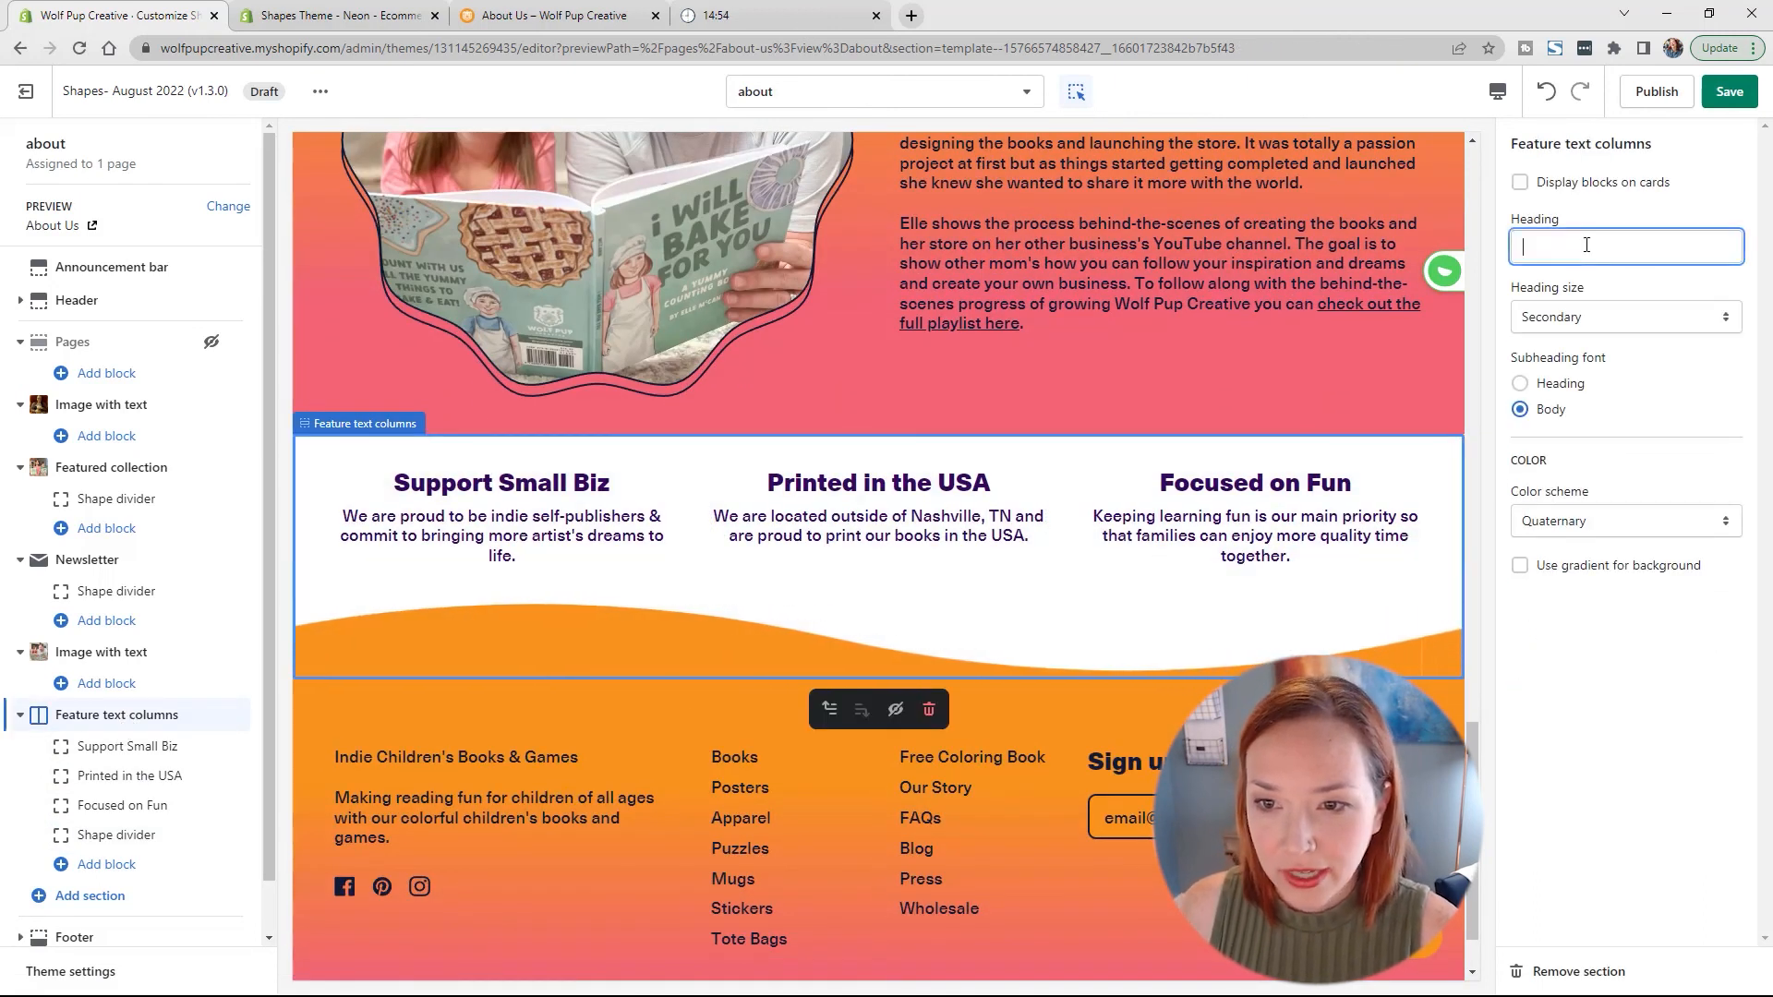
pyautogui.write('Our Mission')
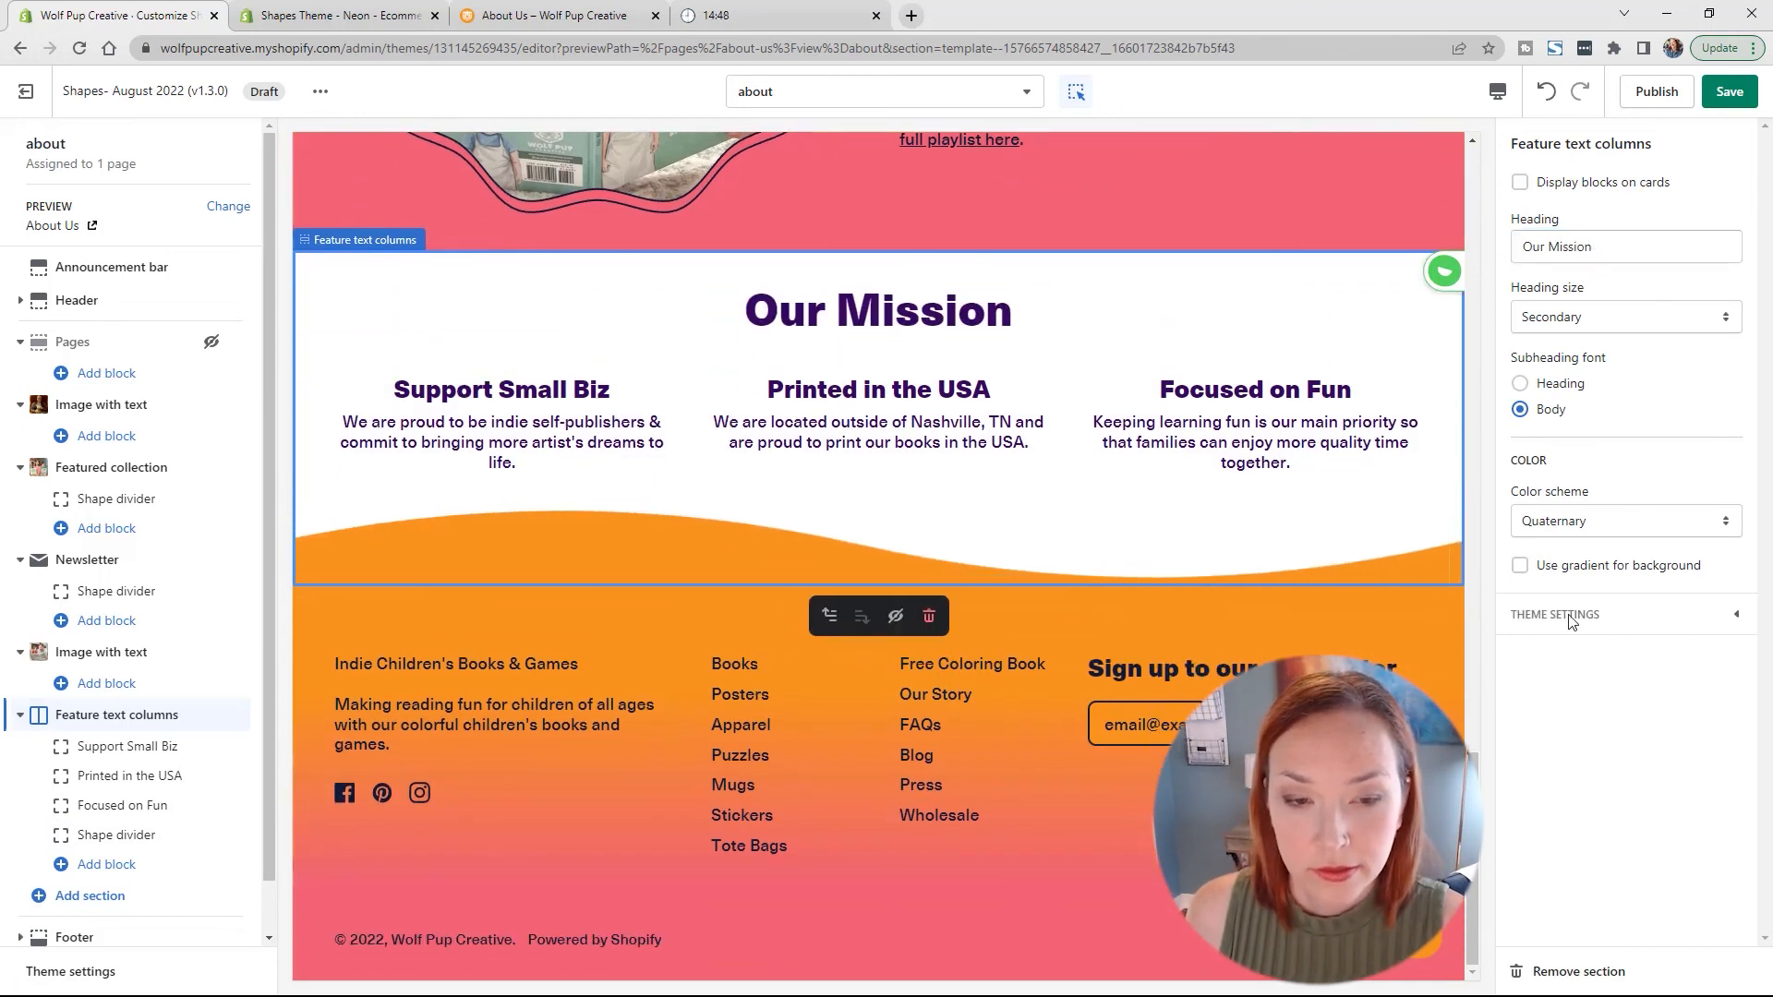
pyautogui.click(1526, 245)
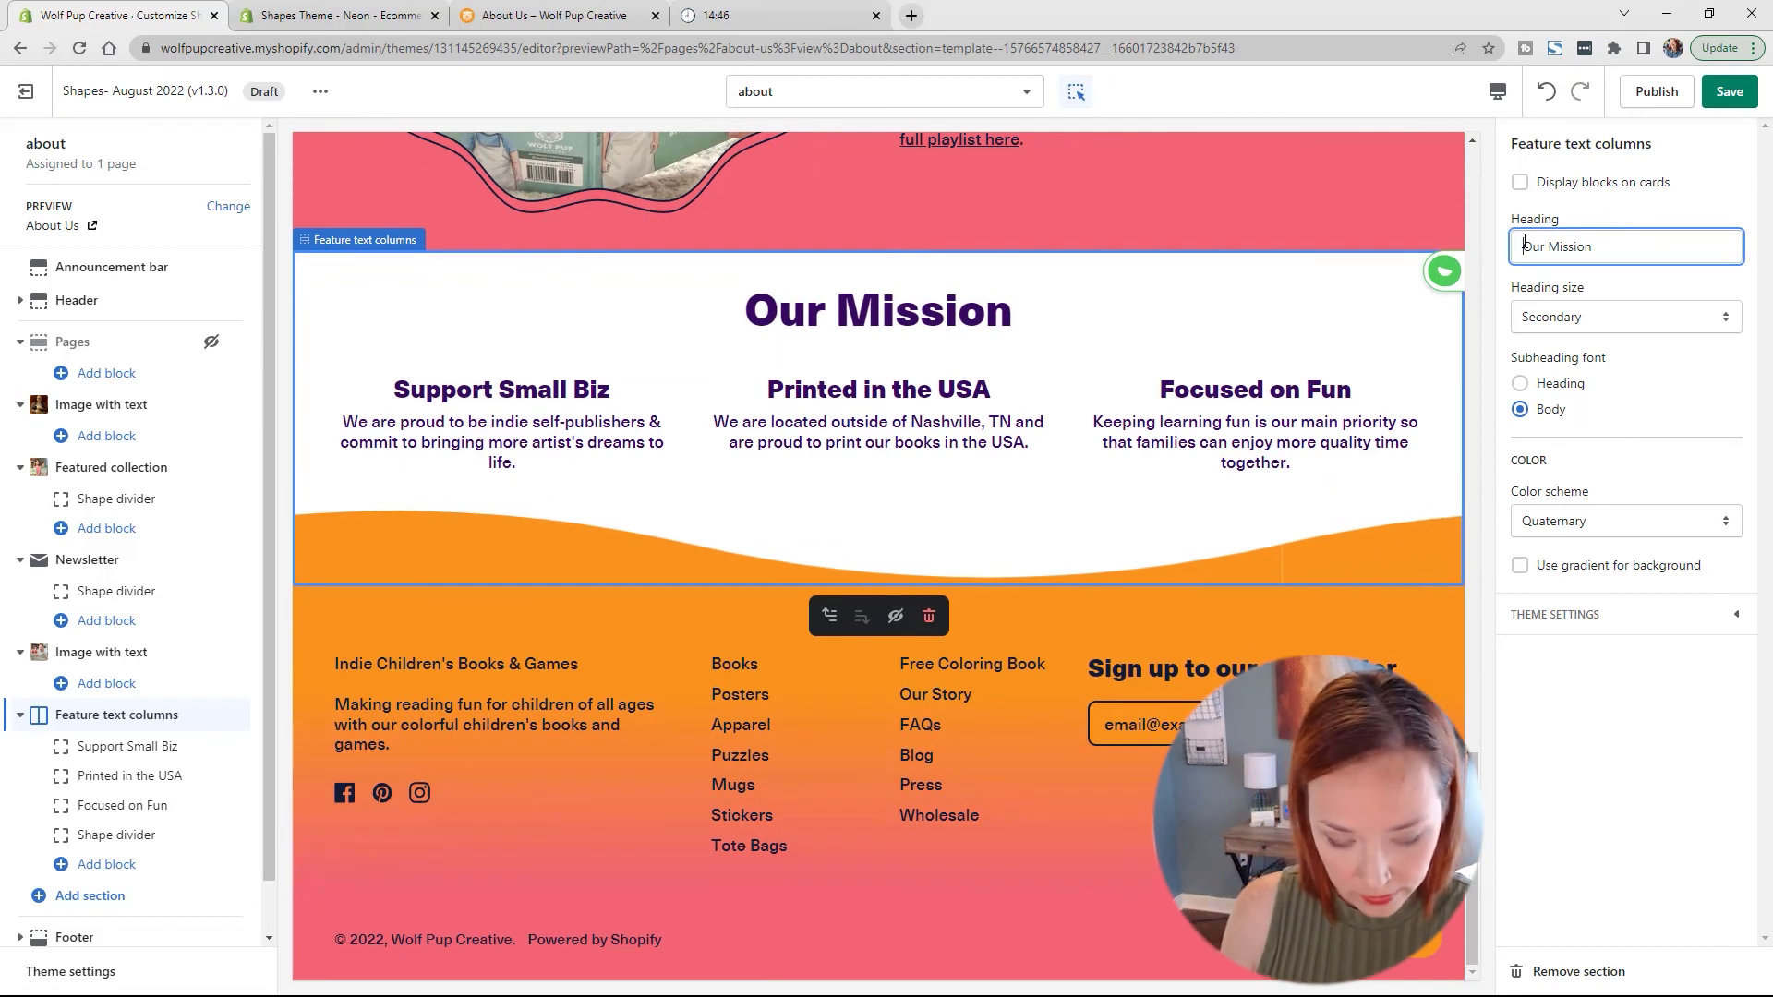
pyautogui.write('Support')
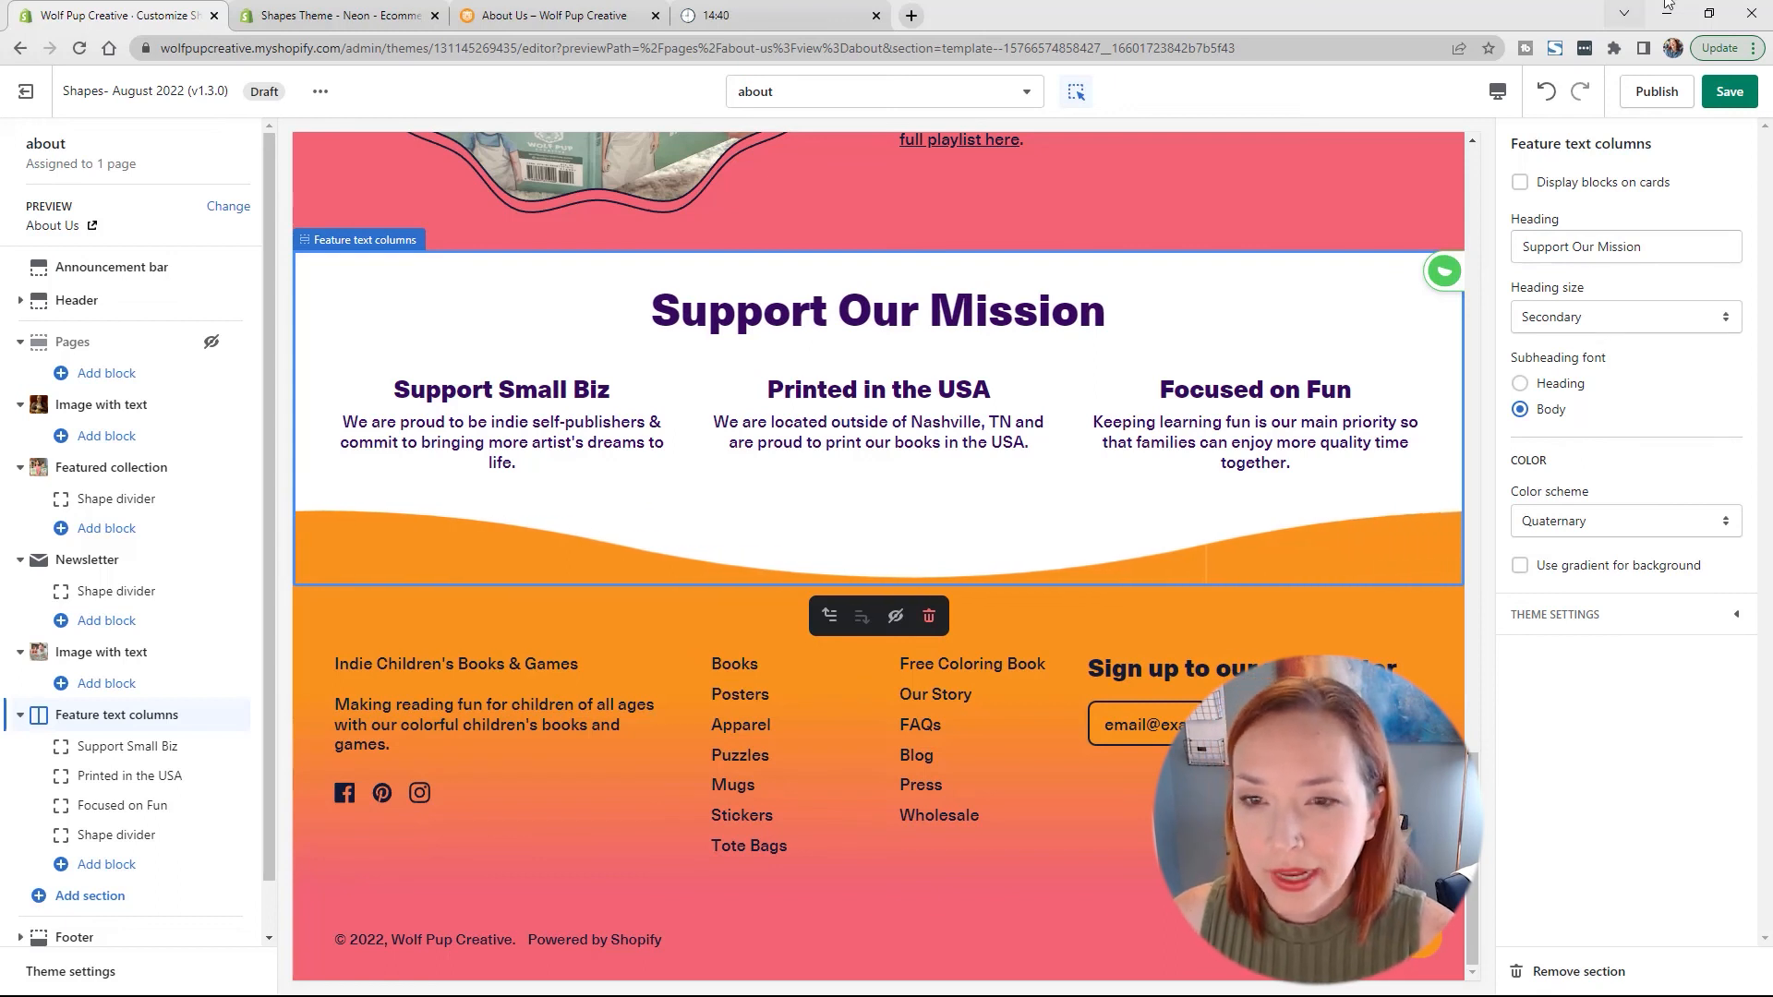
# Step: Review the about page preview from the feature columns up to the header and save the template
pyautogui.scroll(4, 985, 548)
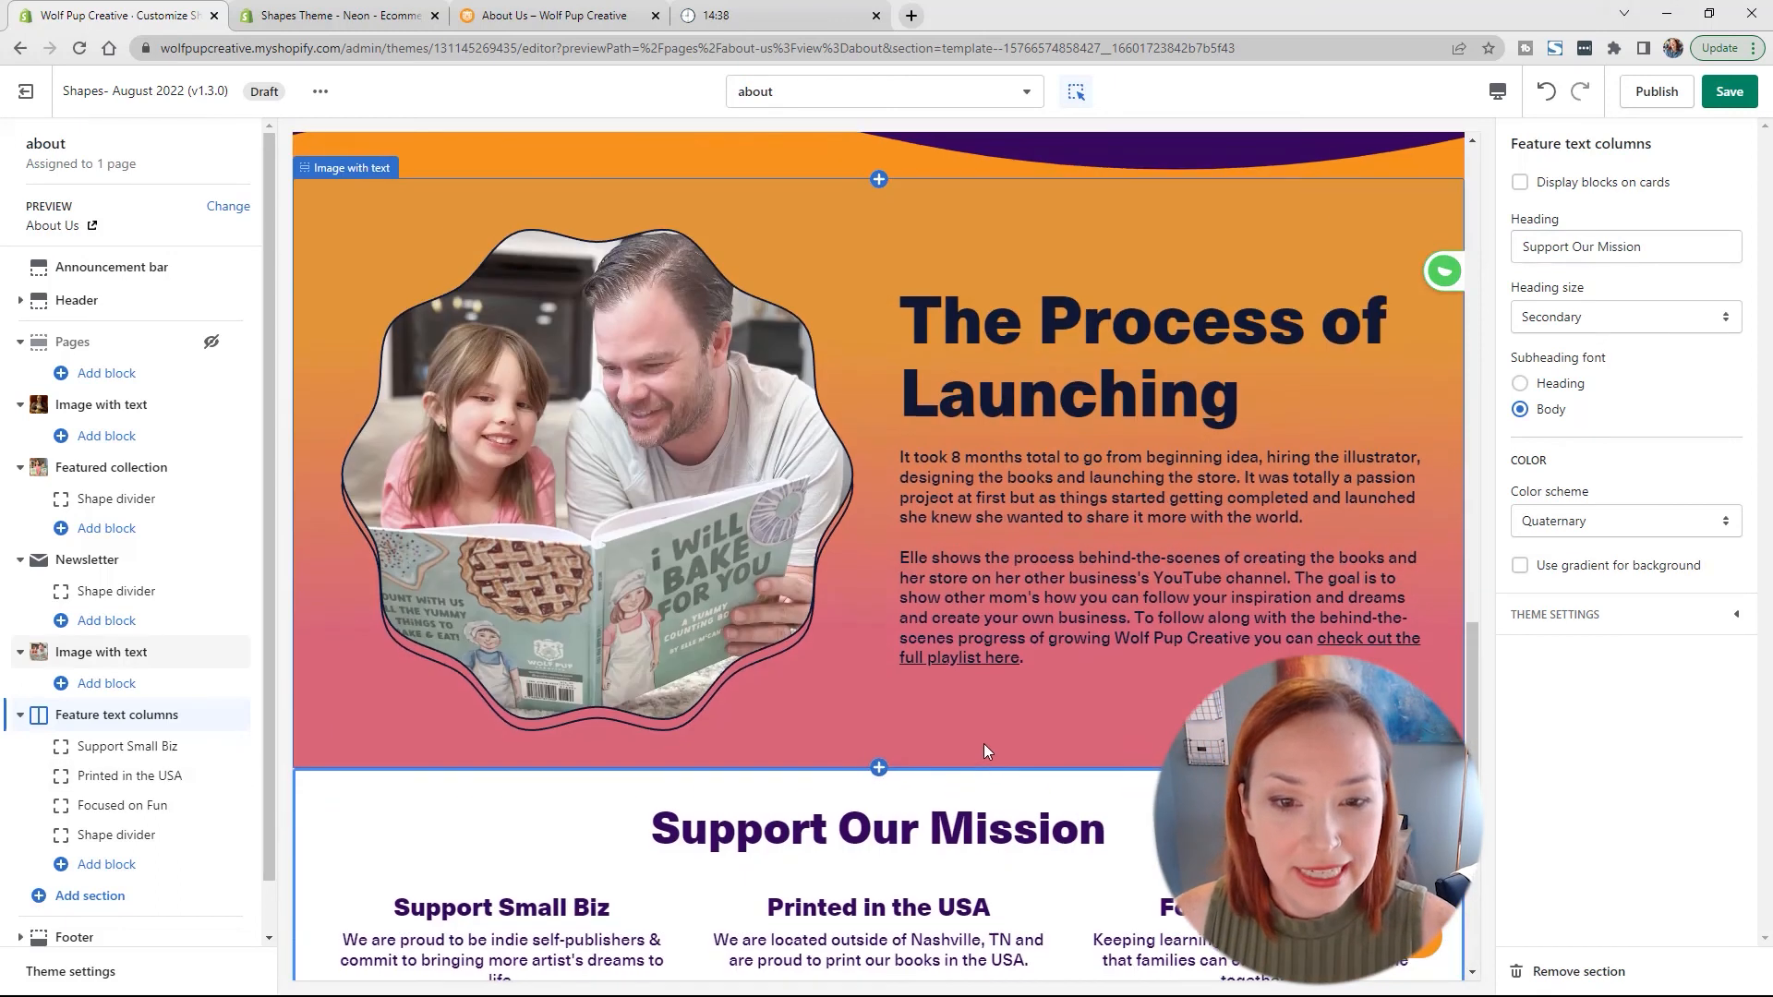
pyautogui.scroll(-3, 983, 744)
pyautogui.scroll(5, 1014, 586)
pyautogui.scroll(8, 1014, 578)
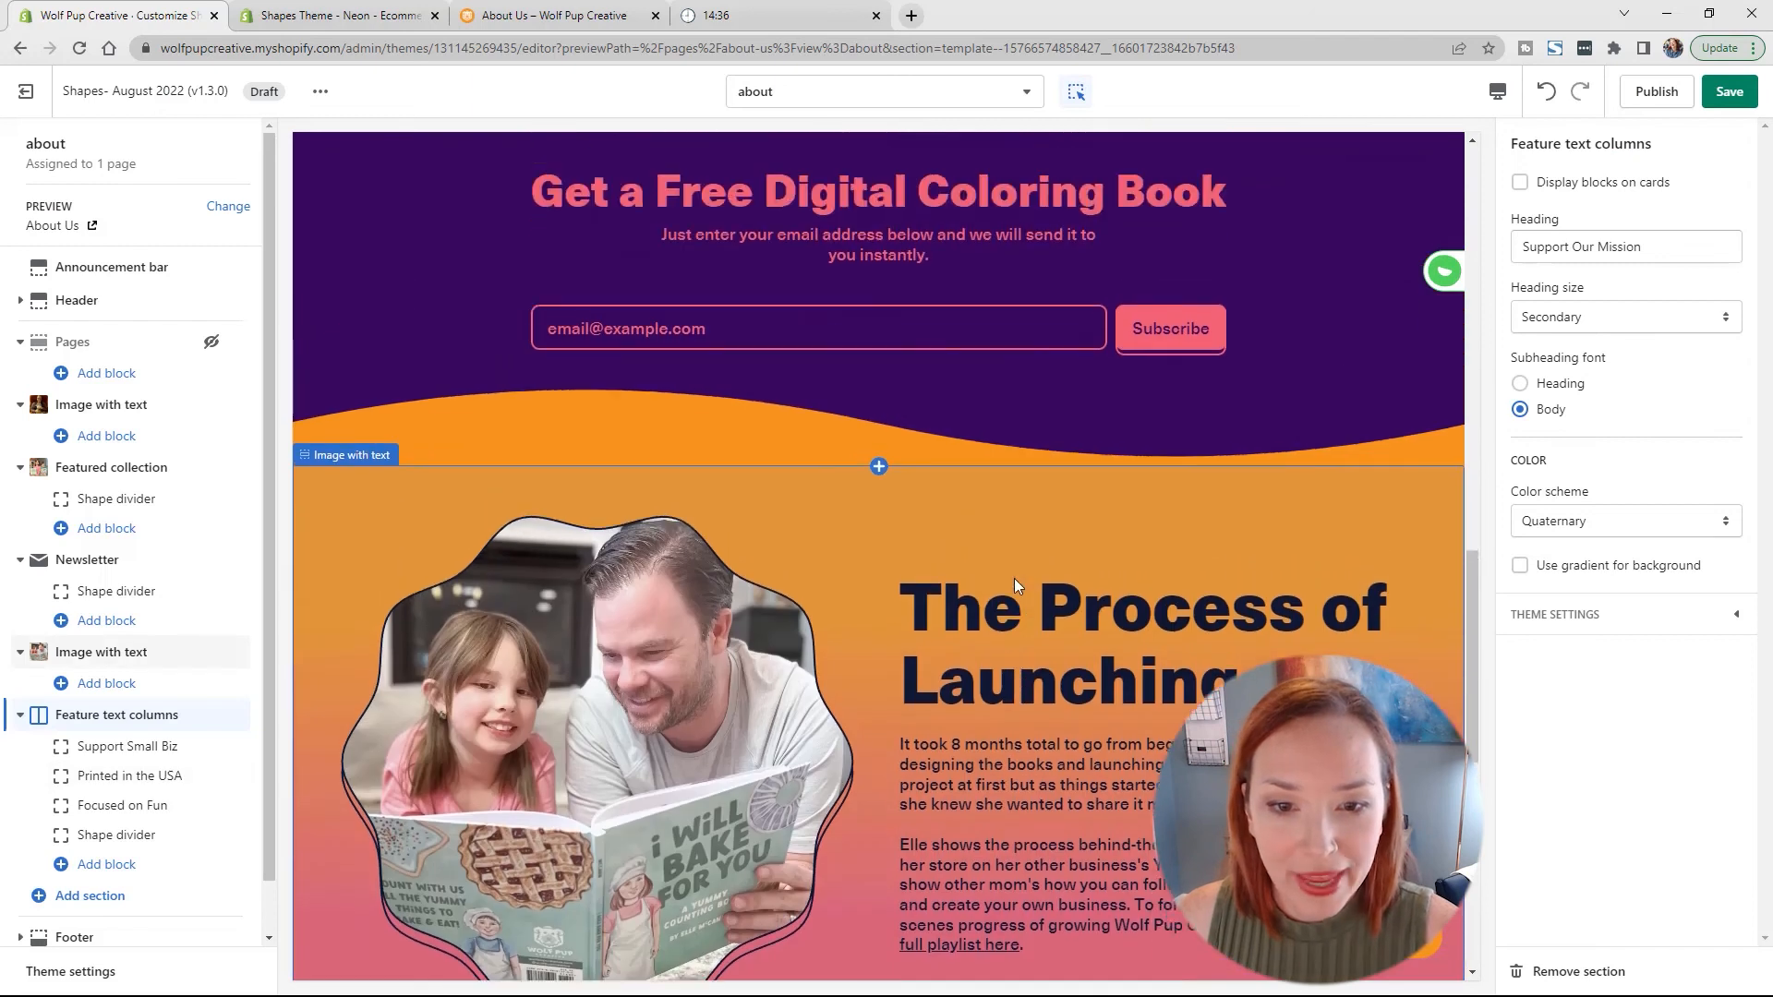
pyautogui.scroll(10, 1021, 564)
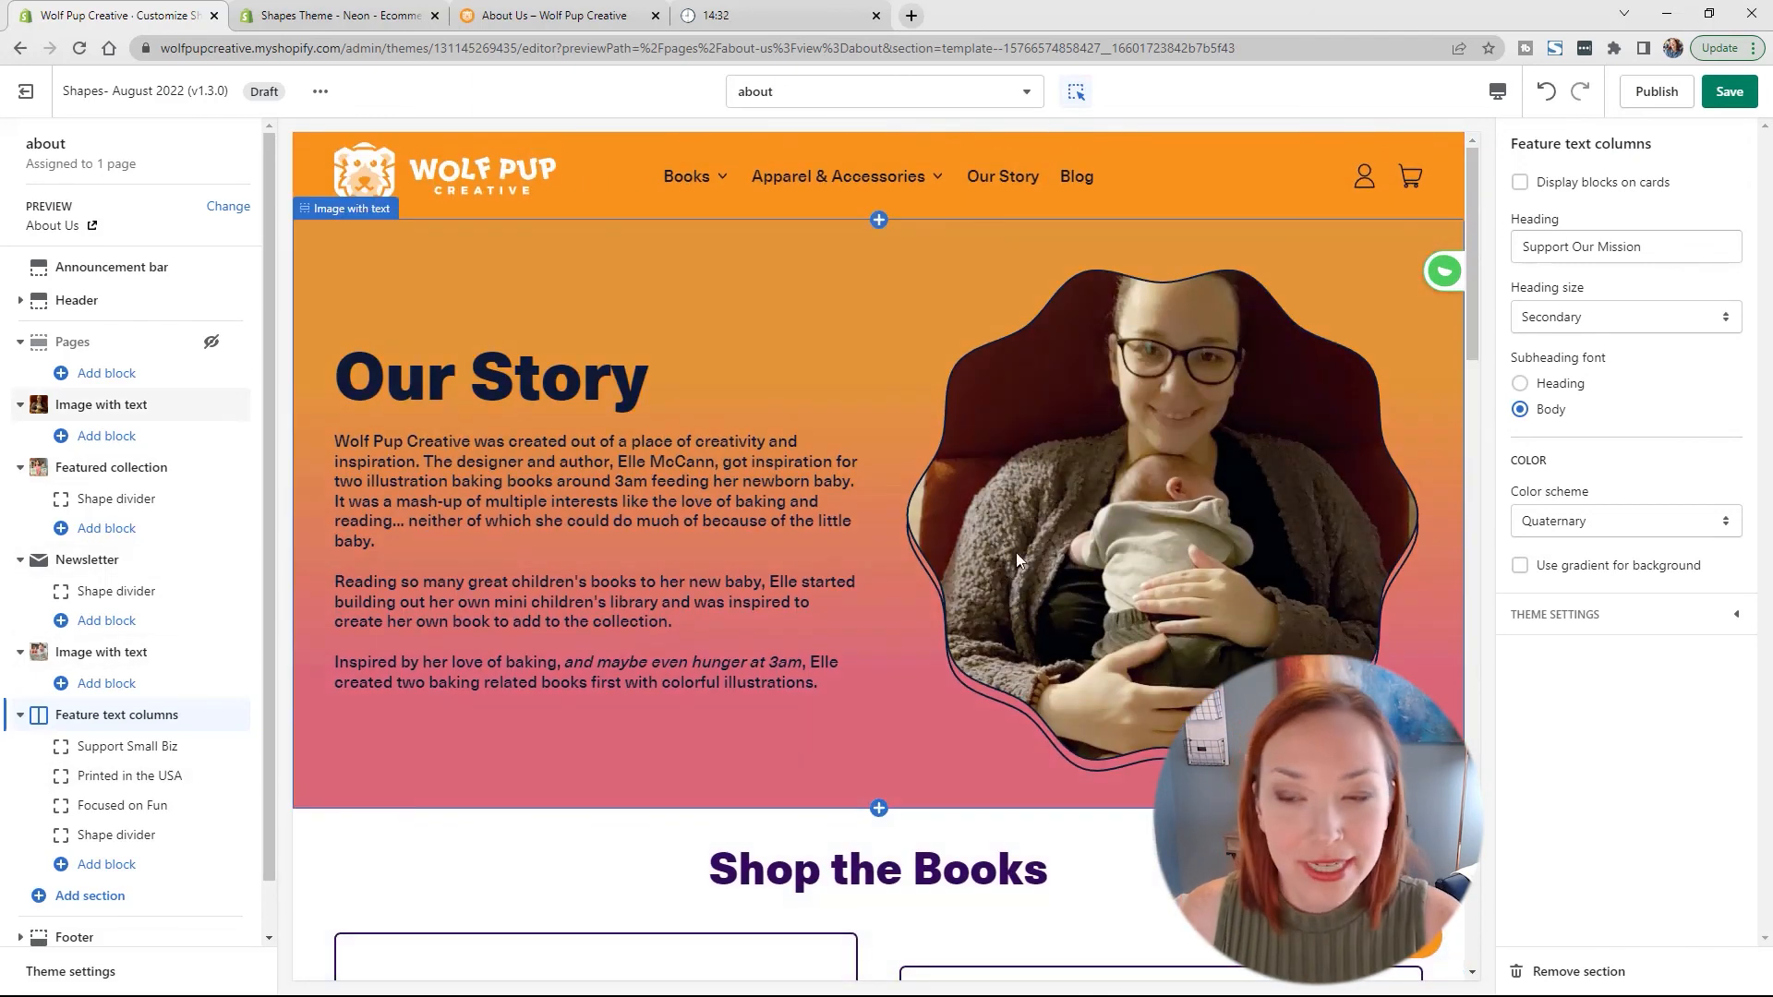
pyautogui.click(1750, 95)
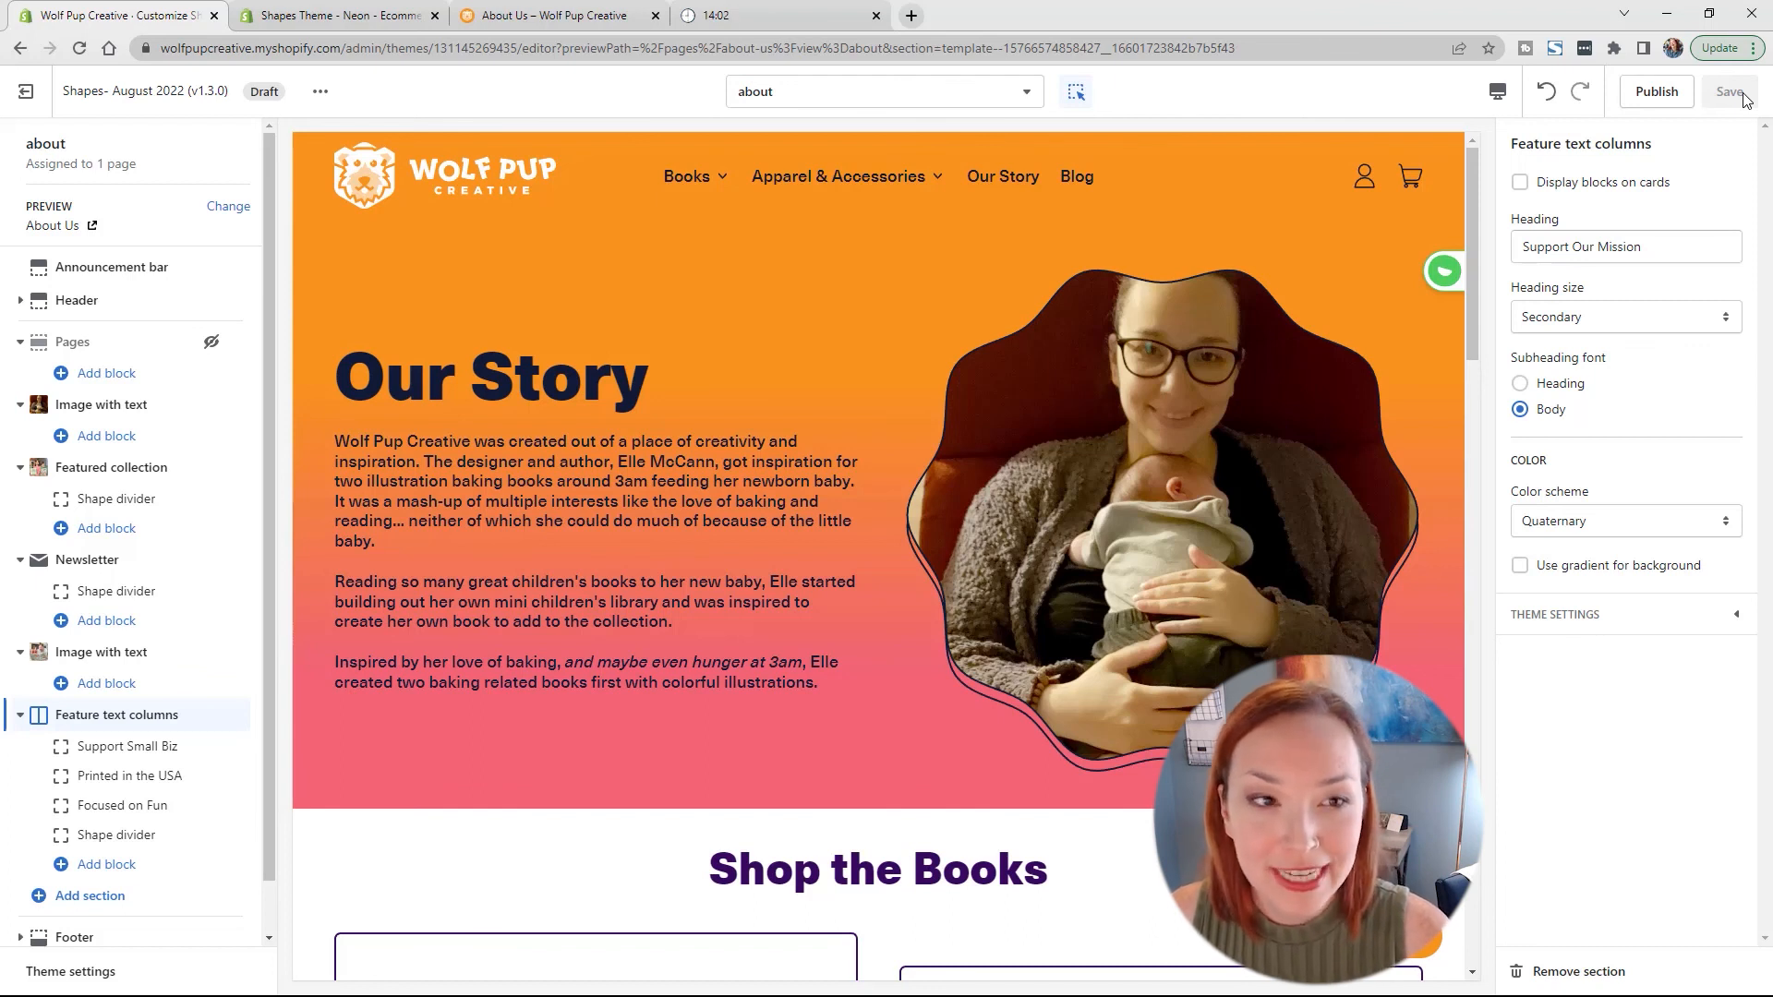
# Step: Switch to the Shapes theme listing in the Shopify theme store
pyautogui.click(390, 26)
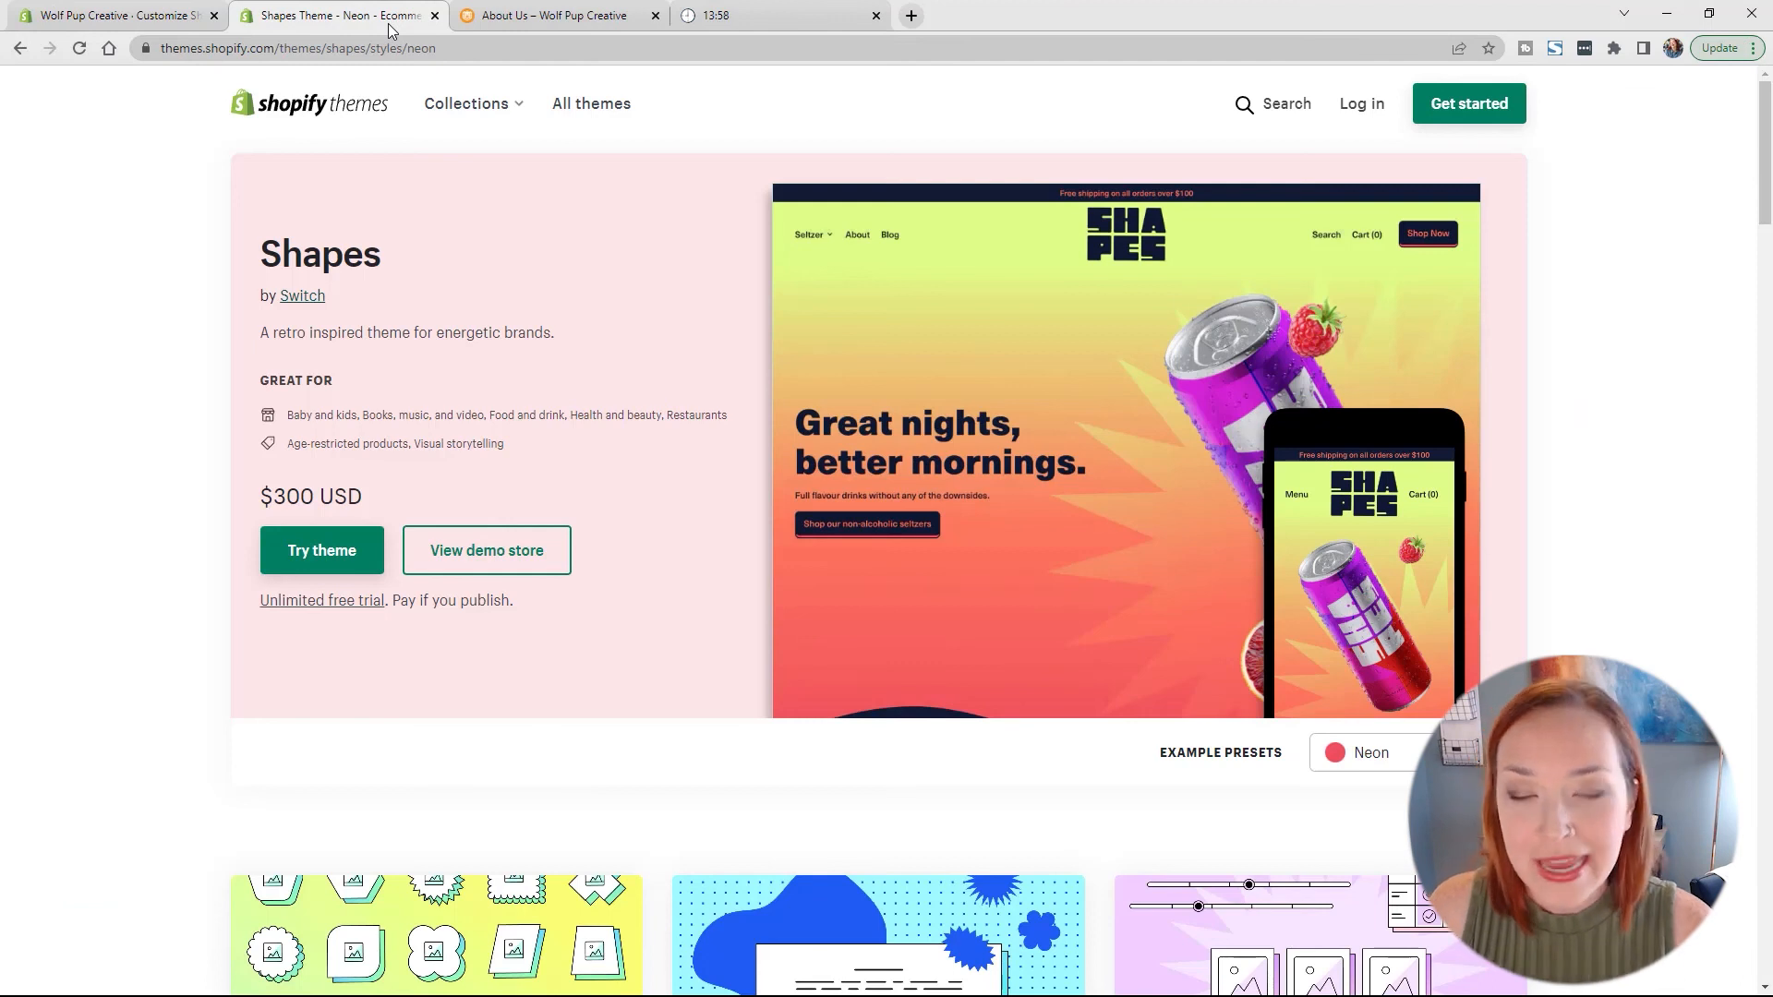